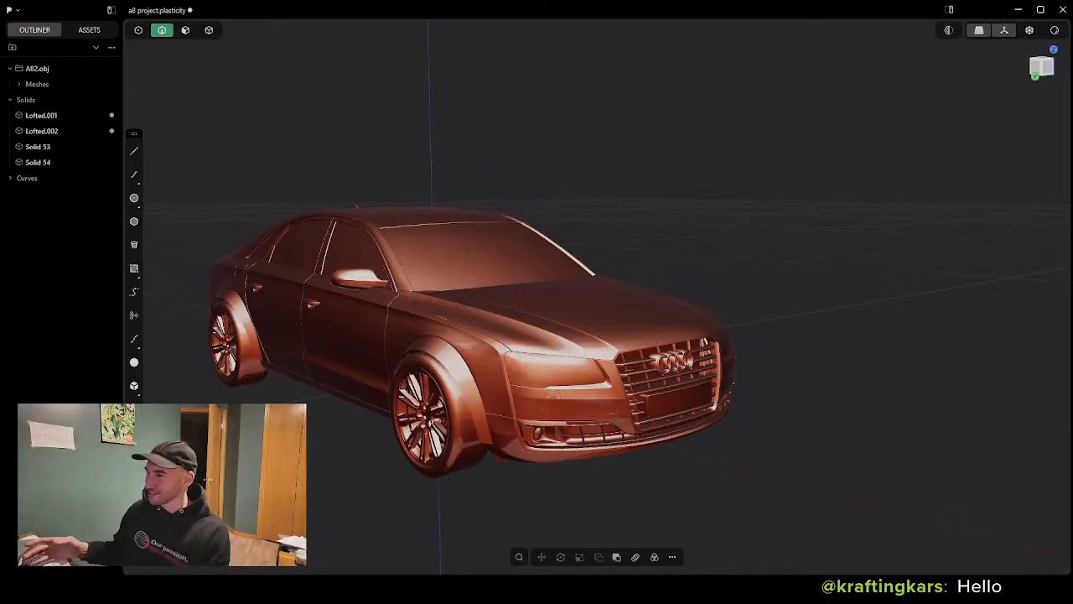
# Step: Hide the whole Solids group so only the imported car meshes are displayed
pyautogui.scroll(-3, 289, 423)
pyautogui.keyDown('shift'); pyautogui.moveTo(289, 439); pyautogui.dragTo(484, 423, button='middle'); pyautogui.keyUp('shift')
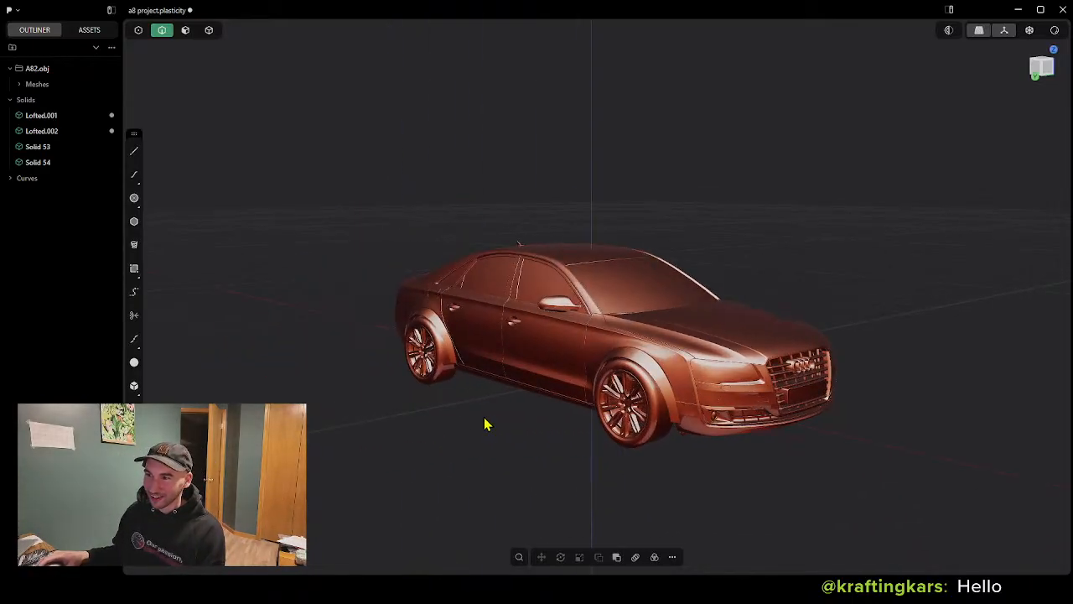
pyautogui.scroll(6, 478, 408)
pyautogui.scroll(-5, 519, 388)
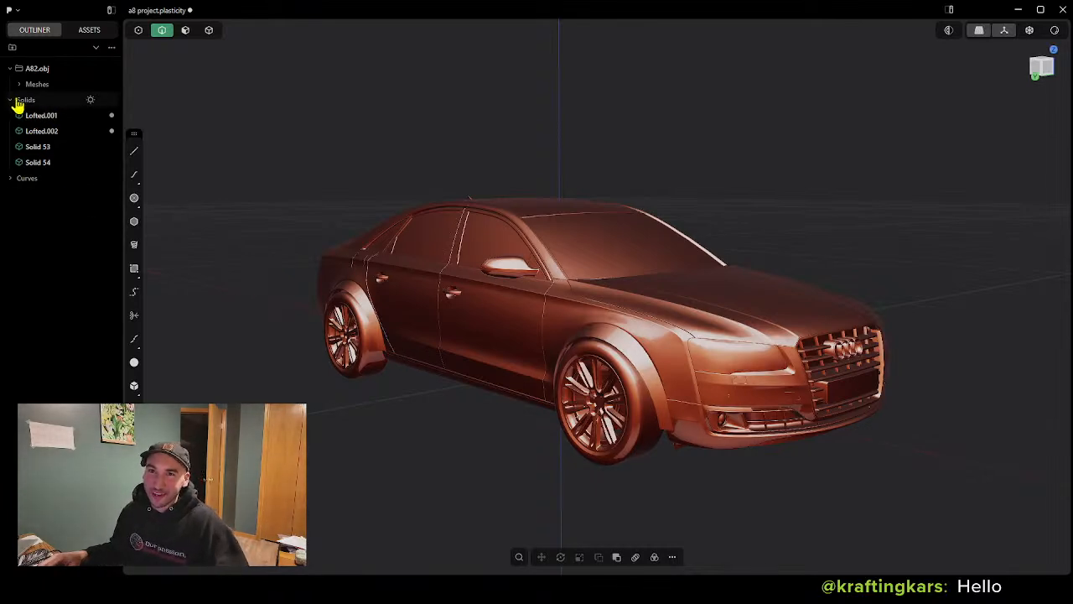
pyautogui.click(90, 100)
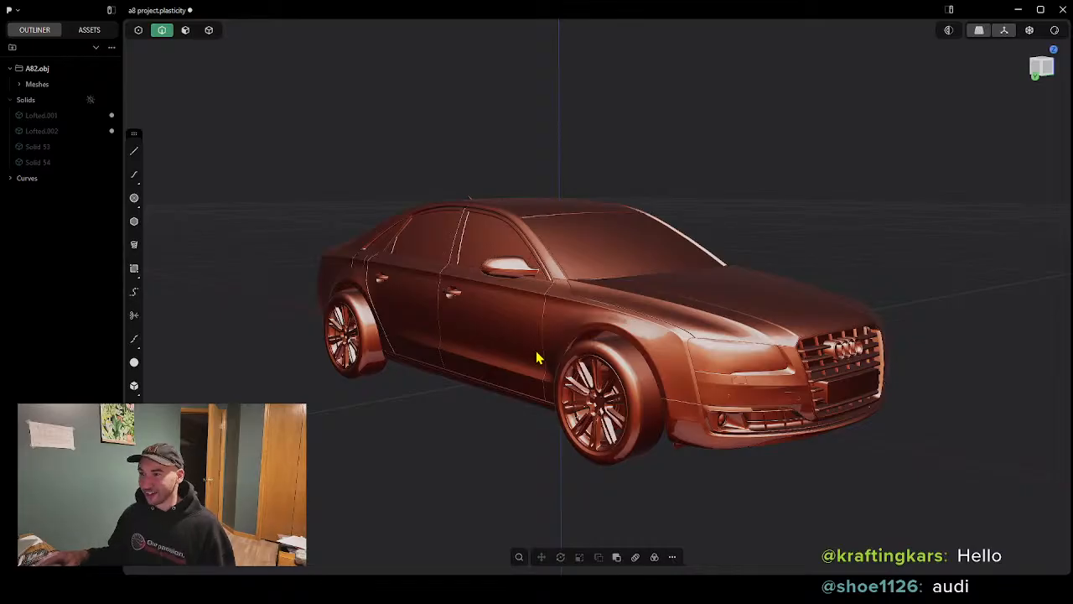
pyautogui.moveTo(438, 429); pyautogui.dragTo(473, 428, button='middle')
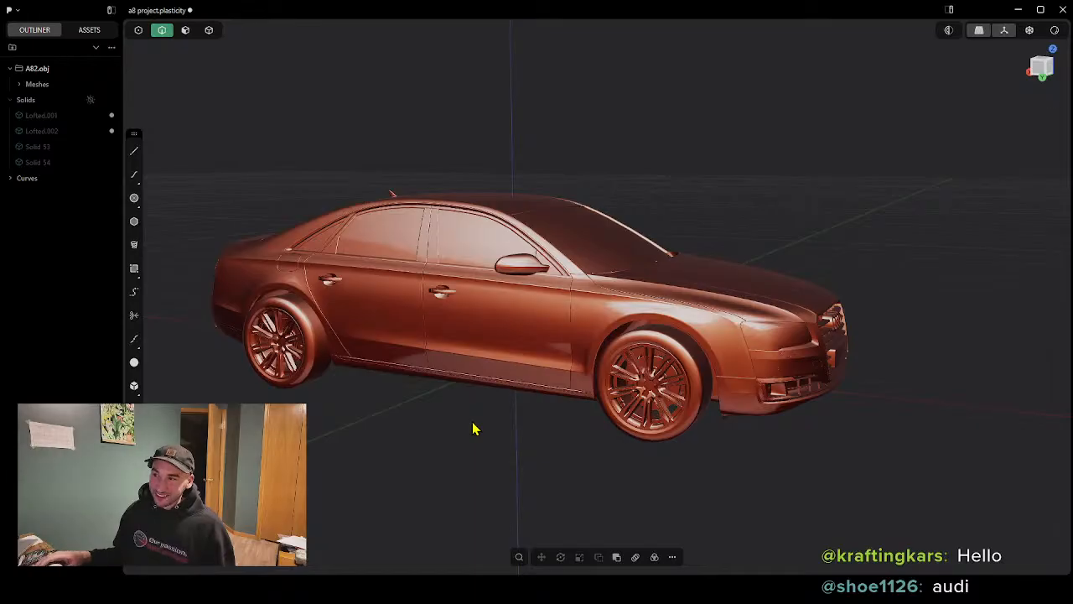
pyautogui.moveTo(474, 428); pyautogui.dragTo(506, 431, button='middle')
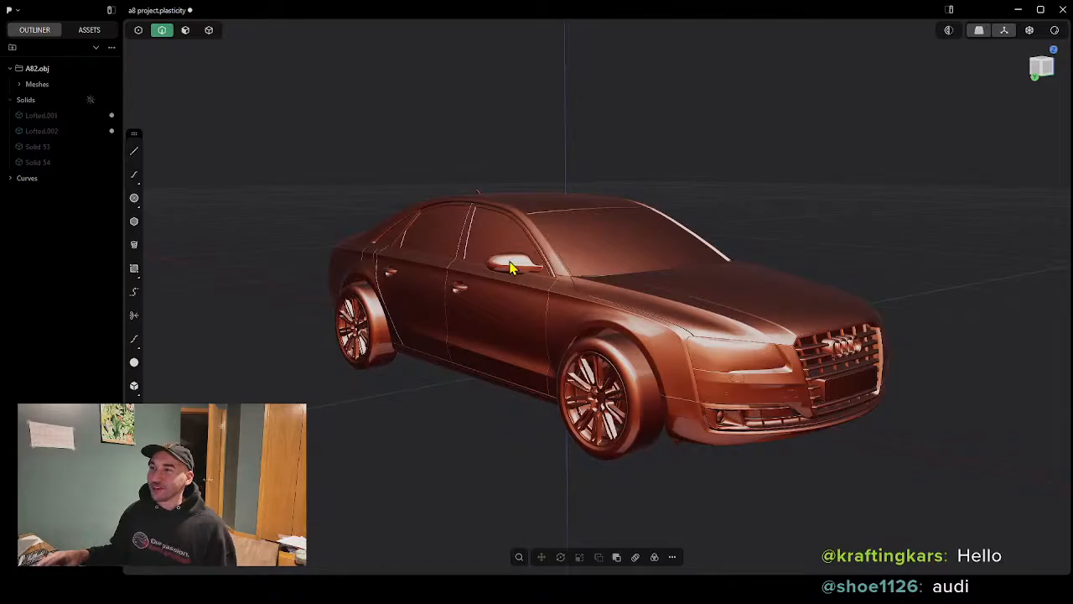
# Step: Expand the meshes of A82.obj and hide the glass mesh Kar_skl
pyautogui.click(18, 87)
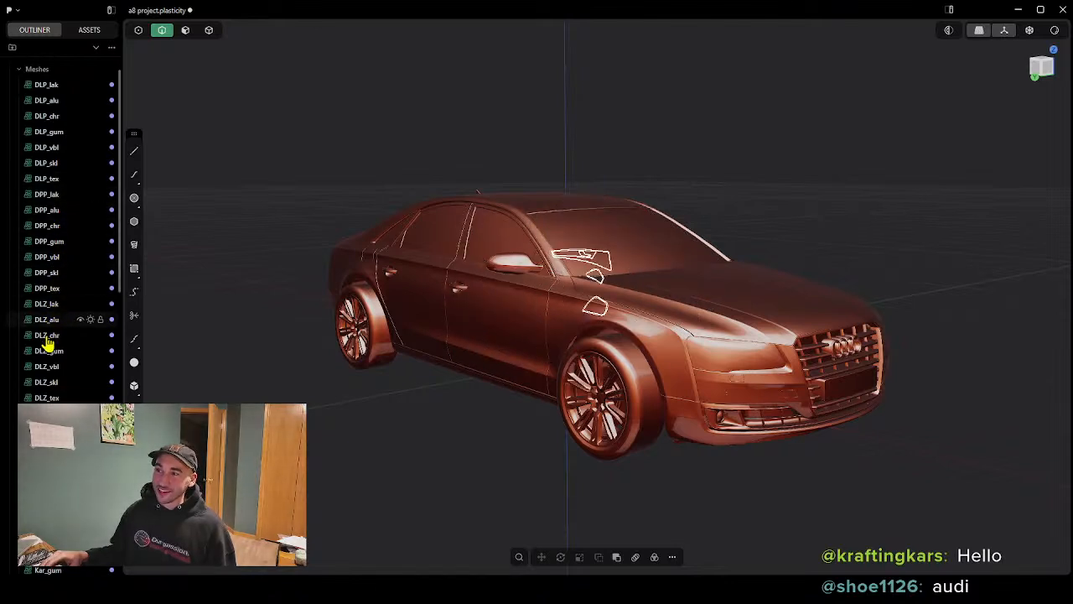
pyautogui.scroll(-3, 48, 335)
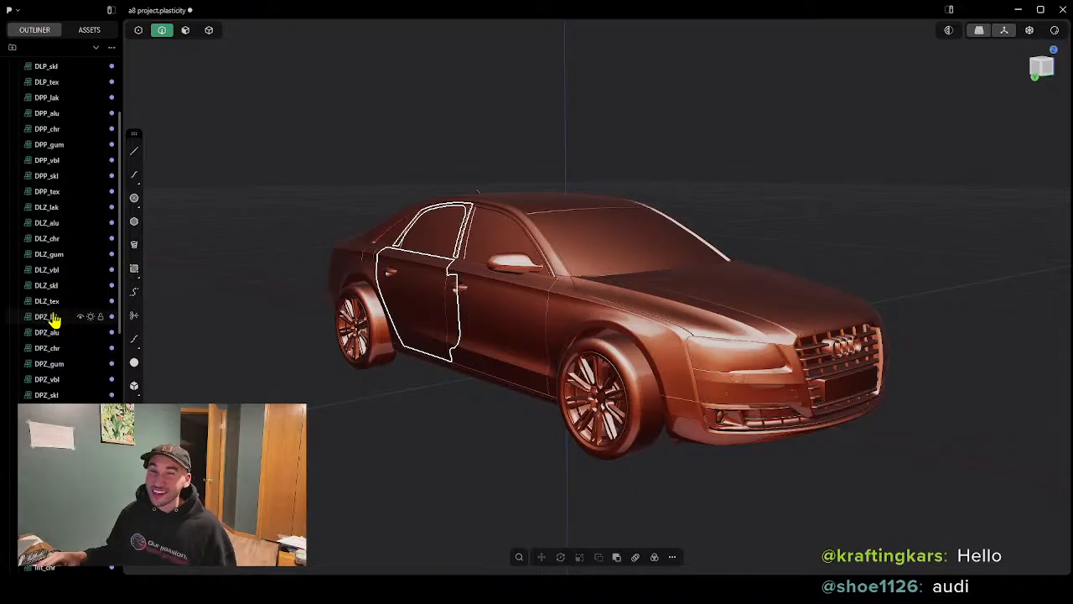
pyautogui.scroll(-3, 61, 323)
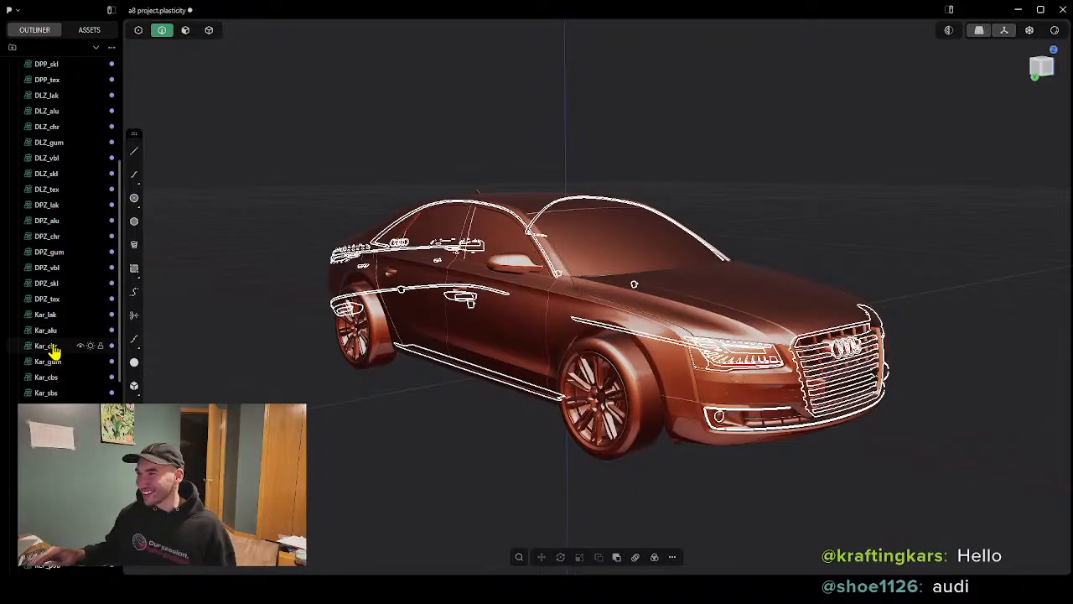
pyautogui.scroll(-3, 43, 369)
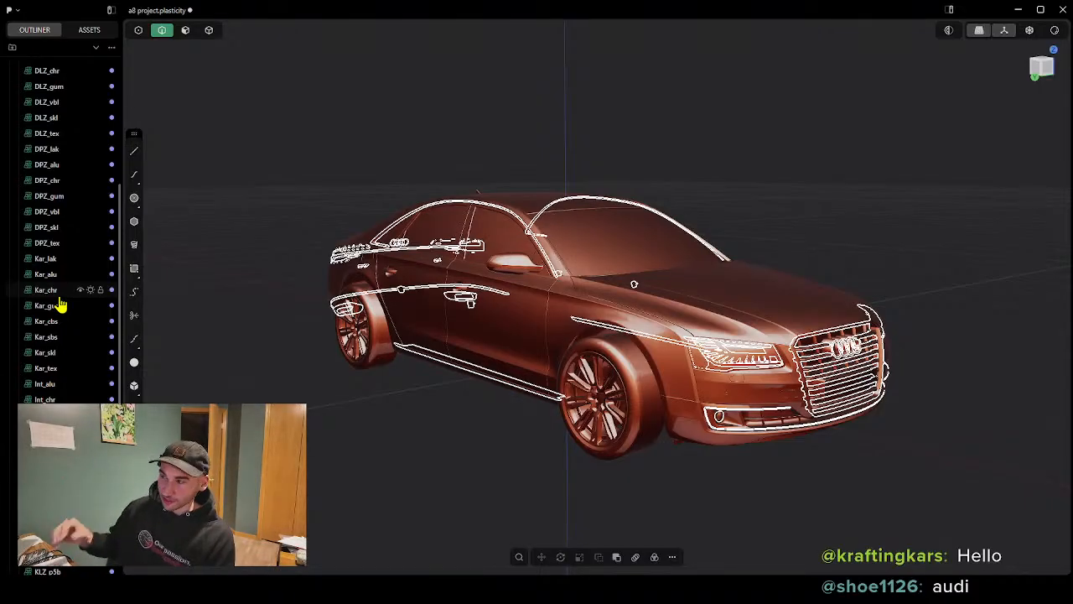
pyautogui.click(50, 359)
pyautogui.click(80, 353)
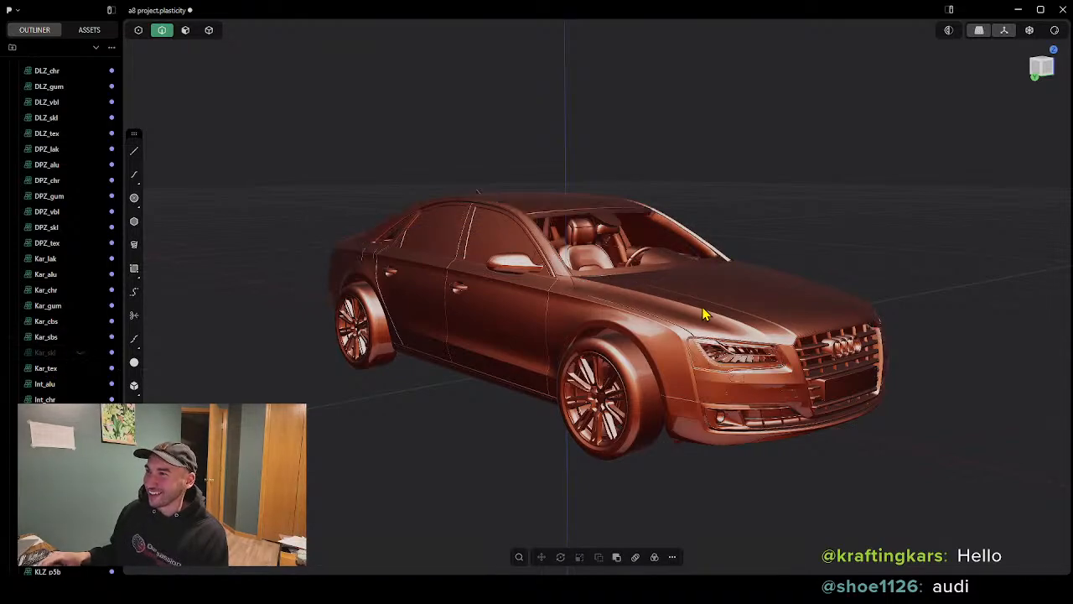
# Step: Examine the car's front end, headlights and side with the glass hidden
pyautogui.scroll(6, 763, 373)
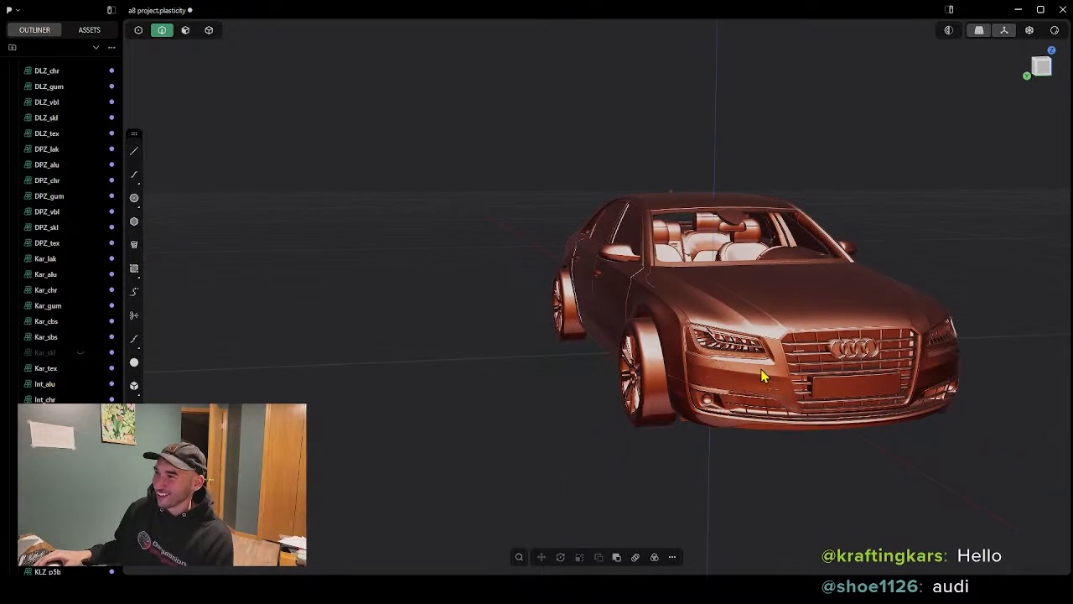
pyautogui.moveTo(768, 367); pyautogui.dragTo(633, 301, button='middle')
pyautogui.scroll(-8, 714, 307)
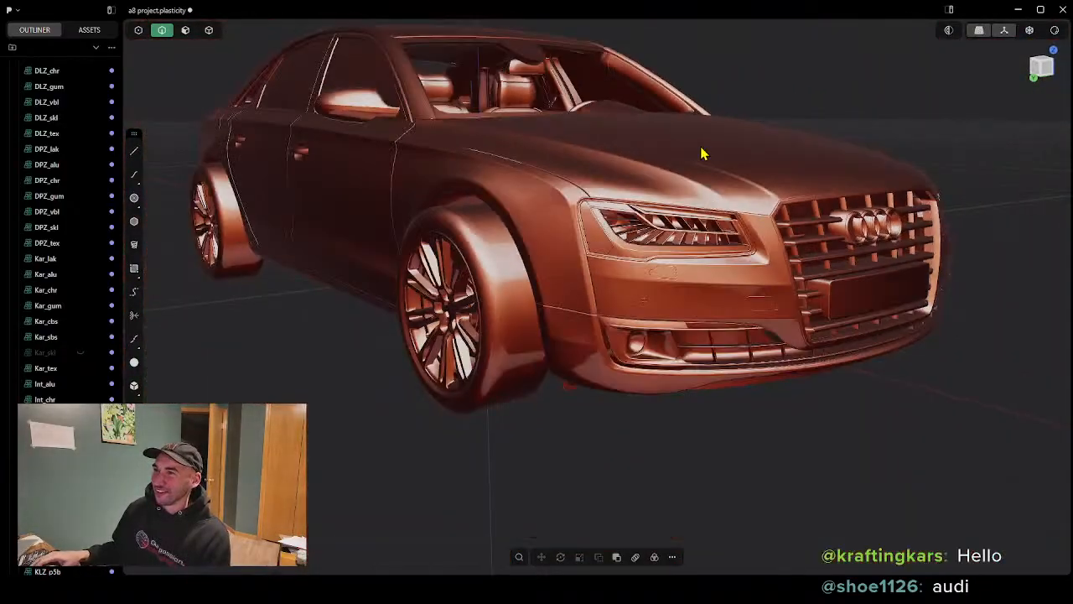
pyautogui.scroll(3, 708, 164)
pyautogui.moveTo(715, 164); pyautogui.dragTo(723, 129, button='middle')
pyautogui.moveTo(535, 346); pyautogui.dragTo(764, 347, button='middle')
pyautogui.scroll(-4, 622, 323)
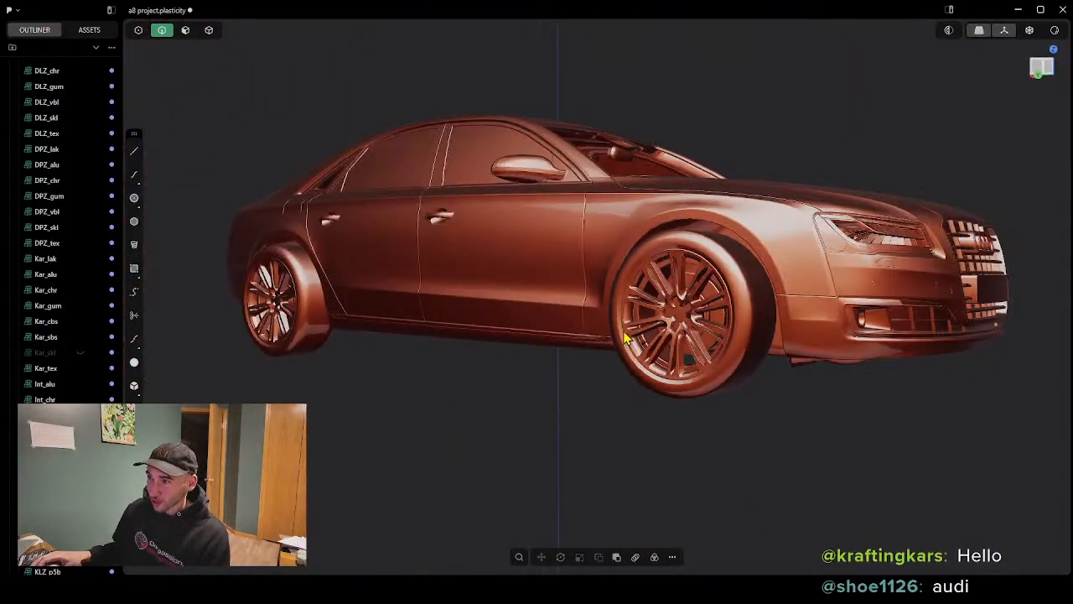
pyautogui.moveTo(565, 337); pyautogui.dragTo(439, 376, button='middle')
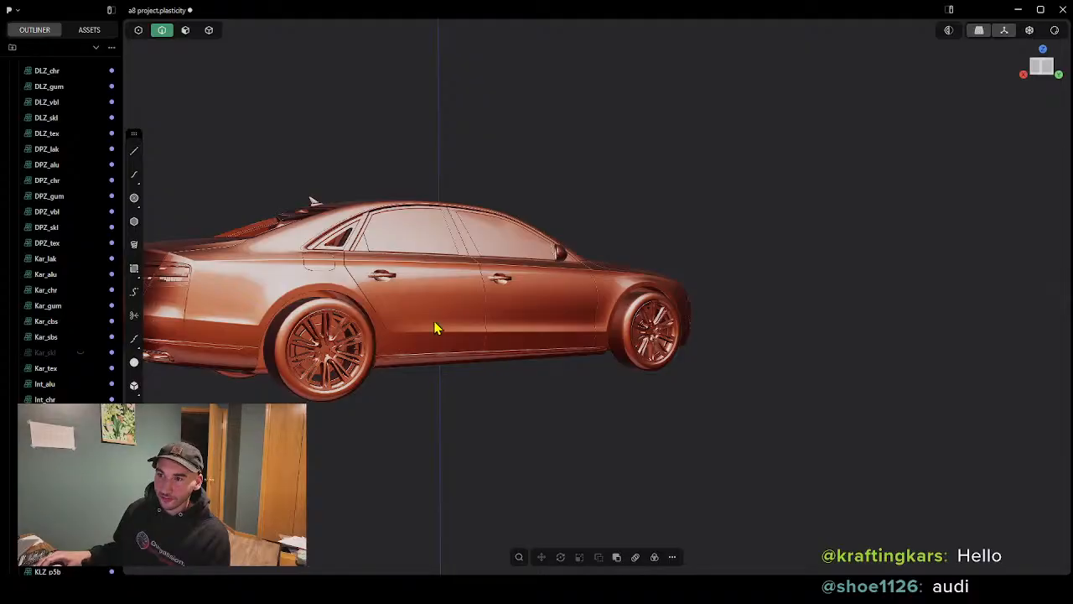
pyautogui.moveTo(433, 327); pyautogui.dragTo(553, 360, button='middle')
pyautogui.scroll(4, 790, 344)
pyautogui.moveTo(773, 346); pyautogui.dragTo(633, 356)
pyautogui.moveTo(587, 317); pyautogui.dragTo(764, 314, button='middle')
pyautogui.scroll(3, 537, 333)
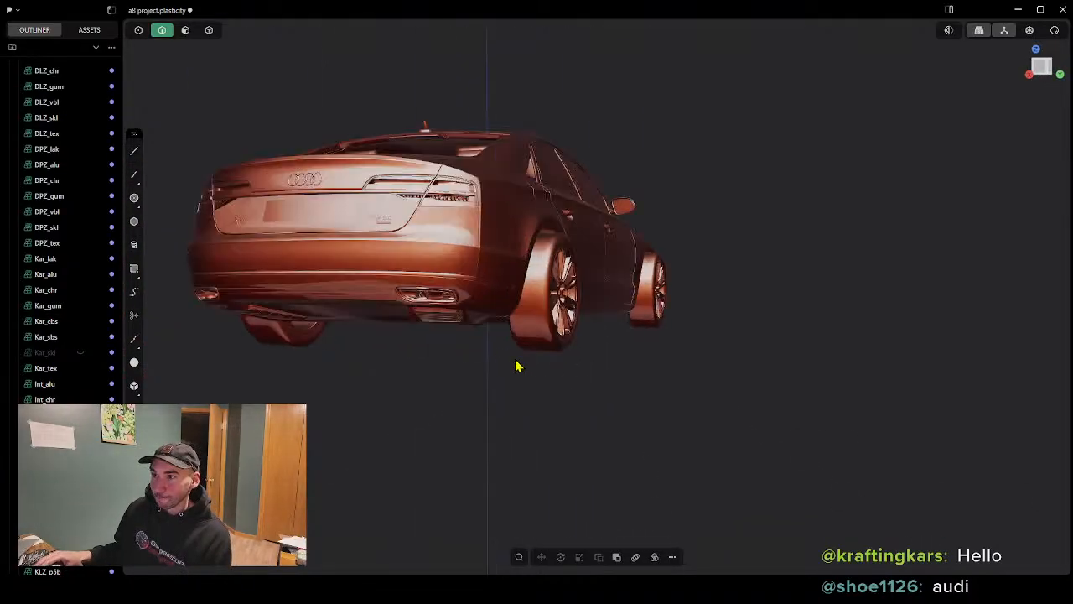
# Step: Examine the car's rear end, including the trunk lid, badges, tail lights and rear quarter
pyautogui.moveTo(464, 316); pyautogui.dragTo(361, 304, button='middle')
pyautogui.scroll(3, 542, 254)
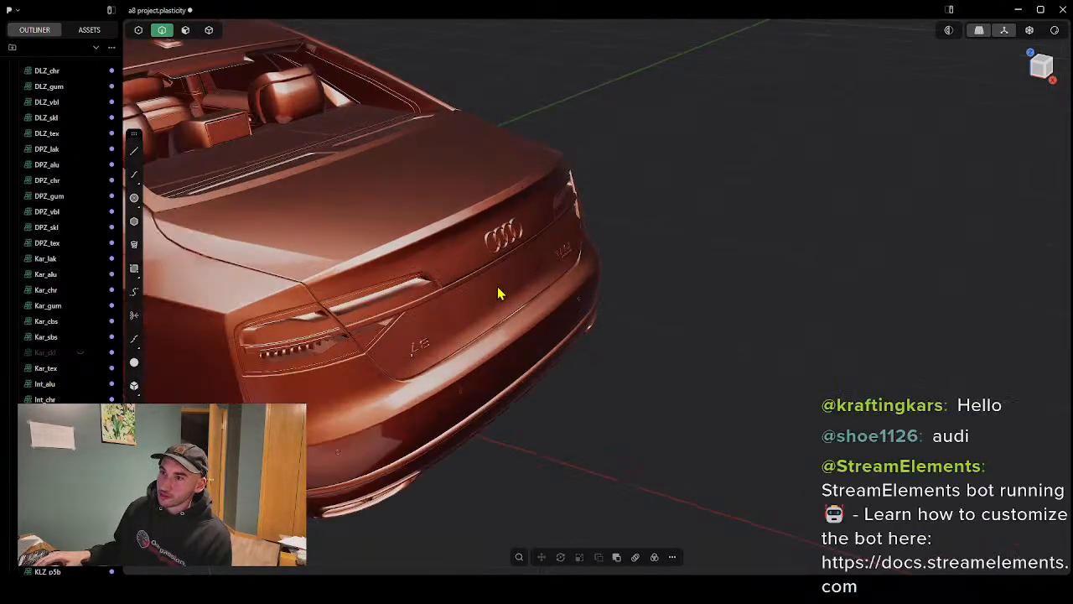
pyautogui.moveTo(499, 296); pyautogui.dragTo(346, 296, button='middle')
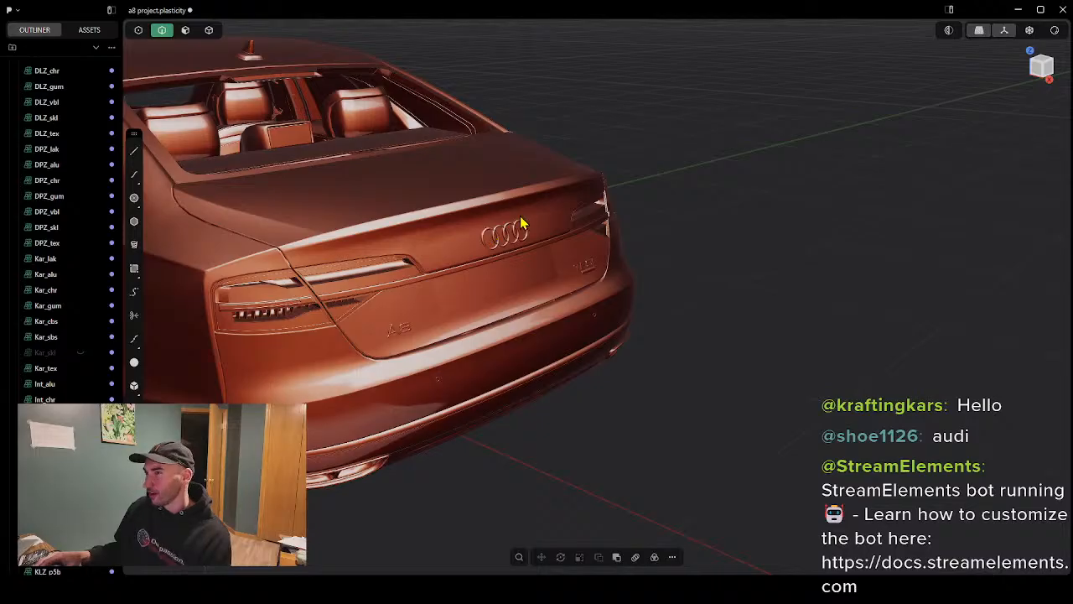
pyautogui.scroll(-3, 888, 315)
pyautogui.moveTo(839, 287); pyautogui.dragTo(742, 280, button='middle')
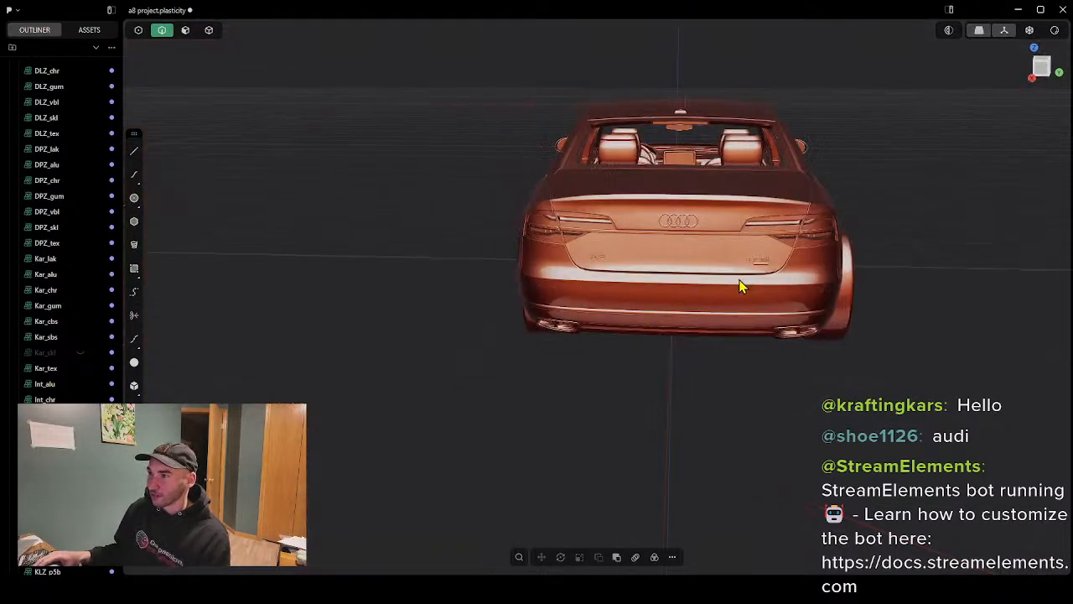
pyautogui.moveTo(963, 291); pyautogui.dragTo(774, 316, button='middle')
pyautogui.scroll(4, 833, 297)
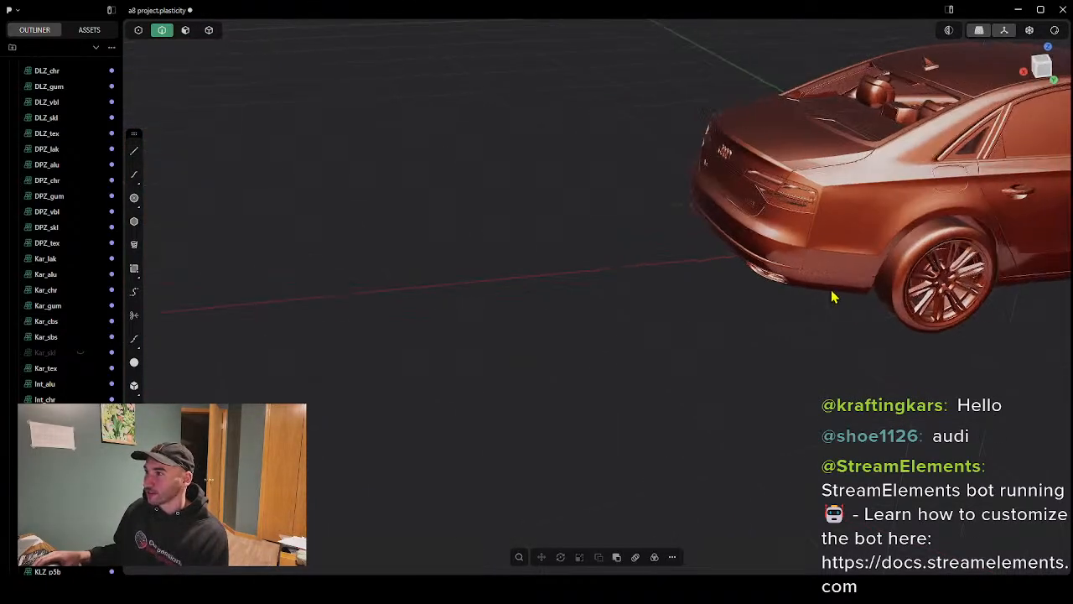
pyautogui.scroll(-3, 755, 287)
pyautogui.moveTo(774, 269); pyautogui.dragTo(704, 233, button='middle')
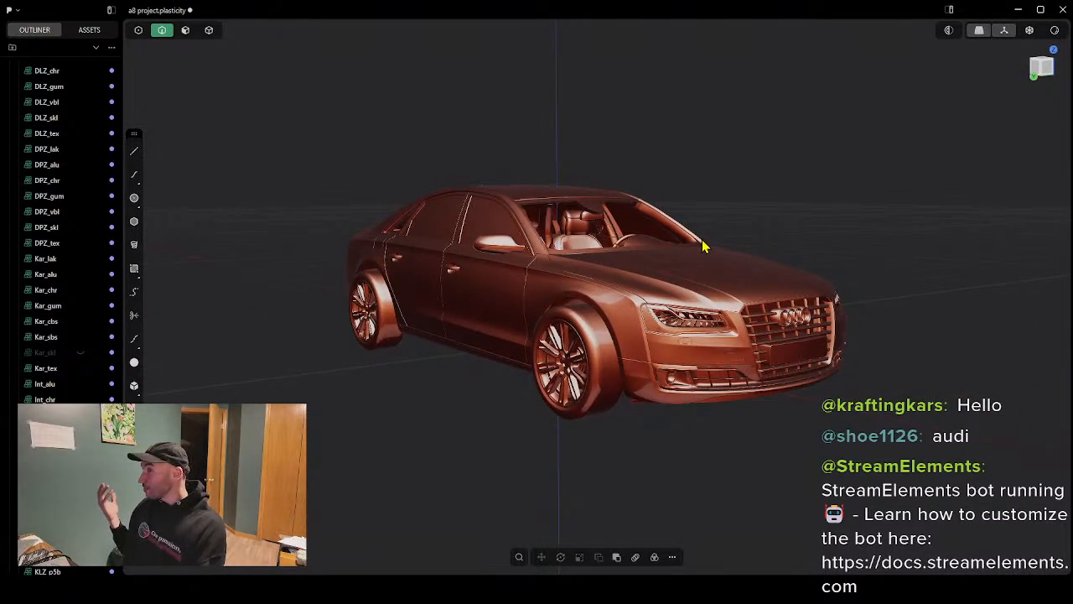
pyautogui.scroll(2, 604, 302)
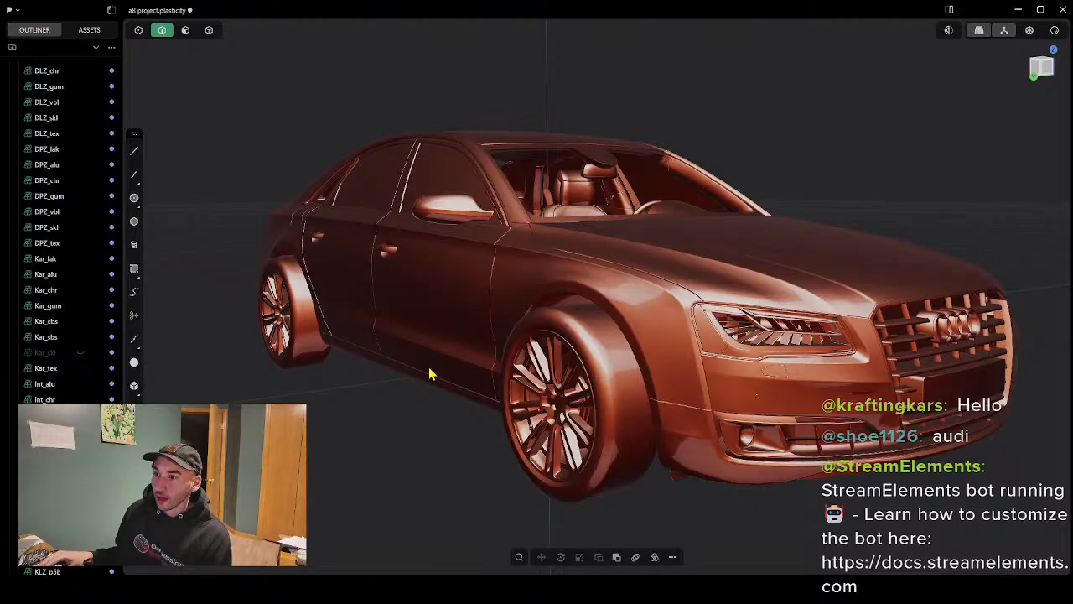
pyautogui.scroll(-1, 420, 381)
pyautogui.moveTo(327, 411); pyautogui.dragTo(426, 412, button='middle')
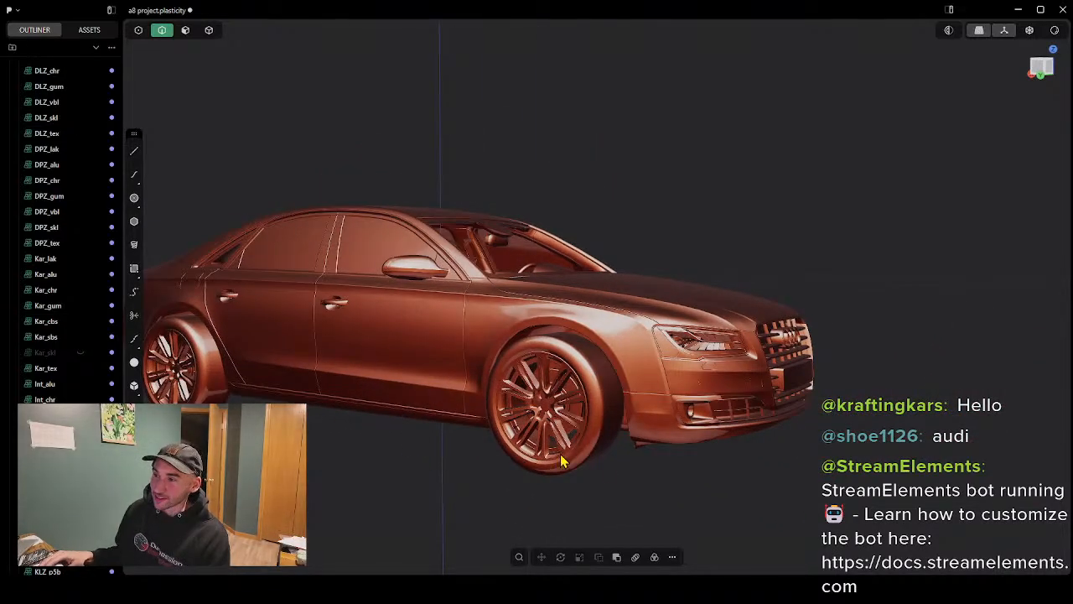
pyautogui.scroll(-1, 591, 470)
pyautogui.scroll(1, 595, 469)
pyautogui.moveTo(670, 444); pyautogui.dragTo(636, 447, button='middle')
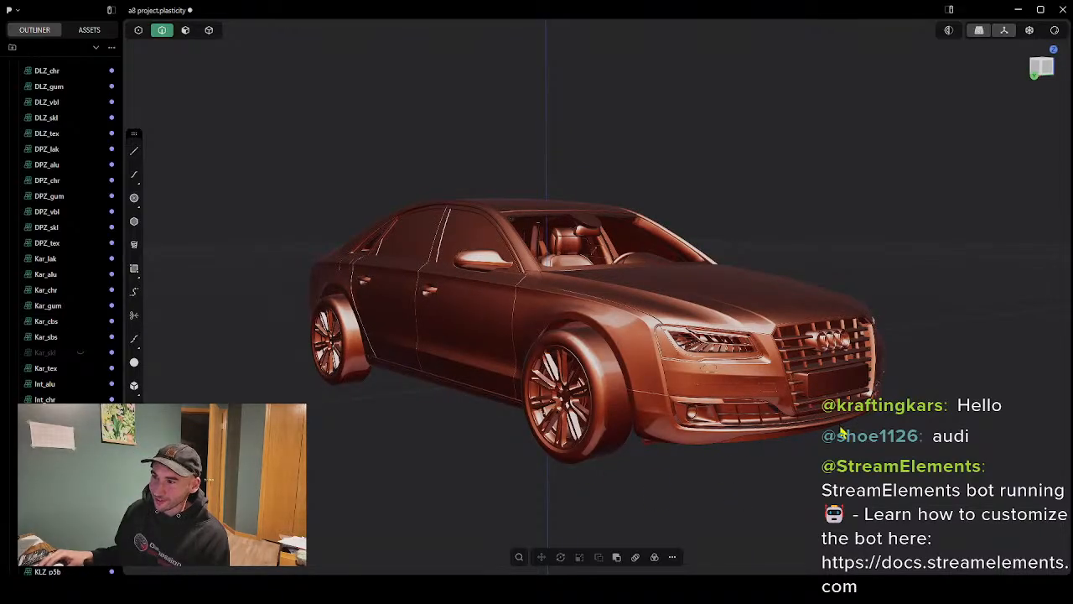
pyautogui.scroll(-1, 409, 444)
pyautogui.moveTo(391, 426); pyautogui.dragTo(534, 417, button='middle')
pyautogui.moveTo(513, 461); pyautogui.dragTo(592, 432, button='middle')
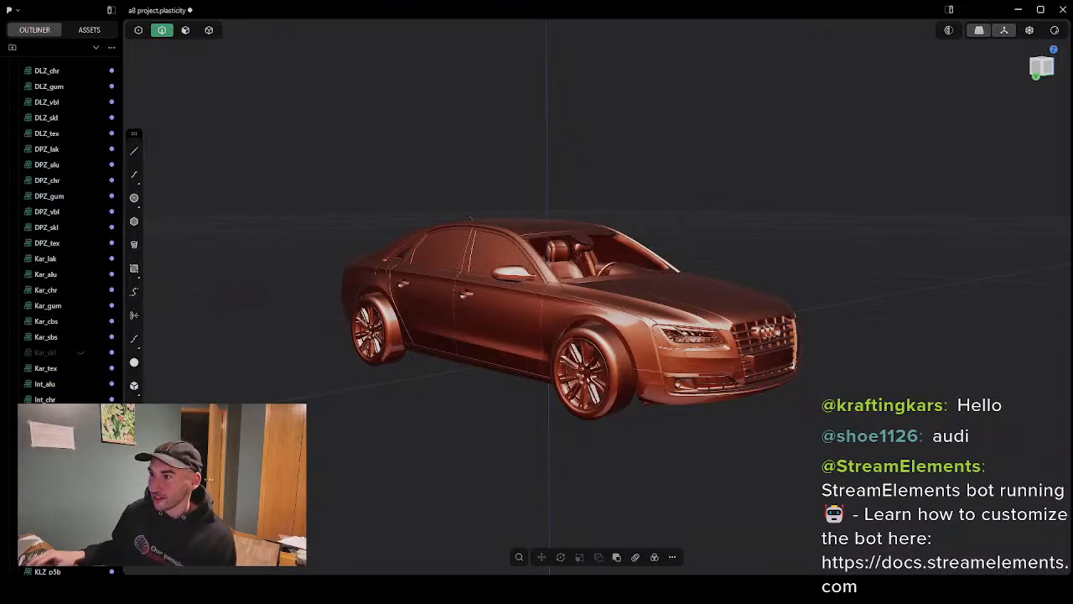
# Step: Switch to the orthographic Left view, looking straight at the car's front
pyautogui.scroll(-4, 654, 323)
pyautogui.scroll(6, 654, 323)
pyautogui.scroll(2, 754, 301)
pyautogui.moveTo(838, 315); pyautogui.dragTo(707, 308, button='middle')
pyautogui.scroll(-3, 834, 349)
pyautogui.scroll(4, 889, 377)
pyautogui.moveTo(944, 386); pyautogui.dragTo(756, 378, button='middle')
pyautogui.scroll(-4, 620, 297)
pyautogui.moveTo(619, 298); pyautogui.dragTo(628, 300, button='middle')
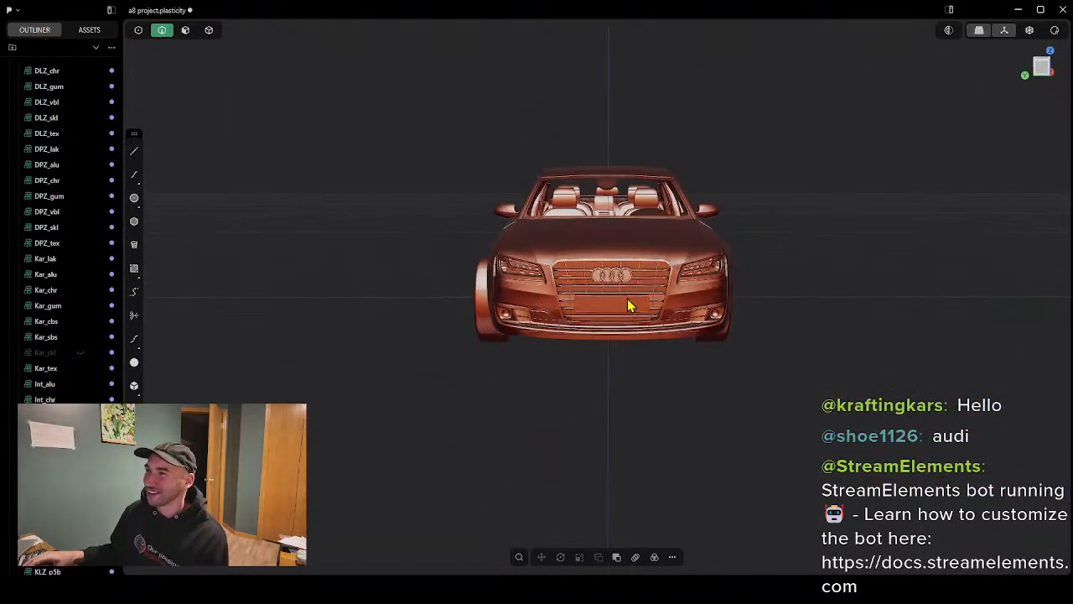
pyautogui.moveTo(604, 255); pyautogui.dragTo(629, 232, button='middle')
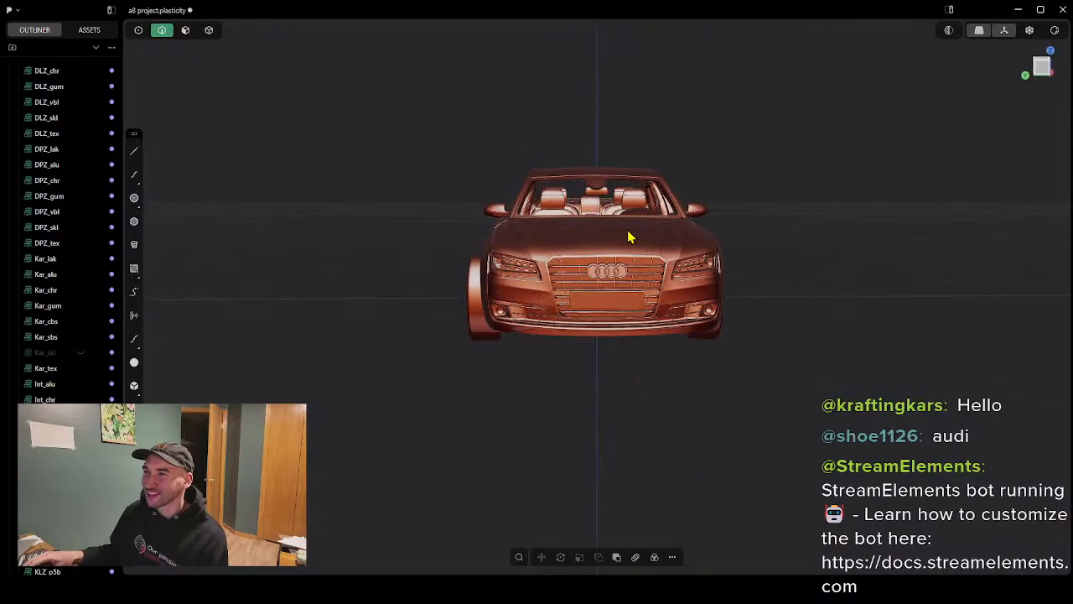
pyautogui.click(1049, 72)
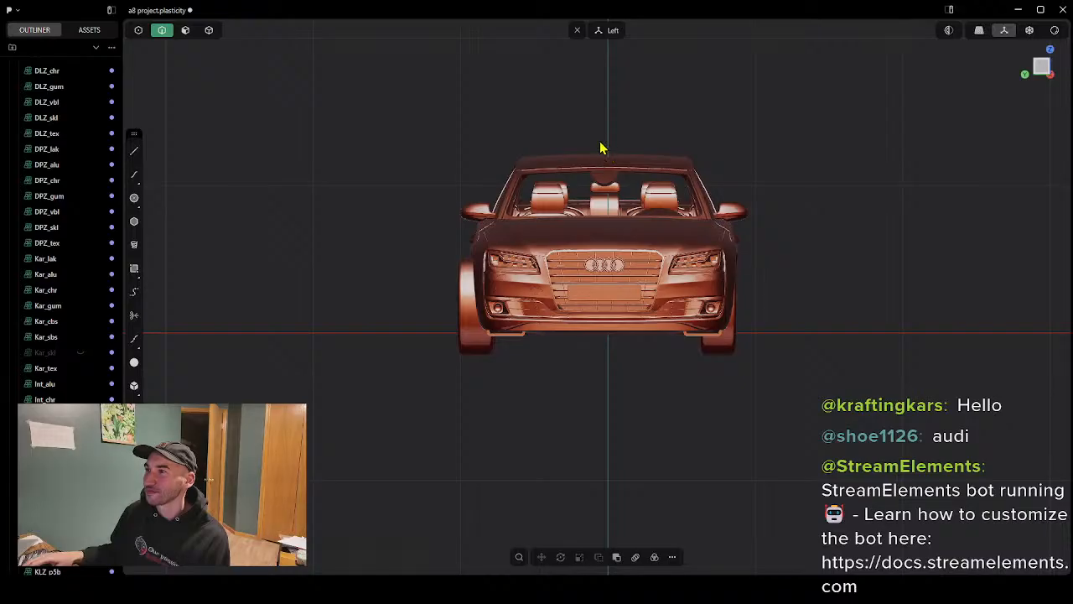
# Step: Collapse all outliner groups and expand only the meshes of A82.obj
pyautogui.click(95, 47)
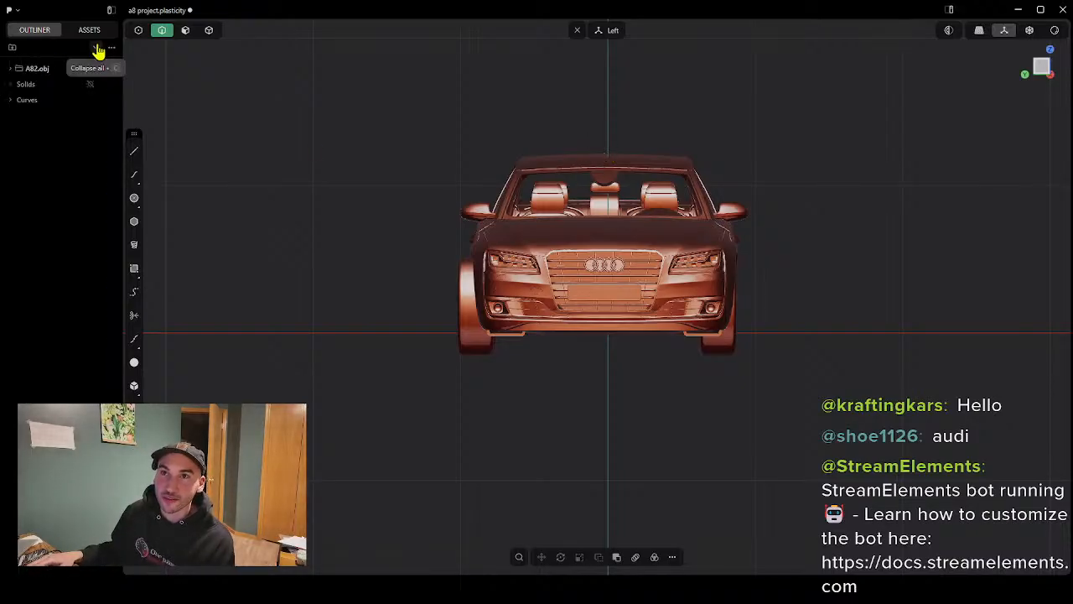
pyautogui.click(9, 68)
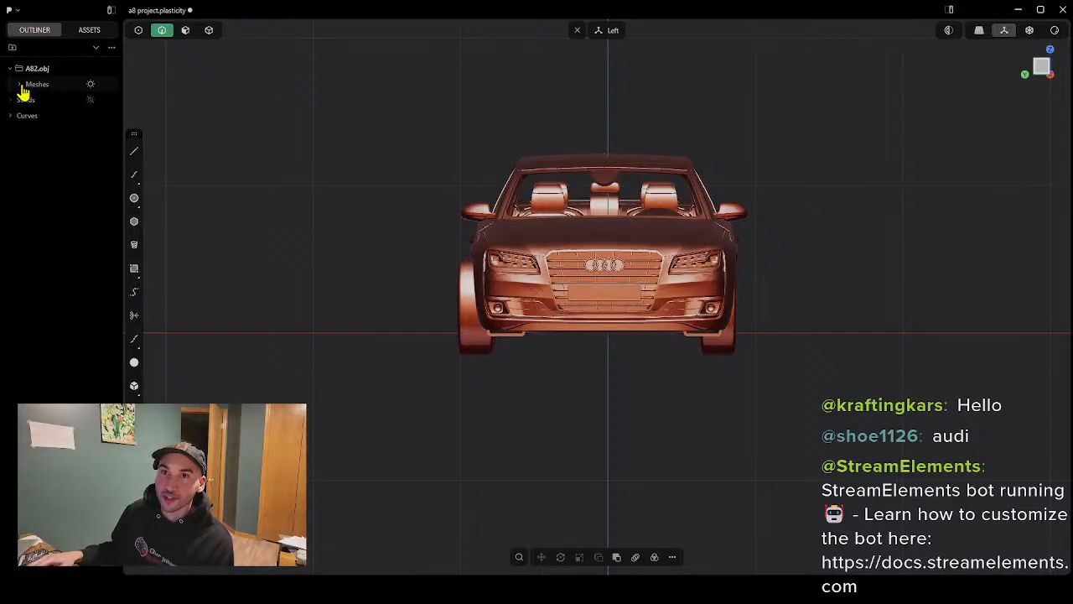
pyautogui.click(19, 84)
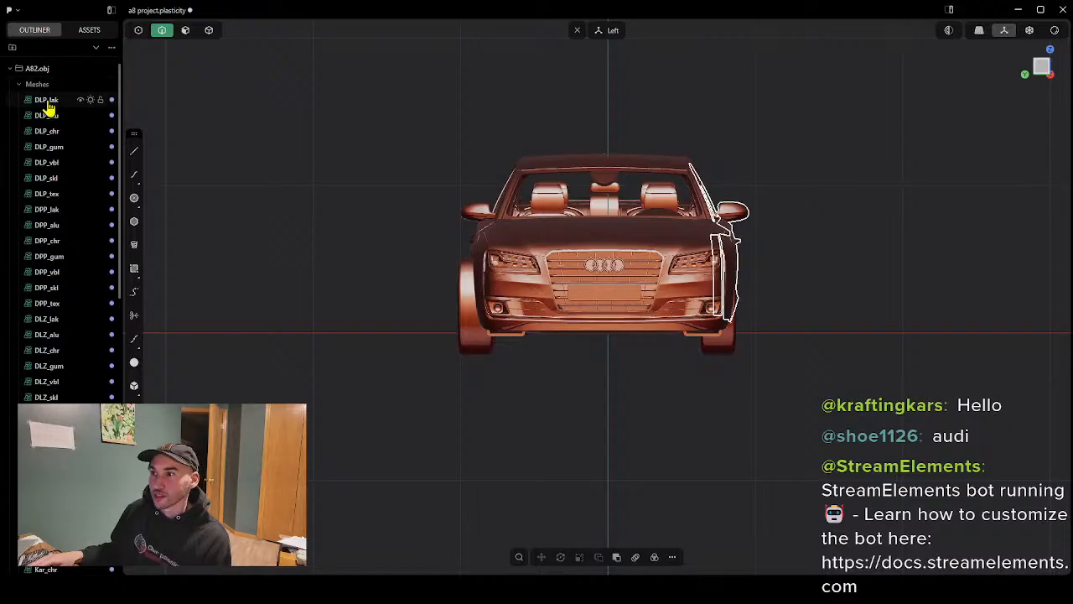
# Step: Browse the meshes of A82.obj in the outliner, checking which car part DLP_lak and the others correspond to
pyautogui.click(47, 101)
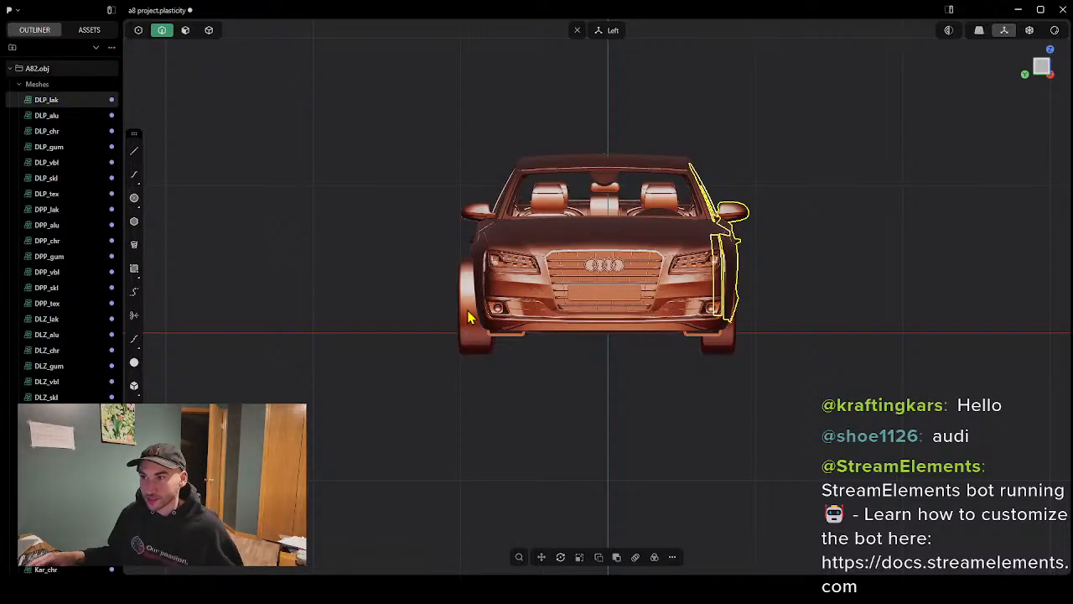
pyautogui.click(438, 415)
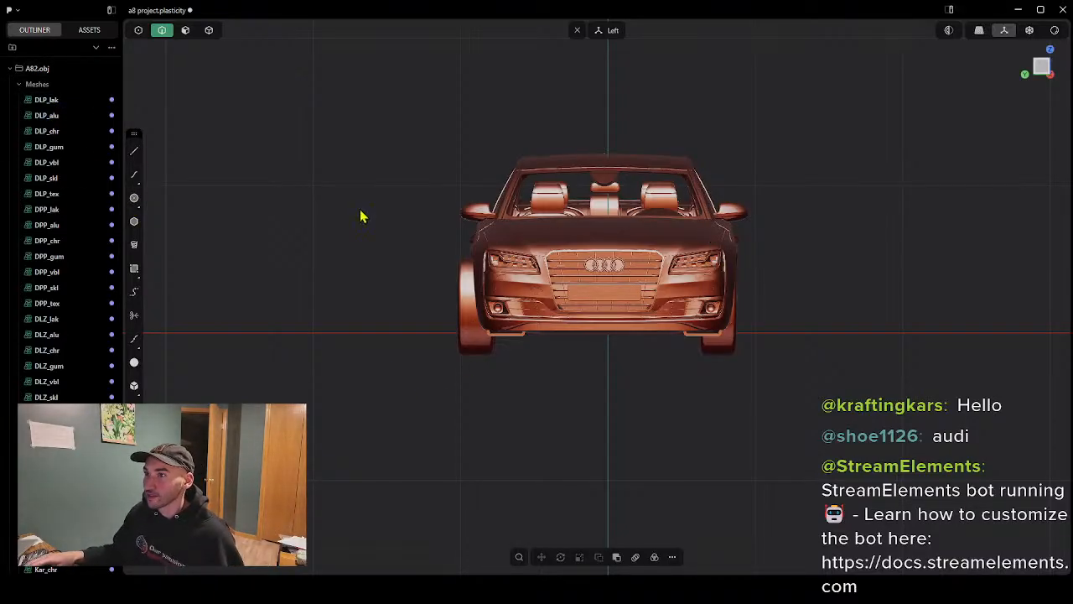
pyautogui.scroll(-10, 35, 369)
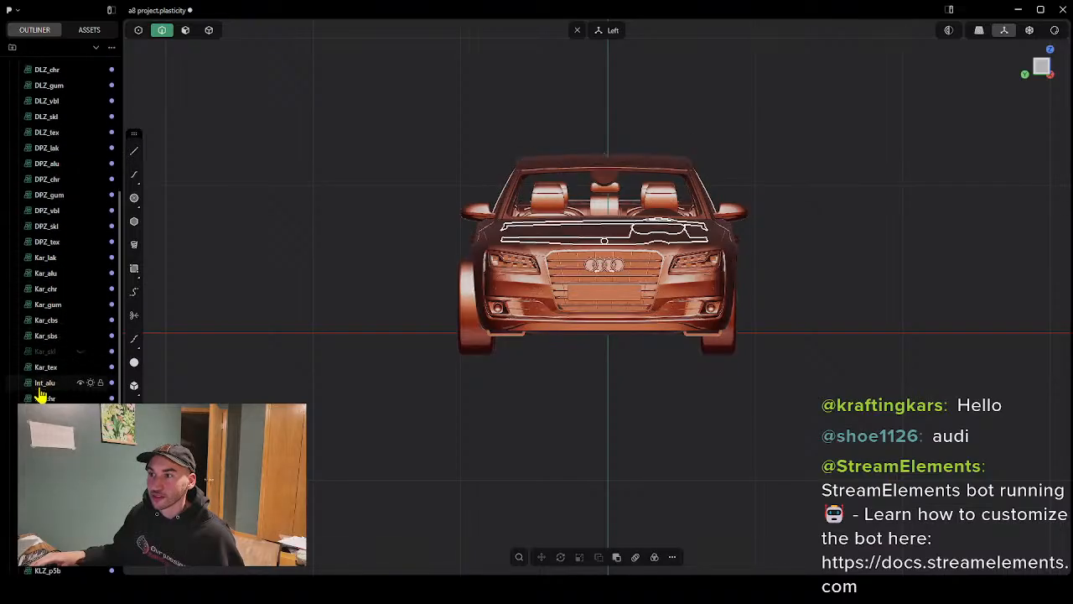
pyautogui.scroll(-4, 37, 398)
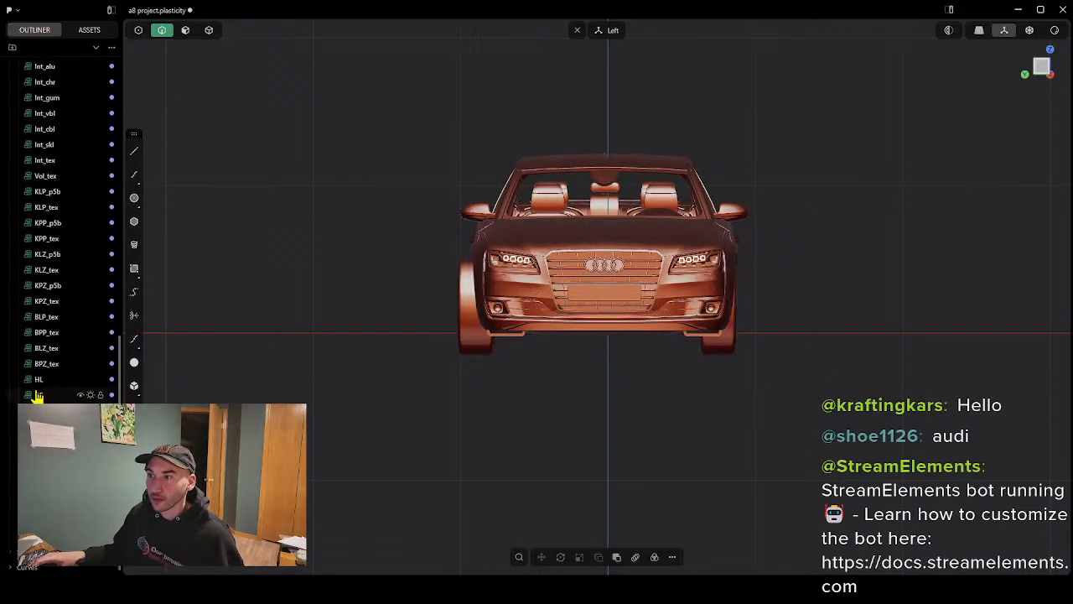
pyautogui.scroll(15, 42, 311)
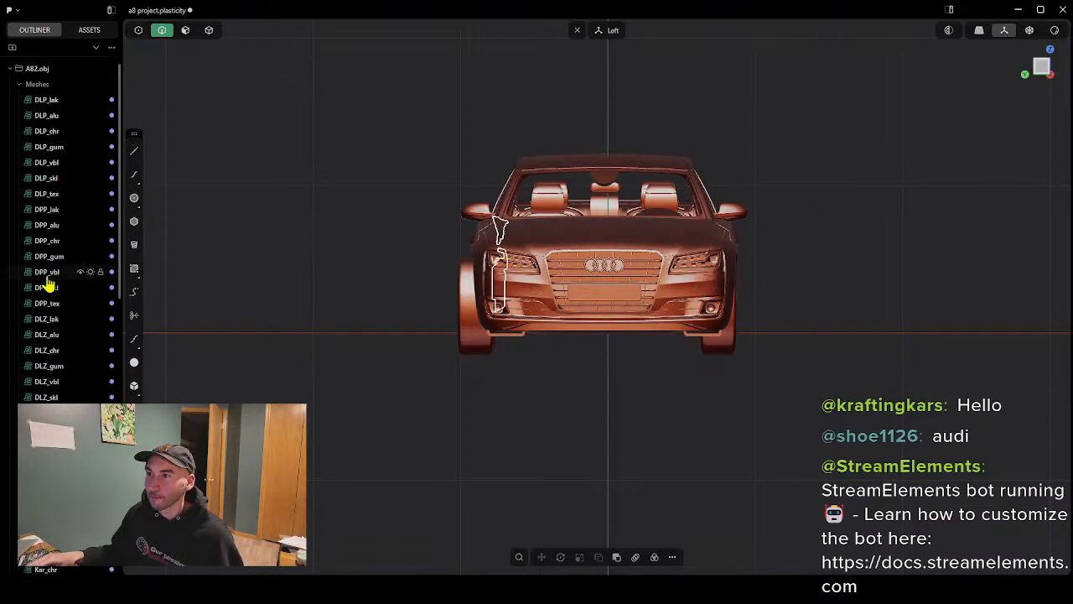
# Step: Enable only Sheet & Solid selection and select both the front and rear wheels on the side with protruding wheels
pyautogui.moveTo(340, 354); pyautogui.dragTo(388, 291, button='middle')
pyautogui.scroll(3, 389, 291)
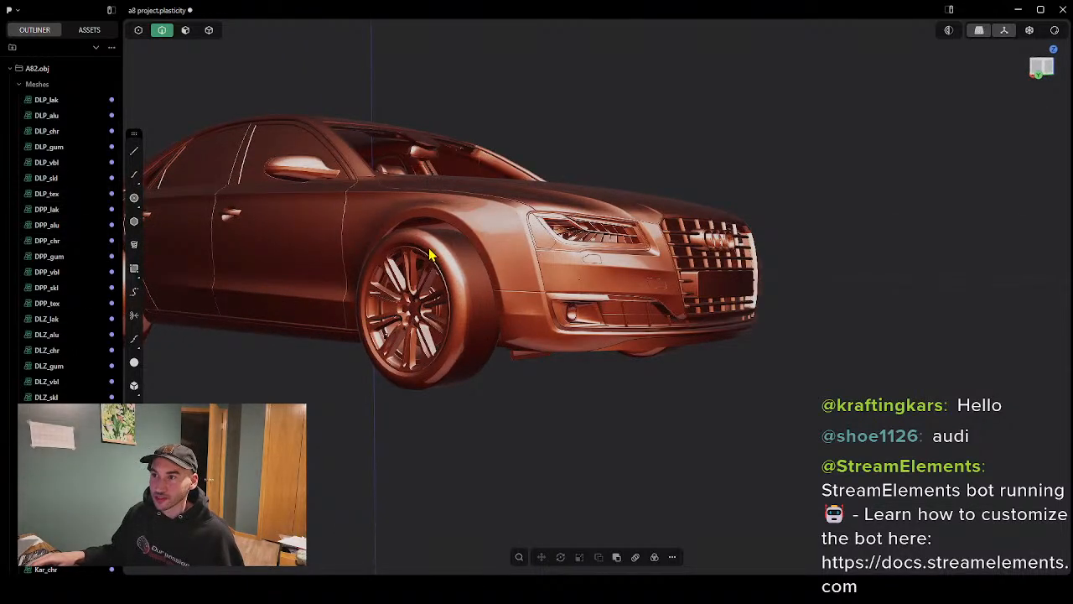
pyautogui.click(208, 30)
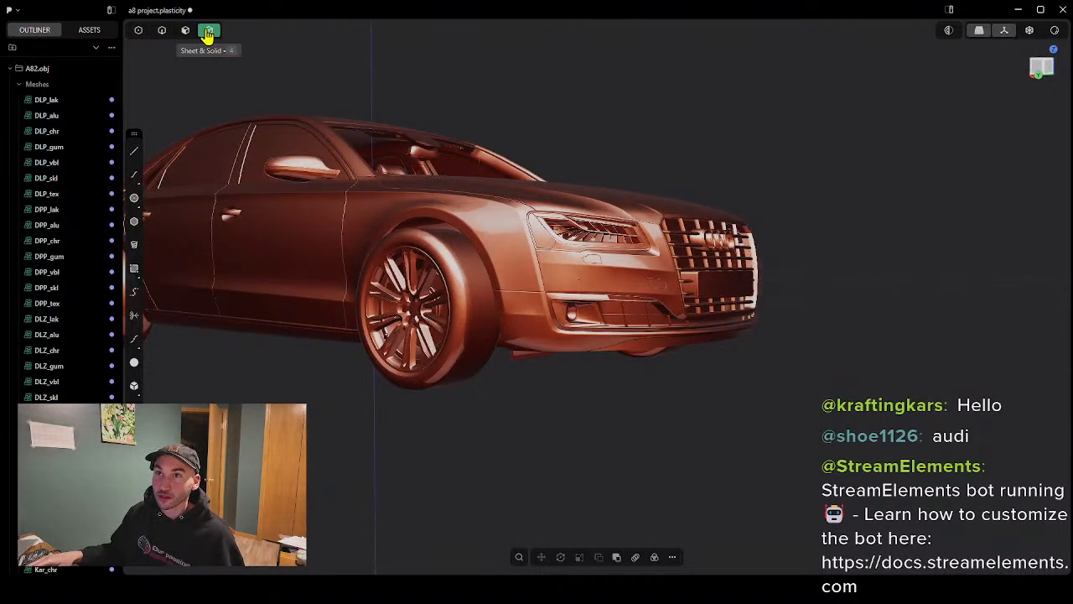
pyautogui.click(456, 272)
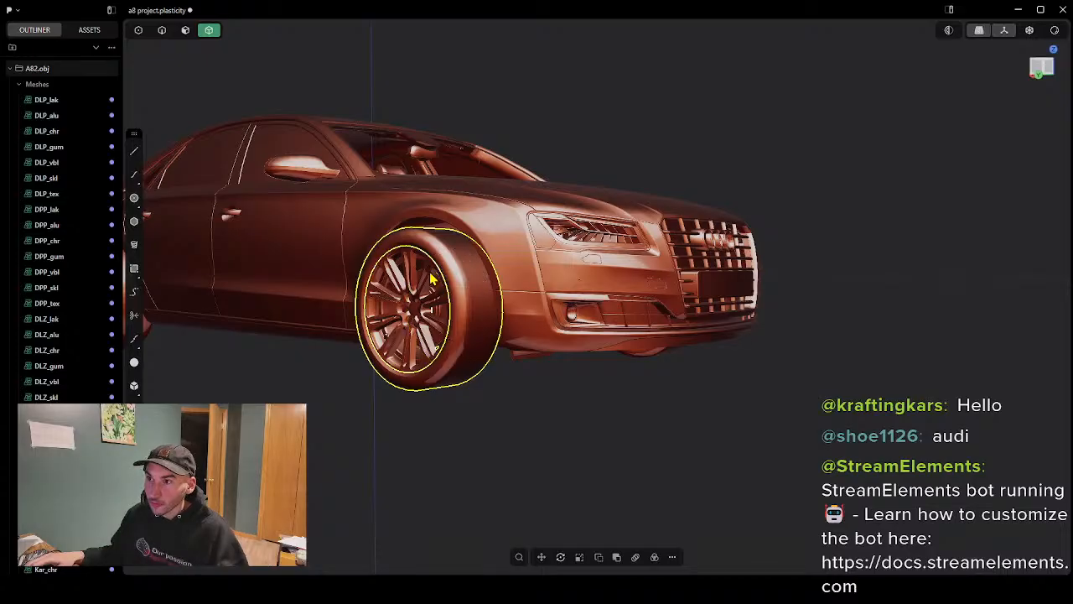
pyautogui.scroll(-2, 456, 273)
pyautogui.keyDown('shift'); pyautogui.moveTo(293, 436); pyautogui.dragTo(482, 449, button='middle'); pyautogui.keyUp('shift')
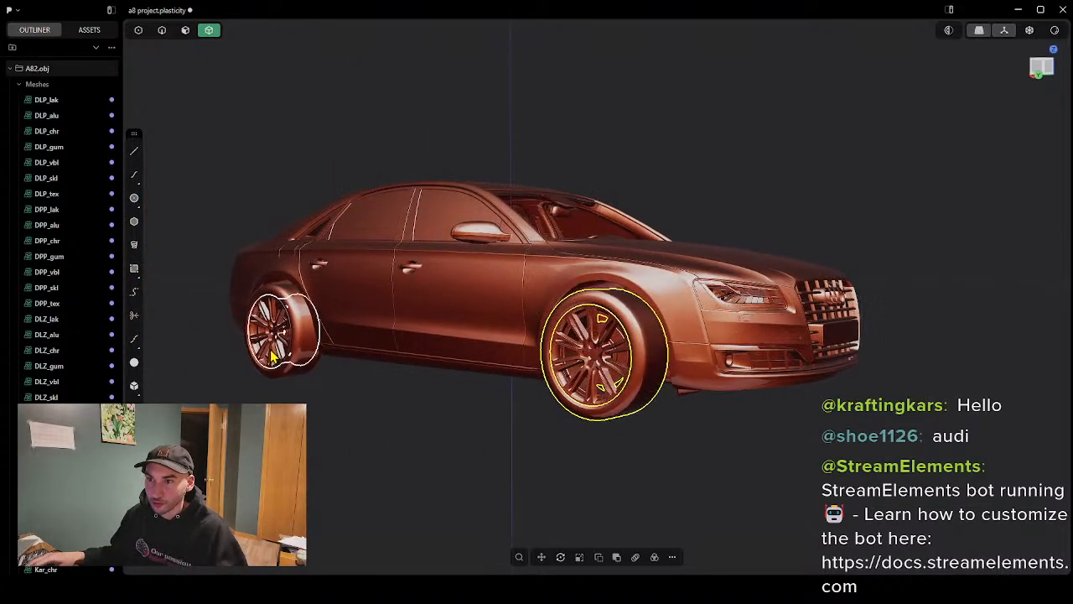
pyautogui.click(288, 346)
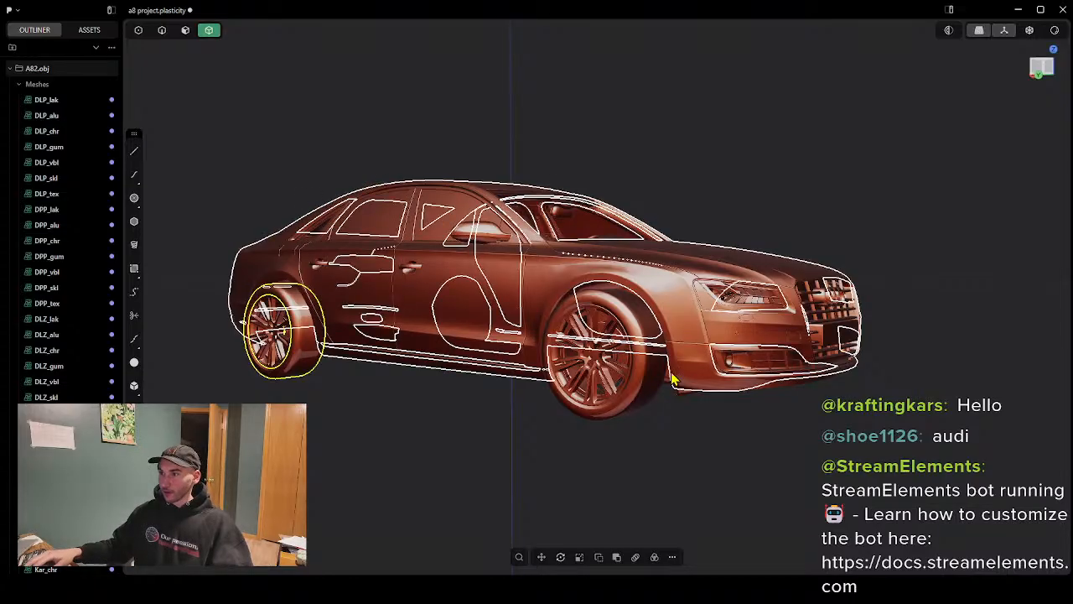
pyautogui.keyDown('shift'); pyautogui.click(617, 369); pyautogui.keyUp('shift')
pyautogui.keyDown('shift'); pyautogui.click(631, 364); pyautogui.keyUp('shift')
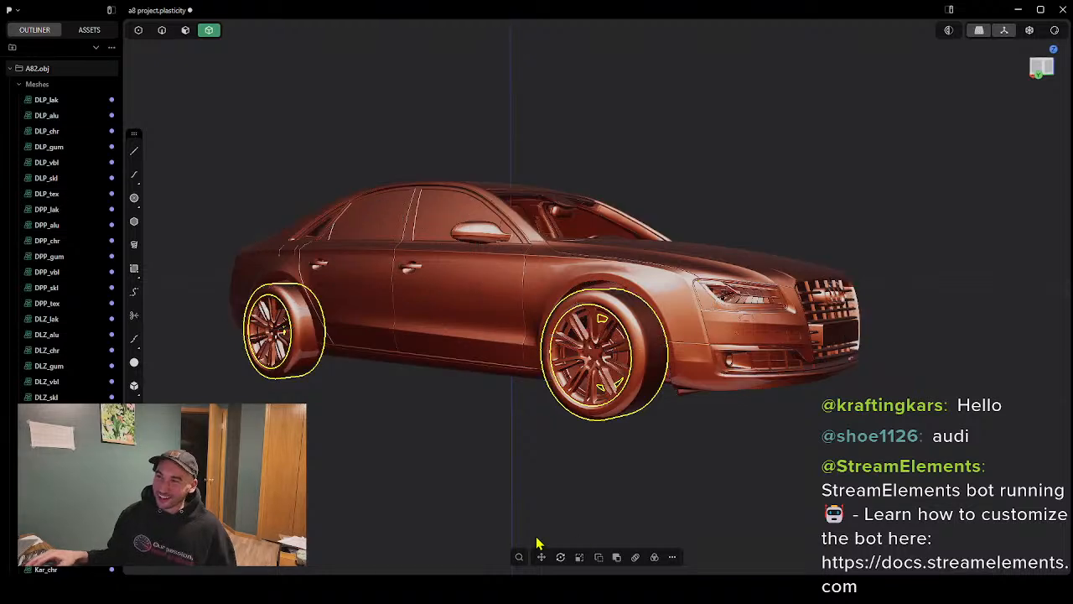
pyautogui.click(139, 30)
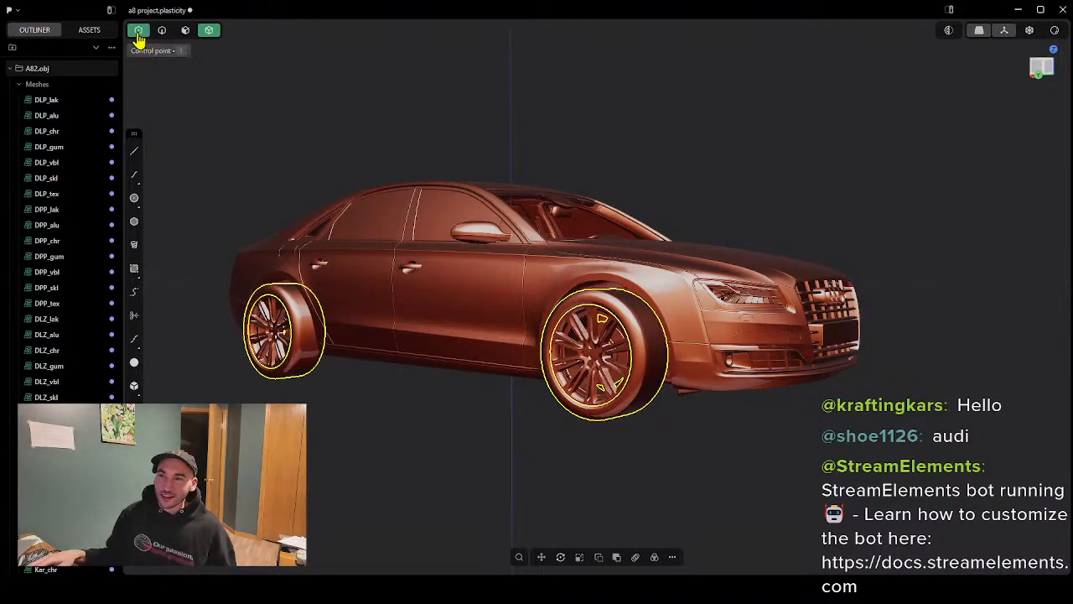
pyautogui.click(209, 30)
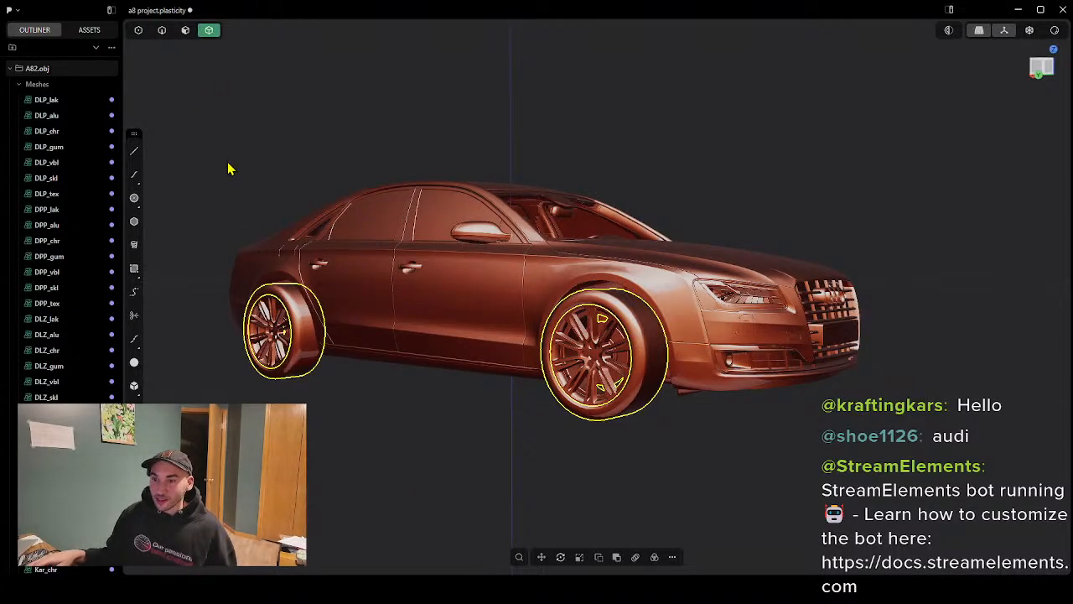
# Step: Move the two selected wheels sideways along the red axis, inward toward the car body
pyautogui.moveTo(621, 461); pyautogui.dragTo(753, 445, button='middle')
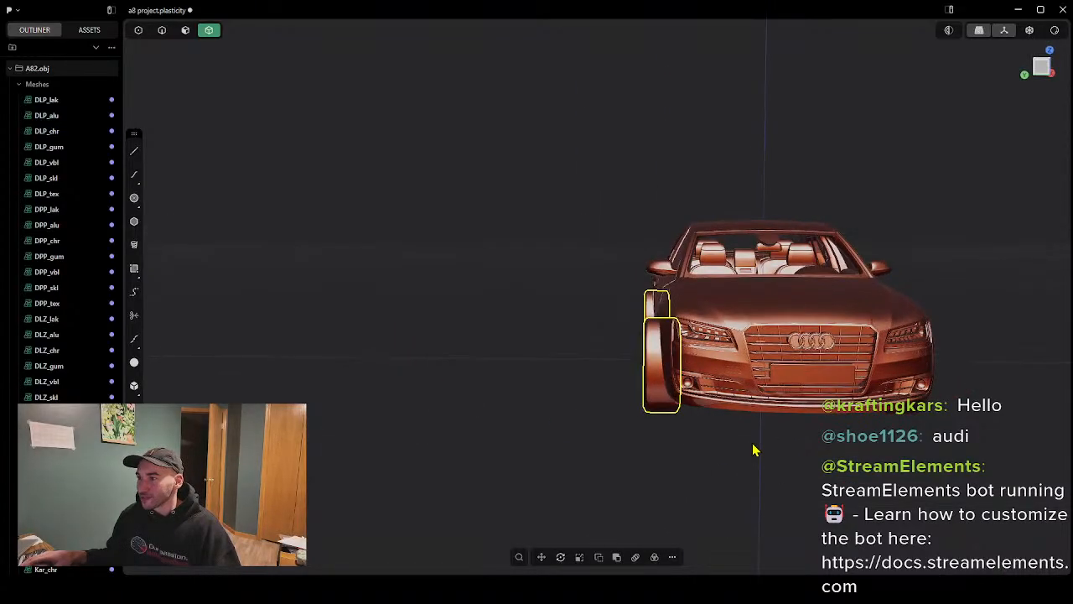
pyautogui.press('g')
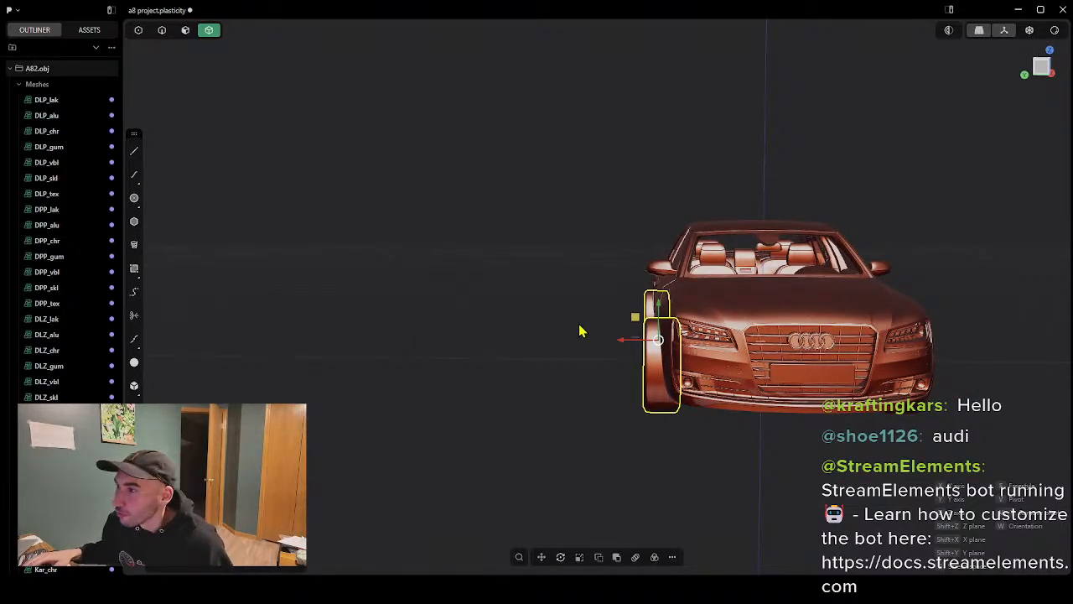
pyautogui.moveTo(627, 341); pyautogui.dragTo(635, 347)
pyautogui.moveTo(575, 377); pyautogui.dragTo(453, 416, button='middle')
pyautogui.scroll(7, 455, 410)
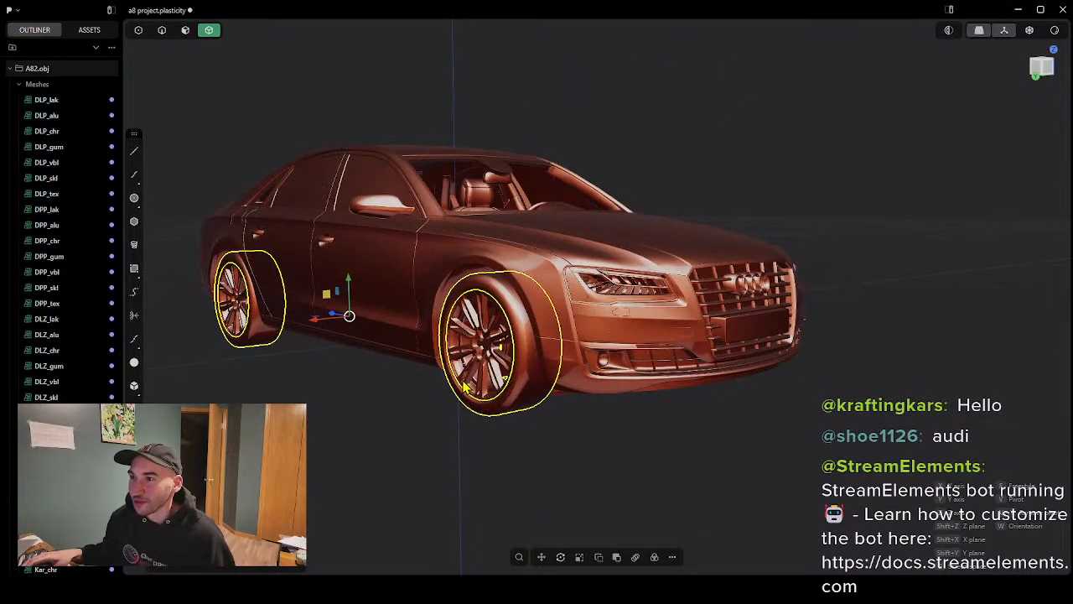
# Step: Fine-tune the wheels' sideways position until they sit within the wheel arches, finish the move and clear the selection
pyautogui.moveTo(506, 358); pyautogui.dragTo(536, 362, button='middle')
pyautogui.moveTo(178, 347); pyautogui.dragTo(184, 327, button='middle')
pyautogui.moveTo(184, 316)
pyautogui.mouseDown()
pyautogui.moveTo(2, 337)
pyautogui.moveTo(89, 307)
pyautogui.moveTo(182, 298)
pyautogui.mouseUp()
pyautogui.scroll(4, 417, 393)
pyautogui.moveTo(419, 393); pyautogui.dragTo(386, 385, button='middle')
pyautogui.scroll(-3, 337, 384)
pyautogui.scroll(-2, 334, 384)
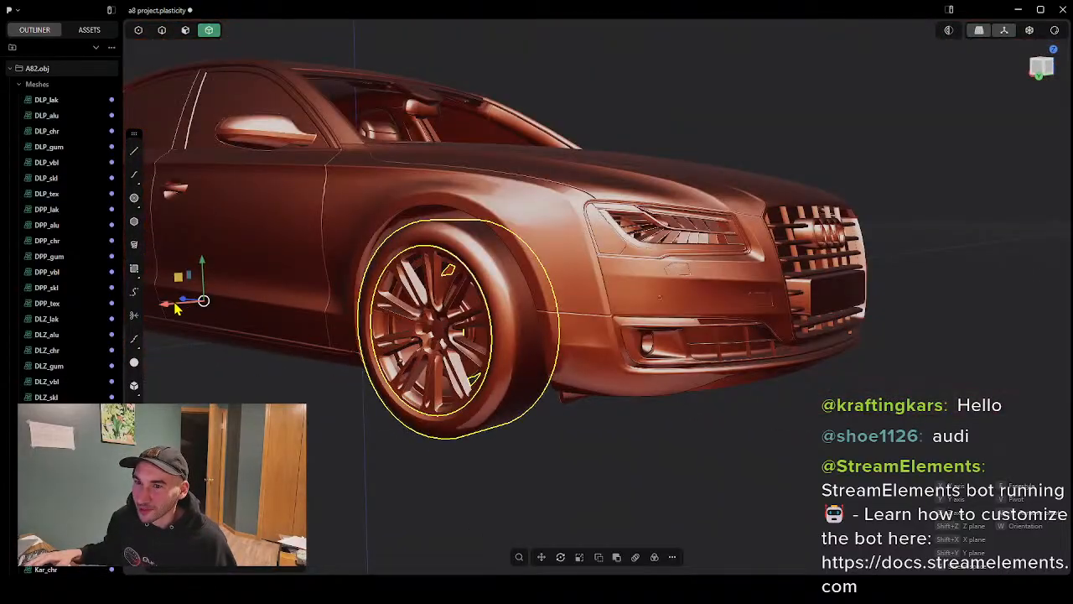
pyautogui.moveTo(246, 370); pyautogui.dragTo(304, 289, button='middle')
pyautogui.moveTo(311, 288); pyautogui.dragTo(313, 288)
pyautogui.click(278, 328)
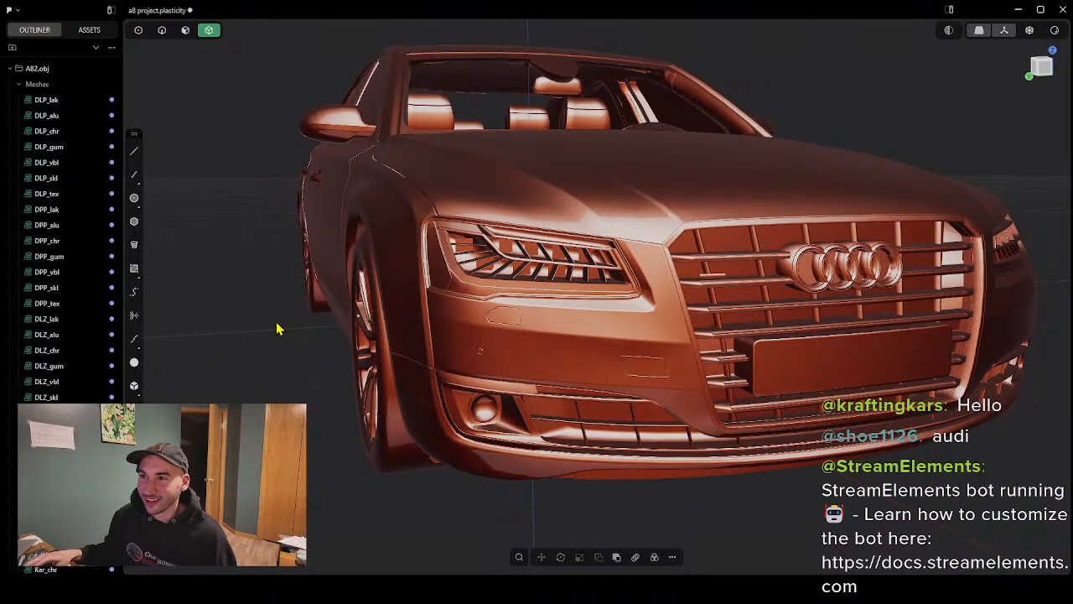
# Step: Set the selection mode to Face only and collapse the Meshes group of A82.obj
pyautogui.moveTo(343, 319); pyautogui.dragTo(770, 367, button='middle')
pyautogui.scroll(-3, 875, 371)
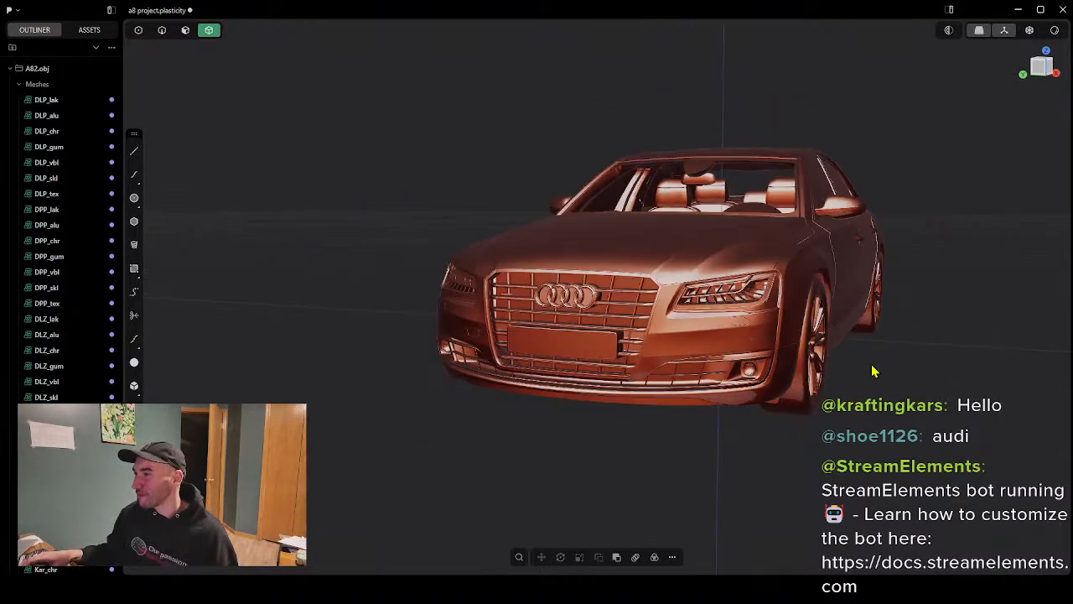
pyautogui.moveTo(875, 372); pyautogui.dragTo(702, 460, button='middle')
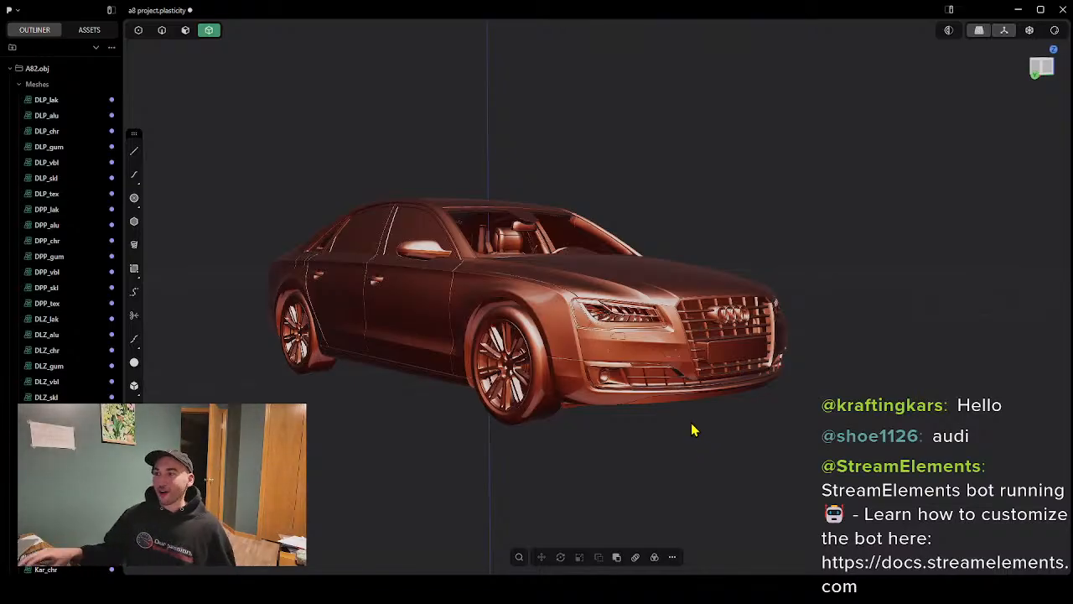
pyautogui.moveTo(457, 346); pyautogui.dragTo(482, 345, button='middle')
pyautogui.moveTo(528, 284); pyautogui.dragTo(680, 479, button='middle')
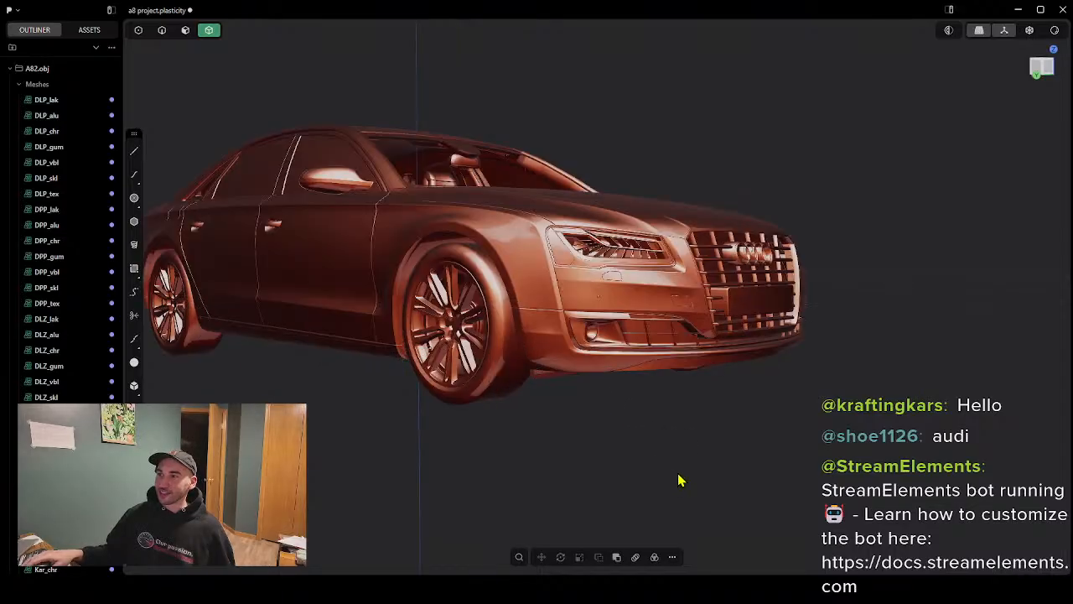
pyautogui.click(185, 30)
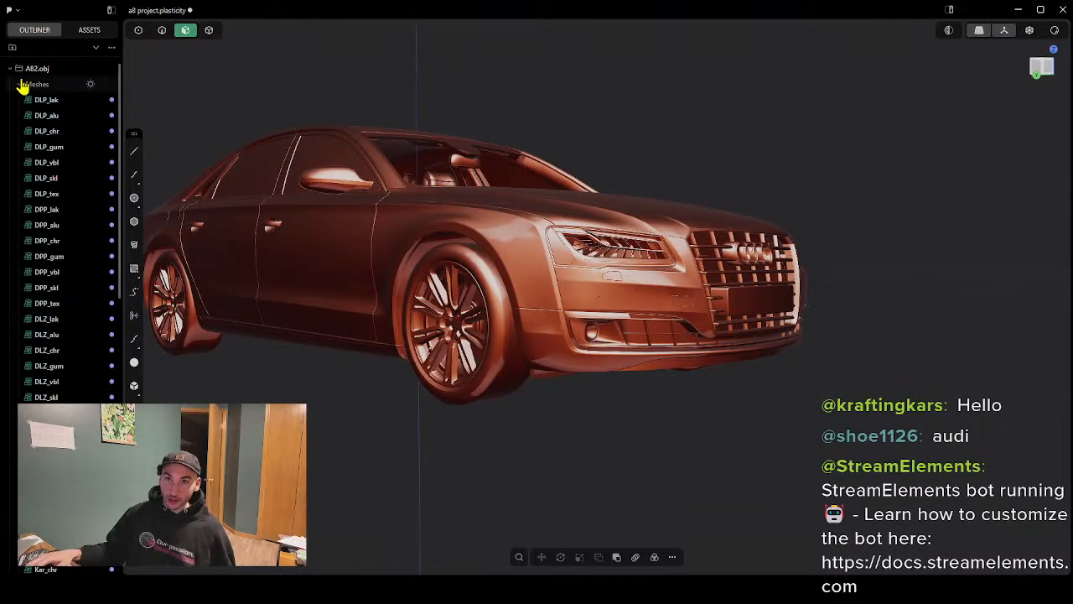
pyautogui.click(24, 85)
pyautogui.click(21, 86)
pyautogui.click(211, 105)
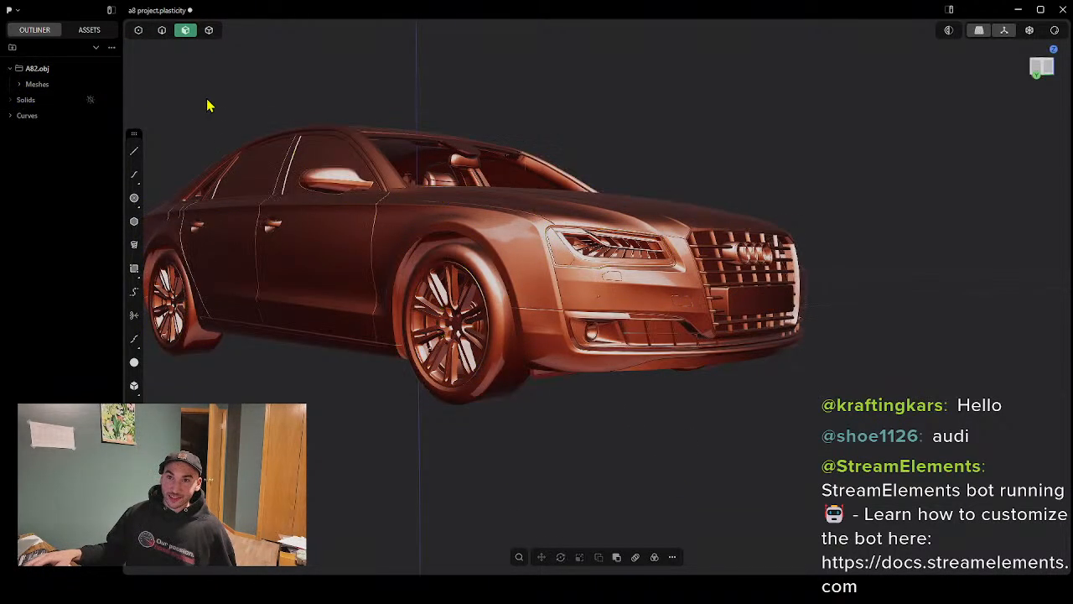
# Step: Examine the repositioned front wheel, its wheel arch and the surrounding front fender up close from several angles
pyautogui.scroll(5, 461, 247)
pyautogui.scroll(-3, 570, 145)
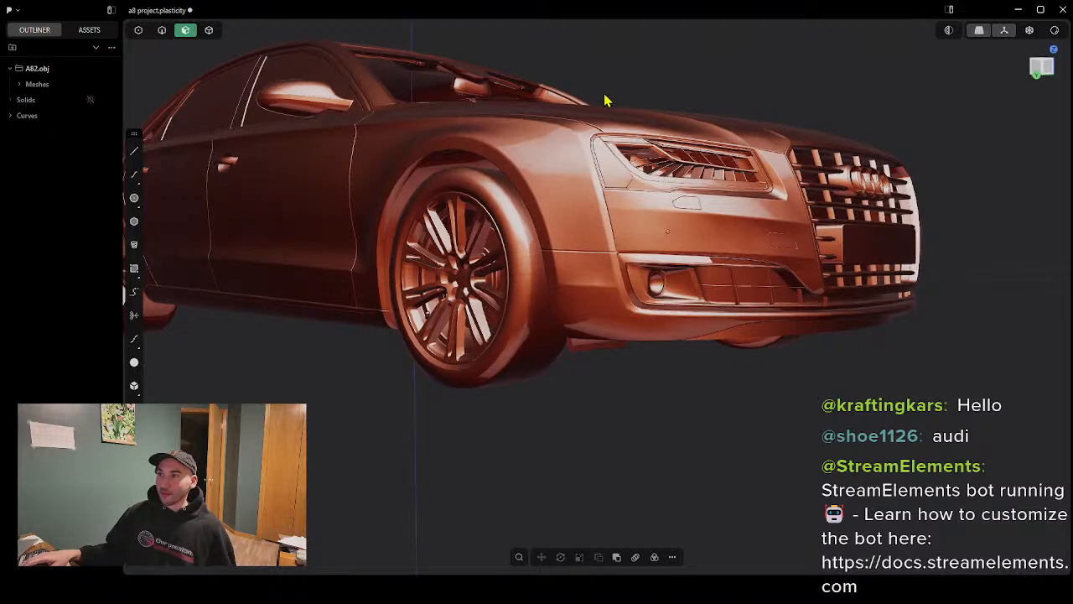
pyautogui.moveTo(606, 101); pyautogui.dragTo(616, 104, button='middle')
pyautogui.scroll(8, 470, 216)
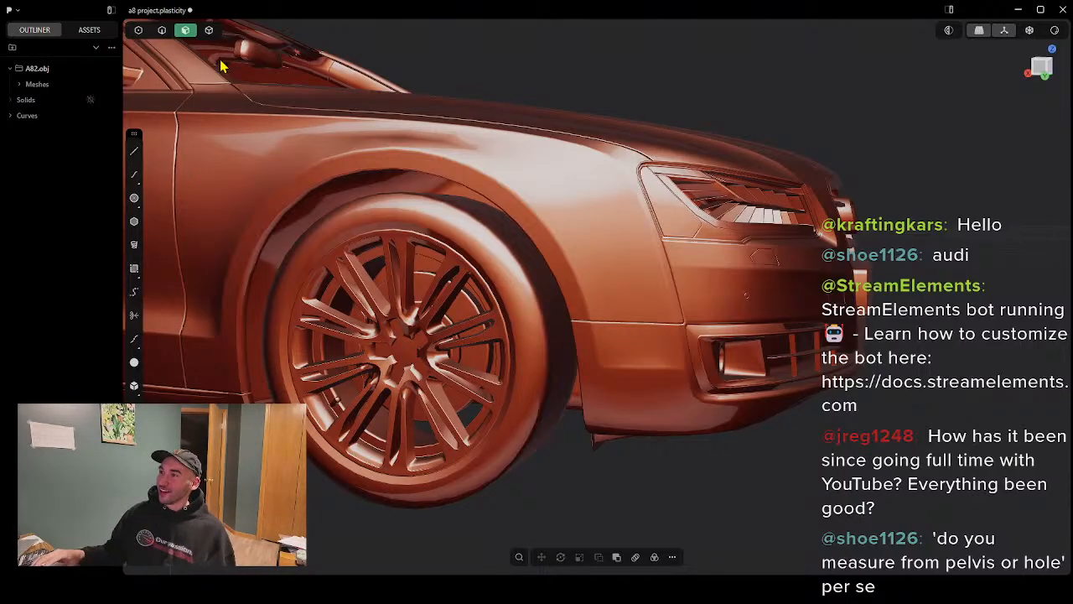
pyautogui.moveTo(219, 301); pyautogui.dragTo(432, 405, button='middle')
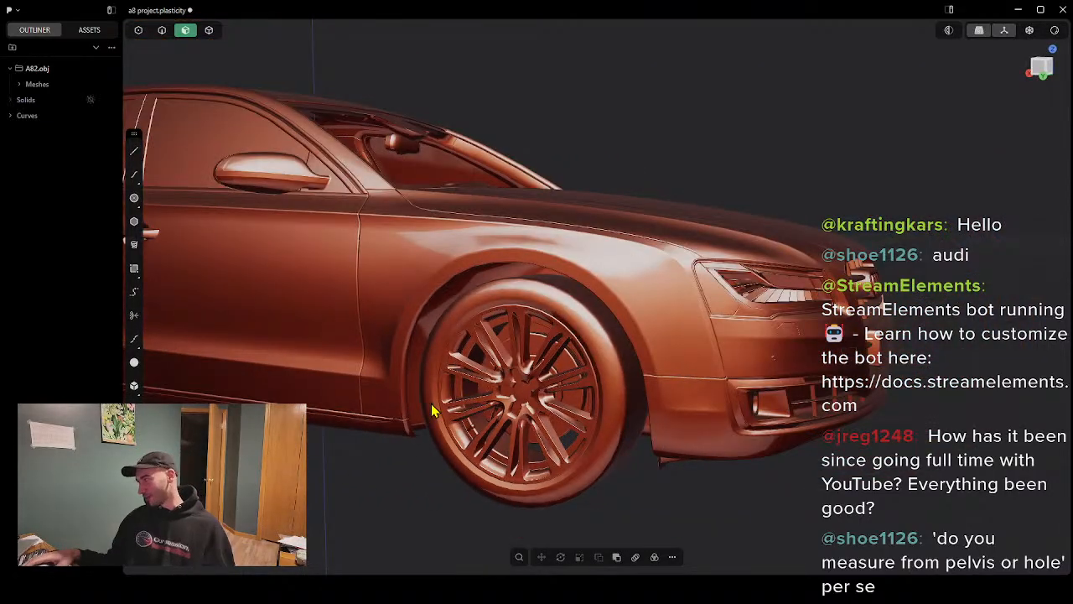
pyautogui.scroll(2, 430, 275)
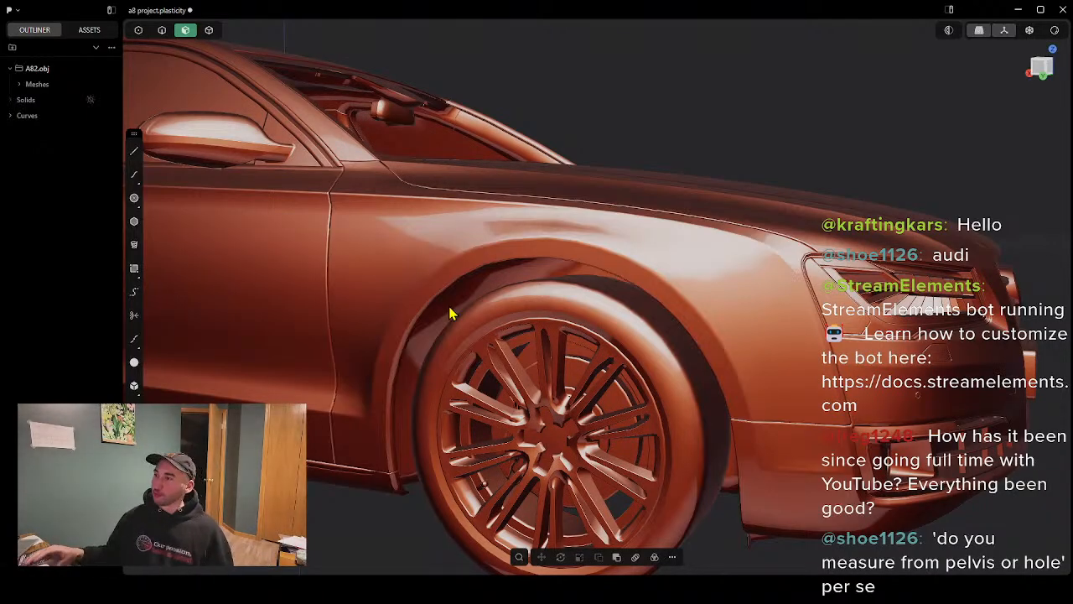
pyautogui.scroll(-3, 508, 316)
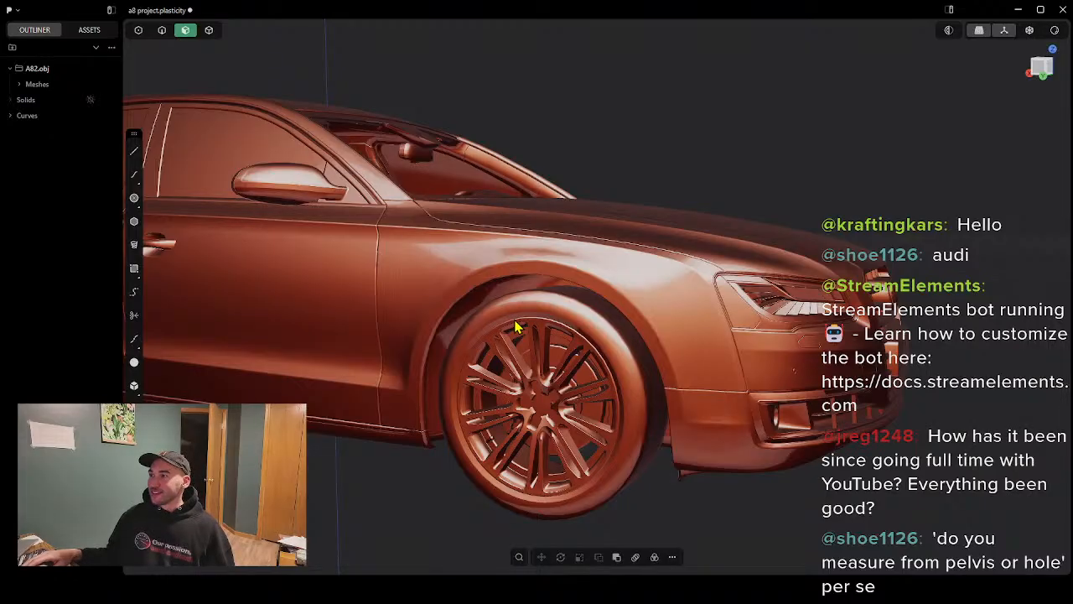
pyautogui.scroll(2, 515, 330)
pyautogui.scroll(2, 528, 335)
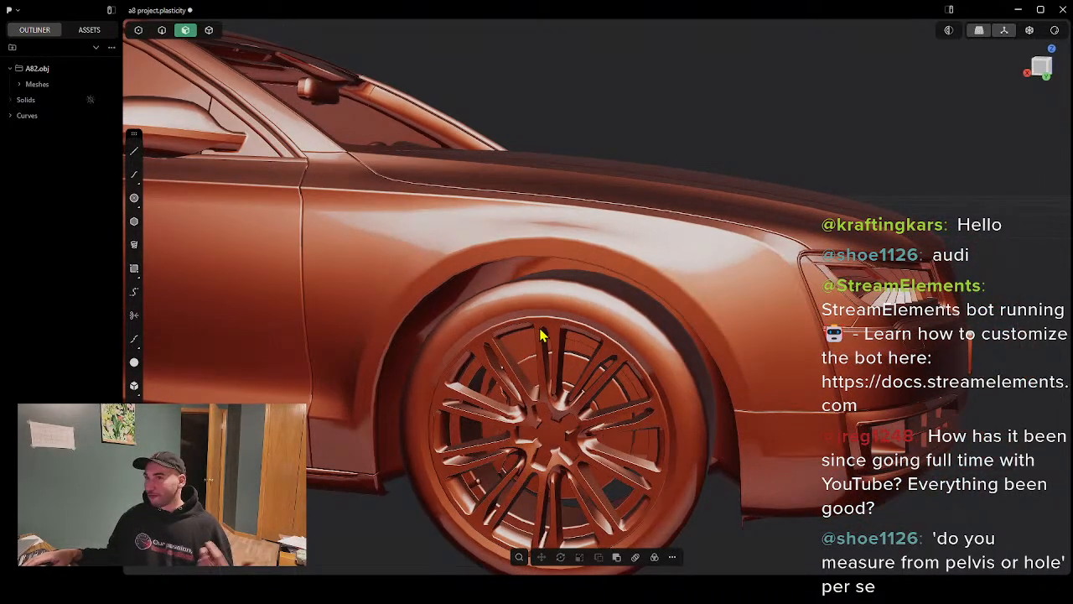
pyautogui.moveTo(549, 346); pyautogui.dragTo(536, 332, button='middle')
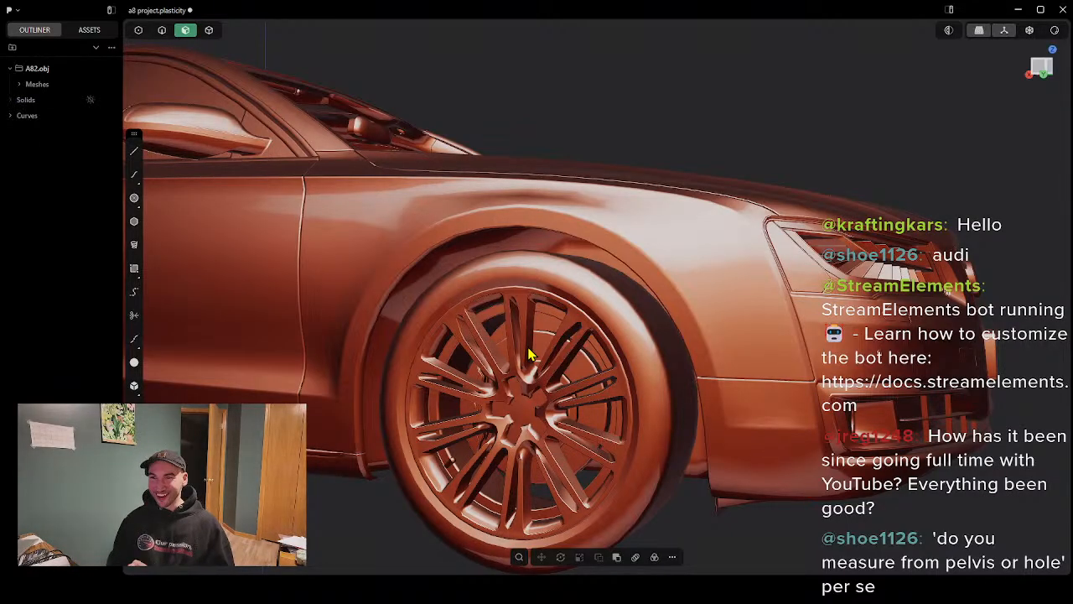
pyautogui.moveTo(546, 367); pyautogui.dragTo(564, 353, button='middle')
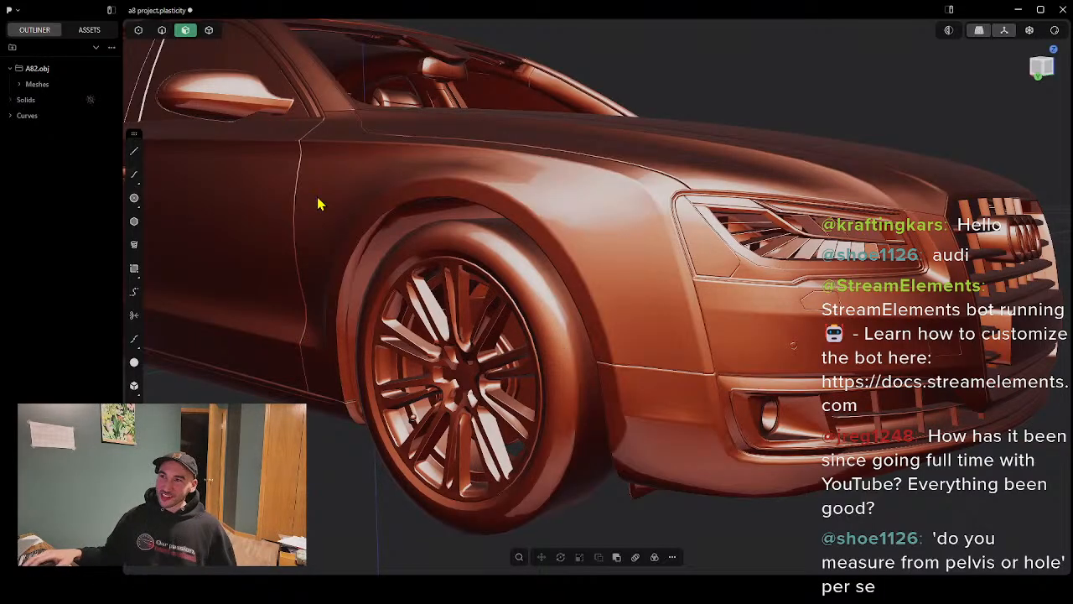
pyautogui.moveTo(319, 204); pyautogui.dragTo(401, 250, button='middle')
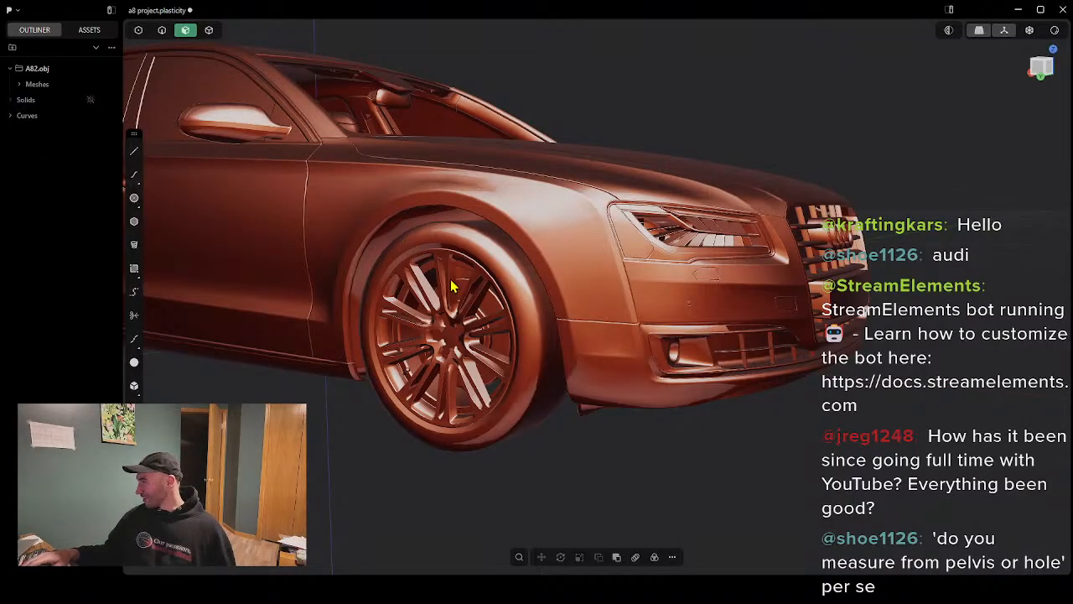
pyautogui.moveTo(454, 285); pyautogui.dragTo(464, 285, button='middle')
pyautogui.scroll(3, 480, 293)
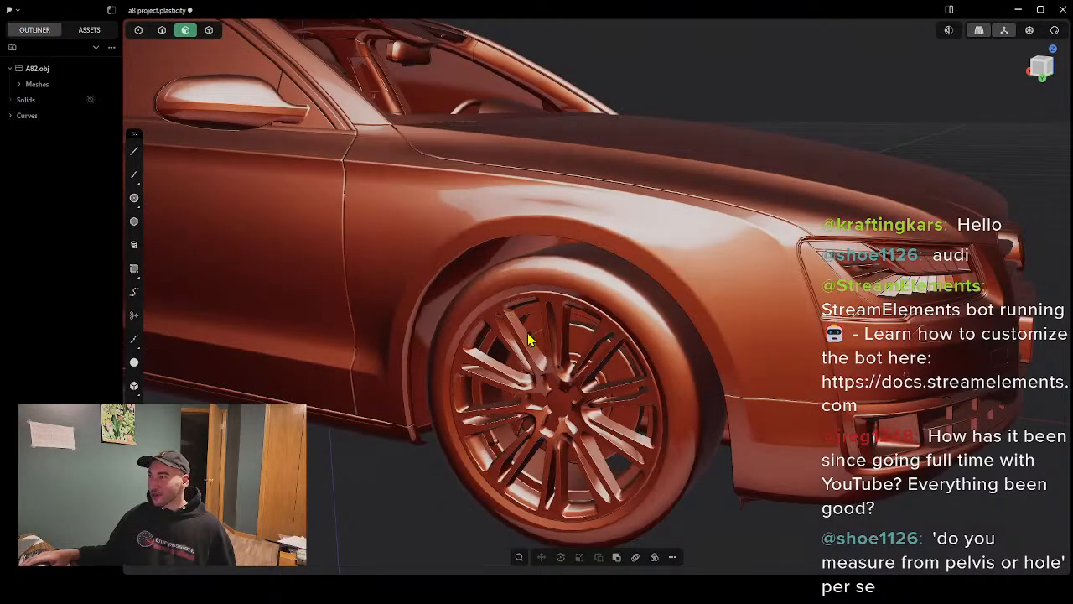
pyautogui.scroll(1, 530, 337)
pyautogui.scroll(-1, 543, 337)
pyautogui.moveTo(536, 324); pyautogui.dragTo(525, 309, button='middle')
pyautogui.moveTo(585, 326); pyautogui.dragTo(566, 324, button='middle')
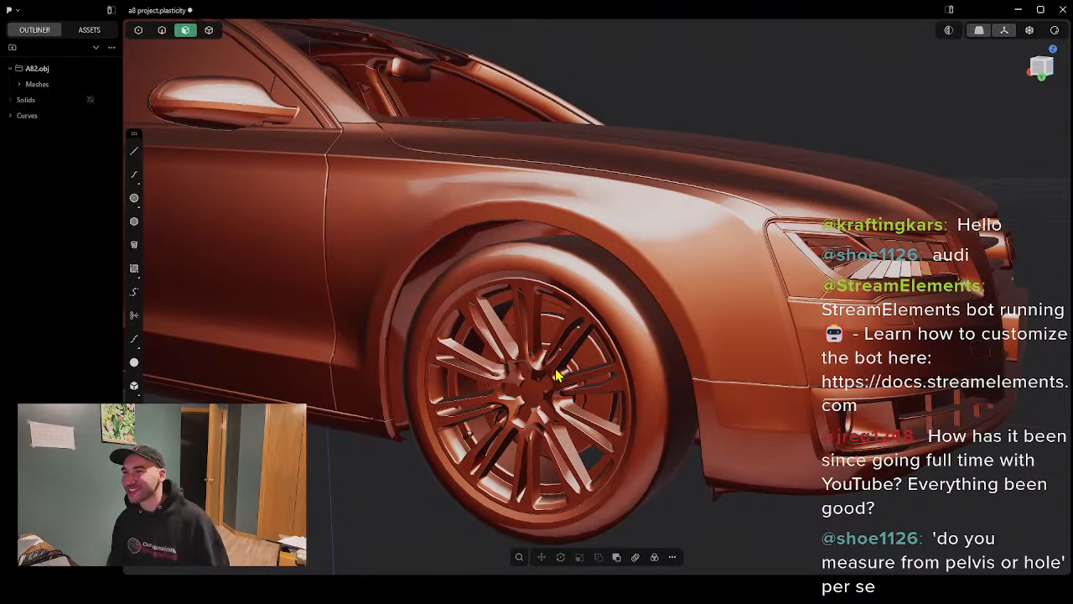
pyautogui.moveTo(395, 313); pyautogui.dragTo(546, 314, button='middle')
pyautogui.scroll(-3, 540, 302)
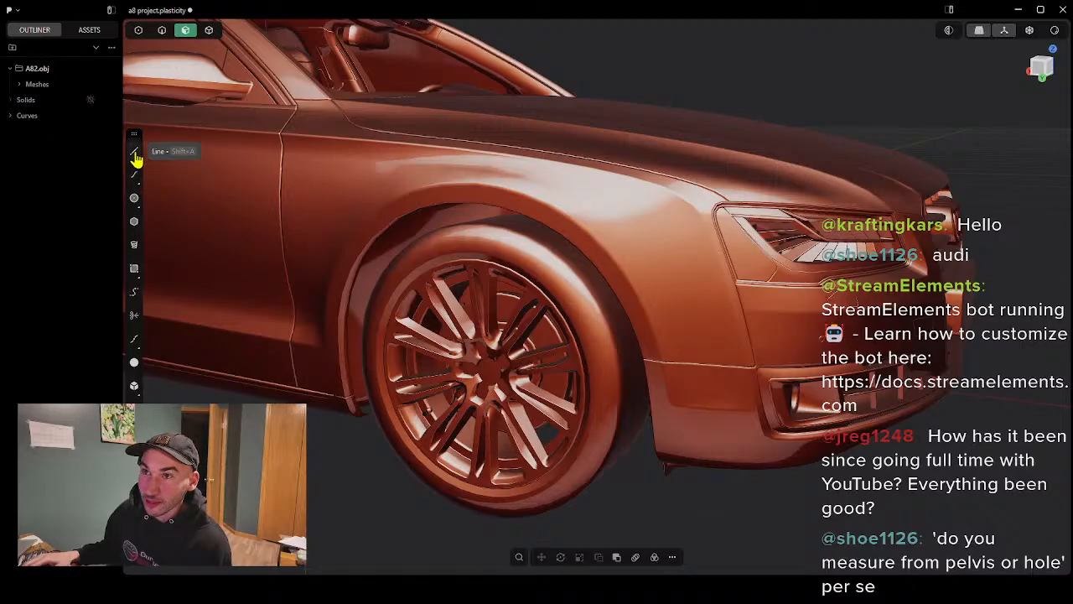
# Step: Start a curve on the car body at the front fender's rear upper corner, where the crease meets the door seam
pyautogui.scroll(3, 394, 285)
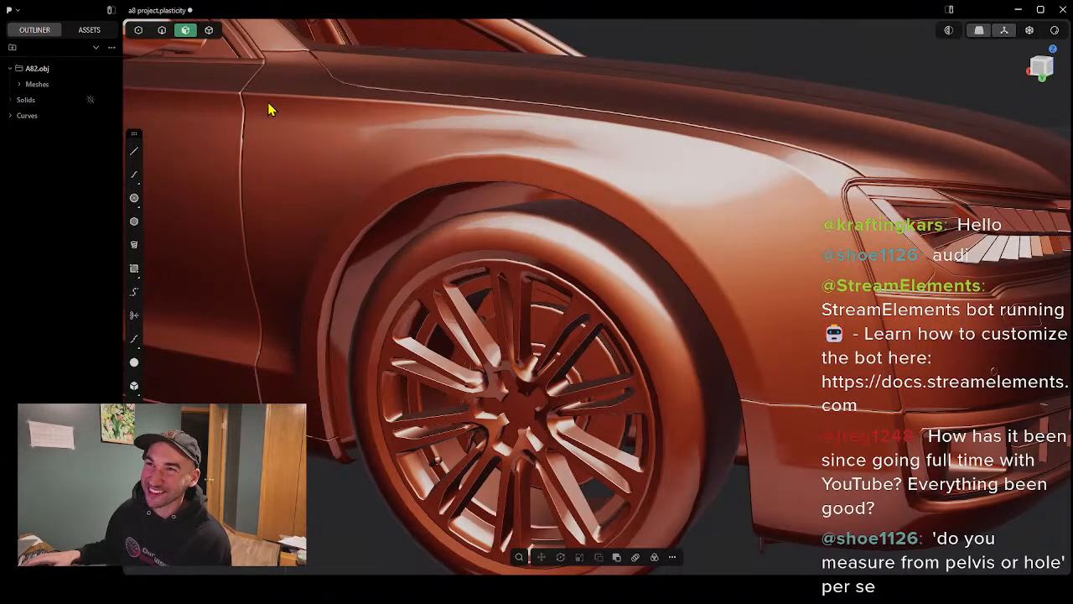
pyautogui.scroll(6, 277, 147)
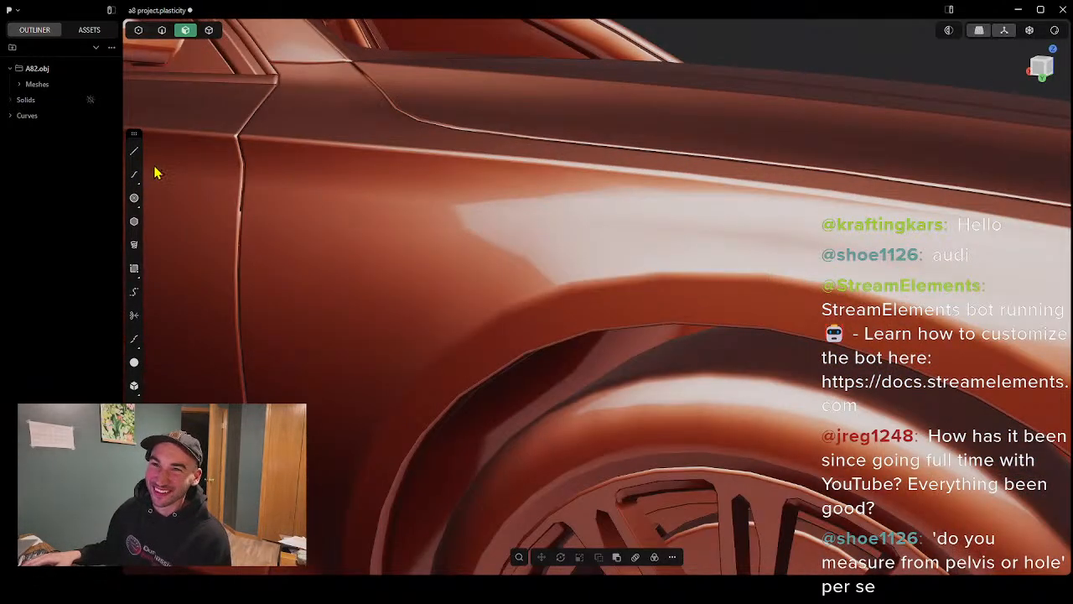
pyautogui.click(134, 175)
pyautogui.scroll(2, 241, 147)
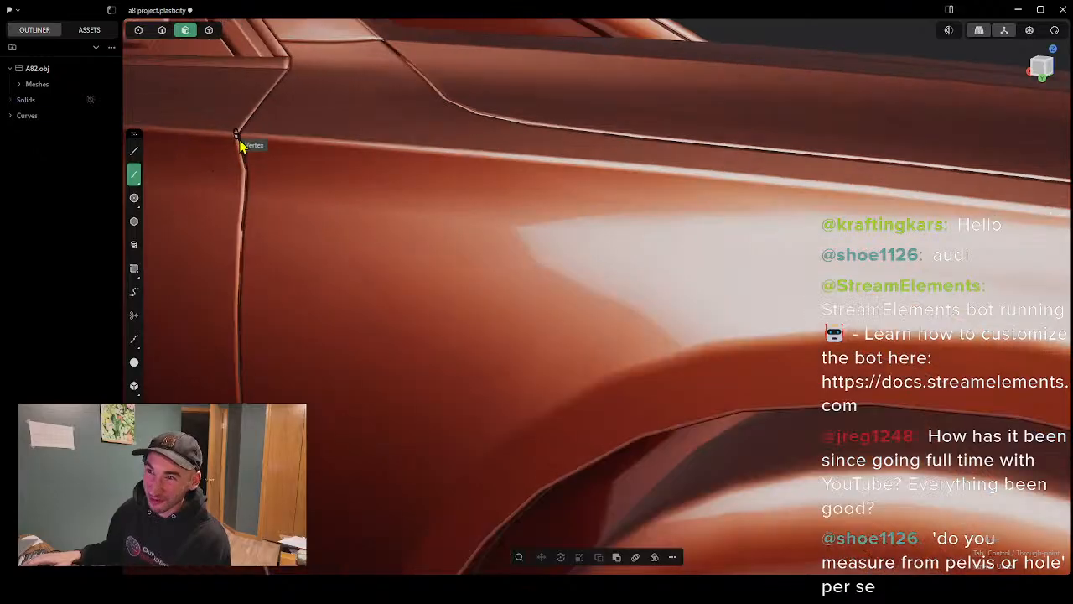
pyautogui.scroll(2, 251, 147)
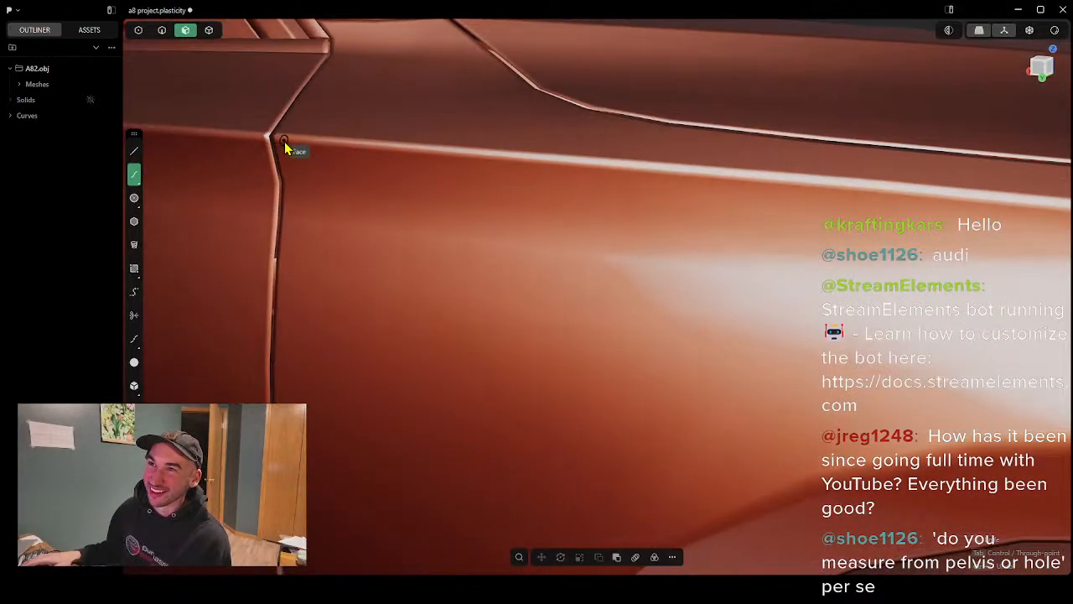
pyautogui.scroll(-10, 318, 198)
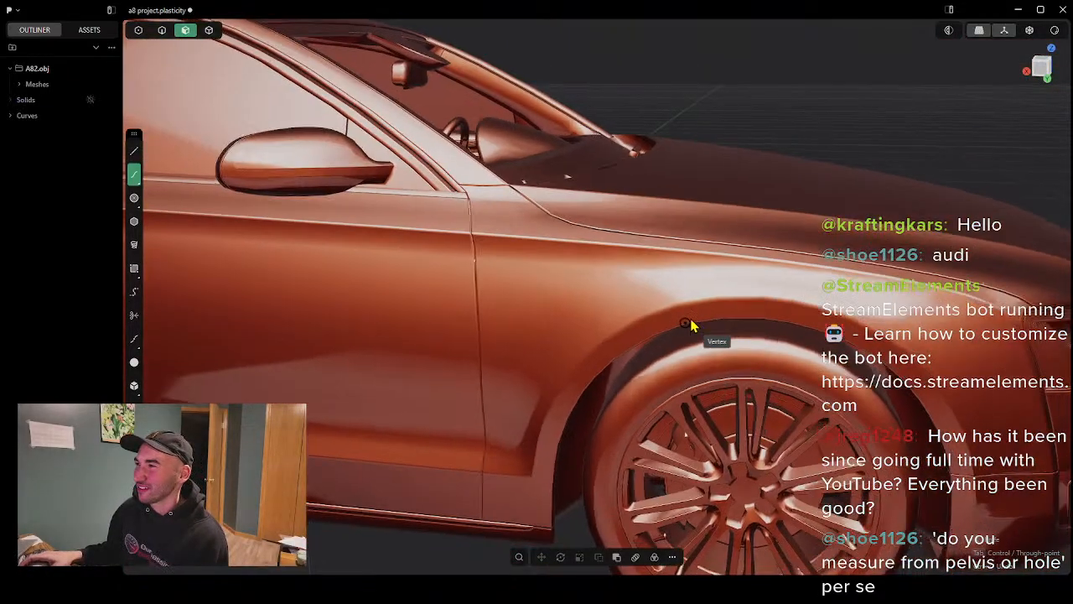
pyautogui.scroll(-3, 569, 286)
pyautogui.keyDown('shift'); pyautogui.moveTo(691, 321); pyautogui.dragTo(539, 268, button='middle'); pyautogui.keyUp('shift')
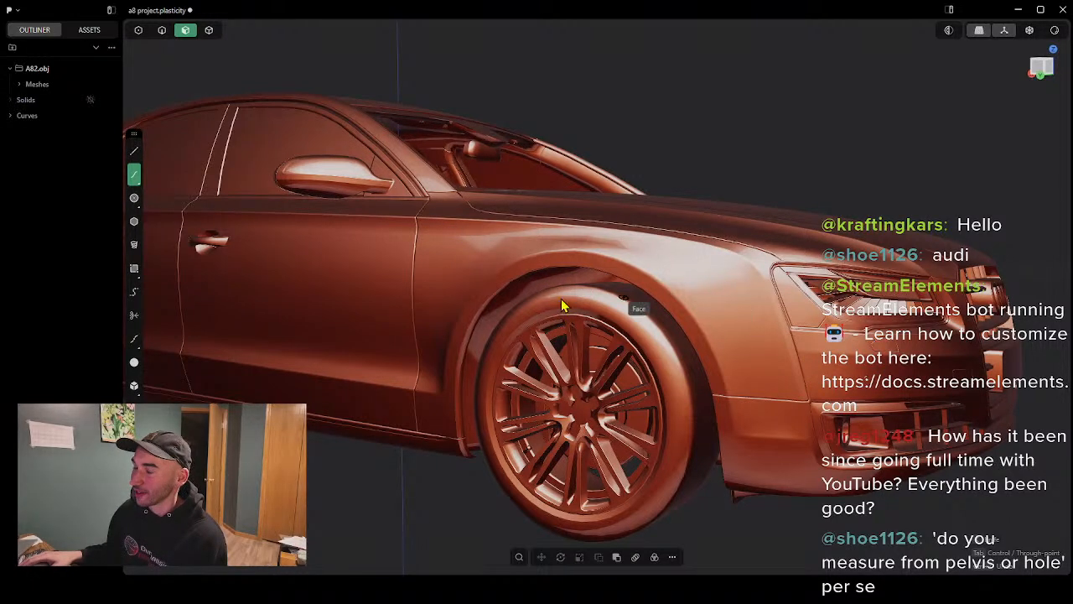
pyautogui.scroll(8, 427, 231)
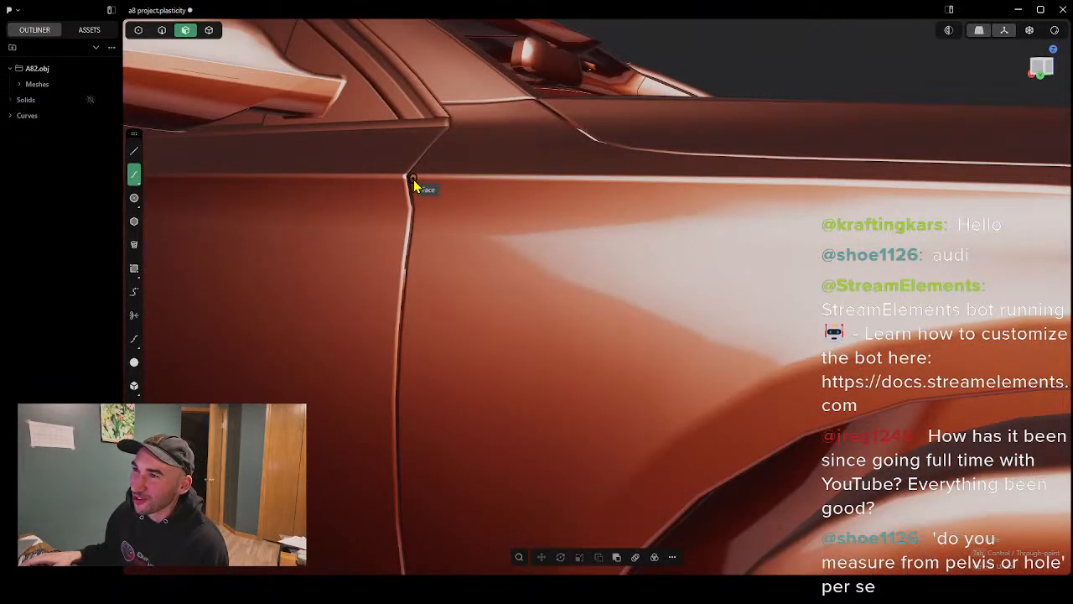
pyautogui.scroll(3, 414, 181)
pyautogui.click(411, 181)
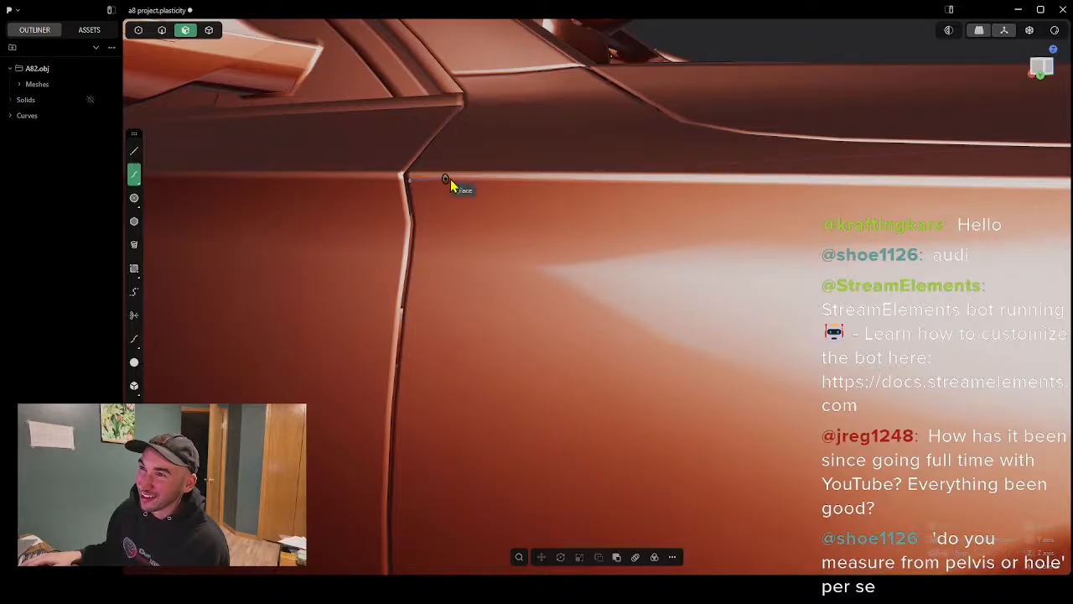
# Step: Trace the front fender's upper crease forward with successive curve points on the mesh, ending short of the headlight, and finish the curve
pyautogui.keyDown('shift'); pyautogui.moveTo(862, 207); pyautogui.dragTo(551, 209, button='middle'); pyautogui.keyUp('shift')
pyautogui.scroll(-3, 553, 209)
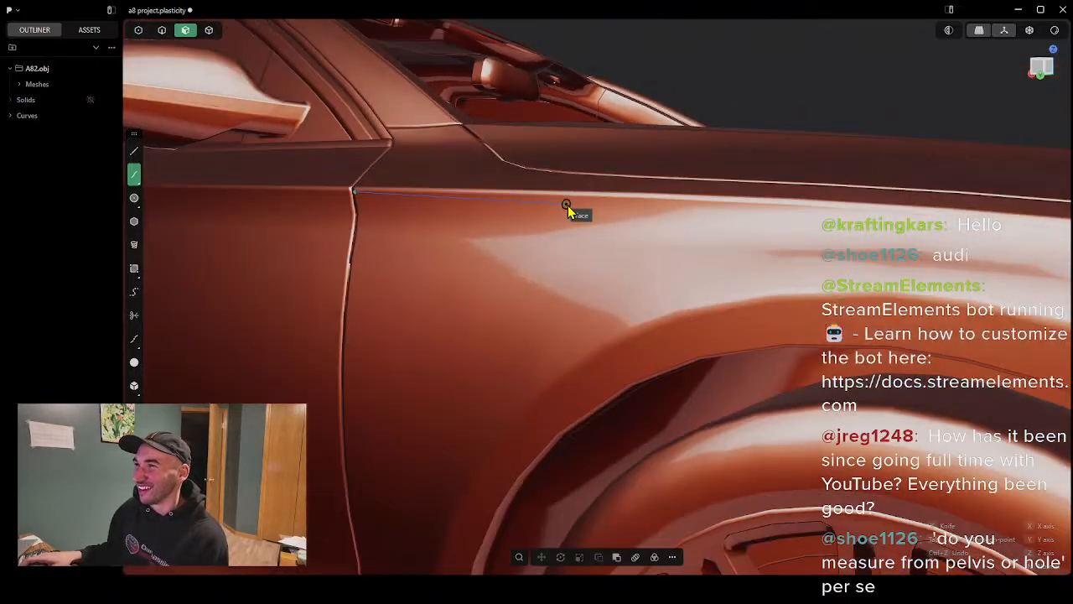
pyautogui.click(651, 199)
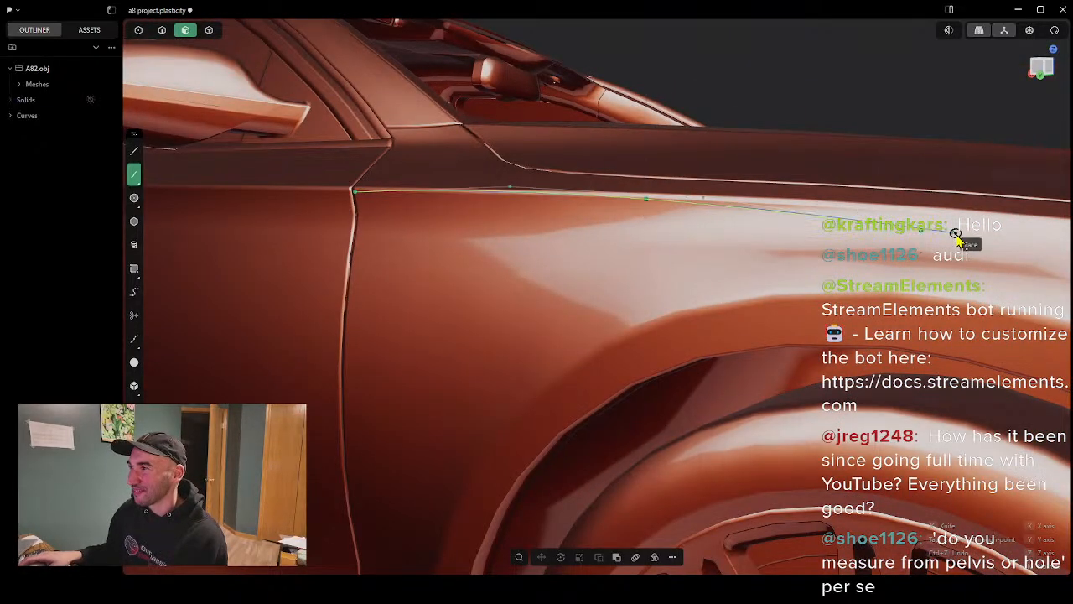
pyautogui.keyDown('shift'); pyautogui.moveTo(958, 234); pyautogui.dragTo(452, 274, button='middle'); pyautogui.keyUp('shift')
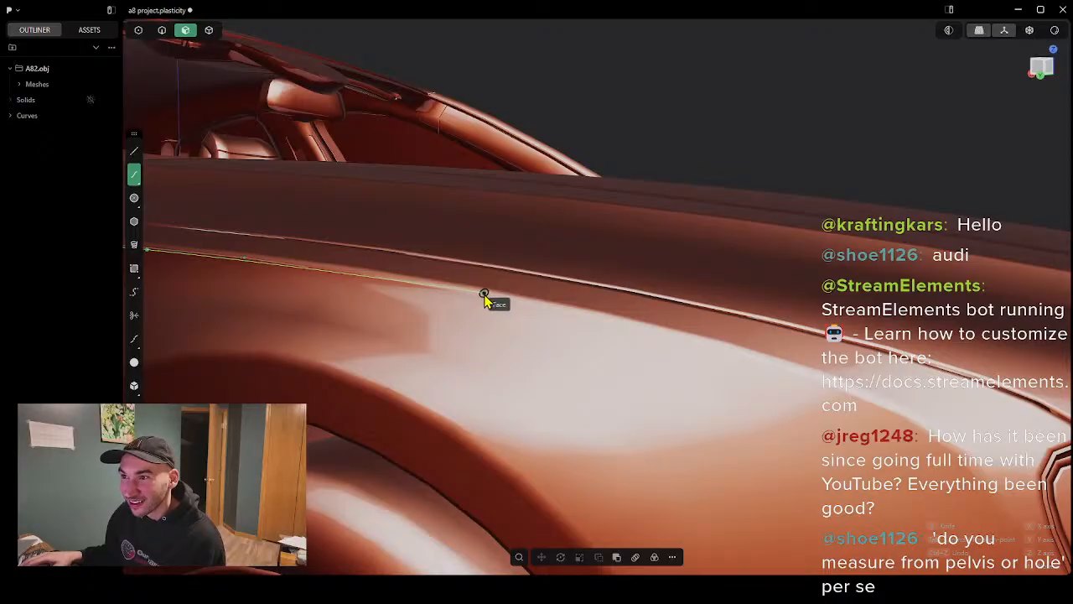
pyautogui.scroll(-3, 437, 294)
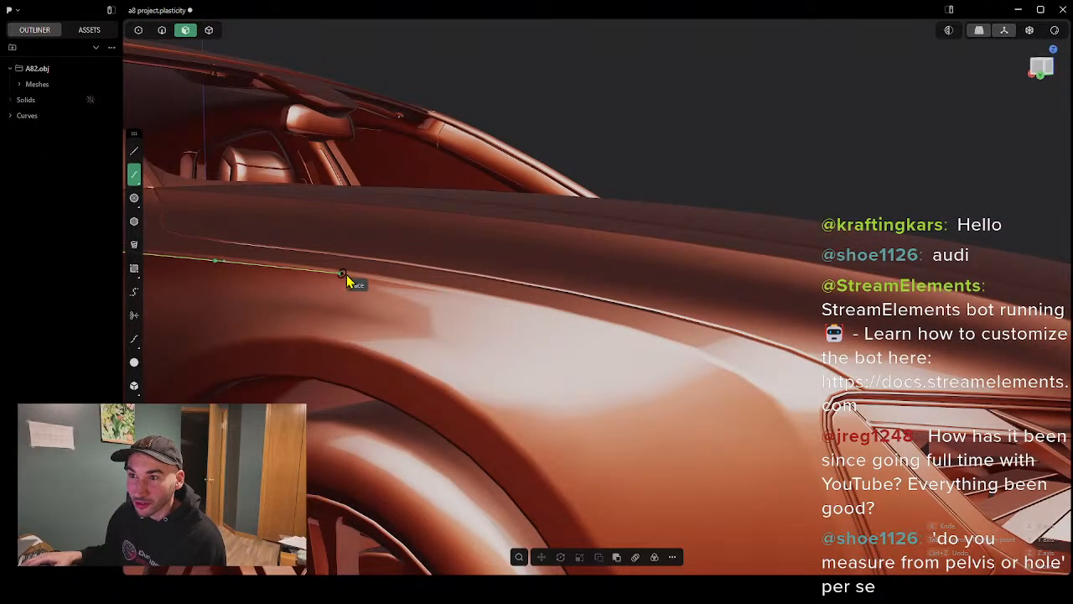
pyautogui.click(338, 274)
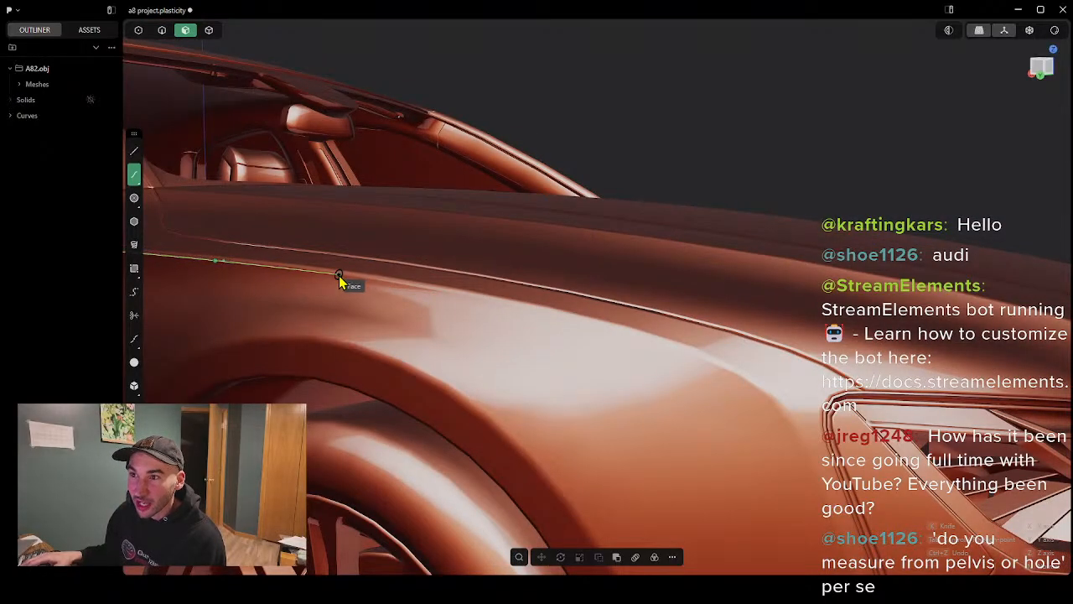
pyautogui.click(484, 300)
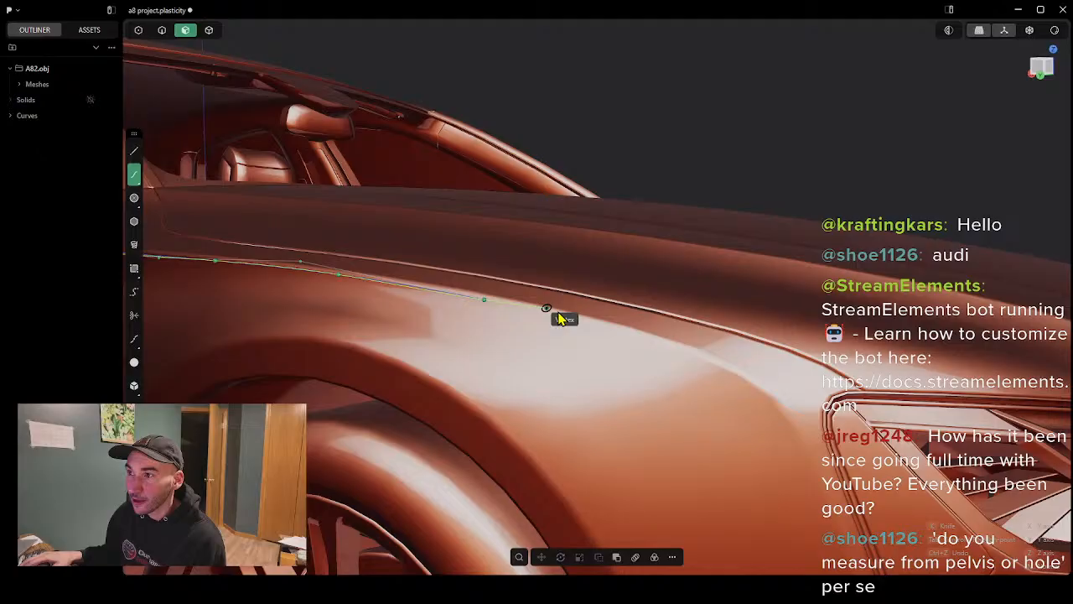
pyautogui.click(666, 348)
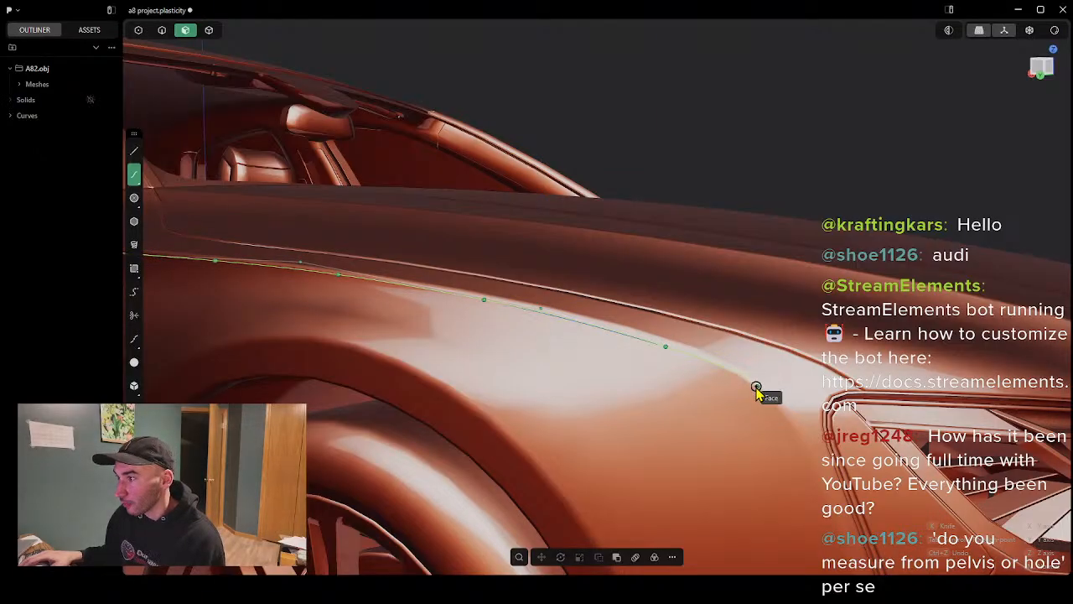
pyautogui.click(748, 382)
pyautogui.rightClick(748, 381)
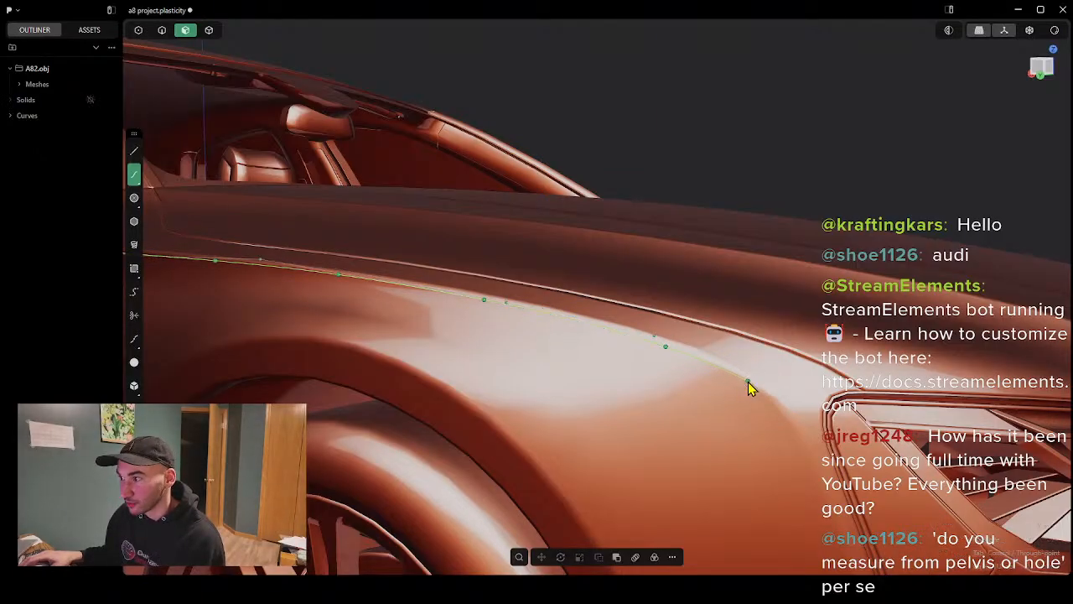
# Step: Open the display settings and switch the shader mode to the plain grey shading
pyautogui.scroll(-3, 578, 459)
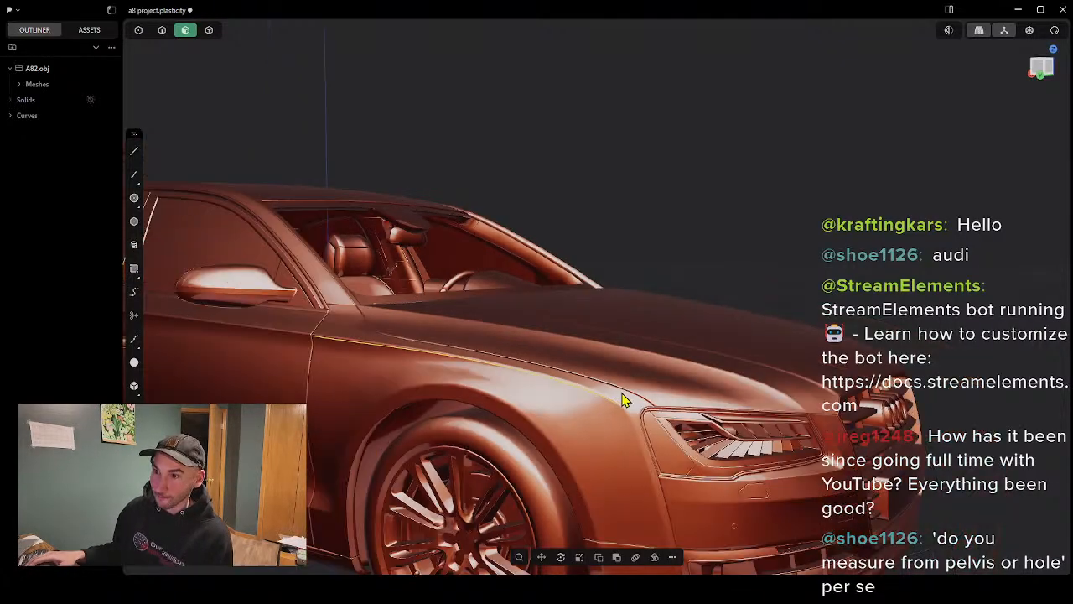
pyautogui.scroll(2, 541, 444)
pyautogui.scroll(6, 754, 429)
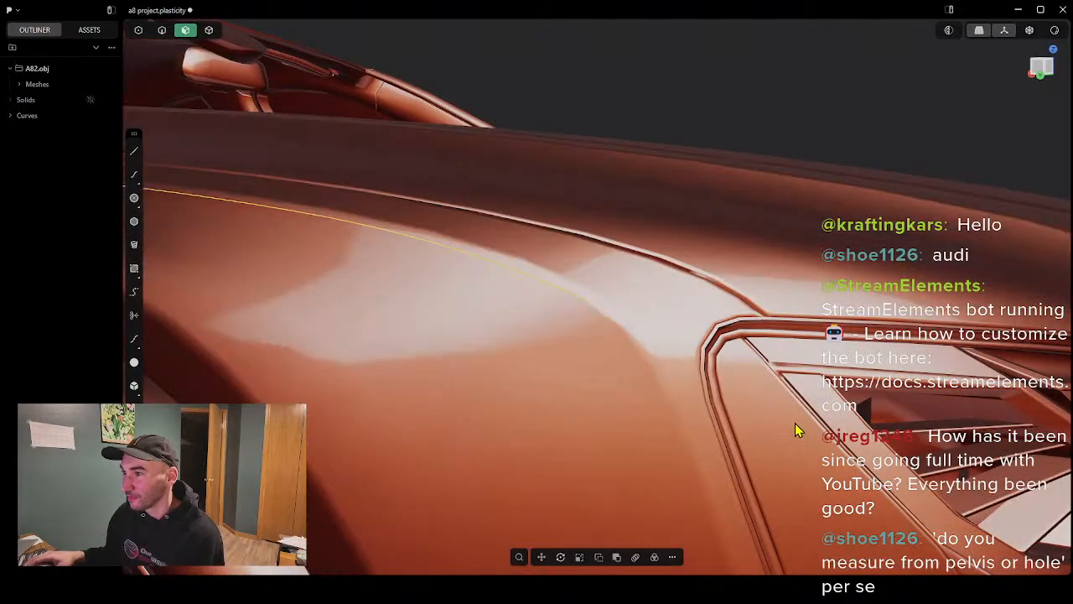
pyautogui.scroll(-5, 658, 318)
pyautogui.scroll(3, 645, 323)
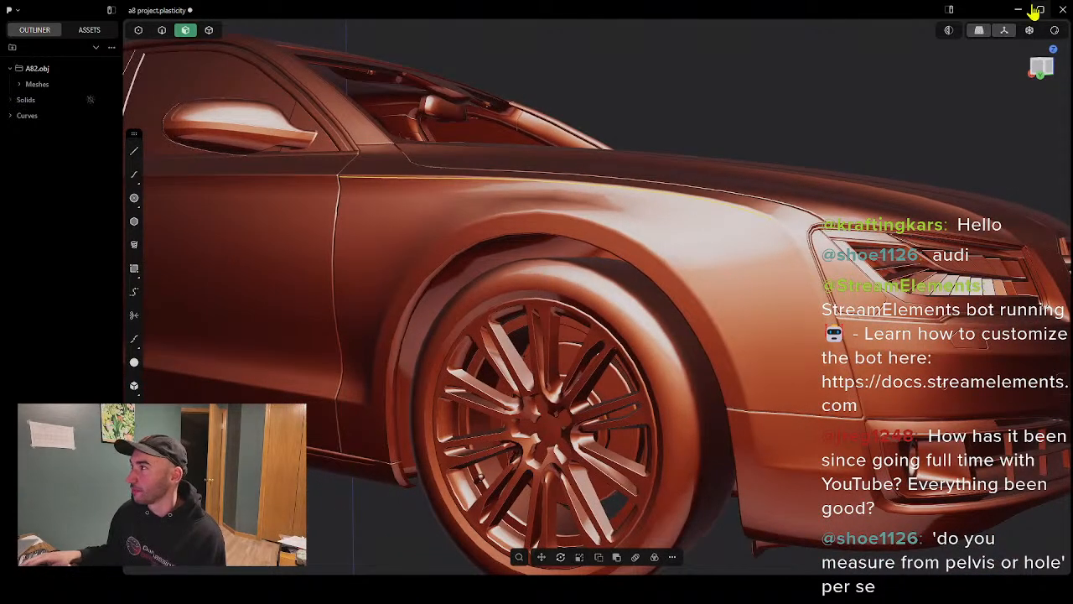
pyautogui.click(980, 29)
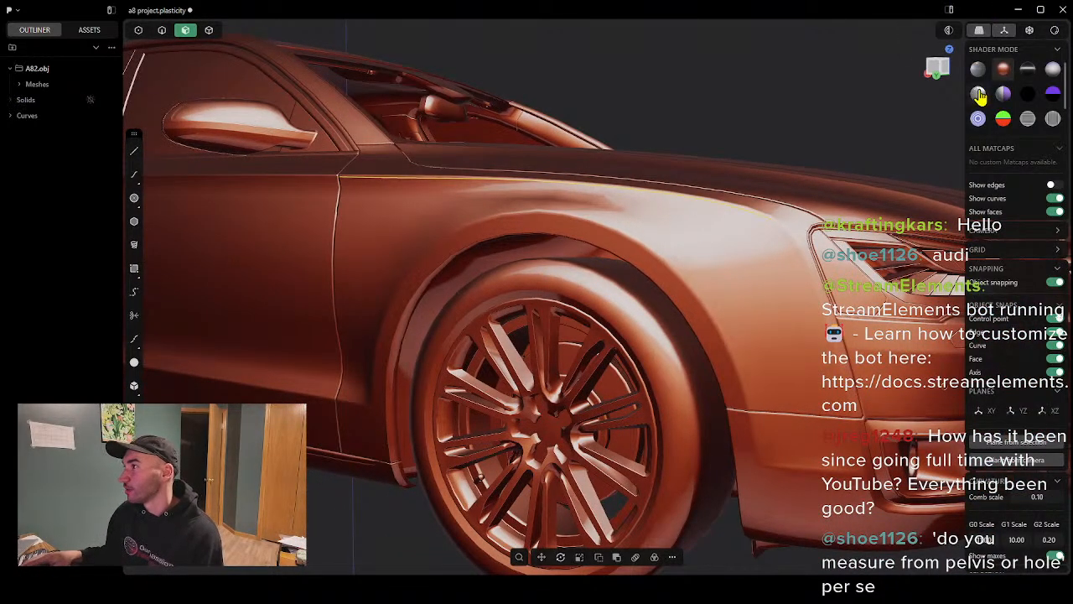
pyautogui.click(978, 117)
pyautogui.click(979, 95)
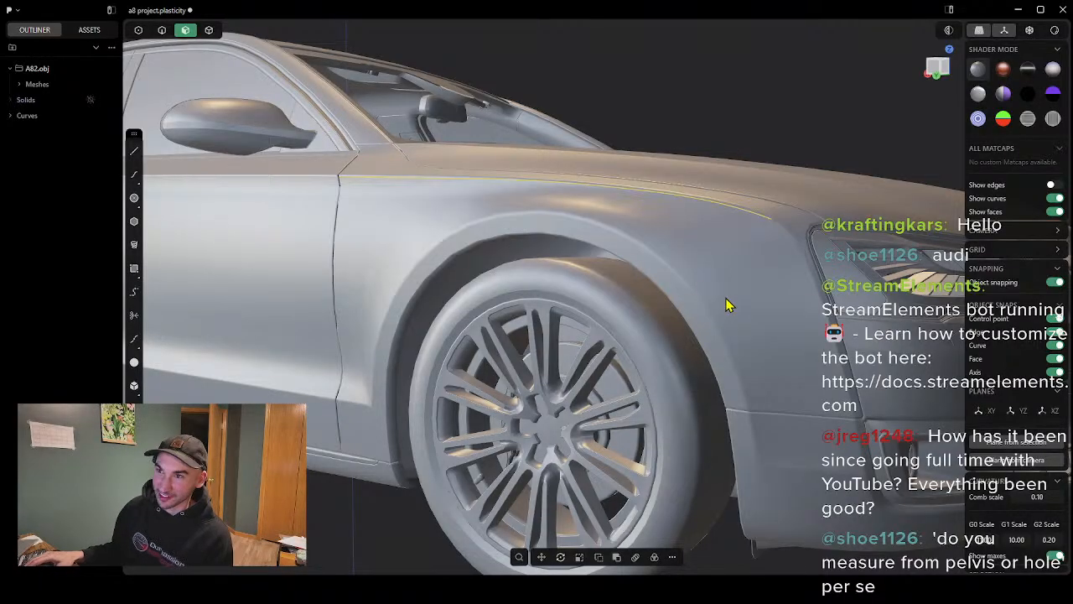
# Step: Examine the front fender between the wheel arch and the headlight, especially the crease beyond the end of the traced curve
pyautogui.moveTo(726, 304); pyautogui.dragTo(738, 276, button='middle')
pyautogui.scroll(8, 596, 254)
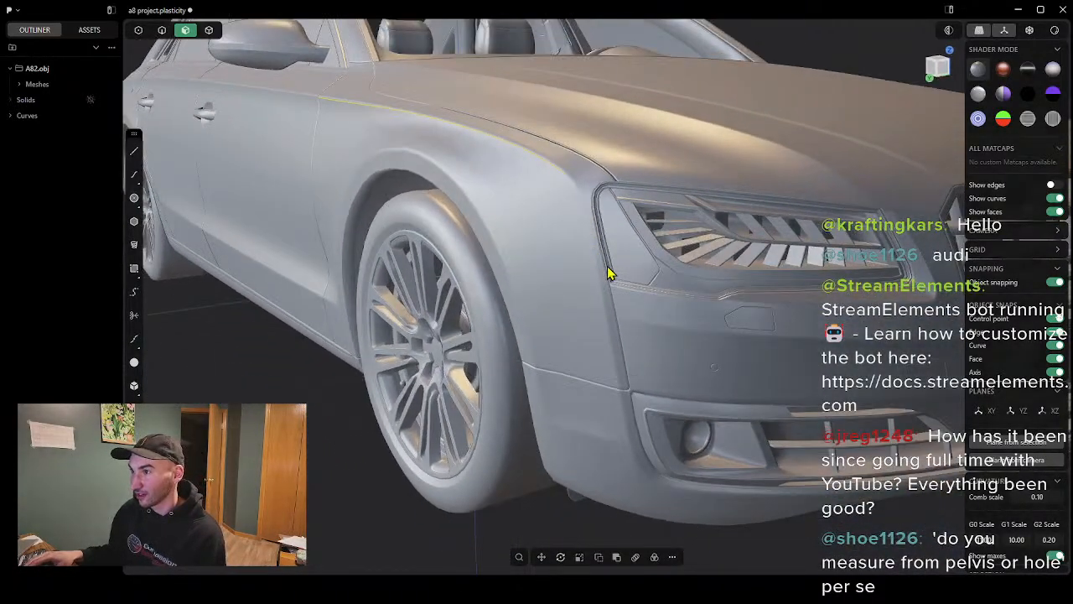
pyautogui.scroll(2, 553, 159)
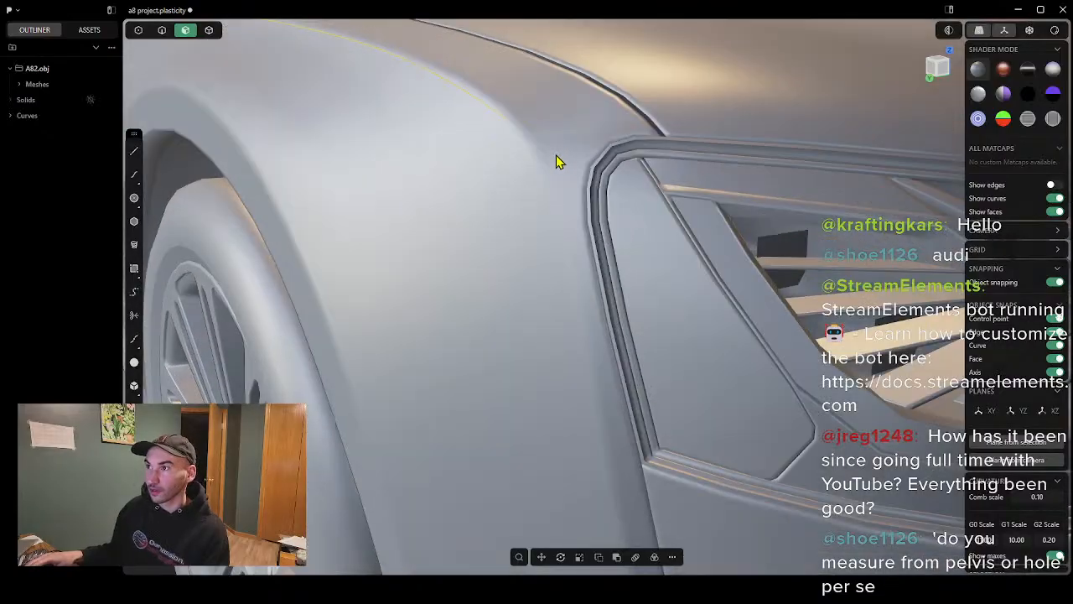
pyautogui.scroll(2, 579, 170)
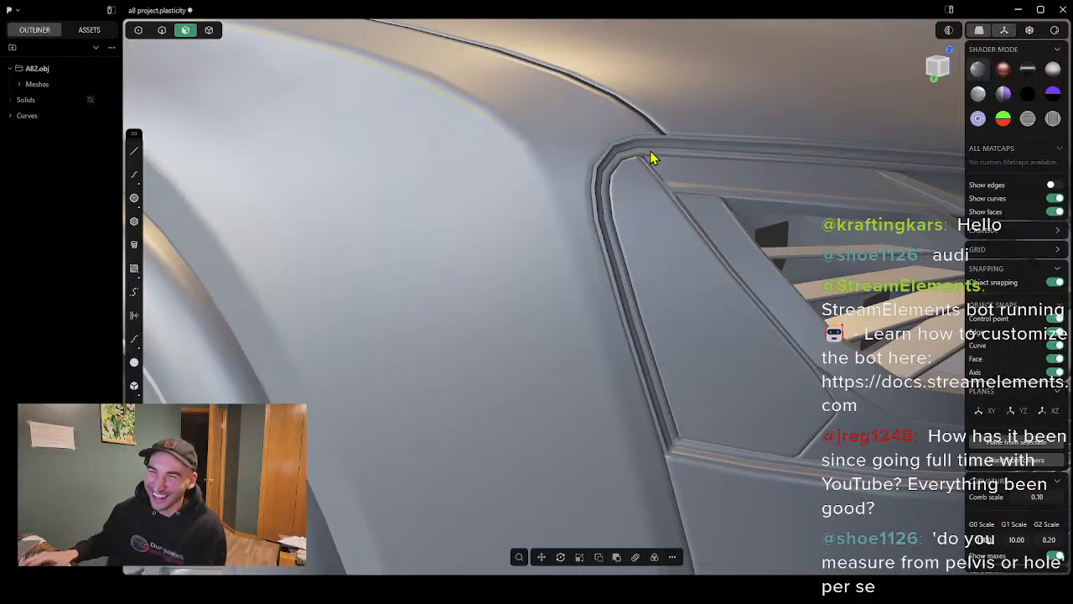
pyautogui.moveTo(546, 132); pyautogui.dragTo(551, 157, button='middle')
pyautogui.scroll(-10, 545, 157)
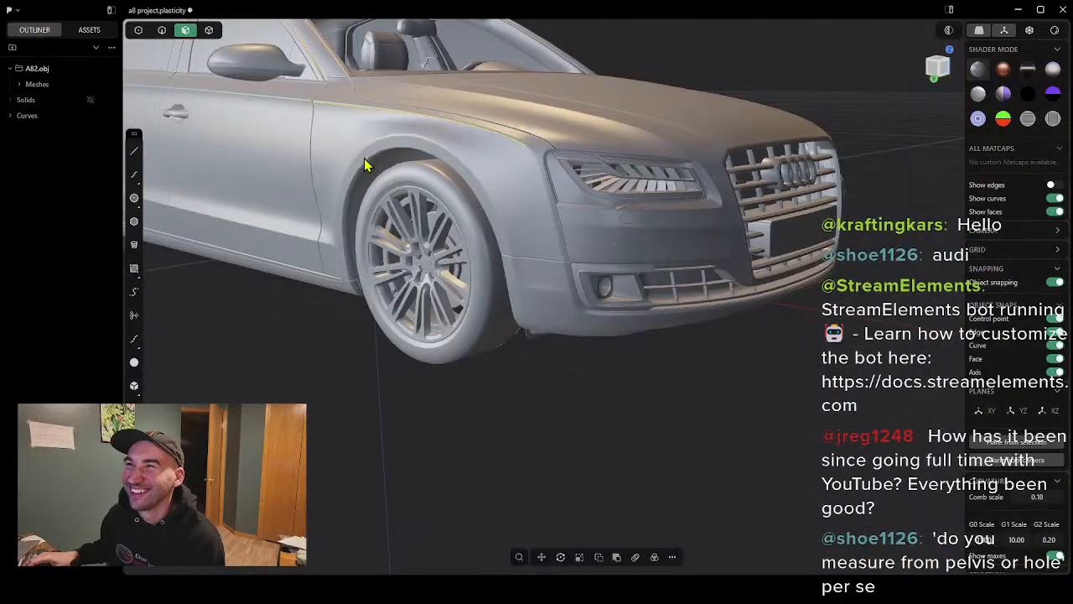
pyautogui.scroll(4, 367, 165)
pyautogui.scroll(3, 763, 118)
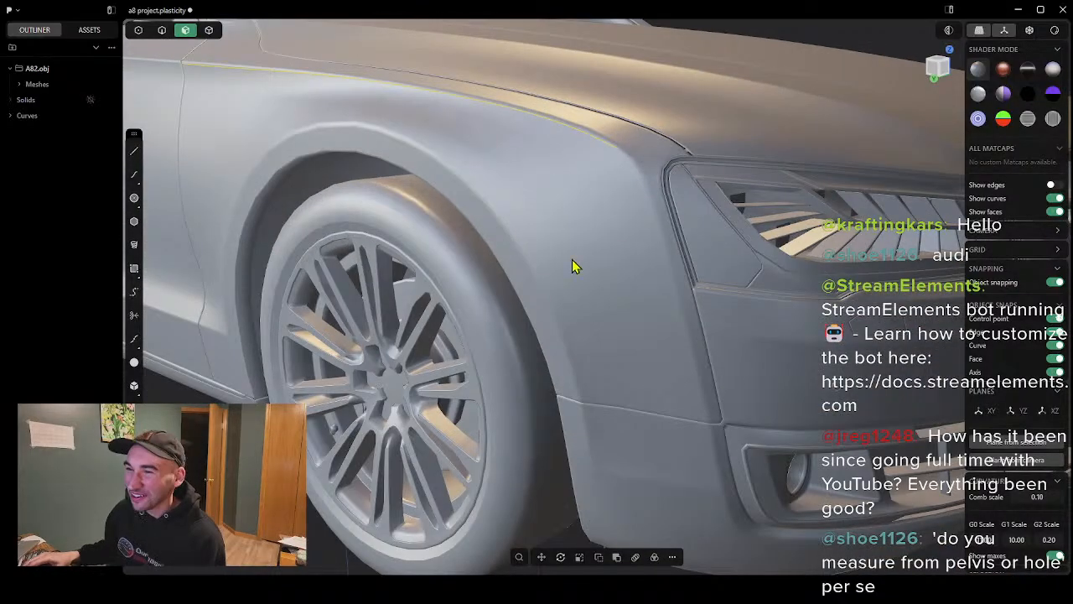
pyautogui.scroll(-6, 562, 239)
pyautogui.scroll(-2, 657, 280)
pyautogui.scroll(7, 654, 280)
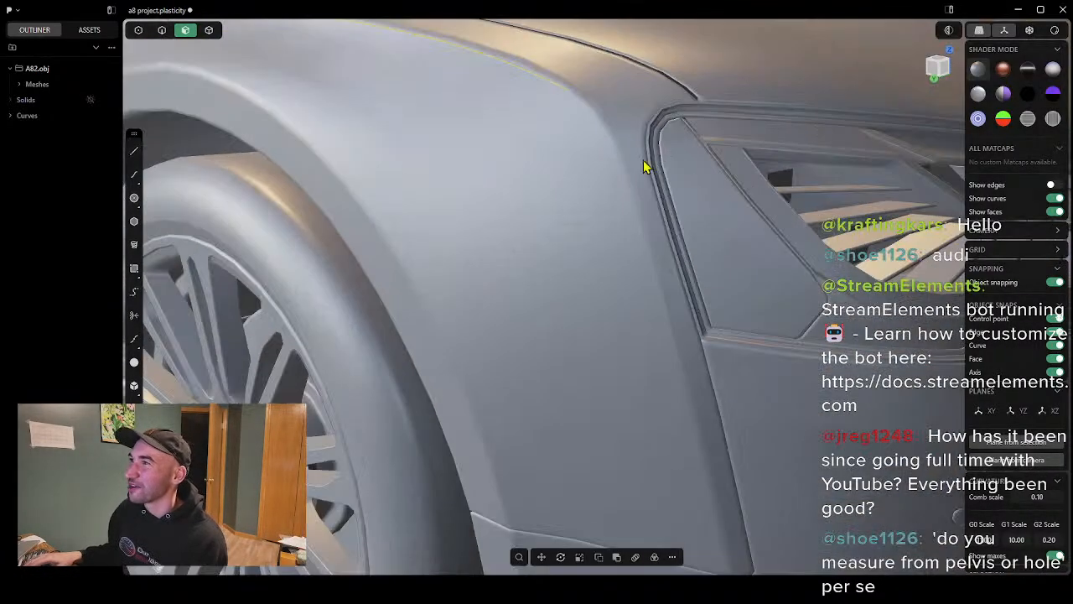
pyautogui.keyDown('shift'); pyautogui.moveTo(678, 131); pyautogui.dragTo(543, 161, button='middle'); pyautogui.keyUp('shift')
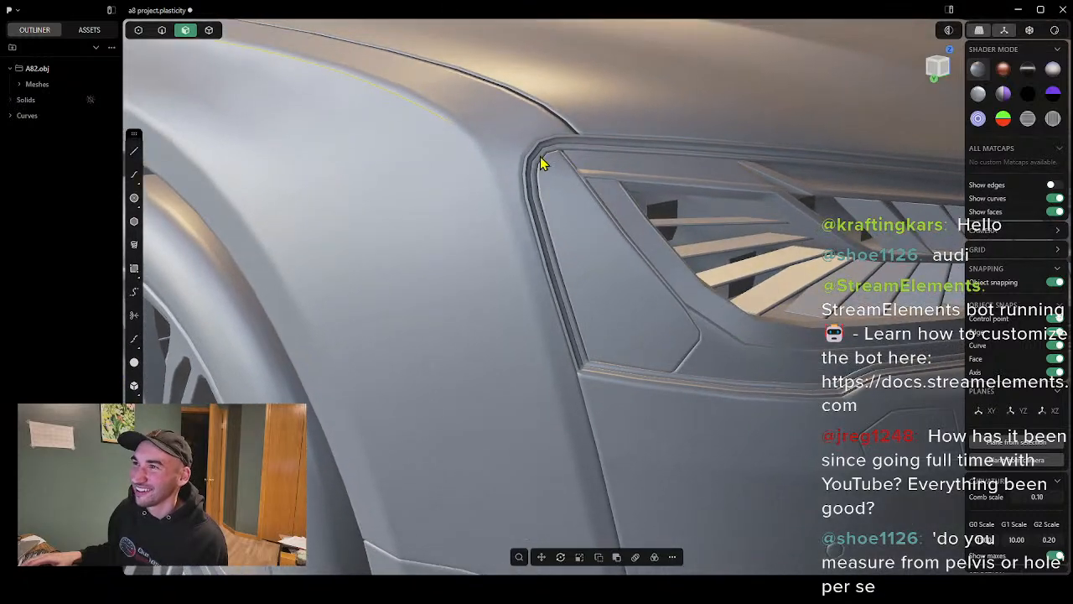
pyautogui.scroll(3, 539, 157)
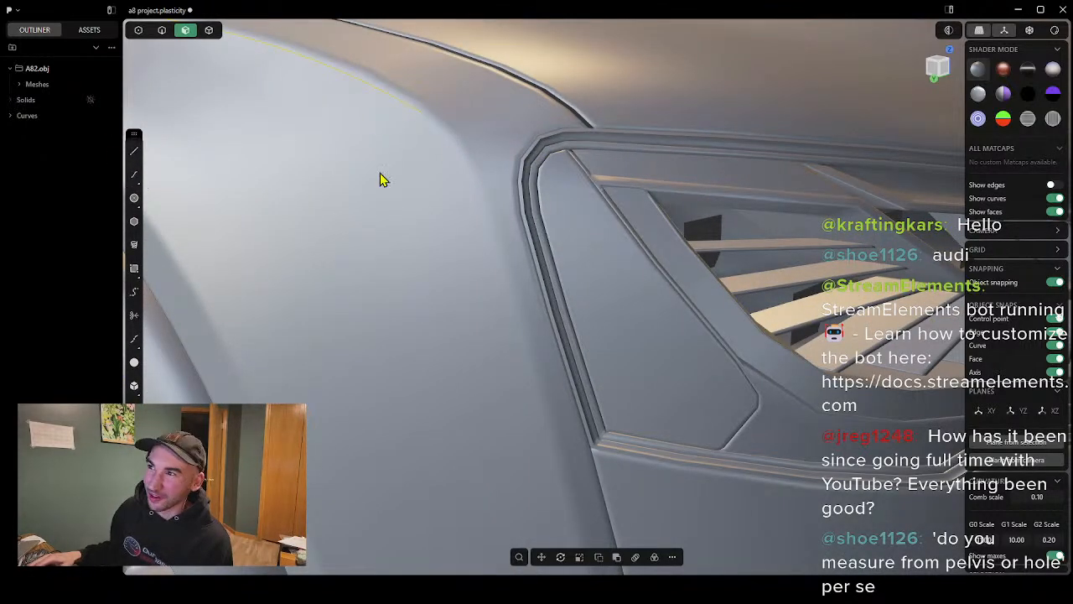
# Step: Draw a second curve from the end of the crease curve, bending down around the fender corner beside the headlight
pyautogui.click(133, 176)
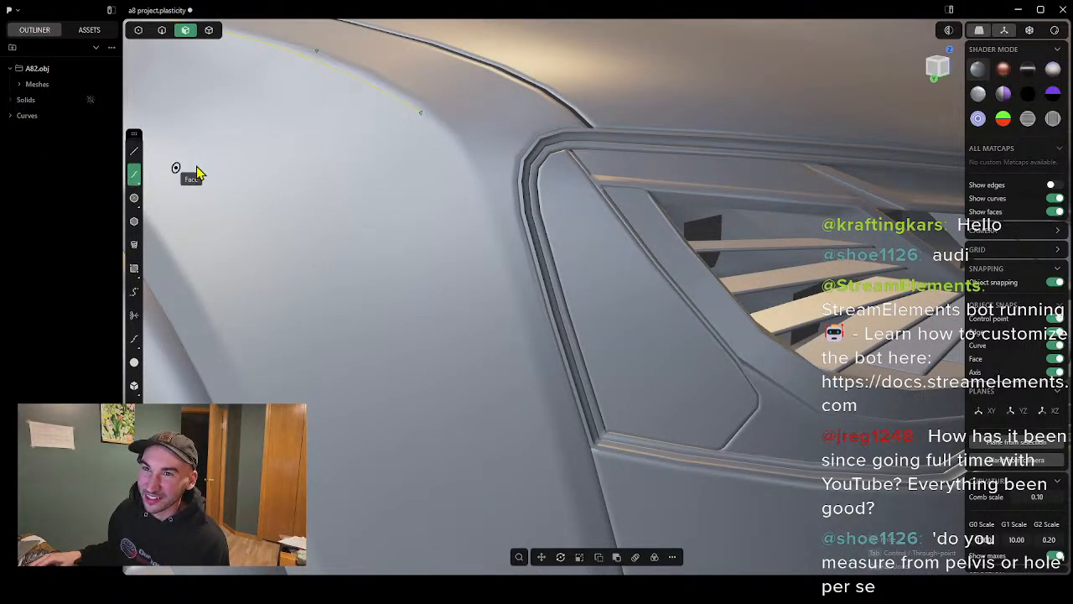
pyautogui.scroll(2, 426, 115)
pyautogui.click(419, 110)
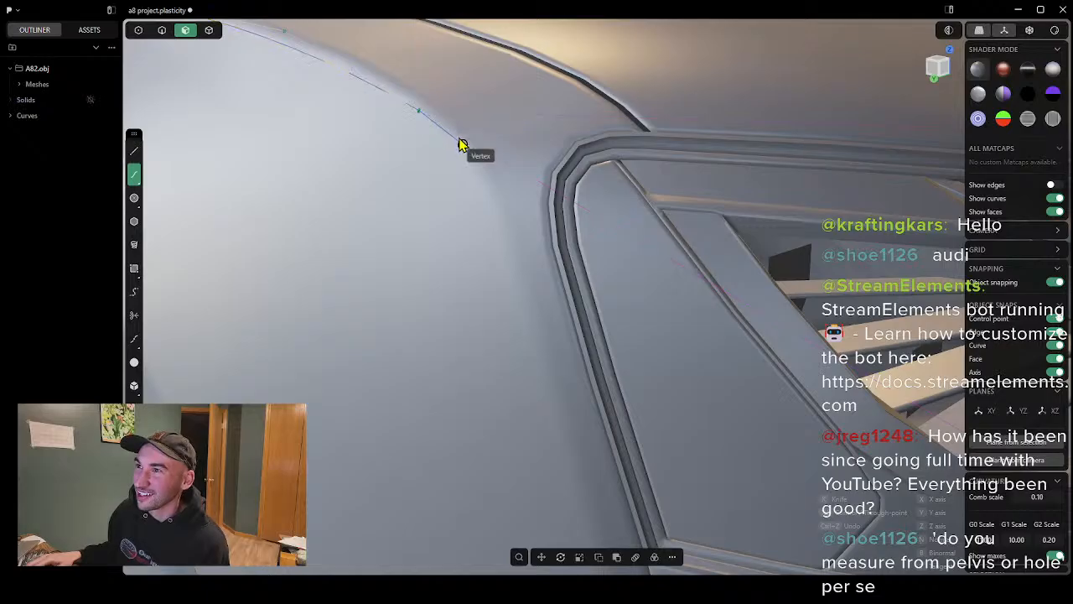
pyautogui.click(462, 145)
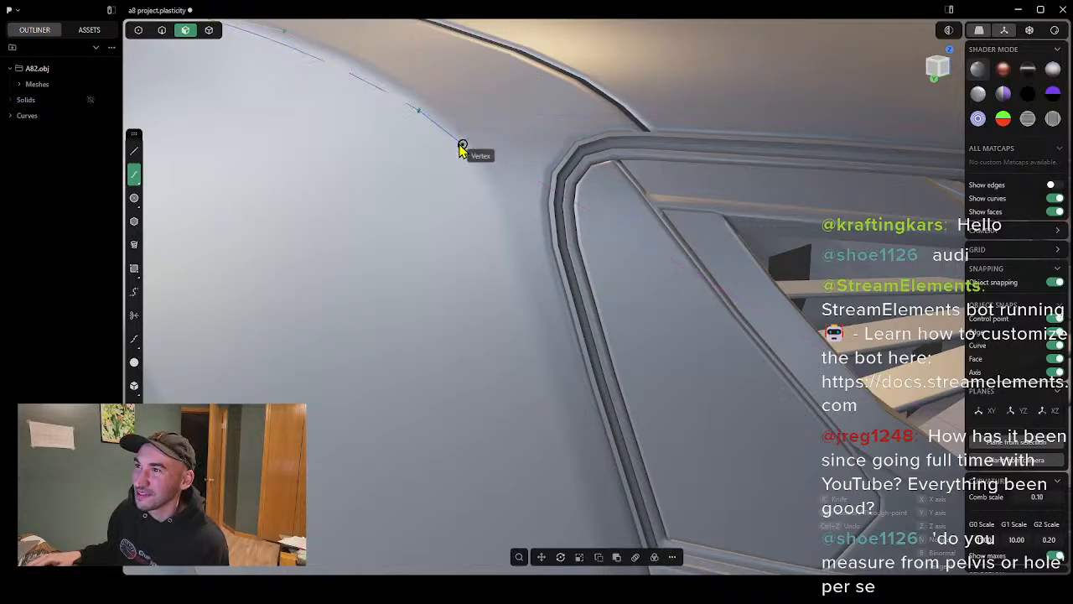
pyautogui.rightClick(519, 275)
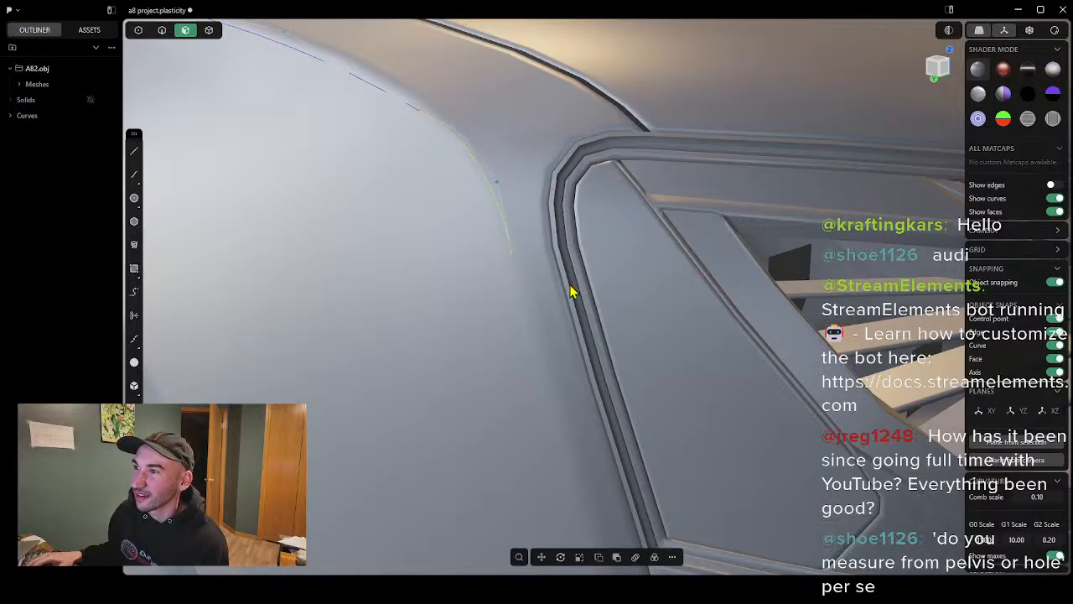
pyautogui.scroll(-1, 575, 293)
pyautogui.moveTo(586, 293)
pyautogui.mouseDown(button='middle')
pyautogui.moveTo(635, 281)
pyautogui.moveTo(600, 288)
pyautogui.mouseUp(button='middle')
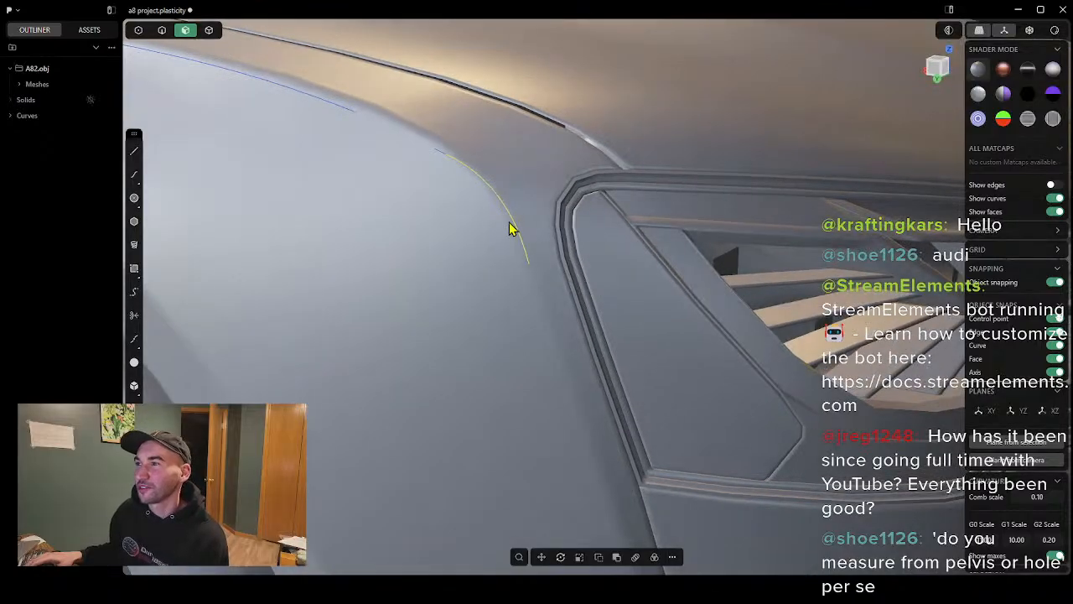
pyautogui.click(542, 556)
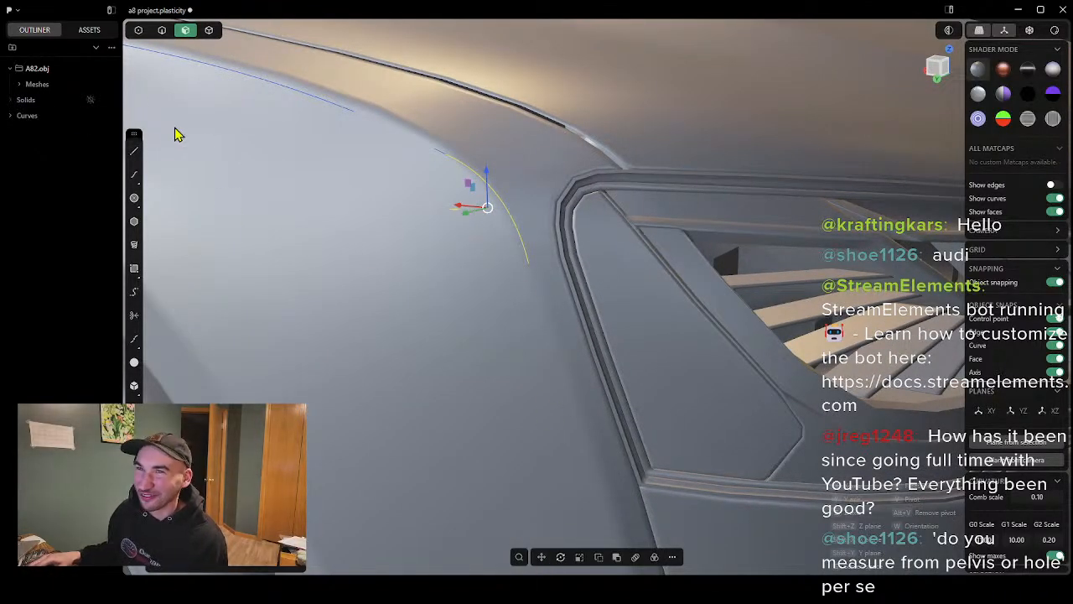
pyautogui.click(134, 151)
pyautogui.scroll(-2, 597, 284)
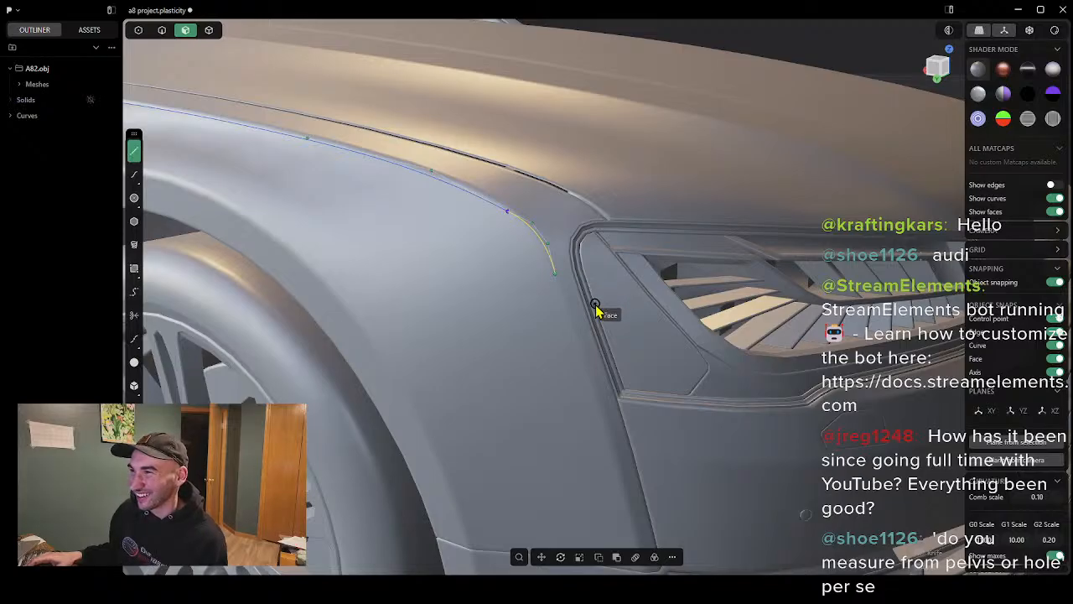
pyautogui.scroll(-4, 599, 301)
pyautogui.scroll(5, 592, 294)
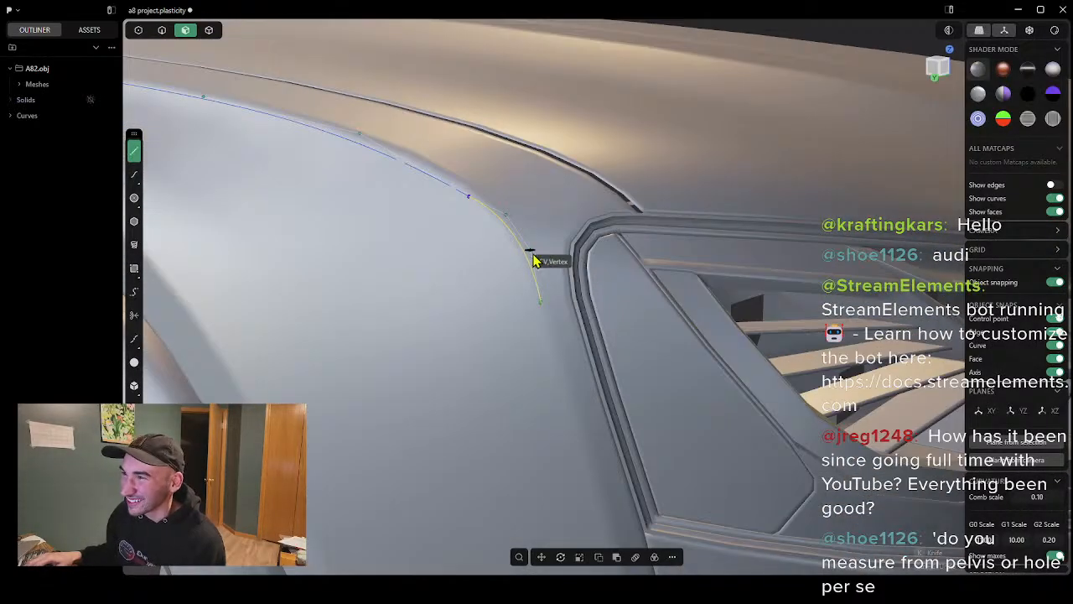
# Step: Switch to control point selection and shift the fender corner curve's second-to-last control point slightly inward along the crease
pyautogui.click(138, 30)
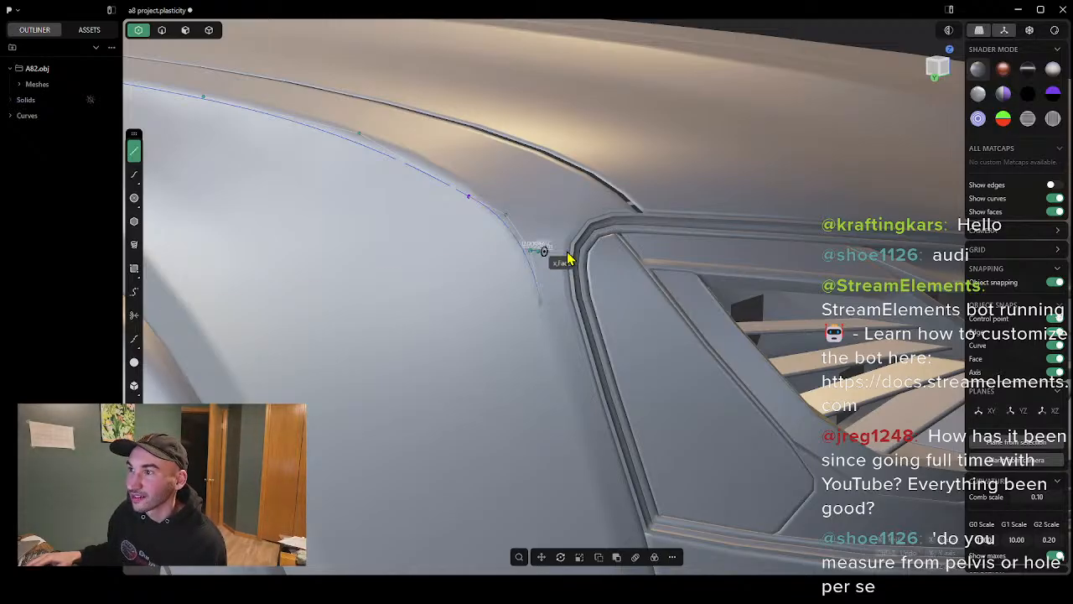
pyautogui.press('Escape')
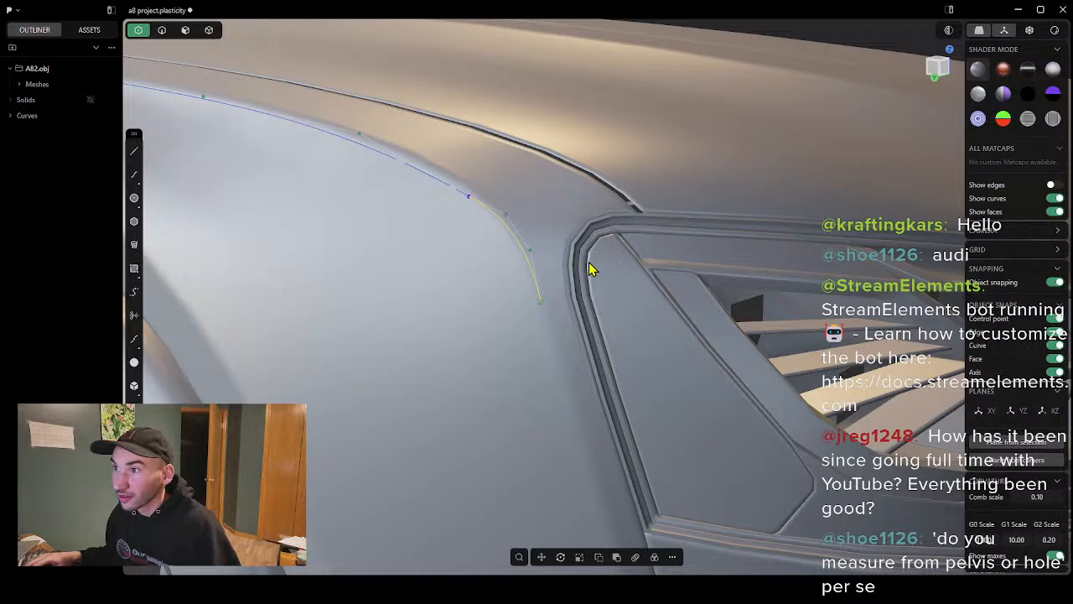
pyautogui.click(529, 250)
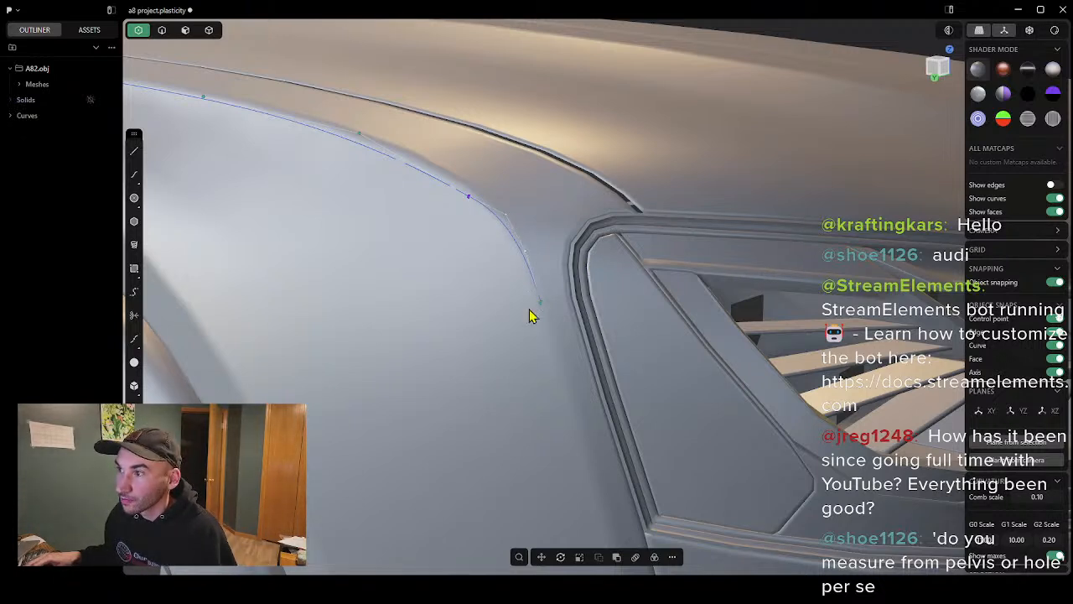
pyautogui.moveTo(546, 315); pyautogui.dragTo(596, 353, button='middle')
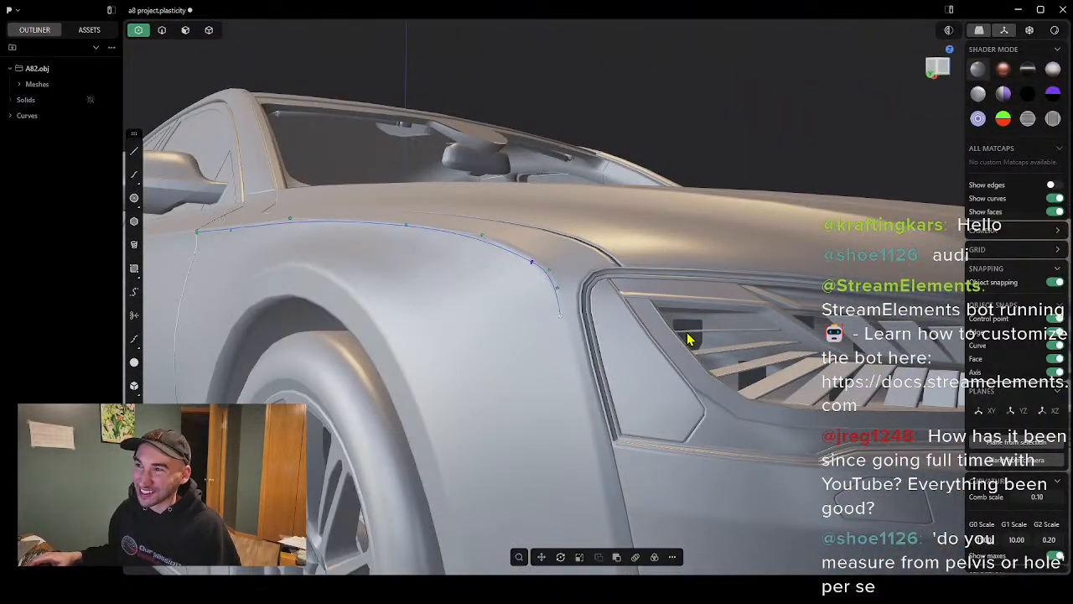
pyautogui.moveTo(657, 391); pyautogui.dragTo(608, 309, button='middle')
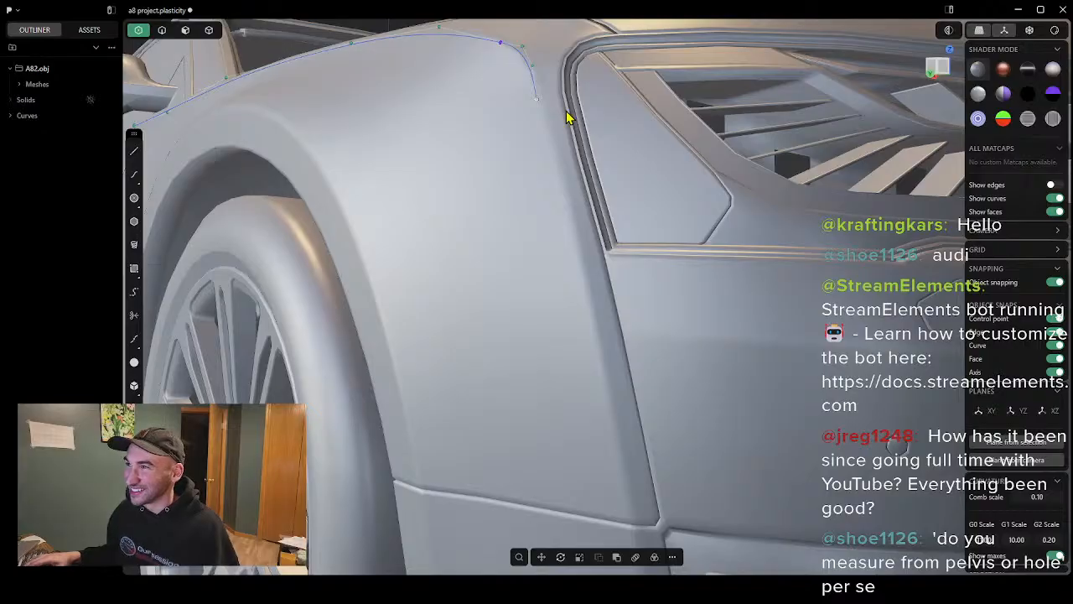
pyautogui.scroll(5, 530, 106)
pyautogui.scroll(-3, 521, 113)
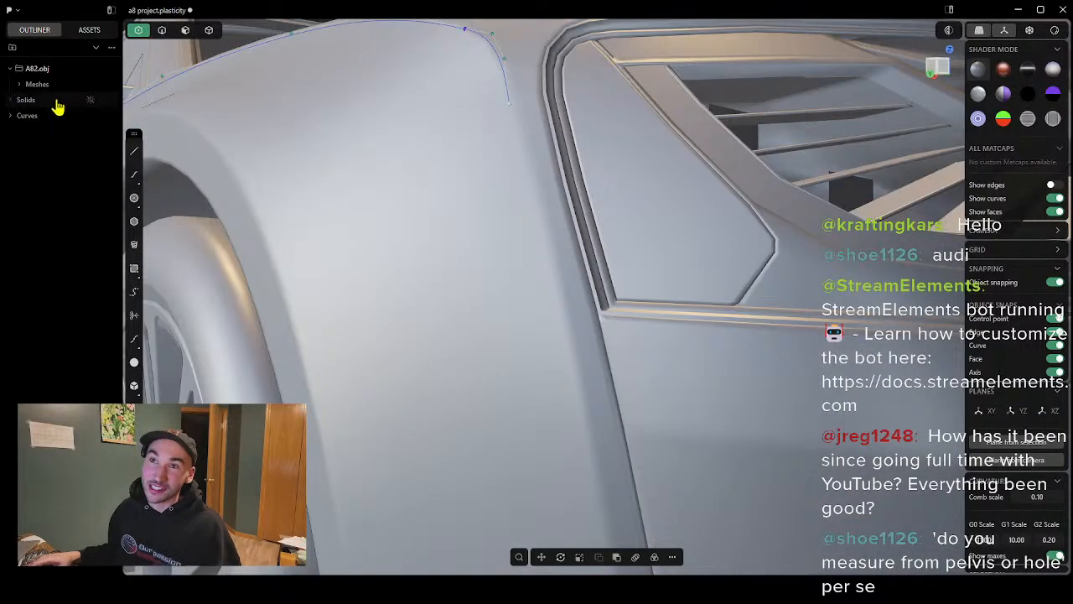
pyautogui.click(135, 168)
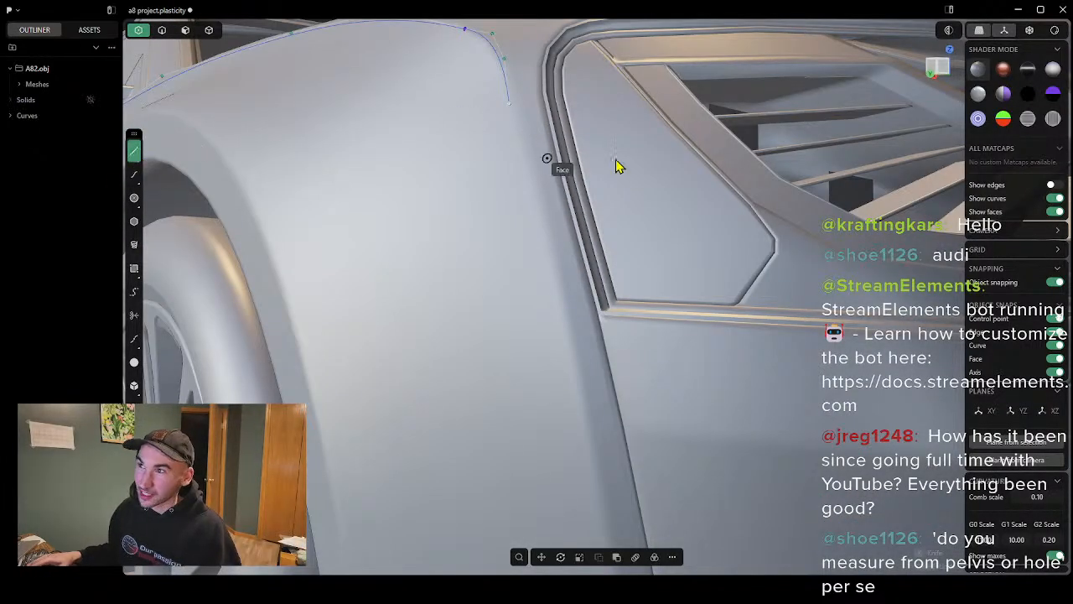
pyautogui.scroll(-2, 605, 181)
pyautogui.click(549, 120)
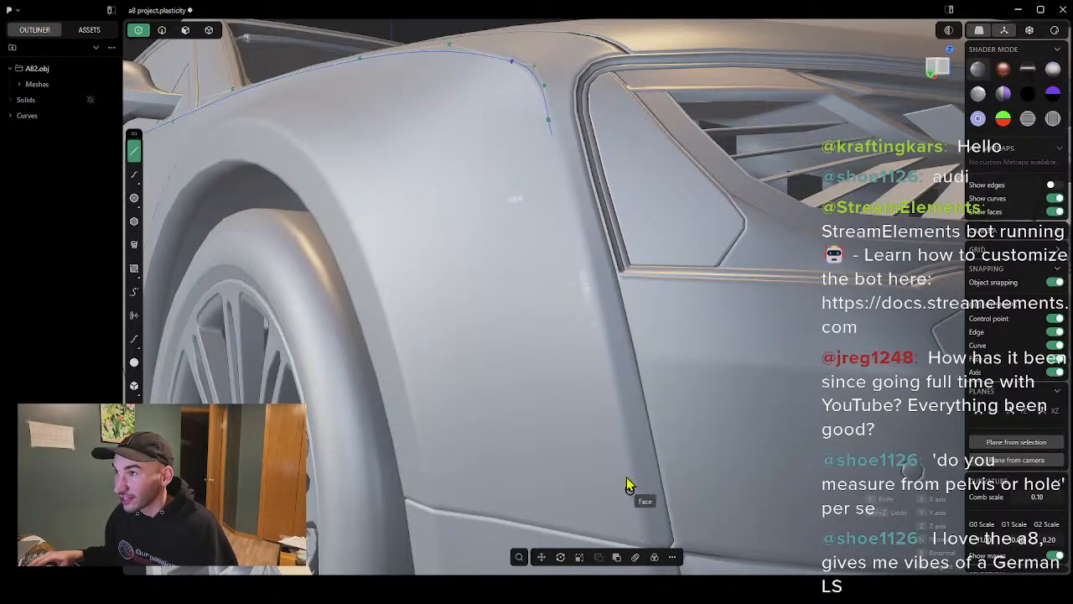
# Step: Examine the fender's front edge between the wheel arch and headlight from the side and the front
pyautogui.moveTo(571, 254); pyautogui.dragTo(676, 257, button='middle')
pyautogui.scroll(-6, 725, 249)
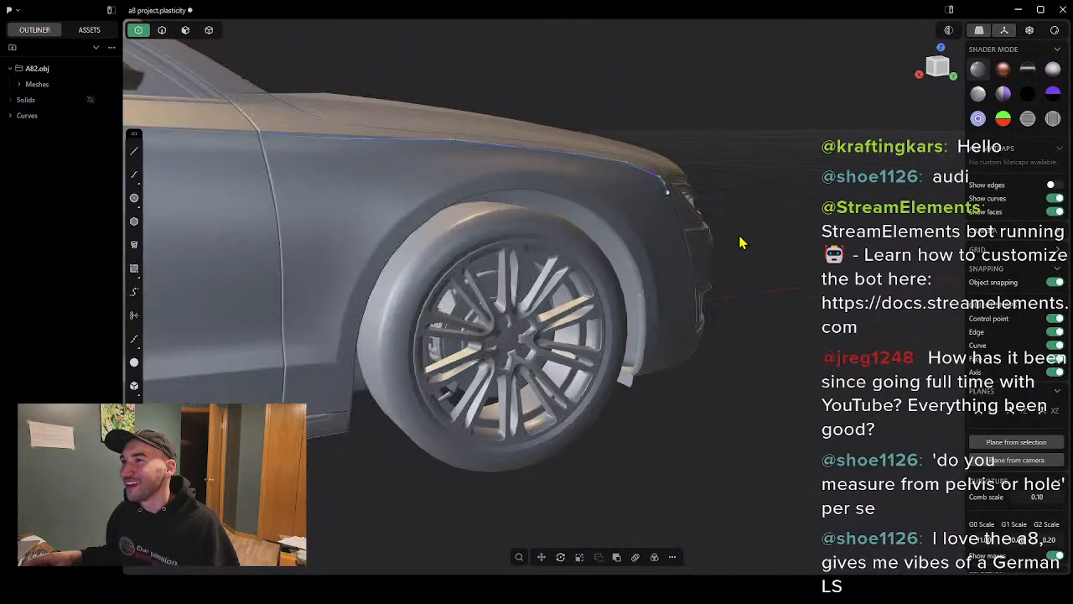
pyautogui.scroll(-3, 470, 286)
pyautogui.moveTo(400, 278); pyautogui.dragTo(373, 309, button='middle')
pyautogui.scroll(10, 619, 343)
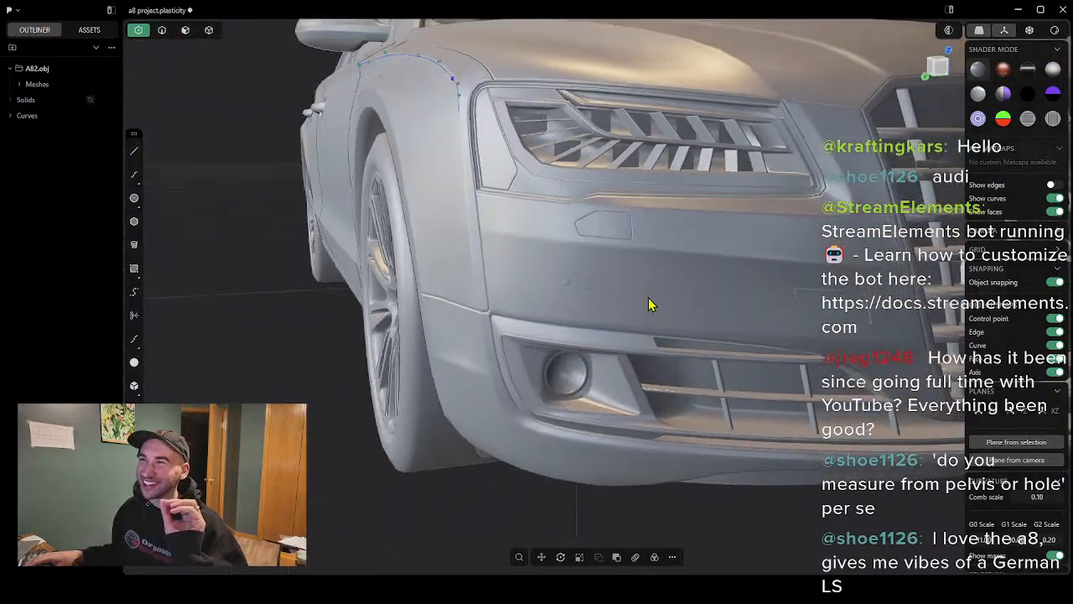
pyautogui.moveTo(649, 300); pyautogui.dragTo(612, 293, button='middle')
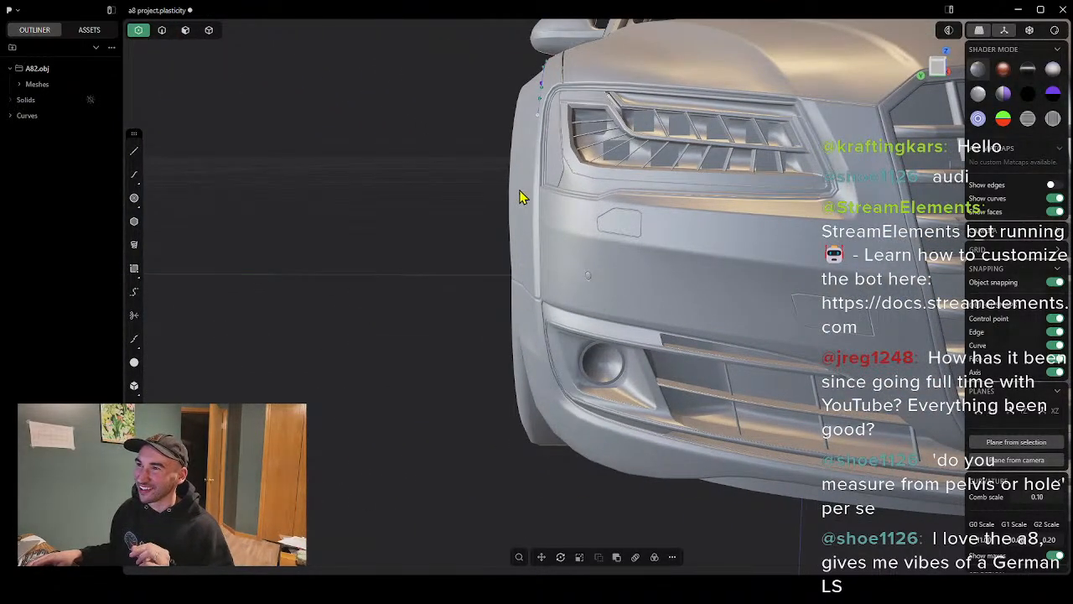
pyautogui.scroll(8, 554, 134)
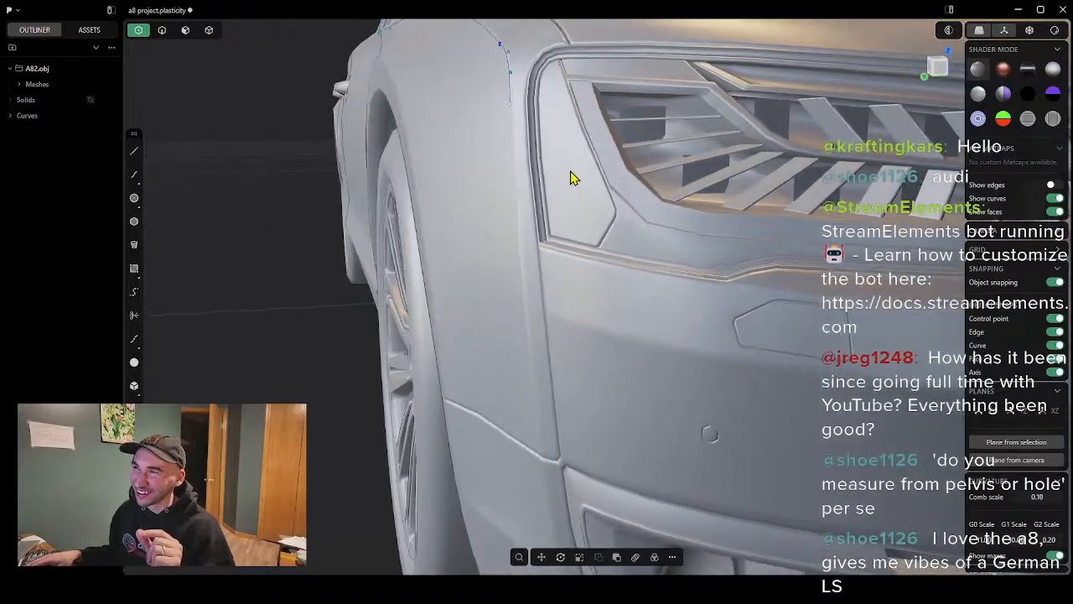
pyautogui.moveTo(570, 178); pyautogui.dragTo(595, 179, button='middle')
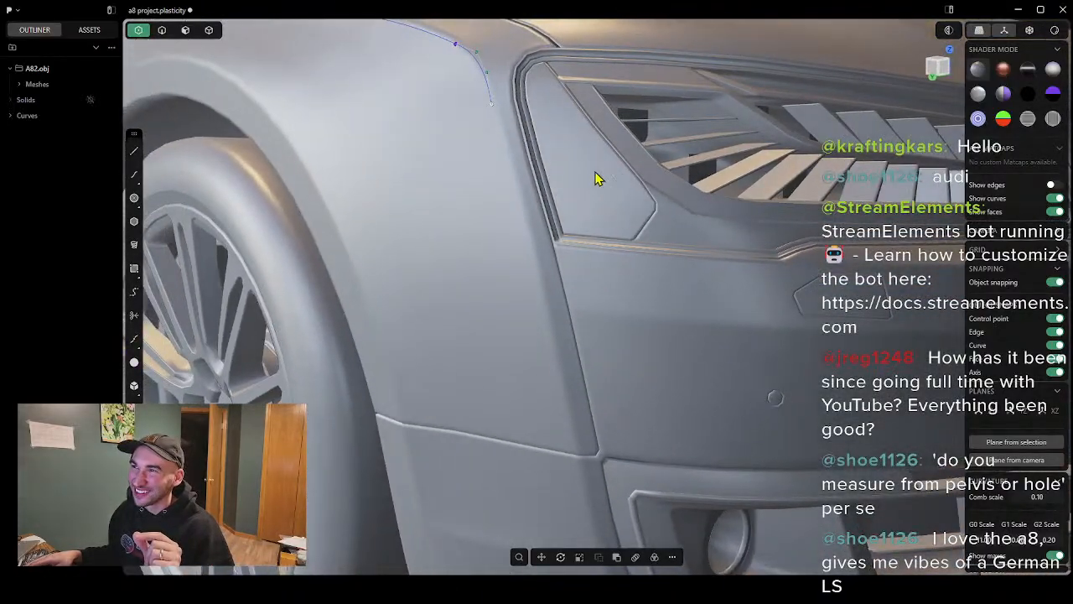
pyautogui.click(134, 174)
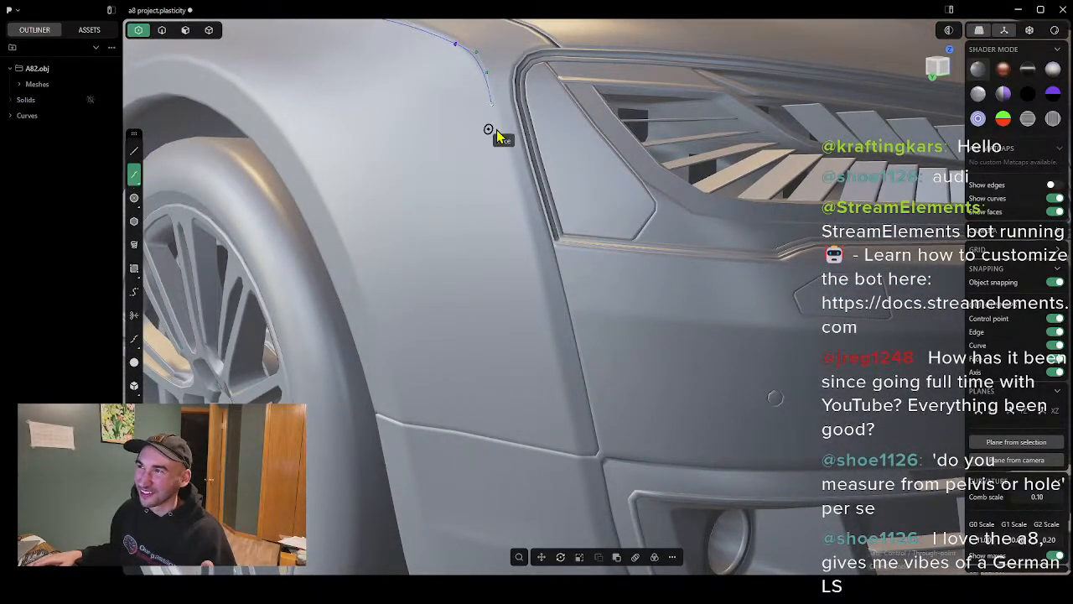
pyautogui.scroll(3, 489, 118)
pyautogui.click(499, 97)
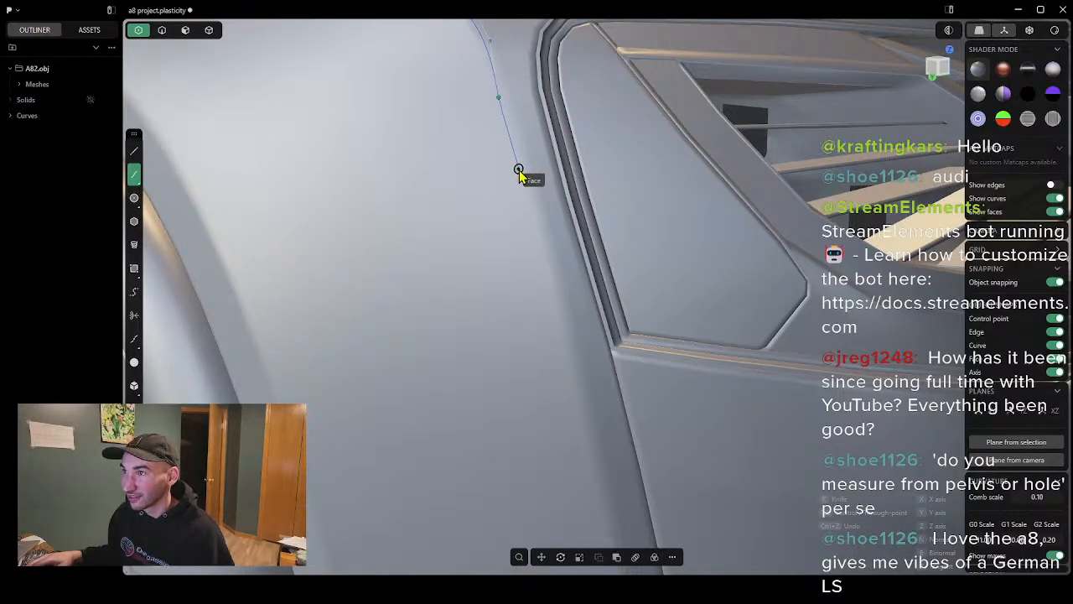
pyautogui.press('Return')
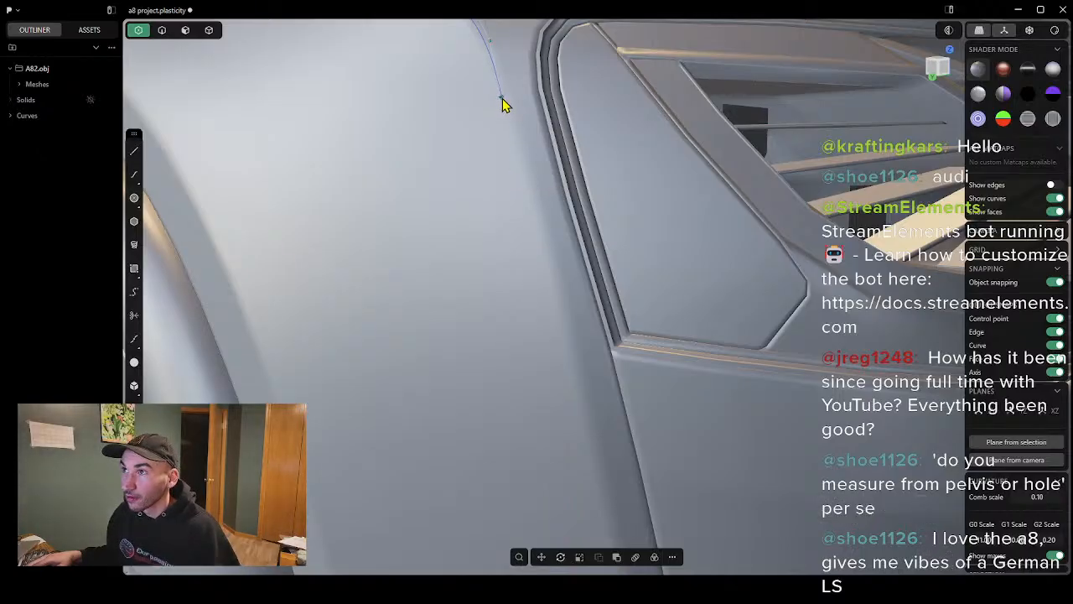
pyautogui.click(134, 151)
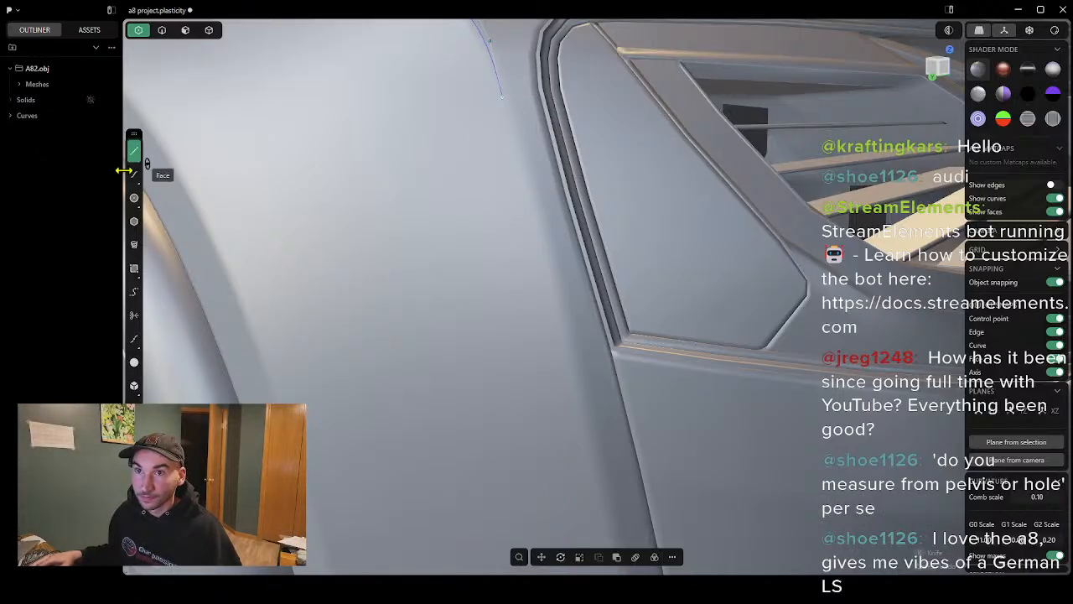
# Step: Draw a third curve from the corner curve's end down the fender's front crease to the bumper panel gap
pyautogui.click(134, 174)
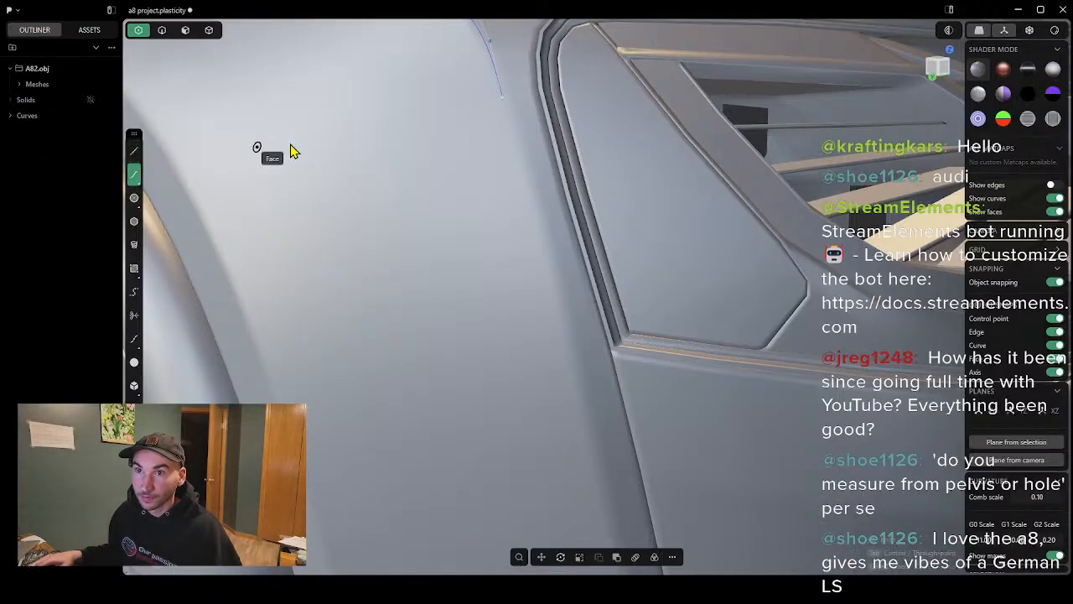
pyautogui.click(501, 100)
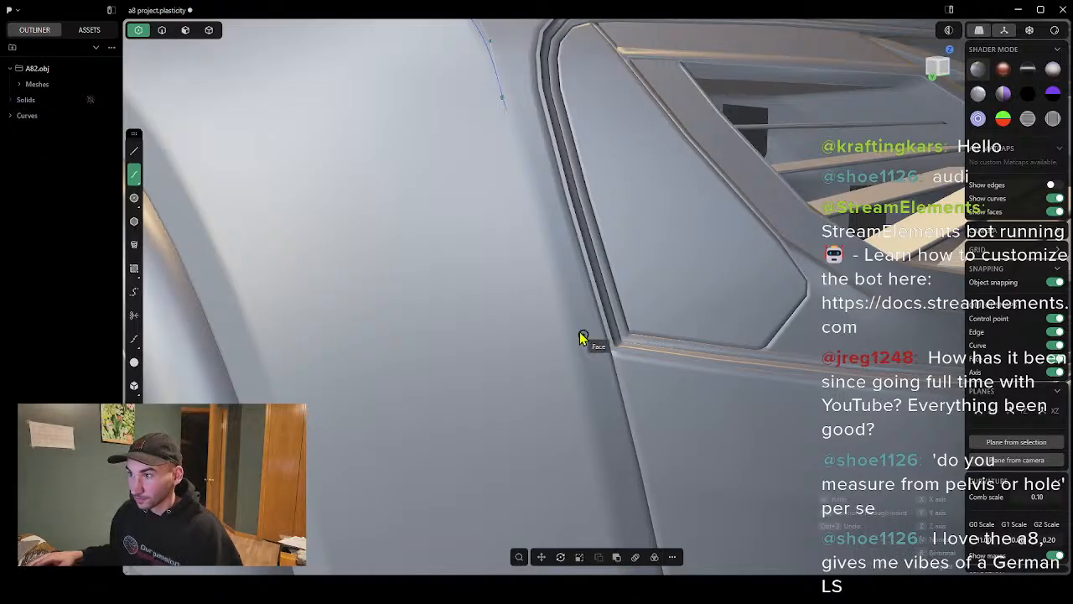
pyautogui.click(523, 170)
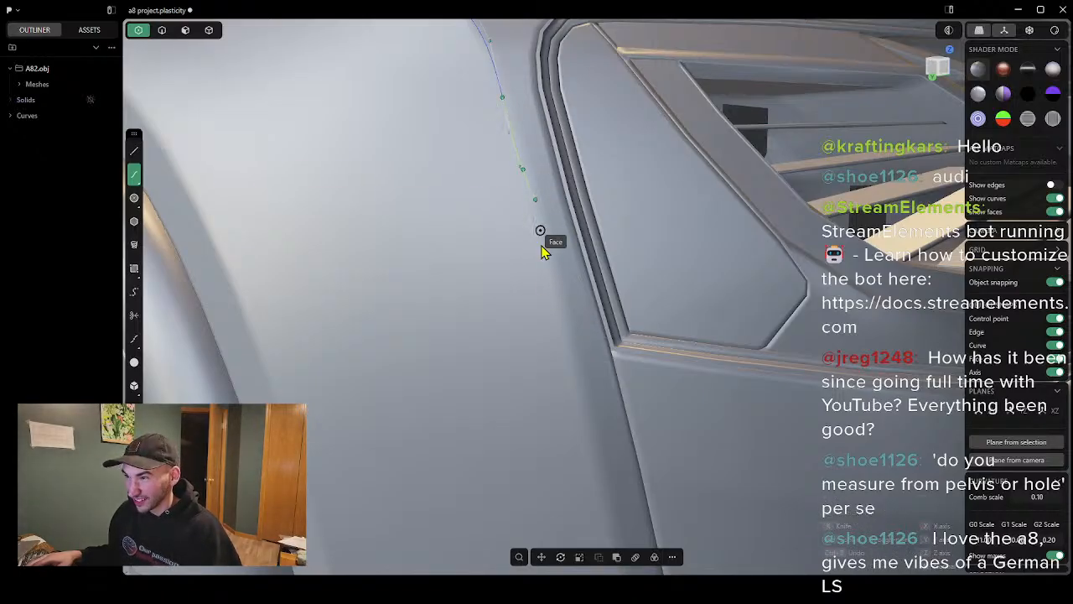
pyautogui.click(578, 384)
pyautogui.keyDown('shift'); pyautogui.moveTo(603, 454); pyautogui.dragTo(561, 228, button='middle'); pyautogui.keyUp('shift')
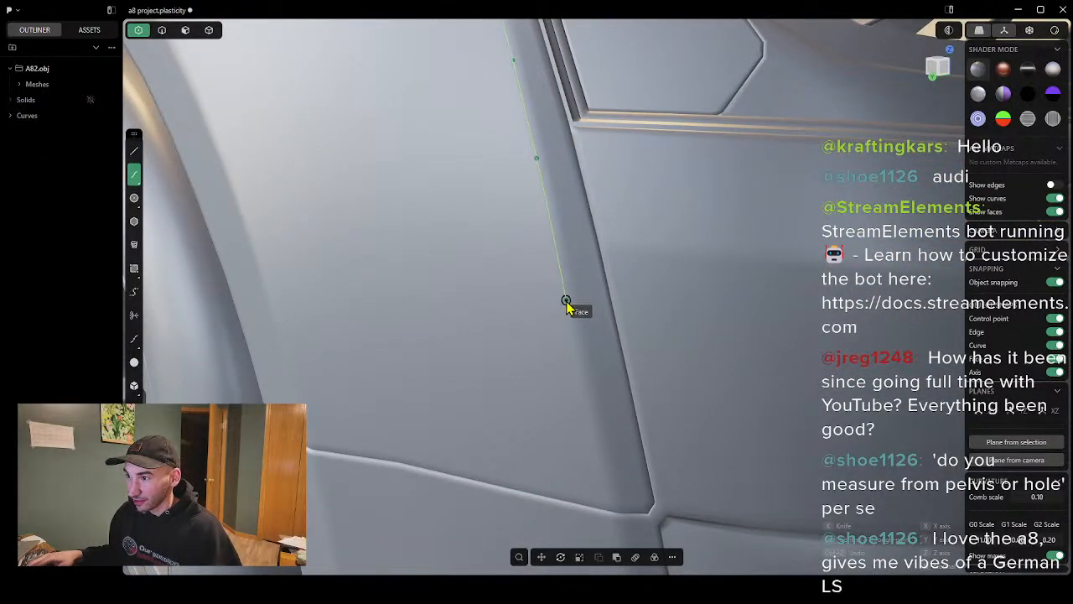
pyautogui.click(567, 300)
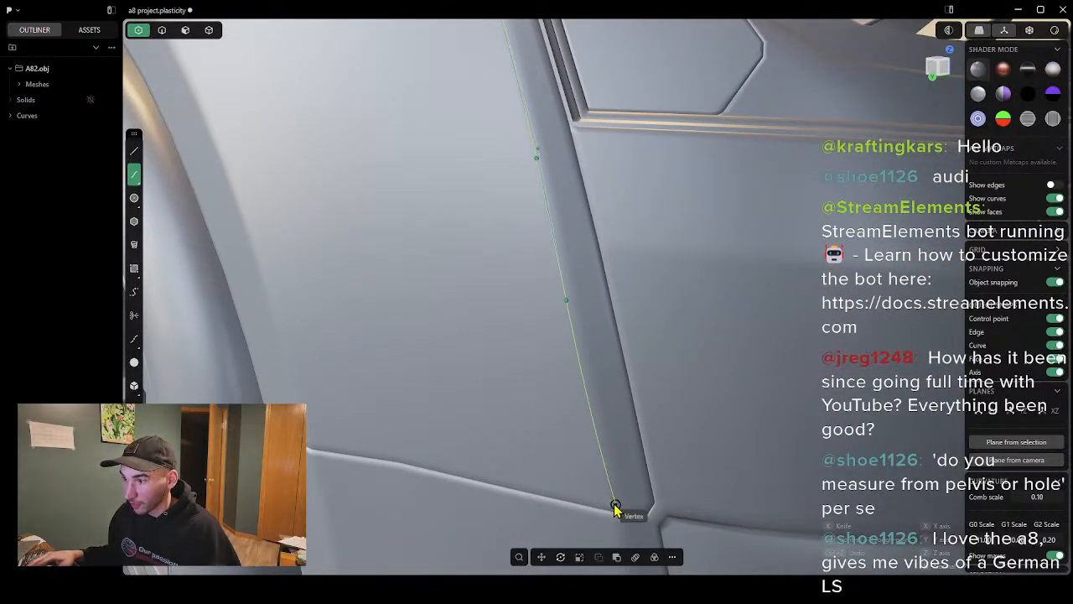
pyautogui.click(612, 502)
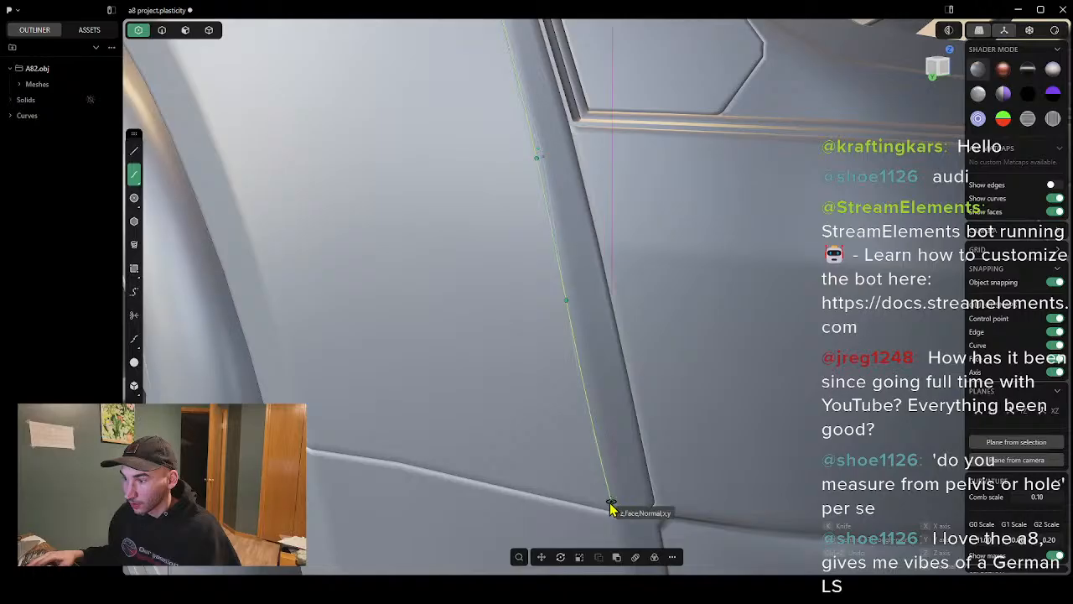
pyautogui.rightClick(611, 503)
# Step: Nudge the new curve's lower control point slightly outward along the Y axis to follow the fender crease
pyautogui.scroll(-6, 697, 396)
pyautogui.moveTo(728, 351); pyautogui.dragTo(666, 376, button='middle')
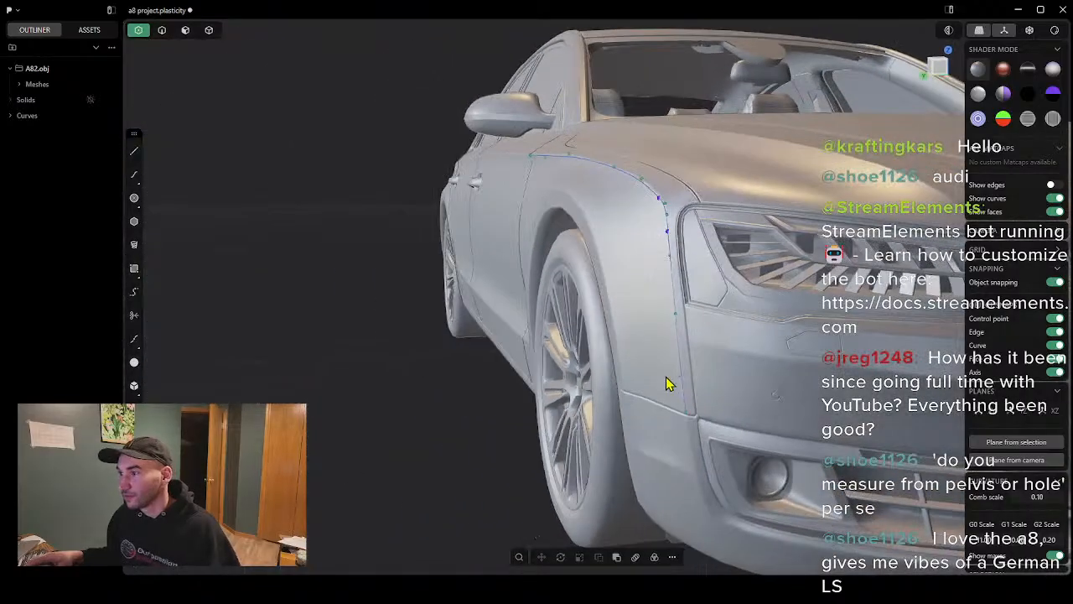
pyautogui.scroll(6, 704, 380)
pyautogui.moveTo(744, 365); pyautogui.dragTo(669, 384, button='middle')
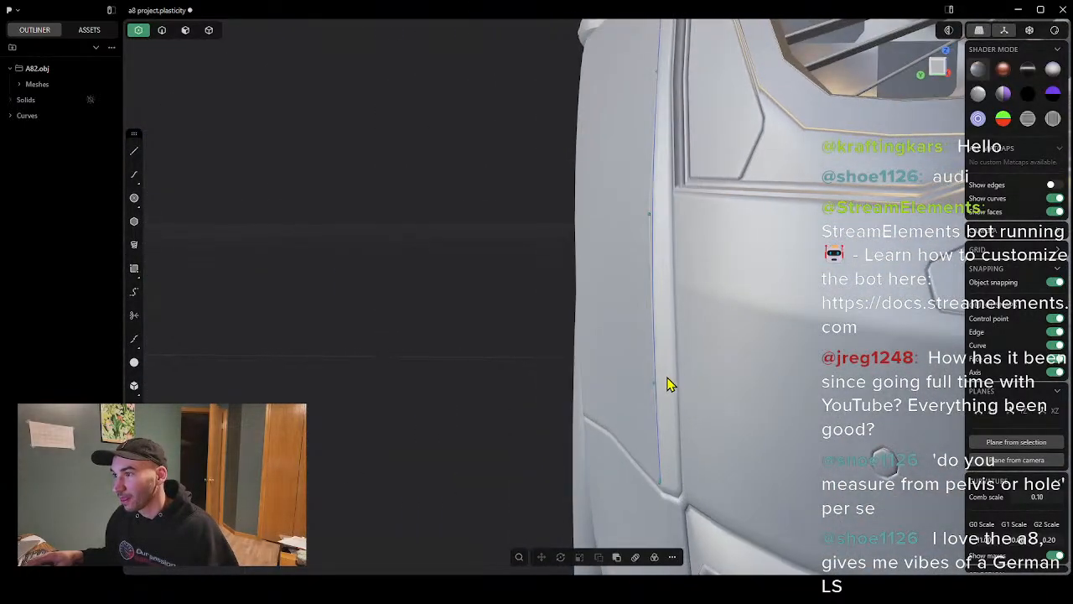
pyautogui.click(654, 383)
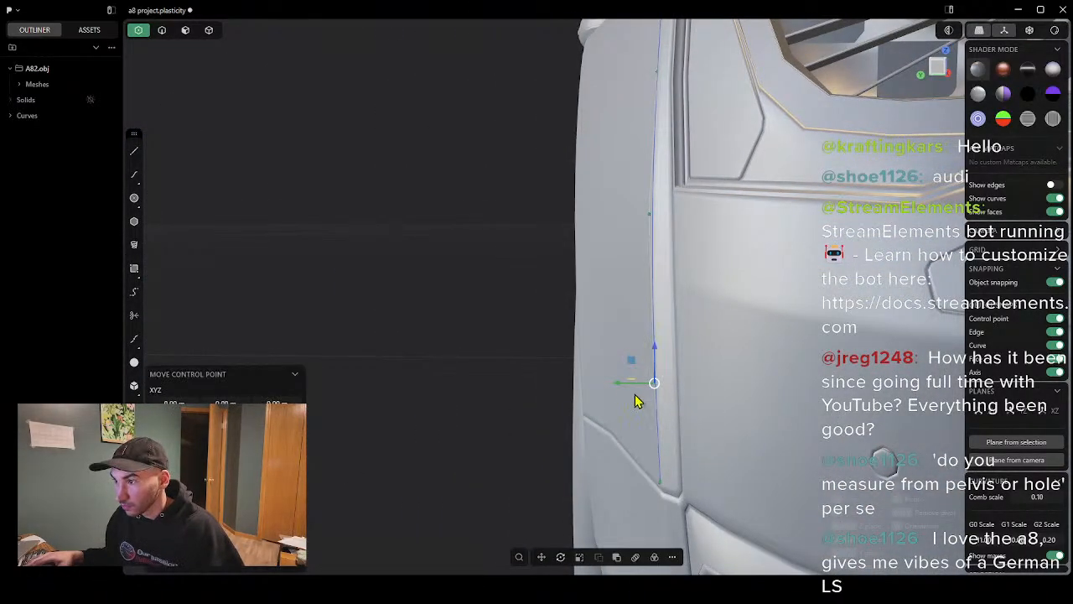
pyautogui.moveTo(624, 384); pyautogui.dragTo(622, 385)
pyautogui.click(721, 359)
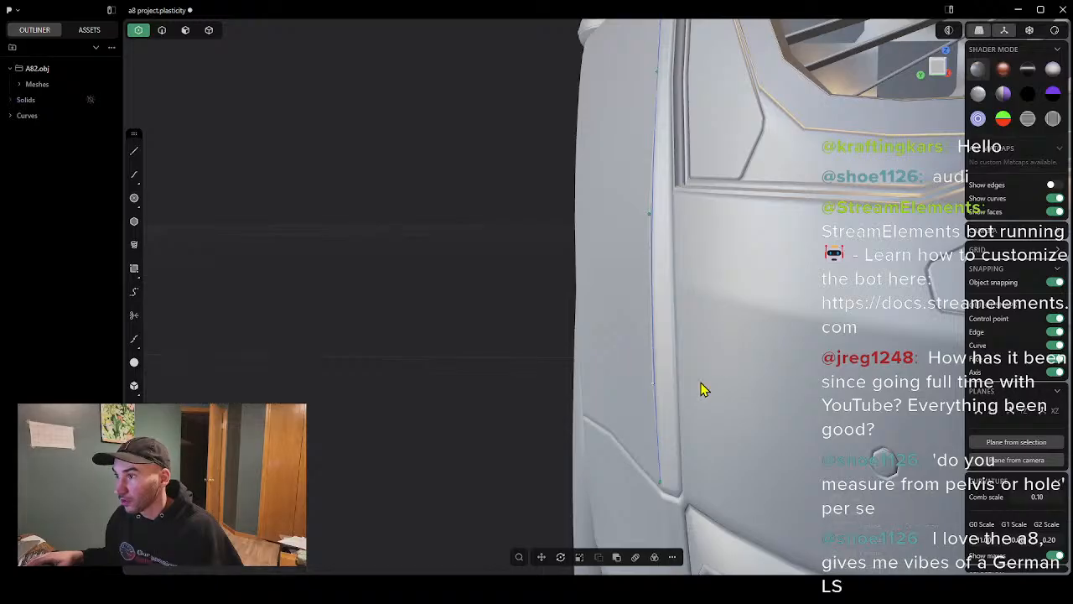
pyautogui.moveTo(707, 383); pyautogui.dragTo(724, 431, button='middle')
pyautogui.scroll(-3, 724, 431)
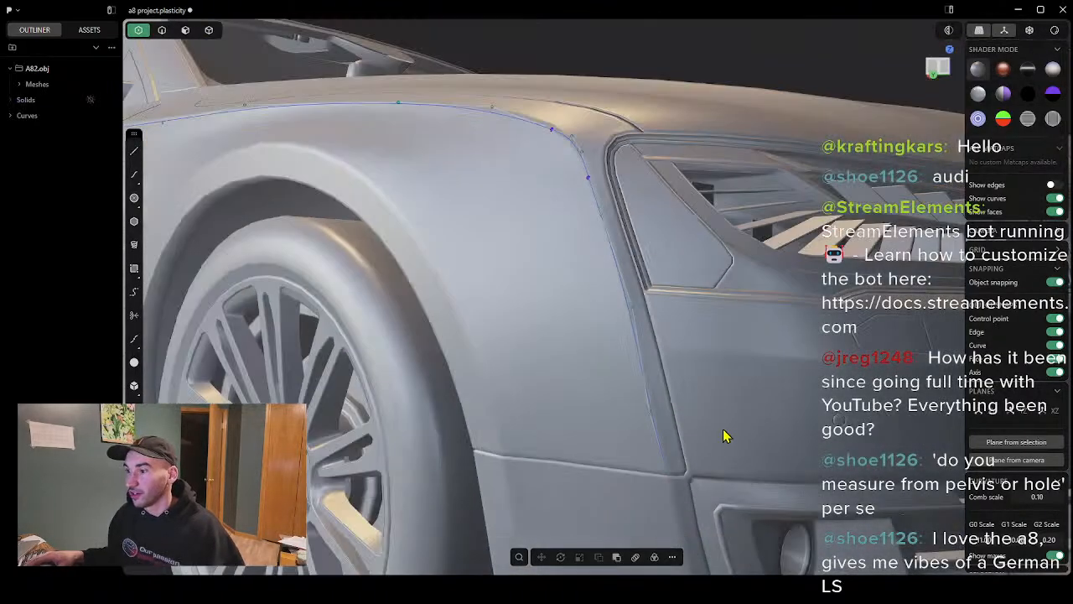
pyautogui.moveTo(463, 430); pyautogui.dragTo(664, 362, button='middle')
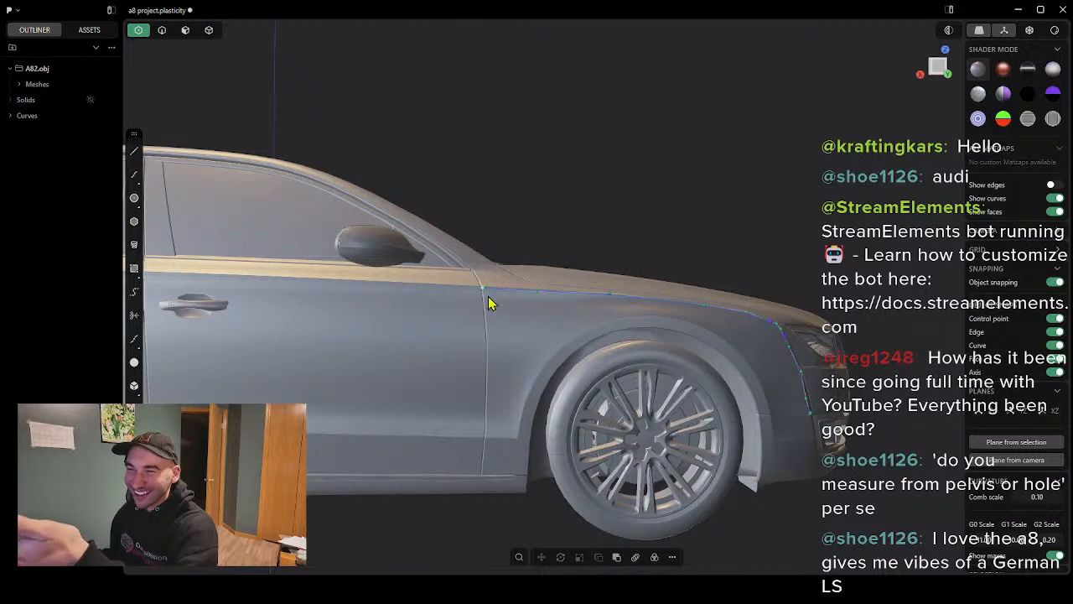
pyautogui.moveTo(520, 372); pyautogui.dragTo(651, 351, button='middle')
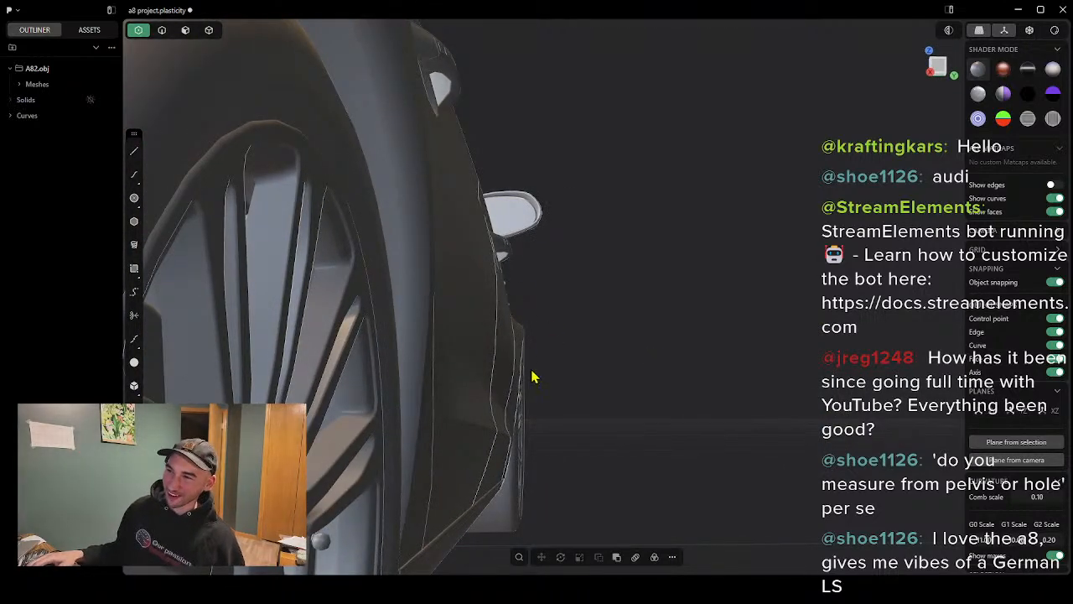
pyautogui.moveTo(592, 385); pyautogui.dragTo(585, 391, button='middle')
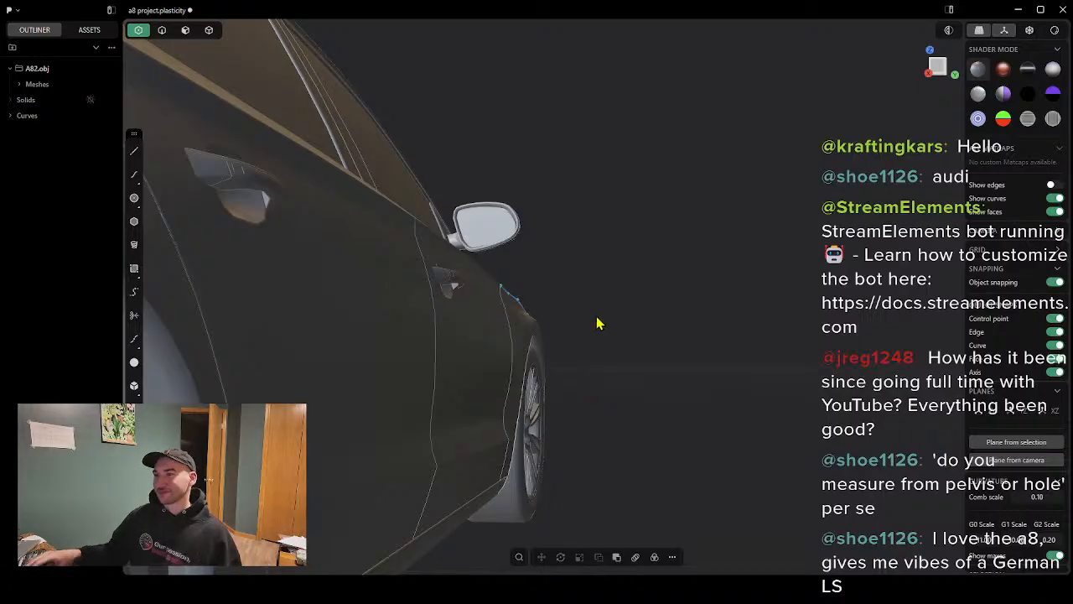
# Step: Examine the fender's rear edge where it meets the front door gap, from the upper crease downward
pyautogui.moveTo(598, 323); pyautogui.dragTo(609, 352, button='middle')
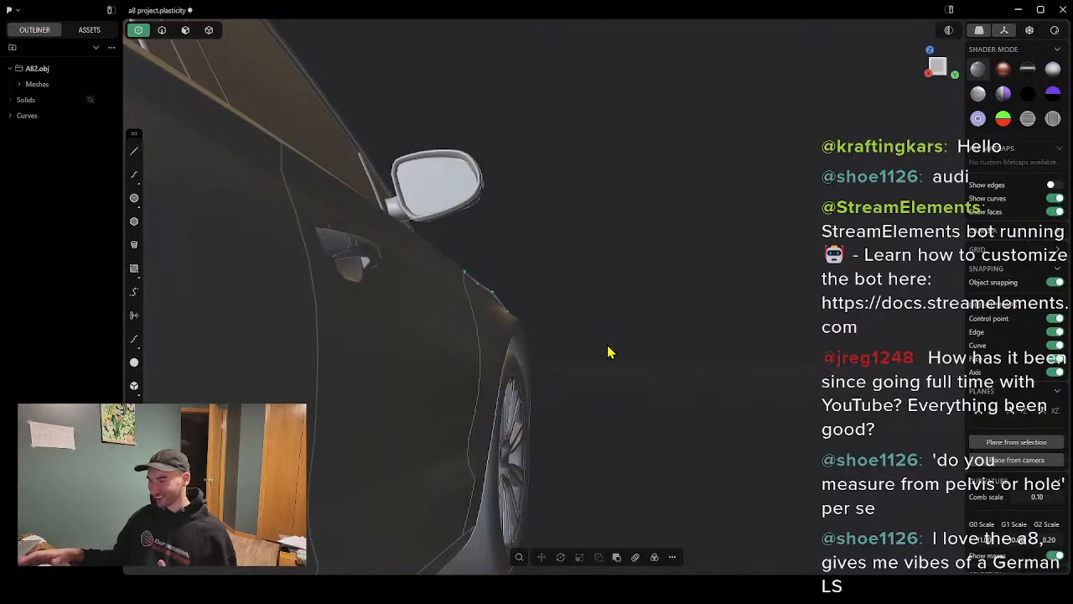
pyautogui.moveTo(584, 356); pyautogui.dragTo(582, 365, button='middle')
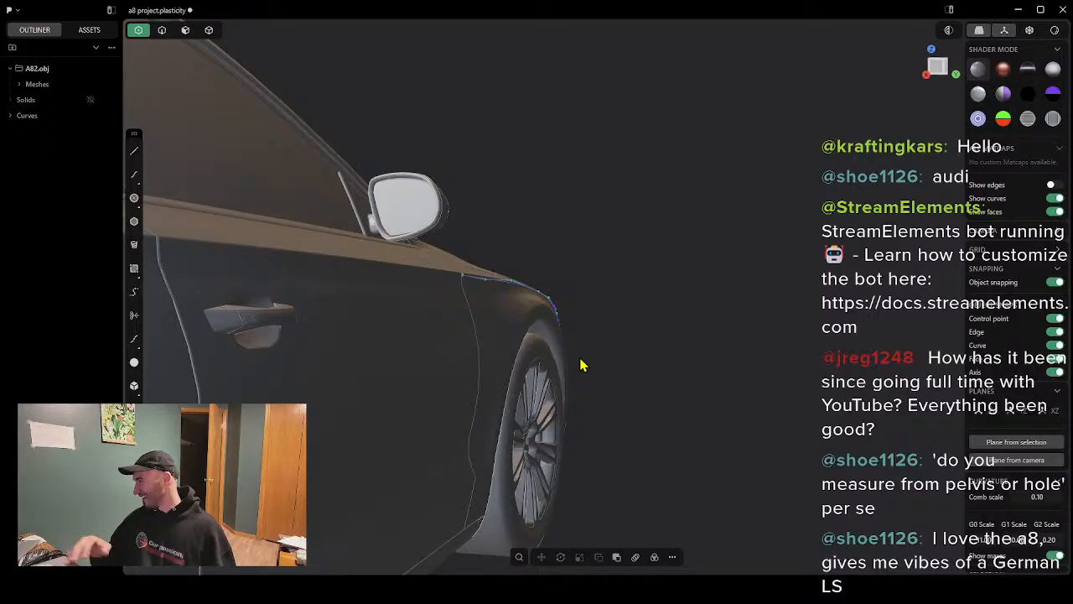
pyautogui.scroll(5, 519, 426)
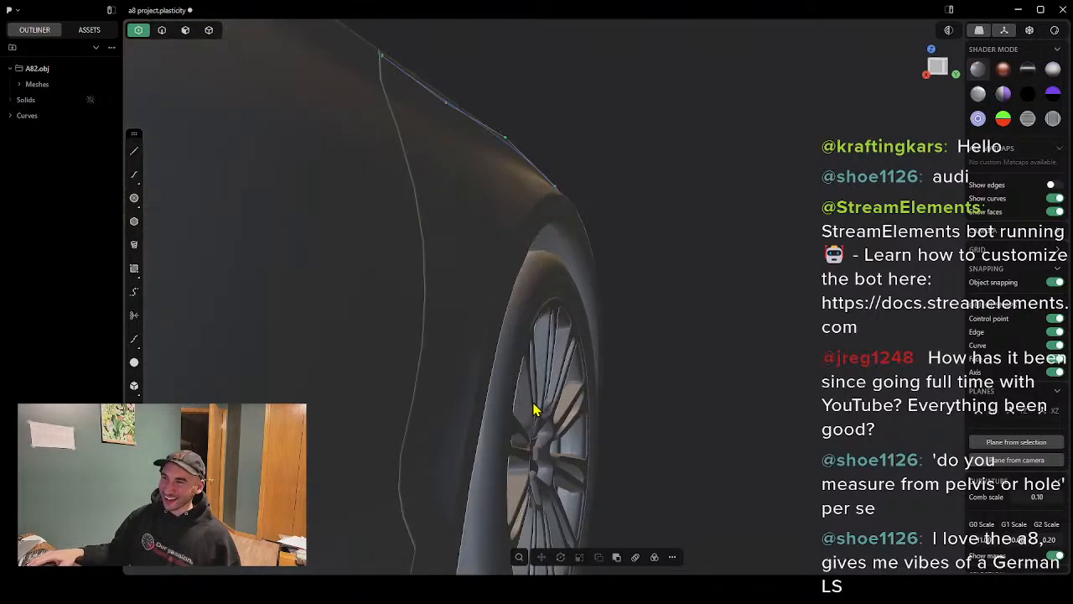
pyautogui.scroll(-3, 467, 336)
pyautogui.scroll(2, 453, 298)
pyautogui.moveTo(478, 258); pyautogui.dragTo(426, 277, button='middle')
pyautogui.scroll(-3, 424, 263)
pyautogui.scroll(3, 430, 225)
pyautogui.scroll(2, 381, 194)
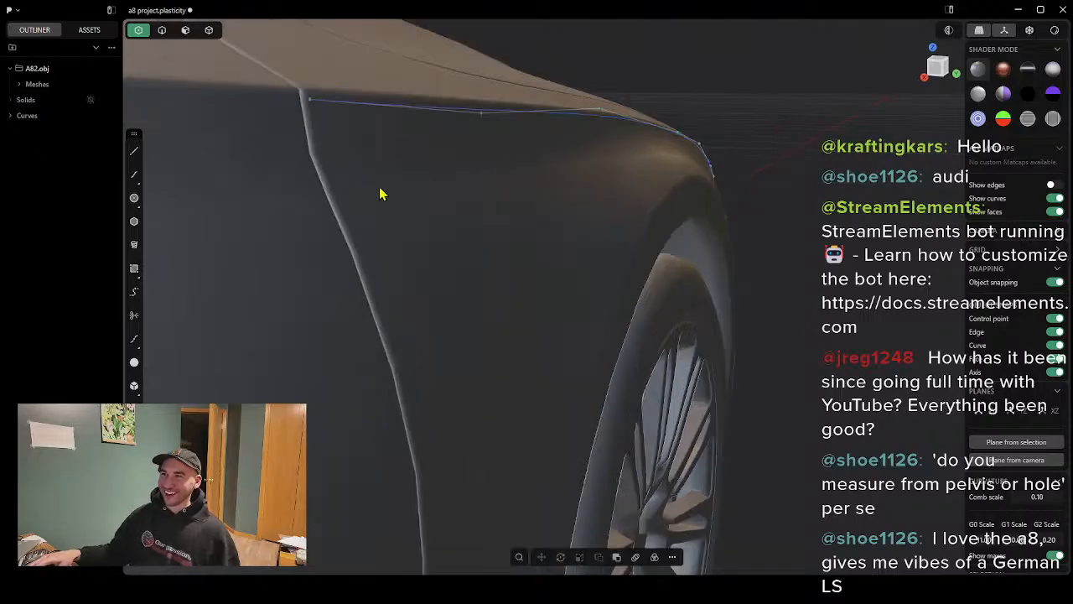
pyautogui.scroll(3, 373, 188)
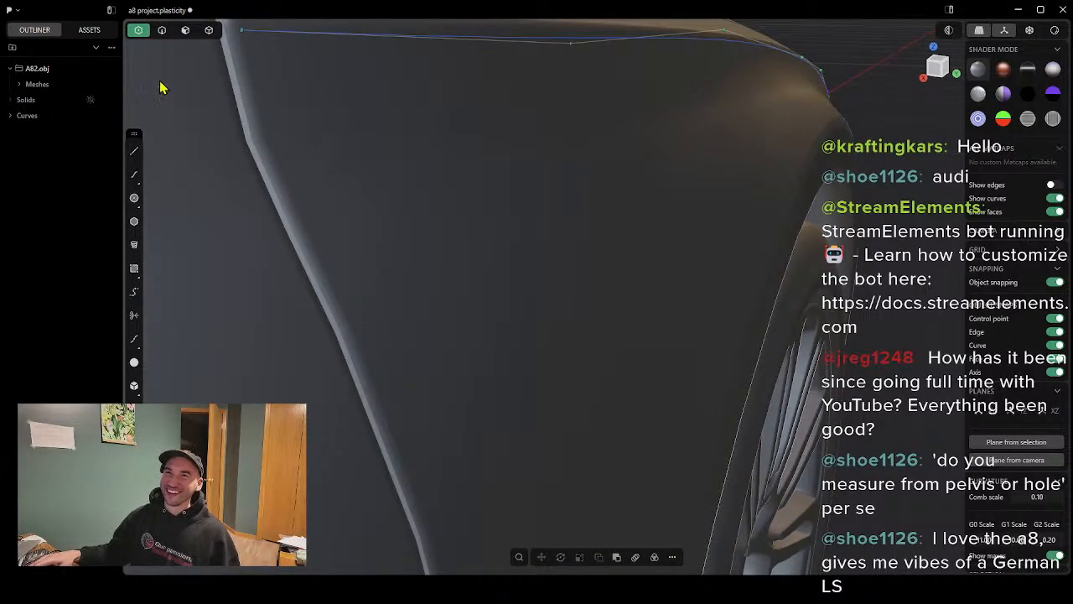
# Step: Start a spline curve at the rear end of the upper crease curve and trace the fender's rear edge down the door gap
pyautogui.click(134, 174)
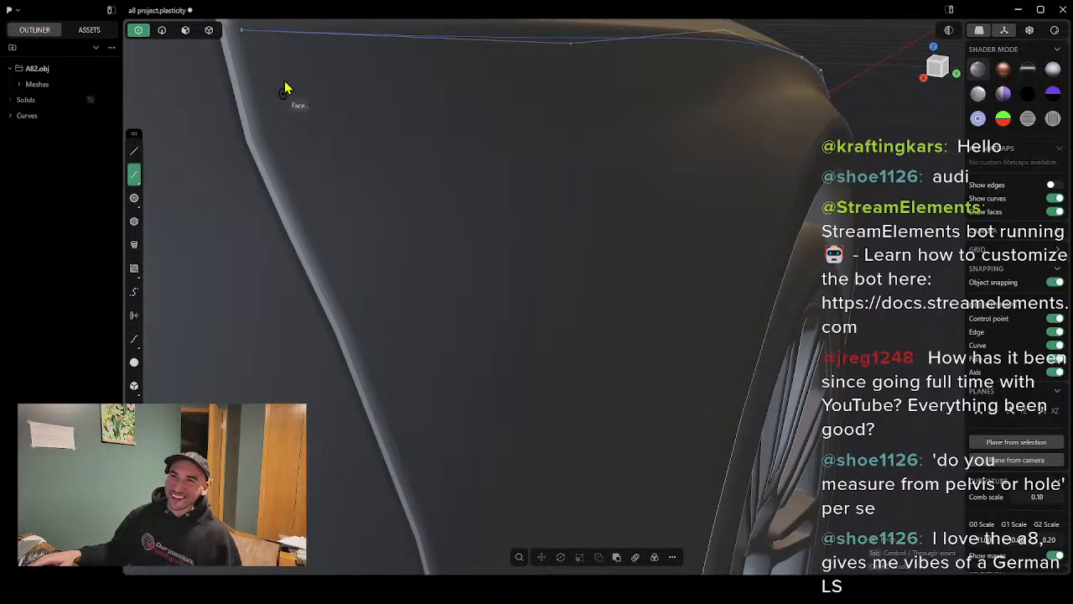
pyautogui.click(242, 38)
pyautogui.click(267, 137)
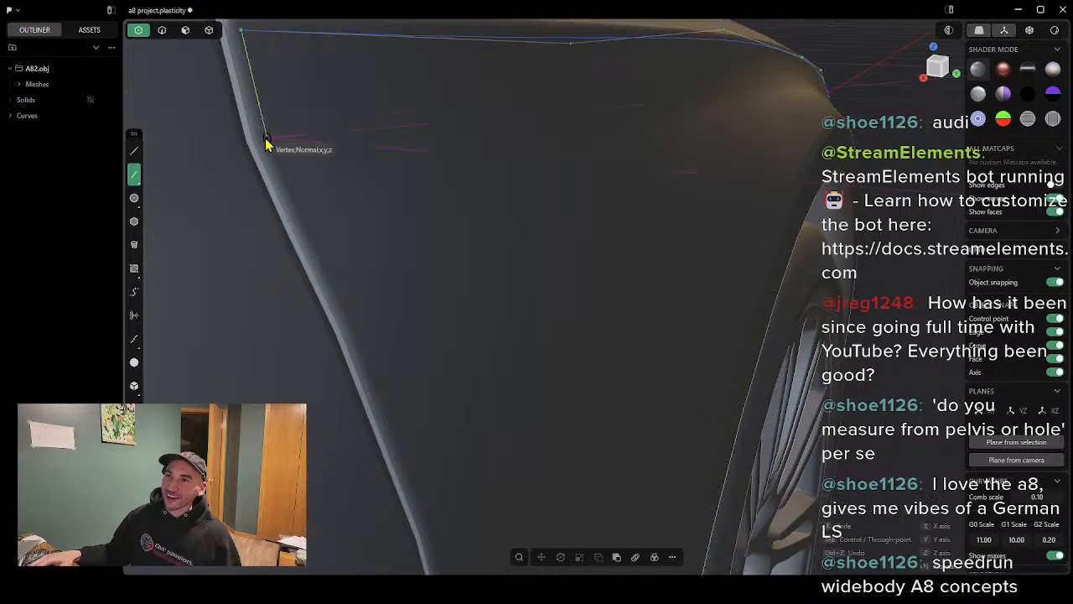
pyautogui.click(304, 223)
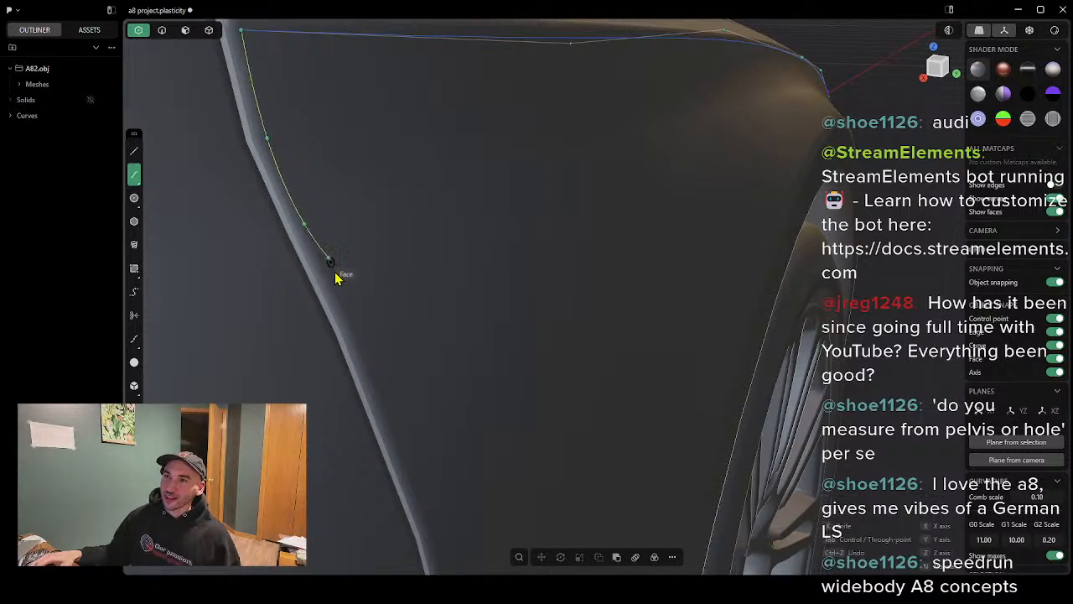
pyautogui.click(375, 356)
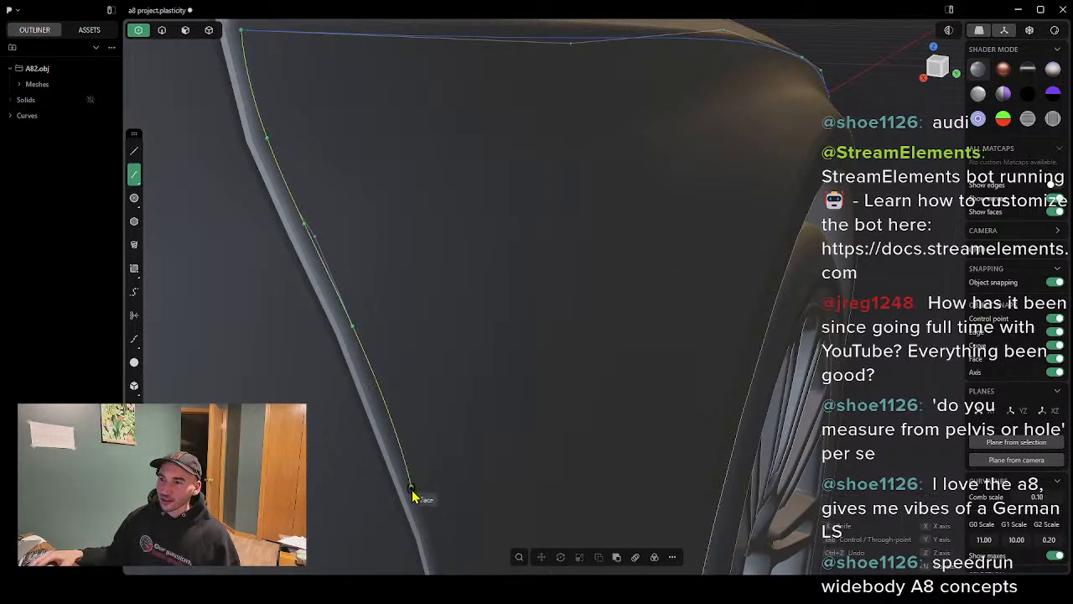
pyautogui.moveTo(429, 529); pyautogui.dragTo(391, 276, button='middle')
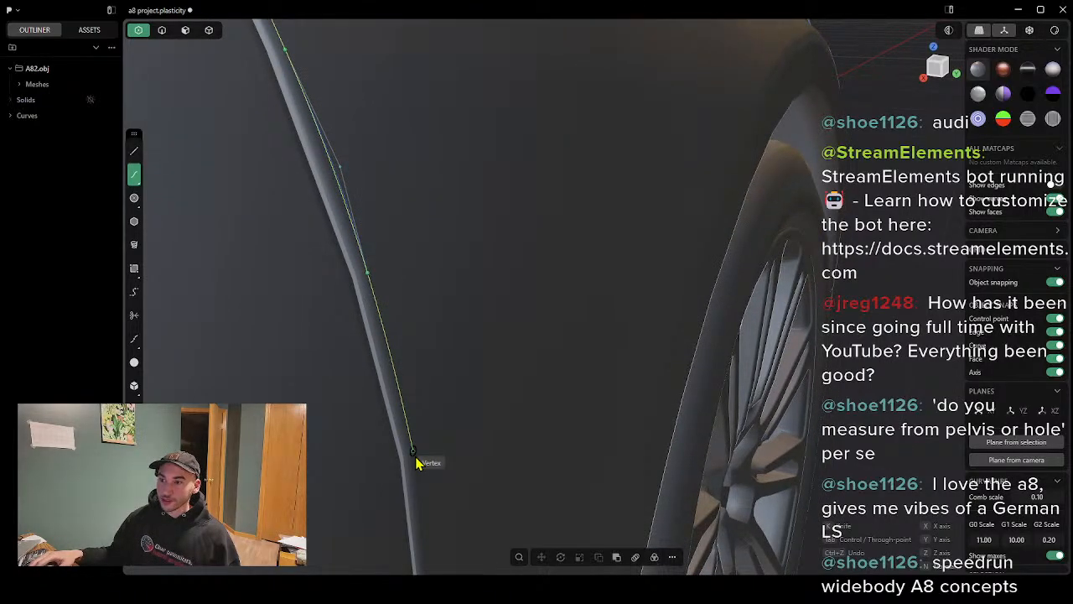
pyautogui.moveTo(417, 462); pyautogui.dragTo(467, 377, button='middle')
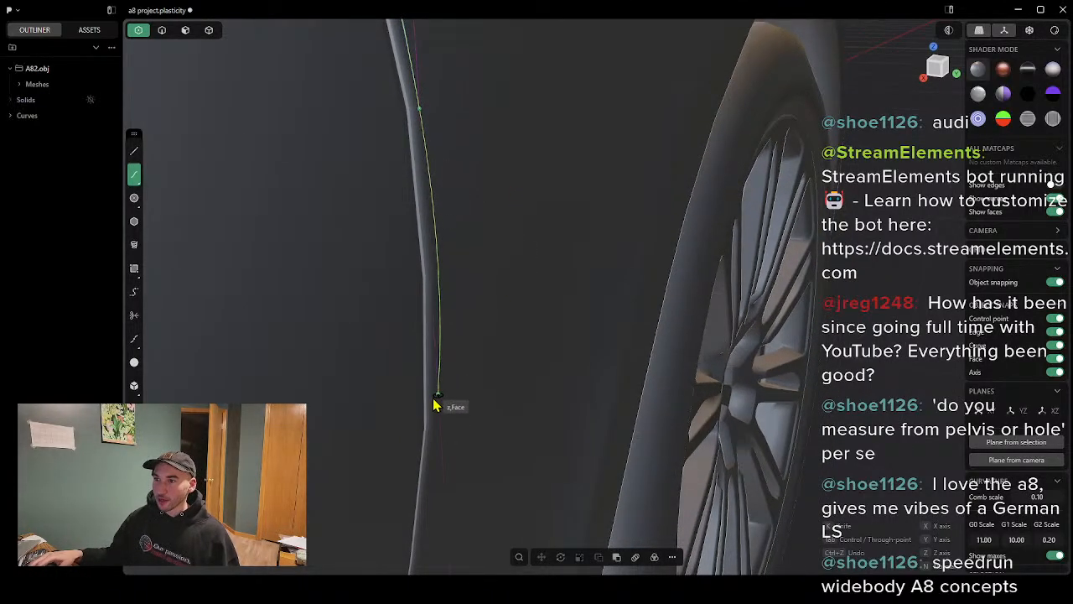
pyautogui.click(441, 281)
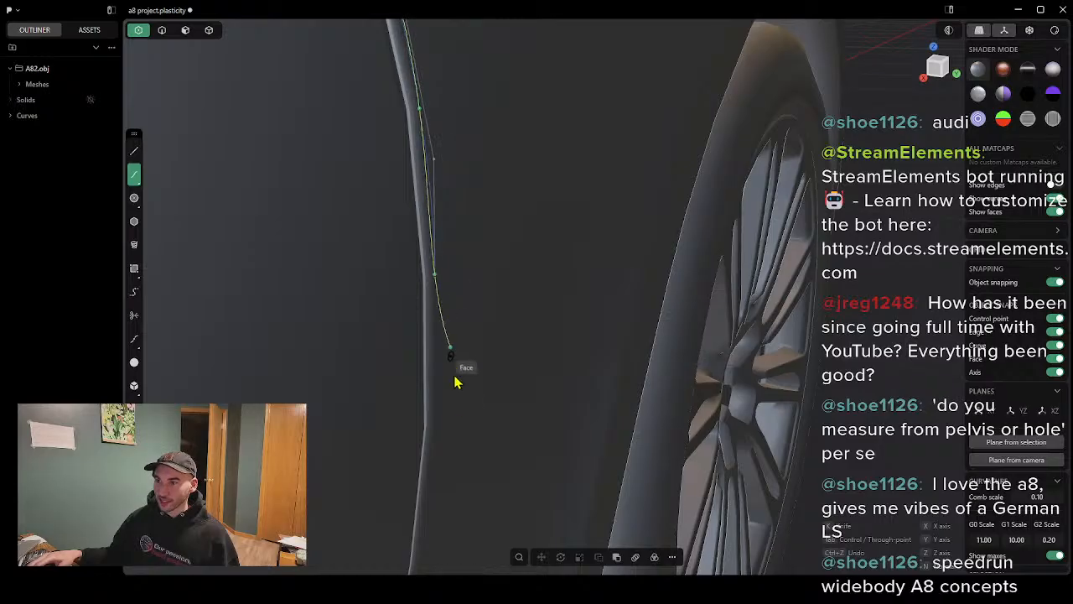
# Step: Continue the spline down the door gap to the mesh vertex where the edge bends above the lower body crease, and finish it
pyautogui.moveTo(478, 482); pyautogui.dragTo(487, 254, button='middle')
pyautogui.scroll(-7, 508, 205)
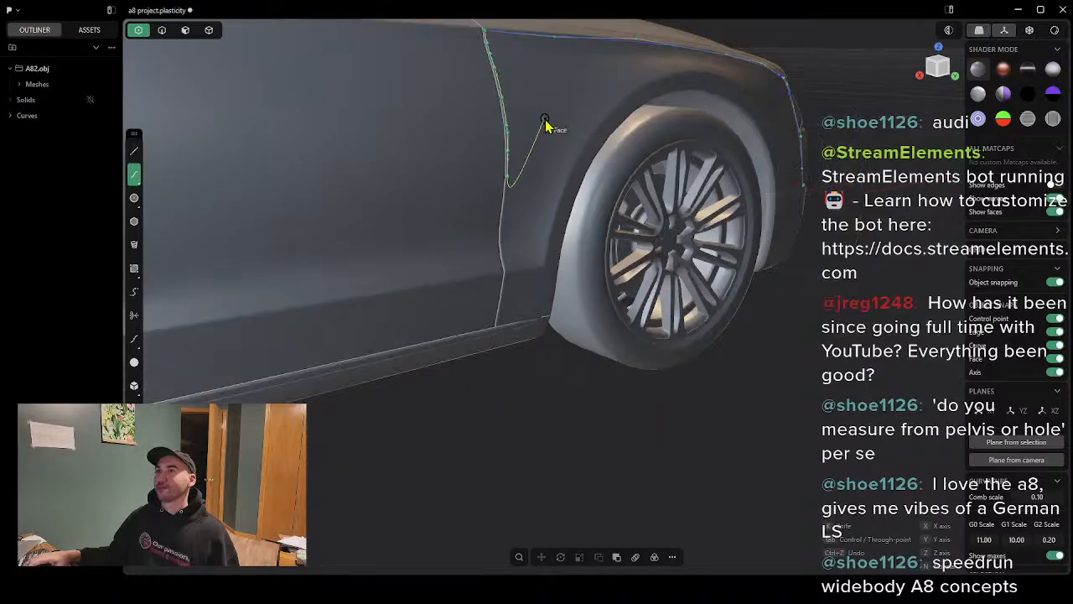
pyautogui.scroll(2, 547, 126)
pyautogui.scroll(2, 486, 295)
pyautogui.moveTo(485, 295); pyautogui.dragTo(529, 282, button='middle')
pyautogui.scroll(4, 528, 276)
pyautogui.scroll(-2, 517, 284)
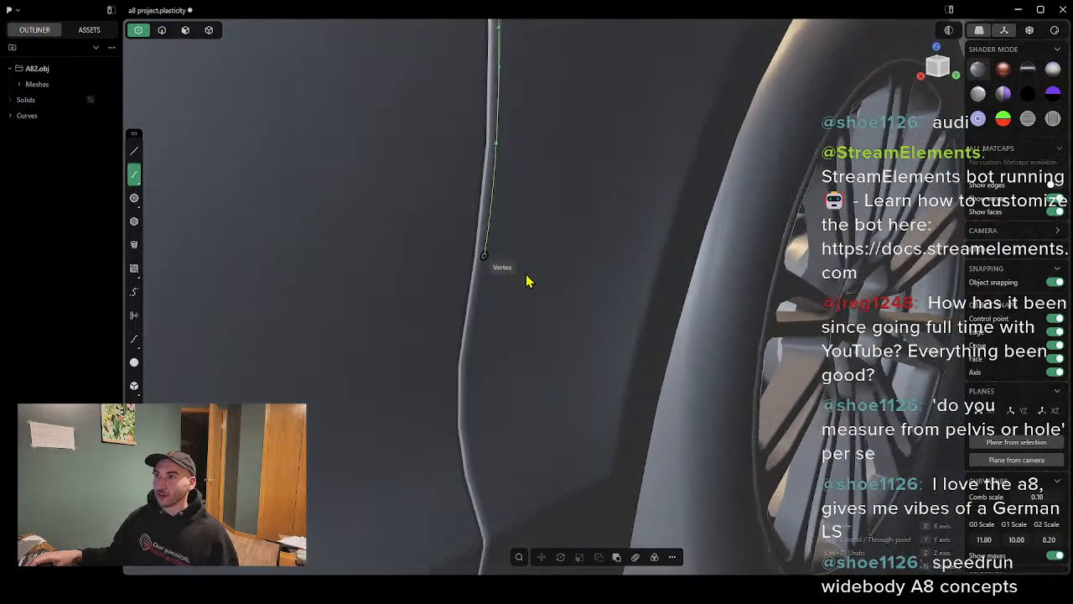
pyautogui.click(485, 257)
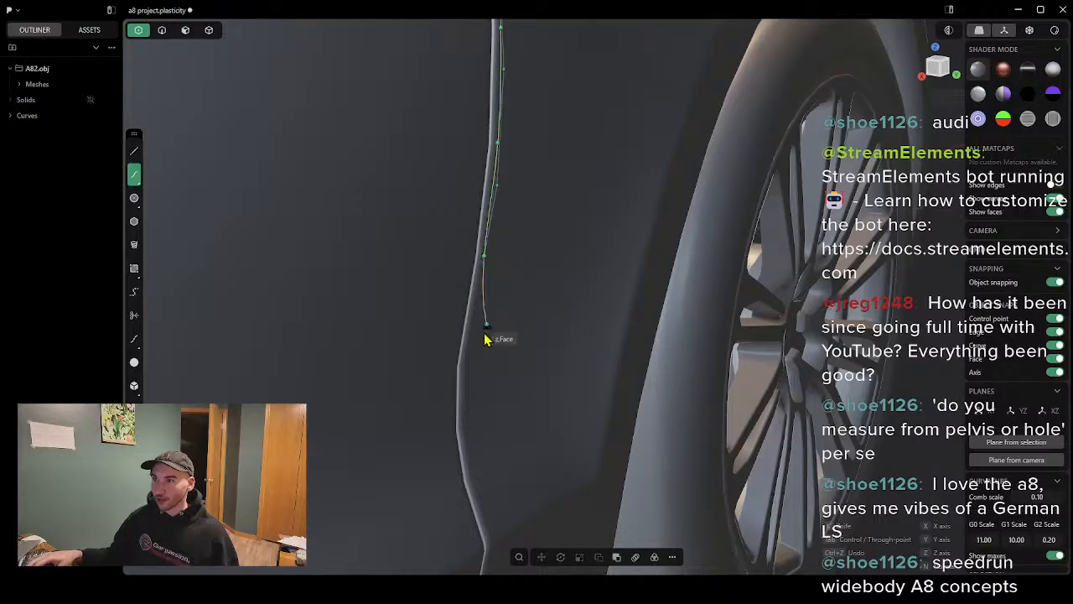
pyautogui.click(467, 367)
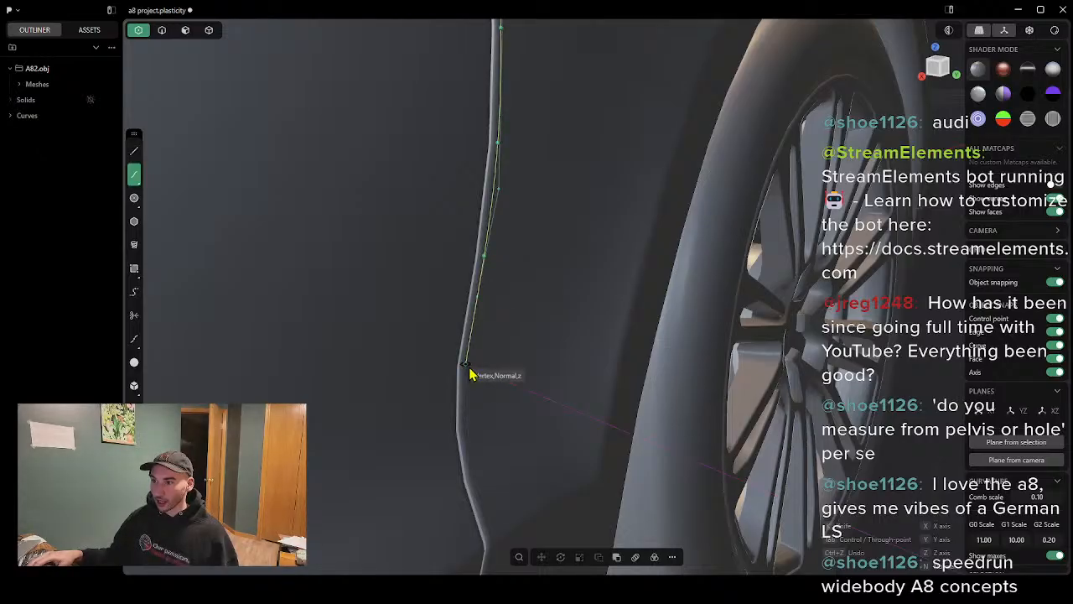
pyautogui.rightClick(468, 411)
# Step: Draw a second spline from the end of the door-gap curve around the edge's bend to the corner at the lower body crease
pyautogui.scroll(-4, 520, 356)
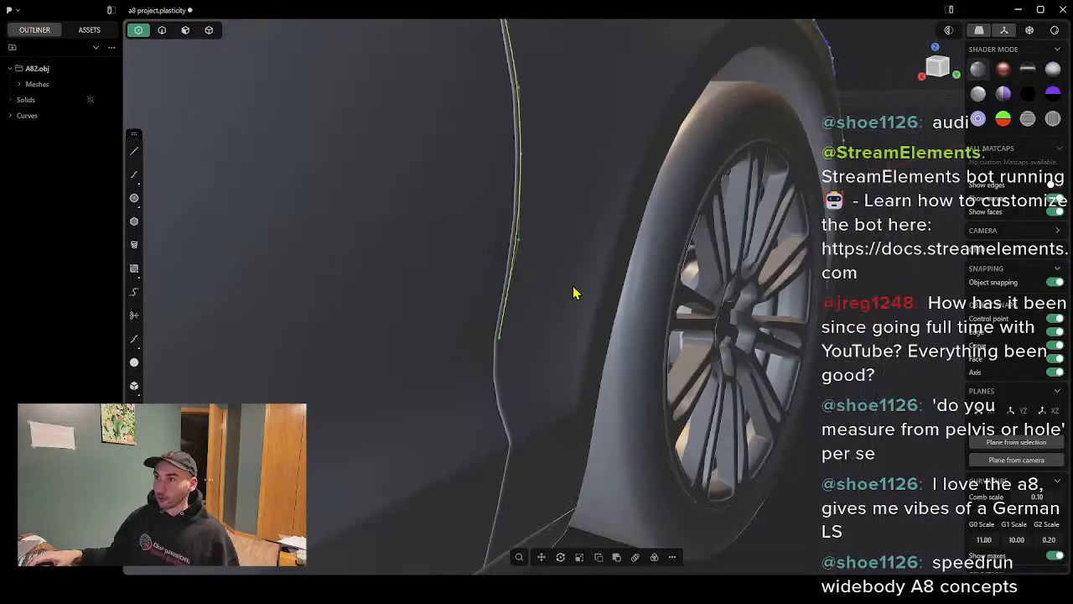
pyautogui.moveTo(576, 293); pyautogui.dragTo(517, 256, button='middle')
pyautogui.scroll(3, 446, 294)
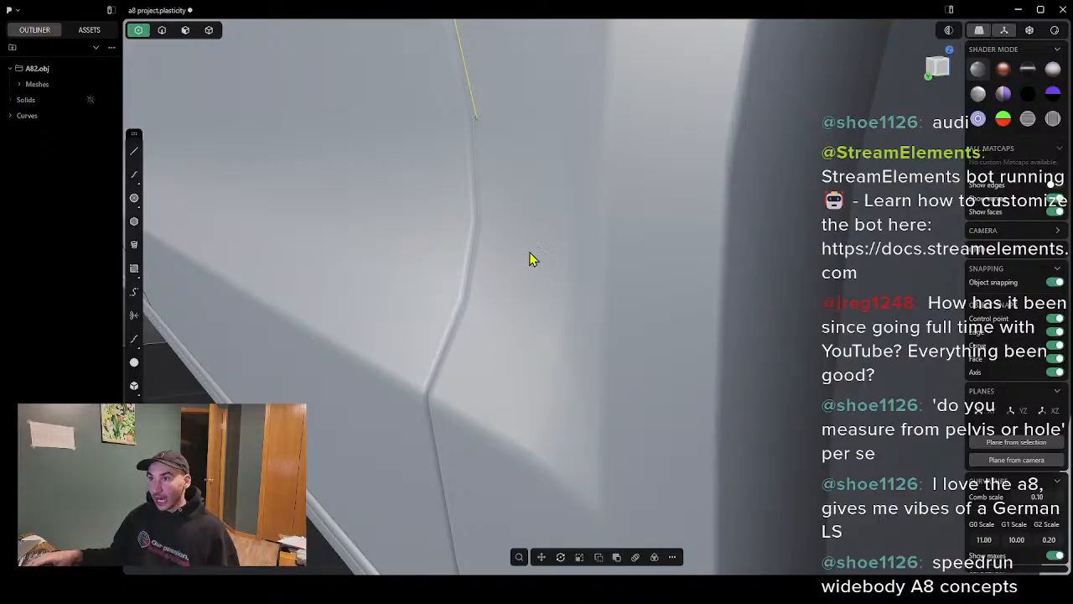
pyautogui.click(135, 178)
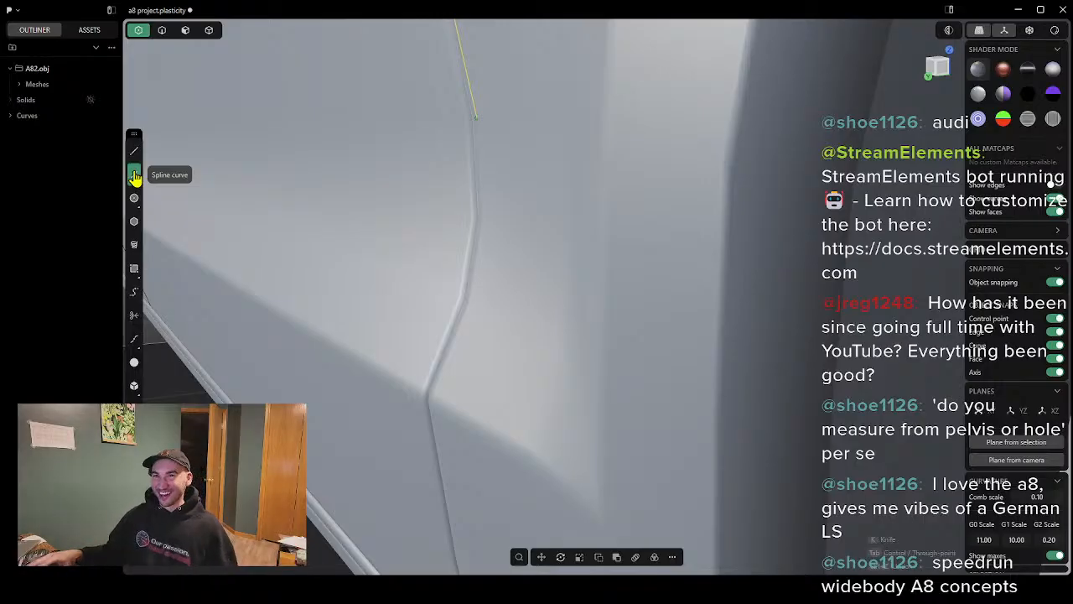
pyautogui.scroll(2, 474, 123)
pyautogui.click(478, 118)
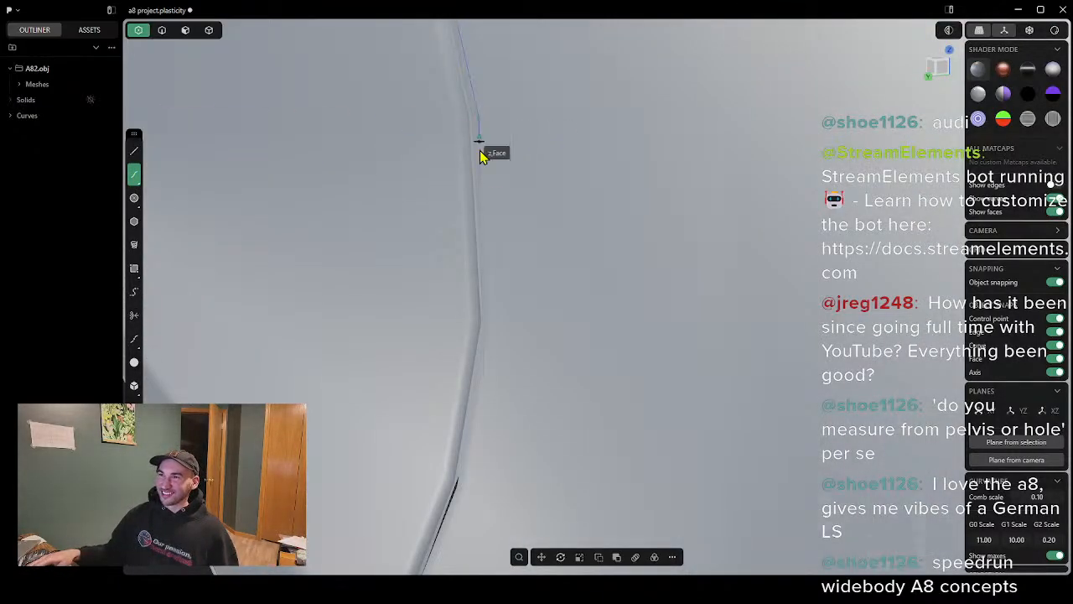
pyautogui.click(489, 321)
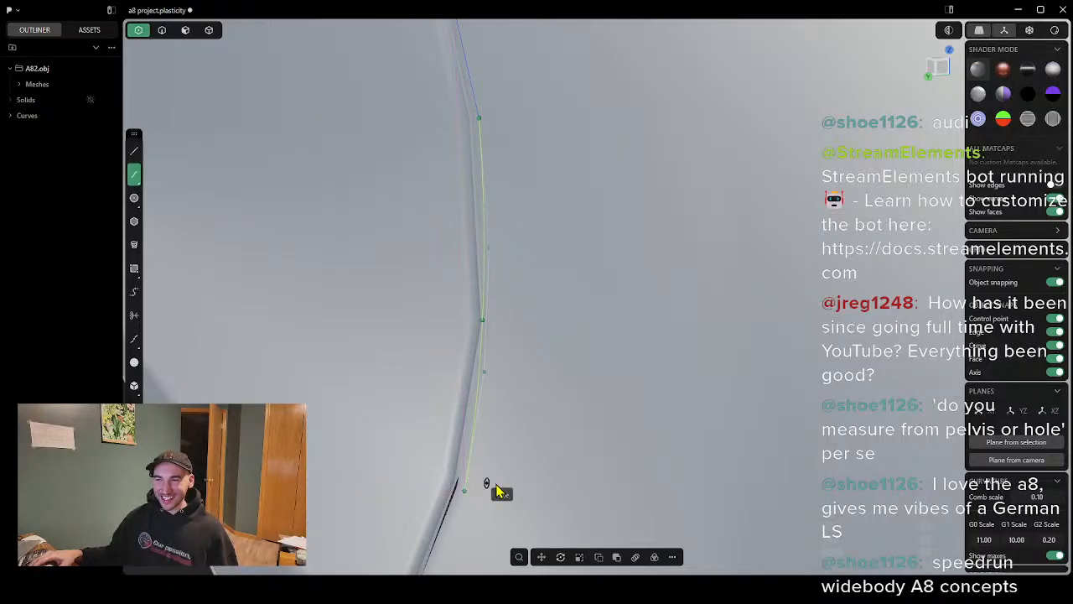
pyautogui.moveTo(547, 490)
pyautogui.keyDown('shift'); pyautogui.mouseDown(button='middle')
pyautogui.moveTo(605, 467)
pyautogui.moveTo(634, 476)
pyautogui.moveTo(755, 422)
pyautogui.mouseUp(button='middle'); pyautogui.keyUp('shift')
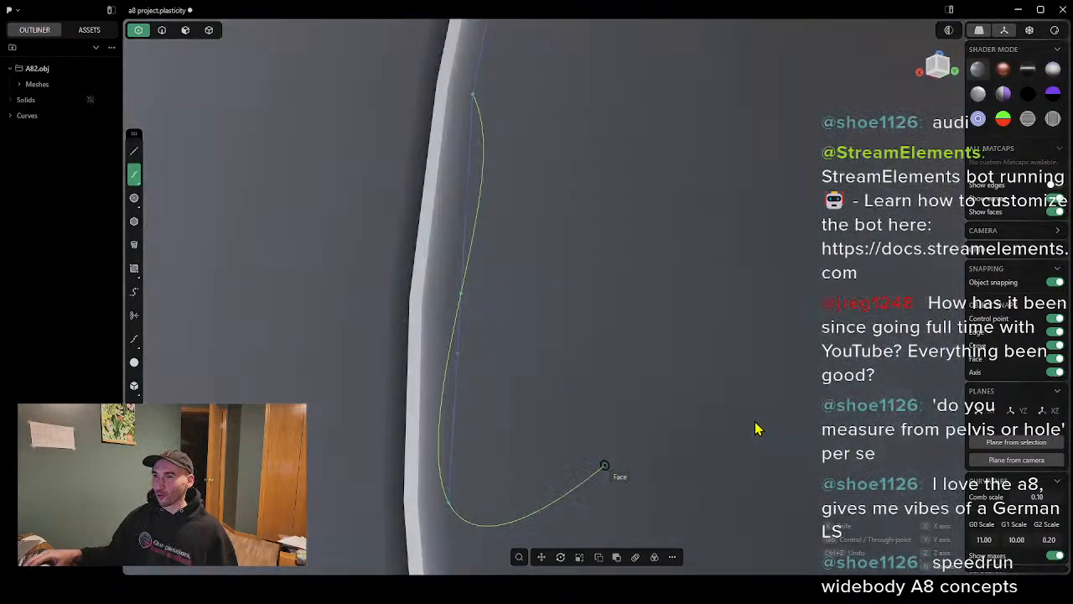
pyautogui.scroll(-5, 709, 433)
pyautogui.moveTo(667, 414)
pyautogui.mouseDown(button='middle')
pyautogui.moveTo(718, 428)
pyautogui.moveTo(635, 414)
pyautogui.moveTo(529, 419)
pyautogui.moveTo(585, 507)
pyautogui.moveTo(596, 343)
pyautogui.moveTo(582, 378)
pyautogui.mouseUp(button='middle')
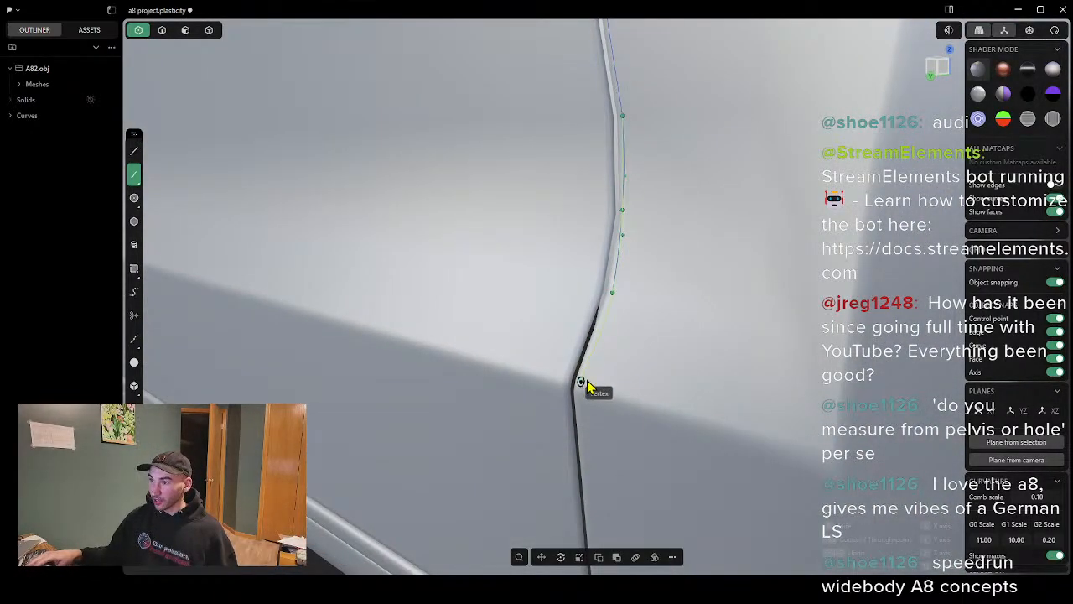
pyautogui.click(584, 380)
pyautogui.rightClick(585, 379)
# Step: Check the lower door-gap curve in the Right view and nudge it slightly sideways to follow the fender surface
pyautogui.moveTo(685, 334); pyautogui.dragTo(879, 275, button='middle')
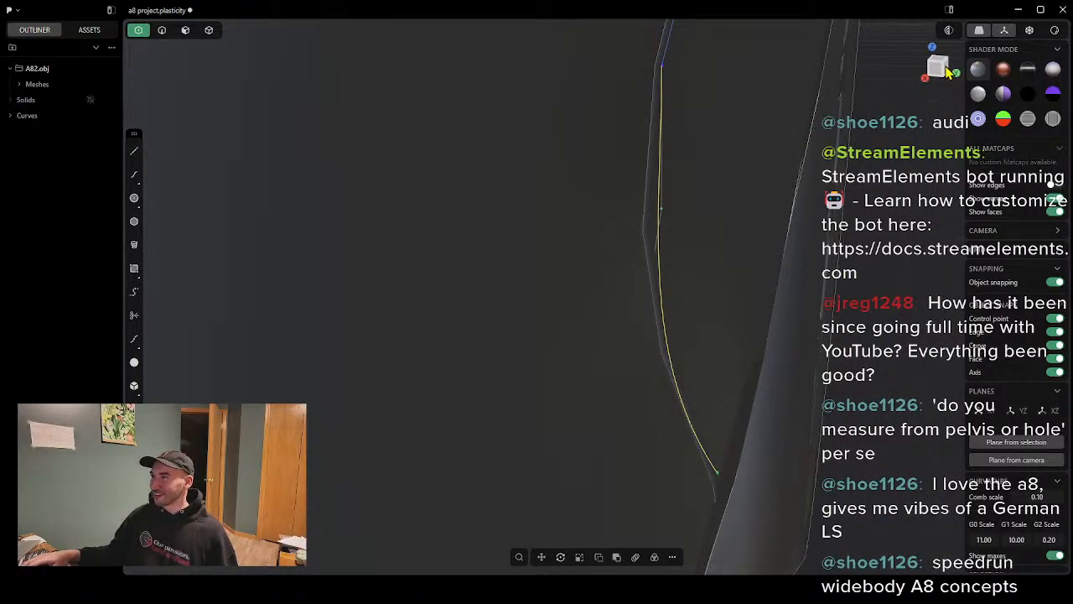
pyautogui.click(937, 72)
pyautogui.scroll(-10, 900, 106)
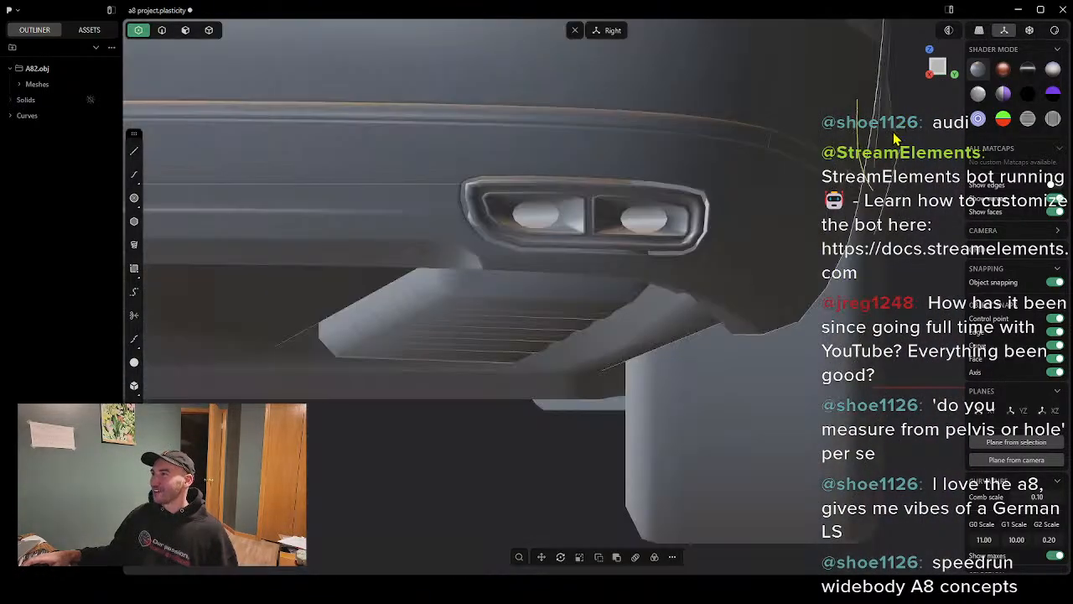
pyautogui.keyDown('shift'); pyautogui.moveTo(890, 132); pyautogui.dragTo(625, 359, button='middle'); pyautogui.keyUp('shift')
pyautogui.moveTo(563, 317); pyautogui.dragTo(554, 317)
pyautogui.moveTo(600, 390)
pyautogui.mouseDown(button='middle')
pyautogui.moveTo(621, 439)
pyautogui.moveTo(484, 422)
pyautogui.moveTo(439, 434)
pyautogui.moveTo(586, 443)
pyautogui.moveTo(587, 455)
pyautogui.moveTo(803, 455)
pyautogui.moveTo(778, 457)
pyautogui.mouseUp(button='middle')
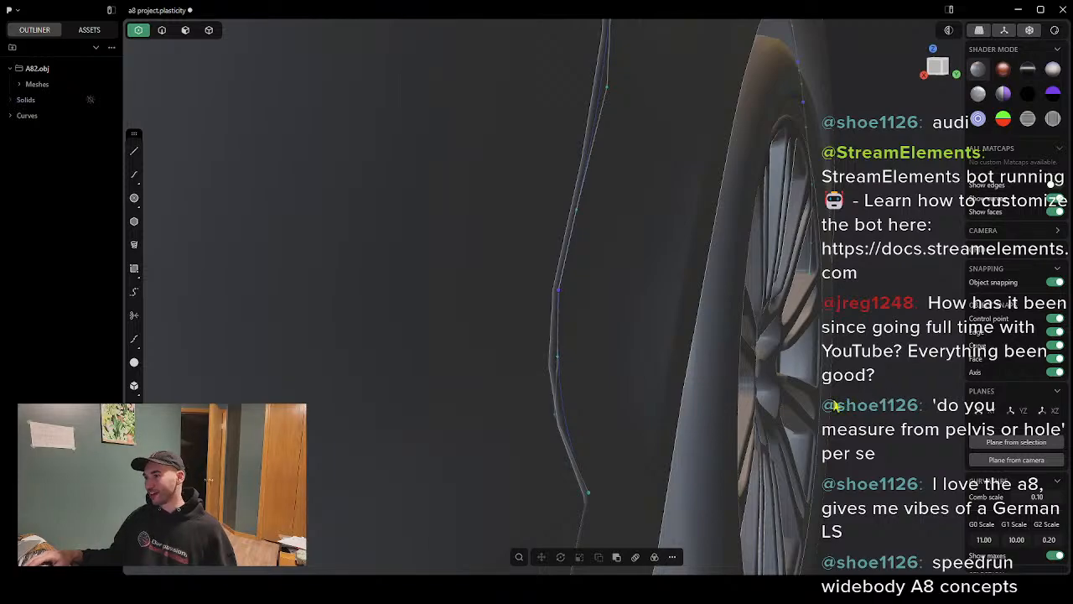
pyautogui.scroll(-5, 732, 404)
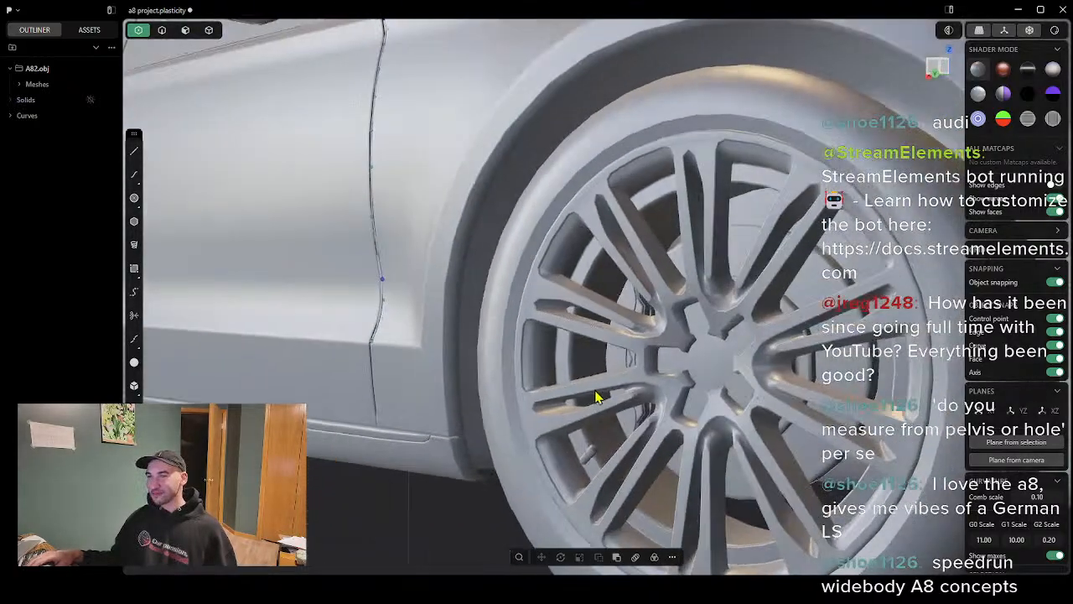
pyautogui.scroll(5, 733, 400)
pyautogui.scroll(-4, 577, 401)
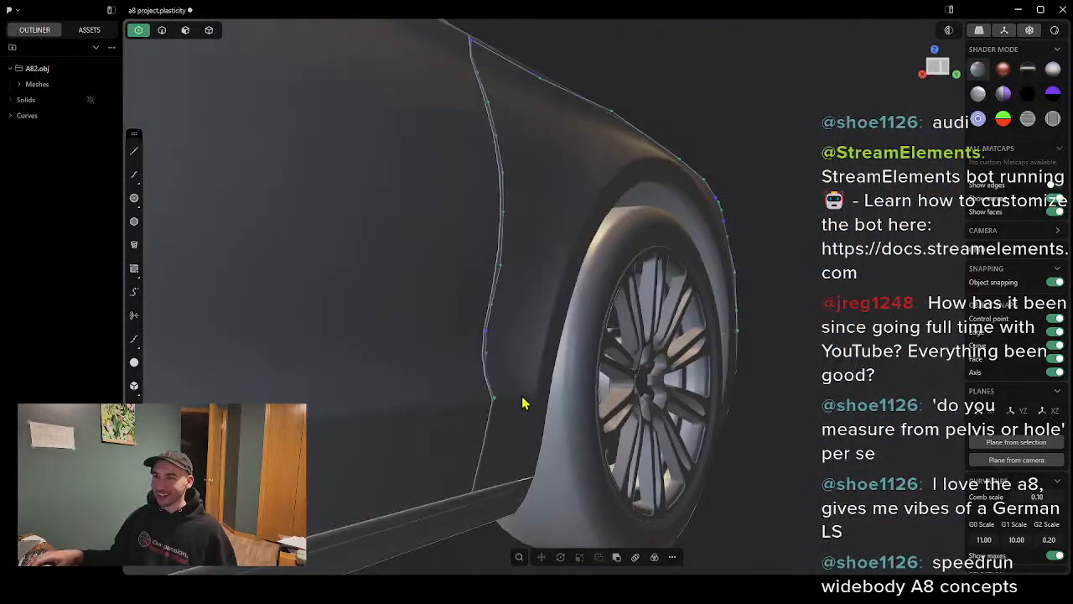
pyautogui.moveTo(525, 402)
pyautogui.mouseDown(button='middle')
pyautogui.moveTo(571, 400)
pyautogui.moveTo(538, 397)
pyautogui.mouseUp(button='middle')
pyautogui.scroll(4, 537, 397)
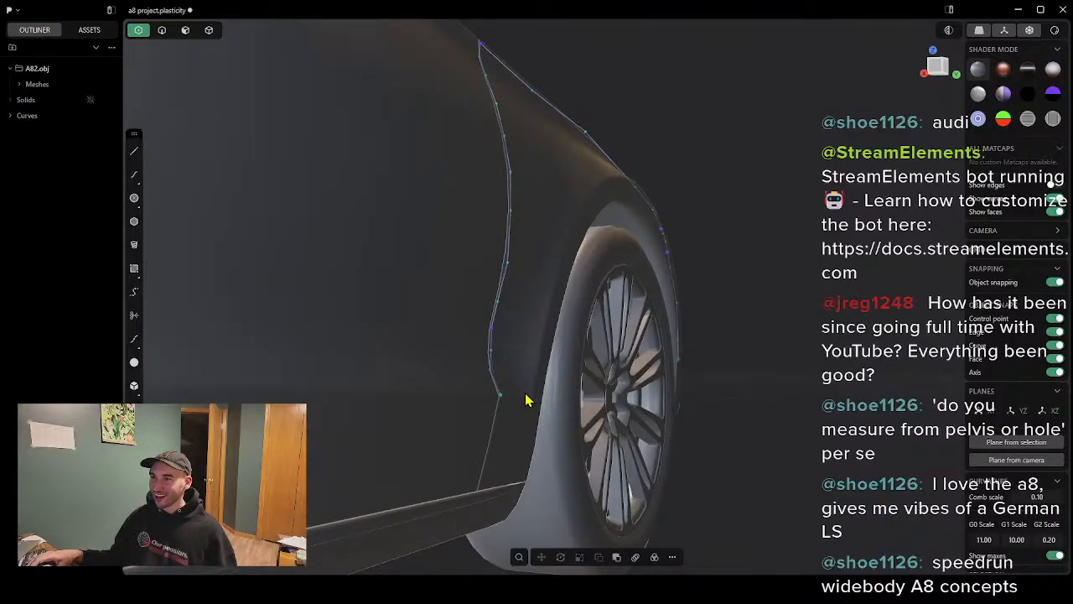
pyautogui.click(134, 152)
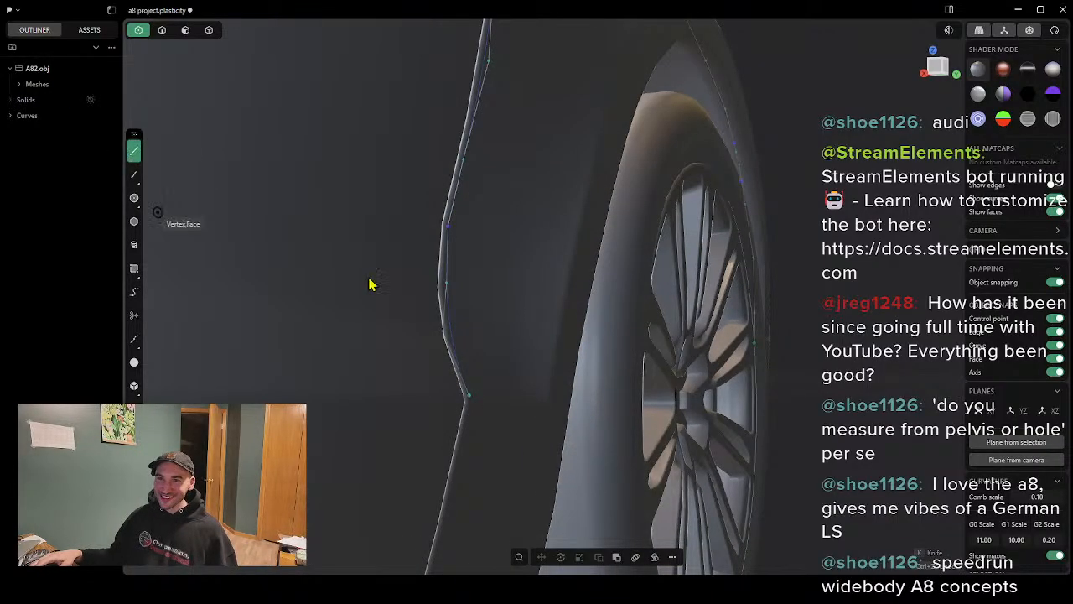
pyautogui.scroll(3, 478, 413)
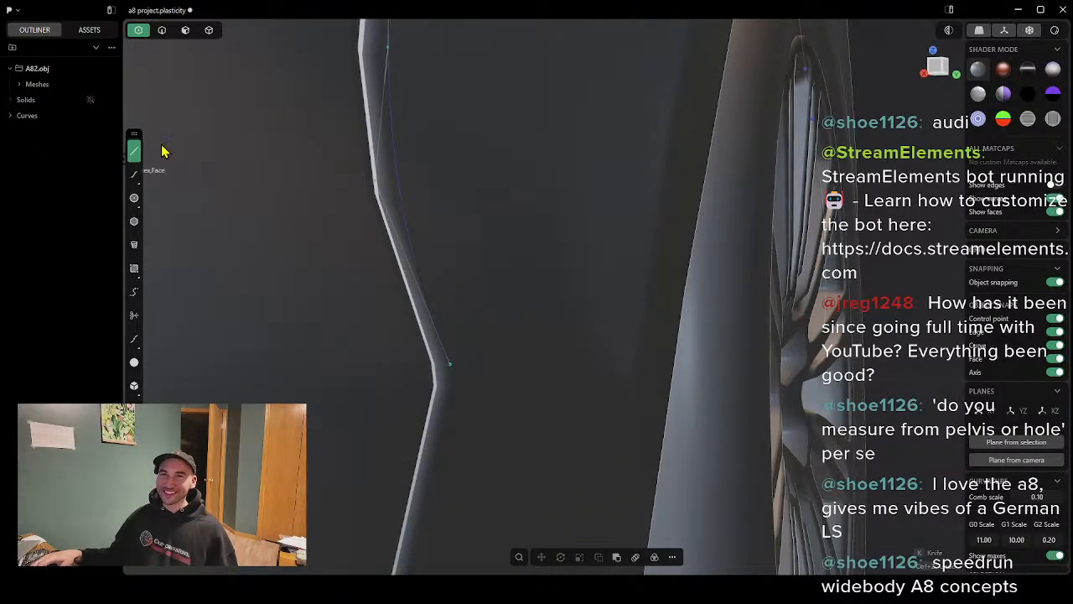
pyautogui.press('Escape')
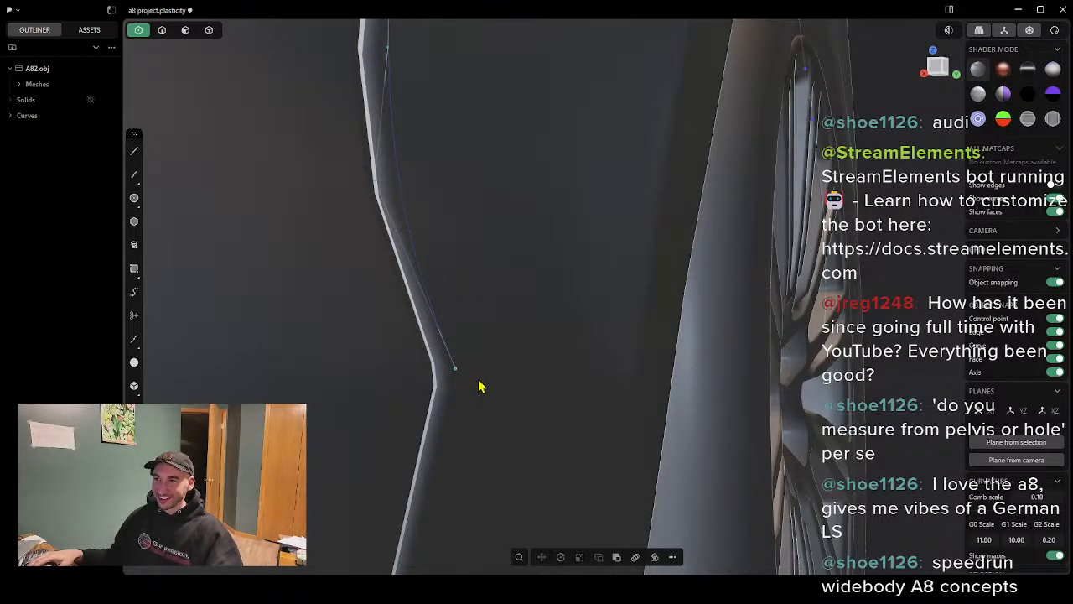
# Step: Draw a line from the door-gap curve's end at the lower body crease down to the fender's bottom rear mesh vertex
pyautogui.moveTo(479, 383); pyautogui.dragTo(404, 365, button='middle')
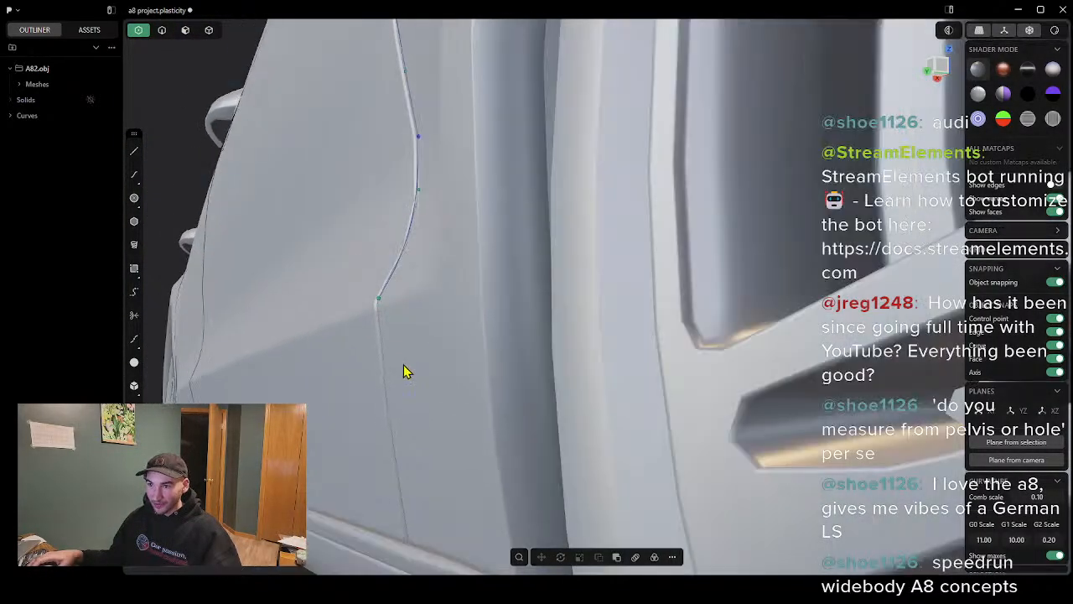
pyautogui.click(134, 150)
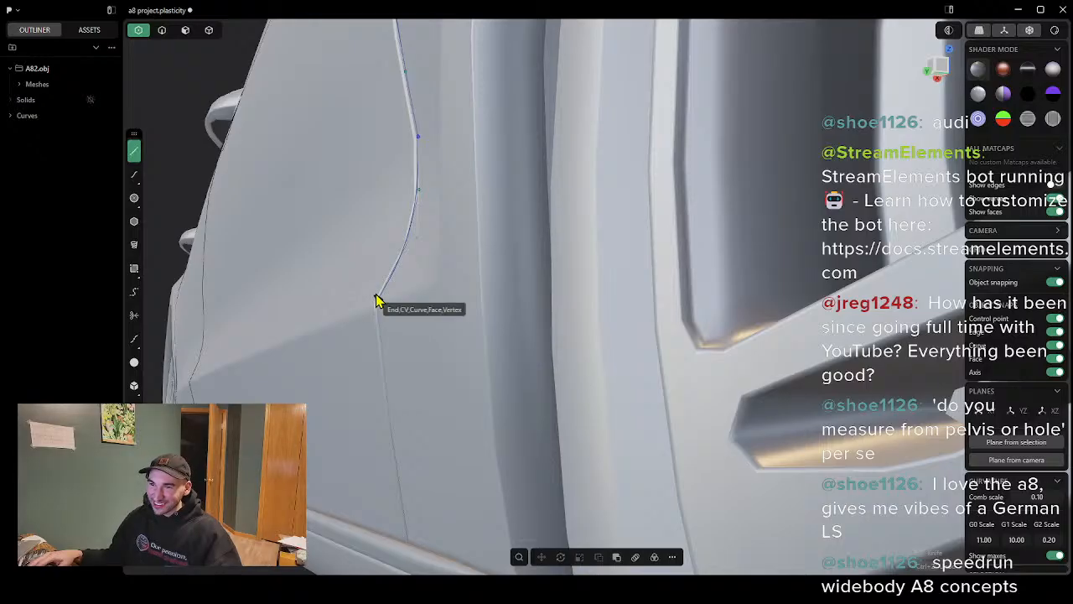
pyautogui.click(379, 300)
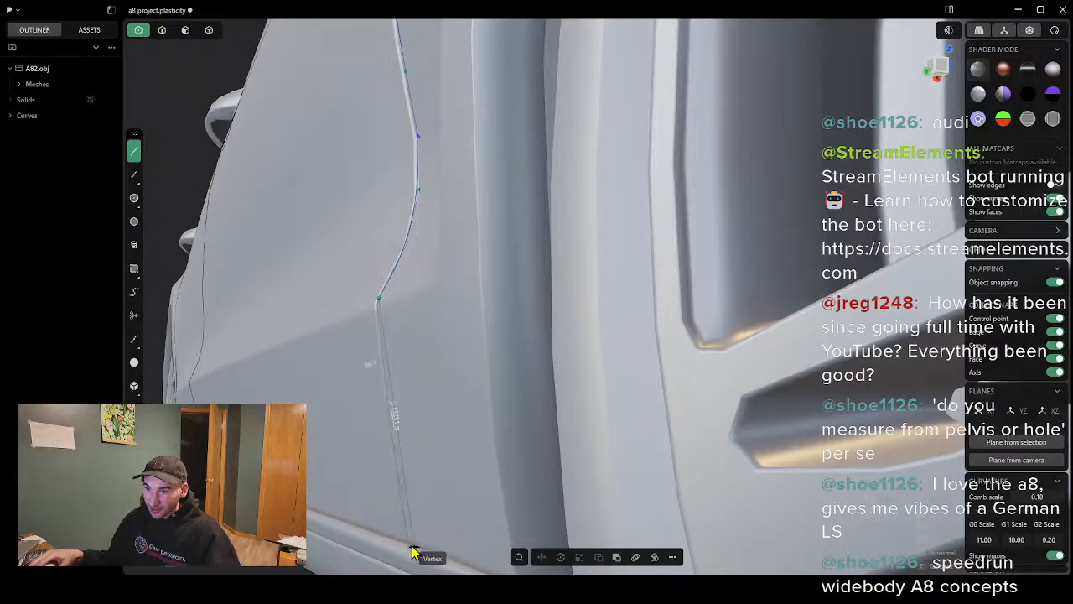
pyautogui.moveTo(407, 514); pyautogui.dragTo(472, 528, button='middle')
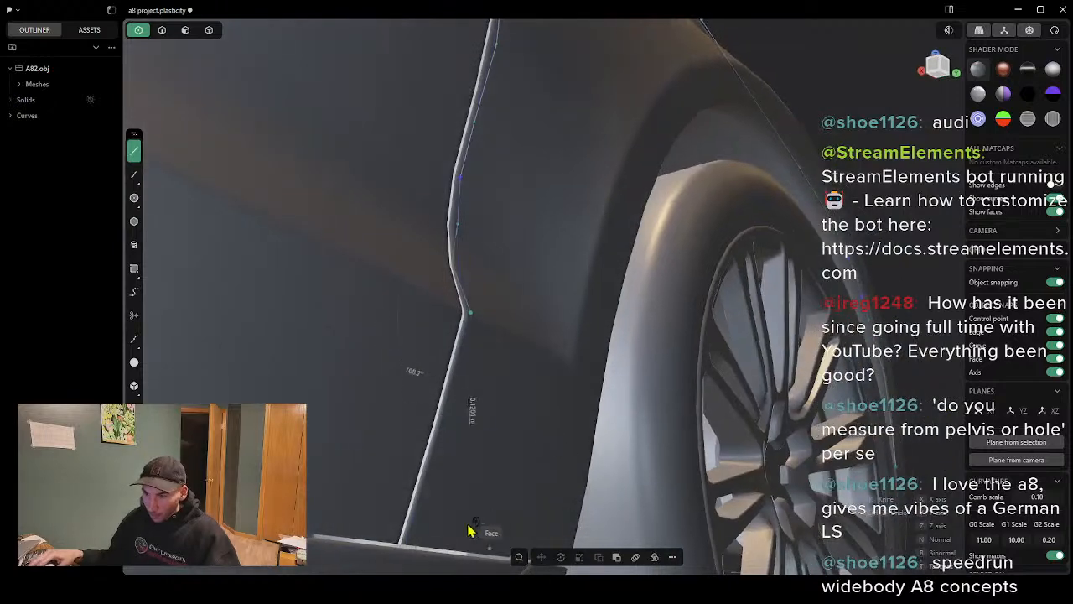
pyautogui.click(410, 546)
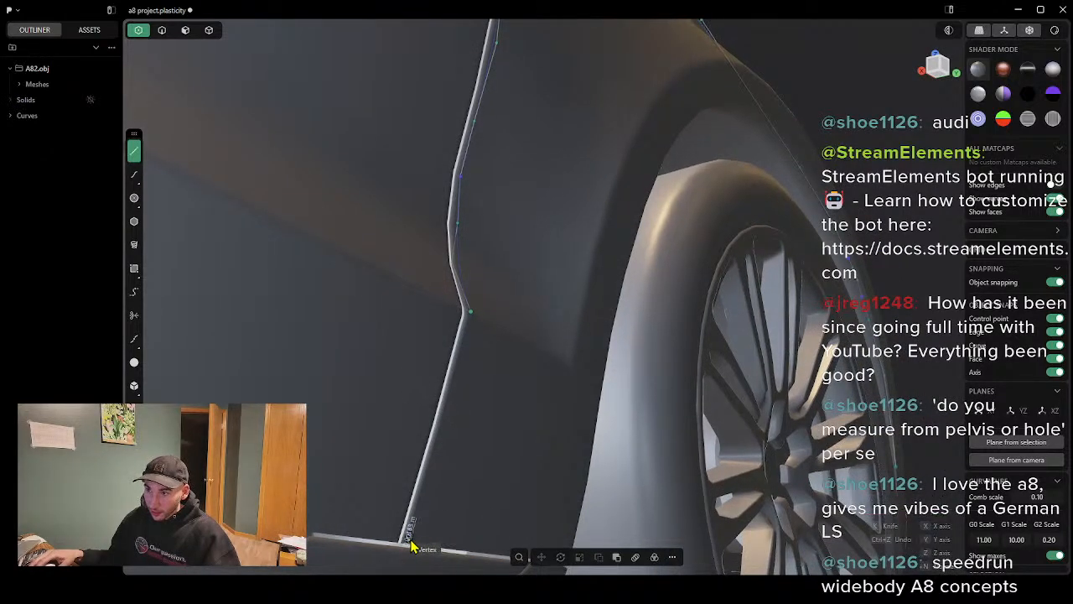
pyautogui.rightClick(412, 546)
# Step: Trace the fender's bottom edge with a line from the door gap through the intermediate mesh vertex to the wheel-arch corner
pyautogui.moveTo(480, 493); pyautogui.dragTo(383, 505, button='middle')
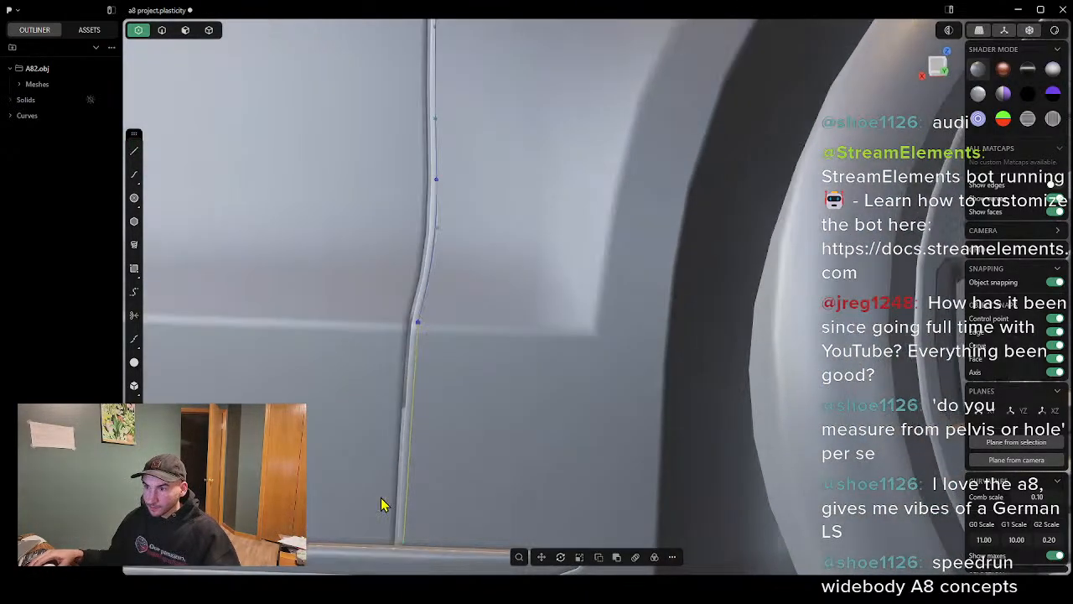
pyautogui.keyDown('shift'); pyautogui.moveTo(462, 507); pyautogui.dragTo(367, 445, button='middle'); pyautogui.keyUp('shift')
pyautogui.moveTo(462, 456); pyautogui.dragTo(480, 314, button='middle')
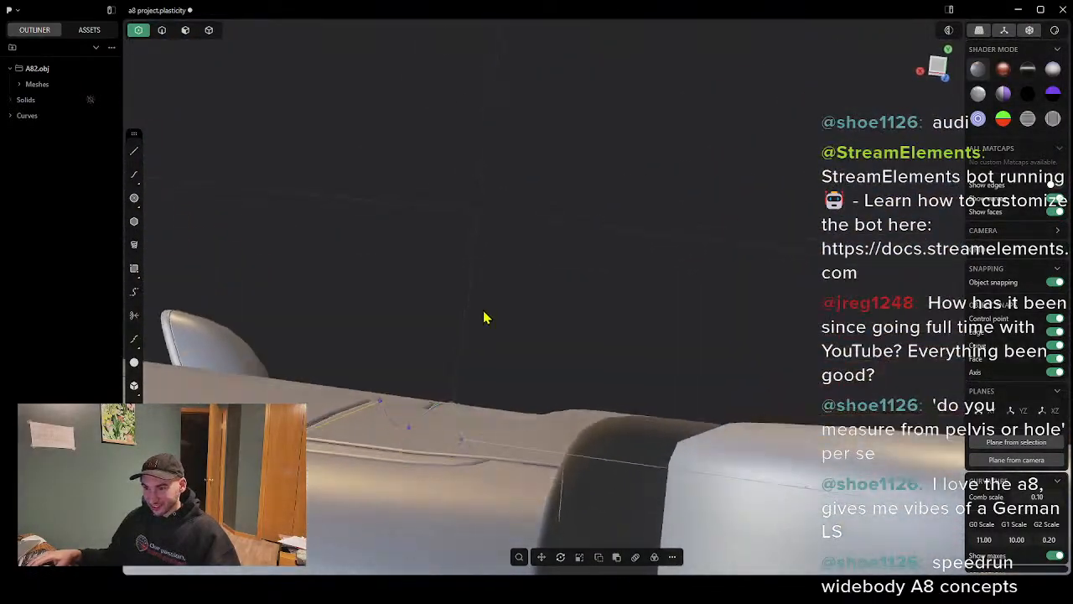
pyautogui.click(134, 151)
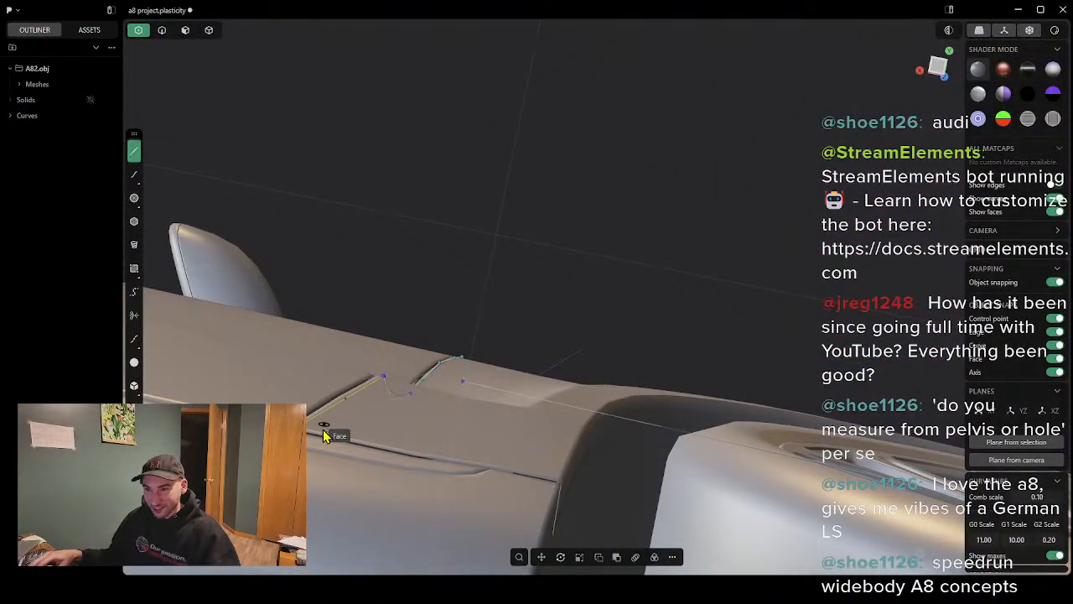
pyautogui.click(325, 432)
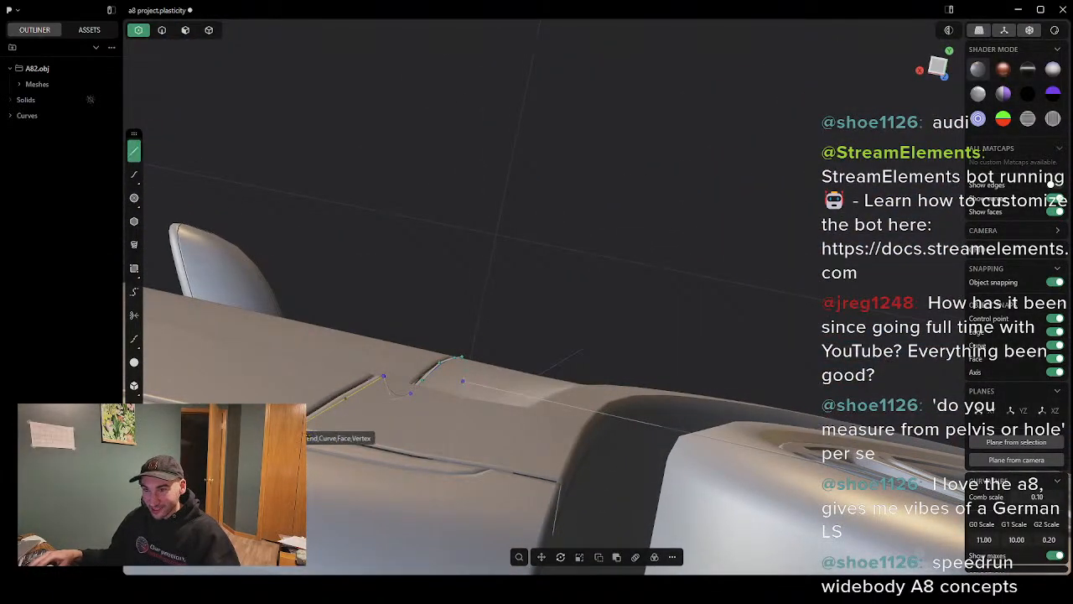
pyautogui.click(419, 452)
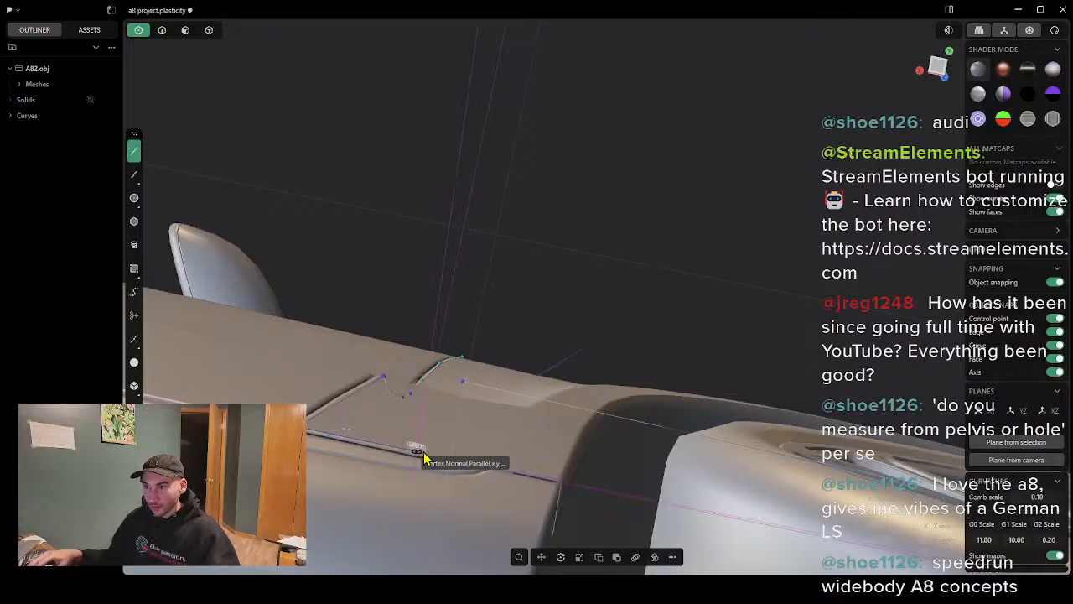
pyautogui.click(558, 478)
pyautogui.rightClick(559, 480)
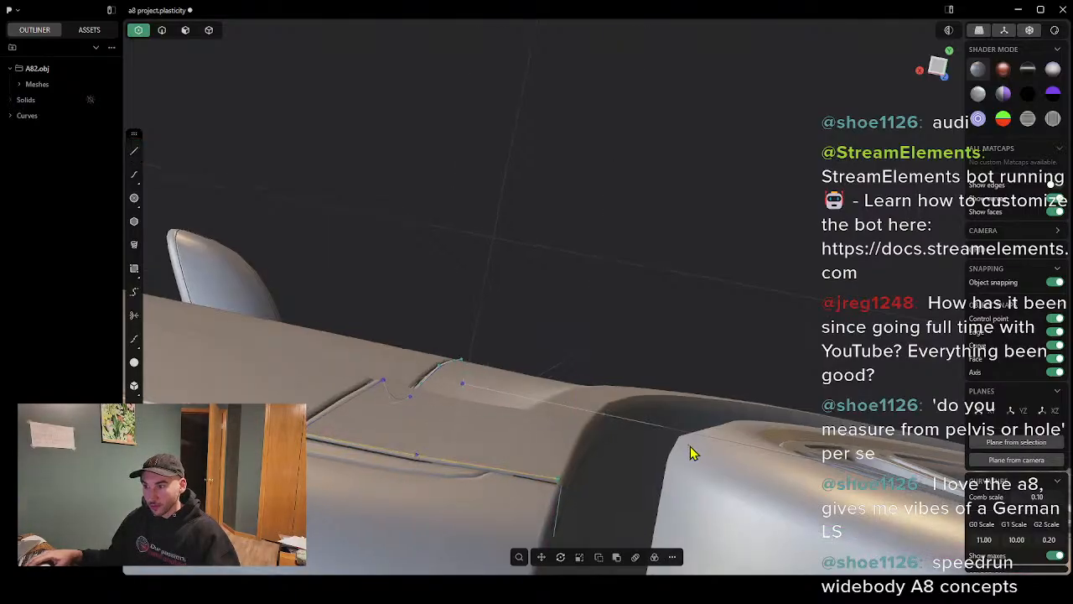
# Step: Examine the traced fender curves from several angles and in the Back view, including the front edge near the bumper
pyautogui.moveTo(690, 446); pyautogui.dragTo(592, 460, button='middle')
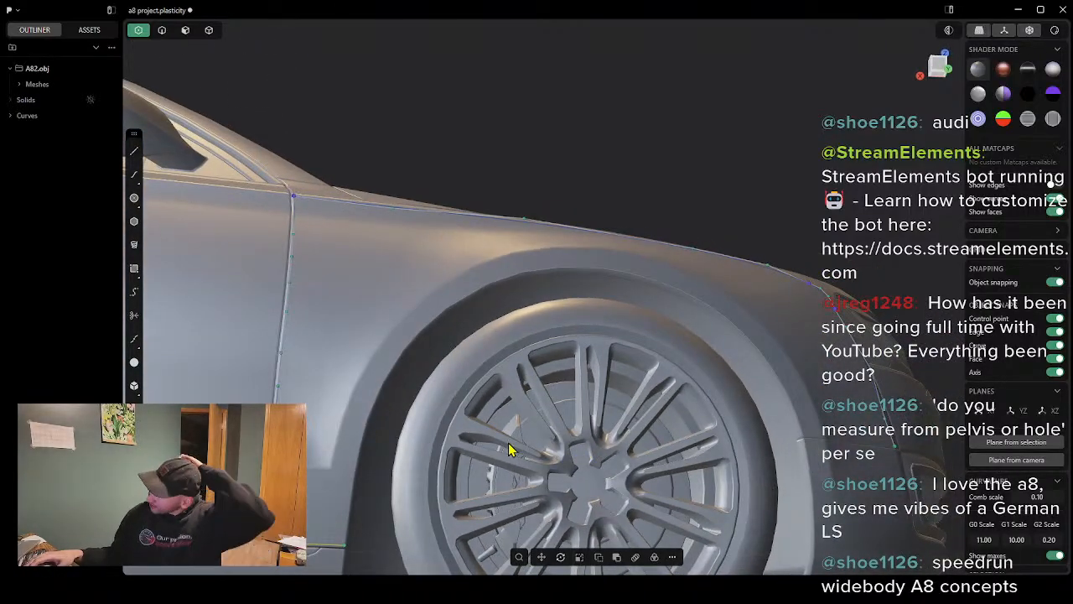
pyautogui.moveTo(411, 432); pyautogui.dragTo(493, 449, button='middle')
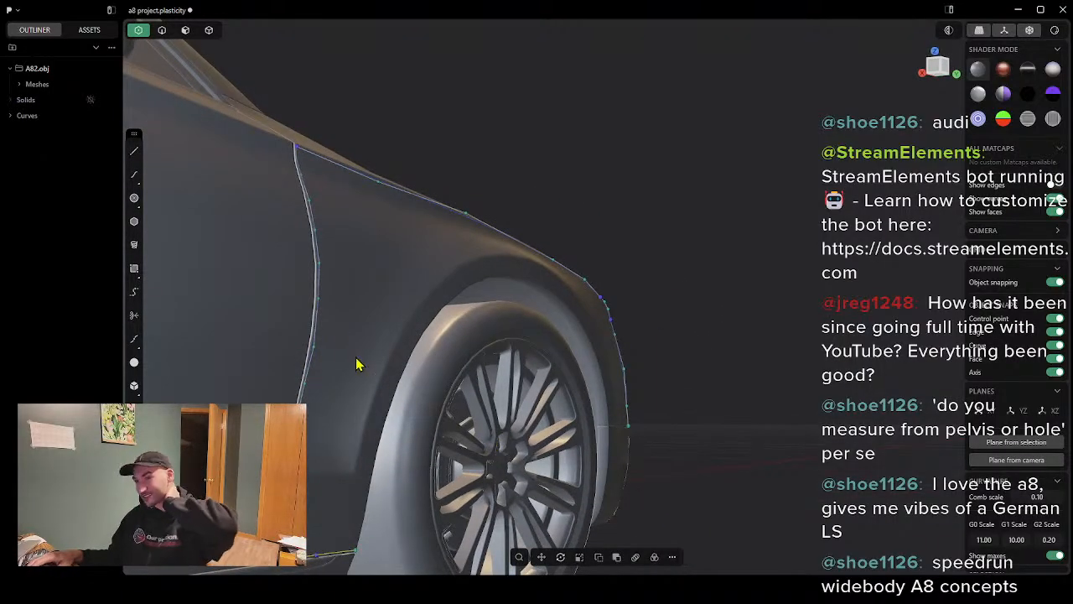
pyautogui.moveTo(642, 365); pyautogui.dragTo(586, 366, button='middle')
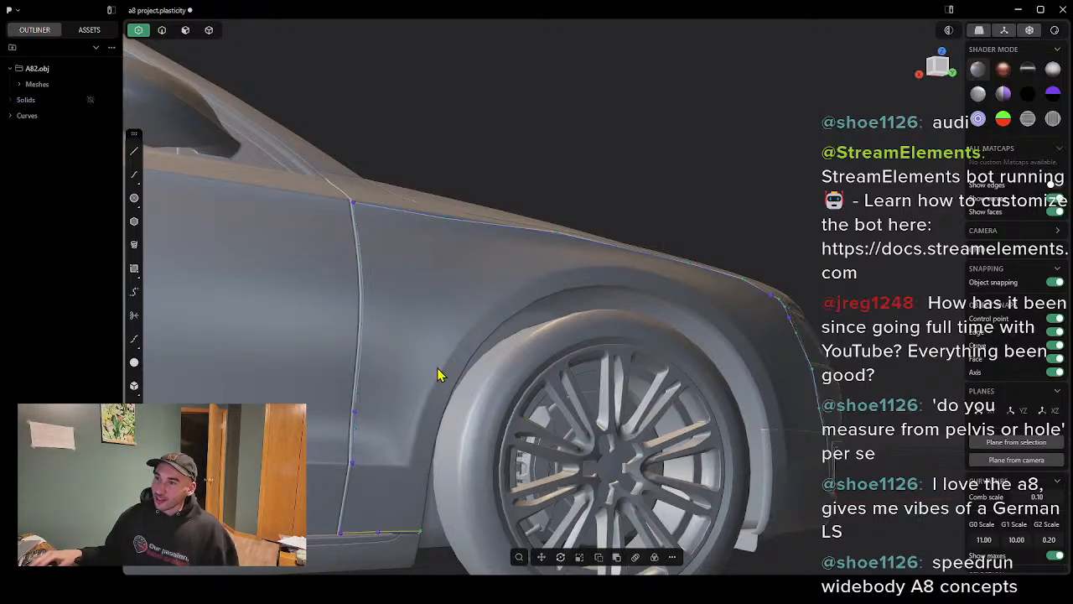
pyautogui.click(943, 67)
pyautogui.scroll(-4, 735, 347)
pyautogui.keyDown('shift'); pyautogui.moveTo(743, 347); pyautogui.dragTo(610, 334, button='middle'); pyautogui.keyUp('shift')
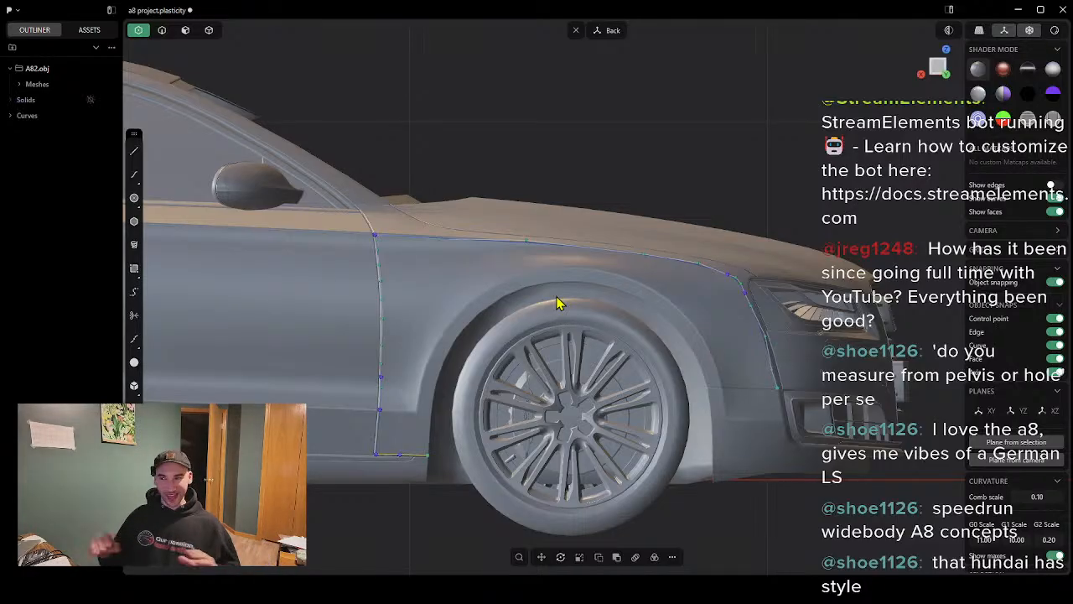
pyautogui.scroll(5, 599, 299)
pyautogui.scroll(-2, 719, 385)
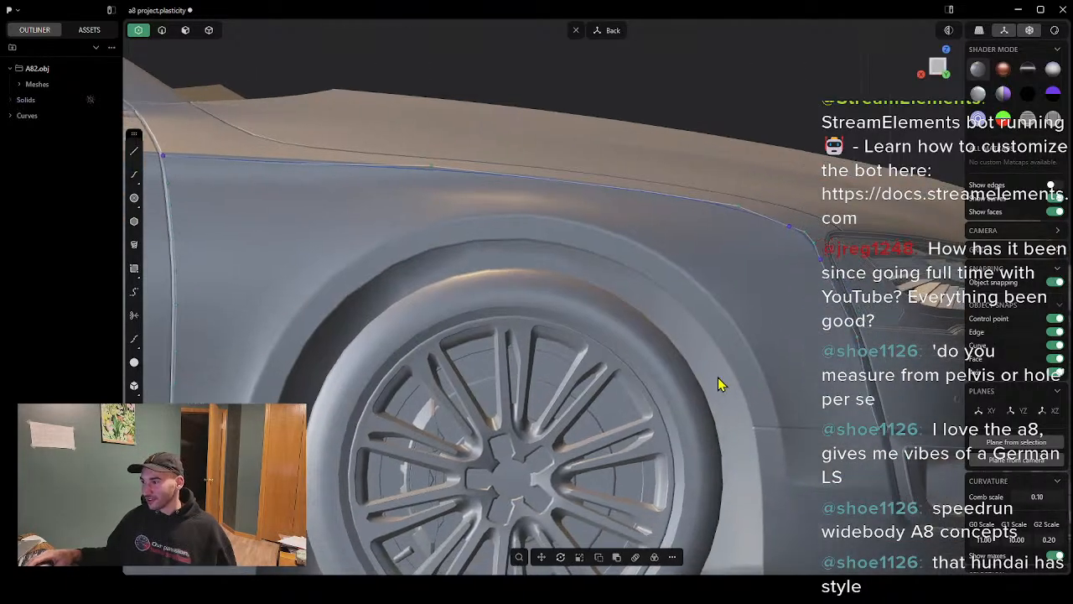
pyautogui.keyDown('shift'); pyautogui.moveTo(719, 384); pyautogui.dragTo(518, 333, button='middle'); pyautogui.keyUp('shift')
pyautogui.scroll(4, 528, 328)
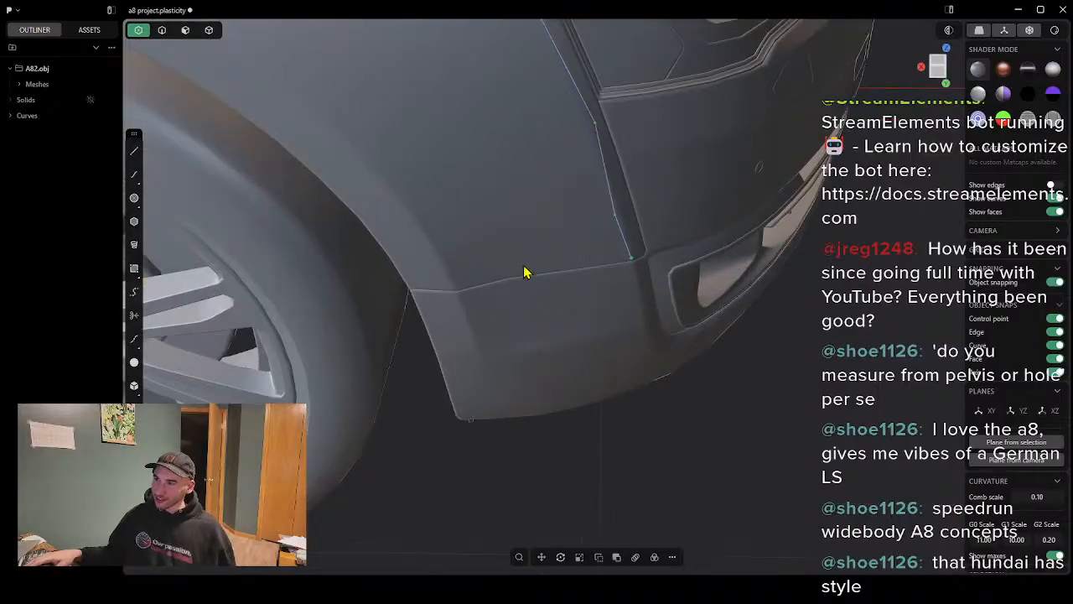
pyautogui.moveTo(524, 266); pyautogui.dragTo(535, 305, button='middle')
pyautogui.scroll(4, 546, 303)
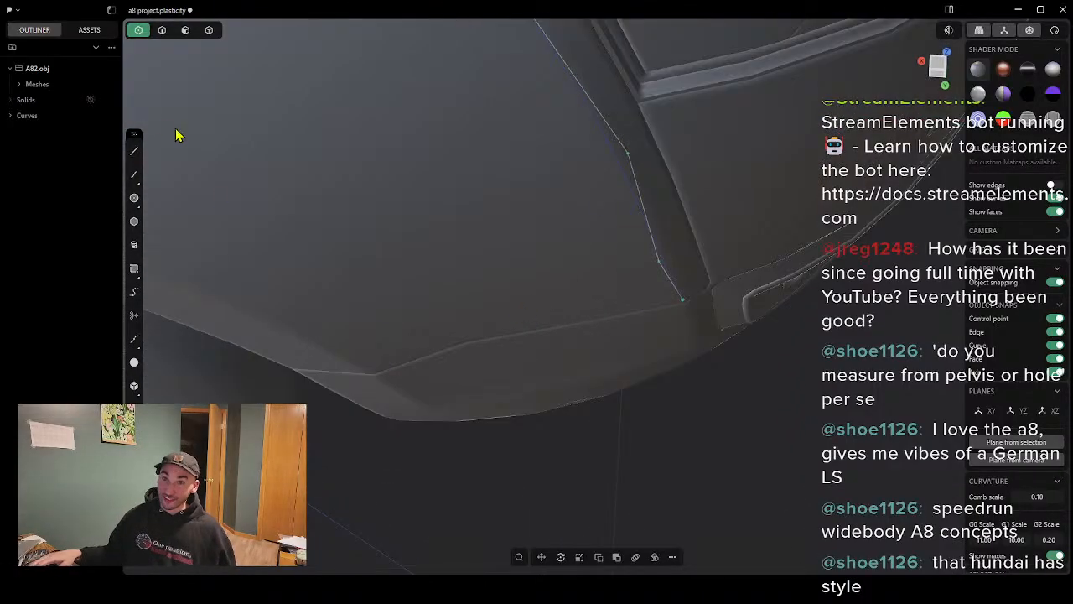
pyautogui.click(134, 152)
pyautogui.click(681, 300)
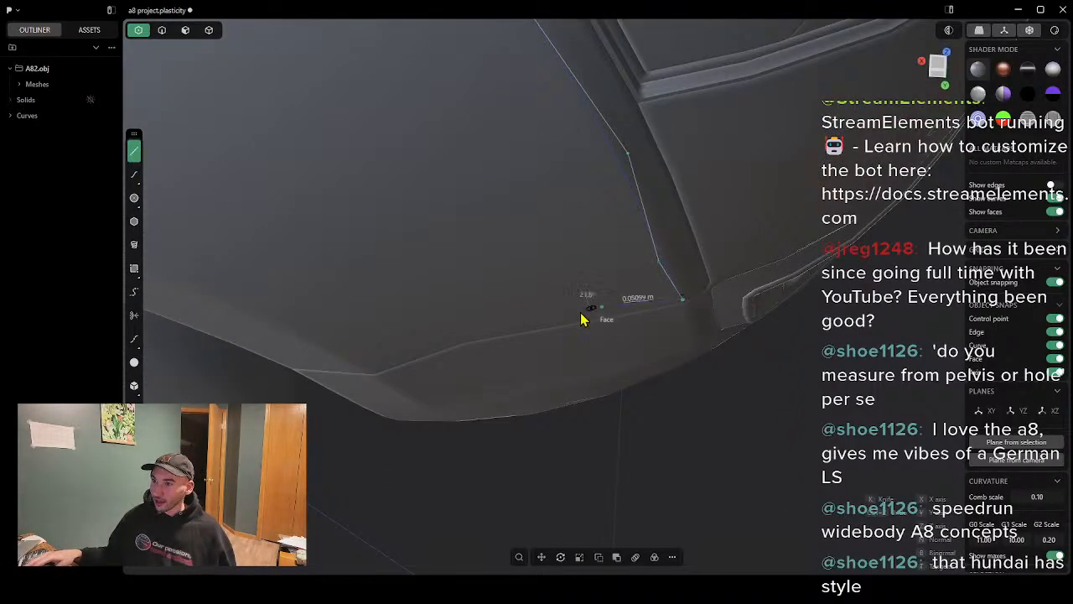
pyautogui.click(466, 346)
pyautogui.moveTo(561, 374); pyautogui.dragTo(497, 347, button='middle')
pyautogui.scroll(3, 468, 331)
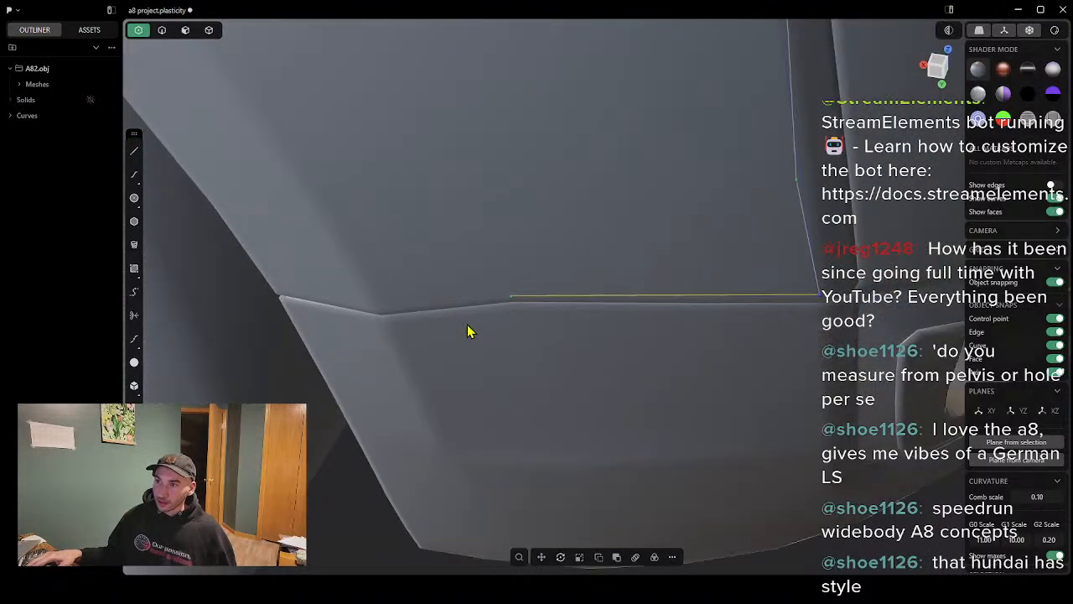
pyautogui.scroll(-5, 472, 280)
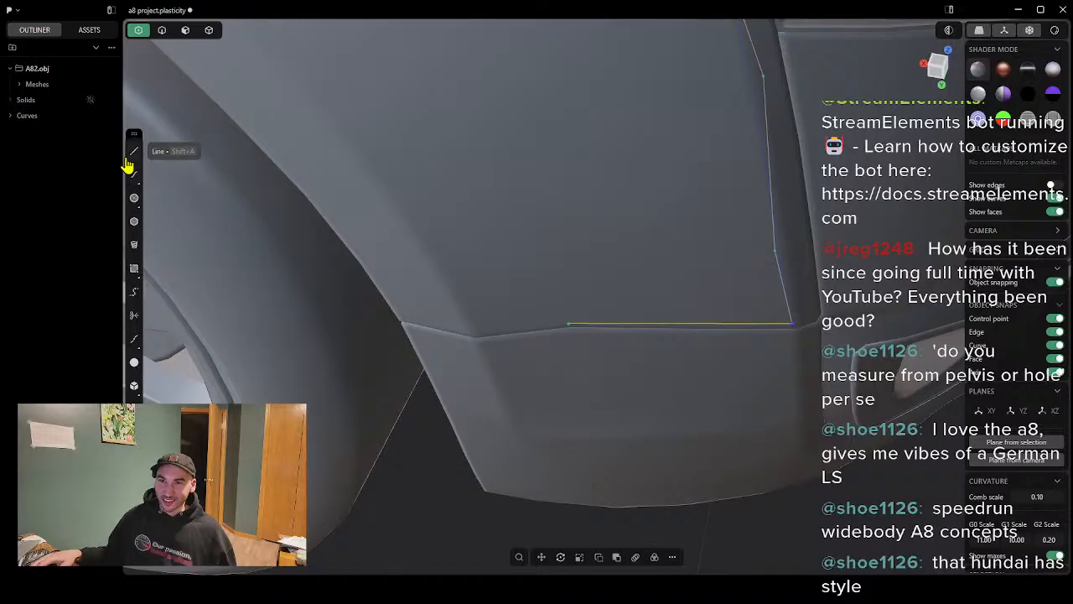
pyautogui.click(133, 153)
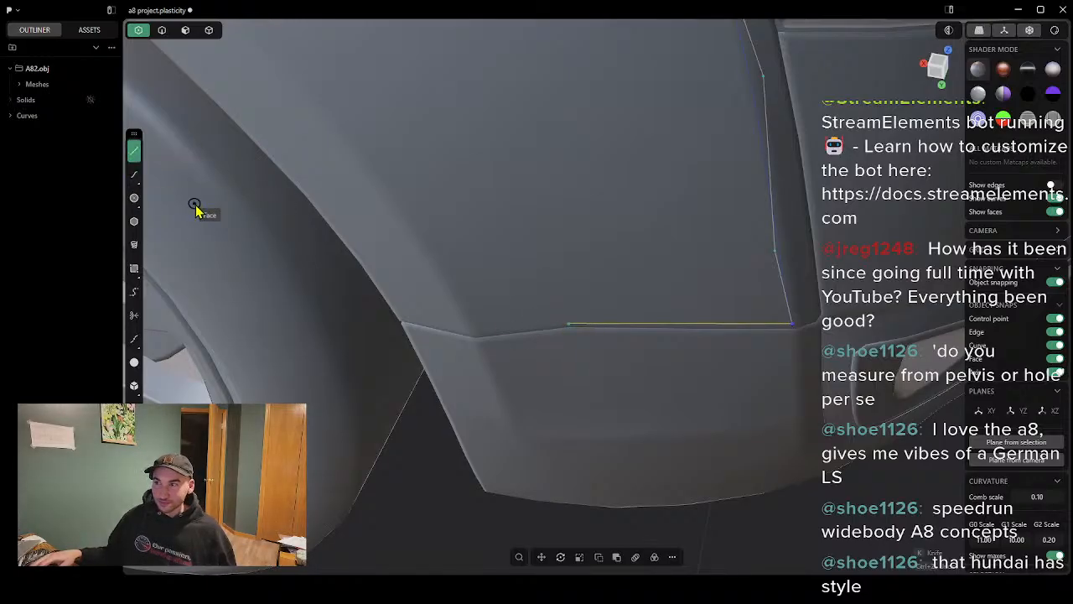
pyautogui.press('Escape')
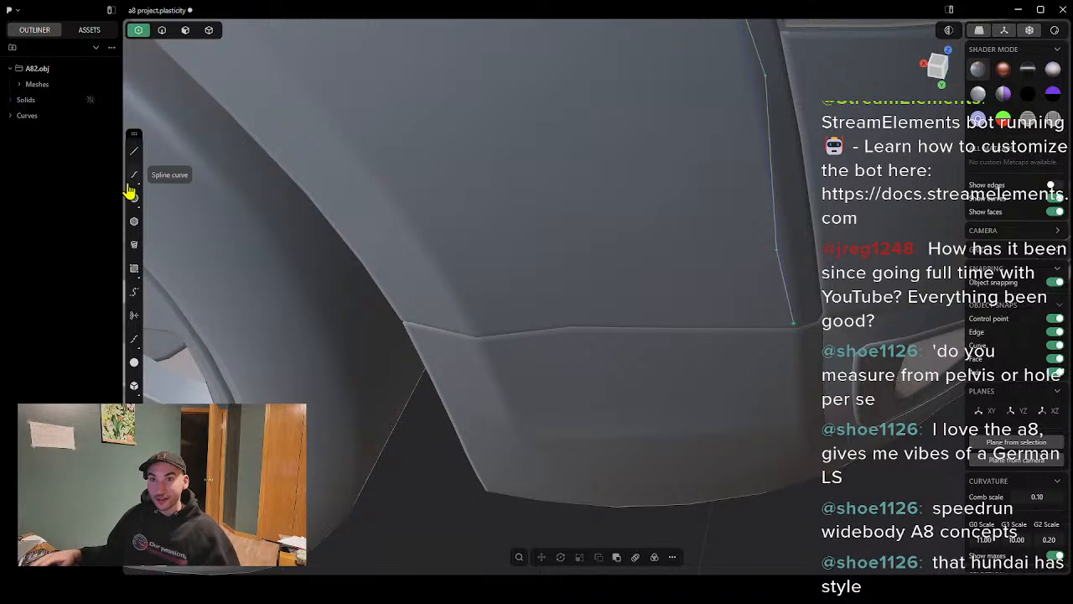
# Step: Draw a spline curve from the front-edge curve's lower end along the fender-bumper seam to the mesh vertex at the wheel-arch flare
pyautogui.click(133, 175)
pyautogui.click(793, 325)
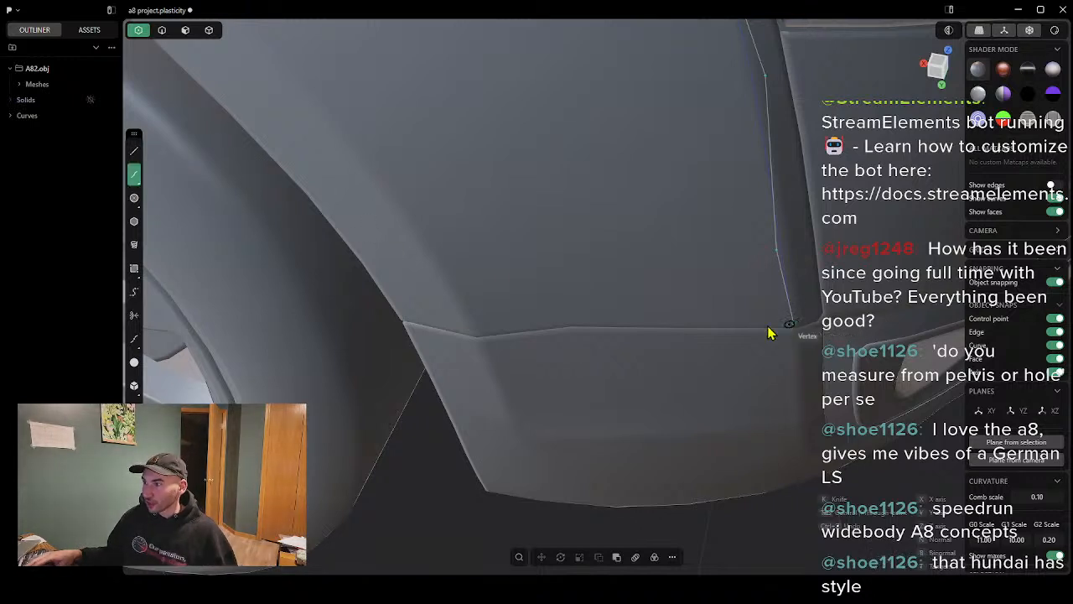
pyautogui.click(571, 325)
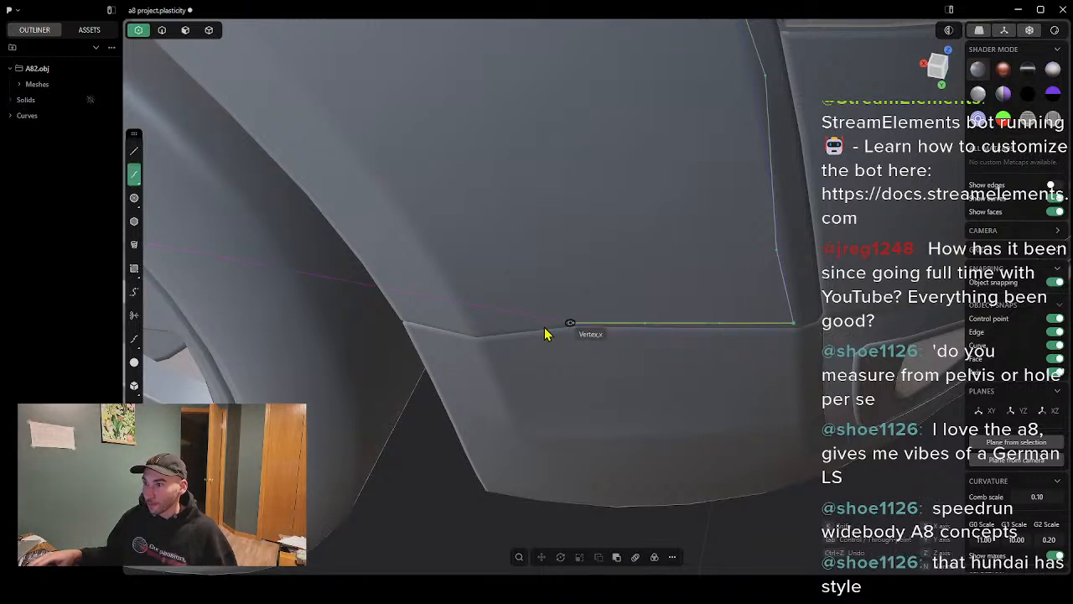
pyautogui.click(476, 335)
pyautogui.rightClick(477, 336)
# Step: In the Back view, draw a center circle from the front wheel's hub out to the wheel-arch edge
pyautogui.moveTo(618, 361); pyautogui.dragTo(419, 314, button='middle')
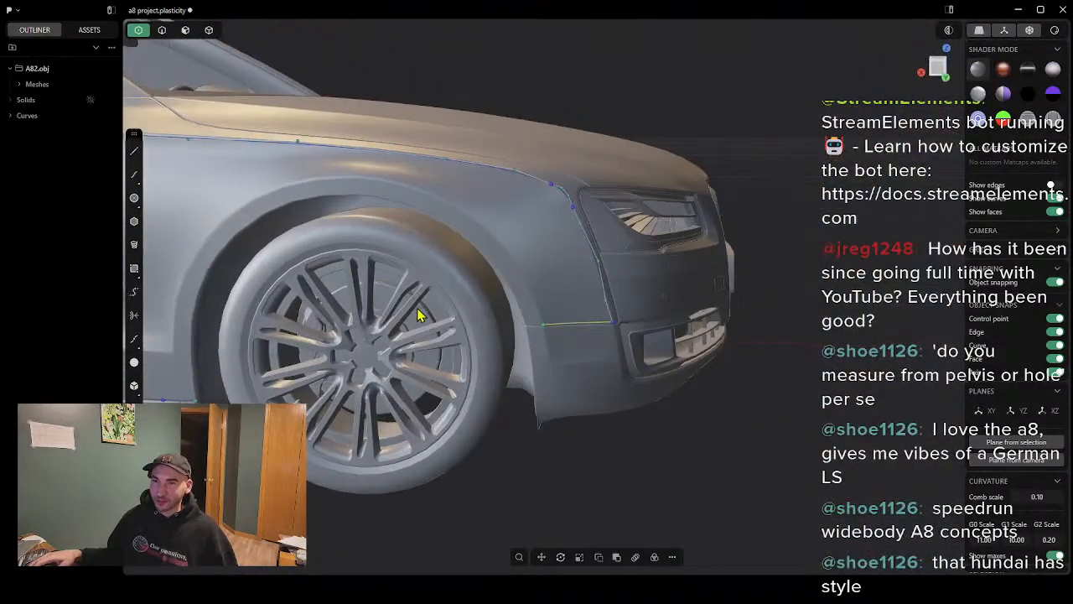
pyautogui.scroll(-3, 355, 330)
pyautogui.moveTo(356, 331)
pyautogui.mouseDown(button='middle')
pyautogui.moveTo(395, 324)
pyautogui.moveTo(344, 317)
pyautogui.mouseUp(button='middle')
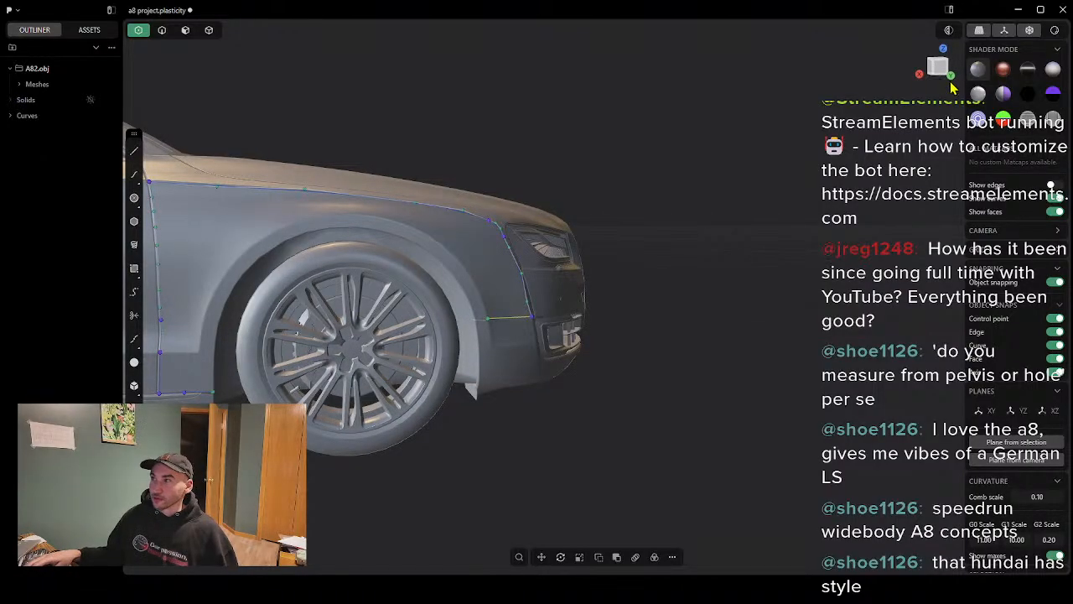
pyautogui.click(939, 71)
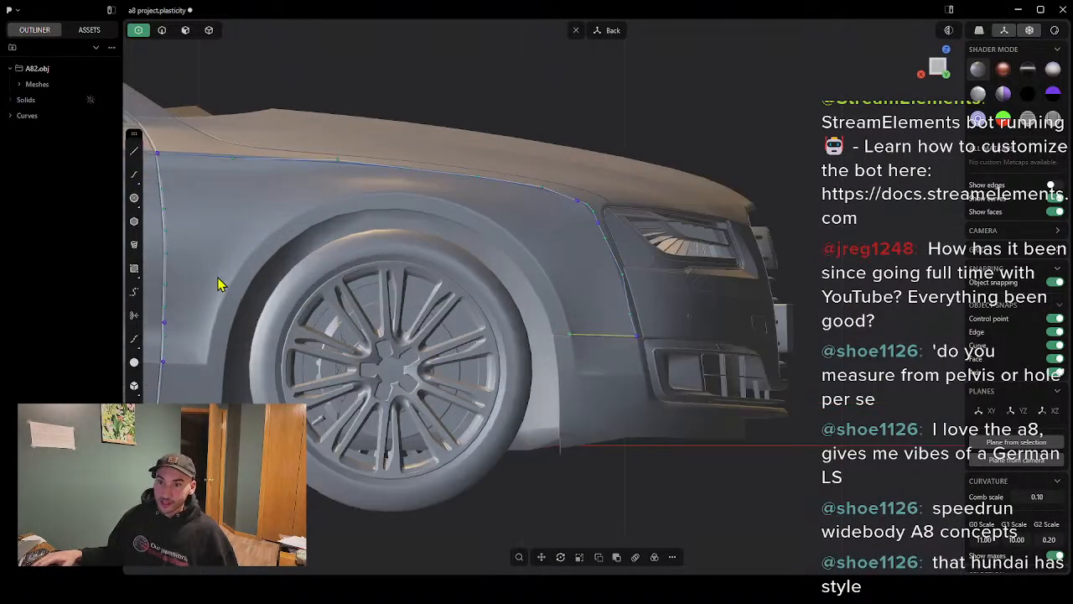
pyautogui.scroll(2, 220, 285)
pyautogui.scroll(2, 258, 291)
pyautogui.scroll(-3, 315, 327)
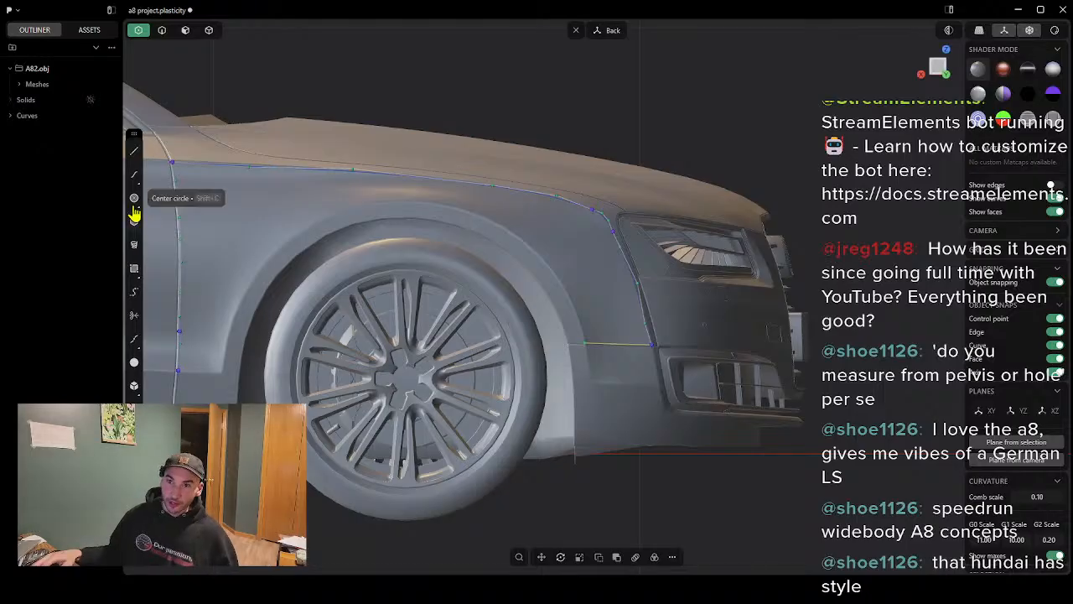
pyautogui.click(134, 197)
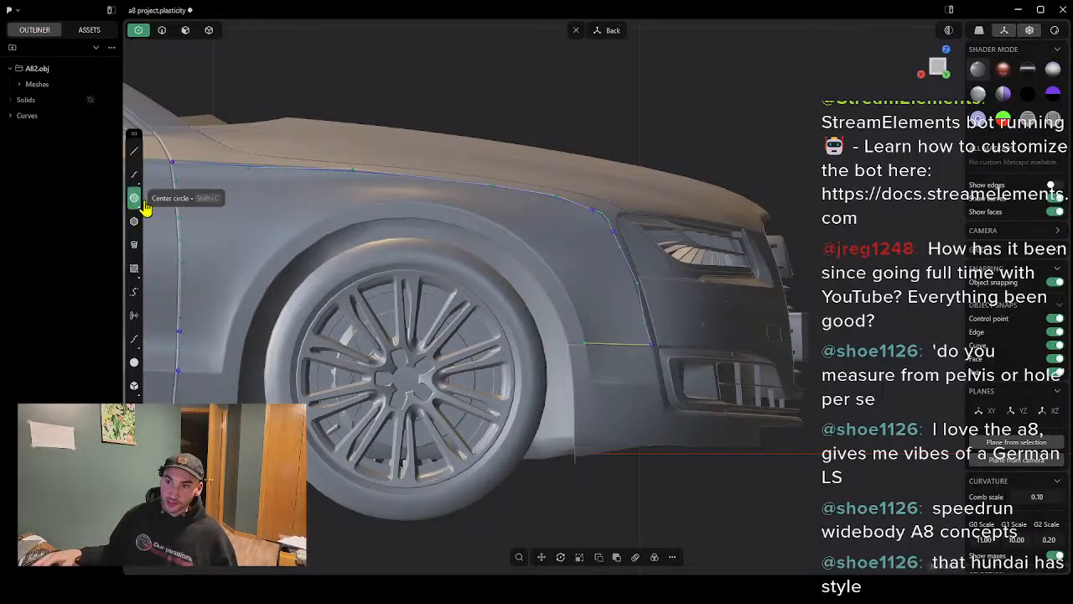
pyautogui.click(406, 381)
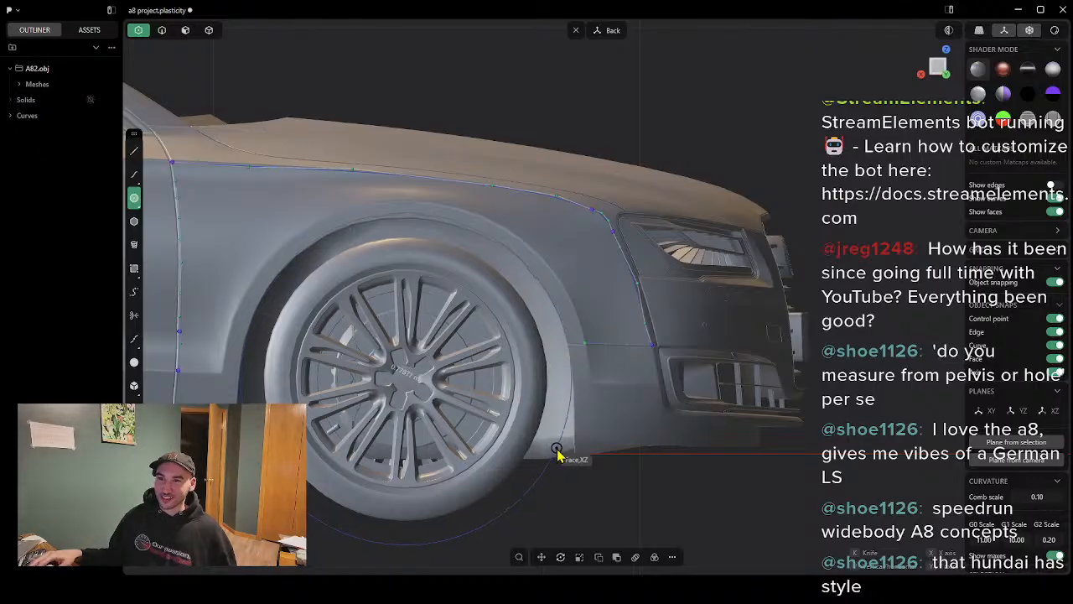
pyautogui.click(557, 450)
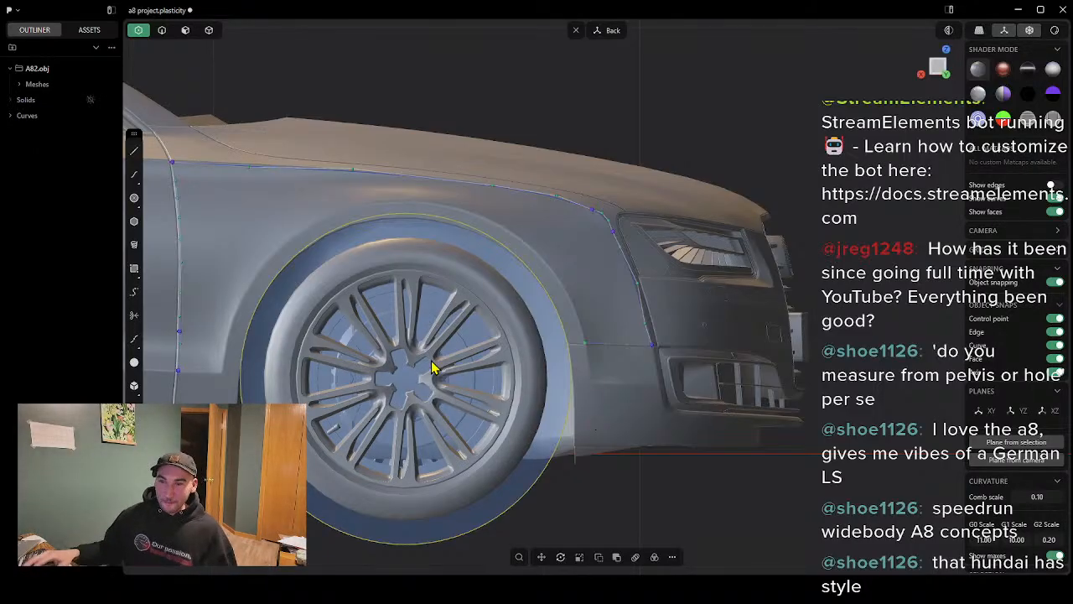
# Step: Split the wheel-arch circle at the fender's rear lower edge and the fender-bumper seam, and trim away its lower portion
pyautogui.scroll(3, 251, 343)
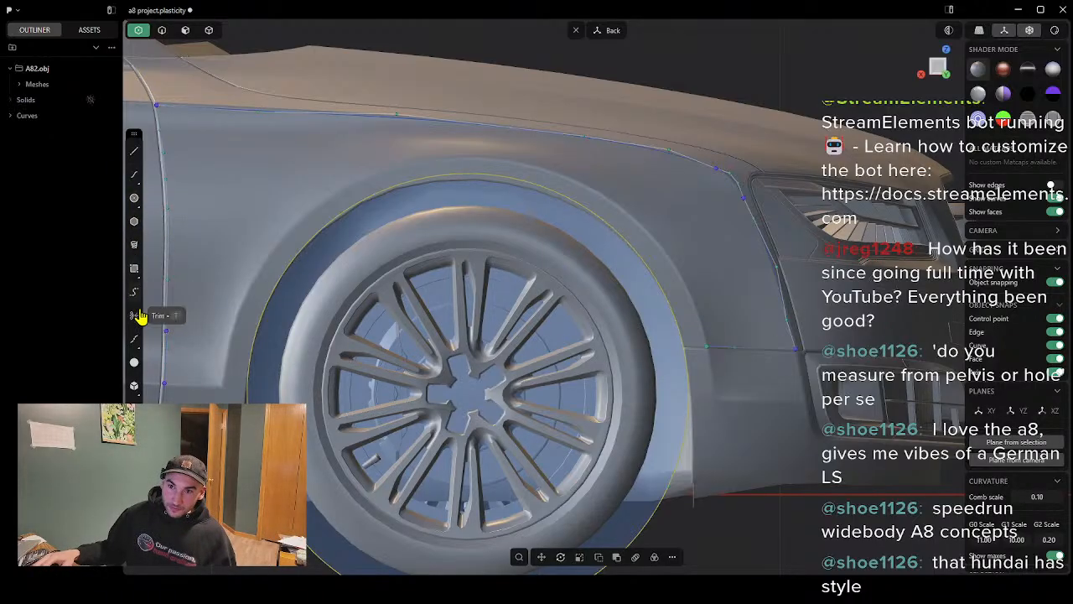
pyautogui.click(134, 341)
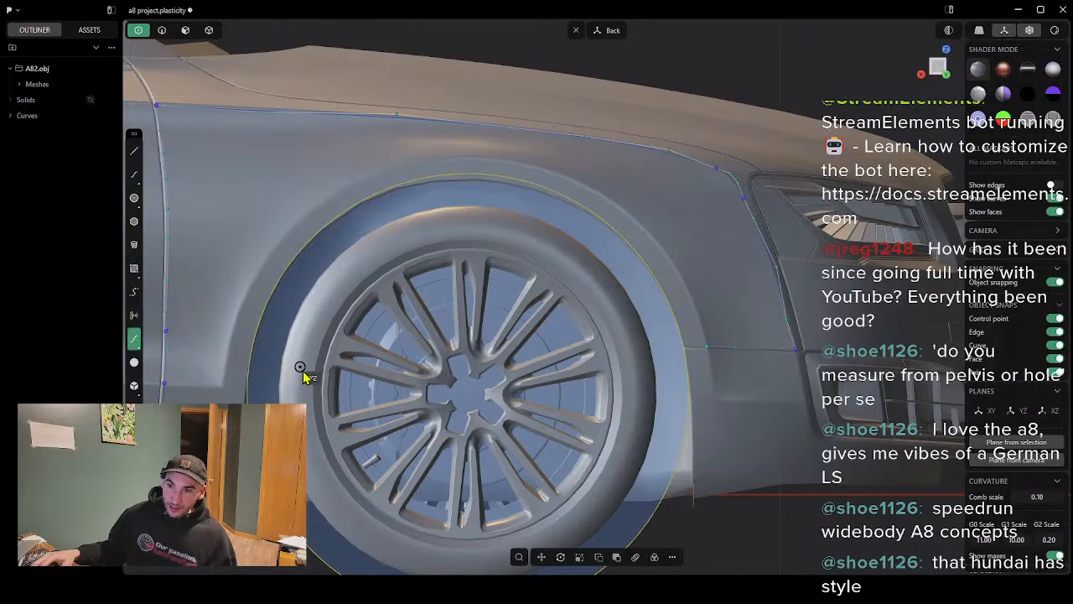
pyautogui.click(248, 378)
pyautogui.click(134, 339)
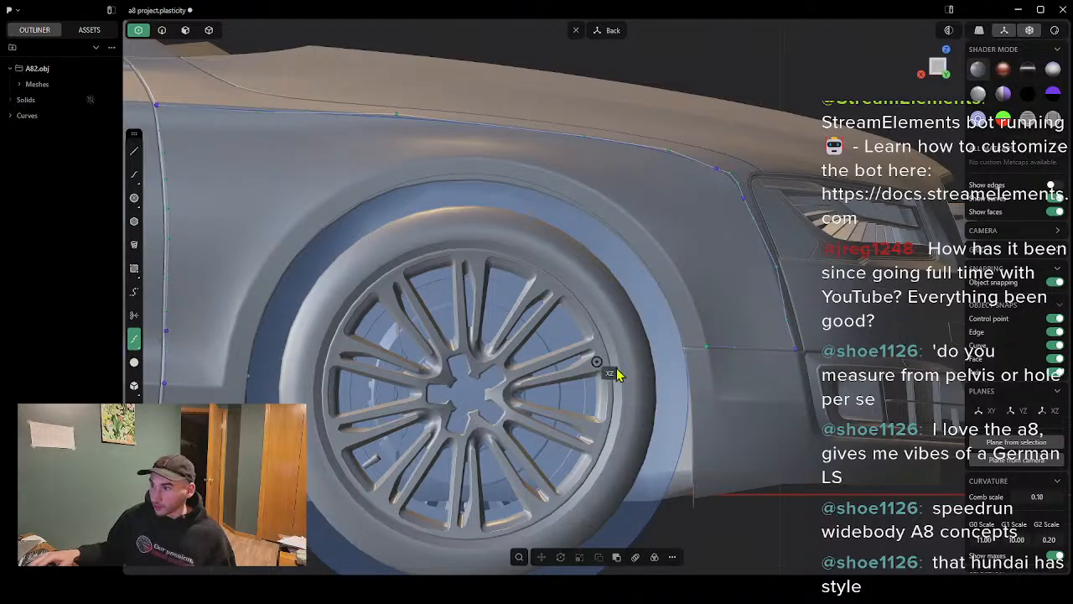
pyautogui.click(684, 347)
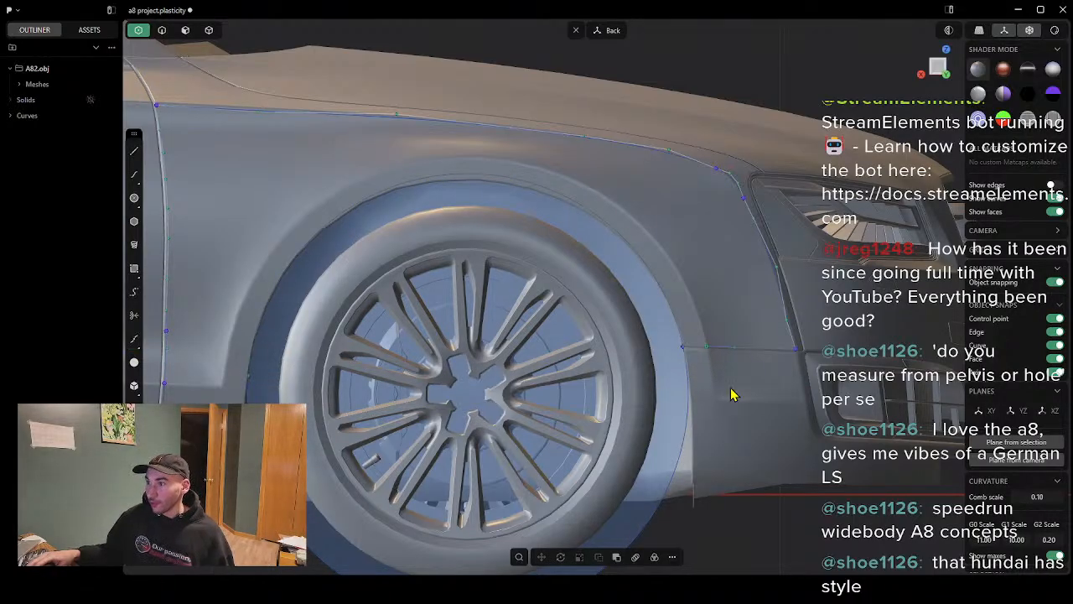
pyautogui.click(135, 317)
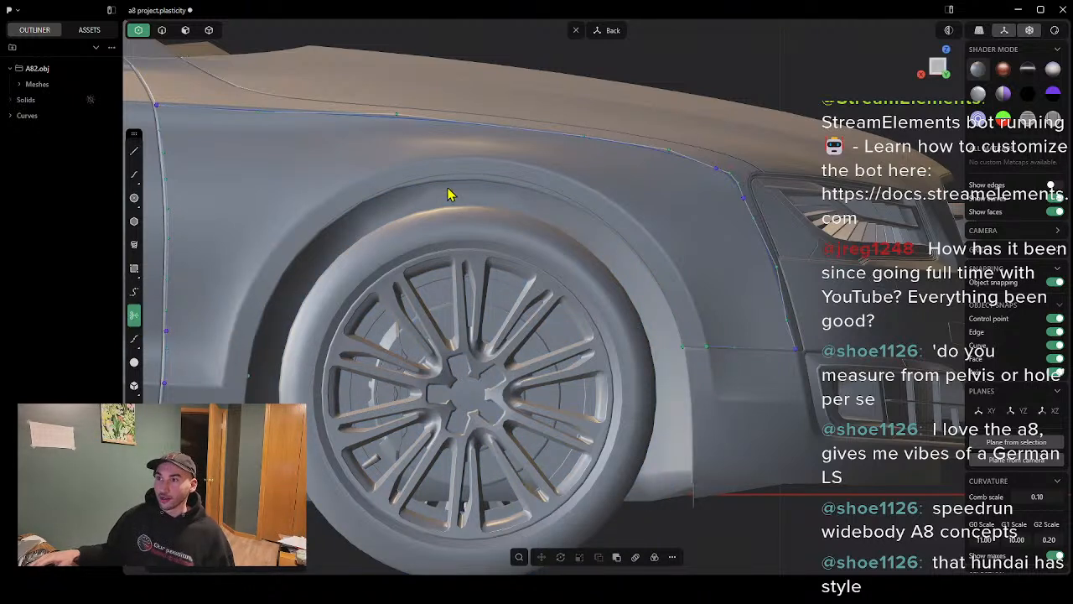
# Step: Select the remaining wheel-arch arc as an edge and move it about 0.05 m outward from the fender along the Y axis
pyautogui.moveTo(743, 299); pyautogui.dragTo(654, 239, button='middle')
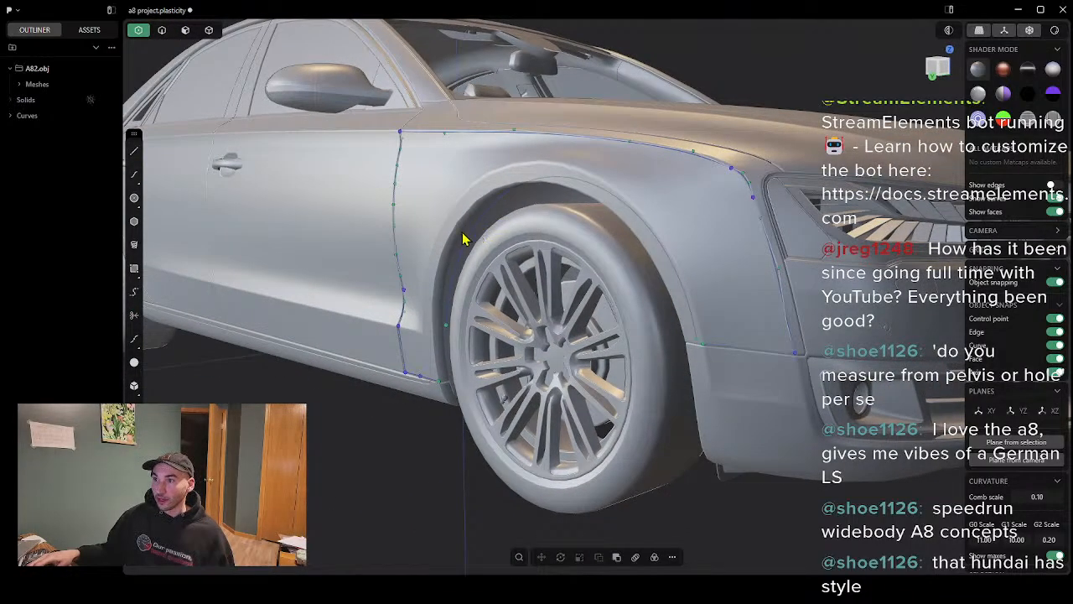
pyautogui.click(161, 29)
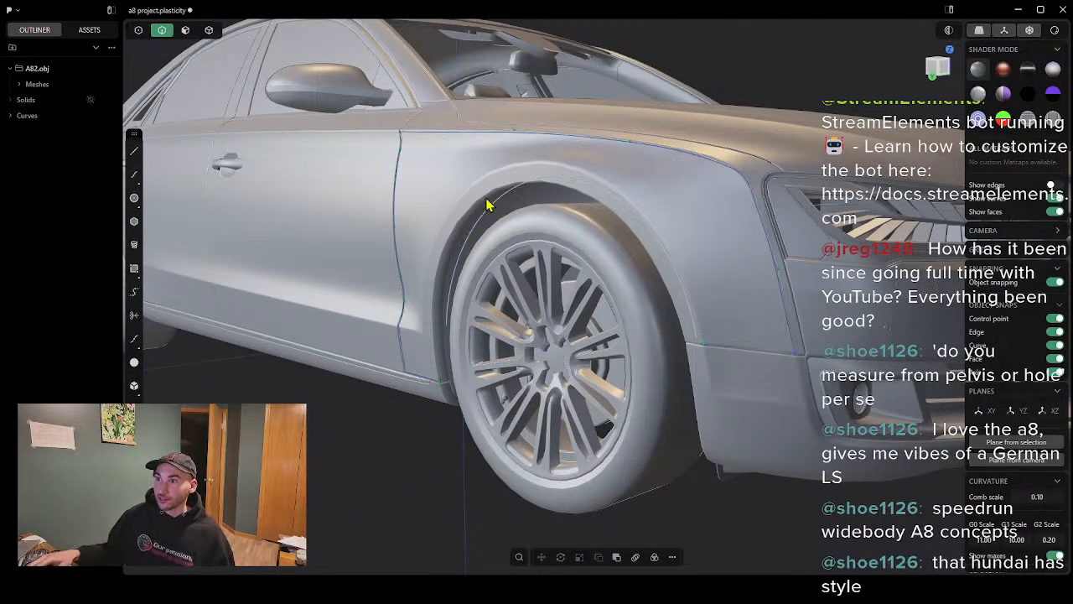
pyautogui.click(484, 251)
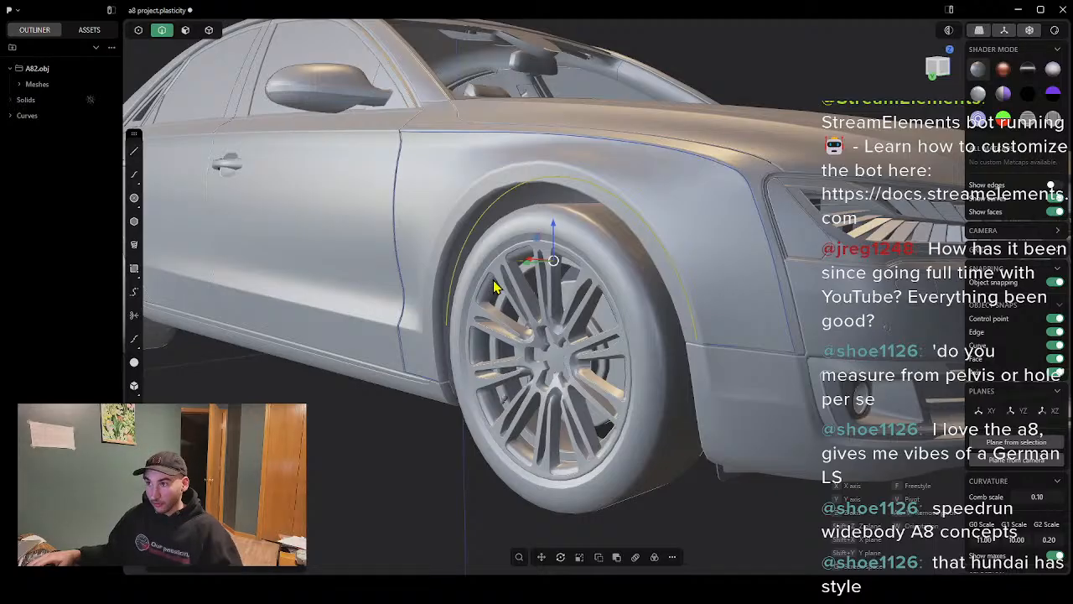
pyautogui.moveTo(530, 270); pyautogui.dragTo(506, 272)
pyautogui.moveTo(506, 273); pyautogui.dragTo(667, 326, button='middle')
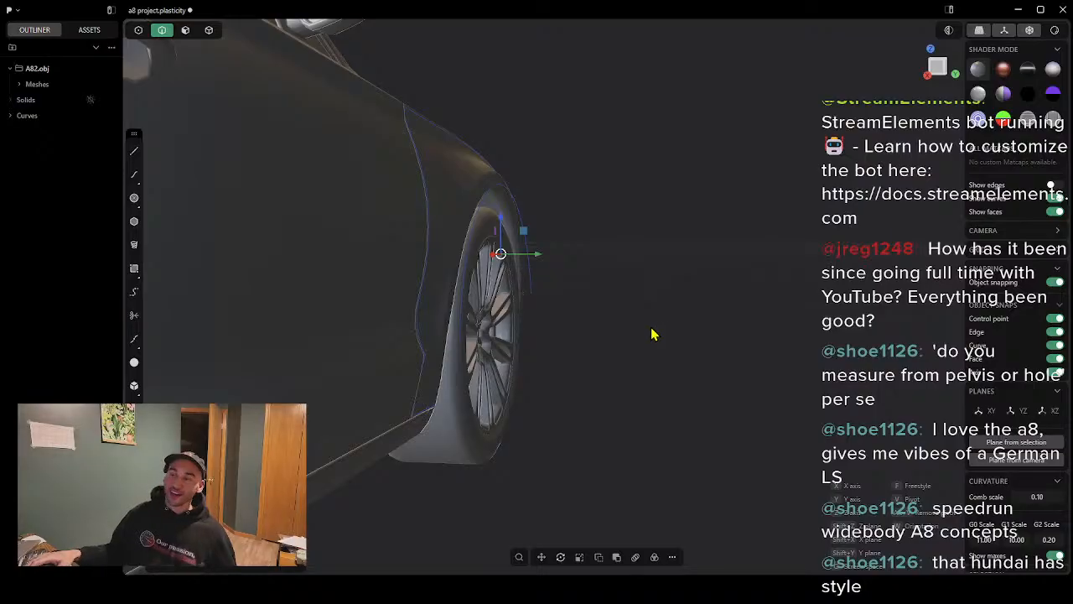
pyautogui.moveTo(565, 338); pyautogui.dragTo(577, 340, button='middle')
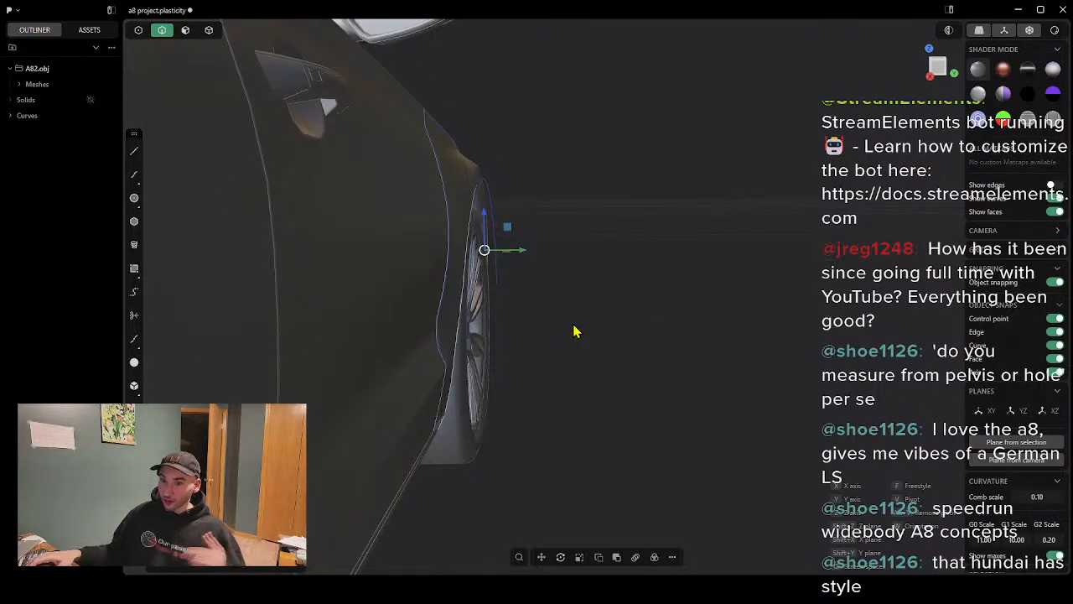
pyautogui.moveTo(491, 233); pyautogui.dragTo(489, 233)
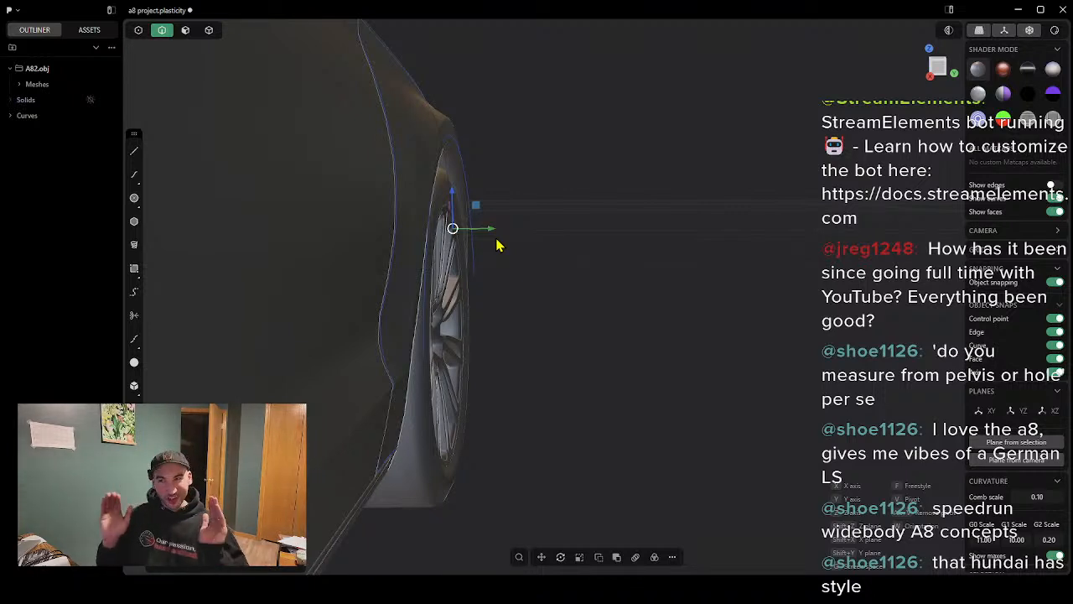
pyautogui.moveTo(478, 225); pyautogui.dragTo(476, 213, button='middle')
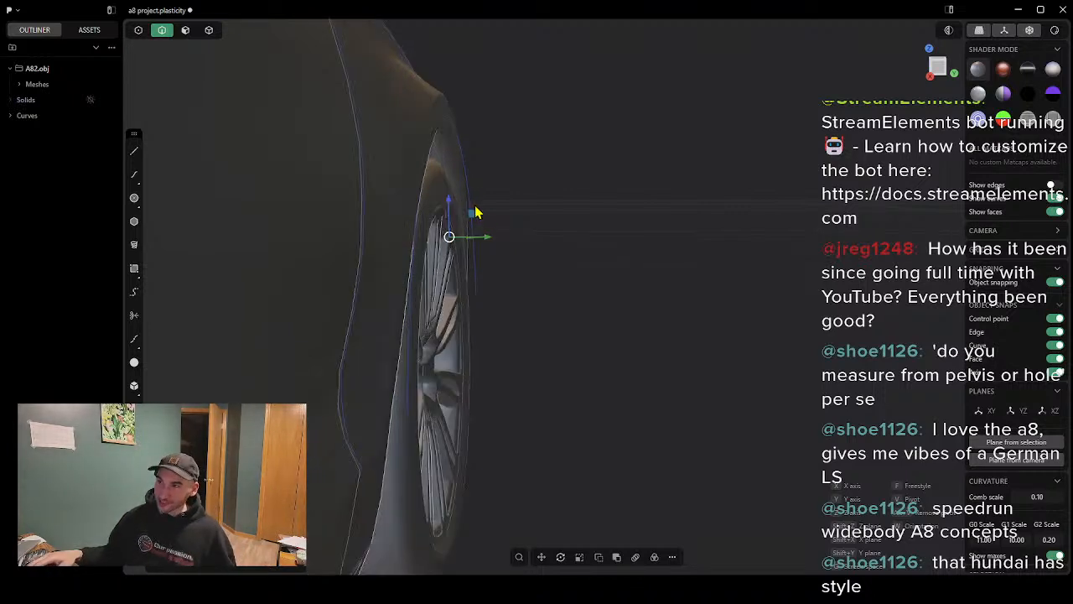
pyautogui.moveTo(489, 244); pyautogui.dragTo(519, 239)
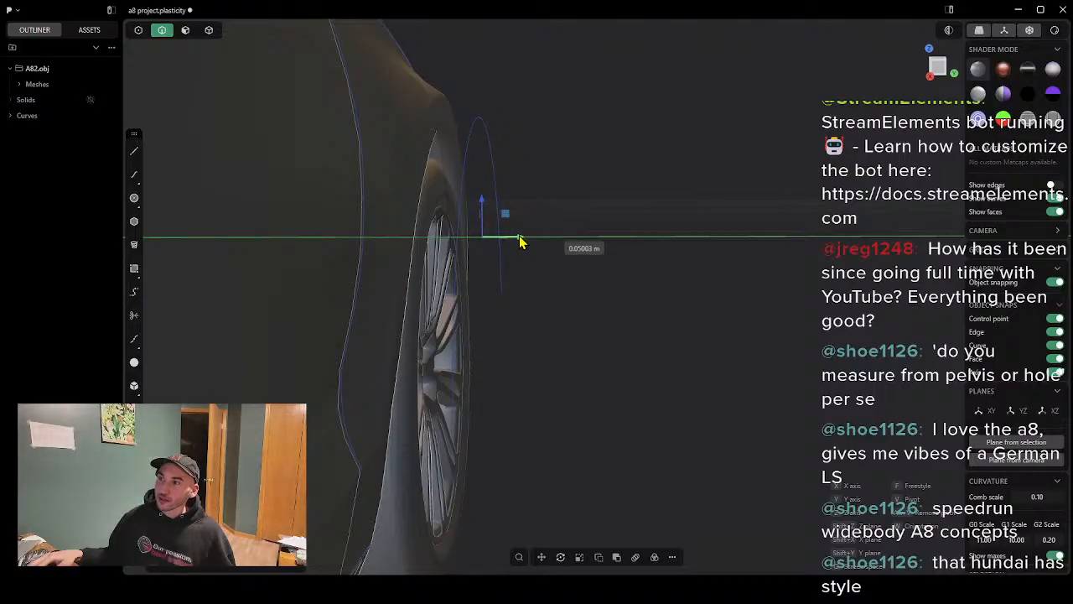
pyautogui.moveTo(519, 236); pyautogui.dragTo(524, 236)
pyautogui.moveTo(606, 181); pyautogui.dragTo(447, 186, button='middle')
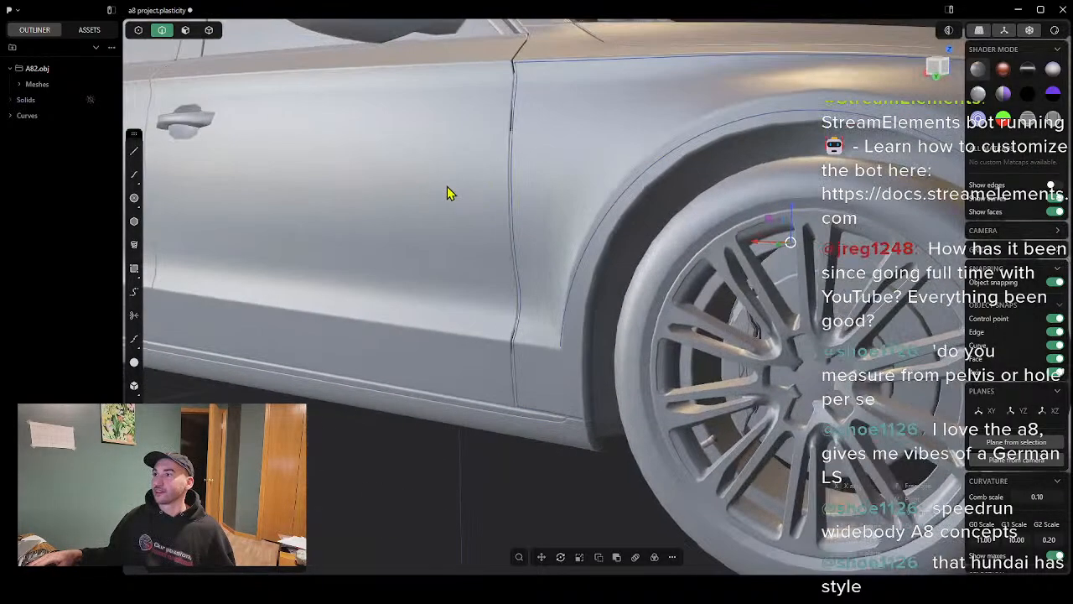
# Step: Examine the offset wheel-arch arc against the fender and its flare from the front, the side and low rear angles
pyautogui.scroll(-2, 447, 186)
pyautogui.moveTo(811, 290)
pyautogui.mouseDown(button='middle')
pyautogui.moveTo(698, 278)
pyautogui.moveTo(846, 280)
pyautogui.moveTo(907, 300)
pyautogui.moveTo(783, 301)
pyautogui.moveTo(783, 291)
pyautogui.moveTo(857, 299)
pyautogui.moveTo(544, 310)
pyautogui.moveTo(677, 324)
pyautogui.moveTo(559, 281)
pyautogui.moveTo(474, 285)
pyautogui.mouseUp(button='middle')
pyautogui.click(894, 311)
pyautogui.scroll(-3, 951, 300)
pyautogui.scroll(-1, 784, 291)
pyautogui.scroll(5, 681, 311)
pyautogui.scroll(-1, 597, 286)
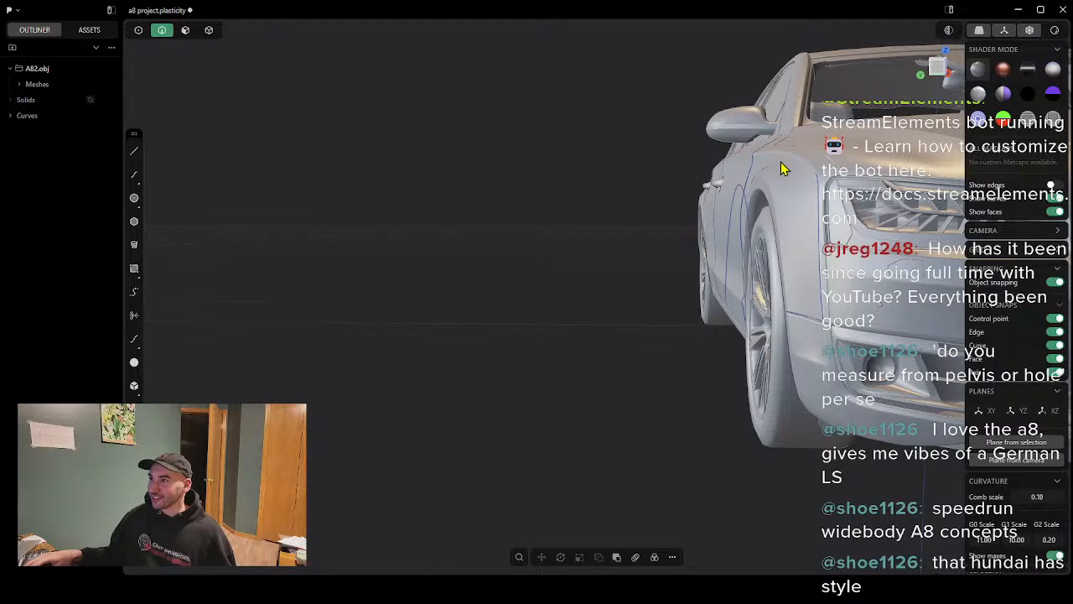
pyautogui.moveTo(755, 187); pyautogui.dragTo(763, 245, button='middle')
pyautogui.scroll(8, 759, 245)
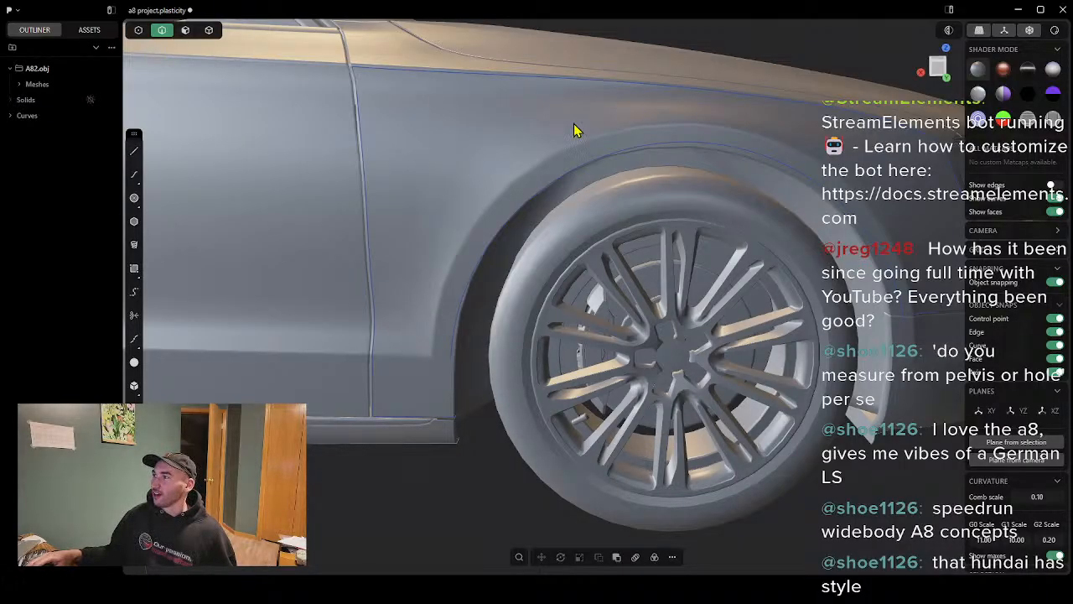
pyautogui.keyDown('shift'); pyautogui.moveTo(948, 322); pyautogui.dragTo(804, 320, button='middle'); pyautogui.keyUp('shift')
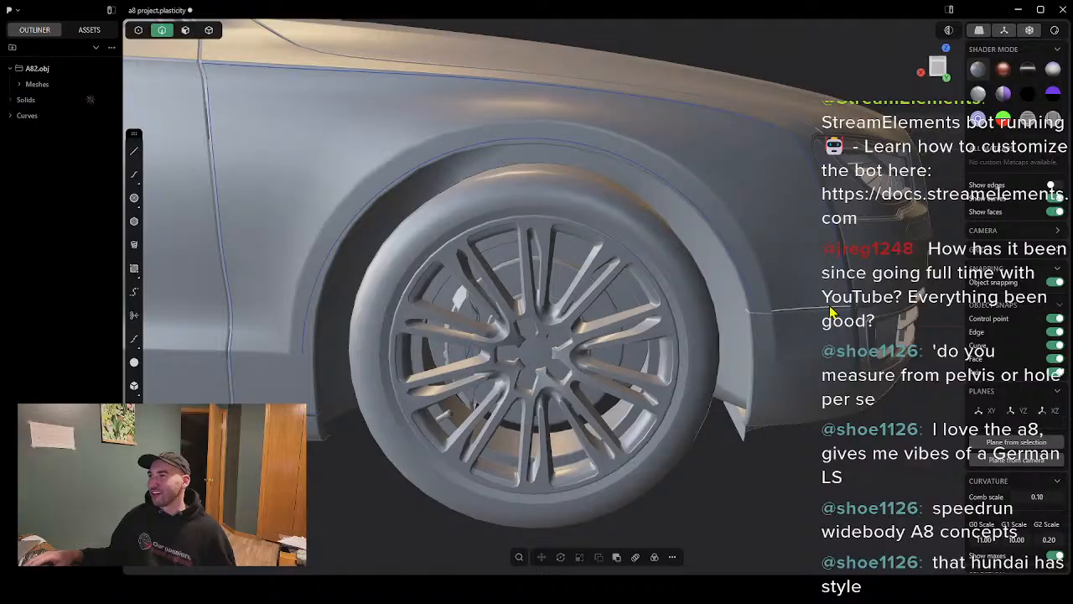
pyautogui.scroll(-3, 818, 304)
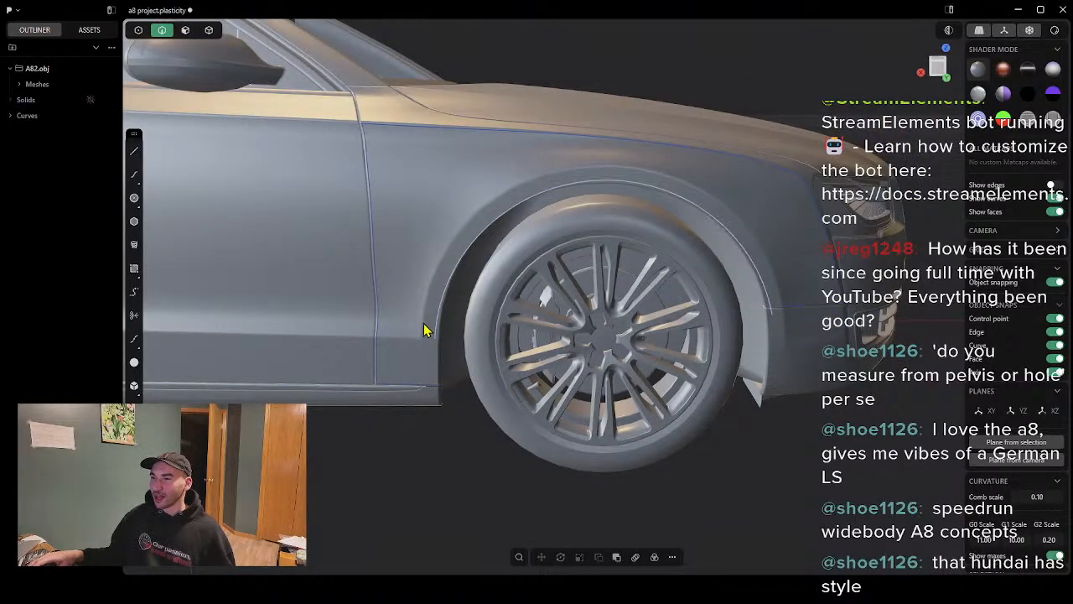
pyautogui.scroll(3, 432, 270)
pyautogui.scroll(-3, 469, 305)
pyautogui.moveTo(469, 321); pyautogui.dragTo(558, 314, button='middle')
pyautogui.scroll(4, 559, 313)
pyautogui.moveTo(608, 378); pyautogui.dragTo(543, 283, button='middle')
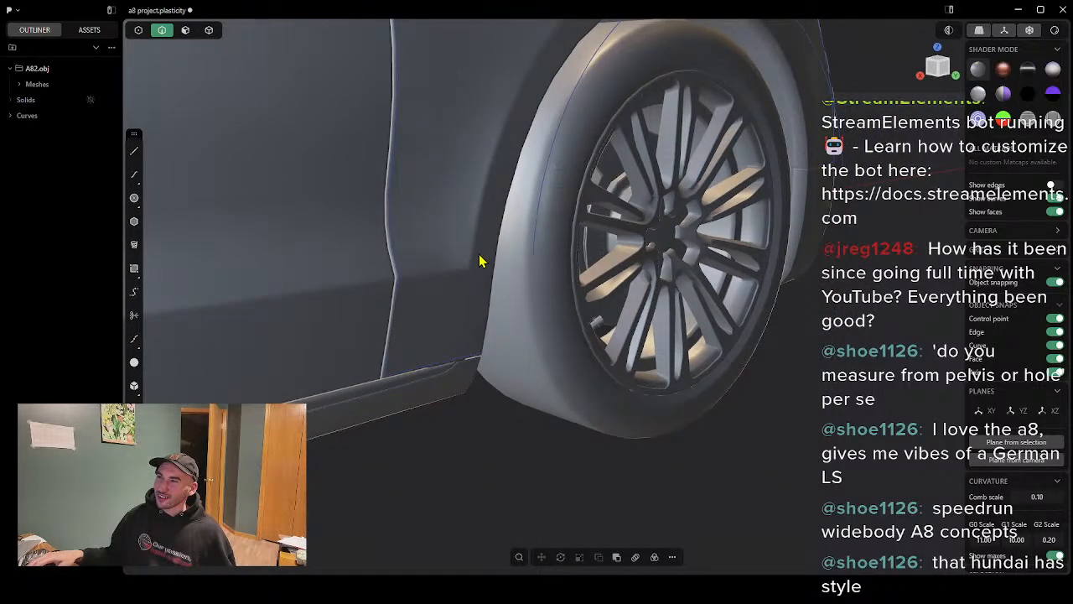
pyautogui.moveTo(479, 254)
pyautogui.mouseDown(button='middle')
pyautogui.moveTo(431, 212)
pyautogui.moveTo(474, 253)
pyautogui.mouseUp(button='middle')
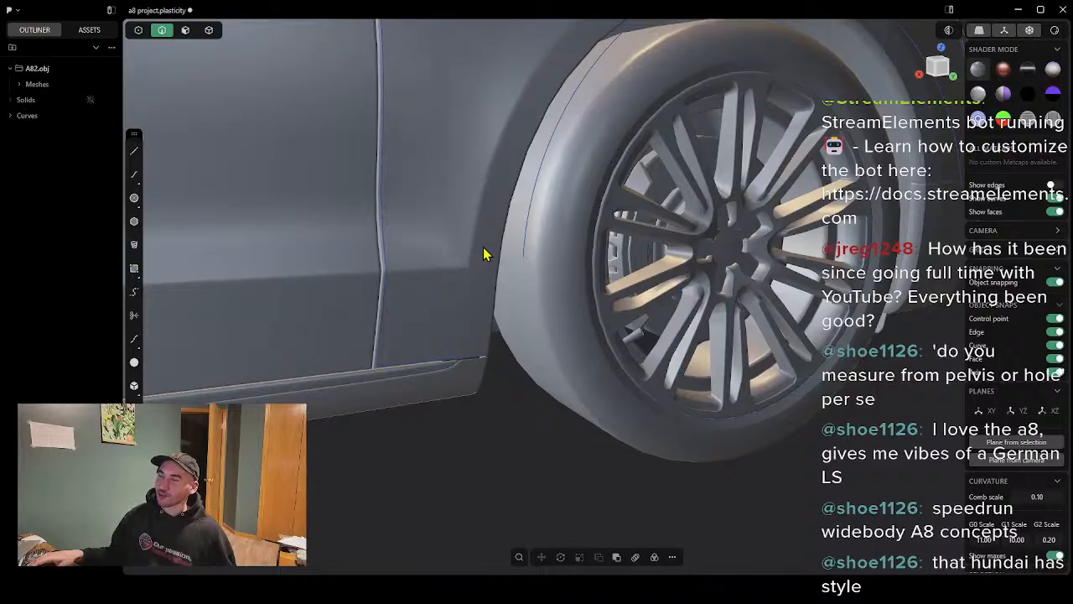
# Step: Duplicate the wheel-arch arc and place a larger copy outside the fender, around the outer crease of the arch flare
pyautogui.scroll(-3, 484, 247)
pyautogui.moveTo(574, 199)
pyautogui.mouseDown(button='middle')
pyautogui.moveTo(546, 203)
pyautogui.moveTo(526, 190)
pyautogui.moveTo(560, 190)
pyautogui.mouseUp(button='middle')
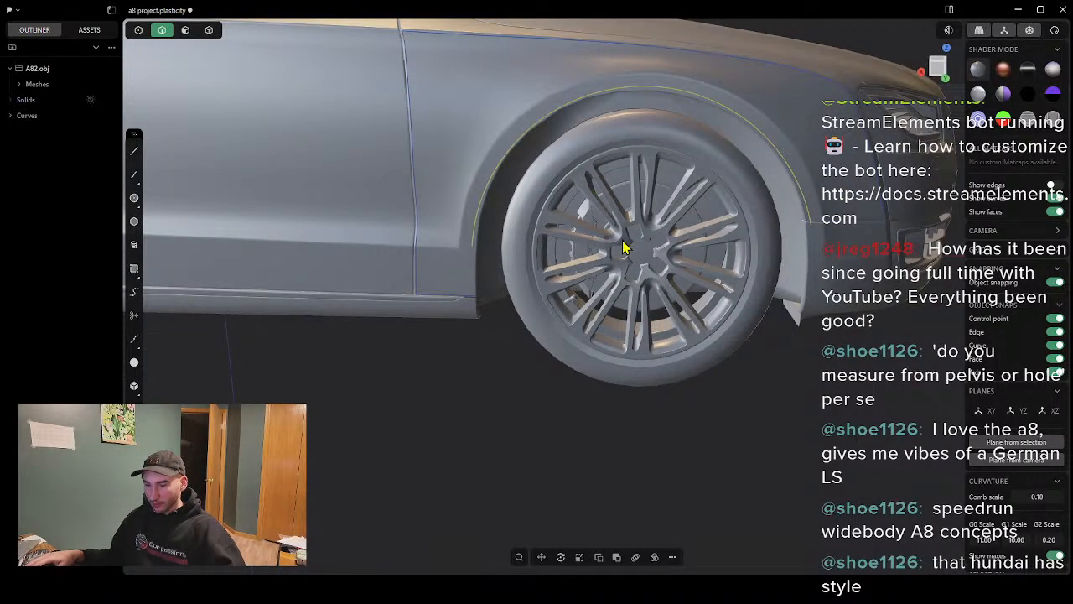
pyautogui.press('g')
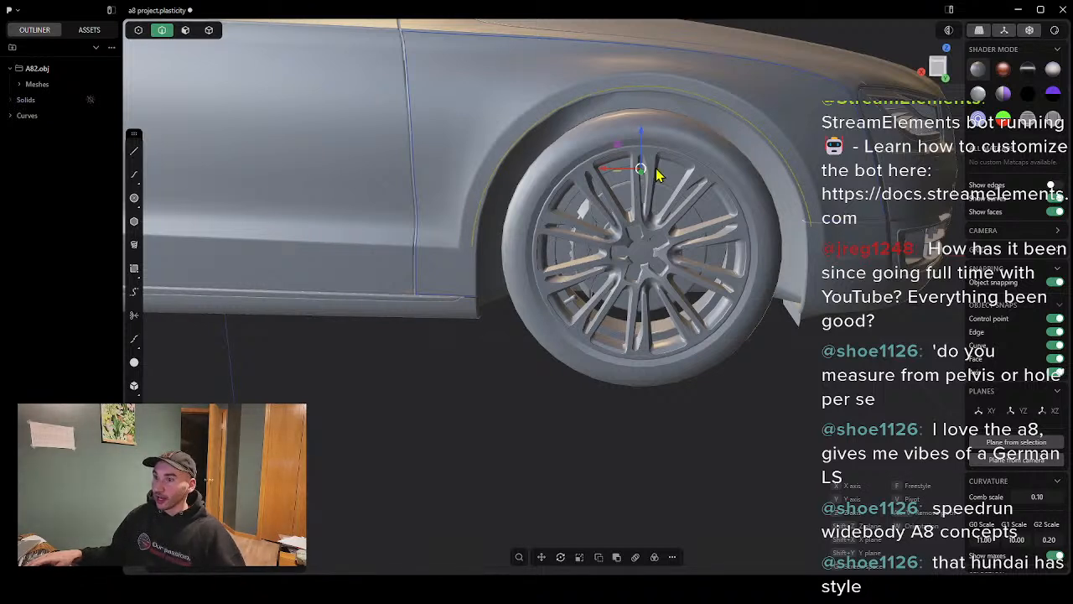
pyautogui.press('y')
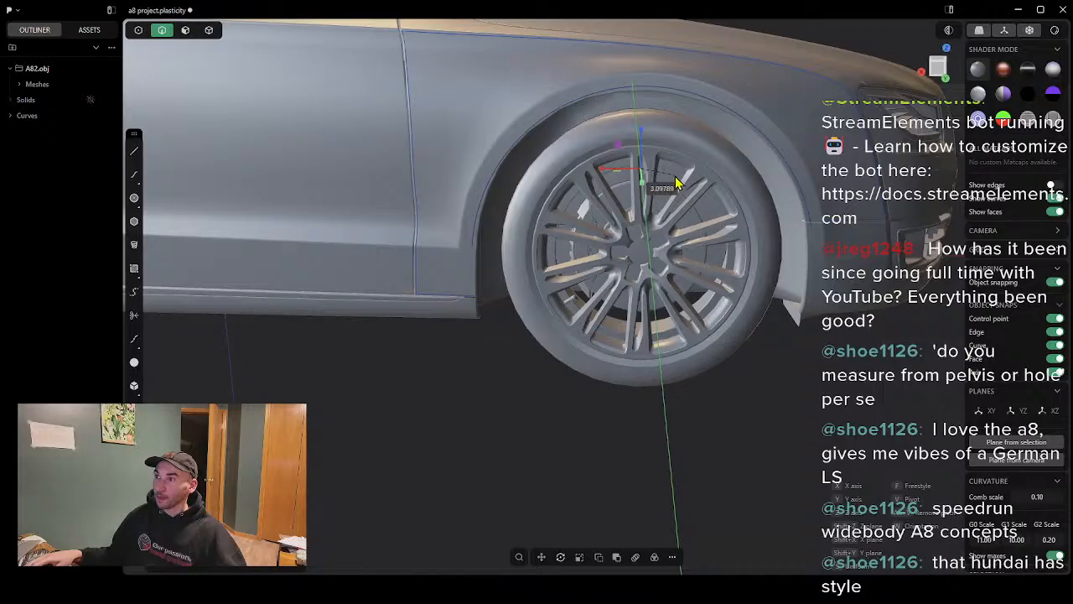
pyautogui.click(676, 177)
pyautogui.moveTo(659, 206); pyautogui.dragTo(714, 199, button='middle')
pyautogui.moveTo(715, 193); pyautogui.dragTo(716, 192)
pyautogui.moveTo(716, 193); pyautogui.dragTo(794, 209, button='middle')
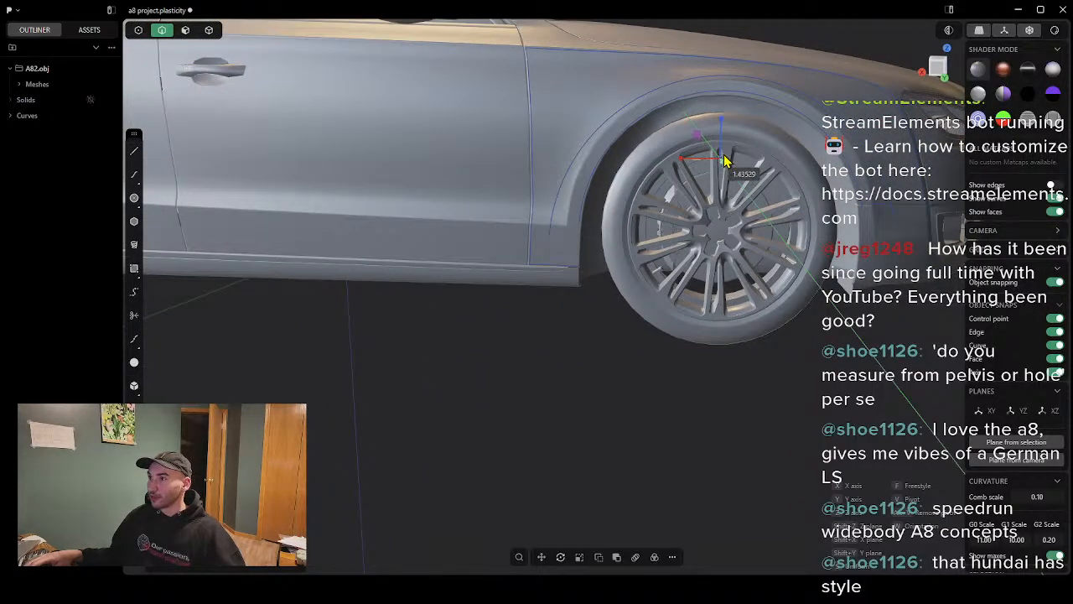
pyautogui.moveTo(726, 168); pyautogui.dragTo(691, 166)
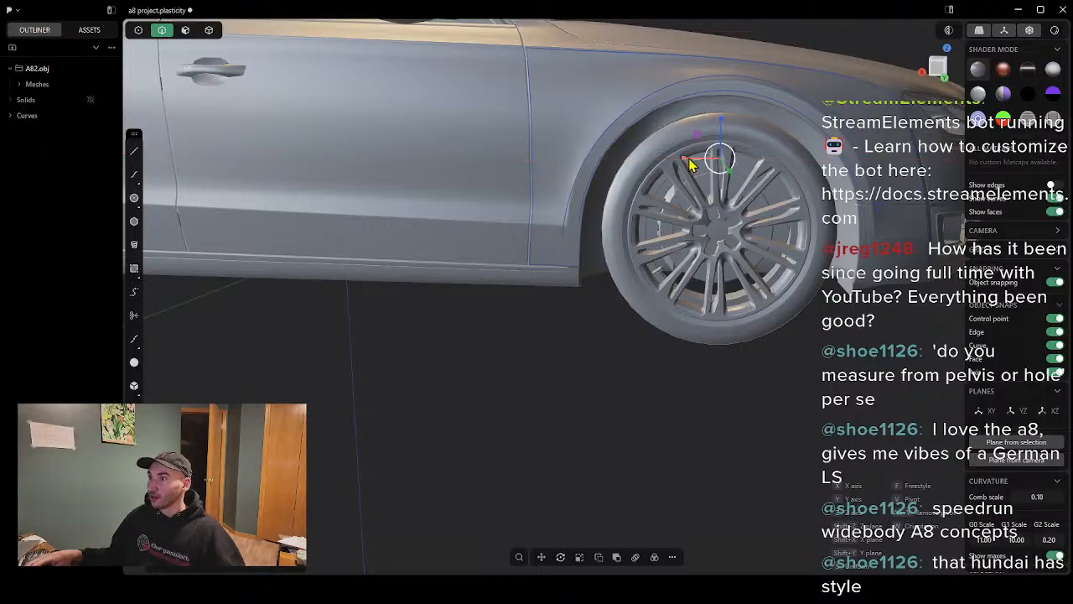
pyautogui.moveTo(718, 221); pyautogui.dragTo(518, 267, button='middle')
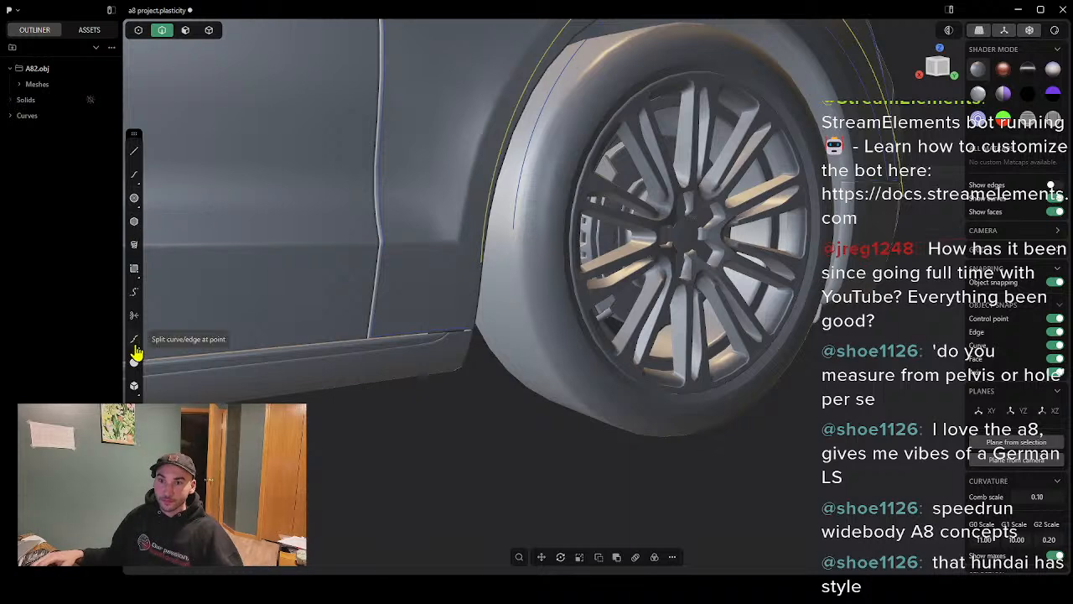
# Step: In the Back view, split the larger arc at the fender's lower body crease and trim off its rear end below it
pyautogui.click(942, 71)
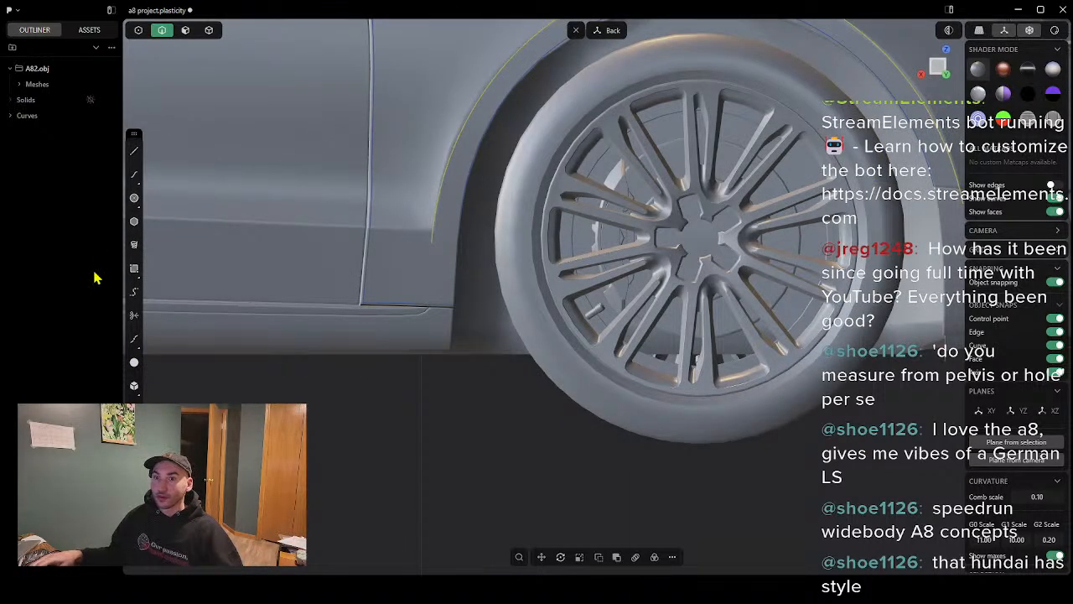
pyautogui.click(134, 338)
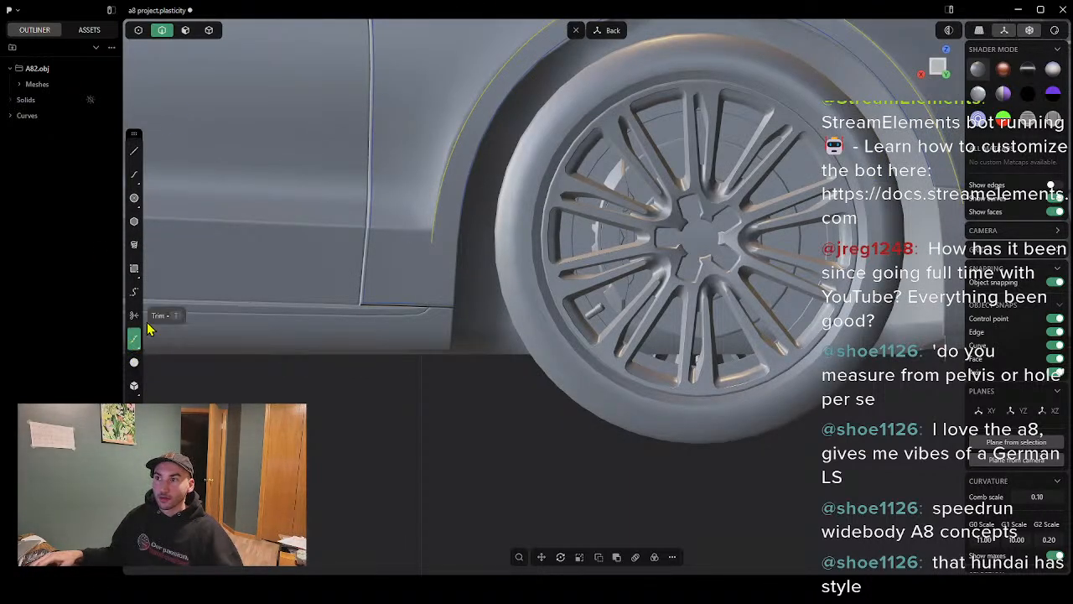
pyautogui.click(435, 222)
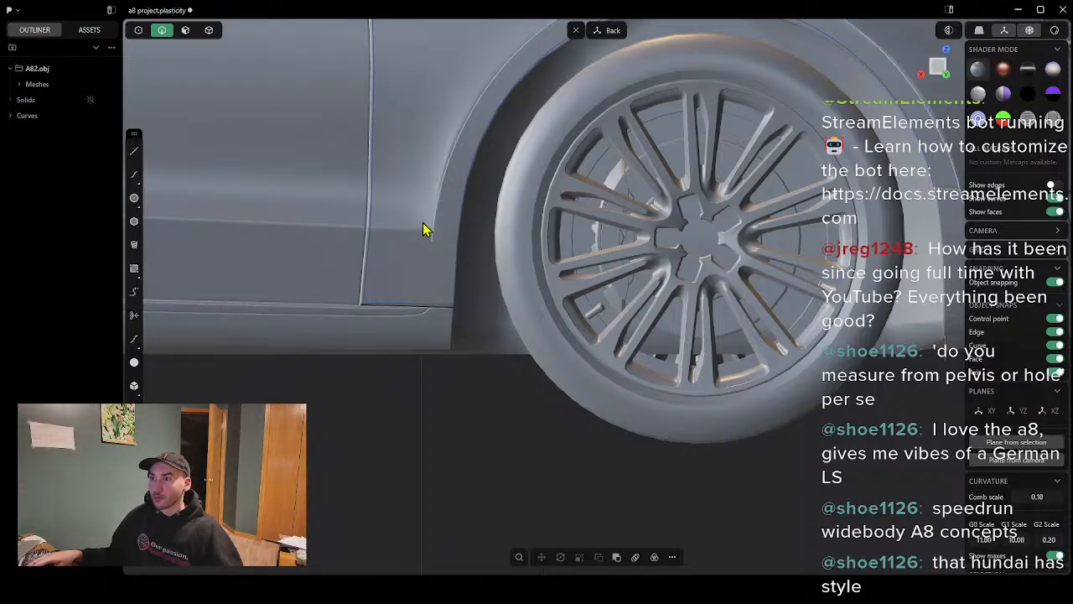
pyautogui.click(134, 320)
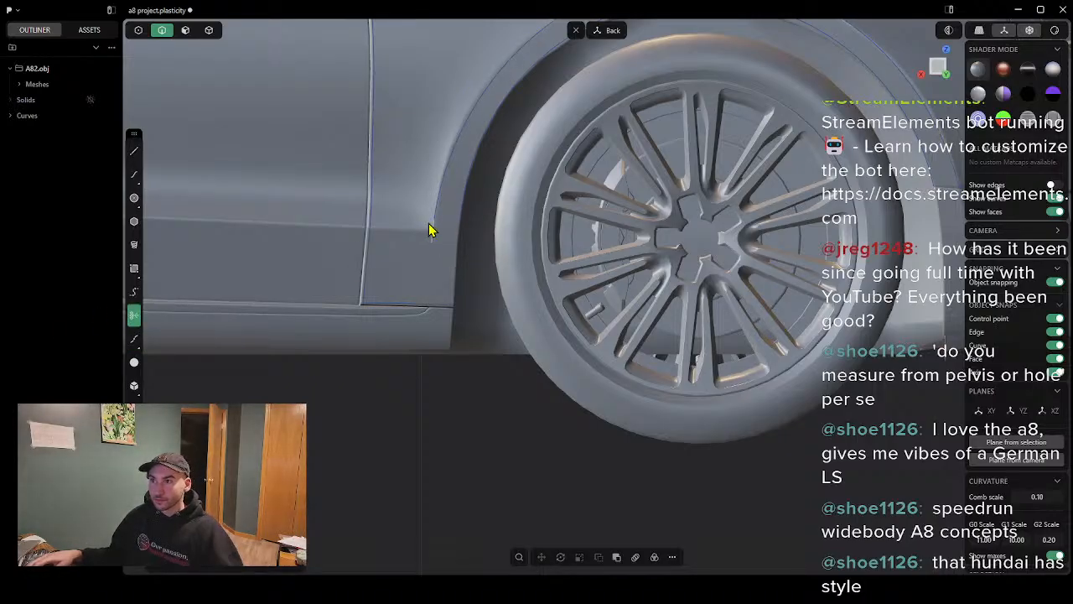
# Step: Try to trim the larger arch arc's front end below the fender's lower body crease in the Back view
pyautogui.scroll(-2, 688, 285)
pyautogui.keyDown('shift'); pyautogui.moveTo(762, 260); pyautogui.dragTo(468, 286, button='middle'); pyautogui.keyUp('shift')
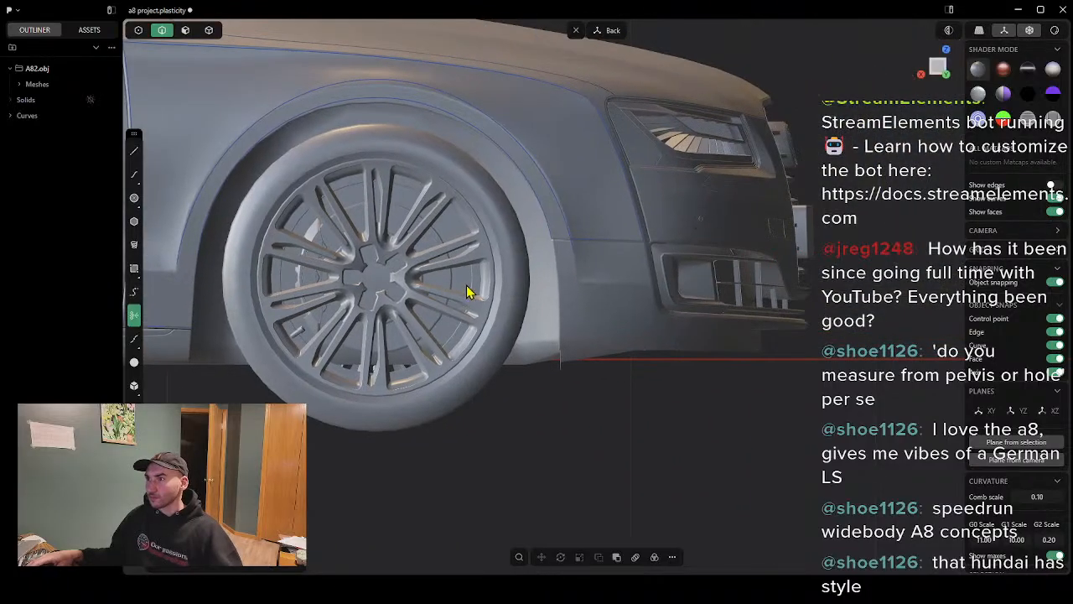
pyautogui.scroll(4, 587, 261)
pyautogui.scroll(2, 562, 229)
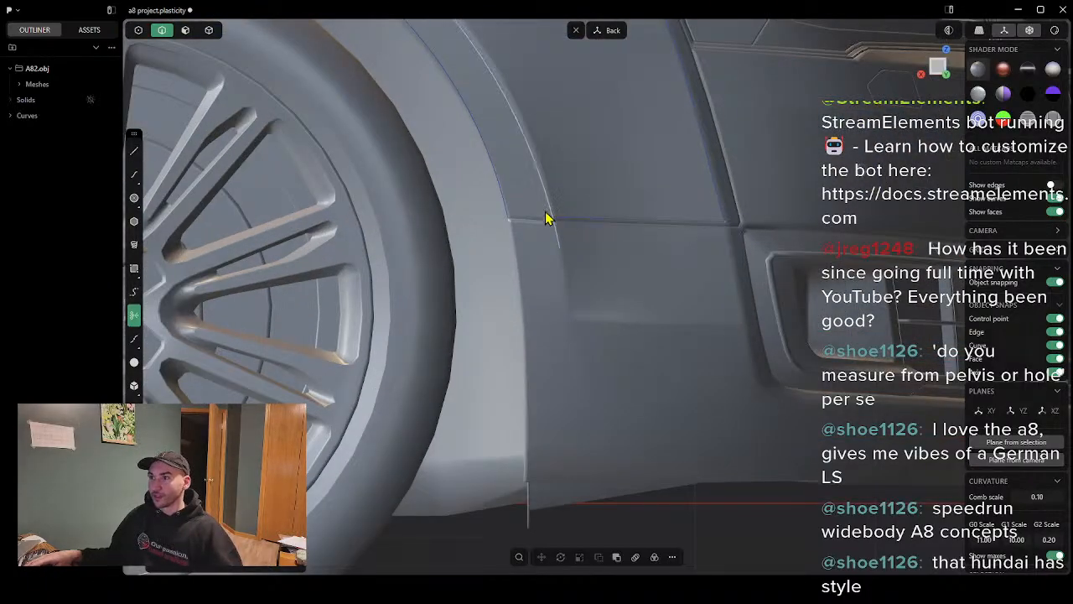
pyautogui.press('Escape')
pyautogui.moveTo(589, 194)
pyautogui.mouseDown(button='middle')
pyautogui.moveTo(564, 198)
pyautogui.moveTo(582, 211)
pyautogui.moveTo(601, 202)
pyautogui.mouseUp(button='middle')
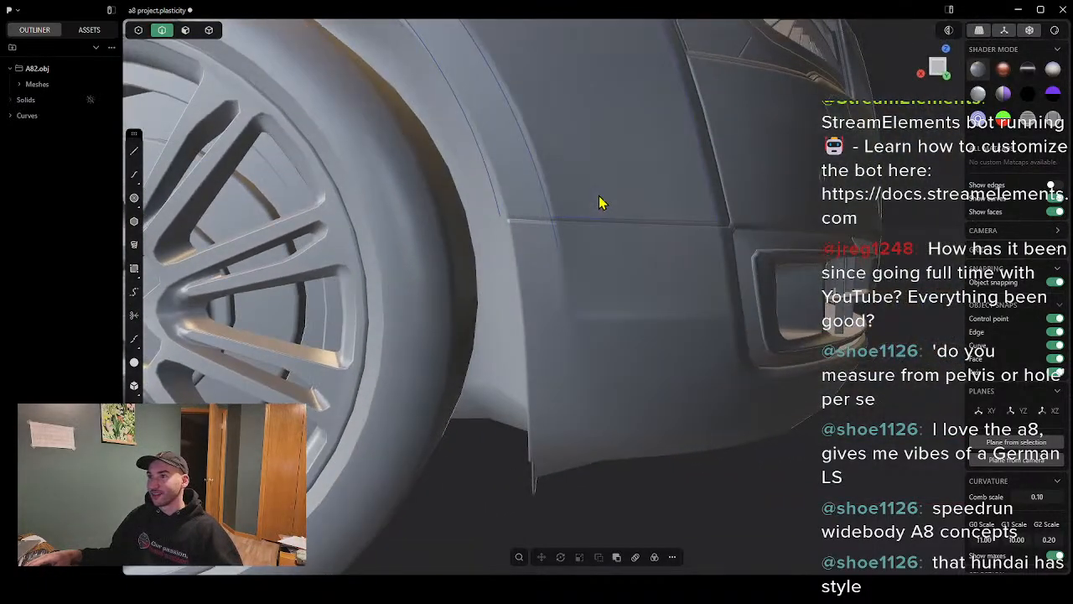
pyautogui.click(922, 75)
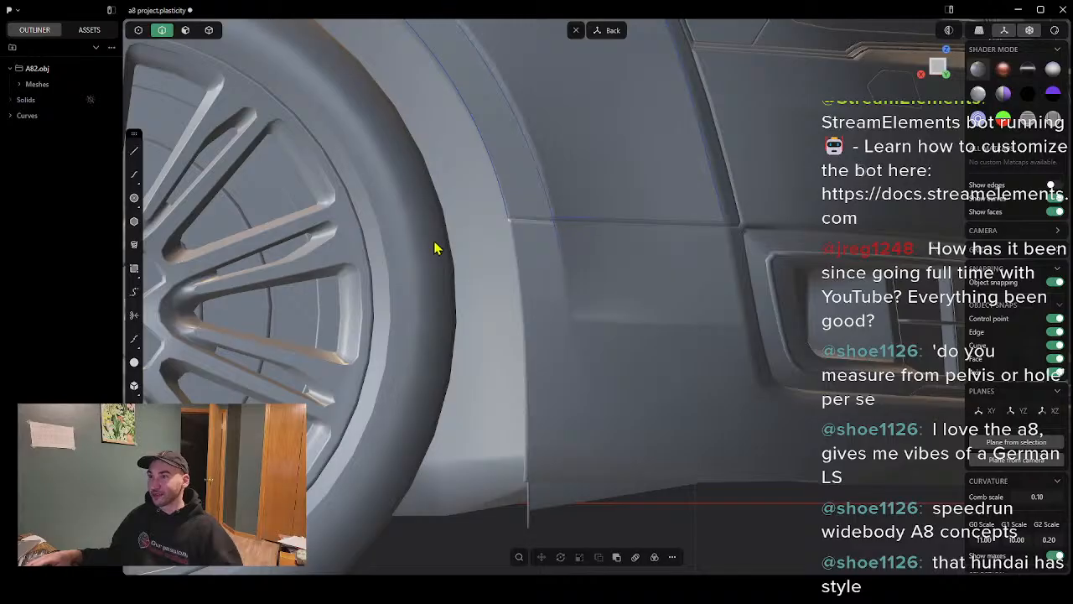
pyautogui.click(556, 224)
pyautogui.click(134, 315)
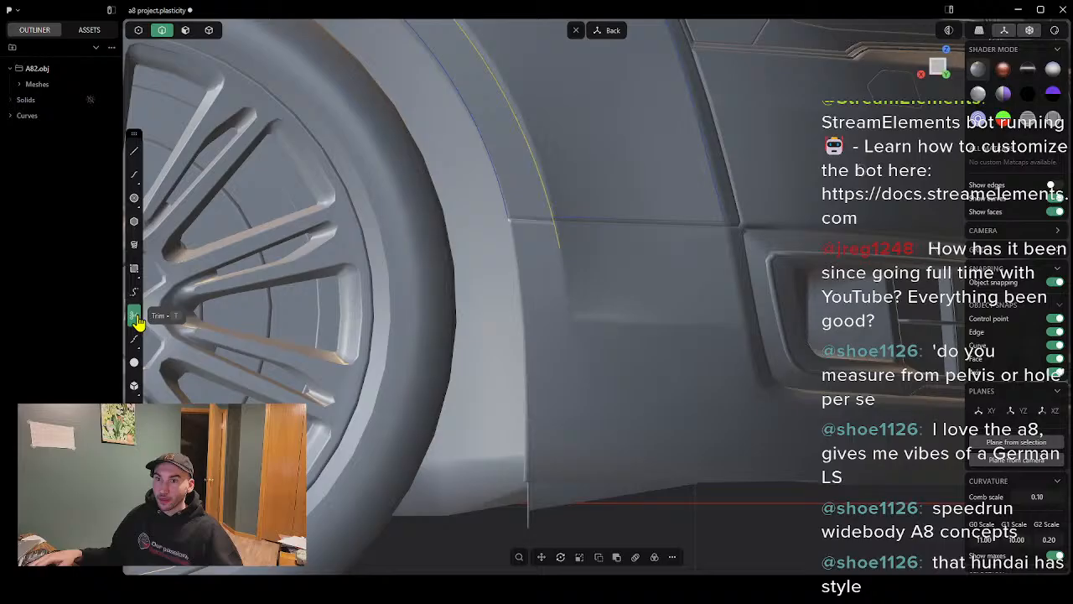
pyautogui.click(537, 233)
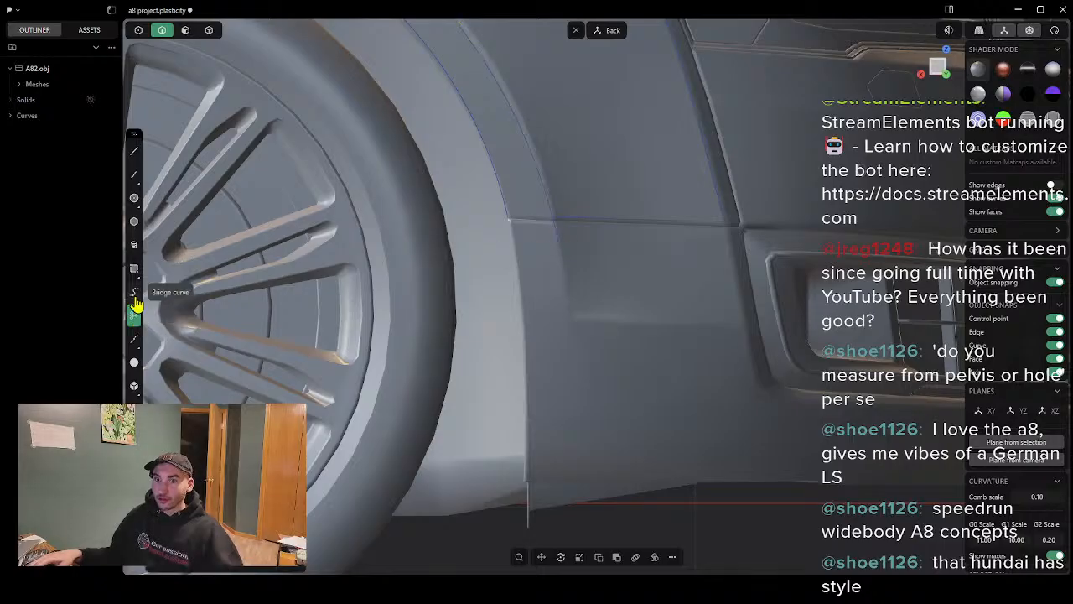
pyautogui.click(555, 221)
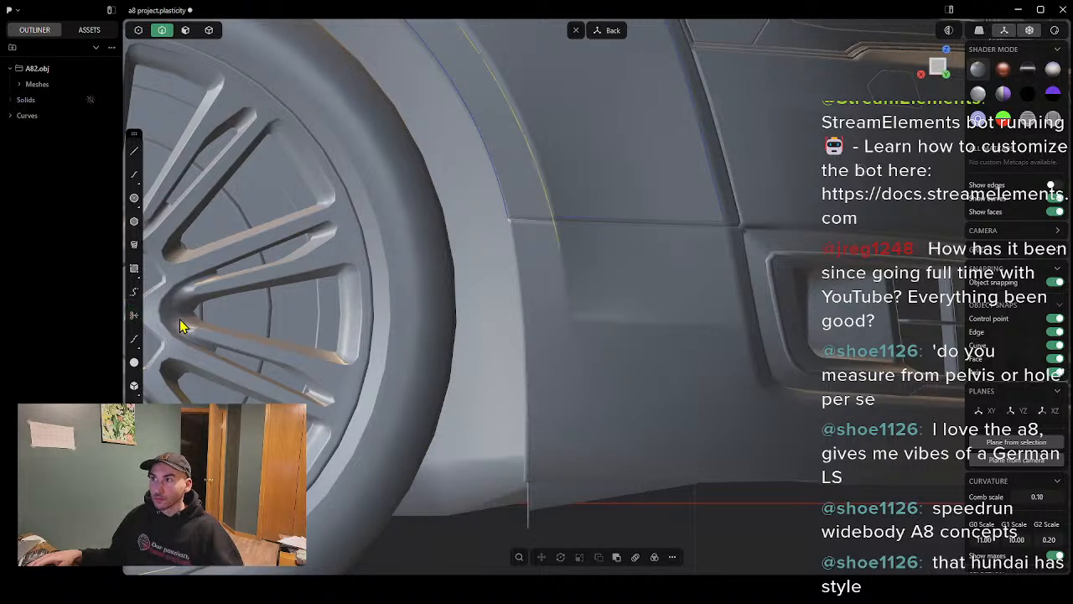
pyautogui.click(136, 339)
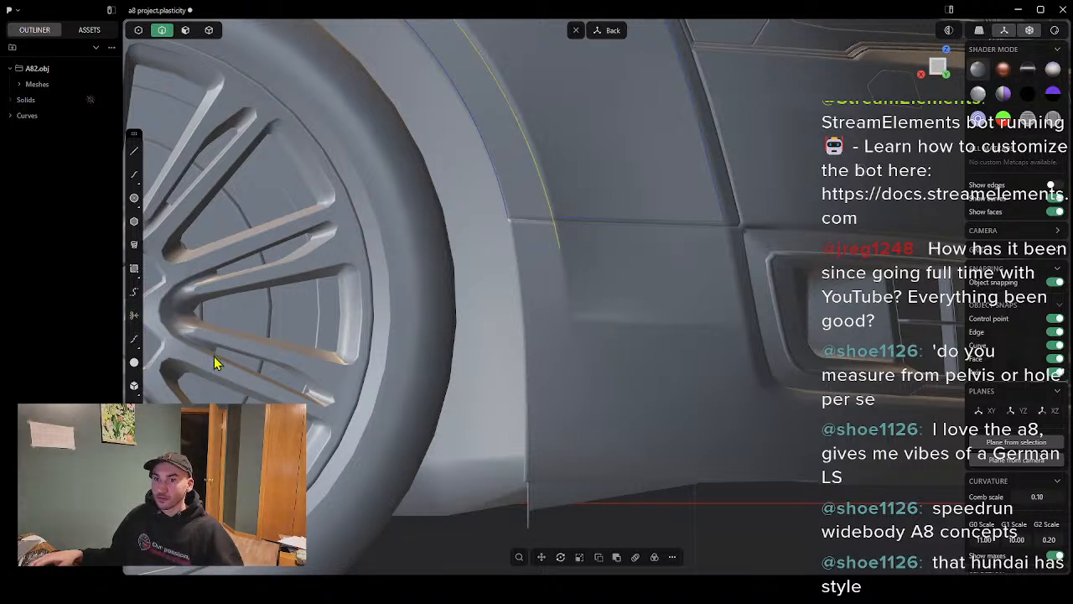
pyautogui.click(136, 316)
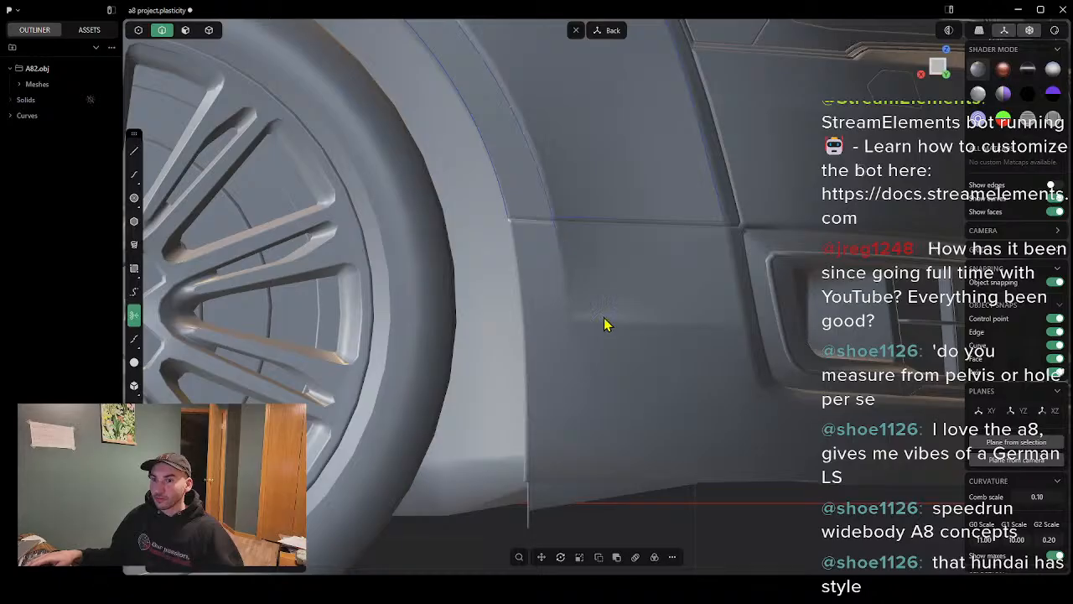
pyautogui.press('Escape')
pyautogui.moveTo(632, 284); pyautogui.dragTo(554, 286, button='middle')
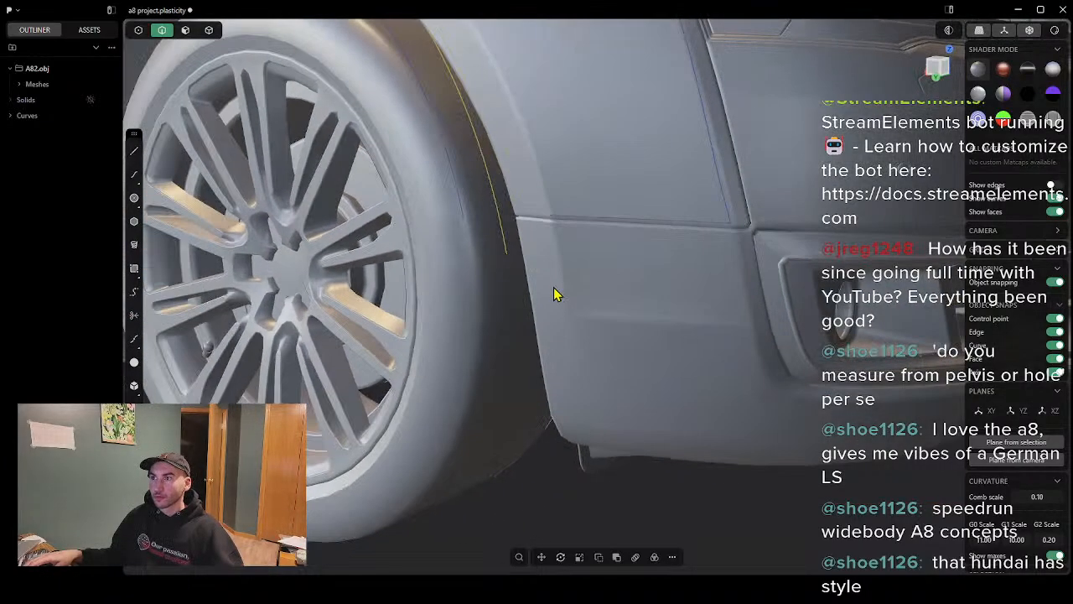
pyautogui.scroll(-2, 545, 260)
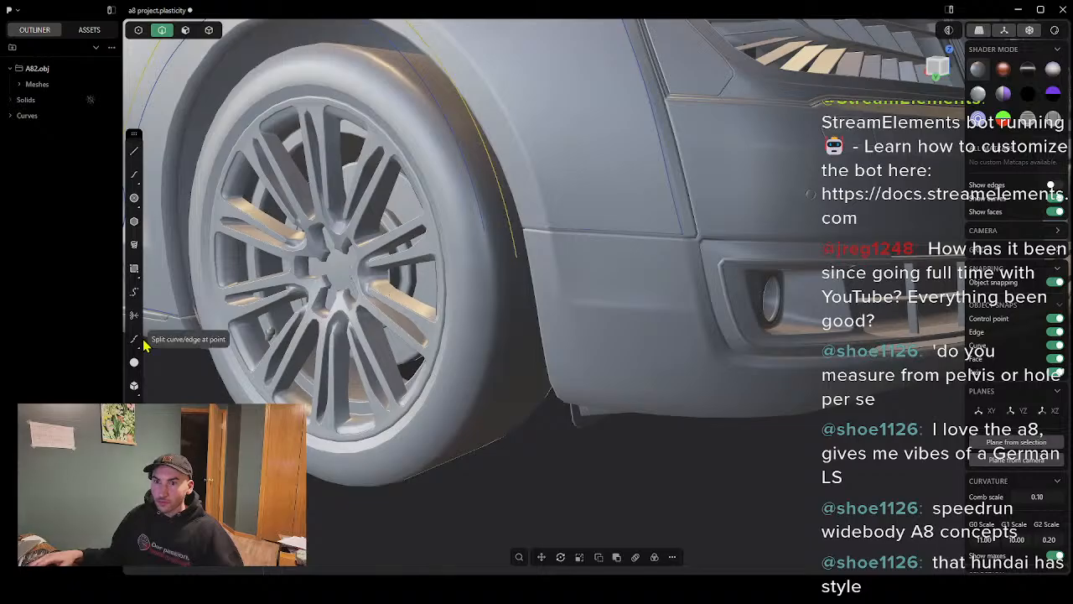
# Step: Split the larger arch arc where its front end meets the lower body crease and trim off the piece below it
pyautogui.click(134, 341)
pyautogui.scroll(3, 350, 324)
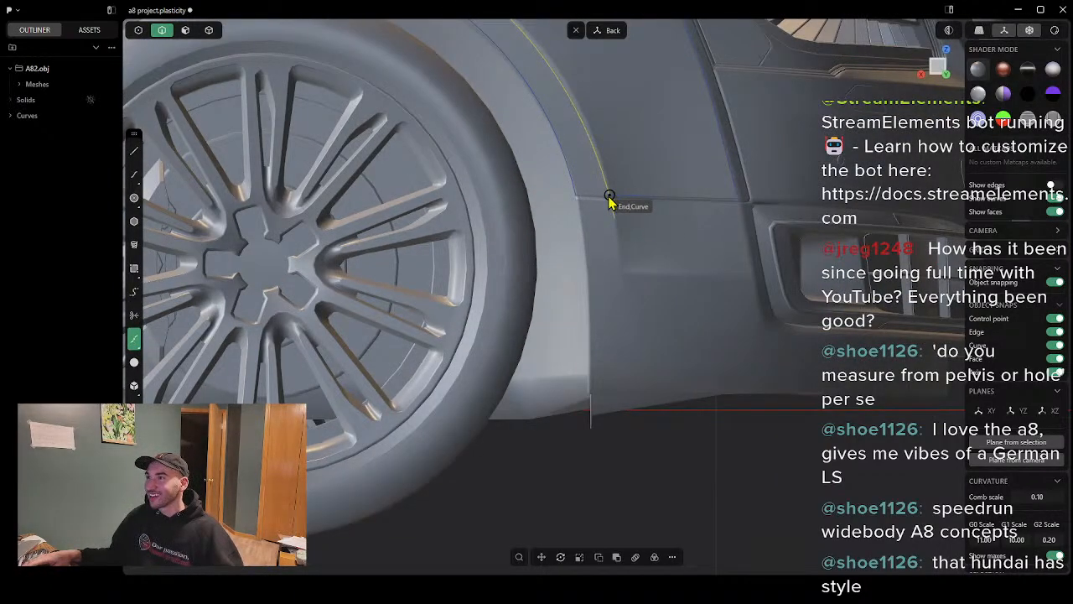
pyautogui.scroll(3, 610, 199)
pyautogui.moveTo(649, 223); pyautogui.dragTo(631, 229, button='middle')
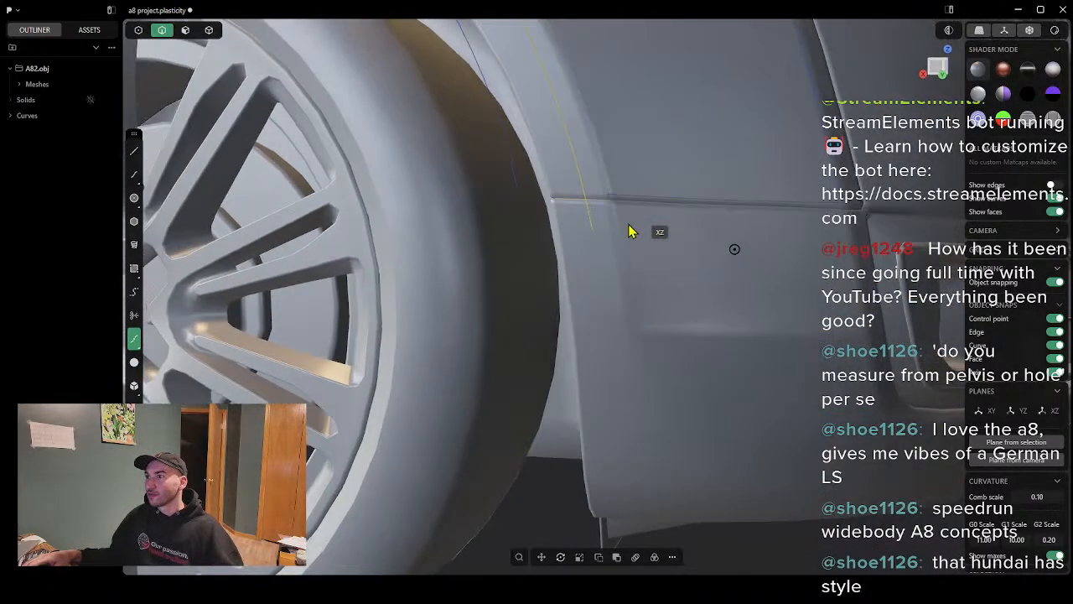
pyautogui.click(586, 193)
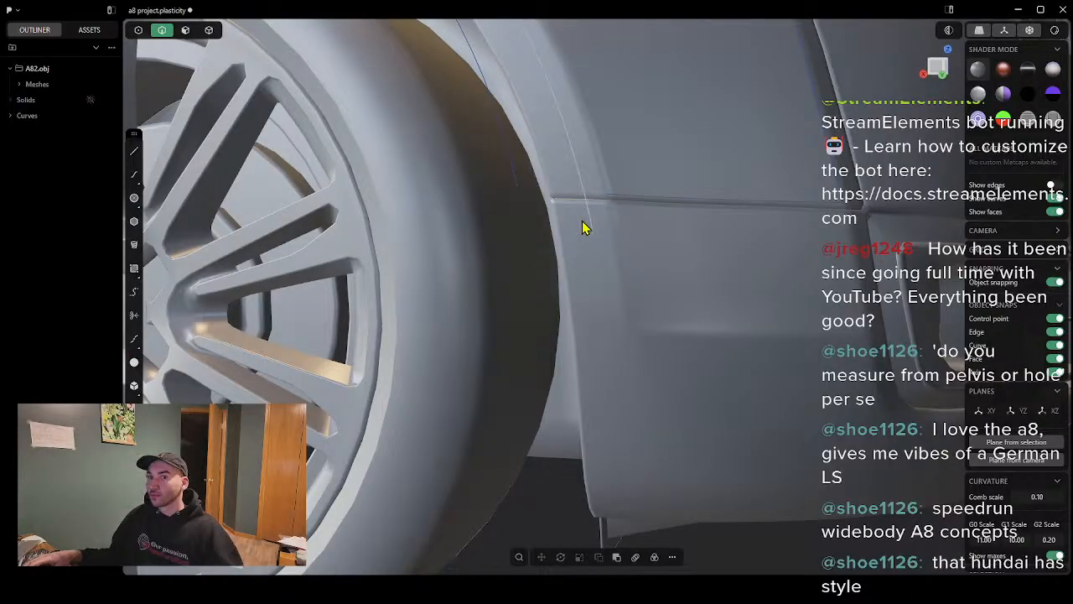
pyautogui.click(132, 315)
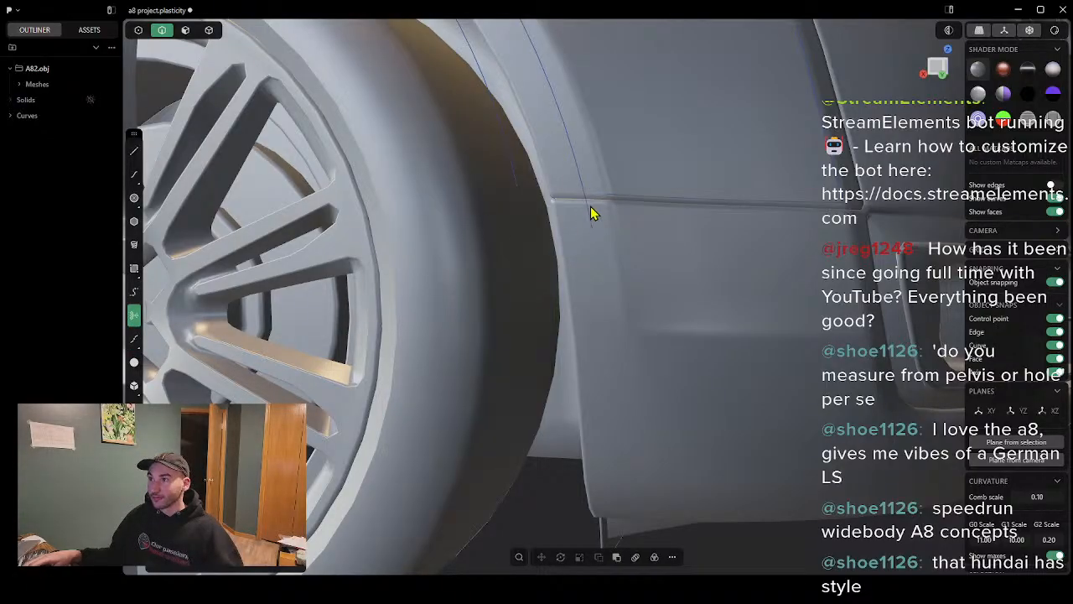
# Step: Examine both wheel-arch arcs against the fender and wheel from the side, the front and rear three-quarter angles
pyautogui.scroll(-3, 503, 256)
pyautogui.scroll(-3, 486, 254)
pyautogui.moveTo(487, 253); pyautogui.dragTo(548, 268, button='middle')
pyautogui.scroll(-3, 438, 216)
pyautogui.moveTo(438, 222); pyautogui.dragTo(408, 201, button='middle')
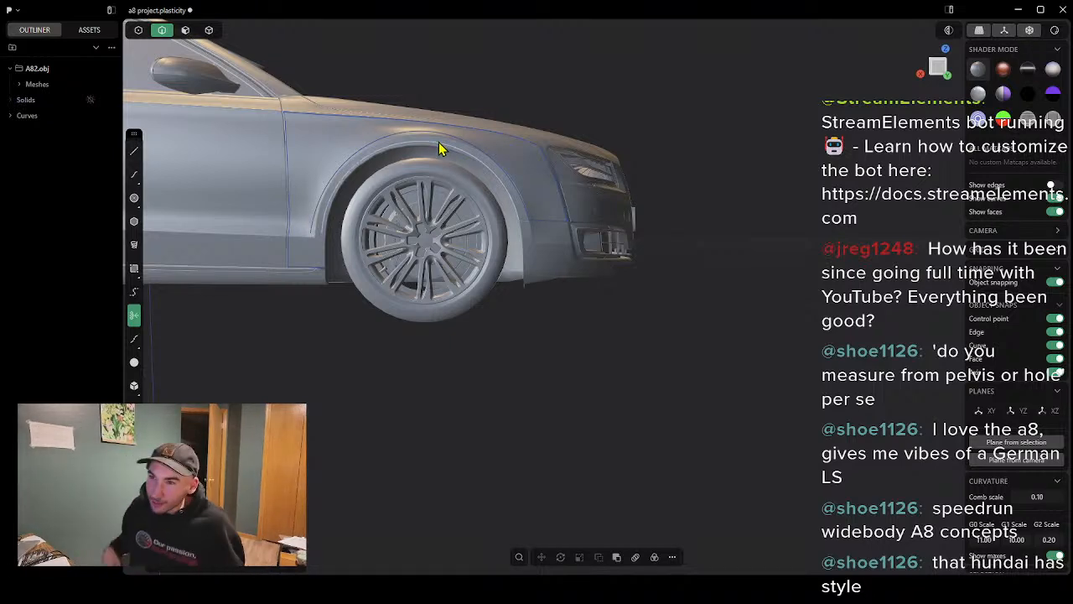
pyautogui.moveTo(441, 197); pyautogui.dragTo(478, 178, button='middle')
pyautogui.scroll(4, 477, 144)
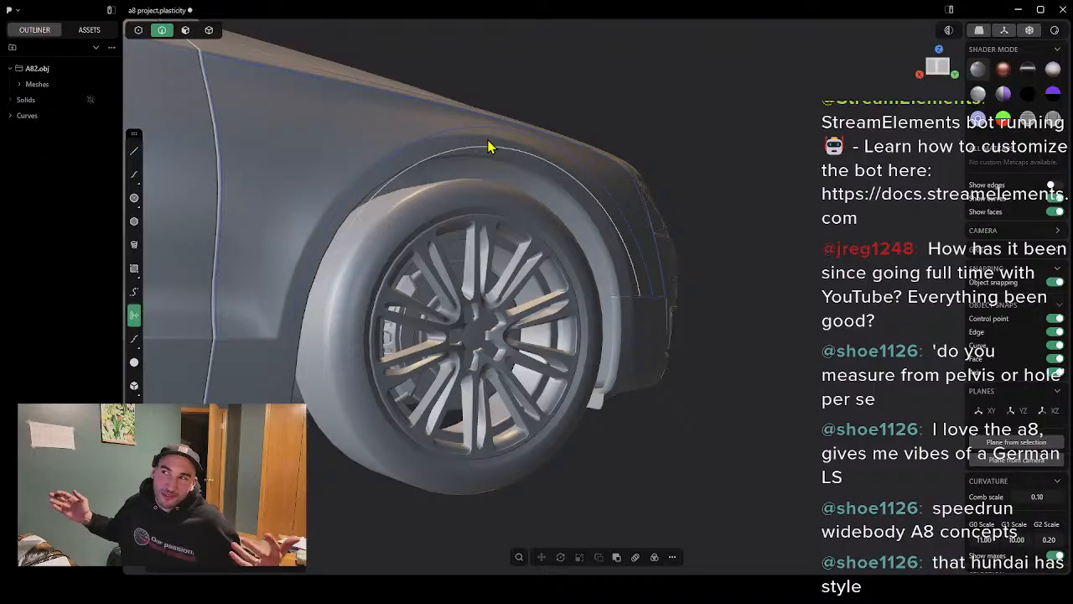
pyautogui.scroll(-4, 537, 185)
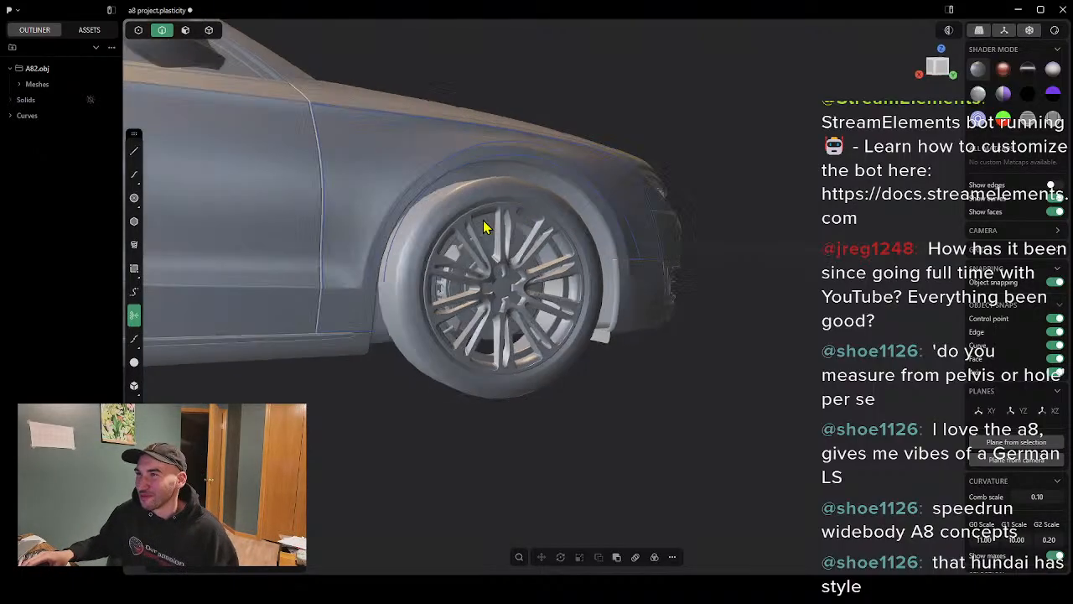
pyautogui.moveTo(492, 227); pyautogui.dragTo(343, 239, button='right')
pyautogui.moveTo(343, 234); pyautogui.dragTo(327, 233, button='middle')
pyautogui.scroll(6, 537, 163)
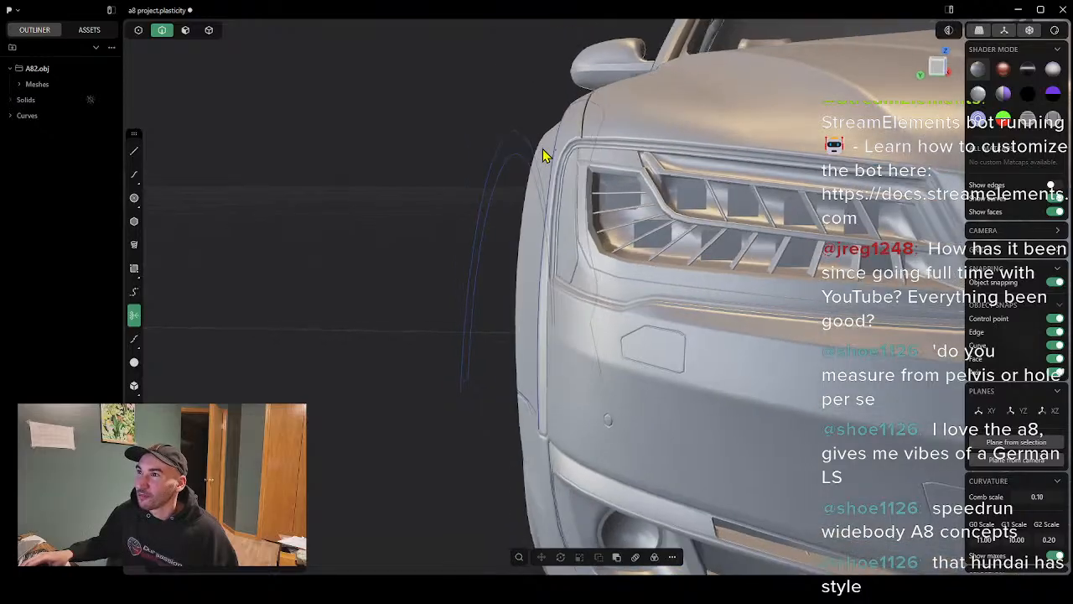
pyautogui.moveTo(557, 148); pyautogui.dragTo(554, 155, button='middle')
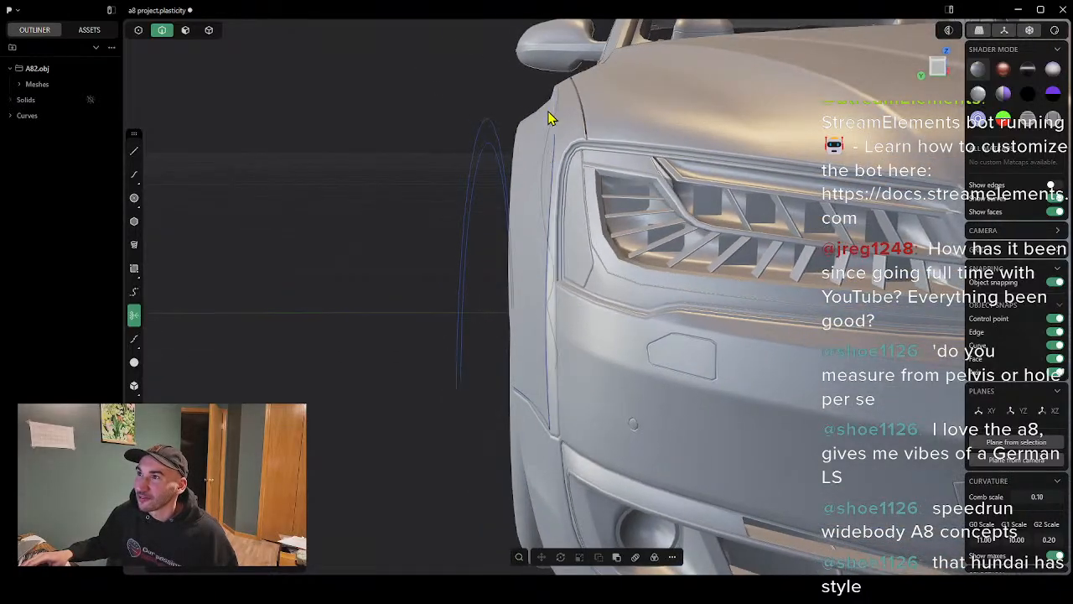
pyautogui.moveTo(548, 112); pyautogui.dragTo(631, 175, button='middle')
pyautogui.scroll(-5, 631, 175)
pyautogui.moveTo(523, 280); pyautogui.dragTo(567, 283, button='middle')
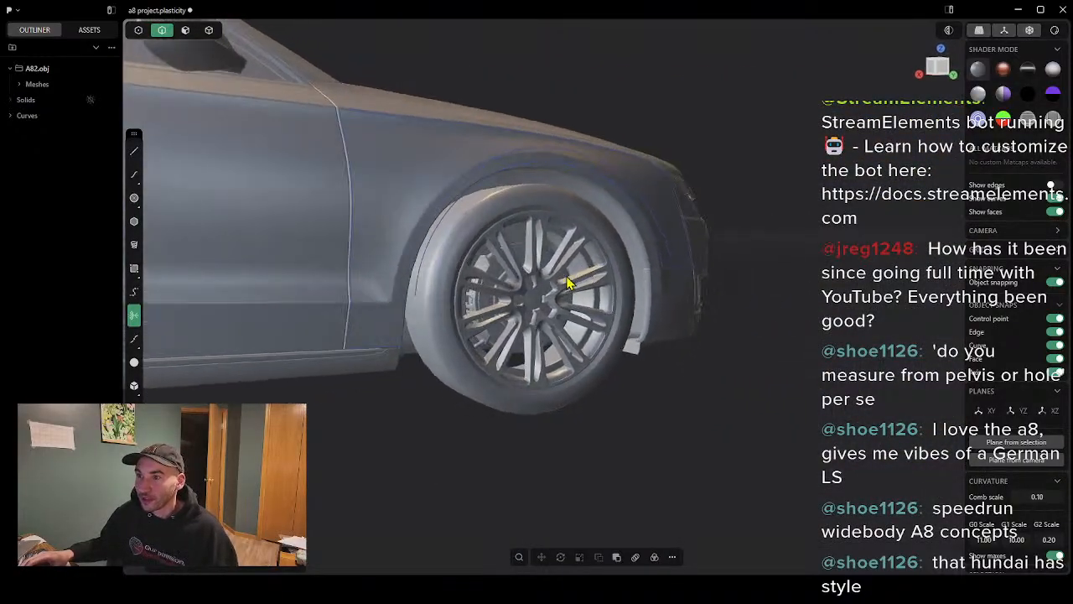
# Step: Draw a line from the larger arch arc's rear end to the fender's rear outline at the lower body crease
pyautogui.scroll(5, 376, 308)
pyautogui.scroll(2, 376, 308)
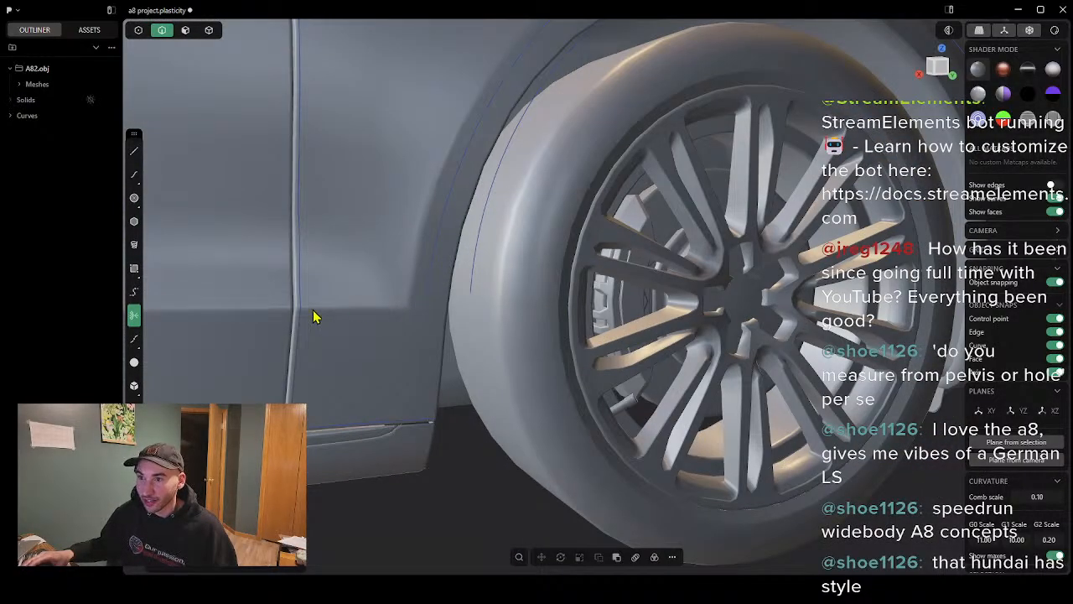
pyautogui.scroll(4, 400, 308)
pyautogui.moveTo(395, 341); pyautogui.dragTo(370, 336, button='middle')
pyautogui.scroll(-3, 370, 336)
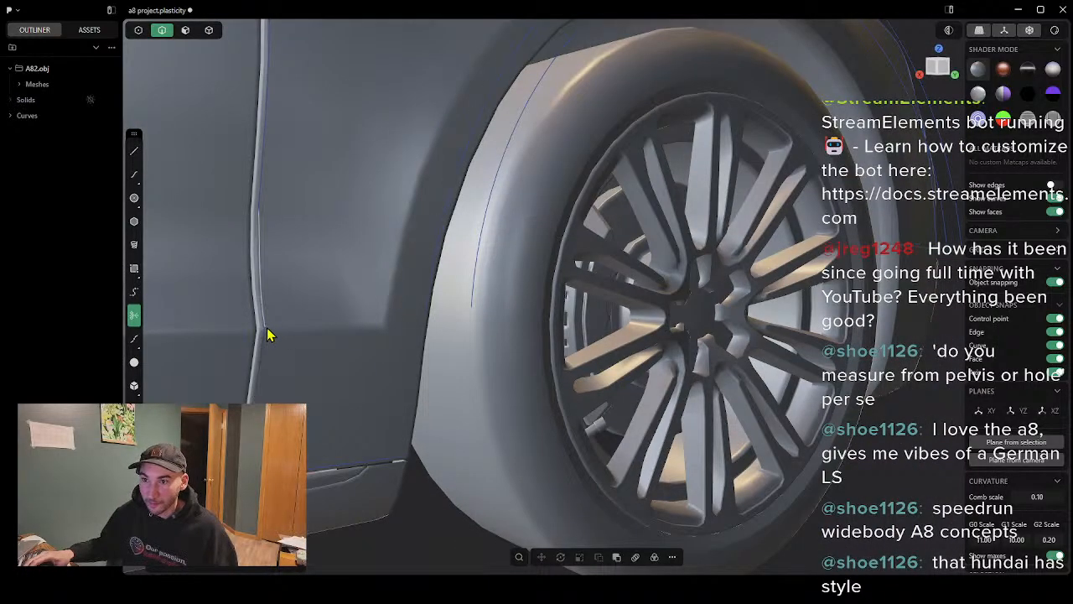
pyautogui.click(134, 152)
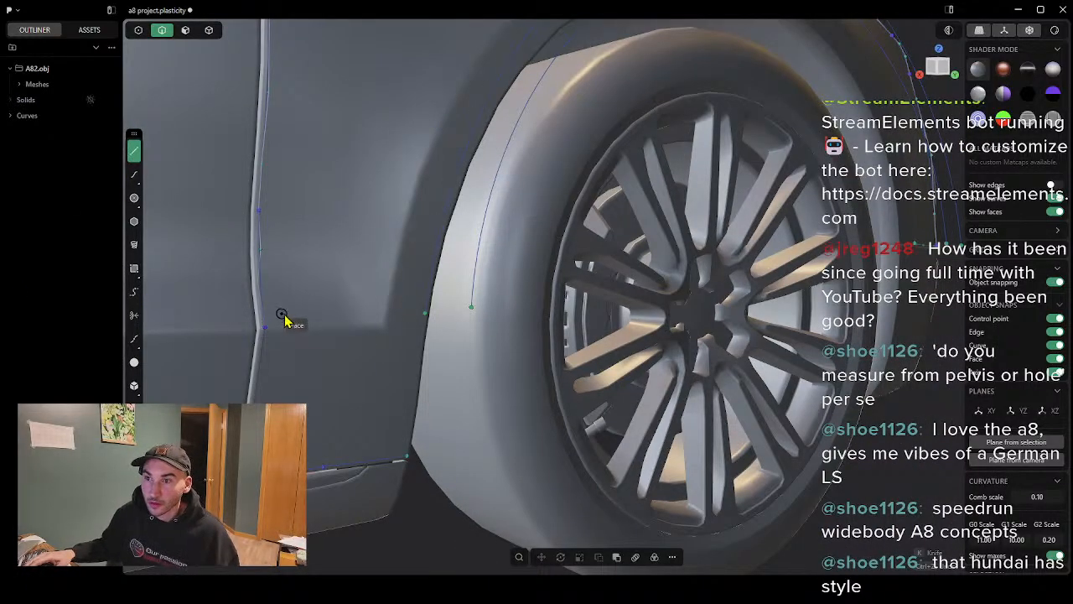
pyautogui.scroll(2, 297, 316)
pyautogui.click(479, 315)
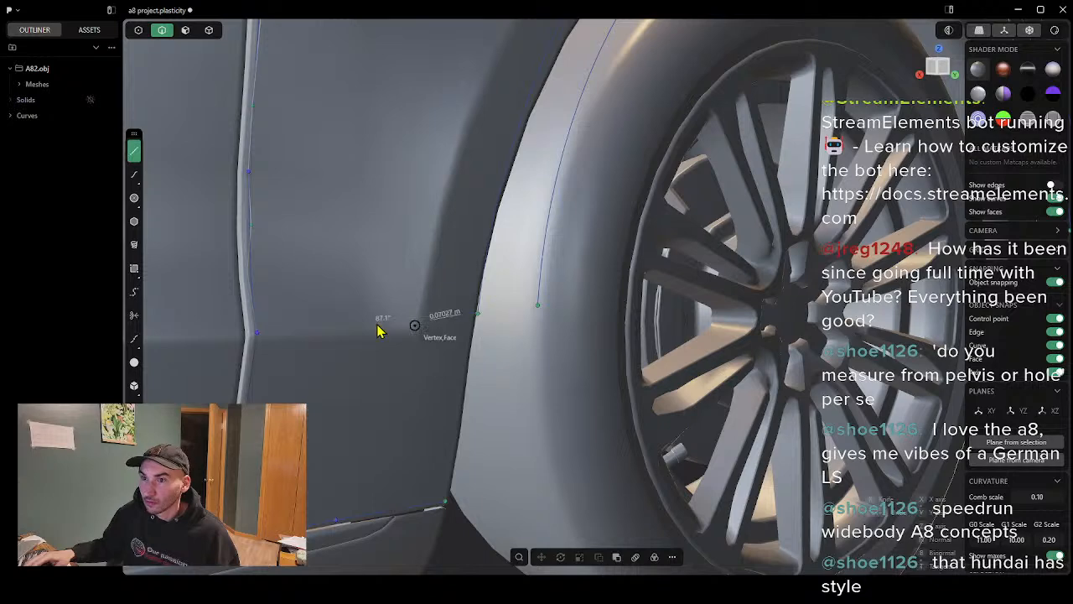
pyautogui.click(257, 336)
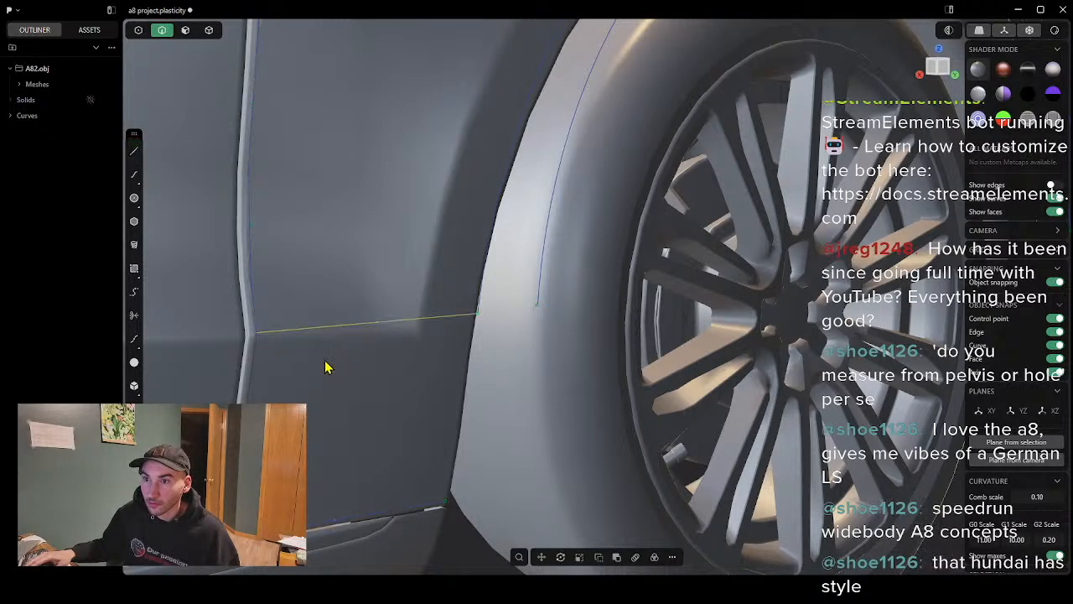
# Step: Draw a short line joining the rear ends of the inner and larger wheel-arch arcs
pyautogui.scroll(-3, 540, 350)
pyautogui.scroll(3, 475, 325)
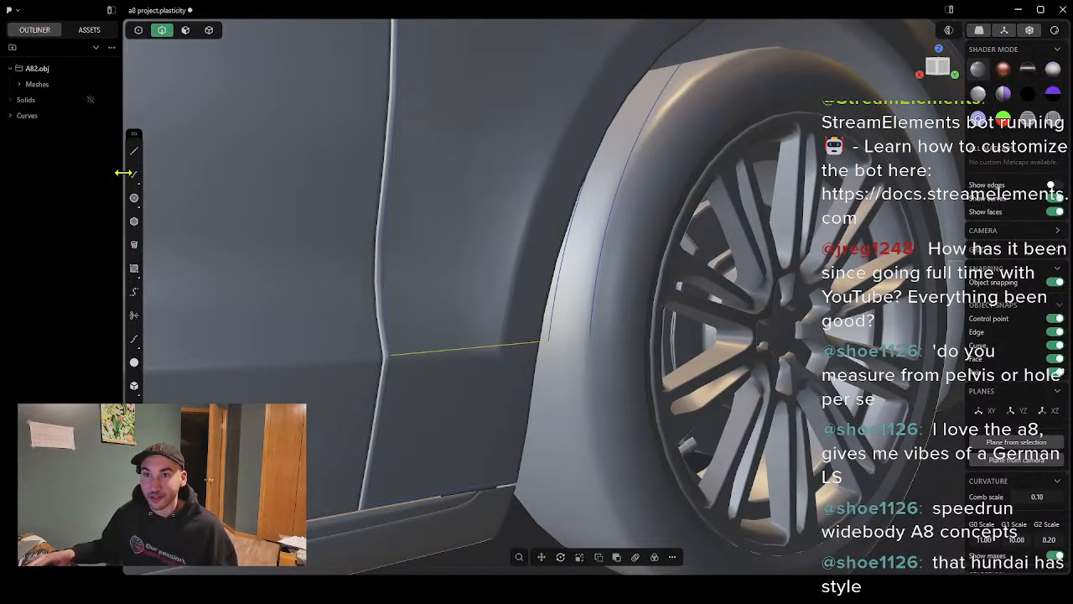
pyautogui.click(134, 151)
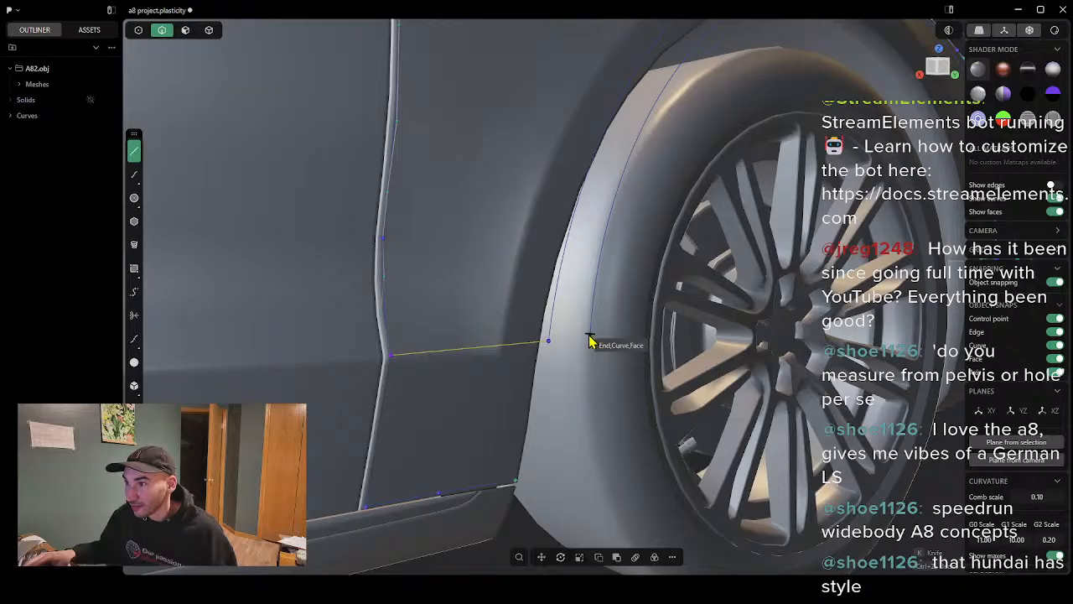
pyautogui.click(589, 337)
pyautogui.click(549, 342)
pyautogui.rightClick(640, 382)
pyautogui.scroll(-3, 602, 419)
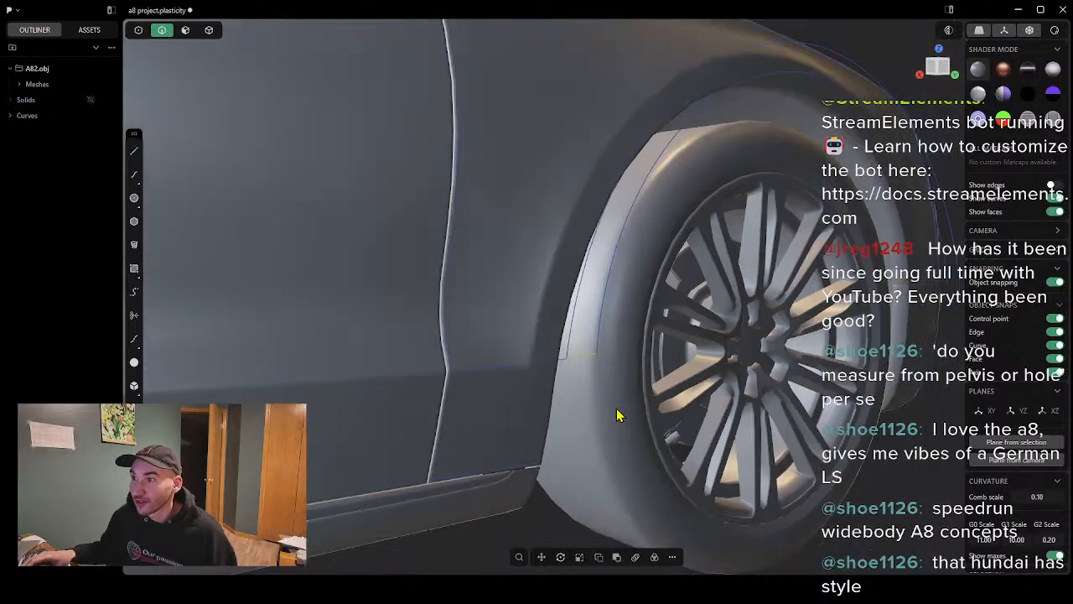
# Step: Draw a short line joining the front ends of the two wheel-arch arcs to close the flare outline
pyautogui.moveTo(617, 415); pyautogui.dragTo(616, 380, button='middle')
pyautogui.moveTo(549, 367); pyautogui.dragTo(553, 401, button='middle')
pyautogui.scroll(-3, 554, 401)
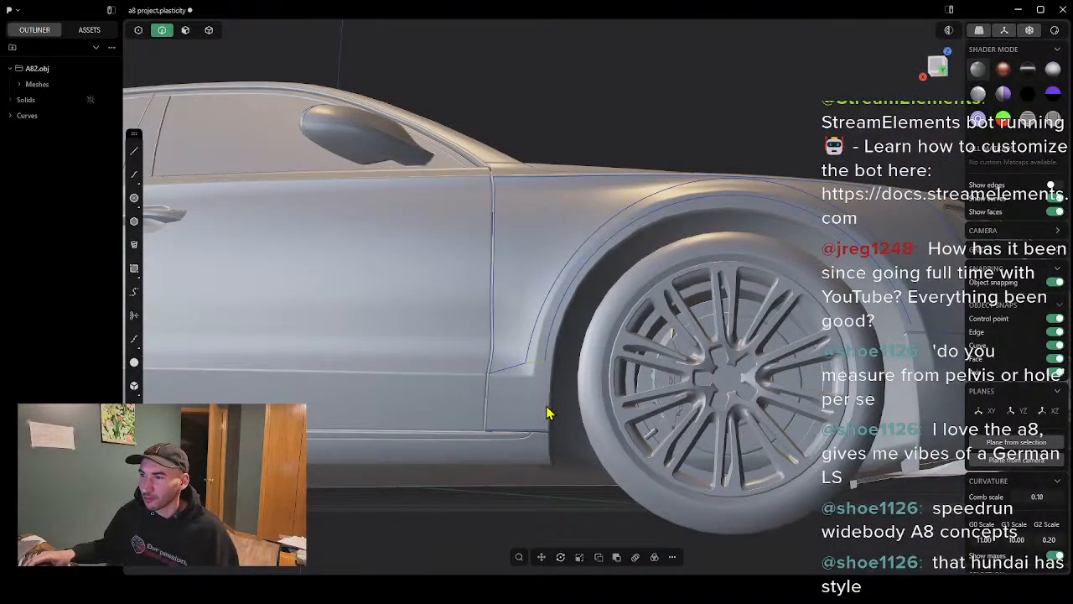
pyautogui.moveTo(753, 369); pyautogui.dragTo(599, 357, button='middle')
pyautogui.scroll(3, 655, 379)
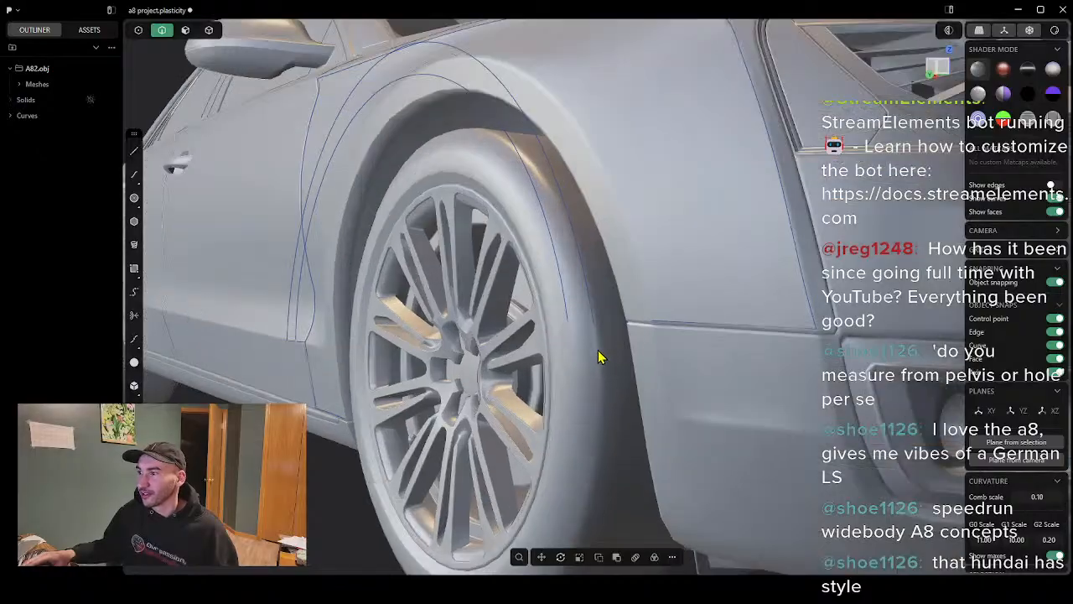
pyautogui.click(134, 151)
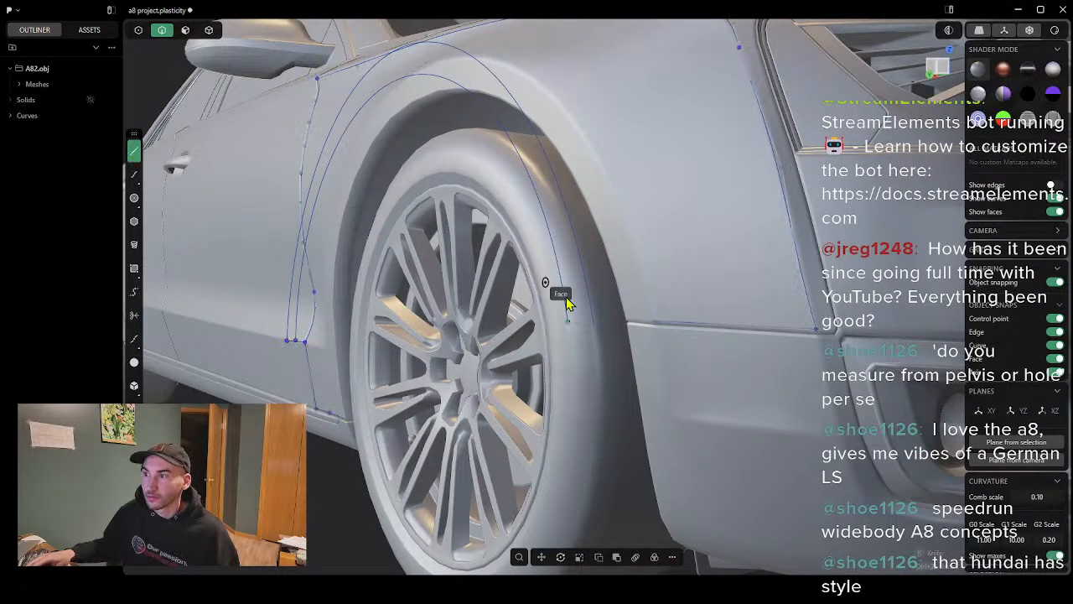
pyautogui.click(579, 332)
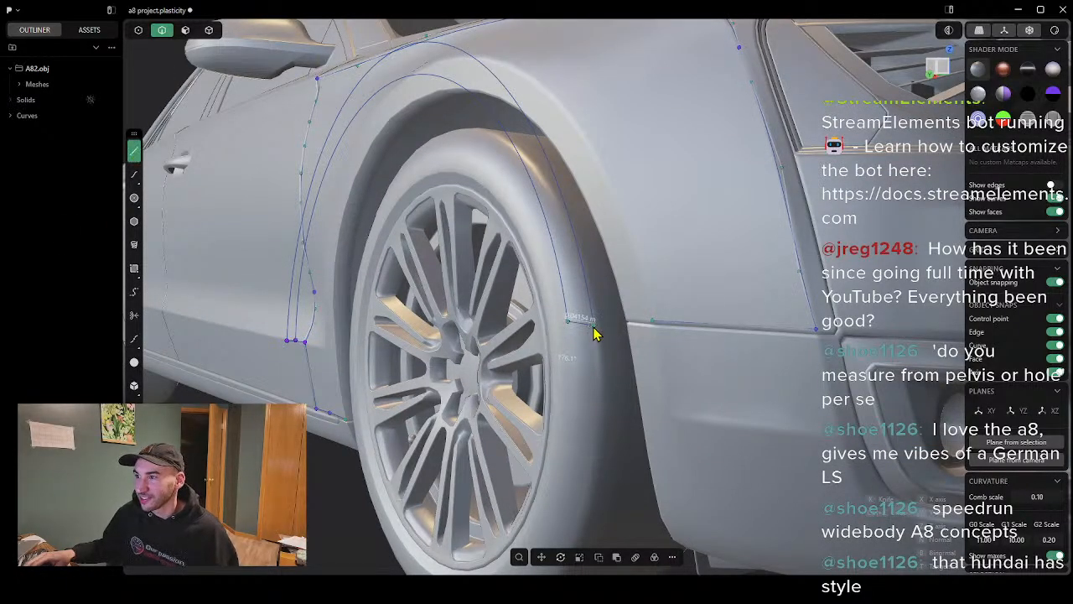
pyautogui.click(594, 327)
pyautogui.moveTo(612, 344); pyautogui.dragTo(683, 363, button='middle')
pyautogui.scroll(-5, 545, 366)
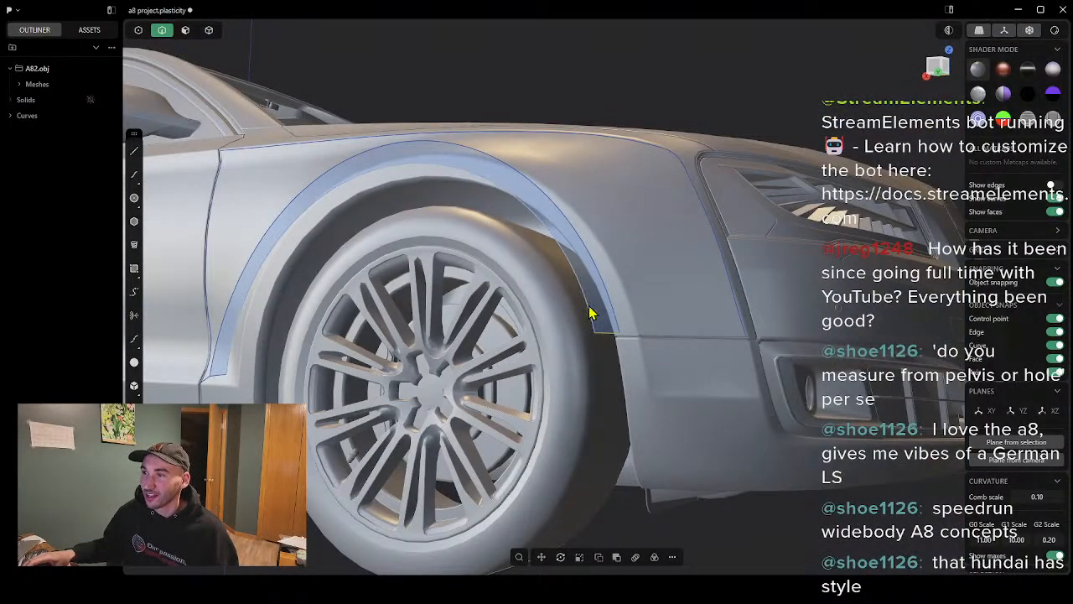
pyautogui.moveTo(532, 216); pyautogui.dragTo(344, 323, button='middle')
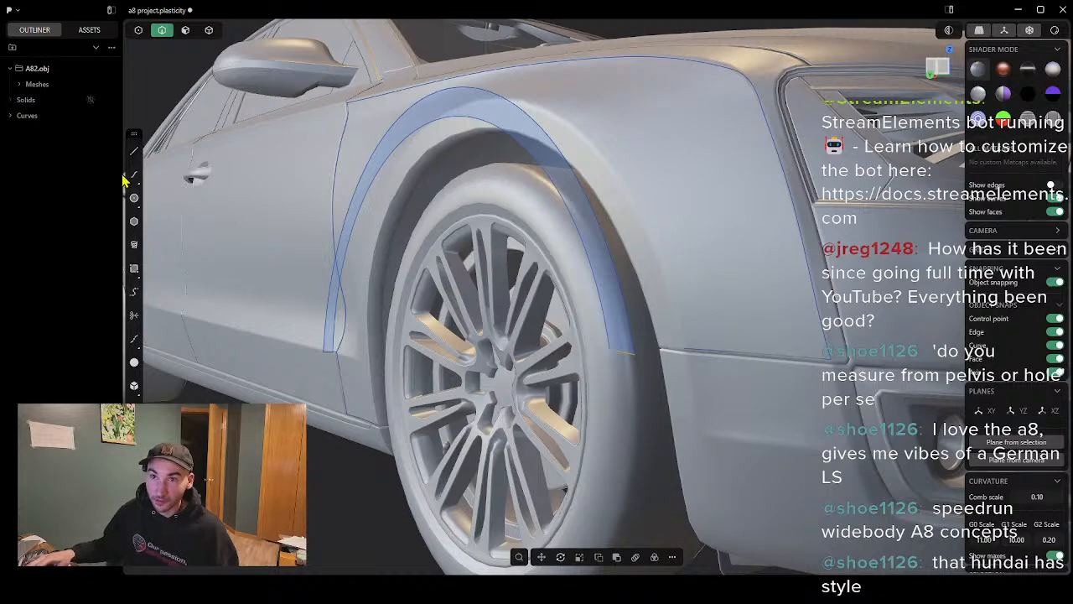
# Step: Draw a line from the flare outline's front end to the fender's lower front seam beside the bumper
pyautogui.click(135, 152)
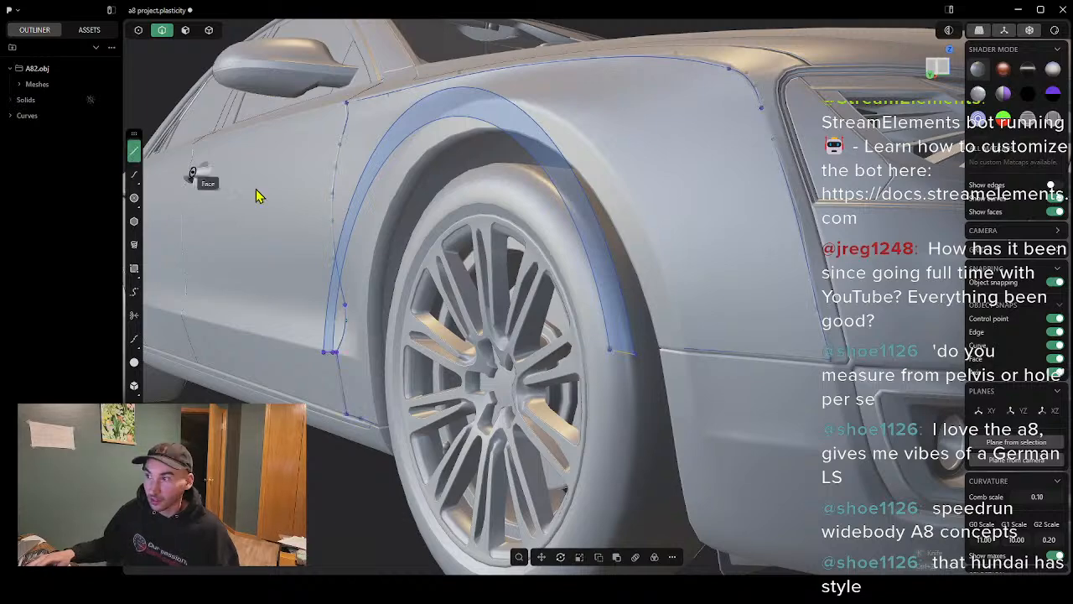
pyautogui.click(634, 356)
pyautogui.rightClick(662, 387)
pyautogui.scroll(-5, 523, 375)
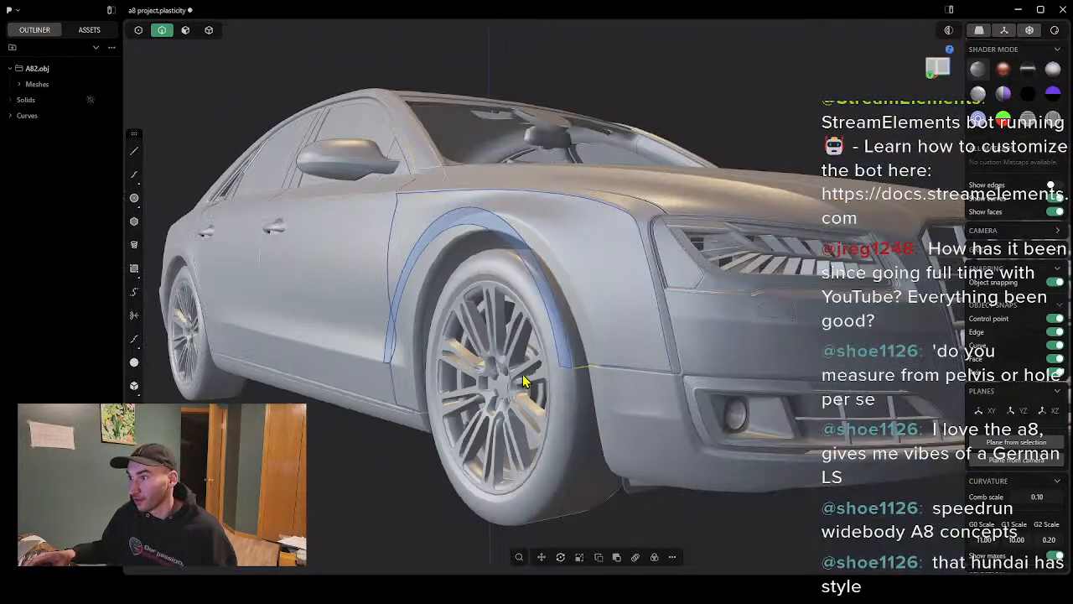
# Step: Duplicate the larger wheel-arch arc and move the copy inboard toward the fender surface
pyautogui.moveTo(523, 380); pyautogui.dragTo(553, 326, button='middle')
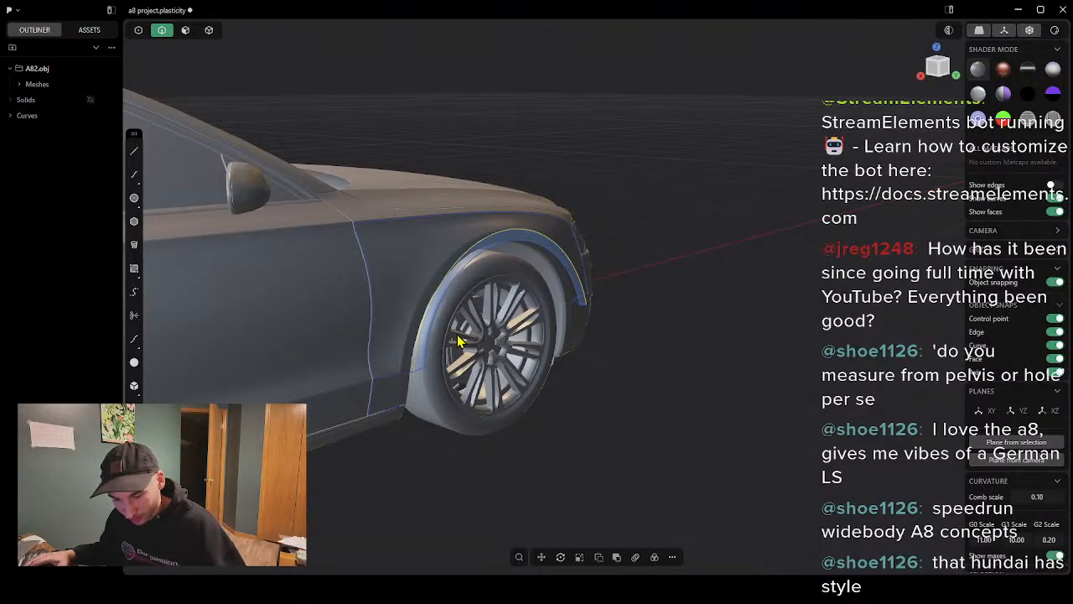
pyautogui.press('g')
pyautogui.moveTo(537, 252); pyautogui.dragTo(519, 249)
pyautogui.moveTo(676, 252); pyautogui.dragTo(499, 246, button='middle')
pyautogui.moveTo(894, 247); pyautogui.dragTo(600, 277, button='middle')
pyautogui.moveTo(408, 268); pyautogui.dragTo(408, 255)
pyautogui.moveTo(373, 291); pyautogui.dragTo(369, 291)
# Step: Scale the copied wheel-arch arc along its length, height and width so it sits outside the flare on the fender
pyautogui.moveTo(436, 327); pyautogui.dragTo(469, 394, button='middle')
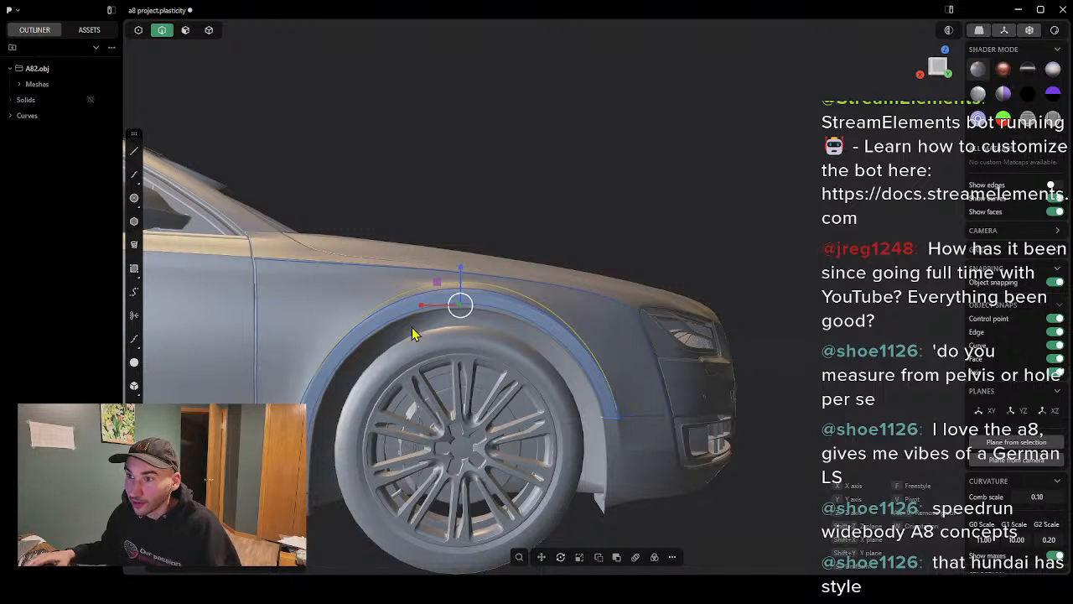
pyautogui.moveTo(426, 312); pyautogui.dragTo(420, 313)
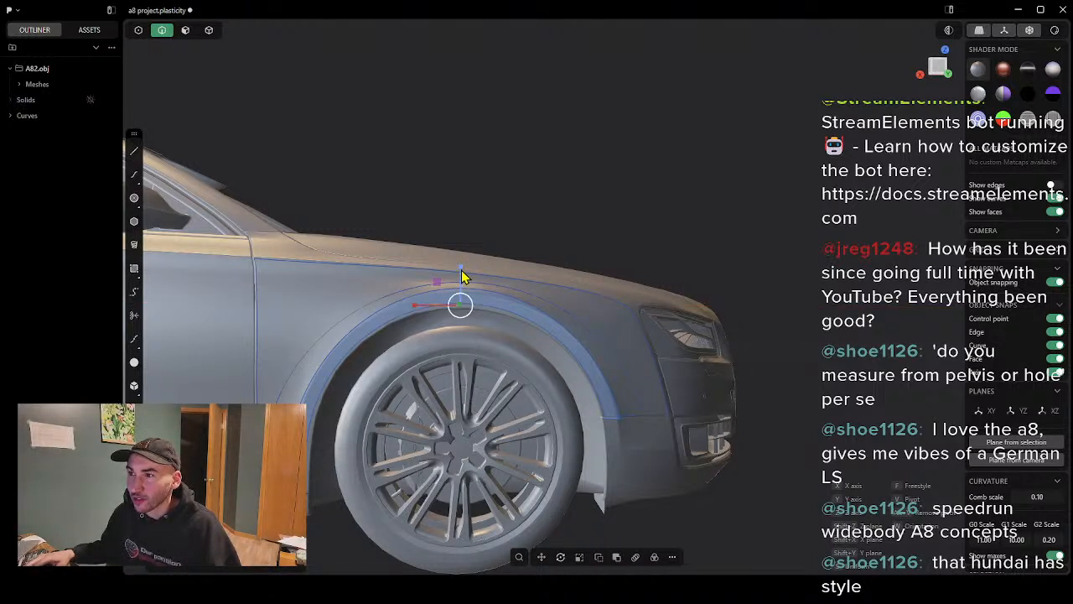
pyautogui.moveTo(462, 270); pyautogui.dragTo(460, 279)
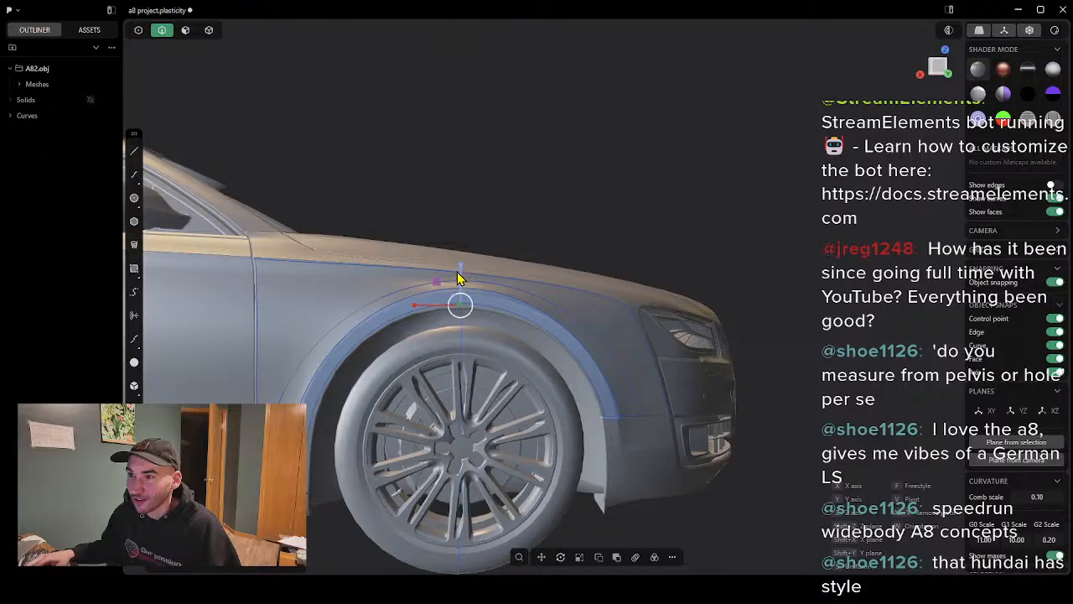
pyautogui.moveTo(510, 396); pyautogui.dragTo(600, 395, button='middle')
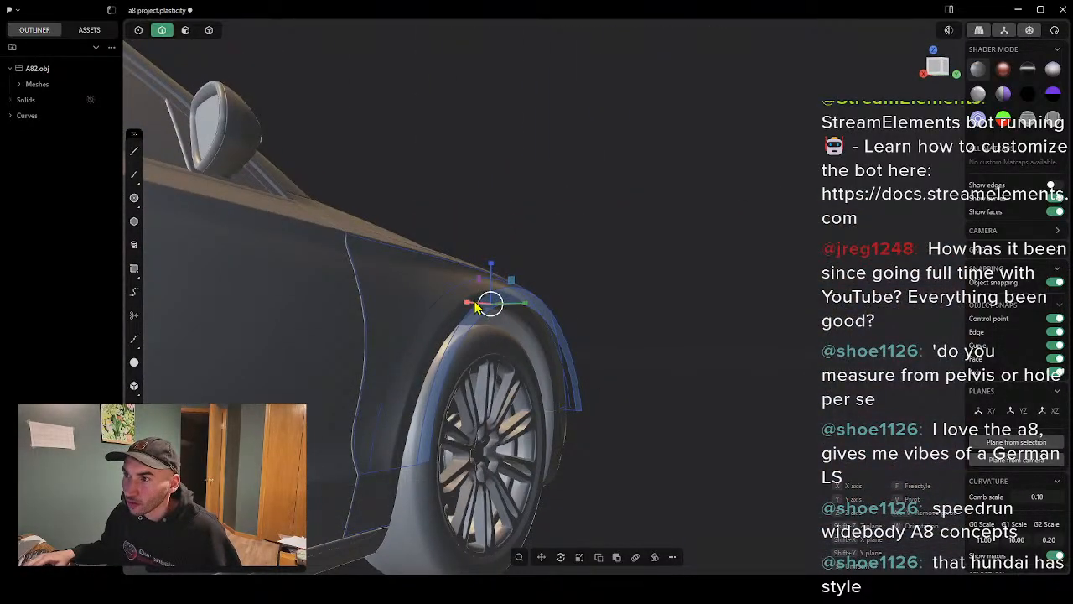
pyautogui.moveTo(526, 309); pyautogui.dragTo(529, 310)
pyautogui.moveTo(529, 309); pyautogui.dragTo(451, 347, button='middle')
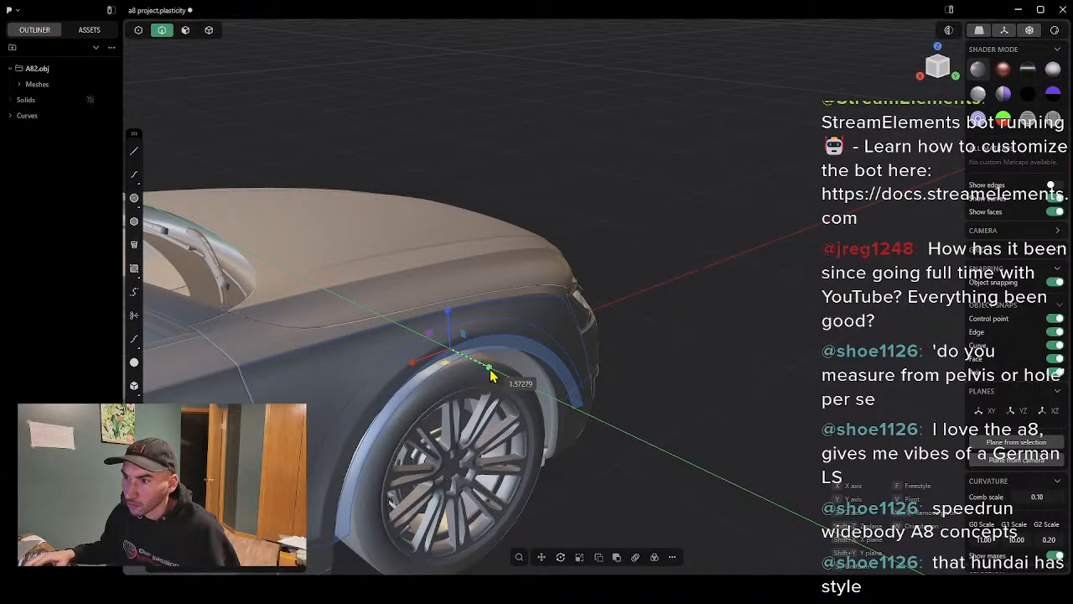
pyautogui.click(486, 399)
pyautogui.moveTo(487, 398)
pyautogui.mouseDown(button='middle')
pyautogui.moveTo(296, 364)
pyautogui.moveTo(474, 389)
pyautogui.moveTo(594, 381)
pyautogui.moveTo(562, 377)
pyautogui.moveTo(517, 412)
pyautogui.moveTo(493, 402)
pyautogui.mouseUp(button='middle')
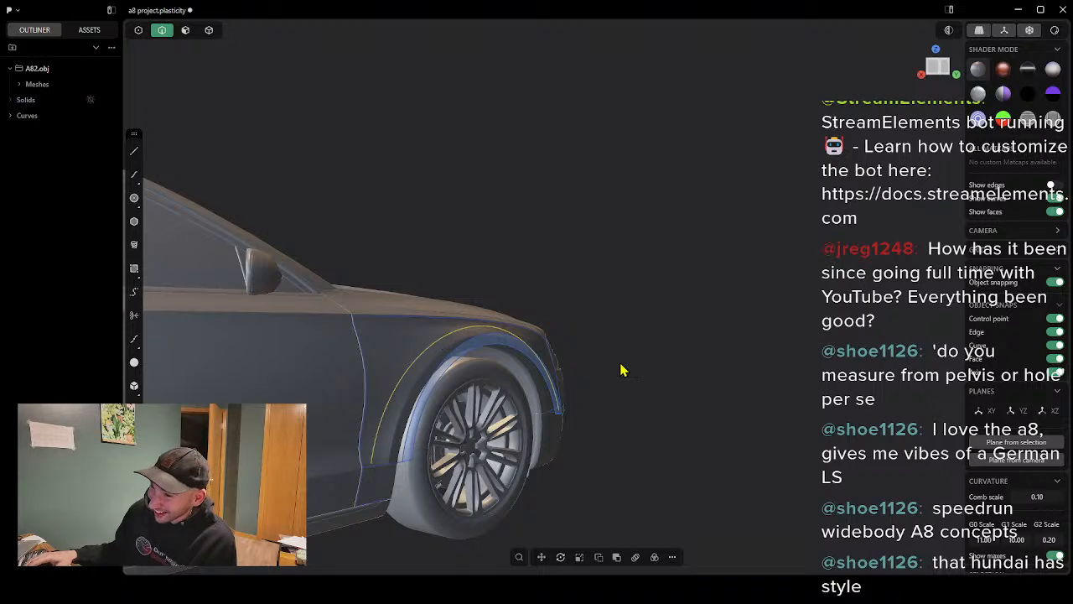
# Step: Start an xNURBS surface from the fender outline, the connecting lines and the flare's larger arc as boundaries
pyautogui.moveTo(621, 370); pyautogui.dragTo(614, 405, button='middle')
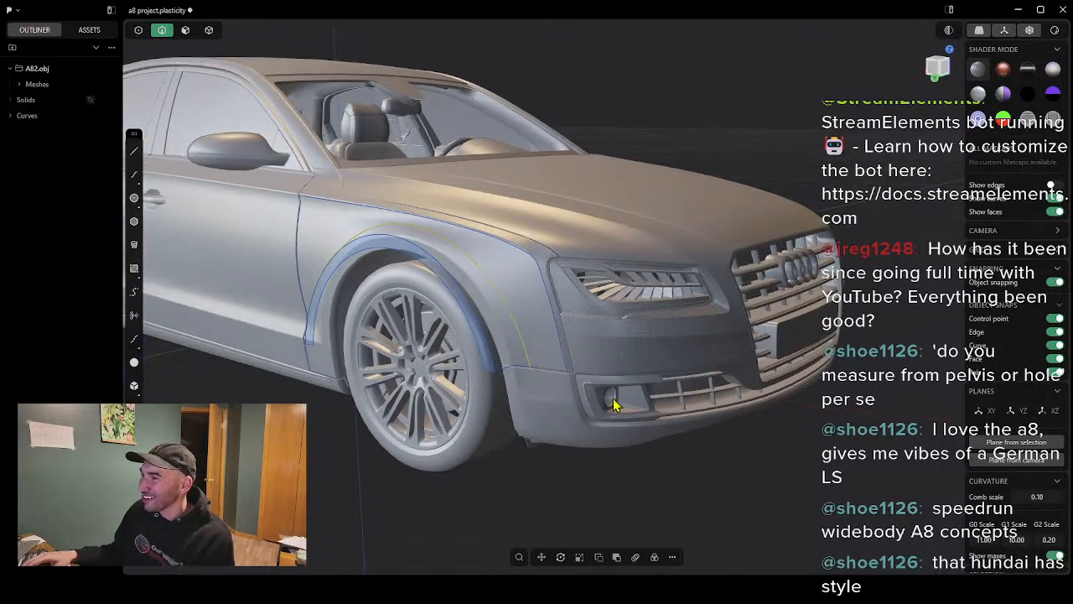
pyautogui.scroll(3, 517, 381)
pyautogui.keyDown('shift'); pyautogui.moveTo(366, 297); pyautogui.dragTo(444, 399, button='middle'); pyautogui.keyUp('shift')
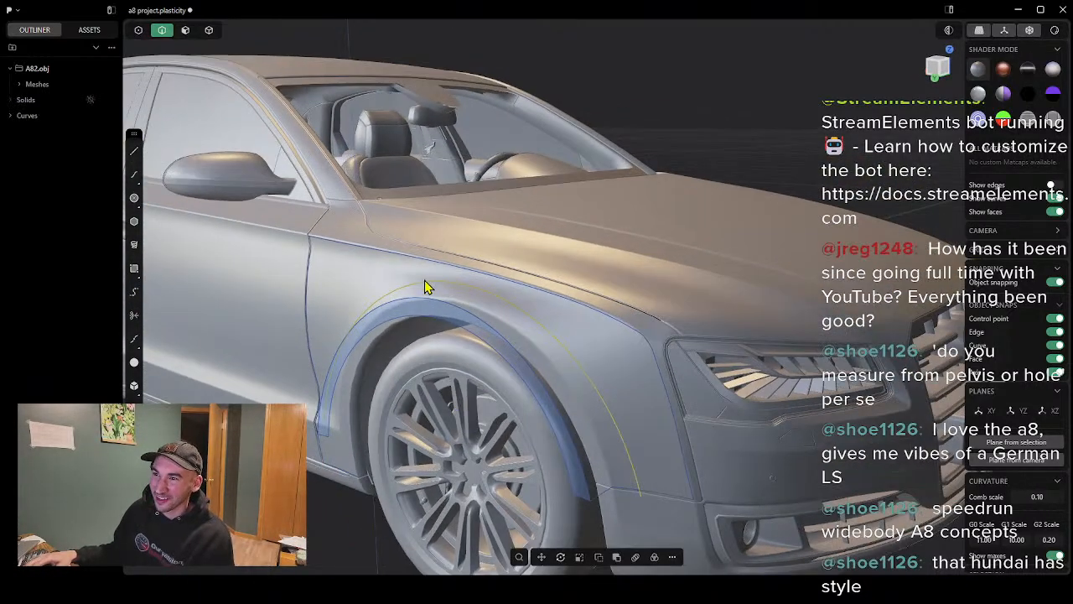
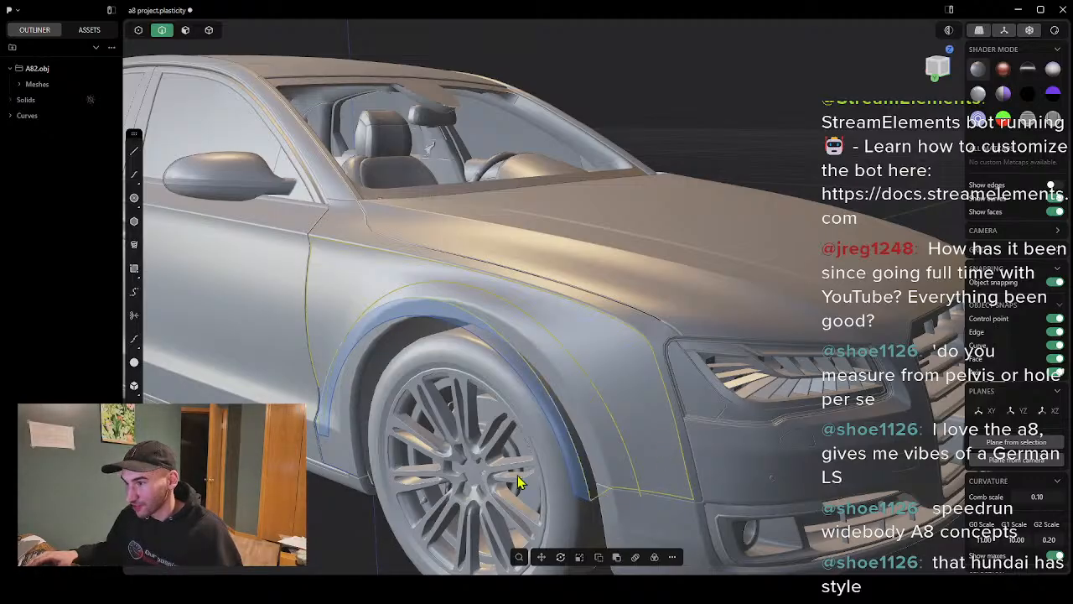
pyautogui.moveTo(403, 402); pyautogui.dragTo(339, 480, button='middle')
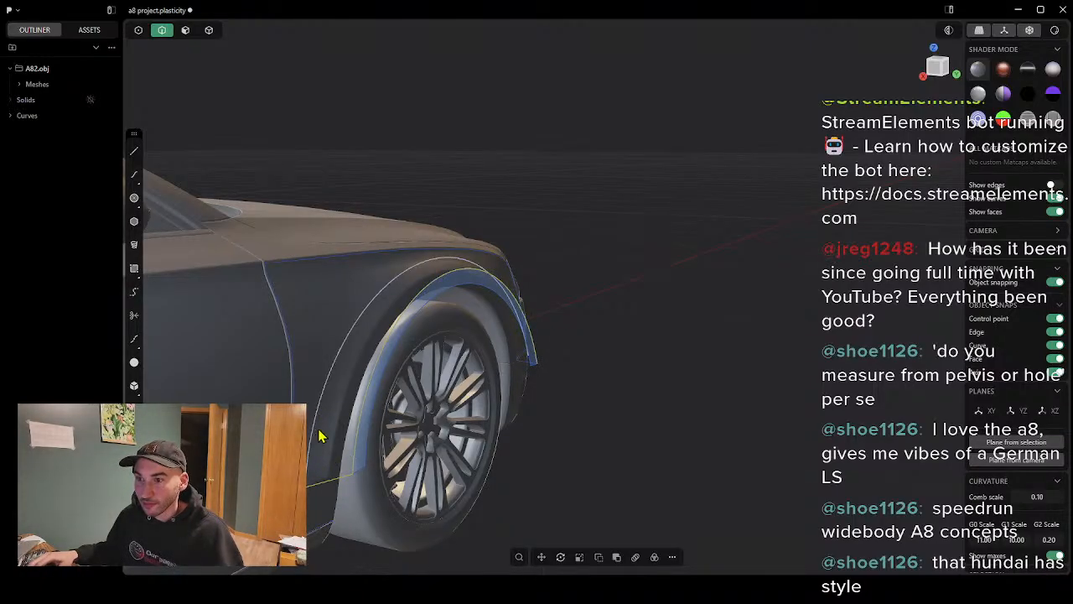
pyautogui.click(317, 271)
pyautogui.moveTo(742, 374); pyautogui.dragTo(702, 335, button='middle')
pyautogui.scroll(4, 705, 334)
pyautogui.keyDown('shift'); pyautogui.moveTo(918, 285); pyautogui.dragTo(834, 305, button='middle'); pyautogui.keyUp('shift')
pyautogui.scroll(3, 830, 300)
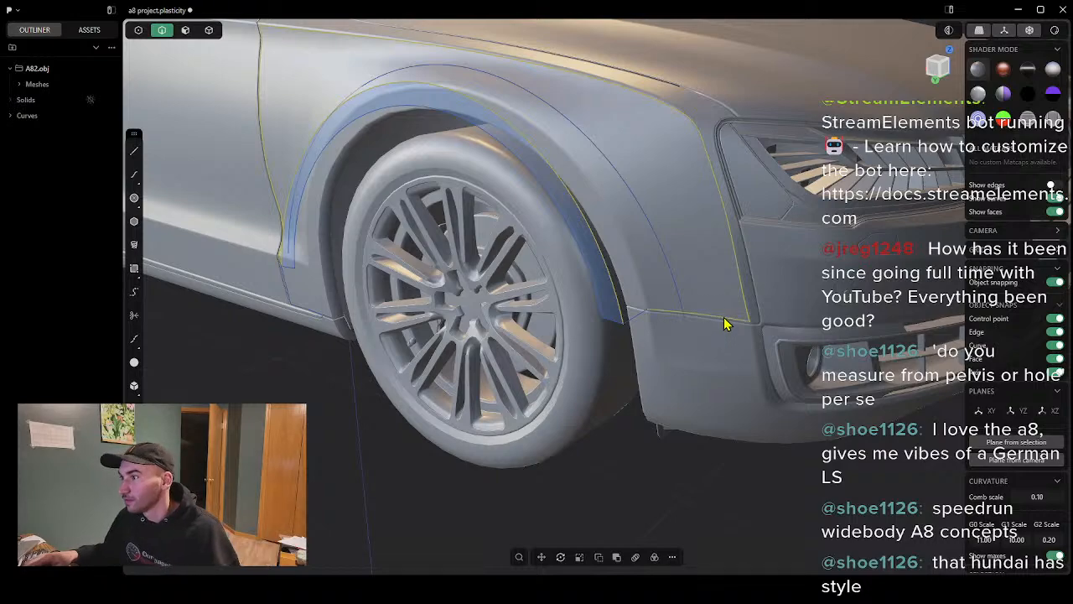
pyautogui.moveTo(633, 359); pyautogui.dragTo(529, 346, button='middle')
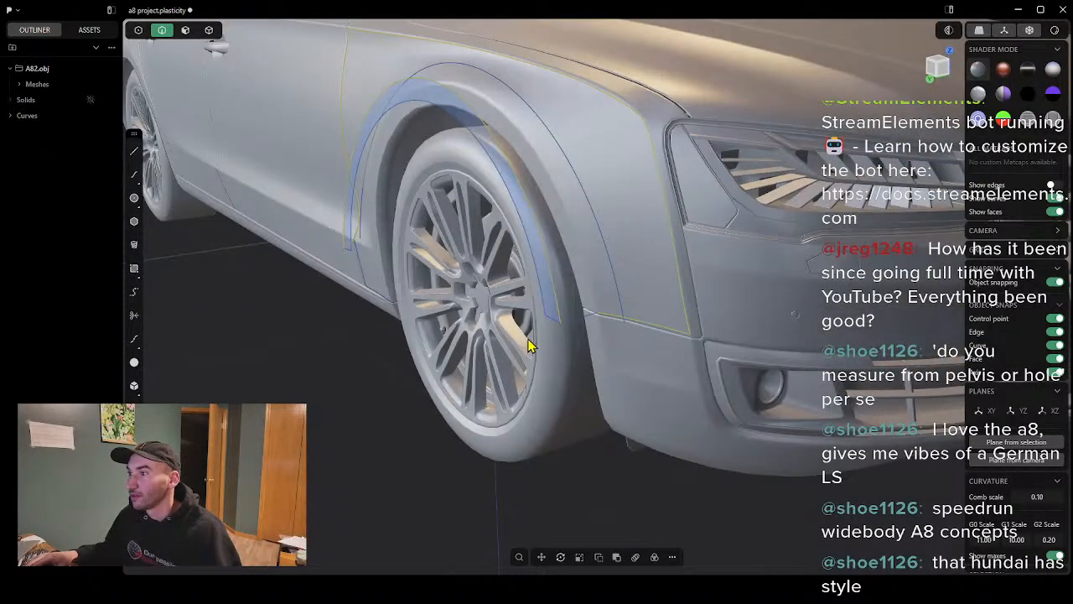
pyautogui.moveTo(484, 302); pyautogui.dragTo(607, 314, button='middle')
pyautogui.rightClick(612, 323)
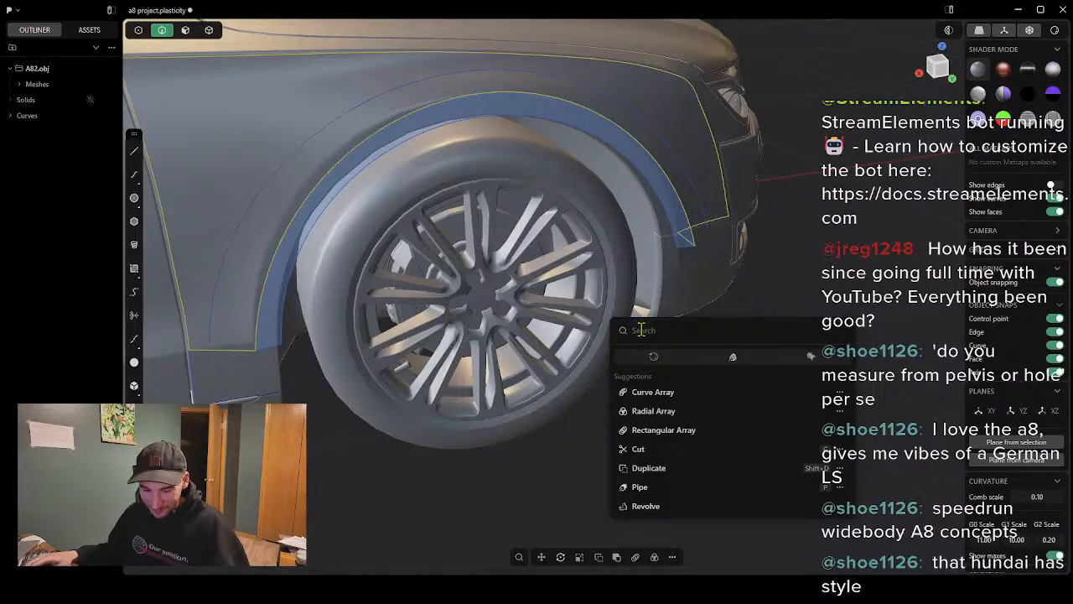
pyautogui.write('xn')
pyautogui.click(646, 358)
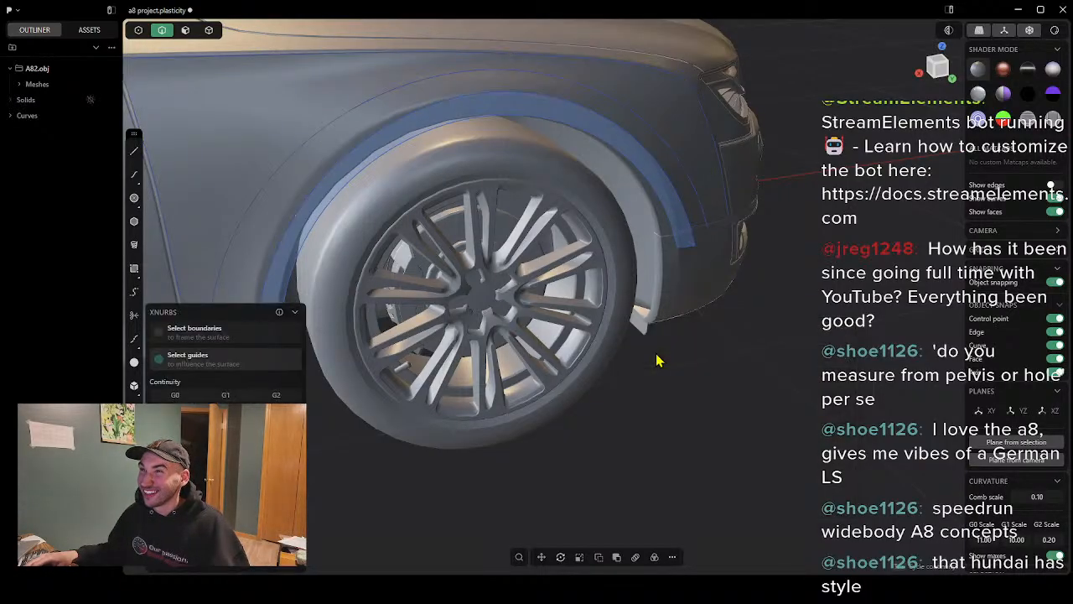
# Step: Add the scaled wheel-arch arc as a guide curve for the xNURBS surface
pyautogui.click(465, 74)
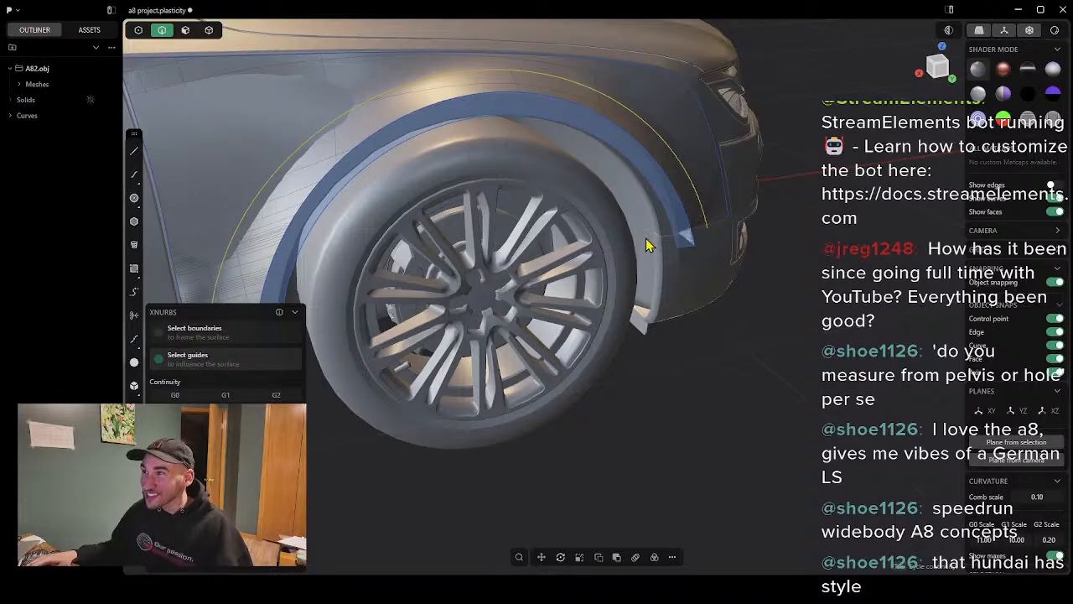
pyautogui.moveTo(855, 226); pyautogui.dragTo(635, 252, button='middle')
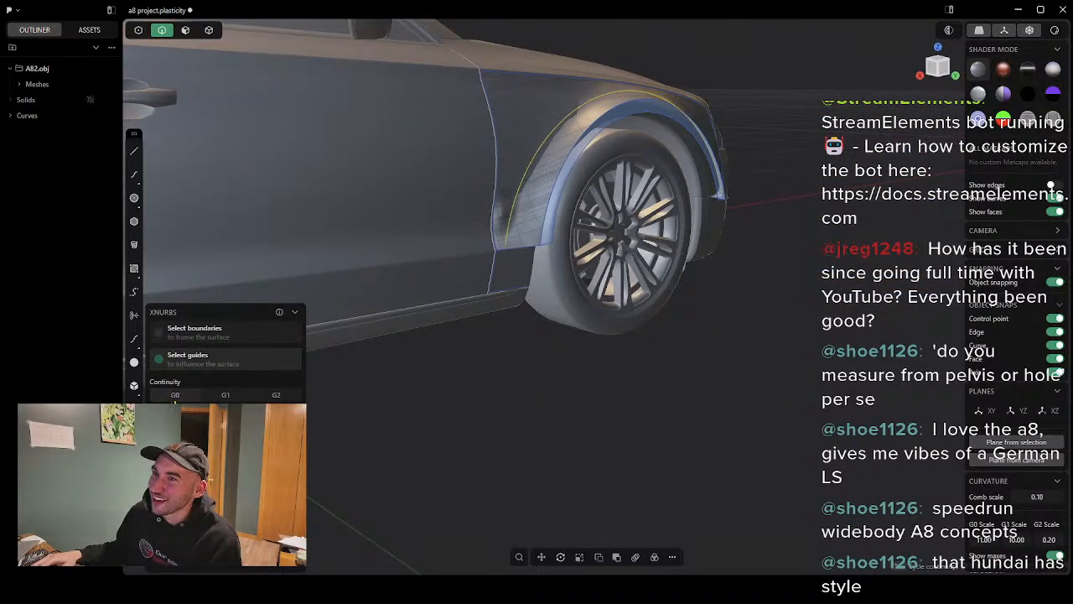
pyautogui.moveTo(175, 400); pyautogui.dragTo(275, 400)
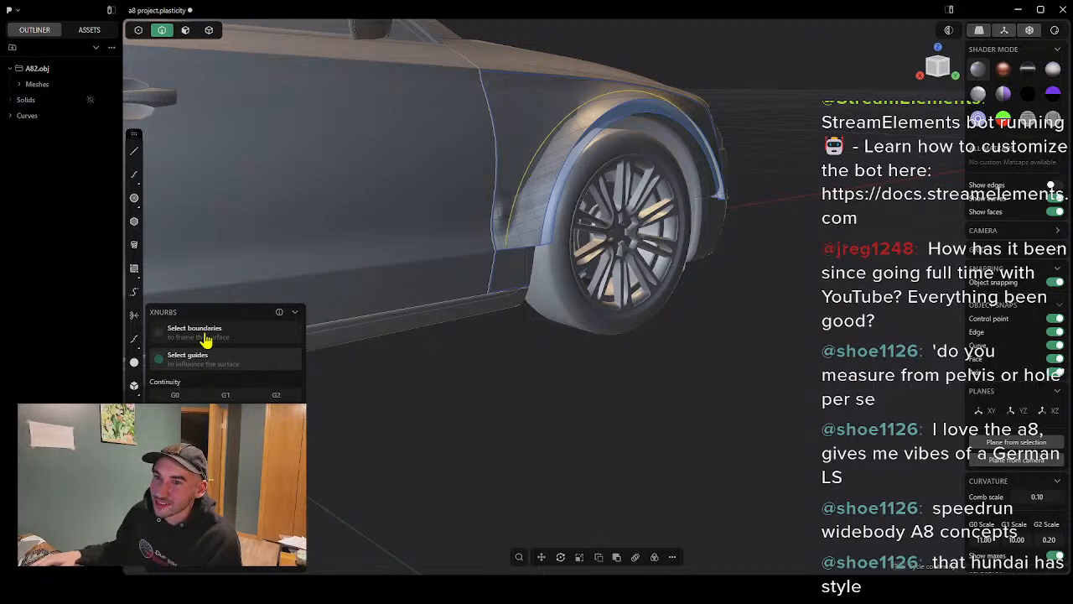
# Step: Try re-picking the fender's upper and front outline curves as surface boundaries, and cancel the xNURBS surface
pyautogui.click(203, 335)
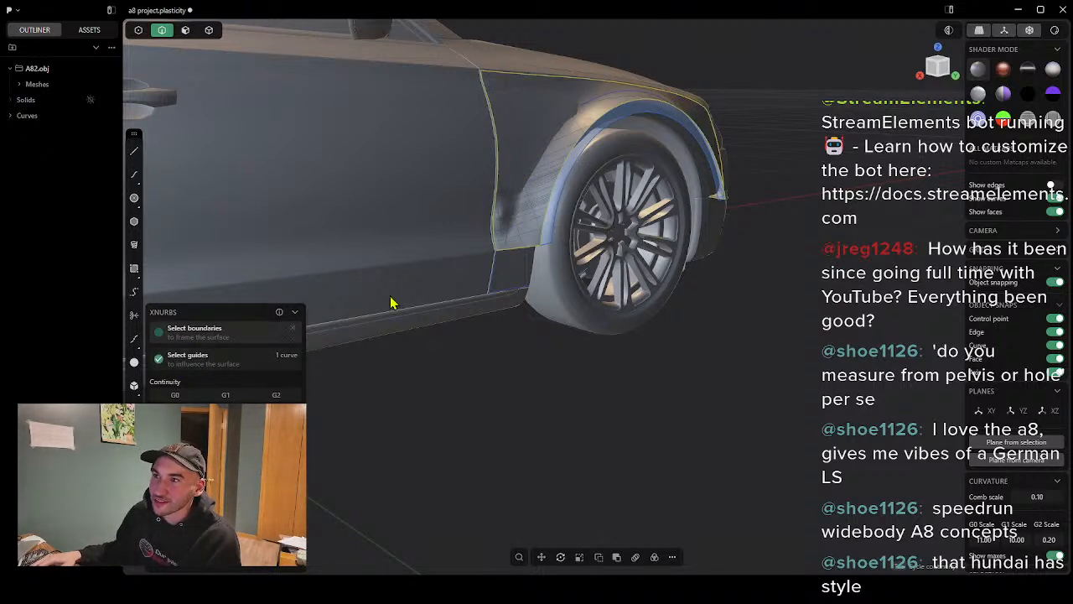
pyautogui.click(529, 76)
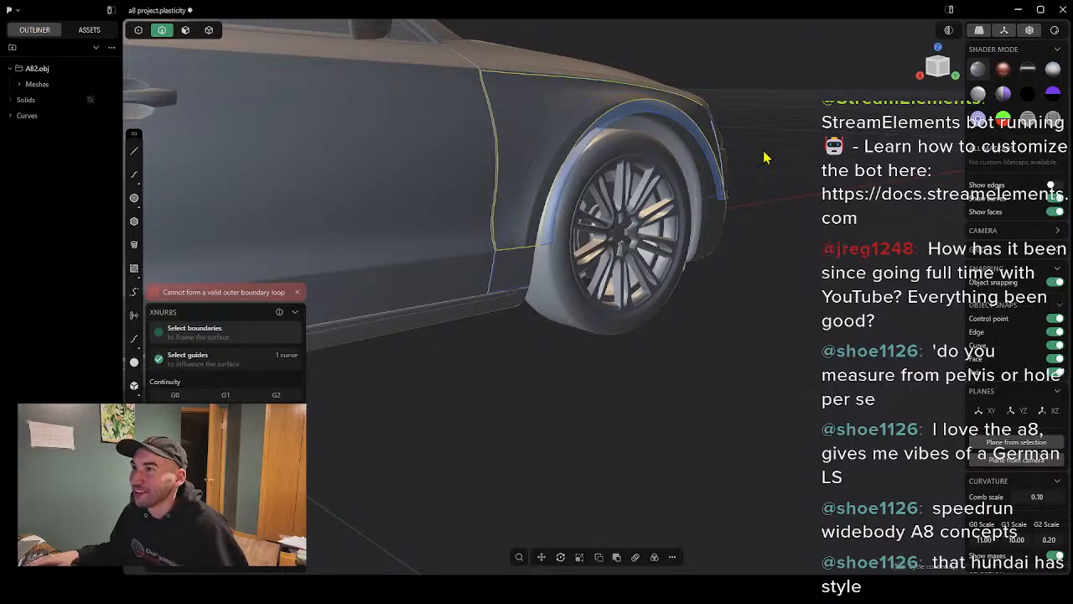
pyautogui.moveTo(835, 159); pyautogui.dragTo(724, 171, button='middle')
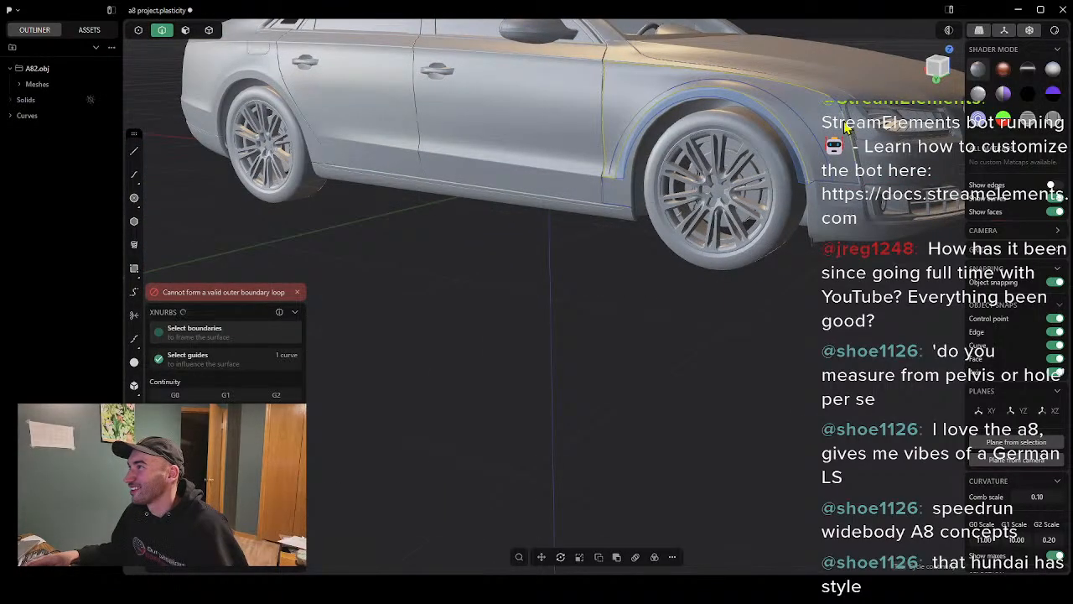
pyautogui.click(844, 124)
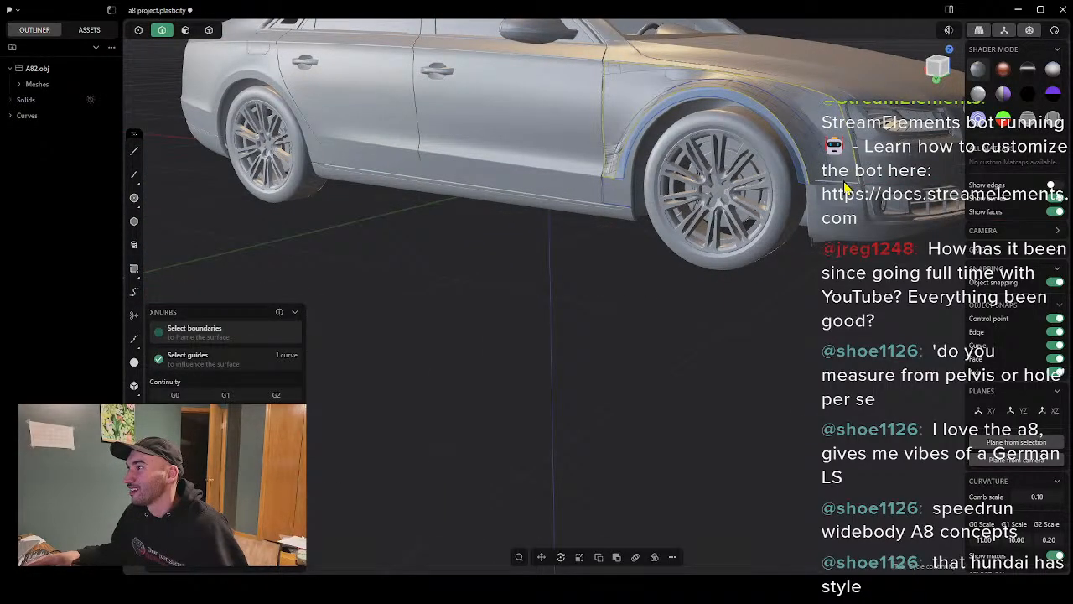
pyautogui.moveTo(818, 193); pyautogui.dragTo(774, 210, button='middle')
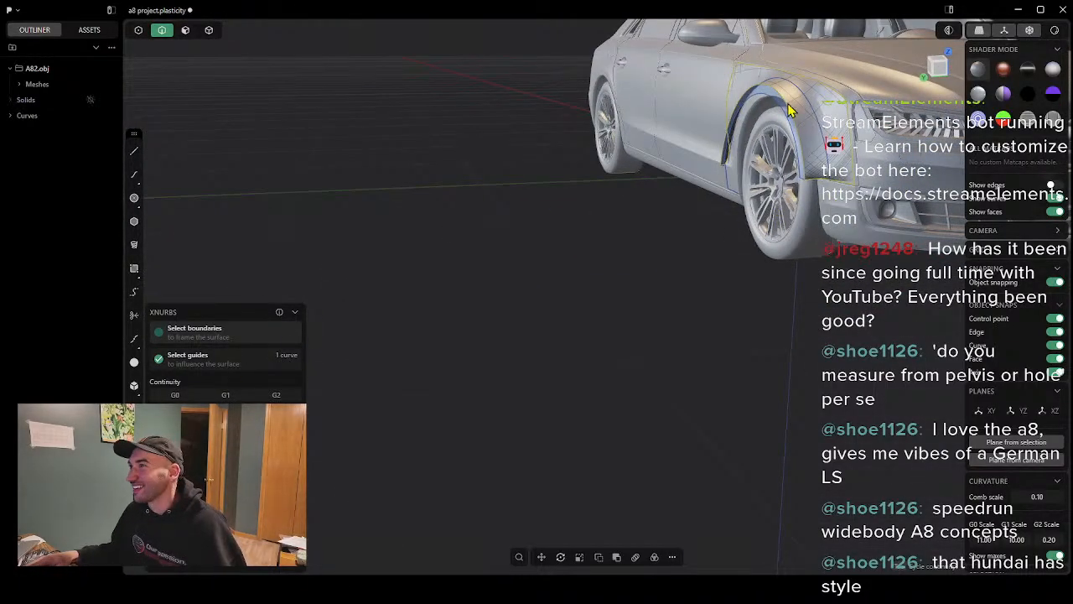
pyautogui.moveTo(749, 155); pyautogui.dragTo(688, 207, button='middle')
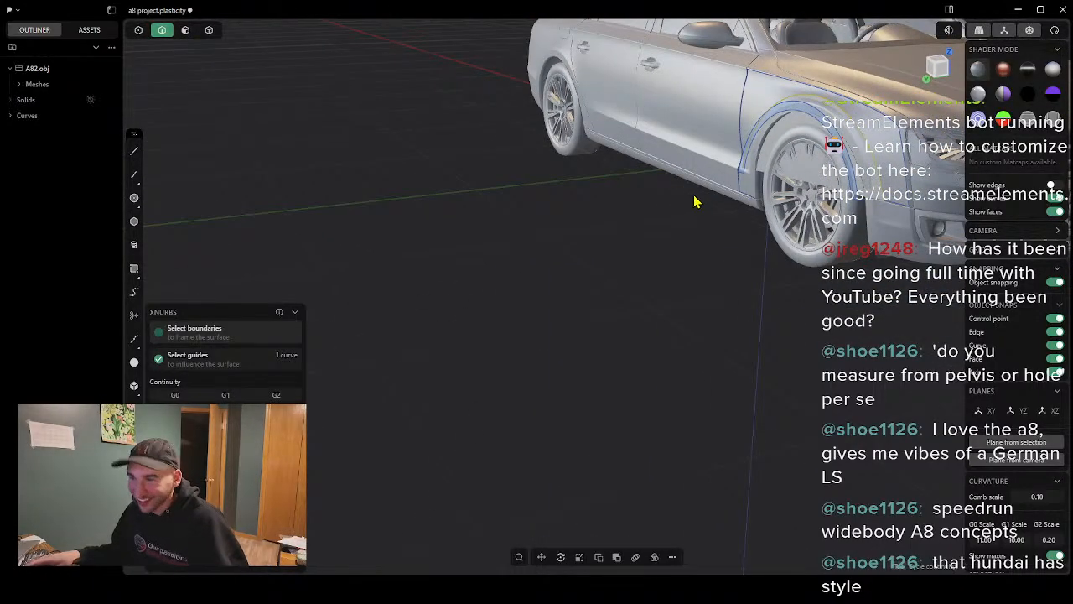
pyautogui.press('Escape')
# Step: Reselect the fender's outline curves, the connecting lines and the flare's larger arc as surface boundaries
pyautogui.moveTo(781, 194); pyautogui.dragTo(923, 185, button='middle')
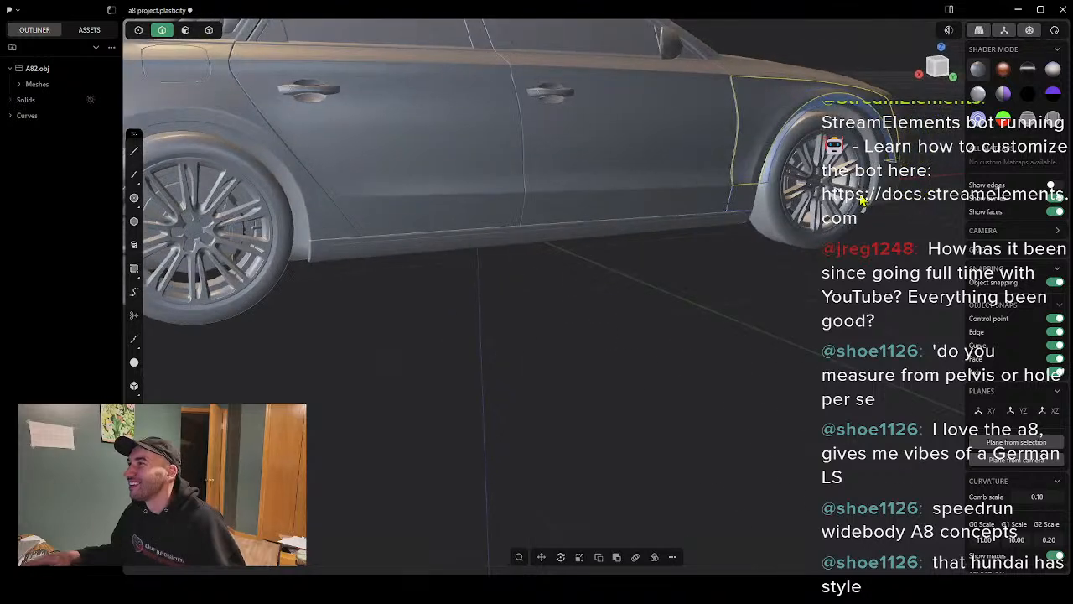
pyautogui.click(776, 245)
pyautogui.moveTo(841, 202); pyautogui.dragTo(514, 252, button='middle')
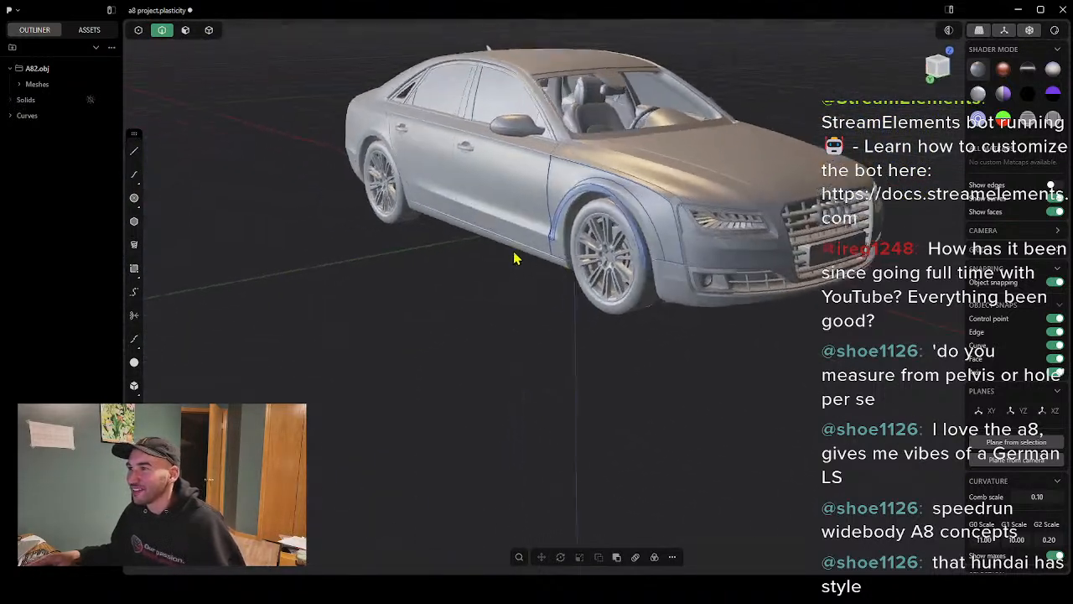
pyautogui.scroll(4, 622, 245)
pyautogui.click(661, 153)
pyautogui.click(661, 153)
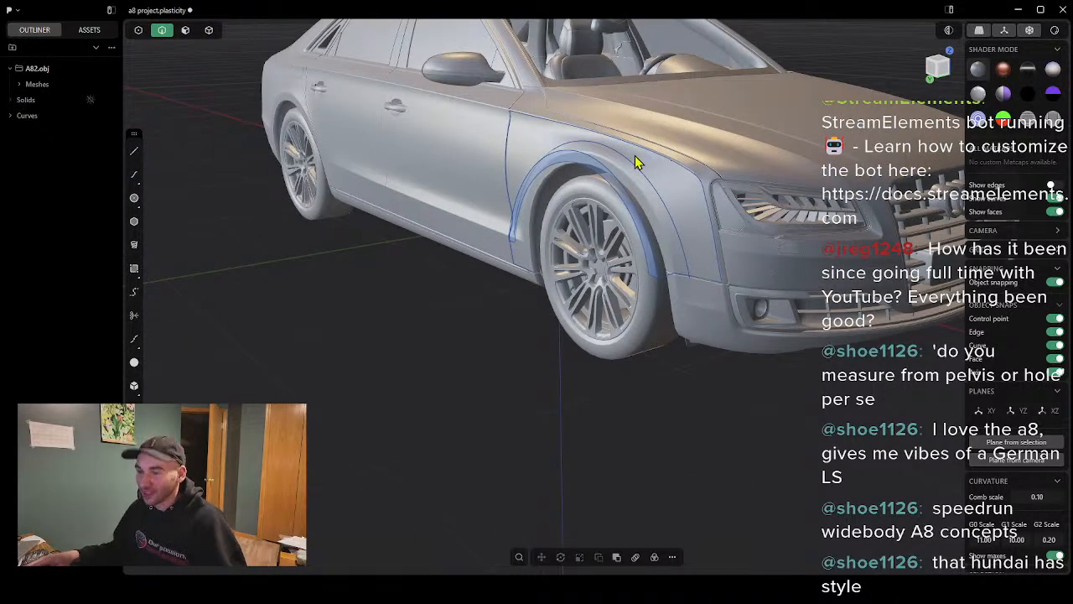
pyautogui.click(620, 140)
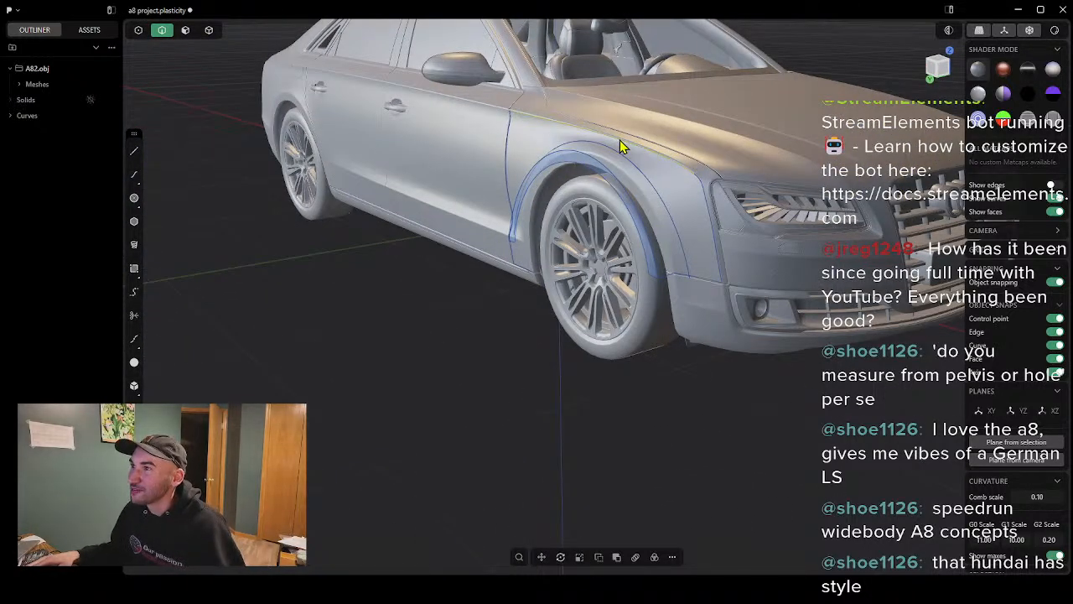
pyautogui.click(513, 144)
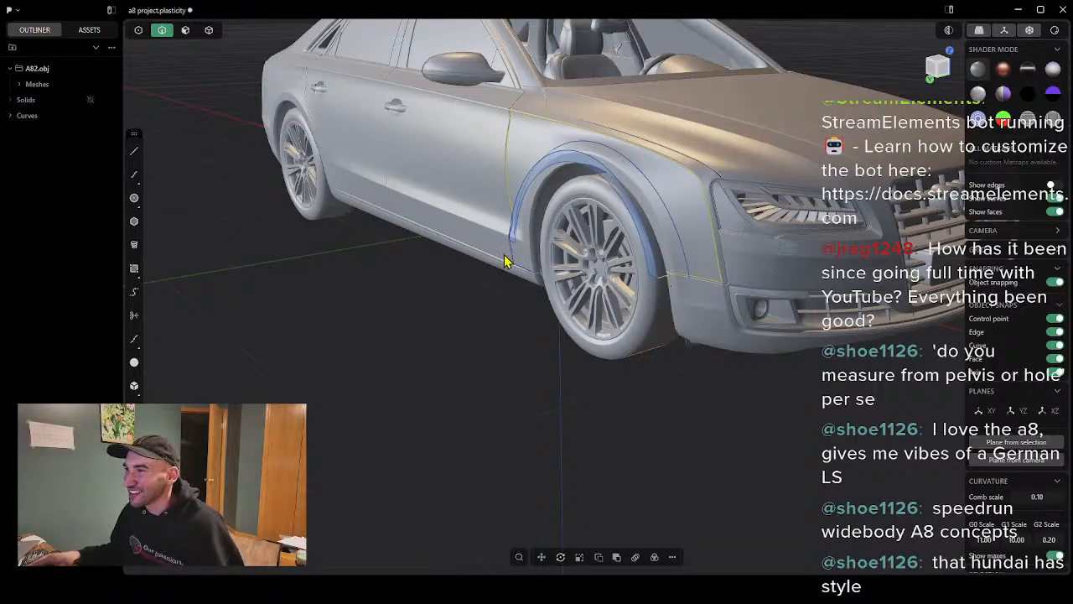
pyautogui.moveTo(504, 261); pyautogui.dragTo(539, 228, button='middle')
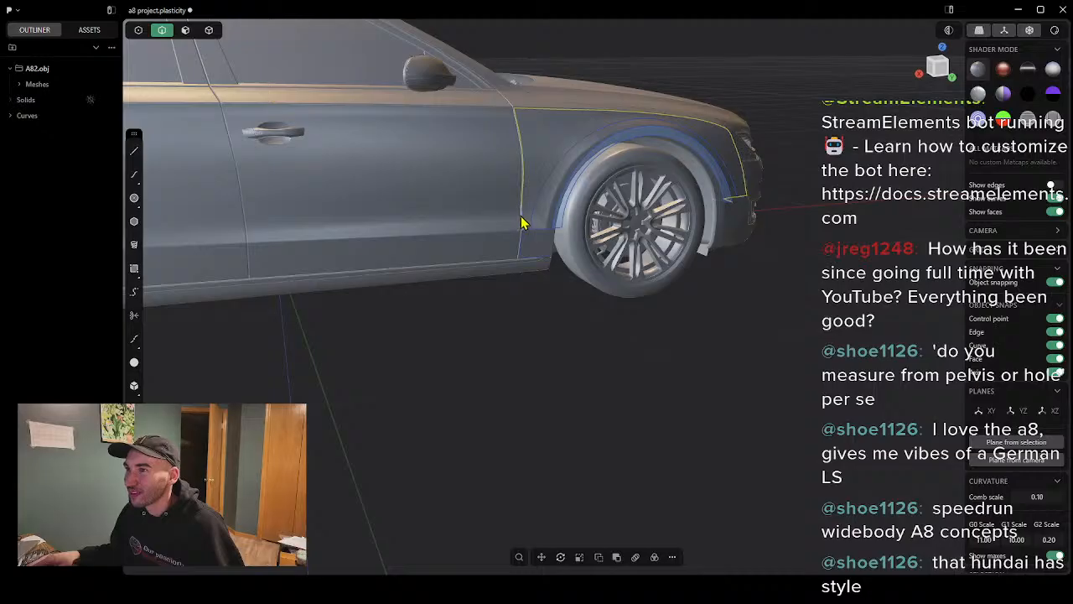
pyautogui.moveTo(594, 214); pyautogui.dragTo(537, 280, button='middle')
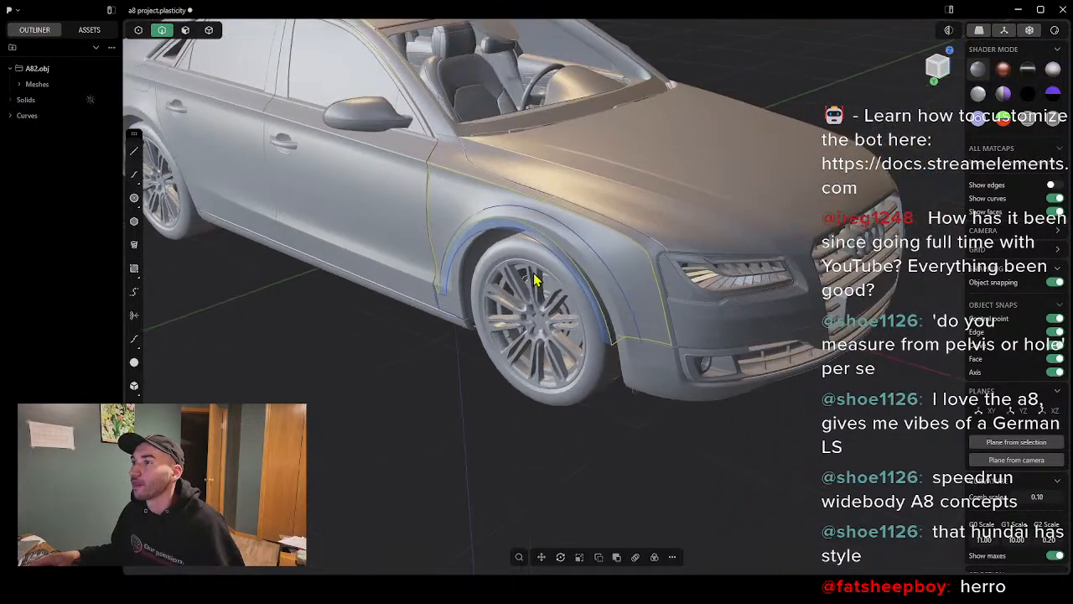
pyautogui.click(539, 275)
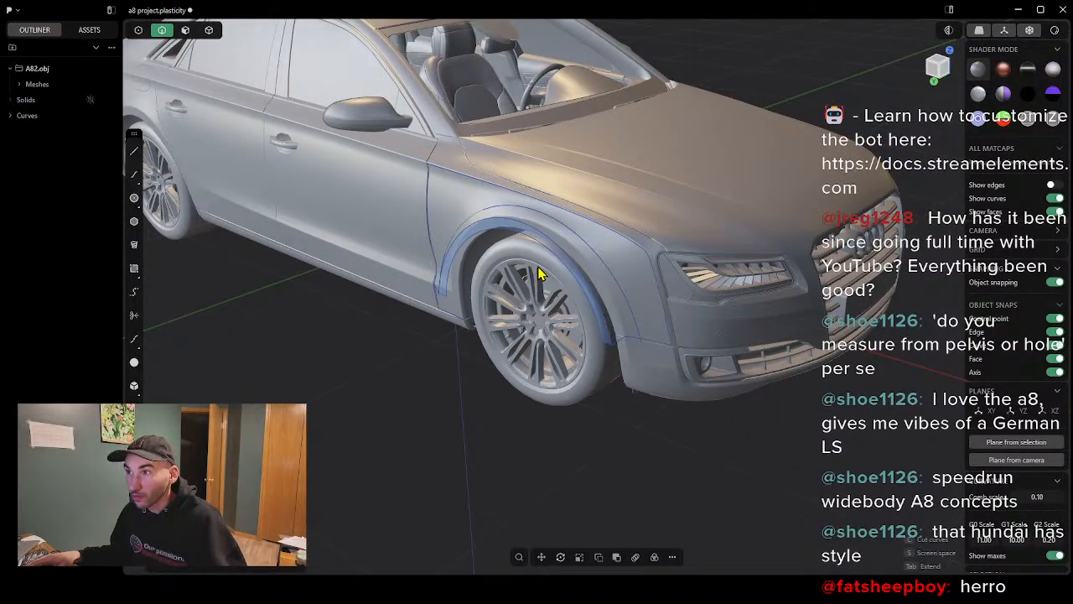
pyautogui.rightClick(521, 278)
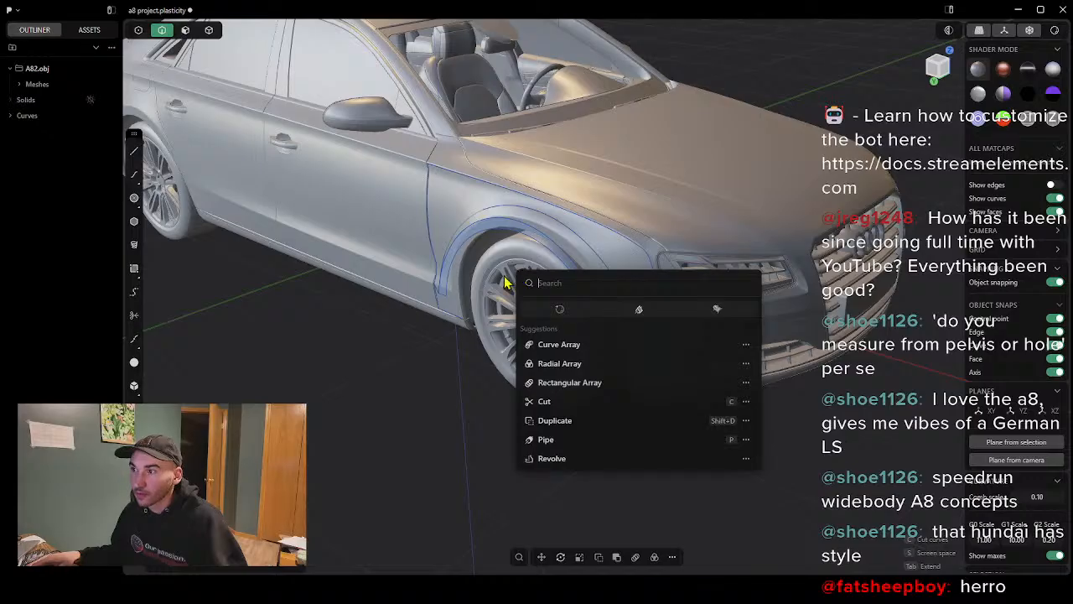
pyautogui.click(424, 339)
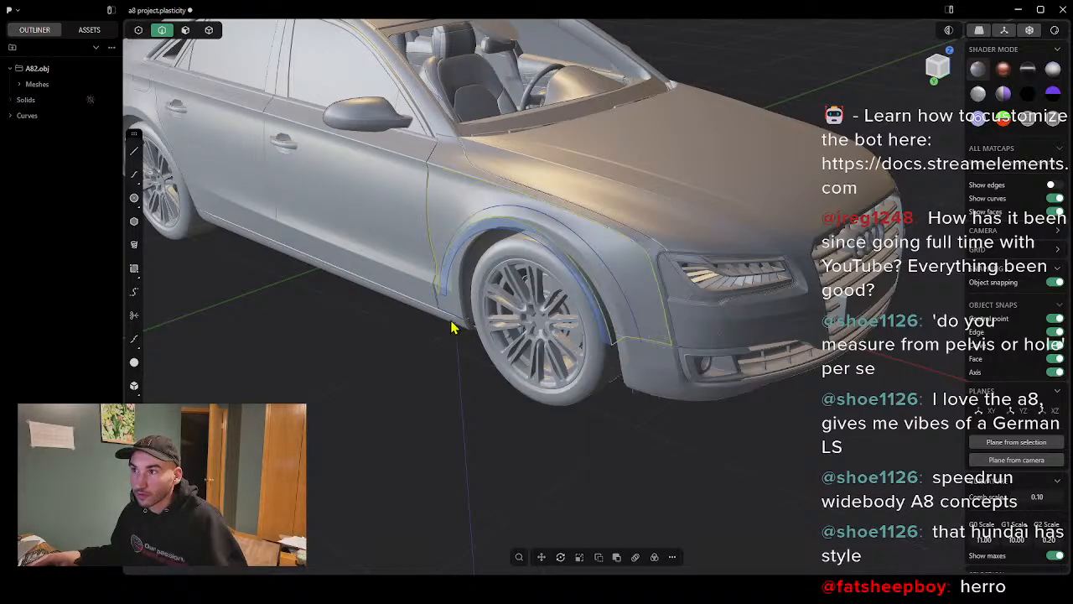
# Step: Create an xNURBS surface from the selected boundary curves with the scaled wheel-arch arc as its guide
pyautogui.rightClick(494, 302)
pyautogui.write('x')
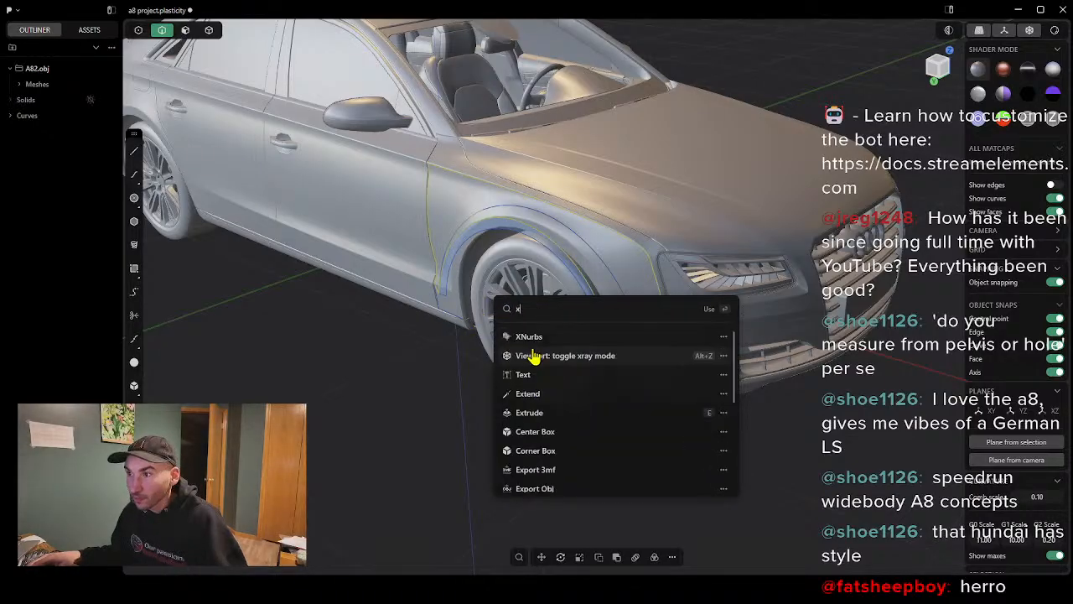
pyautogui.click(543, 340)
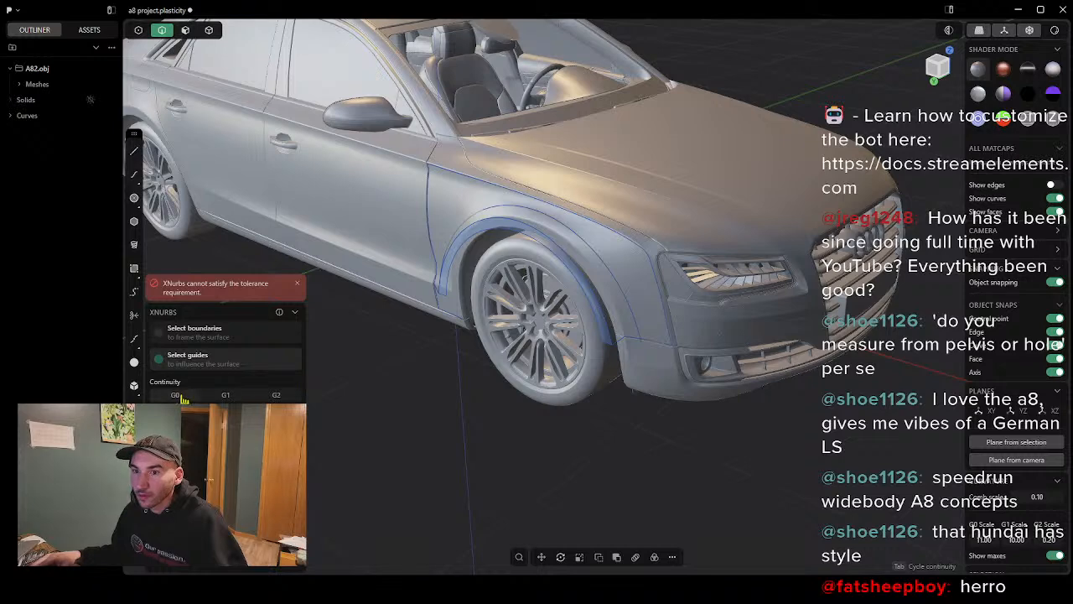
pyautogui.click(582, 237)
pyautogui.moveTo(464, 325)
pyautogui.mouseDown(button='middle')
pyautogui.moveTo(662, 297)
pyautogui.moveTo(471, 315)
pyautogui.mouseUp(button='middle')
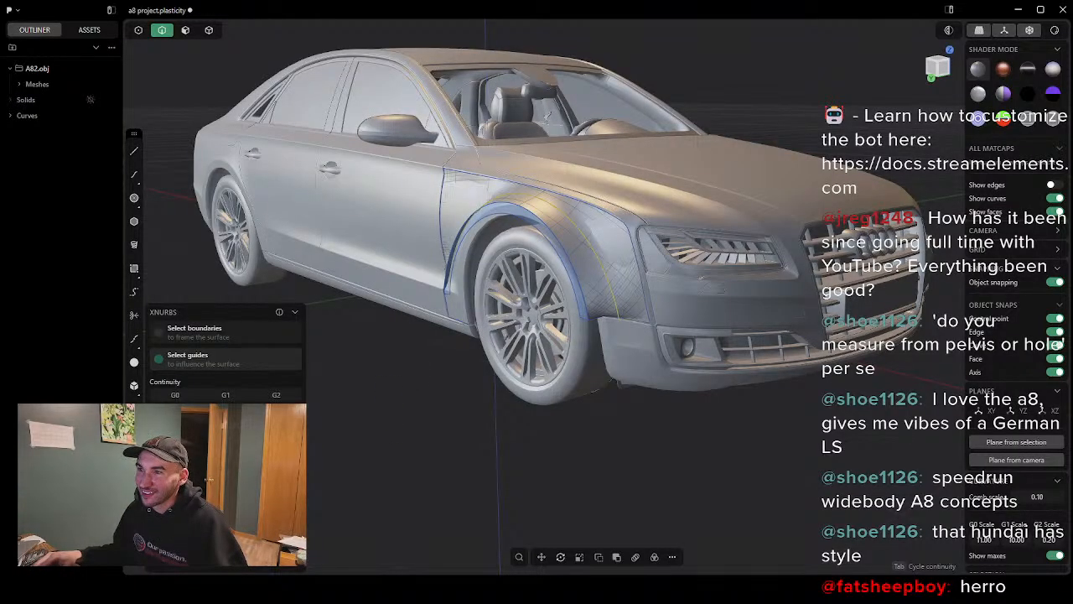
pyautogui.rightClick(446, 339)
pyautogui.moveTo(405, 347)
pyautogui.mouseDown(button='middle')
pyautogui.moveTo(652, 328)
pyautogui.moveTo(417, 350)
pyautogui.mouseUp(button='middle')
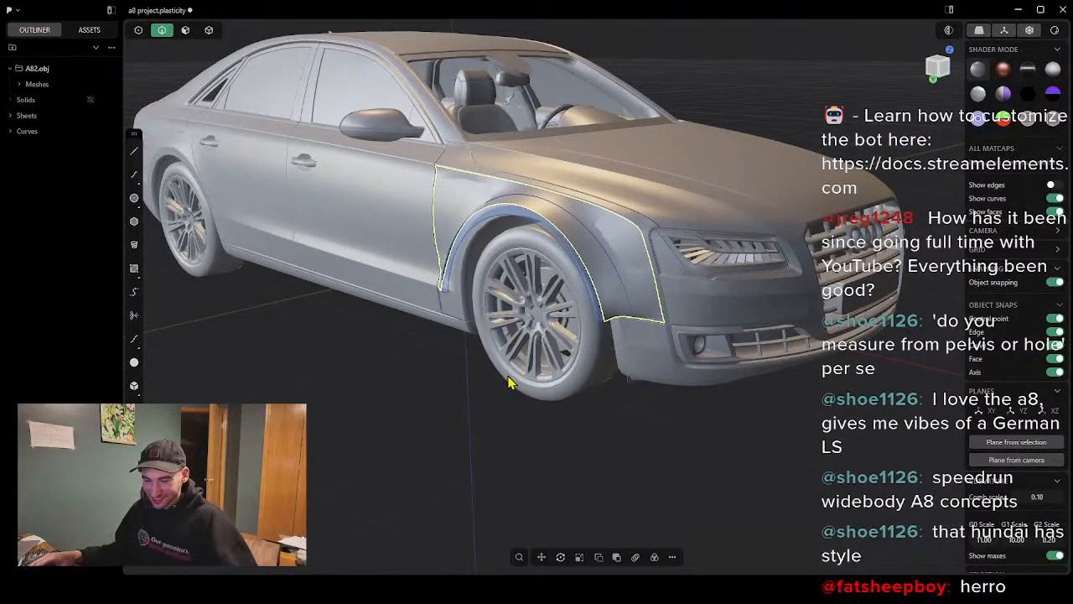
# Step: Move the new fender surface sideways along the Y axis, away from the car body
pyautogui.press('g')
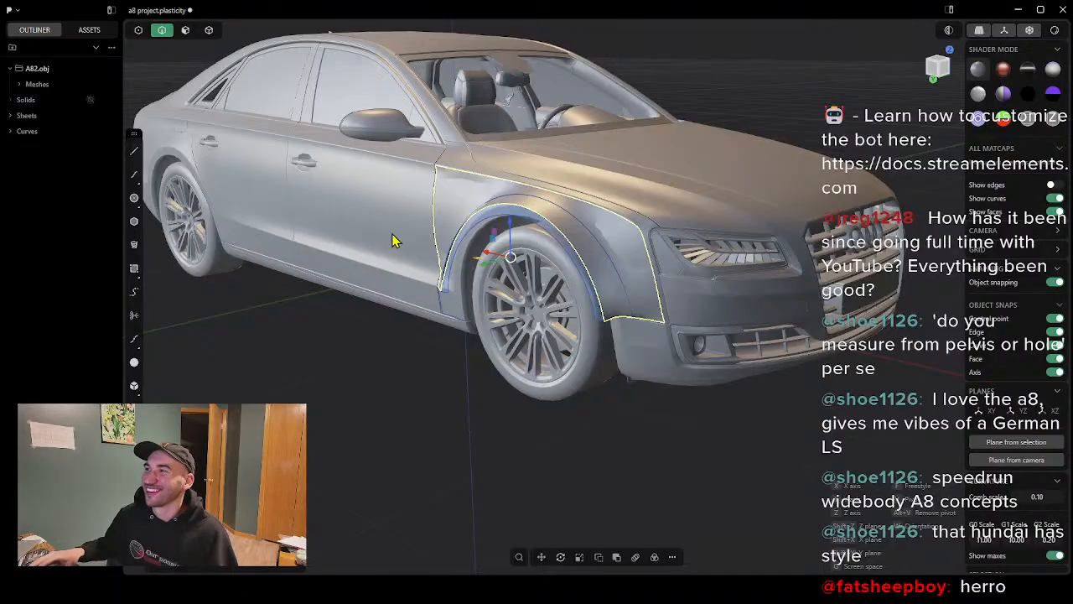
pyautogui.scroll(-3, 470, 332)
pyautogui.moveTo(499, 322); pyautogui.dragTo(464, 303, button='middle')
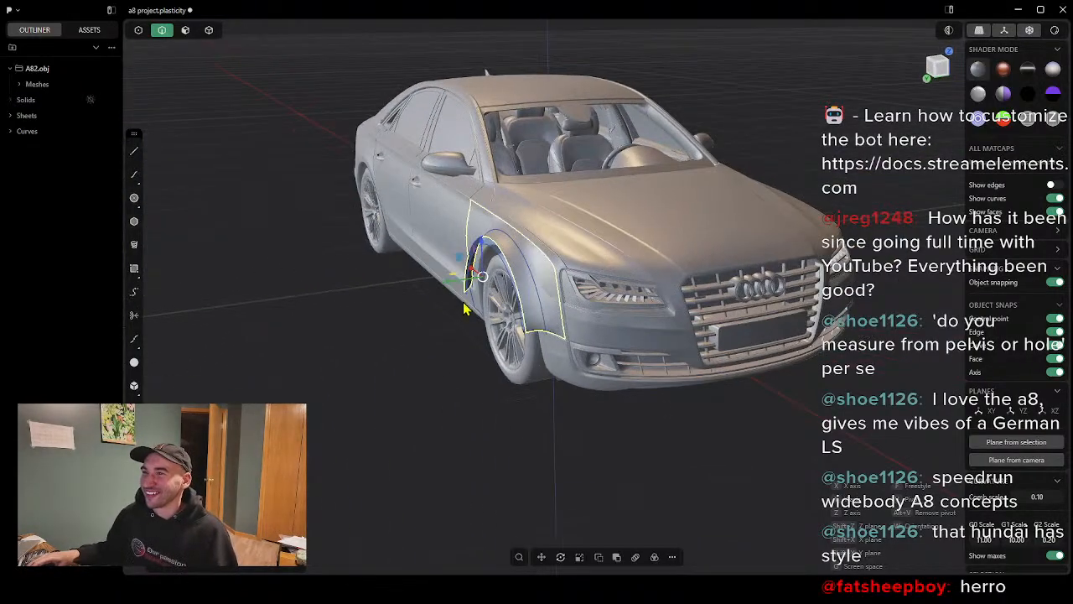
pyautogui.moveTo(457, 289); pyautogui.dragTo(336, 328)
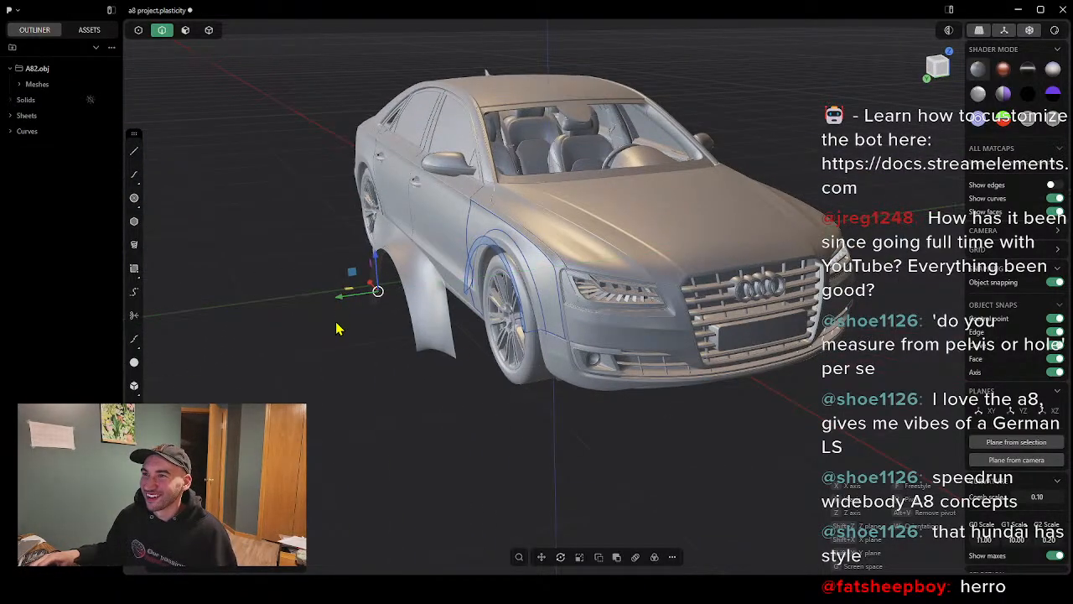
pyautogui.rightClick(348, 340)
pyautogui.click(337, 328)
# Step: Delete the fender's xNURBS surface and keep its construction curves
pyautogui.moveTo(337, 328); pyautogui.dragTo(413, 355, button='middle')
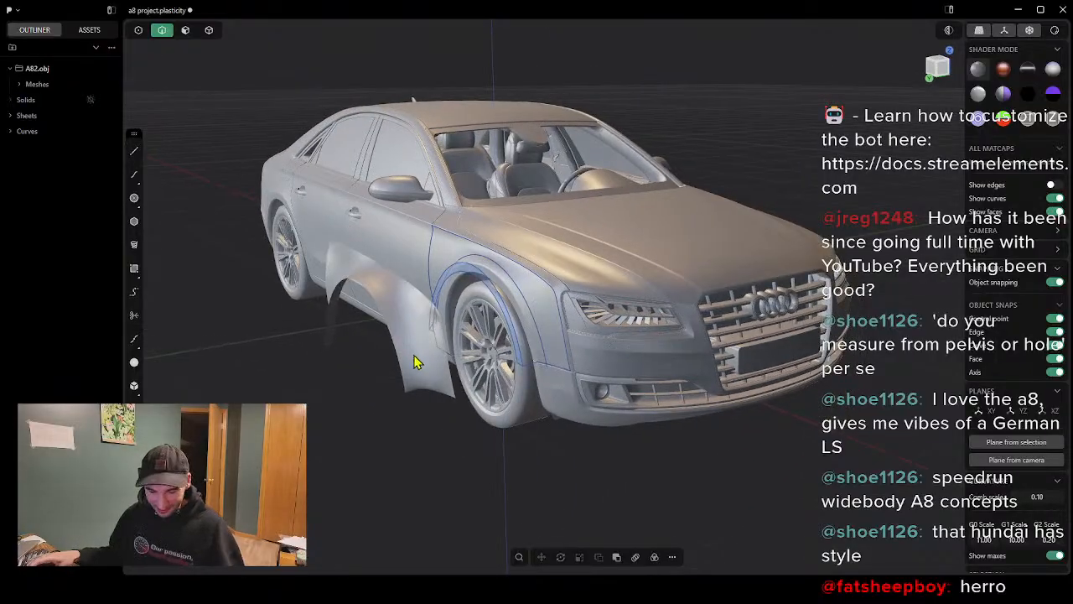
pyautogui.click(11, 116)
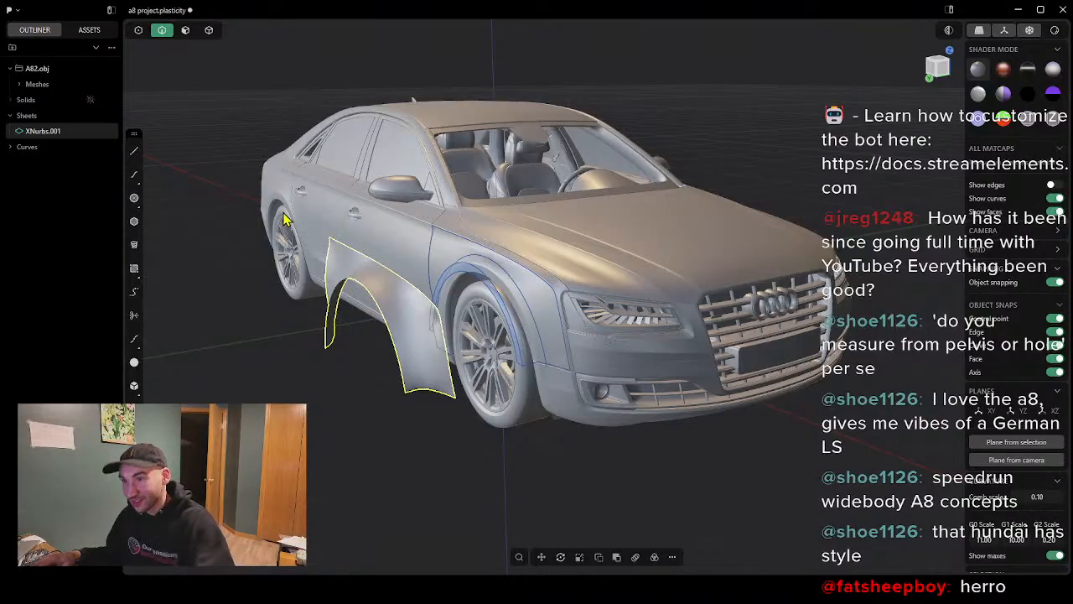
pyautogui.press('Delete')
# Step: Start a bridge curve from the lower end of the fender's front outline to the flare arc's front end
pyautogui.scroll(3, 525, 319)
pyautogui.moveTo(390, 361)
pyautogui.mouseDown(button='middle')
pyautogui.moveTo(561, 338)
pyautogui.moveTo(376, 349)
pyautogui.moveTo(399, 348)
pyautogui.mouseUp(button='middle')
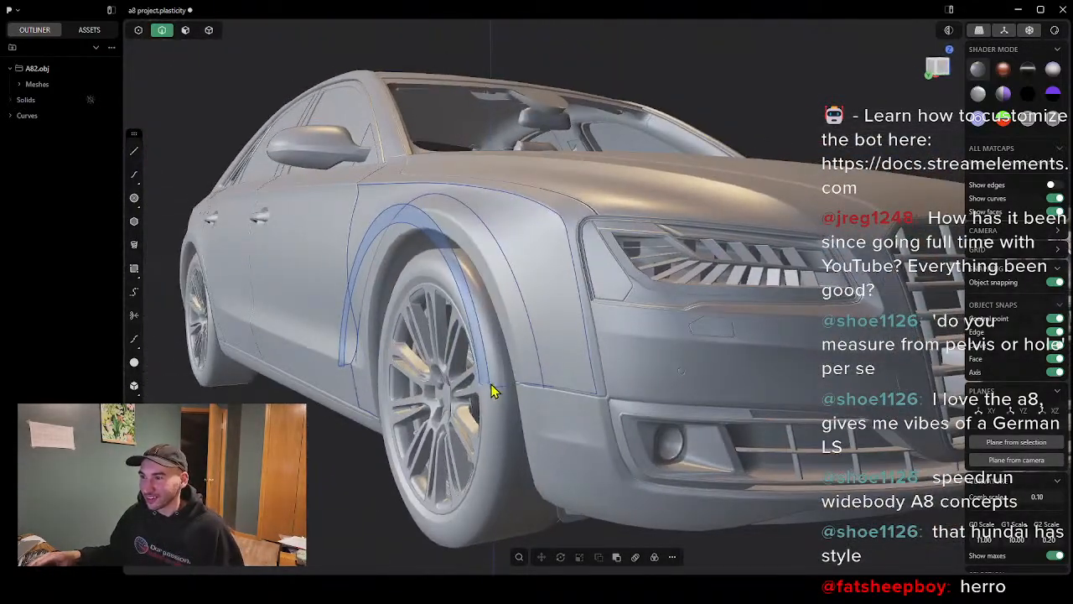
pyautogui.scroll(3, 541, 394)
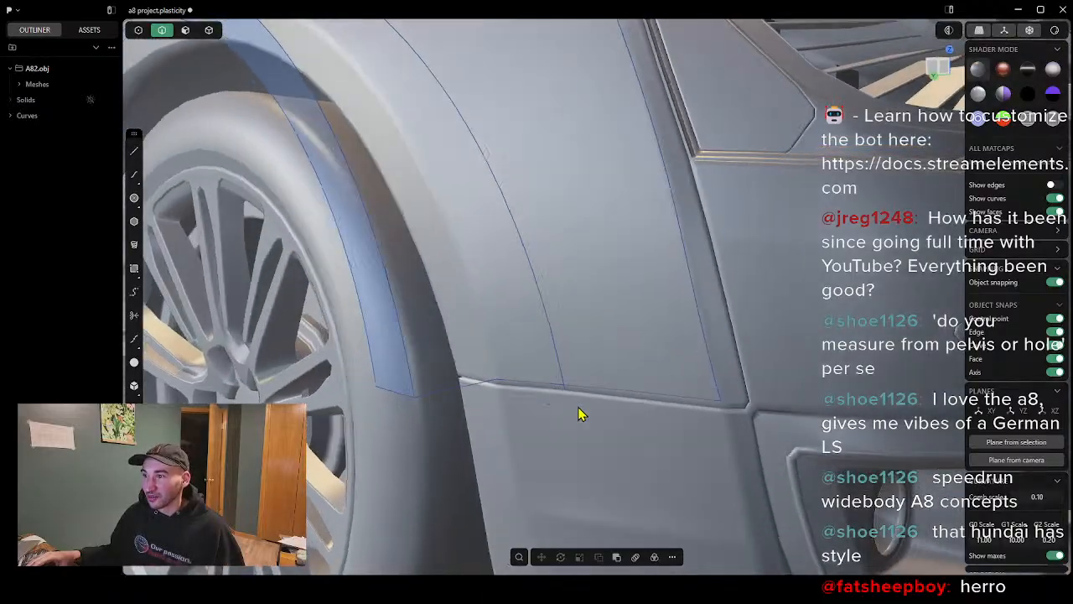
pyautogui.scroll(3, 578, 412)
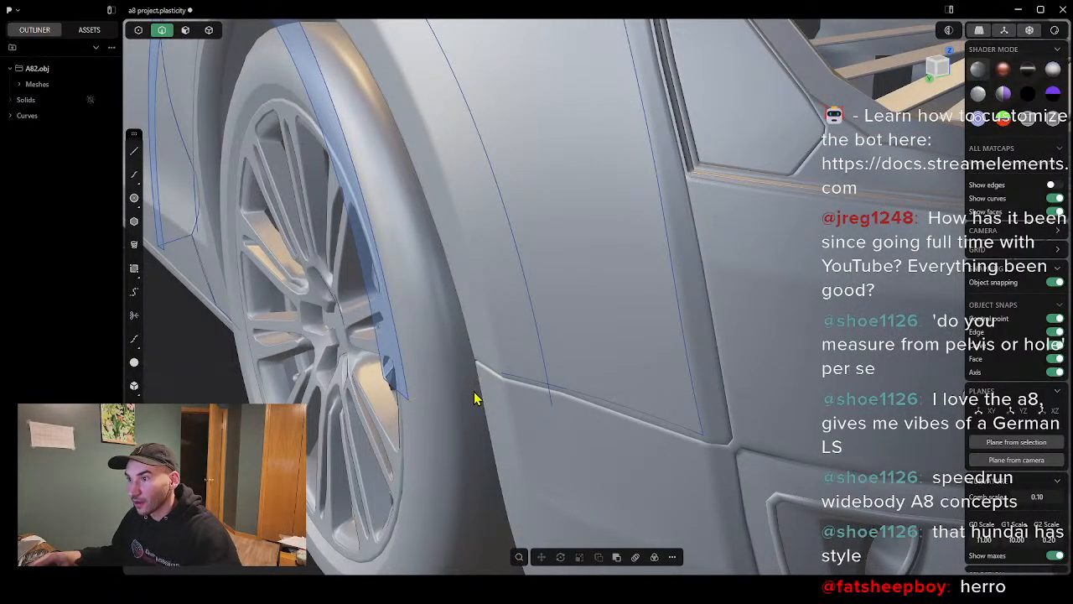
pyautogui.moveTo(559, 400); pyautogui.dragTo(594, 400, button='middle')
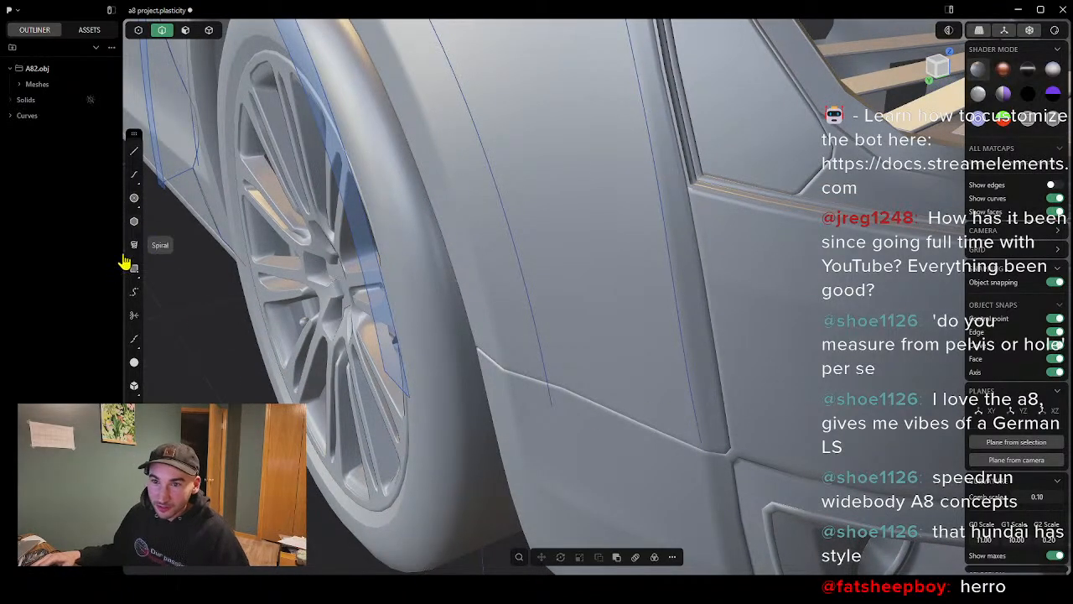
pyautogui.click(133, 292)
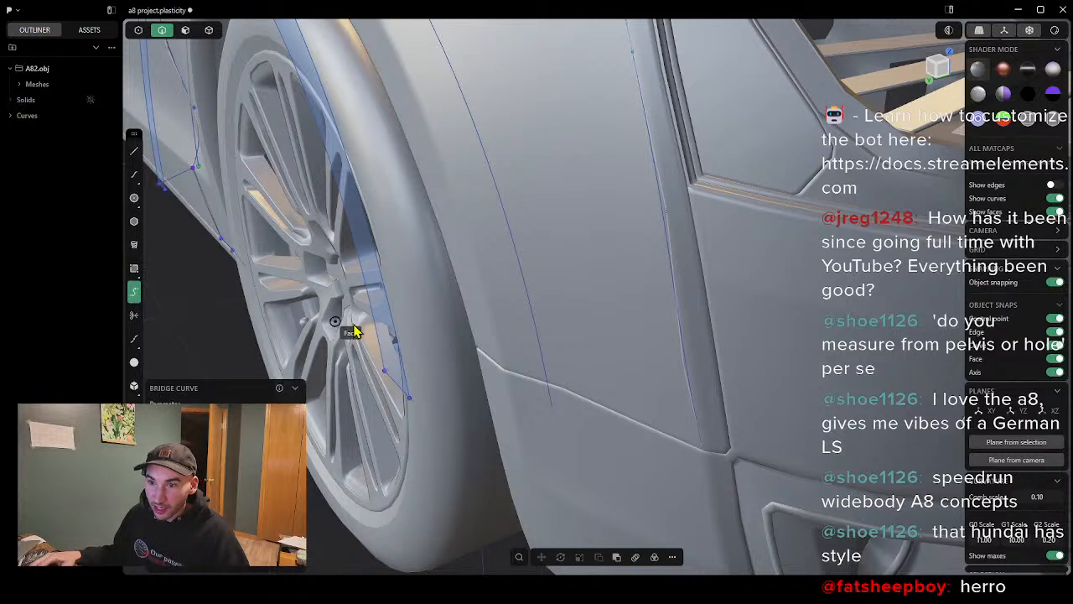
pyautogui.click(702, 448)
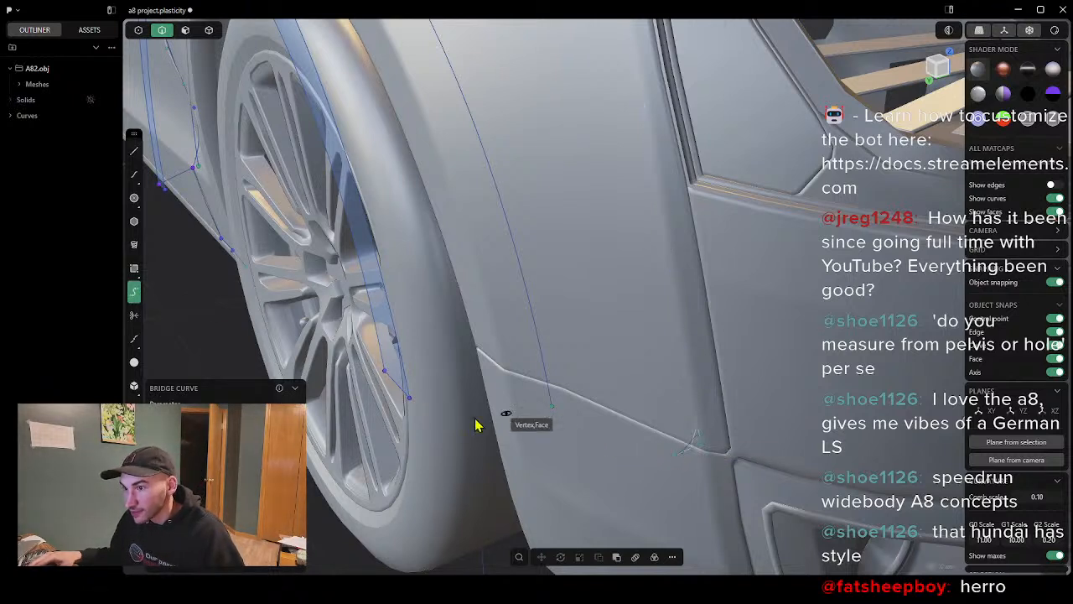
pyautogui.click(410, 401)
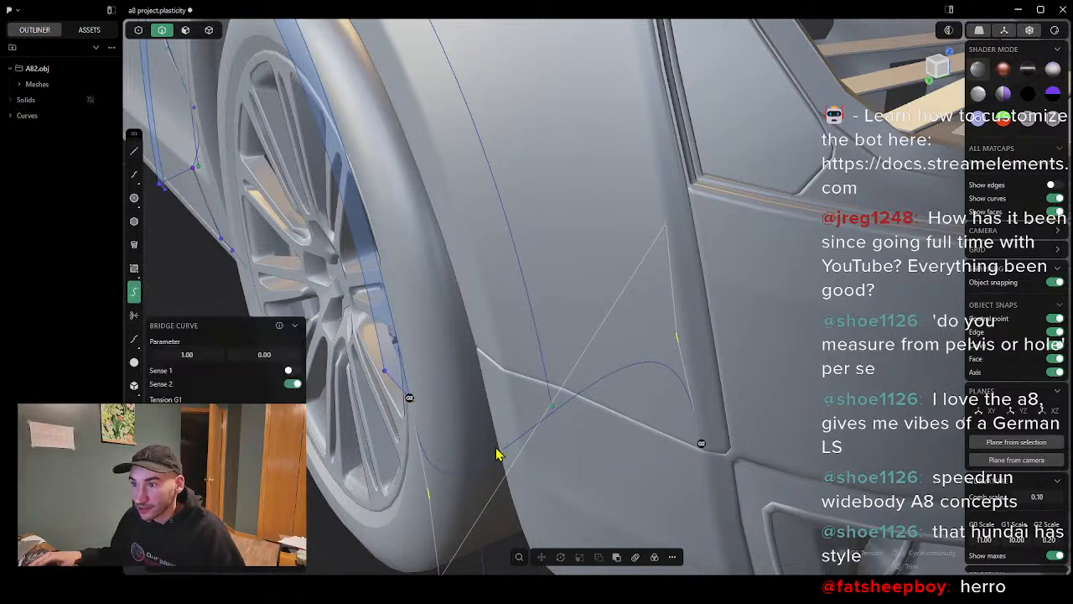
# Step: Turn off Sense 2 for the bridge curve and set both of its ends to G0 continuity
pyautogui.click(291, 385)
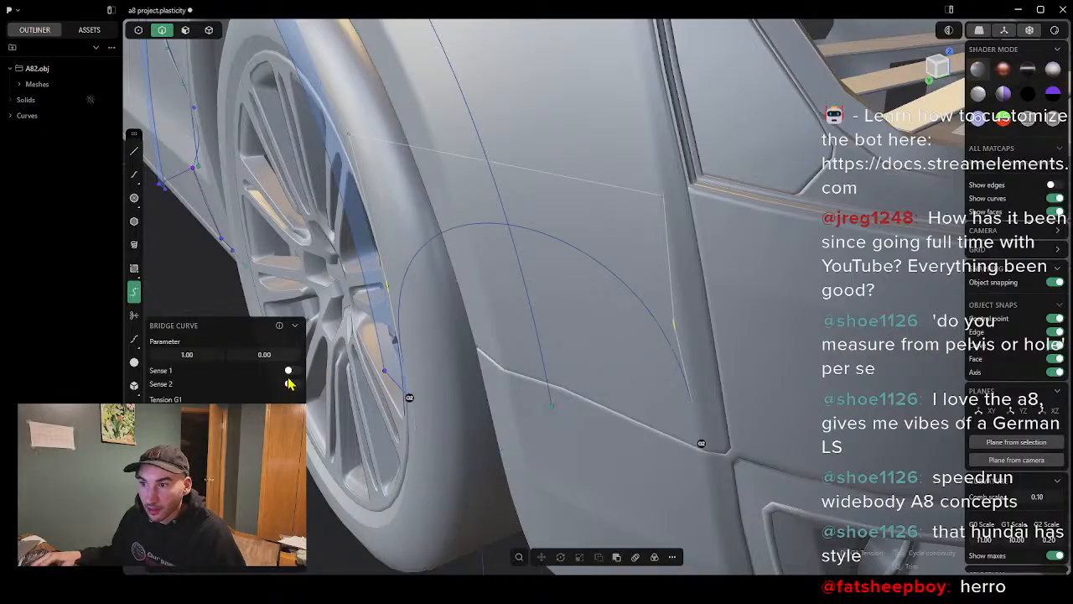
pyautogui.click(290, 372)
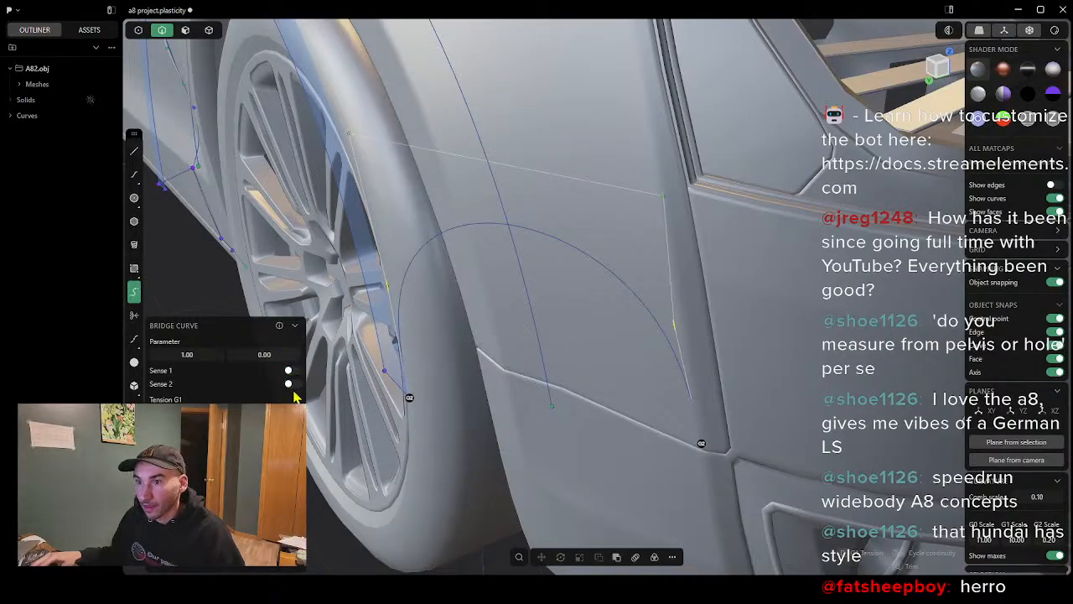
pyautogui.click(702, 444)
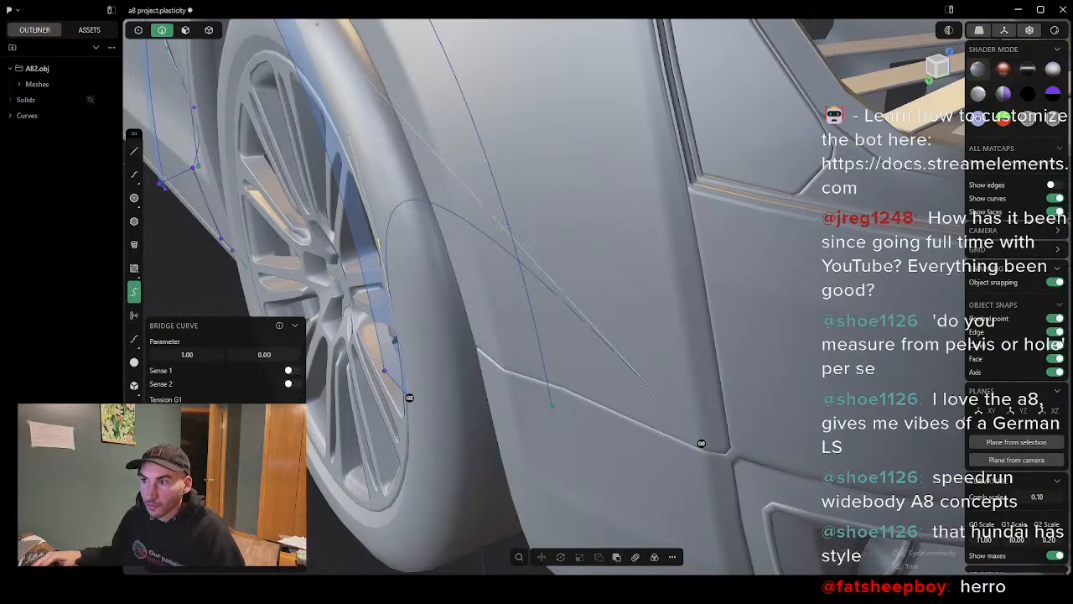
pyautogui.click(410, 397)
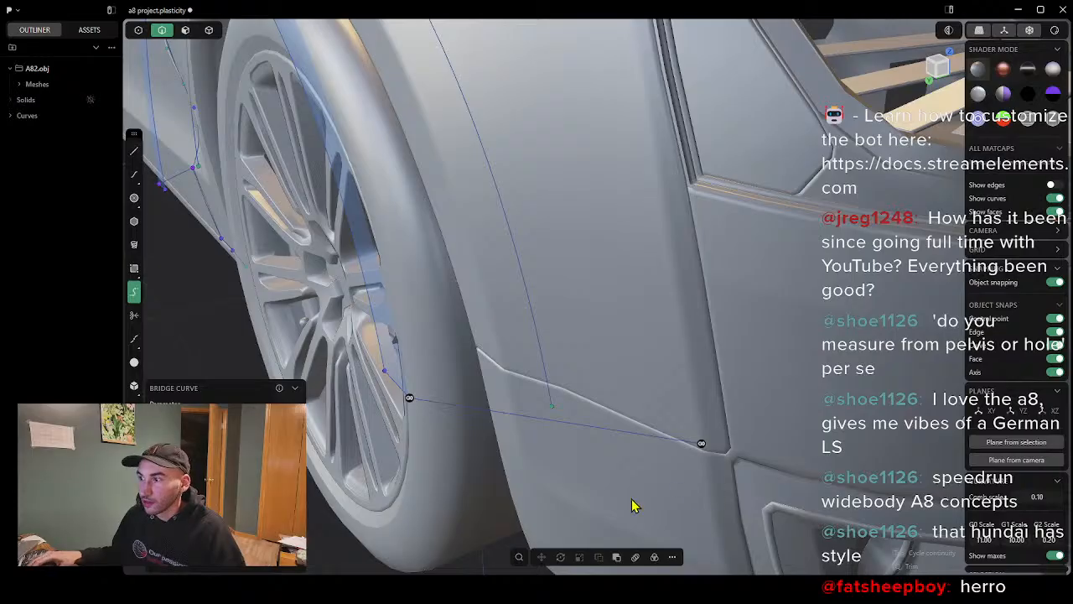
# Step: Try G1 continuity on the bridge curve's ends, return both to G0 and finish the straight connecting curve
pyautogui.moveTo(633, 505); pyautogui.dragTo(662, 496, button='middle')
pyautogui.press('Tab')
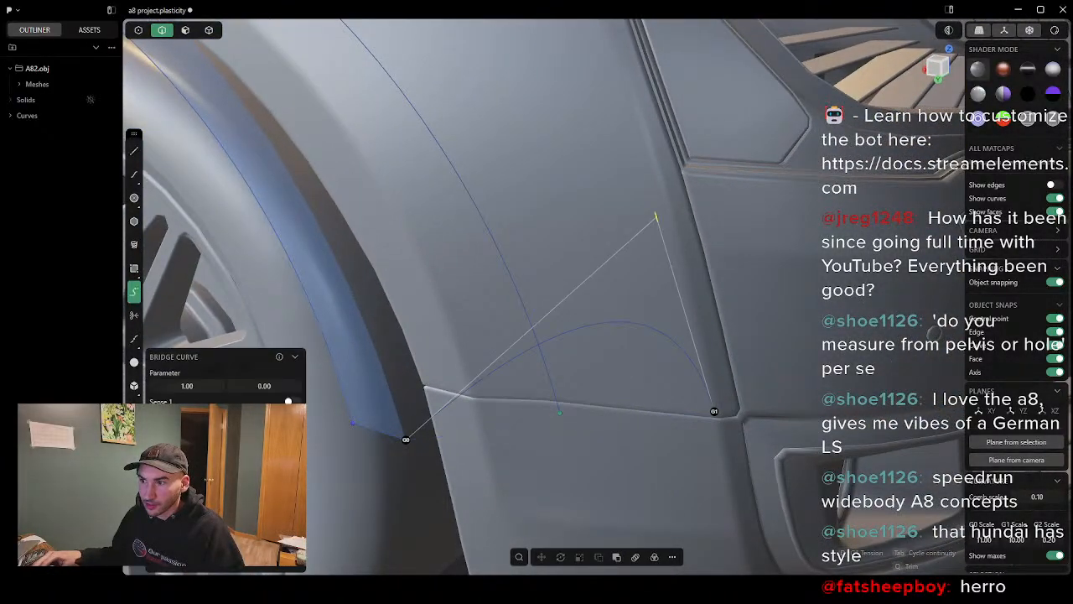
pyautogui.press('Tab')
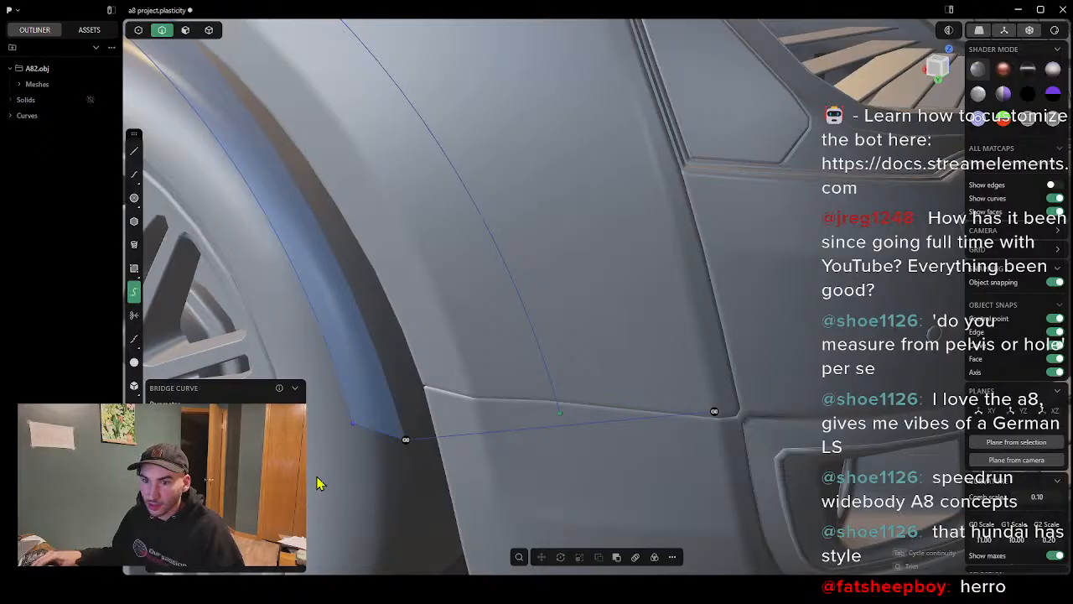
pyautogui.press('Tab')
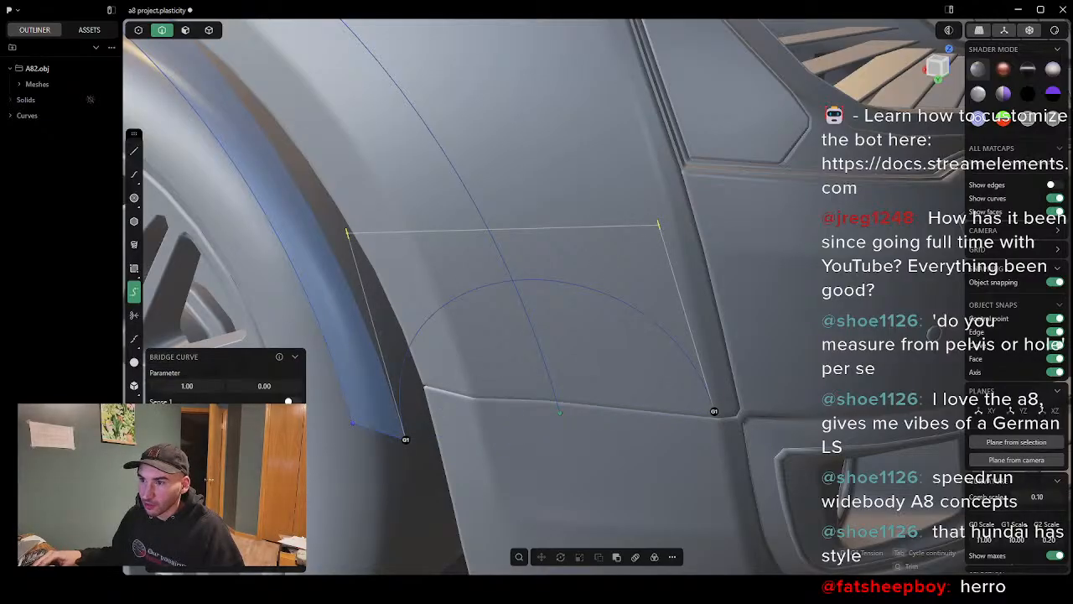
pyautogui.moveTo(541, 404)
pyautogui.mouseDown(button='middle')
pyautogui.moveTo(561, 486)
pyautogui.moveTo(645, 343)
pyautogui.moveTo(563, 331)
pyautogui.moveTo(422, 364)
pyautogui.moveTo(491, 388)
pyautogui.moveTo(550, 392)
pyautogui.mouseUp(button='middle')
pyautogui.press('Tab')
pyautogui.press('Tab')
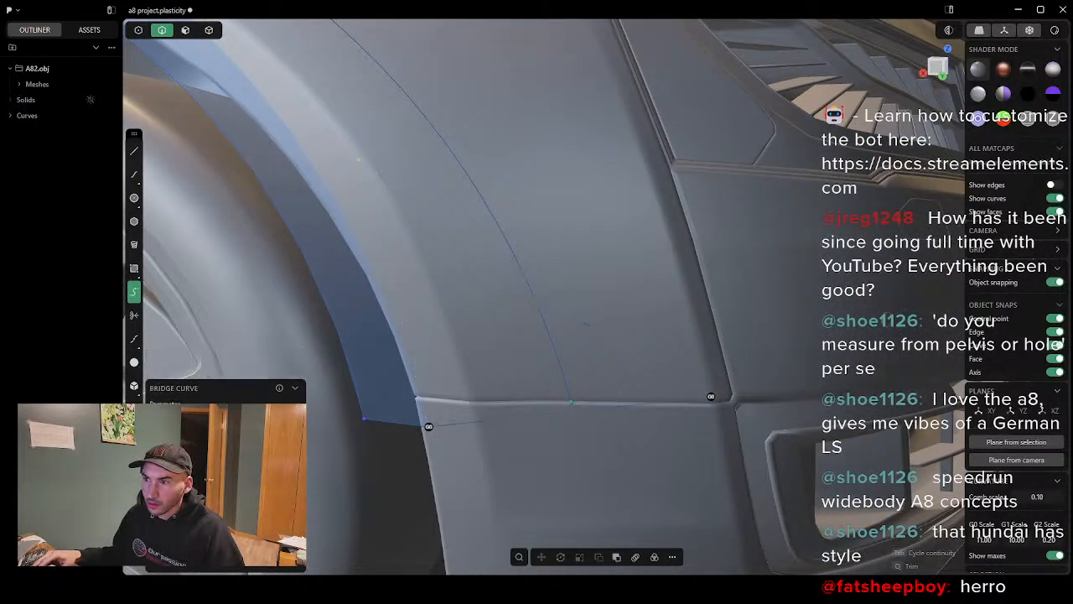
pyautogui.moveTo(555, 477); pyautogui.dragTo(565, 499, button='middle')
pyautogui.press('Return')
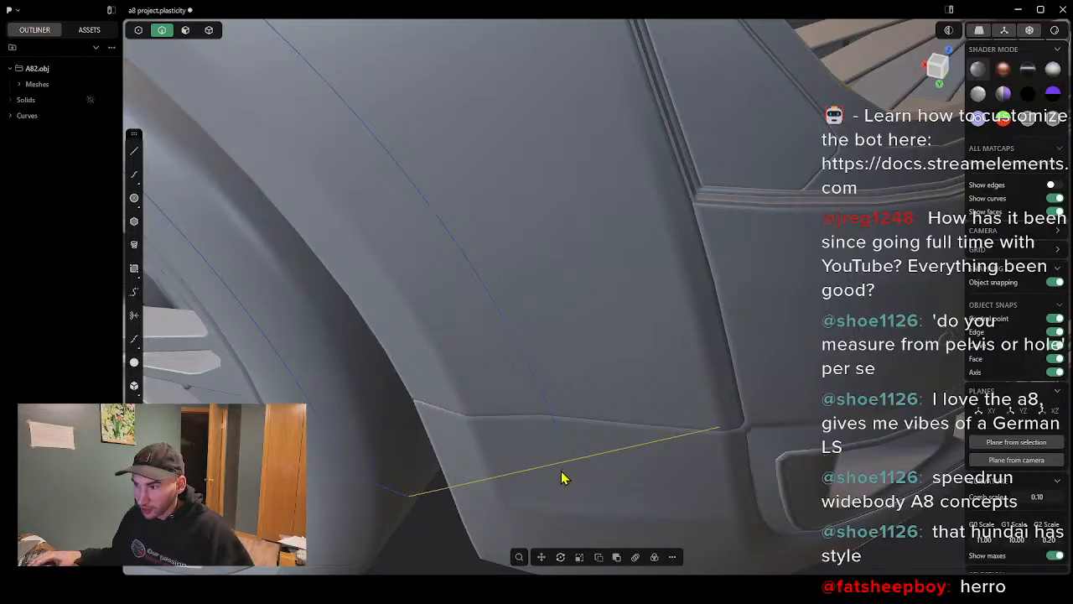
# Step: Rebuild the straight connecting curve at the fender's lower front to give it evenly spaced intermediate control points
pyautogui.rightClick(563, 478)
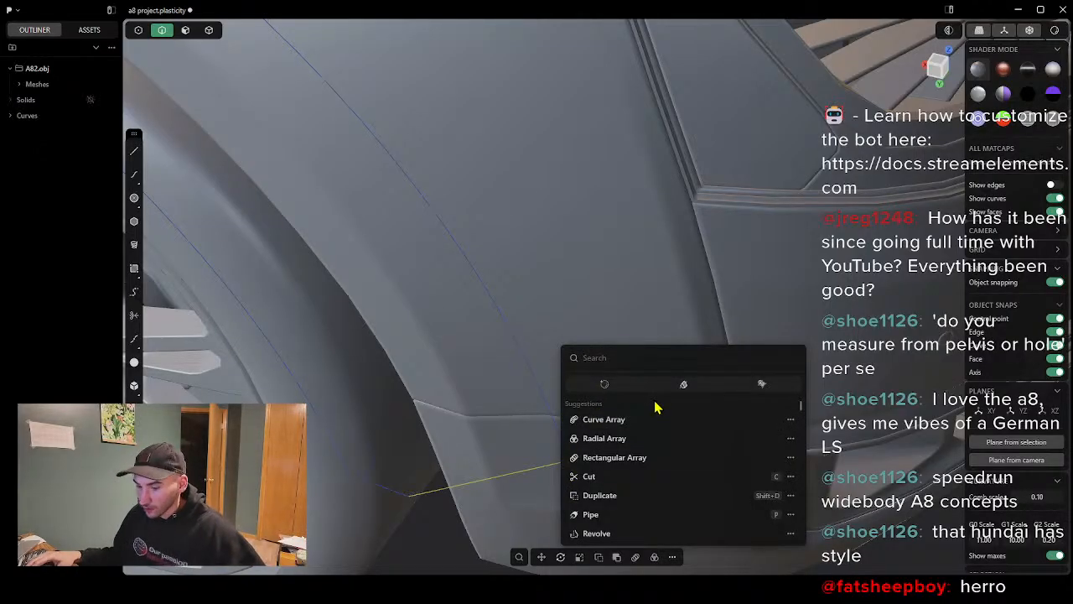
pyautogui.write('re')
pyautogui.click(610, 394)
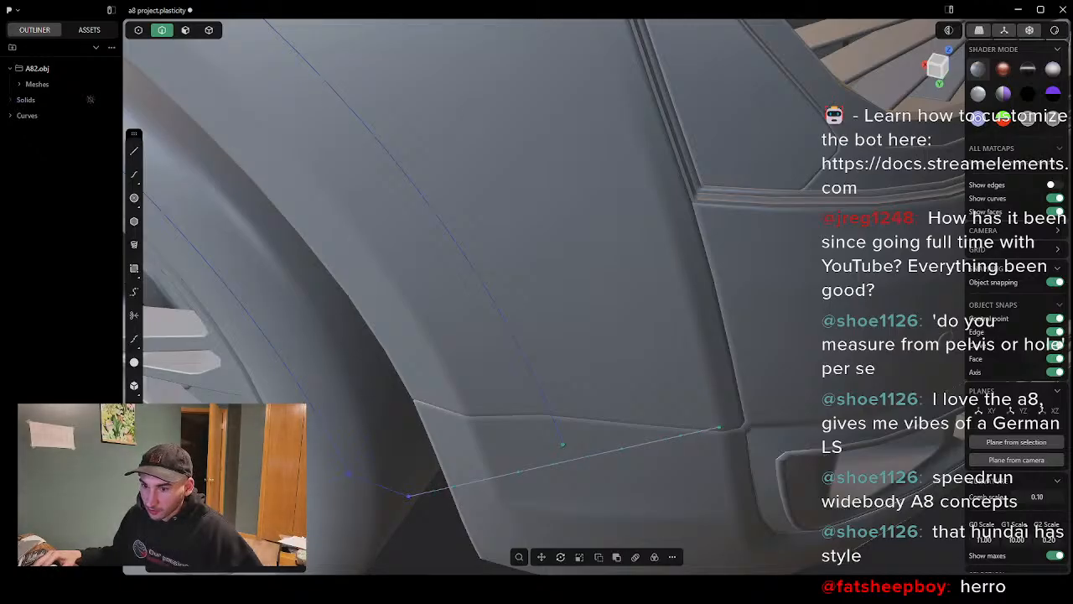
pyautogui.rightClick(590, 521)
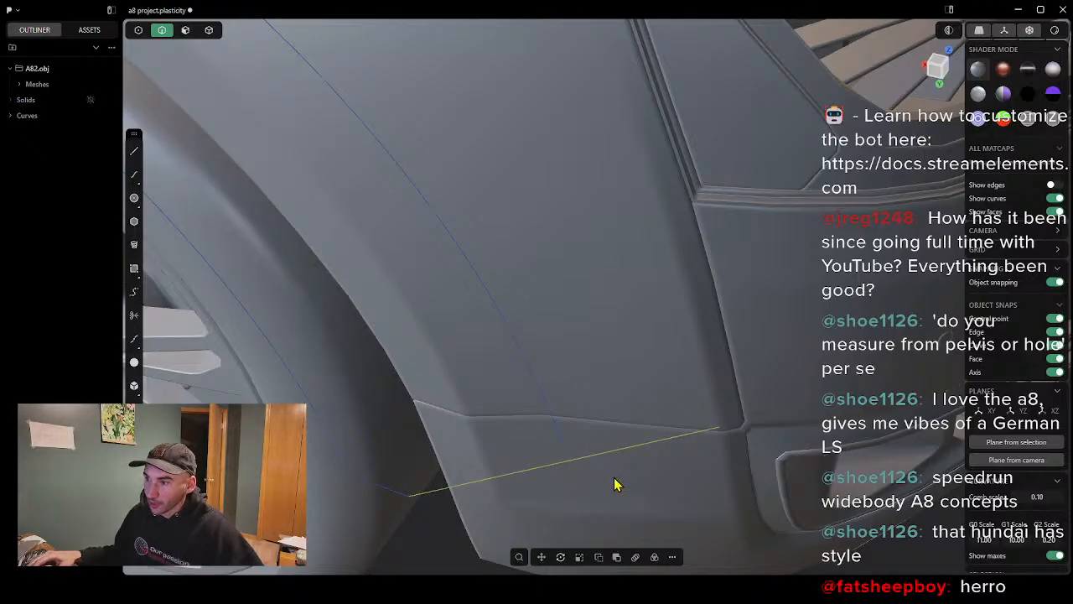
# Step: In top view, move the connecting curve's intermediate control points slightly toward the body to form a gentle inward bow
pyautogui.moveTo(615, 479); pyautogui.dragTo(612, 498, button='middle')
pyautogui.click(140, 32)
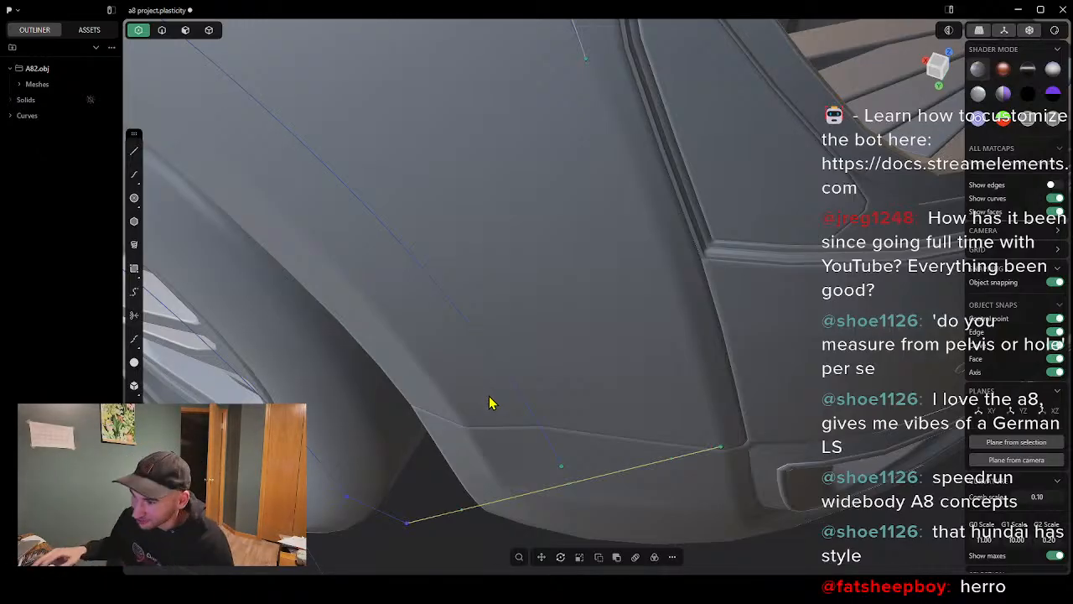
pyautogui.click(939, 66)
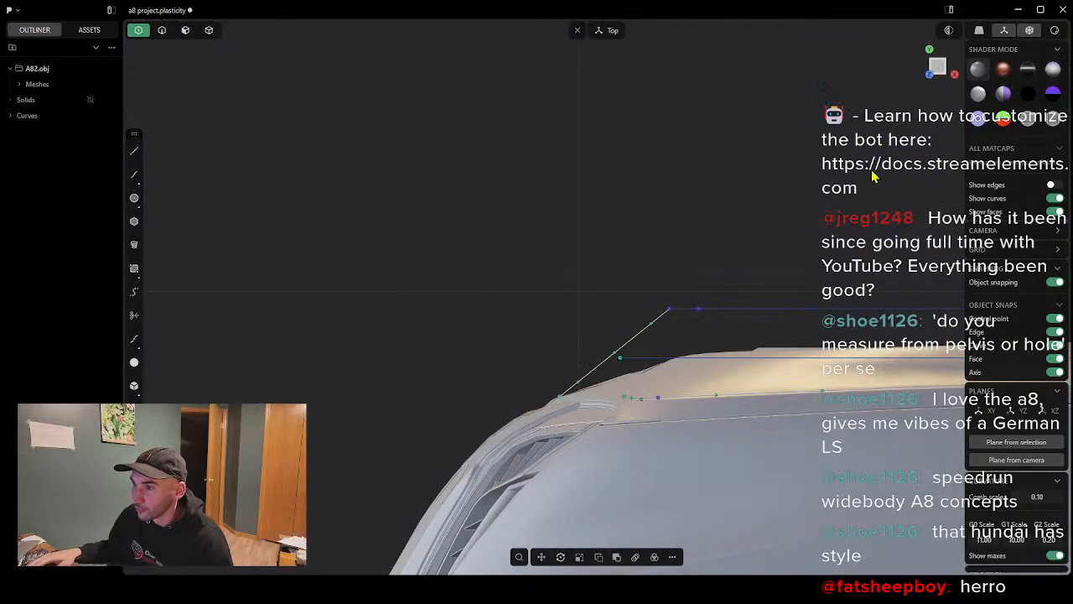
pyautogui.scroll(3, 646, 339)
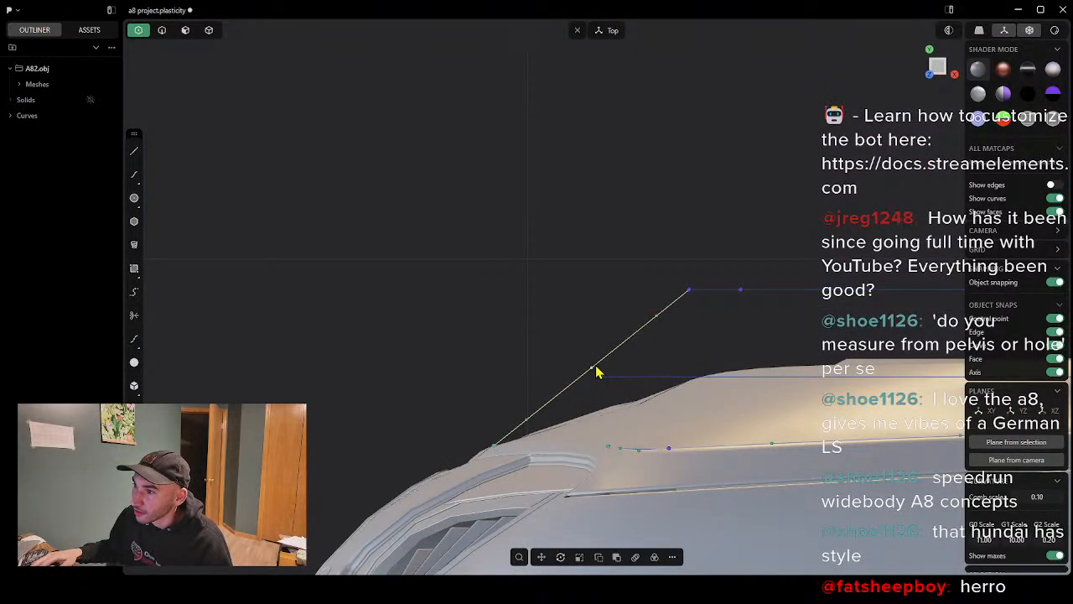
pyautogui.moveTo(592, 375); pyautogui.dragTo(598, 380)
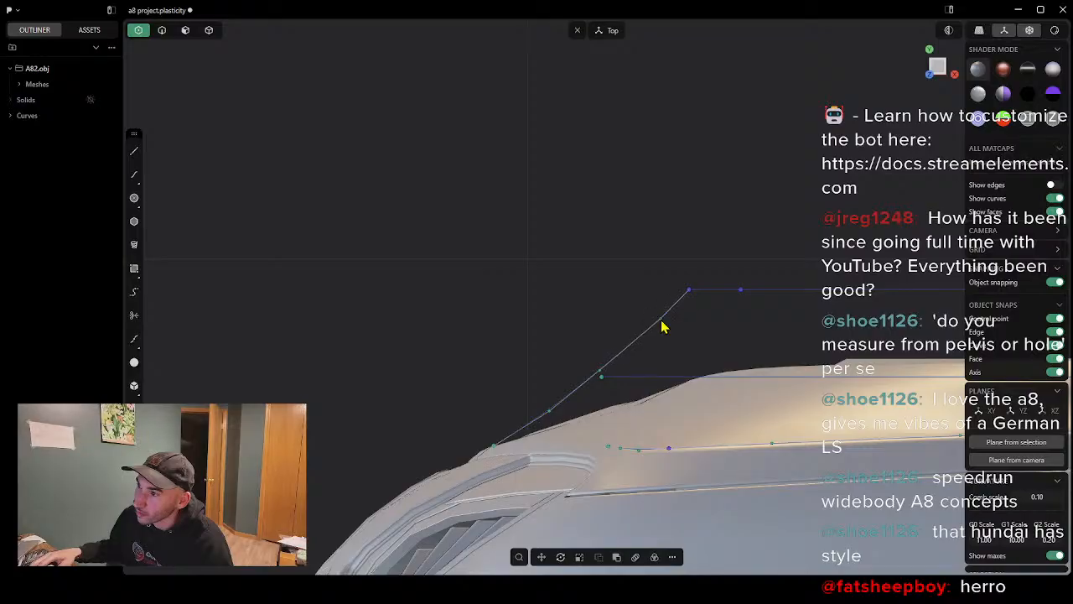
# Step: Examine the curve network around the front wheel arch, from the front connecting curve to the flare's rear end
pyautogui.moveTo(677, 344); pyautogui.dragTo(472, 240, button='middle')
pyautogui.scroll(3, 478, 243)
pyautogui.scroll(-3, 481, 243)
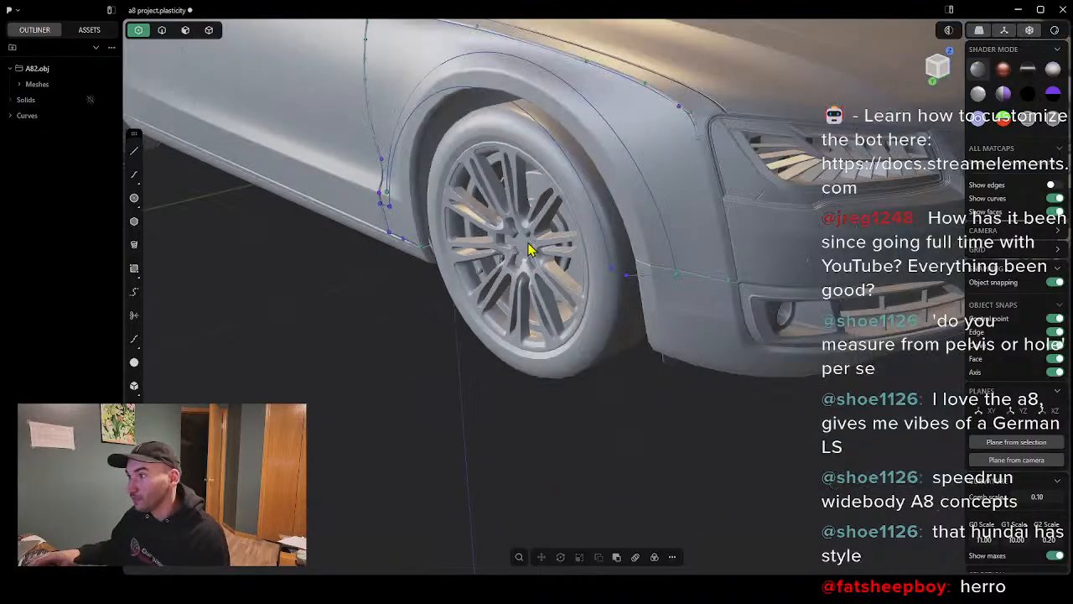
pyautogui.moveTo(599, 182); pyautogui.dragTo(721, 165, button='middle')
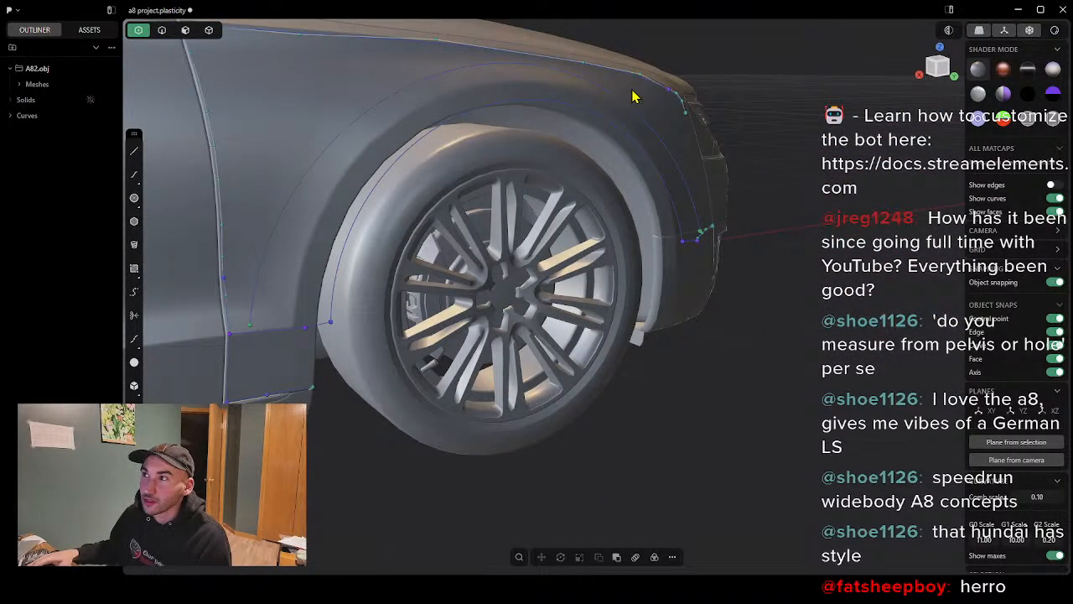
pyautogui.moveTo(633, 96); pyautogui.dragTo(676, 203, button='middle')
pyautogui.moveTo(625, 166); pyautogui.dragTo(215, 326, button='middle')
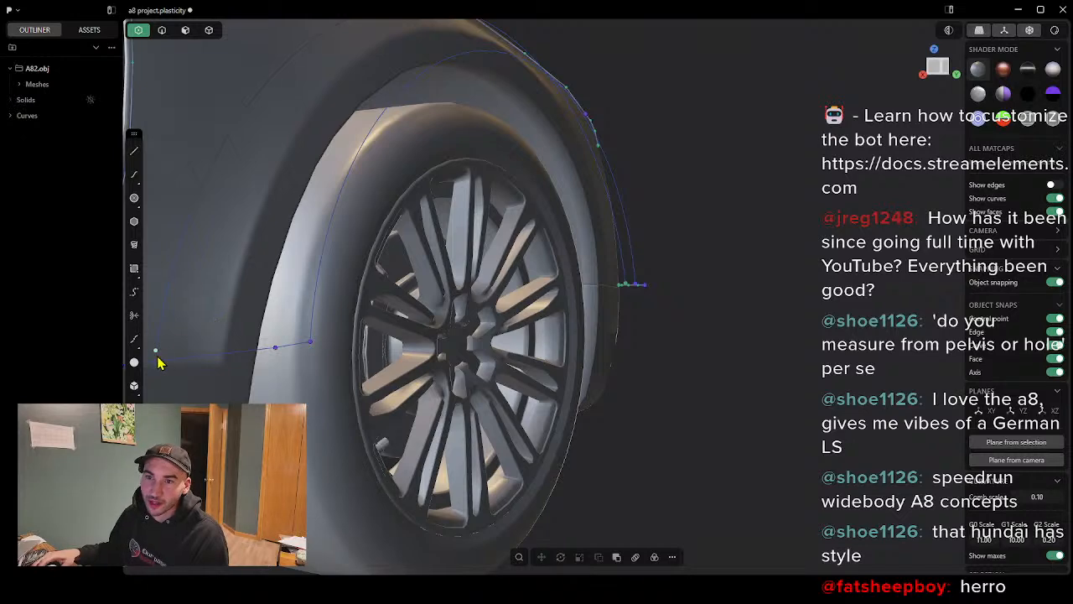
pyautogui.moveTo(159, 362); pyautogui.dragTo(313, 436, button='middle')
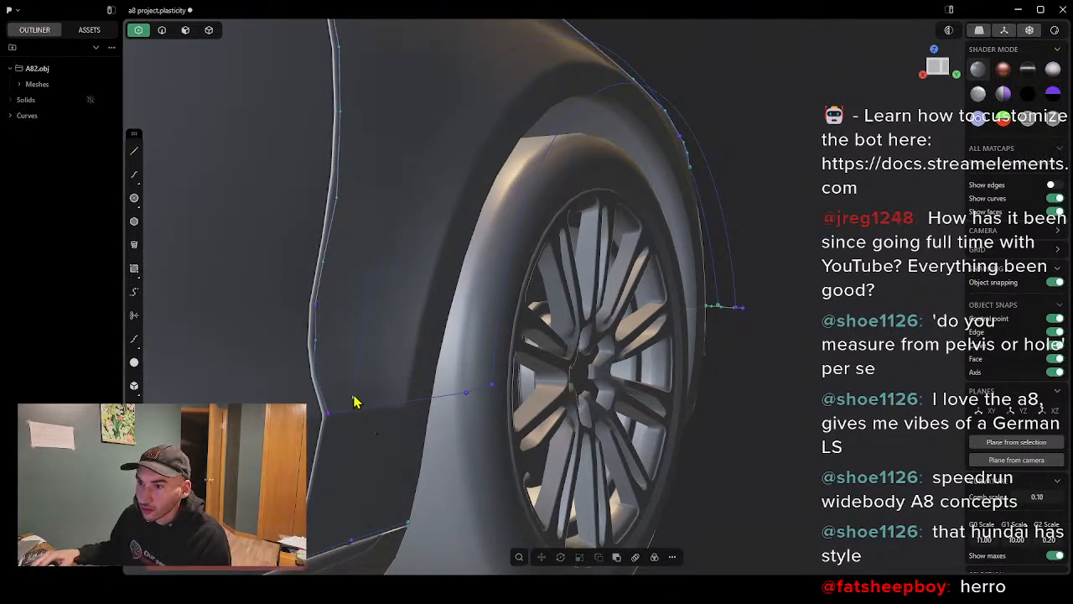
pyautogui.click(354, 398)
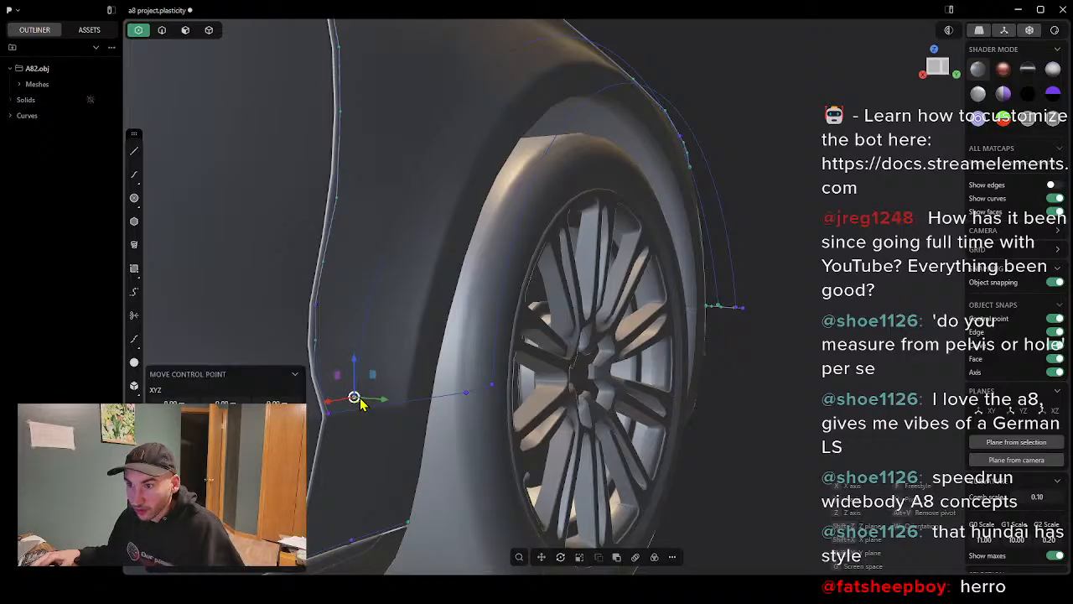
pyautogui.moveTo(374, 400); pyautogui.dragTo(389, 404)
pyautogui.press('Escape')
pyautogui.moveTo(408, 467); pyautogui.dragTo(408, 466, button='middle')
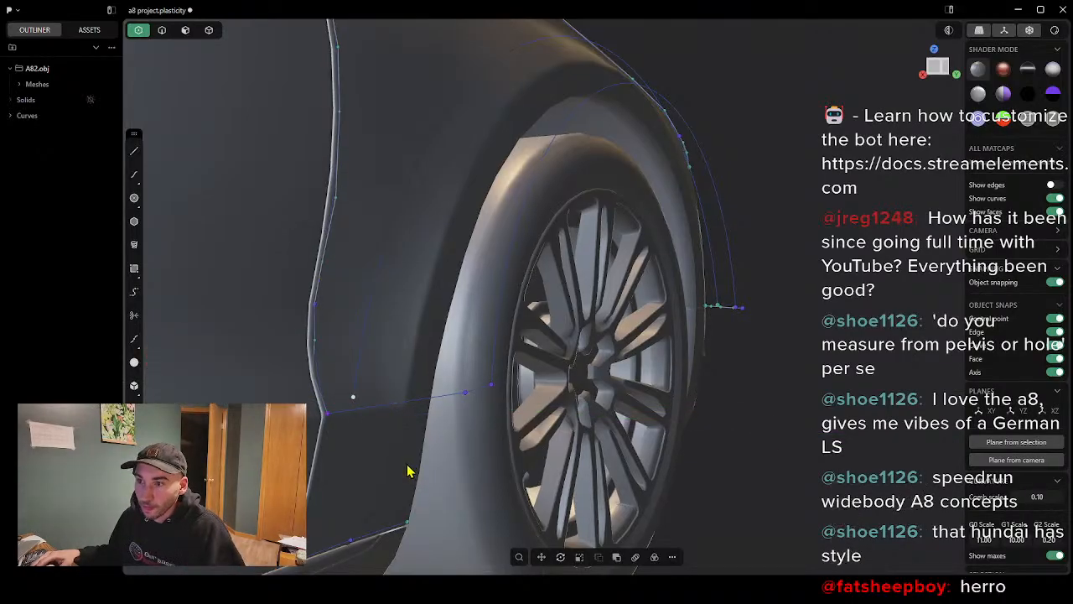
# Step: Inspect the fender outline between the headlight corner and the bumper seam for missing boundary curves
pyautogui.moveTo(694, 378); pyautogui.dragTo(425, 385, button='middle')
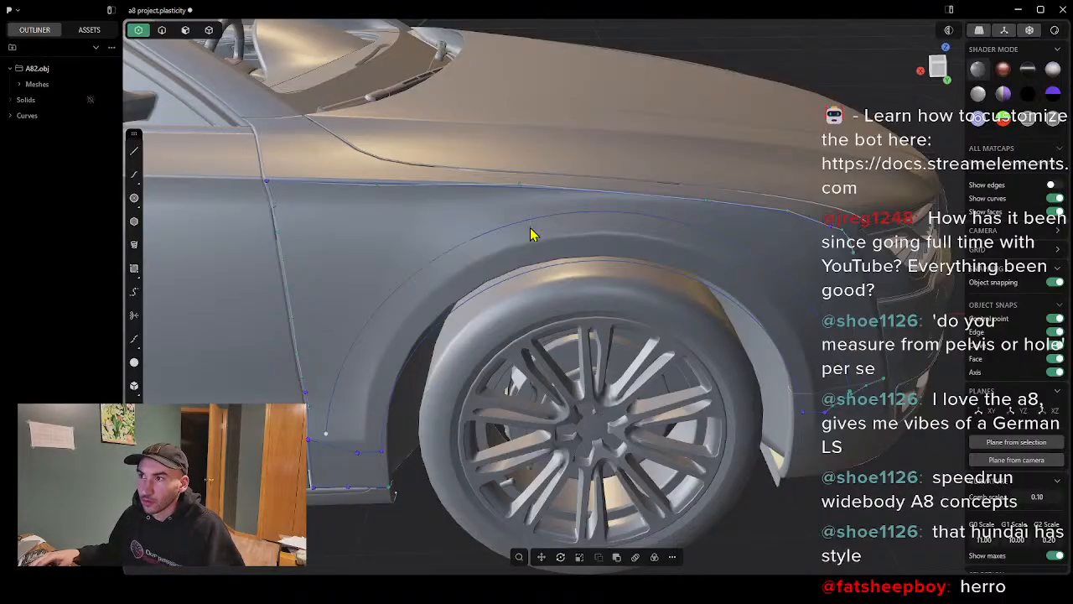
pyautogui.scroll(-3, 797, 318)
pyautogui.moveTo(827, 302); pyautogui.dragTo(705, 291, button='middle')
pyautogui.scroll(3, 806, 305)
pyautogui.moveTo(807, 305); pyautogui.dragTo(763, 250, button='middle')
pyautogui.scroll(4, 762, 250)
pyautogui.scroll(-3, 744, 256)
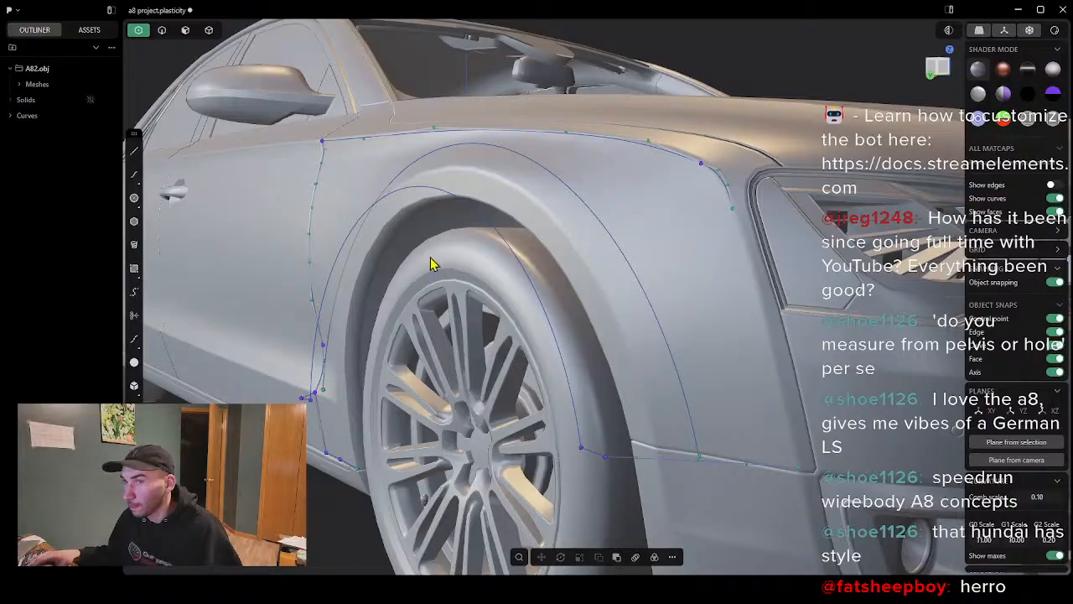
pyautogui.click(134, 151)
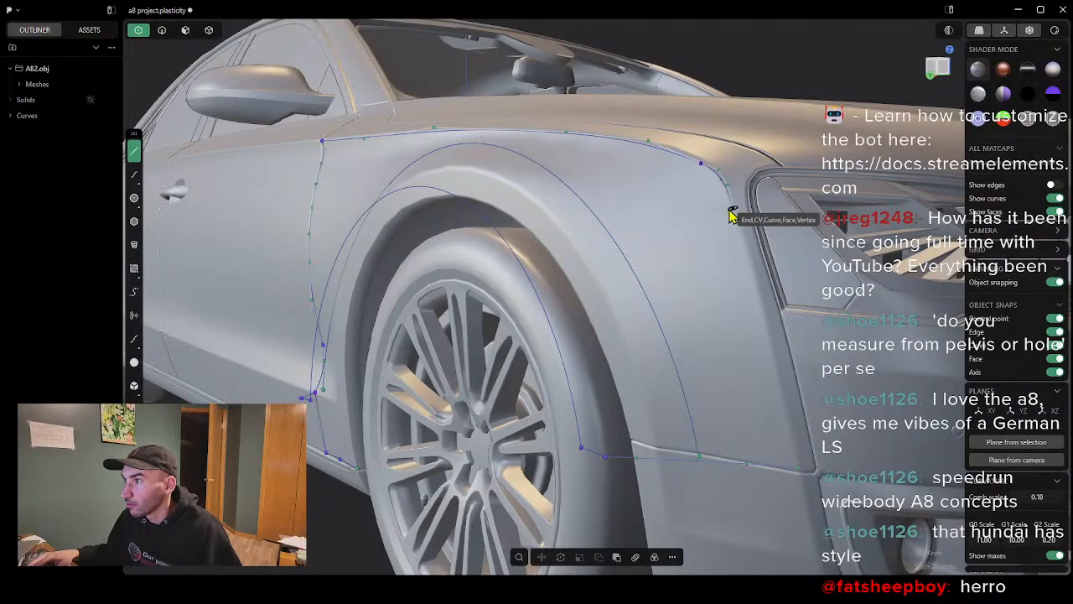
pyautogui.click(733, 210)
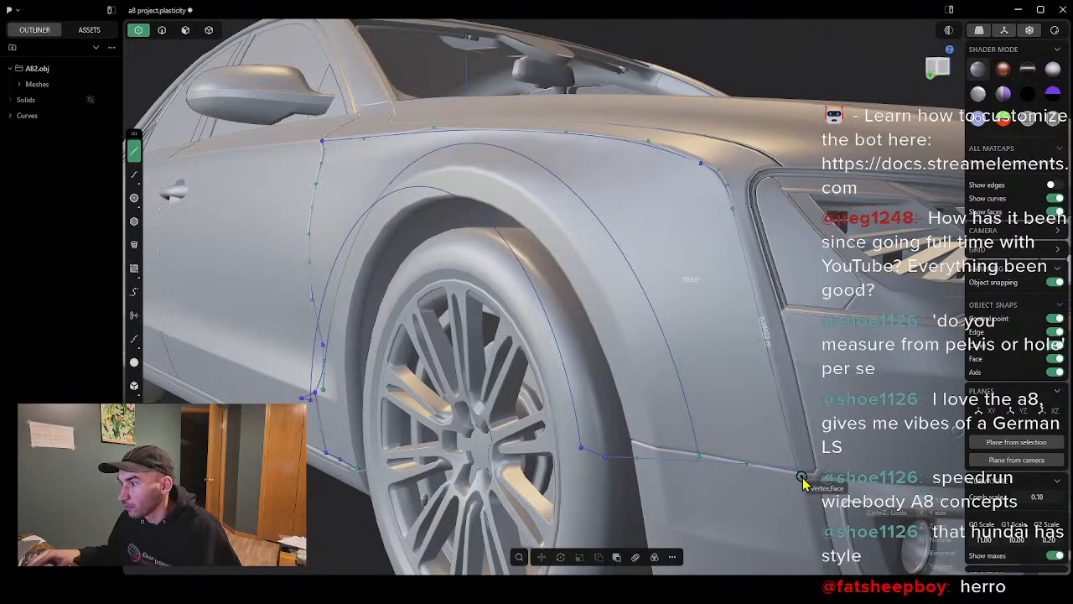
pyautogui.press('Escape')
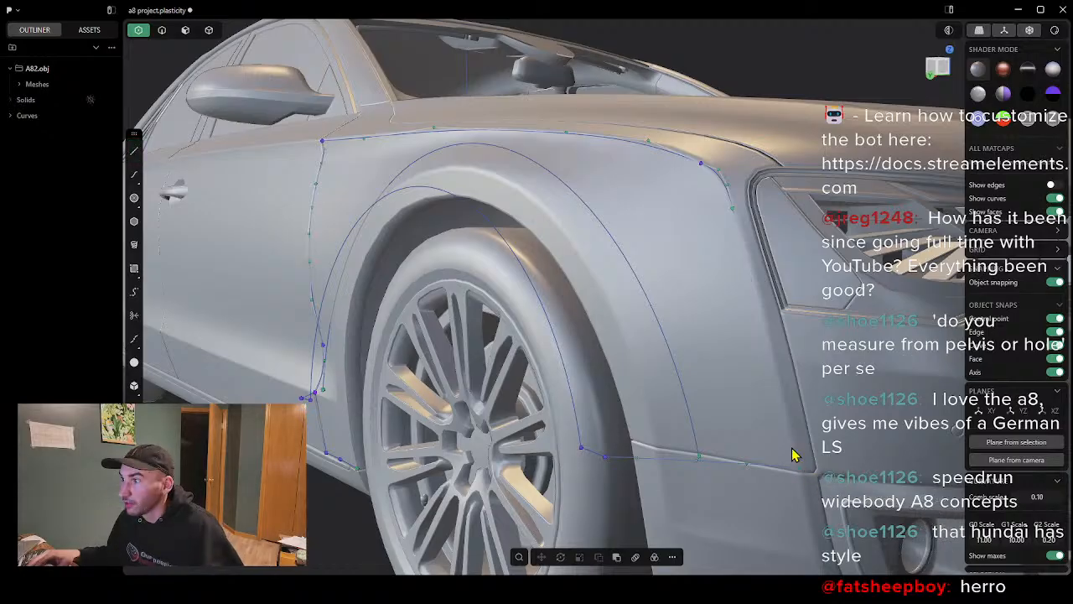
# Step: Draw a curve from the upper outline's front end down the fender's front edge to the connecting curve's end at the bumper seam
pyautogui.click(163, 32)
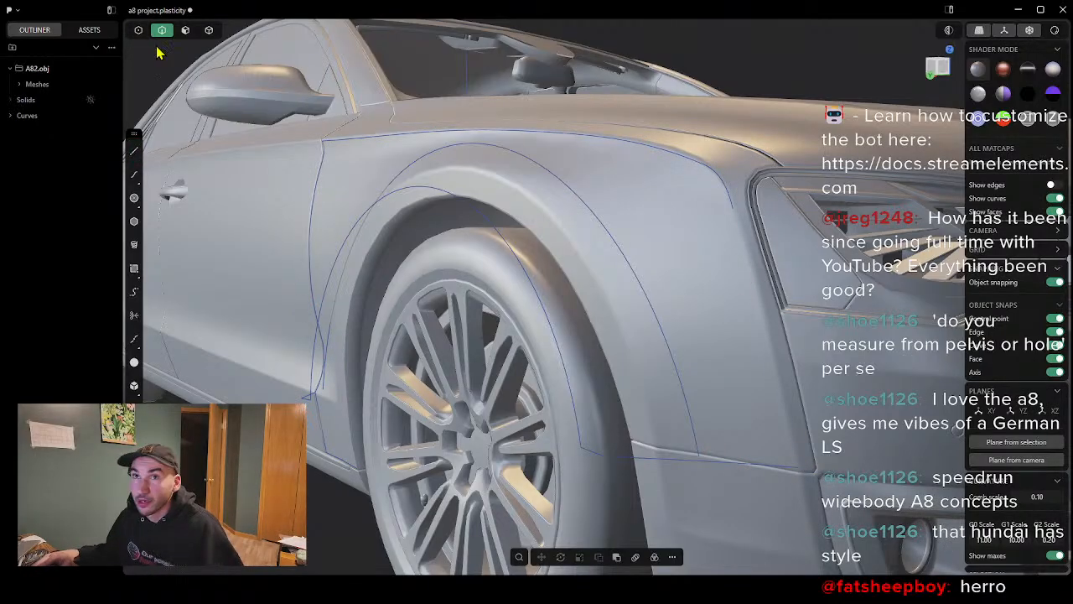
pyautogui.click(135, 151)
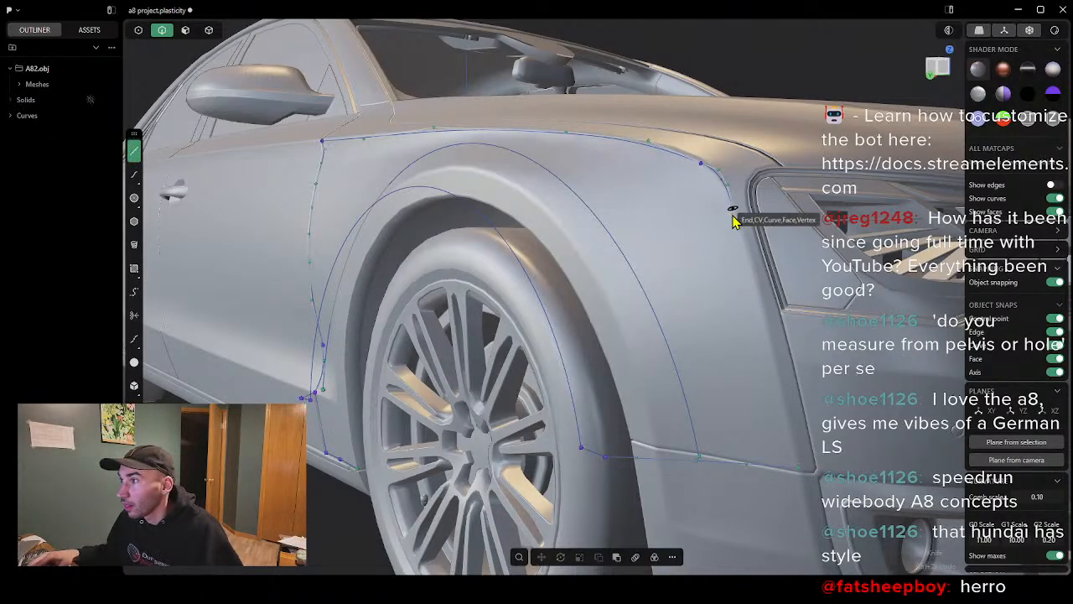
pyautogui.click(133, 175)
pyautogui.moveTo(743, 233); pyautogui.dragTo(733, 196, button='middle')
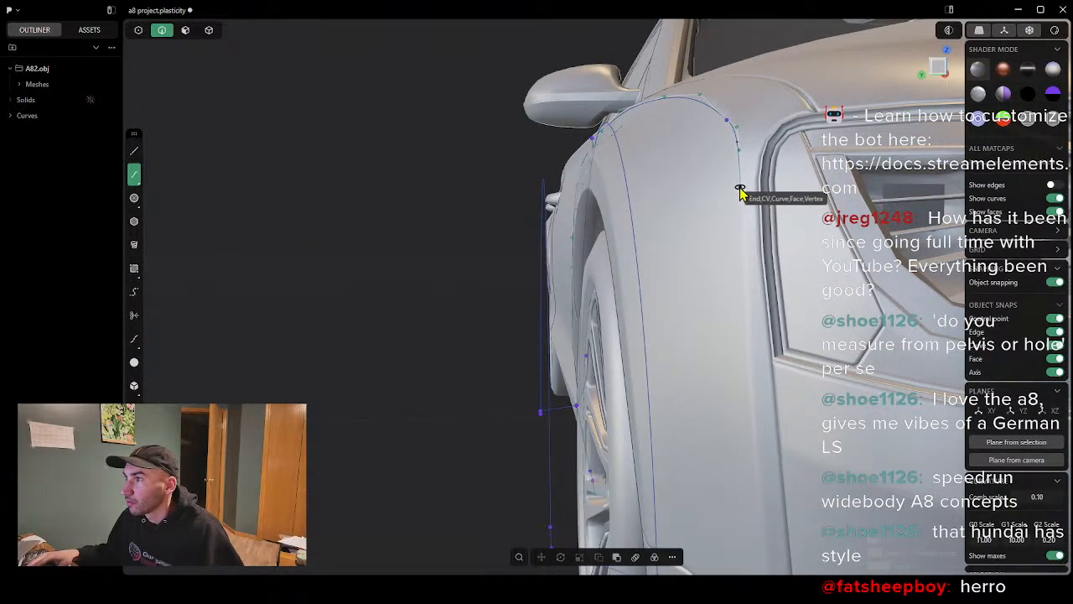
pyautogui.click(741, 189)
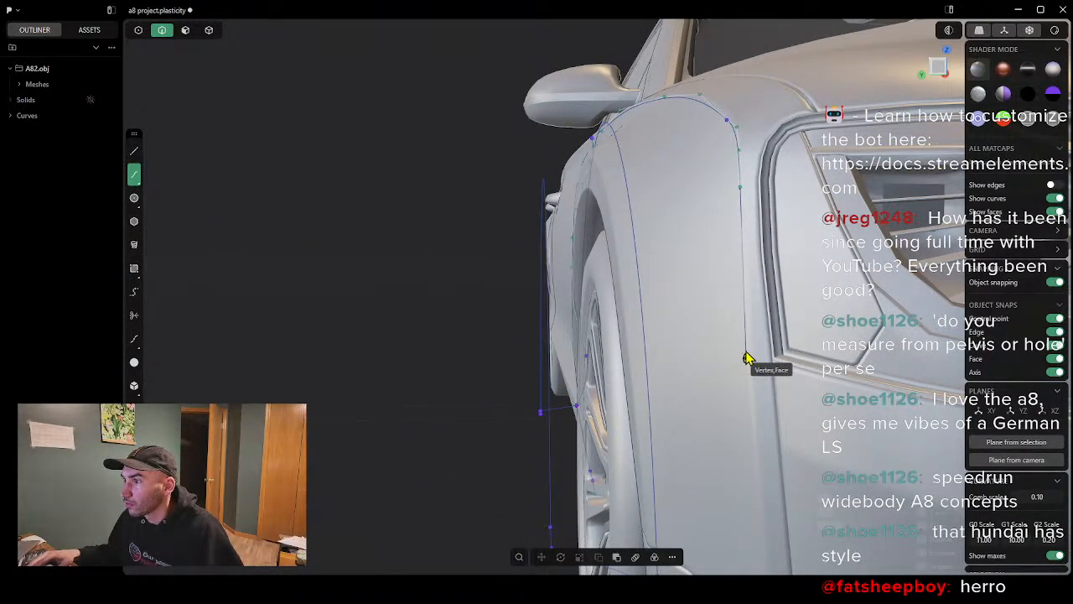
pyautogui.moveTo(749, 359); pyautogui.dragTo(777, 358, button='middle')
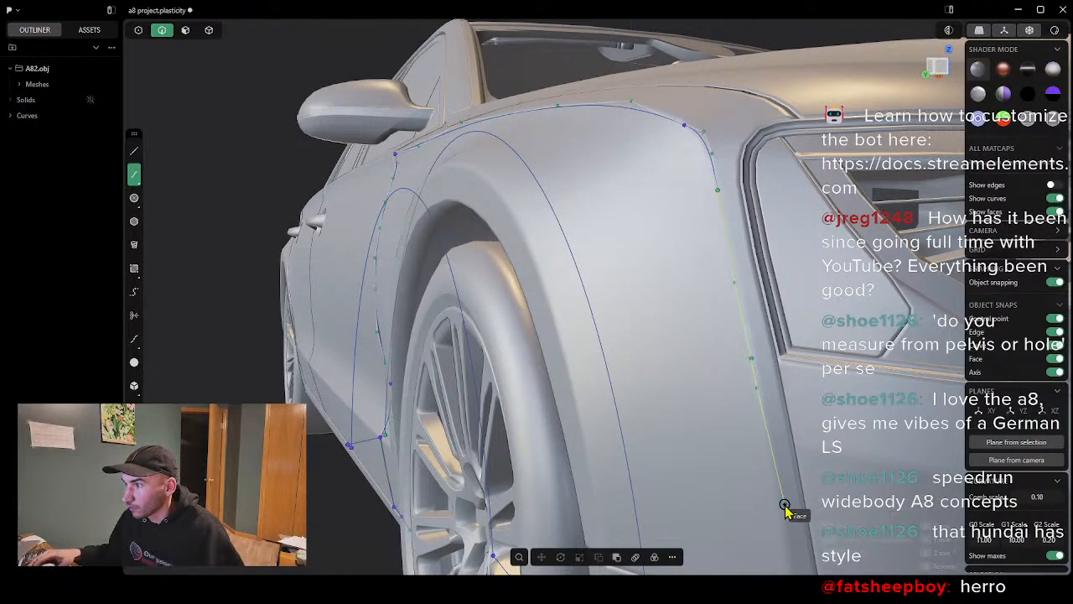
pyautogui.moveTo(791, 509); pyautogui.dragTo(805, 371, button='middle')
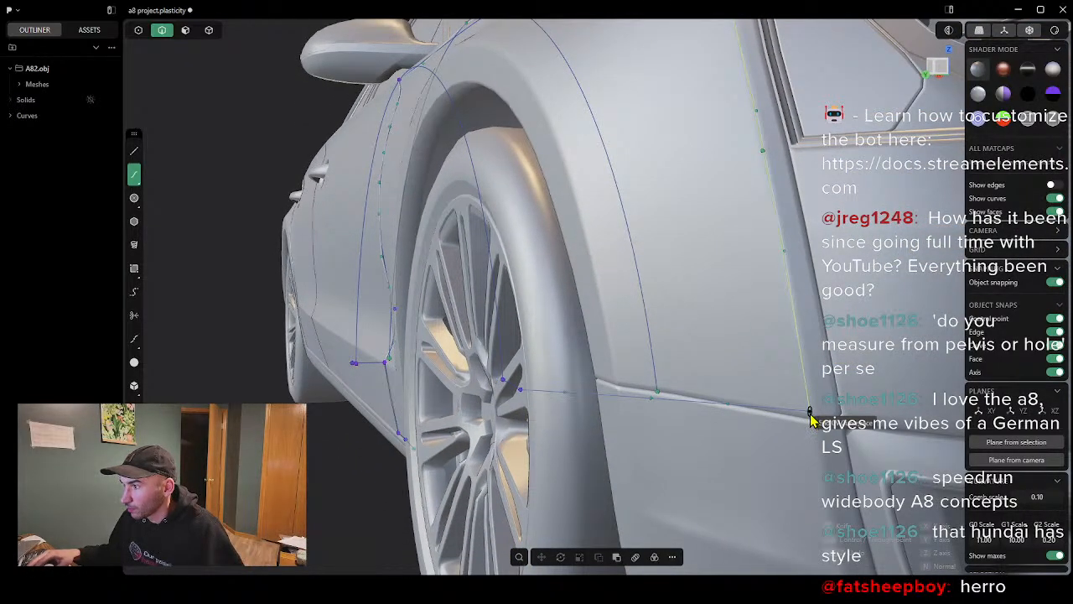
# Step: Finish the curve running down the front fender beside the headlight, ending it at the horizontal bumper seam
pyautogui.click(810, 411)
pyautogui.rightClick(811, 411)
pyautogui.moveTo(688, 347); pyautogui.dragTo(704, 99, button='middle')
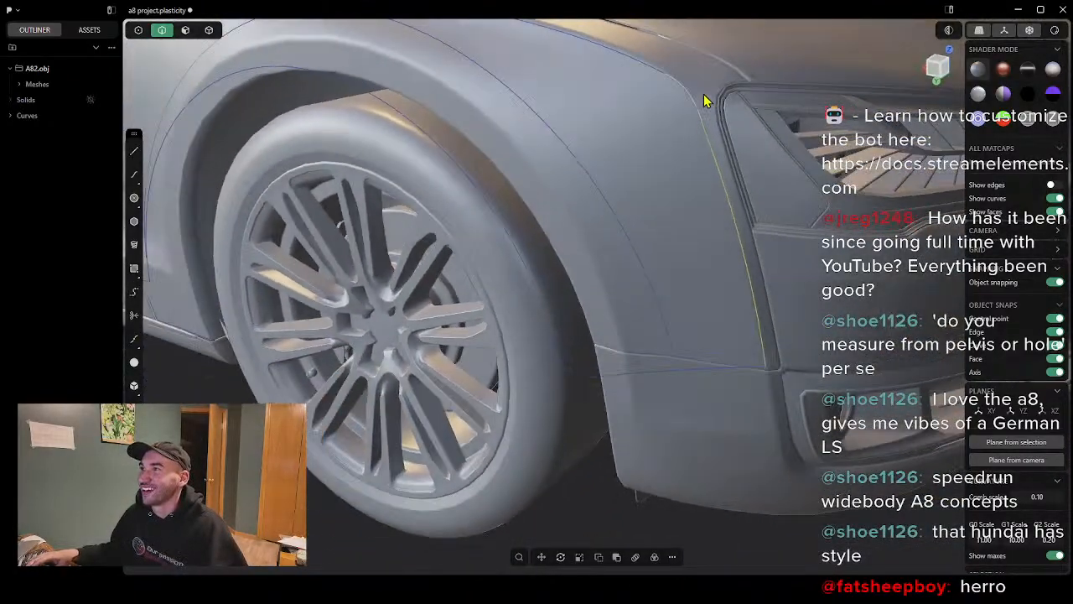
# Step: Switch to control point selection and examine the fender and wheel-arch curves from several angles
pyautogui.click(139, 30)
pyautogui.scroll(5, 754, 92)
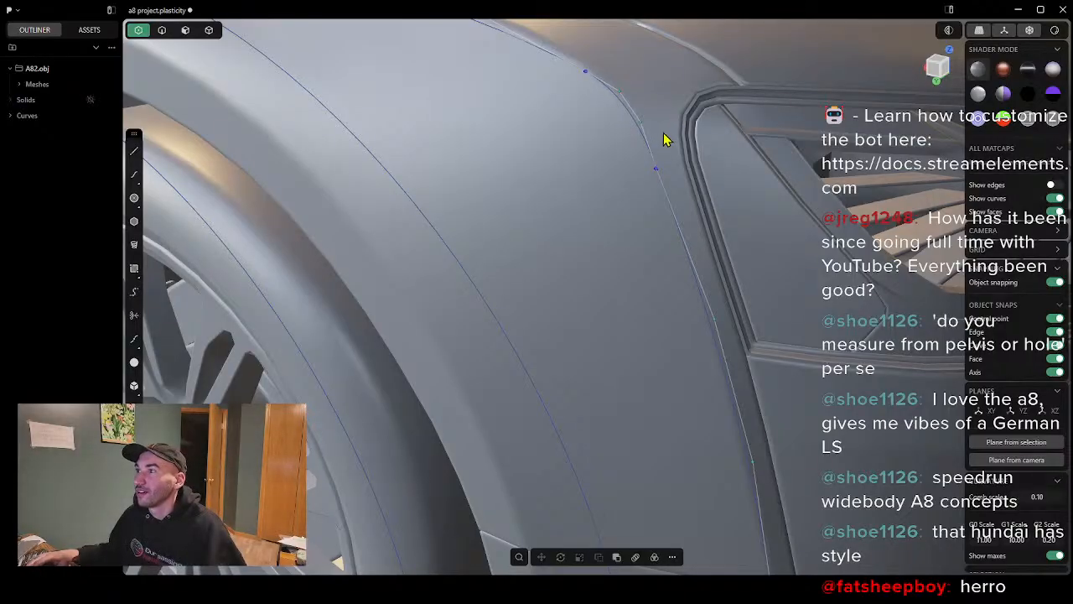
pyautogui.scroll(-5, 563, 290)
pyautogui.moveTo(408, 427); pyautogui.dragTo(545, 417, button='middle')
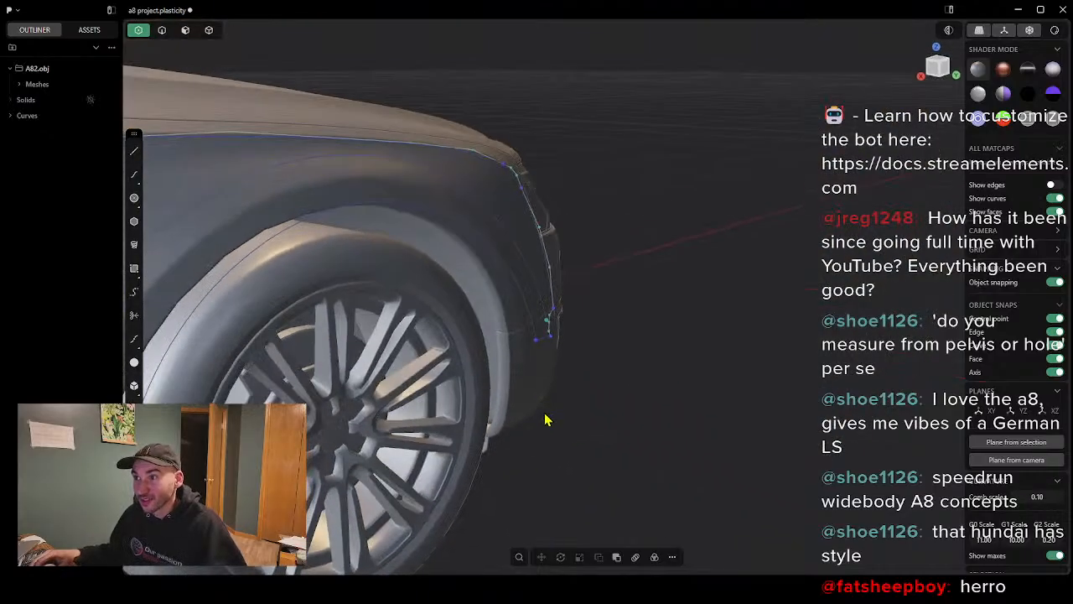
pyautogui.scroll(-4, 459, 418)
pyautogui.moveTo(458, 426); pyautogui.dragTo(391, 407, button='middle')
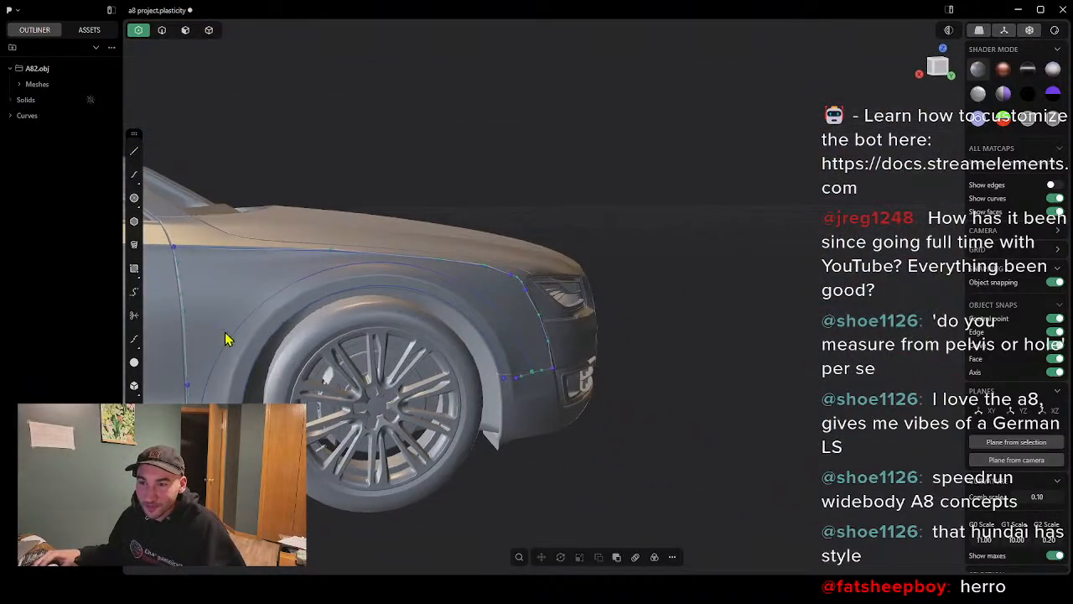
pyautogui.moveTo(424, 358); pyautogui.dragTo(386, 375, button='middle')
pyautogui.scroll(3, 468, 366)
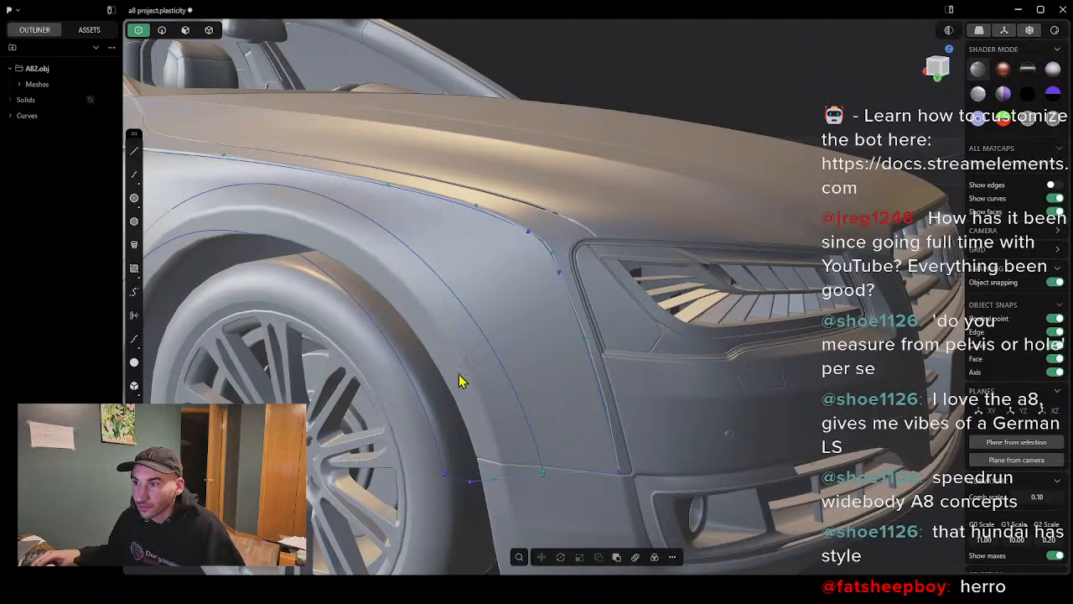
pyautogui.moveTo(470, 388); pyautogui.dragTo(446, 405, button='middle')
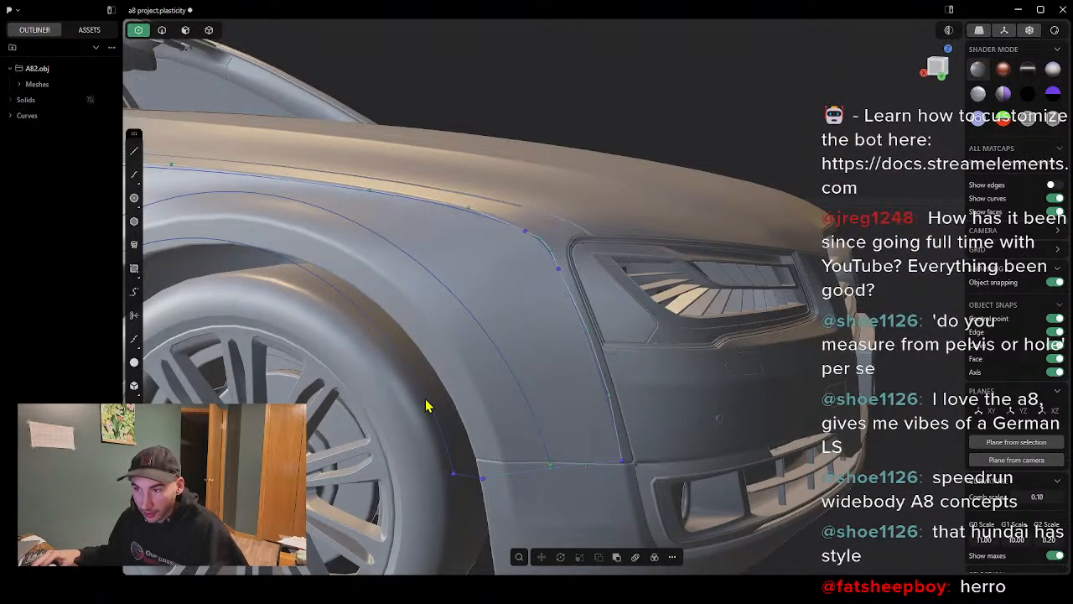
pyautogui.scroll(-4, 327, 383)
pyautogui.moveTo(301, 390); pyautogui.dragTo(473, 400, button='middle')
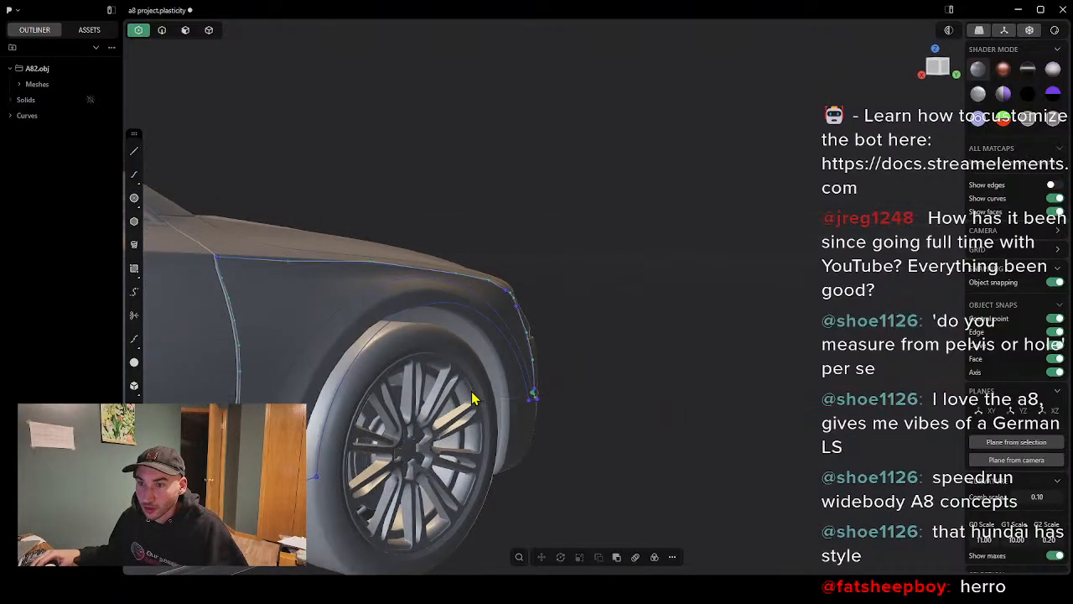
# Step: Draw a circle in the side view, centred on the front wheel hub and reaching the lower bumper edge behind the wheel arch
pyautogui.click(134, 198)
pyautogui.moveTo(472, 411); pyautogui.dragTo(388, 402, button='middle')
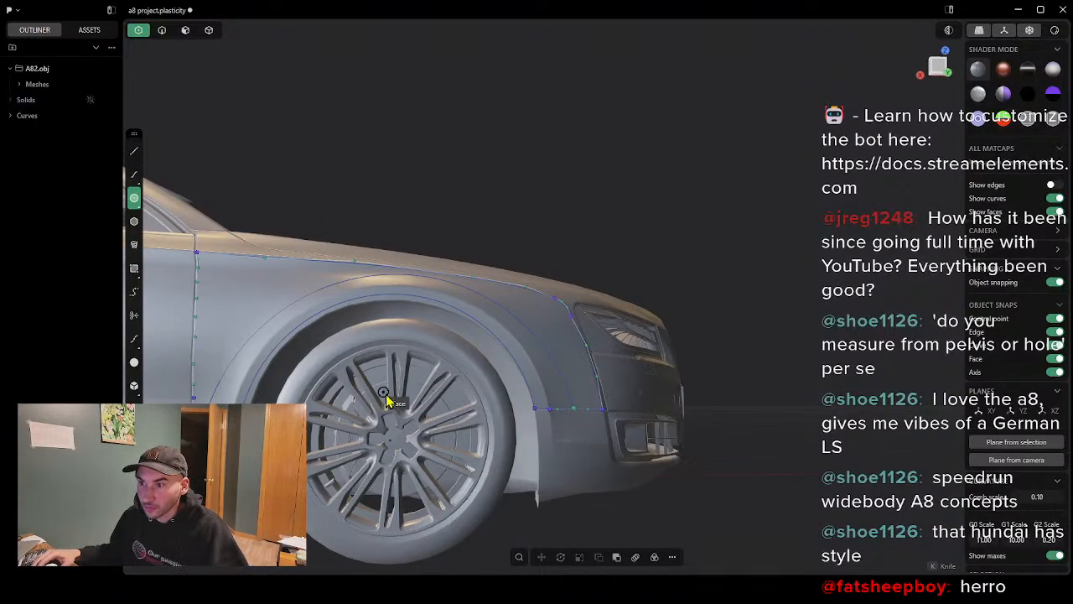
pyautogui.click(937, 71)
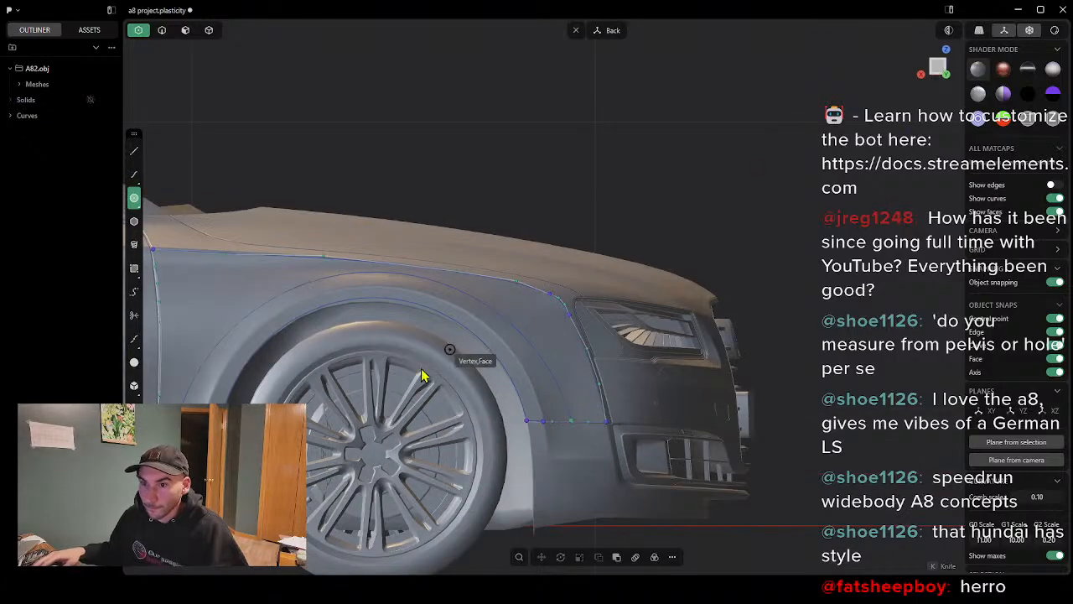
pyautogui.click(374, 464)
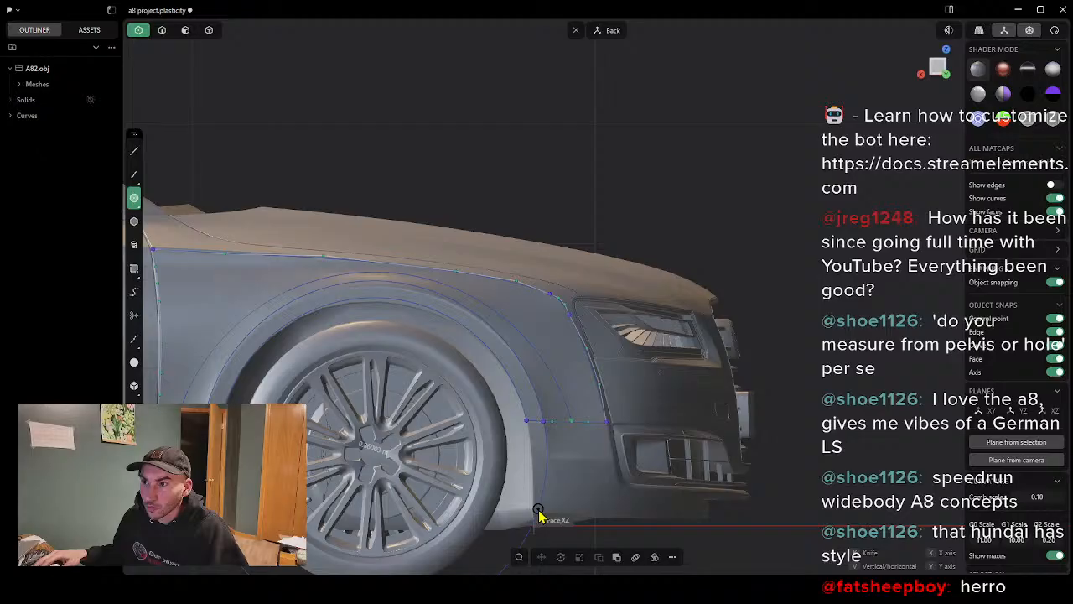
pyautogui.click(539, 515)
pyautogui.moveTo(565, 470); pyautogui.dragTo(527, 455, button='middle')
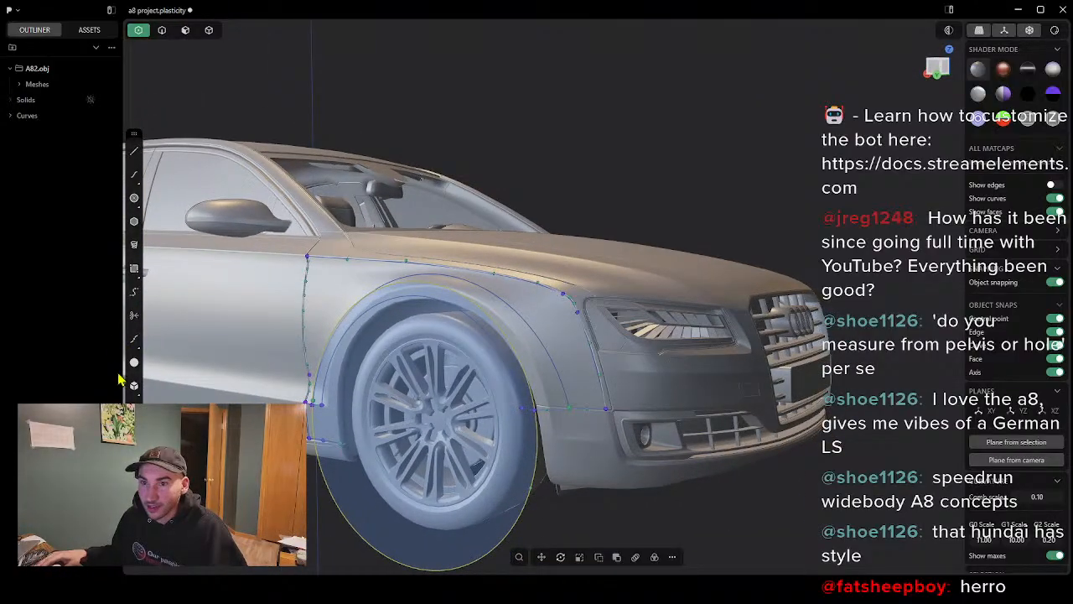
# Step: Try to trim the new circle around the front wheel, and undo the trim
pyautogui.click(130, 318)
pyautogui.click(538, 434)
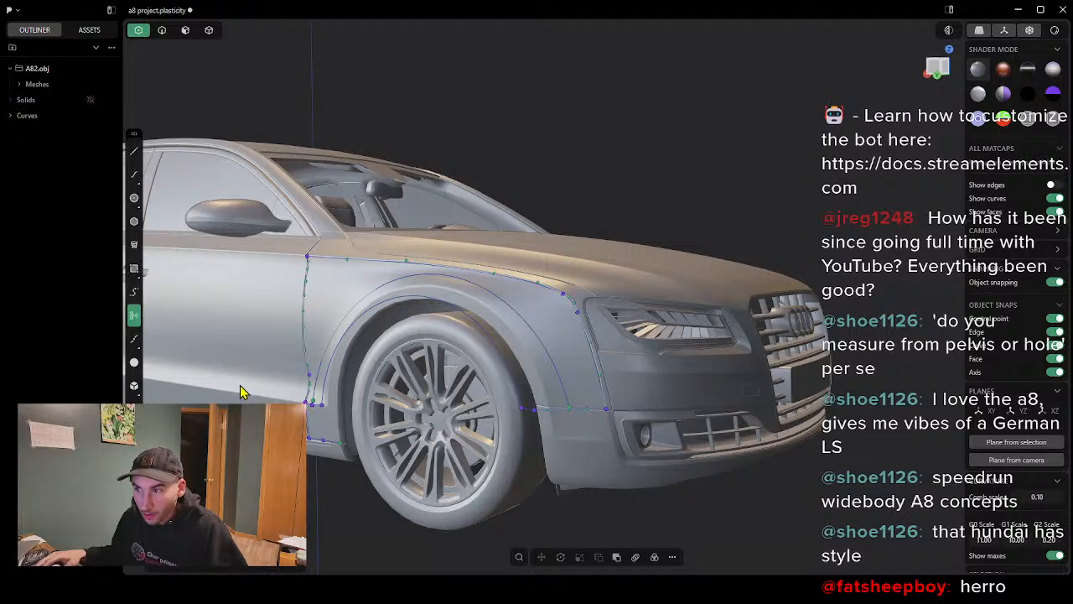
pyautogui.hotkey('ctrl', 'z')
# Step: Examine how the large circle sits against the wheel arch and fender curves from the front and side
pyautogui.moveTo(458, 402); pyautogui.dragTo(394, 406, button='middle')
pyautogui.scroll(6, 500, 439)
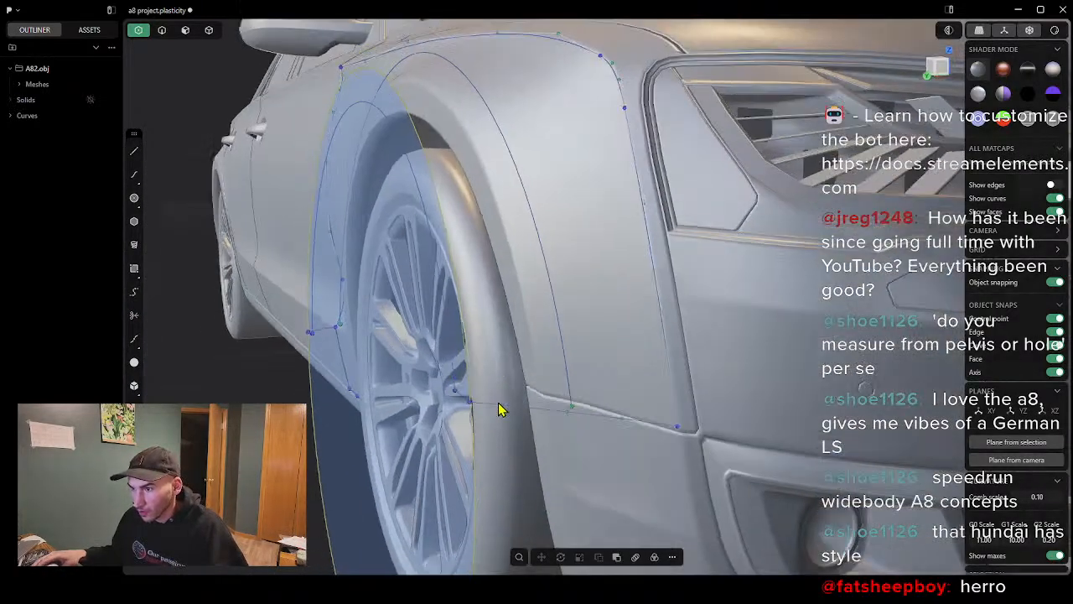
pyautogui.moveTo(498, 409); pyautogui.dragTo(560, 361, button='middle')
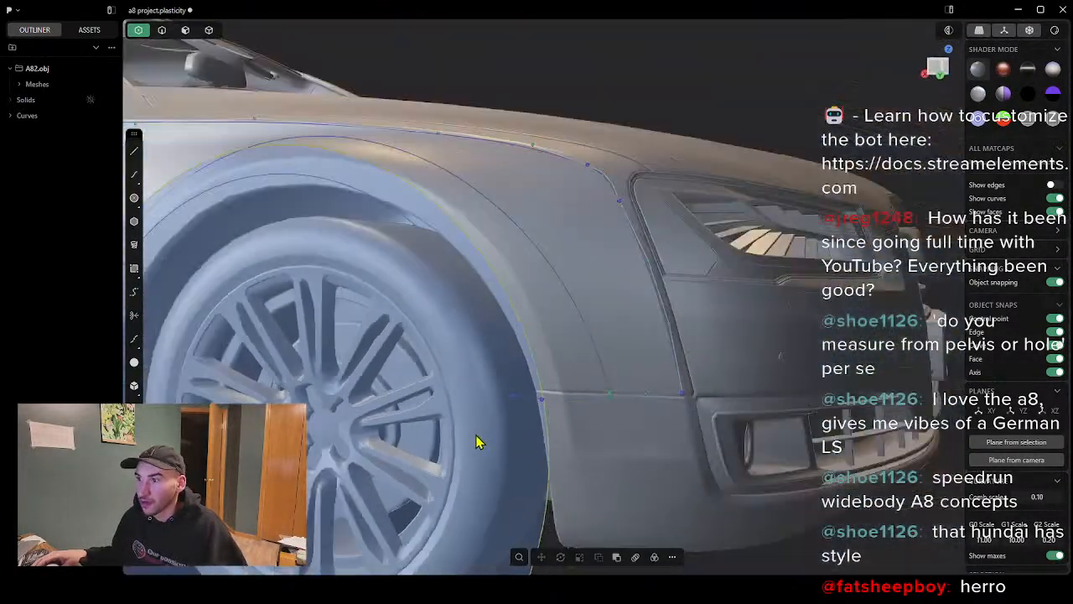
pyautogui.scroll(-3, 476, 436)
pyautogui.moveTo(389, 422); pyautogui.dragTo(520, 425, button='middle')
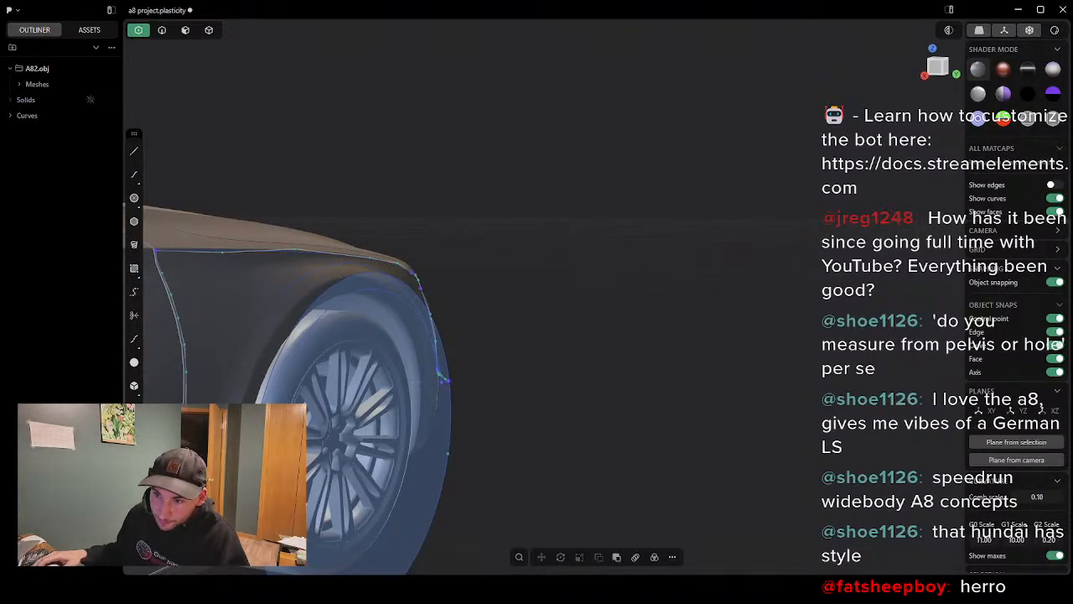
pyautogui.scroll(3, 353, 402)
pyautogui.moveTo(436, 402)
pyautogui.mouseDown(button='middle')
pyautogui.moveTo(493, 409)
pyautogui.moveTo(417, 401)
pyautogui.mouseUp(button='middle')
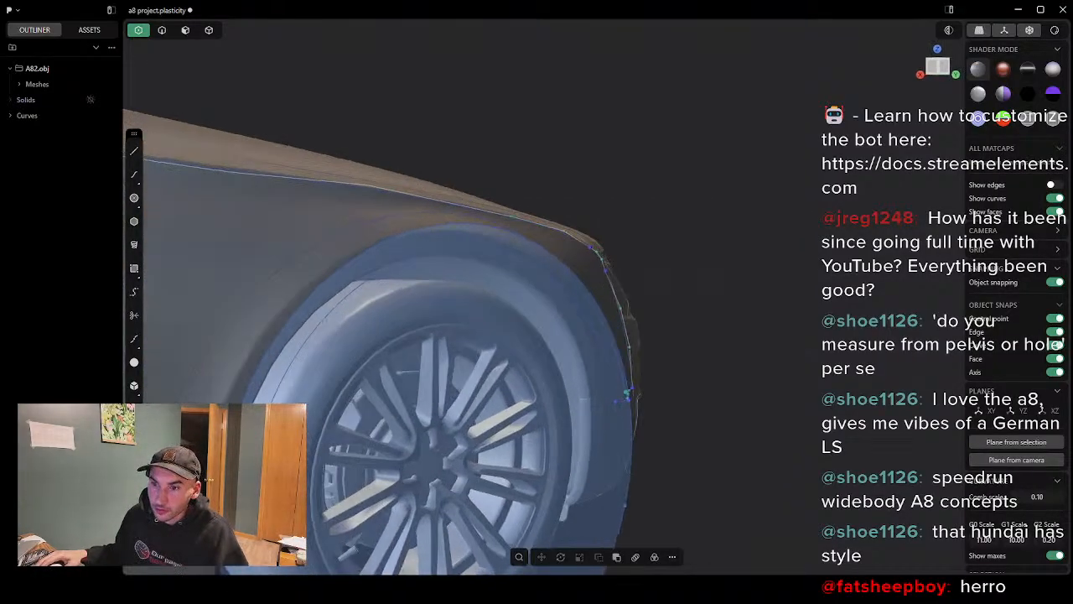
pyautogui.moveTo(321, 488); pyautogui.dragTo(334, 485, button='middle')
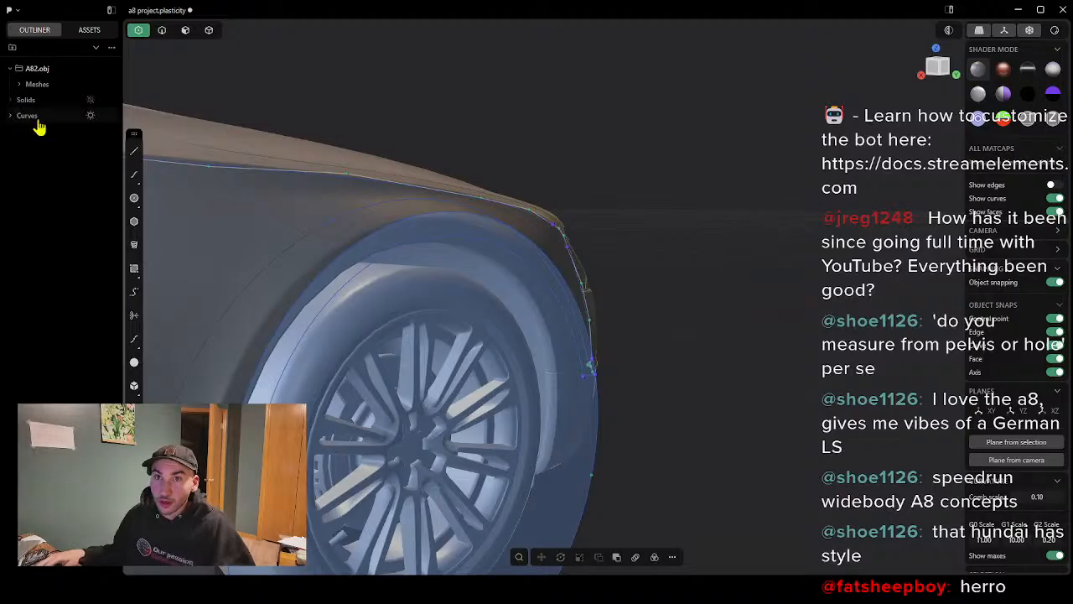
# Step: Expand the list of curves and unhide Circle.001 and Offset curve.001
pyautogui.click(10, 115)
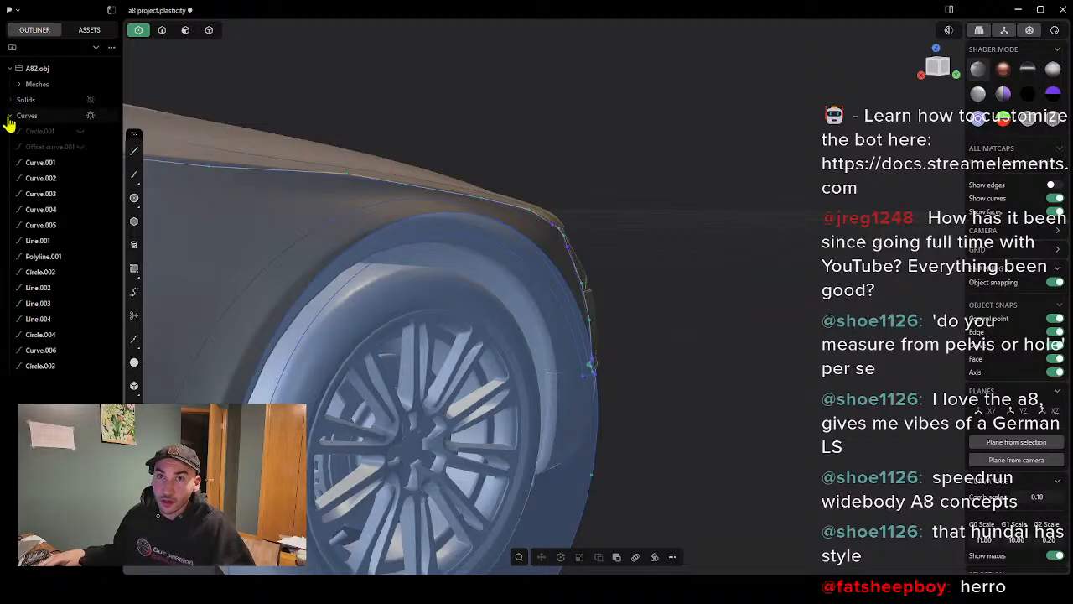
pyautogui.click(80, 131)
pyautogui.click(81, 148)
pyautogui.scroll(-4, 374, 251)
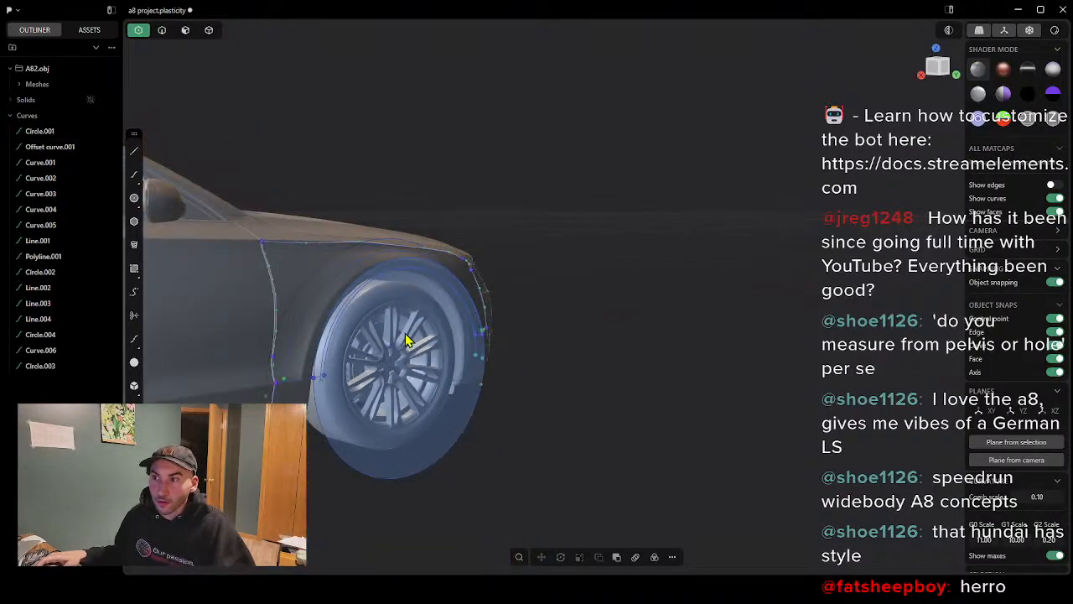
pyautogui.moveTo(408, 337); pyautogui.dragTo(385, 302, button='middle')
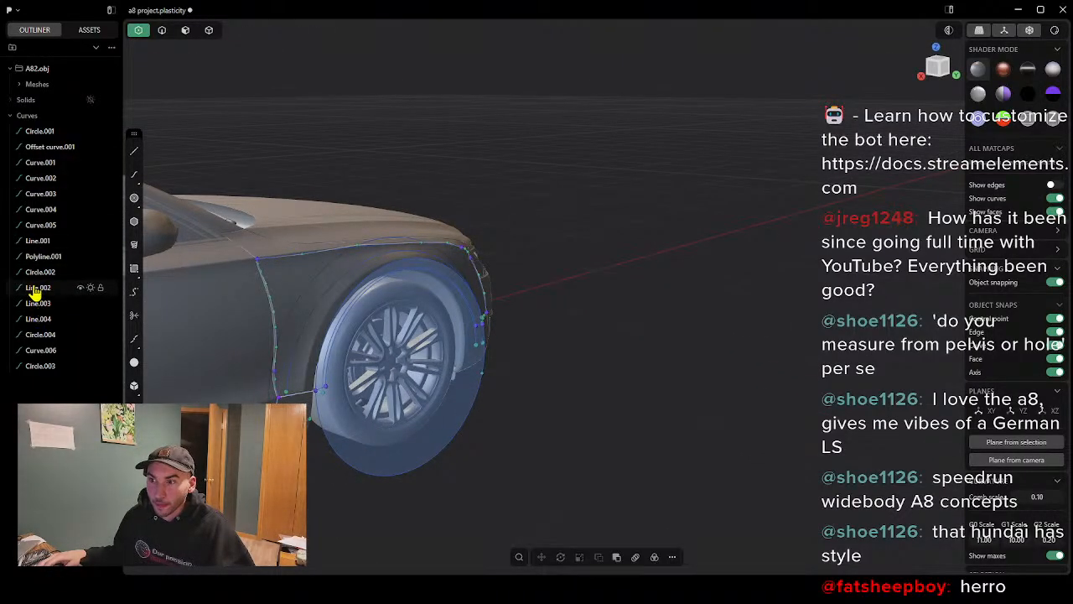
pyautogui.scroll(2, 322, 309)
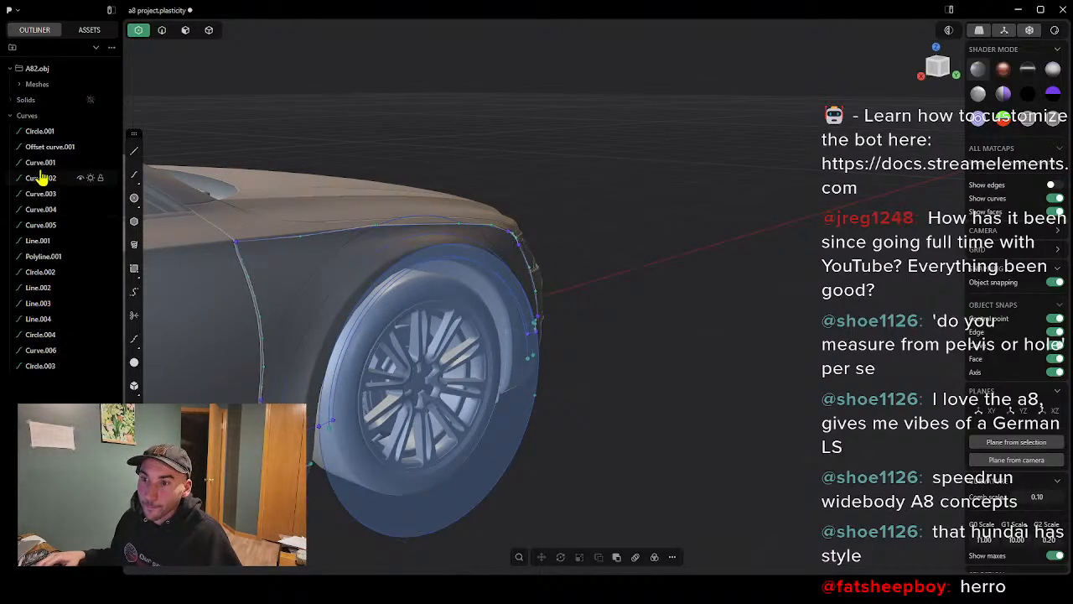
pyautogui.moveTo(325, 222); pyautogui.dragTo(471, 224, button='middle')
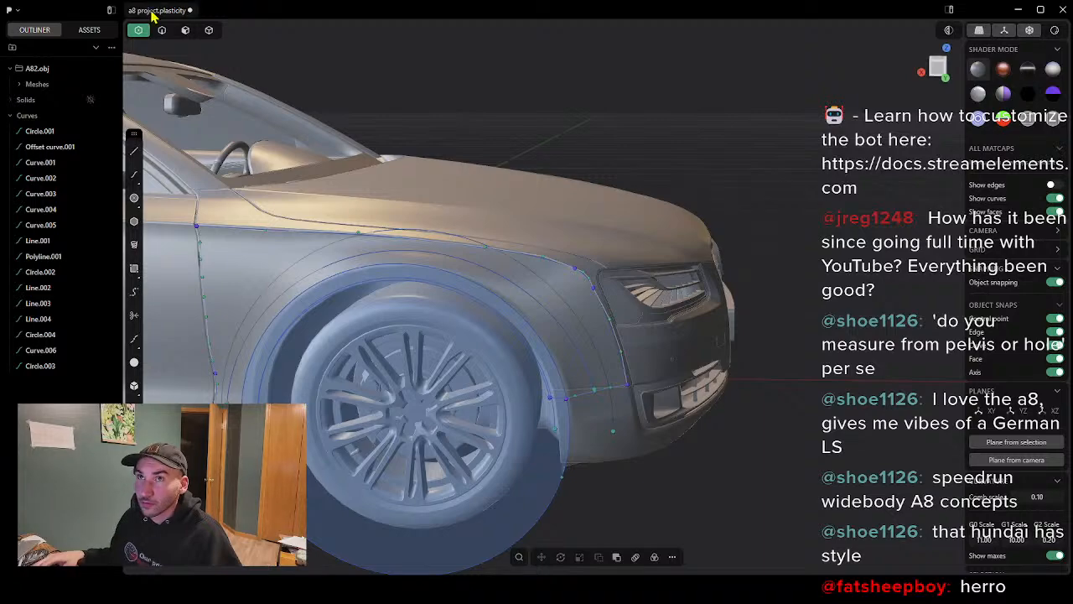
# Step: Switch to edge selection and delete the unhidden offset curve and Circle.001 around the front wheel
pyautogui.click(167, 31)
pyautogui.click(444, 234)
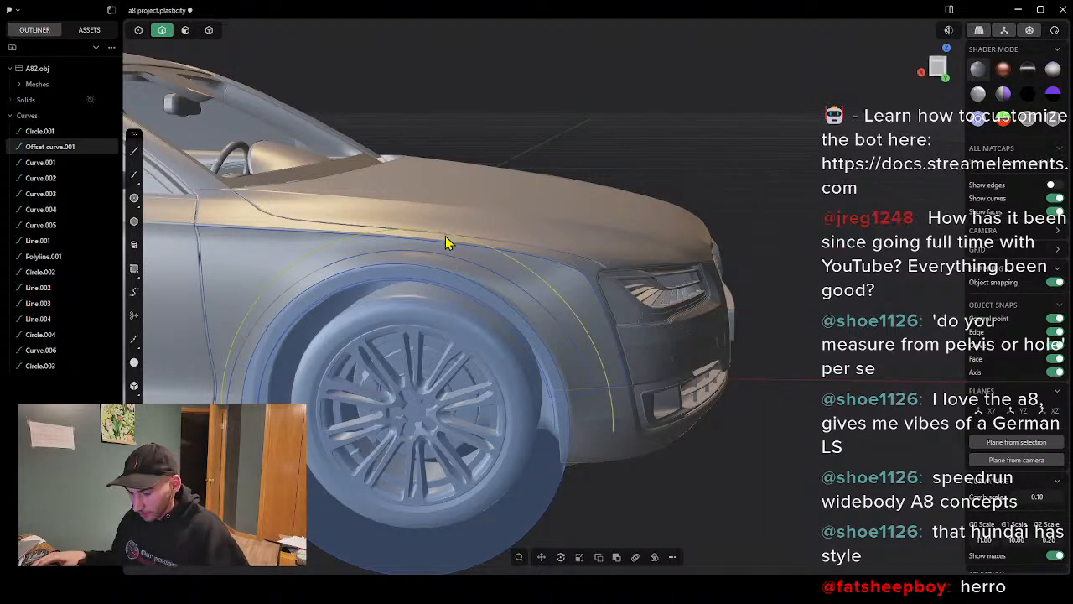
pyautogui.press('Delete')
pyautogui.moveTo(688, 341); pyautogui.dragTo(570, 405, button='middle')
pyautogui.click(551, 367)
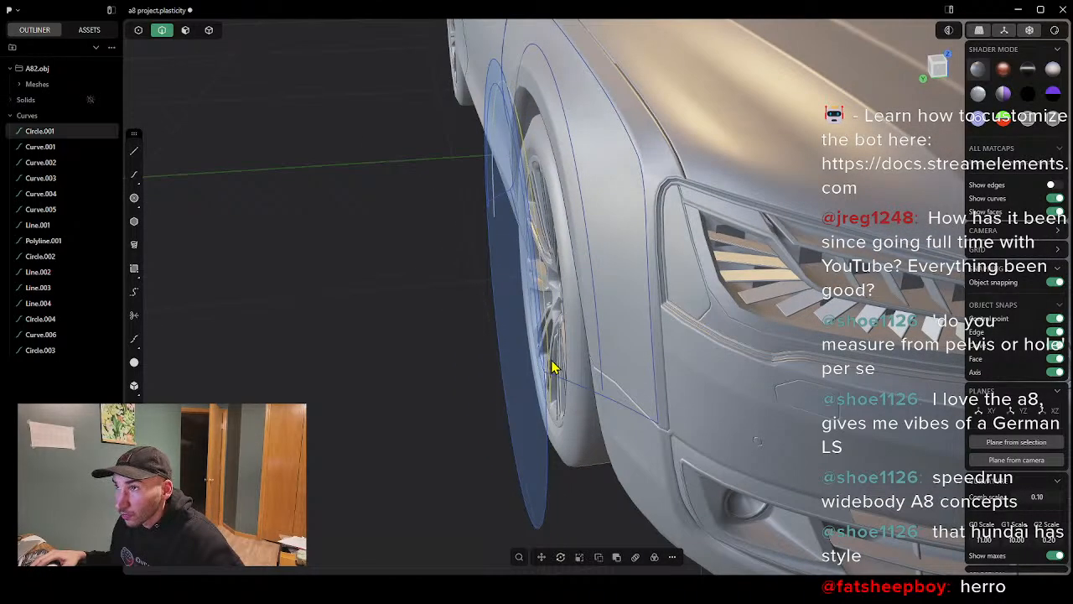
pyautogui.press('Delete')
# Step: Delete the large full circle, Circle.003, drawn around the front wheel
pyautogui.moveTo(543, 315); pyautogui.dragTo(411, 304, button='middle')
pyautogui.click(374, 279)
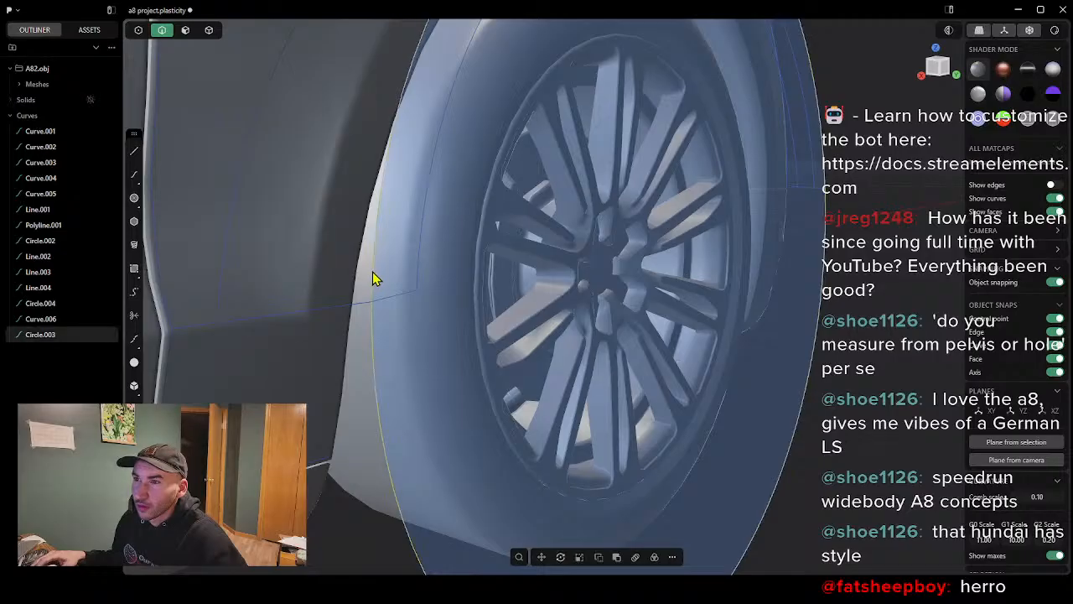
pyautogui.press('Delete')
# Step: Offset the inner wheel-arch curve, Circle.002, slightly outward in the aligned side view
pyautogui.moveTo(585, 304)
pyautogui.mouseDown(button='middle')
pyautogui.moveTo(561, 319)
pyautogui.moveTo(570, 221)
pyautogui.moveTo(635, 176)
pyautogui.moveTo(549, 242)
pyautogui.moveTo(504, 233)
pyautogui.moveTo(534, 225)
pyautogui.mouseUp(button='middle')
pyautogui.click(939, 73)
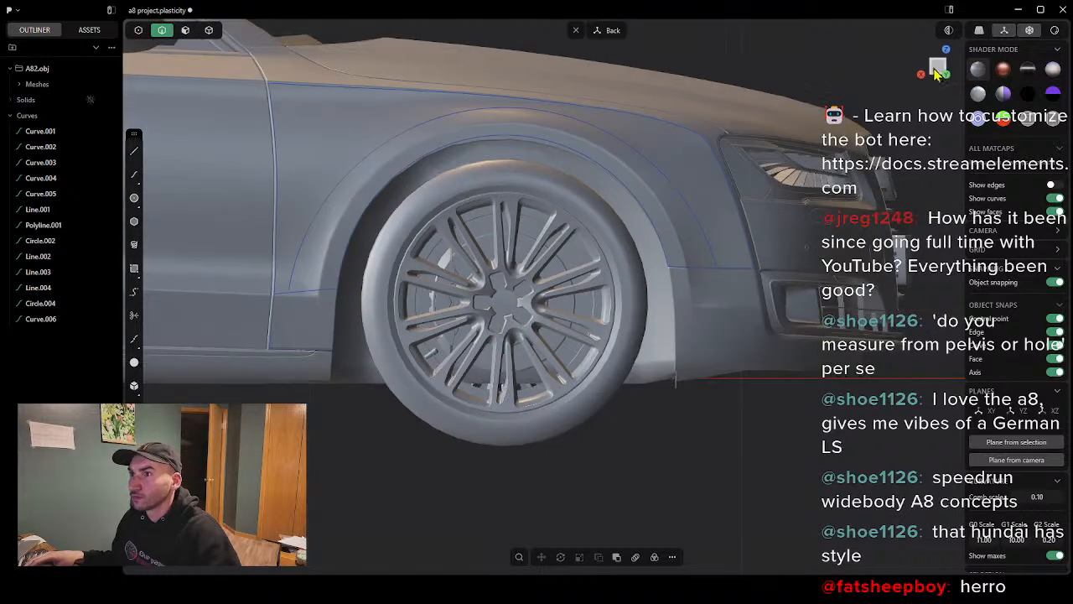
pyautogui.click(543, 147)
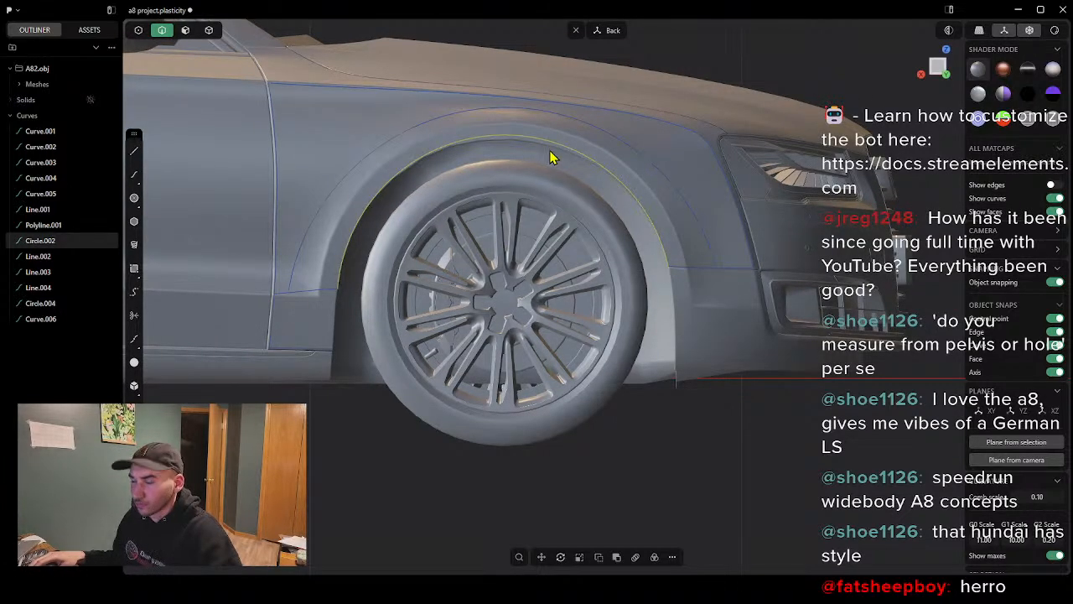
pyautogui.press('o')
pyautogui.moveTo(492, 97); pyautogui.dragTo(488, 83)
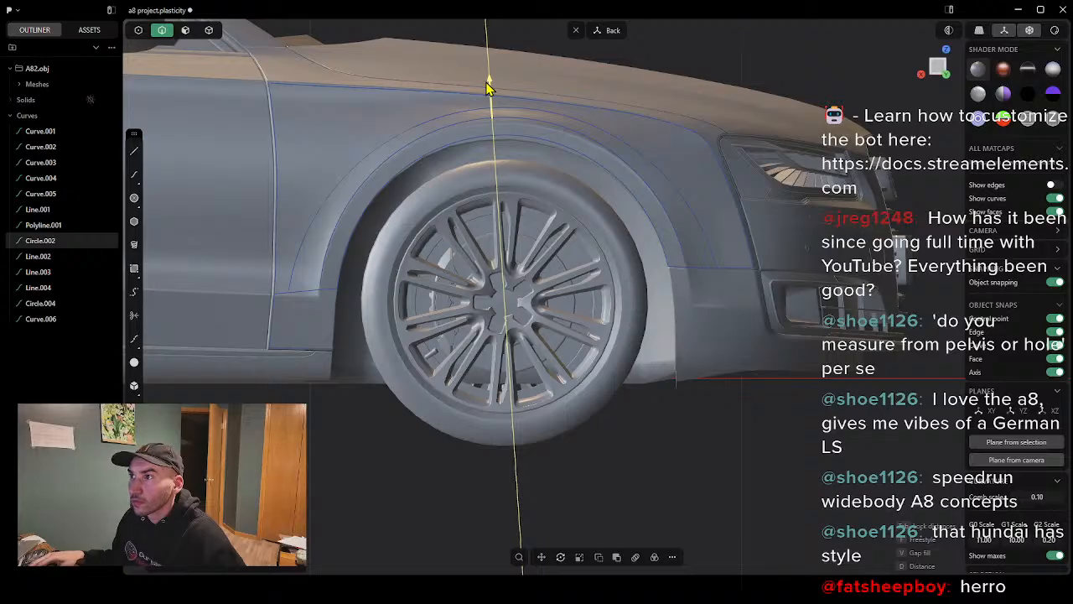
pyautogui.rightClick(513, 257)
# Step: Draw a short line from the offset curve's door-side end to its intersection with the horizontal line below
pyautogui.moveTo(476, 225); pyautogui.dragTo(518, 254, button='middle')
pyautogui.scroll(6, 456, 291)
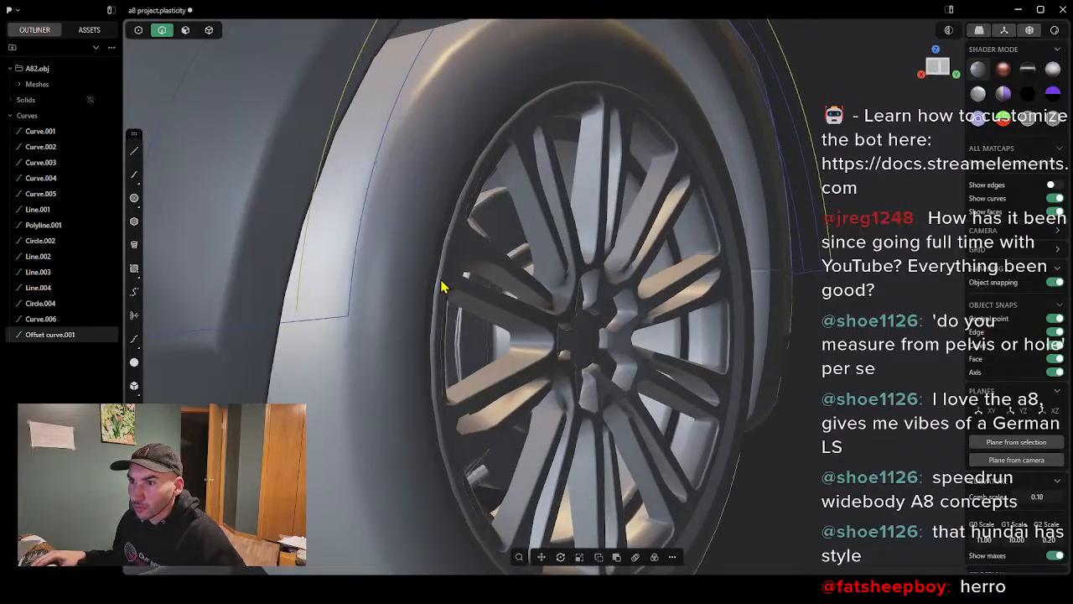
pyautogui.click(134, 151)
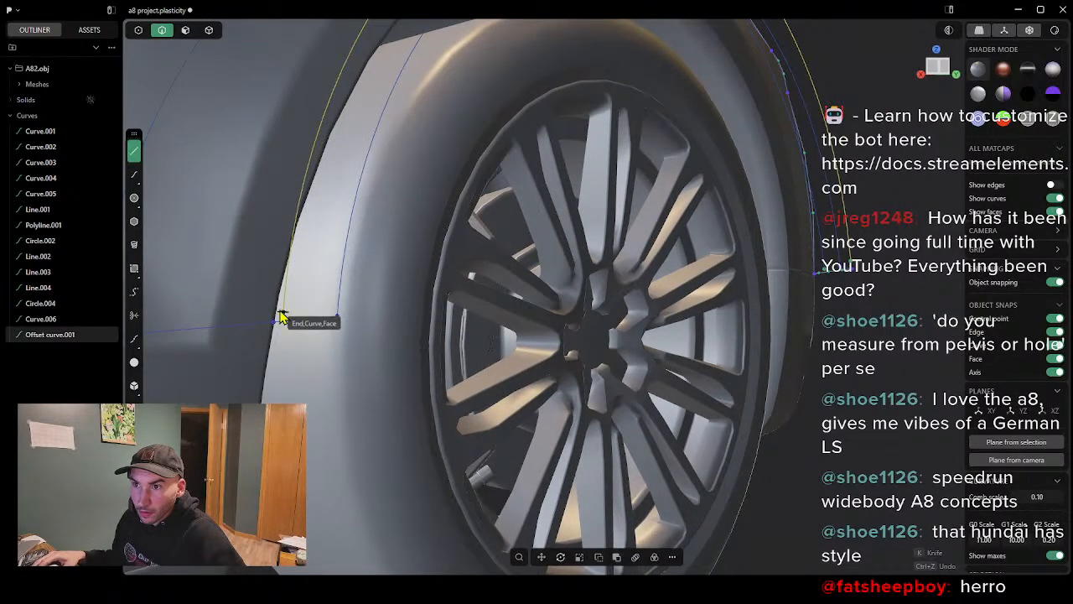
pyautogui.click(283, 319)
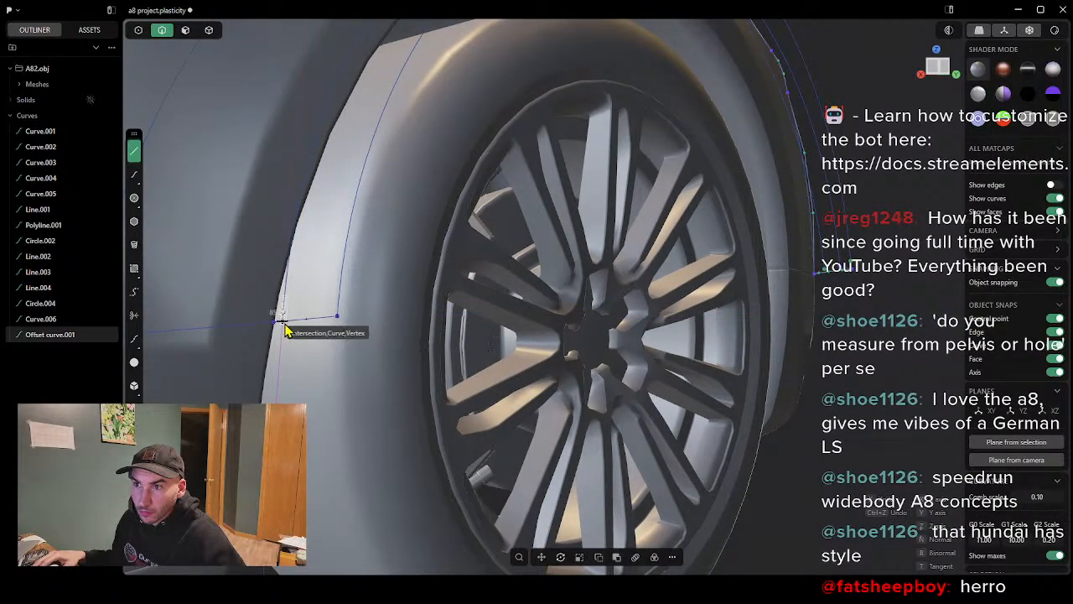
pyautogui.click(284, 327)
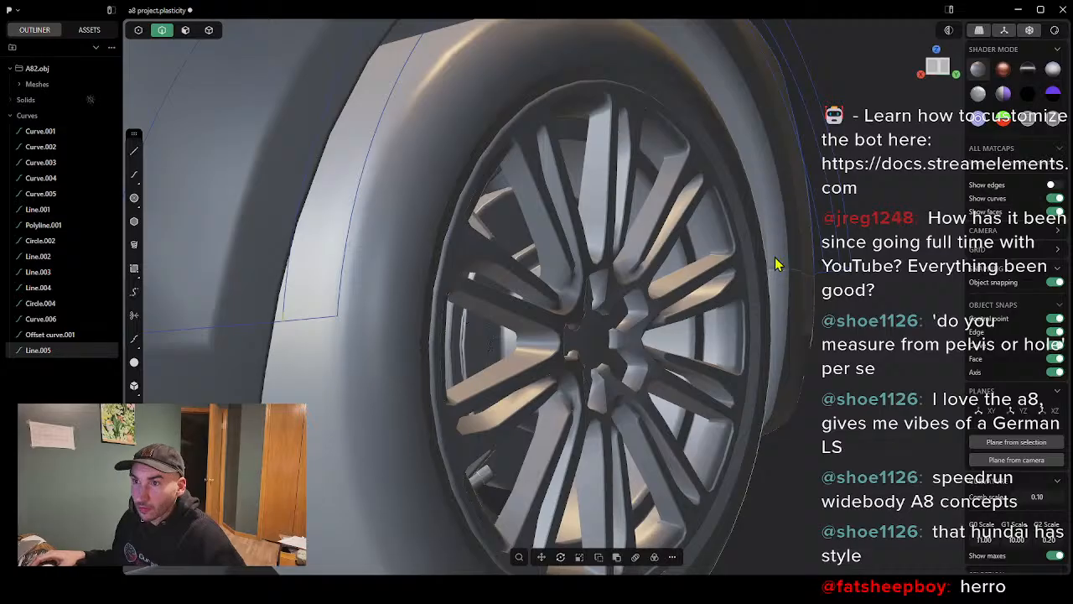
# Step: Draw a short line joining the offset curve's bumper-side end to the horizontal line, closing the wheel-arch band
pyautogui.moveTo(775, 264); pyautogui.dragTo(493, 310, button='middle')
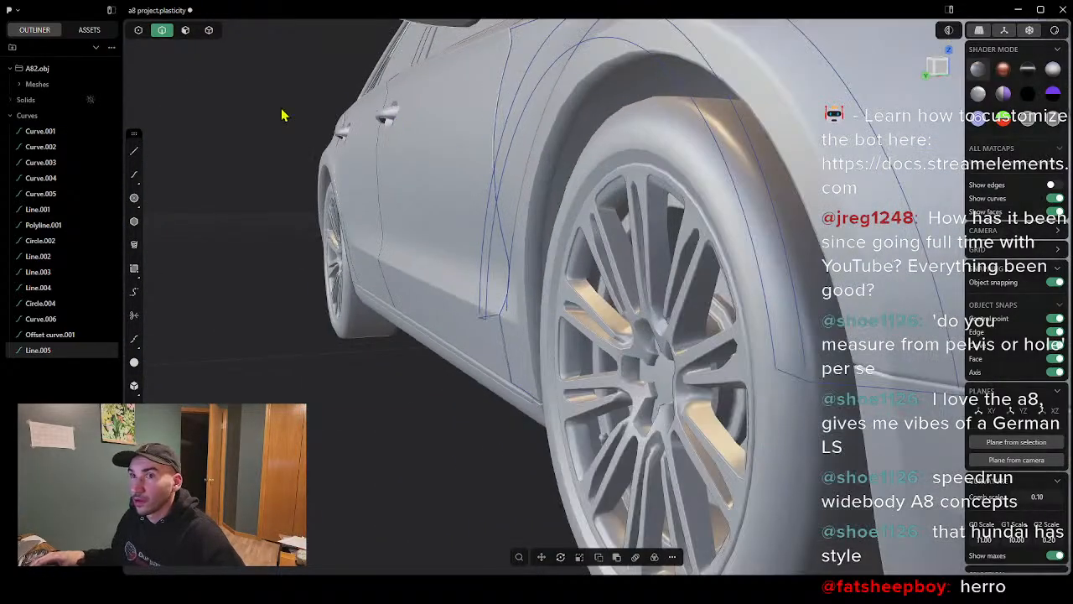
pyautogui.click(135, 152)
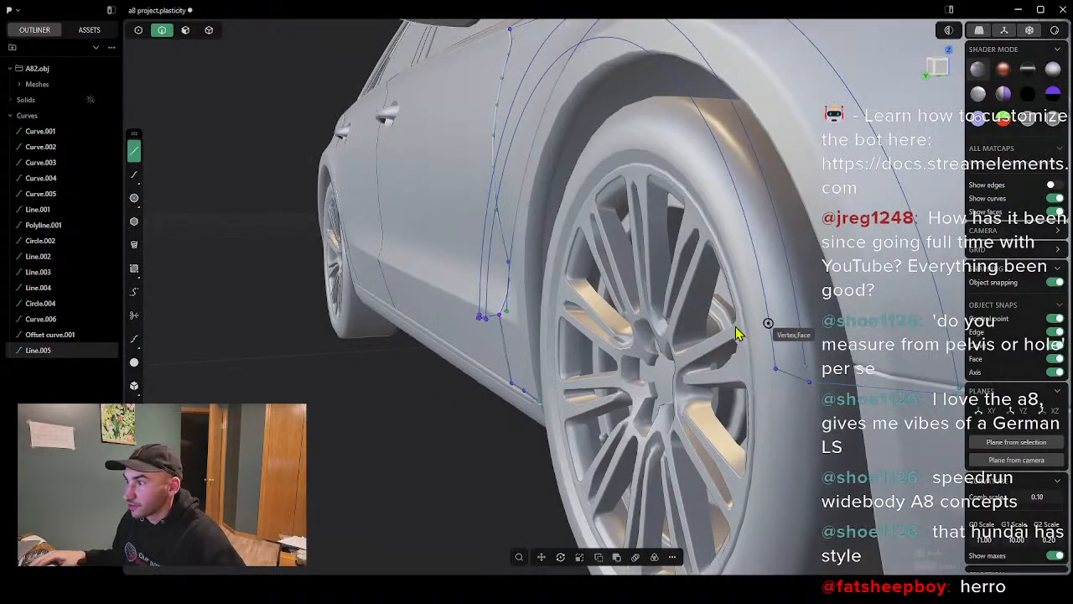
pyautogui.click(808, 386)
pyautogui.click(753, 410)
pyautogui.scroll(-2, 687, 356)
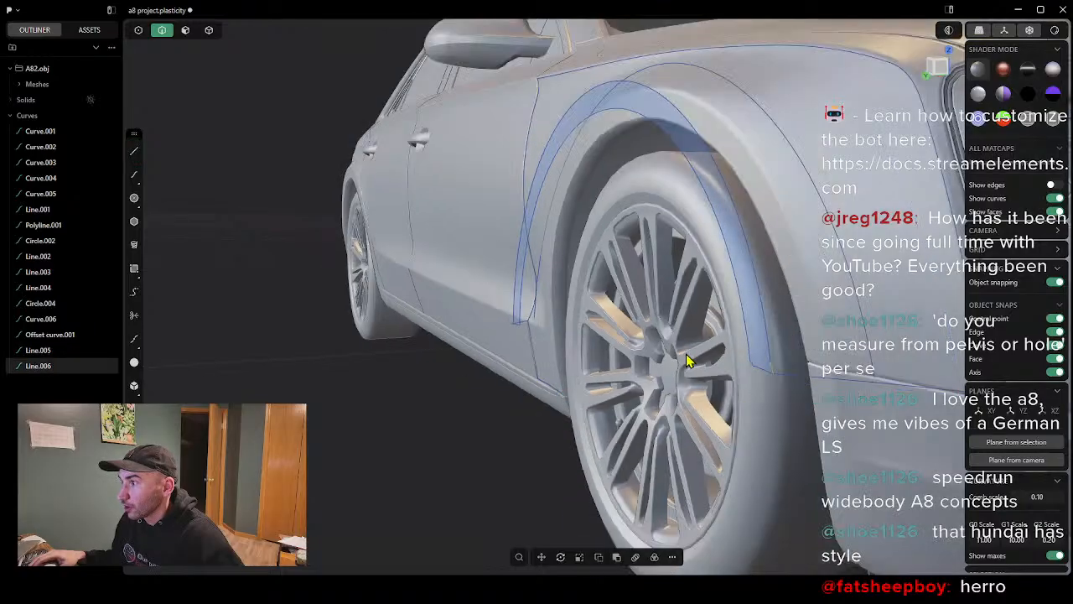
# Step: Try to loft between the outer arch curve and the offset curve, using the horizontal line near the bumper as a guide
pyautogui.scroll(-3, 686, 357)
pyautogui.moveTo(680, 341); pyautogui.dragTo(714, 364, button='middle')
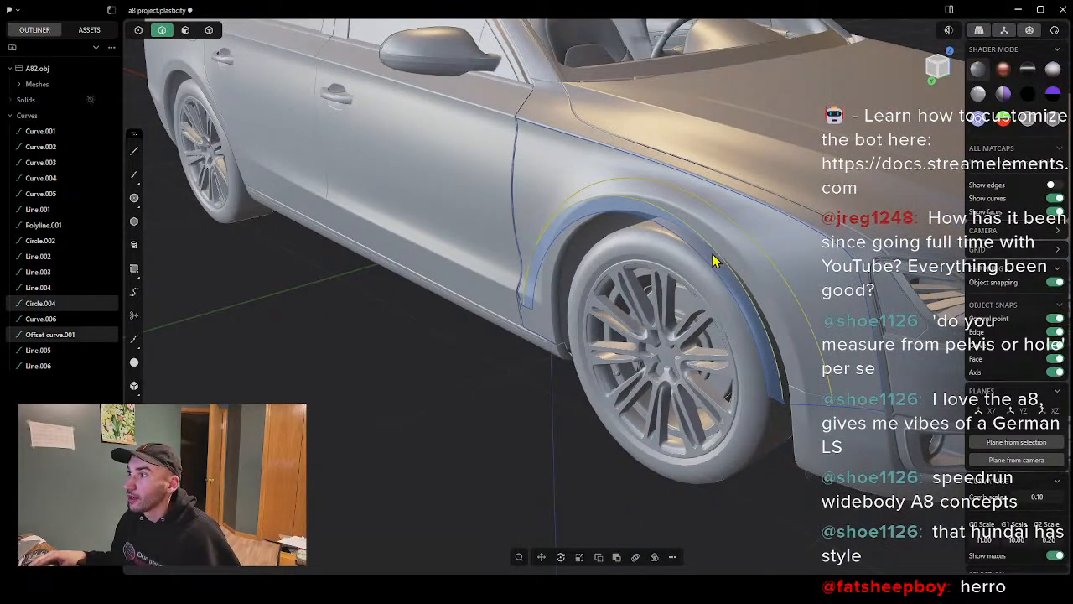
pyautogui.press('l')
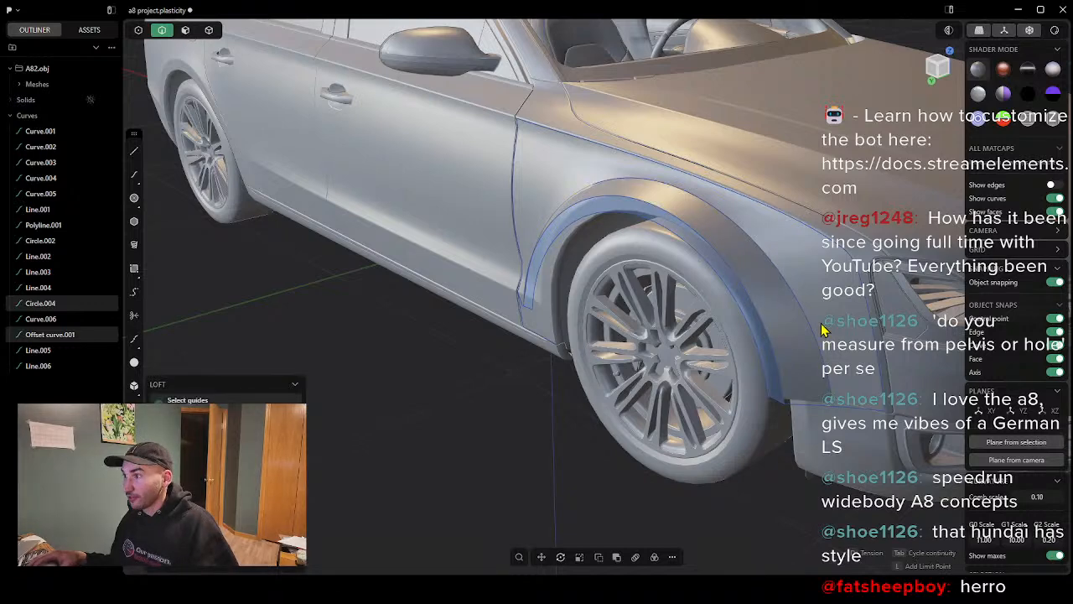
pyautogui.click(815, 413)
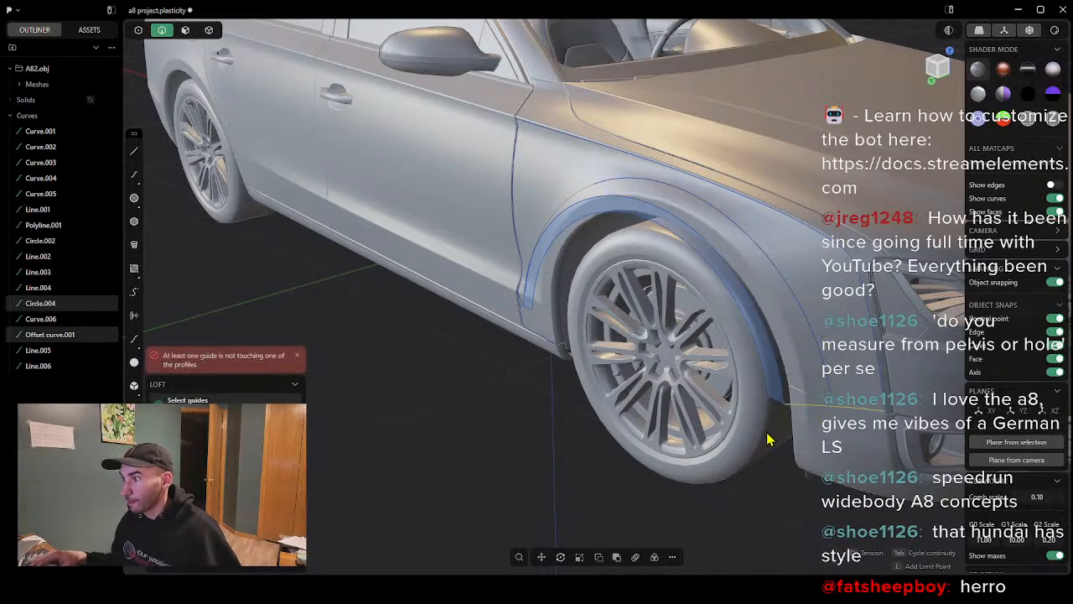
pyautogui.scroll(-4, 808, 439)
pyautogui.scroll(5, 823, 445)
pyautogui.press('Escape')
pyautogui.moveTo(834, 427); pyautogui.dragTo(830, 426, button='middle')
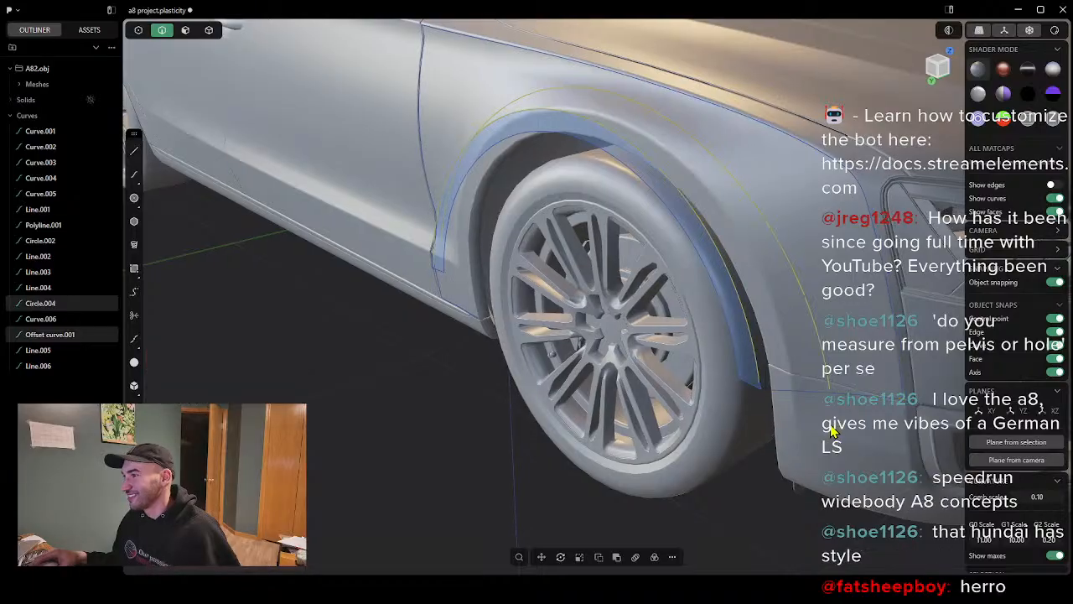
# Step: Draw a short line from the outer arch curve's bumper-side end down to the horizontal line
pyautogui.scroll(4, 843, 419)
pyautogui.scroll(4, 654, 324)
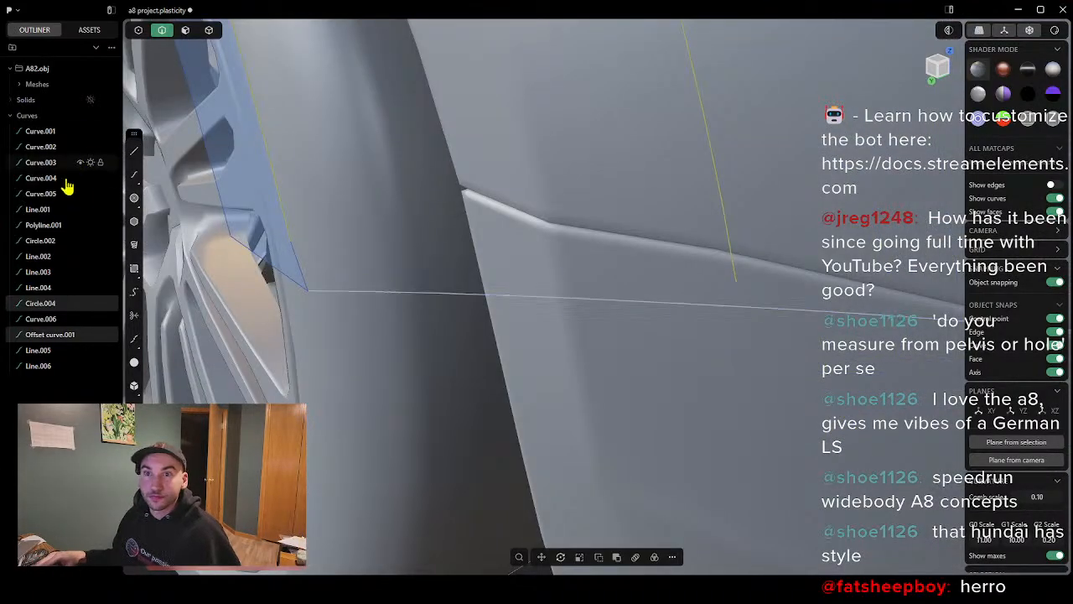
pyautogui.click(132, 156)
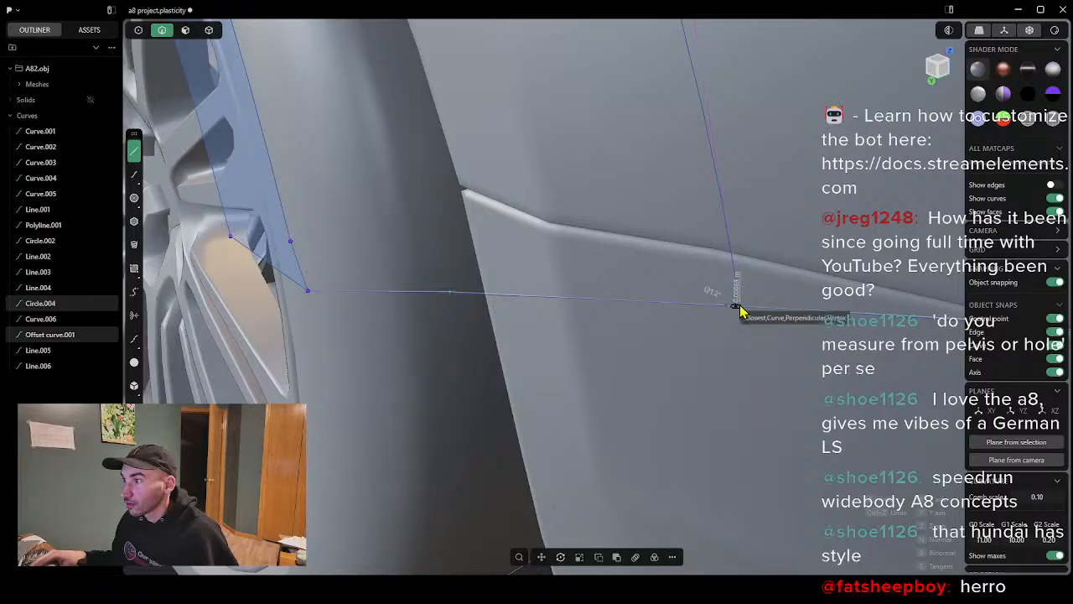
pyautogui.scroll(3, 747, 312)
pyautogui.scroll(2, 748, 315)
pyautogui.scroll(-6, 747, 317)
pyautogui.moveTo(747, 319); pyautogui.dragTo(599, 357, button='middle')
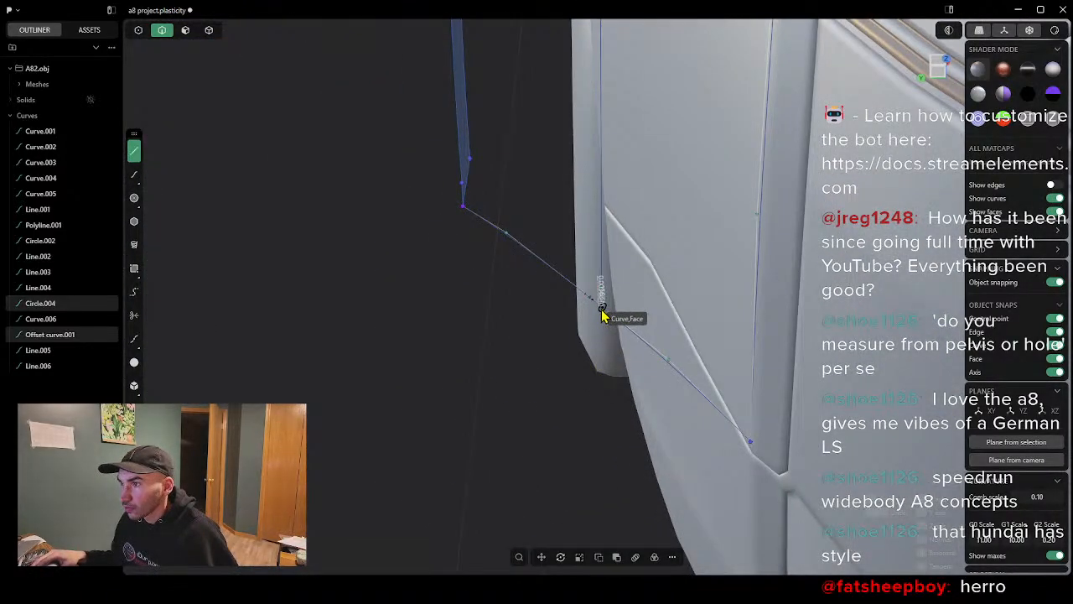
pyautogui.click(599, 309)
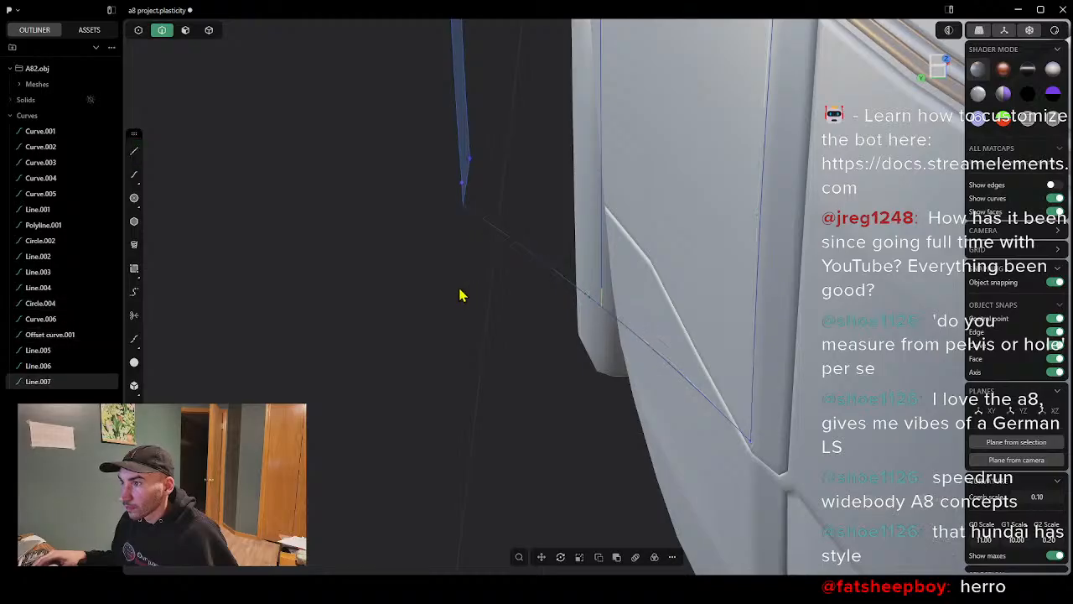
pyautogui.moveTo(461, 295); pyautogui.dragTo(540, 311, button='middle')
pyautogui.scroll(2, 543, 251)
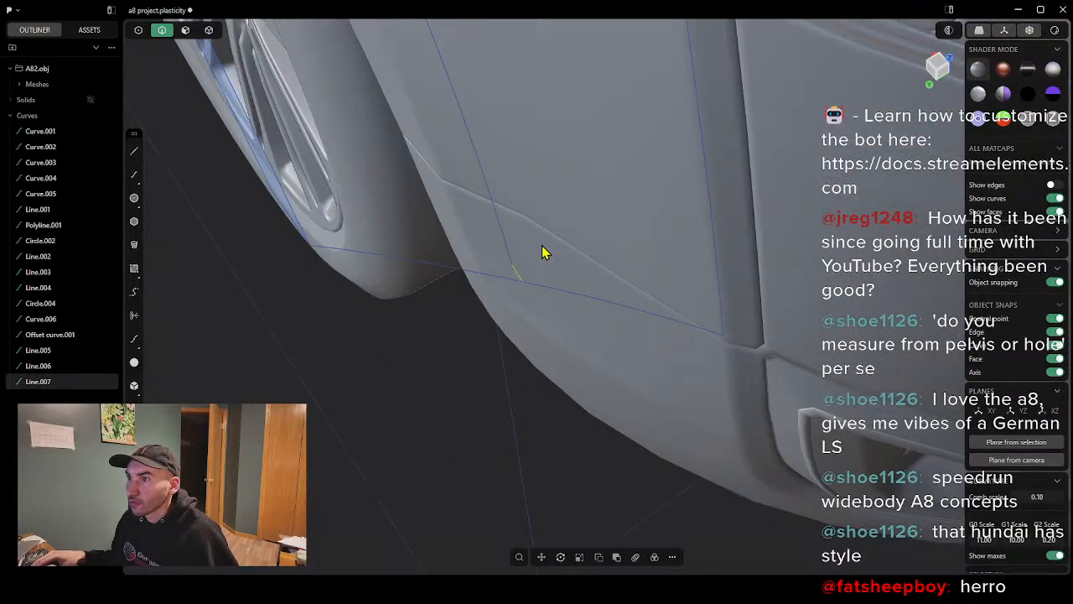
# Step: Delete the short line just drawn at the outer arch curve's bumper-side end
pyautogui.press('Escape')
pyautogui.moveTo(509, 298); pyautogui.dragTo(546, 276, button='middle')
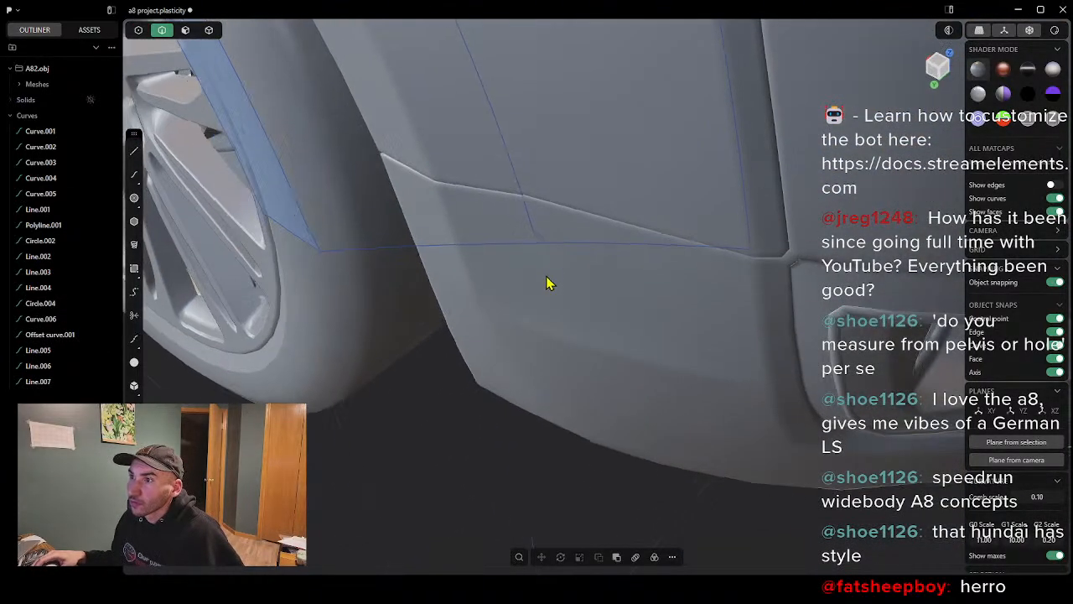
pyautogui.click(547, 247)
pyautogui.press('Delete')
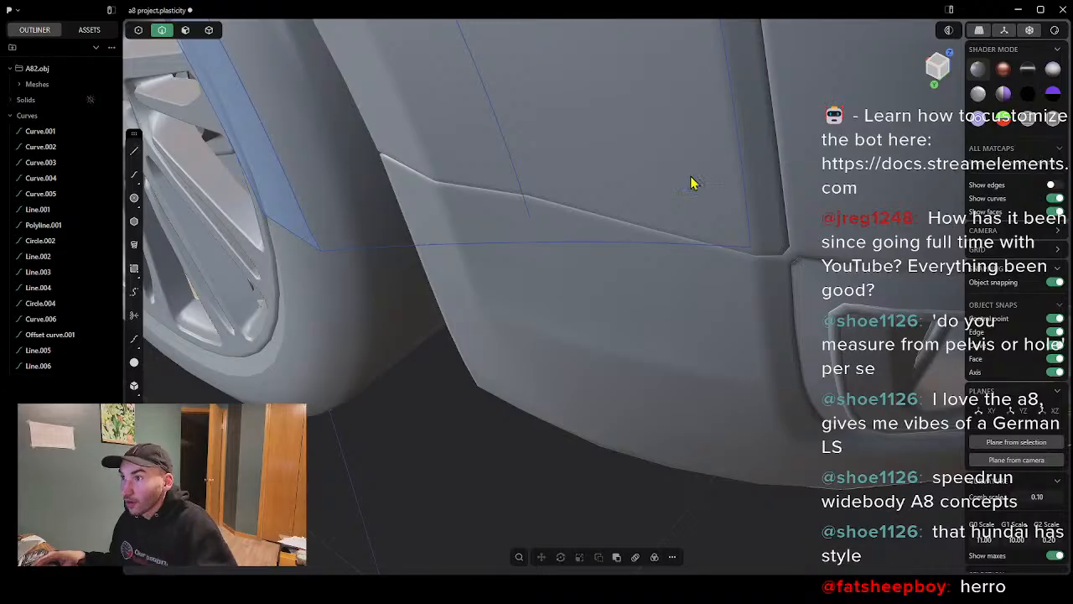
# Step: Redraw the short line from the outer arch curve's bumper-side end, snapping it to the horizontal line in a close-up view
pyautogui.click(135, 151)
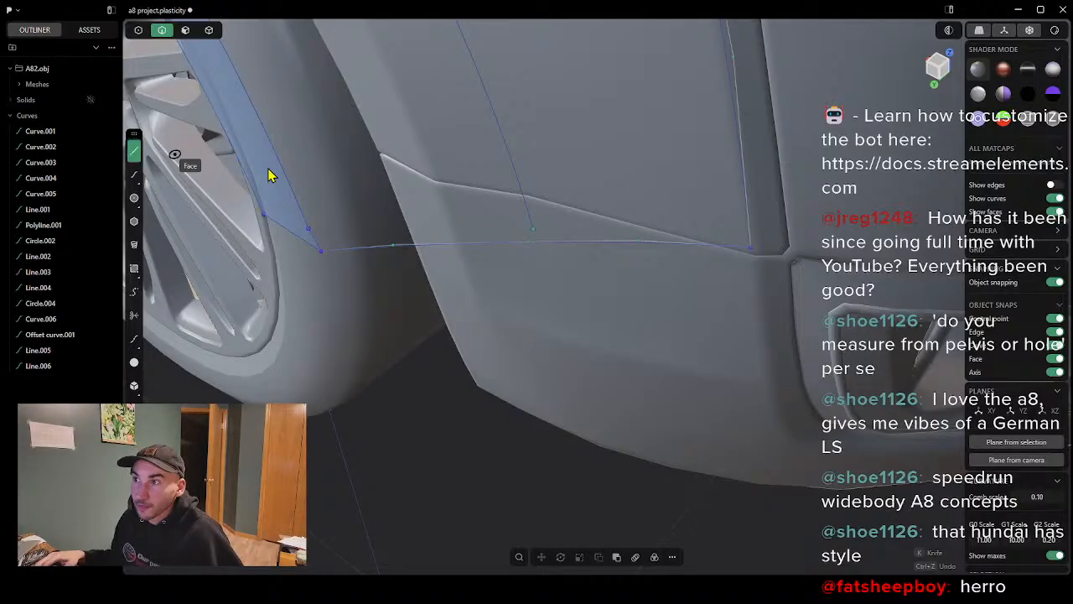
pyautogui.click(534, 229)
pyautogui.scroll(5, 539, 242)
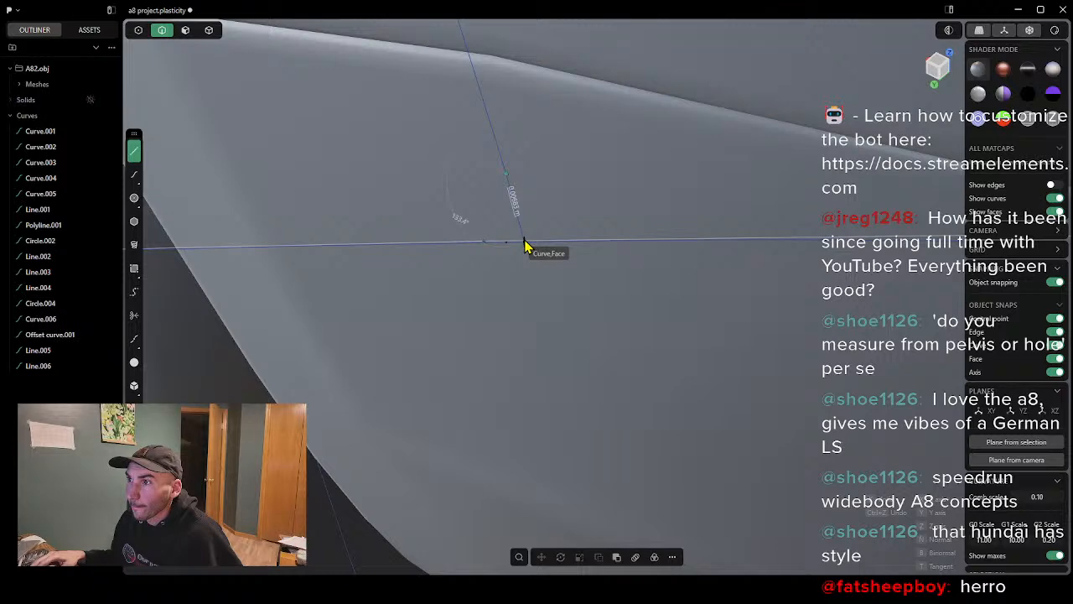
pyautogui.click(525, 241)
pyautogui.rightClick(528, 241)
# Step: Draw a short line from the outer arch curve's door-side end down to the horizontal line beside the door seam
pyautogui.scroll(-4, 550, 242)
pyautogui.moveTo(549, 242); pyautogui.dragTo(311, 319, button='middle')
pyautogui.scroll(-5, 570, 247)
pyautogui.scroll(6, 315, 317)
pyautogui.scroll(-6, 296, 324)
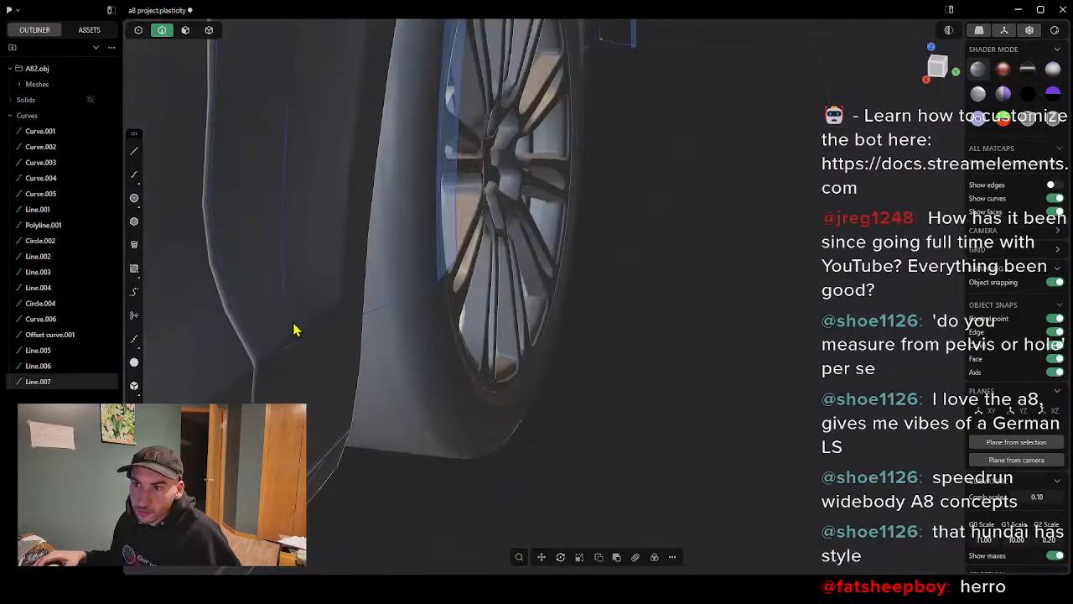
pyautogui.click(134, 151)
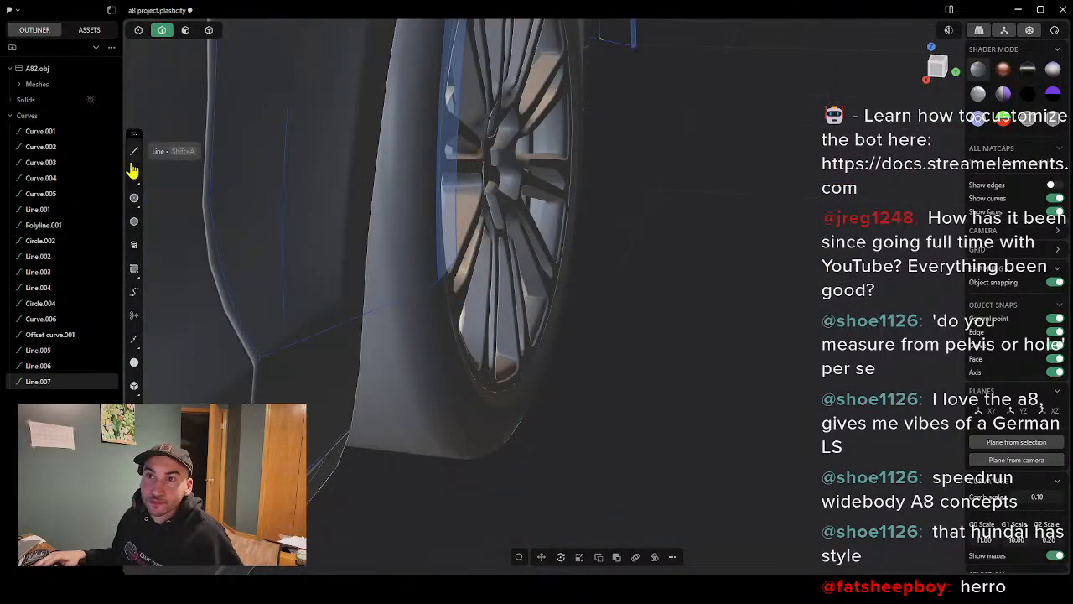
pyautogui.click(284, 324)
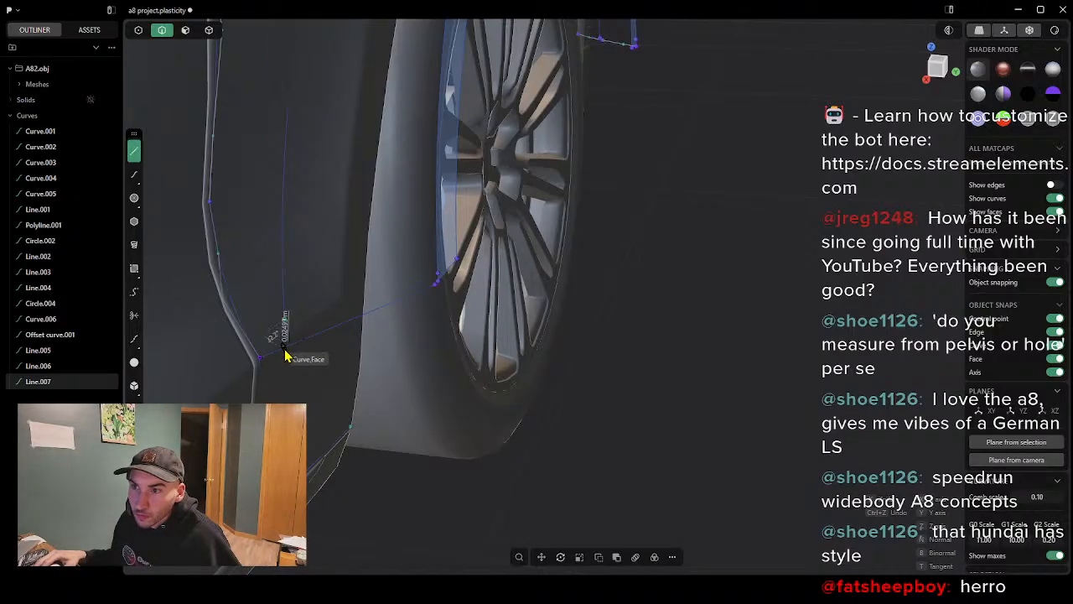
pyautogui.click(311, 357)
# Step: Join the outer arch curve, Circle.004, with the short line at its door-side end
pyautogui.moveTo(400, 355); pyautogui.dragTo(355, 359, button='middle')
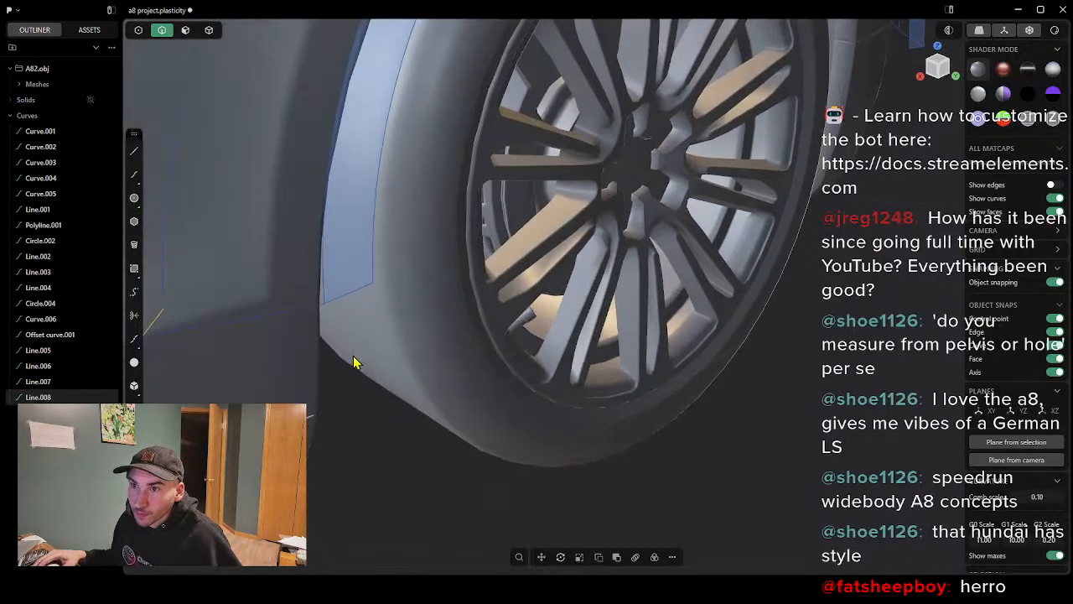
pyautogui.scroll(-3, 333, 359)
pyautogui.moveTo(287, 347)
pyautogui.mouseDown(button='middle')
pyautogui.moveTo(221, 327)
pyautogui.moveTo(247, 332)
pyautogui.moveTo(226, 343)
pyautogui.moveTo(232, 355)
pyautogui.moveTo(299, 343)
pyautogui.moveTo(280, 342)
pyautogui.mouseUp(button='middle')
pyautogui.scroll(5, 248, 322)
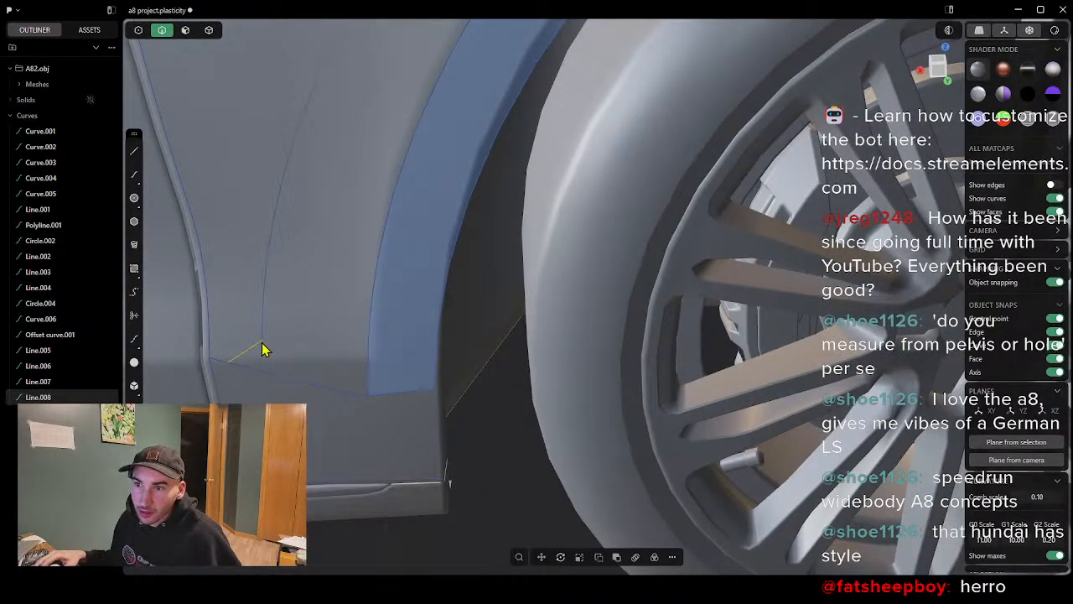
pyautogui.click(262, 336)
pyautogui.click(256, 353)
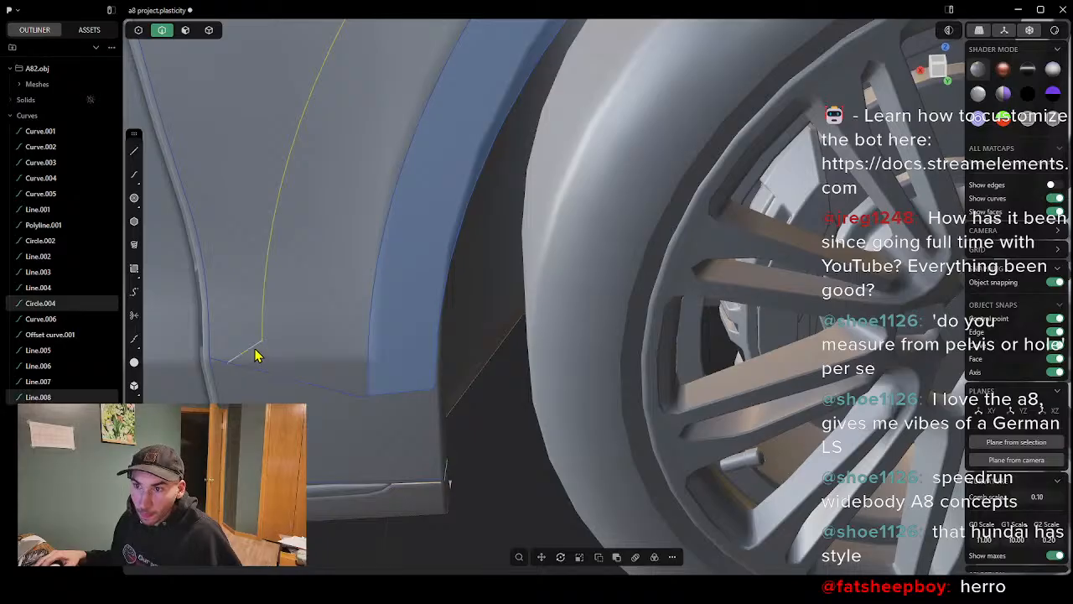
pyautogui.press('j')
# Step: Join the outer arch curve with the short line at its bumper-side end, Line.007
pyautogui.scroll(-6, 353, 317)
pyautogui.keyDown('shift'); pyautogui.moveTo(688, 242); pyautogui.dragTo(481, 264, button='middle'); pyautogui.keyUp('shift')
pyautogui.scroll(5, 613, 303)
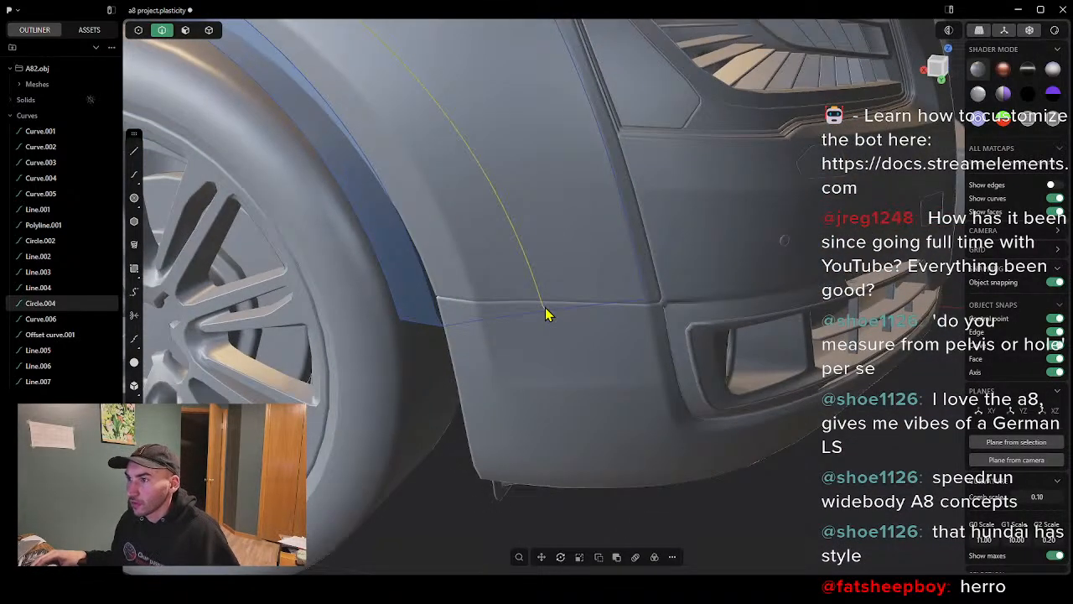
pyautogui.click(545, 314)
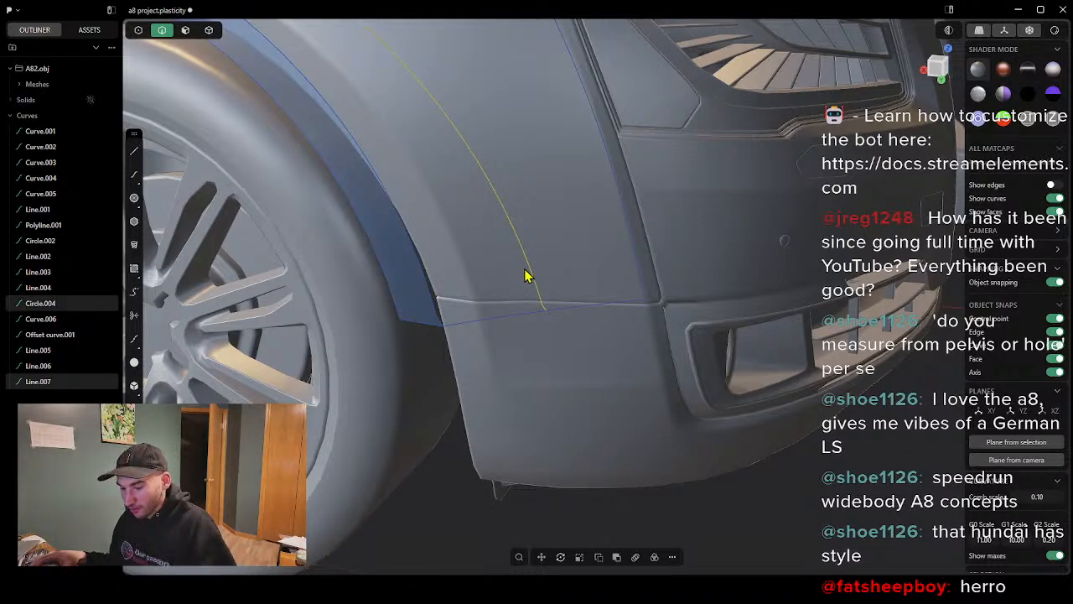
pyautogui.press('j')
# Step: Try to loft between the joined outer arch curve and the offset curve, with the bumper-side horizontal line as guide
pyautogui.scroll(-5, 422, 251)
pyautogui.keyDown('shift'); pyautogui.moveTo(359, 257); pyautogui.dragTo(453, 343, button='middle'); pyautogui.keyUp('shift')
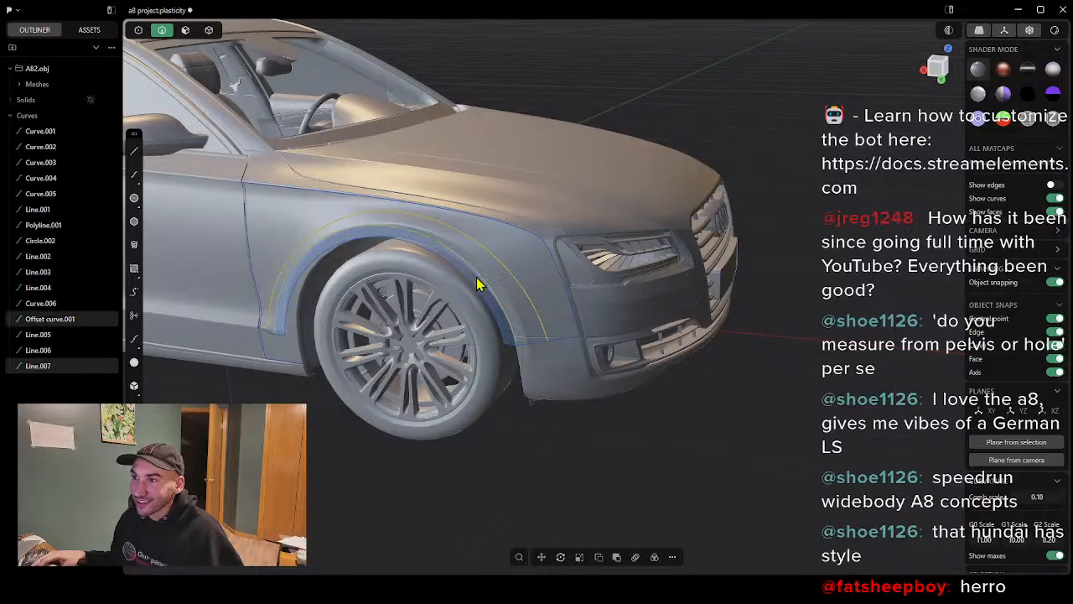
pyautogui.click(506, 287)
pyautogui.press('l')
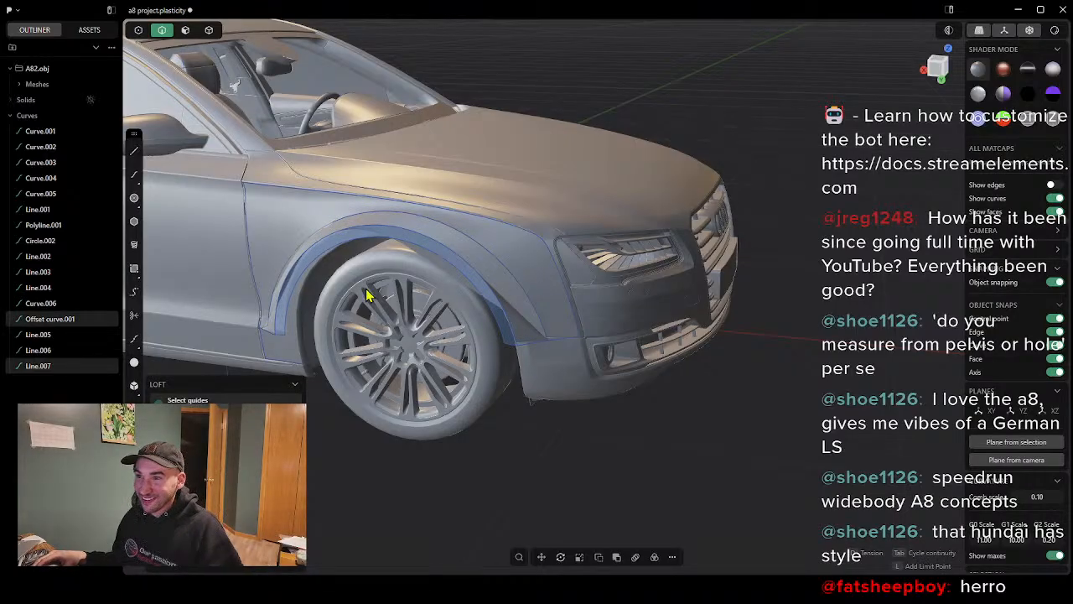
pyautogui.moveTo(366, 295); pyautogui.dragTo(307, 297, button='middle')
pyautogui.click(440, 396)
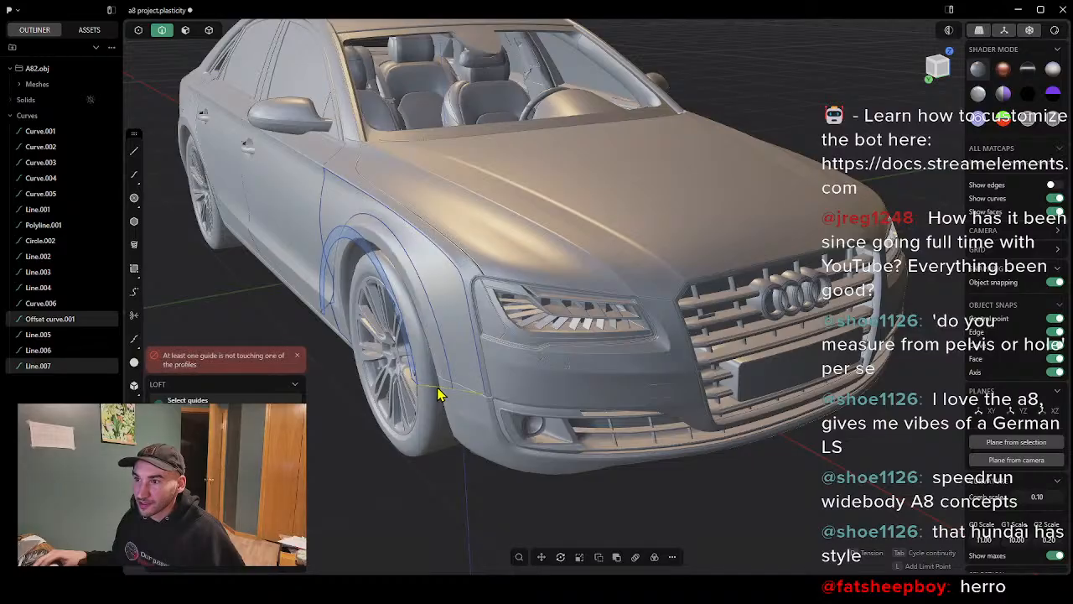
pyautogui.scroll(-3, 404, 311)
pyautogui.scroll(5, 407, 384)
pyautogui.moveTo(333, 361); pyautogui.dragTo(404, 367, button='middle')
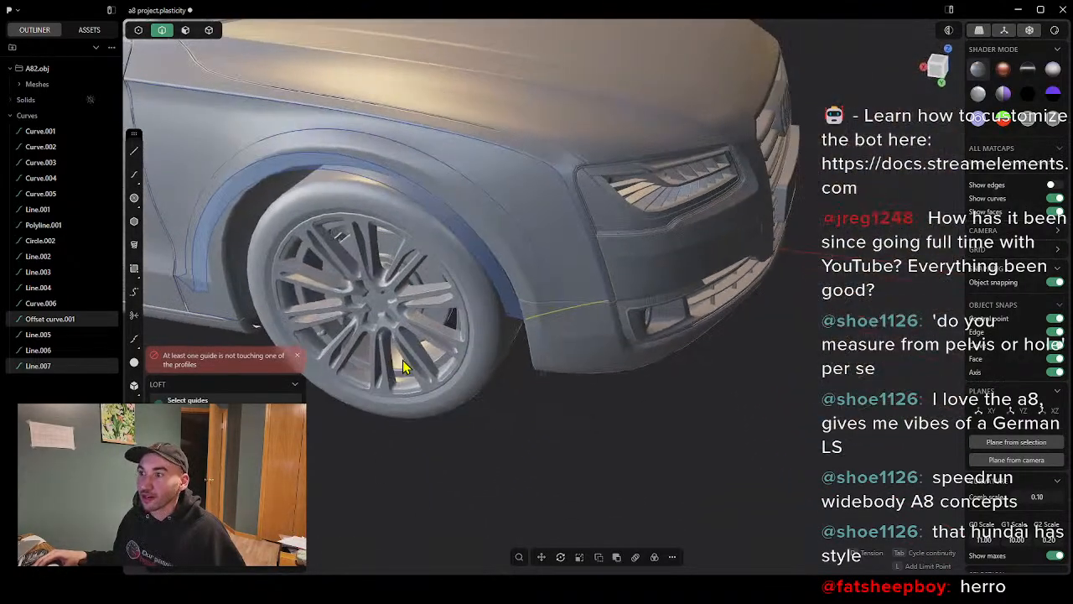
pyautogui.moveTo(333, 240); pyautogui.dragTo(379, 179, button='middle')
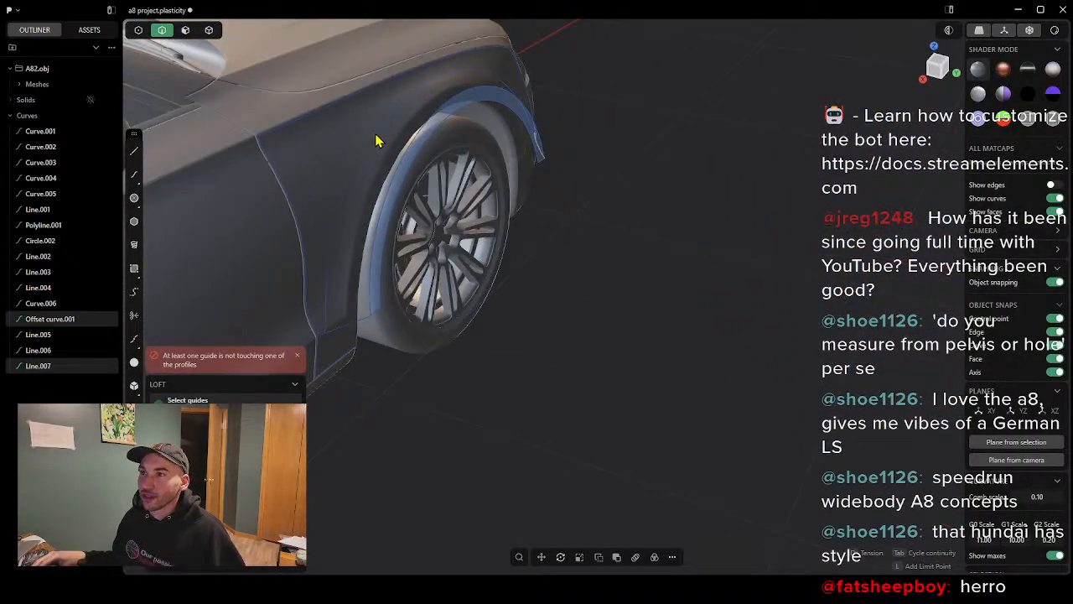
pyautogui.press('Escape')
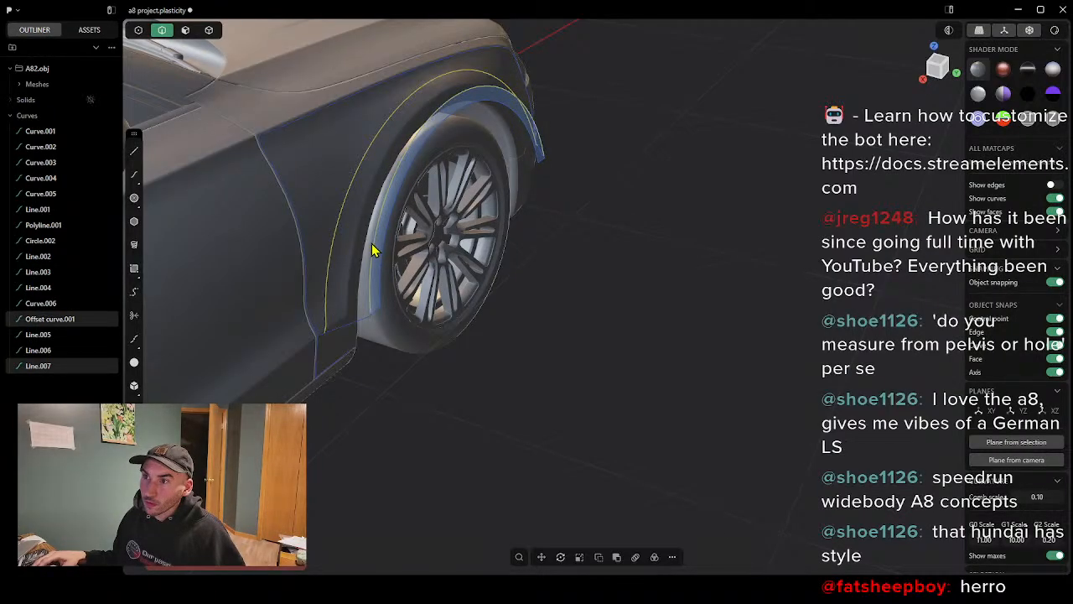
# Step: Start an XNurbs surface between the joined outer arch curve and the offset curve
pyautogui.rightClick(374, 315)
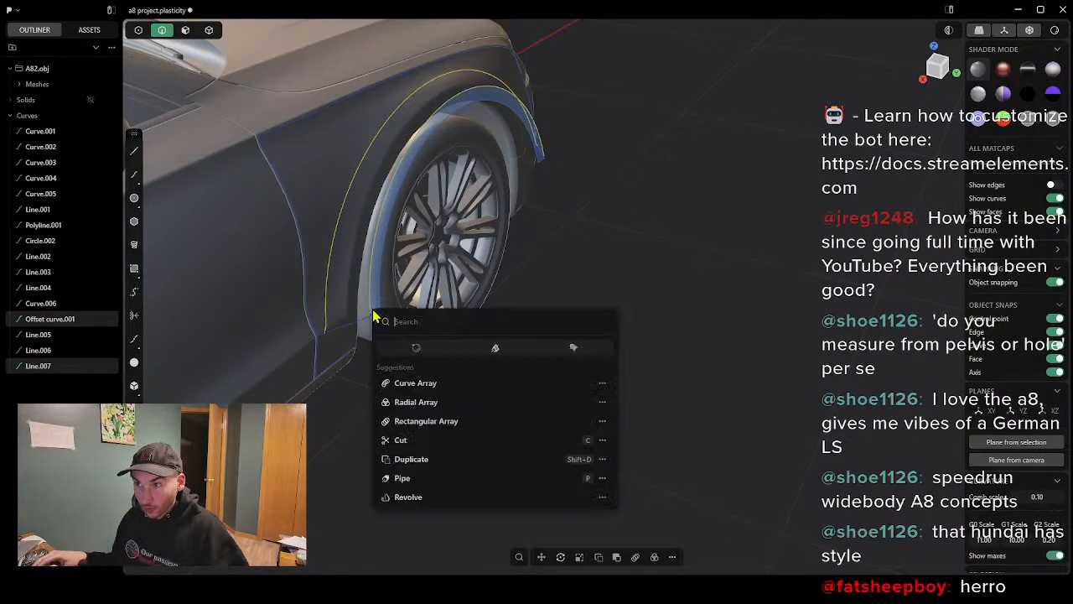
pyautogui.write('xn')
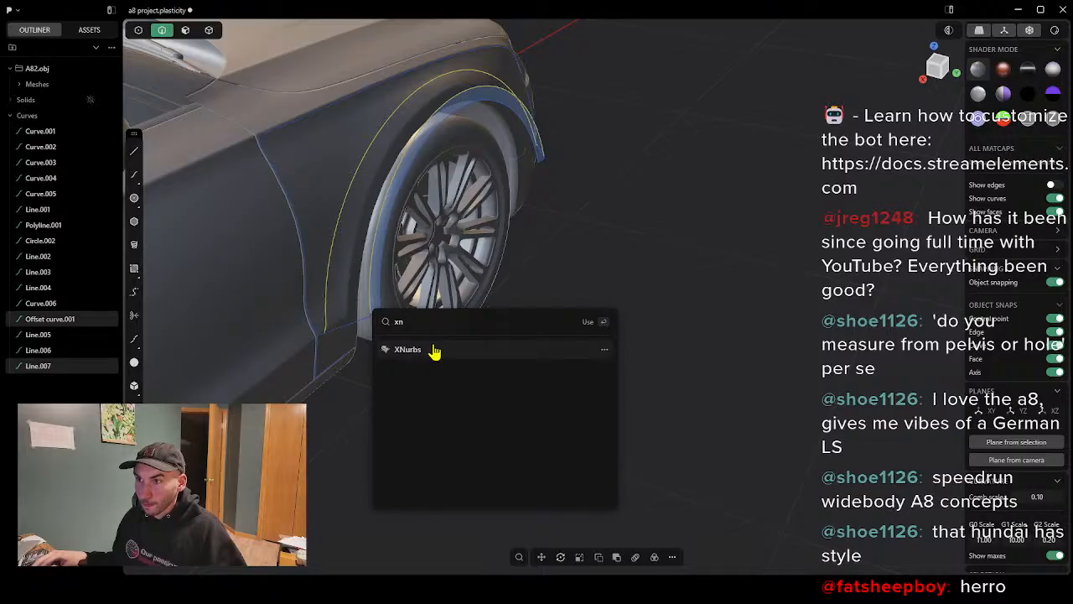
pyautogui.click(434, 349)
pyautogui.moveTo(530, 183); pyautogui.dragTo(378, 285, button='middle')
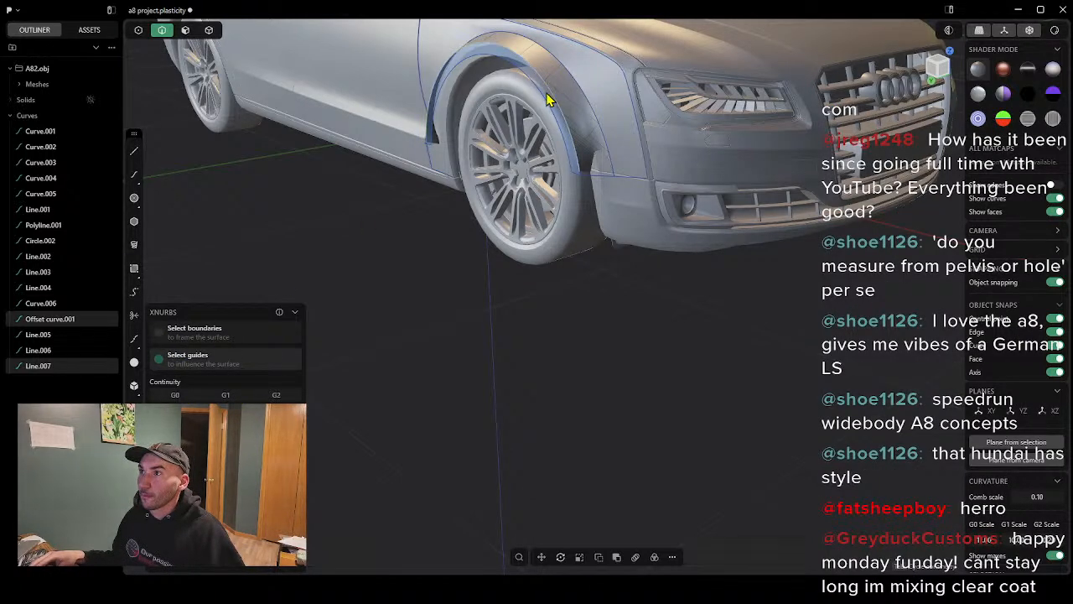
# Step: Try adding the arch band's edge and the bumper-side horizontal line as guides for the XNurbs surface
pyautogui.click(553, 125)
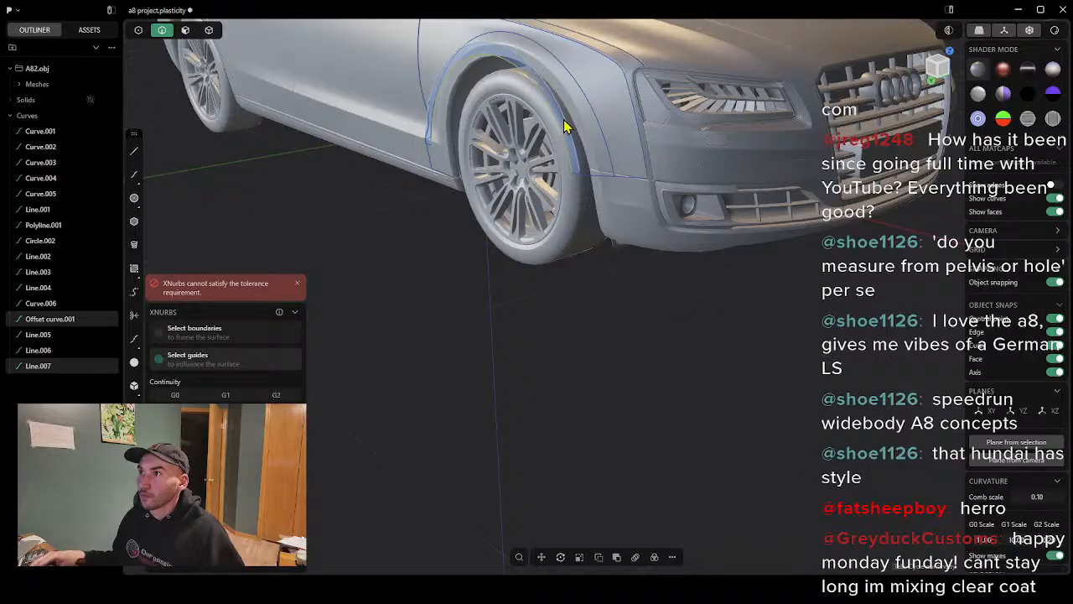
pyautogui.click(562, 126)
pyautogui.click(594, 176)
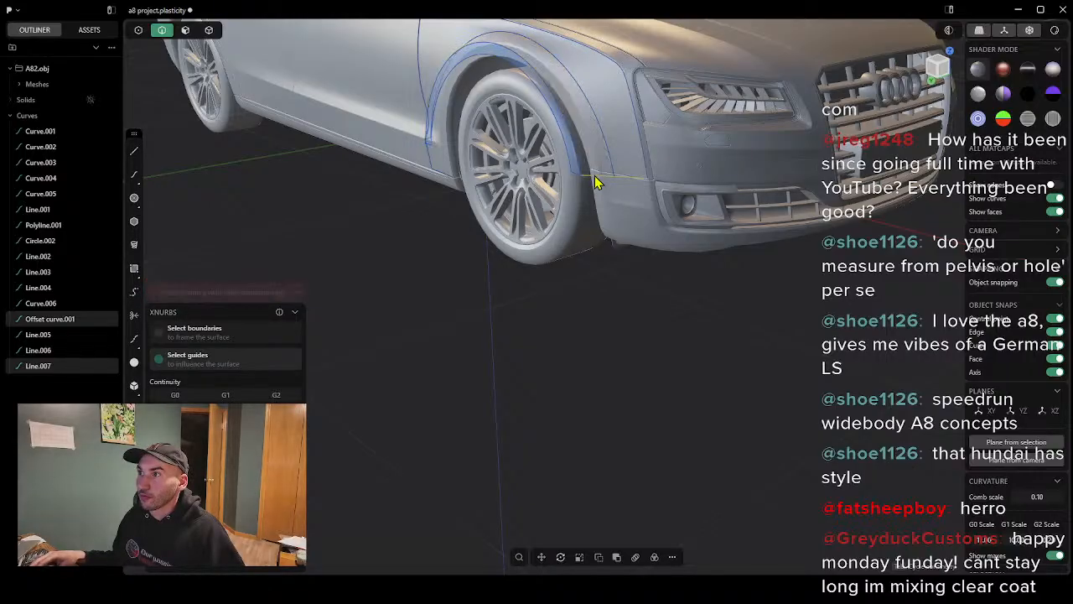
pyautogui.click(565, 121)
# Step: Examine the arch band and fender curves from several angles, and abandon the XNurbs surface
pyautogui.moveTo(557, 125); pyautogui.dragTo(469, 109, button='middle')
pyautogui.scroll(-4, 585, 82)
pyautogui.moveTo(577, 81); pyautogui.dragTo(377, 304, button='middle')
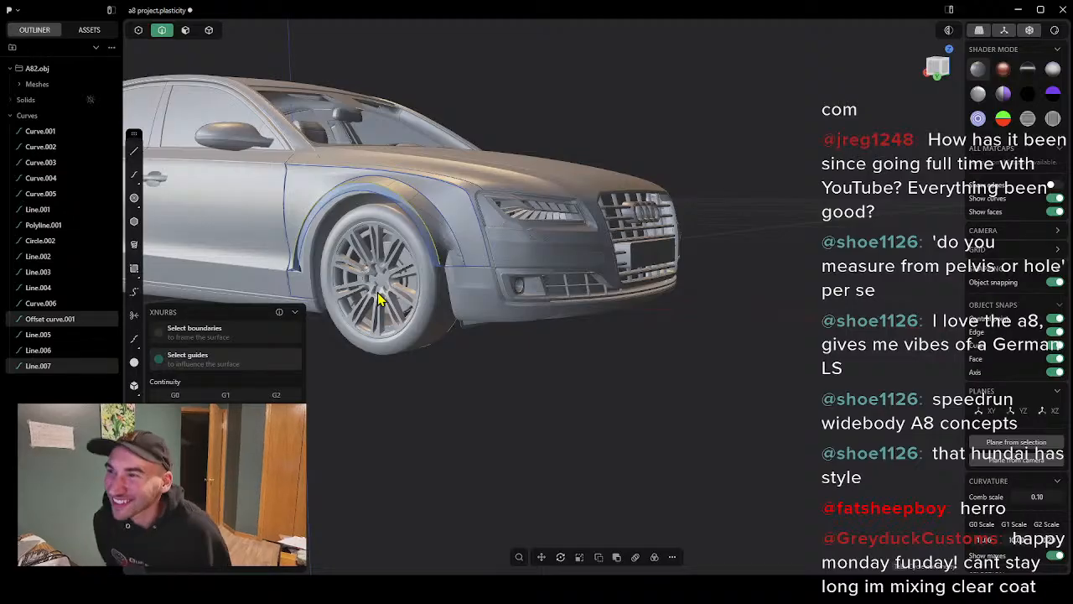
pyautogui.moveTo(458, 217); pyautogui.dragTo(409, 270, button='middle')
pyautogui.scroll(5, 409, 270)
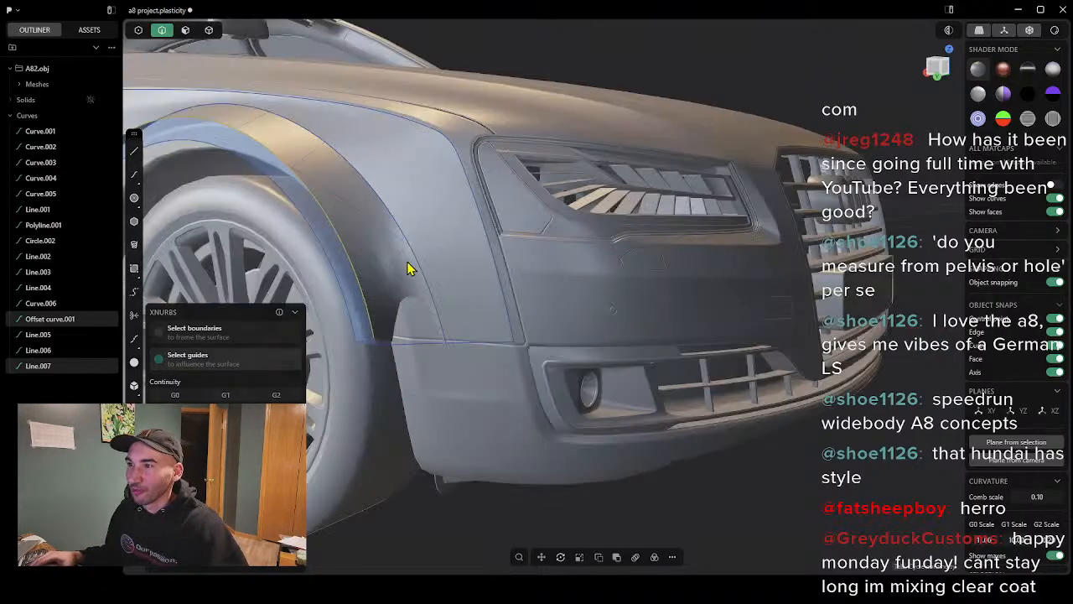
pyautogui.scroll(-5, 393, 271)
pyautogui.keyDown('shift'); pyautogui.moveTo(309, 285); pyautogui.dragTo(496, 312, button='middle'); pyautogui.keyUp('shift')
pyautogui.scroll(5, 491, 311)
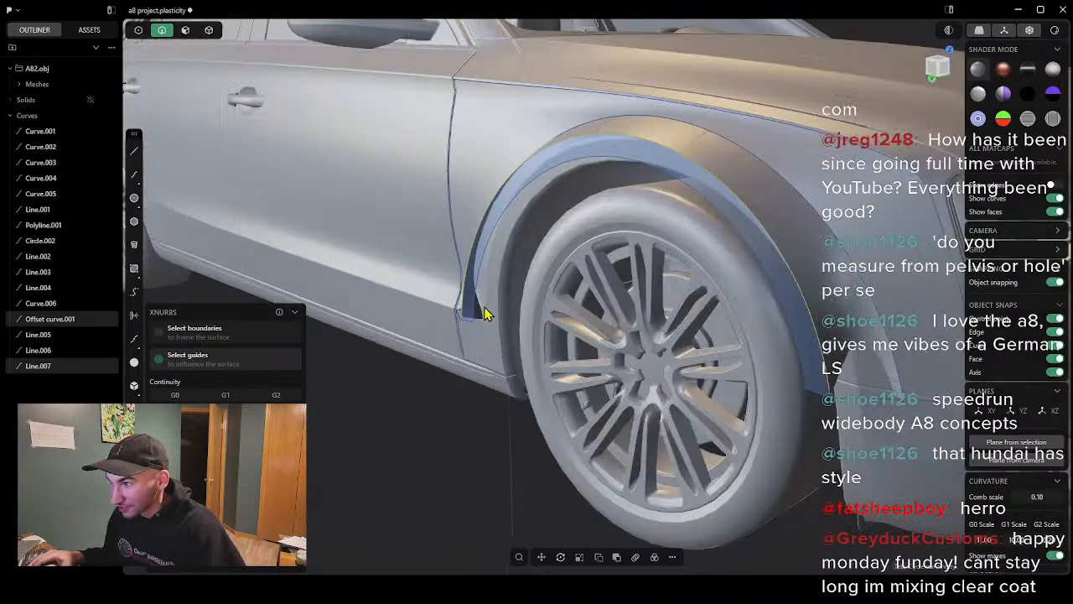
pyautogui.scroll(-5, 487, 311)
pyautogui.scroll(2, 537, 302)
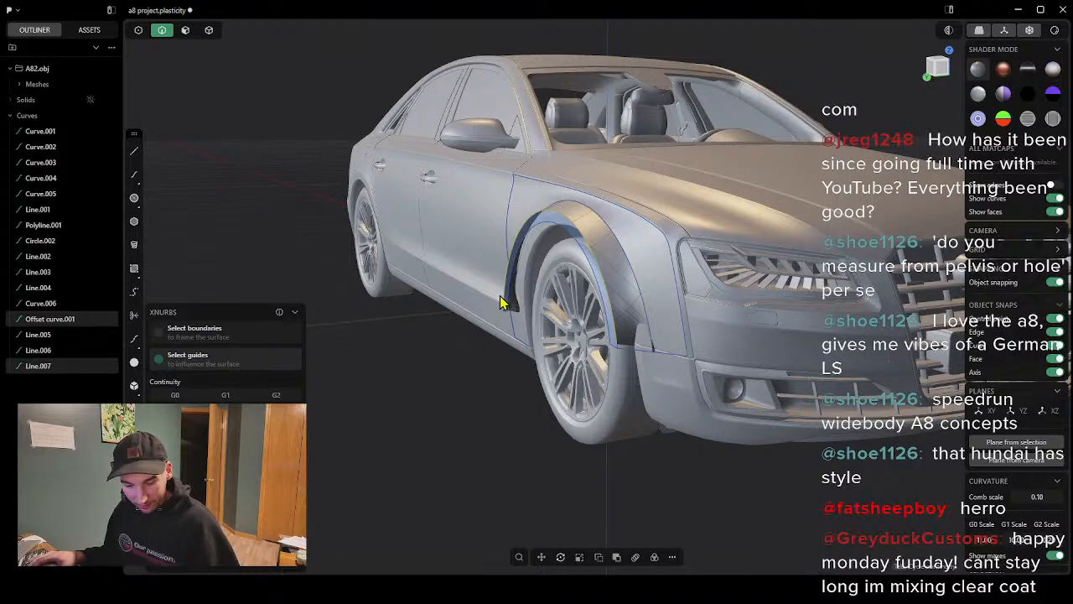
pyautogui.press('Escape')
# Step: Undo the curve joins, the arch band surface and the added connecting lines, back to the offset arch curve
pyautogui.moveTo(503, 285); pyautogui.dragTo(617, 273, button='middle')
pyautogui.hotkey('ctrl', 'z')
pyautogui.hotkey('ctrl', 'z')
pyautogui.hotkey('ctrl', 'z')
pyautogui.hotkey('ctrl', 'z')
pyautogui.hotkey('ctrl', 'z')
pyautogui.hotkey('ctrl', 'z')
pyautogui.hotkey('ctrl', 'z')
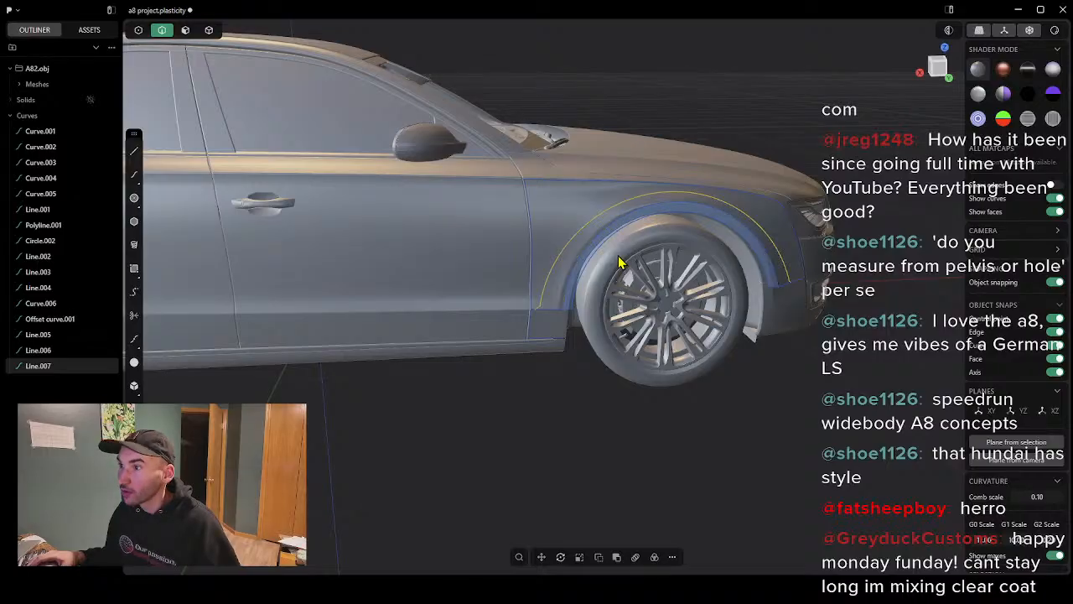
pyautogui.hotkey('ctrl', 'z')
pyautogui.hotkey('ctrl', 'z')
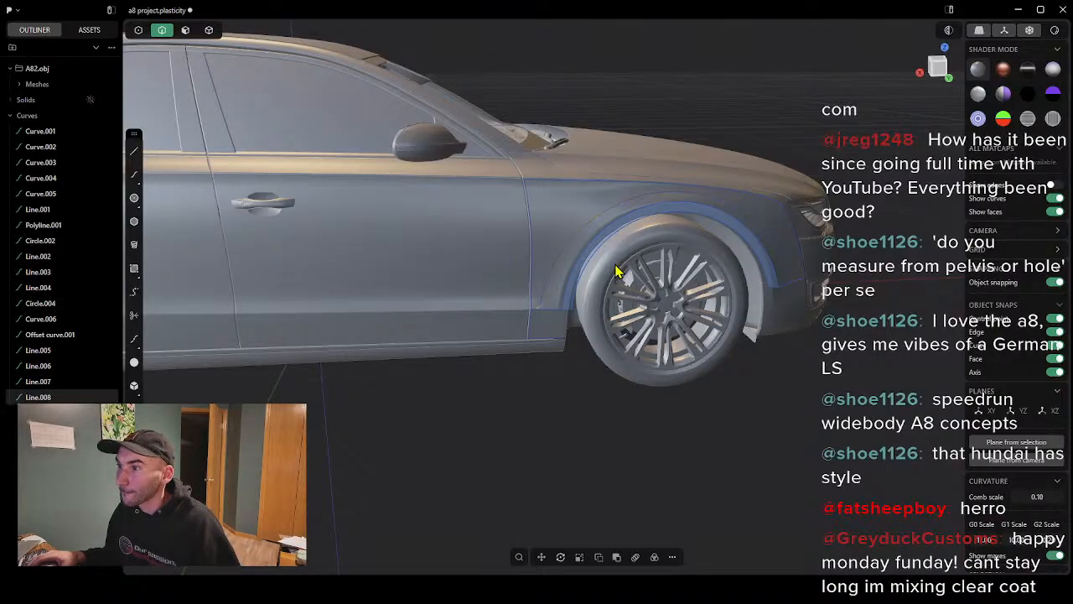
pyautogui.hotkey('ctrl', 'z')
pyautogui.hotkey('ctrl', 'z')
pyautogui.hotkey('ctrl', 'z')
pyautogui.hotkey('ctrl', 'z')
pyautogui.hotkey('ctrl', 'z')
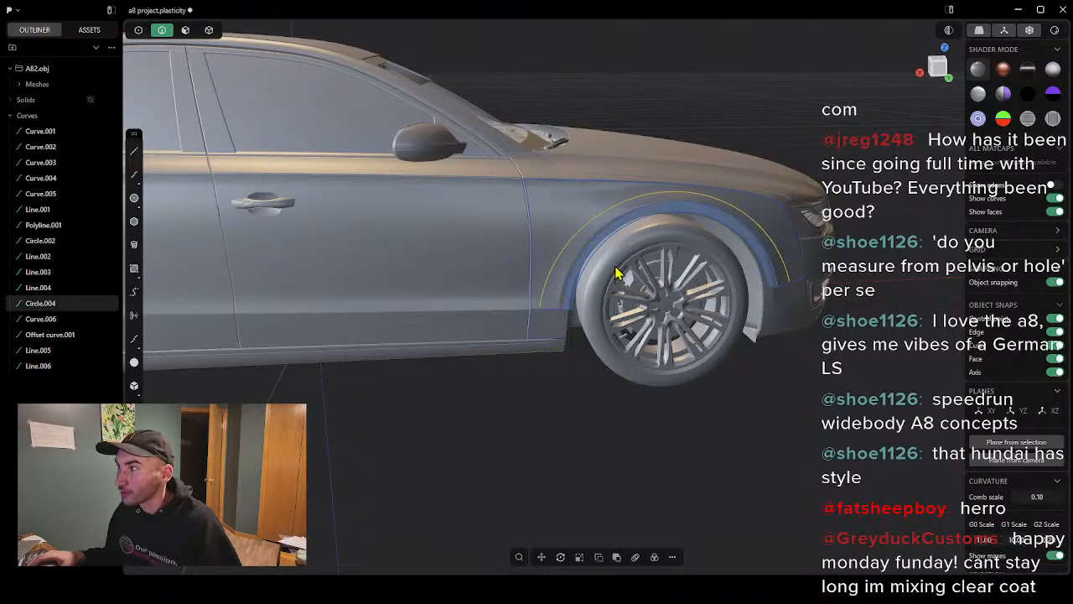
pyautogui.scroll(5, 613, 302)
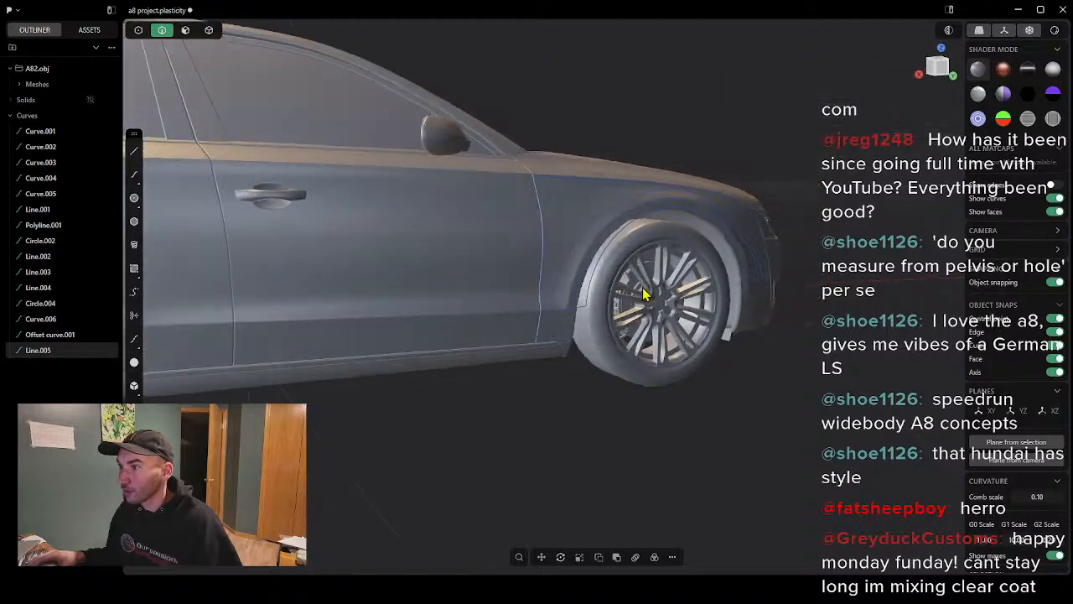
pyautogui.hotkey('ctrl', 'z')
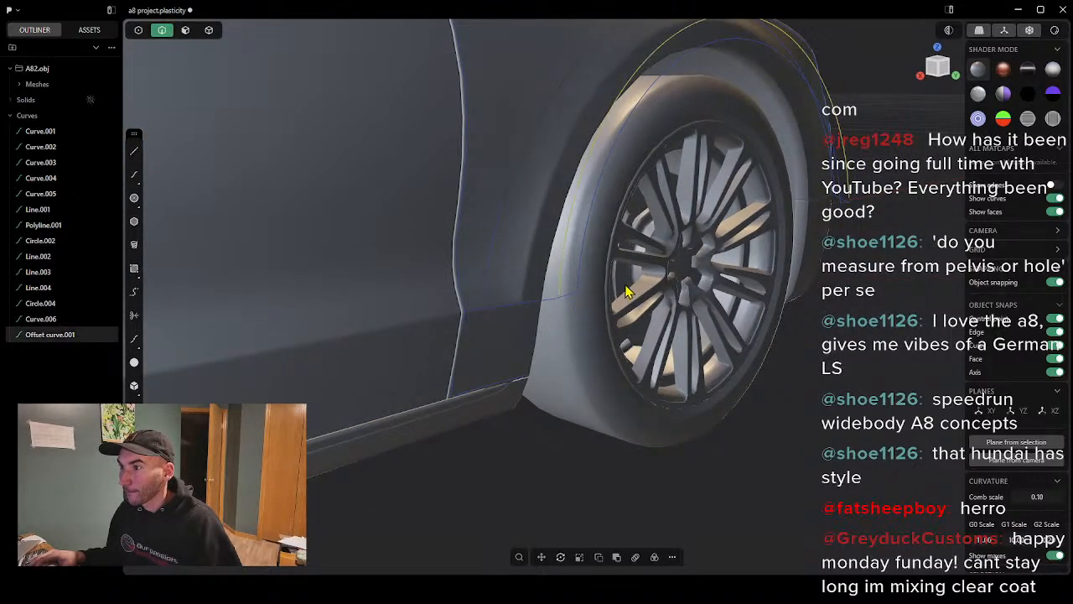
# Step: Delete the outer arch curve, Circle.004, and the offset arch curve, Offset curve.001
pyautogui.moveTo(627, 289); pyautogui.dragTo(802, 186, button='right')
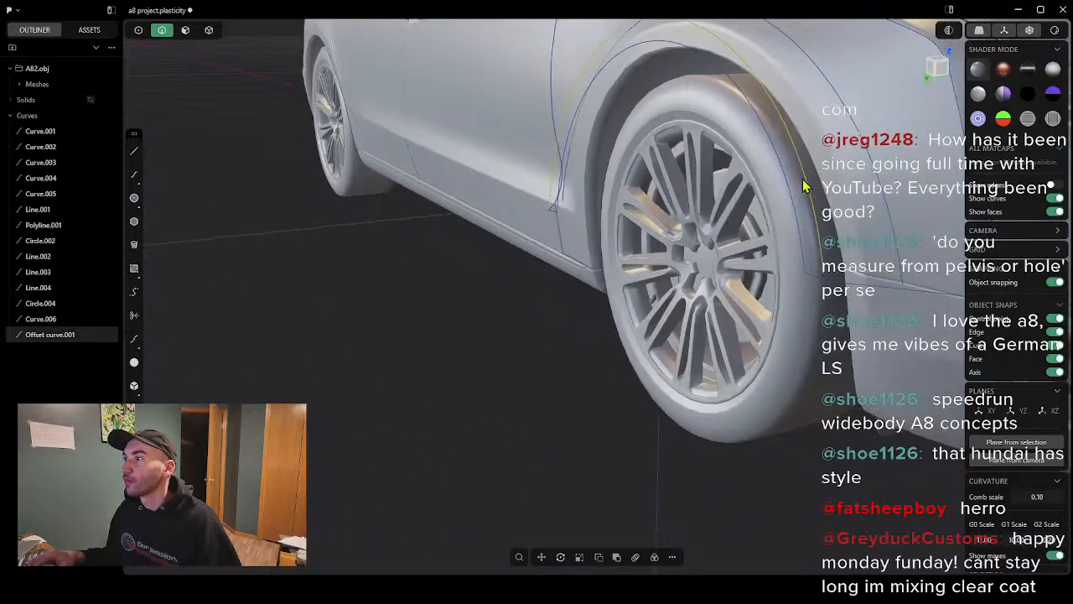
pyautogui.scroll(-4, 679, 209)
pyautogui.moveTo(678, 209); pyautogui.dragTo(772, 191, button='middle')
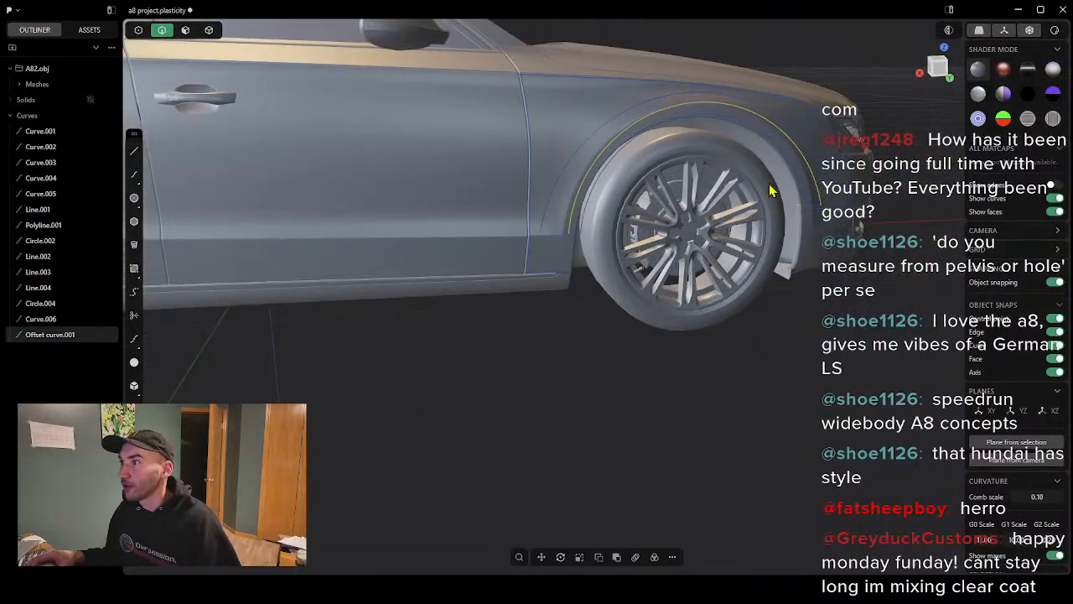
pyautogui.click(794, 144)
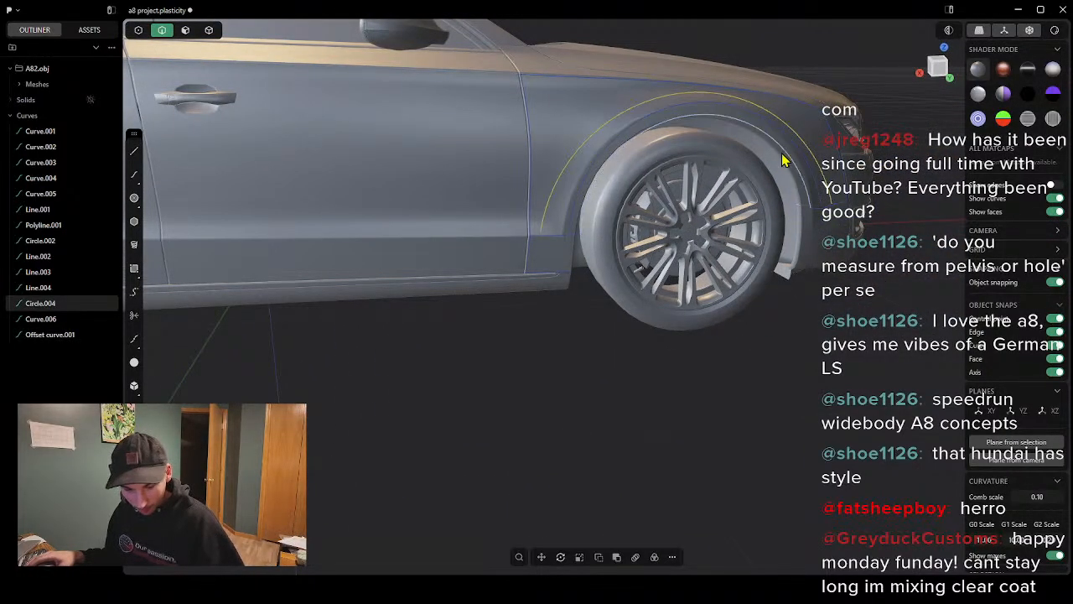
pyautogui.press('Delete')
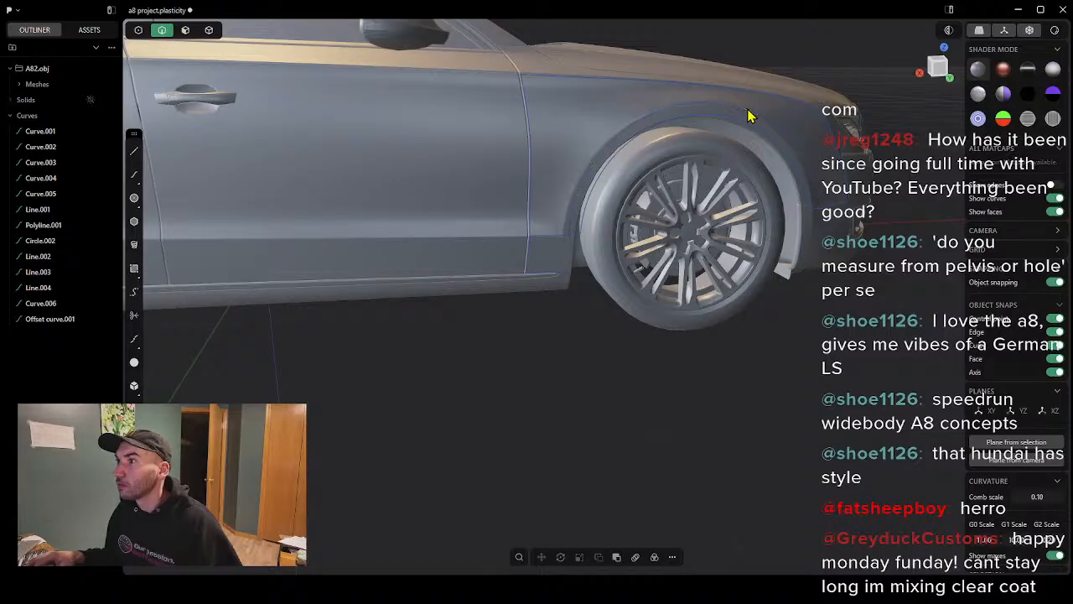
pyautogui.click(748, 111)
pyautogui.press('Delete')
pyautogui.scroll(-3, 706, 210)
pyautogui.moveTo(709, 202); pyautogui.dragTo(591, 156, button='middle')
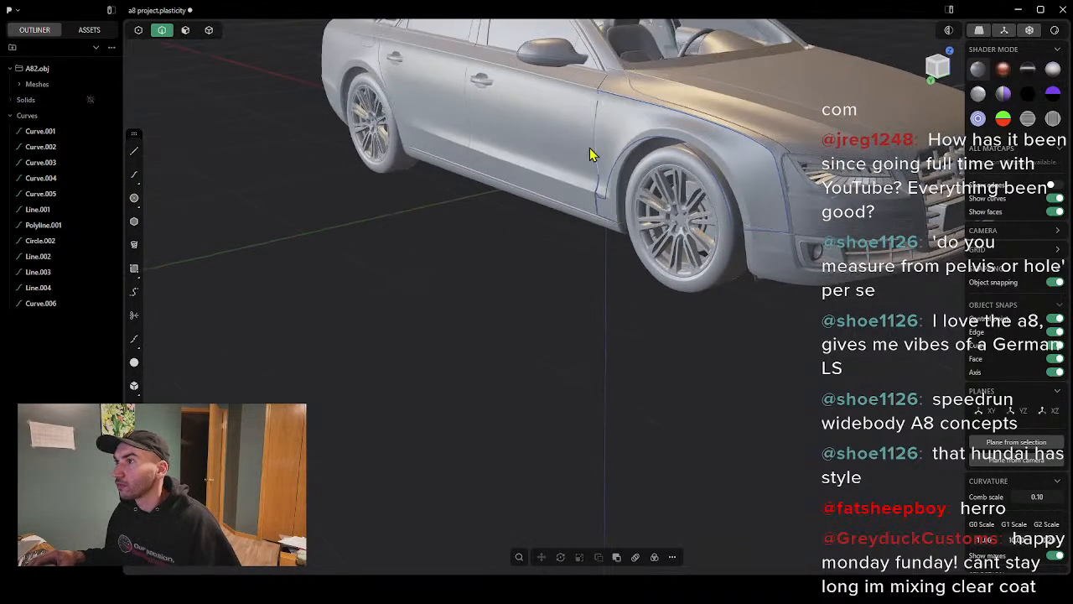
# Step: Check the fender curves and their control points from the side with the A82.obj meshes hidden, and show the meshes again
pyautogui.click(22, 87)
pyautogui.click(83, 86)
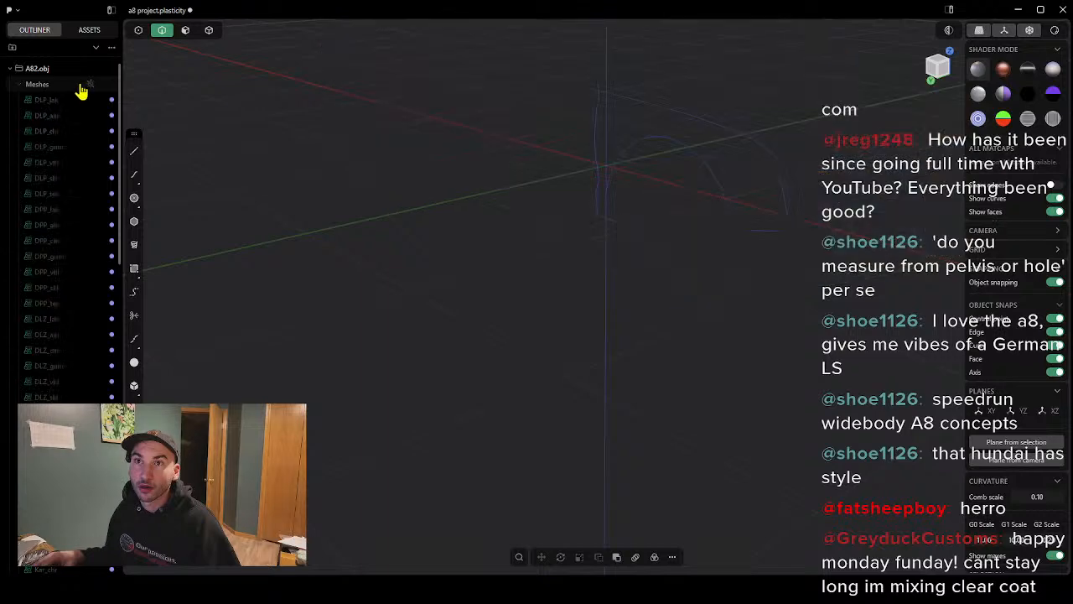
pyautogui.moveTo(736, 228); pyautogui.dragTo(745, 195, button='middle')
pyautogui.click(941, 70)
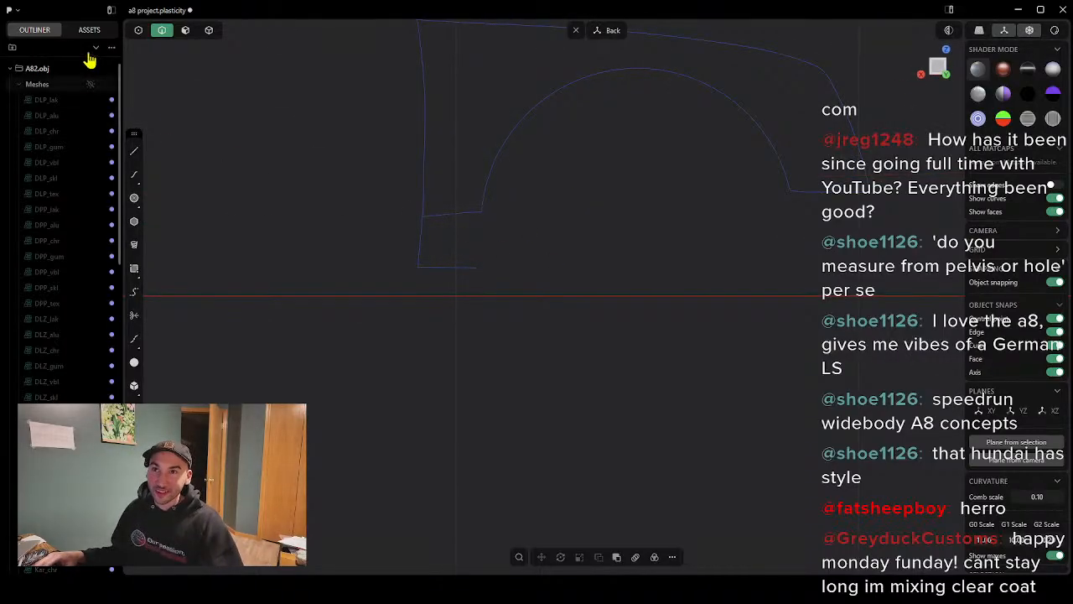
pyautogui.click(140, 33)
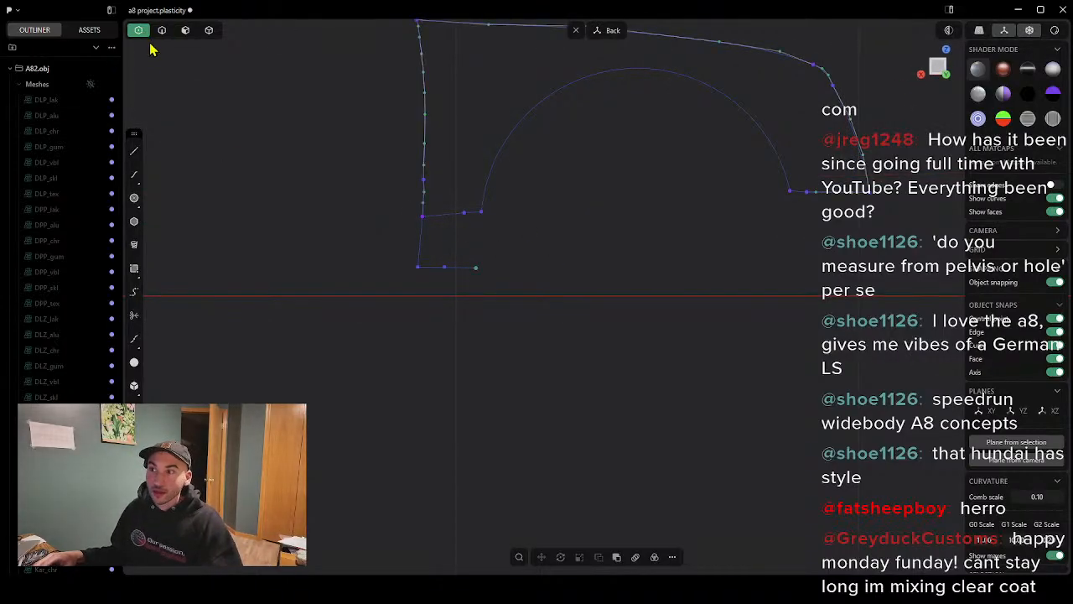
pyautogui.click(90, 86)
# Step: Draw a straight line from the arch curve's door-side lower end to the free end of the sill line
pyautogui.scroll(6, 518, 222)
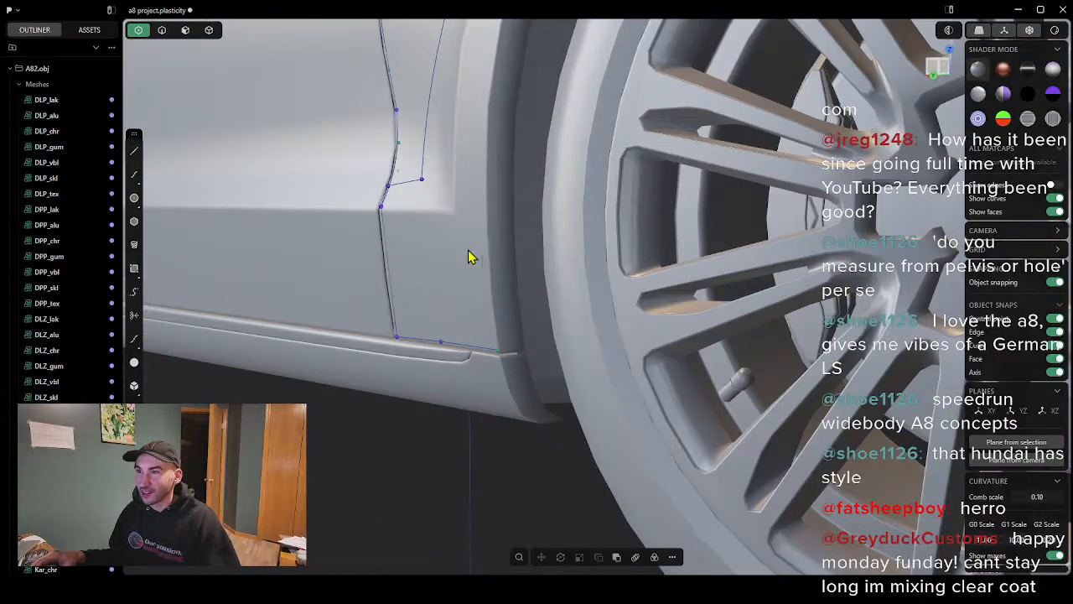
pyautogui.moveTo(469, 257); pyautogui.dragTo(619, 243, button='middle')
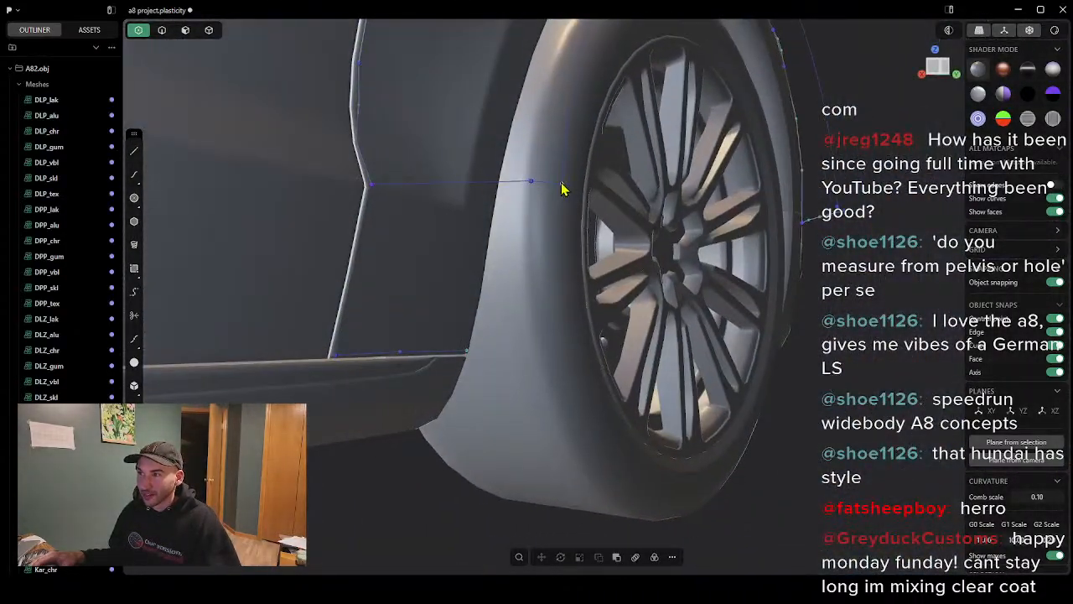
pyautogui.moveTo(527, 262); pyautogui.dragTo(469, 281, button='middle')
pyautogui.click(134, 151)
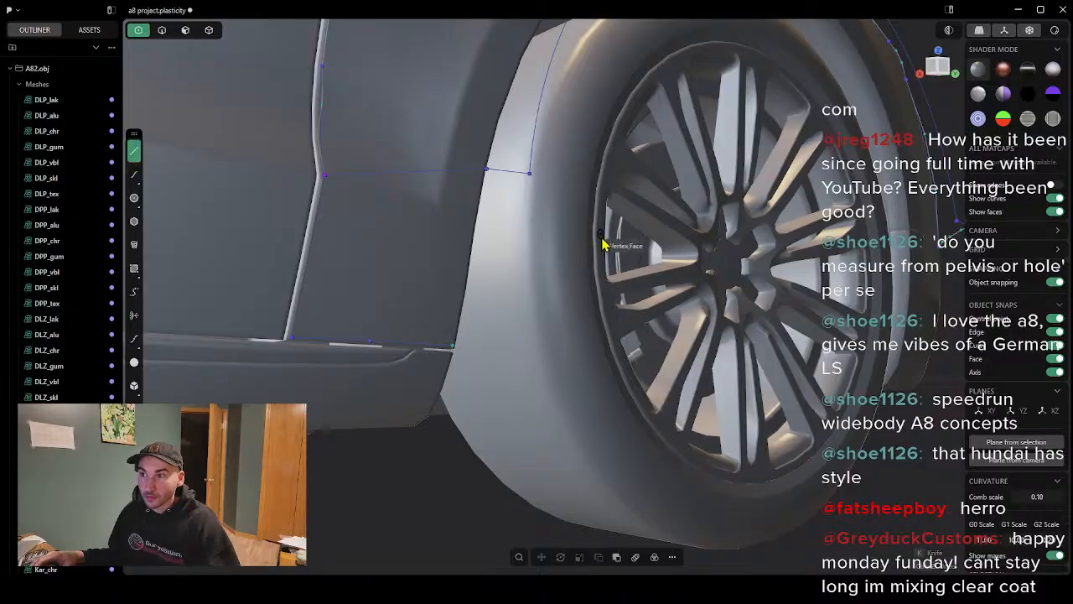
pyautogui.scroll(3, 545, 227)
pyautogui.click(457, 115)
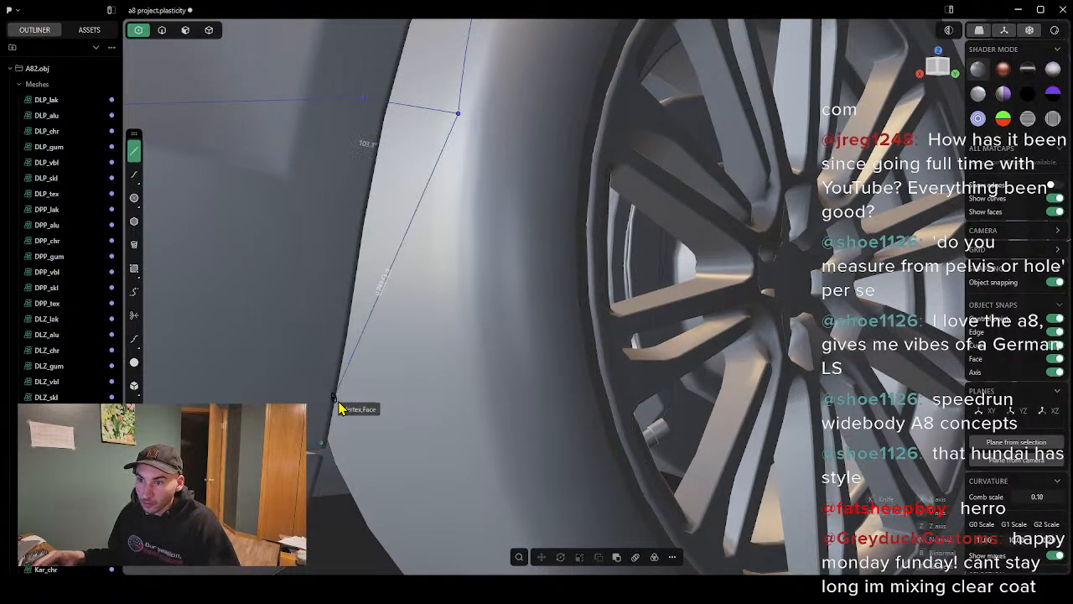
pyautogui.click(323, 444)
pyautogui.rightClick(422, 438)
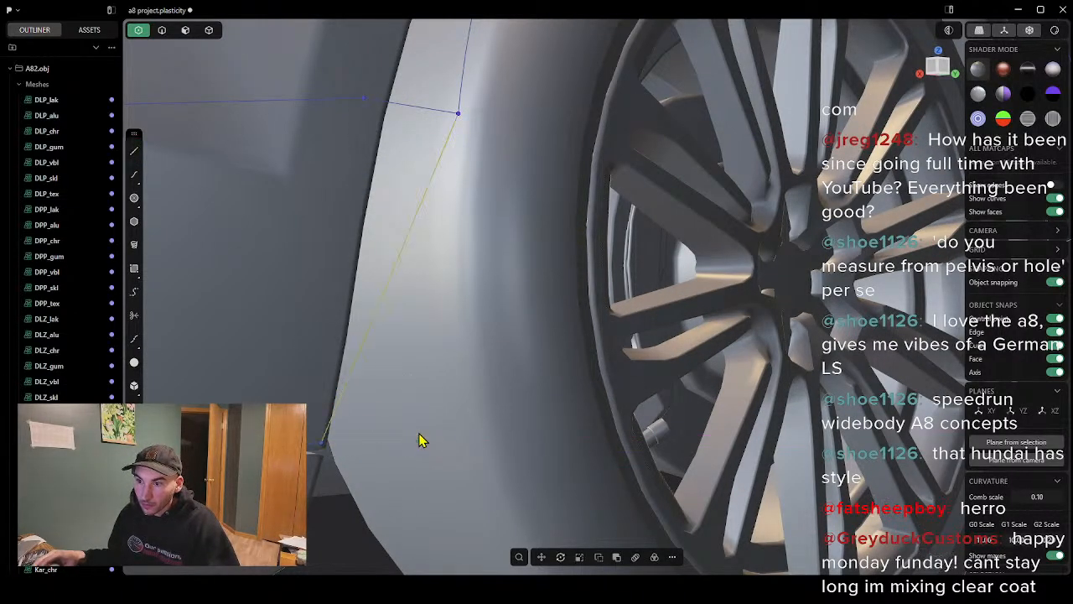
pyautogui.moveTo(445, 327); pyautogui.dragTo(390, 347, button='middle')
pyautogui.scroll(-4, 391, 345)
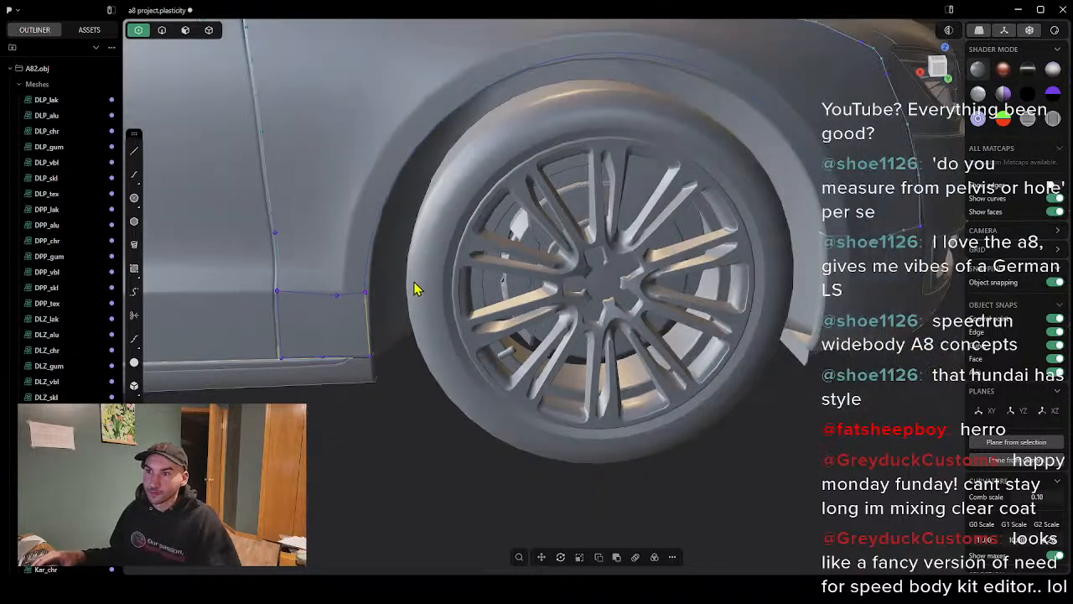
pyautogui.moveTo(415, 284); pyautogui.dragTo(435, 258, button='middle')
pyautogui.scroll(-2, 423, 272)
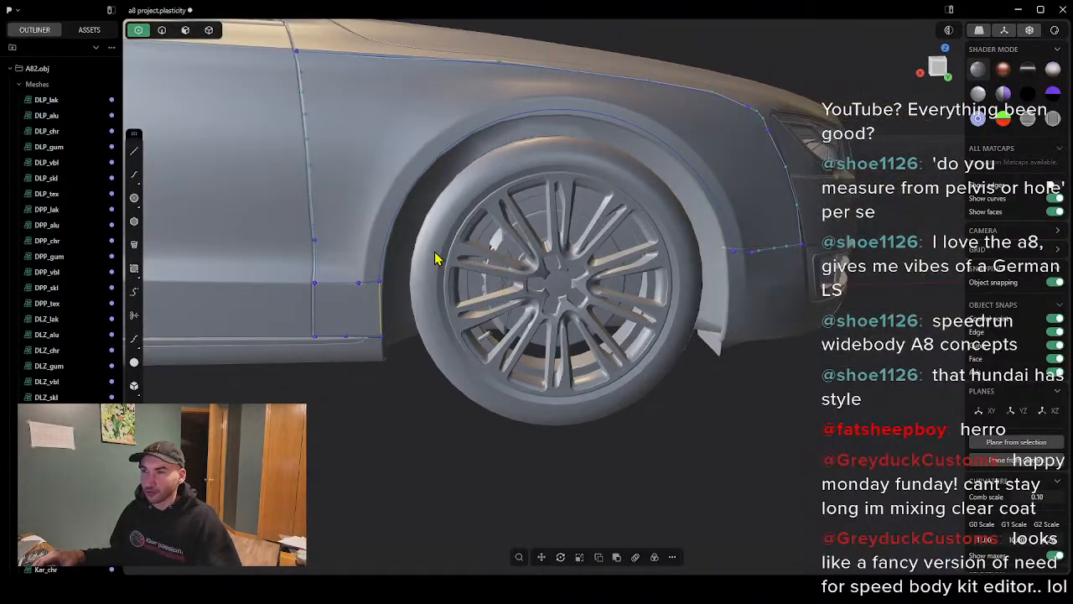
# Step: Try a bridge curve across the wheel between the door-side and bumper-side horizontal lines, with G3 continuity at both ends
pyautogui.click(939, 73)
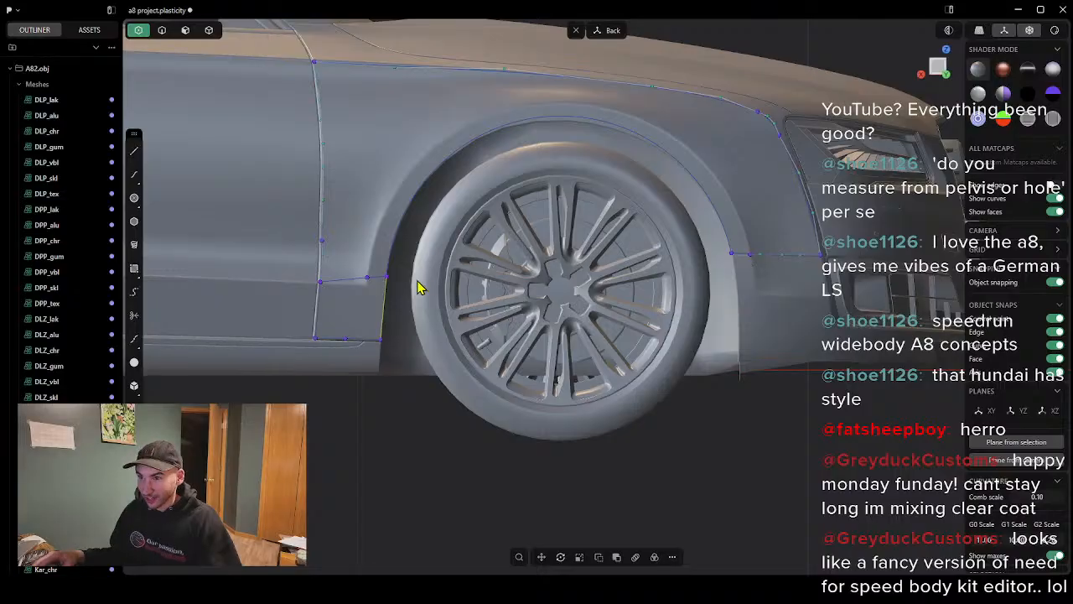
pyautogui.click(134, 174)
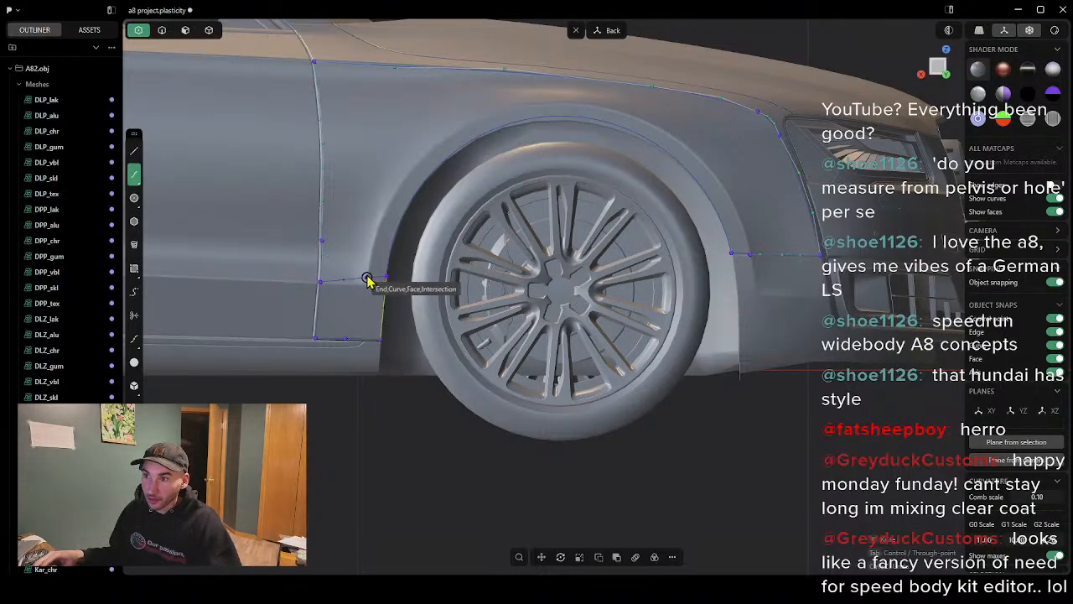
pyautogui.click(134, 291)
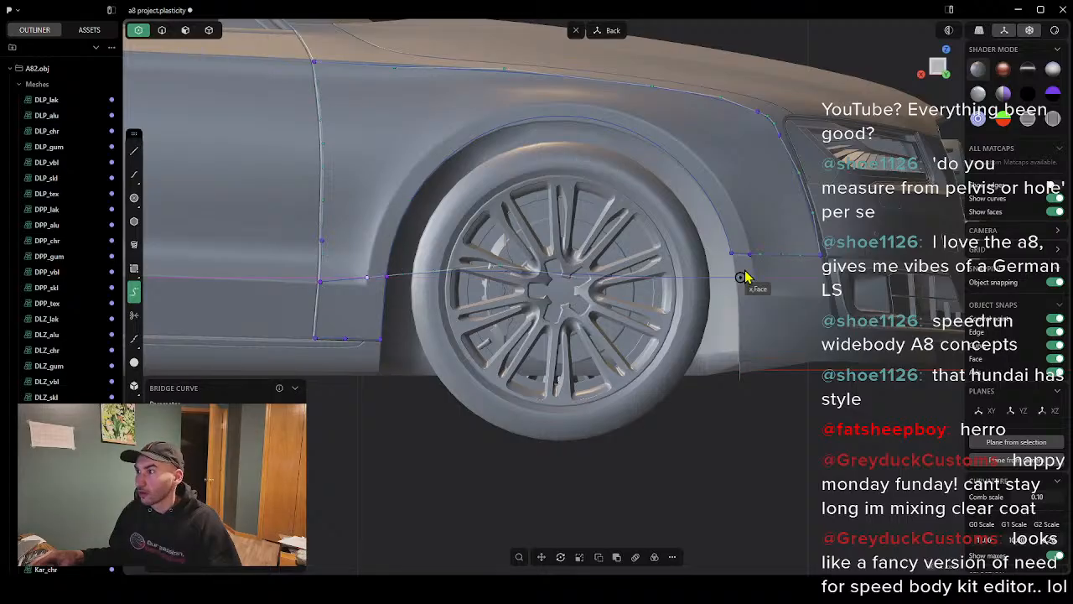
pyautogui.click(736, 255)
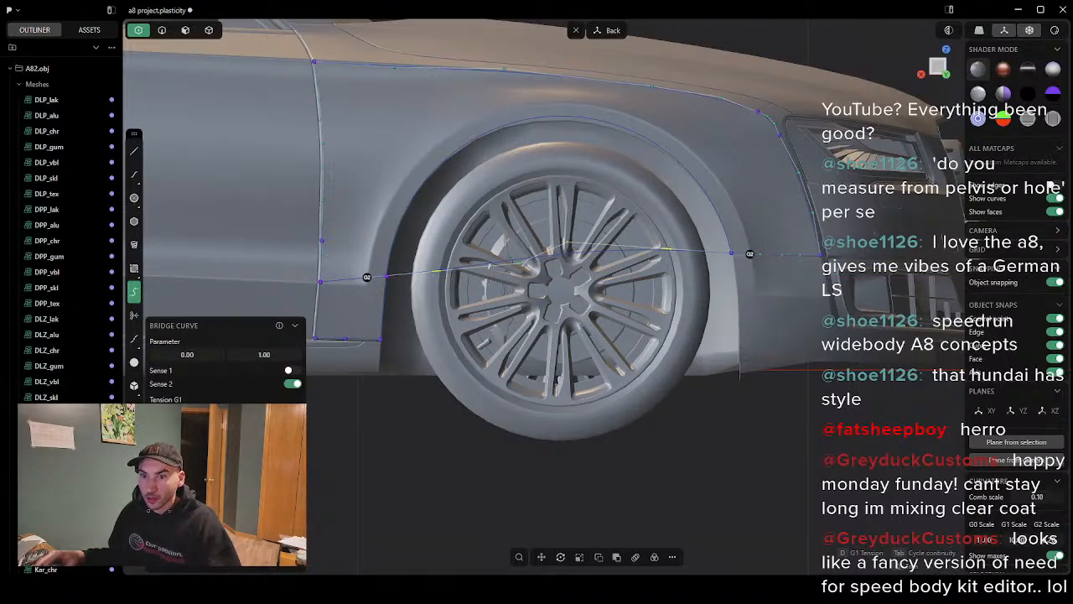
pyautogui.press('Tab')
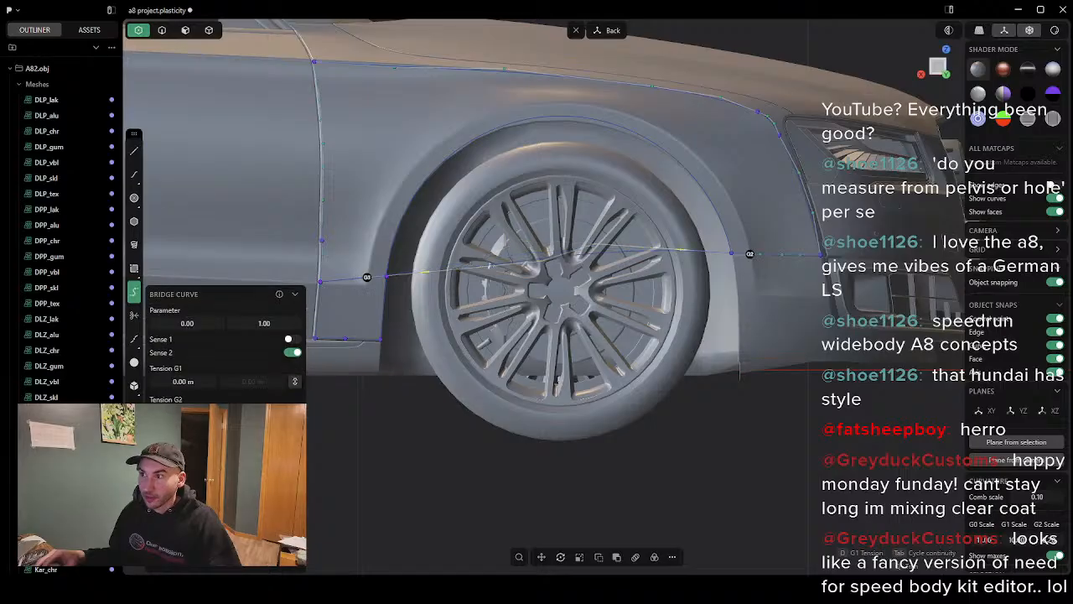
pyautogui.press('Tab')
pyautogui.press('Tab')
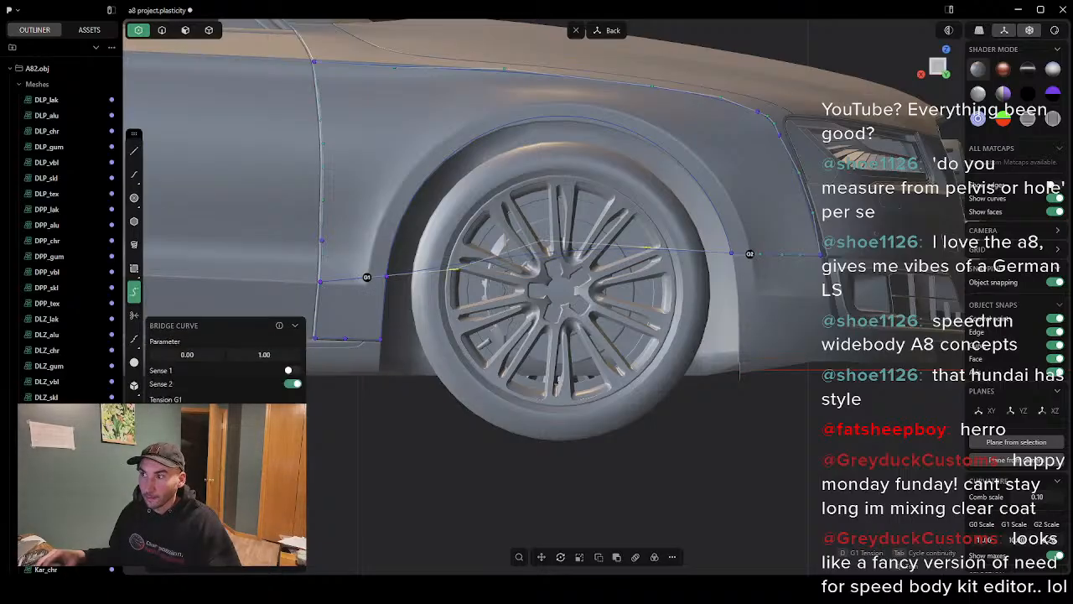
pyautogui.press('Tab')
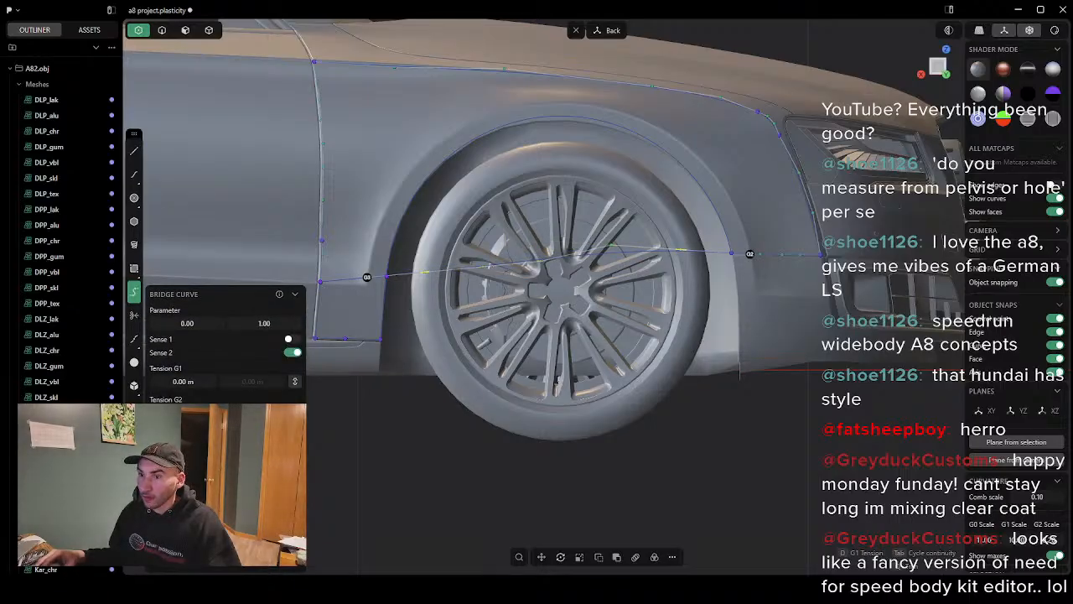
pyautogui.moveTo(642, 291); pyautogui.dragTo(603, 323, button='middle')
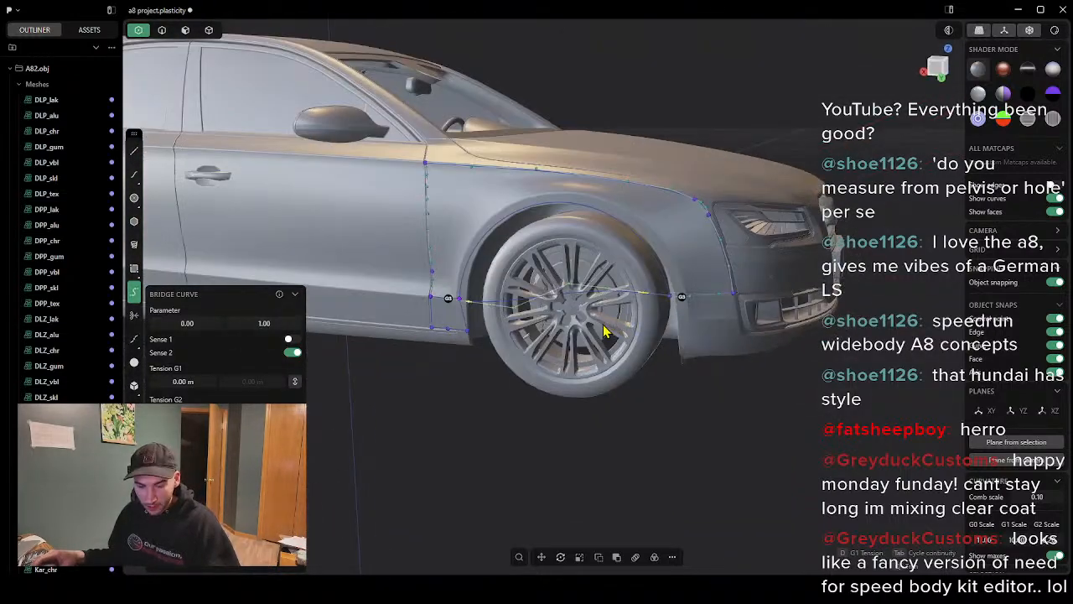
pyautogui.press('Return')
pyautogui.moveTo(573, 290); pyautogui.dragTo(610, 271, button='middle')
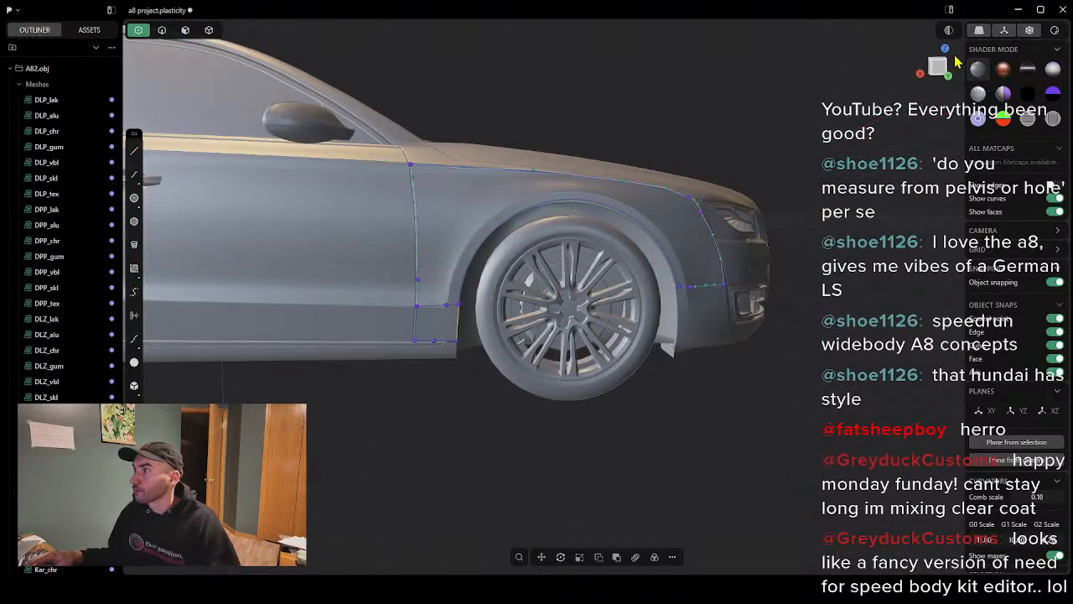
pyautogui.click(938, 67)
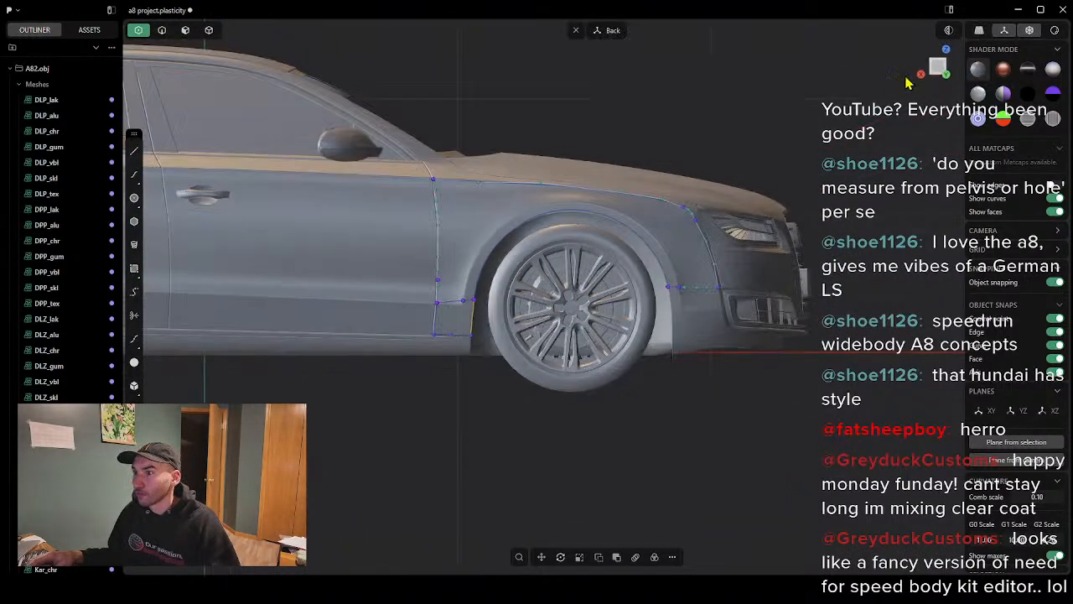
pyautogui.click(134, 174)
pyautogui.click(464, 302)
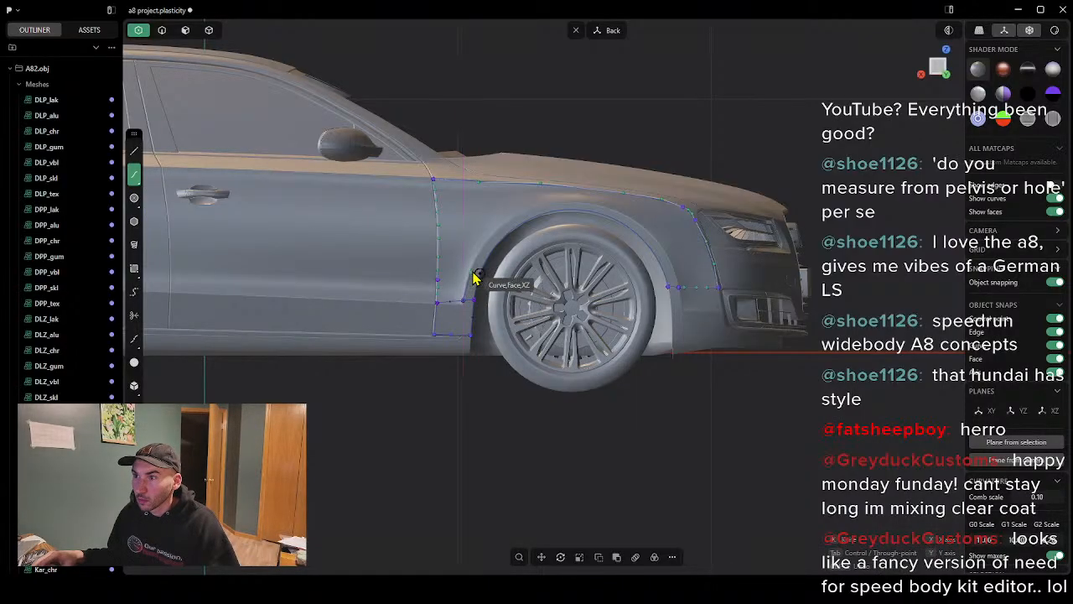
pyautogui.click(474, 261)
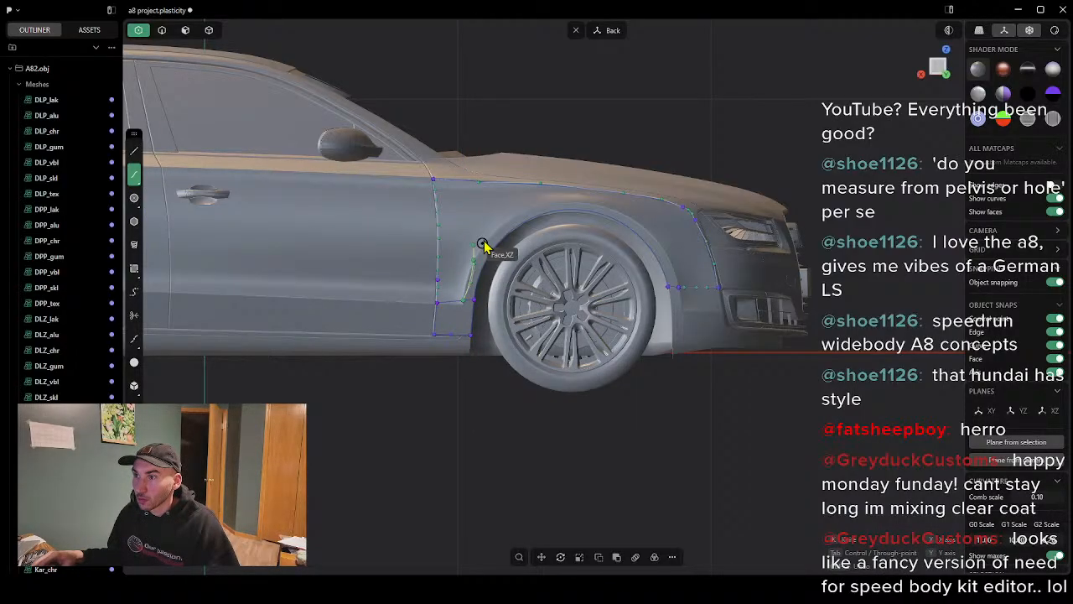
pyautogui.click(519, 214)
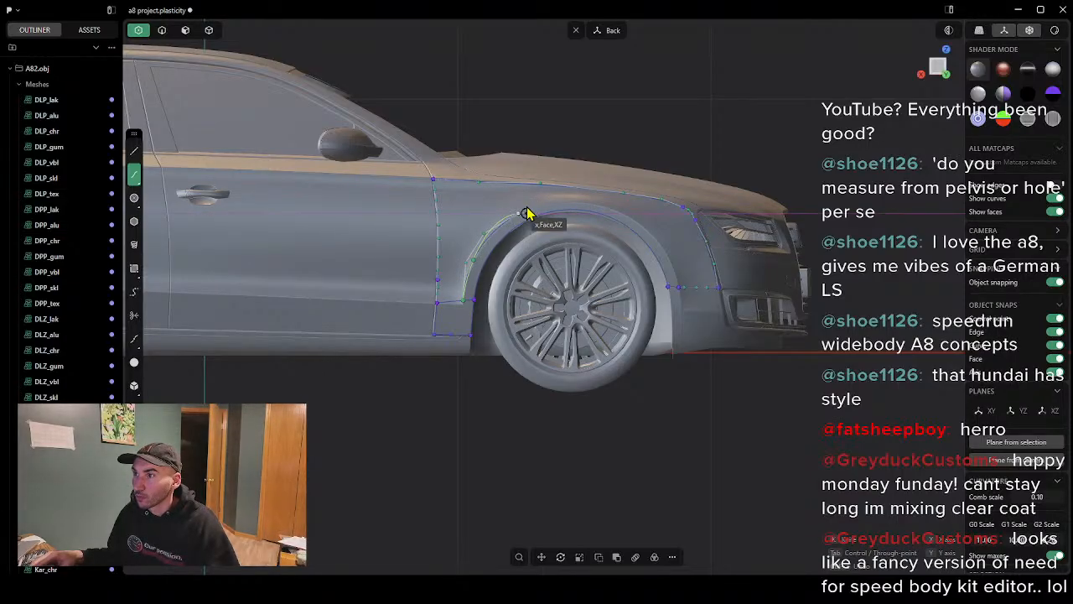
pyautogui.press('Escape')
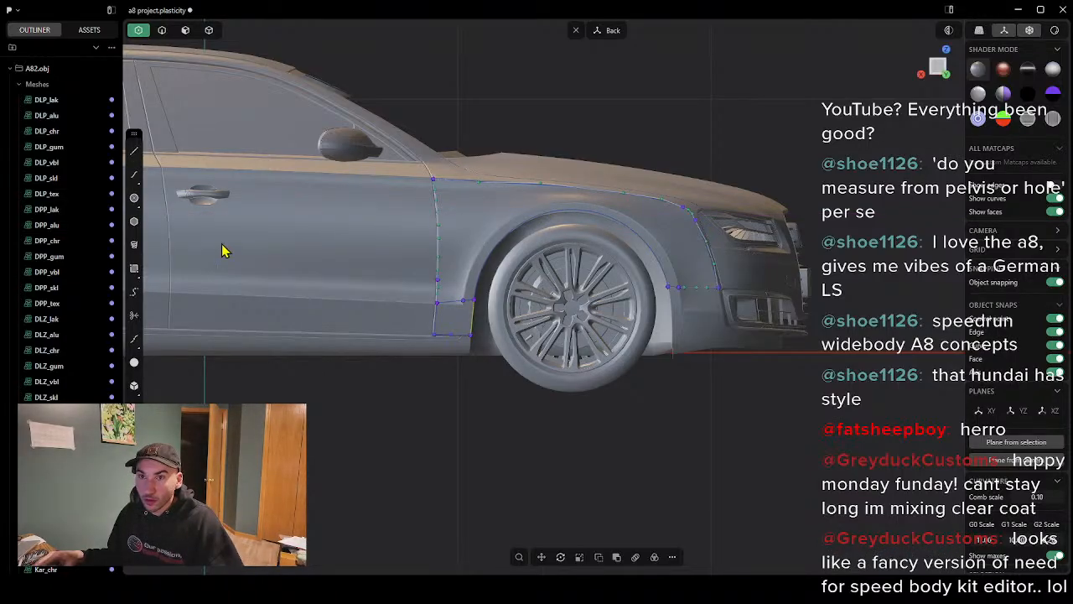
# Step: Draw a through-point curve along the outer wheel arch lip, from the door-side horizontal line over the wheel to the bumper-side line
pyautogui.click(133, 174)
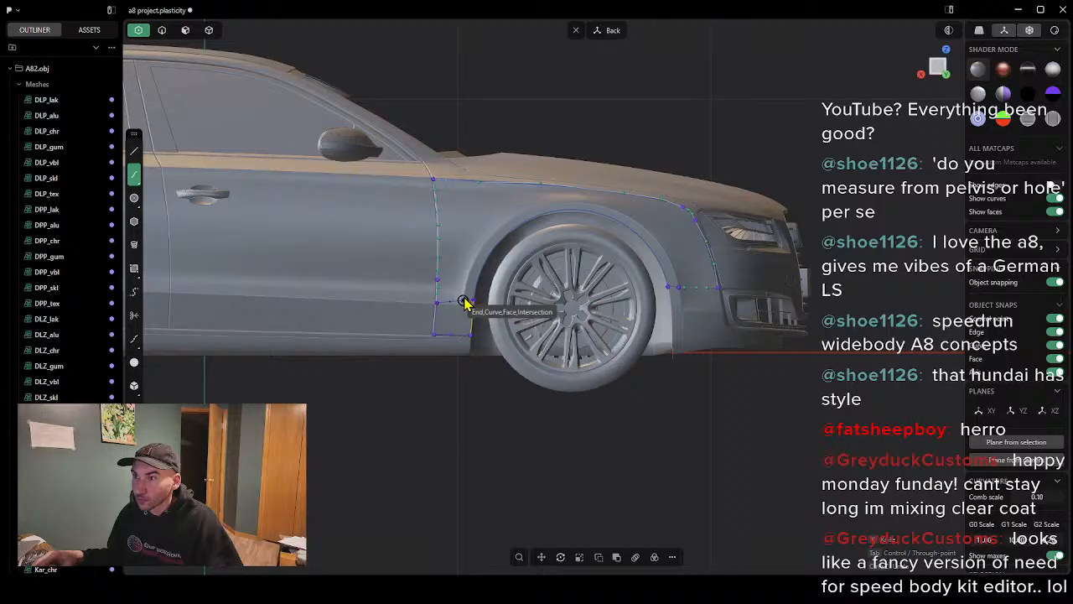
pyautogui.scroll(5, 464, 303)
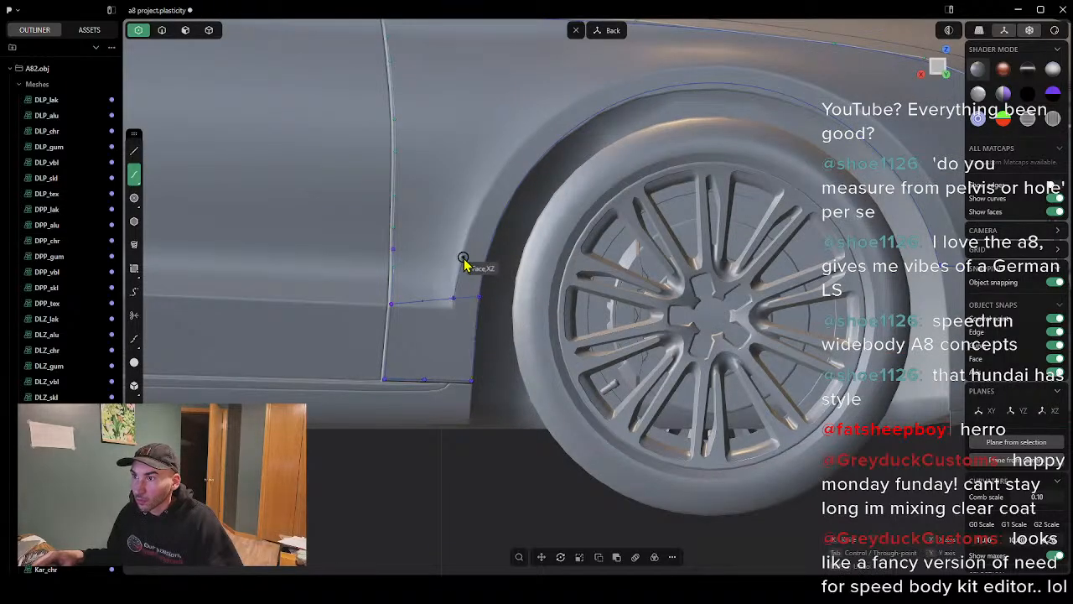
pyautogui.click(471, 227)
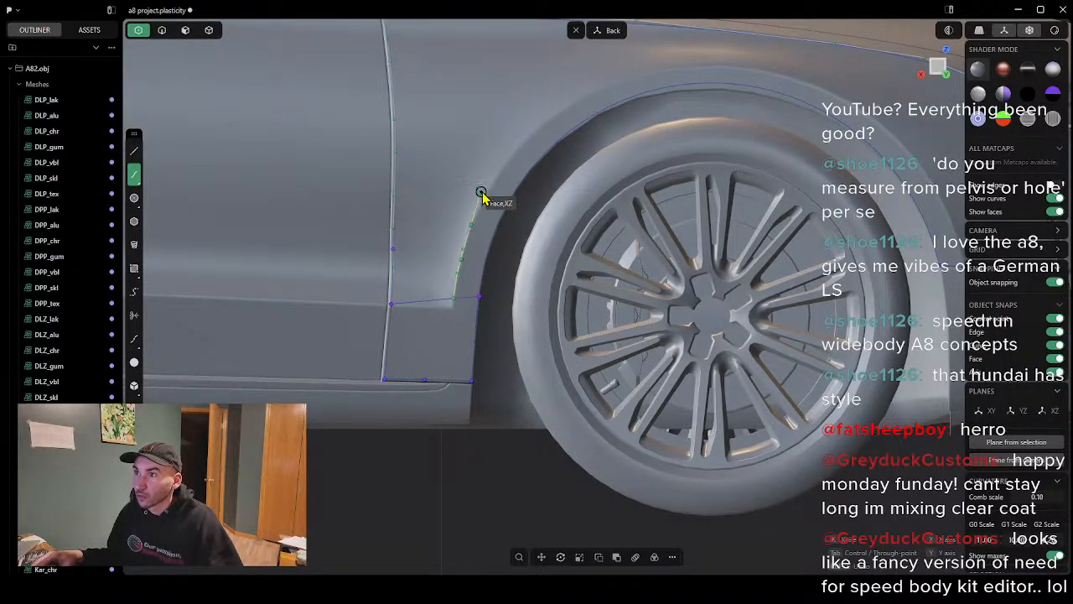
pyautogui.click(501, 170)
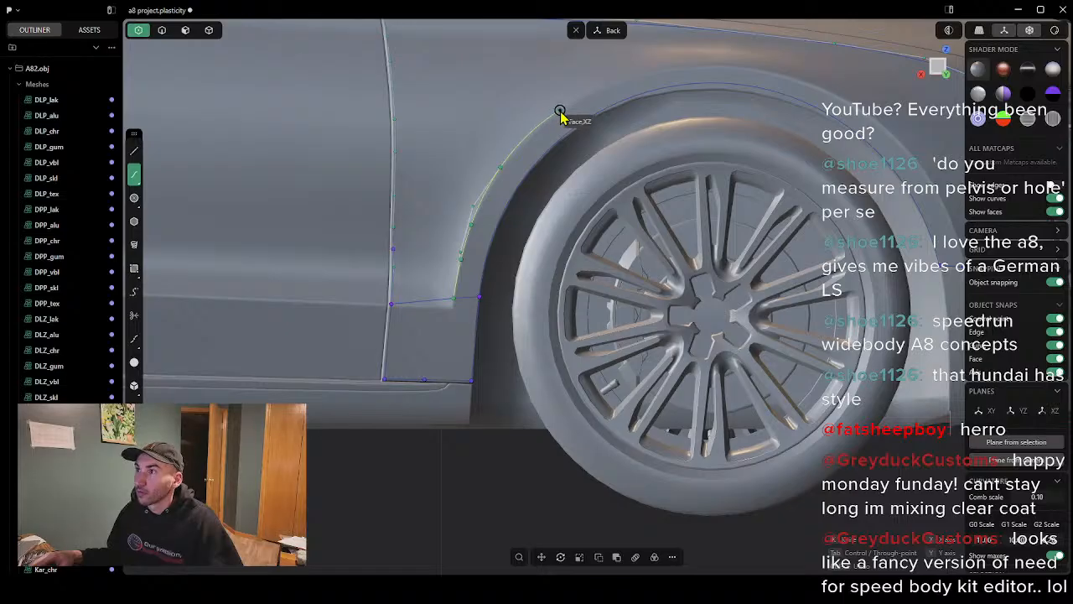
pyautogui.click(584, 98)
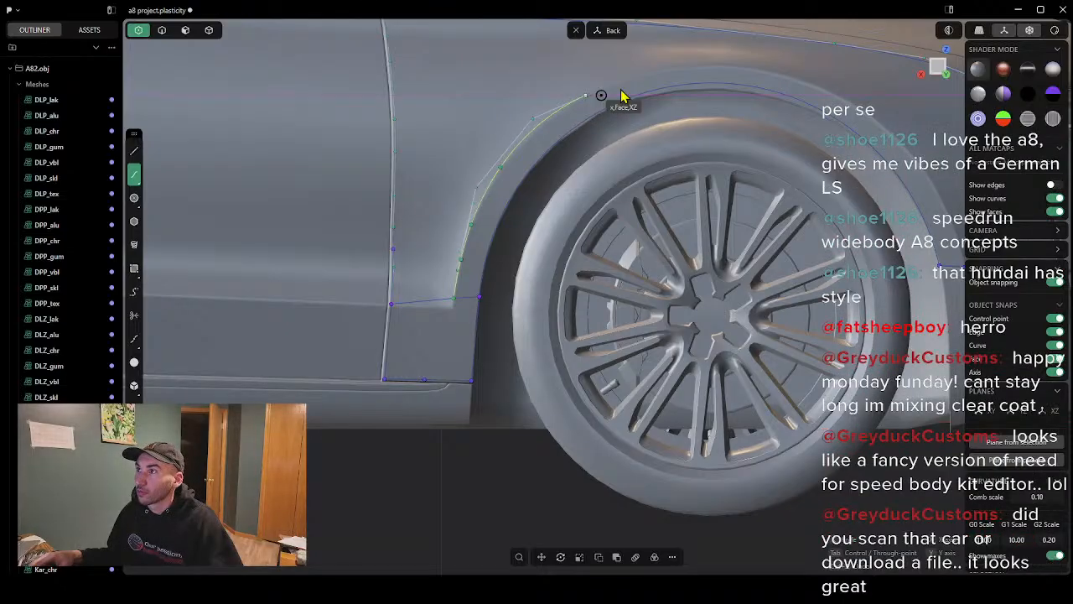
pyautogui.click(729, 66)
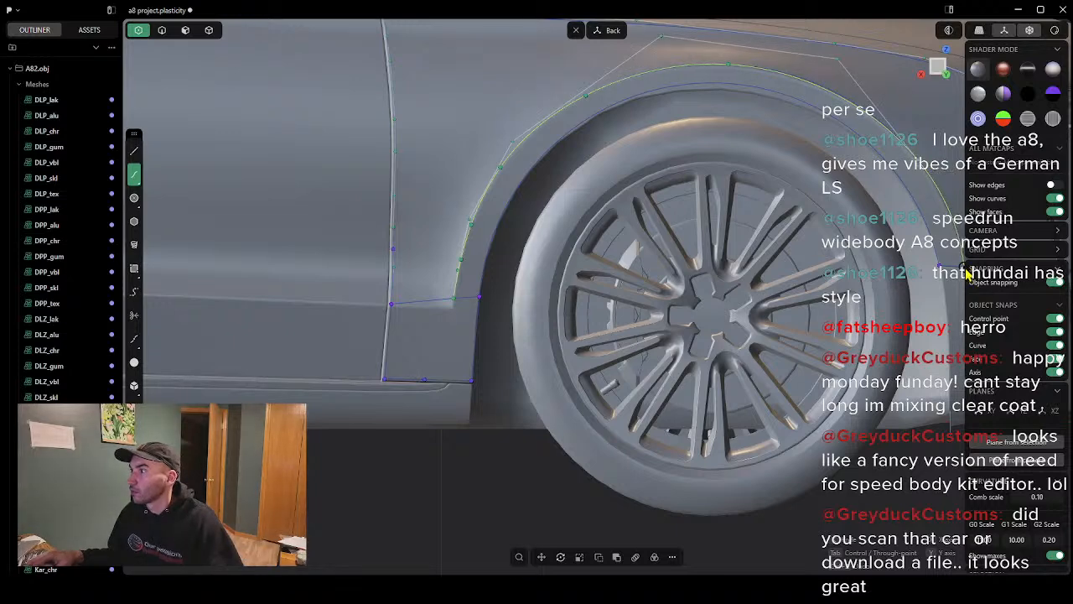
pyautogui.keyDown('shift'); pyautogui.moveTo(952, 275); pyautogui.dragTo(839, 295, button='middle'); pyautogui.keyUp('shift')
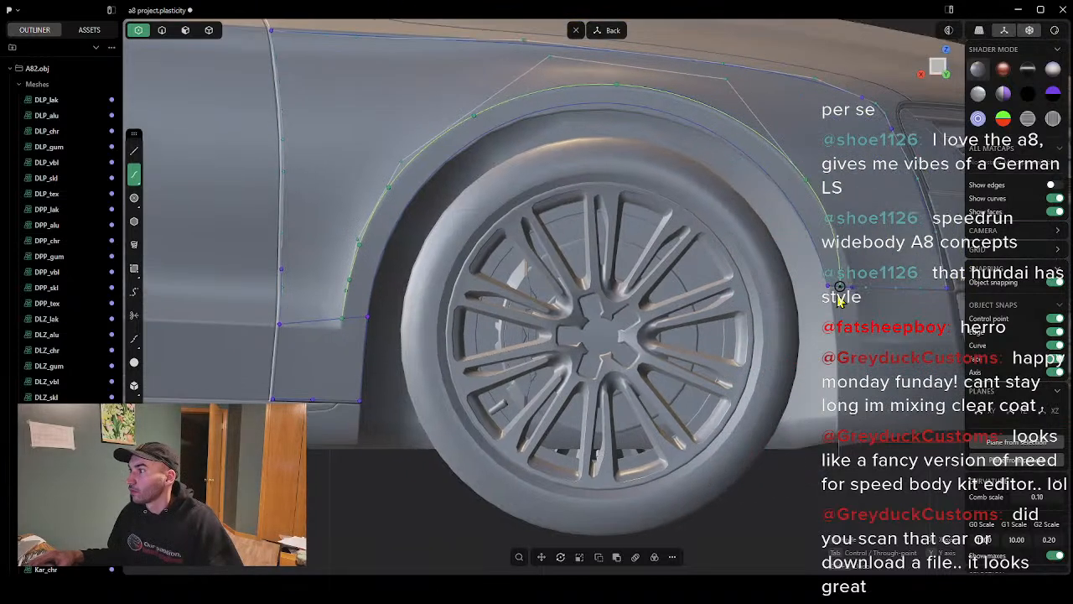
pyautogui.click(851, 289)
pyautogui.rightClick(882, 319)
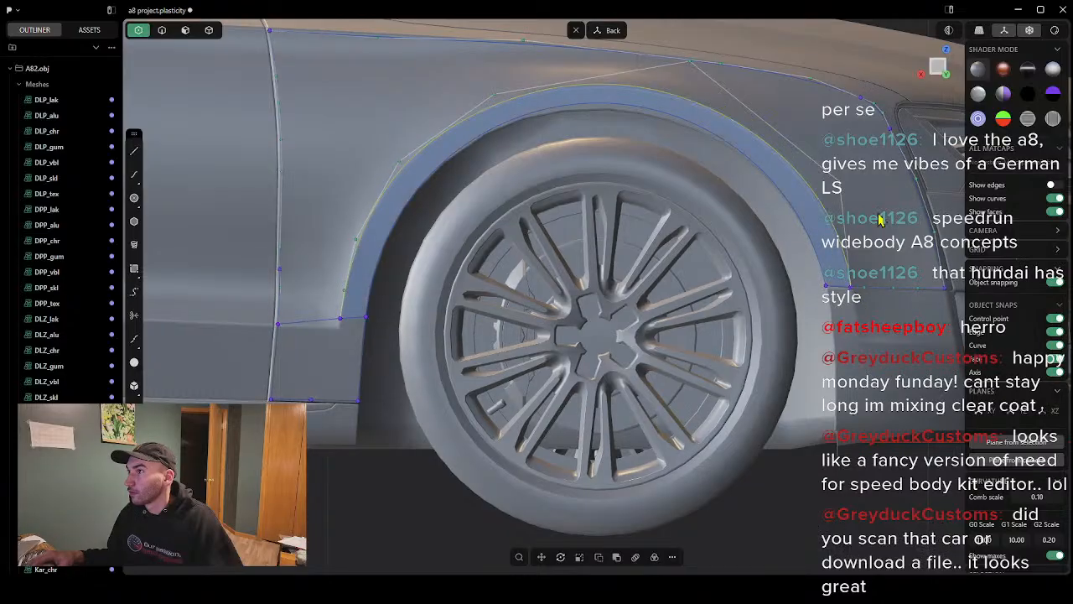
# Step: Examine the redrawn outer arch curve and the filled arch band against the fender mesh from several angles
pyautogui.moveTo(881, 218); pyautogui.dragTo(957, 223, button='middle')
pyautogui.scroll(-4, 835, 250)
pyautogui.moveTo(835, 250); pyautogui.dragTo(635, 262, button='middle')
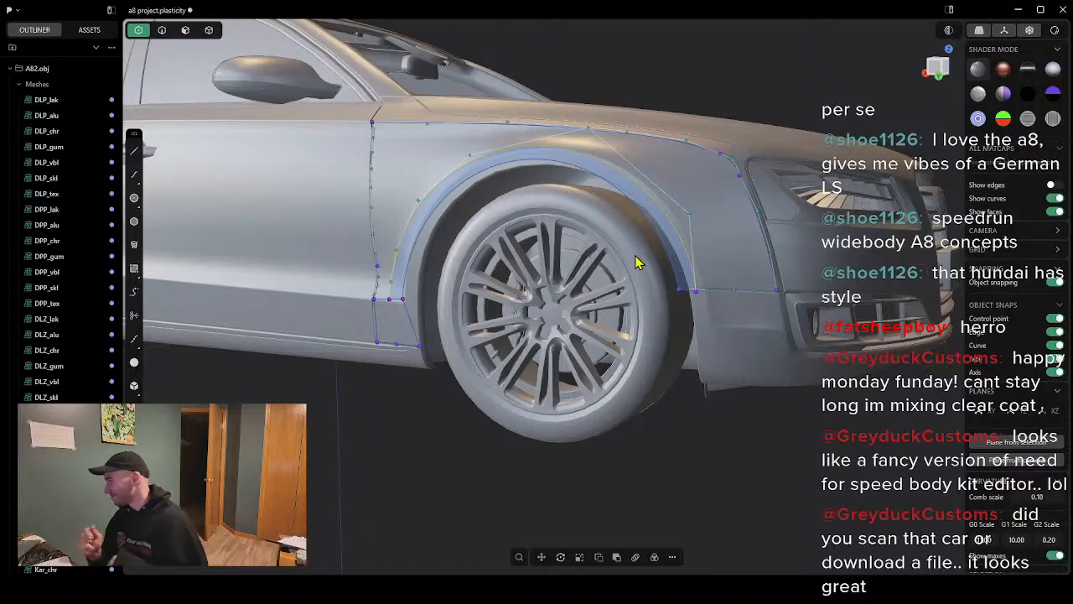
pyautogui.moveTo(651, 180); pyautogui.dragTo(590, 297, button='middle')
pyautogui.scroll(4, 549, 269)
pyautogui.scroll(4, 458, 318)
pyautogui.scroll(-3, 458, 318)
pyautogui.moveTo(458, 318); pyautogui.dragTo(405, 278, button='middle')
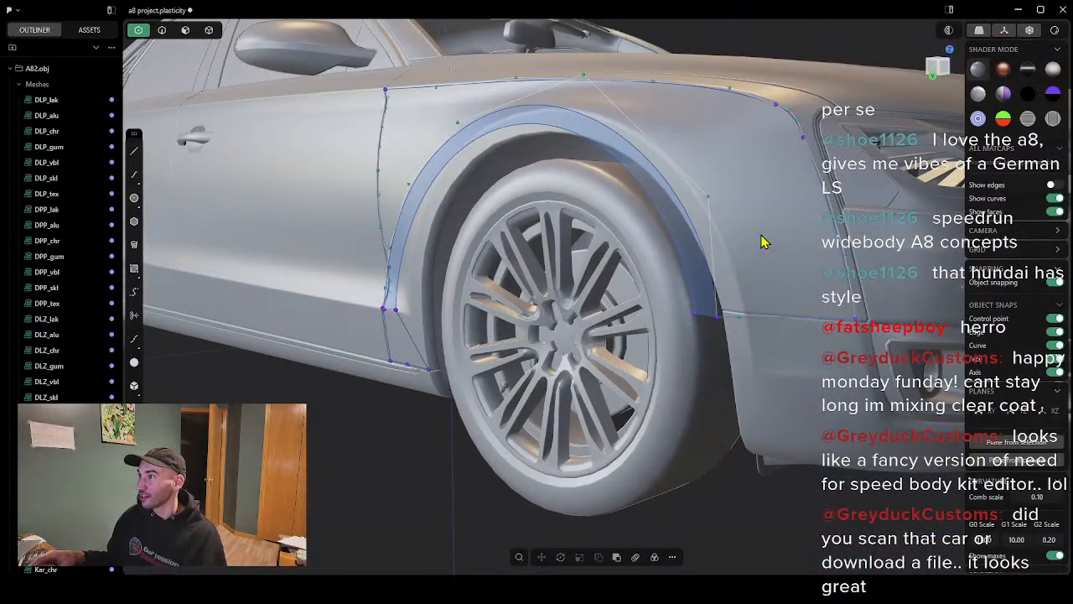
pyautogui.moveTo(761, 235); pyautogui.dragTo(716, 278, button='middle')
pyautogui.moveTo(692, 229); pyautogui.dragTo(699, 115, button='middle')
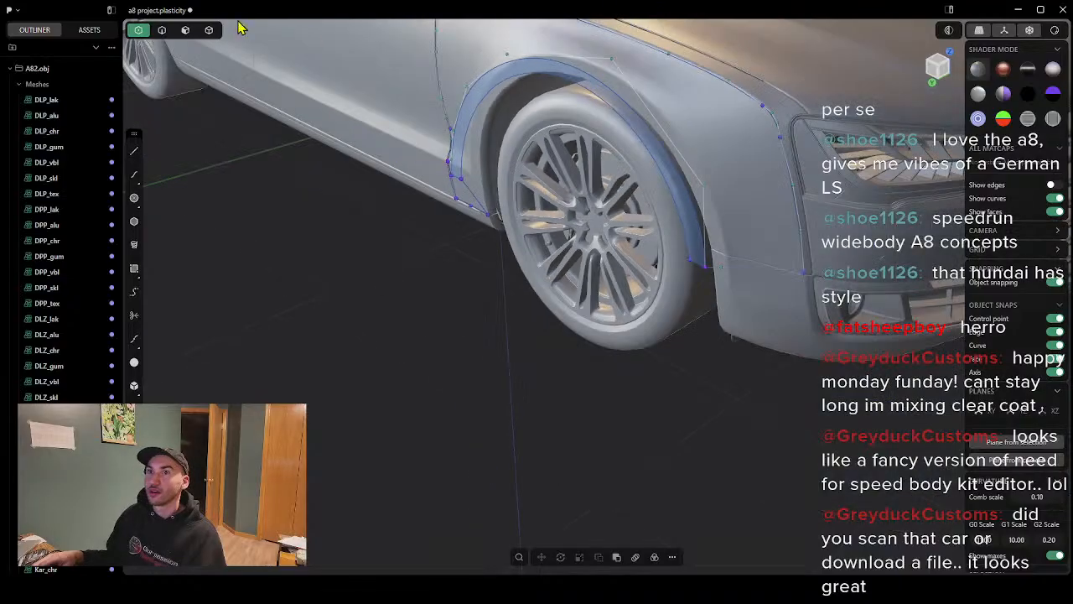
# Step: Try to loft a fender surface from the door-side, upper and bumper-side boundary curves and the outer arch curve
pyautogui.click(162, 30)
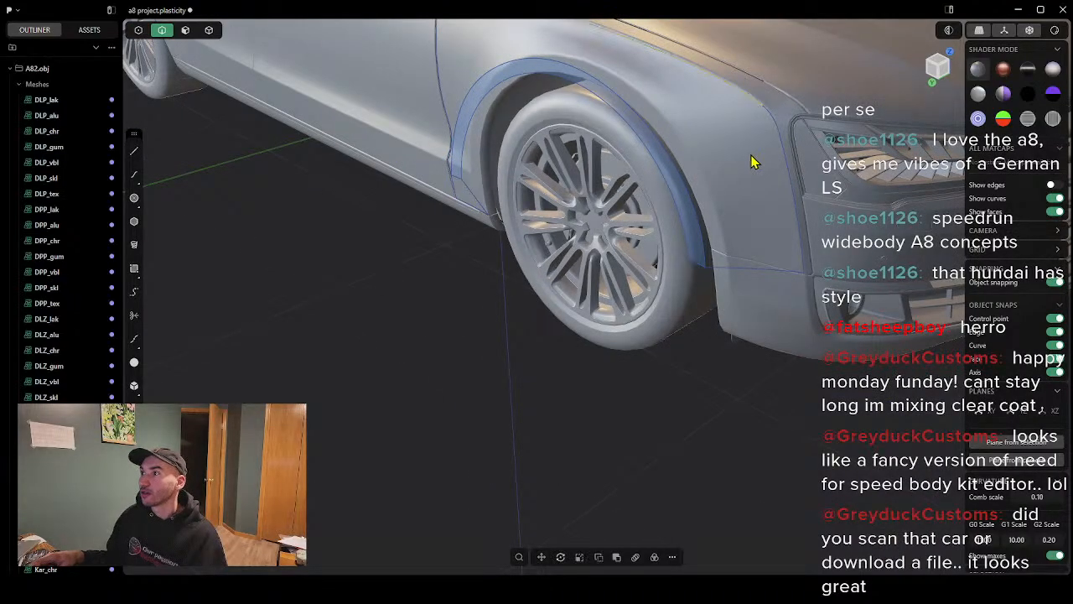
pyautogui.moveTo(752, 163); pyautogui.dragTo(749, 145, button='middle')
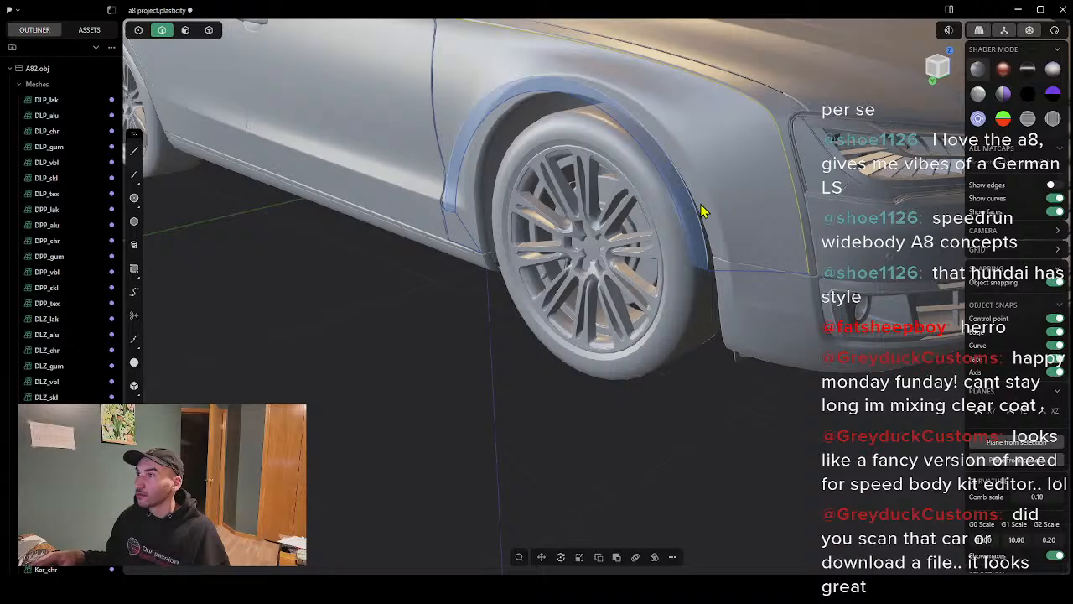
pyautogui.moveTo(666, 163)
pyautogui.mouseDown(button='middle')
pyautogui.moveTo(668, 125)
pyautogui.moveTo(693, 105)
pyautogui.moveTo(747, 108)
pyautogui.moveTo(730, 125)
pyautogui.mouseUp(button='middle')
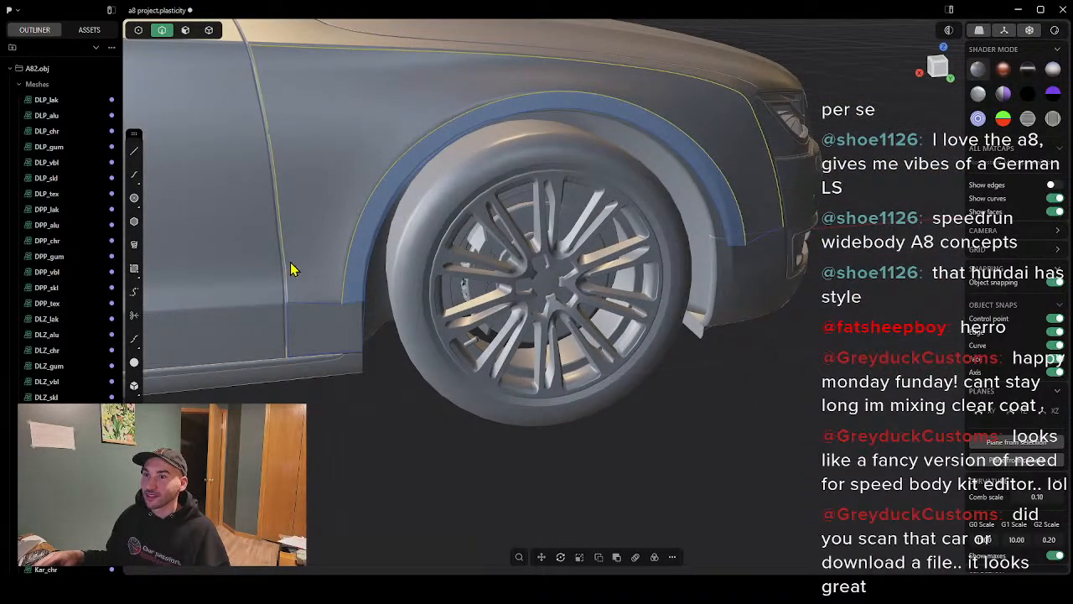
pyautogui.press('l')
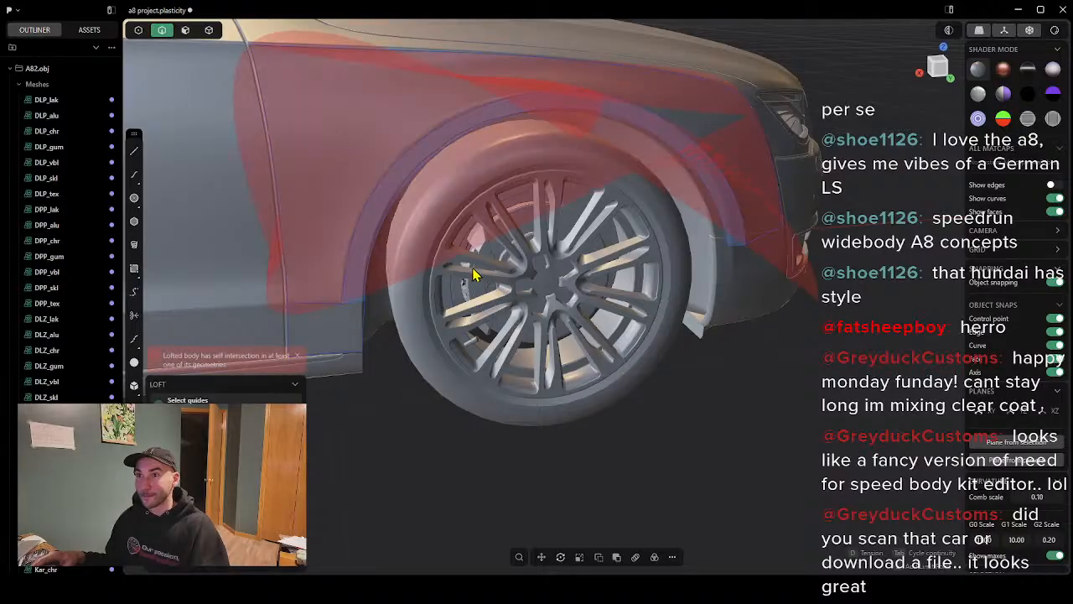
pyautogui.press('Escape')
# Step: Draw a straight connecting curve across the fender from the outer arch curve to the door-side curve
pyautogui.moveTo(400, 304); pyautogui.dragTo(331, 212, button='middle')
pyautogui.moveTo(748, 194); pyautogui.dragTo(821, 148, button='middle')
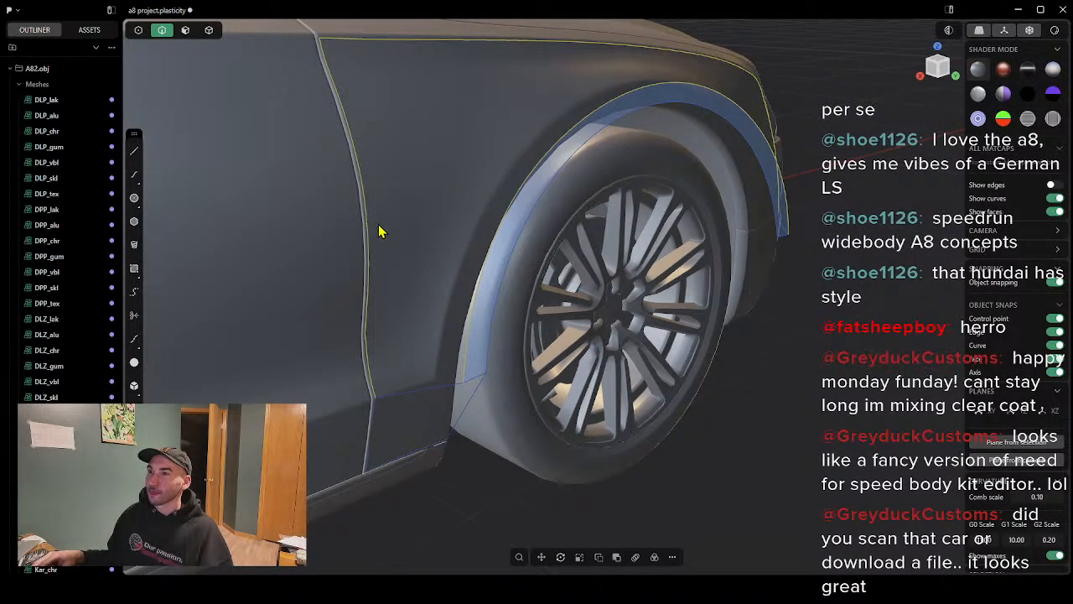
pyautogui.moveTo(503, 287); pyautogui.dragTo(362, 247, button='middle')
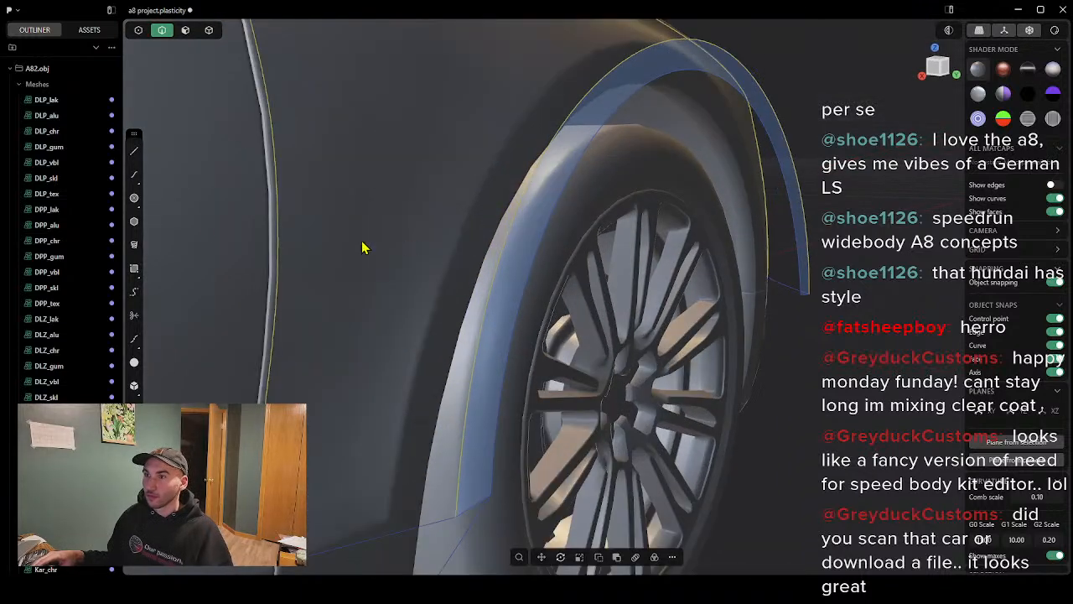
pyautogui.click(135, 173)
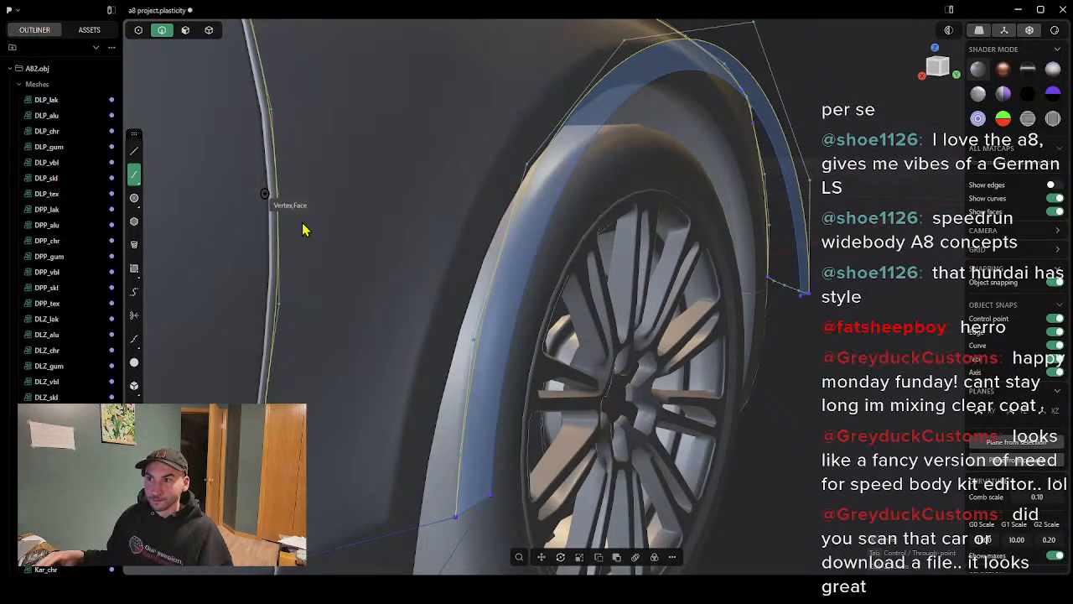
pyautogui.click(523, 201)
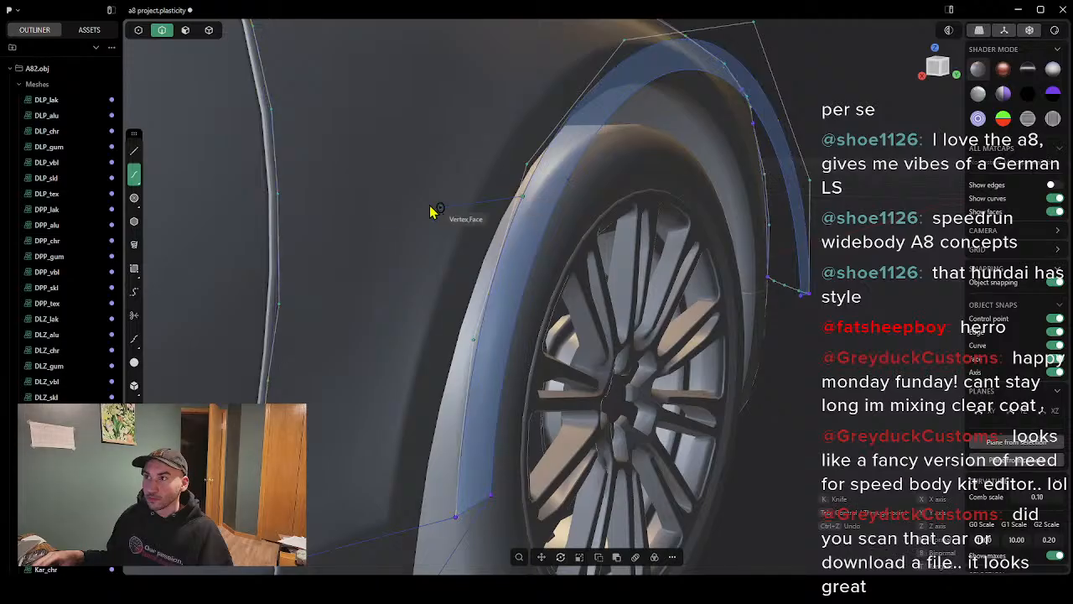
pyautogui.click(280, 218)
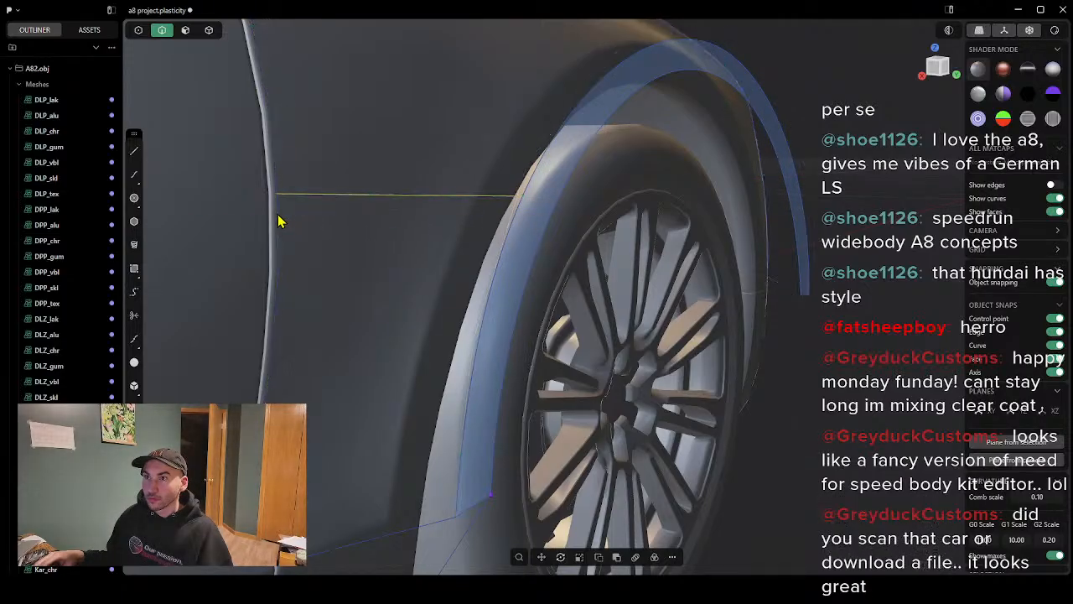
pyautogui.moveTo(422, 223); pyautogui.dragTo(356, 291, button='middle')
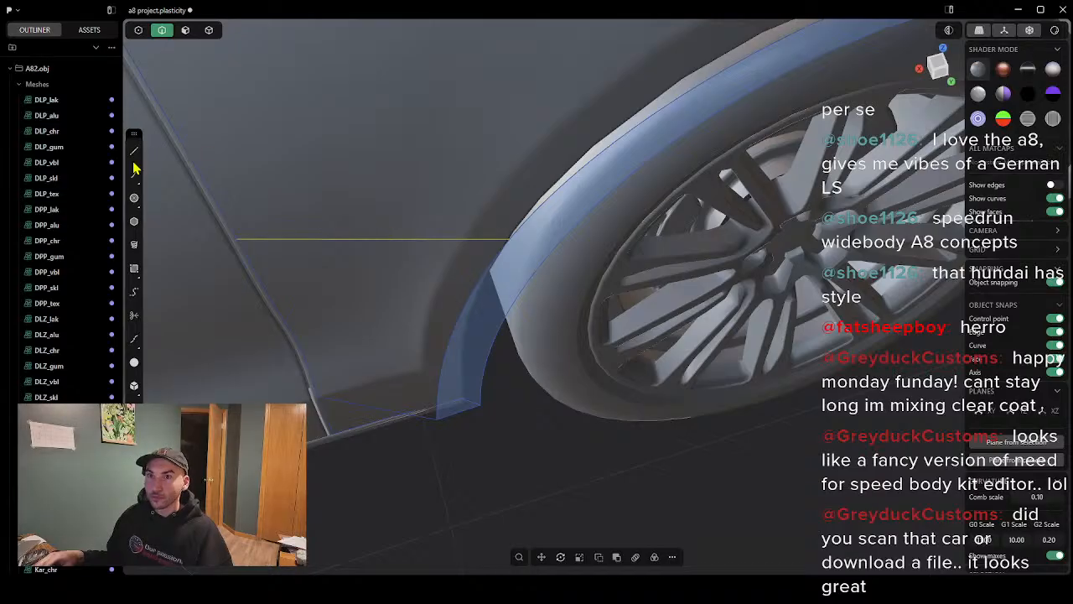
# Step: Check the connecting curve from above and from the side with control points displayed, and undo it
pyautogui.click(138, 30)
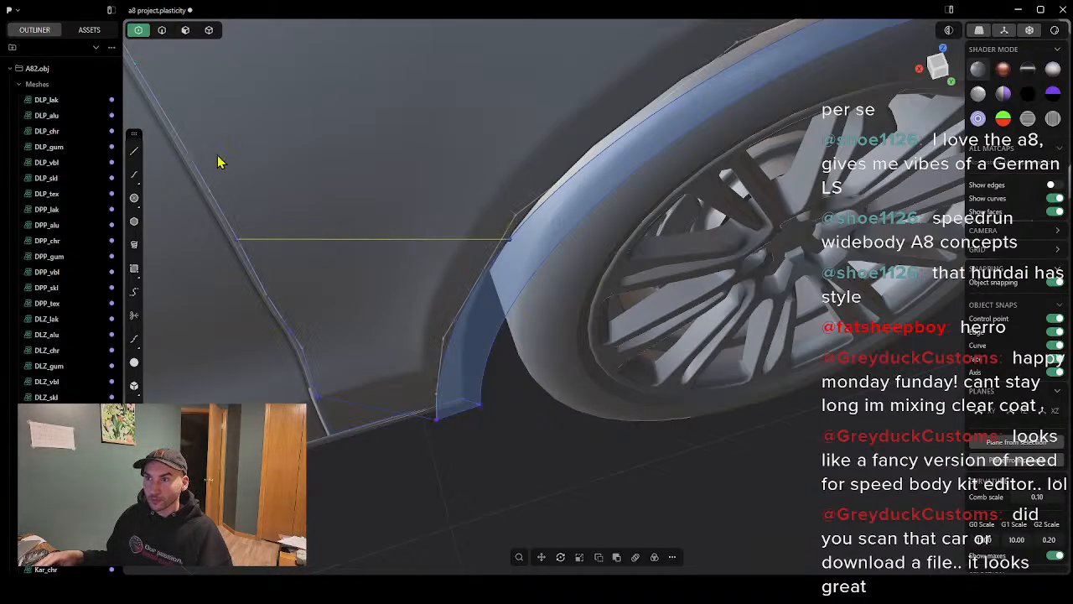
pyautogui.click(940, 64)
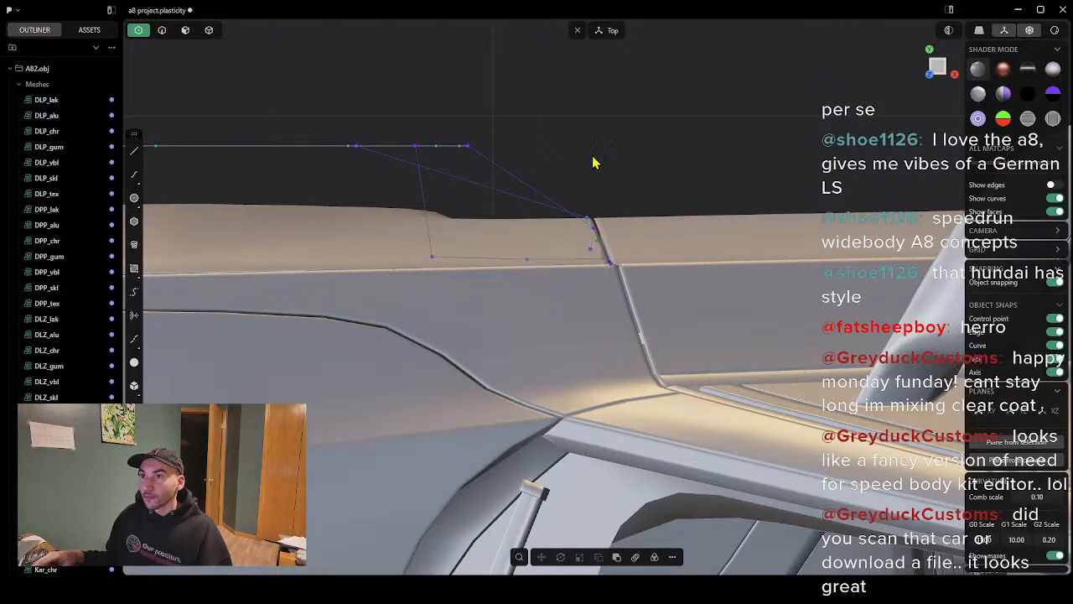
pyautogui.moveTo(592, 162); pyautogui.dragTo(325, 49, button='middle')
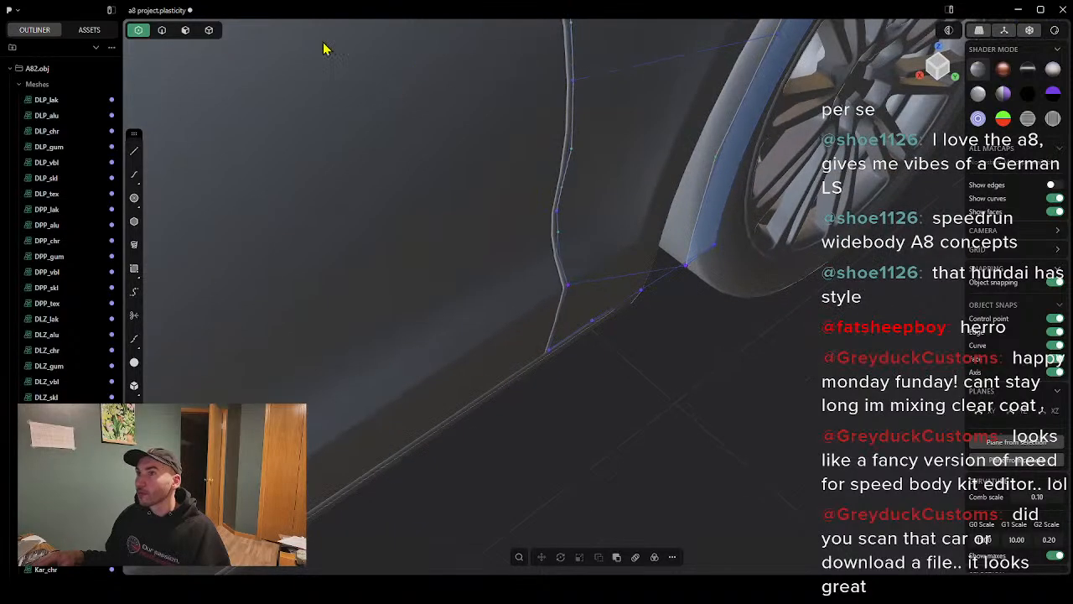
pyautogui.moveTo(679, 109); pyautogui.dragTo(460, 221, button='middle')
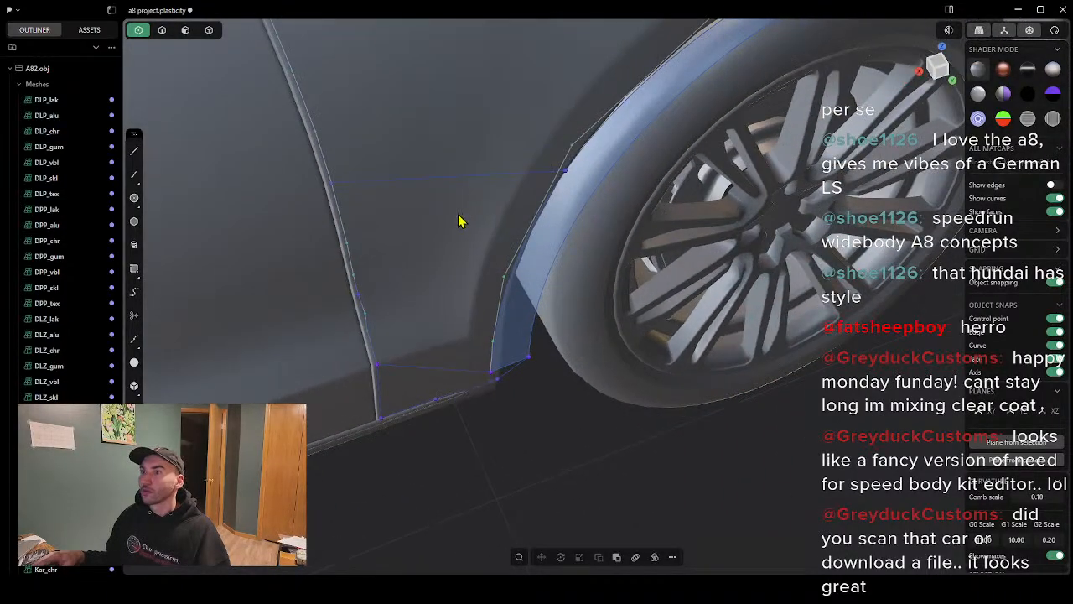
pyautogui.hotkey('ctrl', 'z')
pyautogui.hotkey('ctrl', 'z')
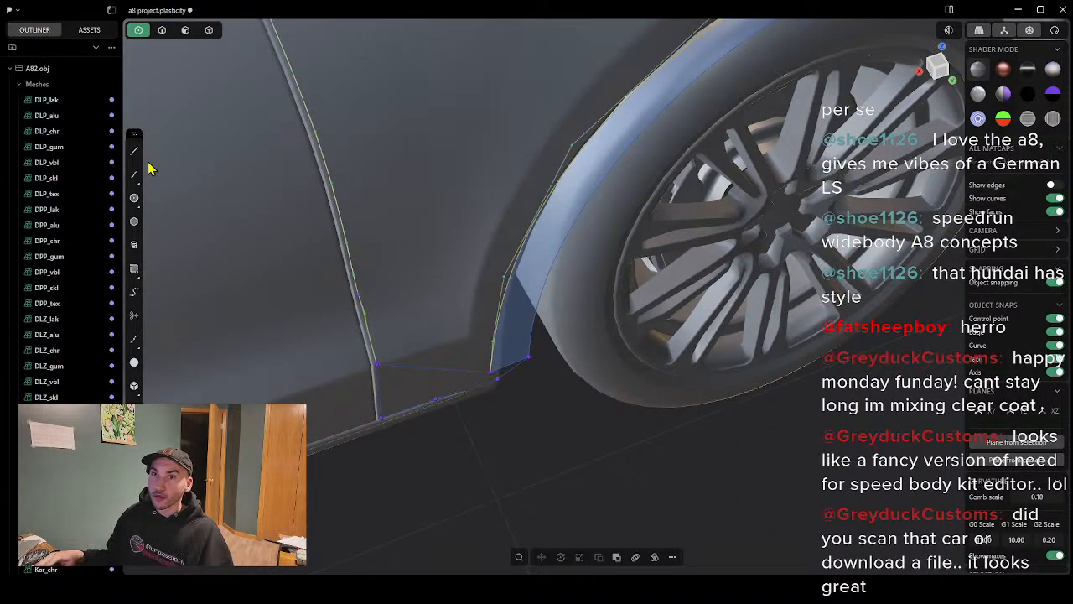
# Step: Draw a spline curve across the lower fender from the outer arch curve to the door-side curve
pyautogui.click(134, 174)
pyautogui.click(937, 67)
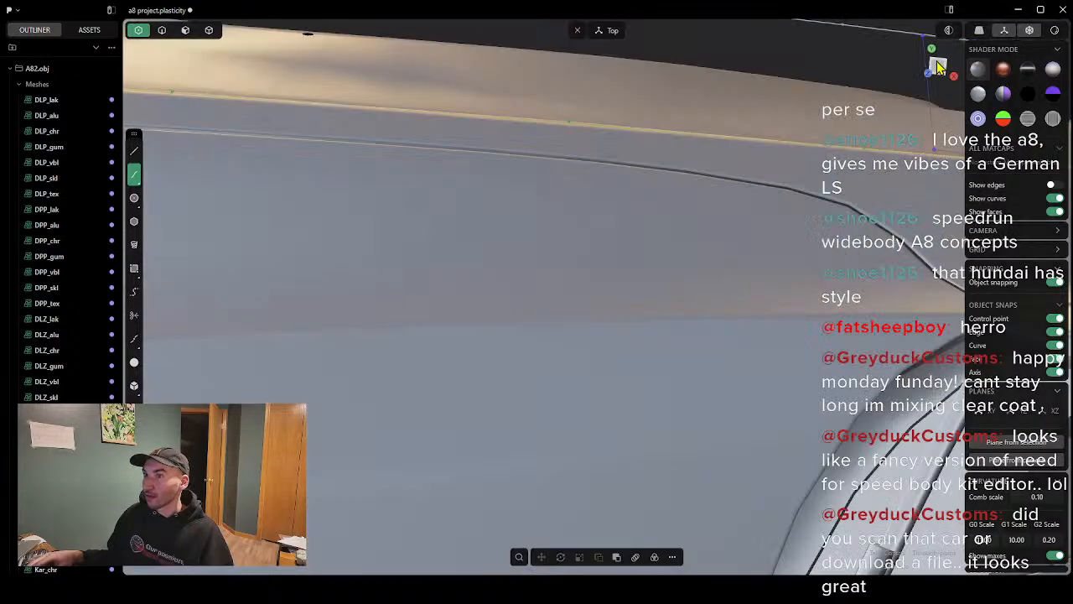
pyautogui.moveTo(796, 125); pyautogui.dragTo(683, 111, button='middle')
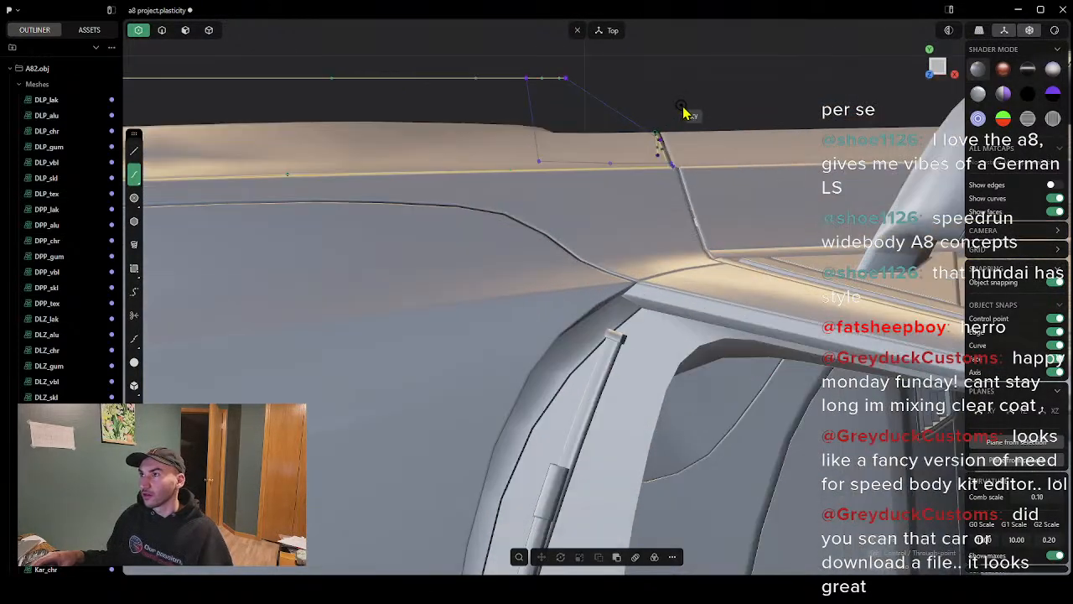
pyautogui.scroll(6, 697, 117)
pyautogui.moveTo(639, 158); pyautogui.dragTo(468, 123, button='middle')
pyautogui.keyDown('shift'); pyautogui.moveTo(723, 238); pyautogui.dragTo(618, 213, button='middle'); pyautogui.keyUp('shift')
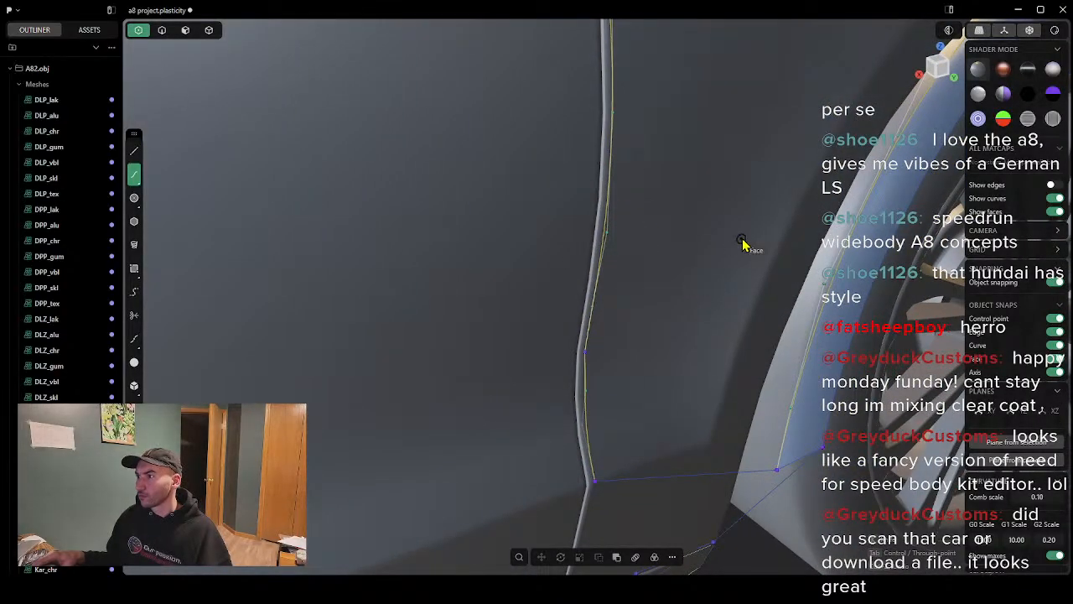
pyautogui.moveTo(743, 243); pyautogui.dragTo(707, 230, button='middle')
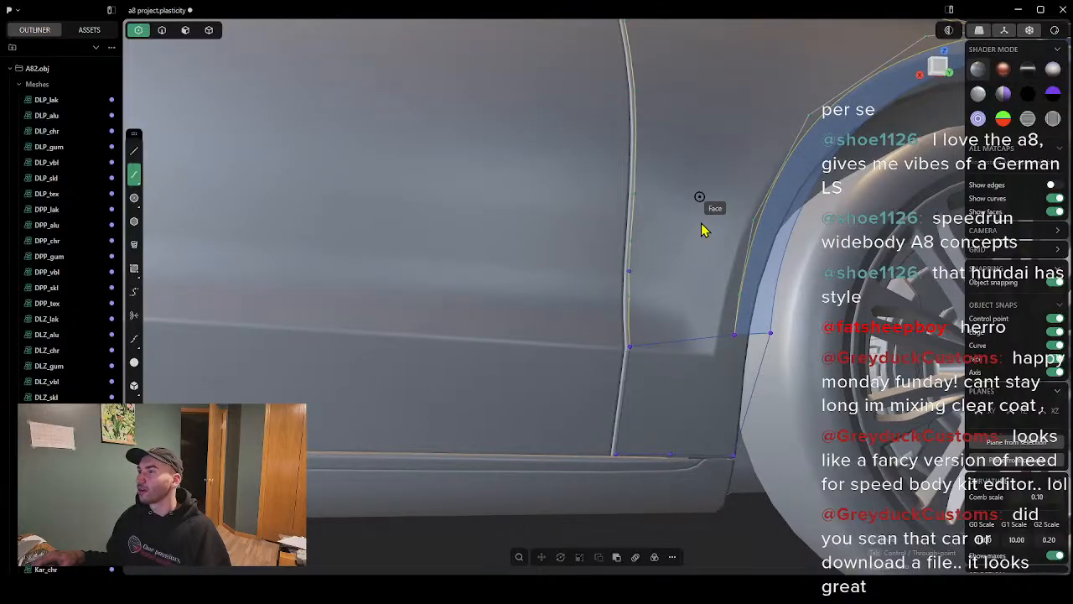
pyautogui.scroll(-5, 702, 225)
pyautogui.keyDown('shift'); pyautogui.moveTo(880, 254); pyautogui.dragTo(769, 330, button='middle'); pyautogui.keyUp('shift')
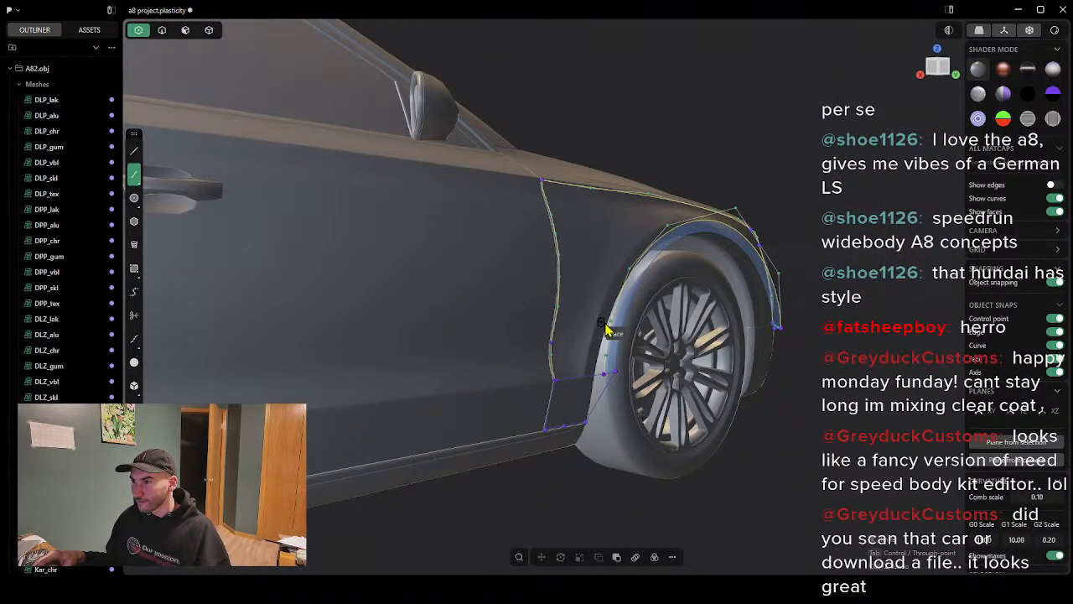
pyautogui.scroll(2, 588, 336)
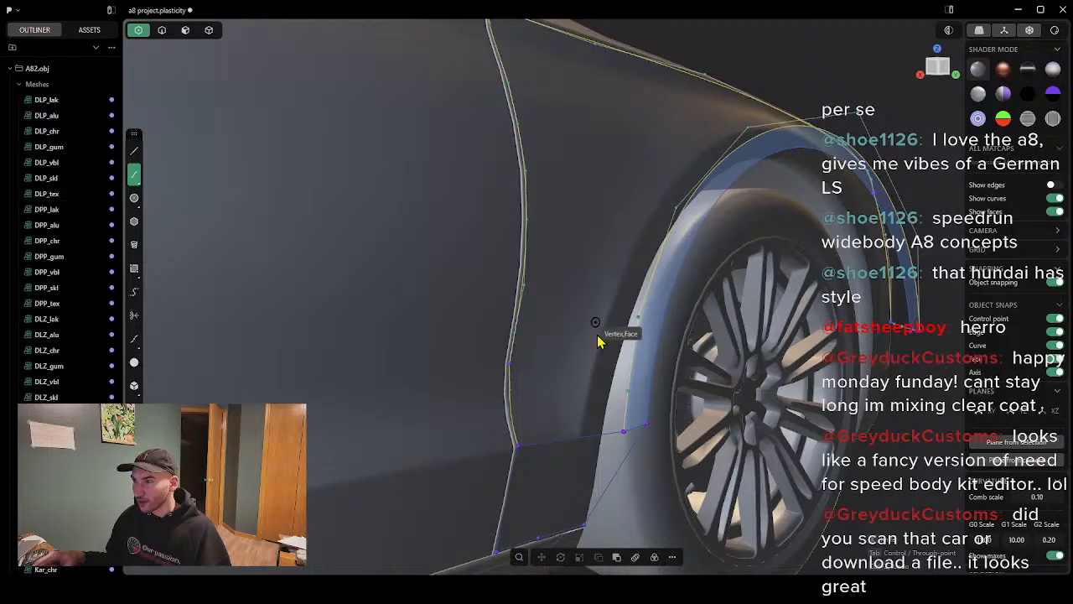
pyautogui.click(637, 318)
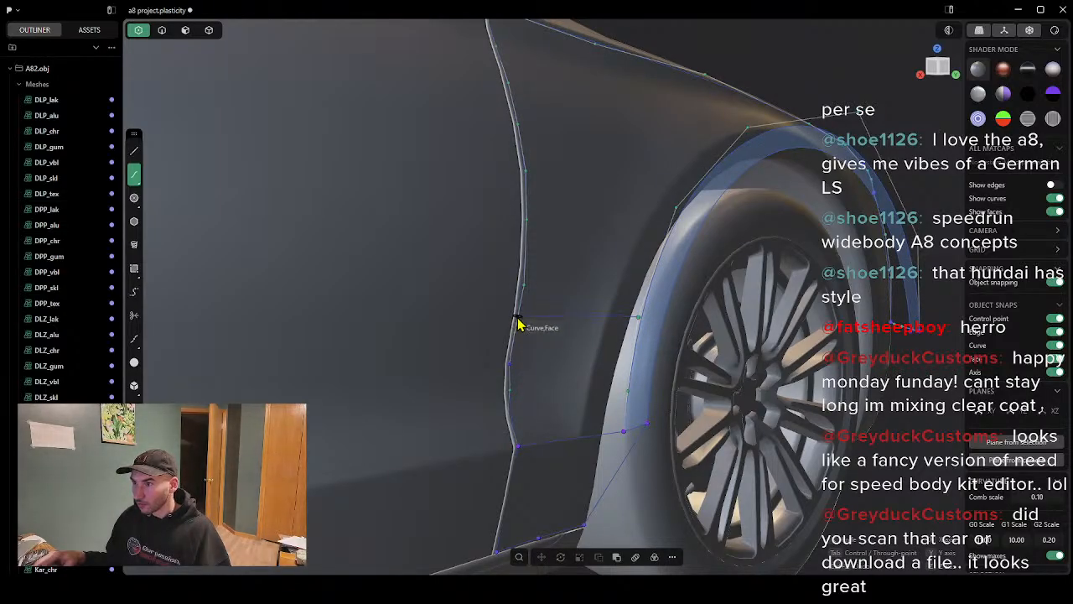
pyautogui.scroll(5, 519, 323)
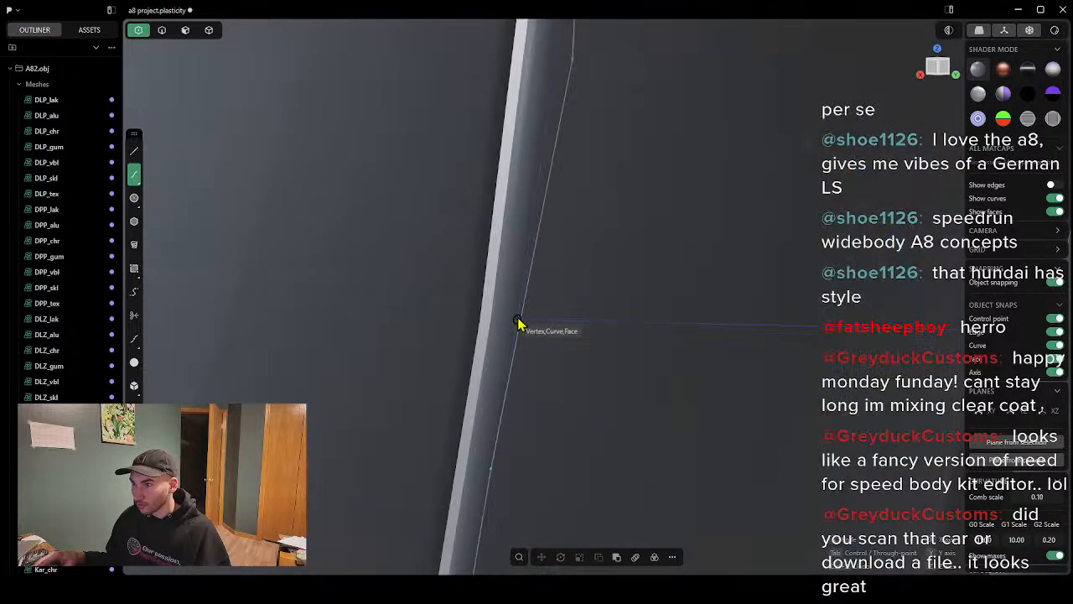
pyautogui.click(518, 323)
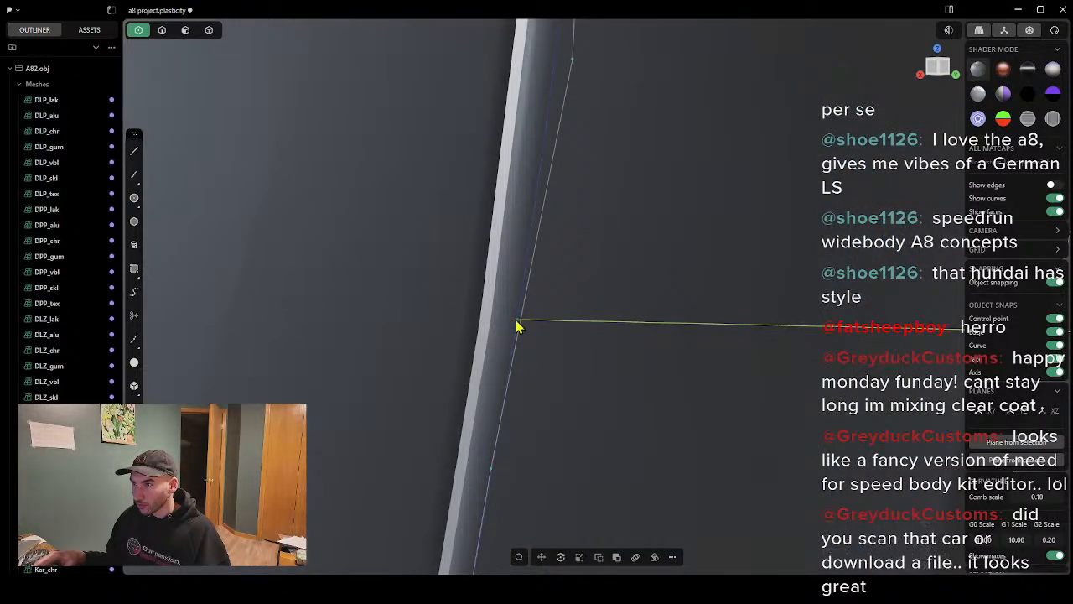
# Step: Check the connecting spline against the fender mesh from the side and undo it
pyautogui.scroll(-5, 520, 323)
pyautogui.moveTo(780, 377); pyautogui.dragTo(710, 376, button='middle')
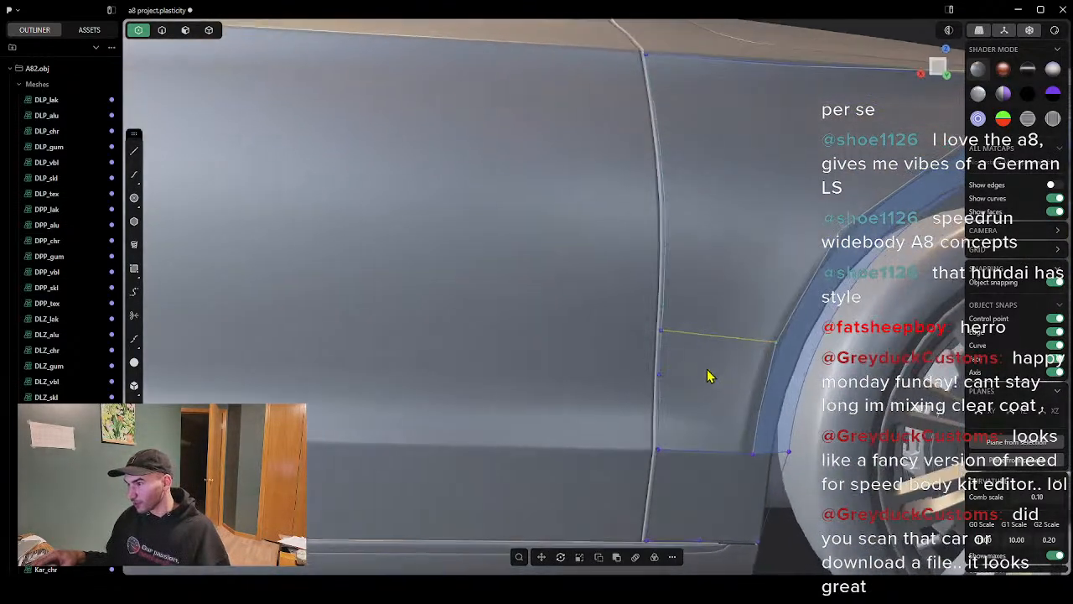
pyautogui.scroll(3, 719, 387)
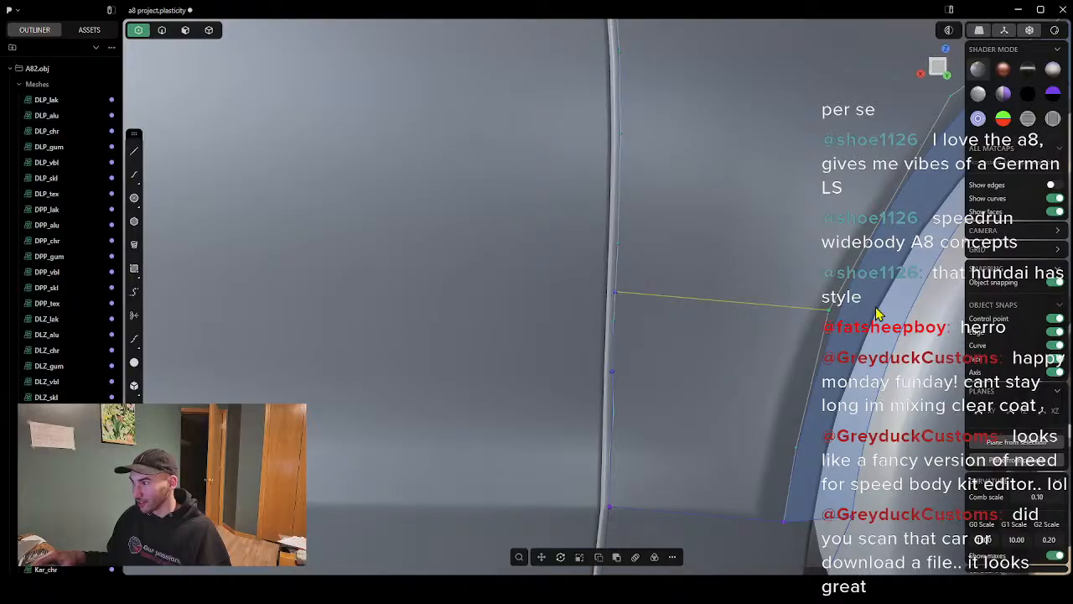
pyautogui.moveTo(905, 314); pyautogui.dragTo(866, 308, button='middle')
pyautogui.hotkey('ctrl', 'z')
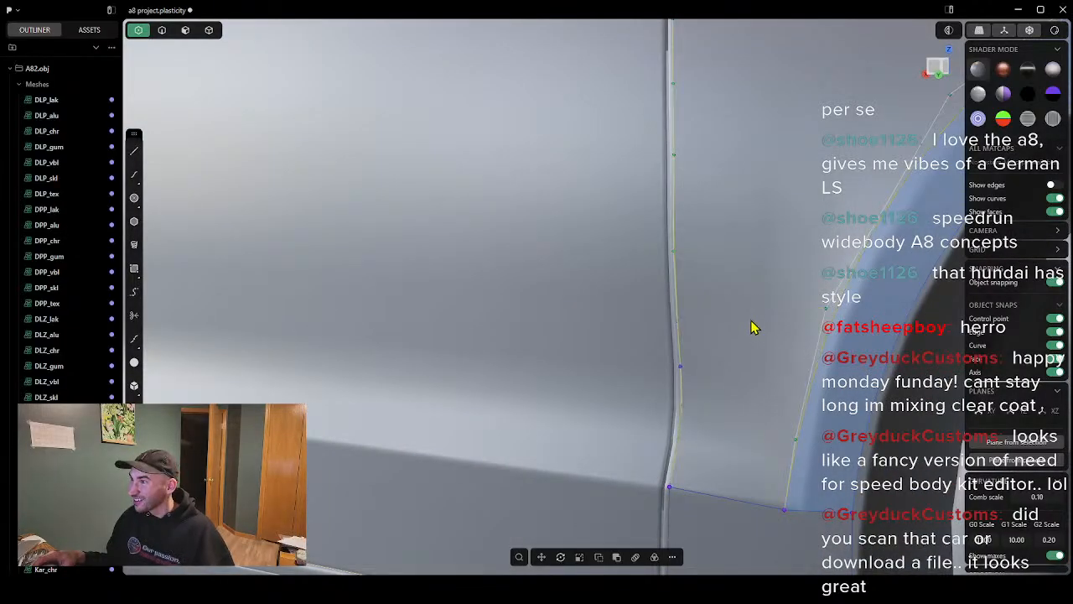
# Step: Draw a straight line about 0.15 m long across the lower fender from the outer arch curve to the door-side curve
pyautogui.click(136, 176)
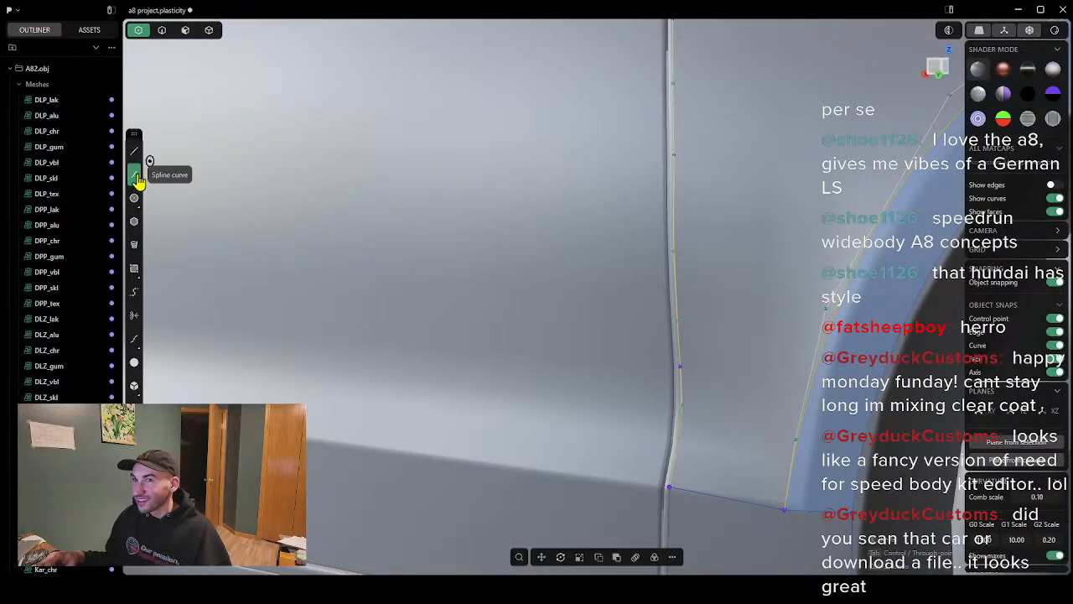
pyautogui.click(134, 151)
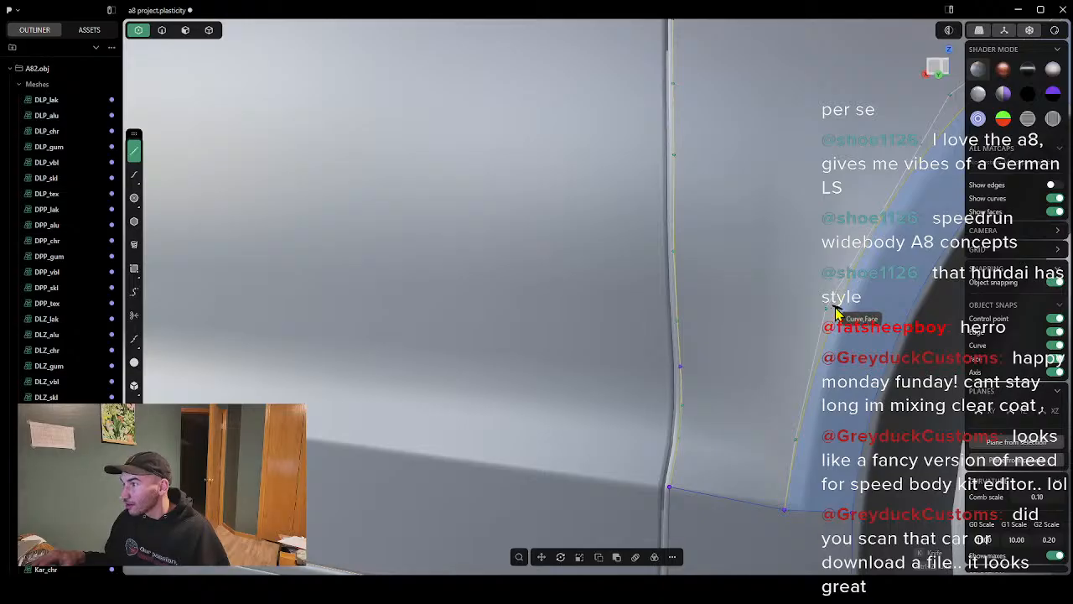
pyautogui.click(829, 306)
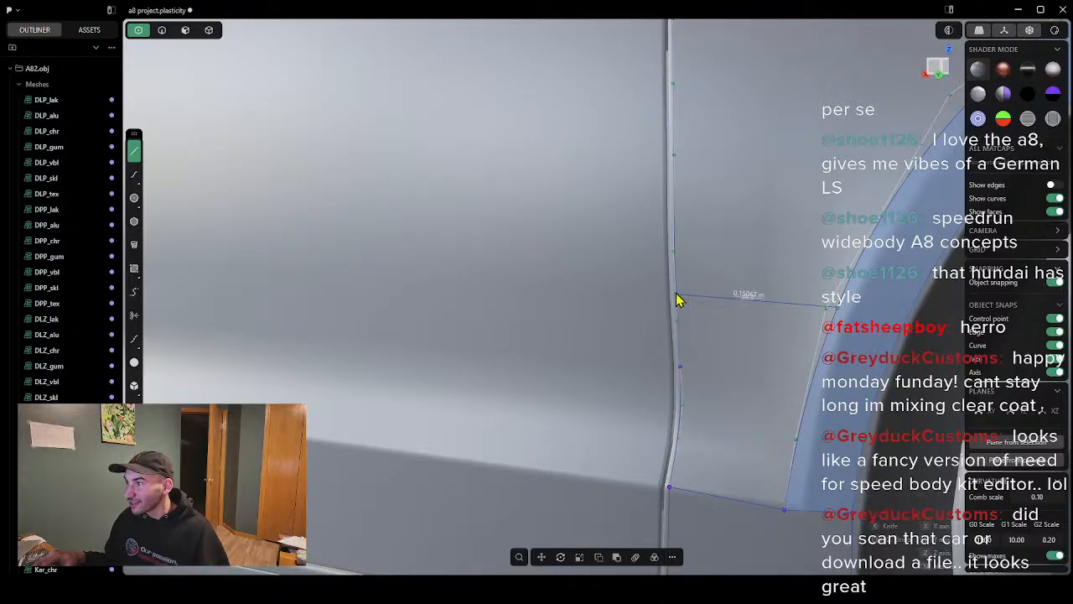
pyautogui.click(677, 294)
pyautogui.moveTo(772, 373)
pyautogui.mouseDown(button='middle')
pyautogui.moveTo(798, 358)
pyautogui.moveTo(767, 371)
pyautogui.mouseUp(button='middle')
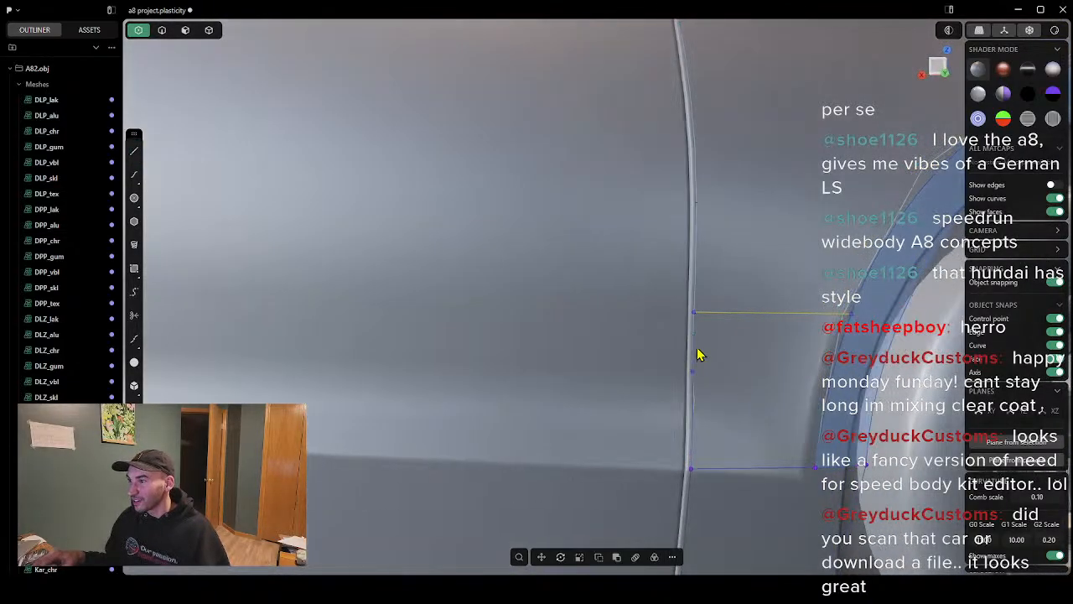
# Step: Create an XNurbs surface bounded by the new line, the door-side curve, the lower connecting curve and the outer arch curve
pyautogui.click(162, 29)
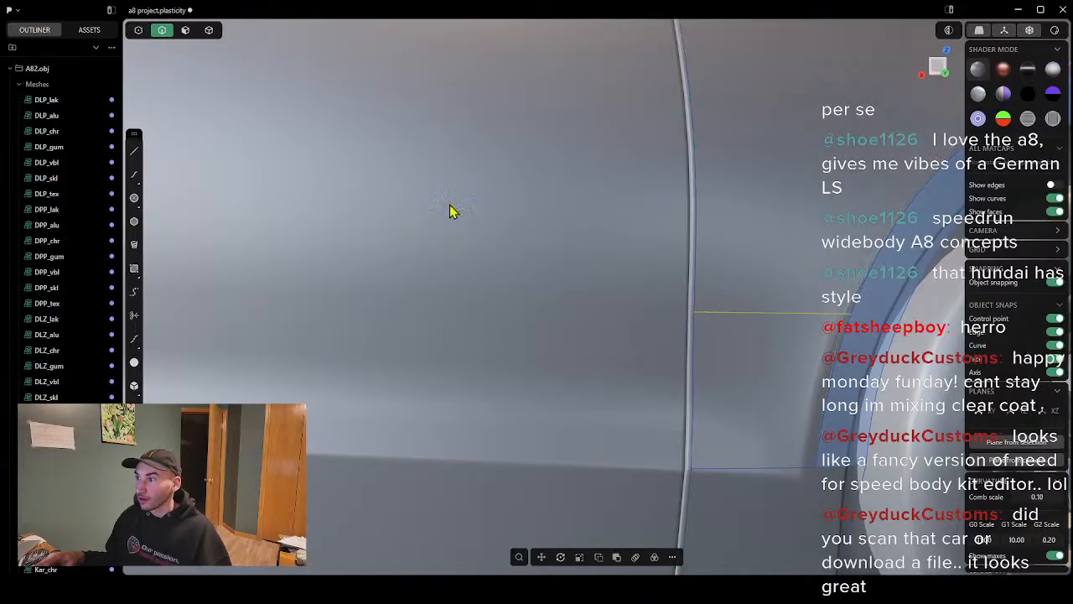
pyautogui.keyDown('shift'); pyautogui.click(692, 367); pyautogui.keyUp('shift')
pyautogui.keyDown('shift'); pyautogui.click(692, 385); pyautogui.keyUp('shift')
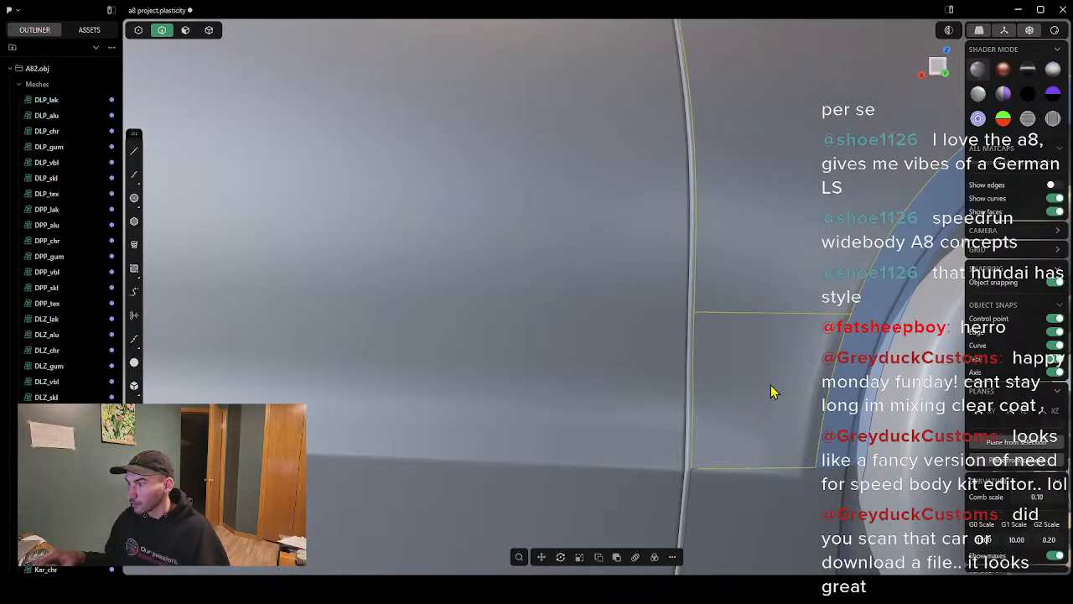
pyautogui.moveTo(772, 392); pyautogui.dragTo(726, 403, button='middle')
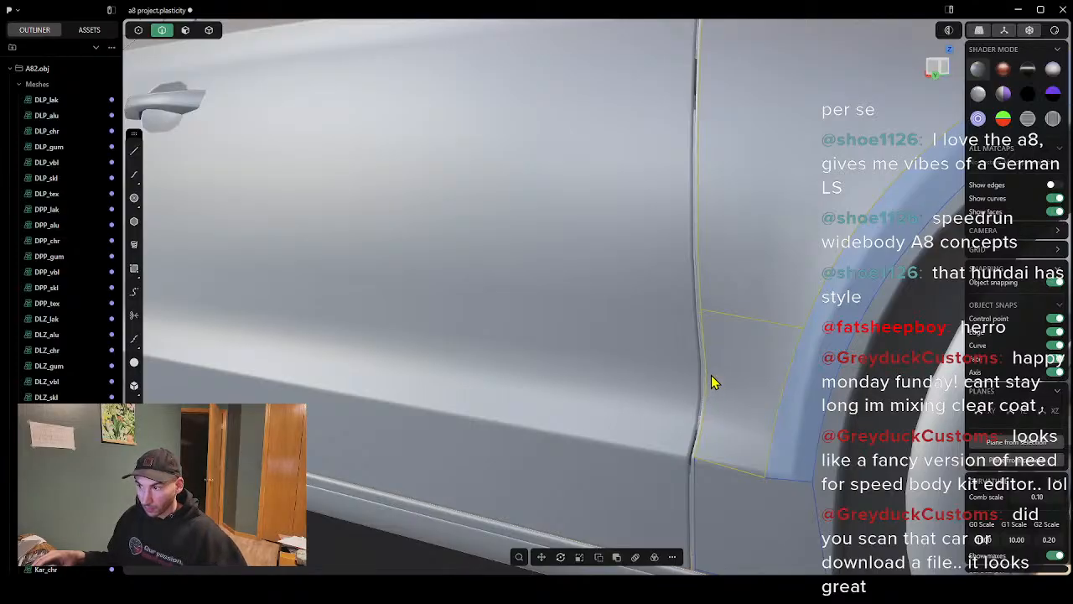
pyautogui.rightClick(713, 382)
pyautogui.write('x')
pyautogui.click(734, 390)
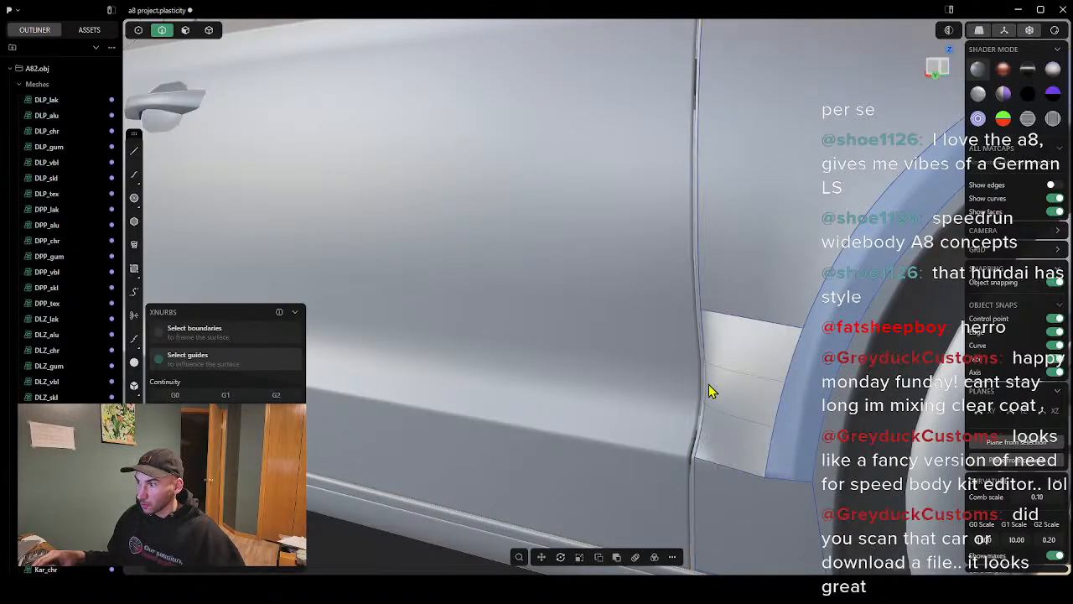
pyautogui.moveTo(869, 420); pyautogui.dragTo(911, 366, button='middle')
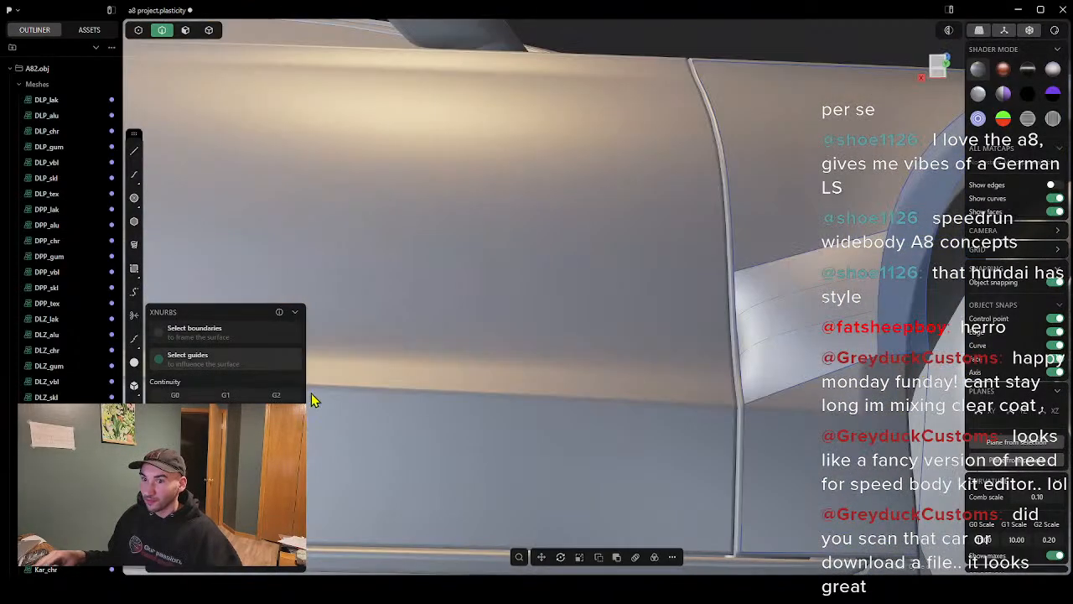
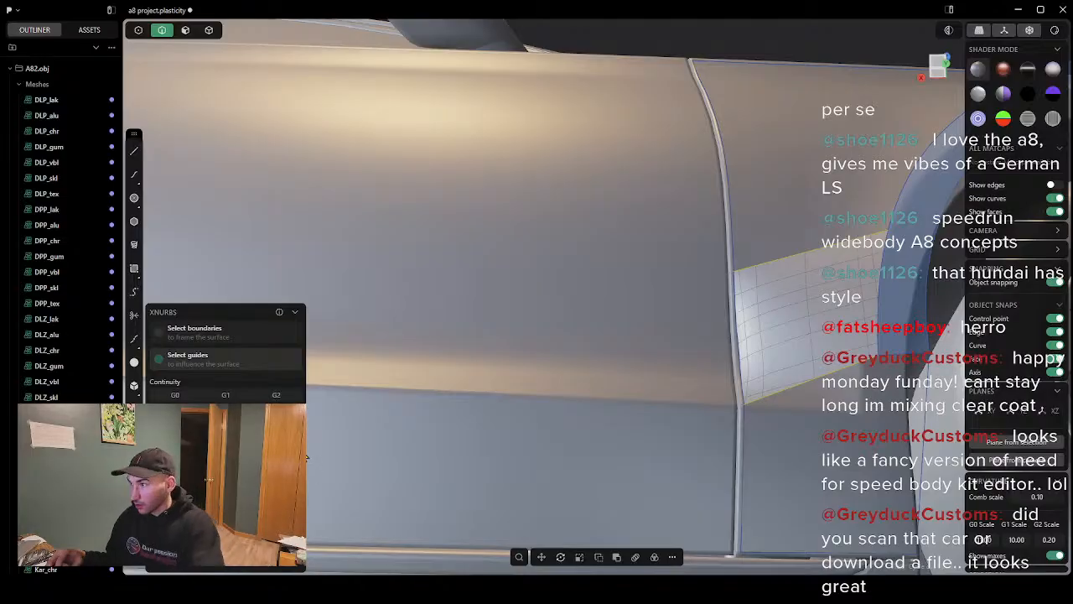
pyautogui.moveTo(442, 446); pyautogui.dragTo(851, 276, button='middle')
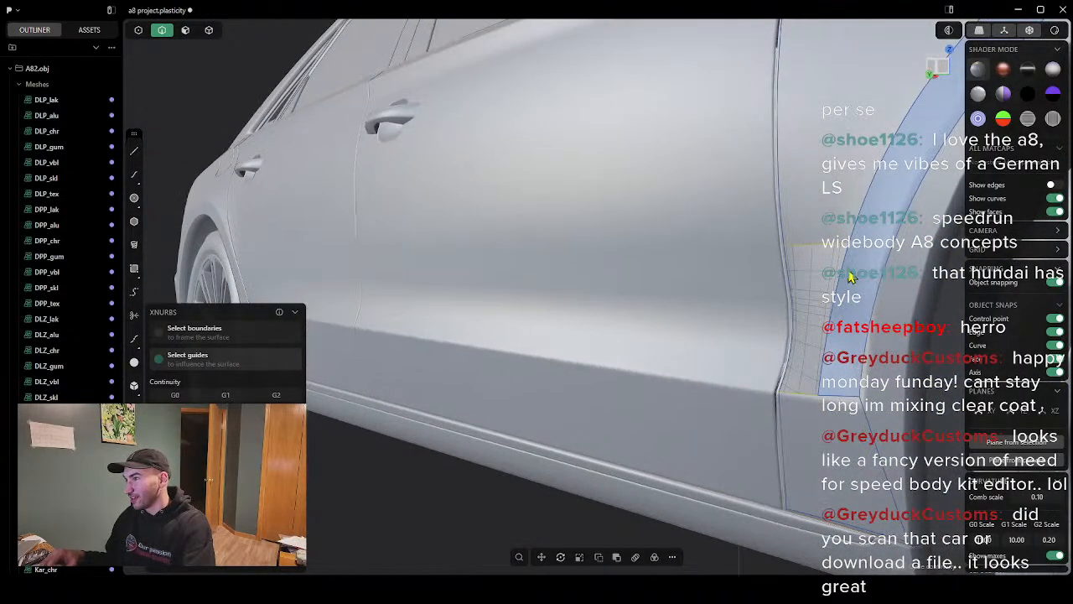
pyautogui.moveTo(785, 335); pyautogui.dragTo(802, 313, button='middle')
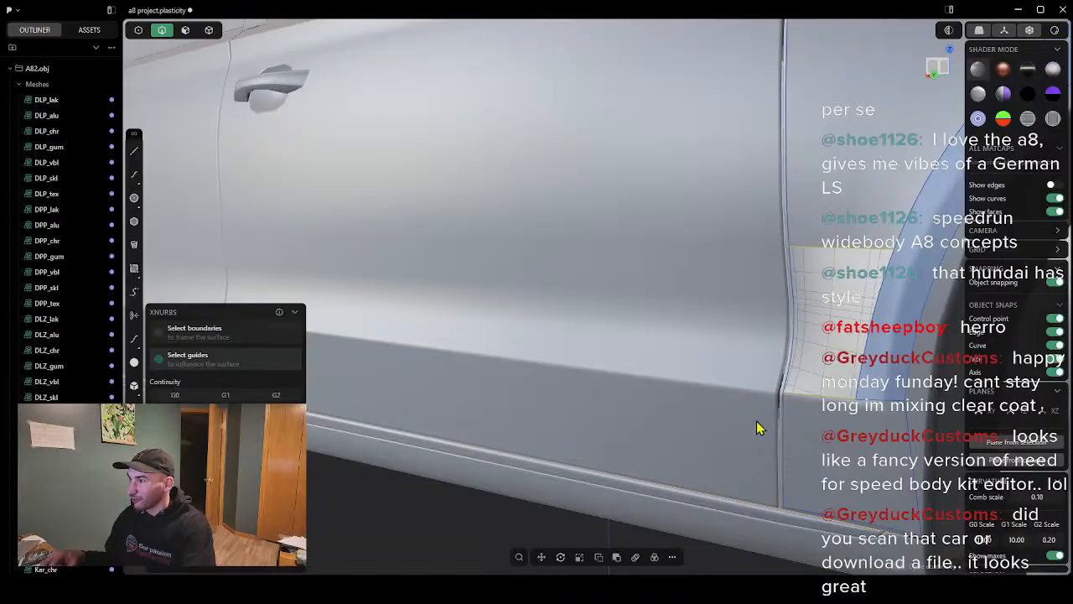
pyautogui.press('Return')
# Step: Try to create an XNurbs surface on the lower fender corner between the new patch and the sill, with guides enabled
pyautogui.moveTo(805, 448); pyautogui.dragTo(870, 401, button='middle')
pyautogui.press('Escape')
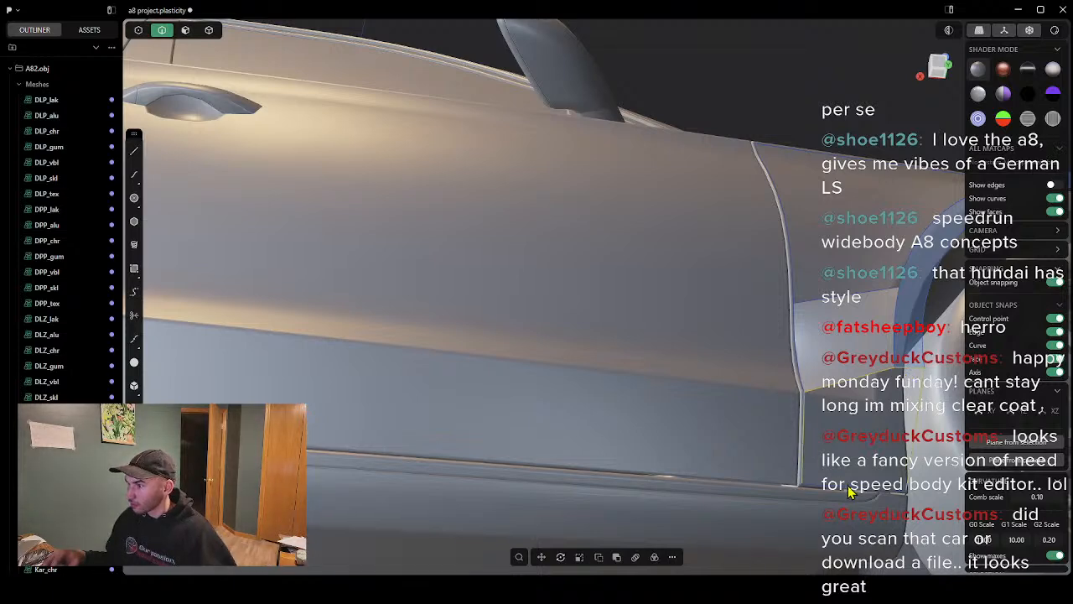
pyautogui.write('fx')
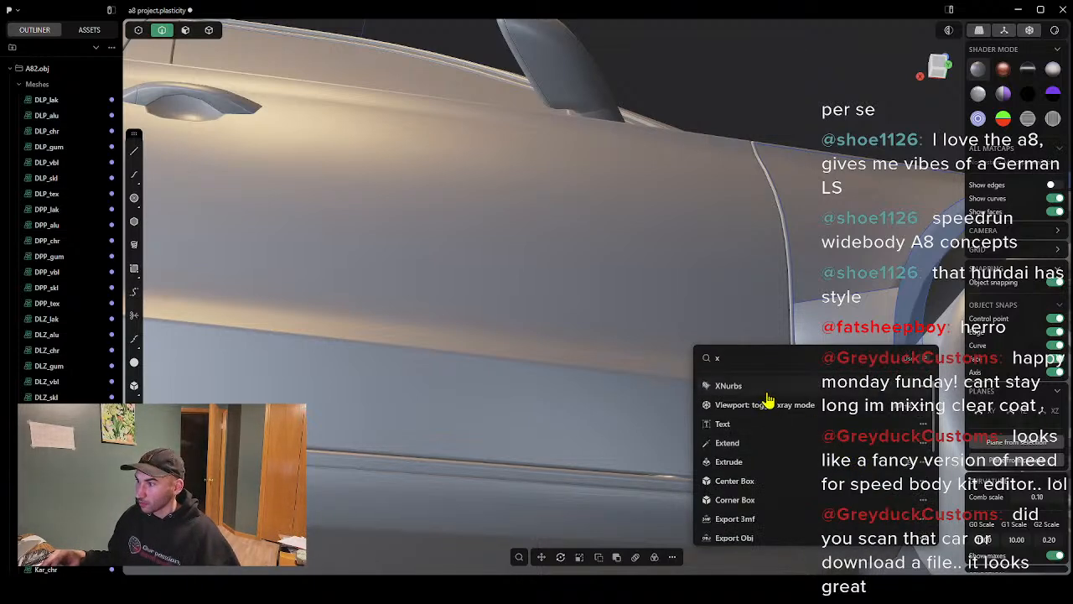
pyautogui.click(762, 390)
pyautogui.moveTo(953, 442); pyautogui.dragTo(563, 427, button='middle')
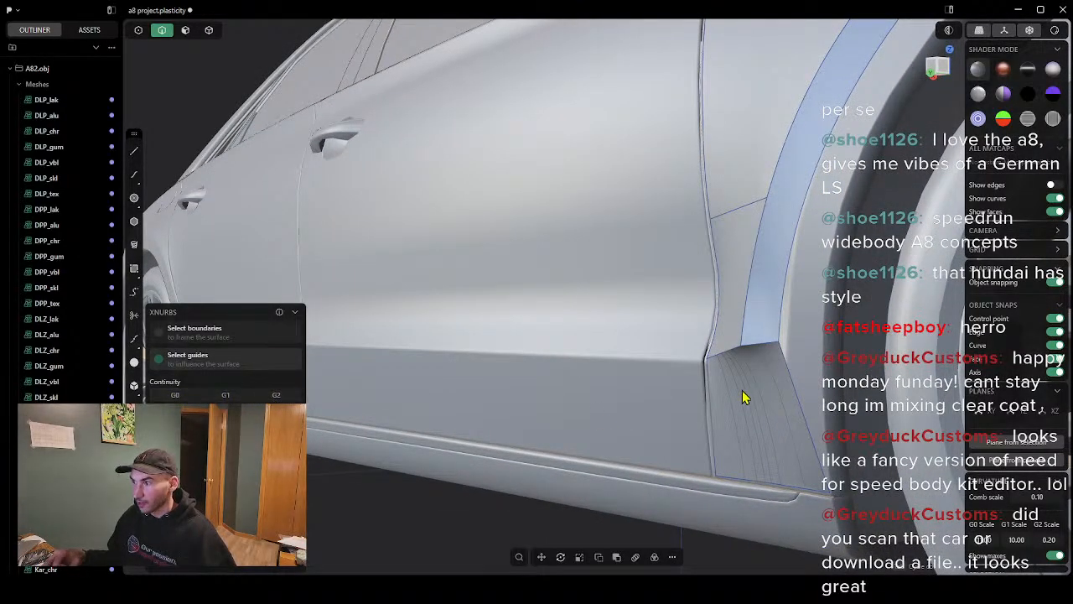
pyautogui.click(188, 367)
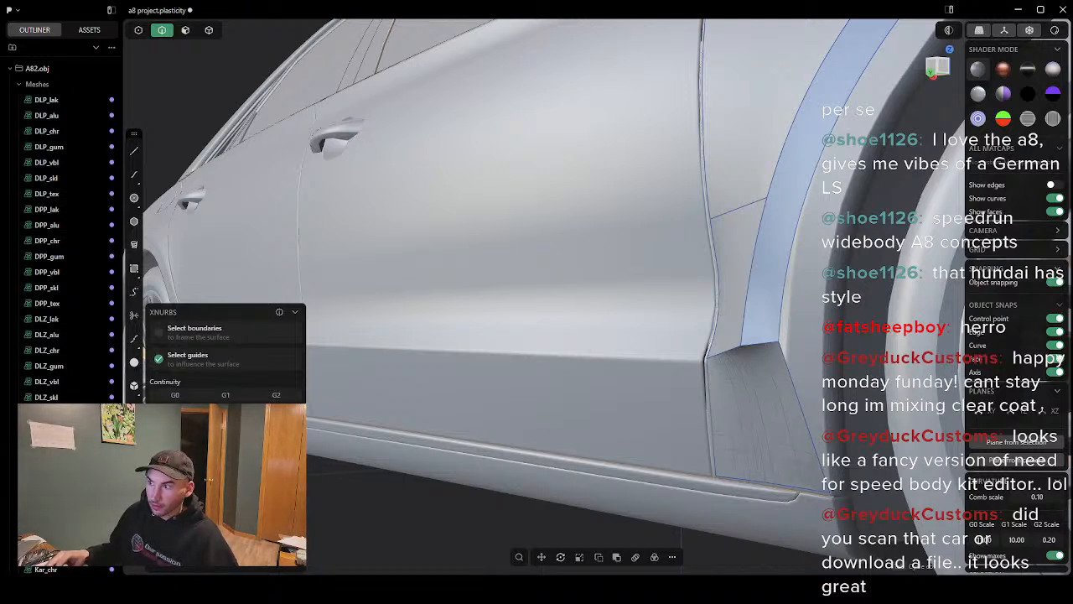
pyautogui.rightClick(404, 505)
# Step: Try to create an XNurbs surface over the remaining fender area from the outer arch curve and the surrounding boundary curves
pyautogui.moveTo(448, 513); pyautogui.dragTo(334, 398, button='middle')
pyautogui.moveTo(363, 363); pyautogui.dragTo(319, 265, button='middle')
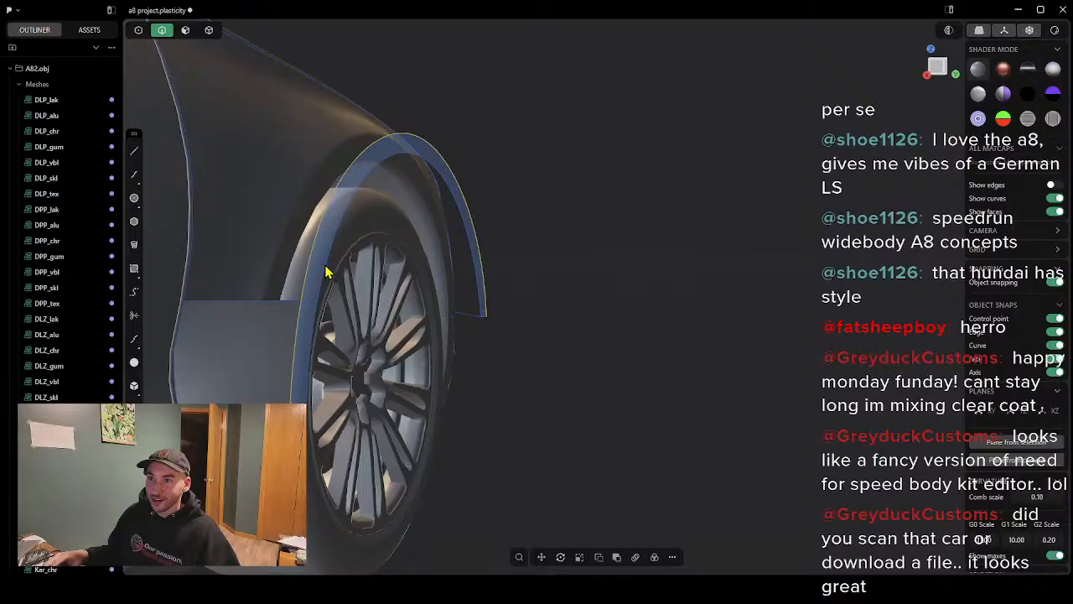
pyautogui.moveTo(673, 356); pyautogui.dragTo(617, 307, button='middle')
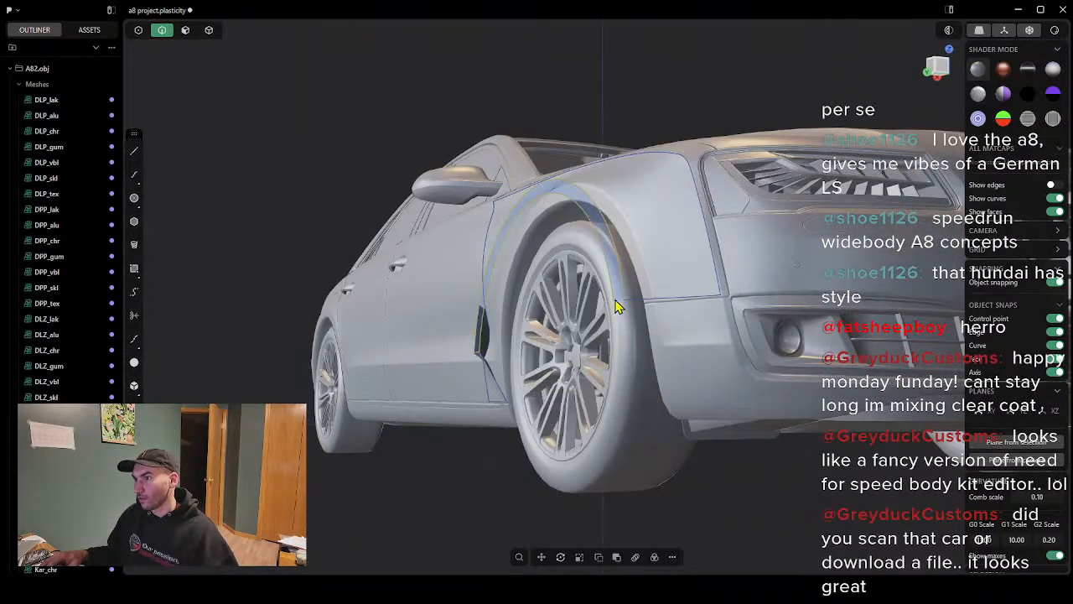
pyautogui.moveTo(497, 278); pyautogui.dragTo(653, 312, button='middle')
pyautogui.rightClick(653, 312)
pyautogui.write('x')
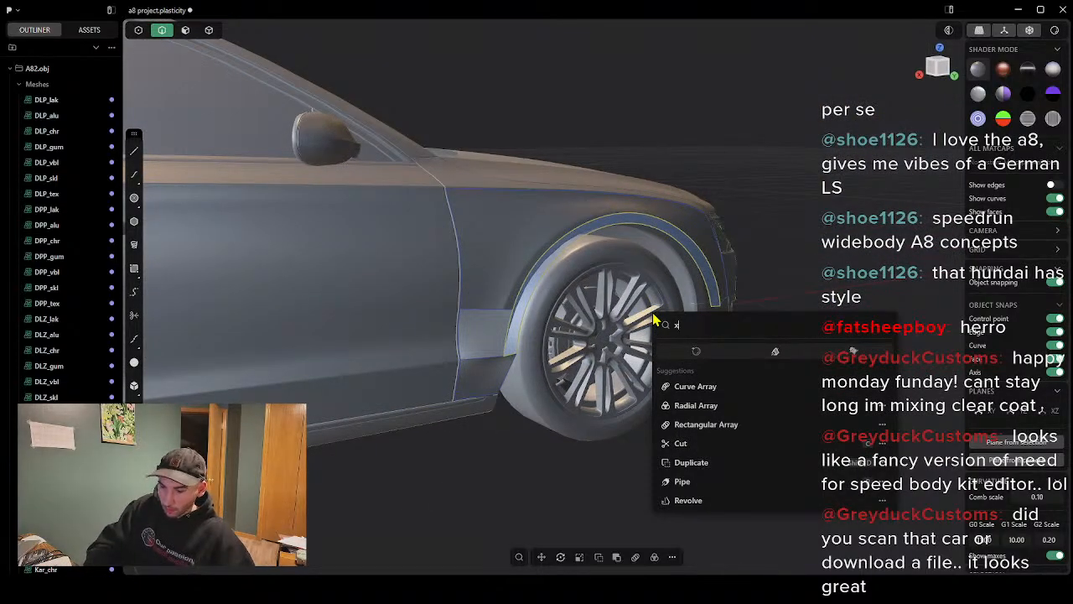
pyautogui.write('b')
pyautogui.press('Return')
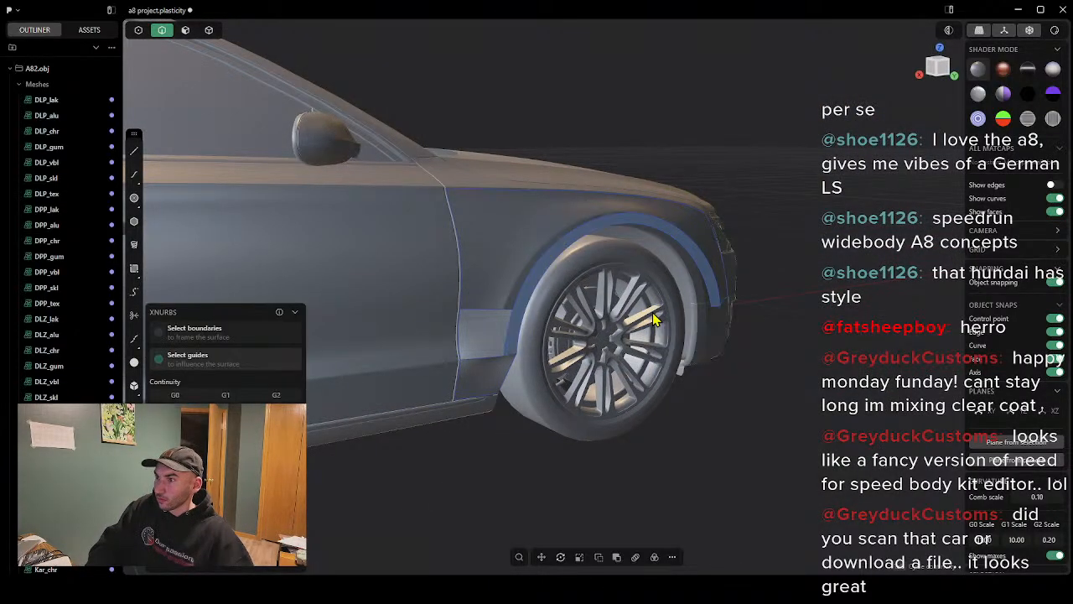
pyautogui.moveTo(826, 295); pyautogui.dragTo(697, 275, button='middle')
pyautogui.moveTo(812, 317); pyautogui.dragTo(561, 344, button='middle')
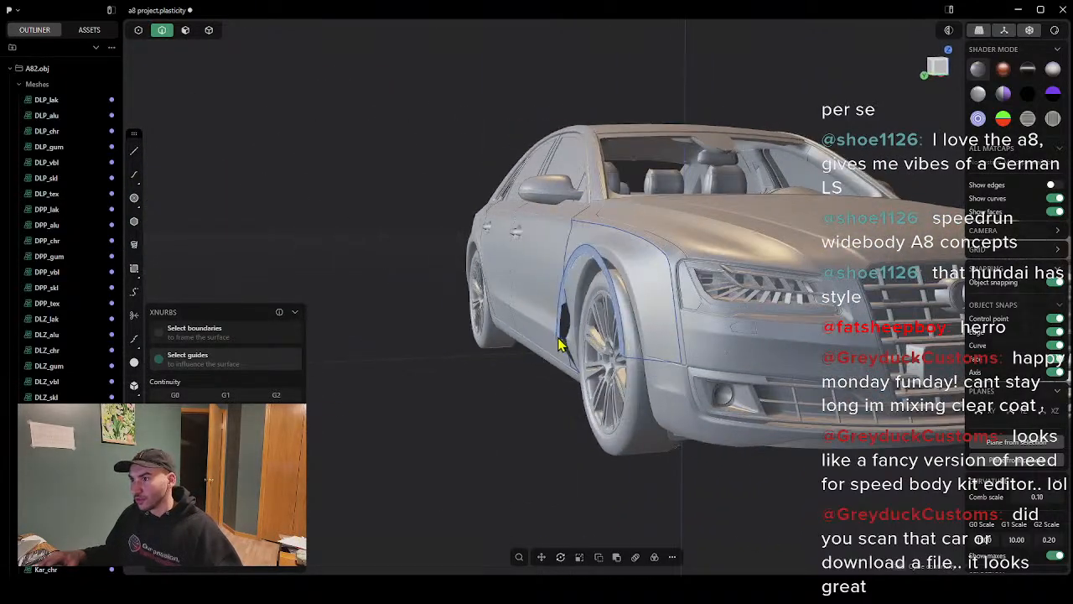
pyautogui.click(298, 571)
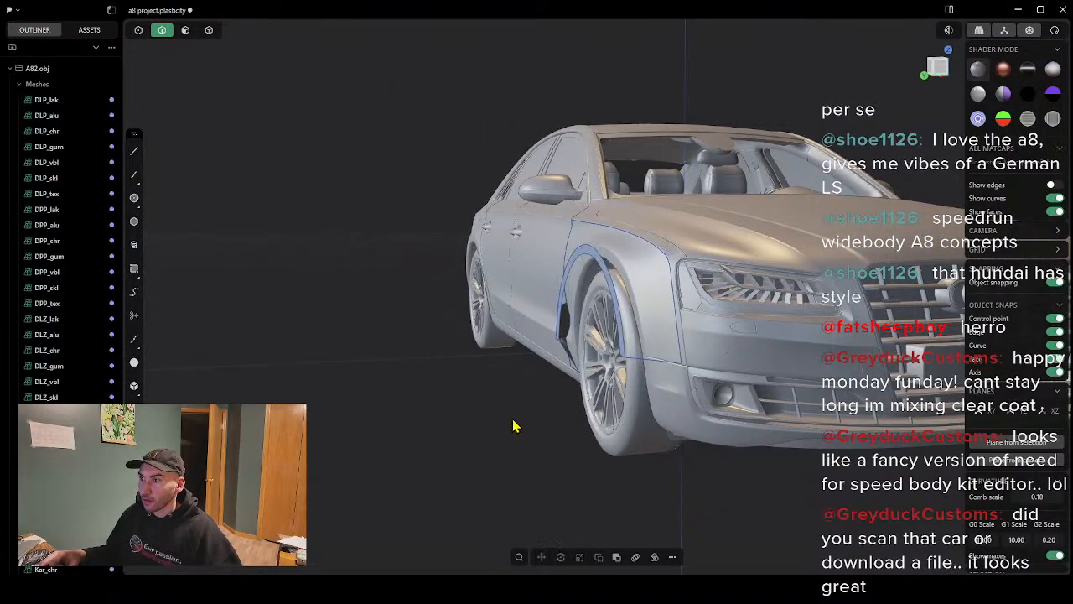
pyautogui.moveTo(514, 385); pyautogui.dragTo(732, 385, button='middle')
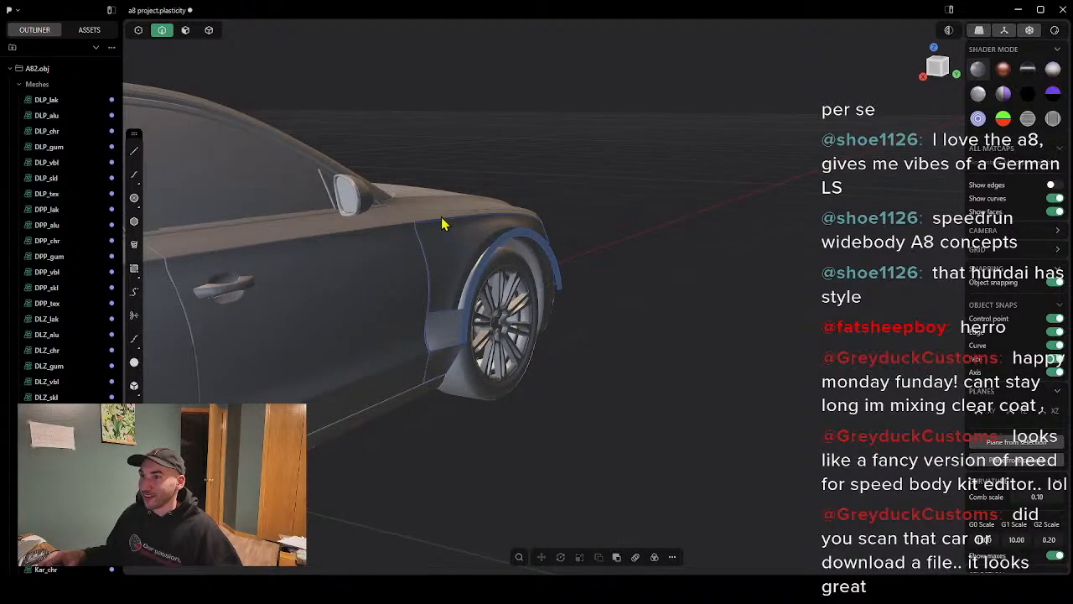
# Step: Collapse the mesh list in the outliner and hide all construction curves, keeping the XNurbs sheets shown
pyautogui.moveTo(663, 297); pyautogui.dragTo(866, 280, button='middle')
pyautogui.moveTo(570, 140); pyautogui.dragTo(568, 216, button='middle')
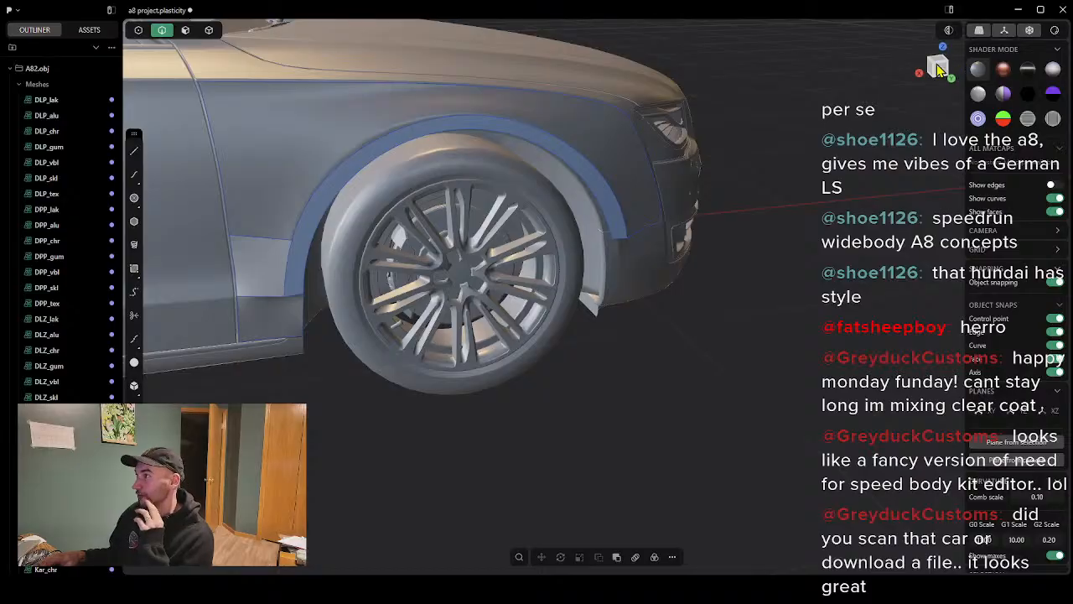
pyautogui.moveTo(455, 168); pyautogui.dragTo(511, 210, button='middle')
pyautogui.moveTo(579, 167); pyautogui.dragTo(234, 144, button='middle')
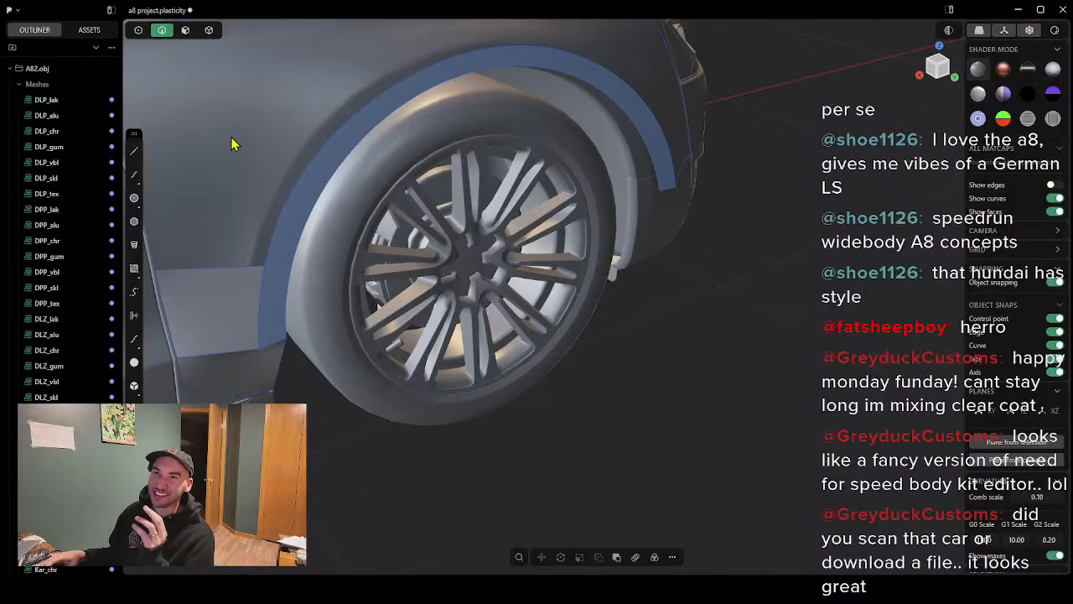
pyautogui.click(19, 84)
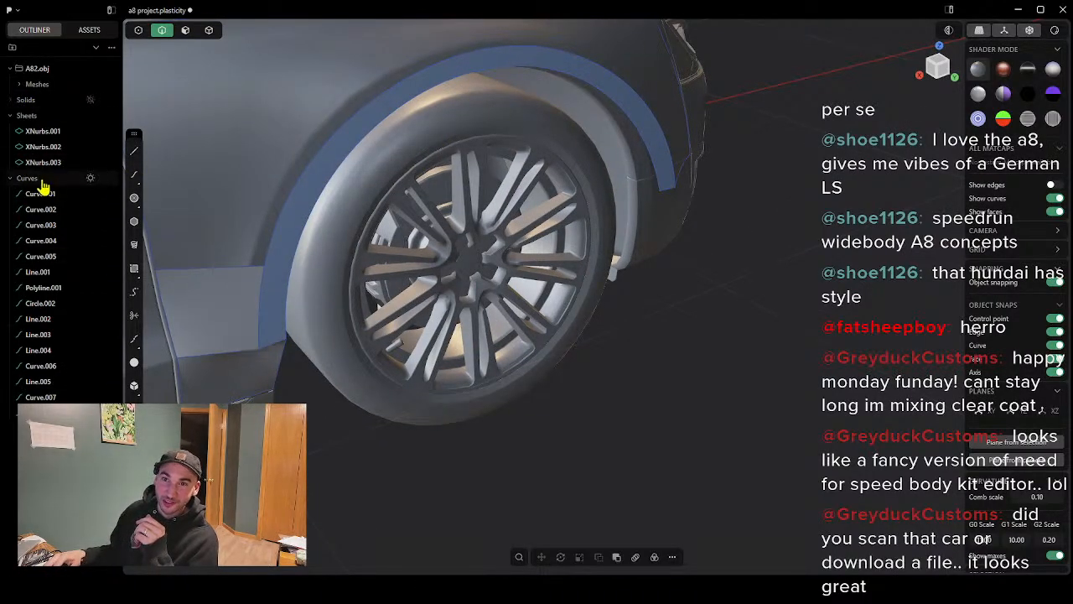
pyautogui.click(90, 179)
pyautogui.moveTo(376, 182); pyautogui.dragTo(498, 126, button='middle')
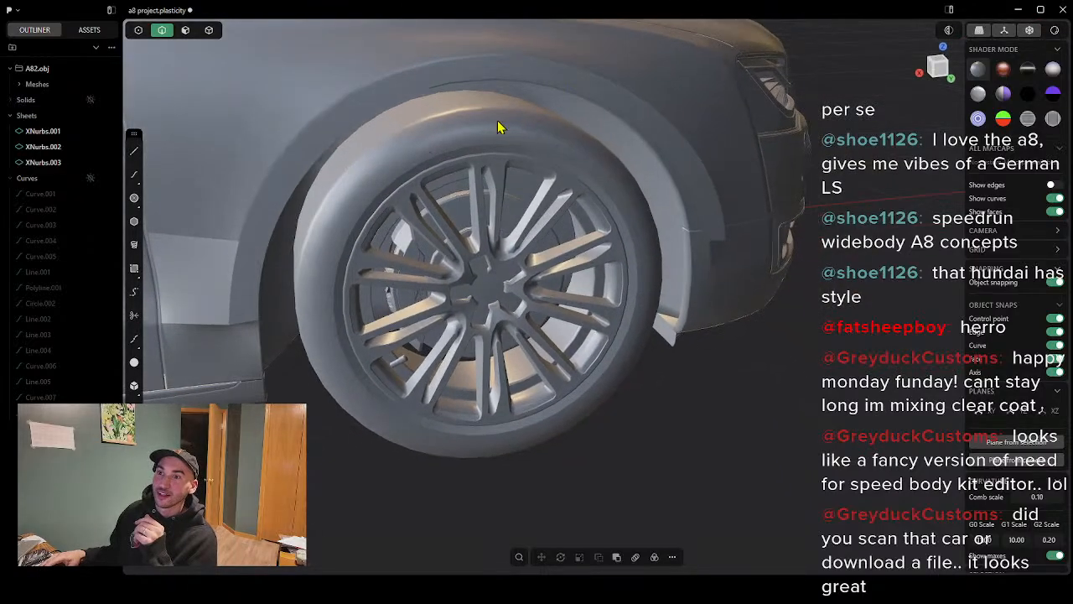
# Step: Try to draw a curve on the fender mesh, arching above the wheel from behind the arch to the area below the headlight
pyautogui.click(134, 174)
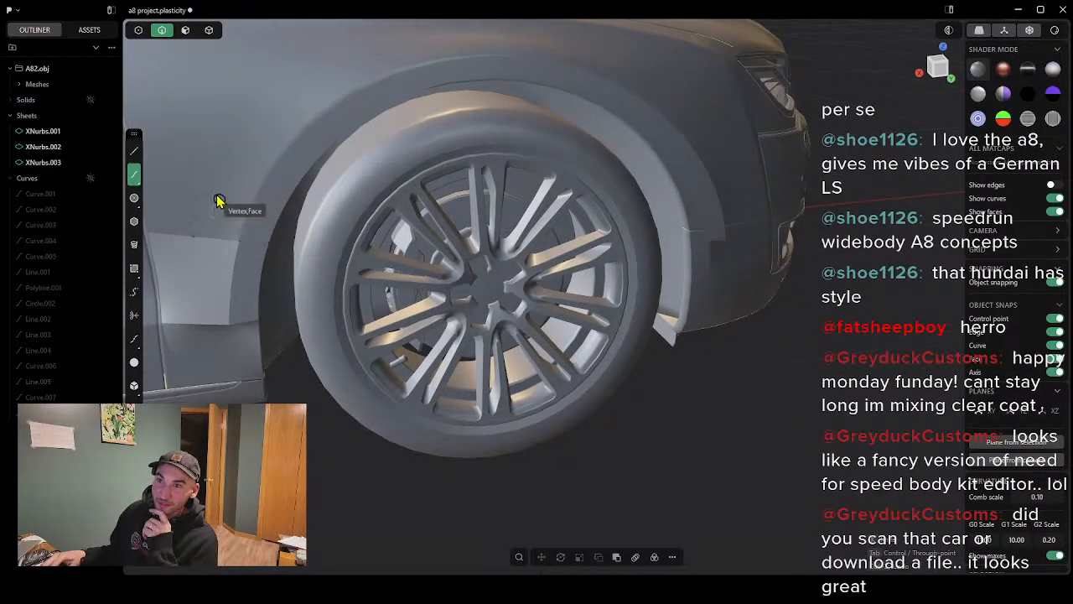
pyautogui.click(218, 201)
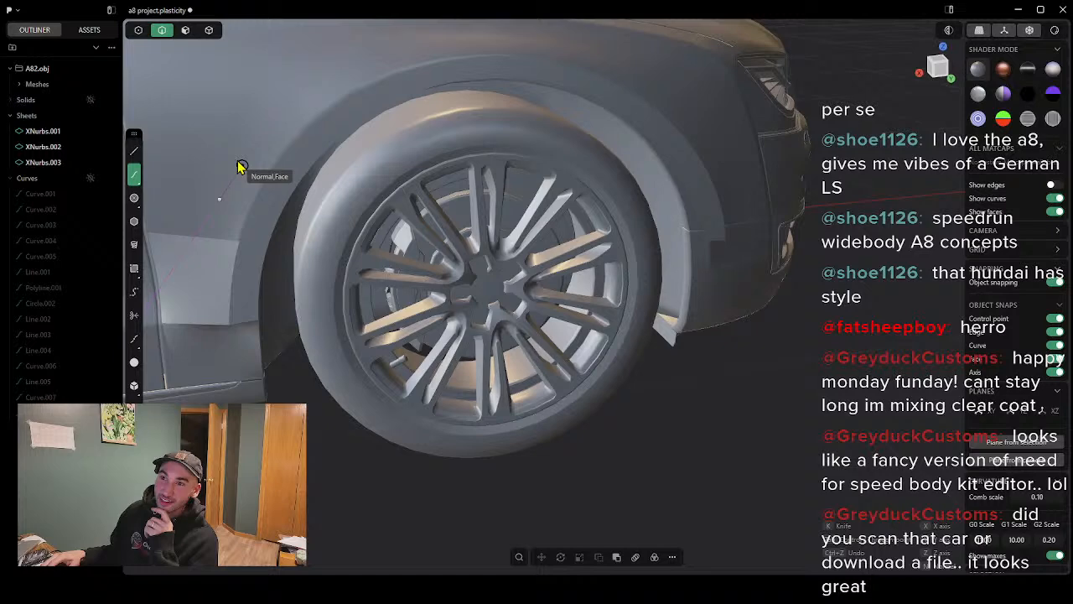
pyautogui.click(254, 119)
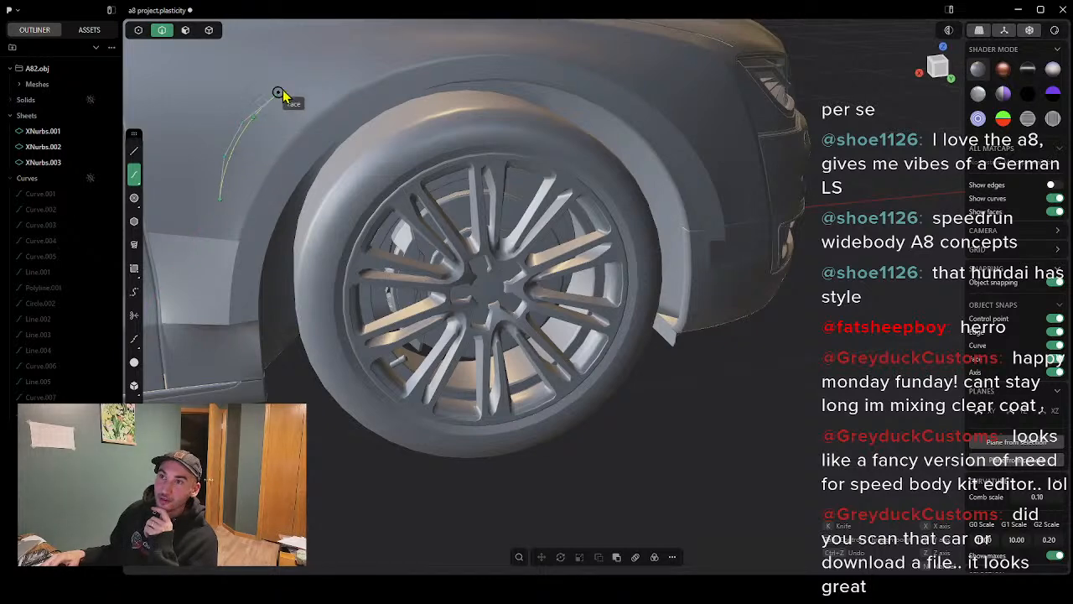
pyautogui.click(359, 38)
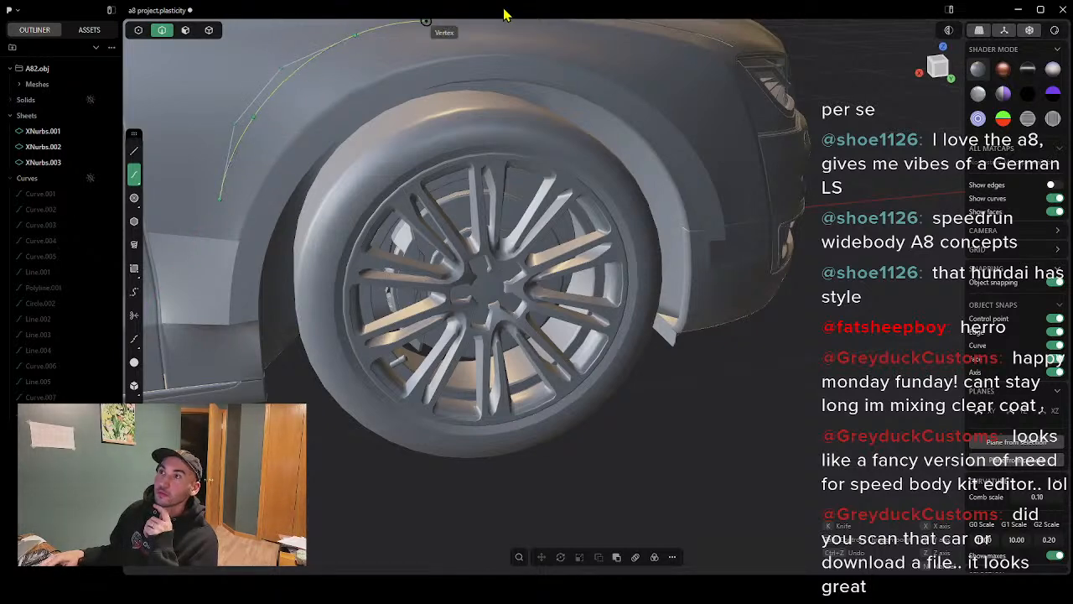
pyautogui.keyDown('shift'); pyautogui.moveTo(565, 50); pyautogui.dragTo(531, 143, button='middle'); pyautogui.keyUp('shift')
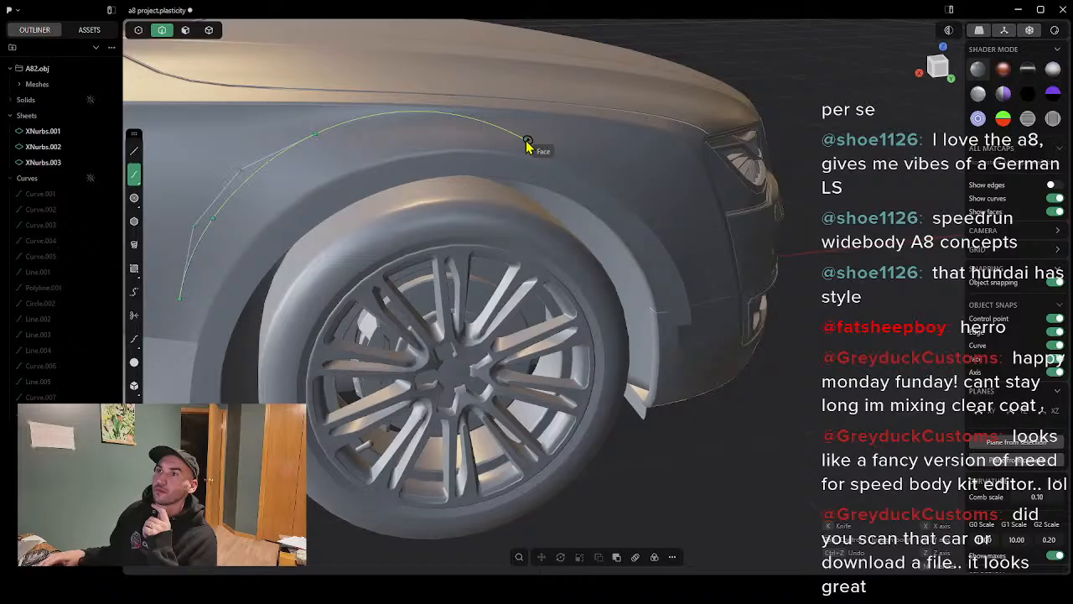
pyautogui.click(388, 118)
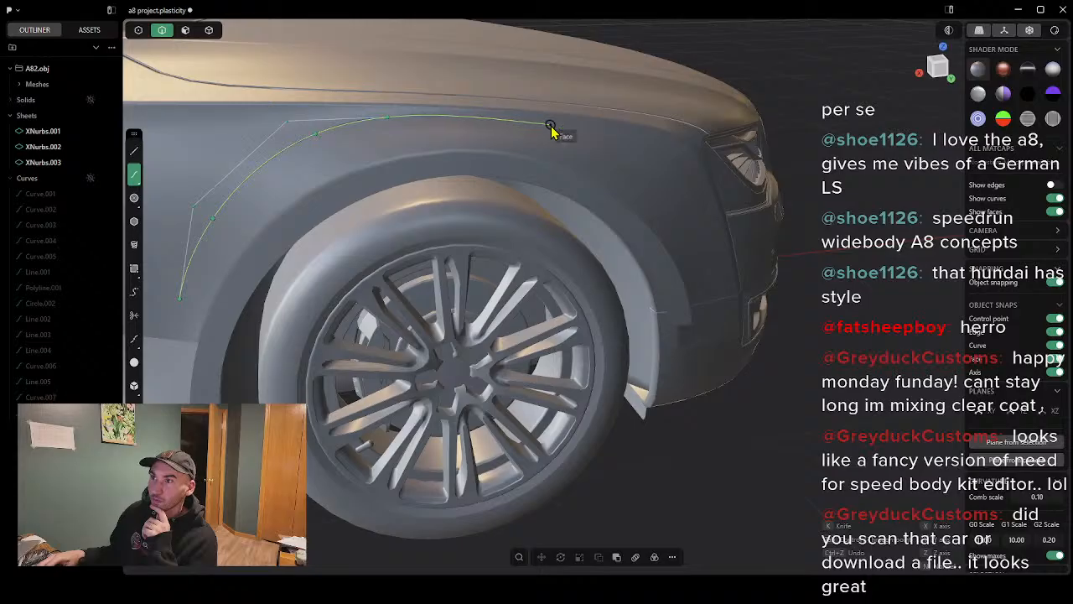
pyautogui.click(550, 125)
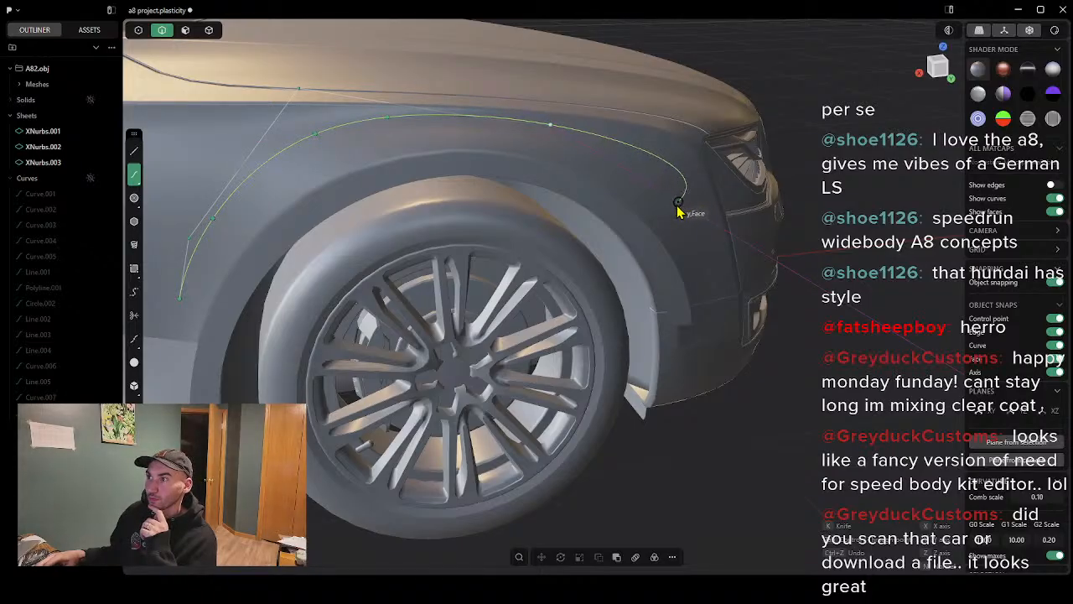
pyautogui.moveTo(679, 211); pyautogui.dragTo(586, 207, button='middle')
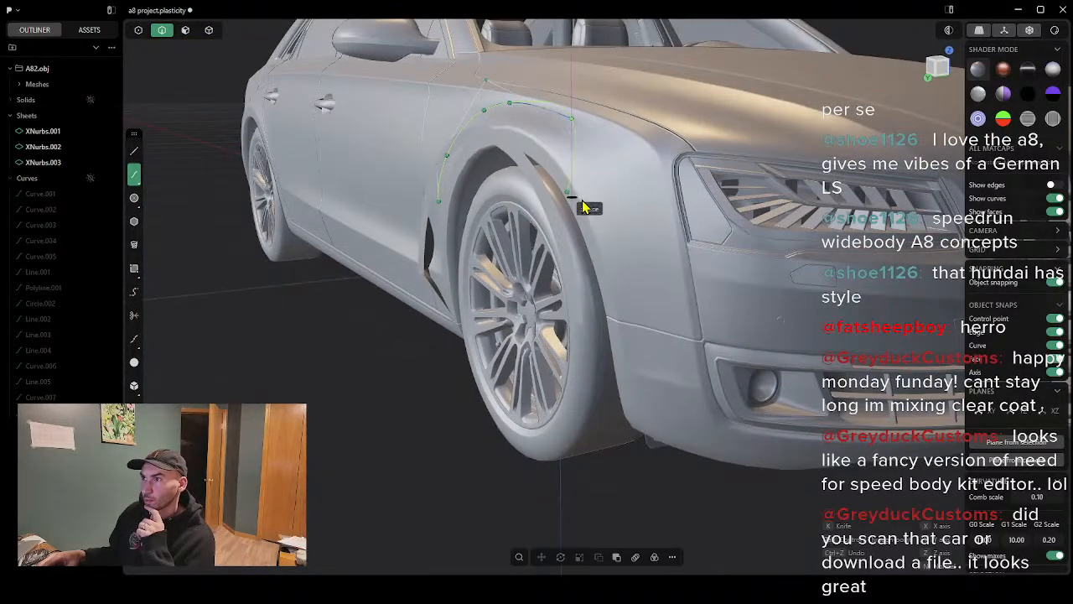
pyautogui.click(647, 246)
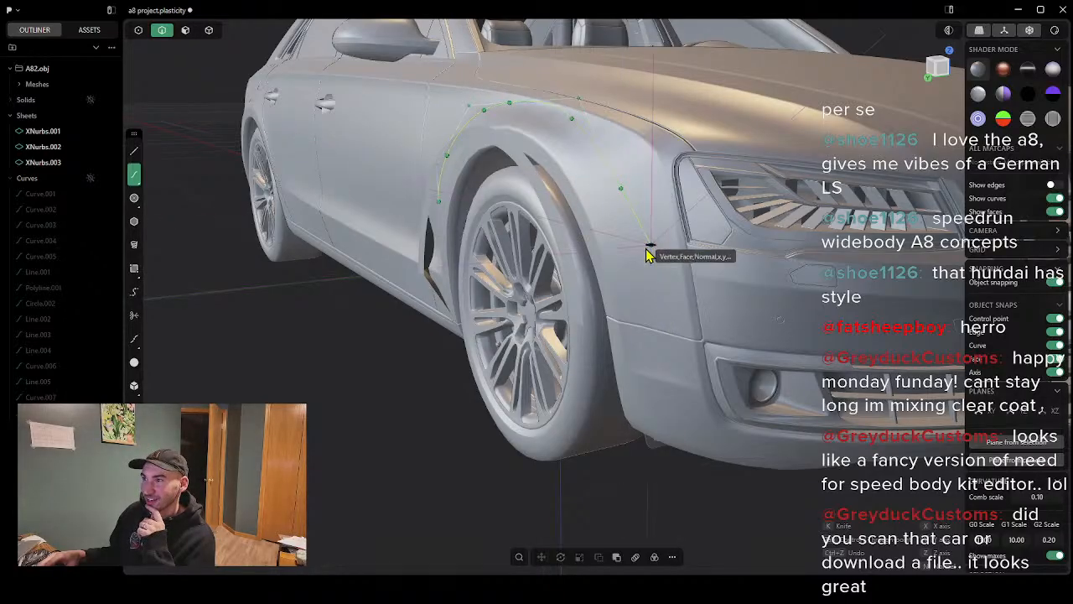
pyautogui.rightClick(646, 249)
pyautogui.moveTo(634, 265)
pyautogui.mouseDown(button='middle')
pyautogui.moveTo(706, 261)
pyautogui.moveTo(655, 263)
pyautogui.mouseUp(button='middle')
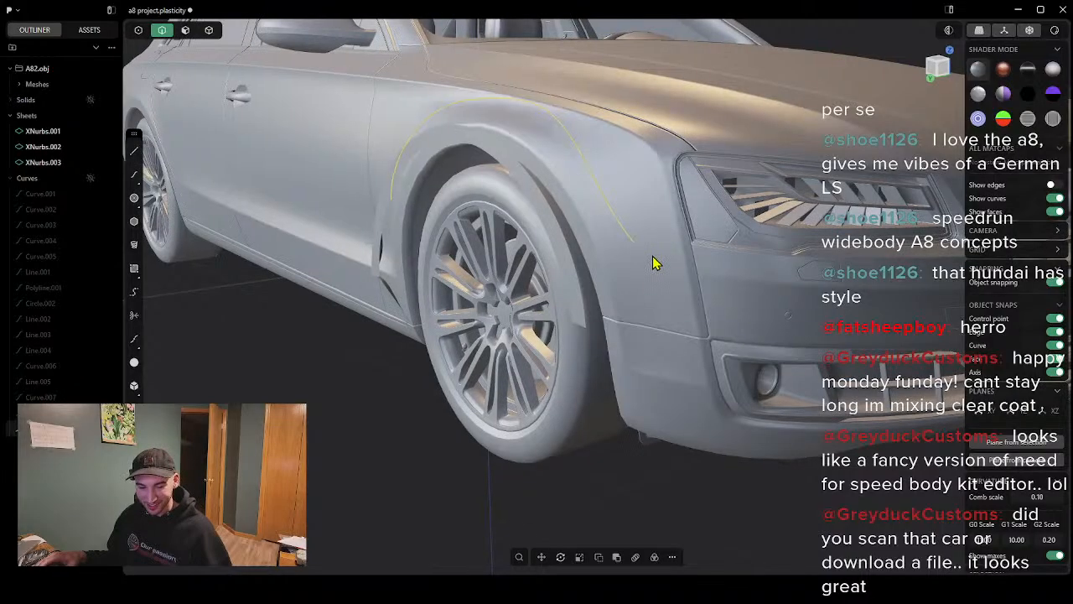
# Step: Start a new curve on the fender between the door gap and wheel arch, and undo the points placed after its start
pyautogui.moveTo(375, 224); pyautogui.dragTo(298, 239, button='middle')
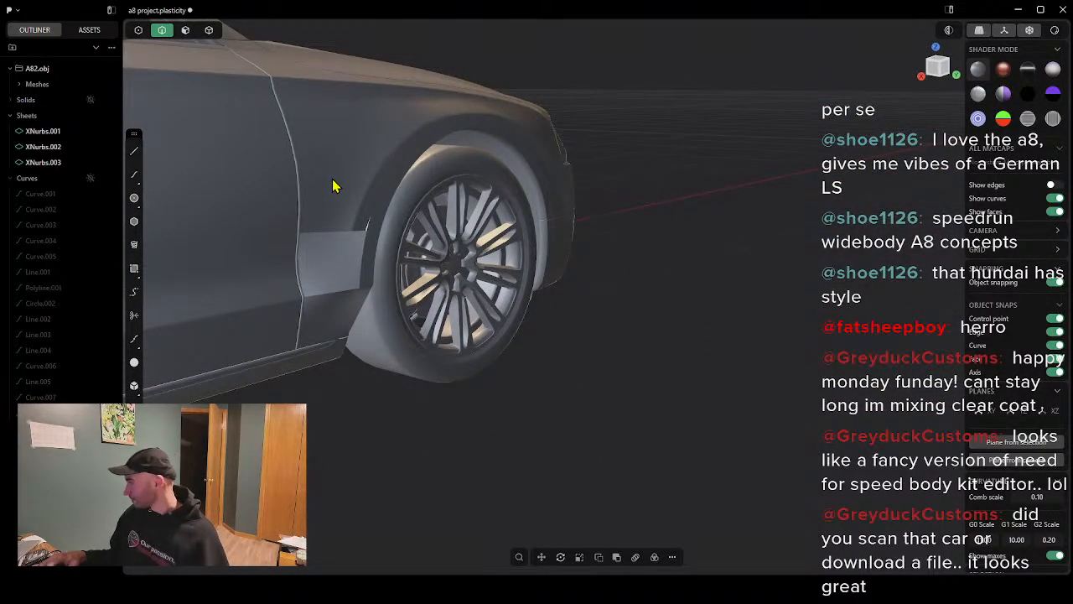
pyautogui.moveTo(377, 170); pyautogui.dragTo(290, 193, button='middle')
pyautogui.click(134, 174)
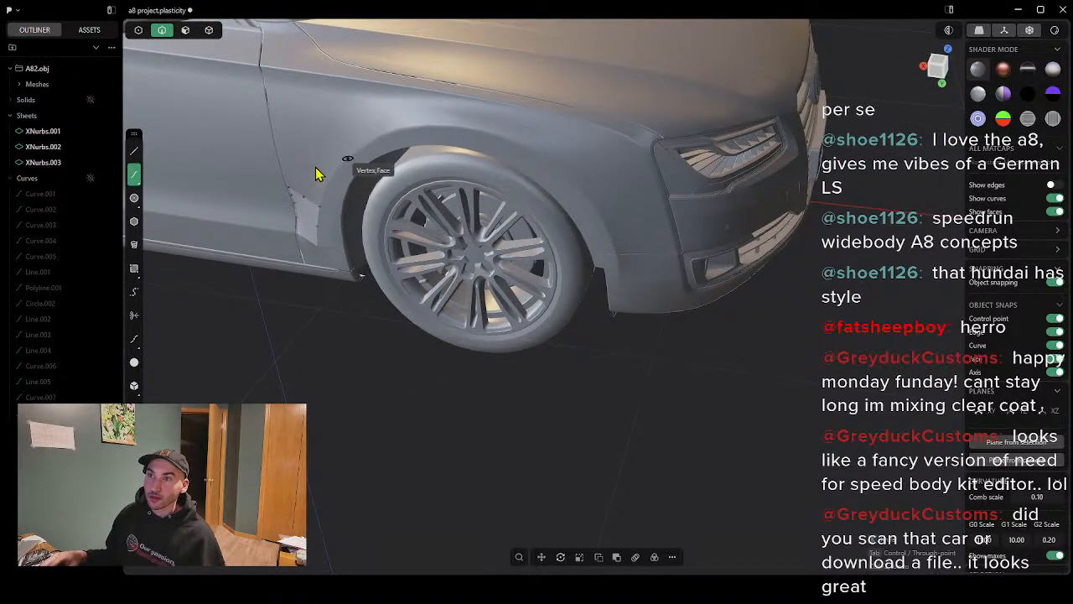
pyautogui.scroll(2, 314, 167)
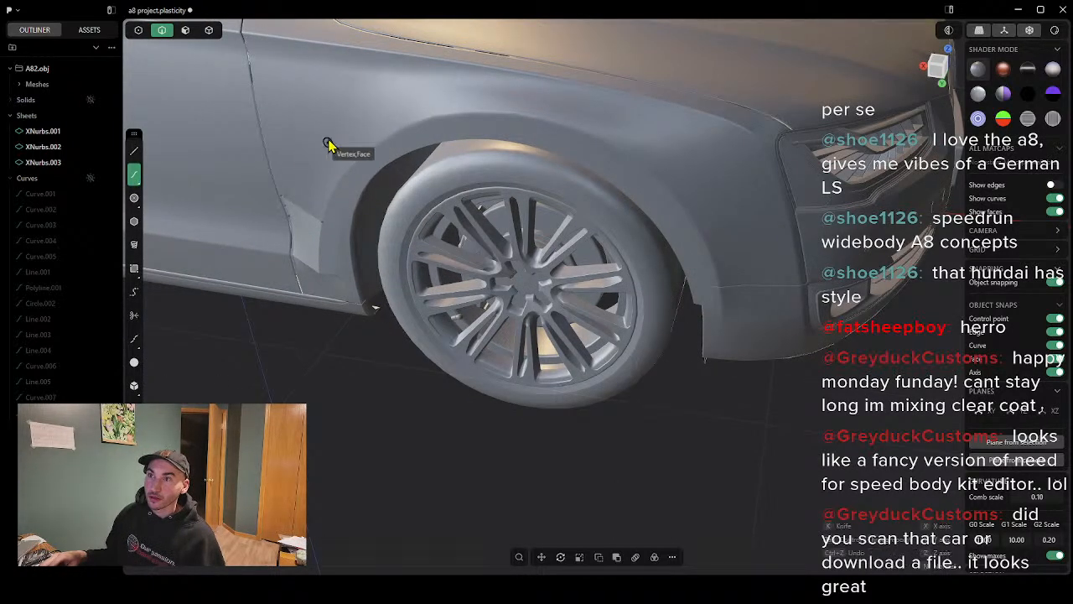
pyautogui.click(327, 144)
pyautogui.click(336, 128)
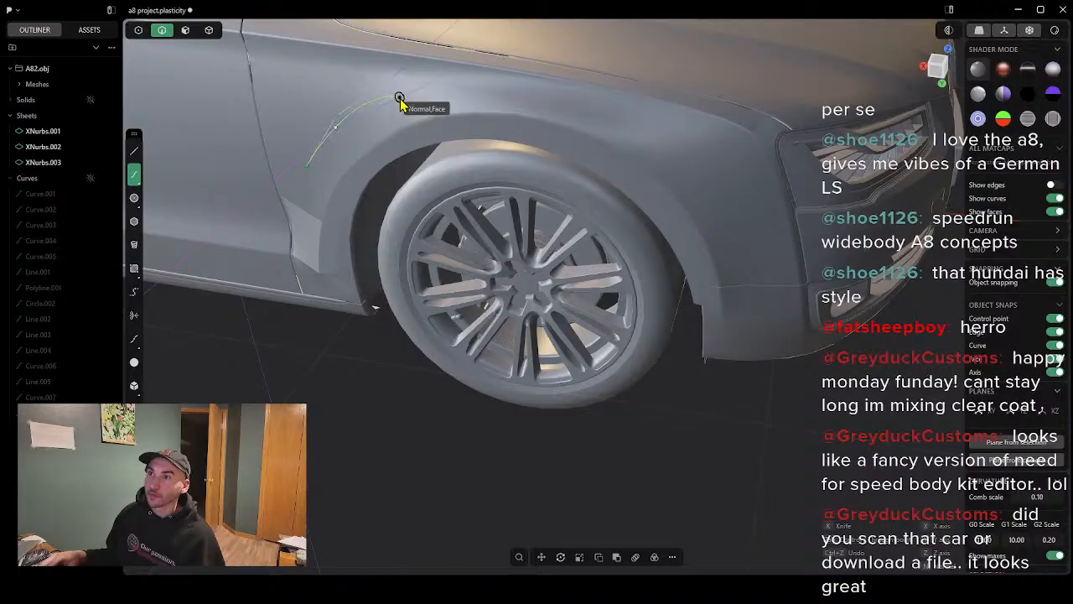
pyautogui.click(401, 97)
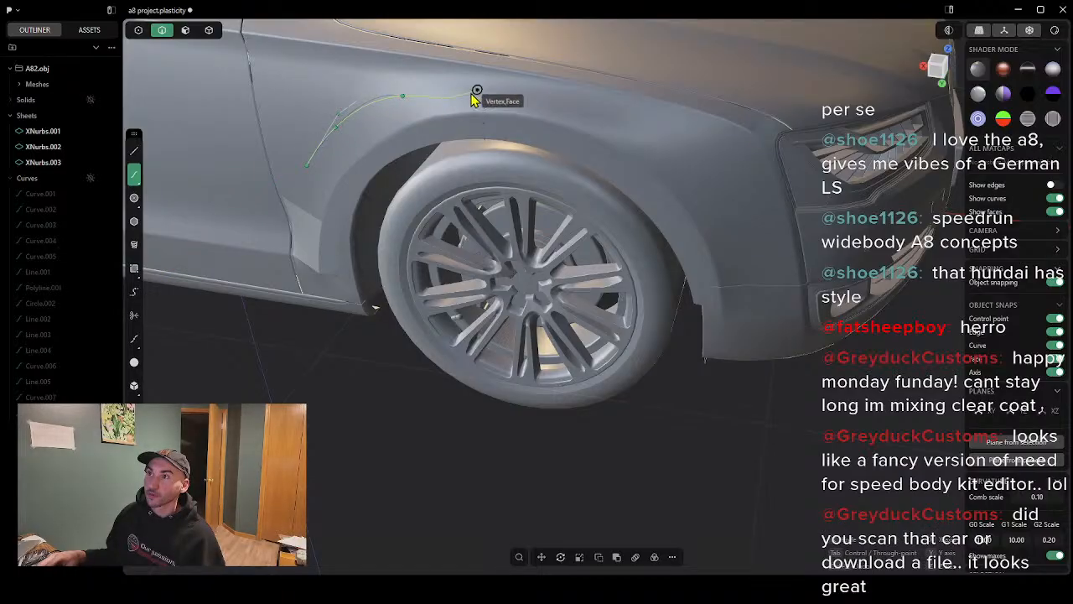
pyautogui.moveTo(476, 91); pyautogui.dragTo(462, 112, button='middle')
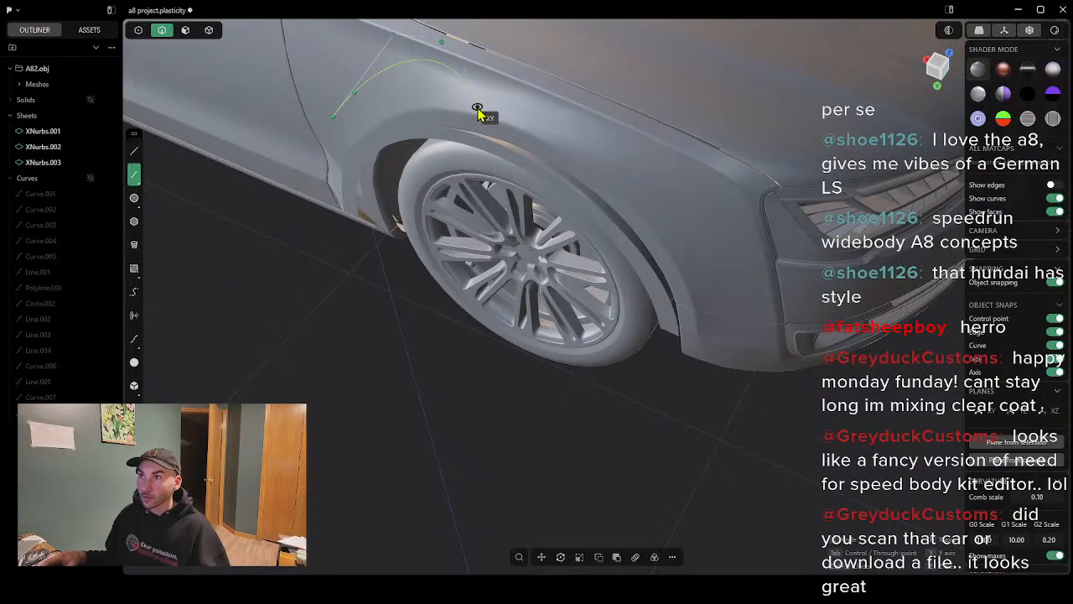
pyautogui.press('Escape')
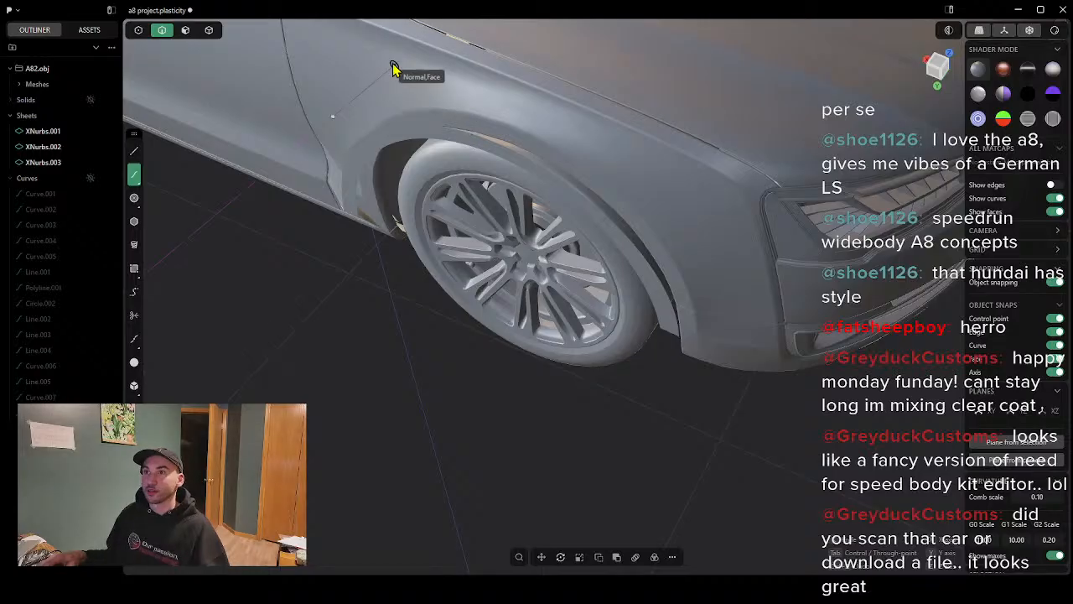
# Step: Turn on edge display, and try a different second point for the fender curve before undoing it
pyautogui.click(1053, 185)
pyautogui.scroll(3, 402, 94)
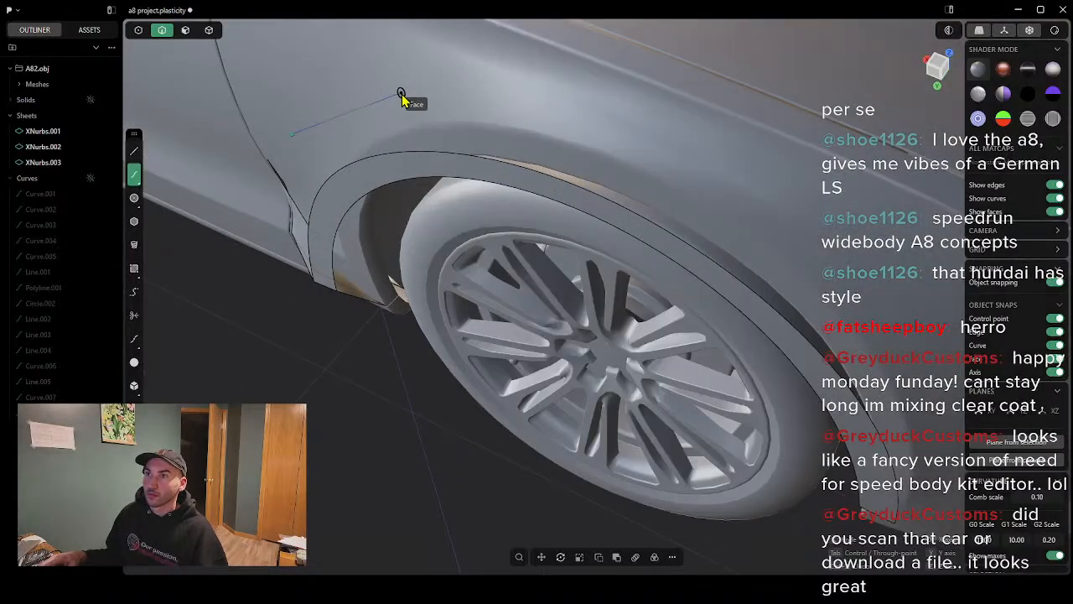
pyautogui.click(307, 110)
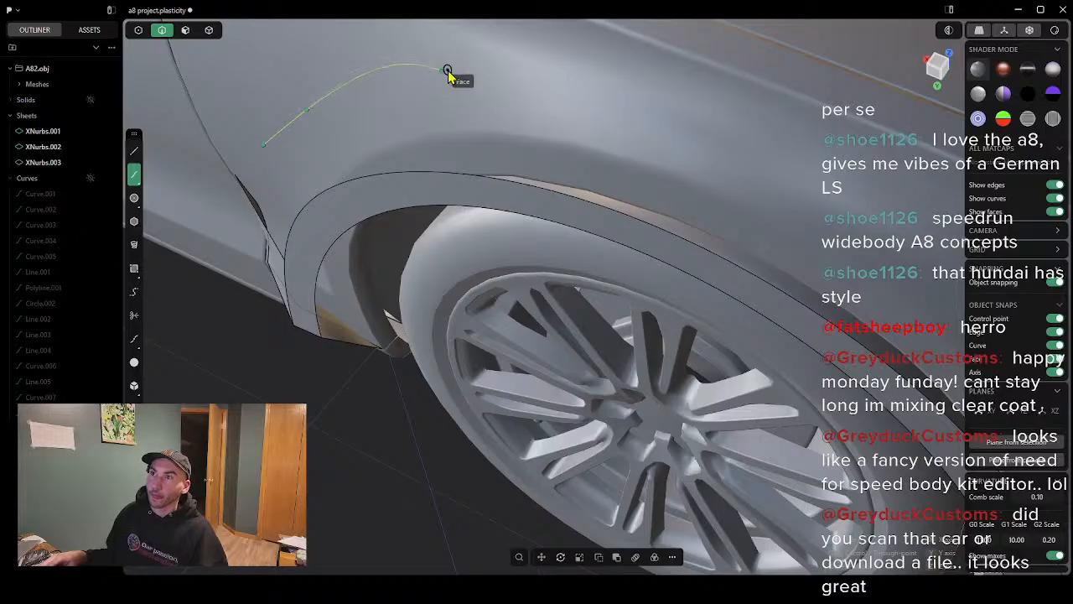
pyautogui.moveTo(436, 82); pyautogui.dragTo(557, 52, button='middle')
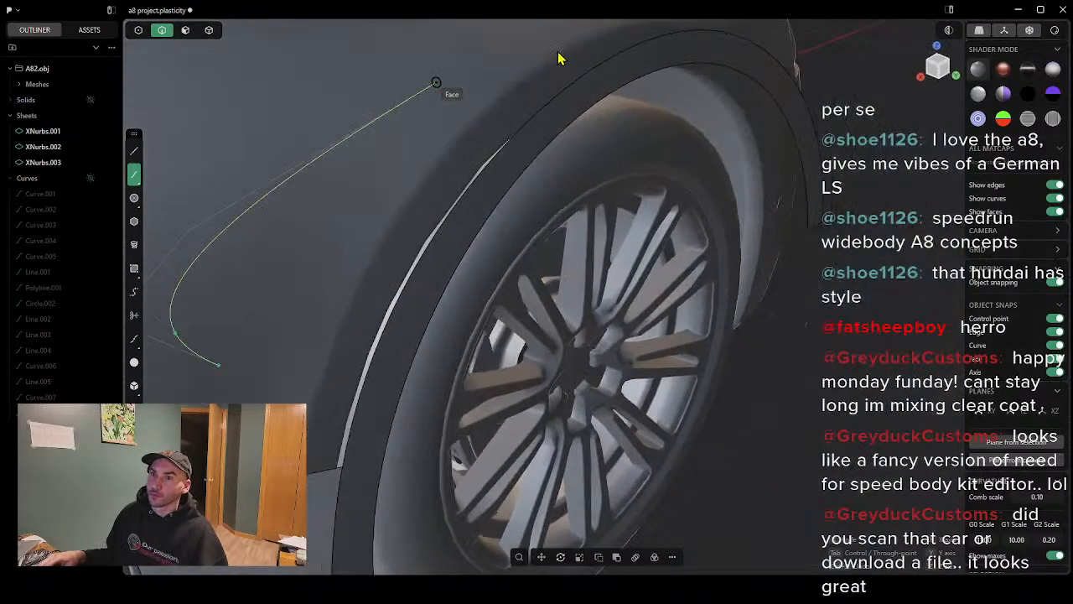
pyautogui.press('Escape')
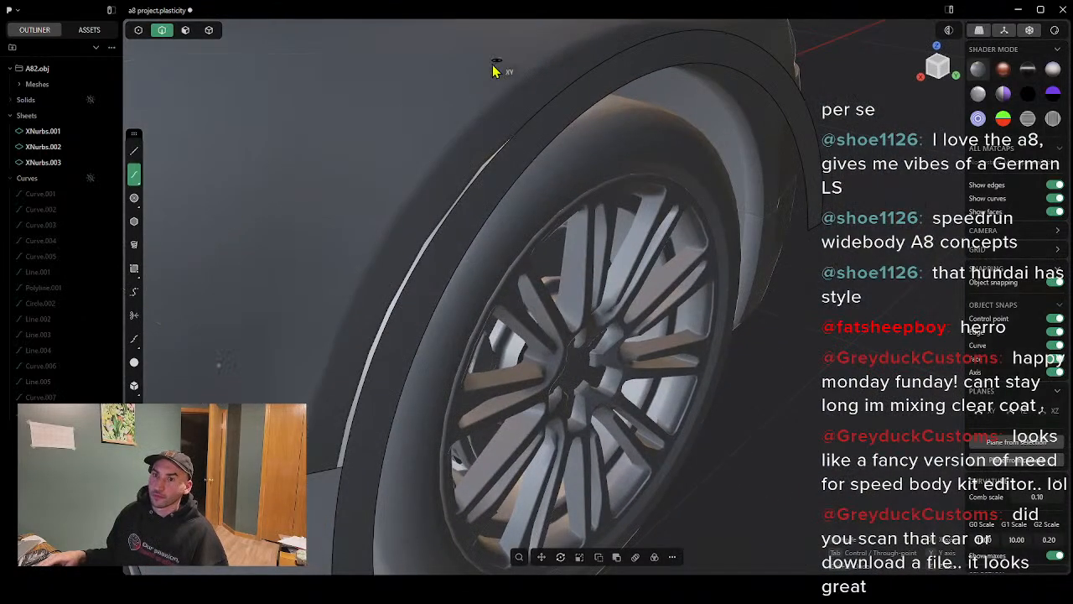
# Step: Continue the curve across the fender surface above the wheel arch and finish it on the fender ahead of the wheel
pyautogui.click(272, 228)
pyautogui.click(378, 88)
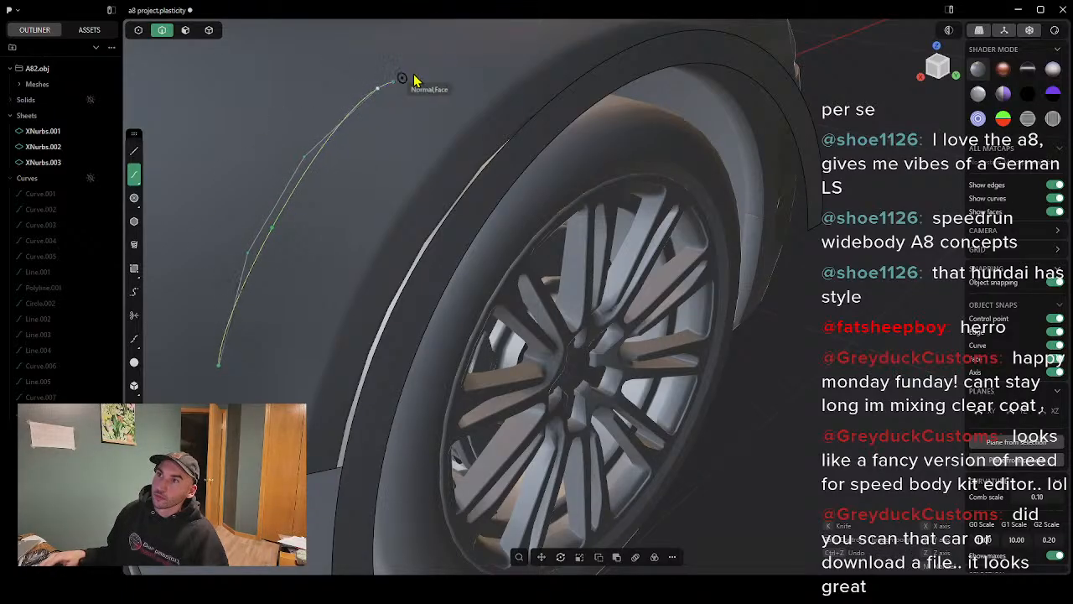
pyautogui.moveTo(413, 79); pyautogui.dragTo(328, 162, button='middle')
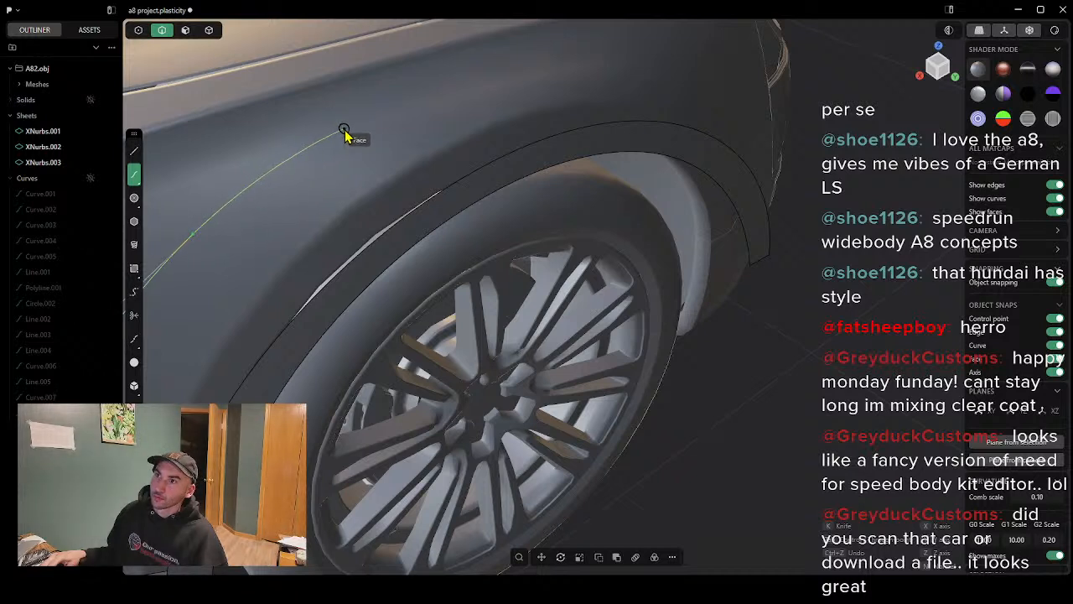
pyautogui.click(344, 132)
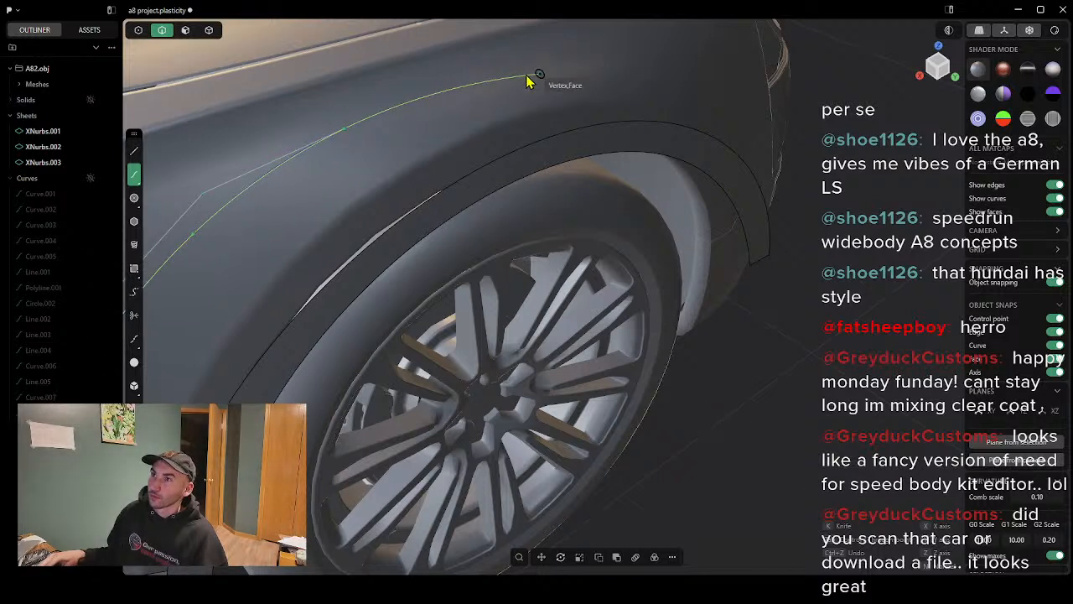
pyautogui.click(550, 65)
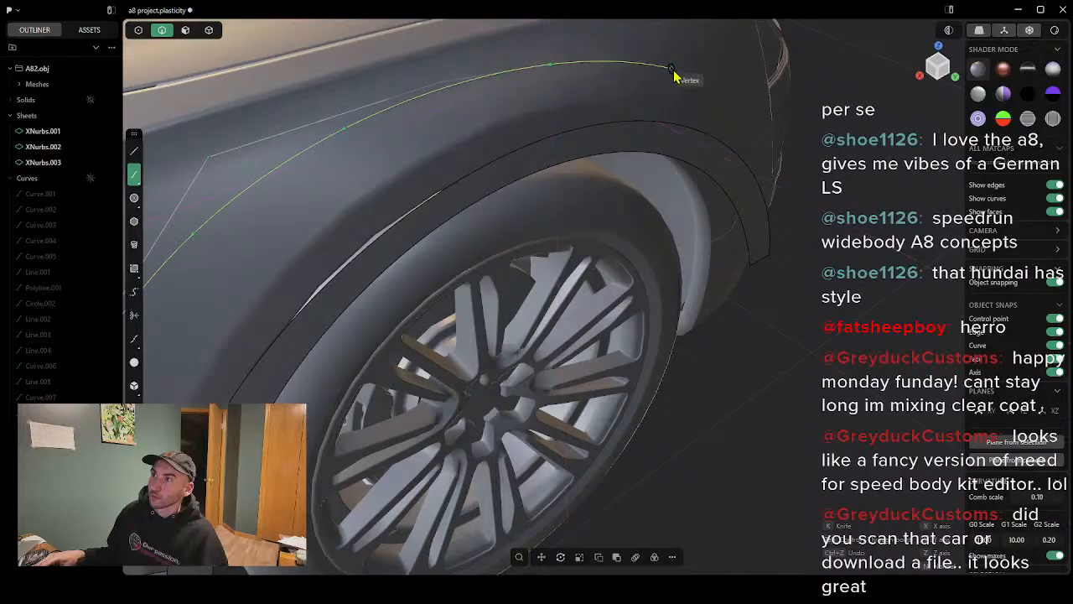
pyautogui.moveTo(668, 78)
pyautogui.mouseDown(button='middle')
pyautogui.moveTo(572, 79)
pyautogui.moveTo(481, 34)
pyautogui.mouseUp(button='middle')
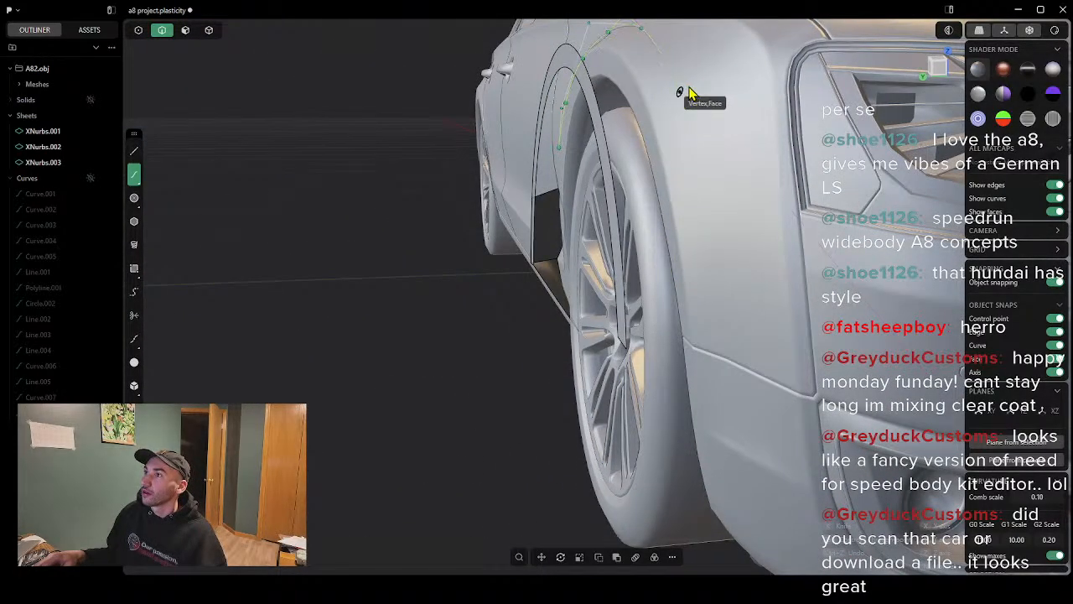
pyautogui.scroll(2, 686, 94)
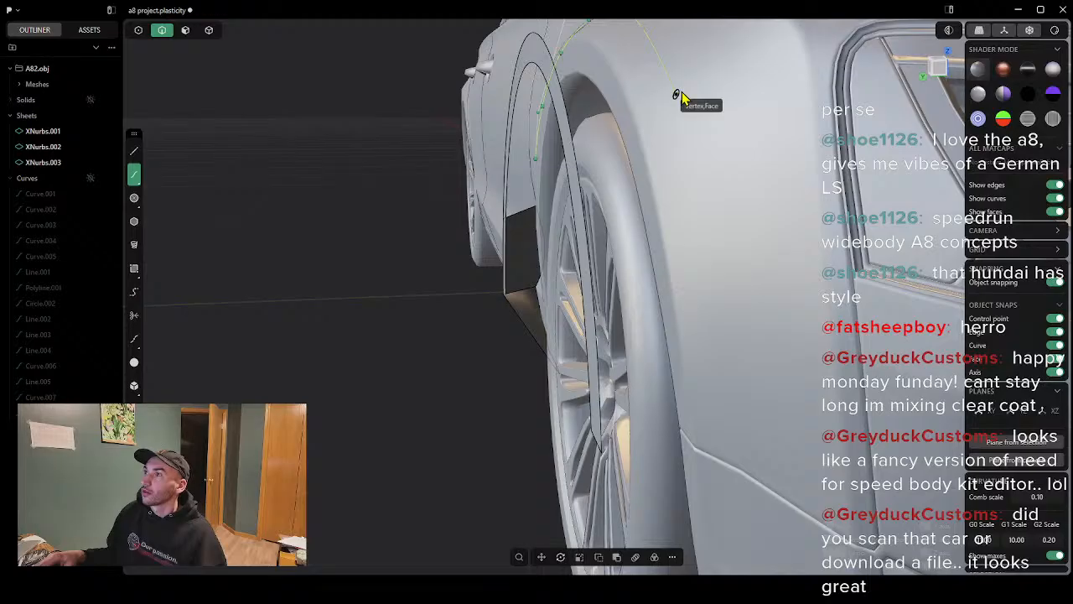
pyautogui.click(676, 94)
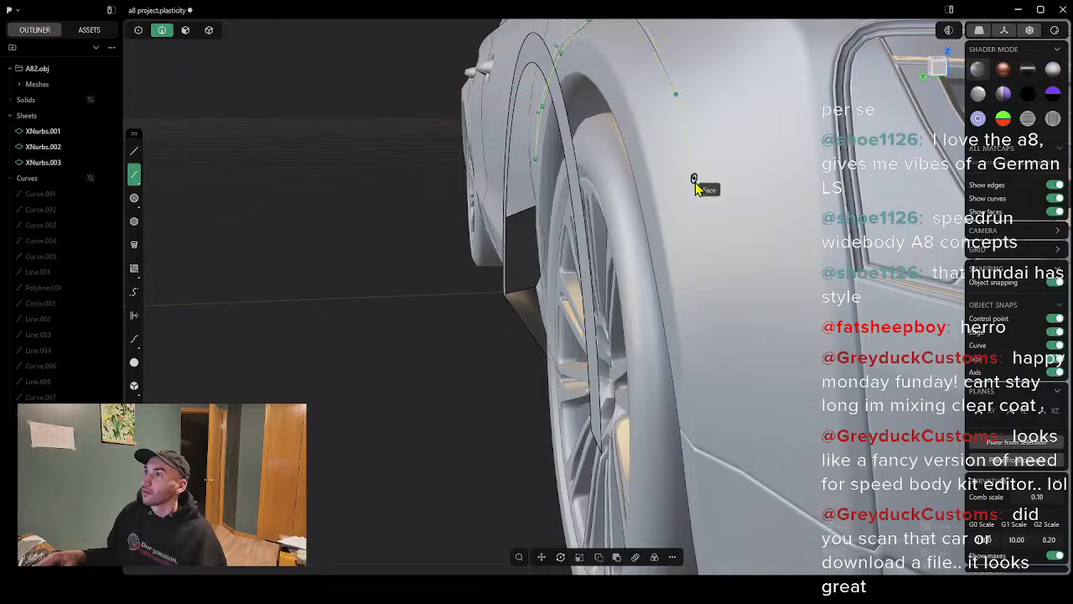
pyautogui.click(728, 263)
pyautogui.rightClick(728, 262)
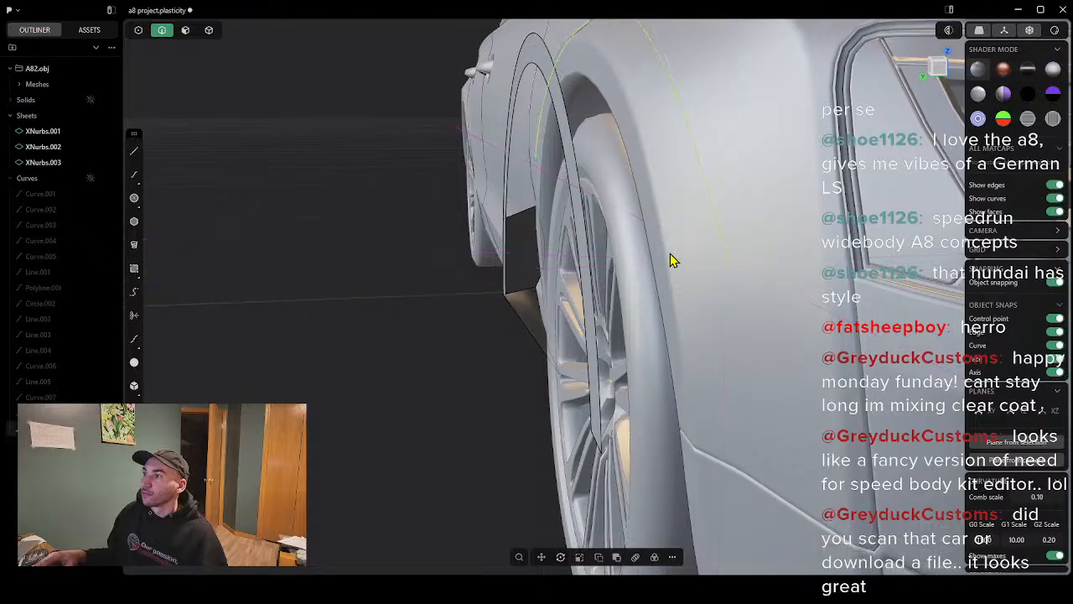
# Step: Inspect the new arch curve around the fender and unhide all construction curves
pyautogui.scroll(-3, 673, 259)
pyautogui.moveTo(673, 258); pyautogui.dragTo(616, 228, button='middle')
pyautogui.scroll(-2, 809, 281)
pyautogui.scroll(2, 677, 273)
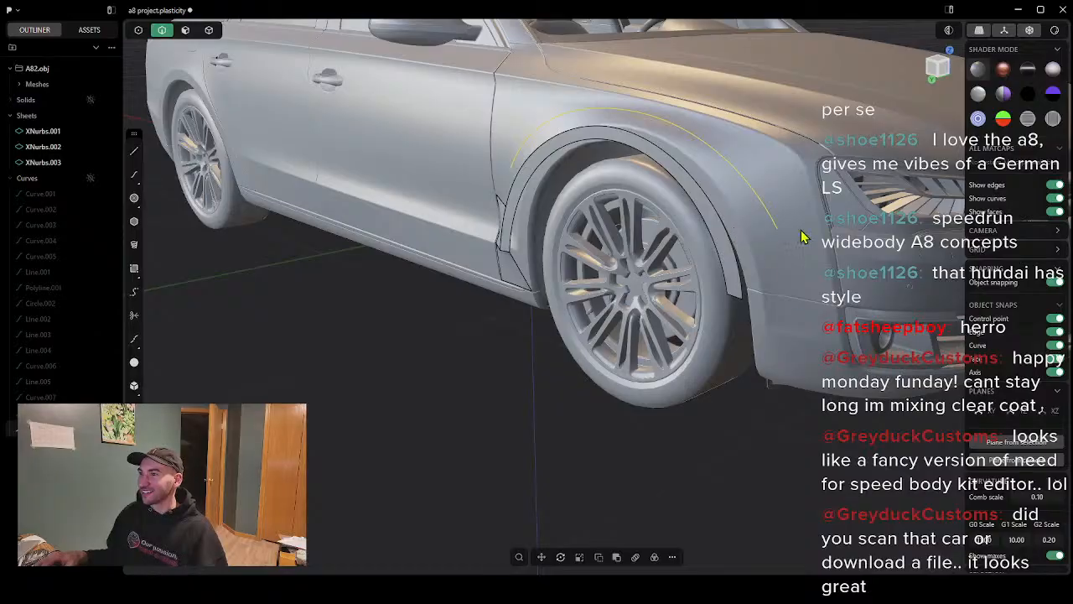
pyautogui.scroll(-3, 692, 152)
pyautogui.scroll(3, 671, 195)
pyautogui.moveTo(671, 196); pyautogui.dragTo(692, 211, button='middle')
pyautogui.click(90, 178)
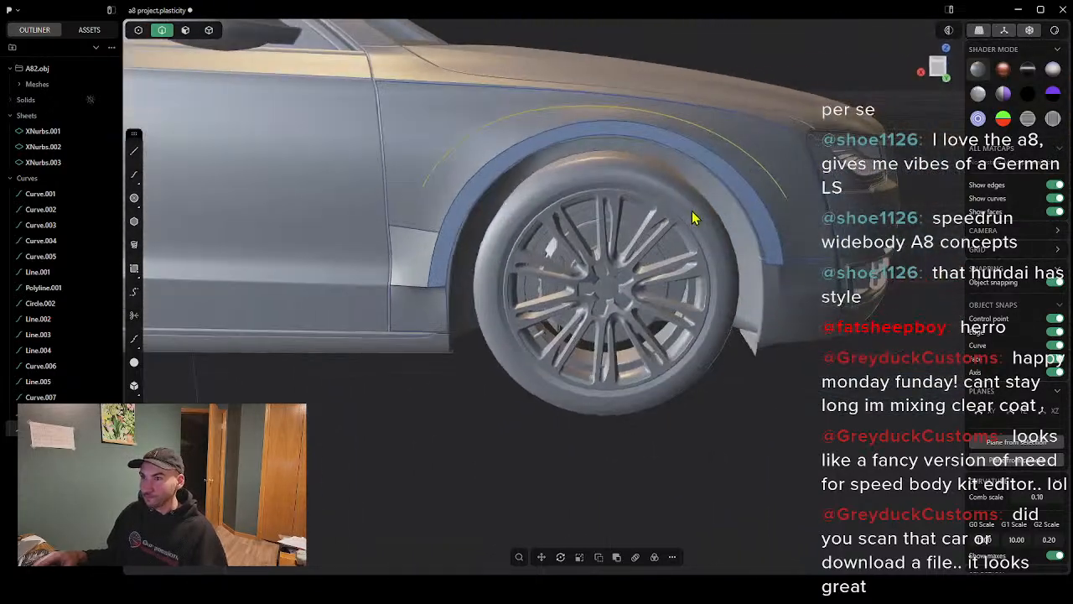
# Step: Select the five-sided fender boundary: door-gap curve, wheel arch edge, upper fender curves, headlight-side curve and lower front curve
pyautogui.click(385, 163)
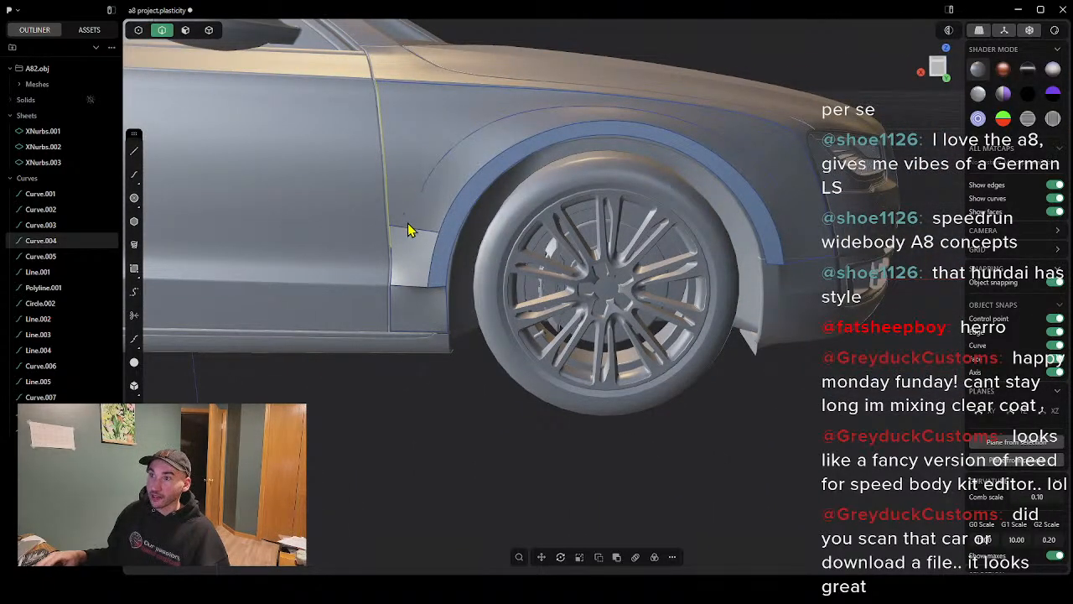
pyautogui.click(468, 170)
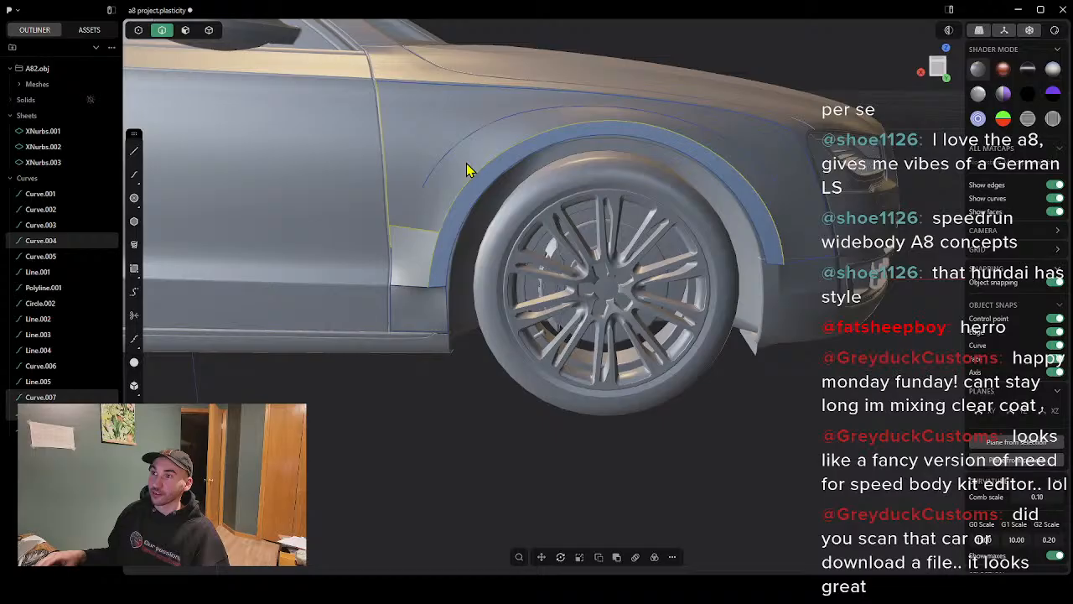
pyautogui.click(471, 95)
pyautogui.click(808, 160)
pyautogui.click(795, 255)
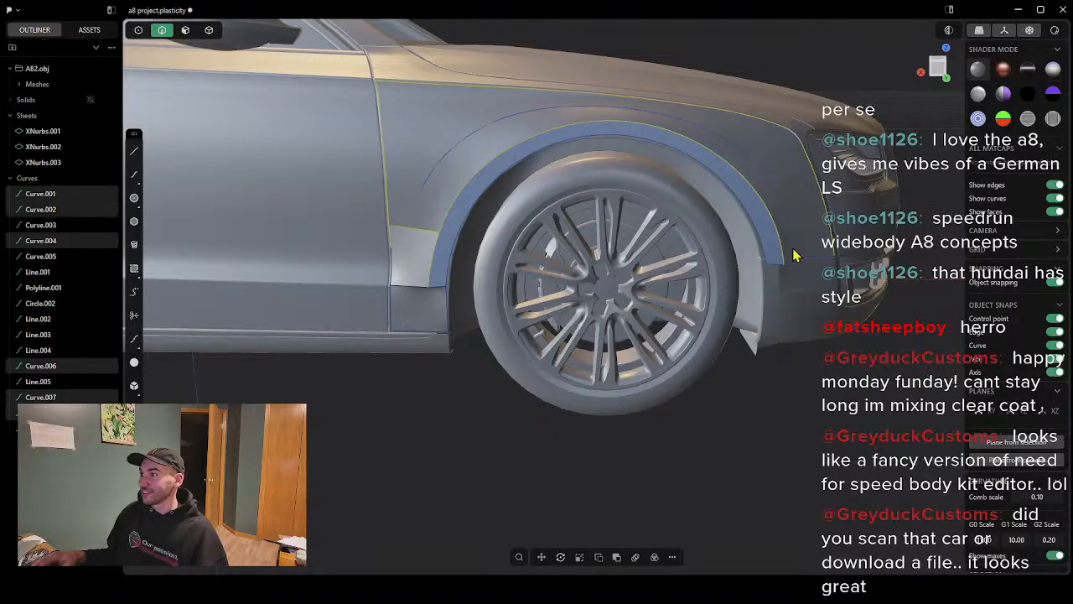
pyautogui.click(806, 265)
# Step: Try to build an XNurbs surface from the fender boundary with the arch curve above the wheel as guide
pyautogui.moveTo(791, 227); pyautogui.dragTo(749, 233, button='middle')
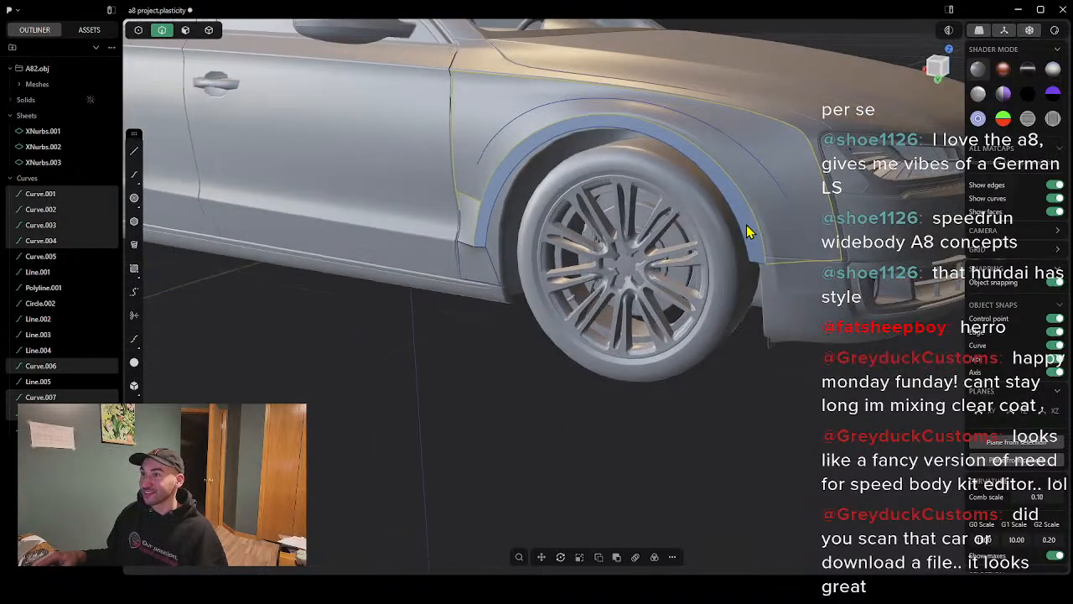
pyautogui.rightClick(717, 216)
pyautogui.write('x')
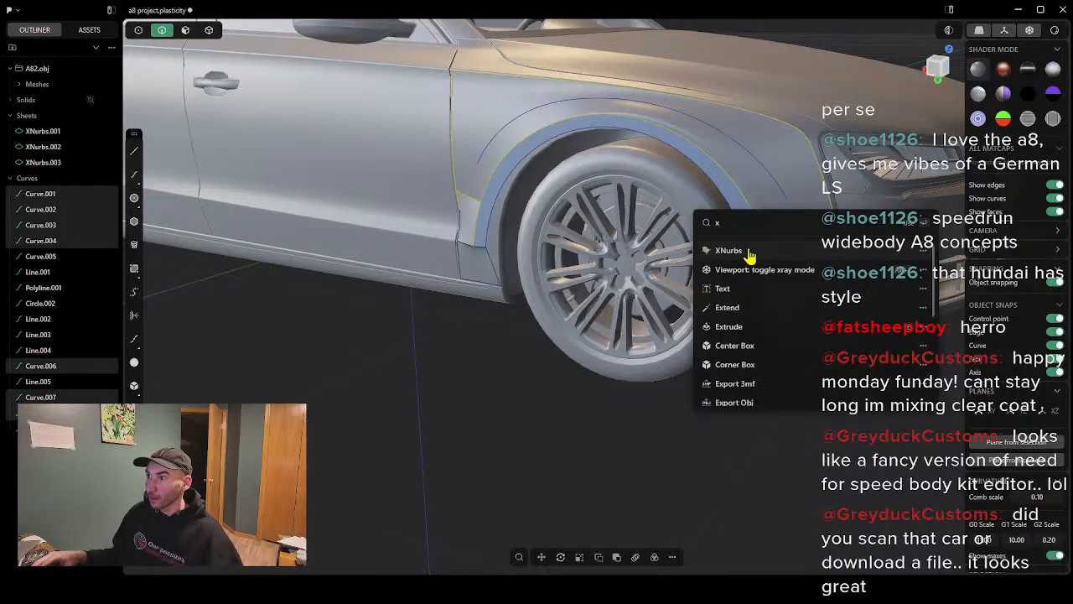
pyautogui.click(744, 250)
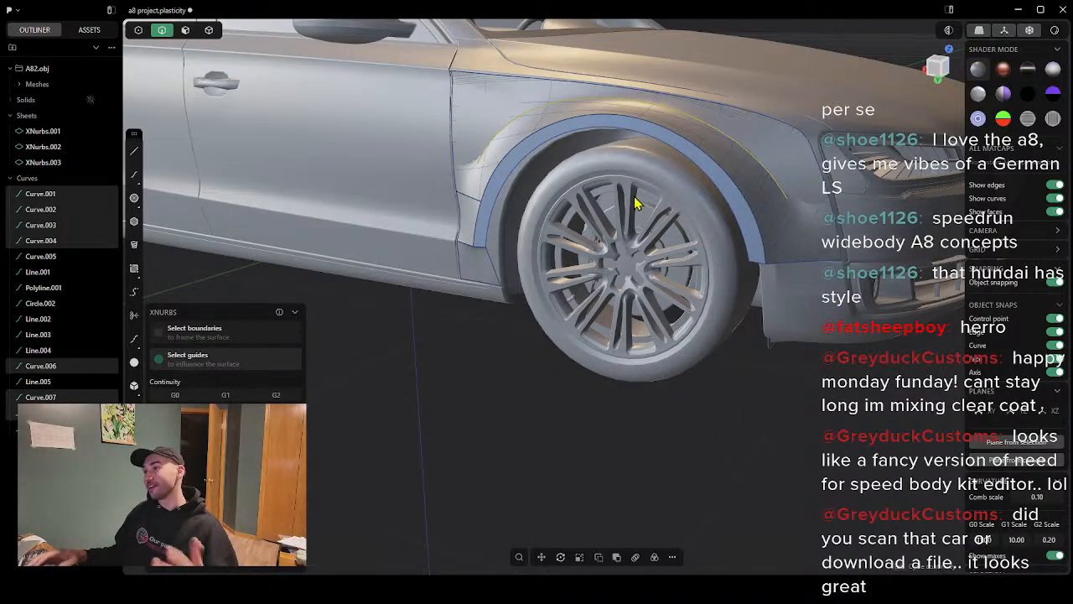
pyautogui.moveTo(743, 178)
pyautogui.mouseDown(button='middle')
pyautogui.moveTo(630, 156)
pyautogui.moveTo(903, 175)
pyautogui.moveTo(620, 165)
pyautogui.moveTo(859, 173)
pyautogui.moveTo(718, 161)
pyautogui.moveTo(752, 233)
pyautogui.moveTo(570, 235)
pyautogui.moveTo(592, 250)
pyautogui.moveTo(734, 169)
pyautogui.mouseUp(button='middle')
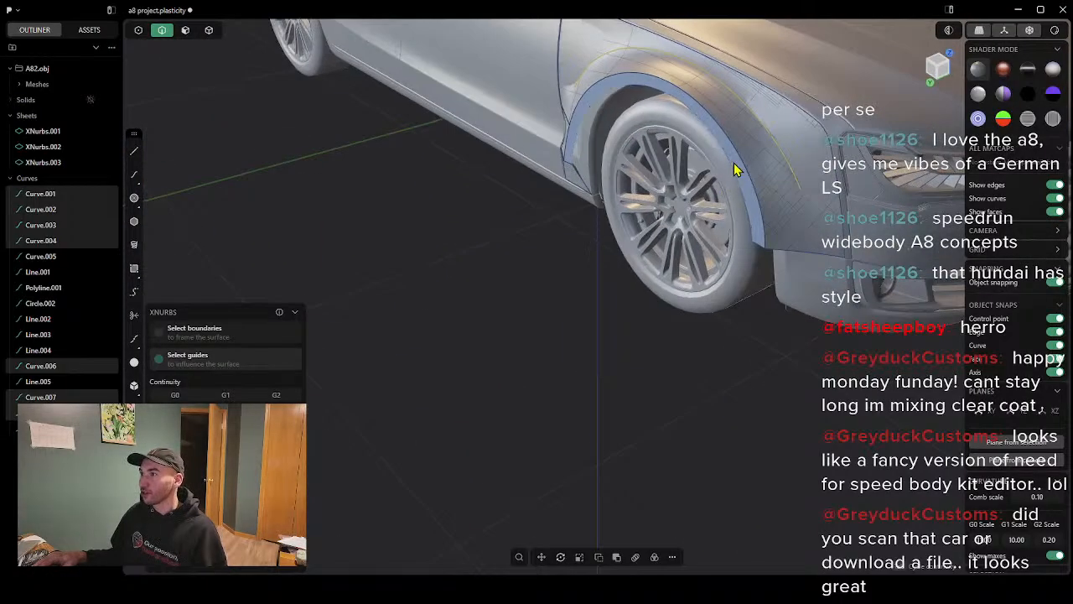
pyautogui.click(739, 155)
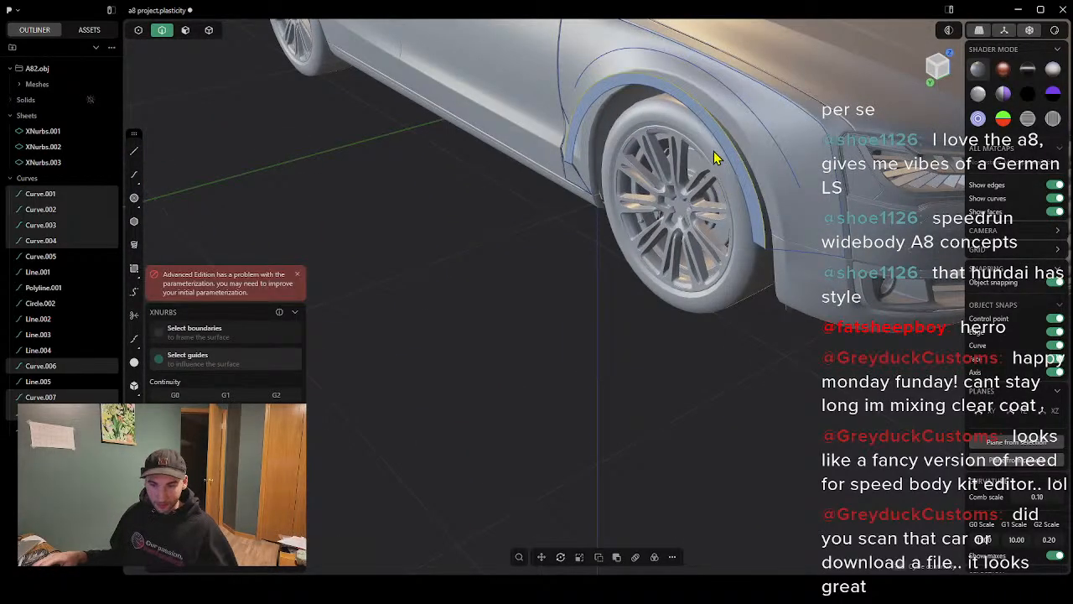
pyautogui.press('Escape')
pyautogui.hotkey('ctrl', 'z')
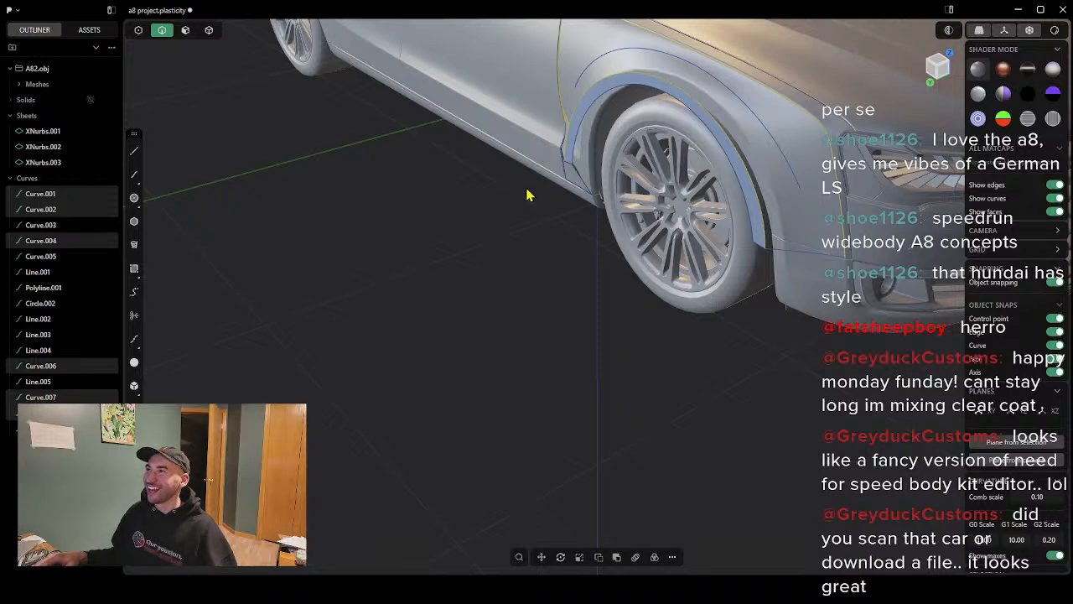
# Step: Add the lower front curve back to the fender boundary selection and start an XNurbs surface from it
pyautogui.moveTo(526, 190); pyautogui.dragTo(602, 152, button='middle')
pyautogui.scroll(2, 529, 148)
pyautogui.moveTo(531, 151); pyautogui.dragTo(433, 237, button='middle')
pyautogui.scroll(2, 551, 235)
pyautogui.scroll(-2, 545, 233)
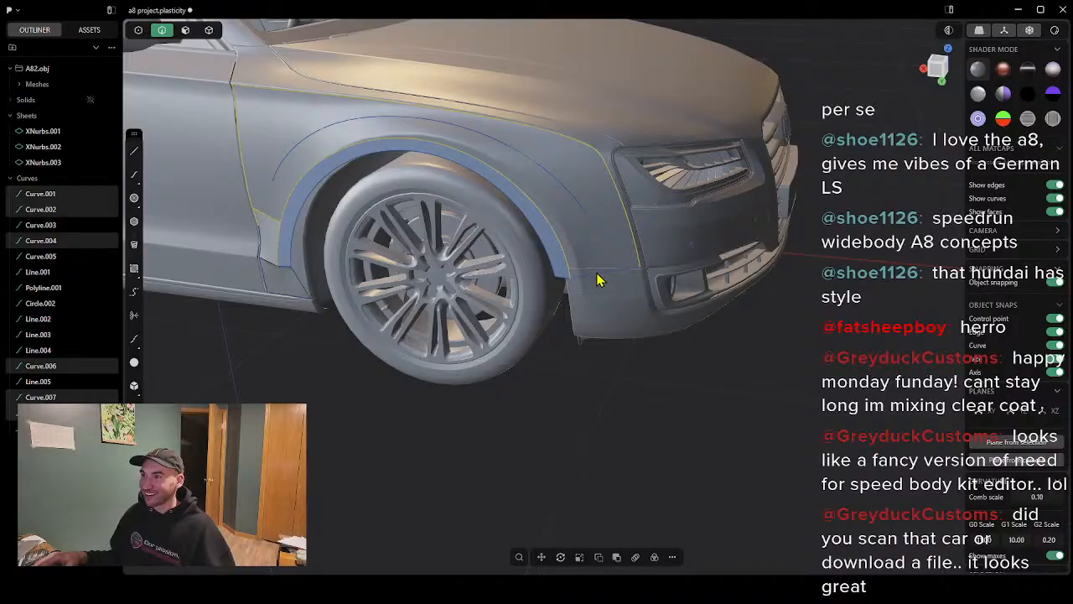
pyautogui.click(563, 276)
pyautogui.rightClick(514, 271)
pyautogui.write('x')
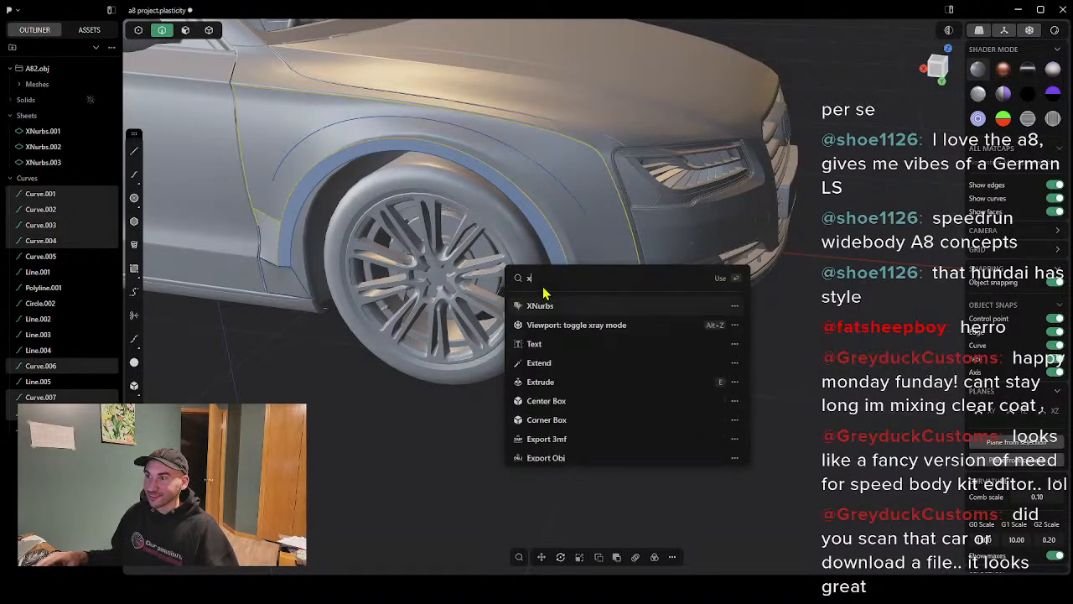
pyautogui.click(555, 307)
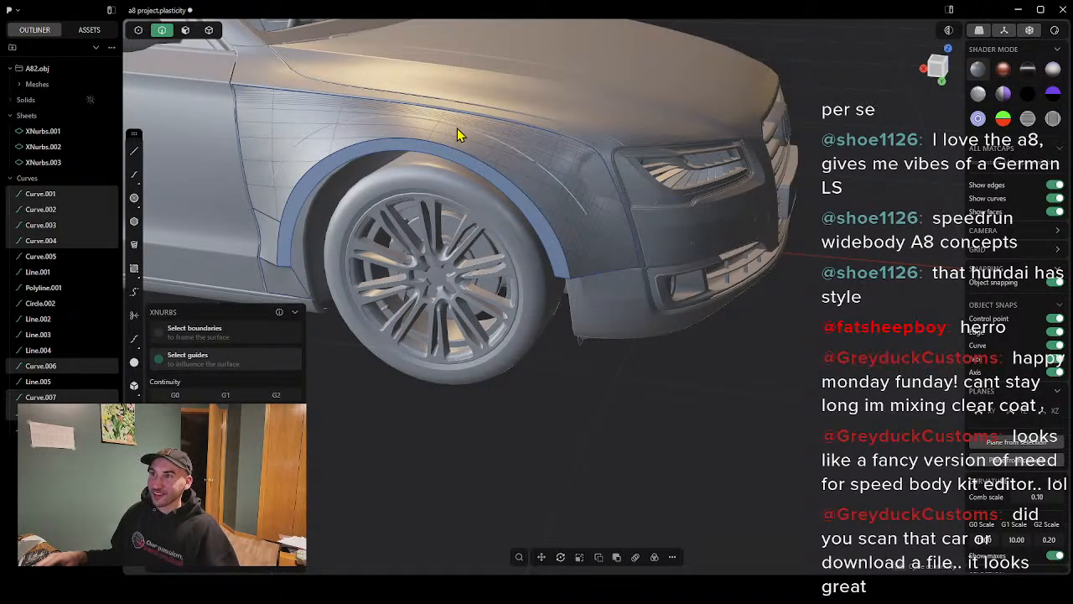
# Step: Use the arch curve above the wheel as the XNurbs guide and finish the fender surface
pyautogui.moveTo(456, 227); pyautogui.dragTo(375, 204, button='middle')
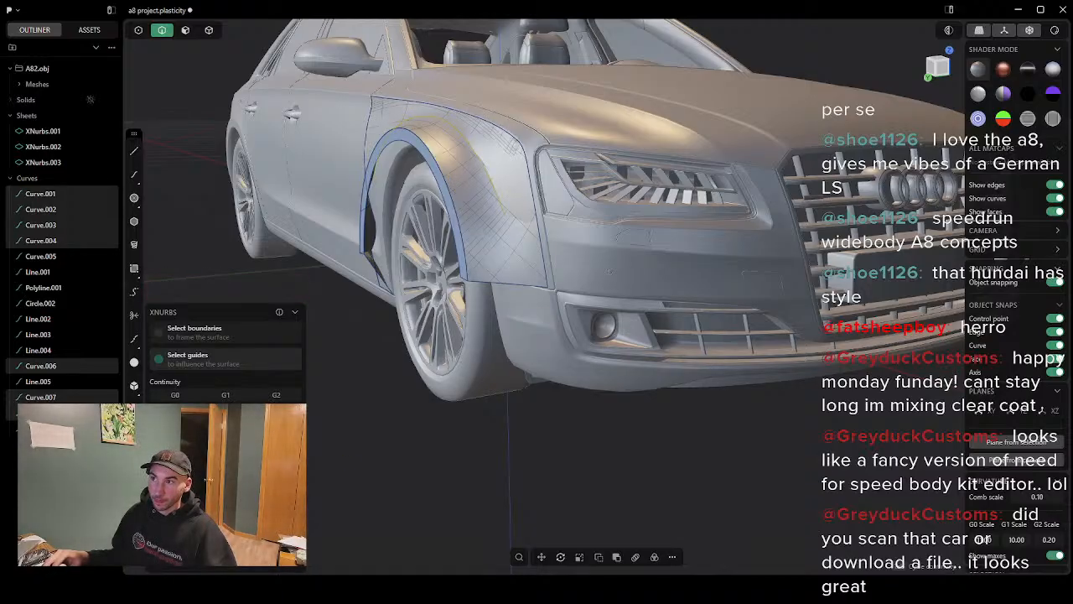
pyautogui.moveTo(391, 412); pyautogui.dragTo(374, 310, button='middle')
pyautogui.press('Return')
pyautogui.moveTo(457, 214); pyautogui.dragTo(521, 245, button='middle')
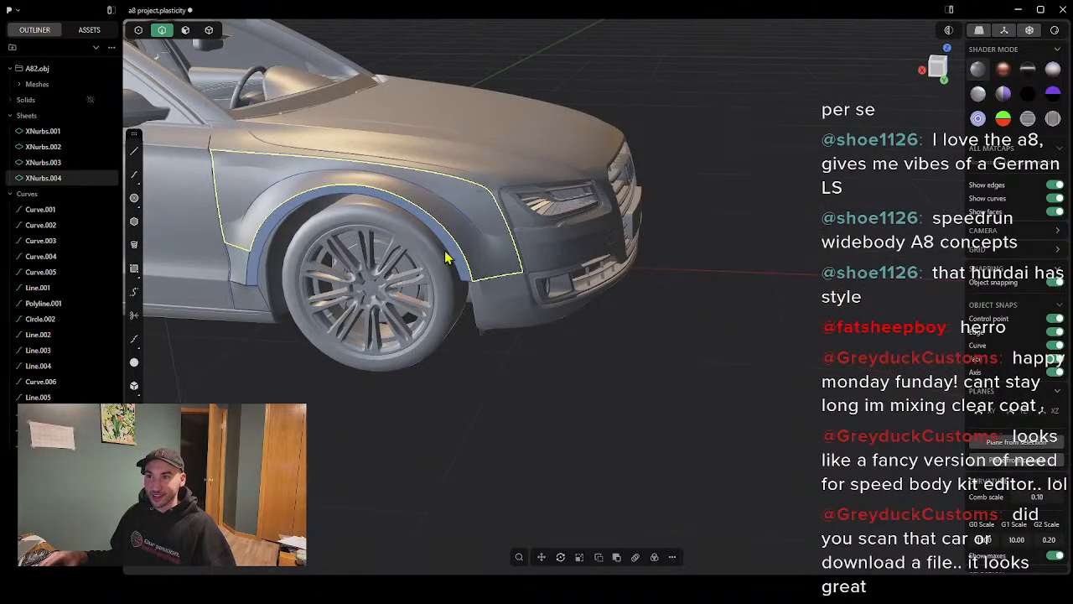
# Step: Delete the newly built fender surface XNurbs.004
pyautogui.rightClick(48, 184)
pyautogui.click(45, 179)
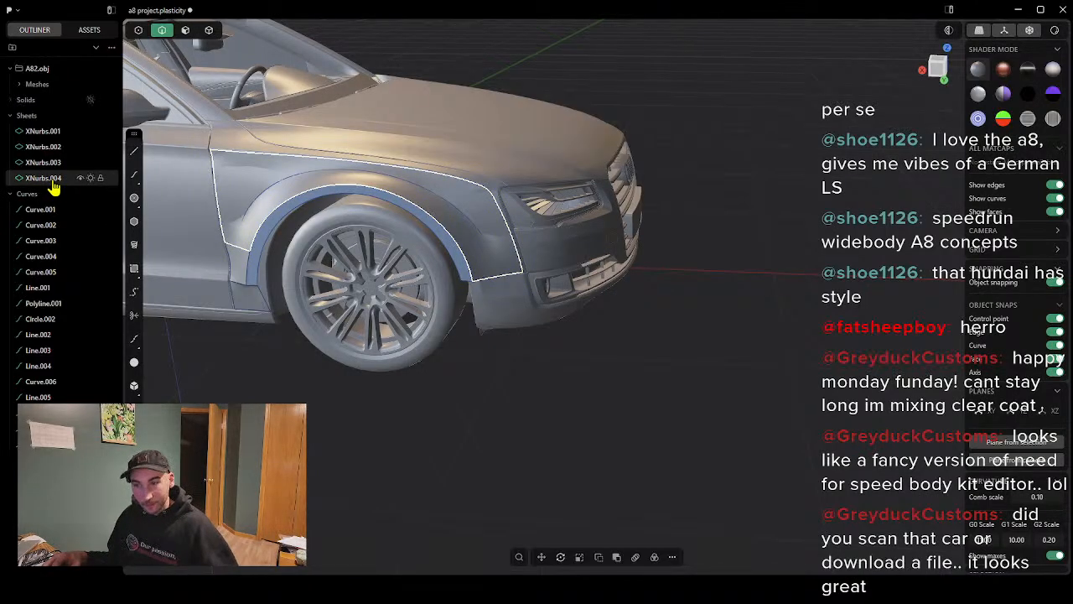
pyautogui.press('Delete')
# Step: Move the arch guide curve outward from the fender and slightly down, and select the wheel arch edge curve
pyautogui.moveTo(408, 212); pyautogui.dragTo(371, 220, button='middle')
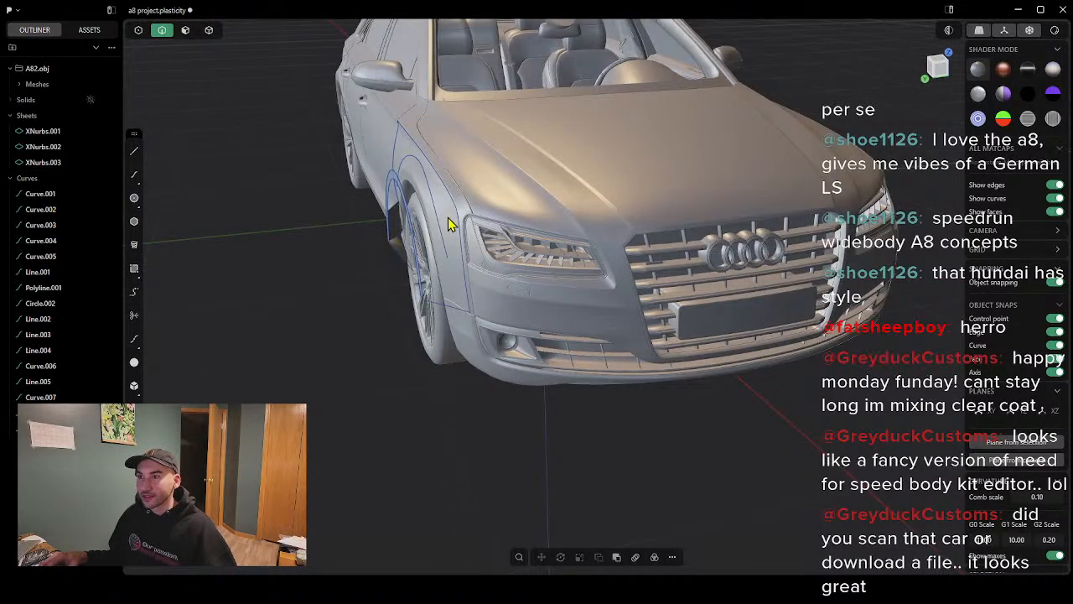
pyautogui.scroll(5, 355, 221)
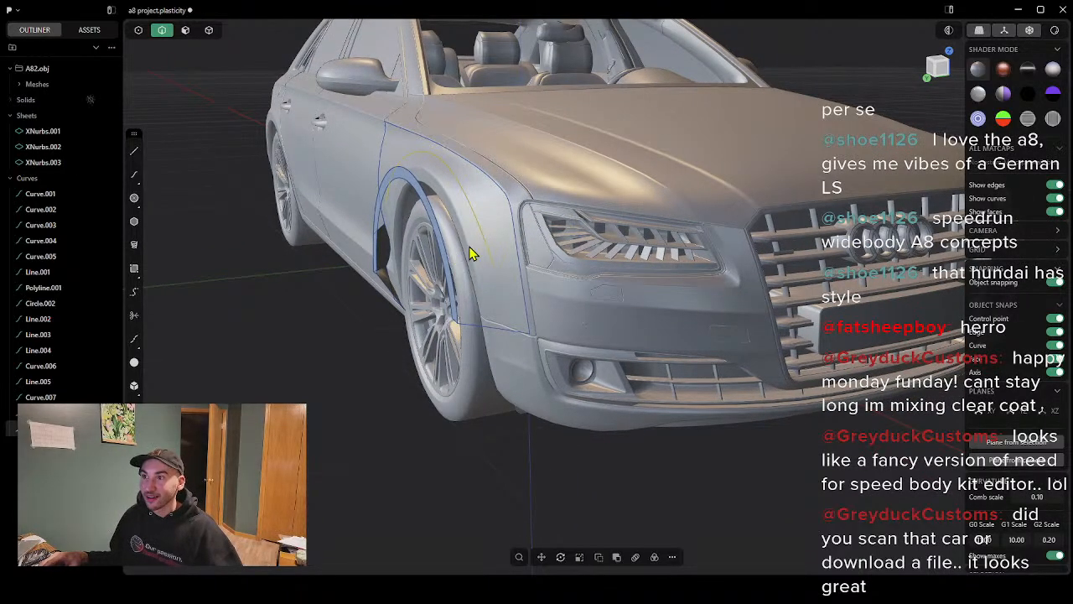
pyautogui.moveTo(563, 216); pyautogui.dragTo(484, 227, button='middle')
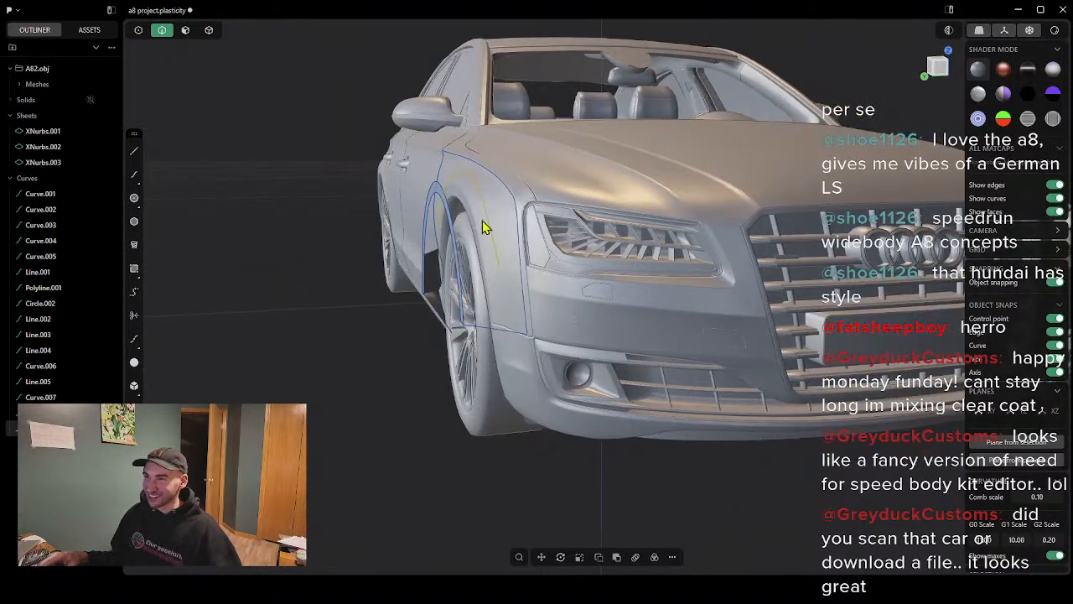
pyautogui.press('g')
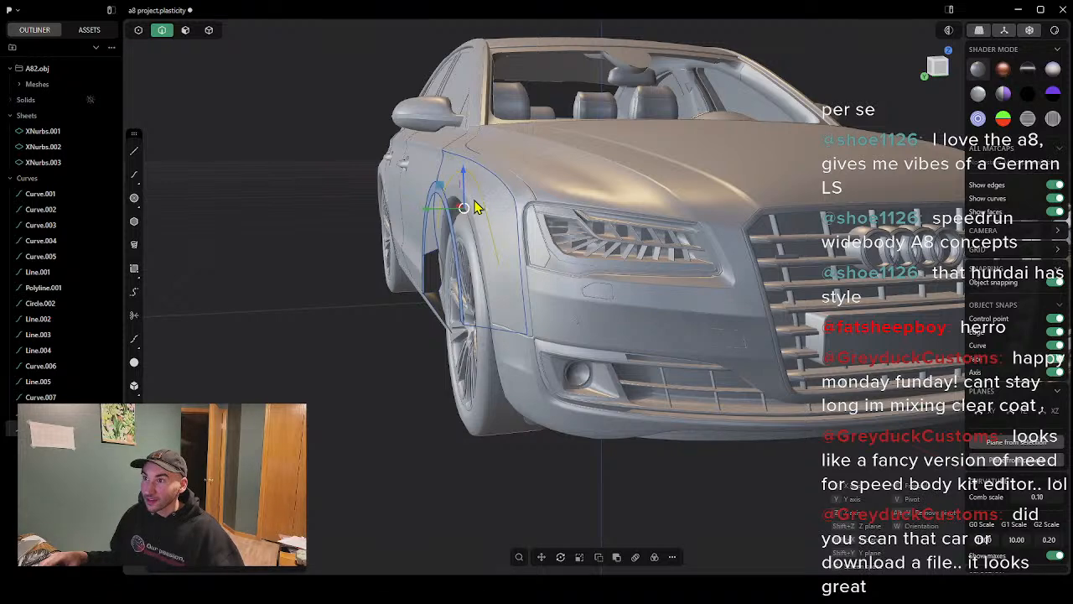
pyautogui.moveTo(433, 207); pyautogui.dragTo(425, 208)
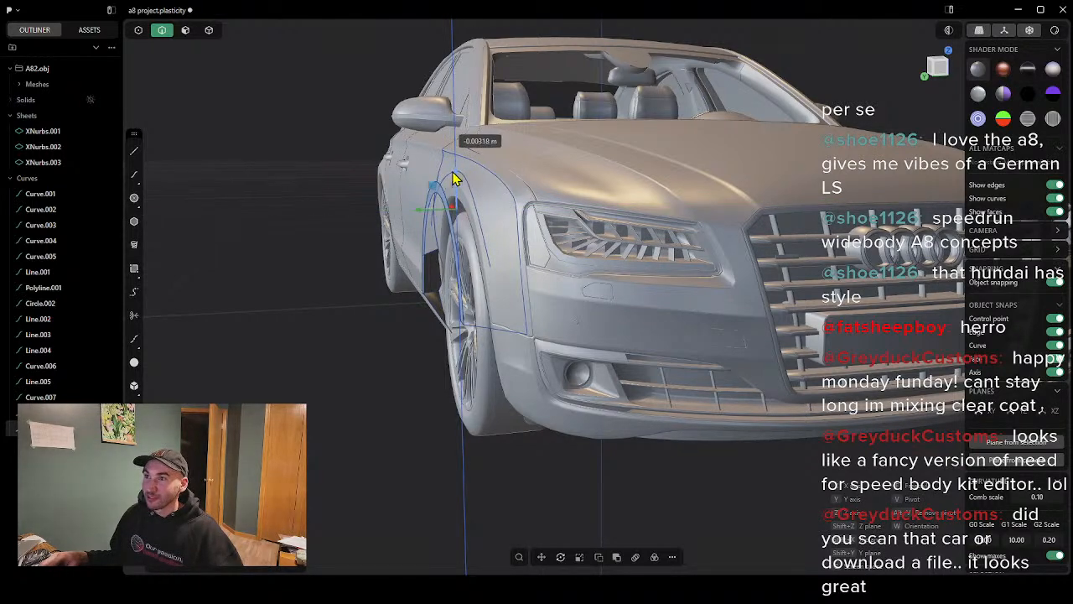
pyautogui.moveTo(453, 178); pyautogui.dragTo(430, 203, button='middle')
pyautogui.moveTo(430, 199); pyautogui.dragTo(430, 199)
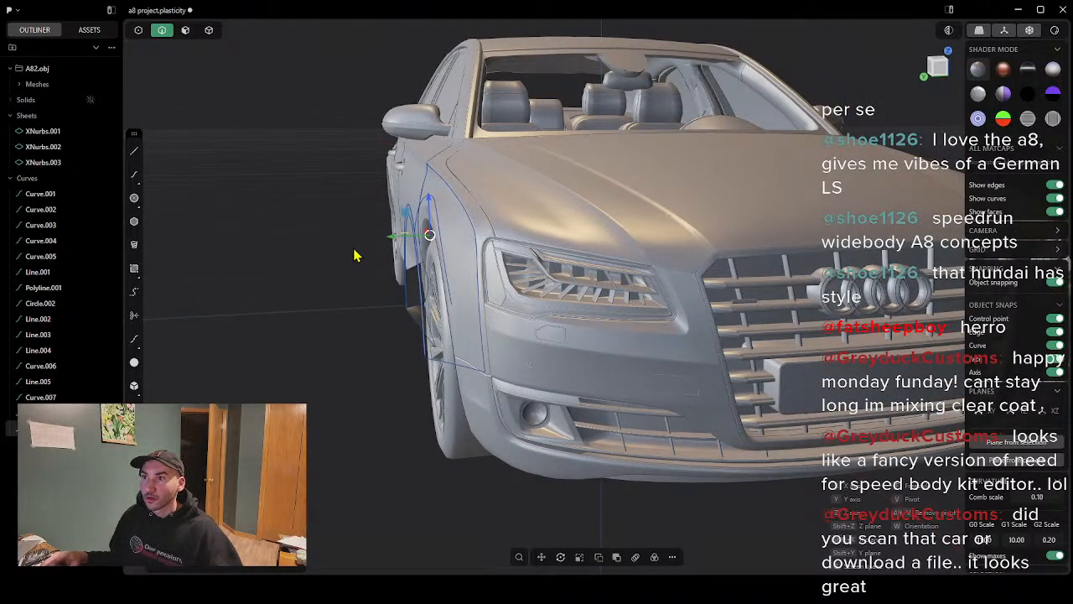
pyautogui.moveTo(359, 256); pyautogui.dragTo(379, 251, button='middle')
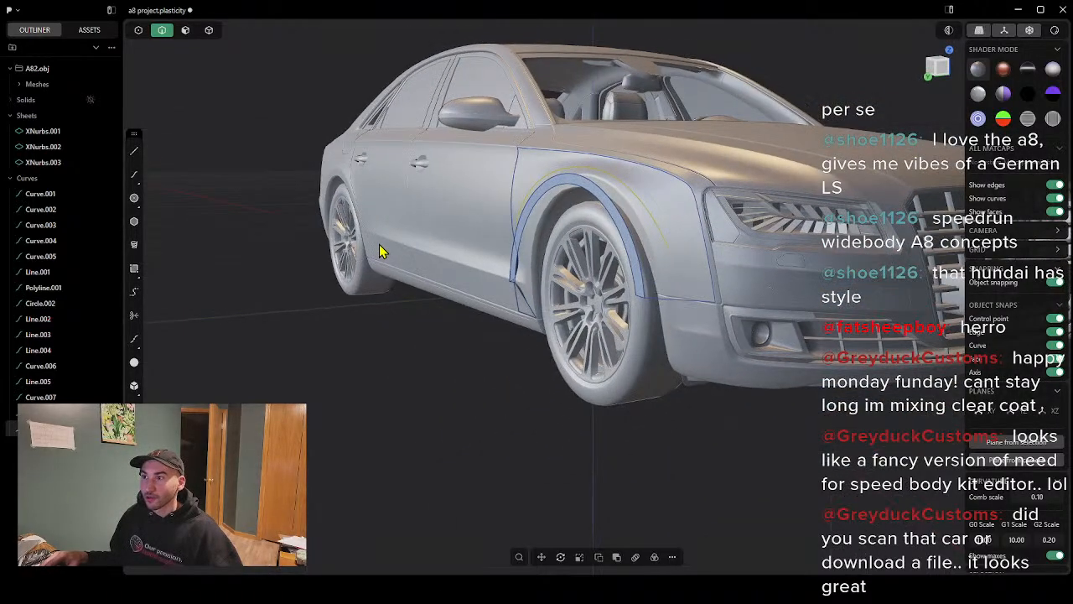
pyautogui.click(613, 208)
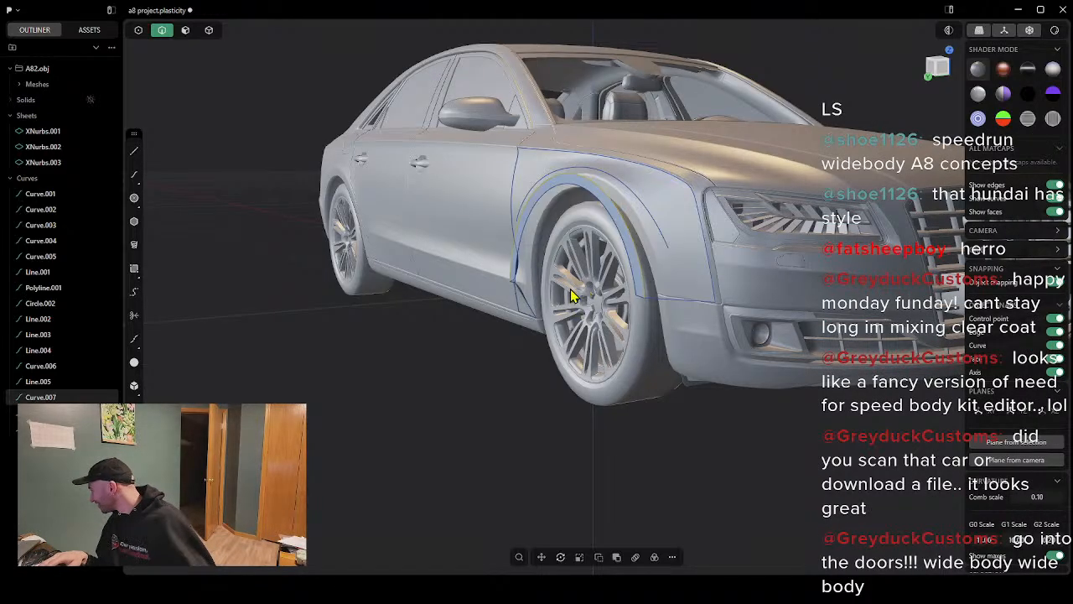
pyautogui.moveTo(546, 276); pyautogui.dragTo(646, 304, button='middle')
pyautogui.scroll(8, 209, 112)
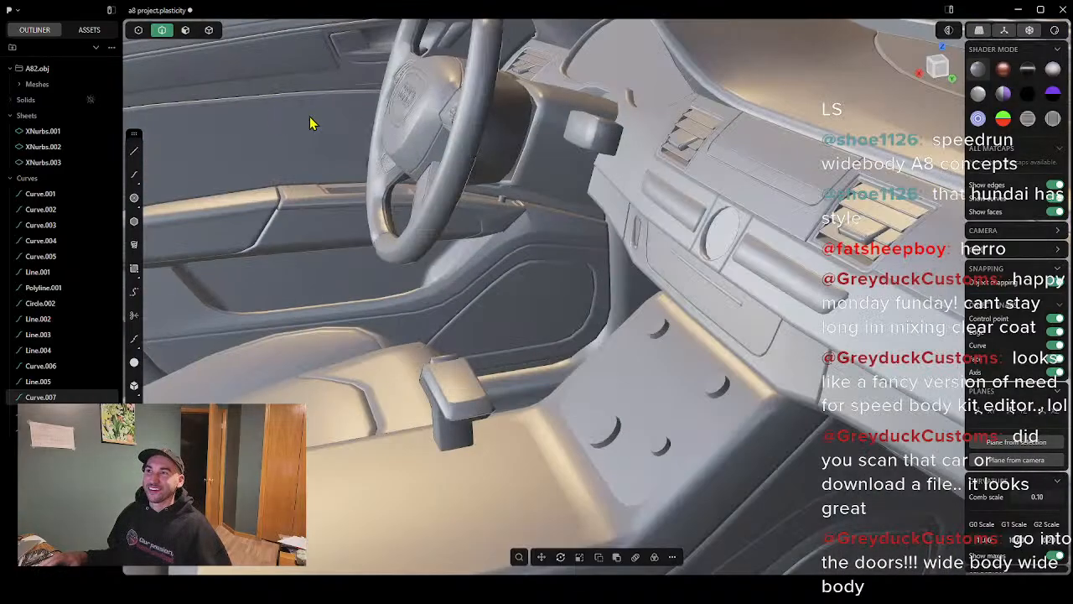
pyautogui.moveTo(311, 124); pyautogui.dragTo(374, 115, button='middle')
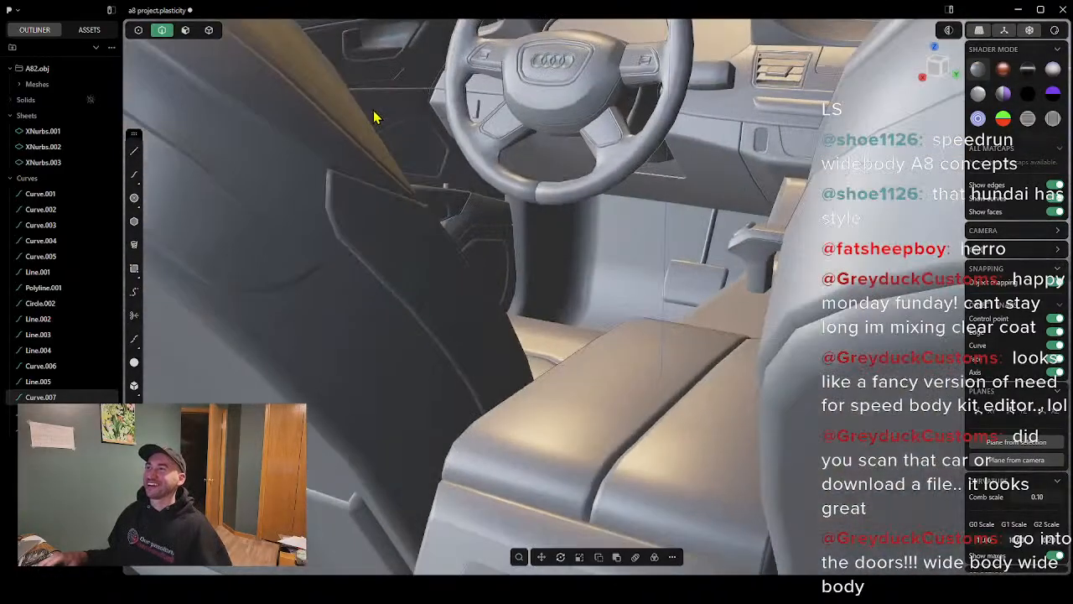
pyautogui.scroll(-3, 529, 127)
pyautogui.scroll(2, 541, 121)
pyautogui.scroll(-3, 543, 109)
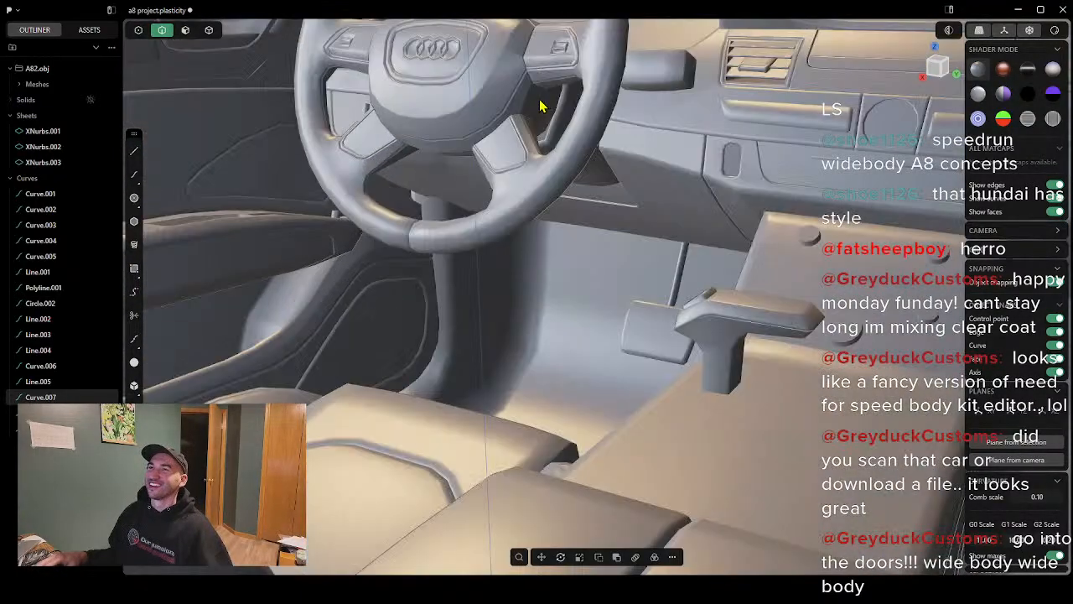
pyautogui.moveTo(548, 112); pyautogui.dragTo(579, 144, button='middle')
pyautogui.scroll(-3, 614, 127)
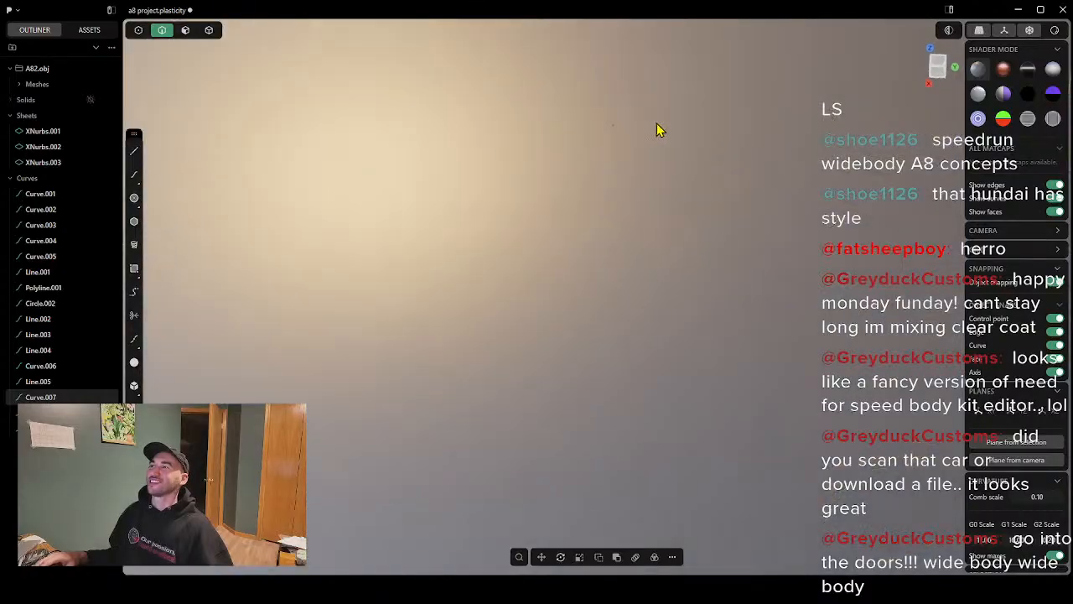
pyautogui.moveTo(657, 123); pyautogui.dragTo(617, 118, button='middle')
pyautogui.scroll(-2, 677, 212)
pyautogui.scroll(-5, 680, 259)
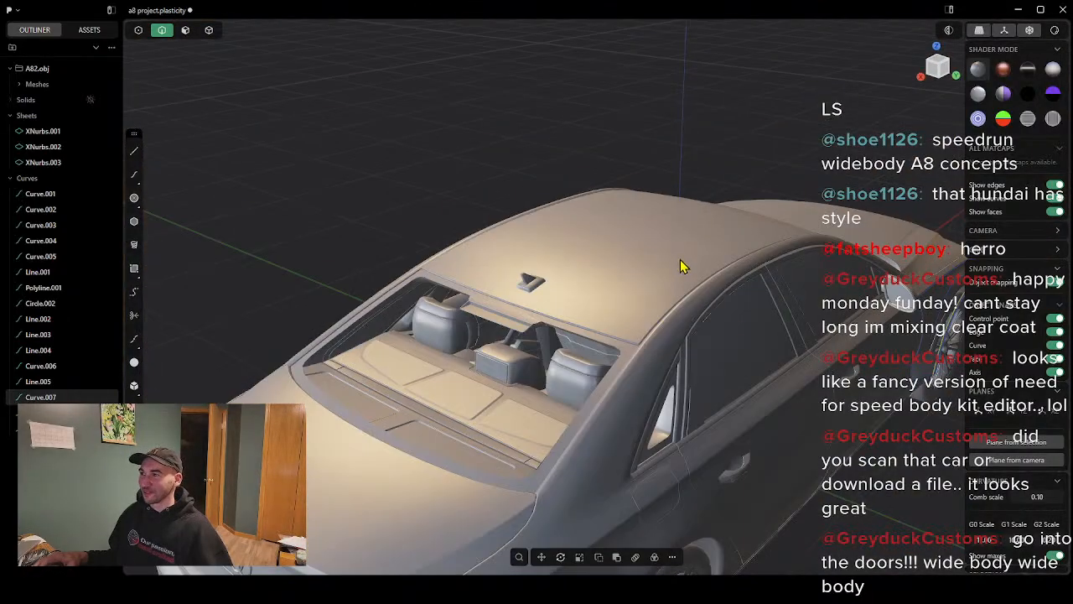
# Step: Add the upper fender curves, the headlight-side curve and the lower front curve to the wheel arch edge selection
pyautogui.moveTo(681, 289); pyautogui.dragTo(582, 273, button='middle')
pyautogui.keyDown('shift'); pyautogui.moveTo(583, 273); pyautogui.dragTo(365, 223, button='middle'); pyautogui.keyUp('shift')
pyautogui.moveTo(611, 315); pyautogui.dragTo(576, 344, button='middle')
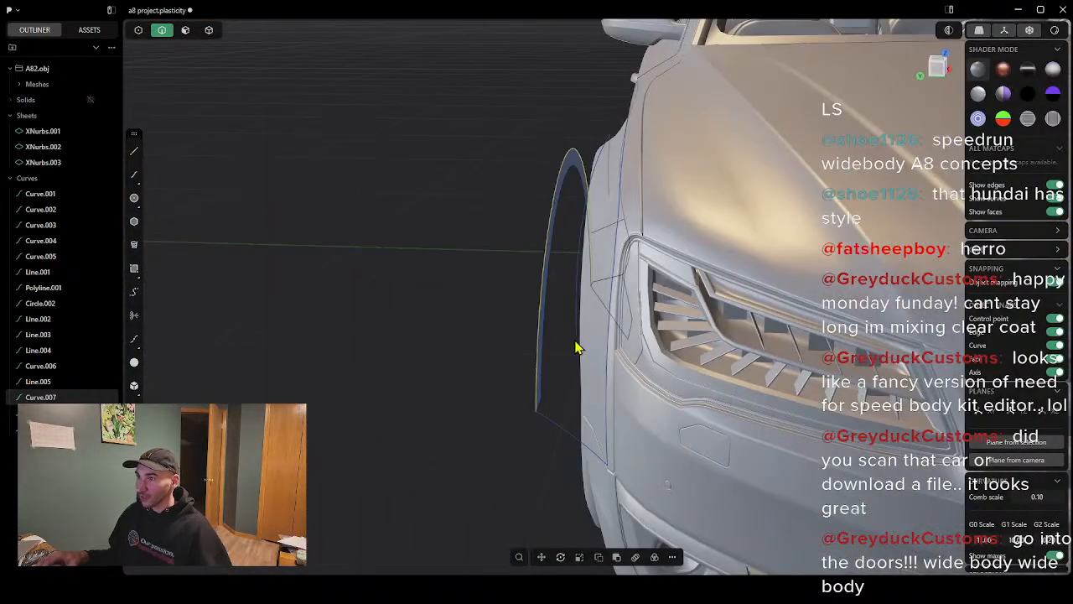
pyautogui.scroll(4, 652, 324)
pyautogui.moveTo(656, 323); pyautogui.dragTo(712, 302, button='middle')
pyautogui.scroll(-4, 704, 327)
pyautogui.scroll(-2, 696, 336)
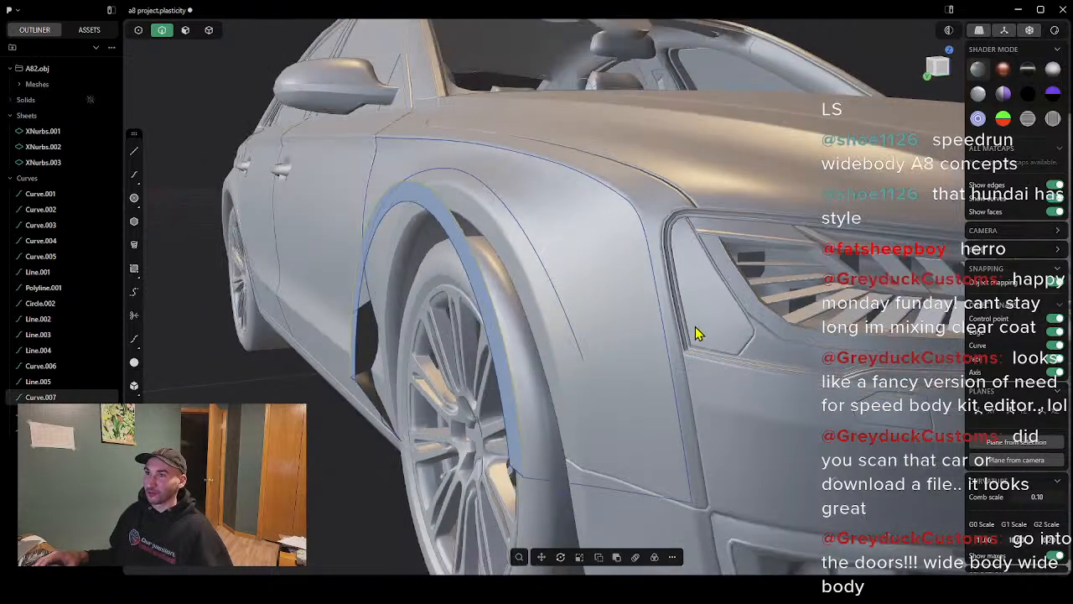
pyautogui.click(542, 165)
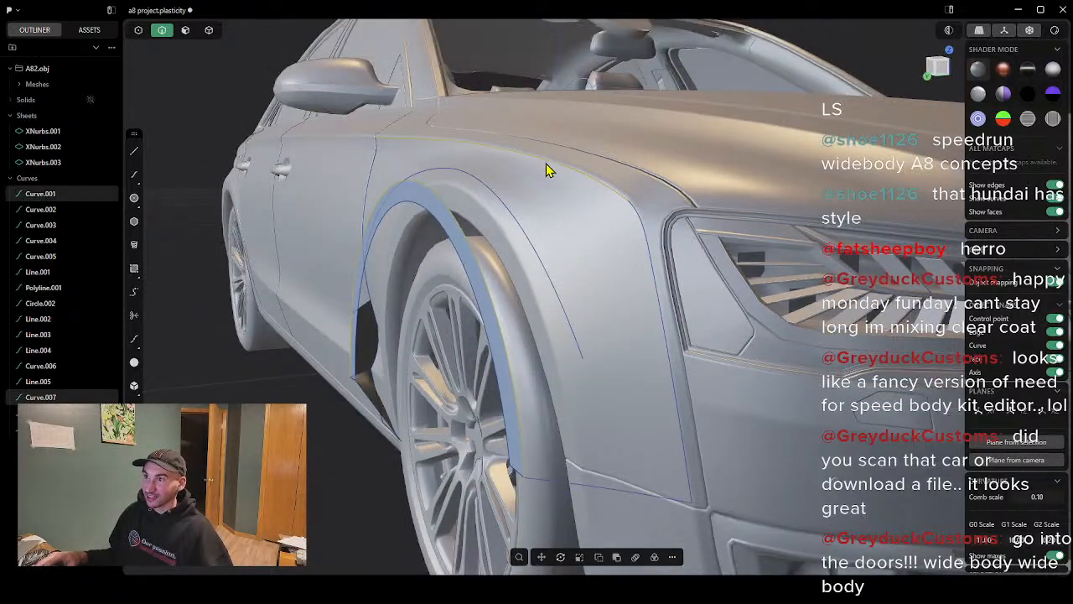
pyautogui.click(647, 252)
pyautogui.click(643, 237)
pyautogui.click(614, 495)
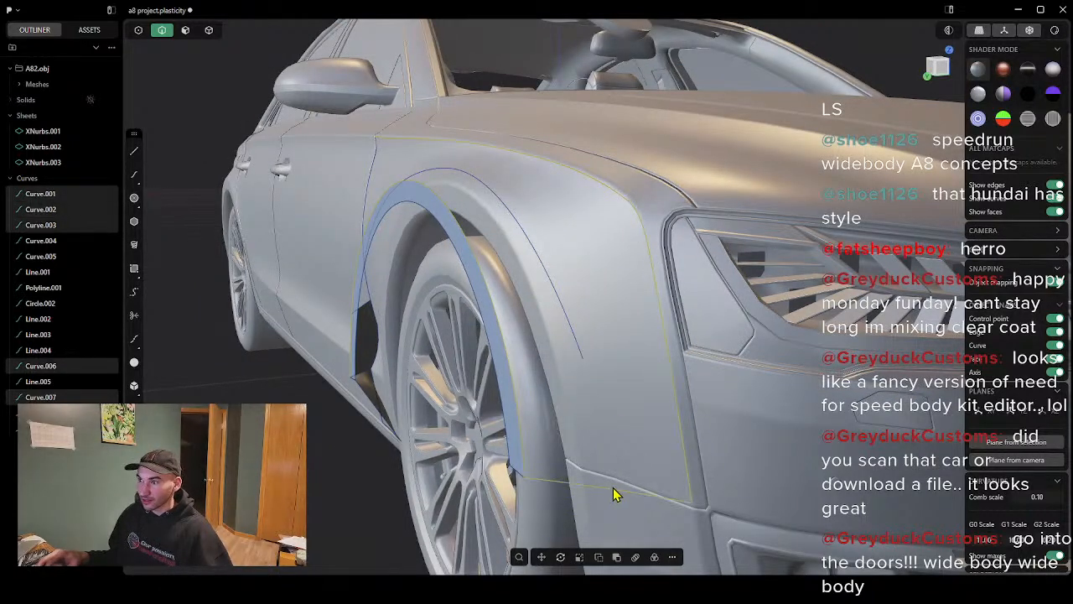
# Step: Add the door-side curve to the boundary selection and build an XNurbs fender surface guided by the arch curve above the wheel
pyautogui.moveTo(450, 303); pyautogui.dragTo(282, 215, button='middle')
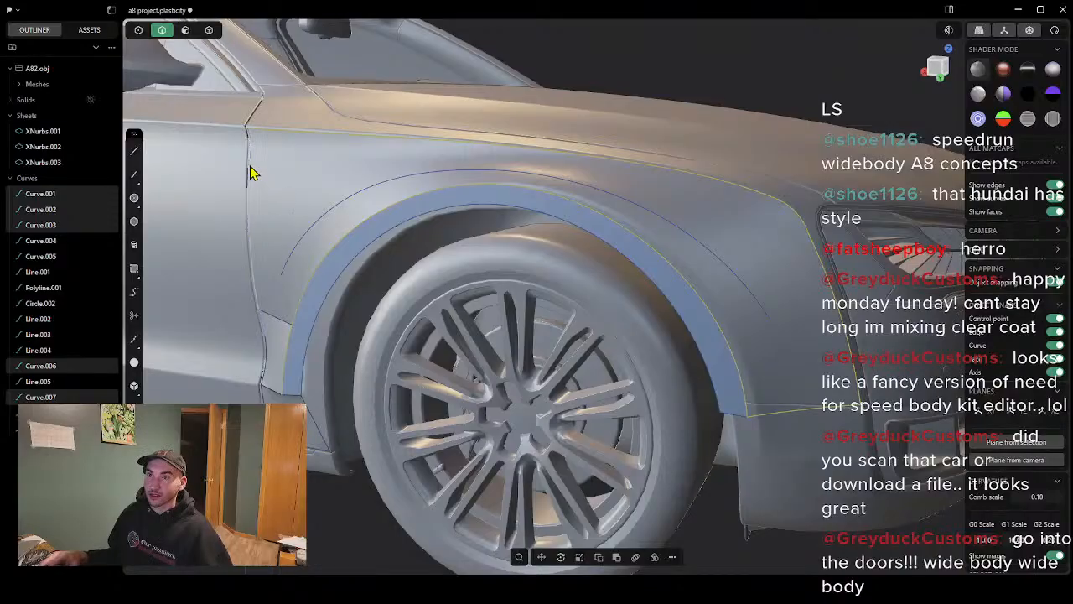
pyautogui.click(255, 189)
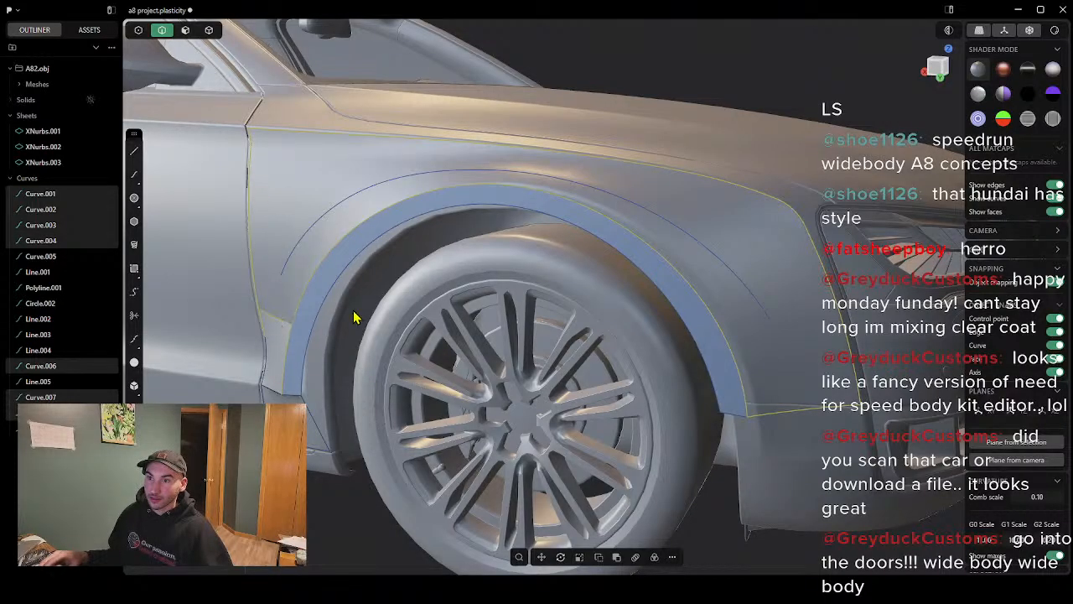
pyautogui.moveTo(354, 317); pyautogui.dragTo(451, 319, button='middle')
pyautogui.write('fx')
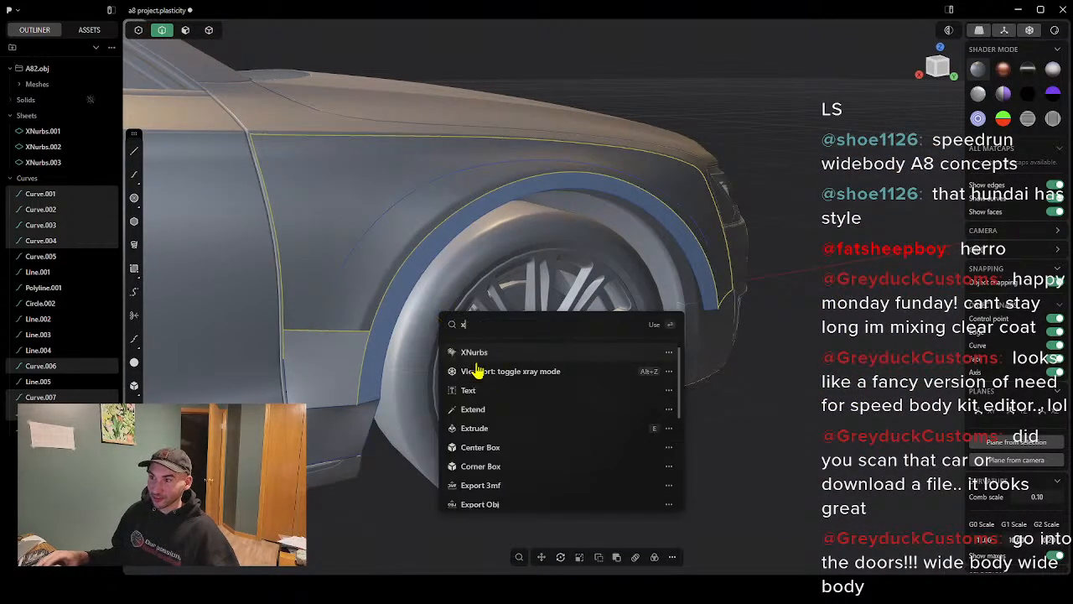
pyautogui.click(498, 355)
pyautogui.moveTo(491, 282); pyautogui.dragTo(457, 274, button='middle')
pyautogui.click(631, 222)
pyautogui.rightClick(388, 338)
pyautogui.click(388, 338)
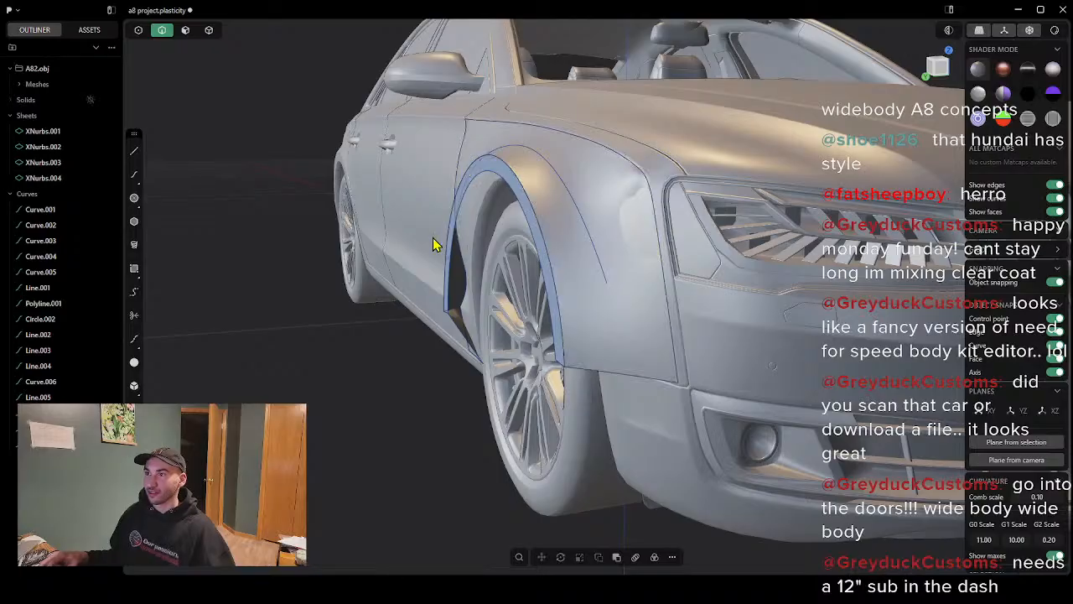
# Step: Select all four XNurbs sheets and move them about 0.37 m straight outward from the side of the car
pyautogui.keyDown('shift'); pyautogui.click(46, 152); pyautogui.keyUp('shift')
pyautogui.keyDown('shift'); pyautogui.click(48, 164); pyautogui.keyUp('shift')
pyautogui.keyDown('shift'); pyautogui.click(45, 180); pyautogui.keyUp('shift')
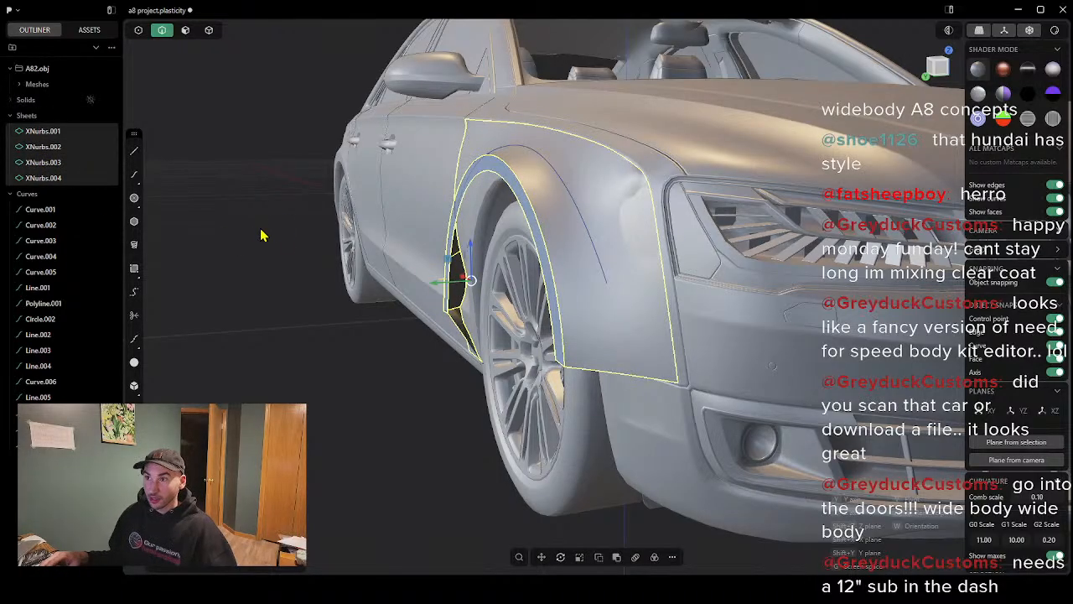
pyautogui.moveTo(434, 291); pyautogui.dragTo(244, 303)
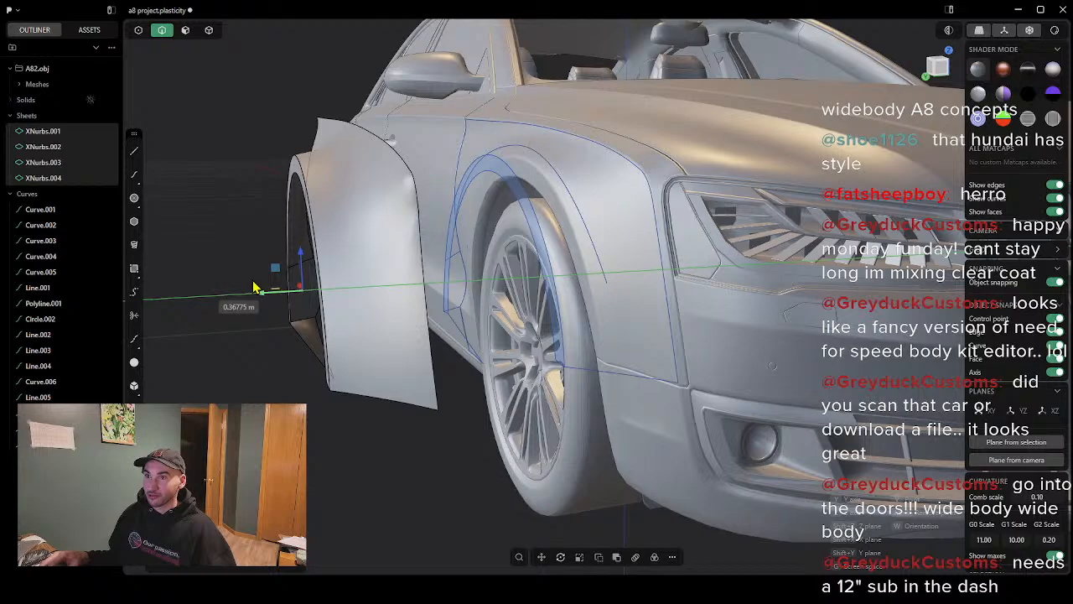
pyautogui.rightClick(232, 351)
pyautogui.moveTo(226, 354); pyautogui.dragTo(266, 365, button='middle')
pyautogui.click(255, 380)
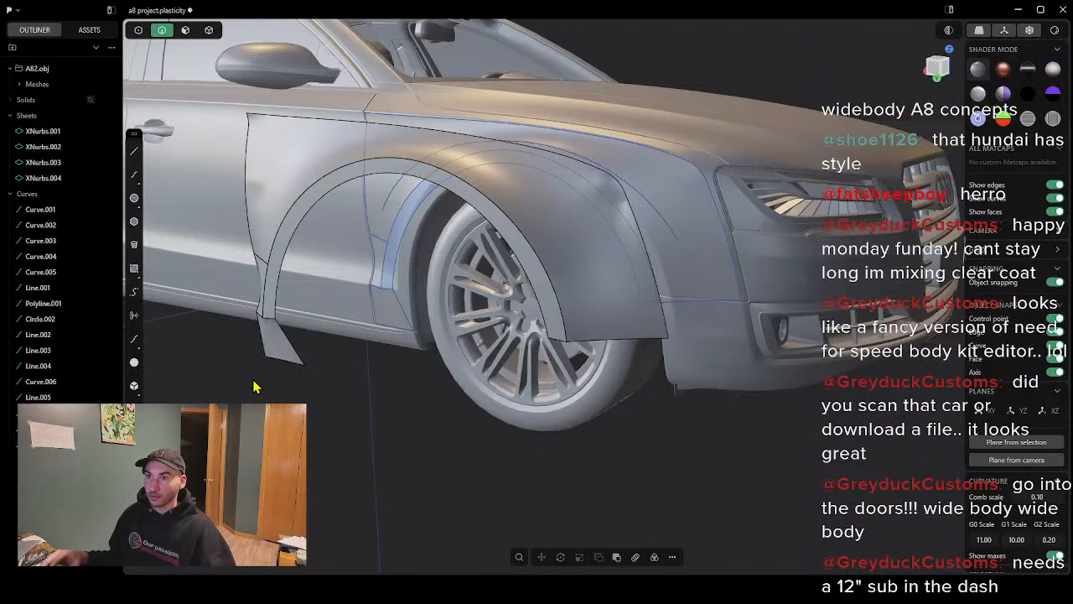
# Step: Change the viewport shading to the copper-red matcap
pyautogui.scroll(-4, 379, 337)
pyautogui.moveTo(442, 345); pyautogui.dragTo(420, 350, button='middle')
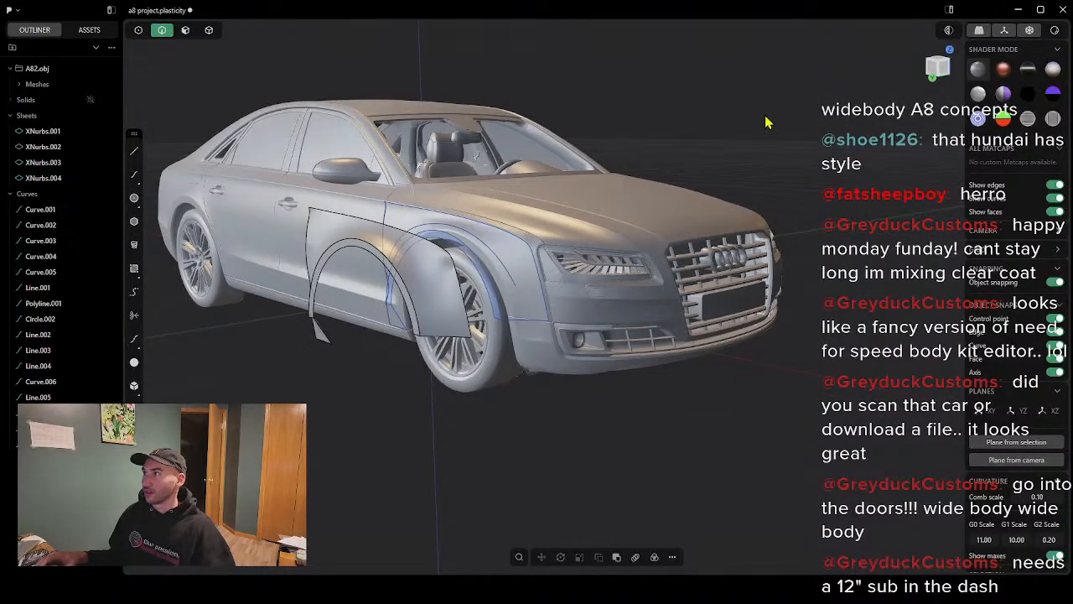
pyautogui.click(1004, 71)
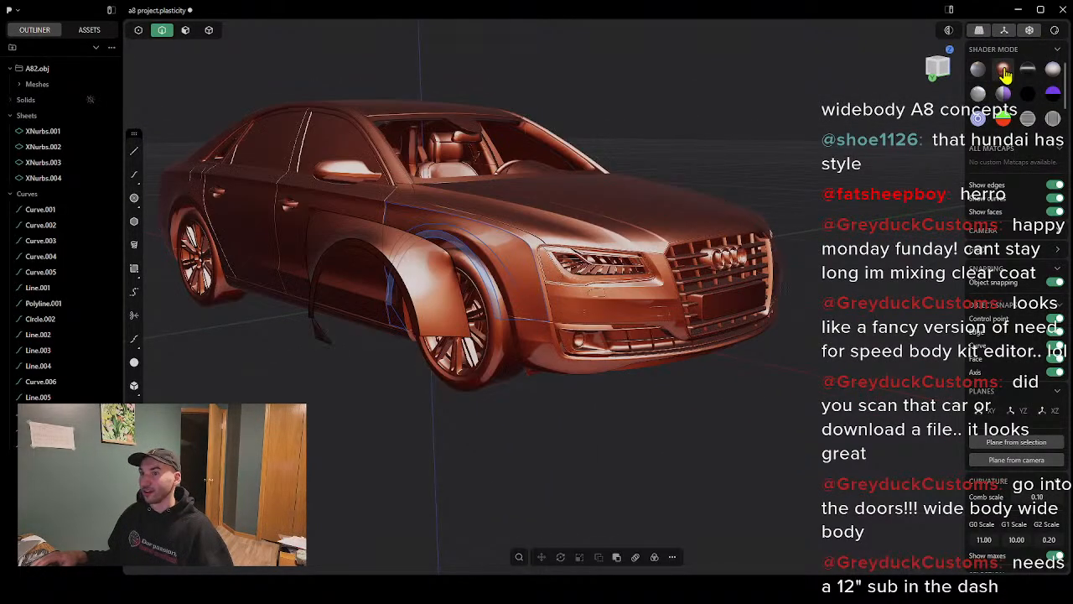
pyautogui.moveTo(352, 321)
pyautogui.mouseDown(button='middle')
pyautogui.moveTo(526, 317)
pyautogui.moveTo(362, 326)
pyautogui.mouseUp(button='middle')
pyautogui.moveTo(270, 202); pyautogui.dragTo(483, 395)
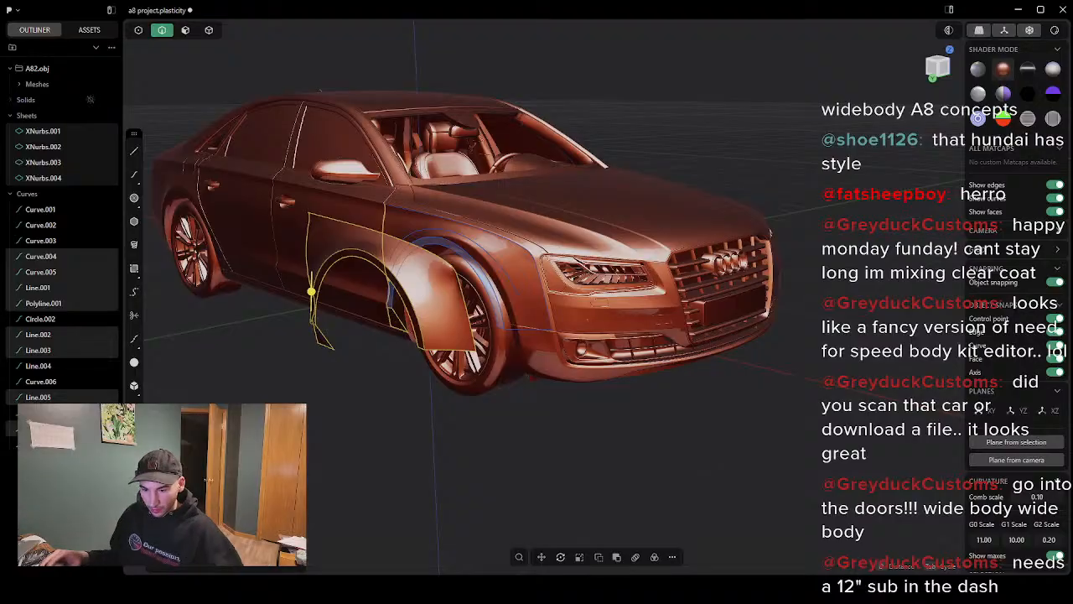
pyautogui.click(593, 448)
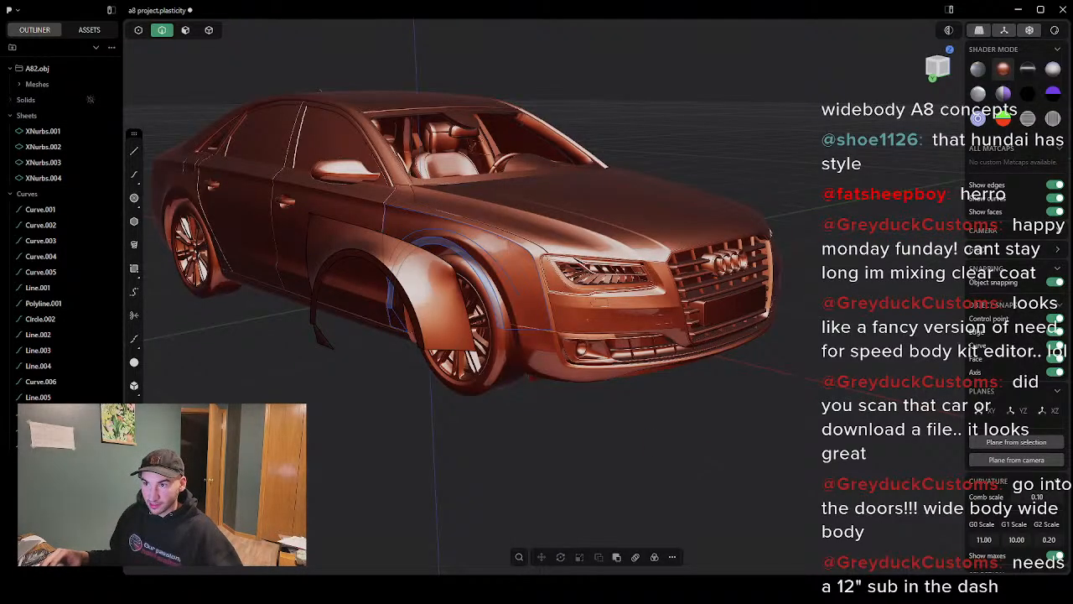
pyautogui.moveTo(268, 400); pyautogui.dragTo(485, 208)
pyautogui.moveTo(513, 389); pyautogui.dragTo(498, 395, button='middle')
pyautogui.click(465, 426)
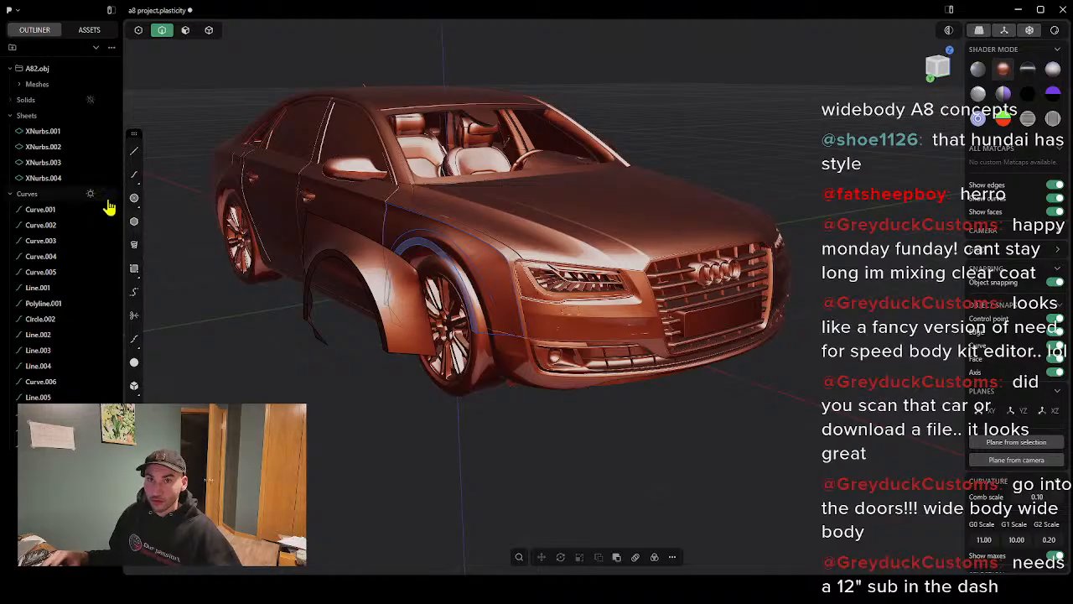
# Step: Mirror the four XNurbs fender sheets across the car's centre plane to the opposite side
pyautogui.click(52, 181)
pyautogui.keyDown('shift'); pyautogui.click(52, 165); pyautogui.keyUp('shift')
pyautogui.keyDown('shift'); pyautogui.click(52, 135); pyautogui.keyUp('shift')
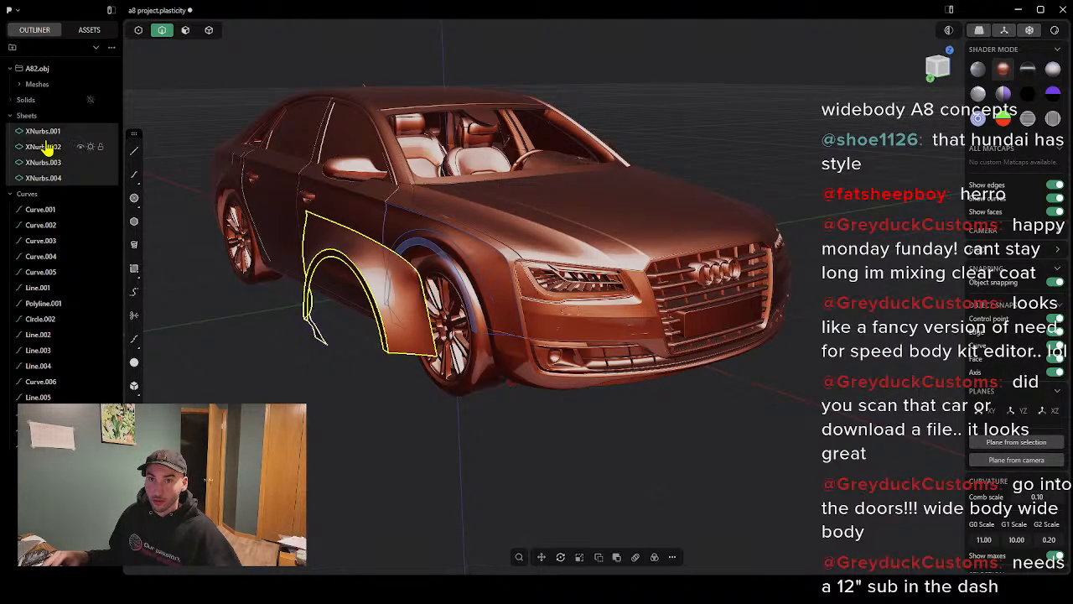
pyautogui.press('g')
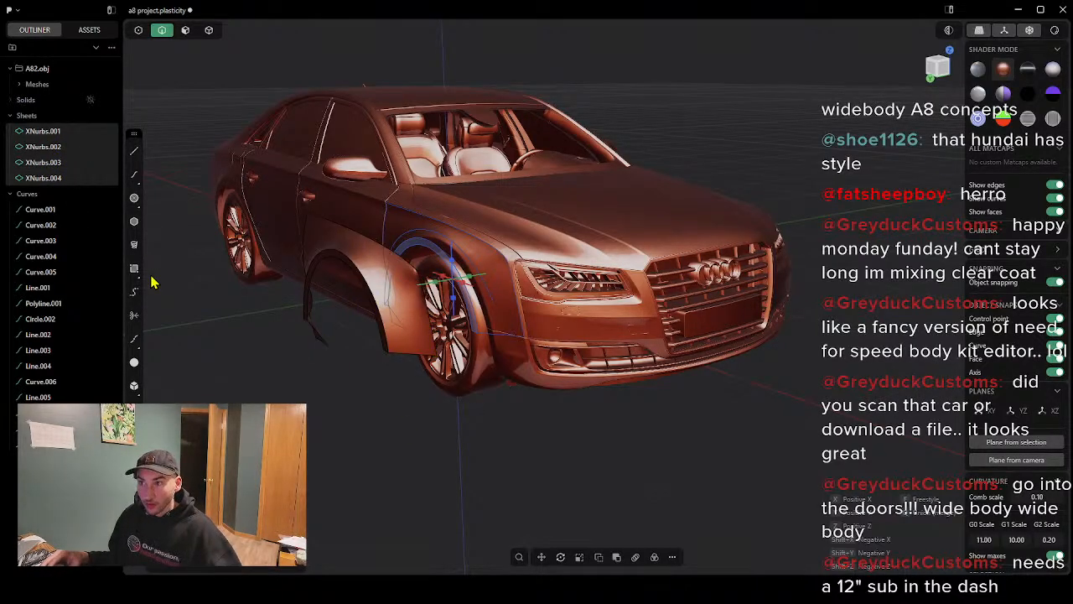
pyautogui.press('x')
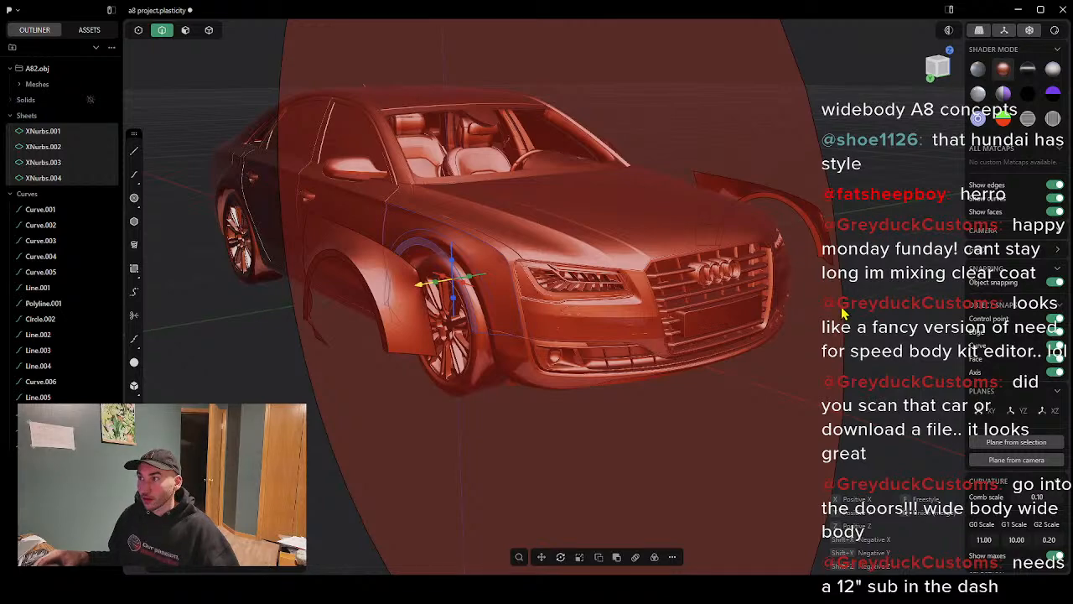
pyautogui.moveTo(844, 313); pyautogui.dragTo(572, 338, button='middle')
pyautogui.rightClick(528, 340)
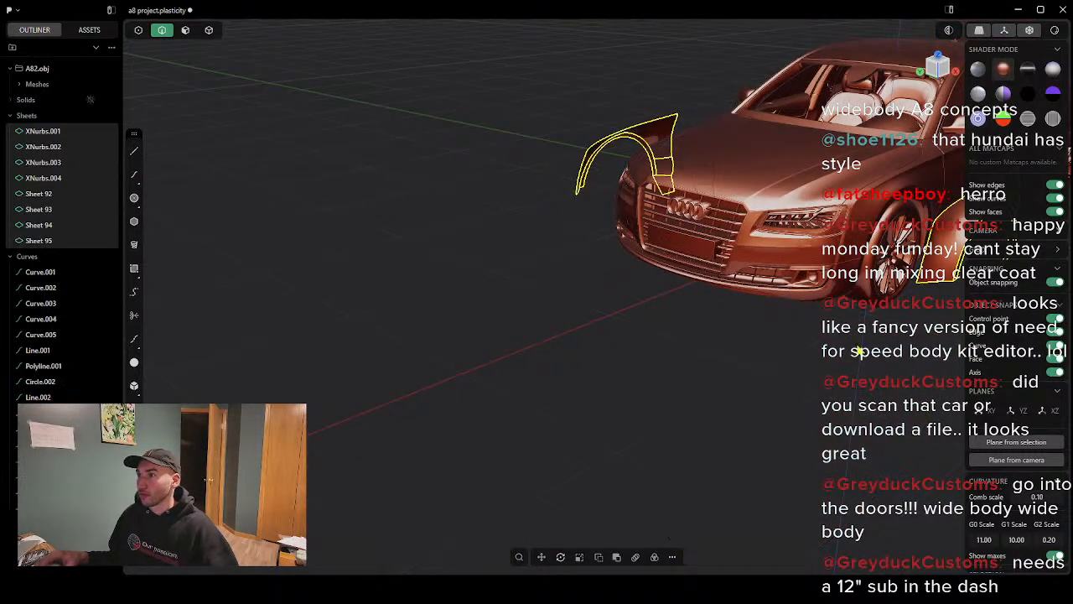
# Step: Try to run a pipe along the wheel arch edge of the mirrored fender
pyautogui.moveTo(859, 350); pyautogui.dragTo(599, 316, button='middle')
pyautogui.scroll(3, 704, 321)
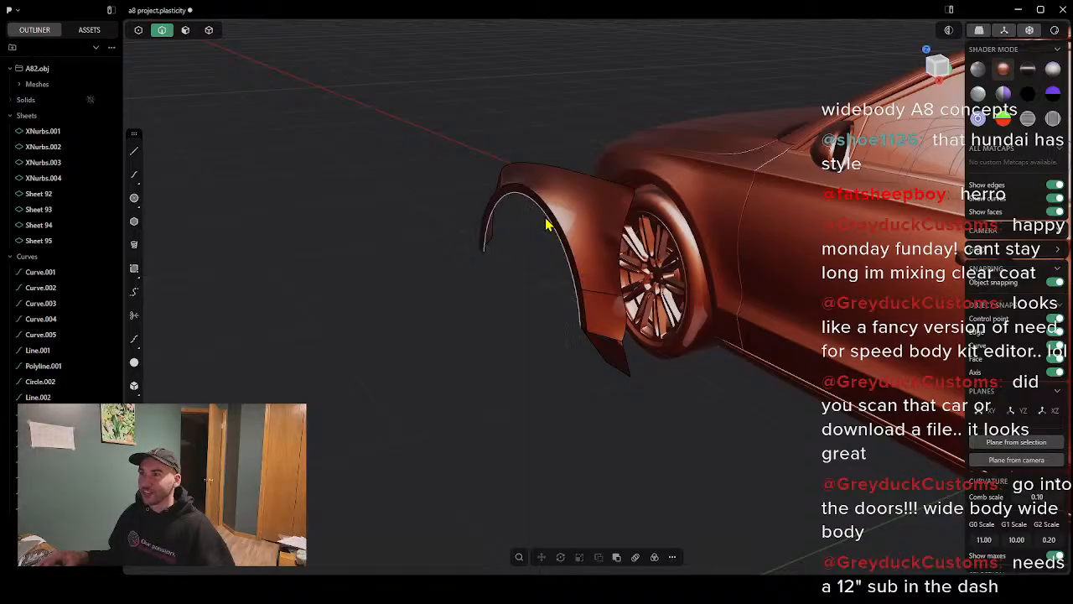
pyautogui.moveTo(531, 256); pyautogui.dragTo(731, 246, button='middle')
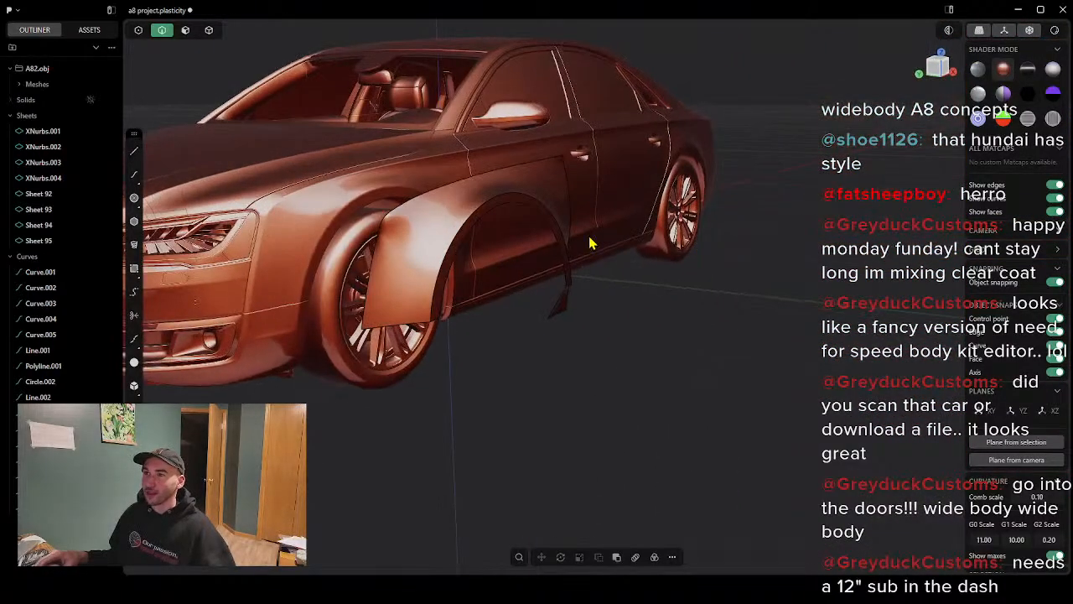
pyautogui.scroll(3, 509, 235)
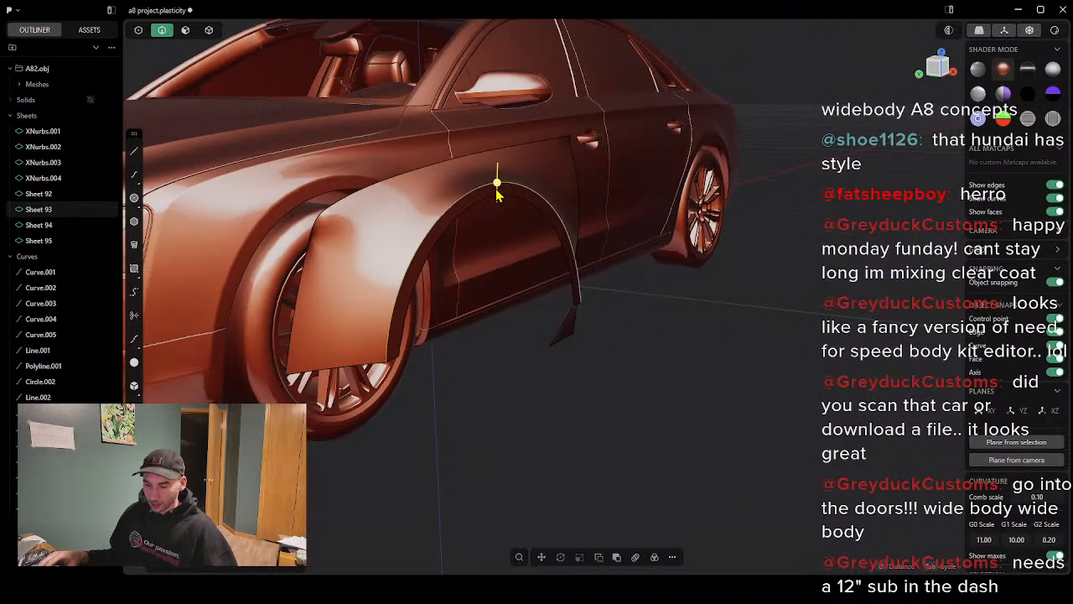
pyautogui.press('p')
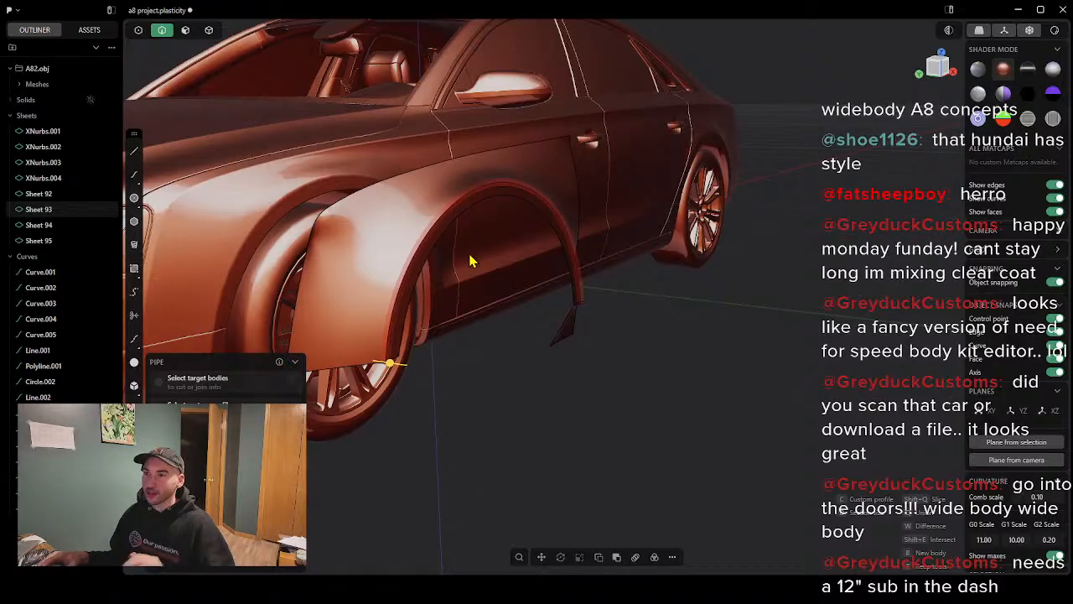
pyautogui.moveTo(471, 261)
pyautogui.mouseDown(button='middle')
pyautogui.moveTo(479, 239)
pyautogui.moveTo(498, 232)
pyautogui.moveTo(481, 253)
pyautogui.mouseUp(button='middle')
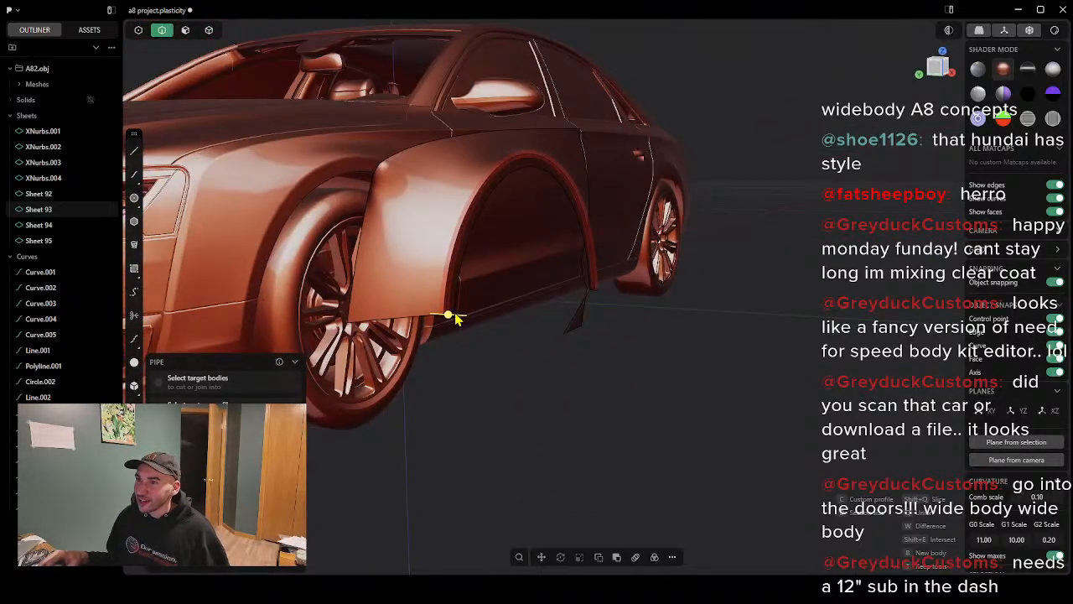
pyautogui.moveTo(450, 314); pyautogui.dragTo(451, 315)
# Step: Try a size of about 0.014 m for the arch edge pipe and discard the pipe
pyautogui.moveTo(515, 251)
pyautogui.mouseDown(button='middle')
pyautogui.moveTo(506, 232)
pyautogui.moveTo(355, 225)
pyautogui.moveTo(314, 151)
pyautogui.moveTo(350, 211)
pyautogui.moveTo(673, 230)
pyautogui.moveTo(422, 281)
pyautogui.moveTo(503, 256)
pyautogui.mouseUp(button='middle')
pyautogui.scroll(4, 310, 179)
pyautogui.scroll(2, 349, 204)
pyautogui.scroll(-5, 570, 224)
pyautogui.moveTo(640, 202); pyautogui.dragTo(610, 236, button='middle')
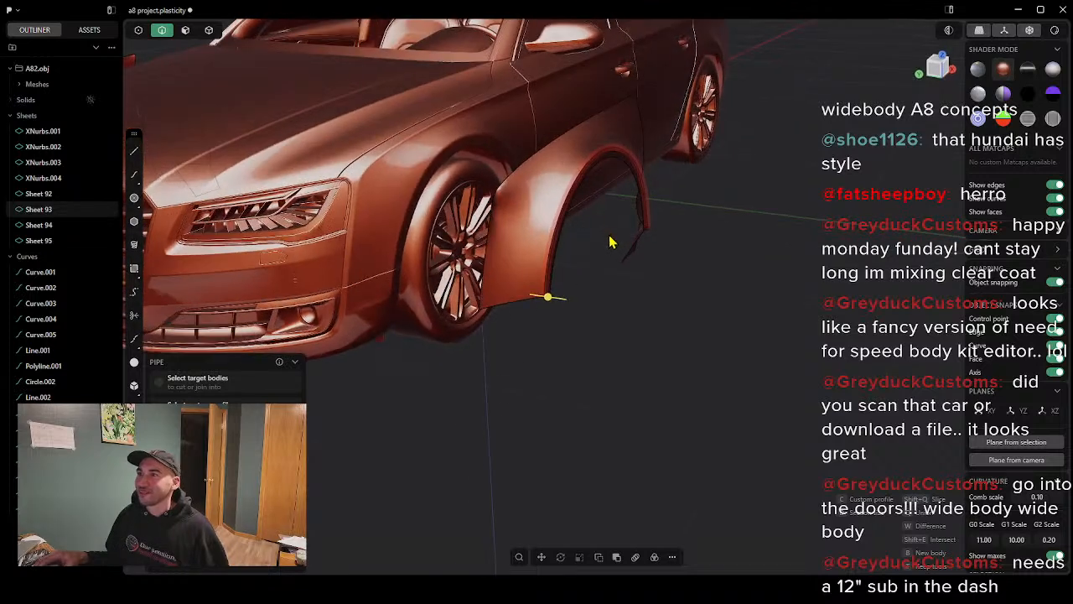
pyautogui.scroll(5, 610, 235)
pyautogui.moveTo(574, 294); pyautogui.dragTo(574, 271, button='middle')
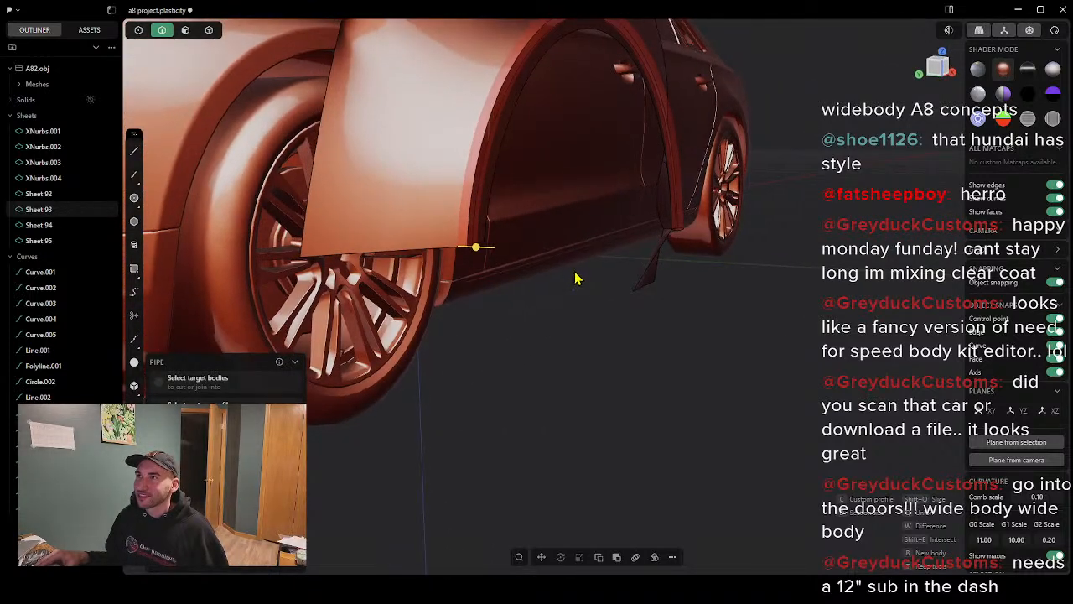
pyautogui.scroll(3, 533, 106)
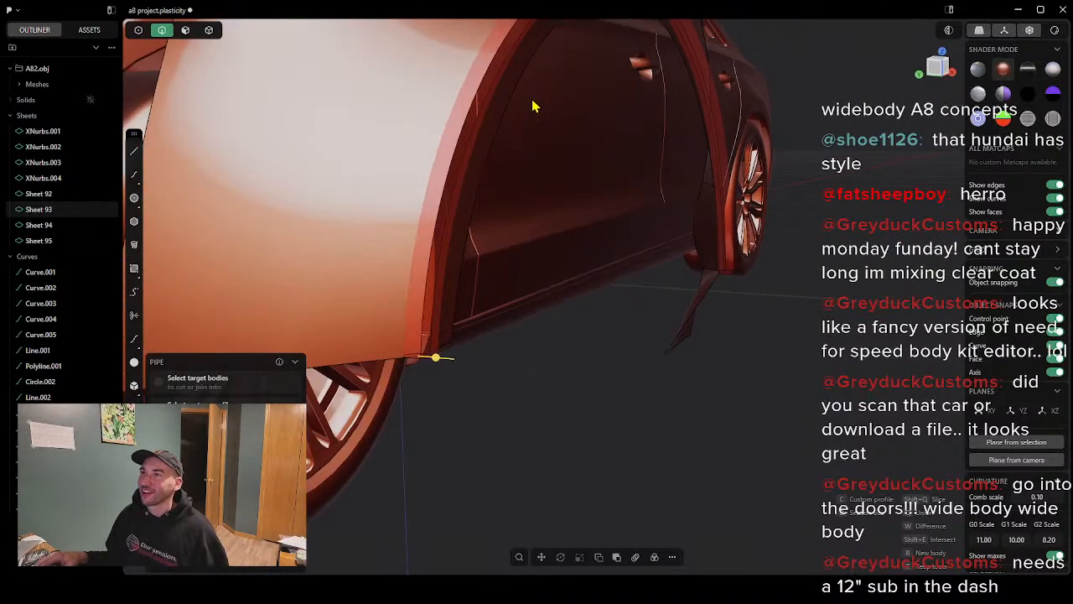
pyautogui.click(434, 361)
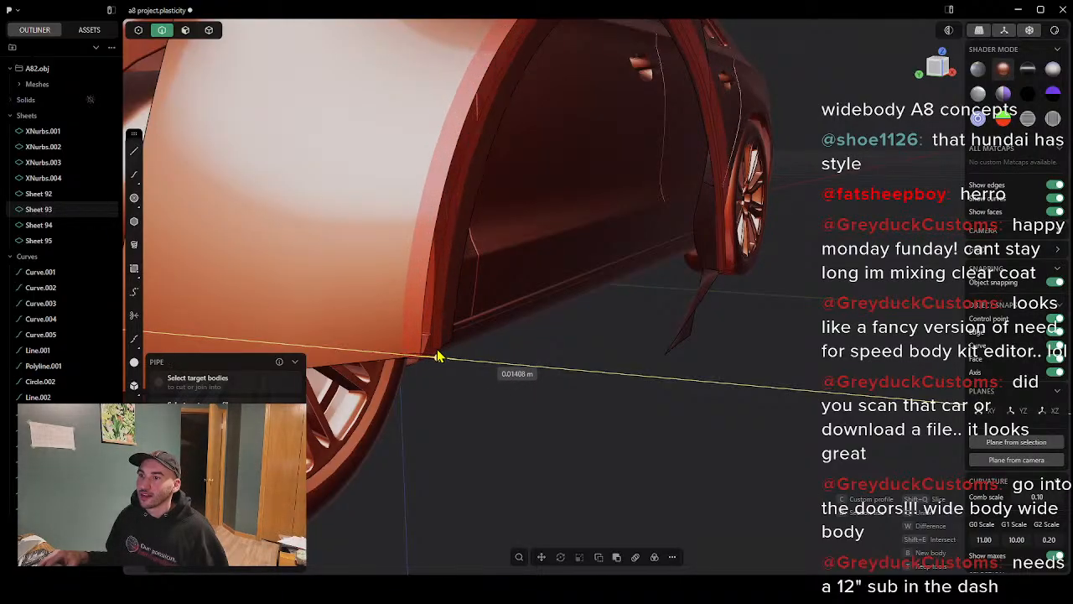
pyautogui.click(438, 356)
pyautogui.moveTo(438, 355); pyautogui.dragTo(451, 389, button='middle')
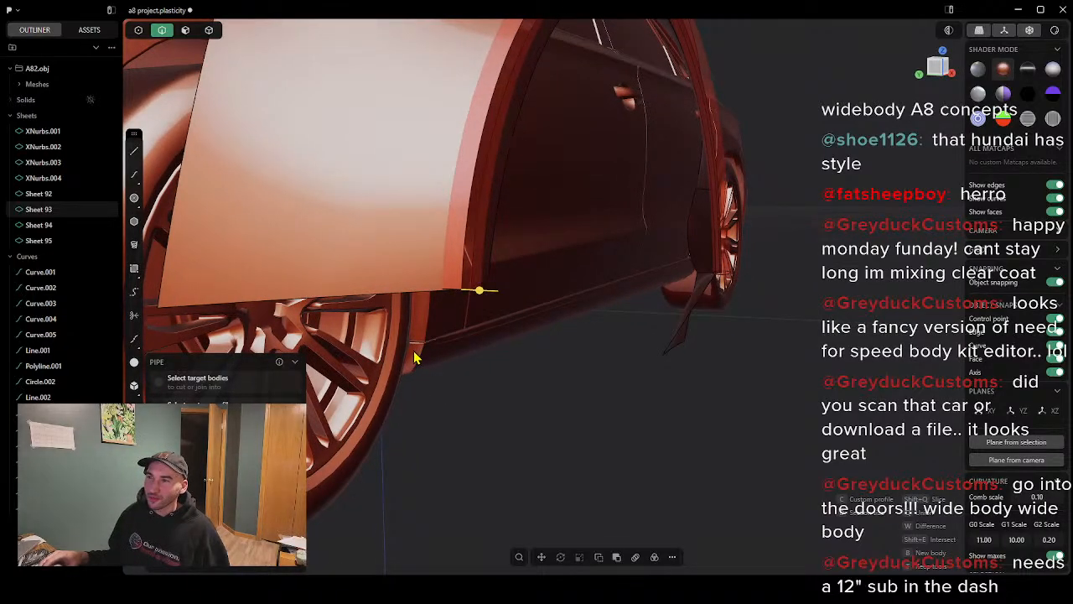
pyautogui.press('Escape')
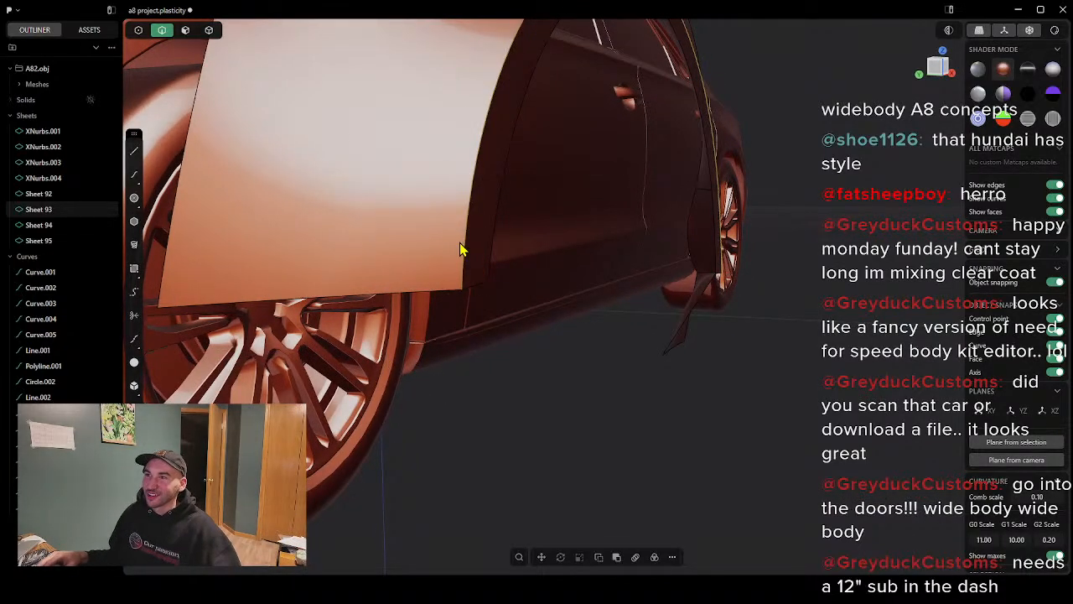
# Step: Duplicate the mirrored fender's wheel arch edge as a separate curve and move it outward from the fender
pyautogui.hotkey('shift', 'a')
pyautogui.scroll(-5, 646, 216)
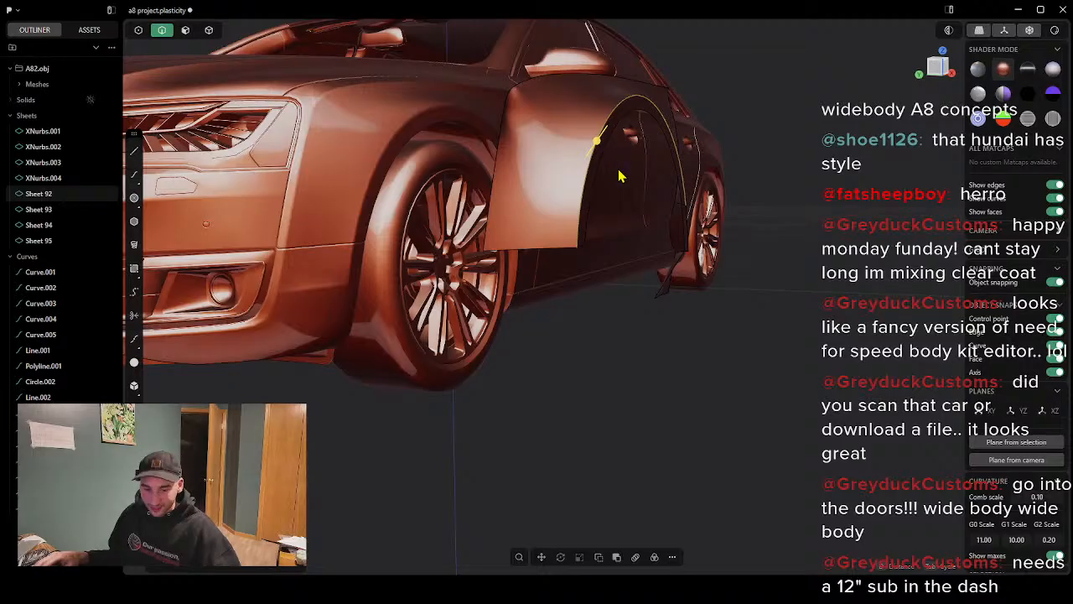
pyautogui.click(621, 179)
pyautogui.press('g')
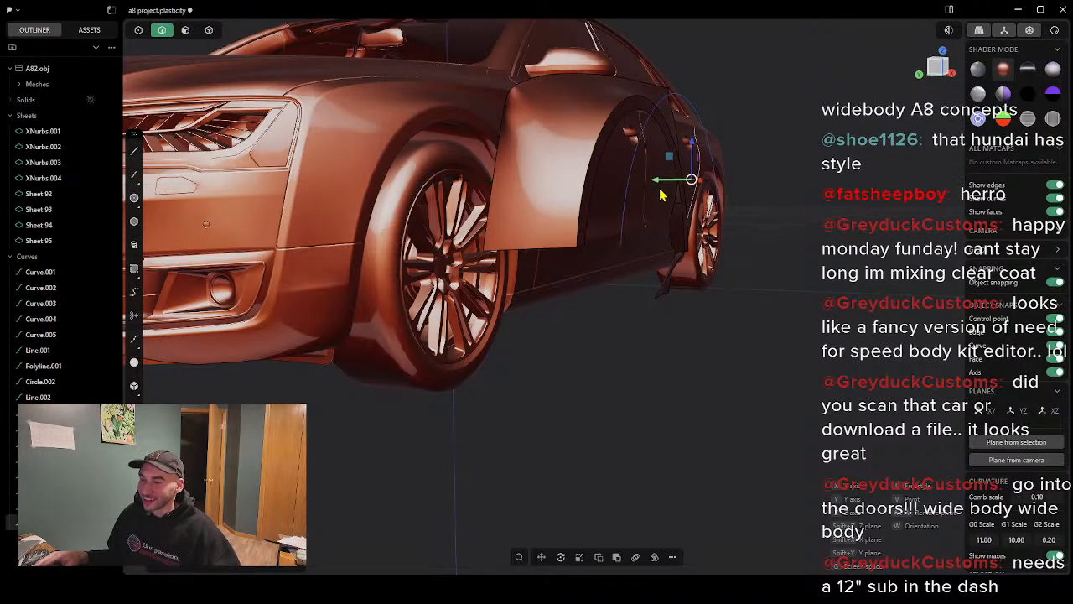
# Step: Try a pipe along the detached arch curve and undo it
pyautogui.press('p')
pyautogui.moveTo(644, 244); pyautogui.dragTo(623, 307, button='middle')
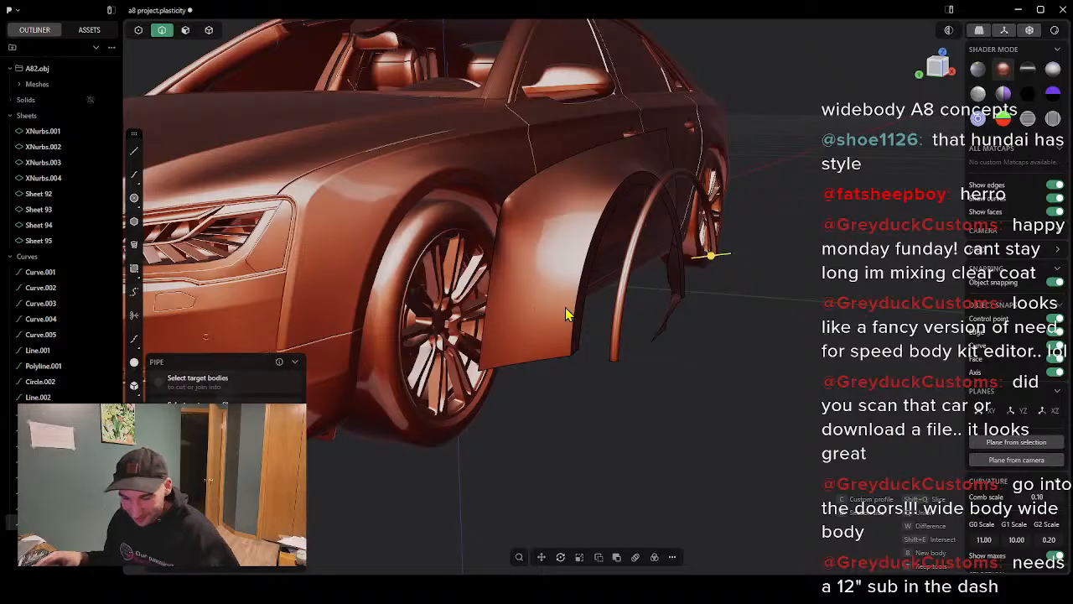
pyautogui.rightClick(666, 378)
pyautogui.press('g')
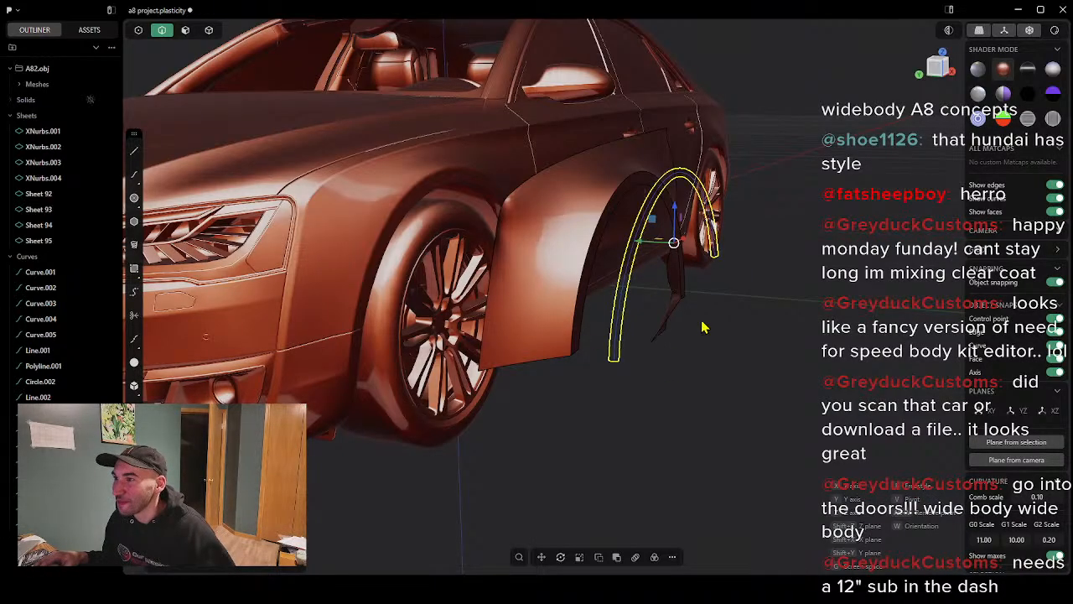
pyautogui.moveTo(731, 282)
pyautogui.mouseDown(button='middle')
pyautogui.moveTo(707, 282)
pyautogui.moveTo(731, 278)
pyautogui.mouseUp(button='middle')
pyautogui.hotkey('ctrl', 'z')
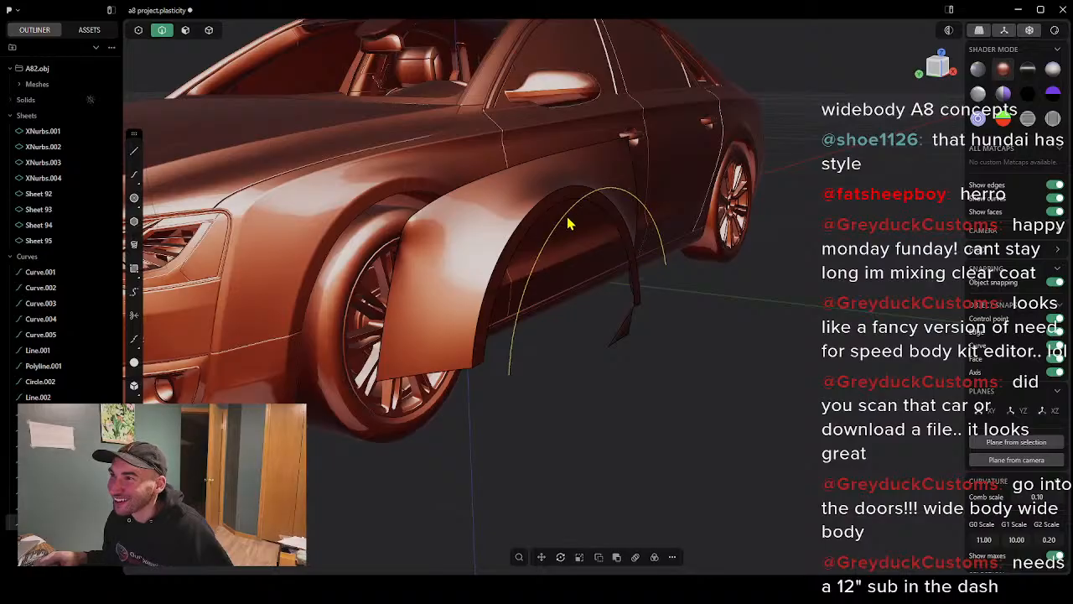
# Step: Build the pipe along the detached arch curve again and delete the resulting body
pyautogui.press('p')
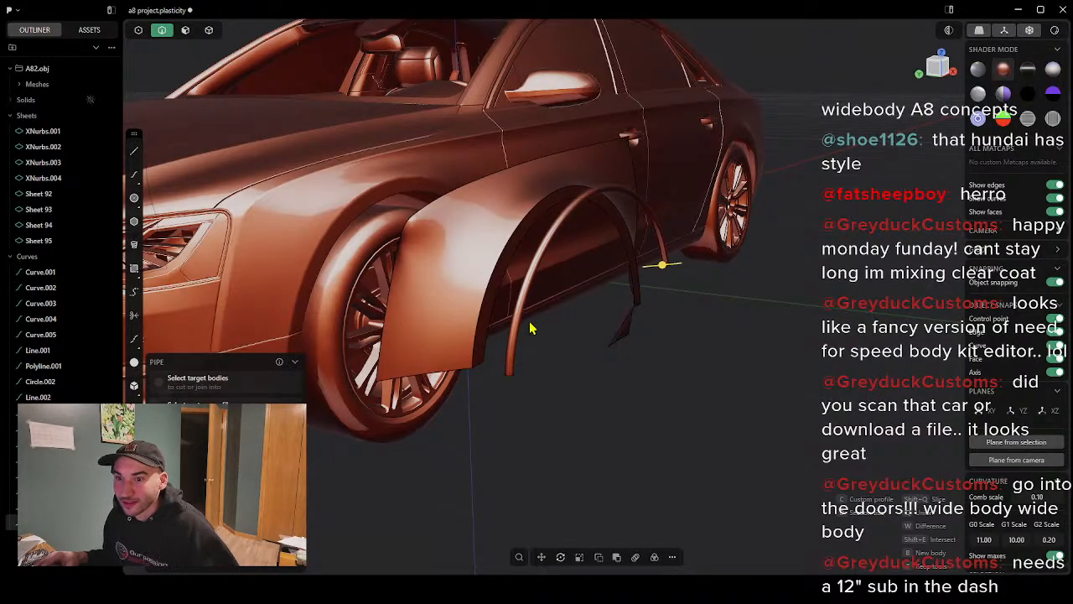
pyautogui.rightClick(576, 331)
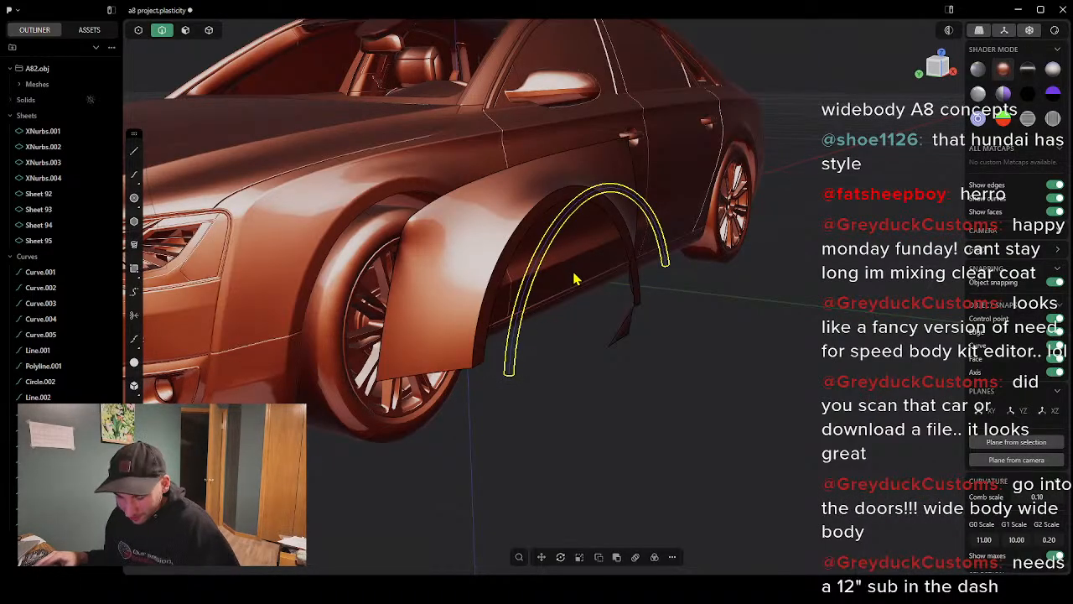
pyautogui.press('Delete')
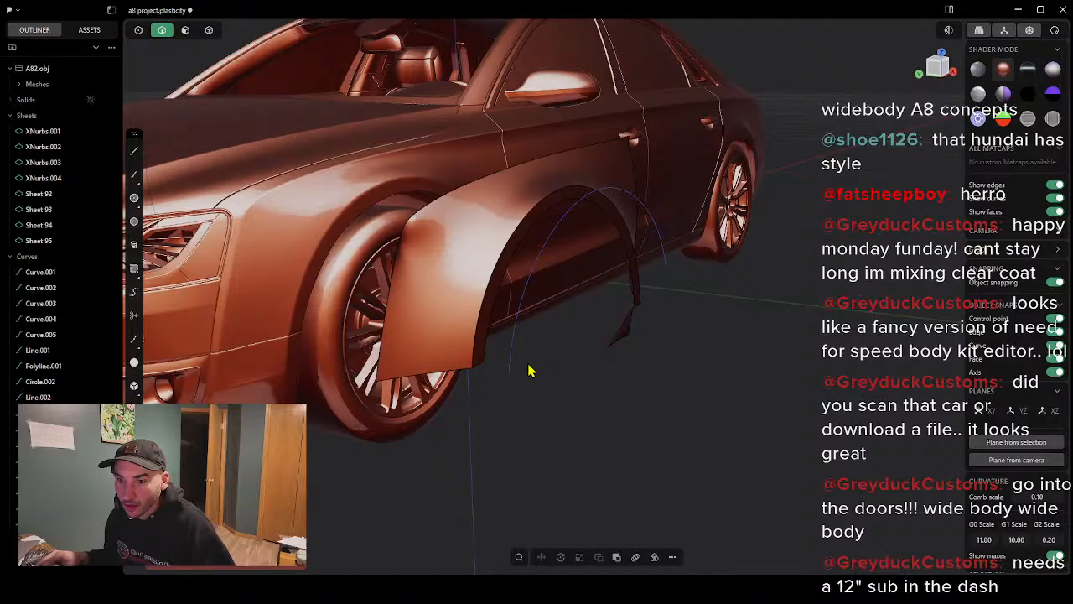
# Step: Build another pipe along the detached arch curve, reducing its size to a thinner profile
pyautogui.click(523, 305)
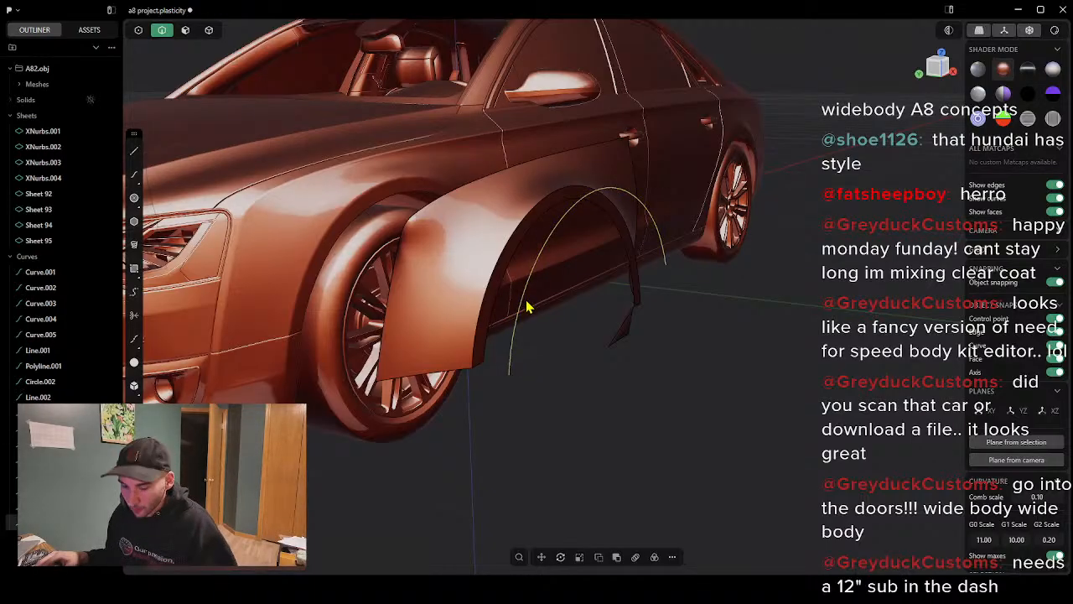
pyautogui.press('p')
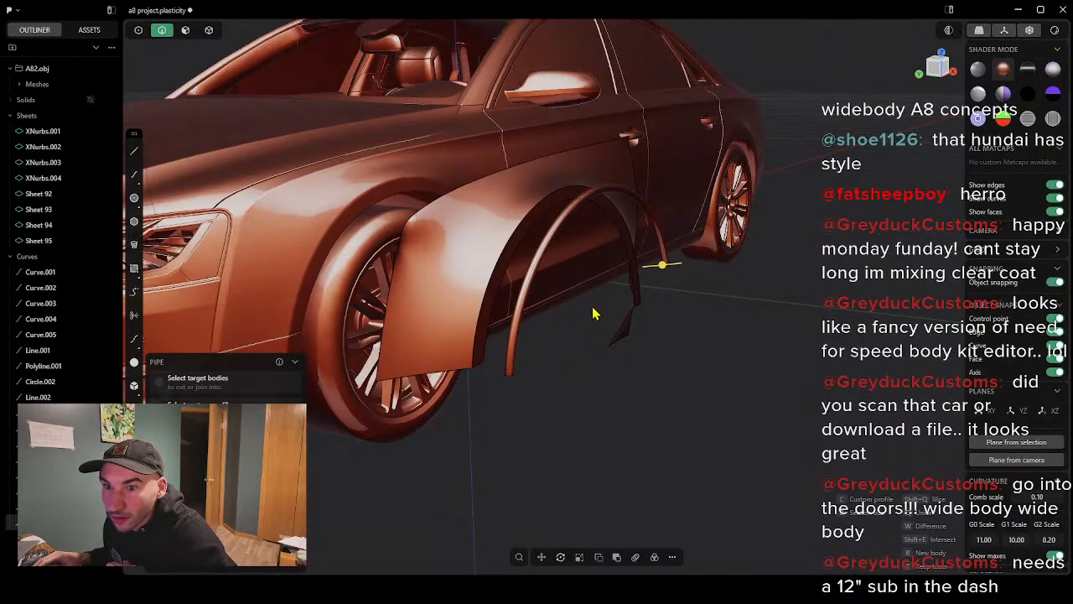
pyautogui.moveTo(593, 314); pyautogui.dragTo(636, 406, button='middle')
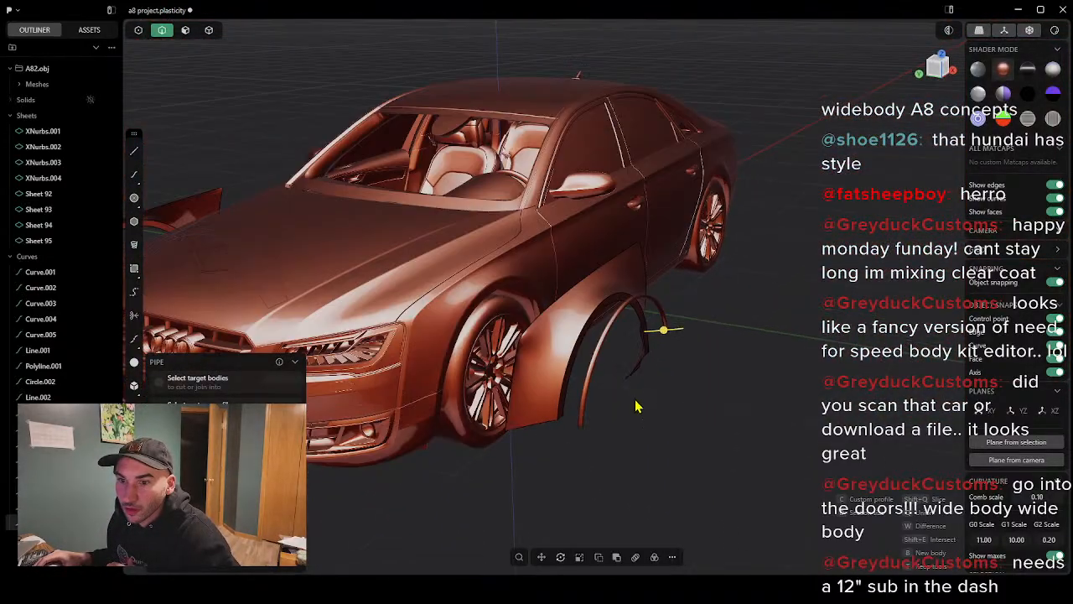
pyautogui.scroll(4, 635, 407)
pyautogui.scroll(-2, 611, 427)
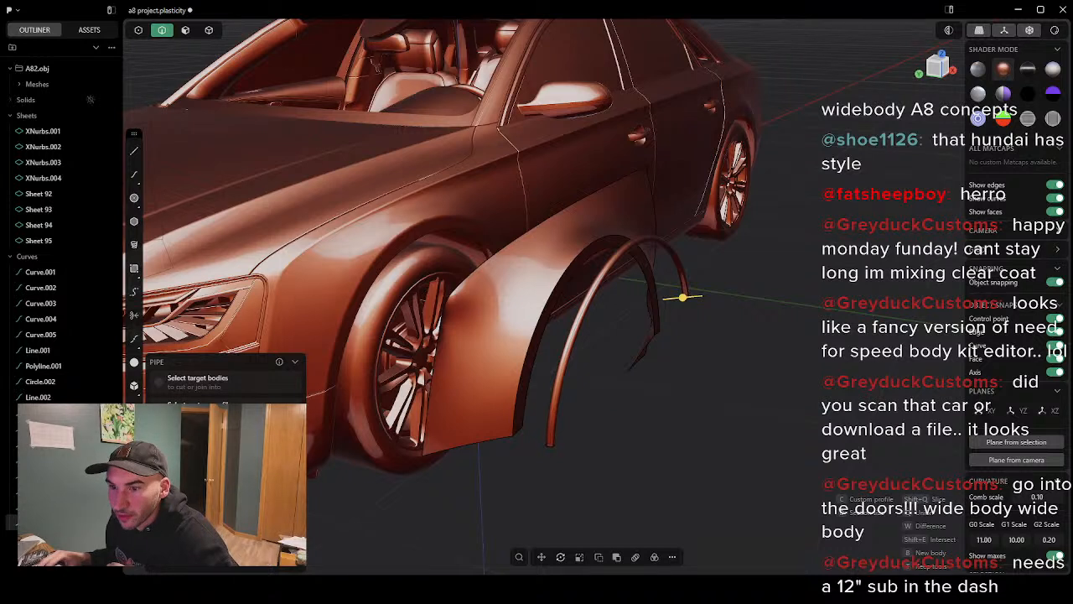
pyautogui.moveTo(683, 297); pyautogui.dragTo(703, 295)
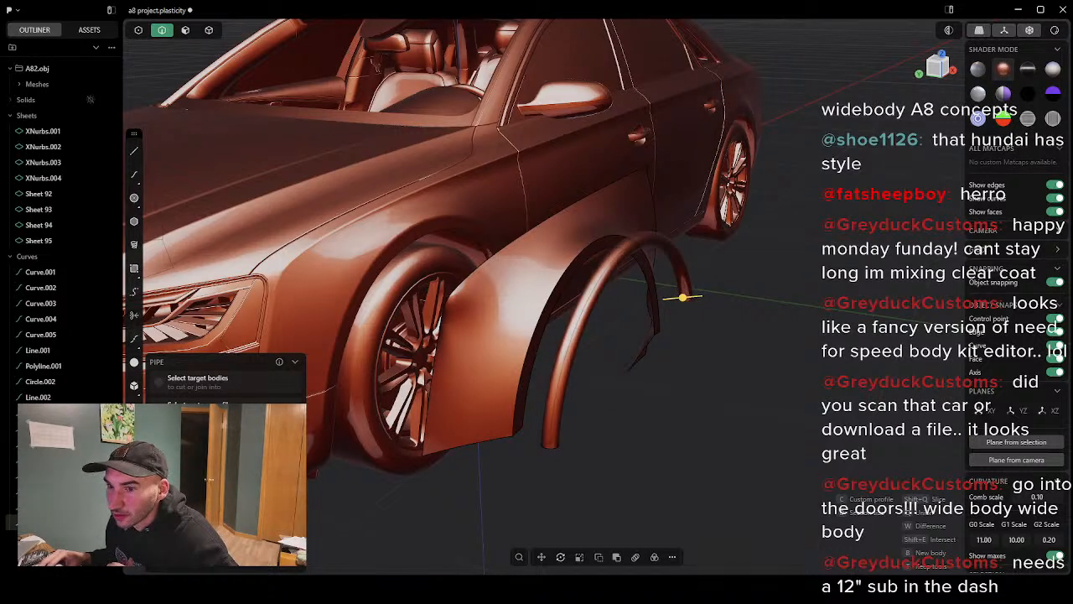
pyautogui.moveTo(682, 297); pyautogui.dragTo(686, 297)
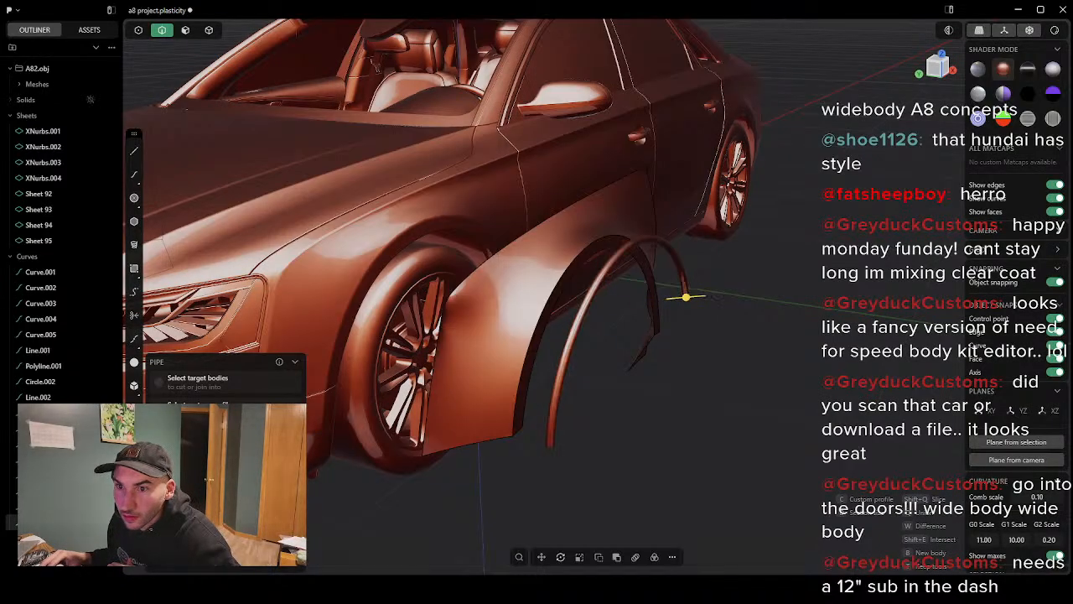
pyautogui.click(164, 385)
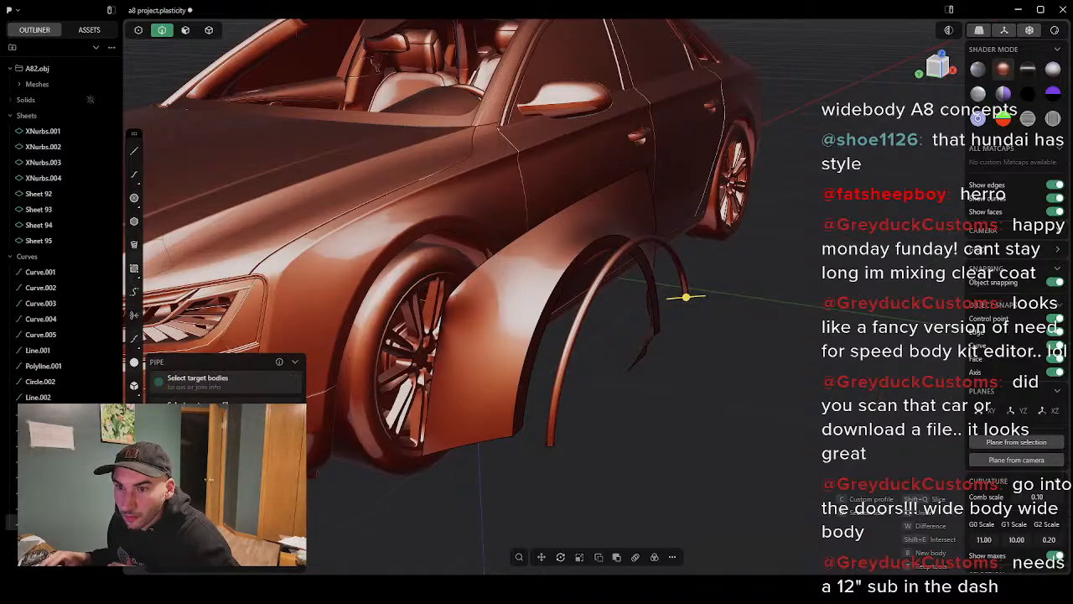
pyautogui.press('Return')
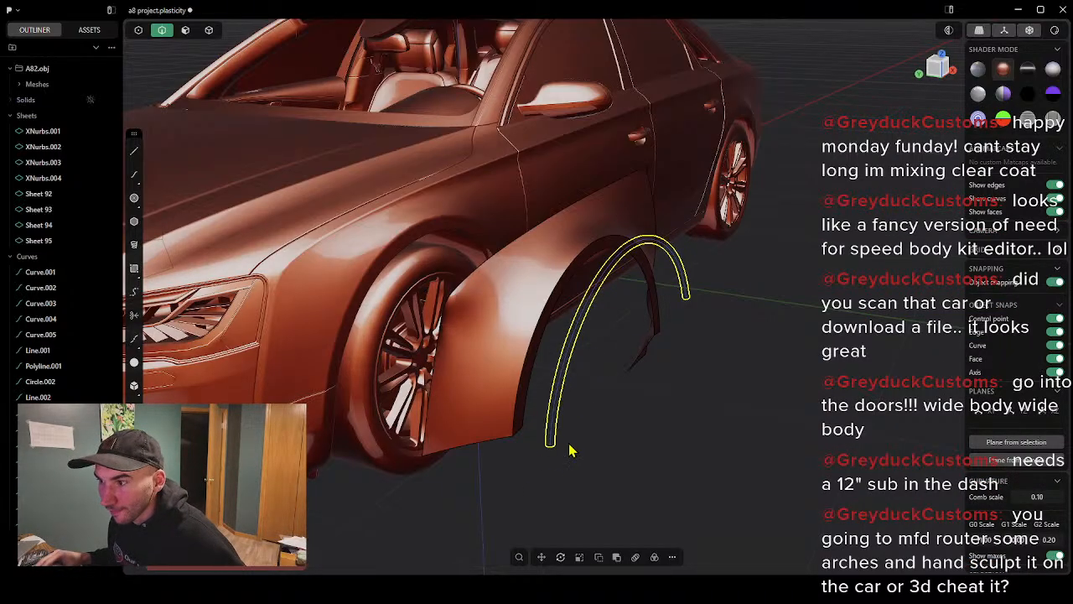
# Step: Examine the thin arch pipe against the fender, wheel and door from several angles
pyautogui.moveTo(570, 443)
pyautogui.mouseDown(button='middle')
pyautogui.moveTo(573, 421)
pyautogui.moveTo(559, 438)
pyautogui.mouseUp(button='middle')
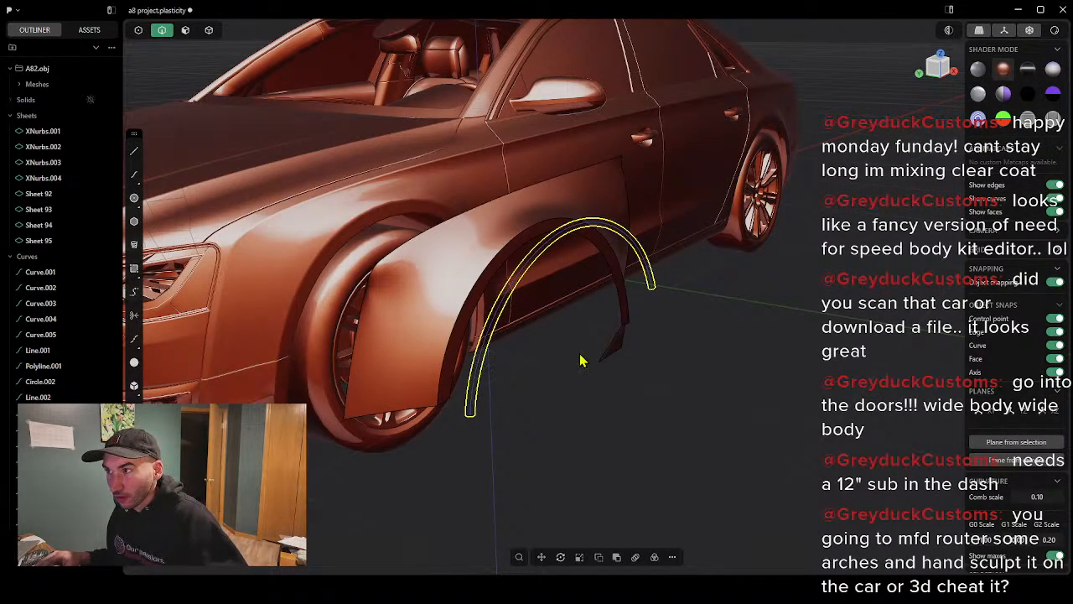
pyautogui.moveTo(580, 360); pyautogui.dragTo(613, 342, button='middle')
pyautogui.scroll(5, 621, 286)
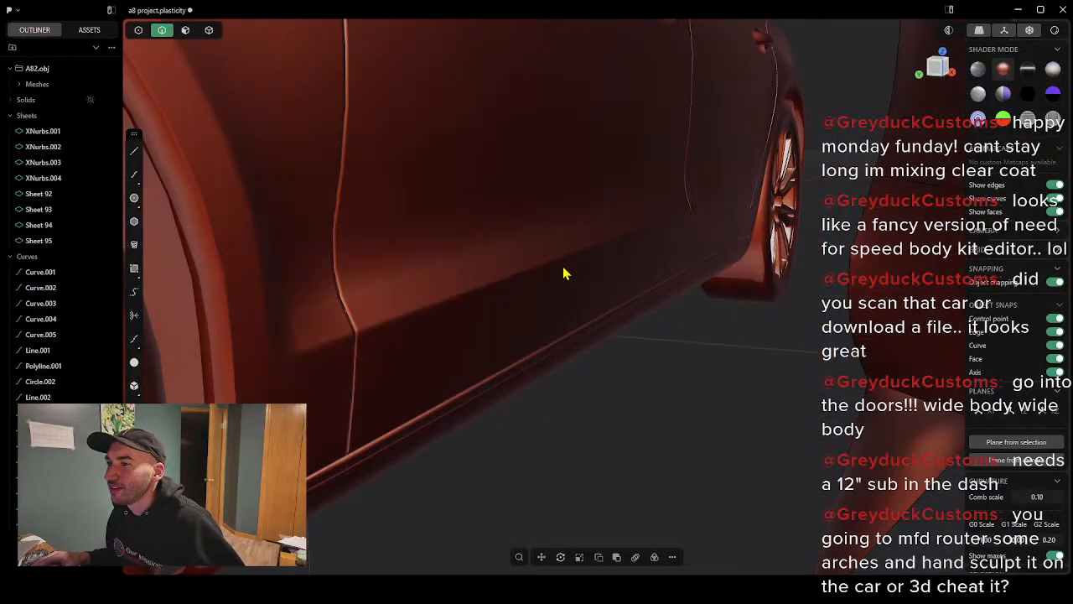
pyautogui.scroll(-2, 565, 285)
pyautogui.moveTo(568, 314); pyautogui.dragTo(577, 292, button='middle')
pyautogui.scroll(-2, 576, 291)
pyautogui.scroll(4, 572, 292)
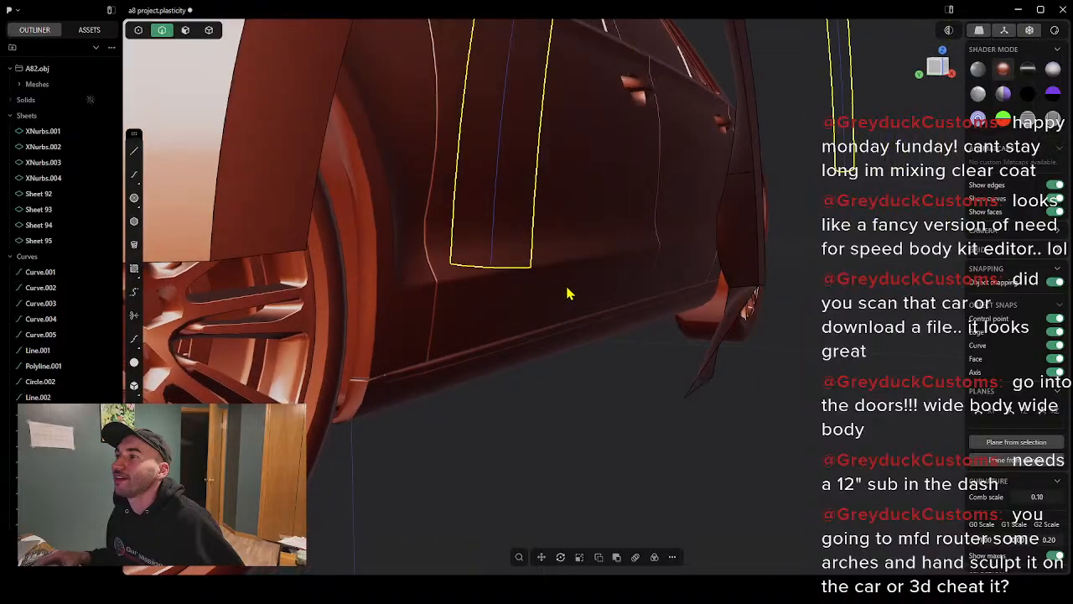
pyautogui.scroll(-5, 712, 165)
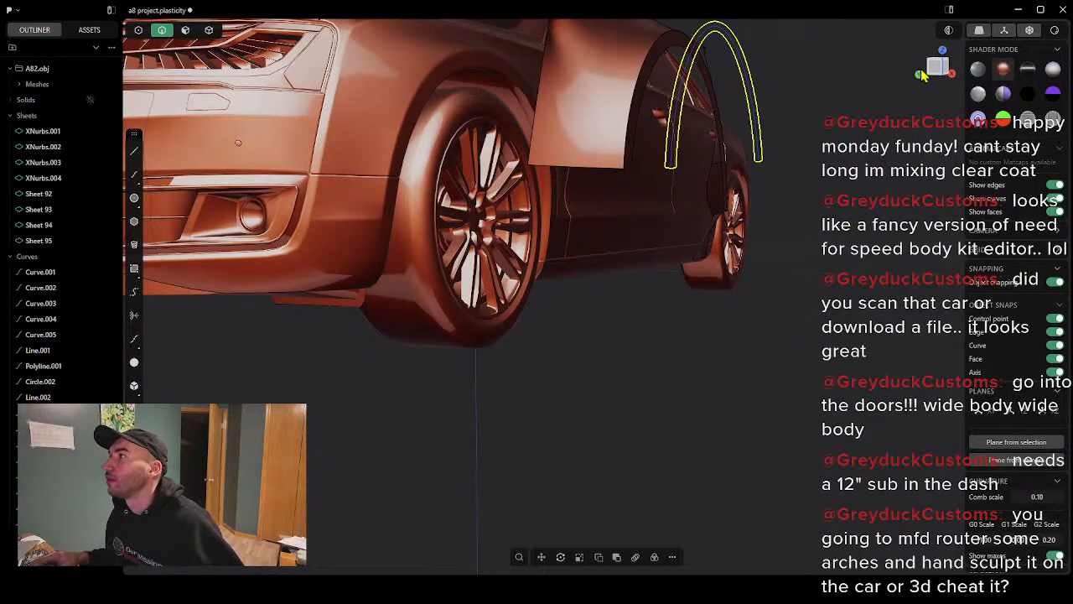
pyautogui.moveTo(813, 168); pyautogui.dragTo(709, 277, button='middle')
pyautogui.scroll(5, 625, 165)
pyautogui.scroll(3, 624, 165)
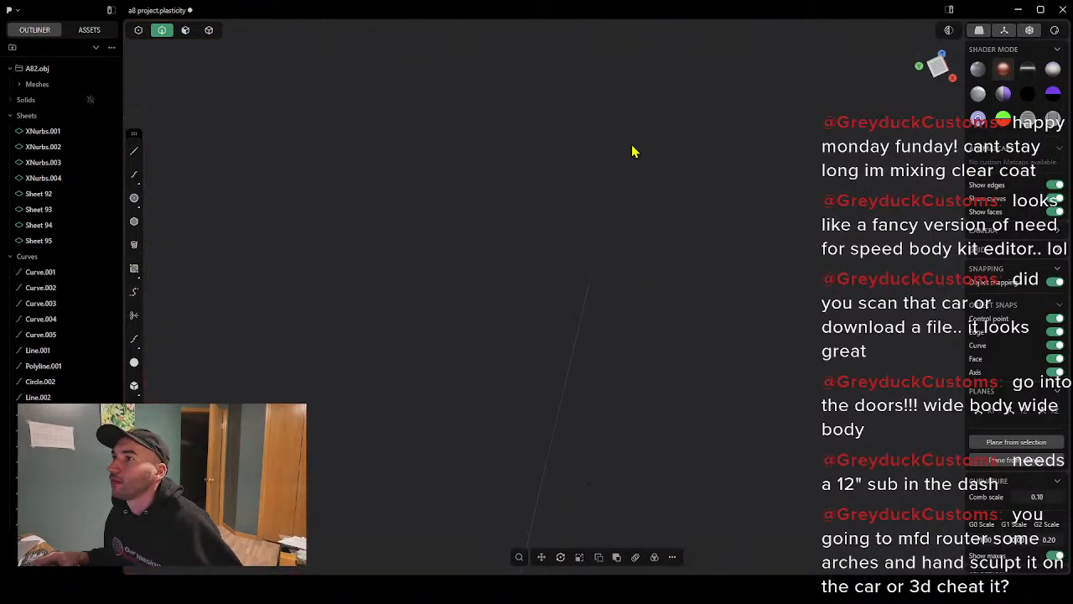
pyautogui.scroll(-2, 632, 152)
pyautogui.moveTo(630, 162); pyautogui.dragTo(625, 183, button='middle')
pyautogui.scroll(-4, 743, 361)
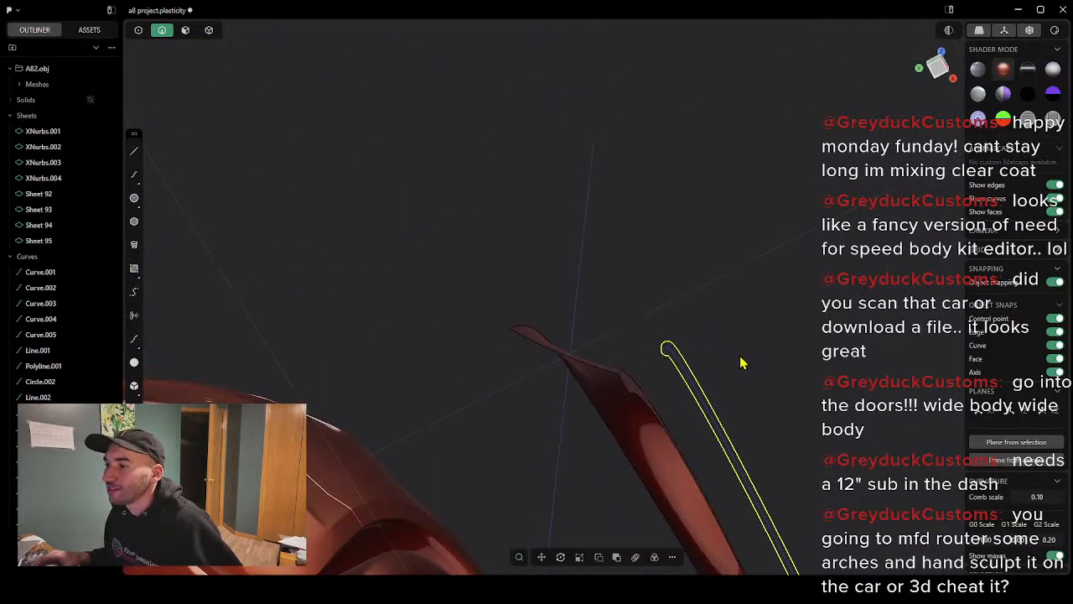
pyautogui.moveTo(793, 345); pyautogui.dragTo(762, 427, button='middle')
pyautogui.scroll(-6, 795, 421)
pyautogui.scroll(3, 727, 412)
pyautogui.scroll(3, 679, 433)
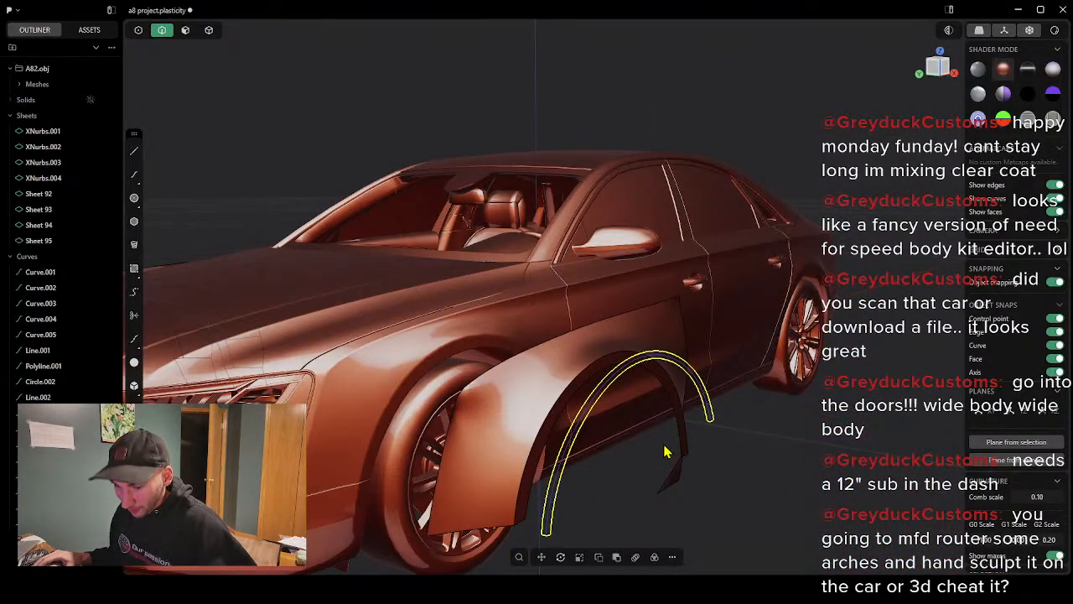
# Step: Try an XNurbs surface with the detached arch curve as its boundary
pyautogui.rightClick(799, 436)
pyautogui.write('x')
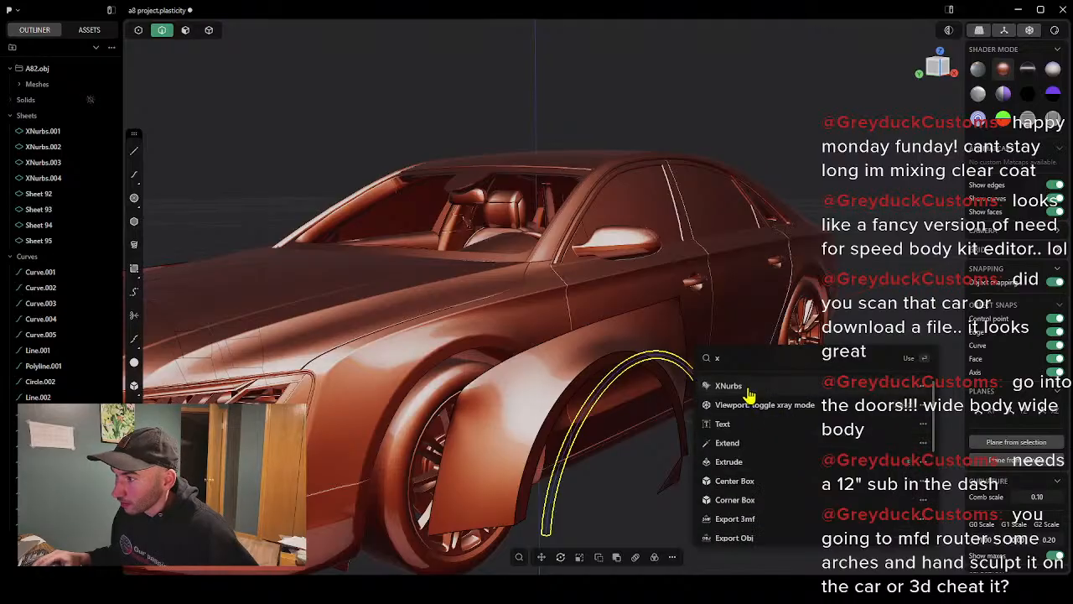
pyautogui.click(751, 389)
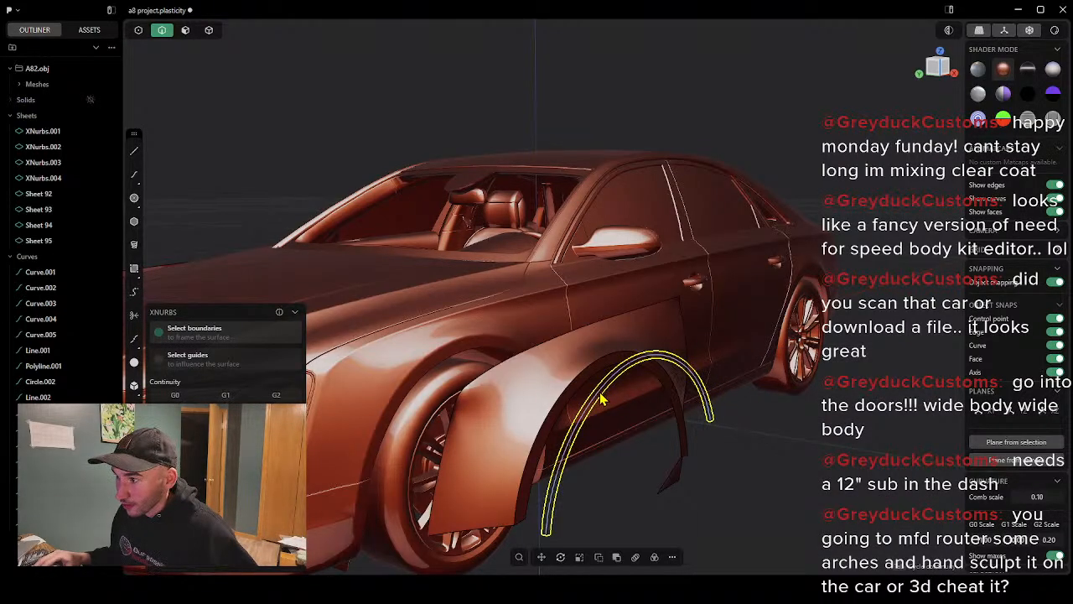
pyautogui.click(597, 395)
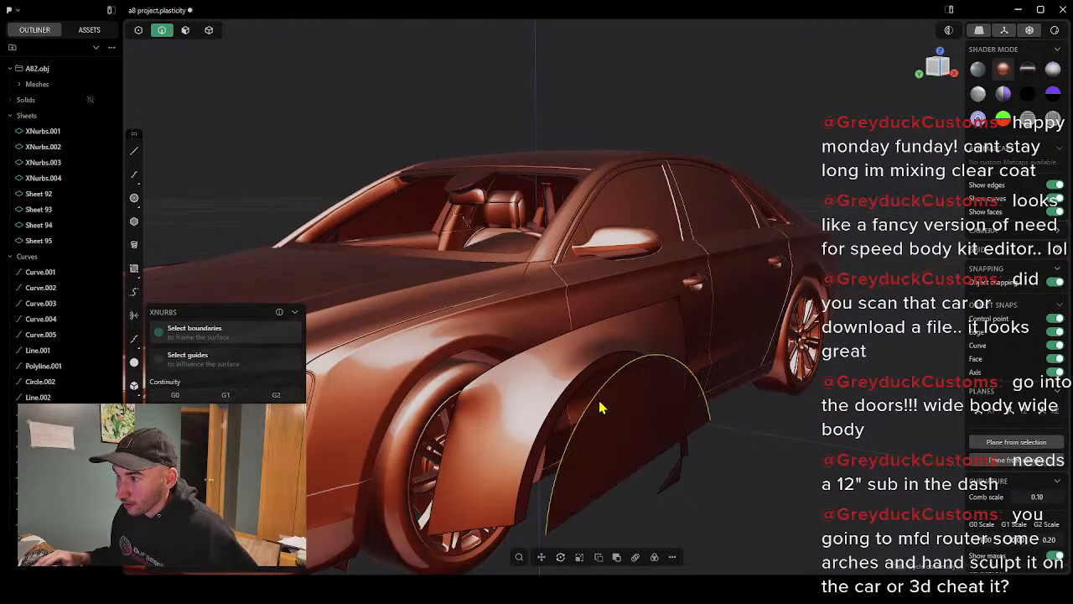
pyautogui.moveTo(608, 419); pyautogui.dragTo(633, 424, button='middle')
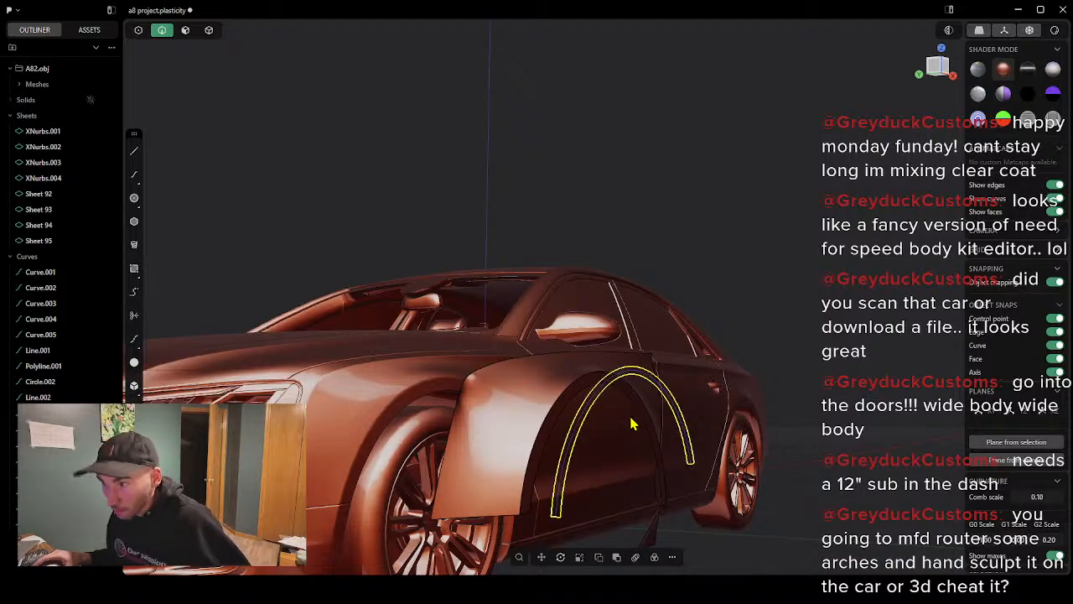
pyautogui.click(635, 426)
# Step: Build a slightly adjusted pipe along the detached arch curve again
pyautogui.moveTo(752, 391); pyautogui.dragTo(723, 385, button='middle')
pyautogui.moveTo(530, 447); pyautogui.dragTo(613, 383, button='middle')
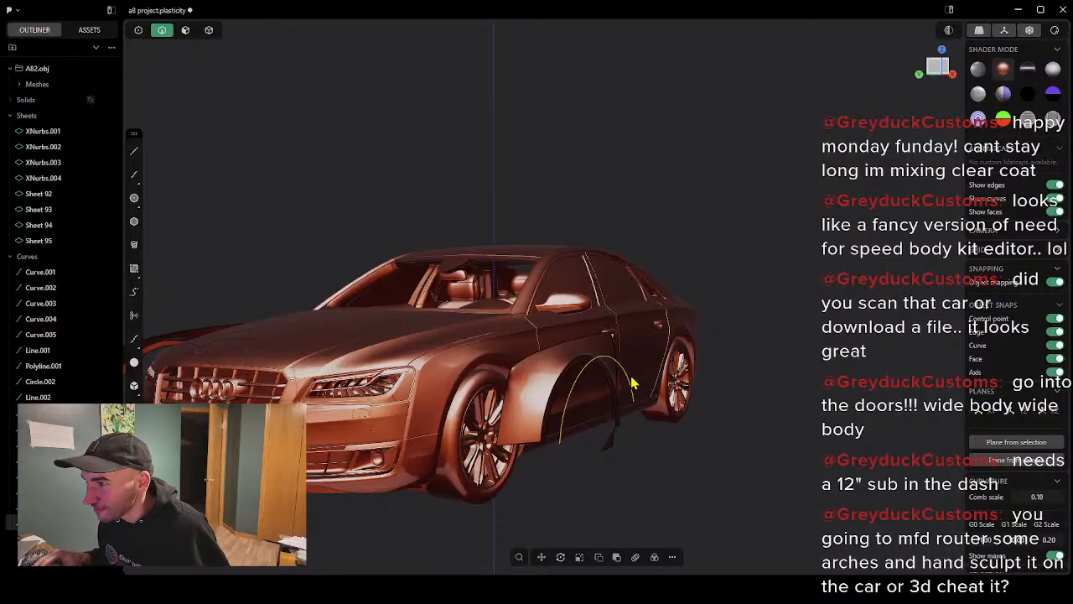
pyautogui.scroll(5, 568, 409)
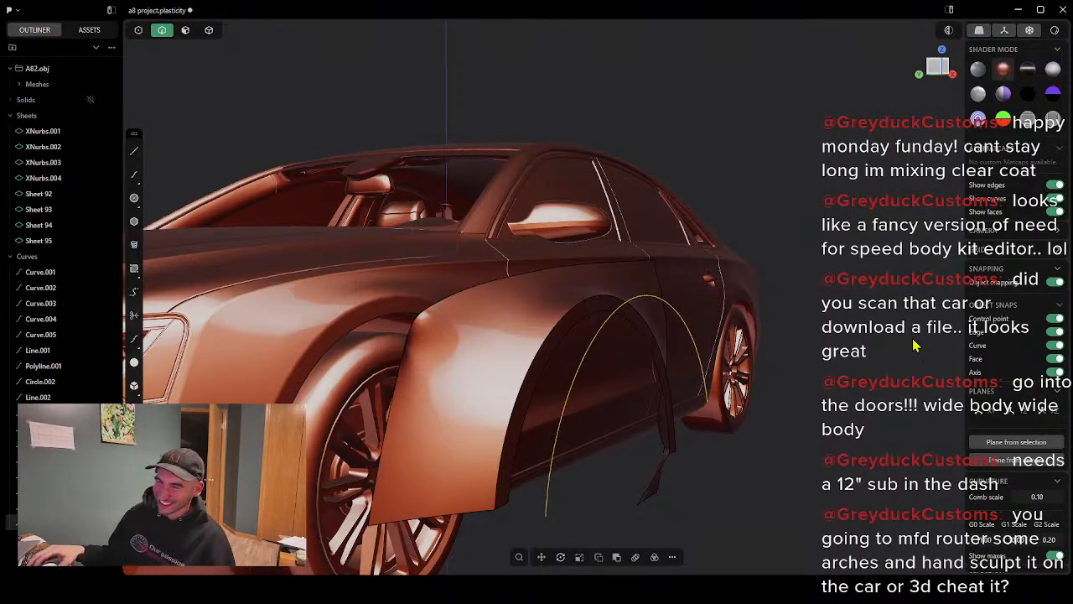
pyautogui.scroll(3, 639, 341)
pyautogui.scroll(-3, 639, 341)
pyautogui.keyDown('shift'); pyautogui.moveTo(626, 393); pyautogui.dragTo(575, 340, button='middle'); pyautogui.keyUp('shift')
pyautogui.scroll(3, 550, 370)
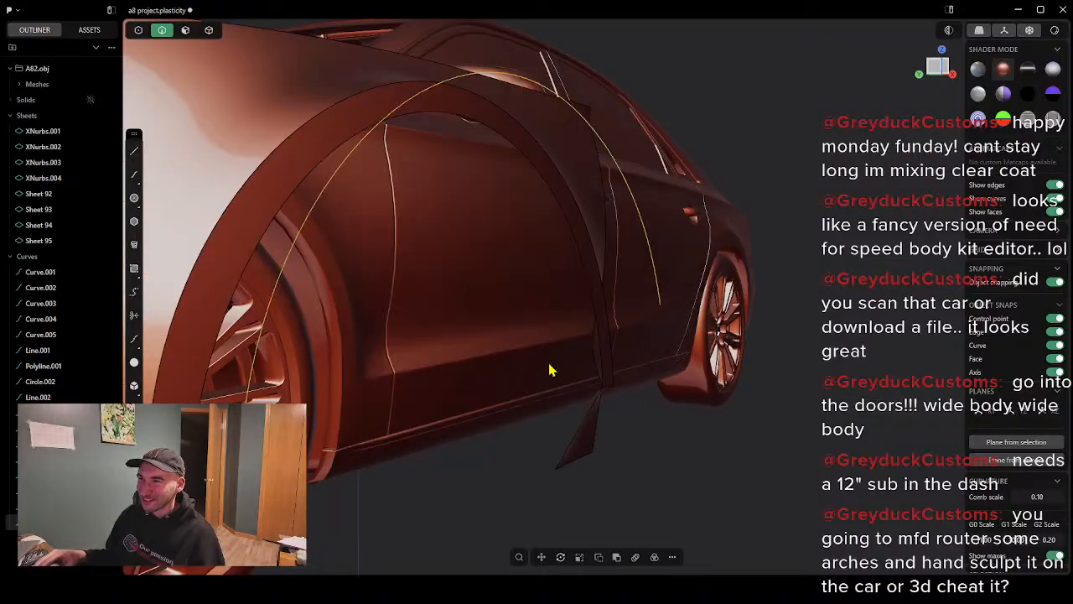
pyautogui.scroll(-4, 521, 320)
pyautogui.moveTo(508, 322); pyautogui.dragTo(511, 326, button='middle')
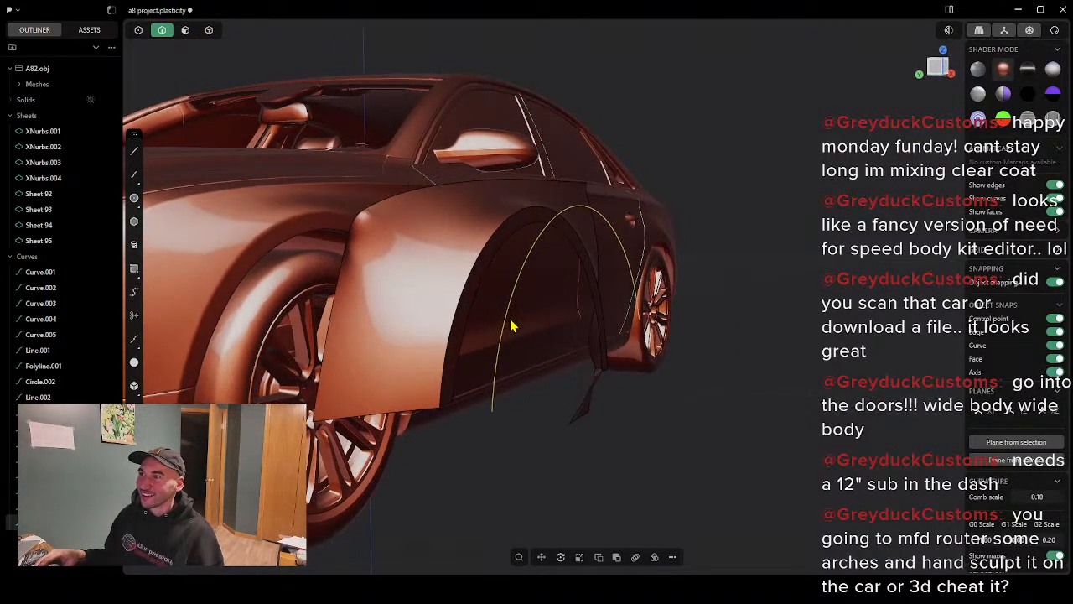
pyautogui.press('p')
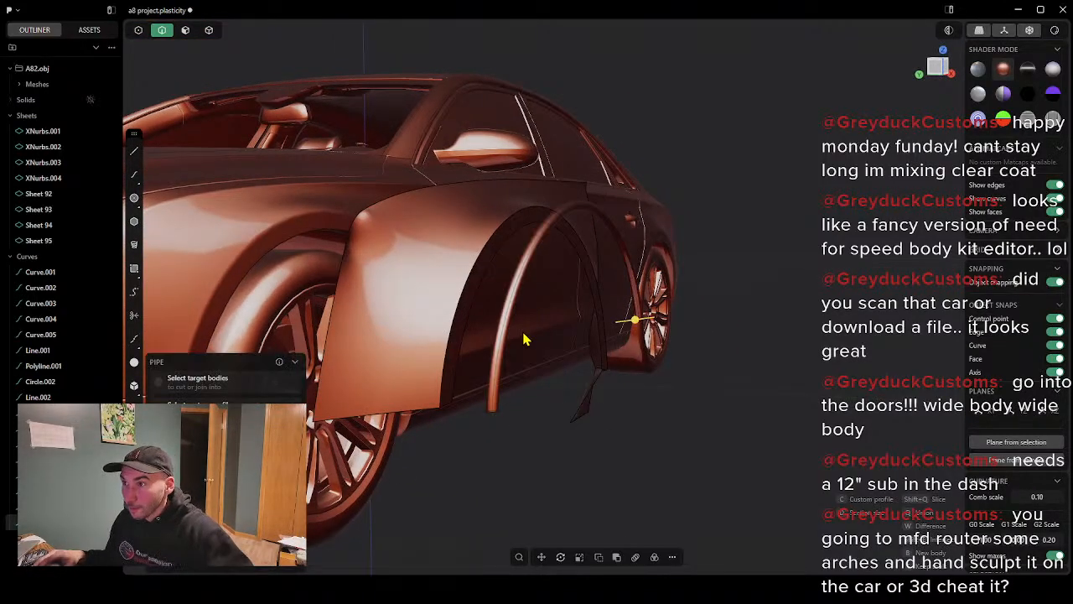
pyautogui.moveTo(640, 320)
pyautogui.mouseDown()
pyautogui.moveTo(673, 311)
pyautogui.moveTo(645, 319)
pyautogui.mouseUp()
pyautogui.moveTo(558, 376)
pyautogui.mouseDown(button='middle')
pyautogui.moveTo(566, 359)
pyautogui.moveTo(551, 374)
pyautogui.mouseUp(button='middle')
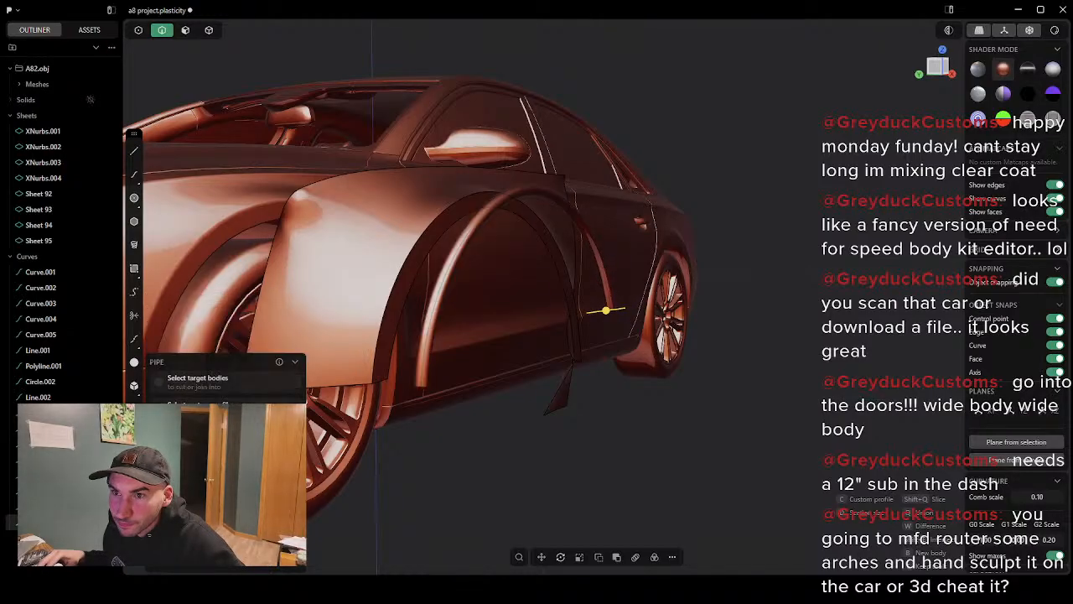
pyautogui.moveTo(344, 487); pyautogui.dragTo(399, 476, button='middle')
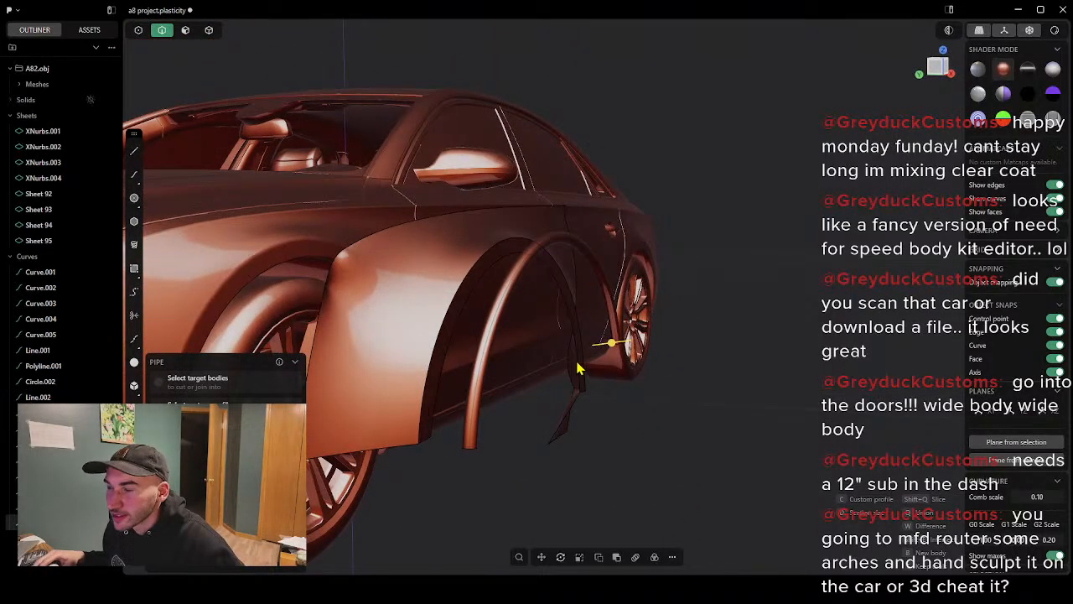
pyautogui.press('Return')
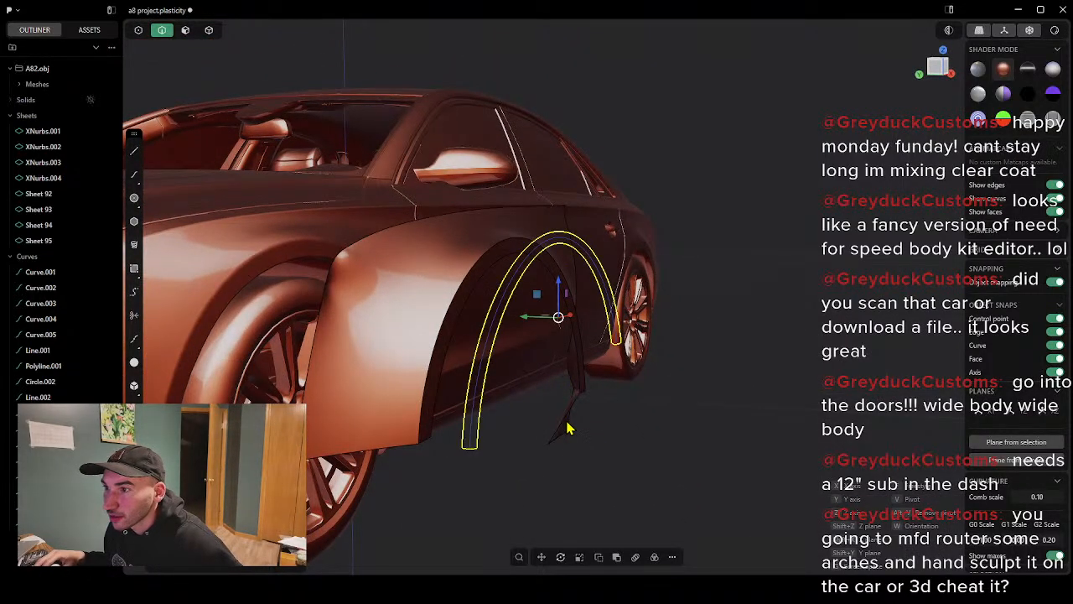
# Step: Try moving the pipe along the Y axis onto the fender's wheel arch edge and undo the move
pyautogui.moveTo(550, 408); pyautogui.dragTo(550, 408, button='middle')
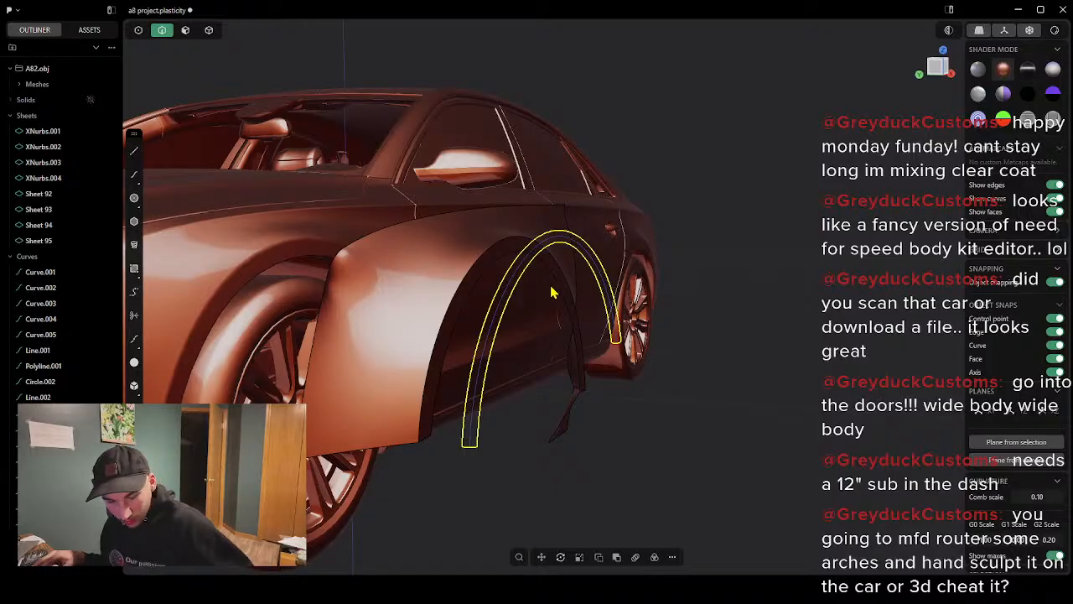
pyautogui.press('g')
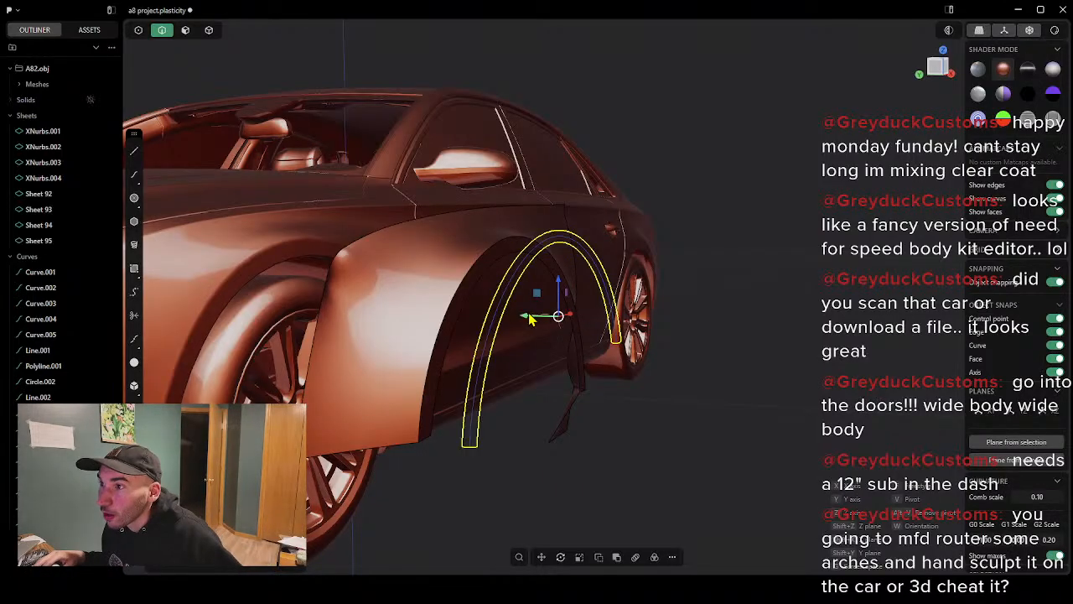
pyautogui.moveTo(530, 314); pyautogui.dragTo(486, 317)
pyautogui.rightClick(405, 476)
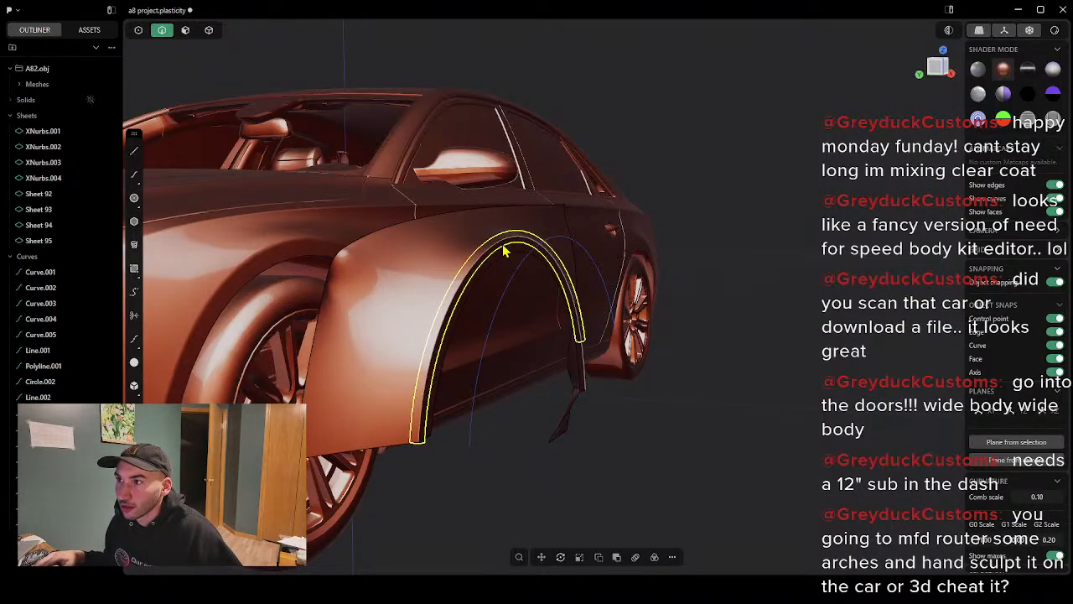
pyautogui.press('g')
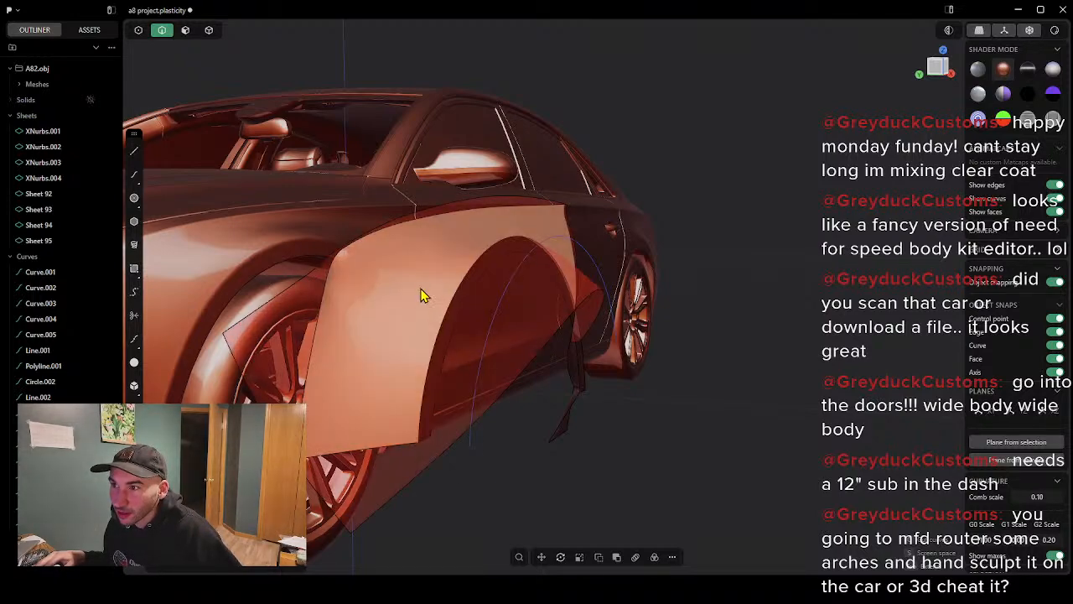
pyautogui.moveTo(520, 429)
pyautogui.mouseDown(button='middle')
pyautogui.moveTo(531, 386)
pyautogui.moveTo(470, 391)
pyautogui.moveTo(527, 413)
pyautogui.mouseUp(button='middle')
pyautogui.hotkey('ctrl', 'z')
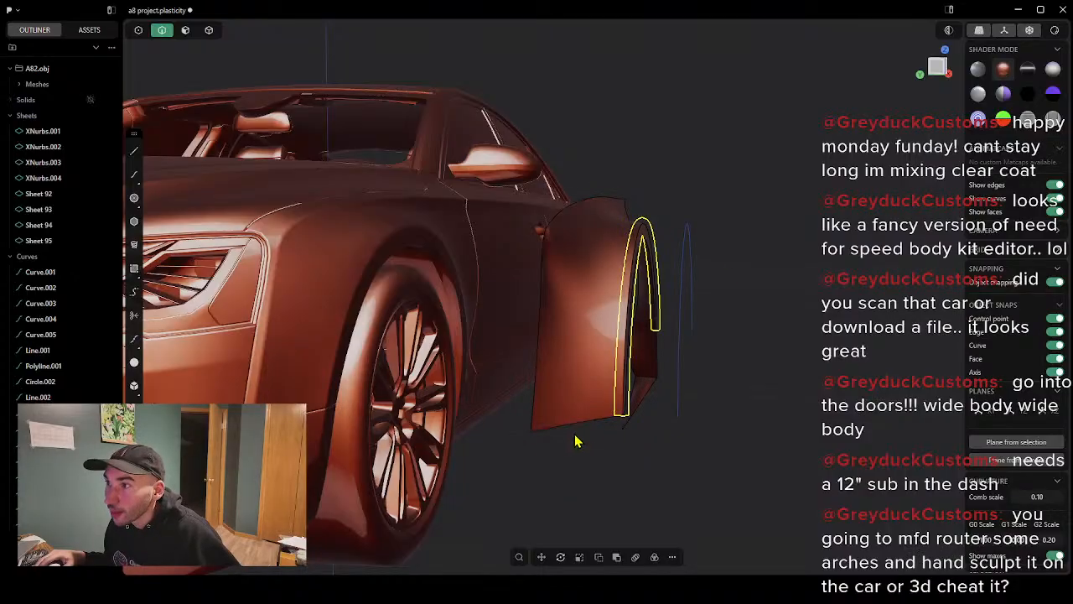
pyautogui.hotkey('ctrl', 'z')
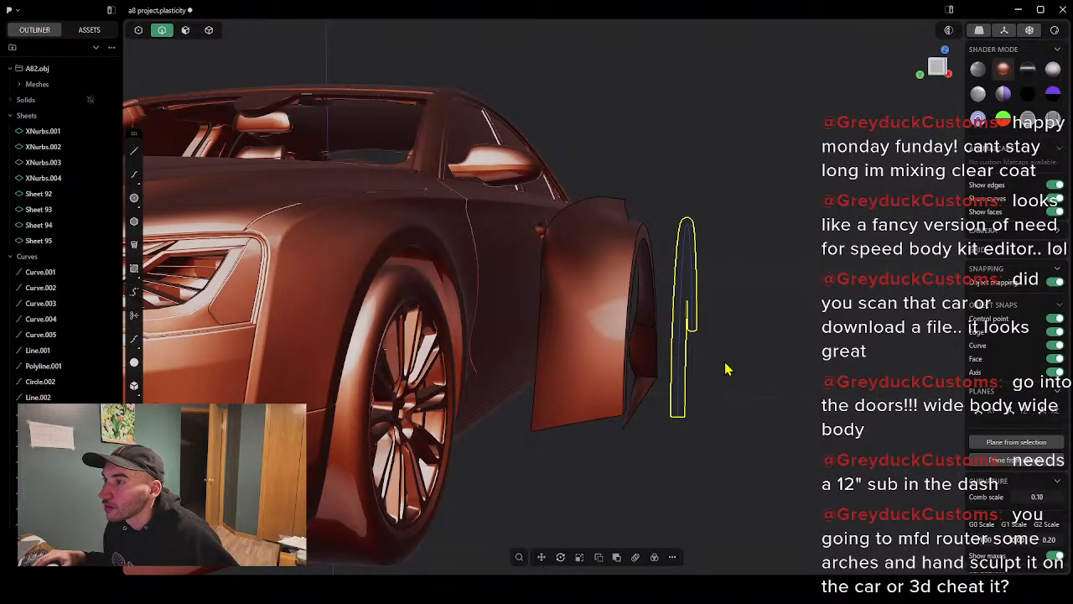
# Step: Move the detached arch curve along the Y axis onto the fender's wheel arch edge
pyautogui.click(728, 369)
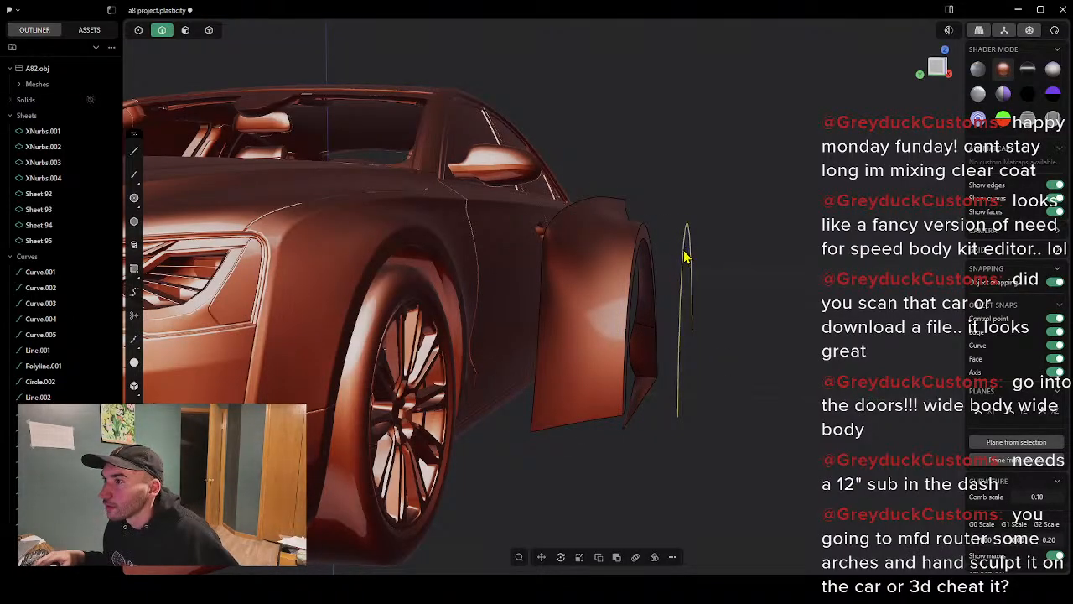
pyautogui.press('g')
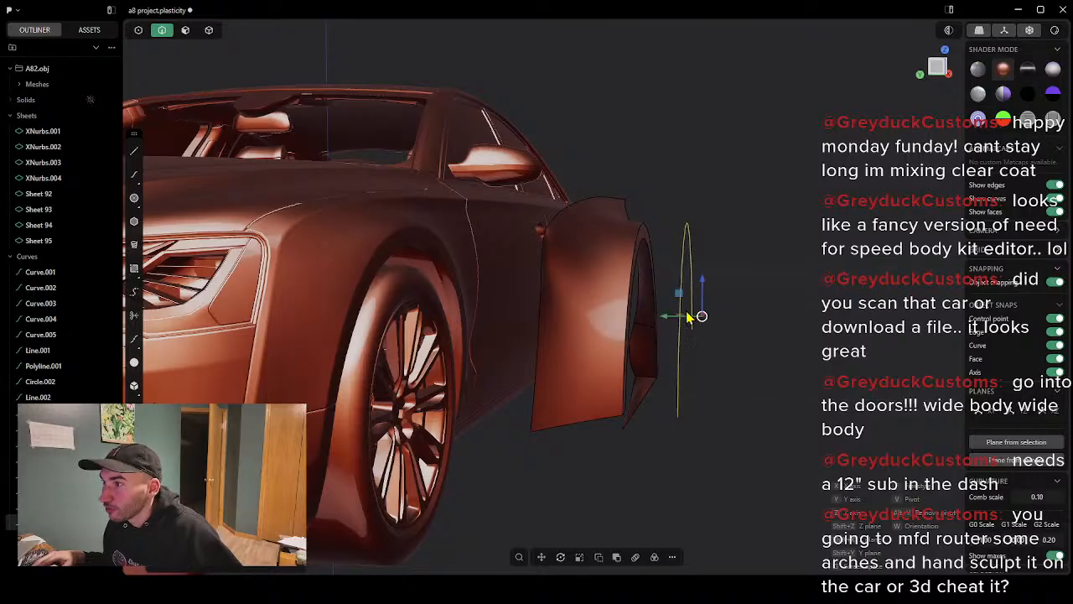
pyautogui.moveTo(674, 318); pyautogui.dragTo(636, 318)
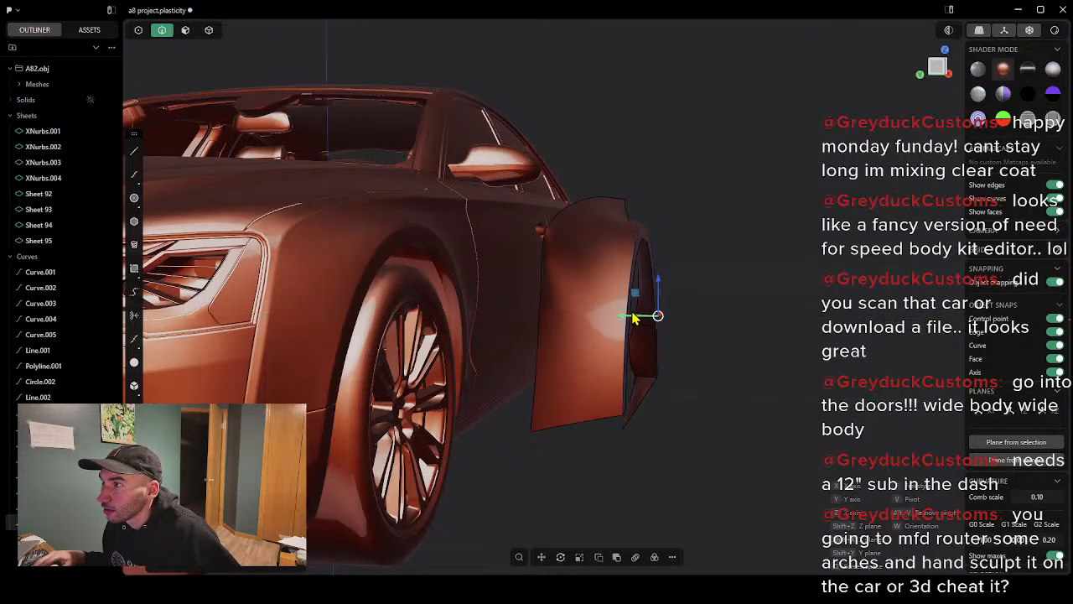
# Step: Try building a pipe along the arch curve in its position at the fender's wheel arch edge
pyautogui.press('p')
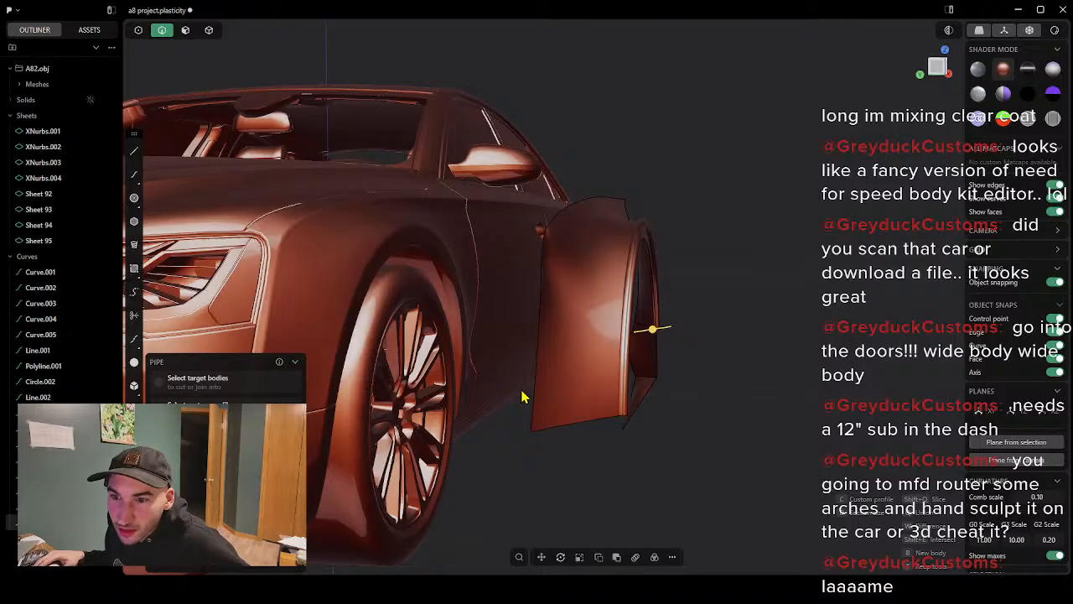
pyautogui.moveTo(533, 404); pyautogui.dragTo(490, 403, button='middle')
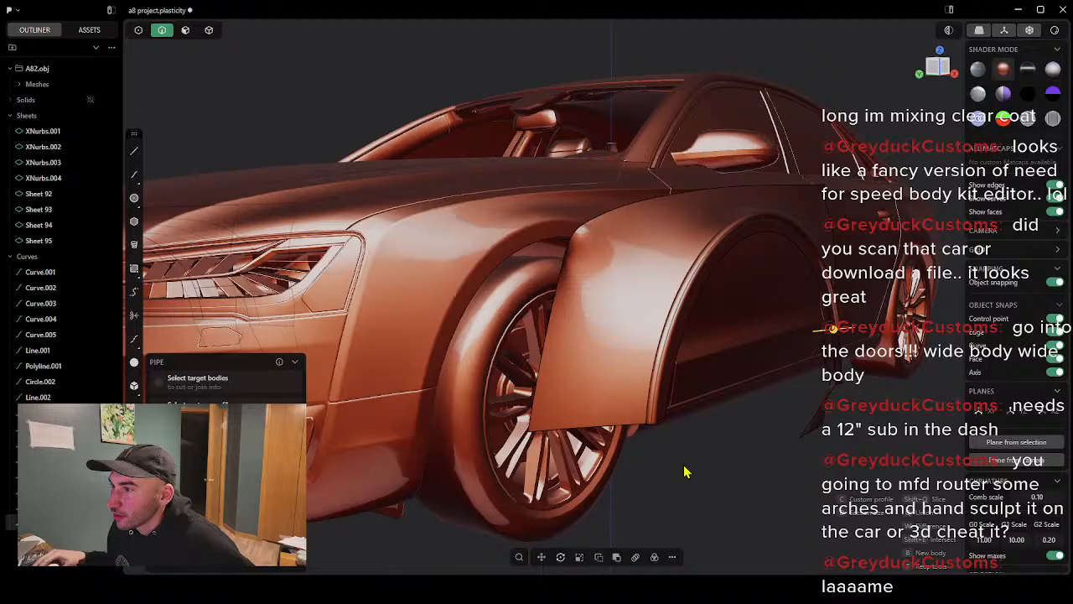
pyautogui.press('Escape')
pyautogui.moveTo(690, 469); pyautogui.dragTo(904, 369, button='middle')
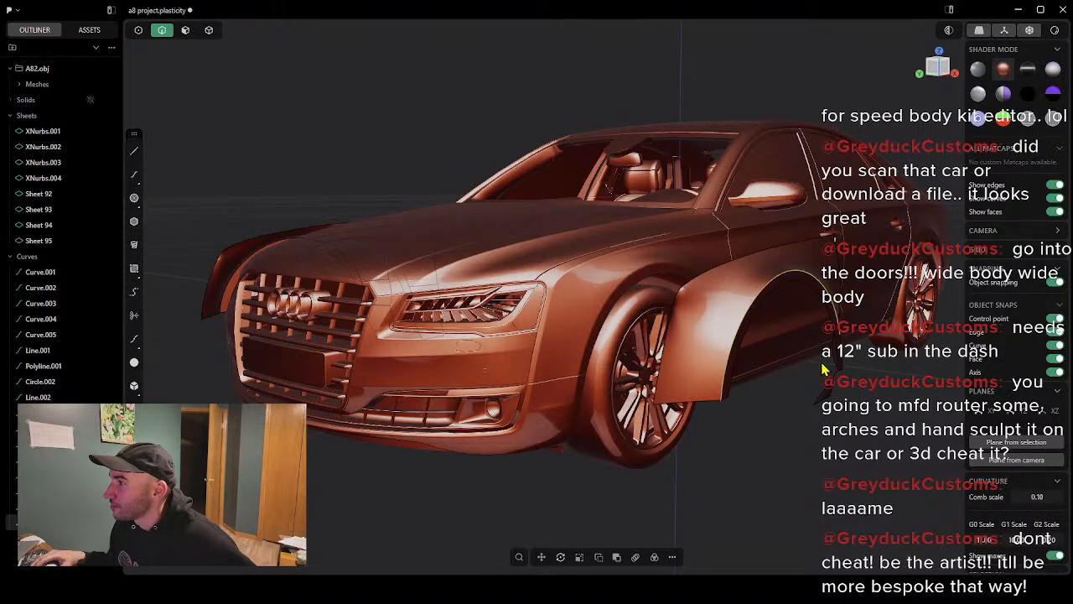
# Step: Try to fillet the fender's outer wheel arch edge between the fender surface and the inner lip
pyautogui.scroll(3, 797, 355)
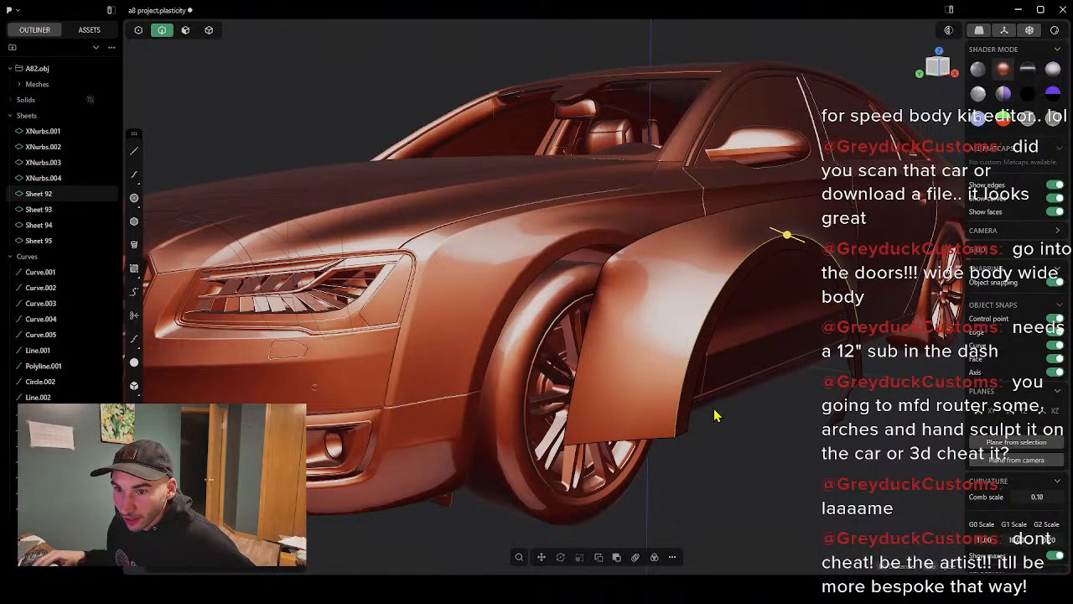
pyautogui.press('f')
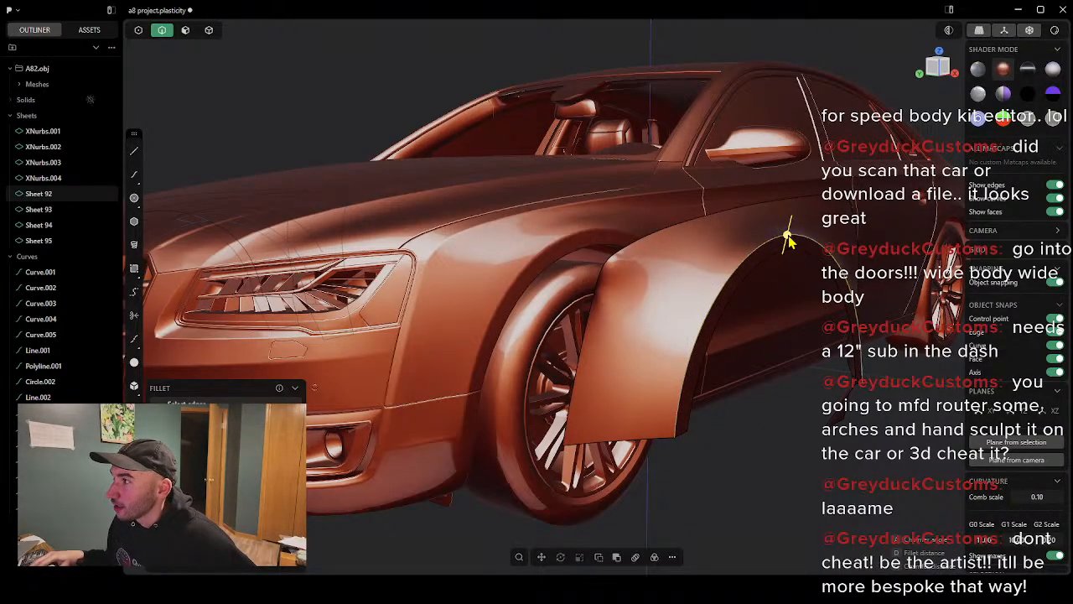
pyautogui.moveTo(787, 235)
pyautogui.mouseDown()
pyautogui.moveTo(786, 245)
pyautogui.moveTo(798, 213)
pyautogui.moveTo(790, 223)
pyautogui.mouseUp()
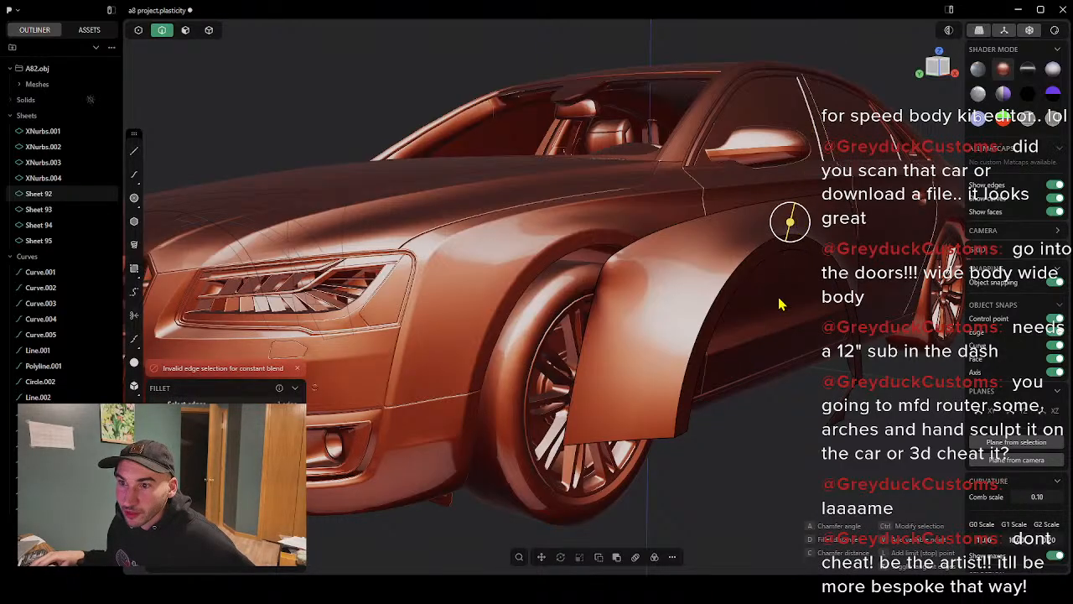
pyautogui.scroll(3, 791, 305)
pyautogui.scroll(-5, 792, 306)
pyautogui.moveTo(792, 306); pyautogui.dragTo(701, 317, button='middle')
pyautogui.scroll(3, 697, 315)
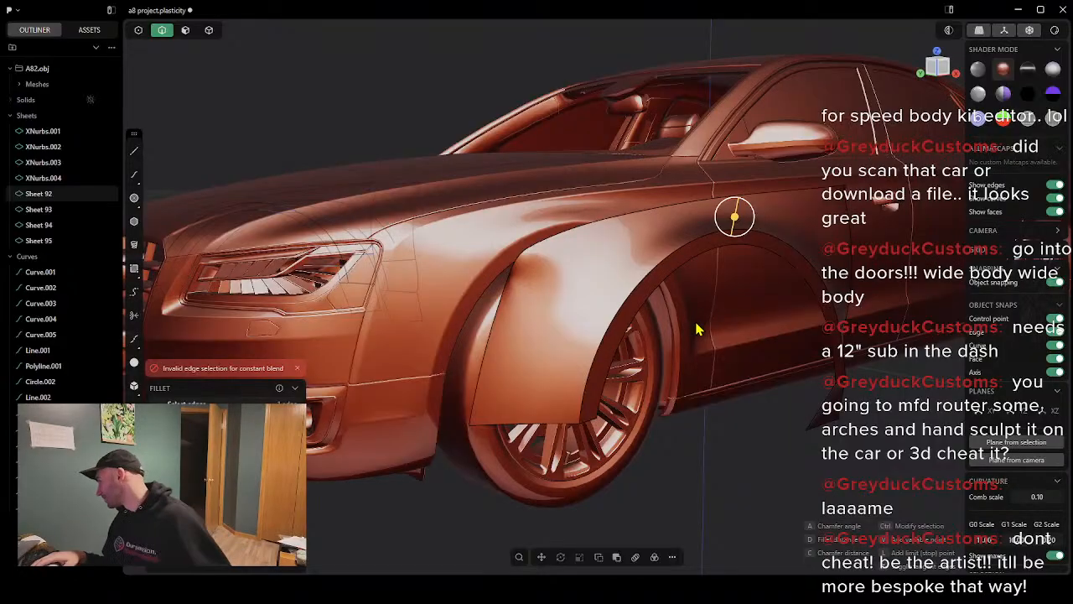
pyautogui.scroll(-2, 700, 329)
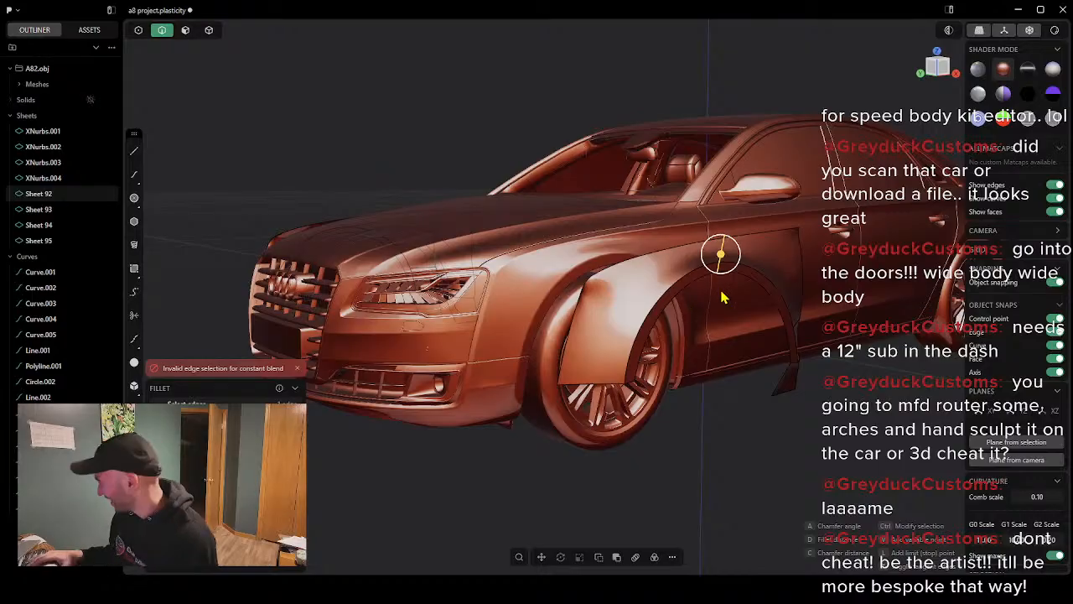
pyautogui.scroll(3, 719, 272)
pyautogui.scroll(-1, 708, 256)
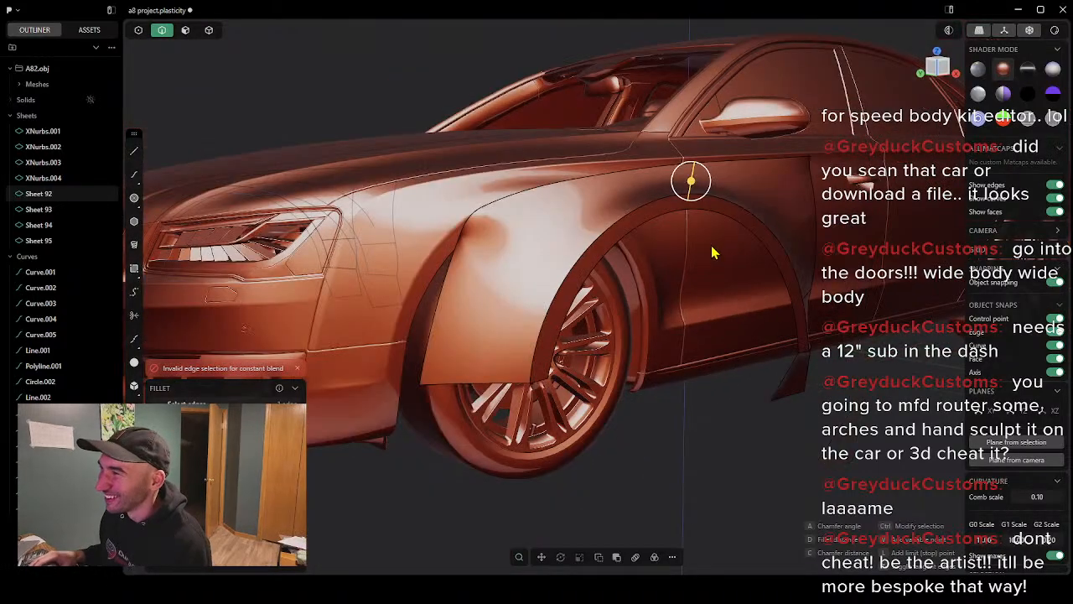
pyautogui.moveTo(713, 252); pyautogui.dragTo(681, 258, button='middle')
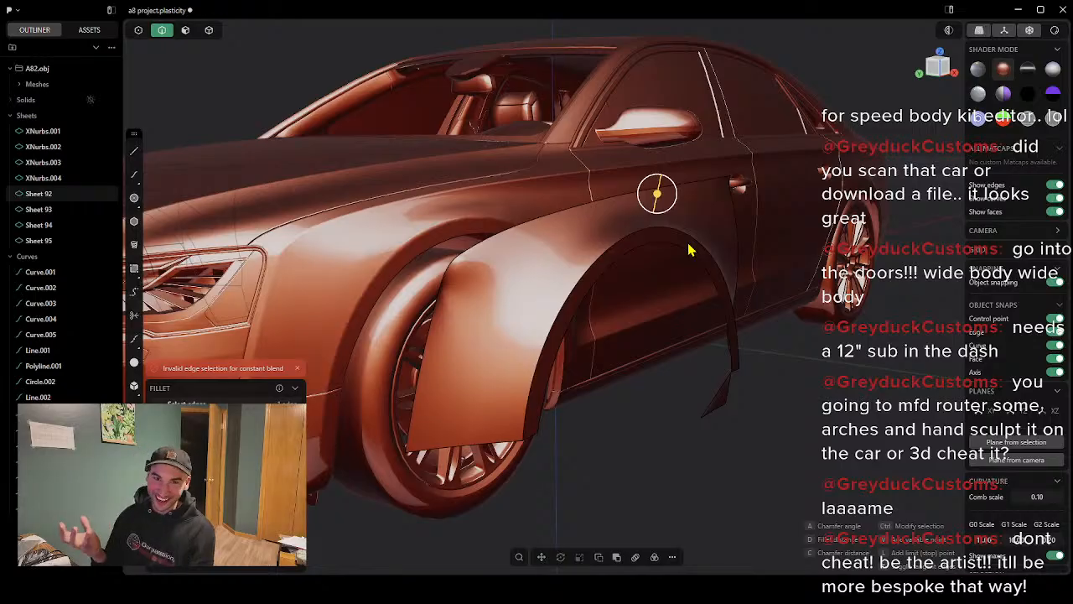
pyautogui.scroll(3, 641, 273)
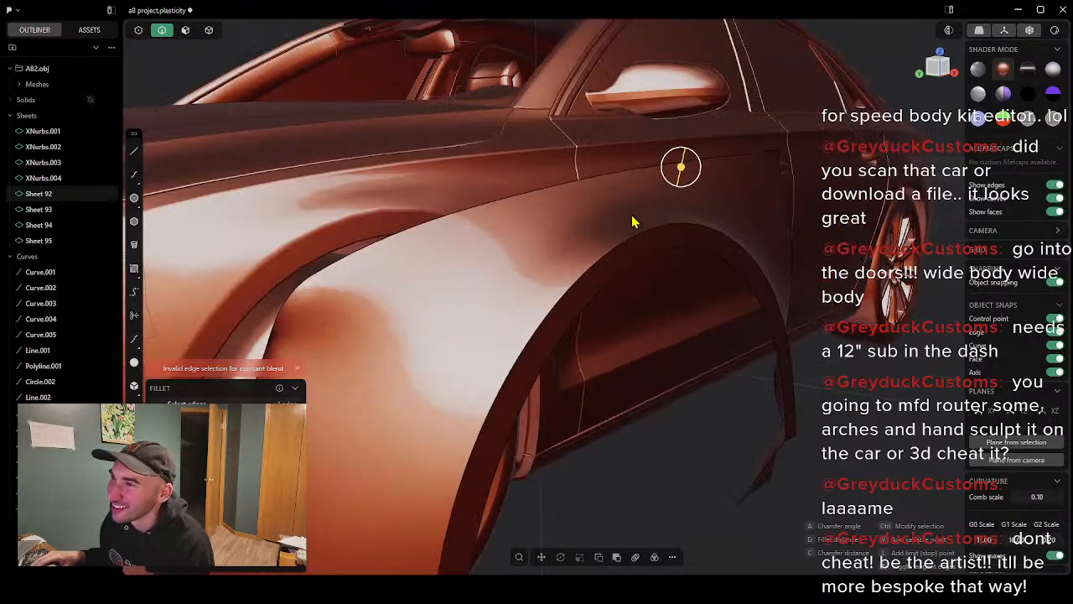
pyautogui.scroll(-3, 635, 221)
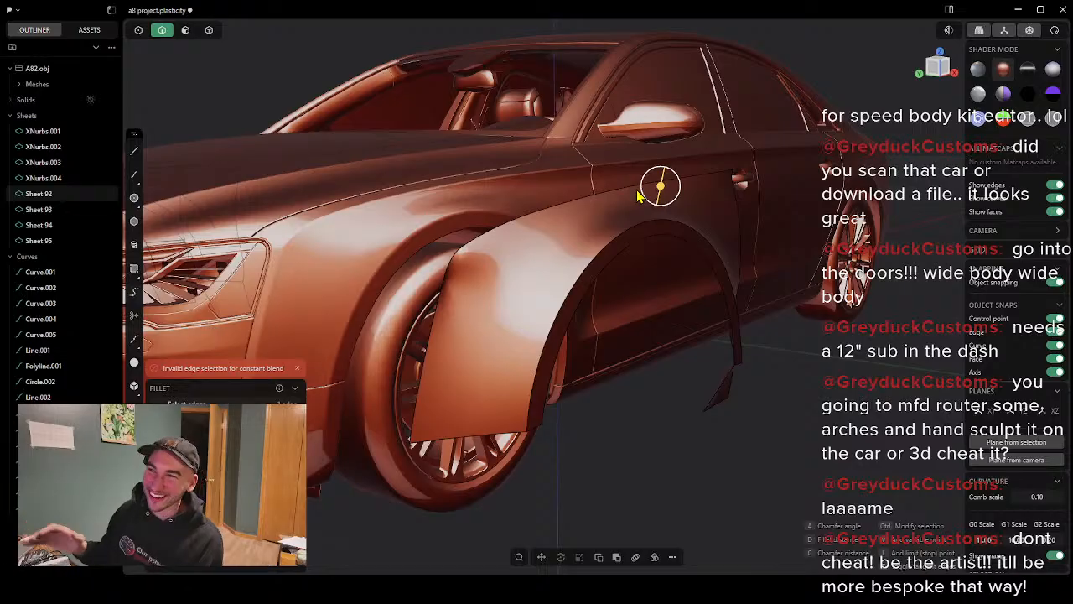
pyautogui.press('Escape')
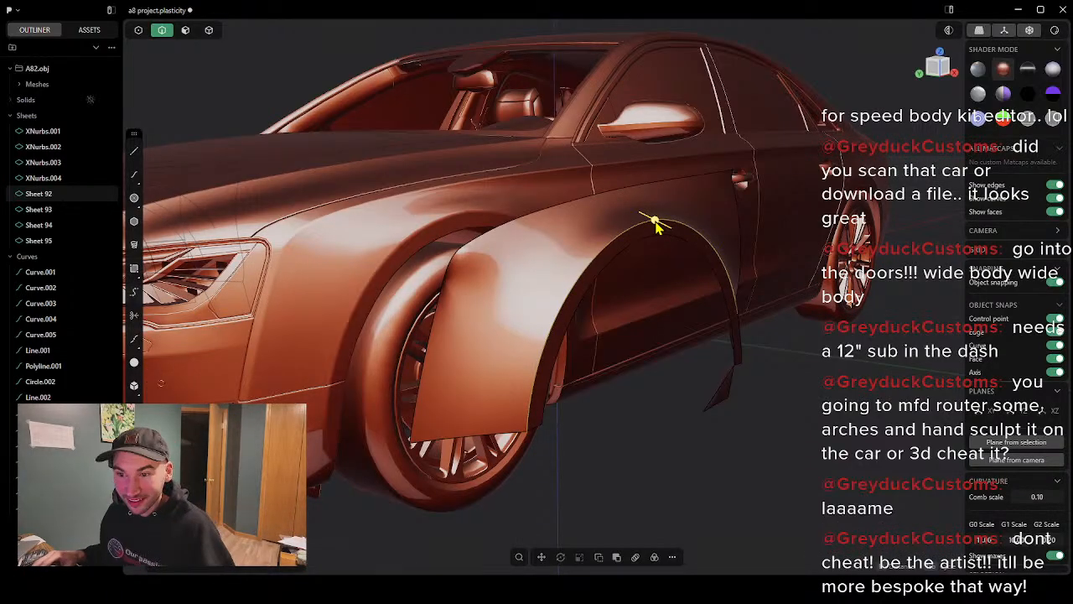
# Step: Trim the fender and inner lip sheets slightly back along the wheel arch edge, opening a narrow gap between them
pyautogui.moveTo(653, 218)
pyautogui.mouseDown()
pyautogui.moveTo(665, 225)
pyautogui.moveTo(648, 205)
pyautogui.moveTo(653, 214)
pyautogui.mouseUp()
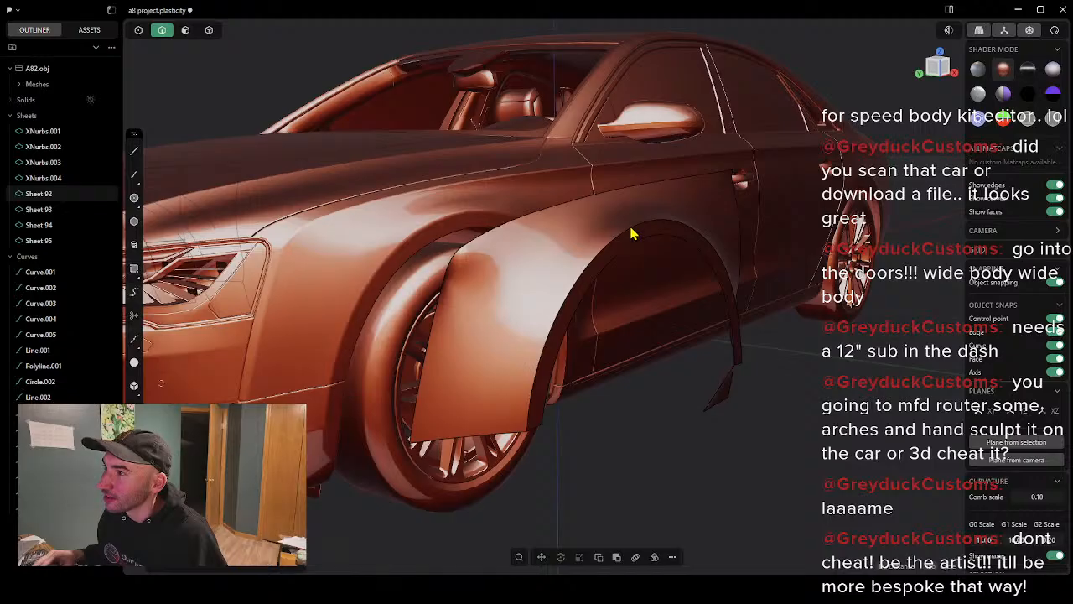
pyautogui.click(628, 234)
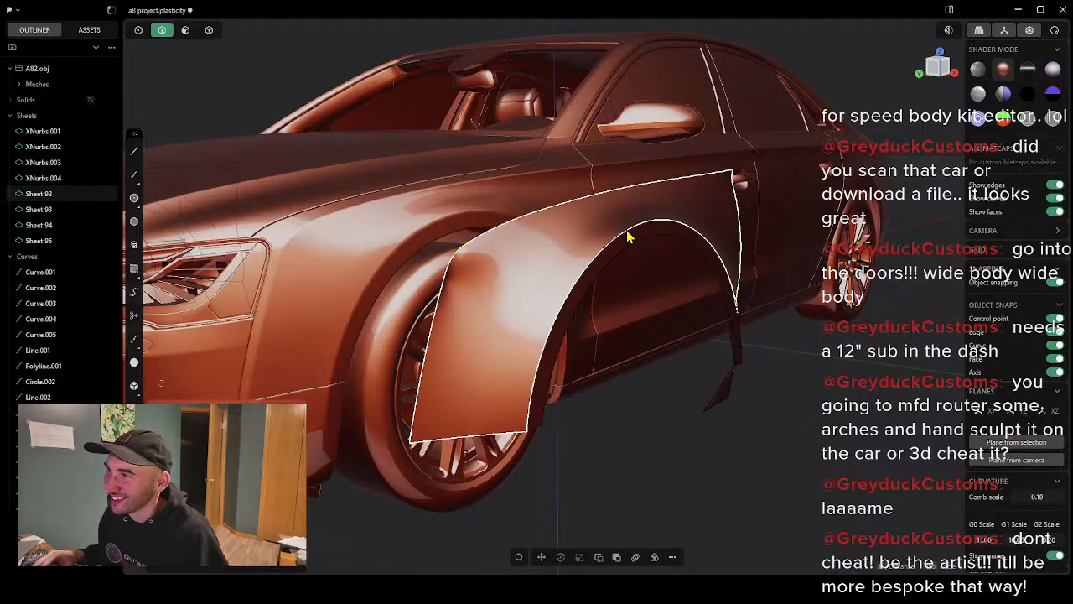
pyautogui.click(736, 407)
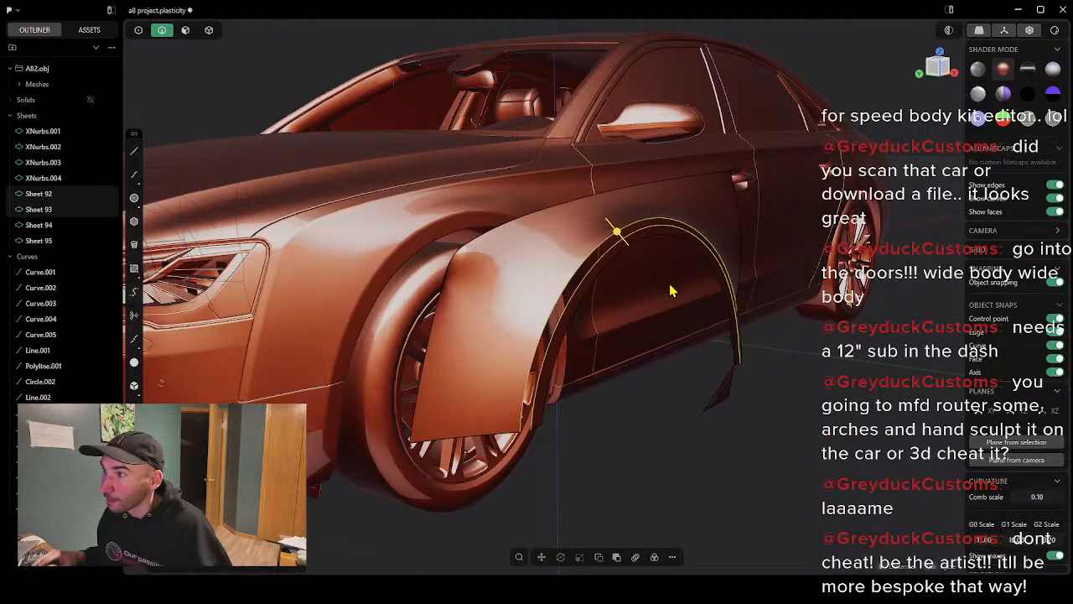
# Step: Bridge the gap between the fender and inner lip edges with an XNurbs surface using G2 continuity
pyautogui.press('space')
pyautogui.write('x')
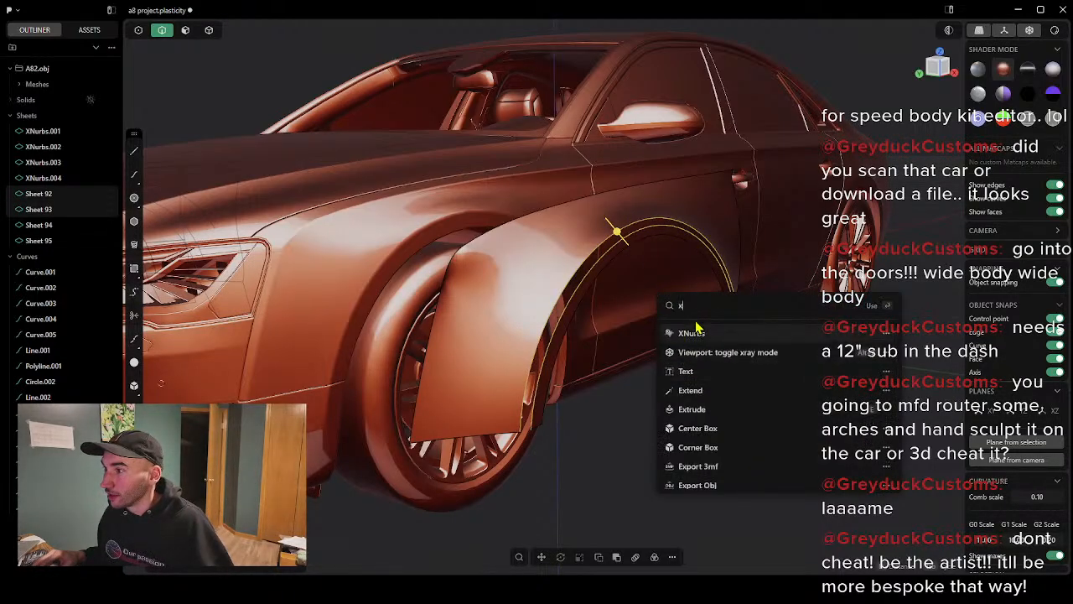
pyautogui.click(703, 336)
pyautogui.moveTo(633, 302); pyautogui.dragTo(442, 186, button='middle')
pyautogui.scroll(10, 433, 210)
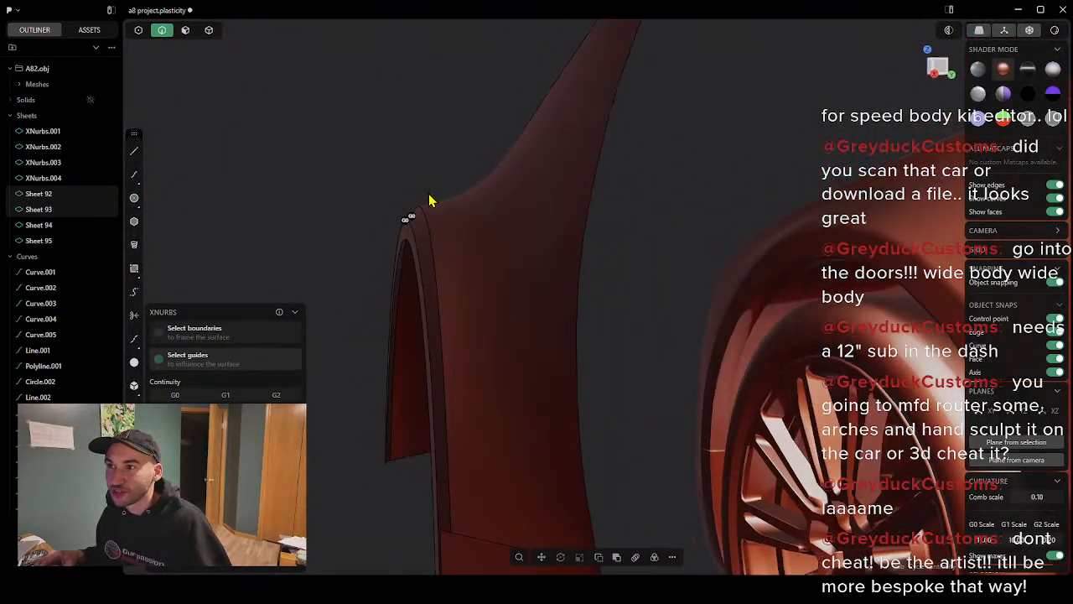
pyautogui.scroll(5, 435, 215)
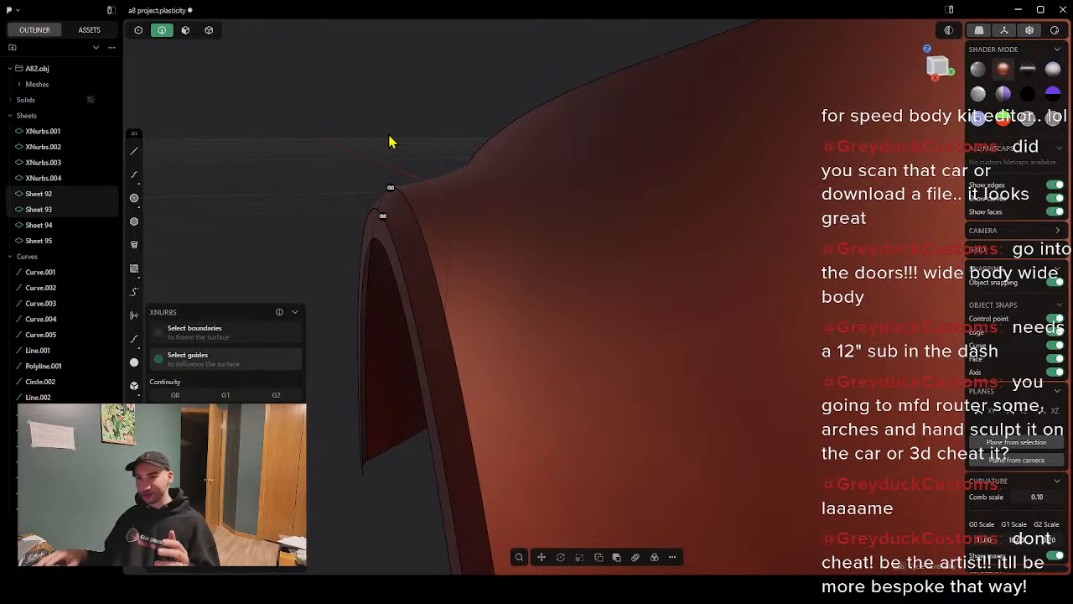
pyautogui.click(264, 398)
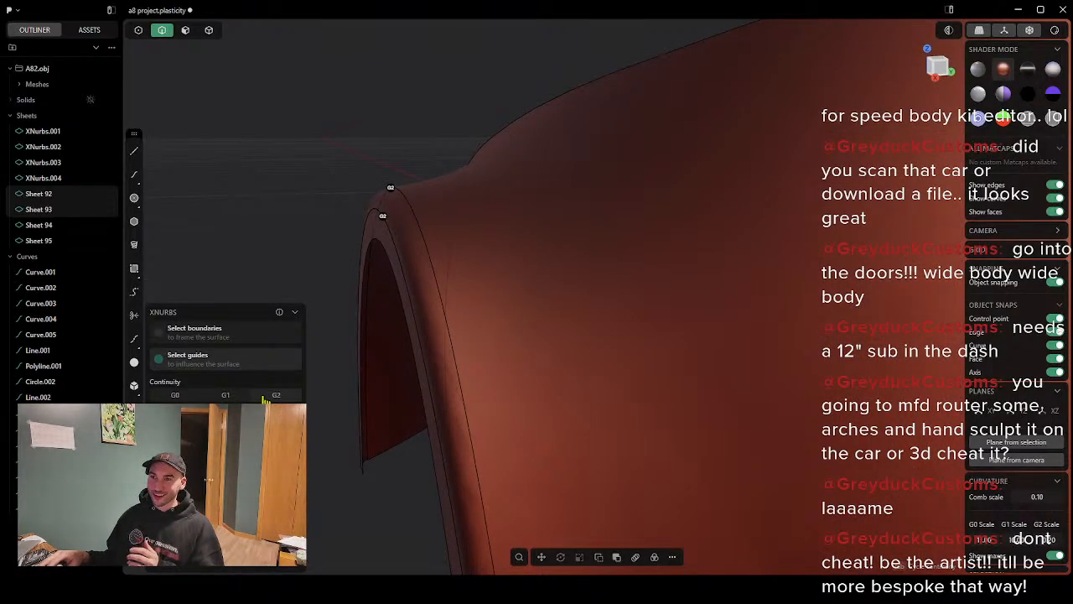
pyautogui.moveTo(307, 328); pyautogui.dragTo(236, 228, button='middle')
pyautogui.rightClick(329, 266)
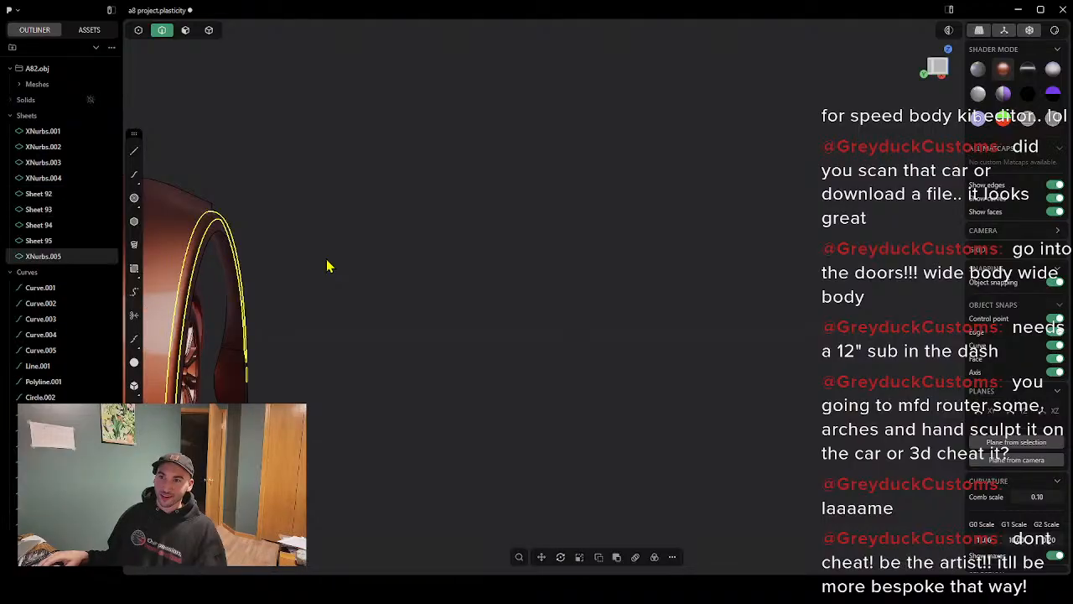
pyautogui.click(329, 266)
# Step: Hide the model edges and examine the blended wheel arch lip on the fender
pyautogui.moveTo(407, 261); pyautogui.dragTo(201, 276, button='middle')
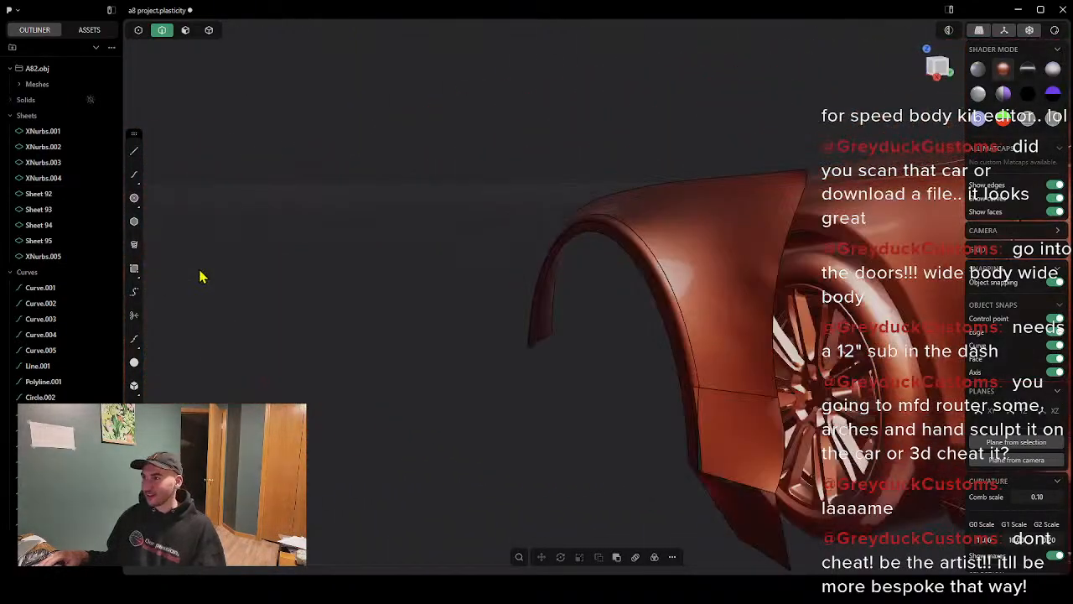
pyautogui.click(1057, 186)
pyautogui.moveTo(825, 265); pyautogui.dragTo(636, 359, button='middle')
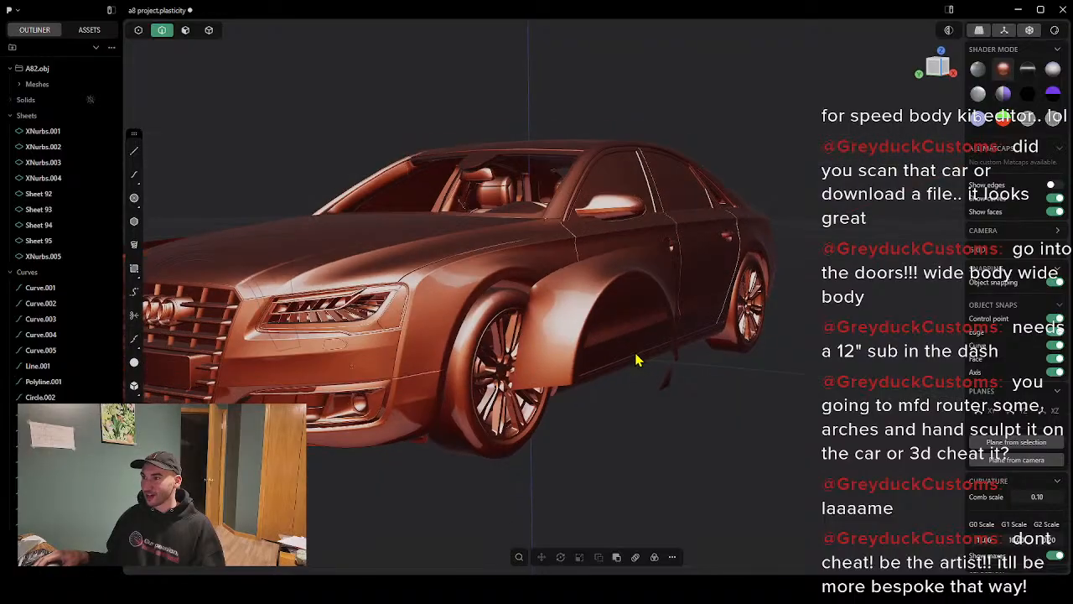
# Step: Select the whole front fender assembly, including the new arch blend, and try offsetting its edges
pyautogui.moveTo(738, 434); pyautogui.dragTo(517, 238)
pyautogui.moveTo(870, 371)
pyautogui.mouseDown(button='middle')
pyautogui.moveTo(745, 364)
pyautogui.moveTo(712, 343)
pyautogui.moveTo(646, 386)
pyautogui.moveTo(660, 375)
pyautogui.moveTo(625, 367)
pyautogui.moveTo(1040, 369)
pyautogui.moveTo(852, 361)
pyautogui.mouseUp(button='middle')
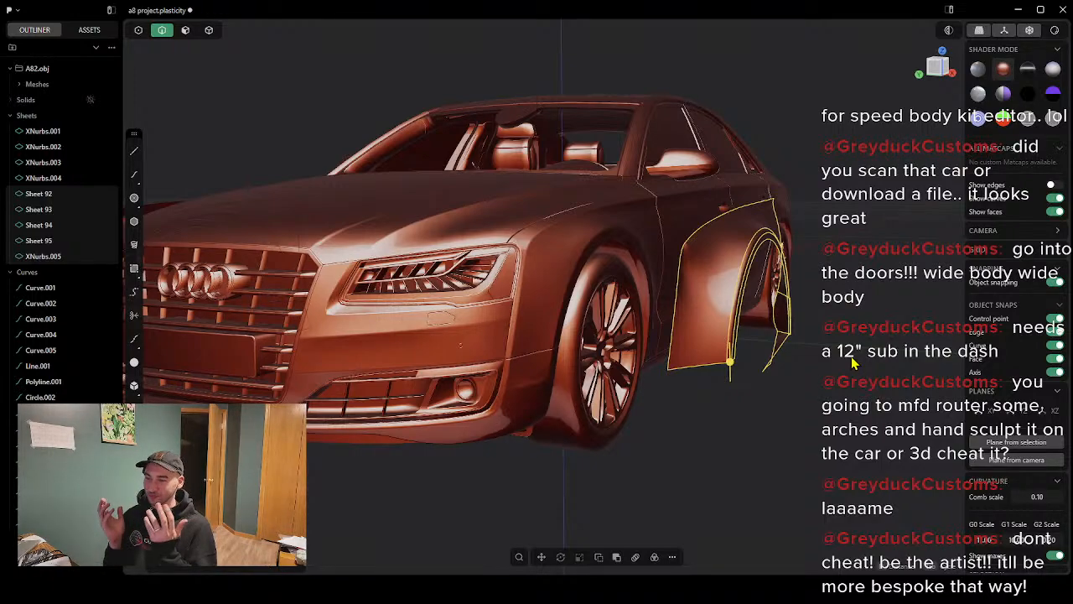
pyautogui.scroll(4, 806, 307)
pyautogui.scroll(-3, 780, 317)
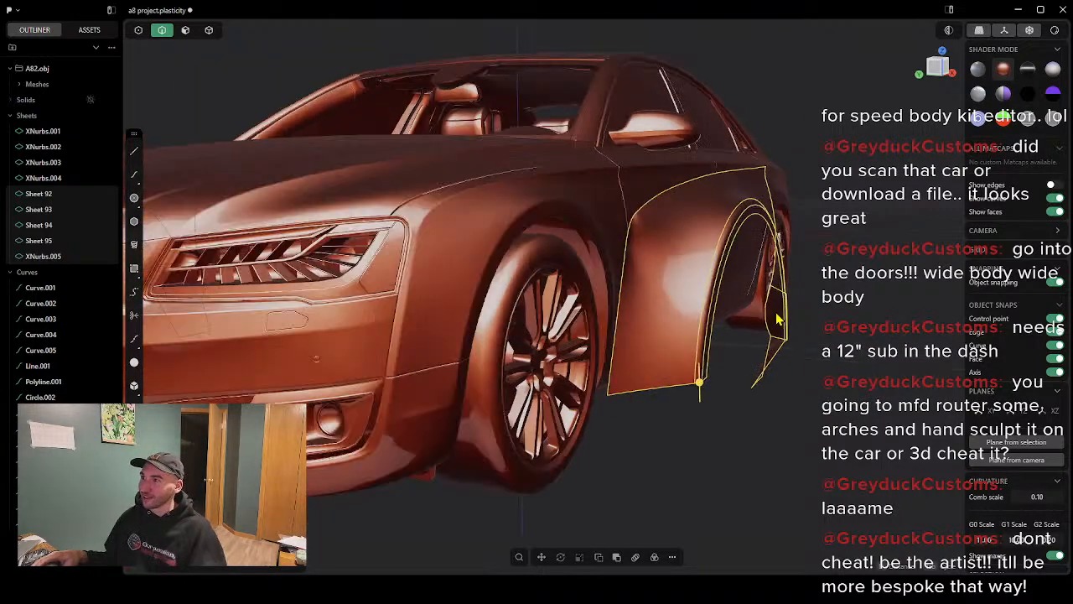
pyautogui.moveTo(779, 317); pyautogui.dragTo(753, 326, button='middle')
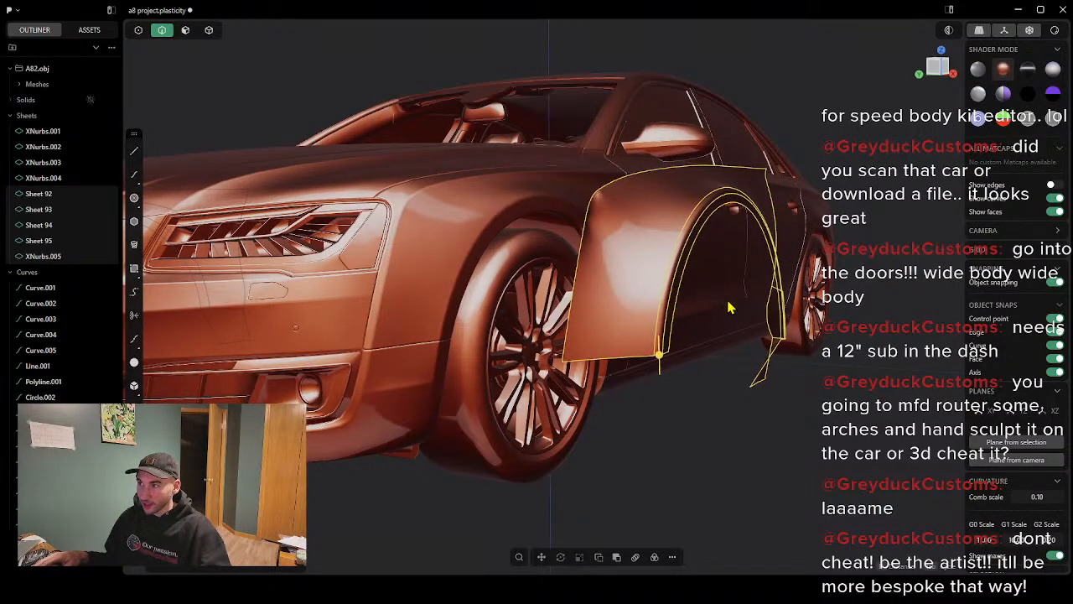
pyautogui.press('g')
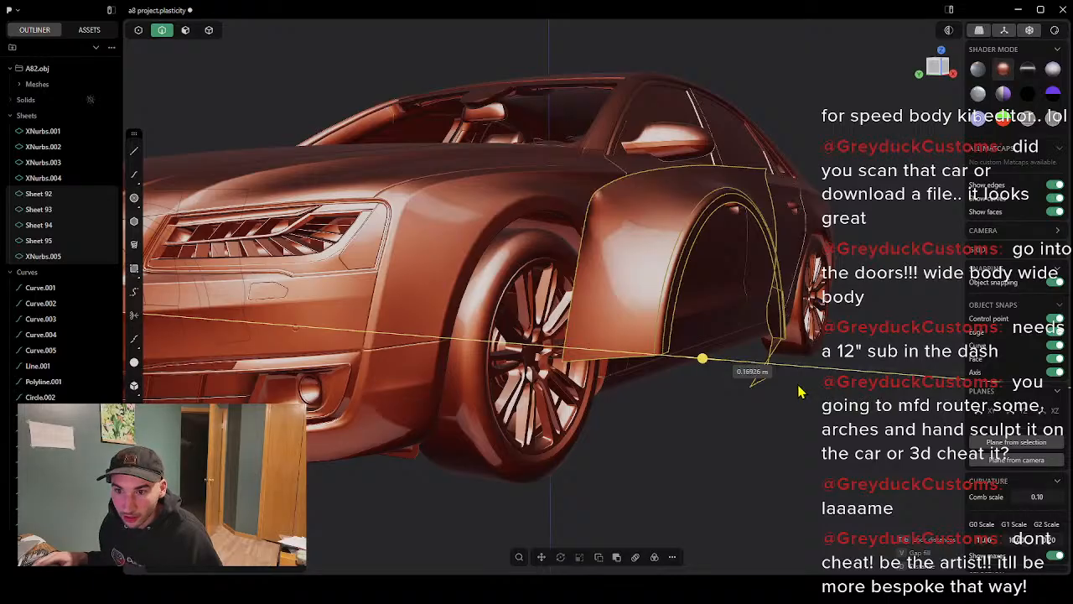
pyautogui.click(814, 405)
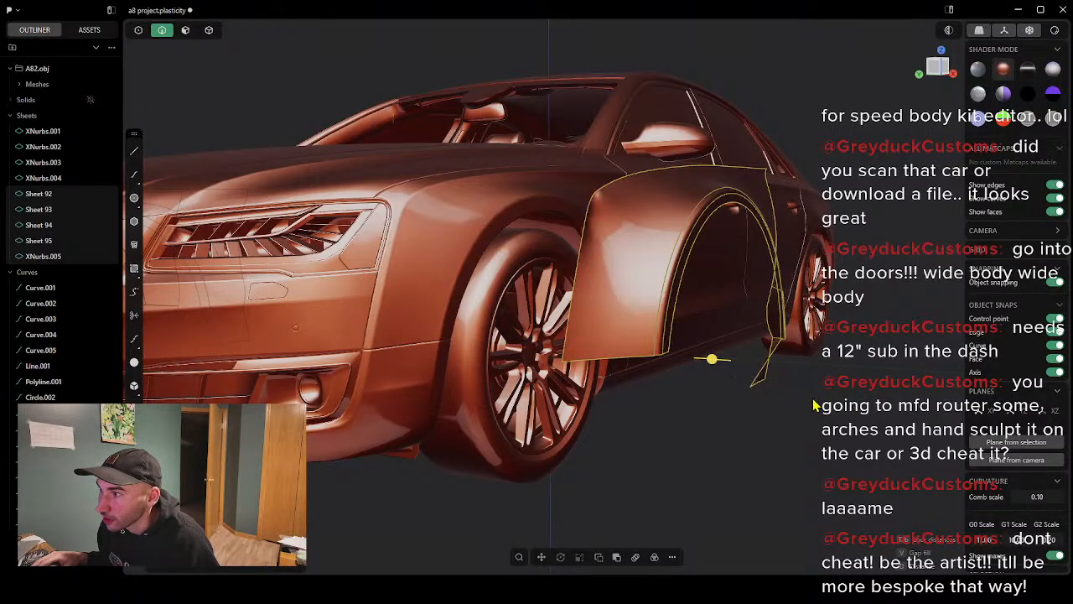
pyautogui.rightClick(793, 419)
pyautogui.moveTo(780, 401); pyautogui.dragTo(769, 407, button='middle')
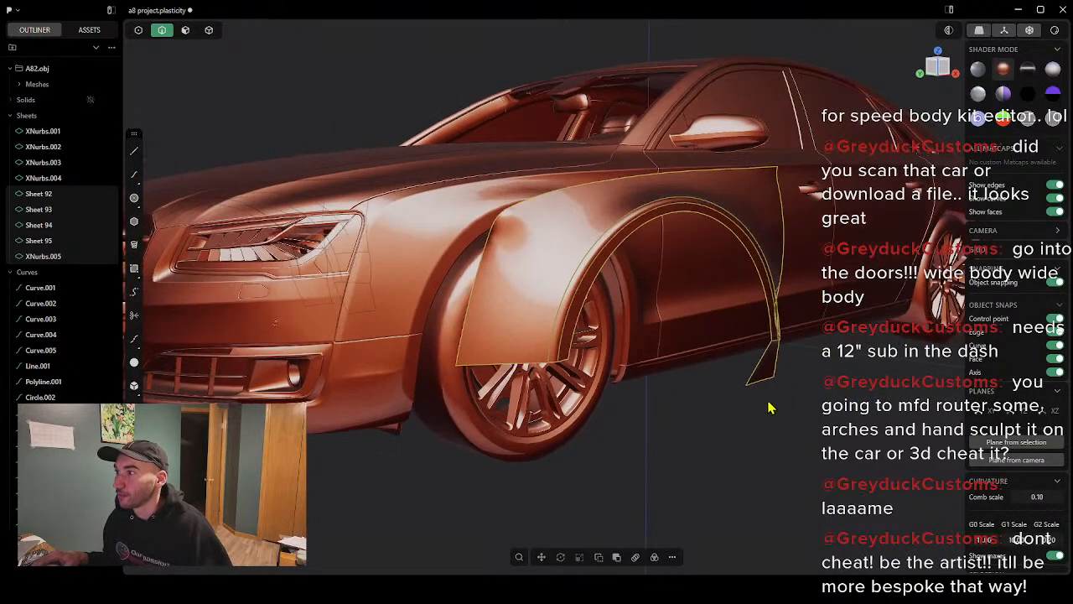
pyautogui.scroll(-3, 767, 409)
pyautogui.moveTo(557, 445); pyautogui.dragTo(812, 217)
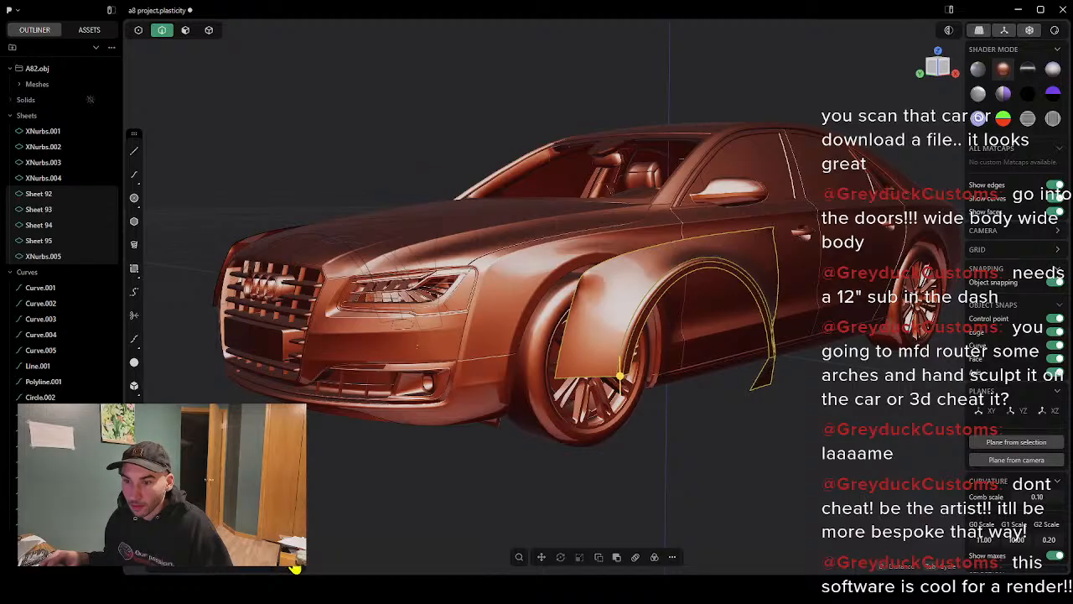
pyautogui.press('Escape')
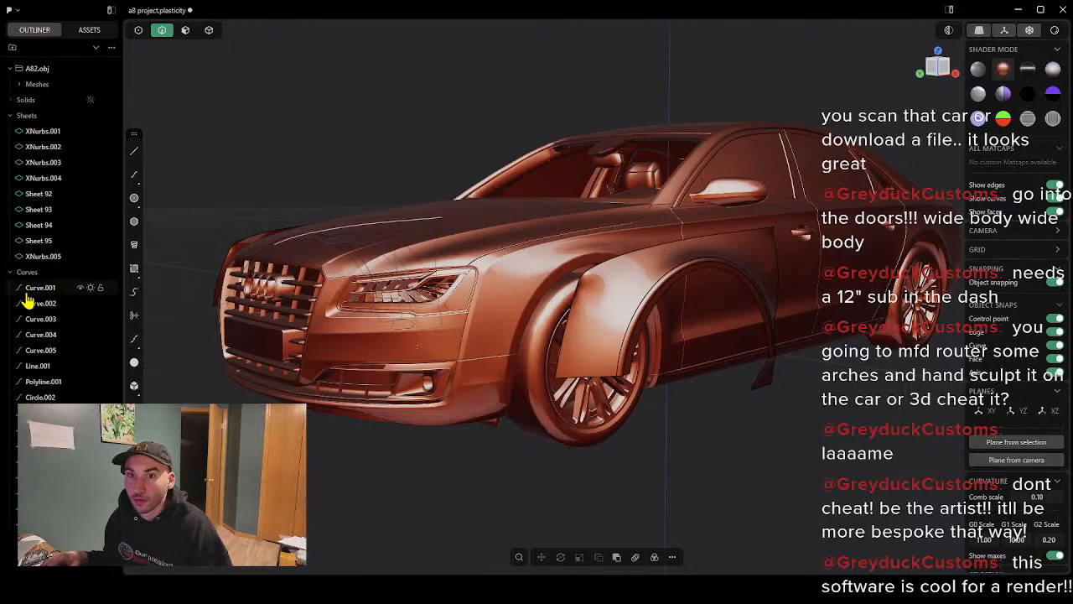
# Step: Join Sheet 92, Sheet 93, Sheet 94, Sheet 95 and XNurbs.005 into a single fender sheet
pyautogui.click(38, 196)
pyautogui.keyDown('shift'); pyautogui.click(38, 227); pyautogui.keyUp('shift')
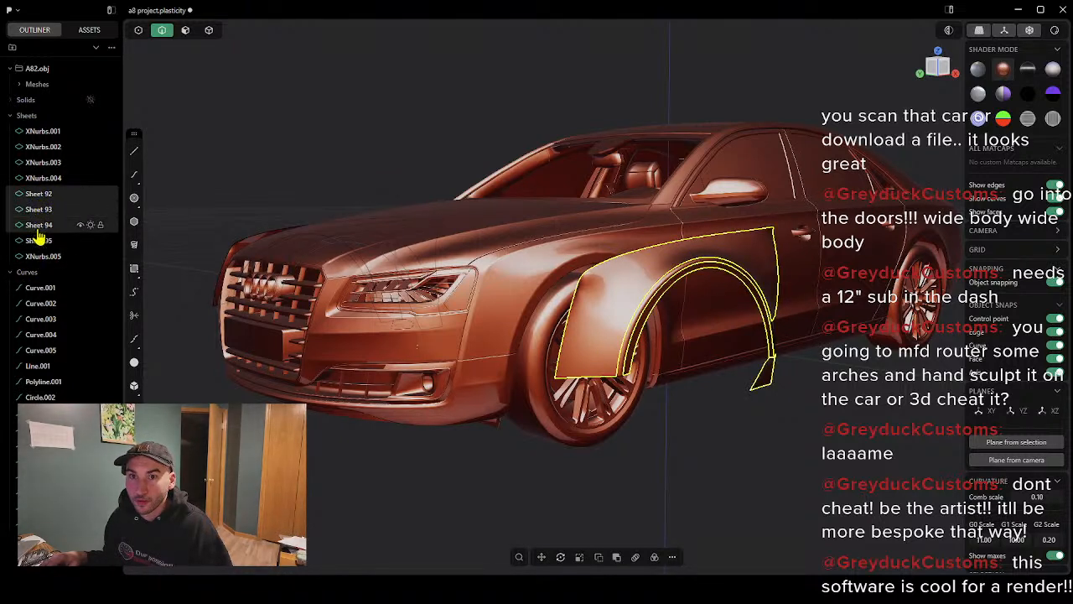
pyautogui.keyDown('shift'); pyautogui.click(37, 243); pyautogui.keyUp('shift')
pyautogui.keyDown('shift'); pyautogui.click(38, 258); pyautogui.keyUp('shift')
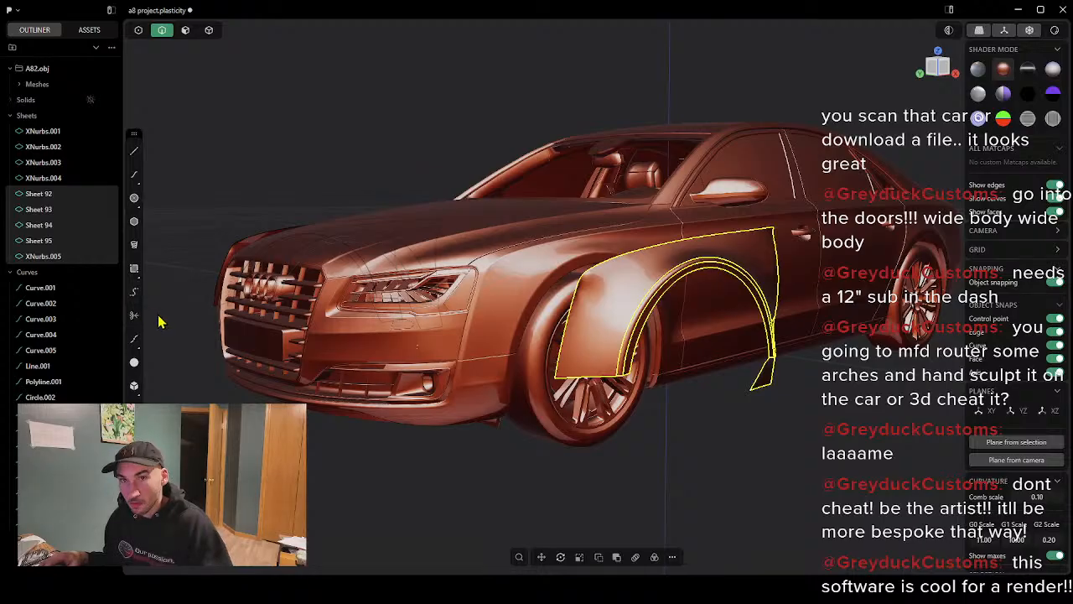
pyautogui.press('j')
pyautogui.moveTo(748, 346); pyautogui.dragTo(770, 347, button='middle')
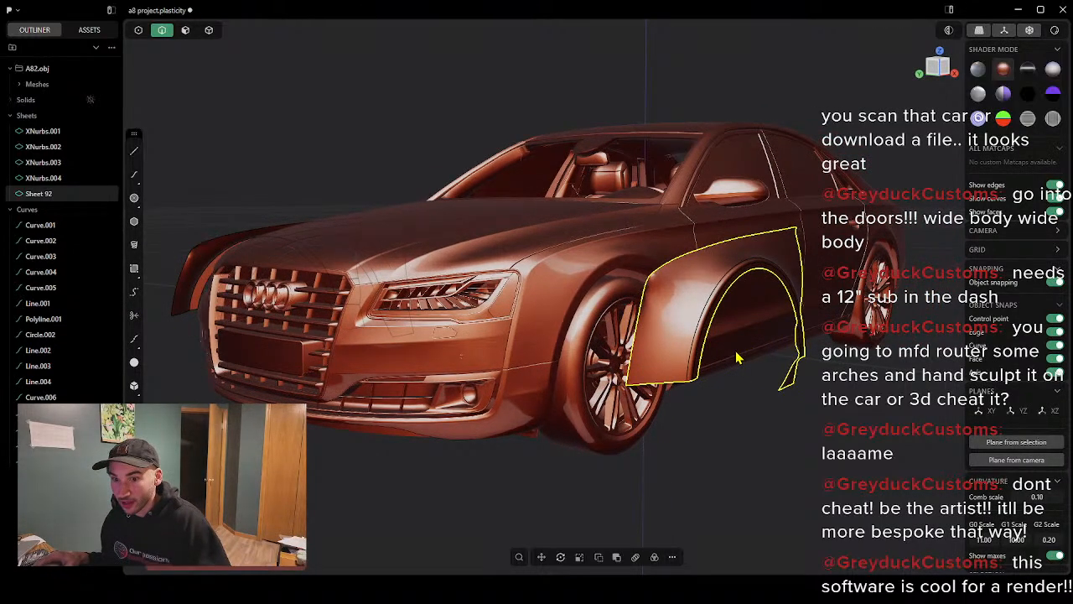
pyautogui.scroll(3, 770, 291)
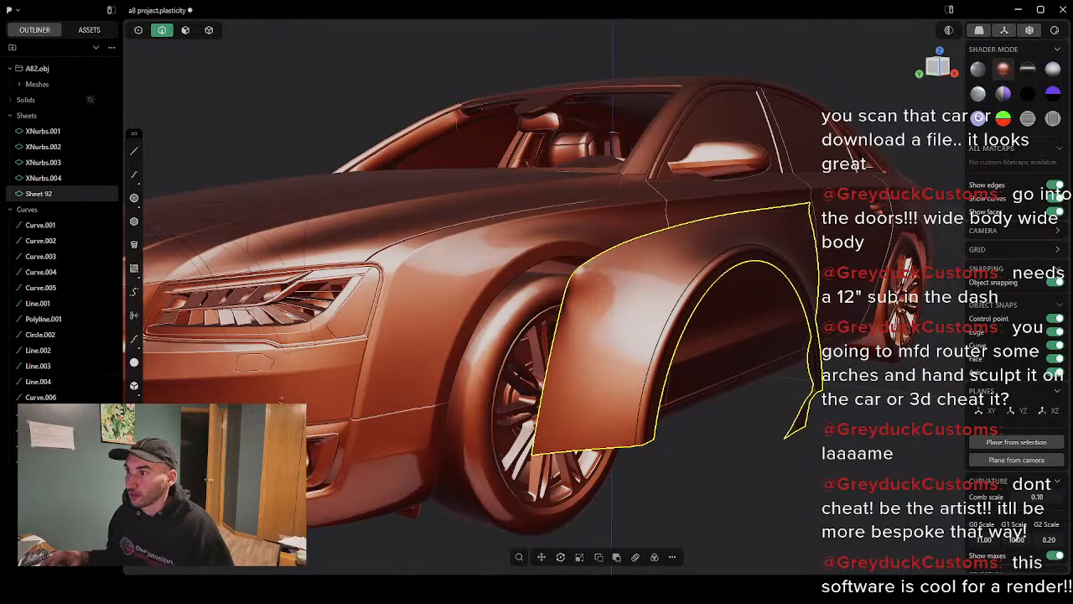
# Step: Select all edges of the joined front fender and try shifting a duplicate of them slightly sideways along the Y axis
pyautogui.click(726, 328)
pyautogui.moveTo(742, 349); pyautogui.dragTo(561, 333, button='middle')
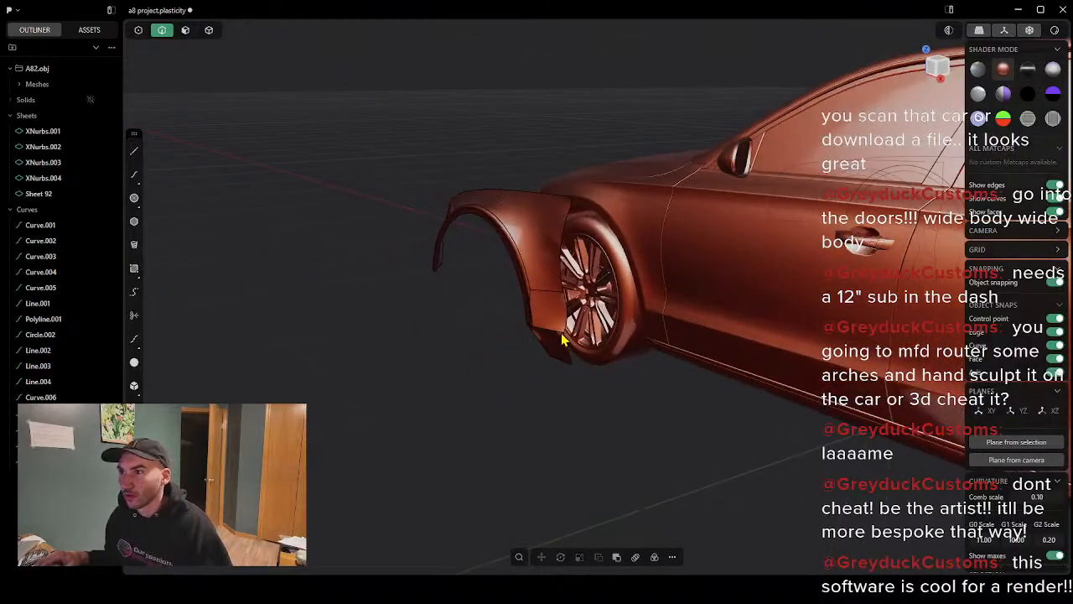
pyautogui.moveTo(529, 244); pyautogui.dragTo(683, 391, button='middle')
pyautogui.moveTo(679, 384); pyautogui.dragTo(807, 174)
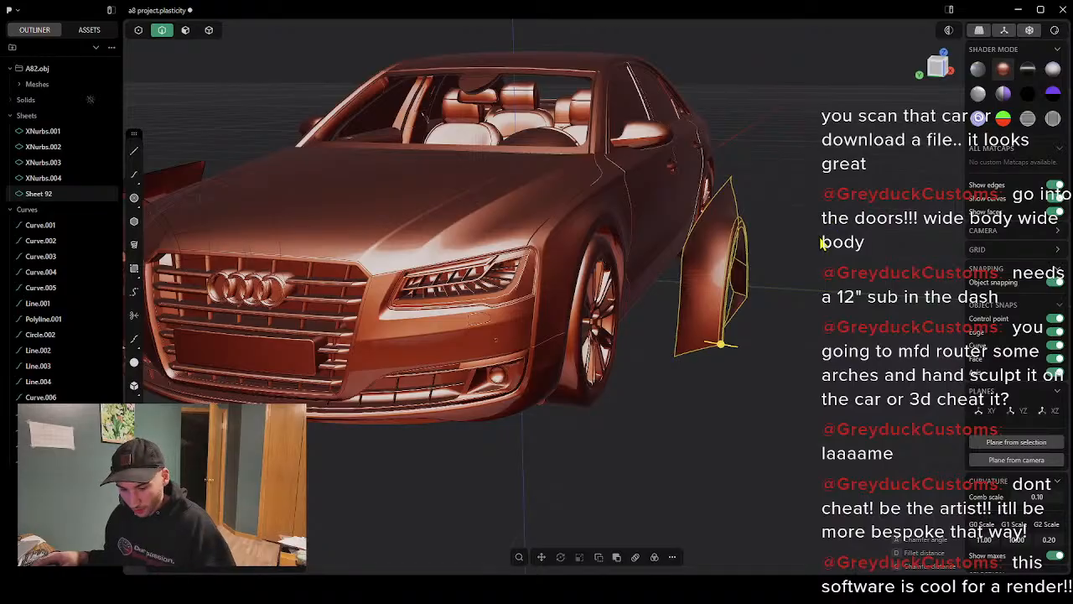
pyautogui.hotkey('shift', 'd')
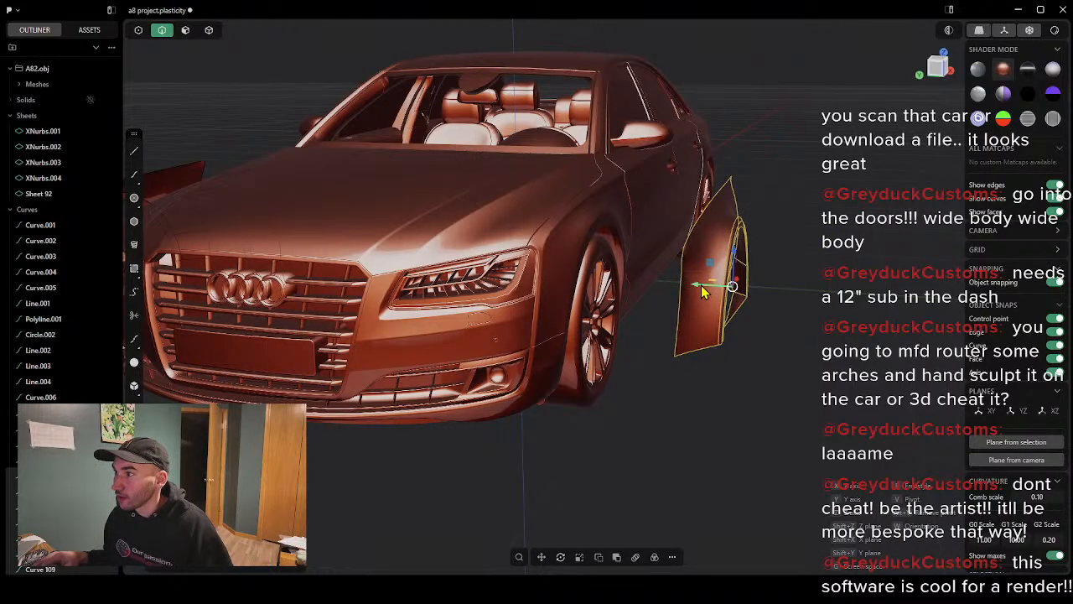
pyautogui.moveTo(702, 287); pyautogui.dragTo(708, 286)
pyautogui.scroll(4, 714, 290)
pyautogui.moveTo(784, 359)
pyautogui.mouseDown(button='middle')
pyautogui.moveTo(785, 346)
pyautogui.moveTo(798, 350)
pyautogui.moveTo(784, 352)
pyautogui.mouseUp(button='middle')
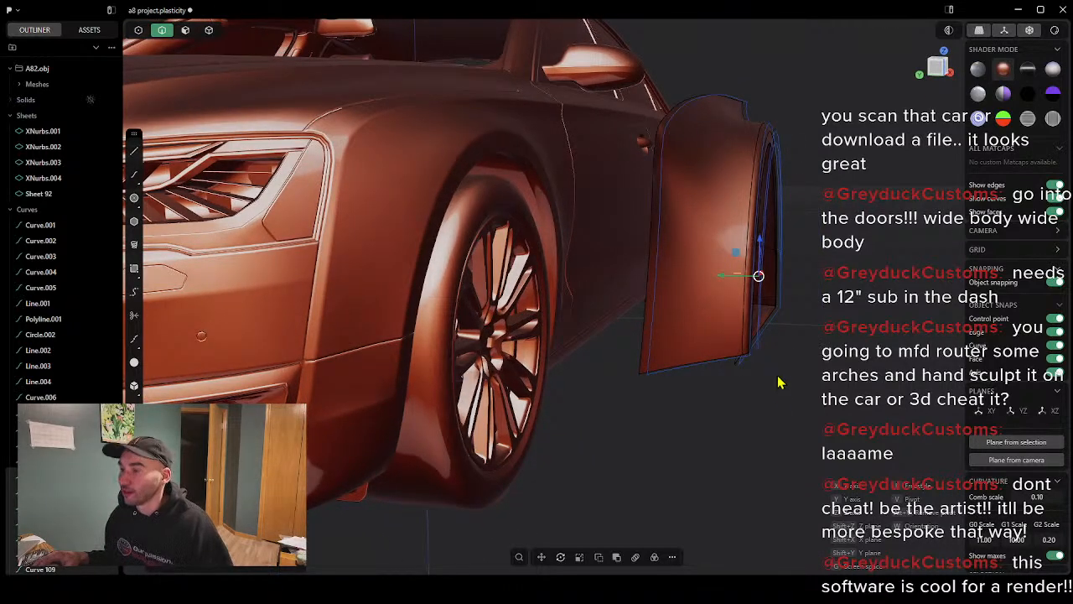
pyautogui.press('Escape')
pyautogui.press('o')
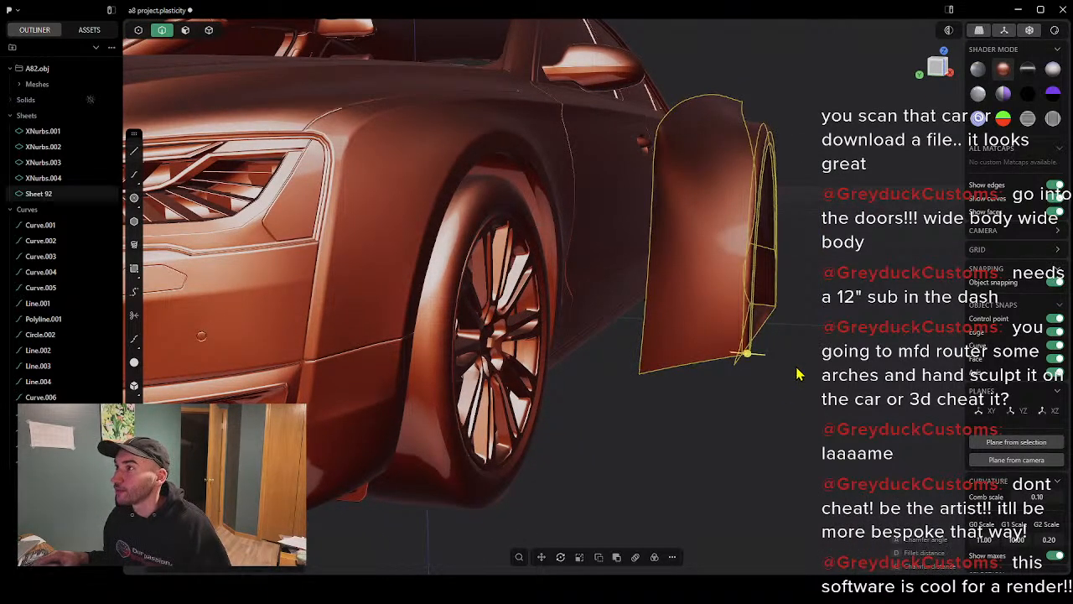
pyautogui.scroll(-5, 814, 366)
pyautogui.scroll(5, 815, 366)
pyautogui.press('Escape')
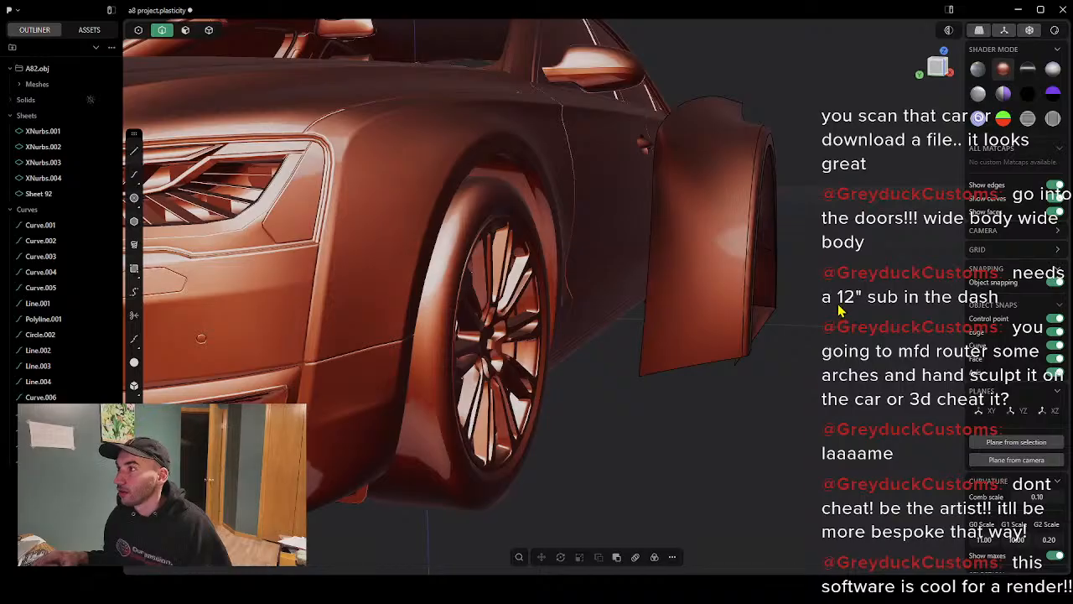
pyautogui.moveTo(839, 310); pyautogui.dragTo(829, 317, button='middle')
pyautogui.scroll(-5, 805, 362)
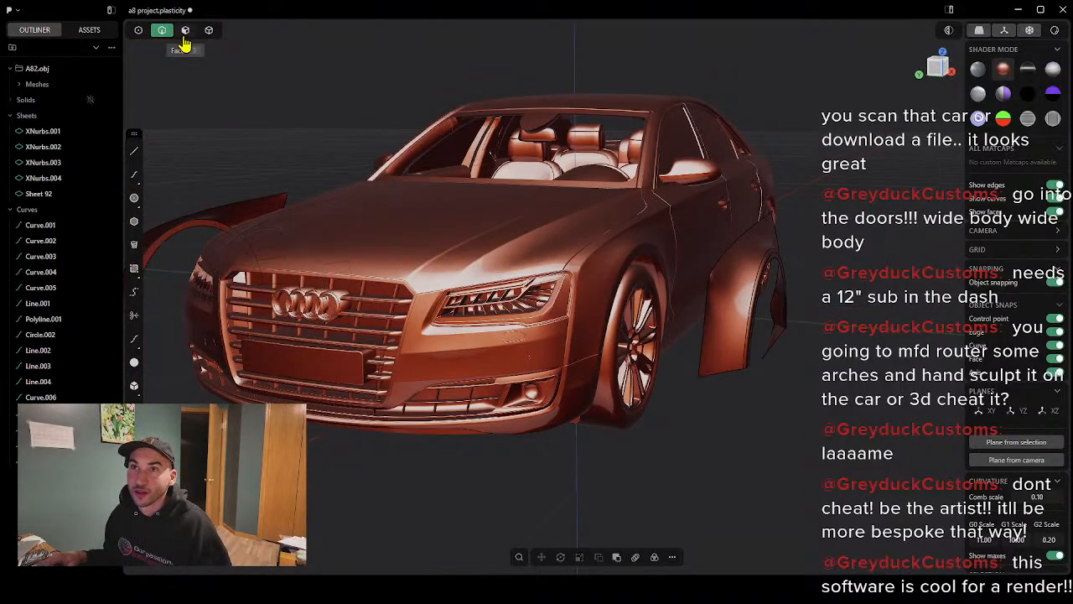
# Step: Duplicate the outer face of the detached front fender flare and shift the copy slightly away from the original
pyautogui.click(185, 36)
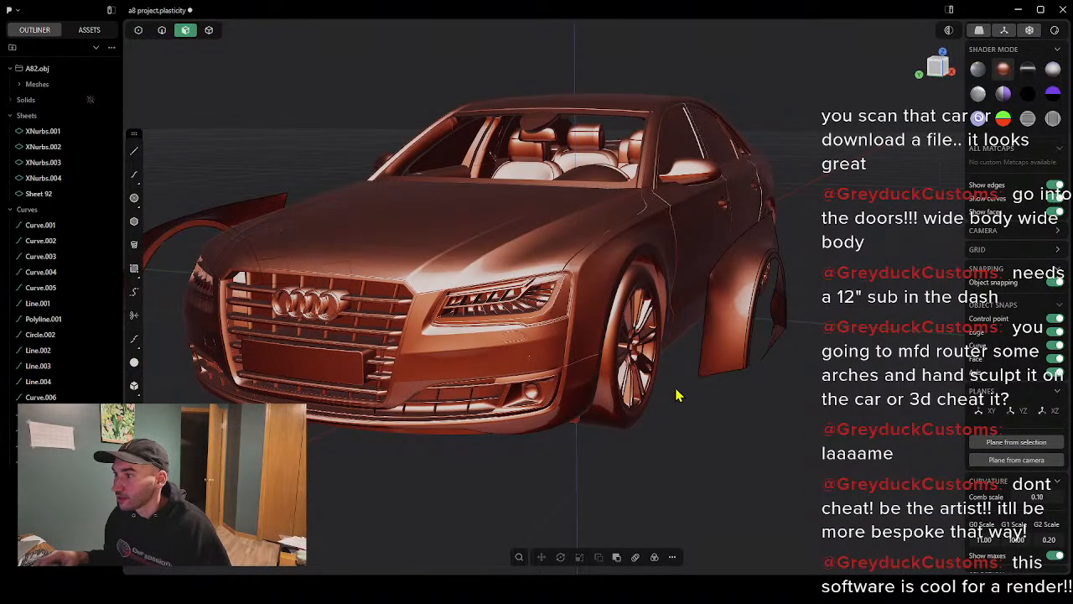
pyautogui.click(738, 333)
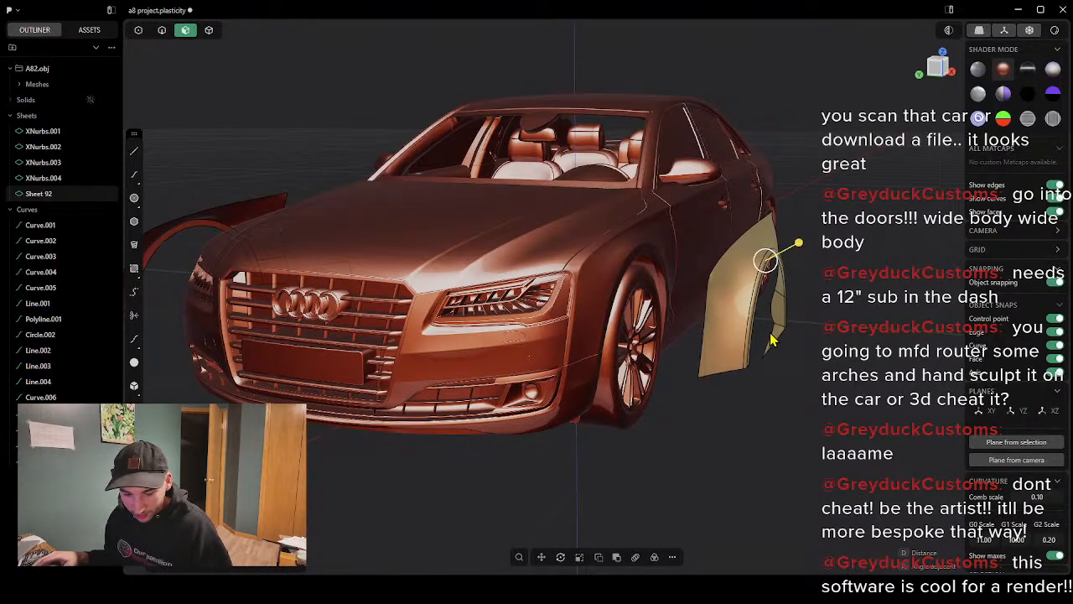
pyautogui.hotkey('shift', 'd')
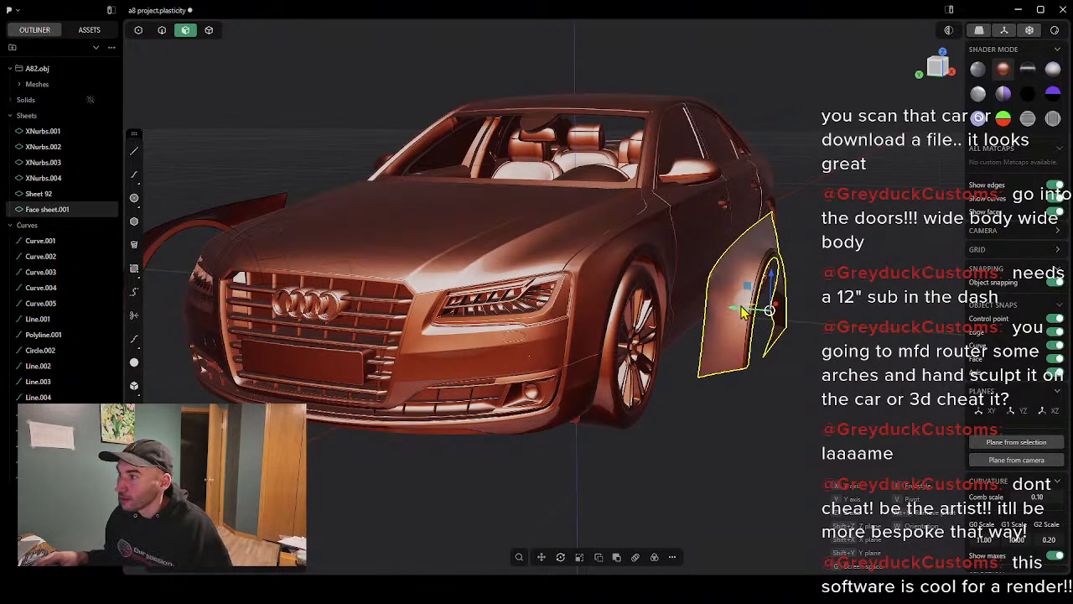
pyautogui.scroll(4, 743, 316)
pyautogui.moveTo(771, 307); pyautogui.dragTo(772, 308)
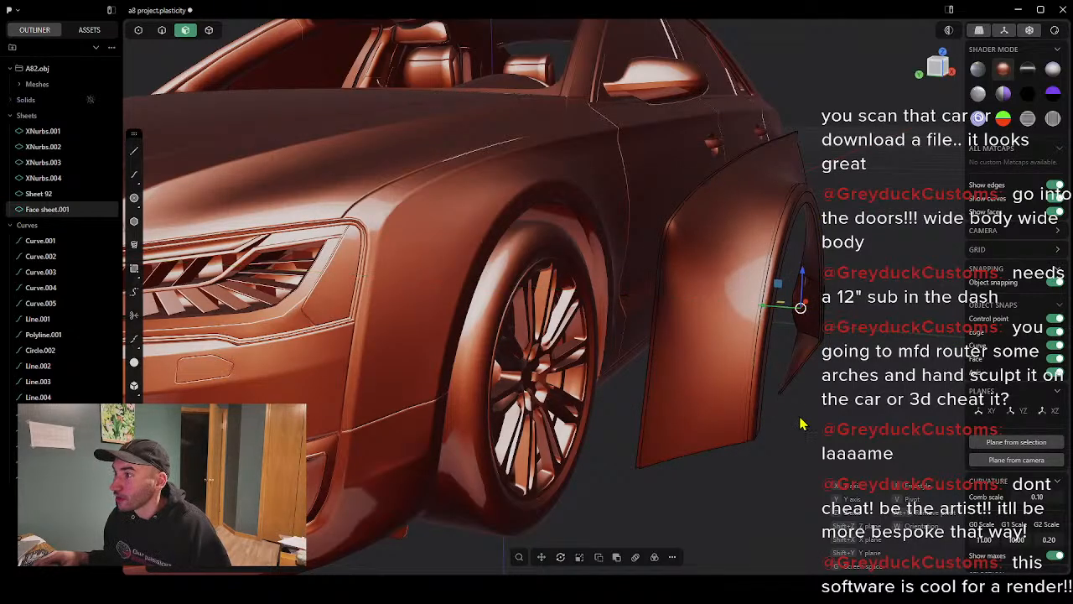
pyautogui.moveTo(800, 417)
pyautogui.mouseDown(button='middle')
pyautogui.moveTo(835, 410)
pyautogui.moveTo(809, 411)
pyautogui.mouseUp(button='middle')
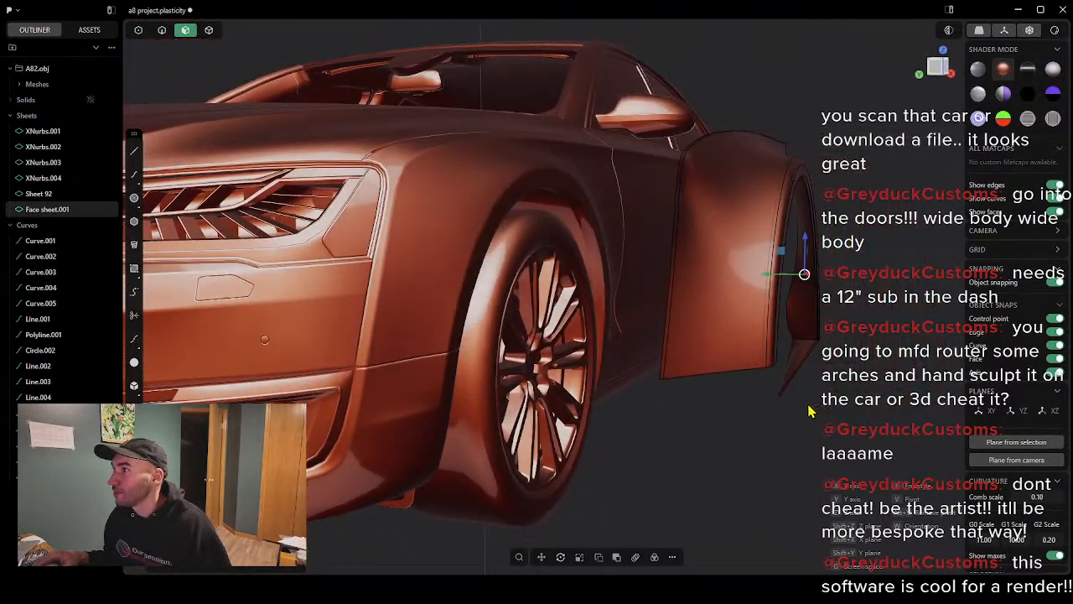
pyautogui.moveTo(852, 345); pyautogui.dragTo(707, 289, button='middle')
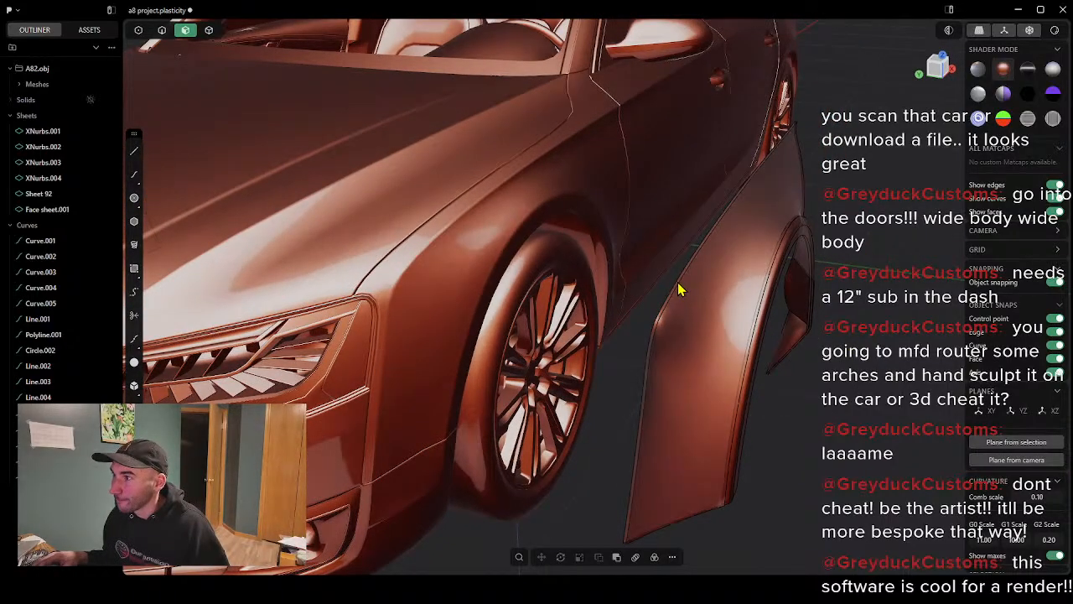
# Step: Examine the gap between the original flare face and its copy at the front corner, and switch to edge selection
pyautogui.scroll(3, 680, 295)
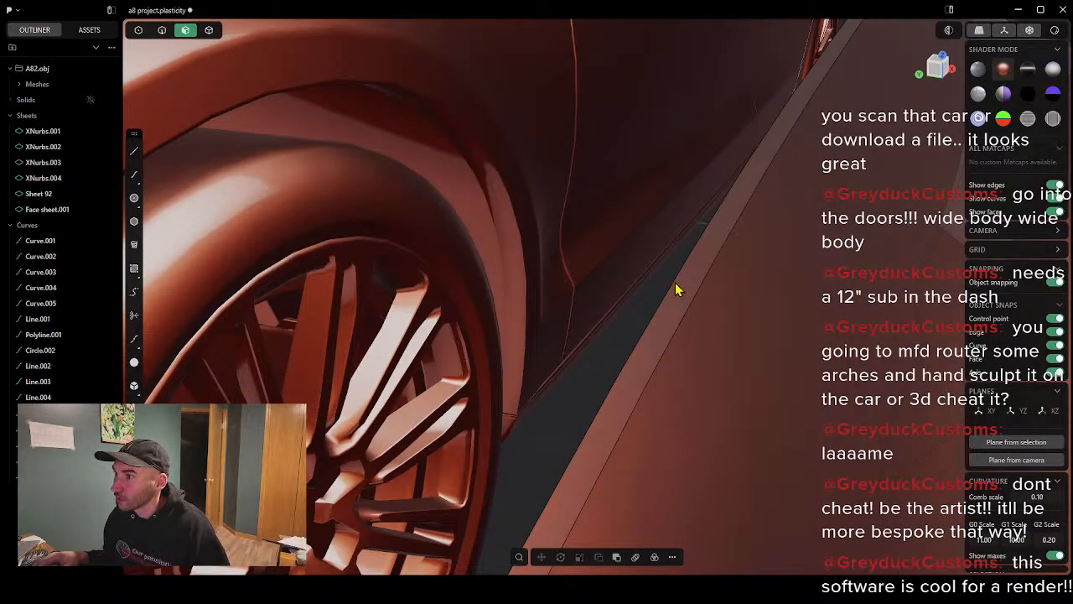
pyautogui.click(677, 290)
pyautogui.scroll(-3, 697, 345)
pyautogui.click(635, 357)
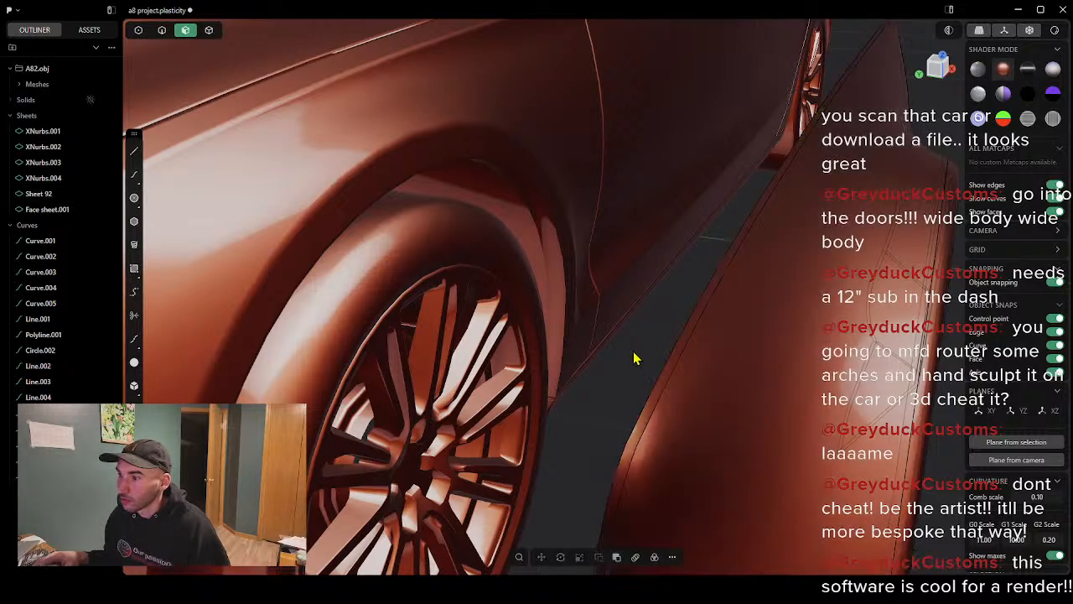
pyautogui.moveTo(683, 388); pyautogui.dragTo(694, 277, button='middle')
pyautogui.scroll(2, 699, 231)
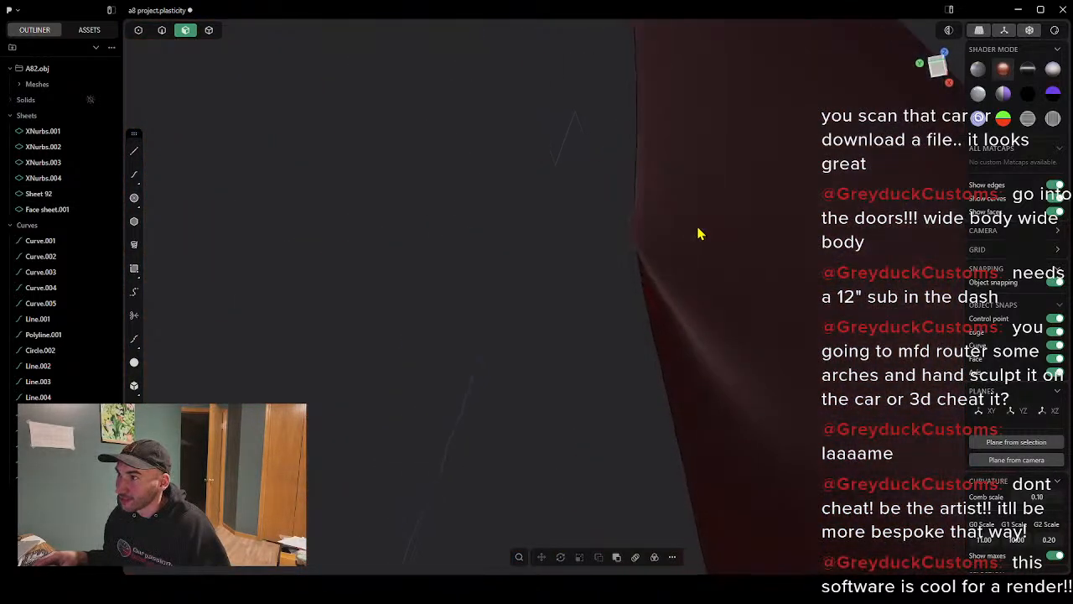
pyautogui.scroll(-2, 699, 245)
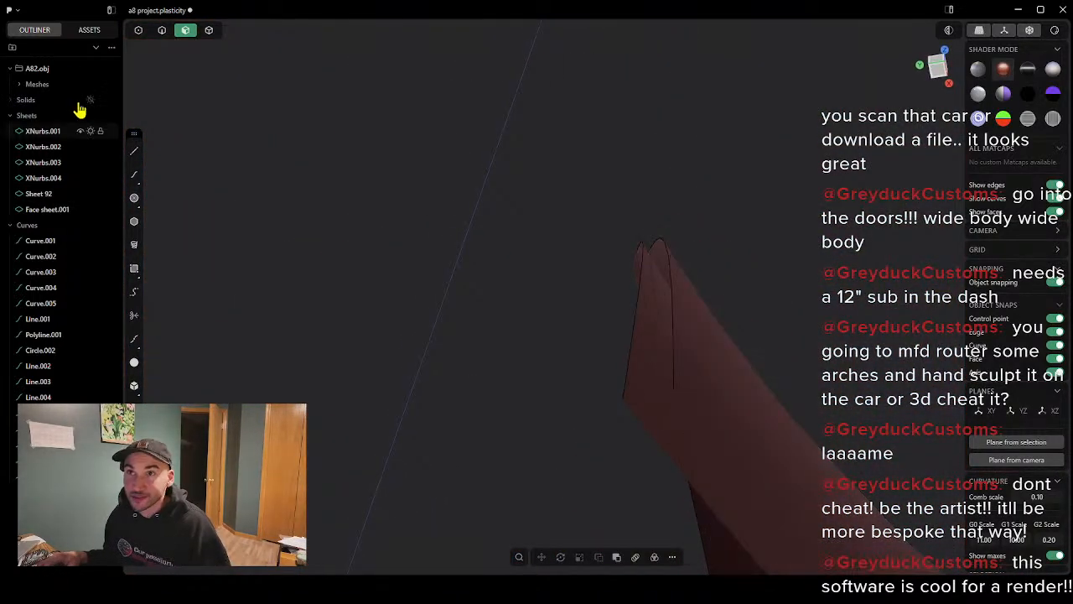
pyautogui.click(162, 30)
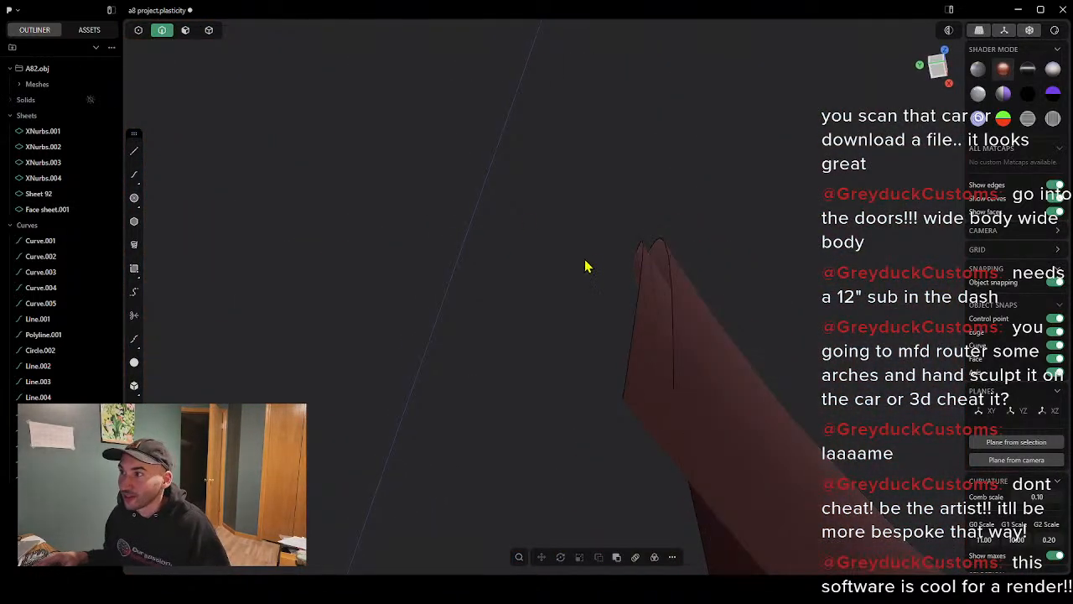
# Step: Try to loft the front corner edges of the original and copied flare faces together with the adjoining upper edges
pyautogui.click(665, 253)
pyautogui.keyDown('shift'); pyautogui.click(644, 255); pyautogui.keyUp('shift')
pyautogui.moveTo(726, 227); pyautogui.dragTo(705, 313, button='middle')
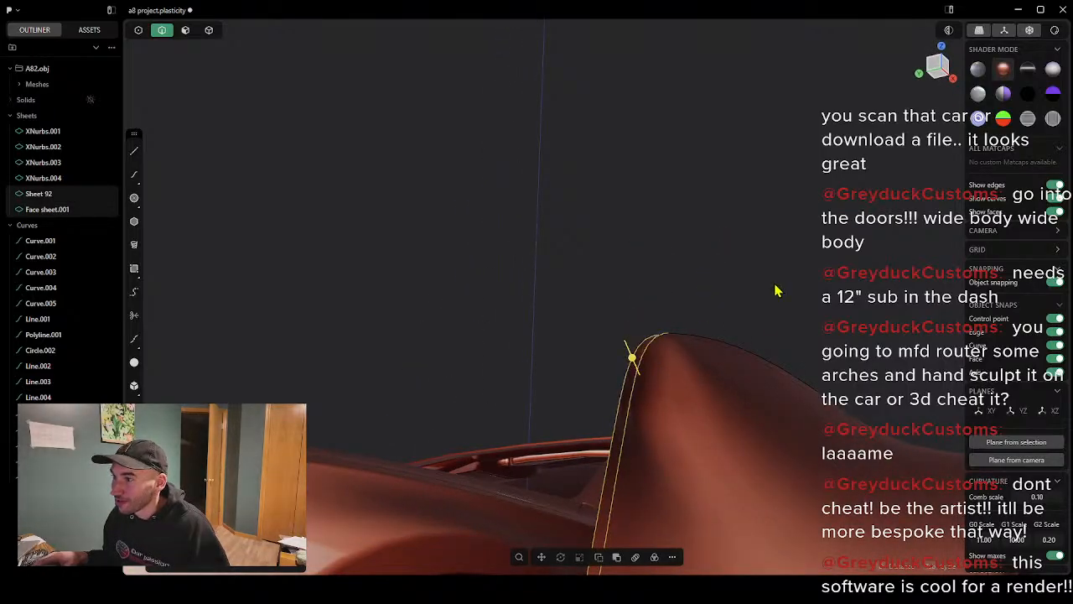
pyautogui.moveTo(775, 290); pyautogui.dragTo(770, 369, button='middle')
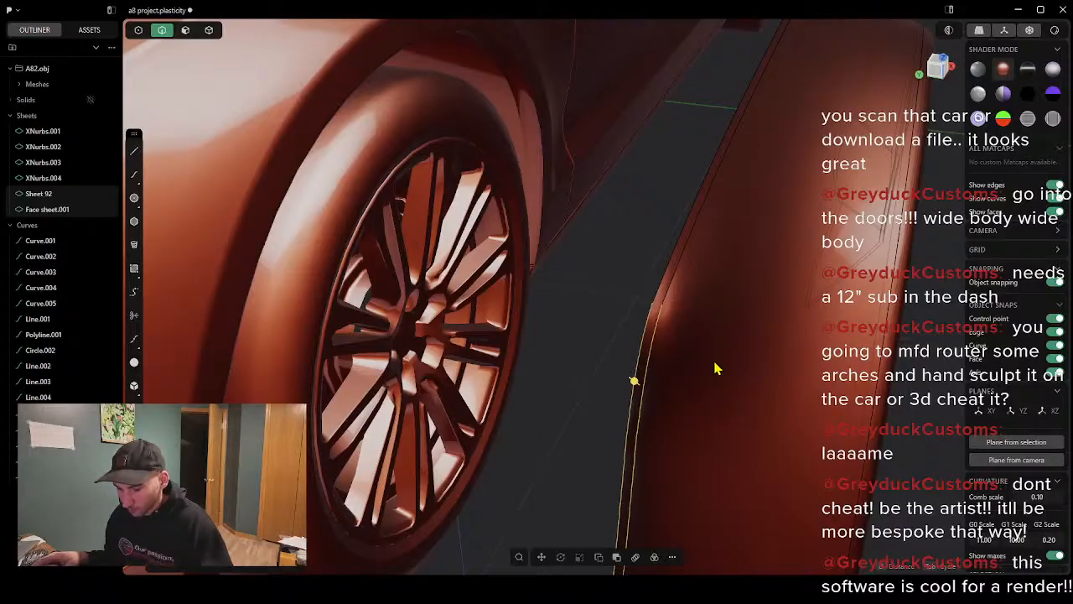
pyautogui.press('l')
pyautogui.click(660, 286)
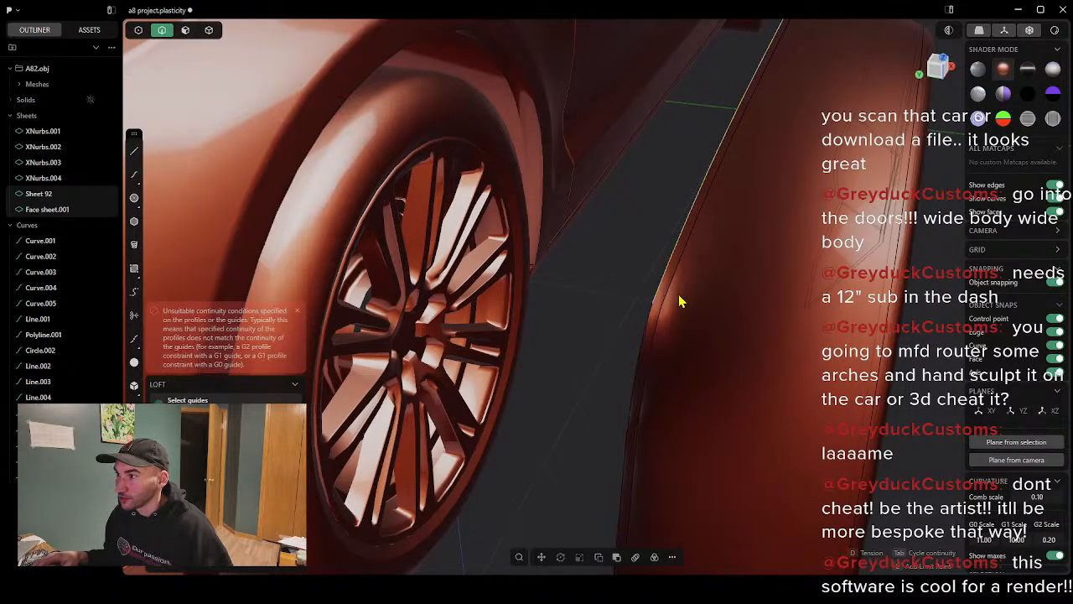
pyautogui.click(676, 295)
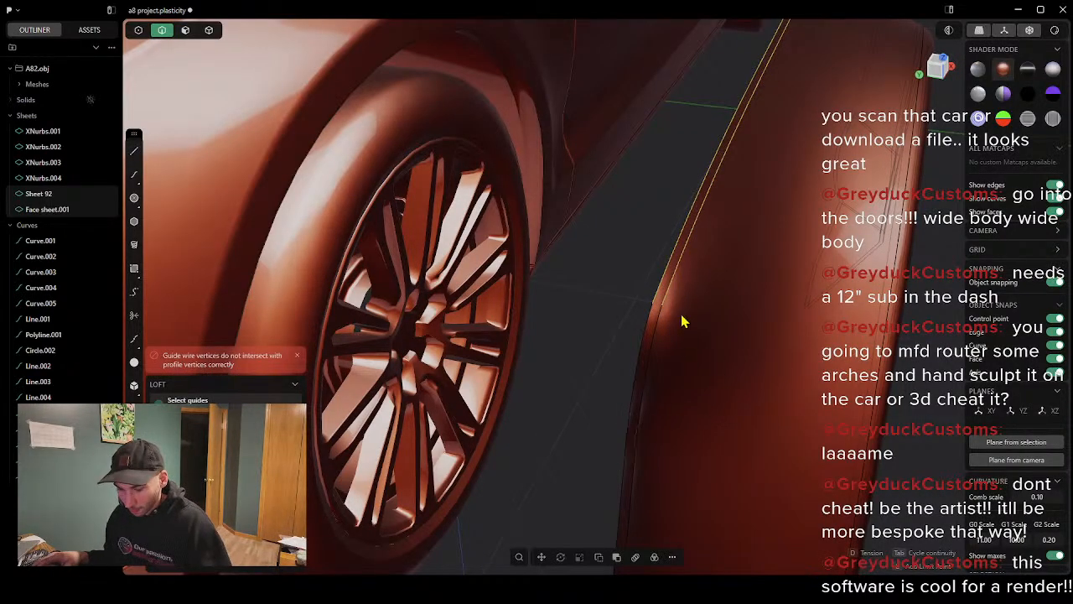
pyautogui.press('Escape')
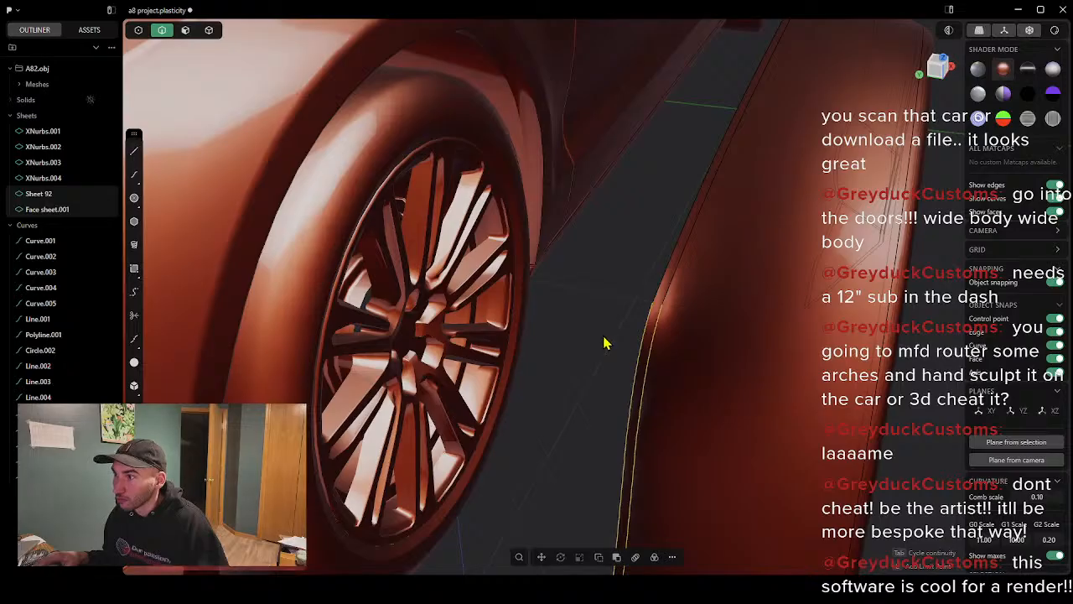
# Step: Loft a strip between the lower front edges of the original flare face and its copy
pyautogui.moveTo(604, 337); pyautogui.dragTo(585, 299, button='middle')
pyautogui.click(587, 342)
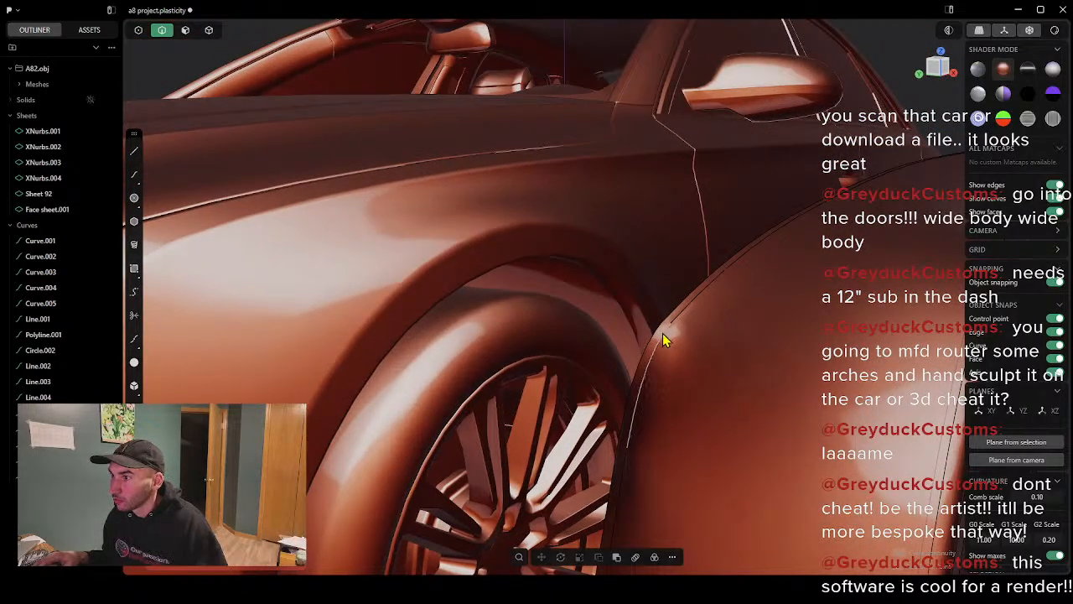
pyautogui.moveTo(676, 354); pyautogui.dragTo(750, 314, button='middle')
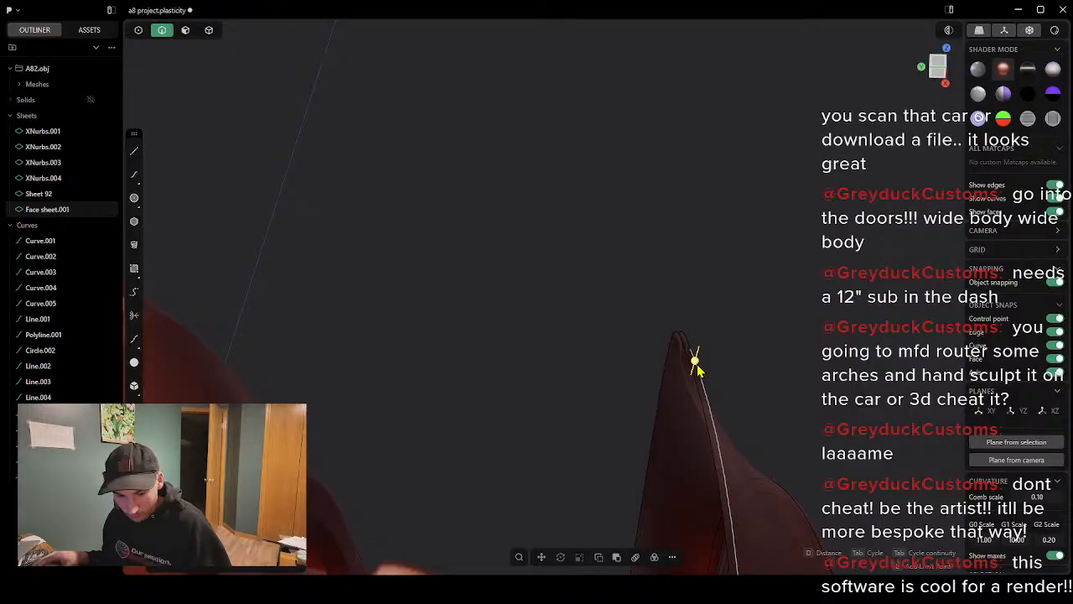
pyautogui.click(695, 366)
pyautogui.press('l')
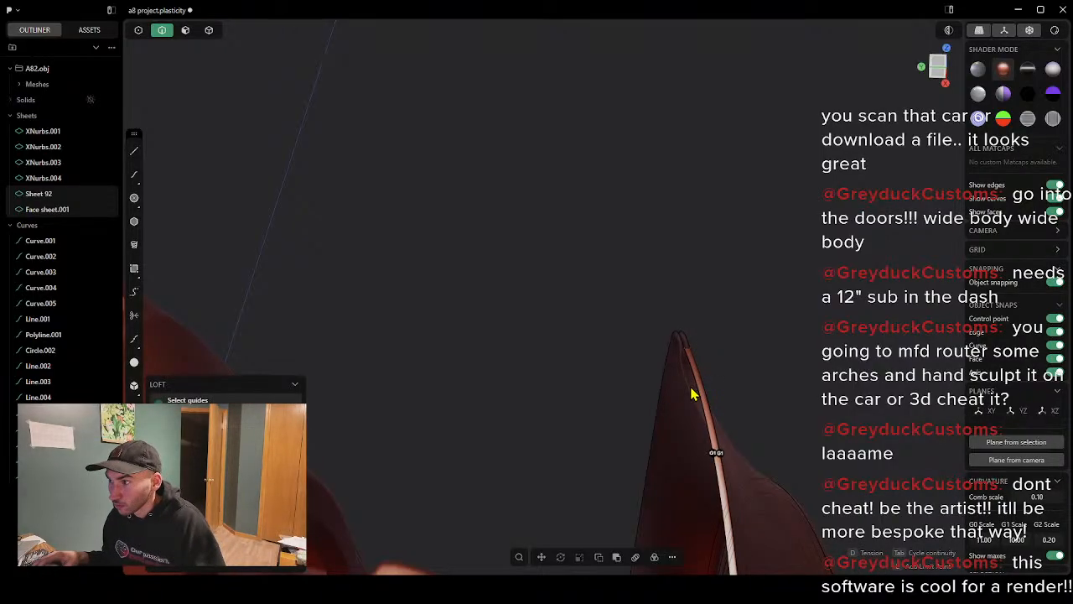
pyautogui.press('Return')
pyautogui.scroll(-5, 743, 367)
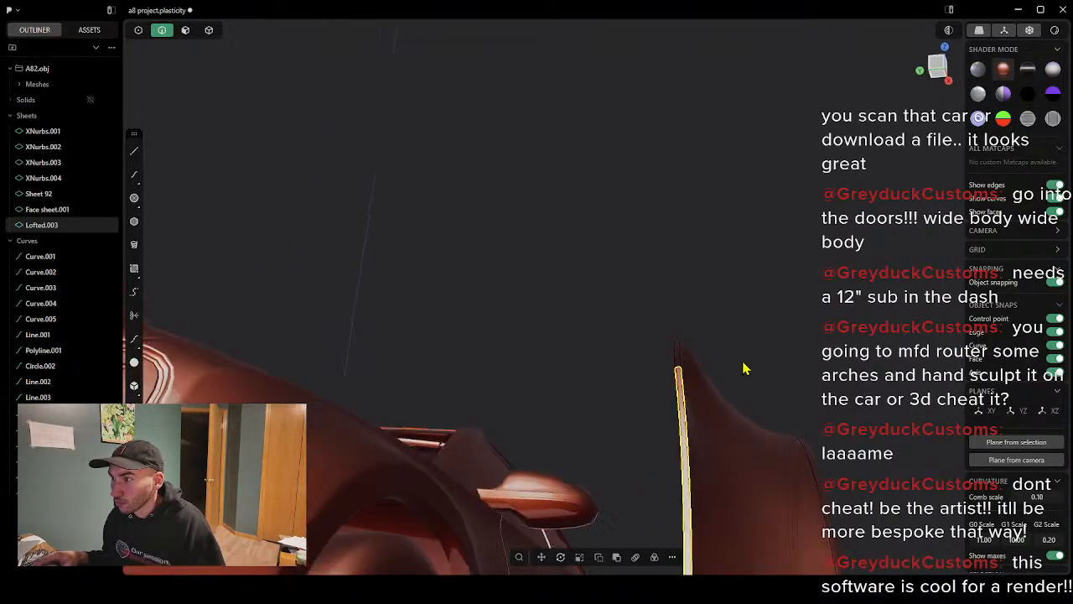
# Step: Loft a strip between the curved front corner edges of the two flare faces, continuing above the lower front strip
pyautogui.click(676, 363)
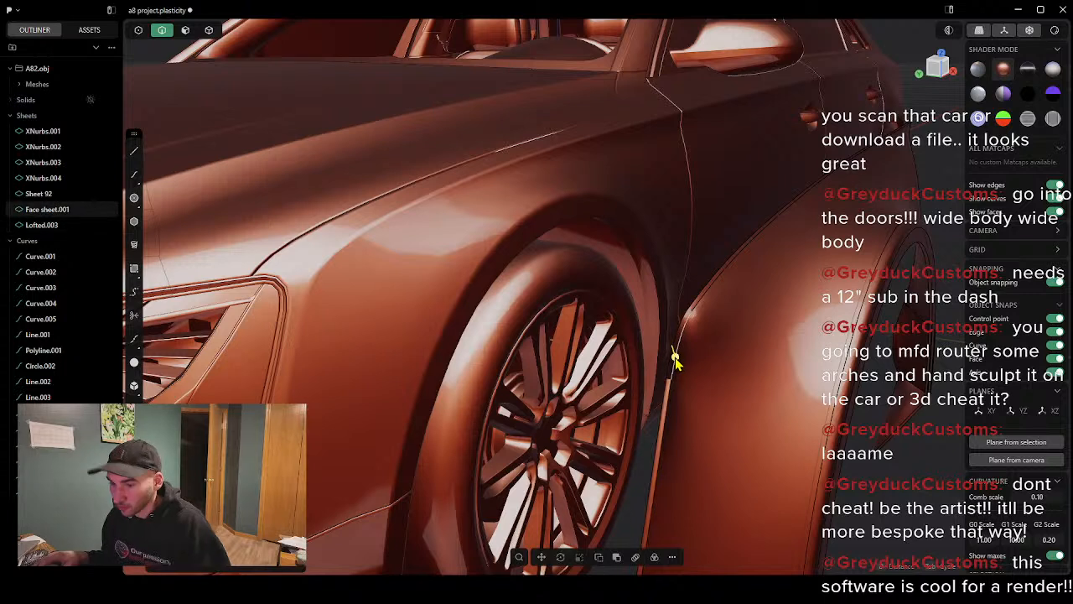
pyautogui.keyDown('shift'); pyautogui.click(673, 348); pyautogui.keyUp('shift')
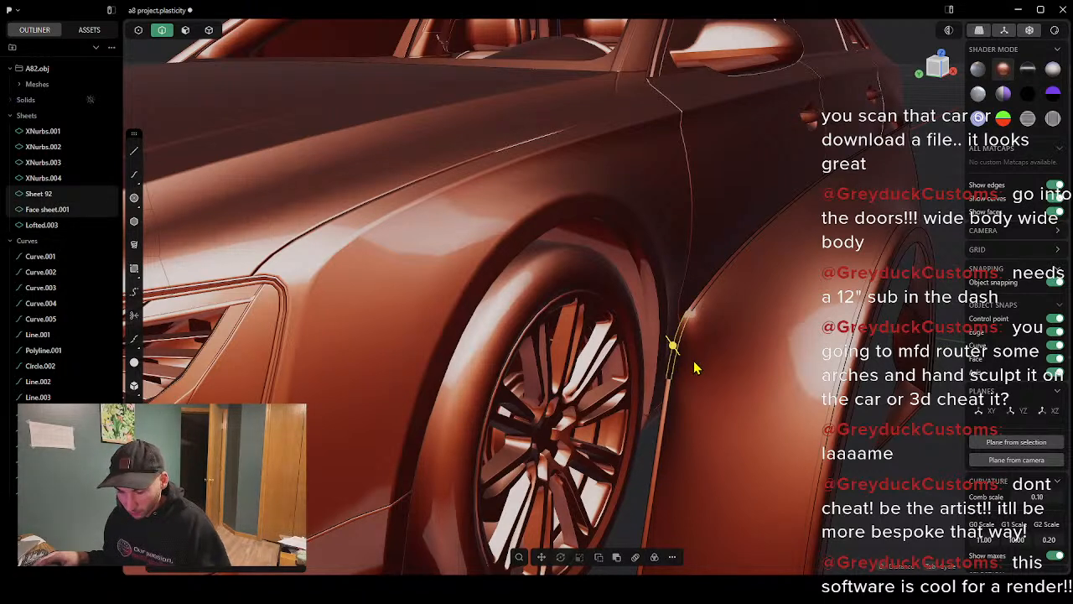
pyautogui.press('l')
pyautogui.click(709, 292)
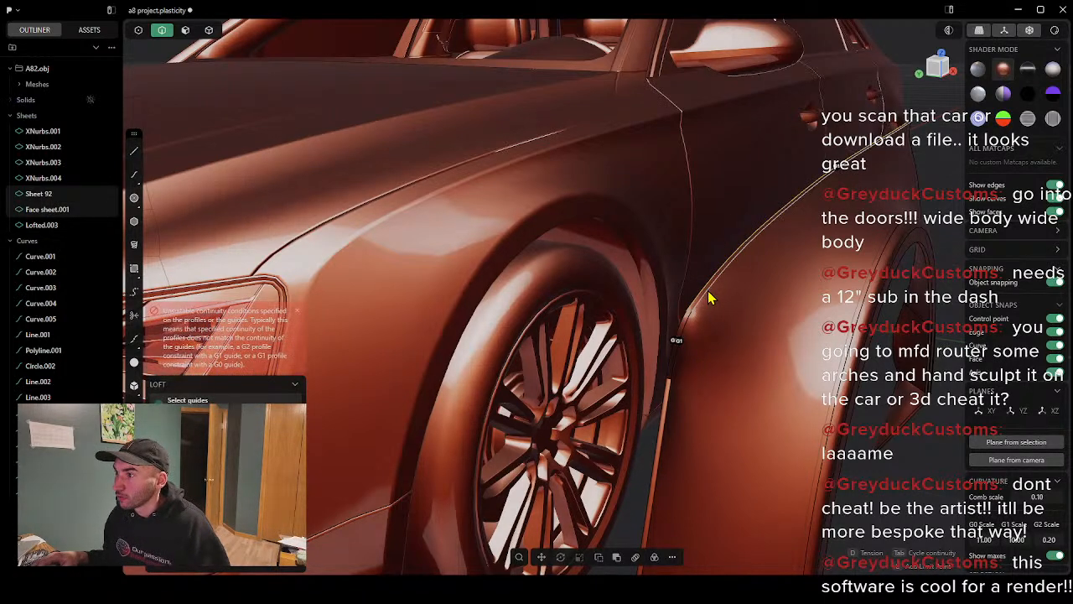
pyautogui.click(710, 292)
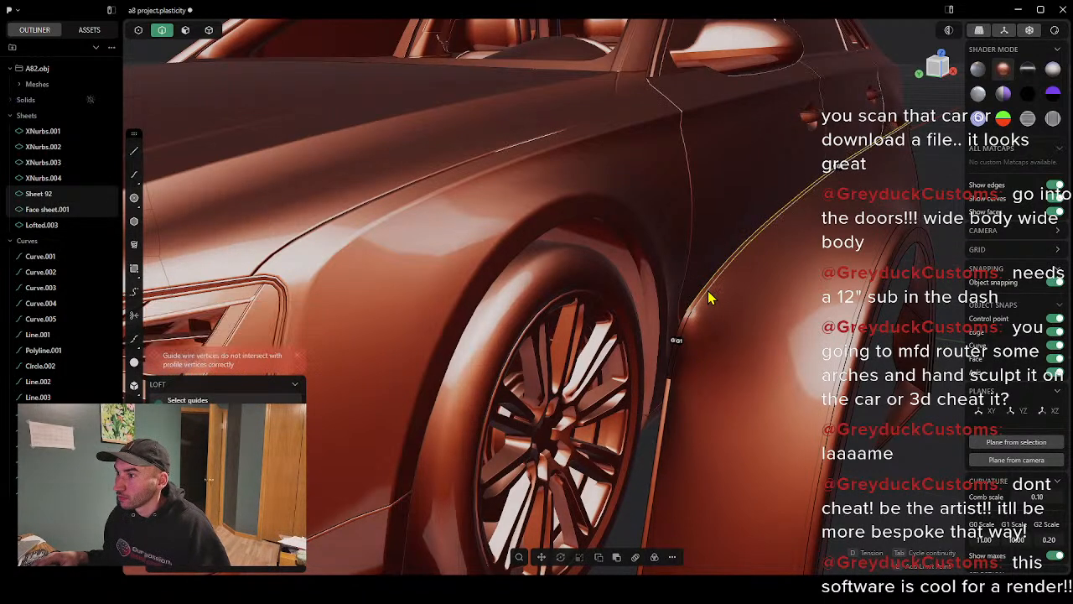
pyautogui.click(670, 344)
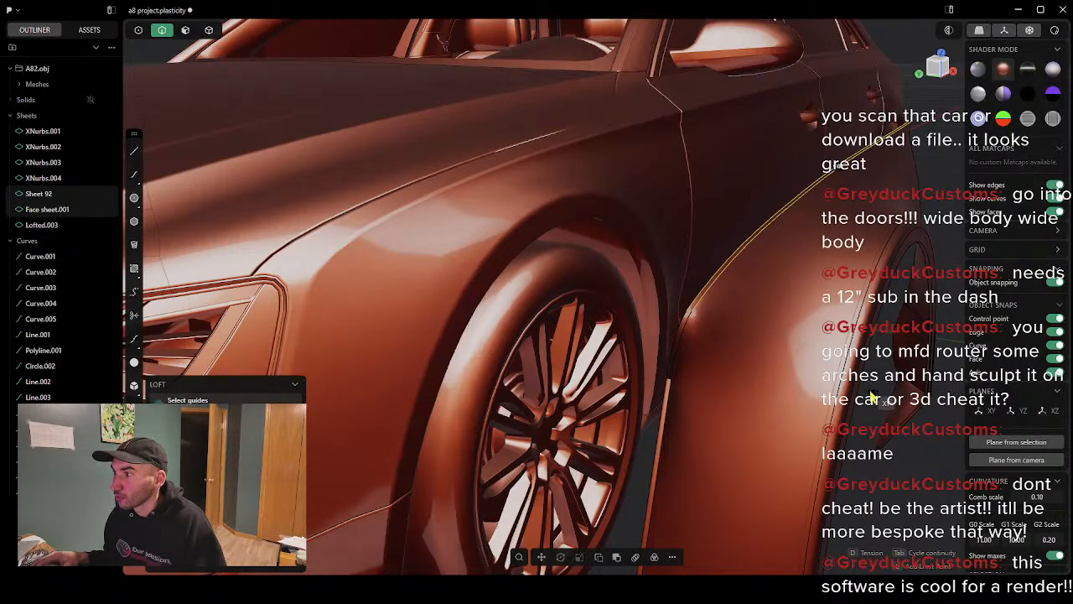
pyautogui.press('Escape')
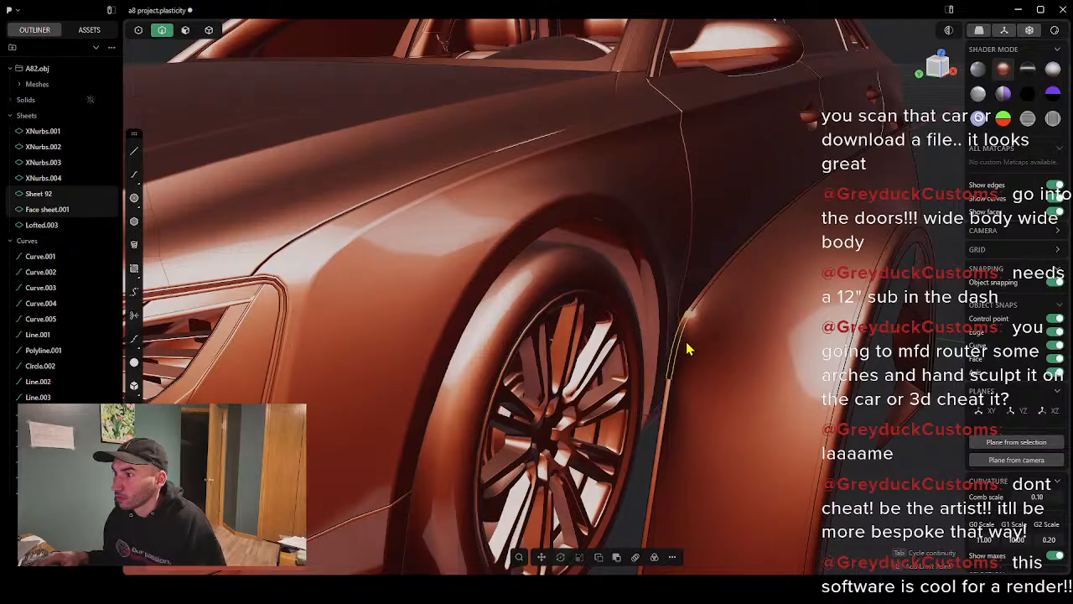
pyautogui.press('l')
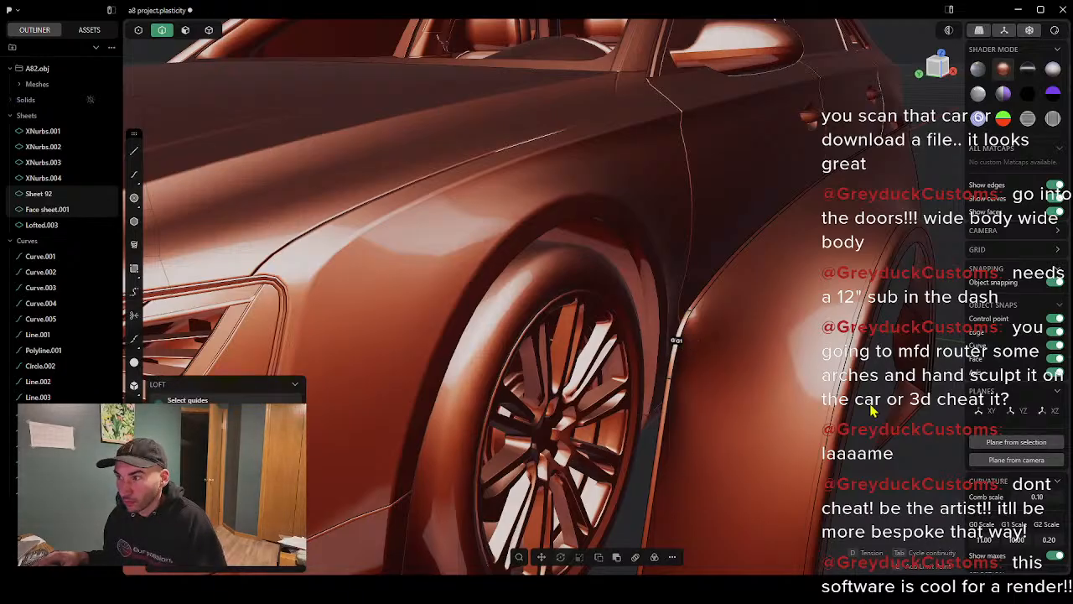
pyautogui.press('Return')
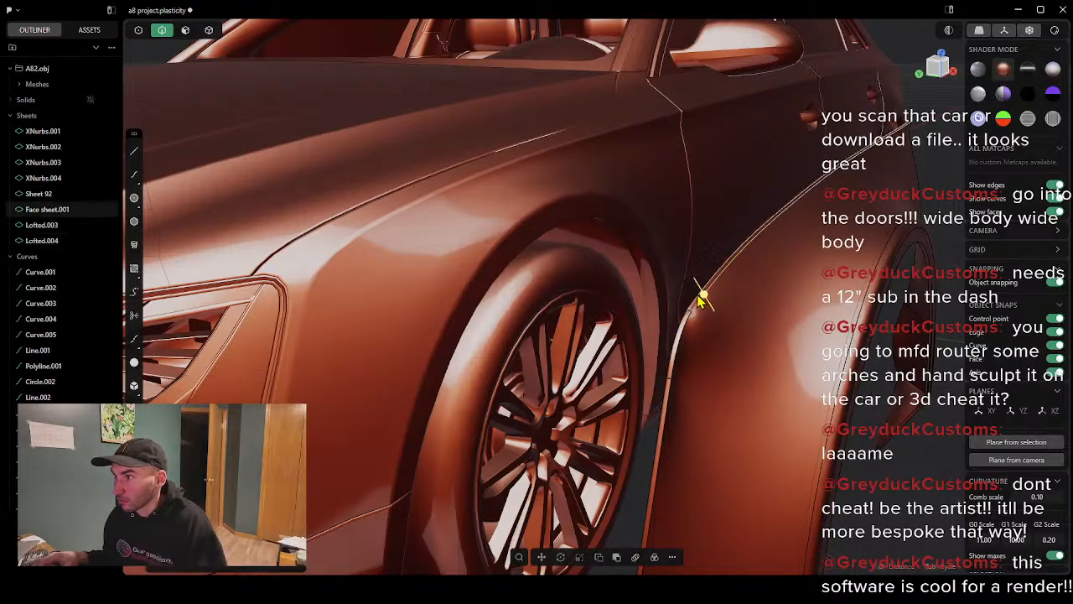
# Step: Loft a strip between the long upper edges of the original flare face and its copy
pyautogui.click(700, 301)
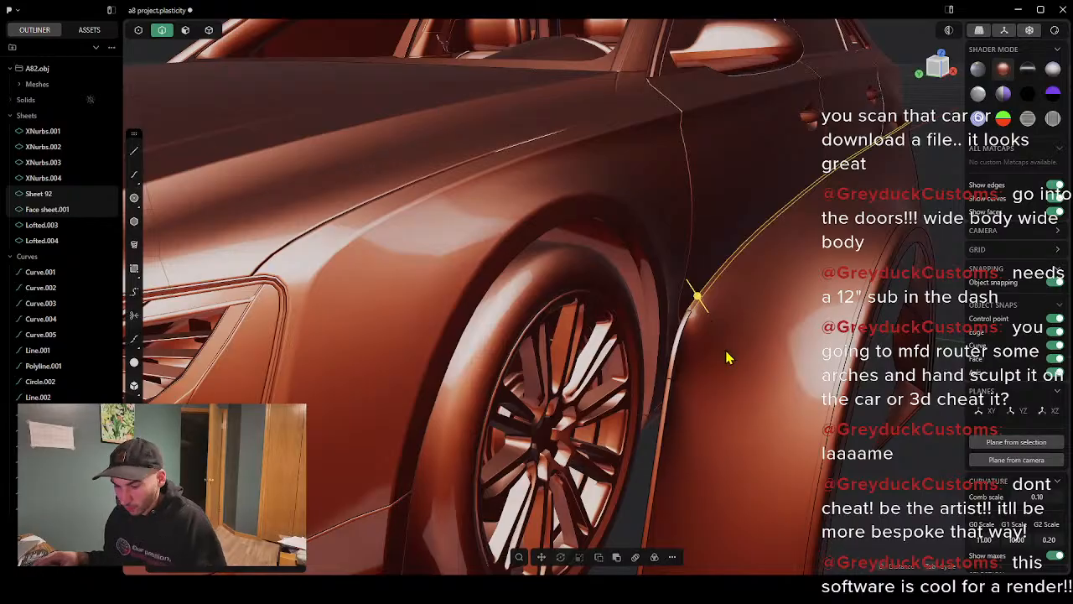
pyautogui.press('l')
pyautogui.scroll(2, 911, 382)
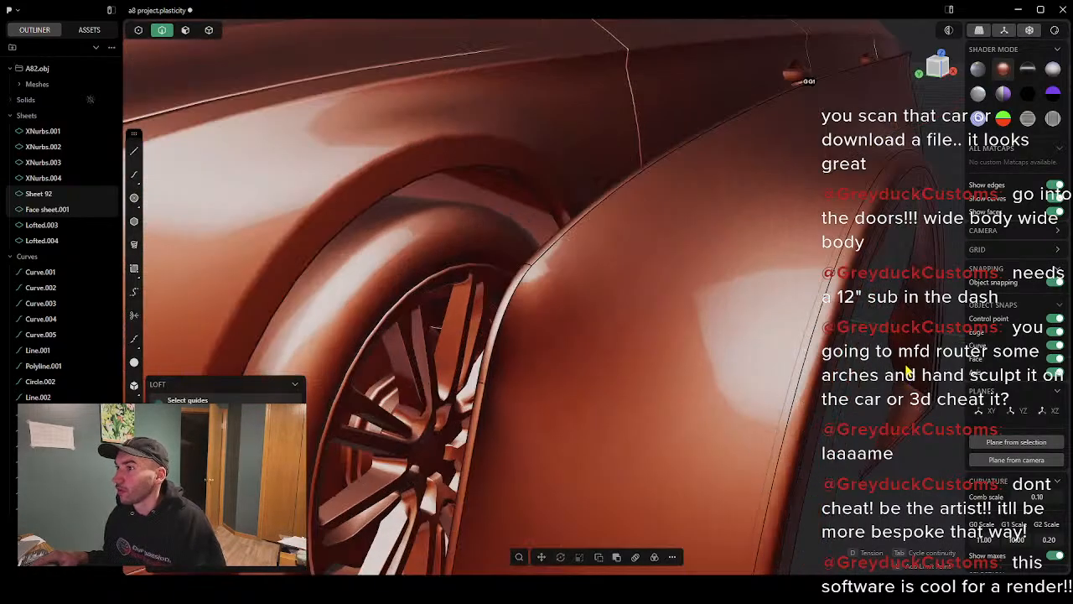
pyautogui.scroll(-4, 908, 374)
pyautogui.moveTo(894, 386); pyautogui.dragTo(521, 326, button='middle')
pyautogui.moveTo(713, 325); pyautogui.dragTo(620, 336, button='middle')
pyautogui.scroll(-6, 573, 326)
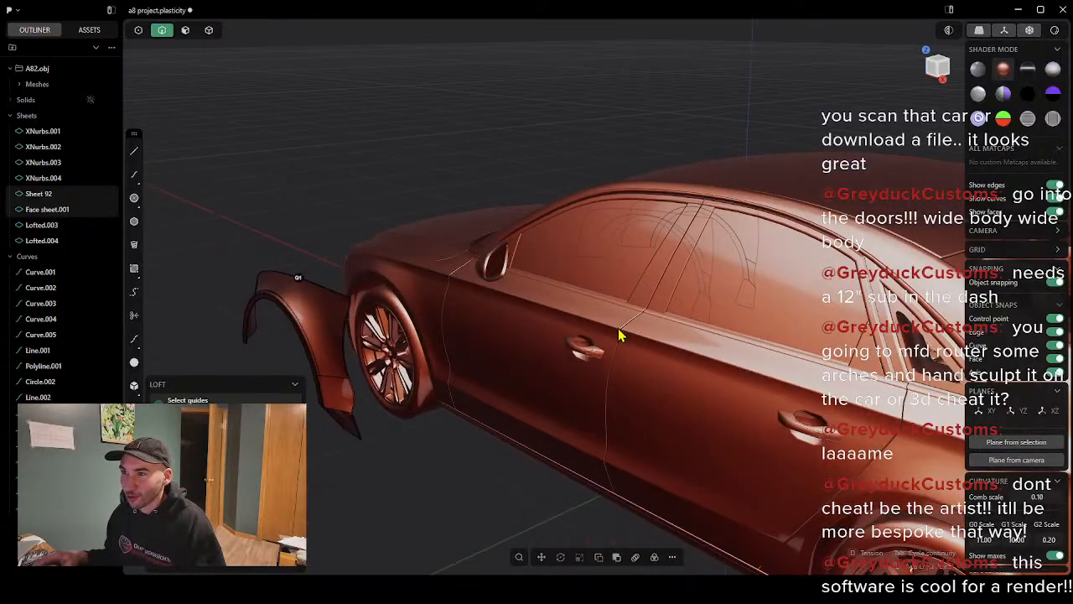
pyautogui.scroll(6, 330, 333)
pyautogui.click(421, 241)
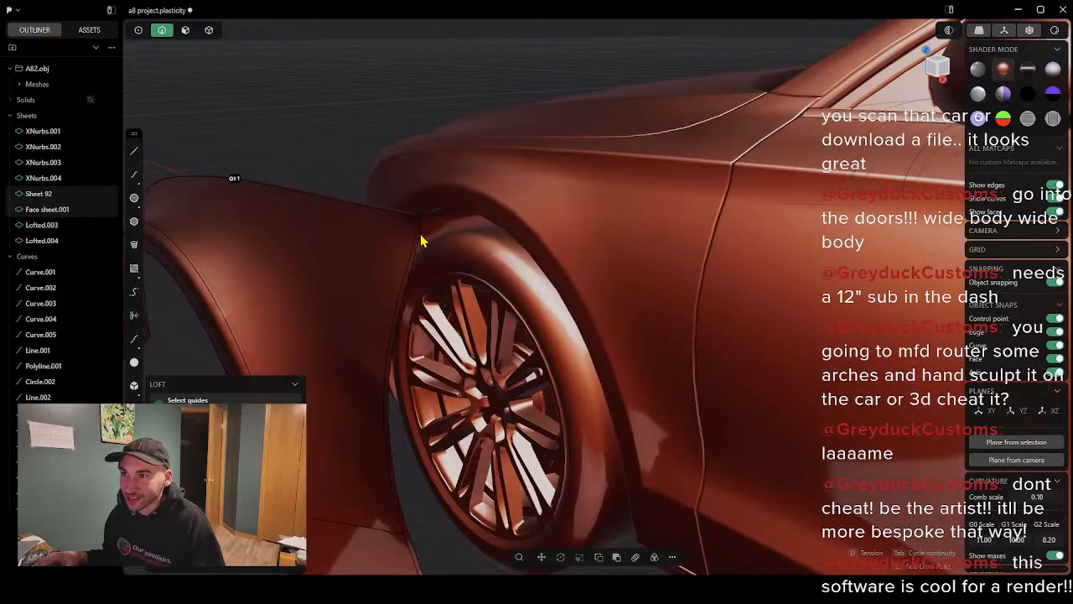
pyautogui.moveTo(445, 223); pyautogui.dragTo(436, 235, button='middle')
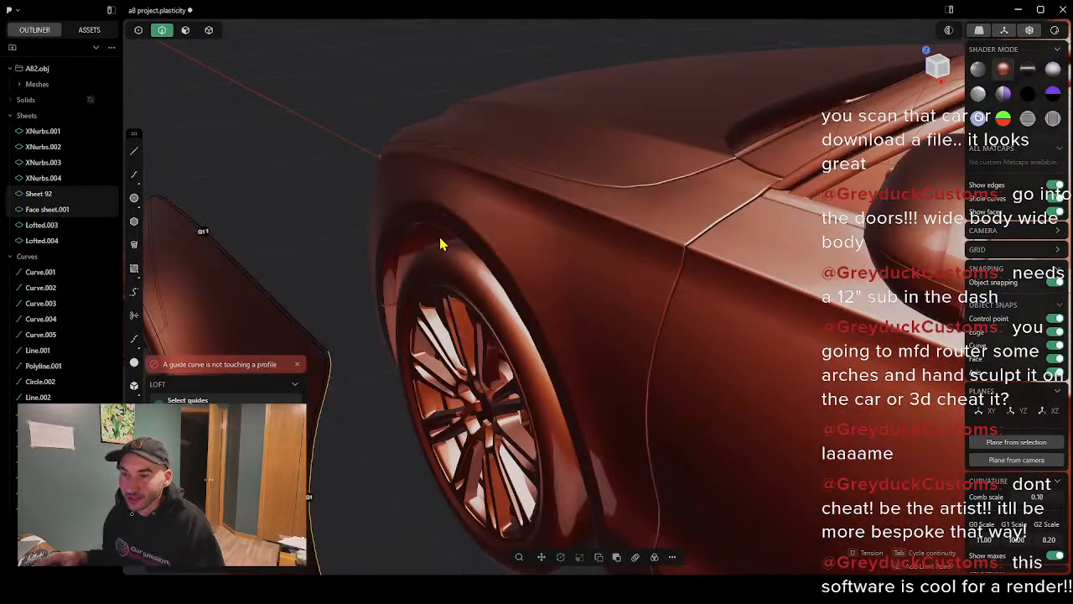
pyautogui.press('Escape')
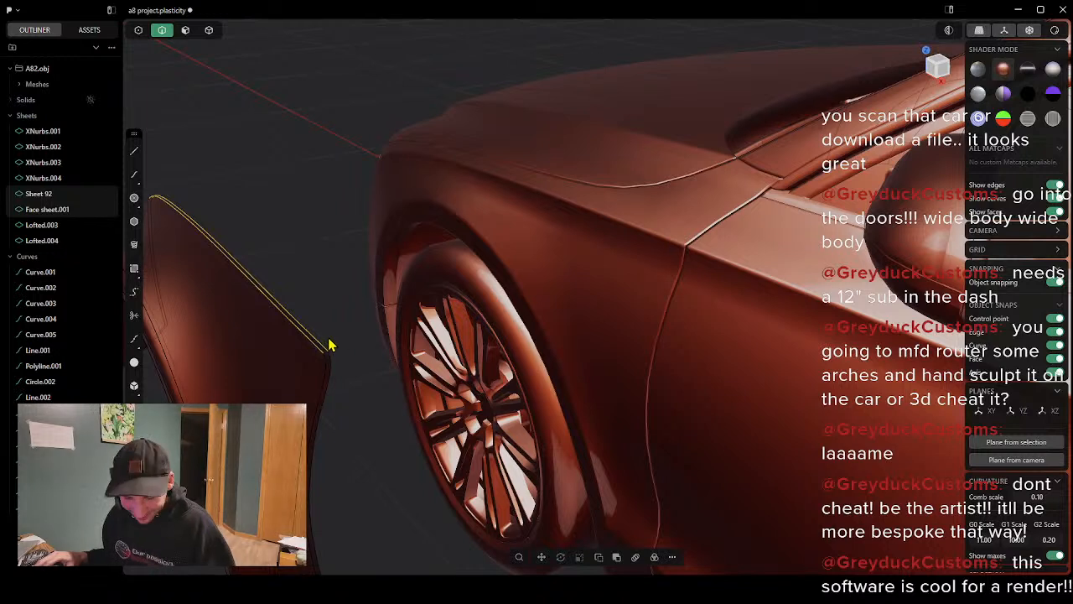
pyautogui.press('l')
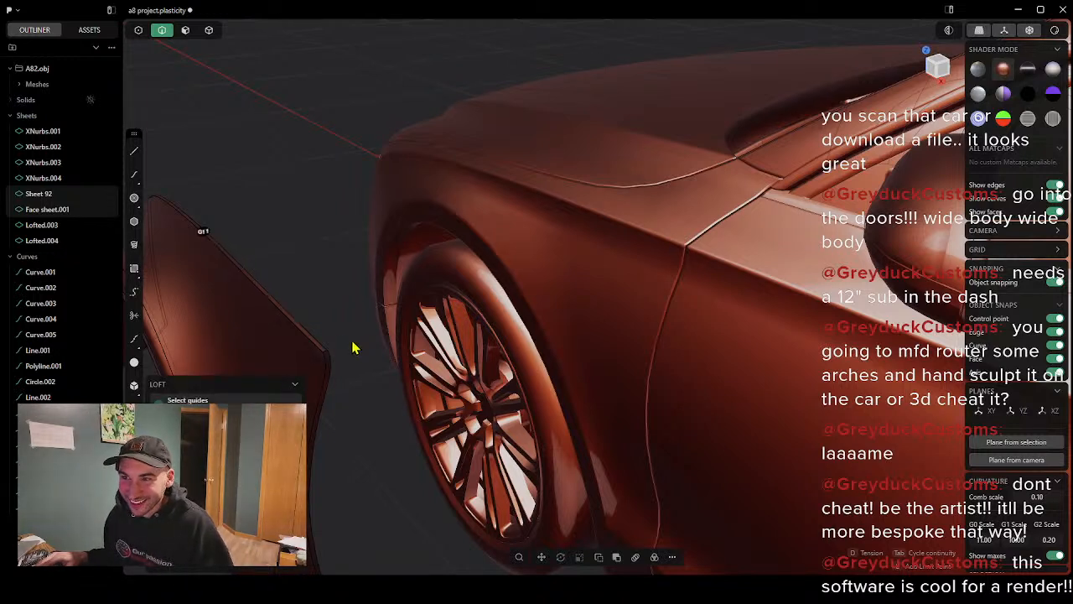
pyautogui.press('Return')
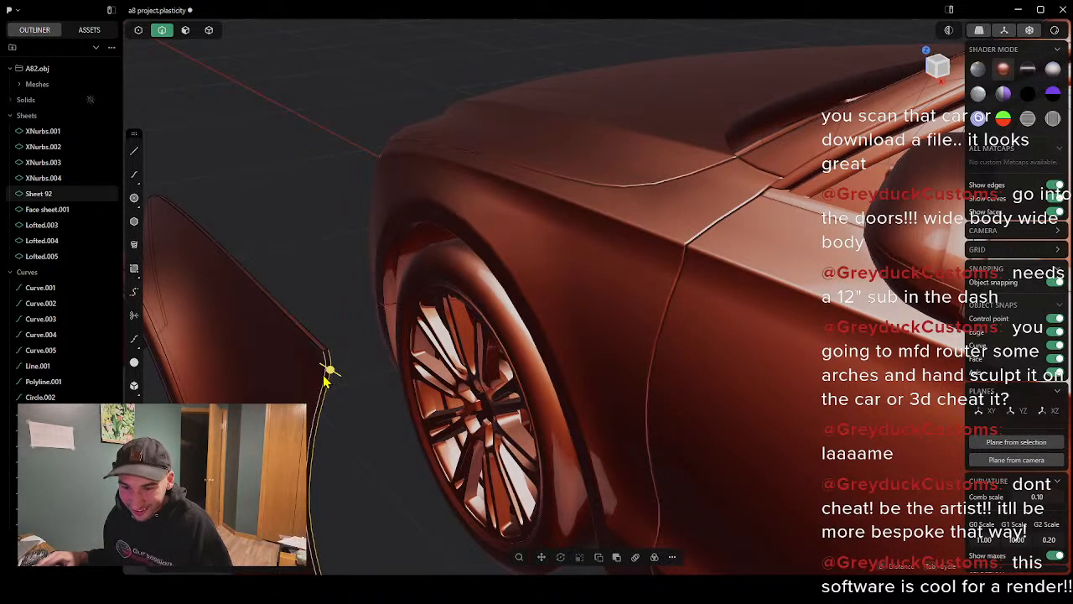
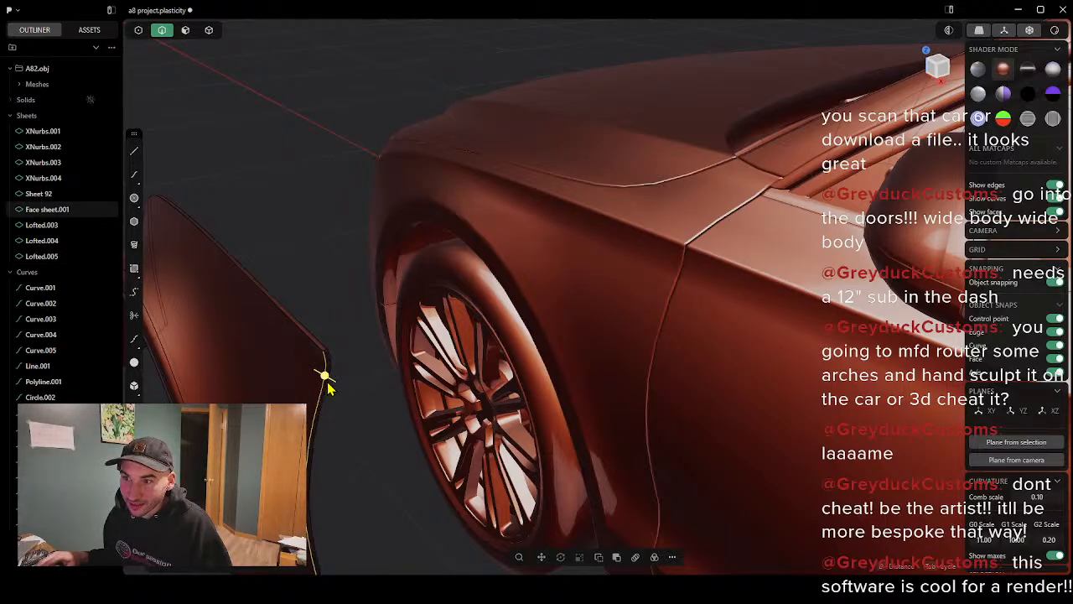
# Step: Loft a strip between the curved rear edges of the two flare faces, just below the upper rear corner
pyautogui.press('l')
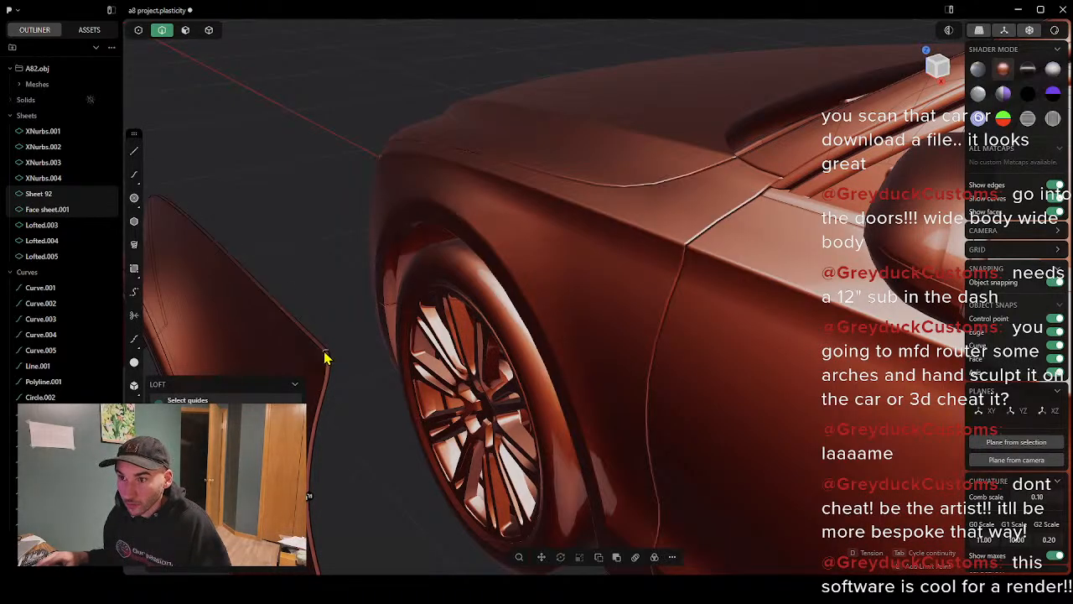
pyautogui.click(326, 352)
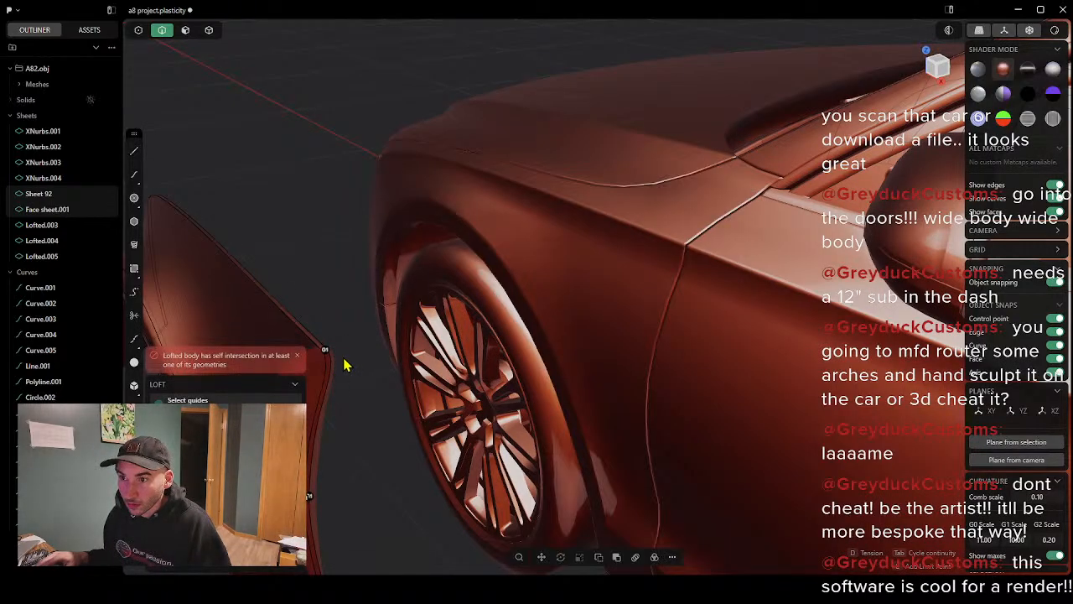
pyautogui.press('Return')
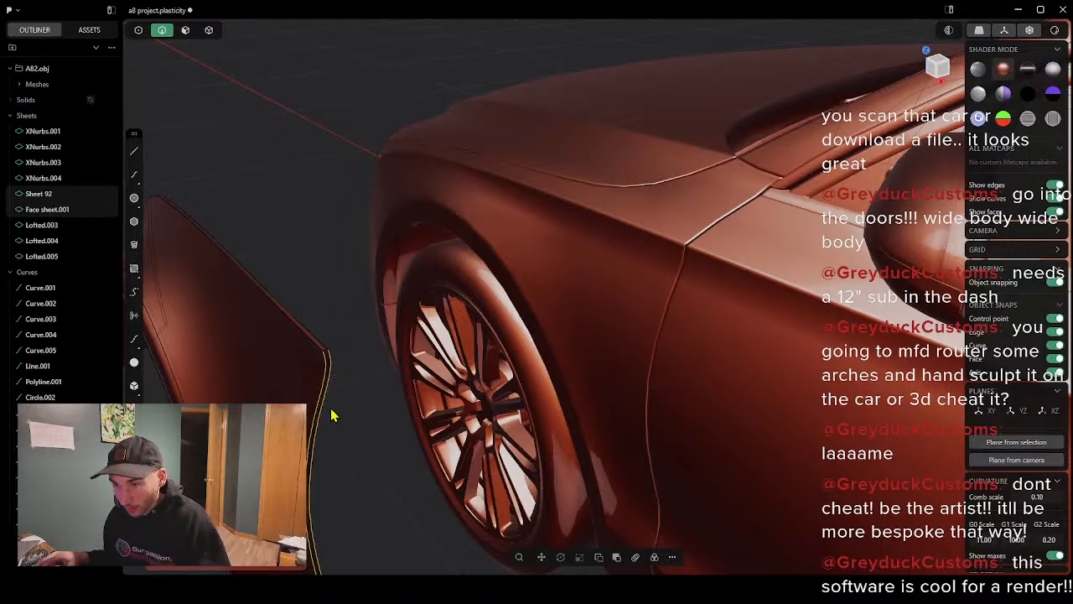
pyautogui.press('l')
pyautogui.press('Return')
# Step: Loft a strip between the bent lower rear edges of the two flare faces, continuing below the previous rear strip
pyautogui.moveTo(344, 416); pyautogui.dragTo(338, 492, button='middle')
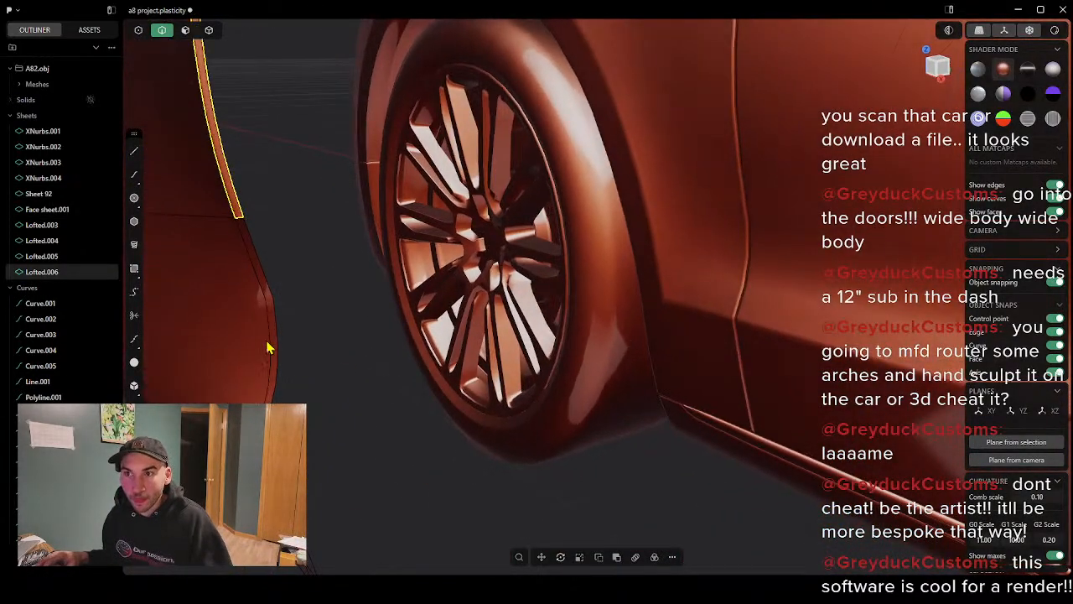
pyautogui.click(268, 293)
pyautogui.keyDown('shift'); pyautogui.click(275, 333); pyautogui.keyUp('shift')
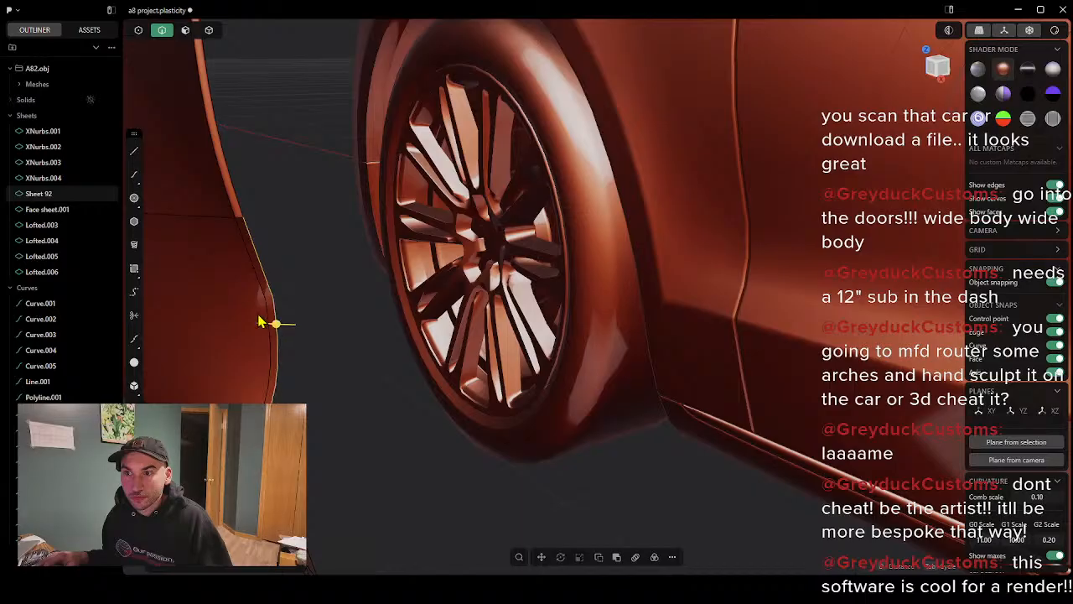
pyautogui.click(257, 285)
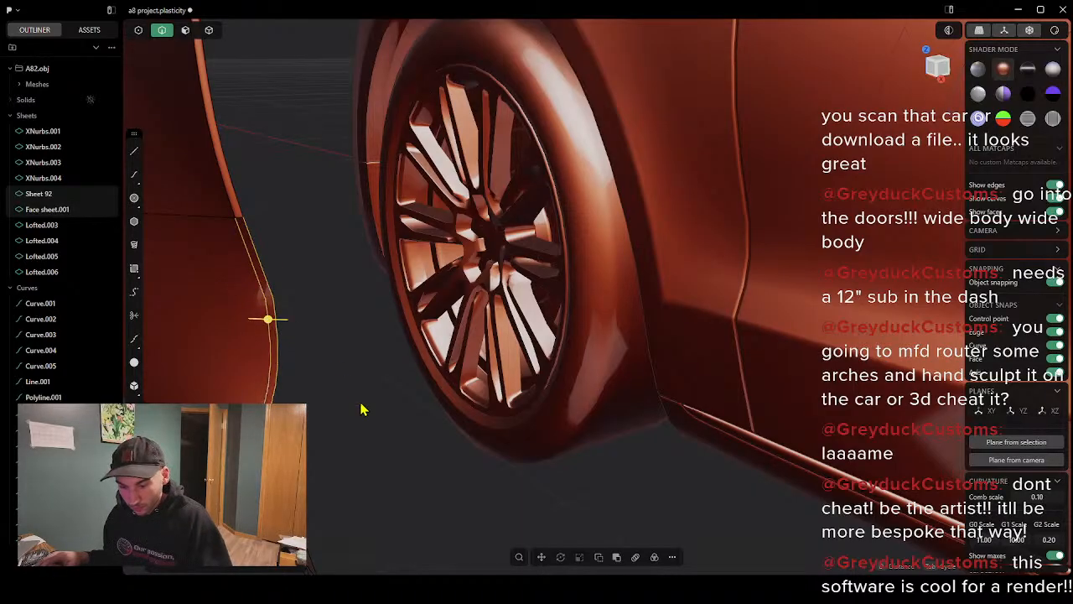
pyautogui.press('l')
pyautogui.rightClick(344, 356)
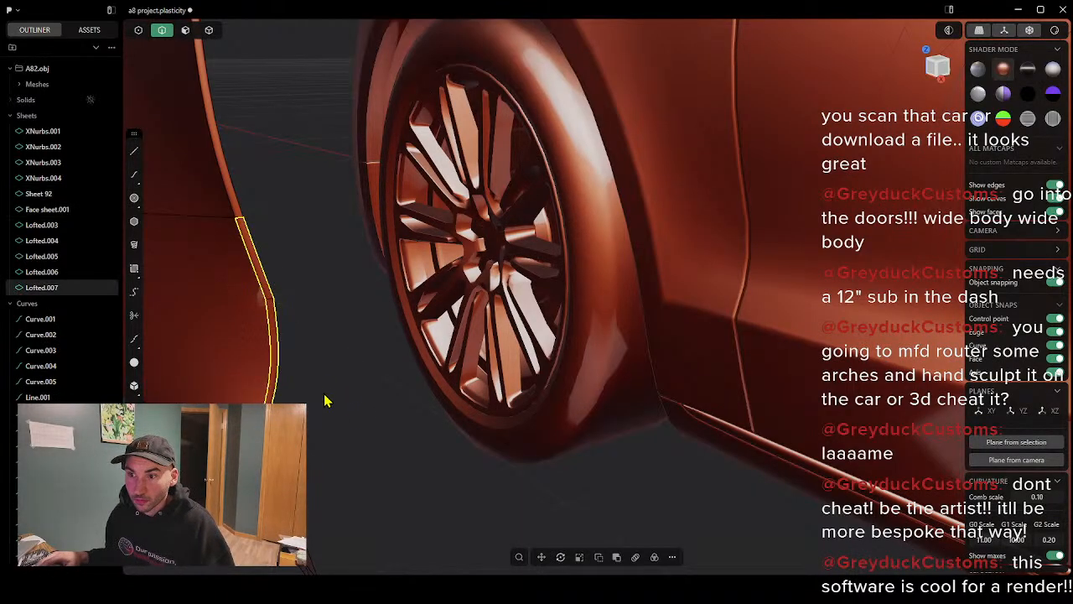
# Step: Loft a strip between the short edges at the lower rear tip of the original and copied flare faces
pyautogui.scroll(-3, 325, 401)
pyautogui.click(314, 480)
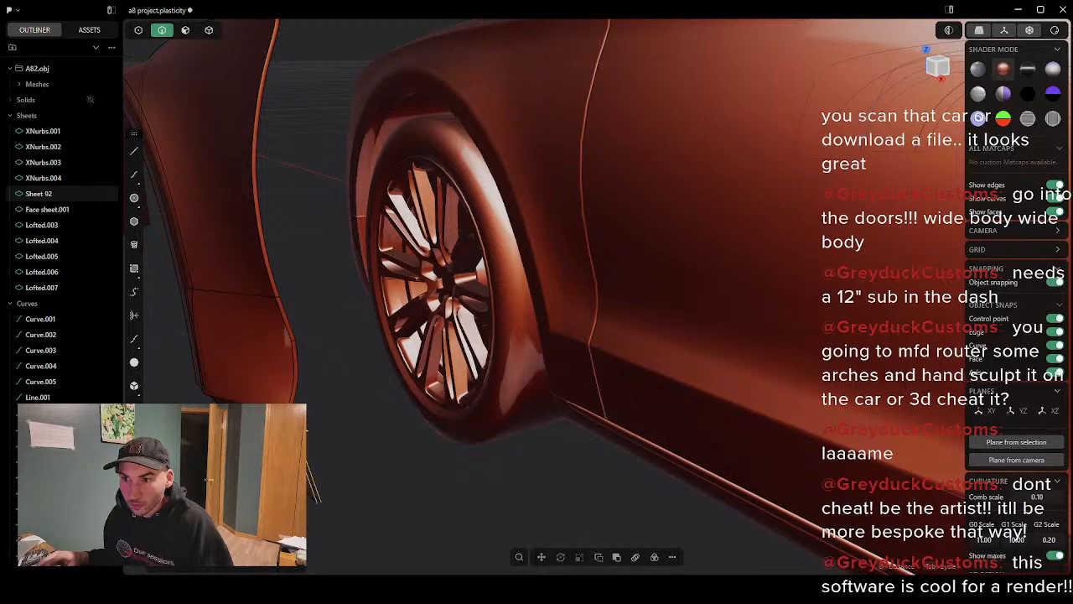
pyautogui.click(304, 440)
pyautogui.press('l')
pyautogui.rightClick(369, 504)
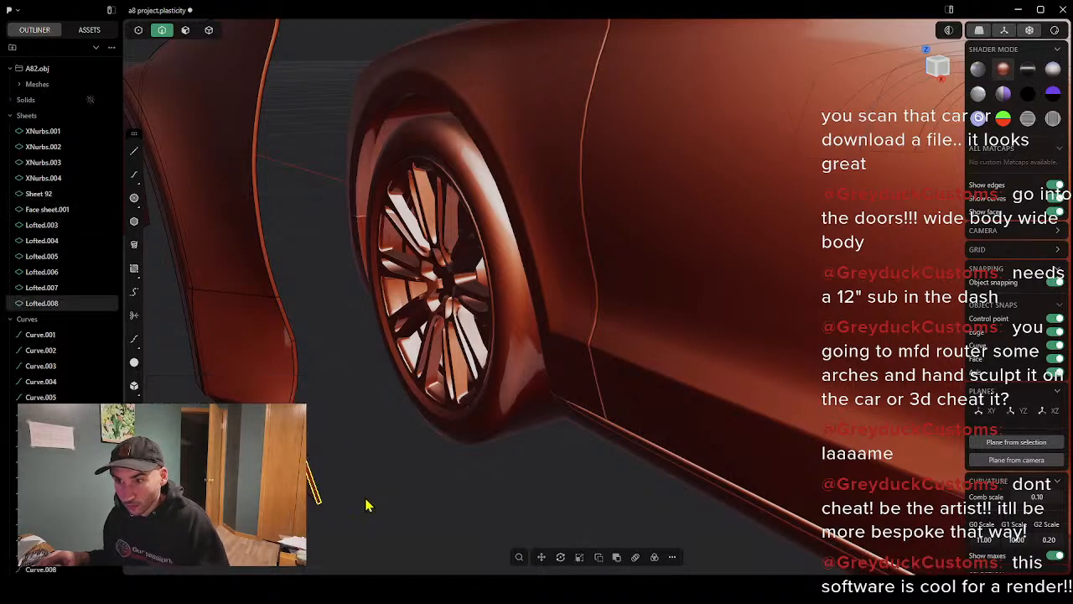
# Step: Loft a strip between the bottom edges of the two flare faces on the underside of the rear section
pyautogui.scroll(-5, 327, 508)
pyautogui.moveTo(331, 506); pyautogui.dragTo(361, 324, button='middle')
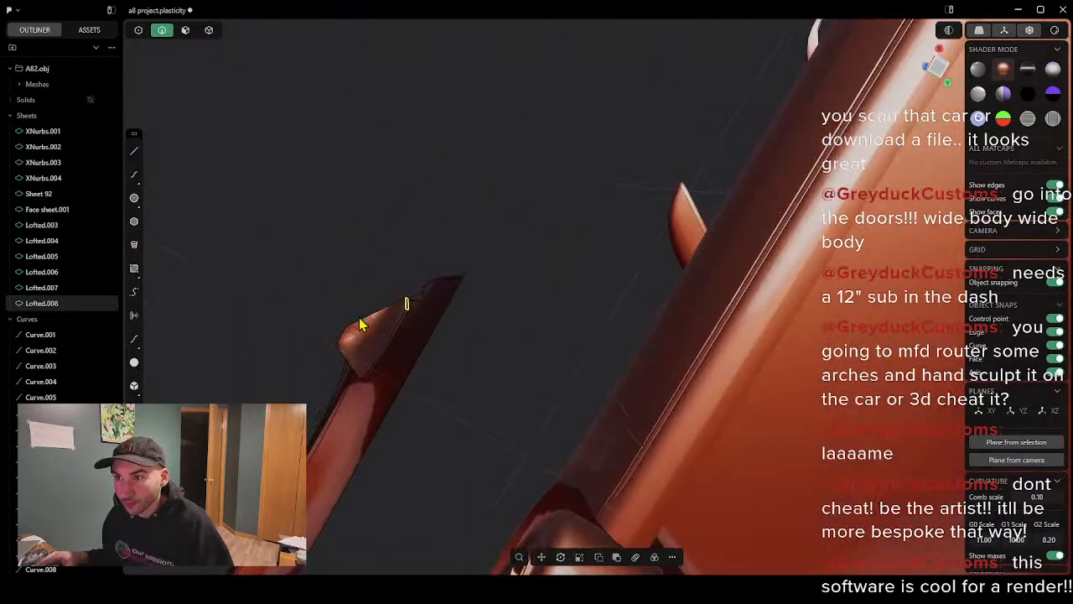
pyautogui.click(391, 349)
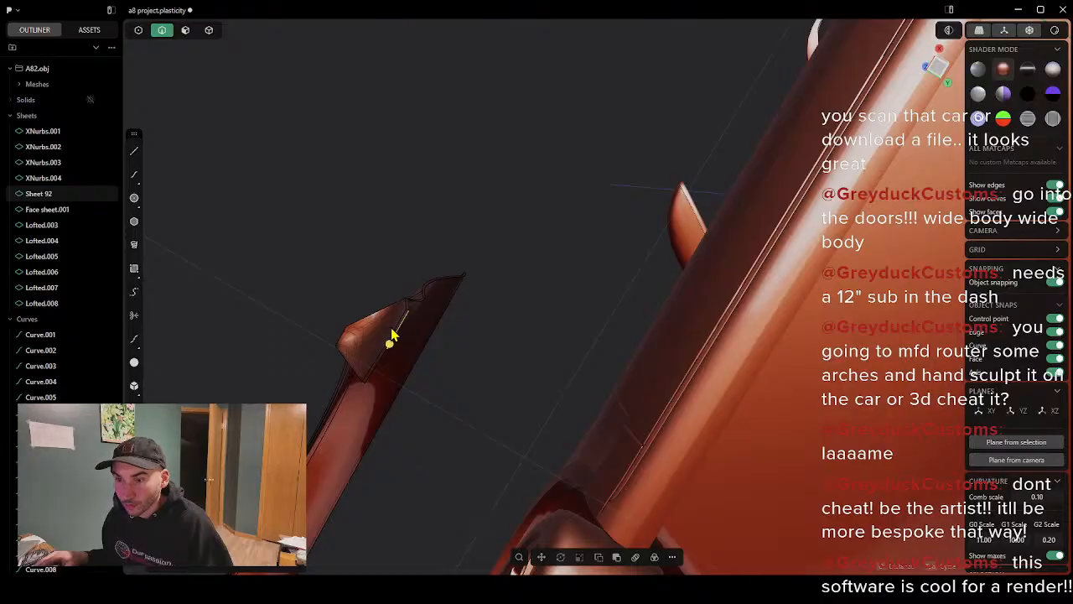
pyautogui.keyDown('shift'); pyautogui.click(391, 341); pyautogui.keyUp('shift')
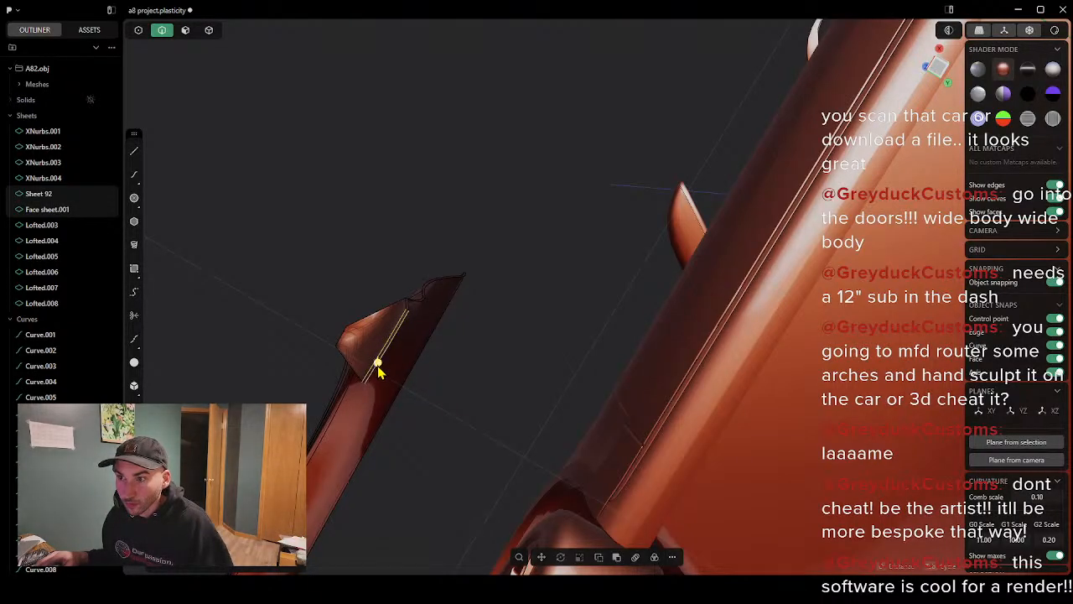
pyautogui.press('l')
pyautogui.moveTo(374, 395); pyautogui.dragTo(503, 480, button='middle')
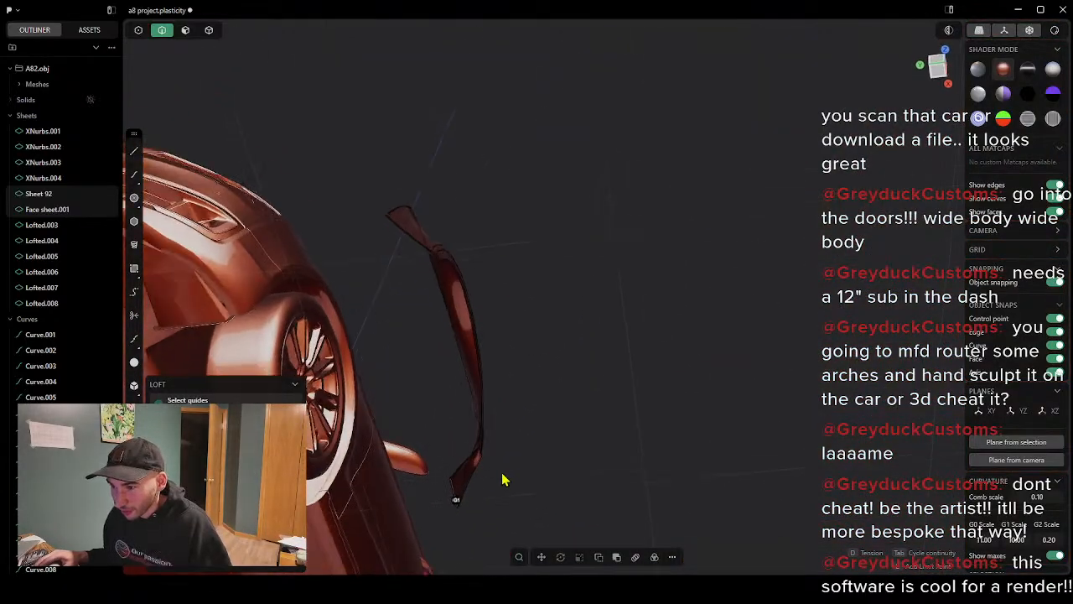
pyautogui.scroll(5, 467, 515)
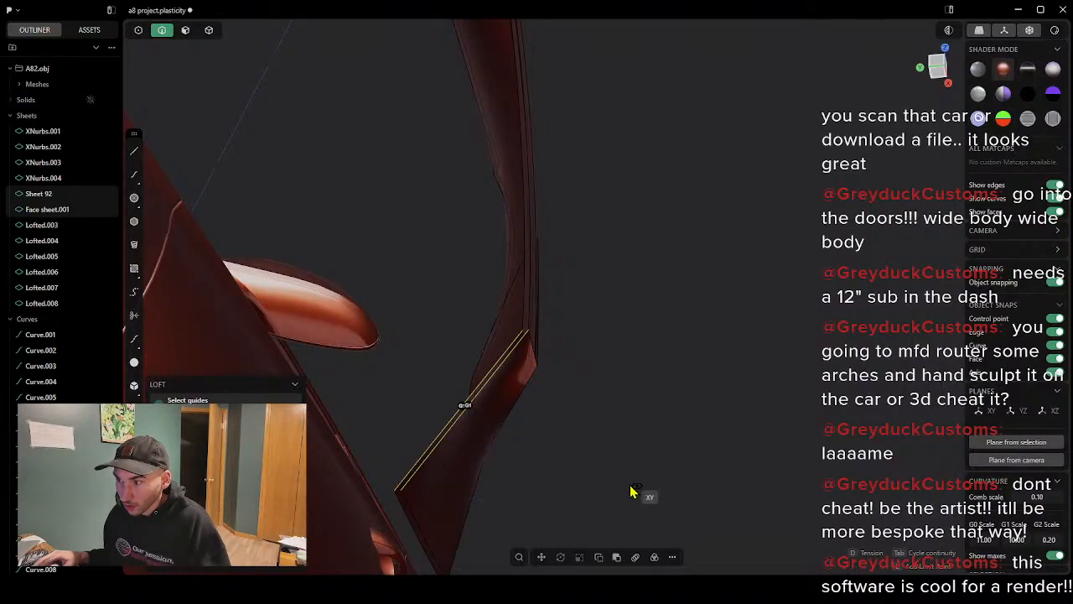
pyautogui.press('Escape')
pyautogui.press('l')
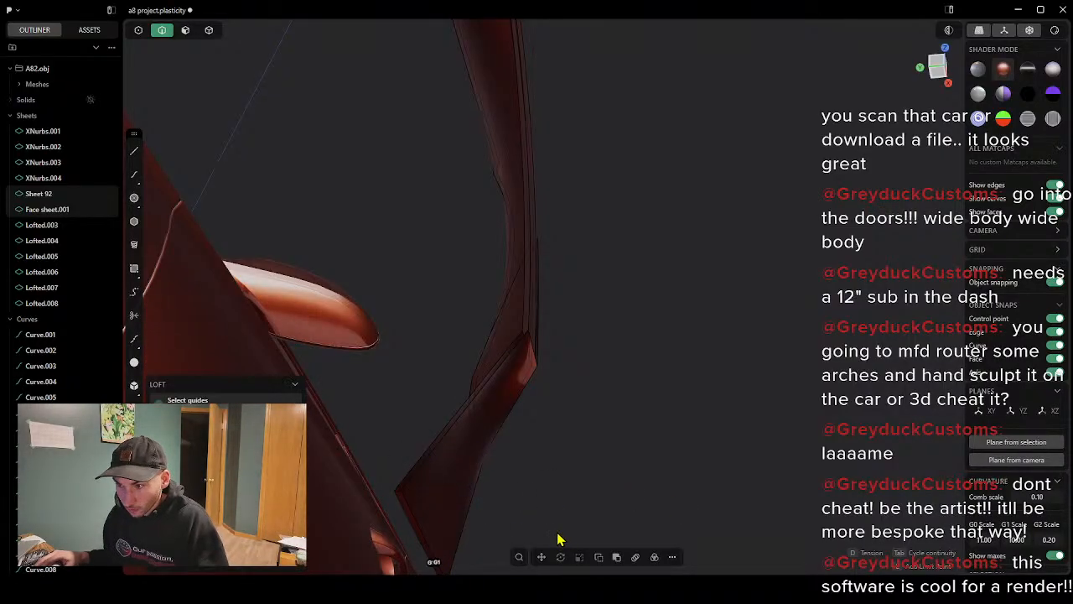
pyautogui.rightClick(550, 512)
# Step: Loft a strip between the diagonal wheel-side edges of the flare's lower rear section
pyautogui.click(415, 468)
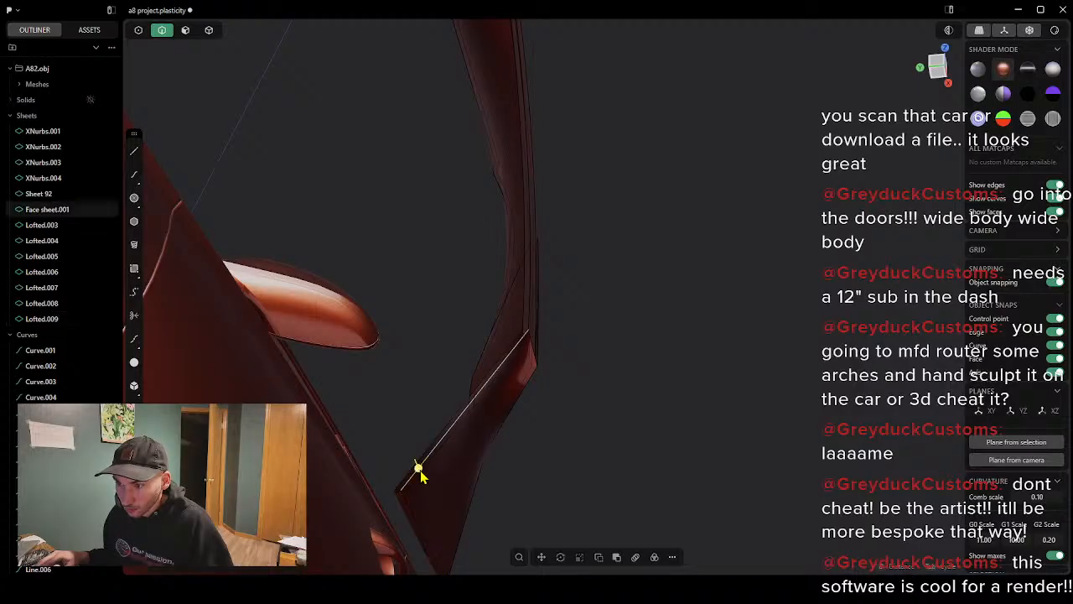
pyautogui.click(413, 471)
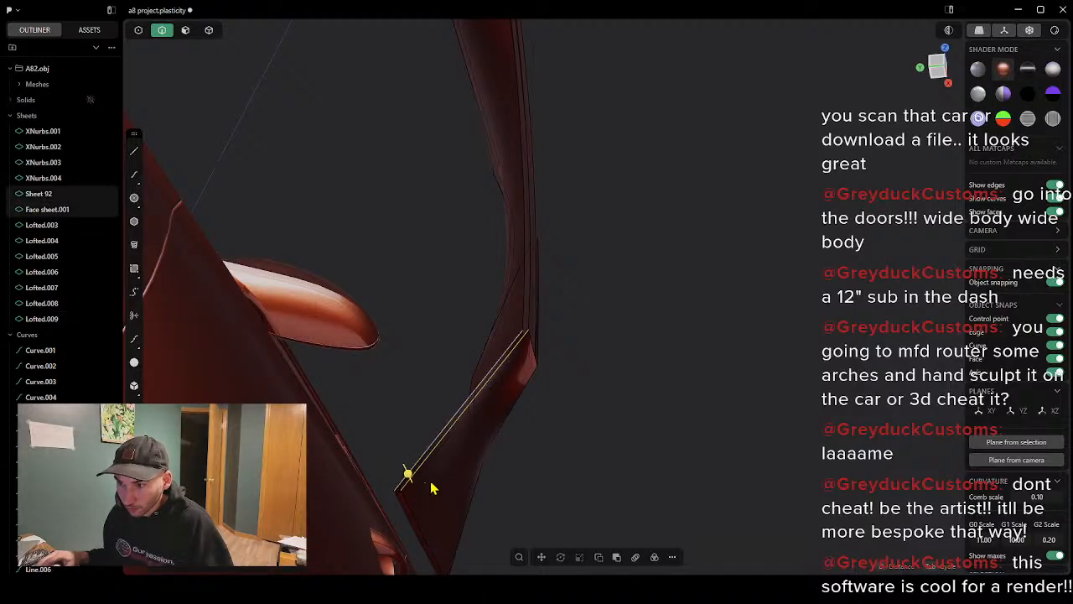
pyautogui.press('l')
pyautogui.rightClick(561, 498)
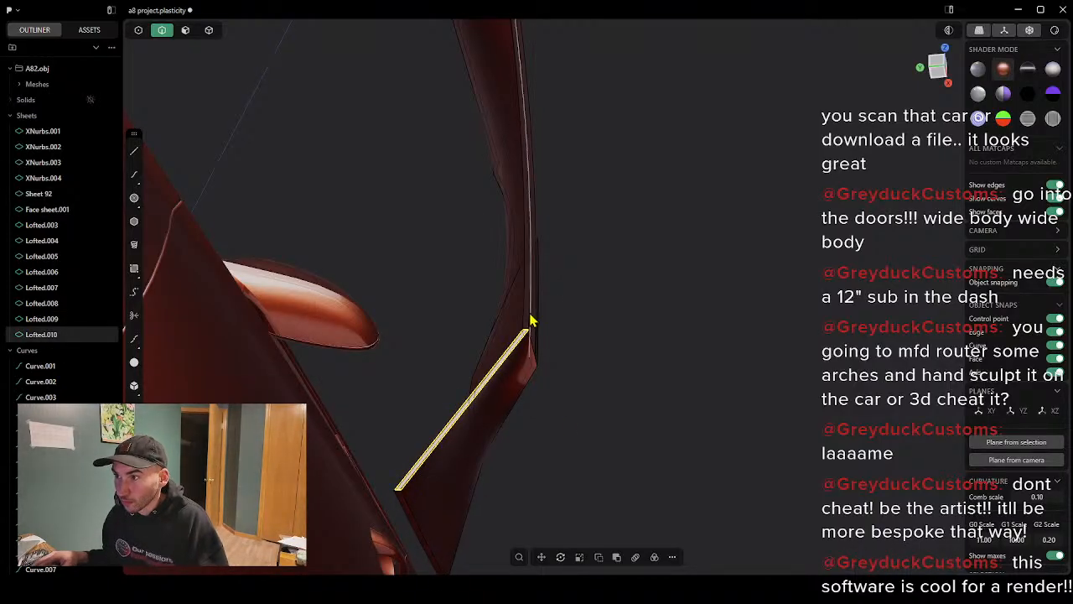
# Step: Loft a strip between the long curved wheel-arch edges of the original flare face and its copy
pyautogui.click(520, 312)
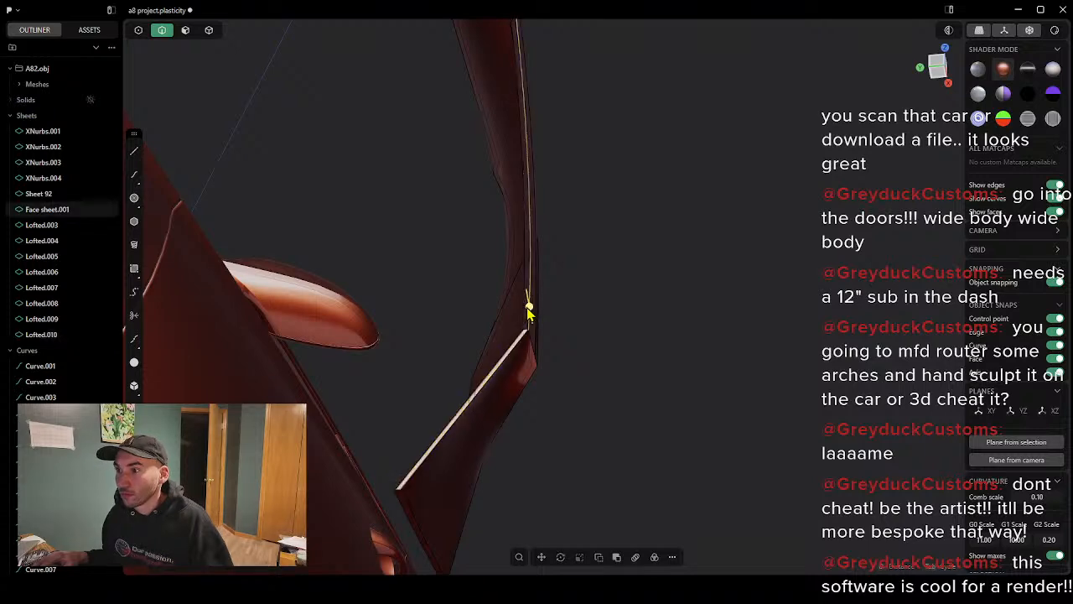
pyautogui.click(523, 319)
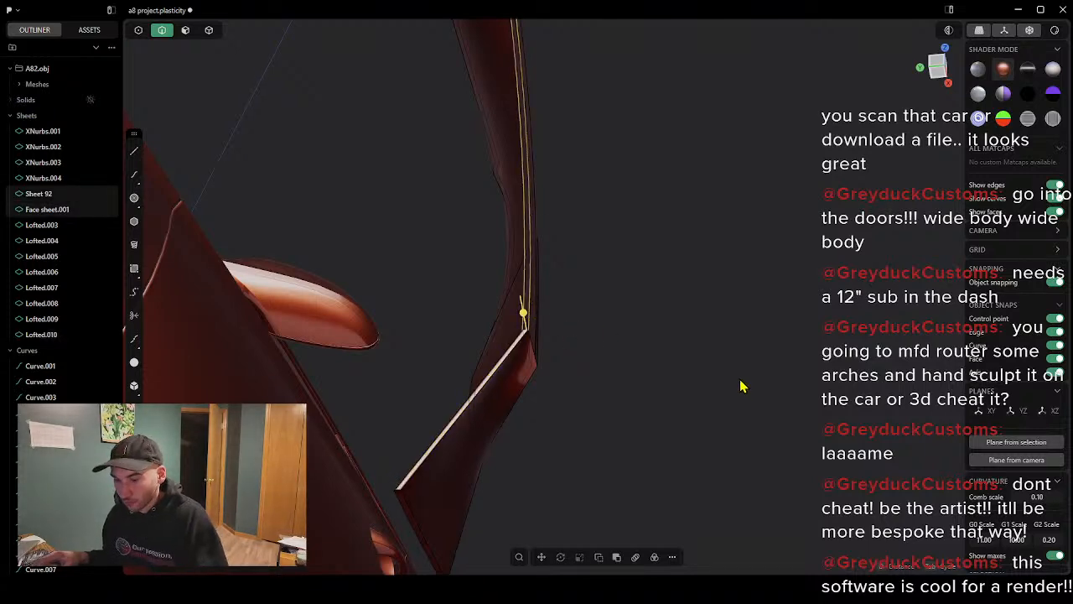
pyautogui.press('l')
pyautogui.rightClick(614, 333)
pyautogui.scroll(-5, 550, 286)
pyautogui.scroll(3, 474, 125)
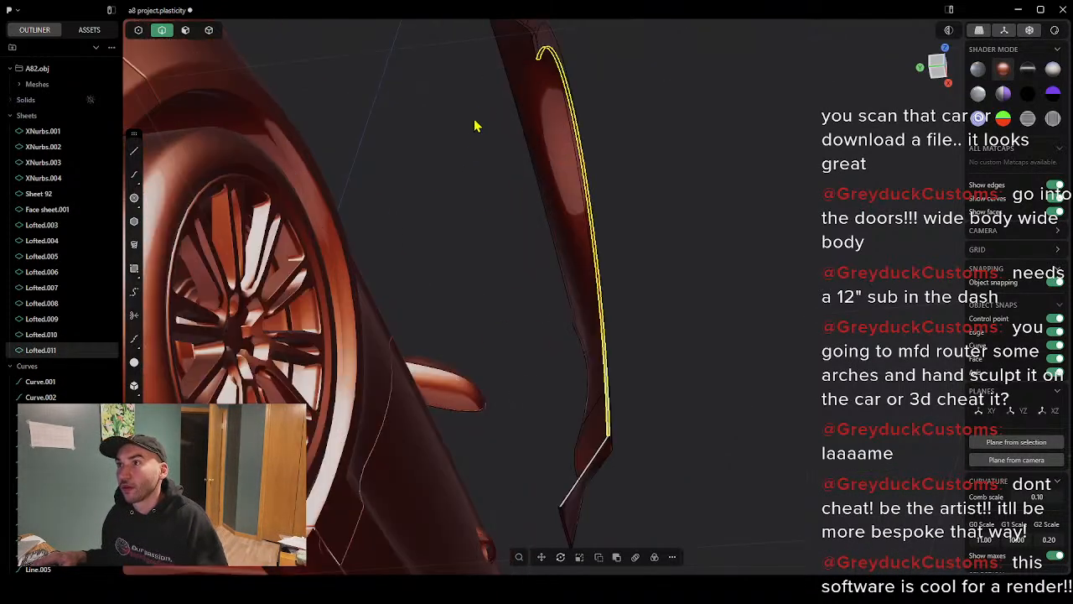
# Step: Try other matcaps, including the light grey one, on the flare's inner side and switch back to the copper matcap
pyautogui.moveTo(529, 73); pyautogui.dragTo(604, 268, button='middle')
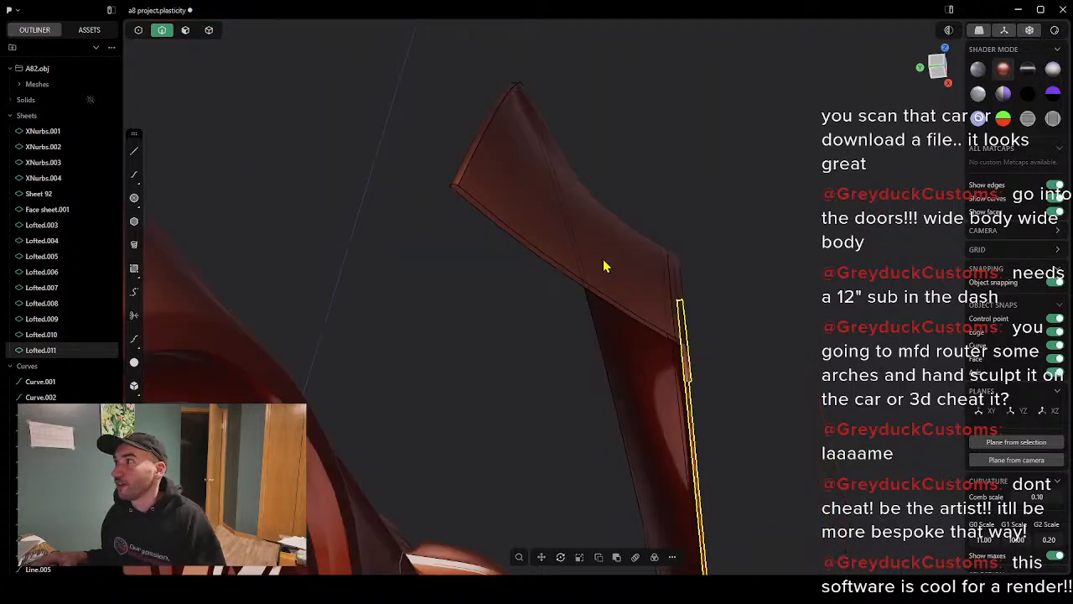
pyautogui.click(978, 93)
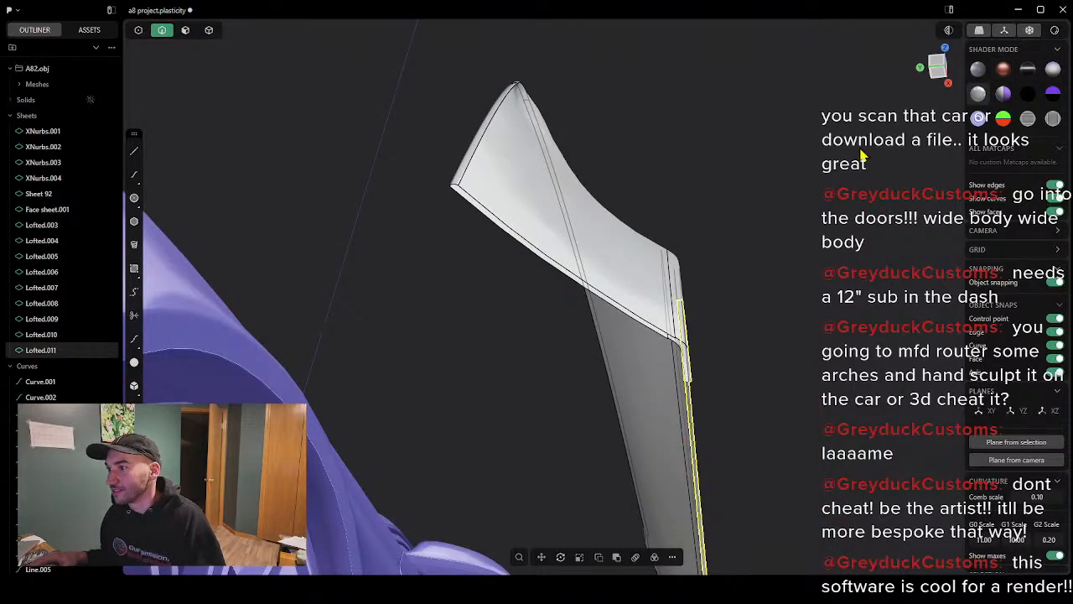
pyautogui.click(978, 74)
pyautogui.moveTo(791, 326); pyautogui.dragTo(776, 294, button='middle')
pyautogui.click(1002, 74)
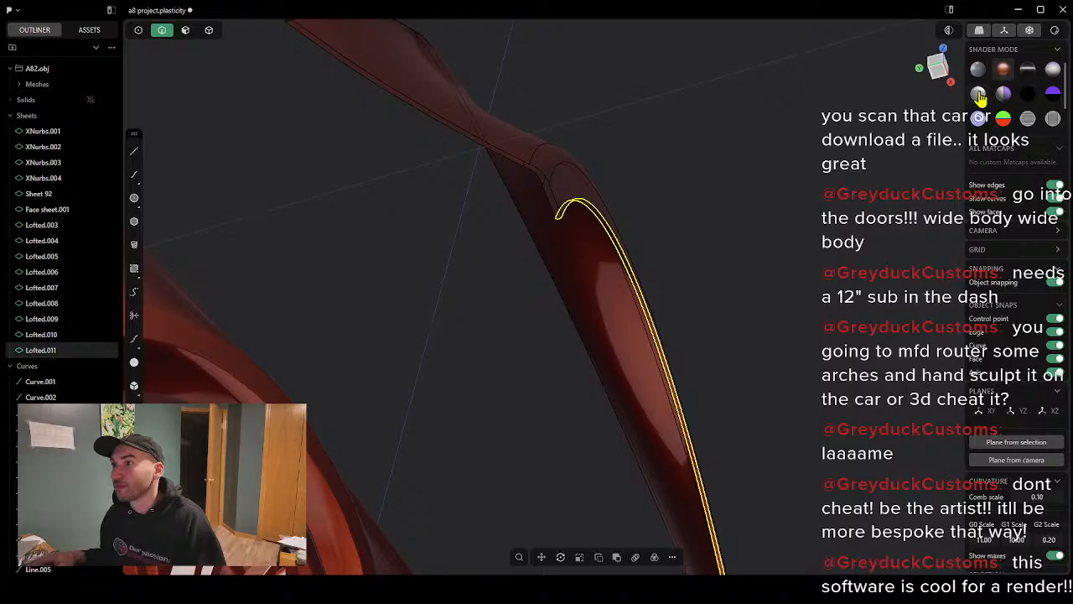
# Step: Loft a strip between the short bottom edges of the wheel-arch lip at the flare's lower front end
pyautogui.moveTo(586, 260); pyautogui.dragTo(519, 271, button='middle')
pyautogui.click(404, 299)
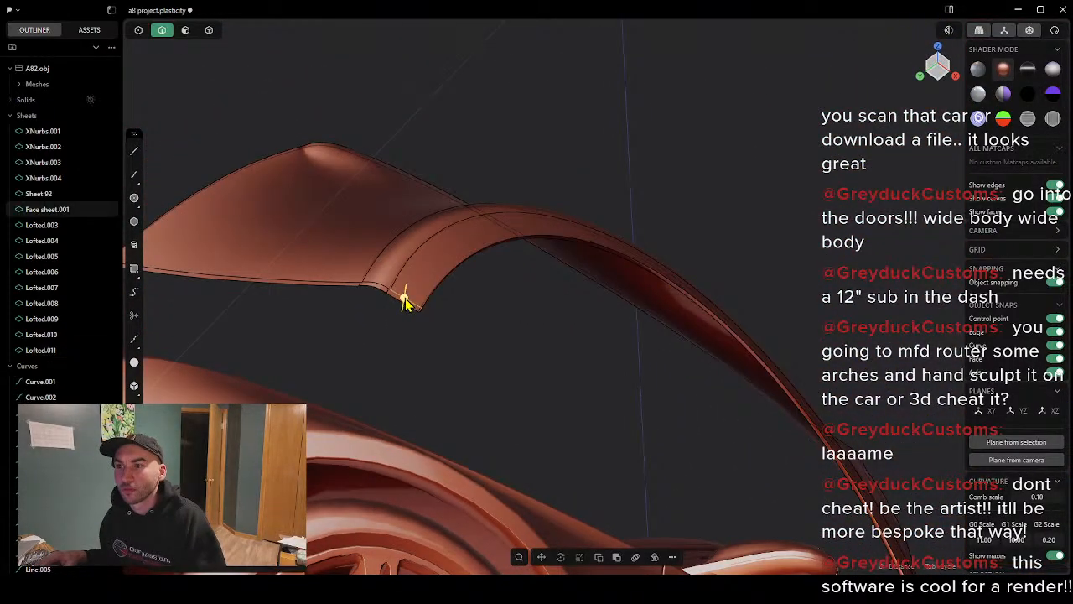
pyautogui.keyDown('shift'); pyautogui.click(394, 299); pyautogui.keyUp('shift')
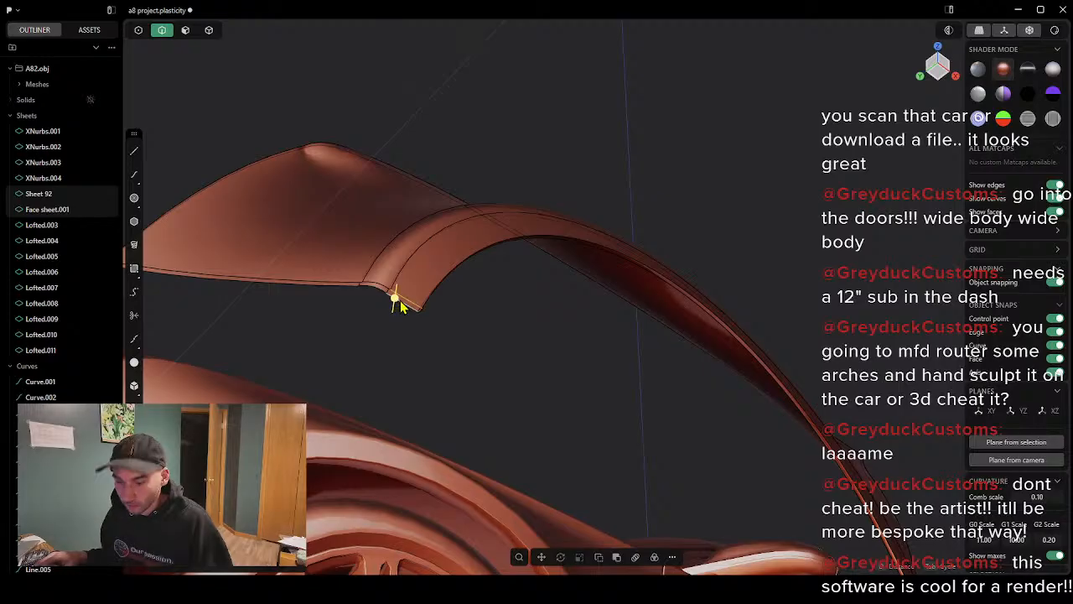
pyautogui.press('l')
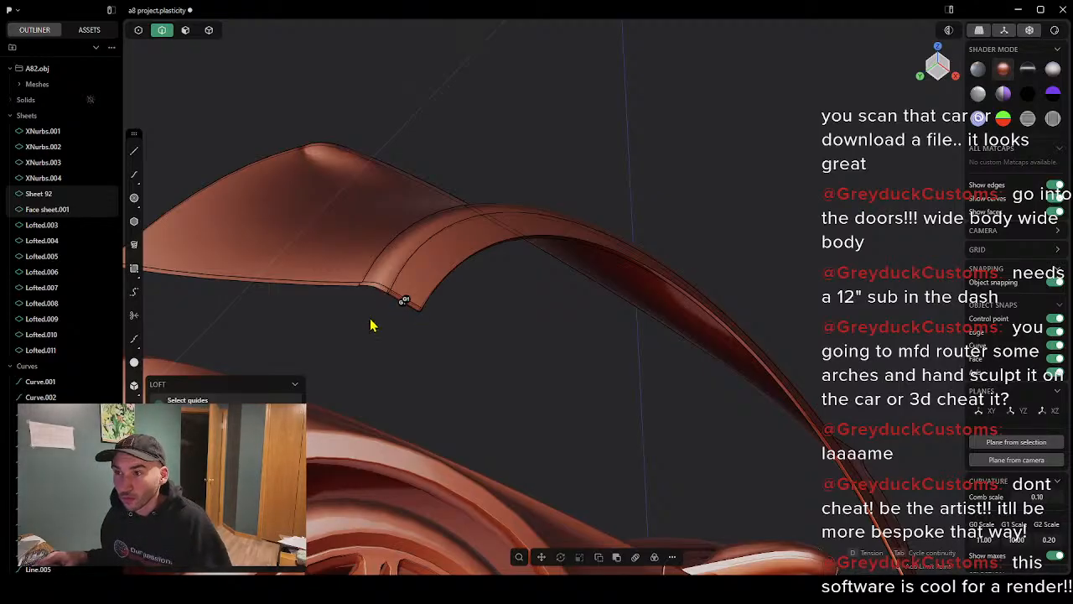
pyautogui.press('Return')
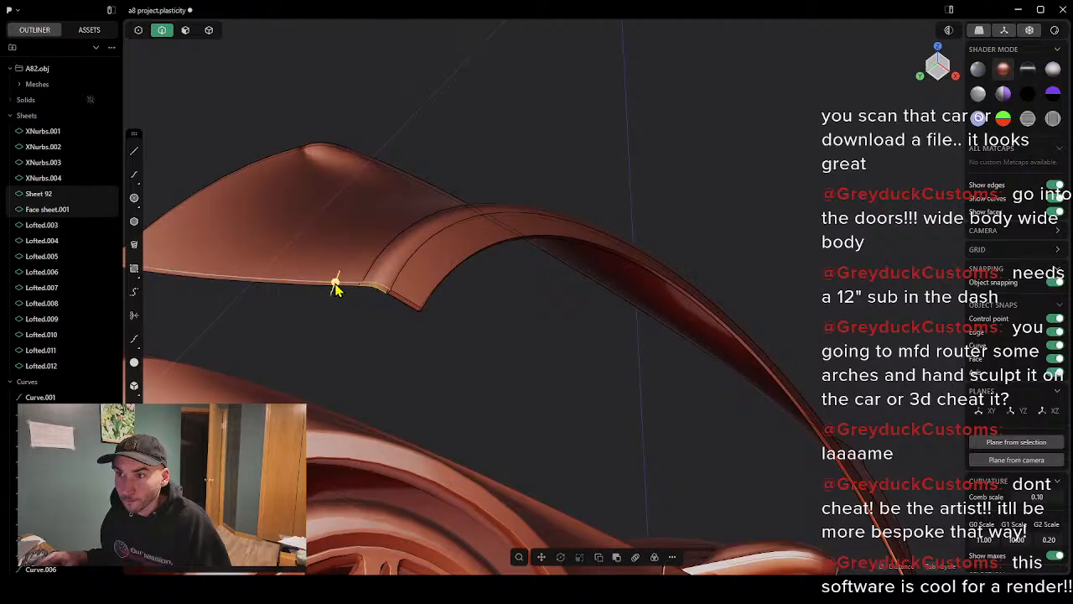
pyautogui.click(344, 285)
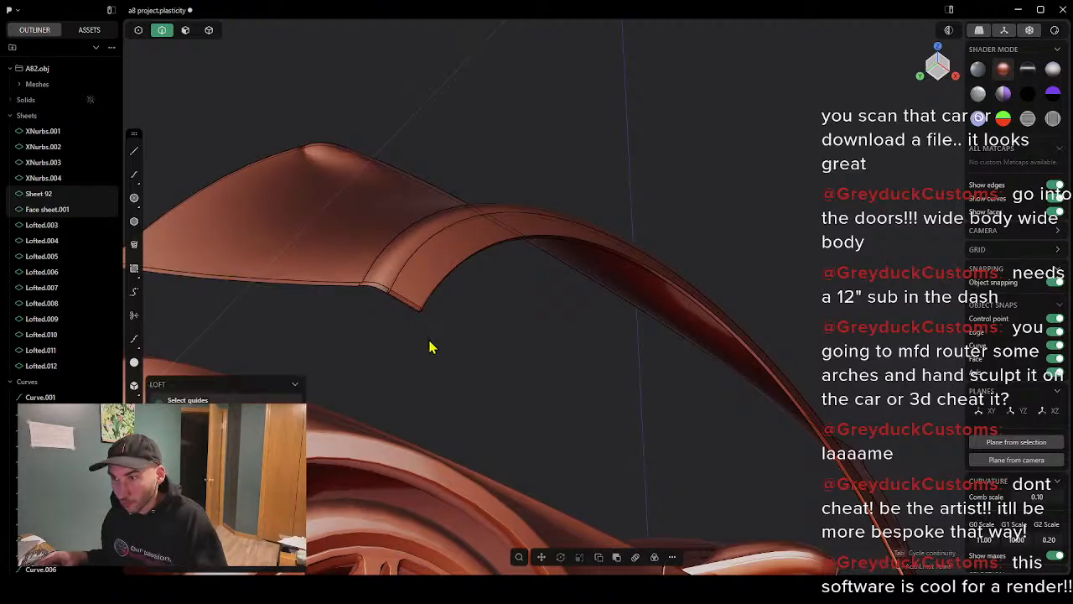
pyautogui.moveTo(352, 335); pyautogui.dragTo(427, 298, button='middle')
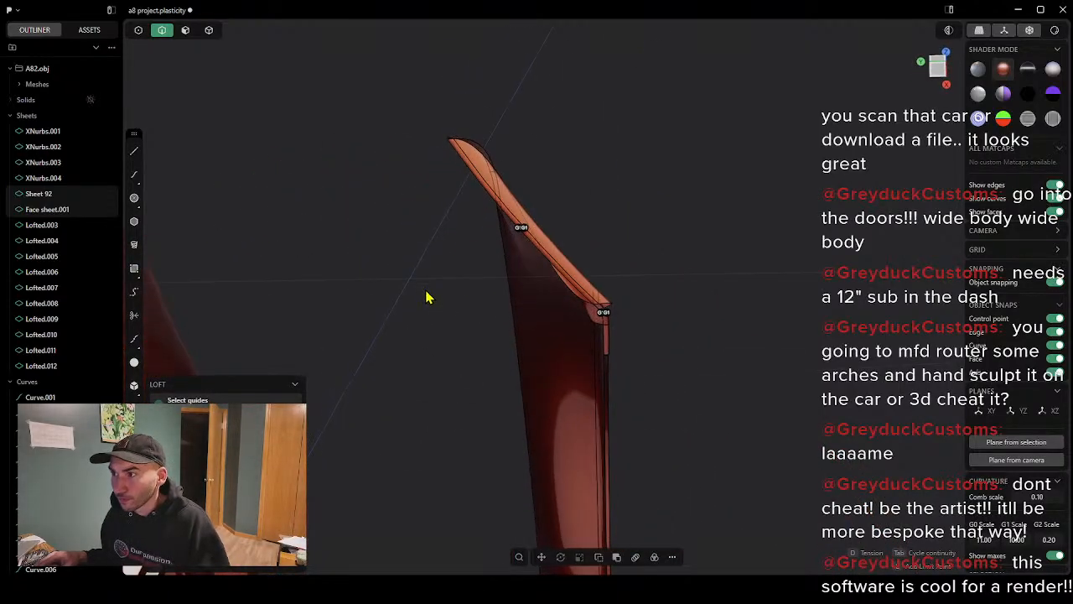
pyautogui.press('Escape')
pyautogui.scroll(5, 726, 310)
pyautogui.click(591, 338)
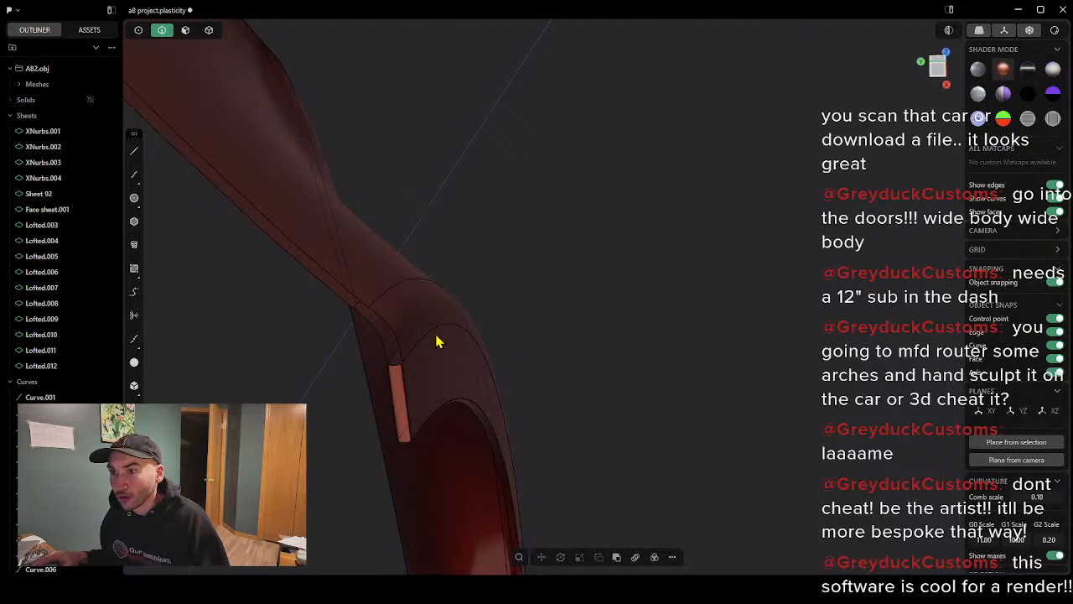
# Step: Examine the flare's lower front end and wheel-arch lip from several angles for remaining open edges
pyautogui.moveTo(341, 332); pyautogui.dragTo(269, 365, button='middle')
pyautogui.scroll(-2, 470, 335)
pyautogui.scroll(2, 470, 336)
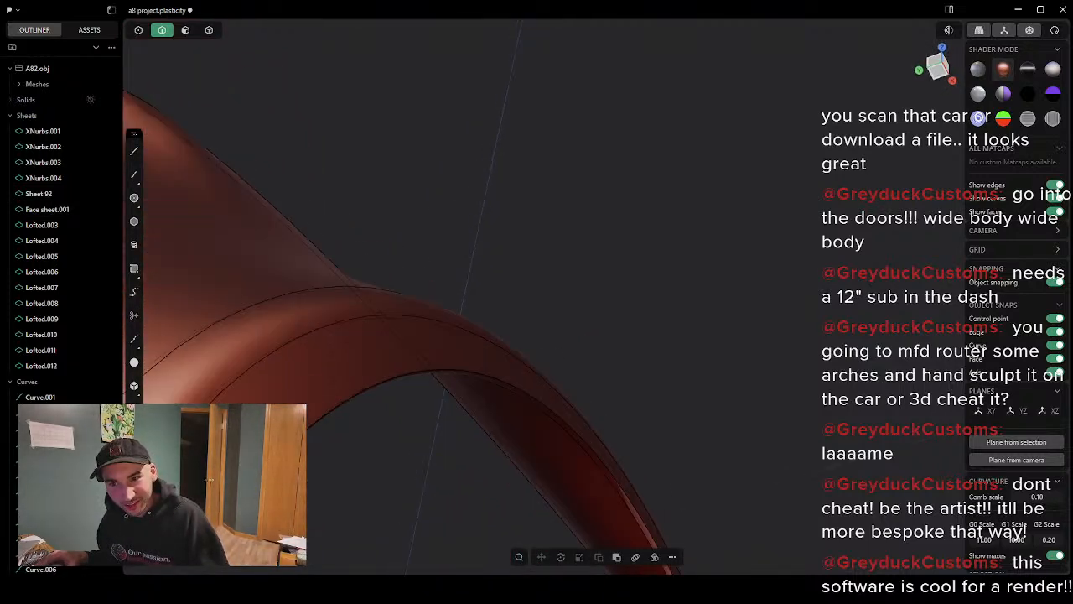
pyautogui.scroll(-3, 469, 335)
pyautogui.moveTo(403, 352); pyautogui.dragTo(466, 357, button='middle')
pyautogui.scroll(7, 360, 352)
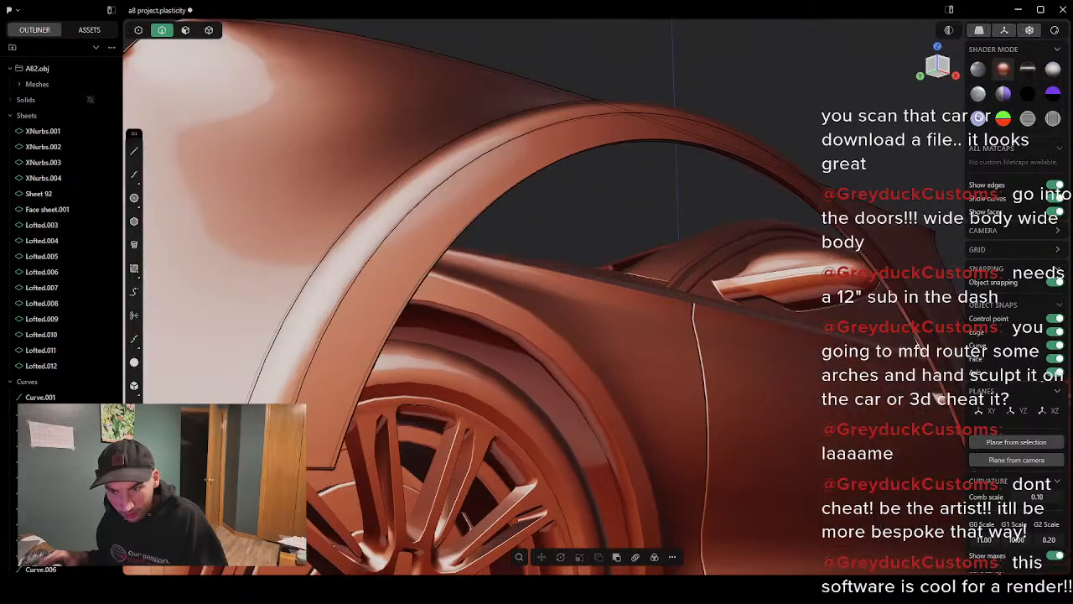
pyautogui.scroll(-3, 452, 301)
pyautogui.scroll(3, 453, 302)
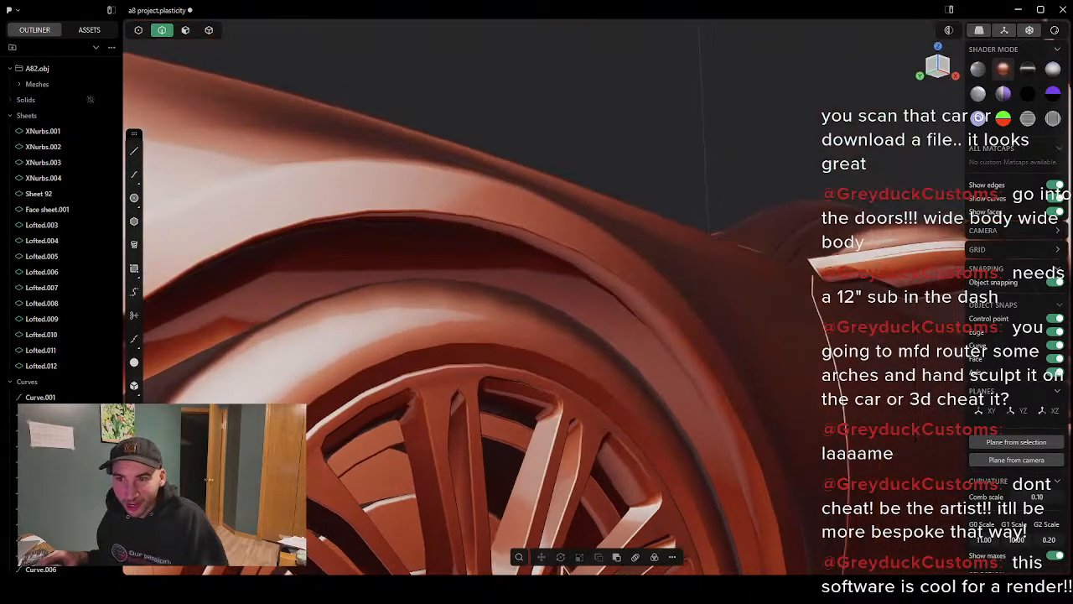
pyautogui.scroll(-3, 453, 302)
pyautogui.scroll(-3, 369, 394)
pyautogui.scroll(-2, 369, 395)
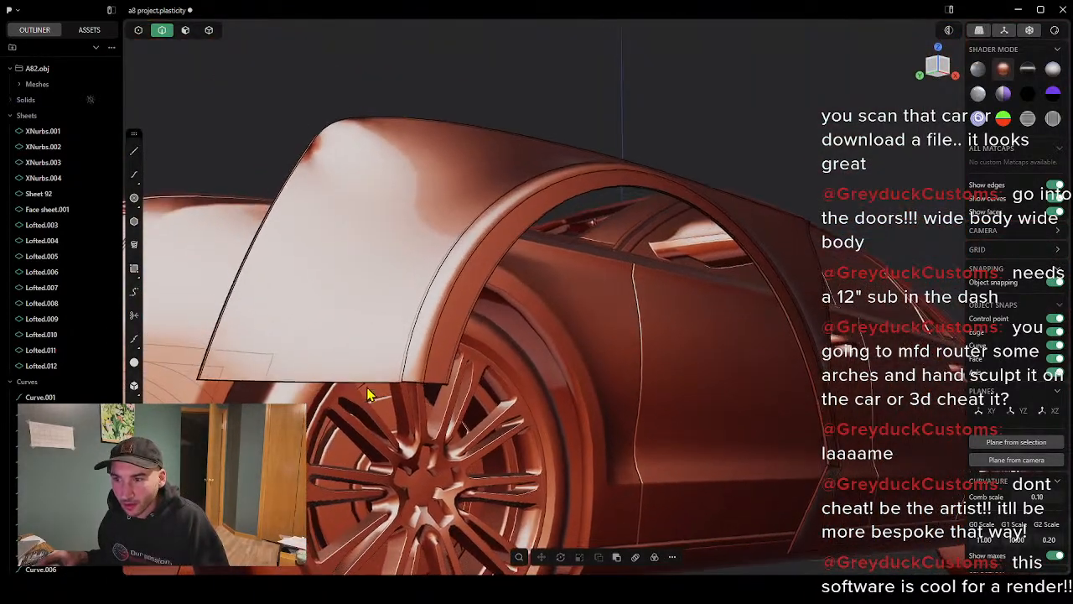
pyautogui.moveTo(377, 431); pyautogui.dragTo(375, 423, button='middle')
pyautogui.scroll(5, 375, 424)
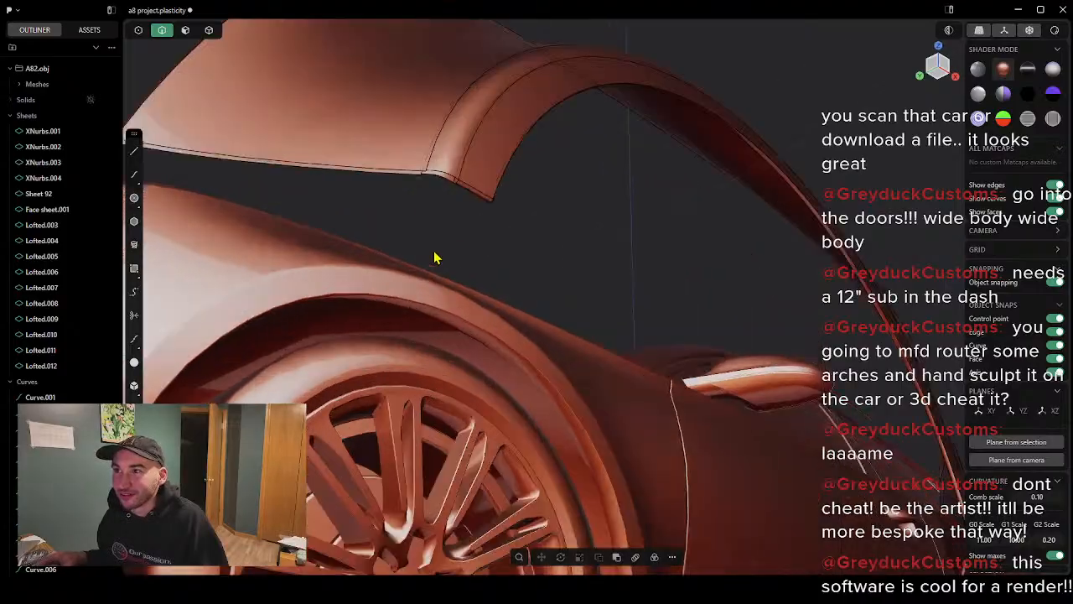
pyautogui.scroll(2, 428, 102)
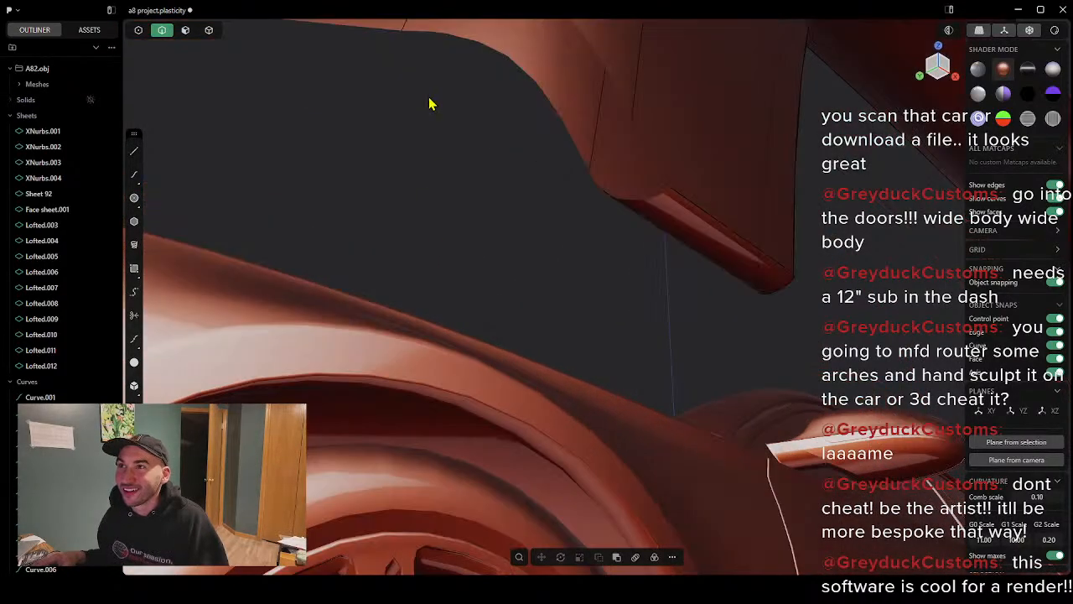
pyautogui.scroll(-2, 424, 109)
pyautogui.scroll(-3, 403, 302)
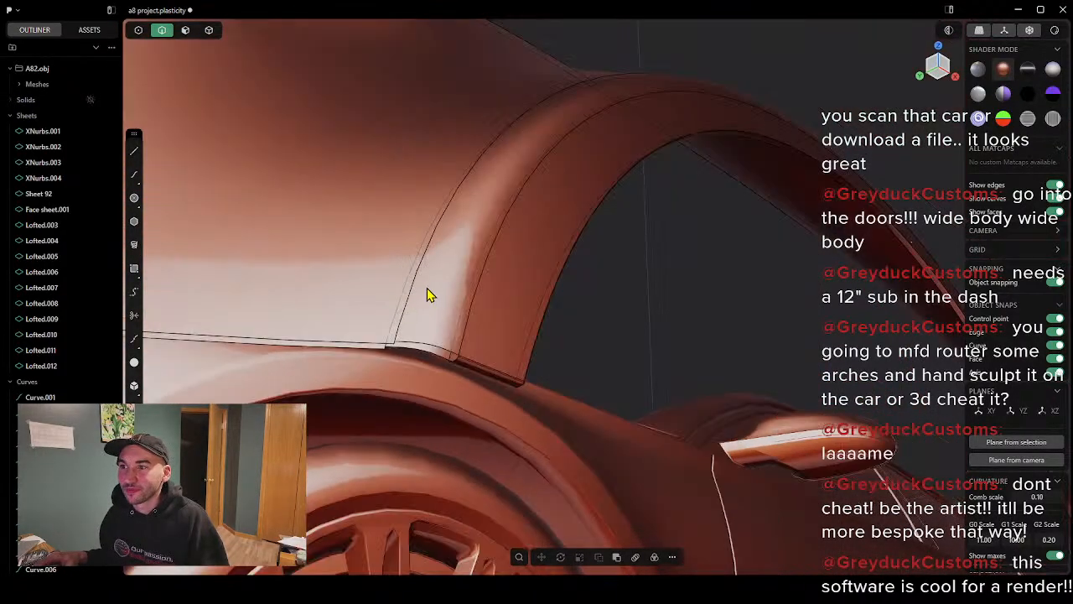
pyautogui.moveTo(434, 266); pyautogui.dragTo(377, 285, button='middle')
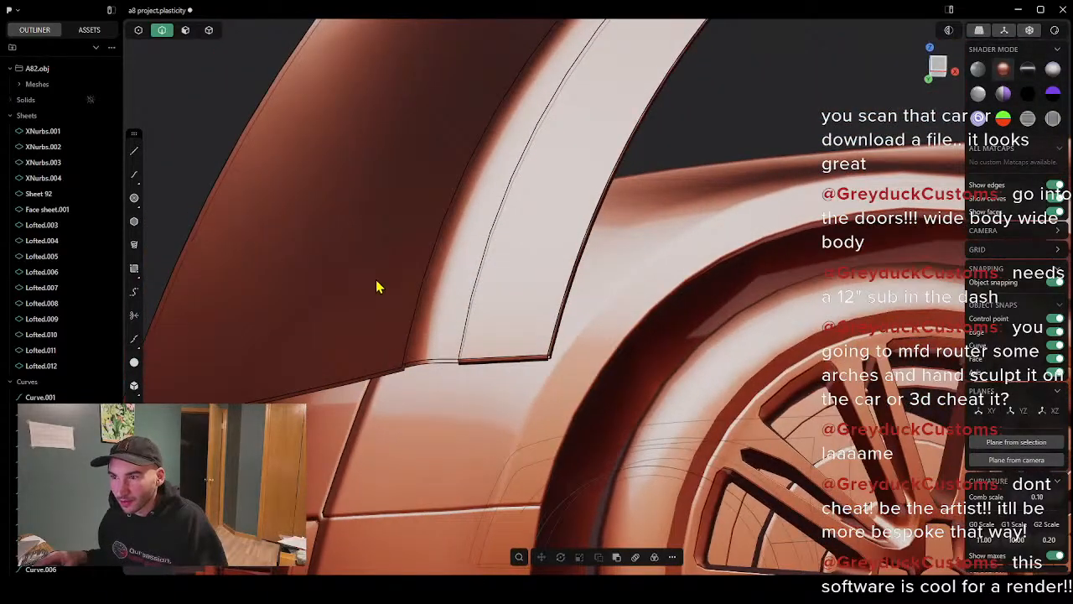
pyautogui.click(401, 375)
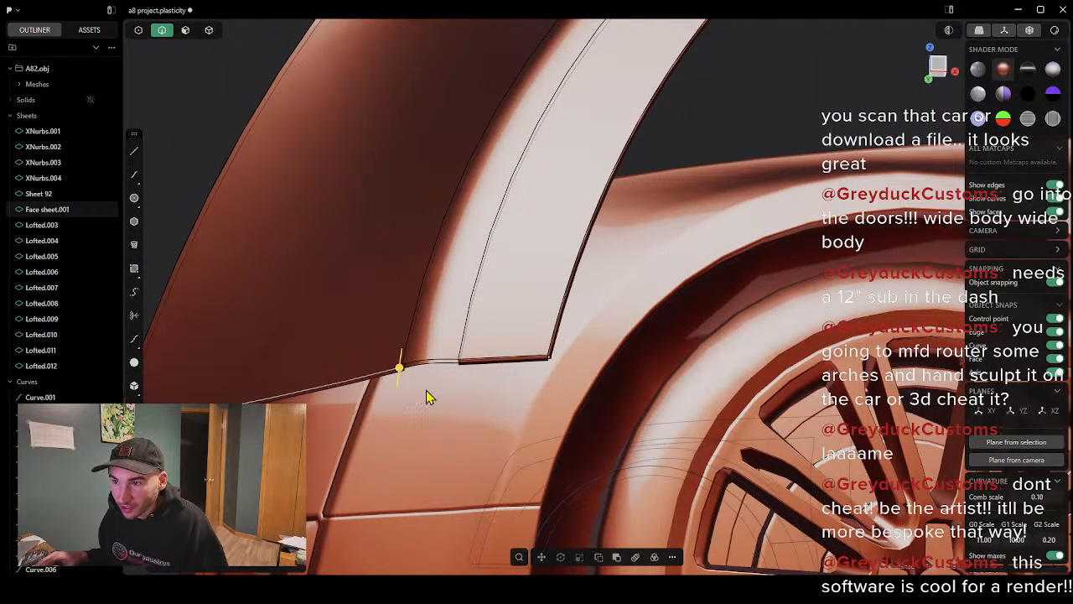
pyautogui.scroll(2, 403, 389)
pyautogui.moveTo(401, 369); pyautogui.dragTo(396, 368)
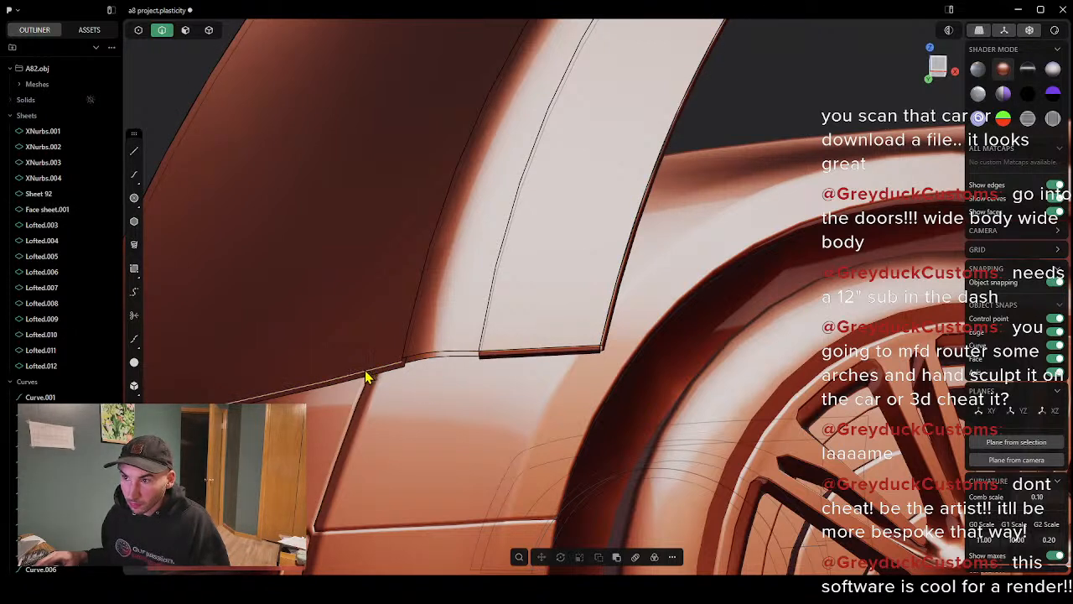
pyautogui.moveTo(365, 371); pyautogui.dragTo(363, 364)
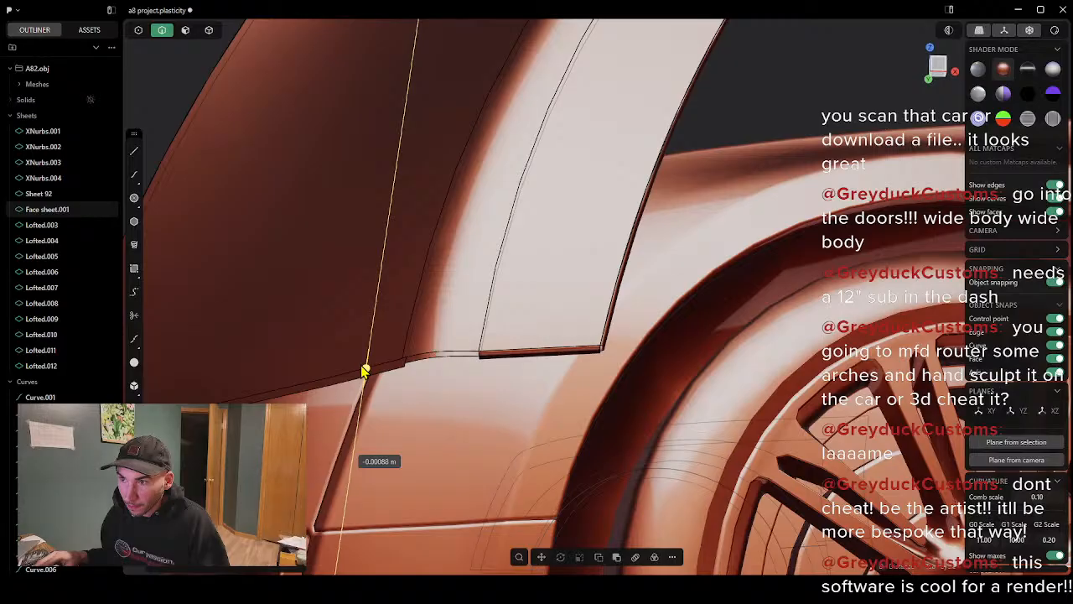
pyautogui.moveTo(364, 369); pyautogui.dragTo(364, 368)
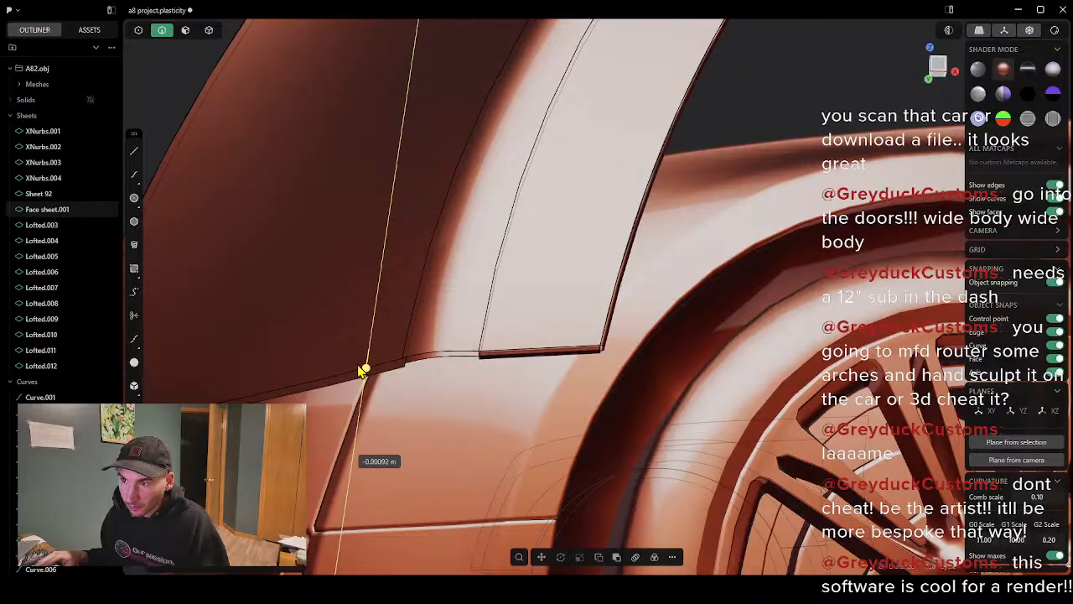
pyautogui.moveTo(363, 369); pyautogui.dragTo(363, 369)
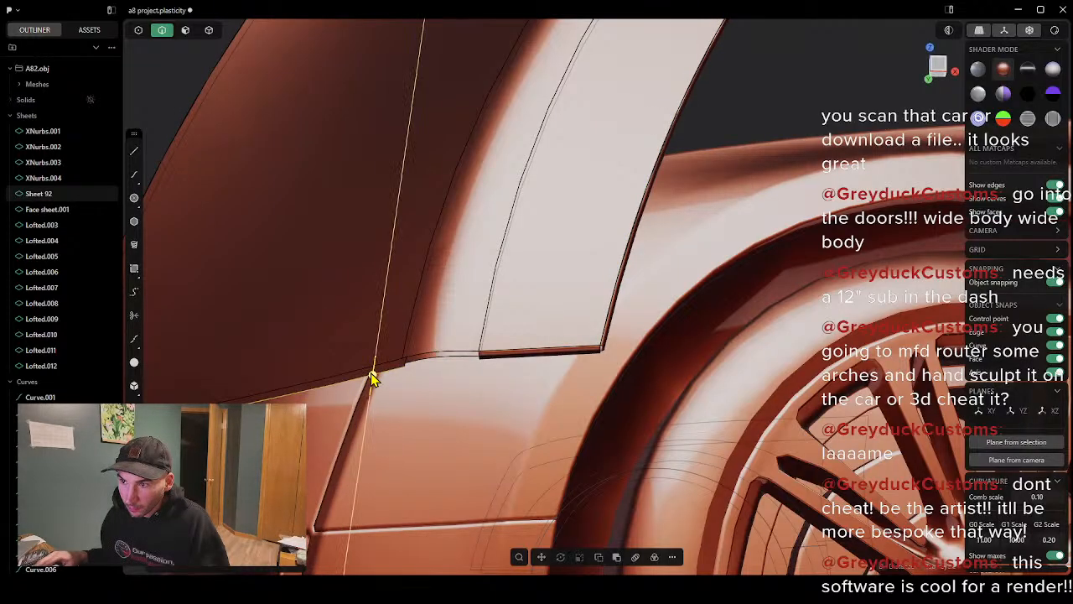
pyautogui.moveTo(372, 379); pyautogui.dragTo(371, 376)
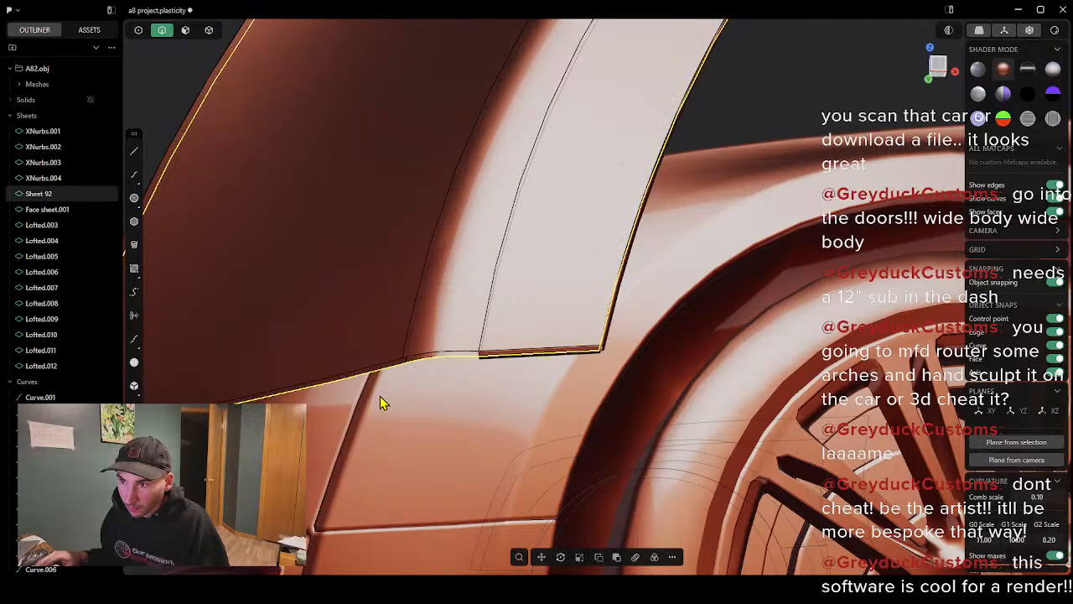
# Step: Loft a strip between the short curved bottom edges of the two flare faces, beside the wheel-arch lip at the front end
pyautogui.keyDown('shift'); pyautogui.click(421, 356); pyautogui.keyUp('shift')
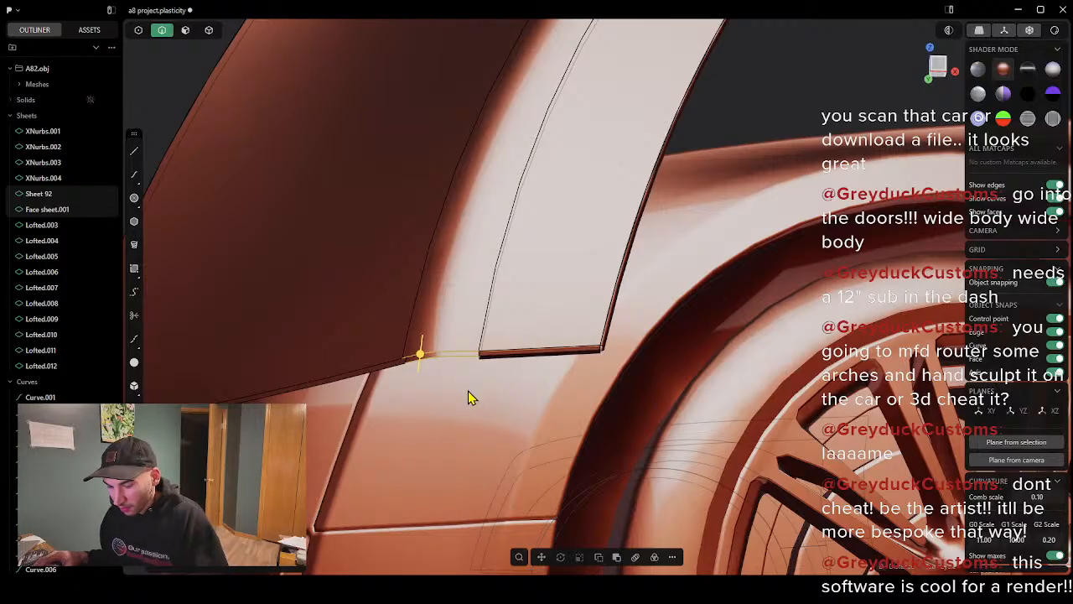
pyautogui.press('l')
pyautogui.click(373, 371)
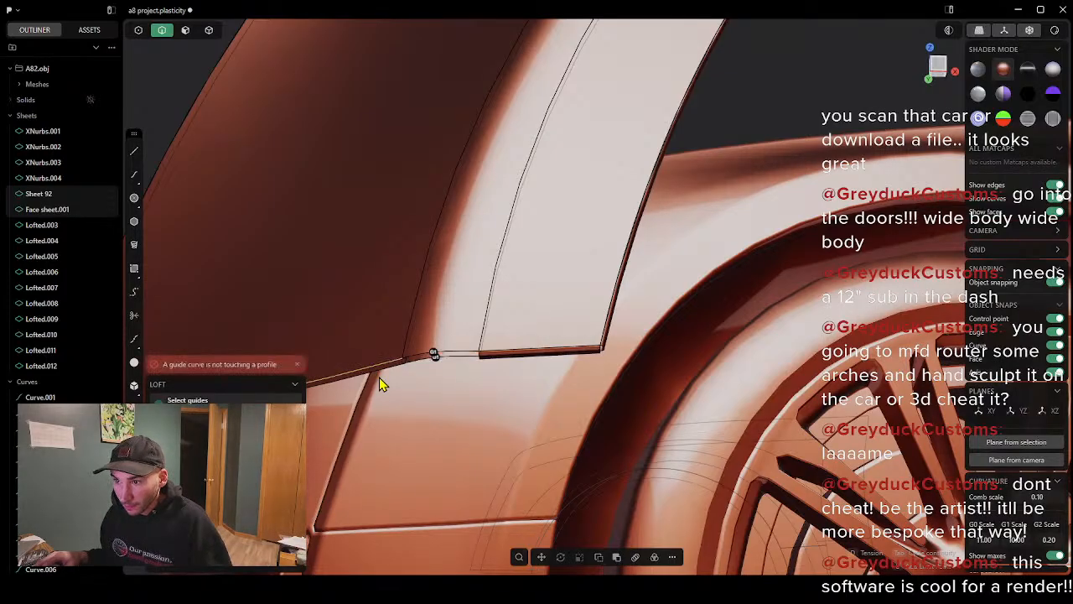
pyautogui.press('Escape')
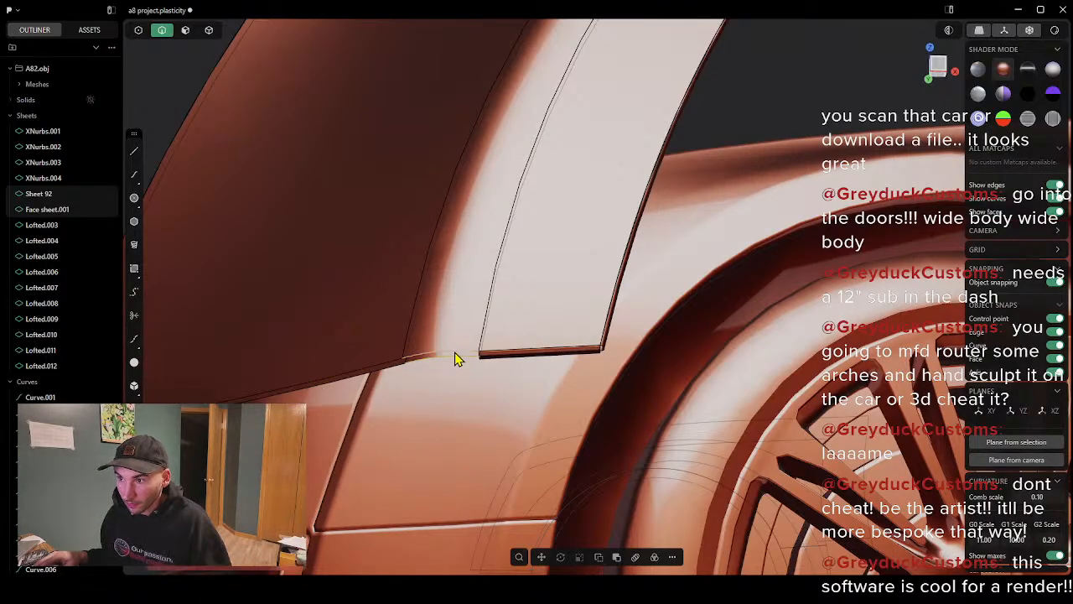
pyautogui.press('l')
pyautogui.rightClick(429, 435)
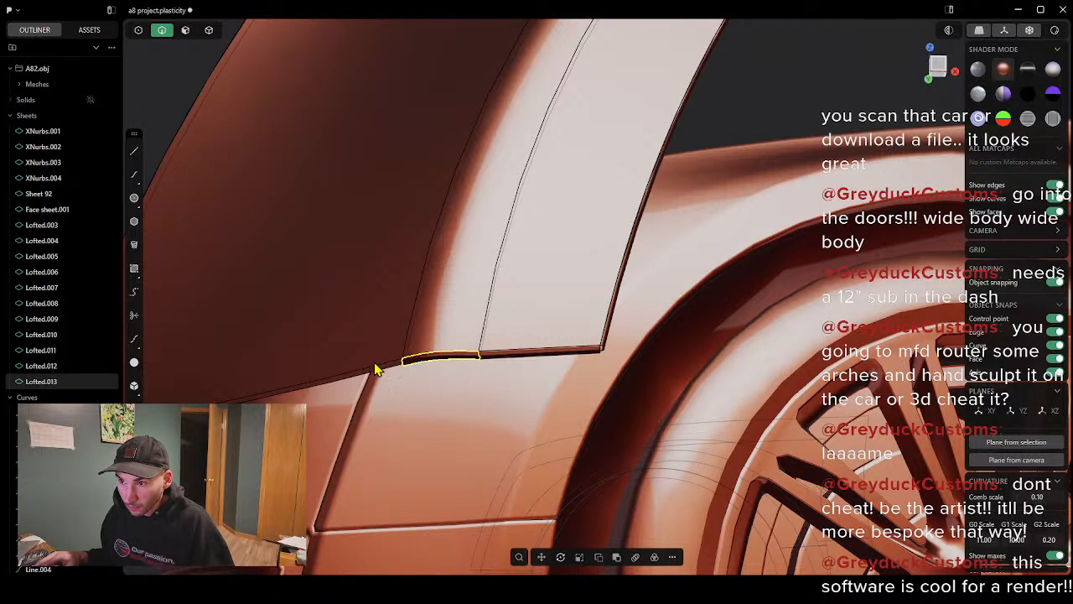
# Step: Loft a strip between the long bottom edges of the two flare faces along the front section
pyautogui.click(376, 366)
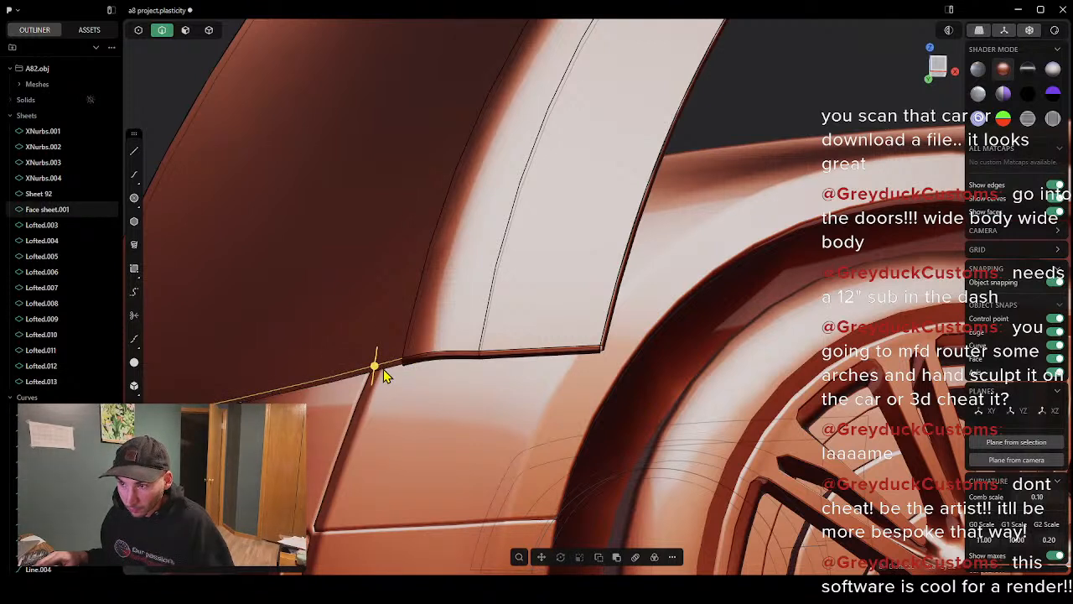
pyautogui.press('l')
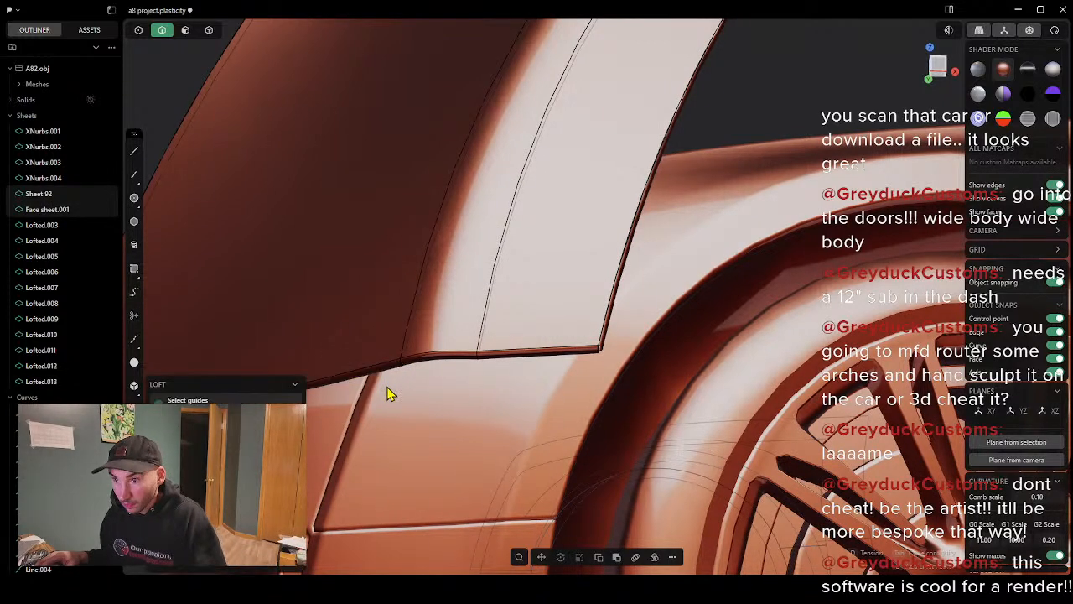
pyautogui.rightClick(372, 397)
# Step: Inspect the lofted strips around the flare's underside, inner side and ends, and how the flare sits on the car
pyautogui.scroll(-3, 327, 394)
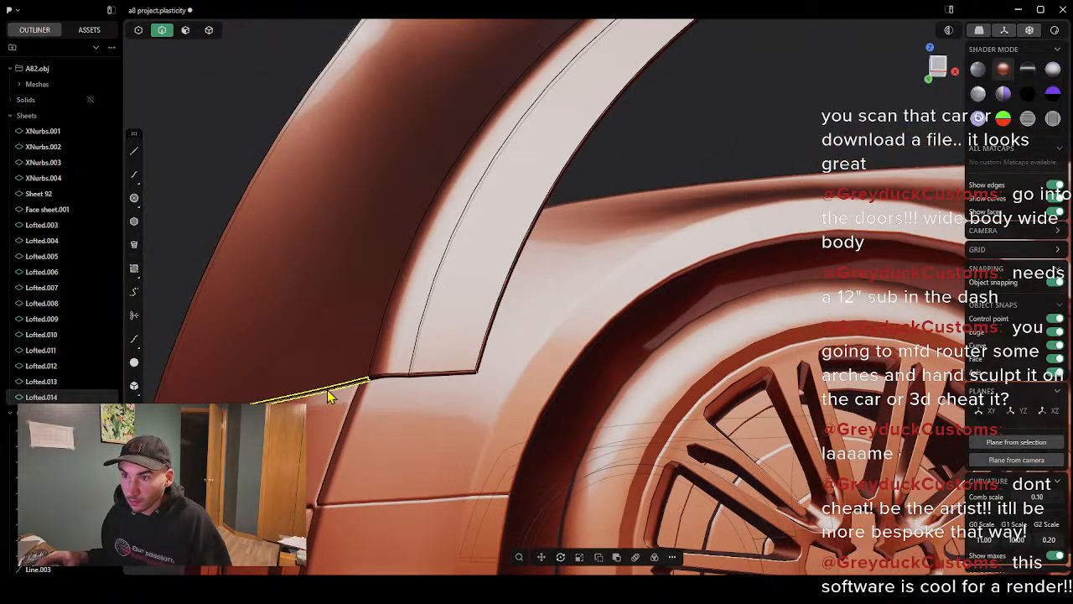
pyautogui.moveTo(328, 391); pyautogui.dragTo(533, 335, button='middle')
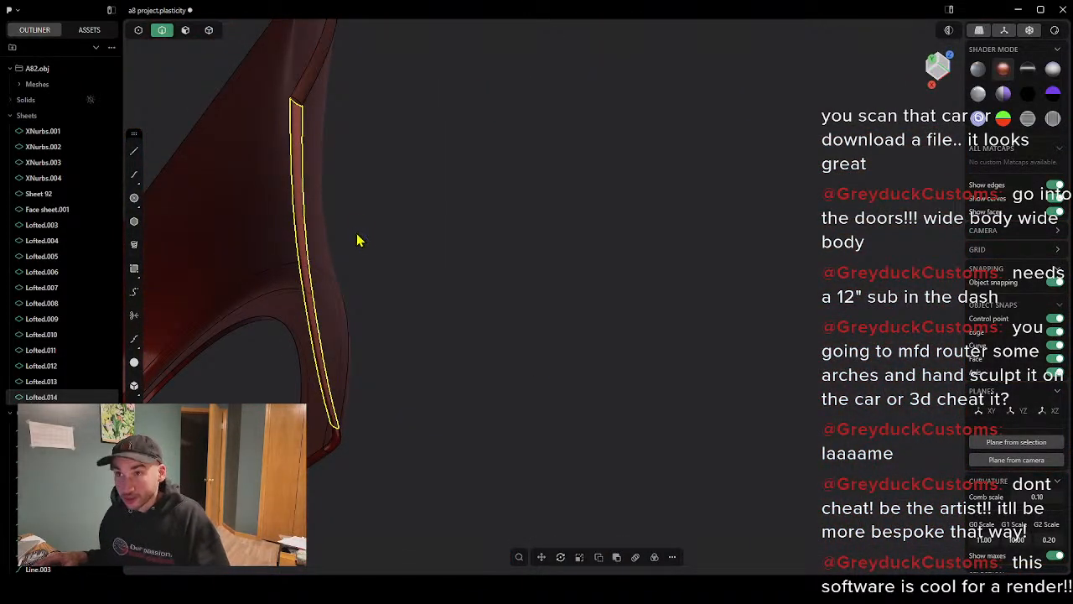
pyautogui.moveTo(352, 235); pyautogui.dragTo(213, 341, button='middle')
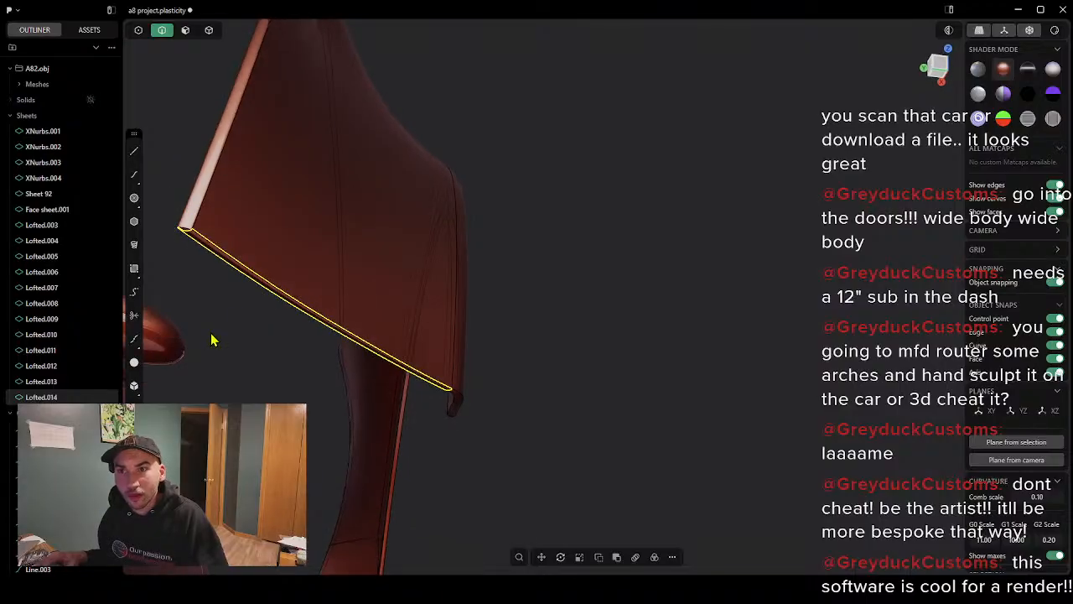
pyautogui.press('Escape')
pyautogui.moveTo(207, 253); pyautogui.dragTo(431, 129, button='middle')
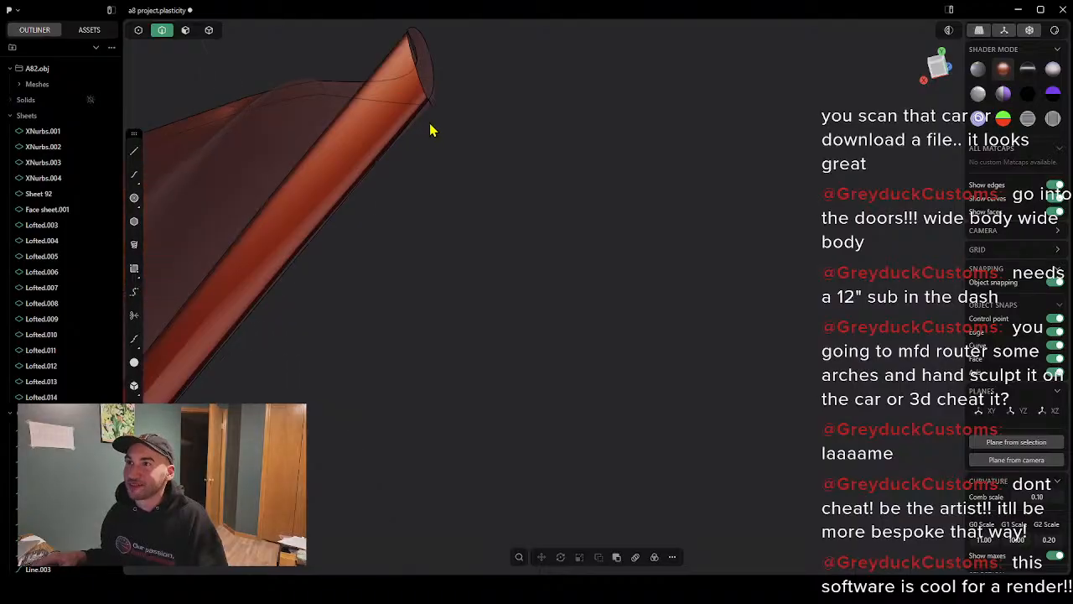
pyautogui.moveTo(431, 56); pyautogui.dragTo(409, 201, button='middle')
pyautogui.scroll(-8, 587, 147)
pyautogui.scroll(3, 698, 124)
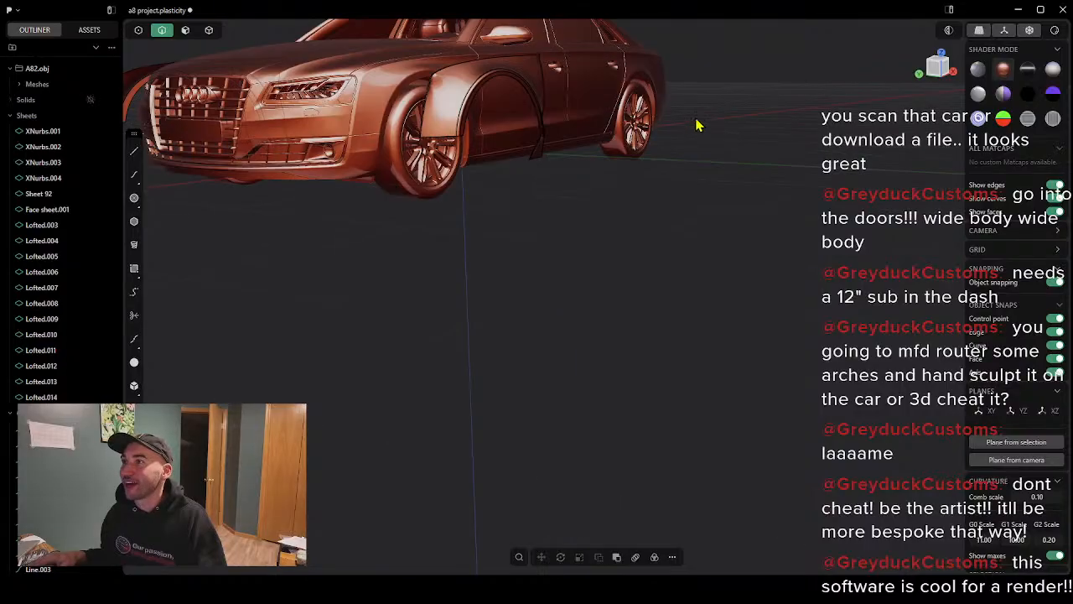
# Step: Hide the car meshes and try to run Find Boundary Edges on the flare's selected edges
pyautogui.moveTo(663, 99); pyautogui.dragTo(647, 240, button='middle')
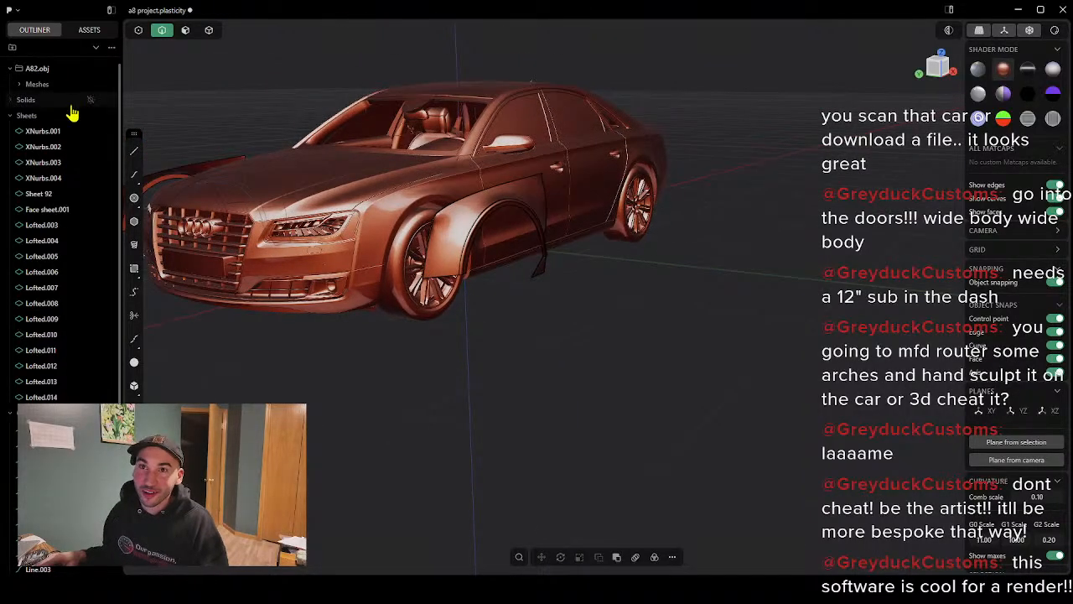
pyautogui.click(92, 85)
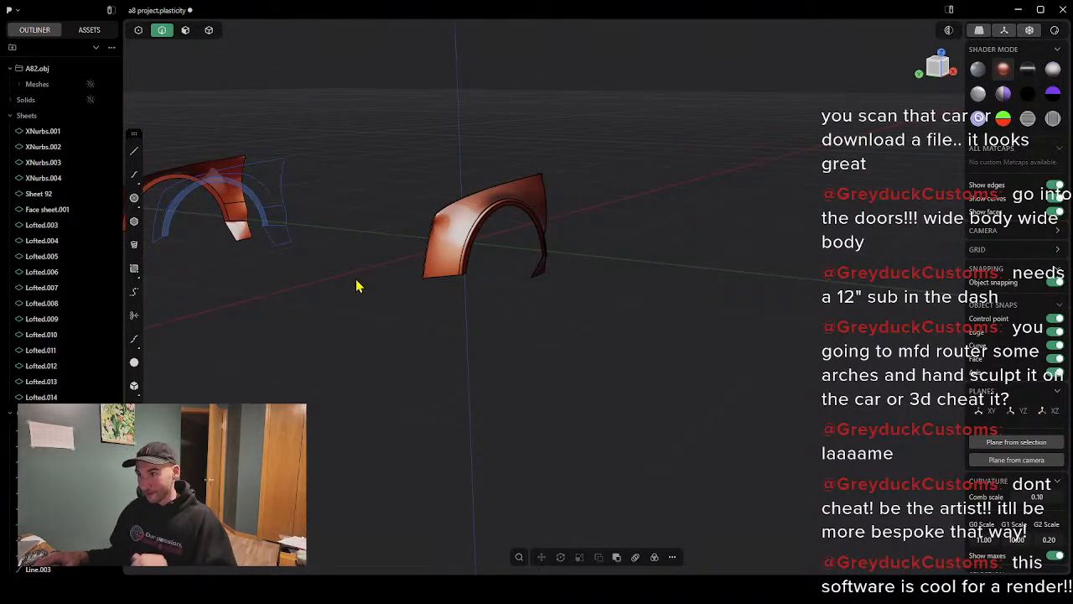
pyautogui.moveTo(398, 153); pyautogui.dragTo(643, 325)
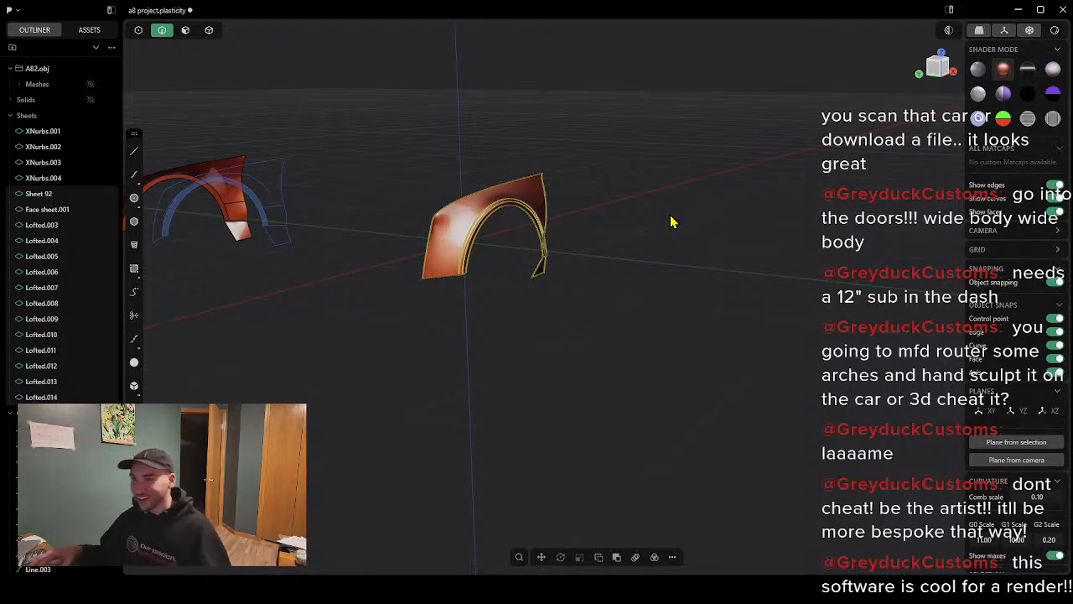
pyautogui.scroll(4, 502, 297)
pyautogui.moveTo(502, 295)
pyautogui.mouseDown(button='middle')
pyautogui.moveTo(297, 237)
pyautogui.moveTo(276, 269)
pyautogui.moveTo(307, 271)
pyautogui.moveTo(313, 242)
pyautogui.moveTo(465, 292)
pyautogui.moveTo(530, 300)
pyautogui.moveTo(263, 268)
pyautogui.moveTo(533, 293)
pyautogui.moveTo(514, 283)
pyautogui.mouseUp(button='middle')
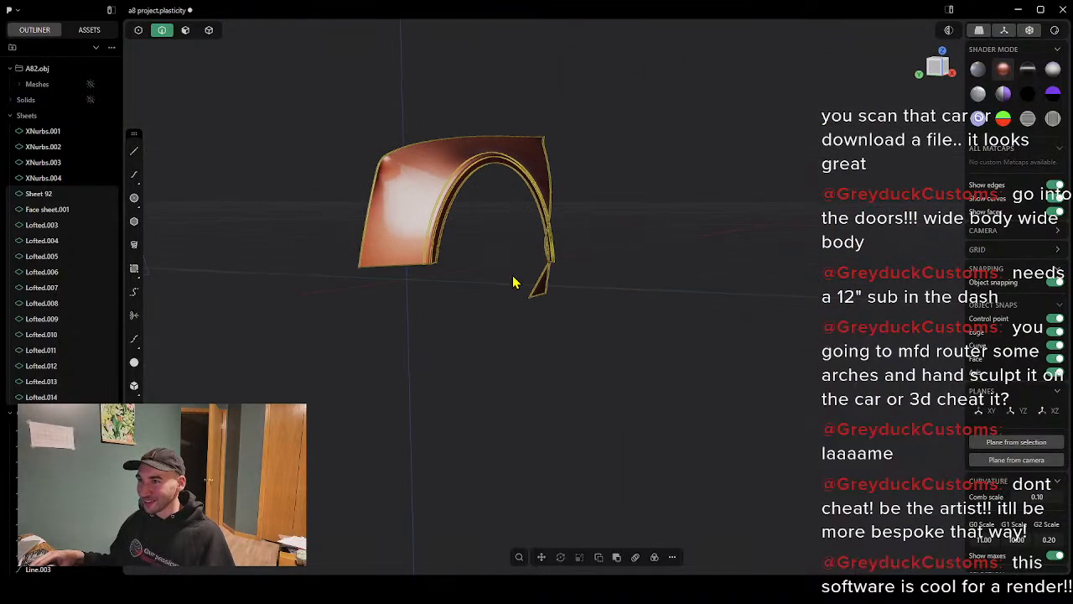
pyautogui.click(521, 559)
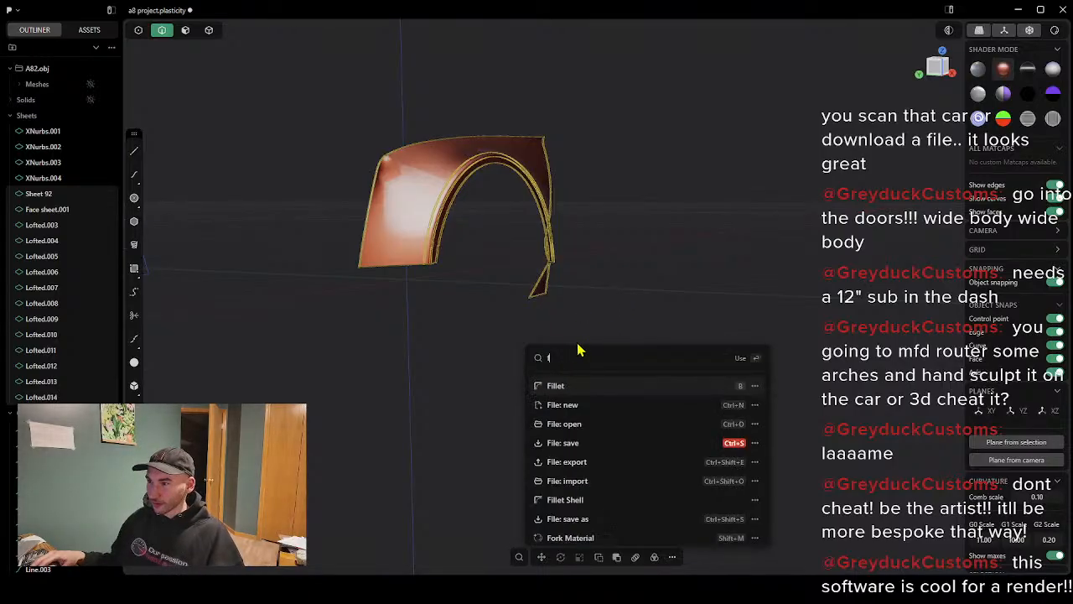
pyautogui.write('find')
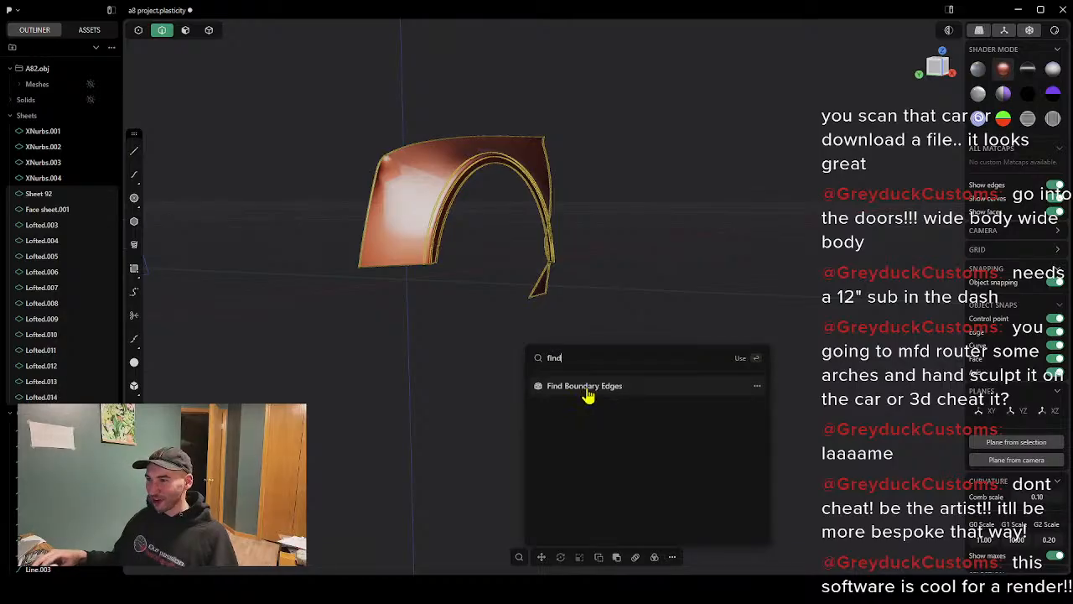
pyautogui.click(587, 388)
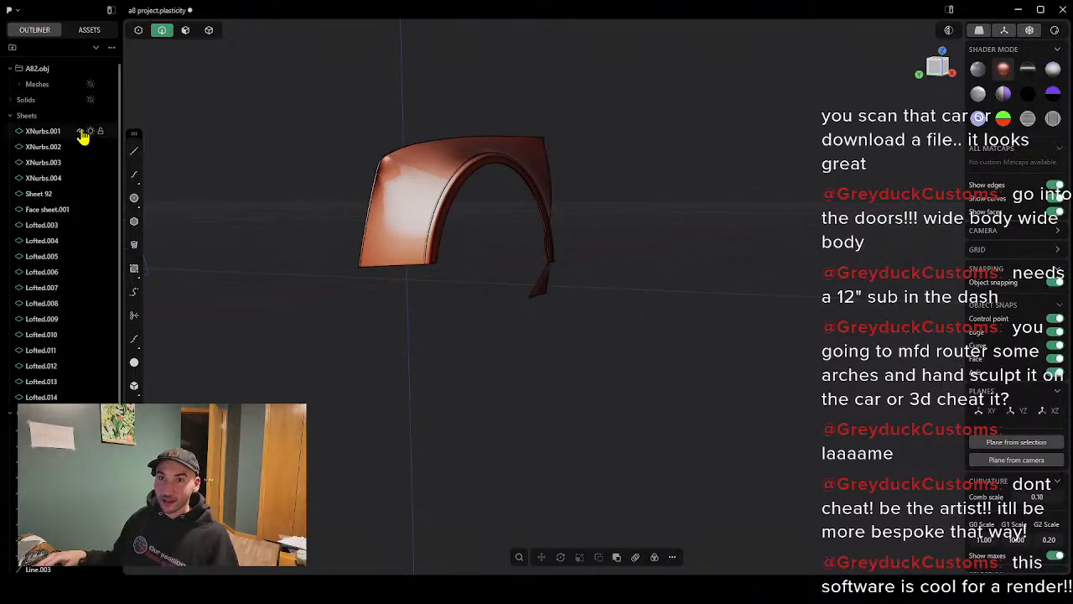
# Step: Enable all selection types, select the whole flare with its lofted strips, and run Find Boundary Edges on it
pyautogui.moveTo(385, 139); pyautogui.dragTo(332, 116, button='middle')
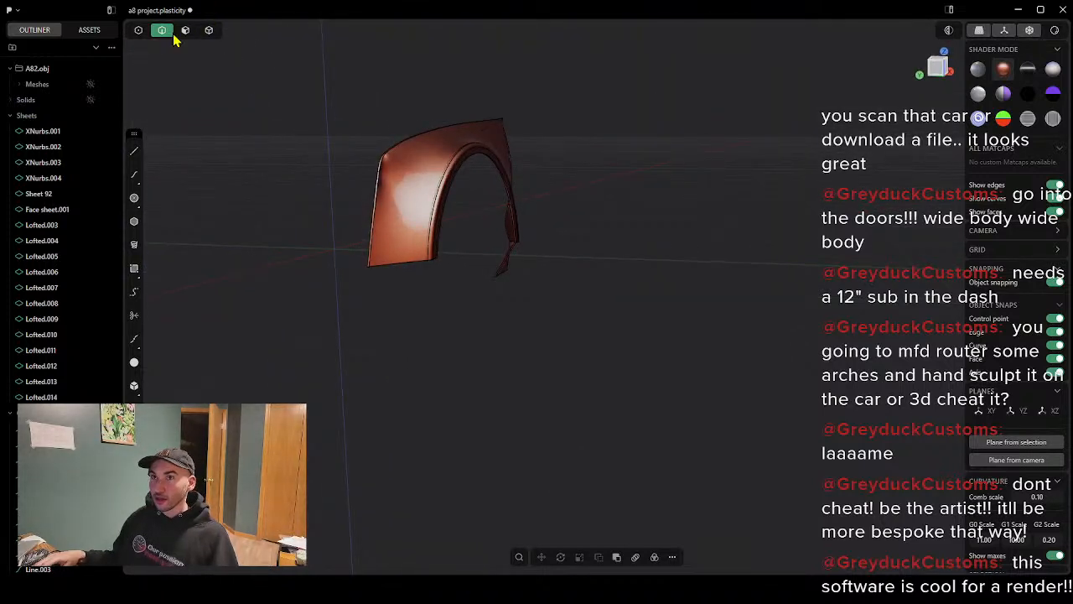
pyautogui.click(190, 31)
pyautogui.click(163, 32)
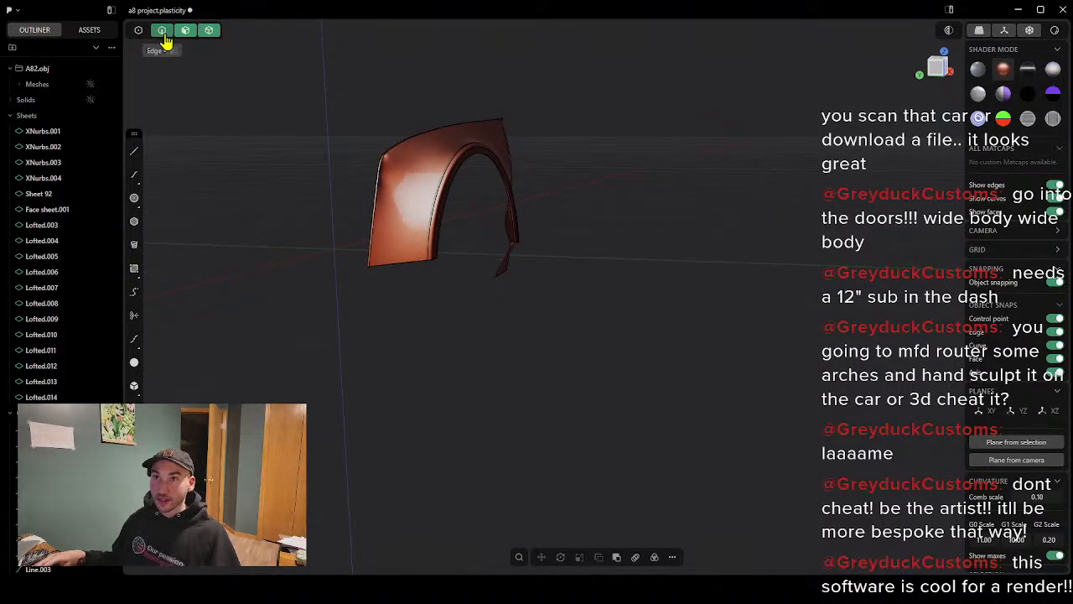
pyautogui.moveTo(314, 97); pyautogui.dragTo(585, 334)
pyautogui.rightClick(607, 364)
pyautogui.write('fi')
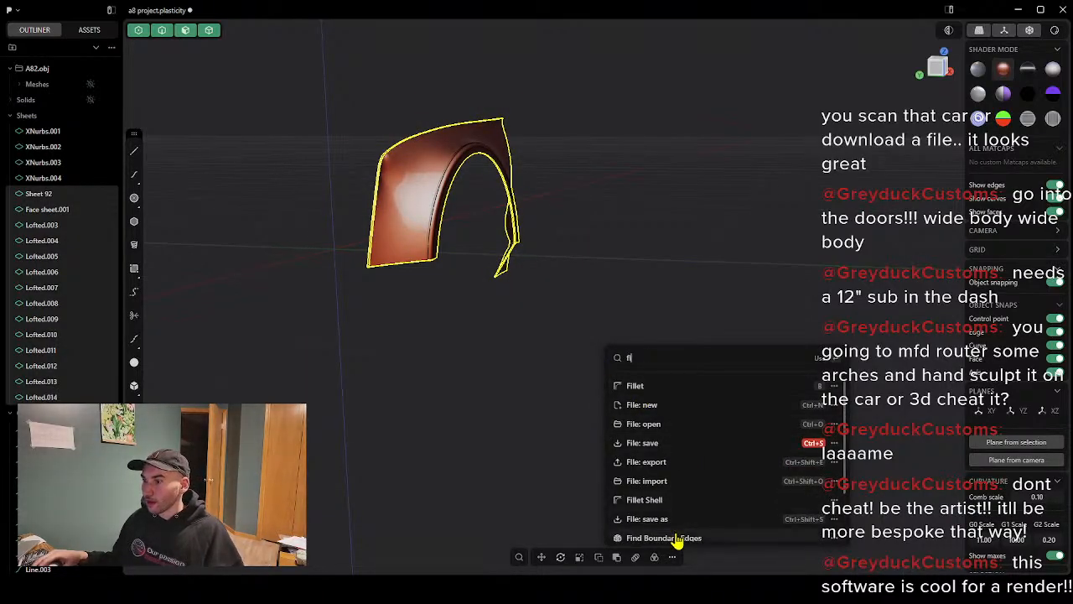
pyautogui.click(679, 539)
# Step: Examine the boundary edges found around the flare's lower rear end, clear the selection, and return to edge-only selection
pyautogui.moveTo(336, 287); pyautogui.dragTo(503, 295, button='middle')
pyautogui.scroll(5, 853, 307)
pyautogui.moveTo(902, 265); pyautogui.dragTo(659, 248, button='middle')
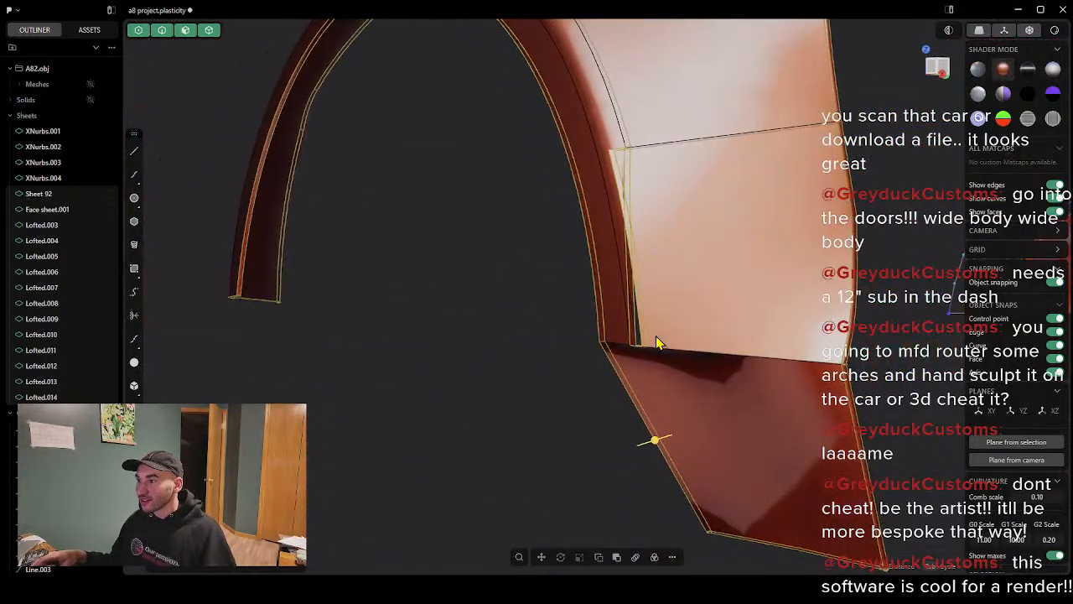
pyautogui.moveTo(654, 440); pyautogui.dragTo(644, 443)
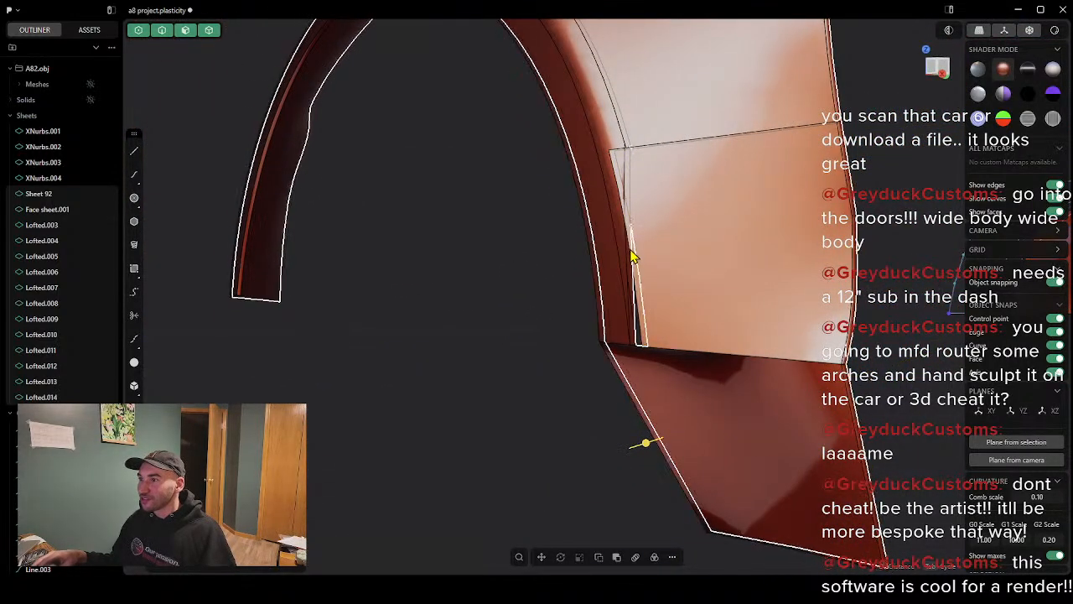
pyautogui.click(163, 30)
pyautogui.scroll(-4, 695, 225)
pyautogui.moveTo(697, 213); pyautogui.dragTo(677, 229, button='middle')
pyautogui.press('Escape')
pyautogui.click(828, 191)
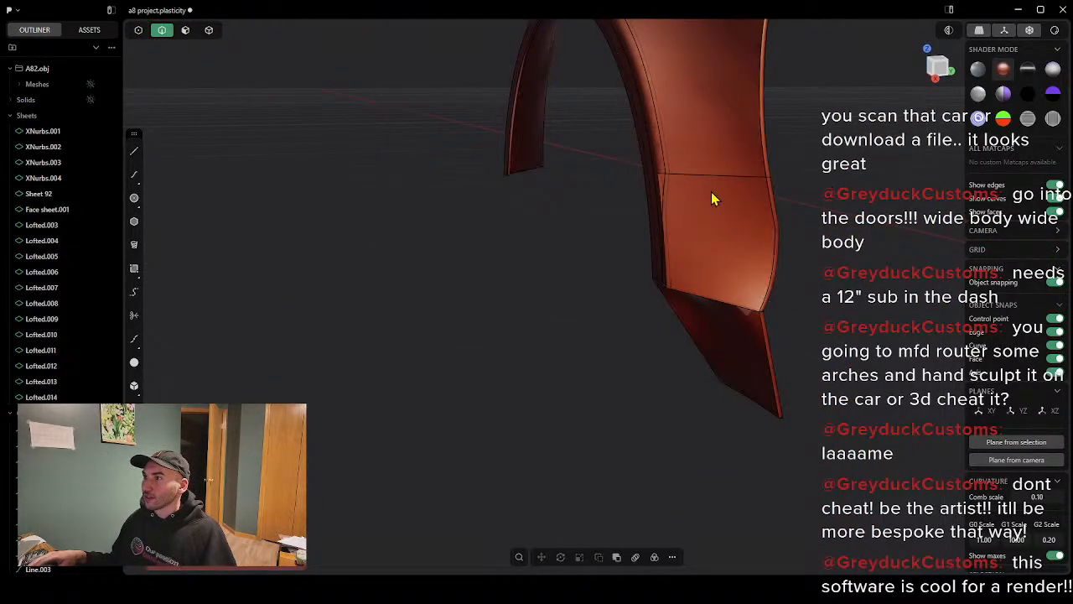
# Step: Try to extend the edges of both flare faces beside the open gap at the rear of the wheel-arch lip
pyautogui.scroll(5, 687, 211)
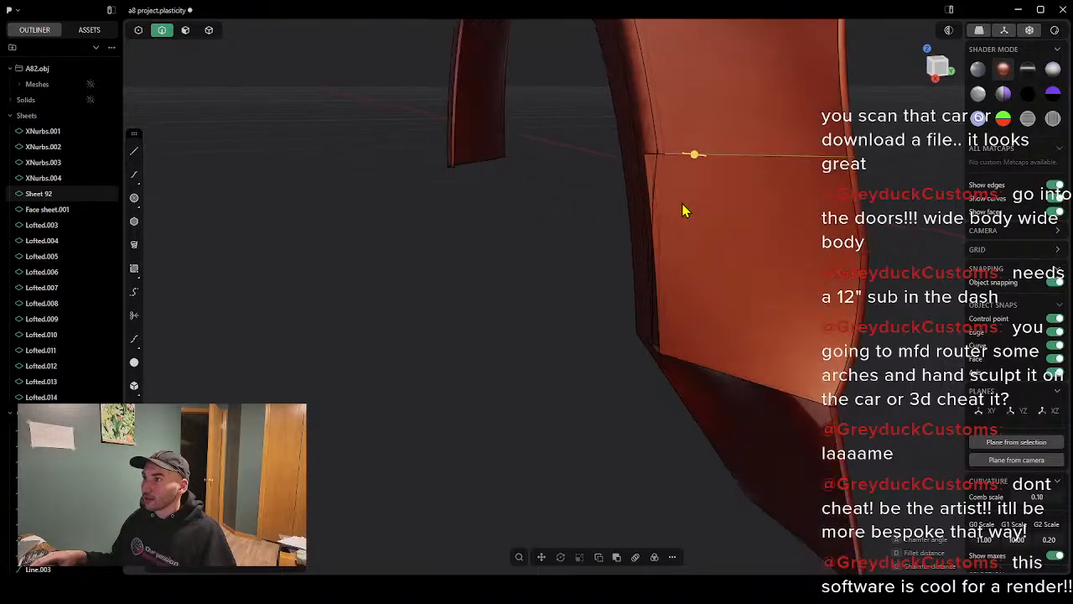
pyautogui.moveTo(693, 207); pyautogui.dragTo(693, 155, button='middle')
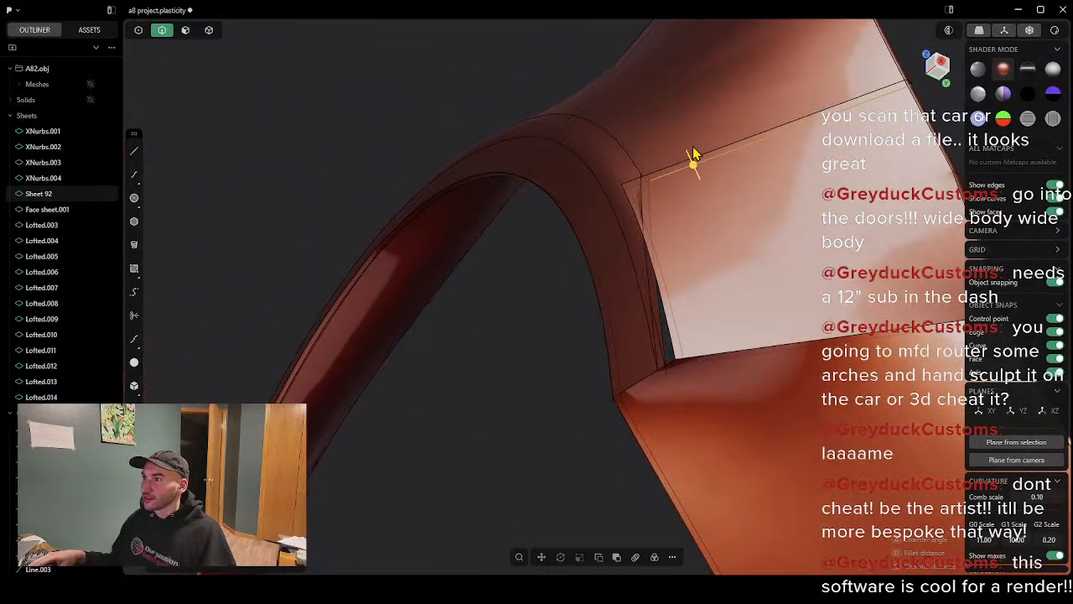
pyautogui.moveTo(643, 335); pyautogui.dragTo(664, 179, button='middle')
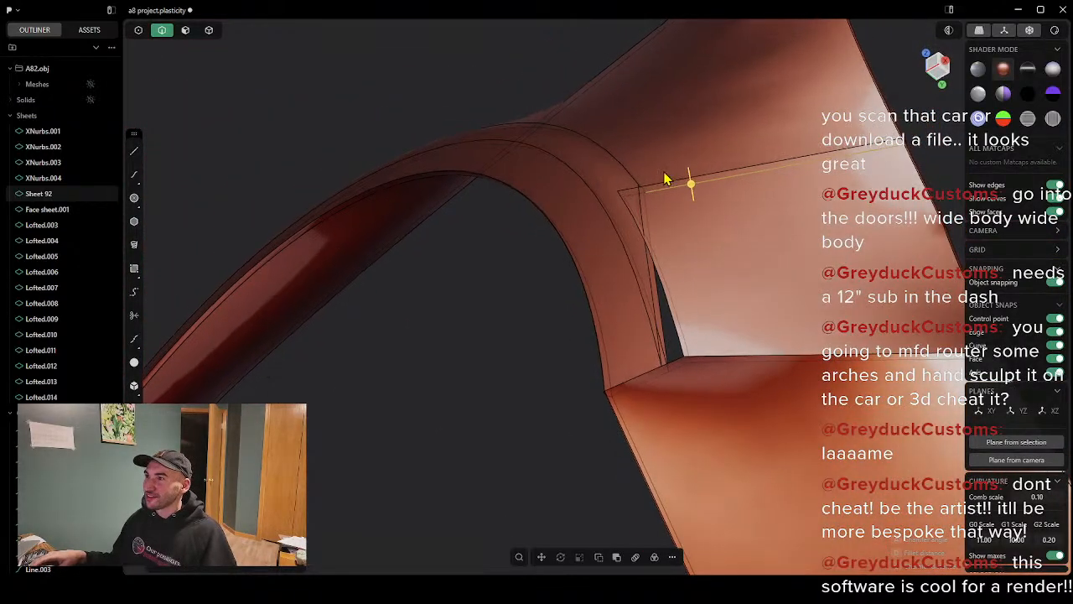
pyautogui.click(639, 206)
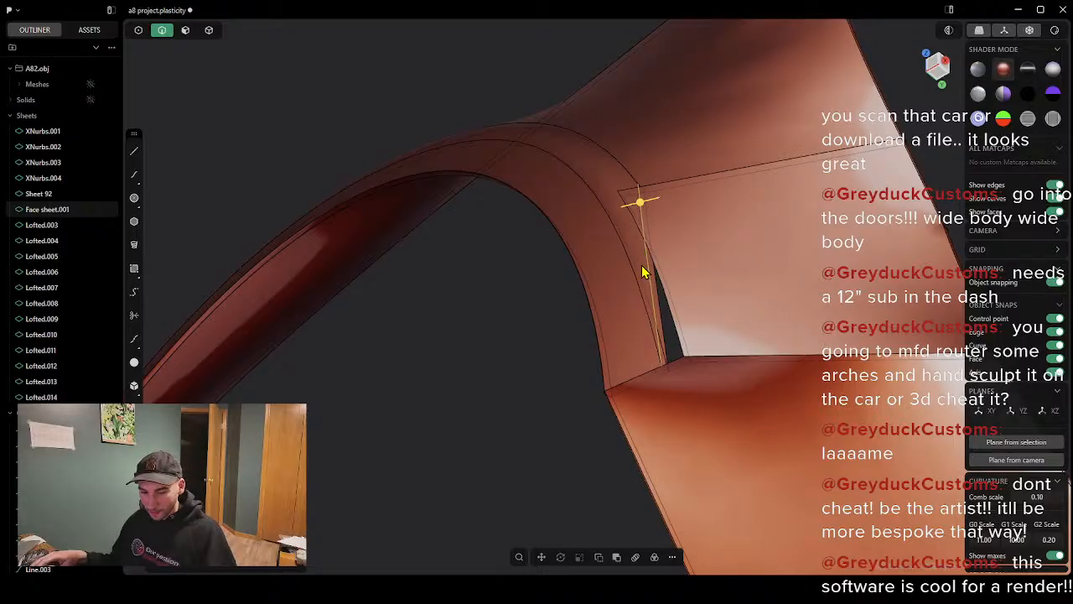
pyautogui.click(657, 288)
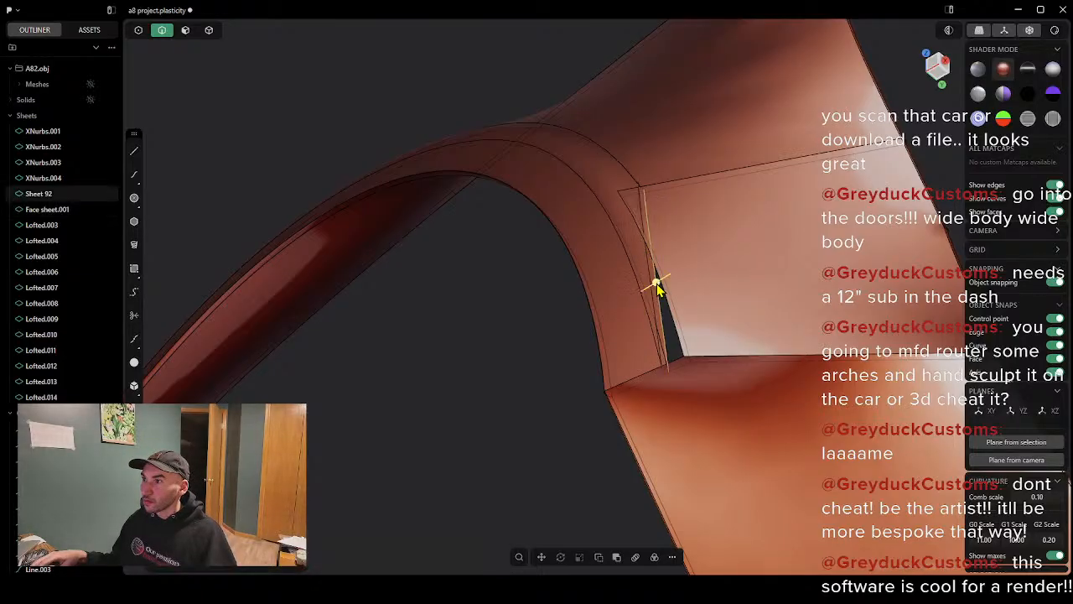
pyautogui.click(641, 215)
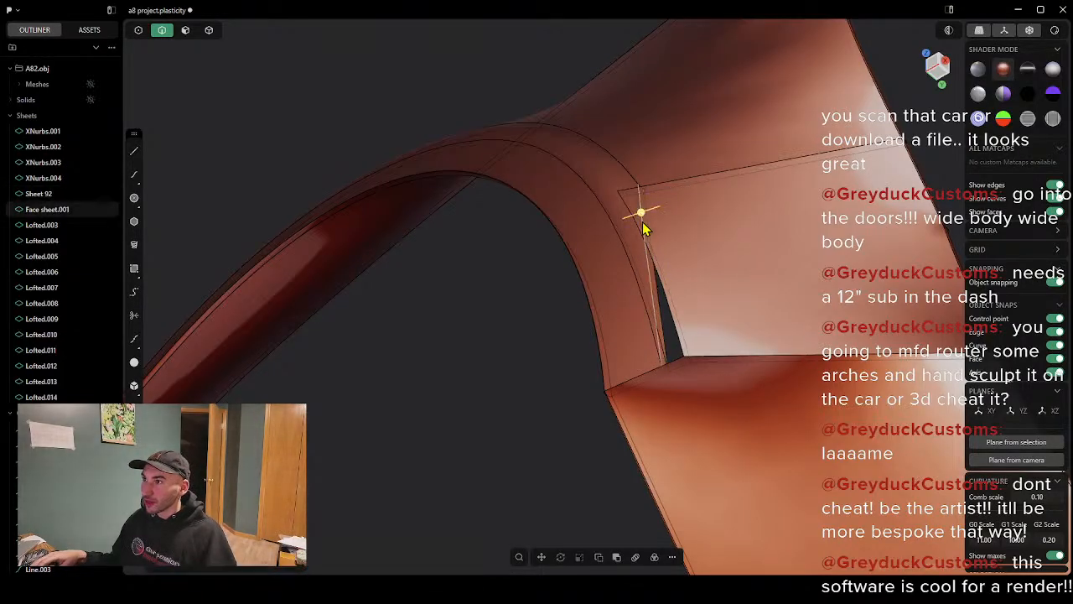
pyautogui.moveTo(641, 216); pyautogui.dragTo(671, 205)
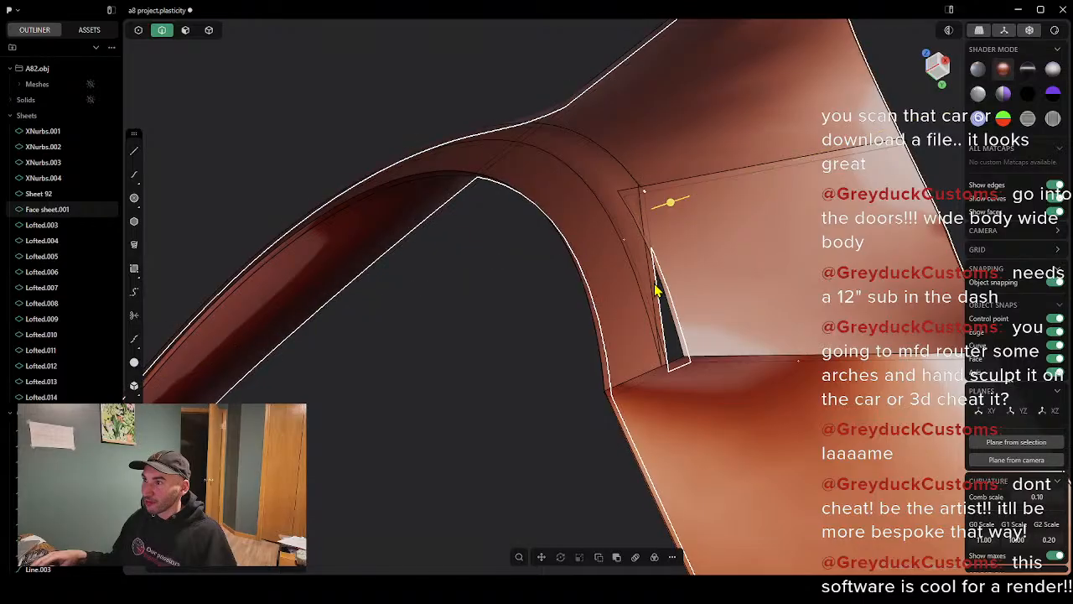
pyautogui.click(658, 290)
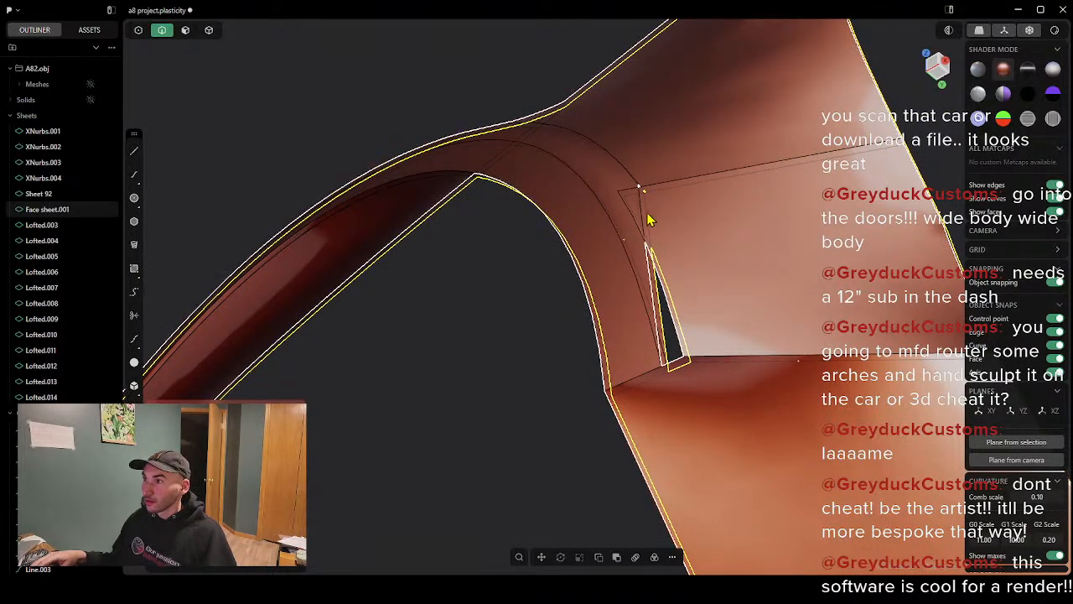
pyautogui.press('Escape')
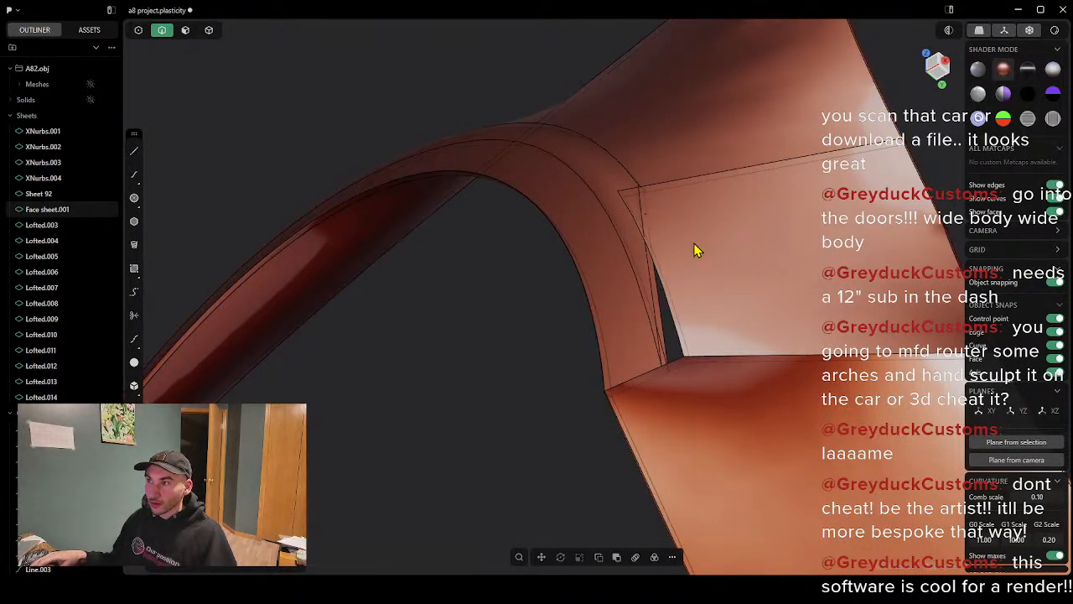
# Step: Extend the wheel-arch lip edge of Face sheet.001 slightly toward the gap at the flare's rear end
pyautogui.click(637, 217)
pyautogui.hotkey('shift', 'a')
pyautogui.click(642, 208)
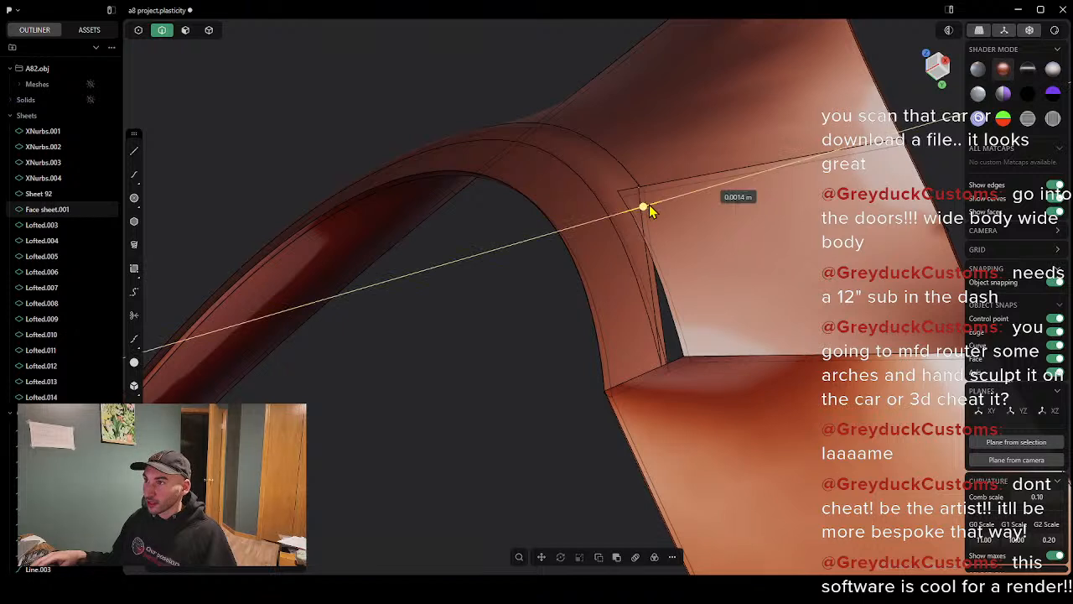
pyautogui.moveTo(662, 206); pyautogui.dragTo(642, 207)
pyautogui.rightClick(650, 277)
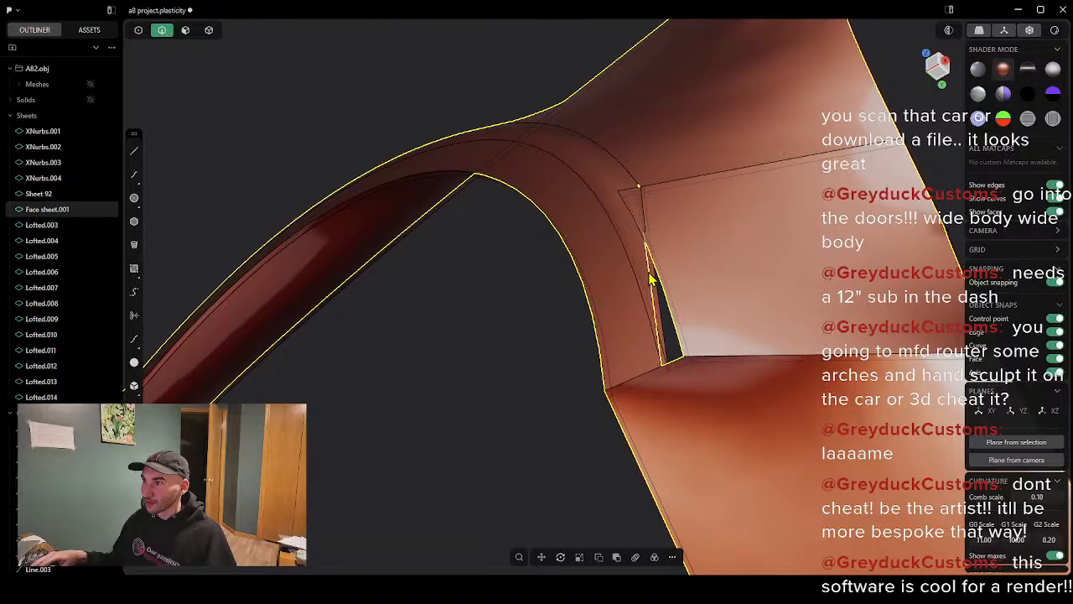
pyautogui.moveTo(650, 277); pyautogui.dragTo(653, 235, button='middle')
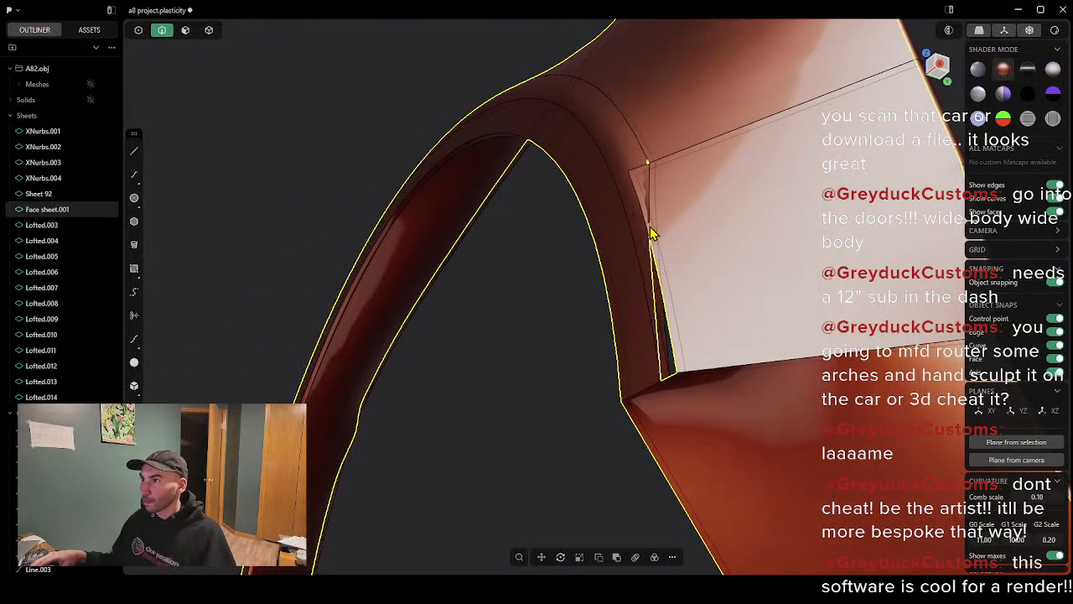
# Step: Extend the lip-side edge of Face sheet.001 a further short distance into the narrow gap
pyautogui.hotkey('shift', 'r')
pyautogui.click(654, 278)
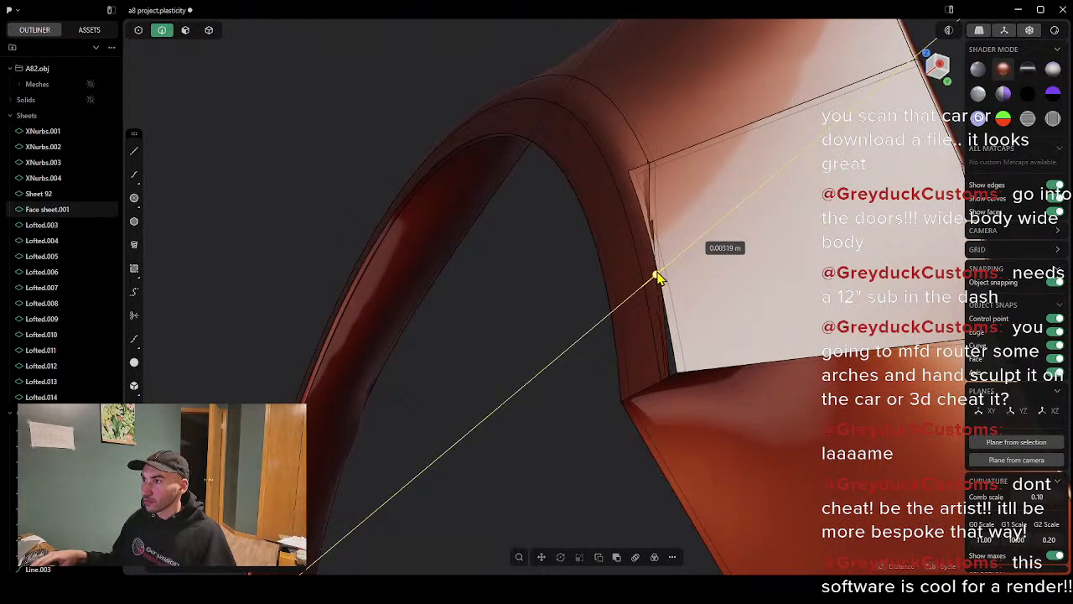
pyautogui.moveTo(654, 278); pyautogui.dragTo(650, 280)
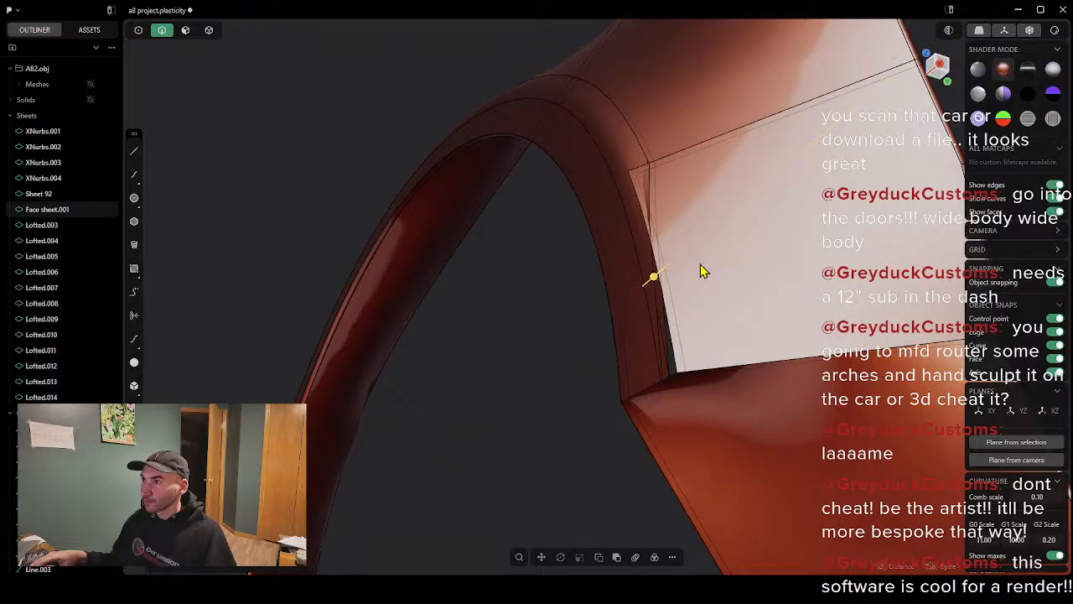
pyautogui.moveTo(702, 271); pyautogui.dragTo(483, 267, button='middle')
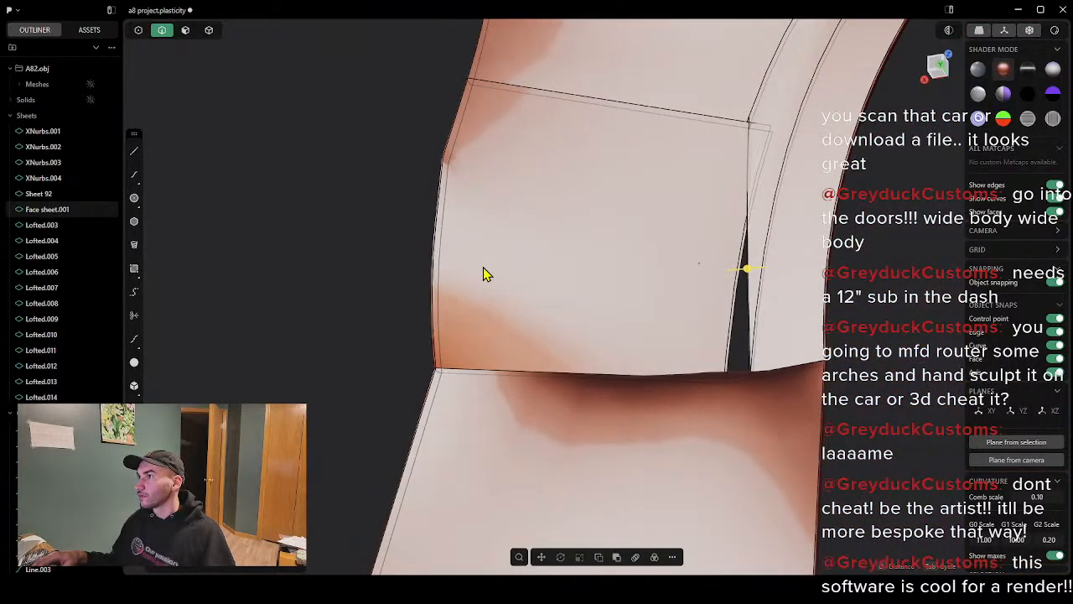
pyautogui.click(749, 257)
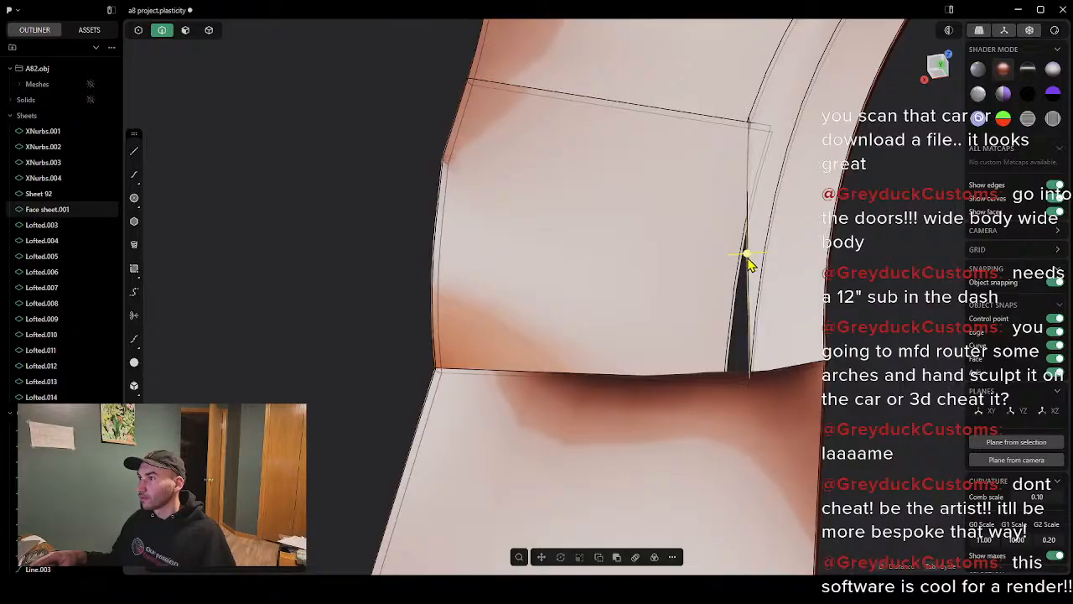
pyautogui.moveTo(749, 263)
pyautogui.mouseDown()
pyautogui.moveTo(728, 261)
pyautogui.moveTo(752, 270)
pyautogui.mouseUp()
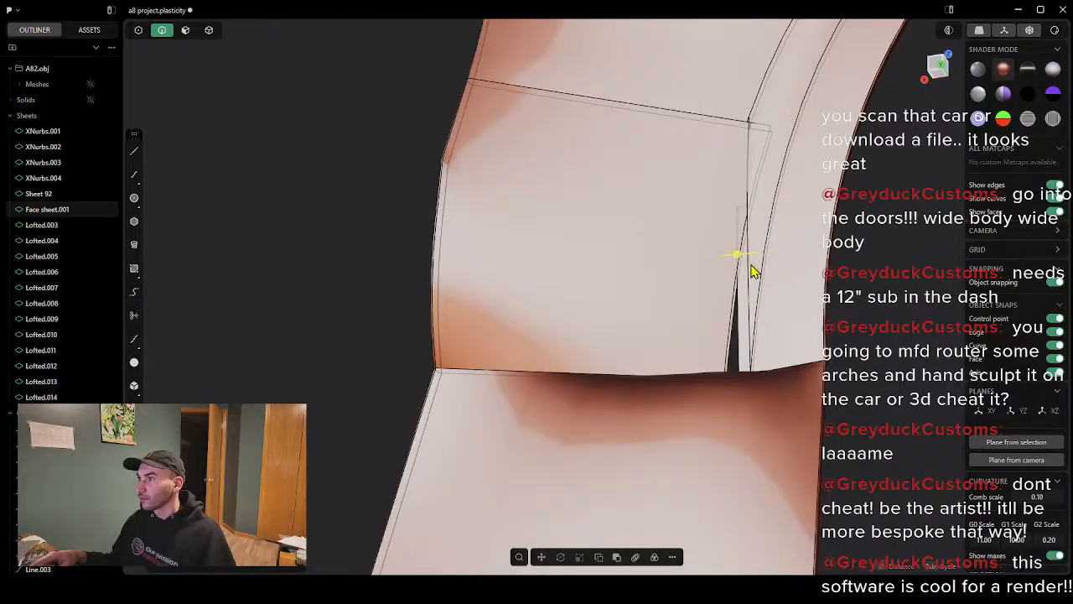
pyautogui.rightClick(893, 288)
pyautogui.click(881, 288)
# Step: Extend the lip-side edge of Face sheet.001 across the remaining gap to the adjoining lower rear face
pyautogui.moveTo(815, 307); pyautogui.dragTo(977, 346, button='middle')
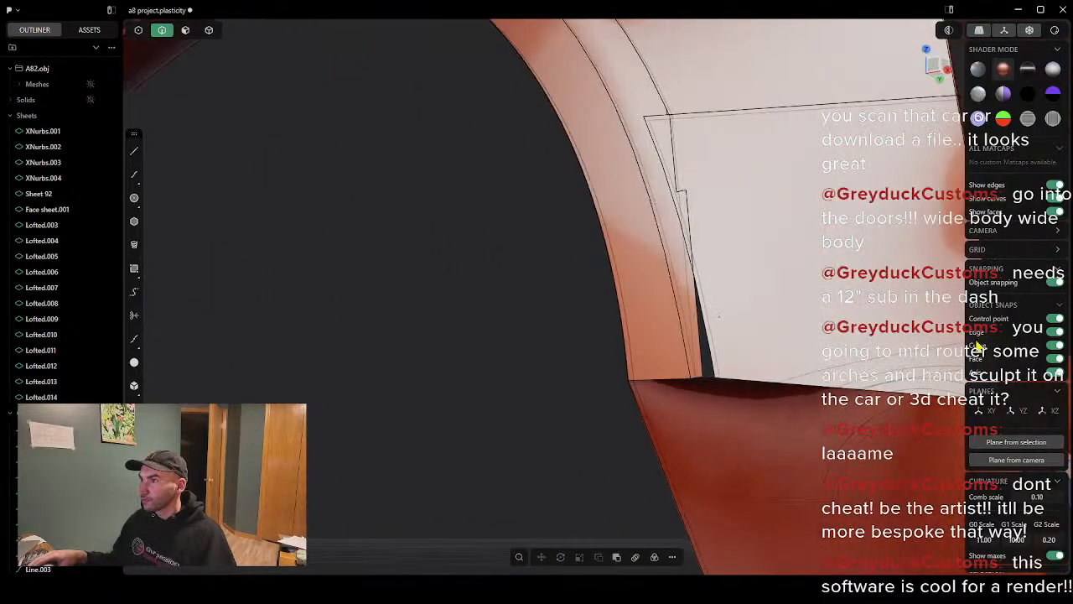
pyautogui.click(698, 309)
pyautogui.moveTo(699, 308); pyautogui.dragTo(714, 305)
pyautogui.scroll(-7, 724, 308)
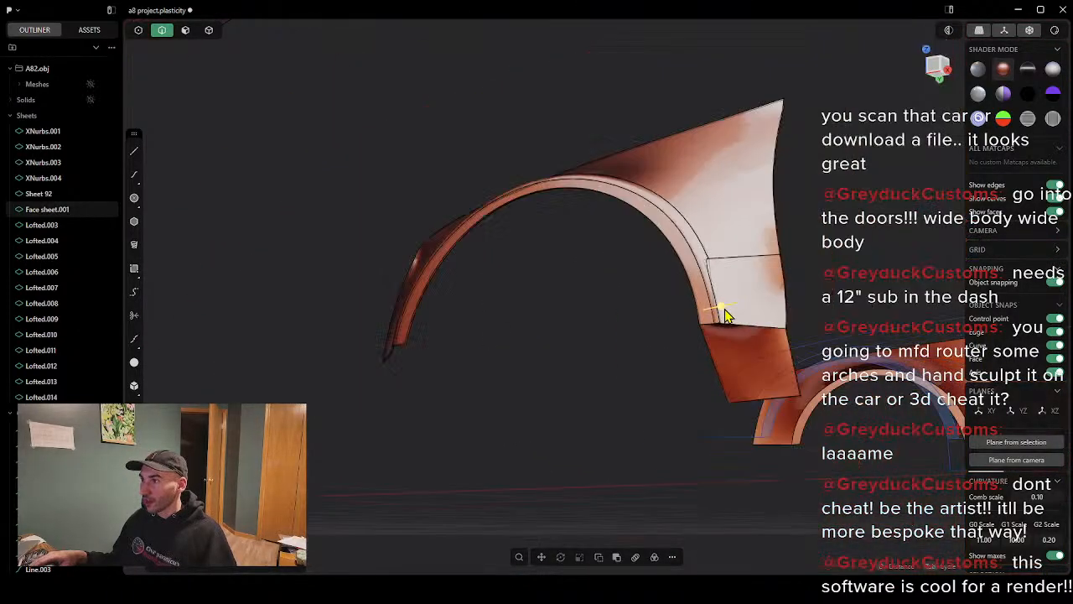
pyautogui.scroll(-3, 724, 317)
pyautogui.moveTo(678, 318); pyautogui.dragTo(731, 353, button='middle')
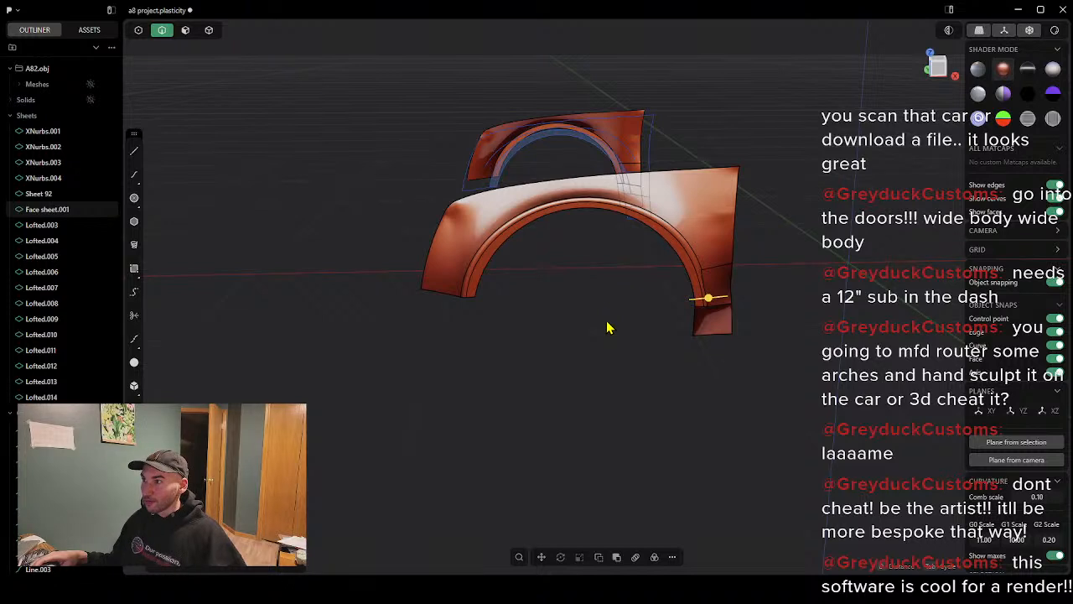
# Step: Undo the recent edge extensions on the flare's Face sheet.001, and redo them
pyautogui.hotkey('ctrl', 'z')
pyautogui.hotkey('ctrl', 'z')
pyautogui.hotkey('ctrl', 'z')
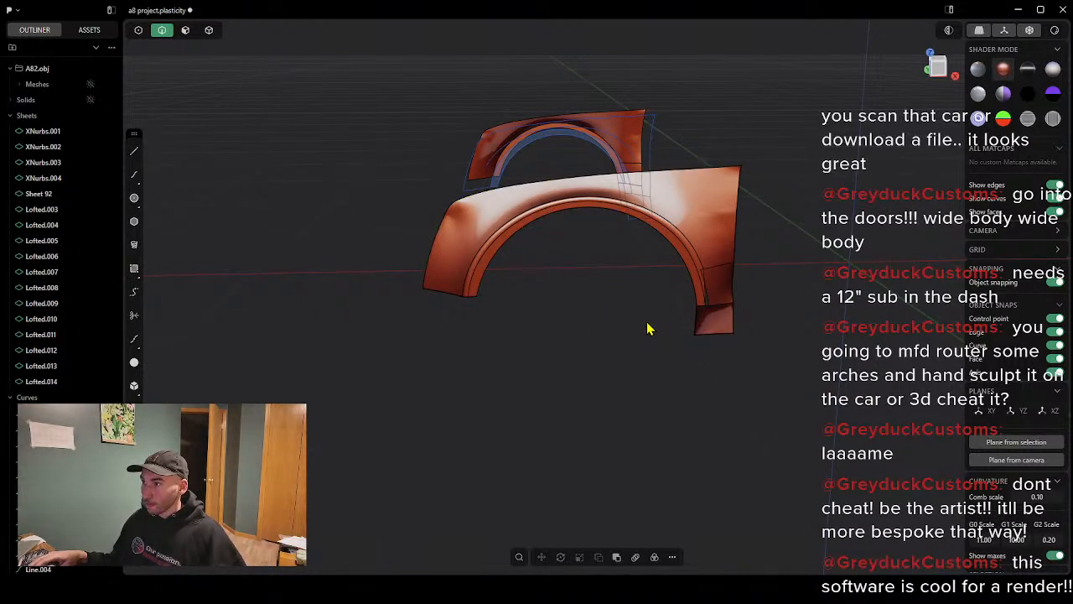
pyautogui.hotkey('ctrl', 'shift', 'z')
pyautogui.hotkey('ctrl', 'shift', 'z')
pyautogui.hotkey('ctrl', 'shift', 'z')
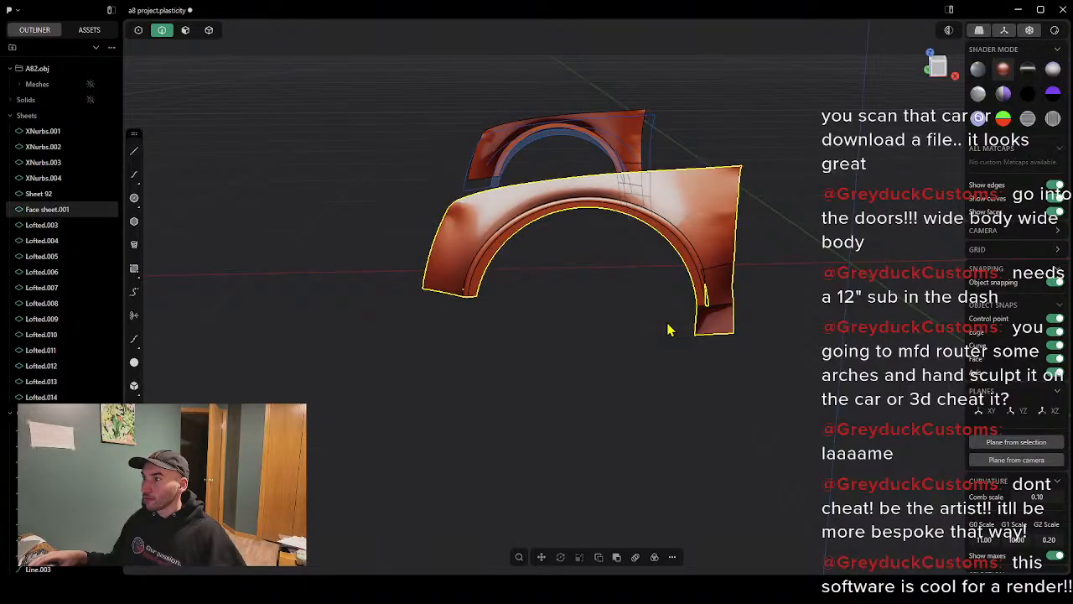
# Step: Undo the recent flare edits back to the state with the full car body shown around the flare sheets
pyautogui.moveTo(677, 319); pyautogui.dragTo(635, 310, button='middle')
pyautogui.hotkey('ctrl', 'z')
pyautogui.hotkey('ctrl', 'z')
pyautogui.hotkey('ctrl', 'z')
pyautogui.hotkey('ctrl', 'z')
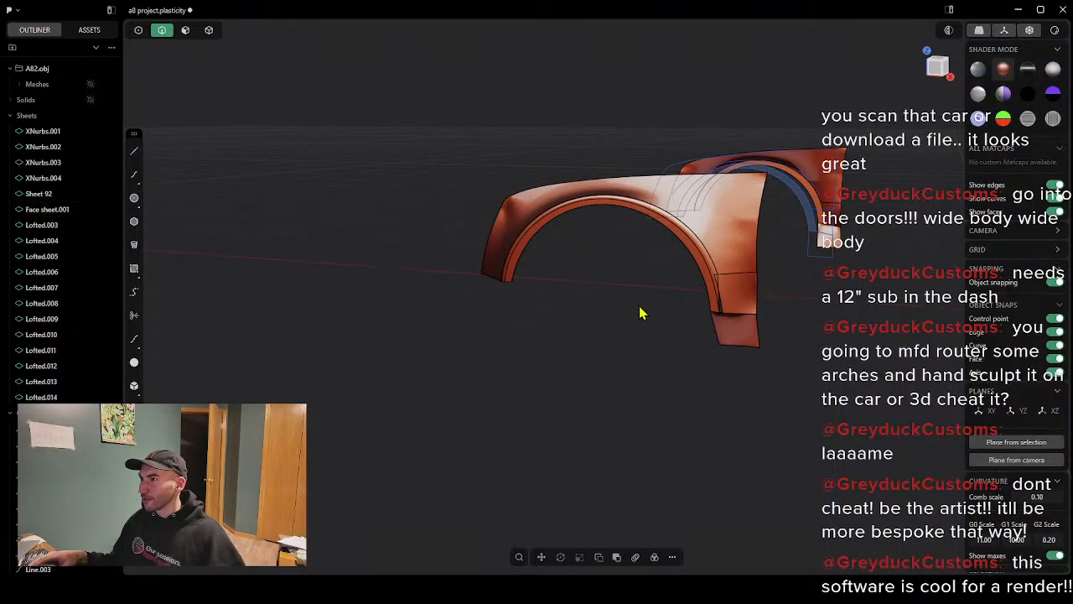
pyautogui.hotkey('ctrl', 'z')
pyautogui.hotkey('ctrl', 'z')
pyautogui.hotkey('ctrl', 'z')
pyautogui.hotkey('ctrl', 'z')
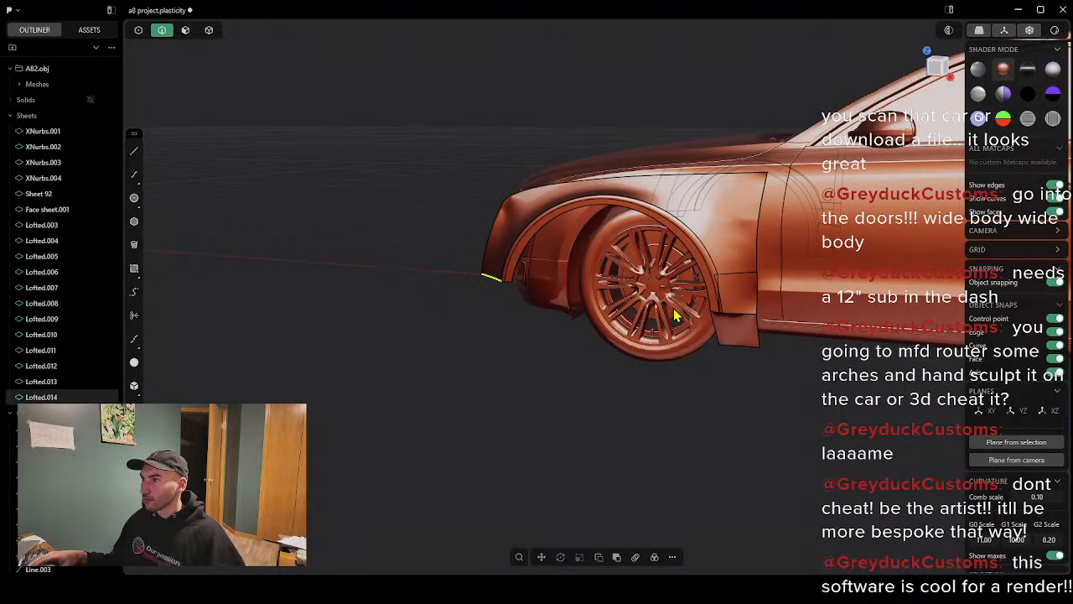
pyautogui.moveTo(631, 315); pyautogui.dragTo(681, 356, button='middle')
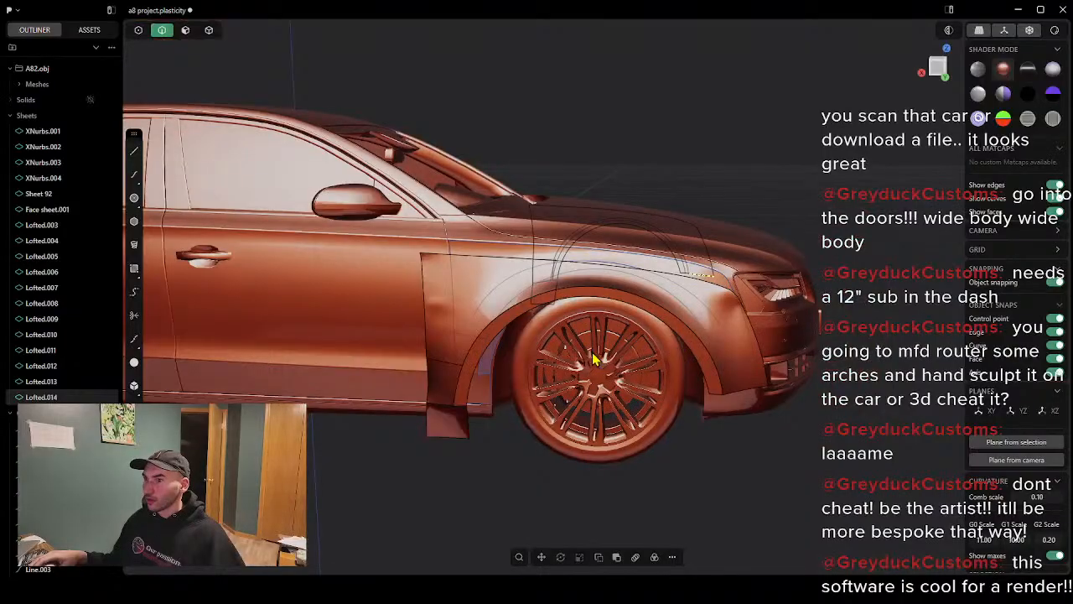
pyautogui.moveTo(593, 358); pyautogui.dragTo(680, 366, button='middle')
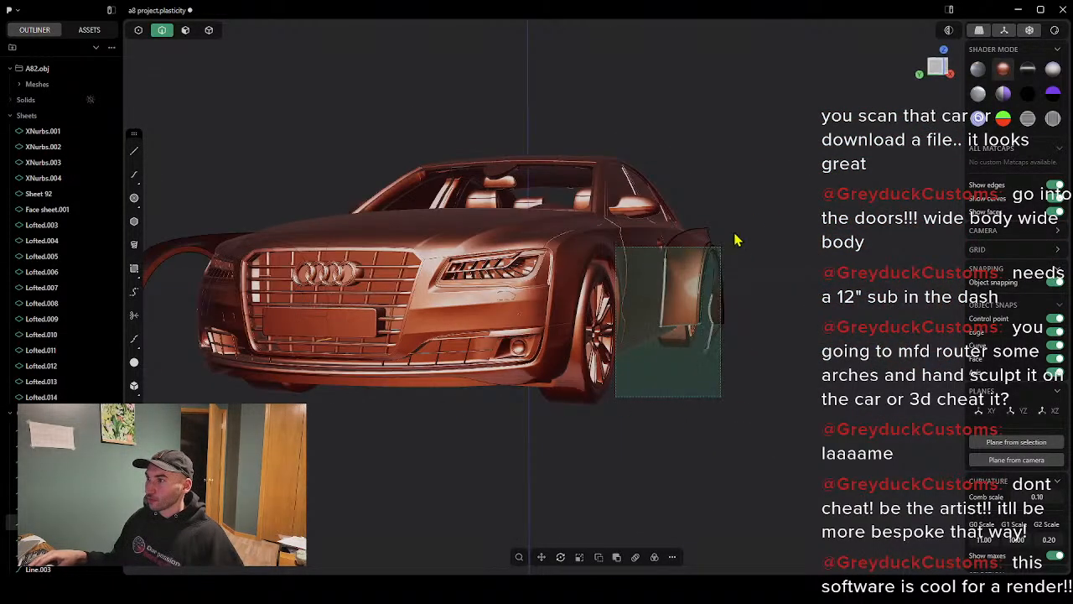
pyautogui.moveTo(736, 241); pyautogui.dragTo(755, 228)
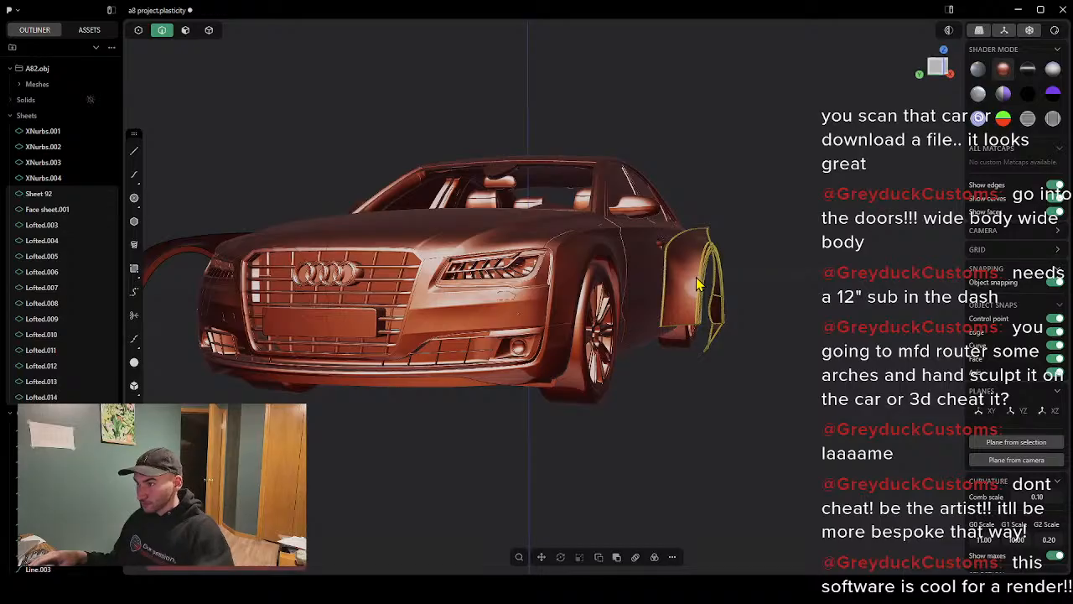
pyautogui.moveTo(783, 211); pyautogui.dragTo(654, 355)
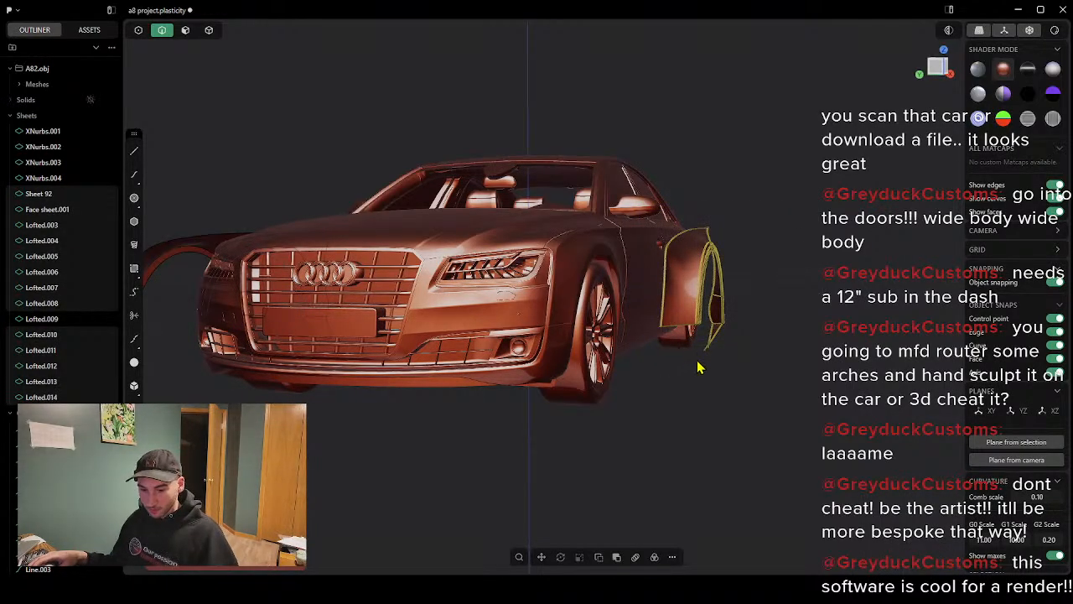
pyautogui.click(680, 386)
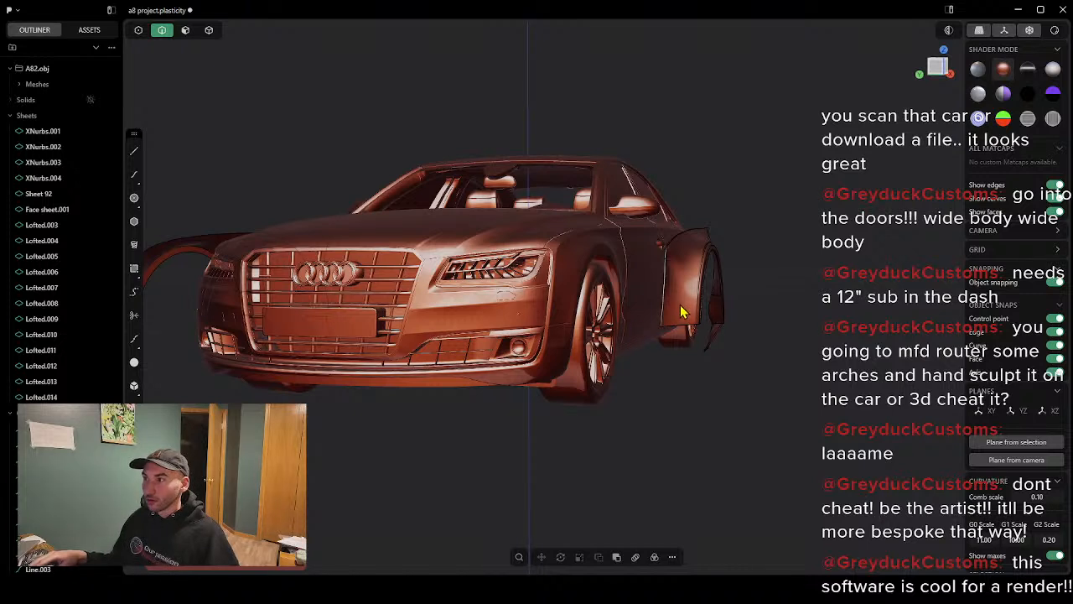
pyautogui.moveTo(668, 342); pyautogui.dragTo(747, 189)
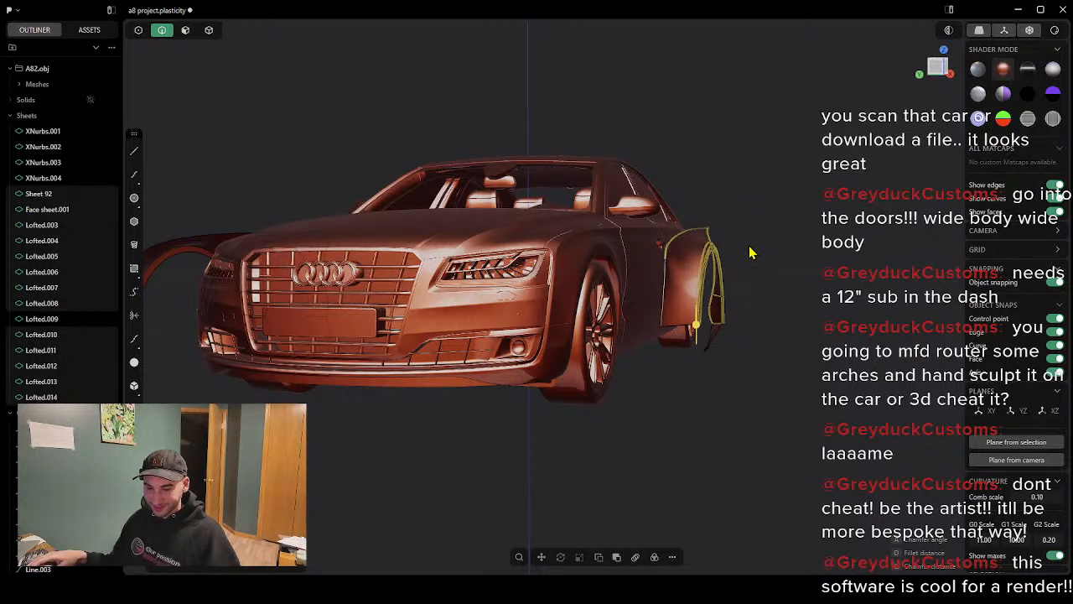
pyautogui.click(701, 269)
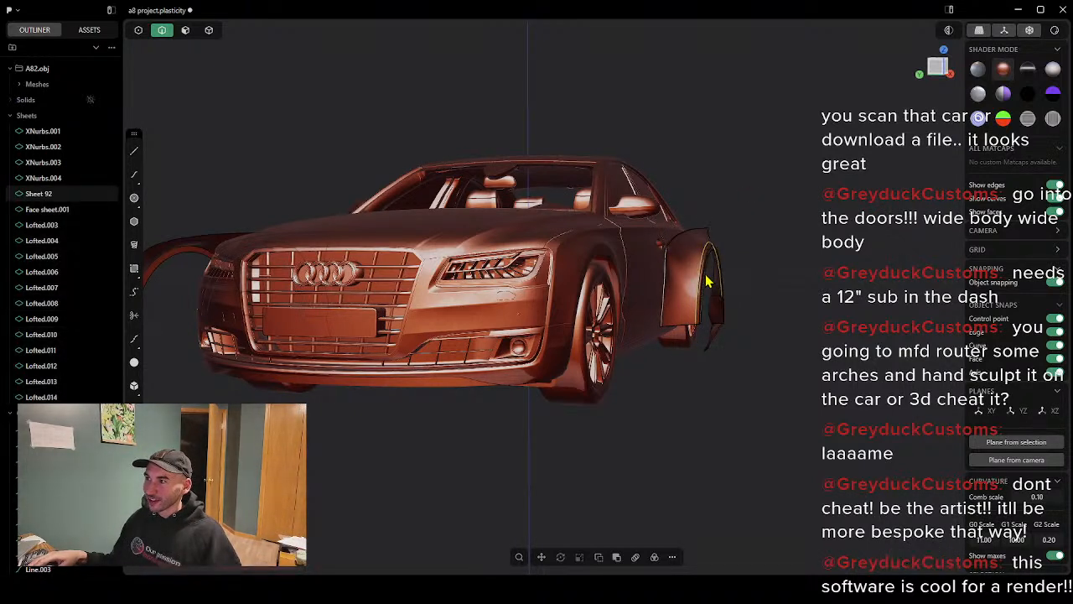
pyautogui.click(704, 279)
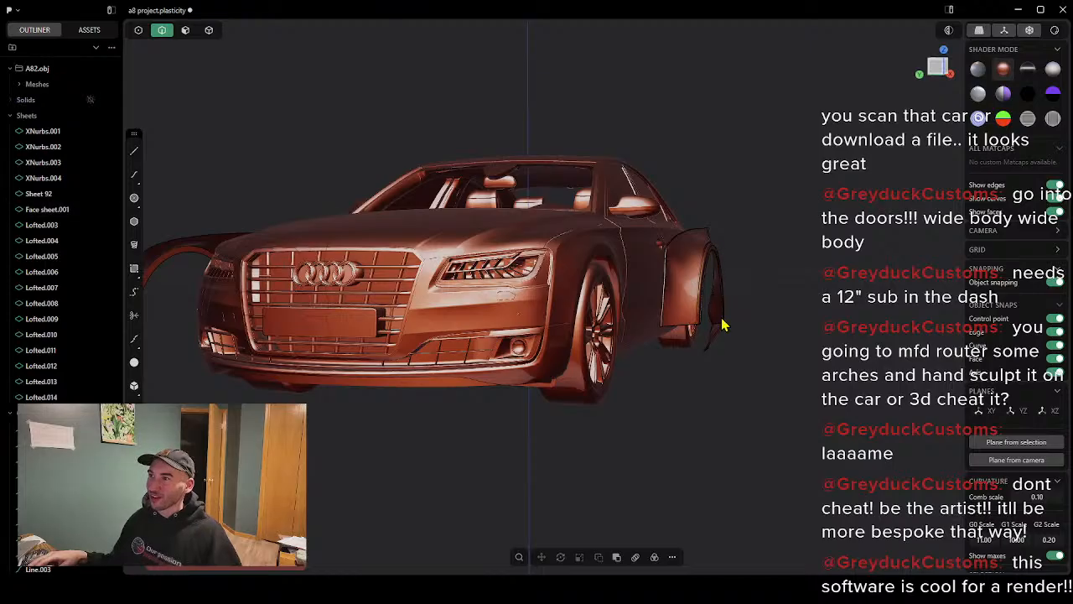
pyautogui.moveTo(749, 351); pyautogui.dragTo(766, 390)
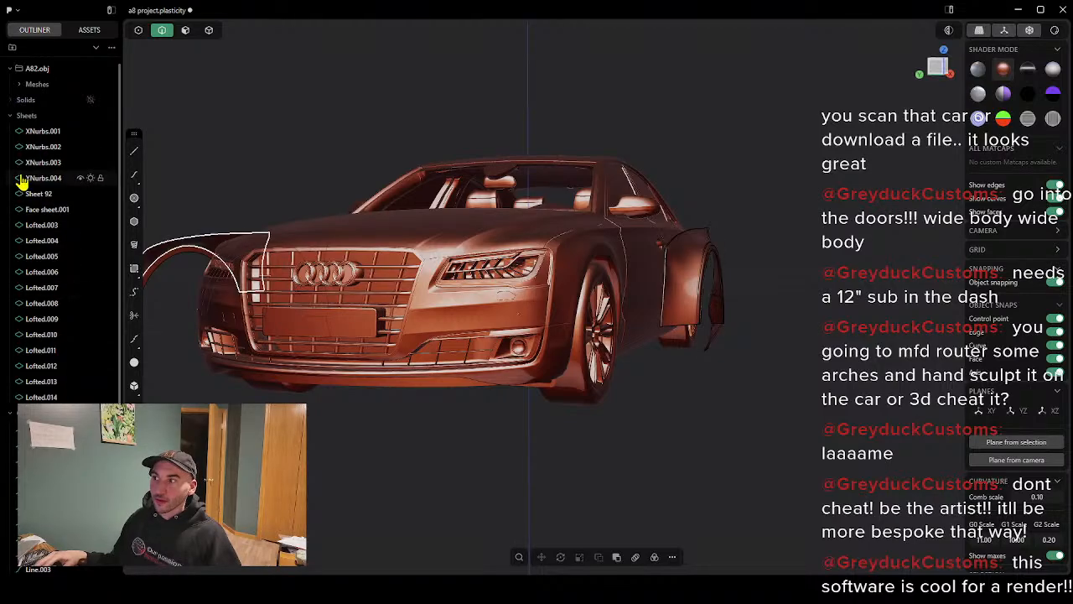
# Step: Delete Face sheet.001, the lofted sheets Lofted.003 through Lofted.014, and Sheet 92, keeping only the XNurbs sheets
pyautogui.click(46, 212)
pyautogui.click(45, 227)
pyautogui.click(42, 243)
pyautogui.click(42, 259)
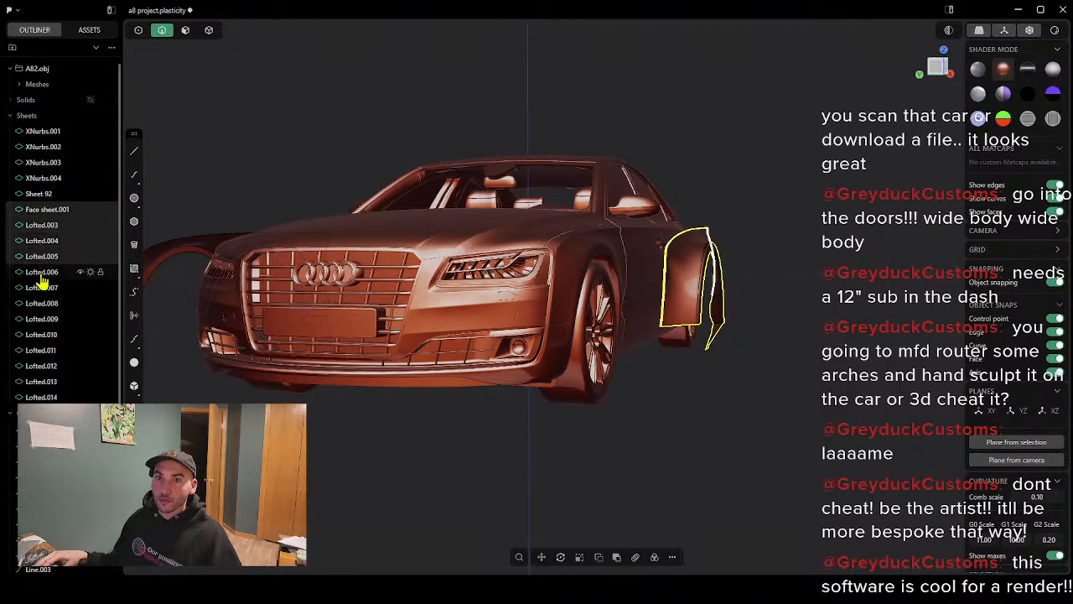
pyautogui.click(42, 275)
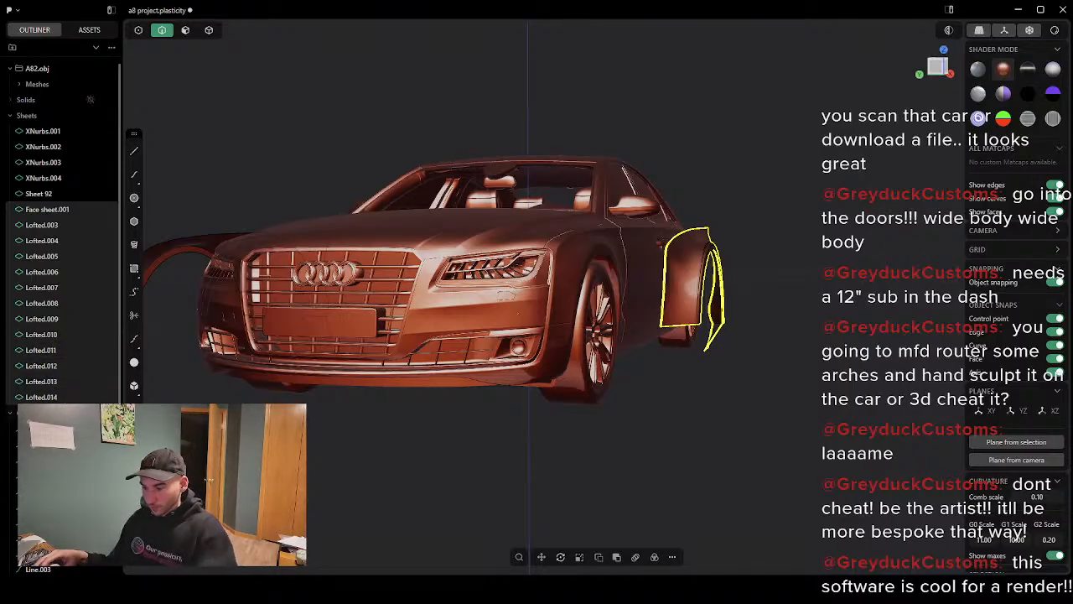
pyautogui.press('Delete')
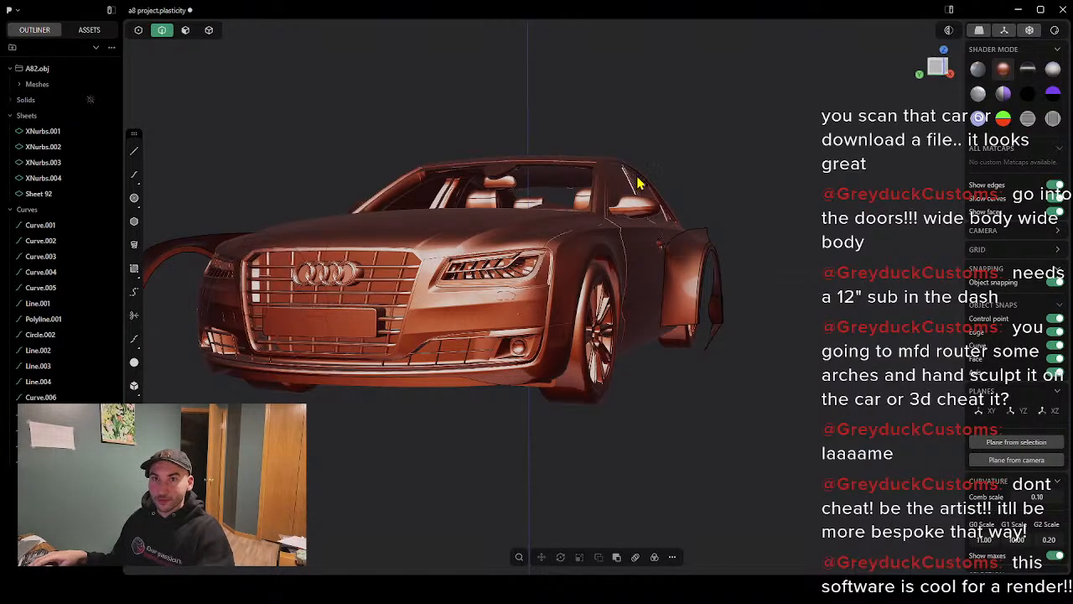
pyautogui.moveTo(782, 255); pyautogui.dragTo(770, 270, button='middle')
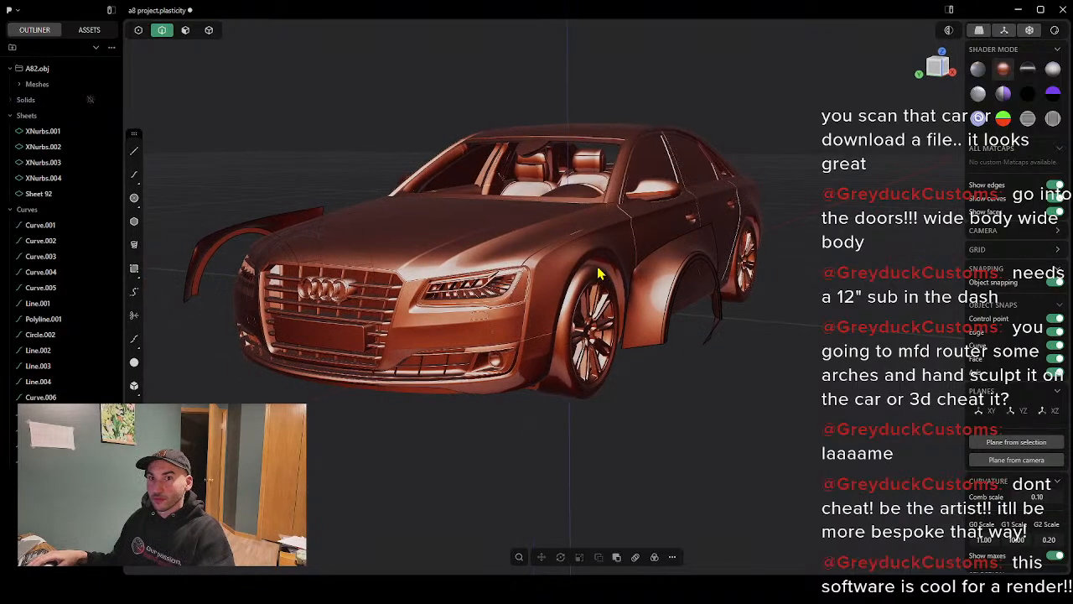
pyautogui.click(36, 198)
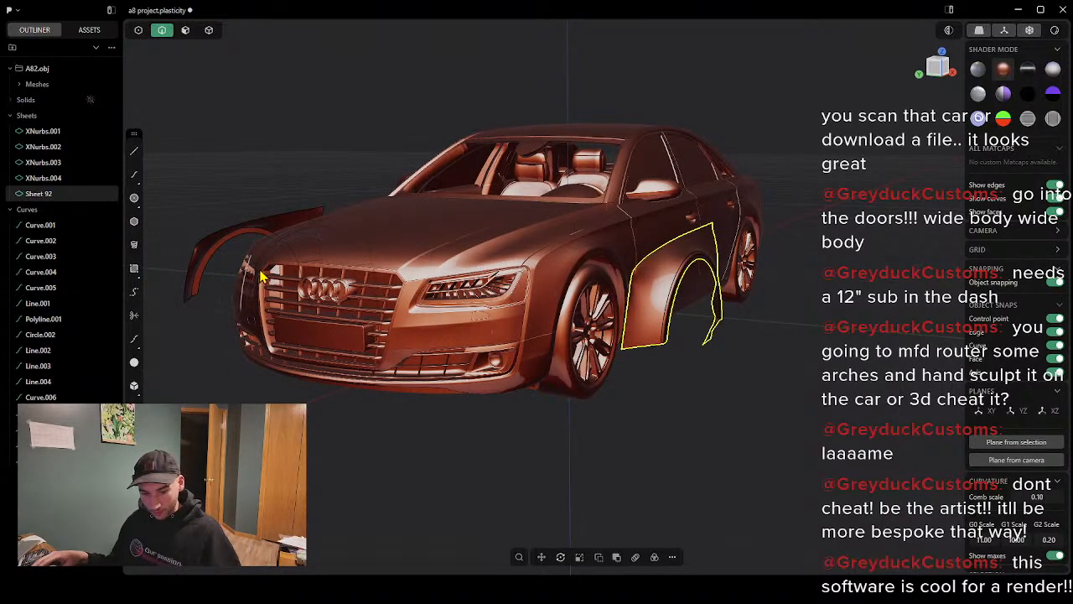
pyautogui.press('Delete')
# Step: Hide the whole Curves group so only the flare sheets and the car body remain in view
pyautogui.moveTo(263, 363); pyautogui.dragTo(419, 361, button='middle')
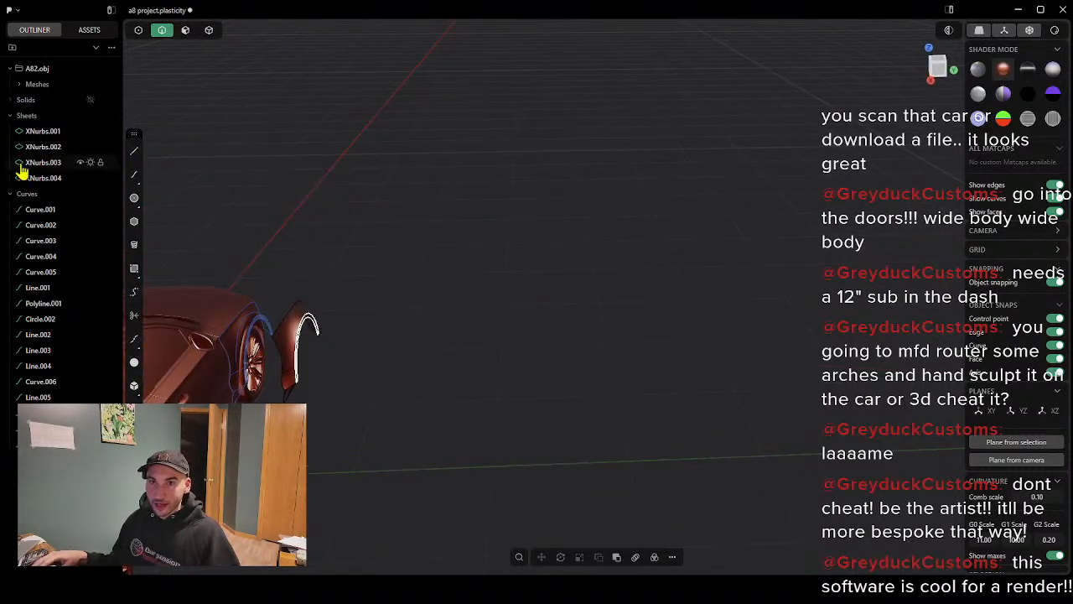
pyautogui.click(90, 197)
pyautogui.moveTo(431, 308); pyautogui.dragTo(258, 291, button='middle')
pyautogui.moveTo(567, 315); pyautogui.dragTo(552, 289, button='middle')
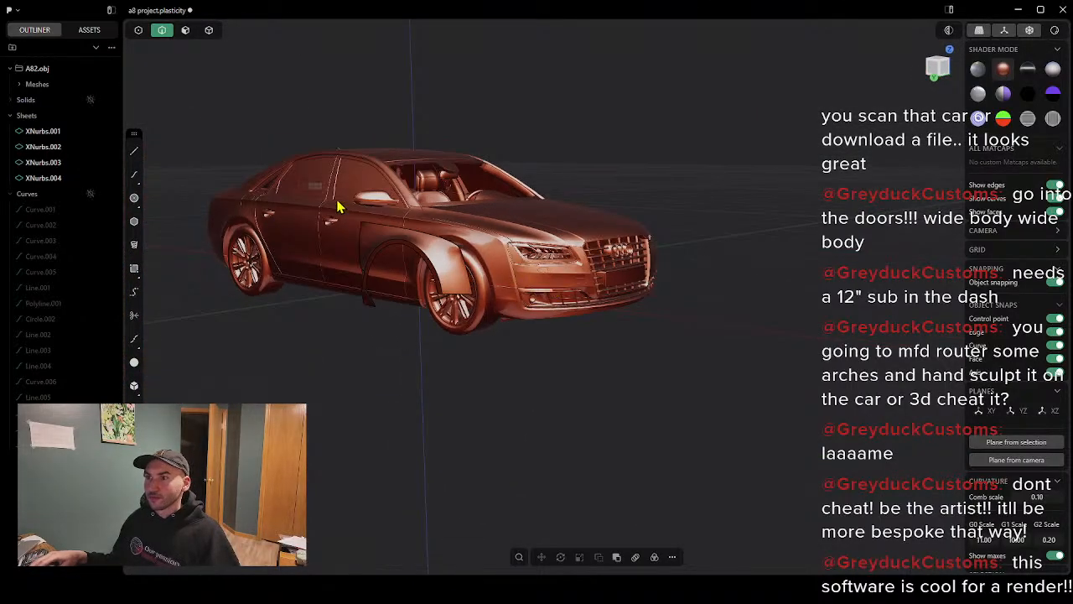
pyautogui.moveTo(338, 207); pyautogui.dragTo(503, 355)
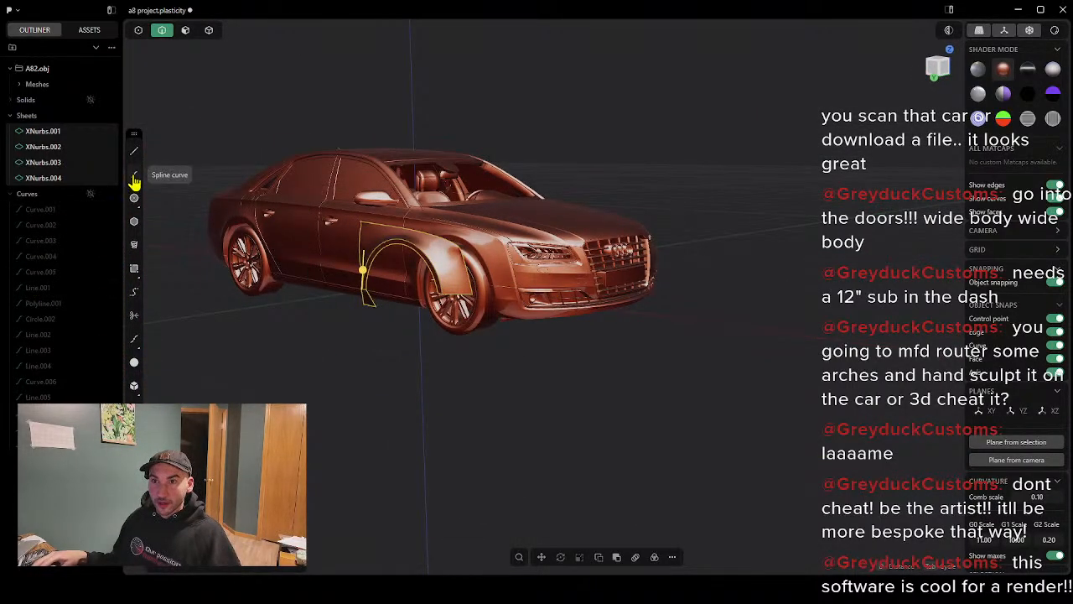
pyautogui.click(541, 556)
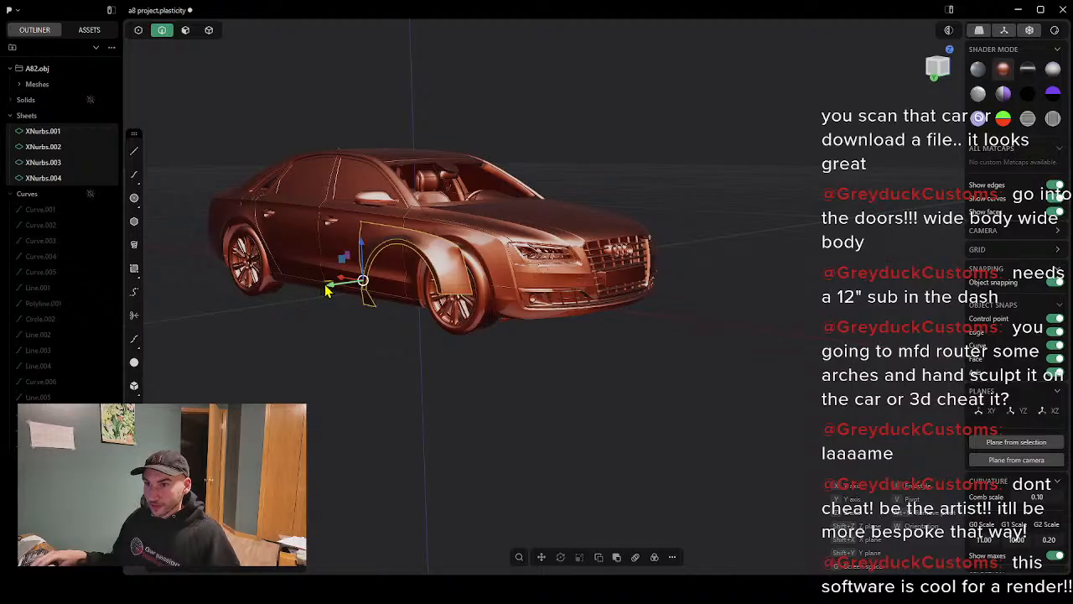
pyautogui.moveTo(327, 291); pyautogui.dragTo(294, 296)
pyautogui.press('Escape')
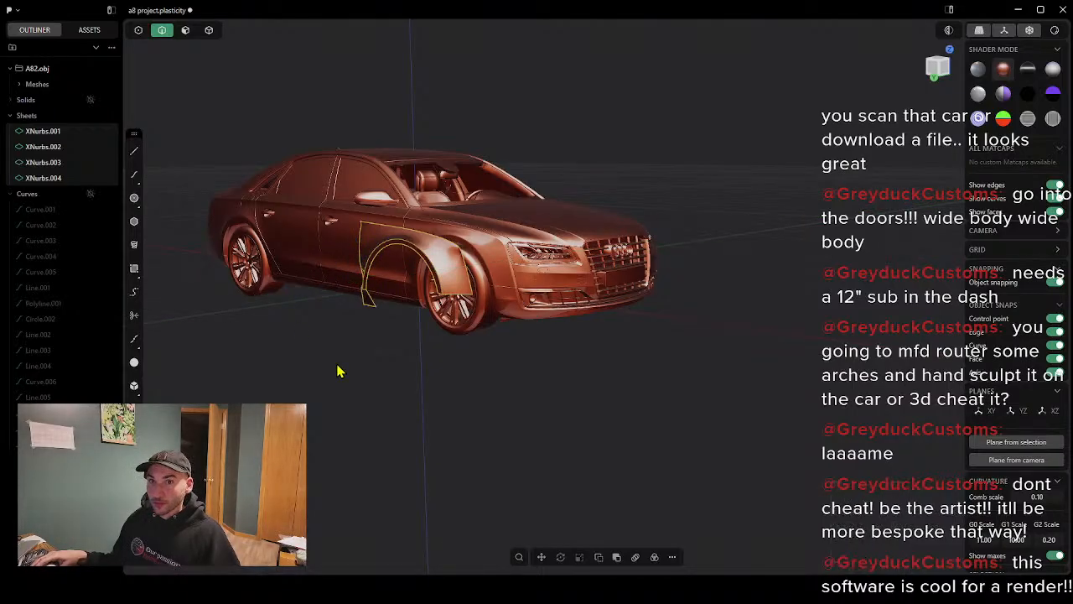
pyautogui.click(376, 366)
# Step: Move the four sheets XNurbs.001 to XNurbs.004 together about -0.387 m along the Y axis onto the car's front fender
pyautogui.scroll(2, 466, 329)
pyautogui.keyDown('shift'); pyautogui.moveTo(514, 239); pyautogui.dragTo(538, 379, button='middle'); pyautogui.keyUp('shift')
pyautogui.click(184, 33)
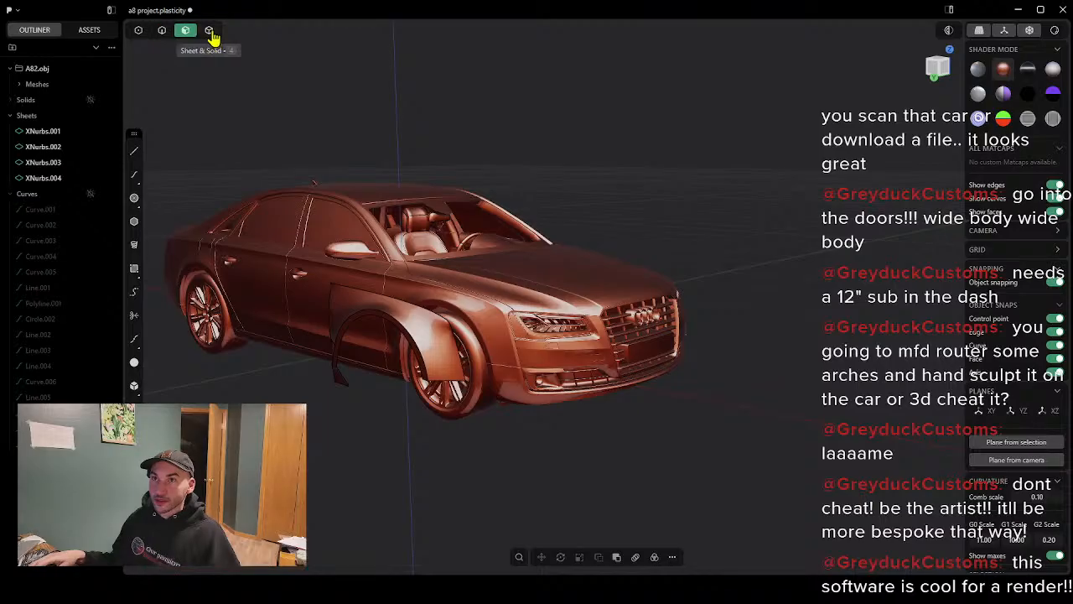
pyautogui.moveTo(267, 455); pyautogui.dragTo(475, 275)
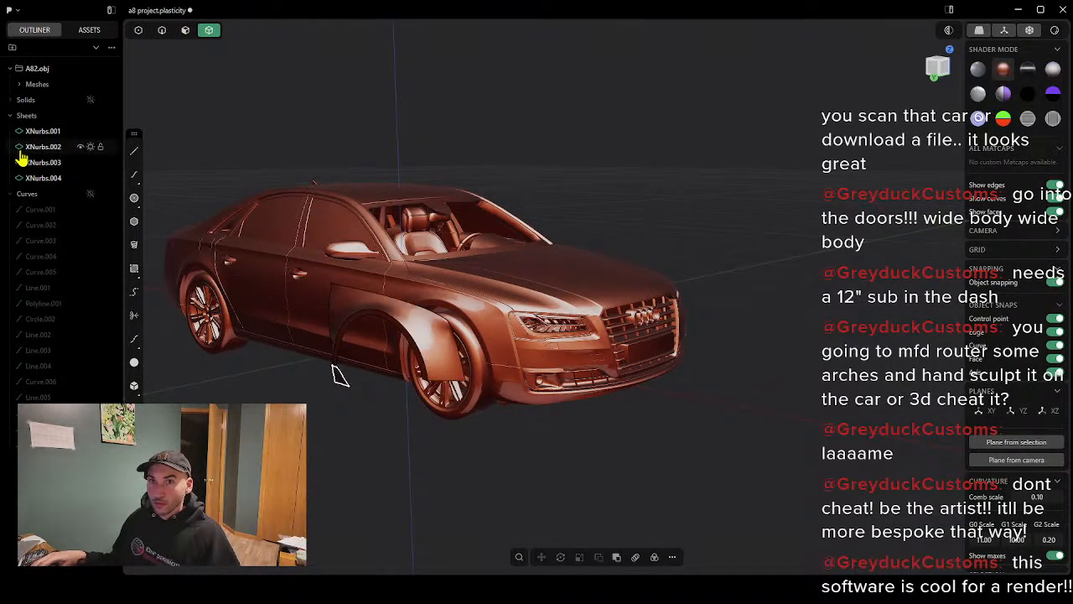
pyautogui.click(46, 177)
pyautogui.keyDown('shift'); pyautogui.click(46, 133); pyautogui.keyUp('shift')
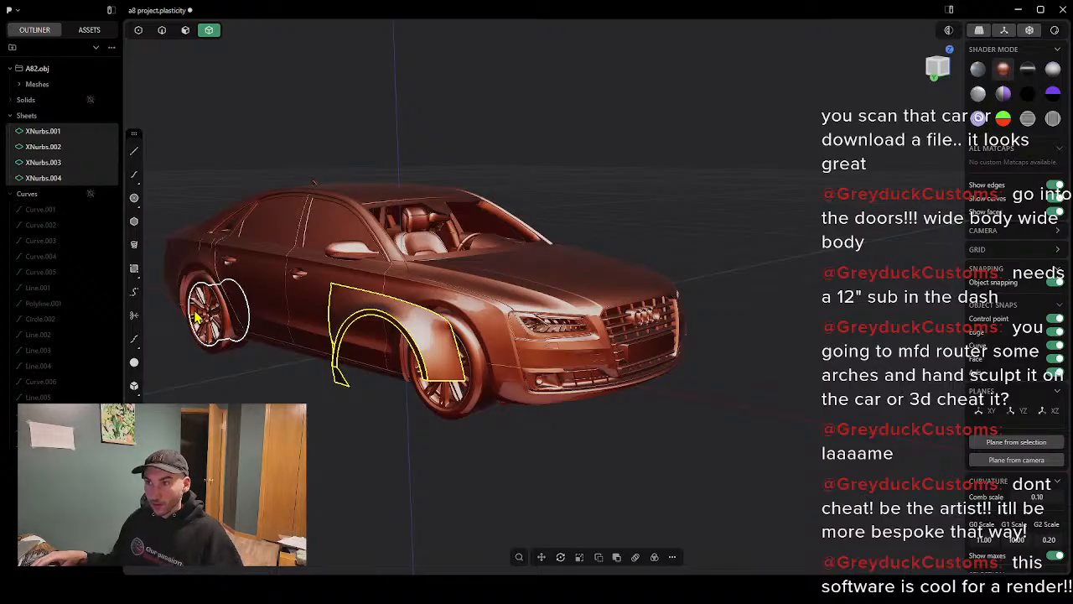
pyautogui.press('g')
pyautogui.moveTo(326, 359); pyautogui.dragTo(384, 343)
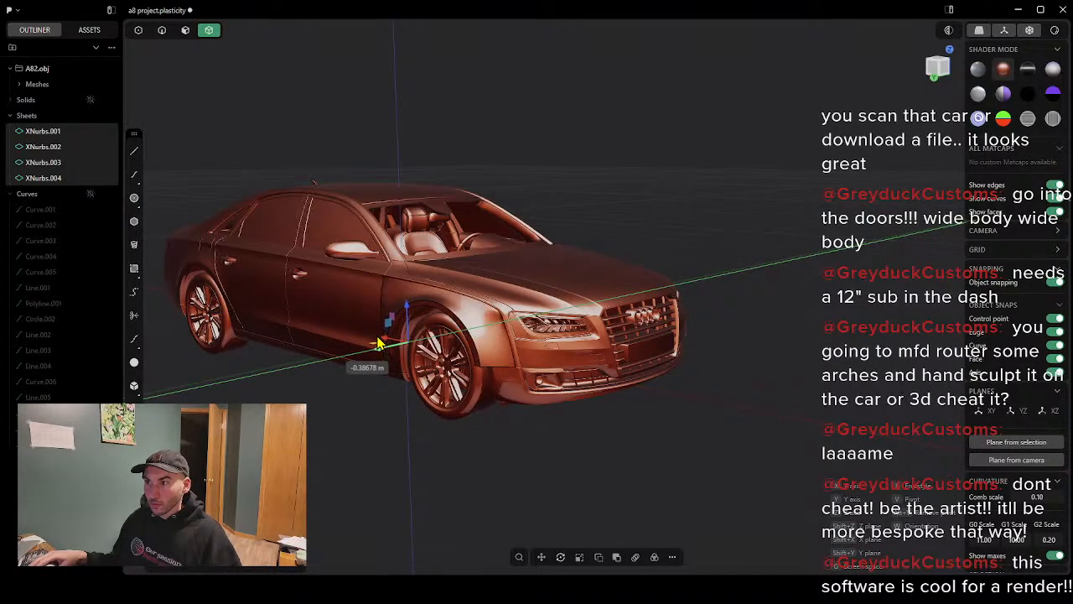
pyautogui.click(379, 344)
pyautogui.rightClick(458, 439)
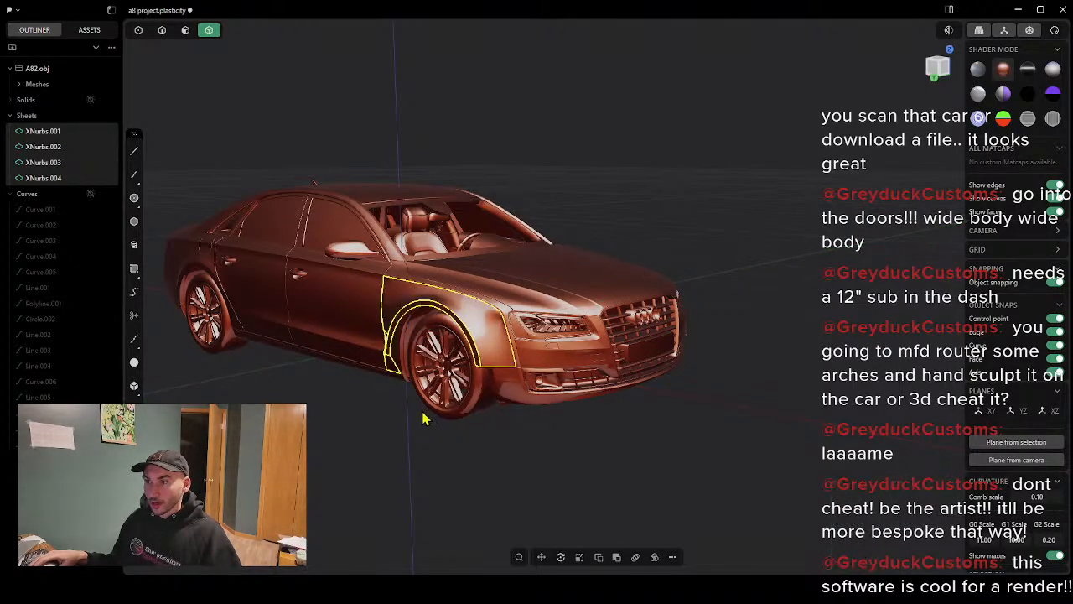
# Step: Change the viewport shading to the light grey matcap and inspect how the flare sits on the front fender
pyautogui.moveTo(425, 418); pyautogui.dragTo(477, 409, button='middle')
pyautogui.click(427, 443)
pyautogui.moveTo(427, 443); pyautogui.dragTo(397, 450, button='middle')
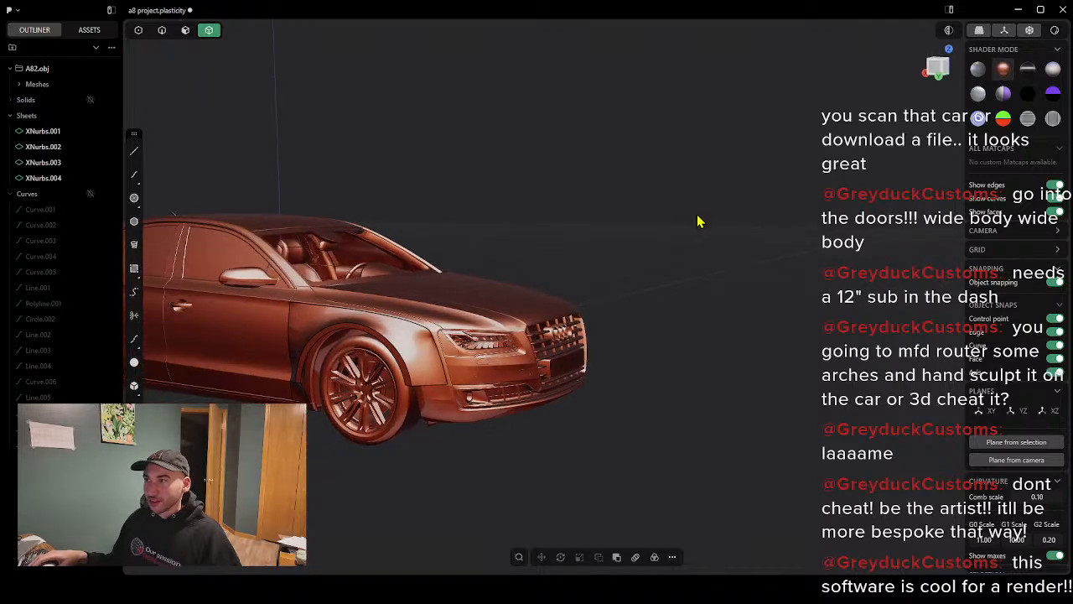
pyautogui.click(977, 96)
pyautogui.moveTo(331, 457); pyautogui.dragTo(703, 247, button='middle')
pyautogui.scroll(5, 444, 354)
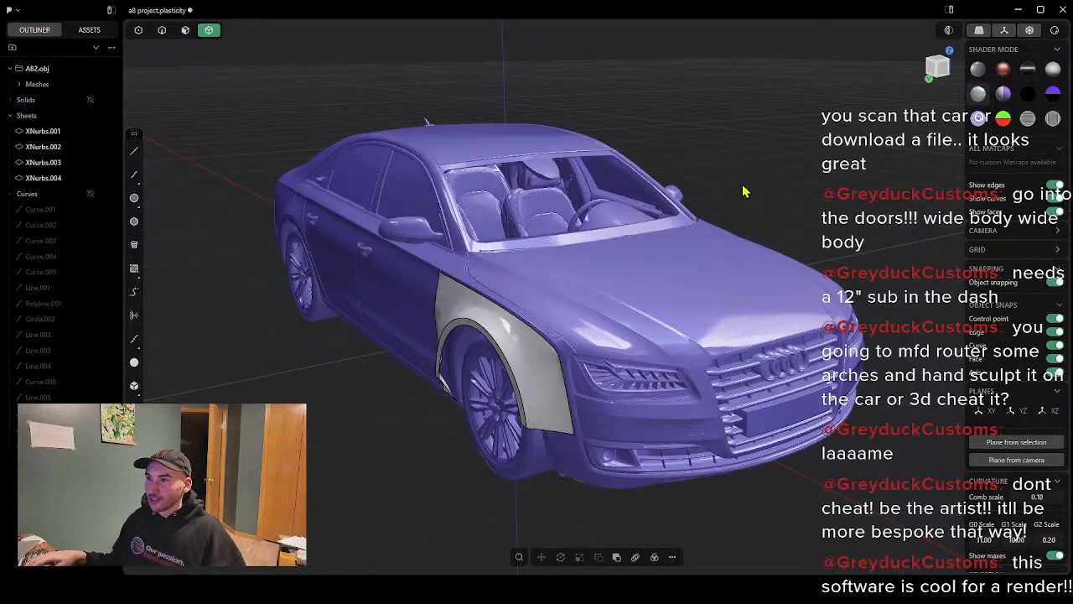
pyautogui.moveTo(746, 193); pyautogui.dragTo(780, 163, button='middle')
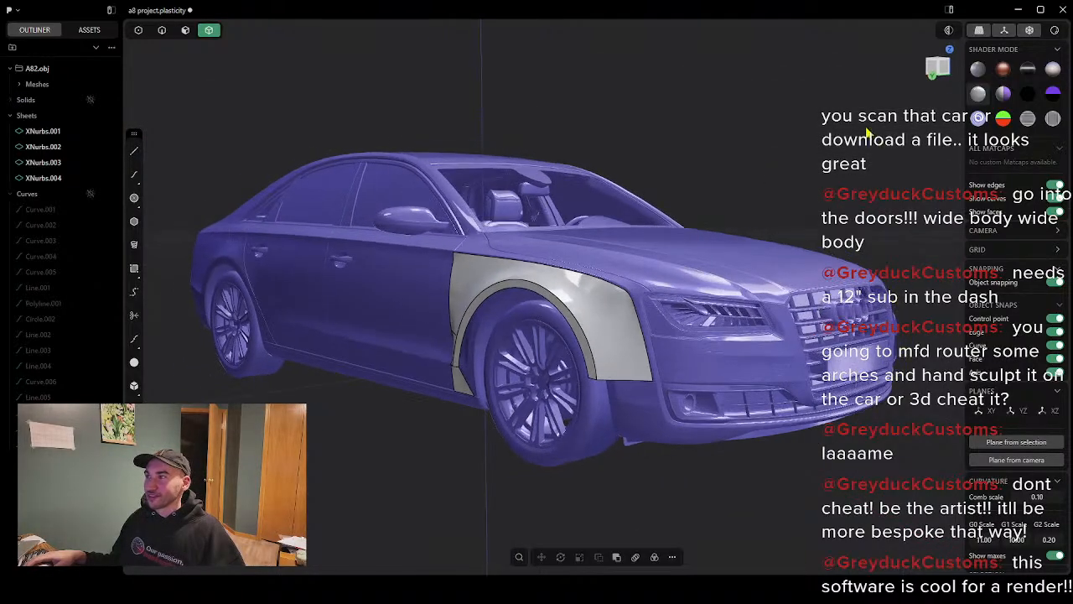
pyautogui.scroll(3, 491, 304)
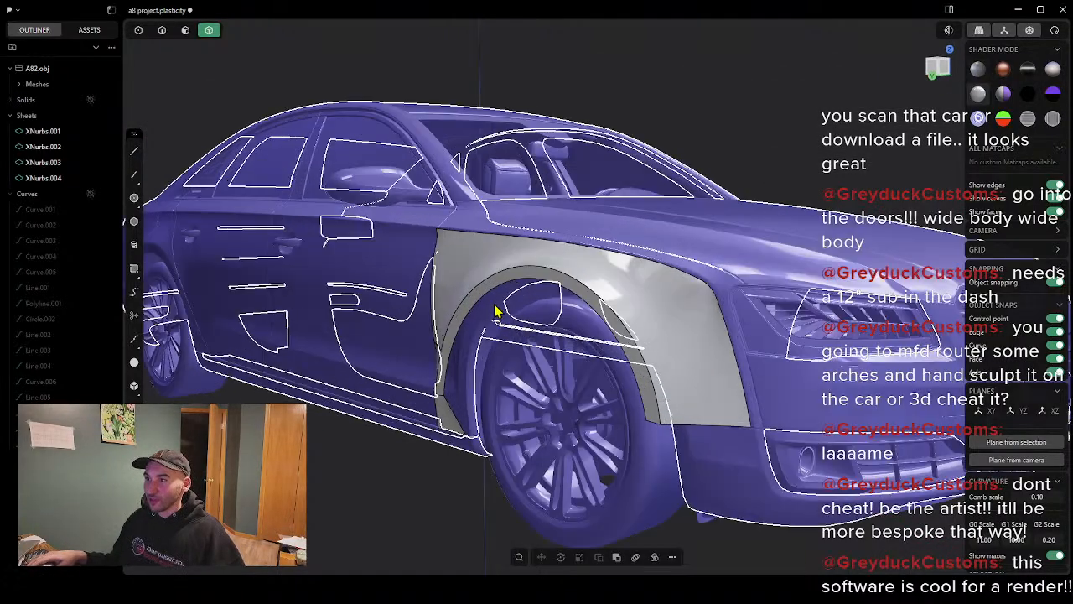
# Step: Pull the wheel-arch edge of the outer flare sheet XNurbs.004 back slightly, opening a narrow gap to the lip strip
pyautogui.click(577, 285)
pyautogui.click(162, 31)
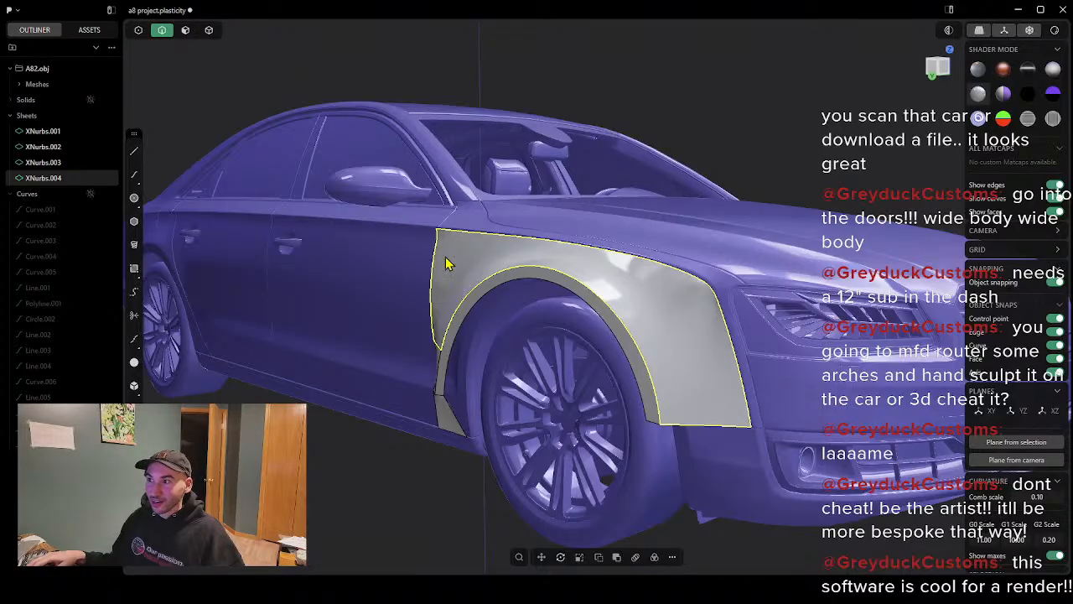
pyautogui.hotkey('shift', 'a')
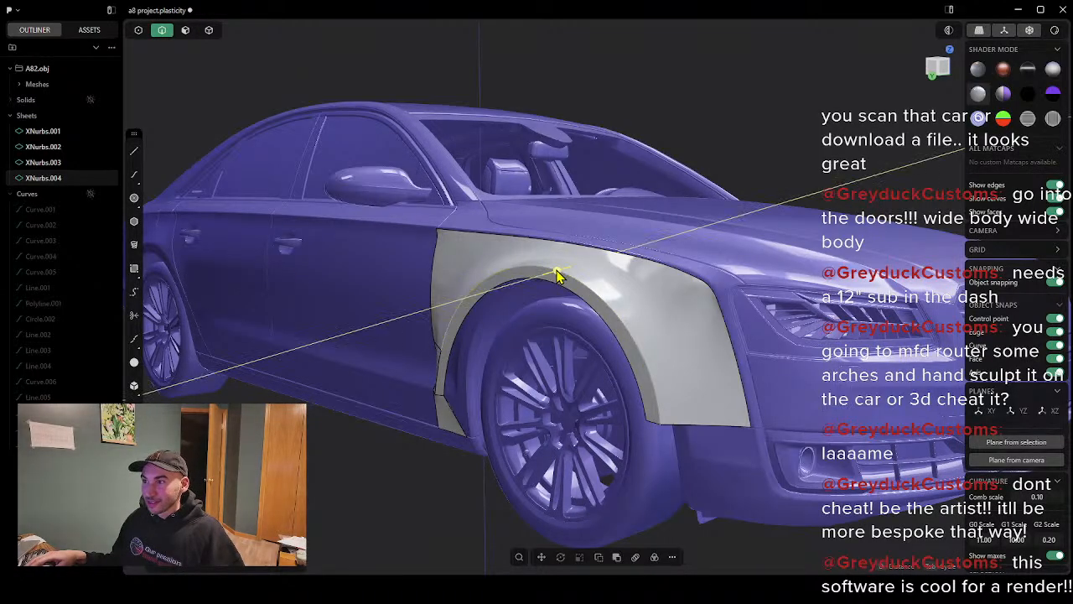
pyautogui.click(559, 273)
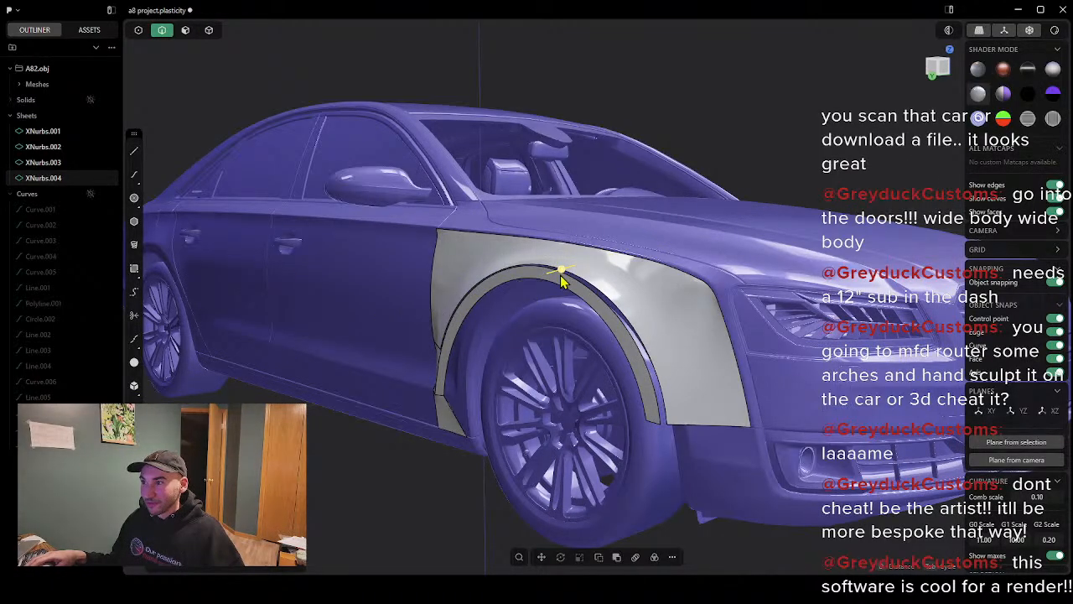
pyautogui.click(598, 303)
pyautogui.rightClick(475, 378)
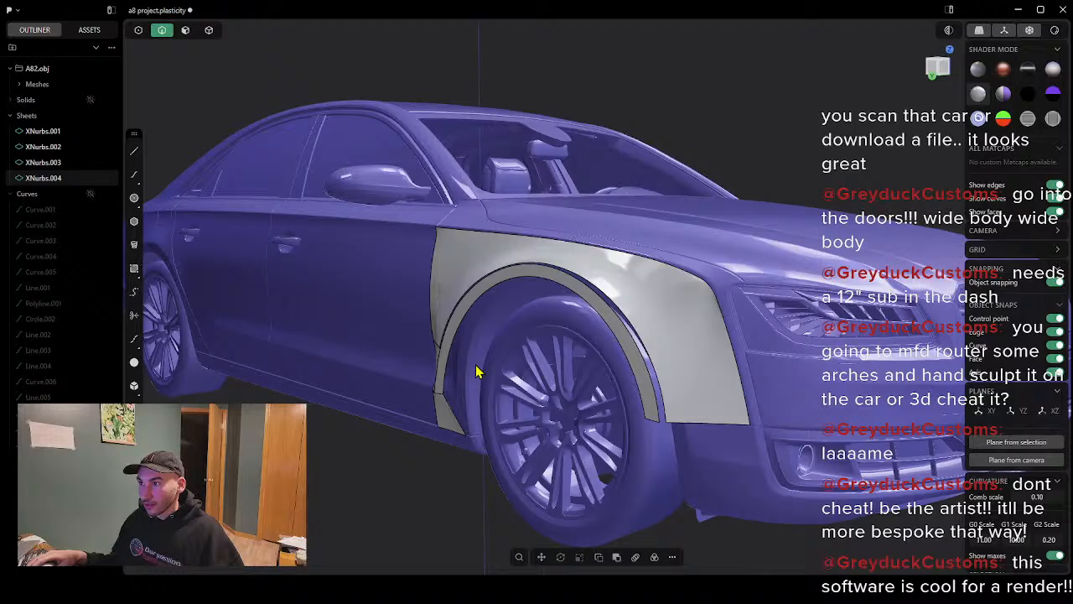
# Step: Pull the outer edge of the lip strip XNurbs.003 back slightly to widen the gap to the outer flare sheet
pyautogui.click(576, 279)
pyautogui.moveTo(576, 279); pyautogui.dragTo(574, 288)
pyautogui.rightClick(546, 320)
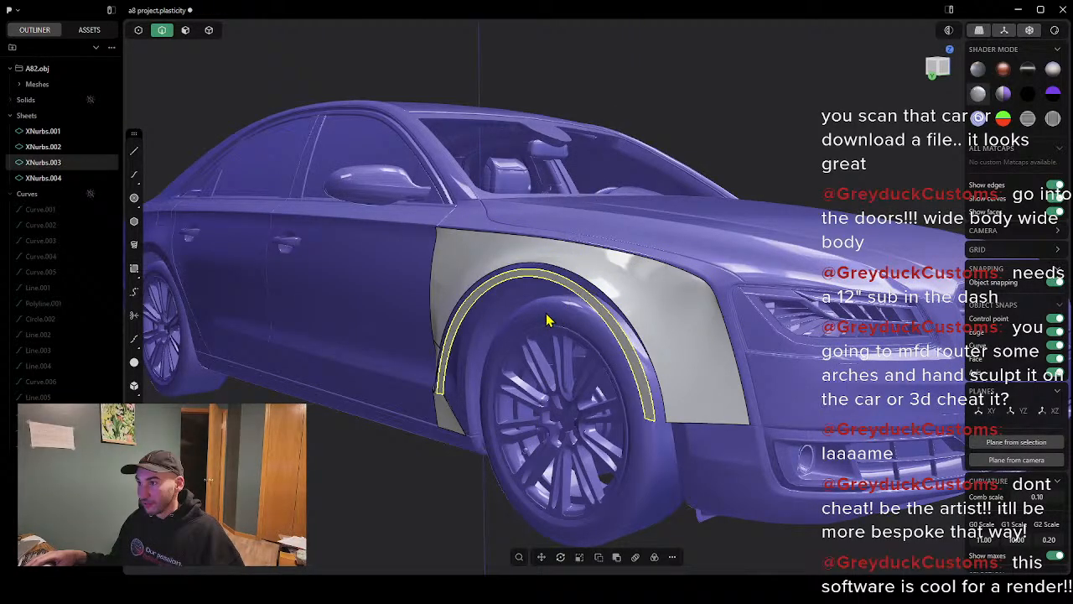
# Step: Bridge the gap between the outer flare sheet and the wheel-arch lip strip with a G2-continuous XNurbs surface
pyautogui.click(588, 285)
pyautogui.keyDown('shift'); pyautogui.click(591, 299); pyautogui.keyUp('shift')
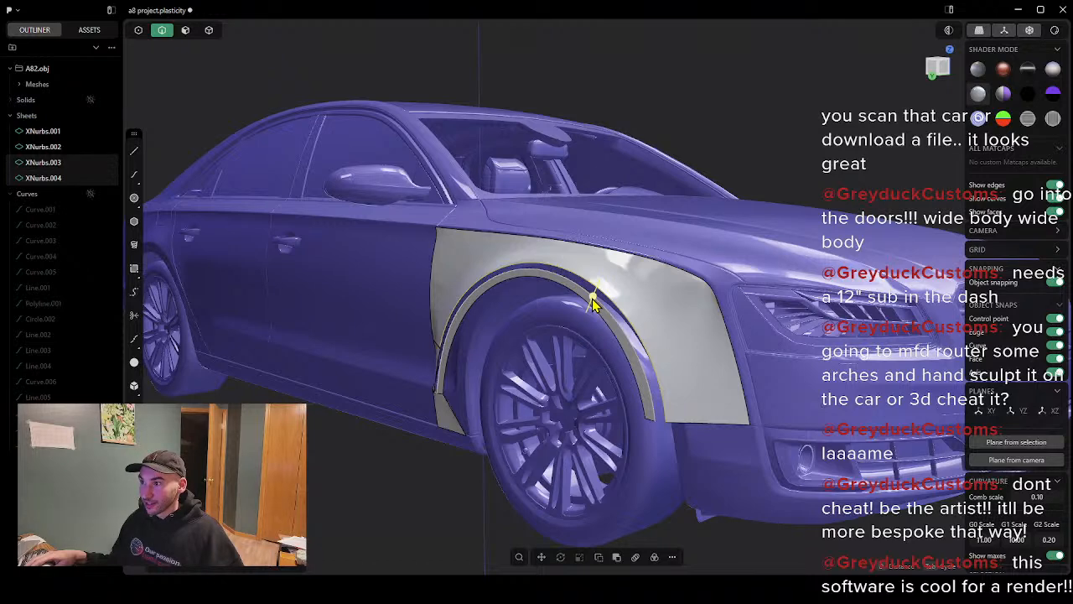
pyautogui.rightClick(590, 302)
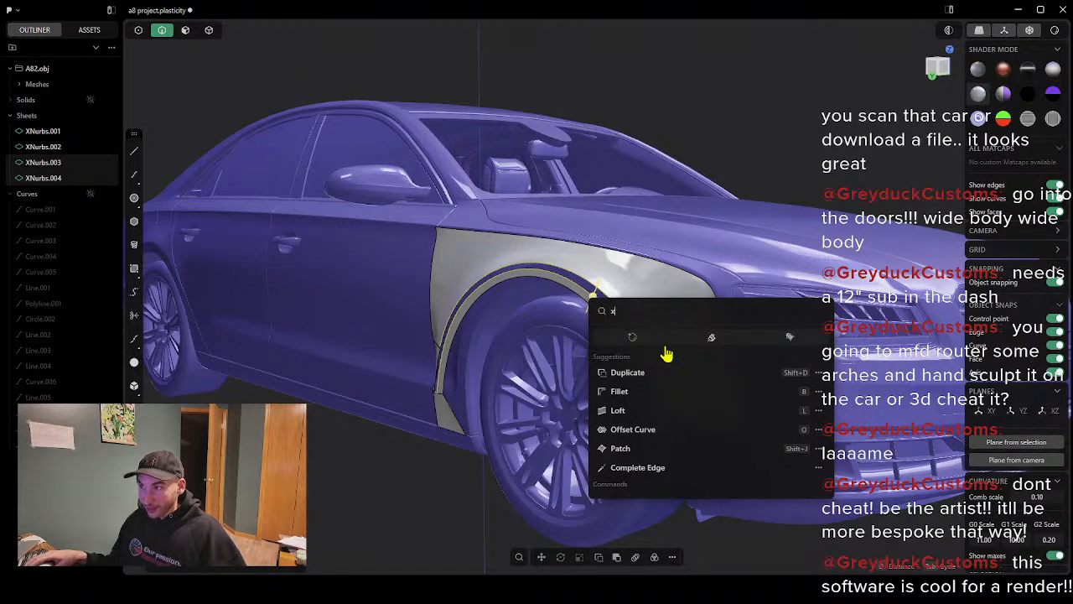
pyautogui.write('x')
pyautogui.click(642, 340)
pyautogui.moveTo(552, 359); pyautogui.dragTo(504, 348, button='middle')
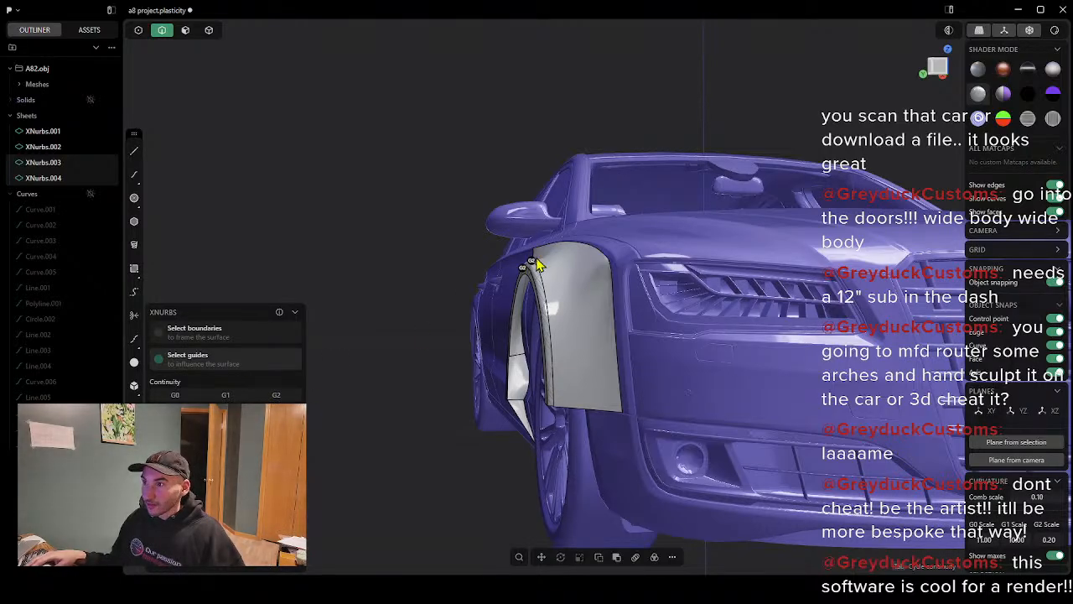
pyautogui.moveTo(522, 338); pyautogui.dragTo(520, 420, button='middle')
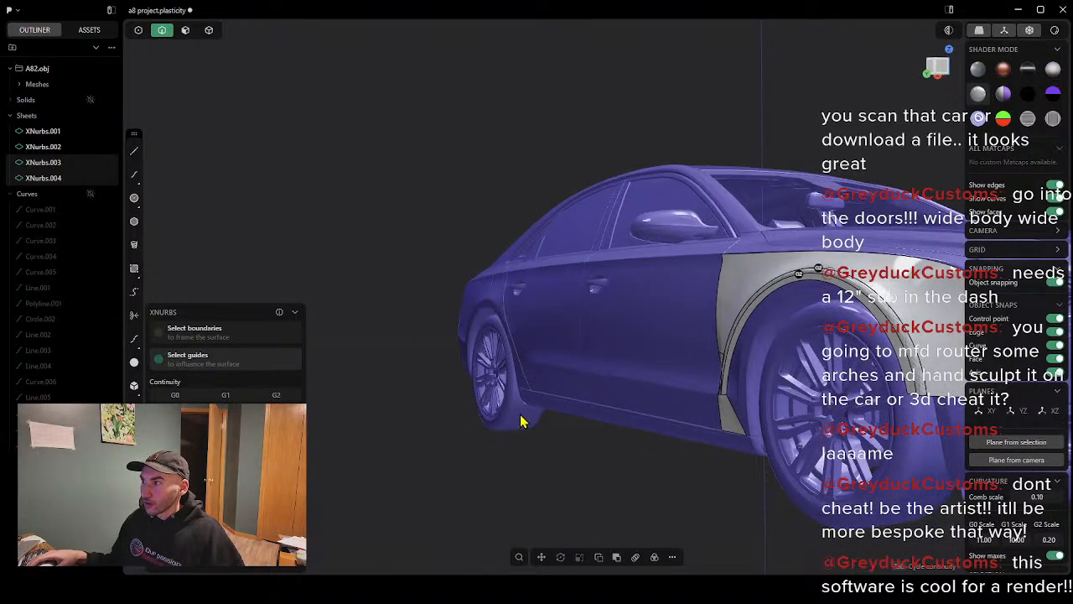
pyautogui.press('Return')
pyautogui.click(603, 445)
pyautogui.moveTo(618, 446)
pyautogui.mouseDown(button='middle')
pyautogui.moveTo(600, 446)
pyautogui.moveTo(611, 444)
pyautogui.mouseUp(button='middle')
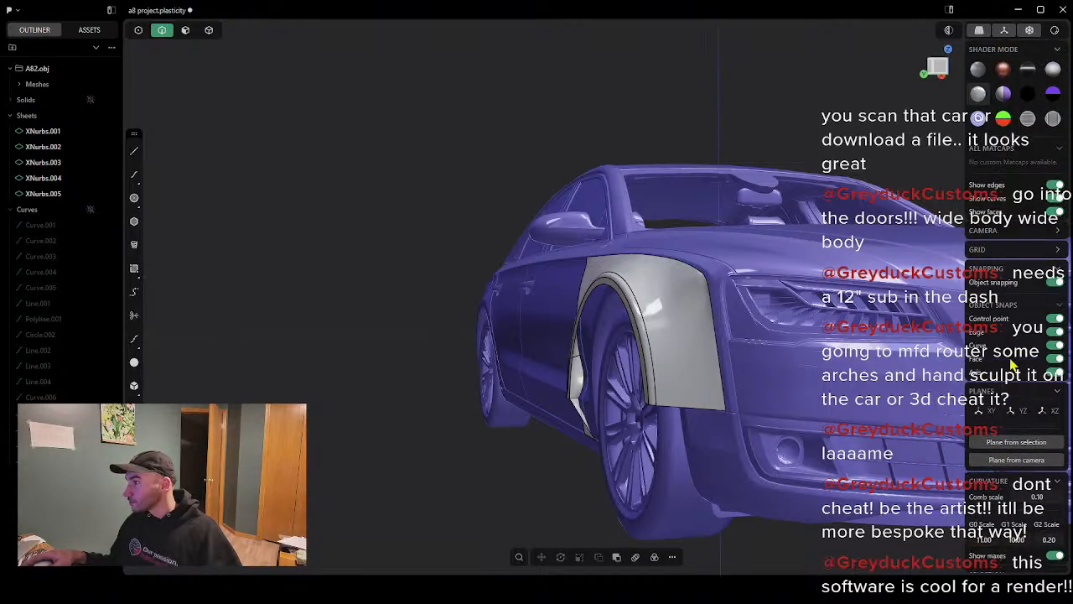
# Step: Preview the car in render mode, return to the shaded view and turn off the edge display
pyautogui.click(1053, 232)
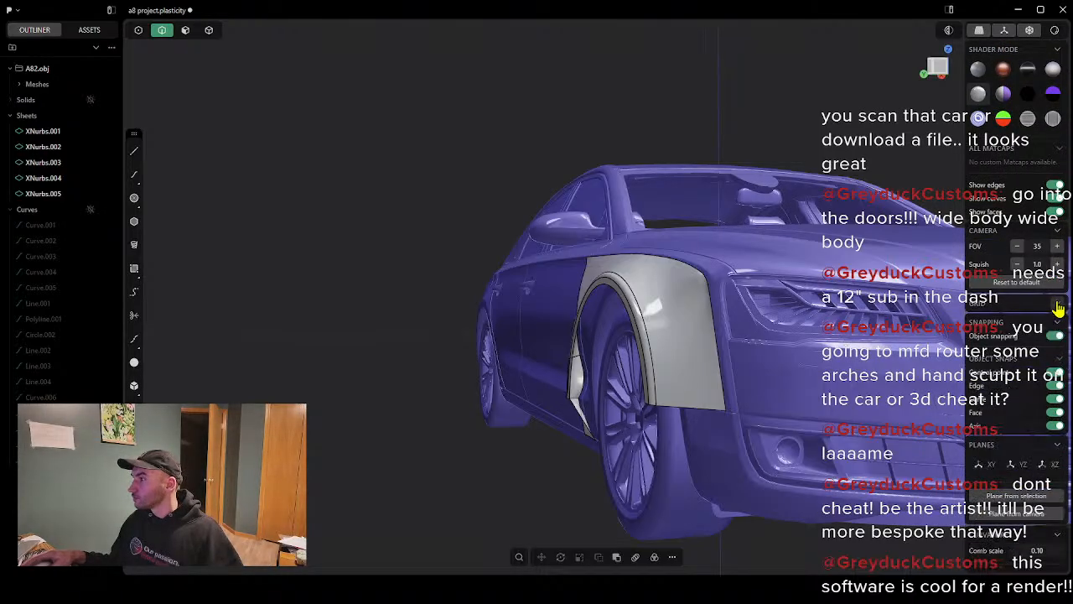
pyautogui.scroll(-2, 1011, 423)
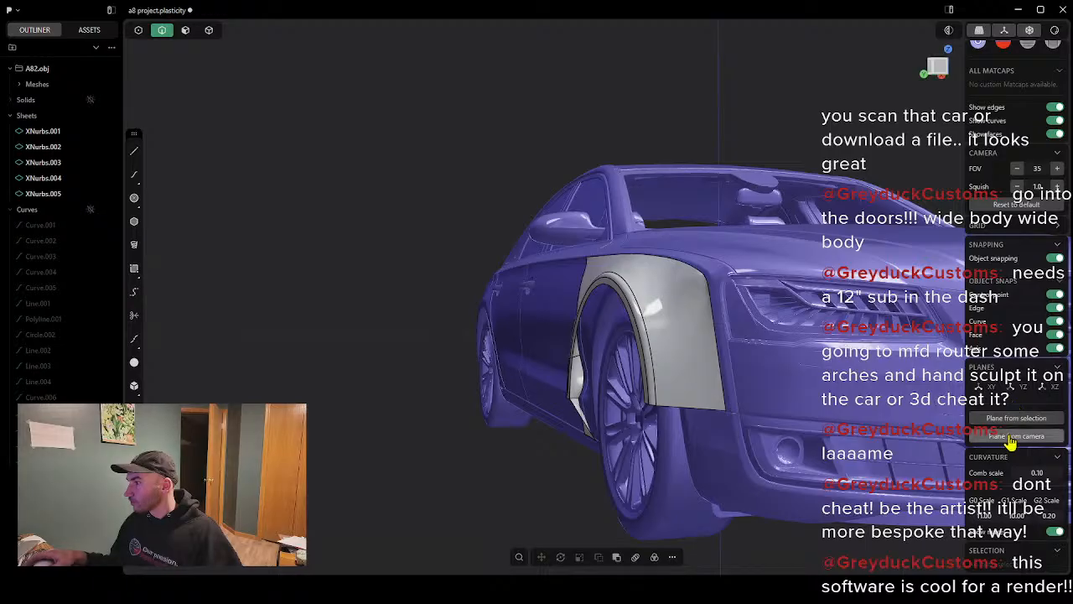
pyautogui.scroll(3, 1010, 436)
pyautogui.click(1055, 52)
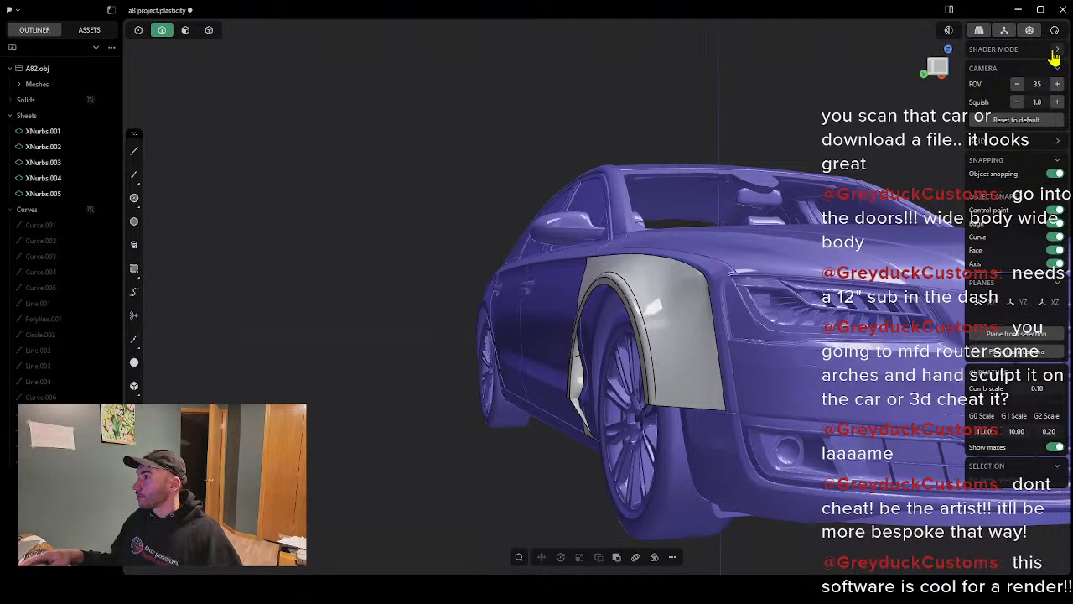
pyautogui.click(1055, 31)
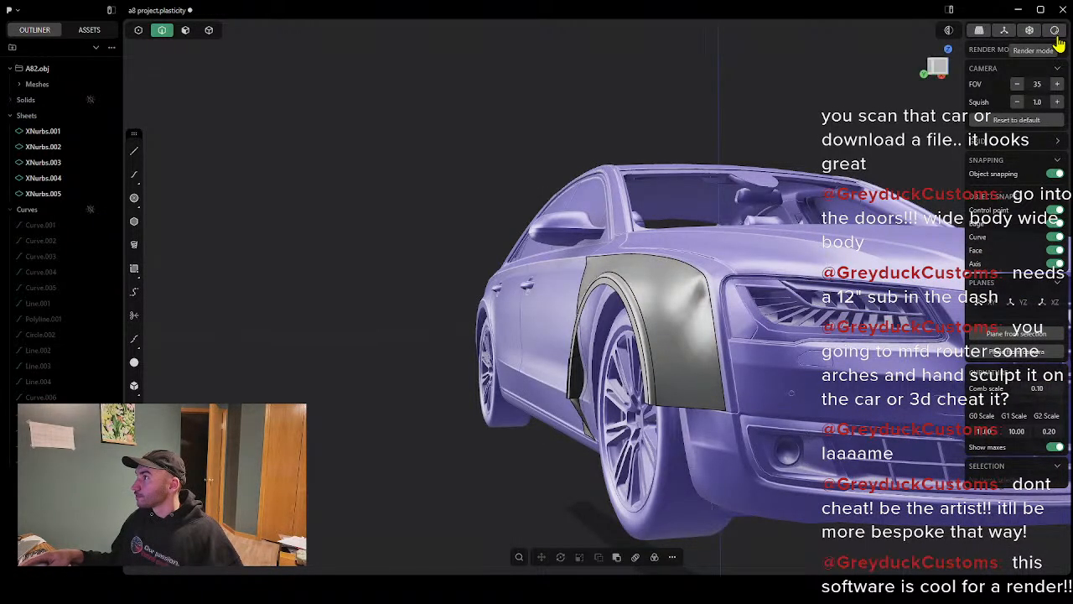
pyautogui.click(1055, 31)
pyautogui.click(1056, 49)
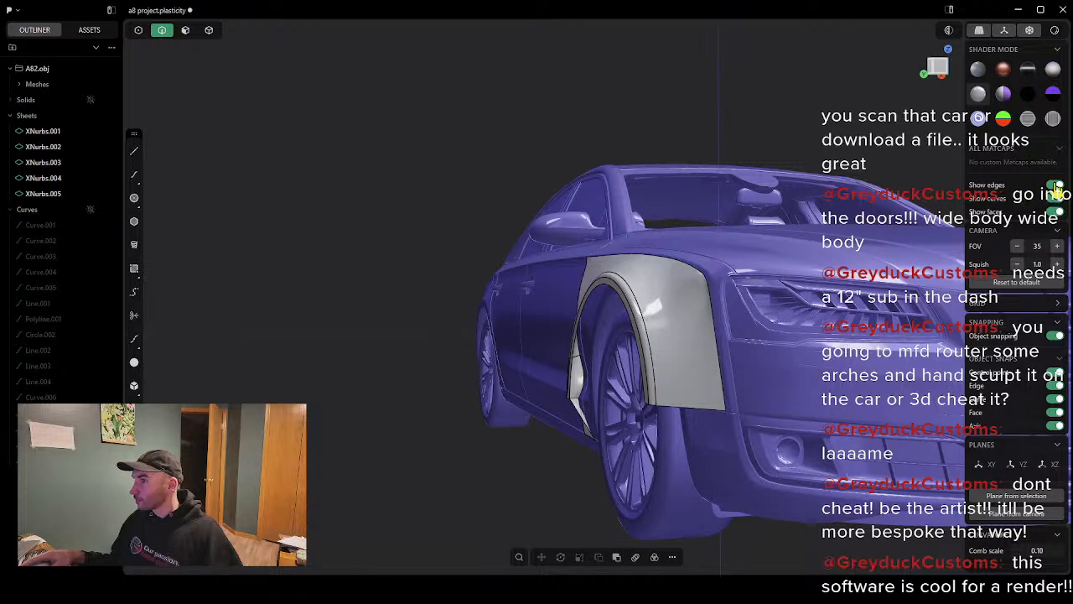
pyautogui.click(1055, 186)
# Step: Compare the red and darker grey matcaps on the whole car, returning to the light grey matcap
pyautogui.moveTo(825, 266); pyautogui.dragTo(864, 283, button='middle')
pyautogui.click(978, 94)
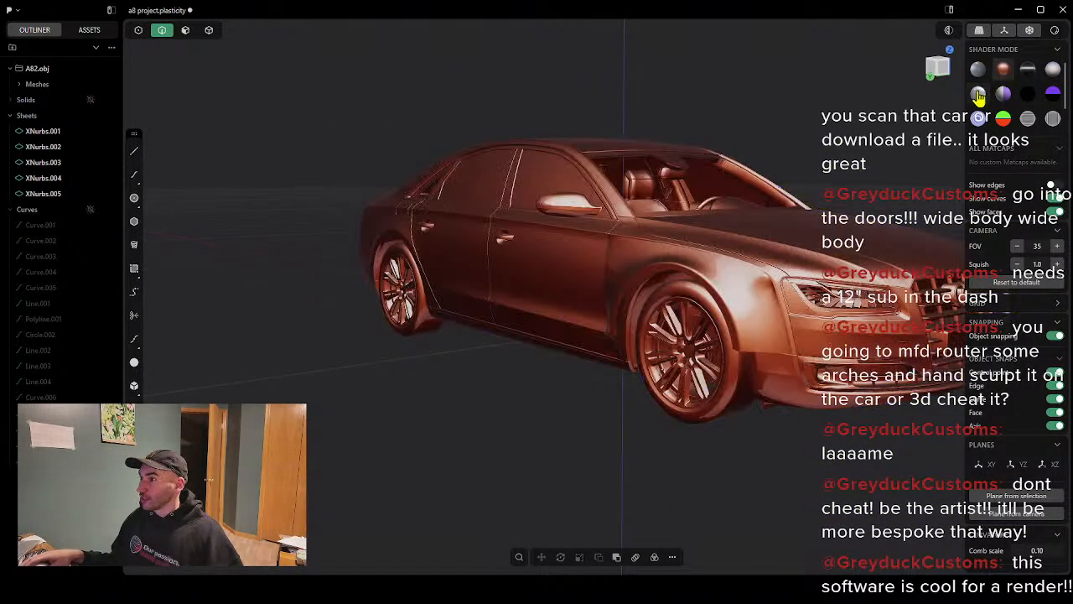
pyautogui.scroll(2, 875, 216)
pyautogui.click(978, 76)
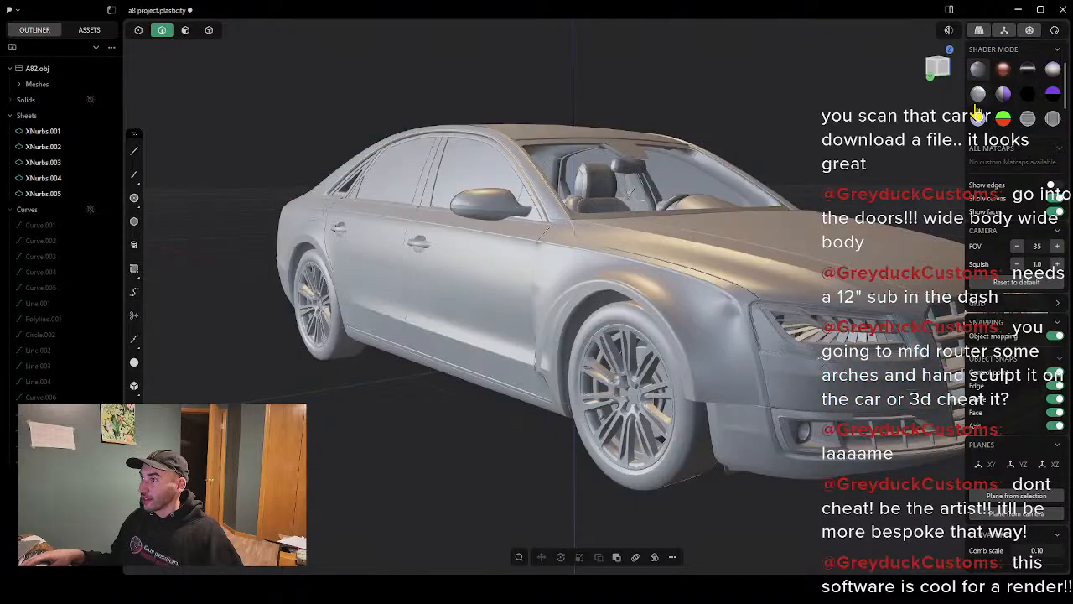
pyautogui.click(977, 96)
pyautogui.keyDown('shift'); pyautogui.moveTo(826, 291); pyautogui.dragTo(639, 273, button='middle'); pyautogui.keyUp('shift')
pyautogui.scroll(2, 667, 278)
pyautogui.scroll(-3, 653, 283)
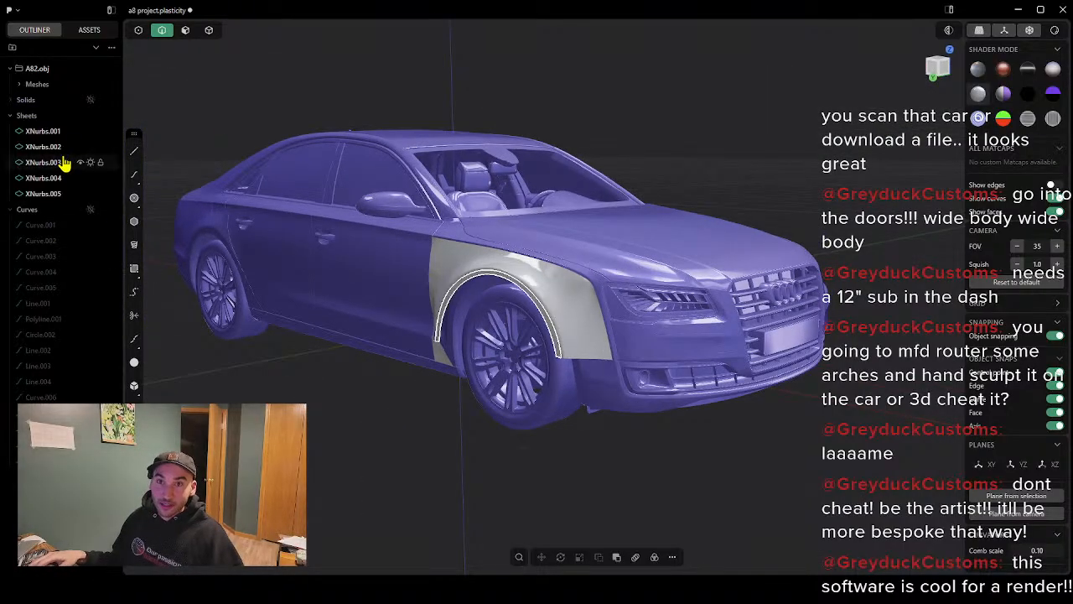
# Step: Apply a dark material to the five flare sheets XNurbs.001 to XNurbs.005
pyautogui.click(42, 133)
pyautogui.keyDown('shift'); pyautogui.click(42, 194); pyautogui.keyUp('shift')
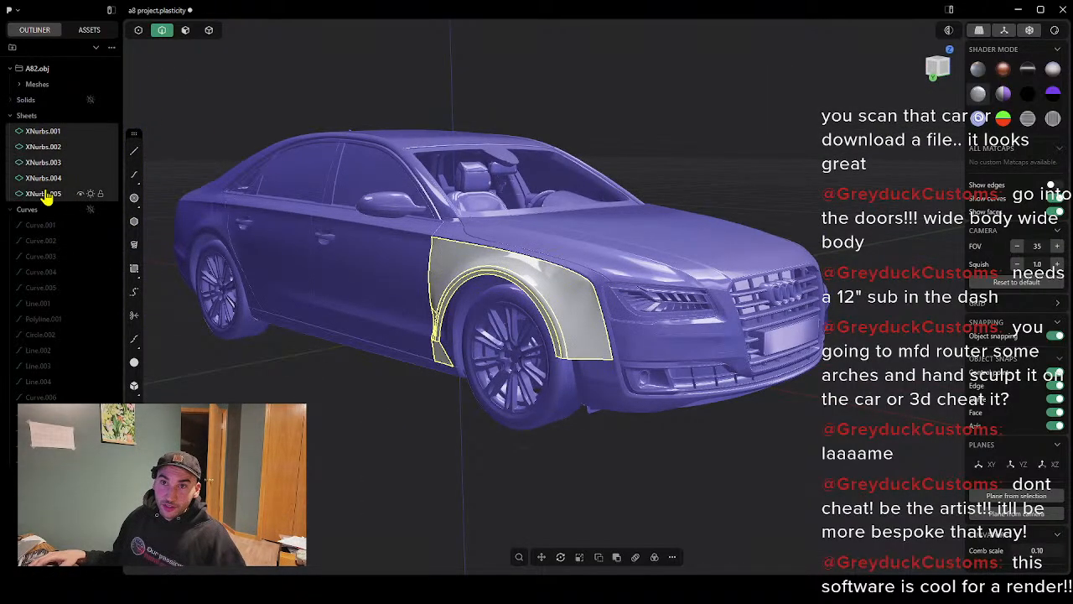
pyautogui.click(87, 148)
pyautogui.rightClick(387, 383)
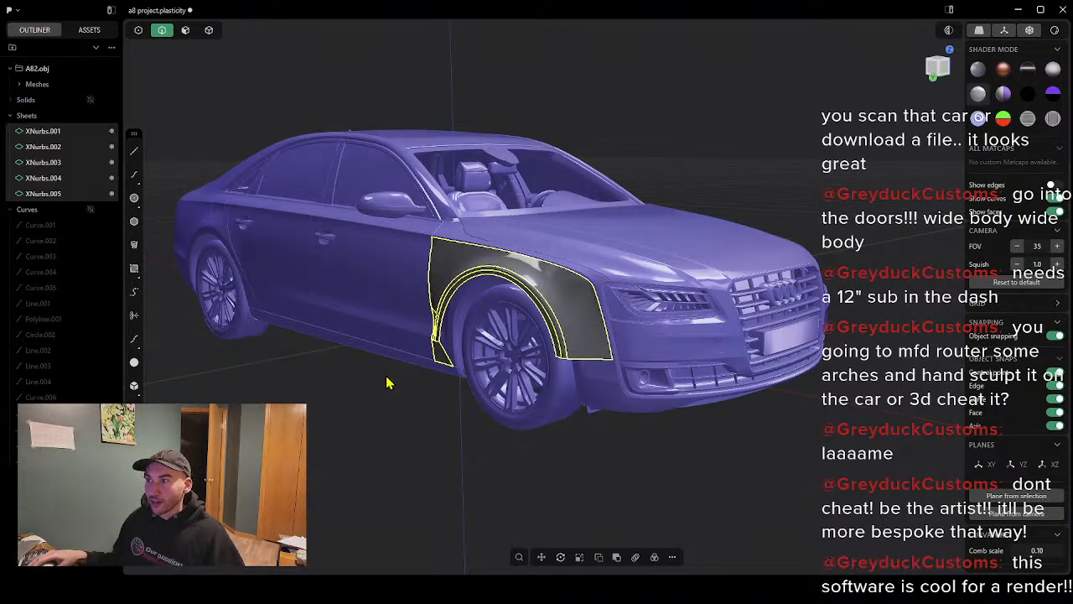
pyautogui.press('Escape')
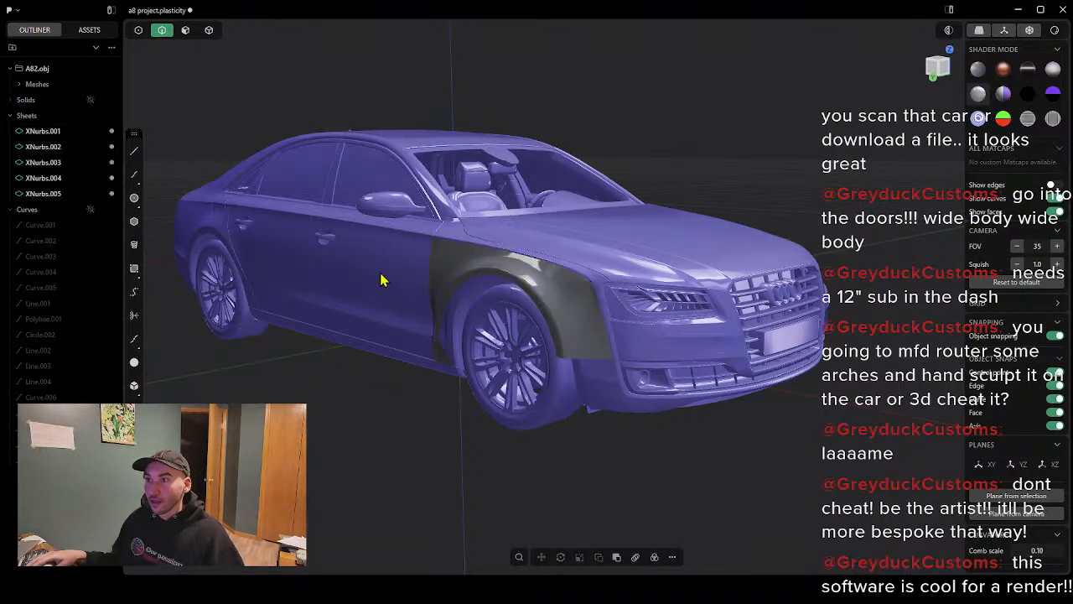
# Step: Check the contents of the Solids group by briefly showing its hidden wheel-arch solids
pyautogui.click(16, 100)
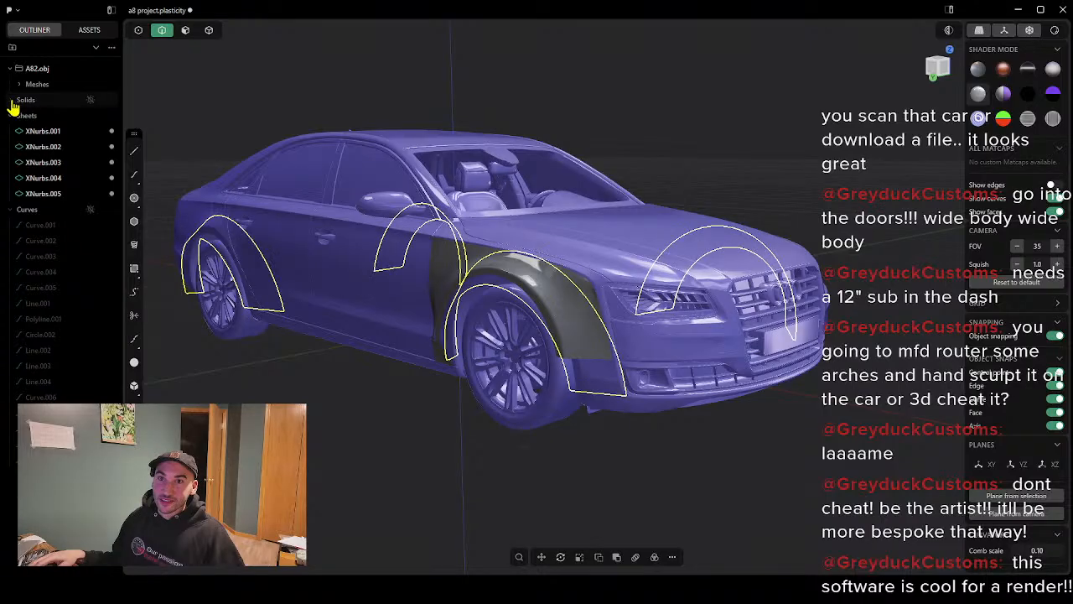
pyautogui.click(10, 101)
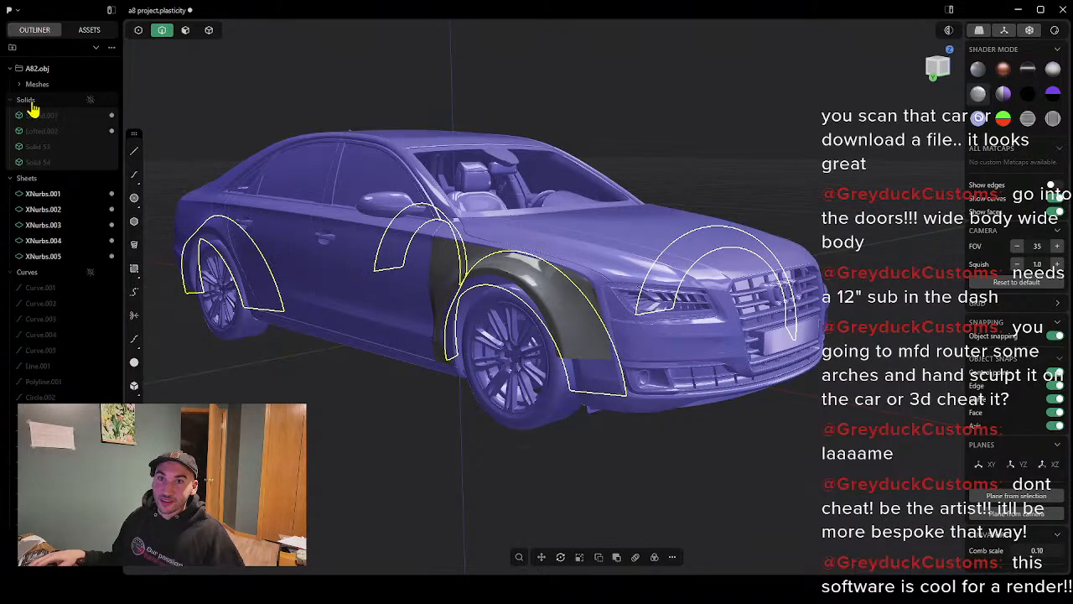
pyautogui.click(92, 100)
pyautogui.click(91, 100)
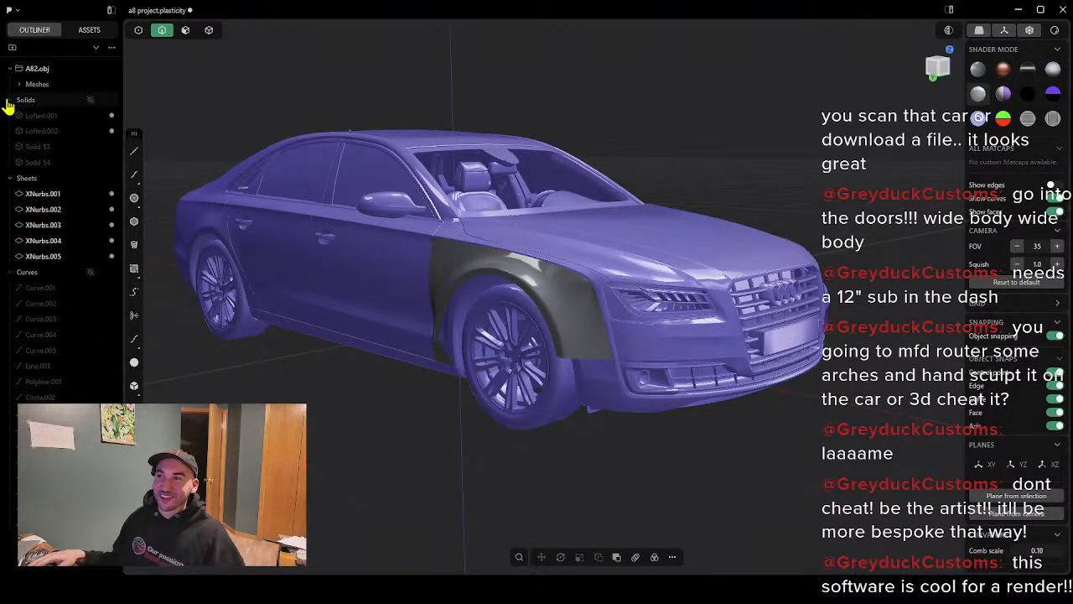
pyautogui.click(9, 103)
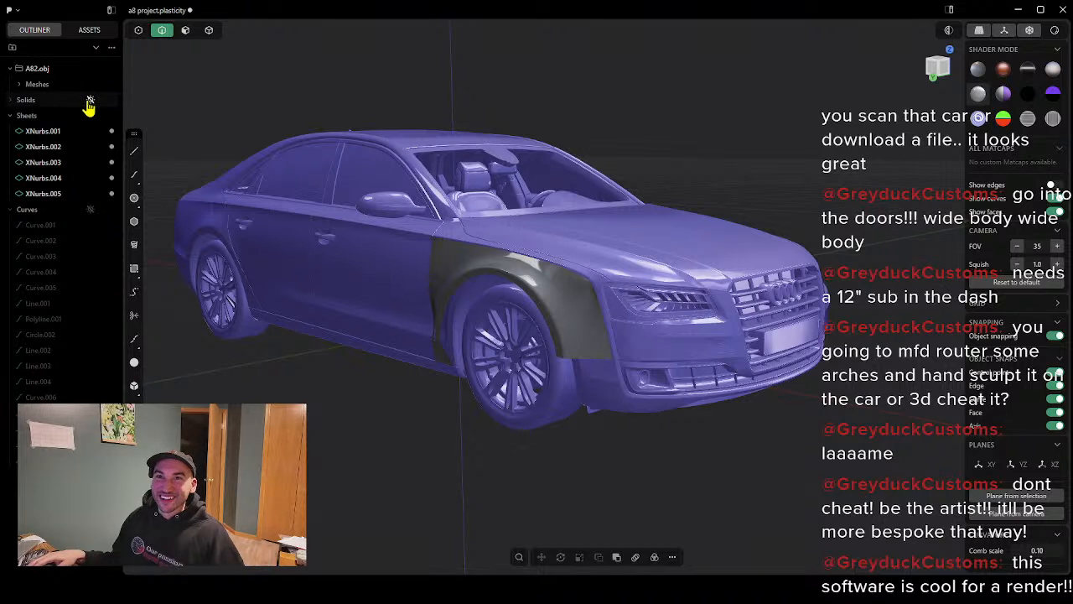
pyautogui.click(90, 101)
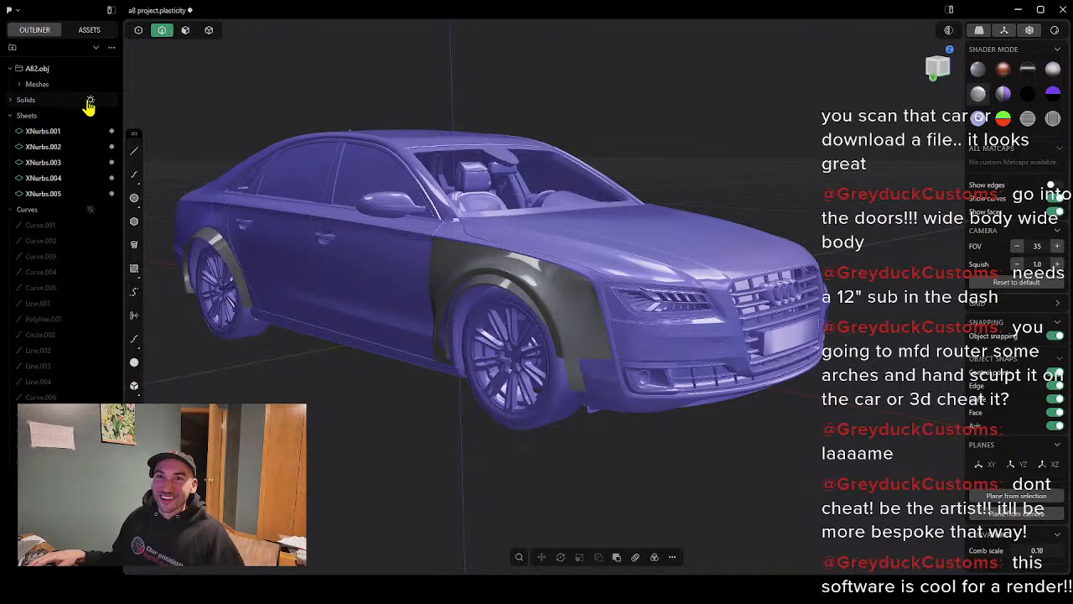
# Step: Select all the car meshes from DLP_lak to BL and change their material colour to neutral grey
pyautogui.click(21, 87)
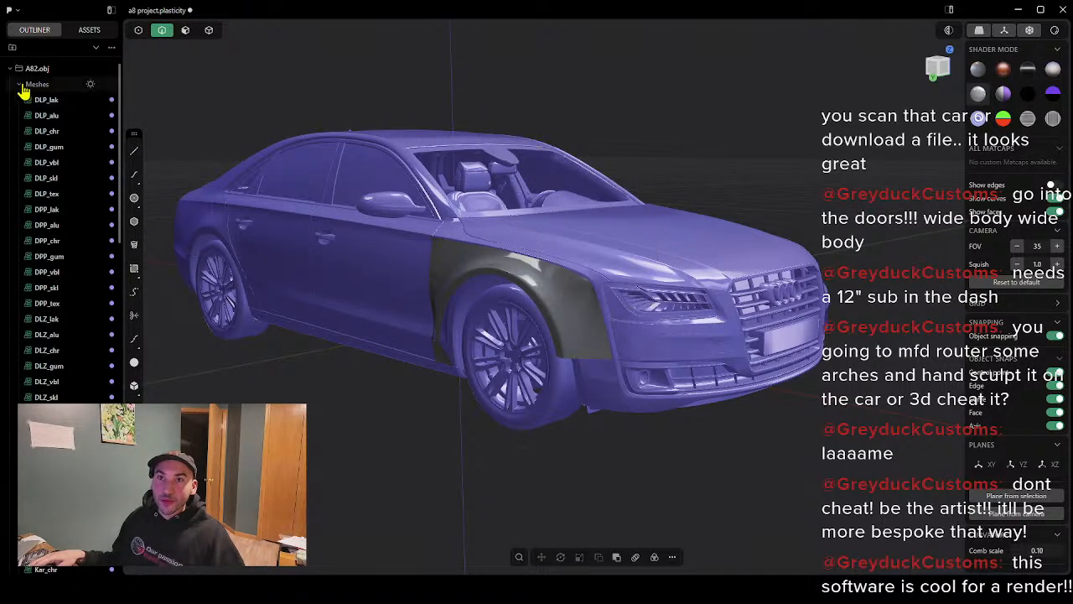
pyautogui.click(21, 86)
pyautogui.click(21, 87)
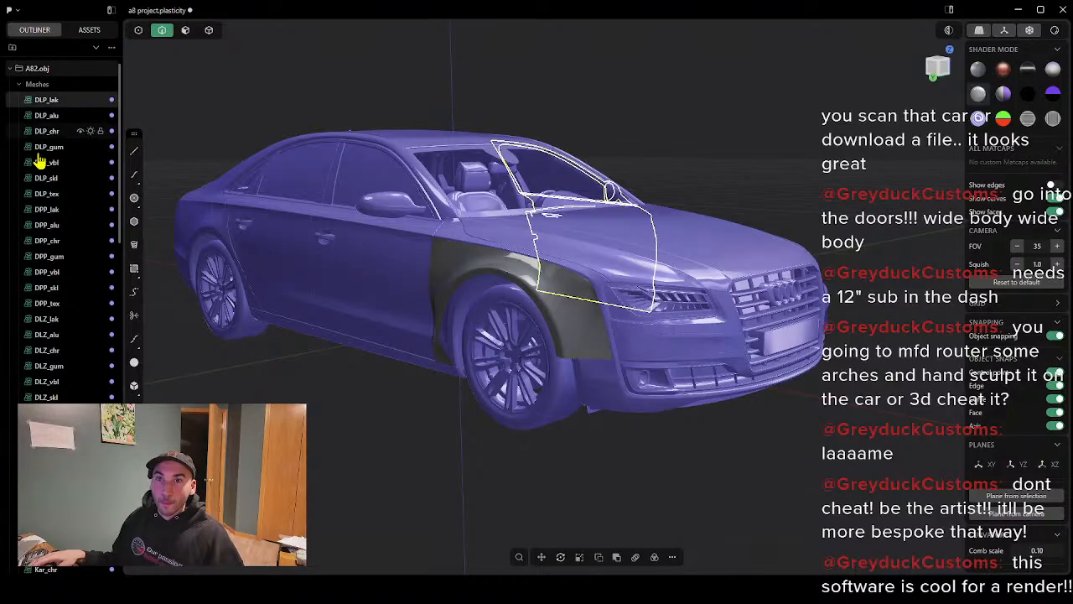
pyautogui.scroll(-10, 53, 271)
pyautogui.scroll(-5, 47, 291)
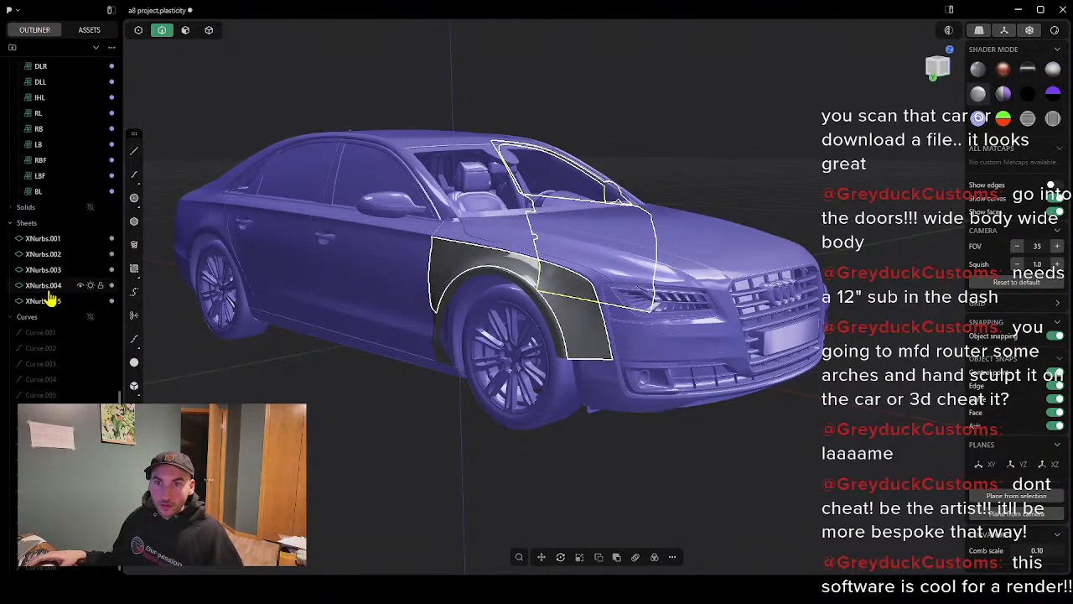
pyautogui.keyDown('shift'); pyautogui.click(56, 194); pyautogui.keyUp('shift')
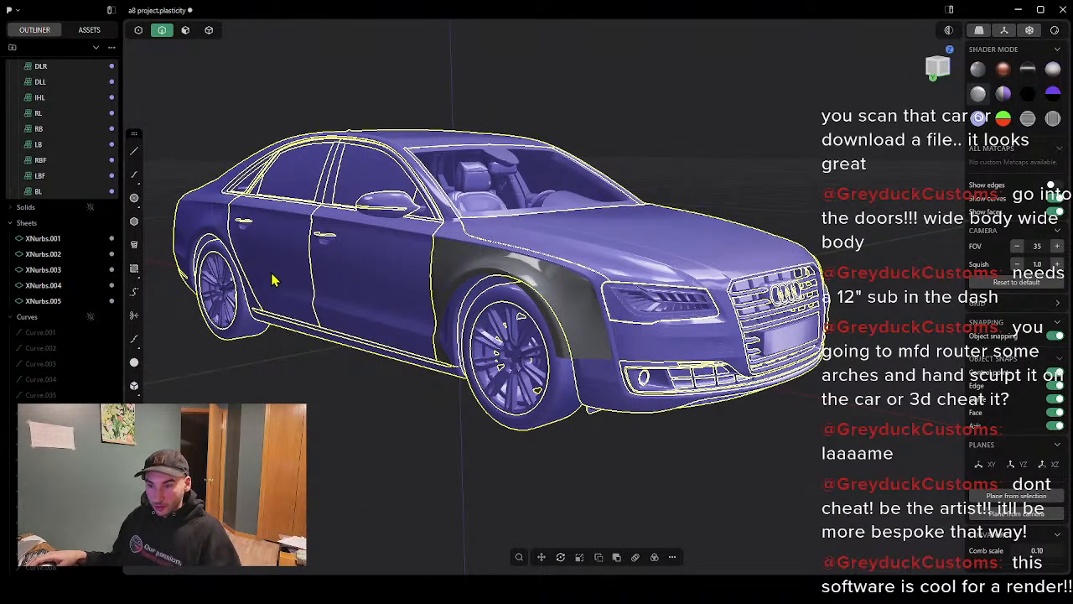
pyautogui.scroll(3, 272, 282)
pyautogui.scroll(-8, 243, 240)
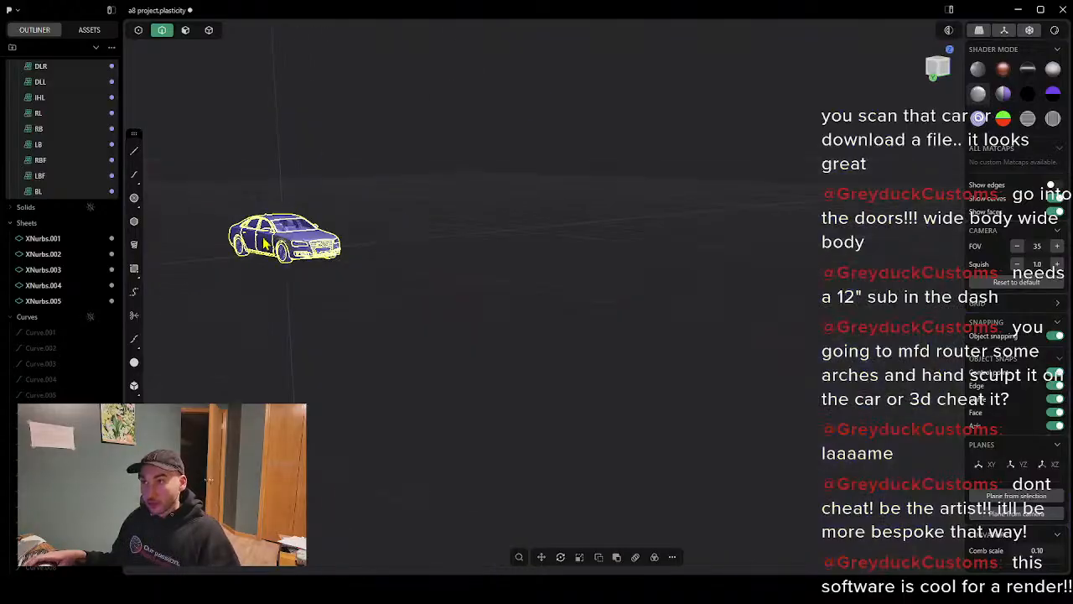
pyautogui.scroll(3, 260, 237)
pyautogui.scroll(3, 260, 238)
pyautogui.press('m')
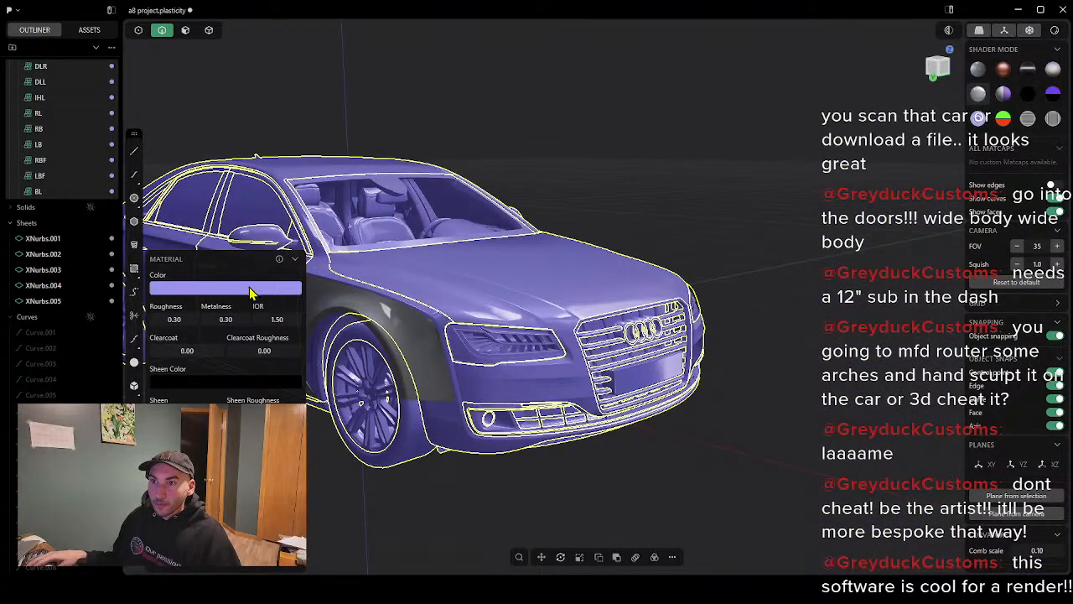
pyautogui.moveTo(255, 316); pyautogui.dragTo(135, 338)
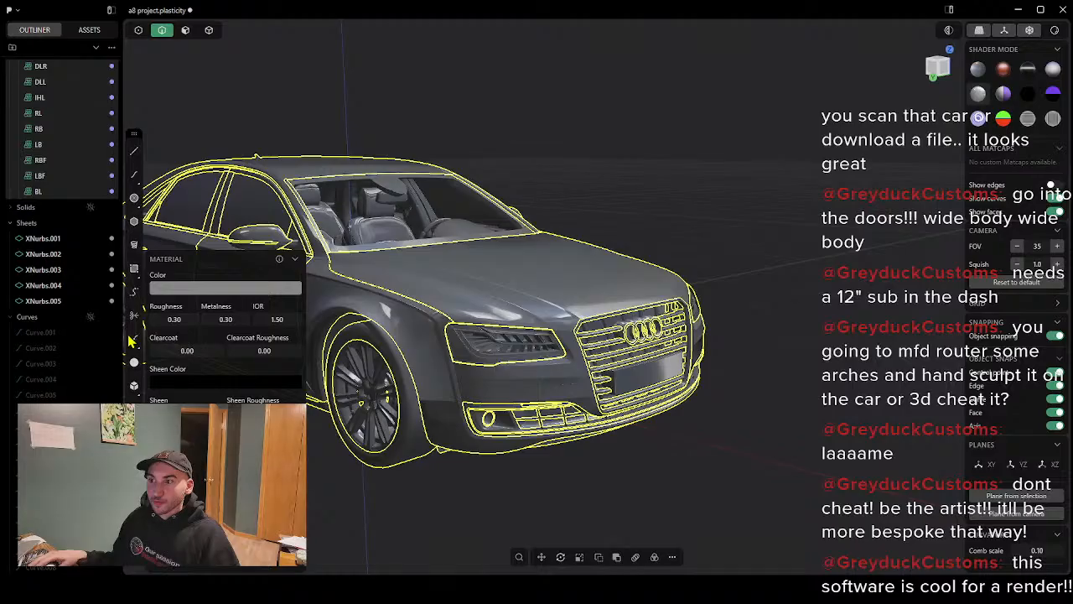
pyautogui.moveTo(130, 342); pyautogui.dragTo(130, 337)
pyautogui.rightClick(342, 522)
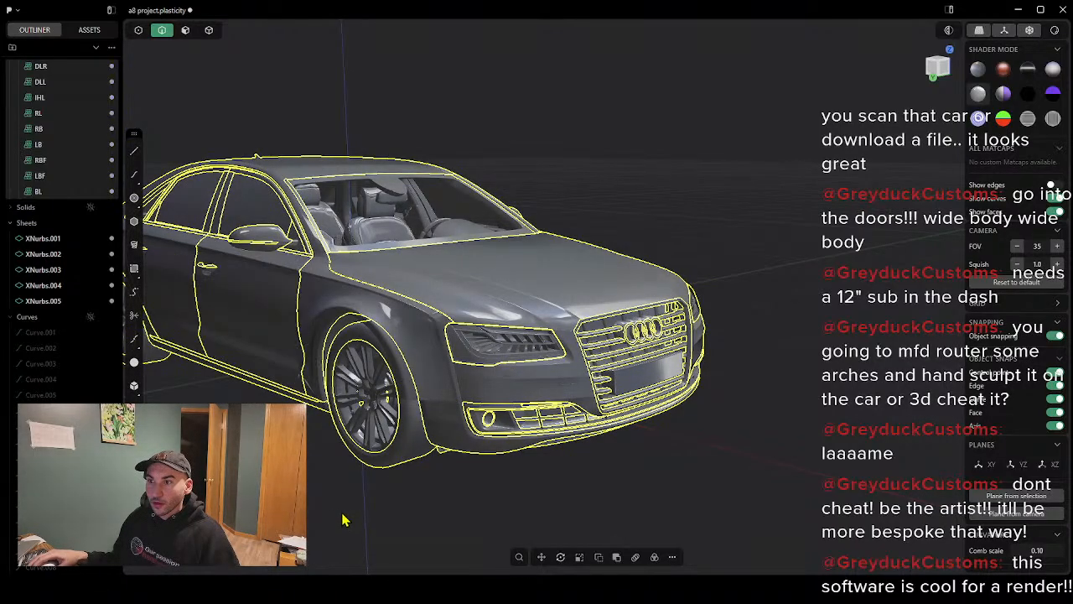
pyautogui.click(342, 518)
# Step: Select the front wheel as a whole body and move it sideways and upward to fit inside the flared arch
pyautogui.keyDown('shift'); pyautogui.moveTo(304, 442); pyautogui.dragTo(455, 408, button='middle'); pyautogui.keyUp('shift')
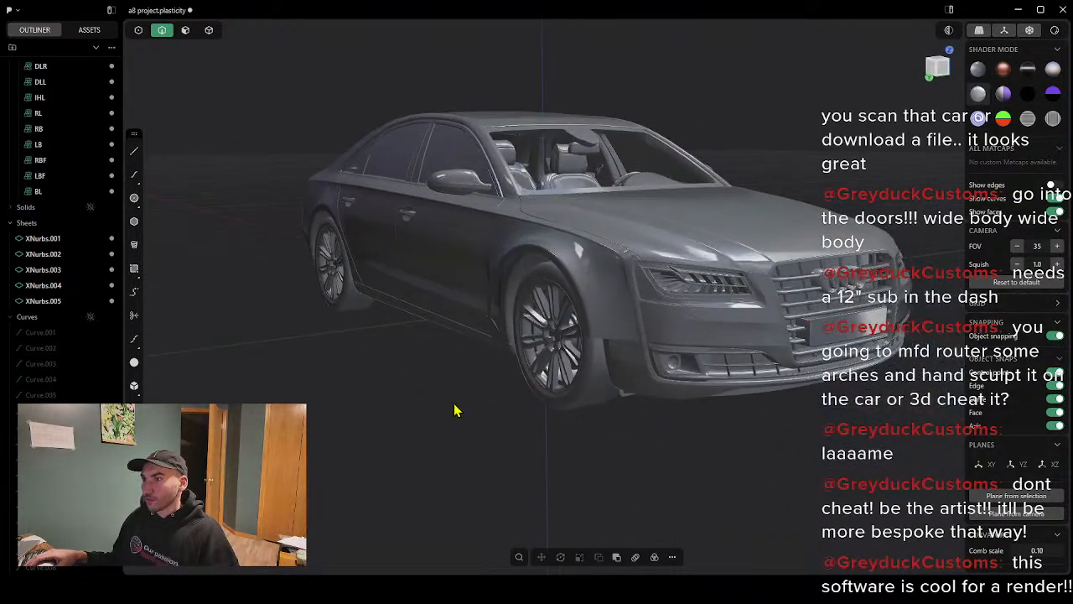
pyautogui.scroll(3, 623, 431)
pyautogui.scroll(-5, 639, 416)
pyautogui.moveTo(646, 423)
pyautogui.mouseDown(button='middle')
pyautogui.moveTo(657, 433)
pyautogui.moveTo(634, 434)
pyautogui.mouseUp(button='middle')
pyautogui.scroll(2, 591, 405)
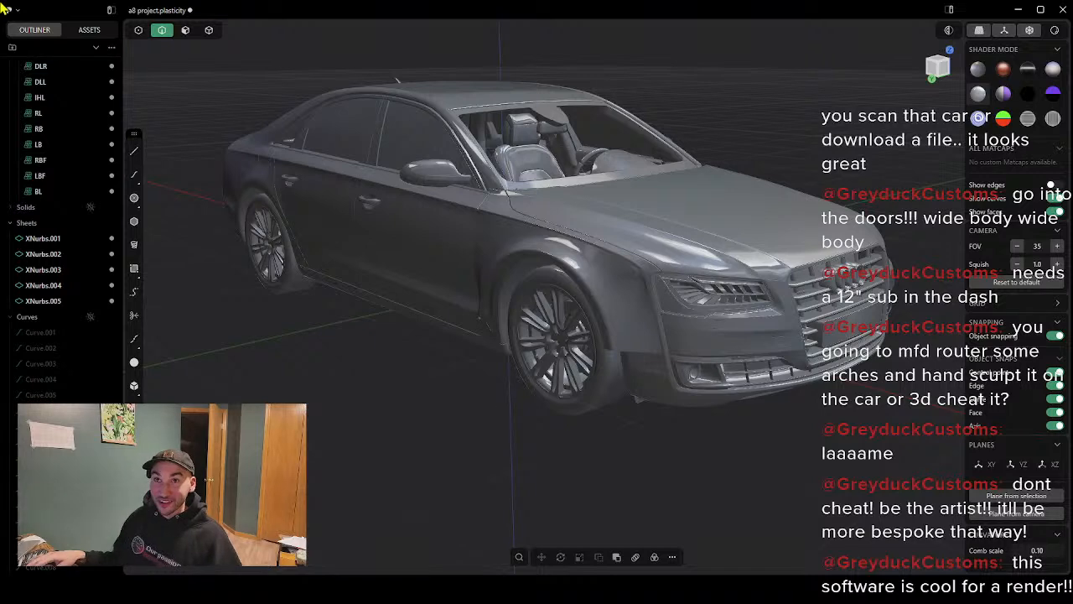
pyautogui.click(209, 30)
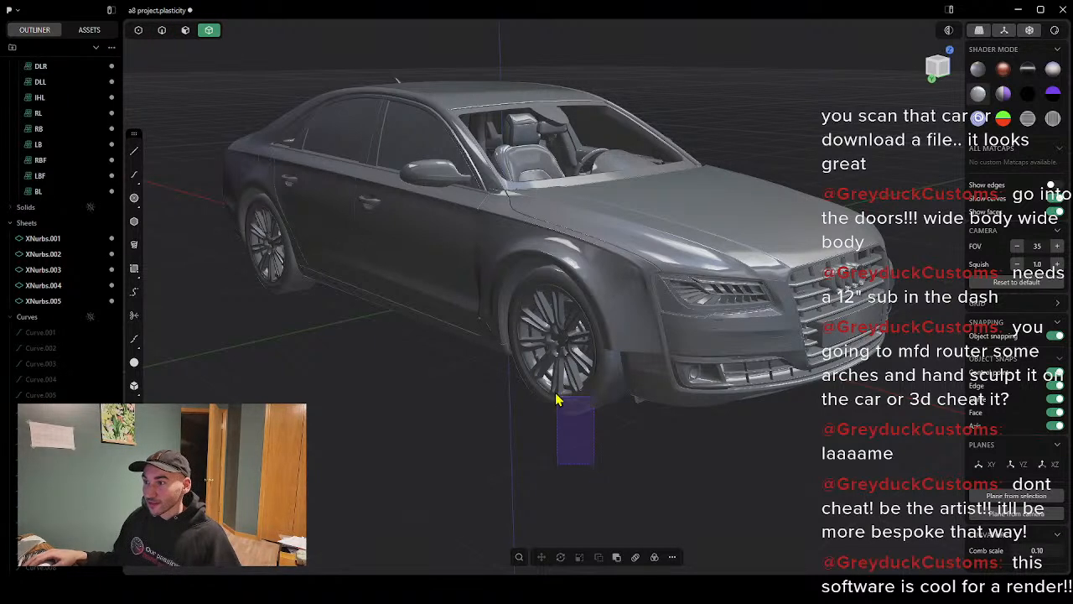
pyautogui.moveTo(558, 401); pyautogui.dragTo(549, 338)
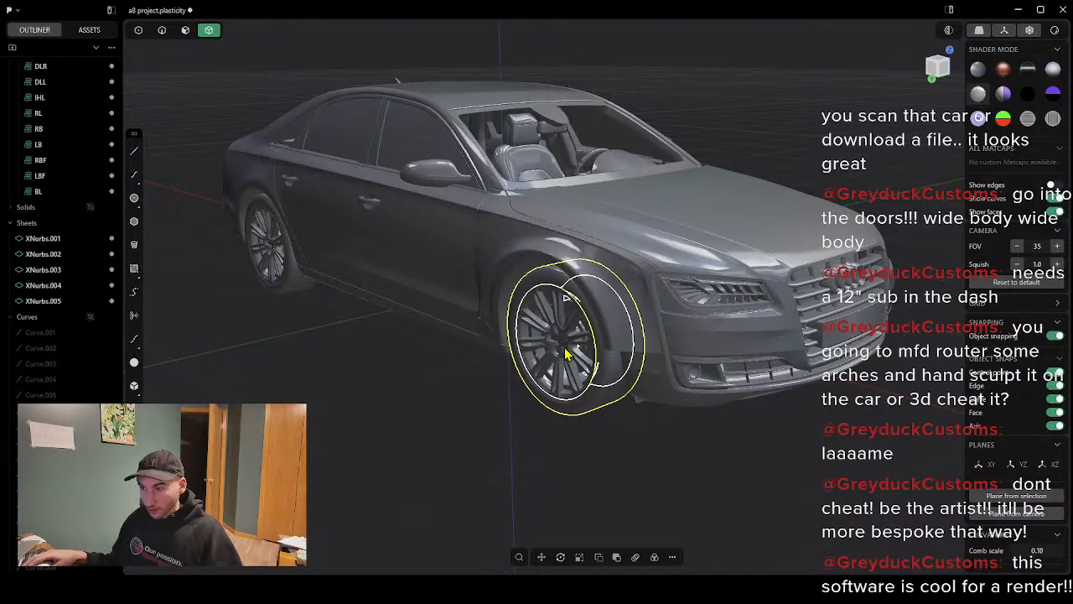
pyautogui.press('g')
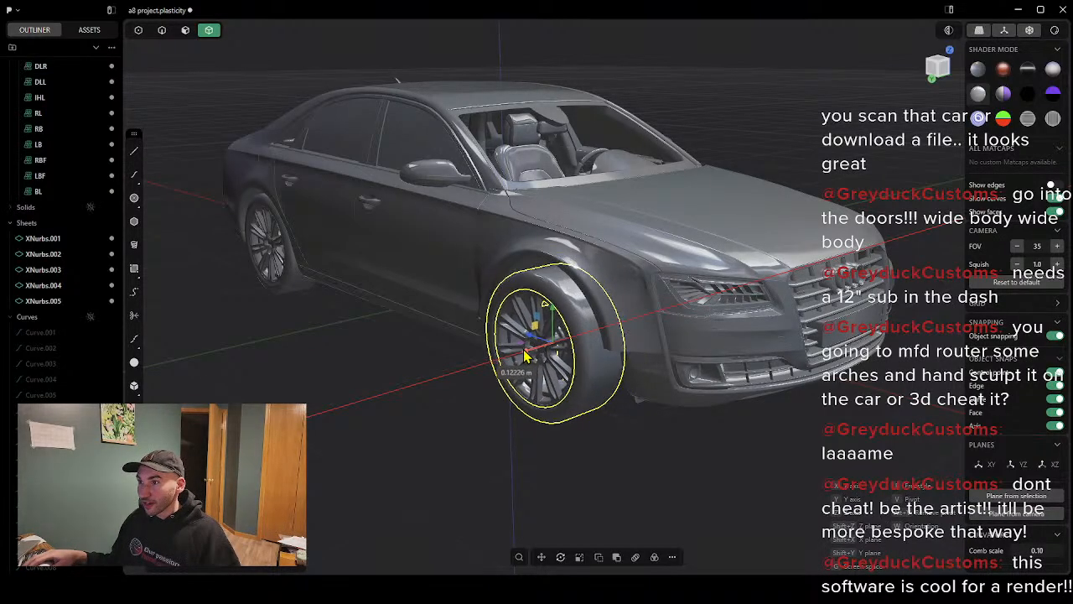
pyautogui.moveTo(524, 357); pyautogui.dragTo(551, 321, button='middle')
pyautogui.scroll(-2, 484, 369)
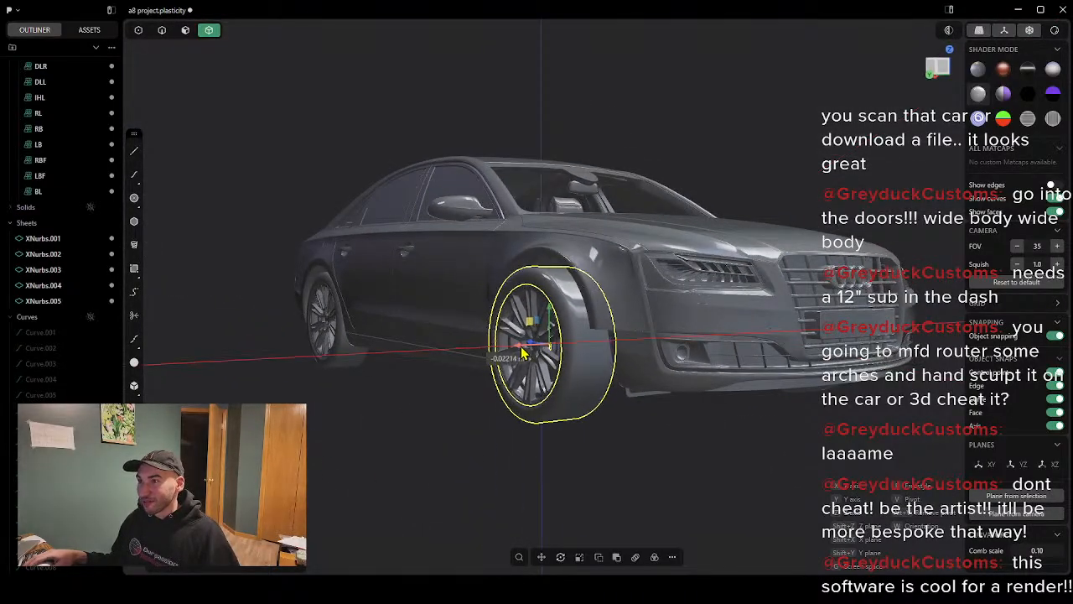
pyautogui.moveTo(551, 321); pyautogui.dragTo(562, 307)
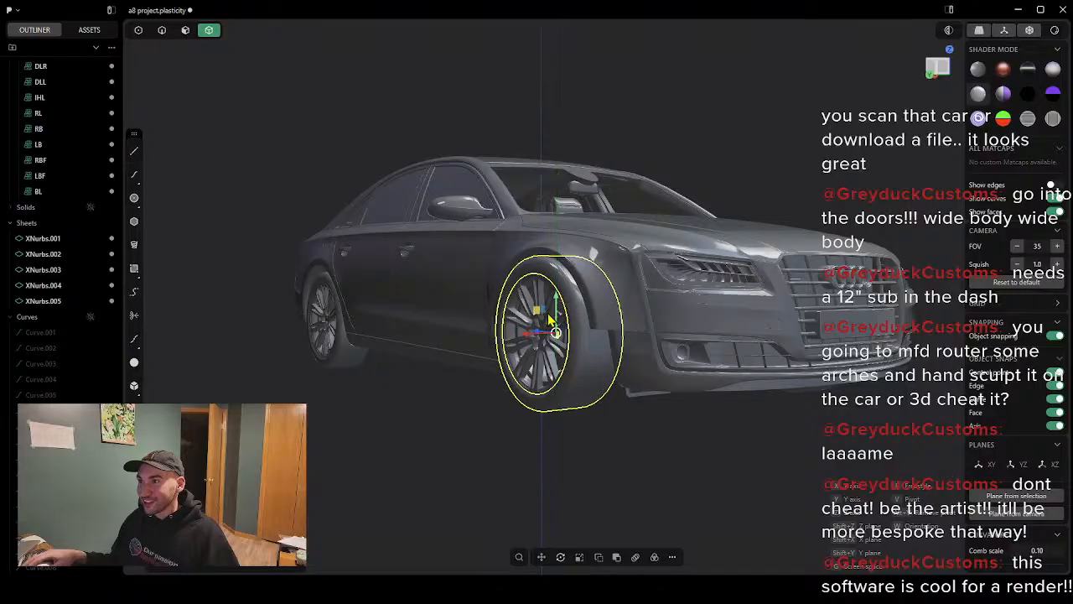
pyautogui.moveTo(562, 307); pyautogui.dragTo(608, 384, button='middle')
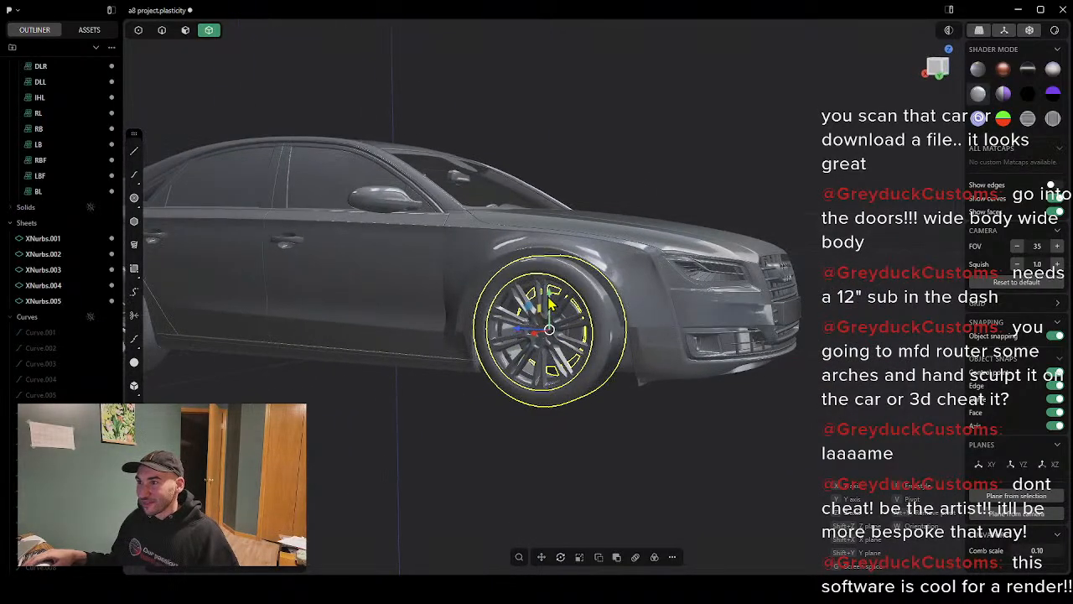
pyautogui.rightClick(631, 392)
pyautogui.moveTo(633, 399)
pyautogui.mouseDown(button='middle')
pyautogui.moveTo(609, 378)
pyautogui.moveTo(613, 395)
pyautogui.mouseUp(button='middle')
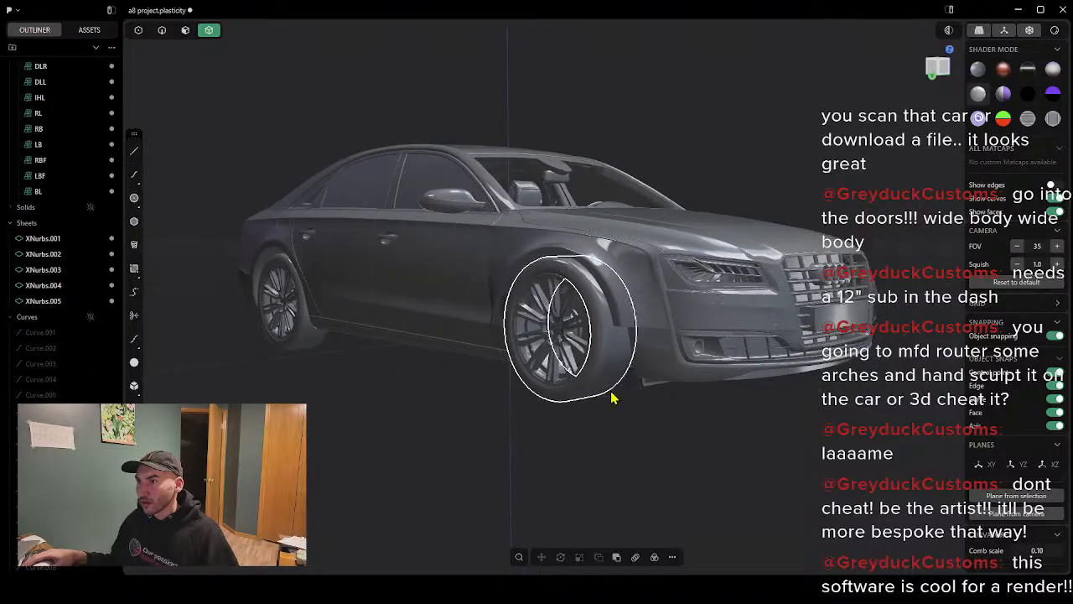
# Step: Compare the red and metallic grey matcaps on the front fender, finishing with the red matcap
pyautogui.click(979, 72)
pyautogui.click(1004, 73)
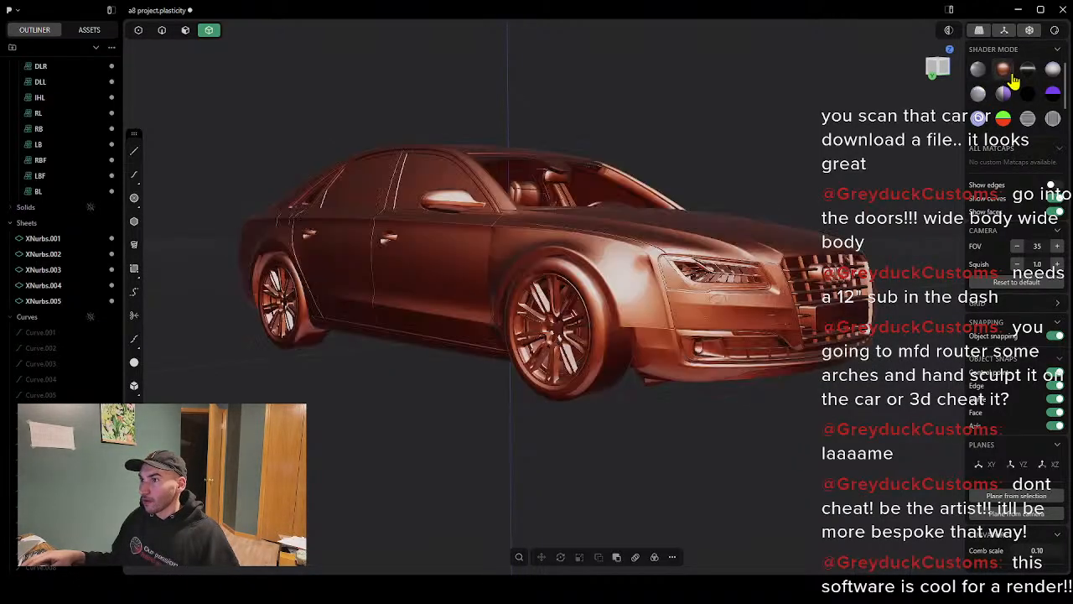
pyautogui.click(978, 73)
pyautogui.moveTo(697, 283); pyautogui.dragTo(689, 345, button='middle')
pyautogui.scroll(3, 646, 459)
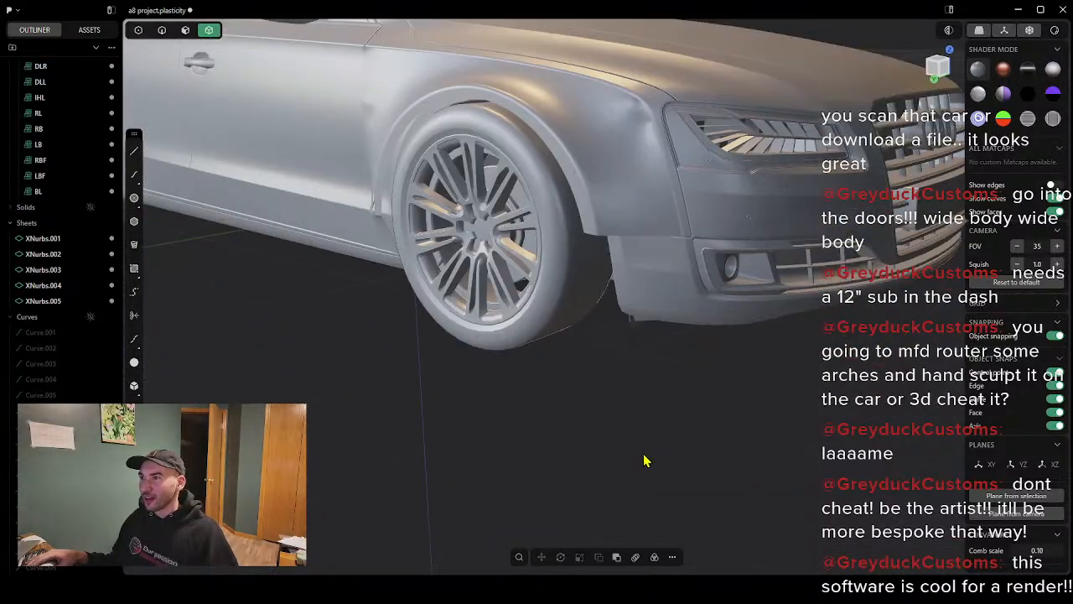
pyautogui.scroll(-1, 632, 406)
pyautogui.moveTo(631, 406); pyautogui.dragTo(570, 438, button='middle')
pyautogui.scroll(3, 564, 433)
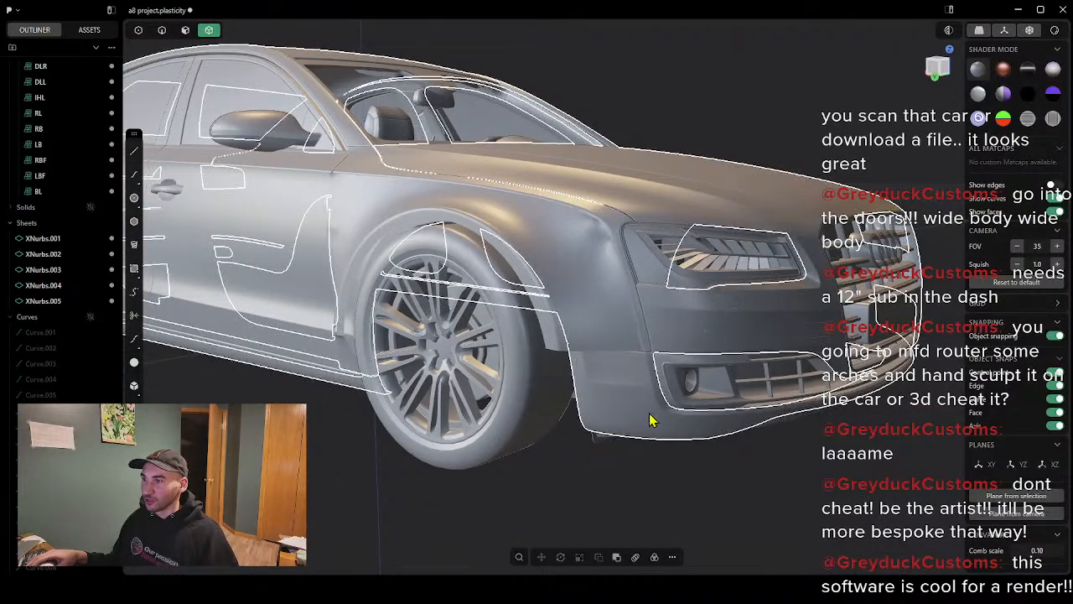
pyautogui.scroll(-2, 513, 433)
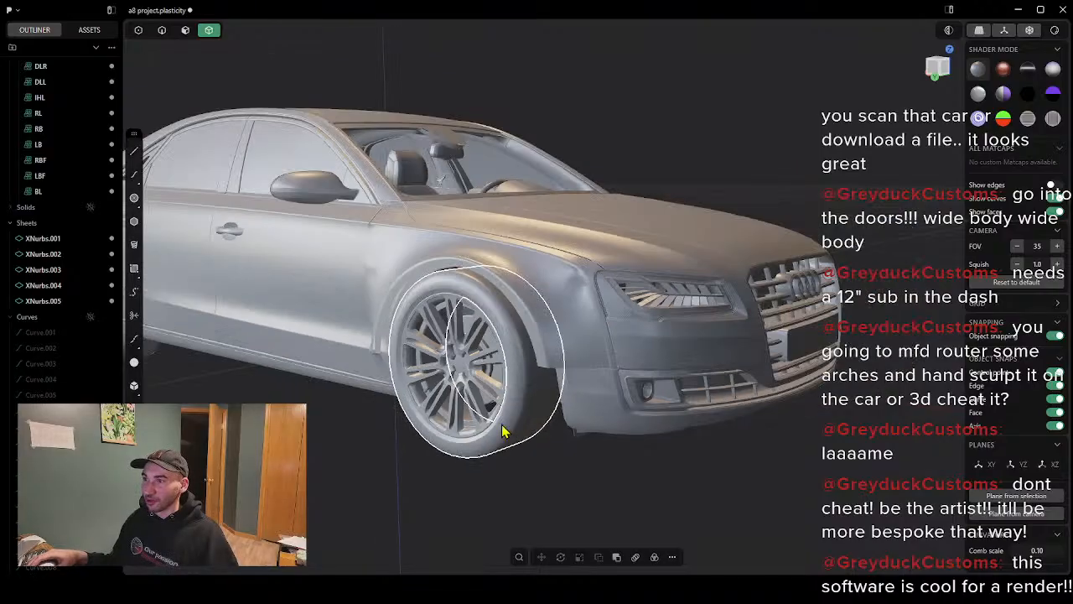
pyautogui.scroll(2, 294, 411)
pyautogui.click(1003, 70)
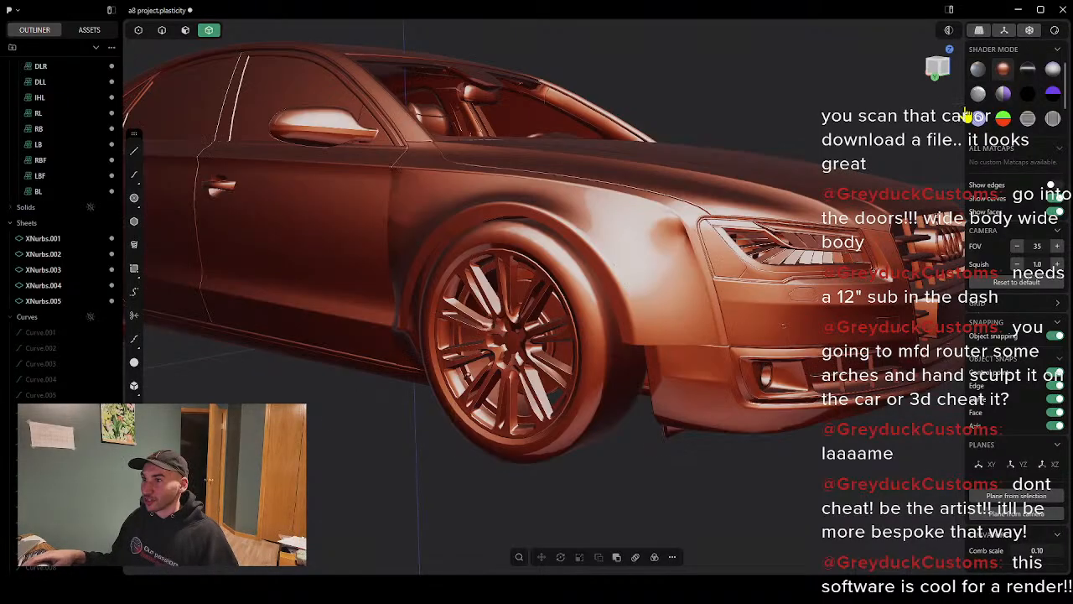
# Step: Examine the flare and wheel fitment from the front and from behind the front wheel
pyautogui.scroll(-3, 851, 494)
pyautogui.moveTo(868, 495); pyautogui.dragTo(610, 460, button='middle')
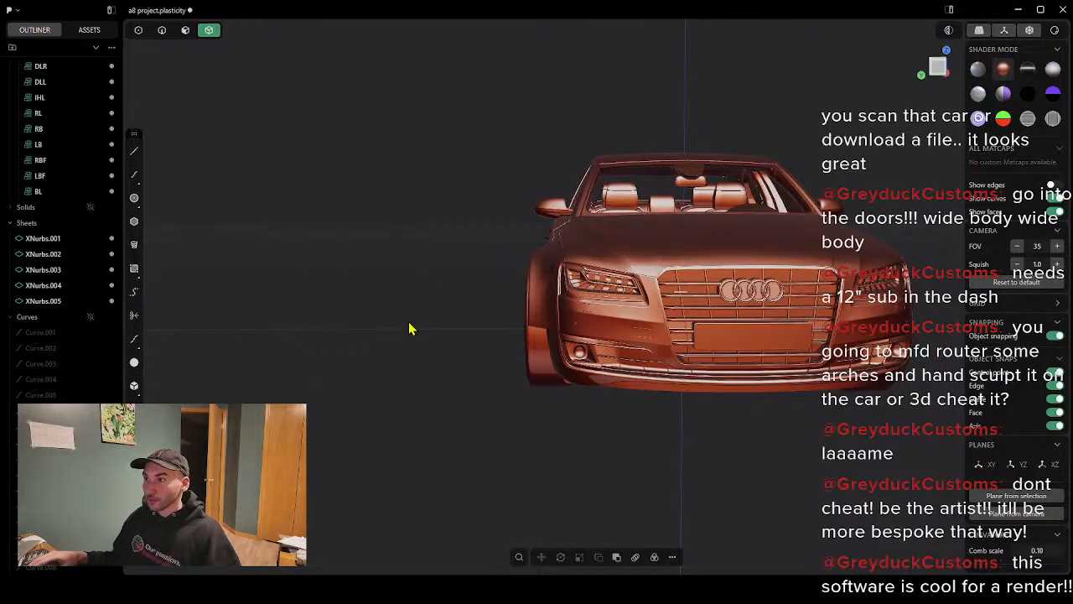
pyautogui.moveTo(409, 329); pyautogui.dragTo(681, 308, button='middle')
pyautogui.moveTo(435, 308); pyautogui.dragTo(575, 394, button='middle')
pyautogui.scroll(3, 558, 401)
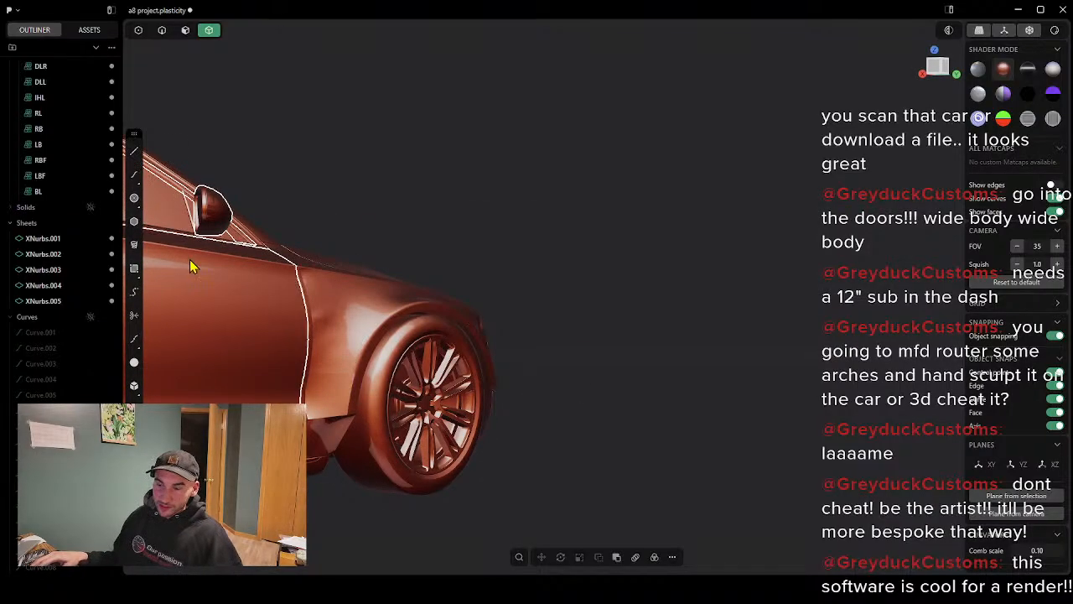
pyautogui.scroll(4, 333, 407)
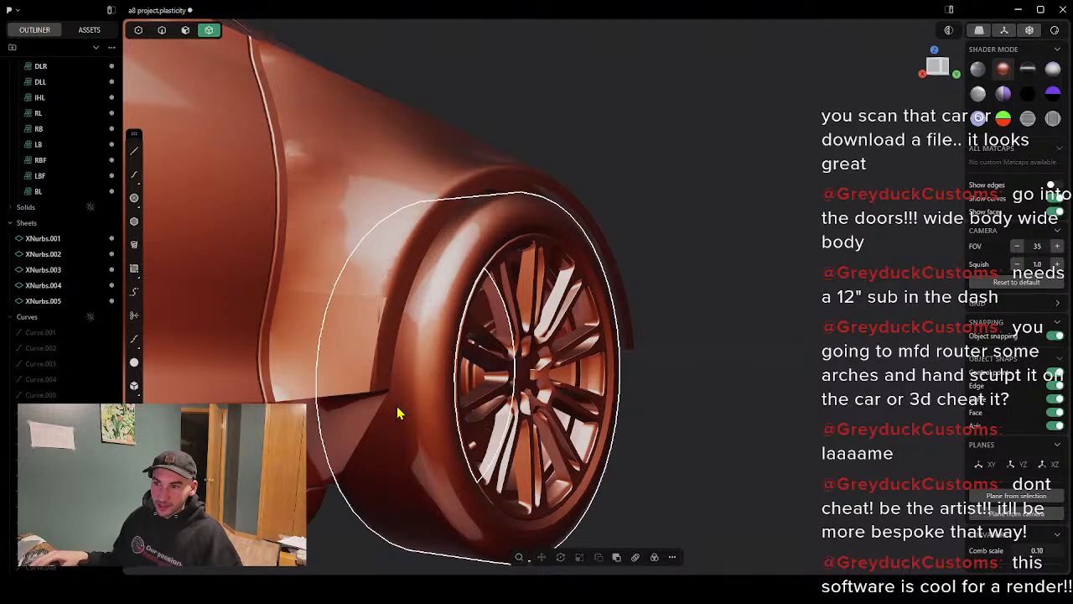
pyautogui.scroll(2, 395, 414)
# Step: Select the lower rear end edge of lip sheet XNurbs.002 and inspect the lip around the wheel
pyautogui.press('2')
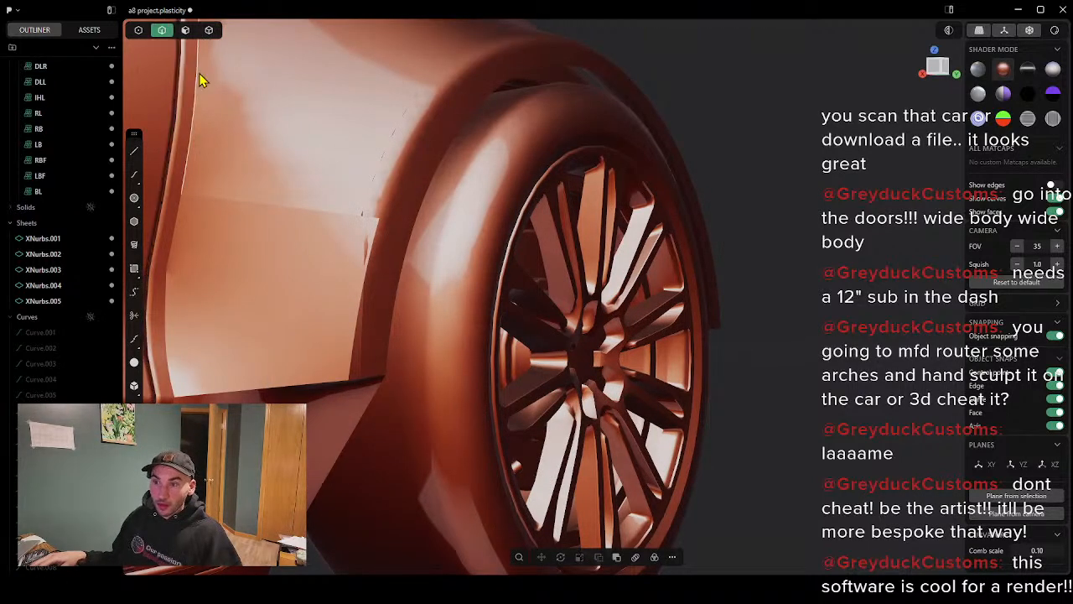
pyautogui.moveTo(365, 378); pyautogui.dragTo(364, 374)
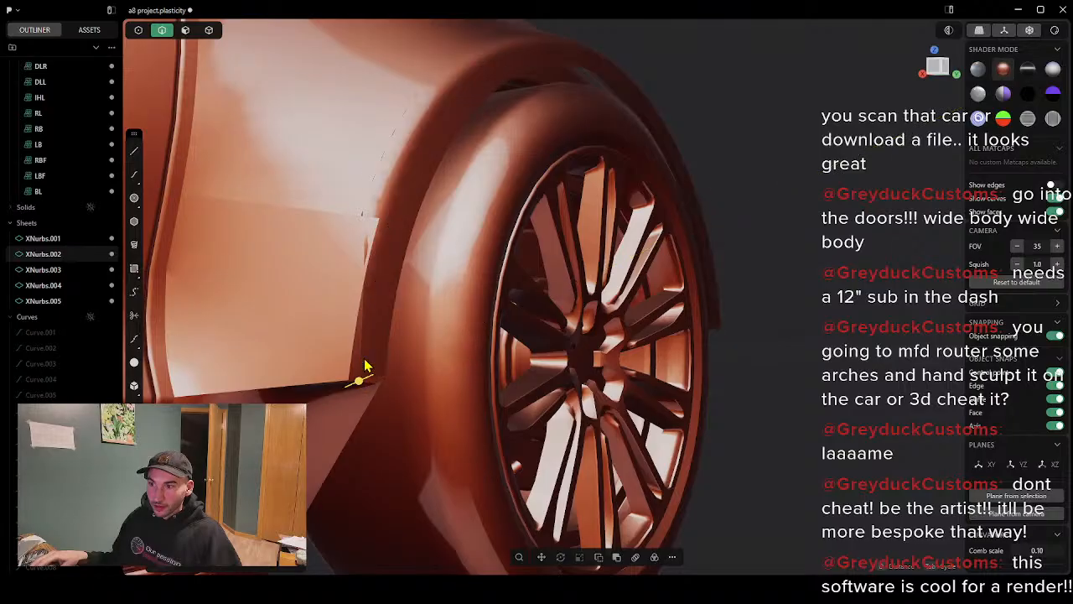
pyautogui.click(369, 380)
pyautogui.scroll(-3, 413, 365)
pyautogui.moveTo(413, 365); pyautogui.dragTo(361, 384, button='middle')
pyautogui.moveTo(582, 352); pyautogui.dragTo(508, 351, button='middle')
pyautogui.scroll(-3, 553, 361)
pyautogui.scroll(5, 541, 360)
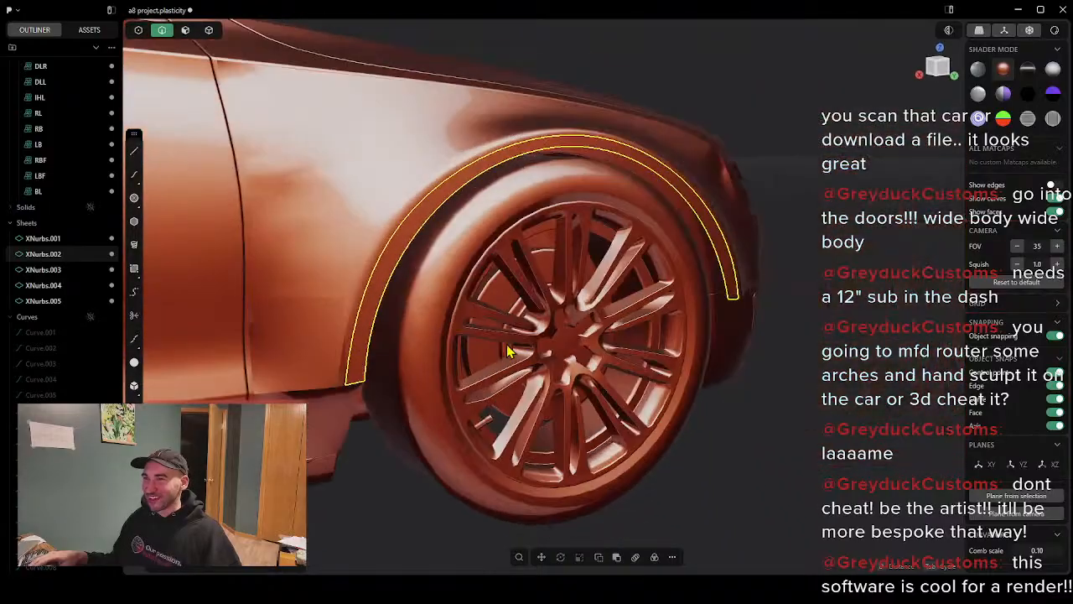
pyautogui.scroll(-4, 742, 401)
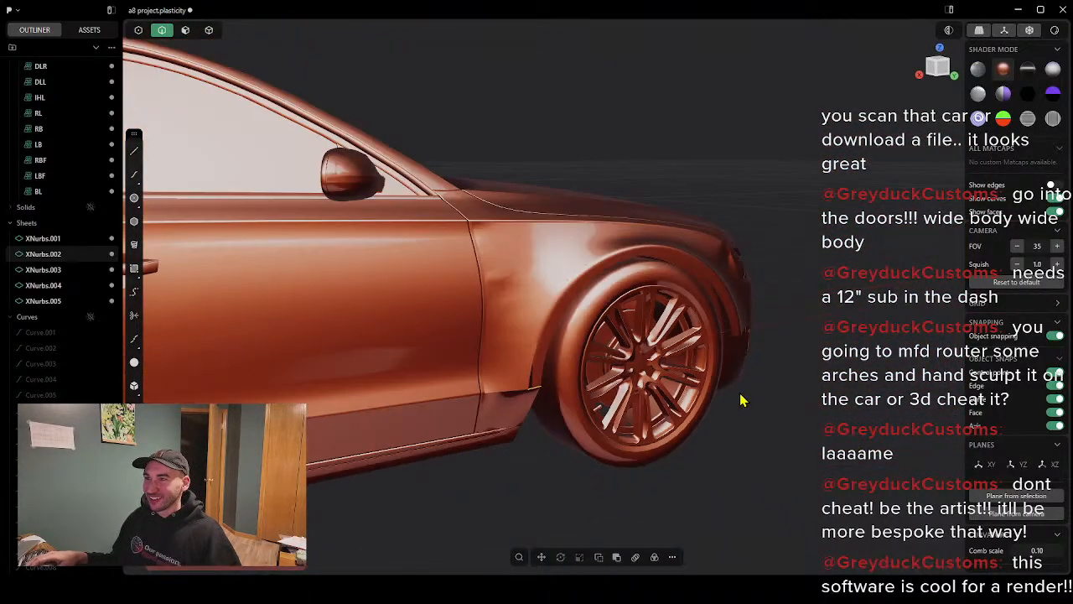
# Step: Examine how the widened fender sits on the whole car from the side to the front three-quarter view
pyautogui.moveTo(791, 398); pyautogui.dragTo(692, 418, button='middle')
pyautogui.scroll(-5, 805, 406)
pyautogui.scroll(2, 701, 415)
pyautogui.scroll(3, 678, 379)
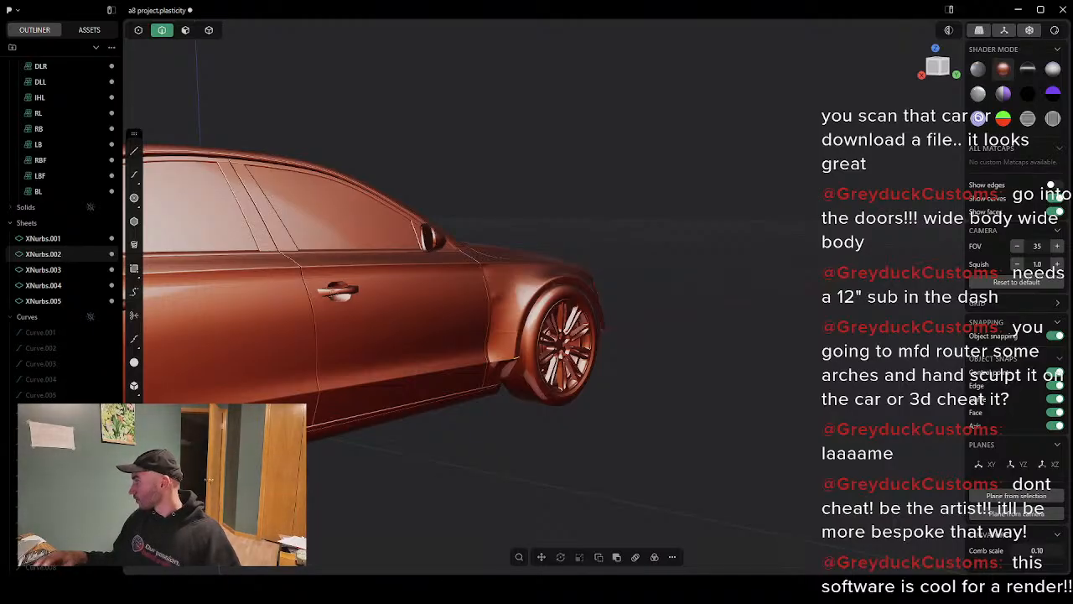
pyautogui.moveTo(599, 300); pyautogui.dragTo(521, 326, button='middle')
pyautogui.scroll(-3, 819, 384)
pyautogui.scroll(3, 827, 362)
pyautogui.moveTo(828, 362); pyautogui.dragTo(615, 419, button='middle')
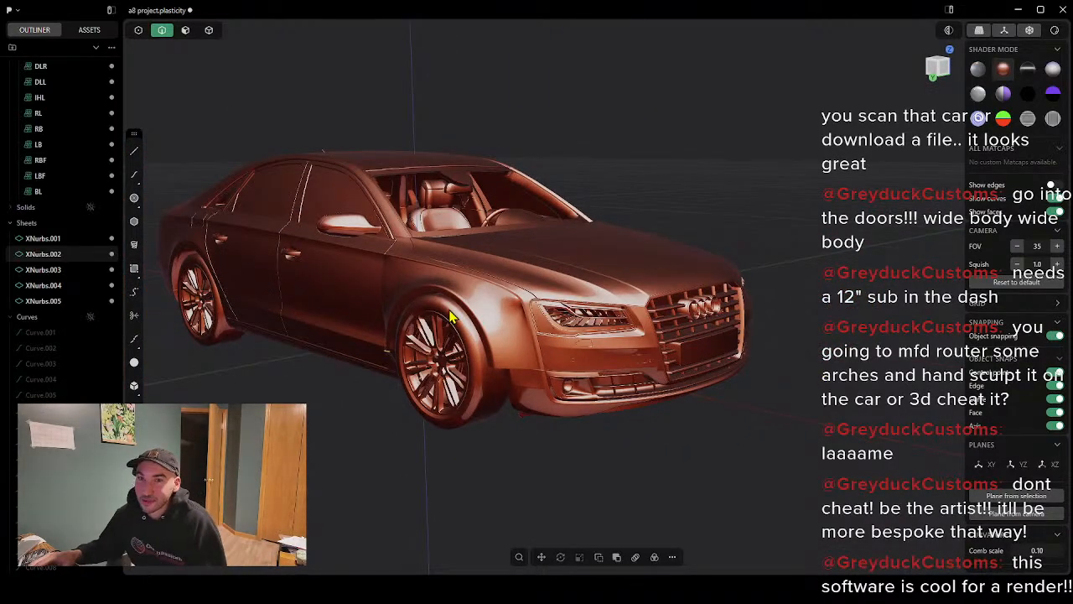
# Step: Collapse the Sheets and Meshes groups in the outliner and clear the selection
pyautogui.click(10, 223)
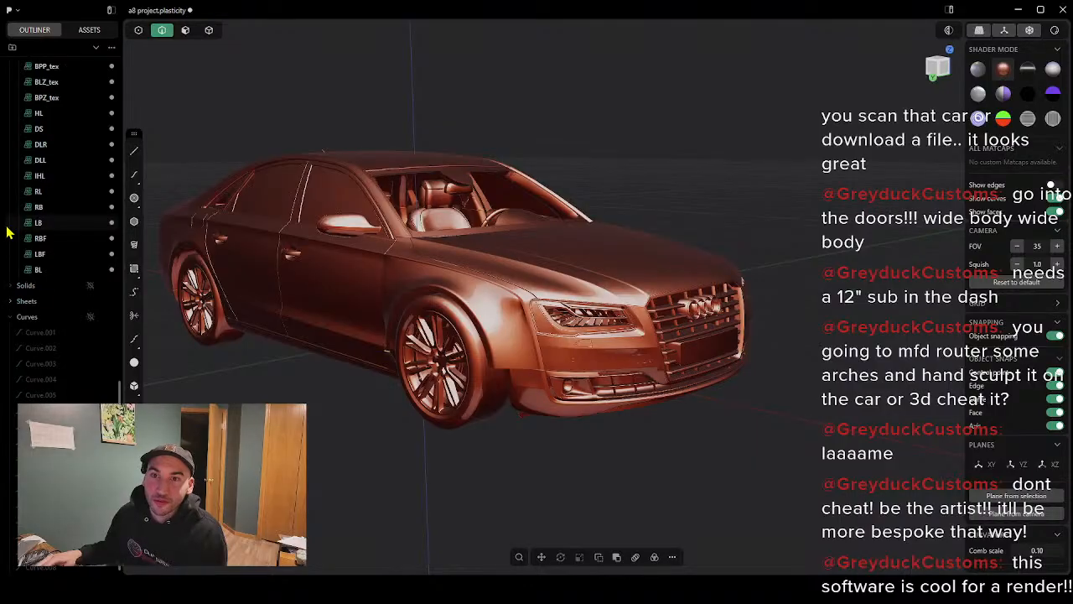
pyautogui.scroll(15, 72, 208)
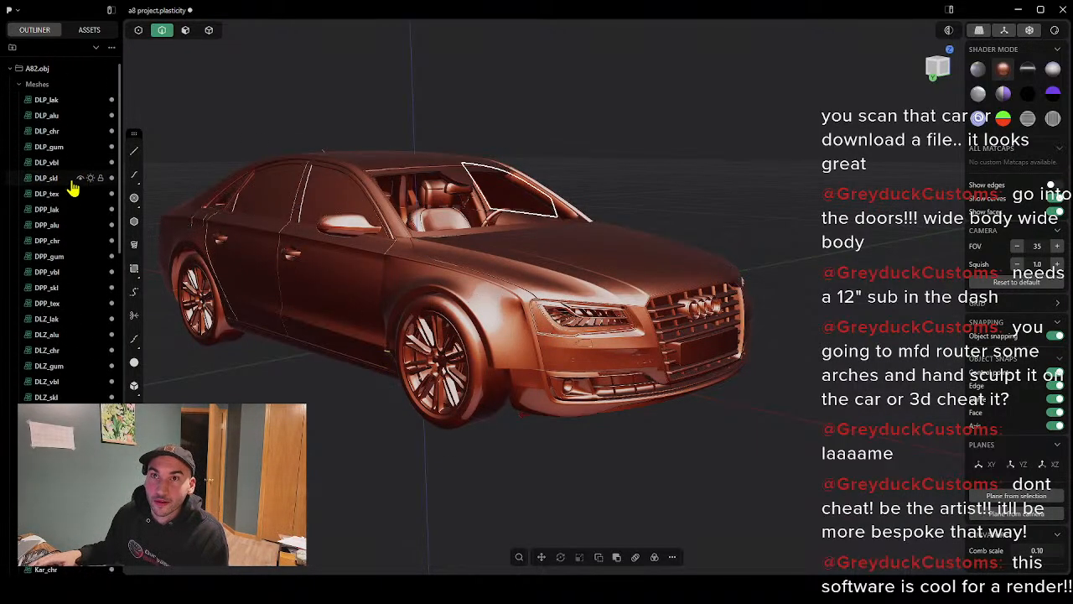
pyautogui.click(24, 87)
pyautogui.click(20, 85)
pyautogui.click(165, 106)
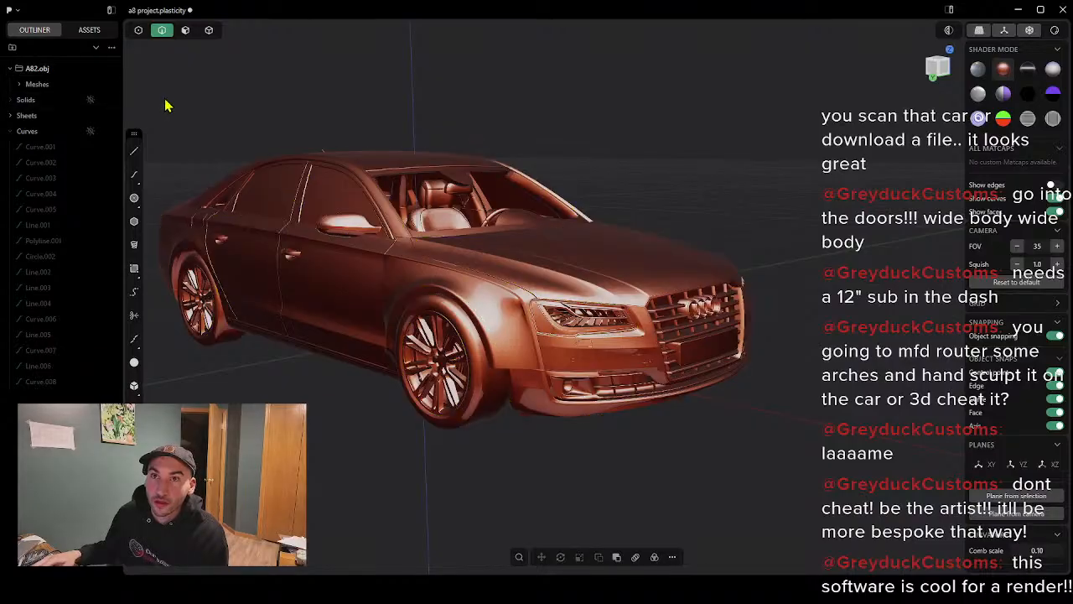
# Step: Expand the Solids and Sheets groups, show the wheel-arch solids and hide the XNurbs sheets
pyautogui.click(15, 99)
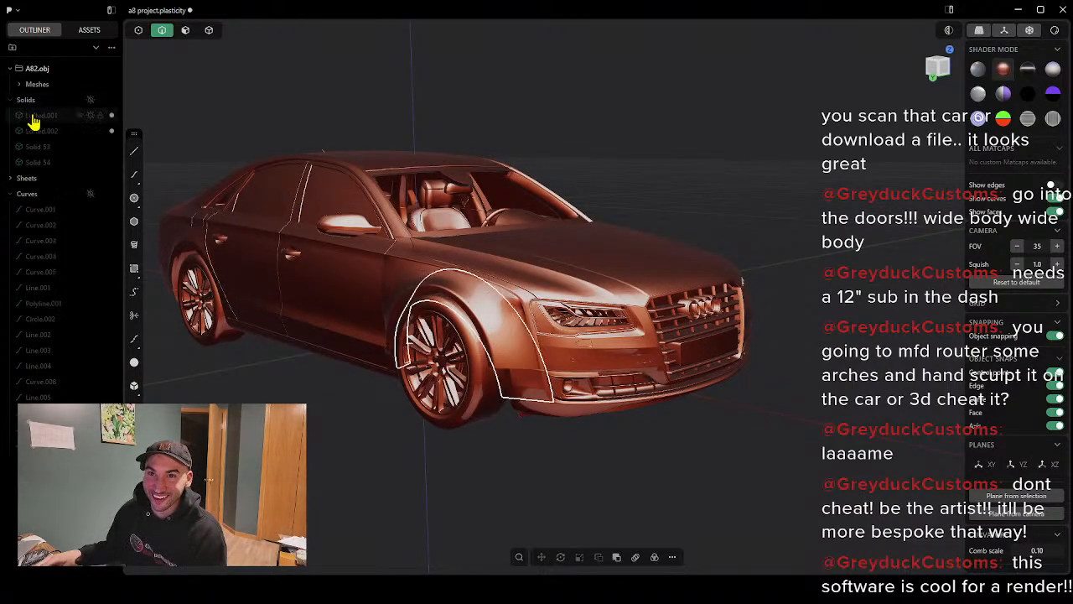
pyautogui.click(12, 179)
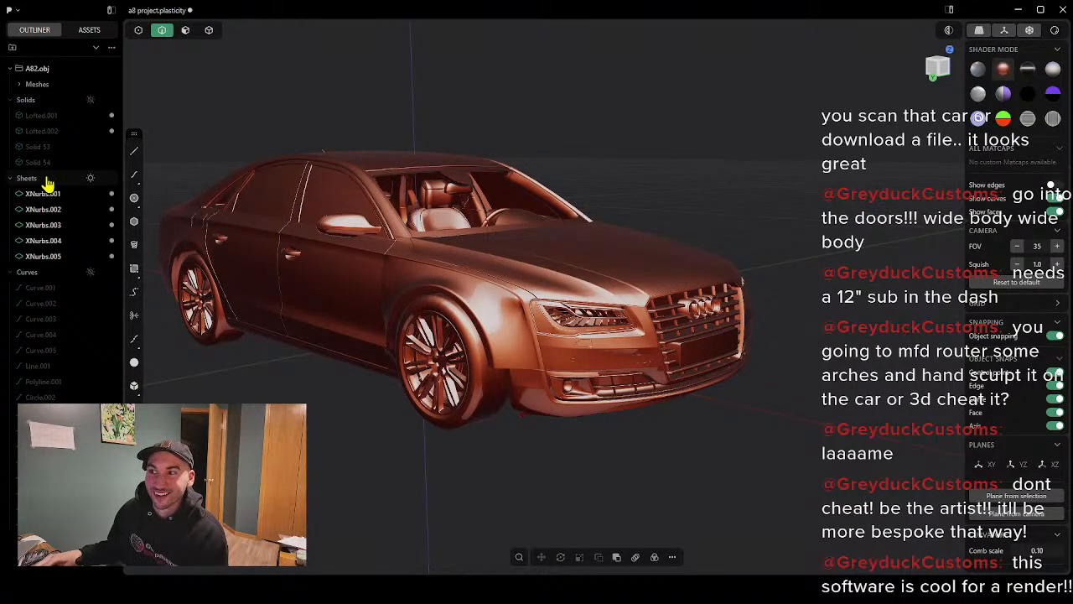
pyautogui.click(90, 100)
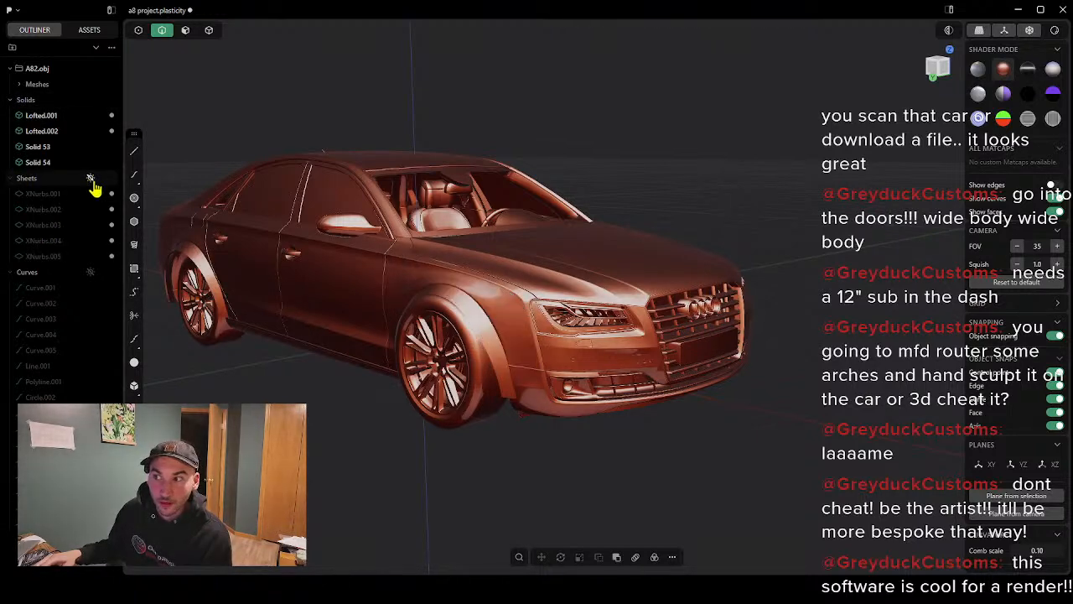
pyautogui.click(90, 179)
# Step: Examine the solid wheel arches on the car from several angles and distances
pyautogui.moveTo(529, 395); pyautogui.dragTo(419, 350, button='middle')
pyautogui.scroll(3, 507, 386)
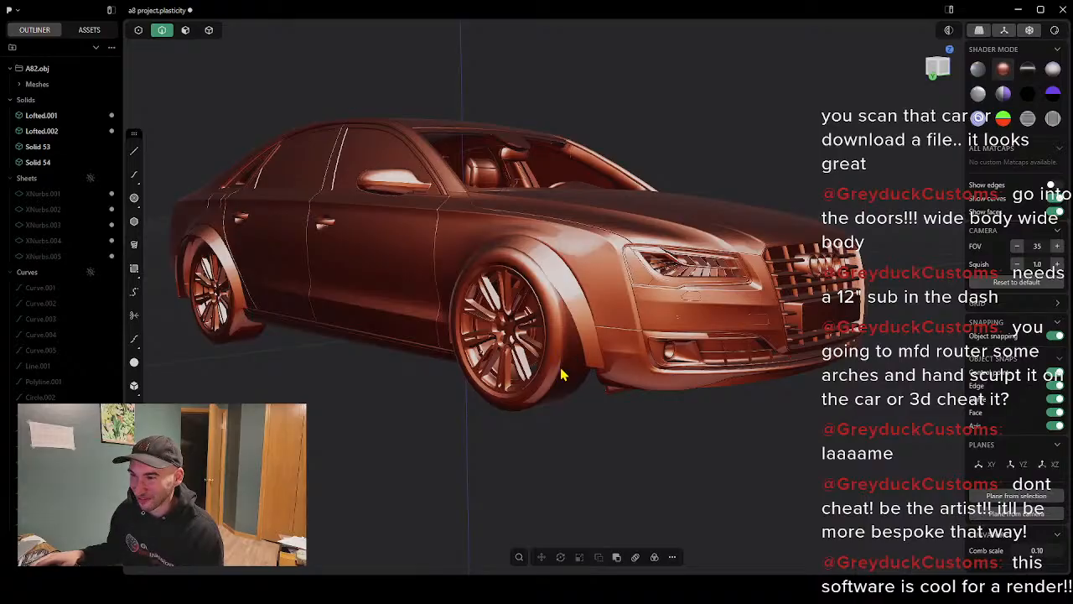
pyautogui.moveTo(562, 375); pyautogui.dragTo(587, 361, button='middle')
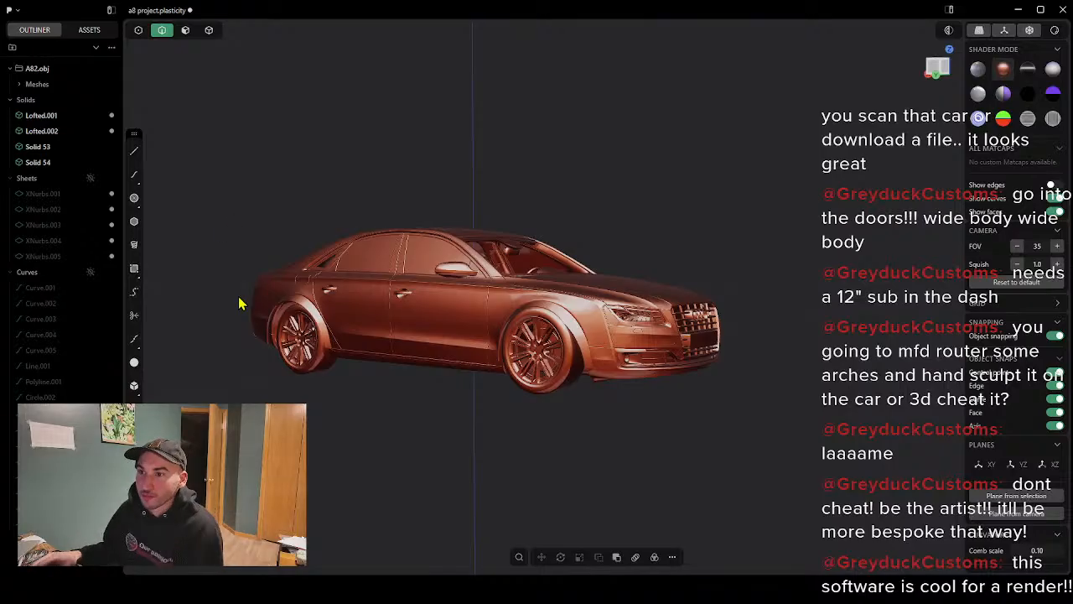
pyautogui.moveTo(243, 302); pyautogui.dragTo(193, 278, button='middle')
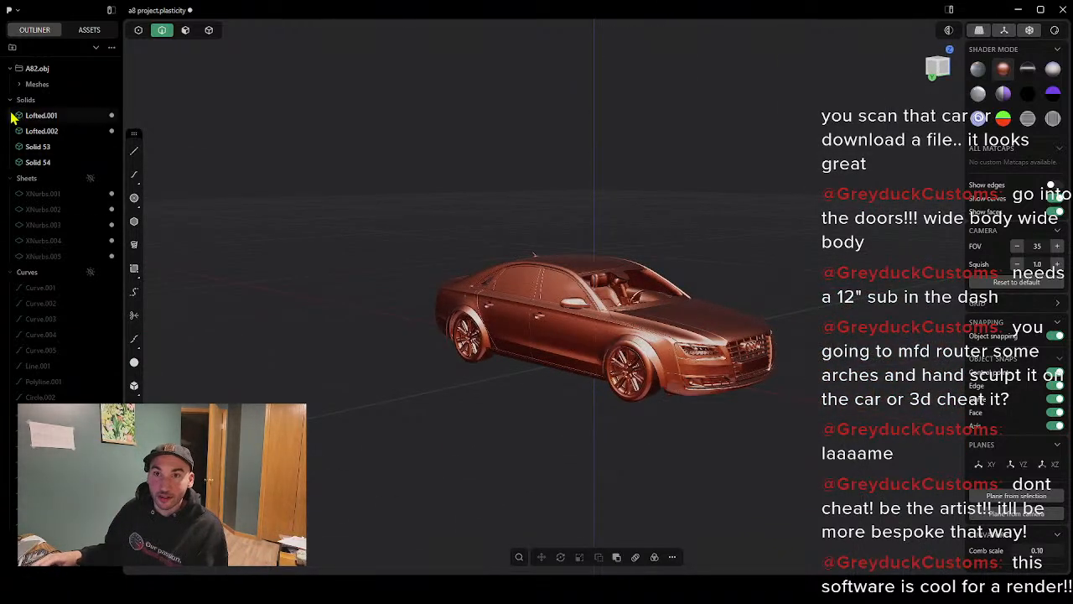
pyautogui.scroll(-1, 814, 400)
pyautogui.scroll(3, 815, 400)
pyautogui.scroll(-2, 442, 327)
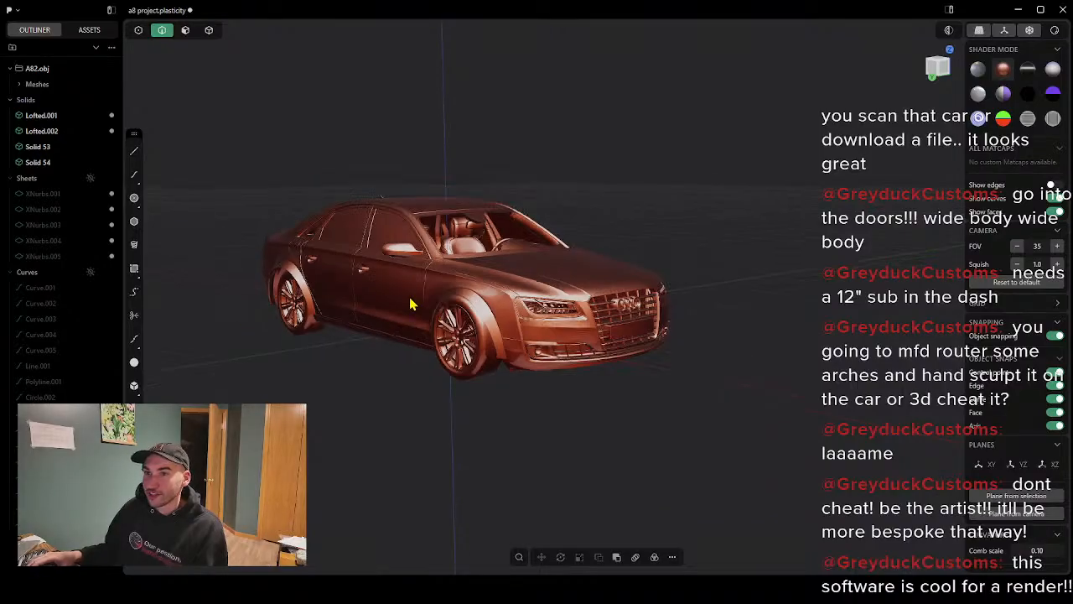
# Step: Select the four wheel-arch solids Lofted.001, Lofted.002, Solid 53 and Solid 54
pyautogui.click(41, 115)
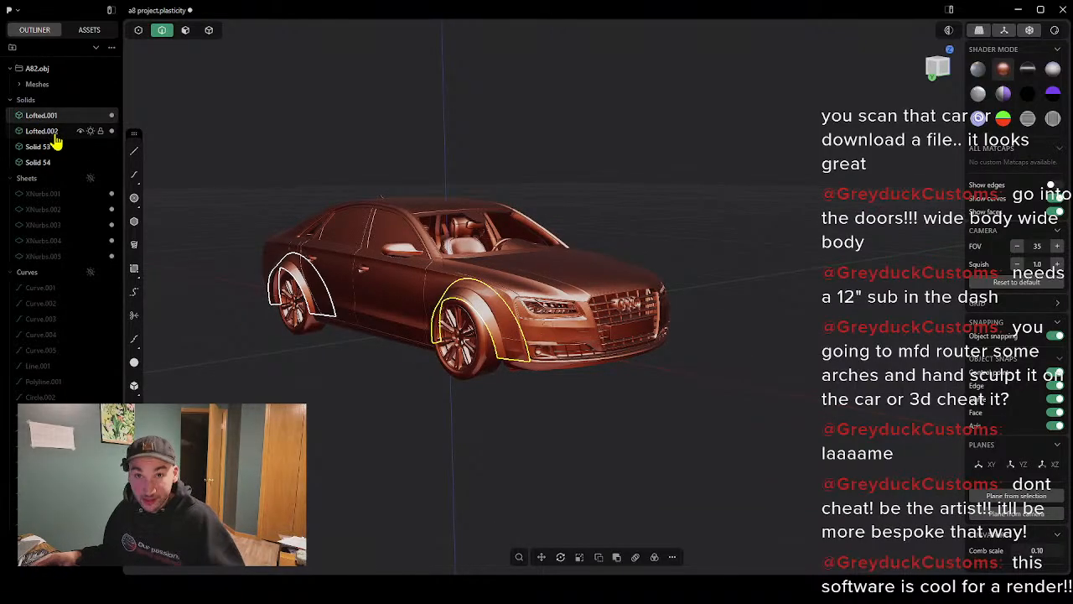
pyautogui.keyDown('shift'); pyautogui.click(55, 134); pyautogui.keyUp('shift')
pyautogui.keyDown('shift'); pyautogui.click(55, 147); pyautogui.keyUp('shift')
pyautogui.keyDown('shift'); pyautogui.click(55, 162); pyautogui.keyUp('shift')
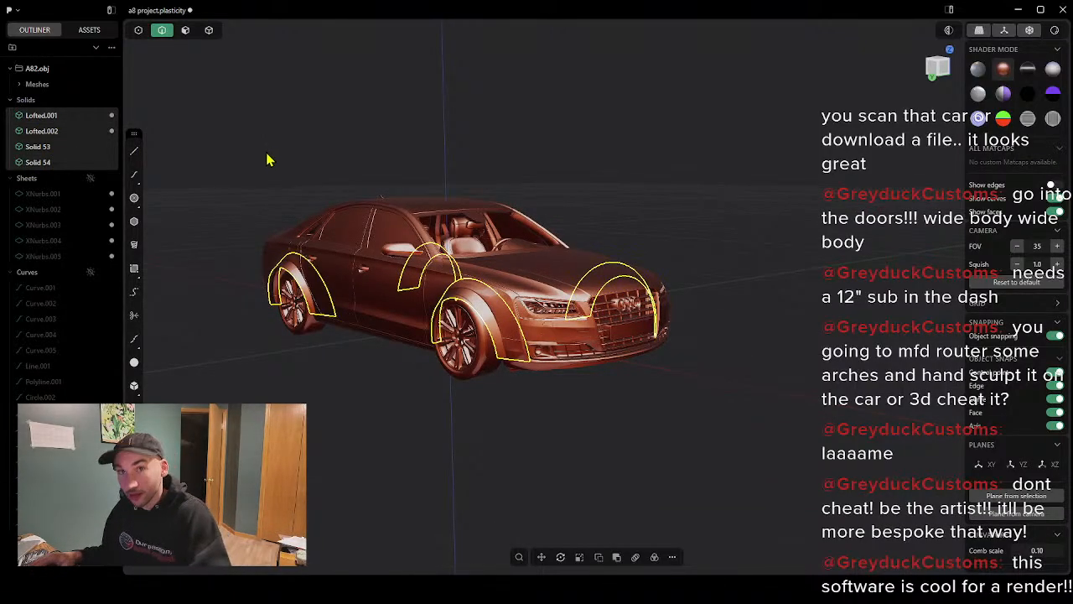
# Step: Delete the four selected wheel-arch solids and all five hidden XNurbs sheets
pyautogui.press('Delete')
pyautogui.click(10, 102)
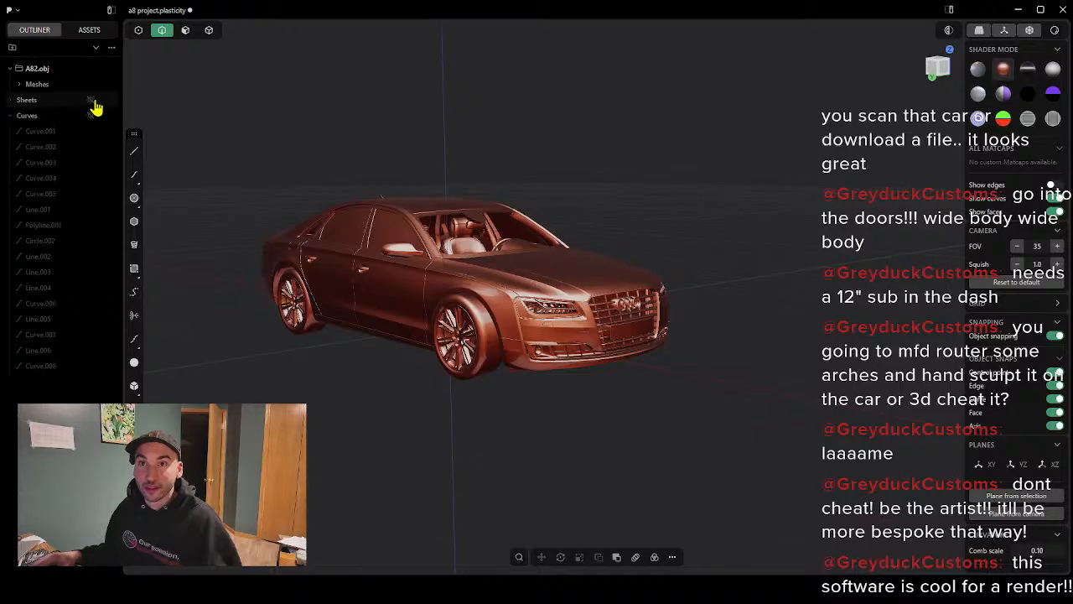
pyautogui.hotkey('ctrl', 'z')
pyautogui.click(10, 101)
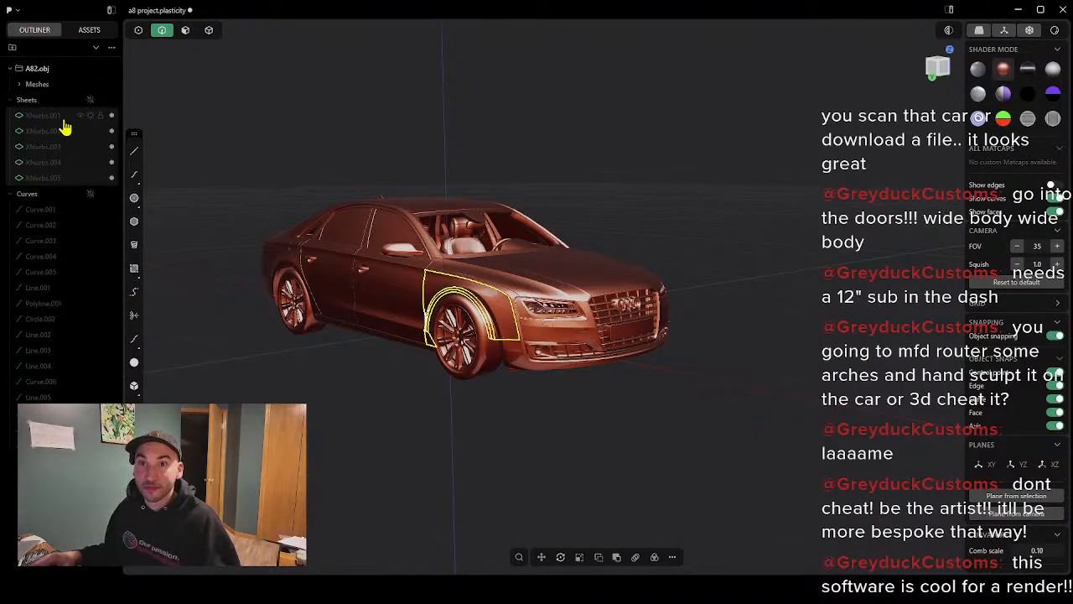
pyautogui.press('Delete')
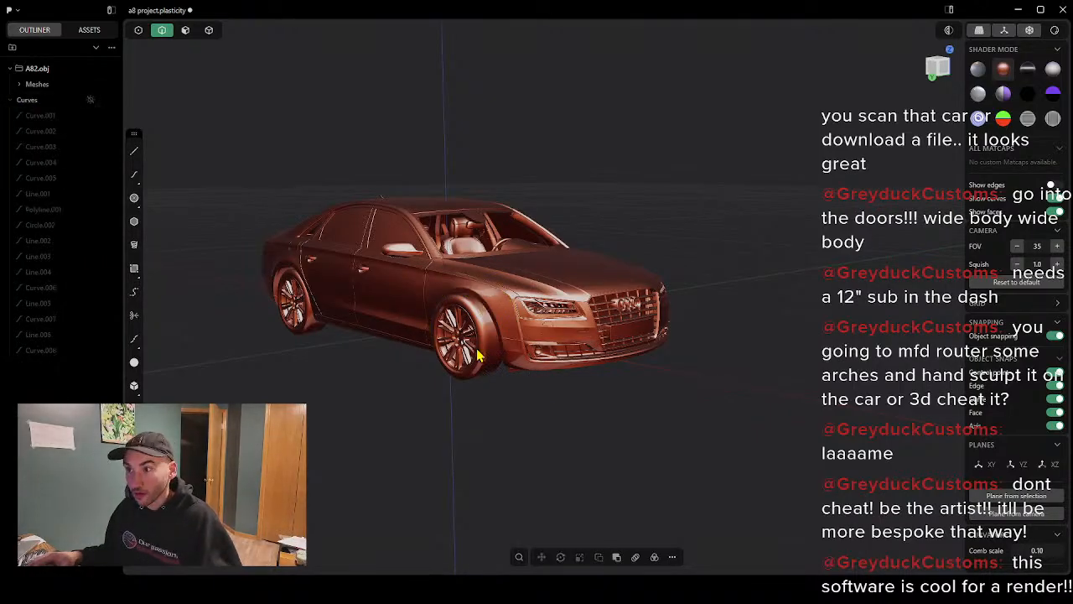
# Step: Show the hidden curves and delete Curve.008, the open arc above the front wheel arch
pyautogui.click(91, 102)
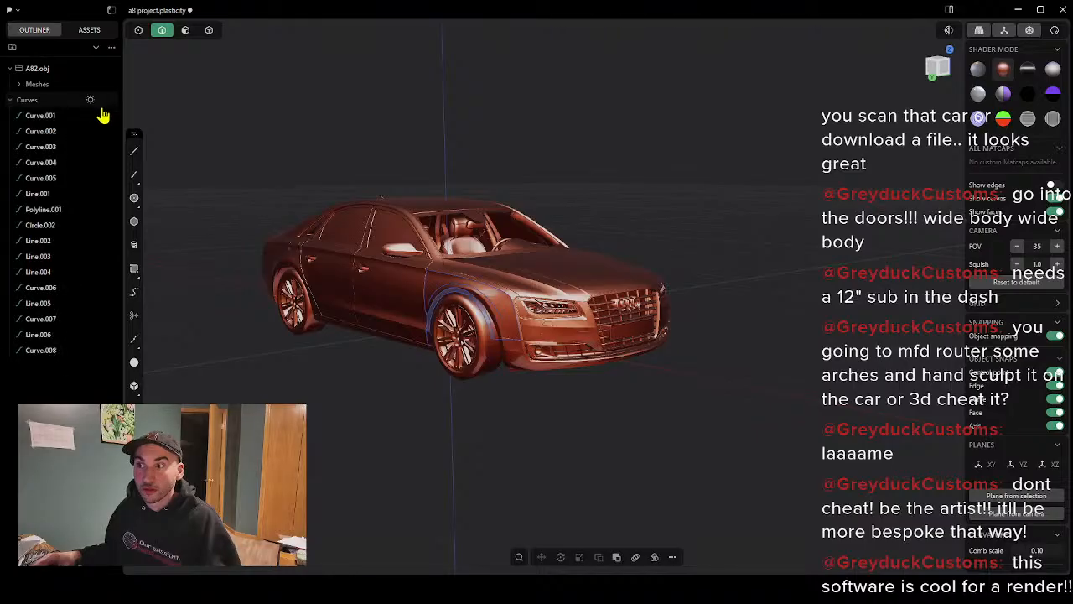
pyautogui.moveTo(475, 323); pyautogui.dragTo(581, 336, button='middle')
pyautogui.scroll(5, 419, 344)
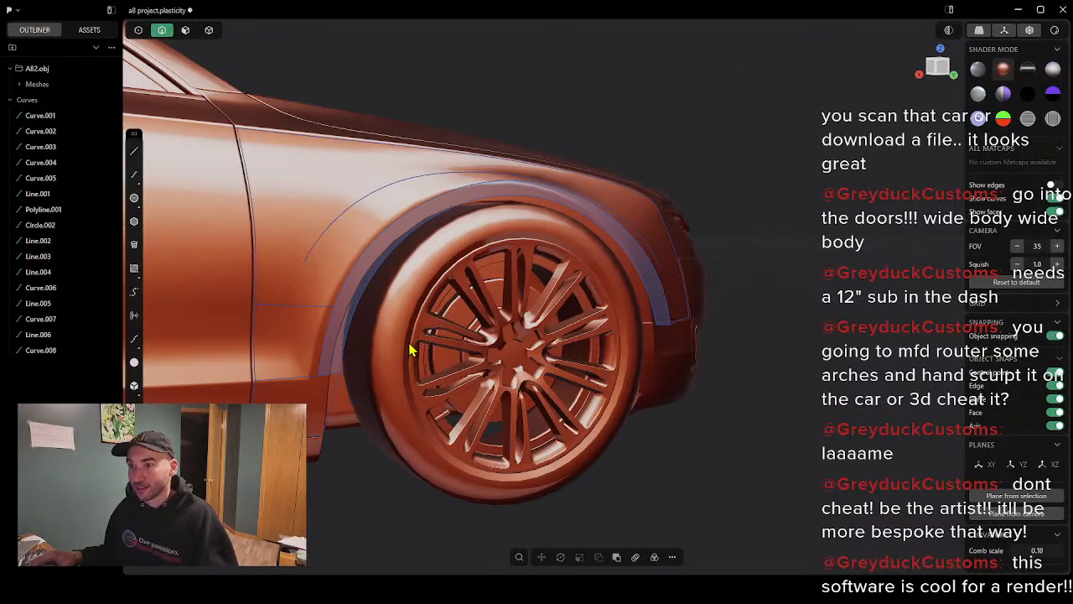
pyautogui.moveTo(411, 310); pyautogui.dragTo(344, 327, button='middle')
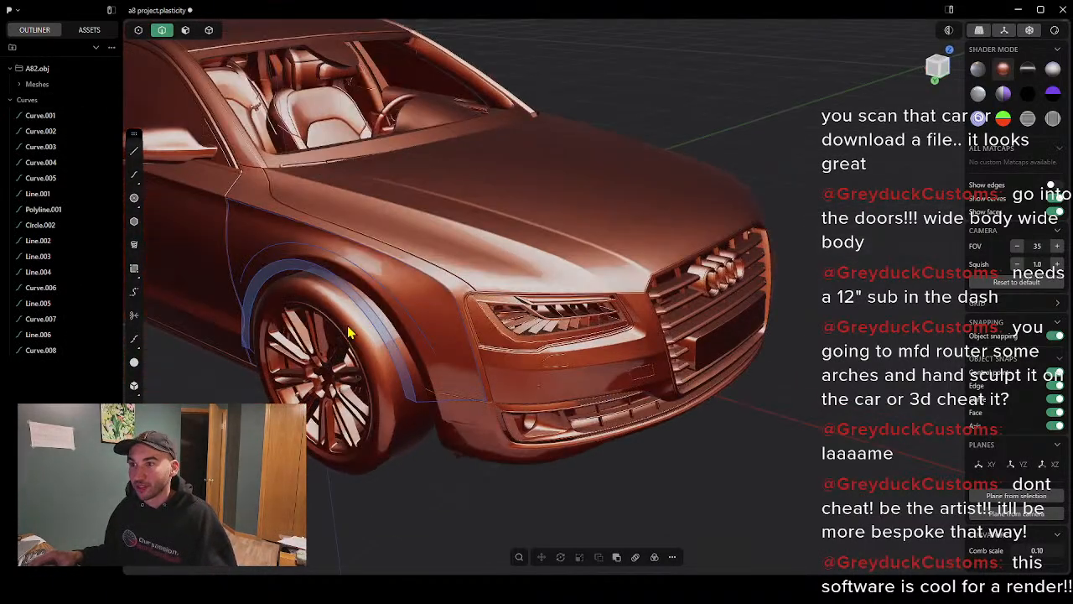
pyautogui.scroll(5, 350, 322)
pyautogui.click(462, 296)
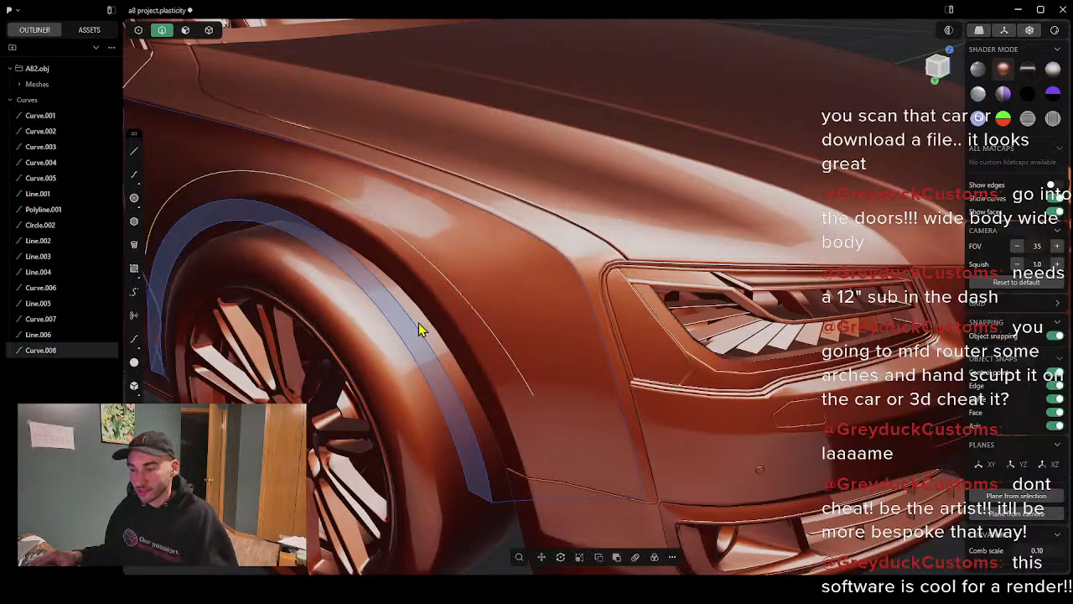
pyautogui.press('Delete')
# Step: Delete Curve.007 and Line.006, which form the arch-shaped strip around the front wheel opening
pyautogui.scroll(-3, 193, 306)
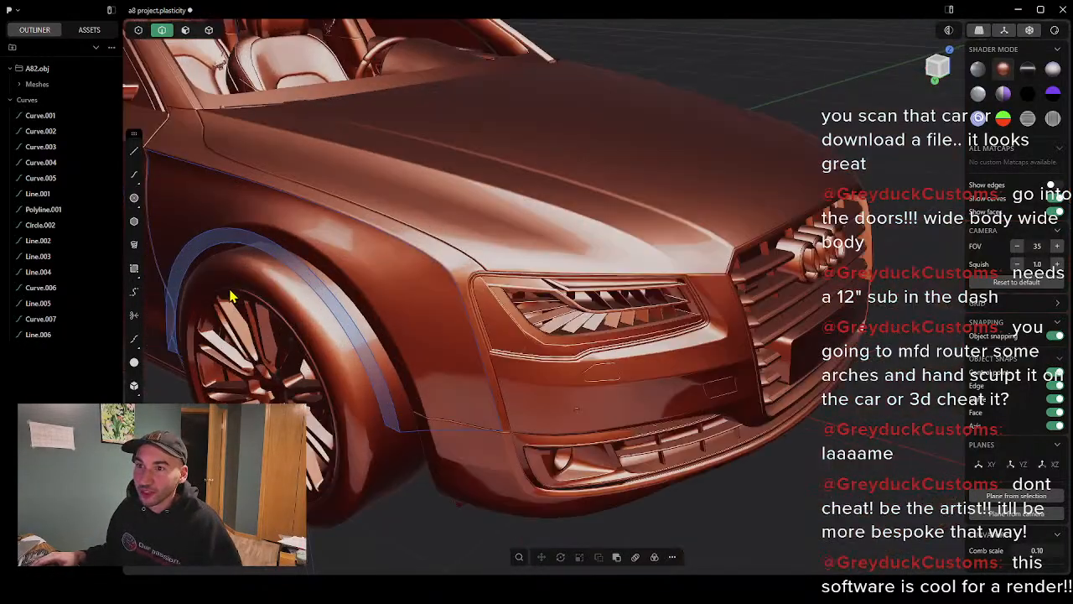
pyautogui.moveTo(233, 297); pyautogui.dragTo(336, 289, button='middle')
pyautogui.scroll(-2, 252, 353)
pyautogui.moveTo(228, 361); pyautogui.dragTo(444, 376, button='middle')
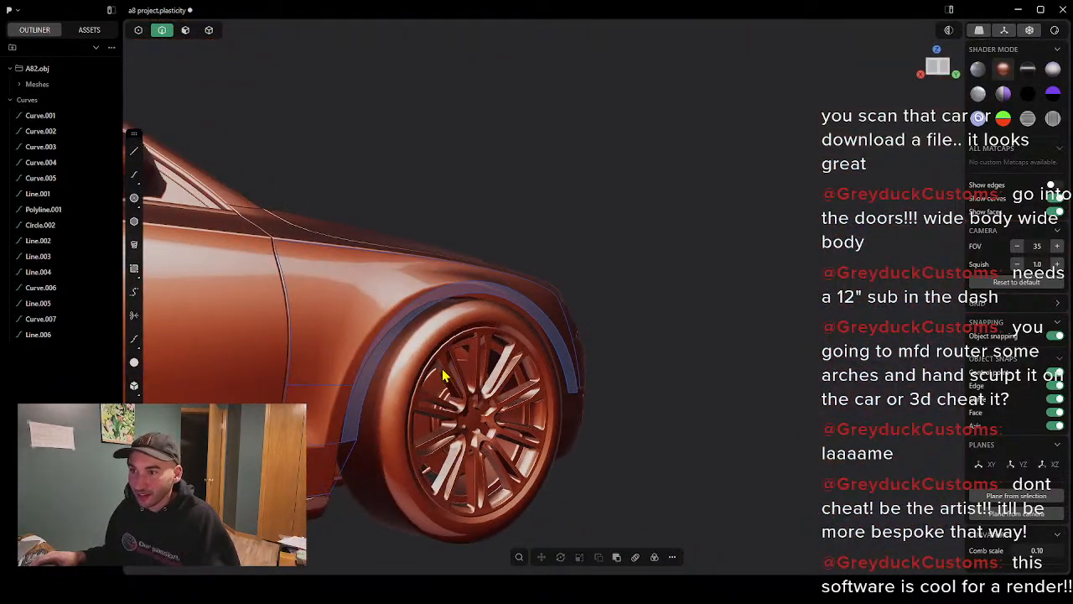
pyautogui.click(397, 321)
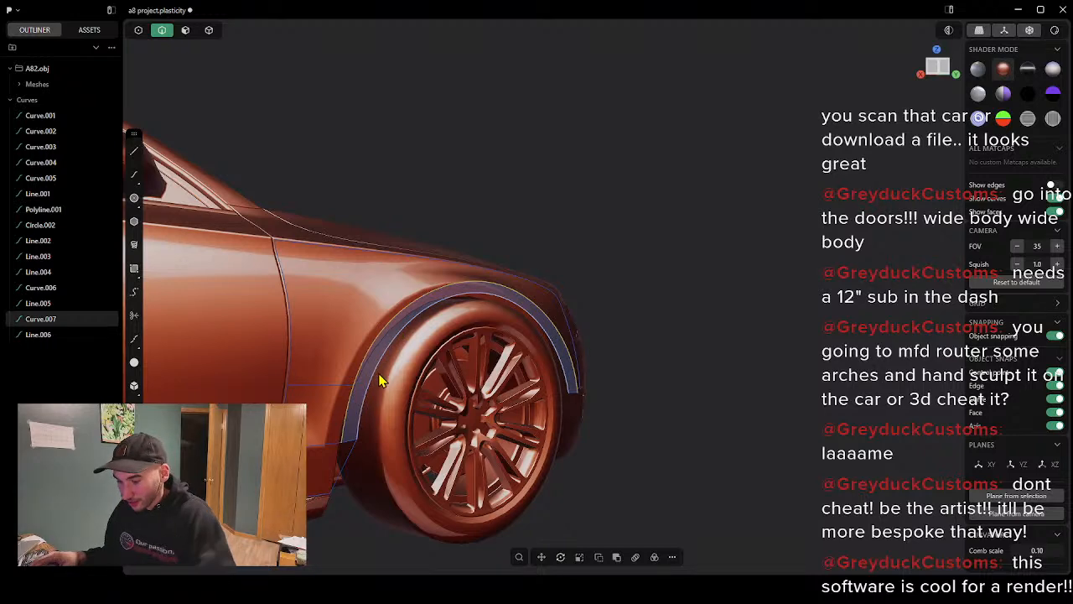
pyautogui.press('Delete')
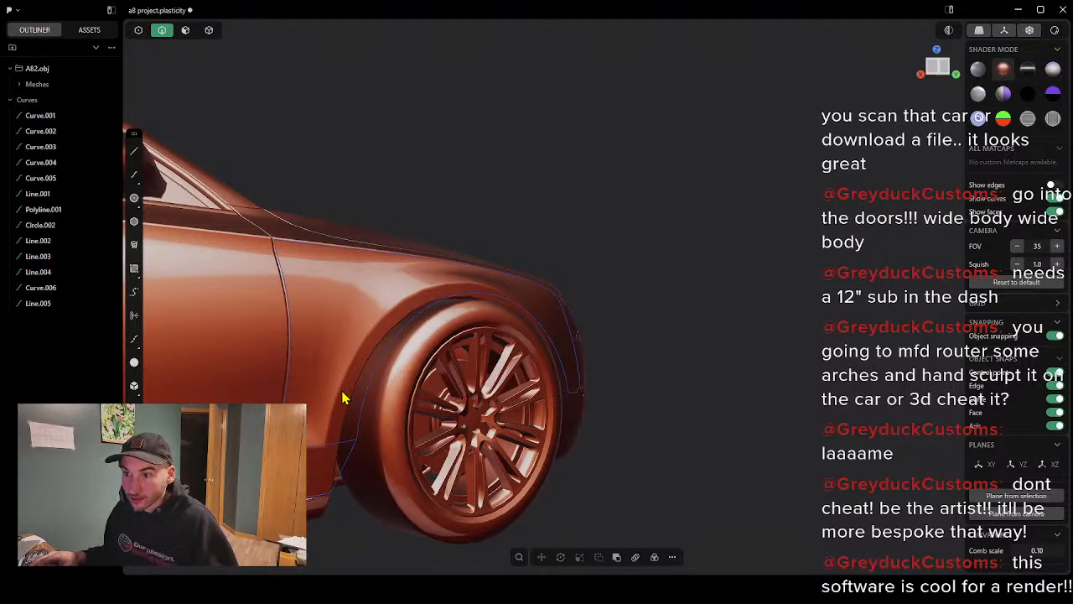
# Step: Delete the short lines Line.002 and Line.003 on the lower fender behind the front wheel
pyautogui.moveTo(410, 462); pyautogui.dragTo(265, 399, button='middle')
pyautogui.scroll(4, 357, 470)
pyautogui.click(315, 380)
pyautogui.press('Delete')
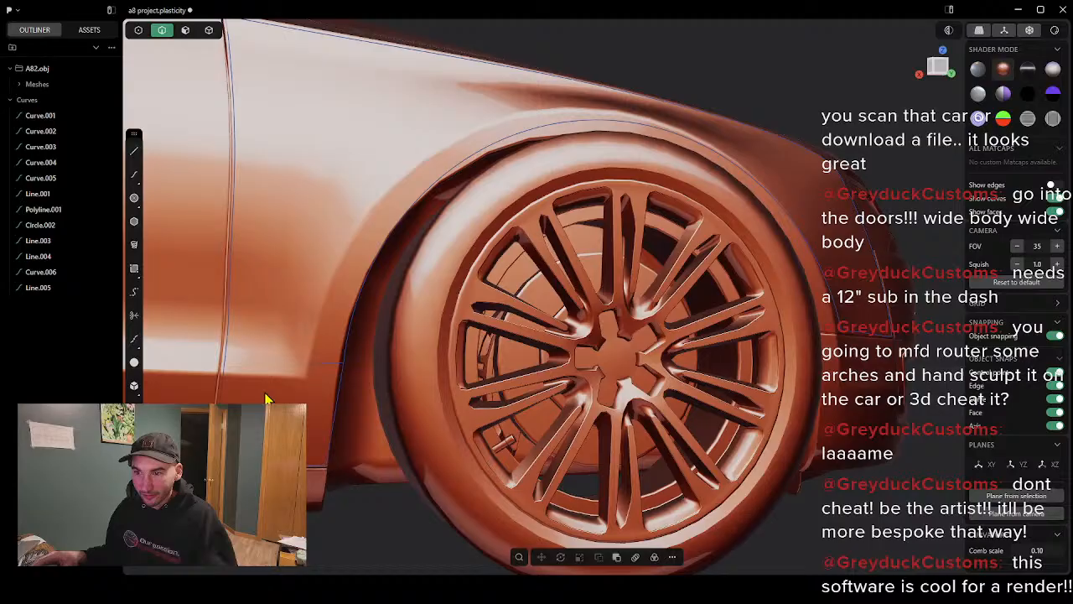
pyautogui.click(319, 372)
pyautogui.press('Delete')
# Step: Draw a curve across the lower fender from the door-gap curve to near the rear edge of the front wheel opening
pyautogui.moveTo(318, 424); pyautogui.dragTo(273, 453, button='middle')
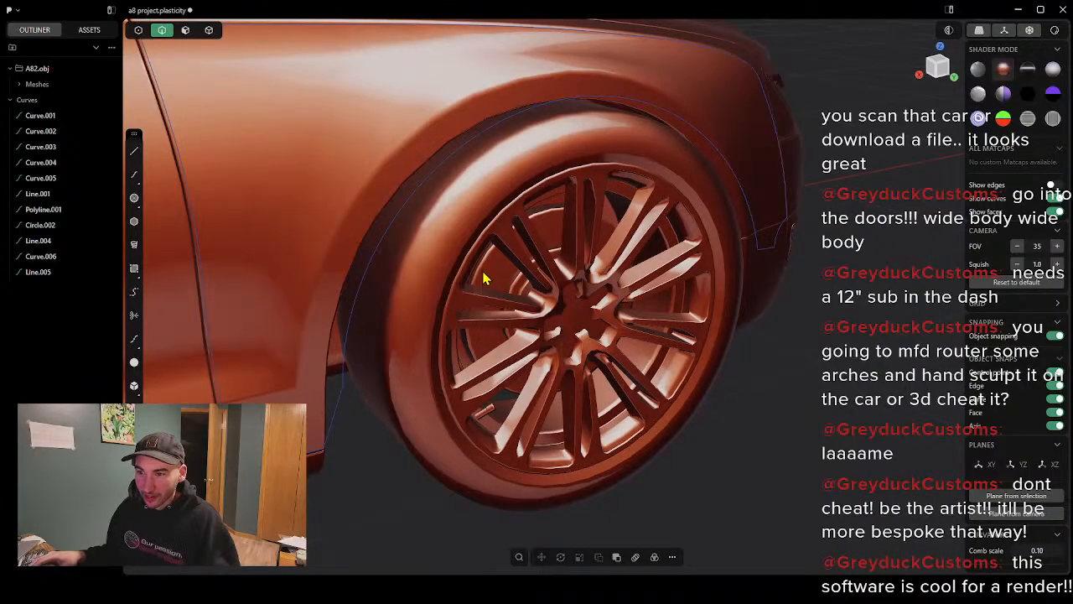
pyautogui.click(134, 174)
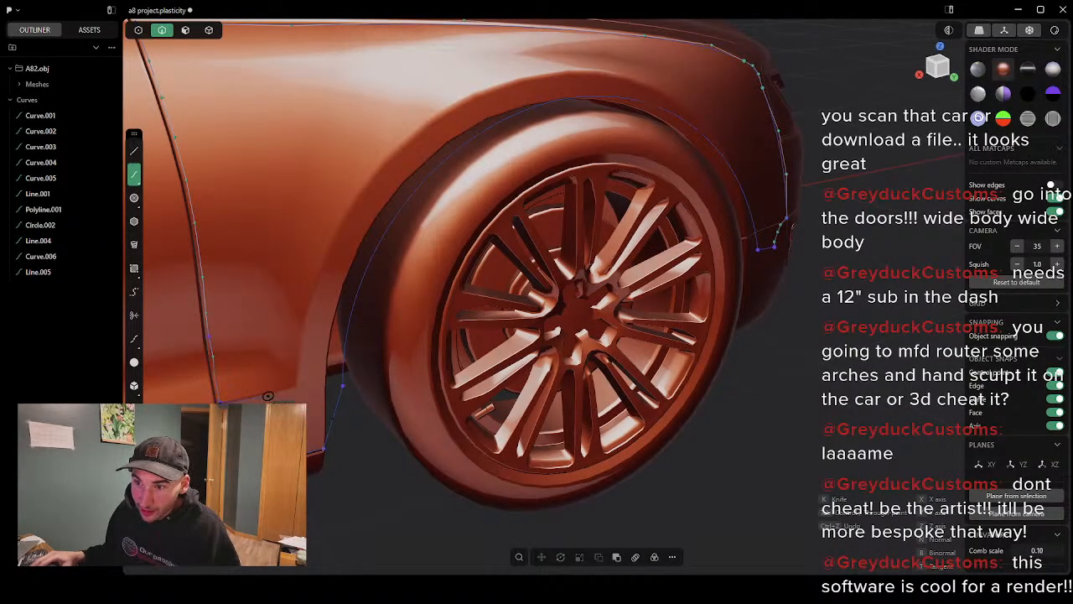
pyautogui.scroll(3, 266, 396)
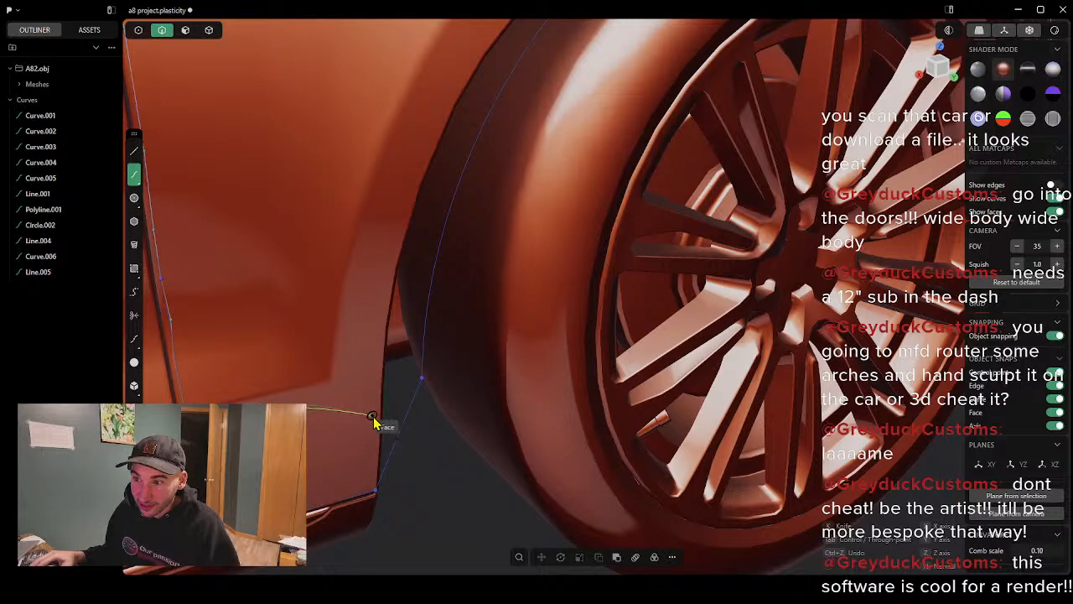
pyautogui.moveTo(372, 415); pyautogui.dragTo(347, 440, button='middle')
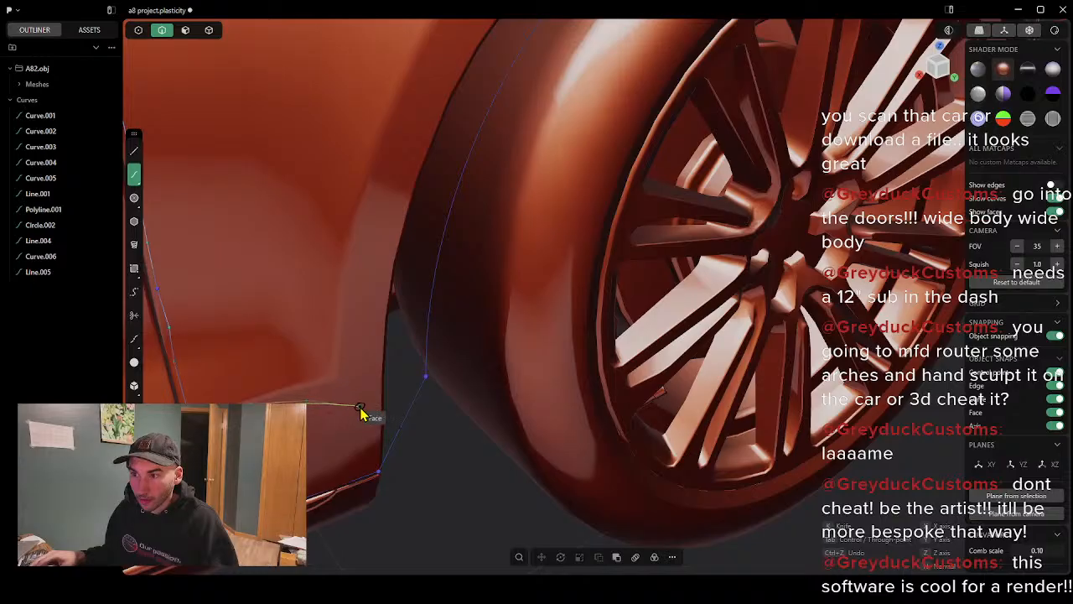
pyautogui.click(369, 414)
pyautogui.rightClick(380, 436)
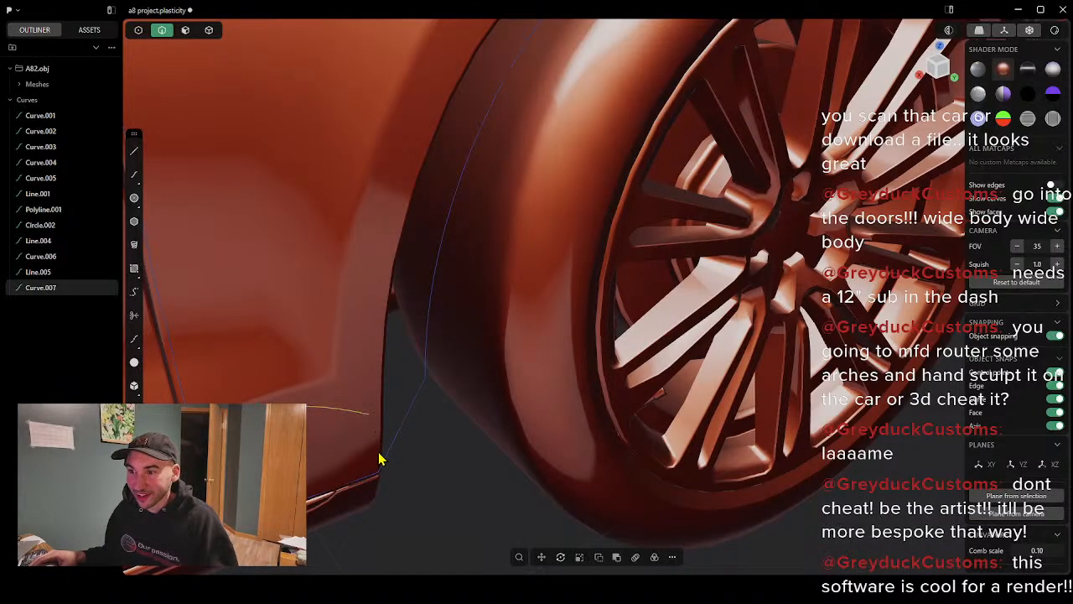
pyautogui.moveTo(380, 460); pyautogui.dragTo(381, 413, button='middle')
# Step: Move the new lower-fender curve's free end point outward from the body toward the rear end of the wheel-arch curve
pyautogui.press('1')
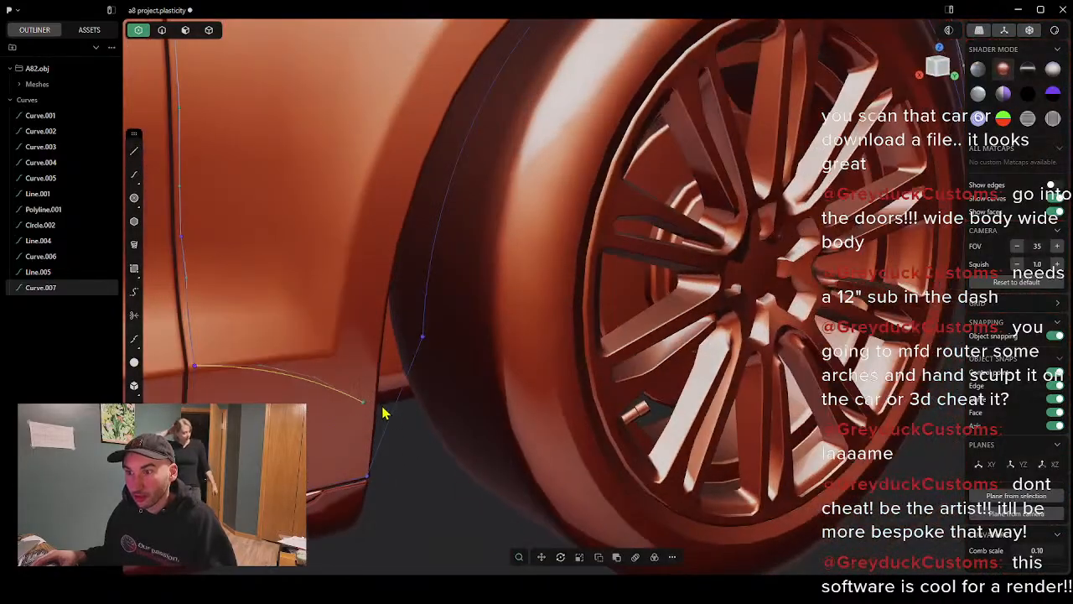
pyautogui.click(365, 405)
pyautogui.press('g')
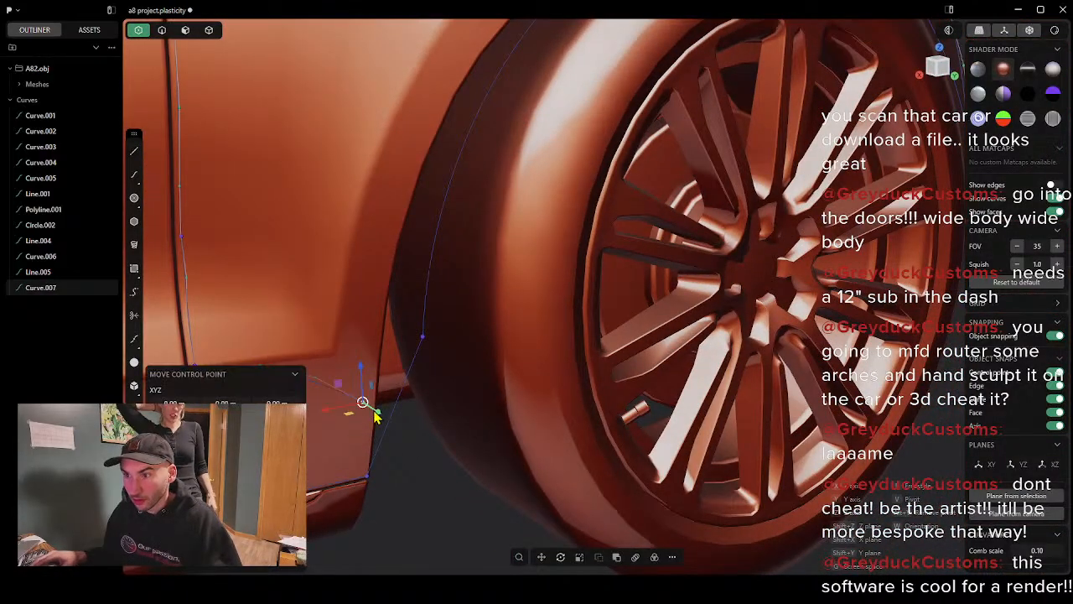
pyautogui.moveTo(375, 411); pyautogui.dragTo(393, 433)
pyautogui.moveTo(426, 393); pyautogui.dragTo(299, 360, button='middle')
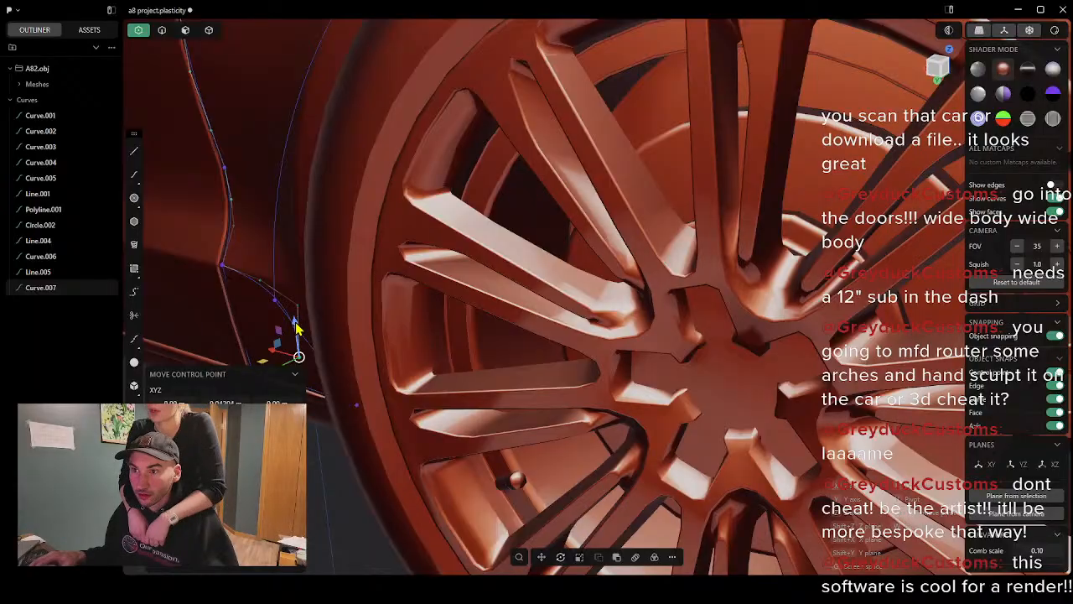
pyautogui.moveTo(297, 336); pyautogui.dragTo(295, 309)
pyautogui.moveTo(357, 367); pyautogui.dragTo(461, 370, button='middle')
pyautogui.moveTo(581, 434); pyautogui.dragTo(641, 460)
pyautogui.moveTo(650, 433); pyautogui.dragTo(587, 450, button='middle')
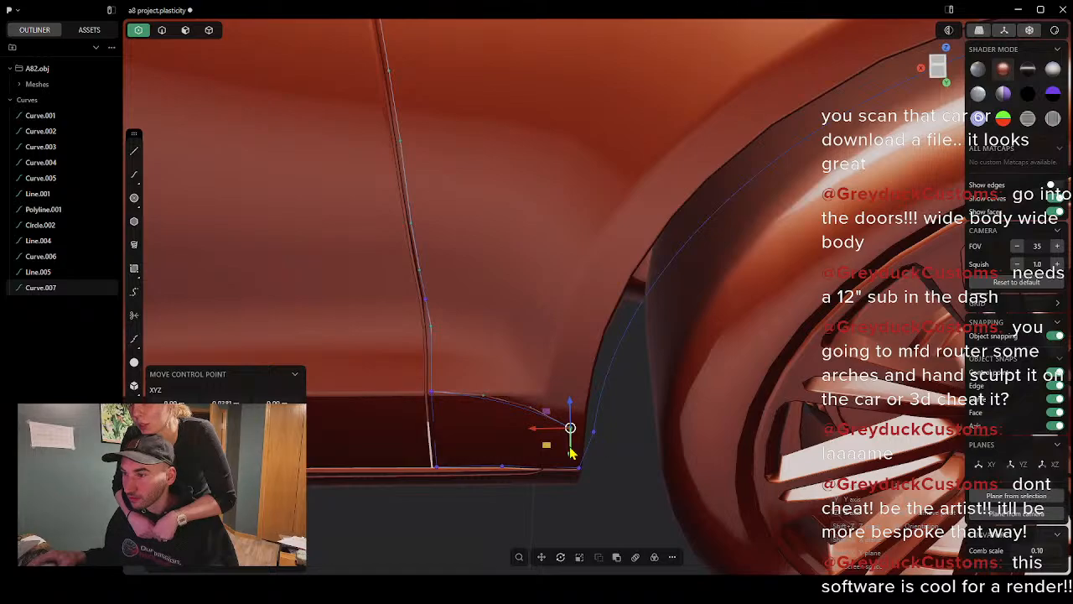
pyautogui.moveTo(570, 453); pyautogui.dragTo(571, 460)
# Step: Adjust the intermediate control points of the new lower-fender curve and check its shape in the back view
pyautogui.moveTo(631, 443)
pyautogui.mouseDown(button='middle')
pyautogui.moveTo(643, 451)
pyautogui.moveTo(618, 434)
pyautogui.moveTo(599, 376)
pyautogui.moveTo(608, 331)
pyautogui.moveTo(594, 403)
pyautogui.moveTo(596, 378)
pyautogui.moveTo(657, 399)
pyautogui.moveTo(623, 487)
pyautogui.moveTo(616, 464)
pyautogui.moveTo(643, 386)
pyautogui.moveTo(621, 187)
pyautogui.moveTo(635, 254)
pyautogui.moveTo(649, 240)
pyautogui.moveTo(614, 479)
pyautogui.moveTo(517, 405)
pyautogui.mouseUp(button='middle')
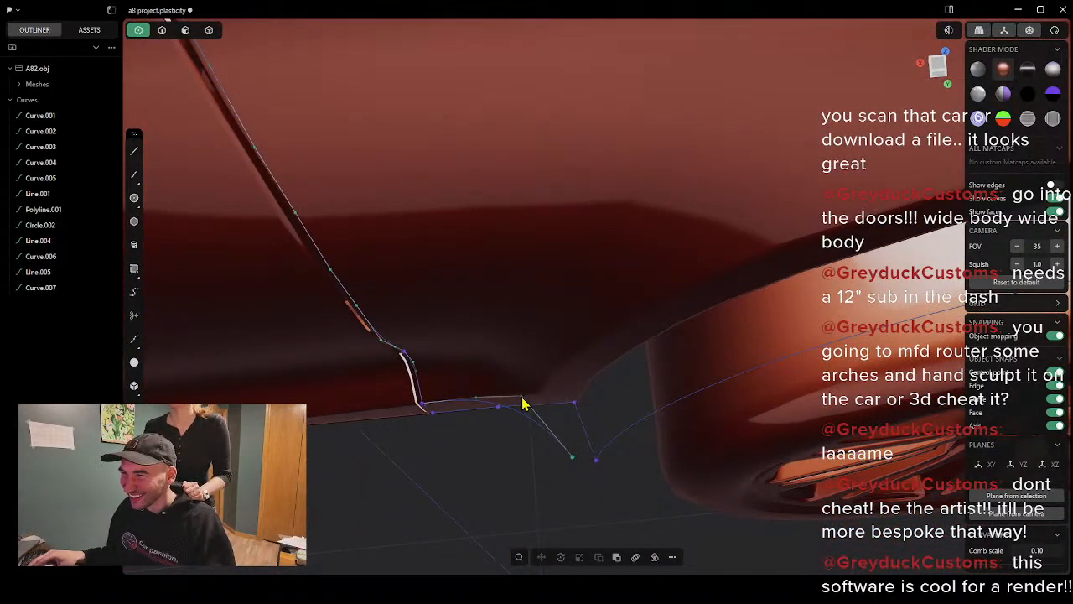
pyautogui.click(537, 413)
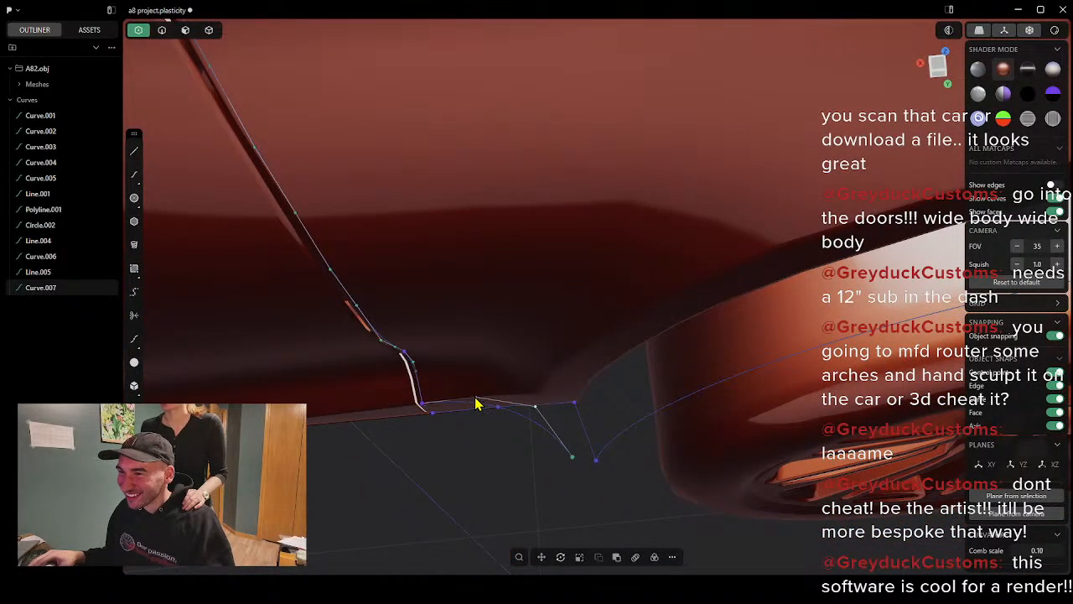
pyautogui.moveTo(497, 480); pyautogui.dragTo(494, 374, button='middle')
pyautogui.click(946, 49)
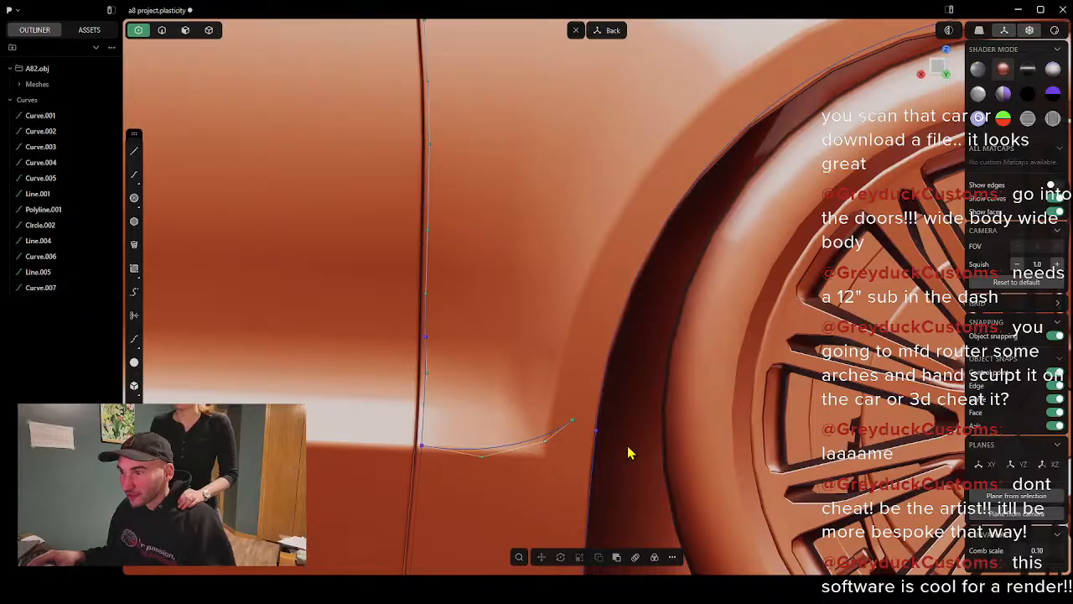
# Step: Delete Line.004, the short line joining the front end of the wheel-arch curve to the fender curve ahead of the wheel
pyautogui.moveTo(628, 450); pyautogui.dragTo(477, 387, button='middle')
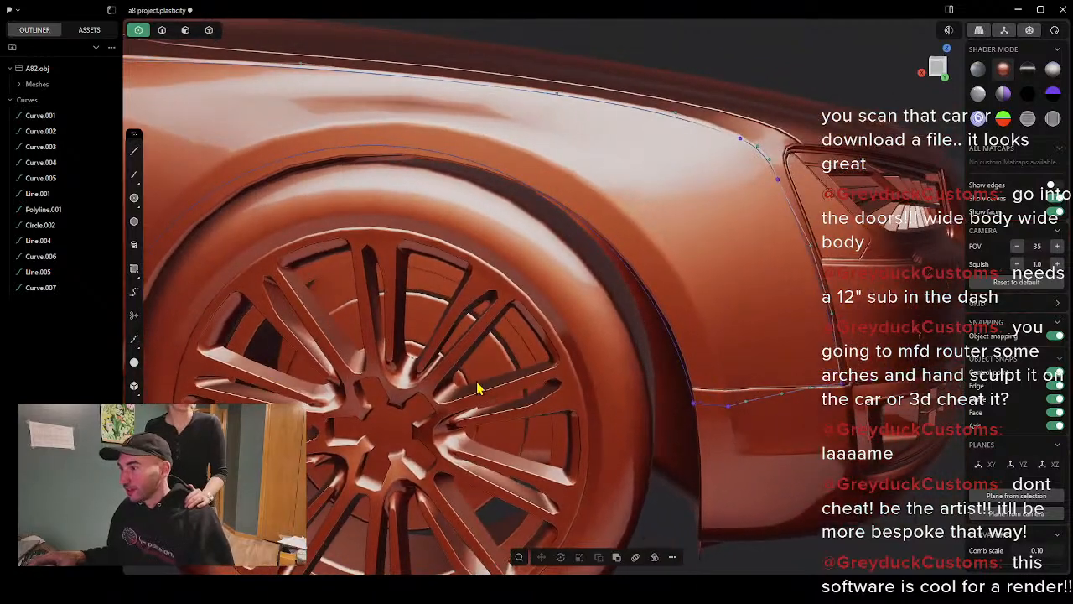
pyautogui.moveTo(639, 425); pyautogui.dragTo(574, 411, button='middle')
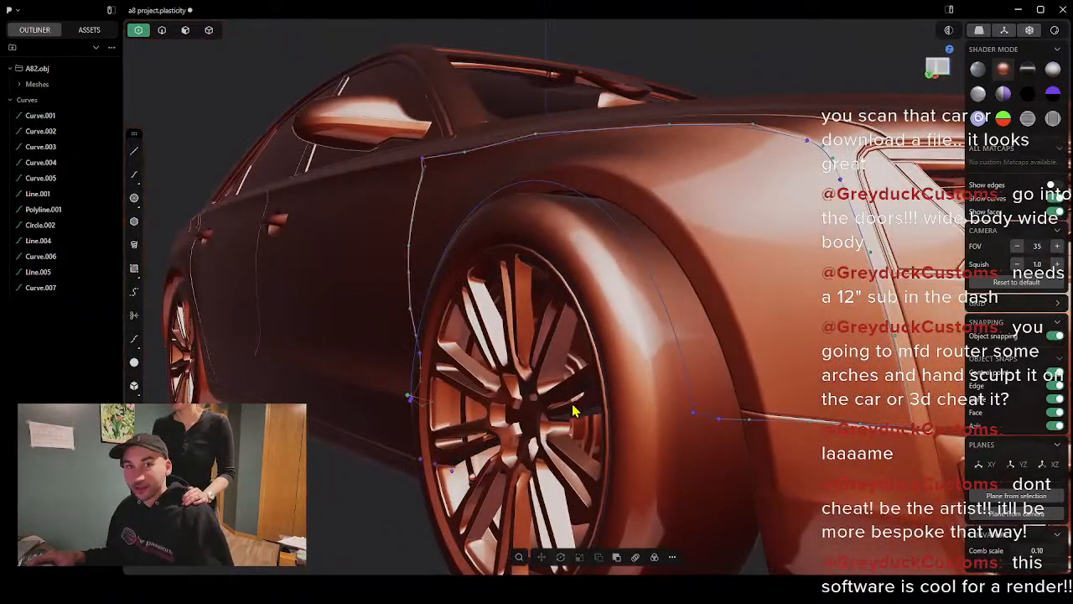
pyautogui.scroll(-2, 730, 331)
pyautogui.moveTo(702, 359); pyautogui.dragTo(774, 401, button='middle')
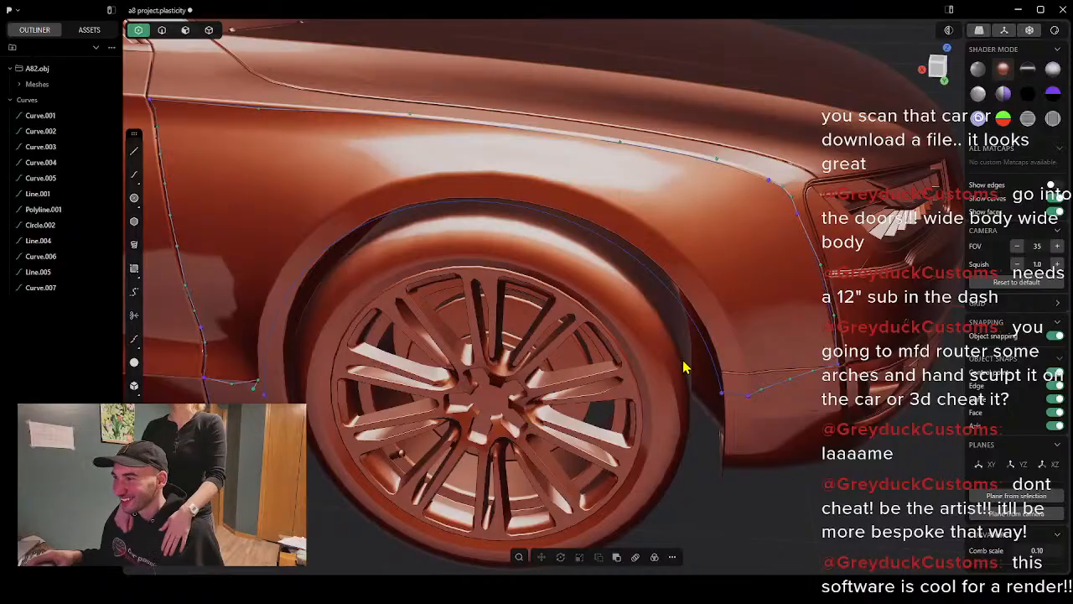
pyautogui.moveTo(684, 367); pyautogui.dragTo(732, 403, button='middle')
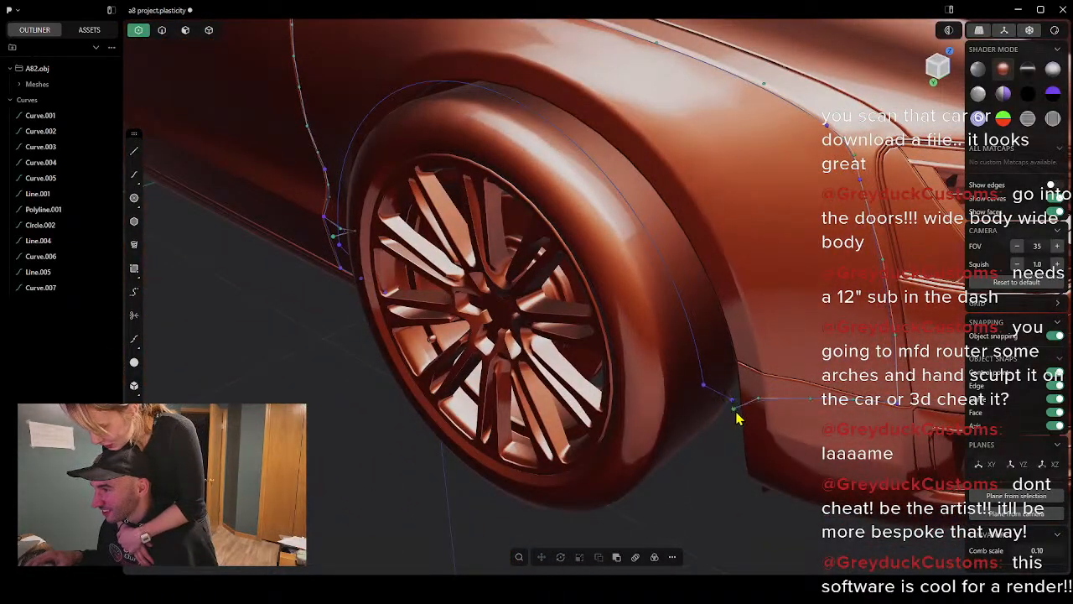
pyautogui.click(742, 417)
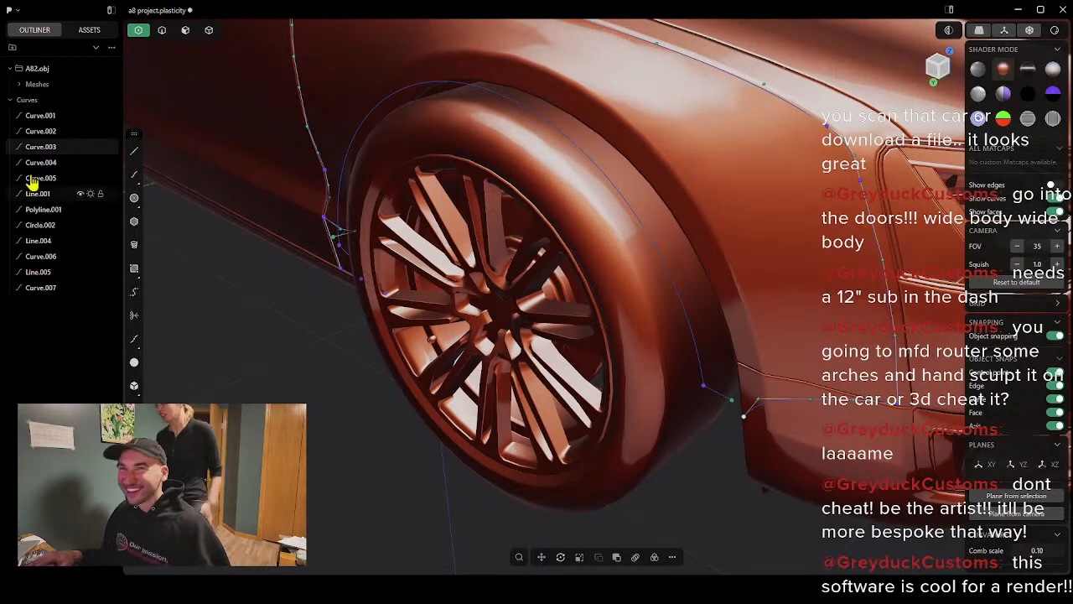
pyautogui.click(162, 29)
pyautogui.click(720, 399)
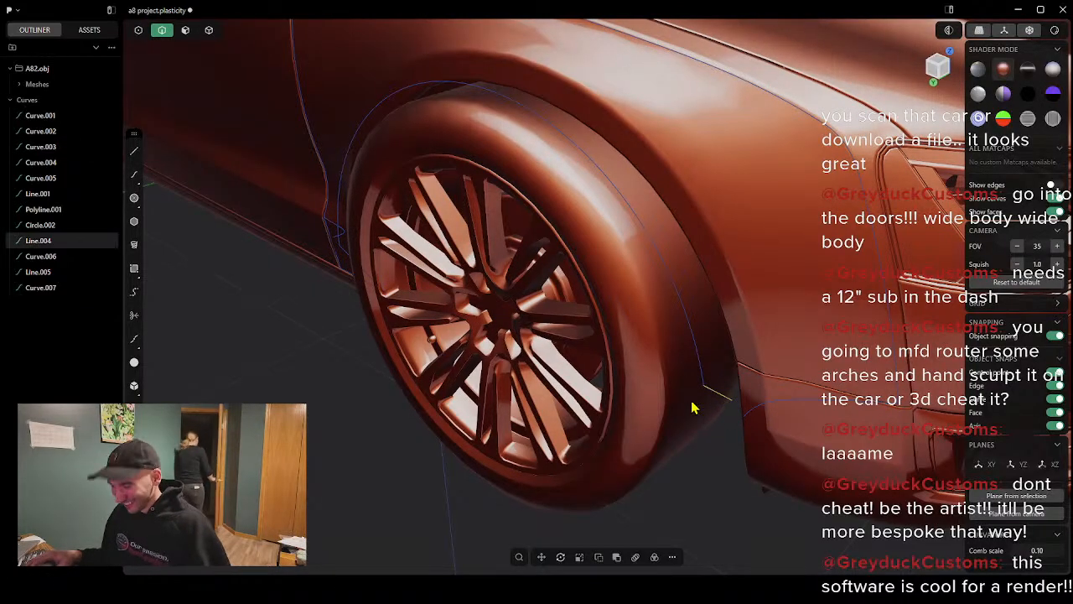
pyautogui.press('Delete')
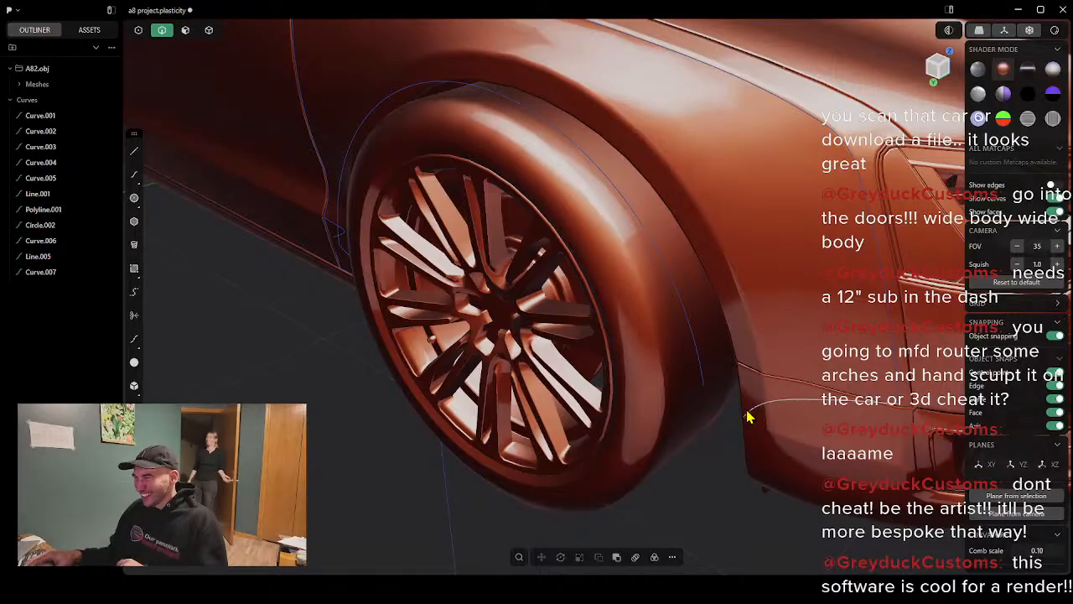
# Step: Move the free end control point of Curve.003 ahead of the wheel outward toward the front end of the wheel-arch curve
pyautogui.click(749, 417)
pyautogui.click(138, 30)
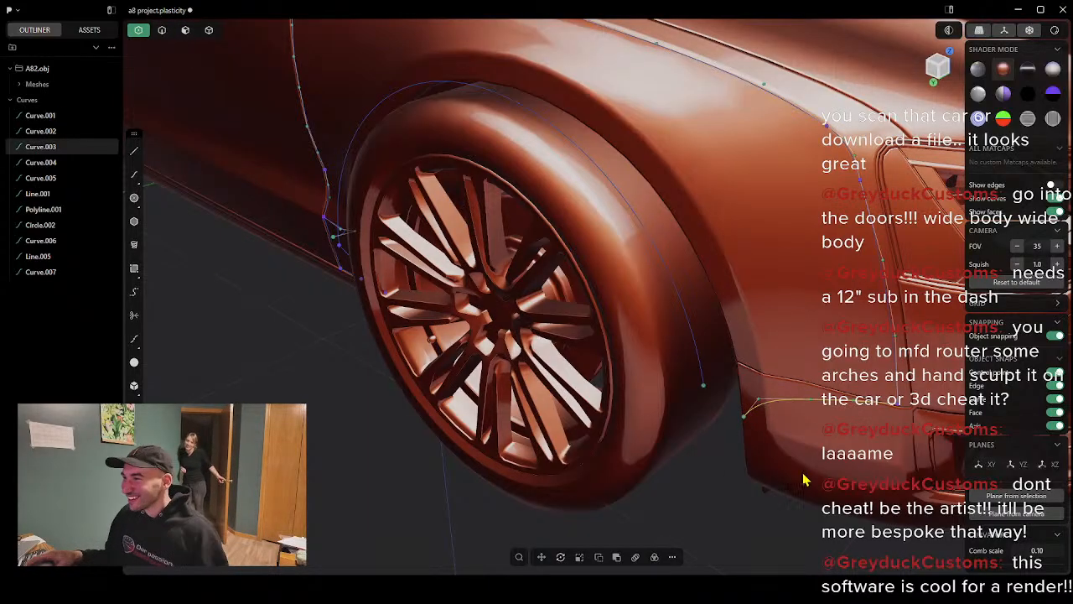
pyautogui.moveTo(808, 432); pyautogui.dragTo(839, 441, button='middle')
pyautogui.click(765, 441)
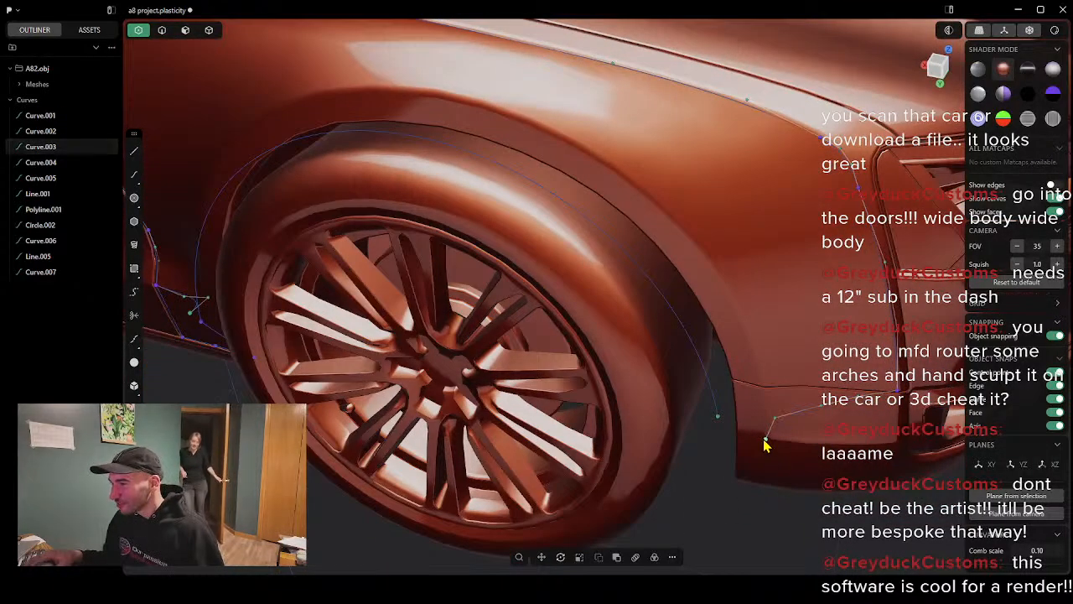
pyautogui.press('g')
pyautogui.moveTo(729, 432); pyautogui.dragTo(712, 430)
pyautogui.moveTo(776, 458); pyautogui.dragTo(743, 377, button='middle')
pyautogui.moveTo(743, 376); pyautogui.dragTo(774, 338)
pyautogui.moveTo(774, 338); pyautogui.dragTo(739, 383, button='middle')
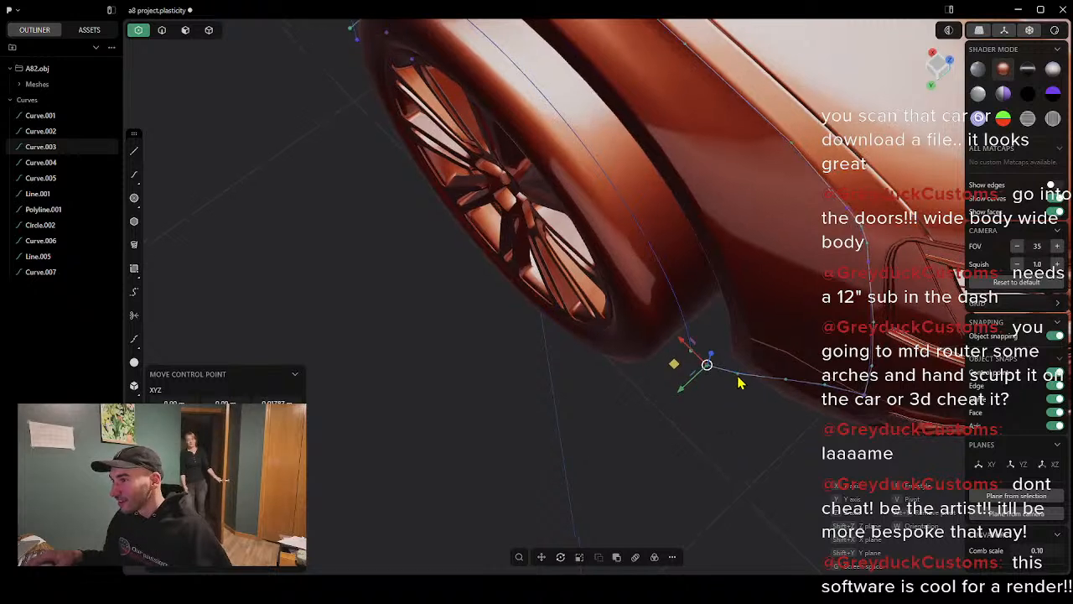
pyautogui.rightClick(739, 434)
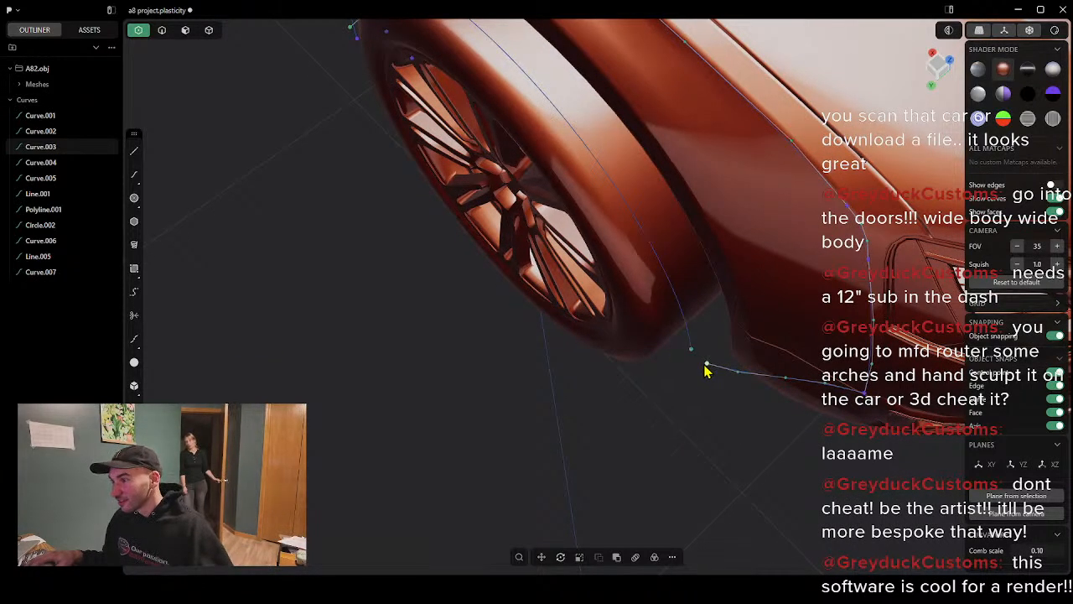
# Step: Fine-tune the free end point of Curve.003 ahead of the wheel and move its neighbouring control point outward along Y
pyautogui.press('g')
pyautogui.moveTo(687, 343); pyautogui.dragTo(681, 336)
pyautogui.rightClick(728, 393)
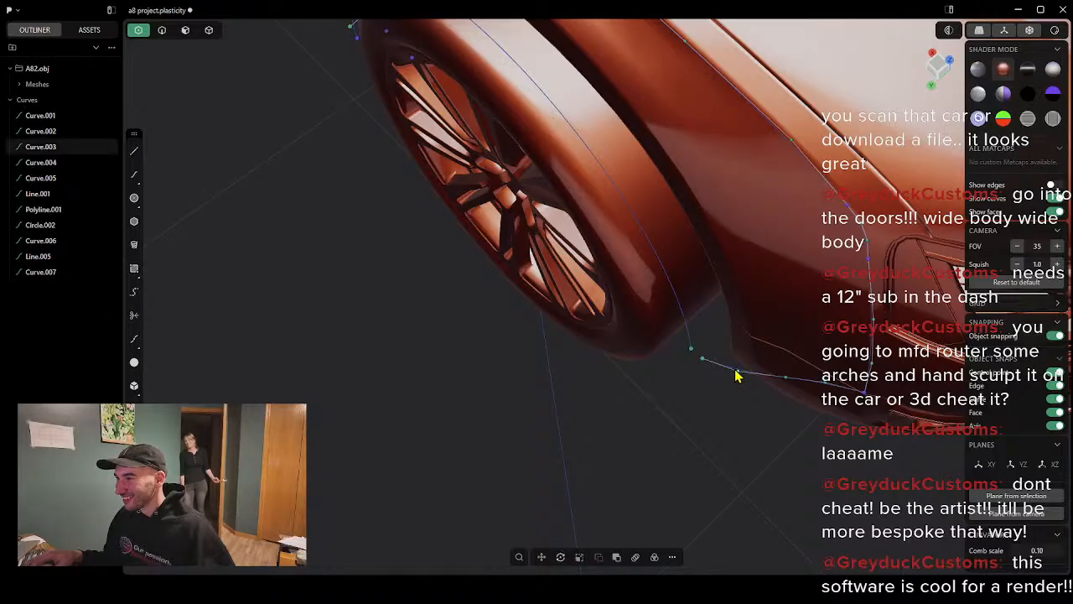
pyautogui.press('g')
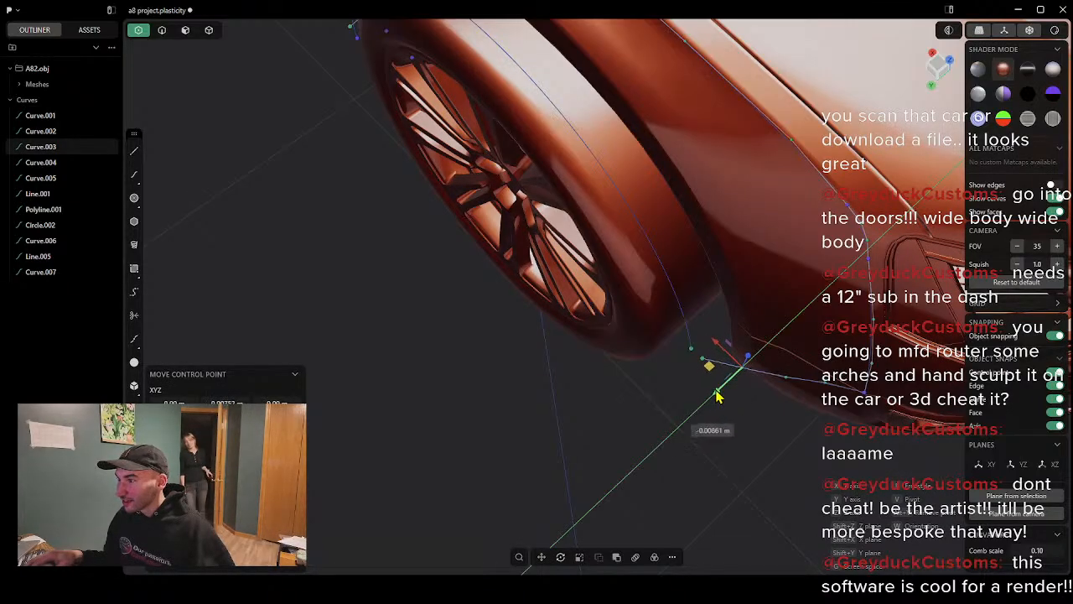
pyautogui.rightClick(730, 410)
pyautogui.click(731, 409)
pyautogui.moveTo(705, 417); pyautogui.dragTo(756, 344, button='middle')
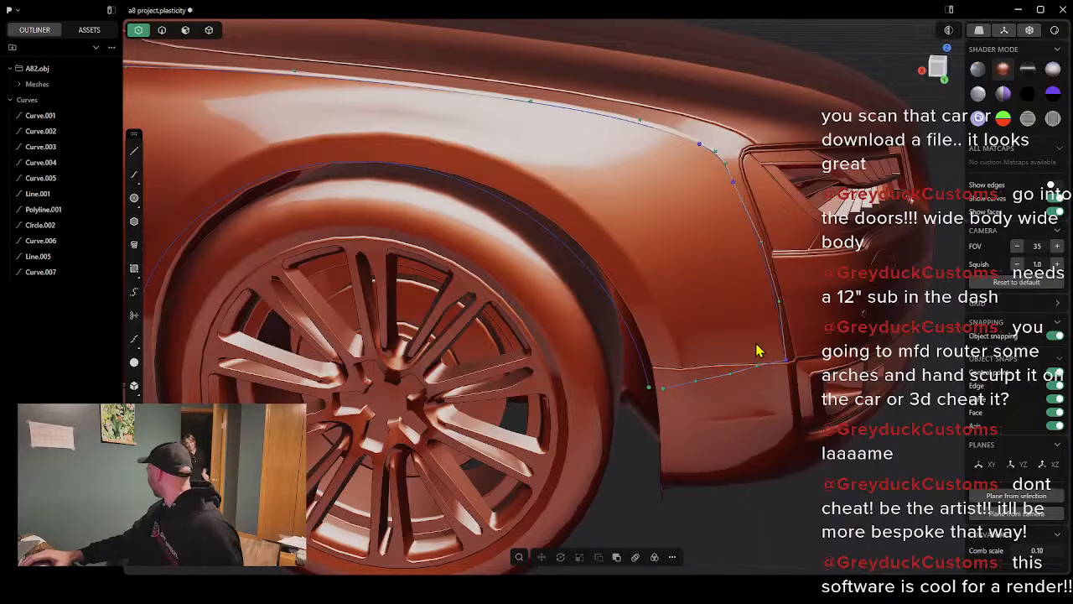
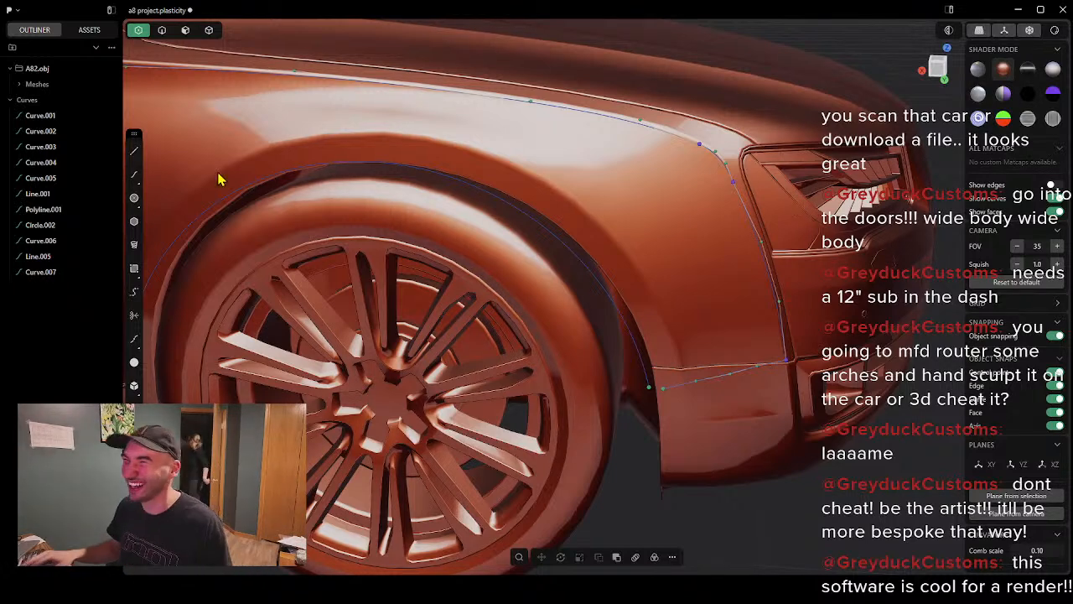
# Step: Draw a short line joining the lower-fender curve's free end to the rear end of the wheel-arch curve
pyautogui.moveTo(246, 327); pyautogui.dragTo(450, 277, button='middle')
pyautogui.scroll(-3, 319, 306)
pyautogui.scroll(2, 398, 342)
pyautogui.scroll(-2, 306, 363)
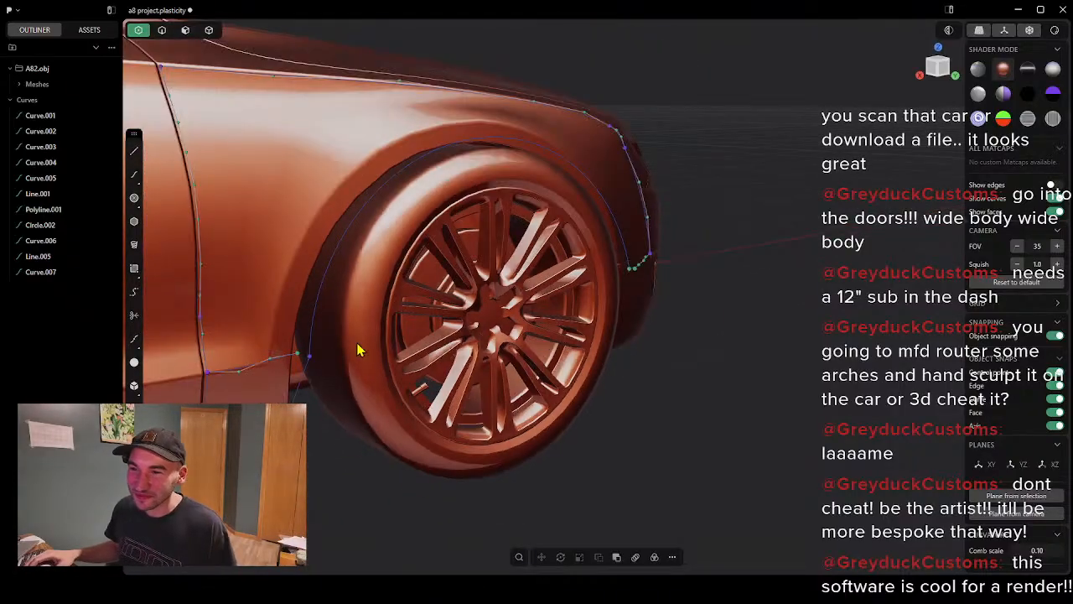
pyautogui.moveTo(359, 349); pyautogui.dragTo(299, 370, button='middle')
pyautogui.scroll(5, 300, 370)
pyautogui.moveTo(316, 283)
pyautogui.mouseDown(button='middle')
pyautogui.moveTo(313, 326)
pyautogui.moveTo(315, 276)
pyautogui.moveTo(310, 289)
pyautogui.mouseUp(button='middle')
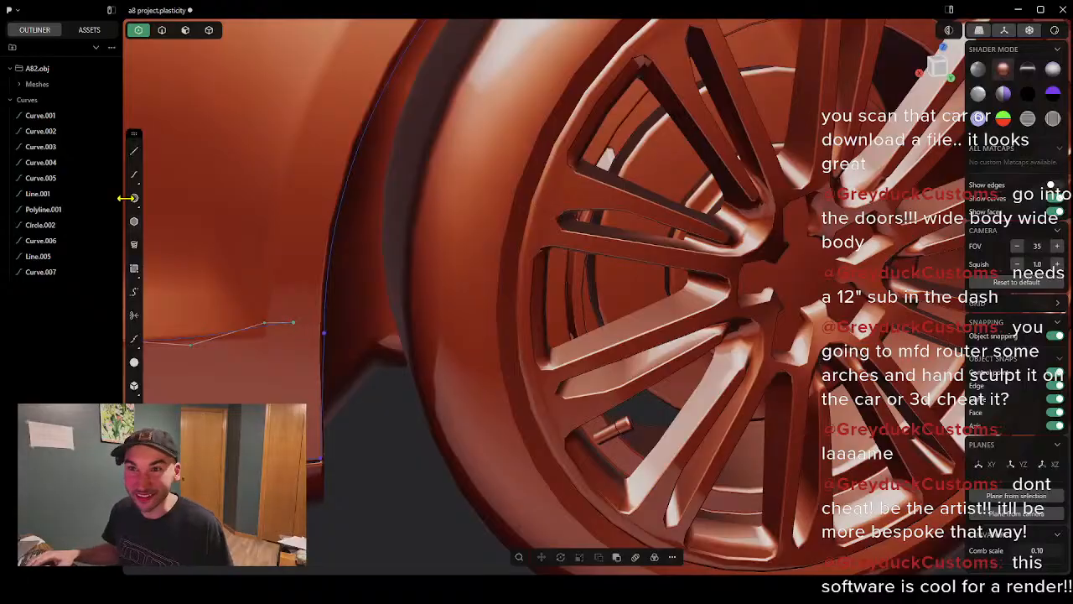
pyautogui.click(134, 151)
pyautogui.click(294, 323)
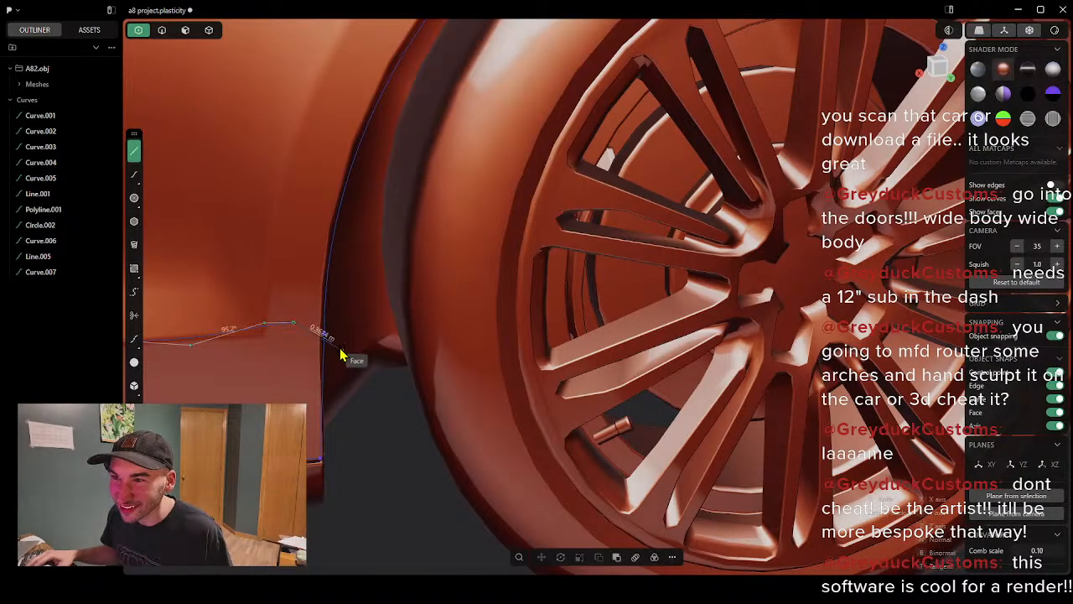
pyautogui.click(369, 344)
# Step: Draw a short line joining the front end of the wheel-arch curve to the free end of Curve.003
pyautogui.moveTo(877, 331); pyautogui.dragTo(608, 289, button='middle')
pyautogui.click(135, 151)
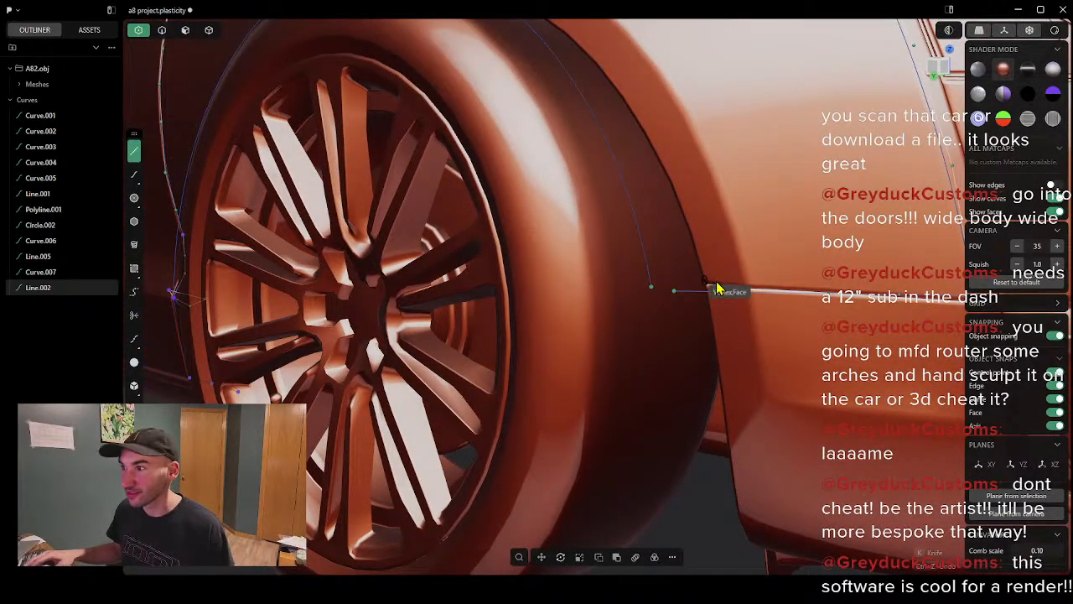
pyautogui.click(652, 292)
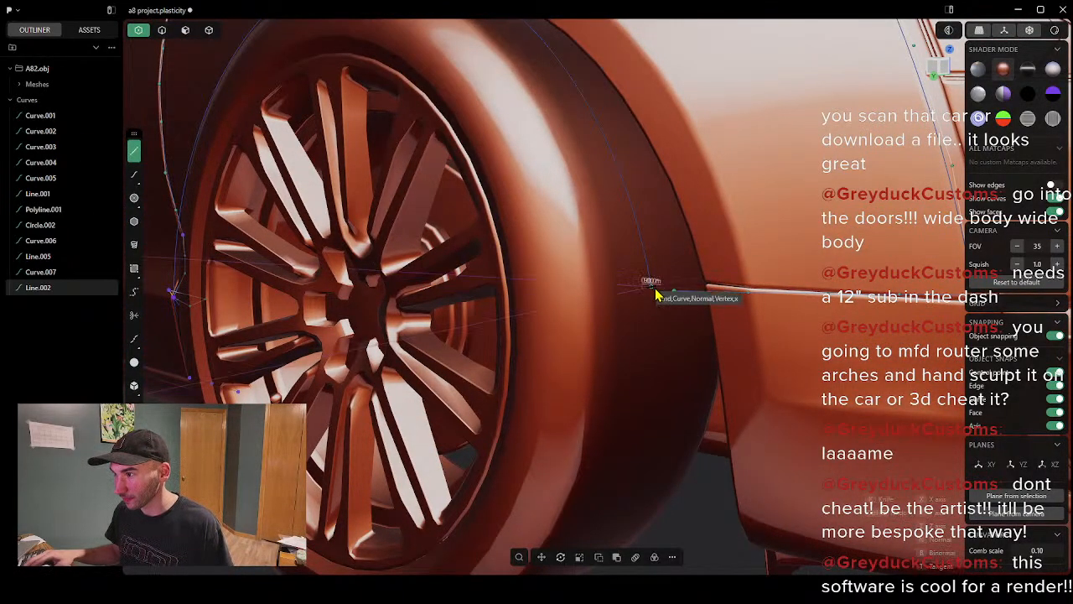
pyautogui.click(646, 374)
# Step: In the back view, draw a spline curve over the wheel arch through the fender lip, connecting the body-side ends of the two short lines
pyautogui.moveTo(463, 324); pyautogui.dragTo(481, 282, button='middle')
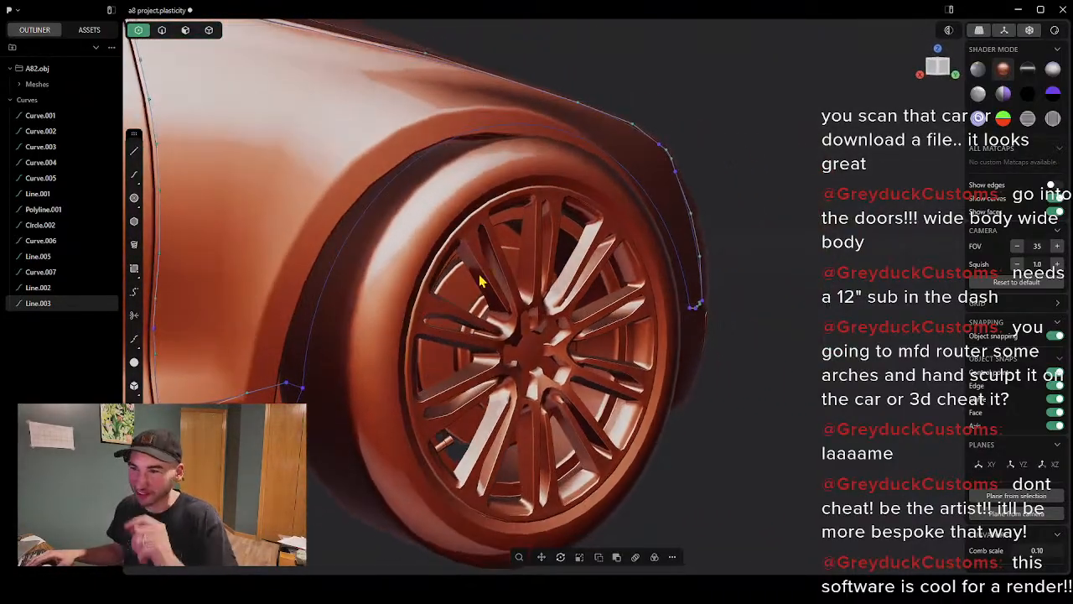
pyautogui.click(938, 54)
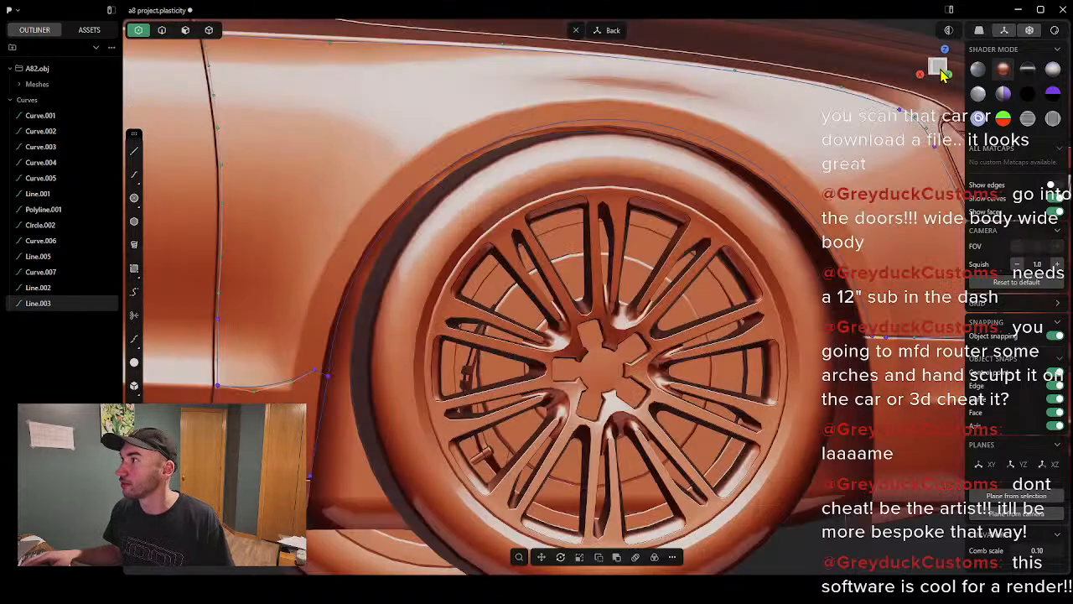
pyautogui.click(134, 174)
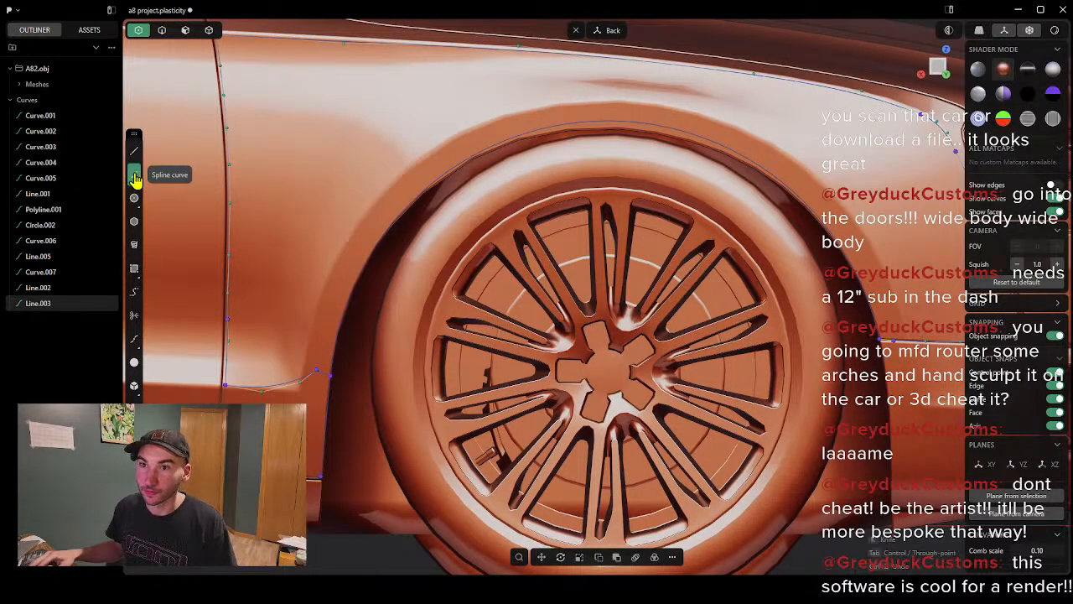
pyautogui.click(317, 374)
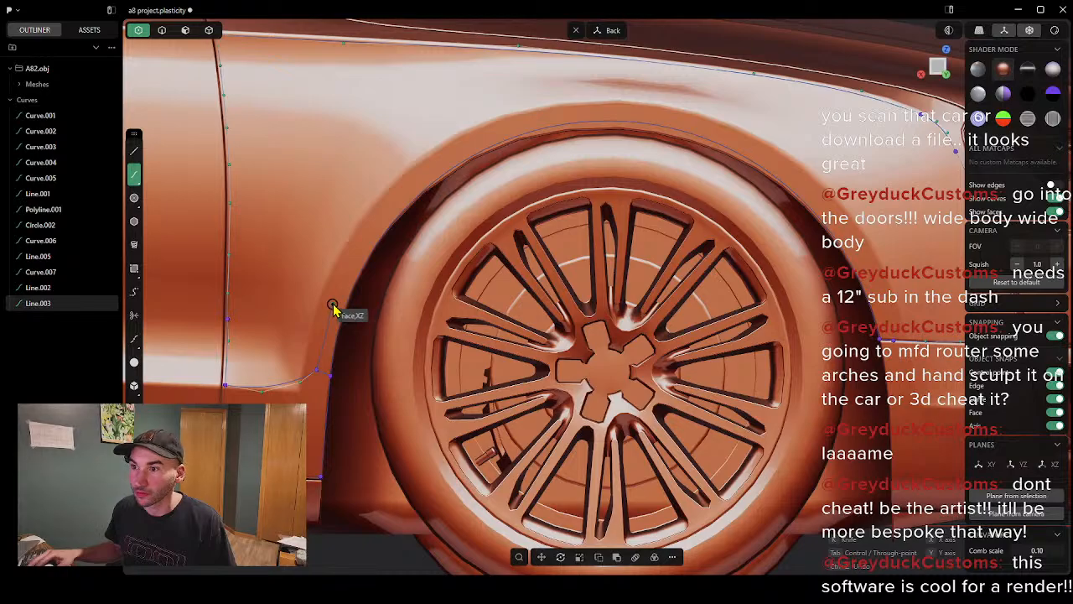
pyautogui.click(333, 305)
pyautogui.click(379, 221)
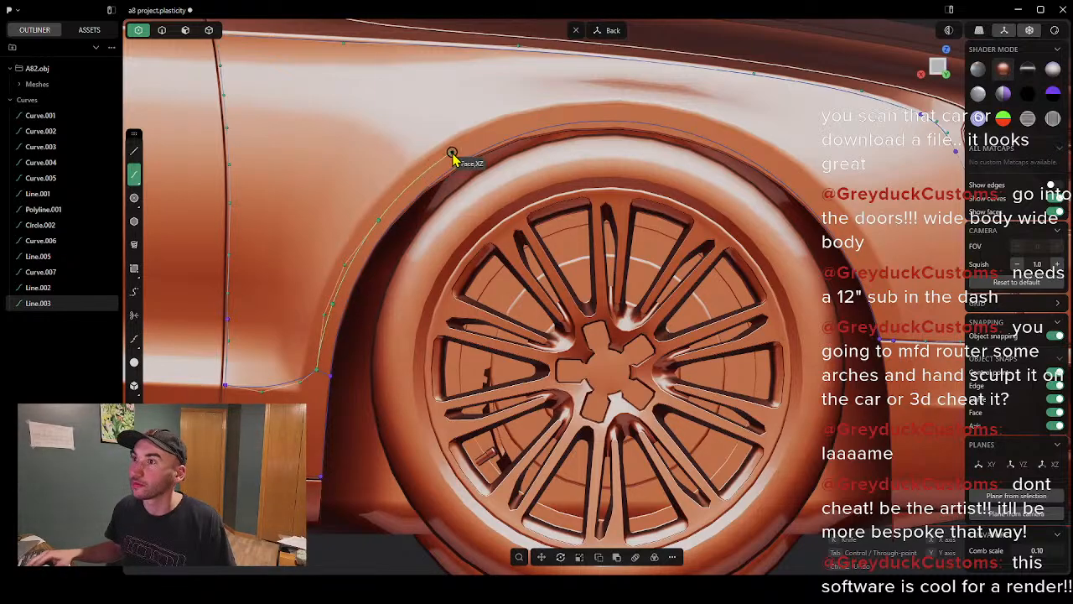
pyautogui.click(454, 155)
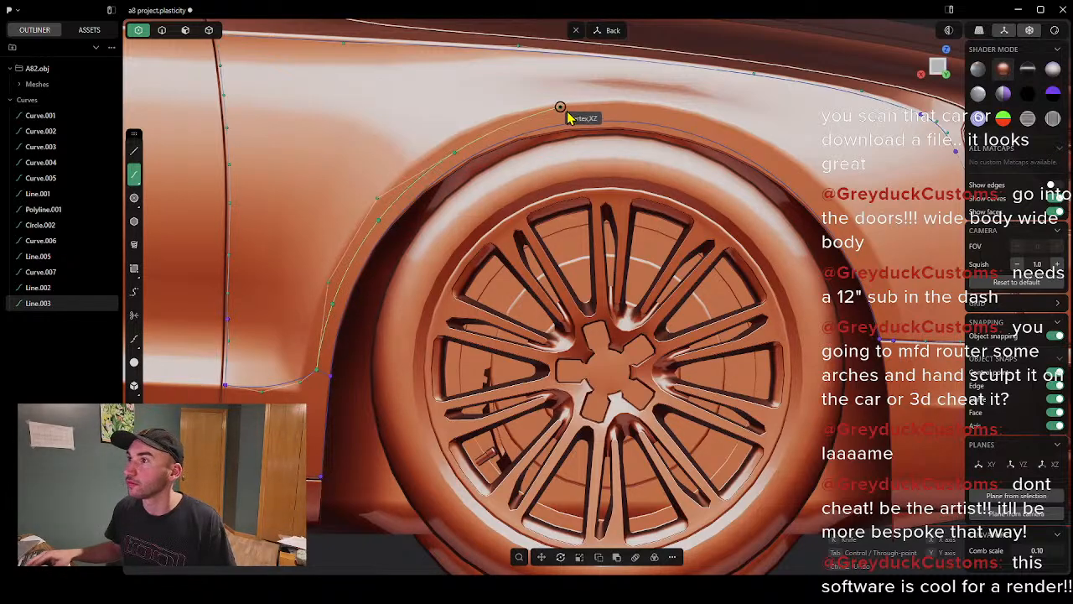
pyautogui.click(524, 125)
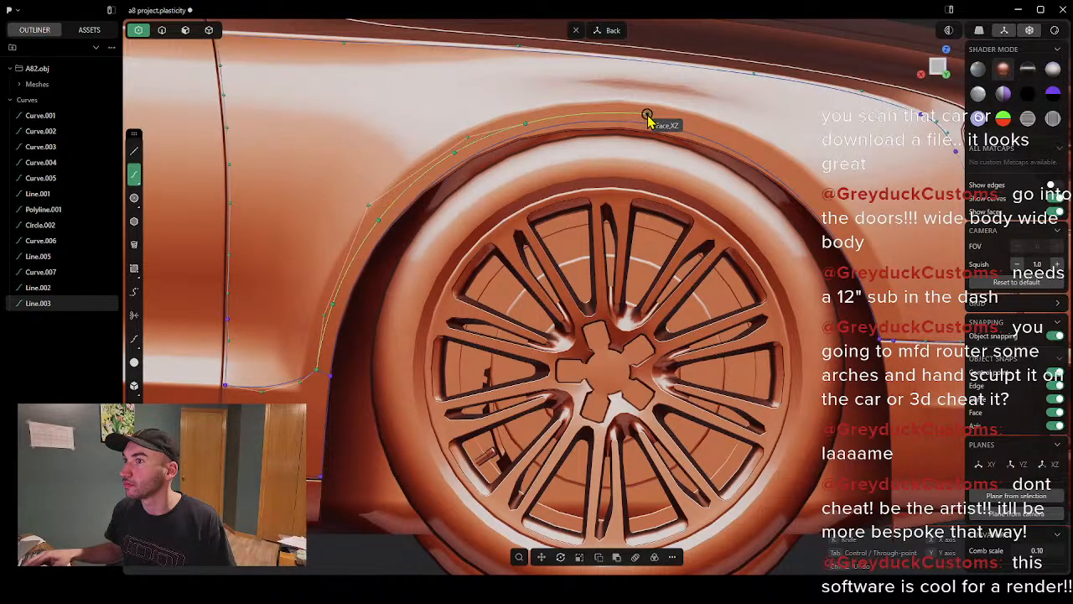
pyautogui.click(673, 116)
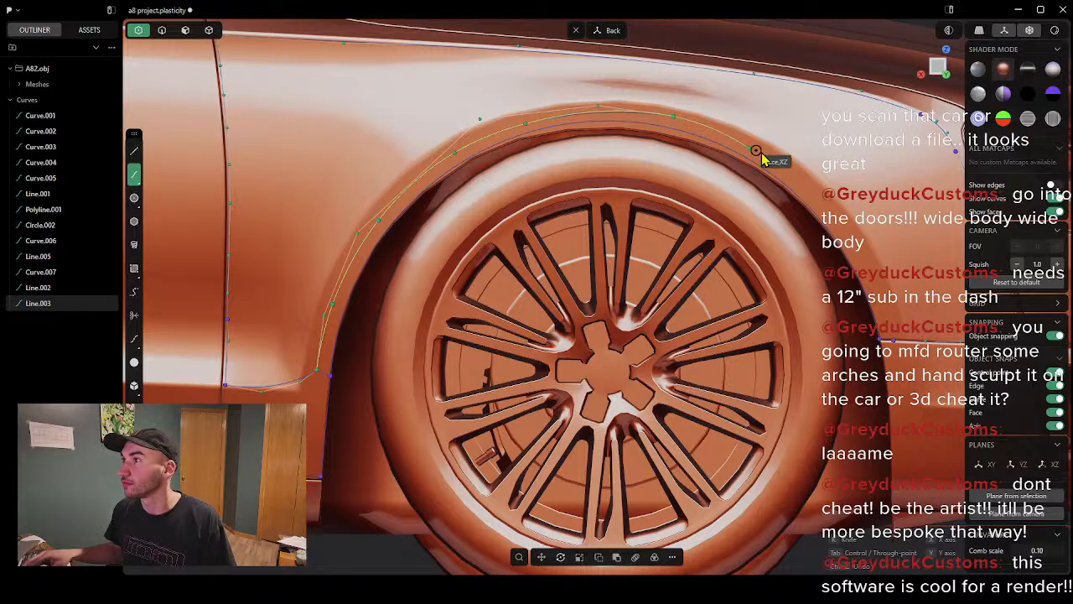
pyautogui.click(780, 167)
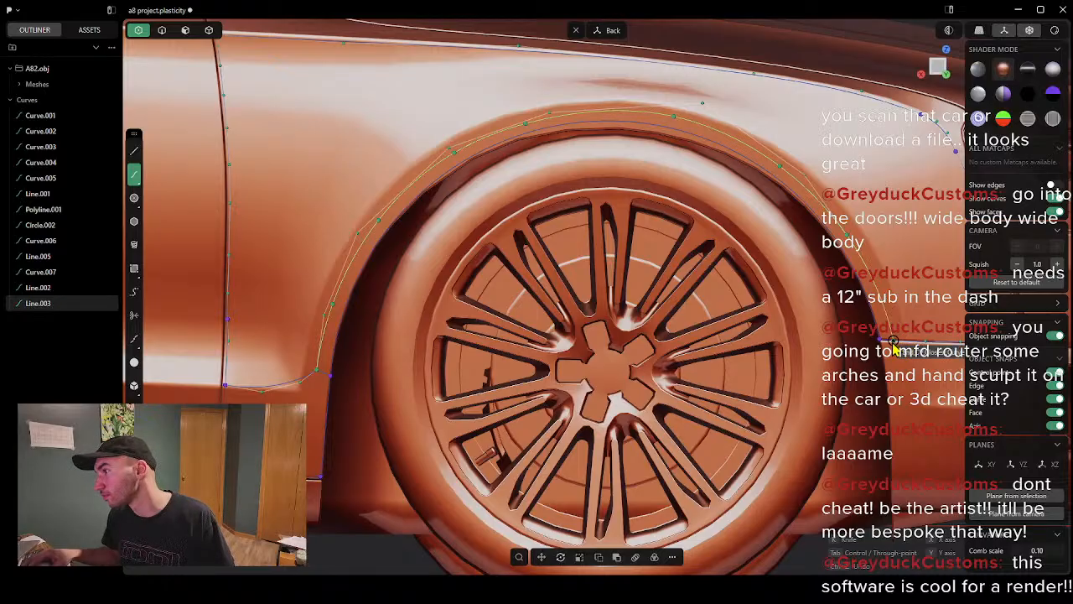
pyautogui.scroll(5, 896, 351)
pyautogui.scroll(4, 902, 354)
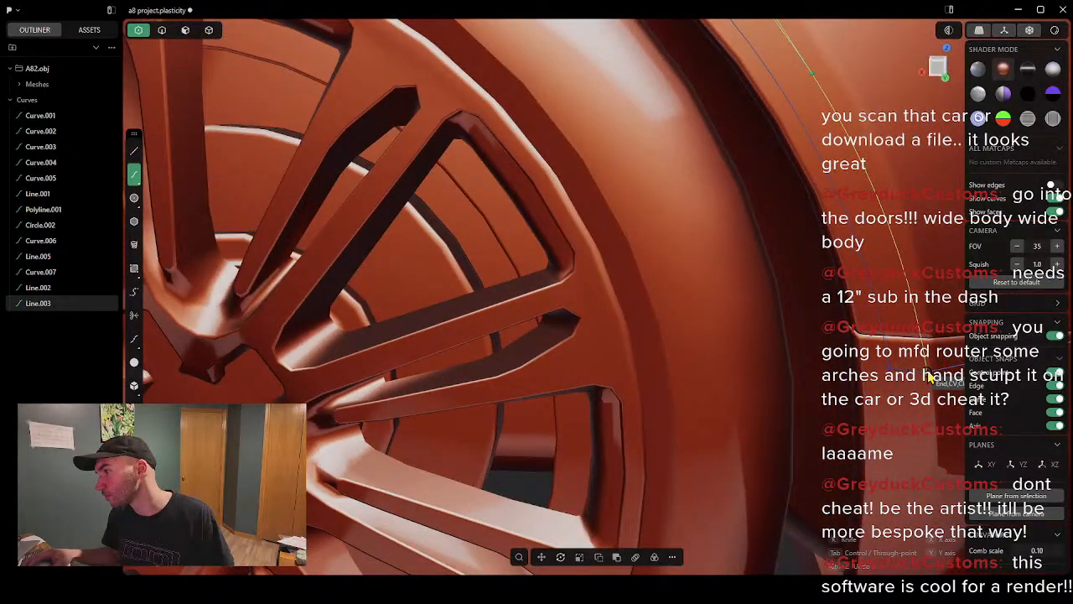
pyautogui.click(925, 377)
pyautogui.rightClick(912, 396)
pyautogui.scroll(-5, 637, 320)
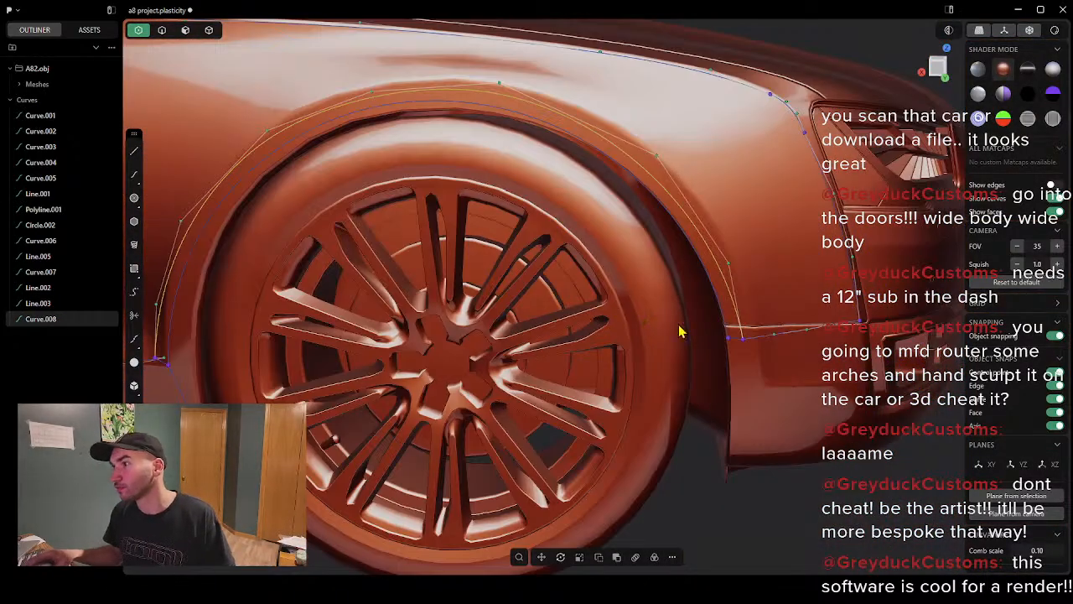
pyautogui.moveTo(520, 331); pyautogui.dragTo(203, 361, button='middle')
pyautogui.press('Escape')
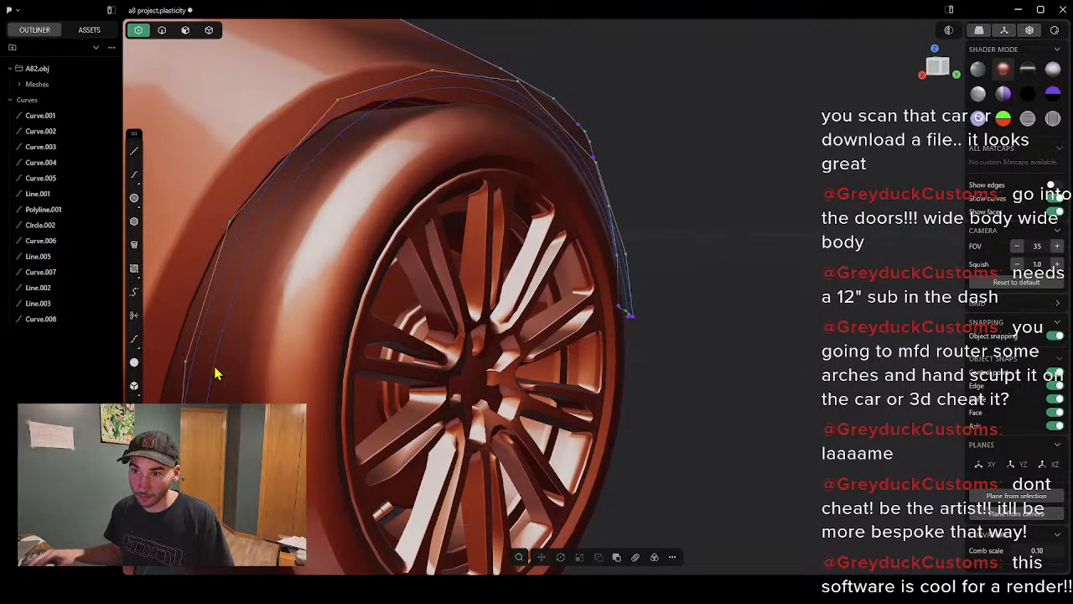
# Step: Create an XNurbs surface bounded by the wheel-arch curve, the new spline above it and the two short lines at their ends
pyautogui.moveTo(283, 314); pyautogui.dragTo(451, 333, button='middle')
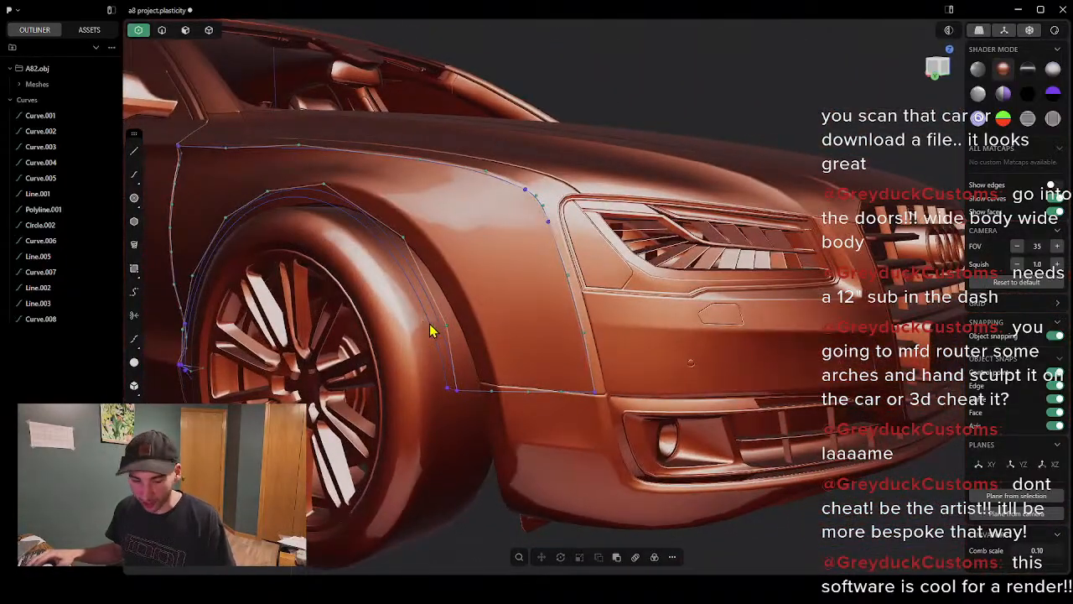
pyautogui.click(162, 30)
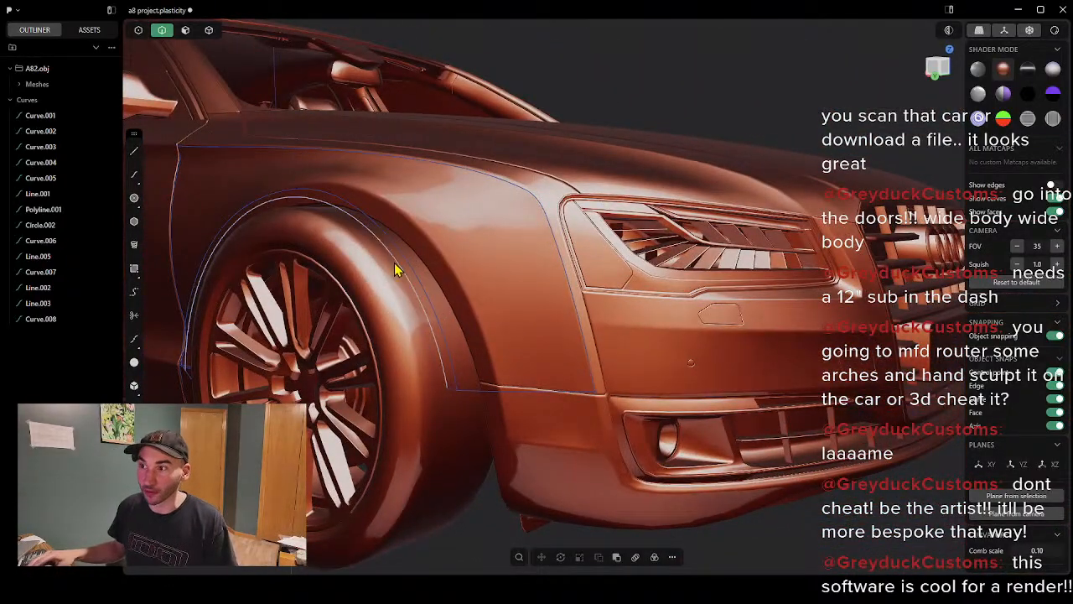
pyautogui.click(434, 317)
pyautogui.click(457, 394)
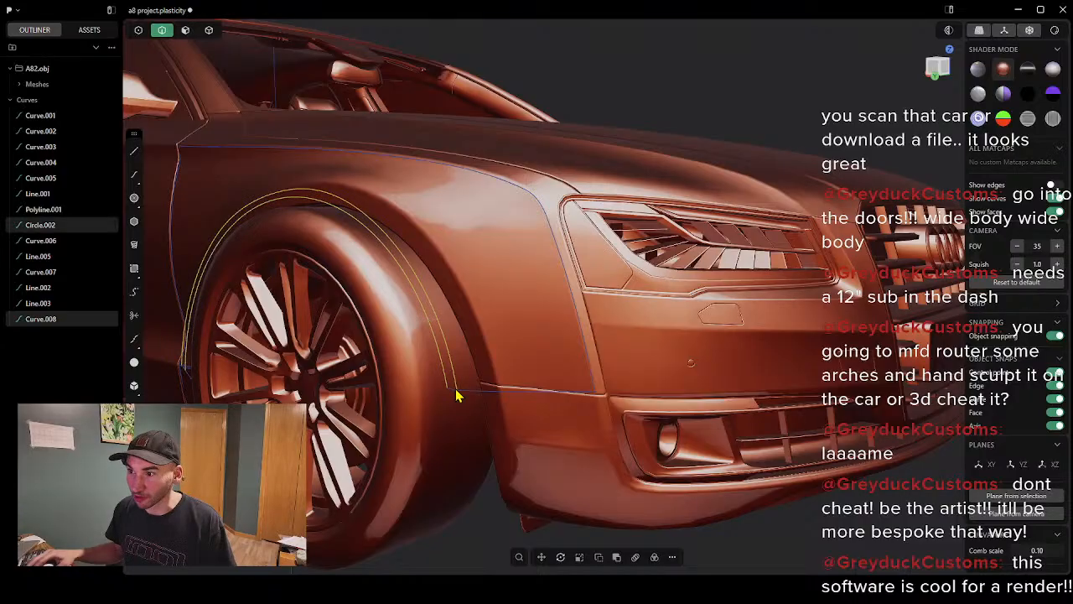
pyautogui.keyDown('shift'); pyautogui.click(452, 391); pyautogui.keyUp('shift')
pyautogui.moveTo(312, 358); pyautogui.dragTo(503, 350, button='middle')
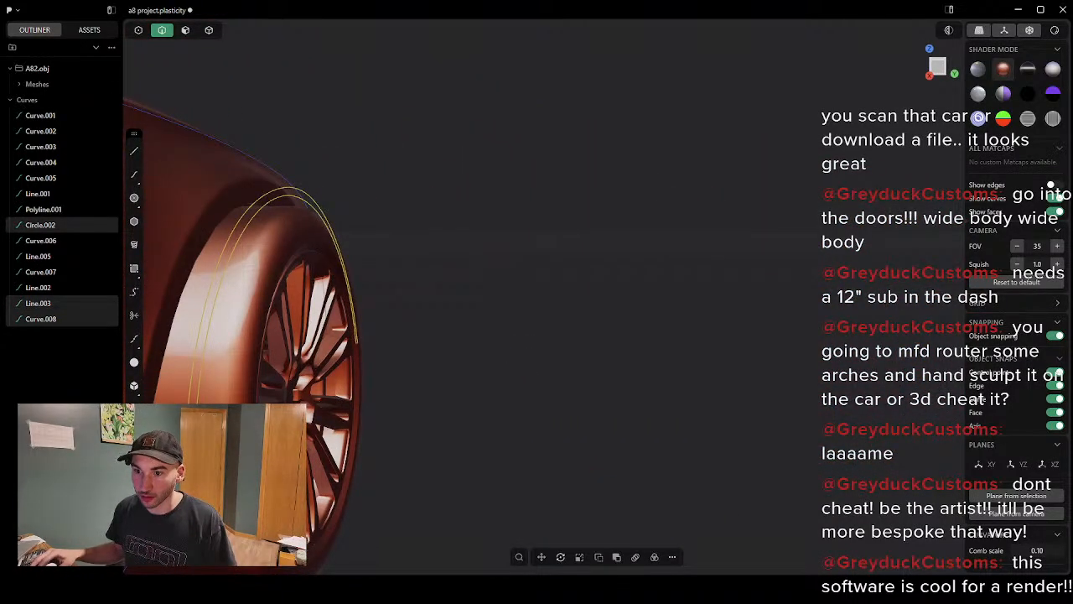
pyautogui.write('fx')
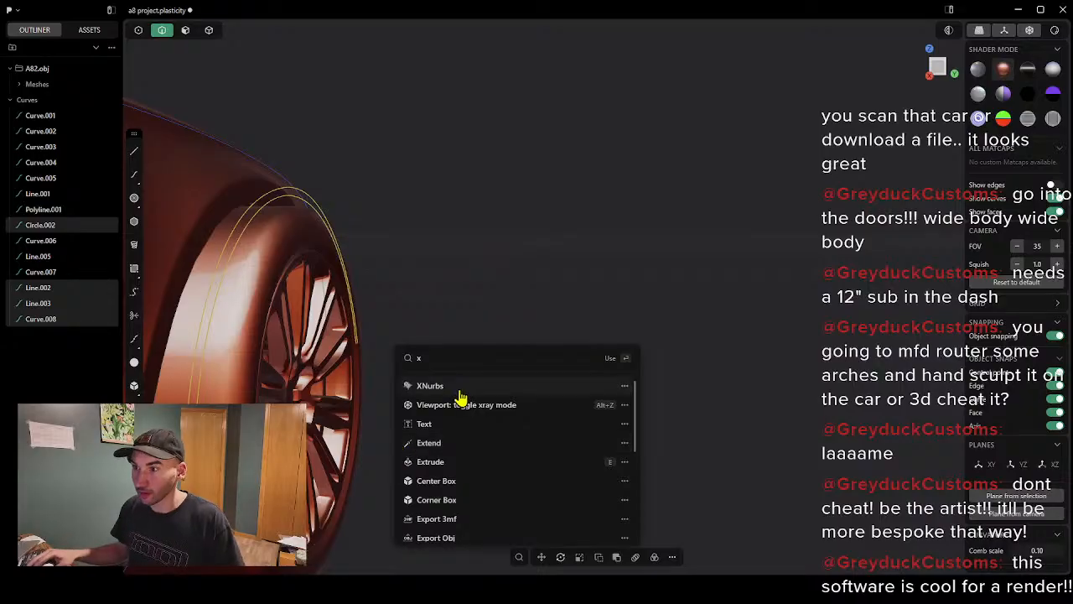
pyautogui.click(460, 387)
pyautogui.moveTo(517, 310); pyautogui.dragTo(276, 320, button='middle')
pyautogui.scroll(5, 733, 310)
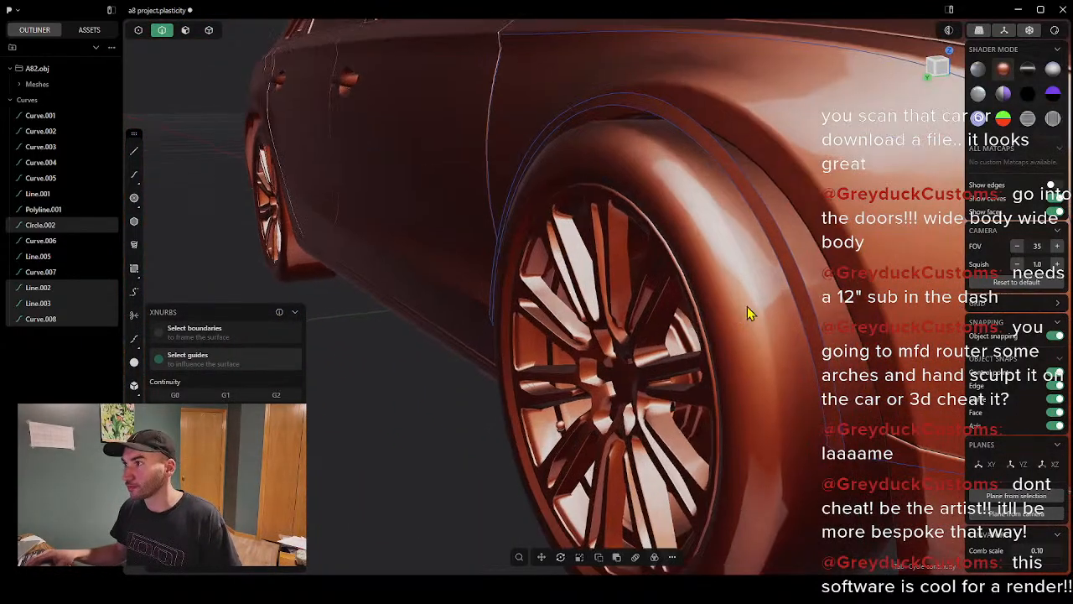
pyautogui.press('Return')
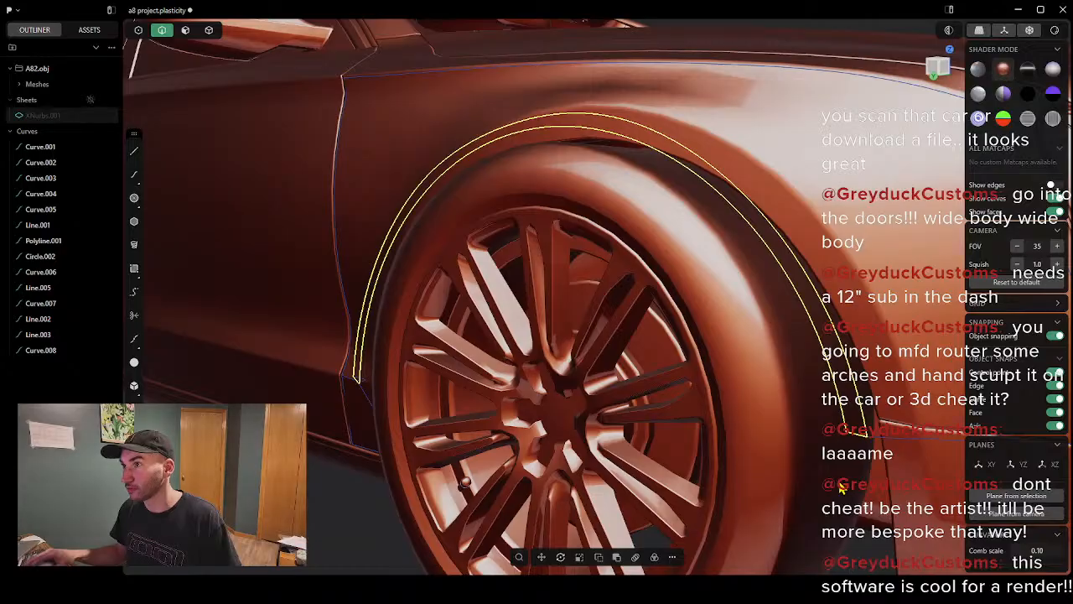
# Step: Try to build another XNurbs surface from the same closed wheel-arch boundary with a different continuity setting
pyautogui.scroll(-3, 661, 399)
pyautogui.moveTo(661, 399); pyautogui.dragTo(685, 399, button='middle')
pyautogui.write('fx')
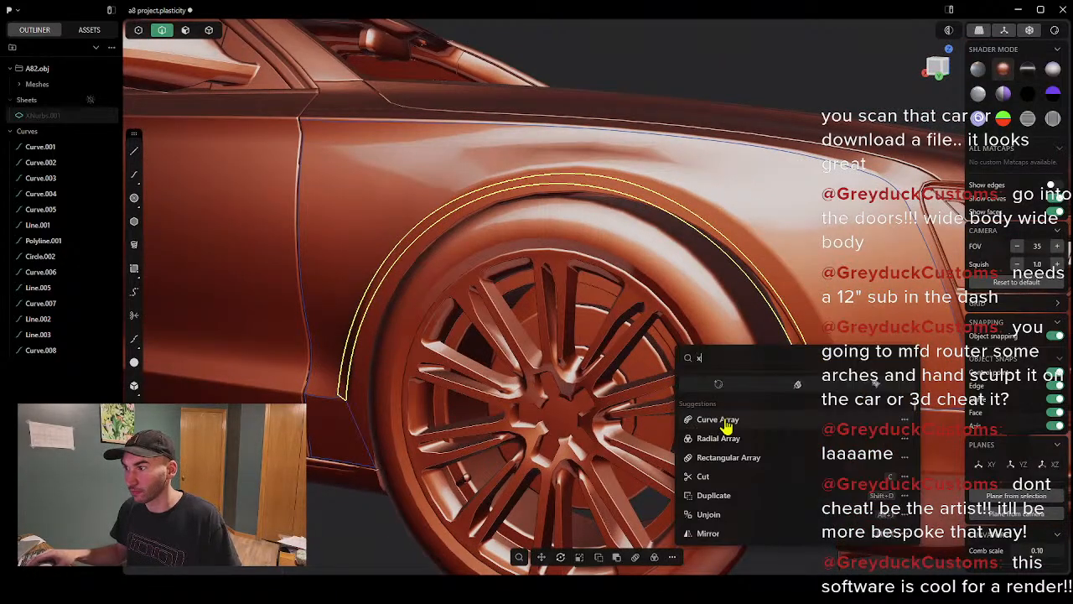
pyautogui.write('n')
pyautogui.press('Return')
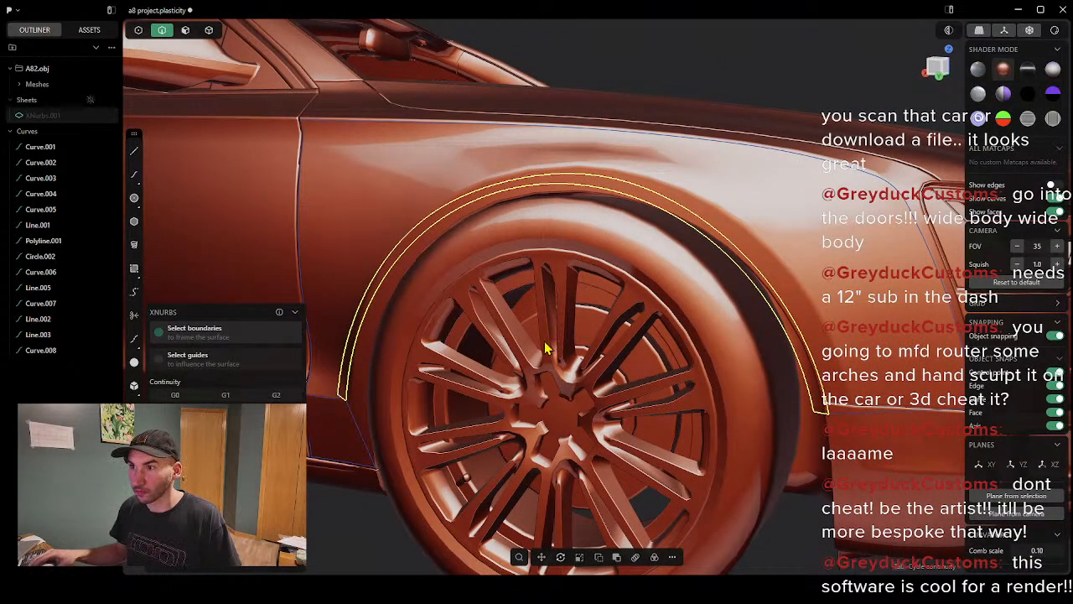
pyautogui.moveTo(545, 342); pyautogui.dragTo(628, 251, button='middle')
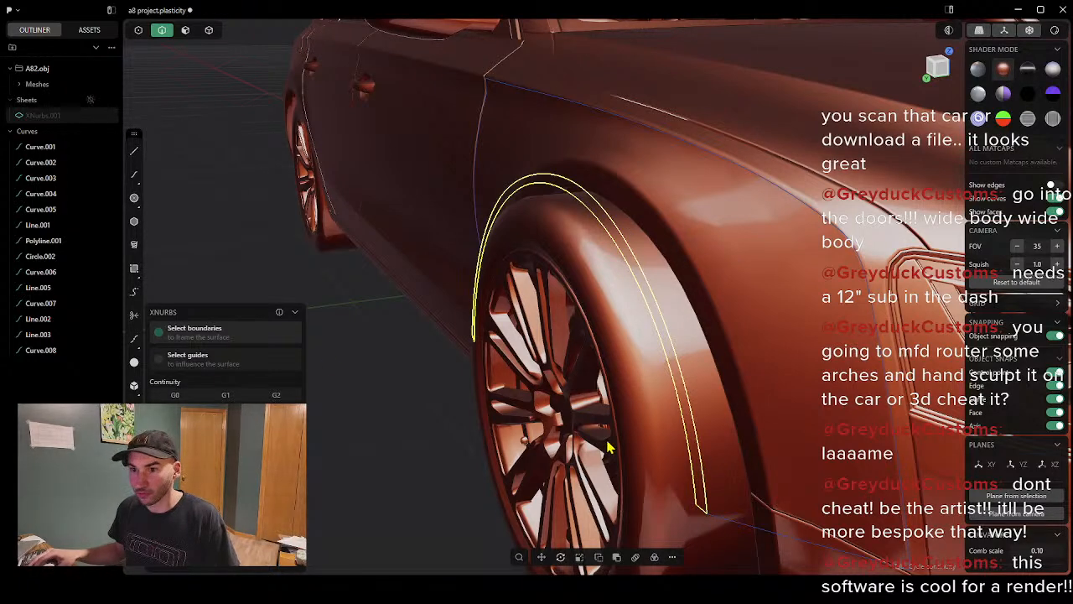
pyautogui.moveTo(436, 394); pyautogui.dragTo(347, 438, button='middle')
pyautogui.click(232, 395)
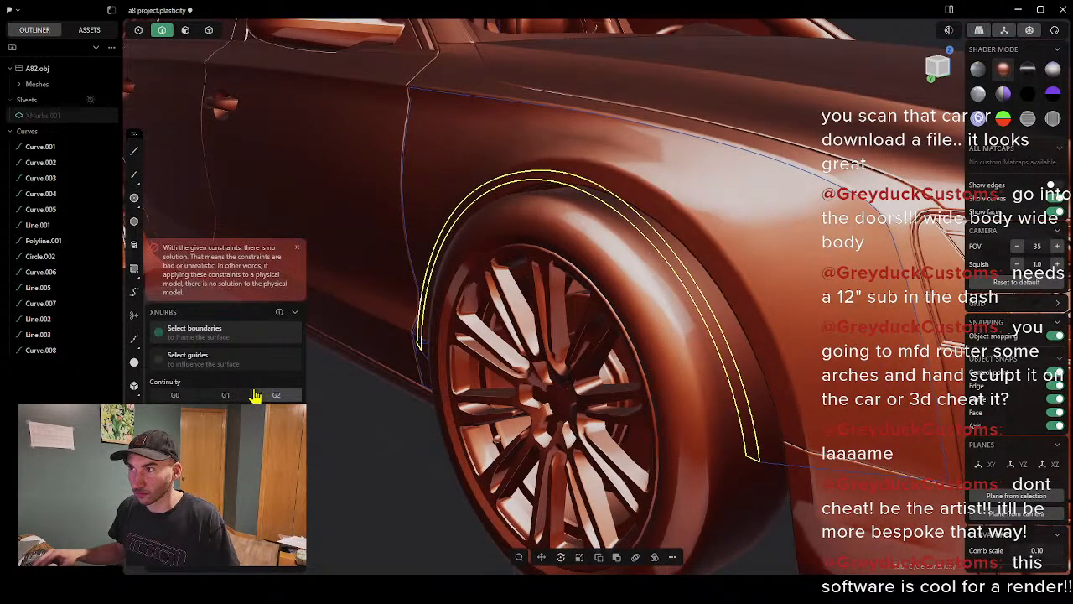
pyautogui.press('Escape')
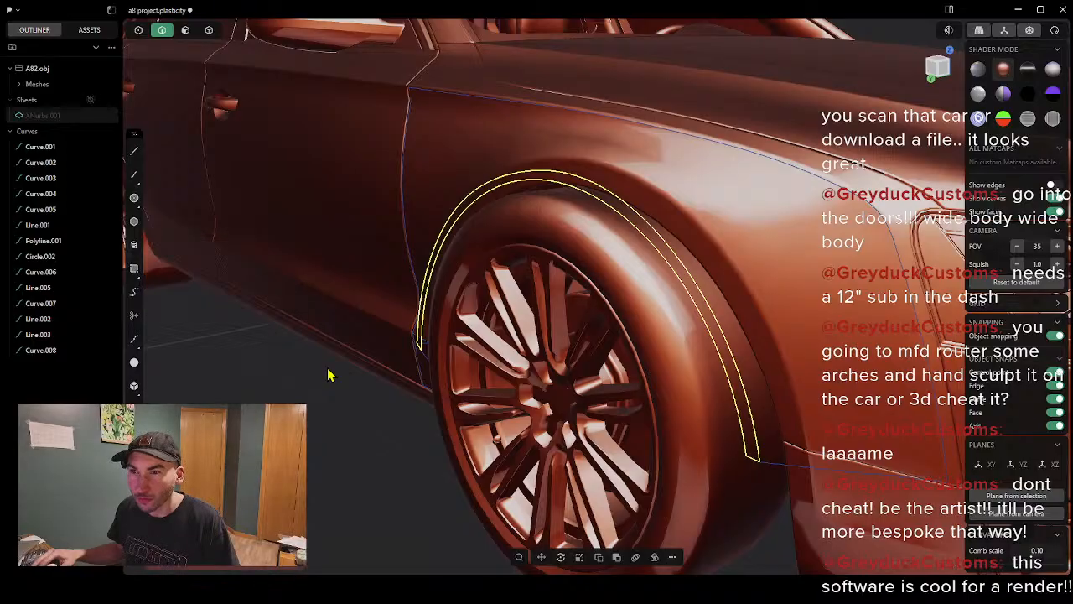
pyautogui.press('Escape')
# Step: Create an XNurbs surface from the wheel-arch loop formed by Circle.002, Curve.008, Line.002 and Line.003
pyautogui.click(659, 228)
pyautogui.click(640, 238)
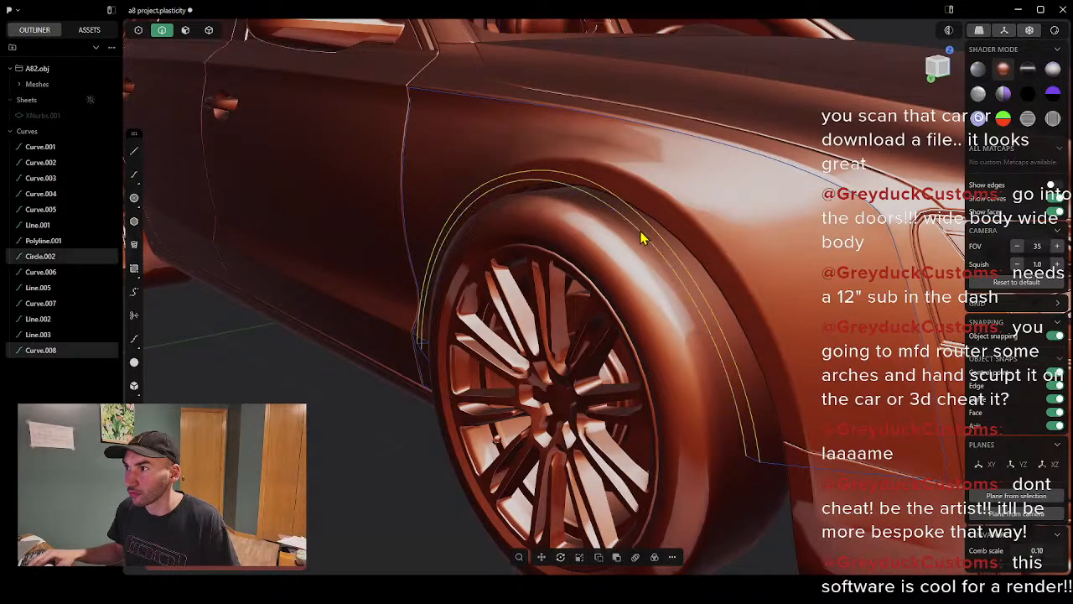
pyautogui.moveTo(751, 466); pyautogui.dragTo(424, 445, button='middle')
pyautogui.rightClick(451, 437)
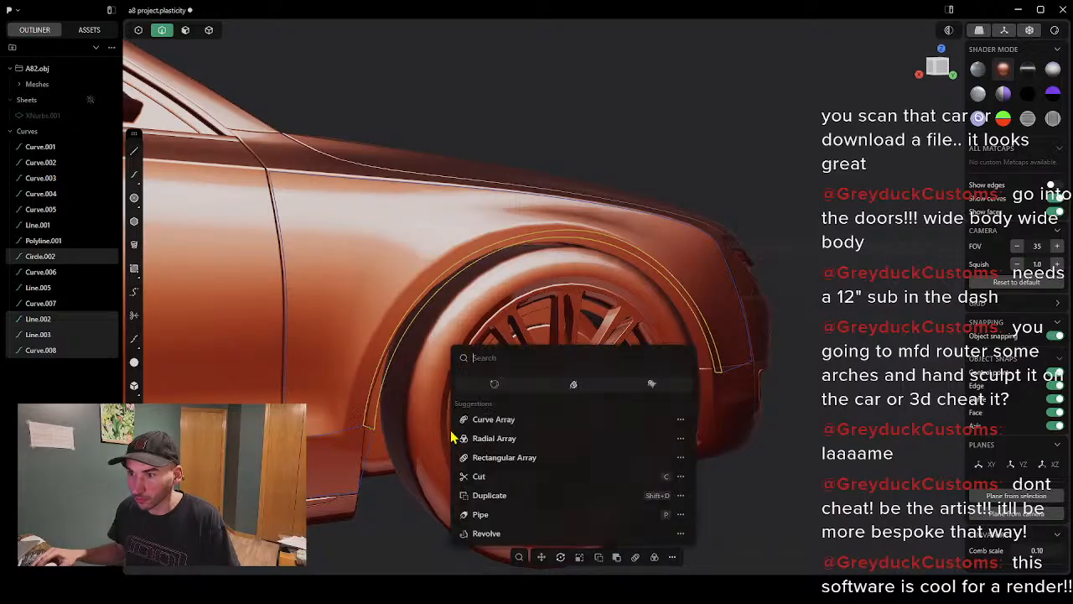
pyautogui.write('x')
pyautogui.click(494, 385)
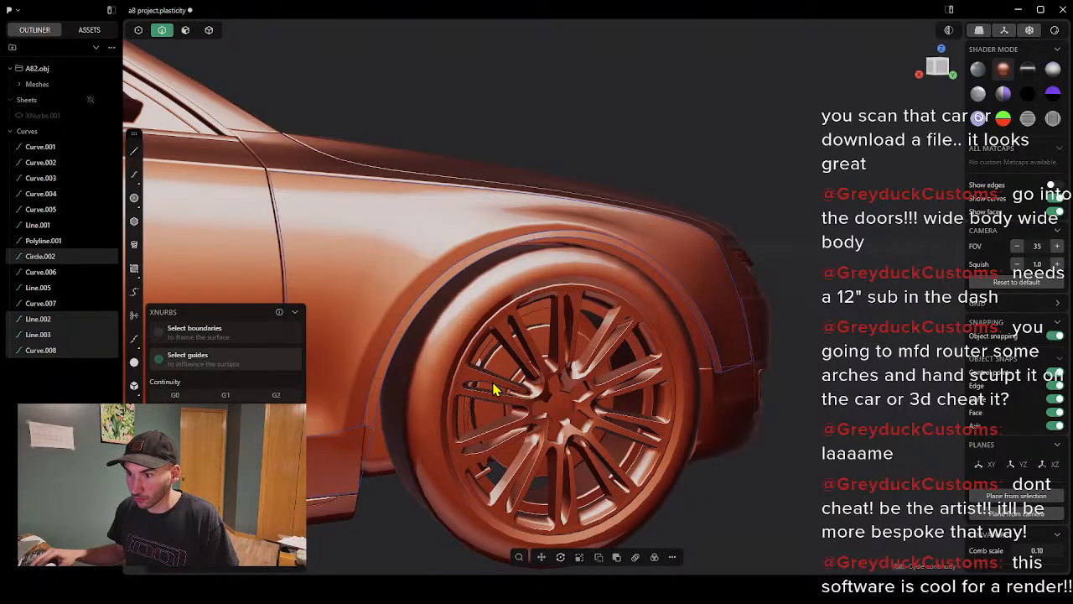
pyautogui.moveTo(545, 335); pyautogui.dragTo(399, 356, button='middle')
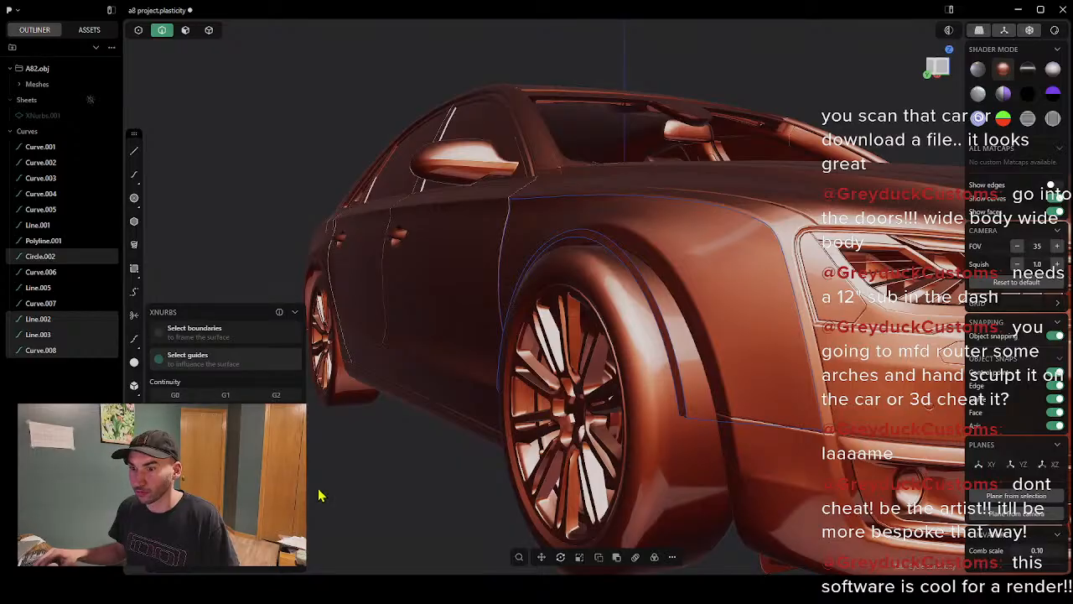
pyautogui.press('Return')
# Step: Examine the wheel-arch boundary curves and the corners where they meet the short end lines at both ends of the arch
pyautogui.moveTo(425, 421); pyautogui.dragTo(375, 392, button='middle')
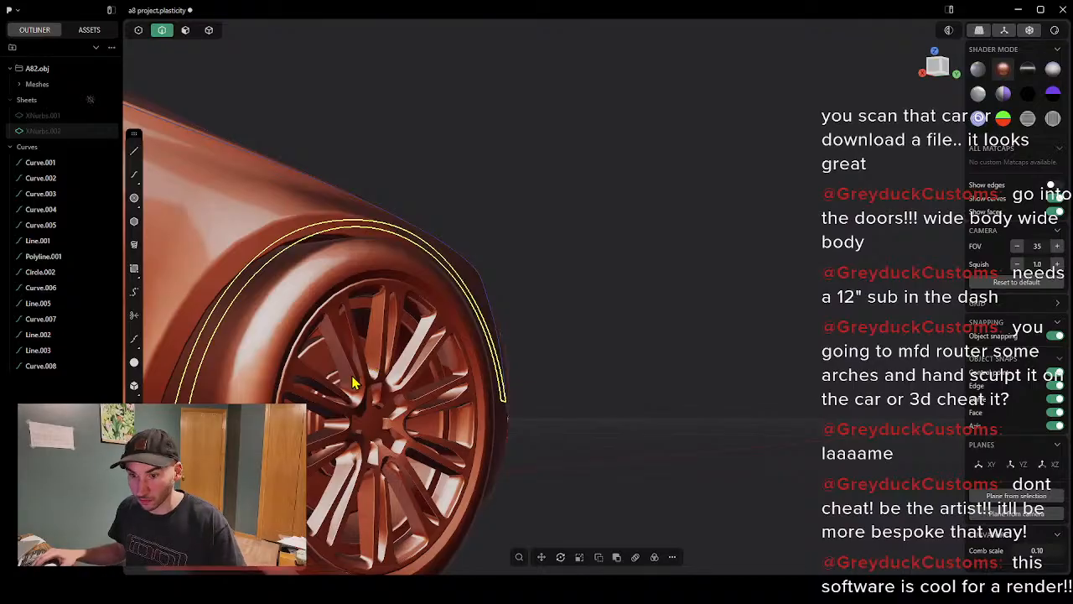
pyautogui.scroll(10, 387, 363)
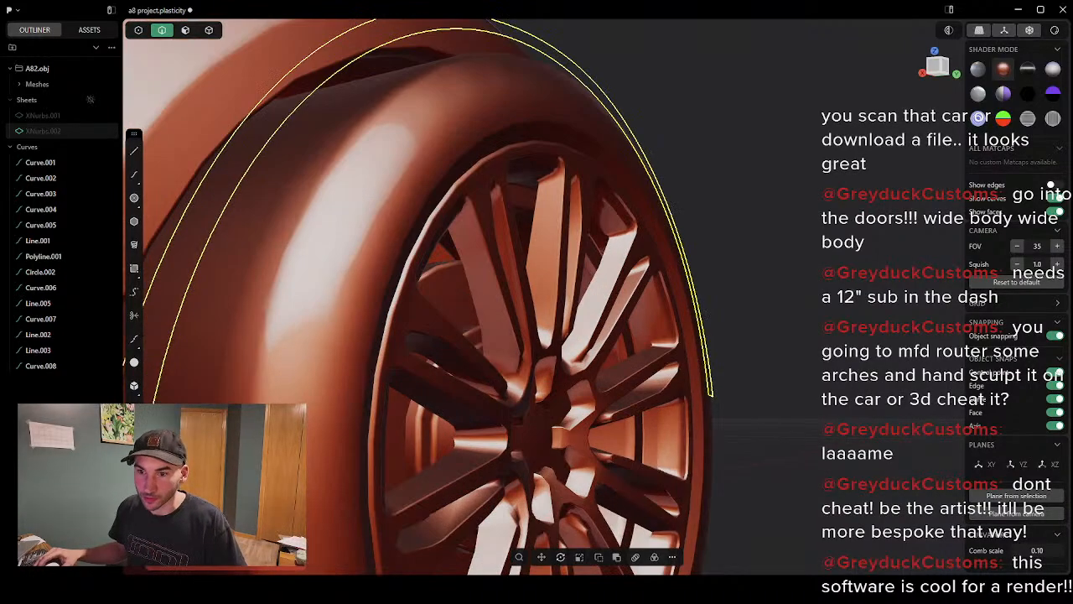
pyautogui.scroll(10, 387, 394)
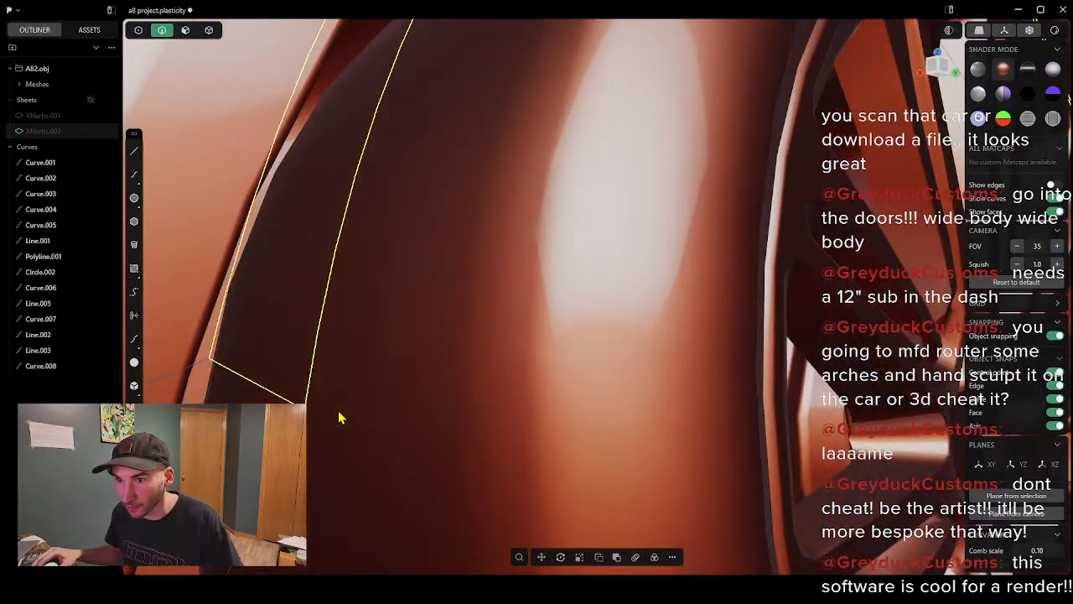
pyautogui.press('Escape')
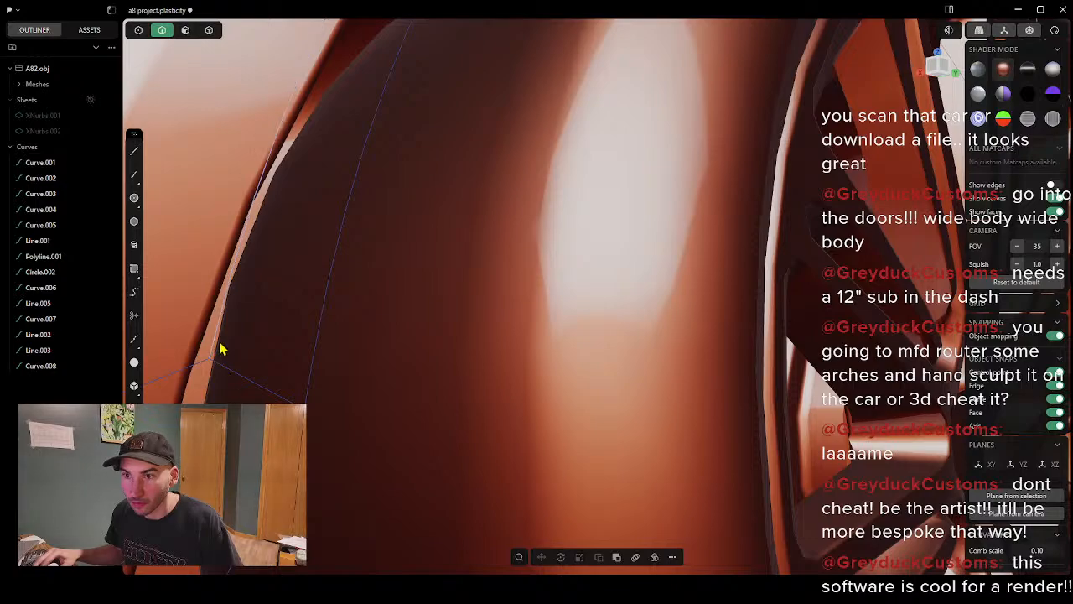
pyautogui.scroll(-5, 468, 343)
pyautogui.moveTo(703, 172); pyautogui.dragTo(686, 300, button='middle')
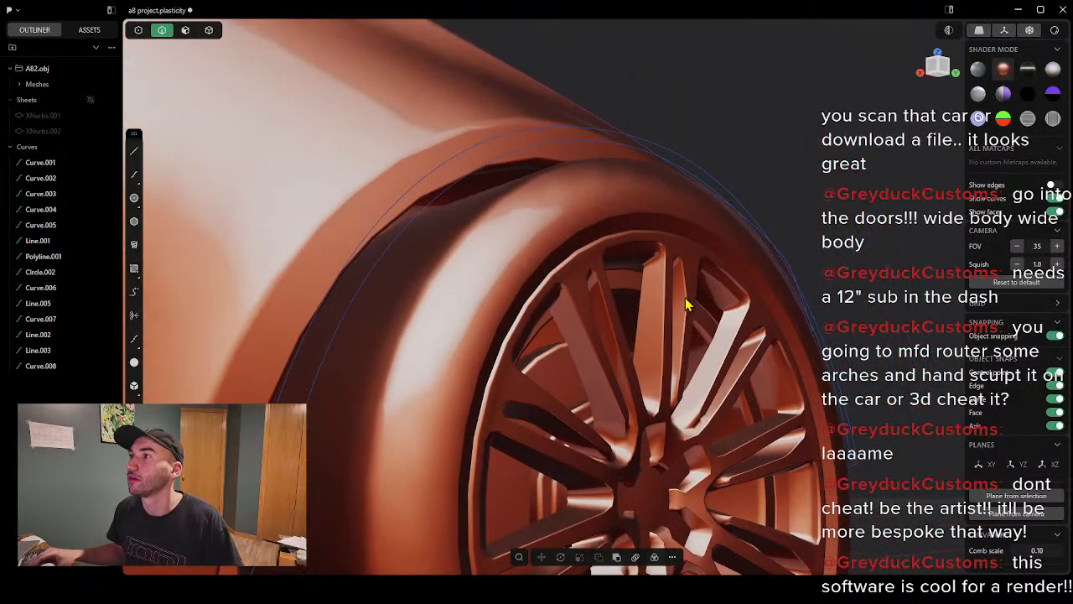
pyautogui.moveTo(779, 273); pyautogui.dragTo(629, 281, button='middle')
pyautogui.scroll(-4, 645, 273)
pyautogui.scroll(5, 713, 470)
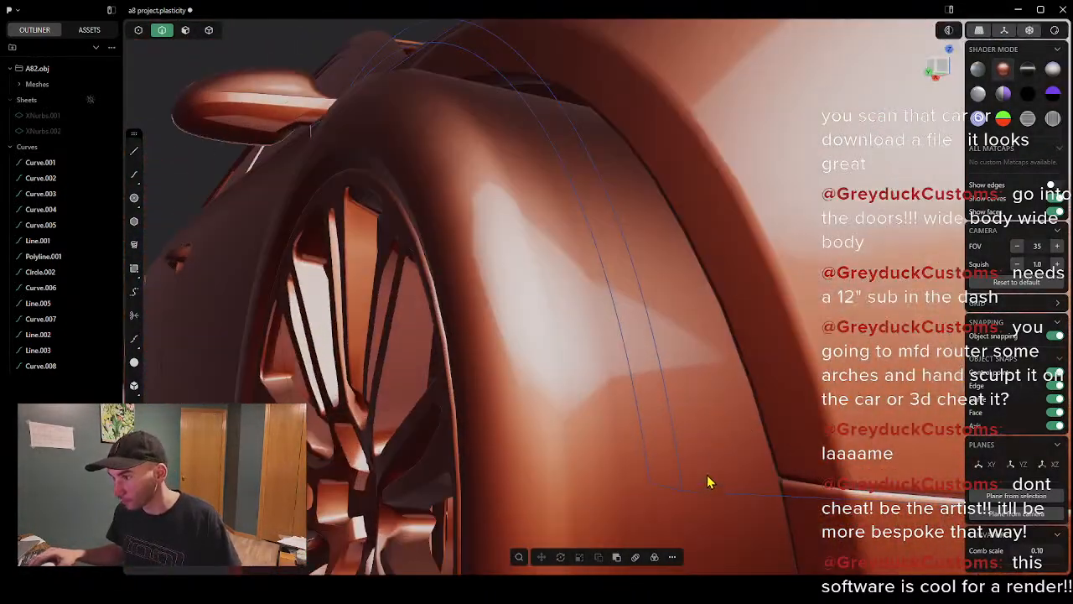
pyautogui.scroll(3, 709, 486)
pyautogui.moveTo(714, 461); pyautogui.dragTo(719, 448, button='middle')
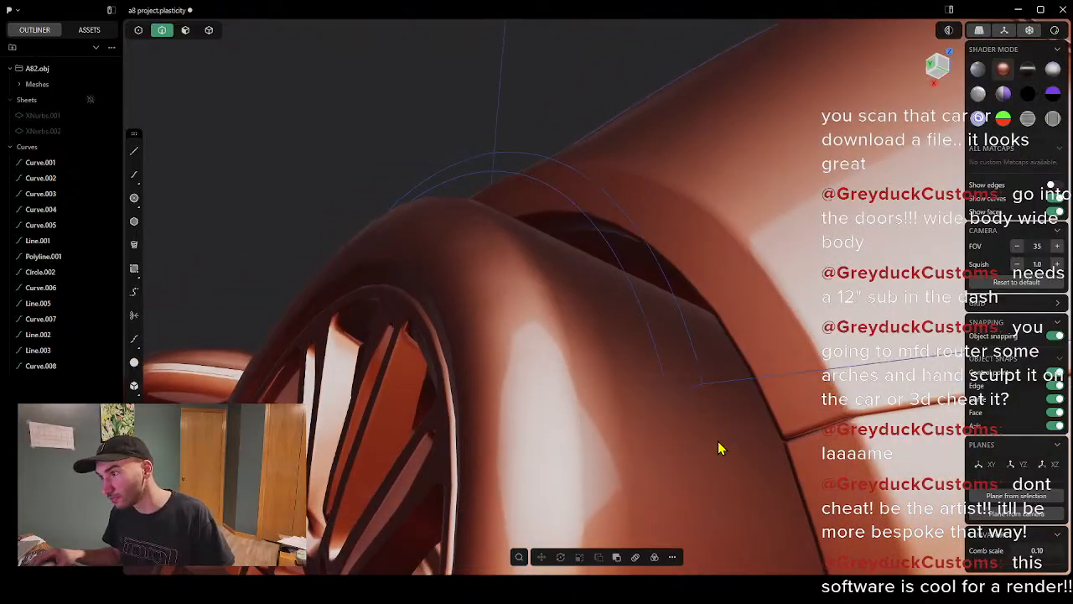
pyautogui.scroll(3, 720, 394)
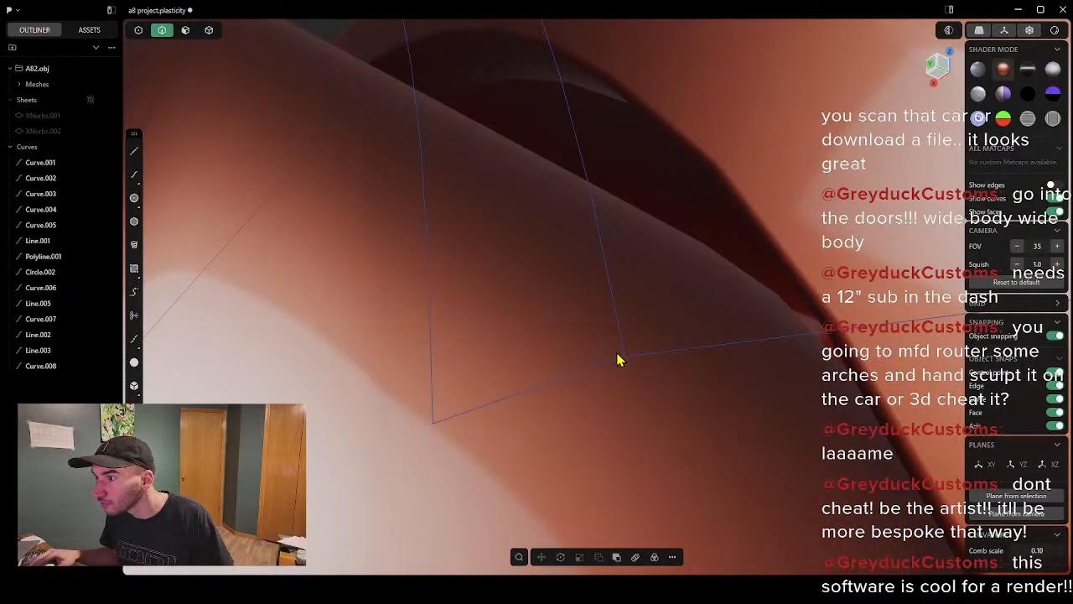
pyautogui.scroll(-4, 513, 372)
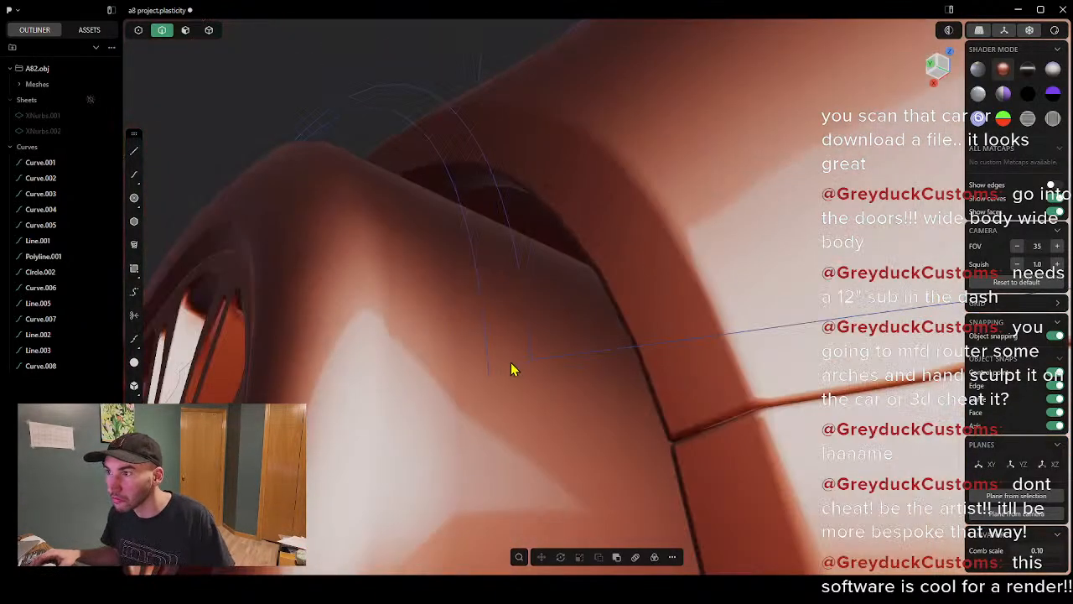
pyautogui.moveTo(381, 295); pyautogui.dragTo(439, 336, button='middle')
pyautogui.scroll(-3, 388, 290)
pyautogui.moveTo(388, 290); pyautogui.dragTo(693, 309, button='middle')
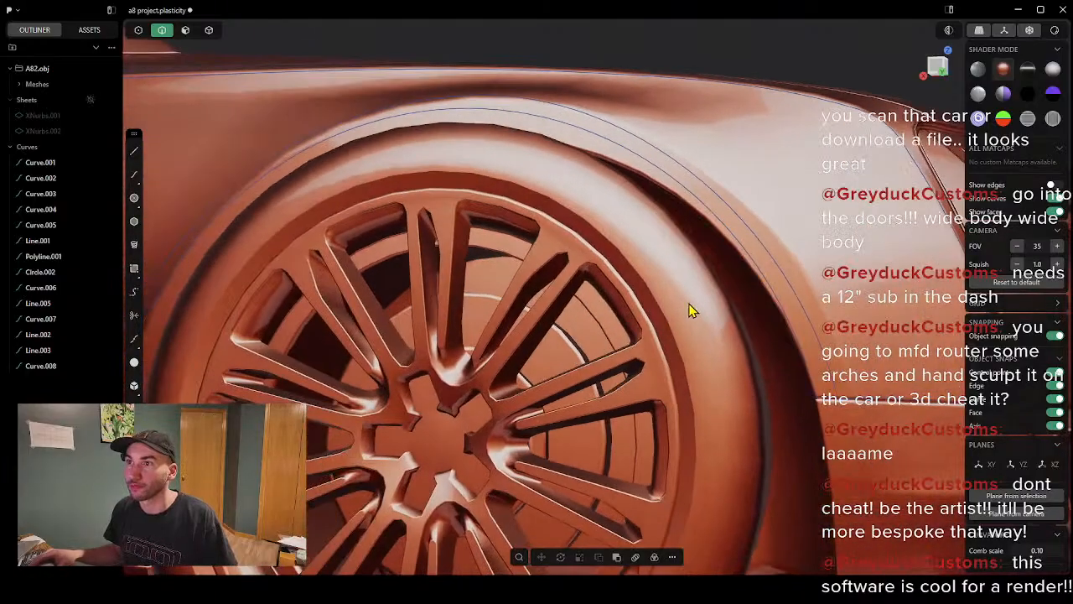
pyautogui.moveTo(463, 283); pyautogui.dragTo(560, 291, button='middle')
# Step: Build another XNurbs surface from the same four wheel-arch curves, unhide the Sheets group and clear the selection
pyautogui.click(529, 437)
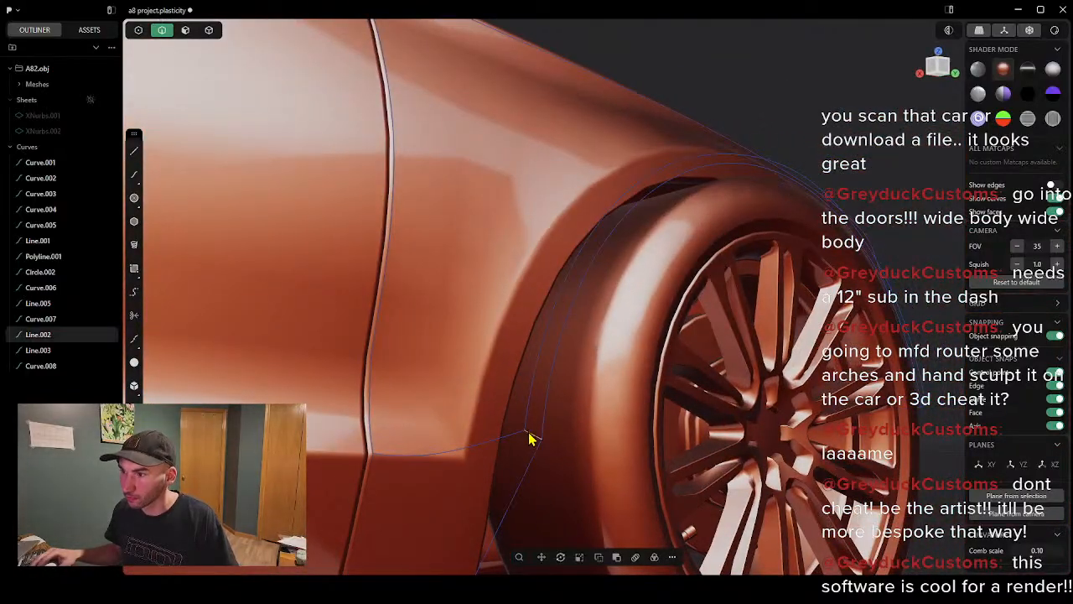
pyautogui.click(536, 421)
pyautogui.click(545, 422)
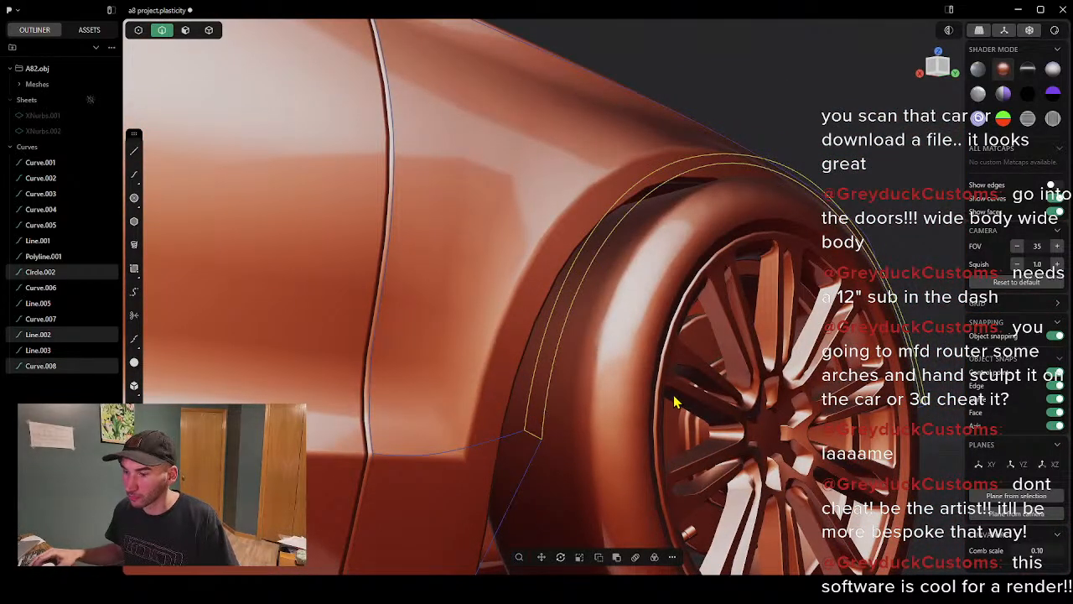
pyautogui.moveTo(819, 359); pyautogui.dragTo(602, 361, button='middle')
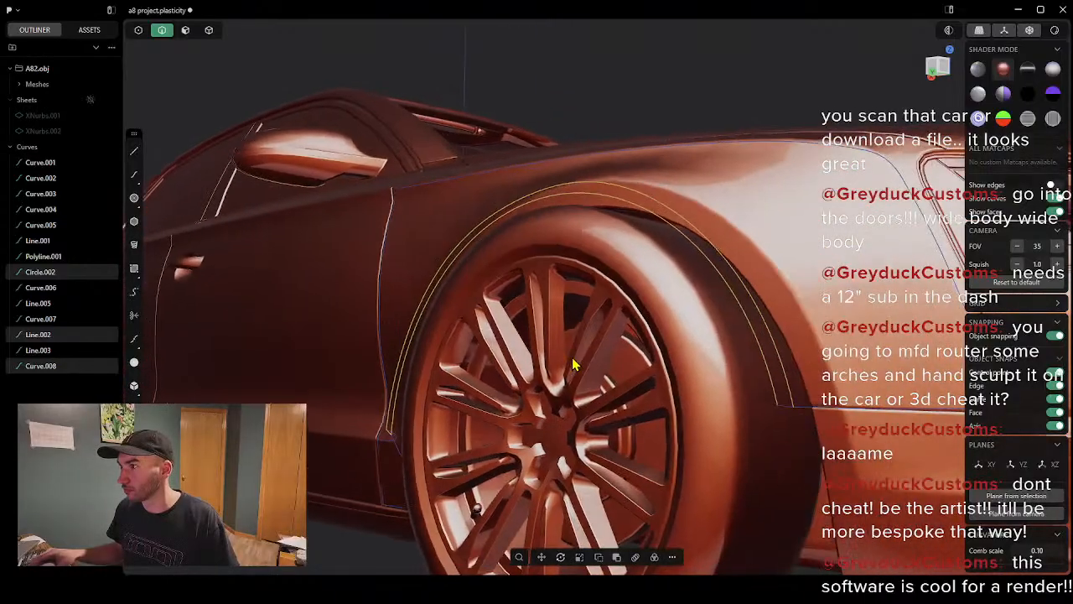
pyautogui.write('f')
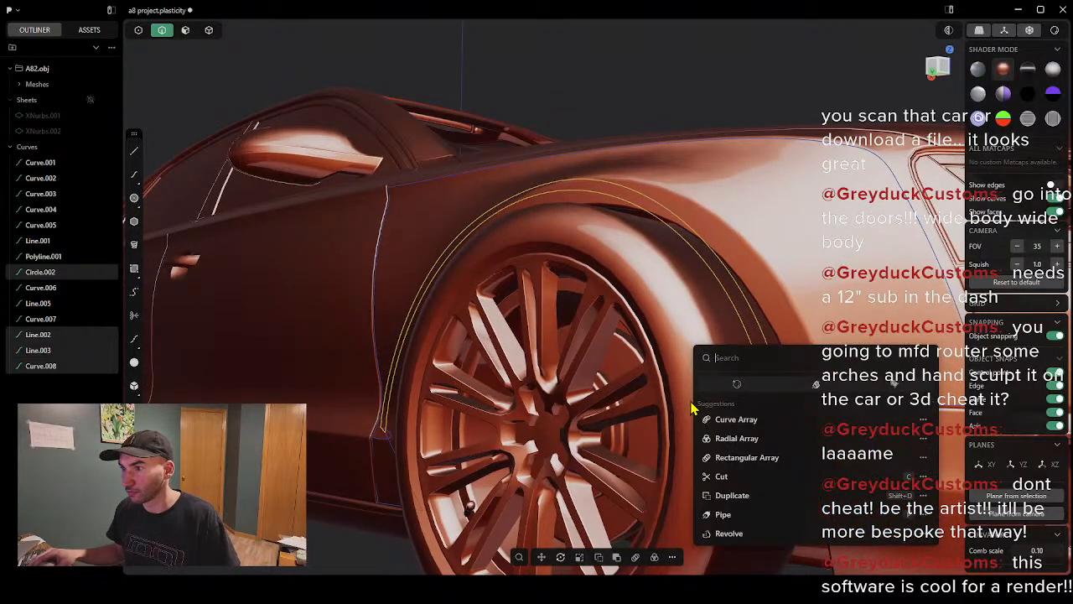
pyautogui.write('x')
pyautogui.click(730, 386)
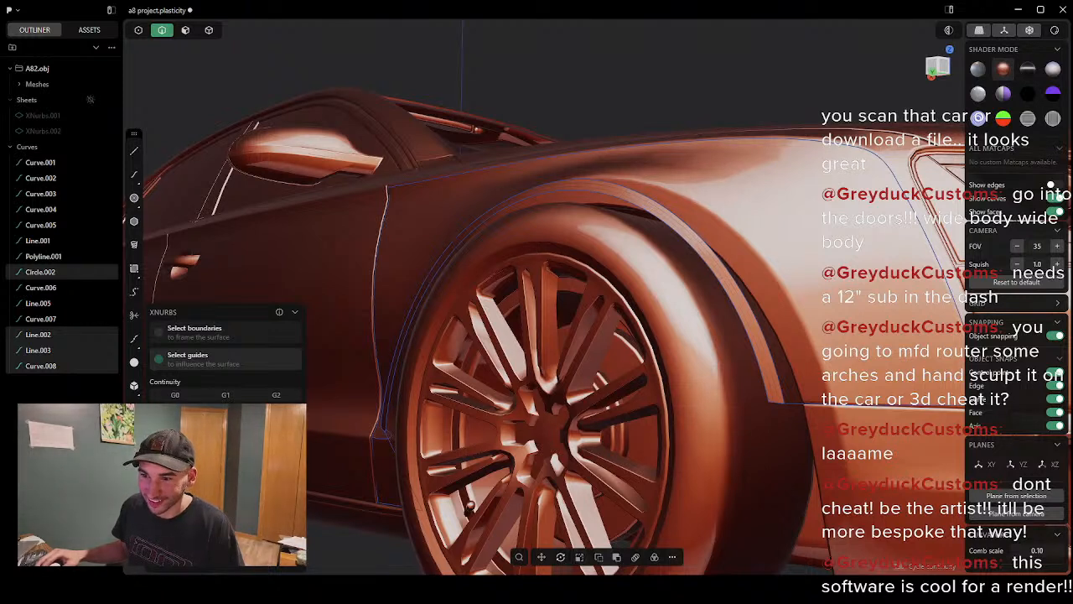
pyautogui.click(289, 569)
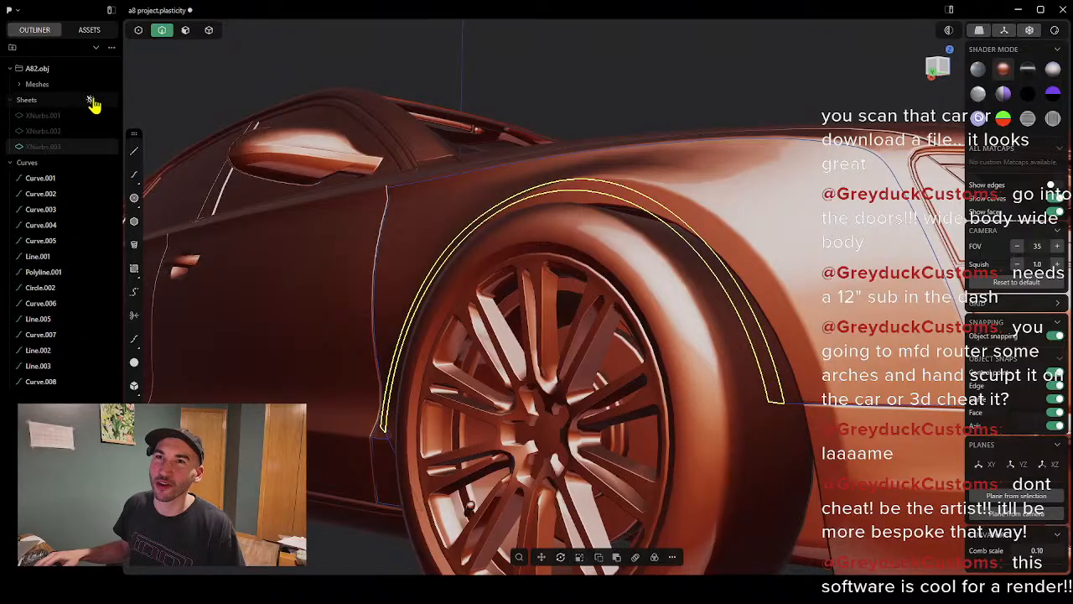
pyautogui.click(92, 100)
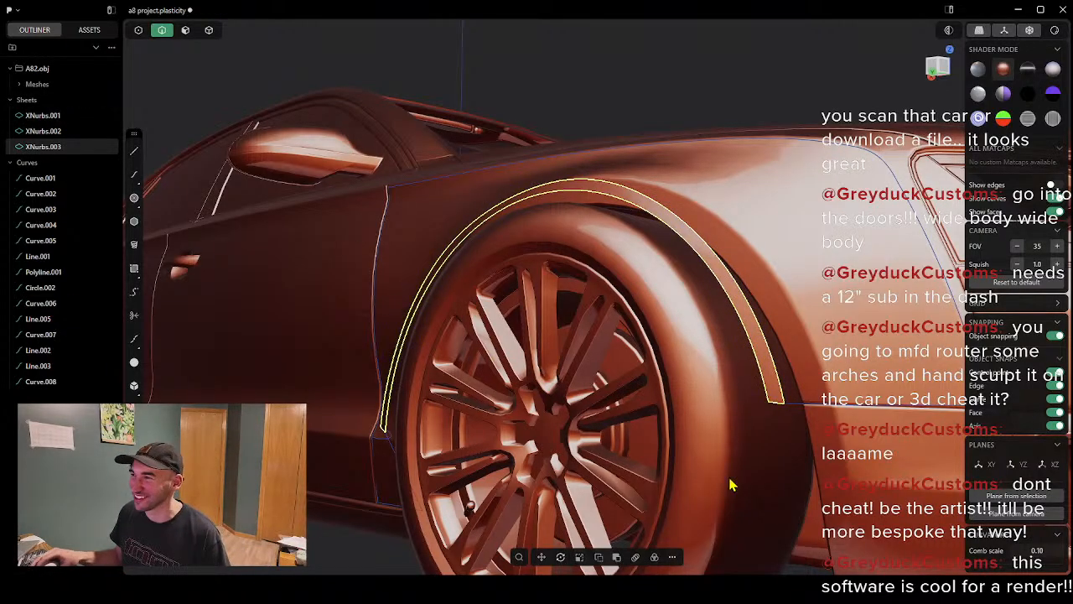
pyautogui.click(804, 497)
# Step: Draw a straight line behind the wheel from the lower polyline up to the curve joining the door gap and the arch strip
pyautogui.moveTo(778, 501); pyautogui.dragTo(437, 394, button='middle')
pyautogui.scroll(3, 439, 386)
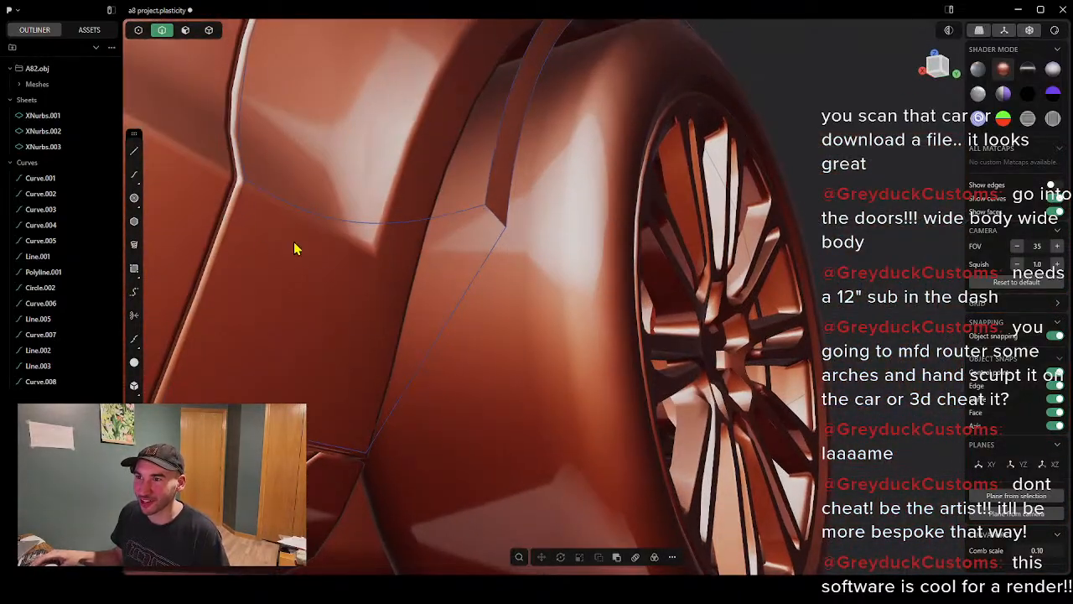
pyautogui.click(134, 150)
pyautogui.click(135, 173)
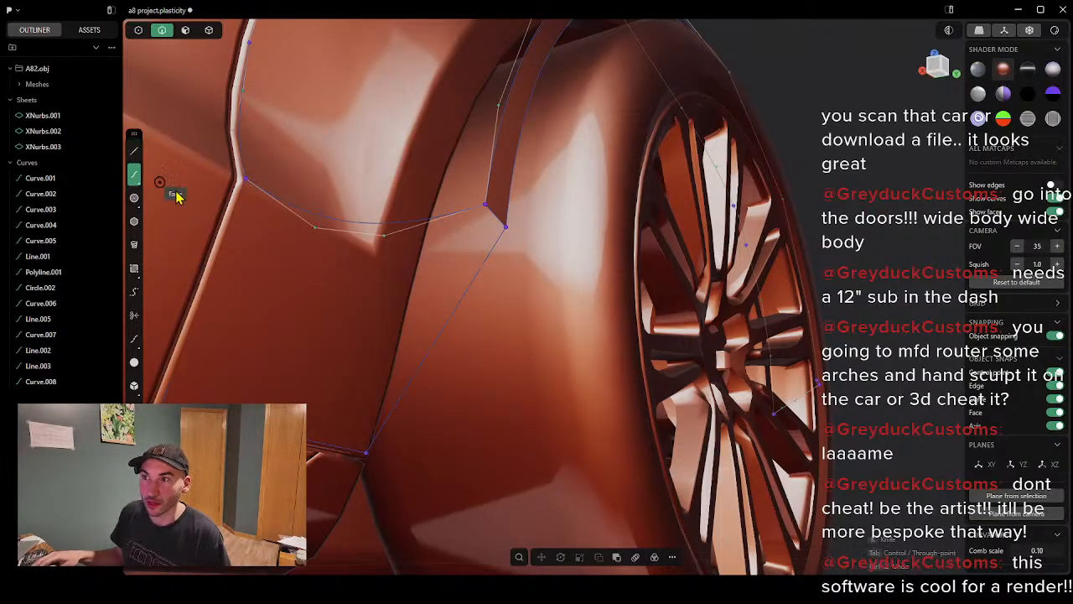
pyautogui.moveTo(173, 196); pyautogui.dragTo(305, 261, button='middle')
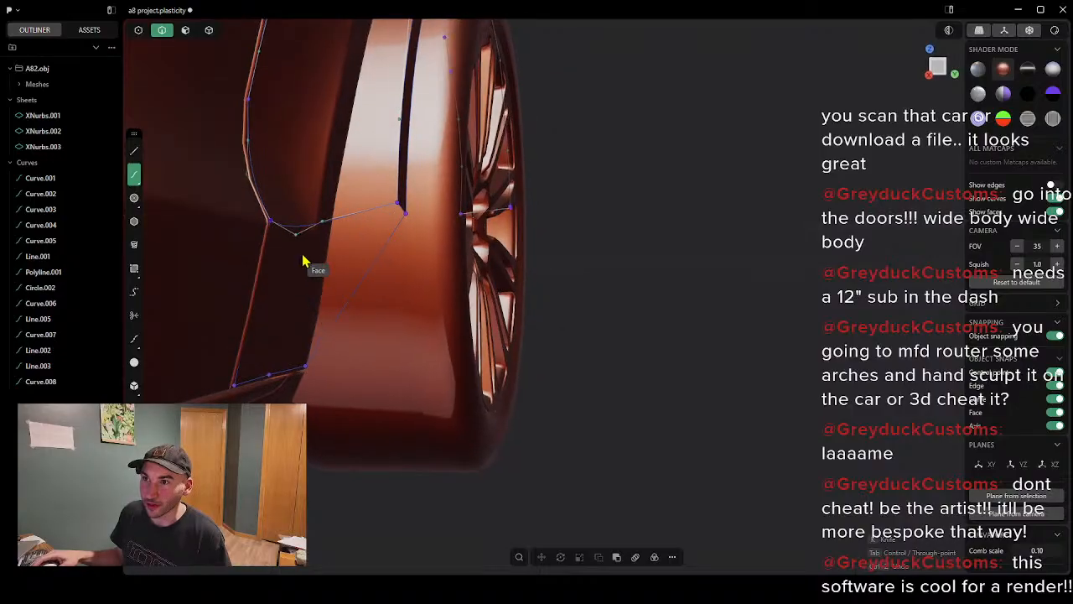
pyautogui.click(273, 379)
pyautogui.scroll(3, 327, 226)
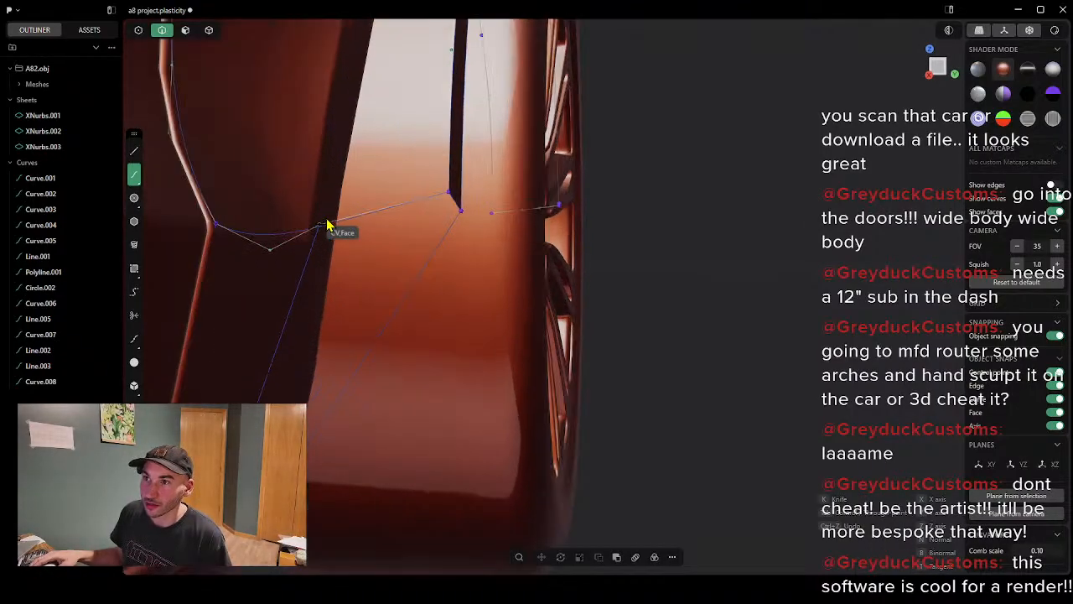
pyautogui.moveTo(328, 227); pyautogui.dragTo(324, 265, button='middle')
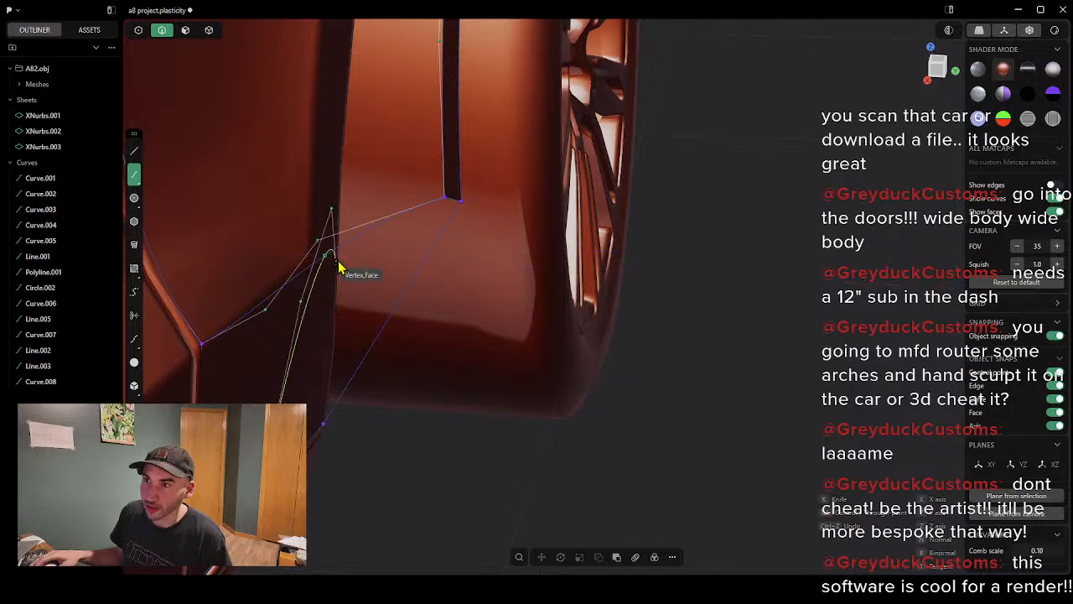
pyautogui.click(329, 253)
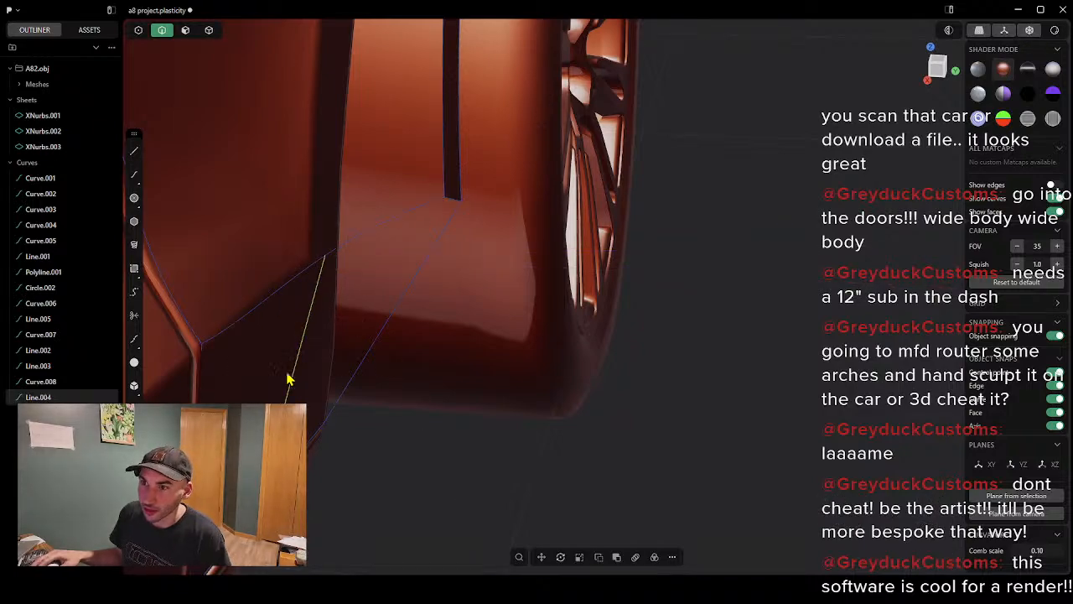
pyautogui.press('1')
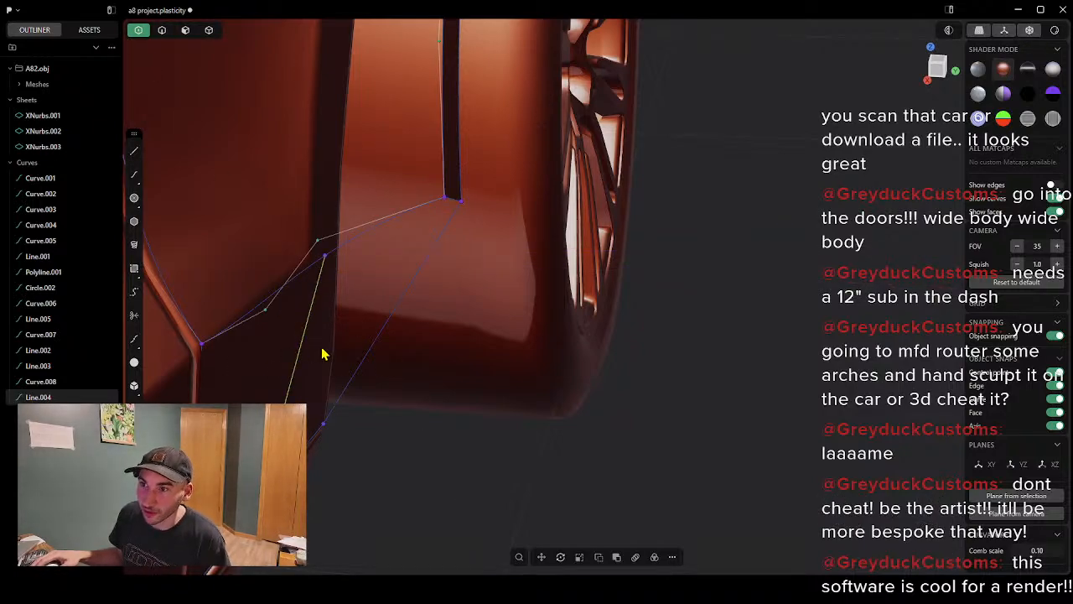
pyautogui.moveTo(323, 354); pyautogui.dragTo(281, 296, button='middle')
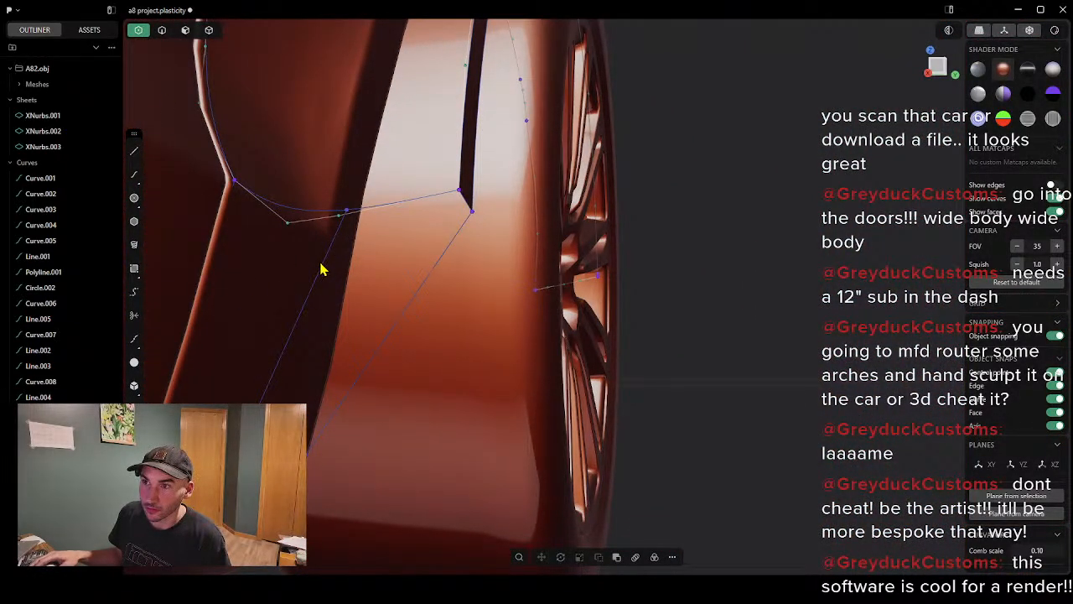
pyautogui.moveTo(317, 359)
pyautogui.mouseDown(button='middle')
pyautogui.moveTo(129, 340)
pyautogui.moveTo(160, 319)
pyautogui.moveTo(159, 270)
pyautogui.moveTo(263, 313)
pyautogui.moveTo(297, 350)
pyautogui.moveTo(319, 346)
pyautogui.mouseUp(button='middle')
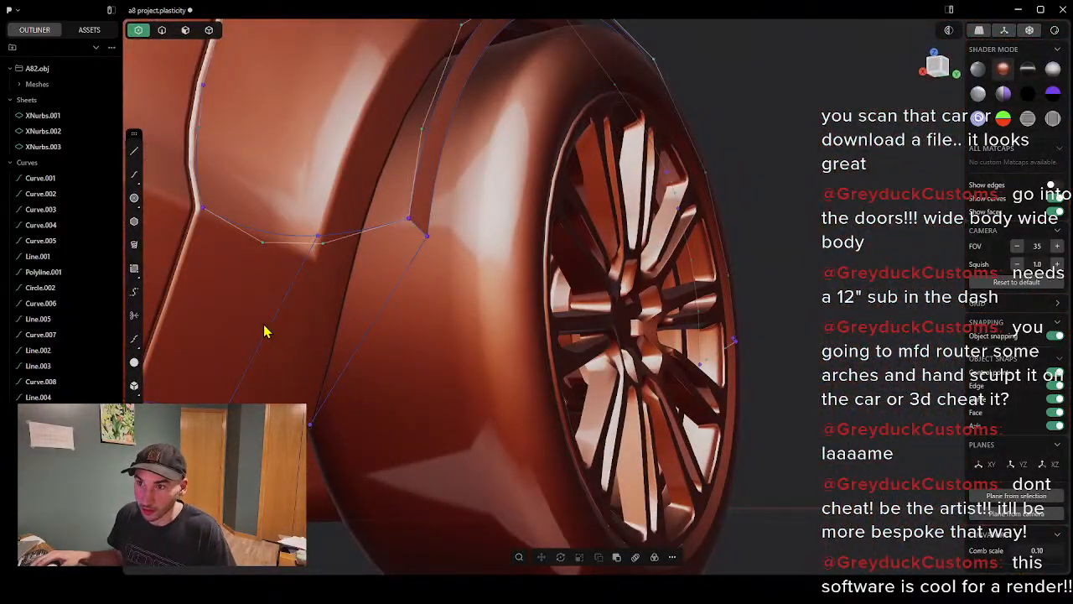
# Step: Try to create an XNurbs surface bounded by Curve.007, Line.002, Line.005, Polyline.001 and the new line behind the wheel
pyautogui.click(163, 31)
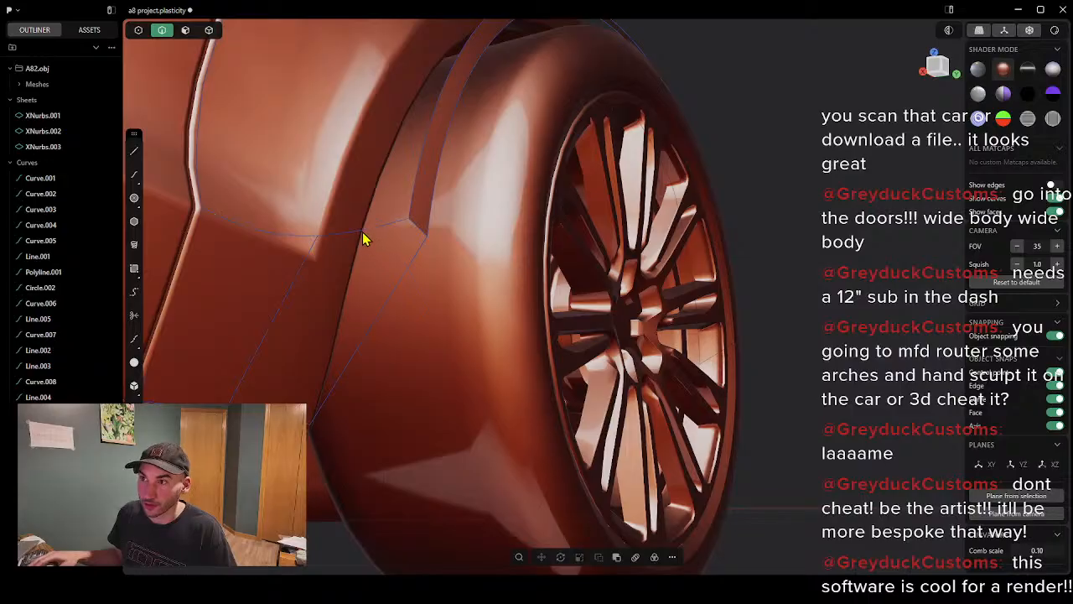
pyautogui.keyDown('shift'); pyautogui.click(302, 261); pyautogui.keyUp('shift')
pyautogui.keyDown('shift'); pyautogui.click(411, 231); pyautogui.keyUp('shift')
pyautogui.keyDown('shift'); pyautogui.click(412, 259); pyautogui.keyUp('shift')
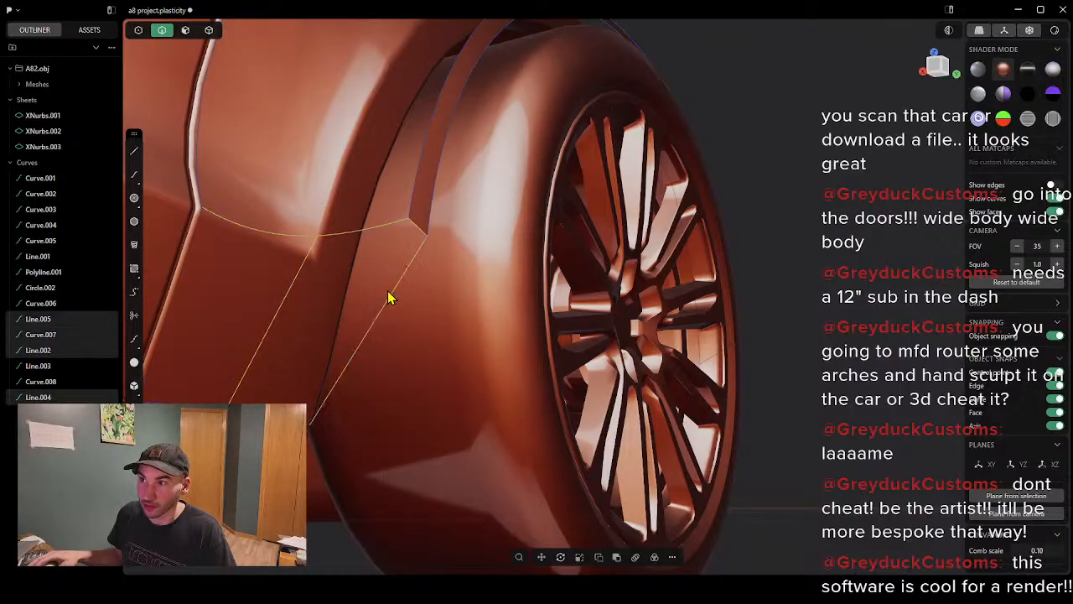
pyautogui.keyDown('shift'); pyautogui.click(251, 412); pyautogui.keyUp('shift')
pyautogui.write('f')
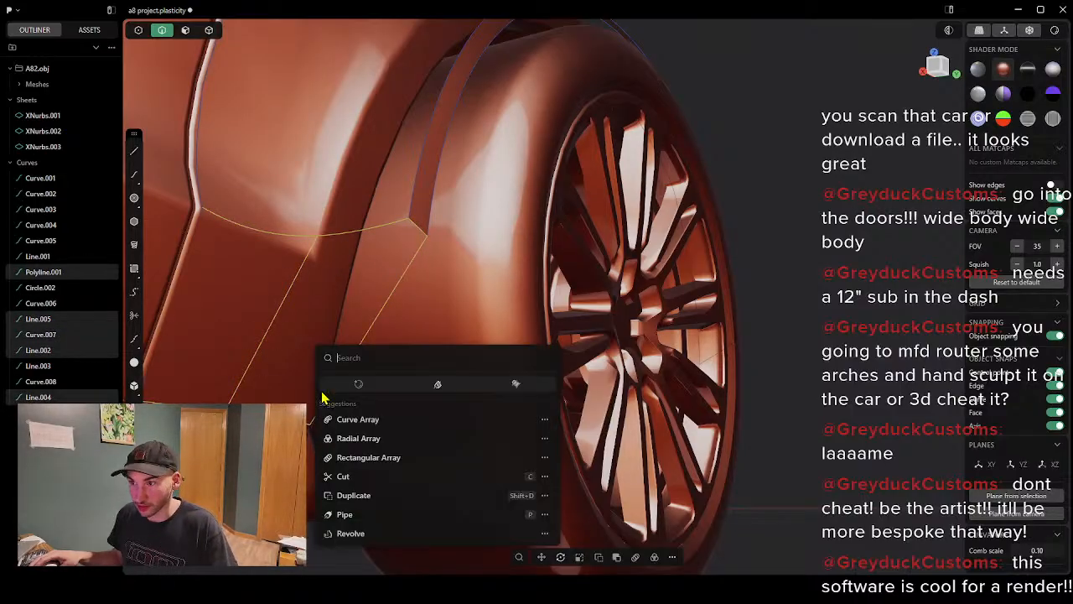
pyautogui.write('x')
pyautogui.click(378, 386)
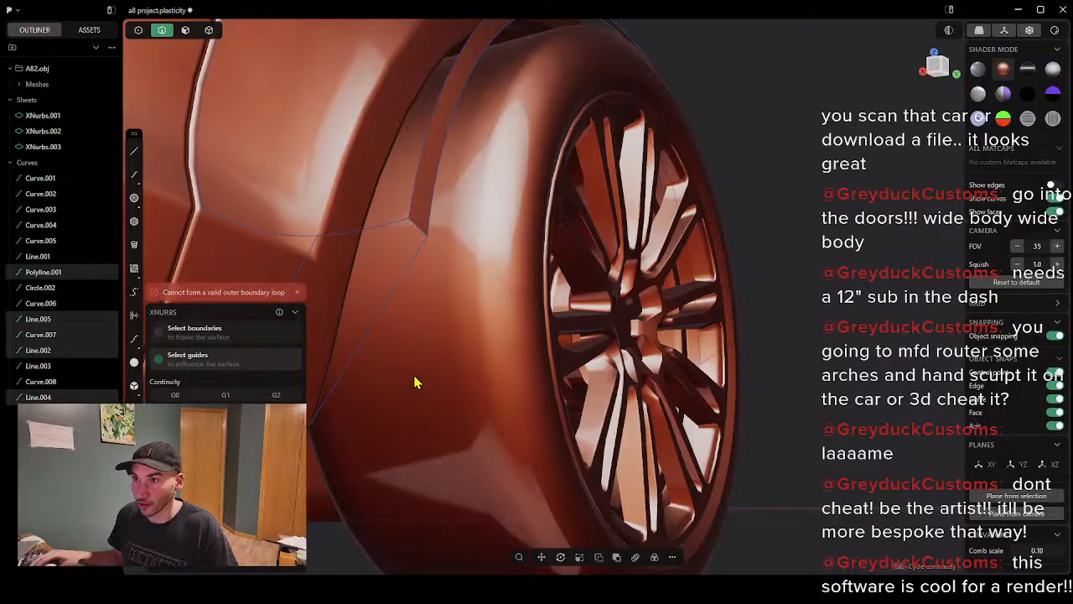
pyautogui.press('Escape')
pyautogui.moveTo(430, 321); pyautogui.dragTo(374, 304, button='middle')
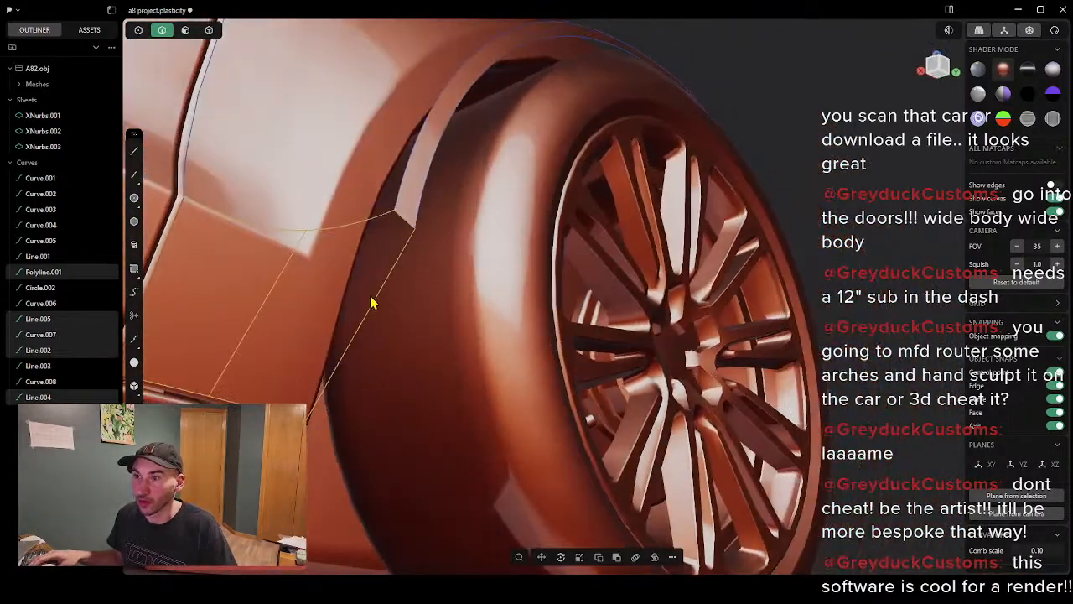
# Step: Draw a straight line behind the wheel from the inner end corner of the arch strip down to the lower polyline
pyautogui.click(134, 151)
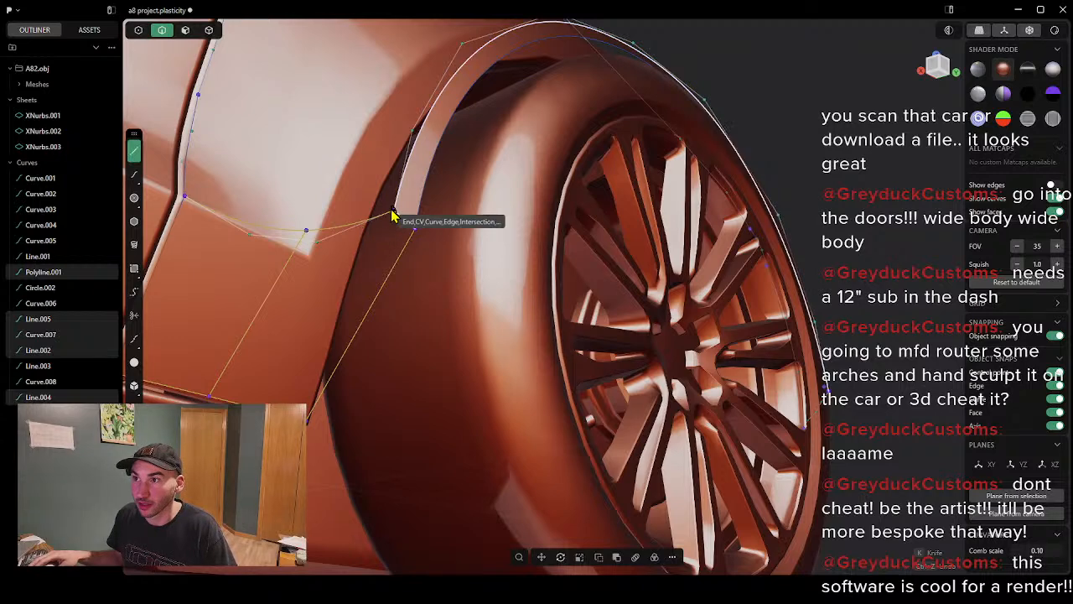
pyautogui.click(394, 217)
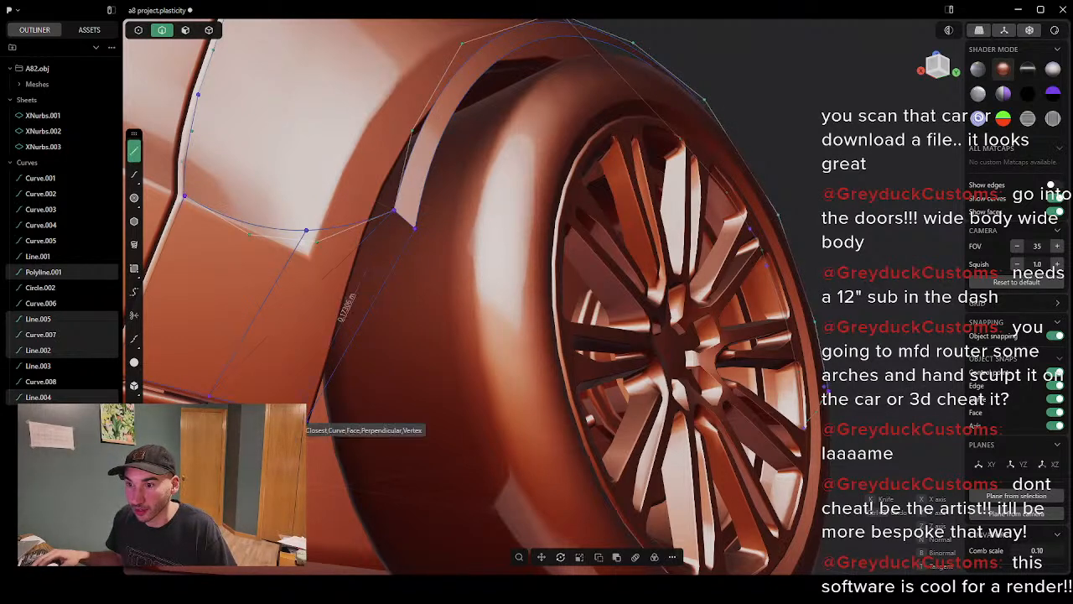
pyautogui.scroll(4, 297, 413)
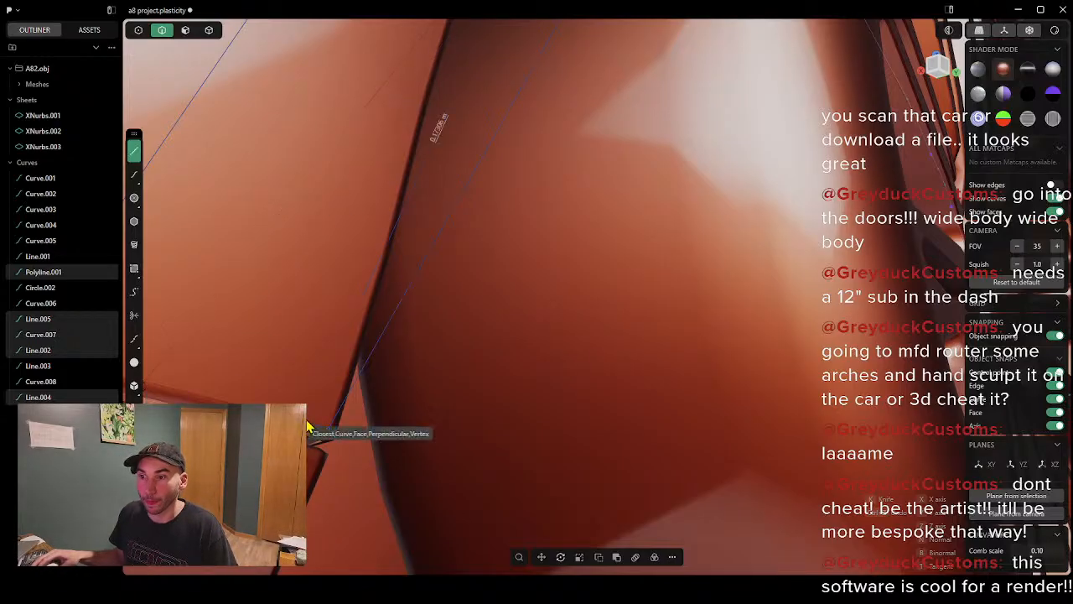
pyautogui.scroll(-5, 461, 344)
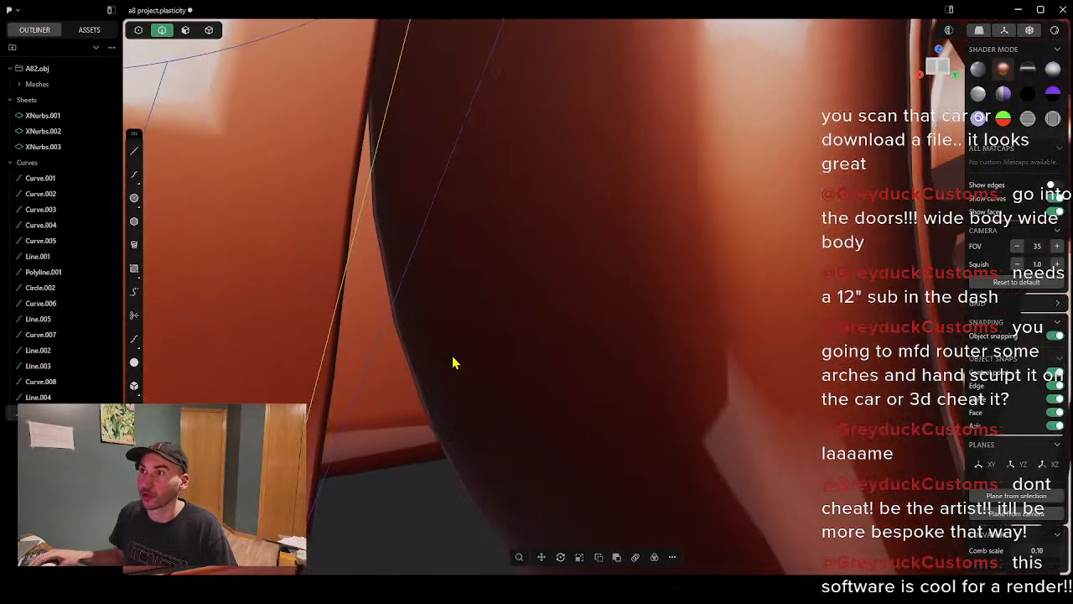
pyautogui.scroll(2, 495, 285)
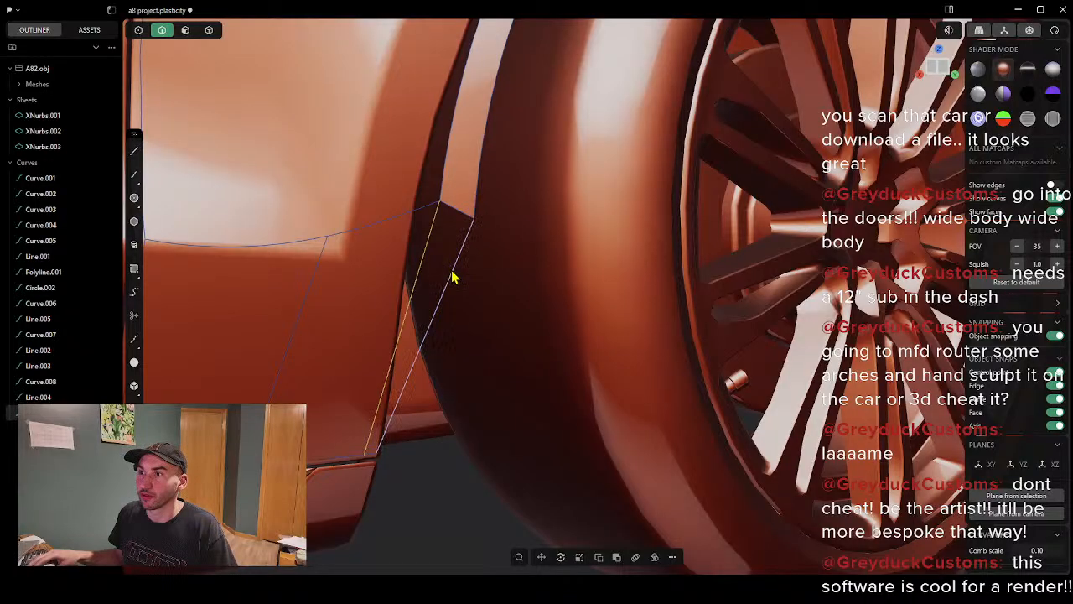
# Step: Try to create an XNurbs surface bounded by Polyline.001, Line.005, Line.002 and the new line behind the wheel
pyautogui.keyDown('shift'); pyautogui.click(372, 457); pyautogui.keyUp('shift')
pyautogui.write('fx')
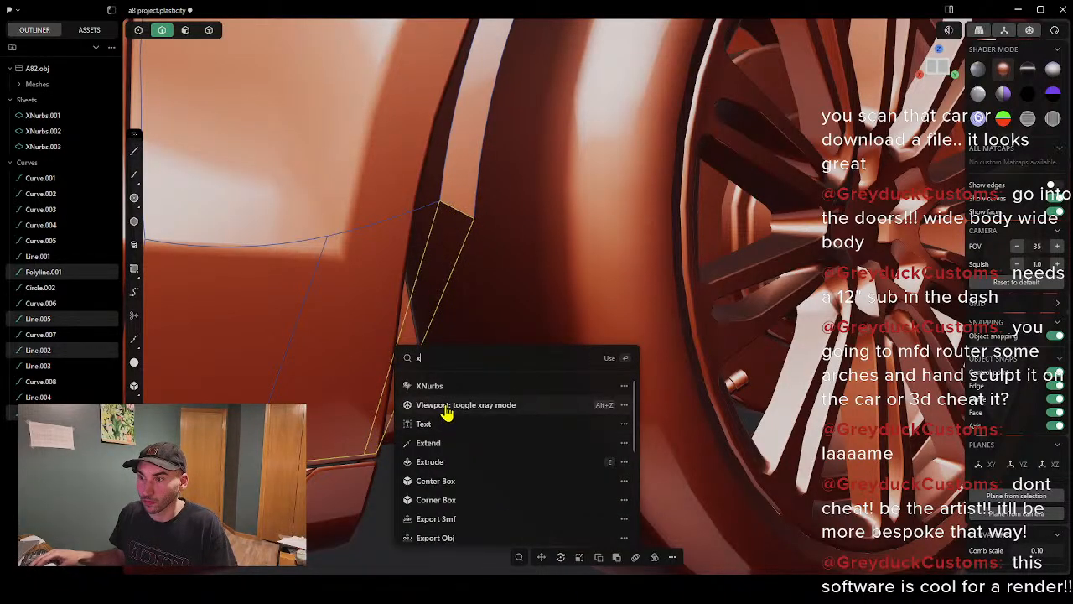
pyautogui.click(447, 391)
pyautogui.scroll(5, 412, 220)
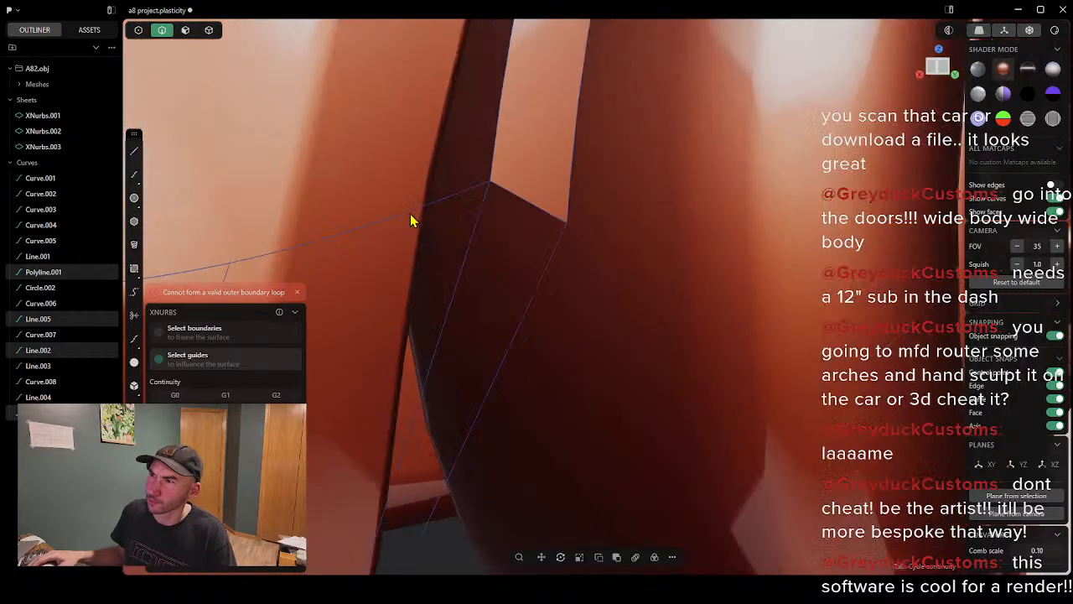
pyautogui.moveTo(561, 160); pyautogui.dragTo(591, 459, button='right')
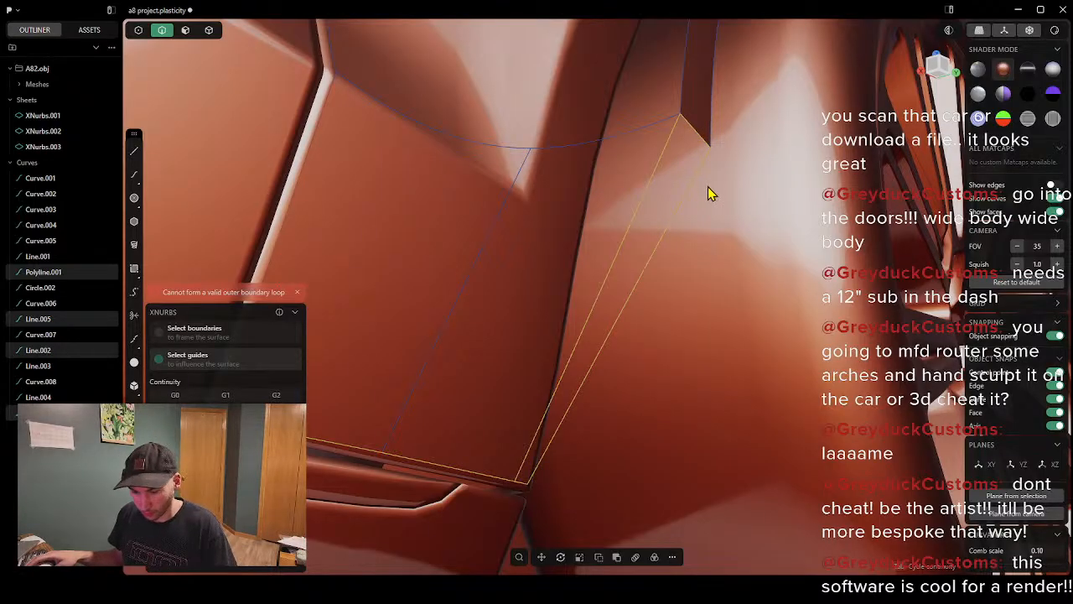
pyautogui.press('Escape')
pyautogui.press('Escape')
# Step: Fill the narrow strip between the two lines behind the wheel with a patch surface using the selected boundary curves
pyautogui.scroll(-4, 711, 271)
pyautogui.moveTo(711, 272); pyautogui.dragTo(695, 323, button='middle')
pyautogui.scroll(4, 695, 323)
pyautogui.press('p')
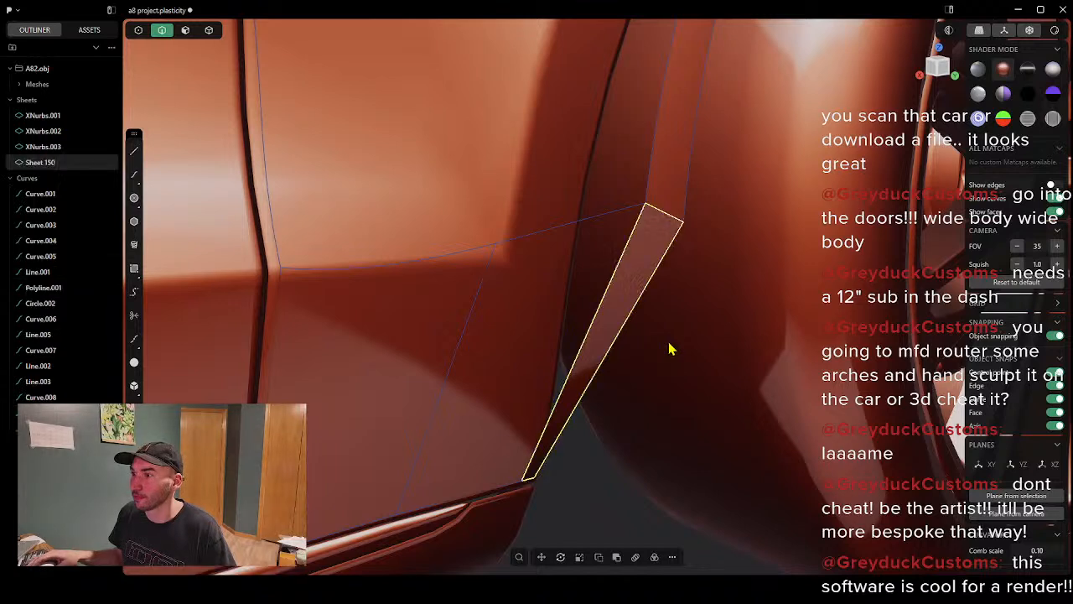
pyautogui.click(554, 234)
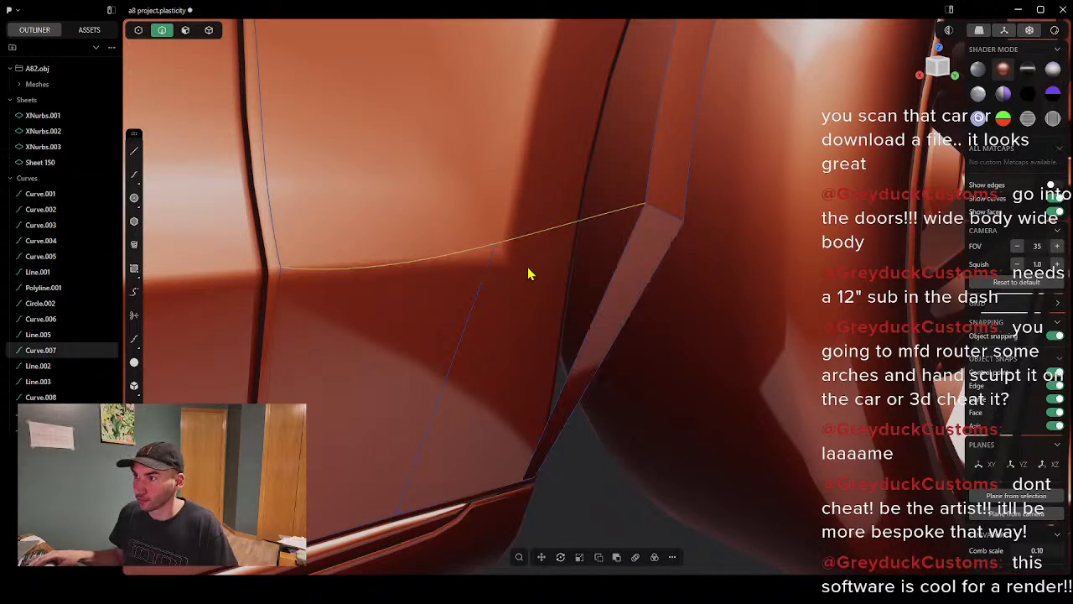
pyautogui.keyDown('shift'); pyautogui.click(481, 292); pyautogui.keyUp('shift')
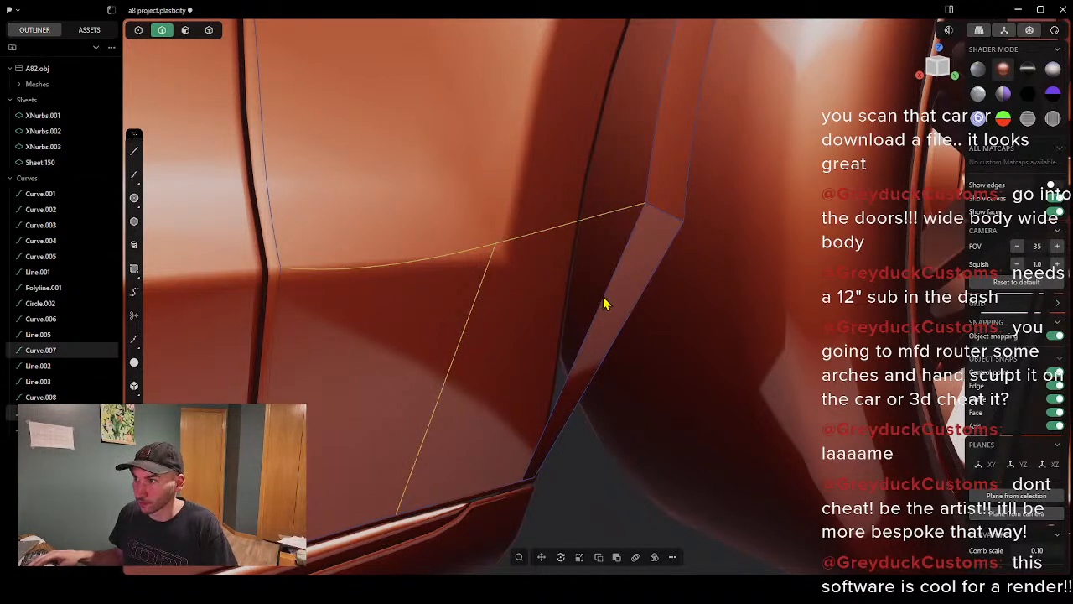
pyautogui.keyDown('shift'); pyautogui.click(461, 503); pyautogui.keyUp('shift')
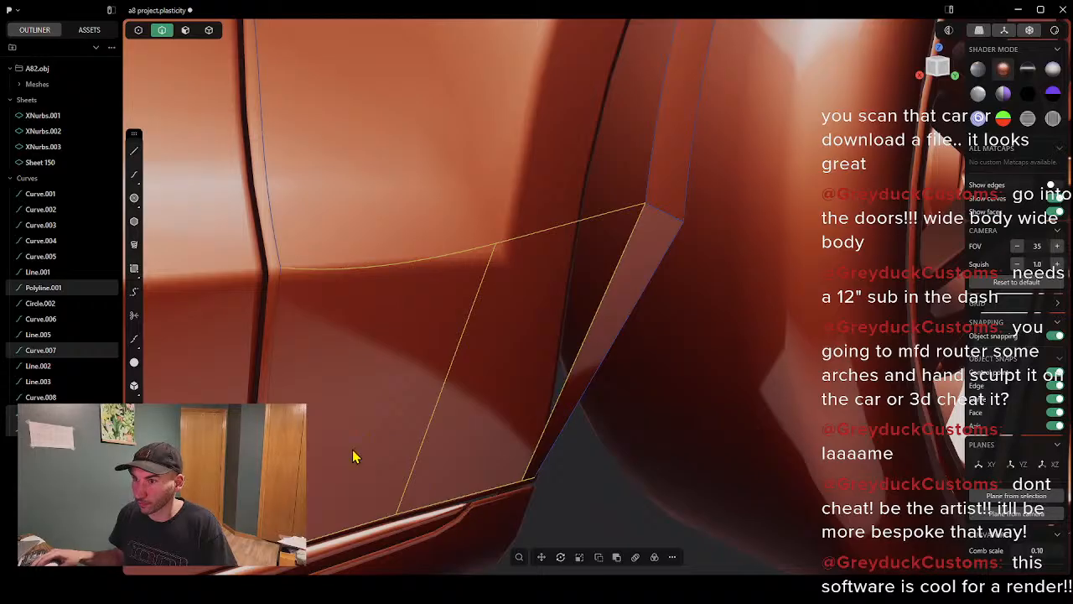
pyautogui.press('Escape')
# Step: Try to create an XNurbs surface bounded by Line.001, Curve.007, the slanted dividing line and Polyline.001
pyautogui.click(272, 352)
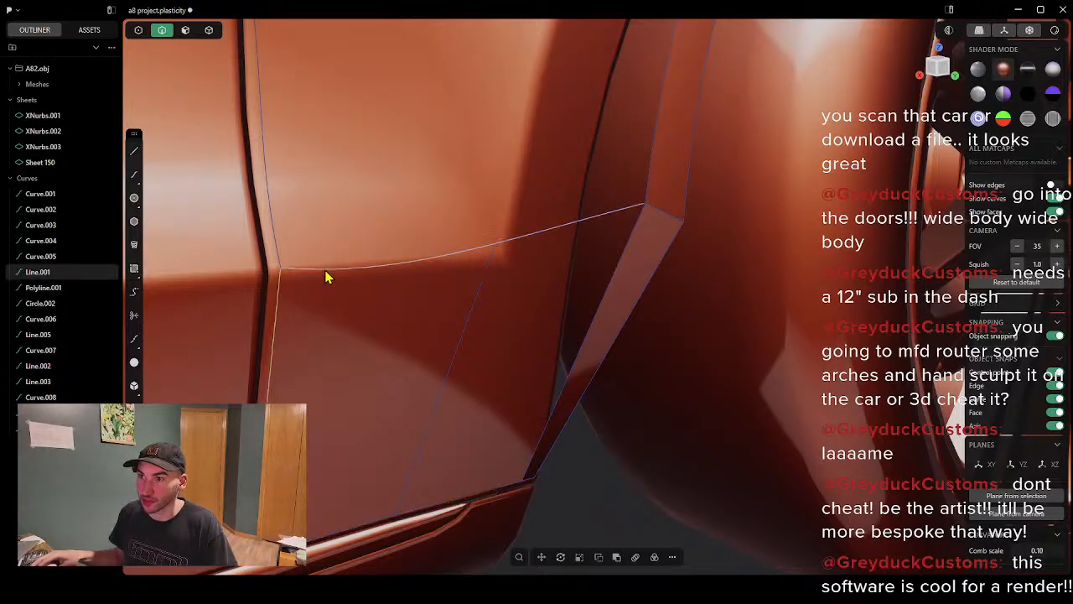
pyautogui.keyDown('shift'); pyautogui.click(455, 347); pyautogui.keyUp('shift')
pyautogui.keyDown('shift'); pyautogui.click(350, 532); pyautogui.keyUp('shift')
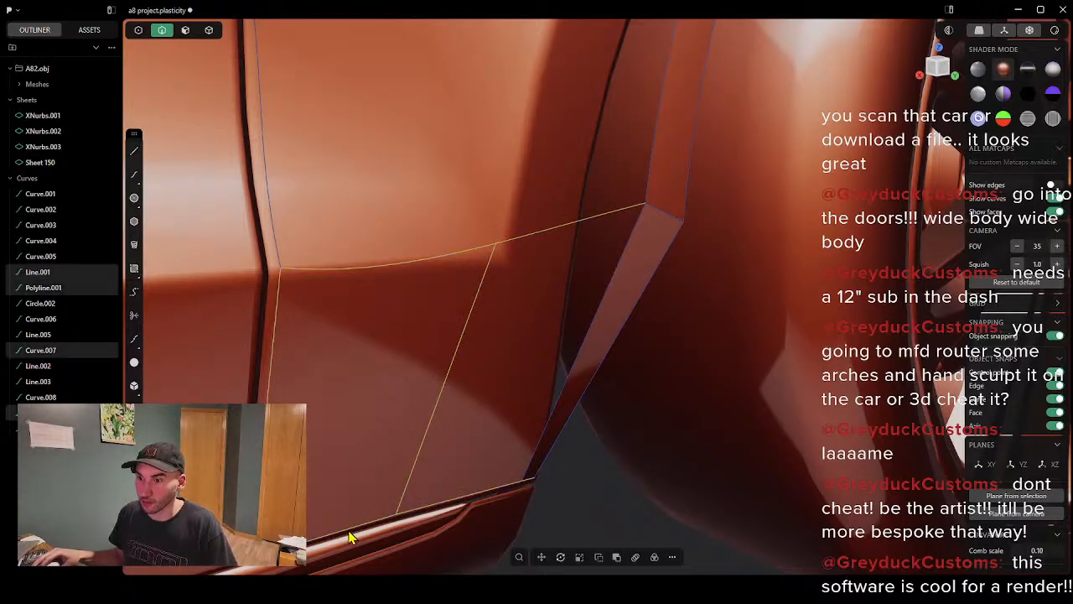
pyautogui.rightClick(352, 530)
pyautogui.write('x')
pyautogui.click(410, 389)
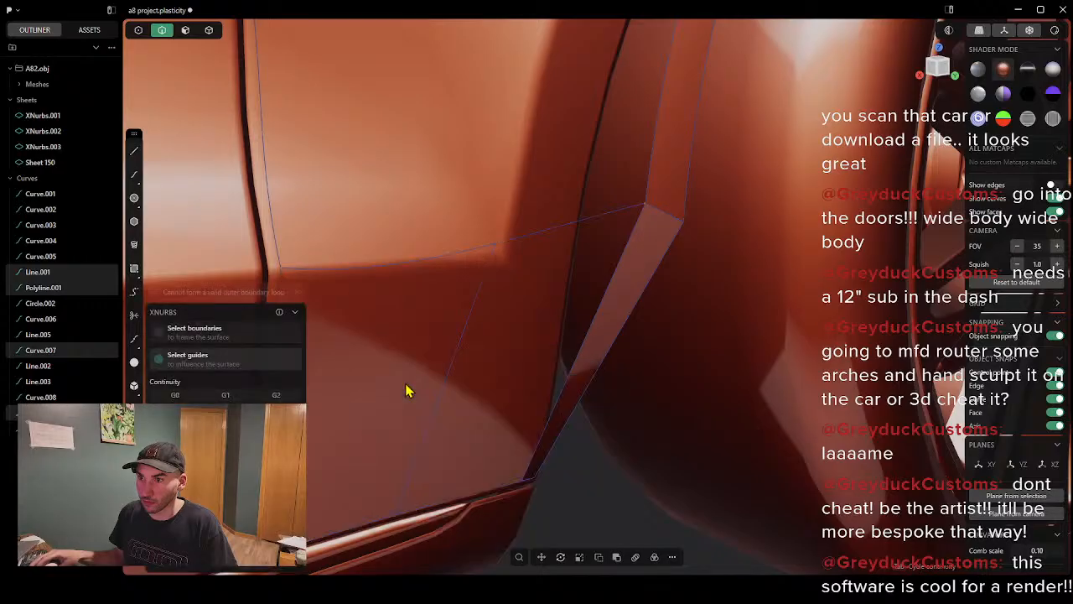
pyautogui.press('Escape')
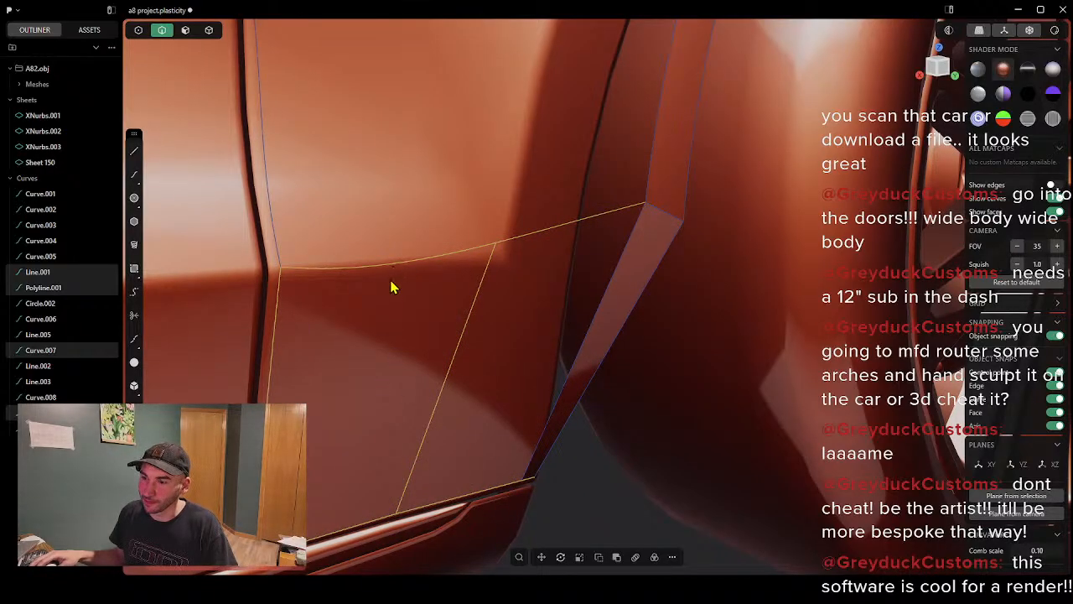
# Step: Fill the panel between the door gap line and the slanted dividing line with a surface from the selected curves
pyautogui.hotkey('shift', 'r')
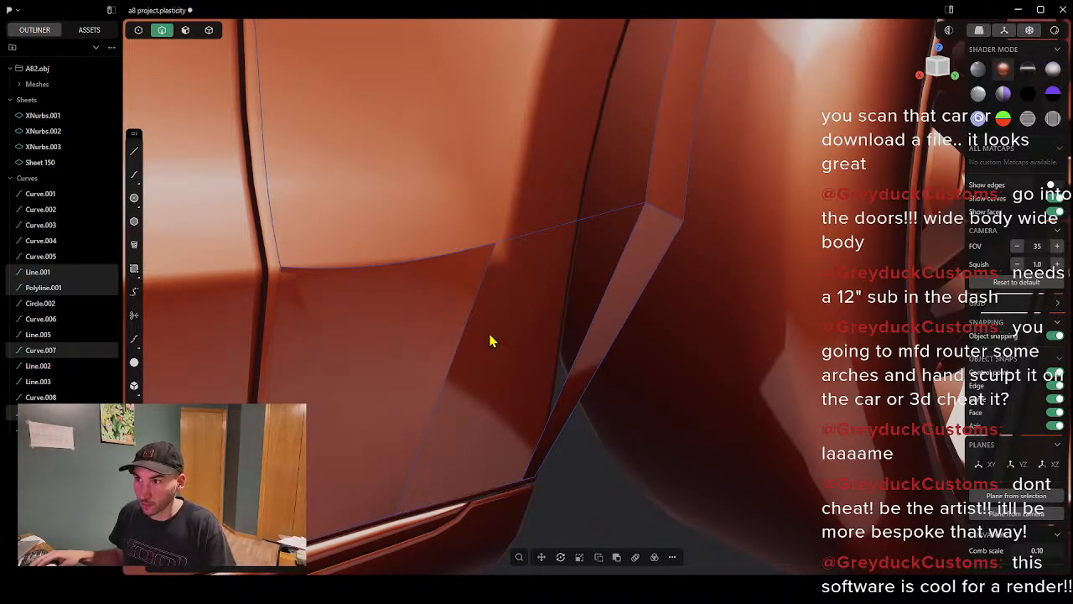
# Step: Fill the two adjoining lower fender areas between the door gap and front wheel arch with surfaces from their boundary curves
pyautogui.rightClick(515, 341)
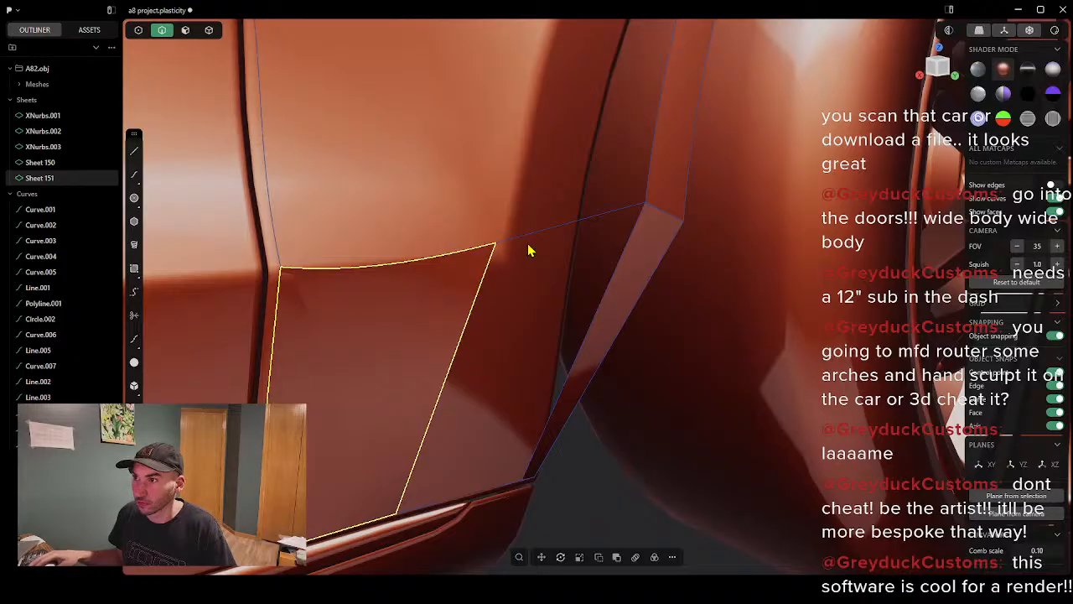
pyautogui.press('Escape')
pyautogui.click(484, 282)
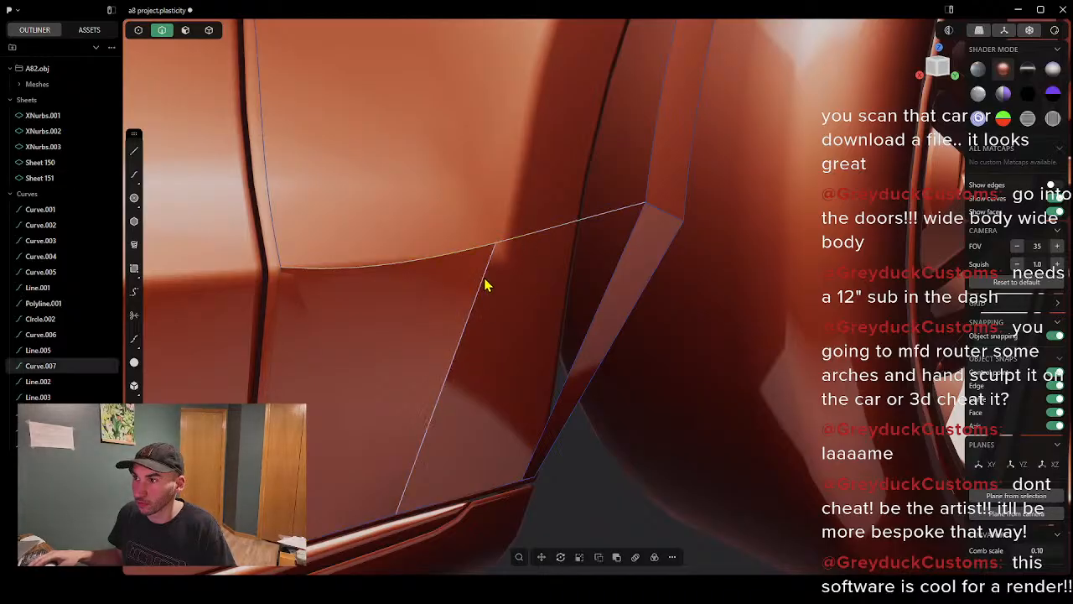
pyautogui.click(476, 492)
pyautogui.press('l')
pyautogui.scroll(-4, 478, 444)
pyautogui.moveTo(478, 444); pyautogui.dragTo(543, 412, button='middle')
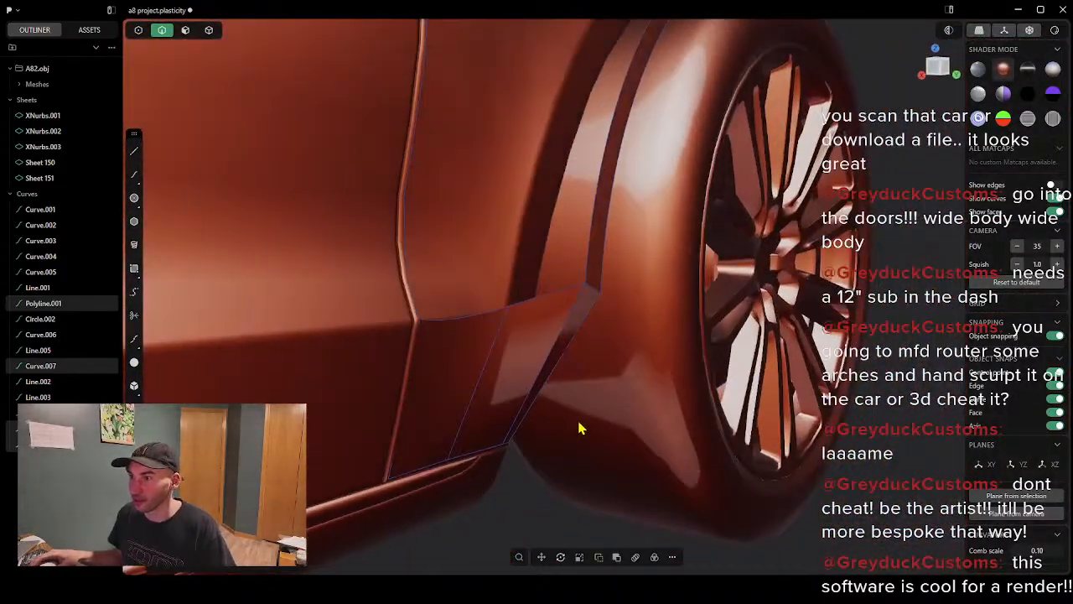
pyautogui.rightClick(580, 424)
pyautogui.click(591, 412)
# Step: Examine the lower fender surfaces and the open fender outline above them from the side and at oblique angles
pyautogui.scroll(-4, 647, 290)
pyautogui.moveTo(775, 235); pyautogui.dragTo(722, 258, button='middle')
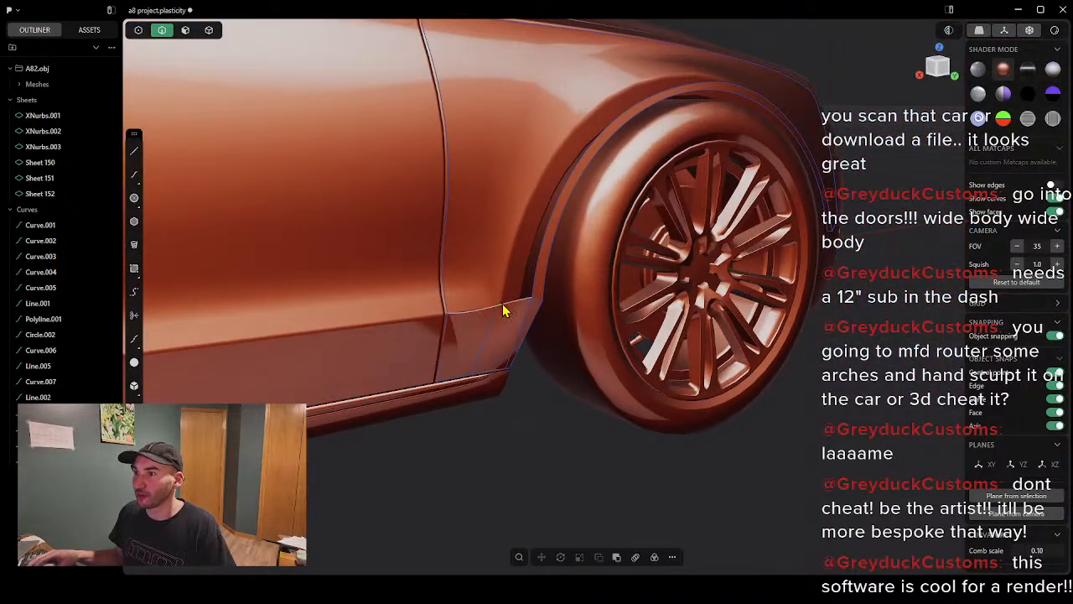
pyautogui.scroll(-3, 788, 227)
pyautogui.moveTo(788, 227); pyautogui.dragTo(944, 118, button='middle')
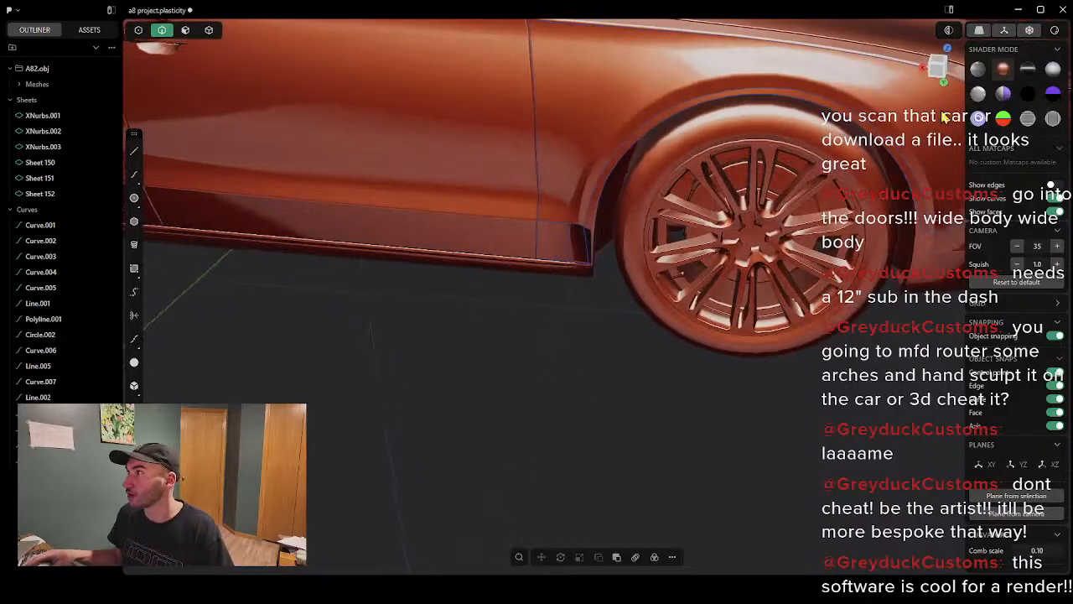
pyautogui.click(938, 74)
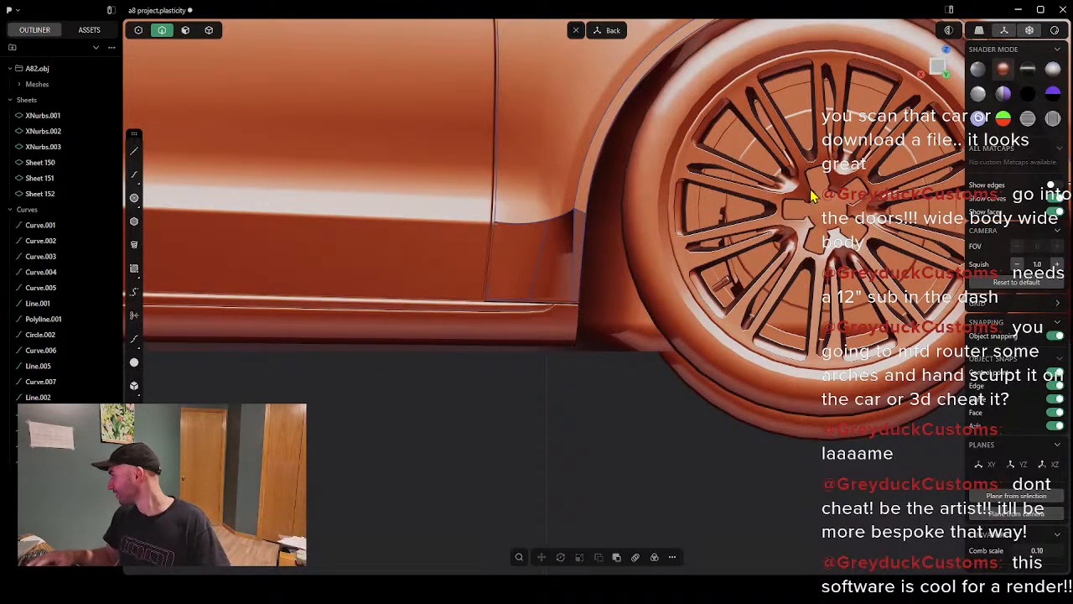
pyautogui.scroll(-3, 795, 166)
pyautogui.keyDown('shift'); pyautogui.moveTo(864, 154); pyautogui.dragTo(765, 164, button='middle'); pyautogui.keyUp('shift')
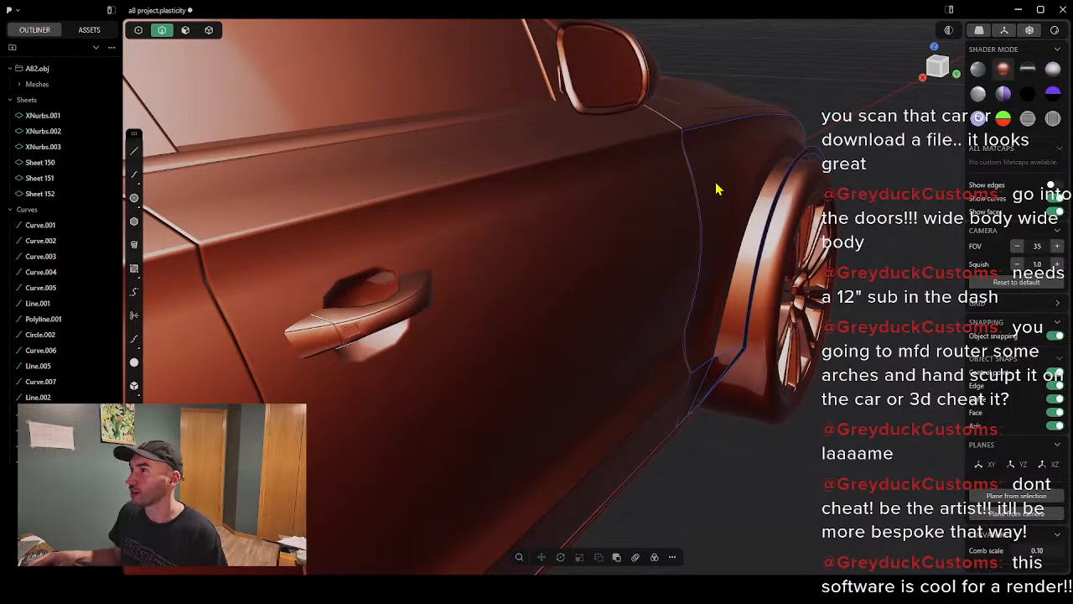
pyautogui.moveTo(707, 243); pyautogui.dragTo(680, 218, button='middle')
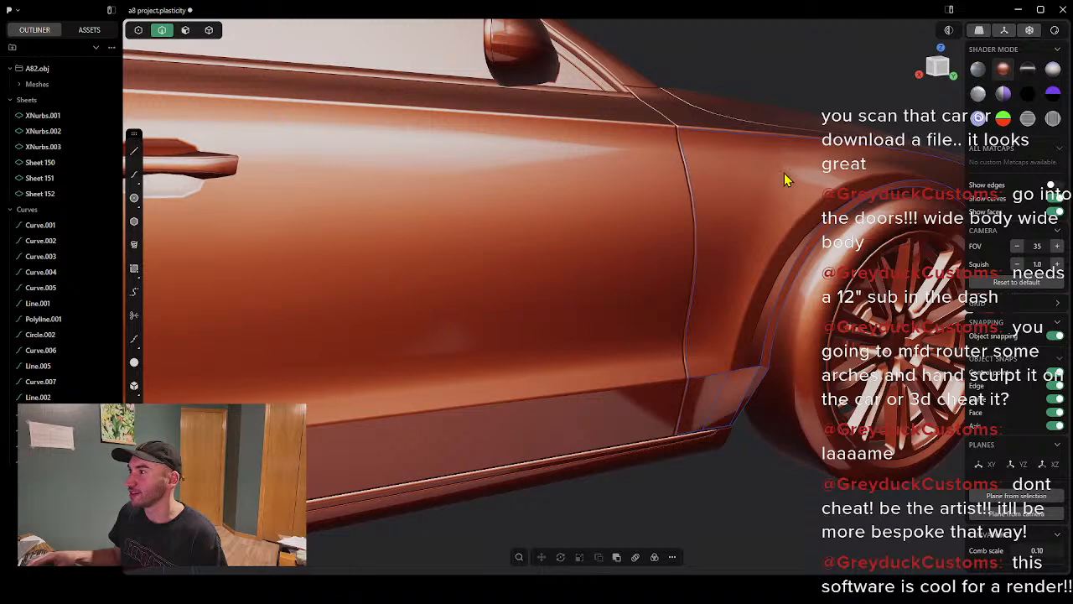
pyautogui.moveTo(784, 173); pyautogui.dragTo(757, 189, button='middle')
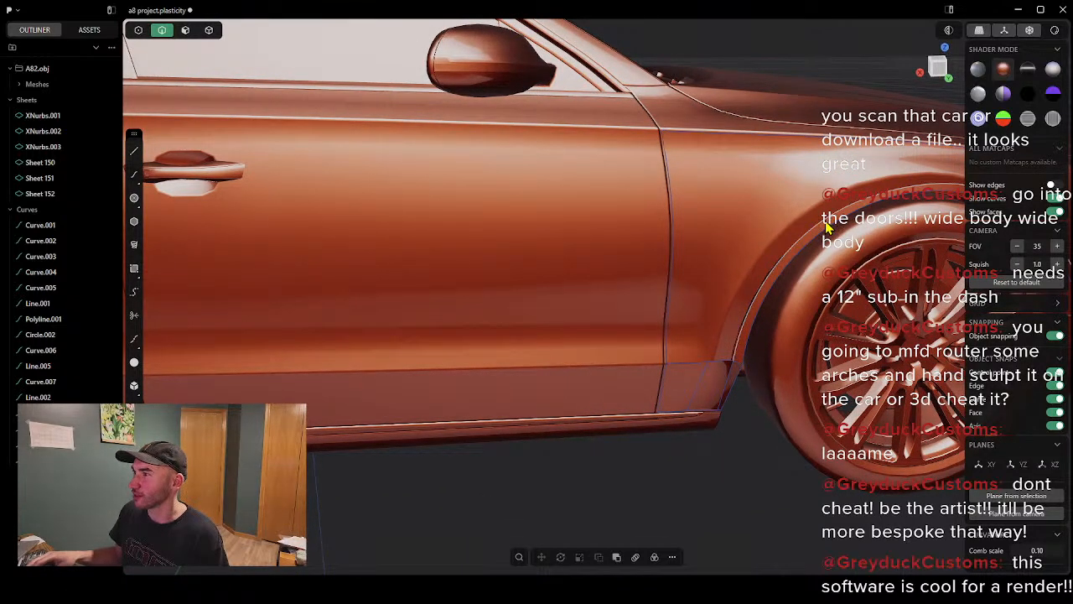
# Step: Draw a two-point curve from the fender's upper corner at the door gap diagonally to the wheel arch curve
pyautogui.scroll(3, 826, 226)
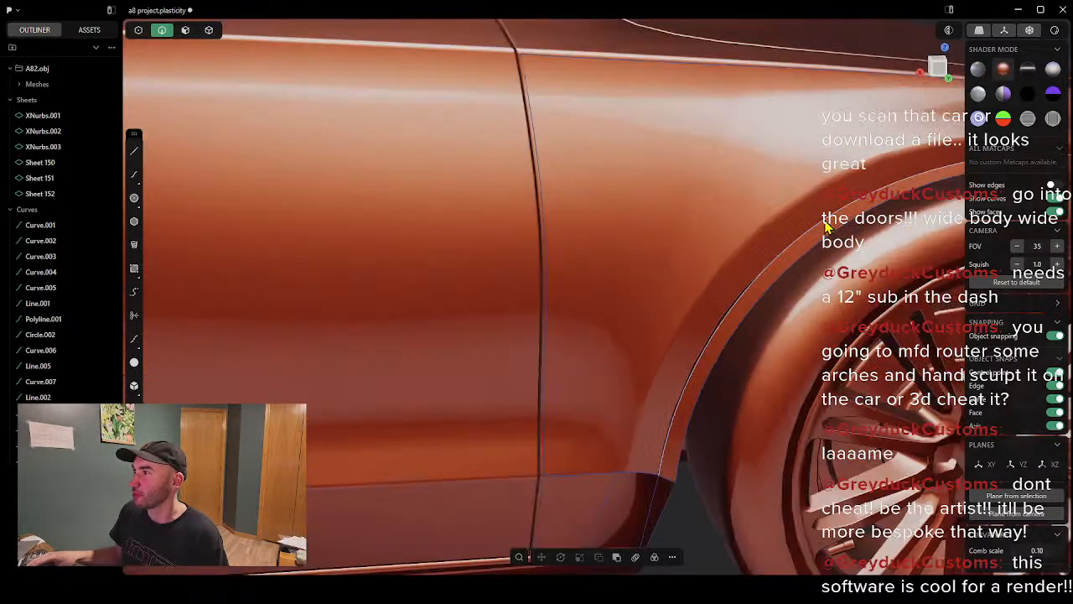
pyautogui.click(134, 179)
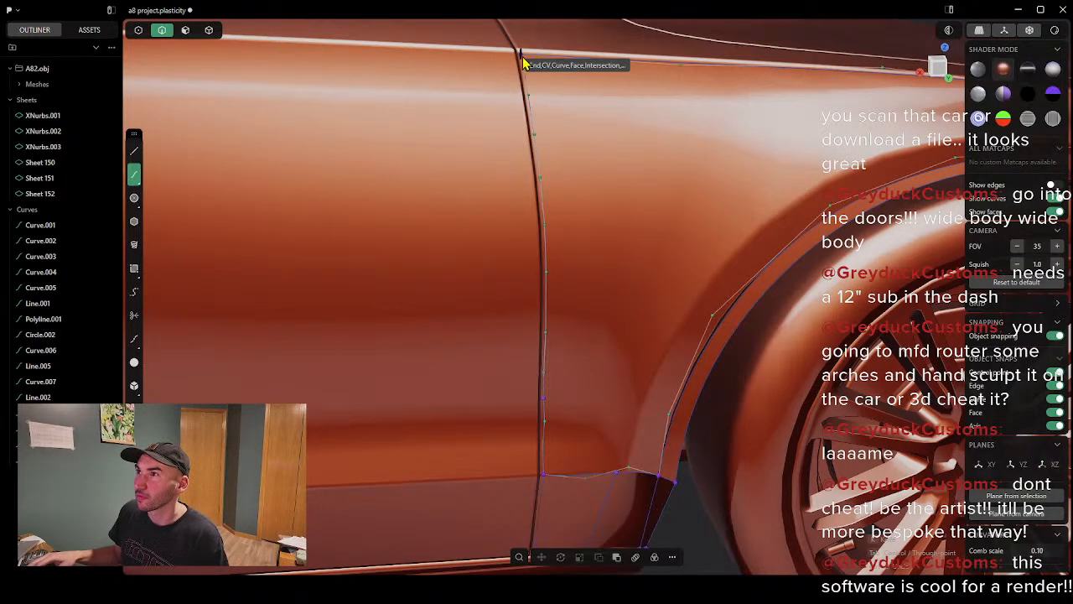
pyautogui.scroll(2, 520, 62)
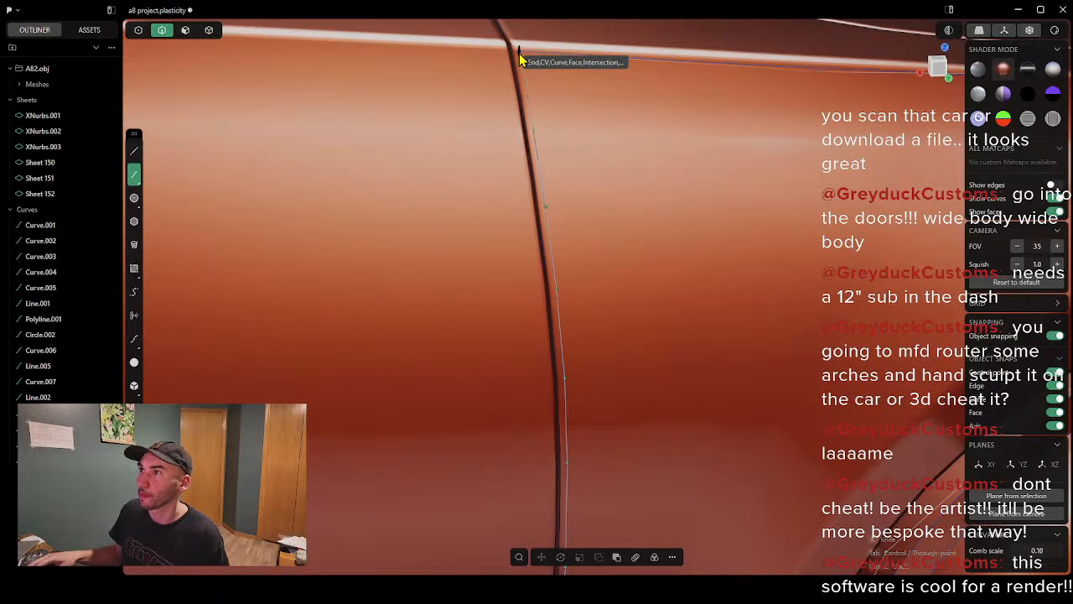
pyautogui.click(519, 53)
pyautogui.moveTo(623, 120); pyautogui.dragTo(639, 139, button='middle')
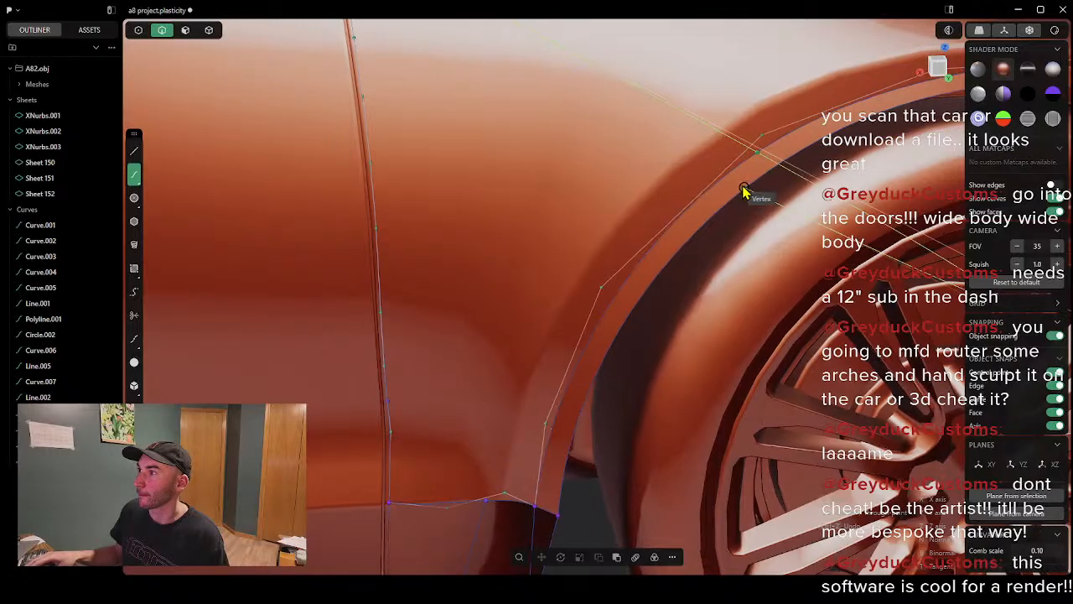
pyautogui.moveTo(623, 249); pyautogui.dragTo(616, 172, button='middle')
pyautogui.scroll(-4, 612, 232)
pyautogui.scroll(2, 617, 170)
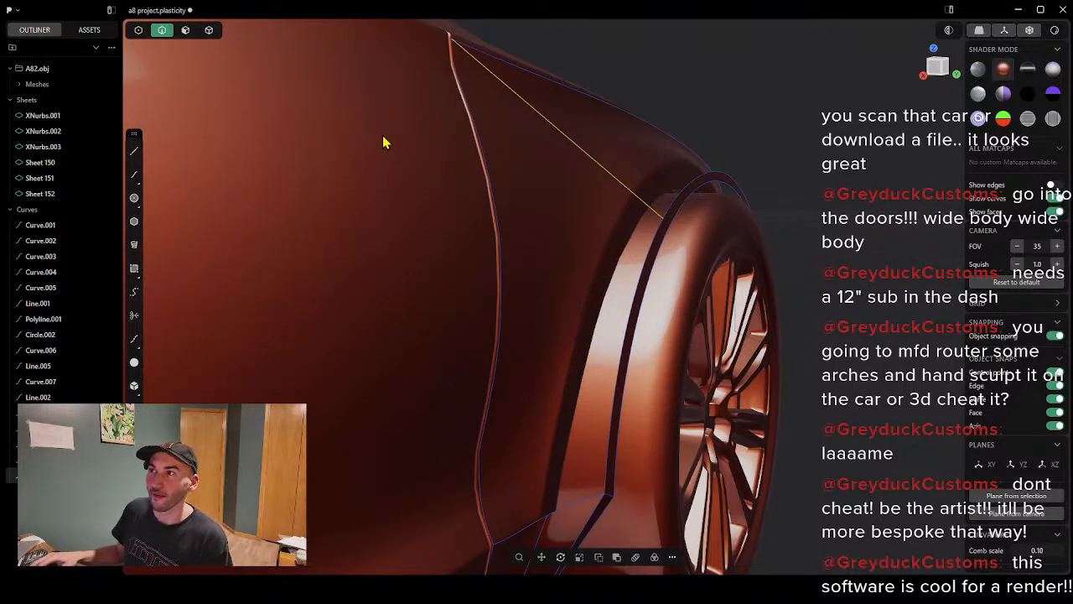
# Step: Rebuild the diagonal fender curve to give it additional control points, and check their placement from several angles
pyautogui.rightClick(599, 255)
pyautogui.write('re')
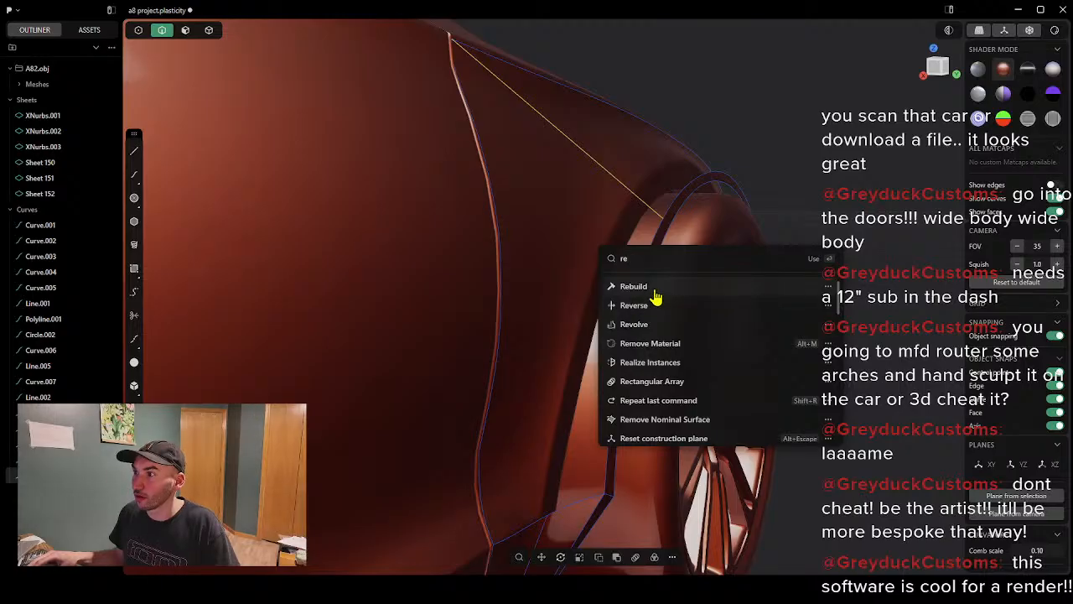
pyautogui.click(654, 292)
pyautogui.moveTo(600, 252); pyautogui.dragTo(837, 44, button='middle')
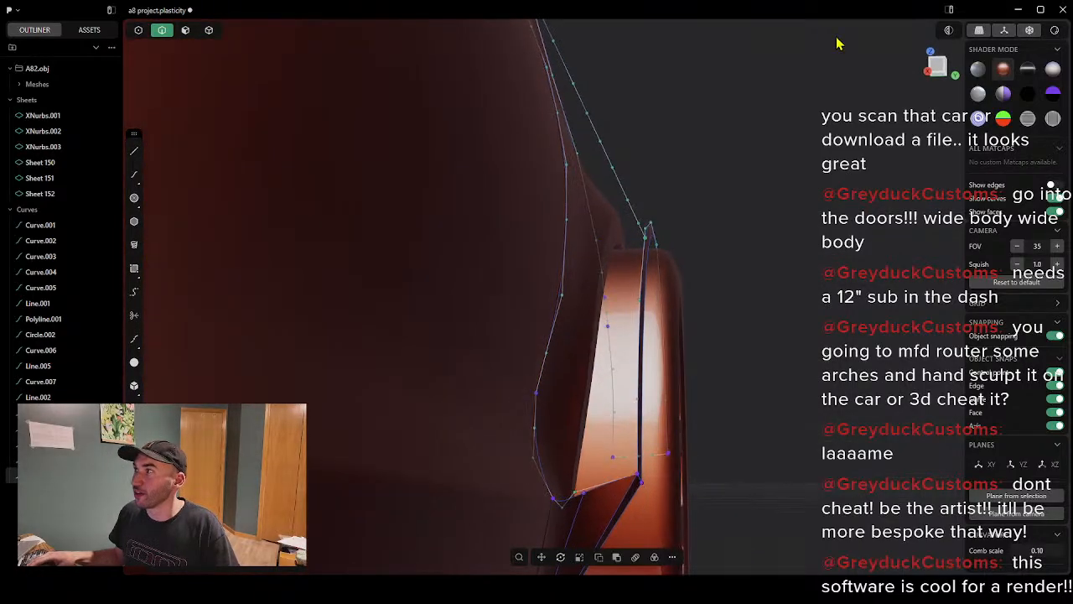
pyautogui.moveTo(683, 172); pyautogui.dragTo(667, 99, button='middle')
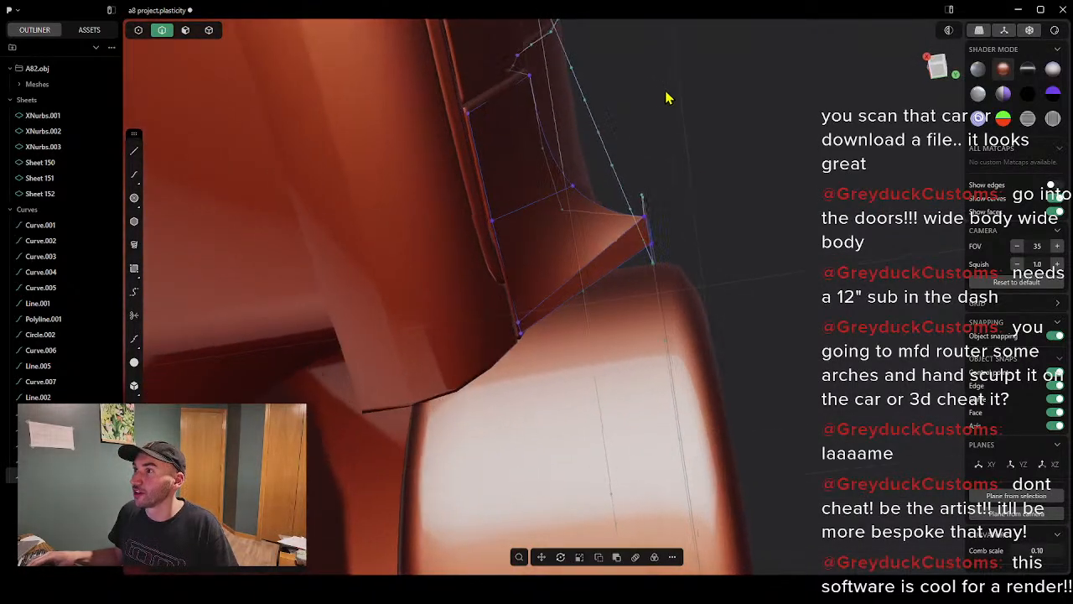
pyautogui.click(940, 69)
pyautogui.scroll(3, 759, 115)
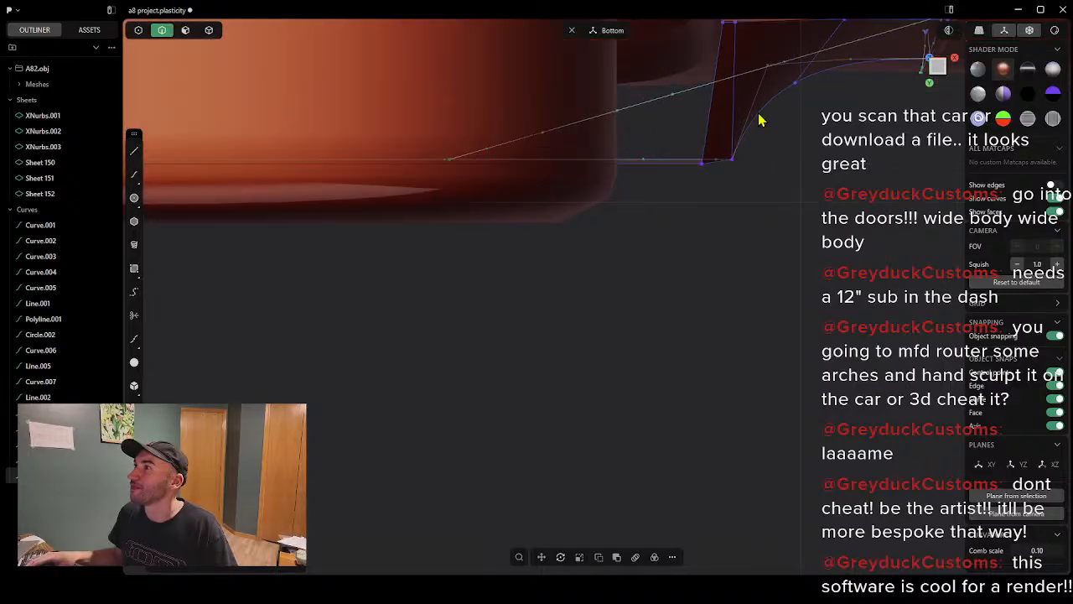
pyautogui.scroll(-8, 770, 104)
pyautogui.scroll(5, 782, 125)
pyautogui.moveTo(781, 134); pyautogui.dragTo(674, 135, button='middle')
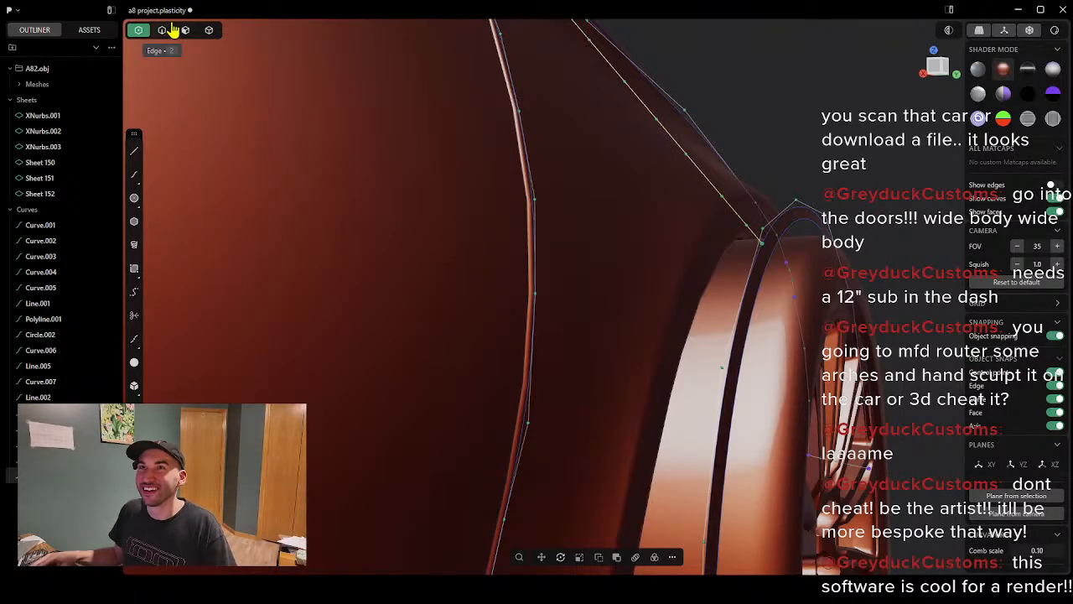
# Step: Move the diagonal curve's middle control points down and inward so the curve follows the fender's body surface
pyautogui.click(658, 125)
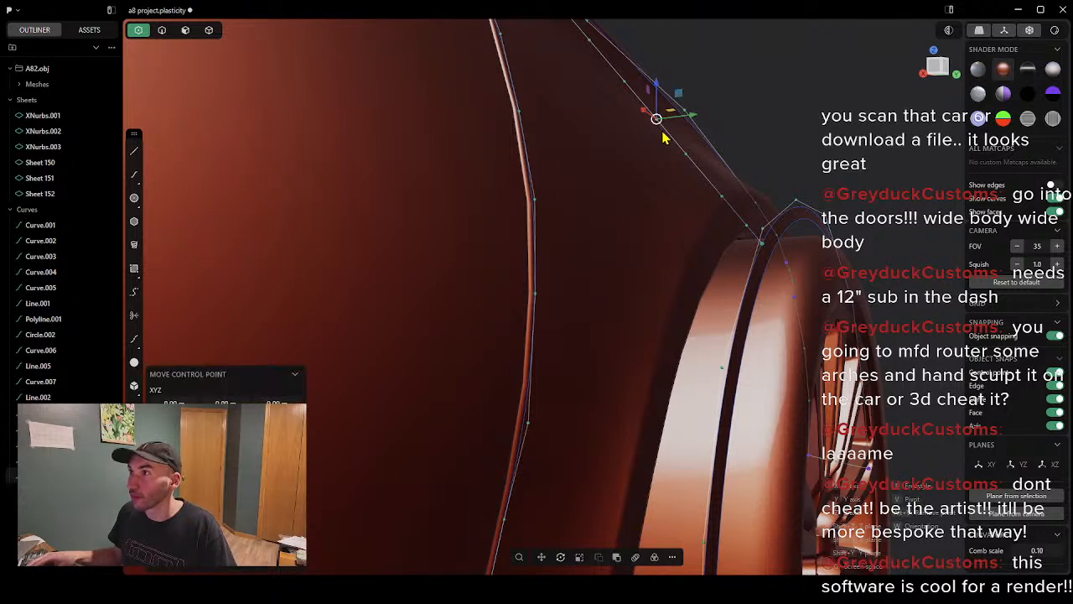
pyautogui.moveTo(653, 121); pyautogui.dragTo(651, 142)
pyautogui.click(663, 130)
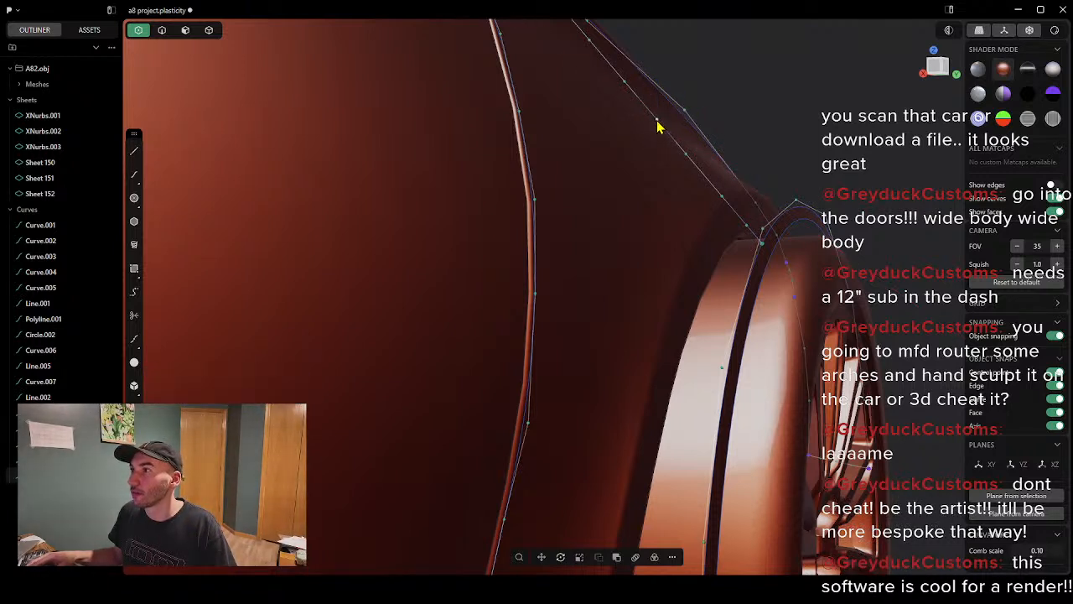
pyautogui.click(658, 126)
pyautogui.moveTo(656, 83); pyautogui.dragTo(657, 101)
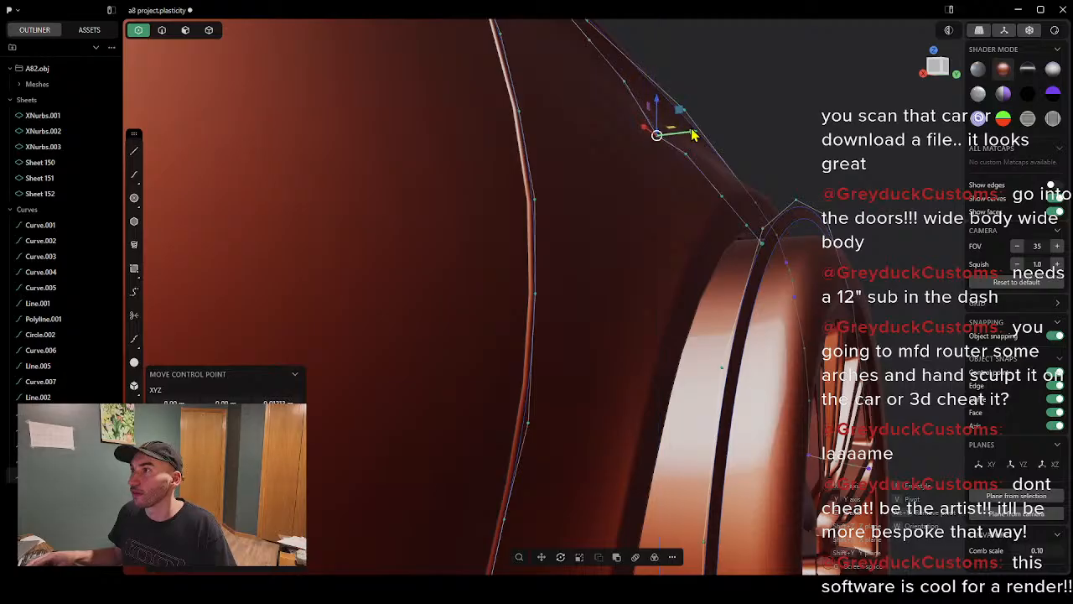
pyautogui.moveTo(692, 132); pyautogui.dragTo(680, 135)
pyautogui.click(654, 181)
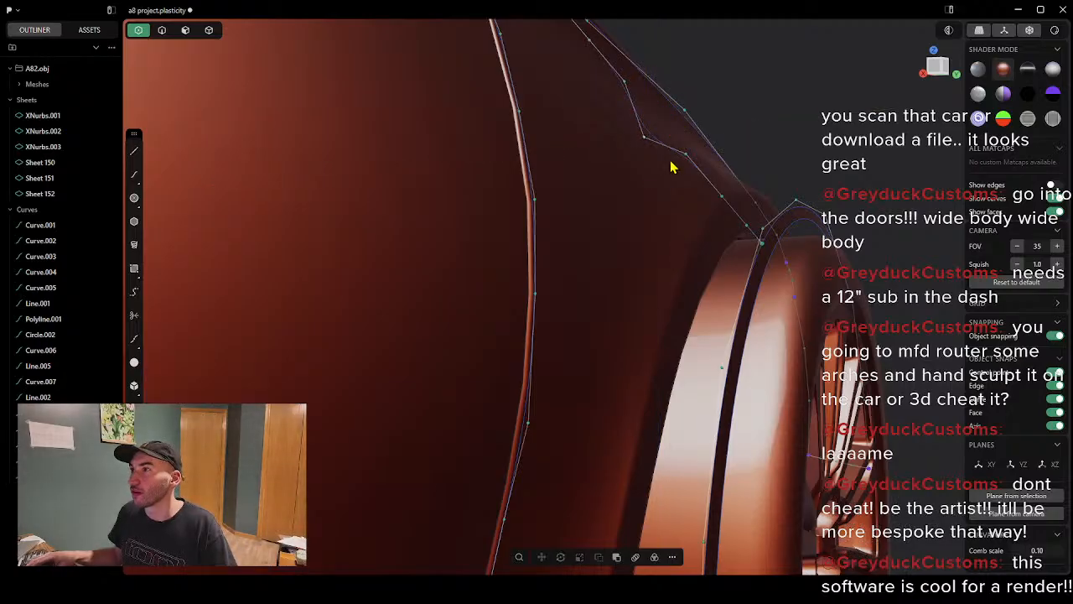
pyautogui.moveTo(670, 161)
pyautogui.mouseDown(button='middle')
pyautogui.moveTo(642, 188)
pyautogui.moveTo(656, 174)
pyautogui.mouseUp(button='middle')
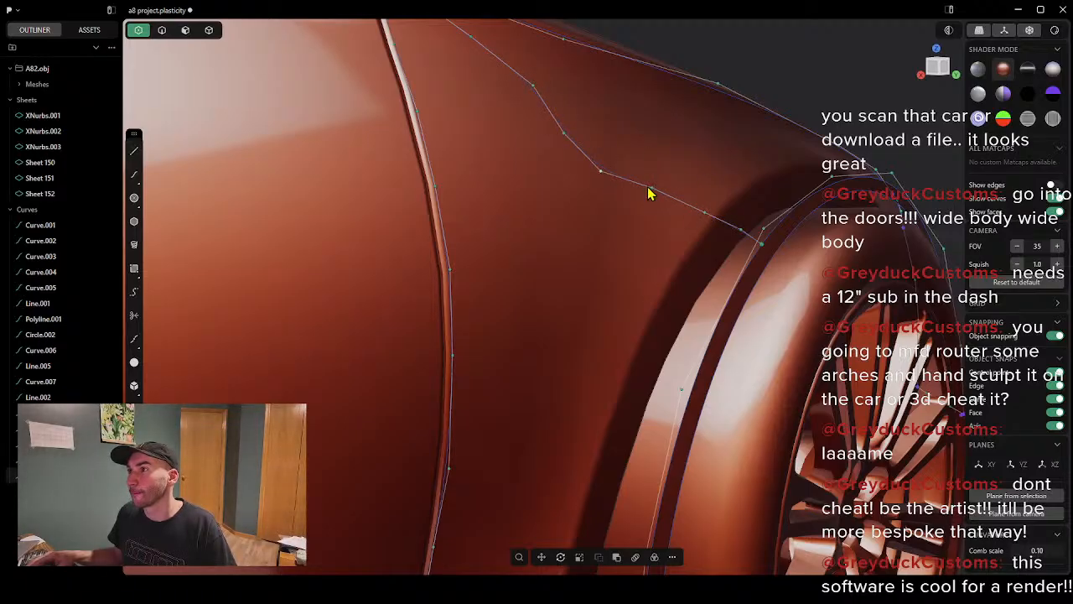
pyautogui.moveTo(680, 155); pyautogui.dragTo(702, 200, button='middle')
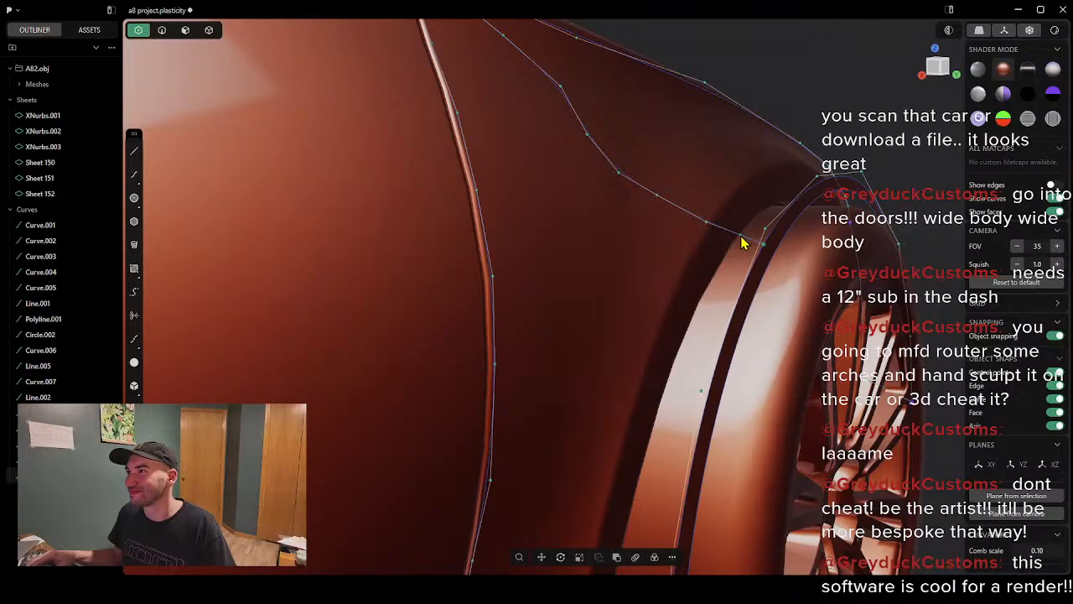
pyautogui.moveTo(742, 243); pyautogui.dragTo(639, 418, button='middle')
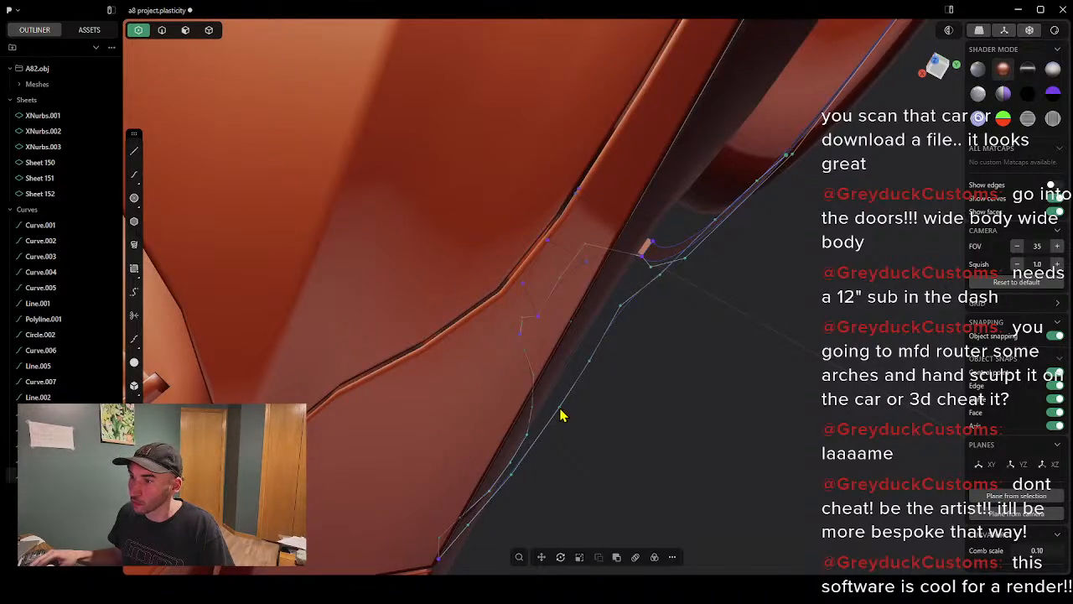
pyautogui.moveTo(561, 415); pyautogui.dragTo(616, 384, button='middle')
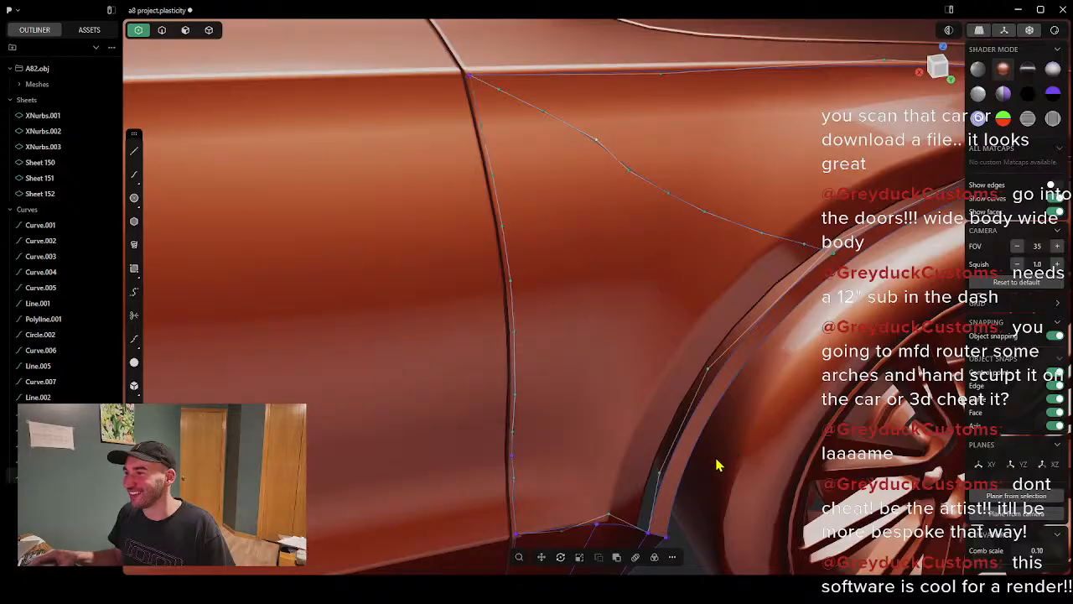
pyautogui.moveTo(719, 466); pyautogui.dragTo(681, 411, button='middle')
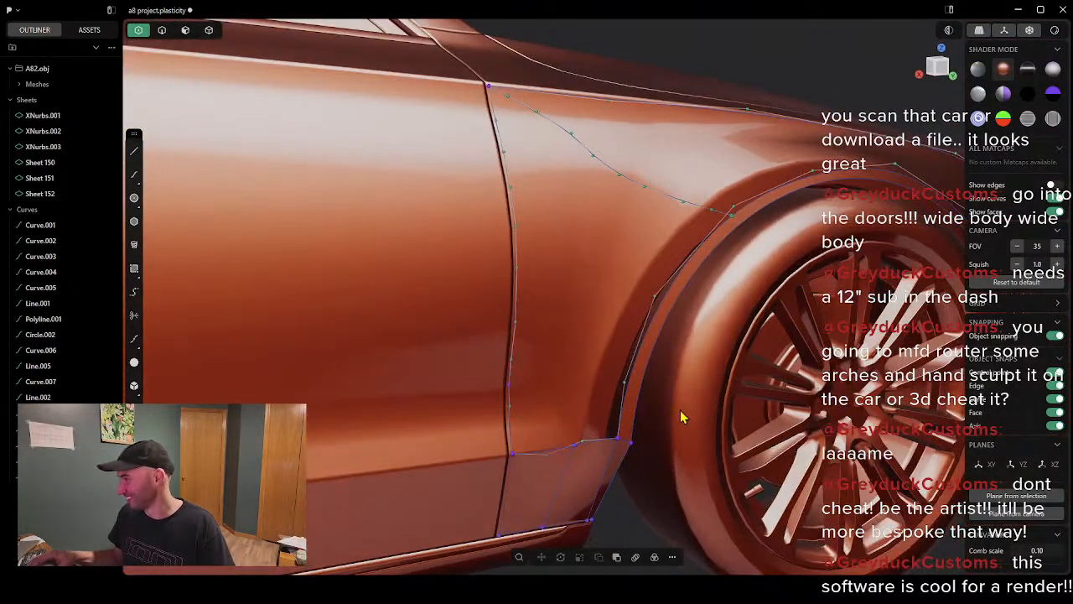
# Step: Select the reshaped diagonal curve together with the door gap, wheel arch and lower fender curves as a surface boundary
pyautogui.click(162, 30)
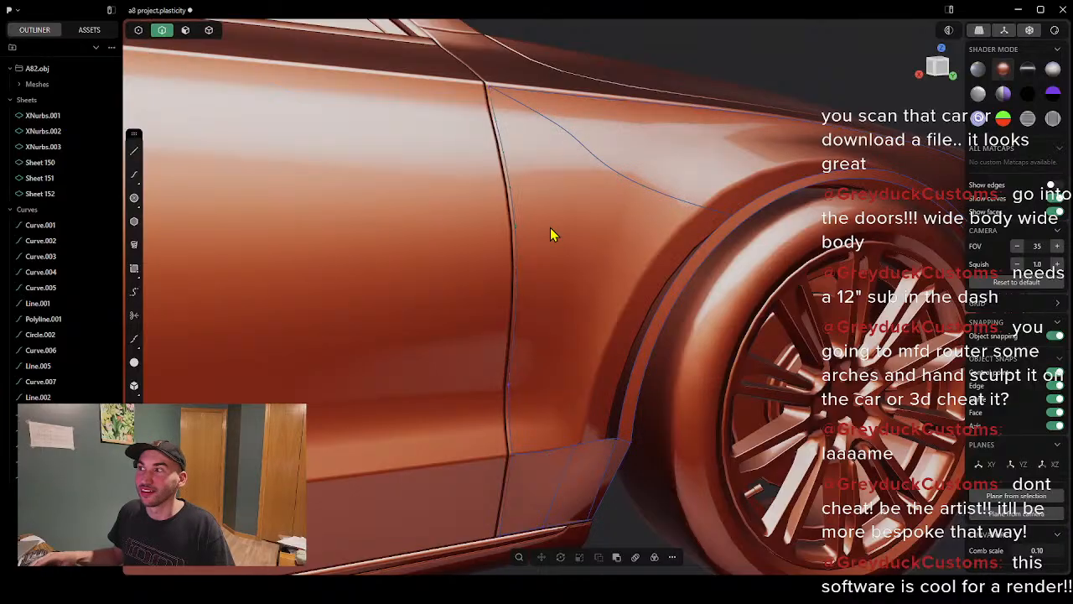
pyautogui.click(632, 181)
pyautogui.click(513, 212)
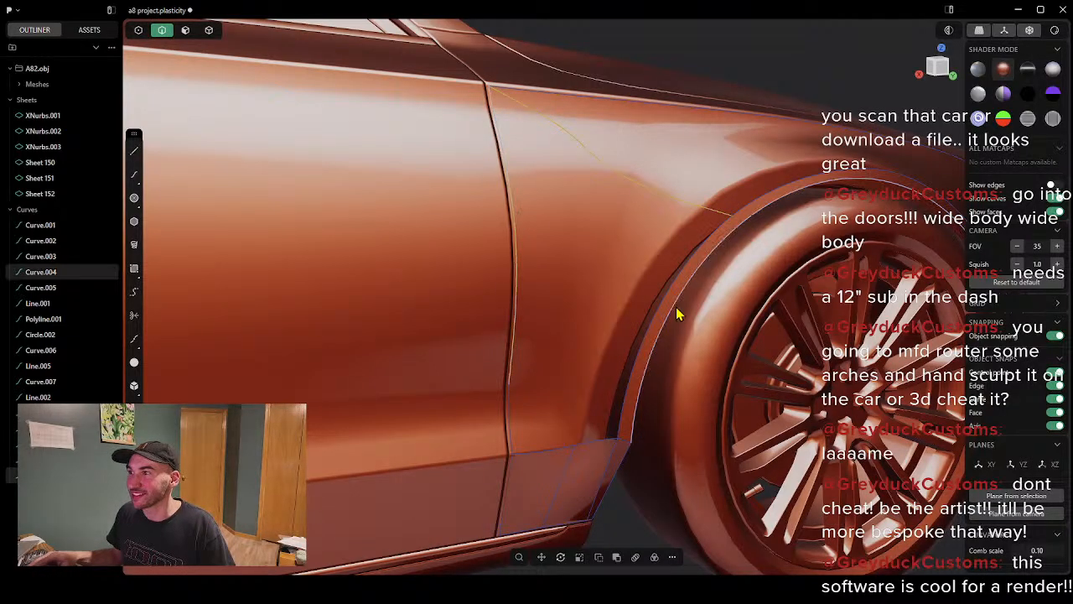
pyautogui.keyDown('shift'); pyautogui.click(514, 408); pyautogui.keyUp('shift')
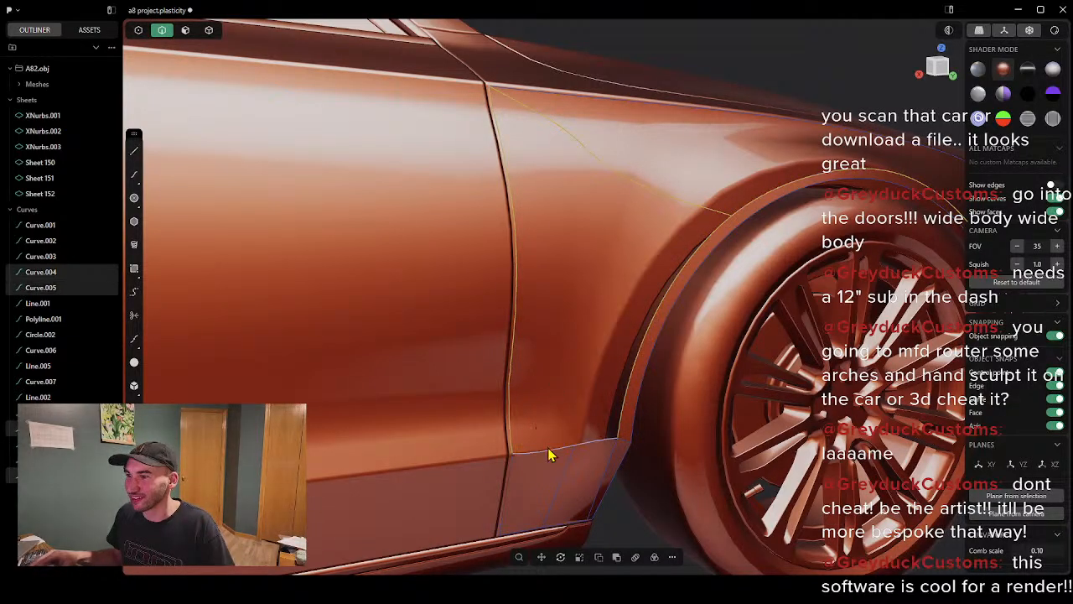
pyautogui.keyDown('shift'); pyautogui.click(549, 449); pyautogui.keyUp('shift')
pyautogui.scroll(-3, 597, 360)
pyautogui.moveTo(597, 361); pyautogui.dragTo(592, 235, button='middle')
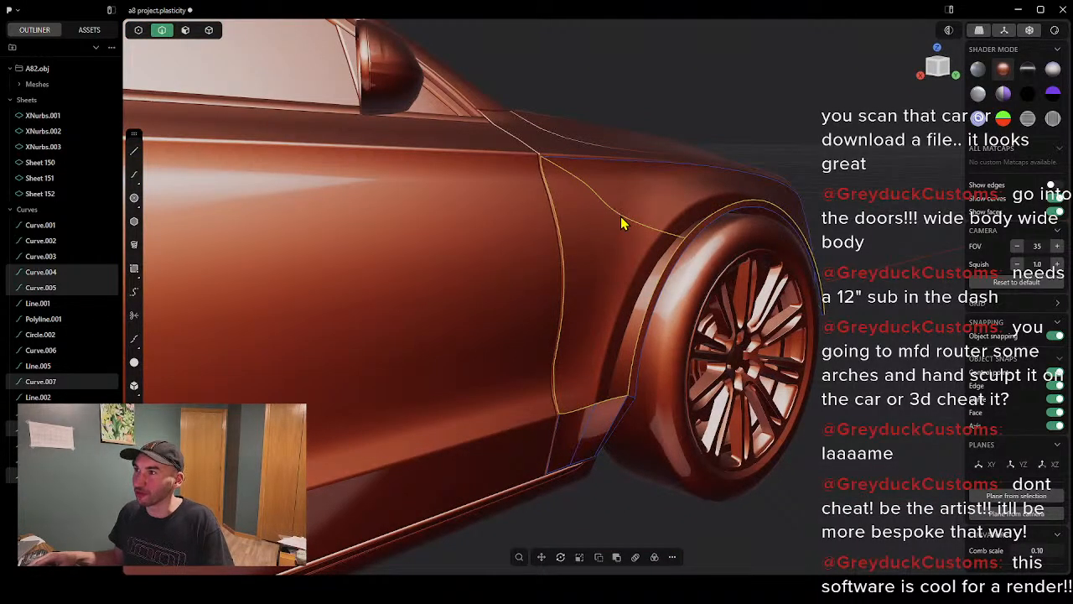
# Step: Clear the boundary selection and delete the diagonal curve from the fender
pyautogui.press('Escape')
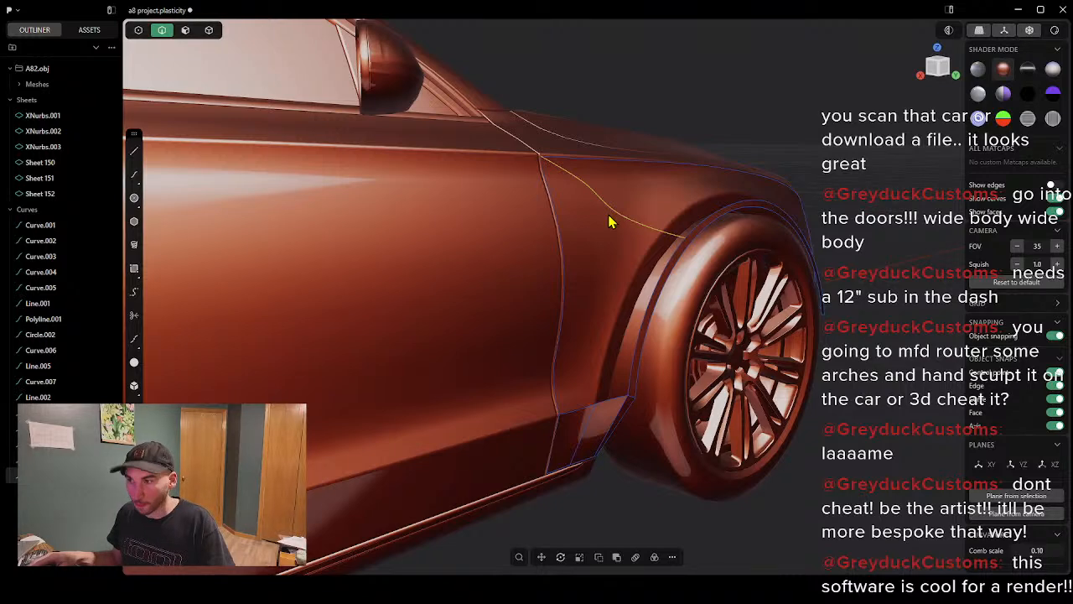
pyautogui.scroll(3, 554, 187)
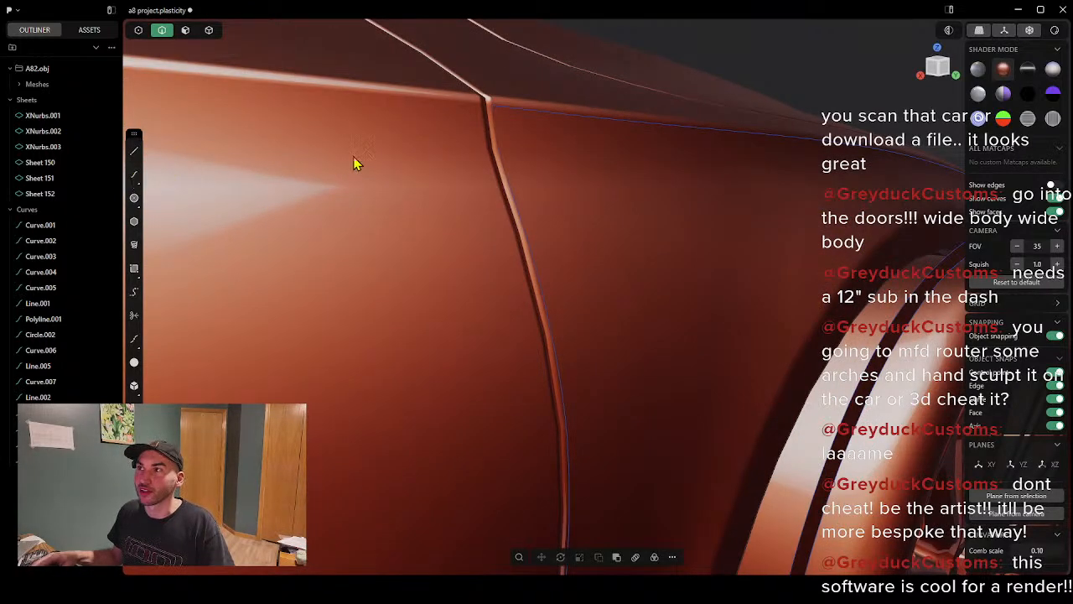
# Step: Draw a multi-point curve snapped to the fender face, from the upper corner at the door gap diagonally down to the wheel arch curve
pyautogui.click(137, 176)
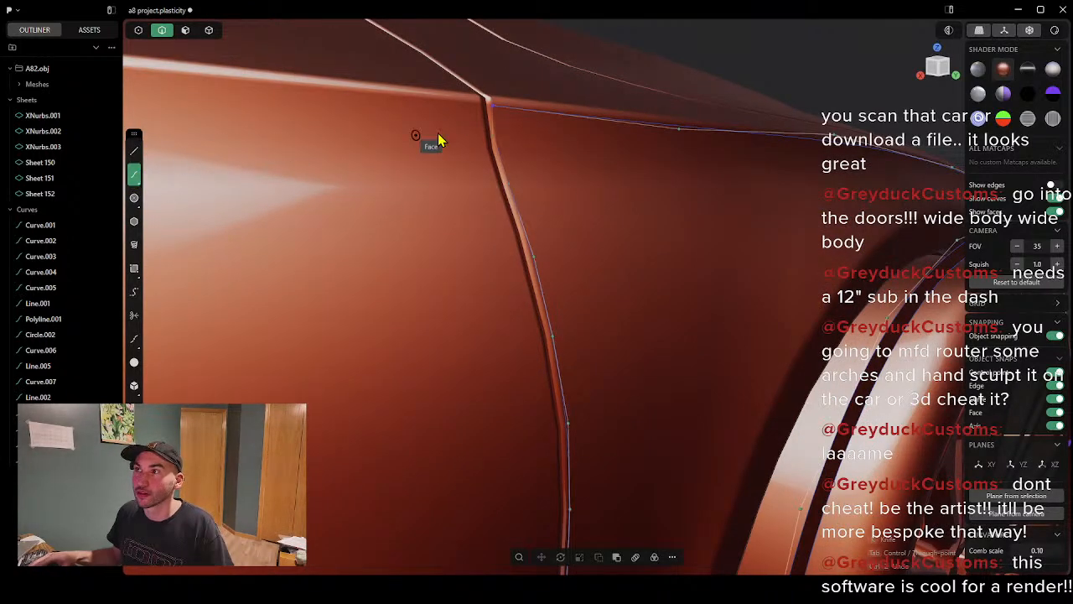
pyautogui.click(493, 109)
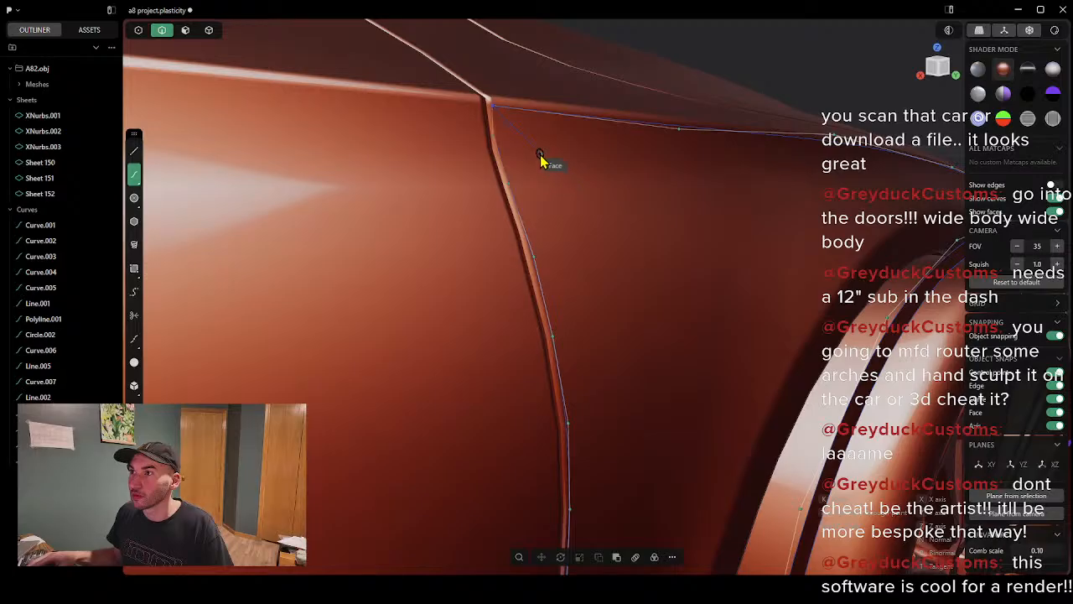
pyautogui.click(536, 150)
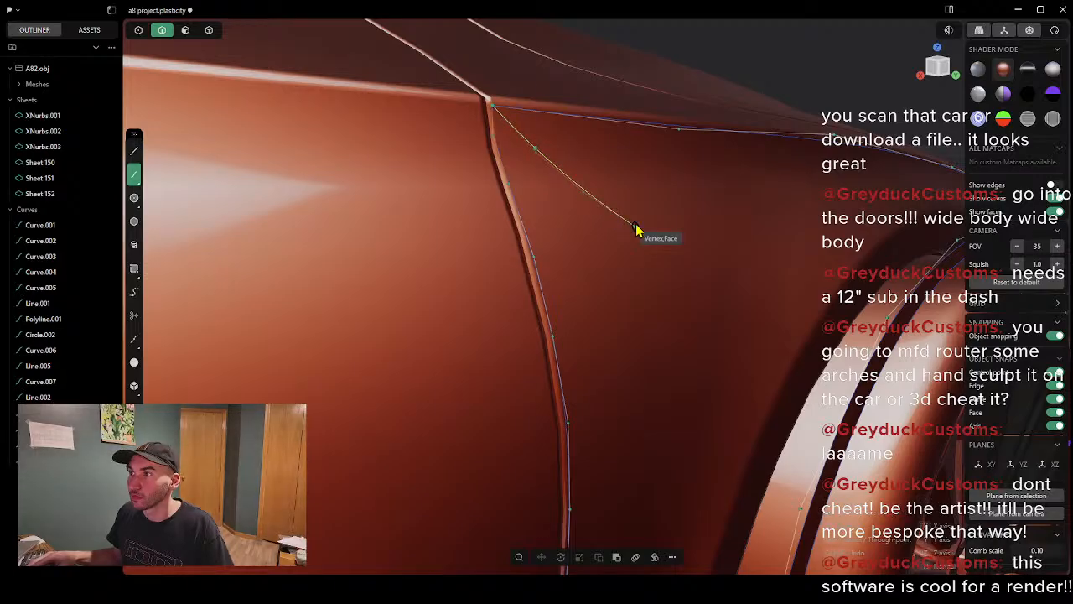
pyautogui.click(636, 228)
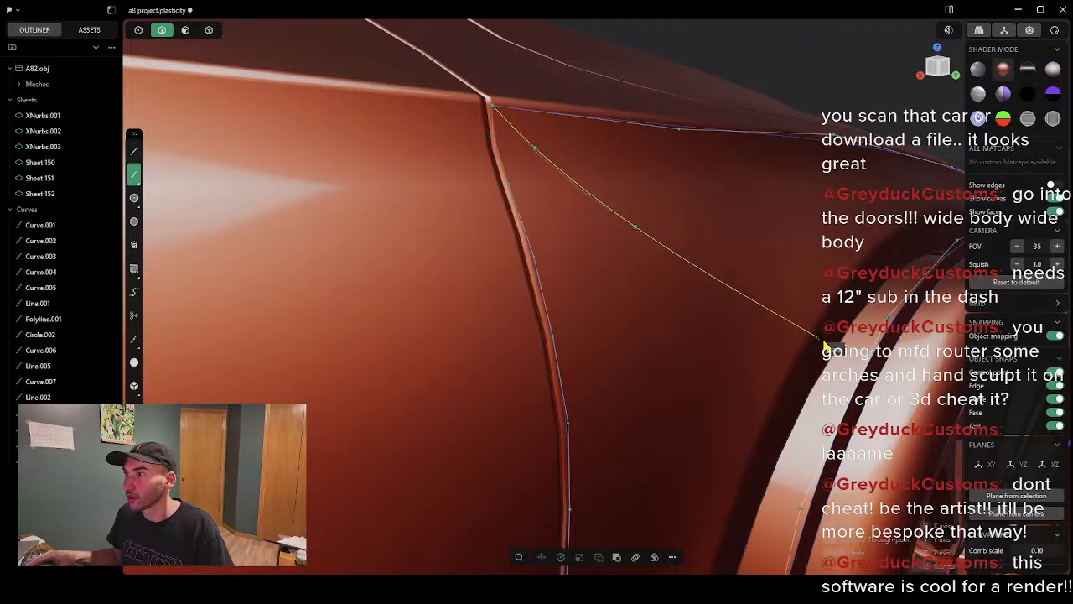
pyautogui.scroll(-3, 820, 340)
pyautogui.scroll(-2, 820, 339)
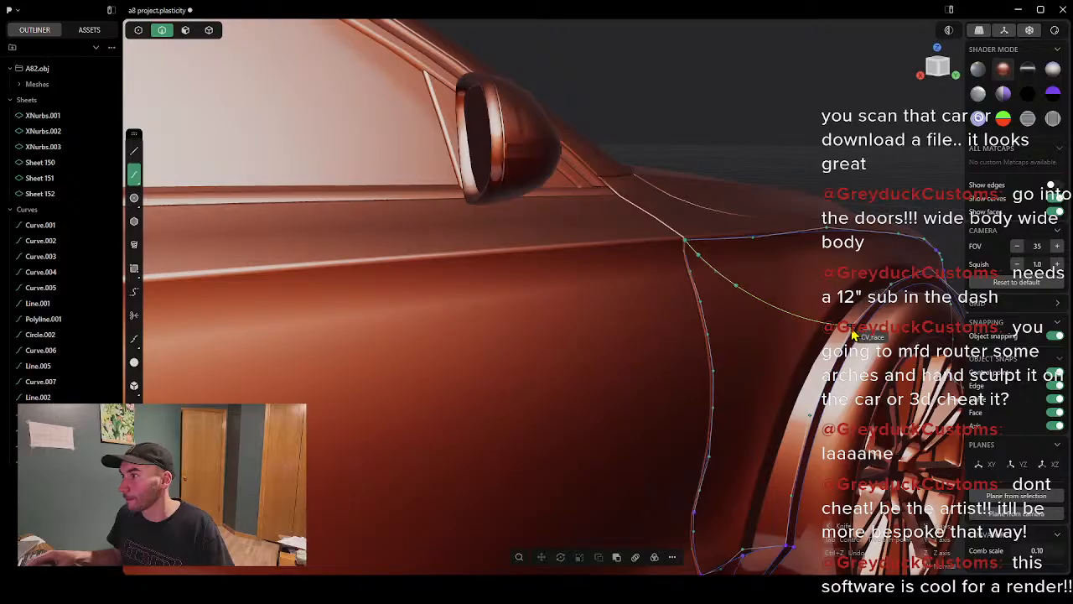
pyautogui.click(850, 330)
pyautogui.rightClick(850, 333)
pyautogui.moveTo(864, 382); pyautogui.dragTo(914, 342, button='middle')
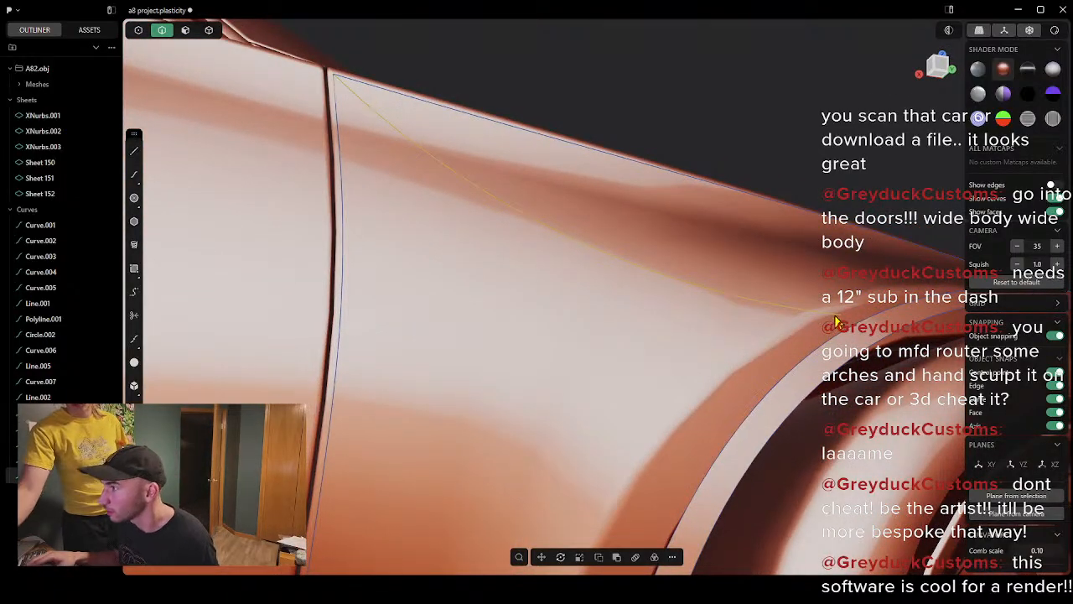
# Step: Try to reposition the diagonal curve's control point at the wheel arch, and undo back to before the curve was drawn
pyautogui.click(138, 30)
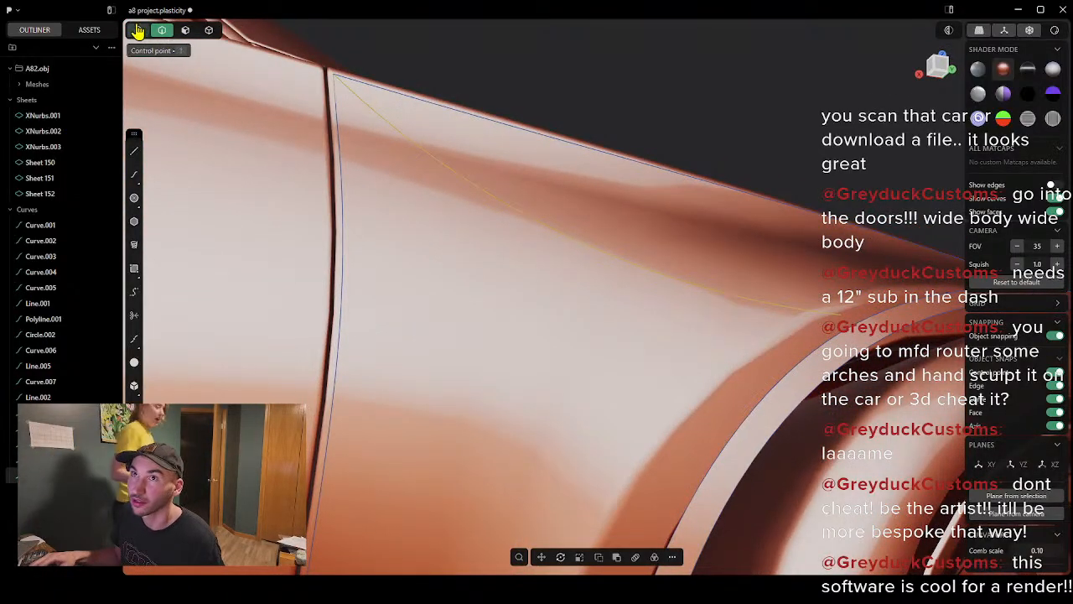
pyautogui.click(842, 318)
pyautogui.moveTo(849, 329); pyautogui.dragTo(830, 302)
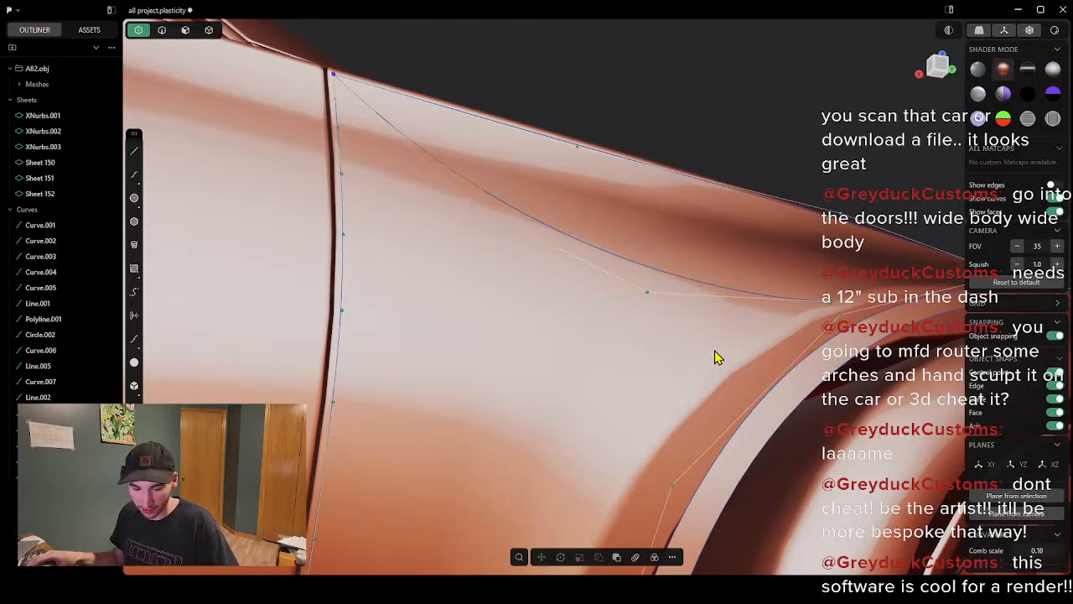
pyautogui.hotkey('ctrl', 'z')
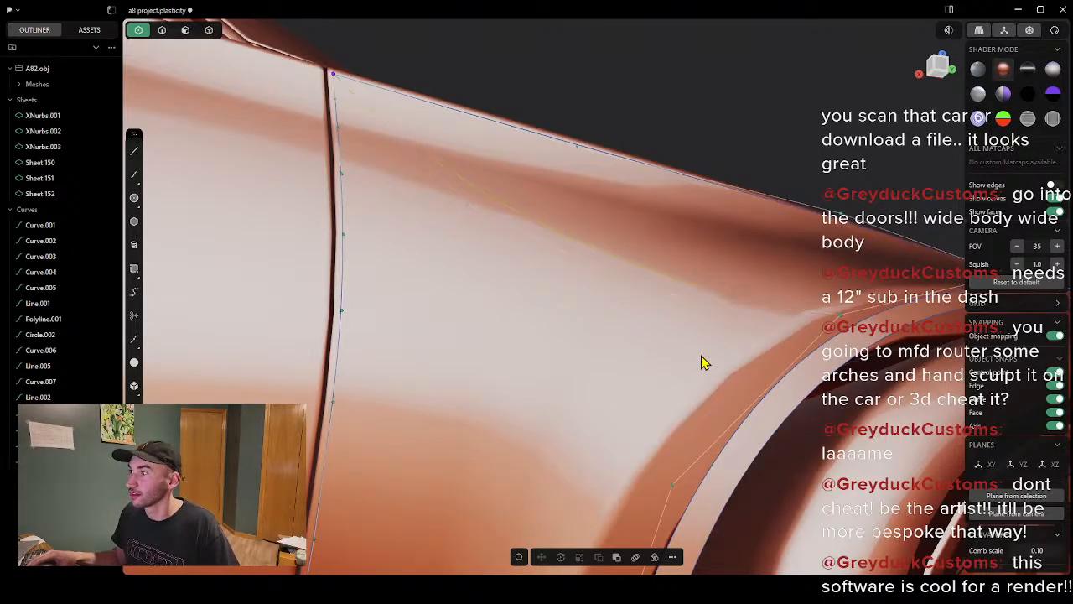
# Step: Redraw the diagonal curve from the fender's upper corner across the body face to the wheel arch curve's upper rear section
pyautogui.click(135, 175)
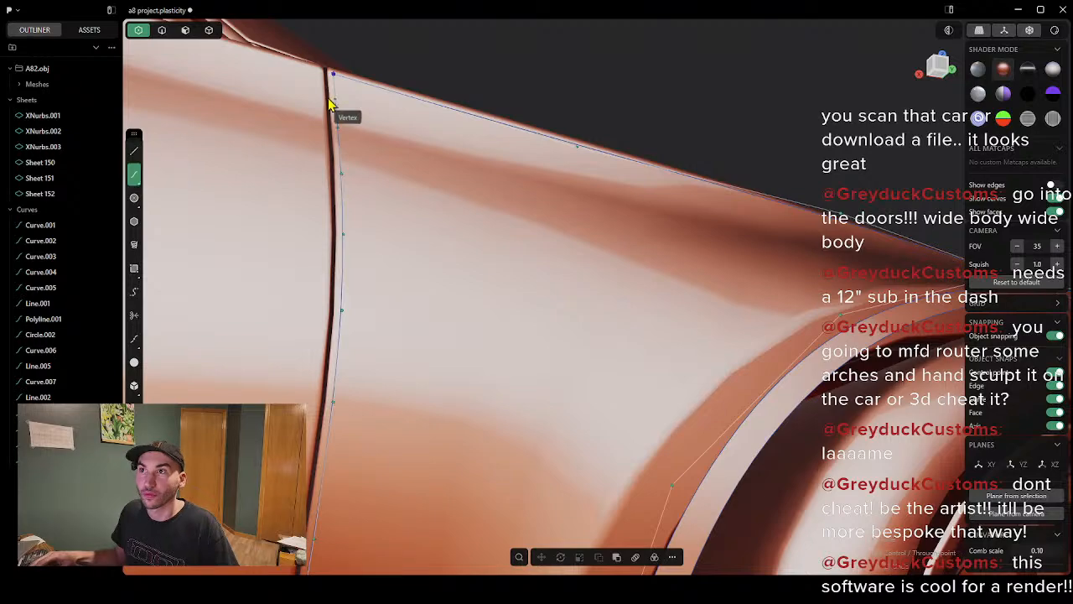
pyautogui.click(334, 77)
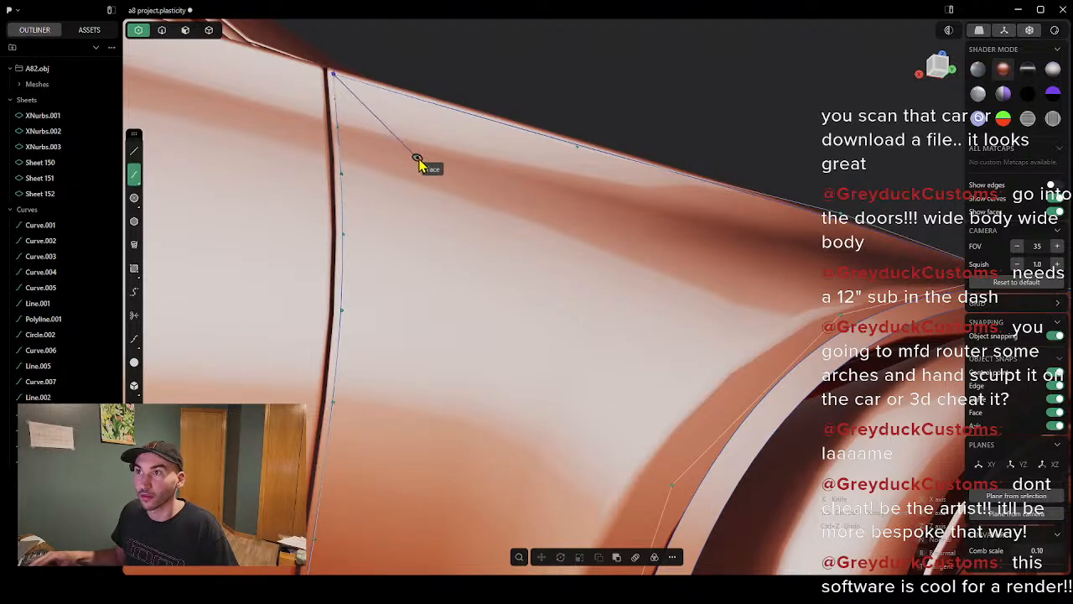
pyautogui.scroll(-3, 415, 145)
pyautogui.moveTo(422, 151); pyautogui.dragTo(444, 183, button='middle')
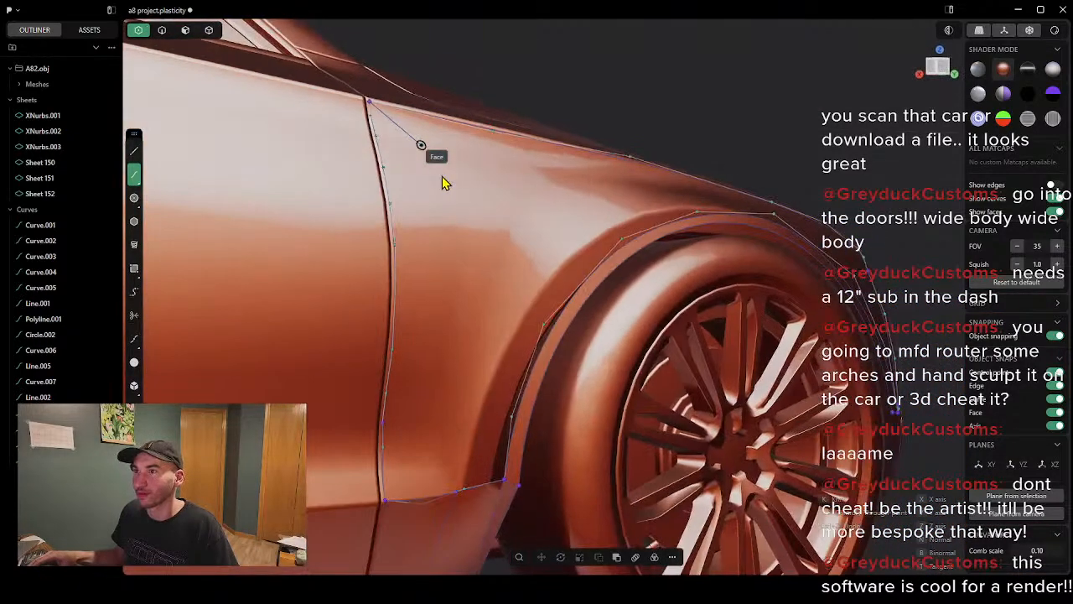
pyautogui.click(425, 153)
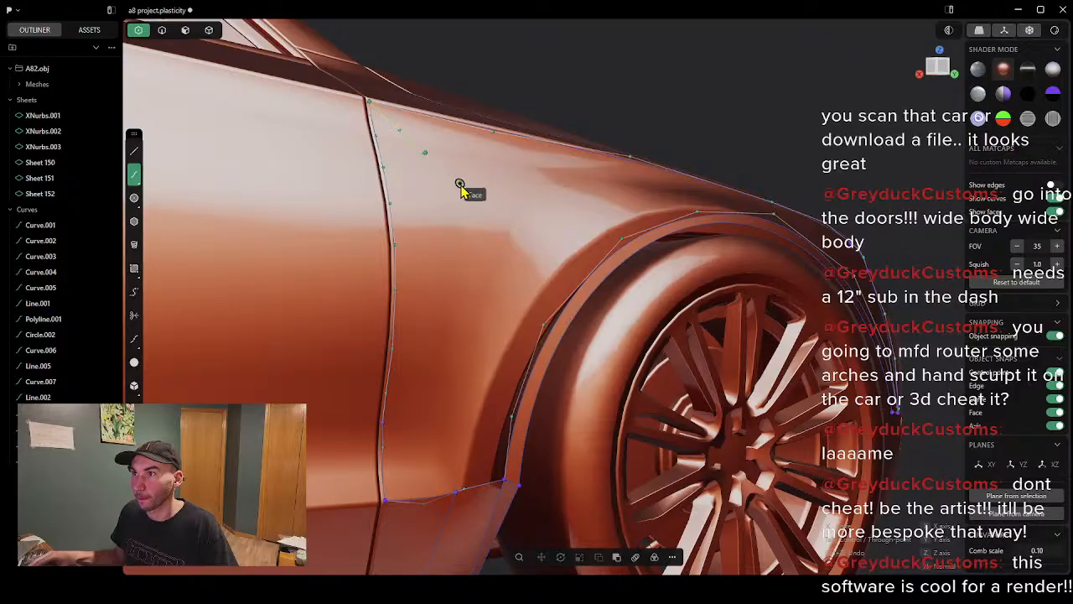
pyautogui.click(635, 252)
pyautogui.moveTo(670, 287); pyautogui.dragTo(656, 312, button='middle')
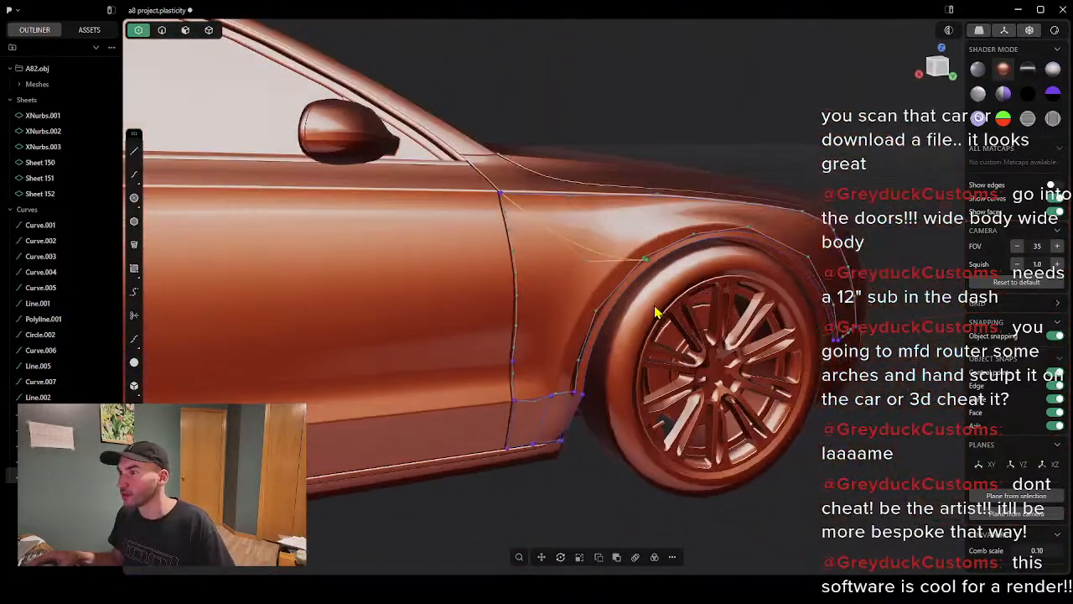
# Step: Try to fill the boundary formed by the diagonal, door gap, wheel arch and lower fender curves with an XNurbs surface
pyautogui.scroll(5, 637, 311)
pyautogui.click(157, 31)
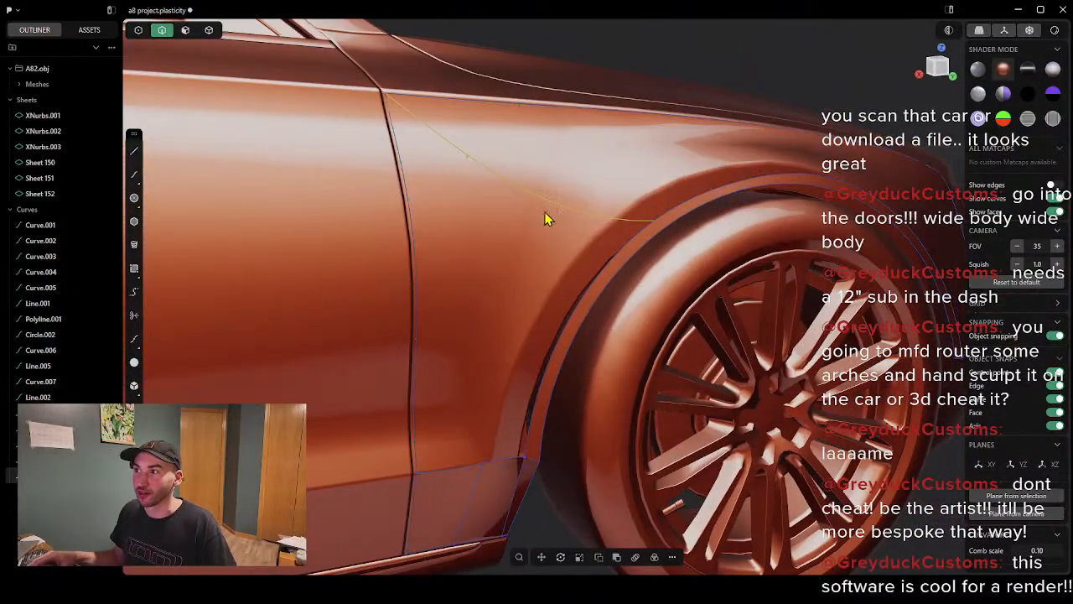
pyautogui.moveTo(546, 220); pyautogui.dragTo(495, 211, button='middle')
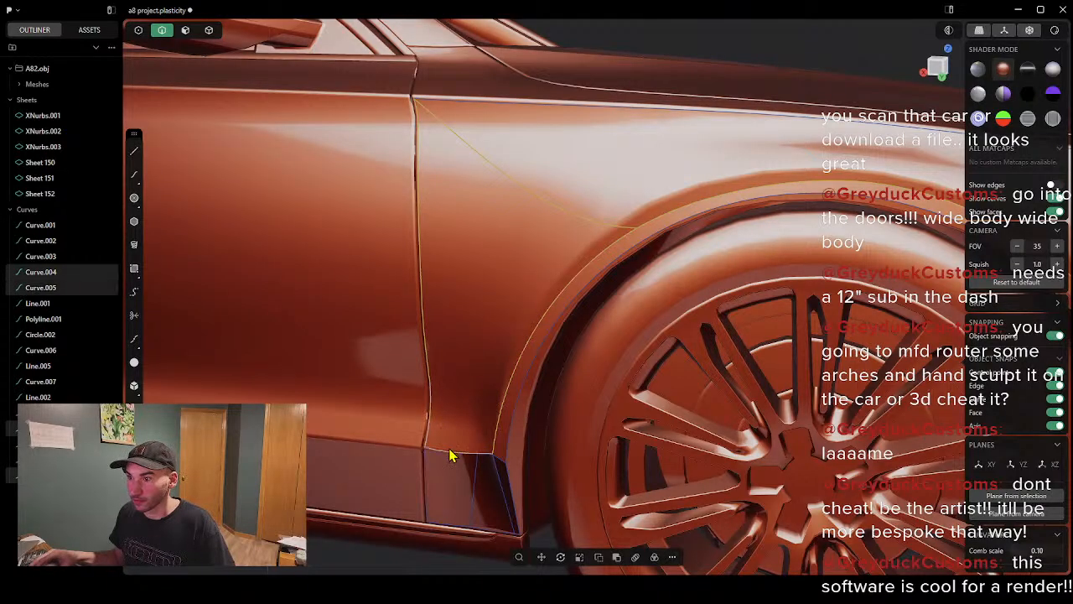
pyautogui.moveTo(455, 450); pyautogui.dragTo(592, 412, button='middle')
pyautogui.rightClick(625, 405)
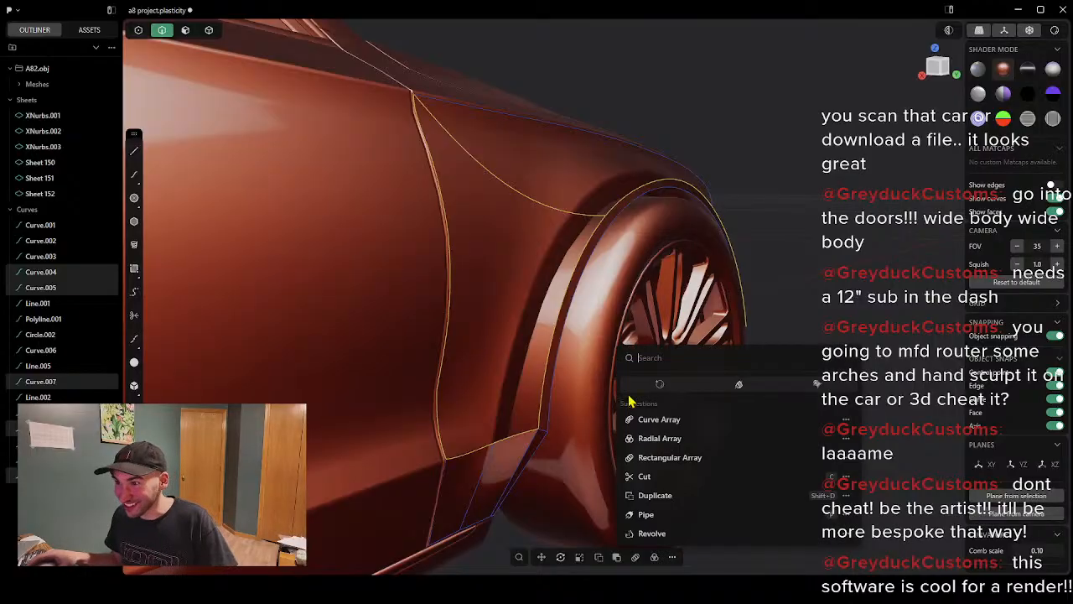
pyautogui.click(650, 387)
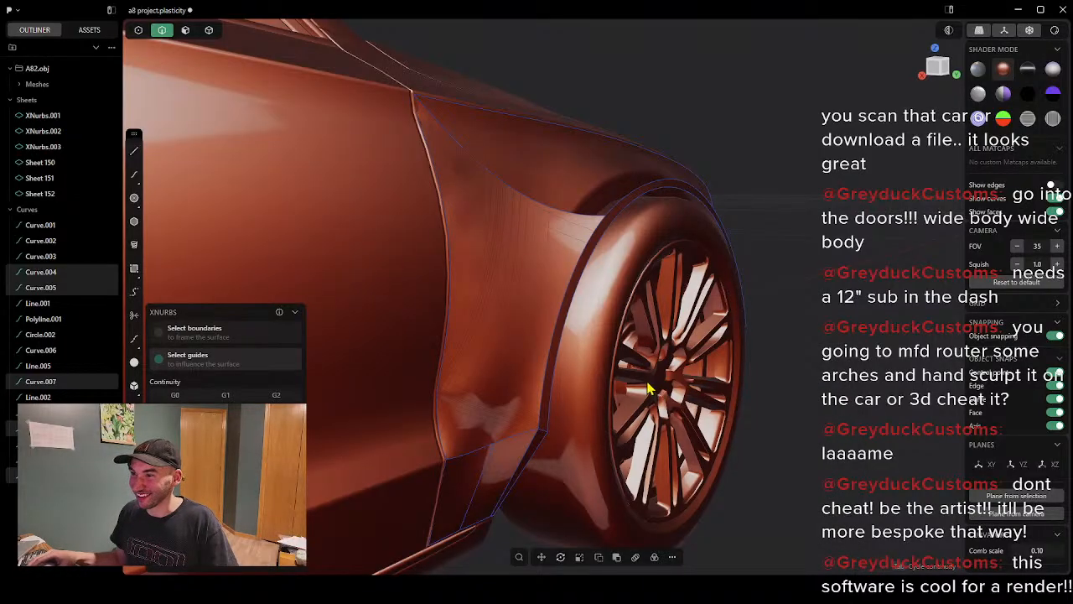
pyautogui.moveTo(648, 295); pyautogui.dragTo(599, 290, button='middle')
pyautogui.moveTo(480, 276); pyautogui.dragTo(541, 136, button='middle')
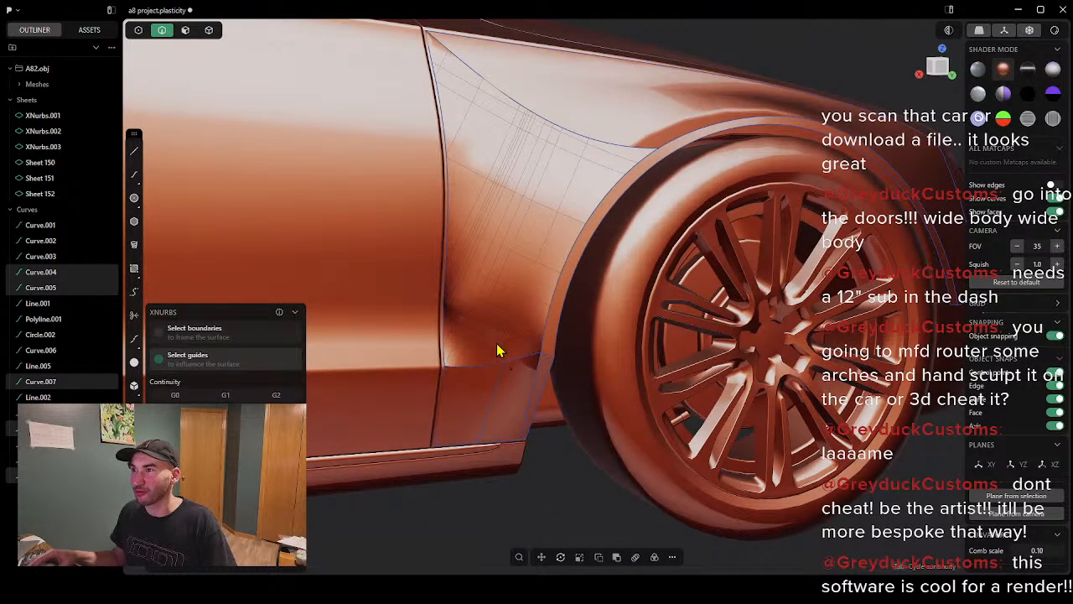
pyautogui.press('Escape')
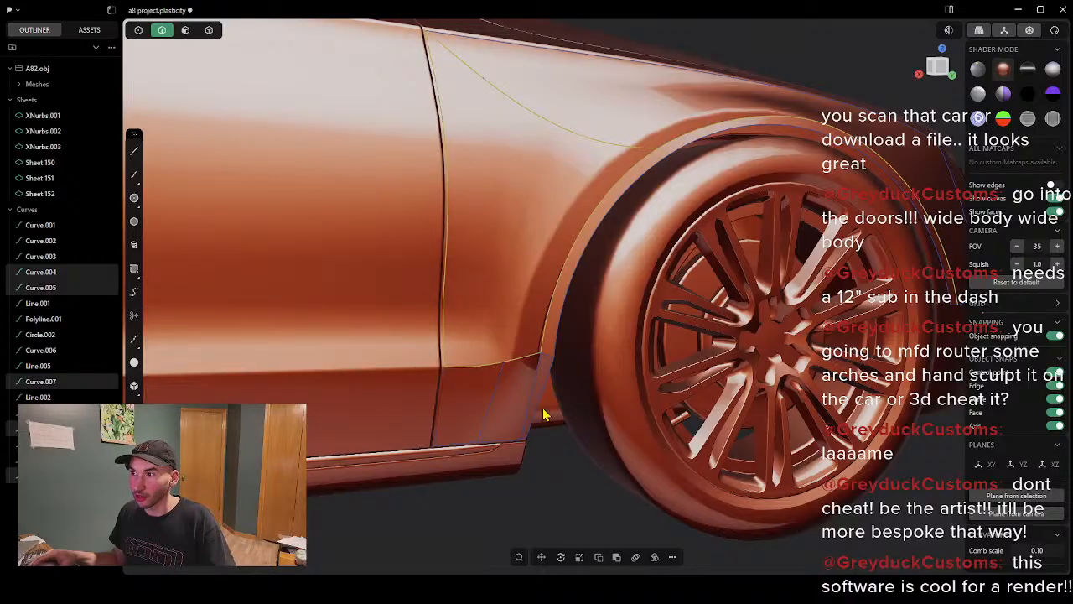
# Step: Draw a curve behind the wheel arch from the lower fender curve, up along the body face, to the diagonal curve
pyautogui.scroll(-3, 563, 349)
pyautogui.moveTo(564, 347); pyautogui.dragTo(450, 341, button='middle')
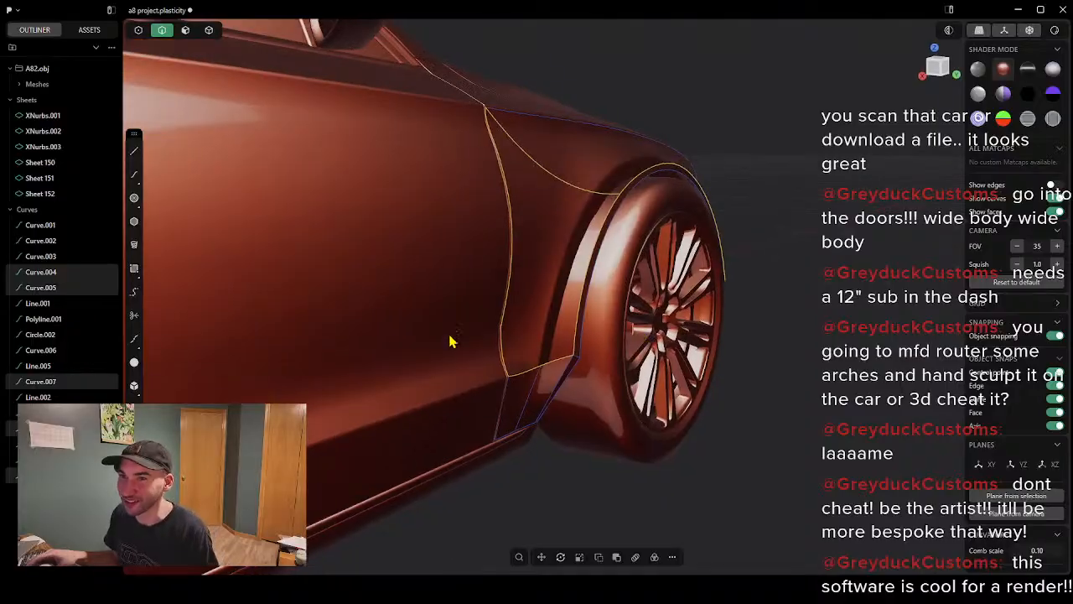
pyautogui.click(135, 174)
pyautogui.scroll(5, 537, 380)
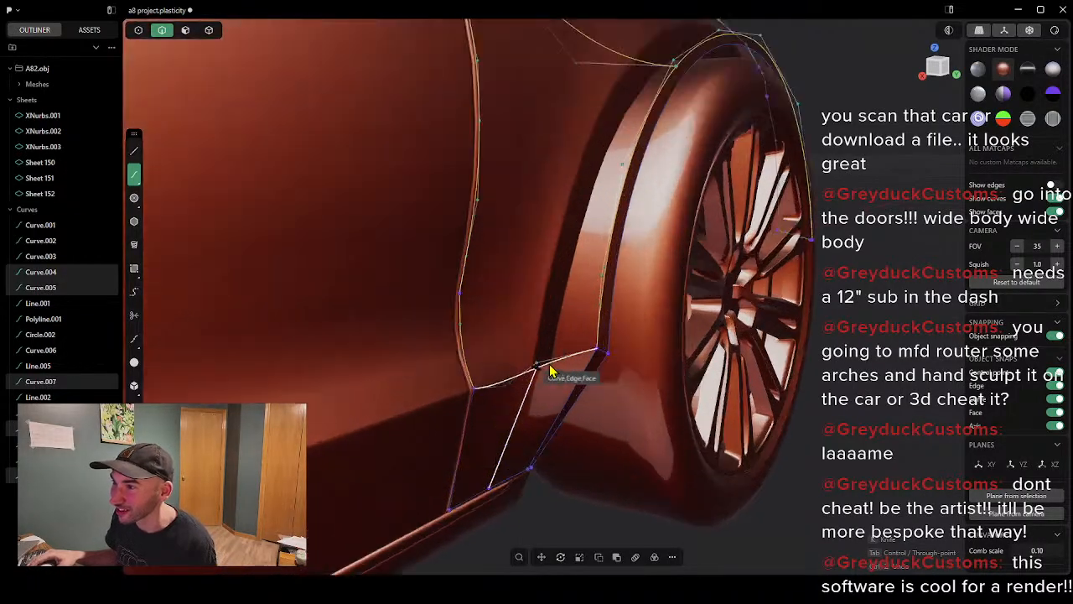
pyautogui.click(529, 371)
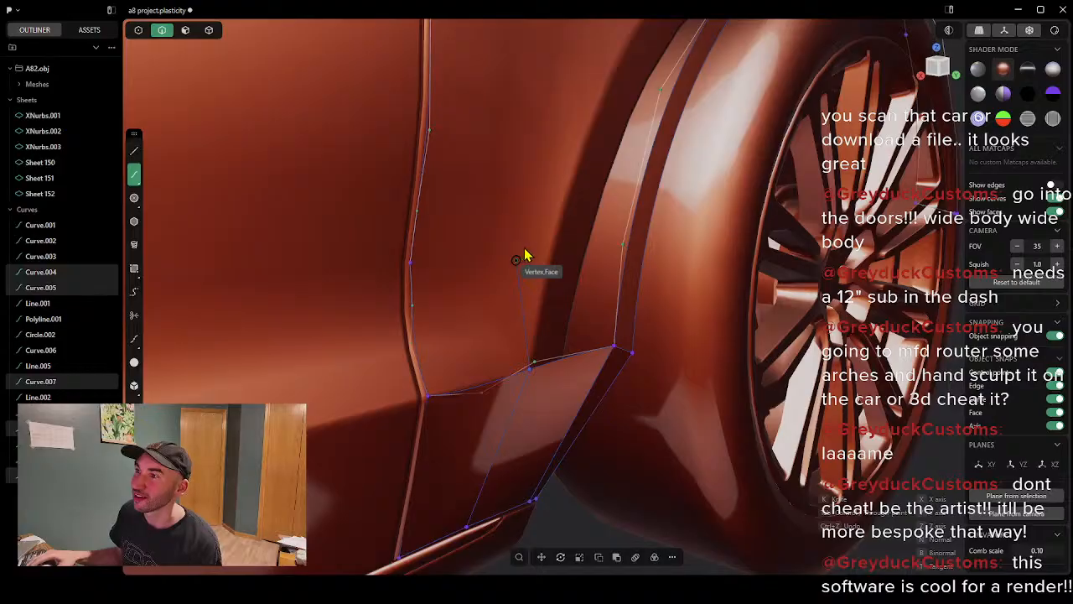
pyautogui.moveTo(524, 254)
pyautogui.mouseDown(button='middle')
pyautogui.moveTo(570, 232)
pyautogui.moveTo(540, 257)
pyautogui.mouseUp(button='middle')
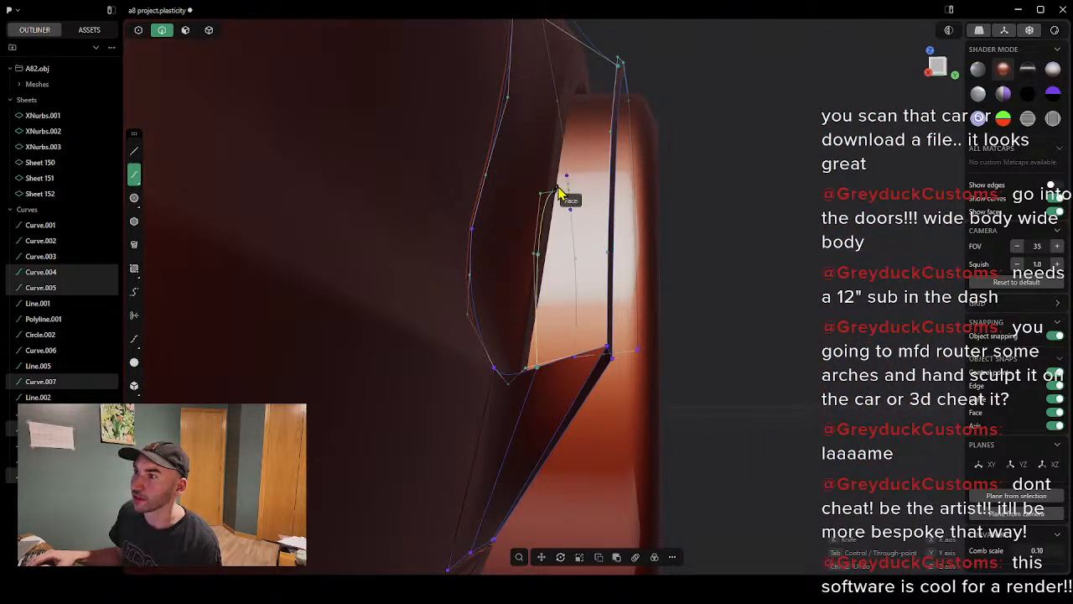
pyautogui.moveTo(559, 141); pyautogui.dragTo(486, 203, button='middle')
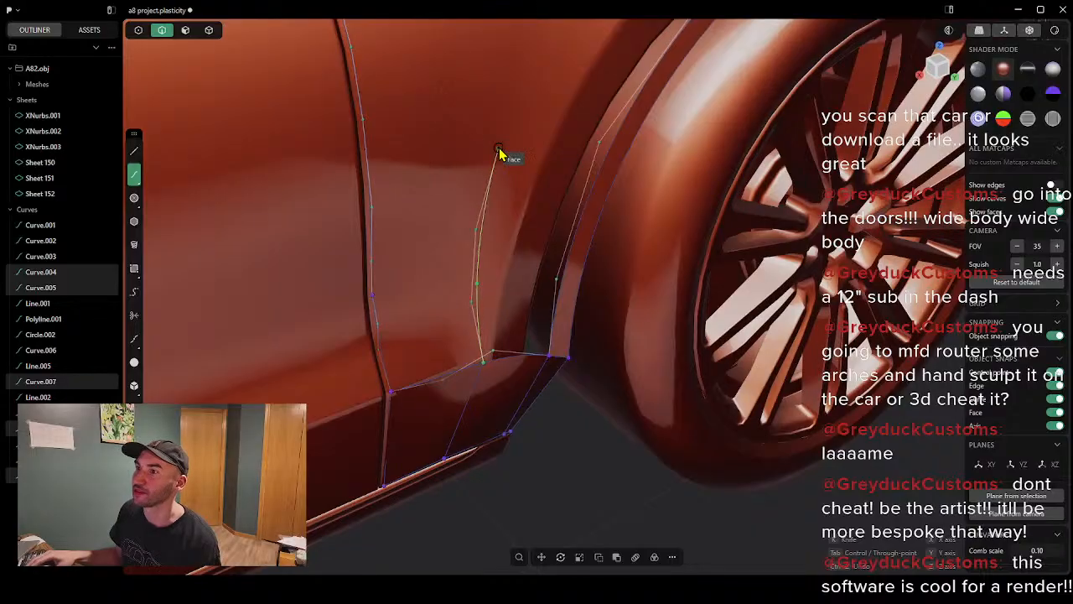
pyautogui.moveTo(510, 115); pyautogui.dragTo(436, 190, button='middle')
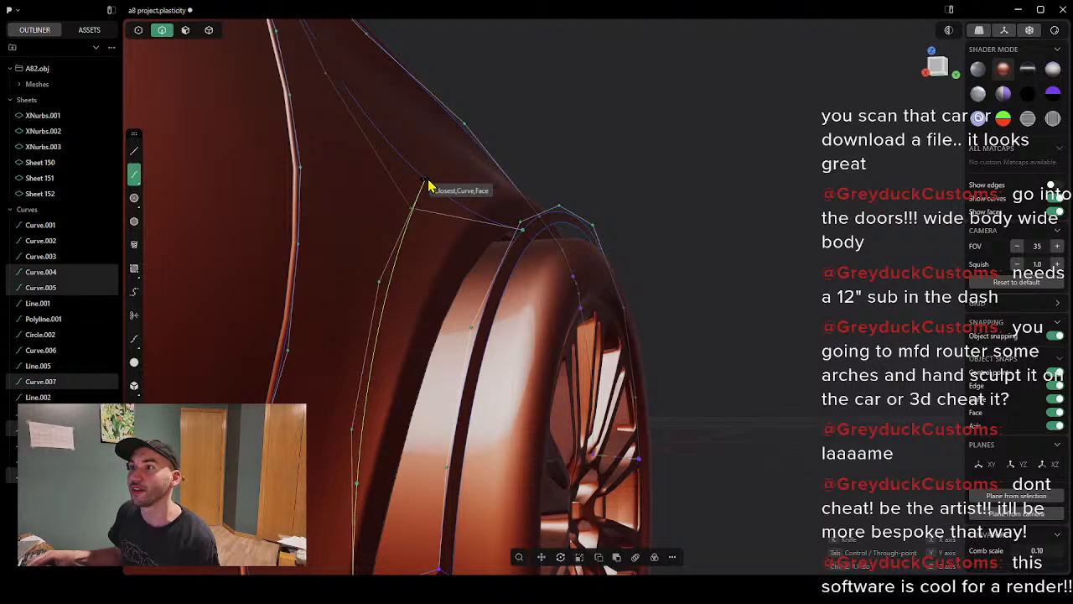
pyautogui.click(426, 180)
pyautogui.scroll(-4, 481, 268)
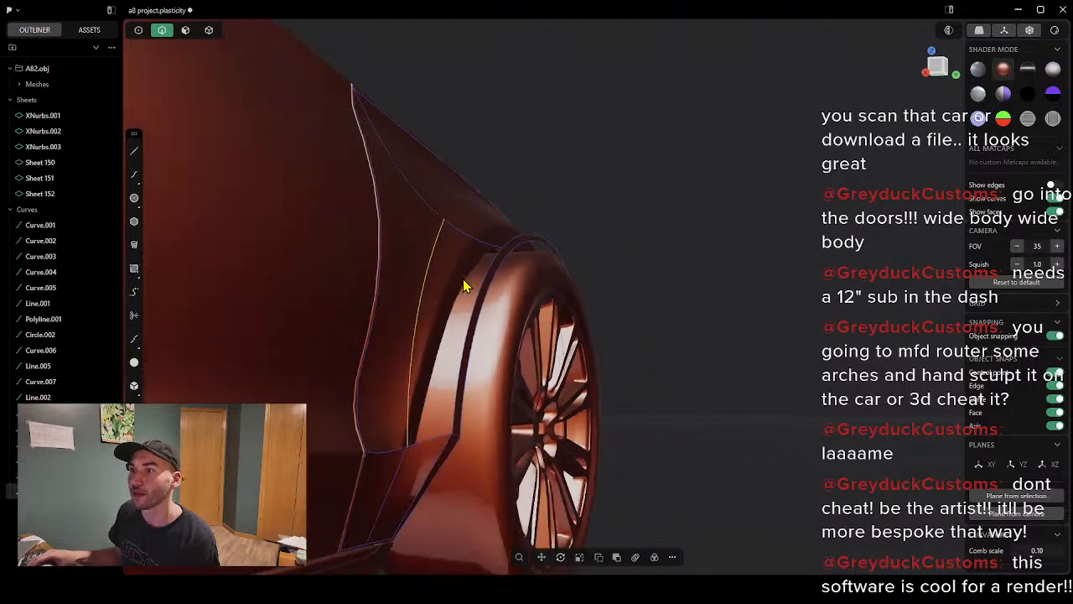
# Step: Fill the boundary of the wheel arch, diagonal, rear-of-arch and lower fender curves with an XNurbs surface
pyautogui.moveTo(467, 285); pyautogui.dragTo(438, 319, button='middle')
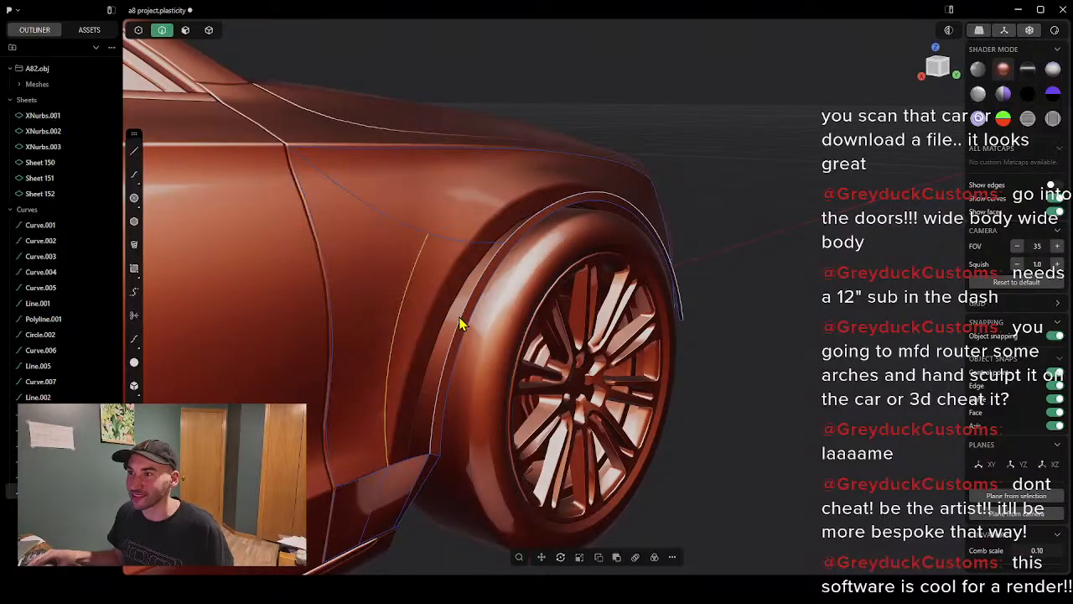
pyautogui.click(468, 311)
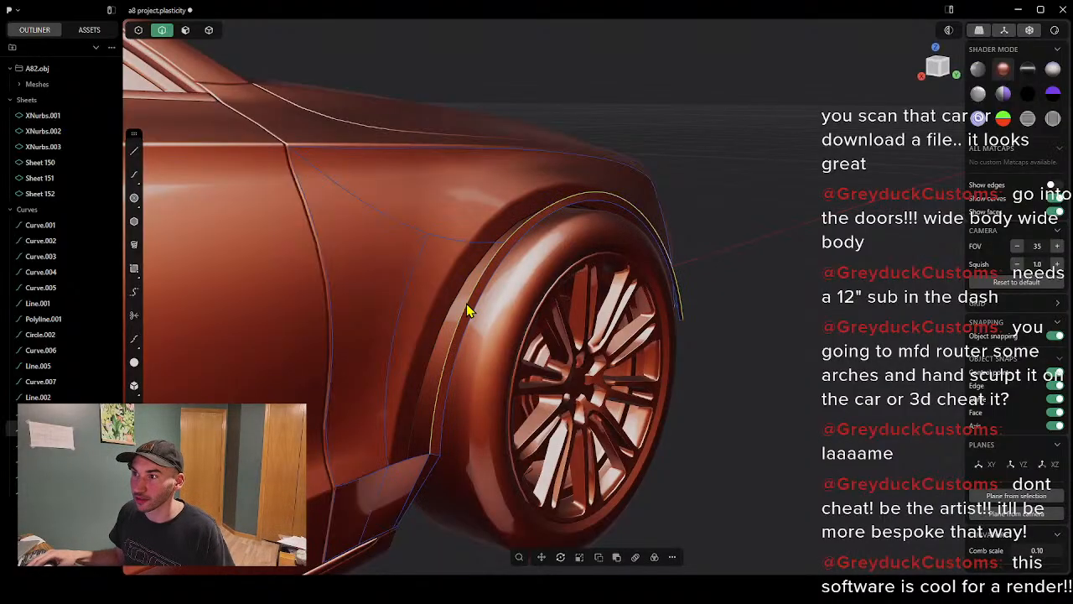
pyautogui.keyDown('shift'); pyautogui.click(464, 243); pyautogui.keyUp('shift')
pyautogui.keyDown('shift'); pyautogui.click(401, 460); pyautogui.keyUp('shift')
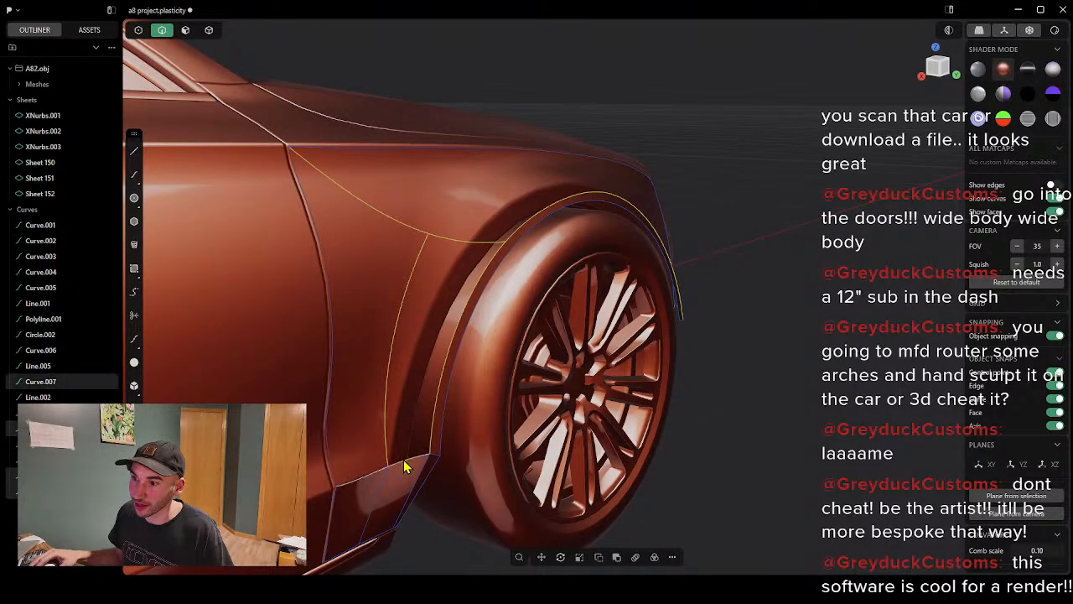
pyautogui.write('fx')
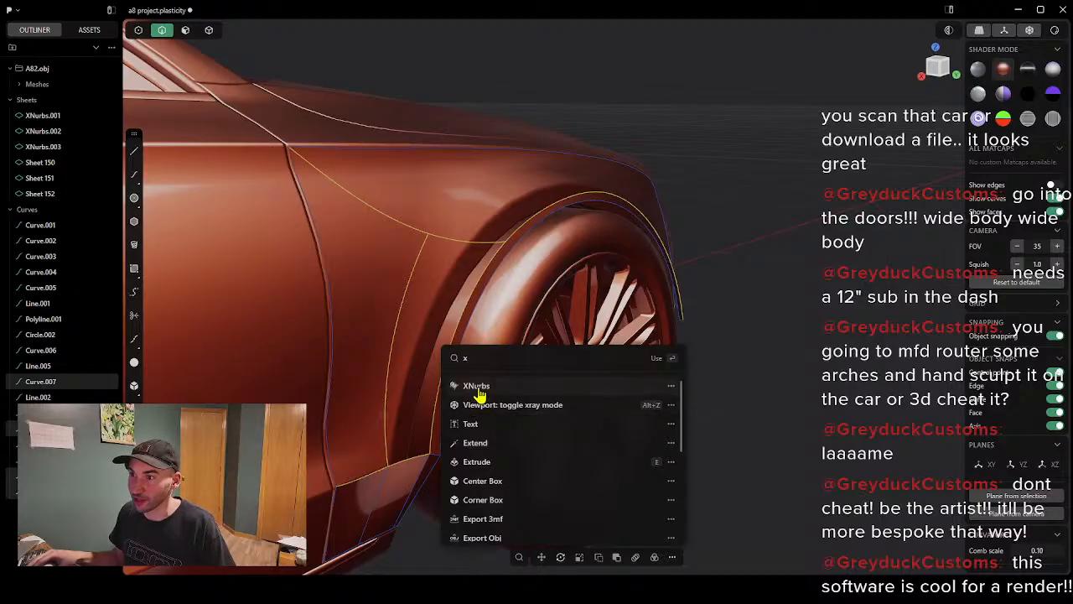
pyautogui.click(479, 388)
pyautogui.moveTo(503, 394); pyautogui.dragTo(596, 374, button='middle')
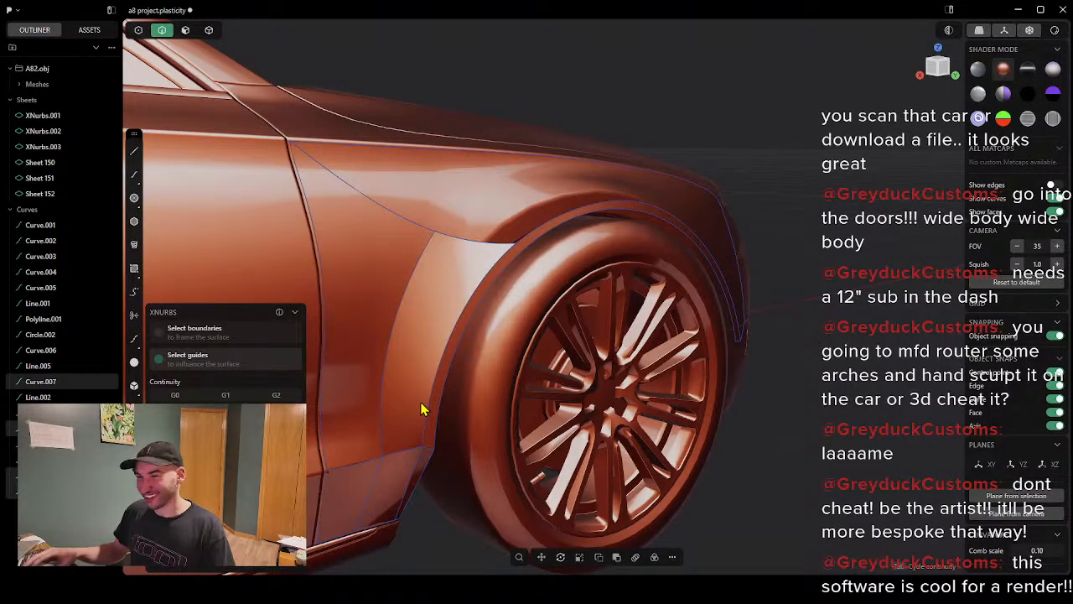
pyautogui.moveTo(458, 406); pyautogui.dragTo(407, 448, button='middle')
pyautogui.scroll(3, 406, 408)
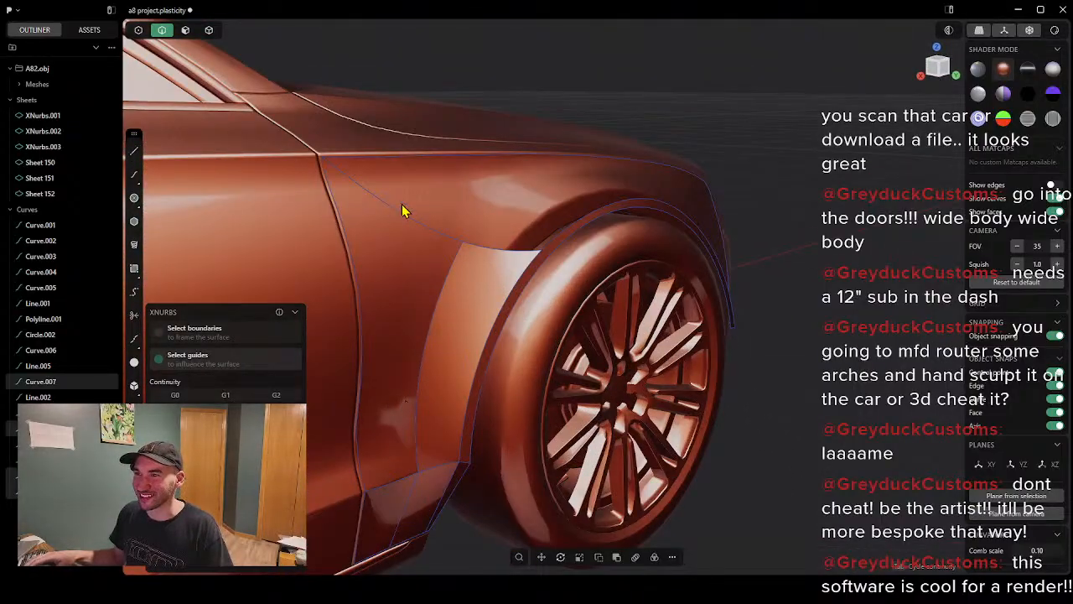
pyautogui.moveTo(403, 210); pyautogui.dragTo(421, 239, button='middle')
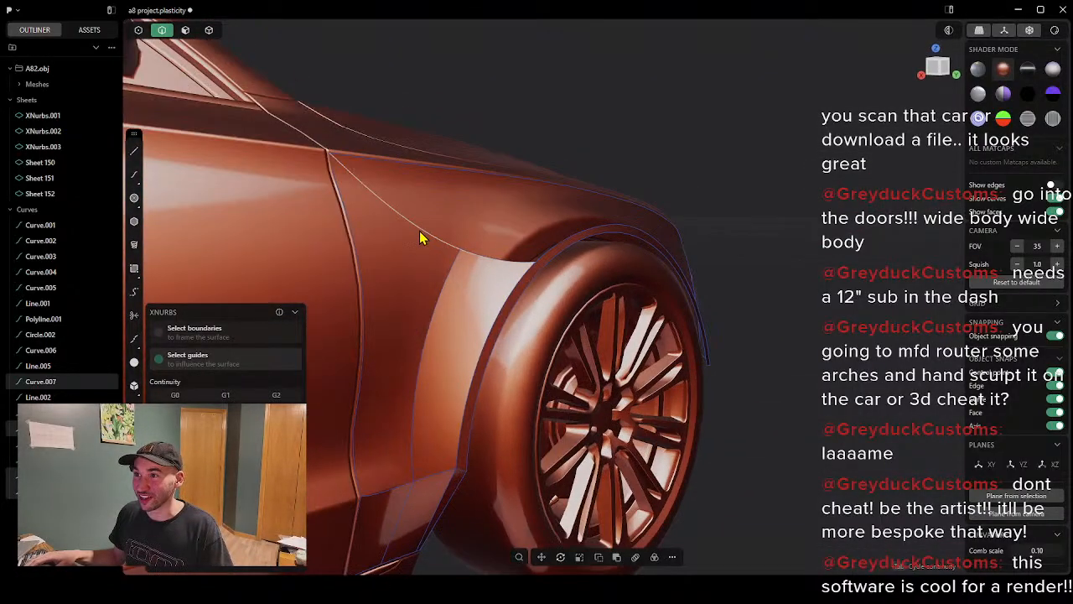
pyautogui.press('Return')
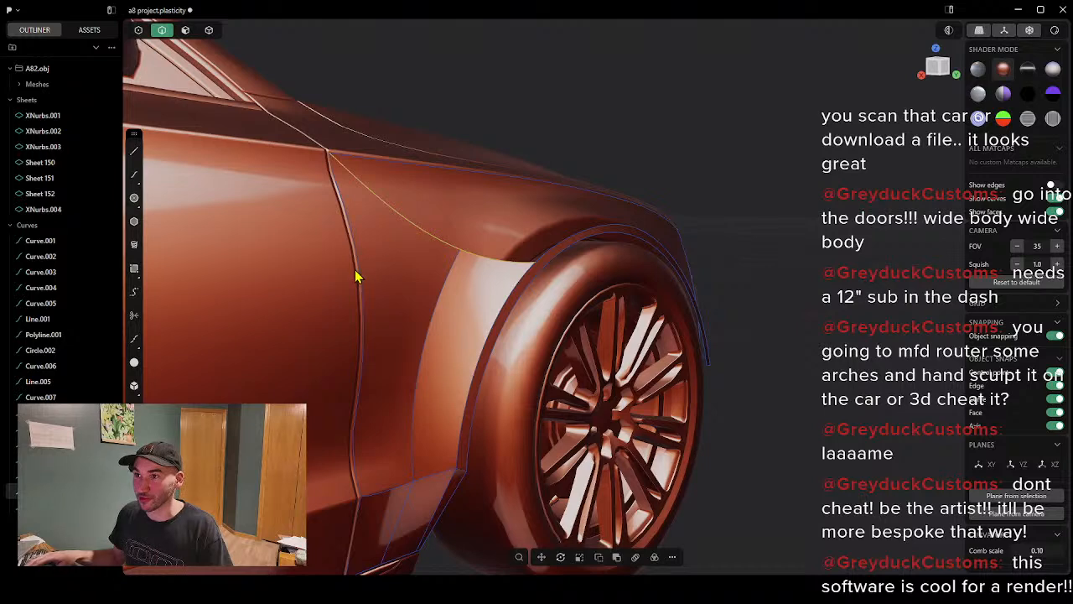
# Step: Try to fill the area between the door gap and the curve behind the wheel arch with an XNurbs surface, and undo it
pyautogui.click(359, 274)
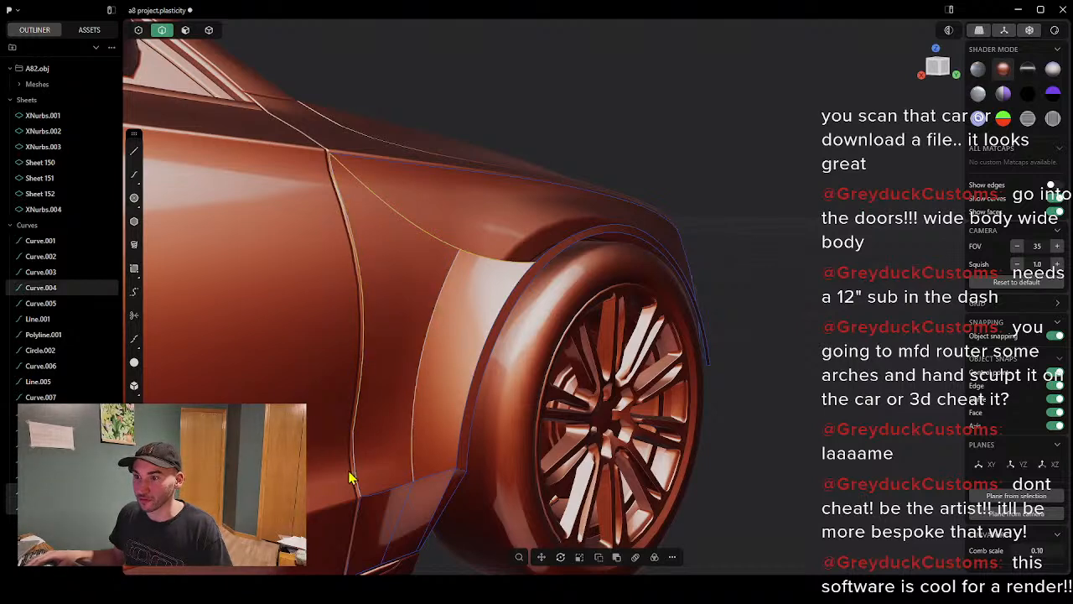
pyautogui.click(385, 495)
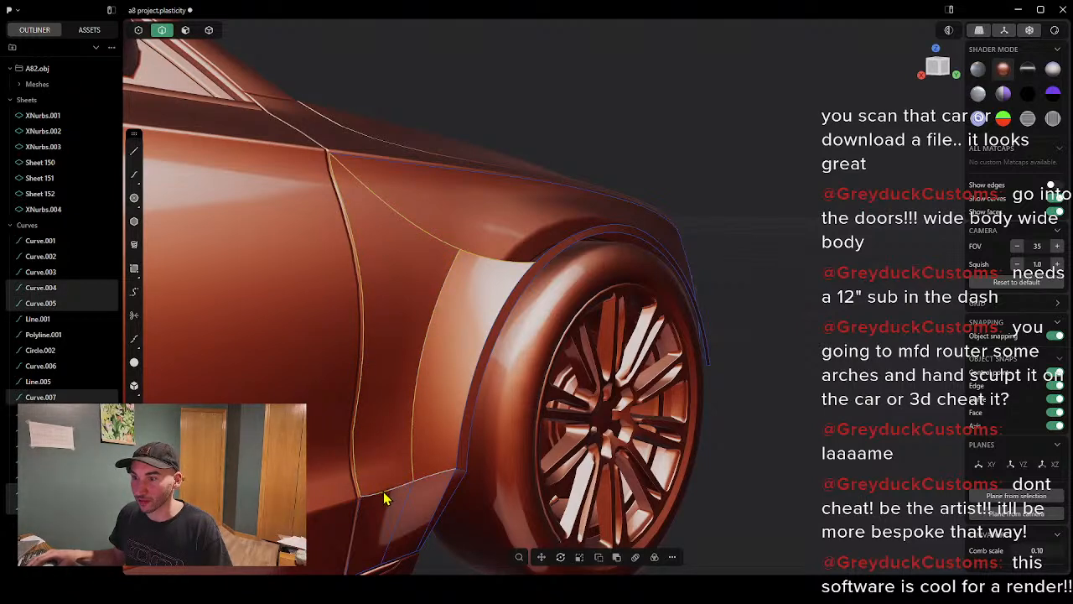
pyautogui.scroll(-3, 374, 428)
pyautogui.moveTo(374, 429); pyautogui.dragTo(397, 417, button='middle')
pyautogui.write('f')
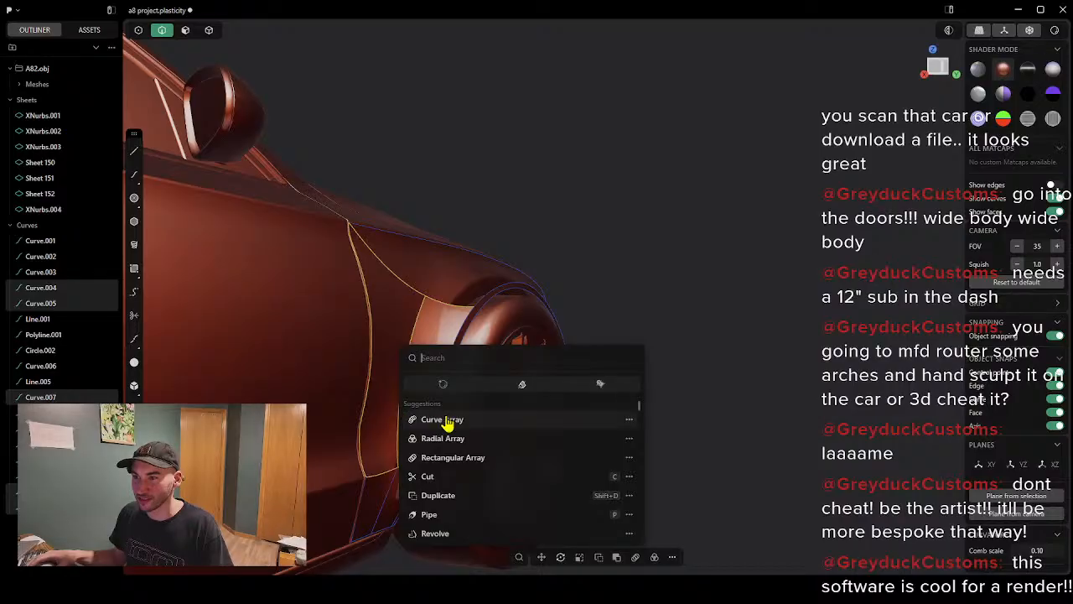
pyautogui.write('xn')
pyautogui.click(446, 388)
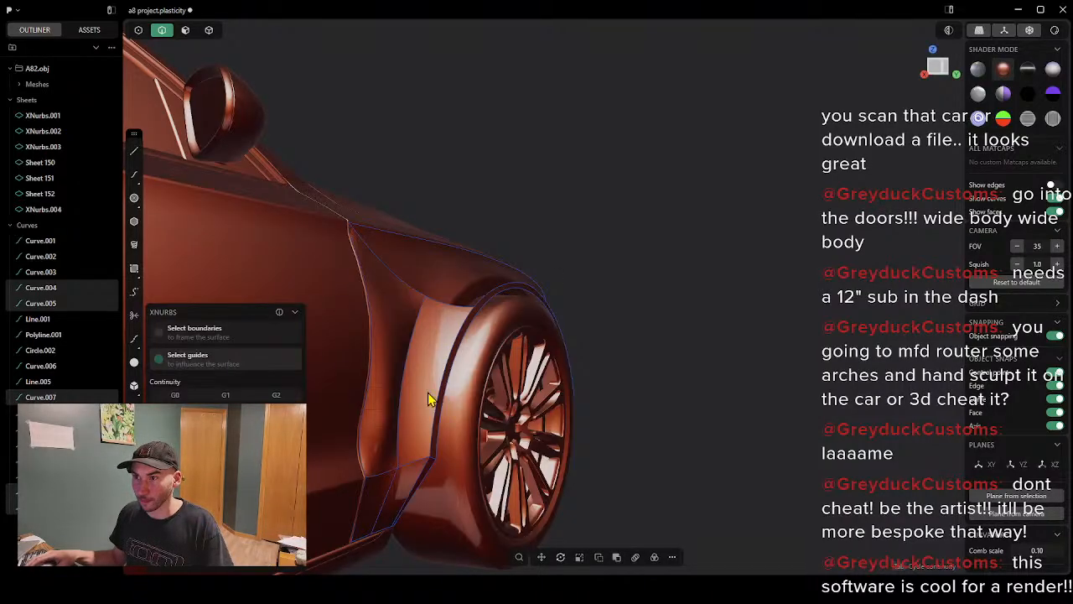
pyautogui.moveTo(407, 353)
pyautogui.mouseDown(button='middle')
pyautogui.moveTo(262, 355)
pyautogui.moveTo(303, 381)
pyautogui.moveTo(410, 352)
pyautogui.mouseUp(button='middle')
pyautogui.scroll(-2, 303, 382)
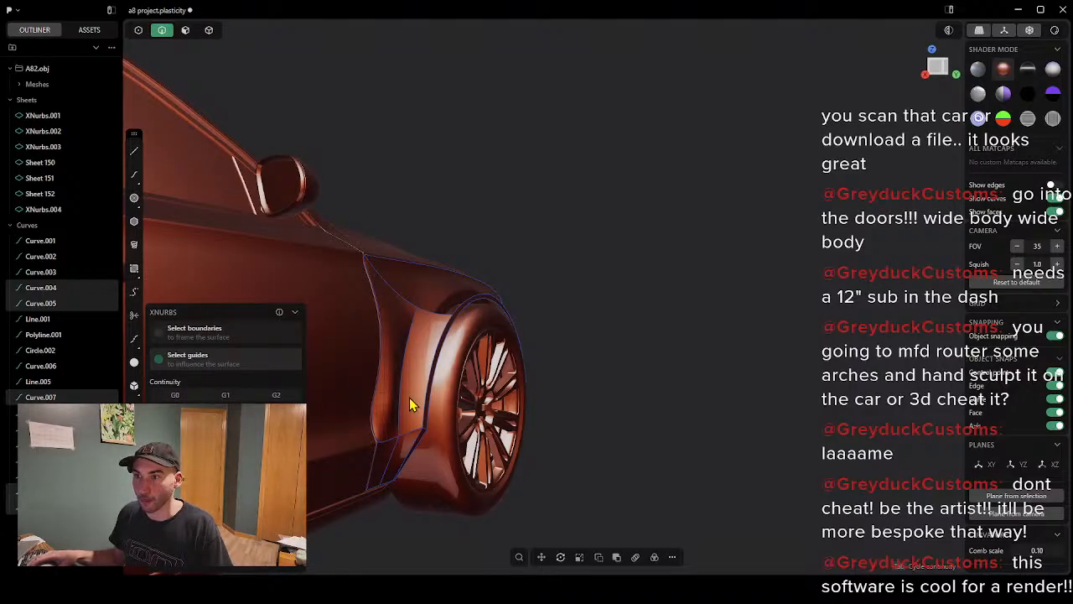
pyautogui.moveTo(412, 405); pyautogui.dragTo(425, 433, button='middle')
pyautogui.scroll(5, 440, 310)
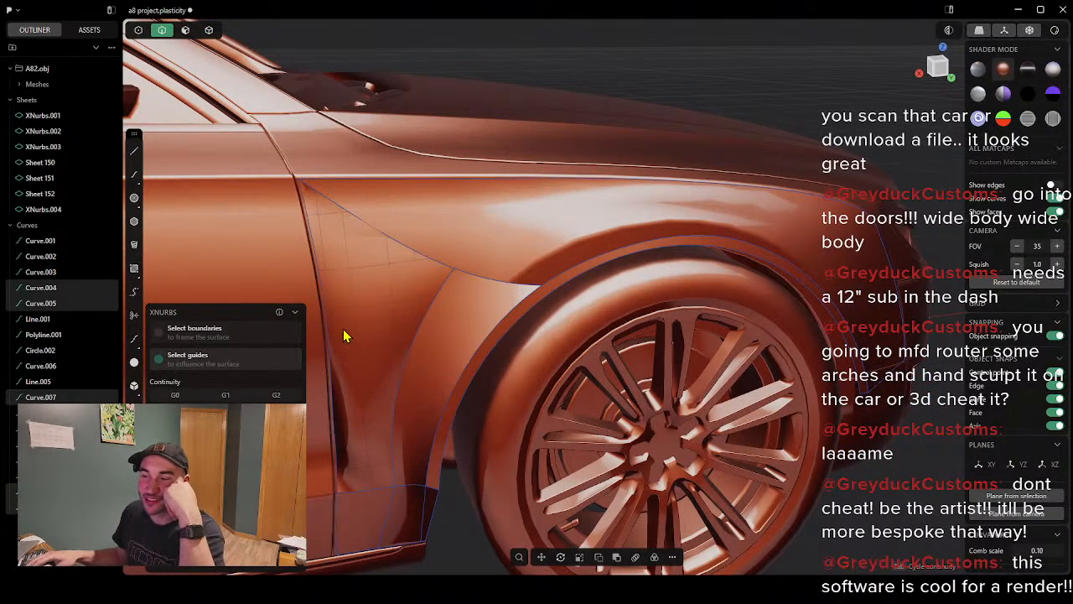
pyautogui.moveTo(358, 344); pyautogui.dragTo(419, 332, button='middle')
pyautogui.press('Return')
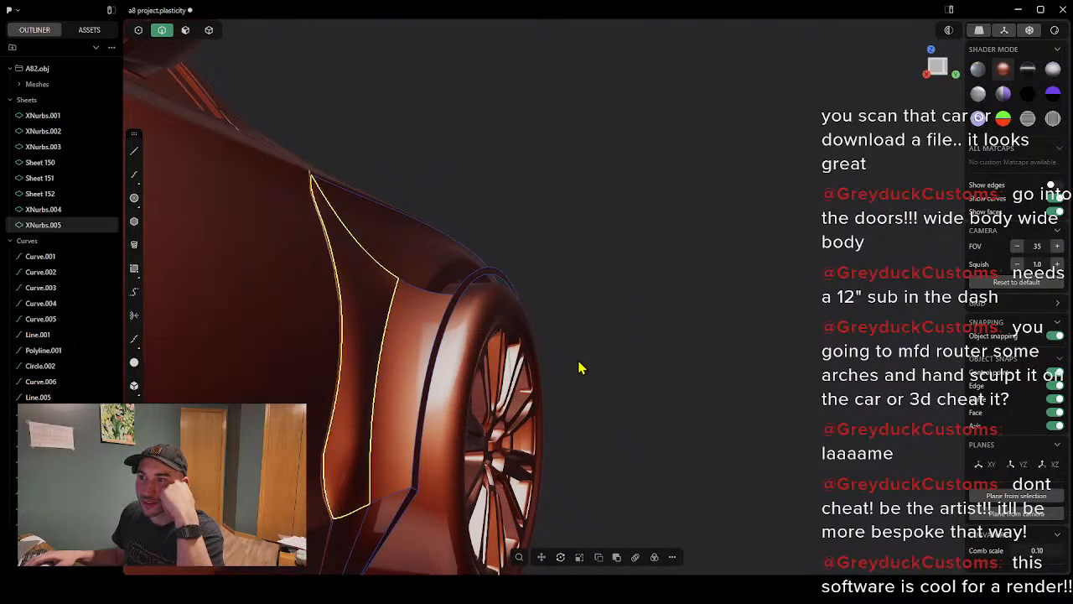
pyautogui.moveTo(585, 347); pyautogui.dragTo(576, 383, button='middle')
pyautogui.hotkey('ctrl', 'z')
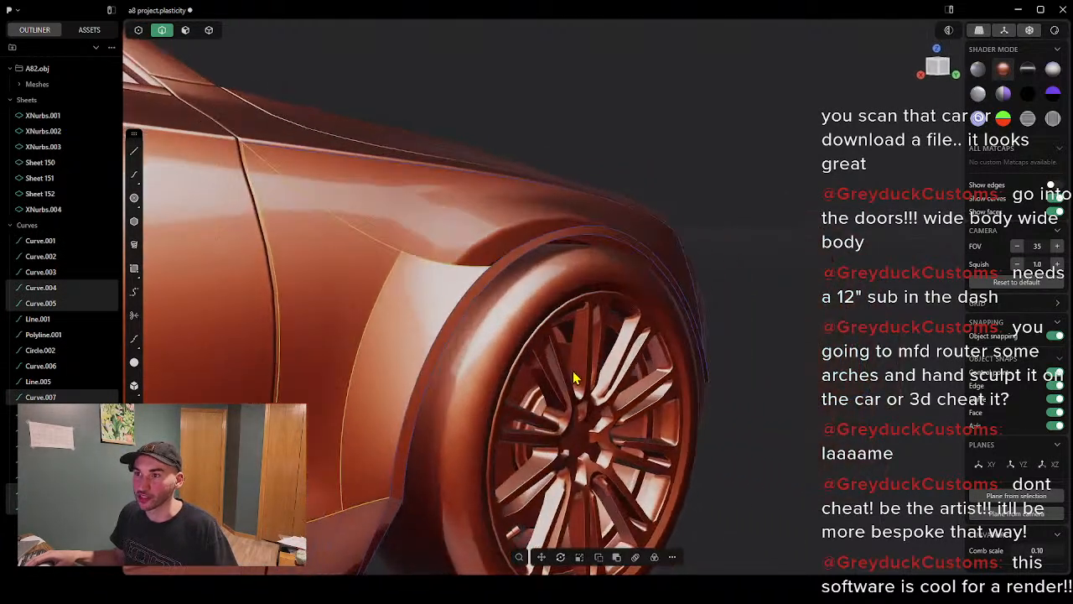
# Step: Try to build a Square surface from the selected door gap, diagonal, rear-of-arch and lower fender curves
pyautogui.click(519, 558)
pyautogui.write('s')
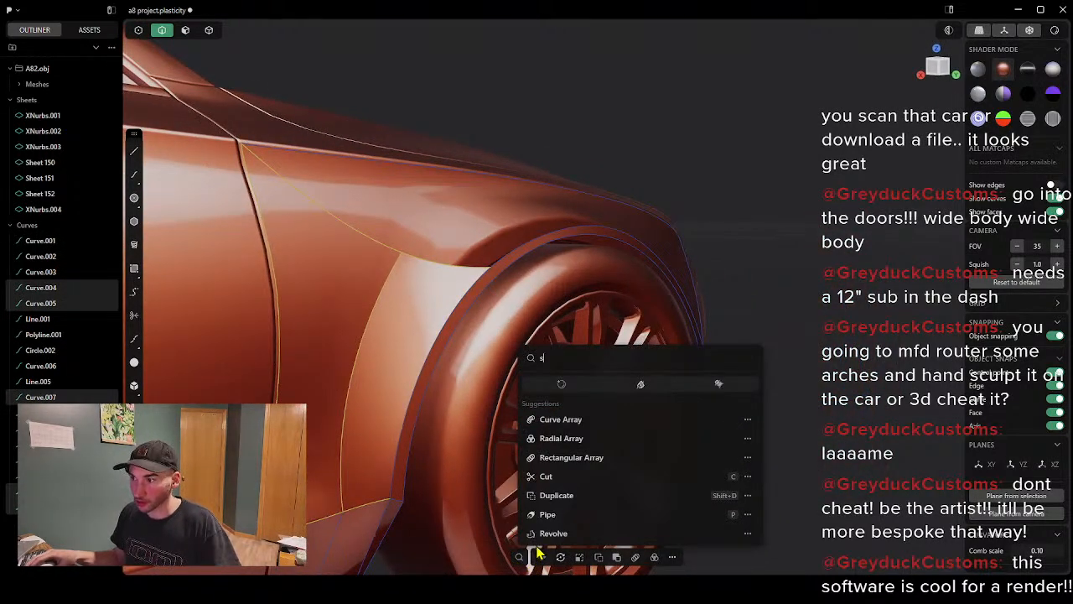
pyautogui.write('w')
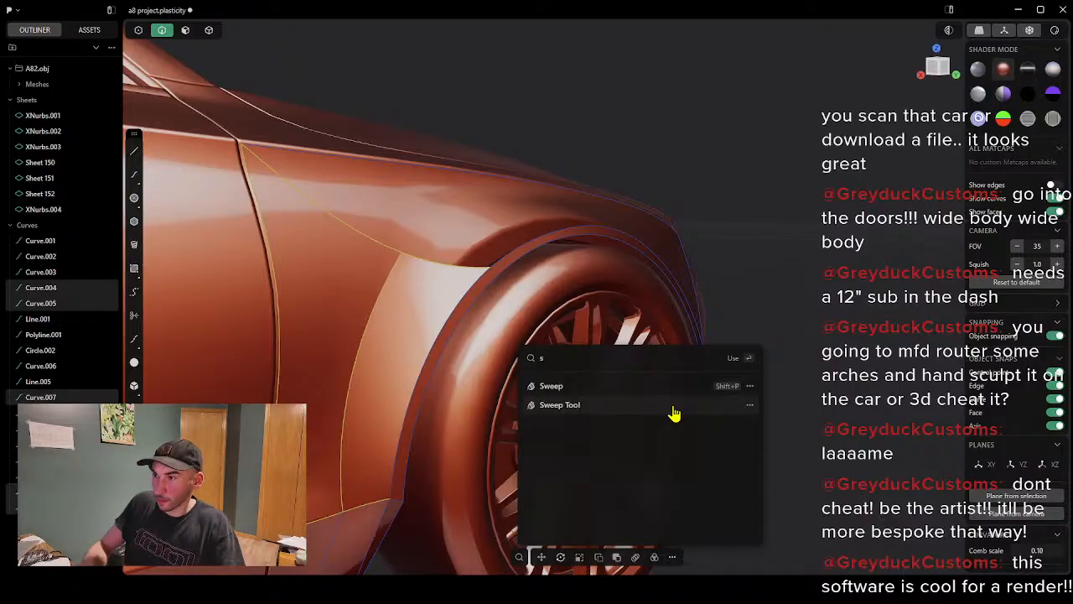
pyautogui.press('BackSpace')
pyautogui.write('q')
pyautogui.click(625, 388)
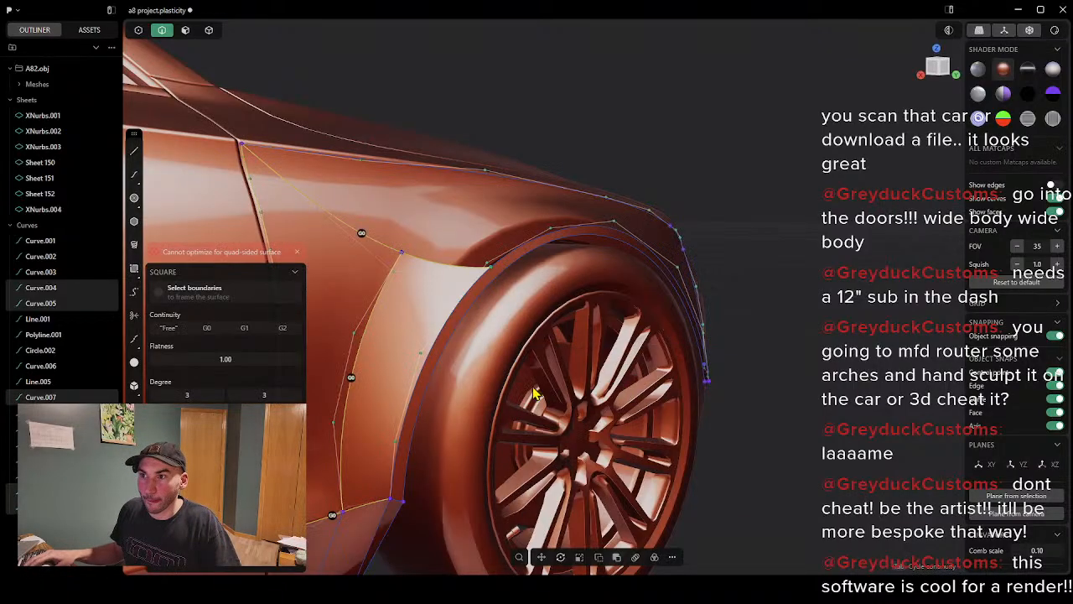
pyautogui.moveTo(378, 366); pyautogui.dragTo(777, 369, button='middle')
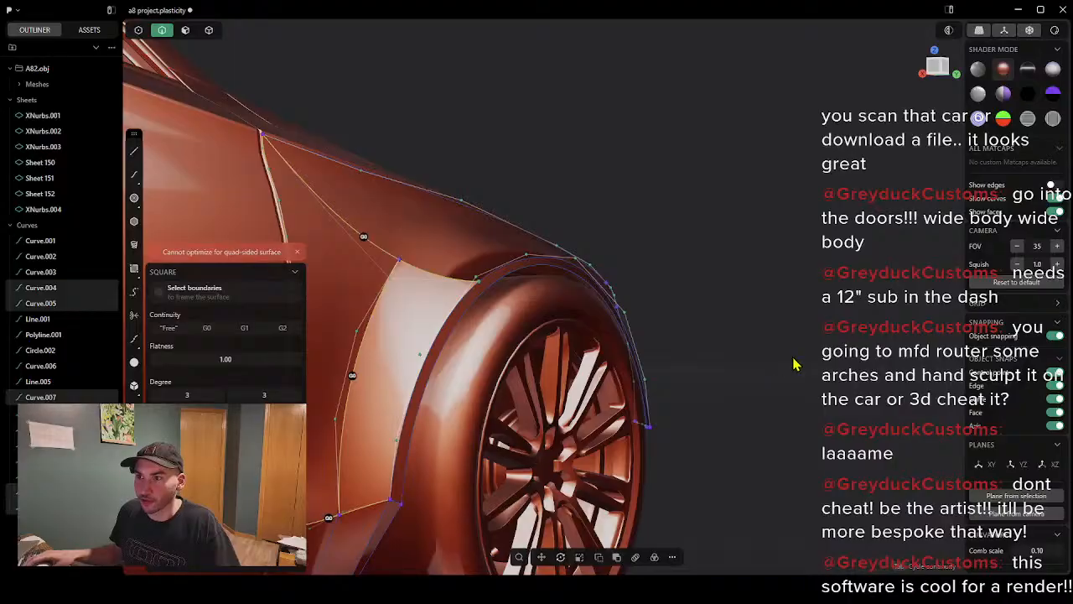
pyautogui.press('Return')
# Step: Reselect the four curves around the area behind the wheel arch and try to fill them with a surface patch
pyautogui.click(303, 380)
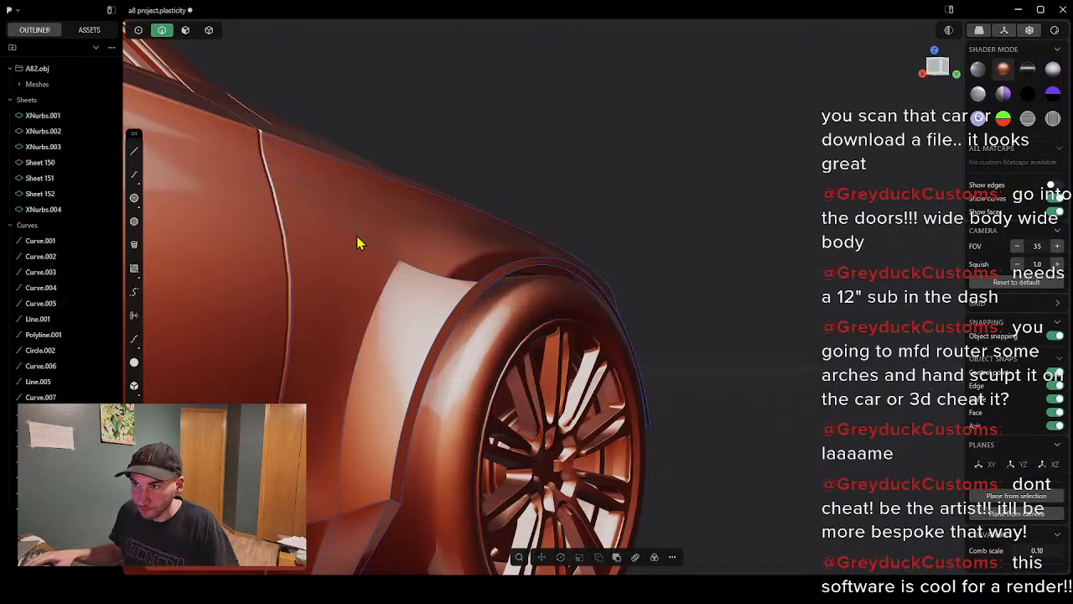
pyautogui.click(370, 245)
pyautogui.click(291, 280)
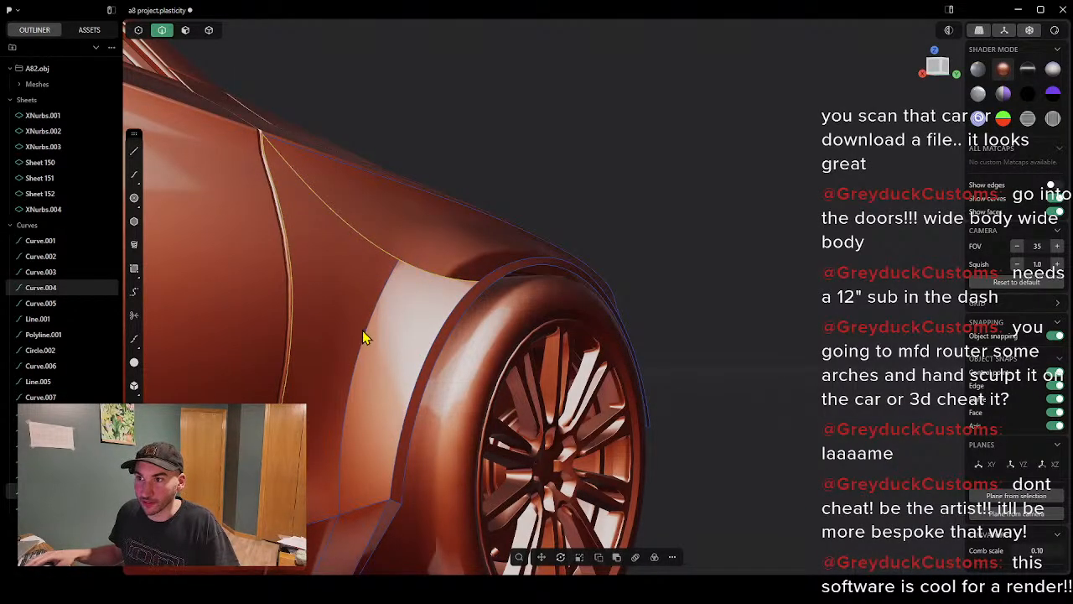
pyautogui.click(340, 462)
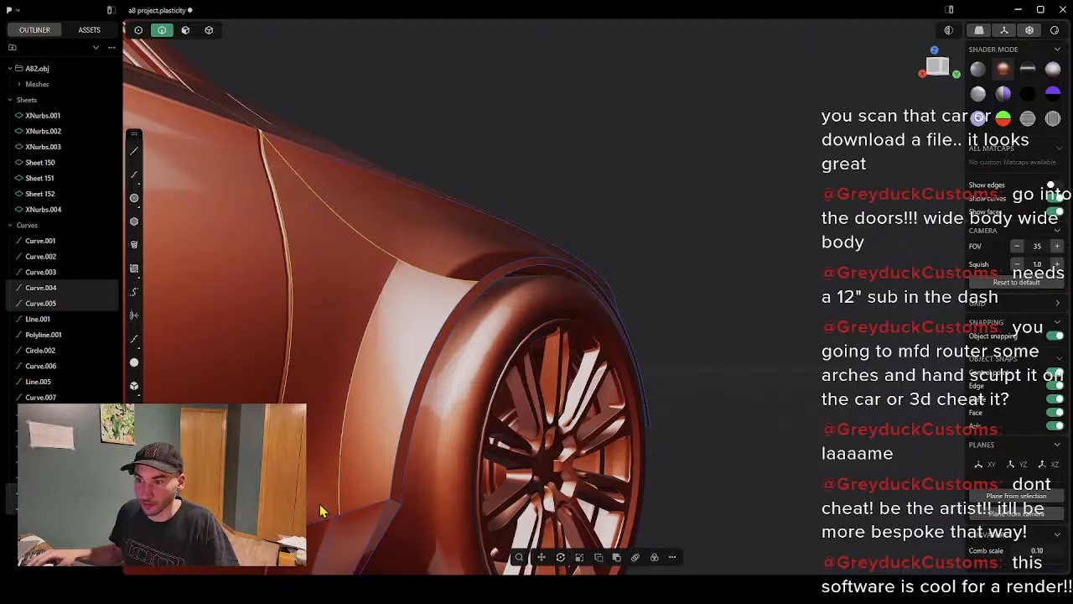
pyautogui.click(312, 531)
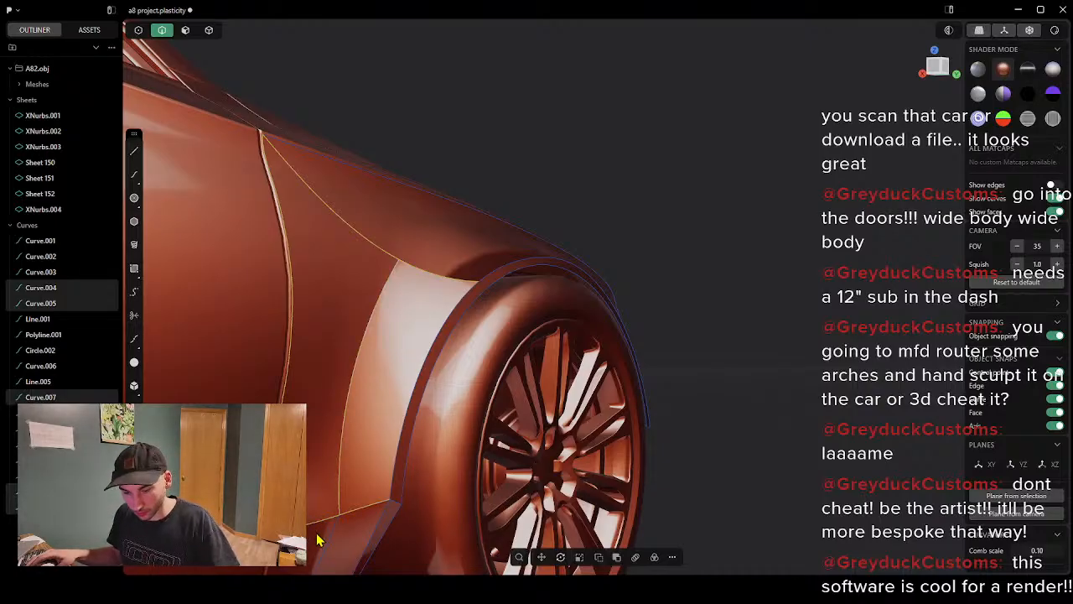
pyautogui.hotkey('alt', 'p')
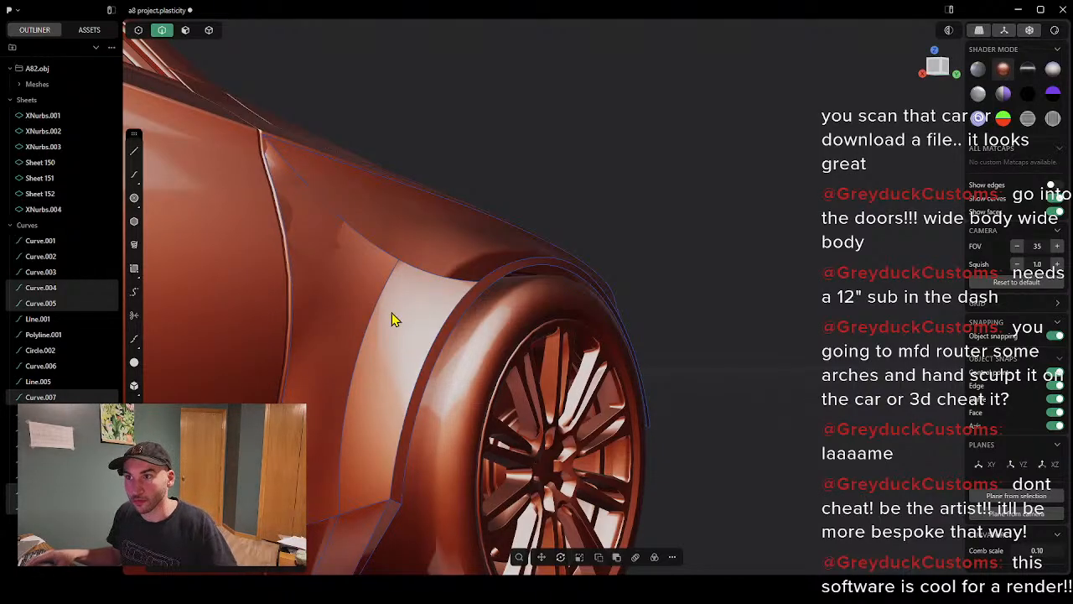
pyautogui.moveTo(391, 319); pyautogui.dragTo(420, 406, button='middle')
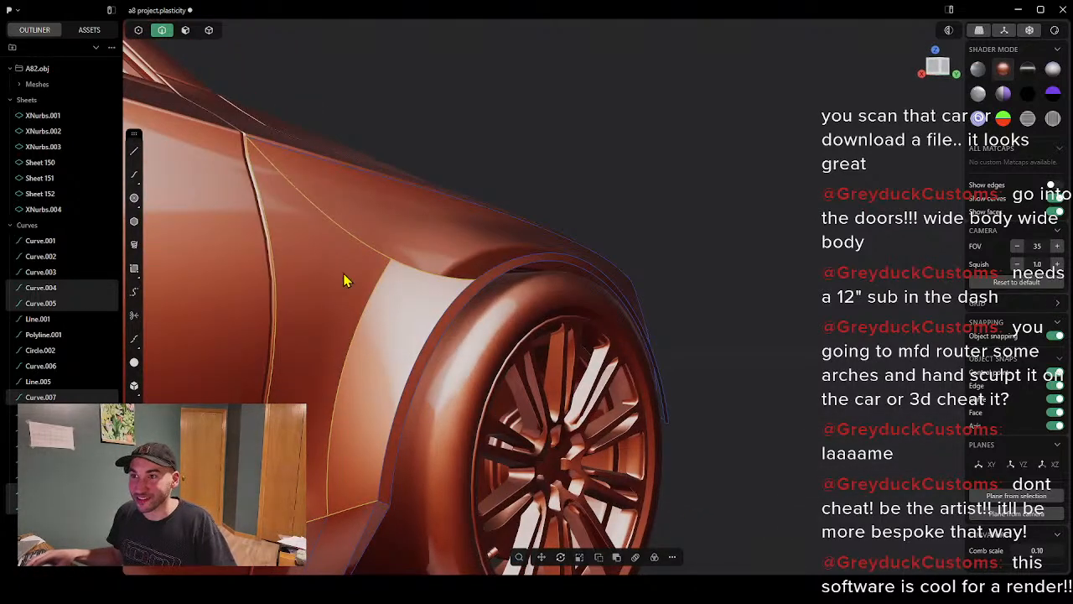
# Step: Draw a curve from the lower fender curve up the body face to the diagonal curve, between the door gap and the existing patch
pyautogui.click(135, 175)
pyautogui.scroll(3, 193, 427)
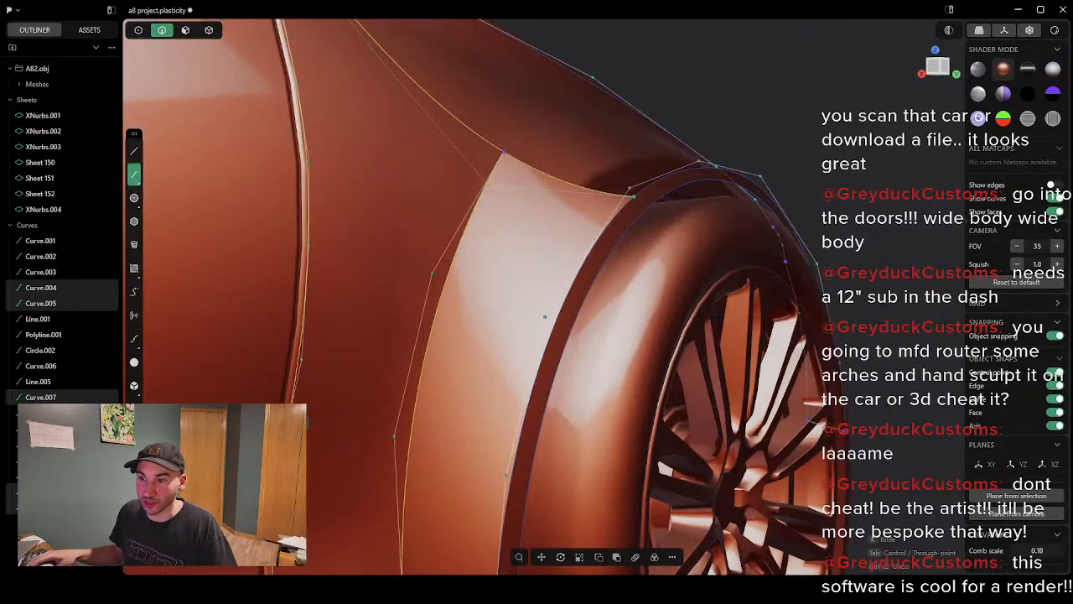
pyautogui.scroll(-3, 255, 460)
pyautogui.moveTo(319, 474); pyautogui.dragTo(325, 509, button='middle')
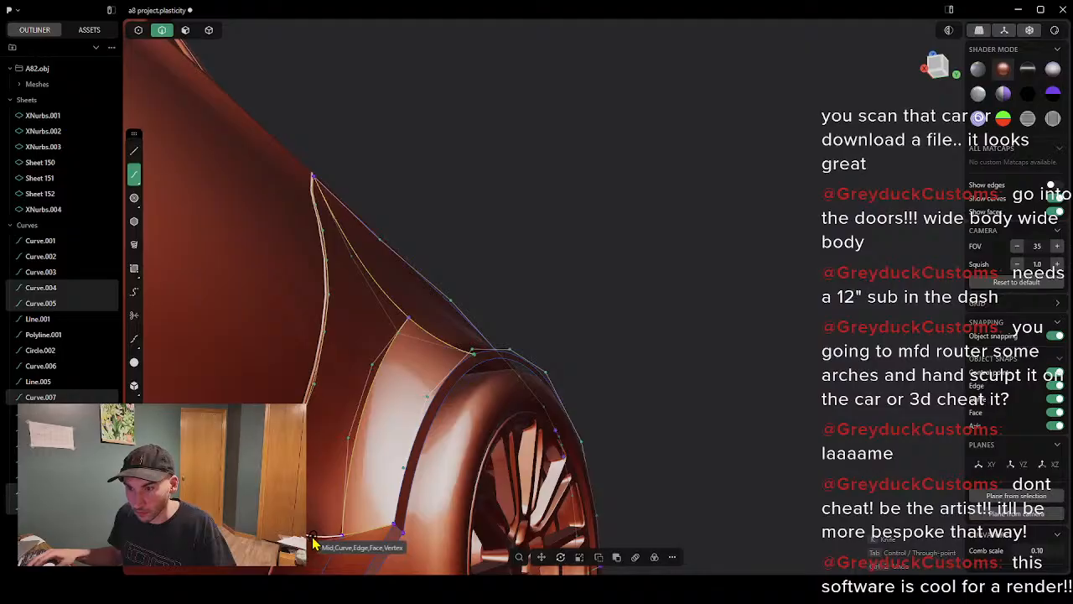
pyautogui.click(313, 538)
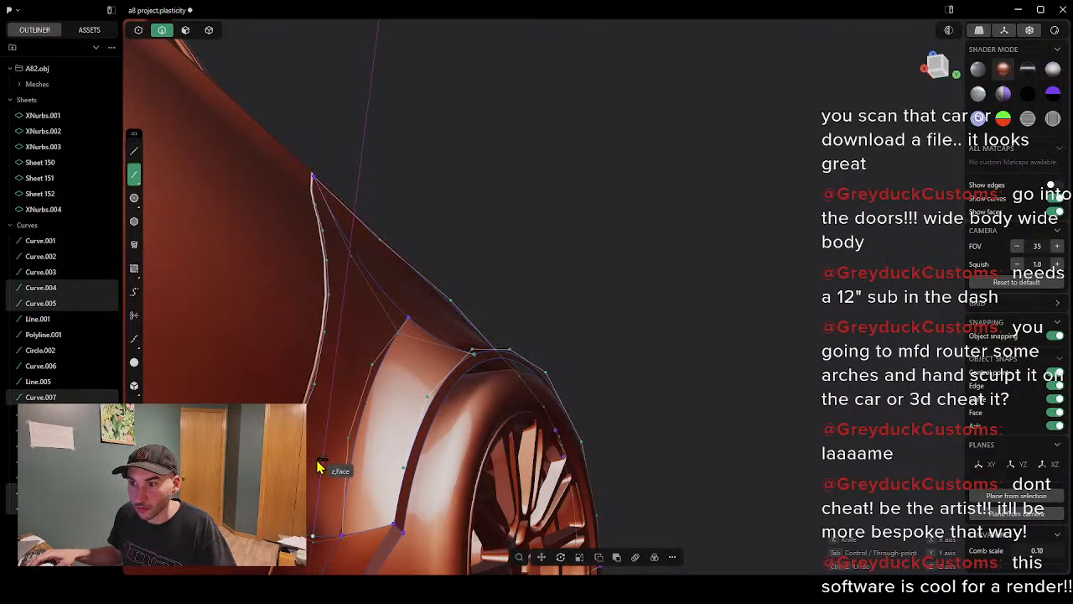
pyautogui.moveTo(322, 469)
pyautogui.mouseDown(button='middle')
pyautogui.moveTo(370, 453)
pyautogui.moveTo(334, 482)
pyautogui.moveTo(328, 475)
pyautogui.mouseUp(button='middle')
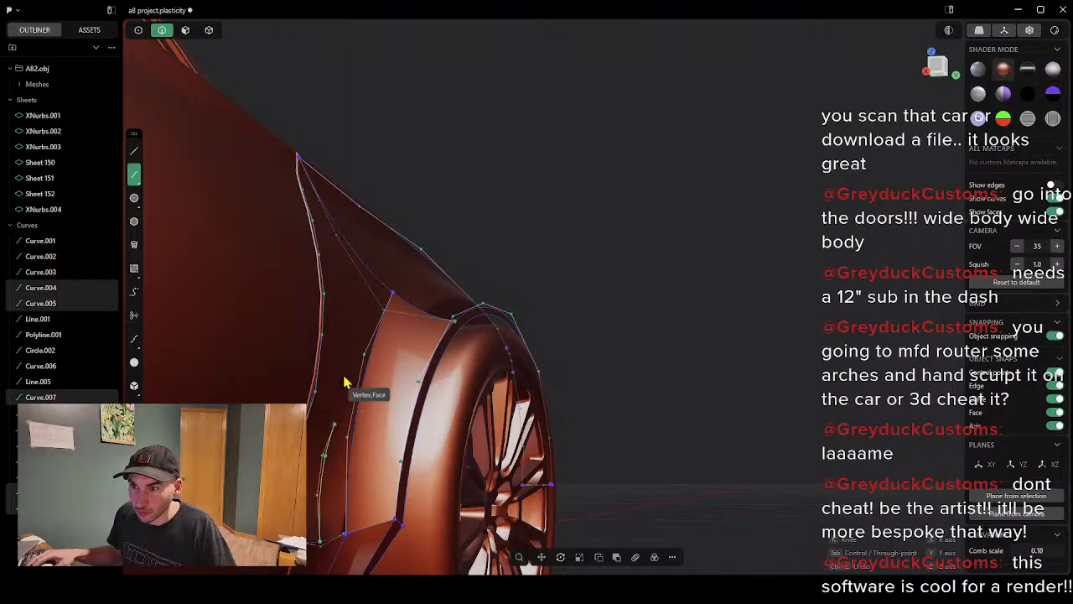
pyautogui.click(357, 244)
pyautogui.rightClick(362, 247)
pyautogui.moveTo(423, 245); pyautogui.dragTo(388, 316, button='middle')
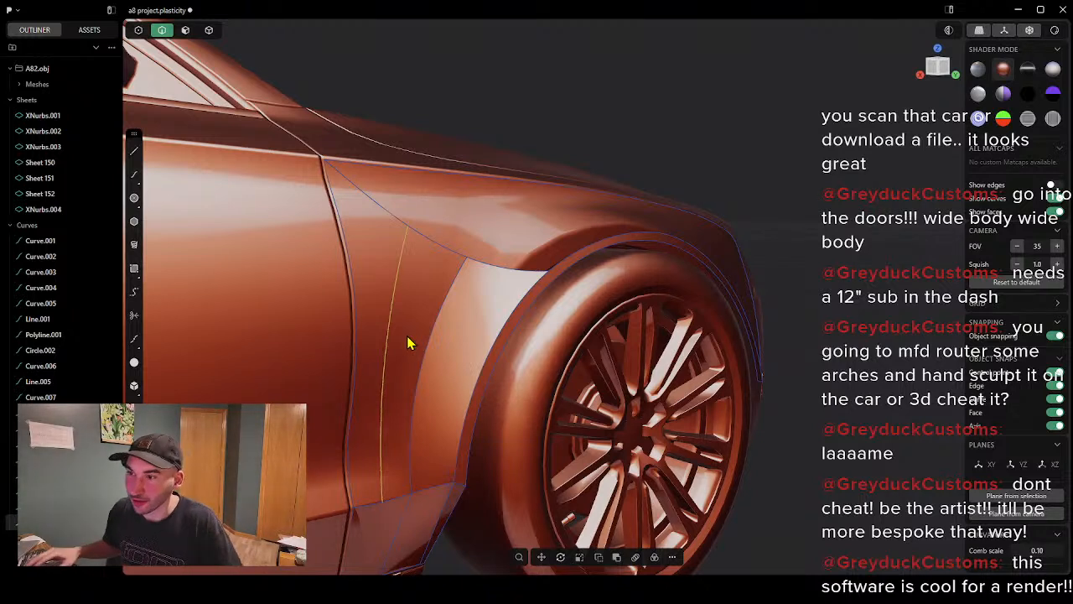
# Step: Fill the narrow strip between the new vertical curve and the curve behind the wheel arch with an XNurbs surface
pyautogui.click(444, 252)
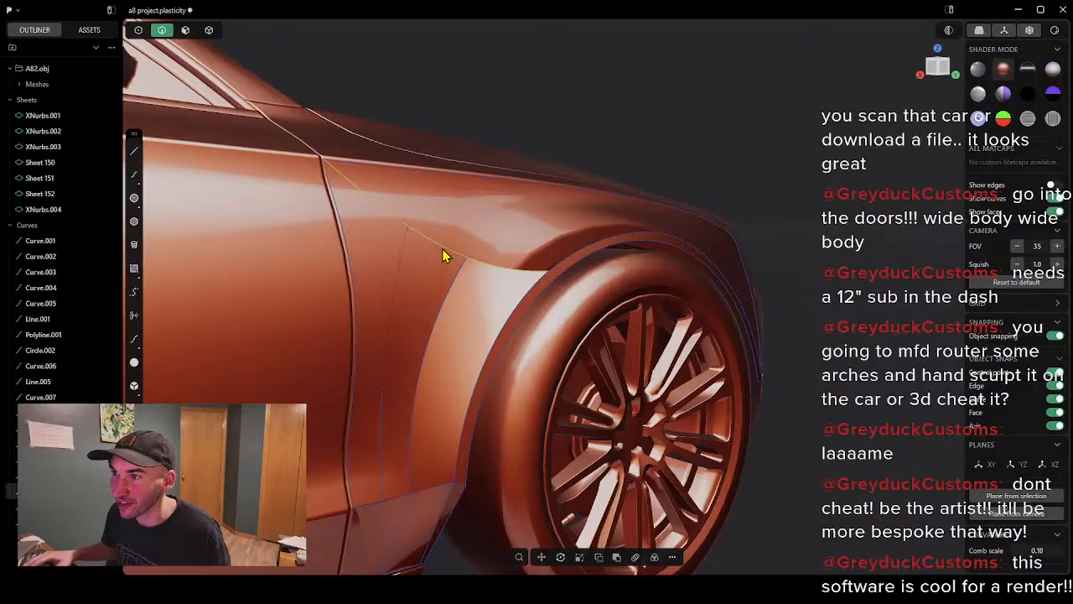
pyautogui.keyDown('shift'); pyautogui.click(395, 323); pyautogui.keyUp('shift')
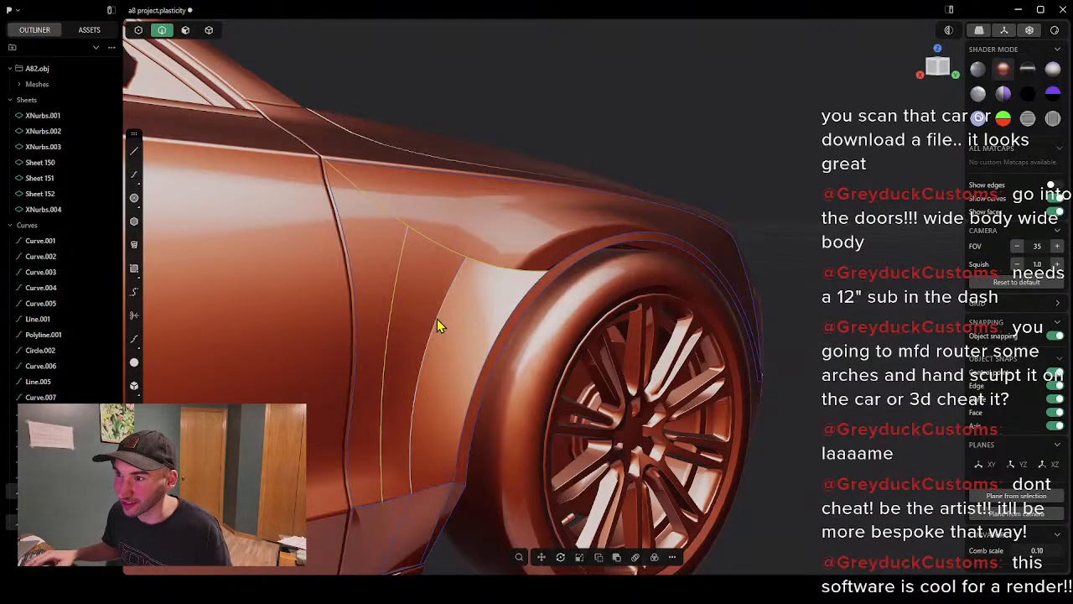
pyautogui.keyDown('shift'); pyautogui.click(402, 498); pyautogui.keyUp('shift')
pyautogui.write('fx')
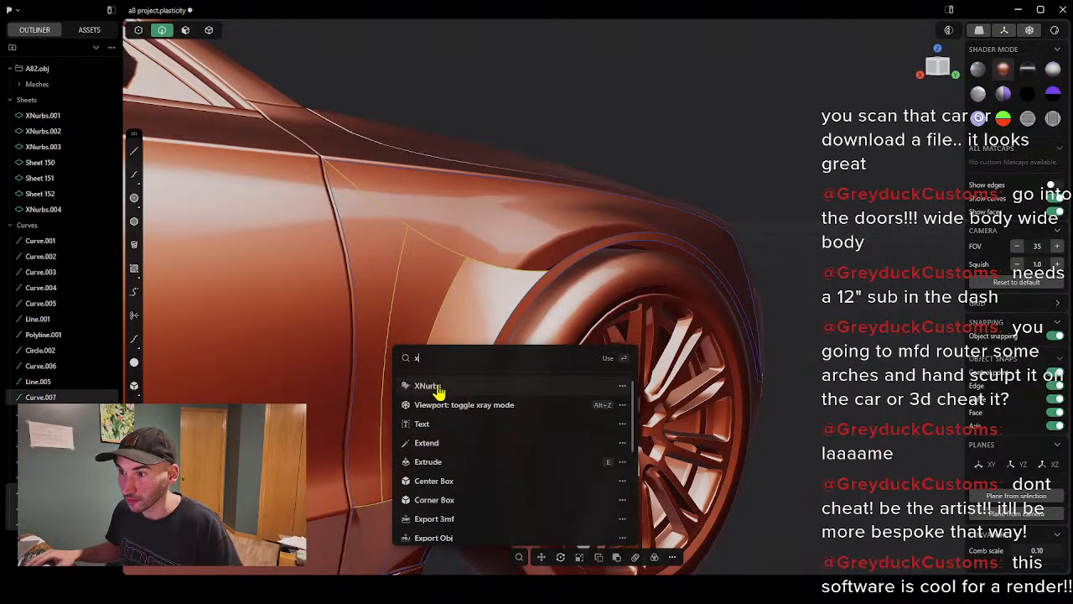
pyautogui.click(440, 388)
pyautogui.moveTo(374, 322); pyautogui.dragTo(531, 306, button='middle')
pyautogui.press('Return')
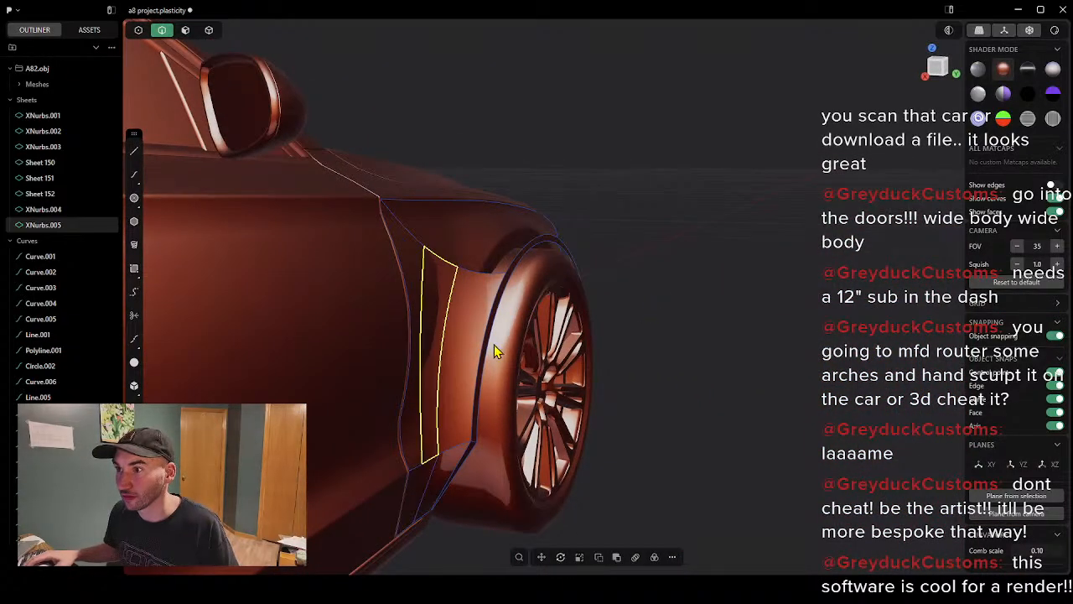
# Step: Fill the area between the door gap, diagonal, vertical and lower fender curves with an XNurbs surface
pyautogui.moveTo(494, 345); pyautogui.dragTo(441, 339, button='middle')
pyautogui.press('Escape')
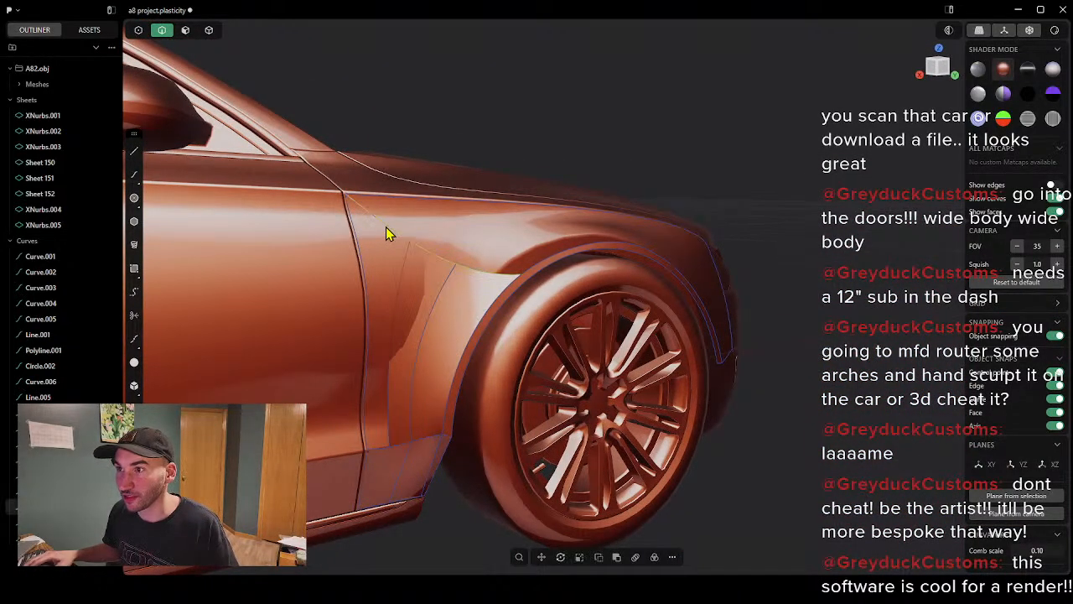
pyautogui.click(405, 274)
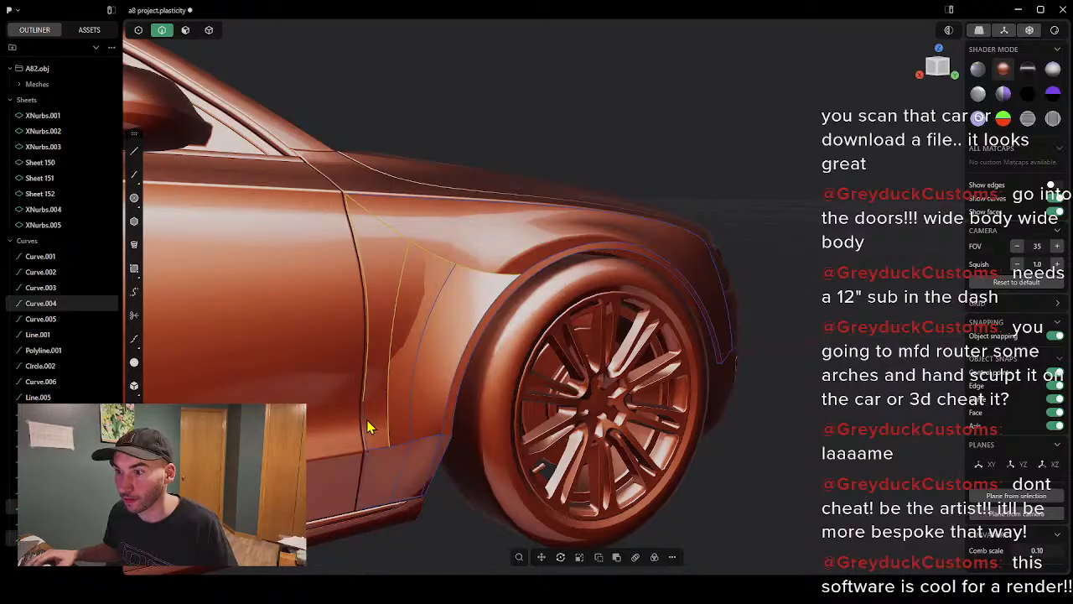
pyautogui.click(366, 445)
pyautogui.rightClick(375, 398)
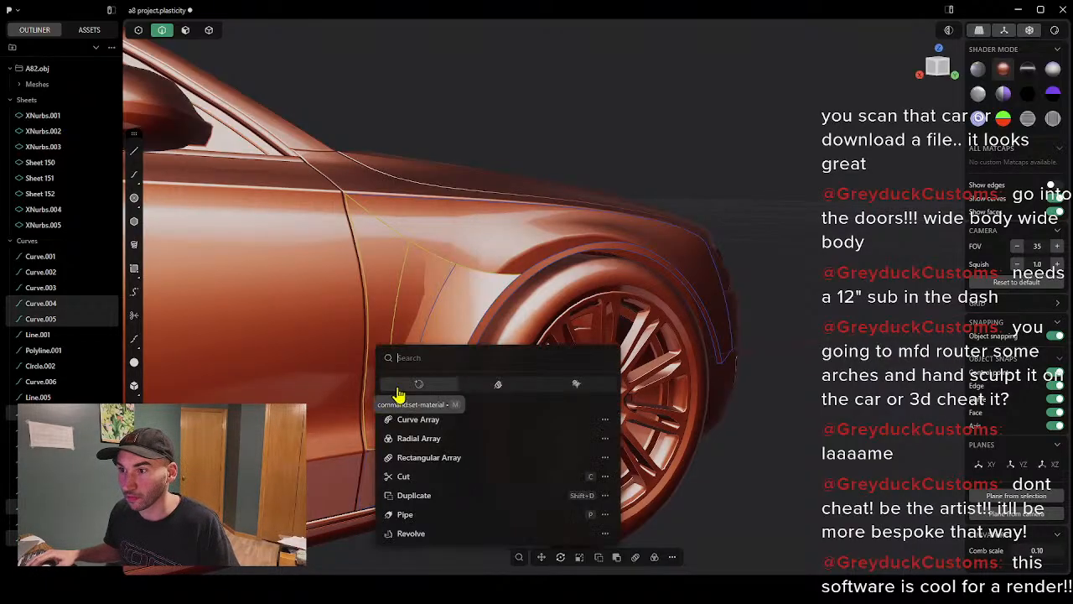
pyautogui.write('x')
pyautogui.press('Return')
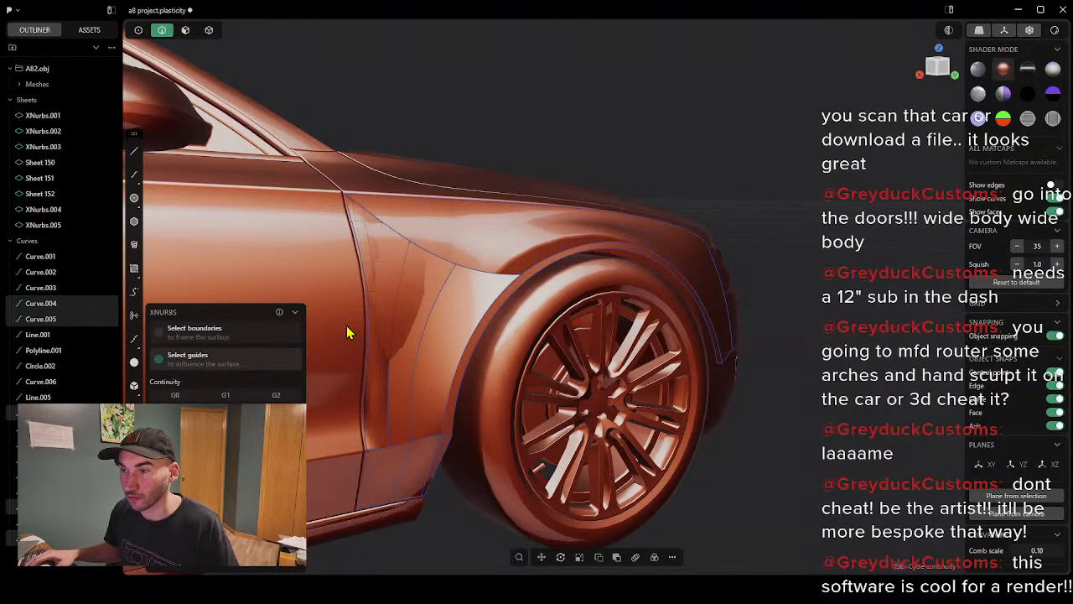
pyautogui.moveTo(349, 332); pyautogui.dragTo(400, 434, button='middle')
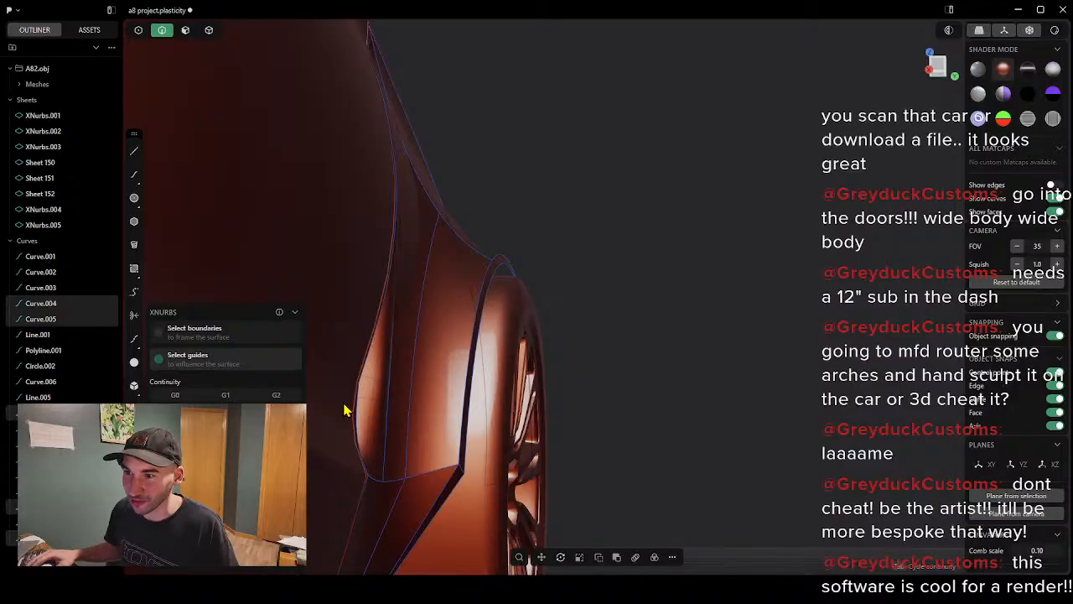
pyautogui.moveTo(367, 413); pyautogui.dragTo(377, 455, button='middle')
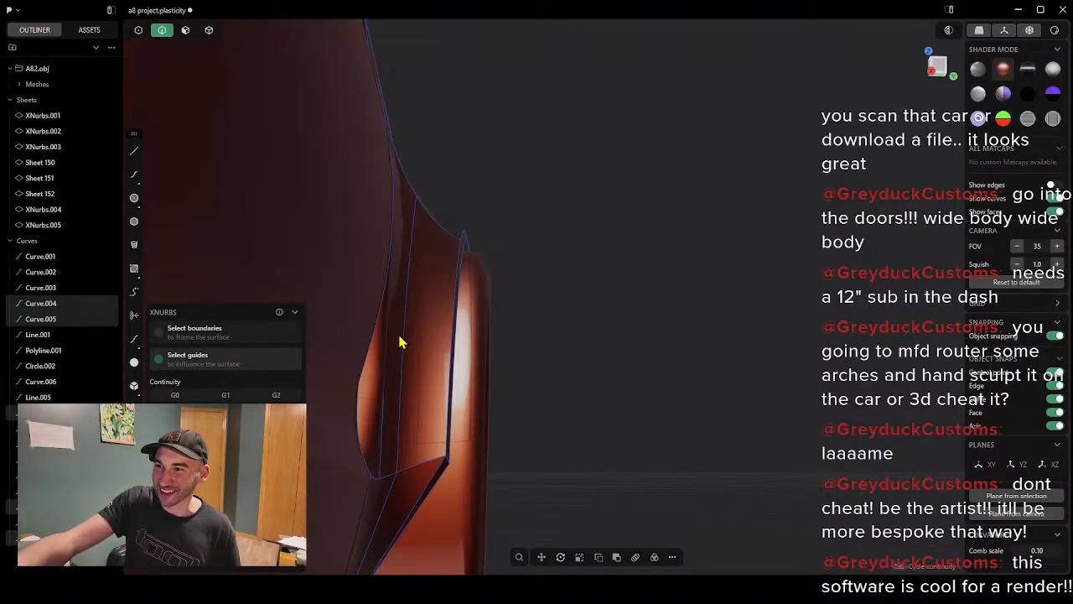
pyautogui.moveTo(457, 336); pyautogui.dragTo(412, 389, button='middle')
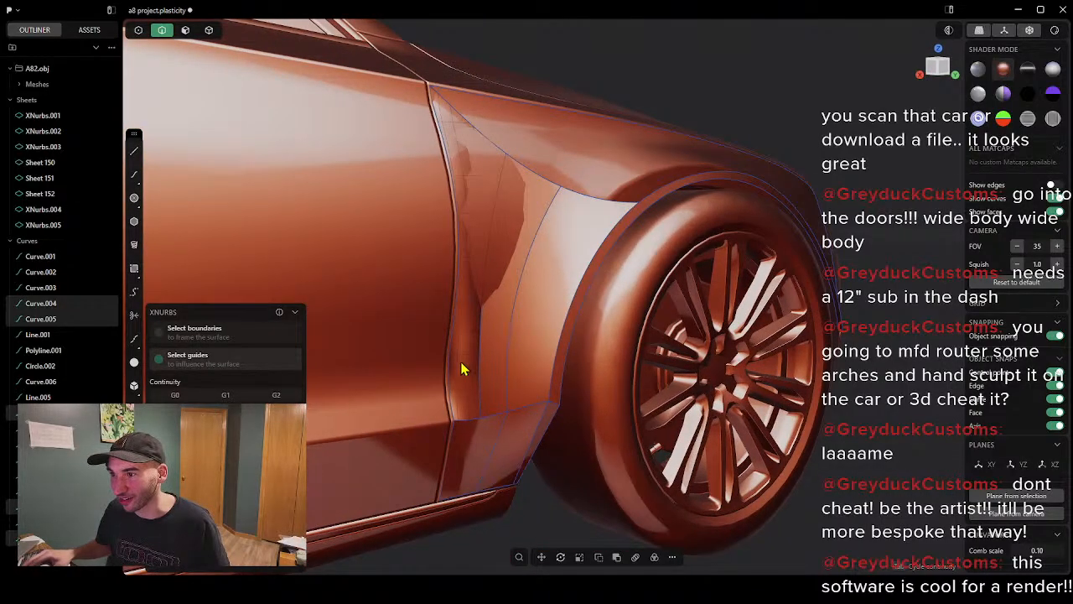
pyautogui.rightClick(883, 369)
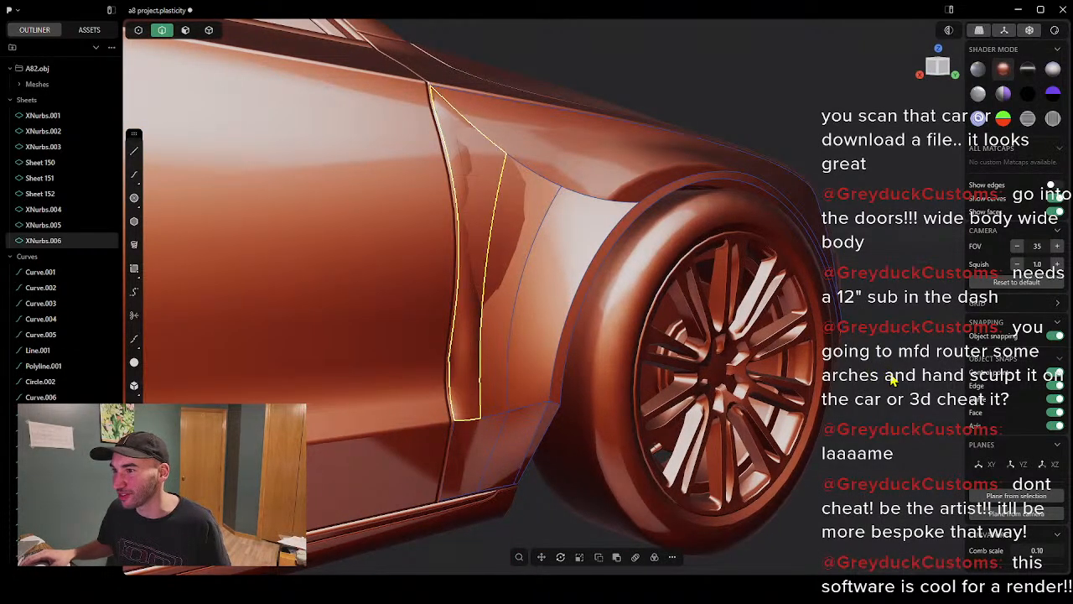
pyautogui.click(887, 374)
# Step: Undo the XNurbs fill between the door gap curve and the vertical curve and inspect the boundary curves
pyautogui.moveTo(604, 439); pyautogui.dragTo(470, 411, button='middle')
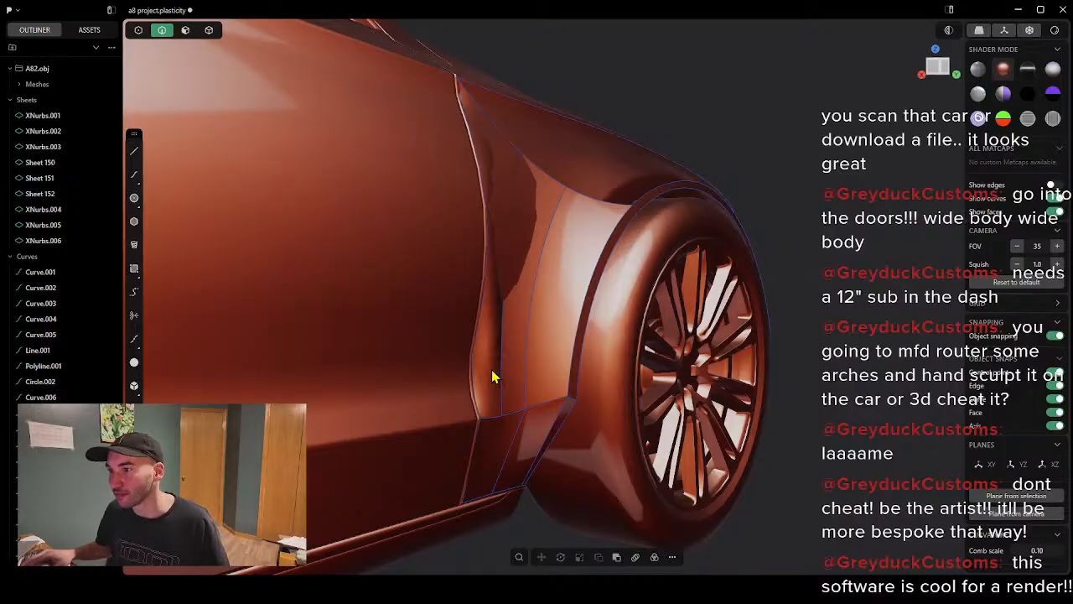
pyautogui.hotkey('ctrl', 'z')
pyautogui.hotkey('ctrl', 'z')
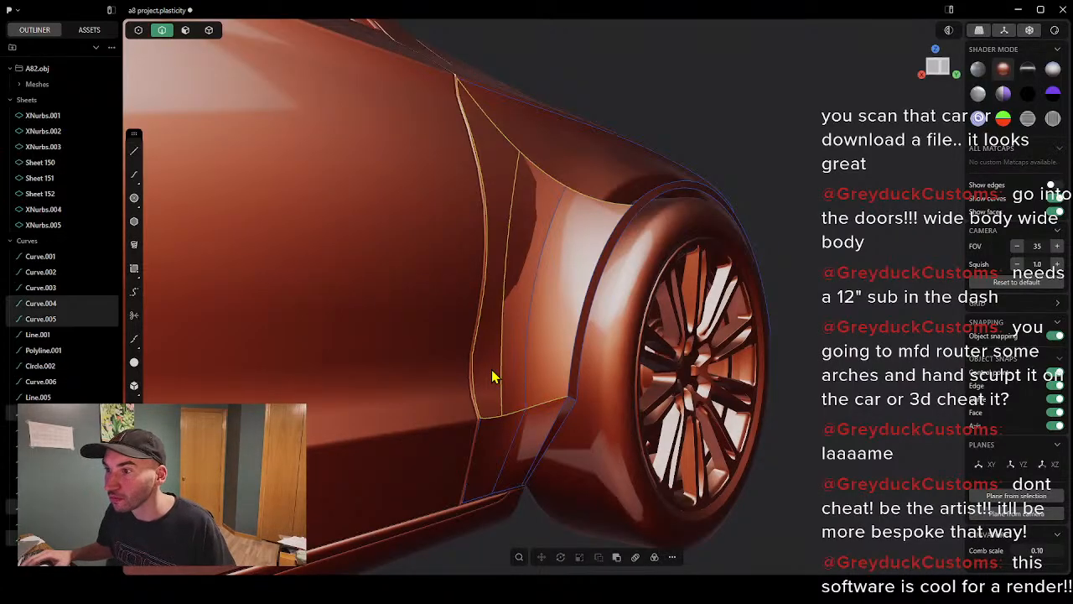
pyautogui.scroll(3, 514, 370)
pyautogui.scroll(3, 508, 377)
pyautogui.moveTo(502, 375); pyautogui.dragTo(458, 394, button='middle')
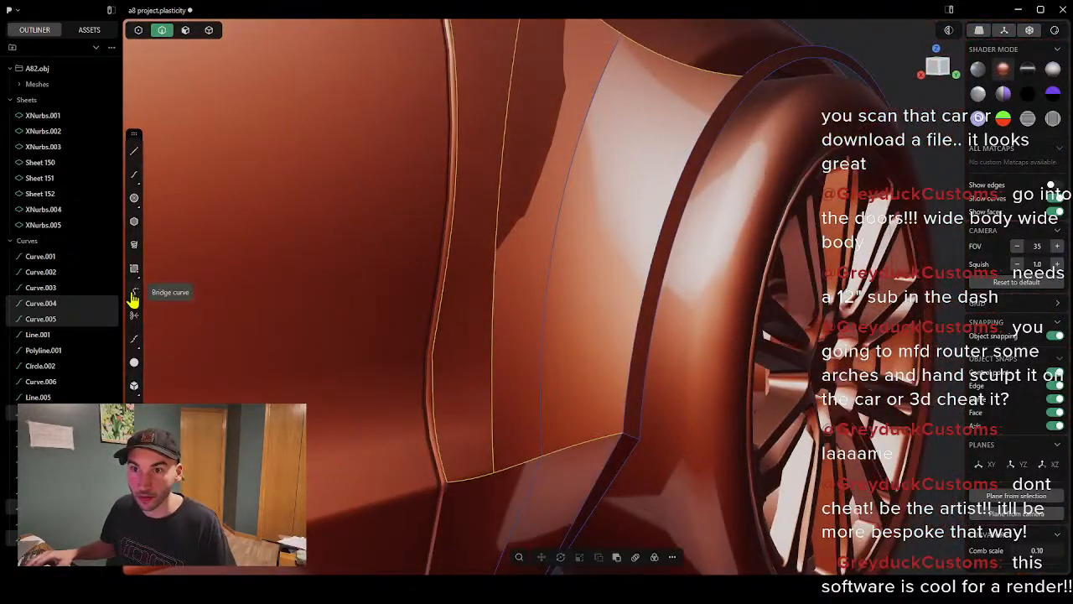
pyautogui.moveTo(233, 263); pyautogui.dragTo(646, 285, button='middle')
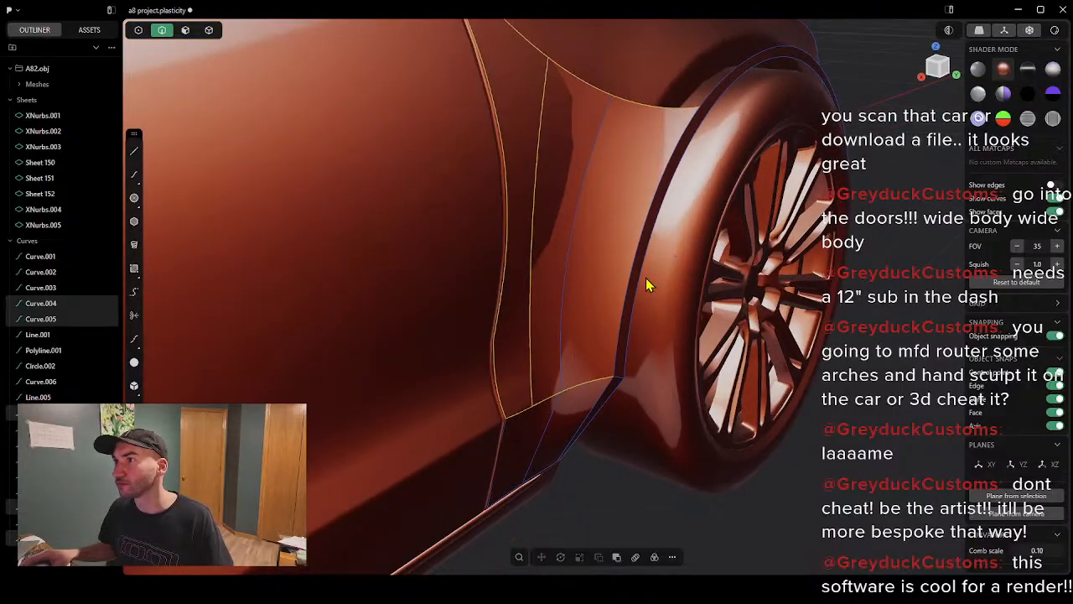
pyautogui.scroll(4, 663, 229)
pyautogui.scroll(-7, 688, 224)
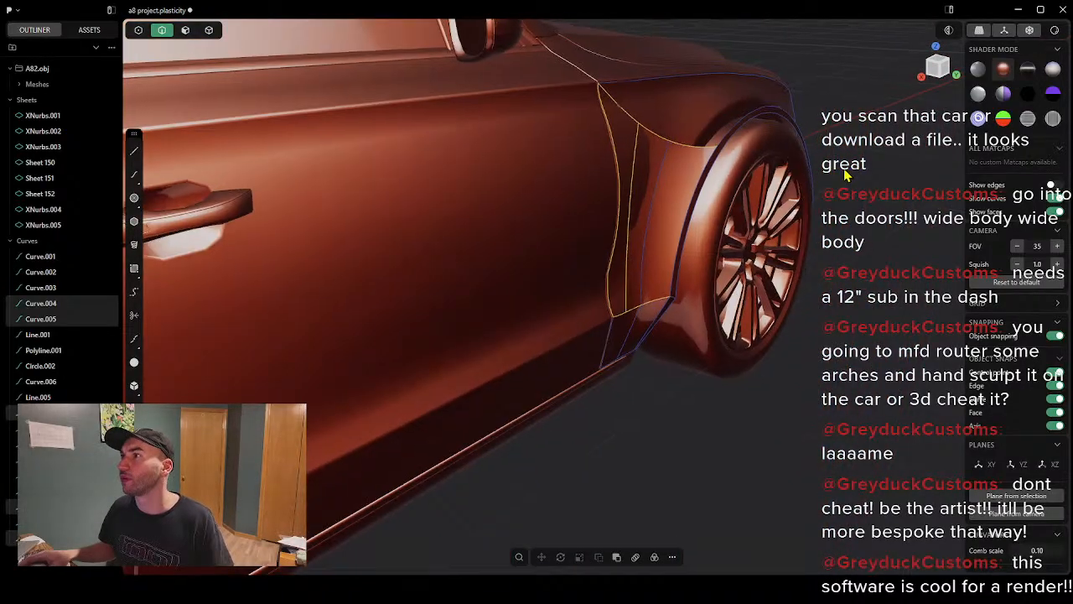
pyautogui.keyDown('shift'); pyautogui.moveTo(841, 170); pyautogui.dragTo(755, 223, button='middle'); pyautogui.keyUp('shift')
# Step: Try to move all the fender surfaces and curves outward from the car body to inspect them separately
pyautogui.moveTo(446, 91); pyautogui.dragTo(818, 425)
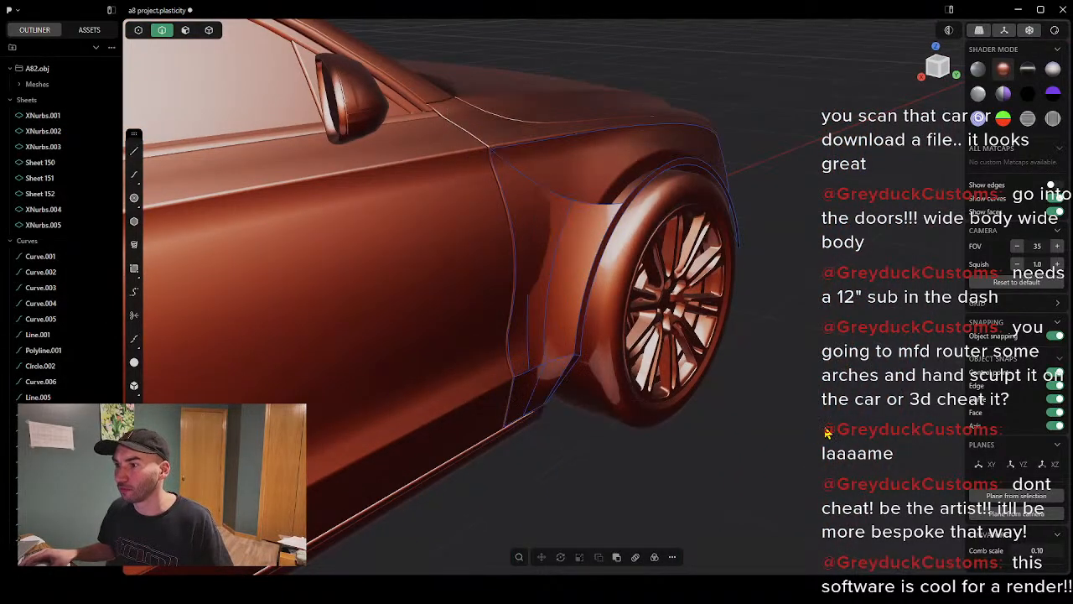
pyautogui.moveTo(785, 457); pyautogui.dragTo(456, 120)
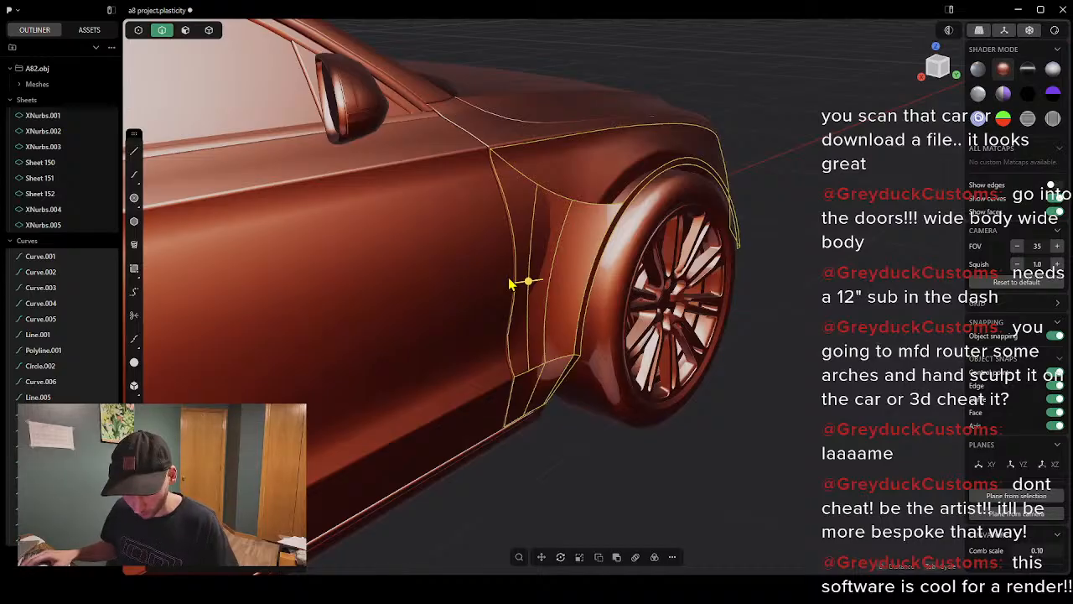
pyautogui.press('g')
pyautogui.moveTo(641, 289); pyautogui.dragTo(712, 306)
pyautogui.moveTo(694, 376); pyautogui.dragTo(707, 379, button='middle')
pyautogui.scroll(-4, 749, 358)
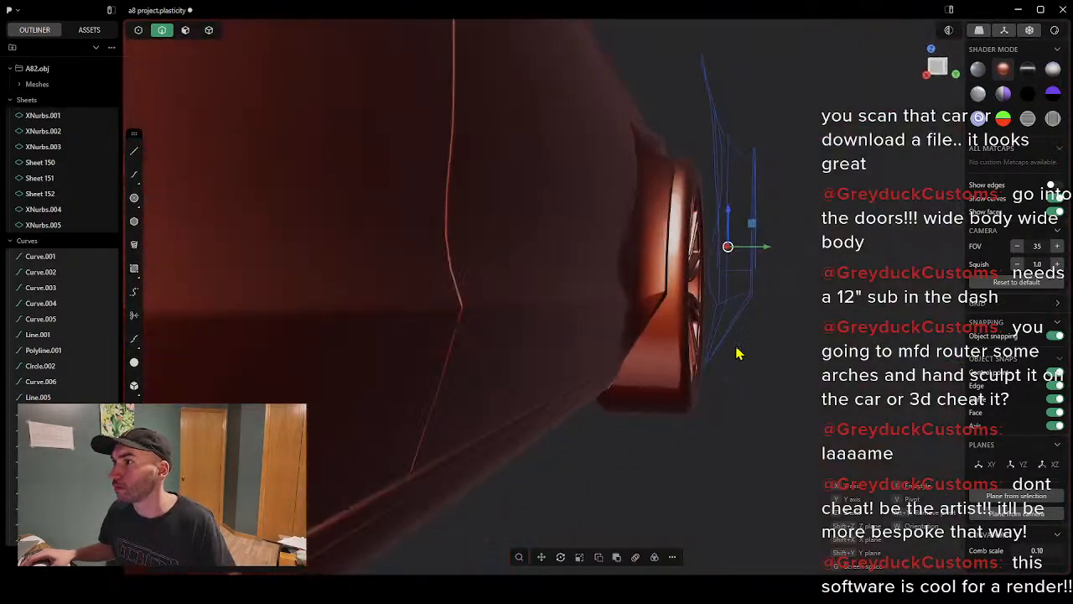
pyautogui.moveTo(738, 352)
pyautogui.mouseDown(button='middle')
pyautogui.moveTo(567, 349)
pyautogui.moveTo(501, 379)
pyautogui.moveTo(590, 419)
pyautogui.moveTo(718, 377)
pyautogui.moveTo(746, 352)
pyautogui.moveTo(737, 347)
pyautogui.moveTo(731, 364)
pyautogui.moveTo(726, 327)
pyautogui.moveTo(618, 345)
pyautogui.moveTo(741, 341)
pyautogui.mouseUp(button='middle')
pyautogui.rightClick(717, 333)
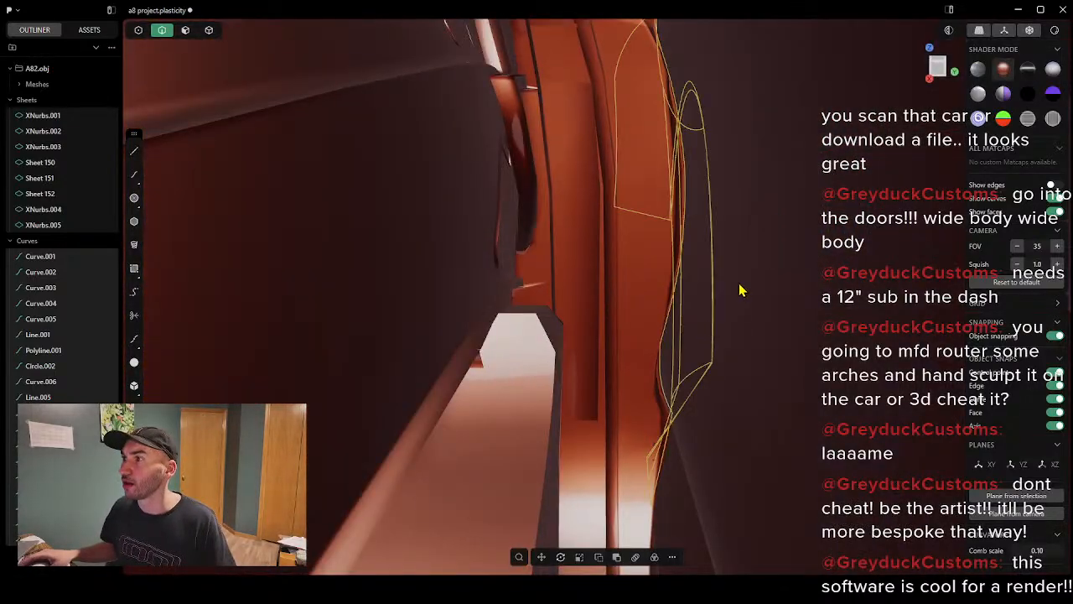
pyautogui.moveTo(741, 290); pyautogui.dragTo(664, 286, button='middle')
pyautogui.scroll(-2, 665, 284)
pyautogui.click(872, 369)
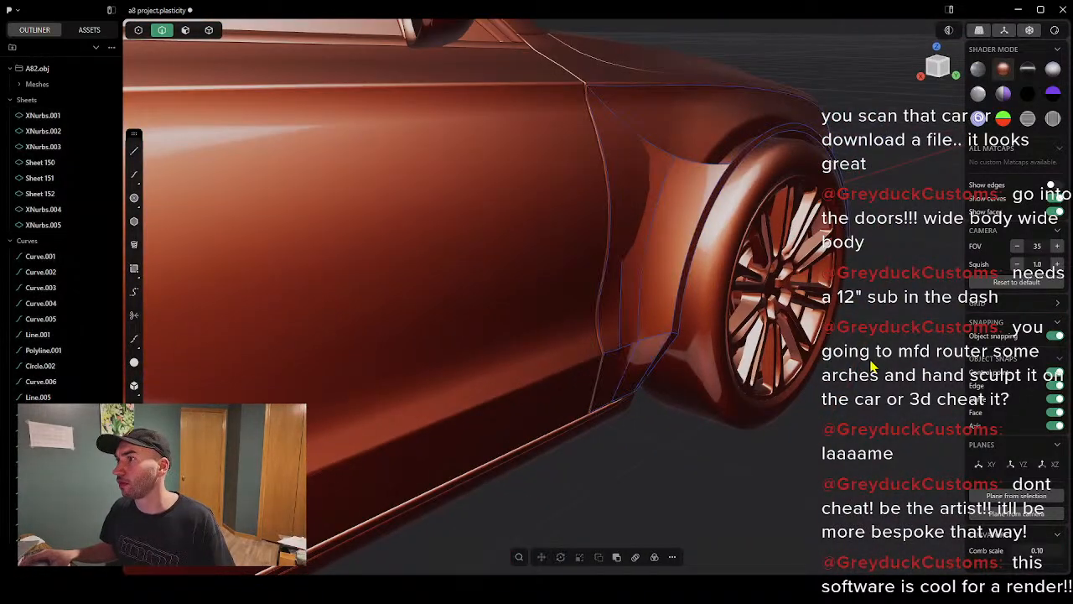
# Step: Undo back through the narrow strip's XNurbs surface and the vertical curve drawn between the door gap and the arch patch
pyautogui.hotkey('ctrl', 'z')
pyautogui.hotkey('ctrl', 'z')
pyautogui.hotkey('ctrl', 'z')
pyautogui.hotkey('ctrl', 'z')
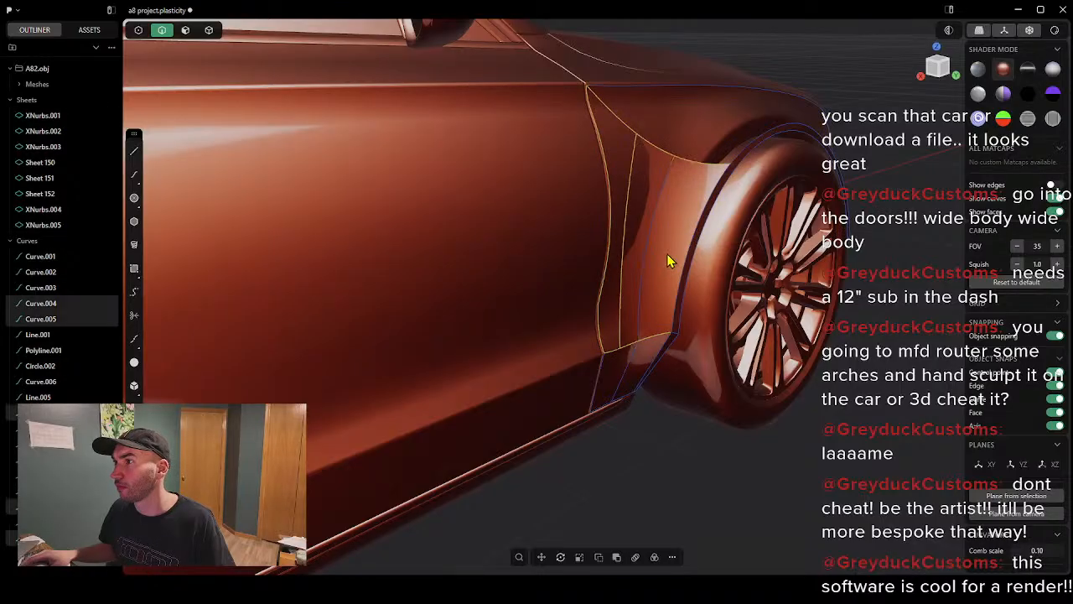
pyautogui.hotkey('ctrl', 'z')
pyautogui.hotkey('ctrl', 'z')
pyautogui.hotkey('ctrl', 'z')
pyautogui.hotkey('ctrl', 'z')
pyautogui.hotkey('ctrl', 'z')
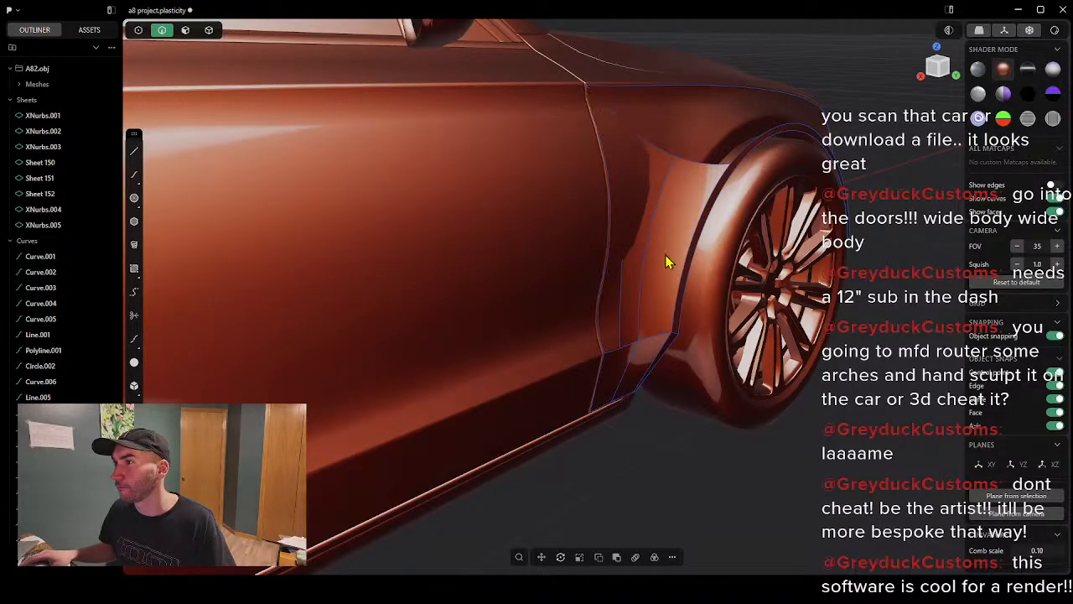
pyautogui.hotkey('ctrl', 'z')
pyautogui.hotkey('ctrl', 'z')
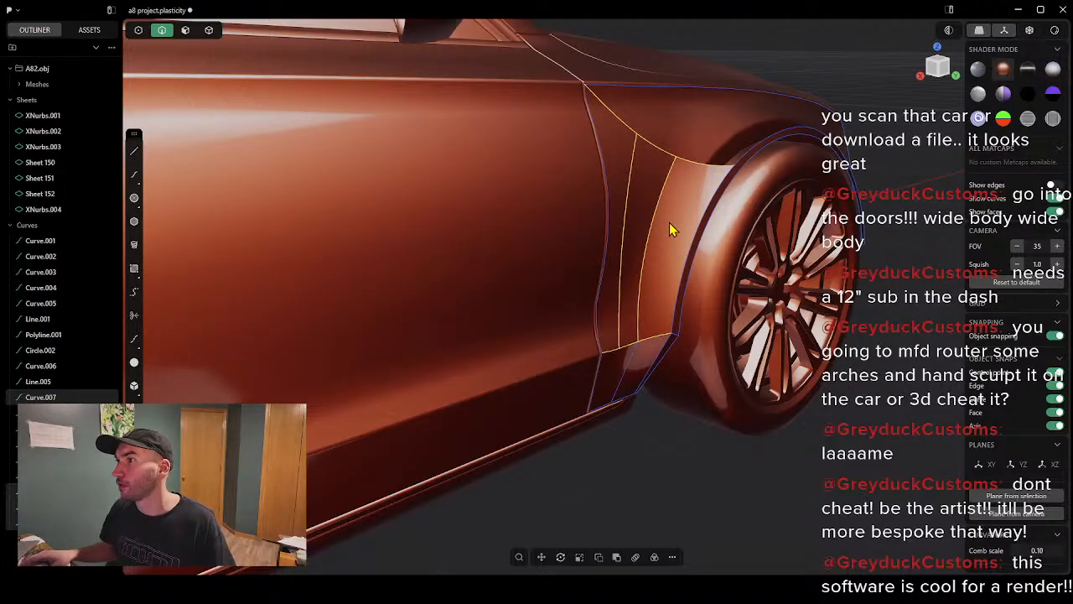
pyautogui.hotkey('ctrl', 'z')
pyautogui.scroll(5, 644, 234)
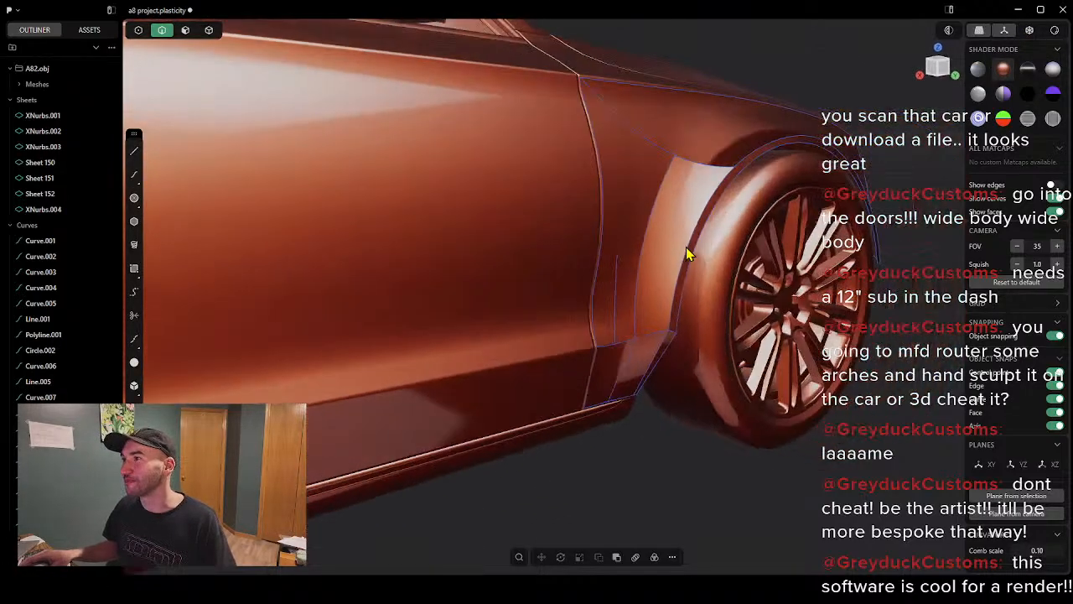
pyautogui.scroll(2, 663, 243)
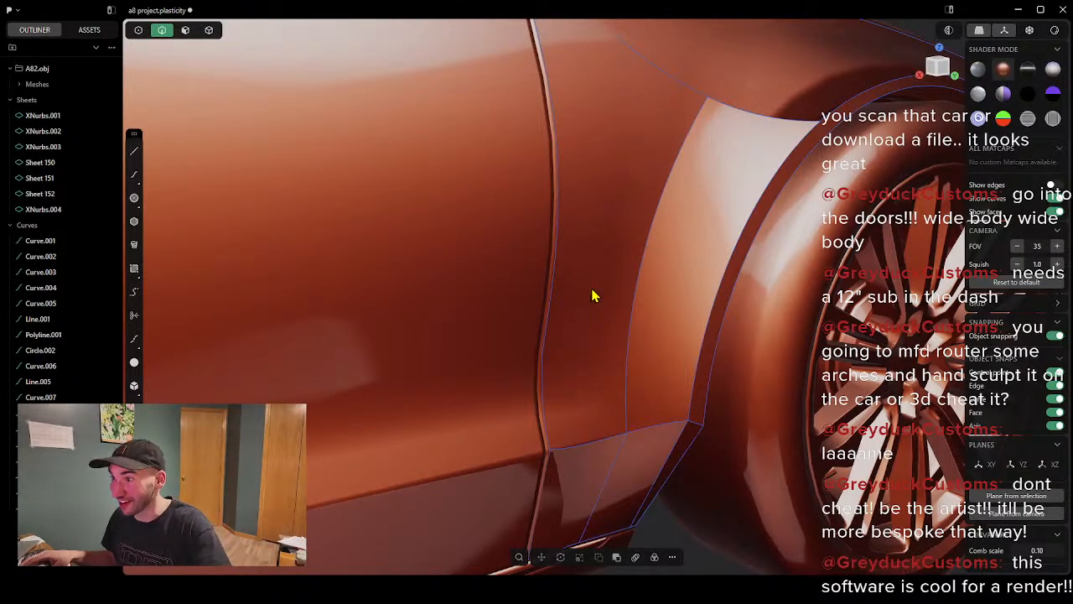
pyautogui.click(134, 174)
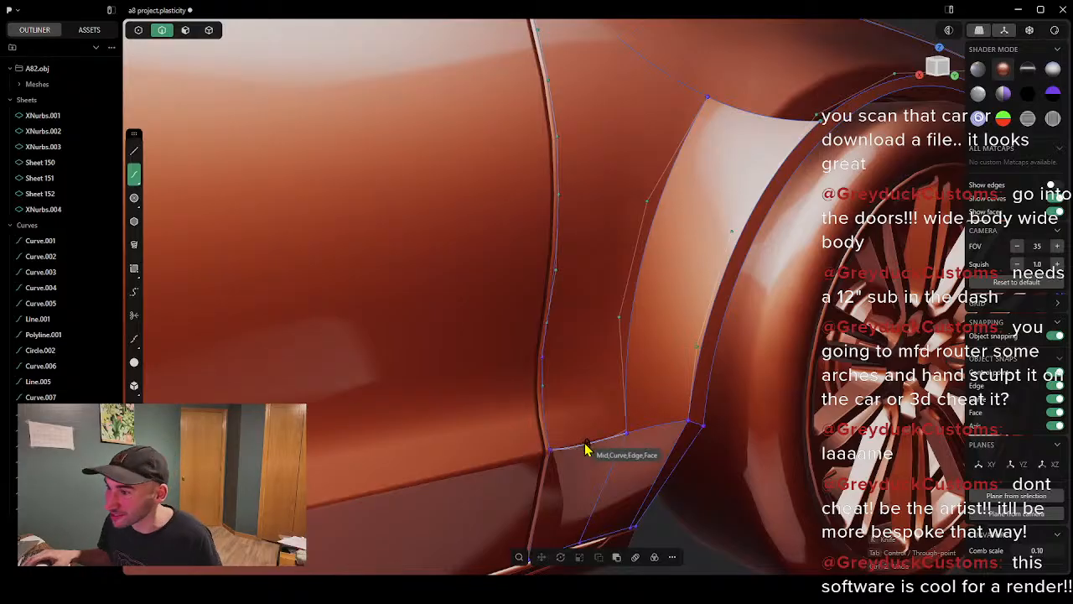
pyautogui.scroll(2, 587, 457)
pyautogui.click(587, 444)
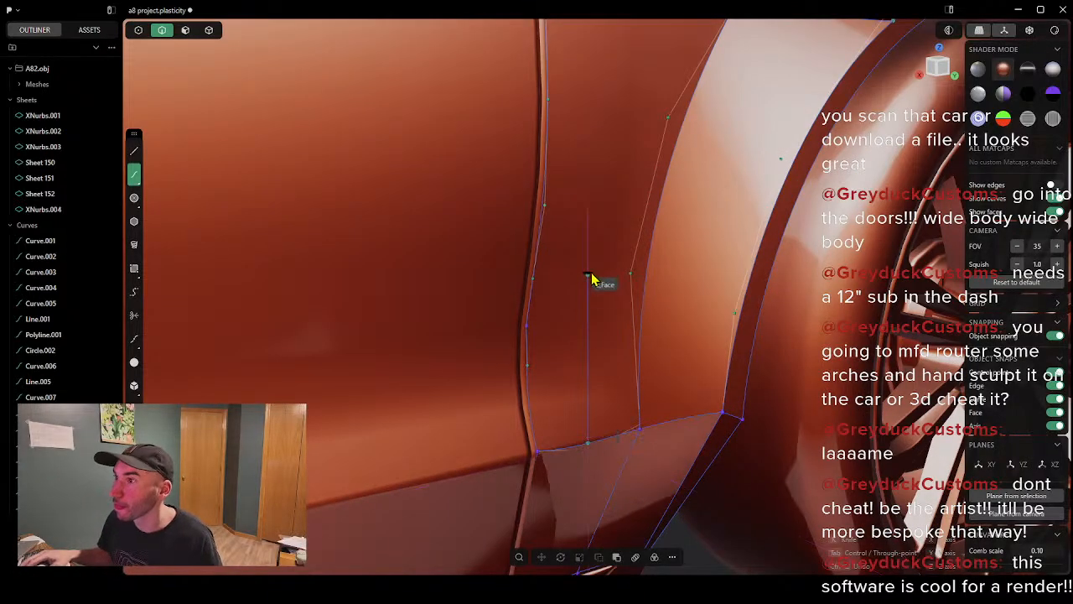
pyautogui.moveTo(589, 312)
pyautogui.mouseDown(button='middle')
pyautogui.moveTo(626, 314)
pyautogui.moveTo(625, 297)
pyautogui.moveTo(607, 317)
pyautogui.mouseUp(button='middle')
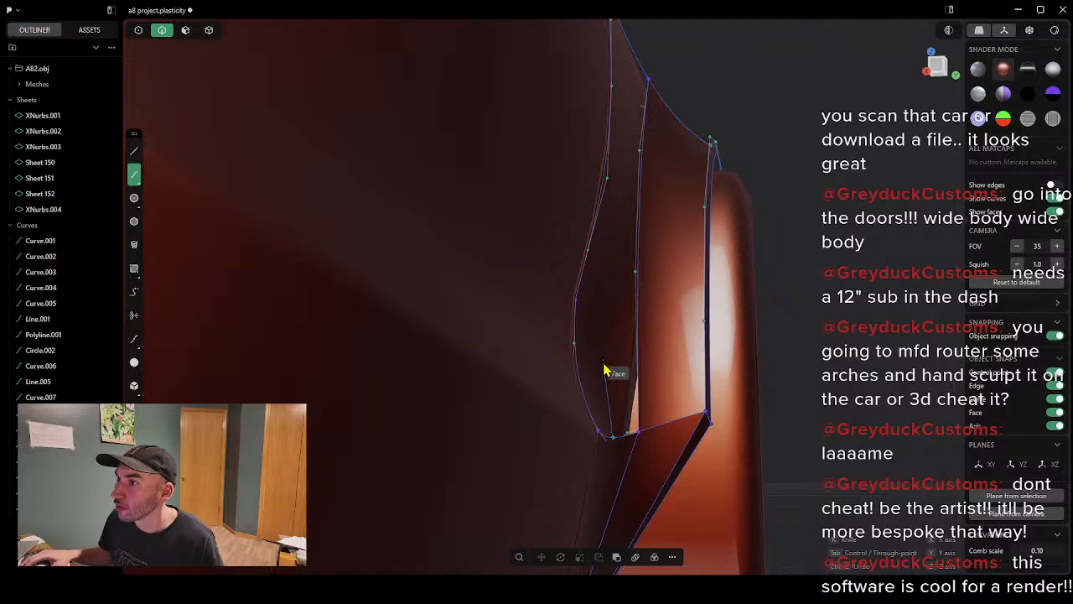
pyautogui.moveTo(601, 363)
pyautogui.mouseDown(button='middle')
pyautogui.moveTo(599, 377)
pyautogui.moveTo(527, 409)
pyautogui.moveTo(593, 389)
pyautogui.moveTo(598, 377)
pyautogui.mouseUp(button='middle')
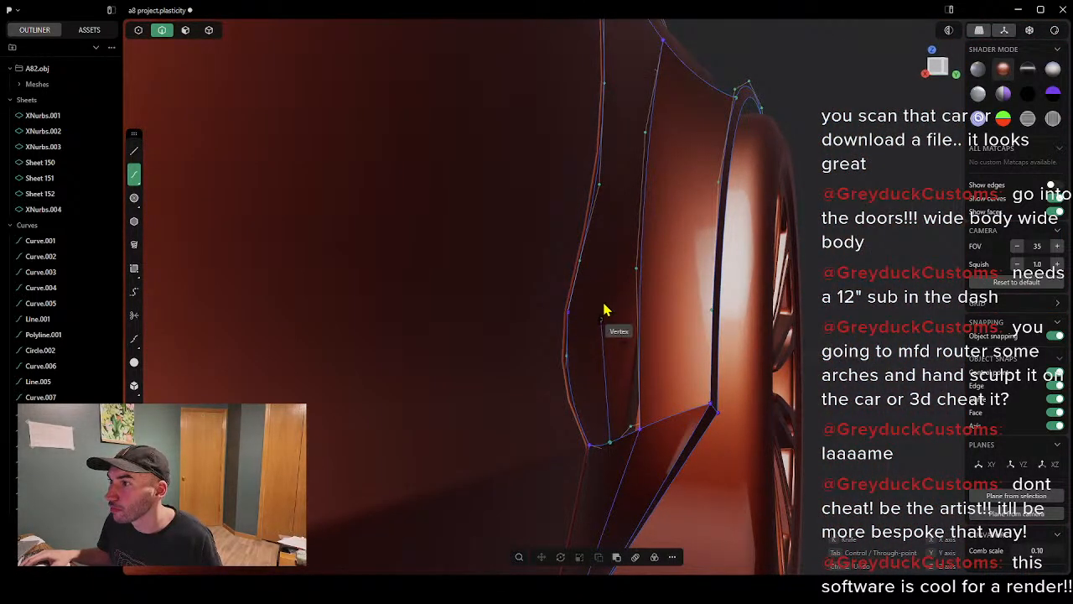
pyautogui.click(614, 252)
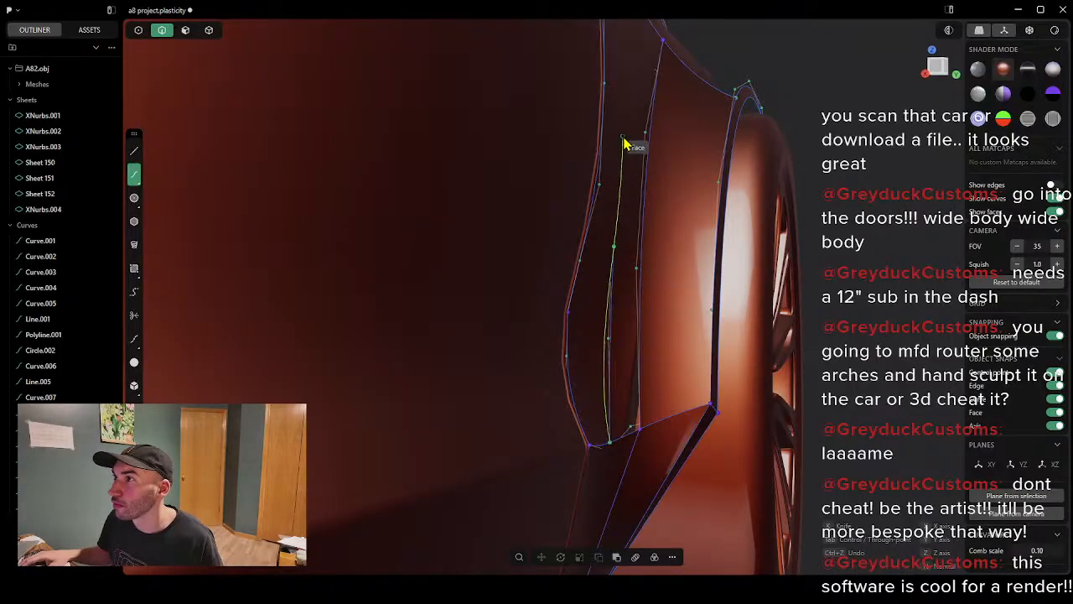
pyautogui.click(623, 136)
pyautogui.keyDown('shift'); pyautogui.moveTo(623, 136); pyautogui.dragTo(455, 283, button='middle'); pyautogui.keyUp('shift')
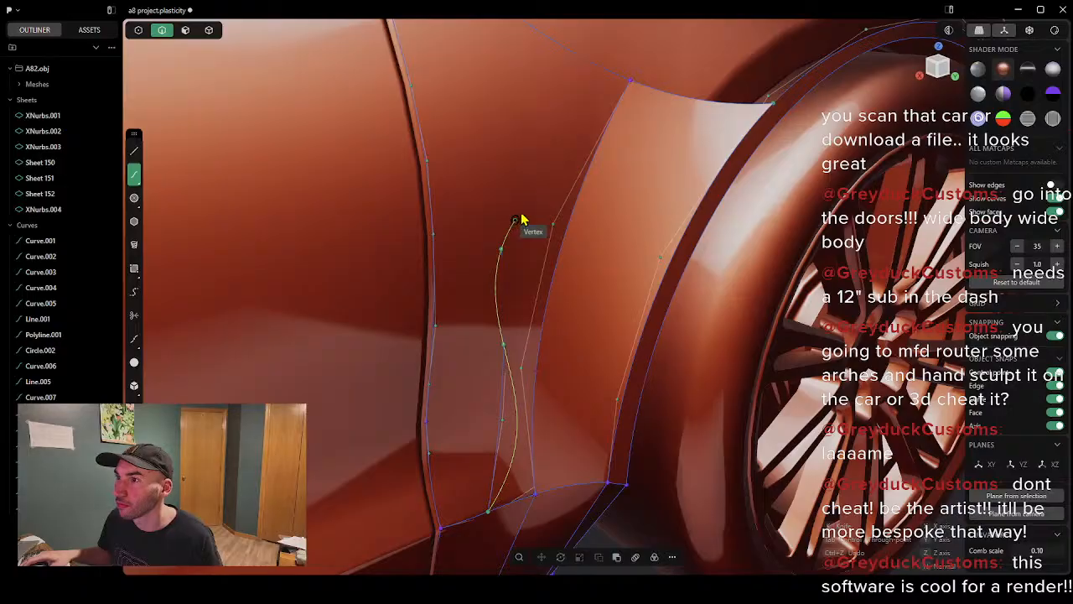
pyautogui.moveTo(521, 220); pyautogui.dragTo(533, 213, button='middle')
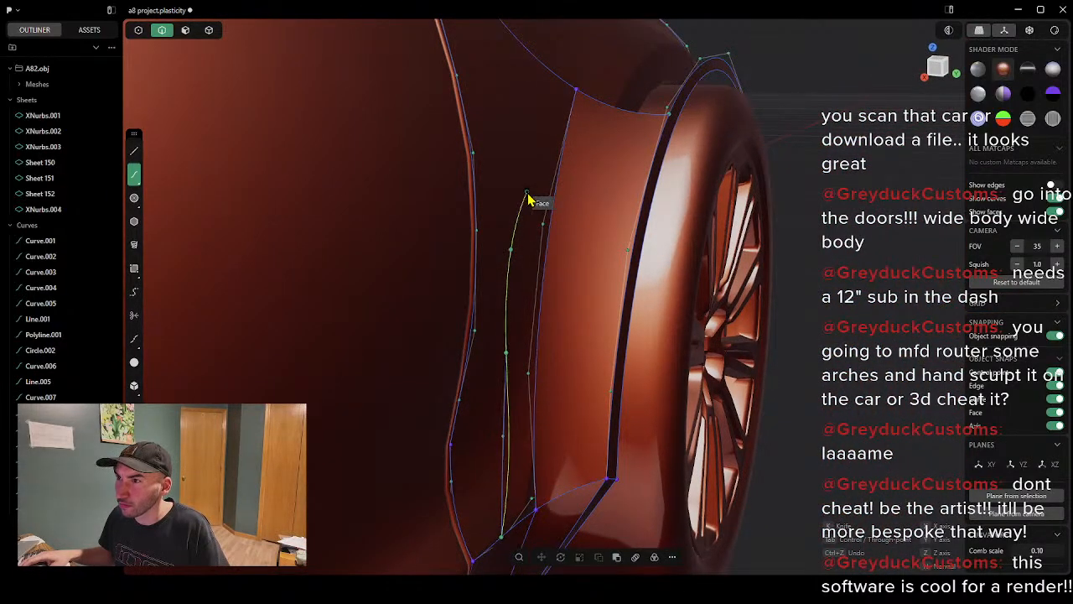
pyautogui.press('Escape')
# Step: Draw a vertical curve from the midpoint of the lower fender curve up to the diagonal curve
pyautogui.click(135, 175)
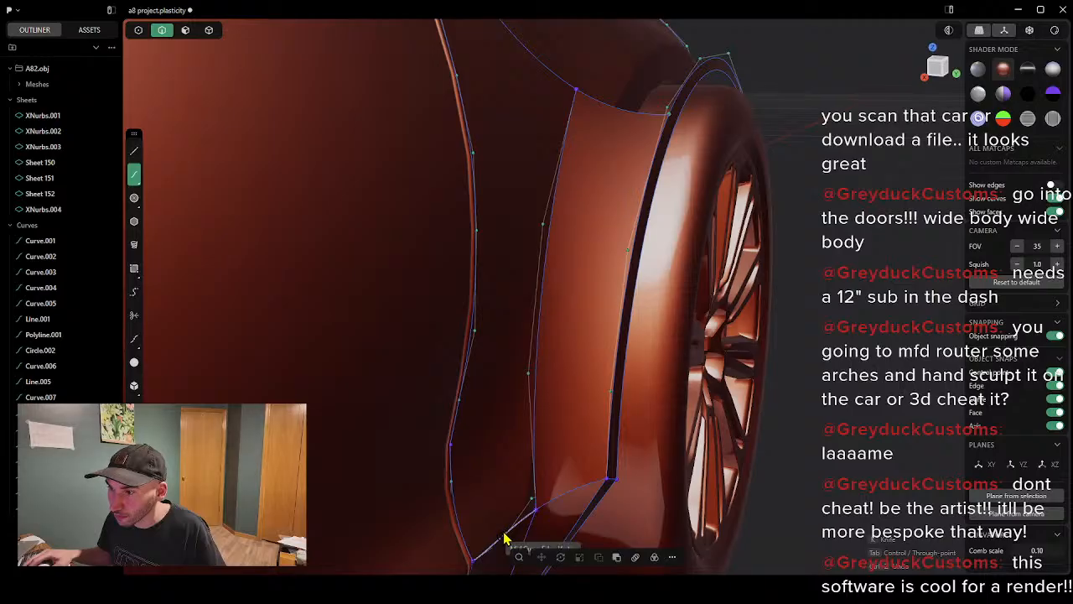
pyautogui.moveTo(503, 537); pyautogui.dragTo(503, 456, button='middle')
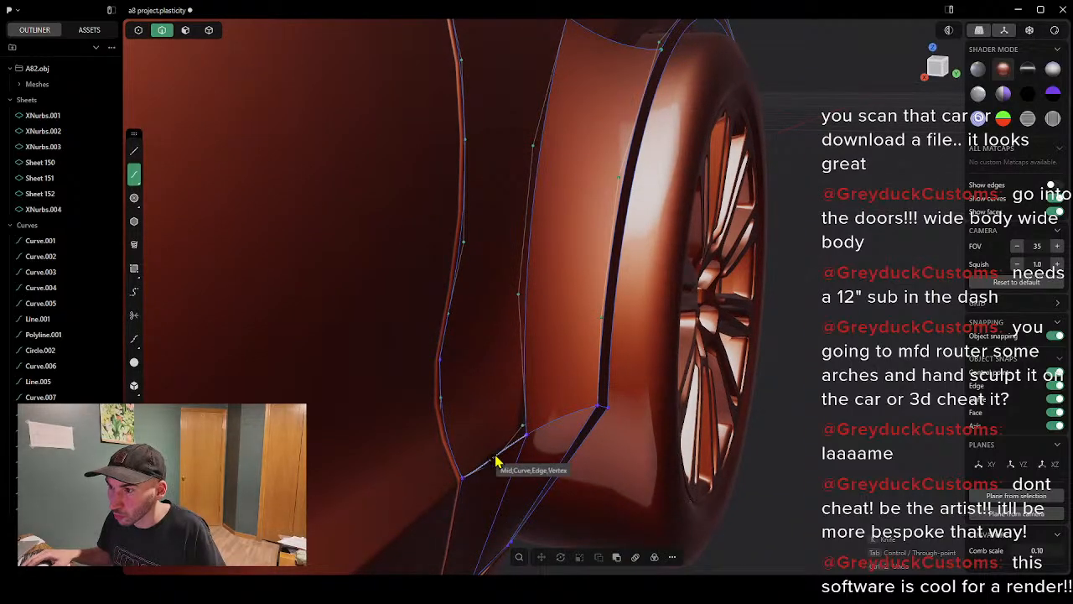
pyautogui.click(493, 458)
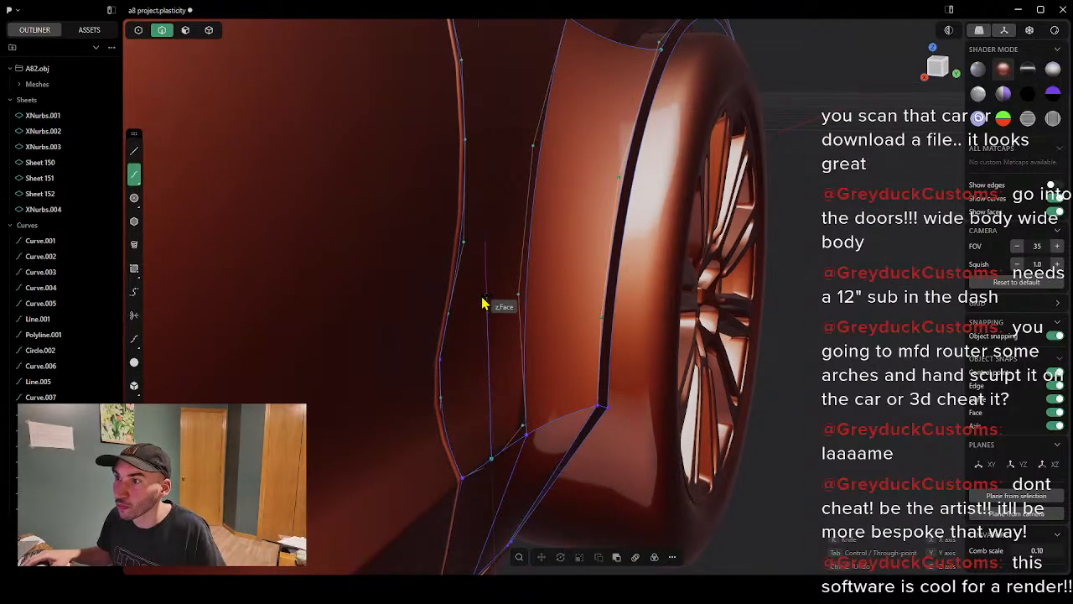
pyautogui.moveTo(484, 304); pyautogui.dragTo(386, 304, button='middle')
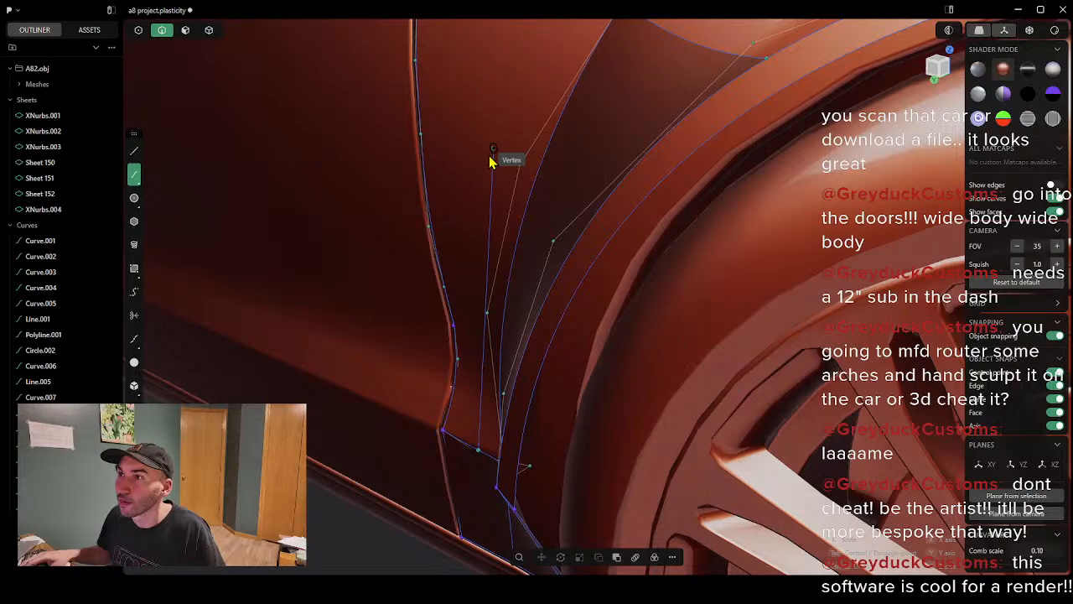
pyautogui.moveTo(498, 156); pyautogui.dragTo(587, 137, button='middle')
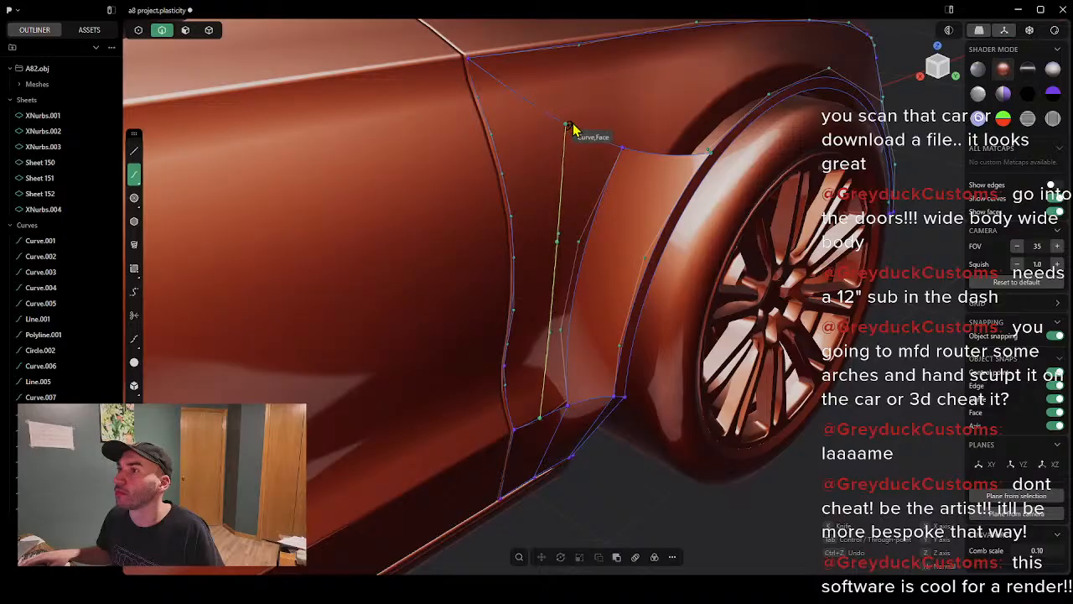
pyautogui.click(573, 130)
pyautogui.rightClick(575, 131)
pyautogui.scroll(-3, 597, 249)
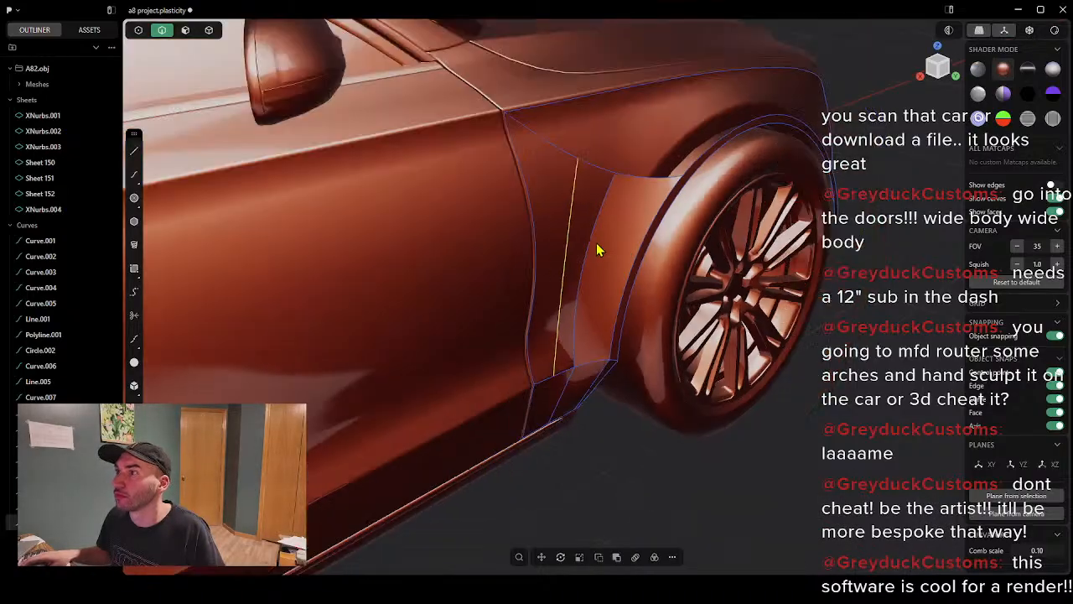
# Step: Pull the vertical curve's upper control point outward from the body and check its bulge around the fender
pyautogui.moveTo(585, 239); pyautogui.dragTo(598, 178, button='middle')
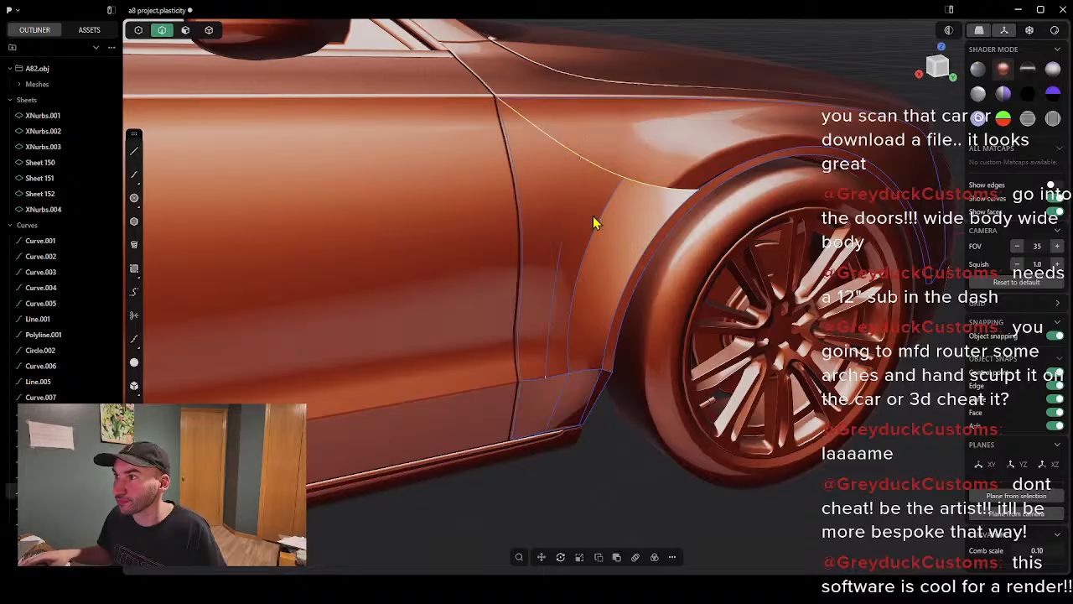
pyautogui.moveTo(563, 218); pyautogui.dragTo(540, 227, button='middle')
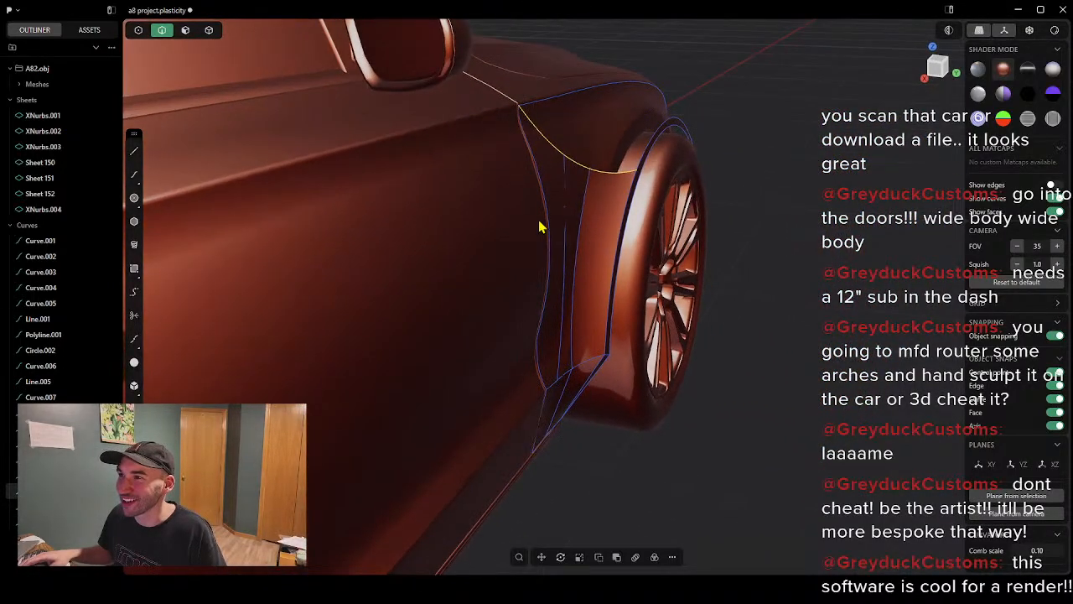
pyautogui.click(564, 244)
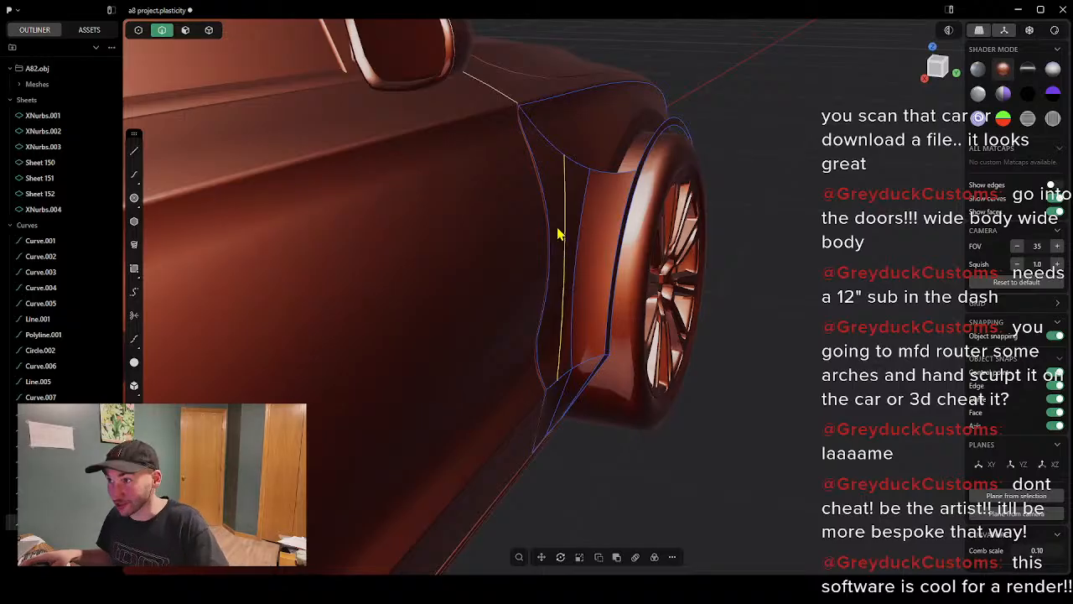
pyautogui.click(140, 31)
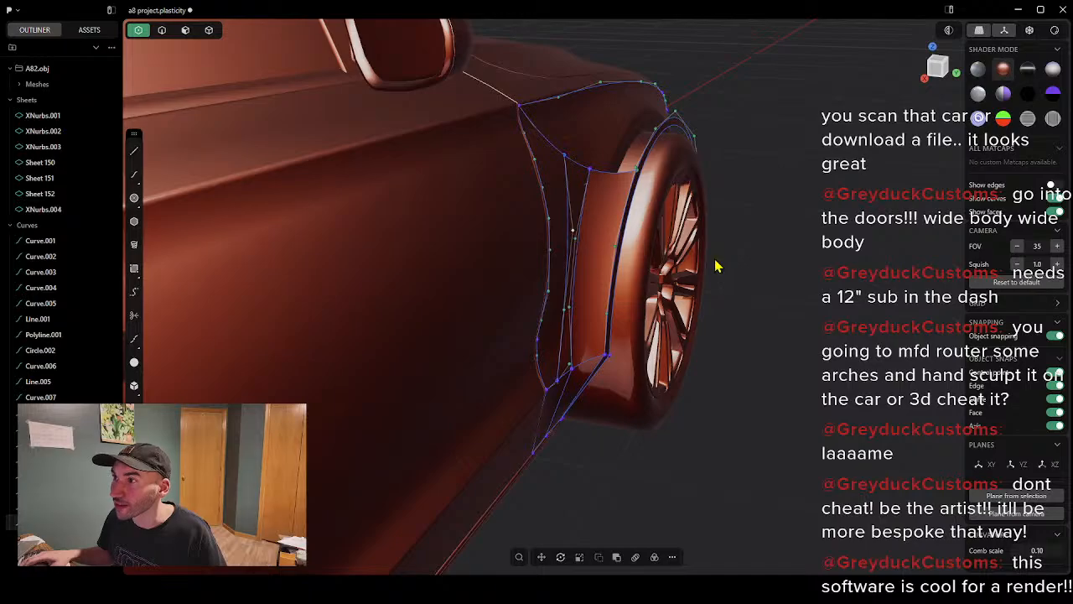
pyautogui.moveTo(729, 260); pyautogui.dragTo(704, 265, button='middle')
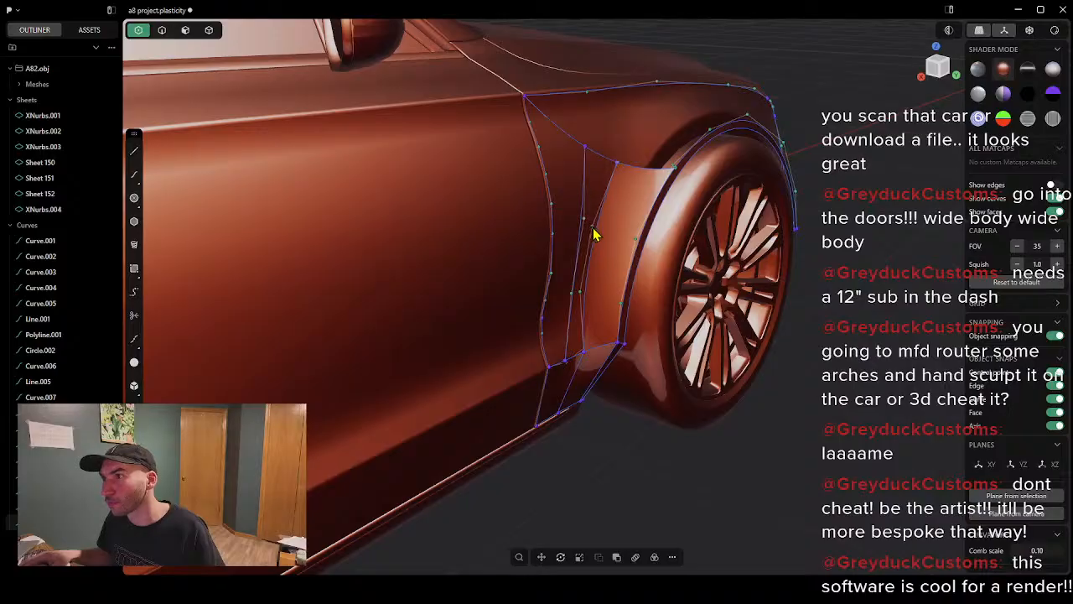
pyautogui.moveTo(705, 276); pyautogui.dragTo(704, 287, button='middle')
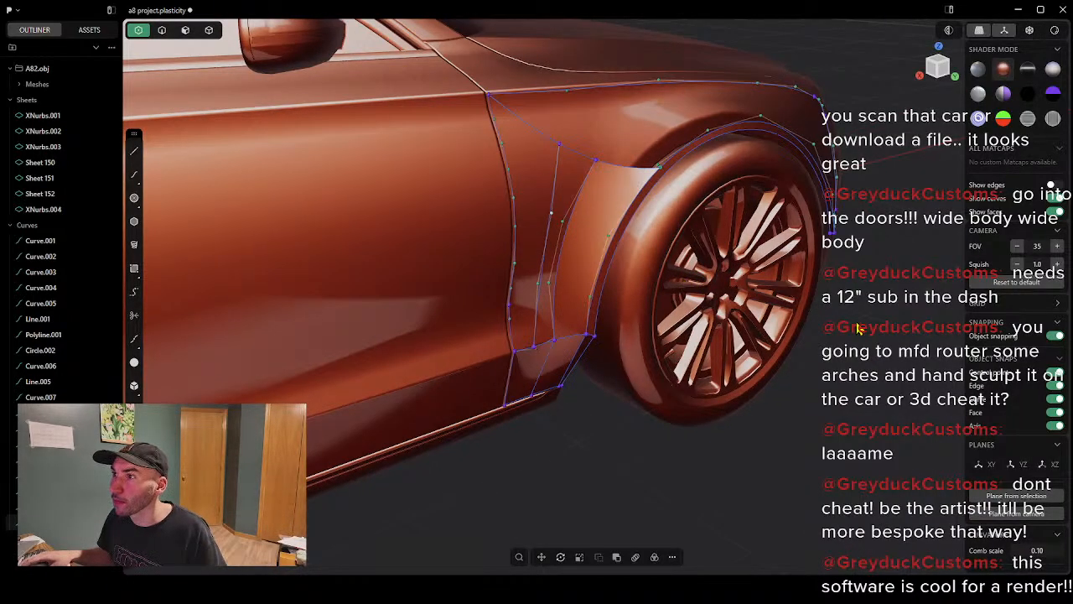
pyautogui.keyDown('shift'); pyautogui.moveTo(856, 337); pyautogui.dragTo(856, 334, button='middle'); pyautogui.keyUp('shift')
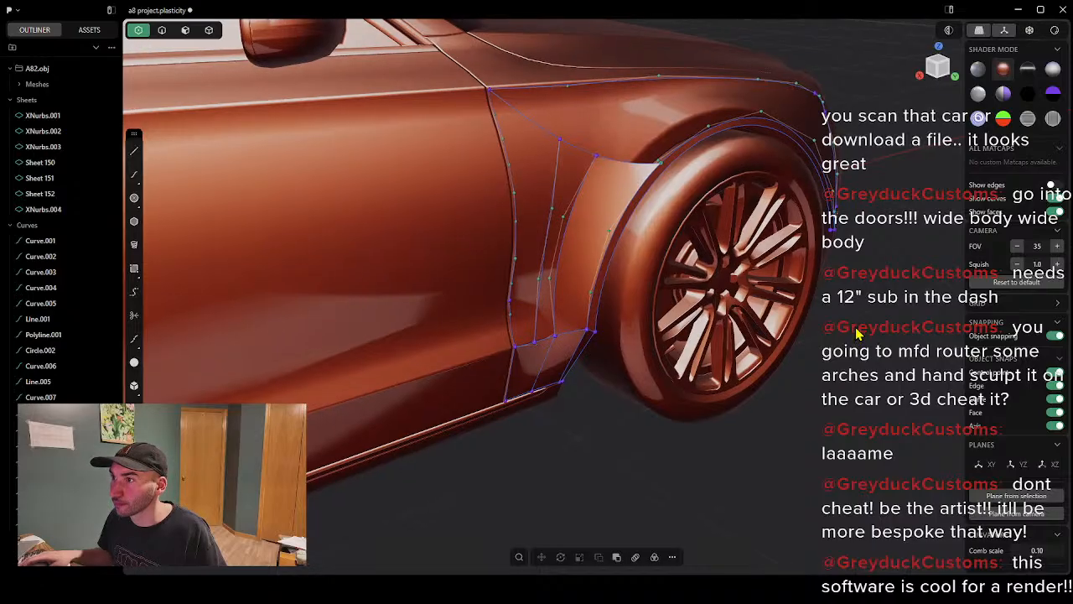
pyautogui.click(162, 31)
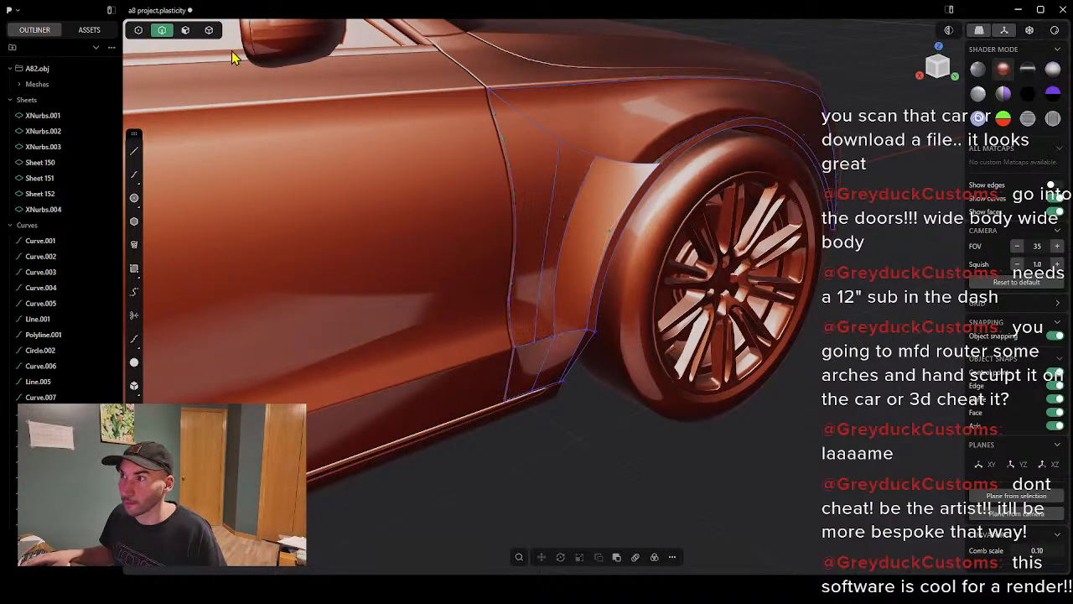
# Step: Try to fill the strip between the vertical curve and the arch patch with an XNurbs surface bounded by the diagonal and lower curves
pyautogui.scroll(2, 685, 217)
pyautogui.moveTo(685, 217); pyautogui.dragTo(712, 224, button='middle')
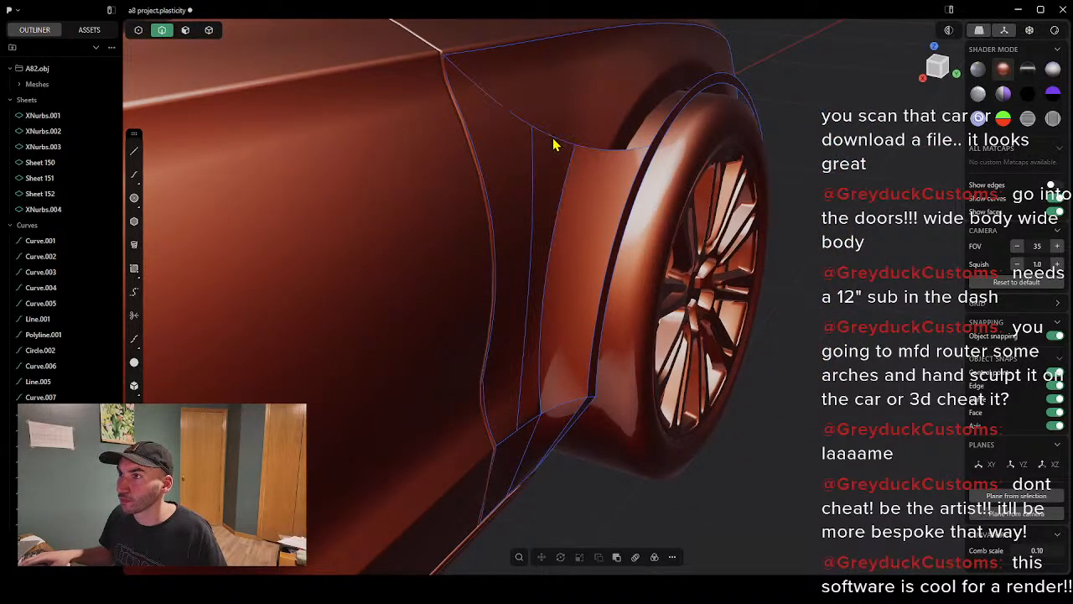
pyautogui.click(558, 147)
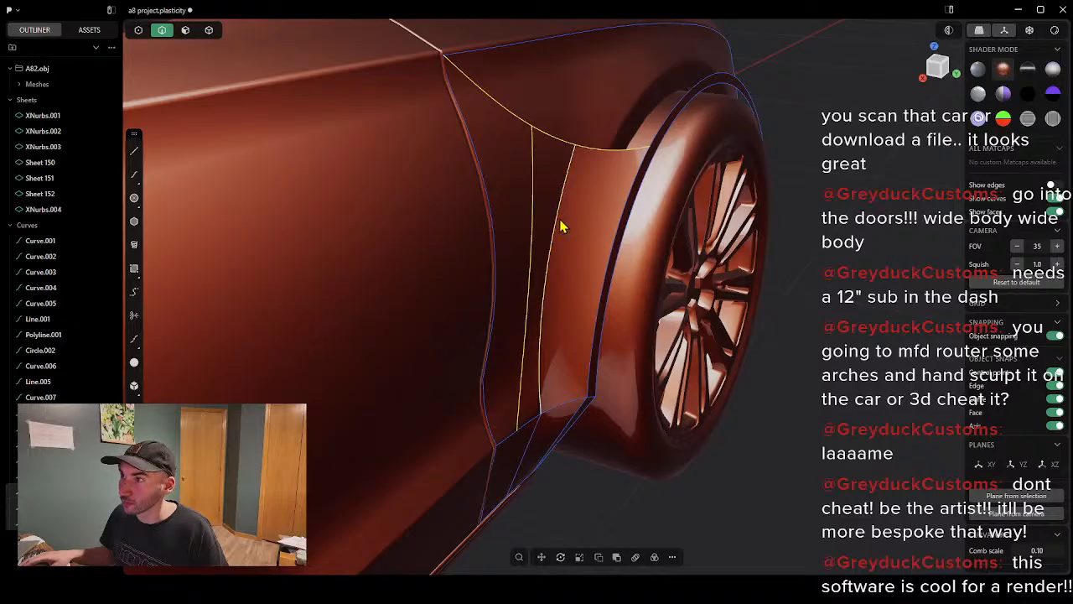
pyautogui.rightClick(535, 428)
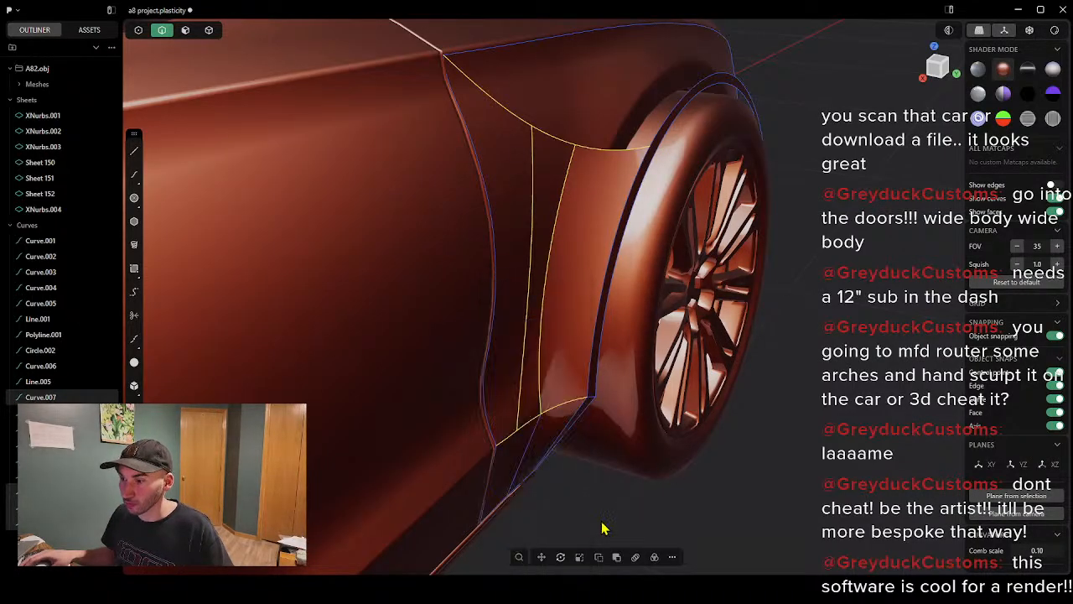
pyautogui.click(519, 556)
pyautogui.write('X')
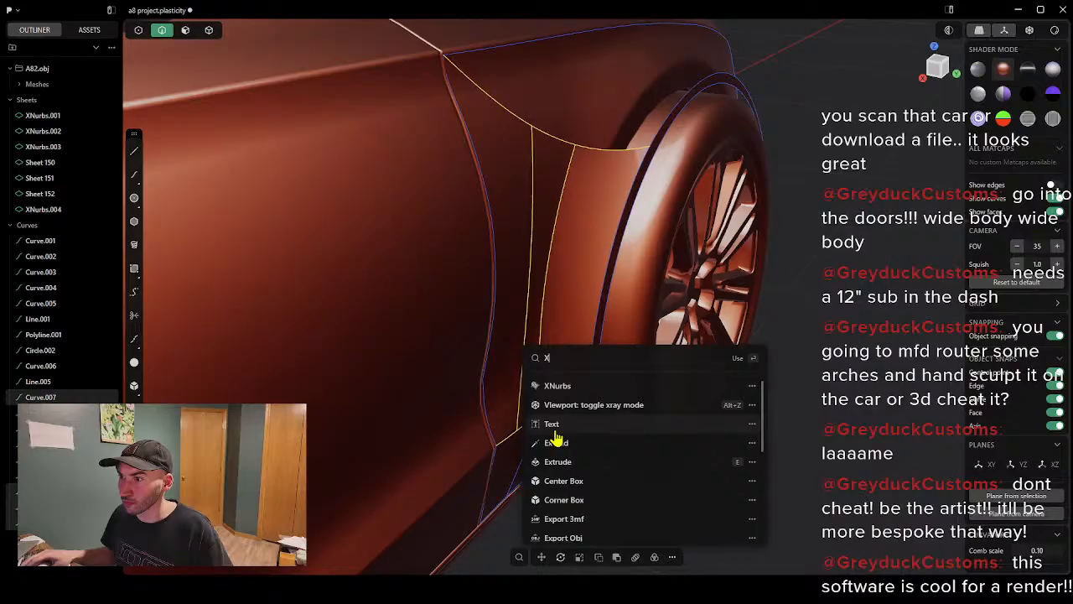
pyautogui.click(558, 386)
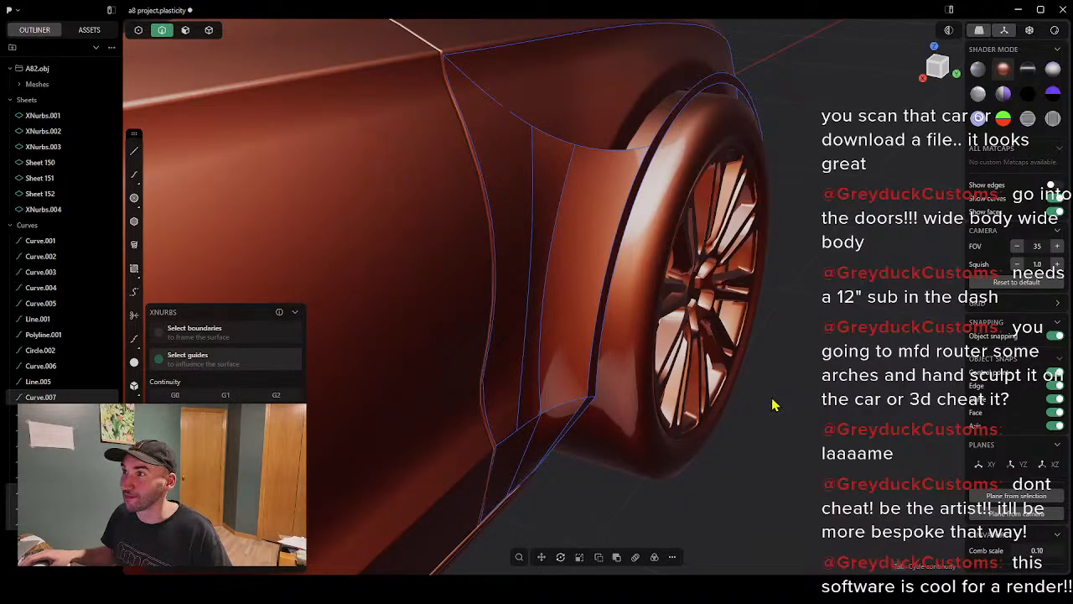
pyautogui.moveTo(773, 405); pyautogui.dragTo(539, 379, button='middle')
pyautogui.moveTo(561, 332); pyautogui.dragTo(547, 359, button='middle')
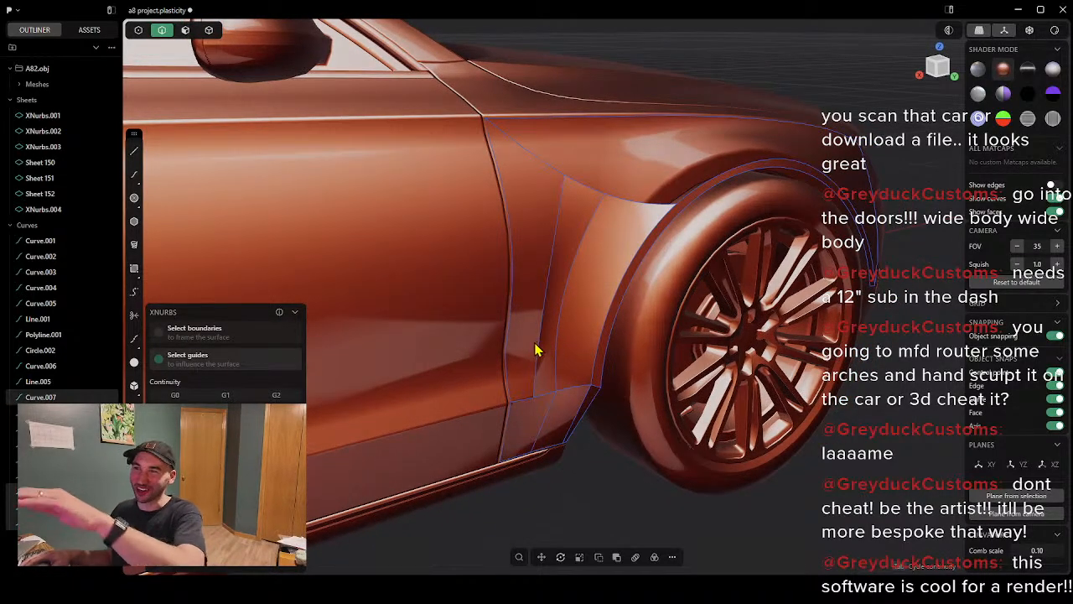
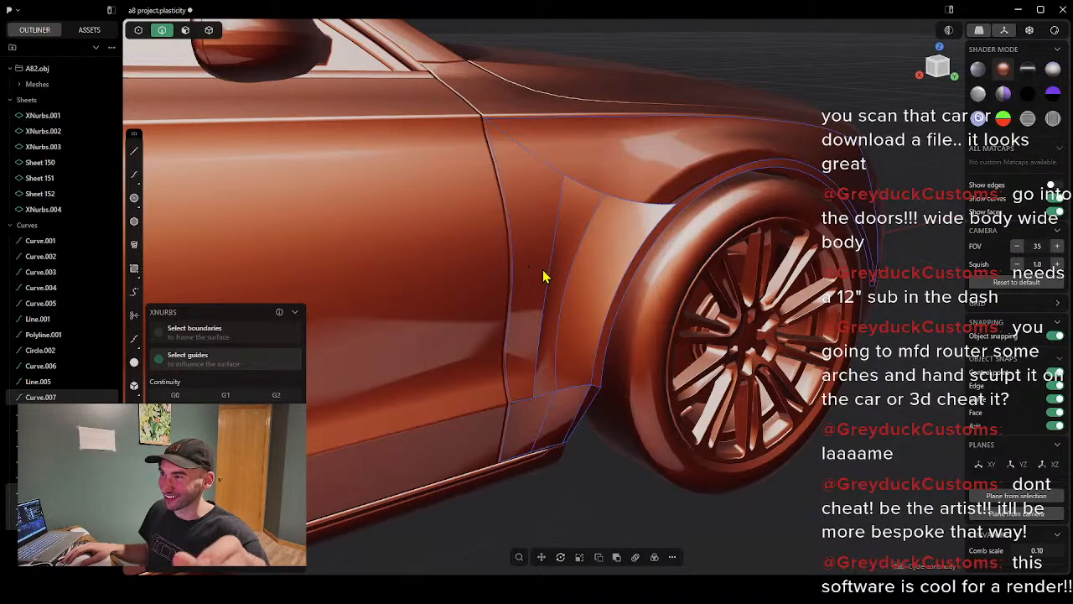
pyautogui.press('Escape')
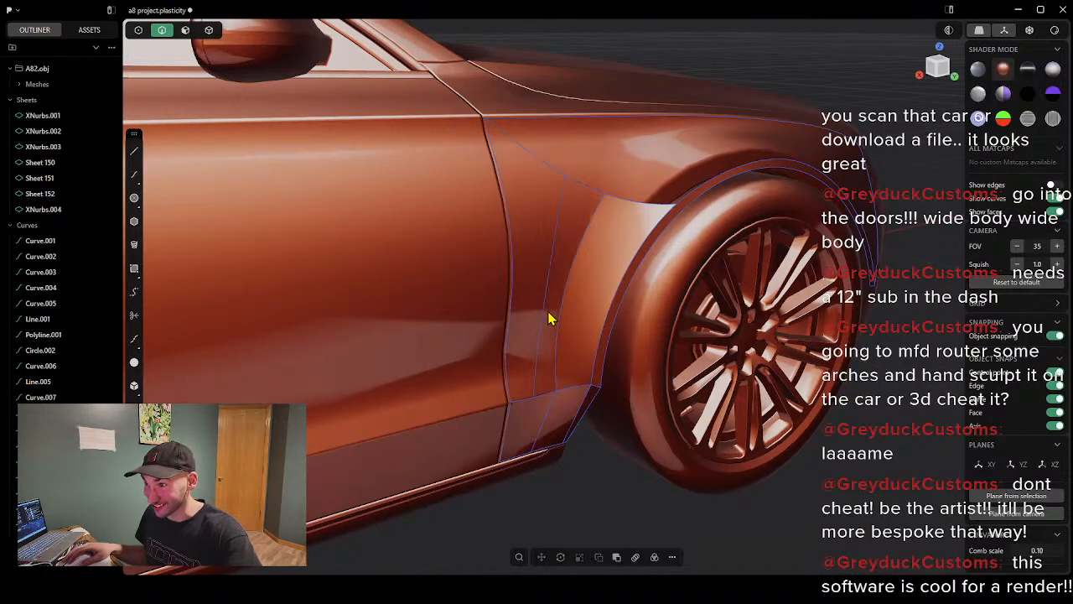
# Step: Delete the vertical curve between the door gap and the arch patch
pyautogui.scroll(5, 522, 350)
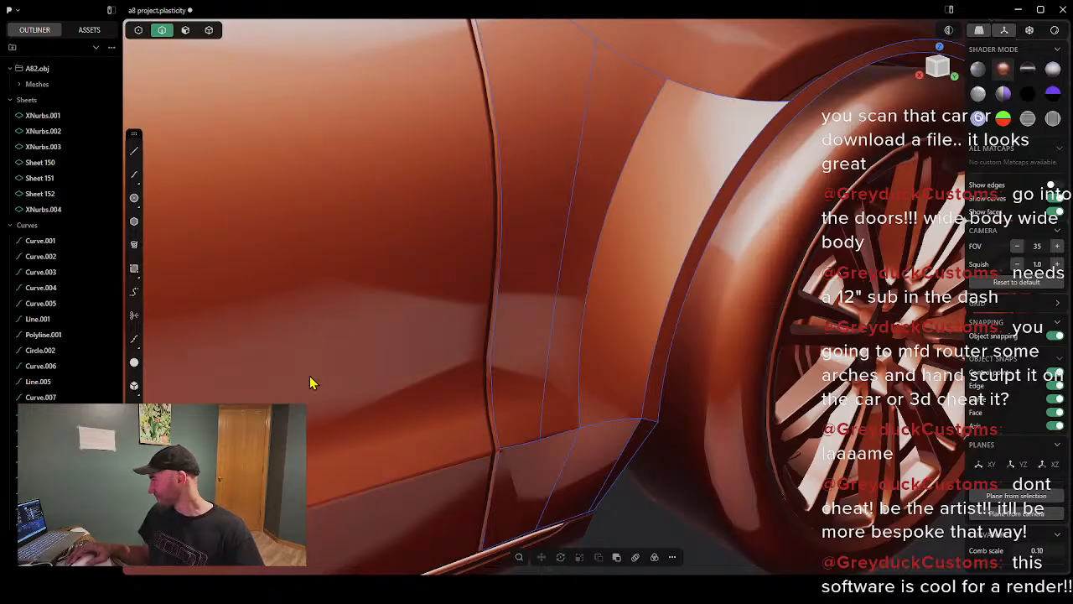
pyautogui.click(135, 175)
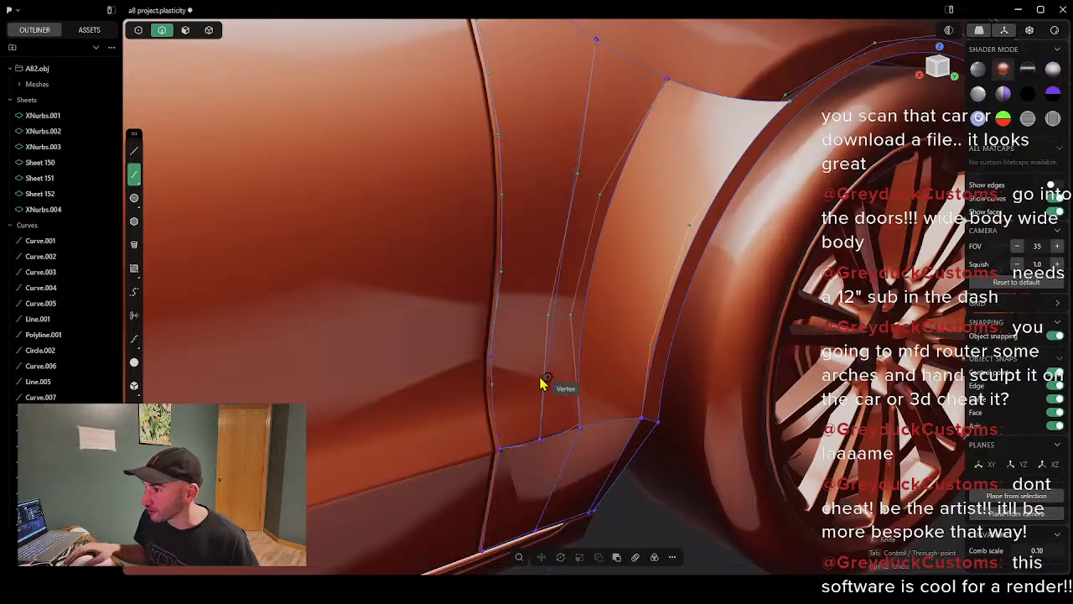
pyautogui.scroll(-4, 541, 383)
pyautogui.press('Escape')
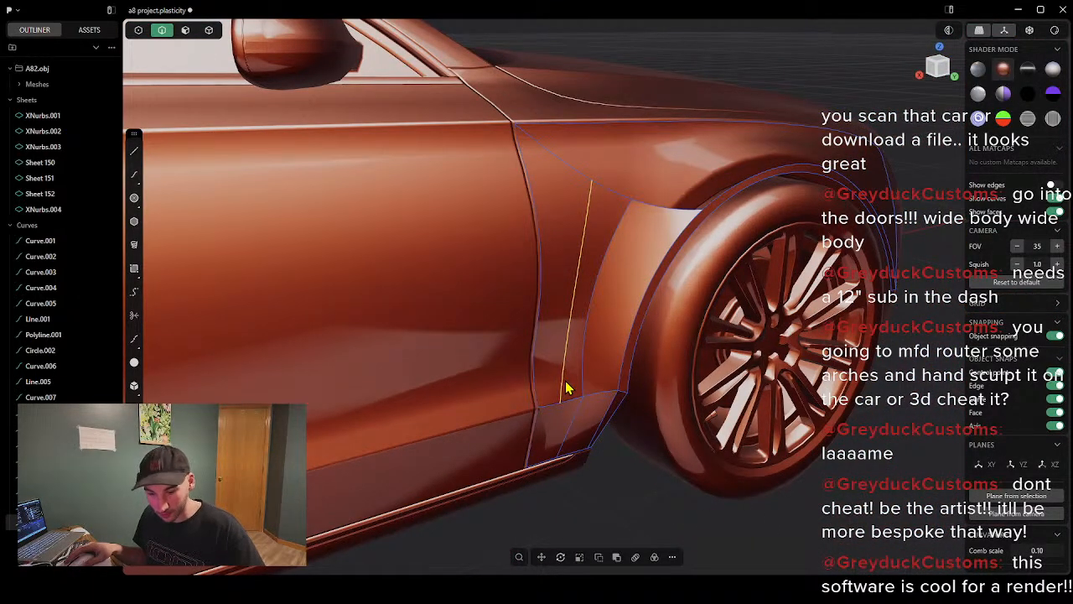
pyautogui.scroll(10, 562, 390)
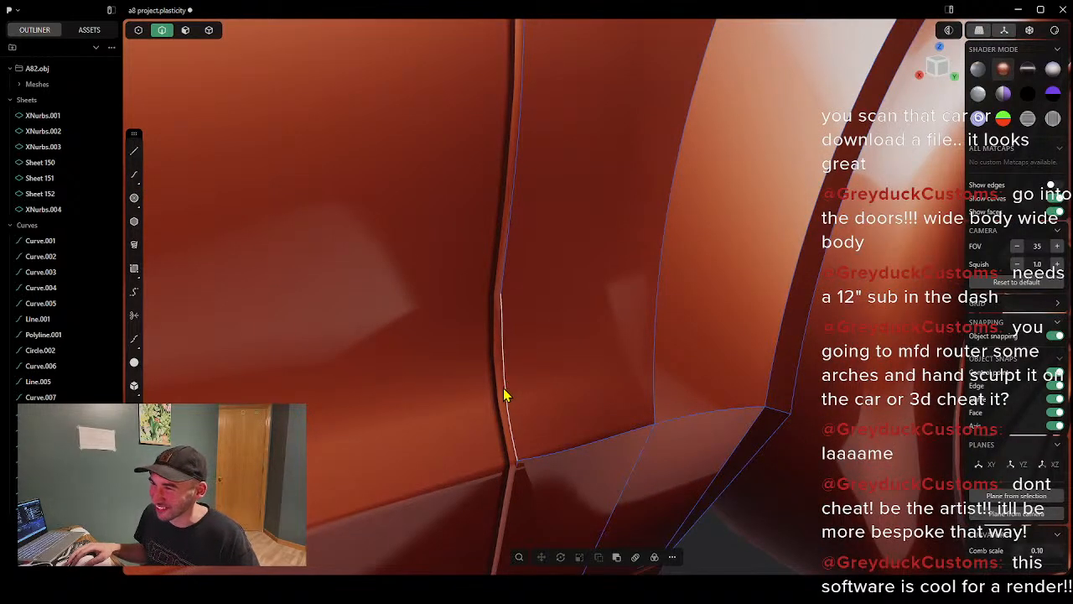
# Step: Draw an arched cross curve from the lower door gap curve over the body surface to the arch patch edge
pyautogui.click(134, 174)
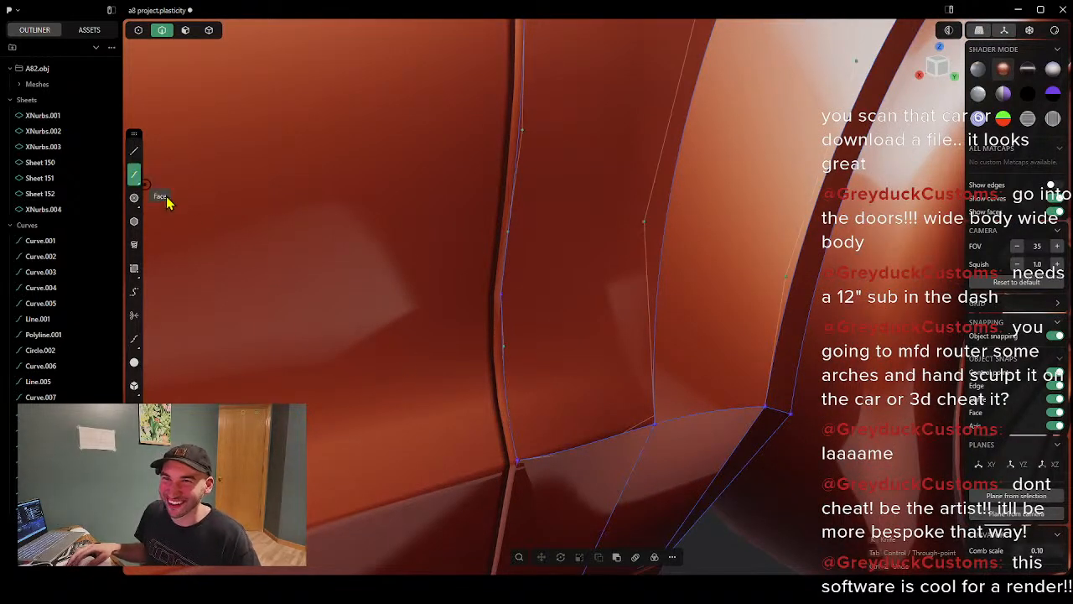
pyautogui.click(505, 372)
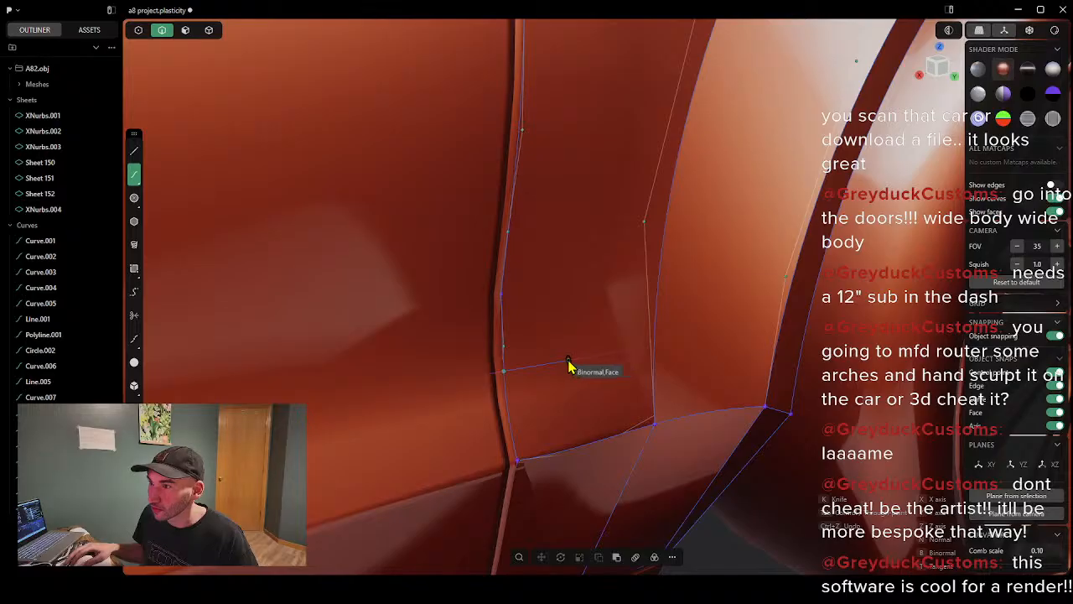
pyautogui.moveTo(569, 366); pyautogui.dragTo(621, 377, button='middle')
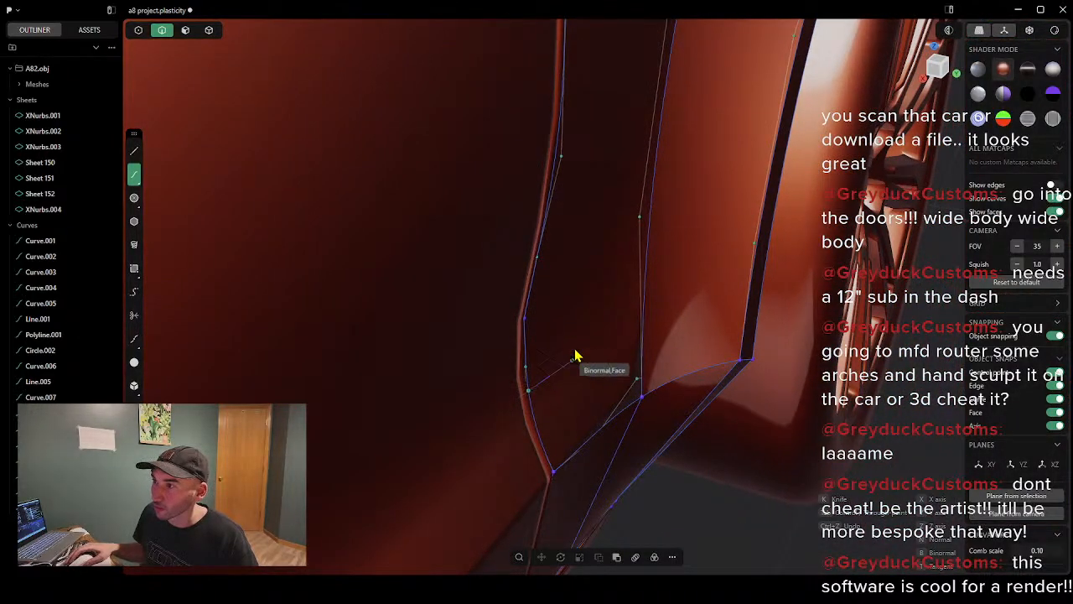
pyautogui.scroll(3, 587, 364)
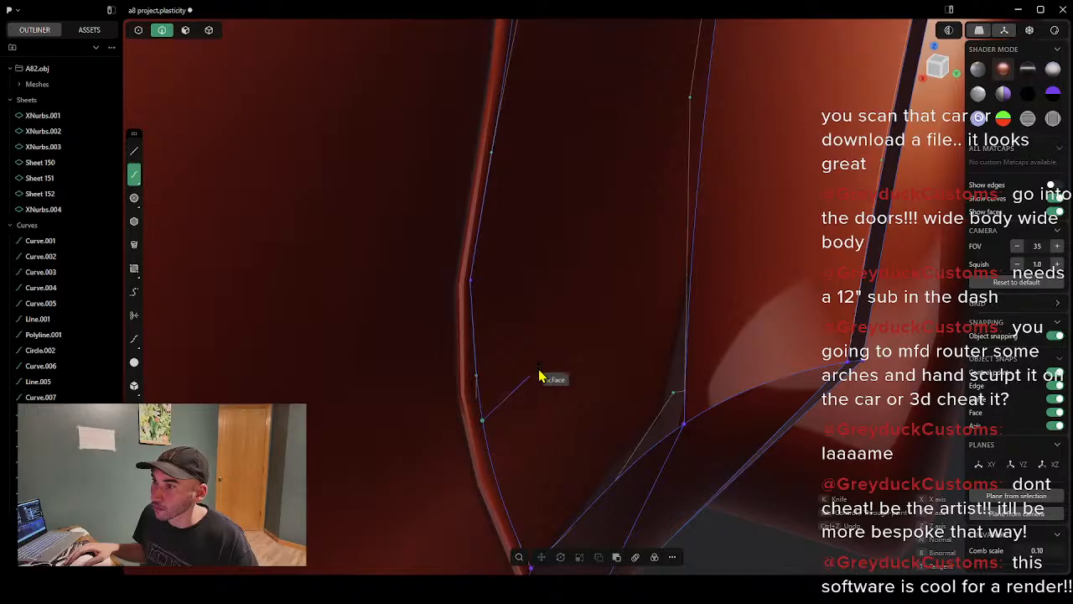
pyautogui.scroll(3, 541, 377)
pyautogui.click(540, 372)
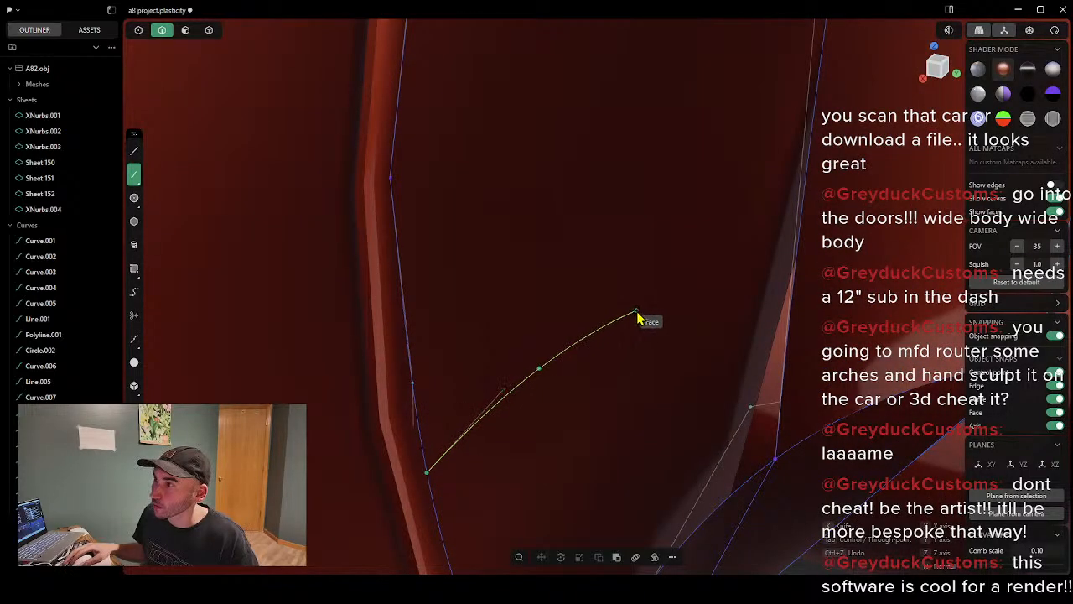
pyautogui.click(641, 308)
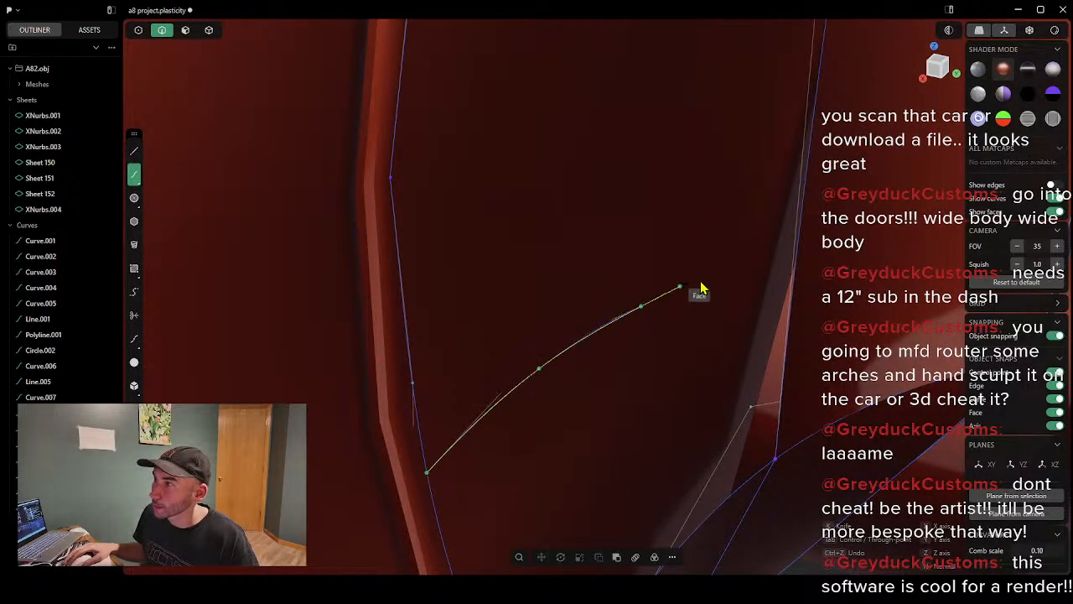
pyautogui.click(801, 251)
pyautogui.rightClick(801, 253)
pyautogui.scroll(-2, 683, 352)
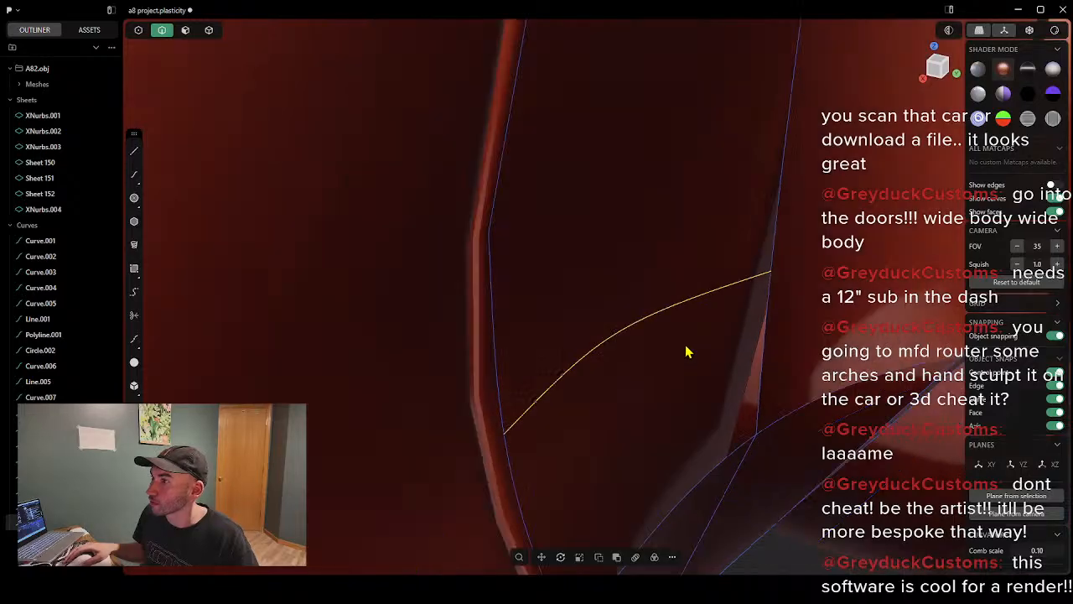
# Step: Redraw the cross curve from the lower door gap curve over the body surface to the arch patch edge, using three points
pyautogui.moveTo(688, 348); pyautogui.dragTo(618, 408, button='middle')
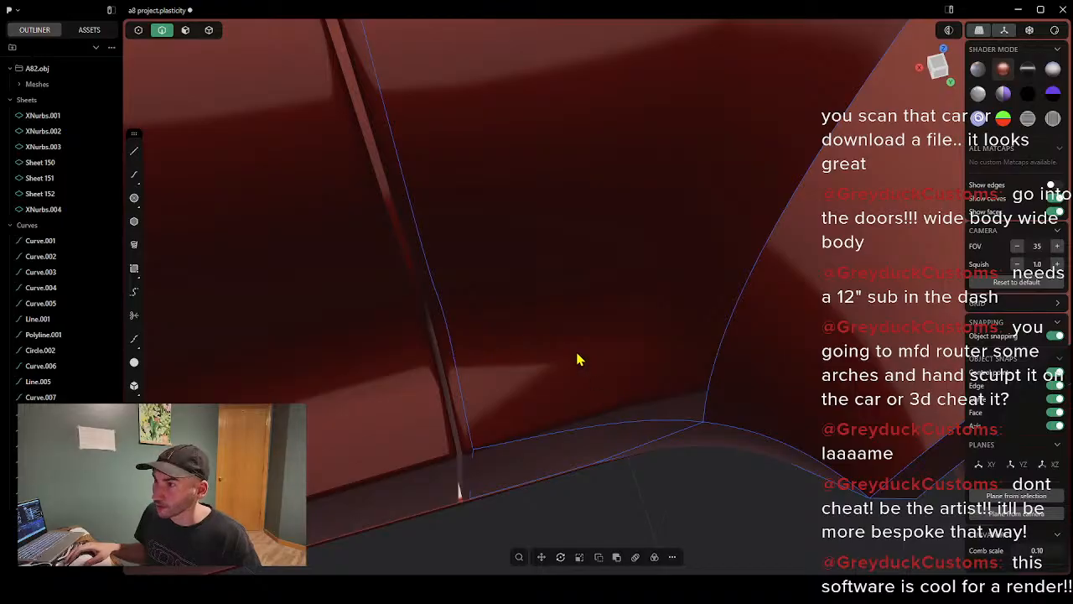
pyautogui.moveTo(578, 359); pyautogui.dragTo(594, 358, button='middle')
pyautogui.click(134, 174)
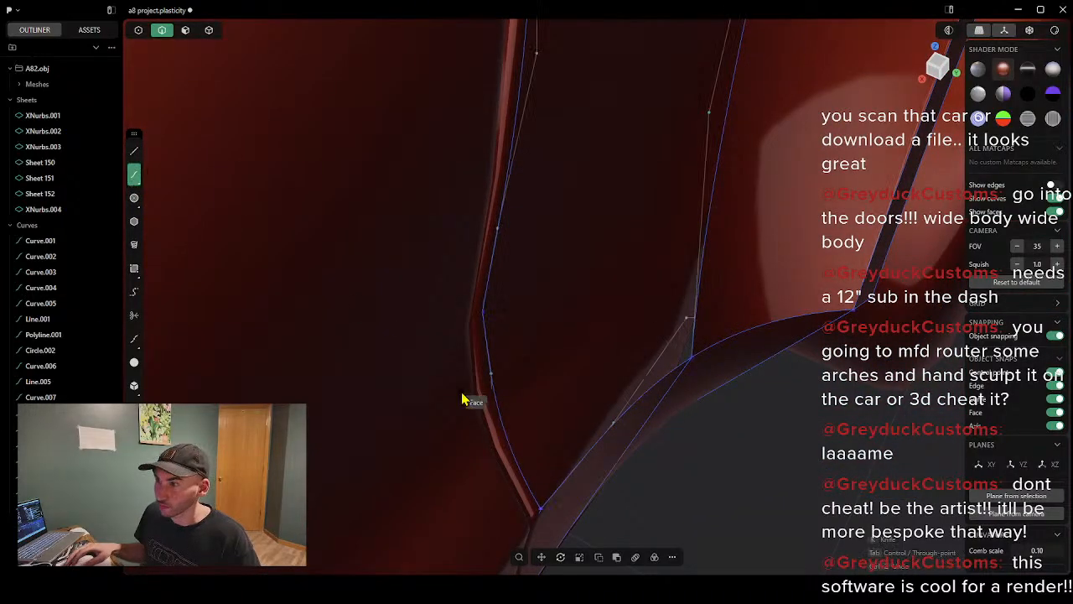
pyautogui.click(499, 407)
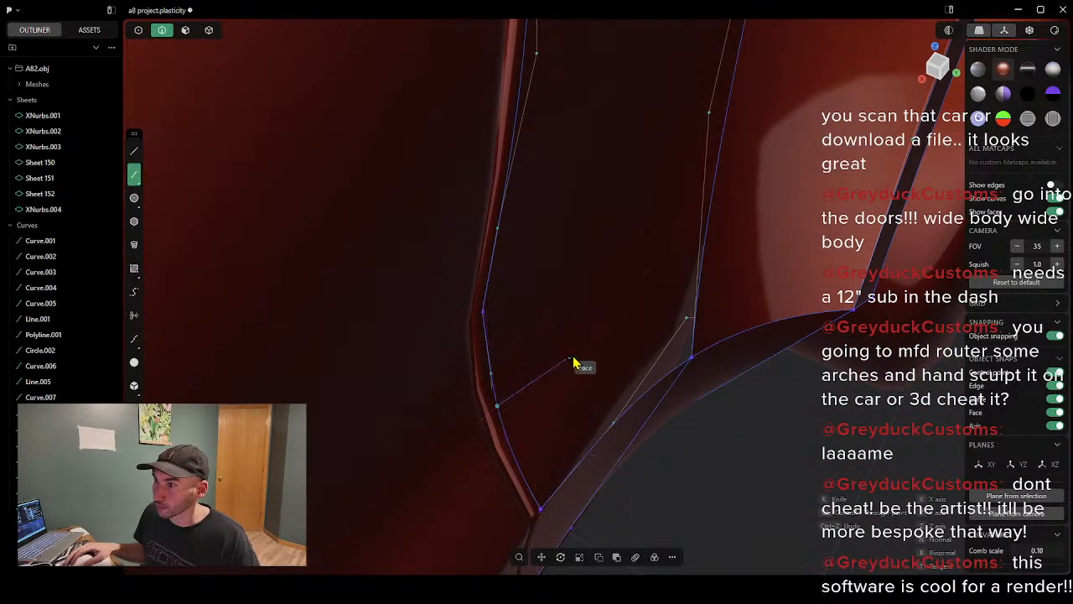
pyautogui.click(568, 346)
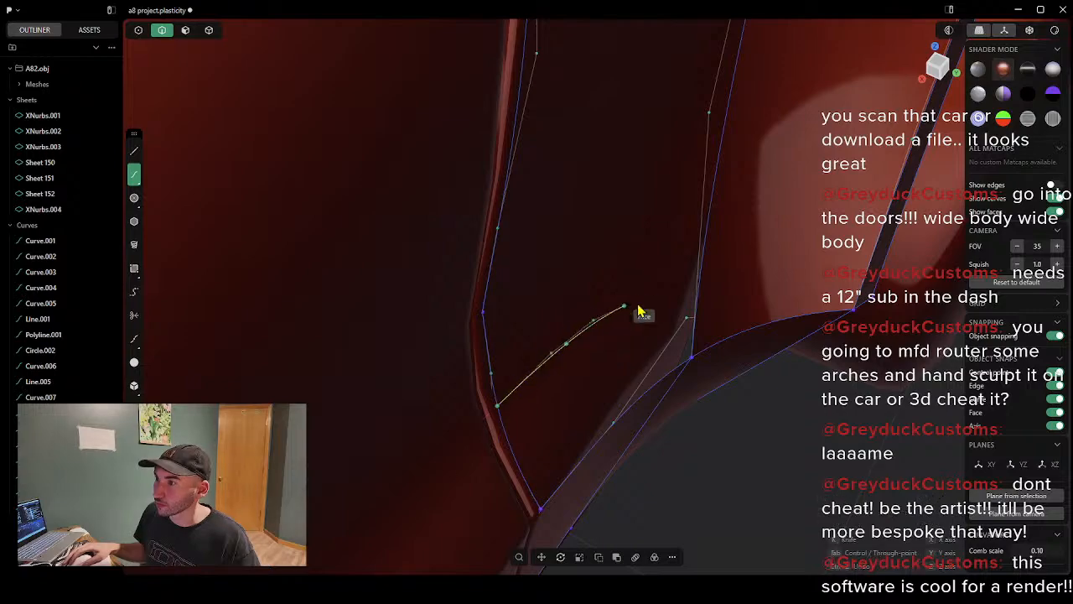
pyautogui.click(702, 267)
pyautogui.rightClick(702, 268)
# Step: Draw a second three-point cross curve above the first, from the door gap curve's endpoint over the body surface to the arch patch edge
pyautogui.moveTo(762, 290); pyautogui.dragTo(689, 346, button='middle')
pyautogui.moveTo(686, 358); pyautogui.dragTo(614, 342, button='middle')
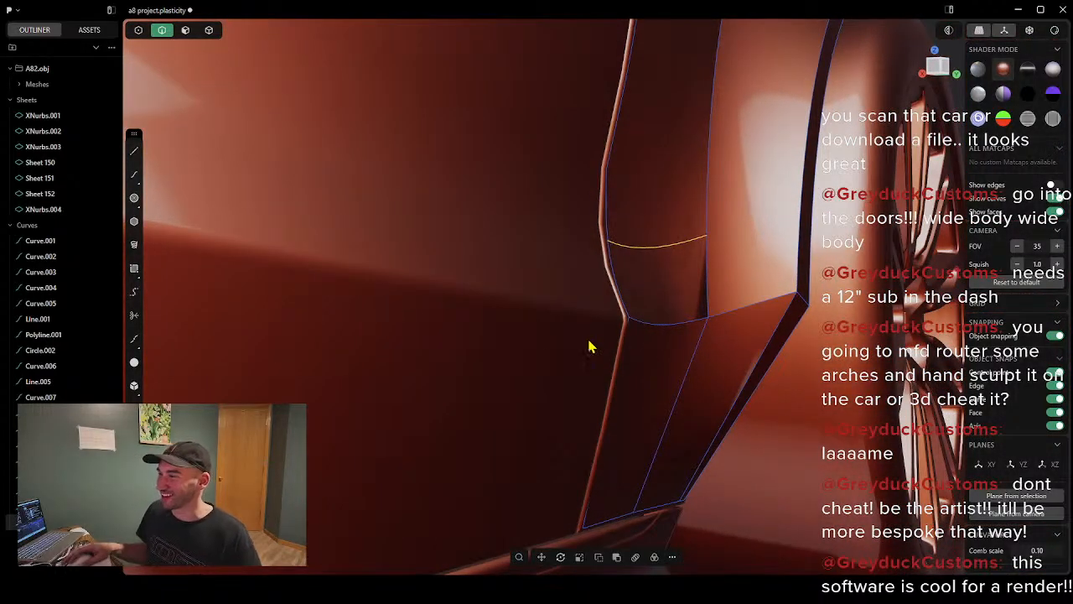
pyautogui.scroll(-5, 495, 307)
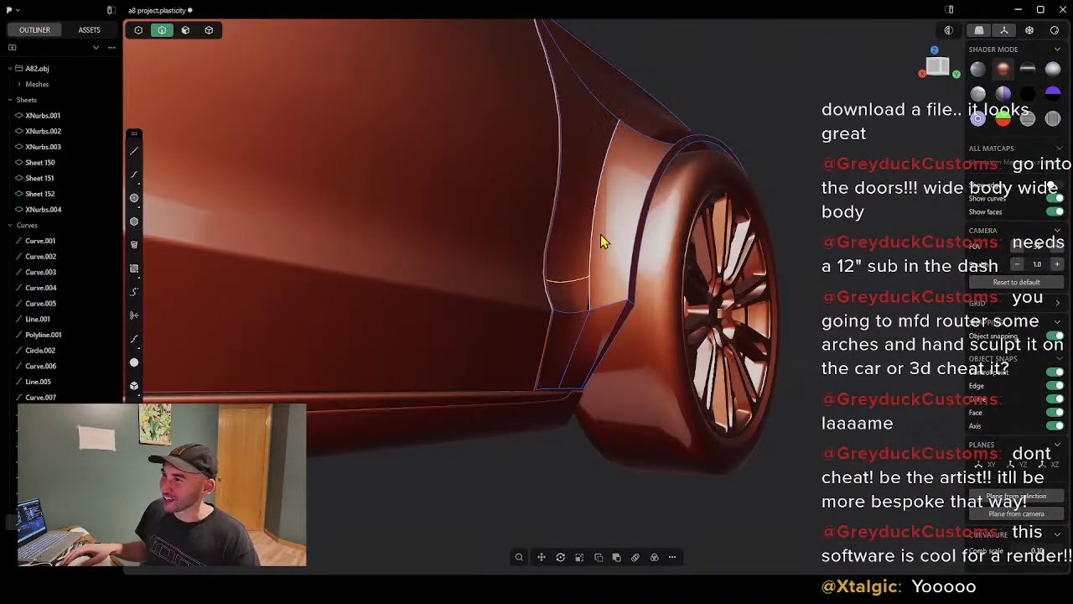
pyautogui.moveTo(604, 113); pyautogui.dragTo(541, 230, button='middle')
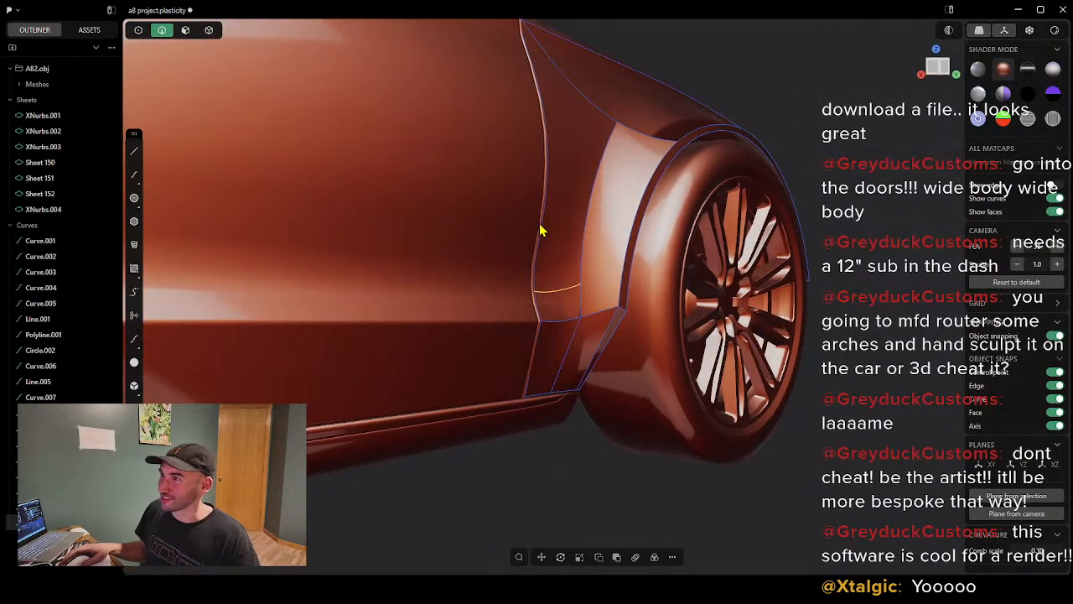
pyautogui.moveTo(639, 102); pyautogui.dragTo(559, 217, button='middle')
pyautogui.scroll(5, 509, 331)
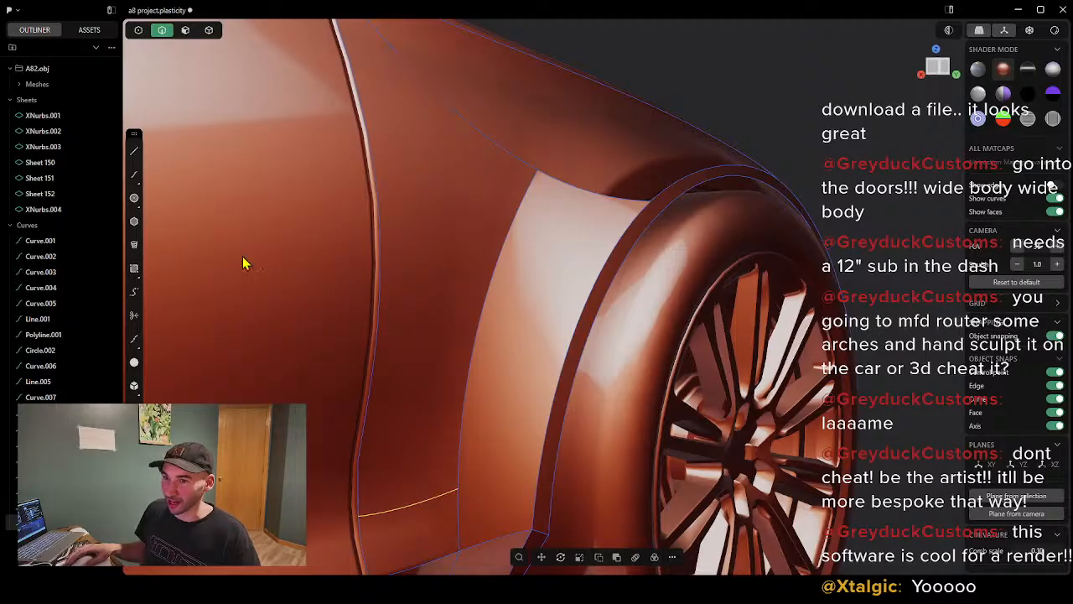
pyautogui.click(134, 174)
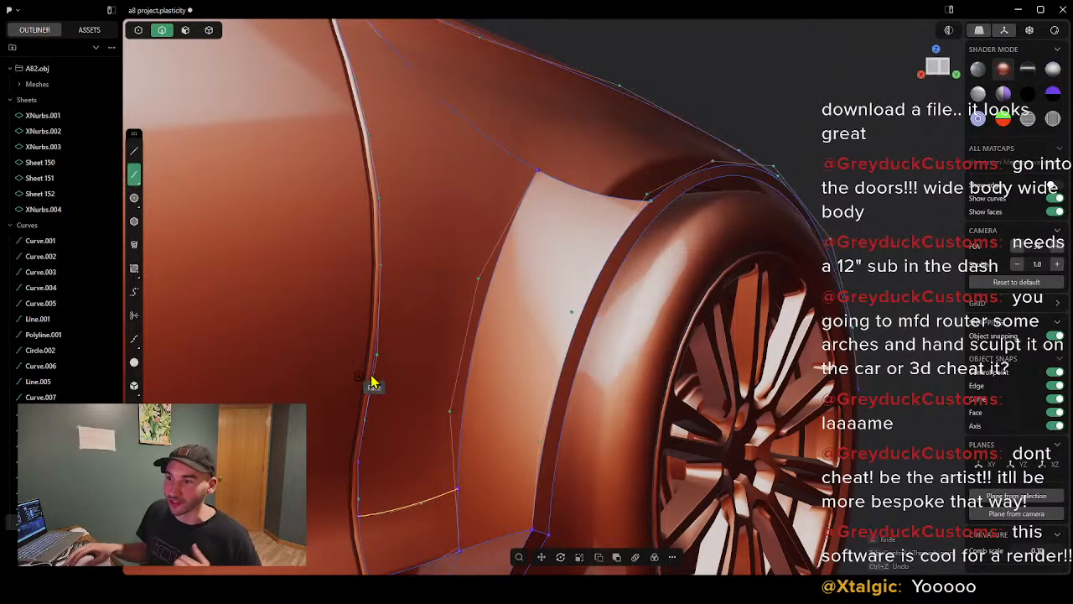
pyautogui.scroll(-2, 408, 398)
pyautogui.scroll(3, 411, 406)
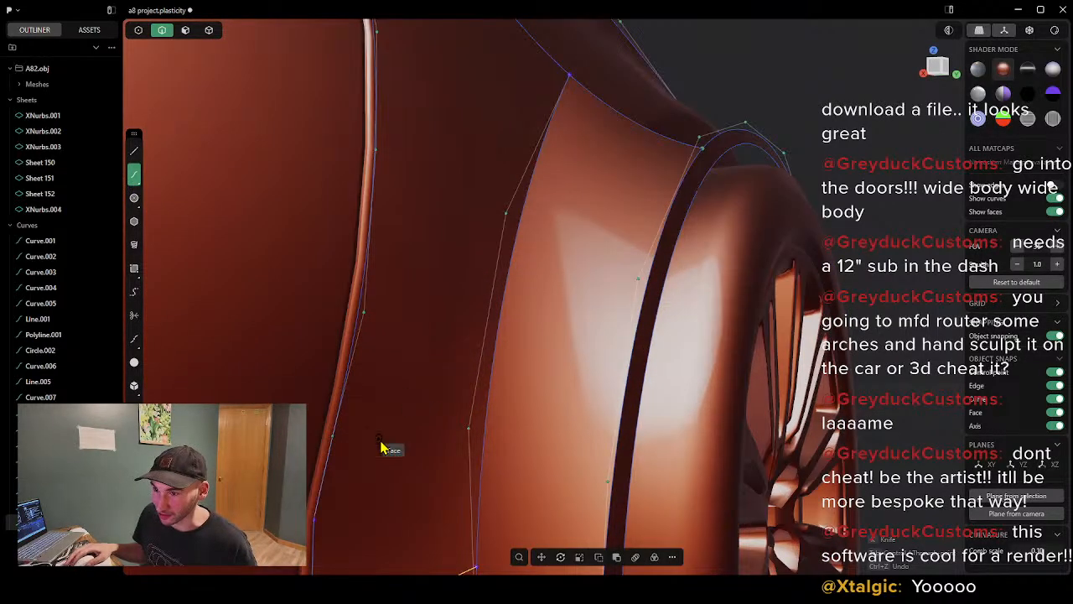
pyautogui.scroll(-2, 388, 447)
pyautogui.scroll(1, 335, 503)
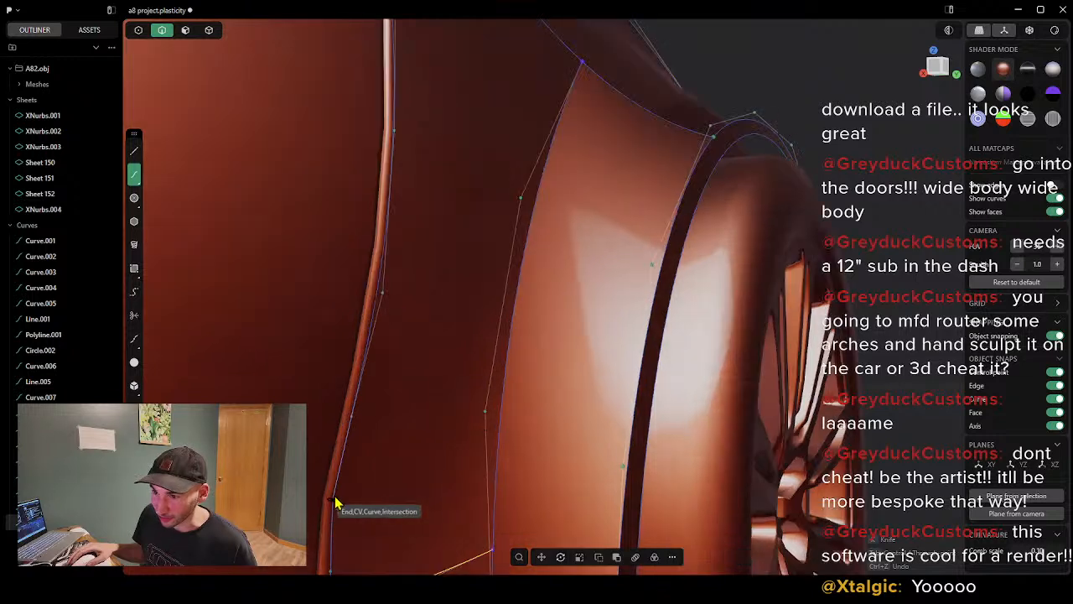
pyautogui.click(335, 500)
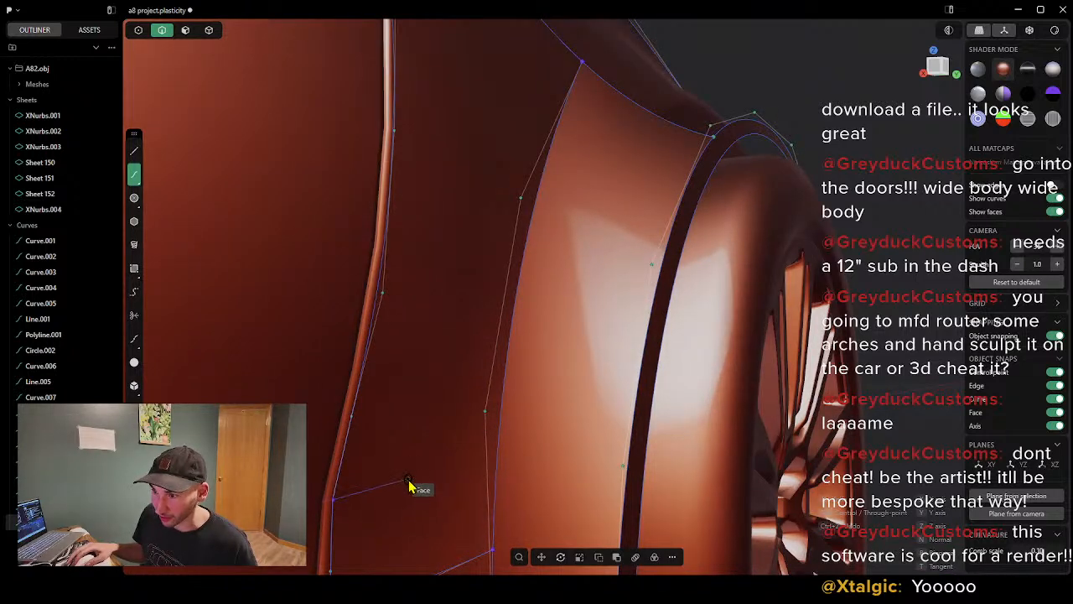
pyautogui.click(412, 476)
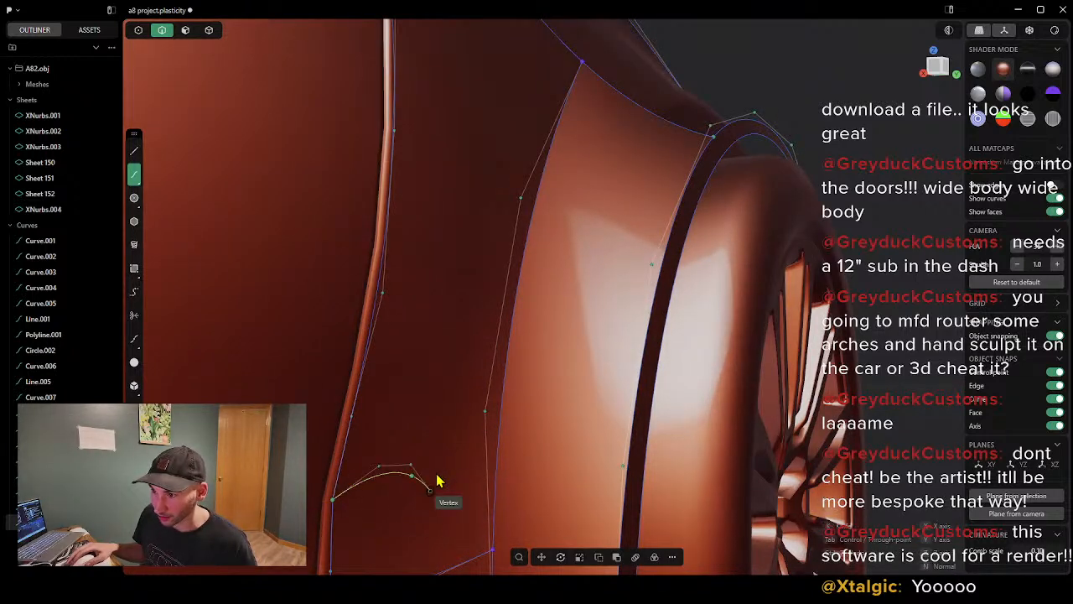
pyautogui.click(498, 451)
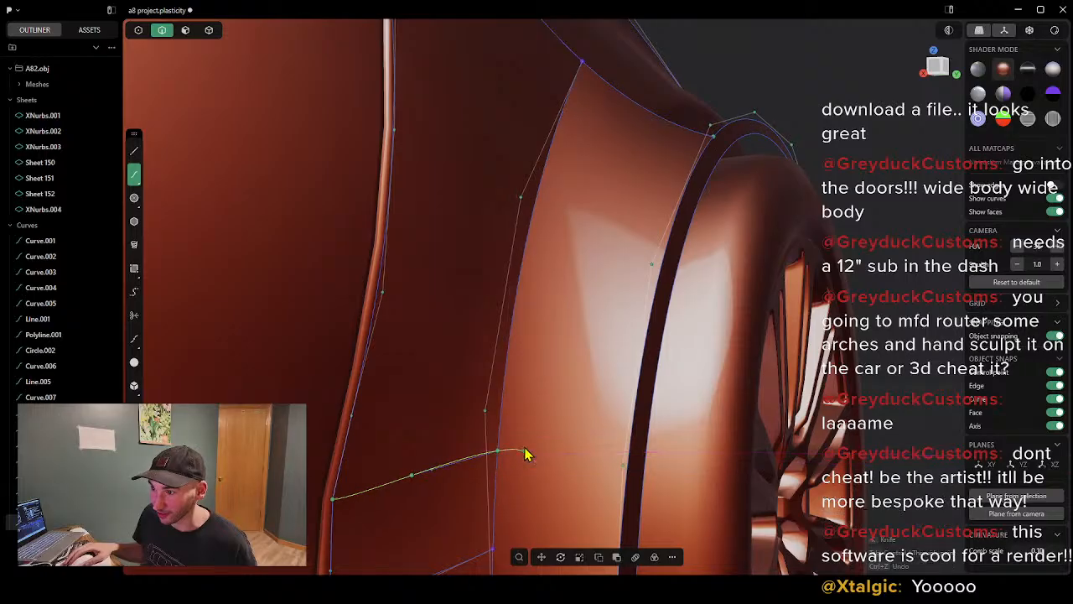
pyautogui.rightClick(516, 451)
# Step: Draw a third cross curve higher up, from the door gap curve through a point on the body to the arch patch edge
pyautogui.click(133, 180)
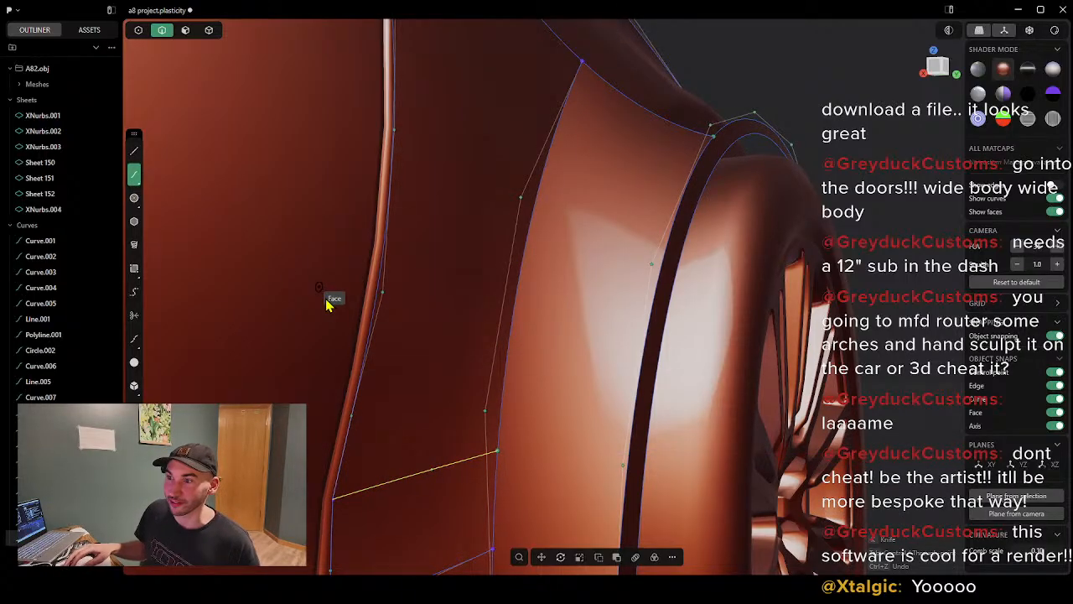
pyautogui.click(369, 333)
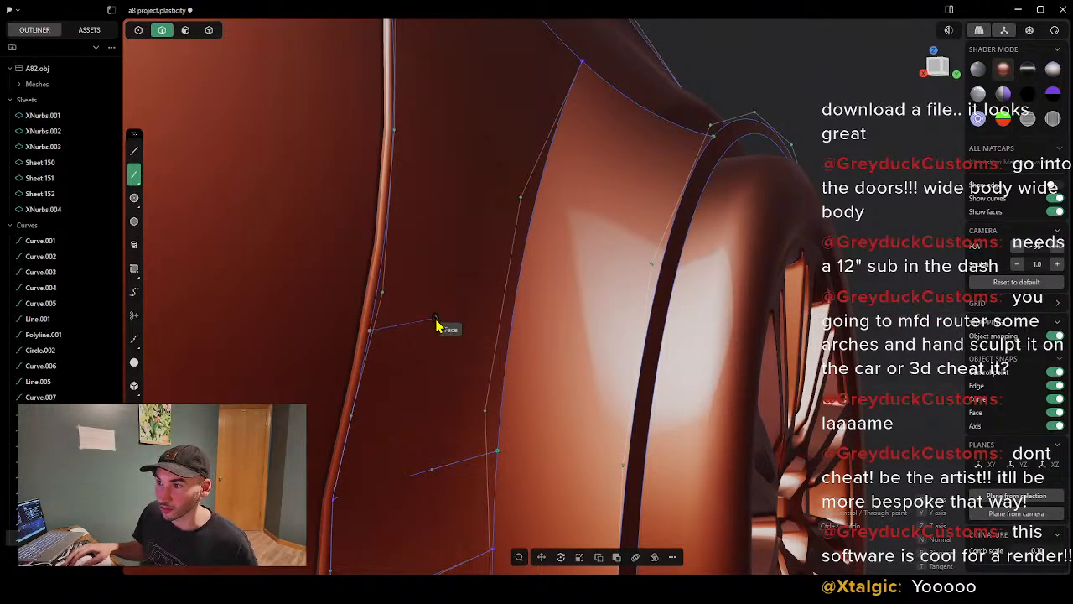
pyautogui.click(435, 318)
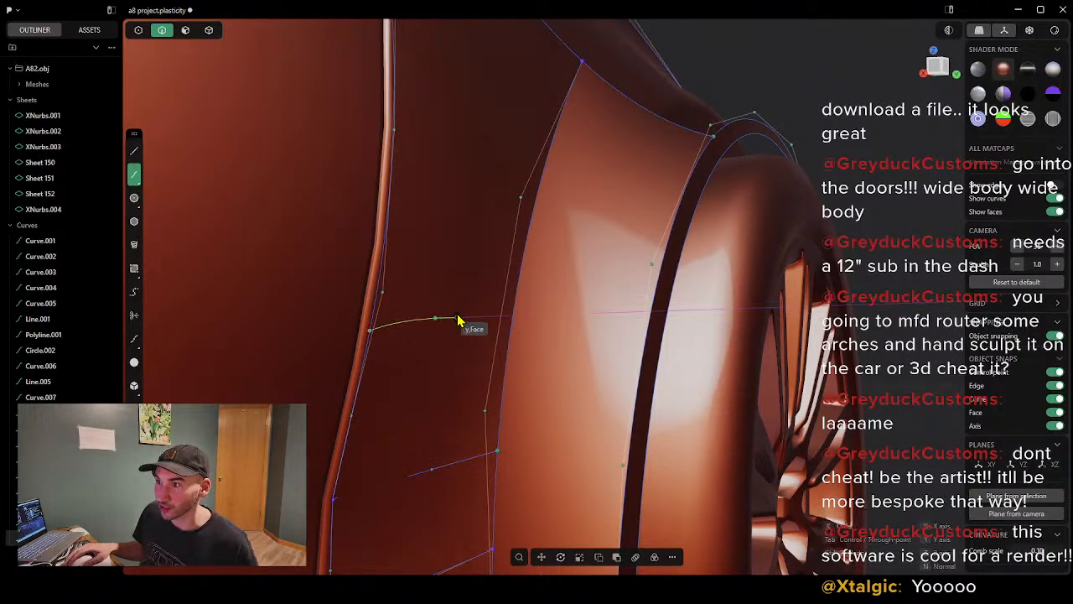
pyautogui.click(515, 308)
pyautogui.rightClick(516, 307)
# Step: Pull the middle cross curve's interior control point up and away from the body to raise its arch
pyautogui.moveTo(448, 438); pyautogui.dragTo(448, 472, button='middle')
pyautogui.click(435, 460)
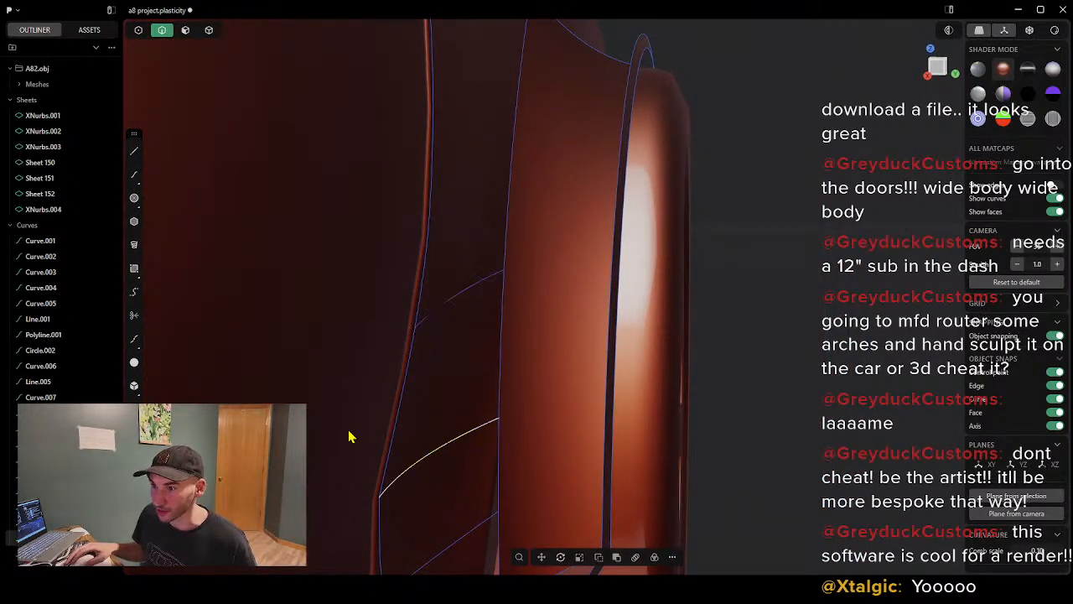
pyautogui.click(138, 31)
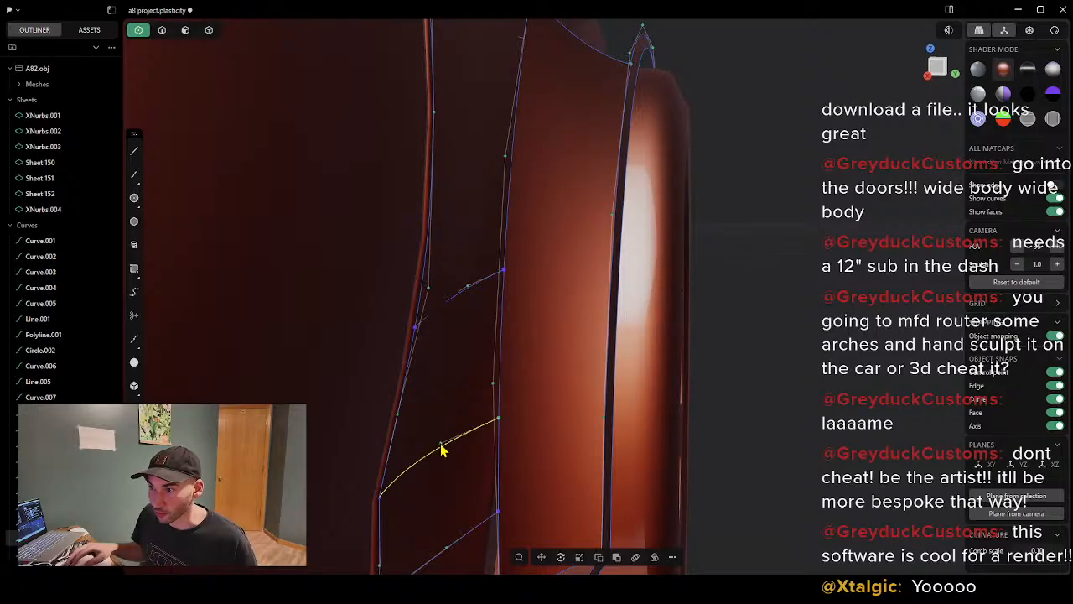
pyautogui.moveTo(466, 438)
pyautogui.mouseDown()
pyautogui.moveTo(484, 440)
pyautogui.moveTo(453, 430)
pyautogui.mouseUp()
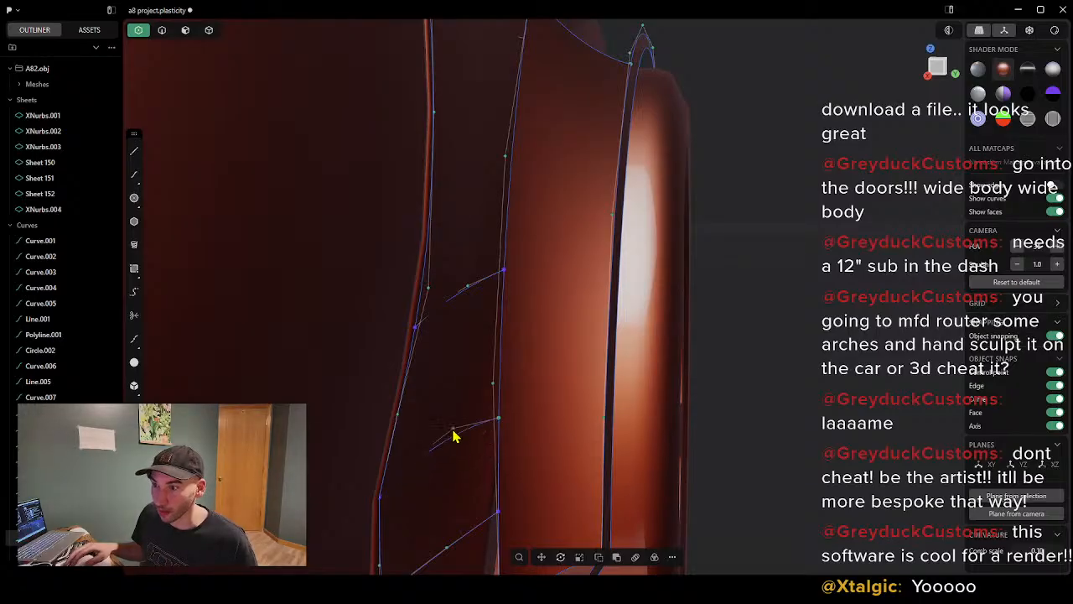
# Step: Rebuild the middle cross curve with the Rebuild command so that it has more control points
pyautogui.write('f')
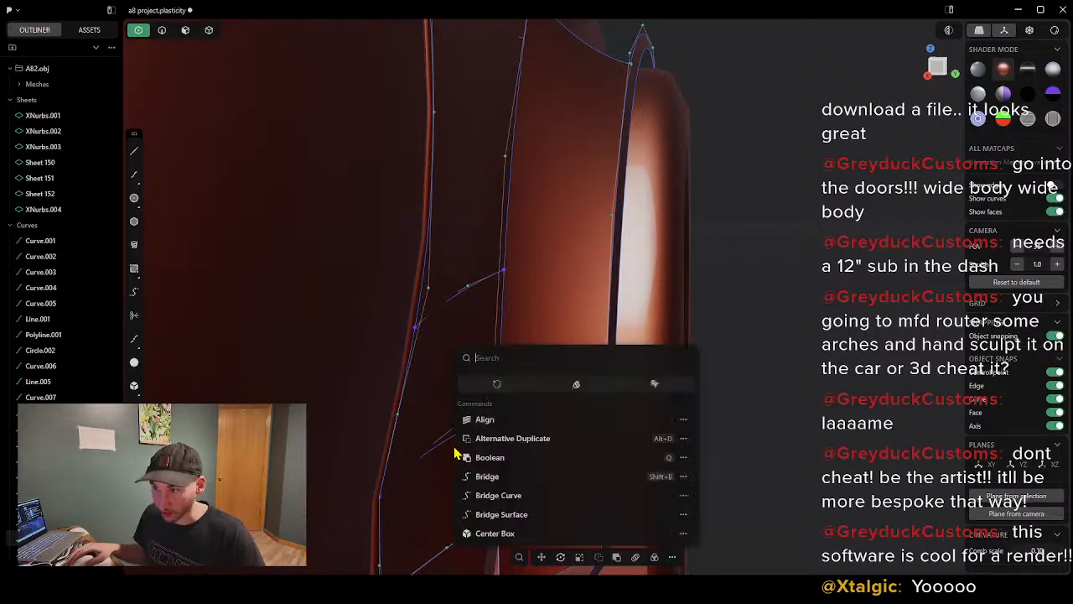
pyautogui.write('RE')
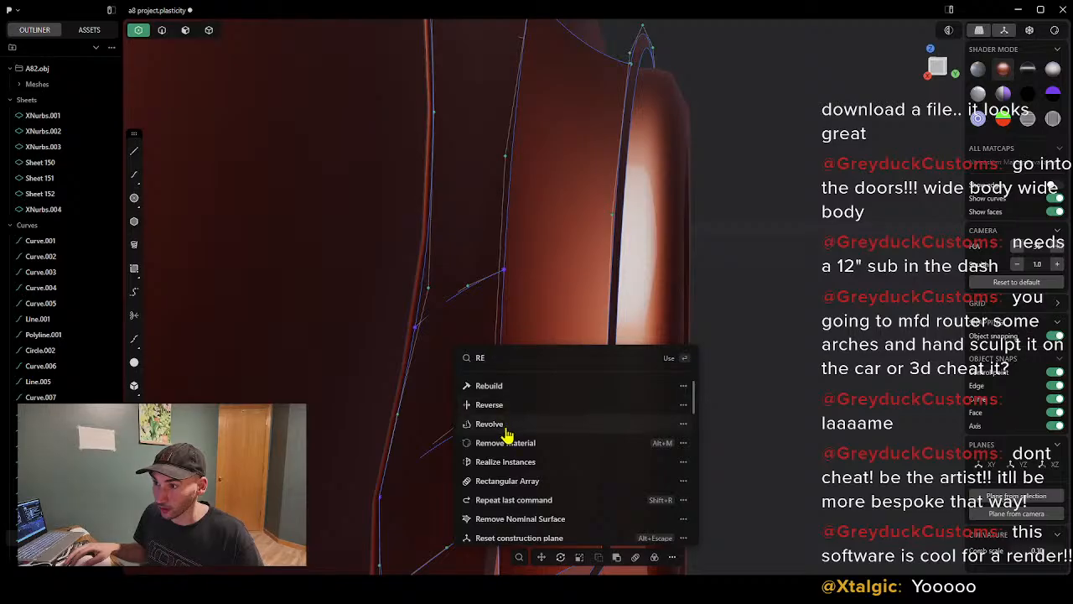
pyautogui.click(510, 396)
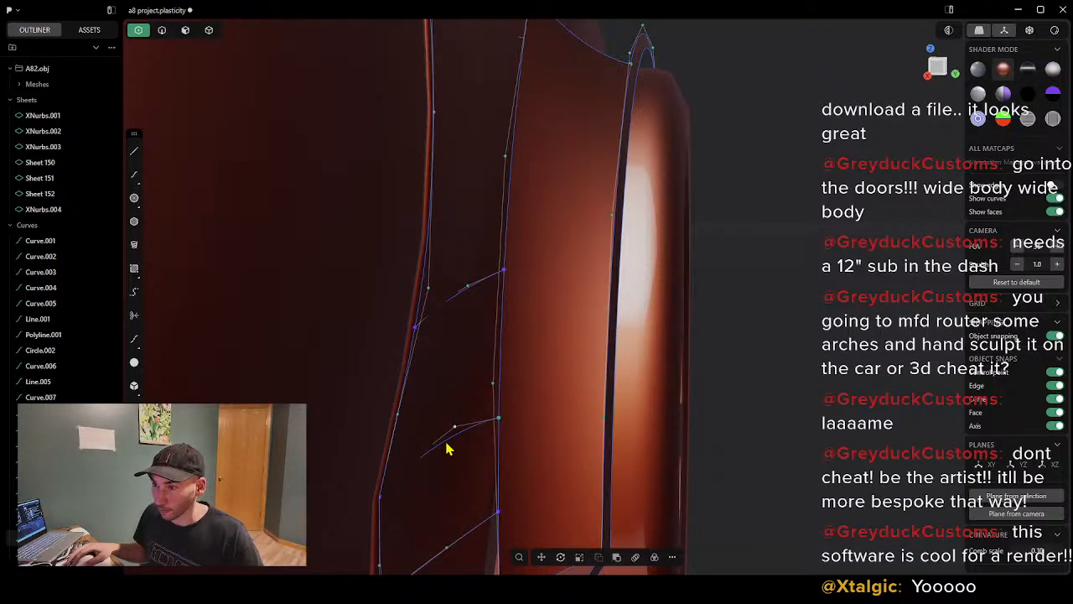
pyautogui.click(162, 29)
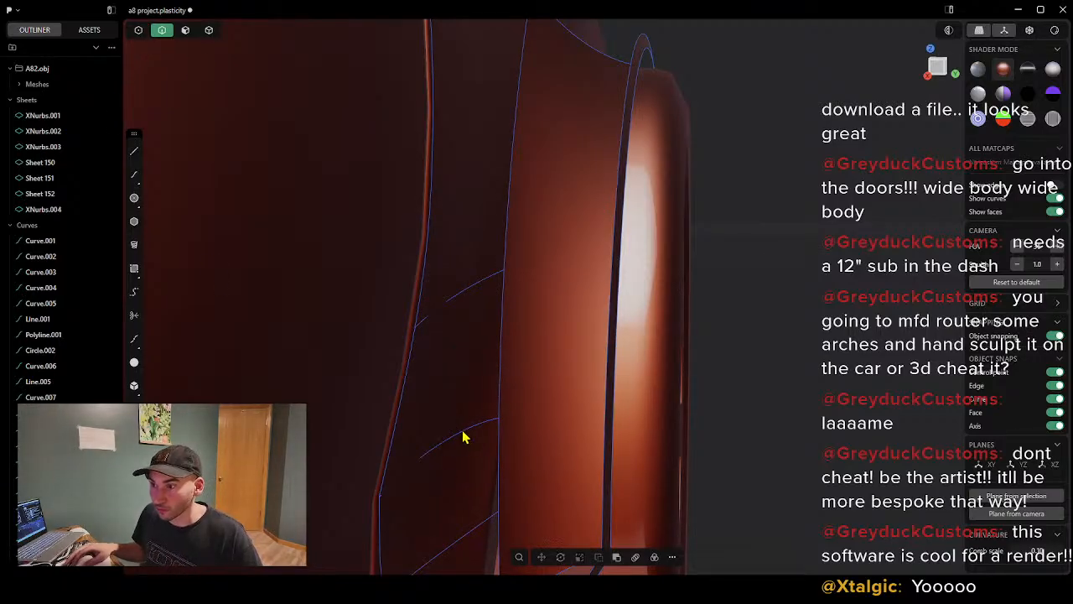
pyautogui.click(450, 441)
pyautogui.write('f')
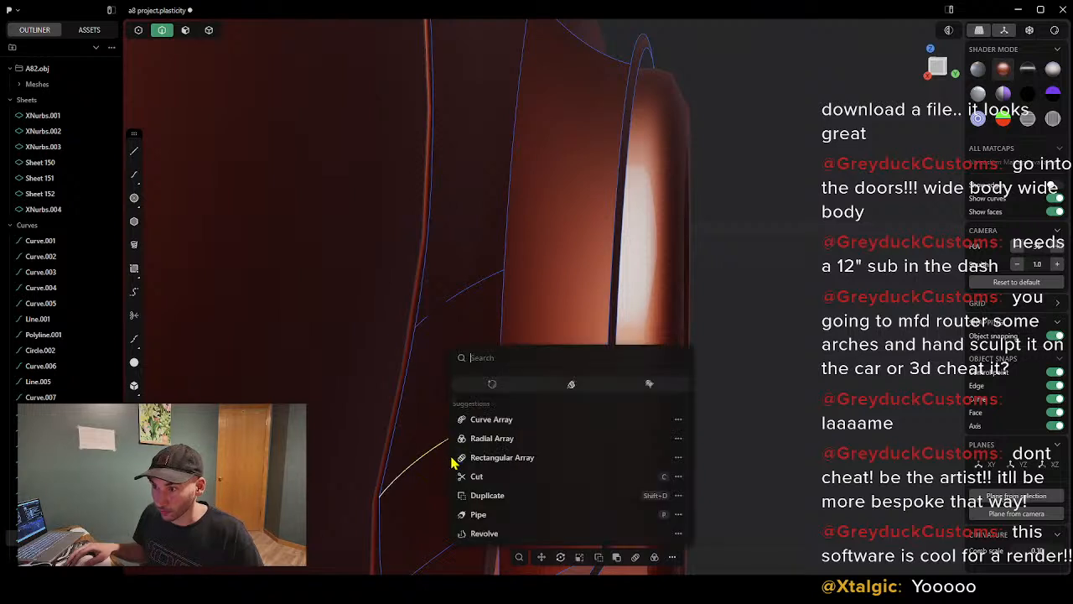
pyautogui.write('R')
pyautogui.click(492, 410)
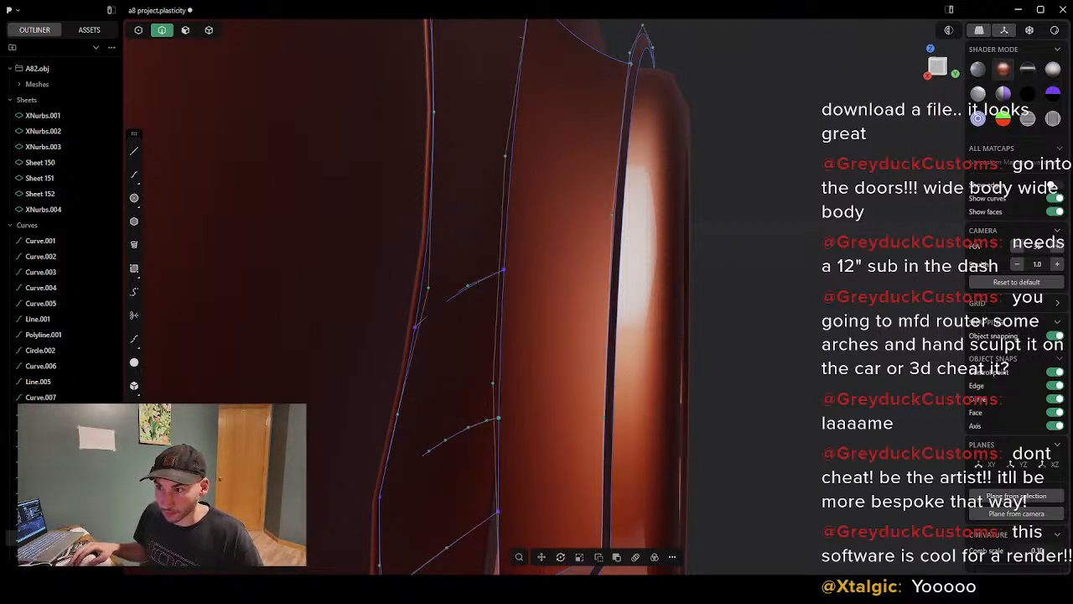
# Step: Make the hidden control points visible through the body and nudge the middle cross curve's control points near the door gap outward
pyautogui.click(1033, 34)
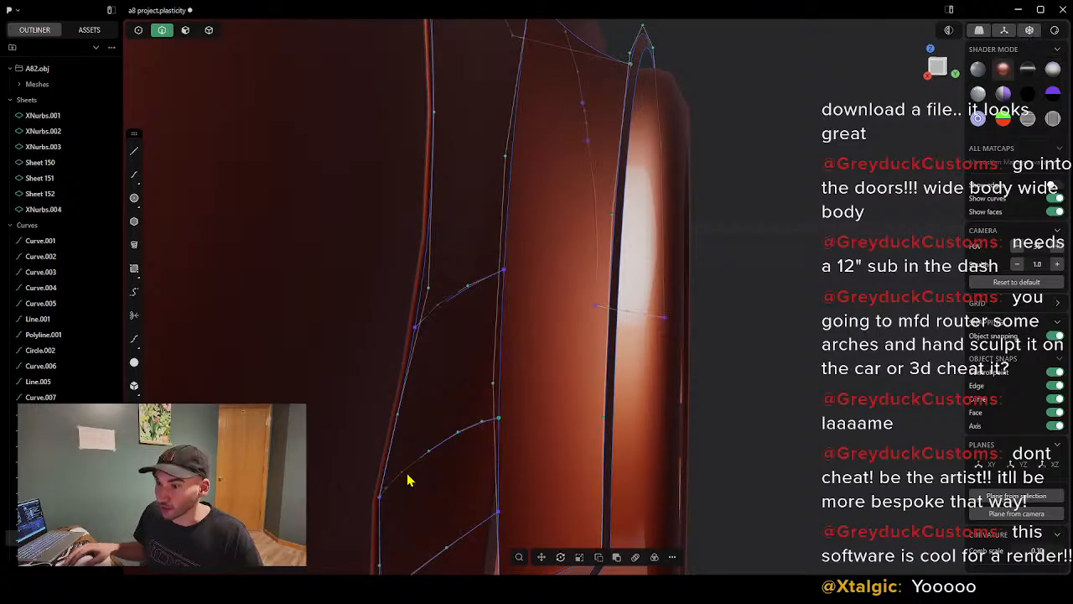
pyautogui.click(413, 484)
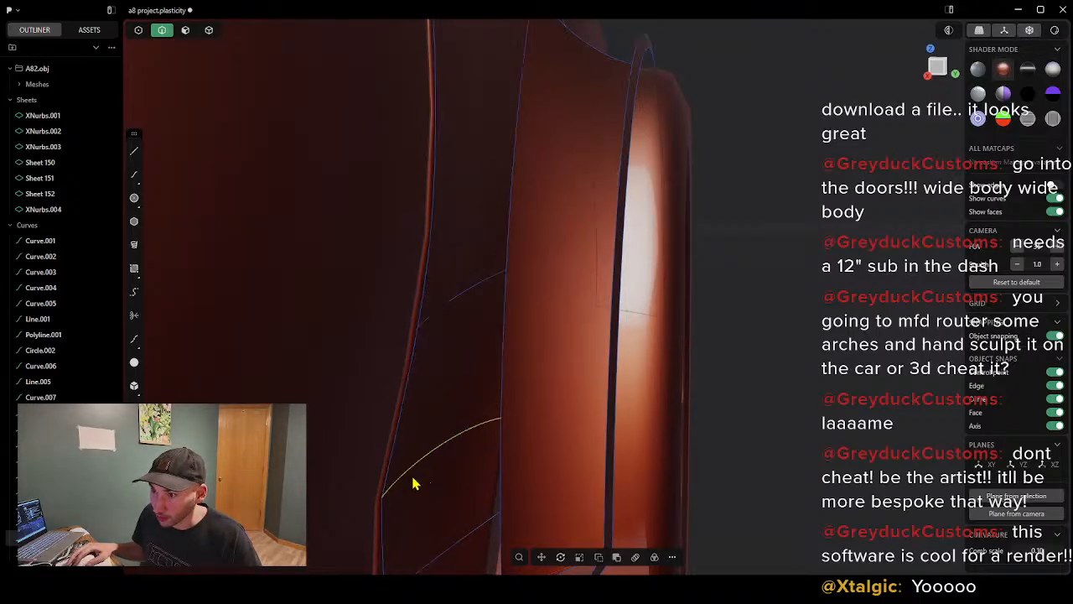
pyautogui.press('1')
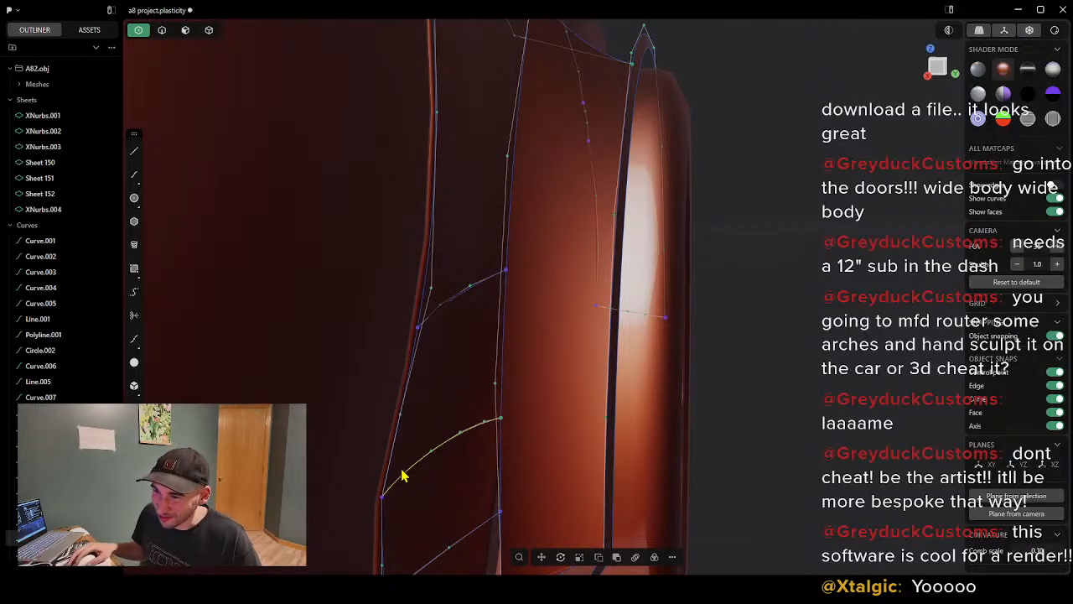
pyautogui.click(405, 478)
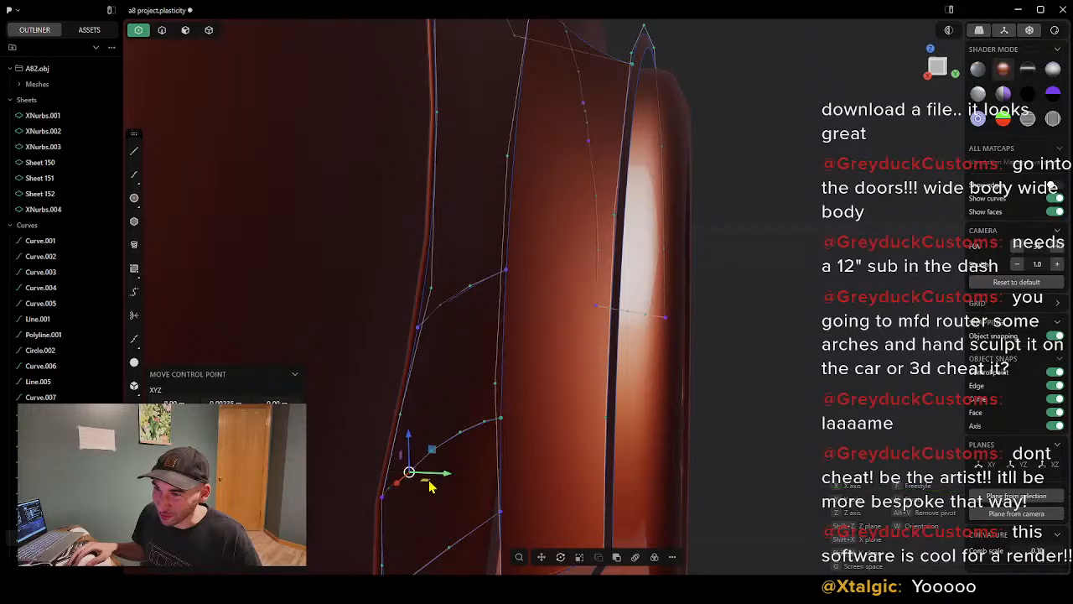
pyautogui.click(403, 502)
pyautogui.click(385, 495)
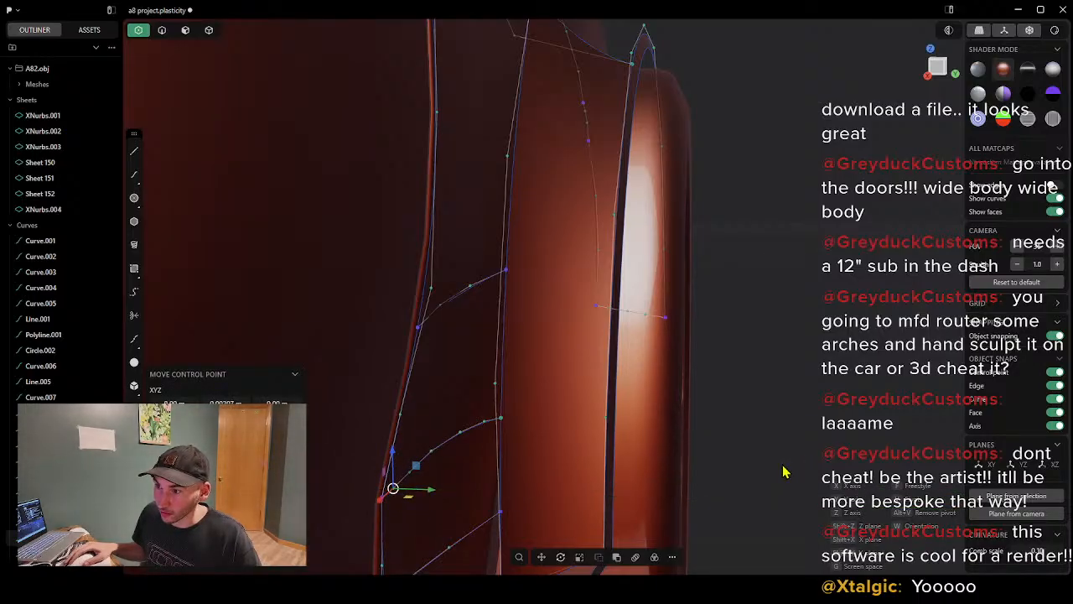
pyautogui.click(783, 472)
# Step: Move the upper cross curve's control point near the door gap outward by about 0.0015 along Y and check the cross curves around the fender
pyautogui.moveTo(748, 467); pyautogui.dragTo(575, 460, button='middle')
pyautogui.click(562, 423)
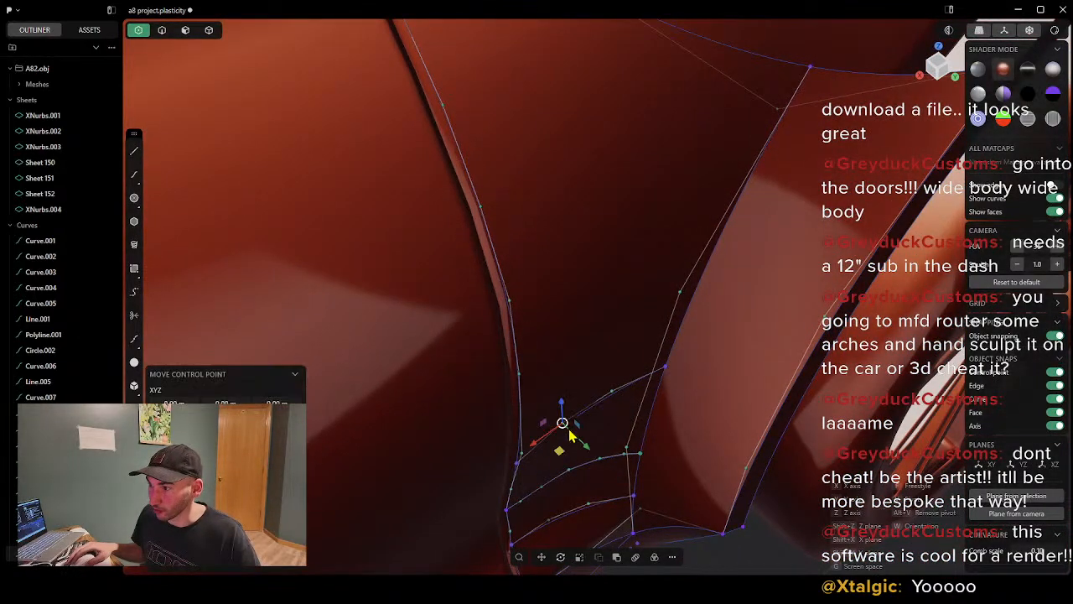
pyautogui.moveTo(590, 454); pyautogui.dragTo(592, 457)
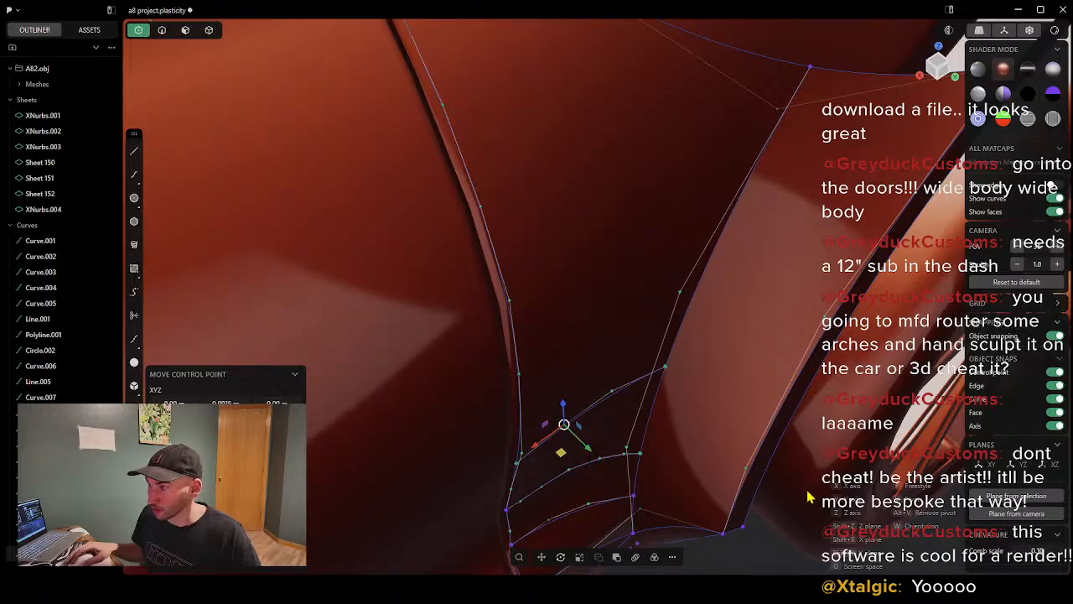
pyautogui.rightClick(809, 496)
pyautogui.moveTo(801, 474); pyautogui.dragTo(724, 289, button='middle')
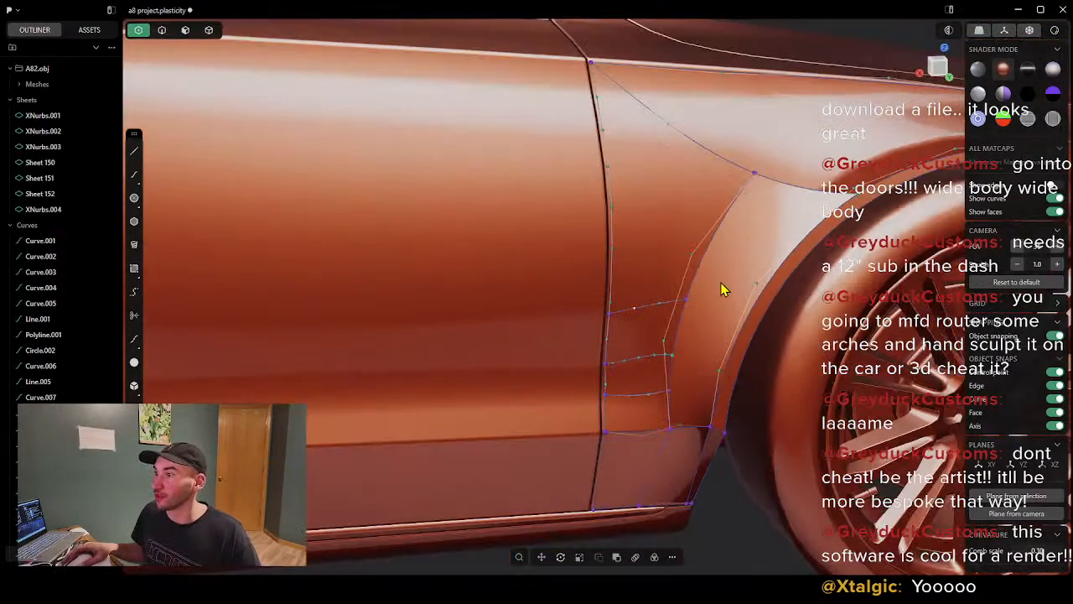
pyautogui.moveTo(759, 222); pyautogui.dragTo(768, 308, button='middle')
pyautogui.moveTo(707, 344); pyautogui.dragTo(405, 257, button='middle')
pyautogui.moveTo(447, 216); pyautogui.dragTo(434, 218, button='middle')
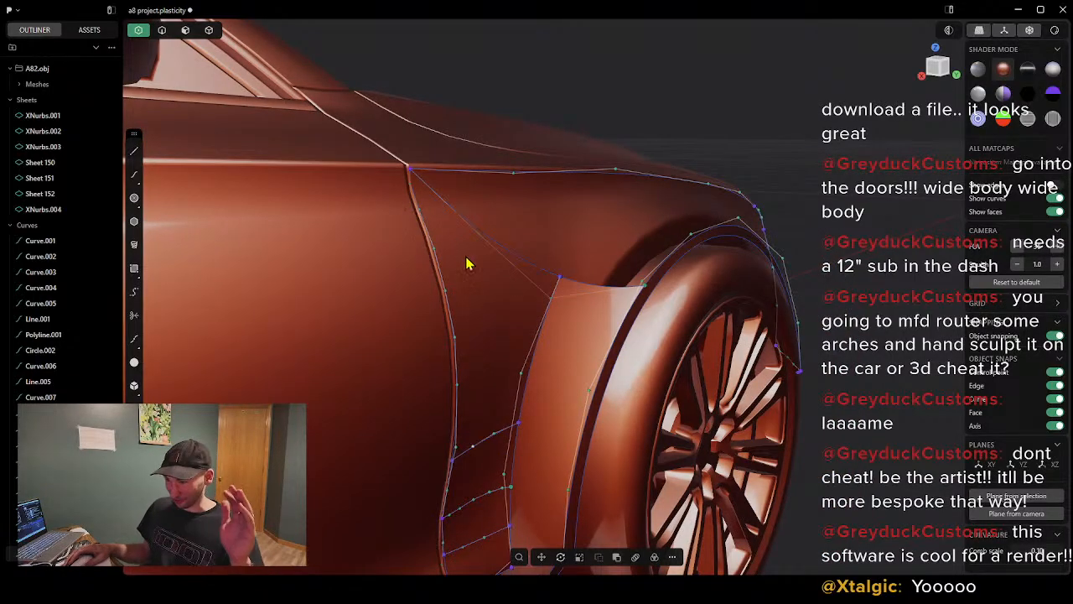
# Step: Draw a short cross curve from the door-gap curve to the upper diagonal curve, just below the fender's top corner
pyautogui.scroll(5, 479, 271)
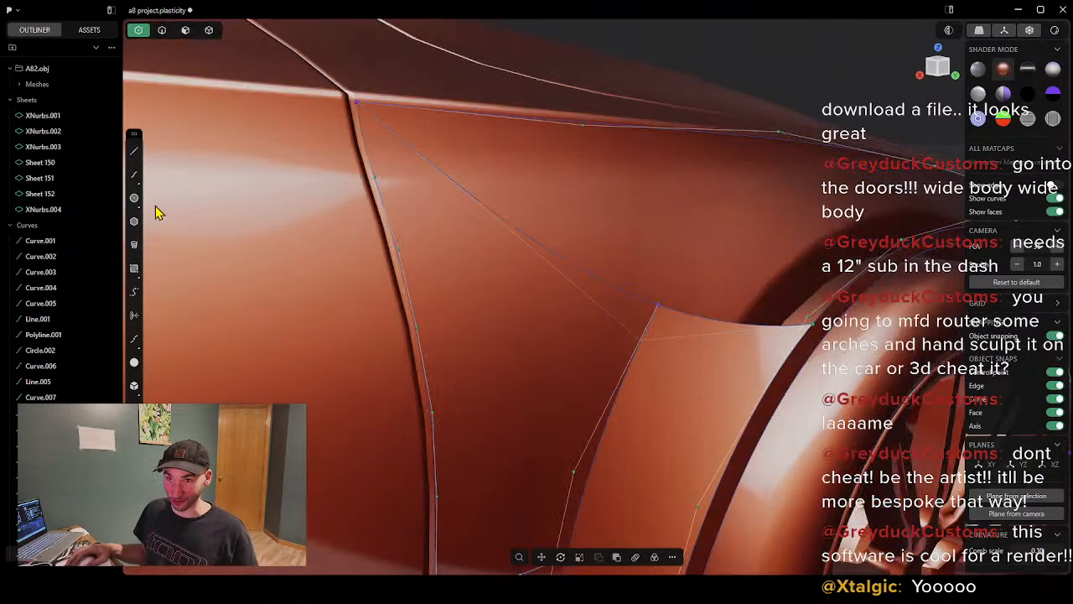
pyautogui.click(135, 174)
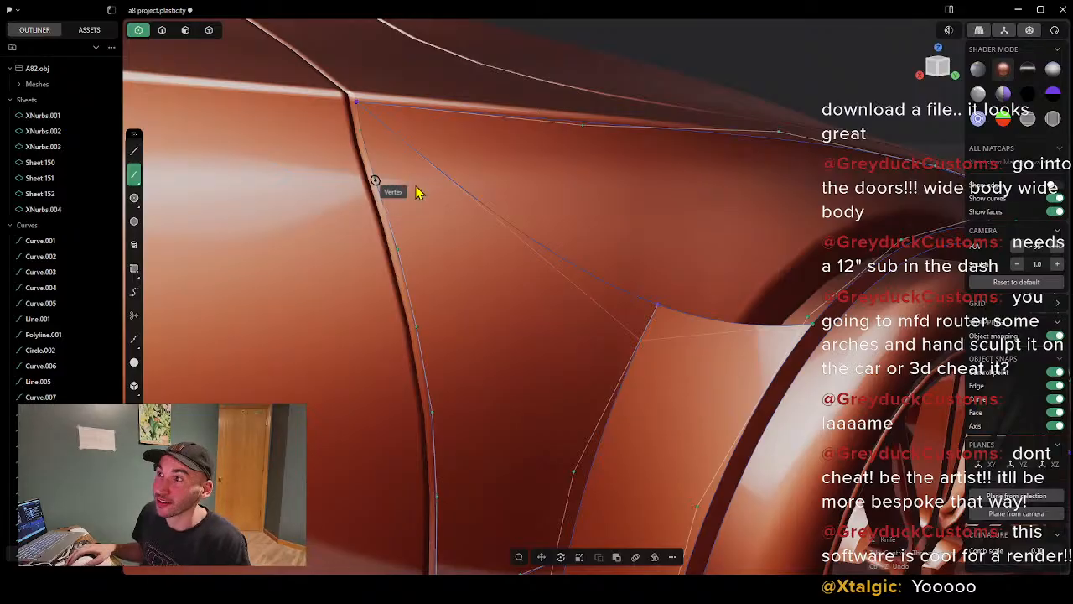
pyautogui.moveTo(417, 193)
pyautogui.mouseDown(button='middle')
pyautogui.moveTo(466, 207)
pyautogui.moveTo(402, 198)
pyautogui.mouseUp(button='middle')
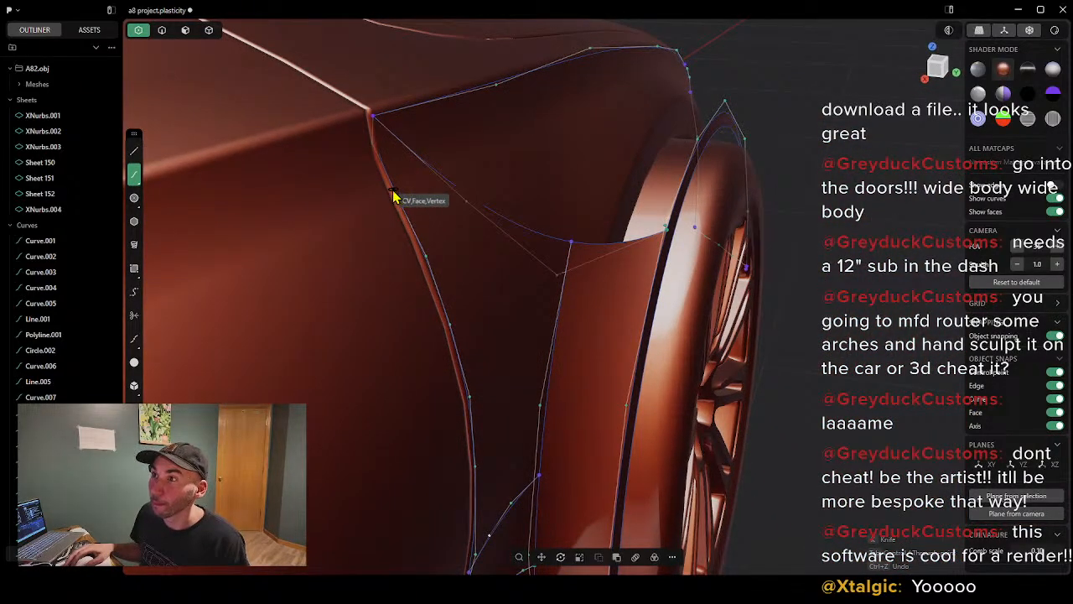
pyautogui.click(394, 191)
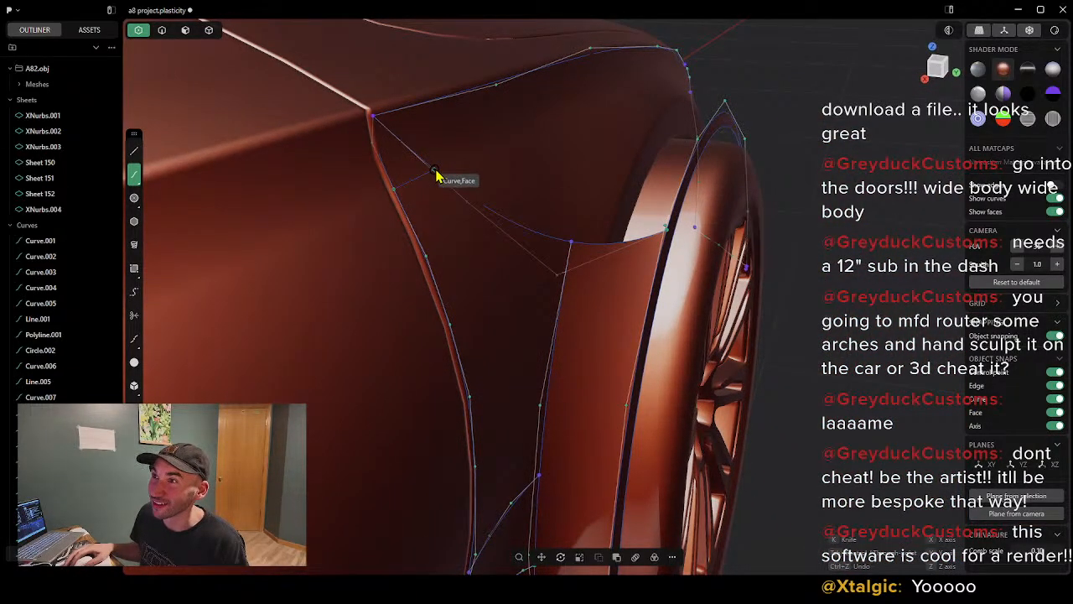
pyautogui.click(435, 172)
pyautogui.rightClick(439, 173)
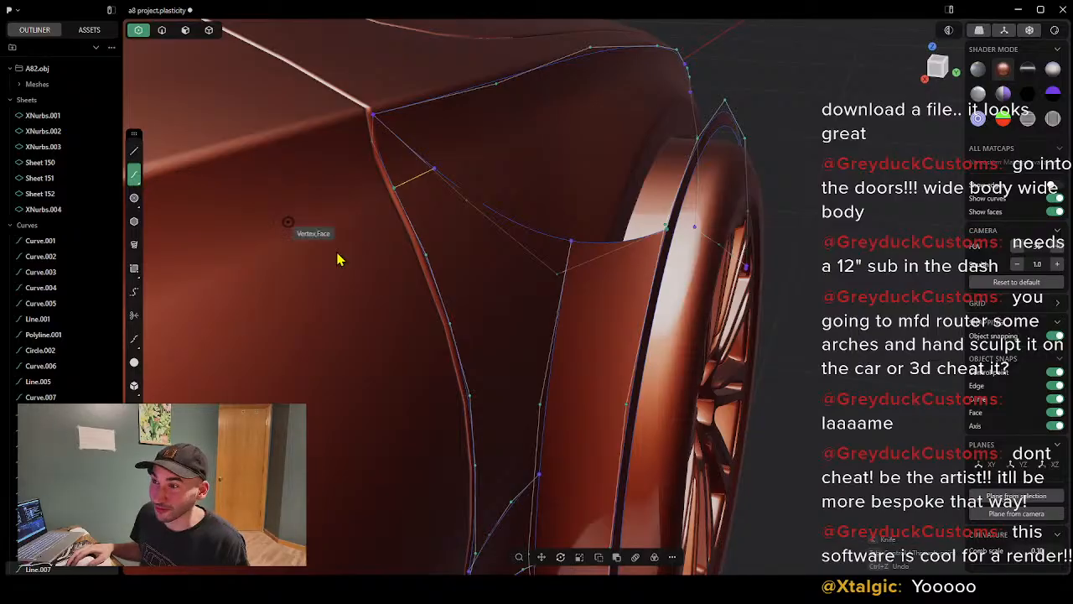
# Step: Try to draw a second cross curve from the door-gap curve straight to the upper part of the inner fender curve
pyautogui.click(455, 343)
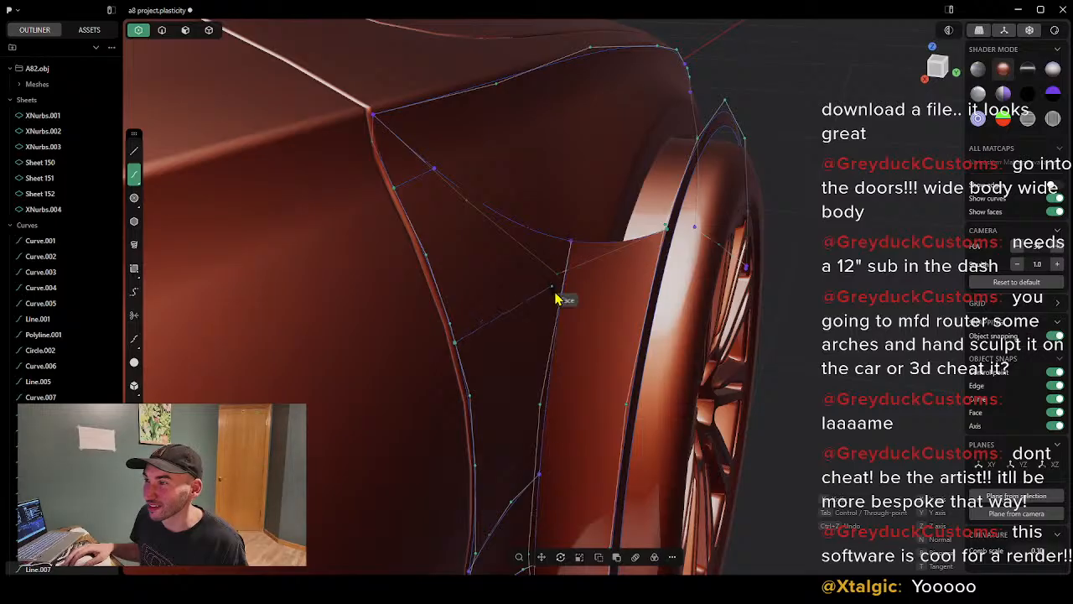
pyautogui.scroll(-3, 566, 299)
pyautogui.keyDown('shift'); pyautogui.moveTo(568, 304); pyautogui.dragTo(490, 232, button='middle'); pyautogui.keyUp('shift')
pyautogui.scroll(5, 500, 238)
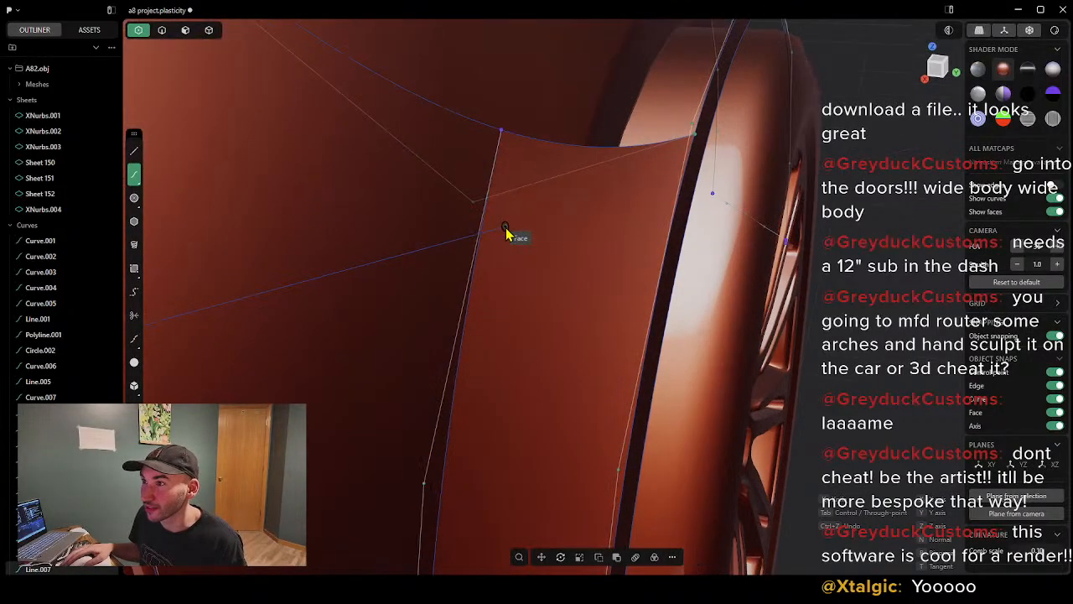
pyautogui.click(474, 247)
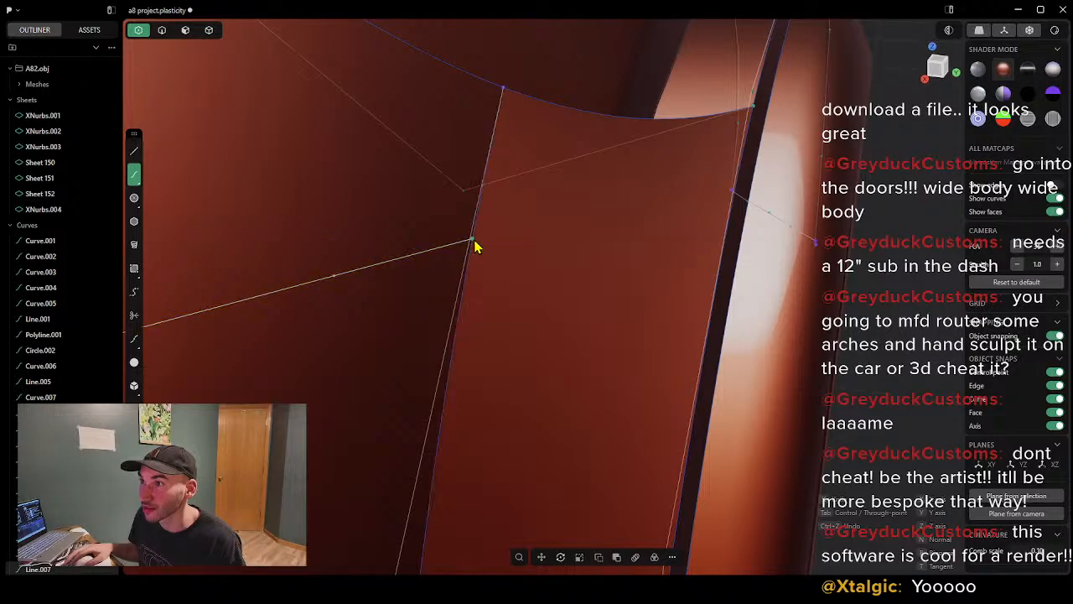
pyautogui.moveTo(548, 278); pyautogui.dragTo(394, 305, button='middle')
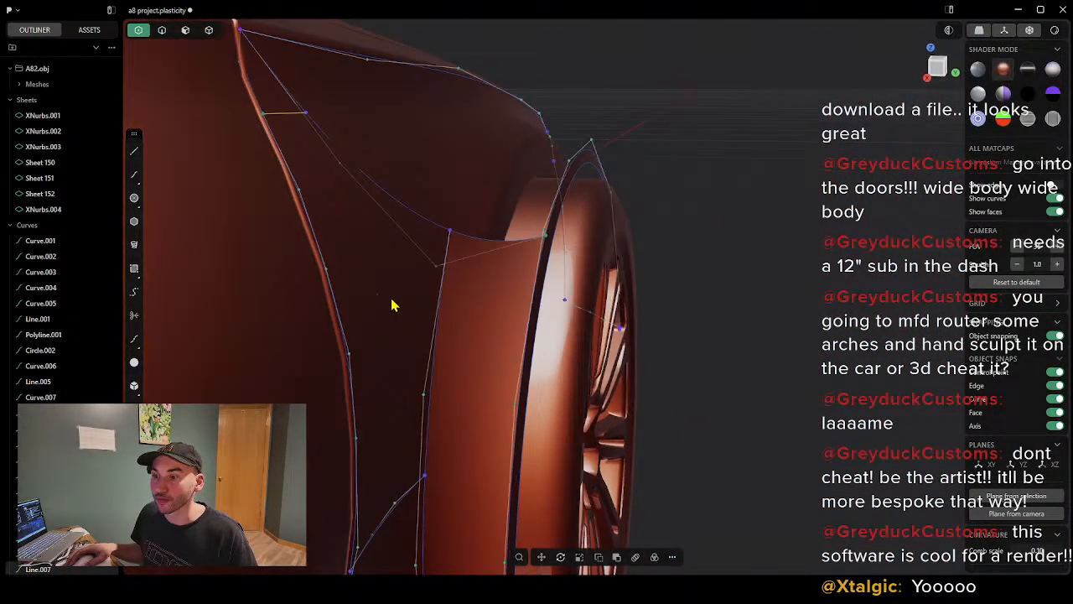
# Step: Draw a trial cross curve through two interior points from the door-gap curve to the upper inner fender curve, and delete it
pyautogui.click(134, 174)
pyautogui.moveTo(307, 271); pyautogui.dragTo(326, 319, button='middle')
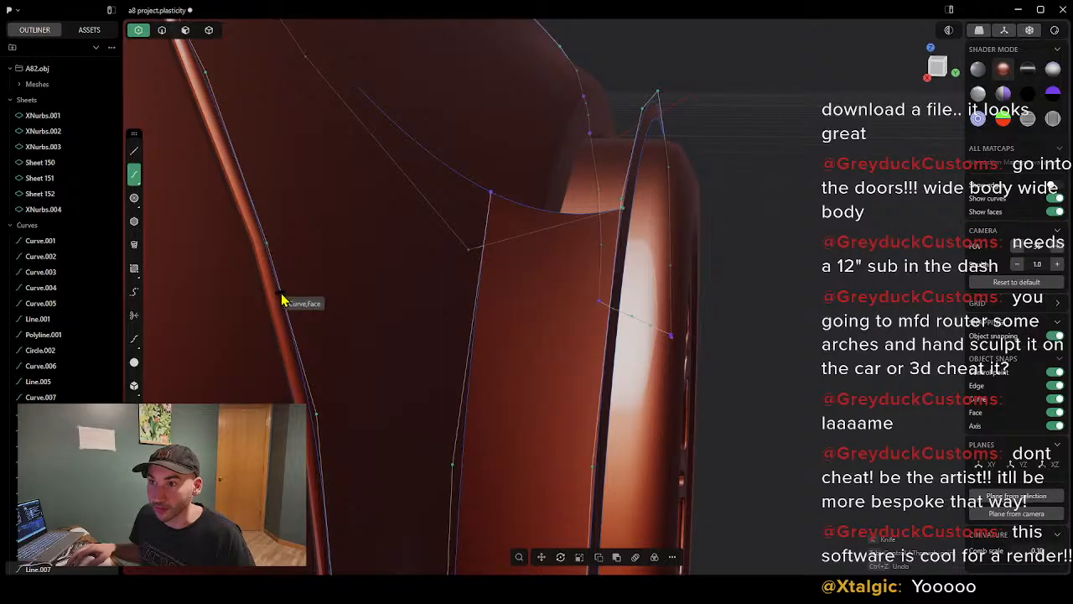
pyautogui.click(281, 291)
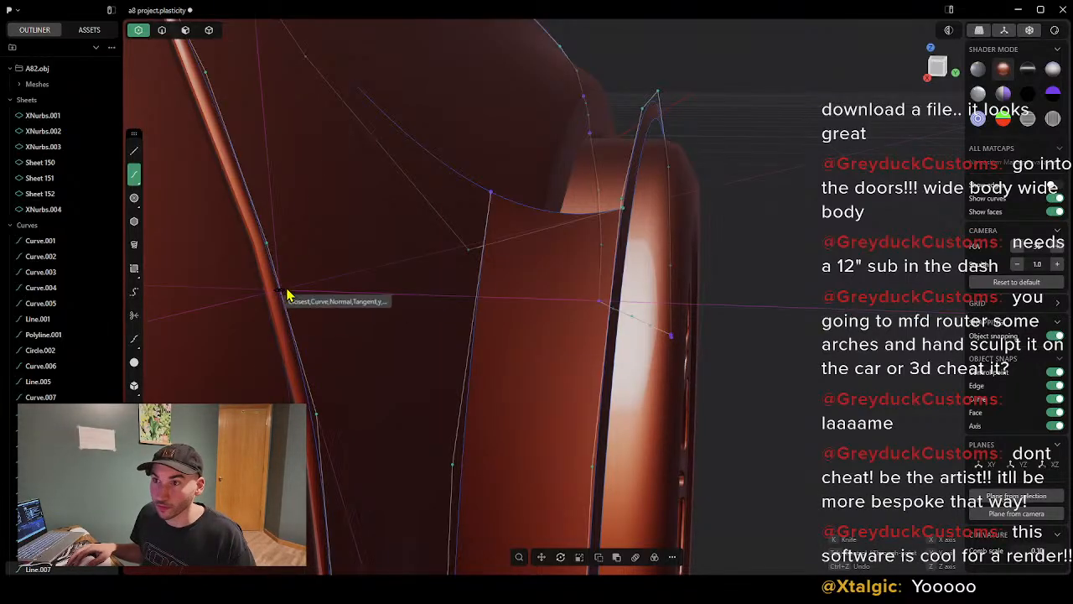
pyautogui.moveTo(377, 293); pyautogui.dragTo(286, 386, button='middle')
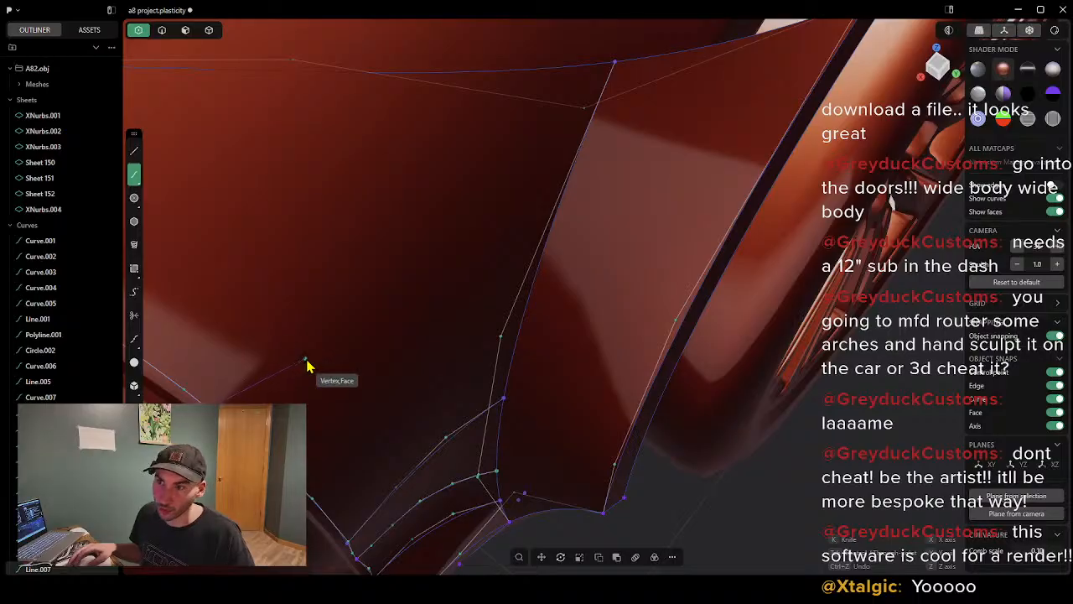
pyautogui.click(317, 343)
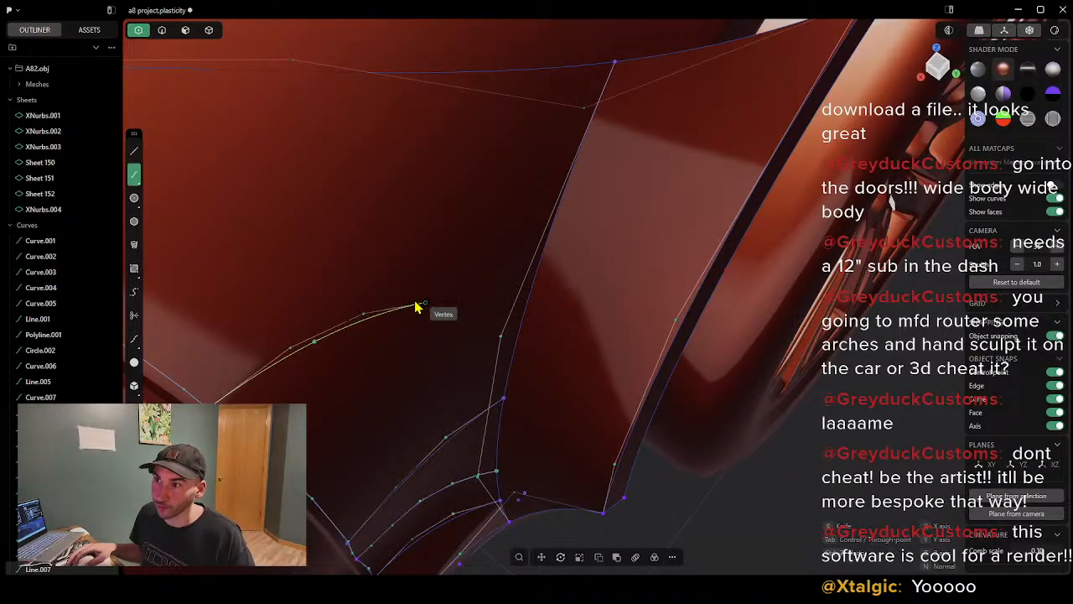
pyautogui.click(464, 251)
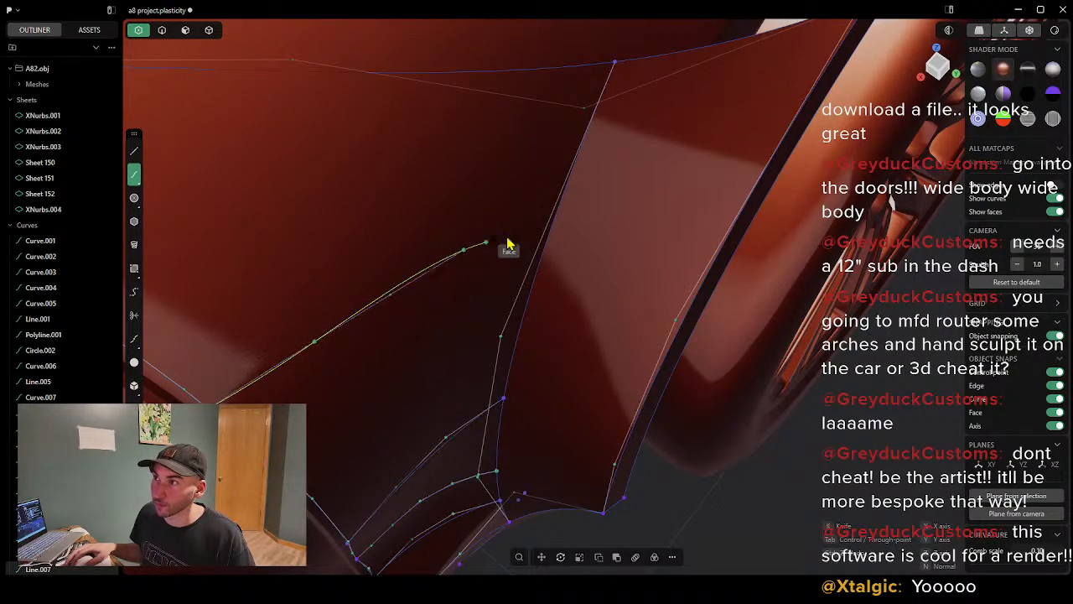
pyautogui.click(575, 174)
pyautogui.moveTo(487, 329); pyautogui.dragTo(475, 269, button='middle')
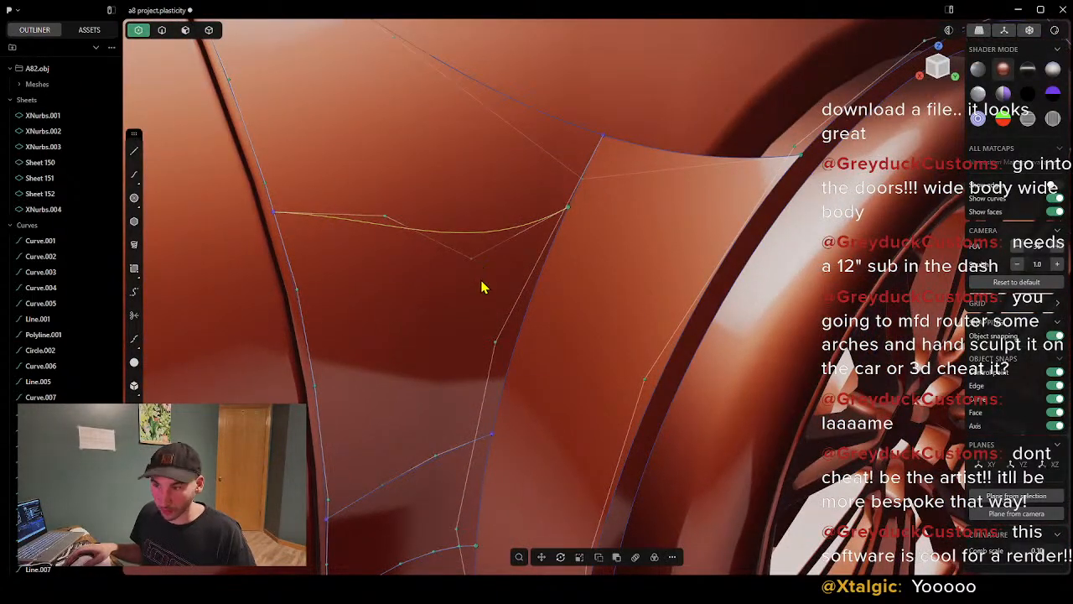
pyautogui.press('Delete')
# Step: Draw a cross curve over the body from the door-gap curve, through interior surface points, to the inner fender curve just below its upper end
pyautogui.click(134, 173)
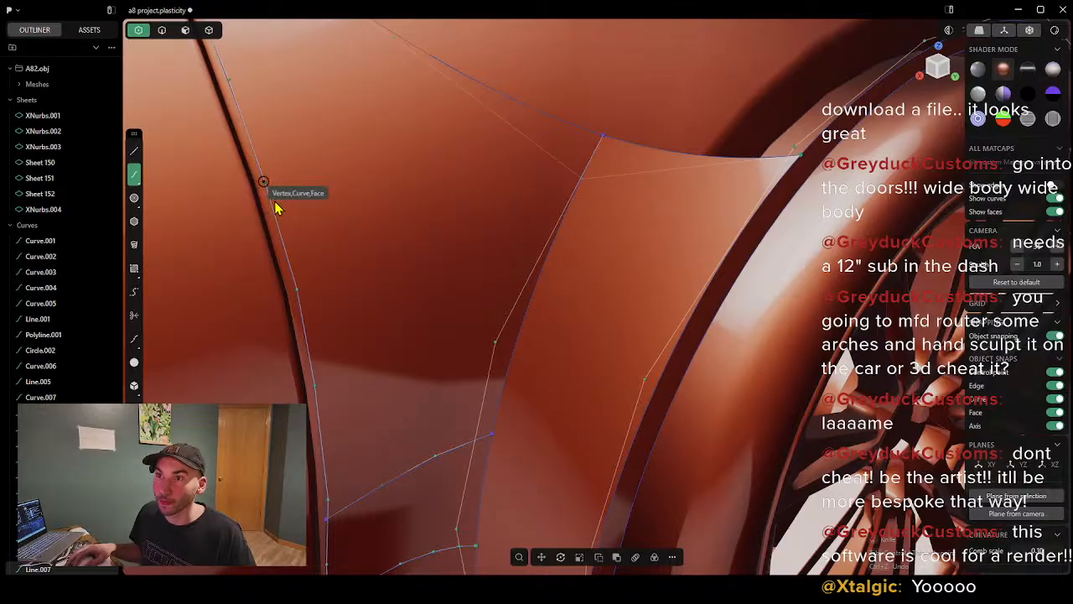
pyautogui.scroll(5, 261, 188)
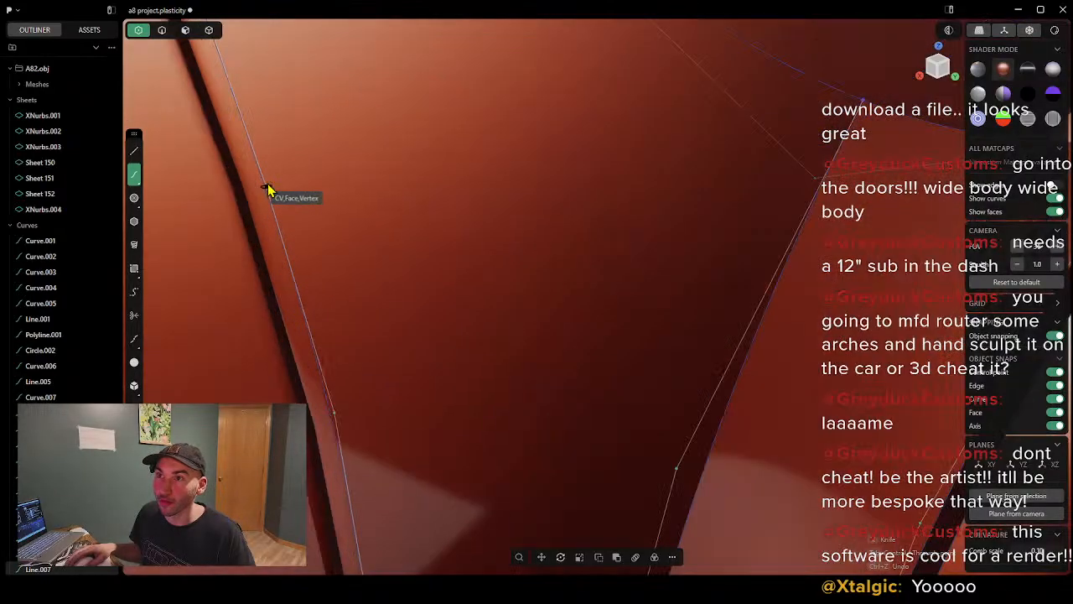
pyautogui.scroll(-1, 166, 244)
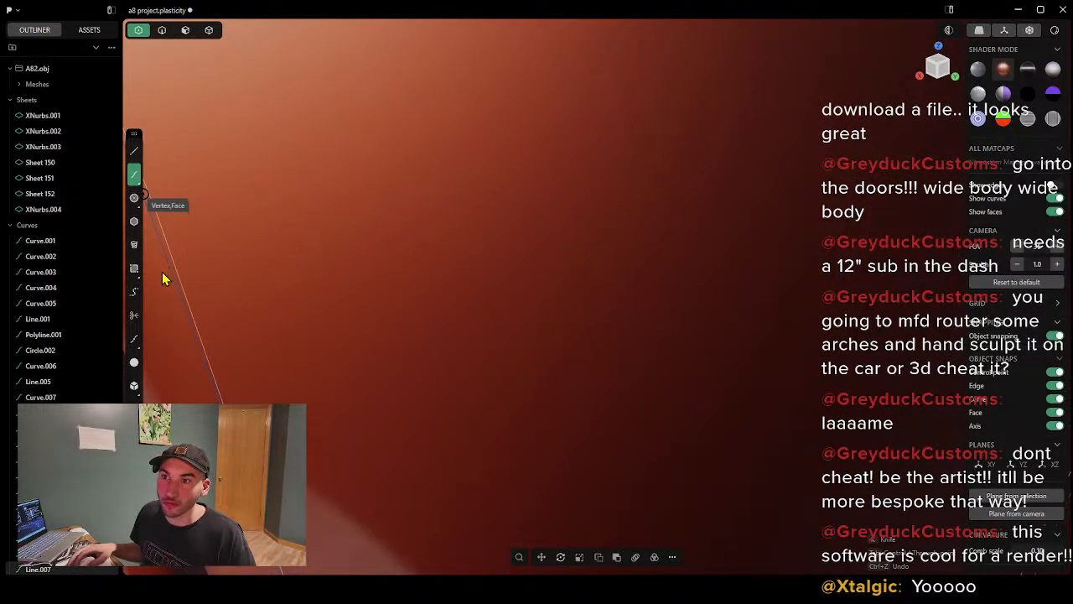
pyautogui.scroll(-2, 244, 220)
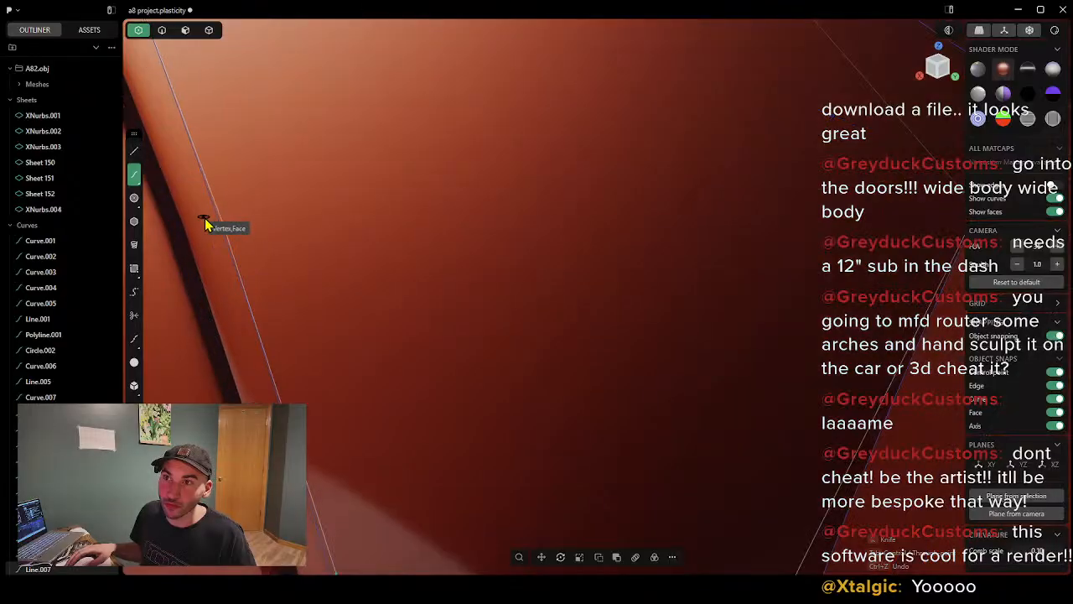
pyautogui.click(217, 217)
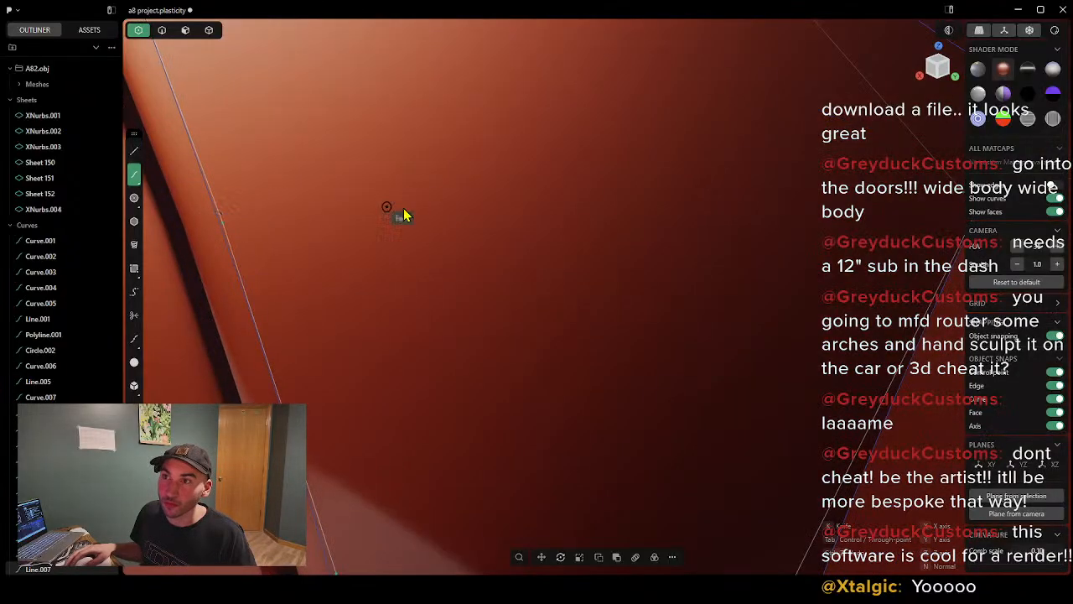
pyautogui.click(444, 225)
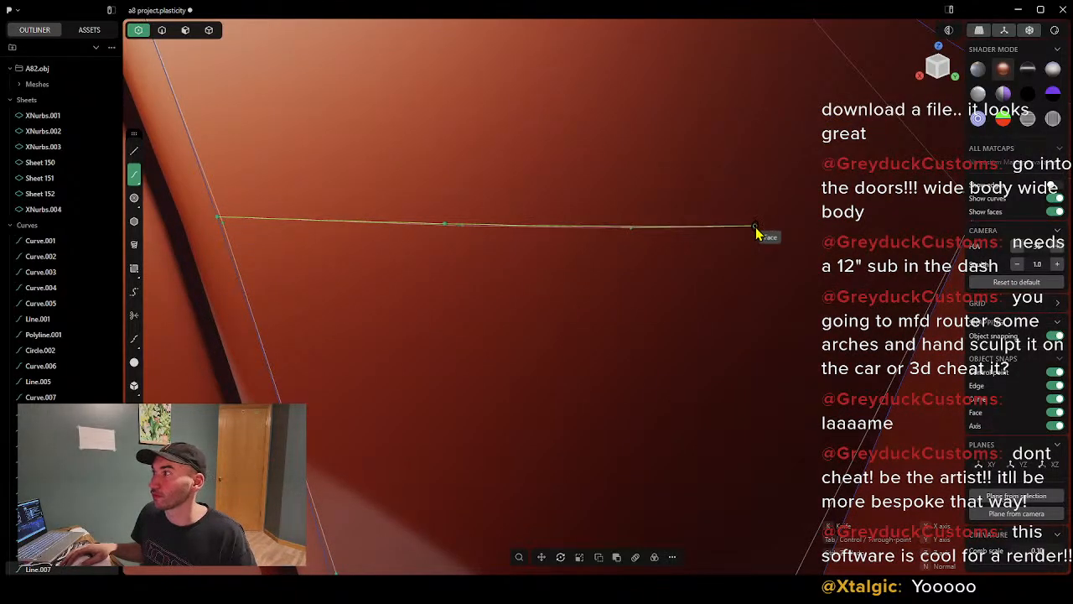
pyautogui.scroll(-6, 764, 231)
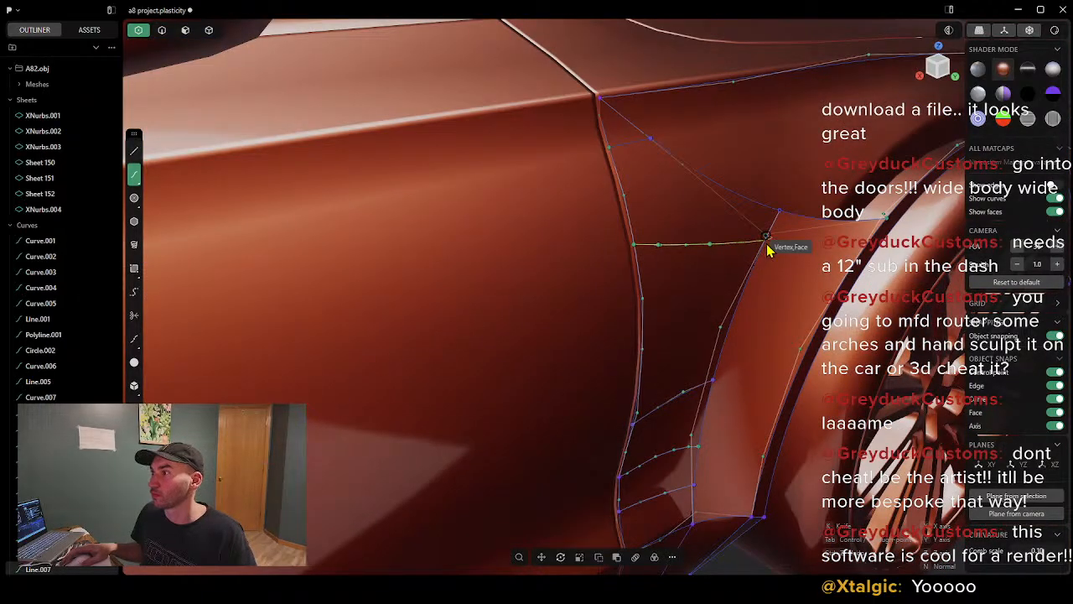
pyautogui.scroll(8, 768, 250)
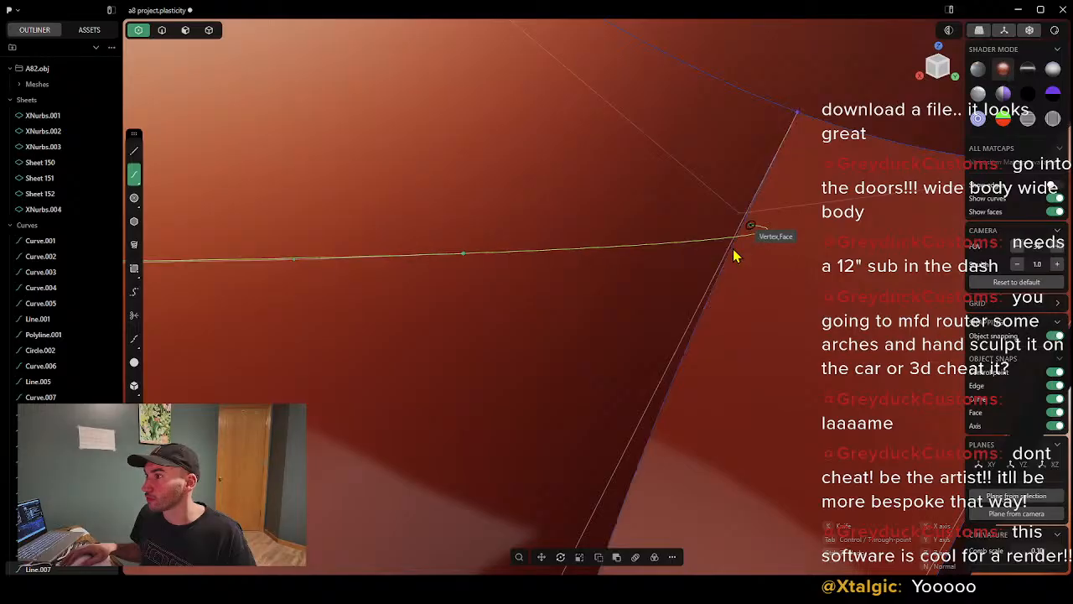
pyautogui.scroll(2, 743, 234)
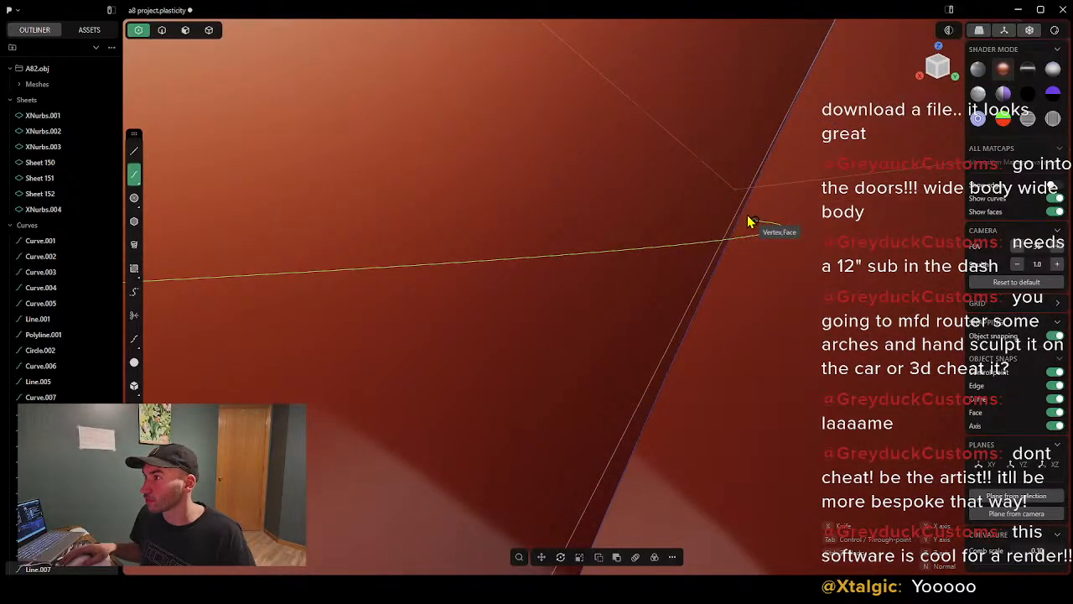
pyautogui.click(766, 163)
pyautogui.scroll(-3, 630, 277)
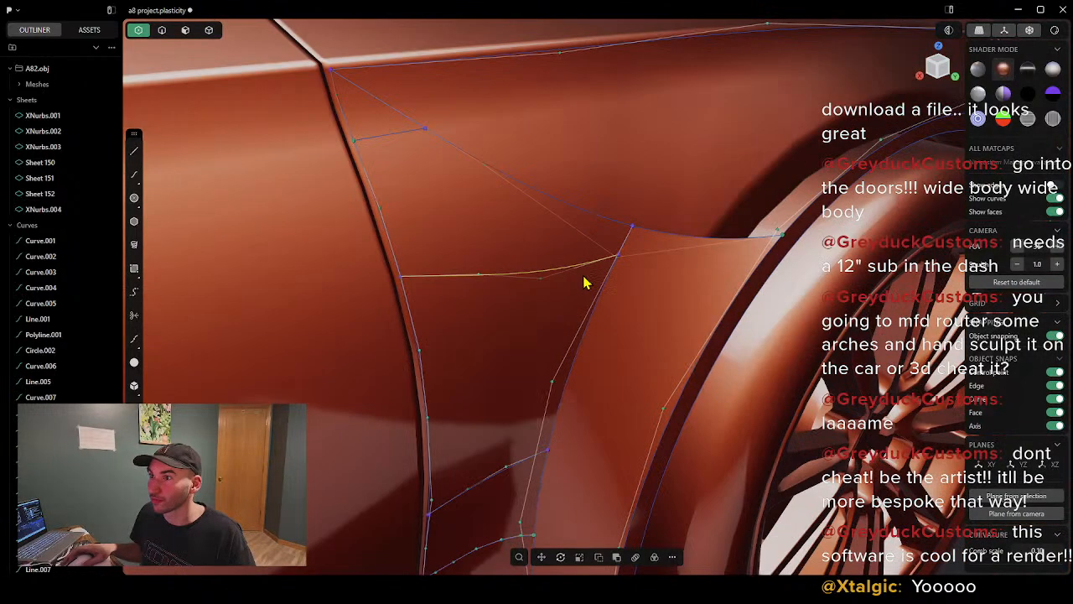
# Step: In edge selection mode, select the curves bounding the lowest fender section: its two cross curves, the door-gap curve and the inner curve
pyautogui.moveTo(596, 307); pyautogui.dragTo(665, 208, button='middle')
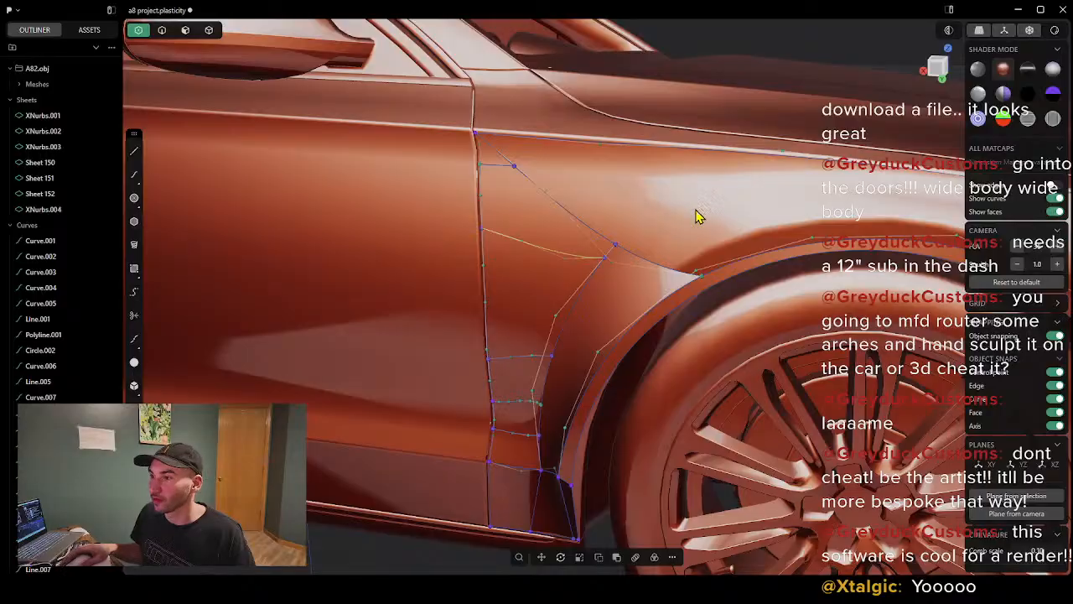
pyautogui.click(937, 70)
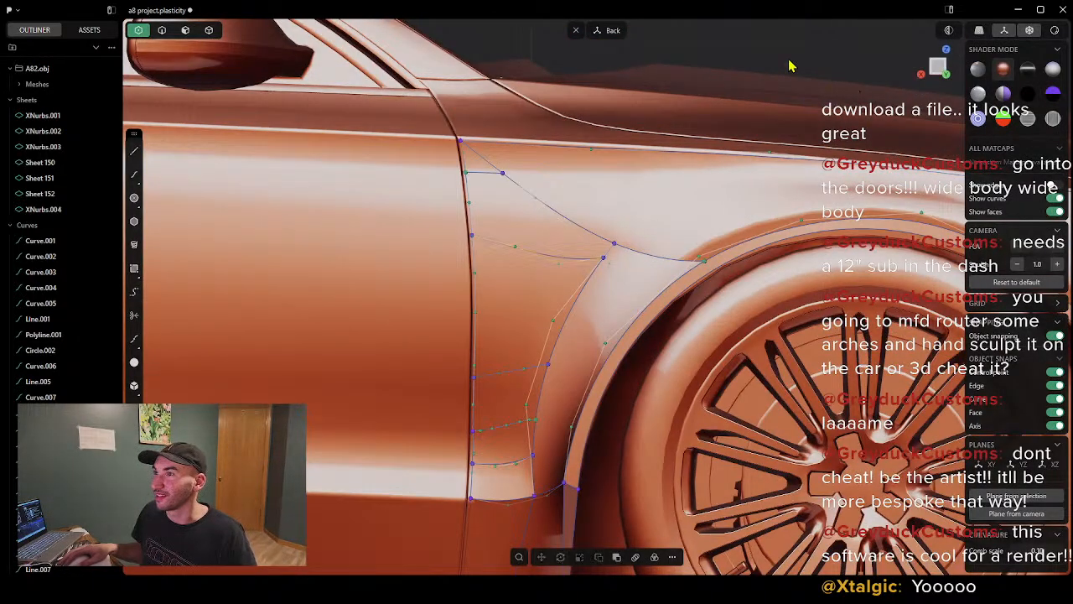
pyautogui.moveTo(502, 433); pyautogui.dragTo(669, 446, button='middle')
pyautogui.moveTo(616, 475); pyautogui.dragTo(576, 386, button='middle')
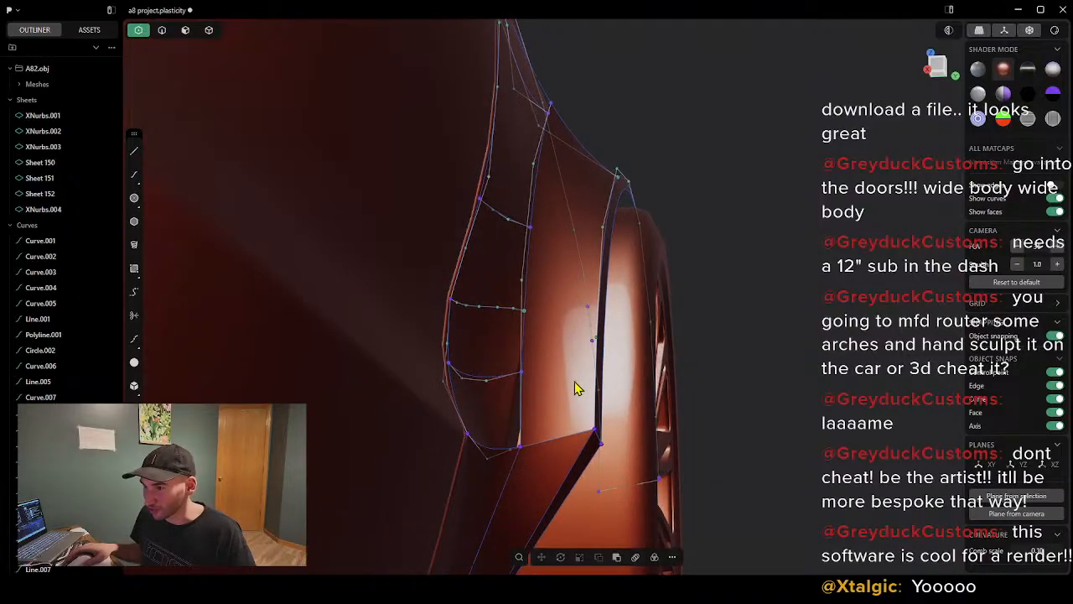
pyautogui.moveTo(501, 409); pyautogui.dragTo(458, 404, button='middle')
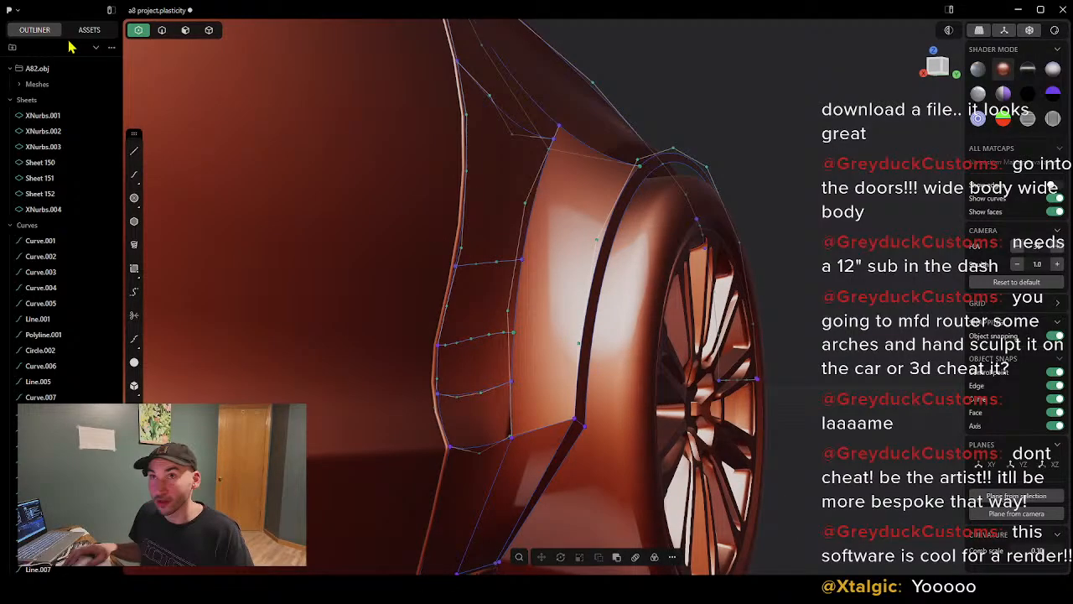
pyautogui.click(161, 33)
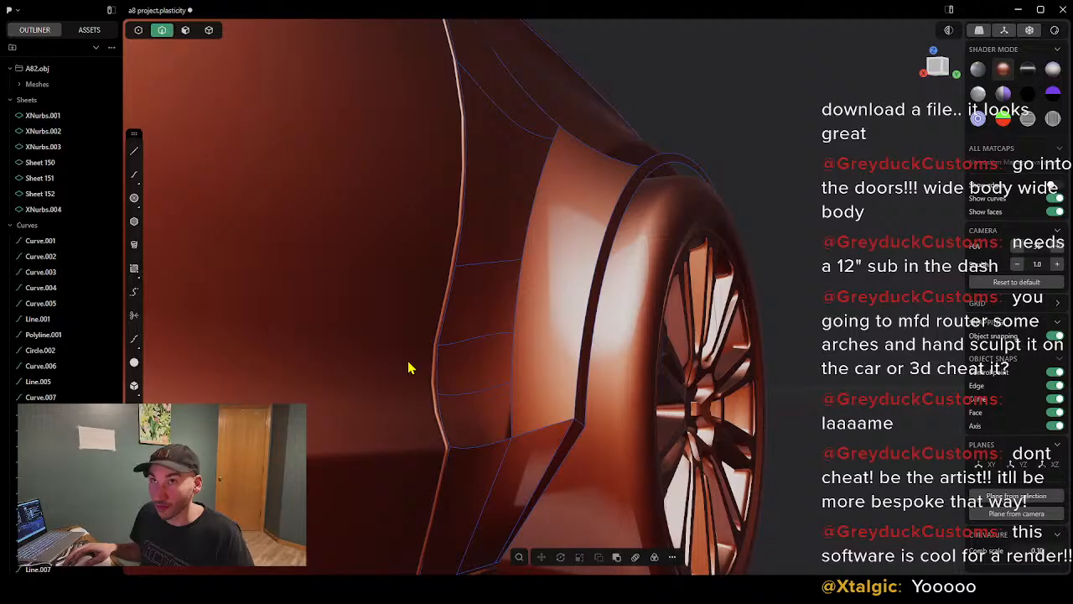
pyautogui.click(472, 396)
pyautogui.keyDown('shift'); pyautogui.click(441, 419); pyautogui.keyUp('shift')
pyautogui.keyDown('shift'); pyautogui.click(479, 450); pyautogui.keyUp('shift')
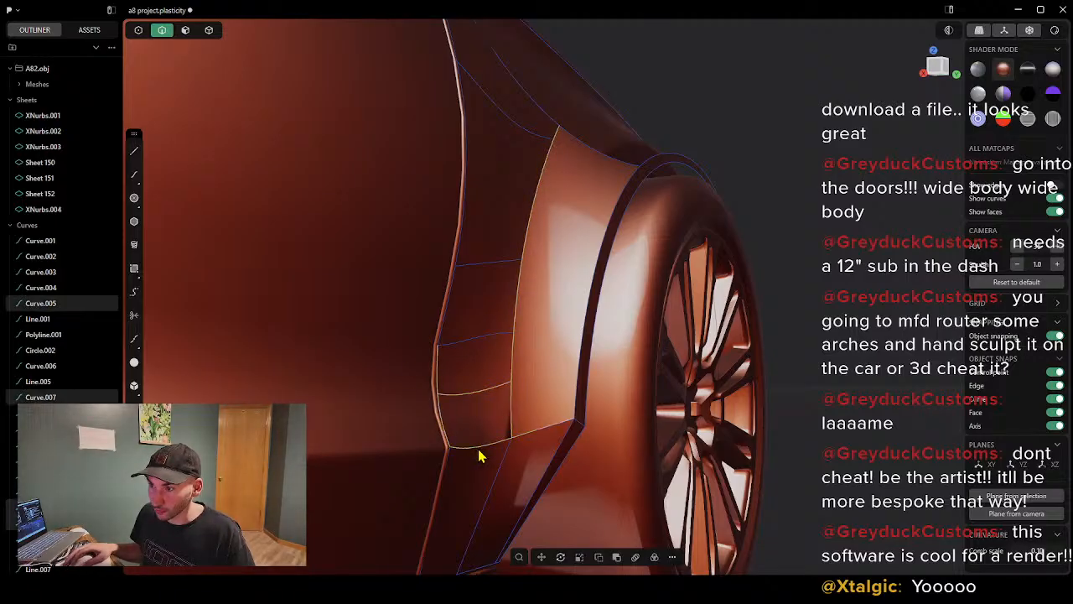
# Step: Try to build an XNurbs surface over the lowest fender section, adding the neighbouring cross curve above as a guide, and cancel the command
pyautogui.rightClick(473, 437)
pyautogui.write('x')
pyautogui.click(523, 386)
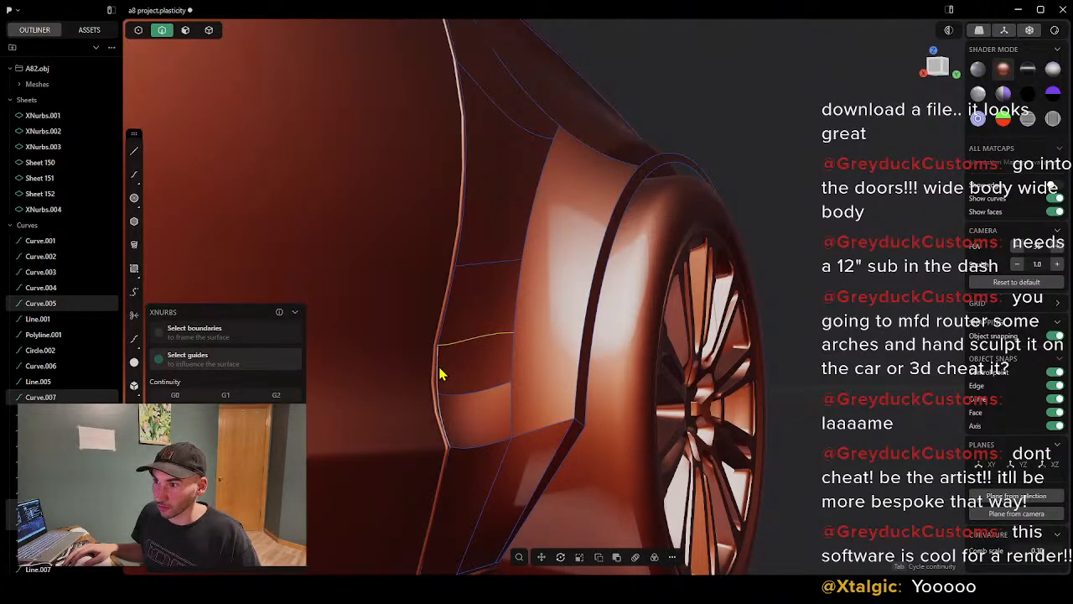
pyautogui.click(511, 376)
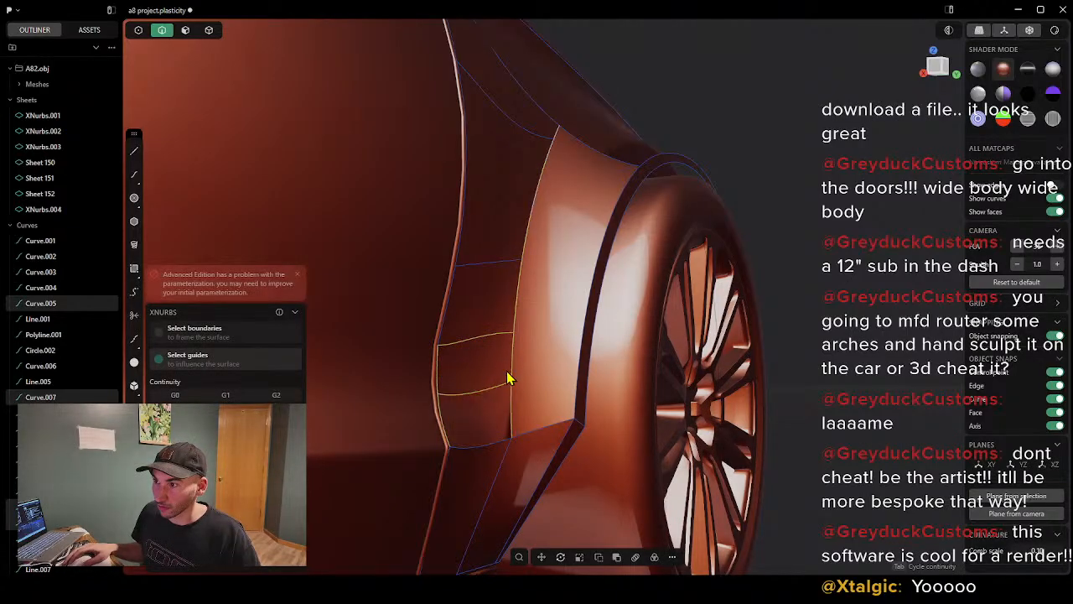
pyautogui.click(468, 452)
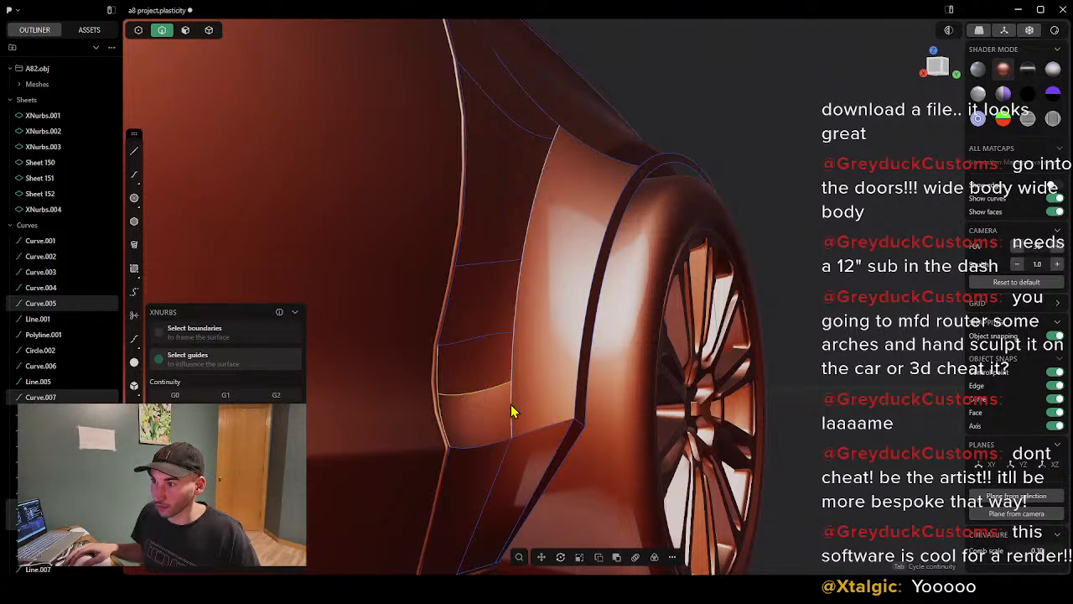
pyautogui.click(510, 404)
pyautogui.press('Escape')
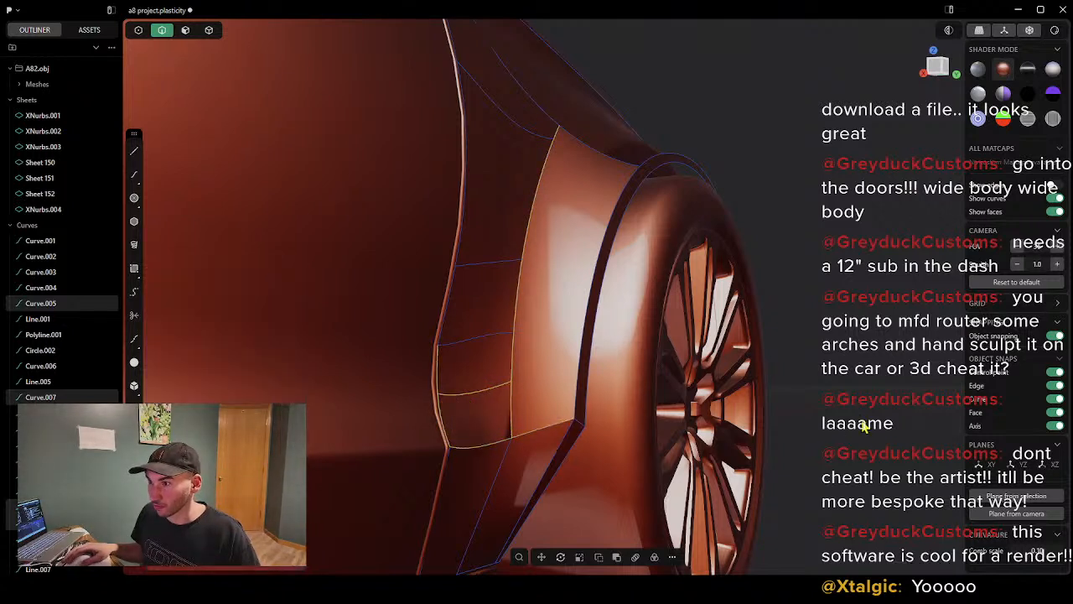
# Step: Select the two cross curves, door-gap curve and inner curve around the lowest fender section and fill it with an XNurbs surface
pyautogui.press('Escape')
pyautogui.click(459, 448)
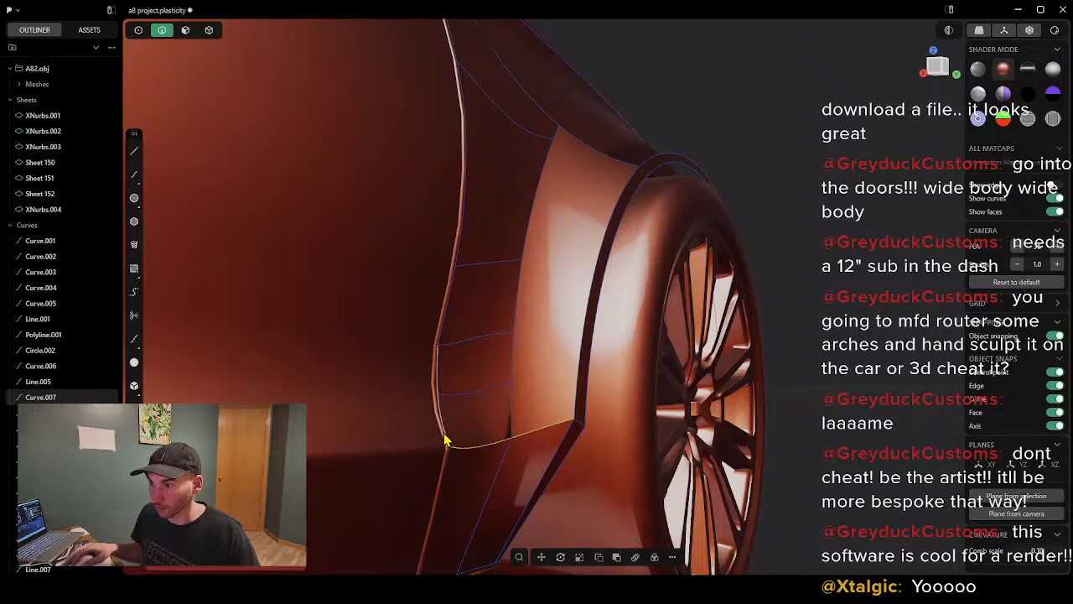
pyautogui.rightClick(515, 428)
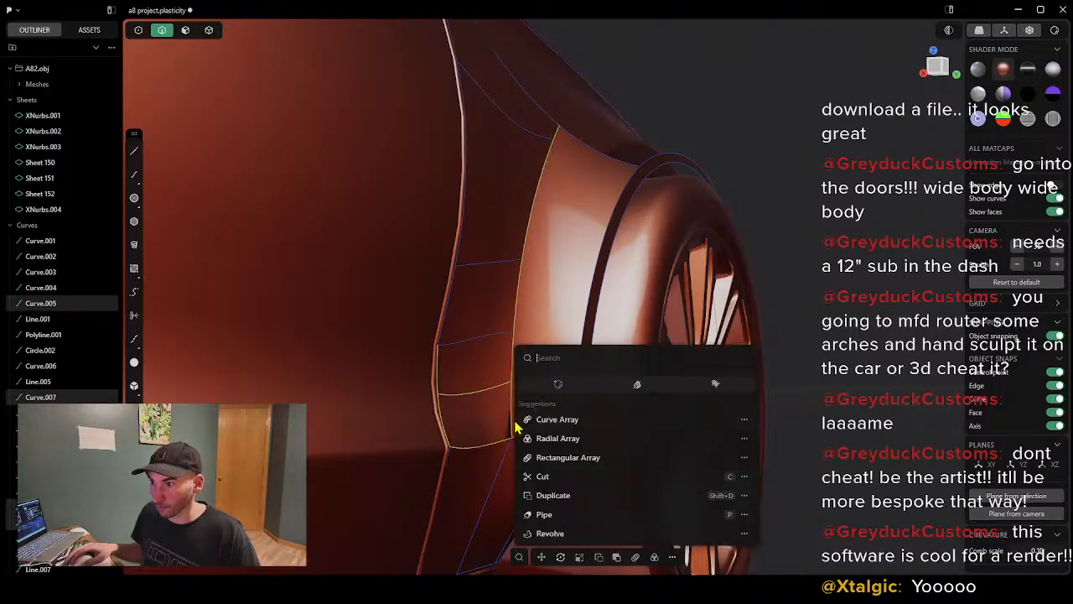
pyautogui.write('x')
pyautogui.click(546, 388)
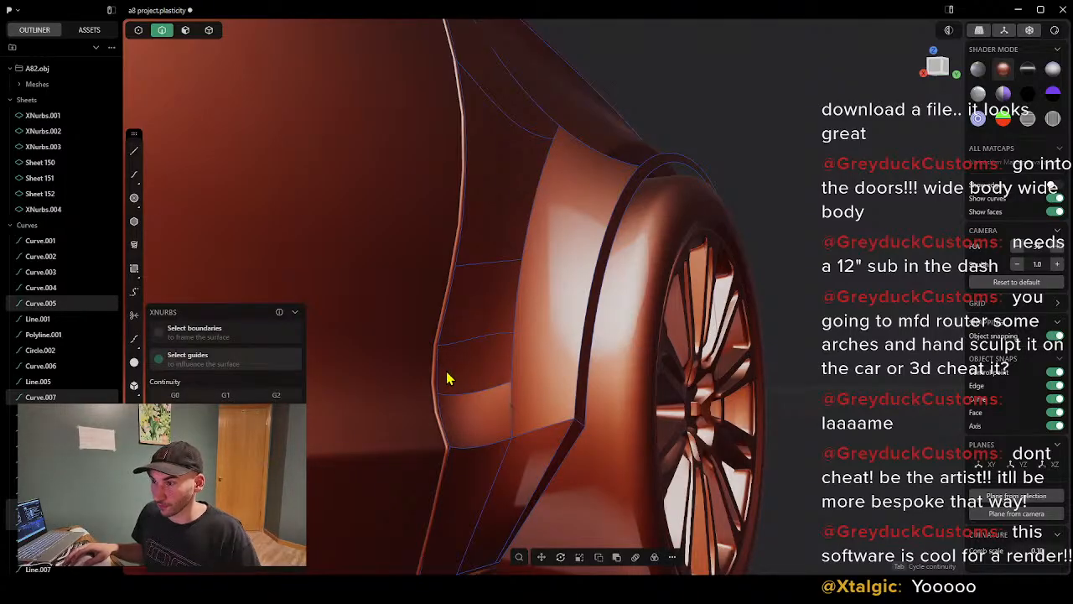
pyautogui.press('Return')
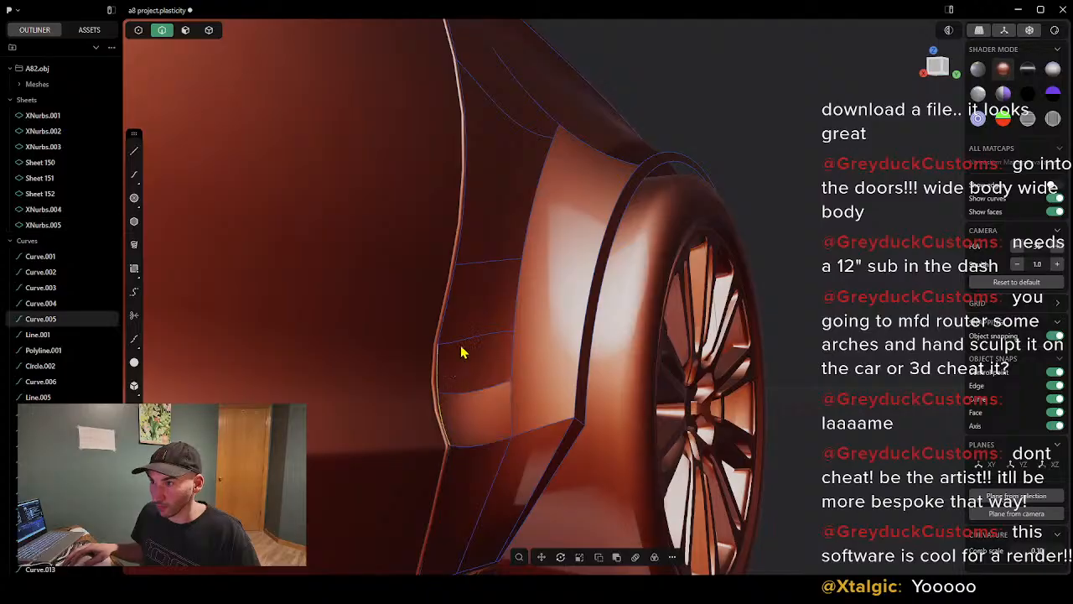
# Step: Fill the second fender section from below, between its two cross curves, the door-gap curve and the inner curve, with an XNurbs surface
pyautogui.click(513, 363)
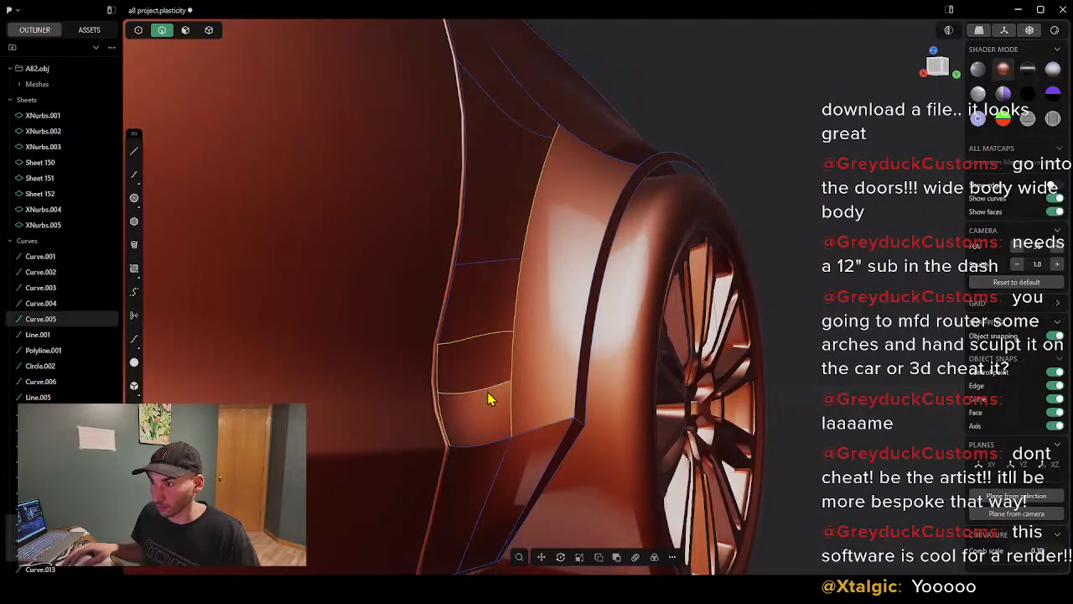
pyautogui.write('f')
pyautogui.write('x')
pyautogui.press('Return')
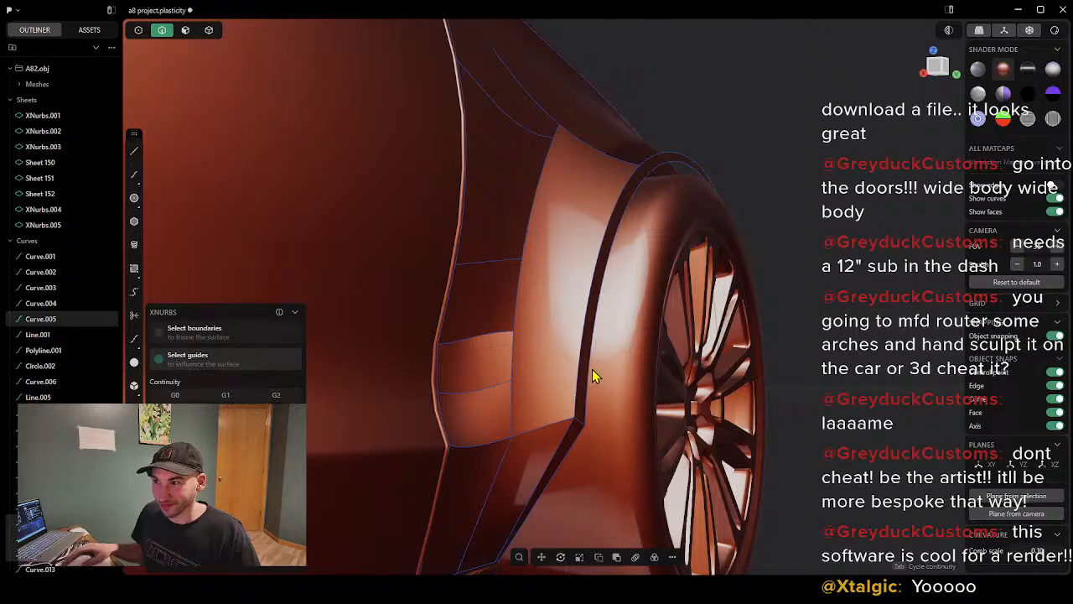
pyautogui.moveTo(595, 376); pyautogui.dragTo(720, 380, button='middle')
pyautogui.press('Return')
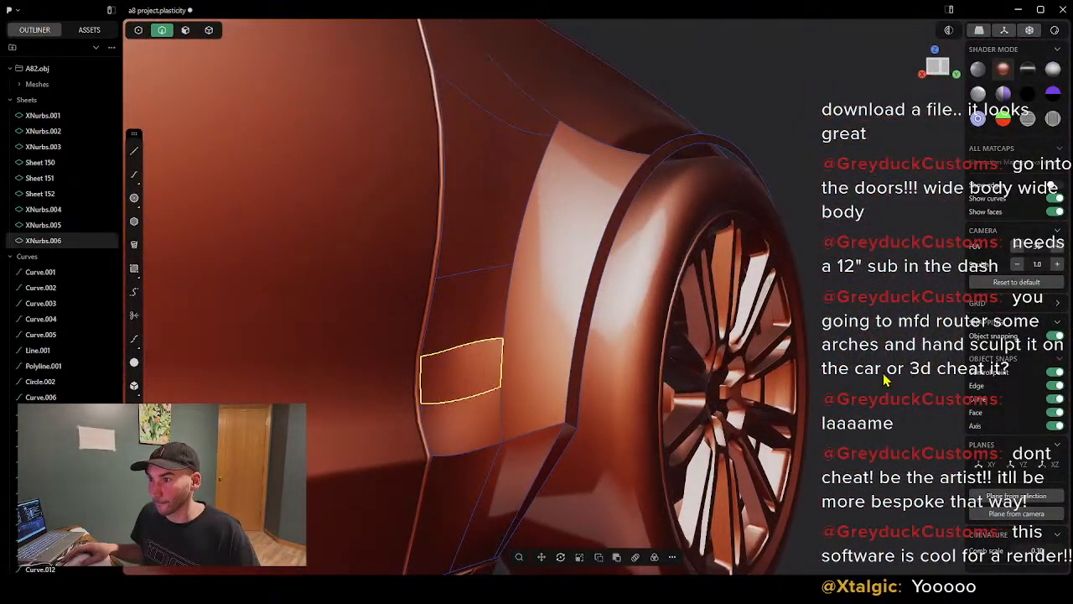
# Step: Build an XNurbs surface over the third fender section from below, using its bounding cross curves, door-gap curve and inner curve
pyautogui.click(431, 310)
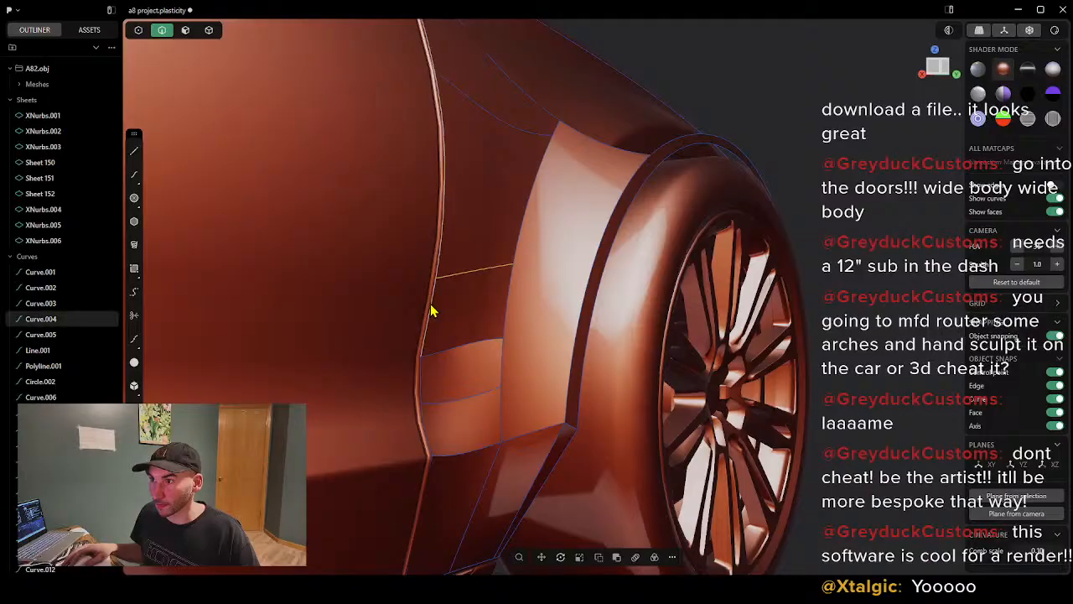
pyautogui.rightClick(466, 344)
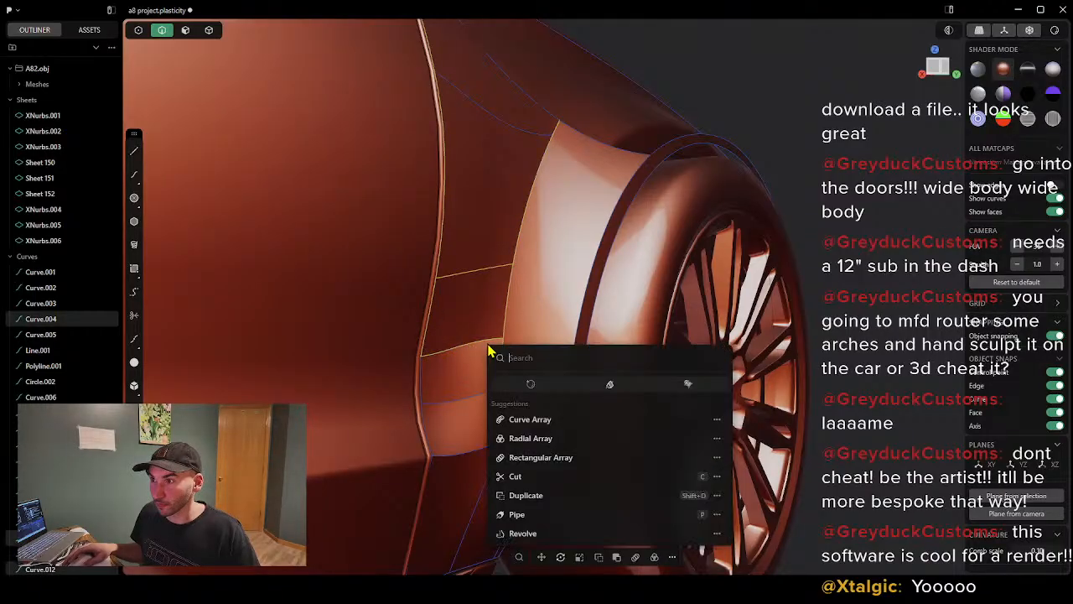
pyautogui.write('X')
pyautogui.click(527, 387)
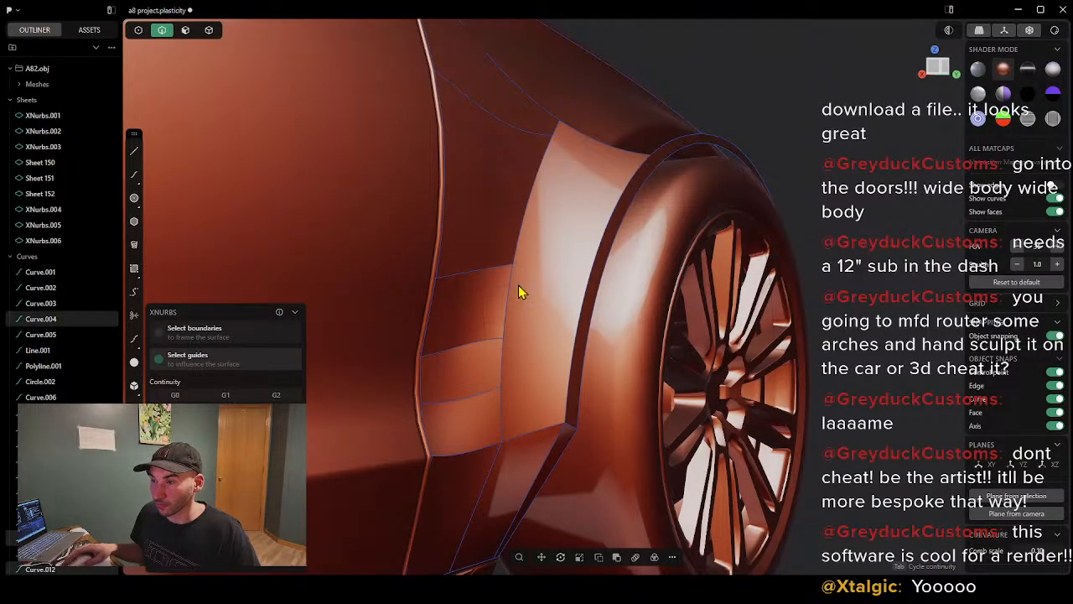
pyautogui.moveTo(803, 317)
pyautogui.mouseDown(button='middle')
pyautogui.moveTo(702, 266)
pyautogui.moveTo(762, 276)
pyautogui.moveTo(853, 317)
pyautogui.moveTo(805, 331)
pyautogui.mouseUp(button='middle')
pyautogui.press('Return')
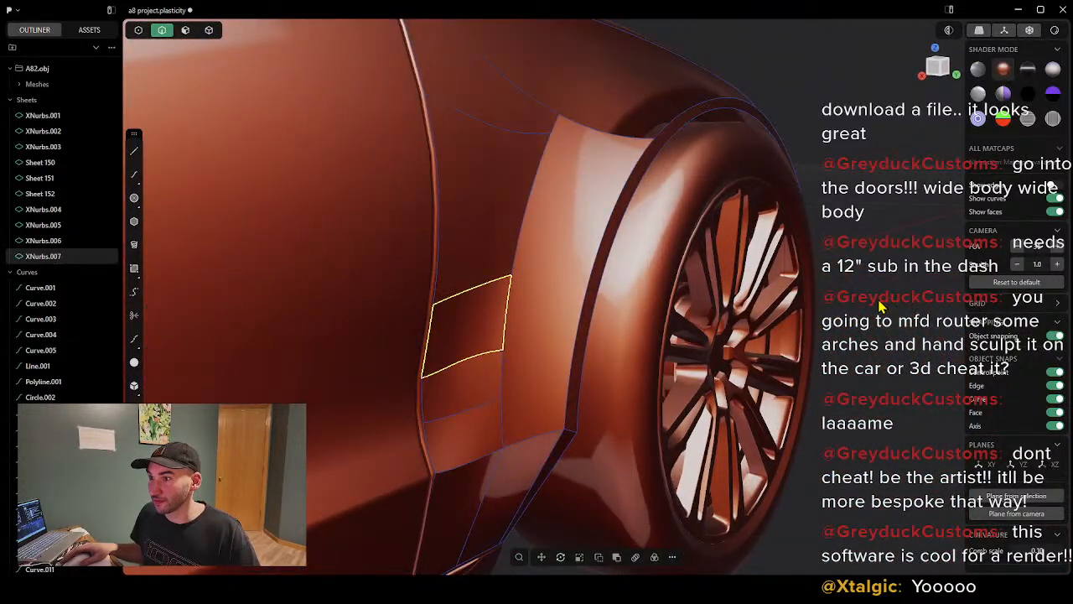
# Step: Fill the tall fourth fender section, up to the cross curve just below the inner curve's upper end, with an XNurbs surface
pyautogui.moveTo(539, 283); pyautogui.dragTo(562, 195, button='middle')
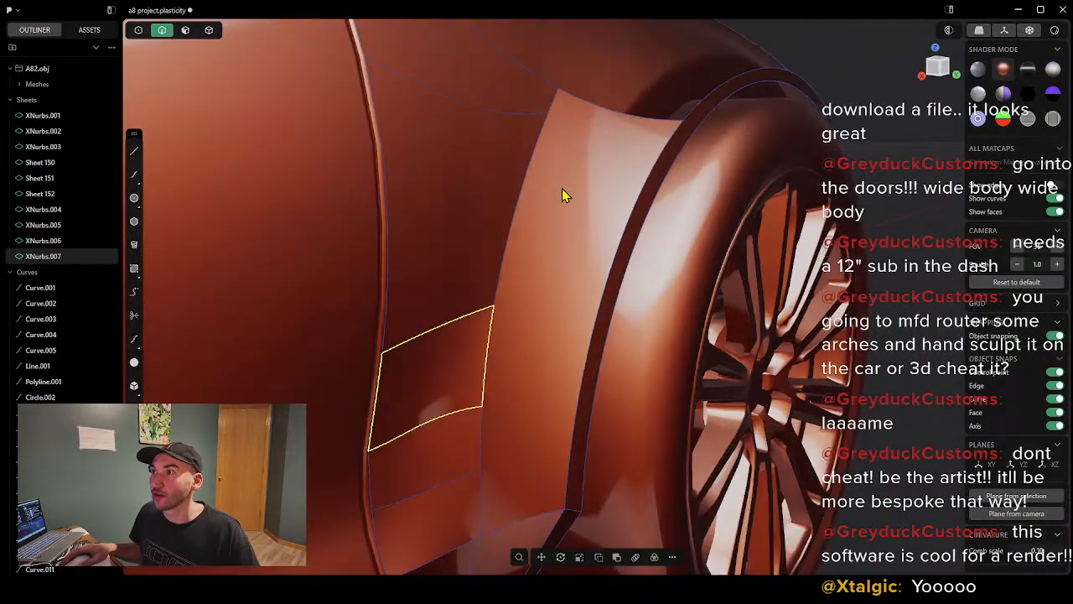
pyautogui.click(492, 112)
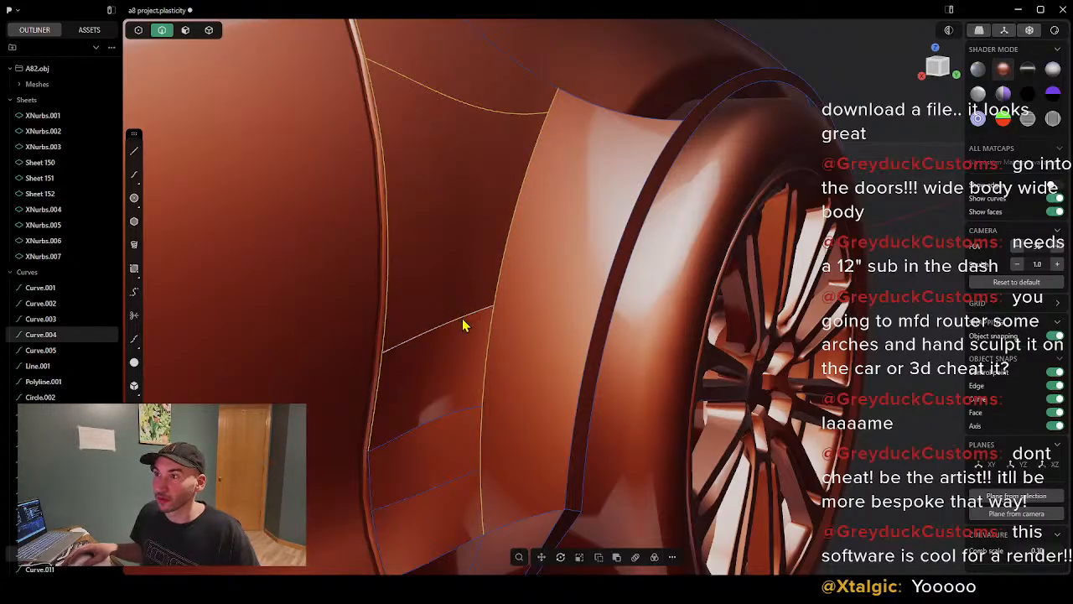
pyautogui.write('fx')
pyautogui.click(503, 358)
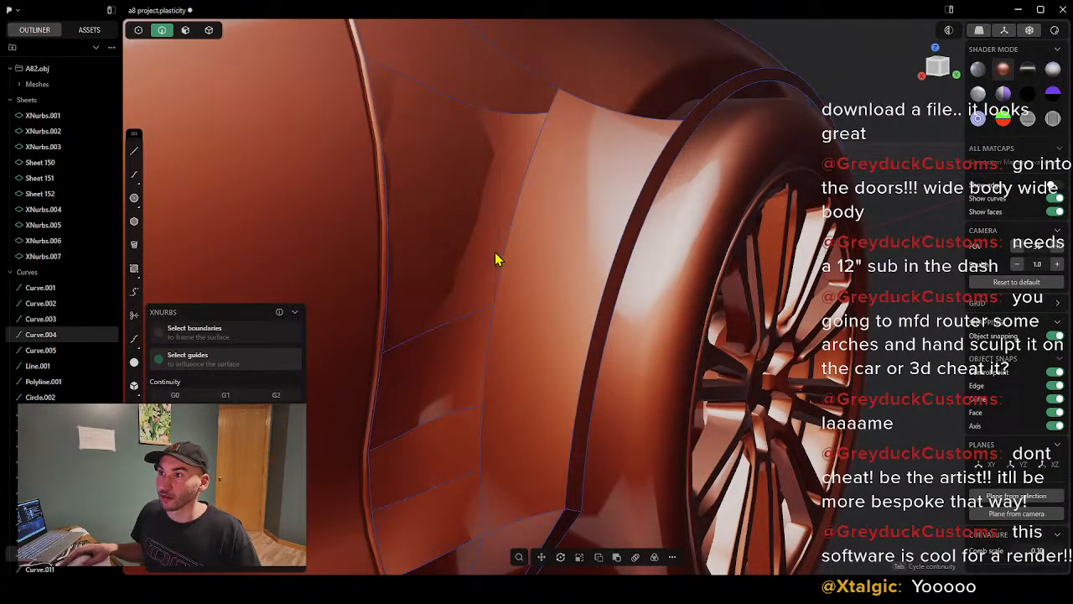
pyautogui.moveTo(495, 259); pyautogui.dragTo(390, 353, button='middle')
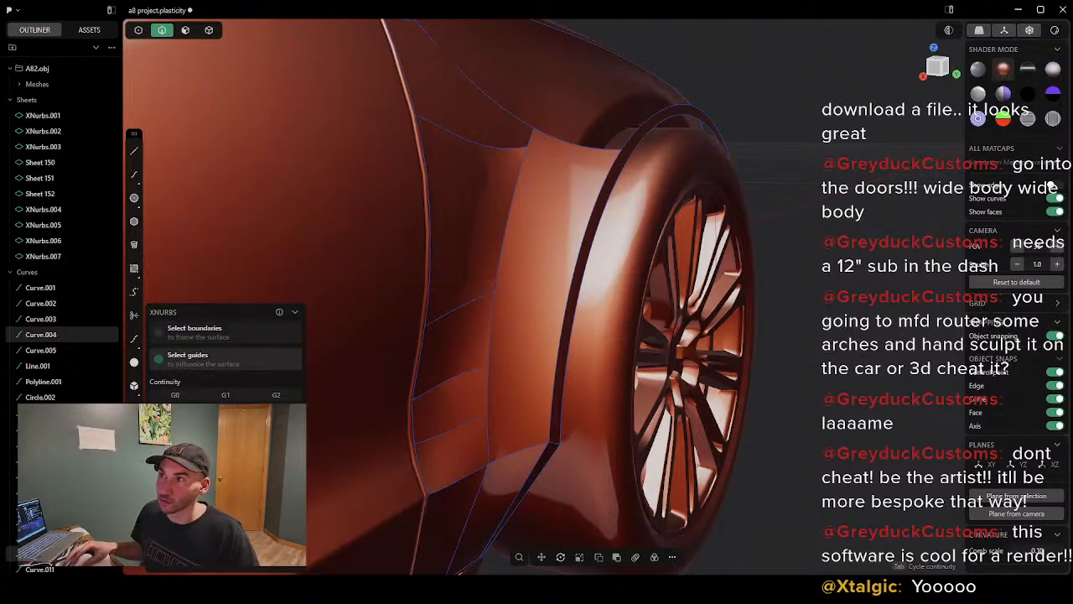
pyautogui.moveTo(186, 324); pyautogui.dragTo(430, 271, button='middle')
pyautogui.rightClick(409, 172)
# Step: Try to fill the uppermost fender section with an XNurbs surface, including the short cross curve near the top corner, and cancel
pyautogui.keyDown('shift'); pyautogui.click(433, 158); pyautogui.keyUp('shift')
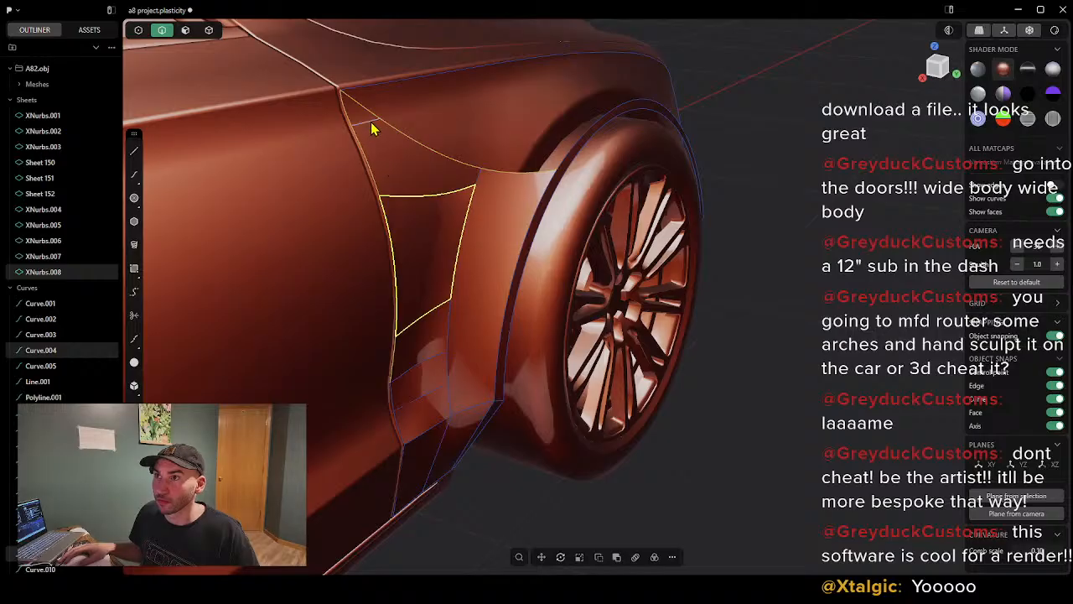
pyautogui.write('f')
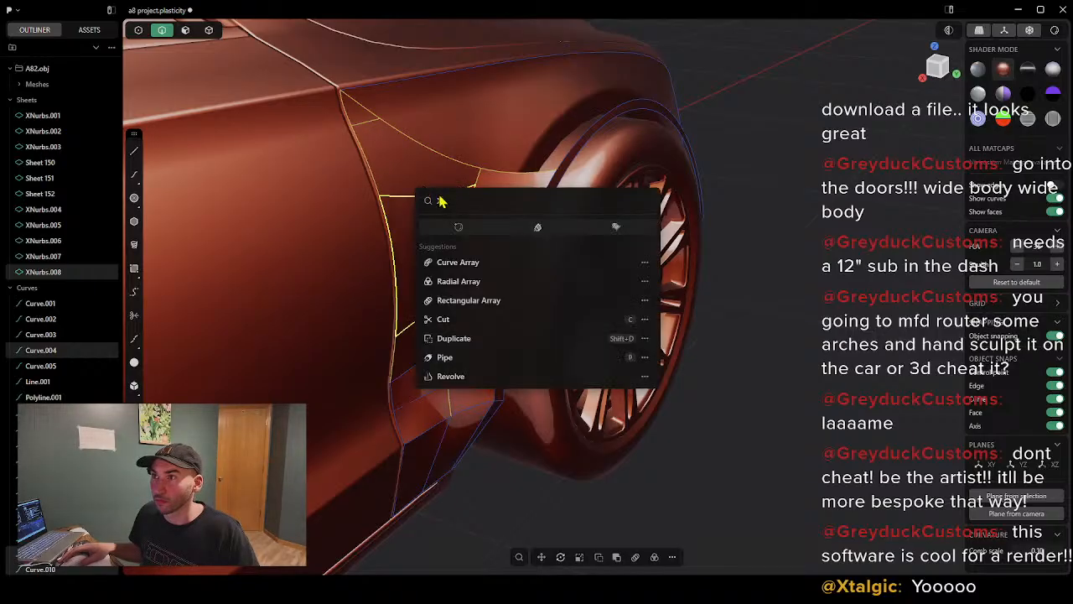
pyautogui.write('X')
pyautogui.click(457, 229)
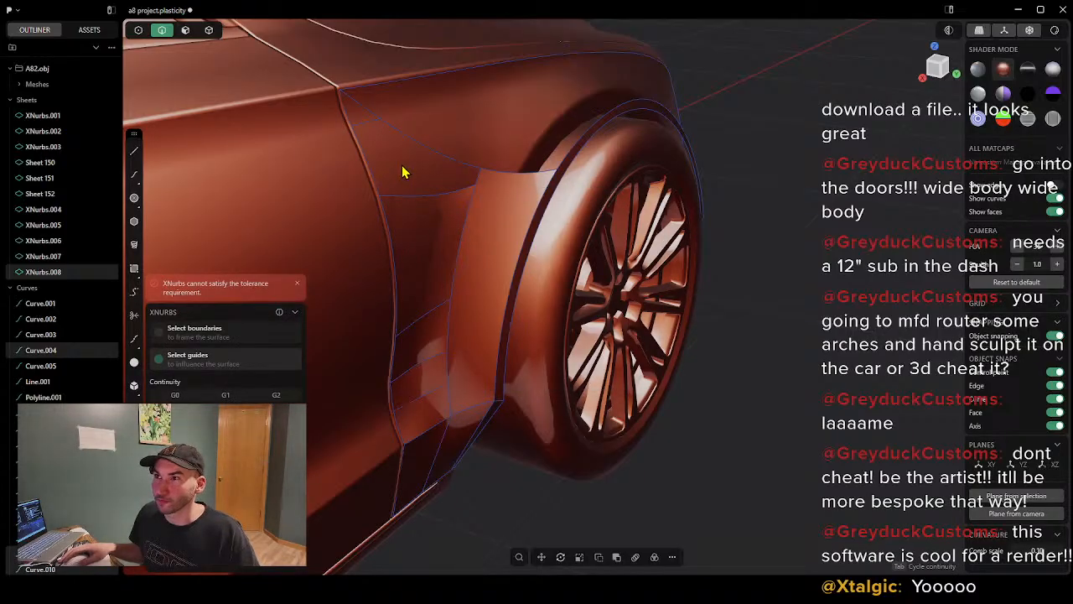
pyautogui.press('Escape')
pyautogui.press('Escape')
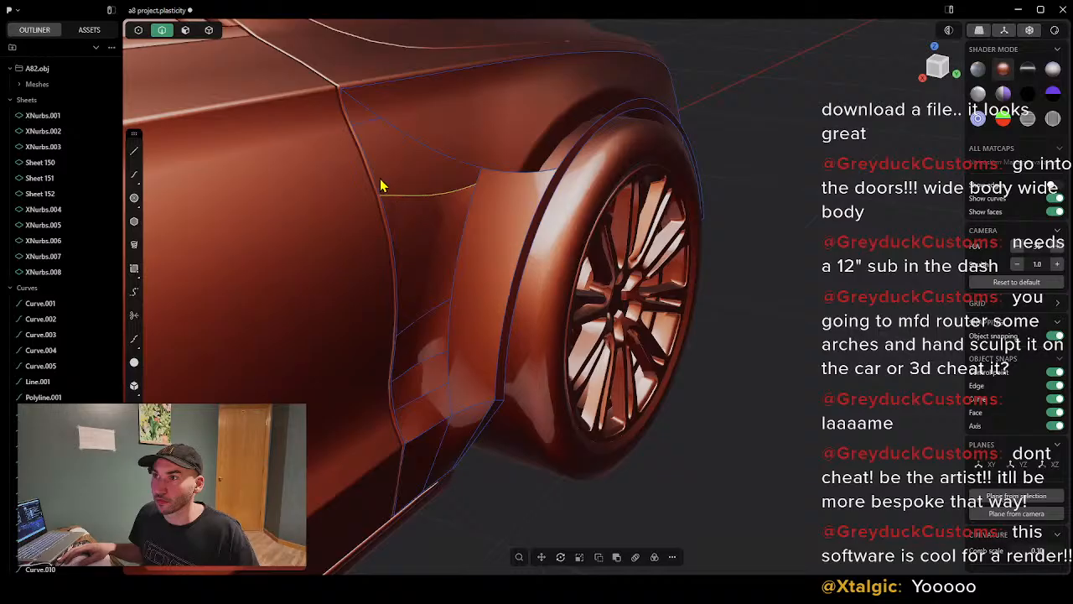
# Step: Retry the XNurbs surface over the uppermost section from the door-gap, cross and inner curves, without the short cross curve, and cancel
pyautogui.click(381, 184)
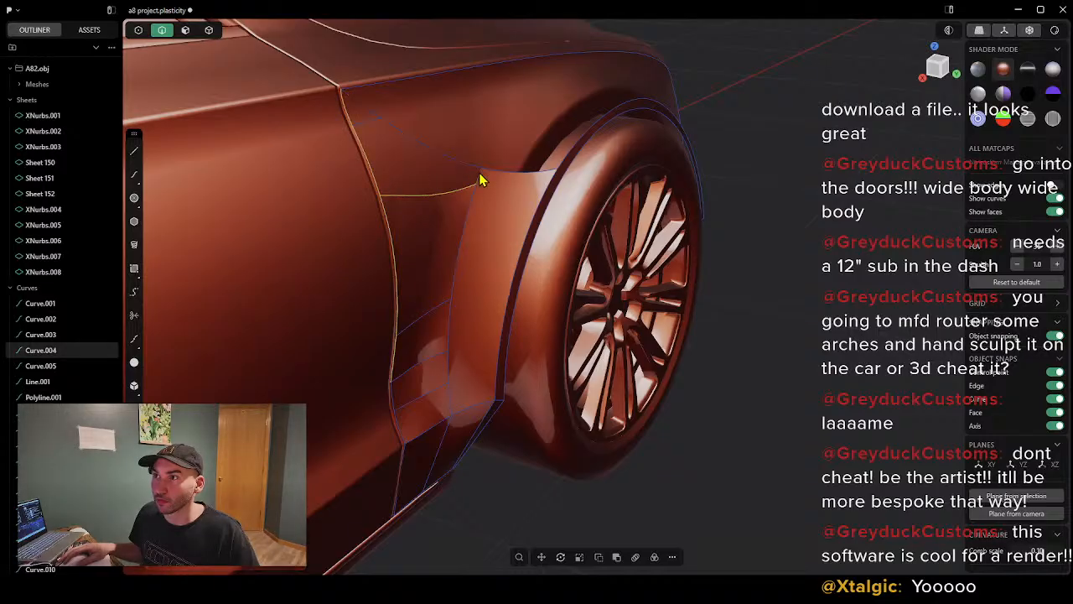
pyautogui.keyDown('shift'); pyautogui.click(479, 177); pyautogui.keyUp('shift')
pyautogui.write('fx')
pyautogui.click(501, 218)
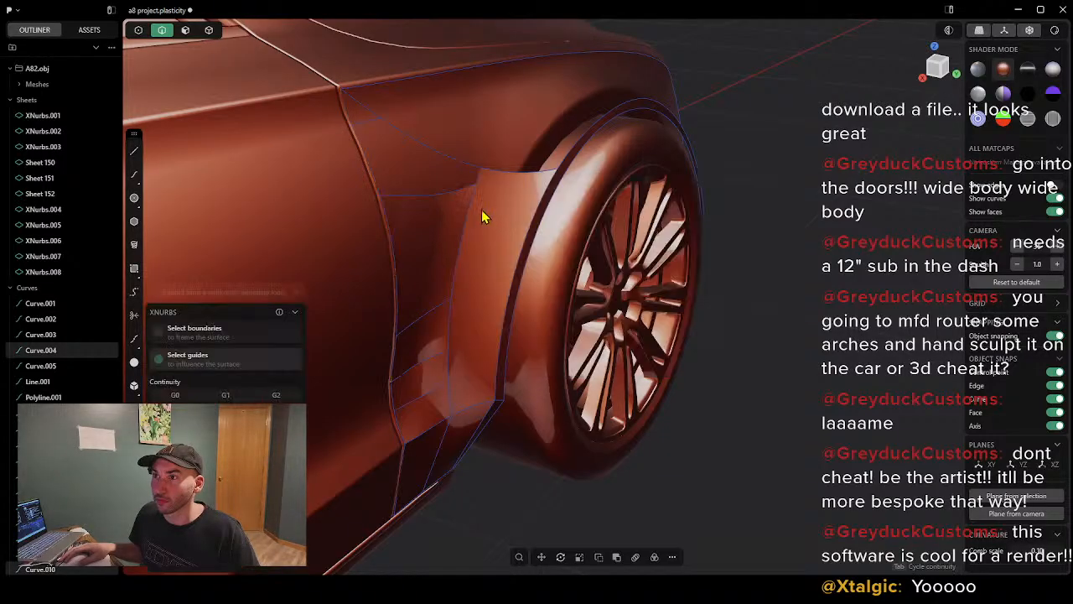
pyautogui.click(375, 179)
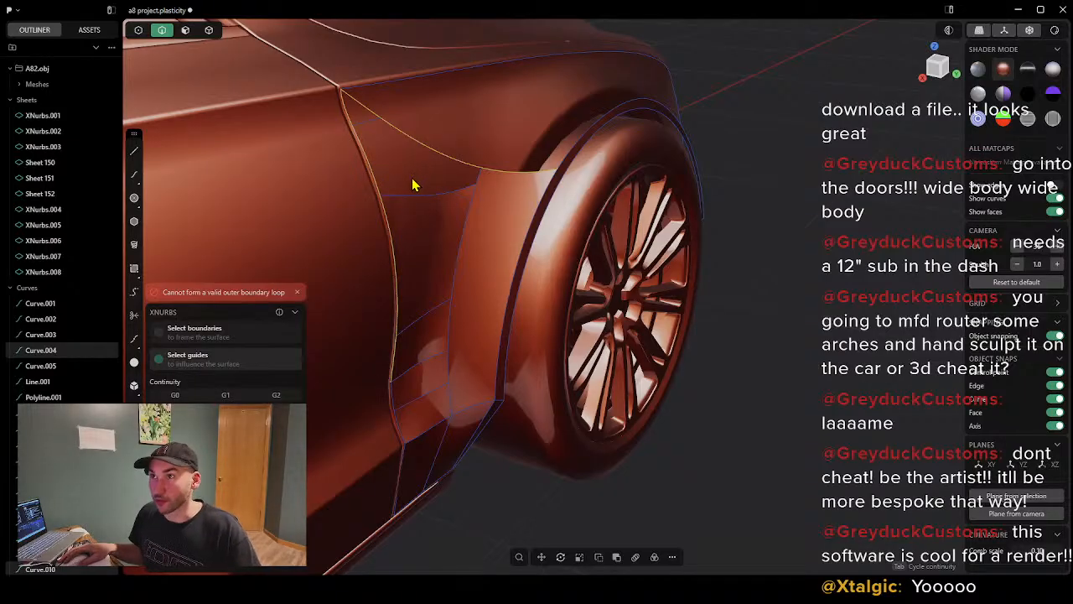
pyautogui.press('l')
pyautogui.press('Escape')
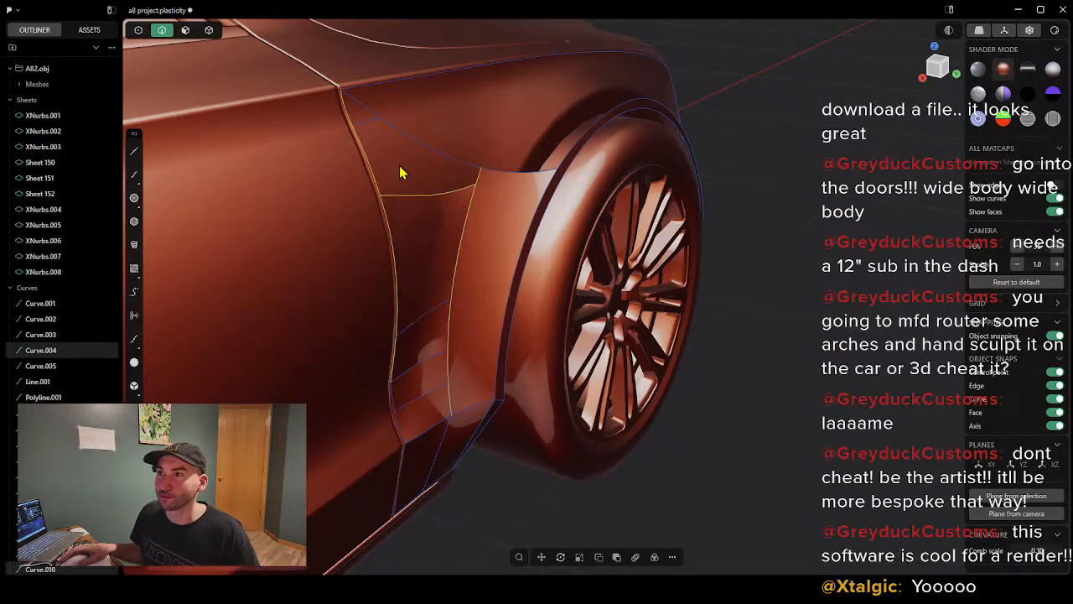
# Step: Reselect the diagonal upper curve, door-gap curve, both cross curves and inner curve, and try an XNurbs surface over the uppermost section
pyautogui.scroll(3, 401, 171)
pyautogui.click(425, 142)
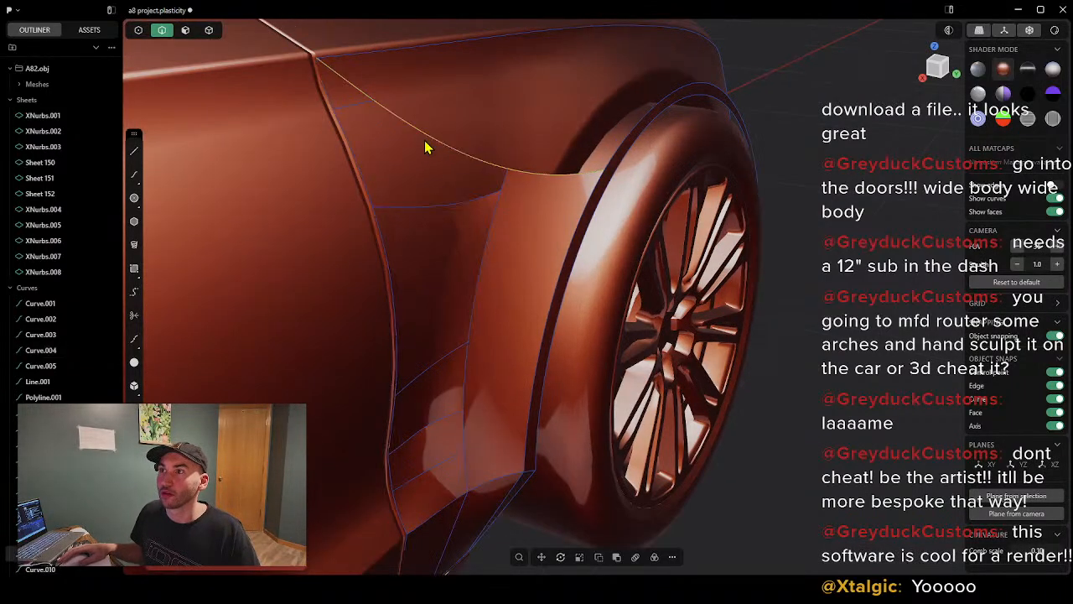
pyautogui.click(356, 165)
pyautogui.click(422, 207)
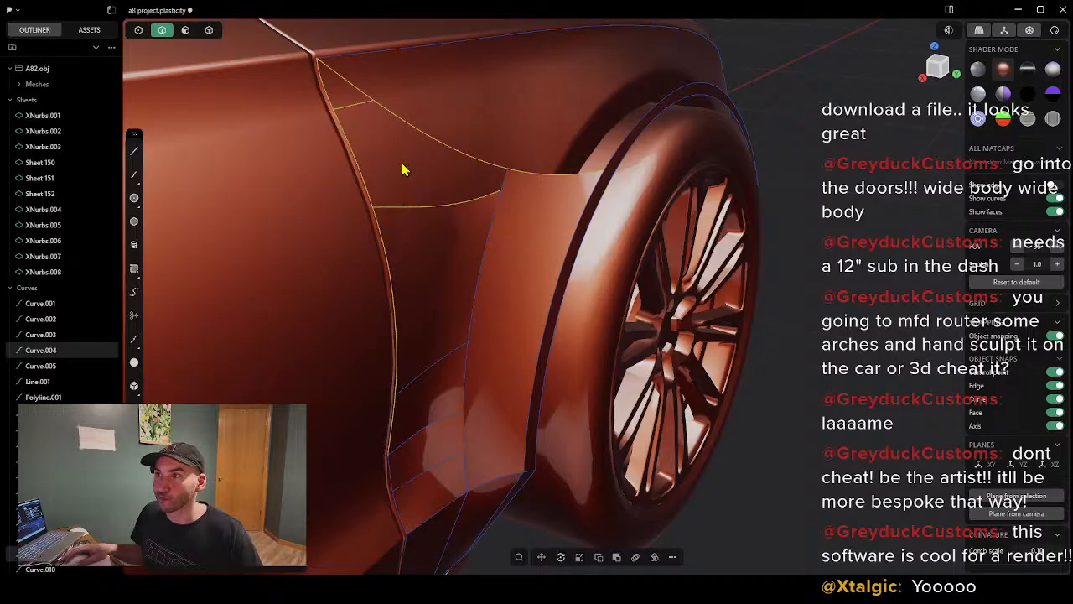
pyautogui.scroll(3, 437, 174)
pyautogui.scroll(-1, 408, 163)
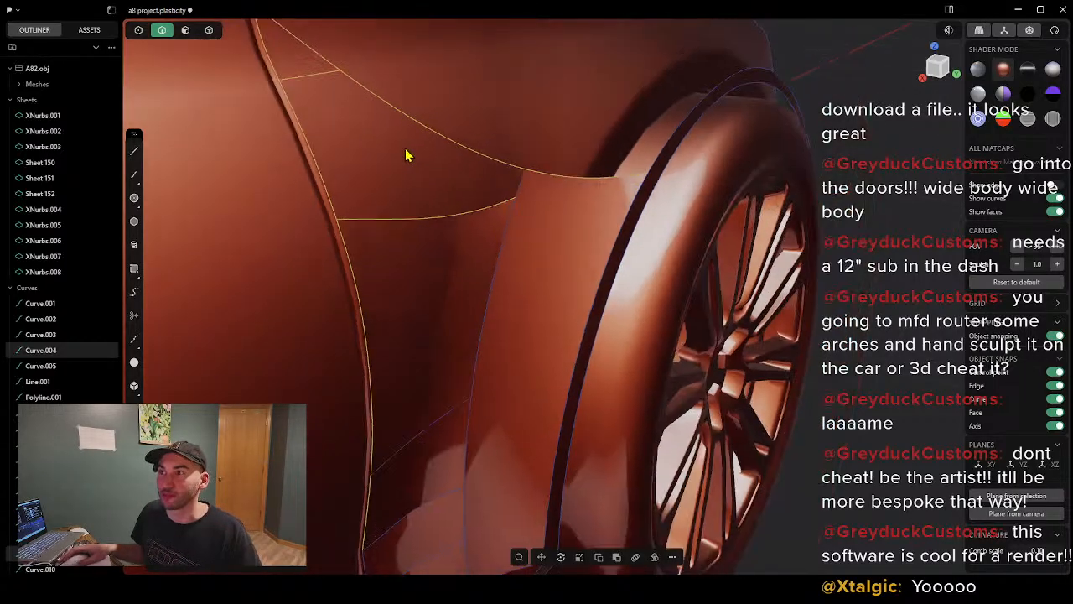
pyautogui.moveTo(408, 156); pyautogui.dragTo(459, 184, button='middle')
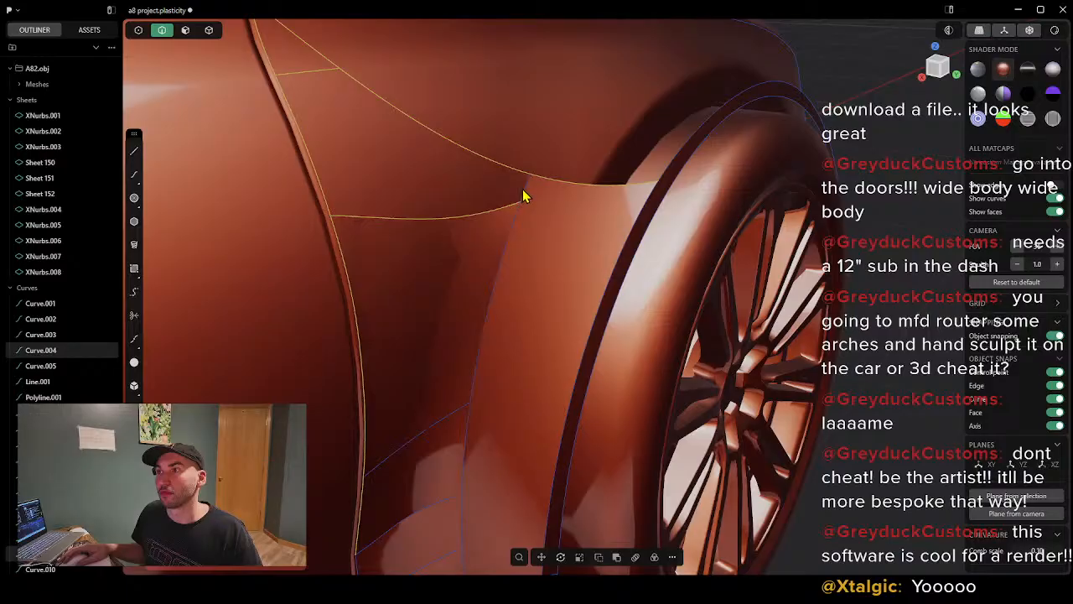
pyautogui.write('fx')
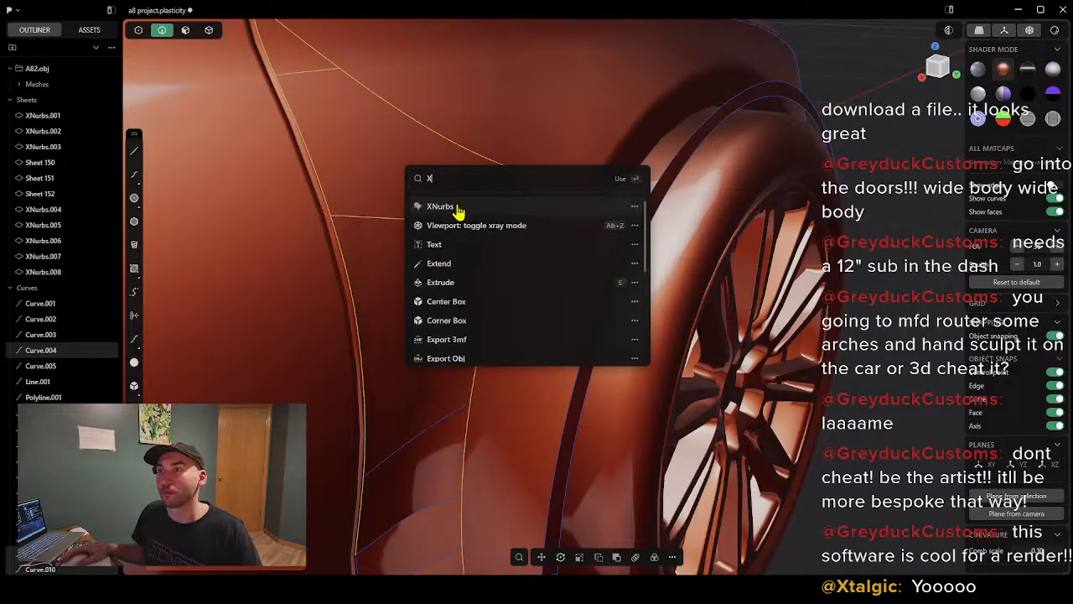
pyautogui.click(459, 210)
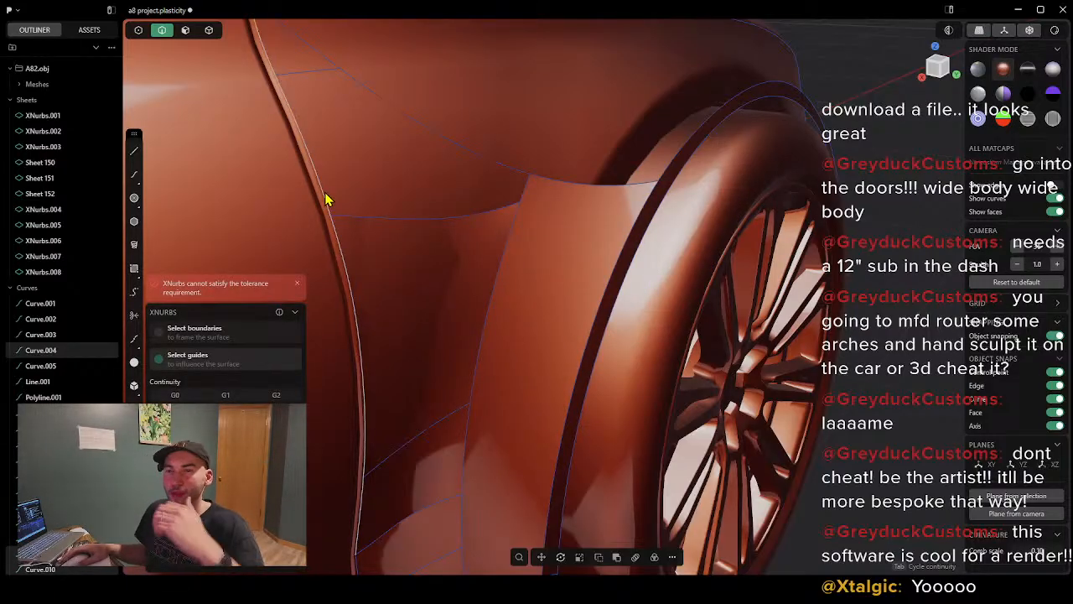
pyautogui.scroll(6, 324, 125)
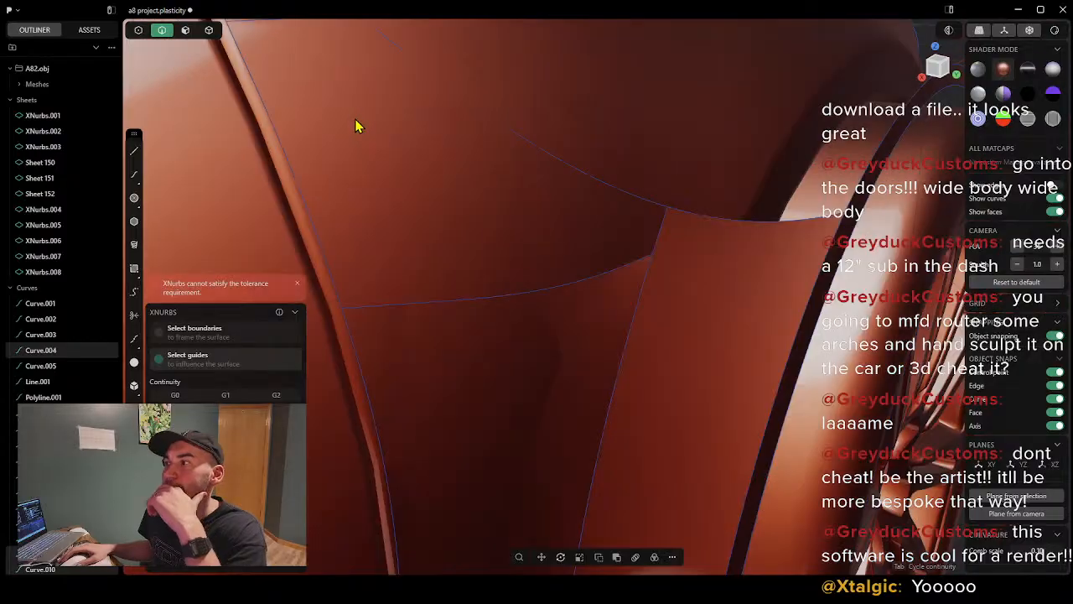
pyautogui.scroll(-6, 355, 125)
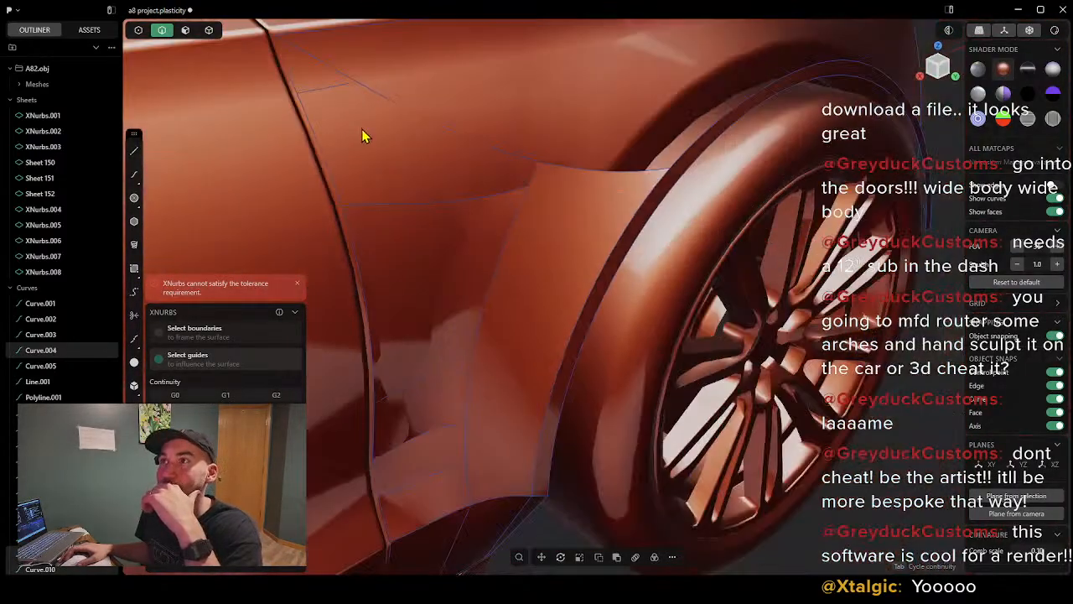
# Step: Try an XNurbs surface over the small top corner between the diagonal upper curve, door-gap curve and short cross curve, and cancel
pyautogui.click(335, 69)
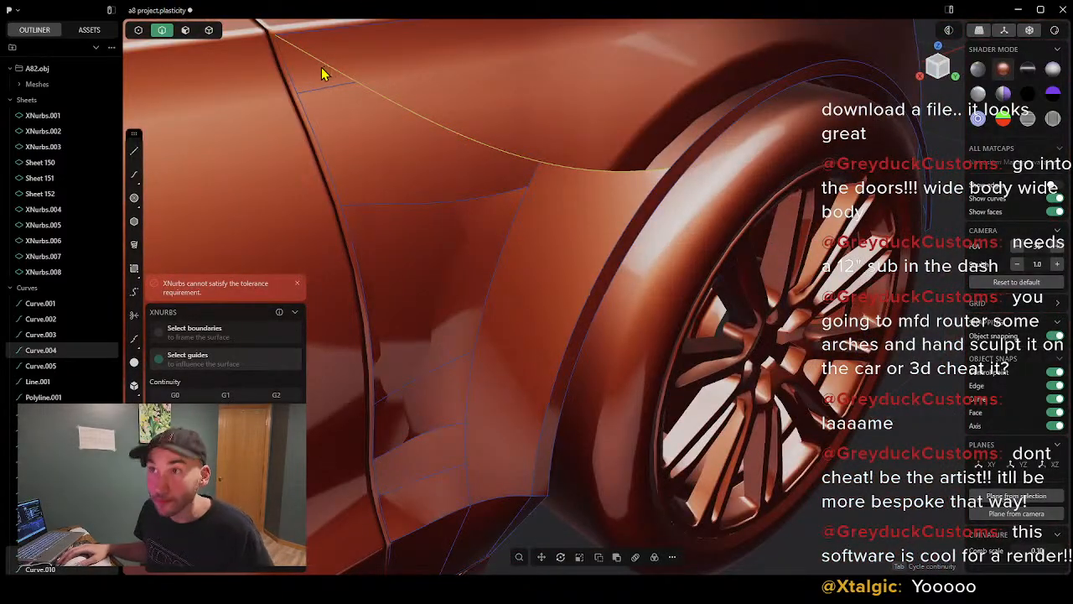
pyautogui.click(295, 79)
pyautogui.click(309, 92)
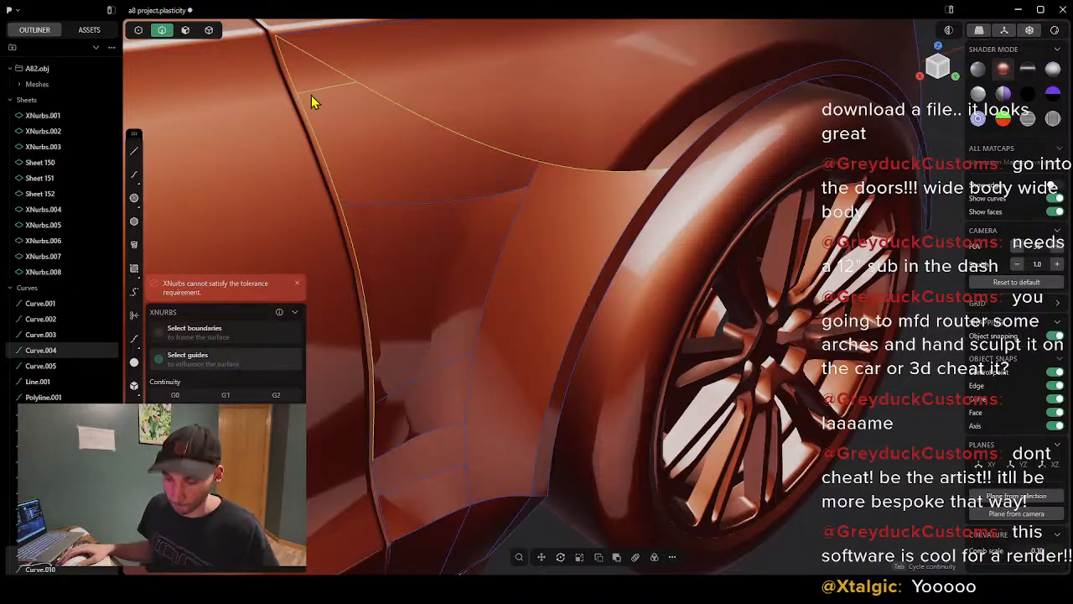
pyautogui.write('fx')
pyautogui.click(369, 146)
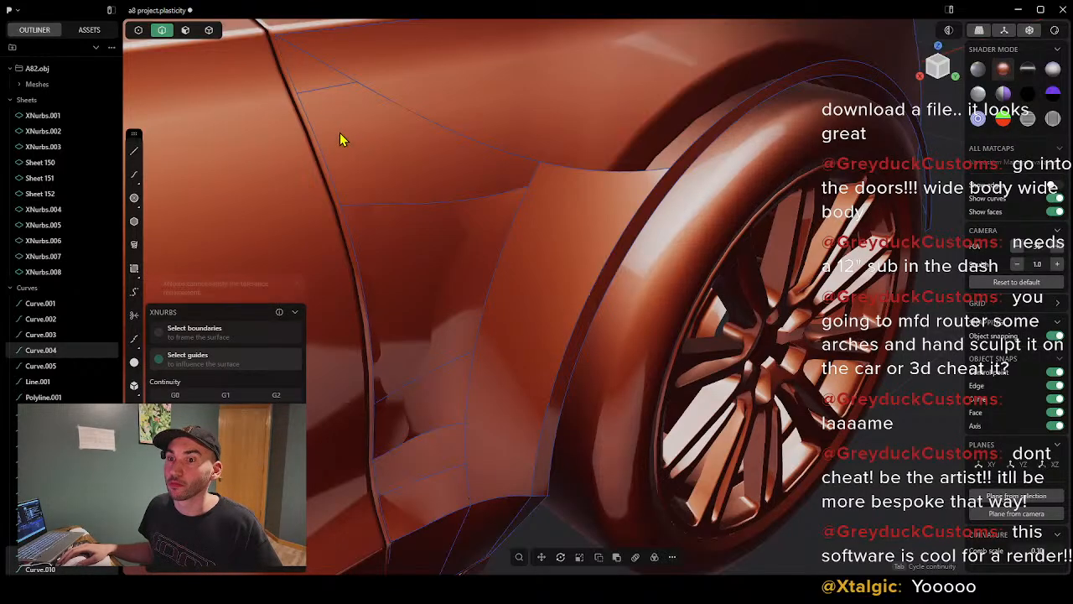
pyautogui.press('Escape')
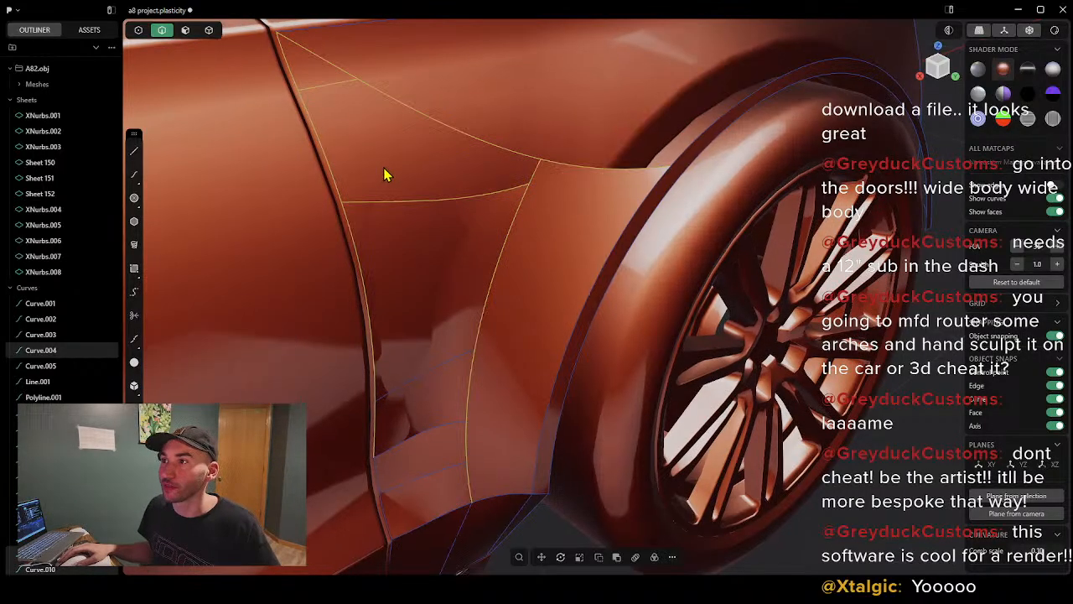
# Step: Select the wheel-arch curve, the upper fender curve and the front curve beside the headlight
pyautogui.scroll(-3, 400, 149)
pyautogui.moveTo(399, 154); pyautogui.dragTo(605, 285, button='middle')
pyautogui.click(635, 245)
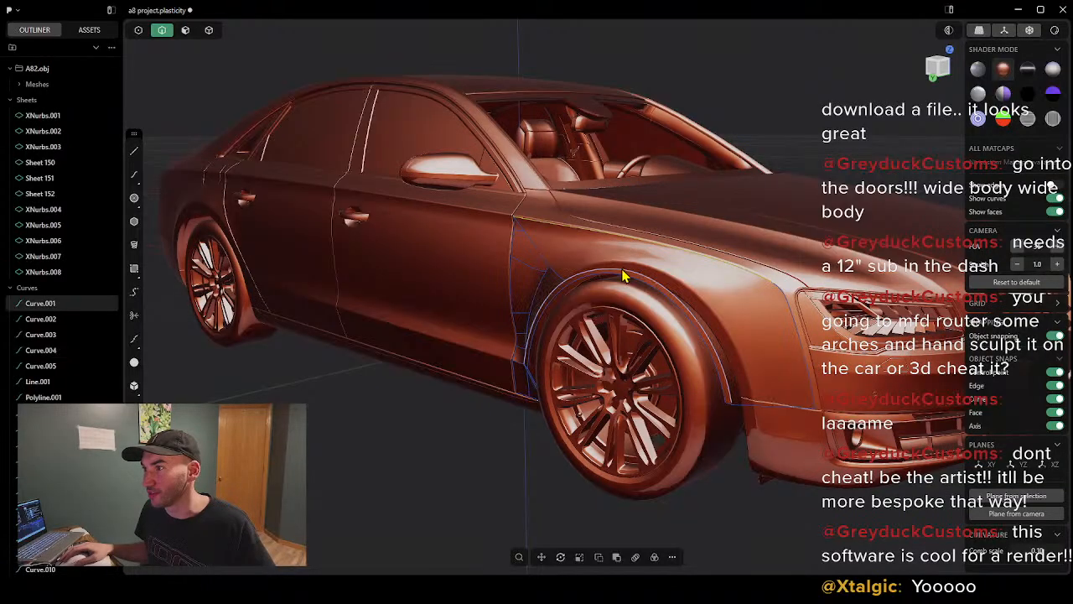
pyautogui.keyDown('shift'); pyautogui.click(775, 286); pyautogui.keyUp('shift')
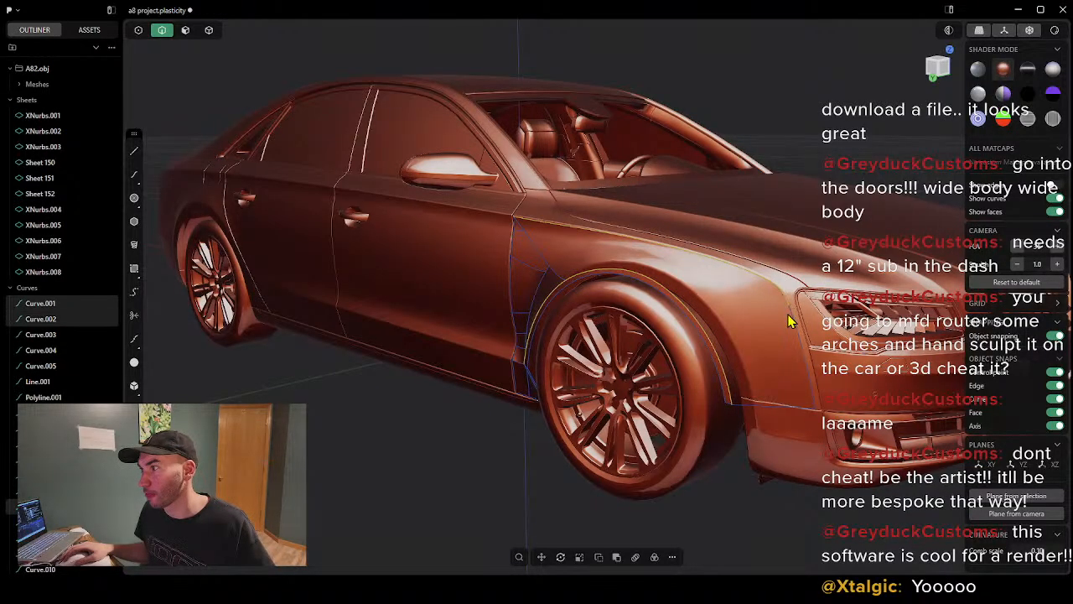
pyautogui.keyDown('shift'); pyautogui.click(793, 317); pyautogui.keyUp('shift')
pyautogui.scroll(-2, 674, 326)
pyautogui.scroll(2, 678, 324)
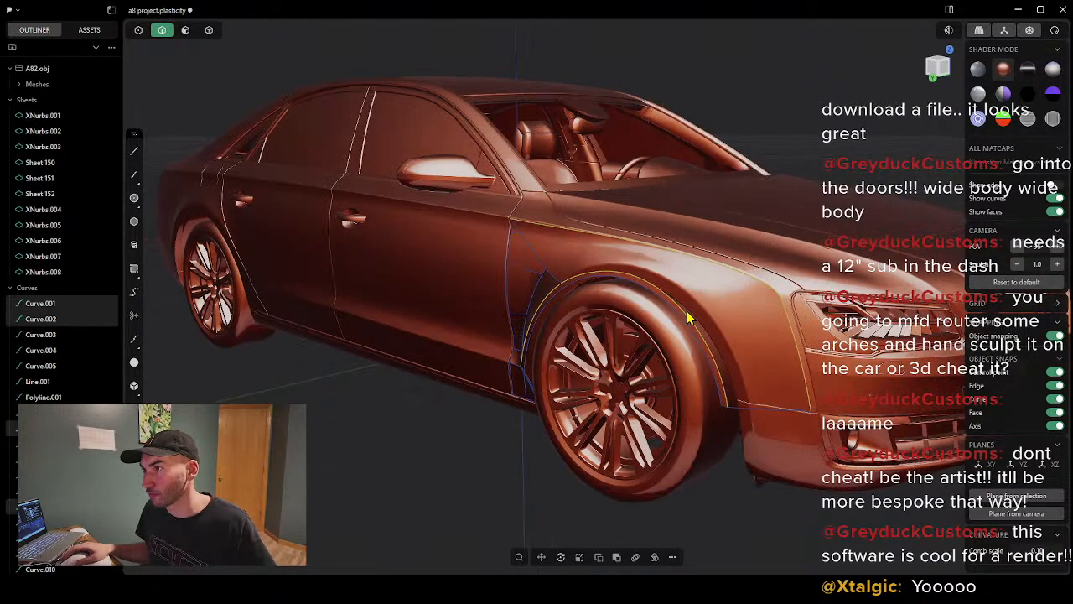
# Step: Try a Loft between the selected fender curves and cancel
pyautogui.press('l')
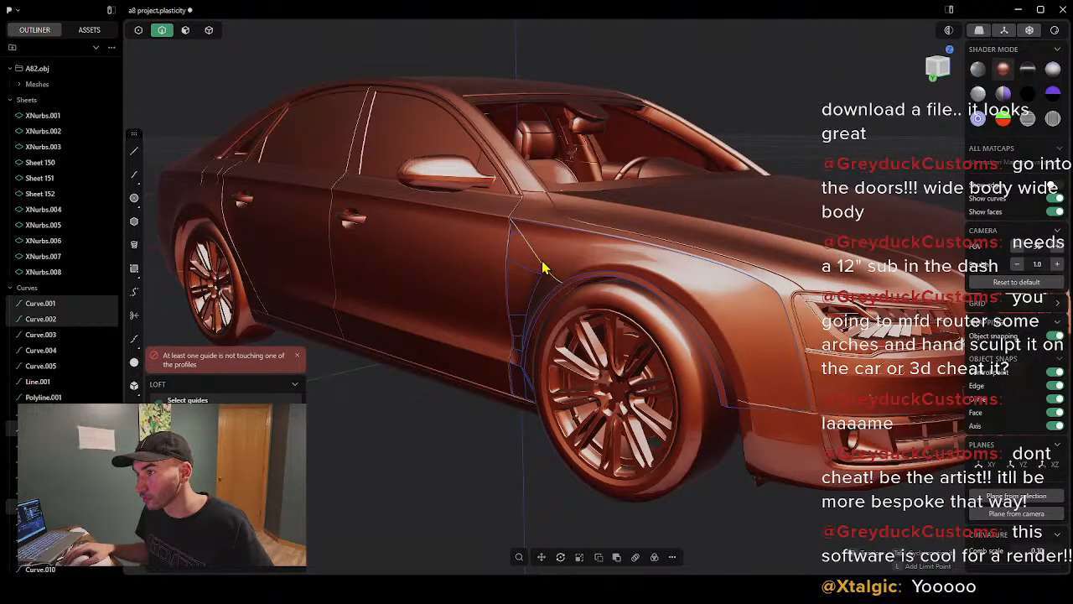
pyautogui.moveTo(604, 270); pyautogui.dragTo(697, 297, button='middle')
pyautogui.scroll(2, 697, 297)
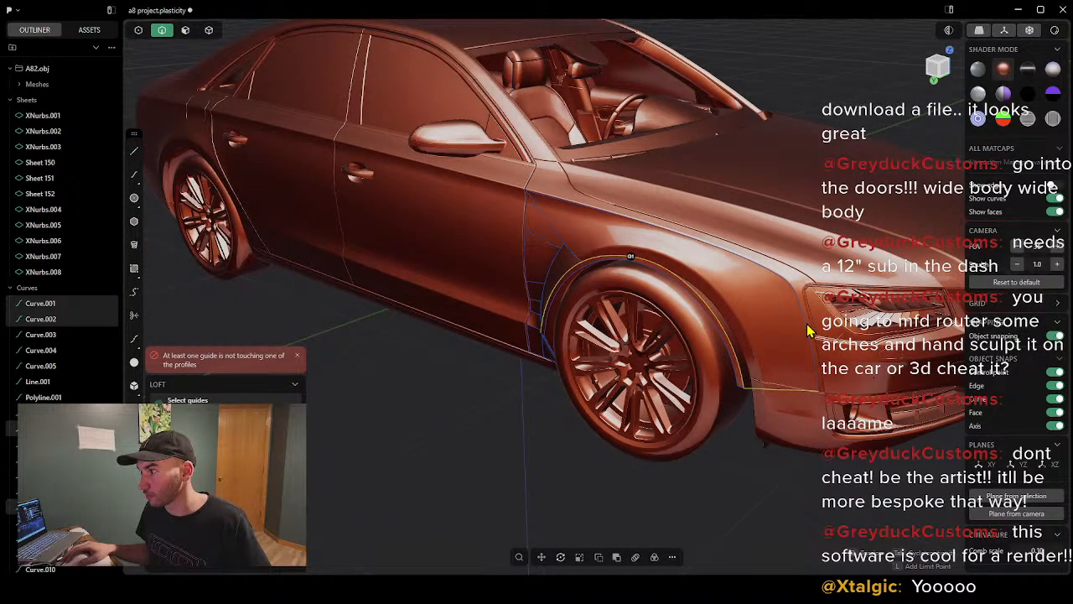
pyautogui.press('Escape')
# Step: Add the diagonal upper curve and the lower front line to the selection and fill the main fender section with an XNurbs surface
pyautogui.keyDown('shift'); pyautogui.click(560, 232); pyautogui.keyUp('shift')
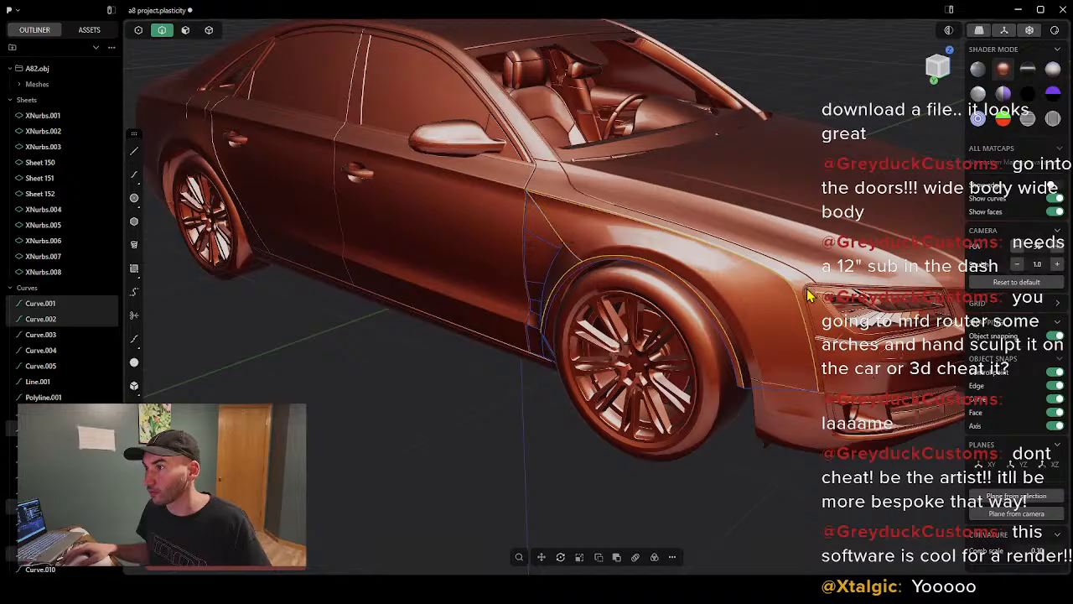
pyautogui.keyDown('shift'); pyautogui.click(775, 390); pyautogui.keyUp('shift')
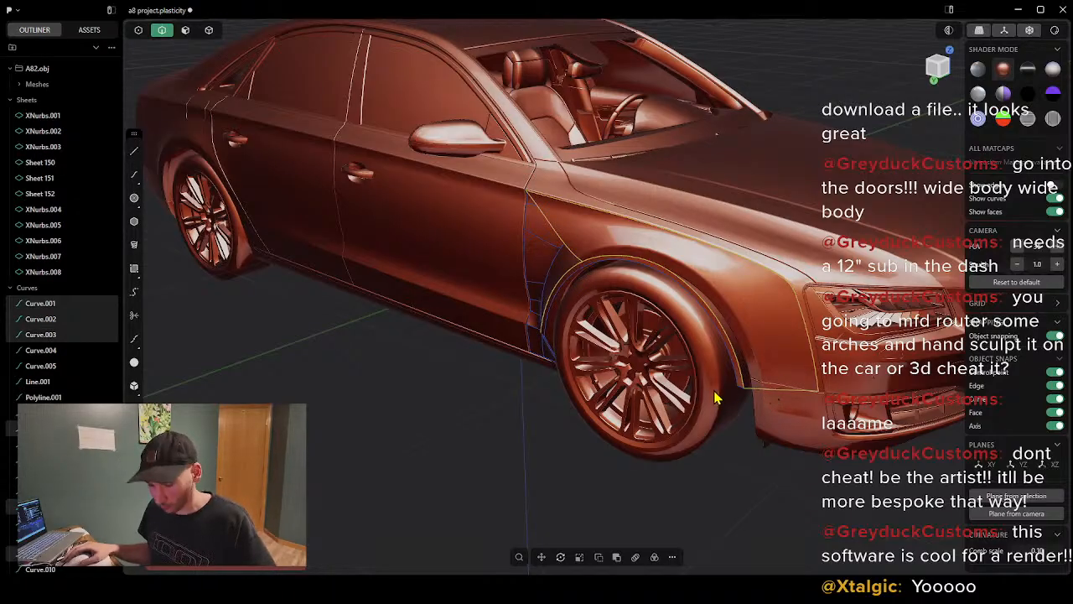
pyautogui.write('fx')
pyautogui.click(744, 391)
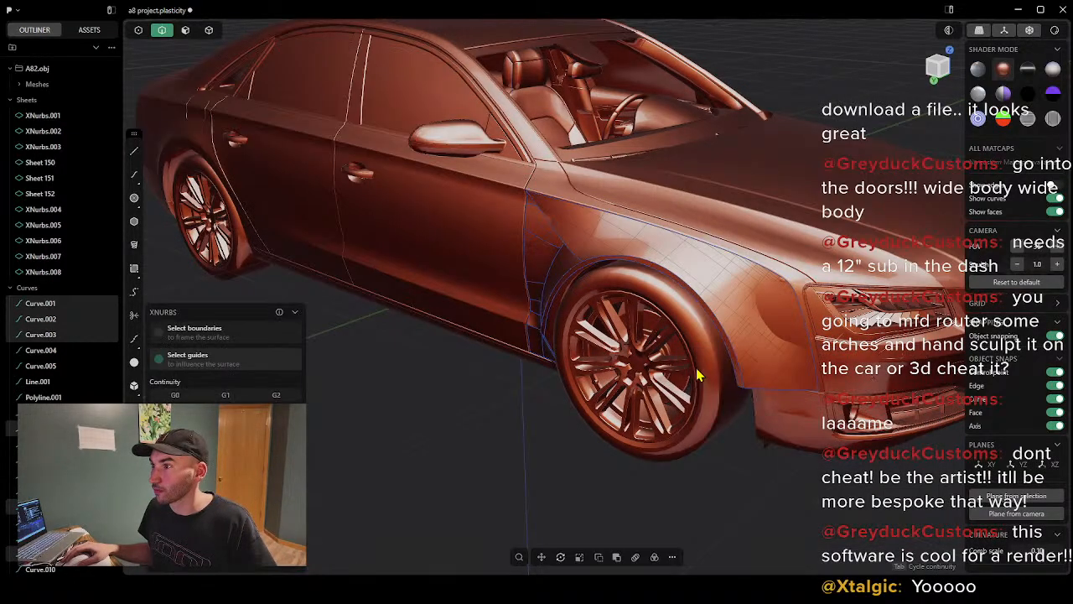
pyautogui.moveTo(698, 374); pyautogui.dragTo(577, 317, button='middle')
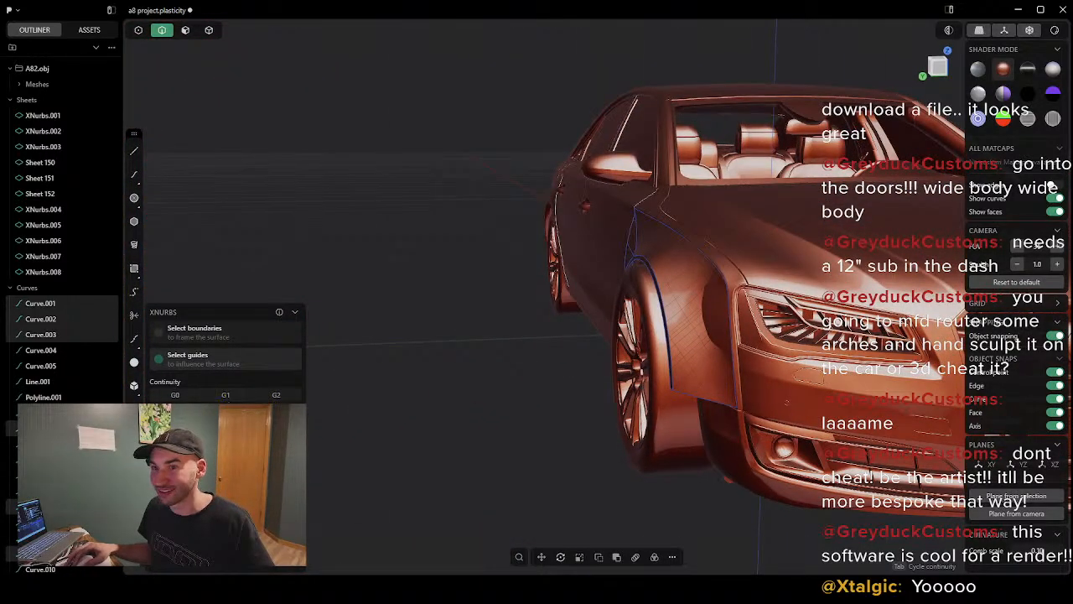
pyautogui.moveTo(492, 416); pyautogui.dragTo(400, 454, button='middle')
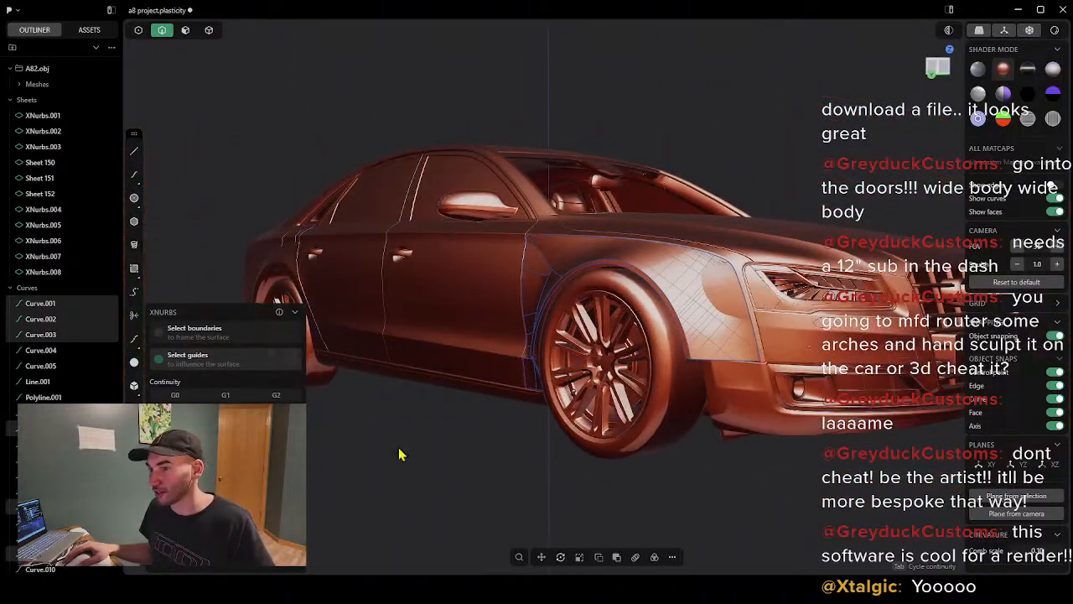
pyautogui.moveTo(496, 440); pyautogui.dragTo(656, 401, button='middle')
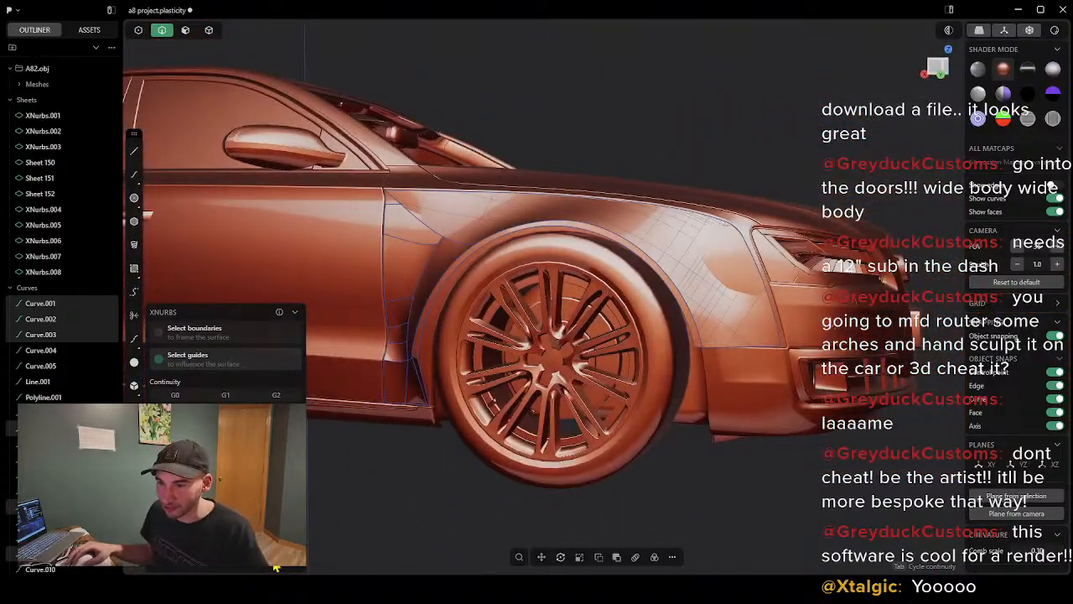
pyautogui.press('Return')
pyautogui.click(555, 426)
# Step: Delete the short cross curve between the door-gap curve and the diagonal upper curve near the top corner
pyautogui.moveTo(538, 324); pyautogui.dragTo(421, 285, button='middle')
pyautogui.scroll(5, 453, 173)
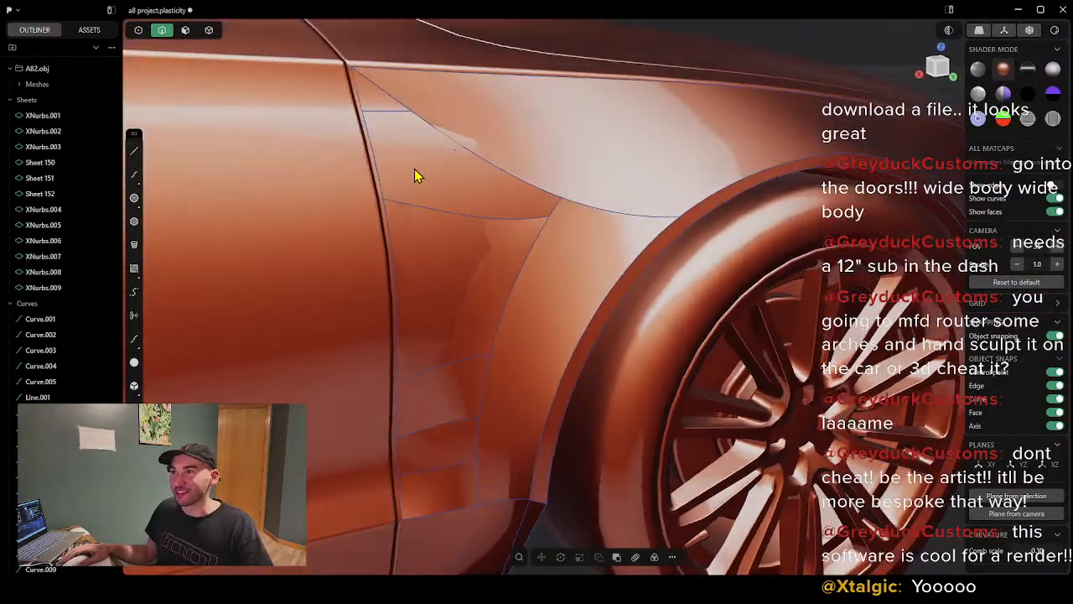
pyautogui.scroll(2, 444, 171)
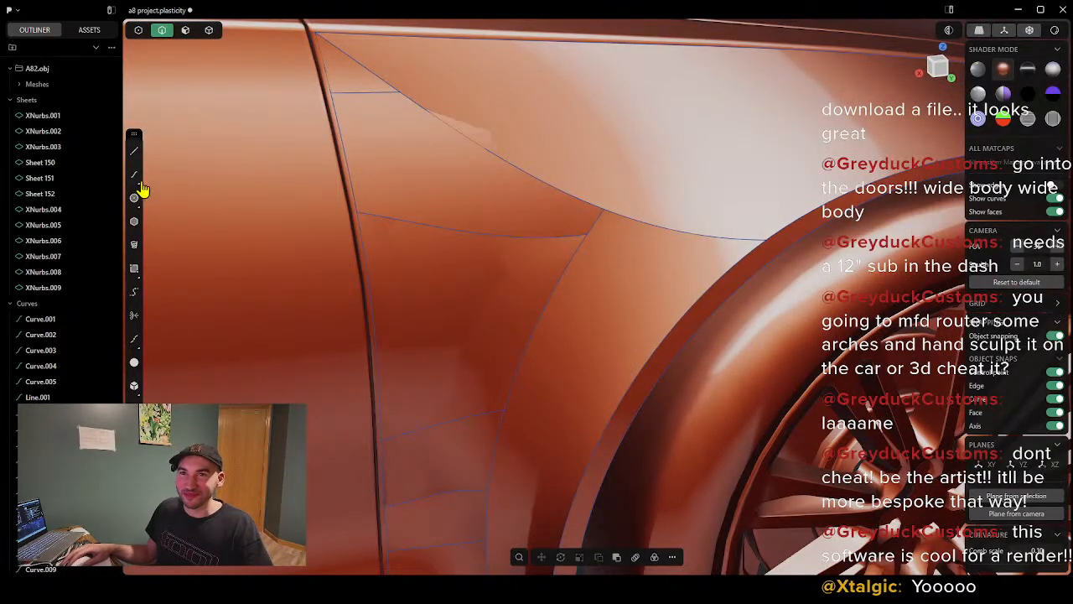
pyautogui.click(134, 175)
pyautogui.moveTo(342, 158); pyautogui.dragTo(434, 204, button='middle')
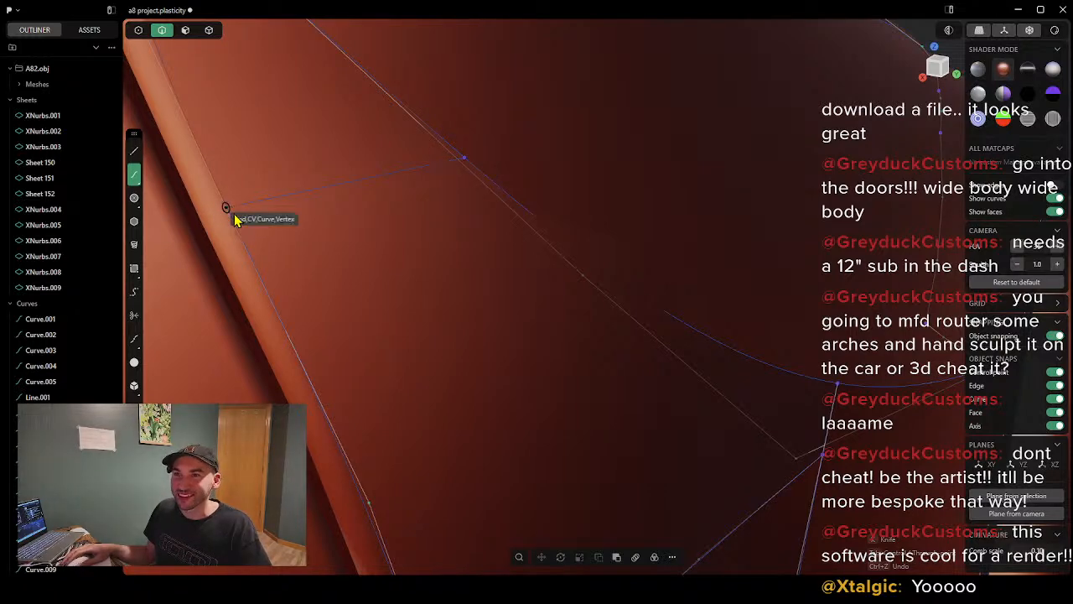
pyautogui.moveTo(235, 215); pyautogui.dragTo(78, 216, button='middle')
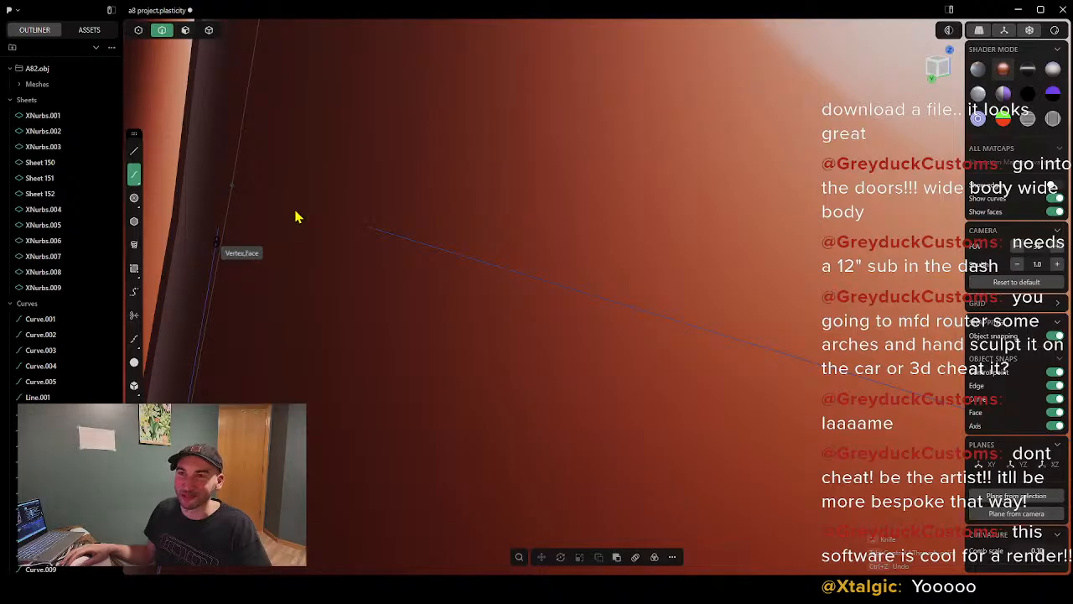
pyautogui.moveTo(295, 217); pyautogui.dragTo(498, 271, button='middle')
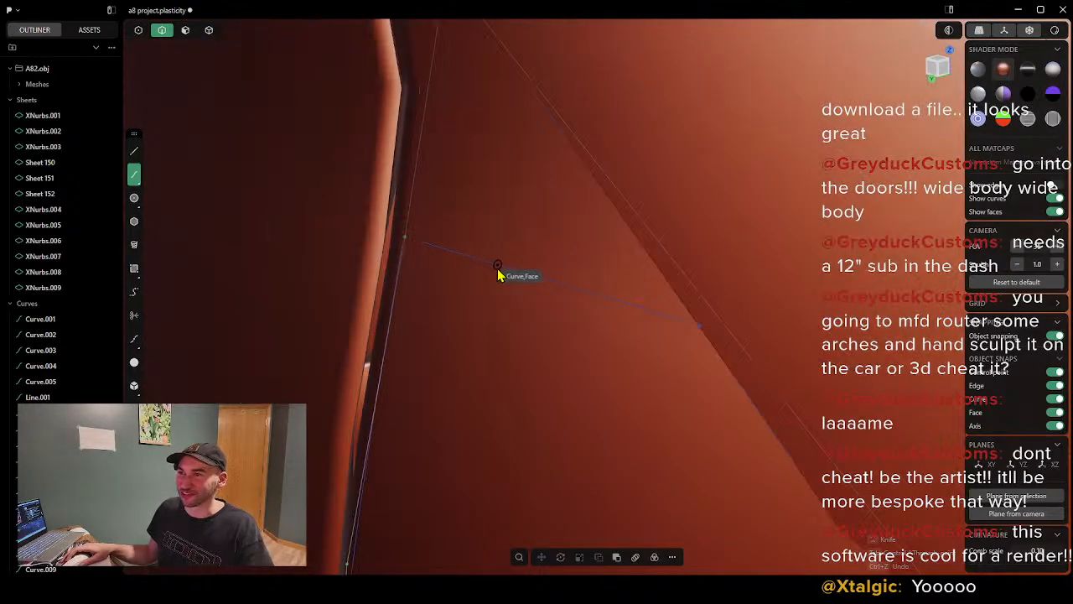
pyautogui.press('Escape')
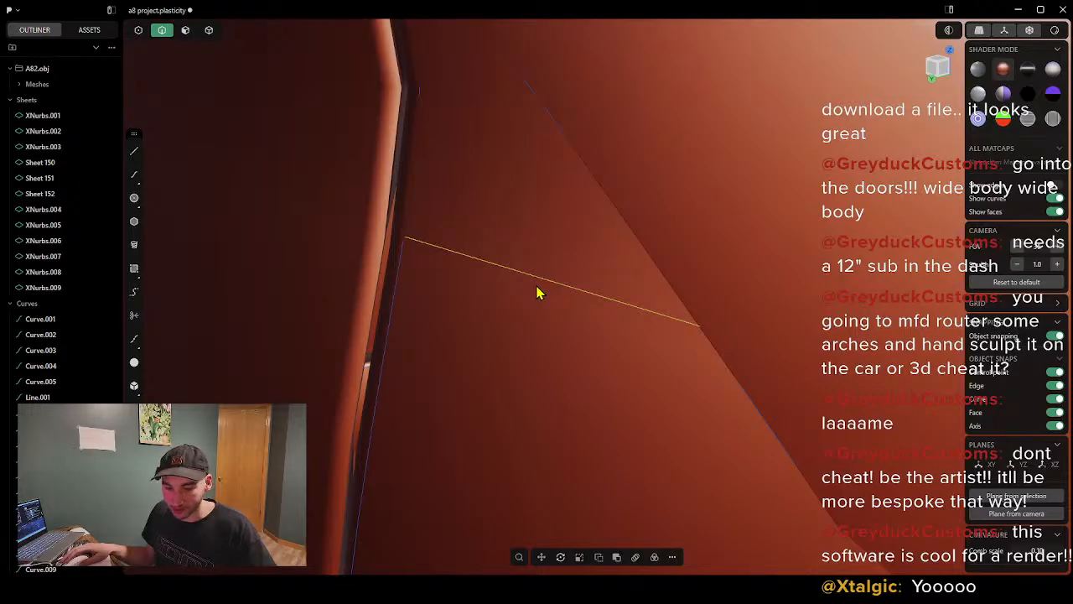
pyautogui.press('Delete')
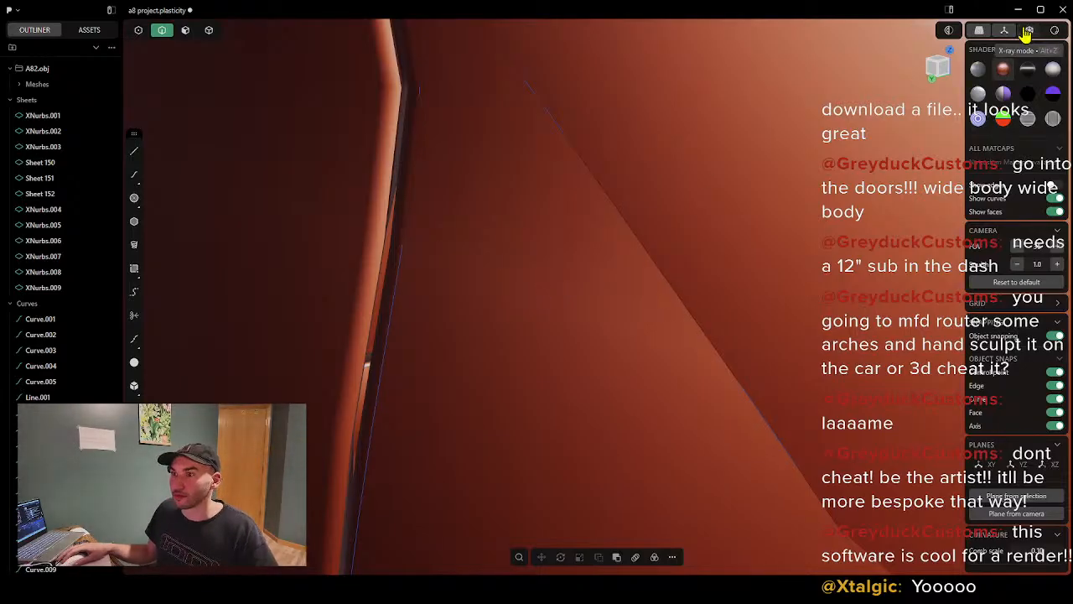
# Step: Switch to control-point selection and inspect the upper control points of the door-gap curve
pyautogui.click(138, 31)
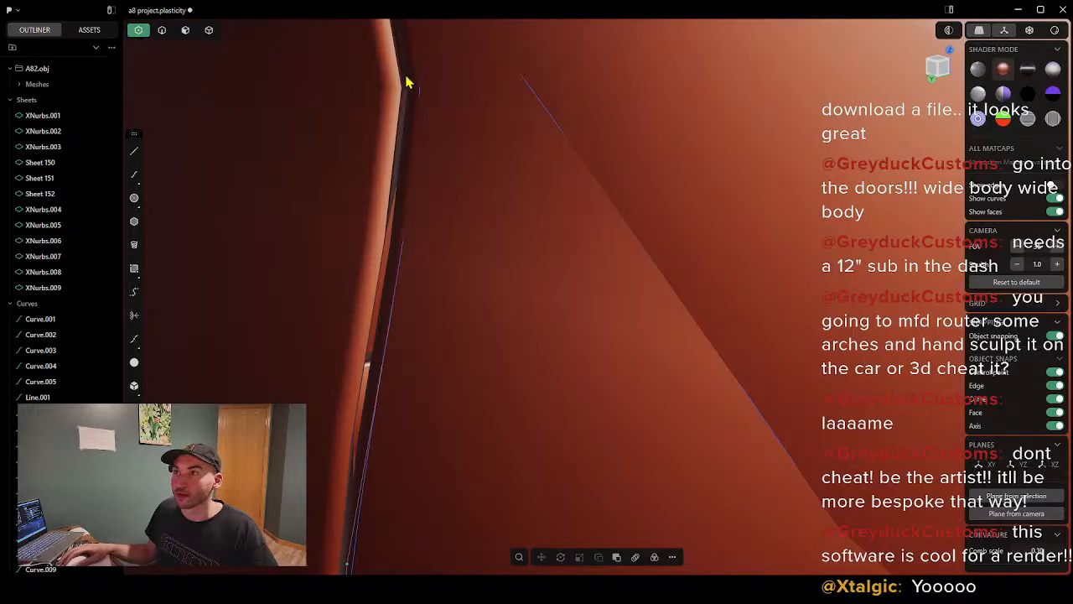
pyautogui.moveTo(424, 190)
pyautogui.mouseDown(button='middle')
pyautogui.moveTo(432, 197)
pyautogui.moveTo(478, 181)
pyautogui.moveTo(434, 198)
pyautogui.mouseUp(button='middle')
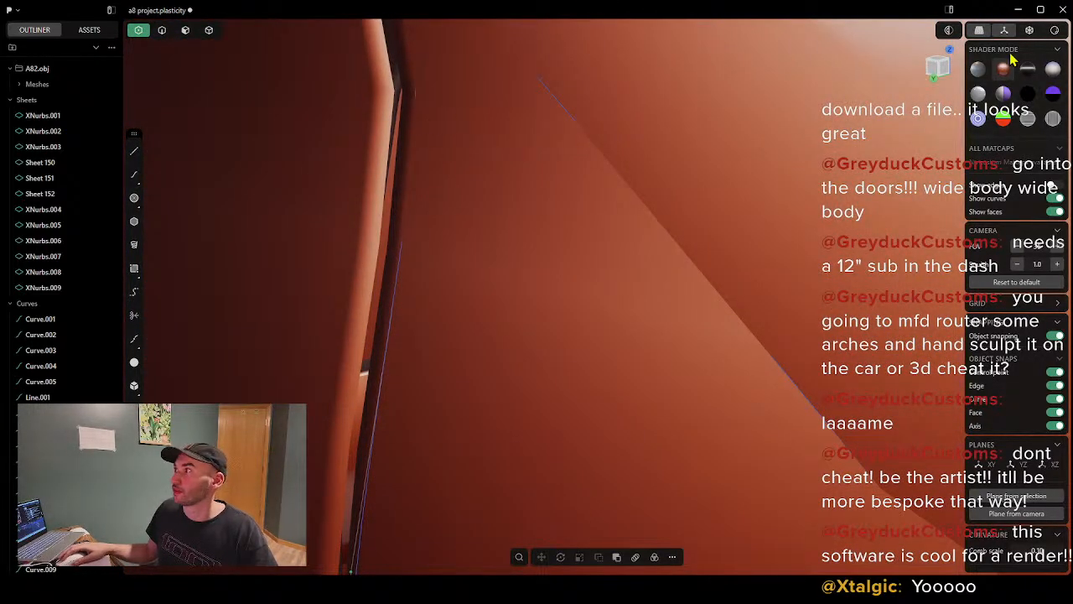
pyautogui.moveTo(374, 197)
pyautogui.mouseDown(button='middle')
pyautogui.moveTo(462, 139)
pyautogui.moveTo(570, 108)
pyautogui.moveTo(531, 125)
pyautogui.moveTo(400, 139)
pyautogui.moveTo(477, 82)
pyautogui.moveTo(417, 287)
pyautogui.moveTo(387, 345)
pyautogui.mouseUp(button='middle')
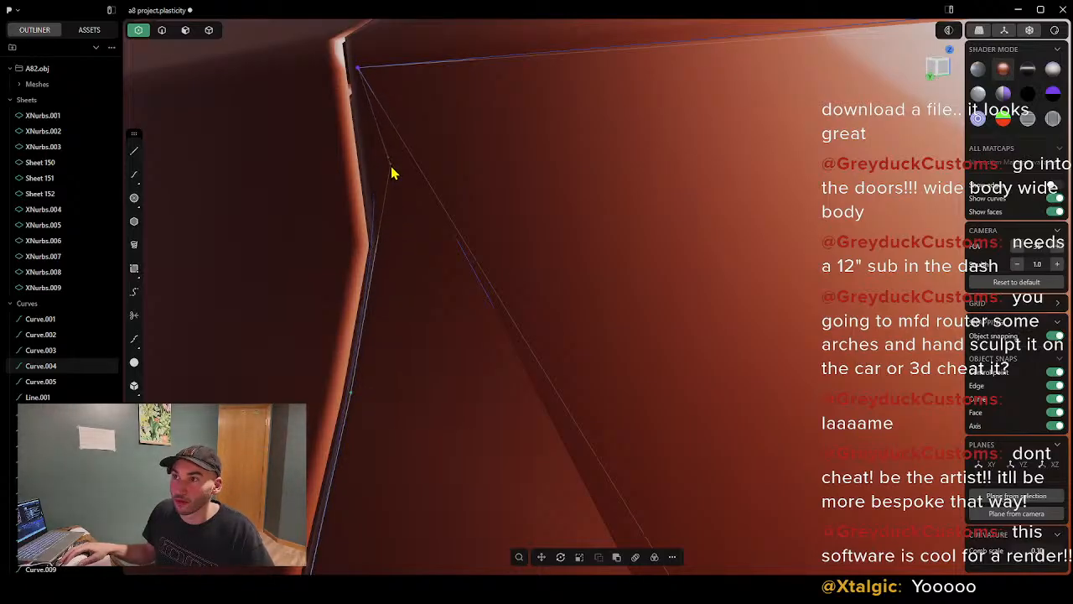
pyautogui.moveTo(399, 310)
pyautogui.mouseDown(button='middle')
pyautogui.moveTo(531, 311)
pyautogui.moveTo(470, 343)
pyautogui.moveTo(428, 310)
pyautogui.mouseUp(button='middle')
# Step: Draw a short spline cross curve with one intermediate point from the door-gap curve to the diagonal upper curve near the top corner
pyautogui.click(134, 174)
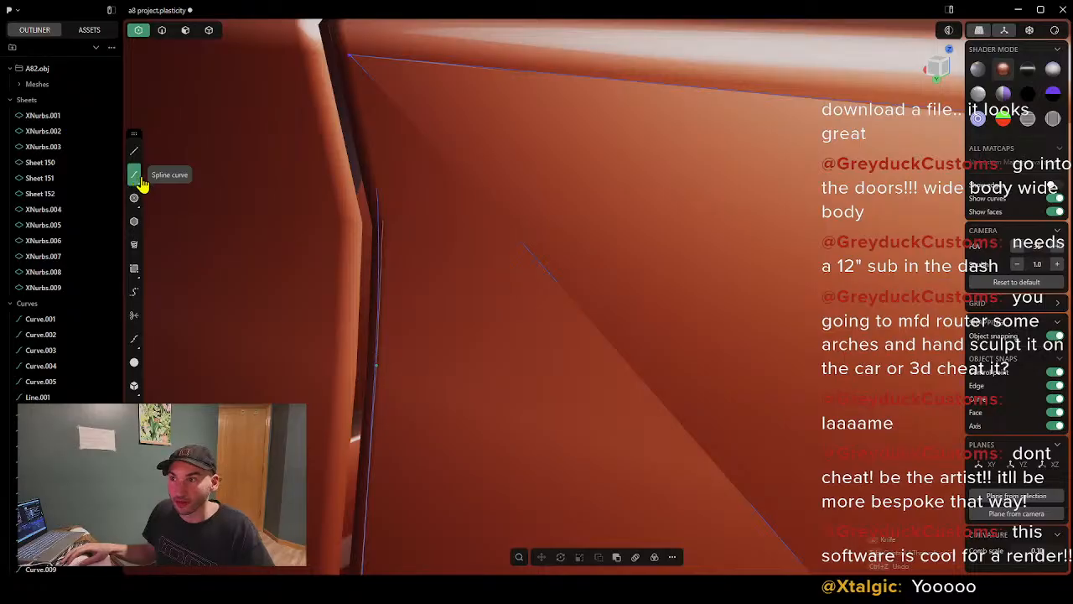
pyautogui.moveTo(376, 278); pyautogui.dragTo(379, 283, button='middle')
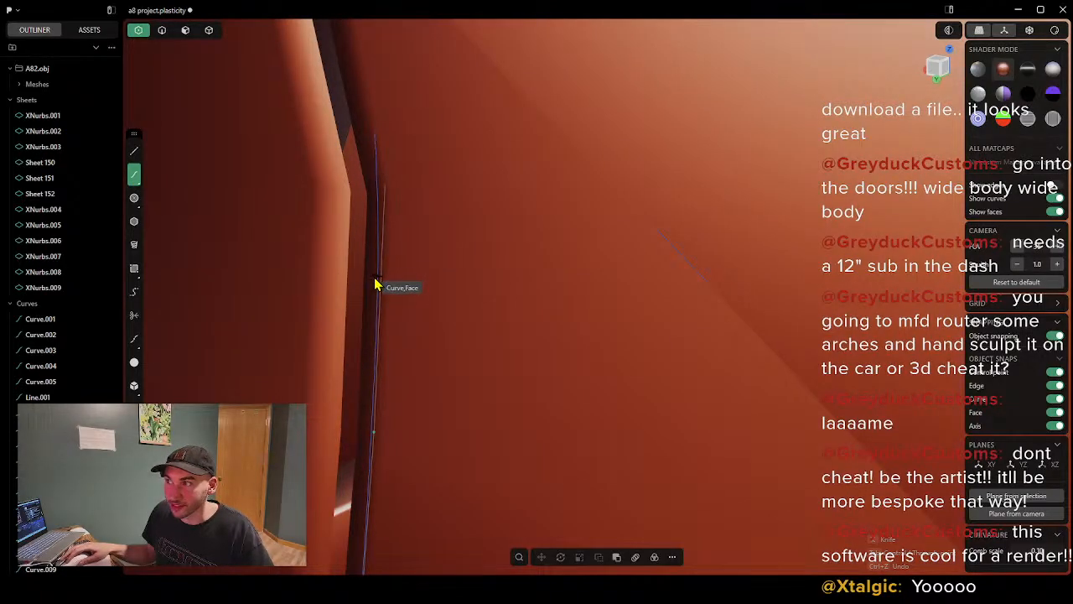
pyautogui.click(377, 278)
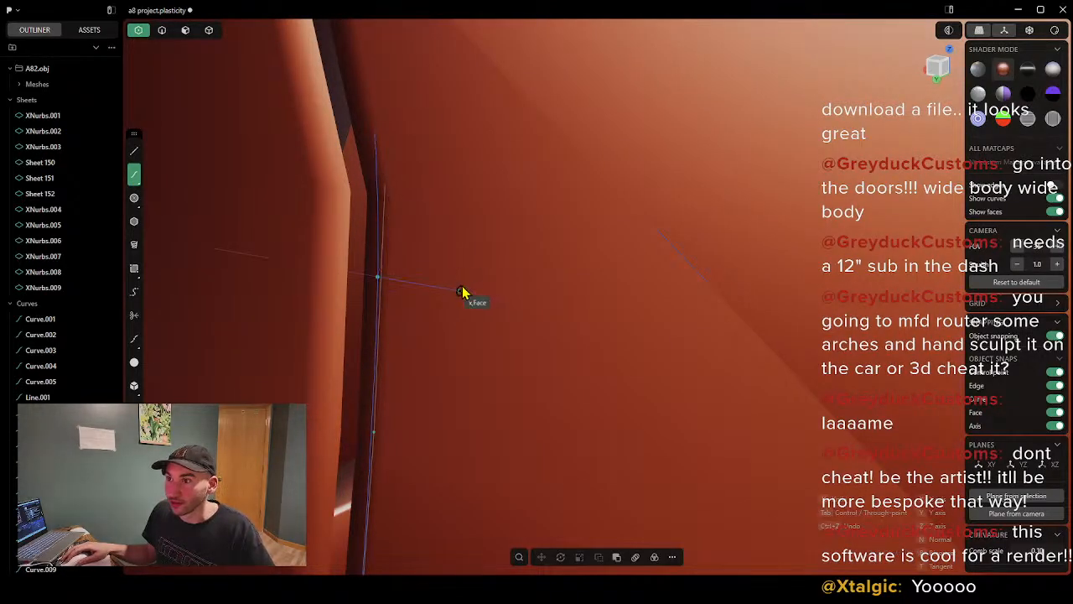
pyautogui.moveTo(470, 289); pyautogui.dragTo(542, 287, button='middle')
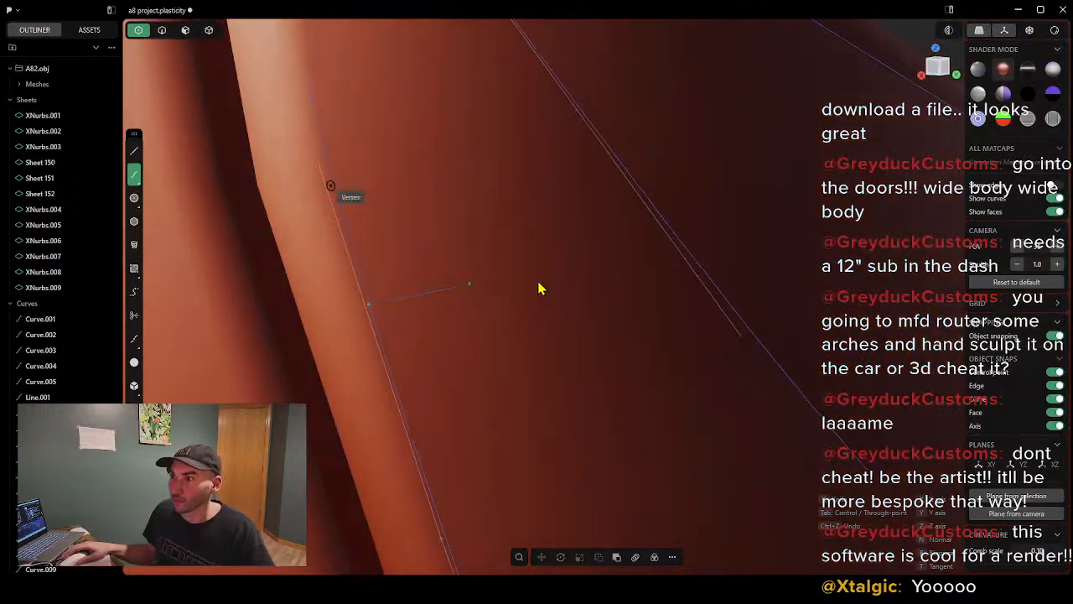
pyautogui.click(504, 290)
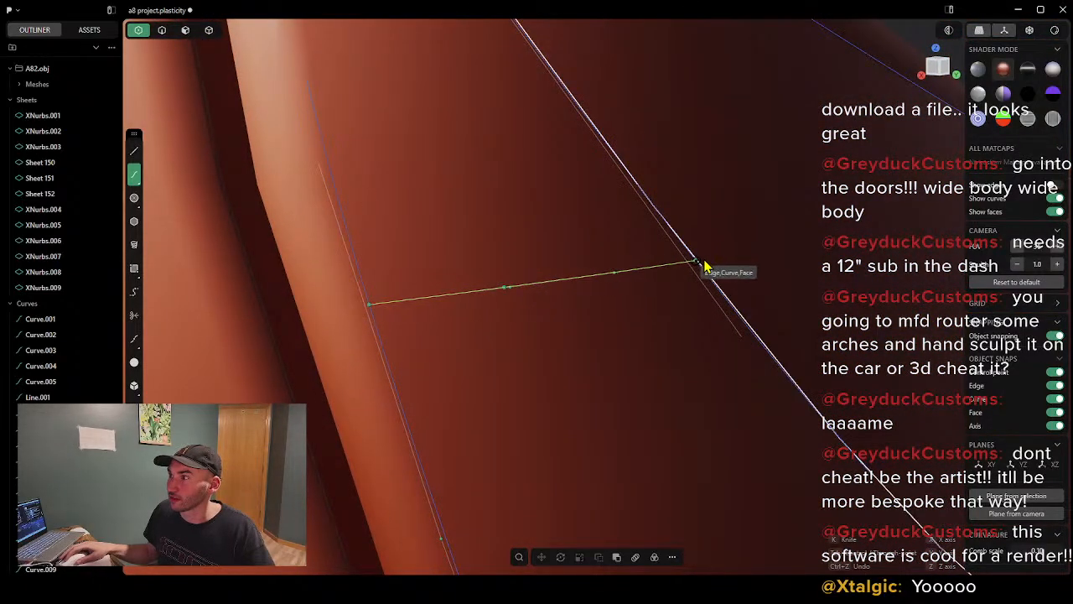
pyautogui.click(700, 261)
pyautogui.moveTo(645, 314); pyautogui.dragTo(612, 358, button='middle')
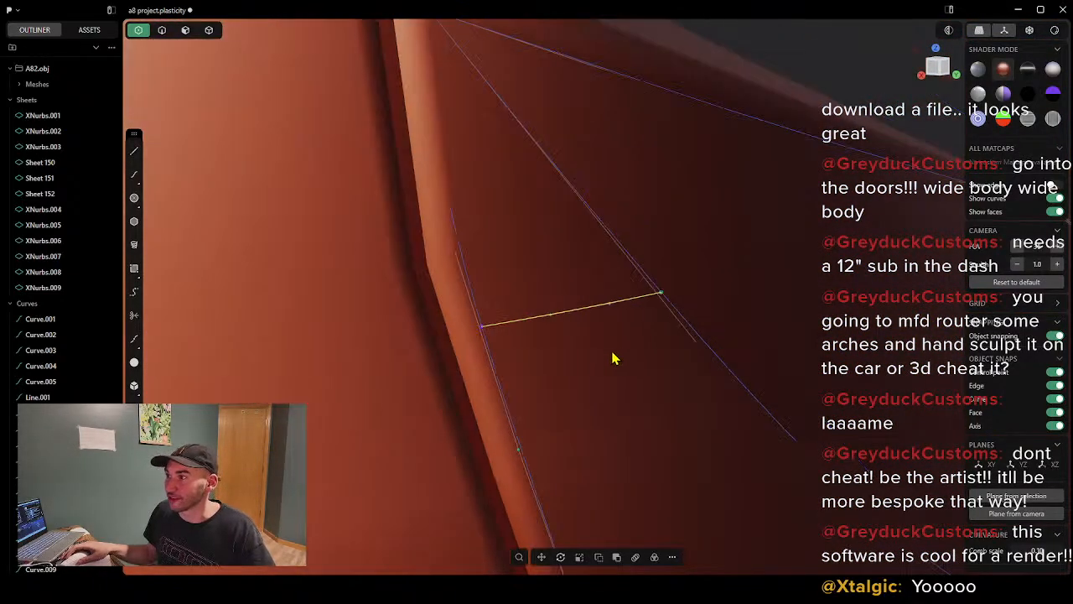
# Step: Examine the new short cross curve and how the surrounding fender curves and surfaces meet around the open upper section
pyautogui.moveTo(678, 317); pyautogui.dragTo(556, 440, button='middle')
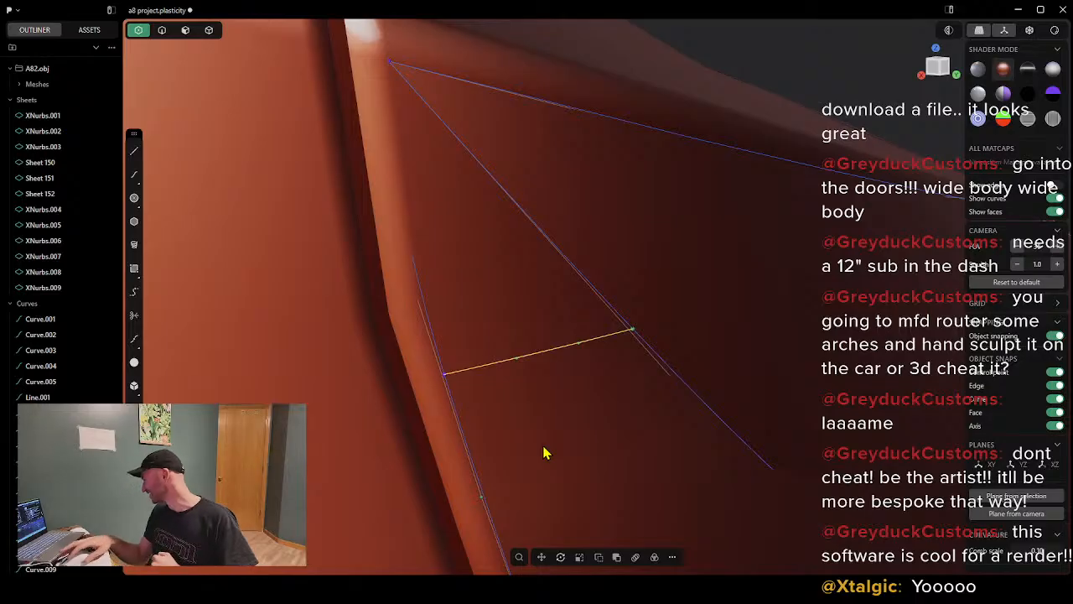
pyautogui.scroll(-3, 201, 528)
pyautogui.scroll(-4, 470, 504)
pyautogui.keyDown('shift'); pyautogui.moveTo(574, 514); pyautogui.dragTo(494, 310, button='middle'); pyautogui.keyUp('shift')
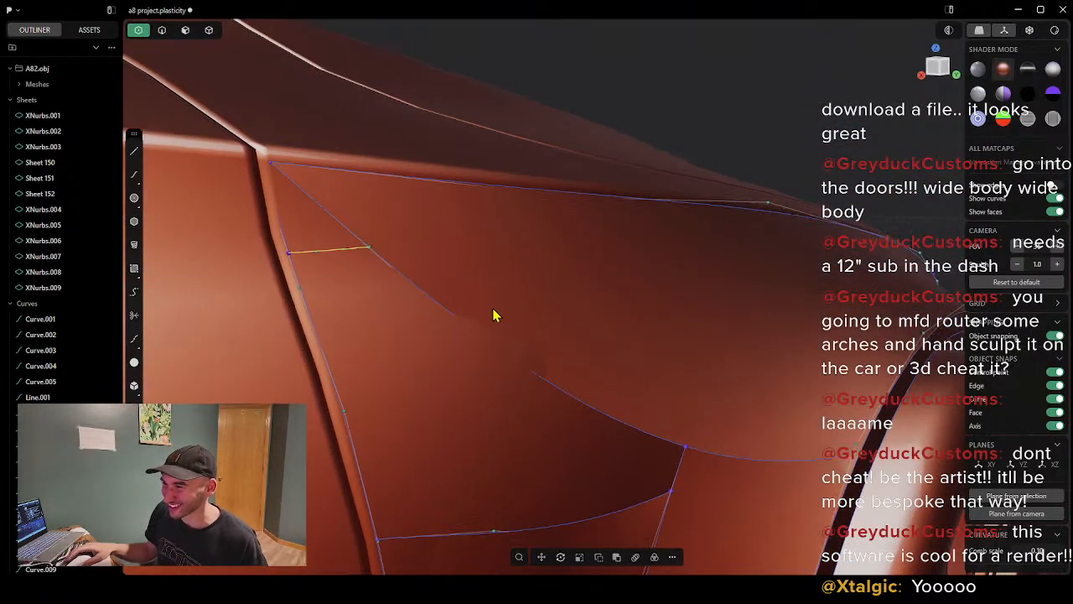
pyautogui.scroll(2, 447, 368)
pyautogui.scroll(-2, 389, 319)
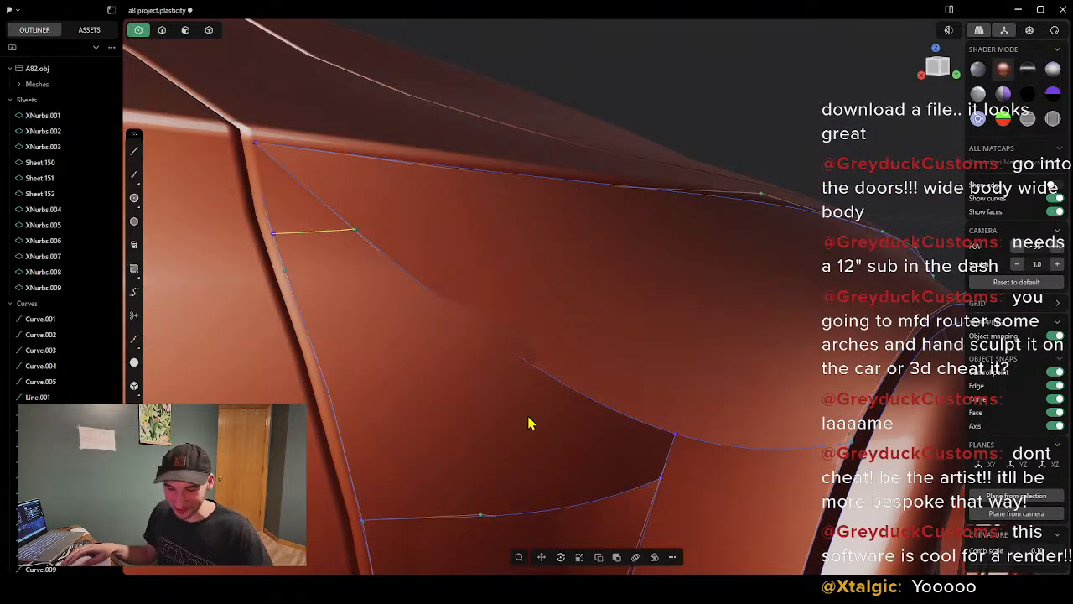
pyautogui.scroll(-2, 523, 388)
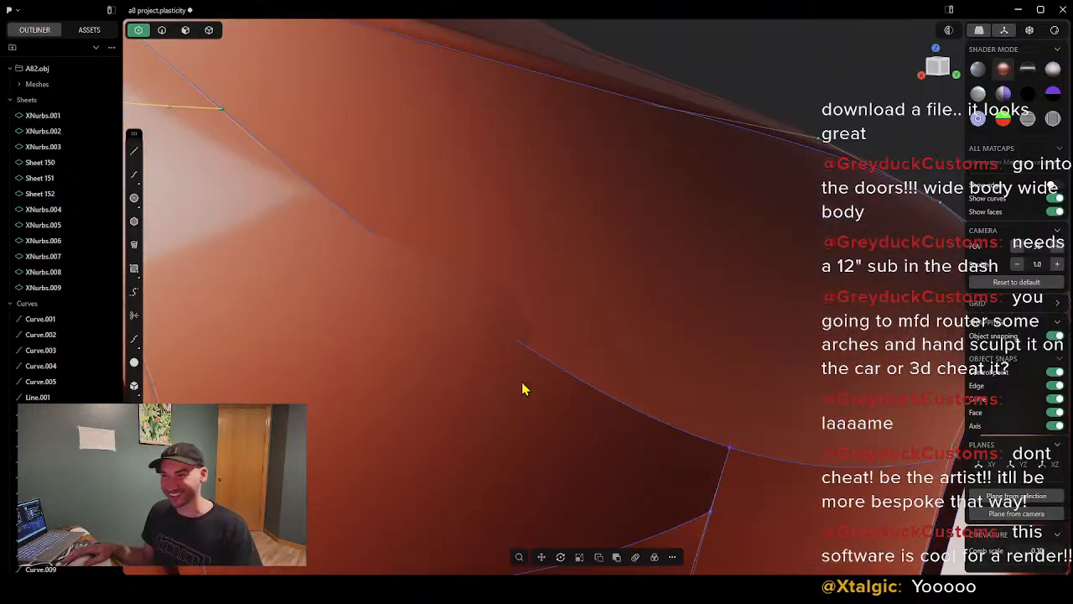
pyautogui.scroll(-4, 453, 355)
pyautogui.scroll(-2, 606, 422)
pyautogui.moveTo(749, 443); pyautogui.dragTo(615, 429, button='middle')
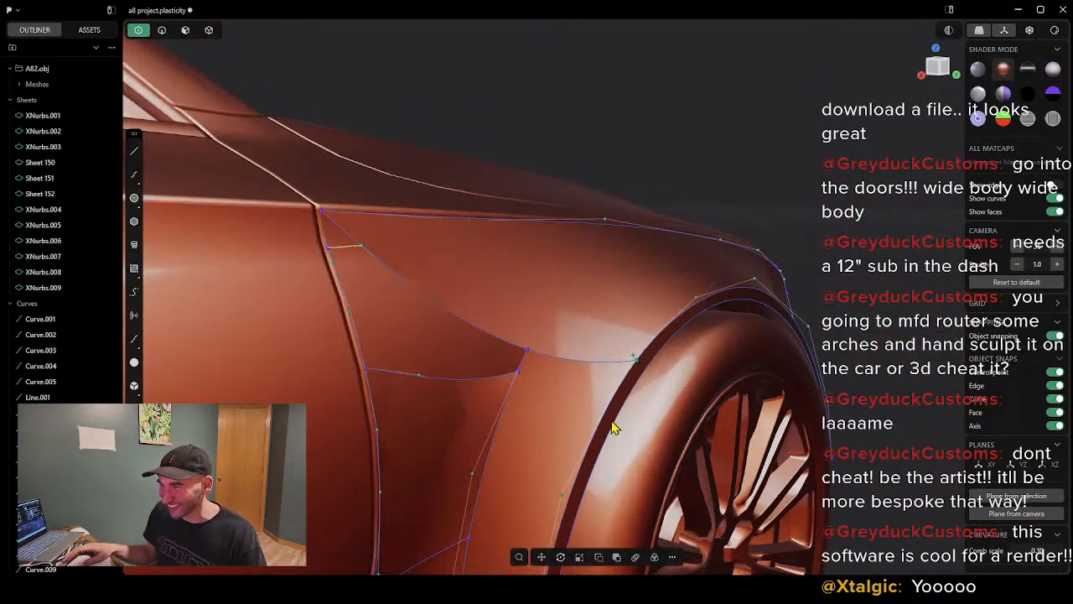
pyautogui.scroll(-2, 750, 429)
pyautogui.moveTo(891, 428); pyautogui.dragTo(777, 442, button='middle')
pyautogui.moveTo(881, 453); pyautogui.dragTo(716, 402, button='middle')
pyautogui.scroll(-6, 760, 436)
pyautogui.keyDown('shift'); pyautogui.moveTo(784, 454); pyautogui.dragTo(512, 388, button='middle'); pyautogui.keyUp('shift')
pyautogui.scroll(-2, 522, 381)
pyautogui.scroll(3, 495, 390)
pyautogui.moveTo(445, 371); pyautogui.dragTo(682, 391, button='middle')
pyautogui.scroll(5, 399, 381)
pyautogui.scroll(-4, 386, 393)
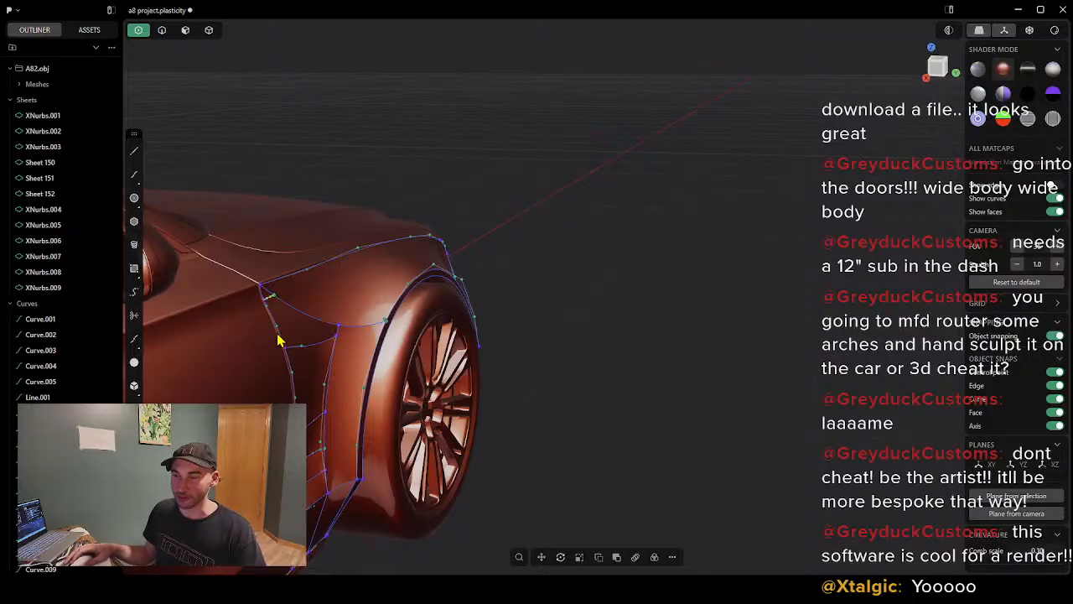
pyautogui.scroll(5, 269, 331)
pyautogui.scroll(6, 224, 319)
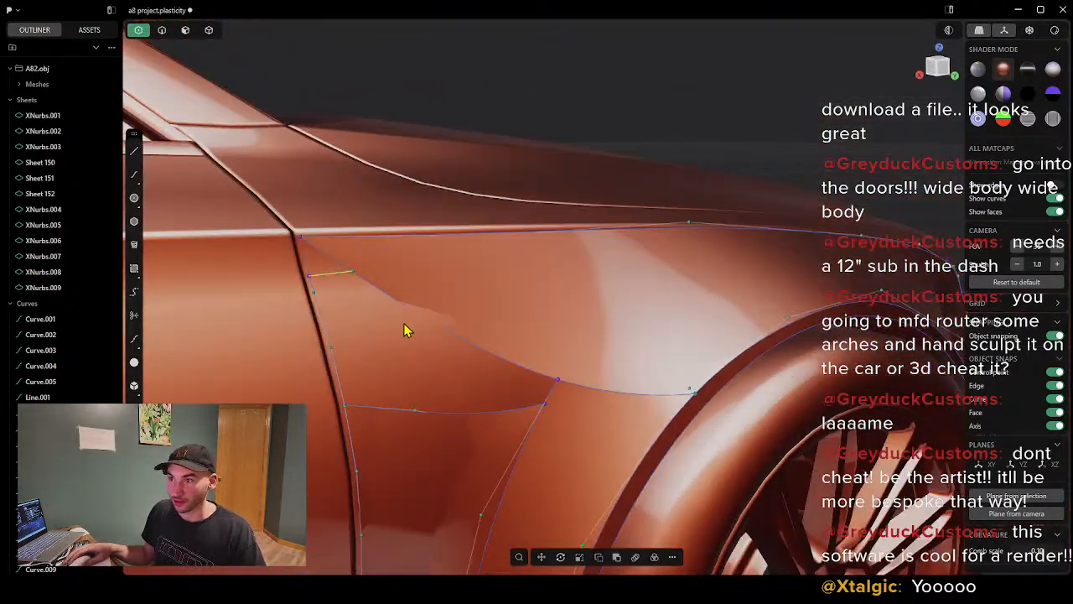
pyautogui.moveTo(403, 330); pyautogui.dragTo(473, 358, button='middle')
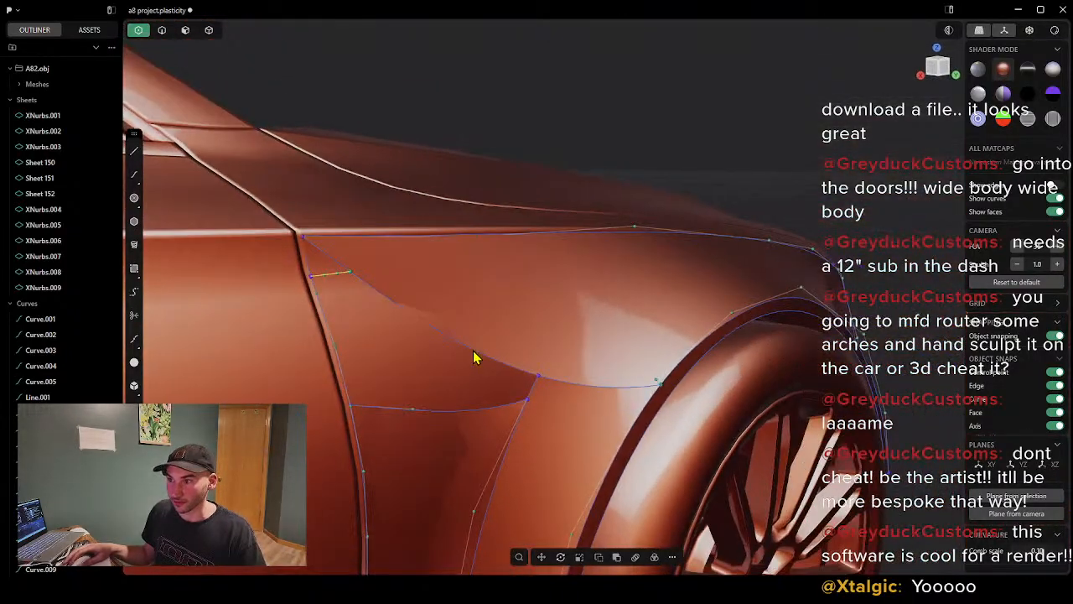
# Step: Try to fill the open upper fender section with an XNurbs patch from the door-gap, diagonal and two cross curves
pyautogui.click(163, 30)
pyautogui.click(460, 367)
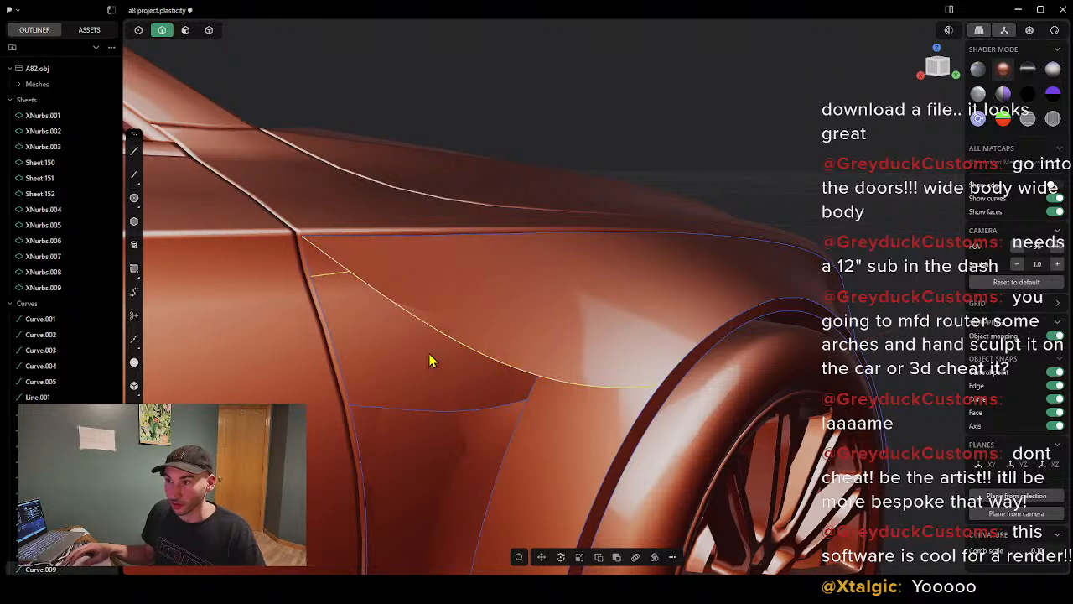
pyautogui.click(341, 350)
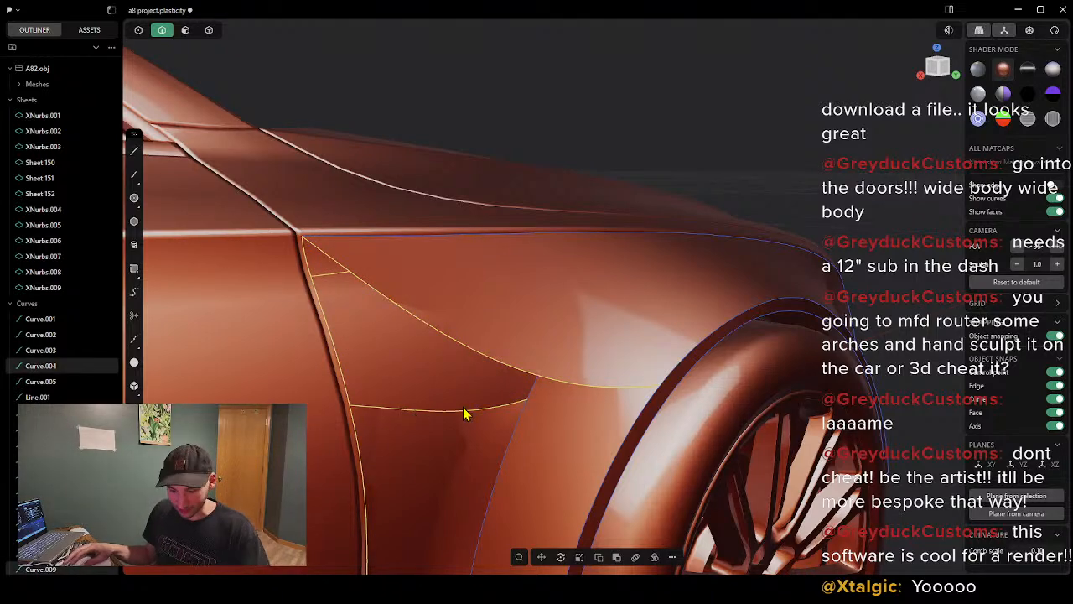
pyautogui.write('fx')
pyautogui.click(635, 383)
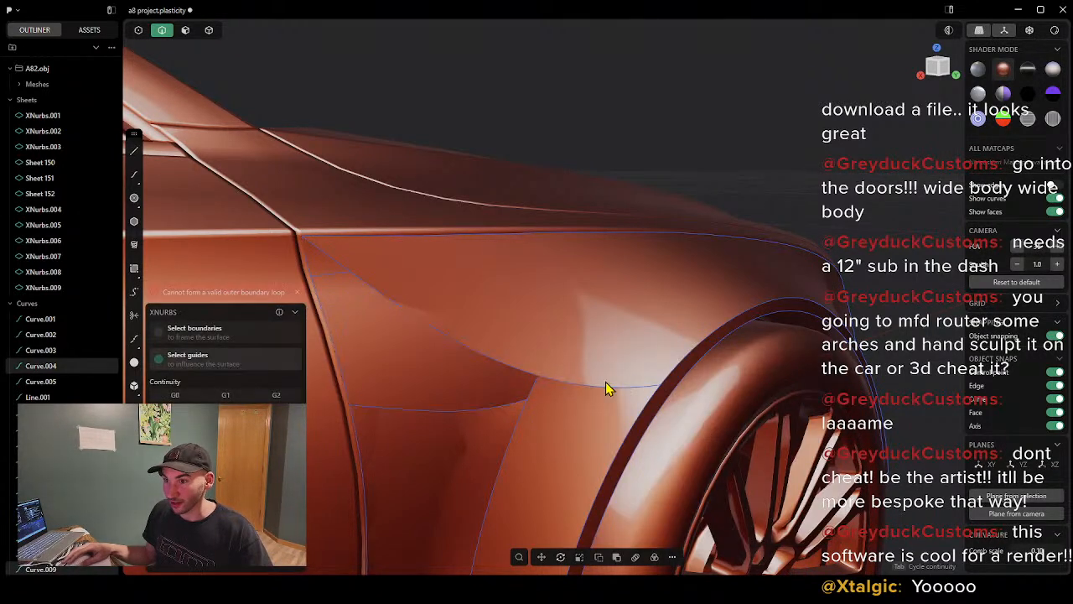
# Step: Try reselecting the diagonal, door-gap and cross curves as XNurbs boundaries for the upper fender section, and cancel the attempt
pyautogui.scroll(3, 407, 382)
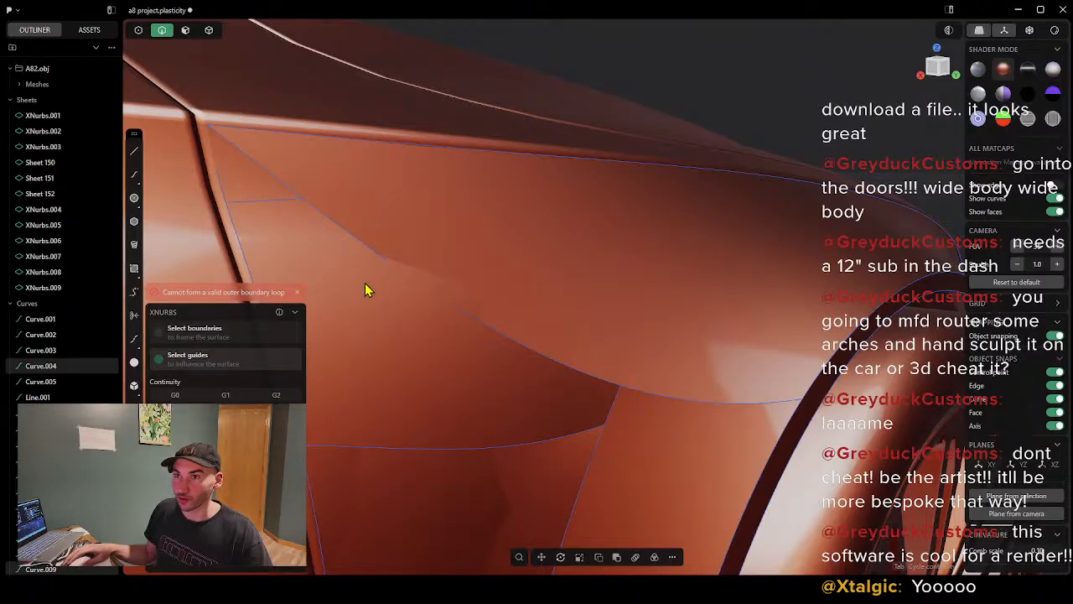
pyautogui.scroll(-3, 364, 289)
pyautogui.click(349, 258)
pyautogui.click(312, 240)
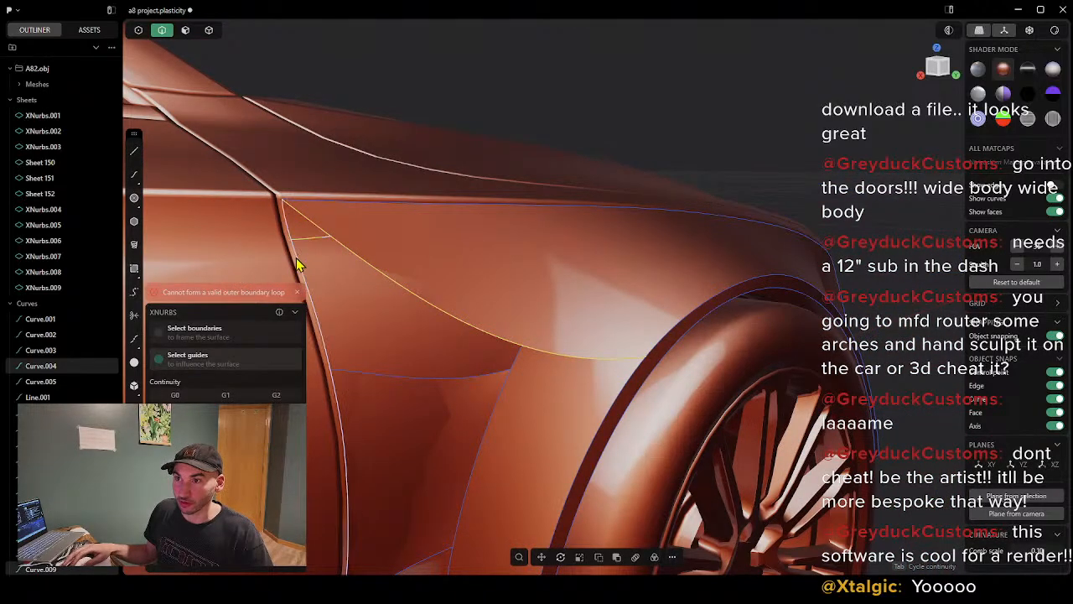
pyautogui.click(398, 380)
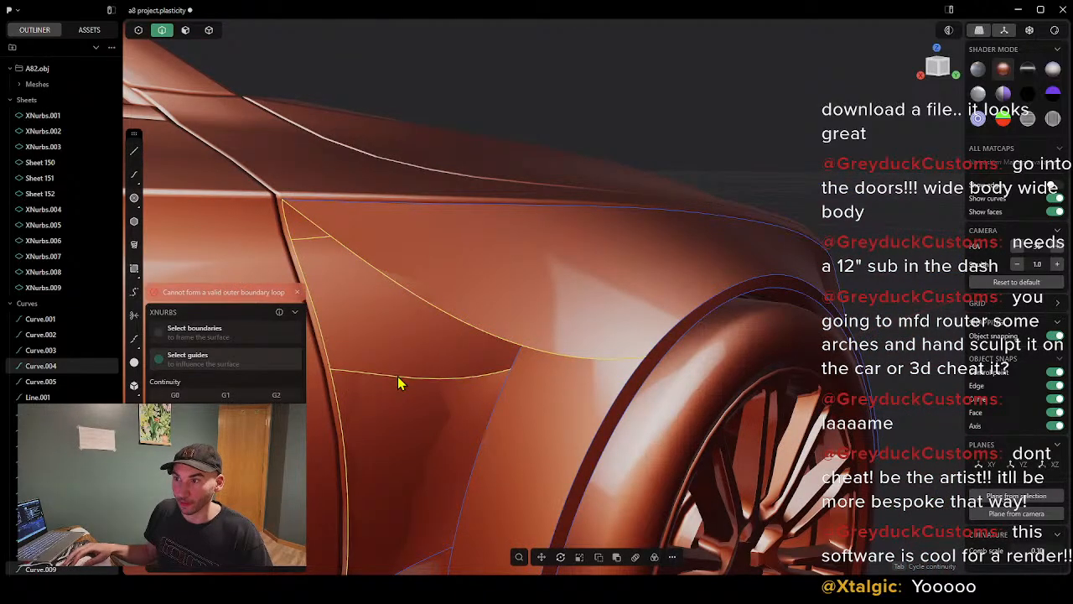
pyautogui.click(516, 372)
pyautogui.press('Escape')
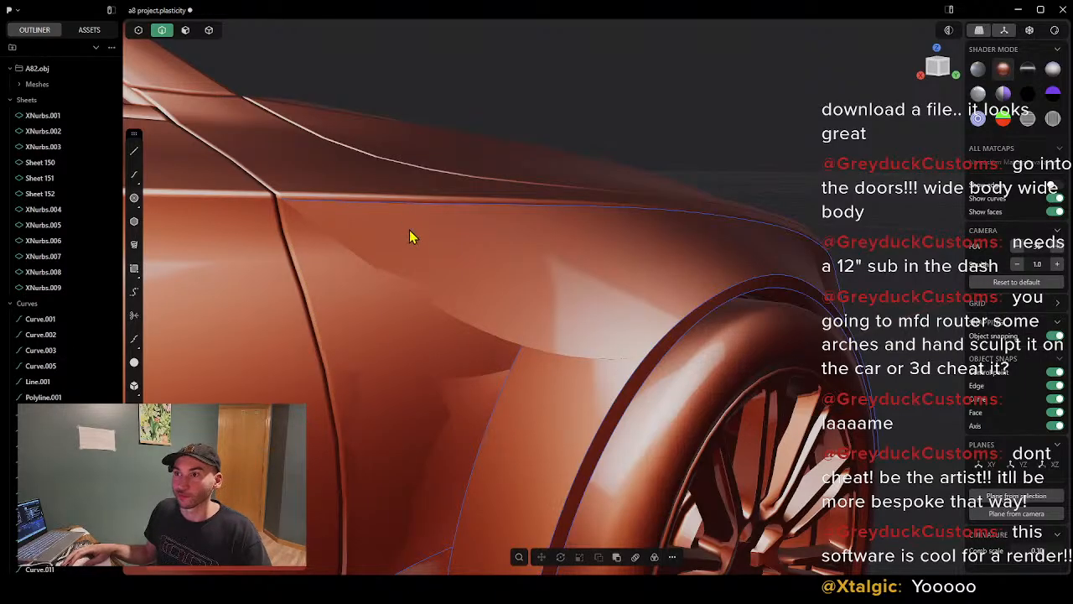
# Step: Try the XNurbs patch again with the wheel-side vertical curve added to the door-gap, diagonal and cross curves
pyautogui.click(442, 375)
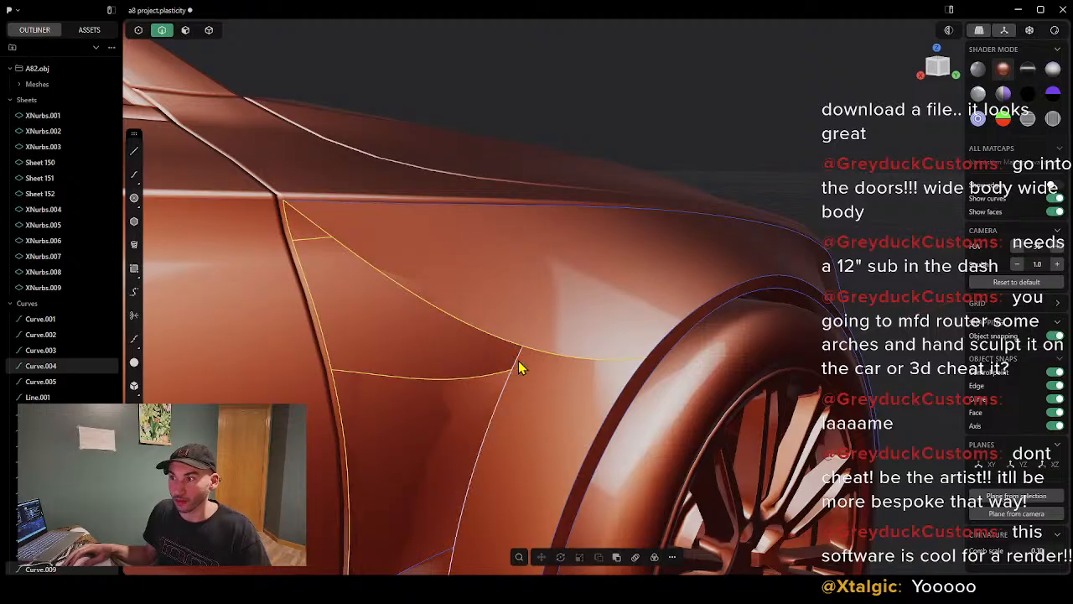
pyautogui.write('fx')
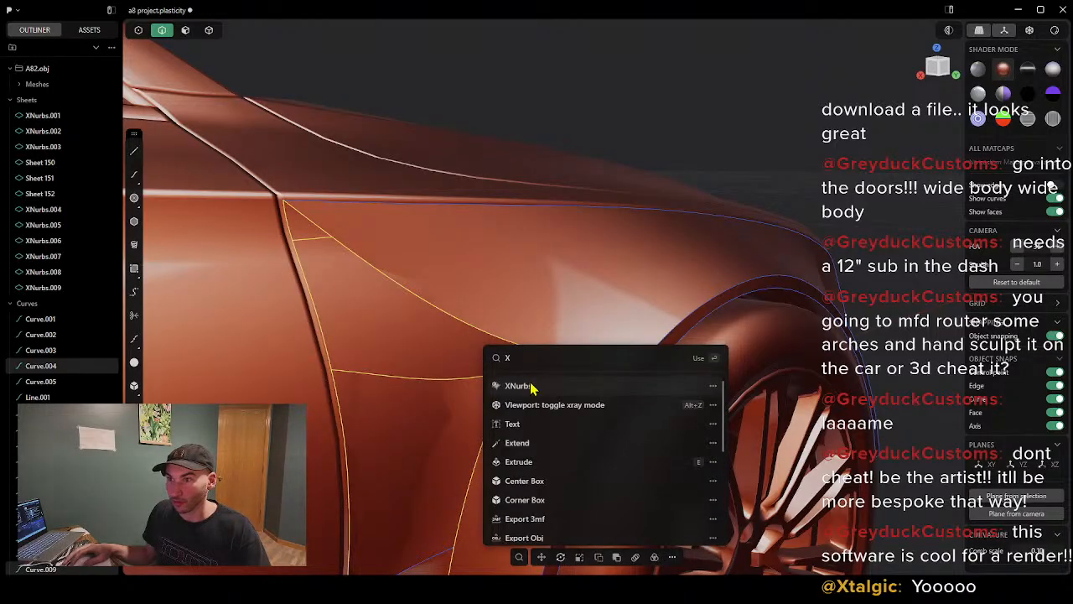
pyautogui.click(526, 384)
pyautogui.moveTo(358, 334); pyautogui.dragTo(406, 255, button='middle')
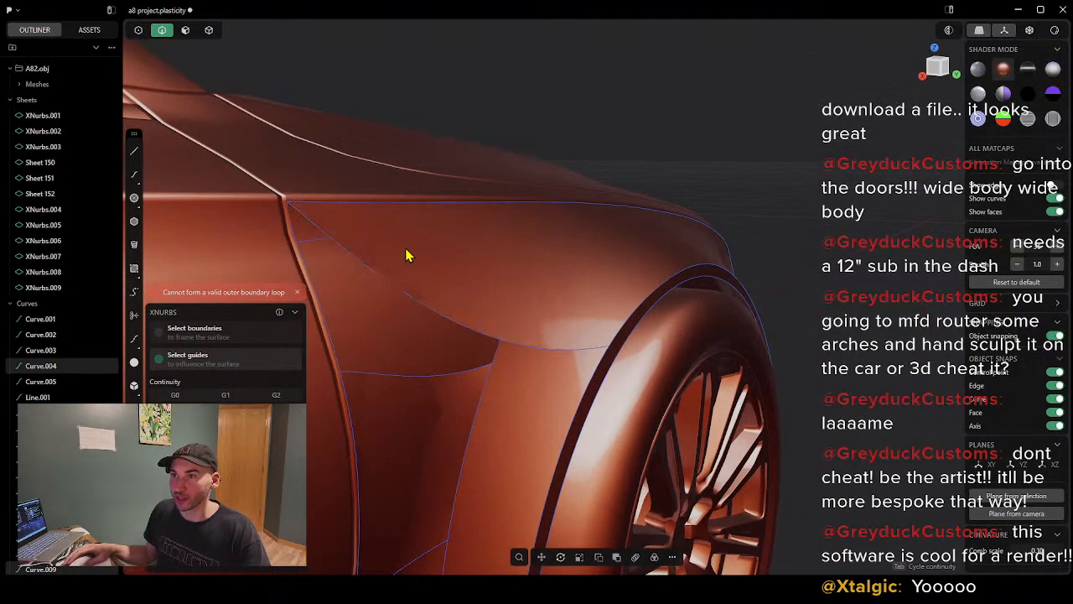
pyautogui.click(312, 224)
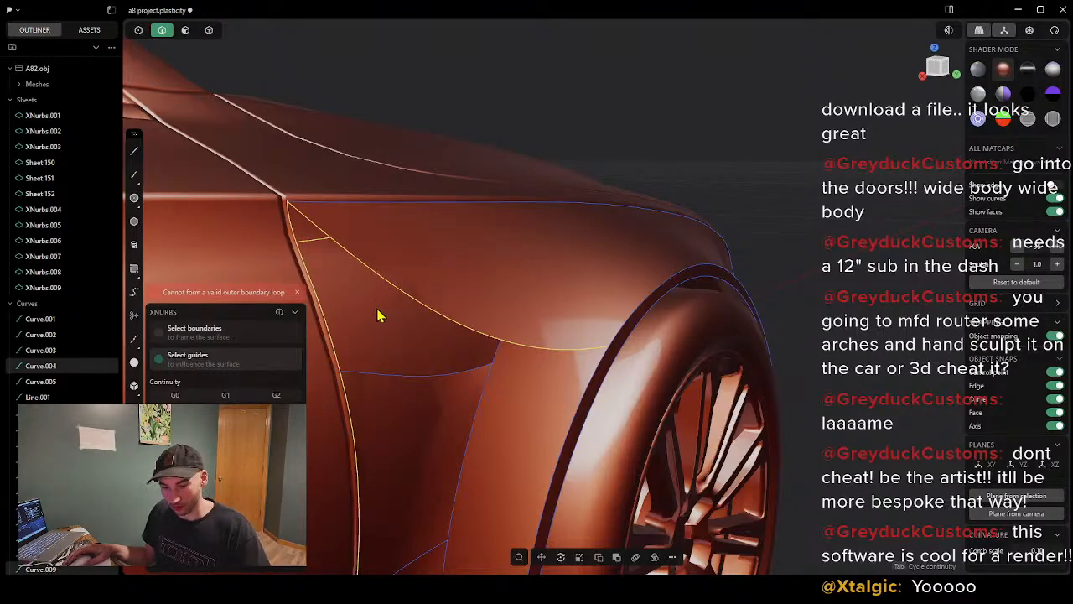
pyautogui.press('Escape')
pyautogui.moveTo(437, 361); pyautogui.dragTo(372, 359, button='middle')
pyautogui.hotkey('ctrl', 'z')
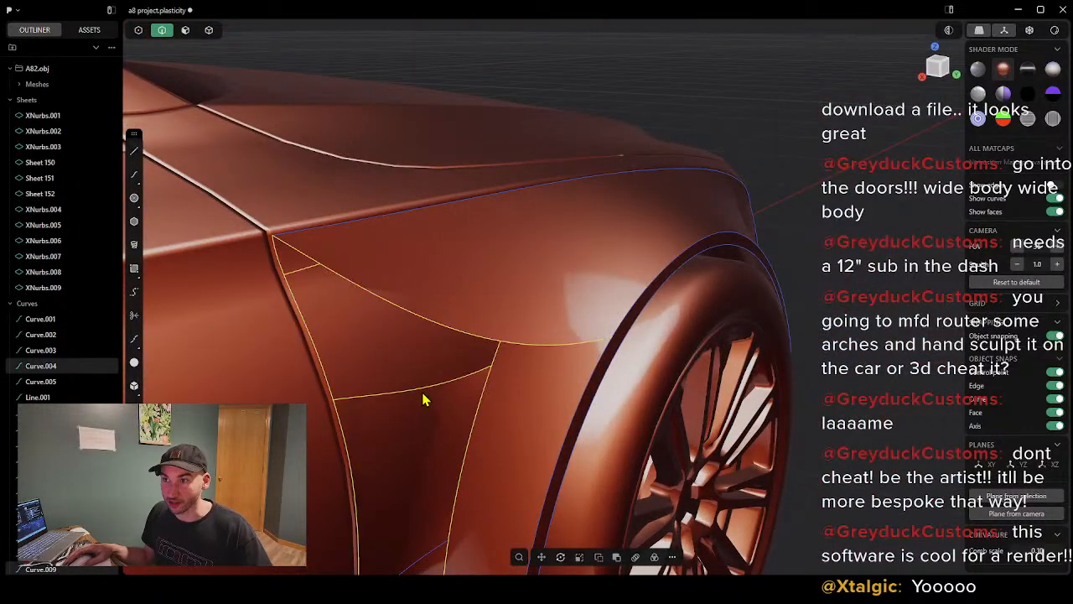
pyautogui.press('Escape')
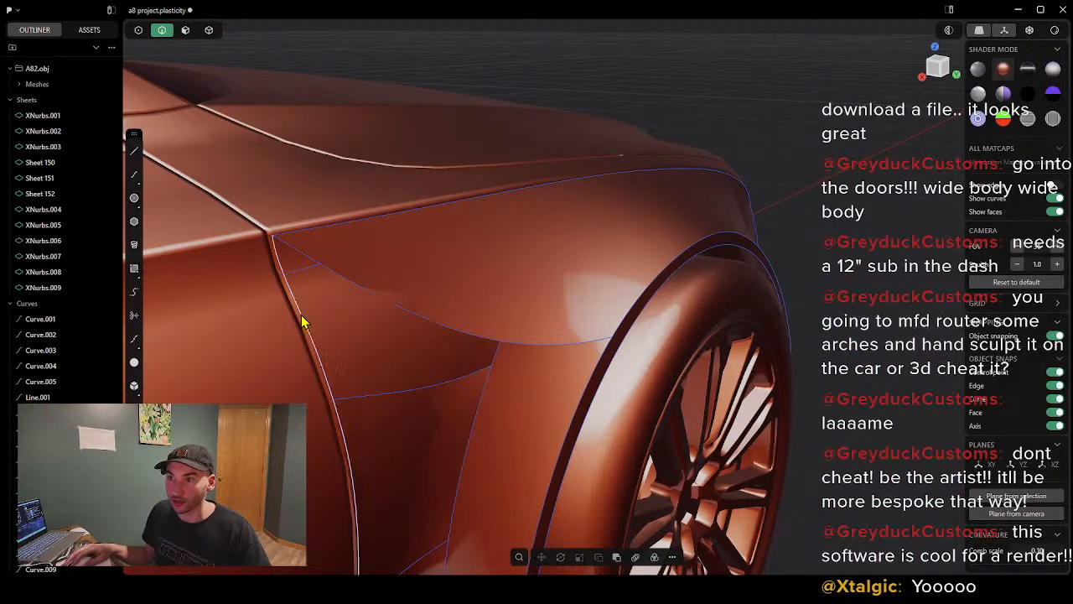
# Step: Examine how the door-gap curve, the diagonal upper curve and the short cross curve meet at the fender's top corner
pyautogui.click(305, 317)
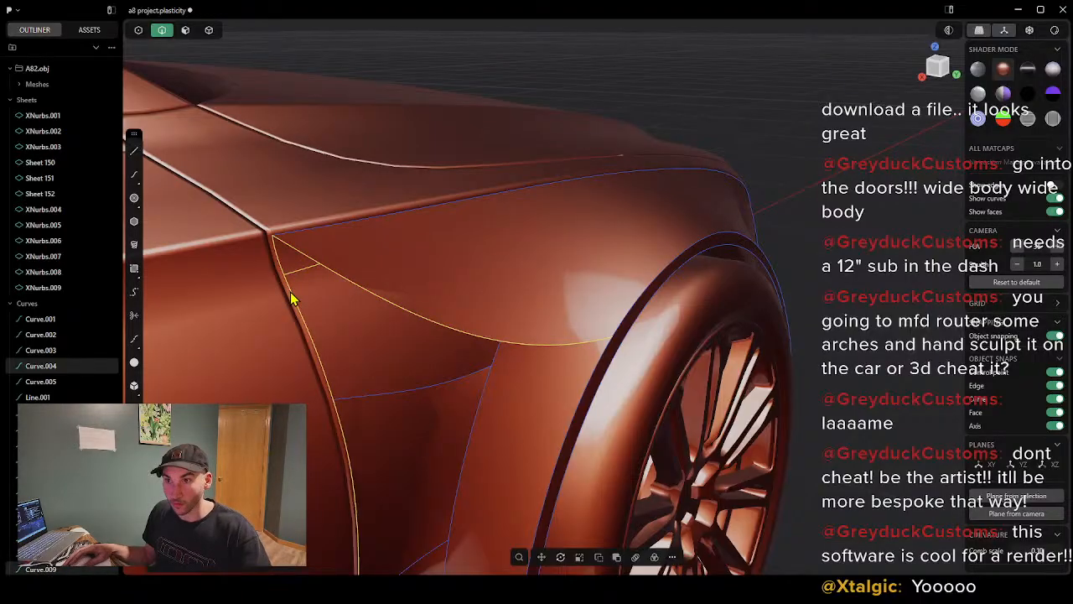
pyautogui.scroll(5, 304, 307)
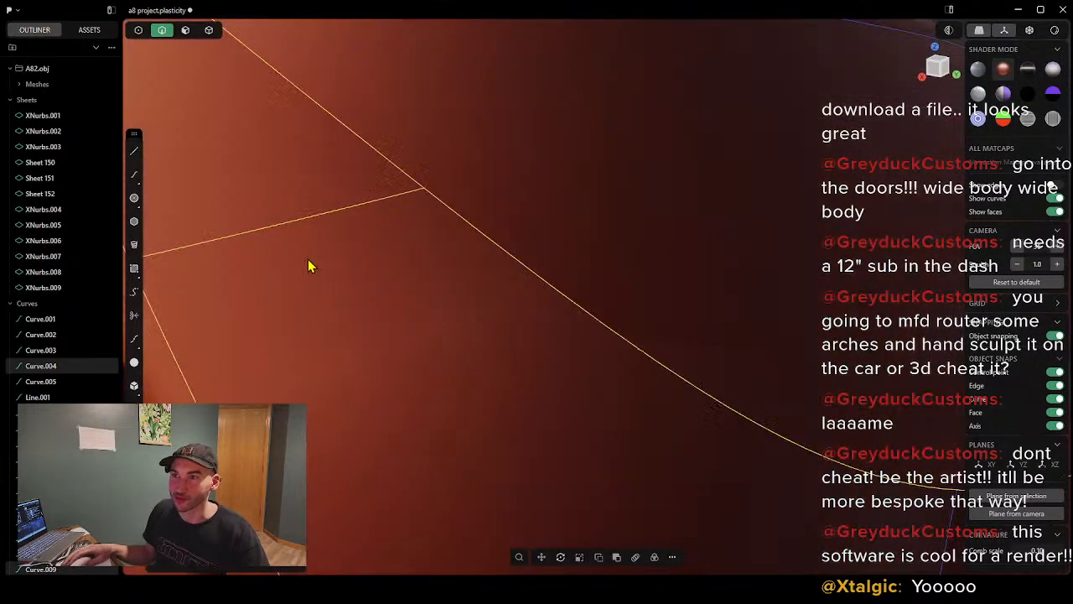
pyautogui.moveTo(252, 193); pyautogui.dragTo(447, 410, button='middle')
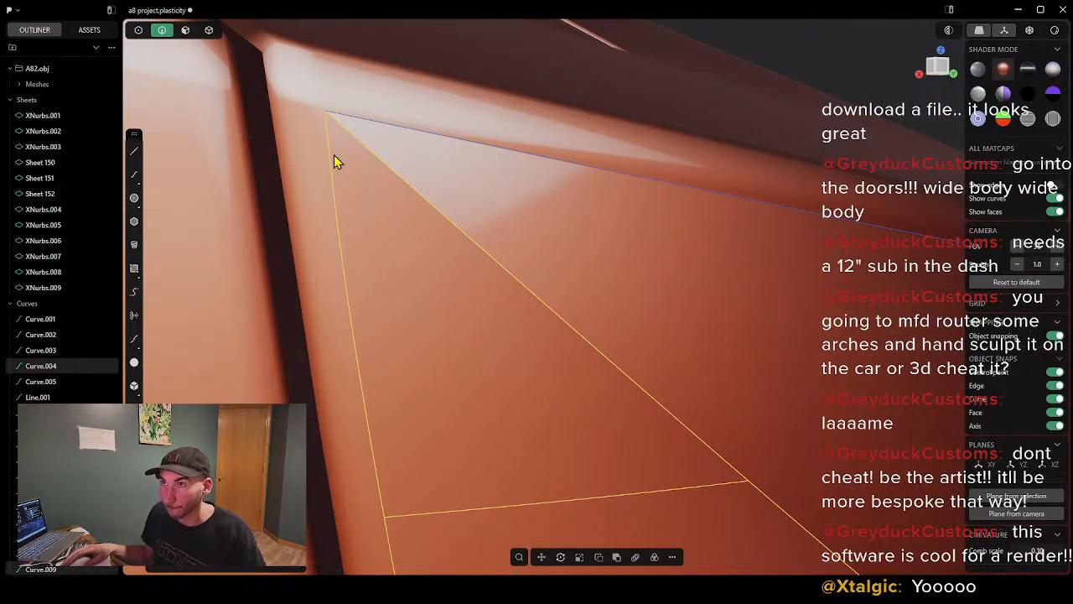
pyautogui.moveTo(364, 208); pyautogui.dragTo(573, 453, button='middle')
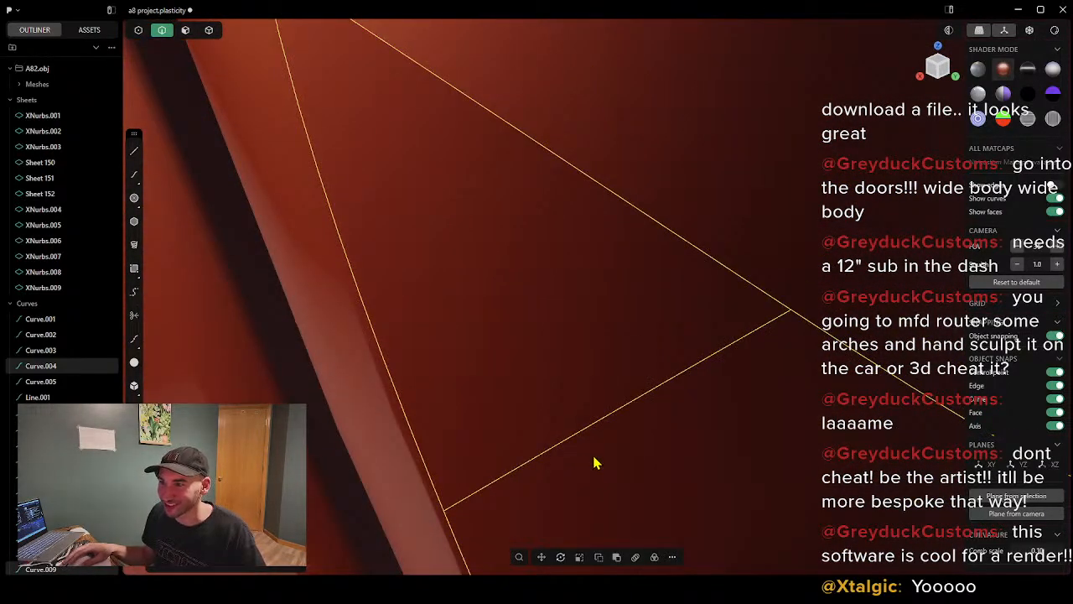
pyautogui.click(600, 463)
pyautogui.scroll(-4, 609, 472)
pyautogui.moveTo(609, 472); pyautogui.dragTo(609, 456, button='middle')
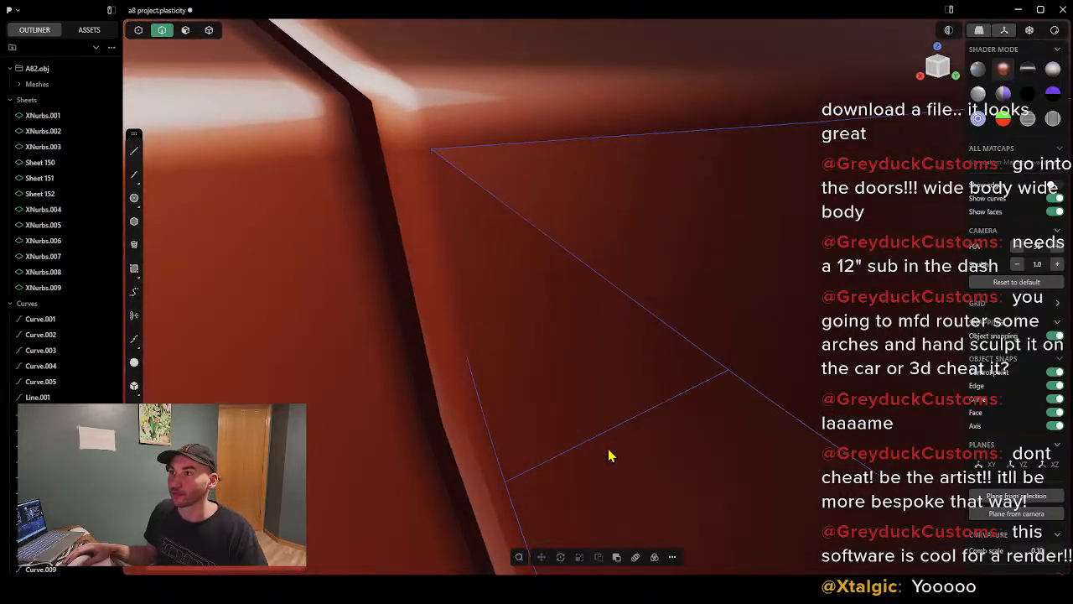
# Step: Try to fill only the small top-corner triangle with an XNurbs patch from the door-gap, diagonal and short cross curves
pyautogui.click(475, 396)
pyautogui.click(562, 249)
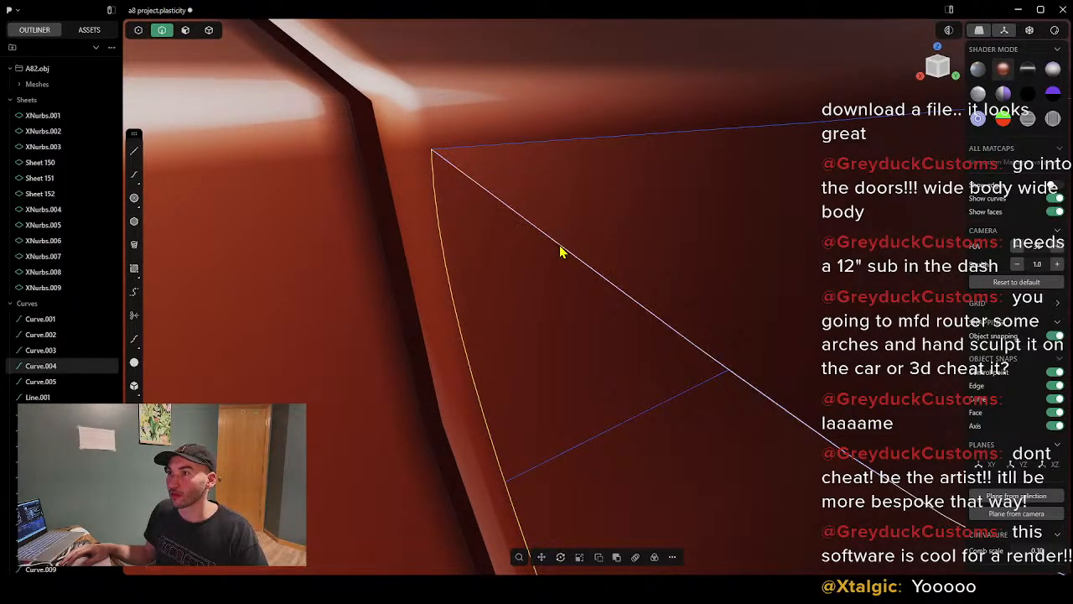
pyautogui.click(621, 425)
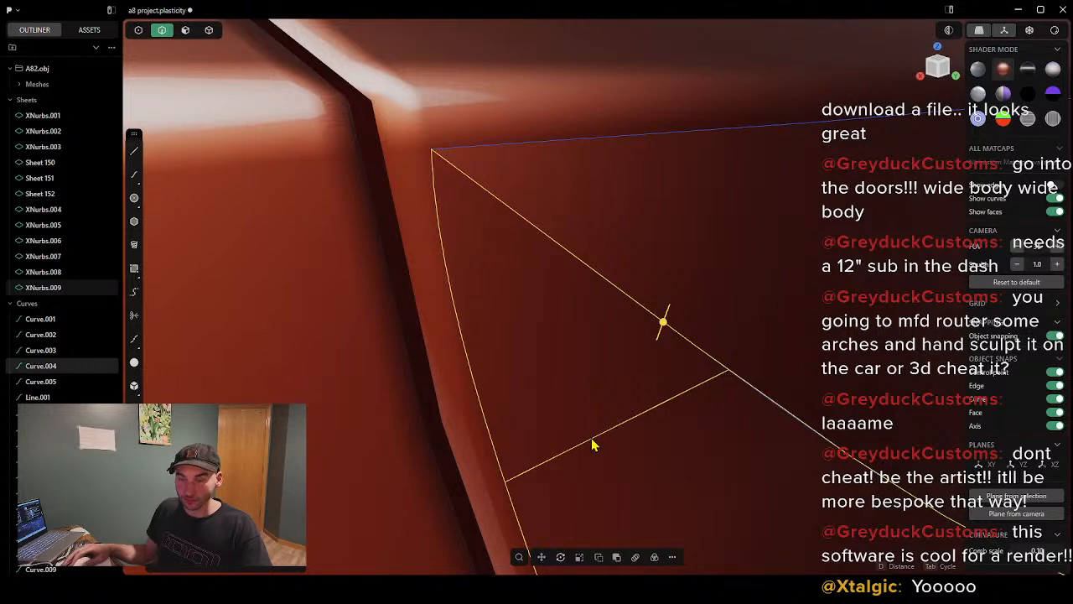
pyautogui.hotkey('shift', 'p')
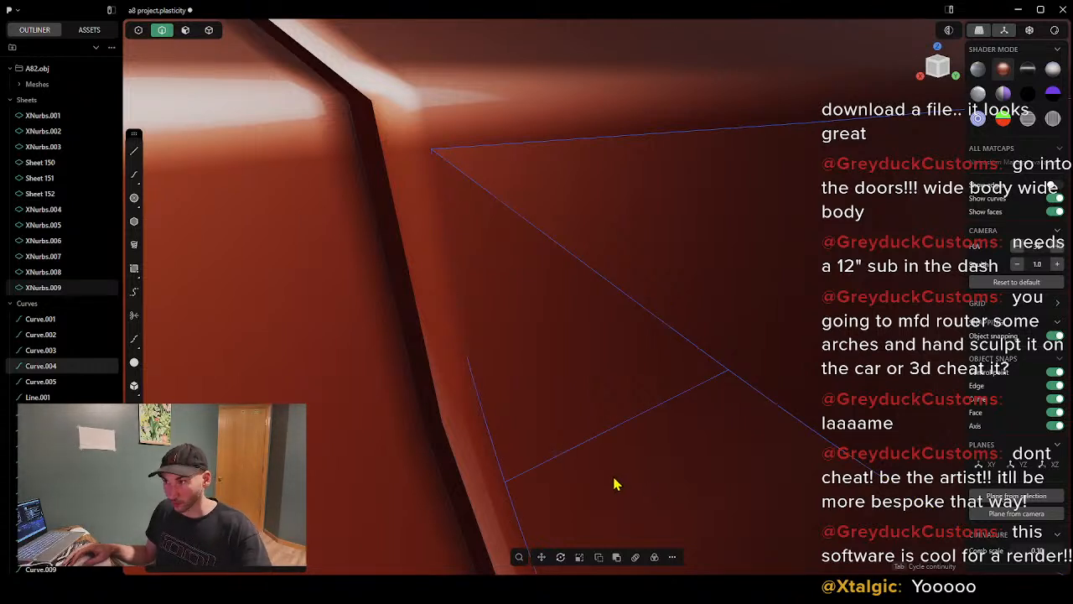
pyautogui.moveTo(545, 388); pyautogui.dragTo(567, 413, button='middle')
pyautogui.press('Escape')
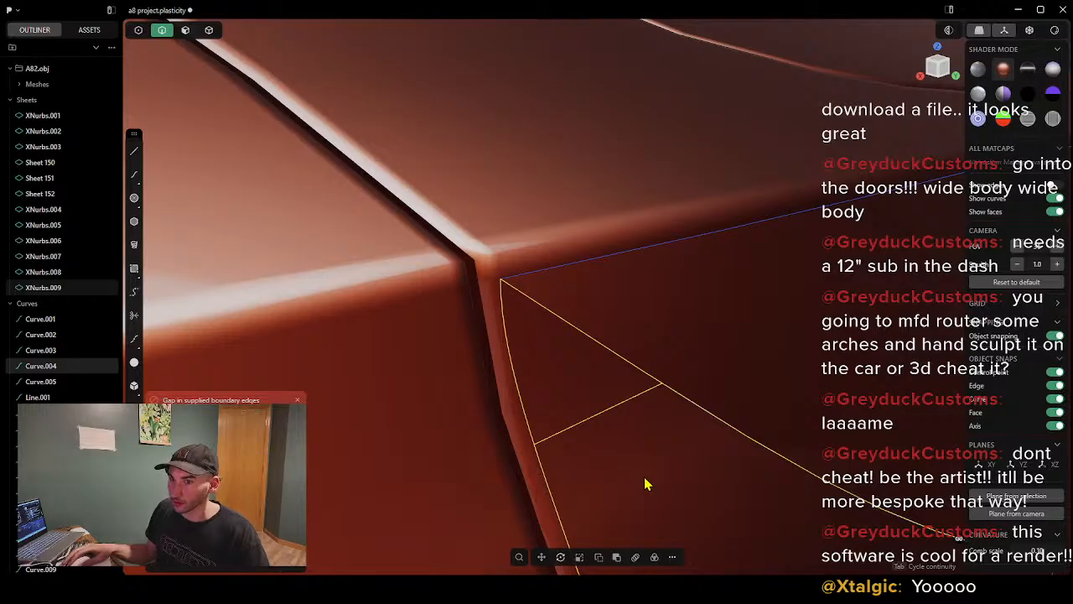
pyautogui.press('Escape')
pyautogui.moveTo(629, 427); pyautogui.dragTo(805, 455, button='middle')
pyautogui.click(799, 436)
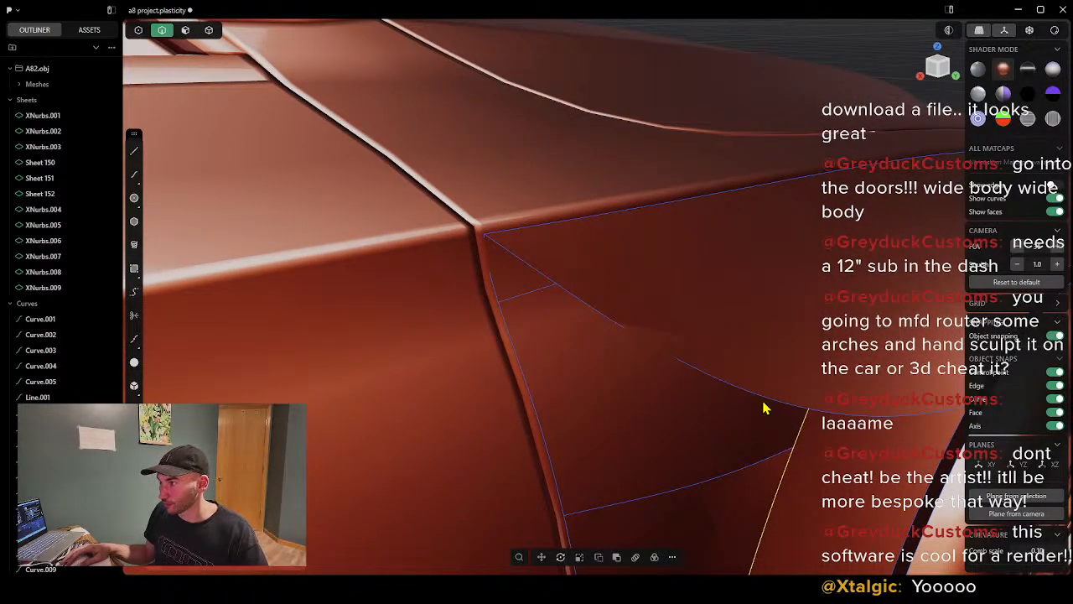
pyautogui.click(764, 408)
pyautogui.click(738, 471)
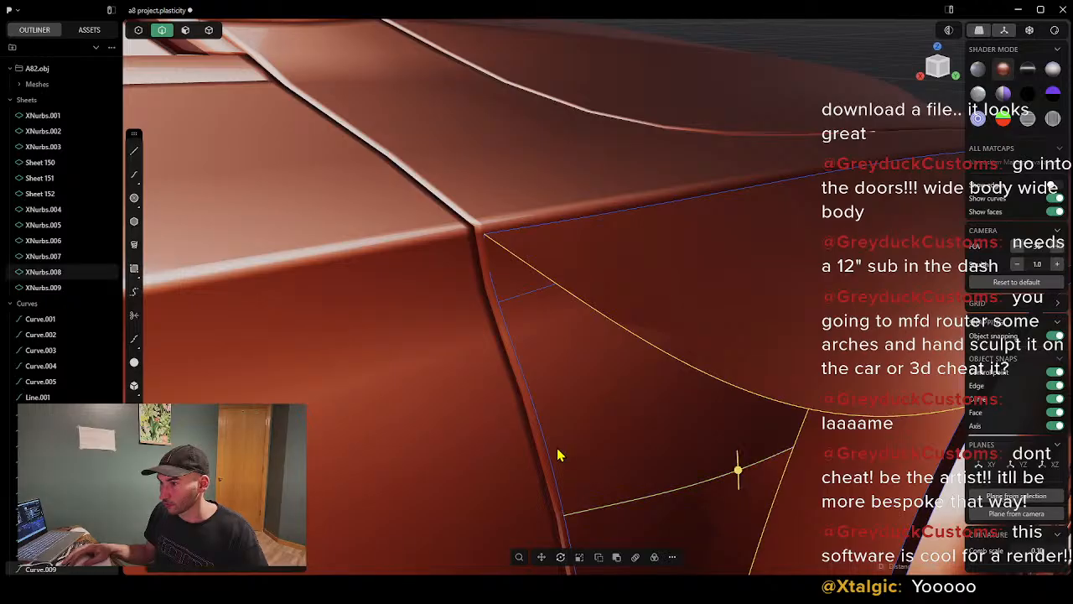
pyautogui.press('Escape')
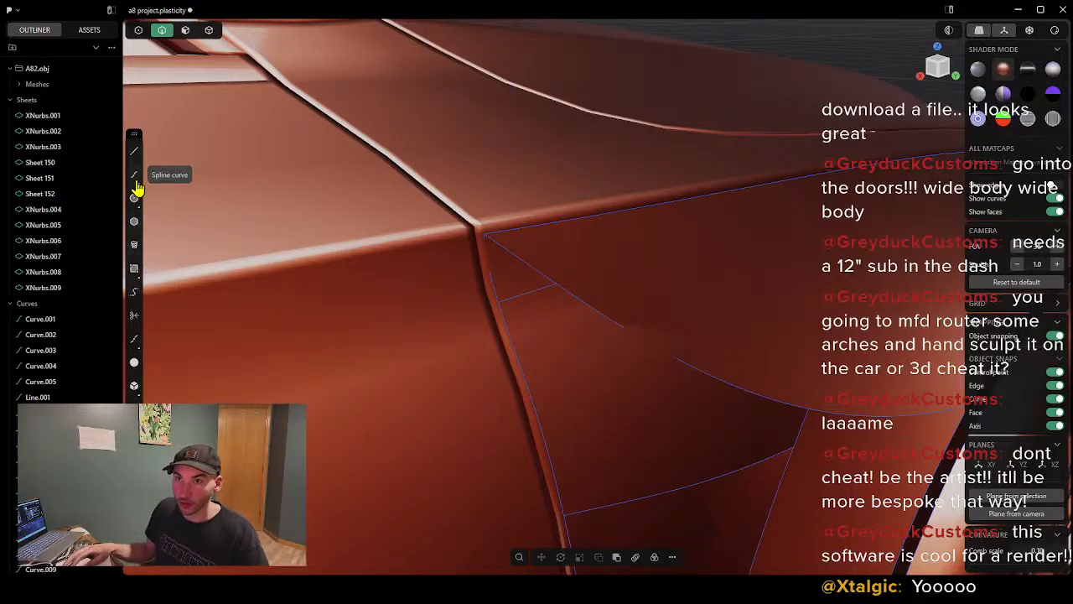
# Step: Draw a straight line about 0.128 m long from the door-gap curve to the diagonal upper curve, between the two cross curves
pyautogui.click(134, 151)
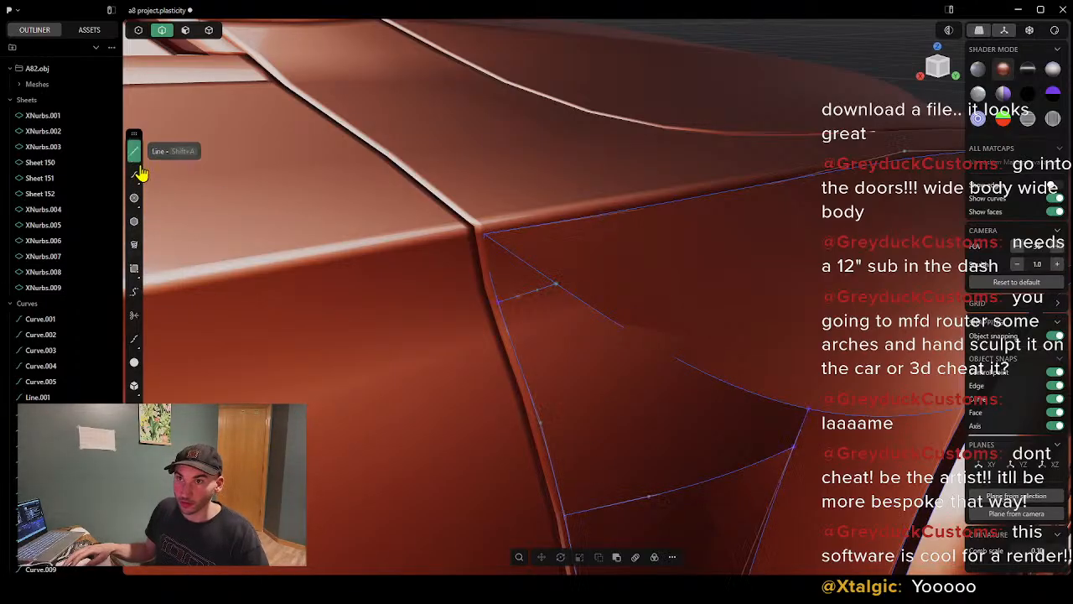
pyautogui.scroll(3, 535, 425)
pyautogui.click(543, 422)
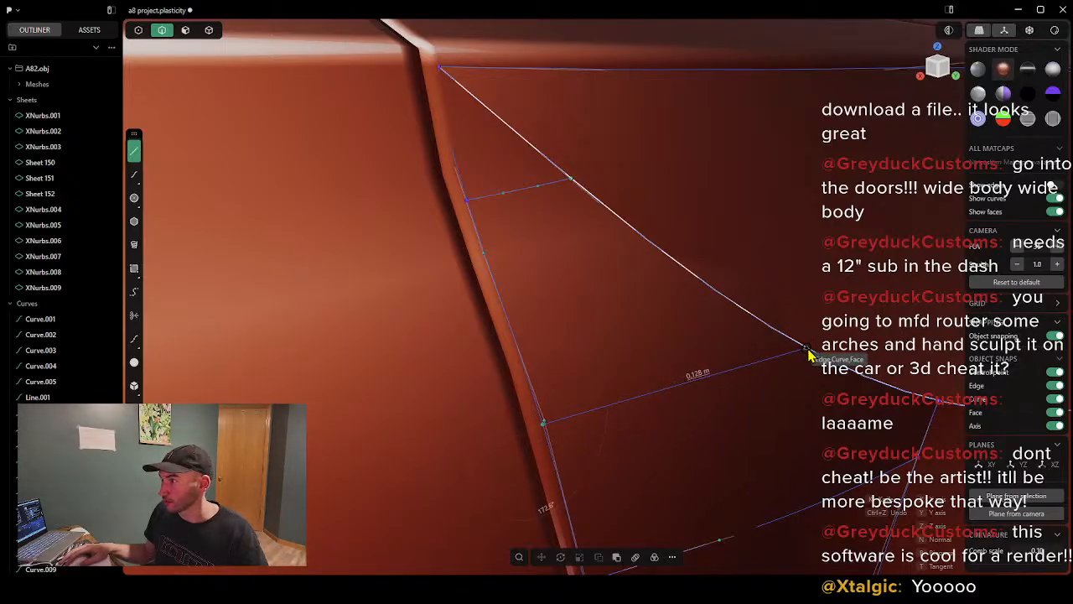
pyautogui.click(808, 355)
pyautogui.moveTo(731, 486); pyautogui.dragTo(667, 395, button='middle')
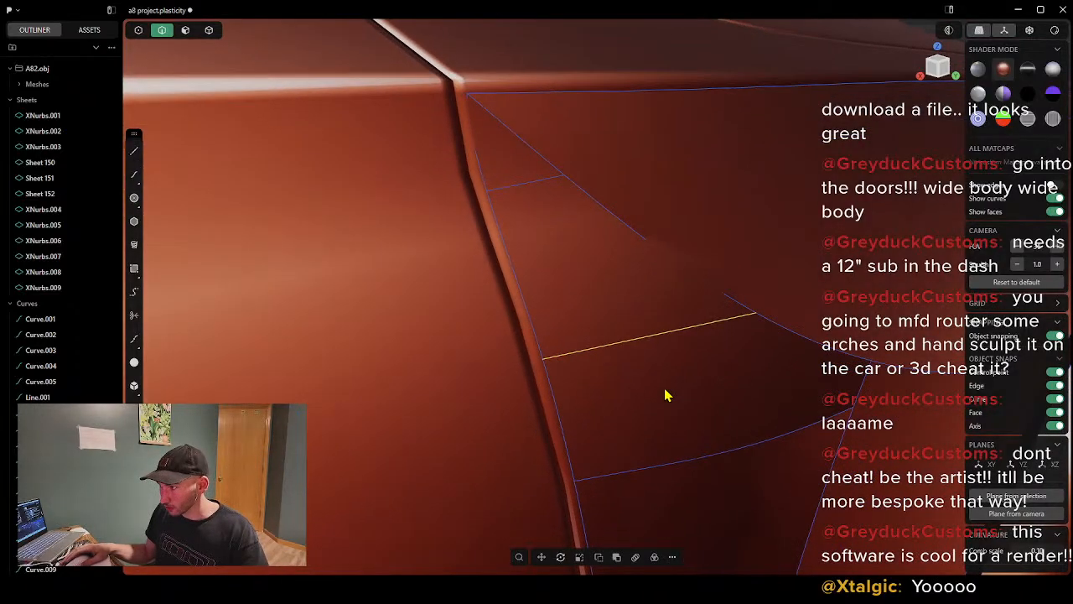
# Step: Try an XNurbs patch between the new line and lower cross curve, including the door-gap, diagonal and wheel-side vertical curves
pyautogui.click(557, 424)
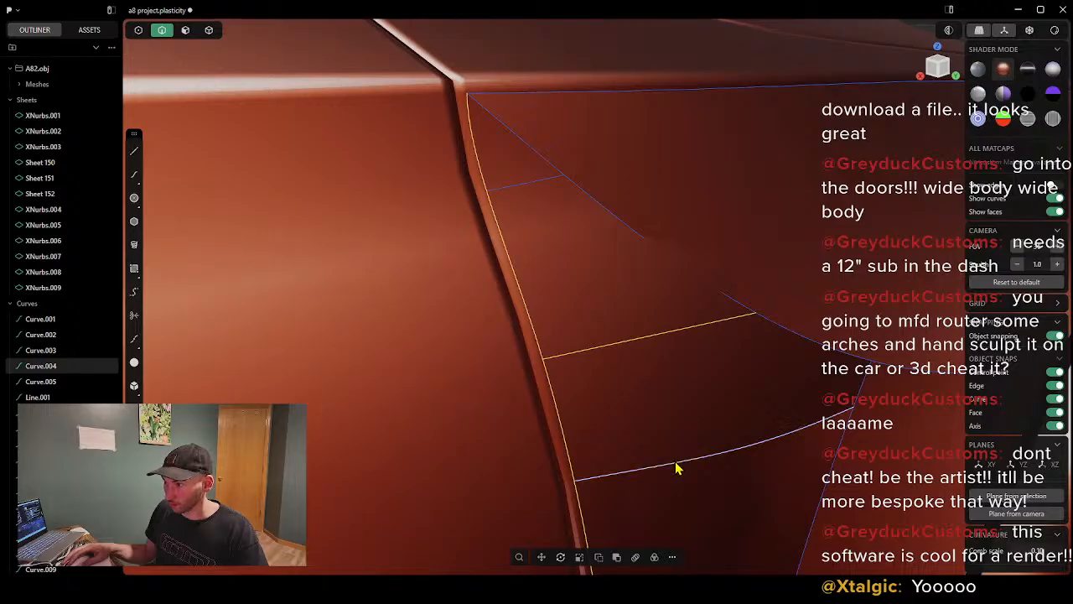
pyautogui.click(849, 362)
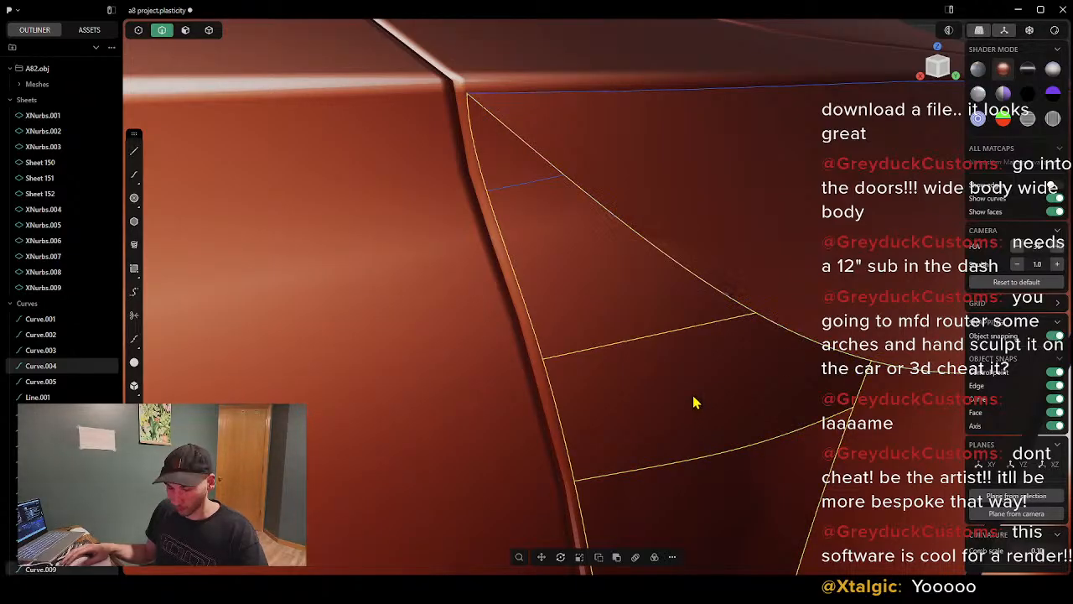
pyautogui.rightClick(696, 401)
pyautogui.write('x')
pyautogui.click(748, 392)
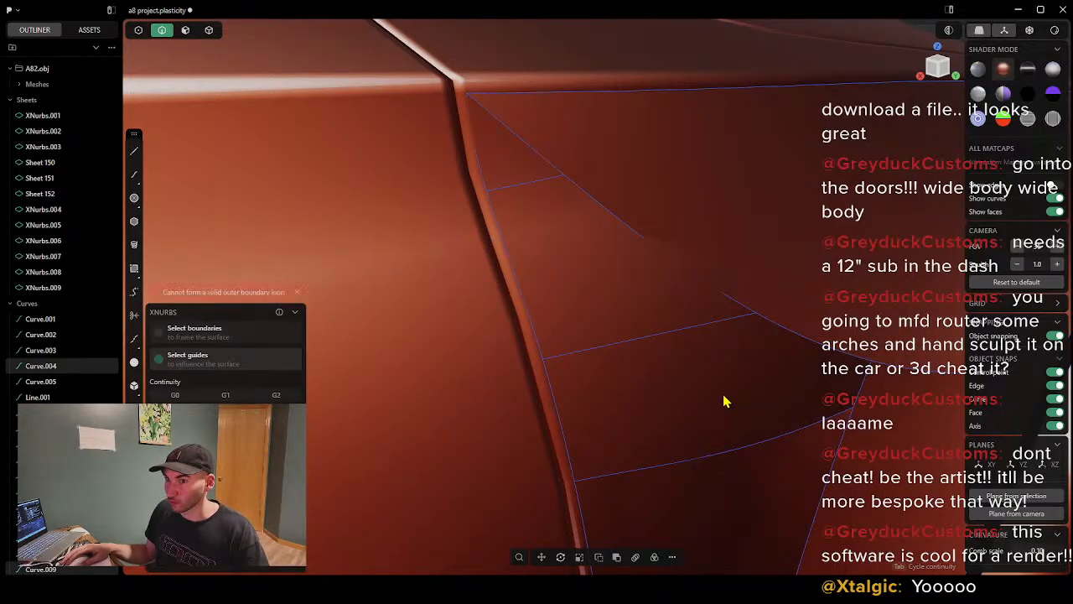
# Step: Examine the curve junctions around the open upper section and the overall front fender curve layout on the car
pyautogui.scroll(-3, 638, 410)
pyautogui.scroll(4, 661, 414)
pyautogui.scroll(2, 898, 424)
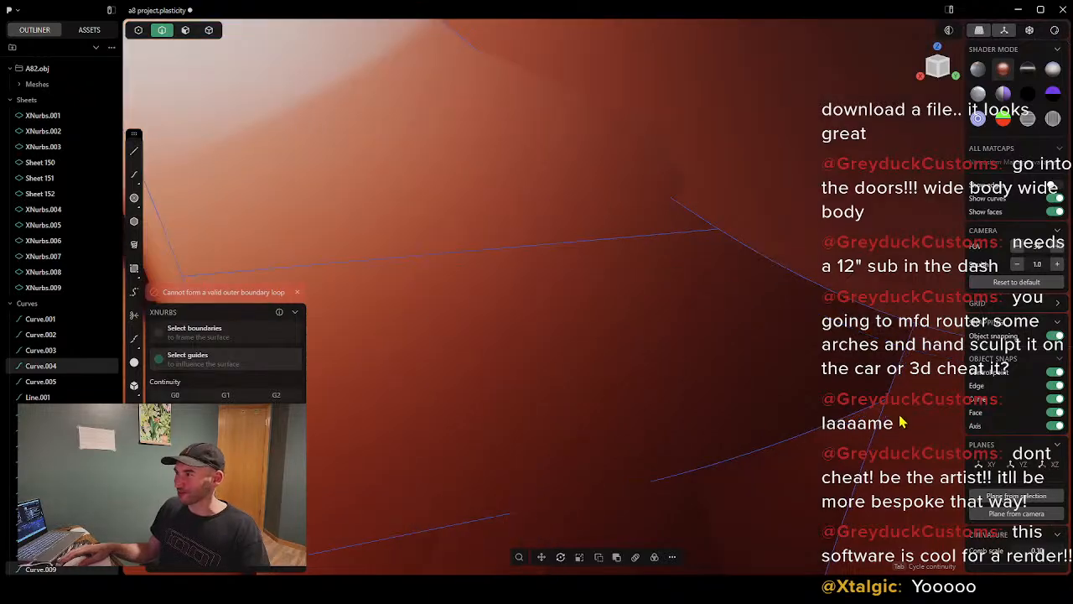
pyautogui.scroll(2, 895, 422)
pyautogui.moveTo(881, 413); pyautogui.dragTo(537, 344, button='middle')
pyautogui.scroll(-5, 537, 342)
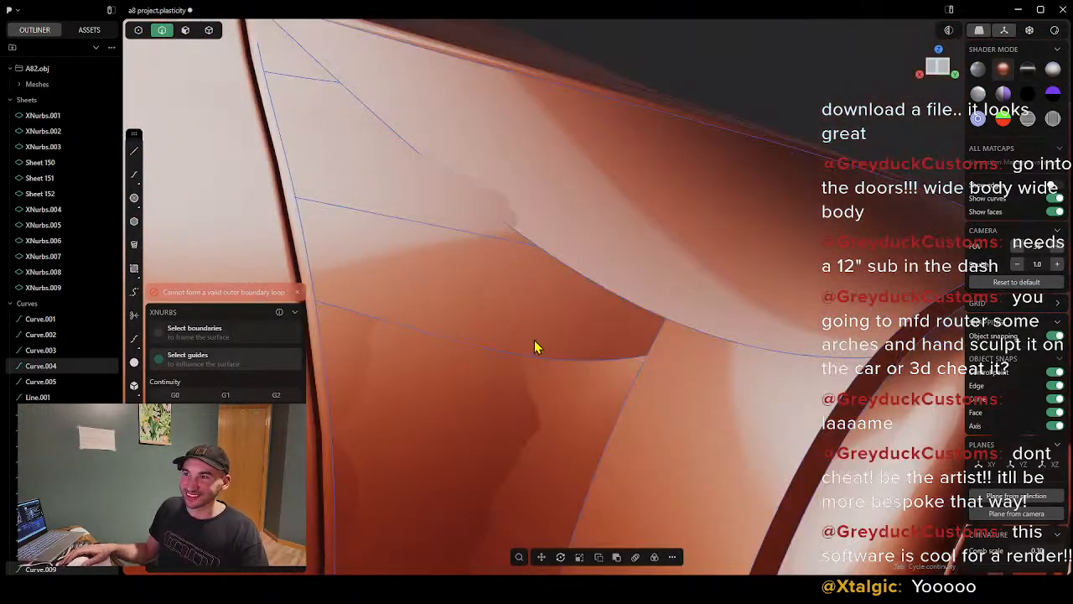
pyautogui.scroll(-4, 698, 334)
pyautogui.moveTo(698, 335); pyautogui.dragTo(599, 351, button='middle')
pyautogui.scroll(-4, 766, 387)
pyautogui.moveTo(767, 387); pyautogui.dragTo(575, 345, button='middle')
pyautogui.moveTo(810, 210); pyautogui.dragTo(375, 491)
pyautogui.scroll(-2, 555, 430)
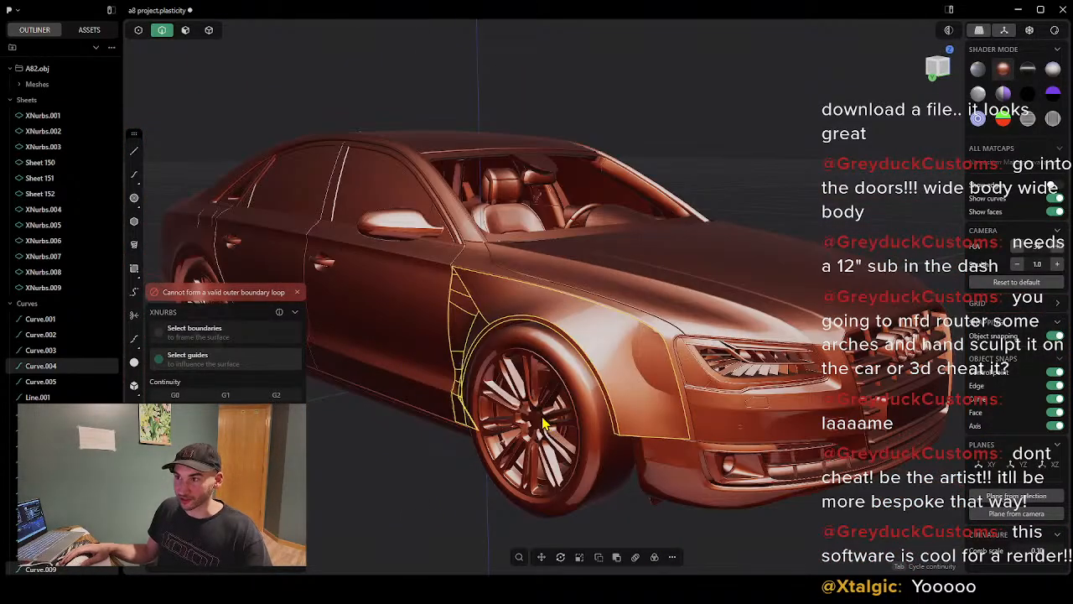
pyautogui.press('g')
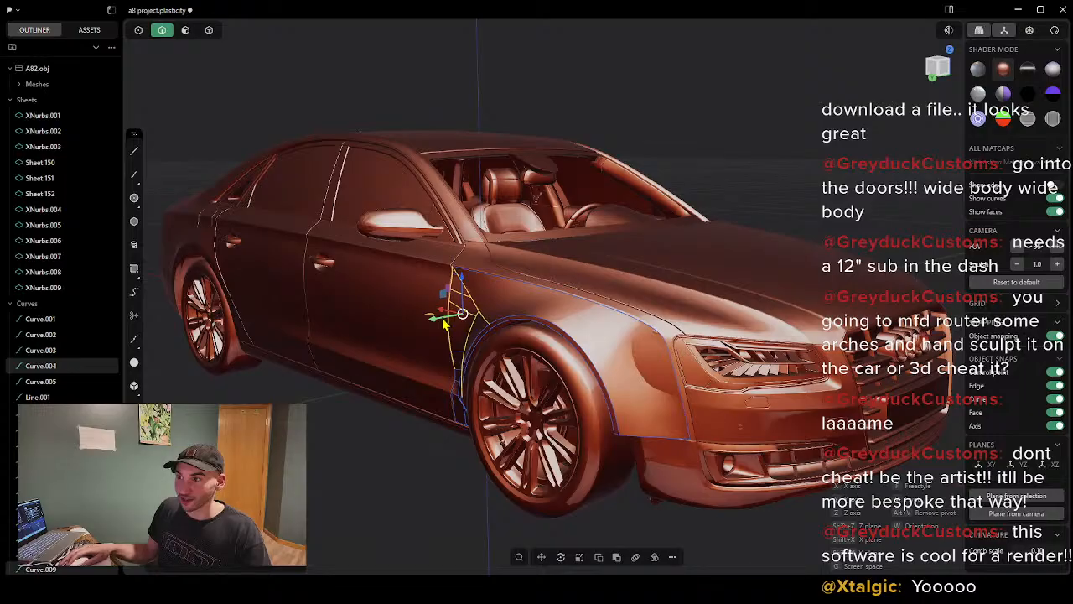
pyautogui.moveTo(442, 320); pyautogui.dragTo(398, 327)
pyautogui.press('Escape')
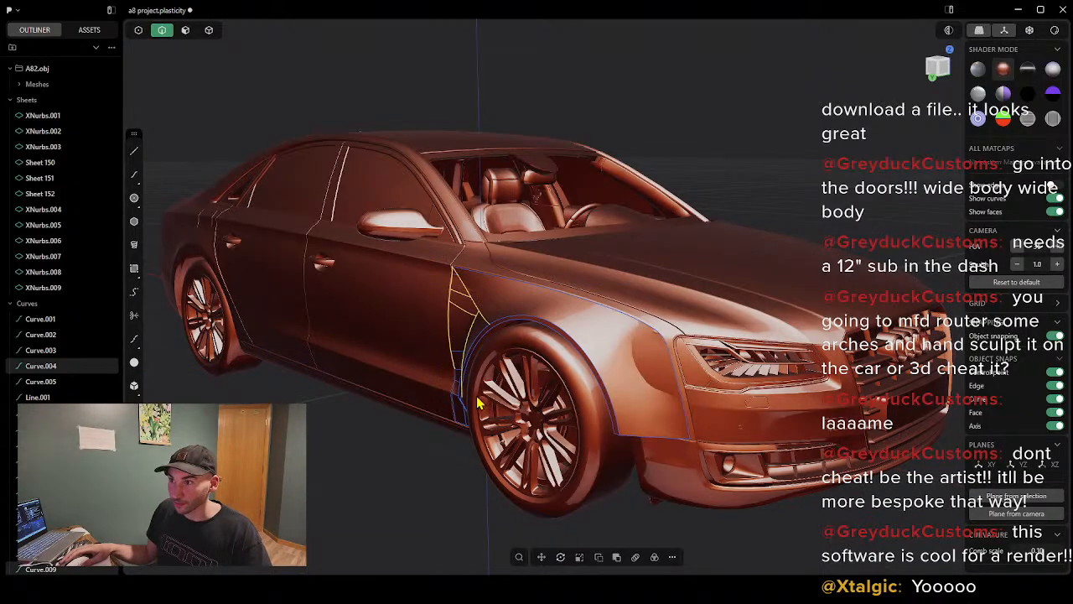
# Step: Select all the front fender curves and move them together straight outward, clear of the car's side
pyautogui.click(412, 450)
pyautogui.moveTo(365, 469); pyautogui.dragTo(646, 317)
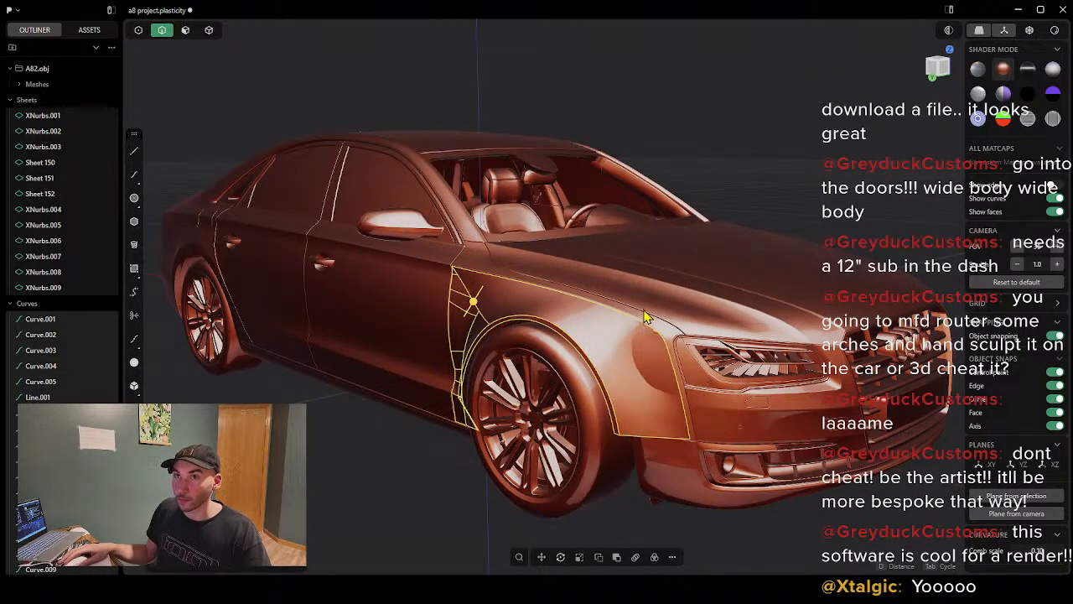
pyautogui.press('g')
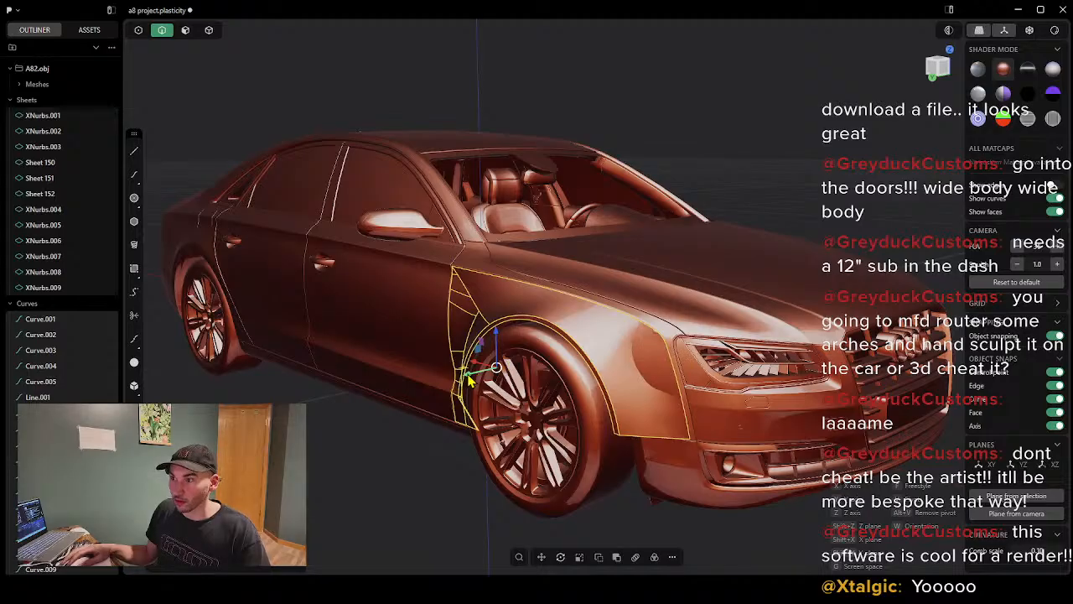
pyautogui.moveTo(466, 375); pyautogui.dragTo(332, 408)
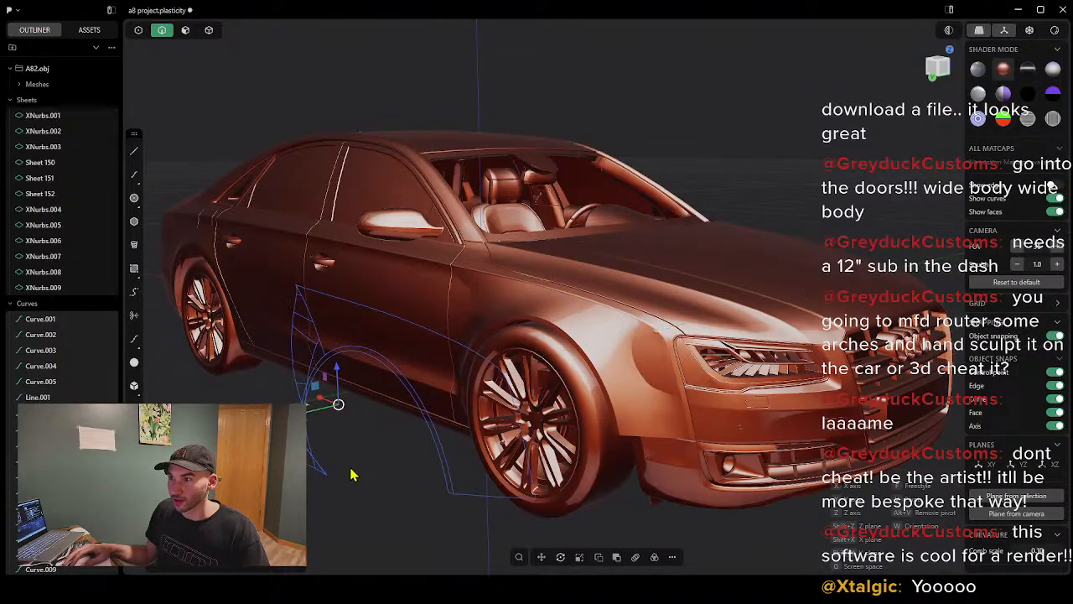
pyautogui.press('o')
pyautogui.moveTo(359, 483)
pyautogui.mouseDown(button='middle')
pyautogui.moveTo(532, 465)
pyautogui.moveTo(336, 475)
pyautogui.moveTo(353, 484)
pyautogui.mouseUp(button='middle')
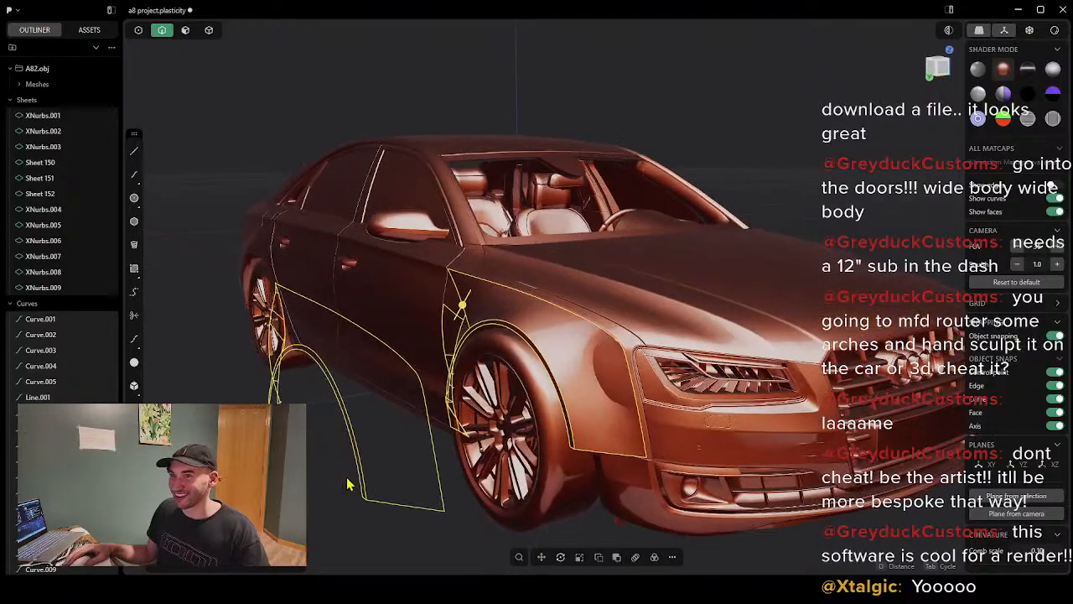
# Step: Select every fender sheet from XNurbs.001 through XNurbs.009 and move them together outward from the car's side
pyautogui.click(70, 255)
pyautogui.click(57, 287)
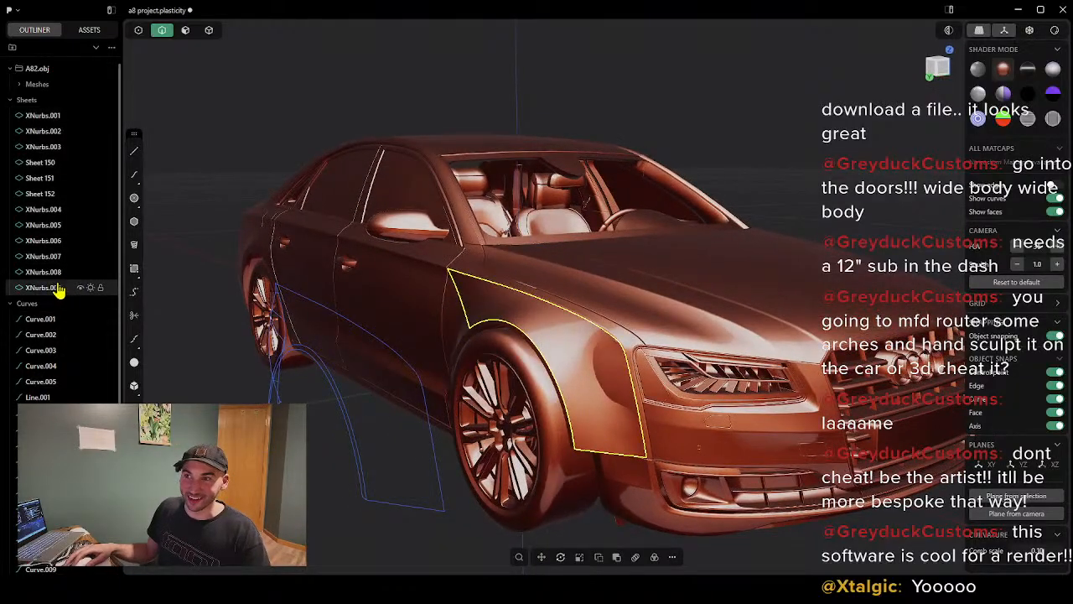
pyautogui.click(54, 118)
pyautogui.keyDown('shift'); pyautogui.click(52, 288); pyautogui.keyUp('shift')
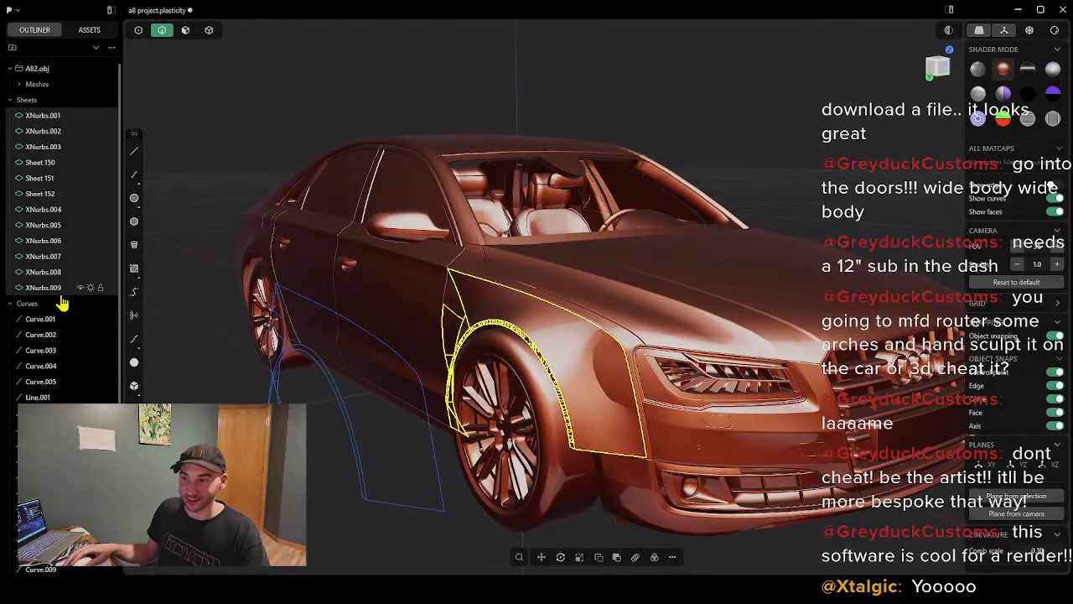
pyautogui.moveTo(541, 428); pyautogui.dragTo(514, 367, button='middle')
pyautogui.press('g')
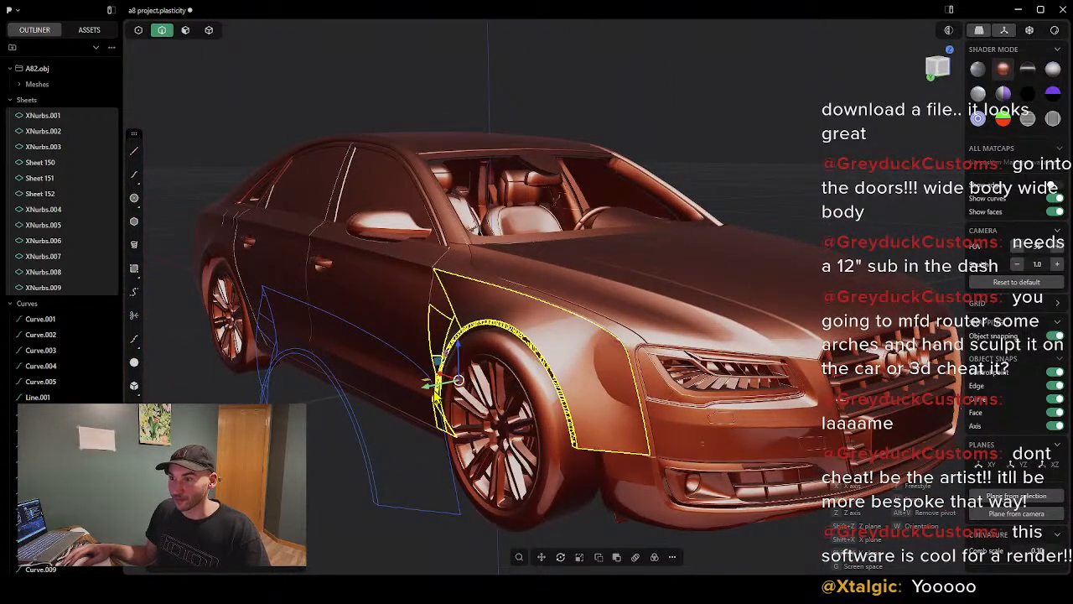
pyautogui.moveTo(431, 387); pyautogui.dragTo(119, 401)
# Step: Shift the selected fender sheets farther outward beyond the offset curves and view the separated fender from several angles
pyautogui.moveTo(338, 408); pyautogui.dragTo(470, 405, button='middle')
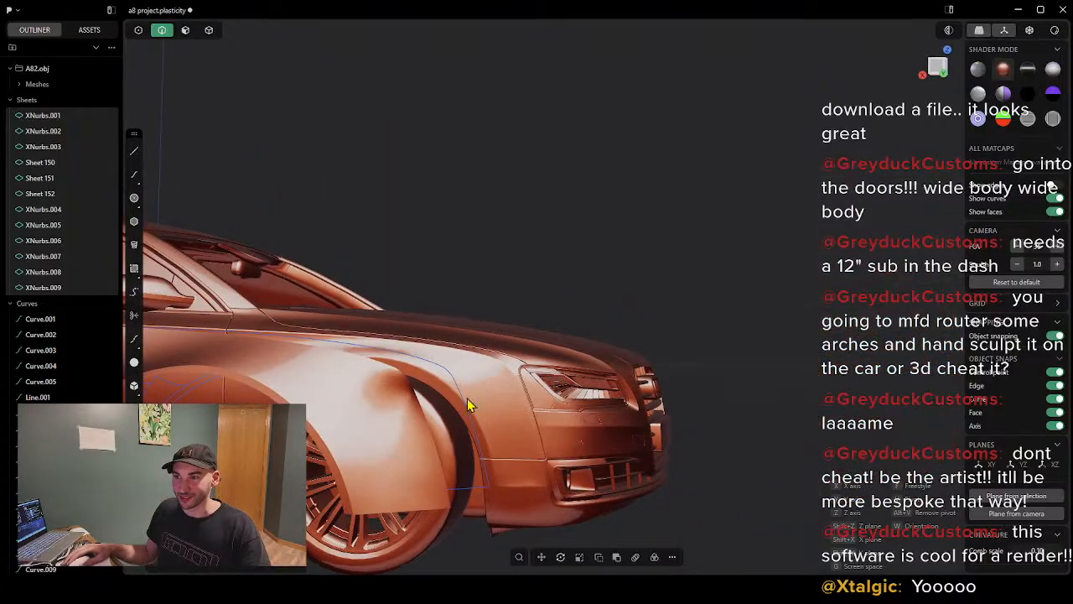
pyautogui.scroll(-5, 610, 429)
pyautogui.keyDown('shift'); pyautogui.moveTo(579, 450); pyautogui.dragTo(492, 458, button='middle'); pyautogui.keyUp('shift')
pyautogui.moveTo(369, 459); pyautogui.dragTo(496, 471, button='middle')
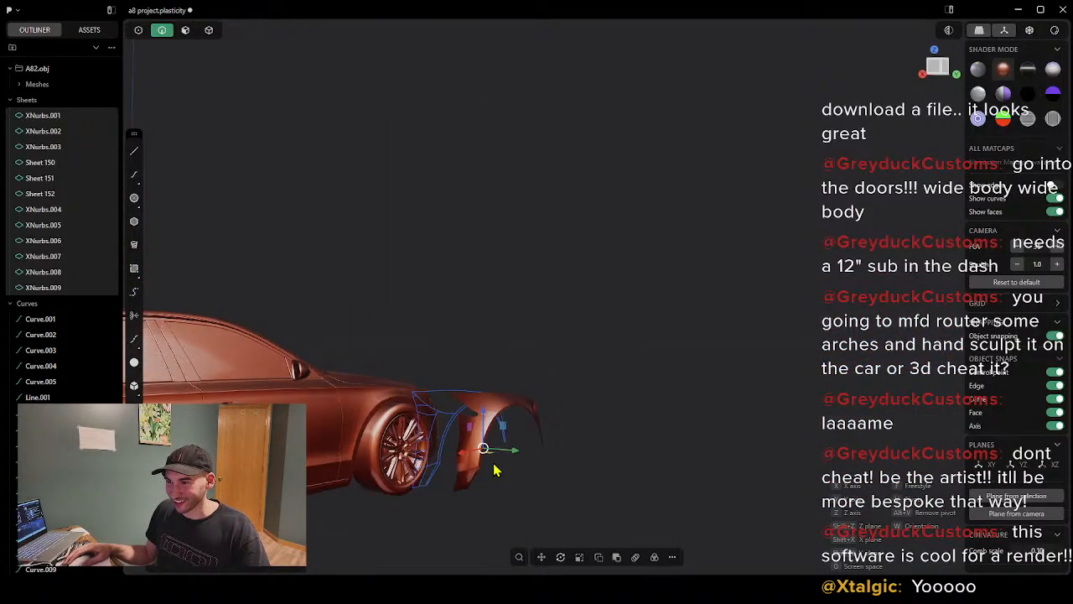
pyautogui.scroll(5, 494, 471)
pyautogui.moveTo(473, 429); pyautogui.dragTo(597, 433)
pyautogui.moveTo(616, 456); pyautogui.dragTo(675, 456, button='middle')
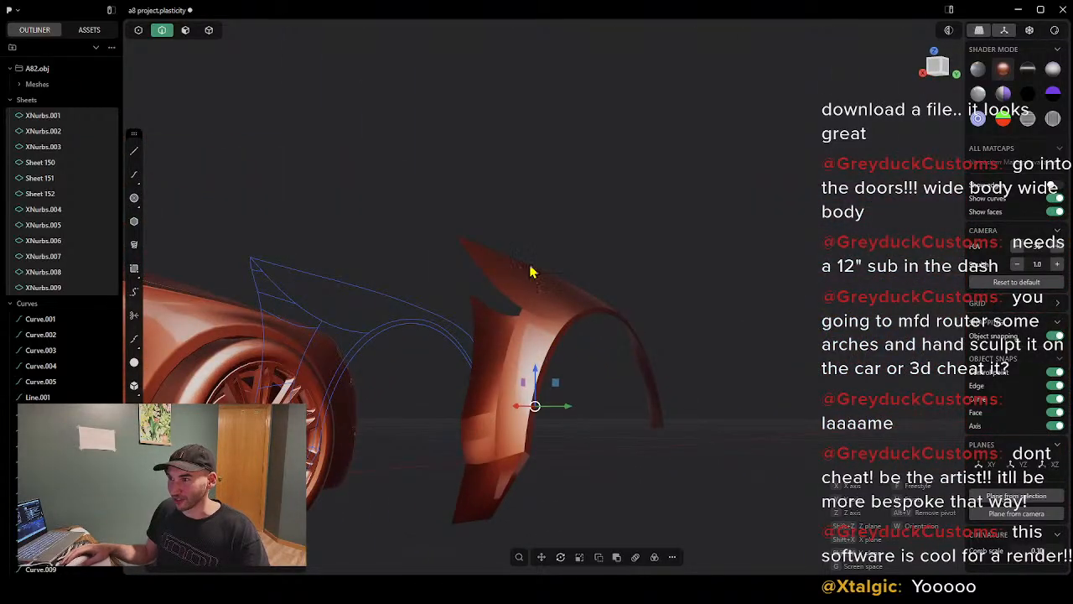
pyautogui.moveTo(531, 271); pyautogui.dragTo(494, 420, button='middle')
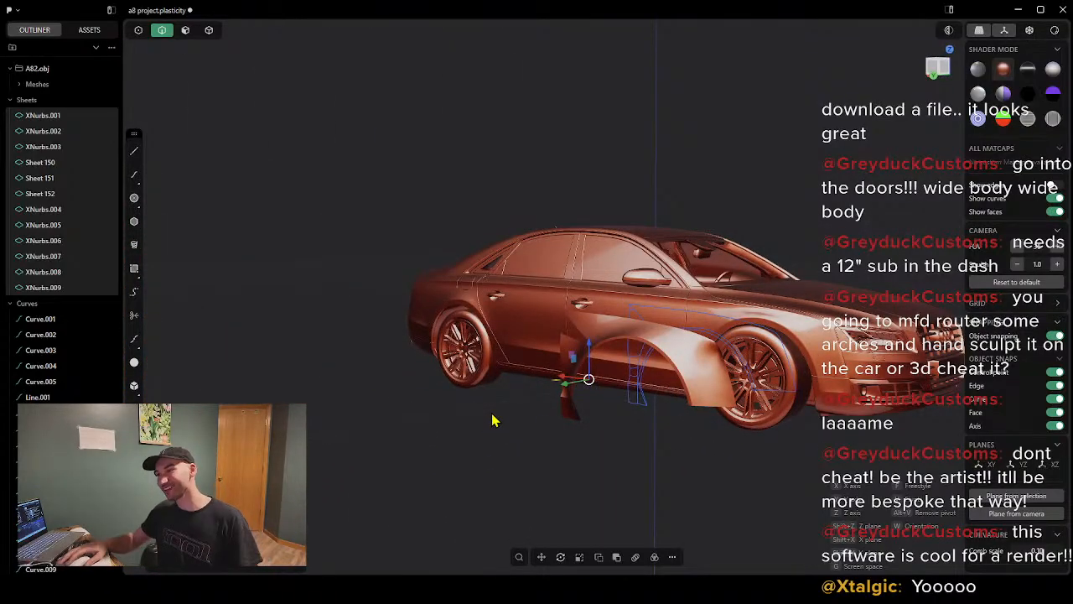
# Step: Examine the front fender surfaces beside the car and the body lines around the rear wheel arch and door gap
pyautogui.moveTo(740, 411)
pyautogui.mouseDown(button='middle')
pyautogui.moveTo(640, 427)
pyautogui.moveTo(950, 399)
pyautogui.moveTo(609, 434)
pyautogui.moveTo(456, 410)
pyautogui.moveTo(763, 431)
pyautogui.moveTo(743, 421)
pyautogui.mouseUp(button='middle')
pyautogui.scroll(-1, 743, 423)
pyautogui.scroll(6, 741, 433)
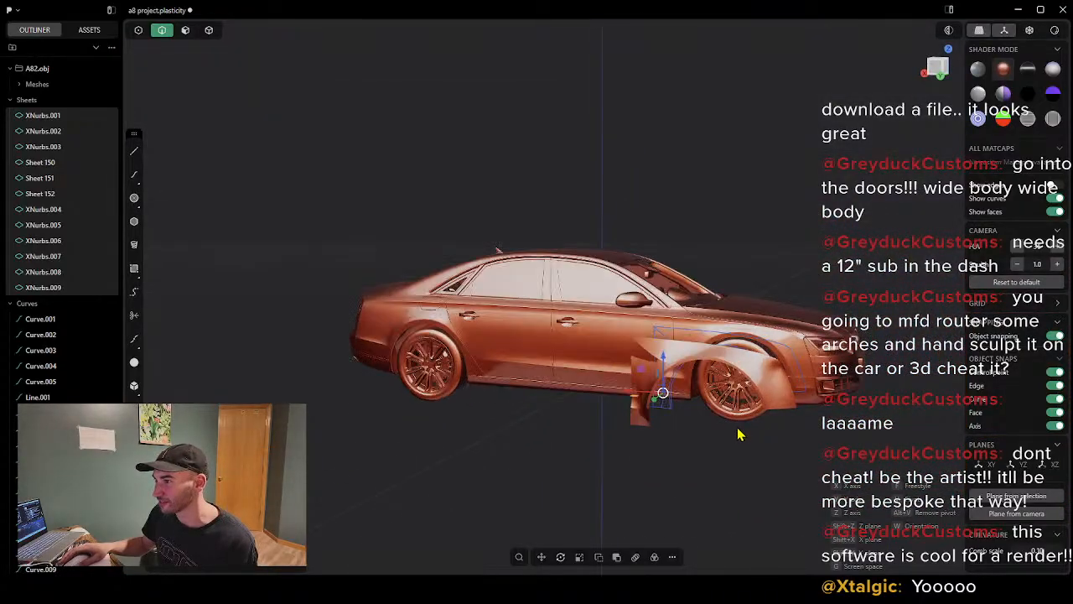
pyautogui.moveTo(683, 407); pyautogui.dragTo(752, 407, button='middle')
pyautogui.keyDown('shift'); pyautogui.moveTo(867, 397); pyautogui.dragTo(624, 407, button='middle'); pyautogui.keyUp('shift')
pyautogui.moveTo(717, 373); pyautogui.dragTo(416, 431, button='middle')
pyautogui.scroll(-5, 483, 453)
pyautogui.scroll(4, 493, 467)
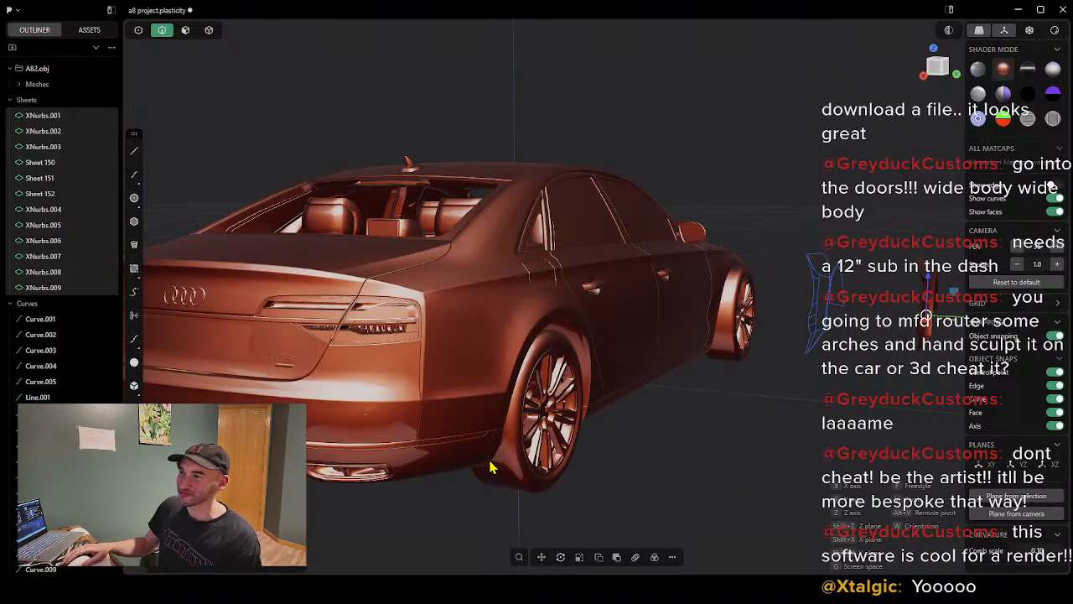
pyautogui.scroll(3, 489, 402)
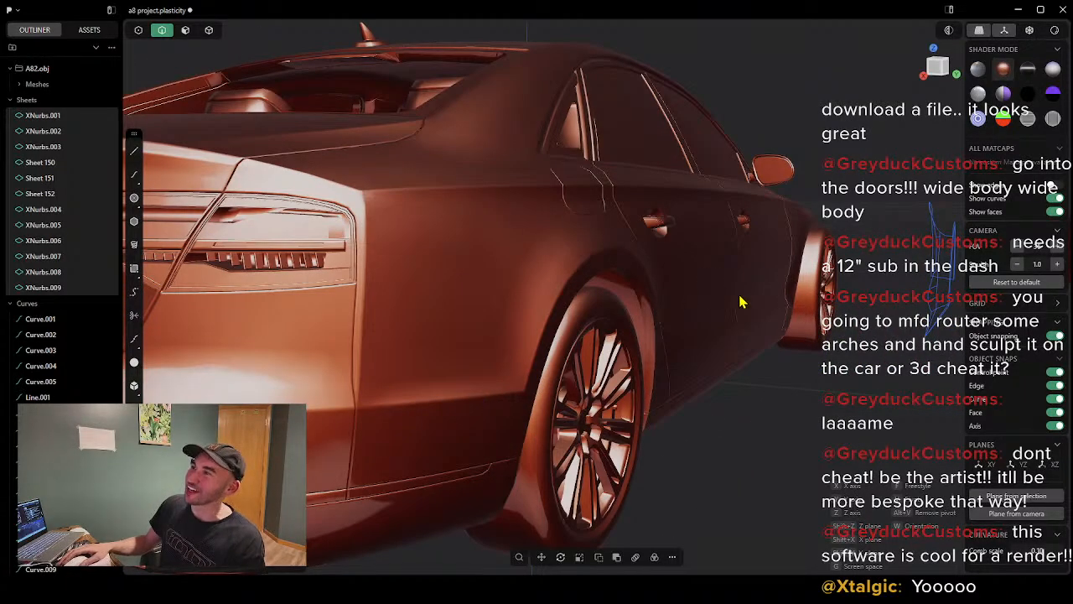
pyautogui.scroll(3, 778, 322)
pyautogui.moveTo(810, 310); pyautogui.dragTo(531, 333, button='middle')
pyautogui.scroll(3, 553, 363)
pyautogui.scroll(2, 554, 370)
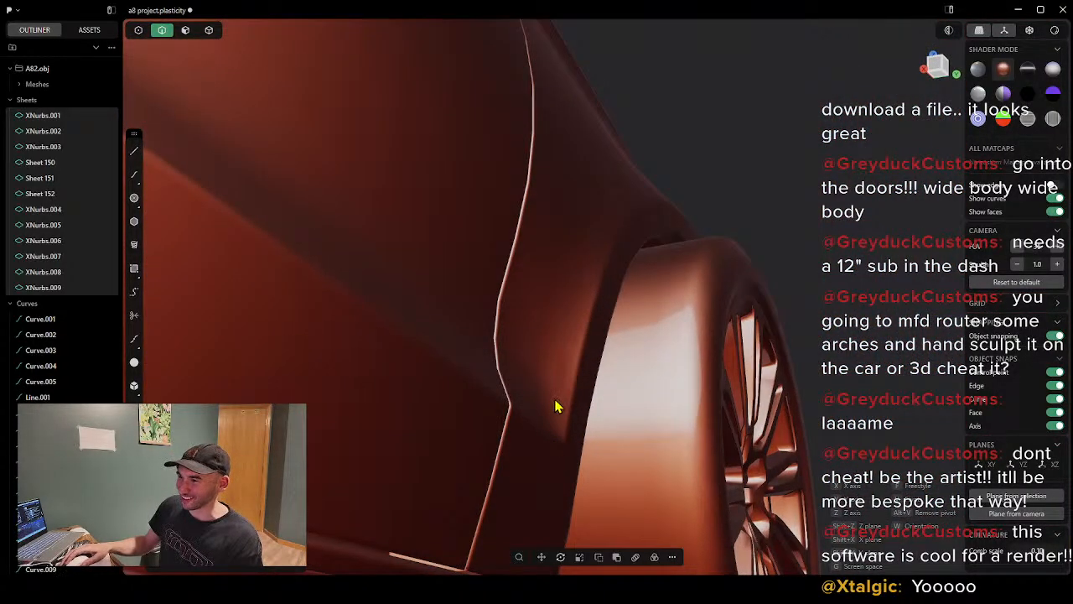
pyautogui.moveTo(493, 375); pyautogui.dragTo(505, 412, button='middle')
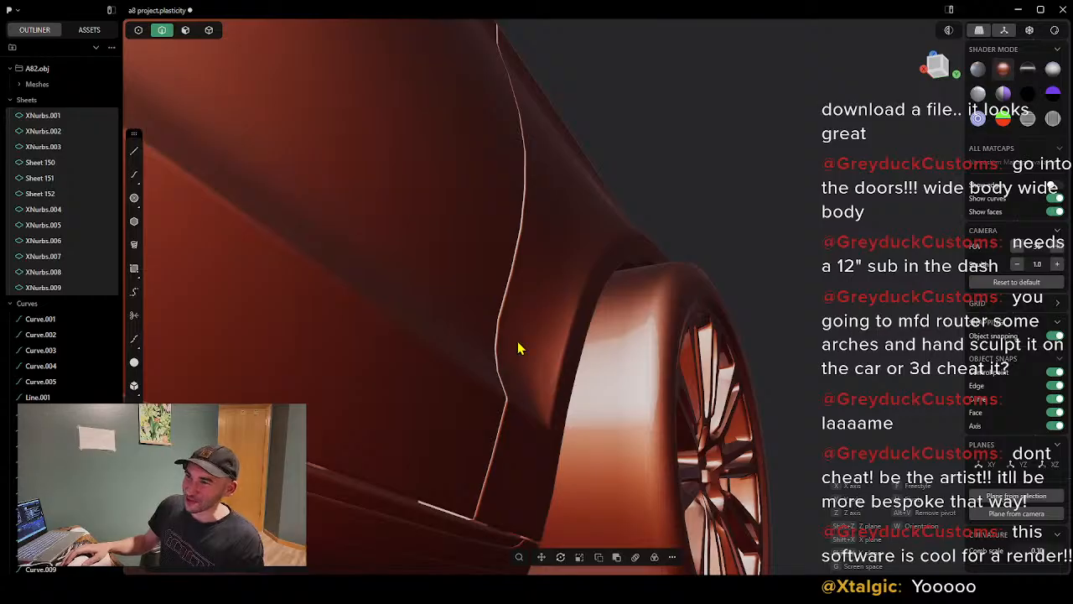
pyautogui.scroll(-3, 594, 394)
pyautogui.moveTo(594, 394); pyautogui.dragTo(532, 411, button='middle')
pyautogui.scroll(-5, 582, 406)
pyautogui.moveTo(612, 411); pyautogui.dragTo(491, 419, button='middle')
# Step: Try several matcaps on the model and replace the copper shading with a light grey matcap
pyautogui.click(981, 75)
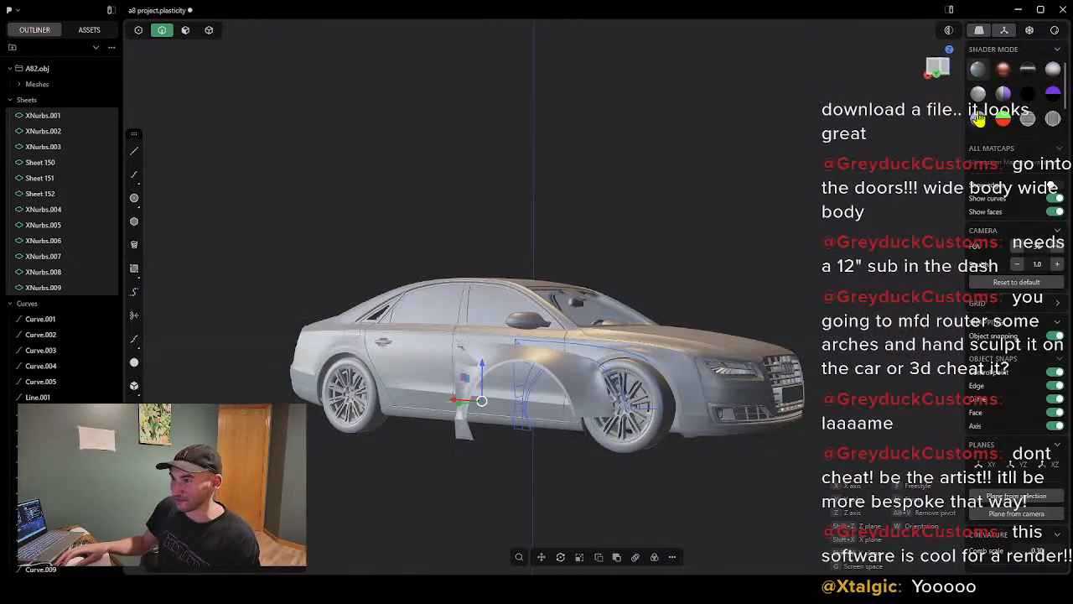
pyautogui.click(997, 120)
pyautogui.click(979, 120)
pyautogui.click(1004, 95)
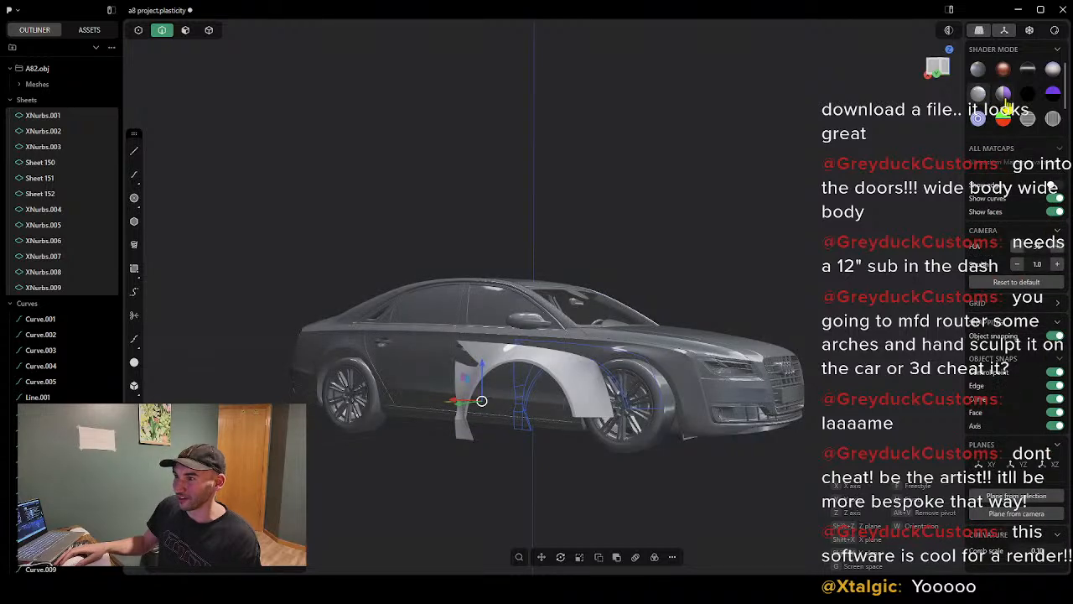
pyautogui.click(984, 97)
pyautogui.click(1000, 95)
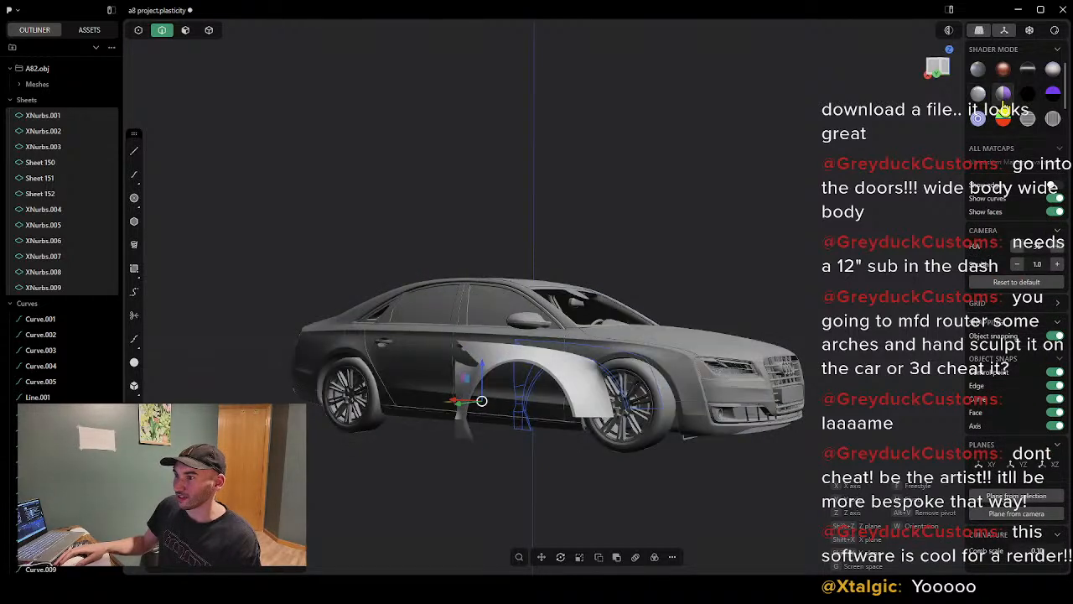
# Step: Leave the pending move and delete all the fender surfaces, XNurbs.001 to XNurbs.009 and Sheets 150 to 152
pyautogui.moveTo(614, 310); pyautogui.dragTo(470, 390, button='middle')
pyautogui.moveTo(637, 391); pyautogui.dragTo(601, 386, button='middle')
pyautogui.scroll(3, 605, 390)
pyautogui.scroll(6, 621, 379)
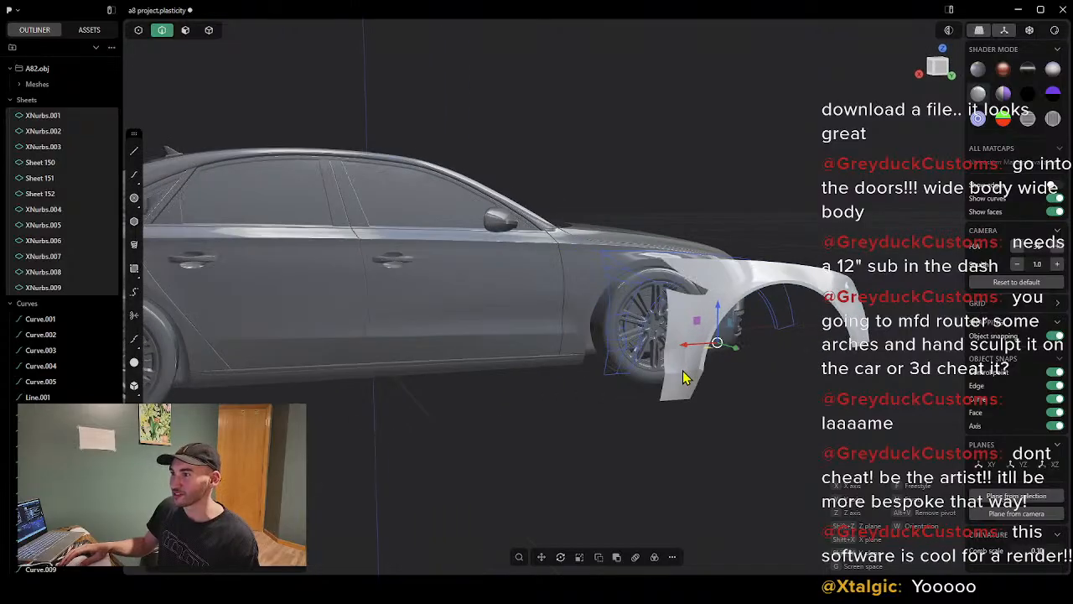
pyautogui.moveTo(774, 361); pyautogui.dragTo(663, 369, button='middle')
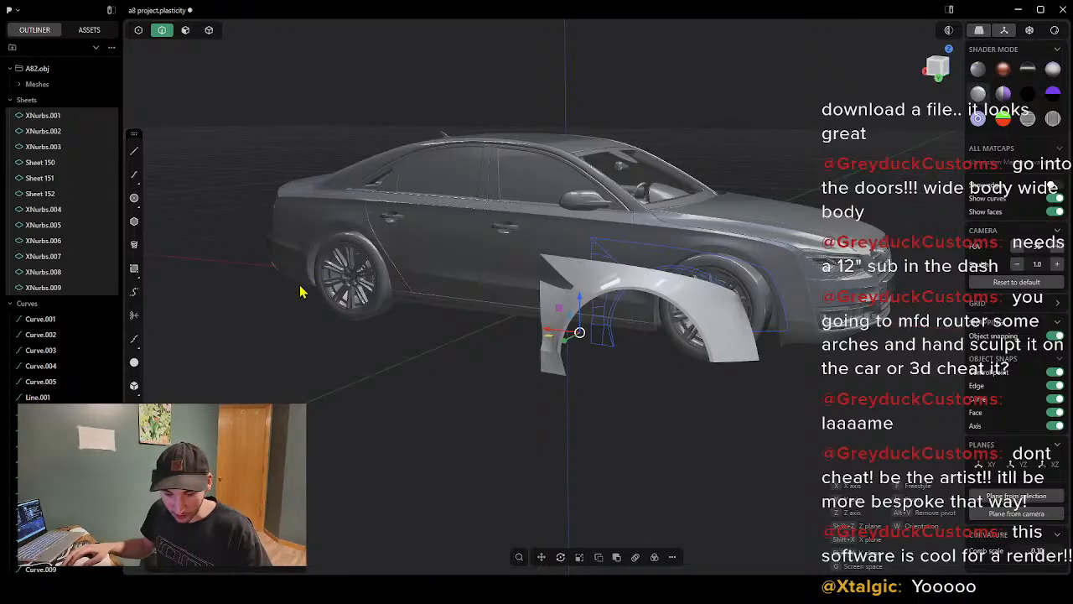
pyautogui.rightClick(258, 331)
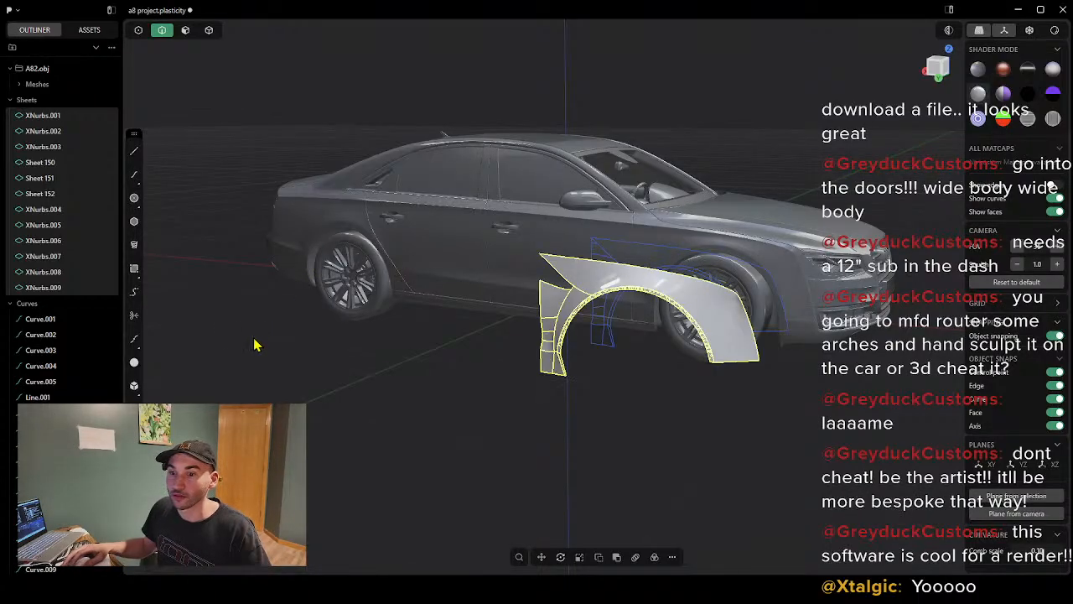
pyautogui.click(475, 354)
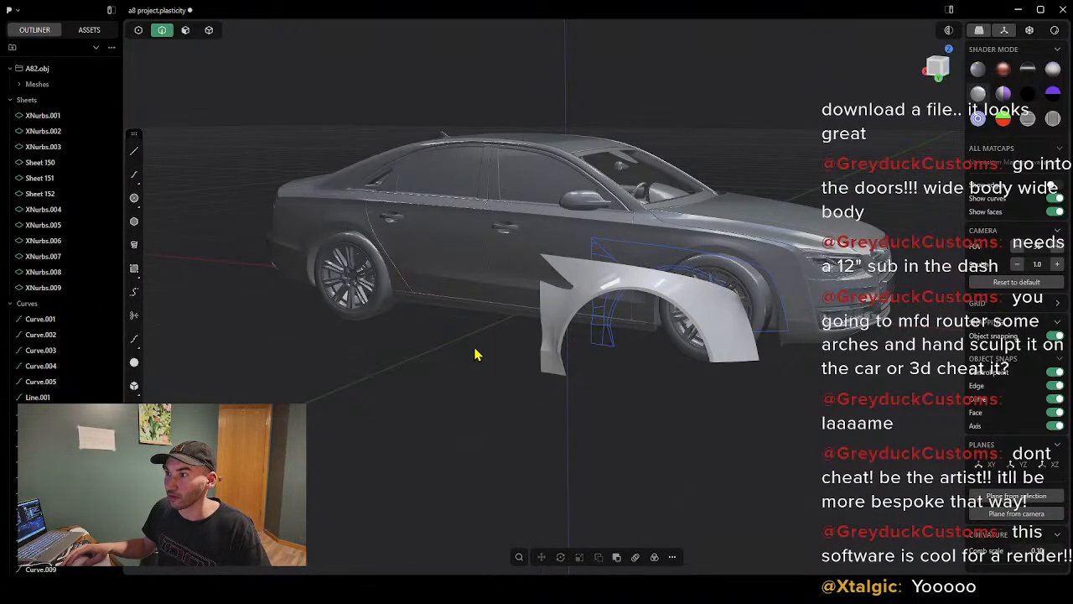
pyautogui.click(27, 287)
pyautogui.keyDown('shift'); pyautogui.click(35, 119); pyautogui.keyUp('shift')
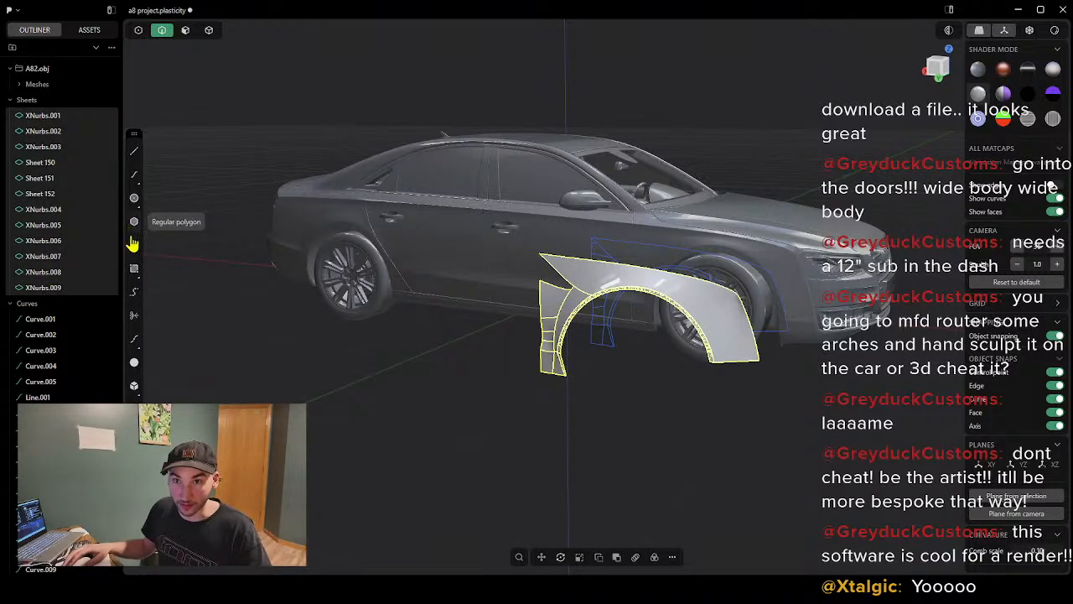
pyautogui.press('Delete')
# Step: Delete the diagonal curve and the horizontal cross curves inside the fender section behind the front wheel
pyautogui.scroll(8, 640, 359)
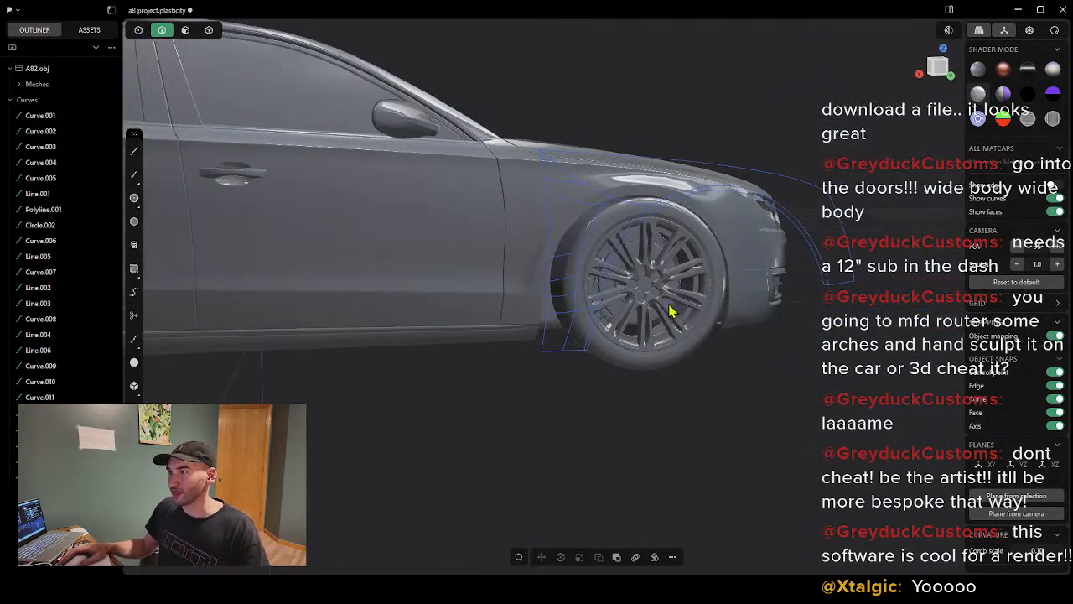
pyautogui.scroll(3, 671, 311)
pyautogui.moveTo(697, 271); pyautogui.dragTo(678, 285, button='middle')
pyautogui.click(513, 193)
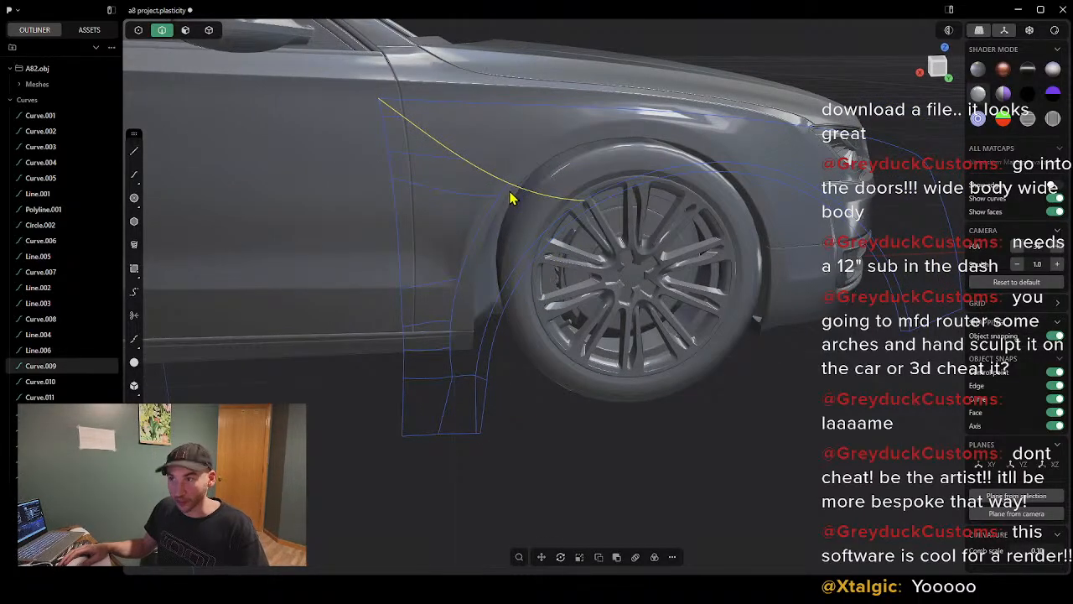
pyautogui.press('Delete')
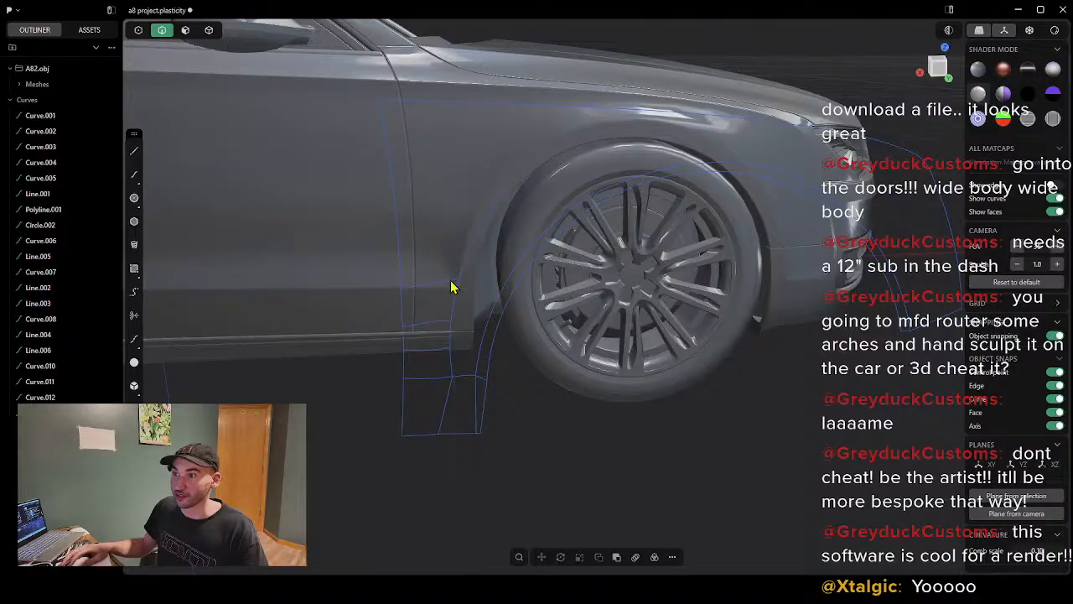
pyautogui.click(435, 327)
pyautogui.press('Delete')
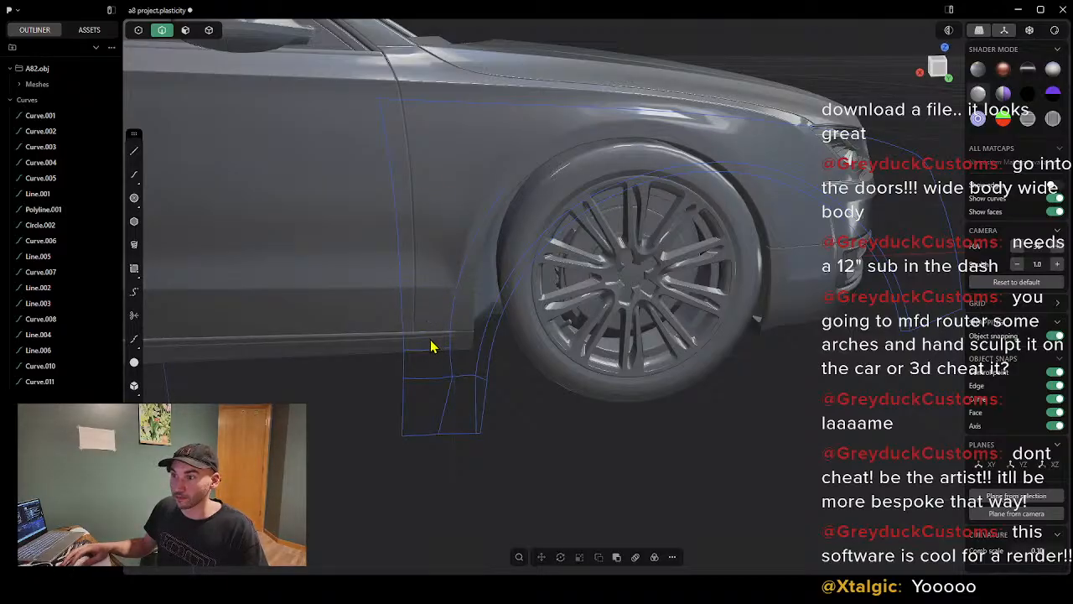
pyautogui.click(431, 352)
pyautogui.press('Delete')
pyautogui.click(440, 377)
pyautogui.press('Delete')
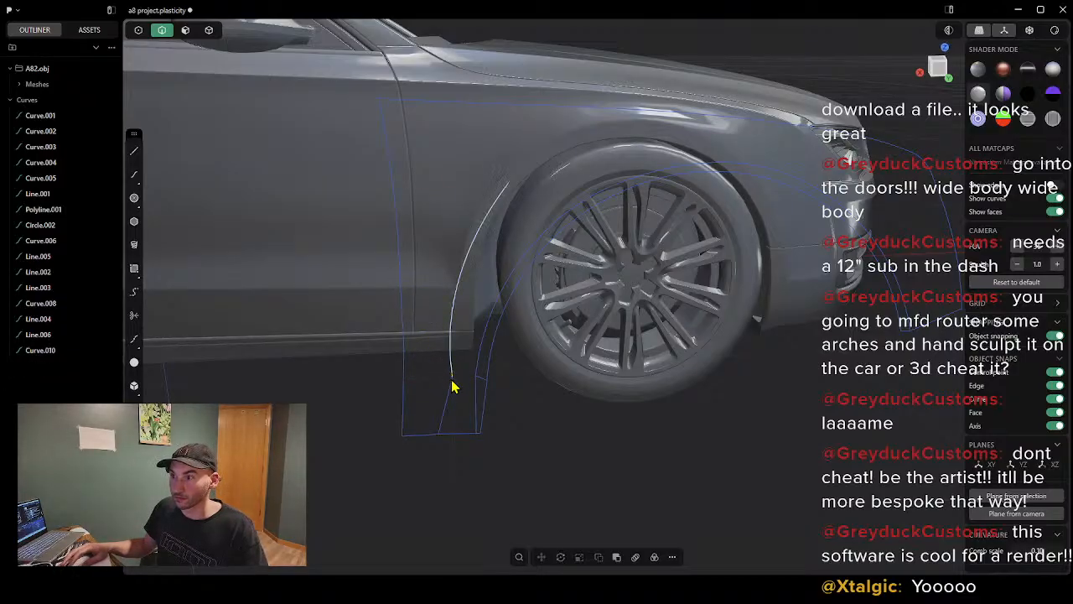
# Step: Delete the two remaining upright inner curves in the fender section behind the front wheel
pyautogui.click(449, 386)
pyautogui.press('Delete')
pyautogui.click(449, 371)
pyautogui.press('Delete')
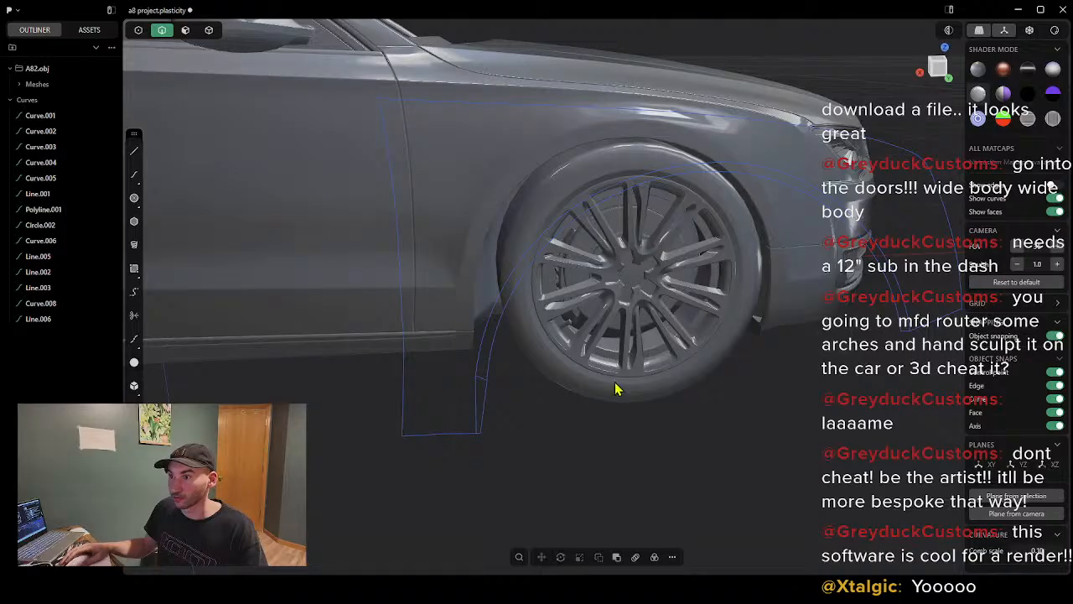
# Step: Fill the wheel-arch lip with a surface bounded by Circle.002, Curve.008 and the short end lines Line.002 and Line.003
pyautogui.moveTo(618, 383); pyautogui.dragTo(797, 322, button='middle')
pyautogui.click(865, 192)
pyautogui.keyDown('shift'); pyautogui.click(861, 196); pyautogui.keyUp('shift')
pyautogui.keyDown('shift'); pyautogui.click(794, 315); pyautogui.keyUp('shift')
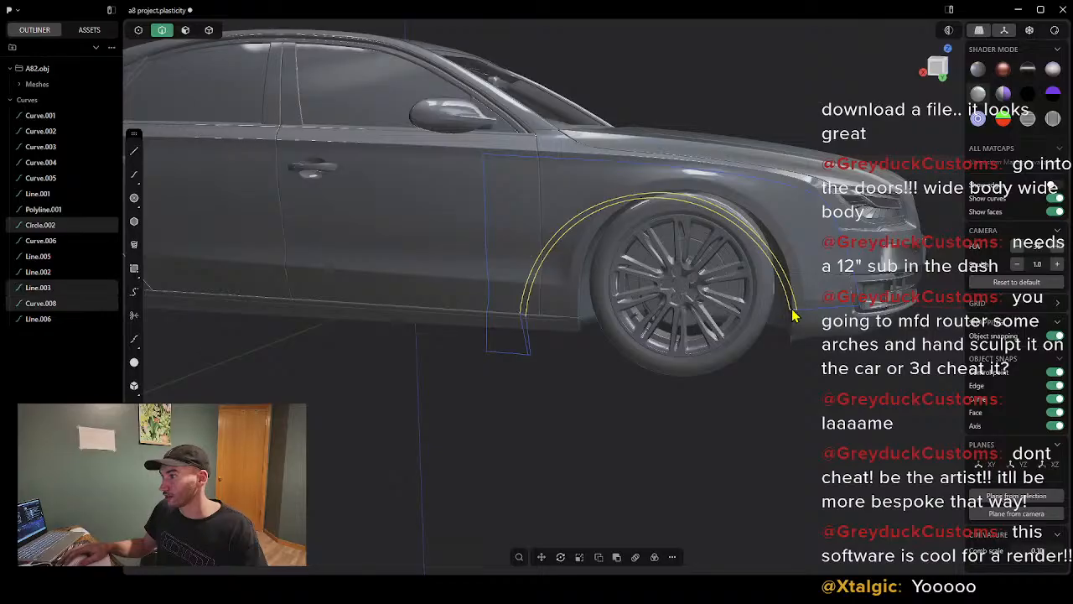
pyautogui.keyDown('shift'); pyautogui.click(522, 321); pyautogui.keyUp('shift')
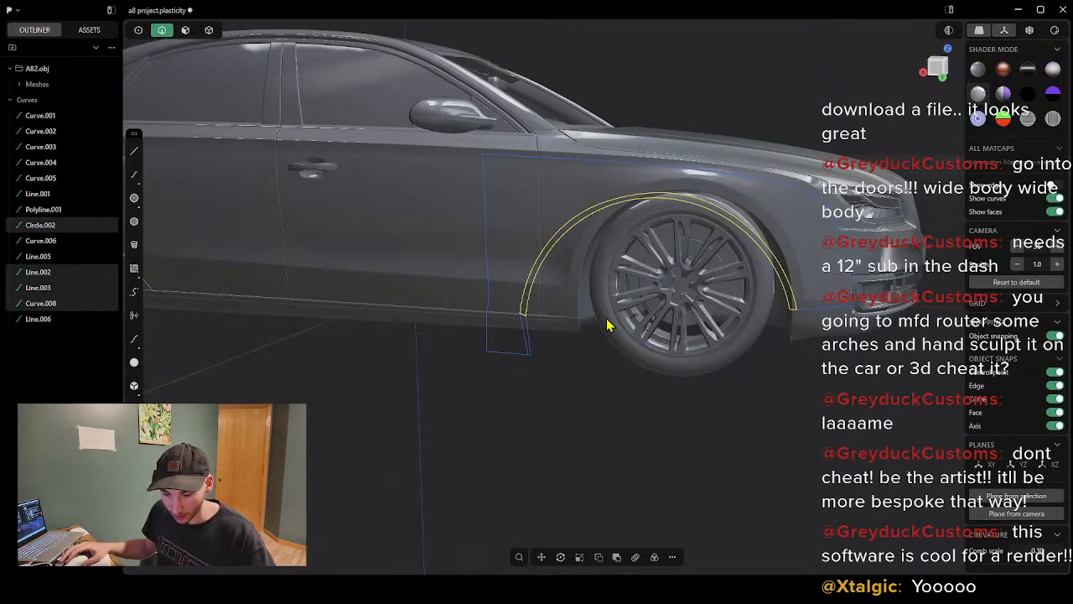
pyautogui.hotkey('shift', 'p')
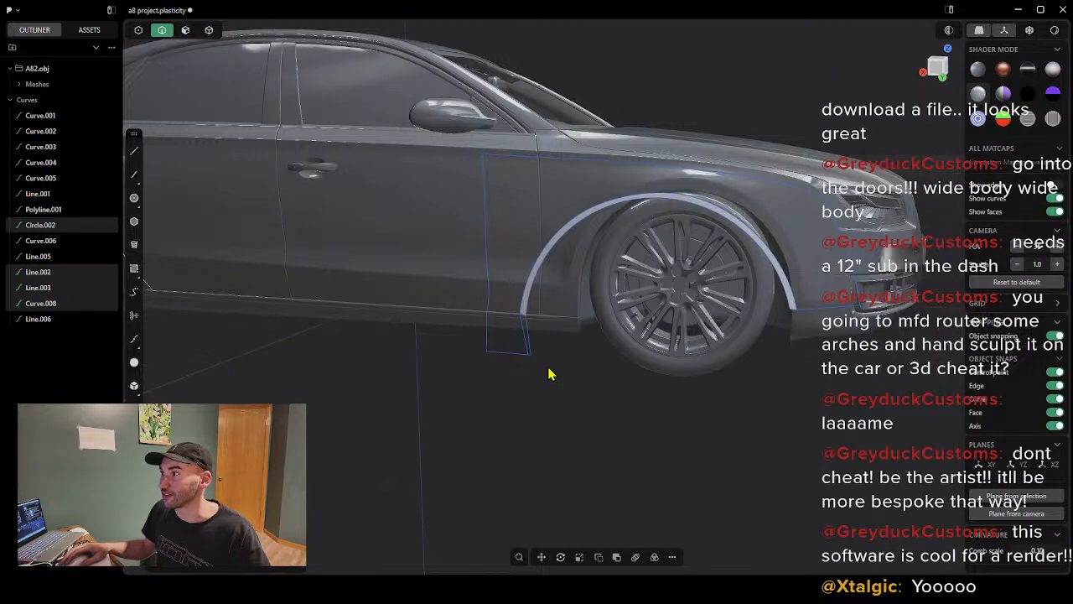
pyautogui.moveTo(550, 374); pyautogui.dragTo(601, 312, button='middle')
pyautogui.rightClick(610, 336)
pyautogui.scroll(3, 600, 312)
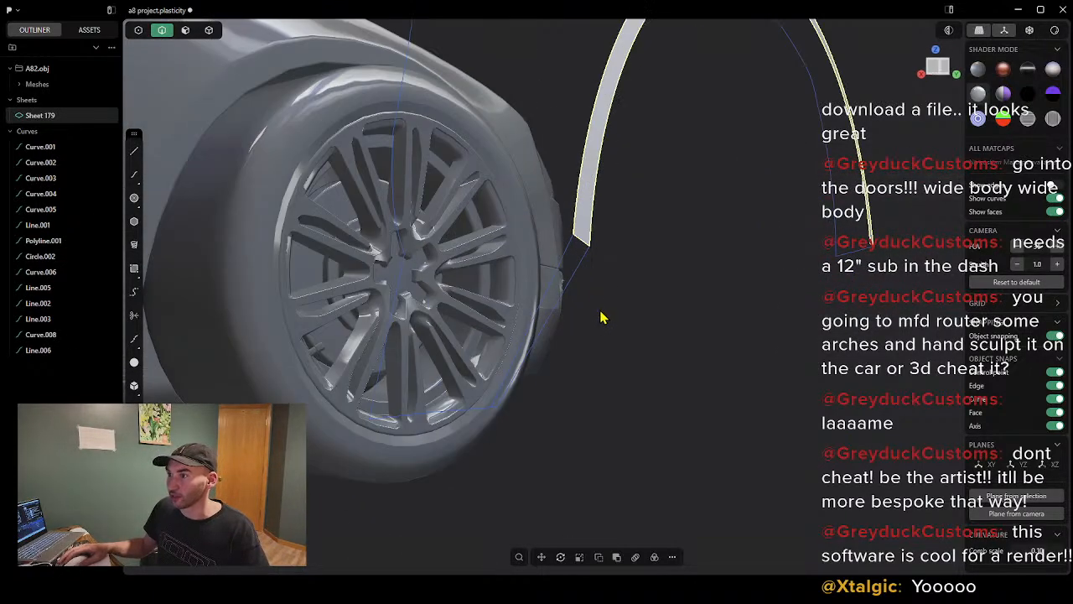
pyautogui.click(565, 262)
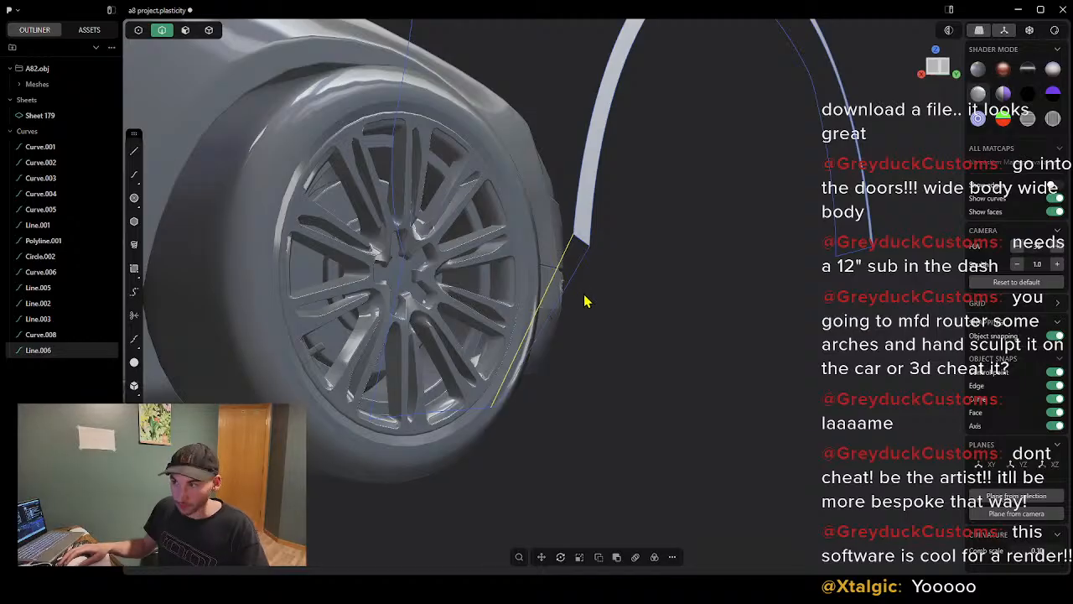
pyautogui.click(527, 371)
pyautogui.keyDown('shift'); pyautogui.click(495, 412); pyautogui.keyUp('shift')
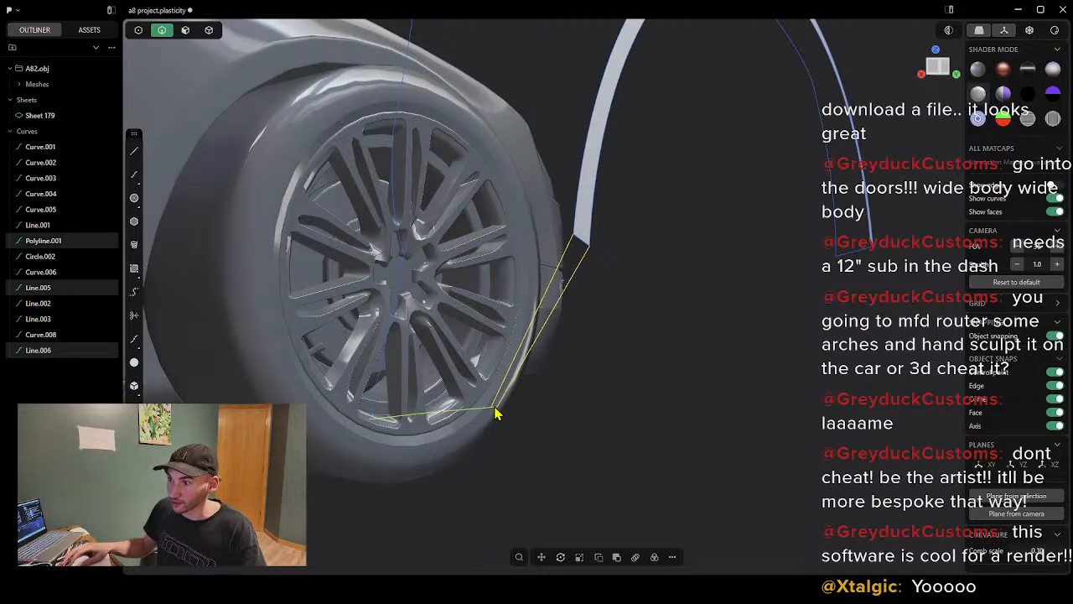
pyautogui.scroll(-2, 646, 377)
pyautogui.click(664, 338)
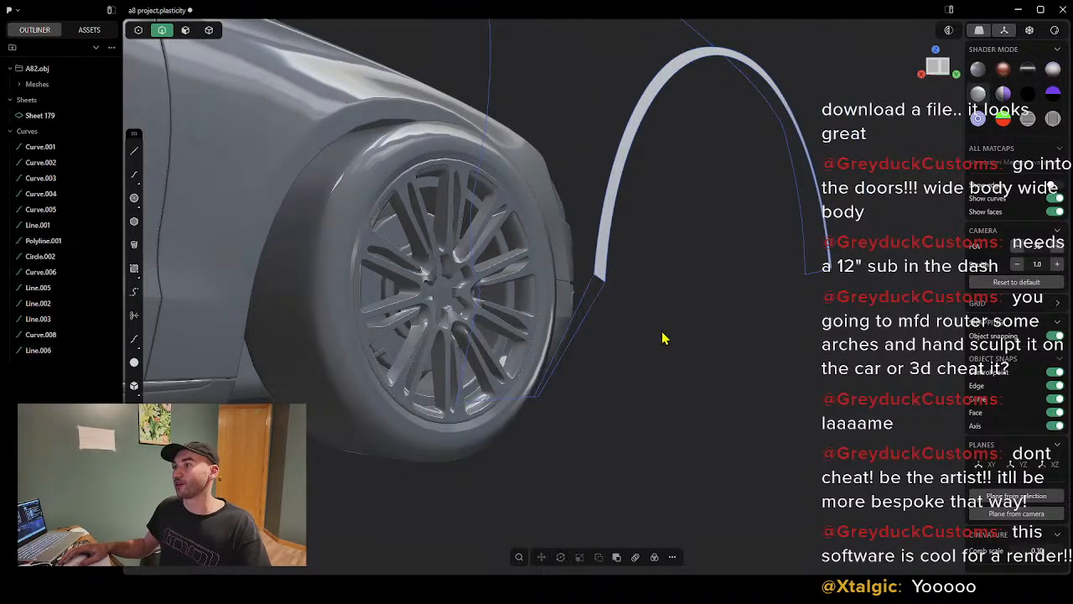
# Step: Delete the surface that fills the wheel-arch lip
pyautogui.scroll(-2, 699, 274)
pyautogui.moveTo(703, 264); pyautogui.dragTo(650, 284, button='middle')
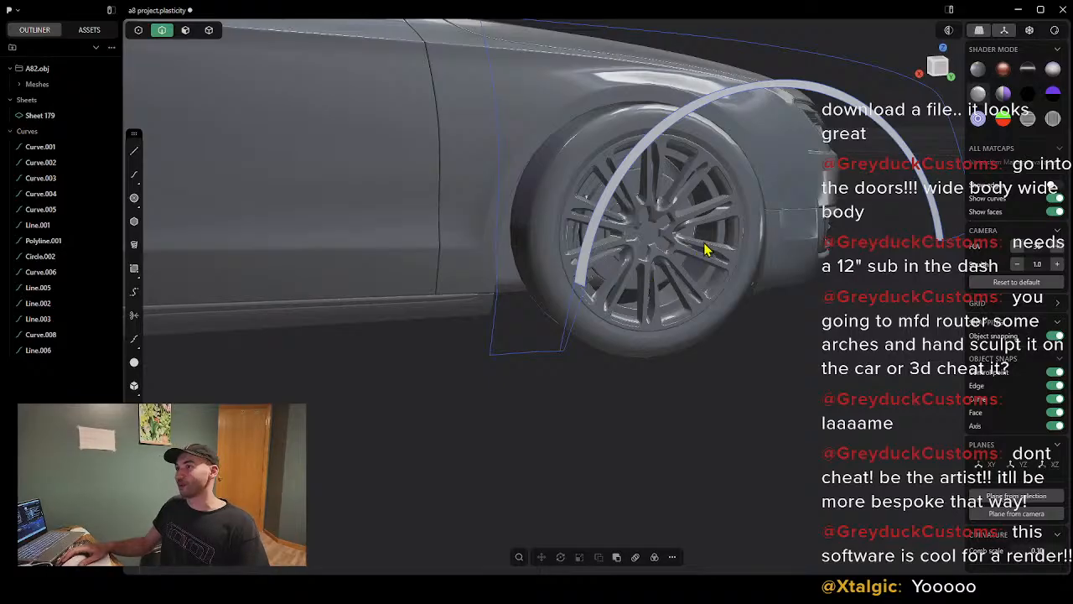
pyautogui.moveTo(706, 249); pyautogui.dragTo(801, 168, button='middle')
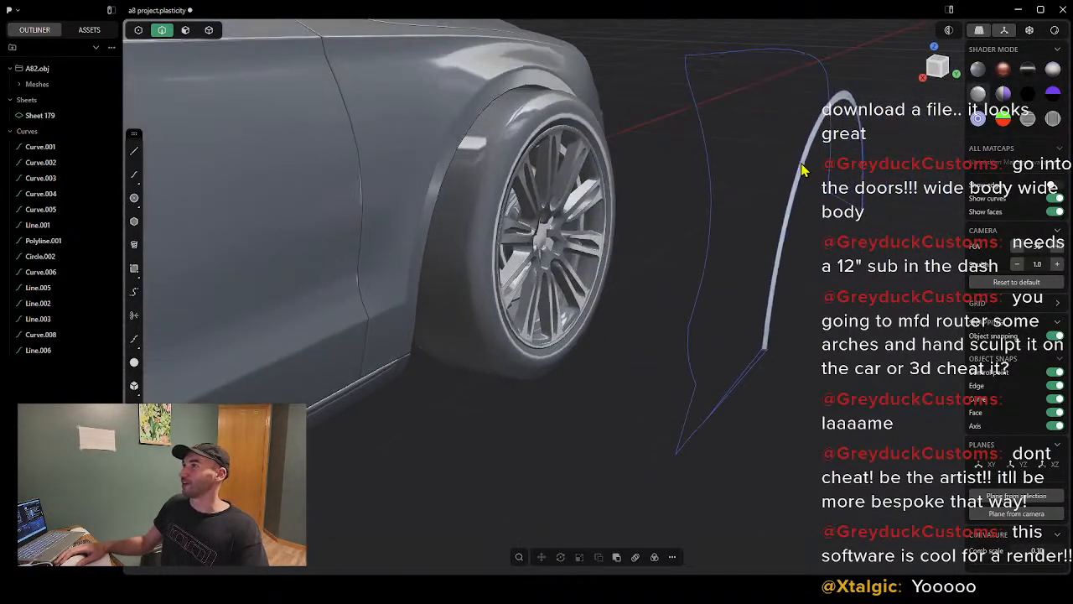
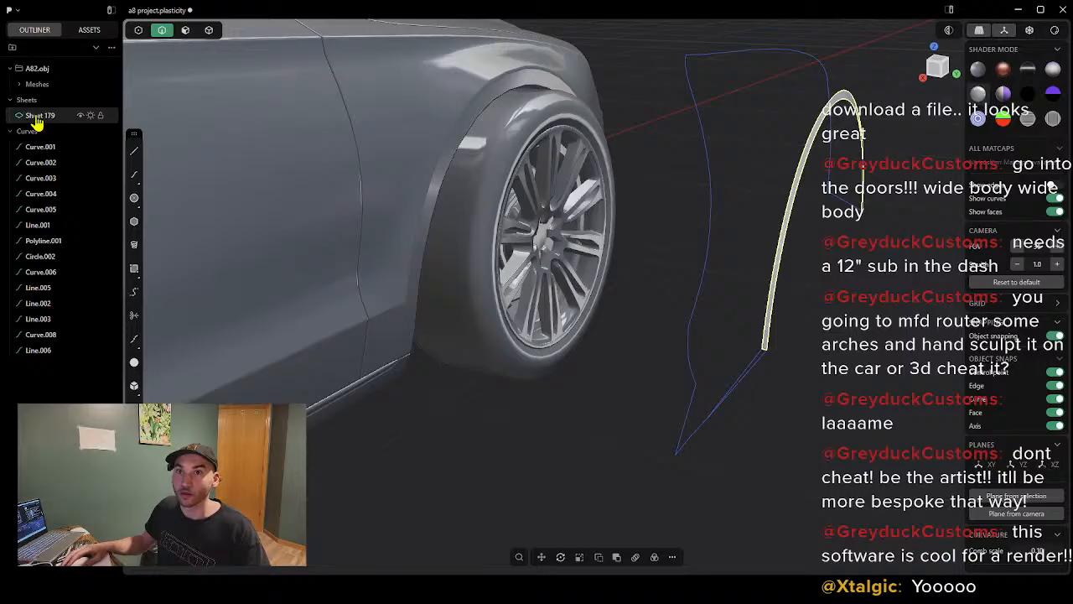
pyautogui.press('Delete')
# Step: Move the lower wheel-arch curve, Circle.002, slightly outward from the car along the Y axis
pyautogui.moveTo(786, 155); pyautogui.dragTo(791, 195, button='middle')
pyautogui.scroll(4, 812, 201)
pyautogui.scroll(-4, 810, 203)
pyautogui.click(709, 84)
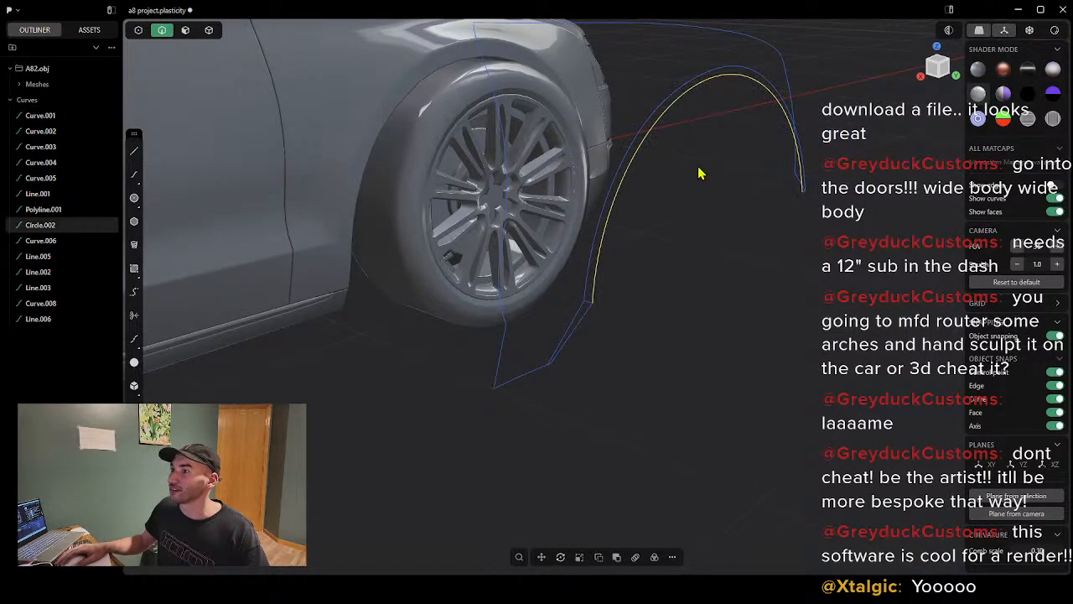
pyautogui.press('g')
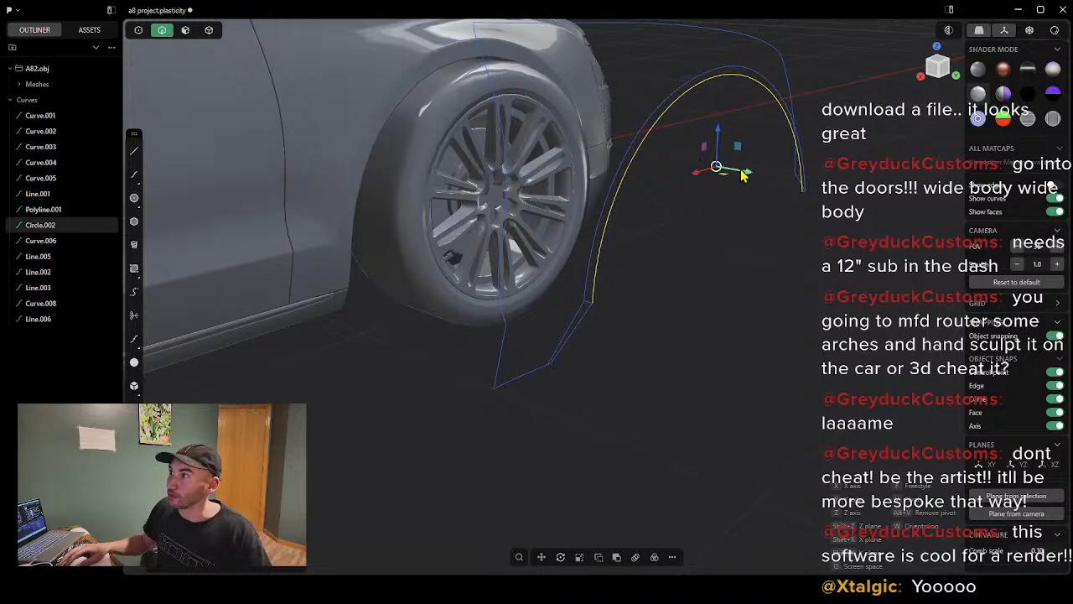
pyautogui.moveTo(743, 174); pyautogui.dragTo(752, 177)
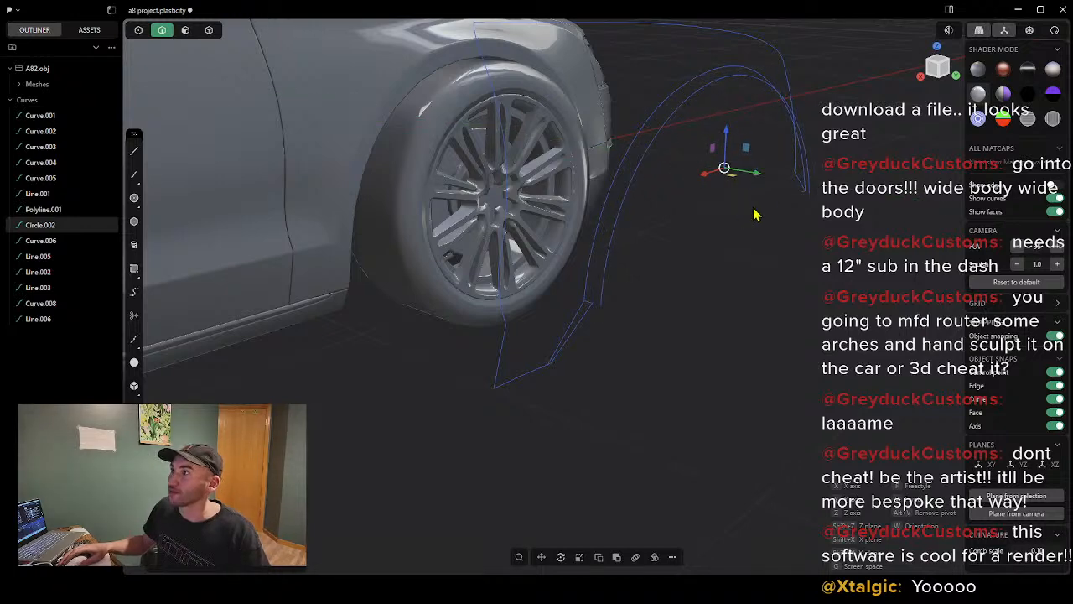
pyautogui.moveTo(799, 204); pyautogui.dragTo(587, 291, button='middle')
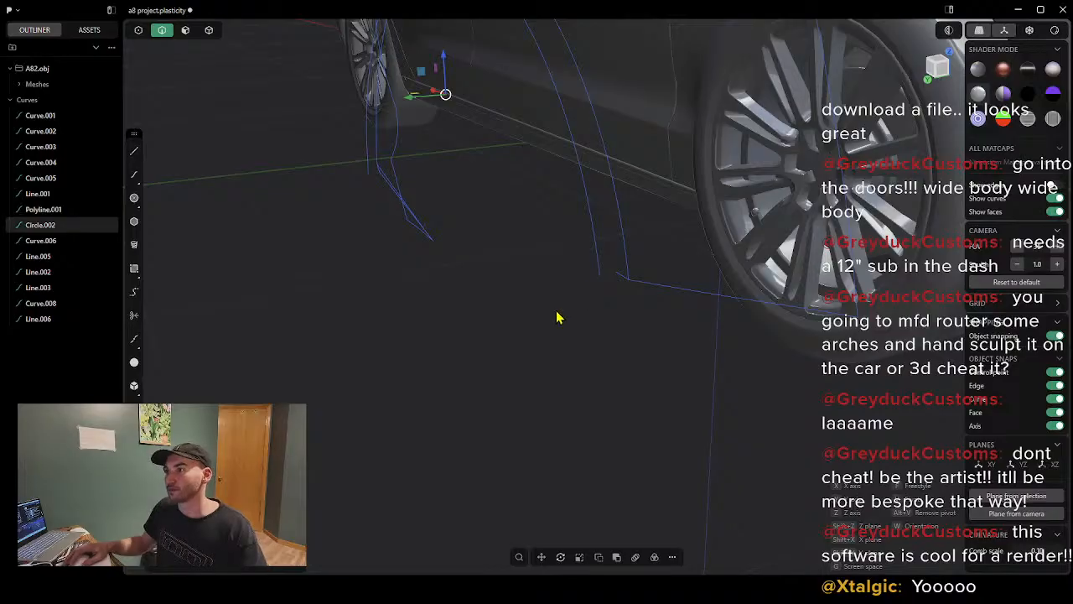
pyautogui.rightClick(557, 311)
# Step: Delete the short line at the front end of the wheel-arch lip, Line.003
pyautogui.click(621, 279)
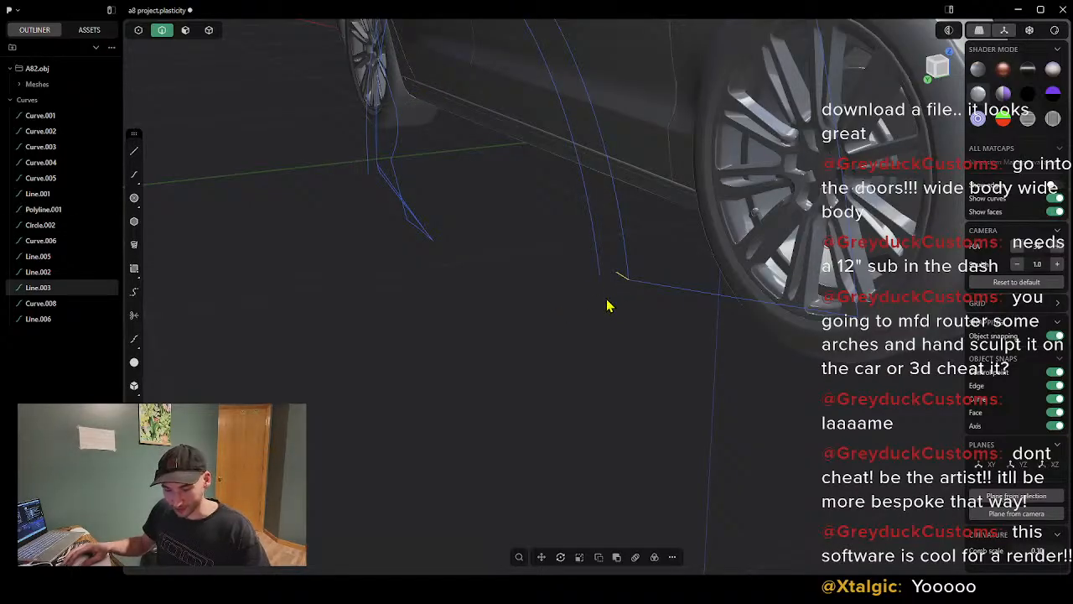
pyautogui.click(609, 300)
pyautogui.moveTo(520, 252); pyautogui.dragTo(407, 364, button='middle')
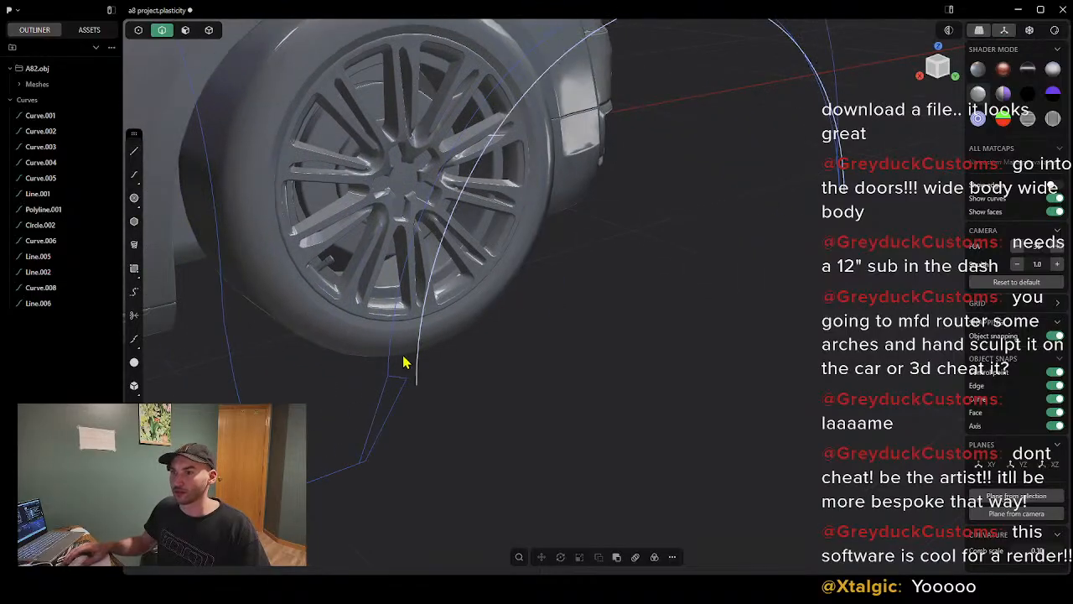
# Step: Delete the short line Line.002 at the rear end of the wheel-arch lip and the diagonal line below it, Line.005
pyautogui.click(404, 384)
pyautogui.press('Delete')
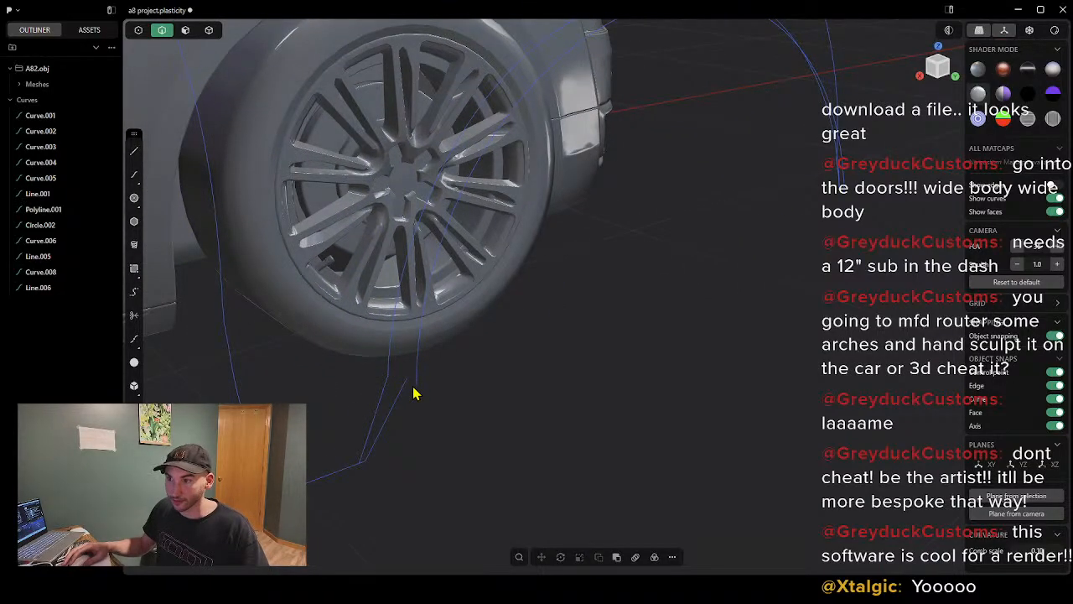
pyautogui.click(402, 400)
pyautogui.press('Delete')
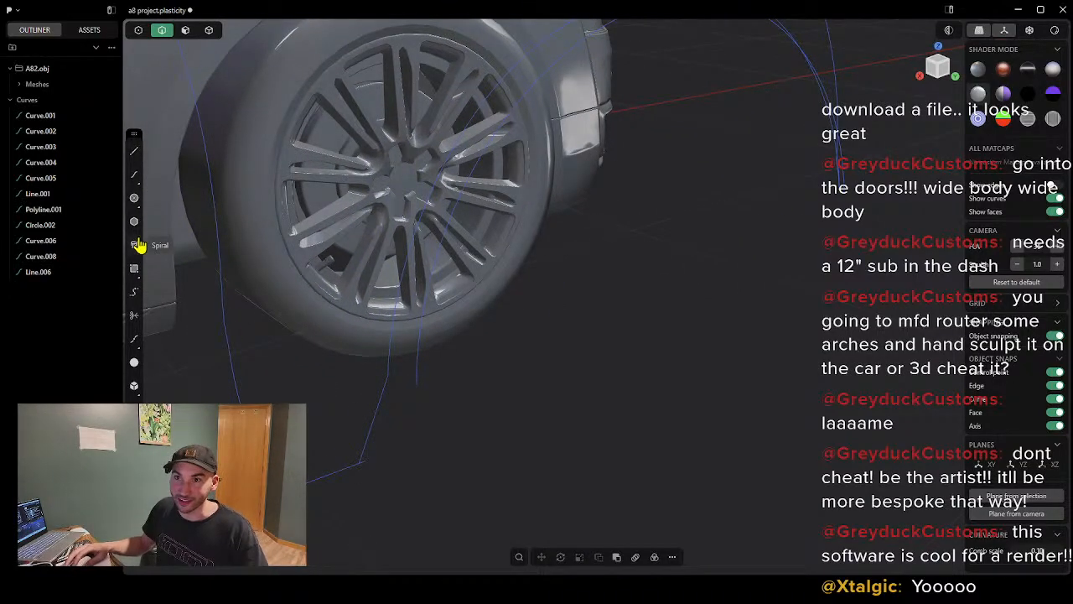
# Step: Draw a line from the short stub end at the flare's lower rear corner up to the rear end of Circle.002
pyautogui.click(135, 151)
pyautogui.scroll(3, 380, 457)
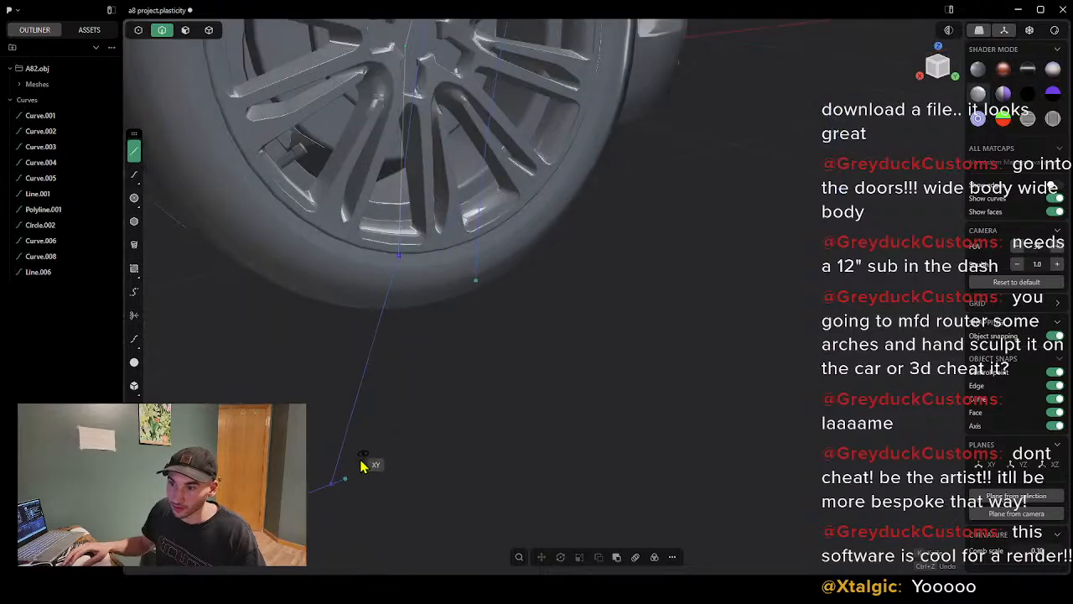
pyautogui.click(346, 480)
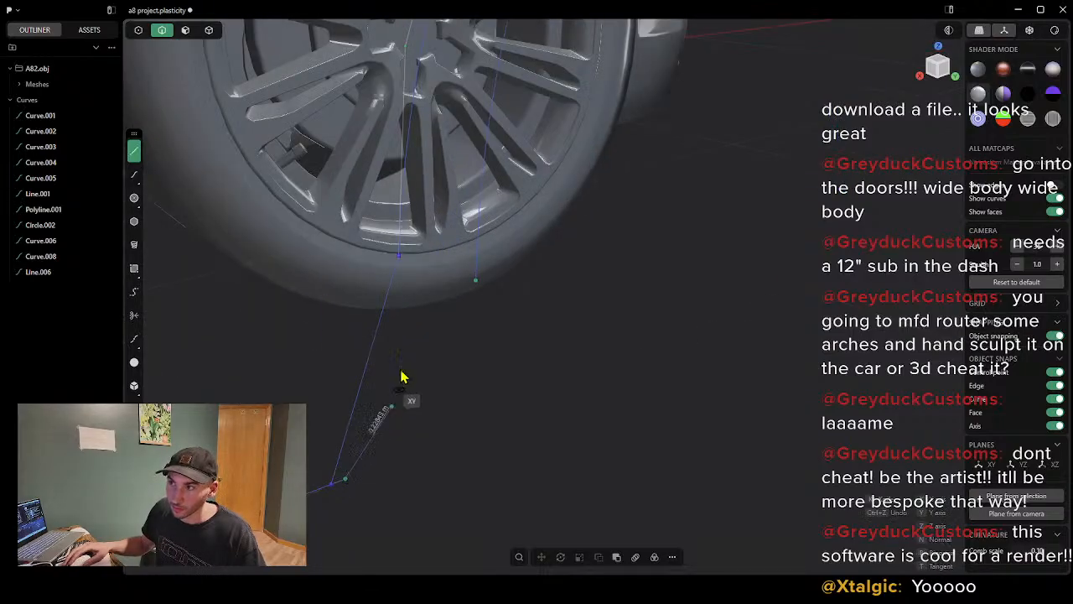
pyautogui.click(476, 280)
pyautogui.rightClick(523, 290)
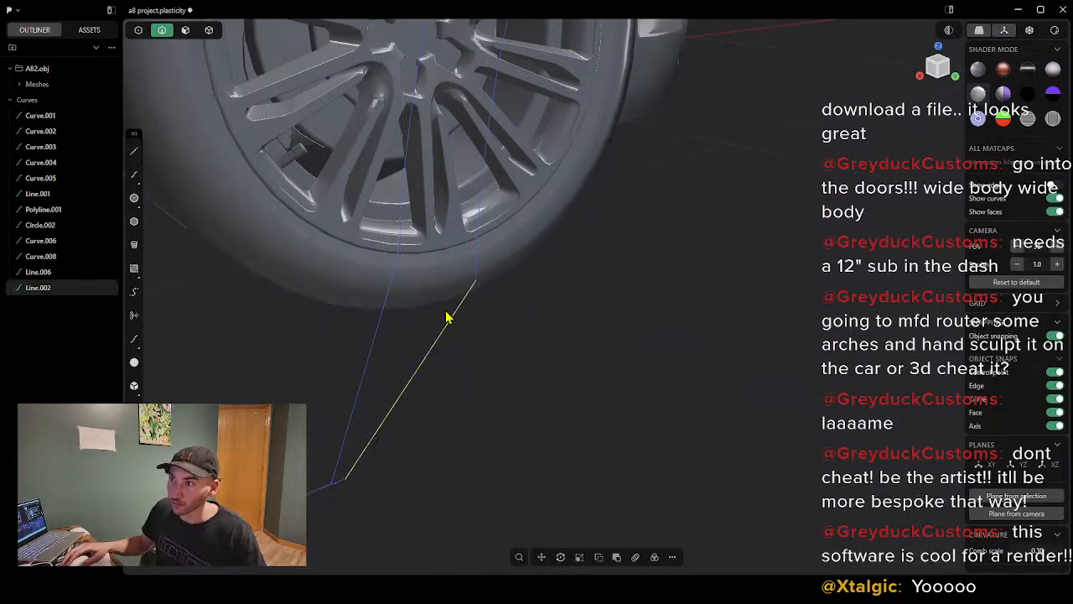
# Step: Draw a short line closing the rear end of the wheel-arch lip between Circle.002 and Curve.008
pyautogui.click(135, 156)
pyautogui.click(476, 280)
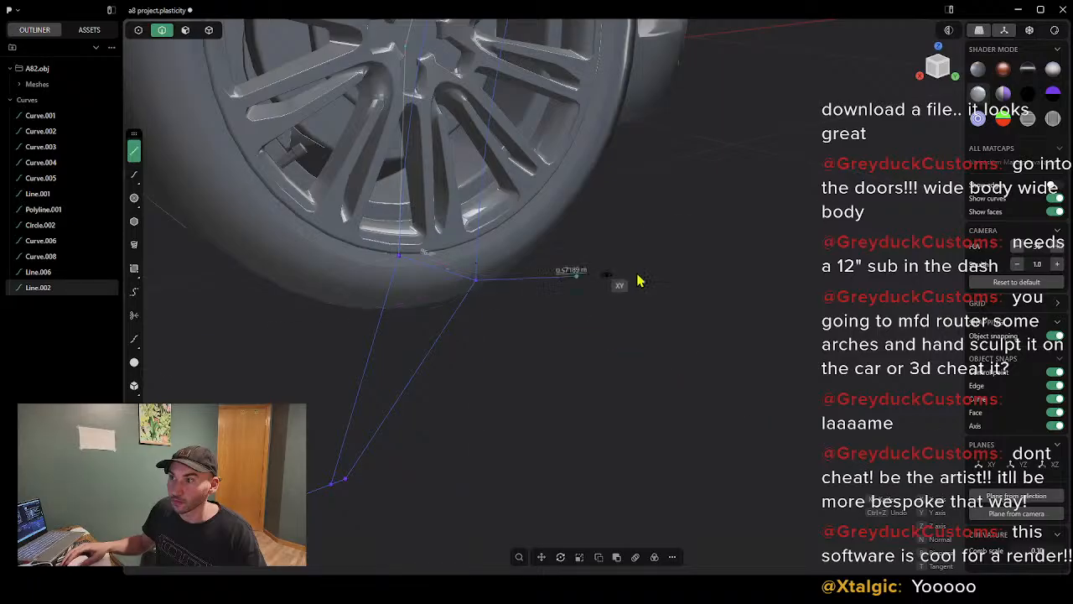
pyautogui.rightClick(682, 259)
pyautogui.scroll(-4, 809, 207)
pyautogui.keyDown('shift'); pyautogui.moveTo(867, 132); pyautogui.dragTo(575, 314, button='middle'); pyautogui.keyUp('shift')
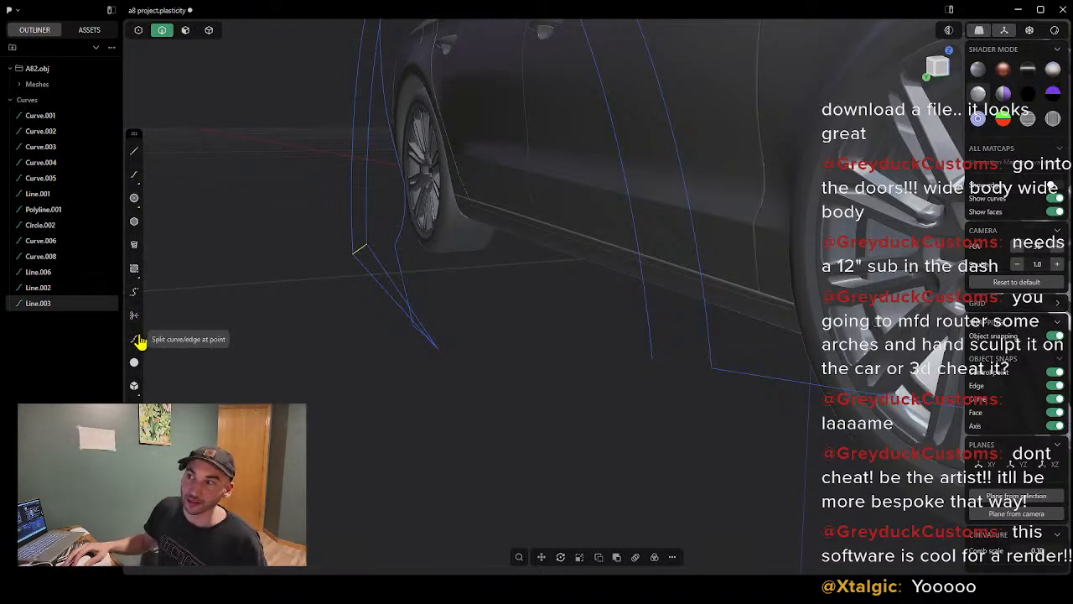
# Step: Split Circle.002 near its front lower end and trim off the short overhanging piece
pyautogui.click(644, 300)
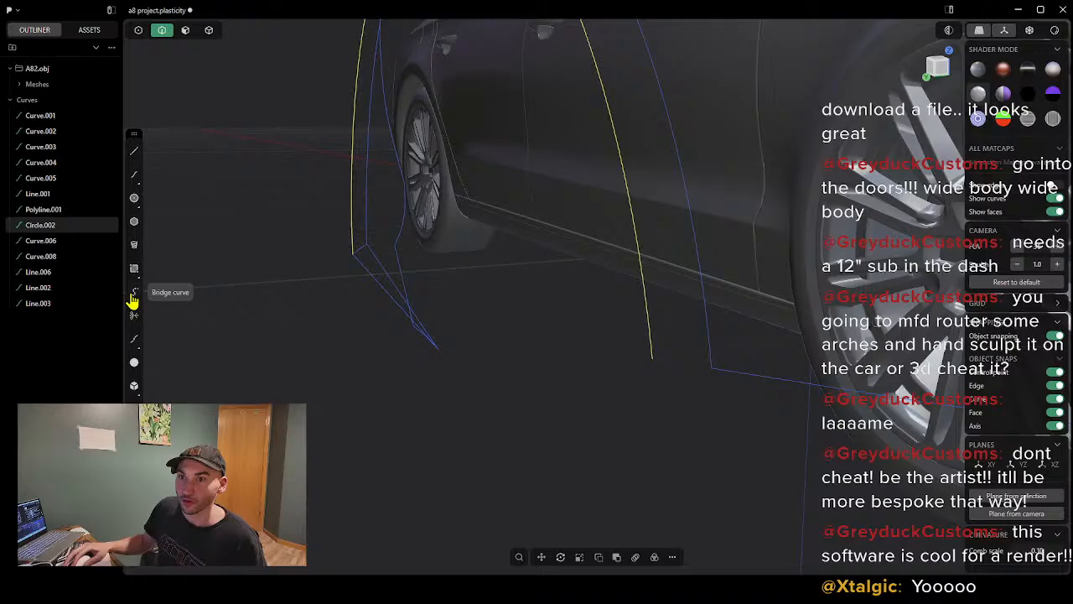
pyautogui.click(134, 340)
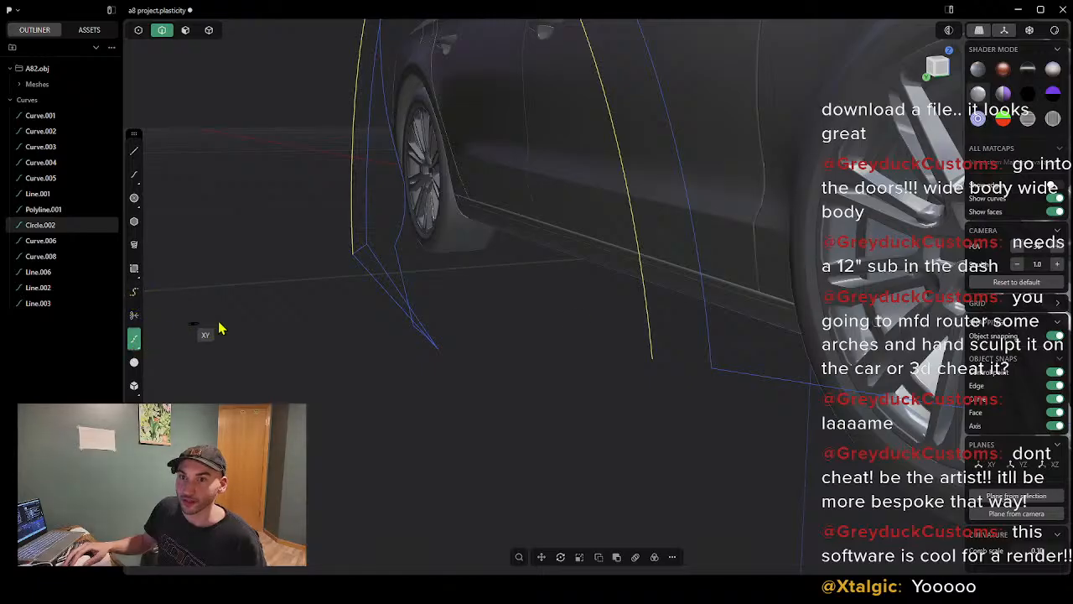
pyautogui.click(645, 307)
pyautogui.click(135, 319)
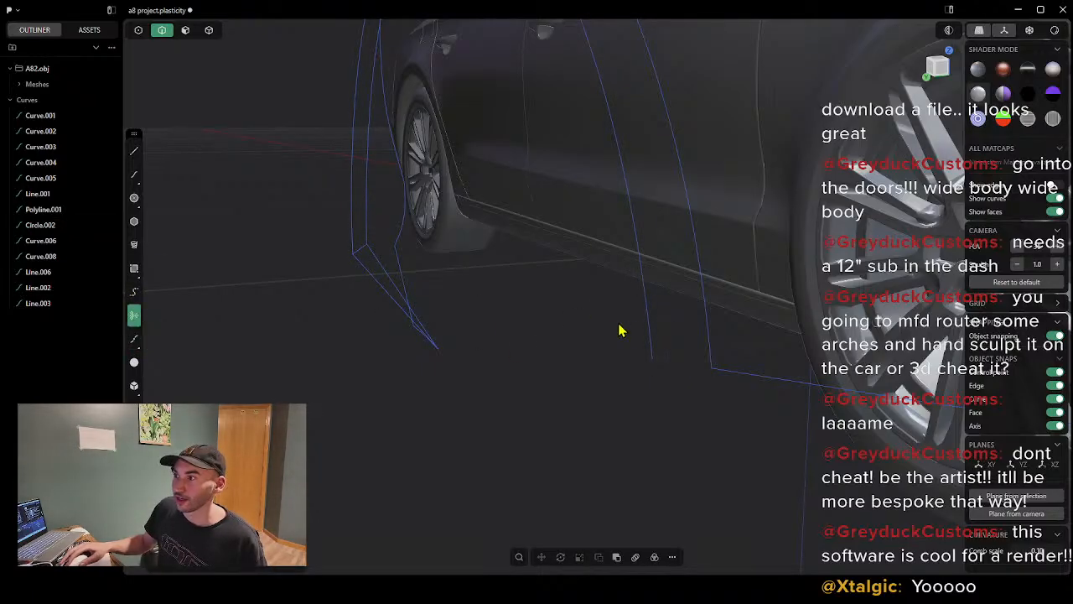
# Step: Draw a line from the trimmed front end of Circle.002 to the corner at the front end of Curve.008
pyautogui.click(134, 151)
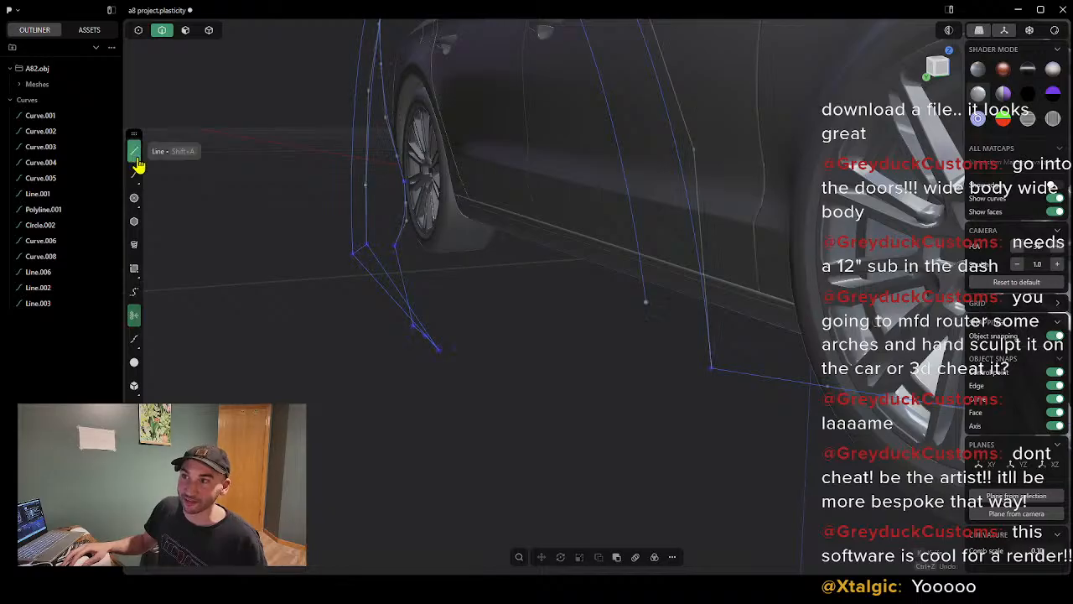
pyautogui.click(644, 303)
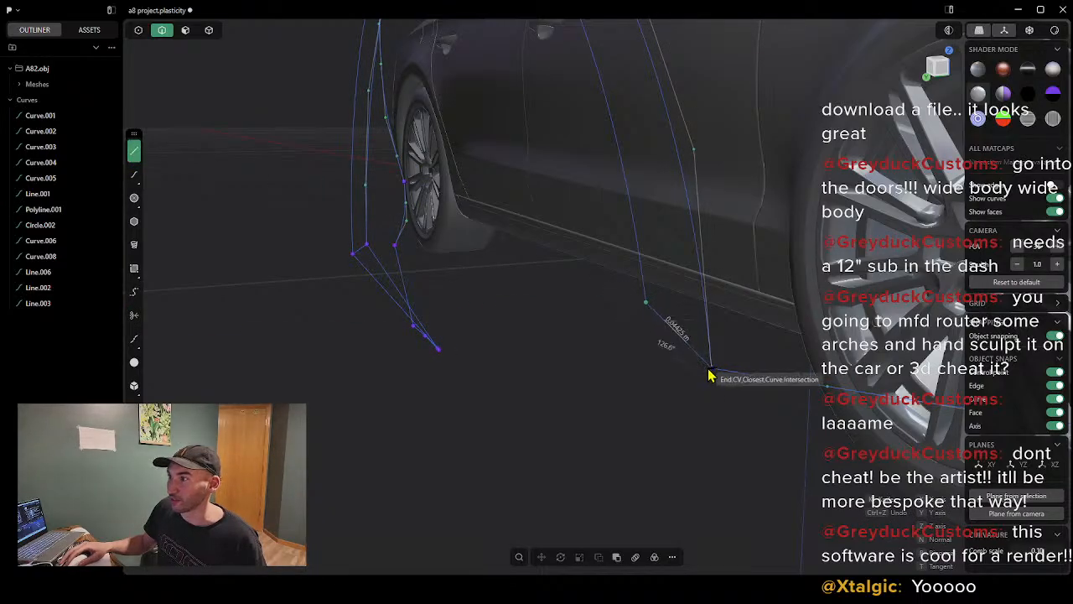
pyautogui.click(713, 371)
pyautogui.rightClick(641, 399)
pyautogui.moveTo(507, 362); pyautogui.dragTo(462, 280, button='middle')
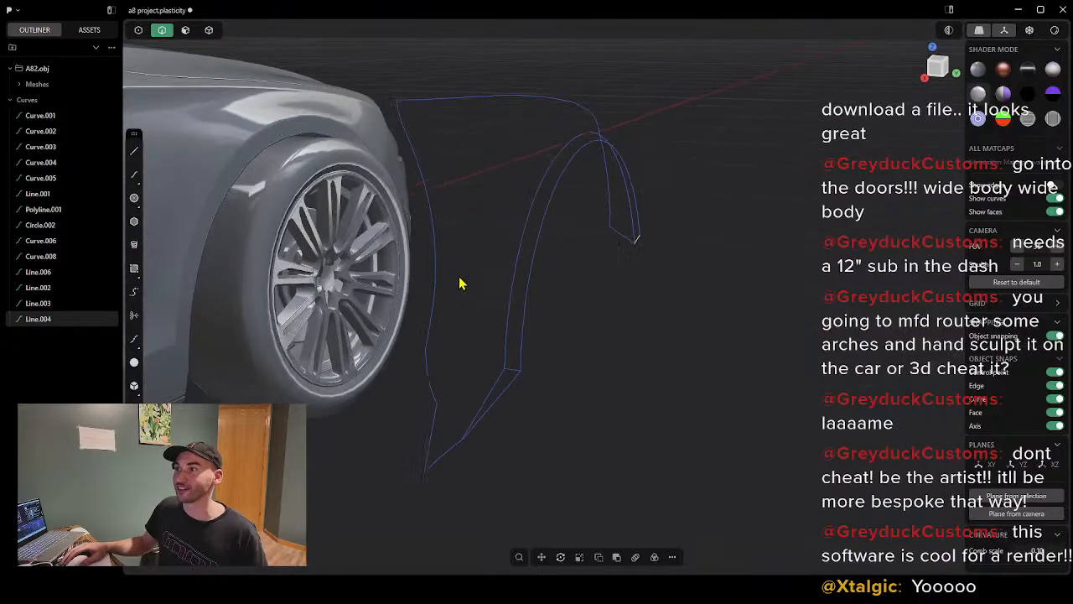
# Step: Create an XNURBS surface over the wheel-arch lip bounded by Circle.002, Curve.008, Line.003 and Line.004
pyautogui.click(525, 289)
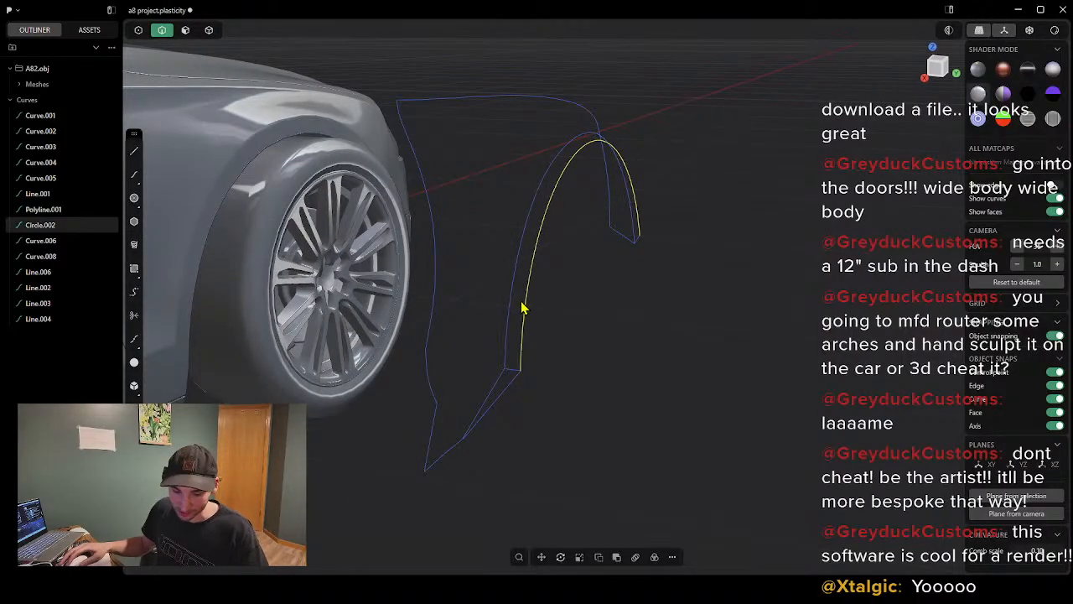
pyautogui.keyDown('shift'); pyautogui.click(513, 295); pyautogui.keyUp('shift')
pyautogui.keyDown('shift'); pyautogui.click(511, 369); pyautogui.keyUp('shift')
pyautogui.moveTo(768, 258); pyautogui.dragTo(660, 240, button='middle')
pyautogui.scroll(3, 668, 200)
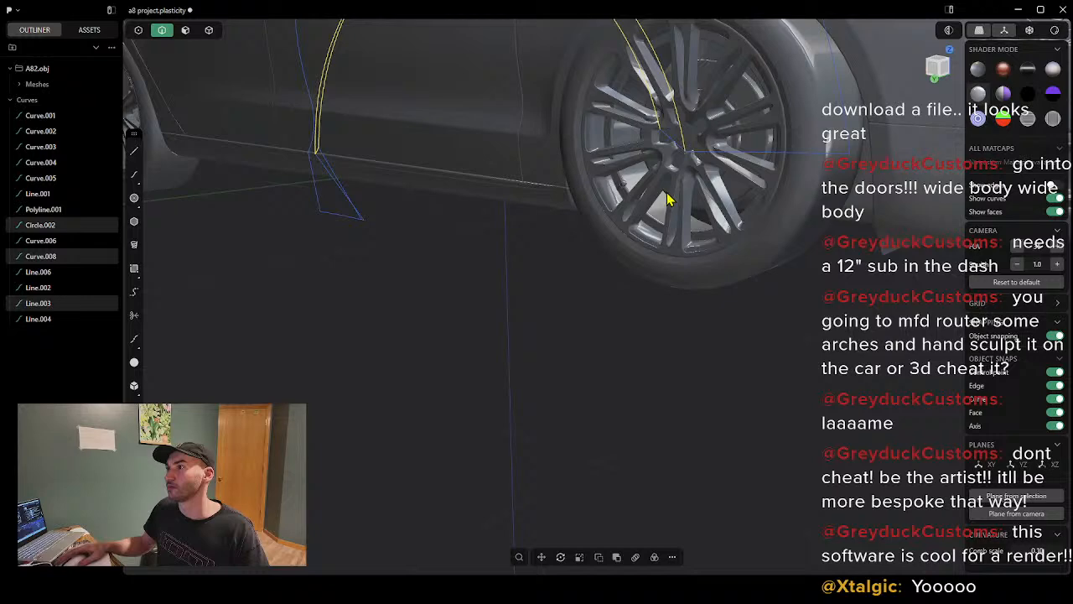
pyautogui.keyDown('shift'); pyautogui.click(675, 147); pyautogui.keyUp('shift')
pyautogui.scroll(-3, 510, 142)
pyautogui.moveTo(510, 142); pyautogui.dragTo(513, 136, button='middle')
pyautogui.keyDown('shift'); pyautogui.moveTo(698, 165); pyautogui.dragTo(541, 212, button='middle'); pyautogui.keyUp('shift')
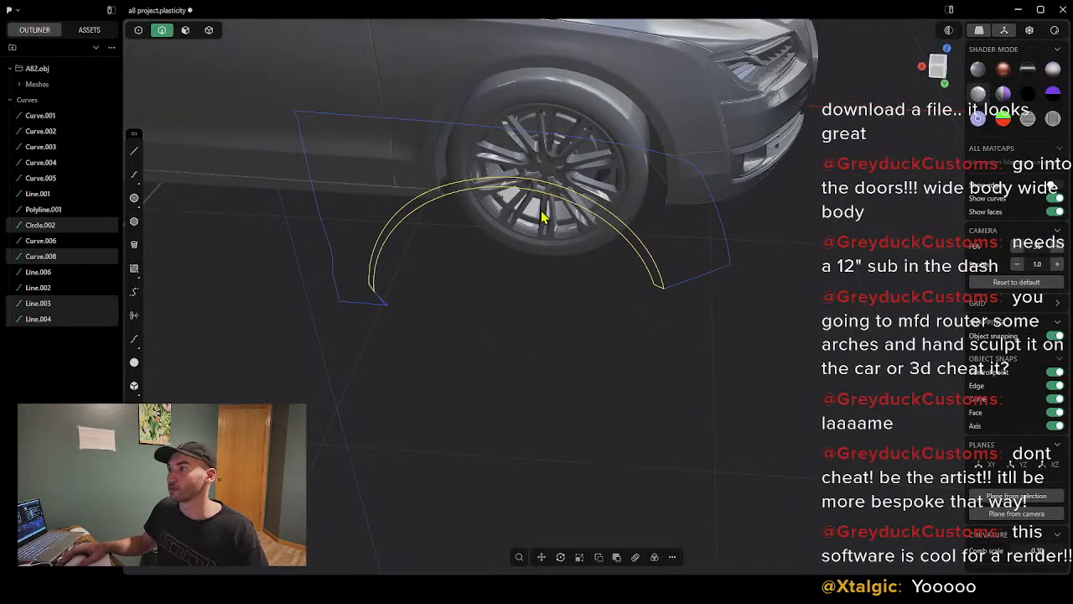
pyautogui.moveTo(520, 249); pyautogui.dragTo(562, 245, button='middle')
pyautogui.scroll(3, 566, 265)
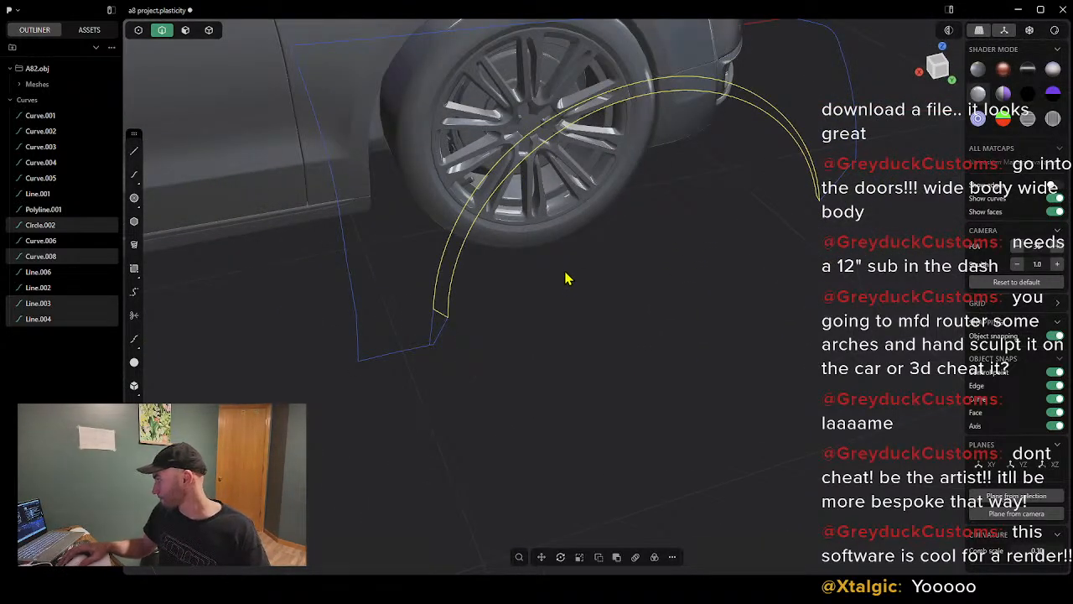
pyautogui.scroll(-5, 571, 268)
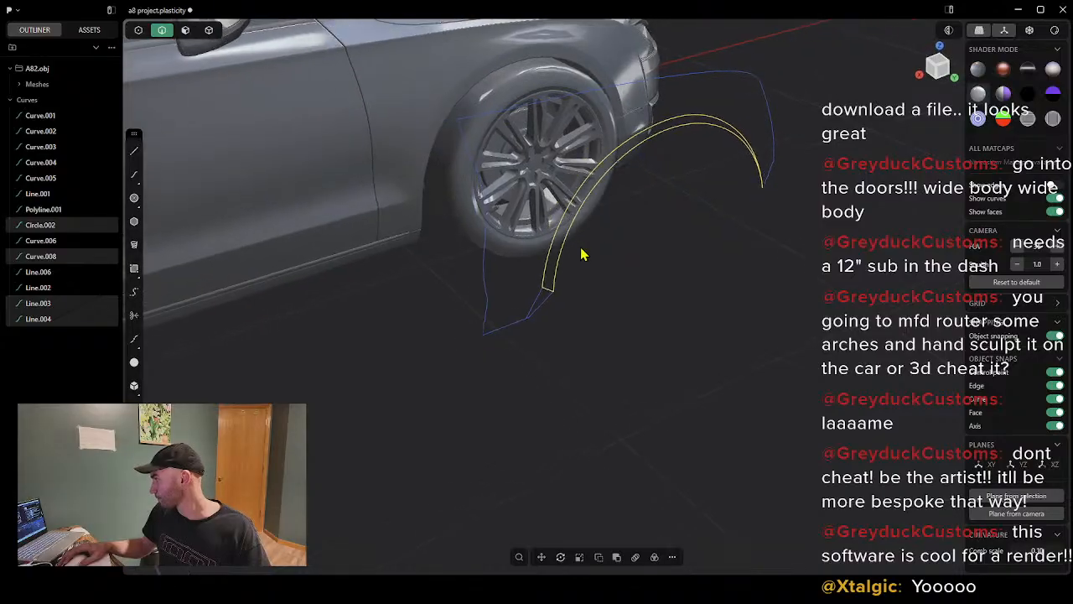
pyautogui.moveTo(618, 242); pyautogui.dragTo(633, 211, button='middle')
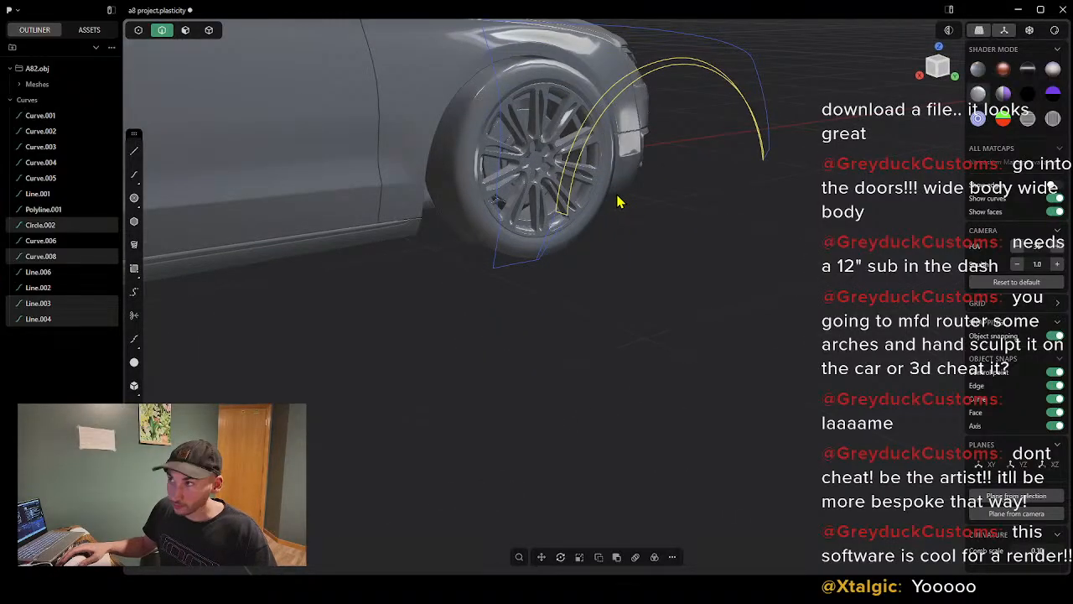
pyautogui.rightClick(615, 201)
pyautogui.click(665, 237)
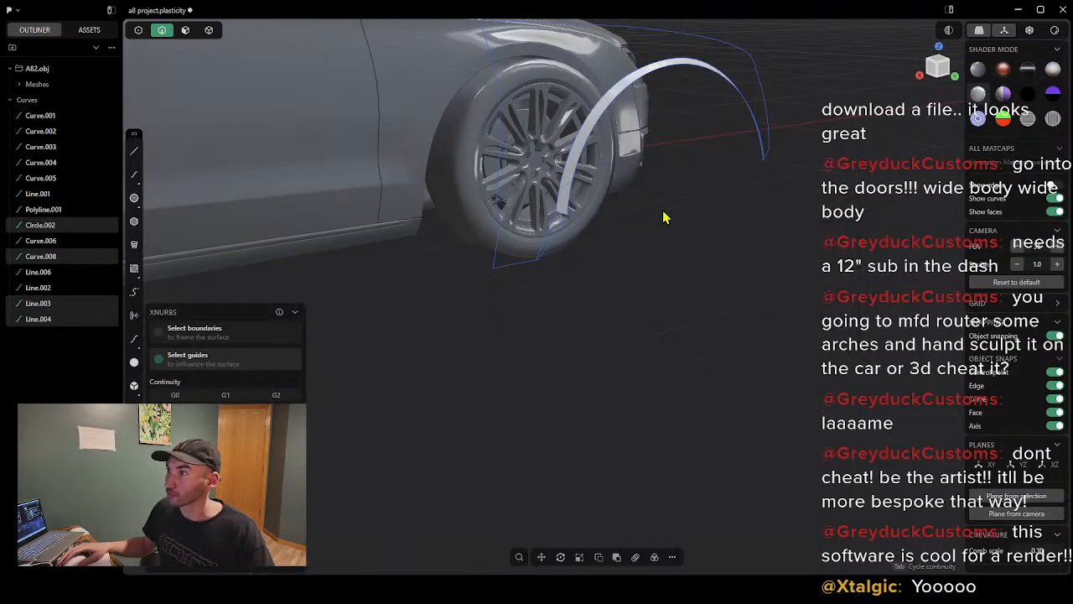
pyautogui.moveTo(715, 149); pyautogui.dragTo(818, 210, button='middle')
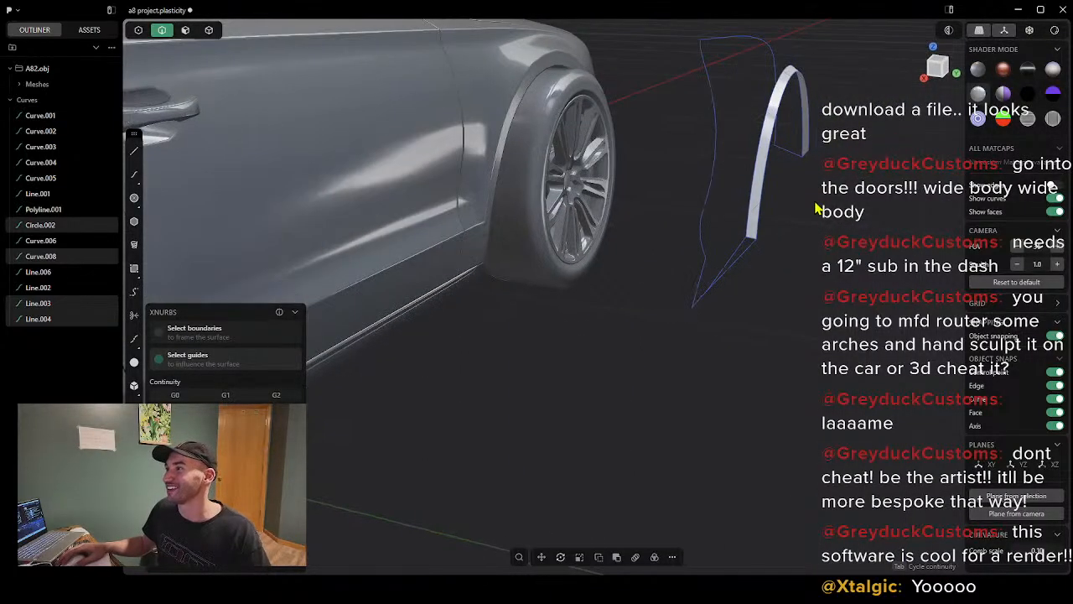
pyautogui.rightClick(816, 208)
# Step: Try to build an XNURBS surface below the lip's rear end from Line.006, Line.002, Line.003 and Polyline.001
pyautogui.scroll(5, 771, 269)
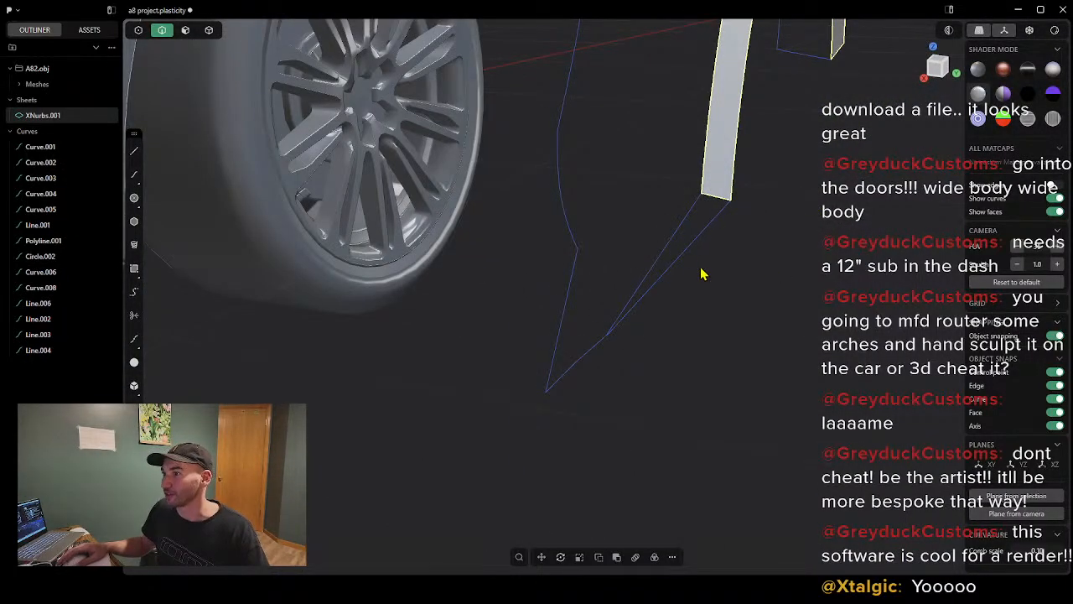
pyautogui.scroll(5, 703, 274)
pyautogui.scroll(-3, 684, 265)
pyautogui.scroll(-5, 612, 264)
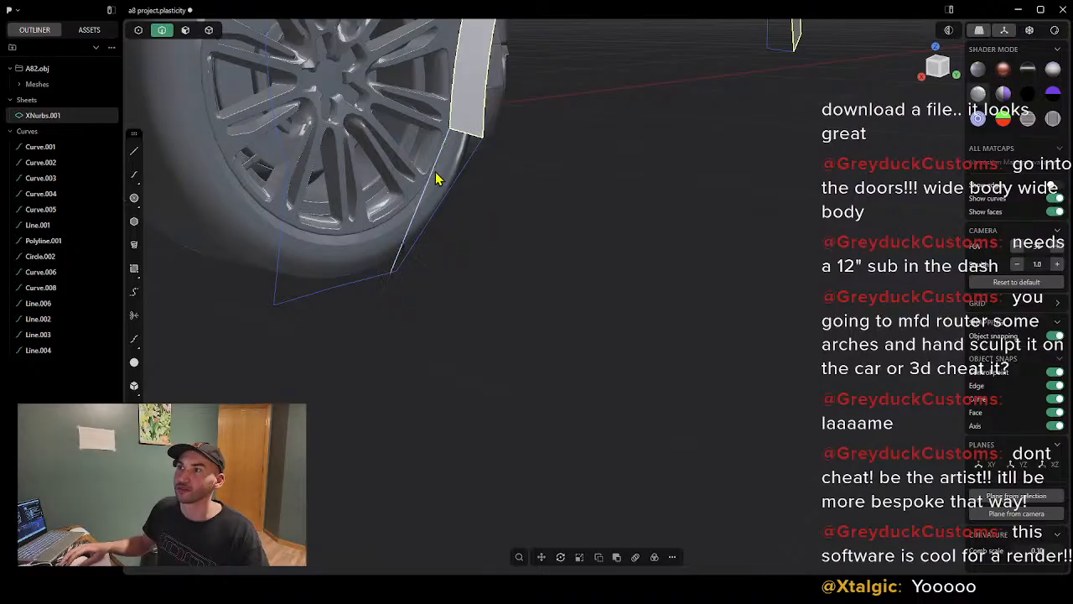
pyautogui.click(439, 180)
pyautogui.keyDown('shift'); pyautogui.click(451, 191); pyautogui.keyUp('shift')
pyautogui.keyDown('shift'); pyautogui.click(414, 225); pyautogui.keyUp('shift')
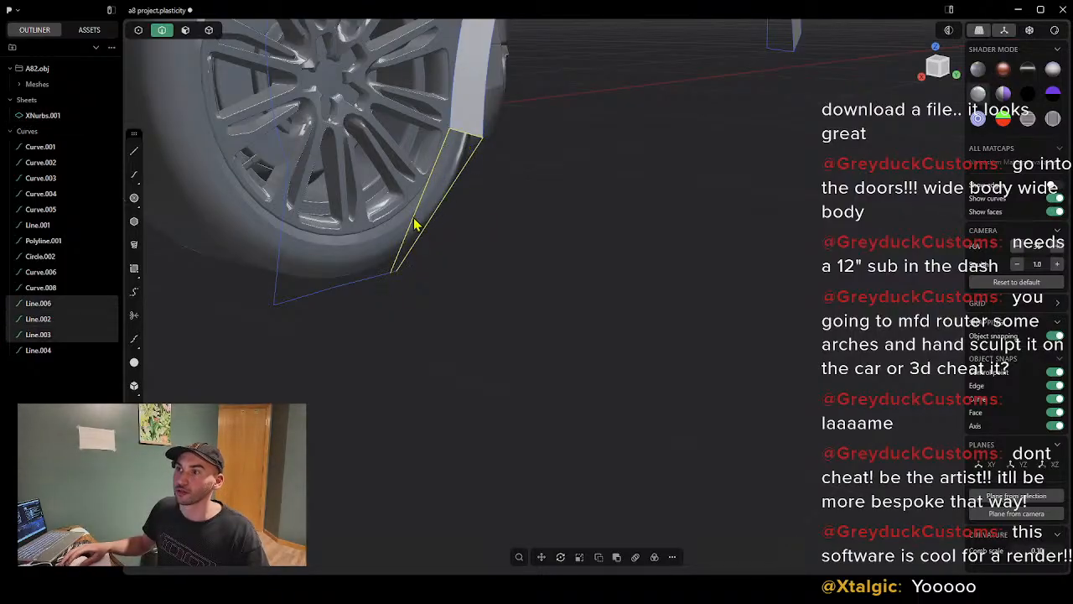
pyautogui.keyDown('shift'); pyautogui.click(398, 277); pyautogui.keyUp('shift')
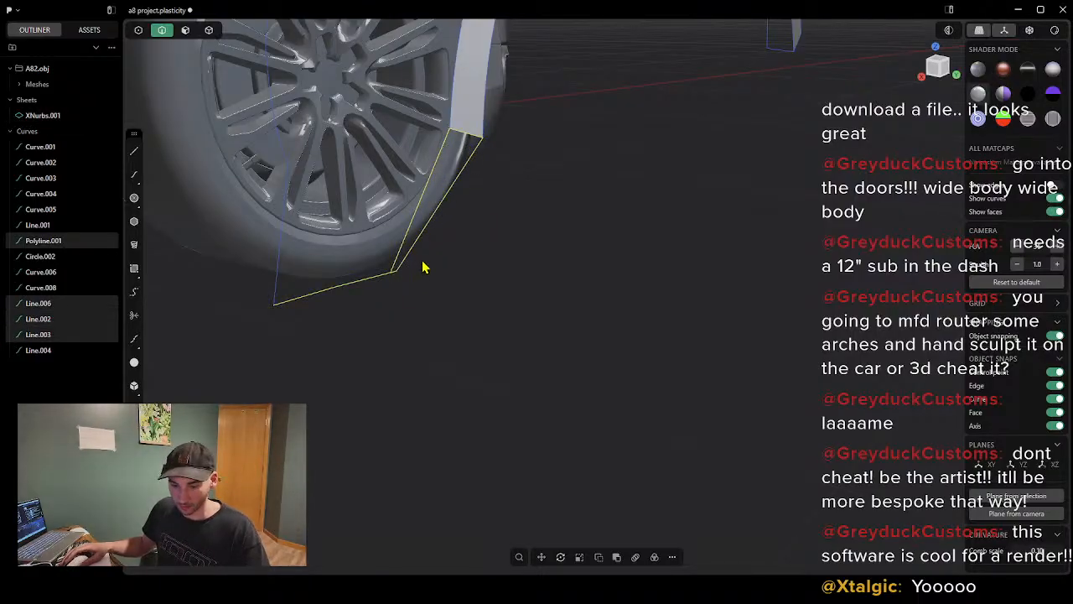
pyautogui.write('fx')
pyautogui.click(486, 303)
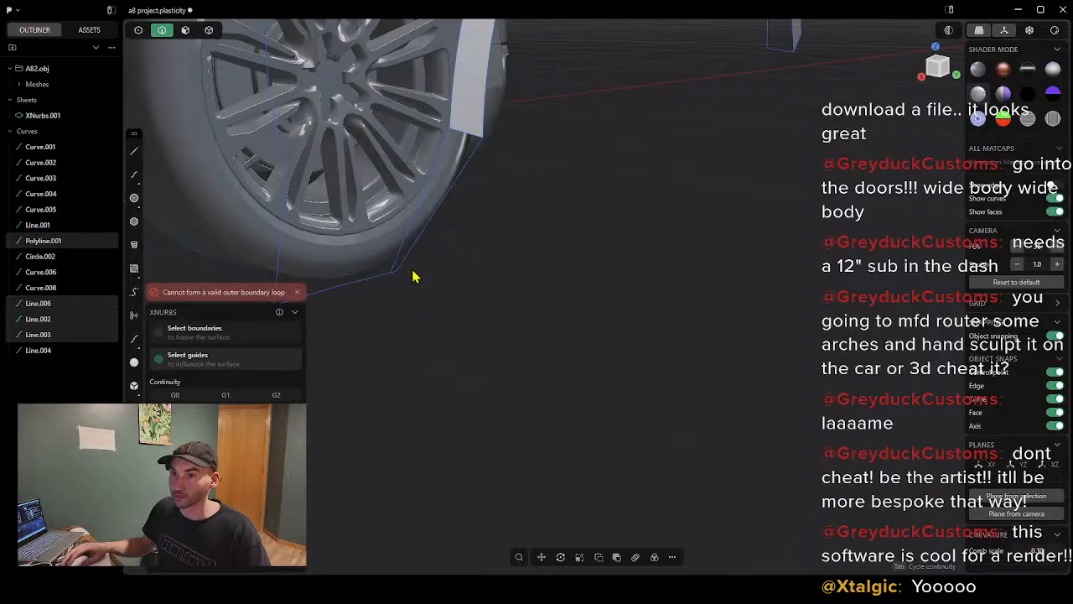
pyautogui.moveTo(414, 276); pyautogui.dragTo(535, 161, button='middle')
pyautogui.scroll(3, 456, 182)
pyautogui.scroll(-3, 452, 166)
pyautogui.scroll(4, 475, 280)
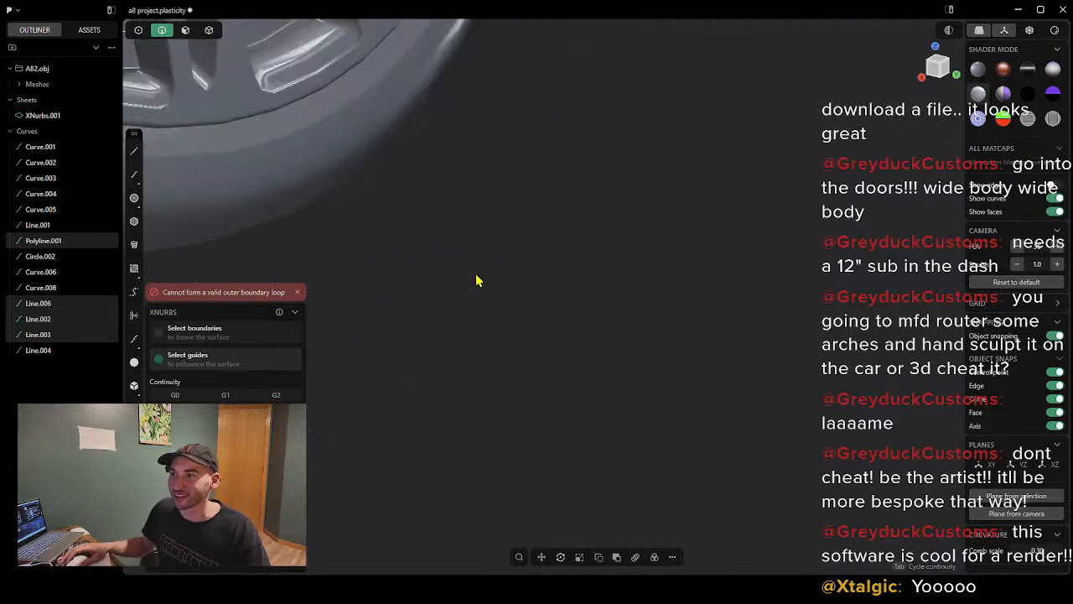
pyautogui.scroll(-3, 435, 303)
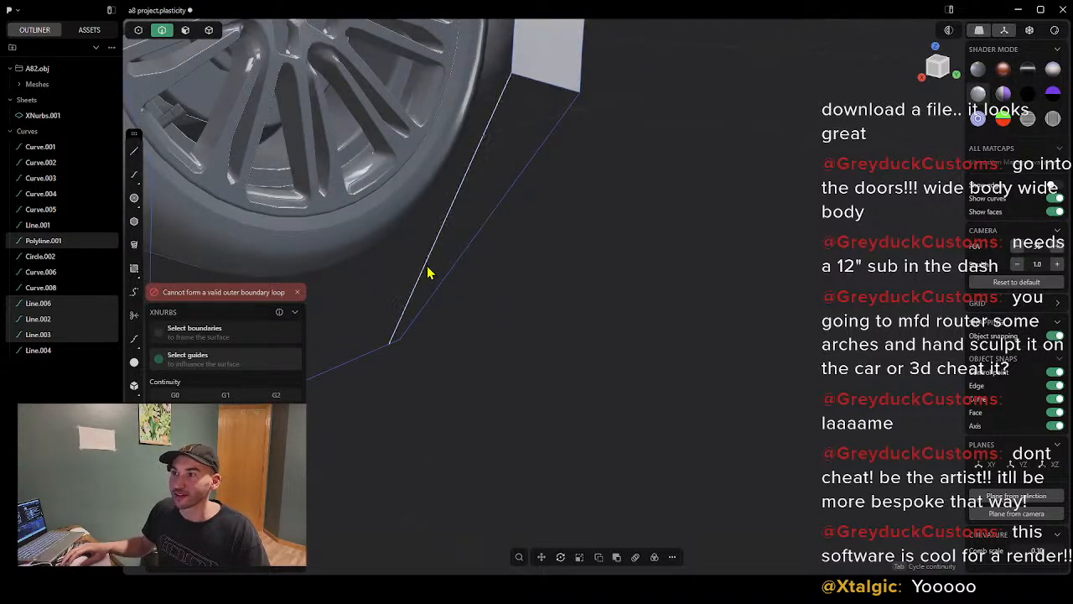
# Step: Fill the narrow gap below the lip's rear end with a patch surface from Line.006, Line.002, Line.003 and Polyline.001
pyautogui.click(399, 348)
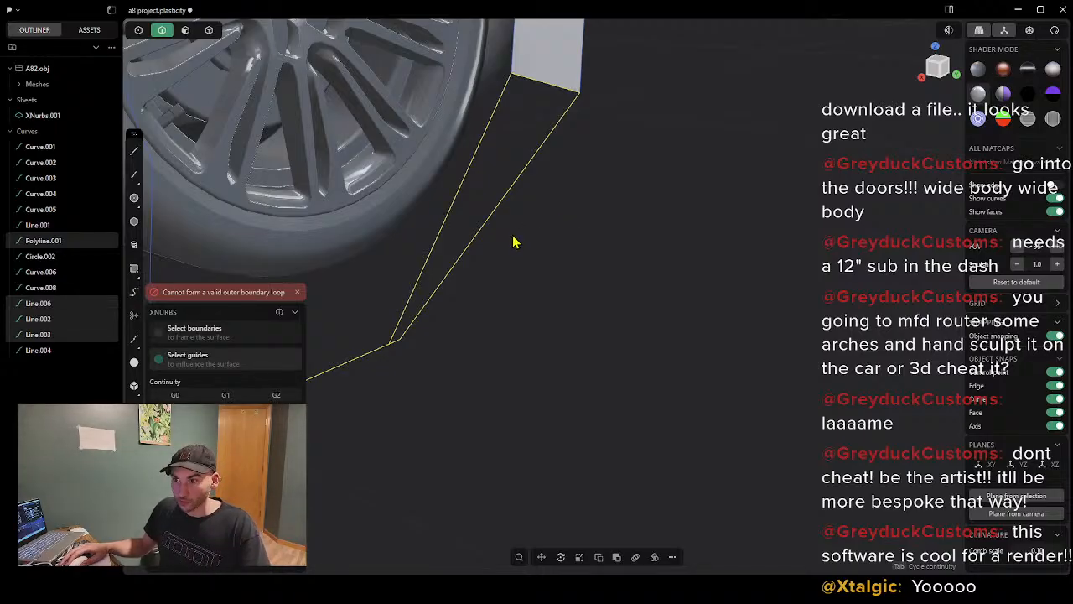
pyautogui.press('Return')
pyautogui.moveTo(531, 202); pyautogui.dragTo(574, 225, button='middle')
pyautogui.scroll(-6, 544, 202)
pyautogui.scroll(4, 521, 244)
pyautogui.scroll(4, 417, 263)
pyautogui.moveTo(360, 270)
pyautogui.mouseDown(button='middle')
pyautogui.moveTo(374, 244)
pyautogui.moveTo(371, 266)
pyautogui.mouseUp(button='middle')
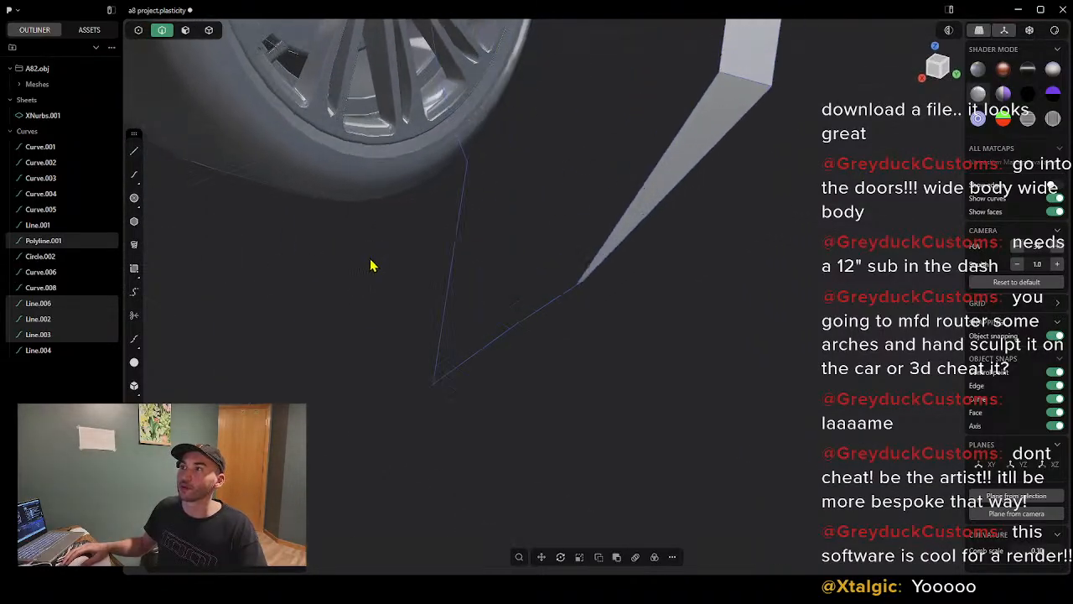
# Step: Draw a line from the upper end of Line.001 to the inner rear corner of the wheel-arch lip surface
pyautogui.click(134, 151)
pyautogui.click(445, 199)
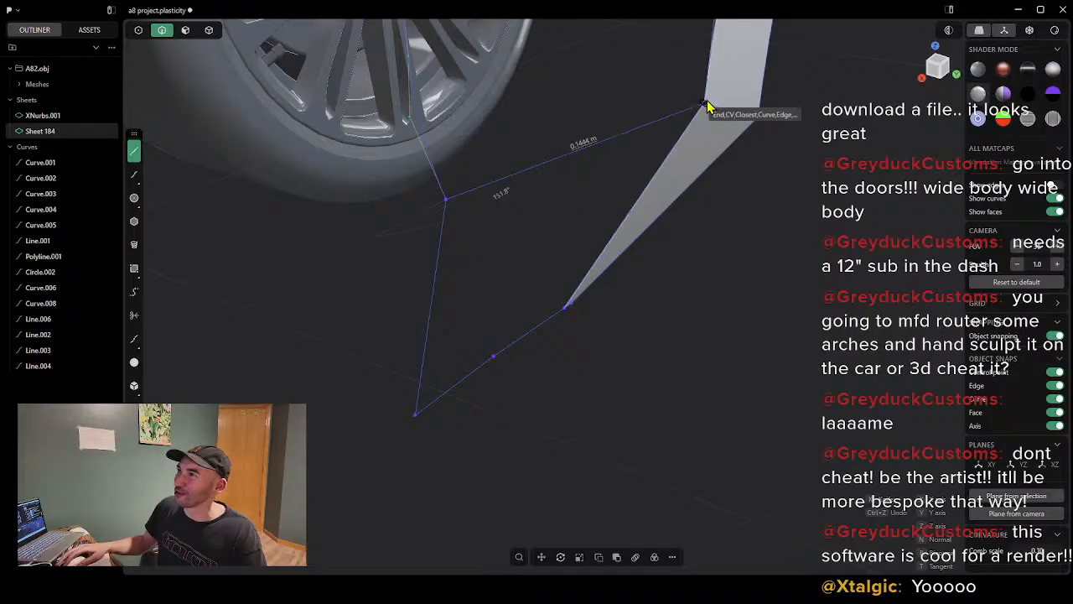
pyautogui.click(704, 107)
# Step: Patch the lower rear panel of the flare with a surface bounded by Line.001, Polyline.001, Line.006 and Line.005
pyautogui.click(442, 246)
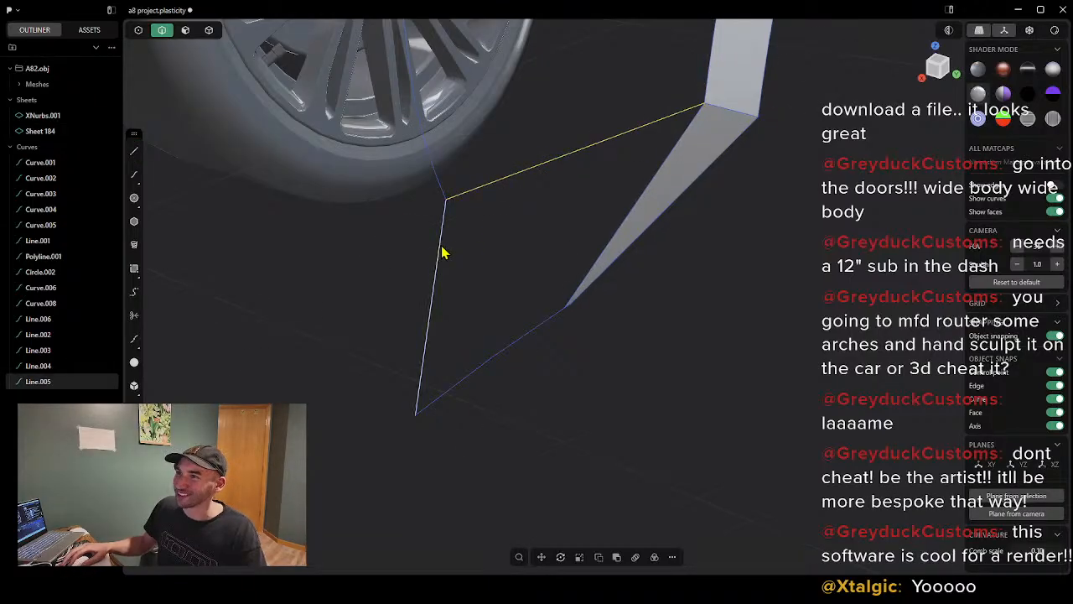
pyautogui.keyDown('shift'); pyautogui.click(565, 307); pyautogui.keyUp('shift')
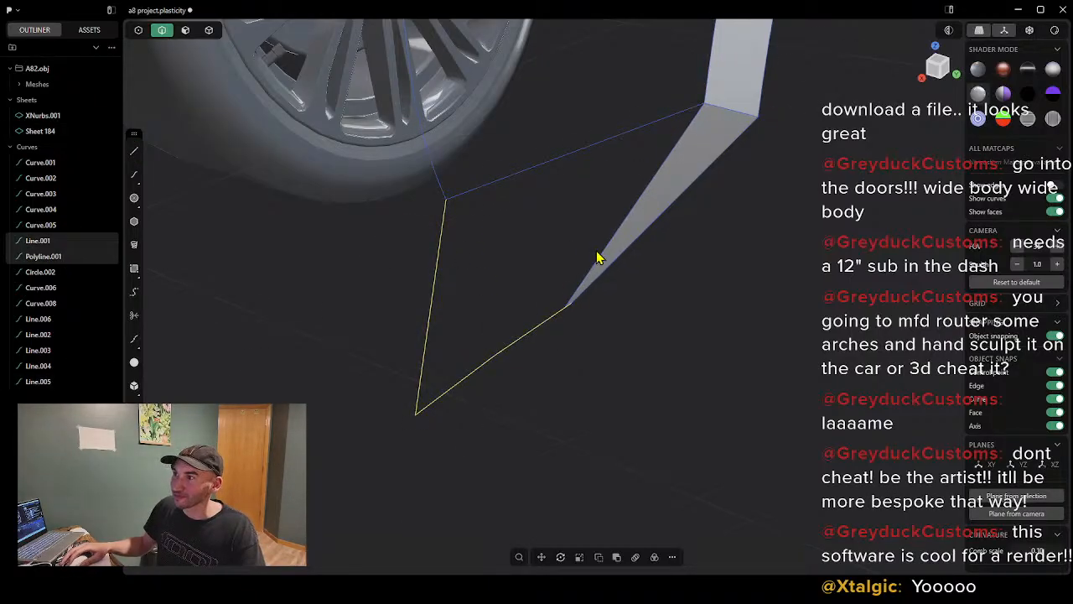
pyautogui.keyDown('shift'); pyautogui.click(598, 257); pyautogui.keyUp('shift')
pyautogui.keyDown('shift'); pyautogui.click(534, 176); pyautogui.keyUp('shift')
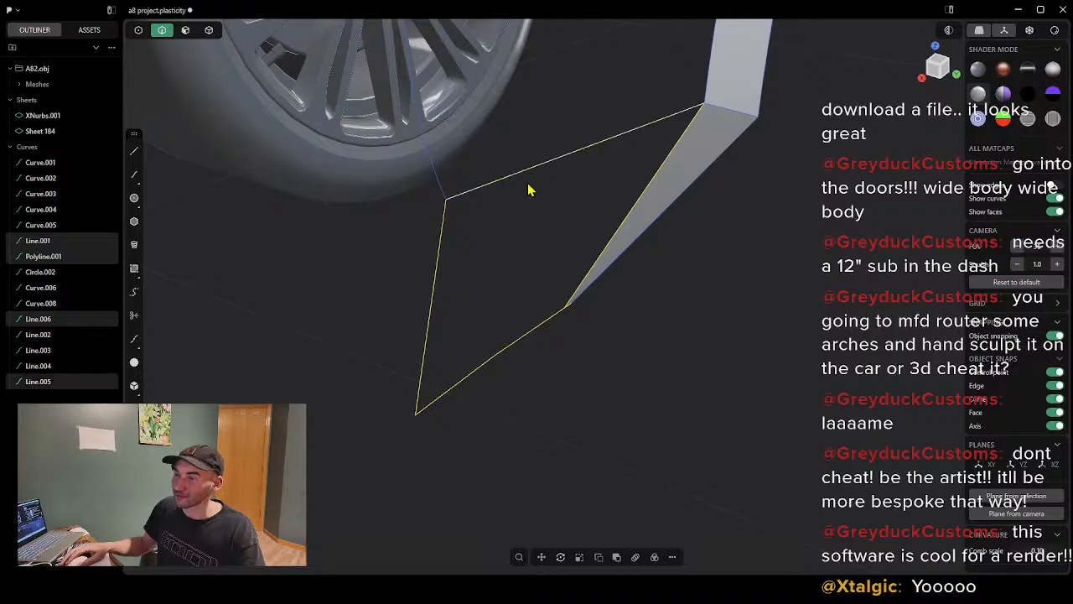
pyautogui.hotkey('alt', 'p')
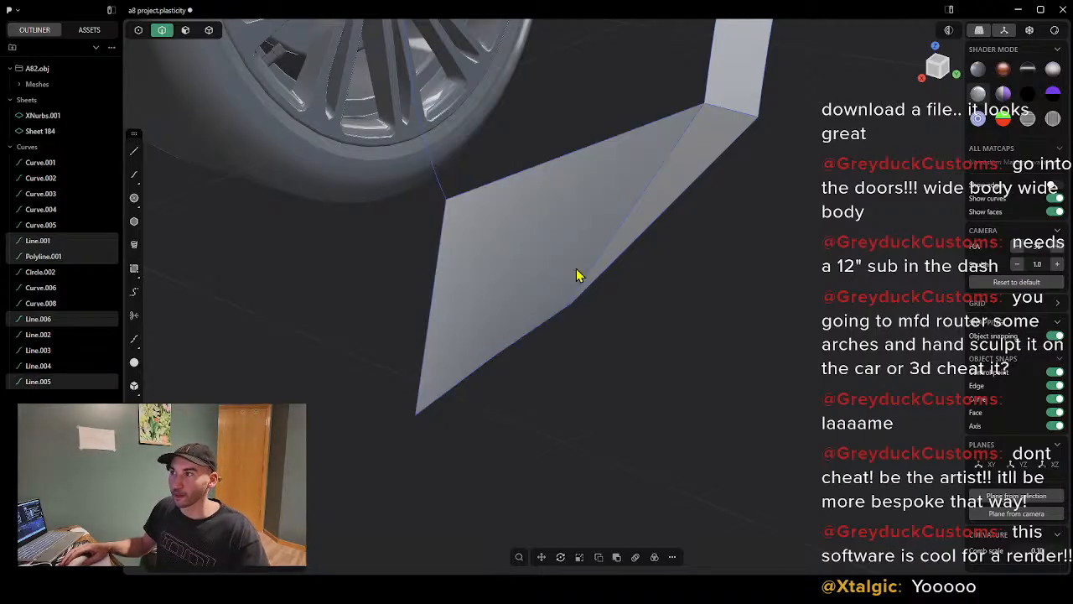
# Step: Examine the flare's lip and lower panels against the car body from the side and in perspective
pyautogui.scroll(-4, 597, 255)
pyautogui.scroll(2, 730, 201)
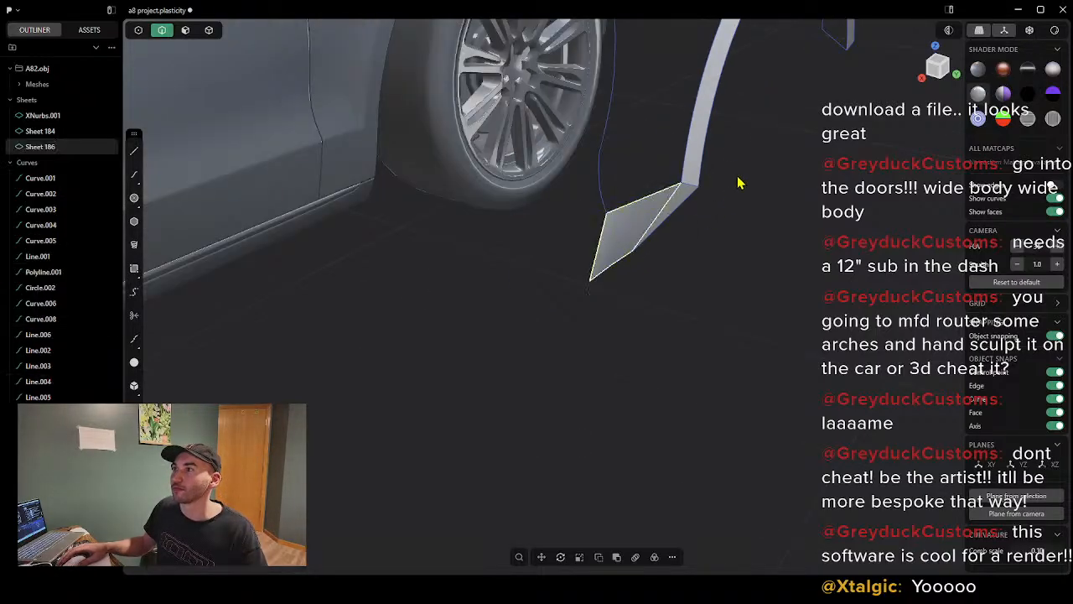
pyautogui.scroll(2, 755, 149)
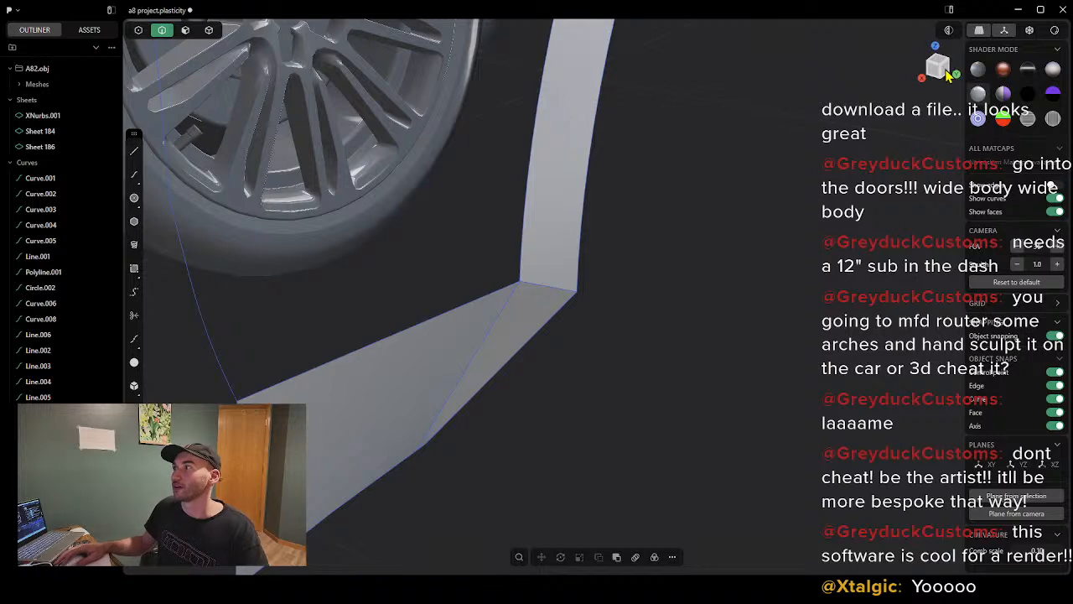
pyautogui.click(949, 75)
pyautogui.scroll(-2, 637, 159)
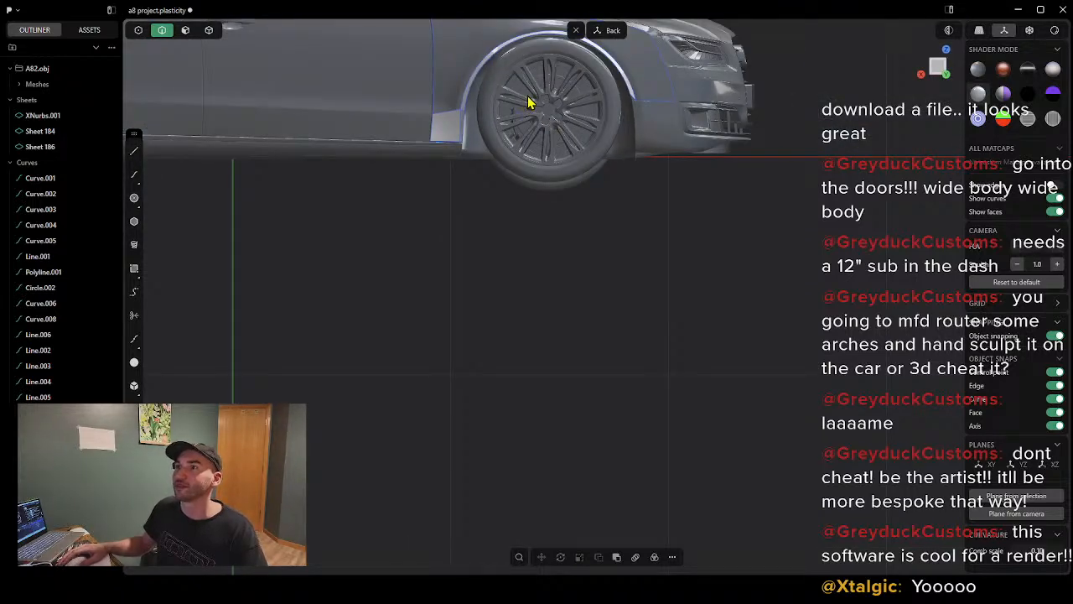
pyautogui.moveTo(529, 98); pyautogui.dragTo(526, 115, button='middle')
pyautogui.click(939, 73)
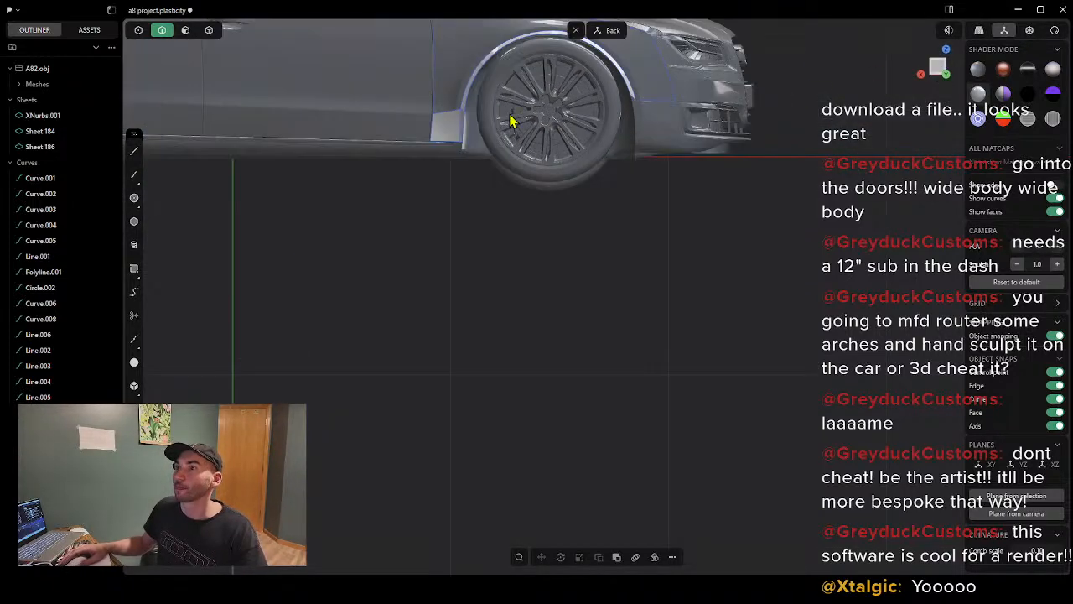
pyautogui.scroll(-2, 510, 120)
pyautogui.scroll(3, 491, 314)
pyautogui.scroll(3, 498, 278)
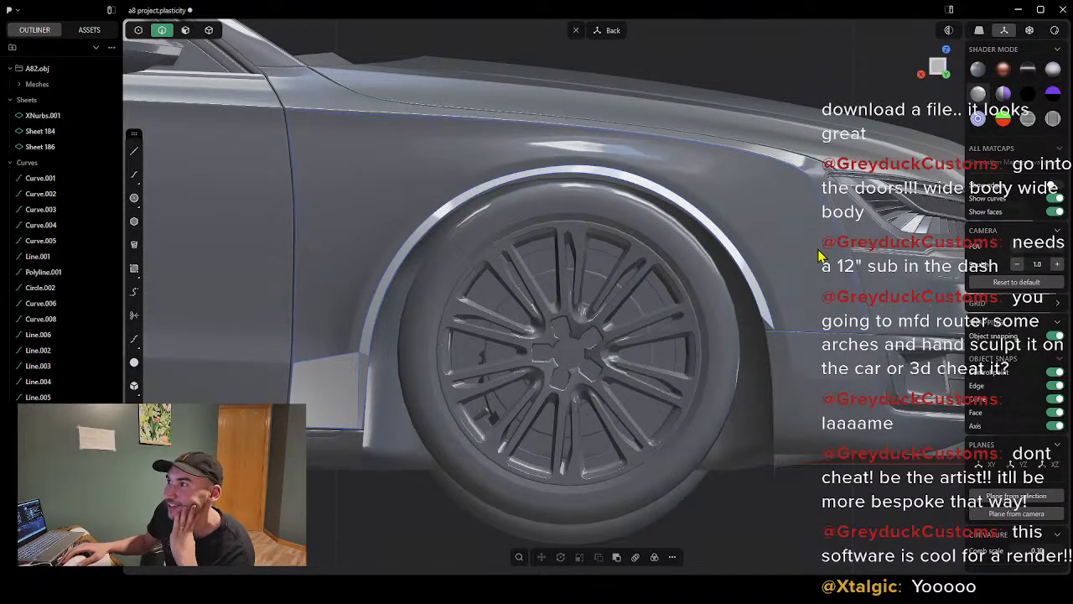
pyautogui.scroll(2, 569, 216)
pyautogui.scroll(-2, 515, 213)
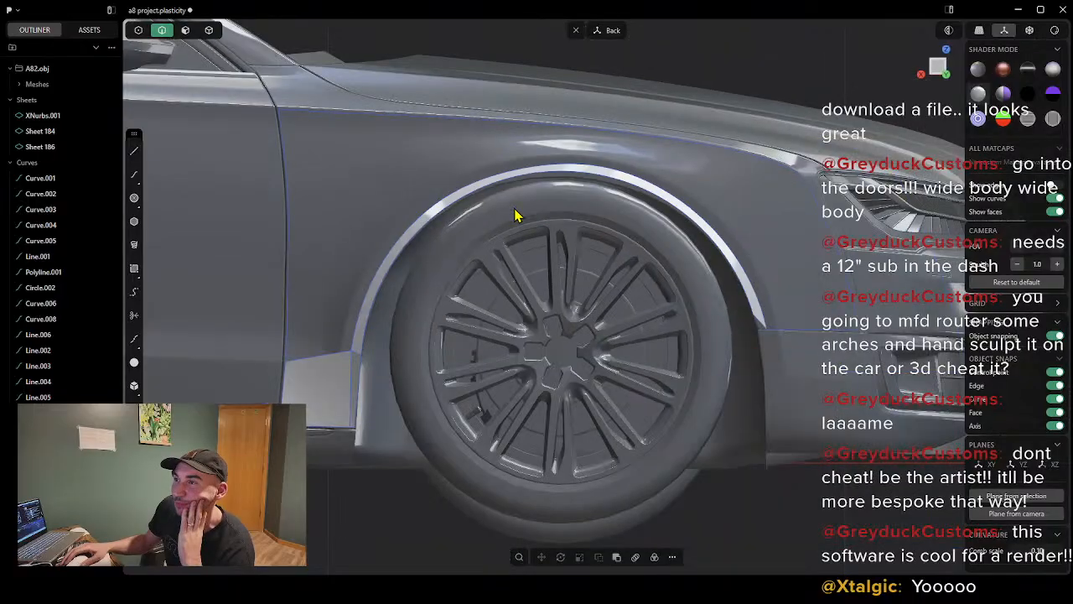
pyautogui.moveTo(514, 213); pyautogui.dragTo(764, 126, button='middle')
pyautogui.moveTo(822, 144); pyautogui.dragTo(787, 175, button='middle')
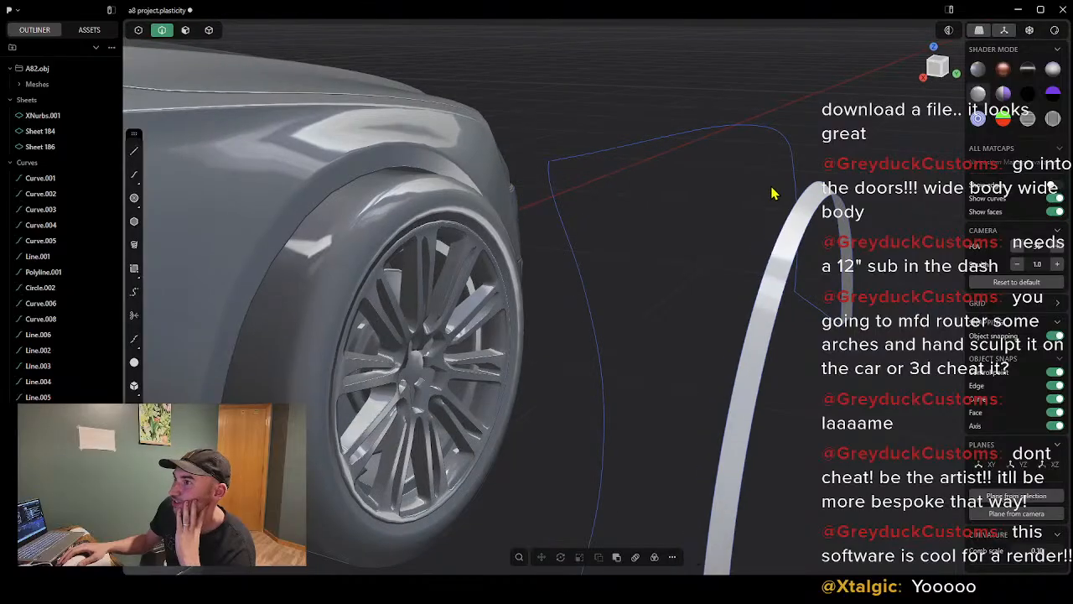
# Step: Draw a line from the upper rear corner of the flare's boundary curves to the inner edge of the wheel-arch lip
pyautogui.scroll(-2, 758, 196)
pyautogui.click(134, 152)
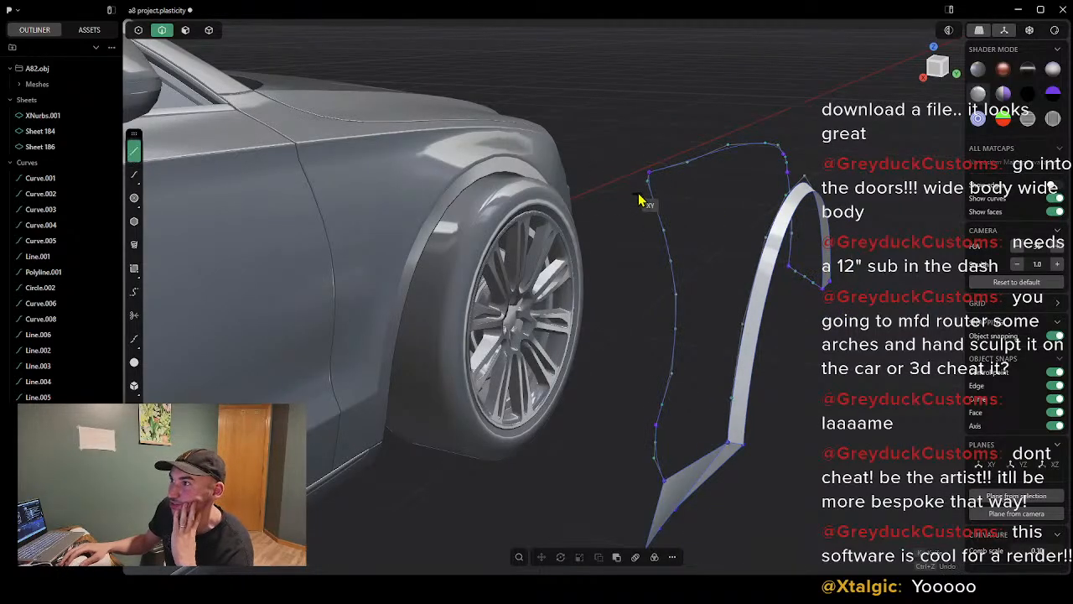
pyautogui.scroll(4, 654, 175)
pyautogui.click(649, 176)
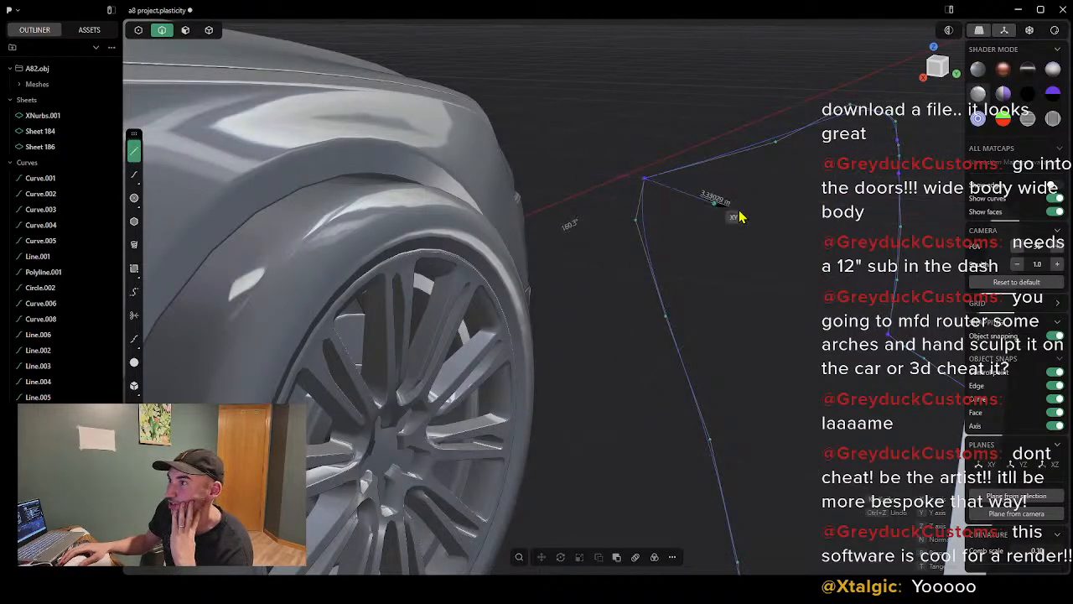
pyautogui.moveTo(855, 221); pyautogui.dragTo(718, 210, button='middle')
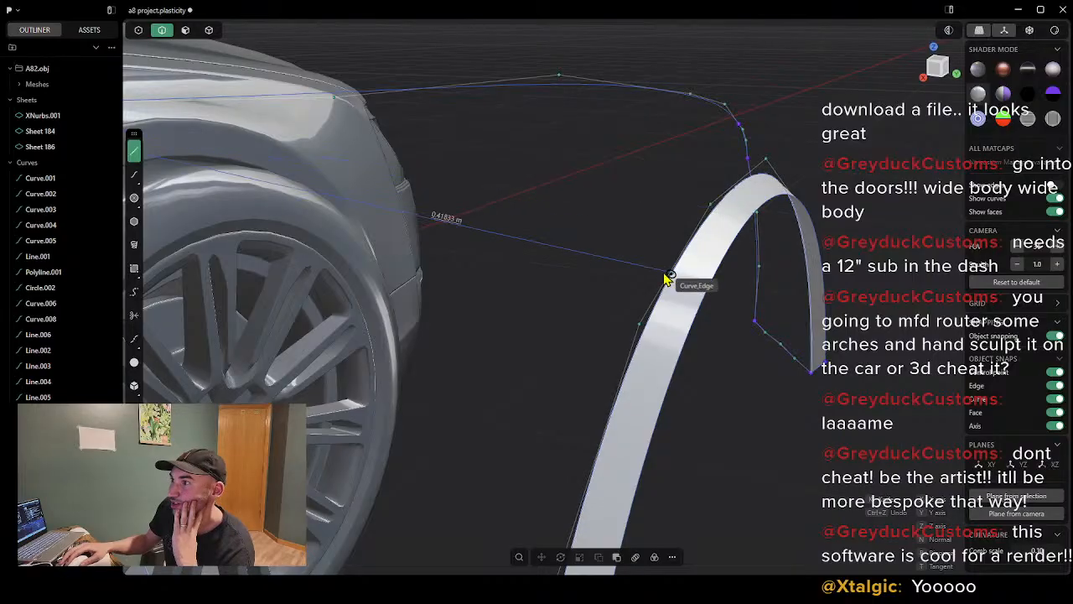
pyautogui.click(651, 324)
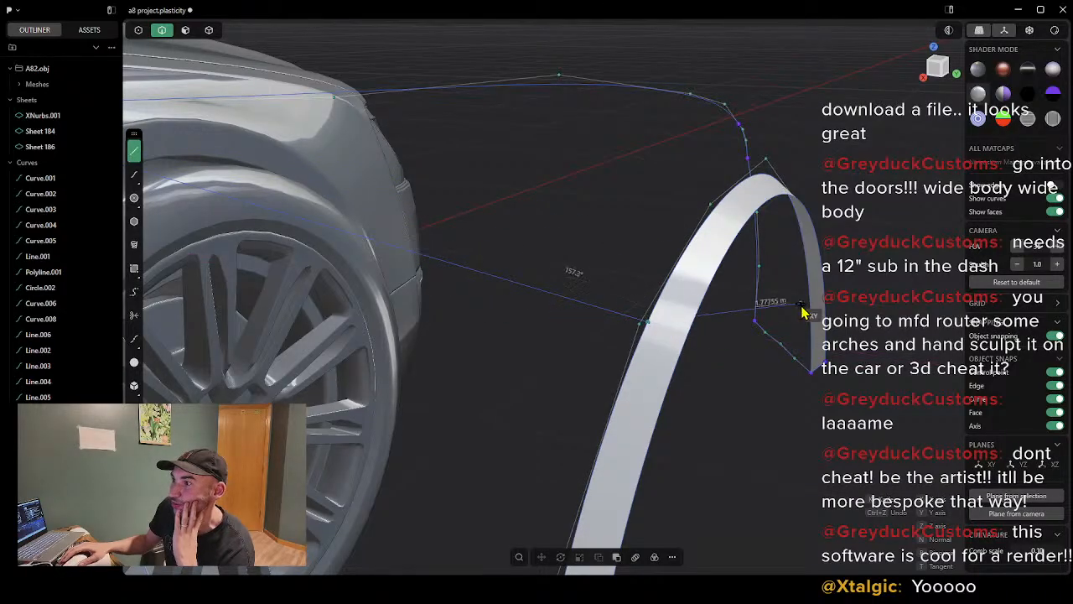
pyautogui.rightClick(802, 306)
# Step: Draw a line from the midpoint of Curve.002 at the flare's upper front corner to the inner edge of the wheel-arch lip
pyautogui.scroll(-3, 778, 321)
pyautogui.moveTo(779, 316); pyautogui.dragTo(553, 230, button='middle')
pyautogui.scroll(3, 810, 193)
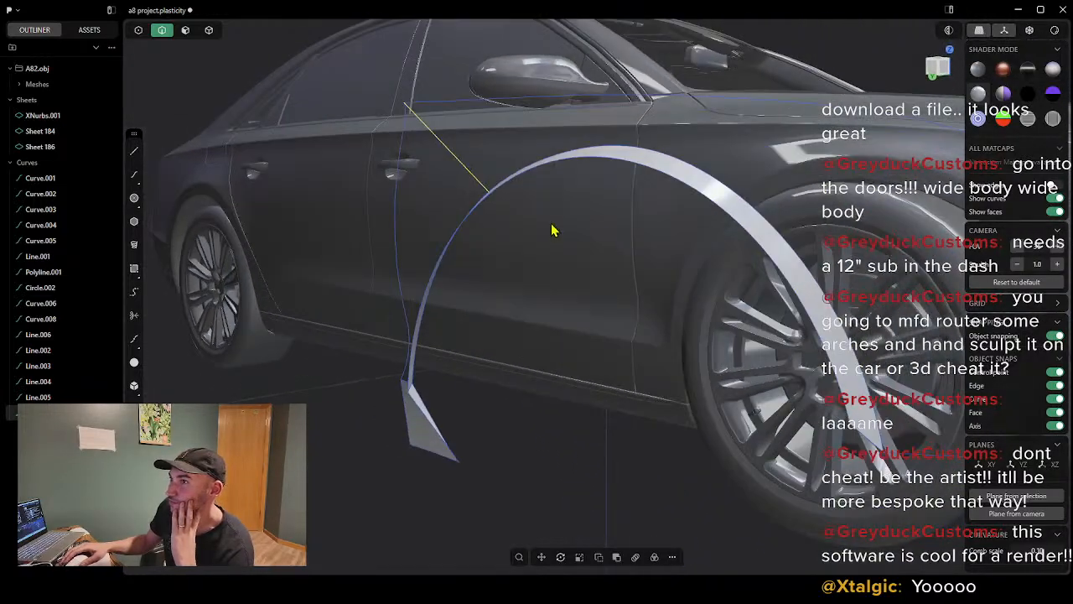
pyautogui.click(134, 151)
pyautogui.moveTo(633, 238); pyautogui.dragTo(487, 240, button='middle')
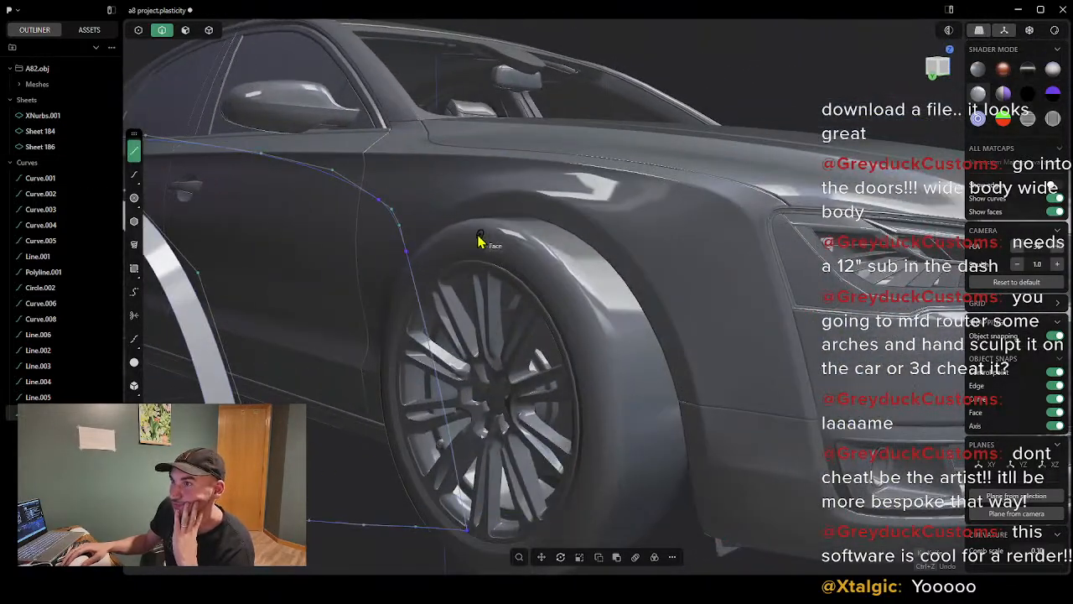
pyautogui.click(396, 223)
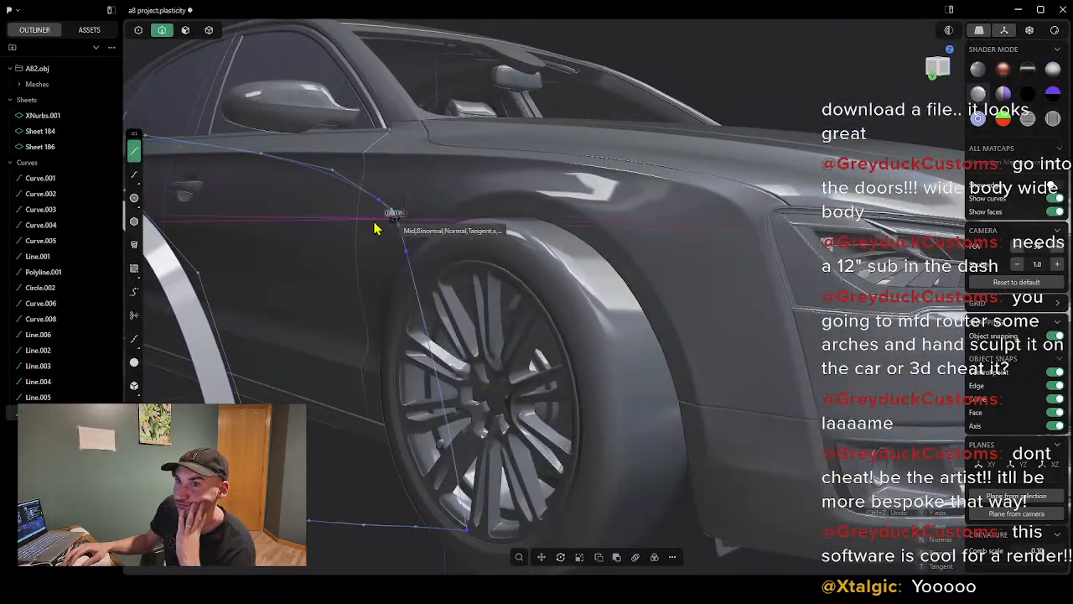
pyautogui.click(184, 269)
pyautogui.rightClick(283, 270)
# Step: Try to loft between Curve.006, Curve.002 and the lip edge Curve.008, using the new front connecting line as a guide
pyautogui.scroll(-4, 285, 302)
pyautogui.scroll(5, 289, 312)
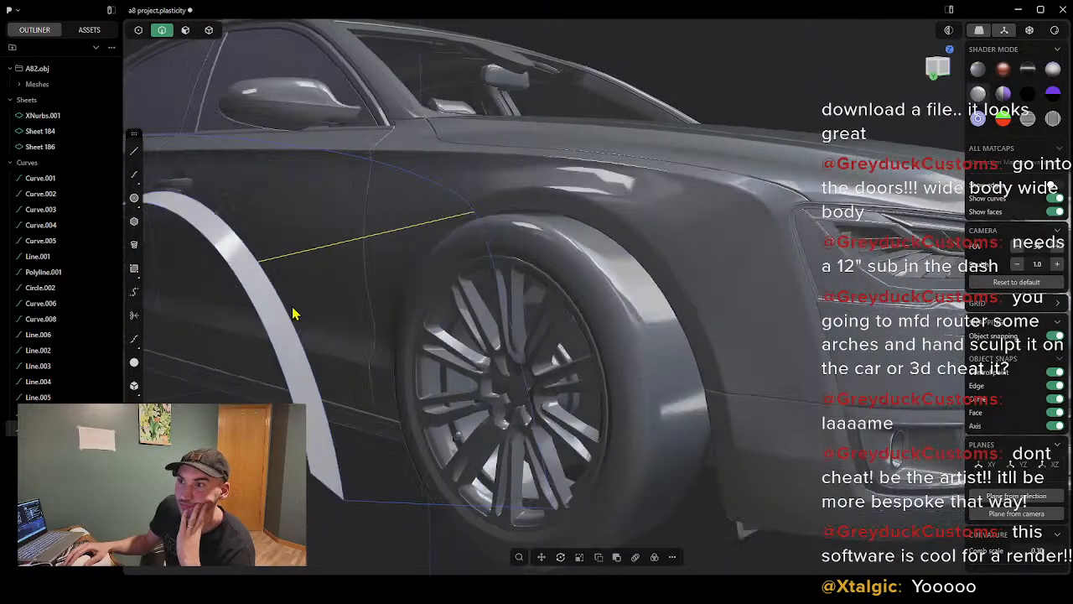
pyautogui.click(627, 316)
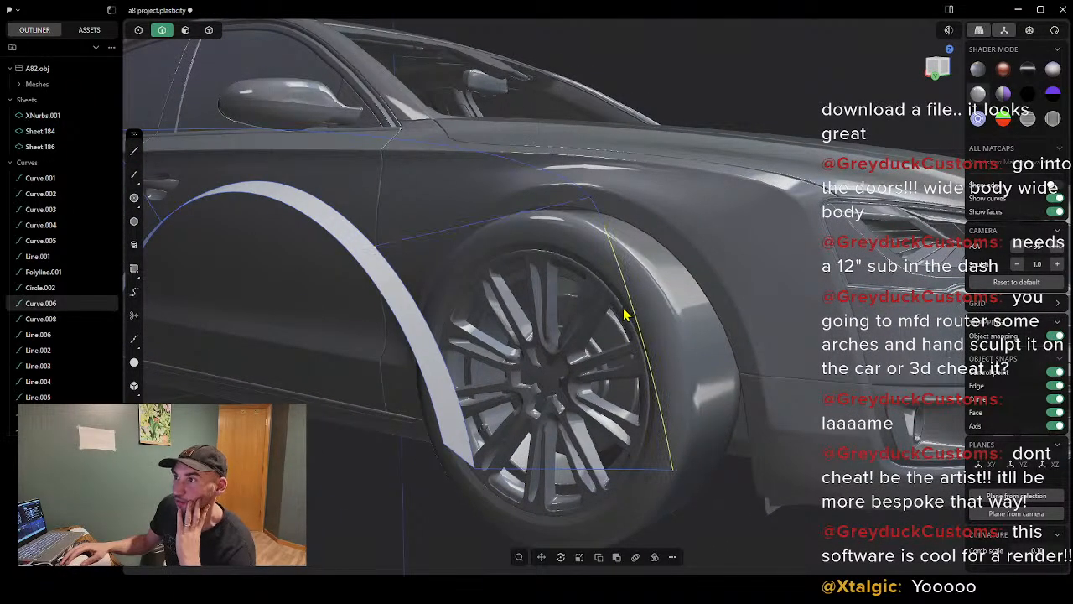
pyautogui.click(603, 223)
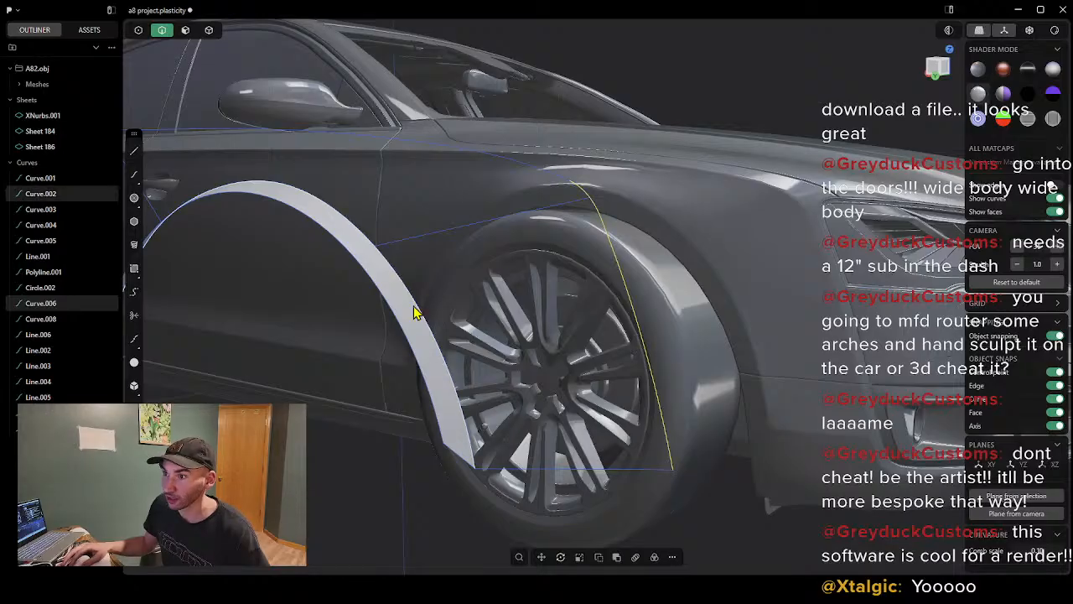
pyautogui.click(424, 312)
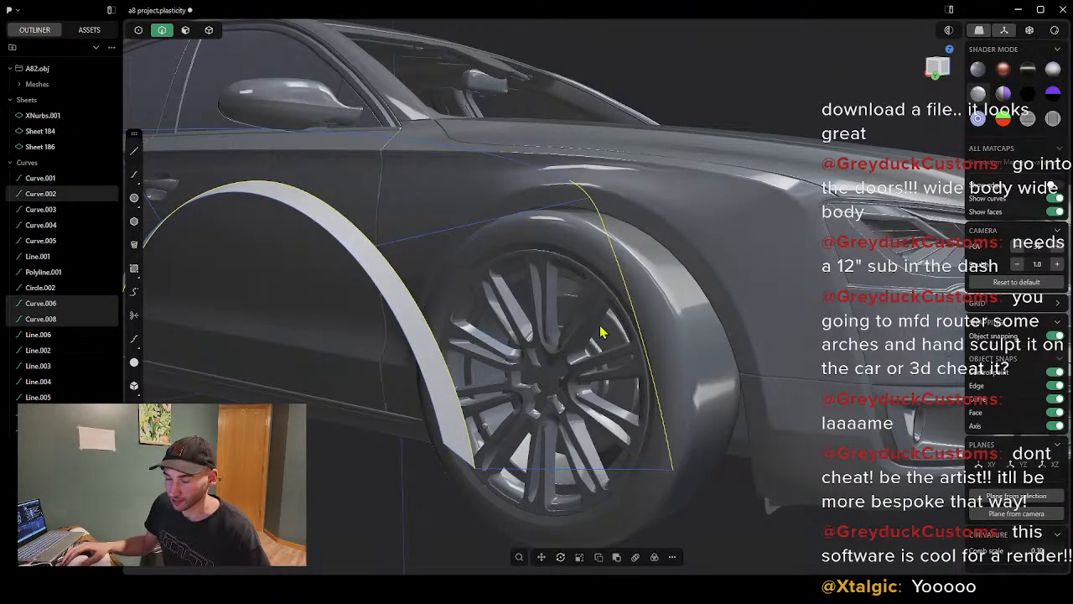
pyautogui.press('l')
pyautogui.moveTo(573, 333); pyautogui.dragTo(380, 334, button='middle')
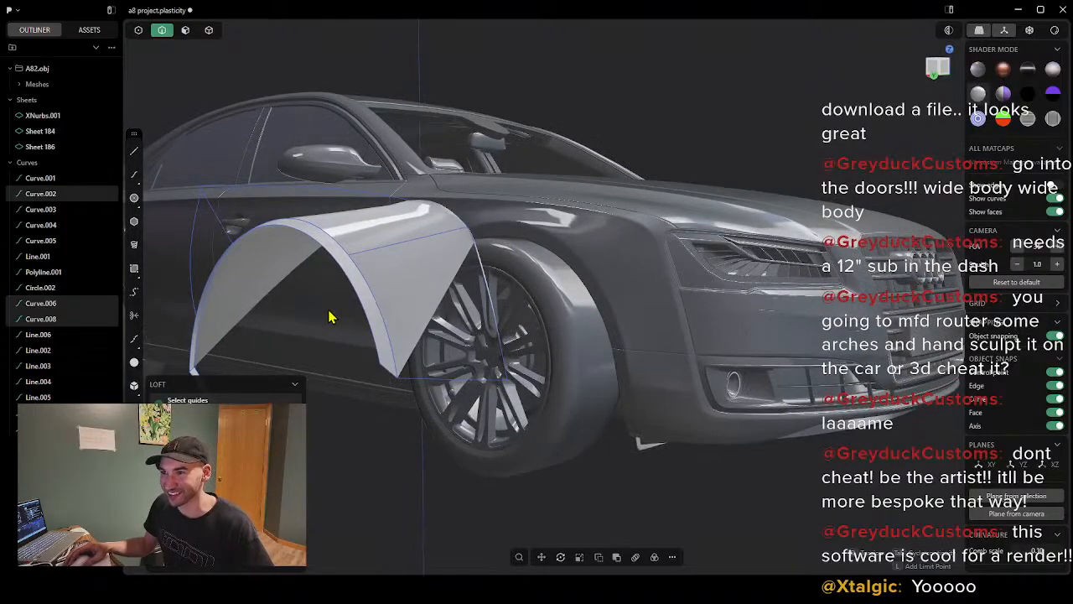
pyautogui.click(406, 248)
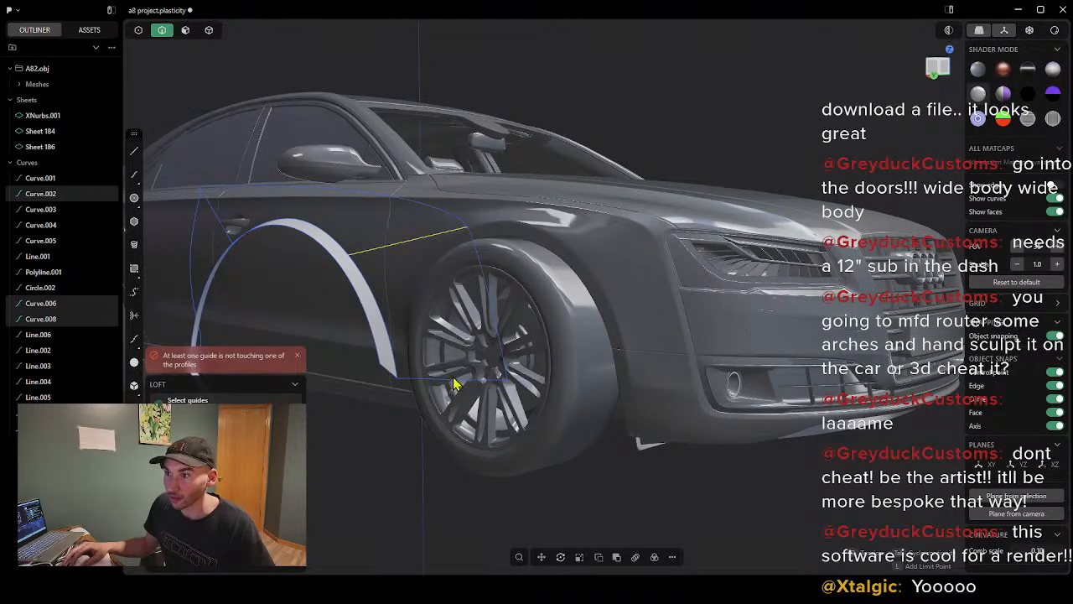
pyautogui.press('Escape')
pyautogui.press('Escape')
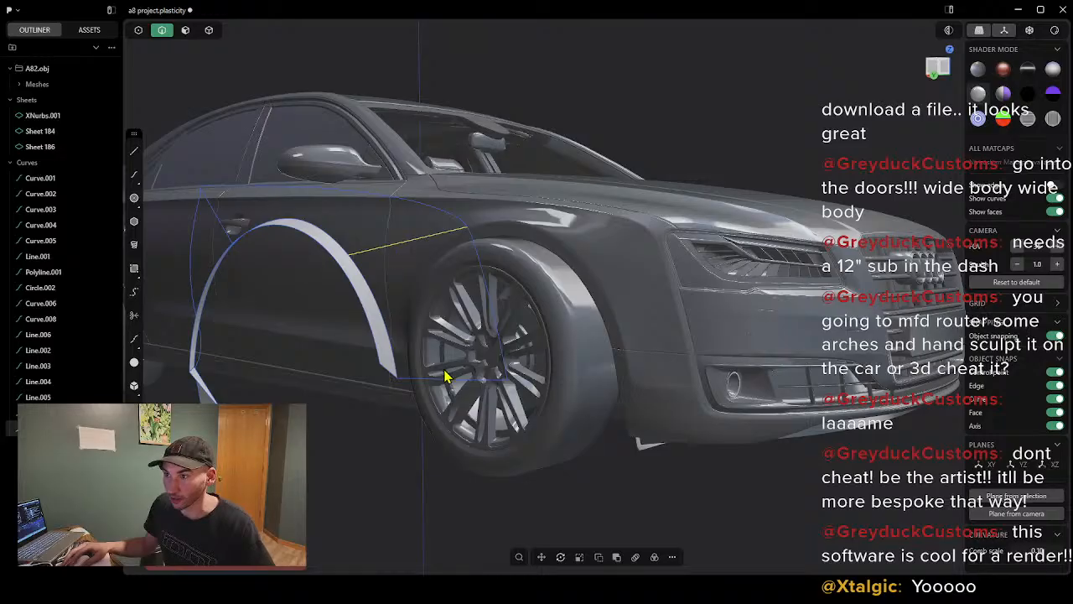
# Step: Try to loft between the front connecting line and Curve.003 with Curve.006 as a guide
pyautogui.press('l')
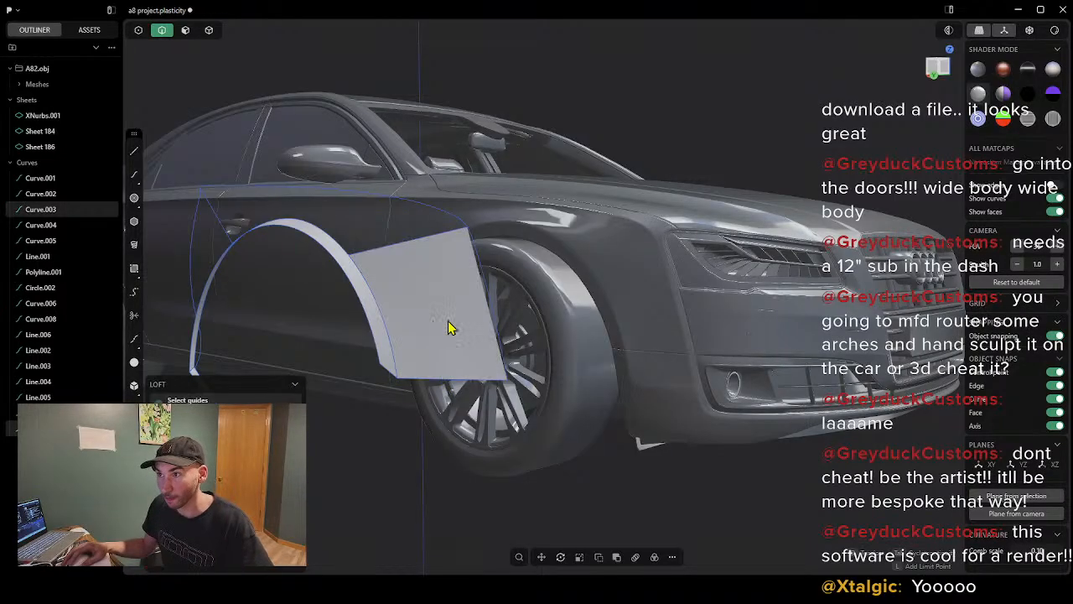
pyautogui.click(483, 279)
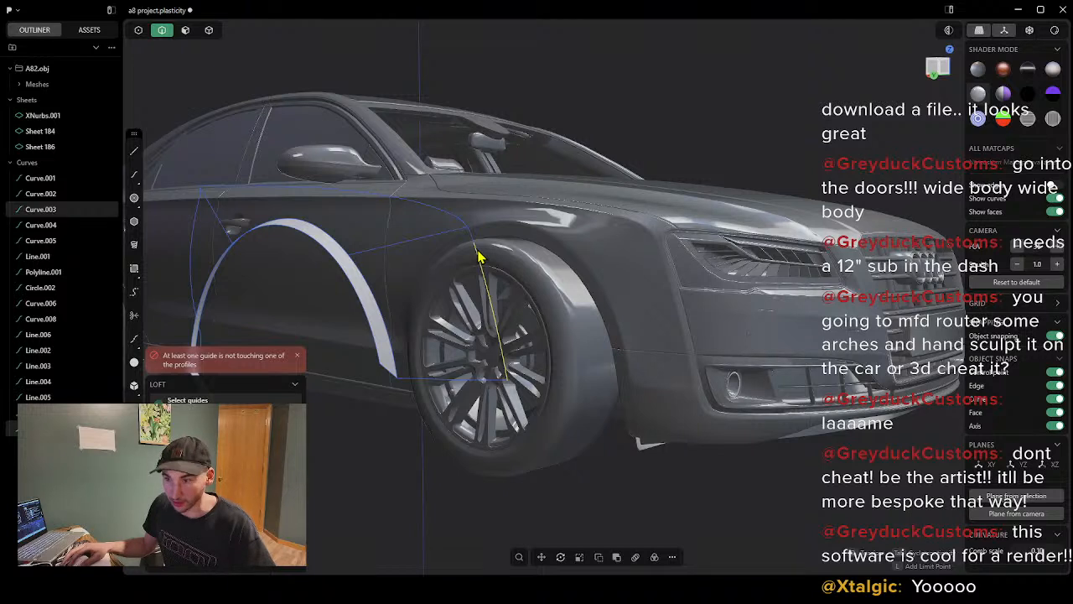
pyautogui.press('Escape')
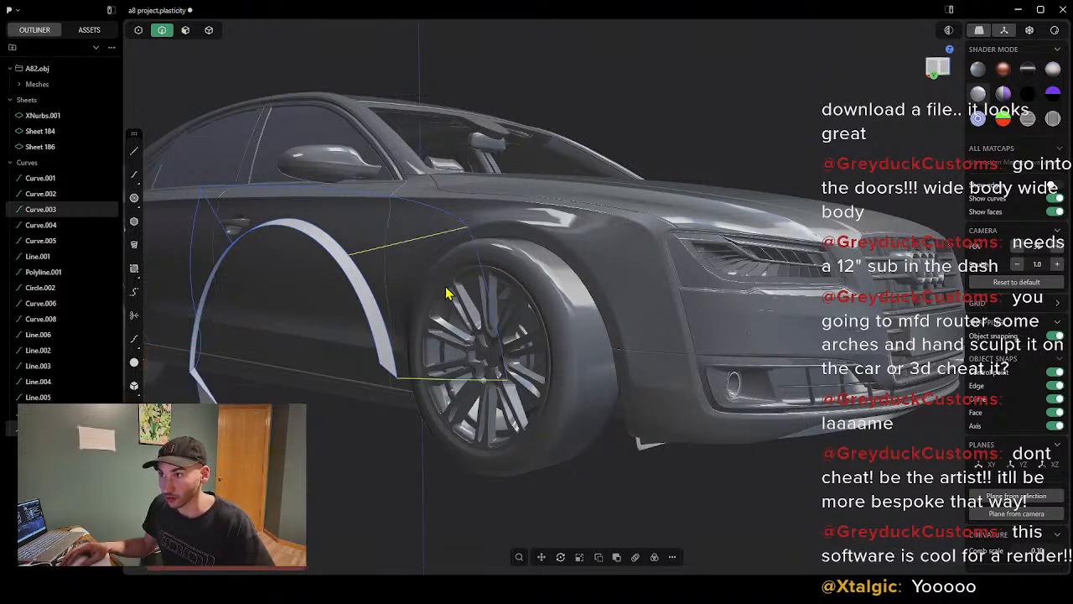
pyautogui.press('Escape')
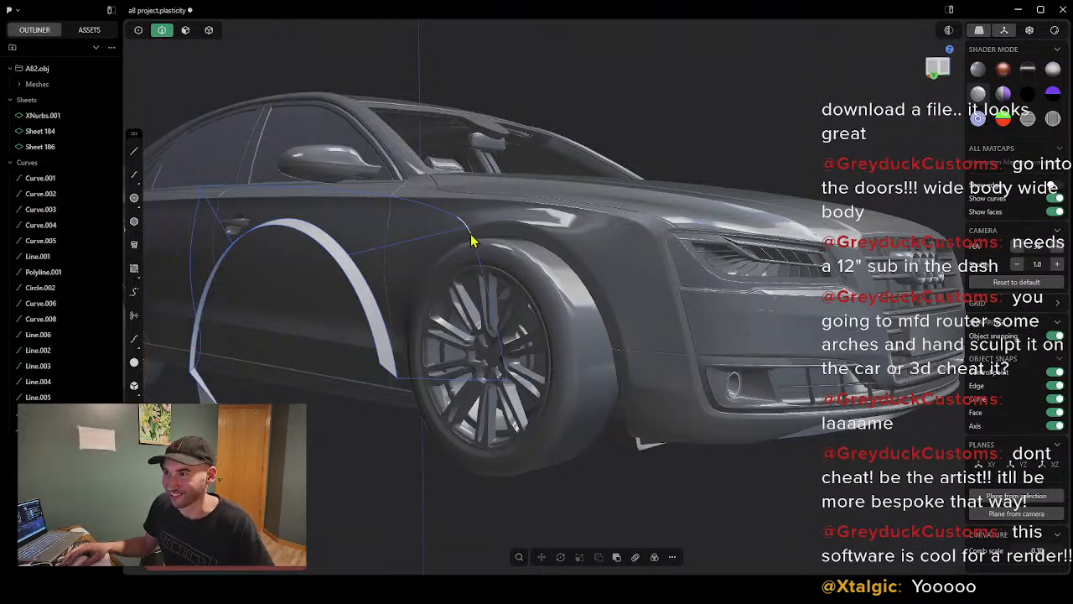
# Step: Patch the front panel of the flare from Curve.006, Curve.002, Curve.003, Curve.008 and the front connecting line
pyautogui.click(480, 262)
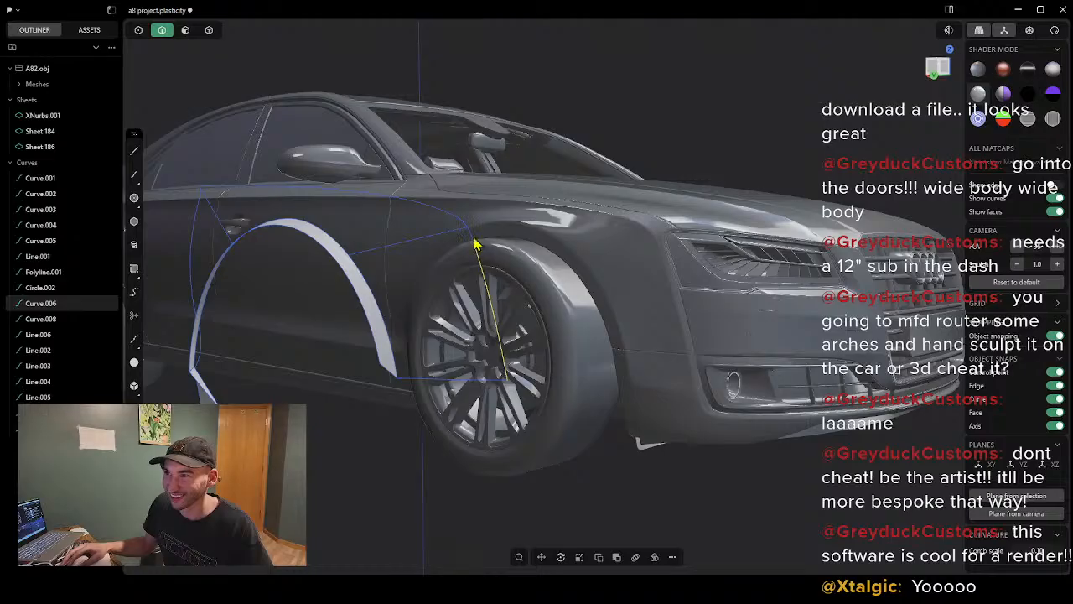
pyautogui.click(438, 240)
pyautogui.click(382, 315)
pyautogui.click(443, 384)
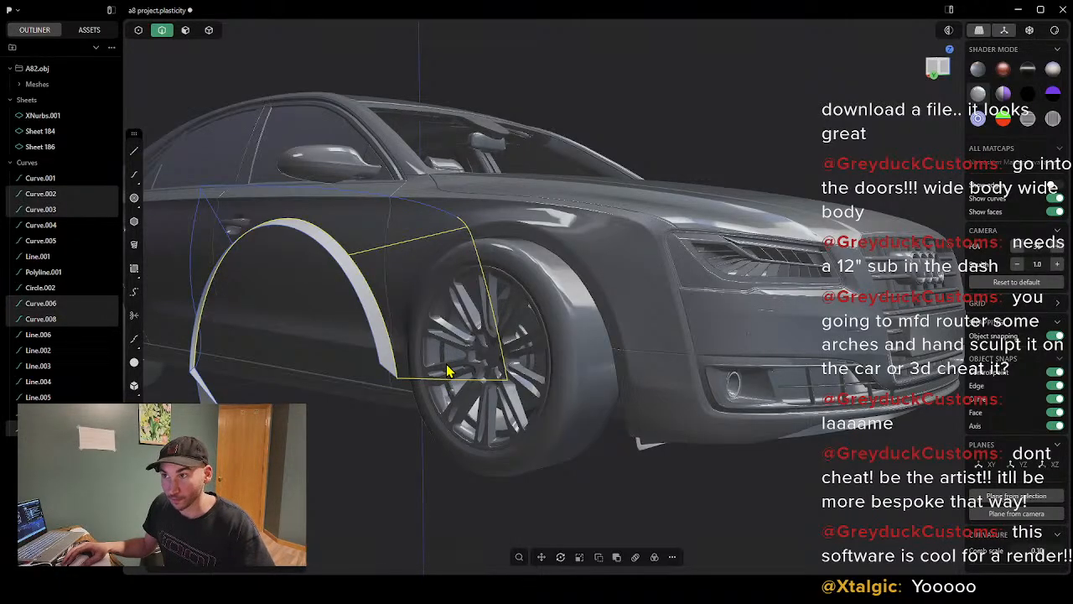
pyautogui.hotkey('alt', 'p')
pyautogui.moveTo(402, 356); pyautogui.dragTo(638, 426, button='middle')
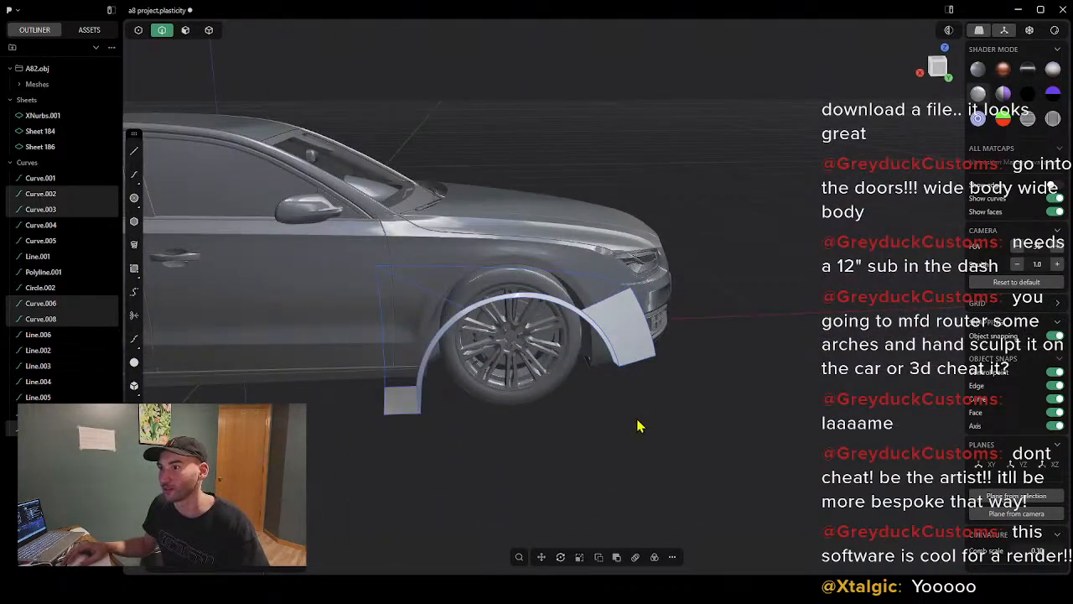
# Step: Patch the top panel of the flare from Curve.001, Curve.002, Curve.008 and the two connecting lines
pyautogui.scroll(3, 554, 352)
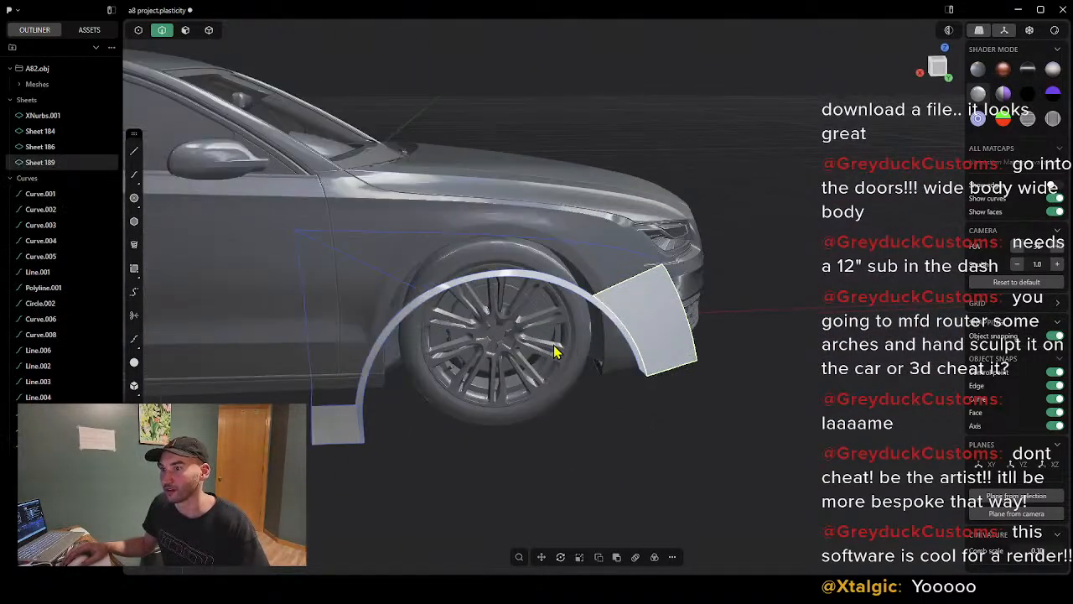
pyautogui.click(537, 247)
pyautogui.click(466, 283)
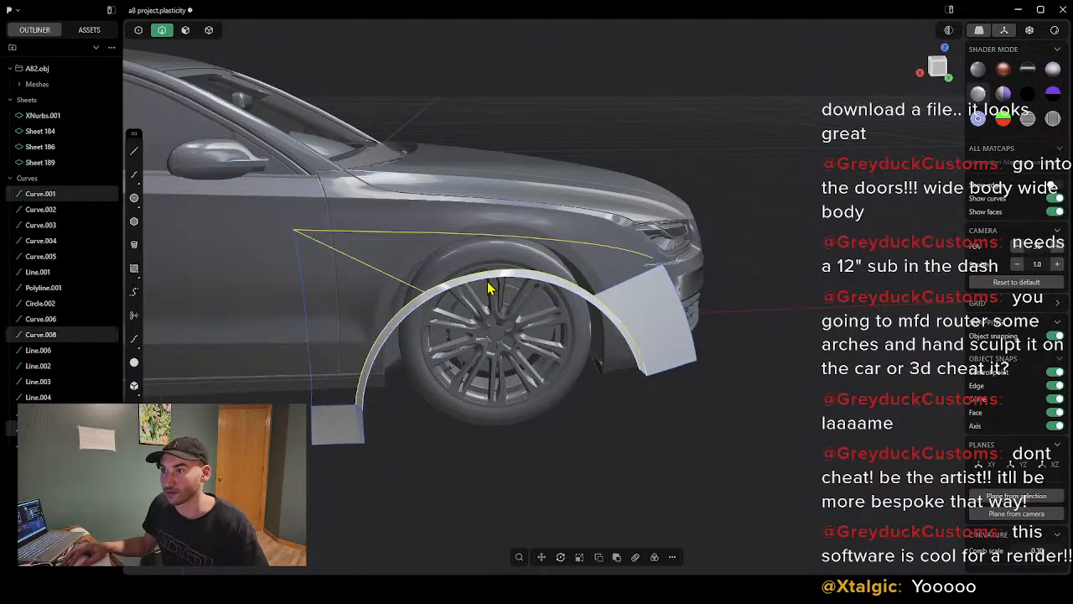
pyautogui.click(647, 277)
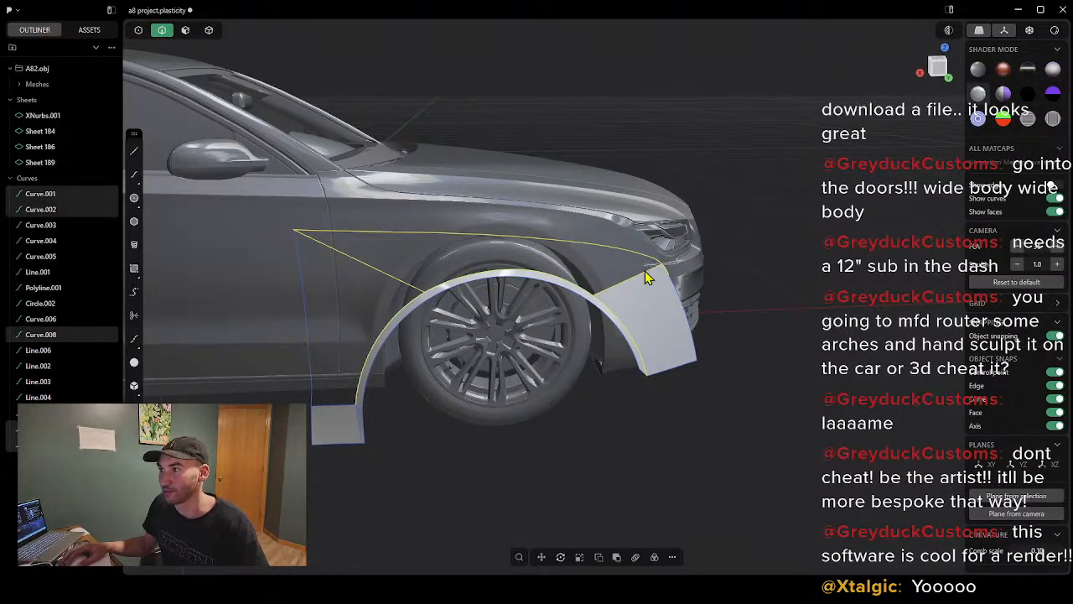
pyautogui.hotkey('alt', 'p')
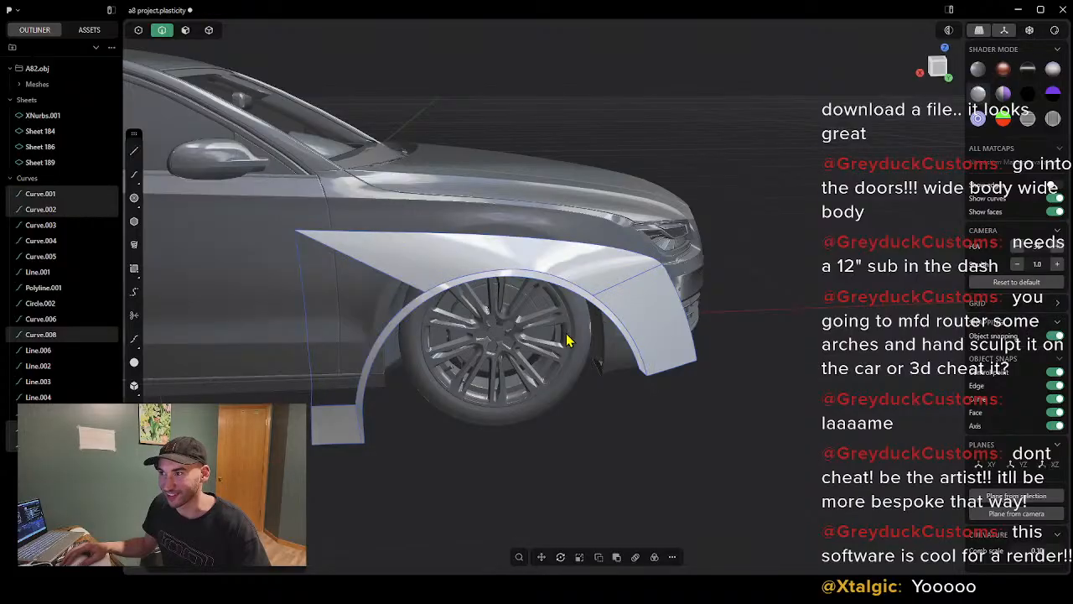
pyautogui.moveTo(482, 344); pyautogui.dragTo(567, 347, button='middle')
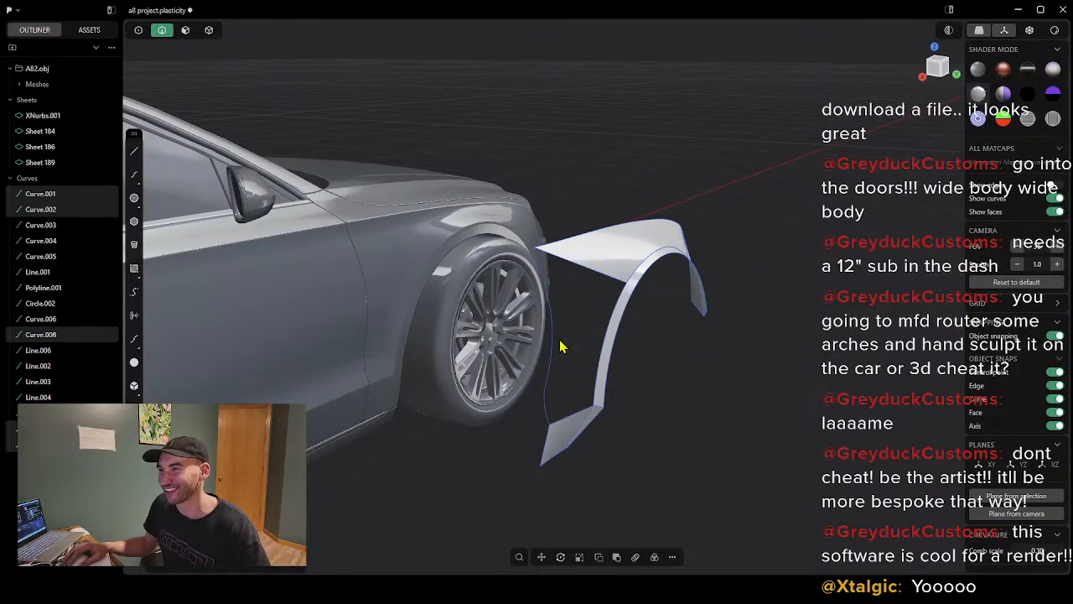
pyautogui.click(658, 354)
# Step: Try to patch the rear panel of the flare from Curve.004, Curve.005, Curve.008 and the two bordering connecting lines
pyautogui.moveTo(665, 347); pyautogui.dragTo(652, 324, button='middle')
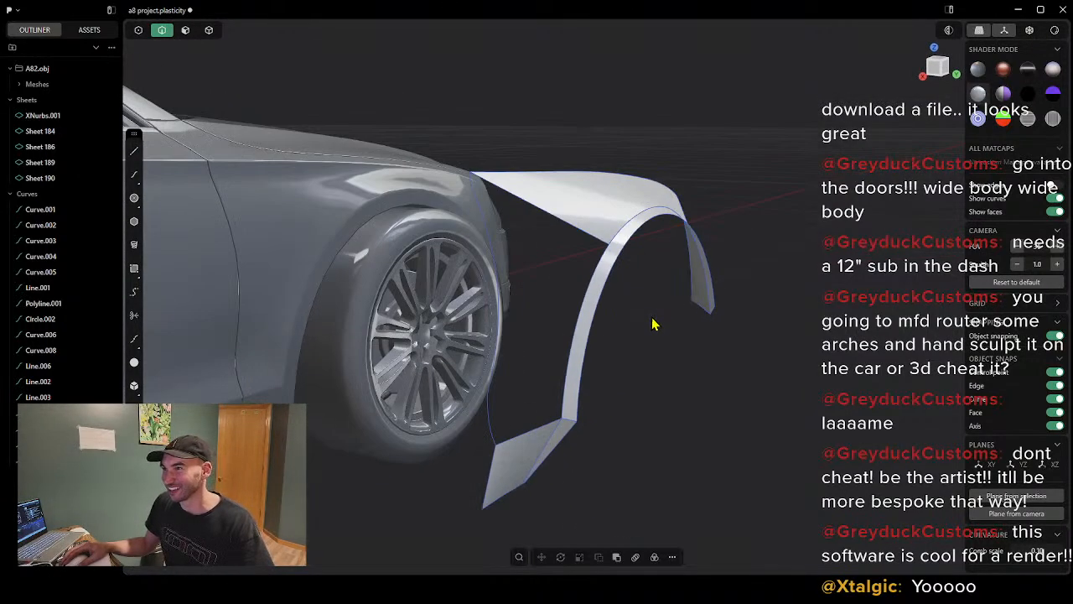
pyautogui.click(496, 252)
pyautogui.click(587, 295)
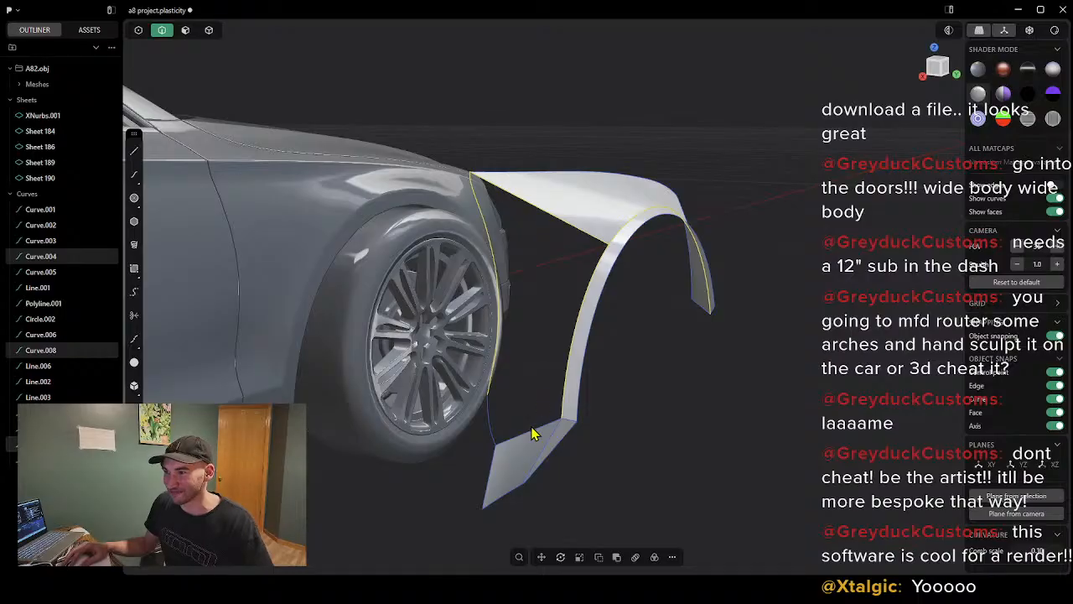
pyautogui.click(491, 431)
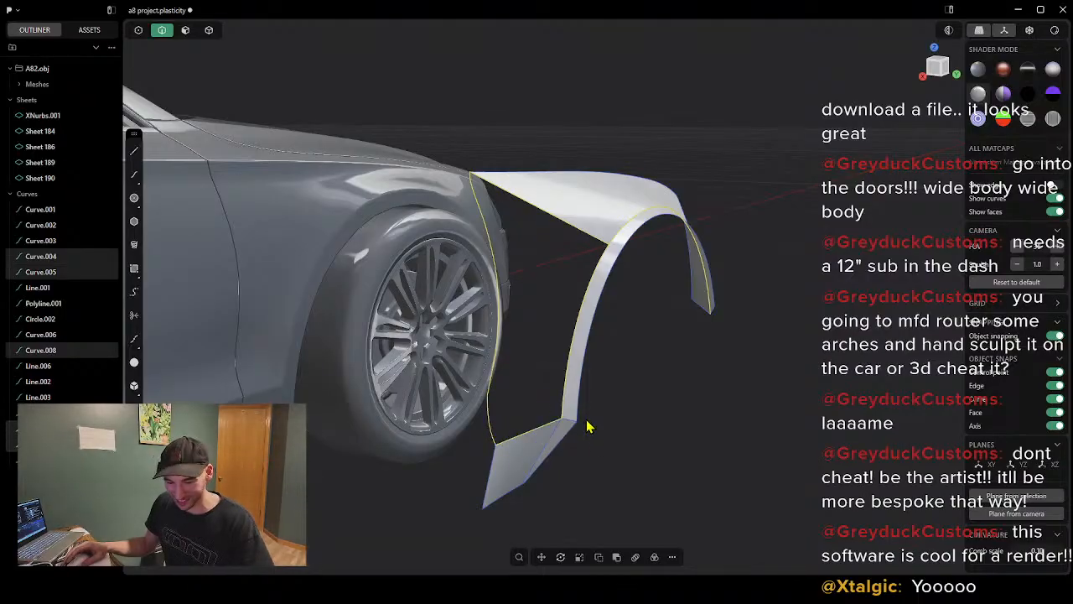
pyautogui.hotkey('alt', 'p')
pyautogui.moveTo(545, 424); pyautogui.dragTo(362, 400, button='middle')
pyautogui.moveTo(506, 411); pyautogui.dragTo(635, 390, button='middle')
pyautogui.moveTo(749, 353); pyautogui.dragTo(822, 361, button='middle')
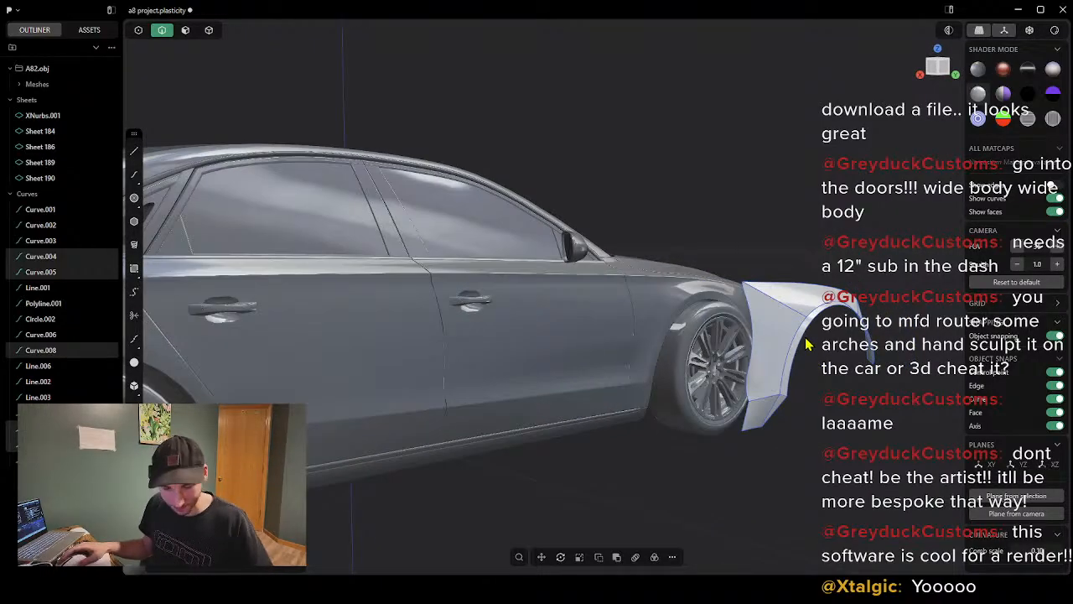
# Step: Draw a connecting line from the upper part of Curve.004 to the wheel-arch lip edge, just below the top panel
pyautogui.scroll(5, 838, 362)
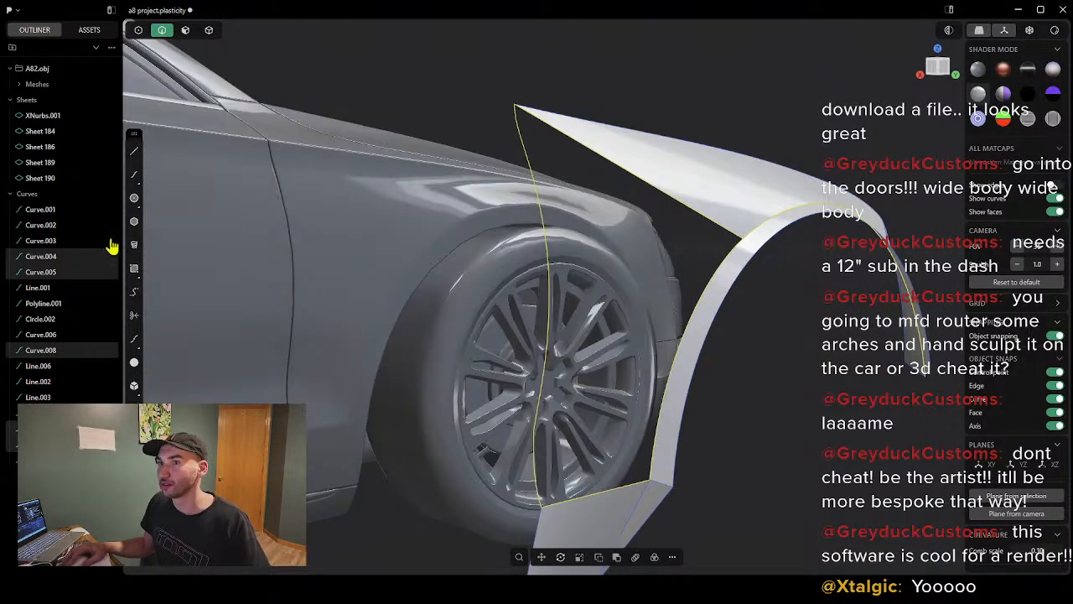
pyautogui.click(134, 151)
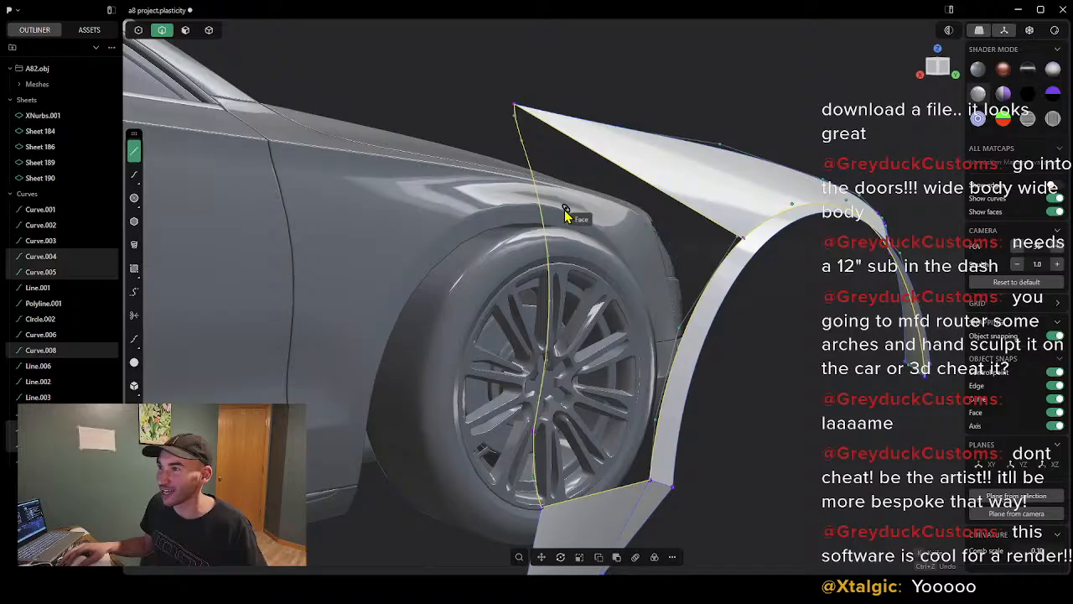
pyautogui.click(523, 143)
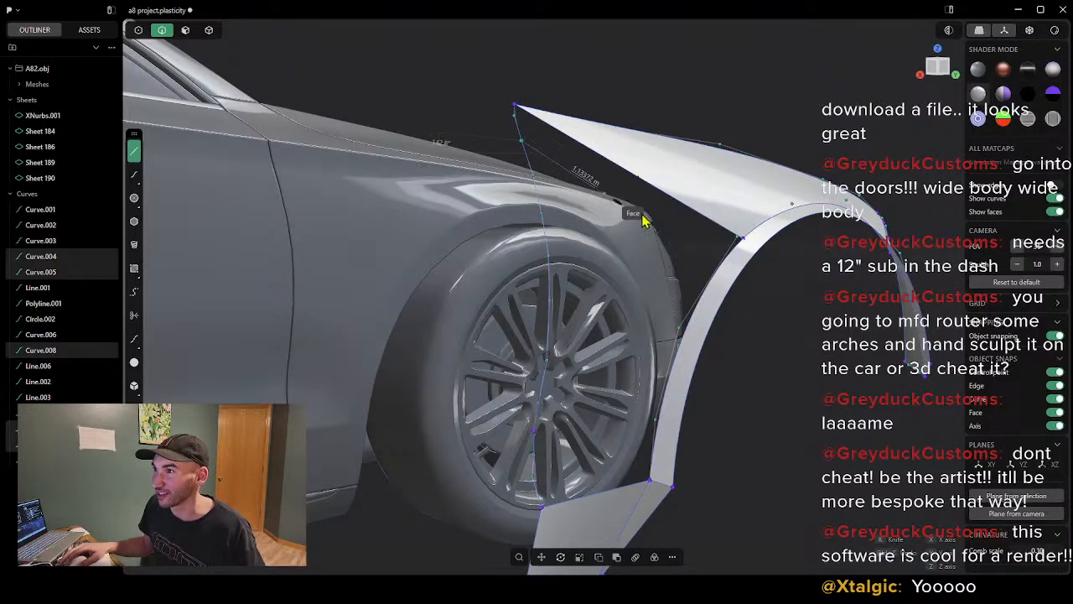
pyautogui.click(724, 259)
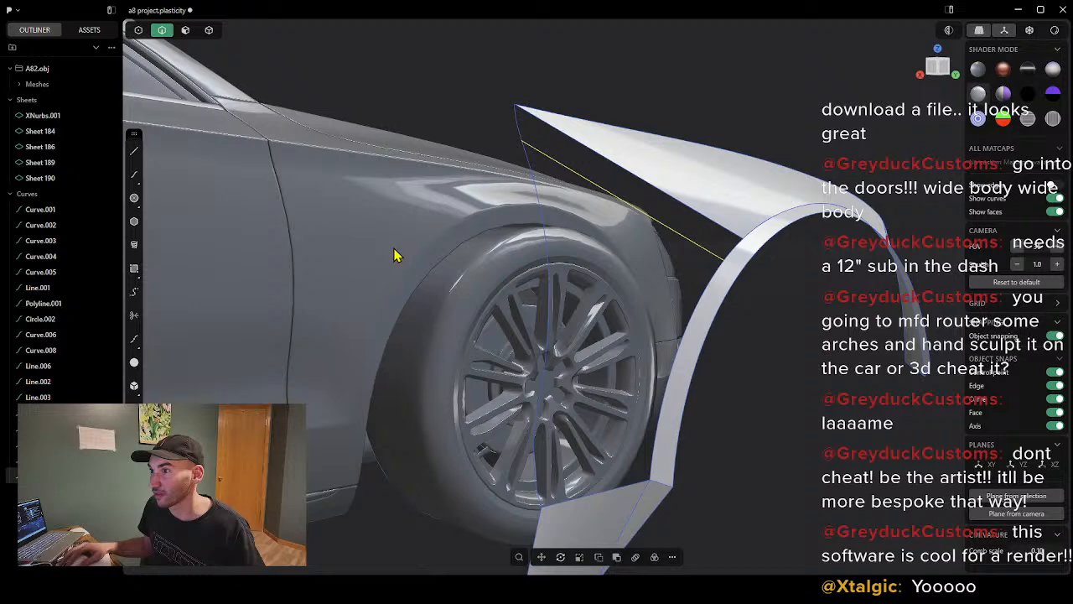
# Step: Draw a second connecting line below the first, from the middle of Curve.004 to the wheel-arch lip edge
pyautogui.click(134, 151)
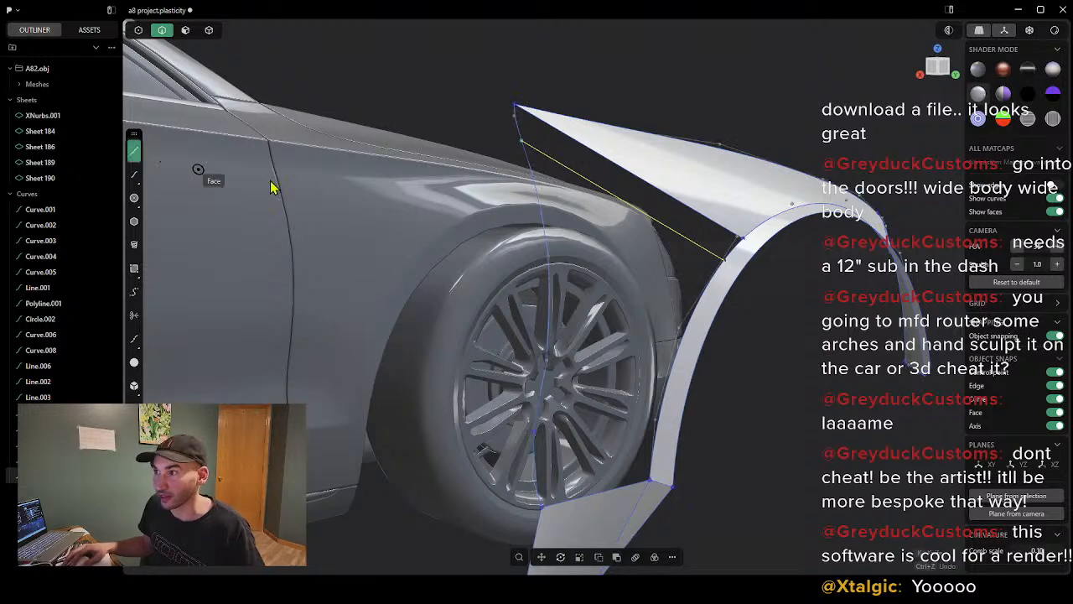
pyautogui.click(548, 261)
pyautogui.press('Escape')
pyautogui.scroll(3, 570, 268)
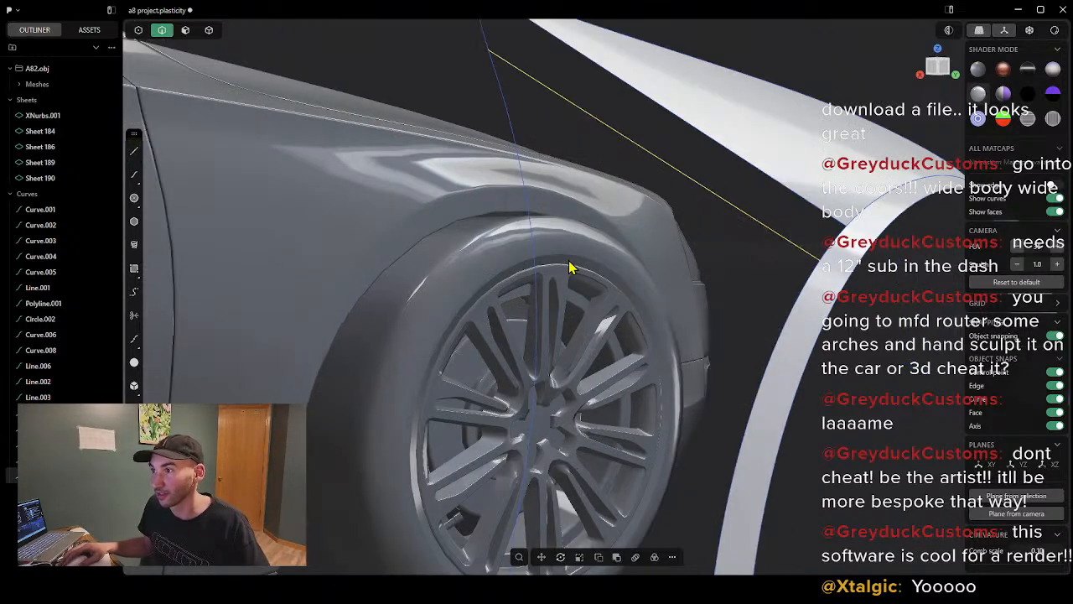
pyautogui.click(134, 151)
pyautogui.scroll(3, 545, 281)
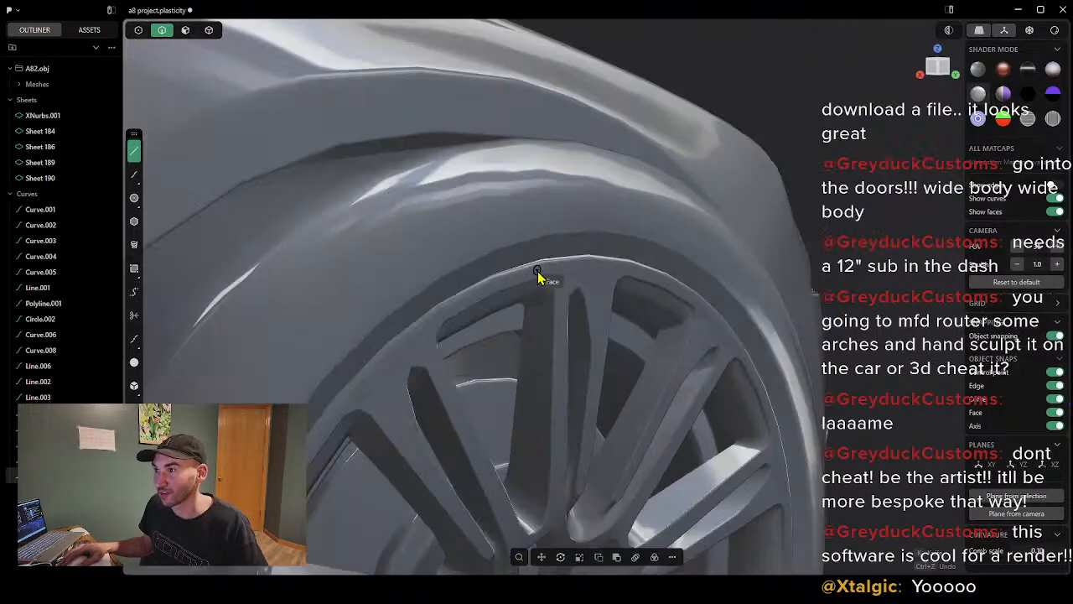
pyautogui.scroll(-3, 542, 271)
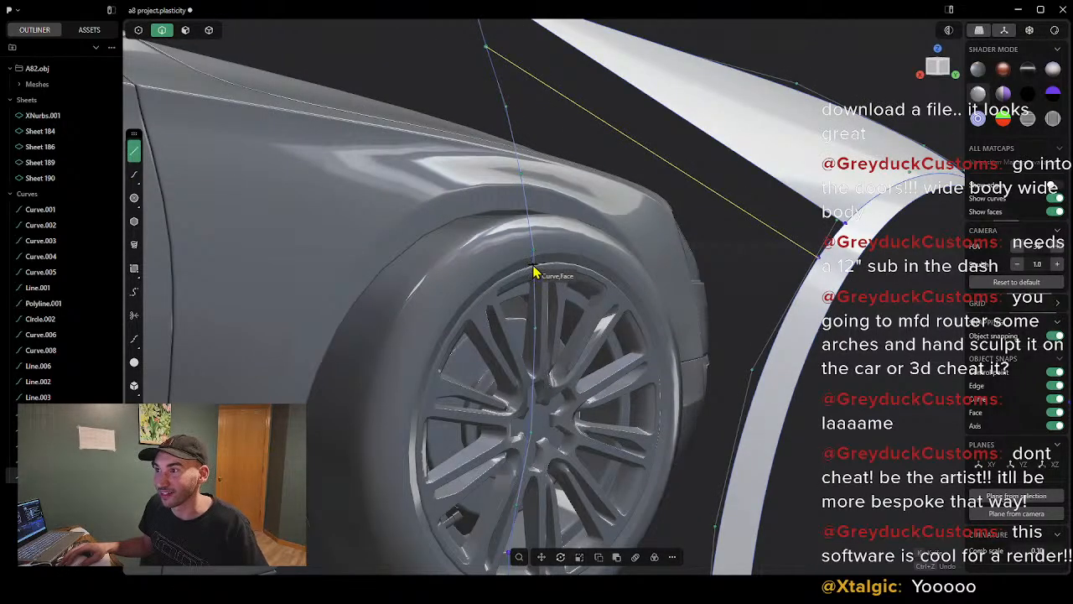
pyautogui.click(535, 263)
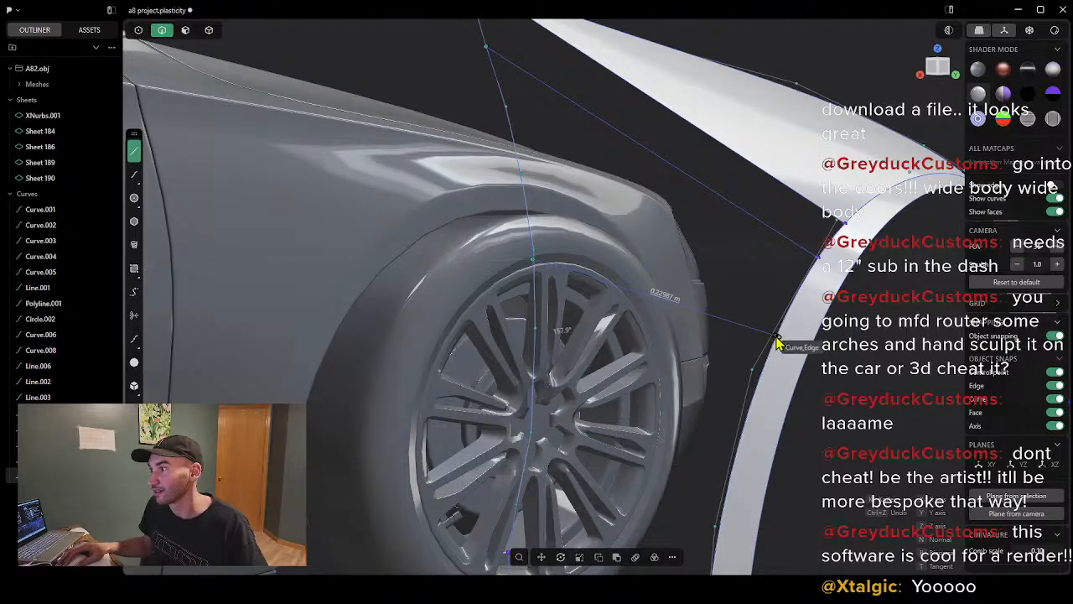
pyautogui.click(774, 339)
# Step: Draw a third connecting line across the rear opening, from the lower part of Curve.004 to the wheel-arch lip edge
pyautogui.scroll(-3, 678, 441)
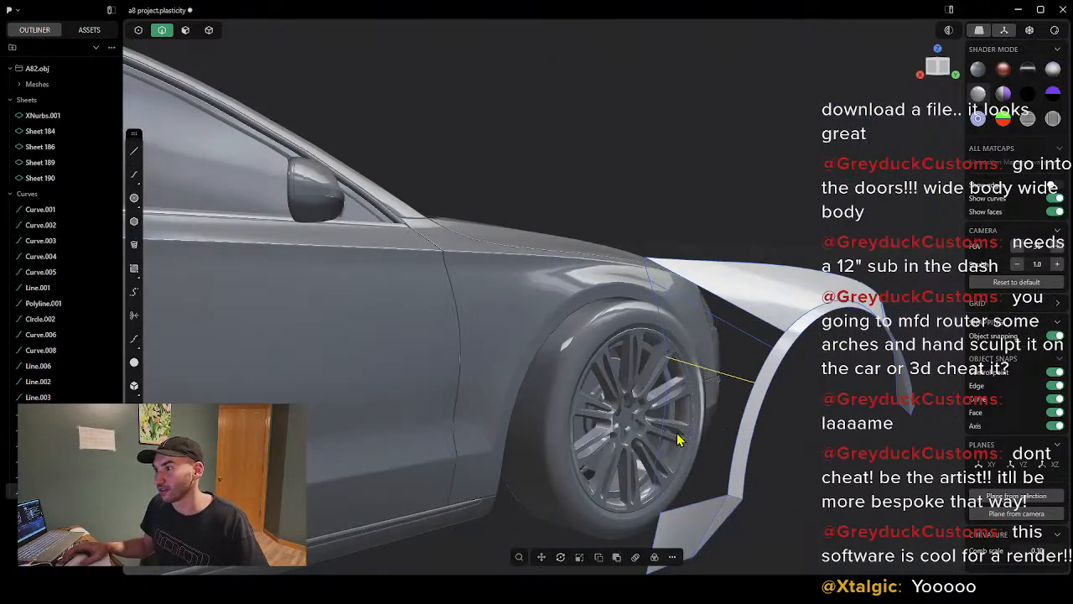
pyautogui.scroll(3, 673, 453)
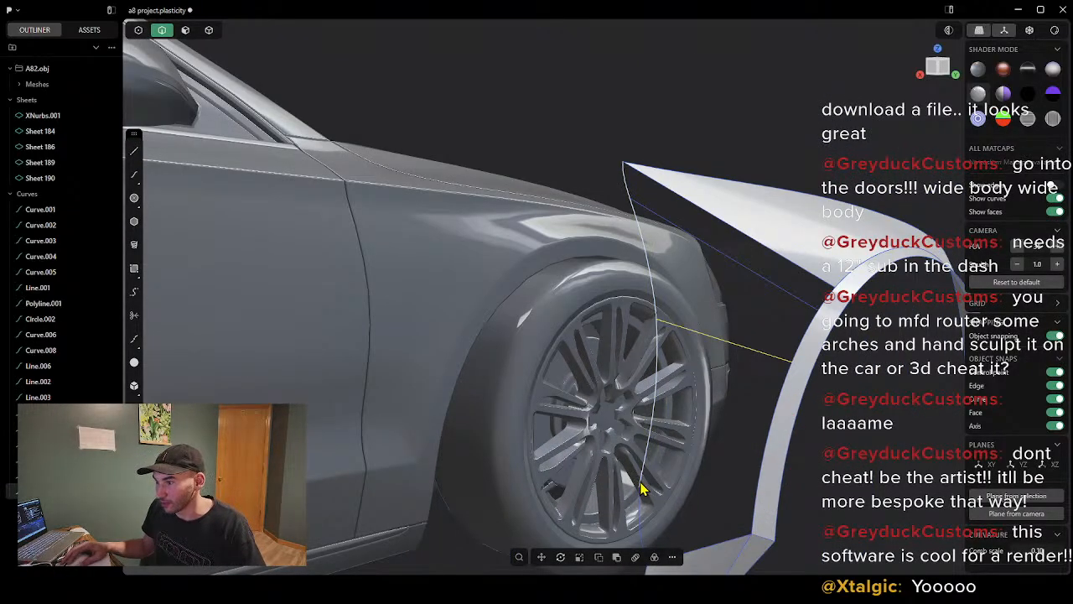
pyautogui.click(134, 151)
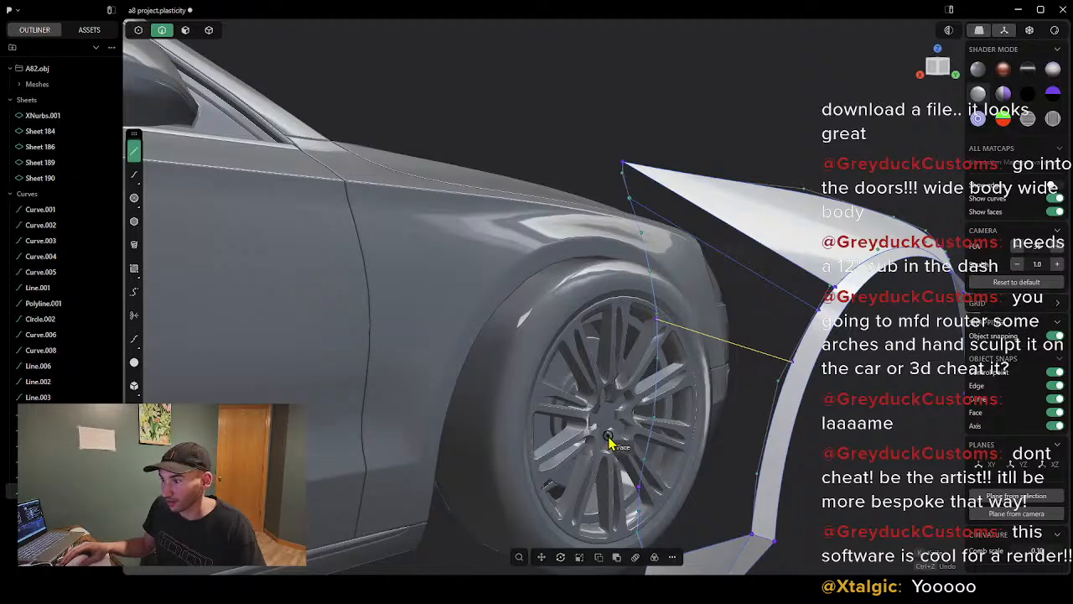
pyautogui.moveTo(609, 441); pyautogui.dragTo(686, 462, button='middle')
pyautogui.moveTo(760, 460); pyautogui.dragTo(652, 467, button='middle')
pyautogui.scroll(4, 634, 468)
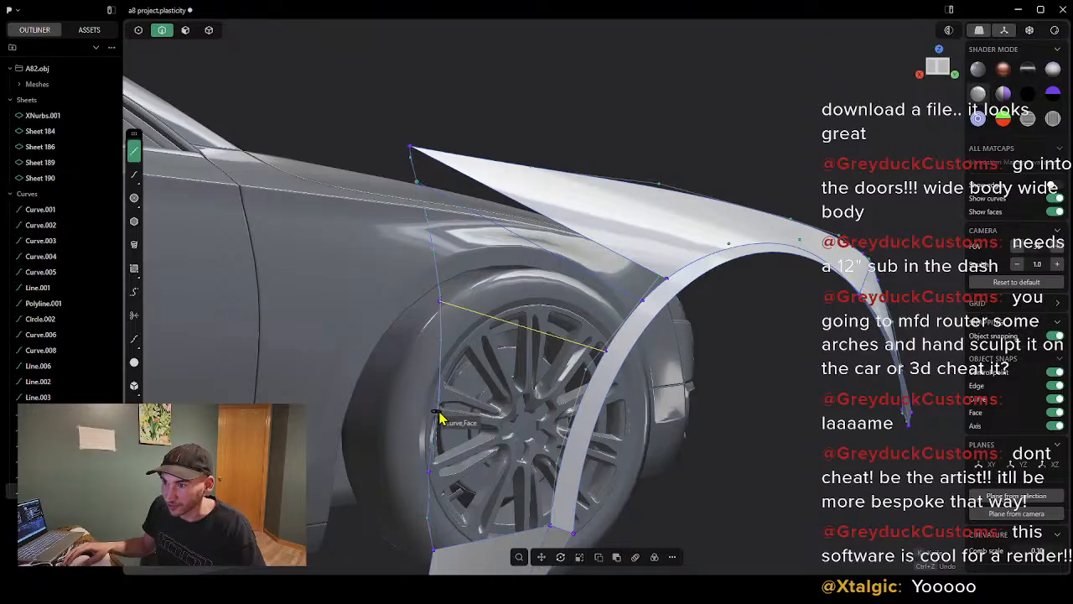
pyautogui.scroll(3, 434, 409)
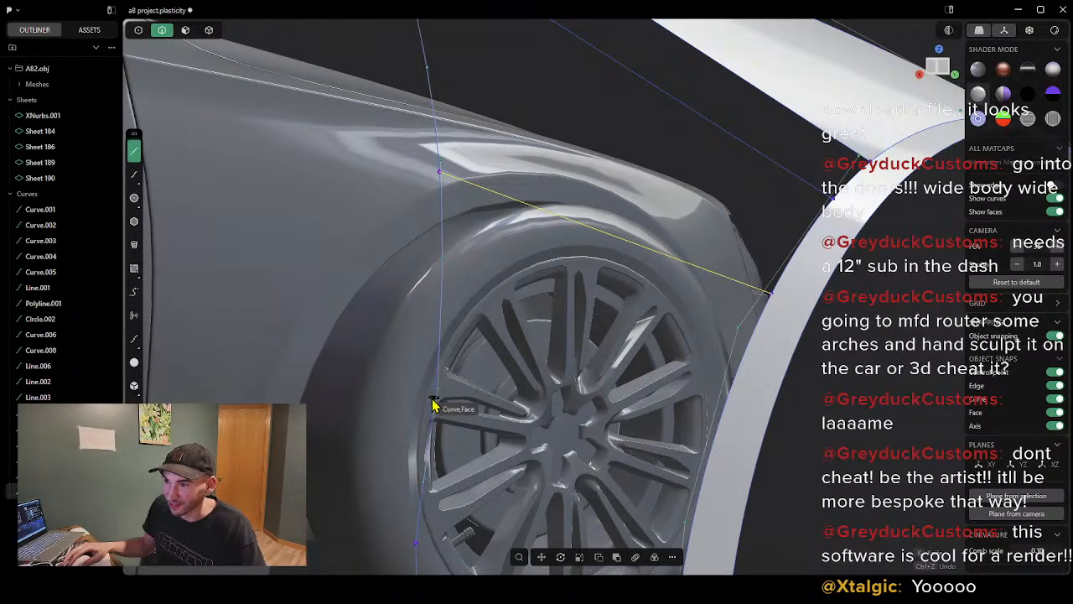
pyautogui.click(436, 401)
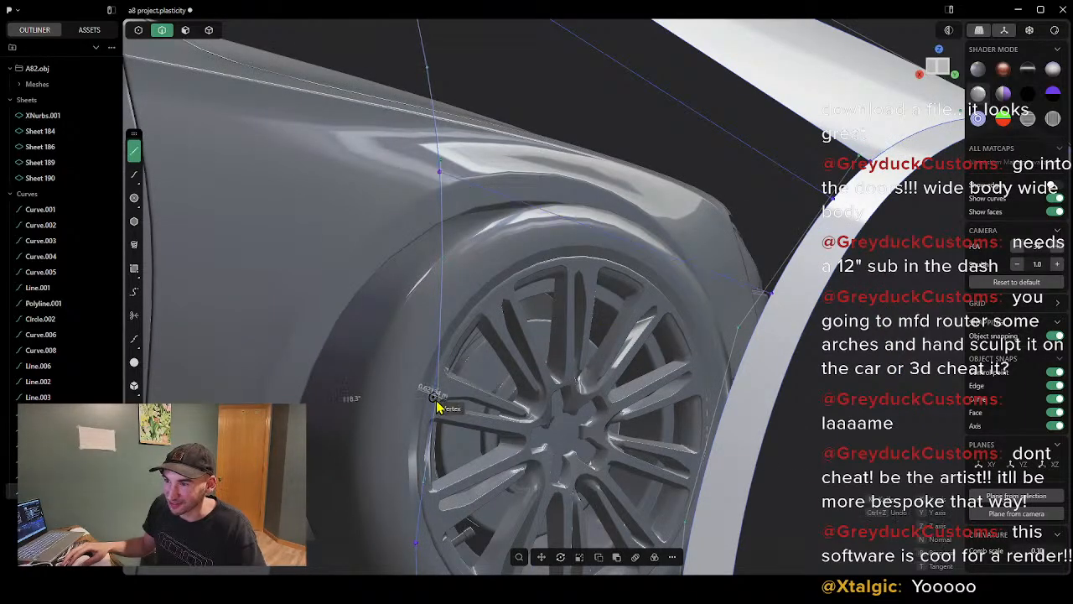
pyautogui.click(721, 425)
pyautogui.scroll(-3, 642, 481)
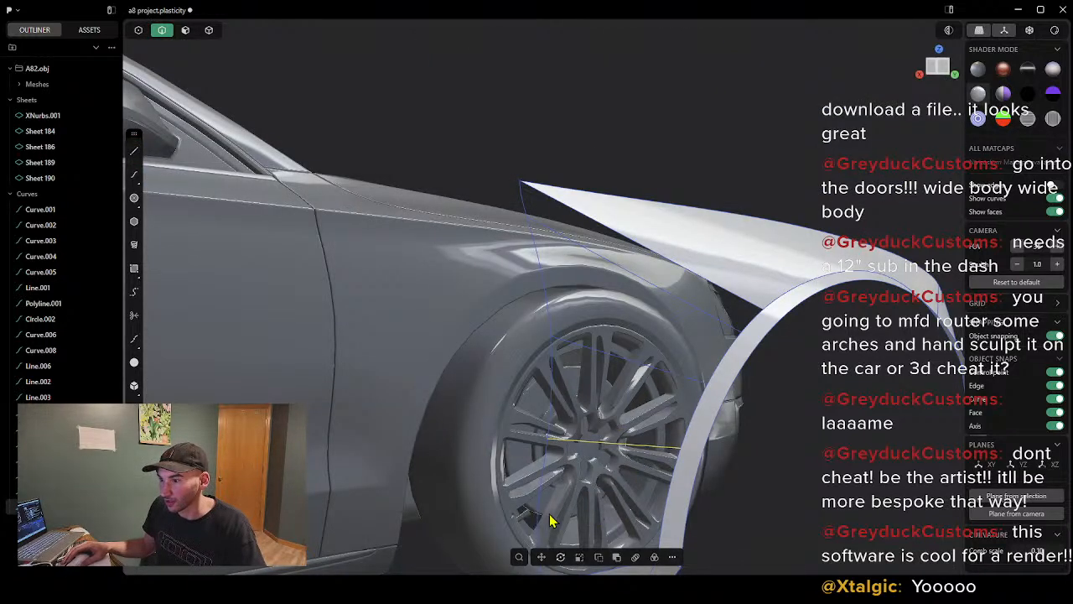
# Step: Join Curve.004 and Curve.005 into one continuous rear boundary curve
pyautogui.moveTo(545, 519); pyautogui.dragTo(716, 462, button='middle')
pyautogui.scroll(3, 587, 427)
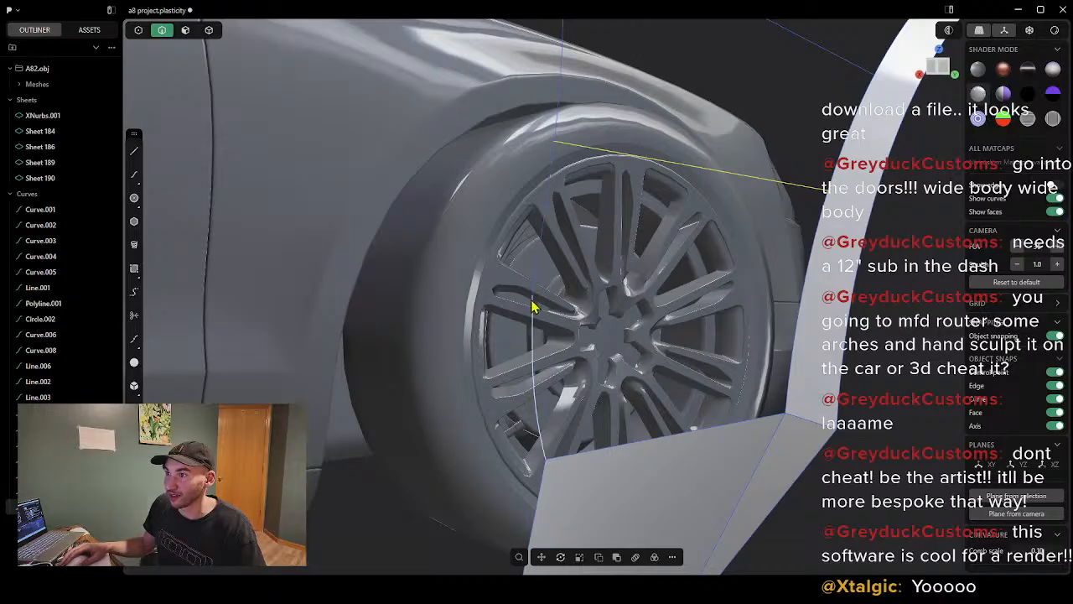
pyautogui.scroll(2, 532, 306)
pyautogui.scroll(-3, 501, 316)
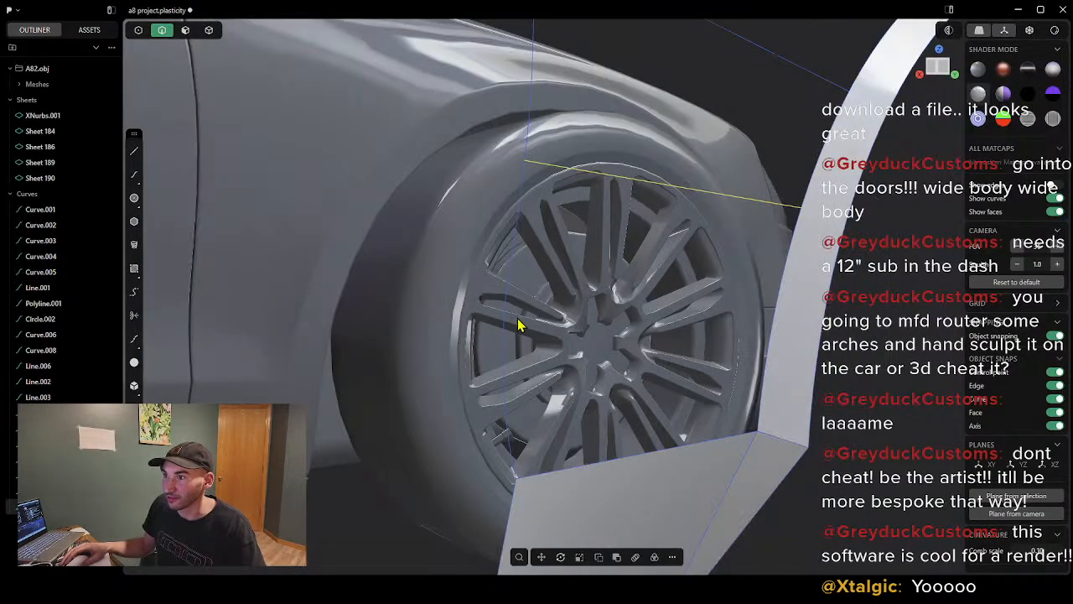
pyautogui.moveTo(517, 318); pyautogui.dragTo(536, 324, button='middle')
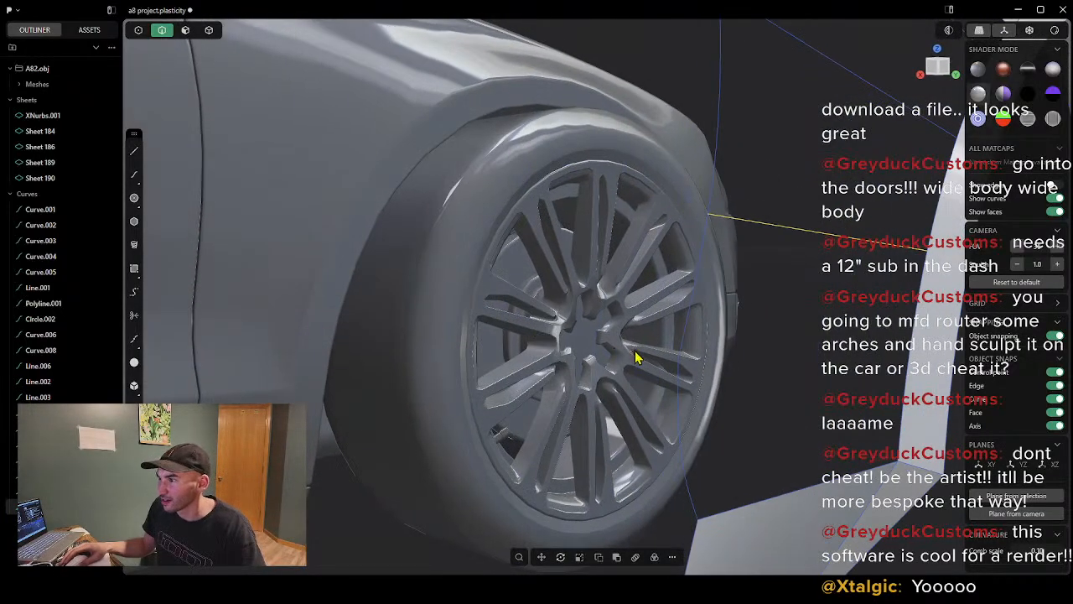
pyautogui.click(681, 374)
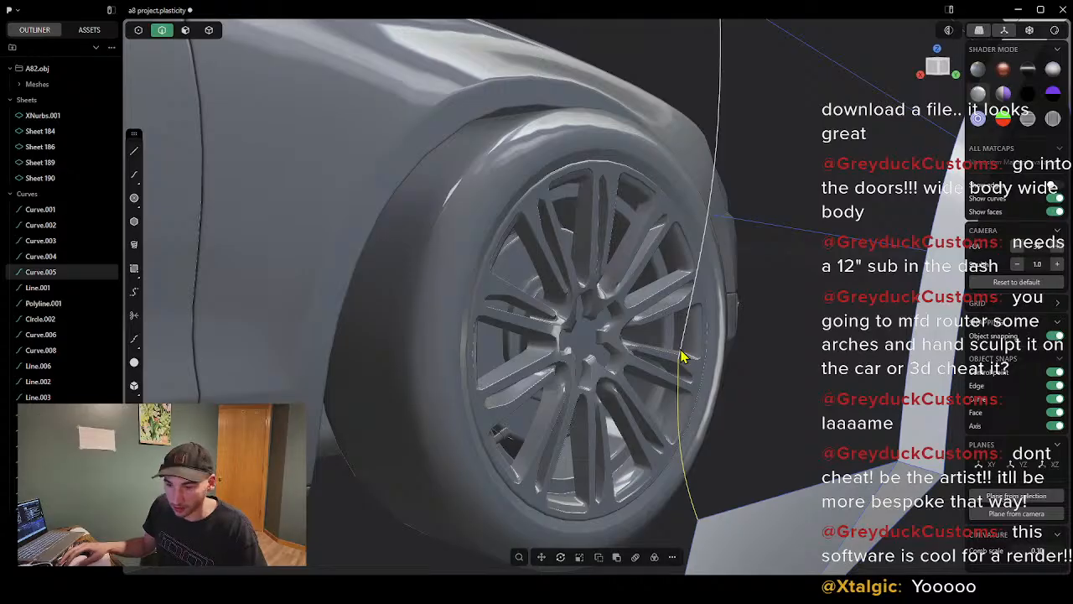
pyautogui.click(681, 357)
pyautogui.press('j')
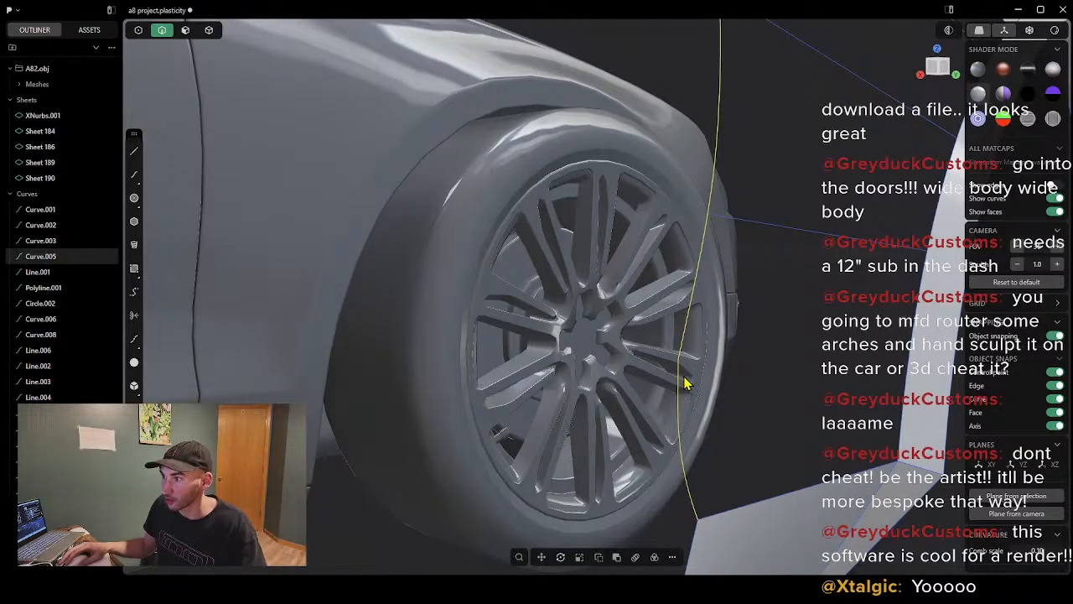
# Step: Draw a fourth connecting line from the lower part of the joined rear boundary curve to the wheel-arch lip edge
pyautogui.click(134, 151)
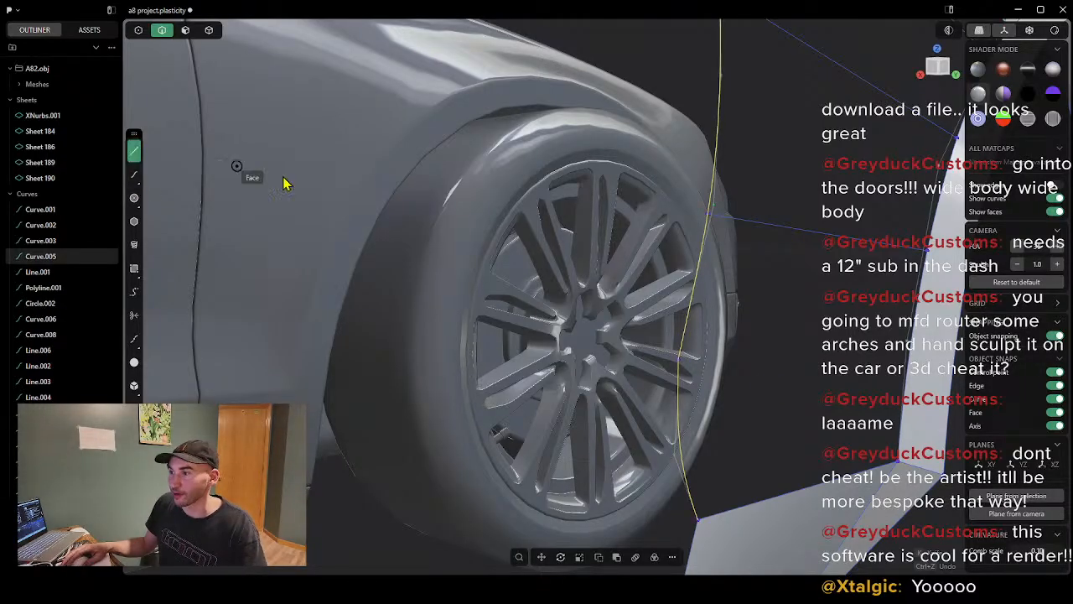
pyautogui.click(677, 361)
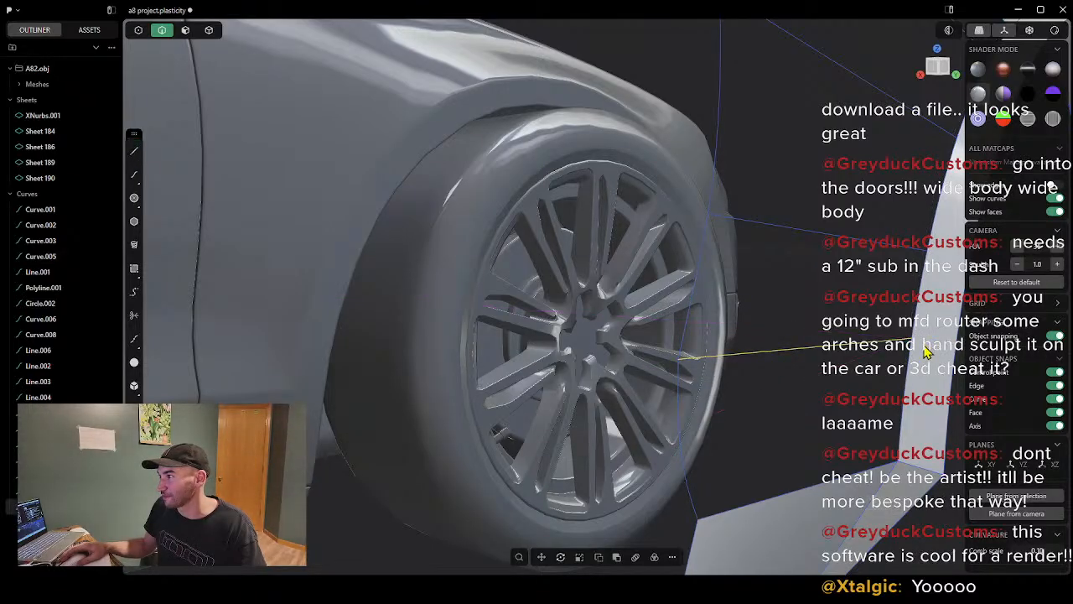
pyautogui.scroll(-5, 923, 345)
pyautogui.moveTo(926, 344); pyautogui.dragTo(805, 374, button='middle')
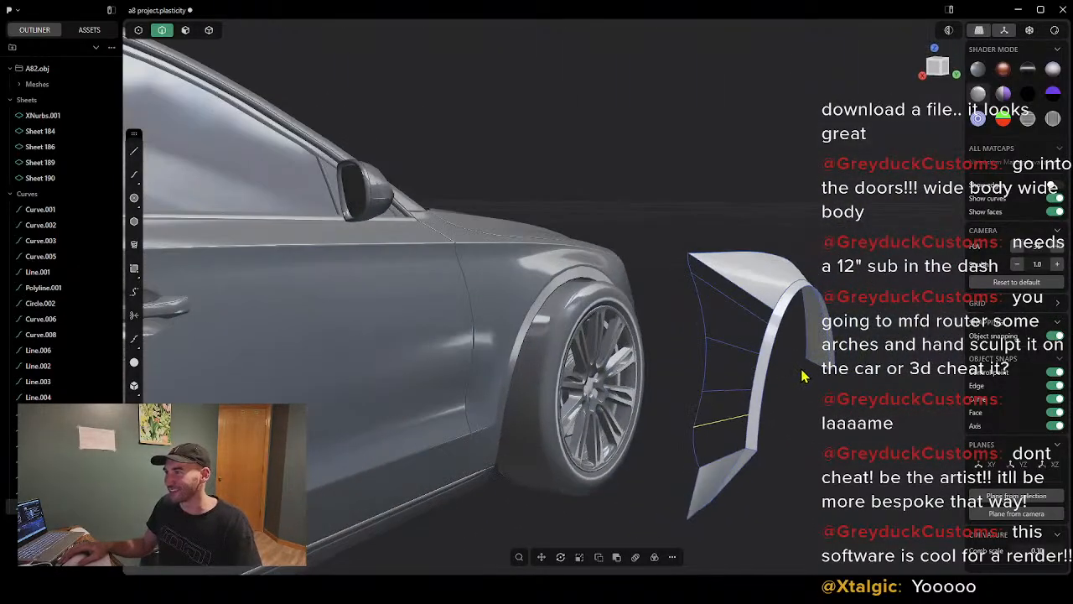
# Step: Try to build an XNurbs surface for the uppermost rear strip from its two connecting lines, Curve.005 and Curve.008
pyautogui.scroll(2, 801, 345)
pyautogui.click(695, 263)
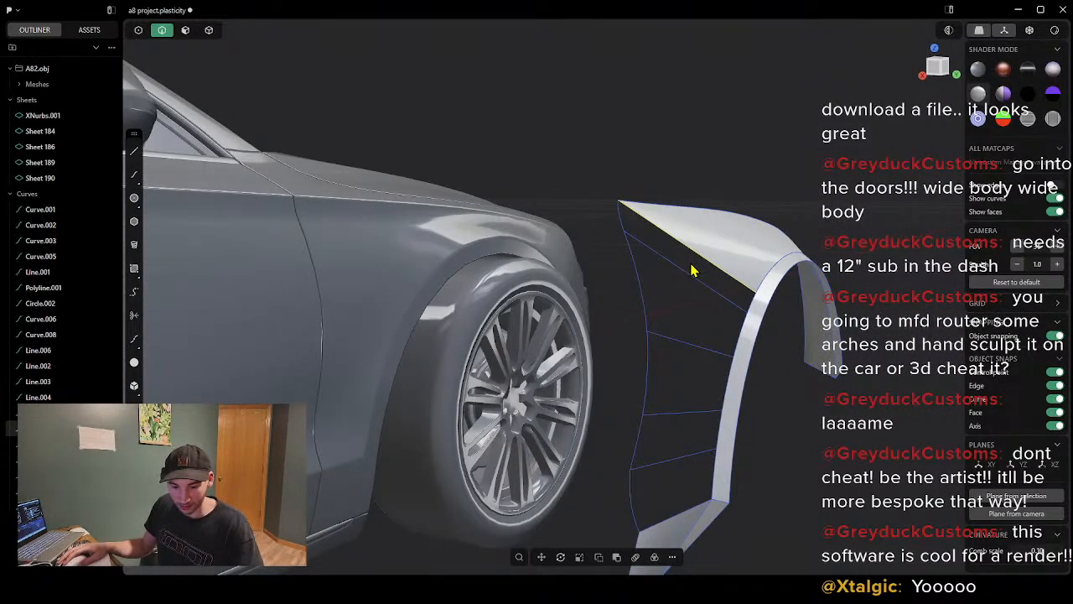
pyautogui.click(627, 231)
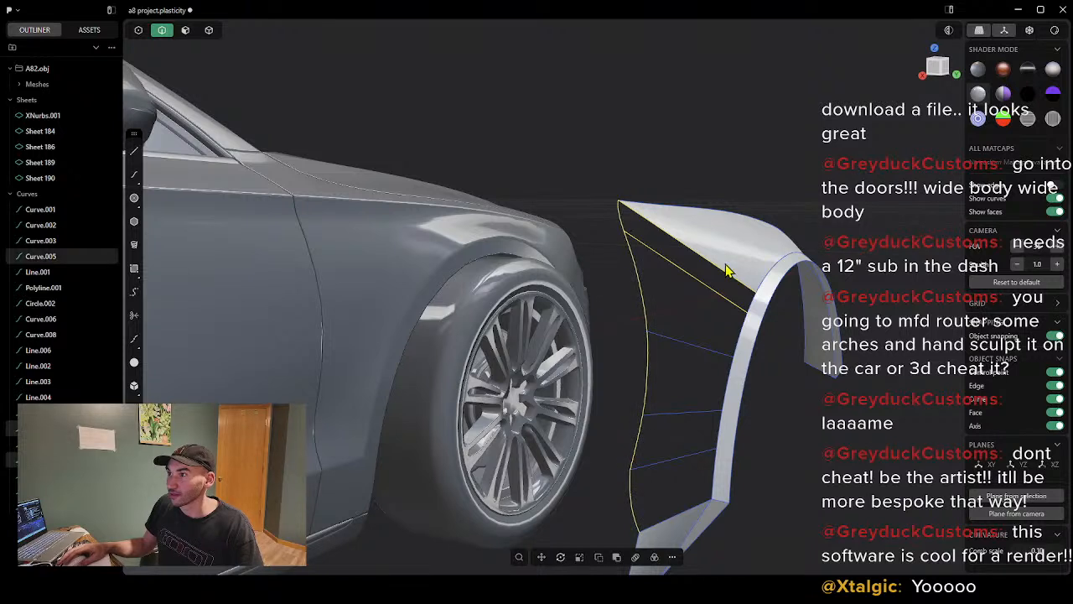
pyautogui.click(756, 310)
pyautogui.write('f')
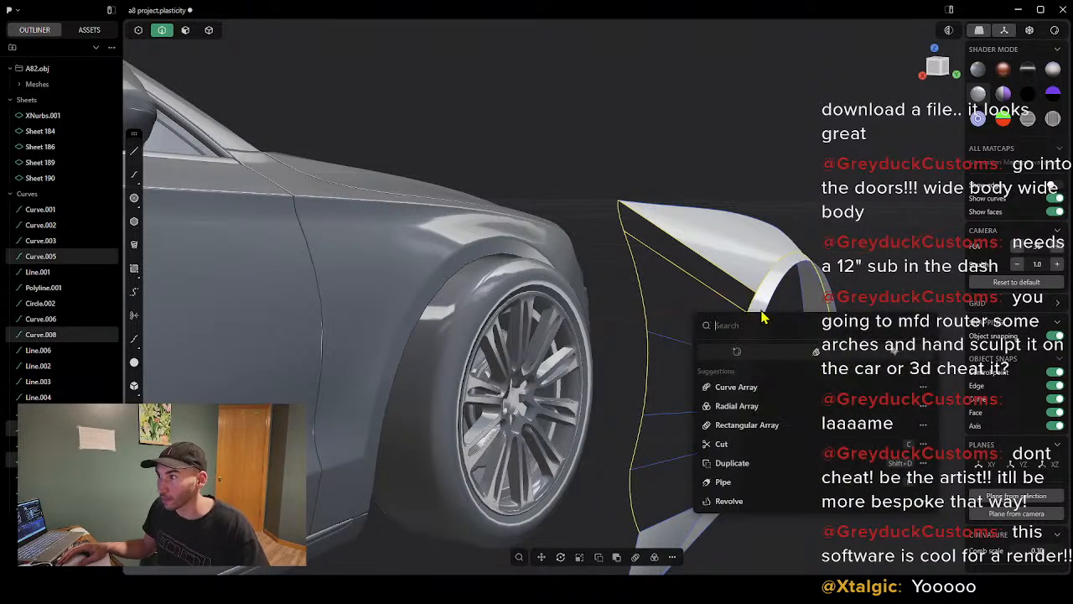
pyautogui.write('X')
pyautogui.click(728, 354)
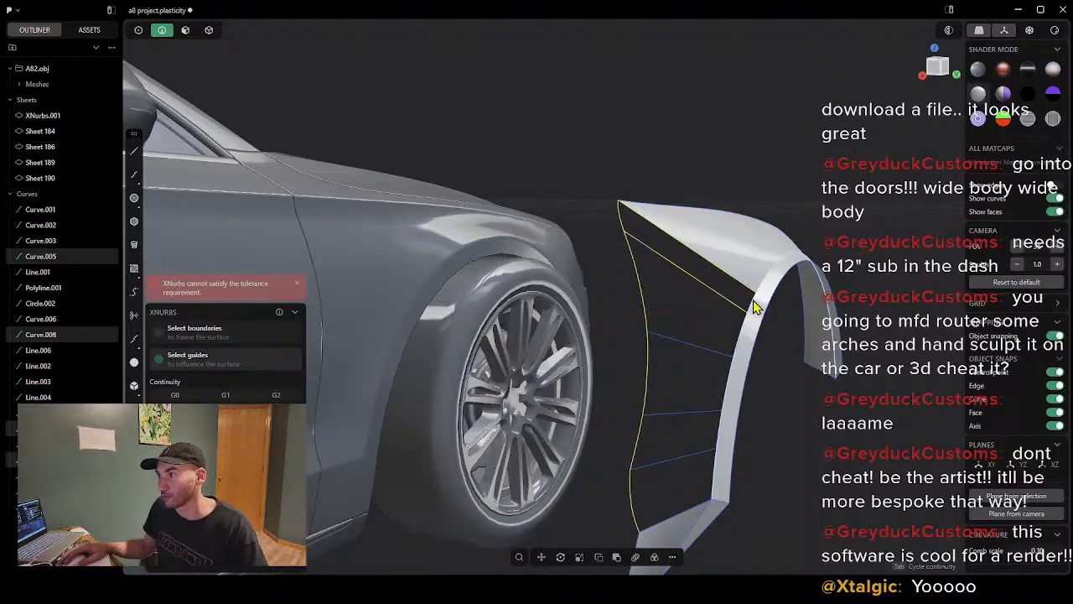
pyautogui.press('Return')
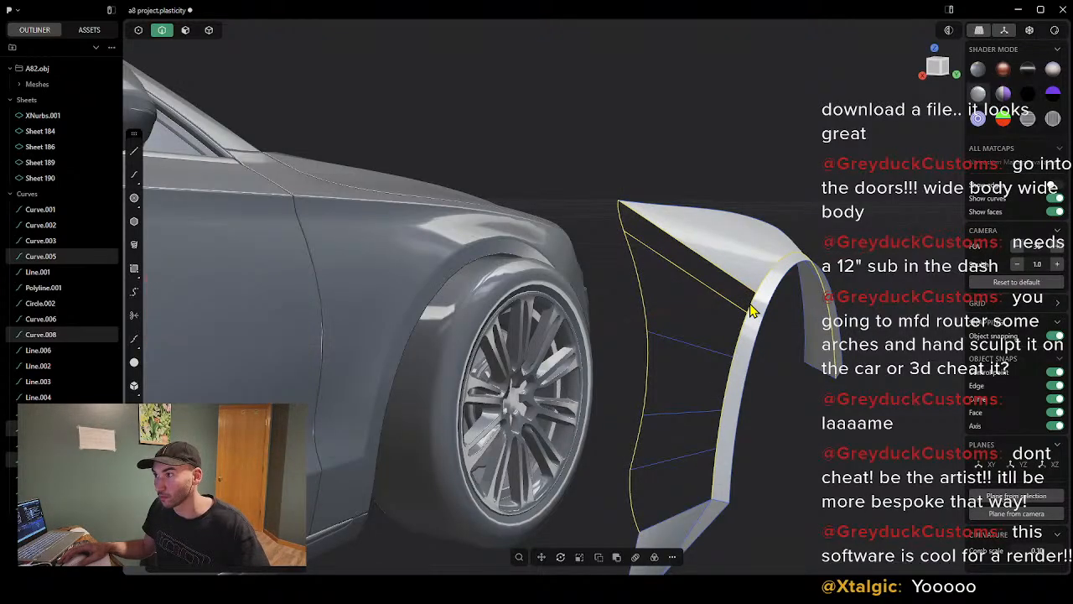
# Step: Try to surface the two lowest rear strips from their connecting lines, Curve.005 and Curve.008
pyautogui.click(695, 326)
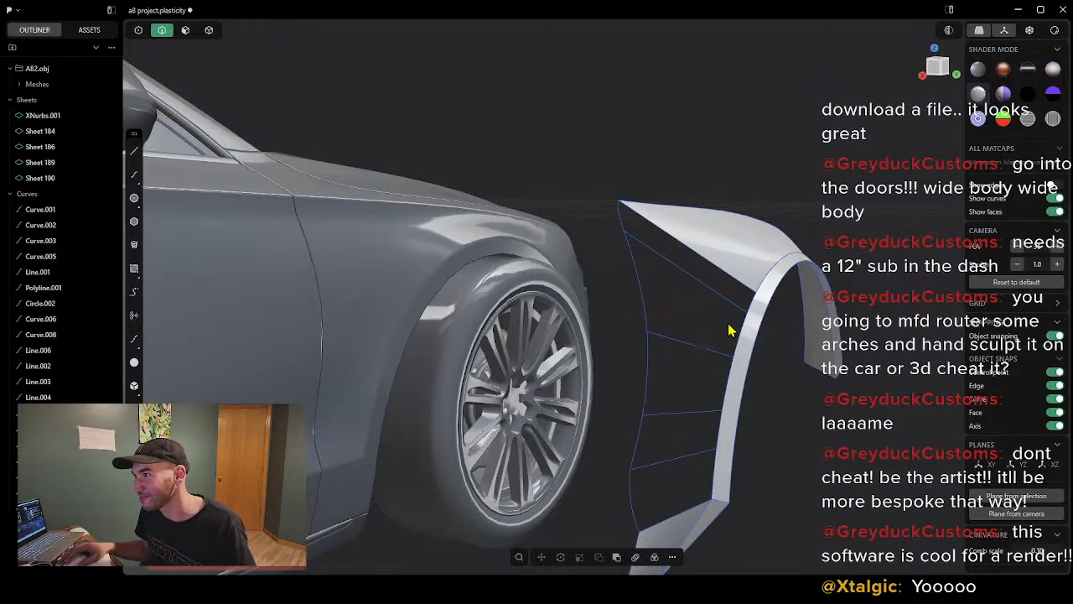
pyautogui.click(710, 490)
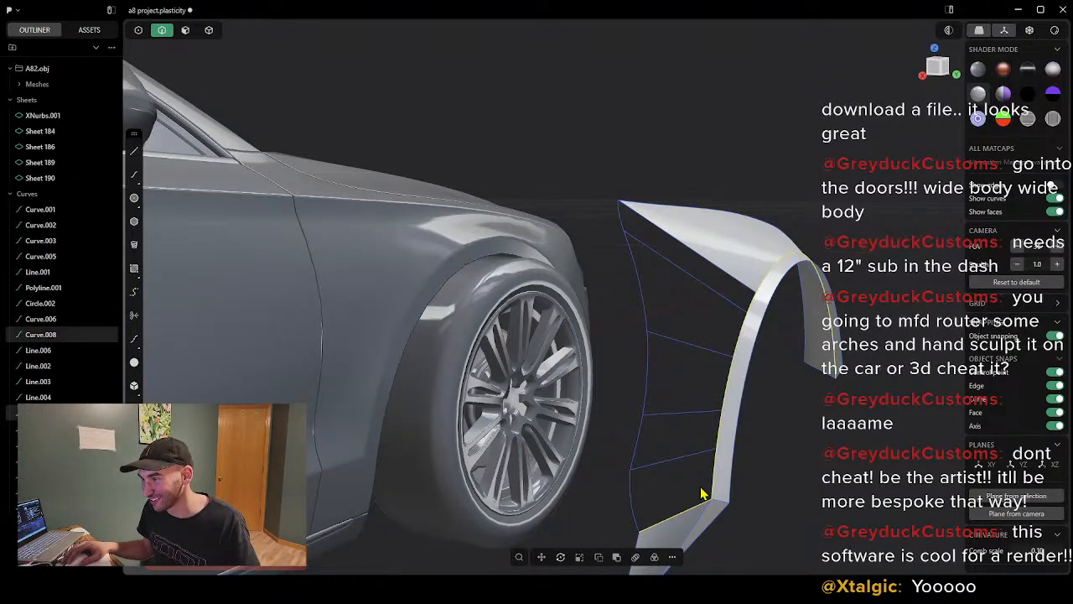
pyautogui.keyDown('shift'); pyautogui.click(635, 515); pyautogui.keyUp('shift')
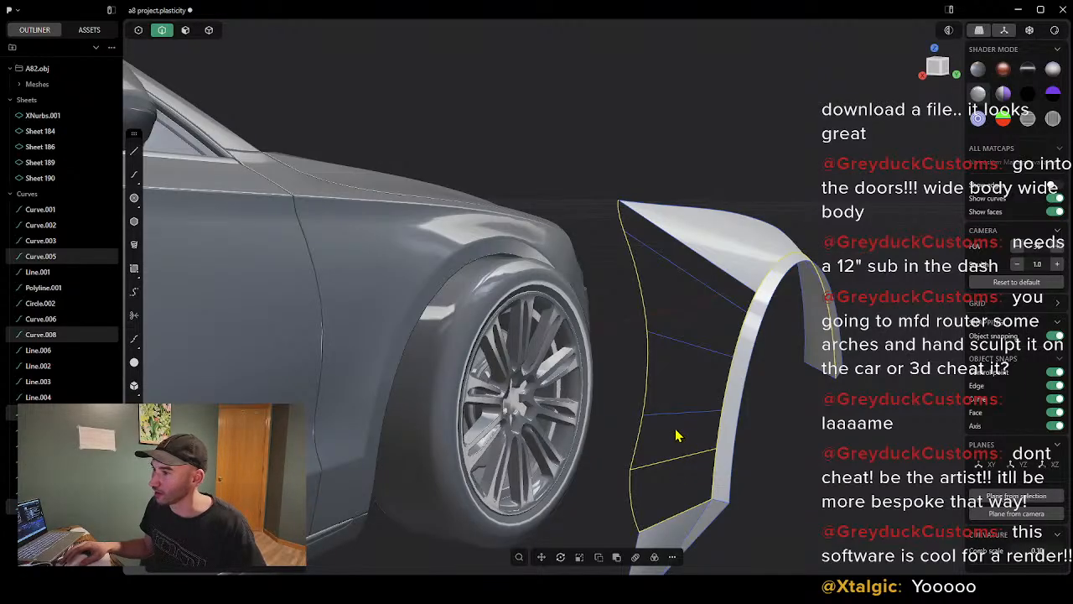
pyautogui.press('Escape')
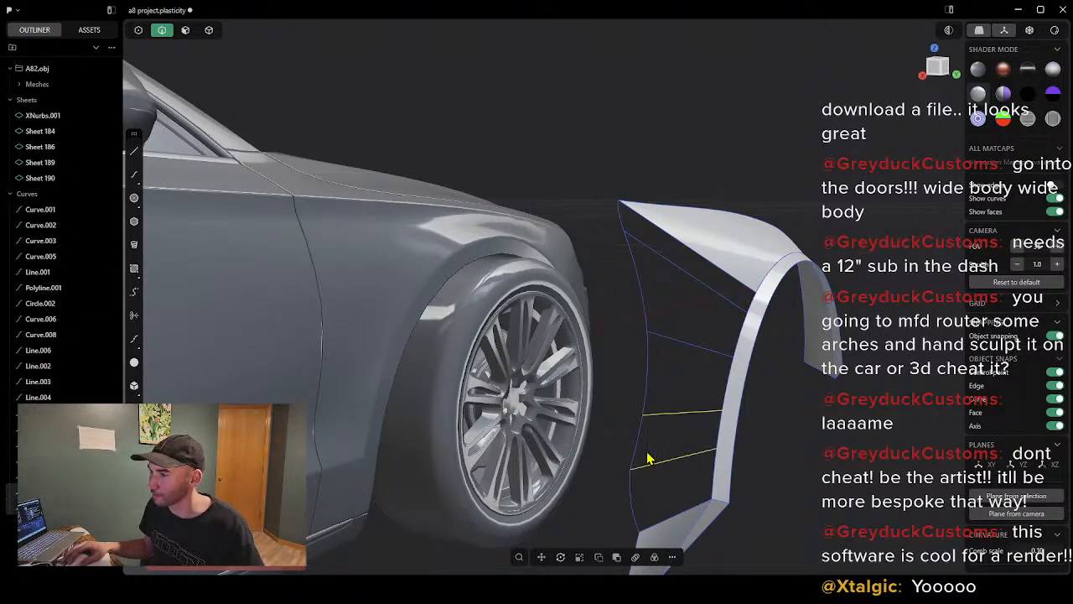
pyautogui.click(676, 459)
pyautogui.click(719, 442)
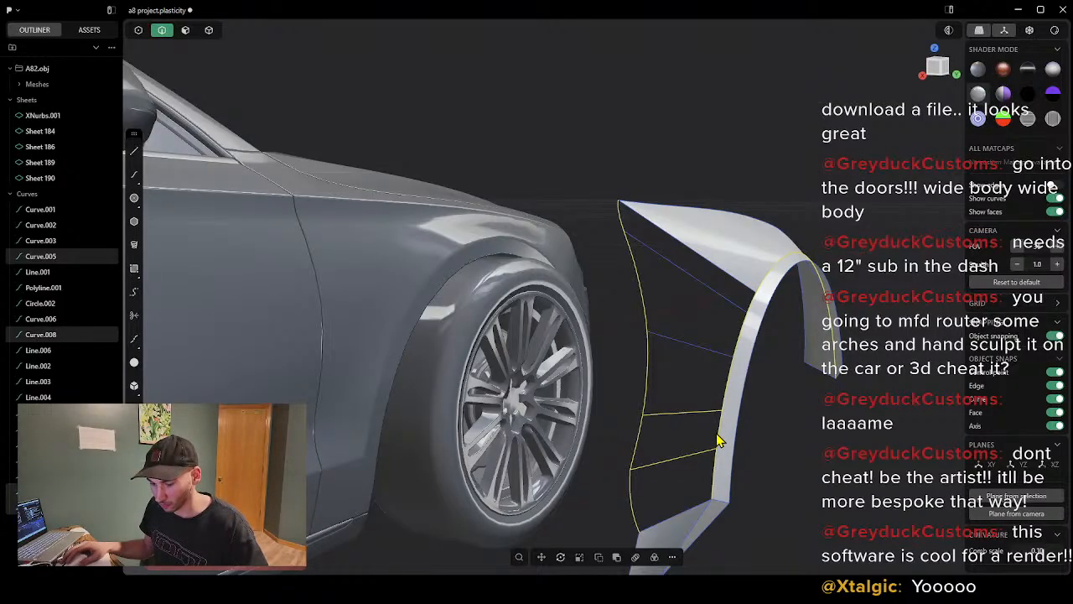
pyautogui.click(828, 434)
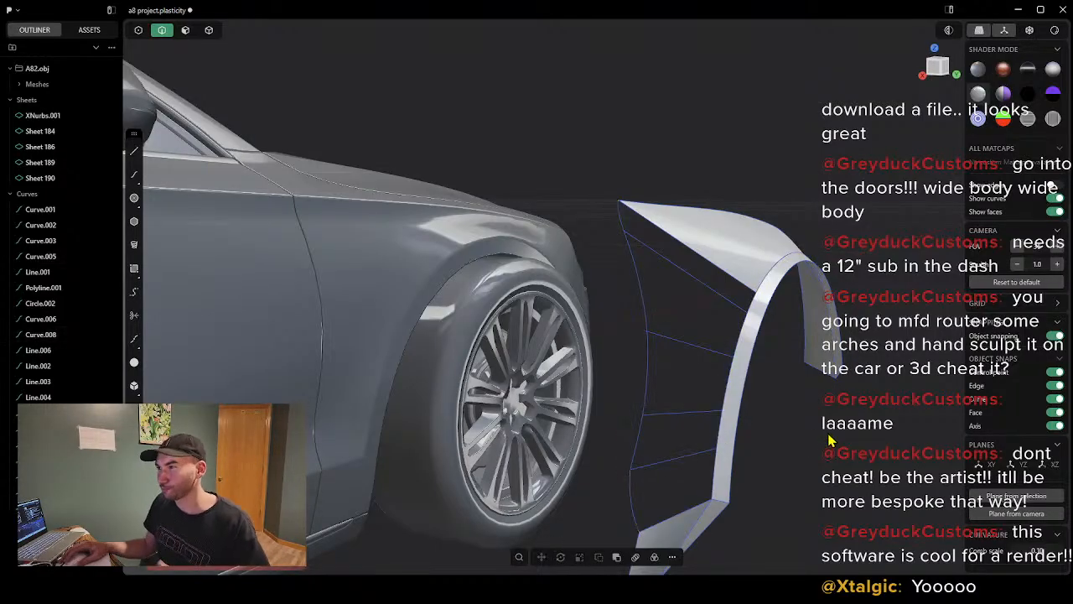
# Step: Delete Curve.005 where it meets the upper panel at the rear tip of the flare
pyautogui.moveTo(684, 314); pyautogui.dragTo(592, 302, button='middle')
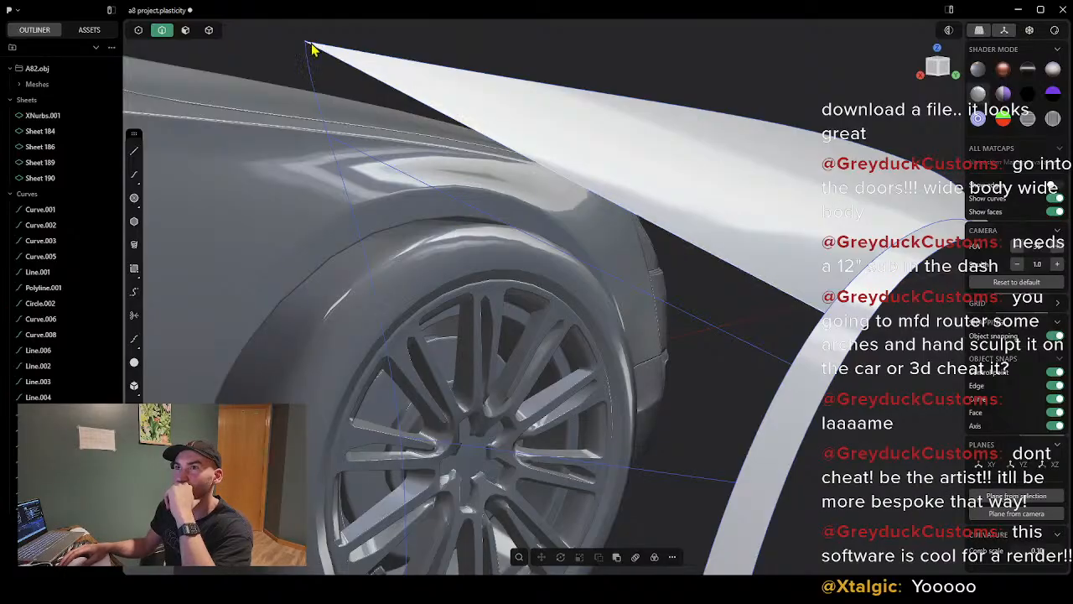
pyautogui.scroll(5, 314, 47)
pyautogui.scroll(-3, 322, 90)
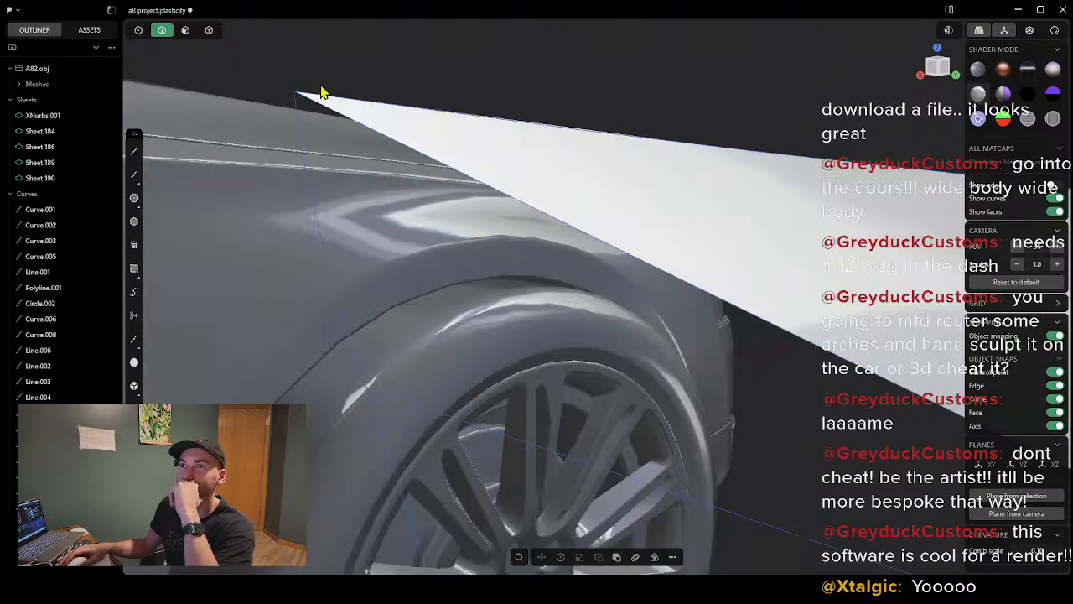
pyautogui.scroll(-2, 318, 134)
pyautogui.scroll(2, 320, 135)
pyautogui.scroll(-2, 321, 135)
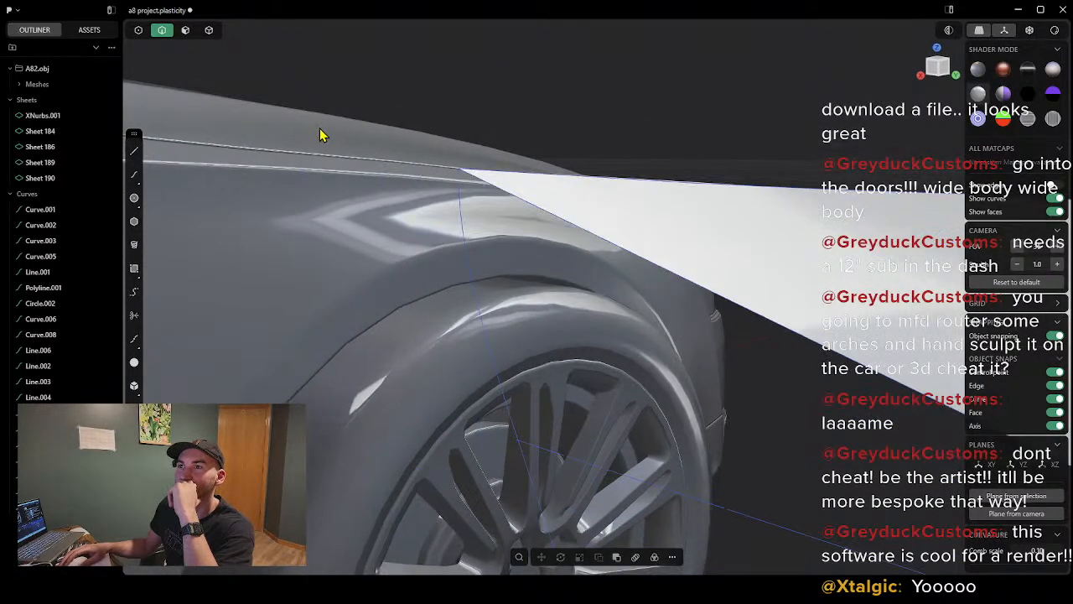
pyautogui.scroll(2, 402, 179)
pyautogui.scroll(-2, 410, 173)
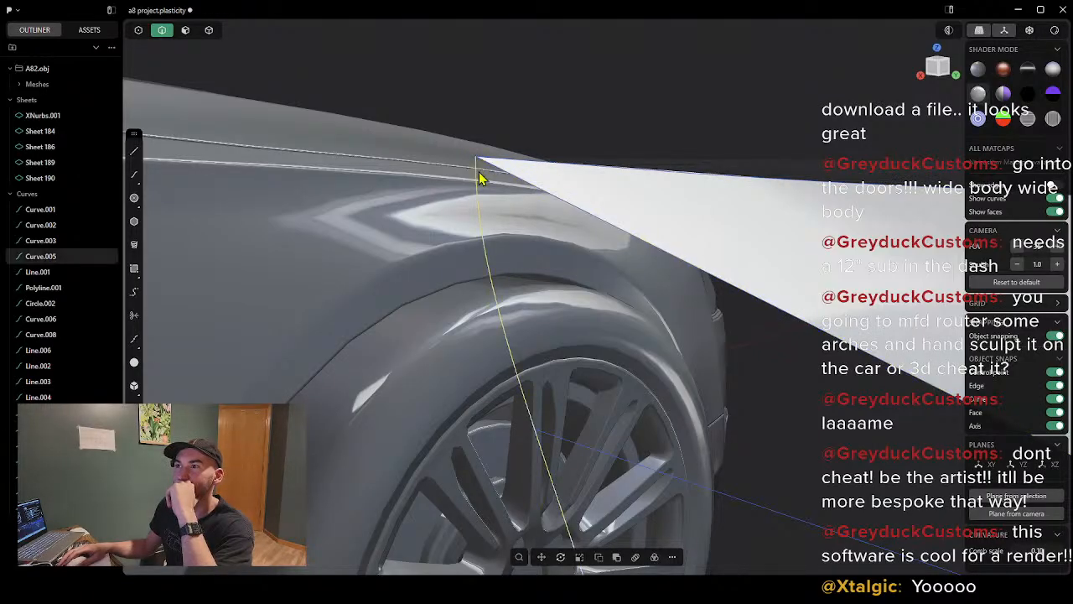
pyautogui.keyDown('shift'); pyautogui.moveTo(479, 171); pyautogui.dragTo(641, 306, button='middle'); pyautogui.keyUp('shift')
pyautogui.moveTo(701, 400); pyautogui.dragTo(470, 218, button='middle')
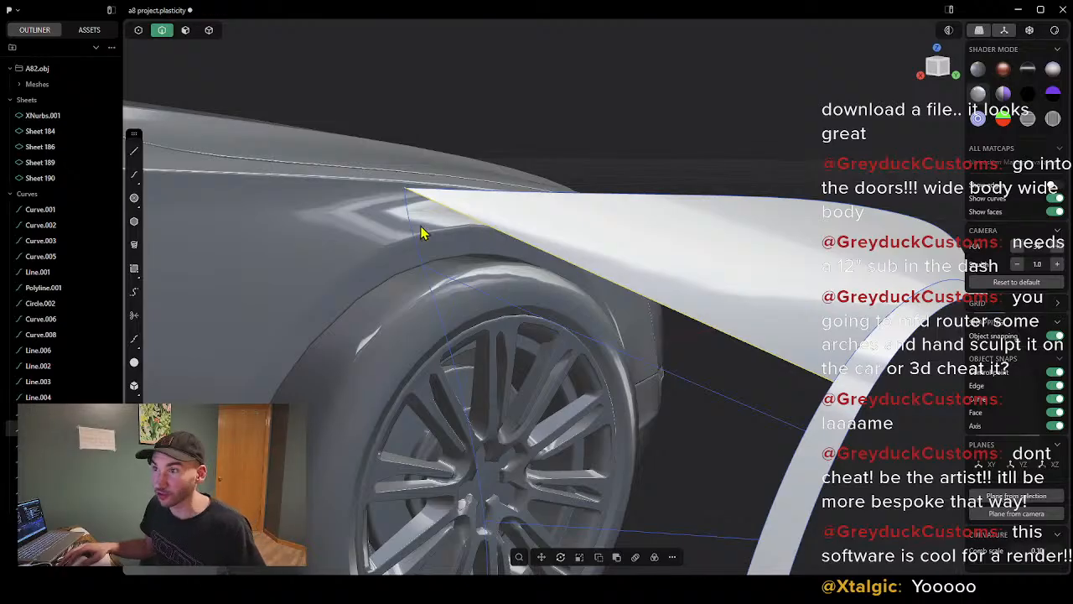
pyautogui.press('Delete')
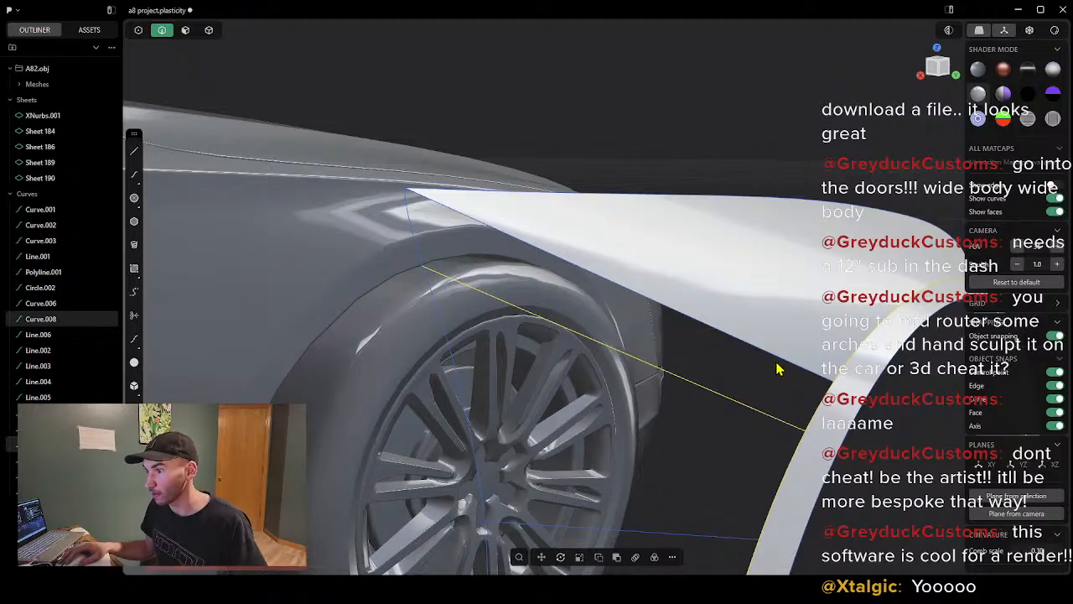
# Step: Try to draw a short dividing line across the uppermost rear strip, from the upper panel's edge to the connecting line below it
pyautogui.scroll(3, 727, 401)
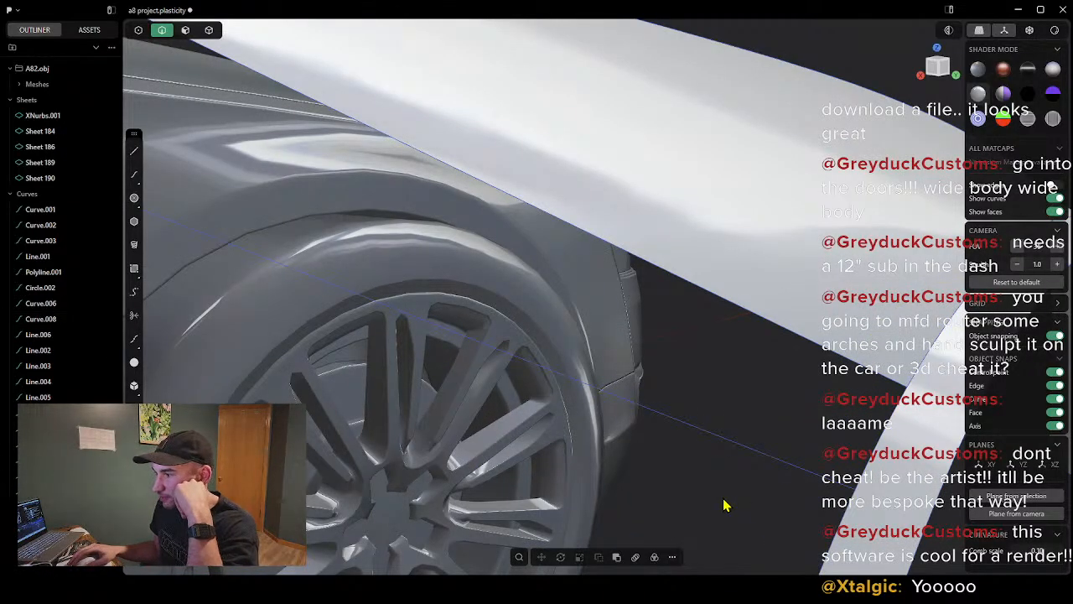
pyautogui.scroll(-3, 726, 503)
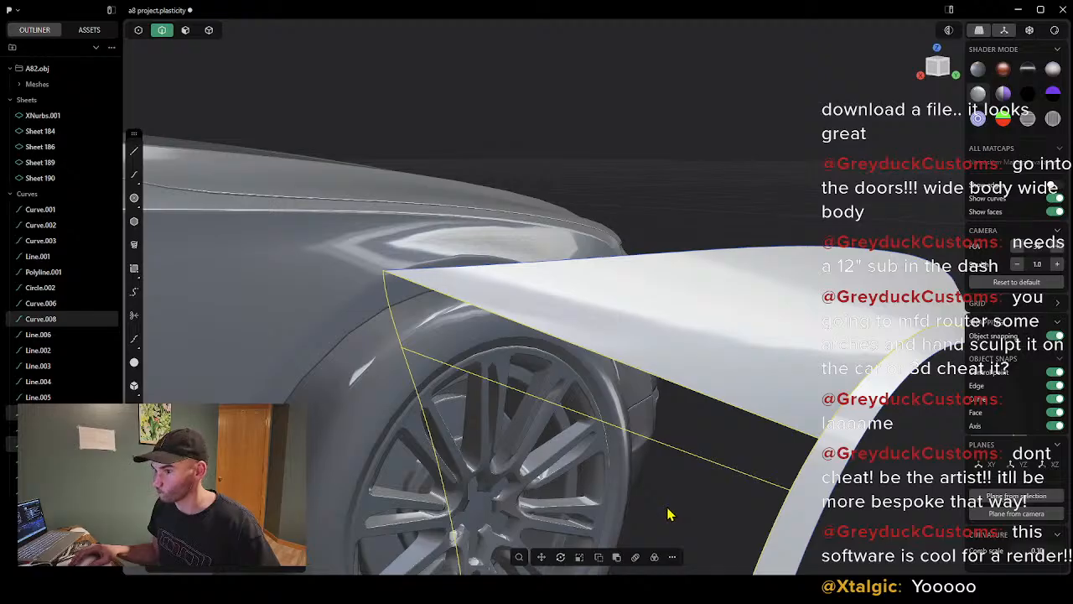
pyautogui.scroll(-3, 669, 514)
pyautogui.scroll(5, 714, 520)
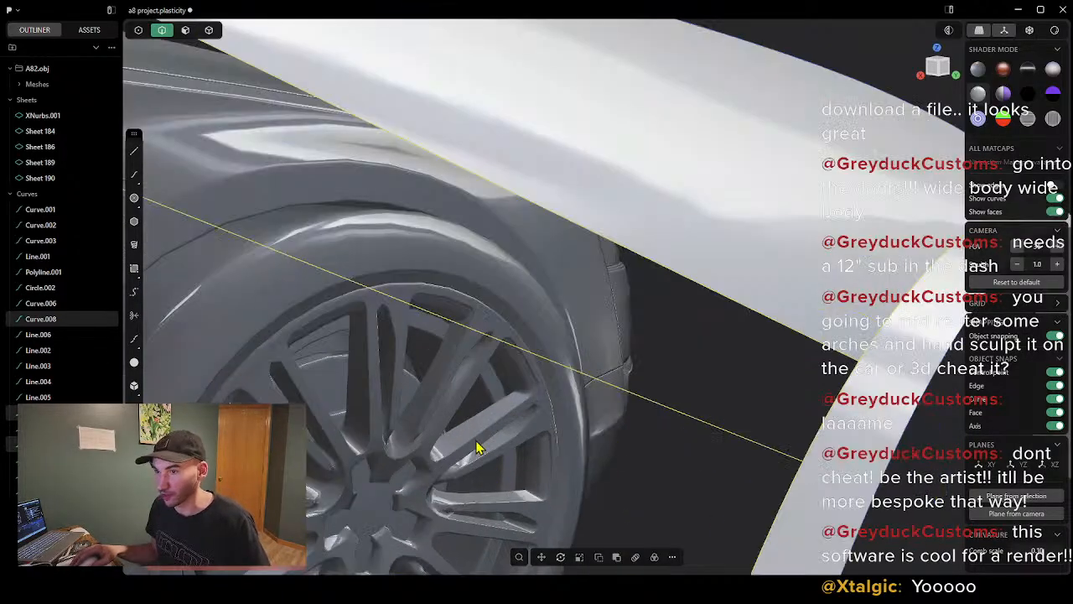
pyautogui.scroll(-2, 191, 156)
pyautogui.click(134, 152)
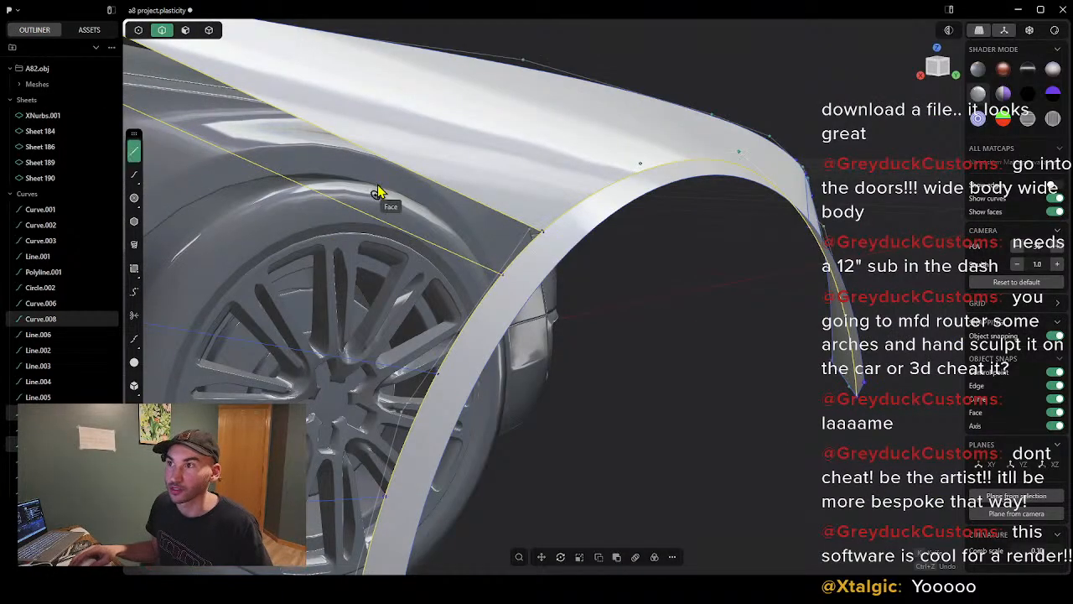
pyautogui.click(379, 157)
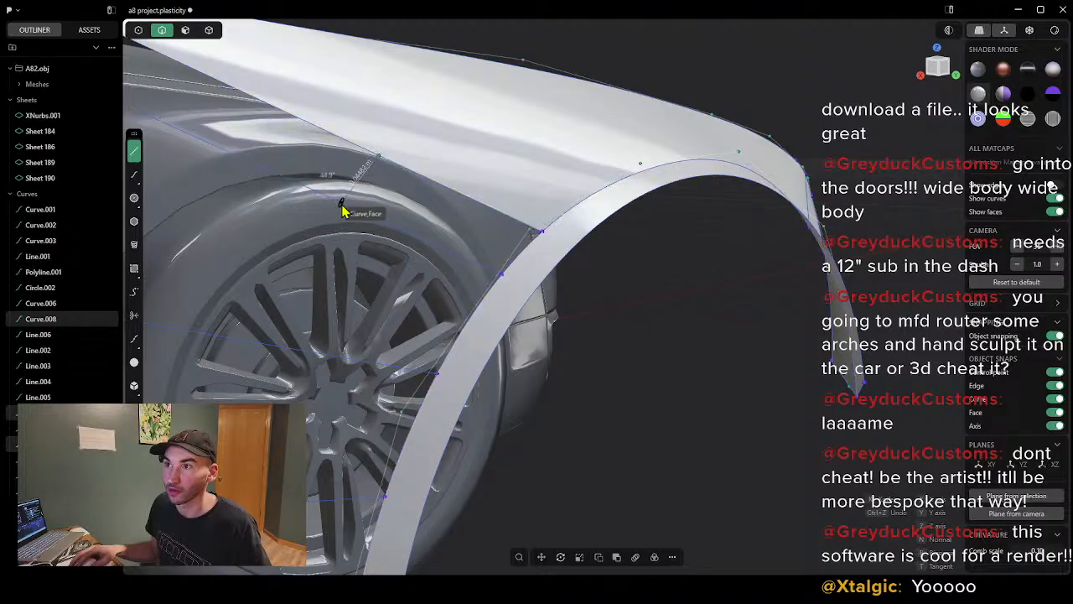
pyautogui.click(344, 209)
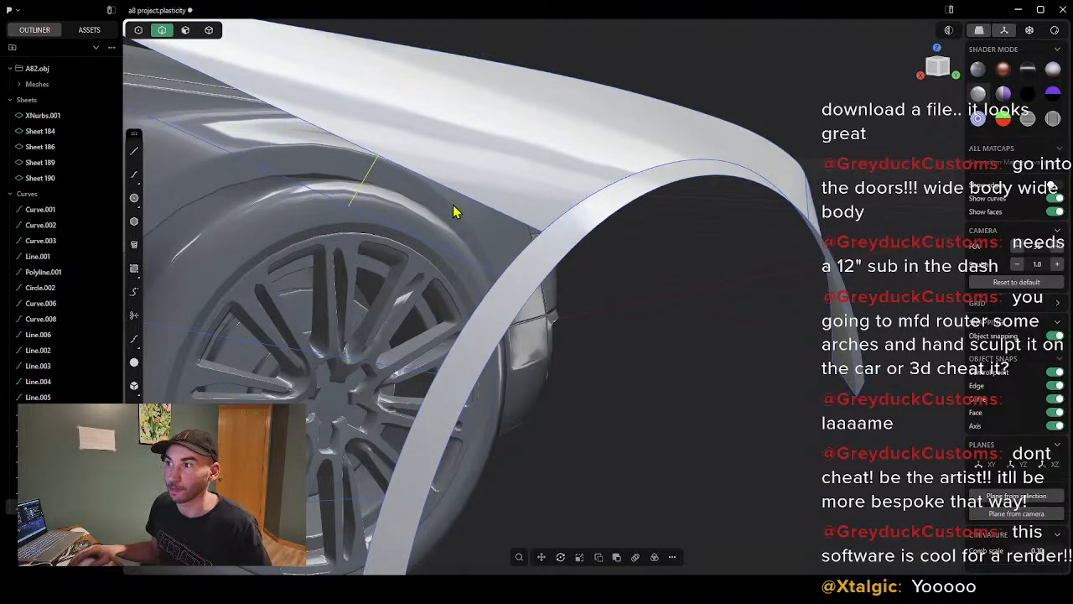
pyautogui.scroll(3, 453, 207)
pyautogui.scroll(-3, 366, 201)
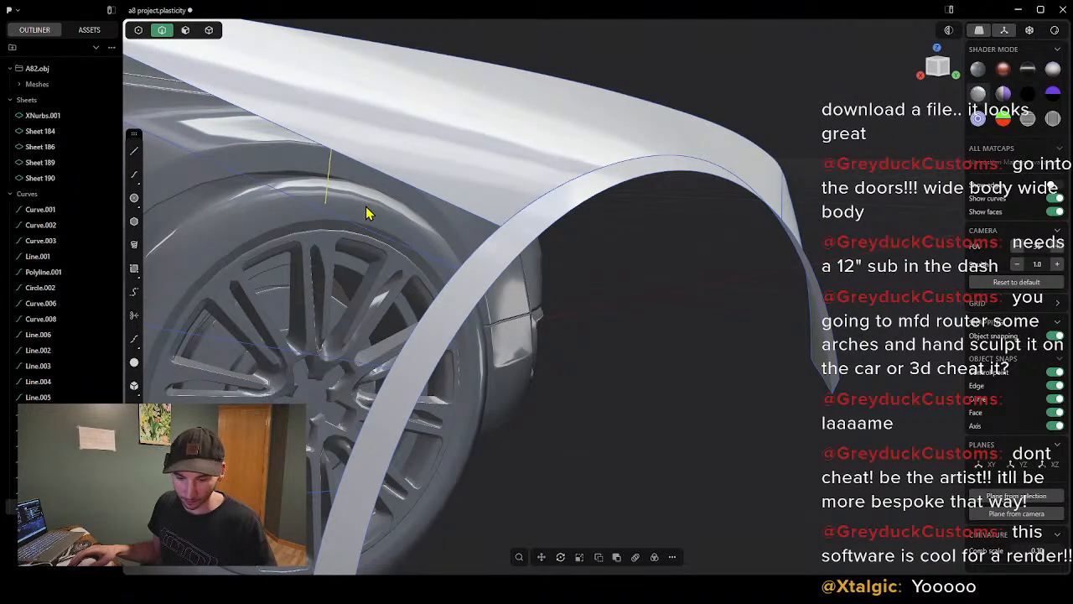
pyautogui.click(361, 209)
# Step: Redraw the short dividing line, about 0.044 m long, across the uppermost rear strip between the panel edge and the connecting line
pyautogui.click(134, 151)
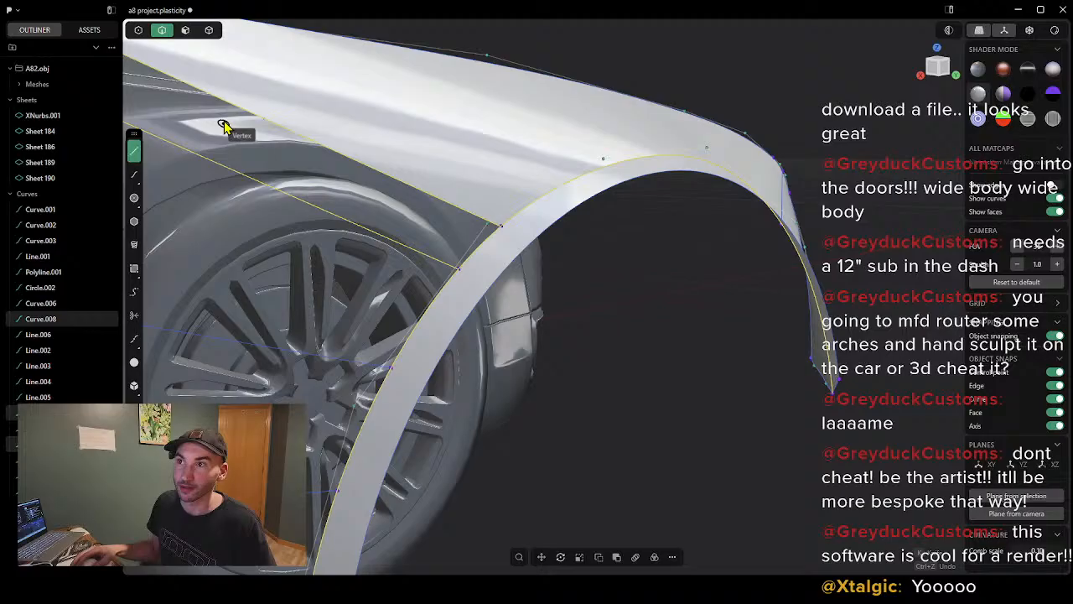
pyautogui.click(302, 137)
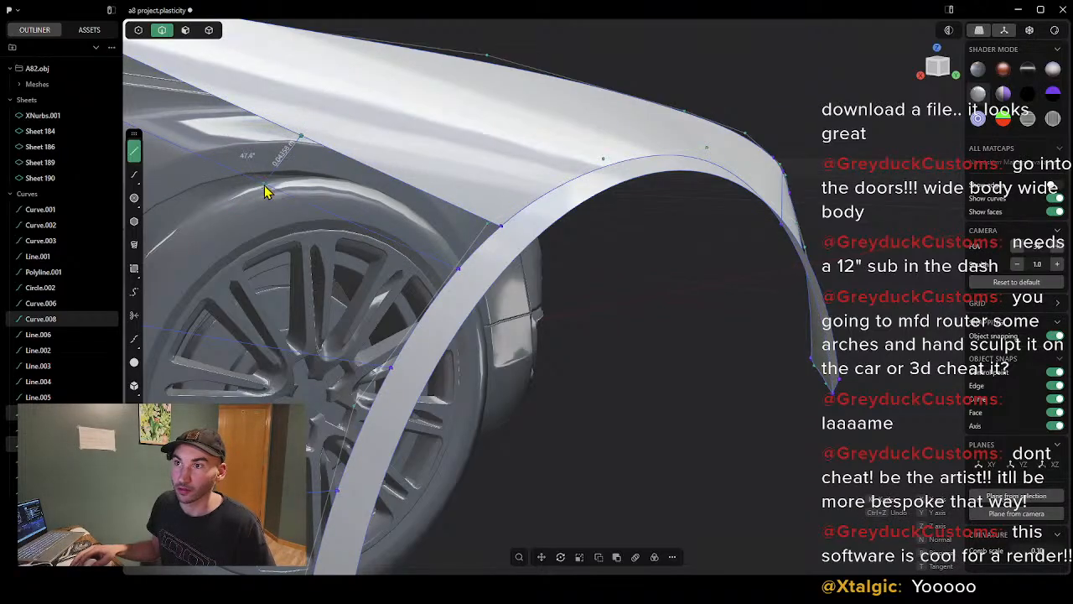
pyautogui.press('Escape')
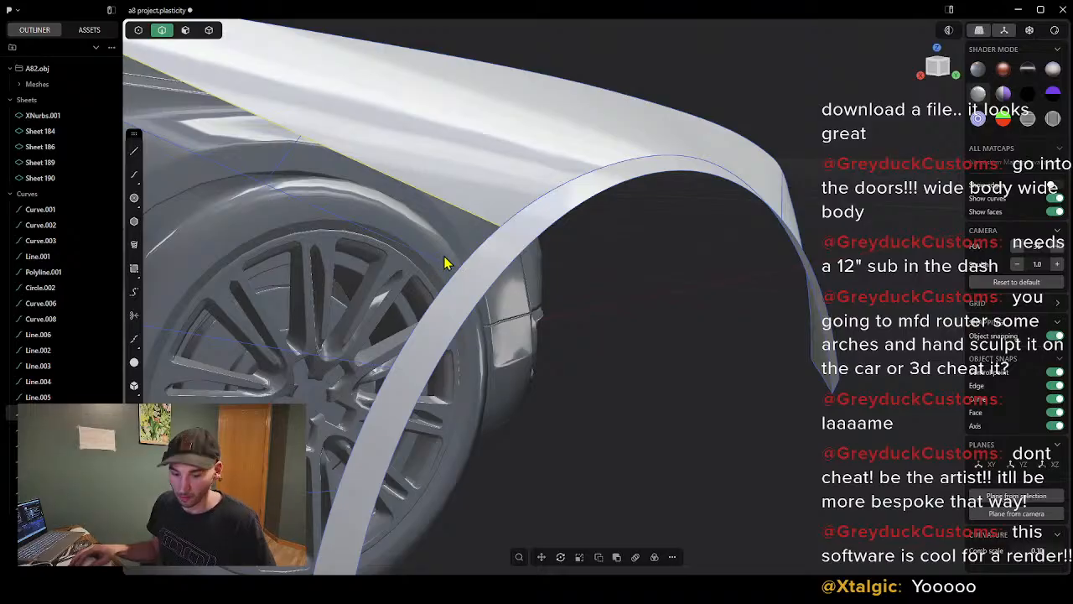
# Step: Try to surface the uppermost rear strip using its boundary curves, Curve.008 and the short dividing line
pyautogui.click(471, 257)
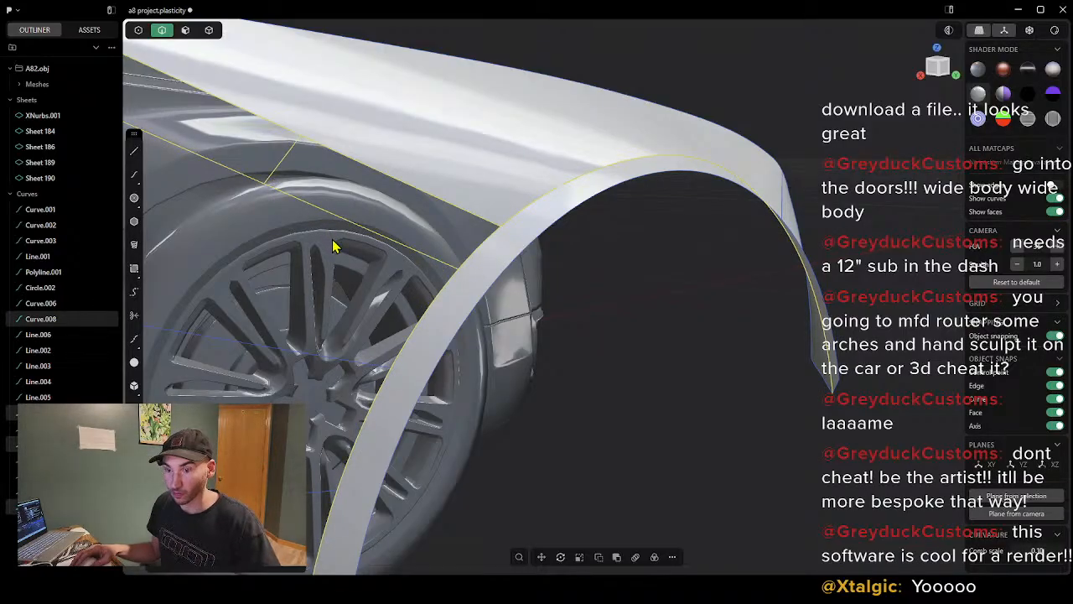
pyautogui.moveTo(356, 275); pyautogui.dragTo(393, 291, button='middle')
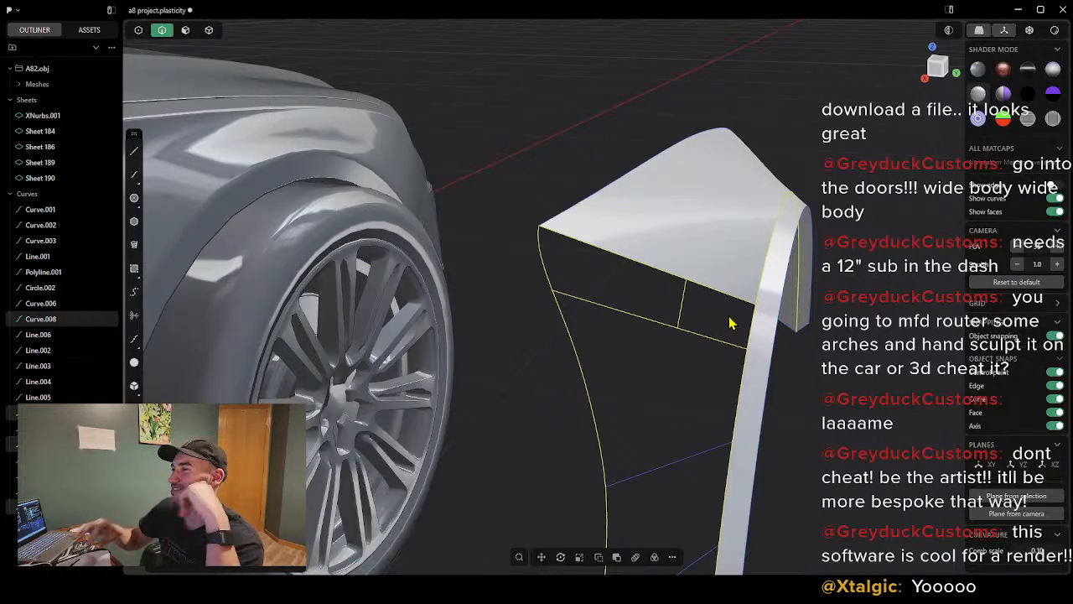
pyautogui.scroll(5, 754, 321)
pyautogui.scroll(-3, 659, 266)
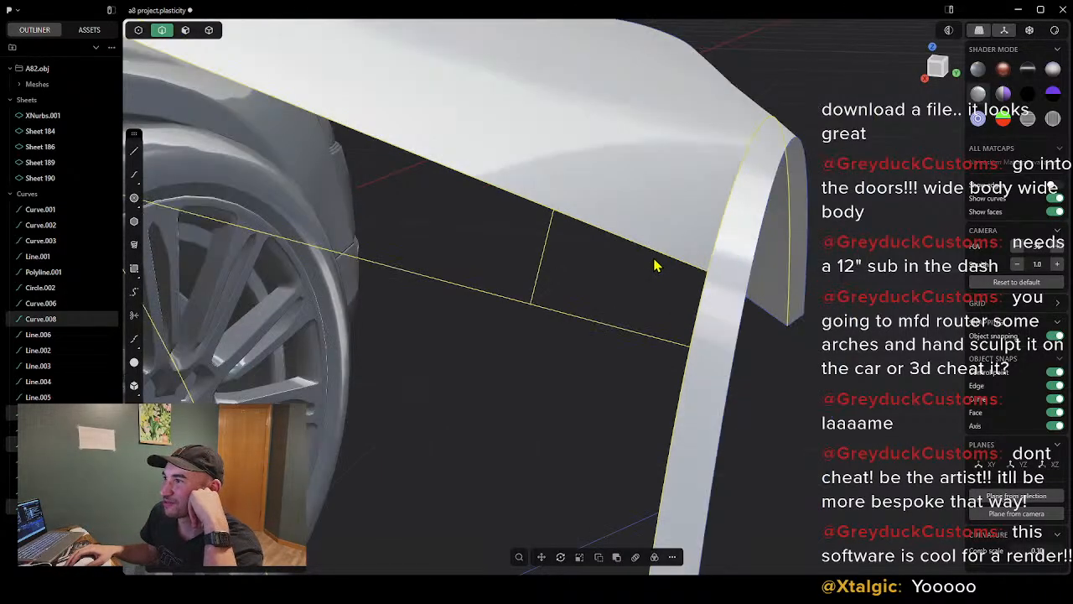
pyautogui.scroll(3, 646, 265)
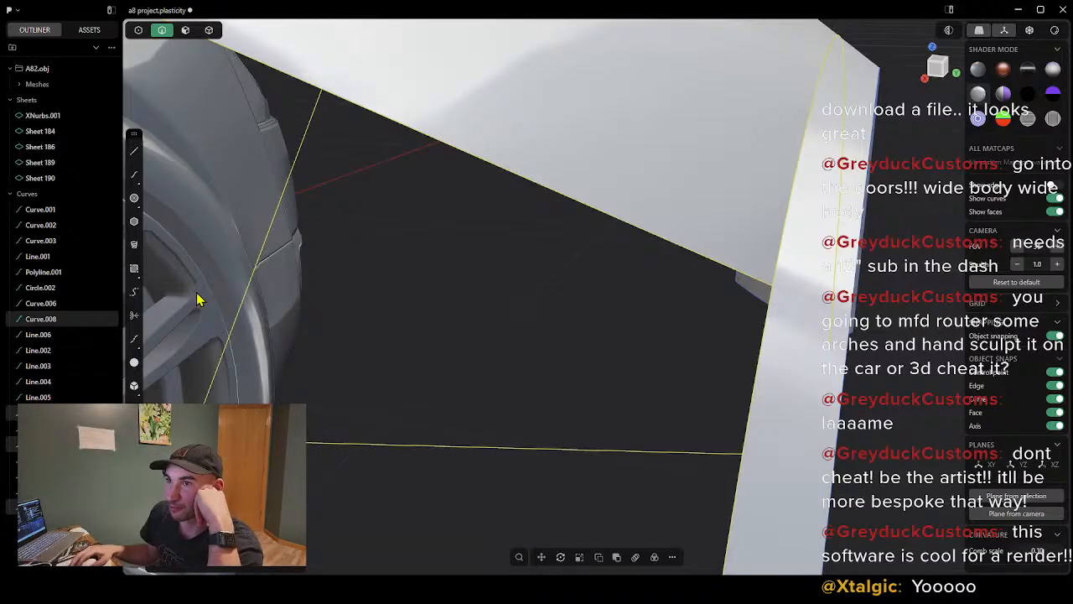
pyautogui.scroll(-4, 504, 335)
pyautogui.click(433, 411)
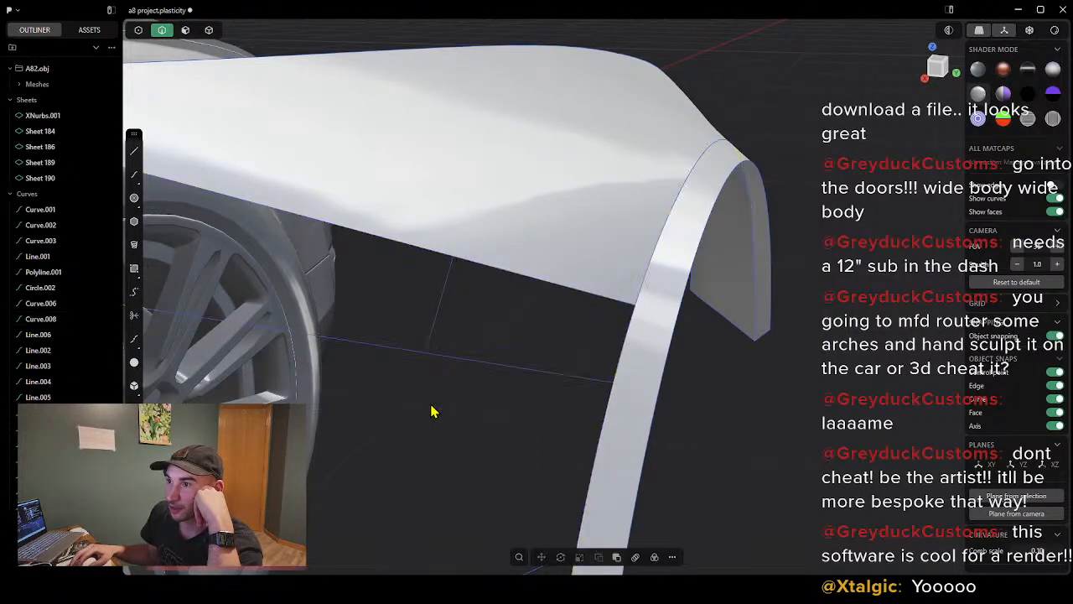
# Step: Try to loft the uppermost rear strip between the upper panel's lower edge and the connecting line below it
pyautogui.click(508, 282)
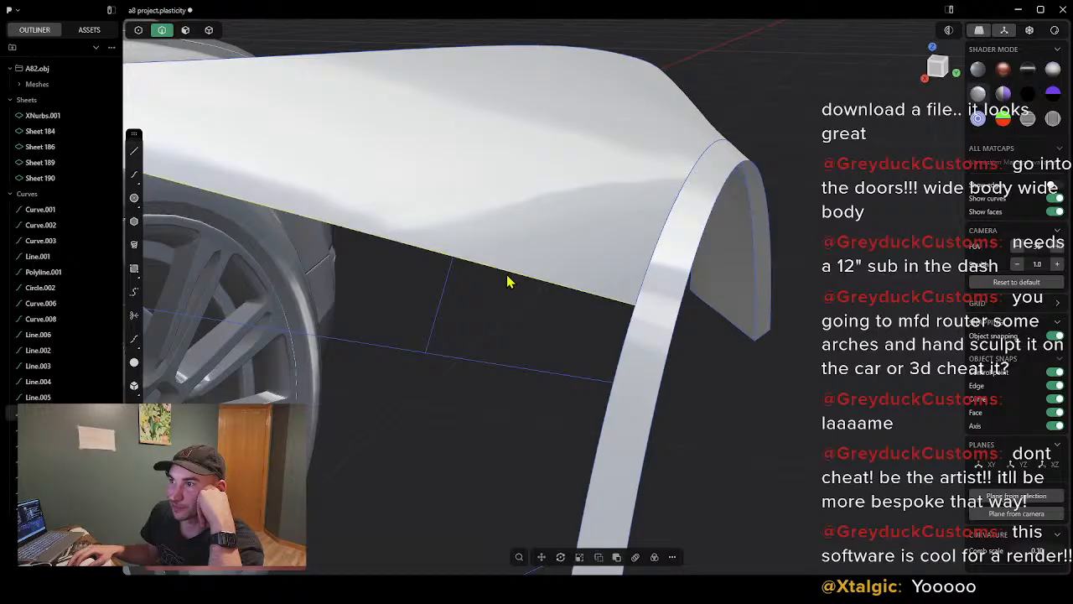
pyautogui.click(484, 366)
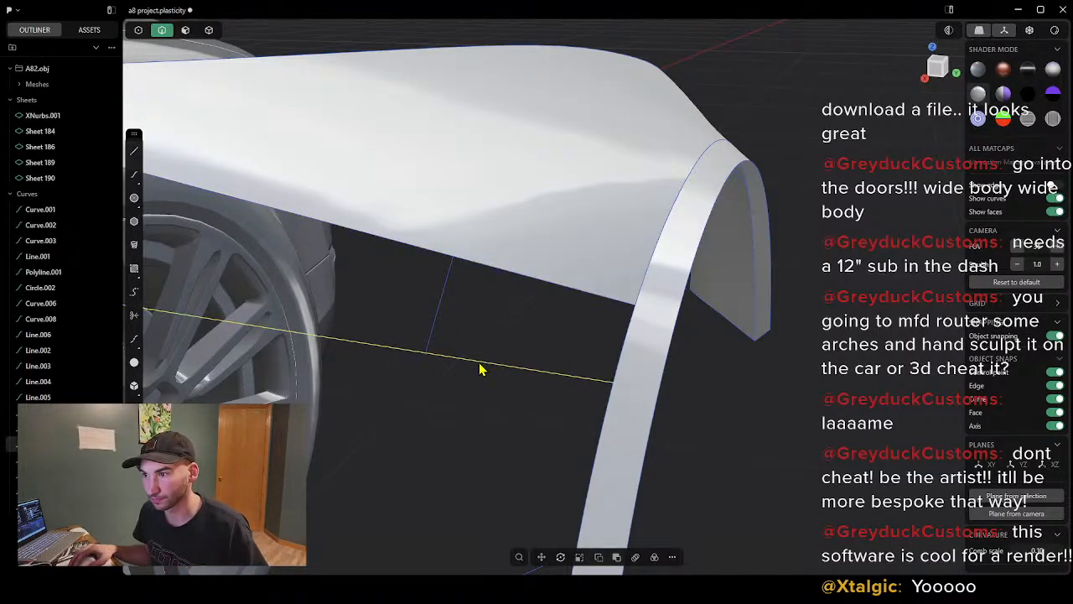
pyautogui.moveTo(479, 371); pyautogui.dragTo(381, 367, button='middle')
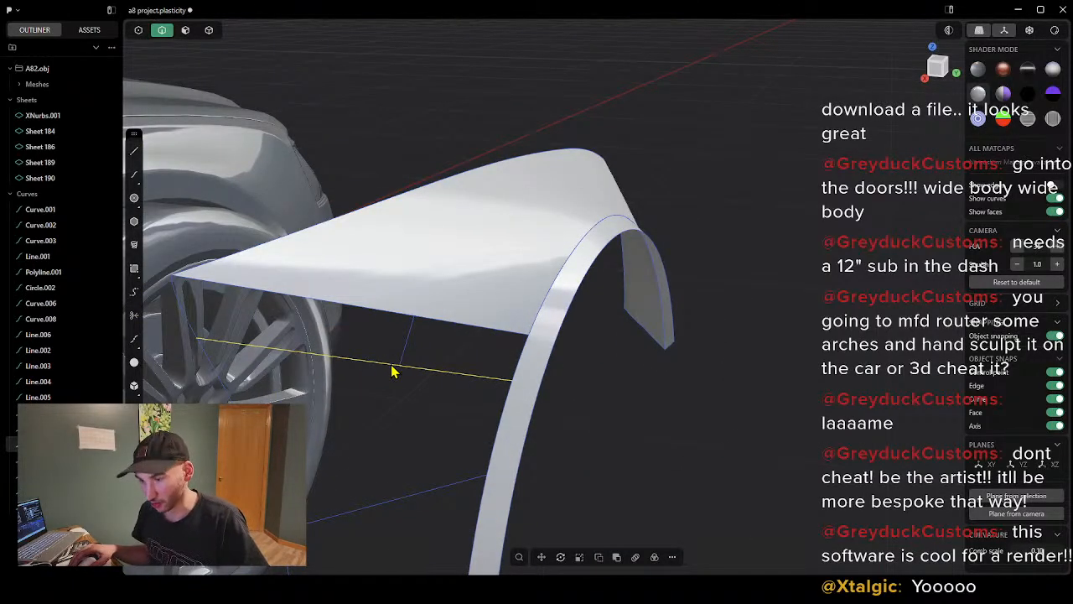
pyautogui.click(421, 325)
pyautogui.press('l')
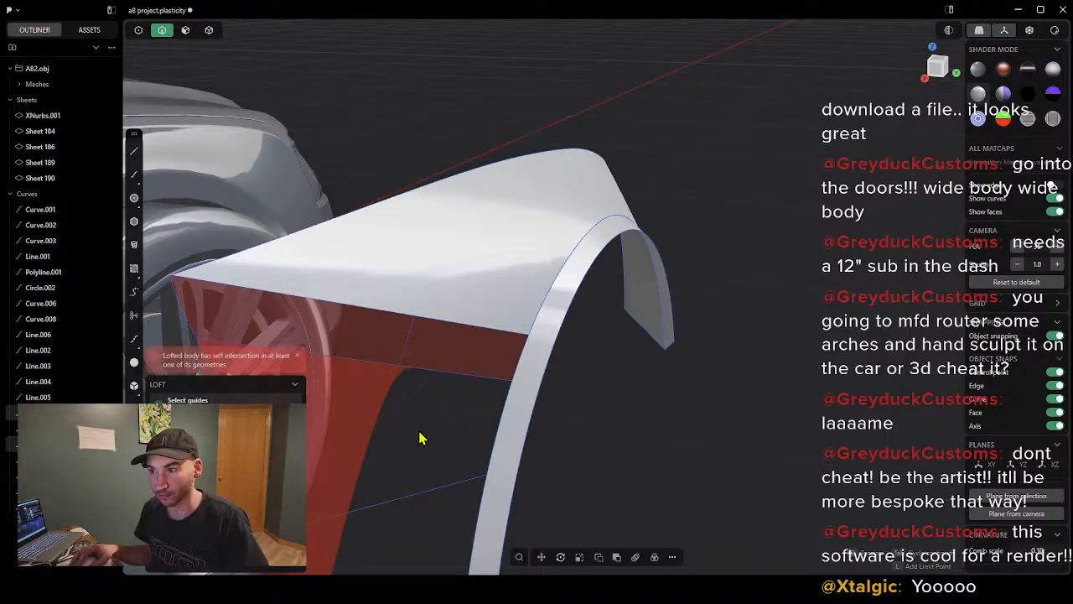
pyautogui.press('Escape')
pyautogui.press('Escape')
# Step: Delete the short dividing line from the uppermost rear strip
pyautogui.click(401, 367)
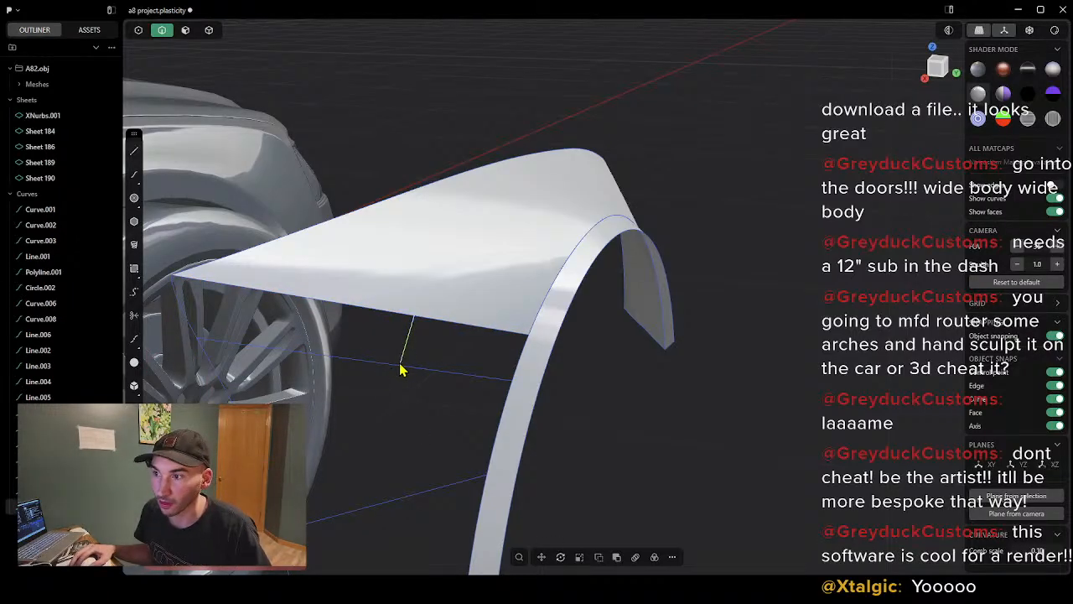
pyautogui.press('Delete')
pyautogui.click(389, 313)
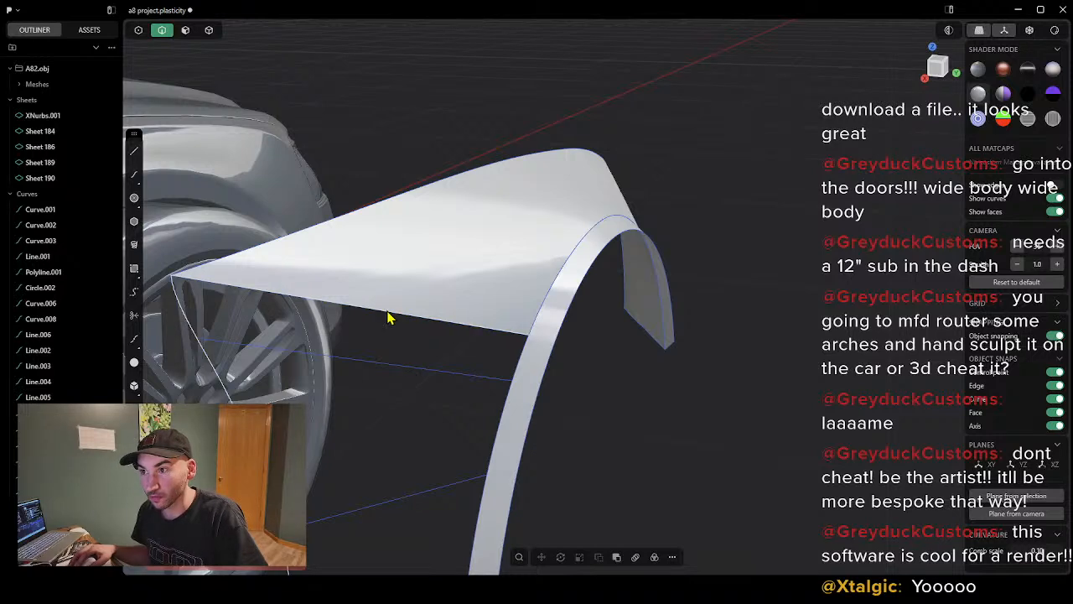
pyautogui.press('Delete')
pyautogui.scroll(4, 223, 387)
pyautogui.scroll(-3, 234, 378)
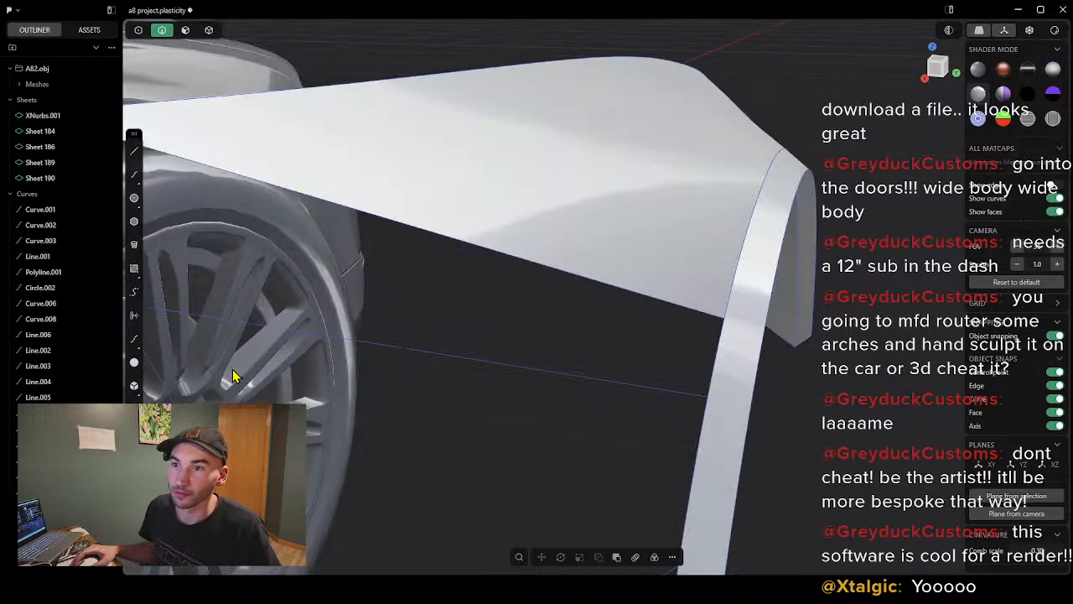
pyautogui.keyDown('shift'); pyautogui.moveTo(235, 379); pyautogui.dragTo(488, 391, button='middle'); pyautogui.keyUp('shift')
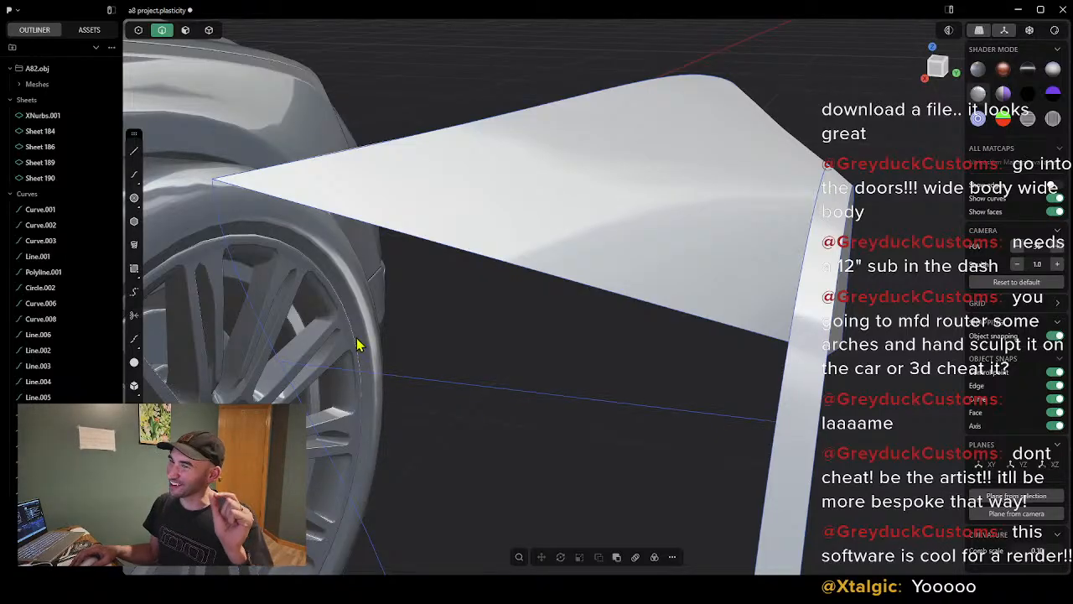
# Step: Delete the uppermost connecting line spanning the rear opening between the rear boundary curve and the wheel-arch lip
pyautogui.moveTo(267, 329); pyautogui.dragTo(344, 380, button='middle')
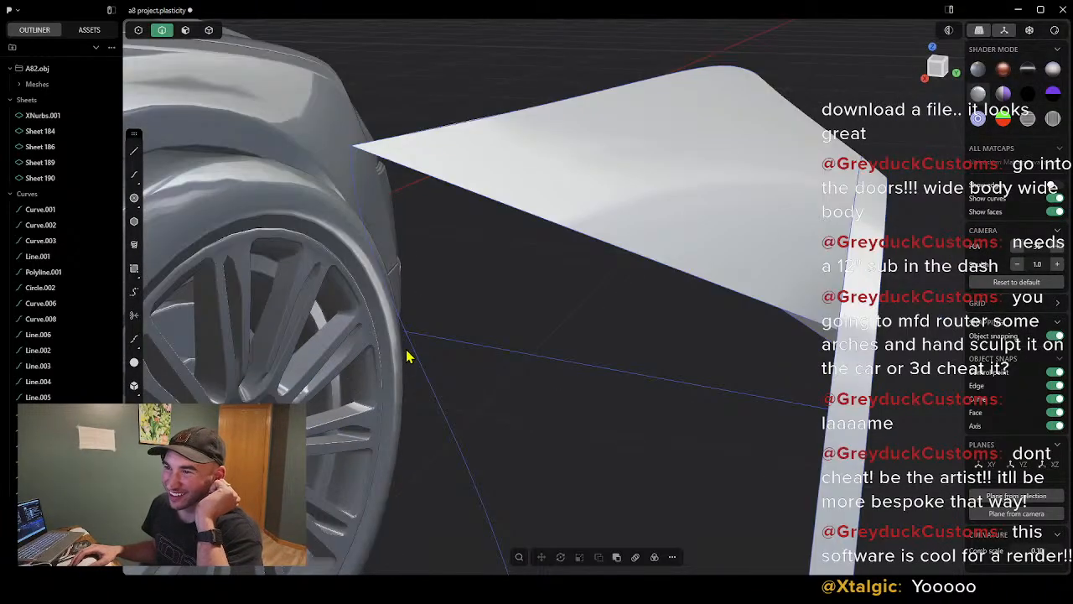
pyautogui.scroll(3, 407, 350)
pyautogui.moveTo(521, 355); pyautogui.dragTo(564, 366, button='middle')
pyautogui.click(553, 366)
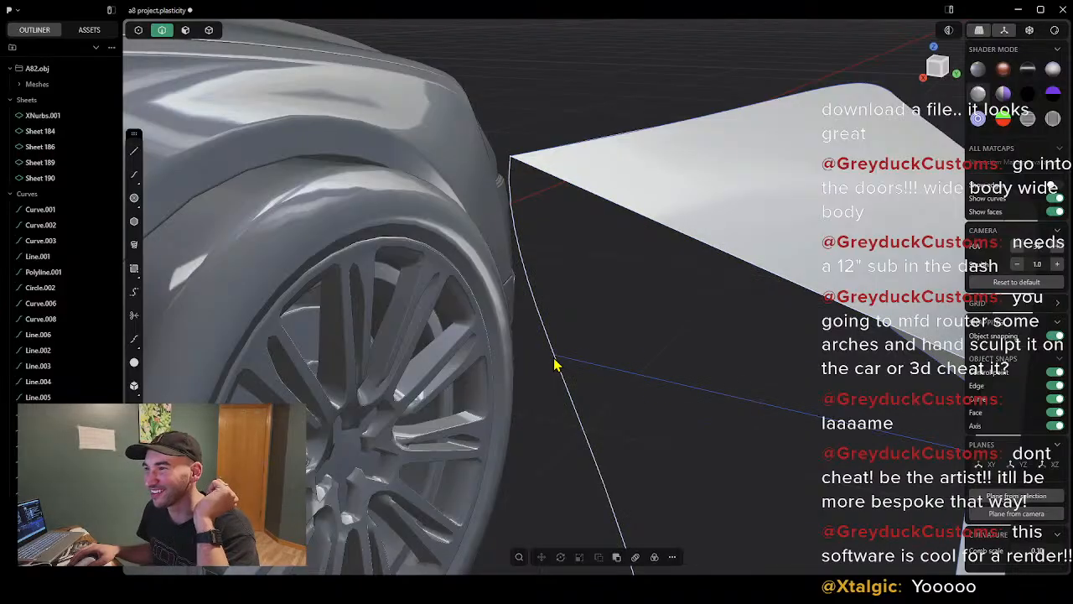
pyautogui.scroll(2, 550, 369)
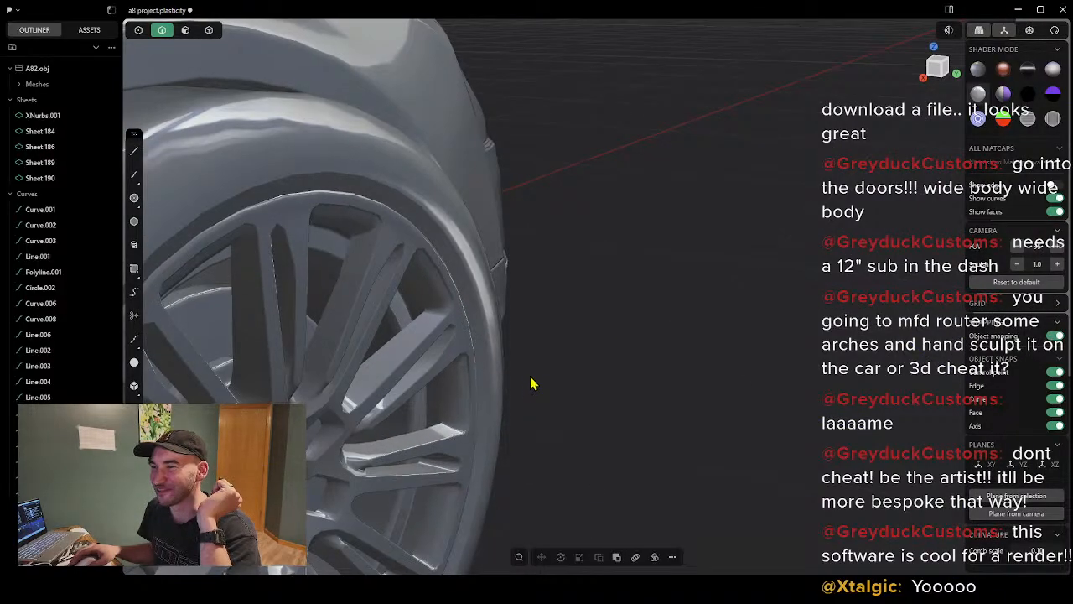
pyautogui.keyDown('shift'); pyautogui.moveTo(534, 383); pyautogui.dragTo(443, 433, button='middle'); pyautogui.keyUp('shift')
pyautogui.scroll(-2, 443, 433)
pyautogui.keyDown('shift'); pyautogui.moveTo(371, 409); pyautogui.dragTo(462, 343, button='middle'); pyautogui.keyUp('shift')
pyautogui.scroll(1, 414, 360)
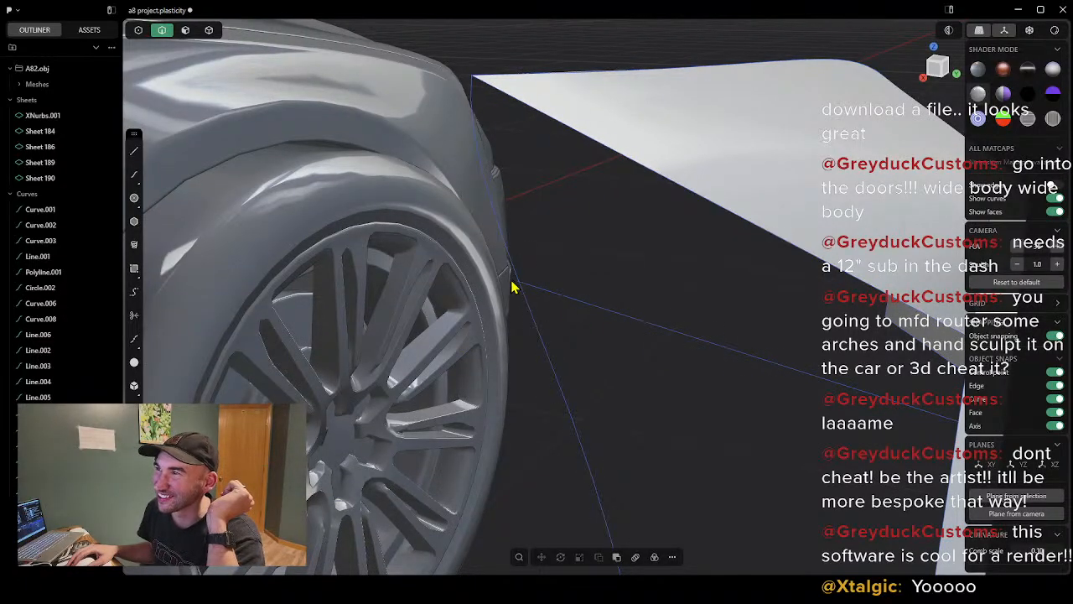
pyautogui.click(539, 288)
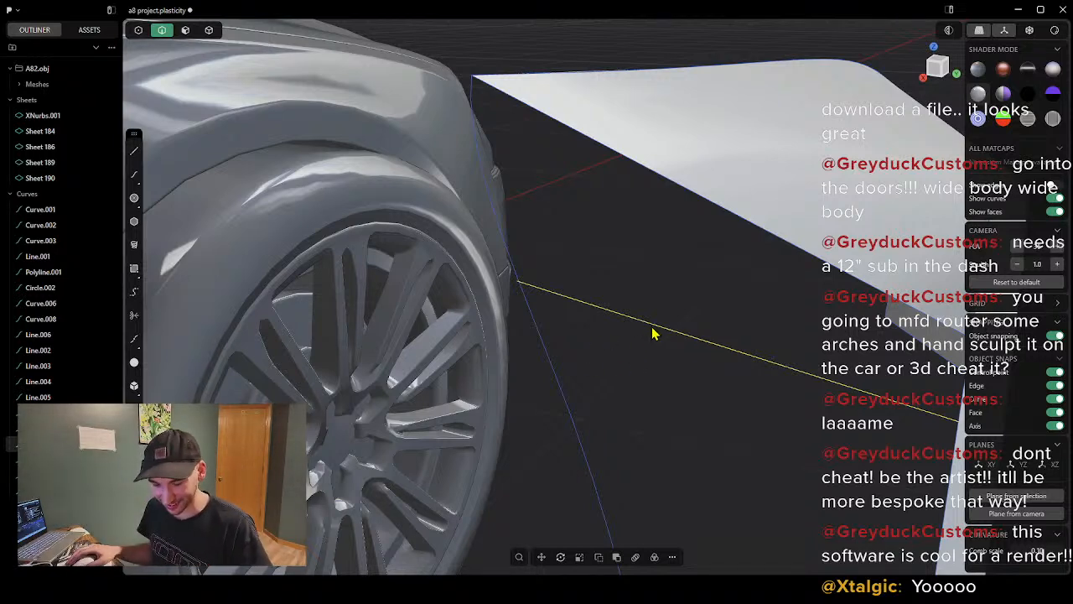
pyautogui.press('Delete')
# Step: Redraw the uppermost connecting line from a vertex on the rear boundary curve to the inner edge of the wheel-arch lip
pyautogui.keyDown('shift'); pyautogui.moveTo(724, 337); pyautogui.dragTo(657, 317, button='middle'); pyautogui.keyUp('shift')
pyautogui.scroll(-2, 658, 317)
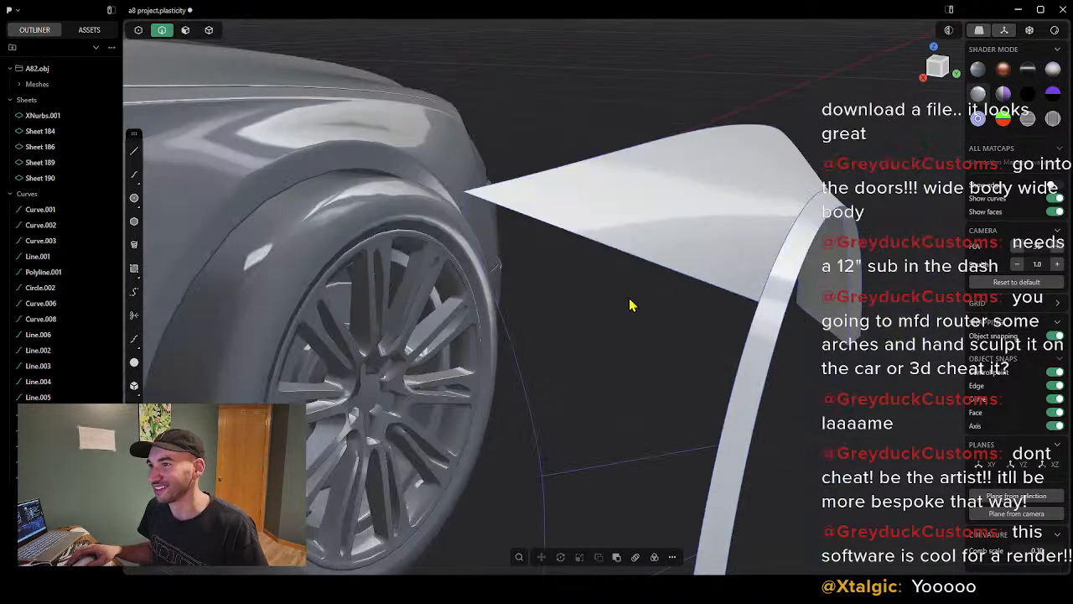
pyautogui.click(134, 157)
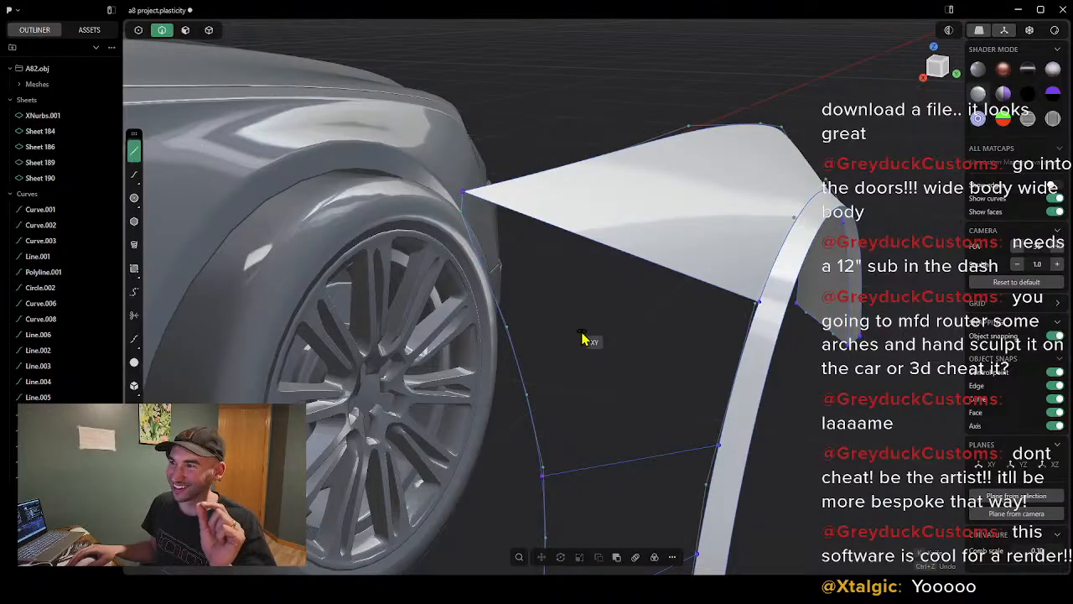
pyautogui.scroll(3, 582, 334)
pyautogui.scroll(3, 314, 182)
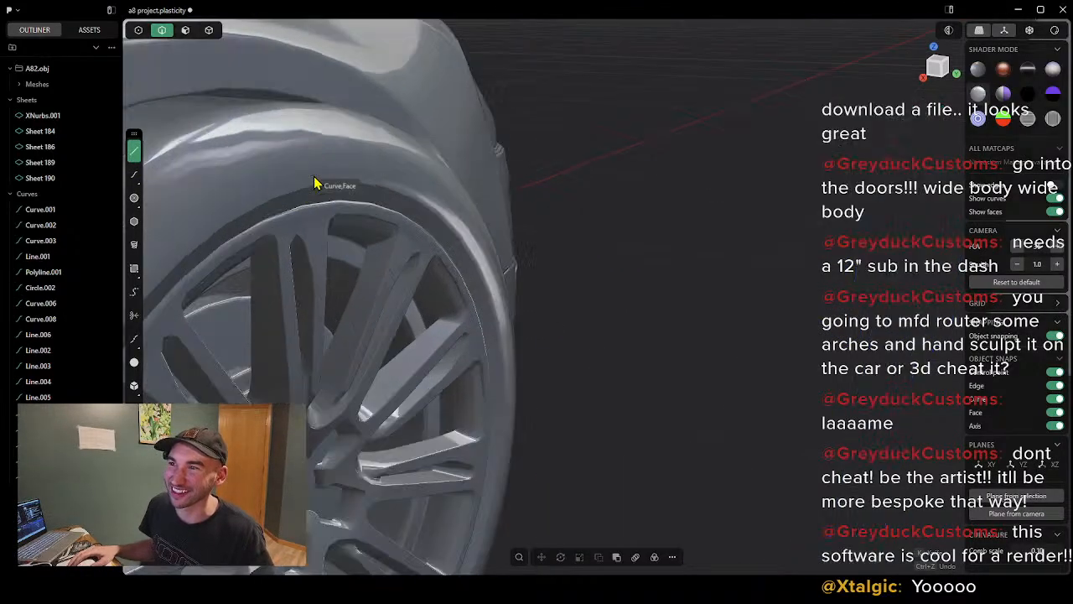
pyautogui.scroll(-2, 357, 220)
pyautogui.scroll(-1, 365, 221)
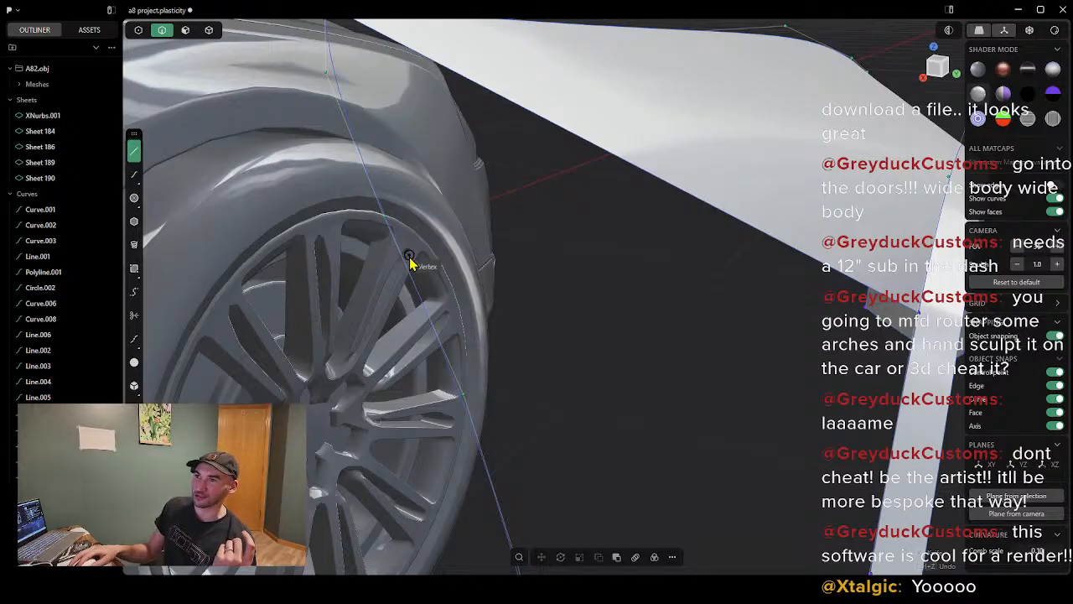
pyautogui.click(424, 307)
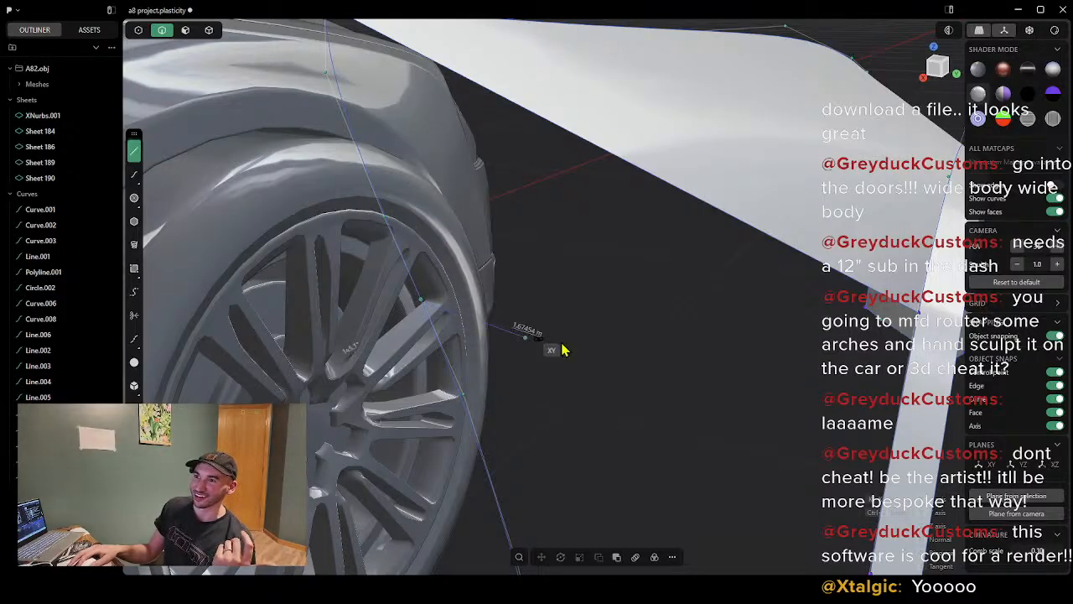
pyautogui.click(899, 422)
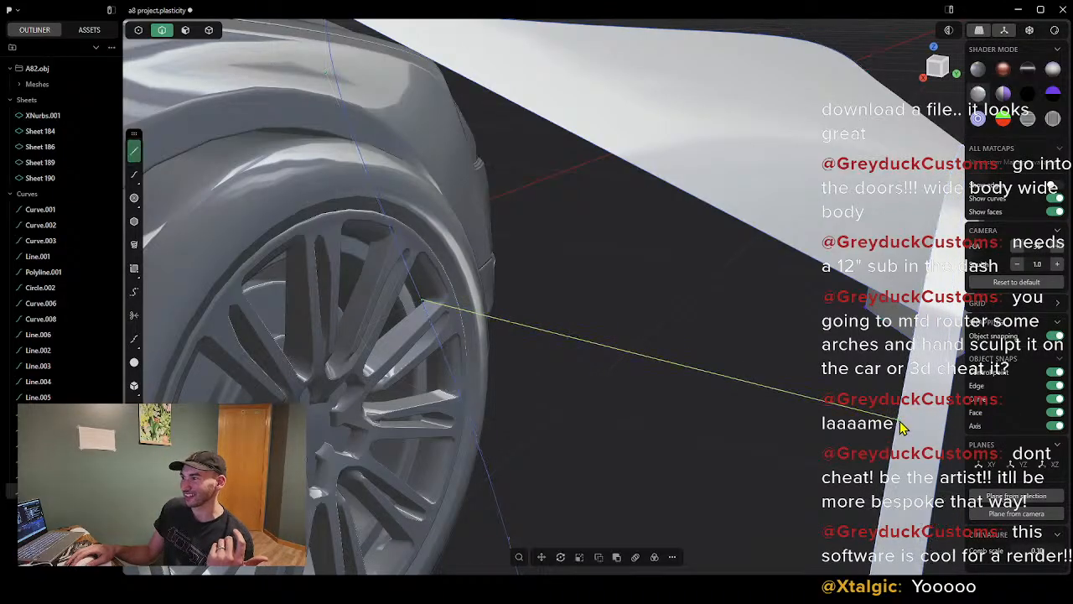
# Step: Try to patch the uppermost rear strip from the upper panel's lower edge, rear boundary curve, redrawn connecting line and Curve.008
pyautogui.scroll(4, 493, 392)
pyautogui.scroll(-3, 385, 322)
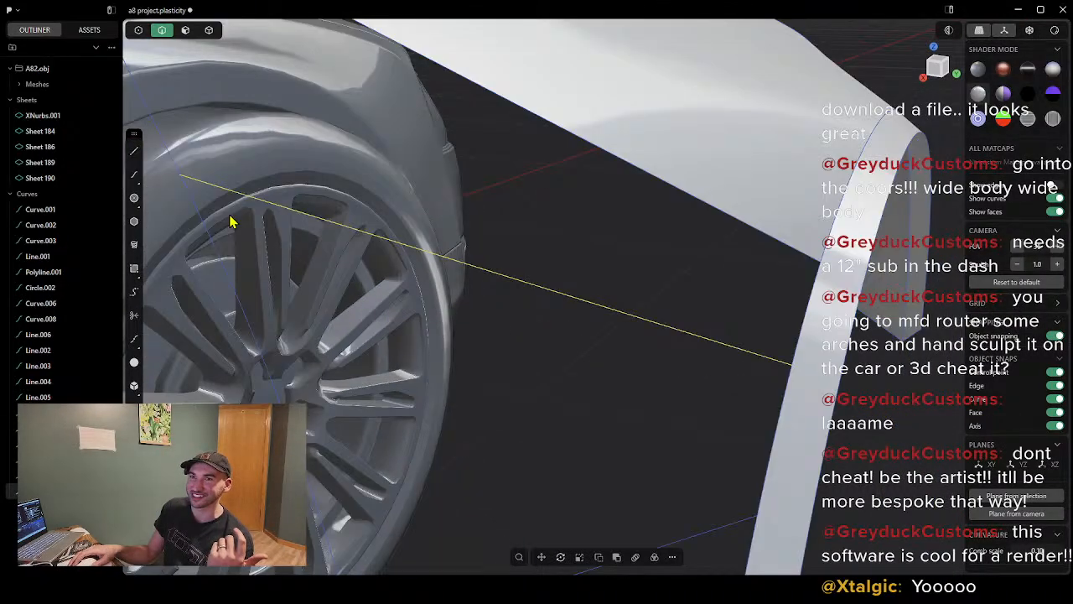
pyautogui.scroll(-3, 302, 198)
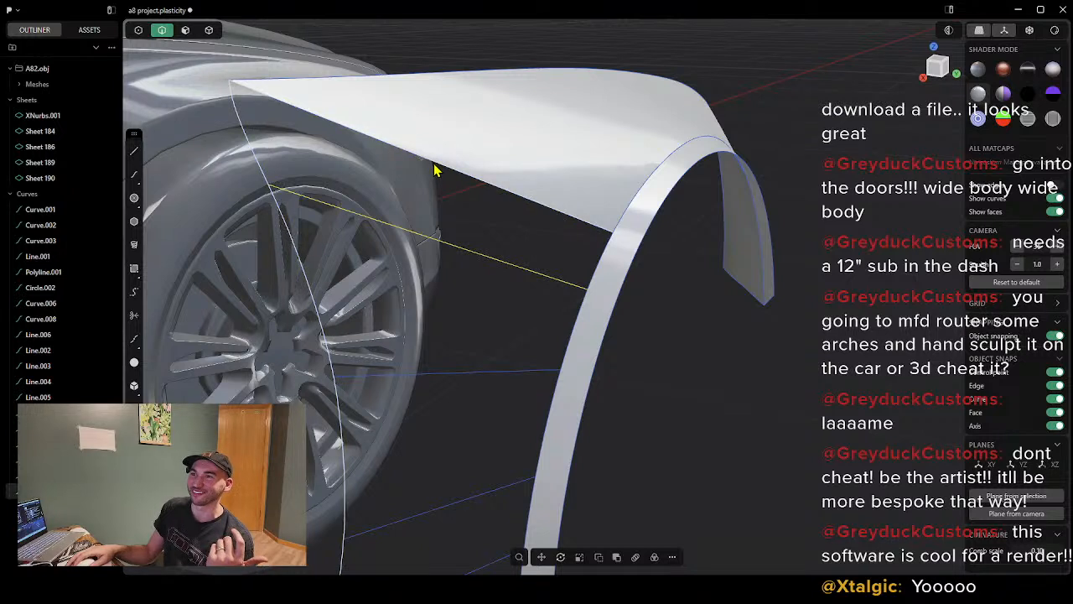
pyautogui.click(435, 168)
pyautogui.click(458, 249)
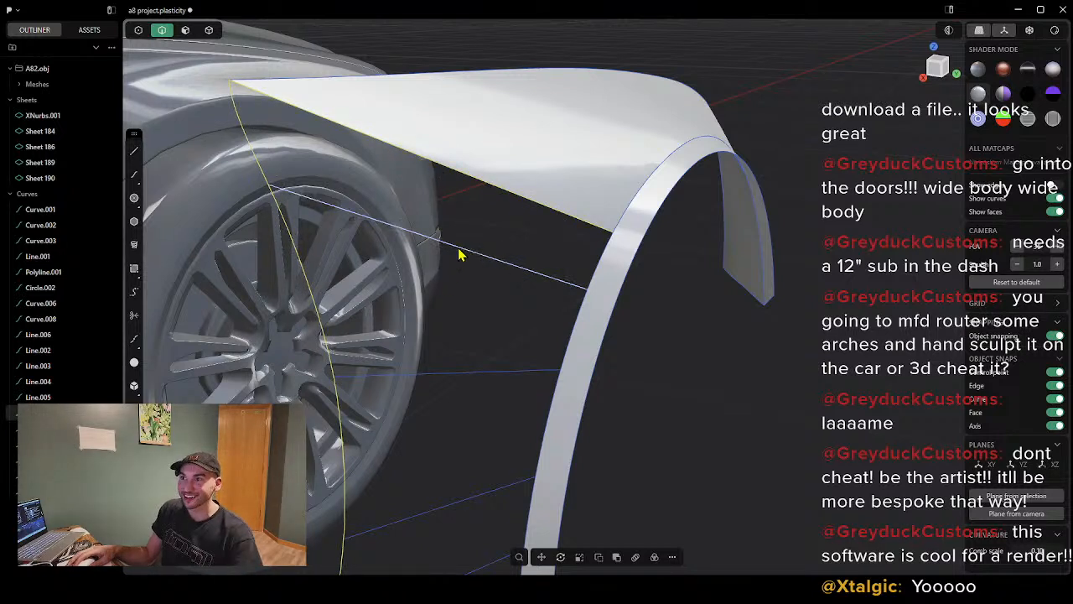
pyautogui.click(602, 274)
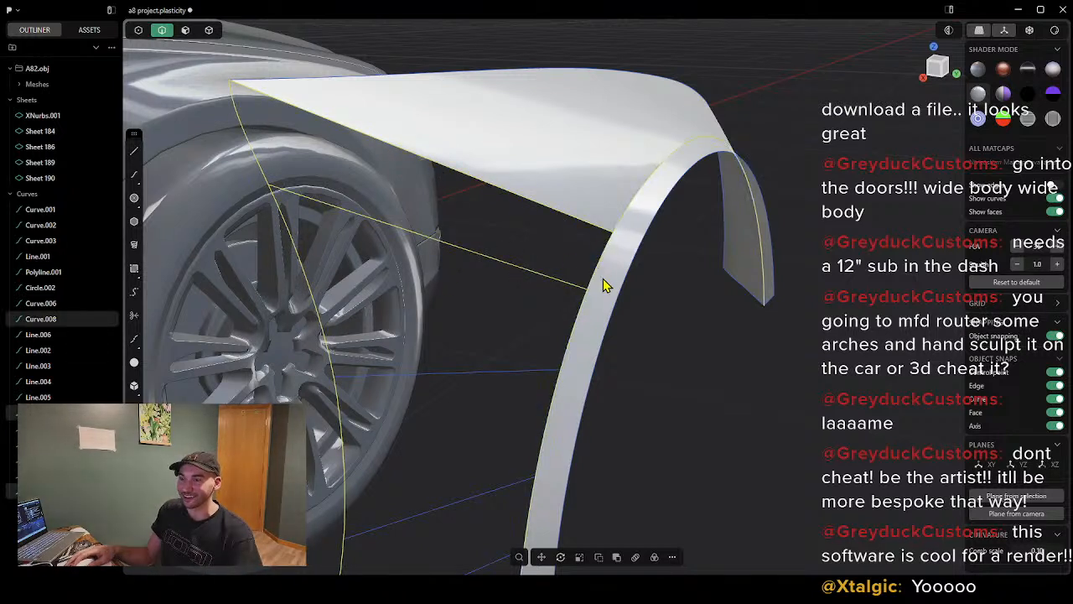
pyautogui.hotkey('shift', 'p')
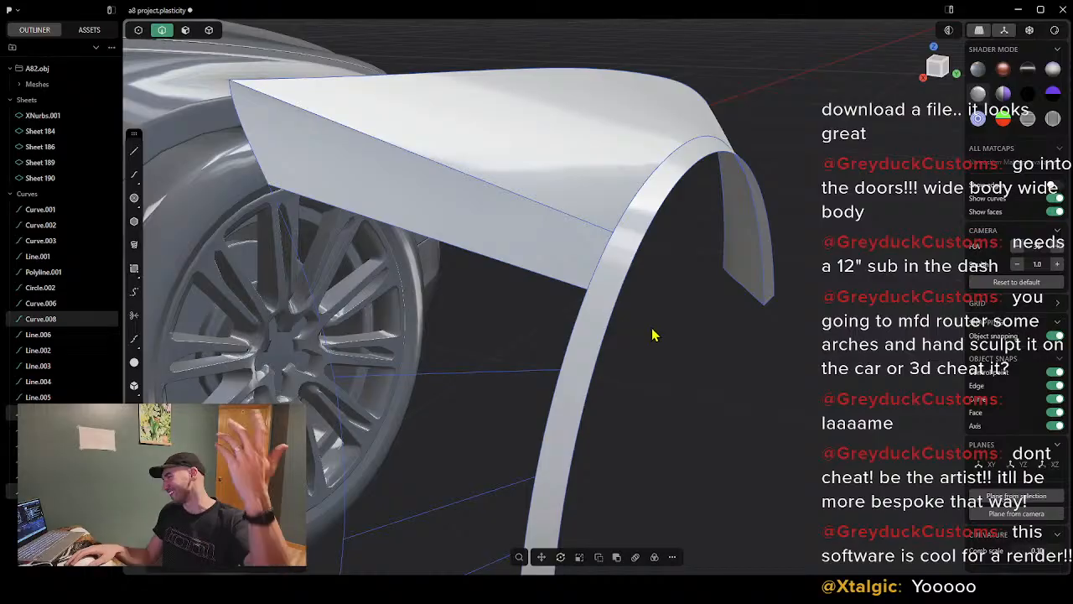
pyautogui.moveTo(503, 348); pyautogui.dragTo(540, 288, button='middle')
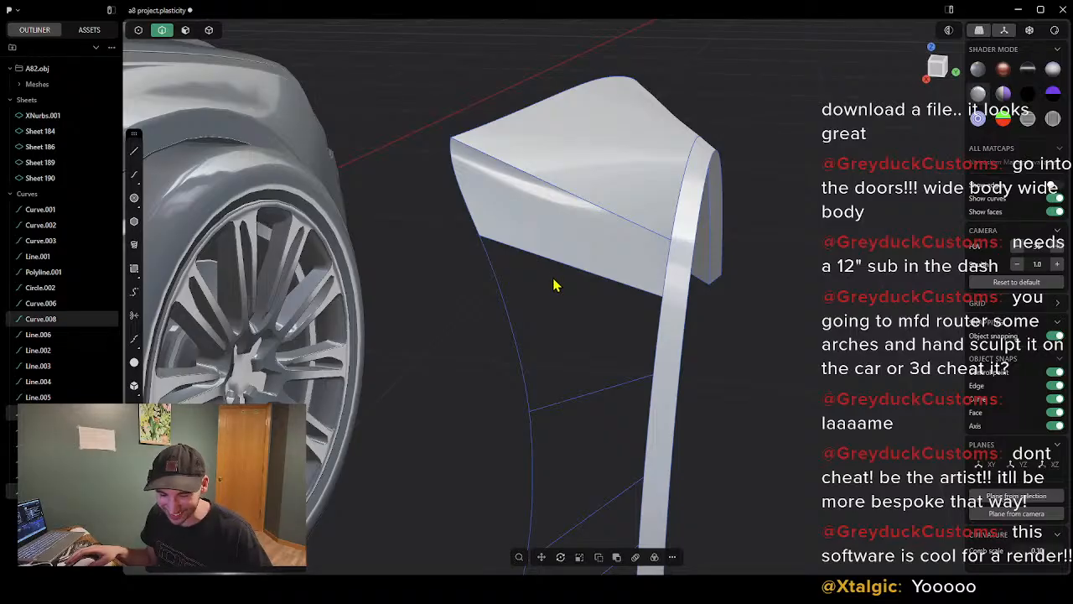
pyautogui.click(560, 281)
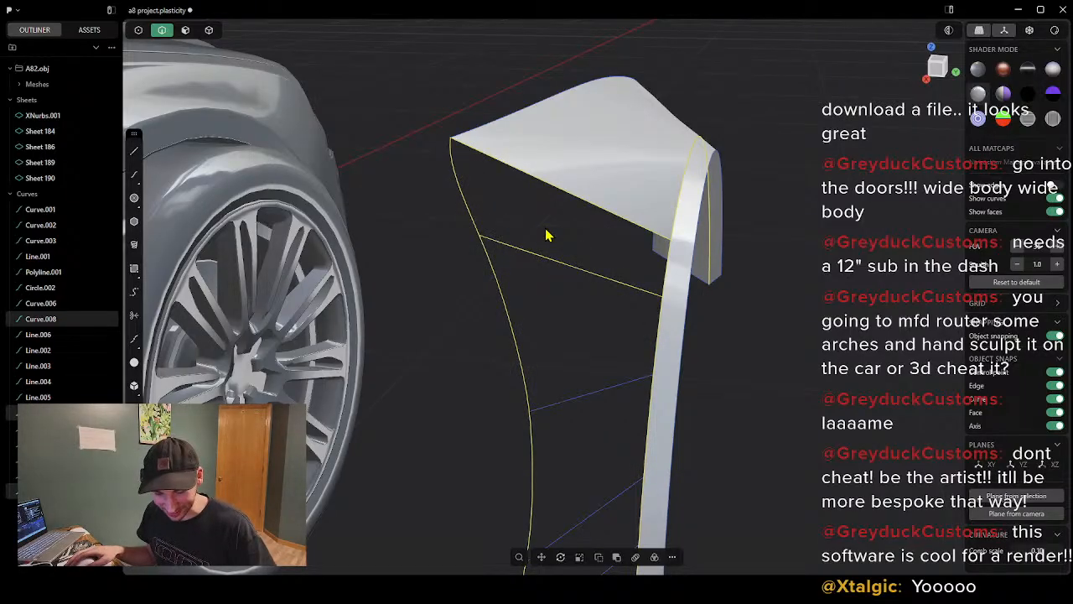
# Step: Try to build an XNurbs surface across the uppermost rear strip from its four boundary curves
pyautogui.write('fx')
pyautogui.click(607, 270)
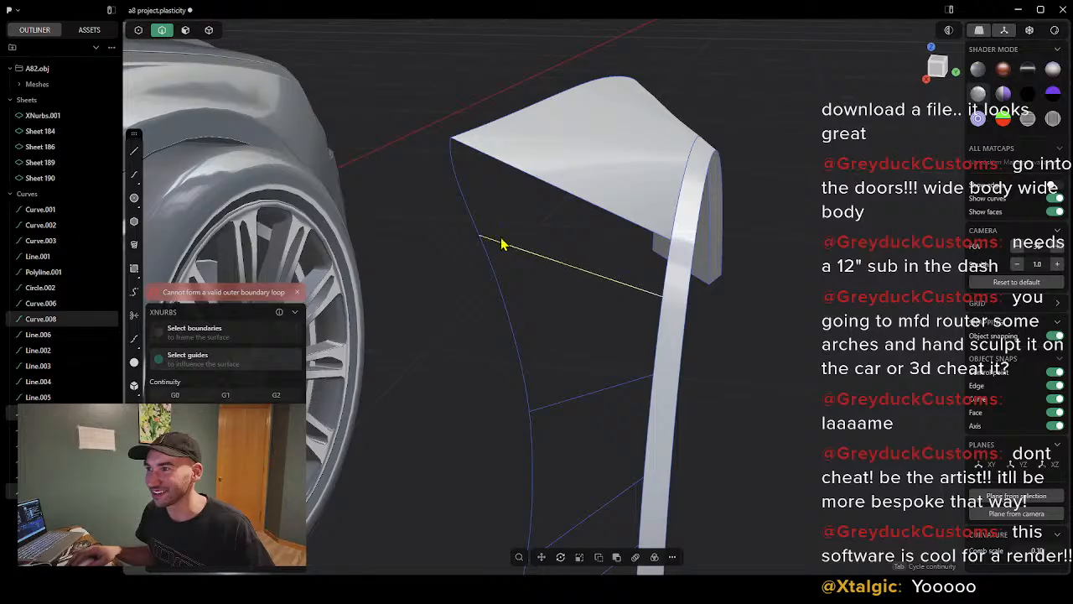
pyautogui.click(476, 231)
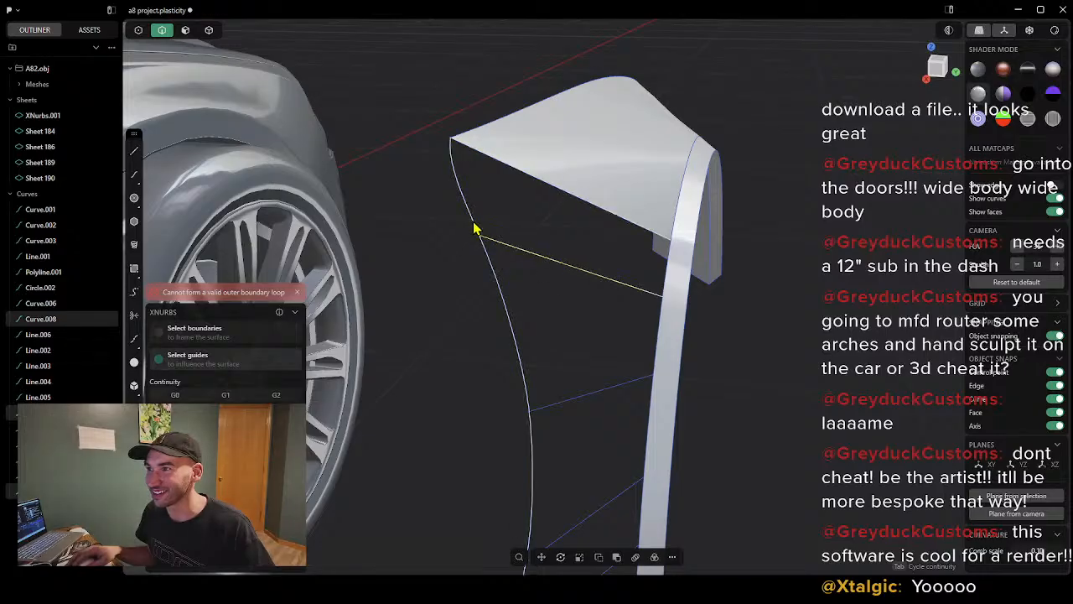
pyautogui.click(666, 277)
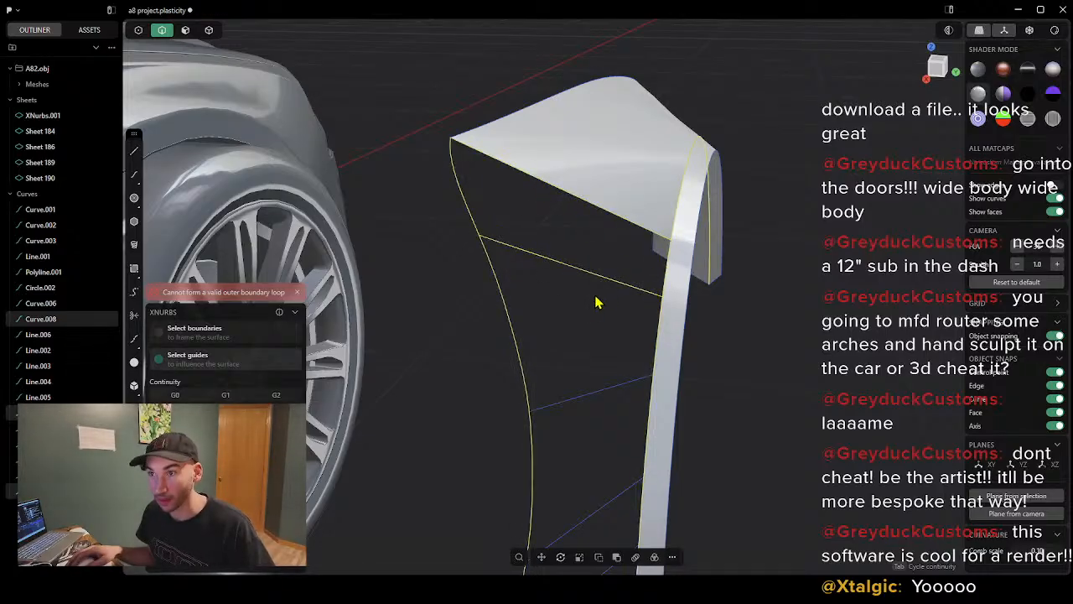
pyautogui.write('fx')
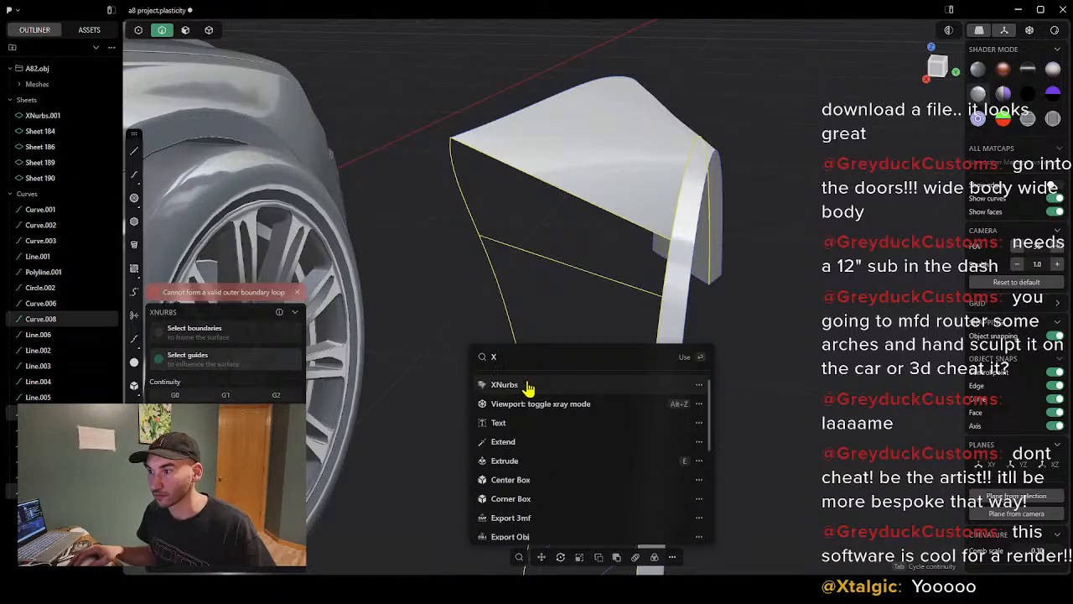
pyautogui.click(527, 384)
pyautogui.press('Escape')
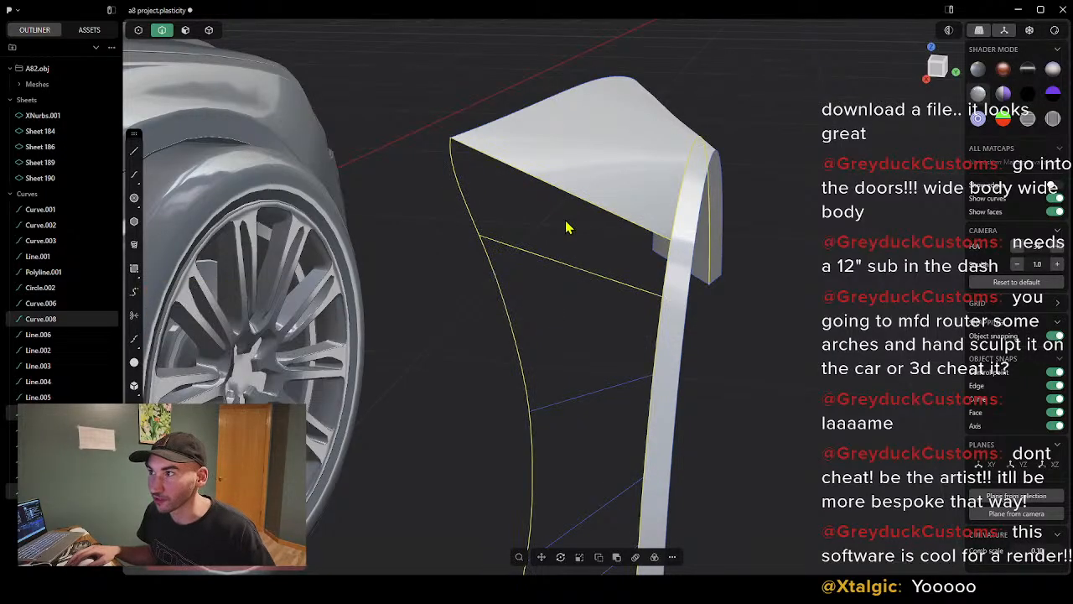
# Step: Reselect the connecting line, Curve.008 and rear boundary curve around the uppermost strip and retry the XNurbs surface
pyautogui.hotkey('ctrl', 'z')
pyautogui.hotkey('ctrl', 'z')
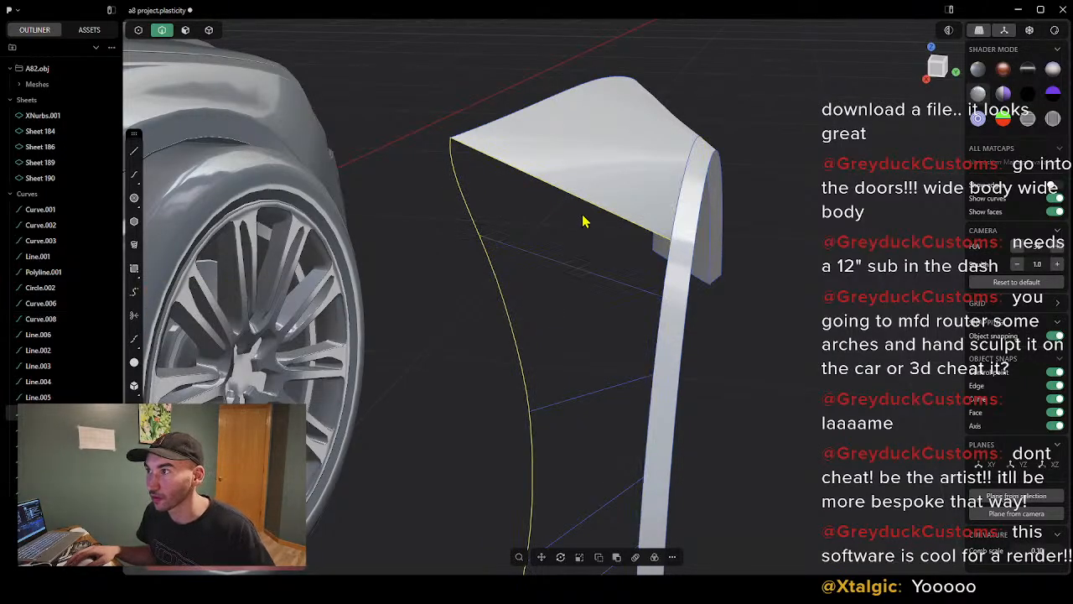
pyautogui.click(546, 260)
pyautogui.keyDown('shift'); pyautogui.click(668, 267); pyautogui.keyUp('shift')
pyautogui.keyDown('shift'); pyautogui.click(478, 227); pyautogui.keyUp('shift')
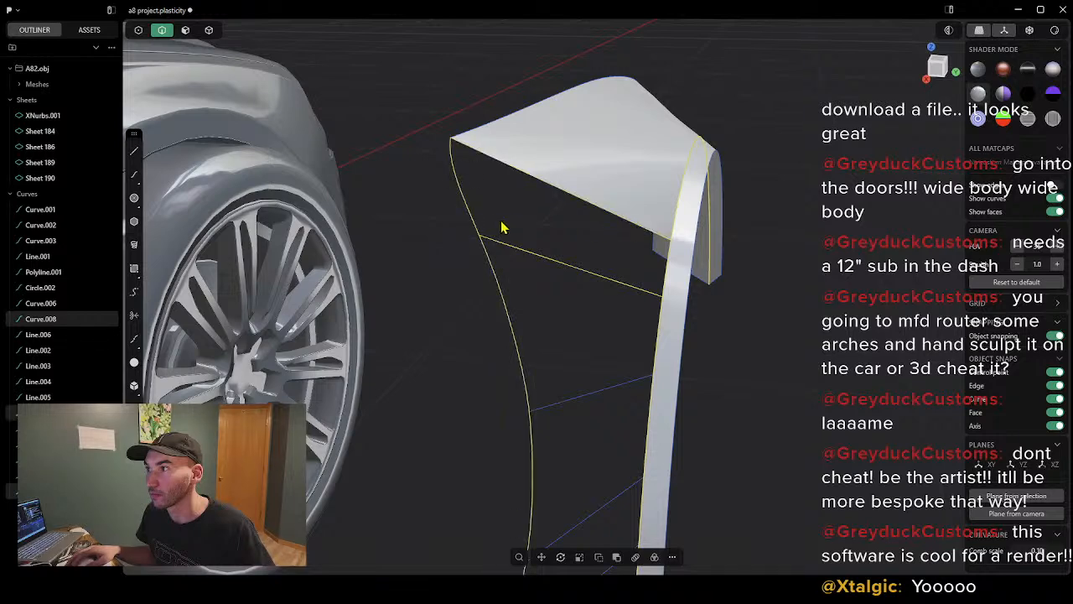
pyautogui.write('fx')
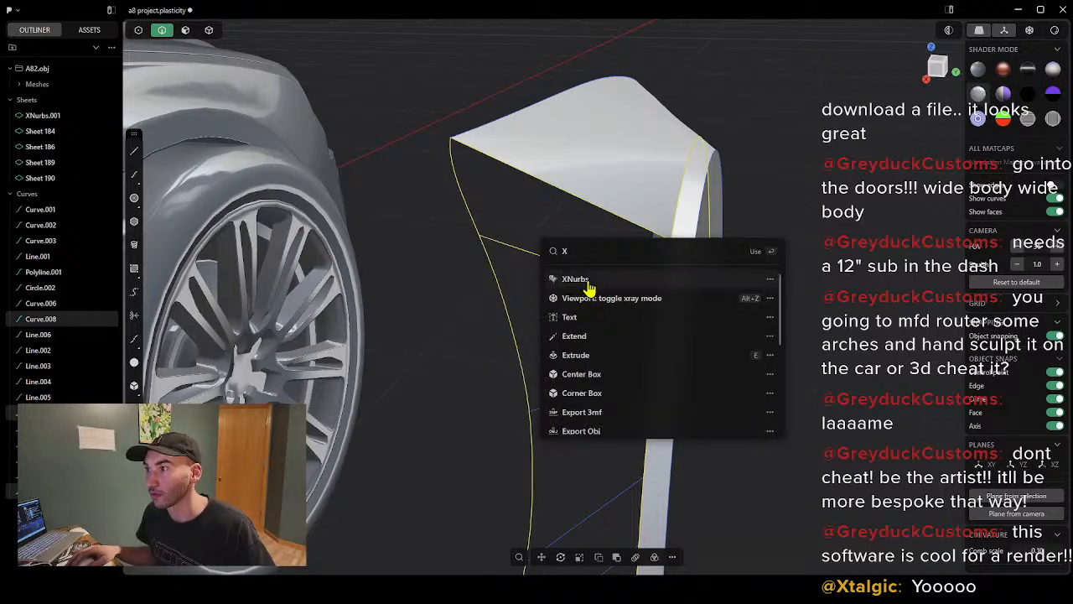
pyautogui.click(588, 286)
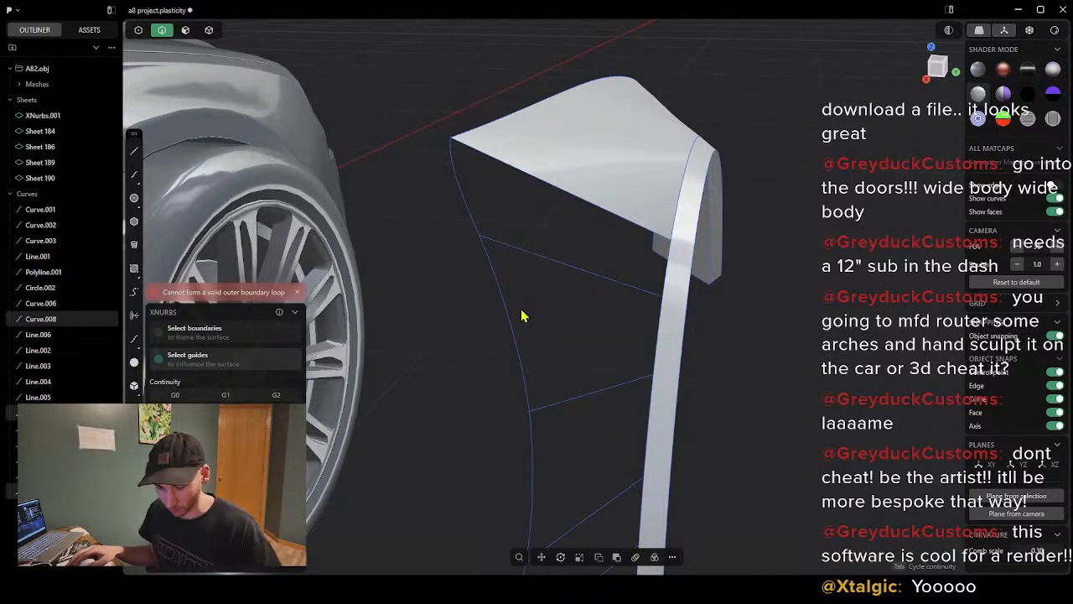
# Step: Leave XNurbs and patch the uppermost rear strip within its selected boundary curves instead
pyautogui.rightClick(525, 317)
pyautogui.moveTo(564, 351); pyautogui.dragTo(601, 313, button='middle')
pyautogui.scroll(3, 367, 241)
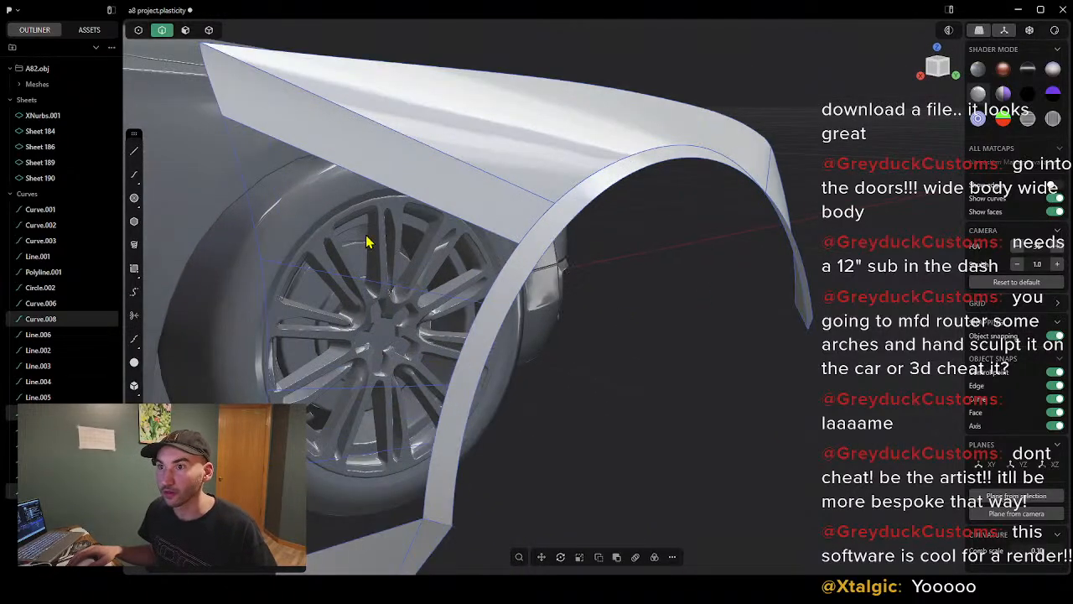
# Step: Patch the second rear strip between the first strip's lower edge, rear boundary curve, next connecting line and Curve.008
pyautogui.click(361, 197)
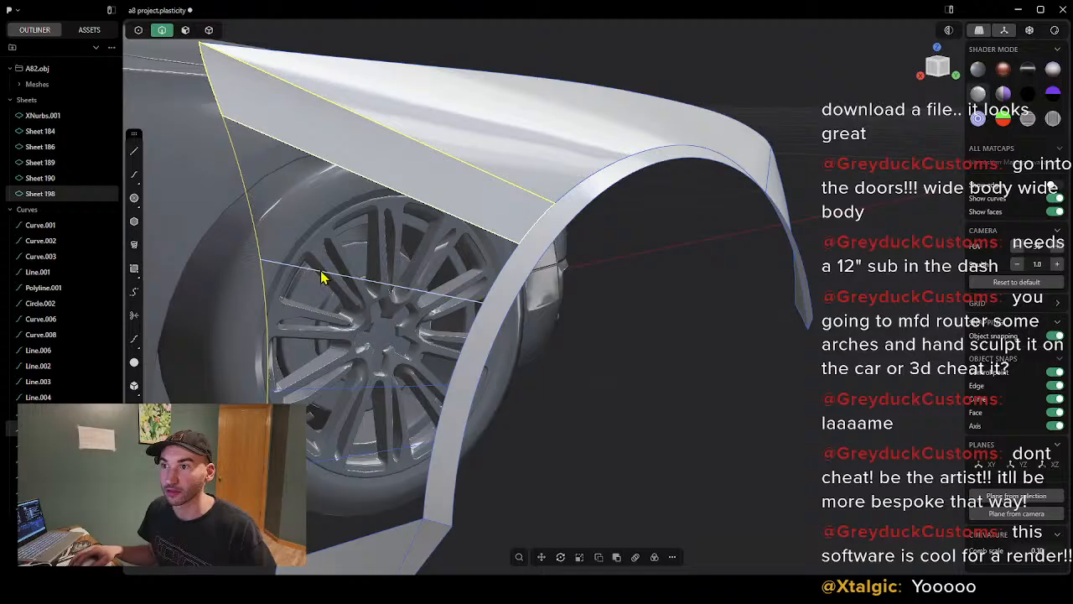
pyautogui.click(493, 289)
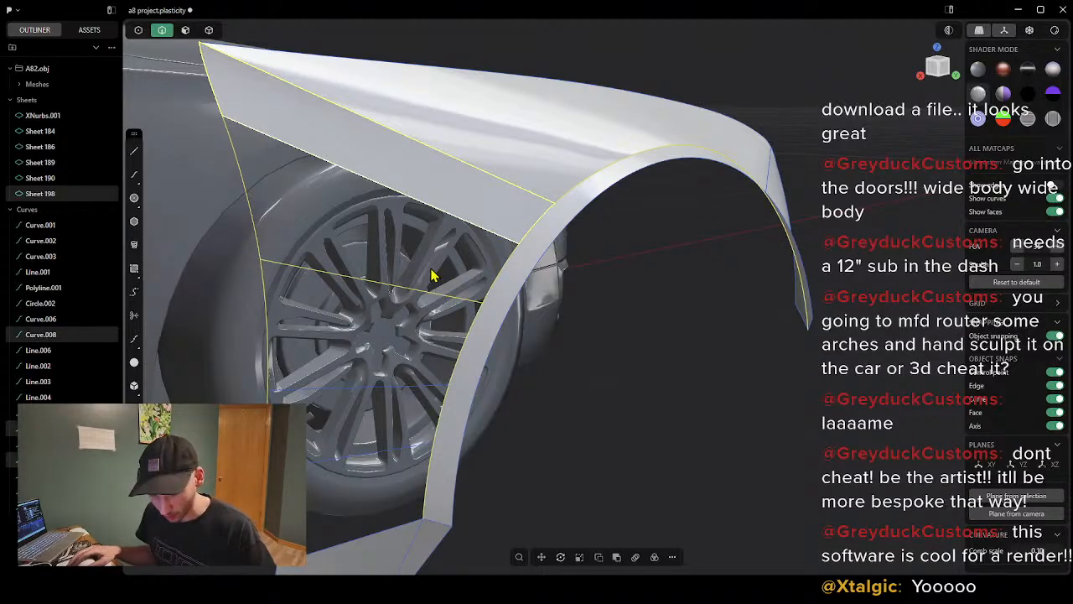
pyautogui.write('fx')
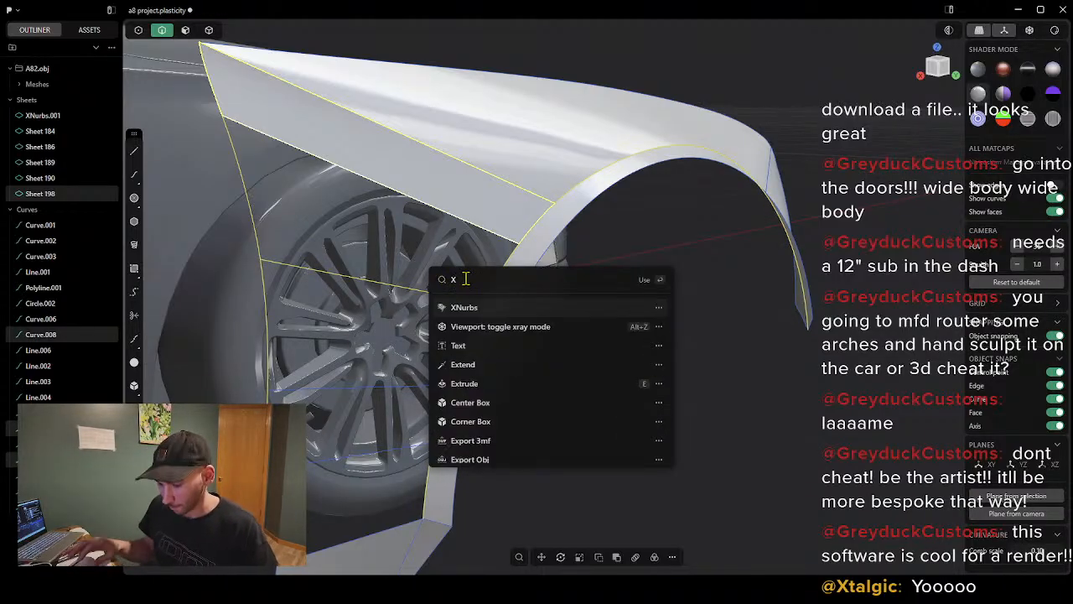
pyautogui.press('BackSpace')
pyautogui.press('Escape')
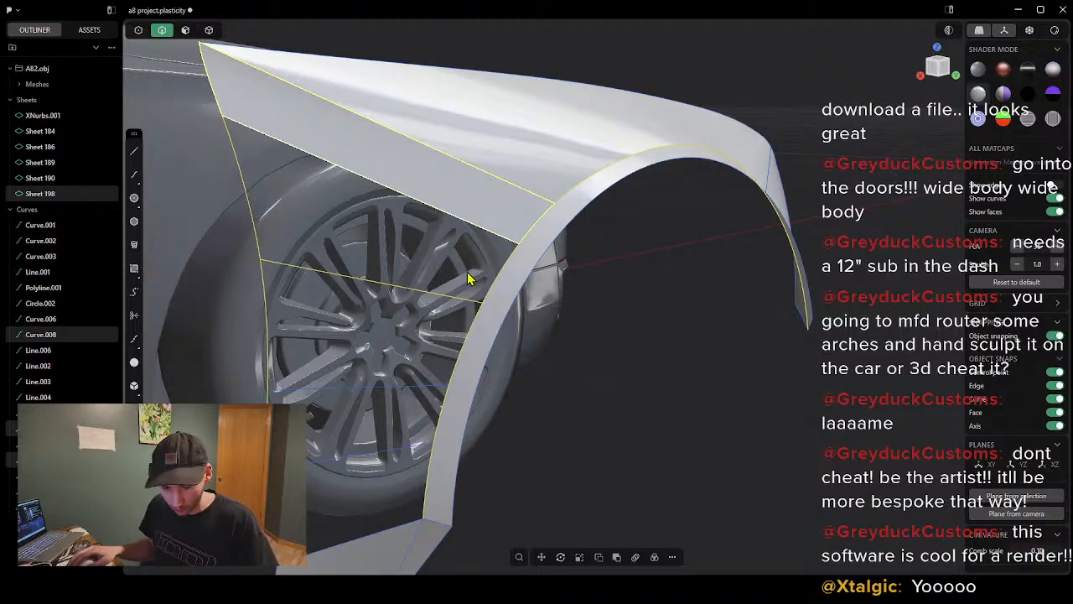
pyautogui.click(478, 284)
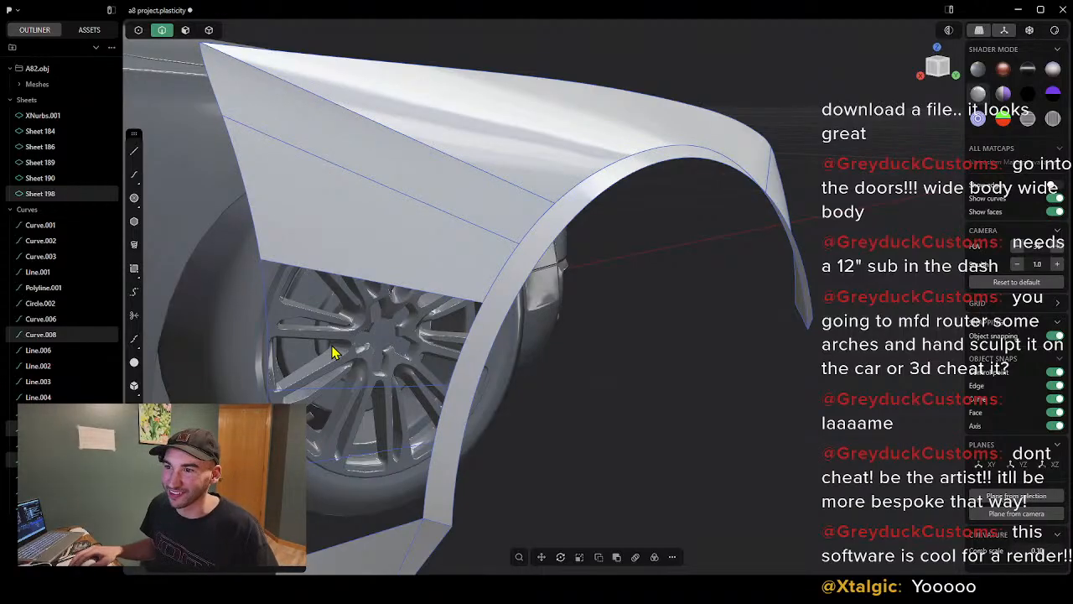
pyautogui.rightClick(294, 351)
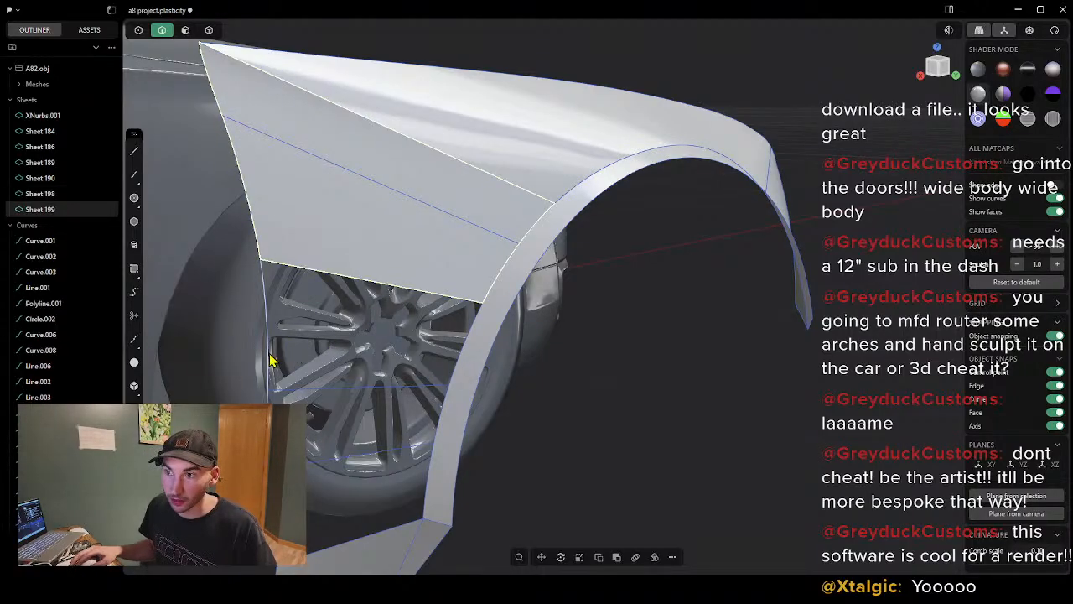
# Step: Patch the third rear strip between the second strip's lower edge, rear boundary curve, next connecting line and Curve.008
pyautogui.keyDown('shift'); pyautogui.click(269, 354); pyautogui.keyUp('shift')
pyautogui.keyDown('shift'); pyautogui.click(344, 394); pyautogui.keyUp('shift')
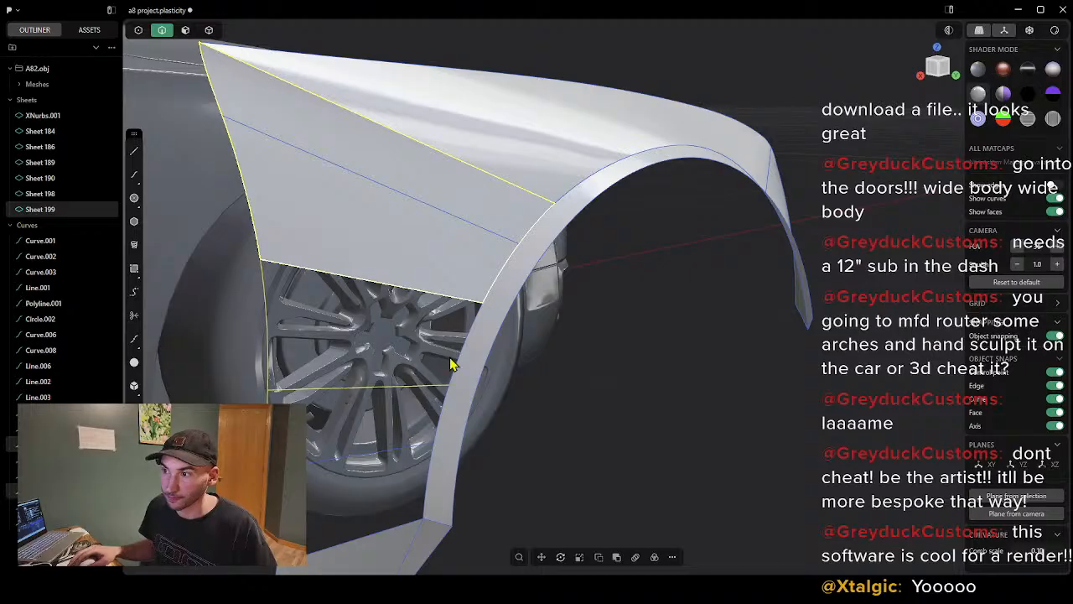
pyautogui.keyDown('shift'); pyautogui.click(457, 362); pyautogui.keyUp('shift')
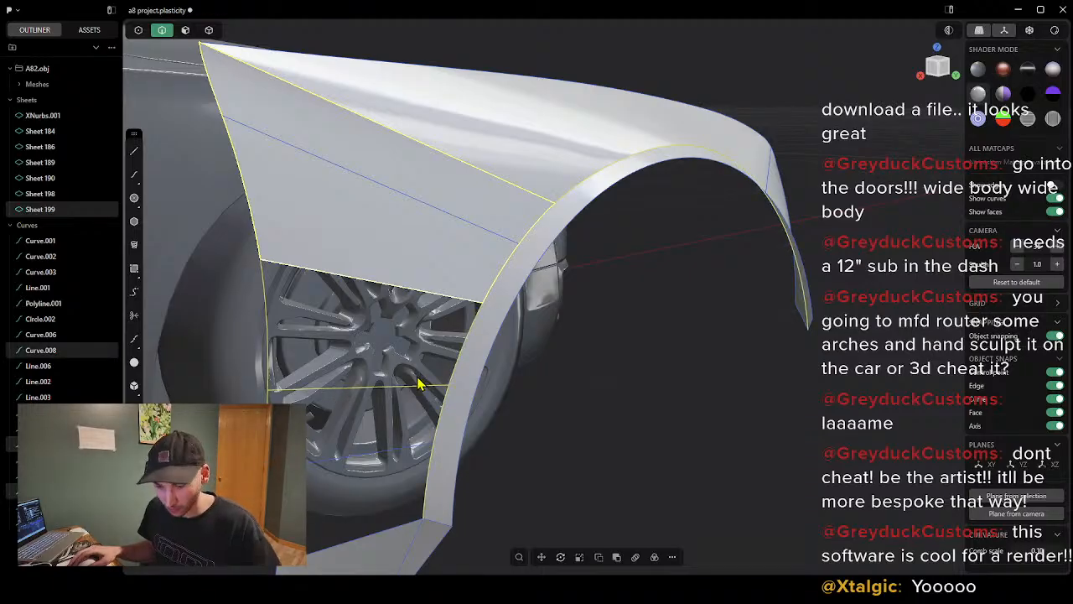
pyautogui.press('l')
pyautogui.rightClick(356, 429)
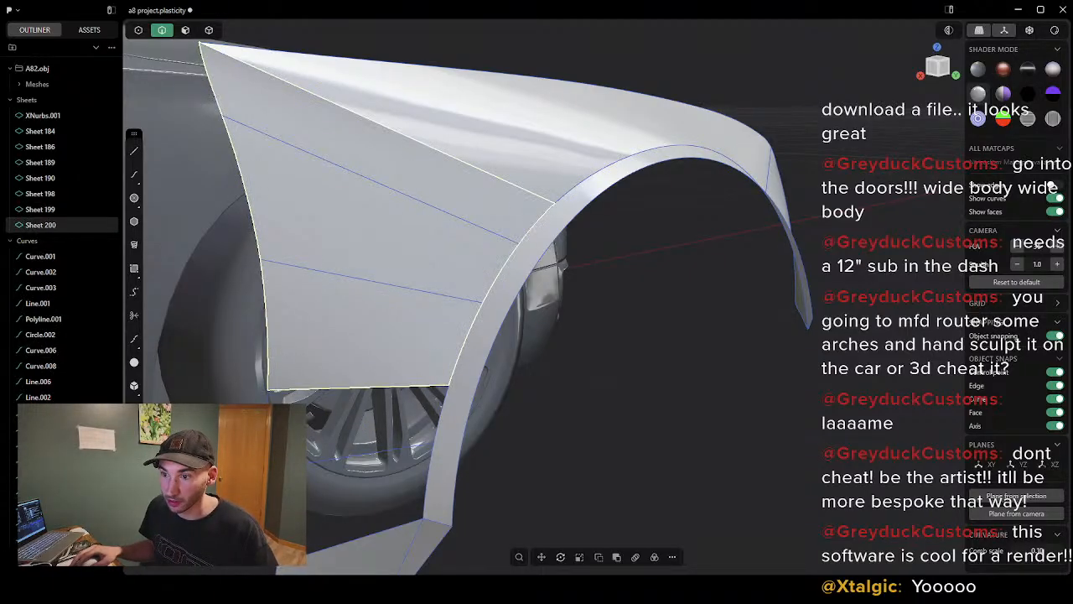
pyautogui.click(269, 402)
pyautogui.keyDown('shift'); pyautogui.click(334, 458); pyautogui.keyUp('shift')
pyautogui.keyDown('shift'); pyautogui.click(349, 391); pyautogui.keyUp('shift')
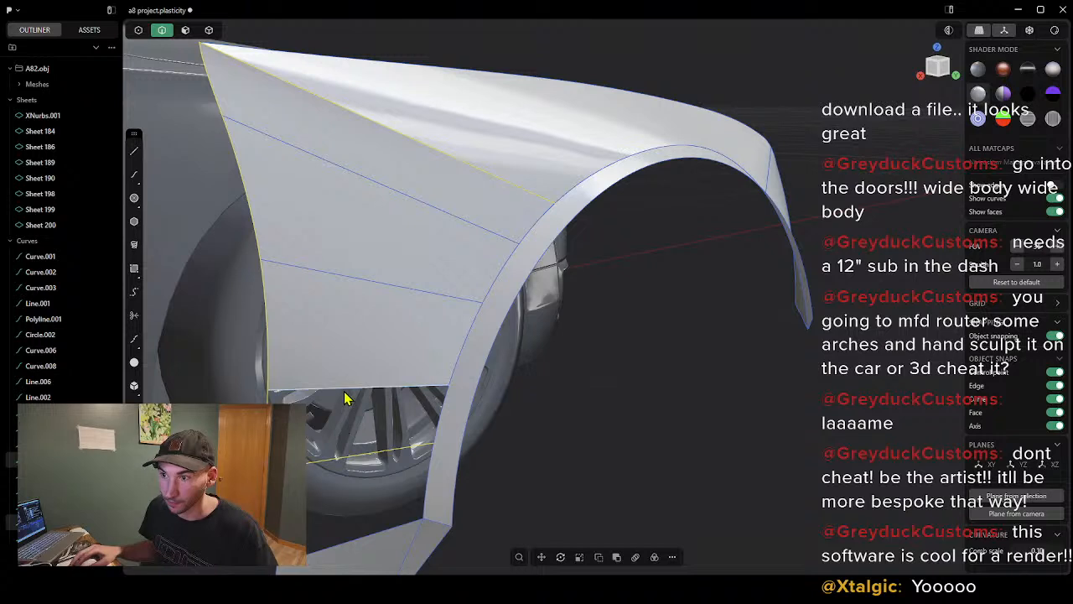
pyautogui.keyDown('shift'); pyautogui.click(442, 424); pyautogui.keyUp('shift')
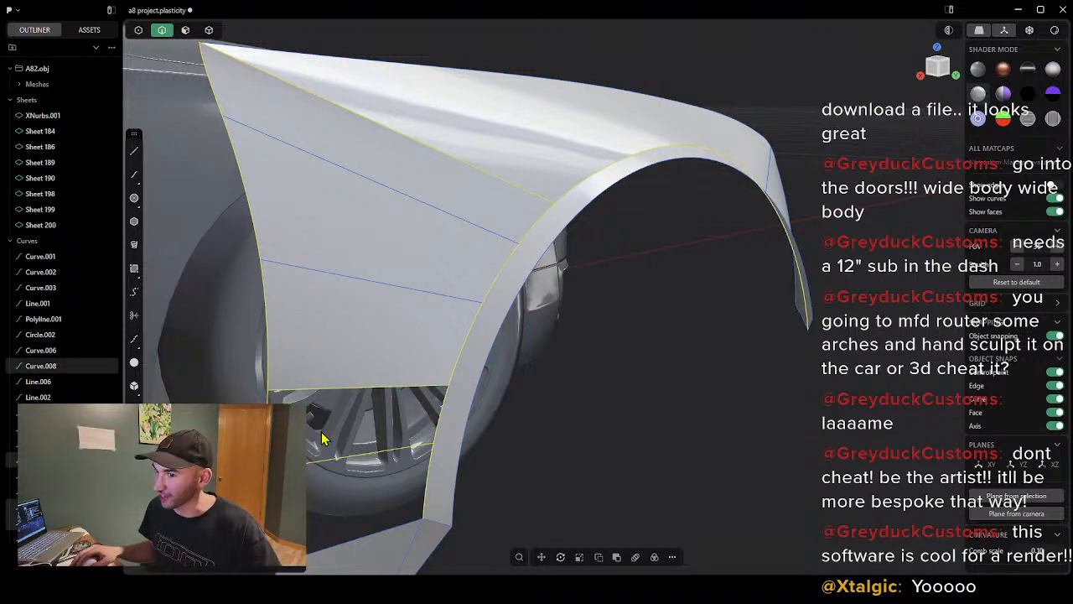
pyautogui.press('Escape')
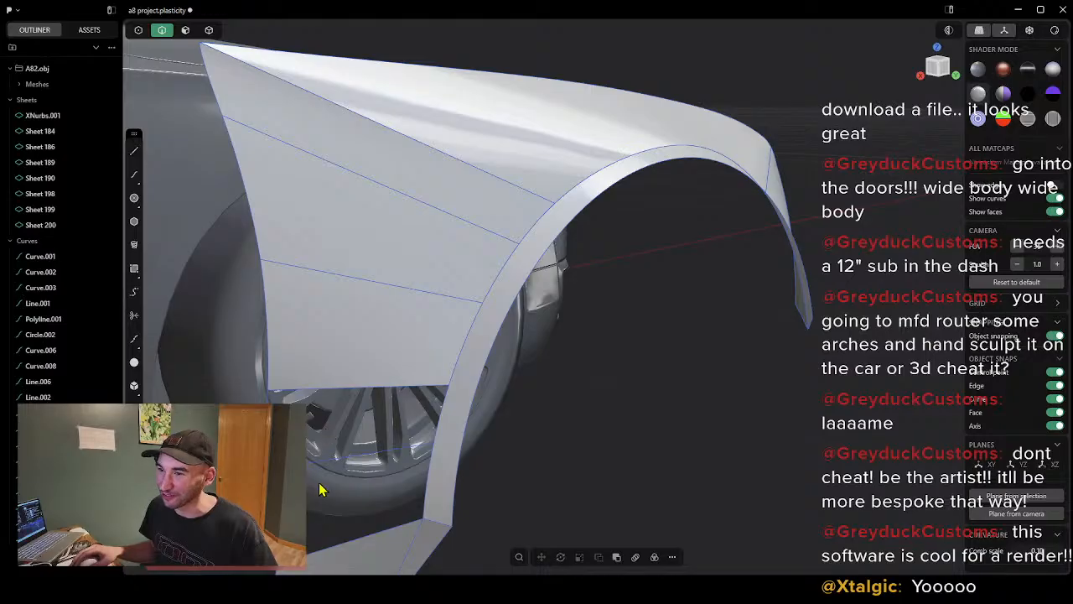
# Step: Try to patch the remaining lower opening down to the bottom panel's upper edge, undo the patch and clear the selection
pyautogui.click(328, 554)
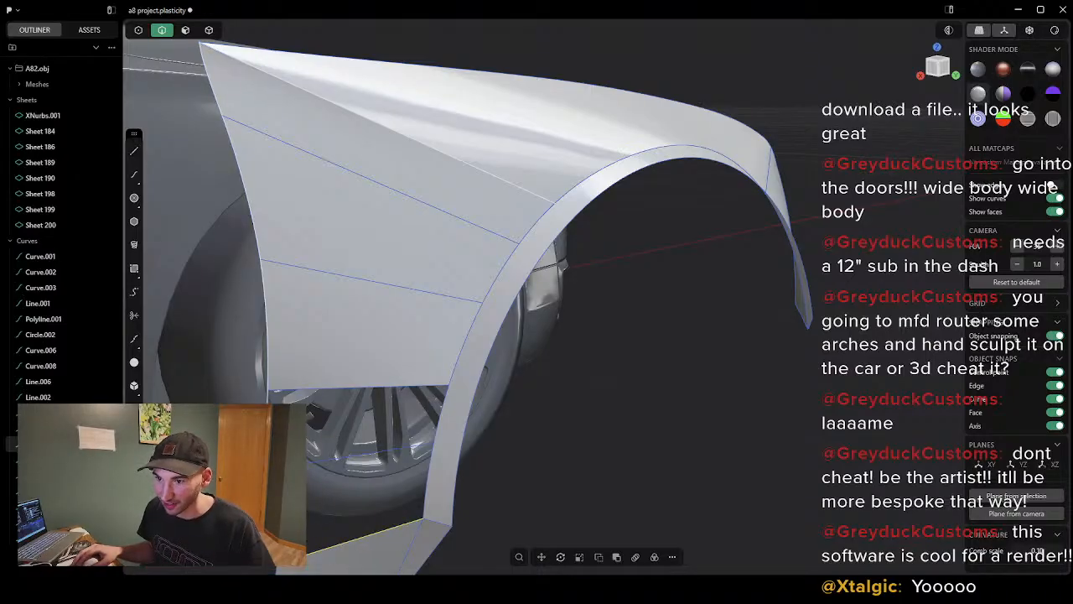
pyautogui.click(377, 462)
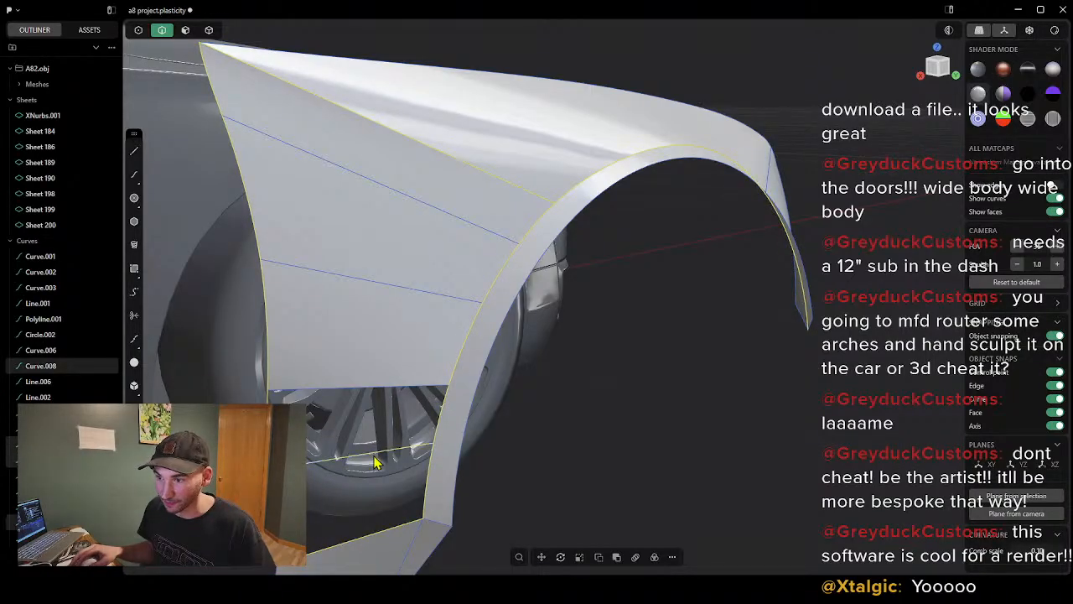
pyautogui.hotkey('shift', 'p')
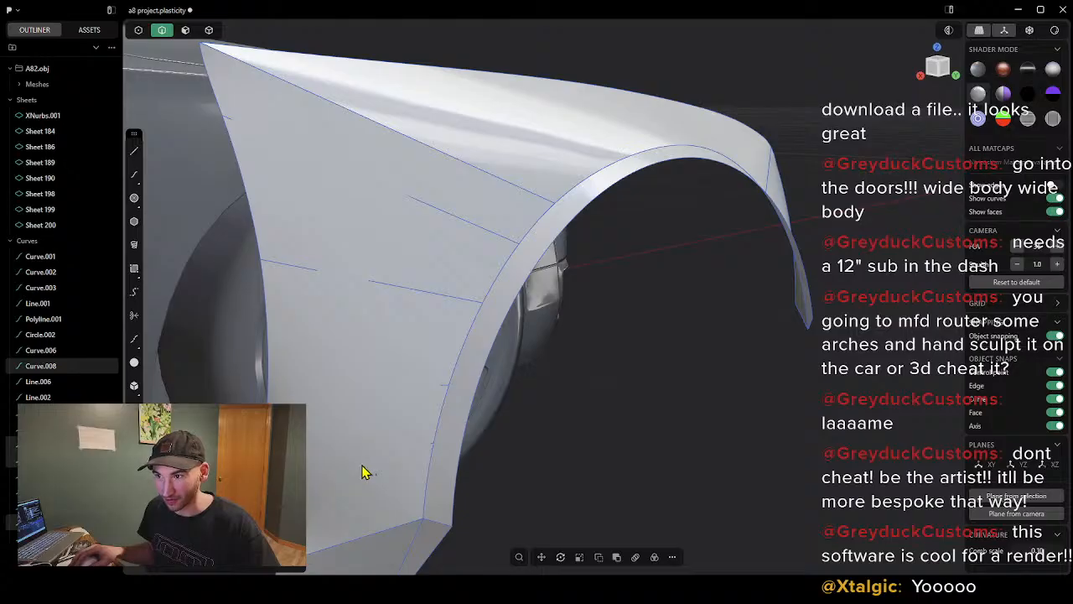
pyautogui.scroll(1, 350, 458)
pyautogui.scroll(-1, 349, 456)
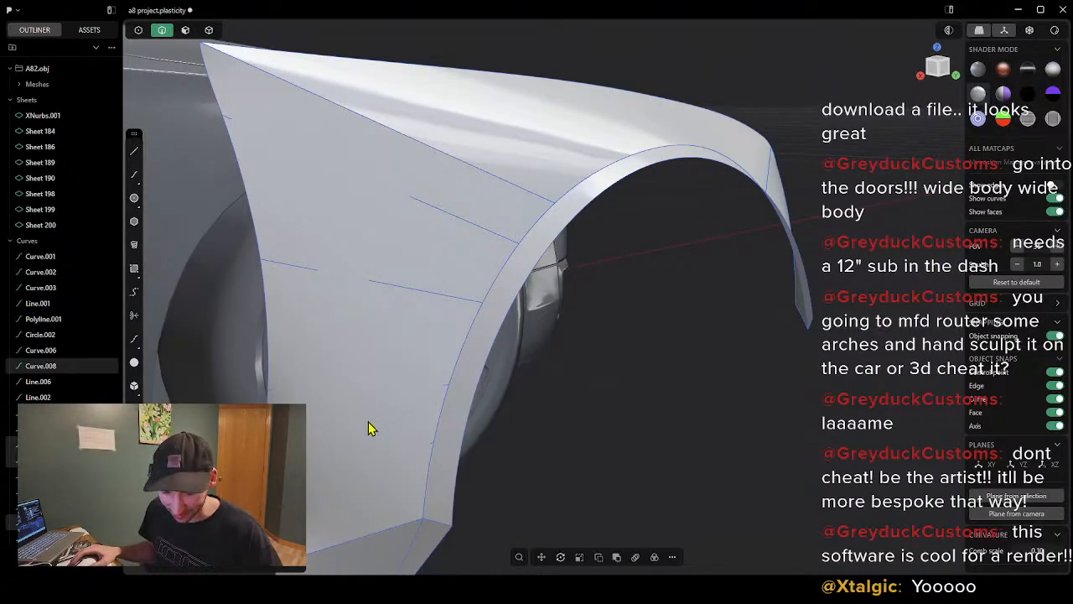
pyautogui.hotkey('ctrl', 'z')
pyautogui.scroll(-2, 338, 451)
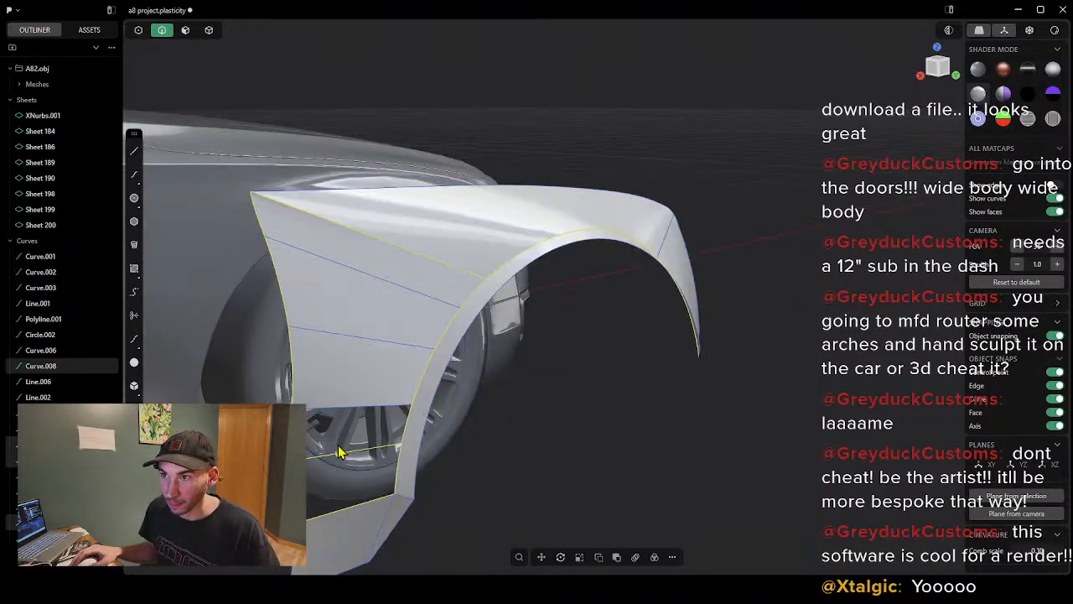
pyautogui.scroll(2, 339, 451)
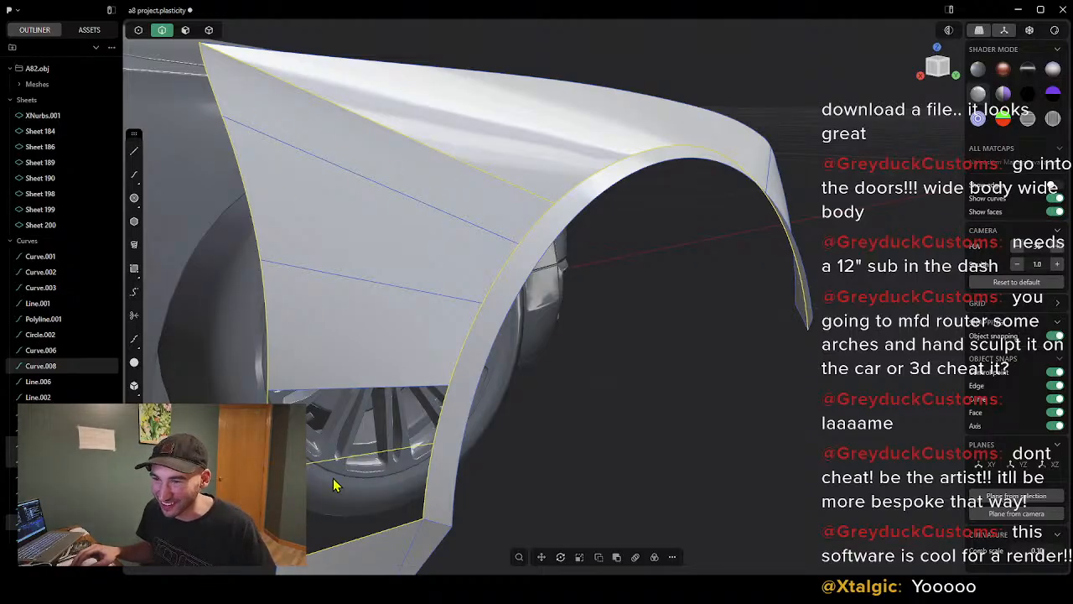
pyautogui.press('Escape')
# Step: Examine where the lowest connecting line meets the rear boundary curve in front of the wheel
pyautogui.scroll(2, 252, 482)
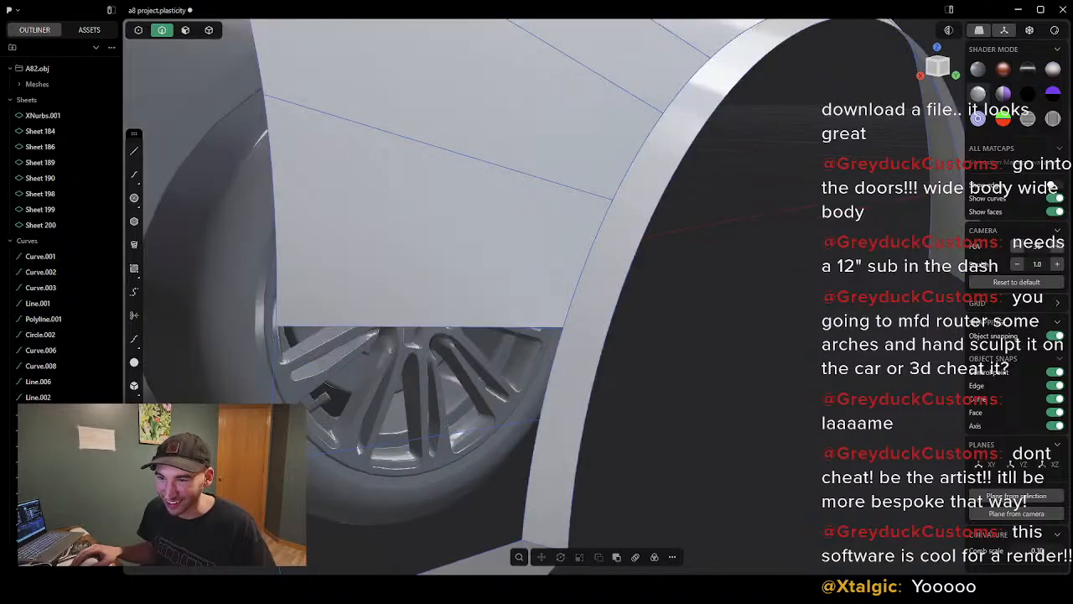
pyautogui.scroll(-1, 260, 465)
pyautogui.scroll(1, 260, 465)
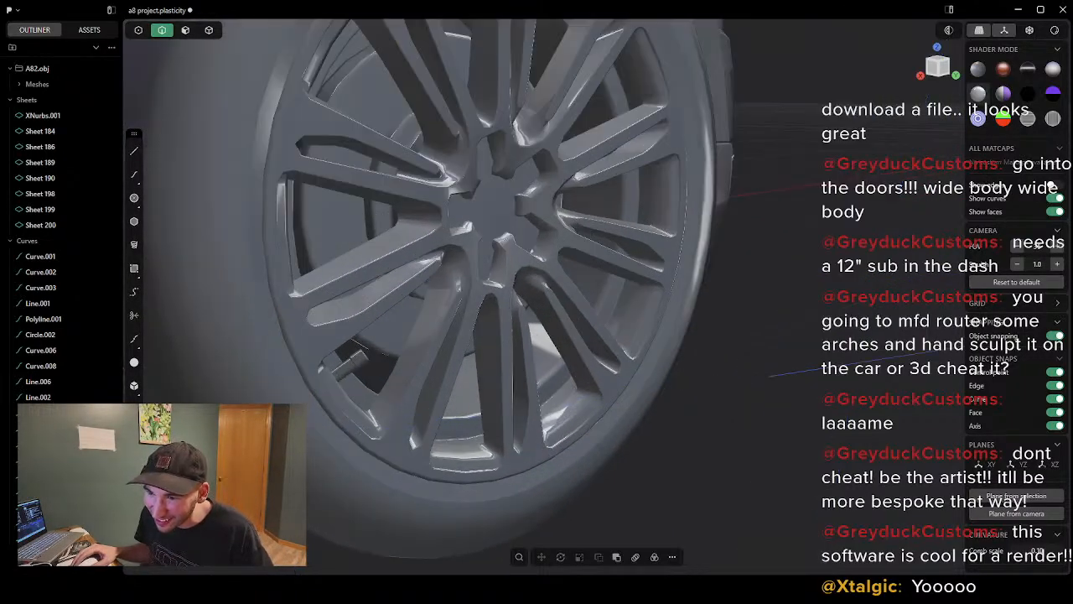
pyautogui.moveTo(411, 467); pyautogui.dragTo(469, 458, button='middle')
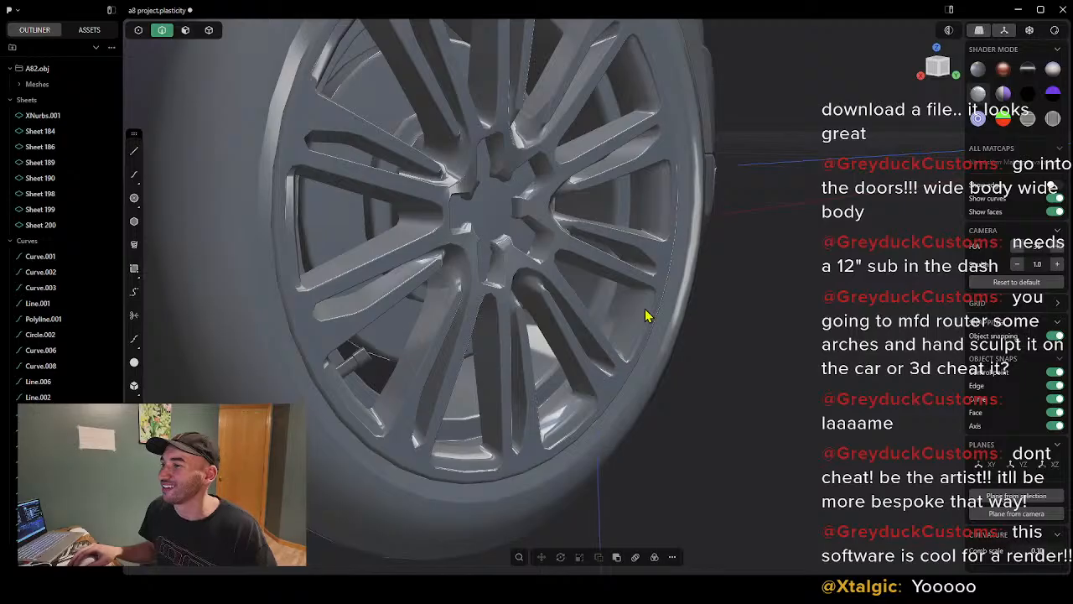
pyautogui.click(762, 164)
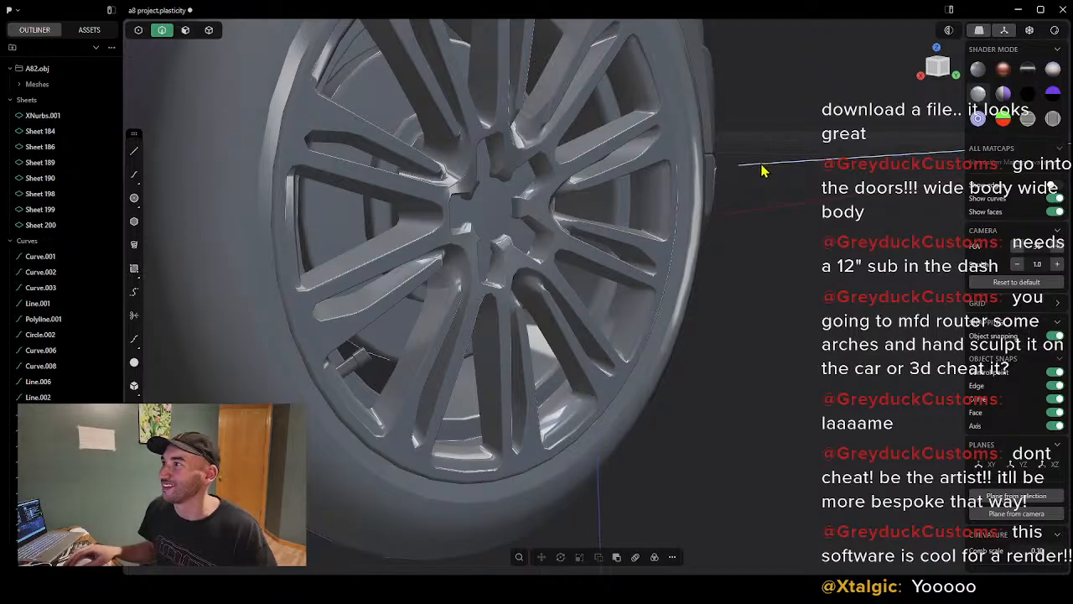
pyautogui.click(601, 459)
pyautogui.scroll(-3, 762, 284)
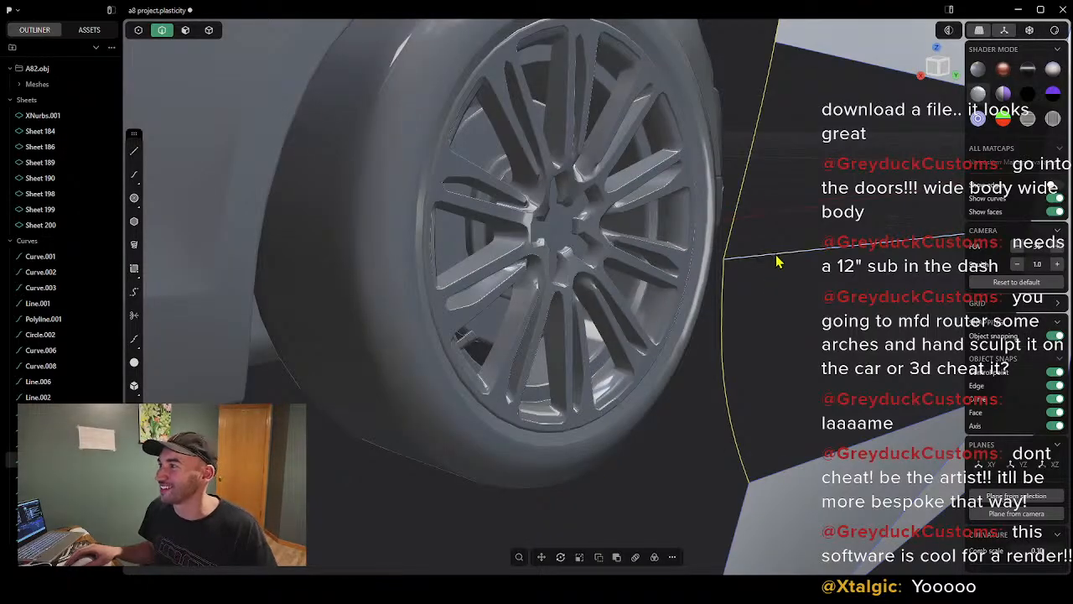
pyautogui.moveTo(781, 276); pyautogui.dragTo(657, 322, button='middle')
pyautogui.click(519, 557)
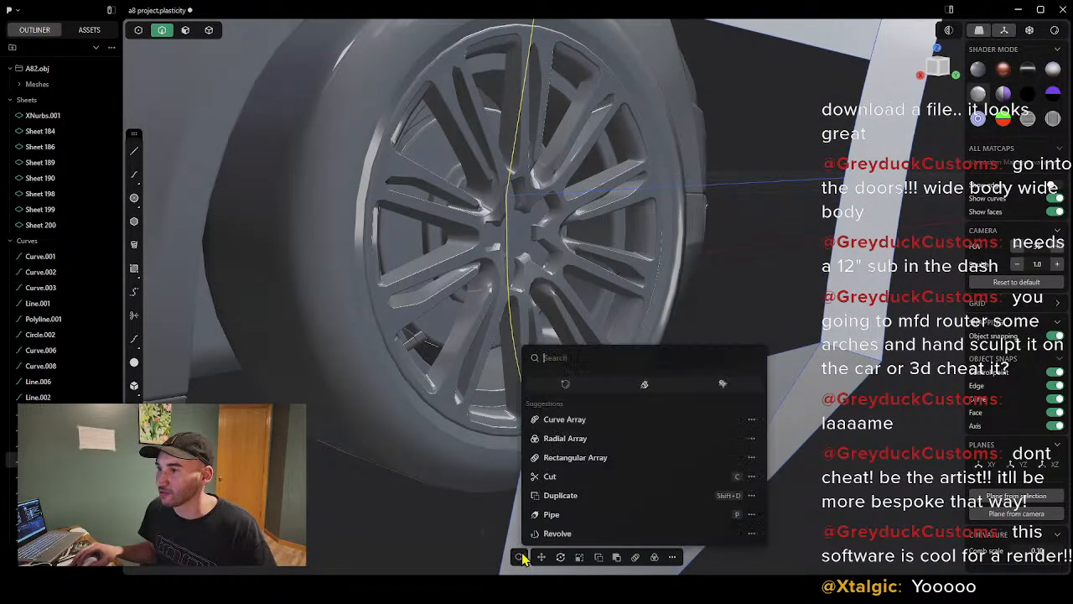
pyautogui.click(359, 464)
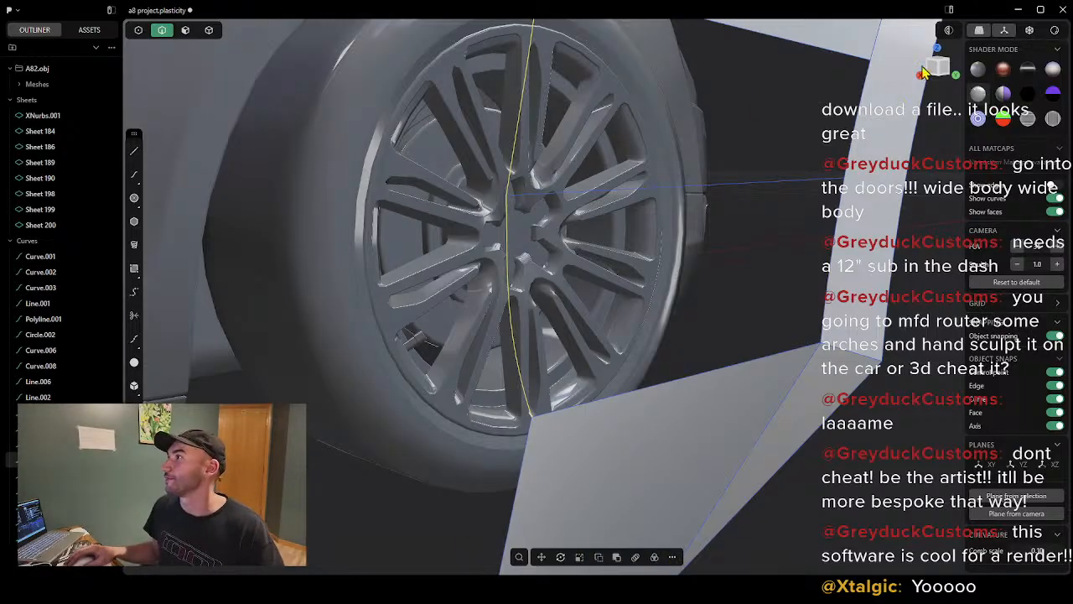
# Step: Delete the lowest connecting line between the rear boundary curve and the wheel-arch lip
pyautogui.scroll(-3, 577, 328)
pyautogui.scroll(5, 582, 324)
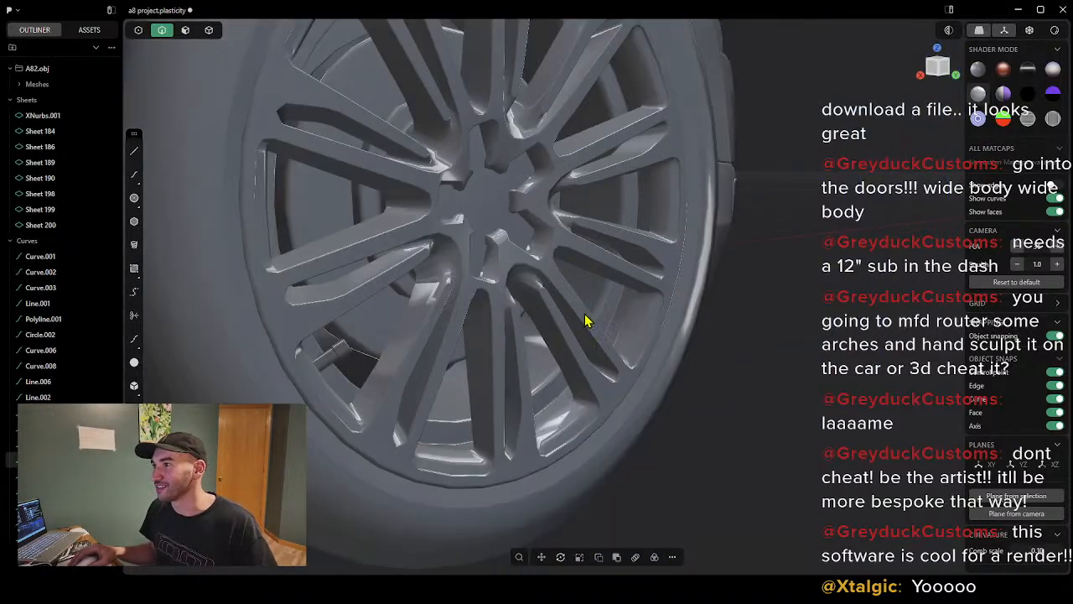
pyautogui.scroll(-9, 589, 325)
pyautogui.scroll(4, 587, 327)
pyautogui.moveTo(585, 328); pyautogui.dragTo(602, 306, button='middle')
pyautogui.scroll(6, 611, 304)
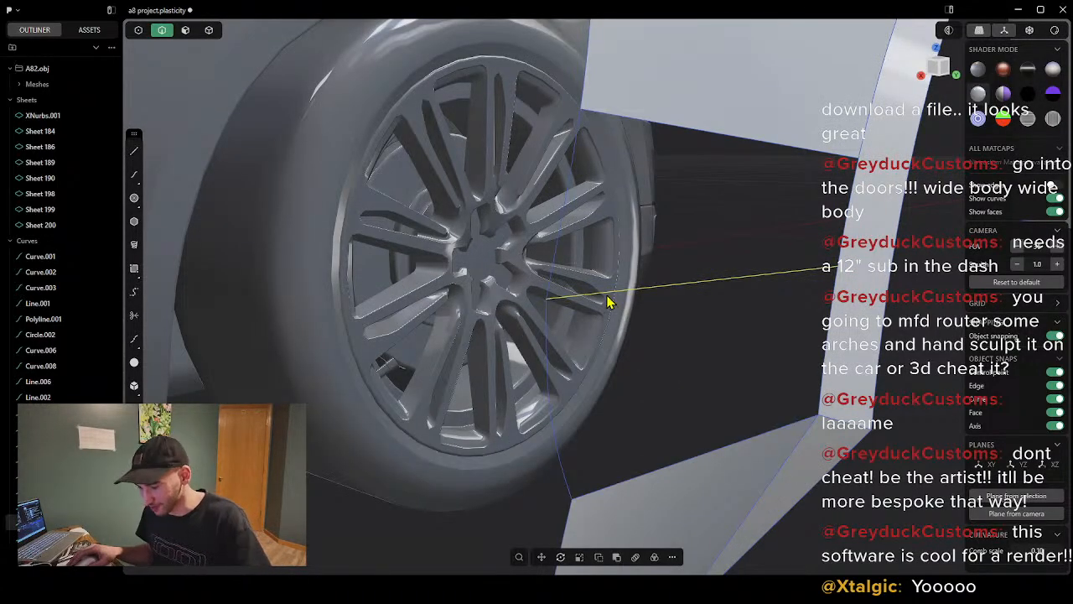
pyautogui.scroll(4, 553, 312)
pyautogui.scroll(-4, 549, 312)
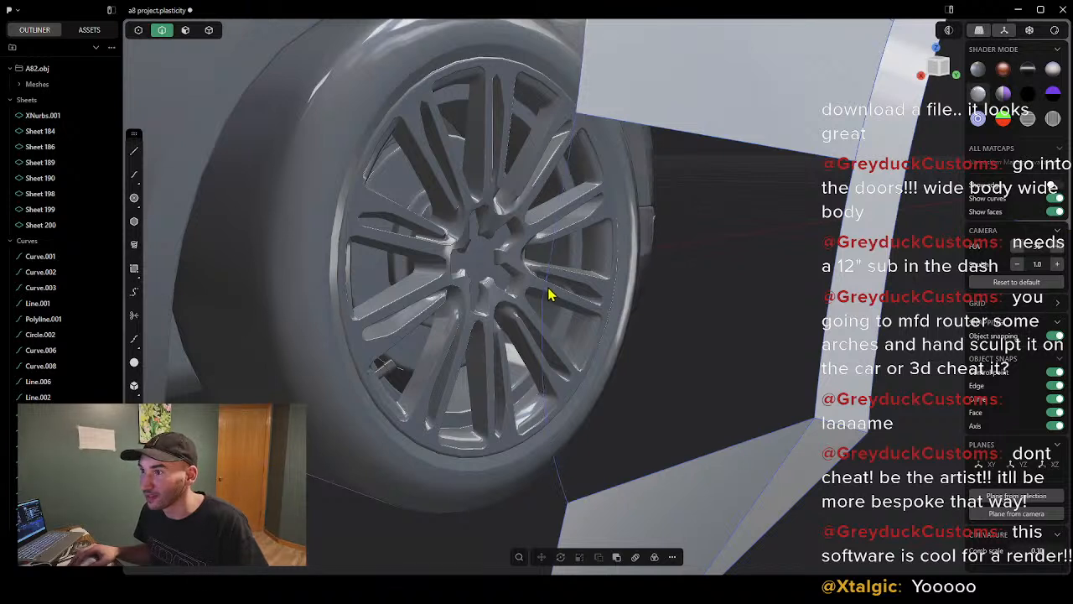
# Step: Draw a replacement two-point curve from Curve.008 on the wheel-arch lip to the rear boundary curve, snapping both ends
pyautogui.click(132, 174)
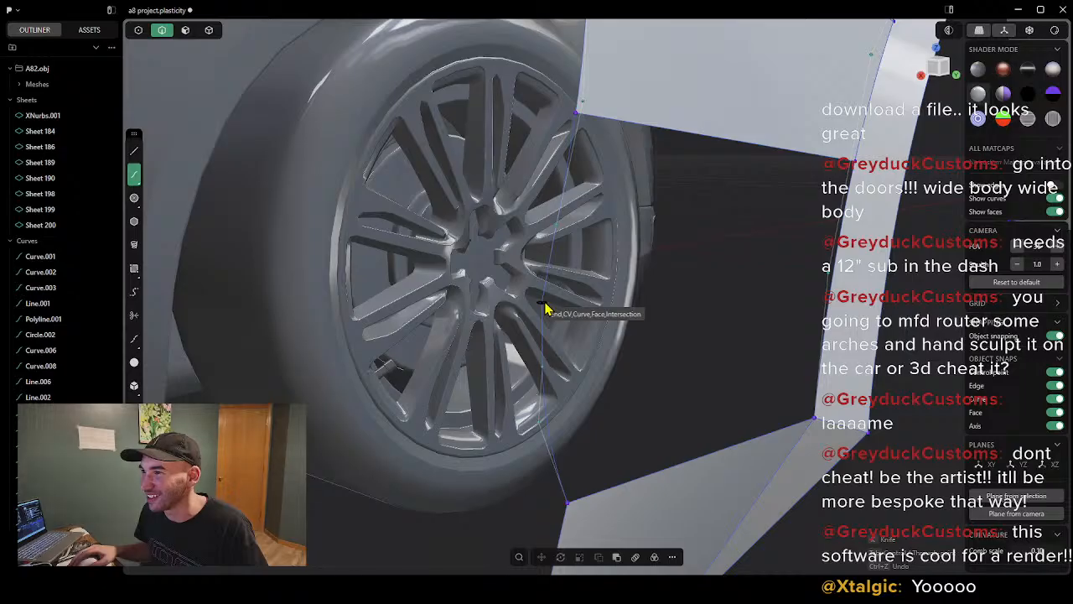
pyautogui.scroll(3, 545, 308)
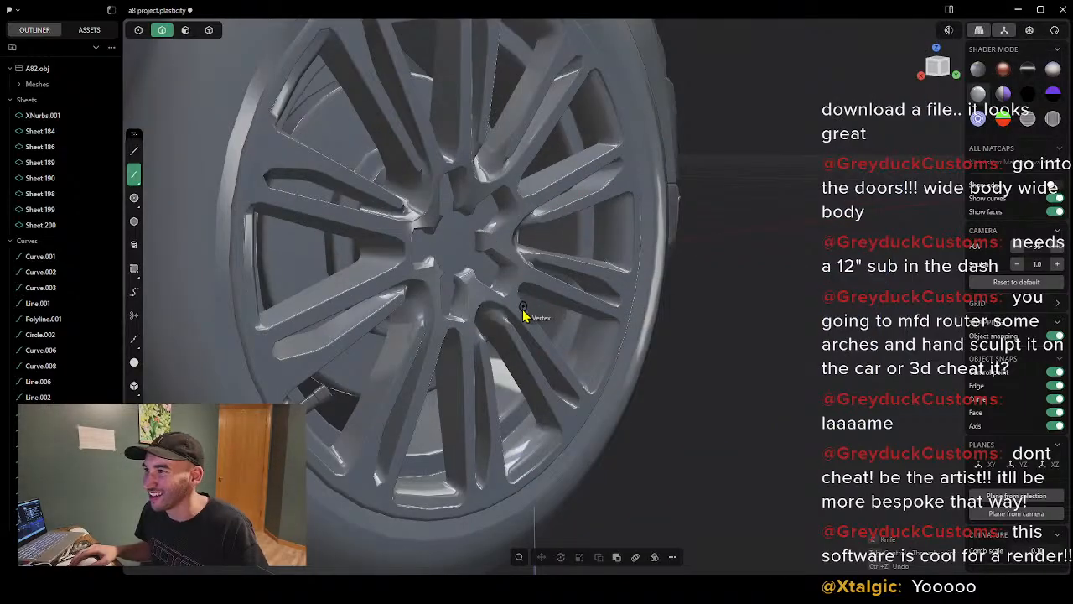
pyautogui.scroll(-3, 526, 313)
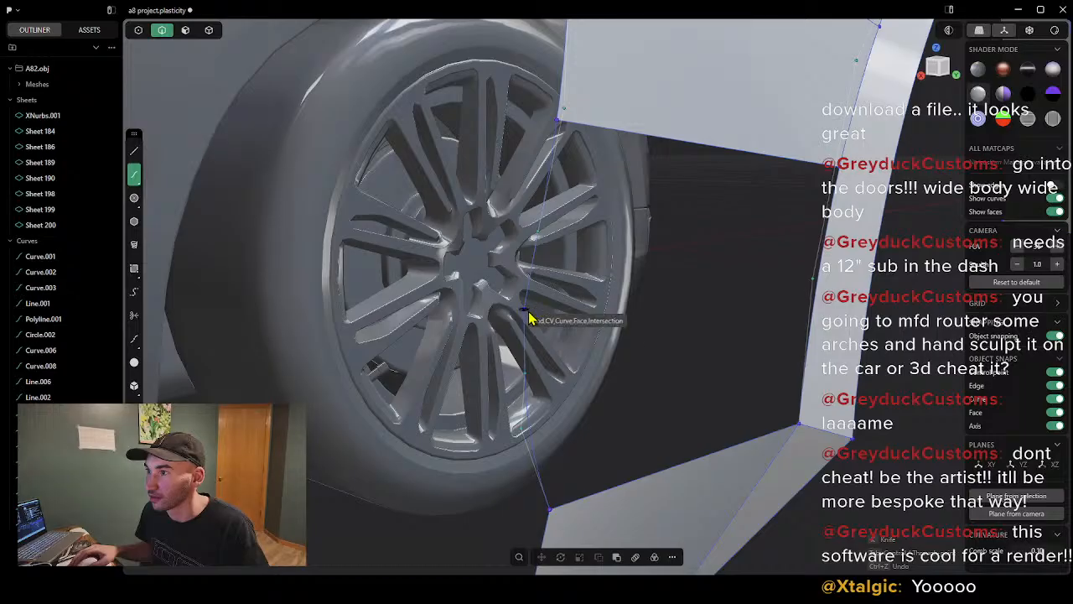
pyautogui.scroll(2, 526, 314)
pyautogui.scroll(-3, 526, 317)
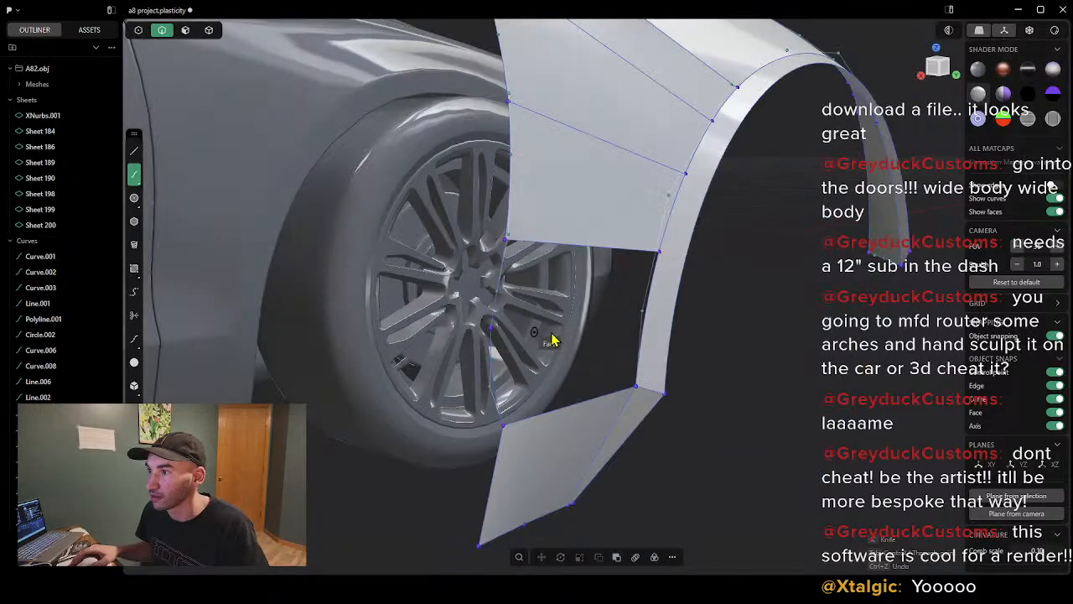
pyautogui.click(650, 310)
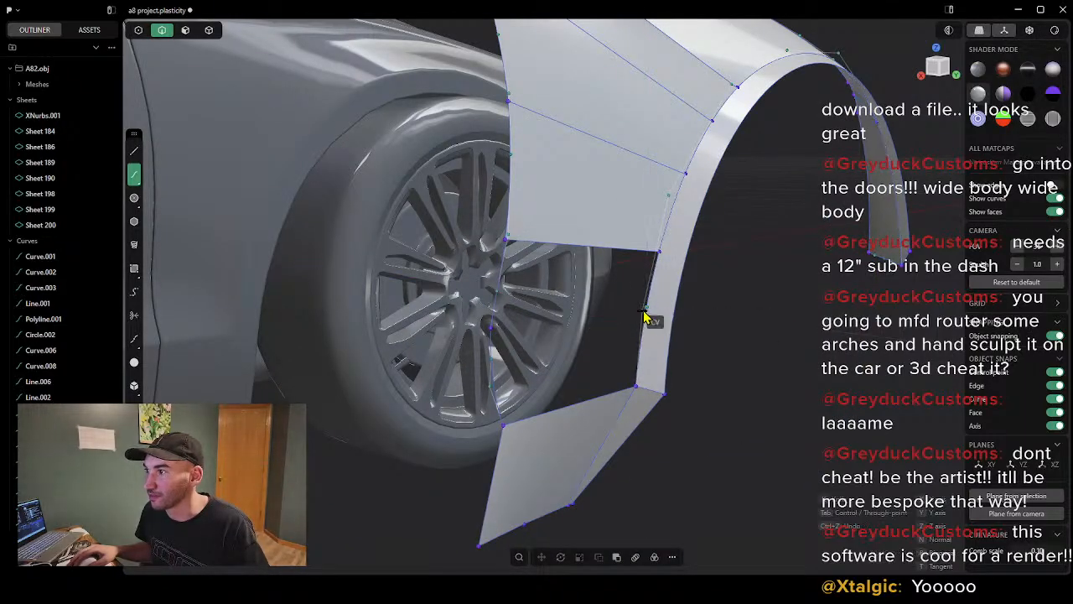
pyautogui.click(495, 323)
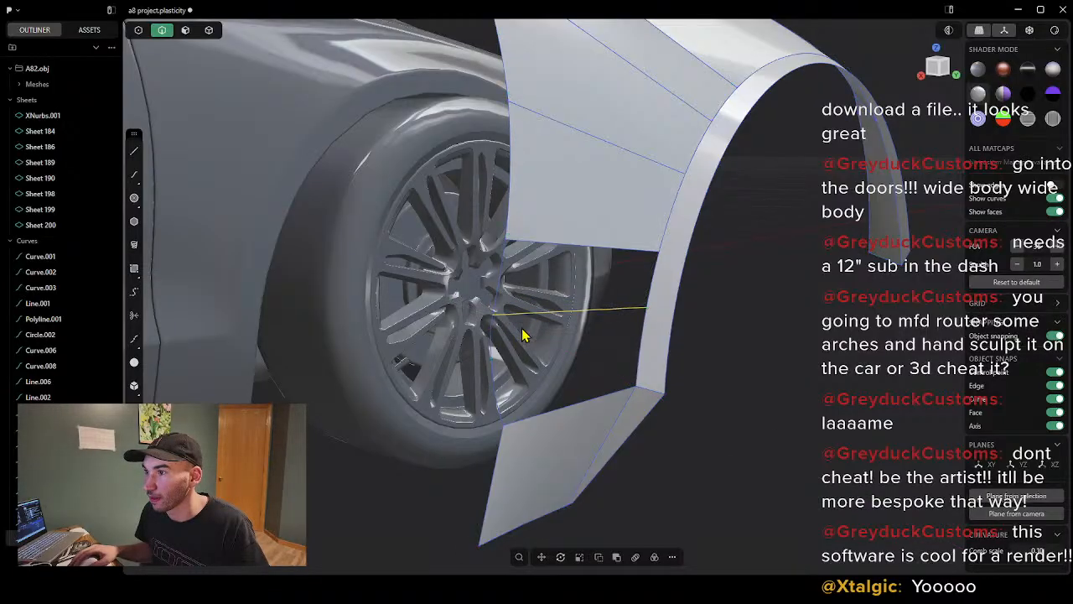
pyautogui.moveTo(525, 336); pyautogui.dragTo(577, 345, button='middle')
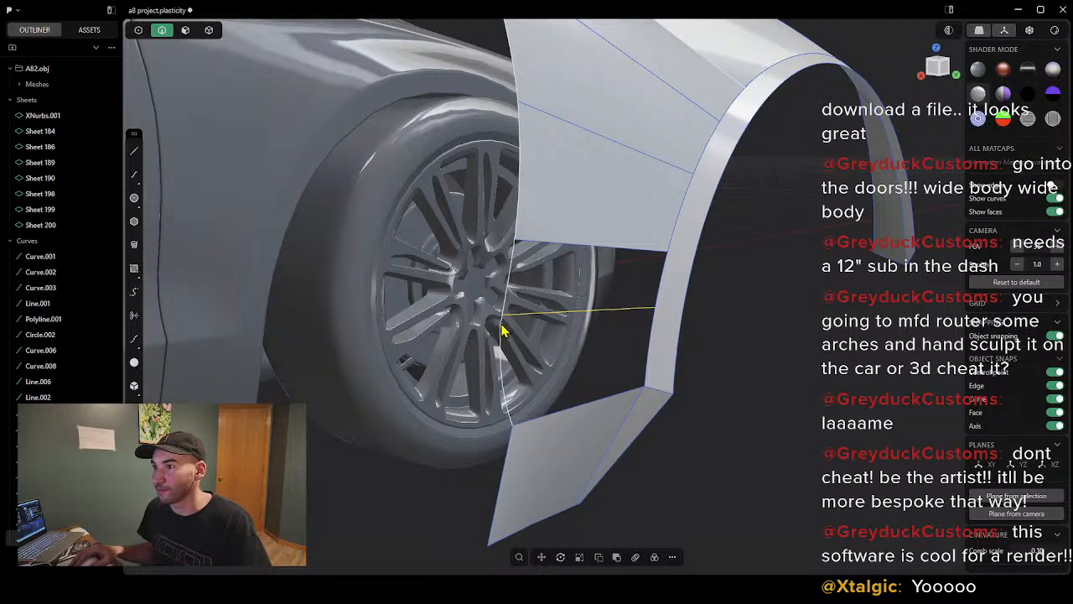
# Step: Try to build an XNurbs surface across the fourth rear strip from the third strip's lower edge, rear boundary curve, new connecting curve and Curve.008
pyautogui.click(584, 253)
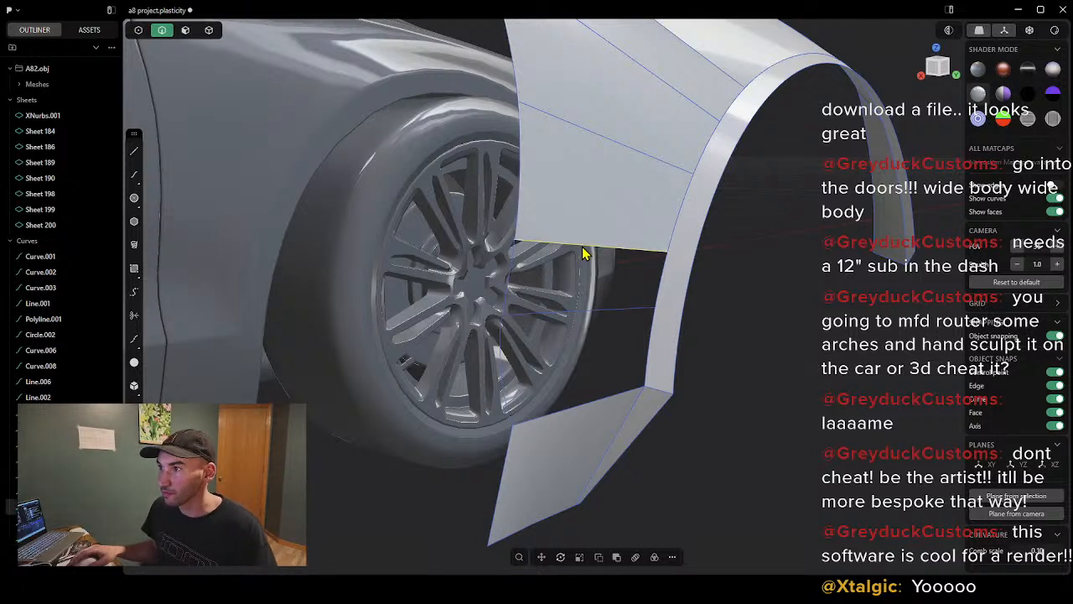
pyautogui.keyDown('shift'); pyautogui.click(507, 293); pyautogui.keyUp('shift')
pyautogui.keyDown('shift'); pyautogui.click(637, 308); pyautogui.keyUp('shift')
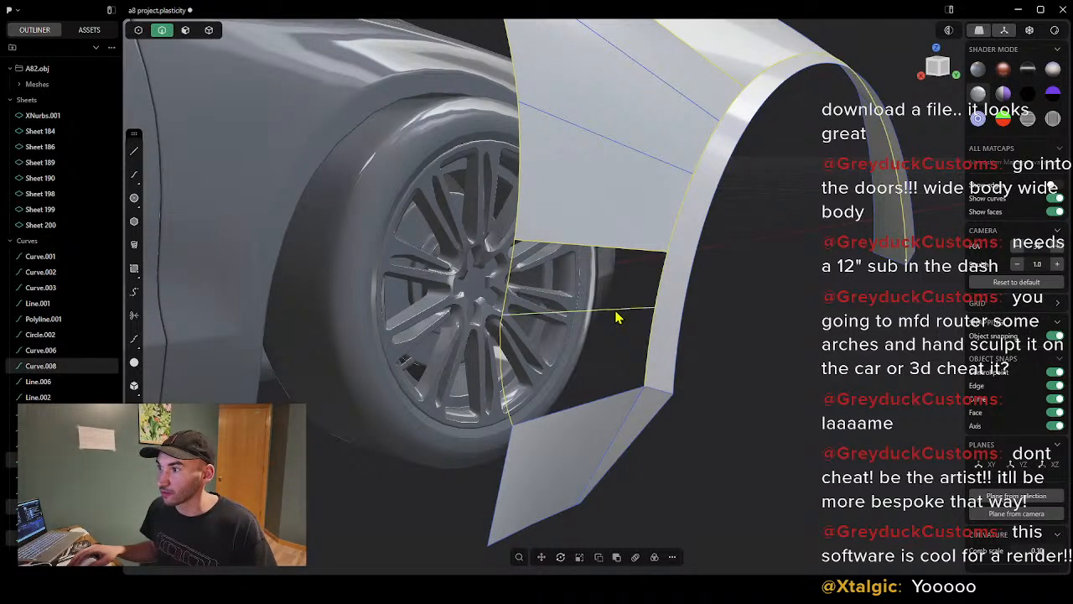
pyautogui.rightClick(608, 314)
pyautogui.write('x')
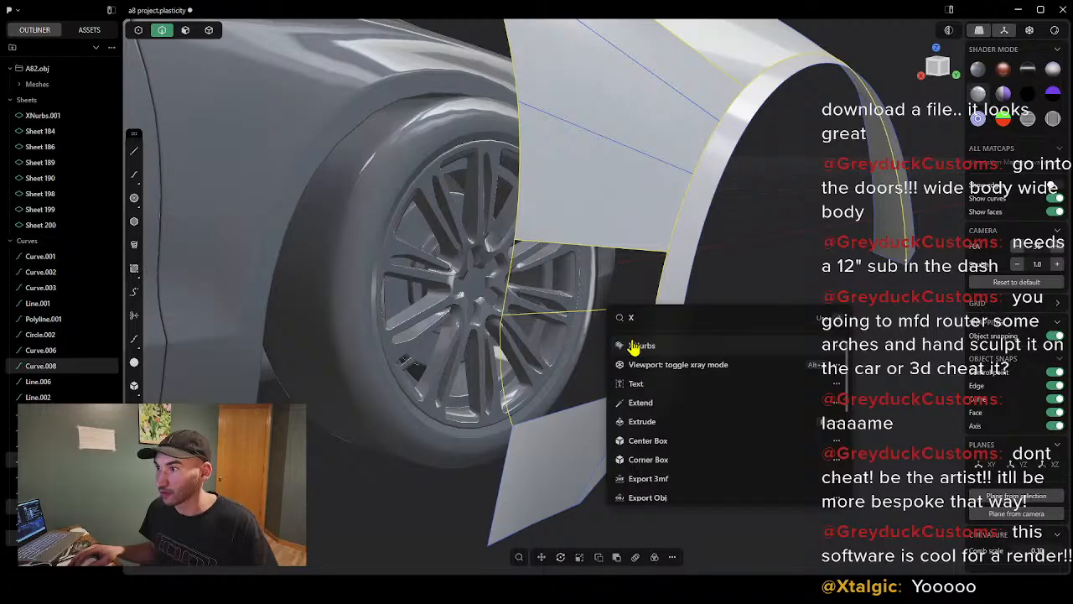
pyautogui.click(638, 345)
pyautogui.press('Escape')
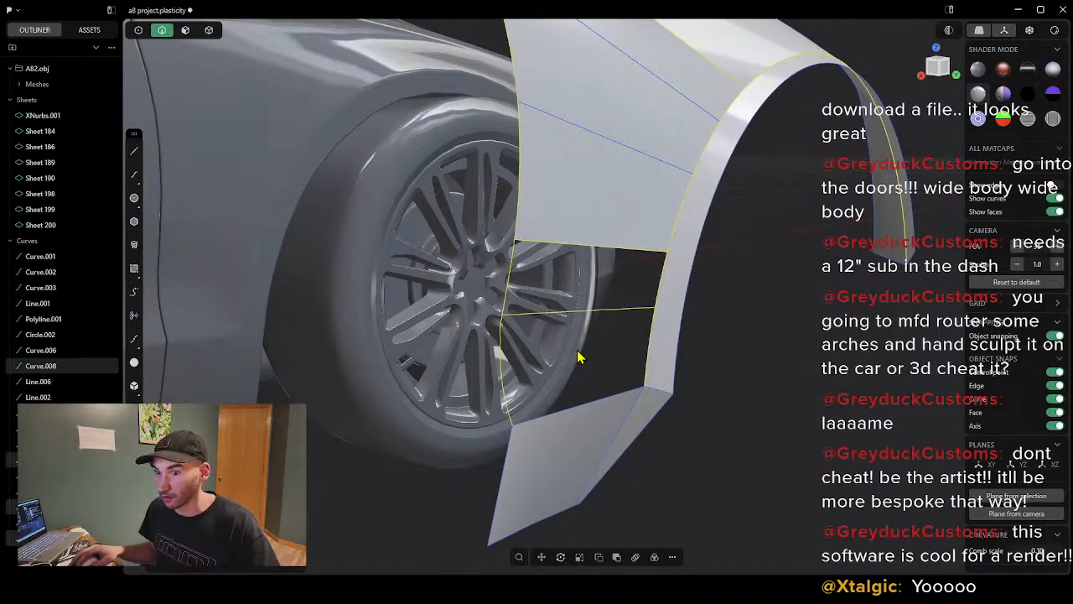
# Step: Retry surfacing the fourth rear strip from the rear boundary curve, third strip's lower edge, Curve.008 and the connecting curve
pyautogui.click(532, 296)
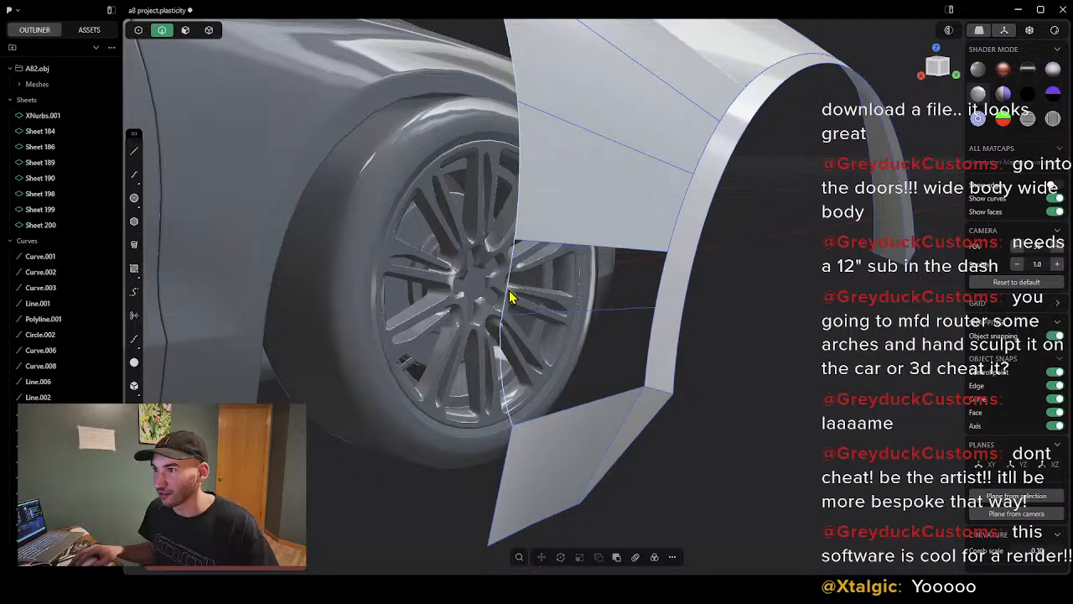
pyautogui.click(510, 291)
pyautogui.click(553, 250)
pyautogui.click(660, 288)
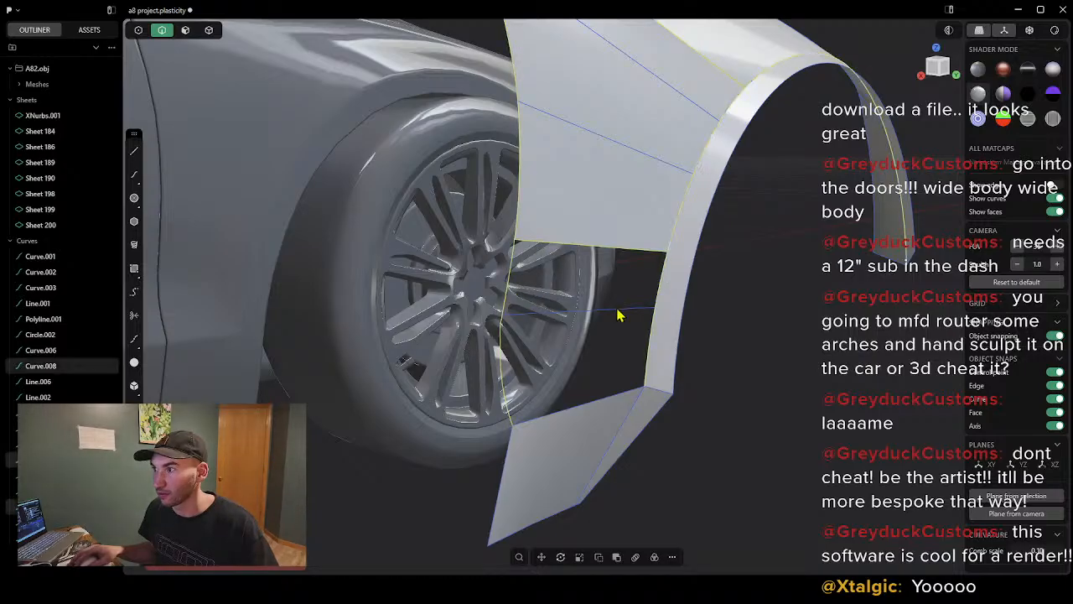
pyautogui.click(617, 315)
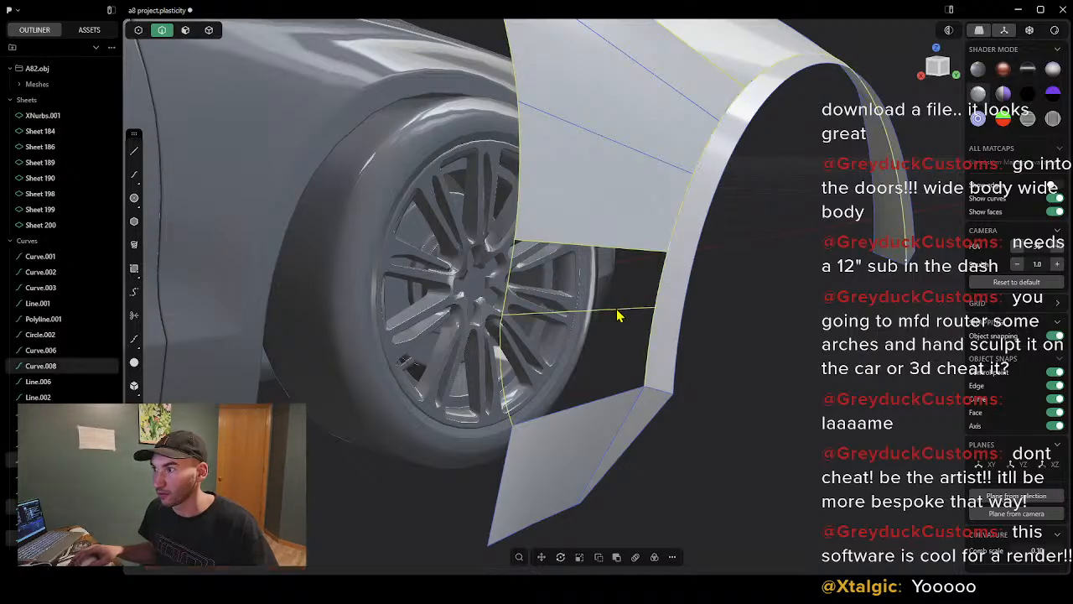
pyautogui.click(581, 367)
# Step: Try the Find Boundary Edges command on the connecting curve and the third strip's lower edge
pyautogui.click(575, 317)
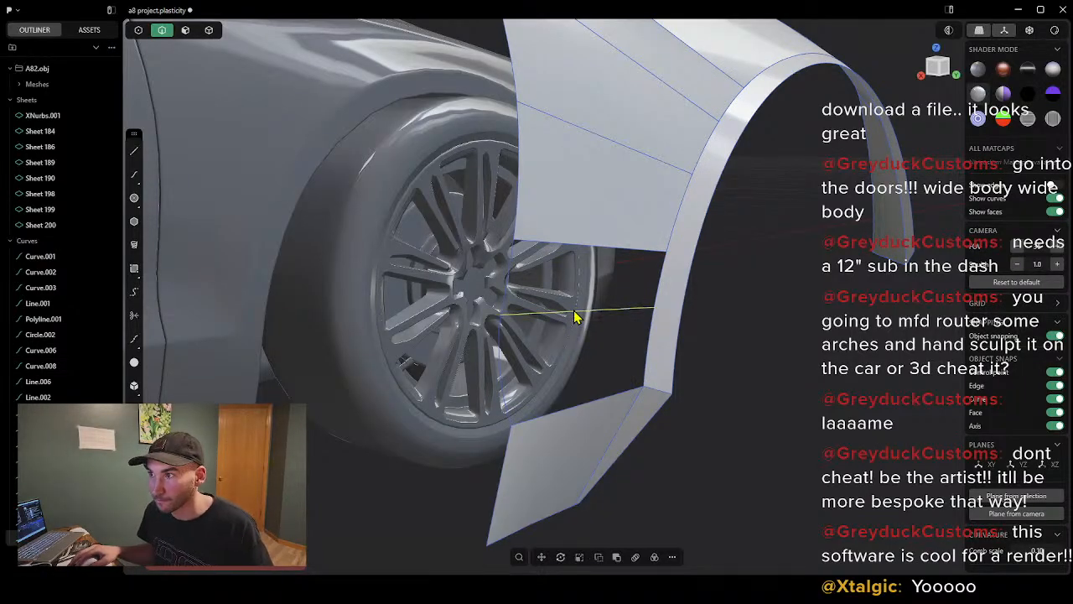
pyautogui.click(579, 344)
pyautogui.moveTo(434, 204); pyautogui.dragTo(707, 441)
pyautogui.click(518, 555)
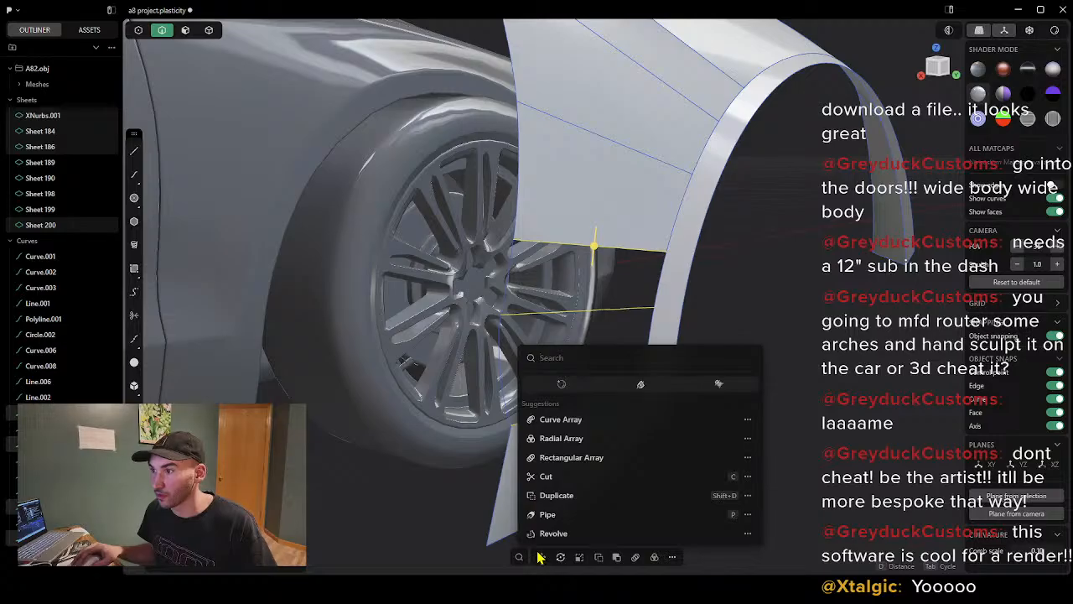
pyautogui.write('F9')
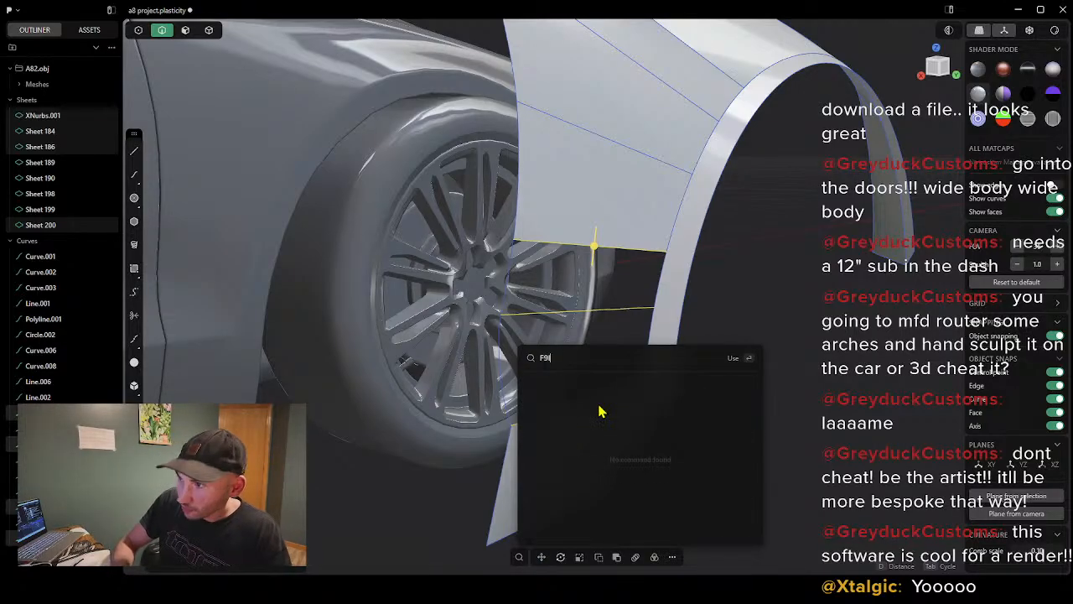
pyautogui.press('BackSpace')
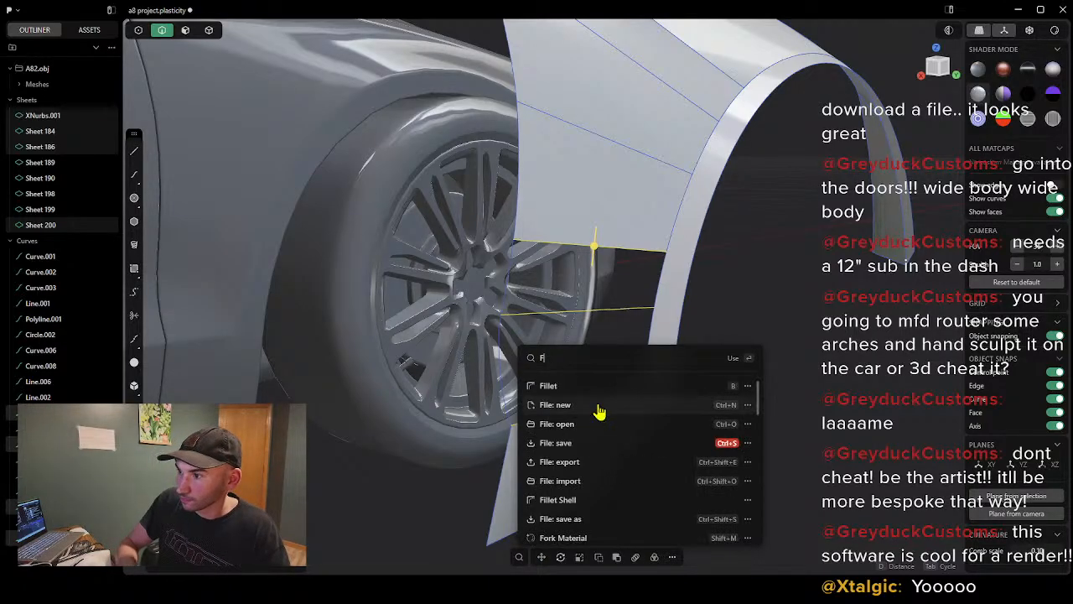
pyautogui.write('IND')
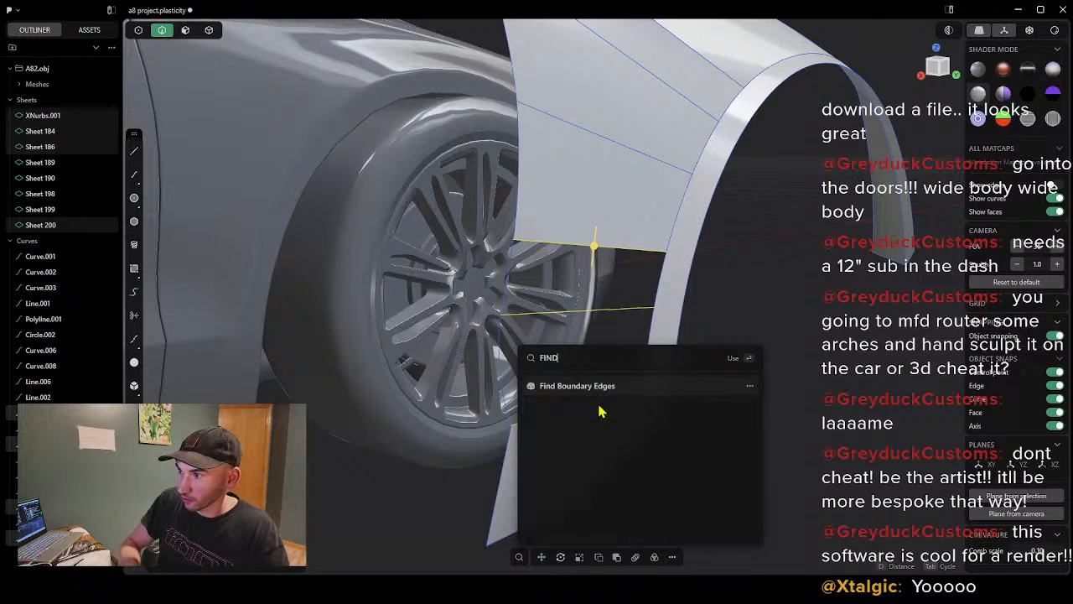
pyautogui.press('Return')
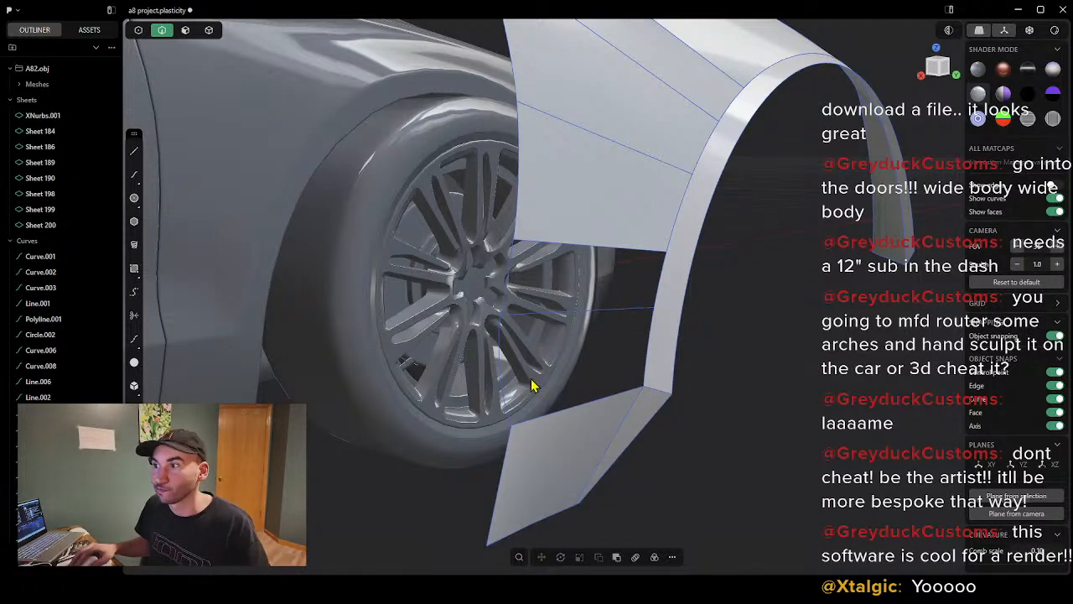
# Step: Examine where the connecting curve and rear boundary curve meet the third strip, wheel-arch lip and lower panel
pyautogui.scroll(3, 579, 304)
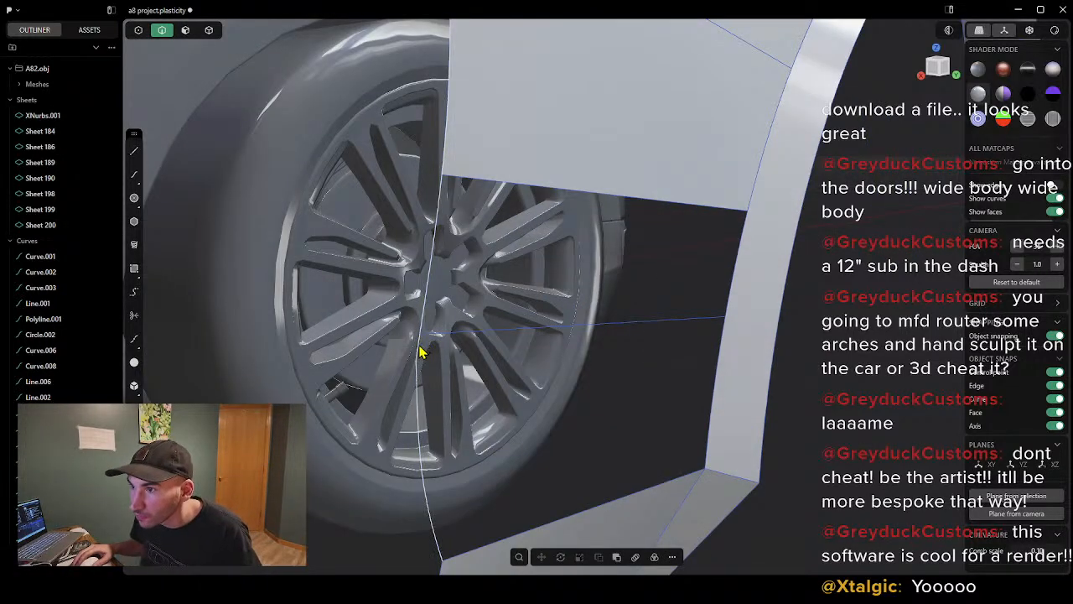
pyautogui.scroll(2, 417, 346)
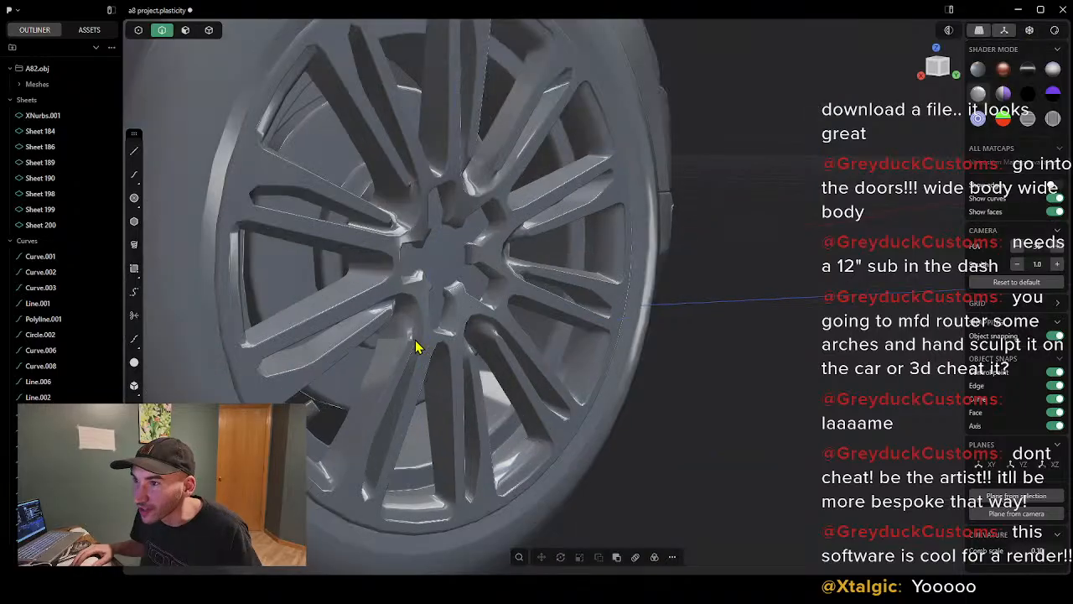
pyautogui.scroll(-3, 631, 319)
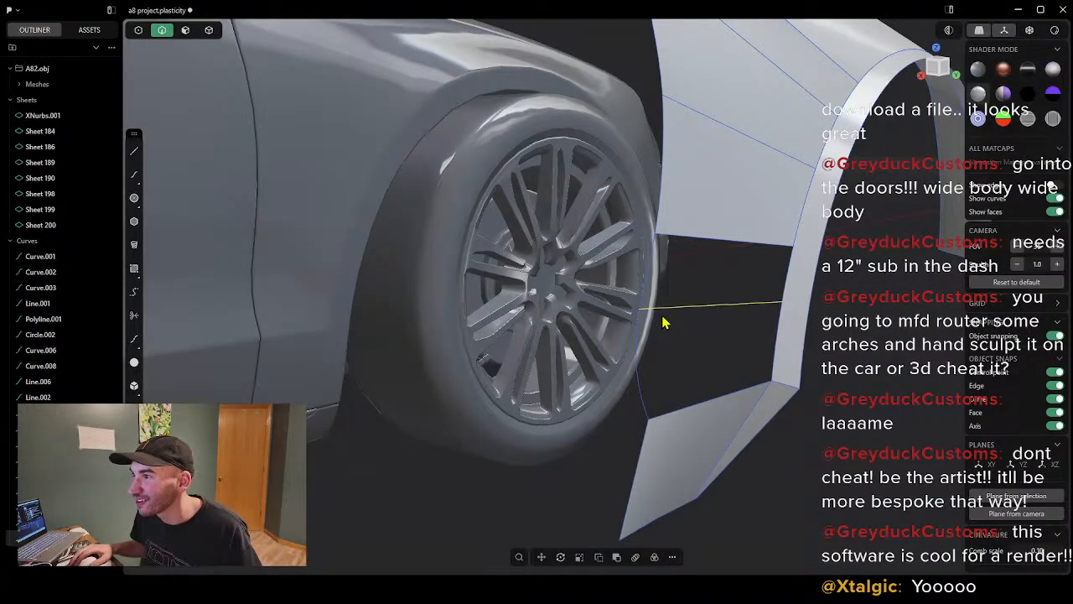
pyautogui.moveTo(747, 342); pyautogui.dragTo(677, 347, button='middle')
pyautogui.scroll(6, 409, 254)
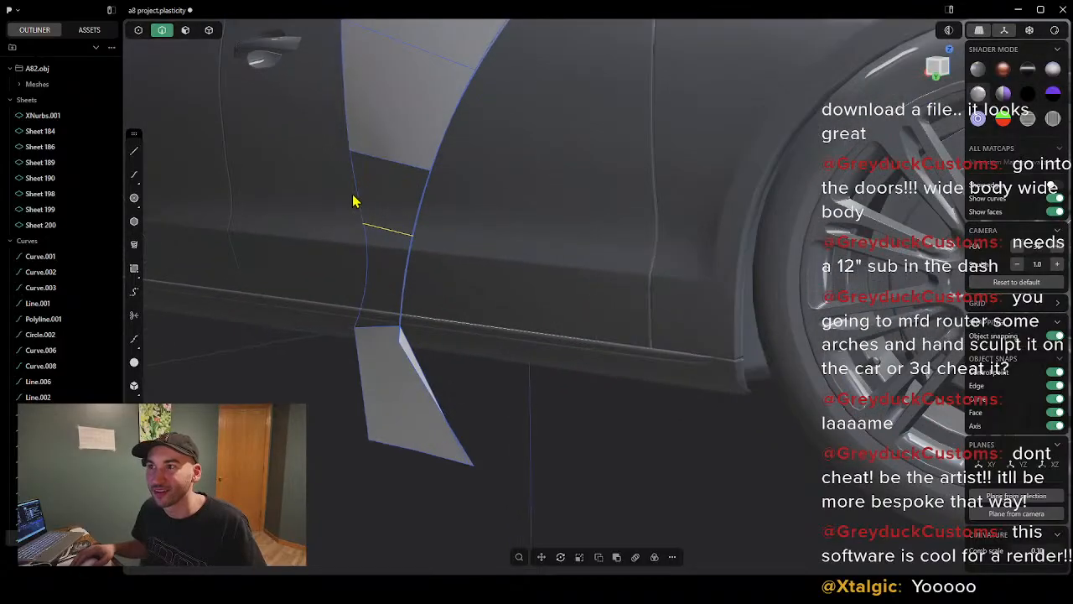
pyautogui.scroll(5, 404, 246)
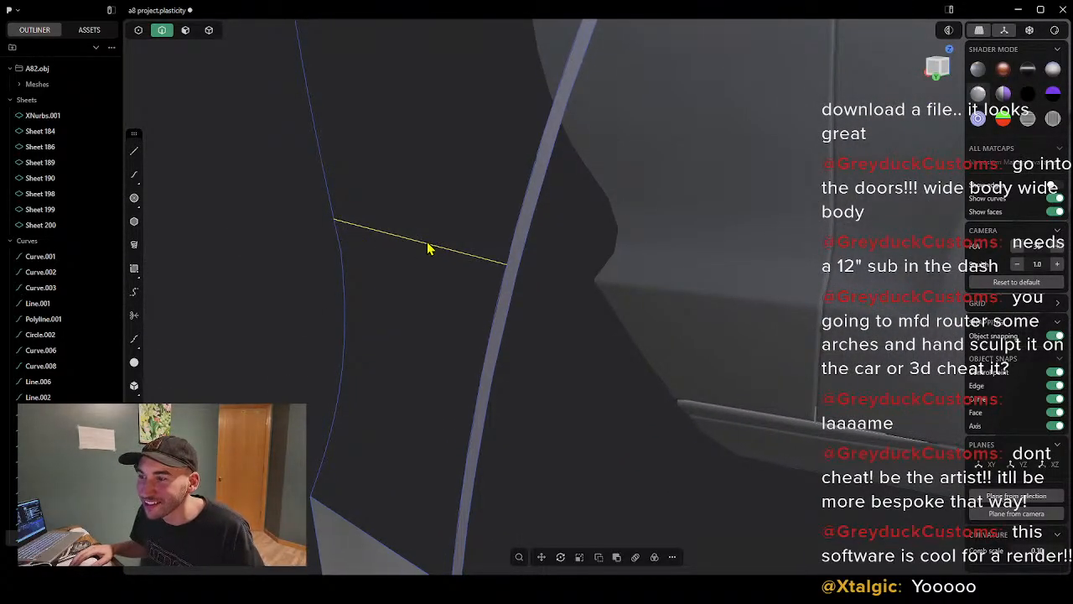
pyautogui.scroll(-4, 461, 259)
pyautogui.scroll(-3, 472, 308)
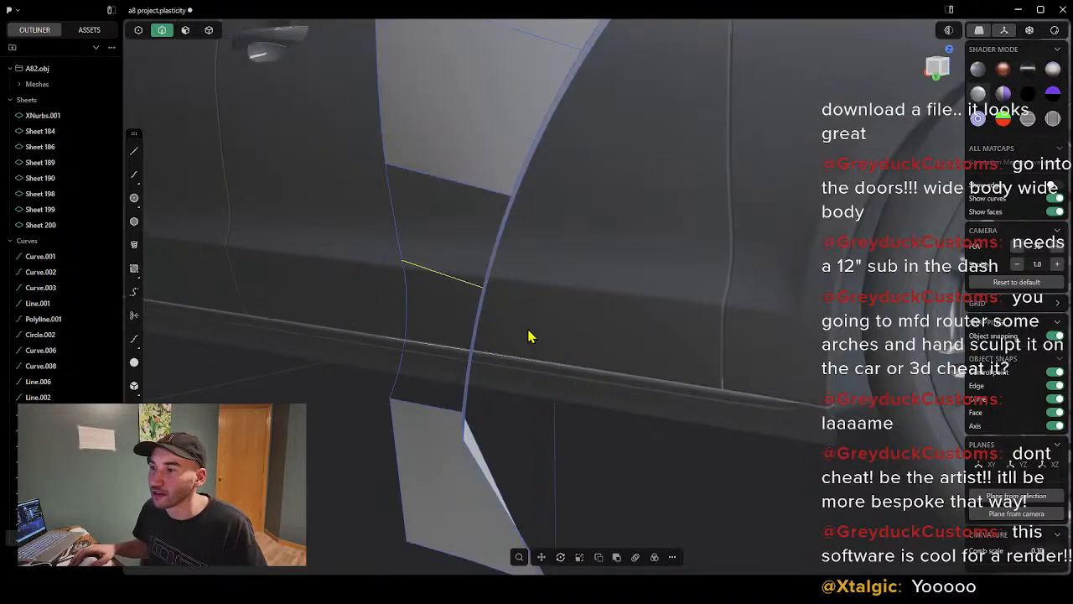
pyautogui.scroll(2, 526, 311)
pyautogui.moveTo(526, 310); pyautogui.dragTo(539, 309, button='middle')
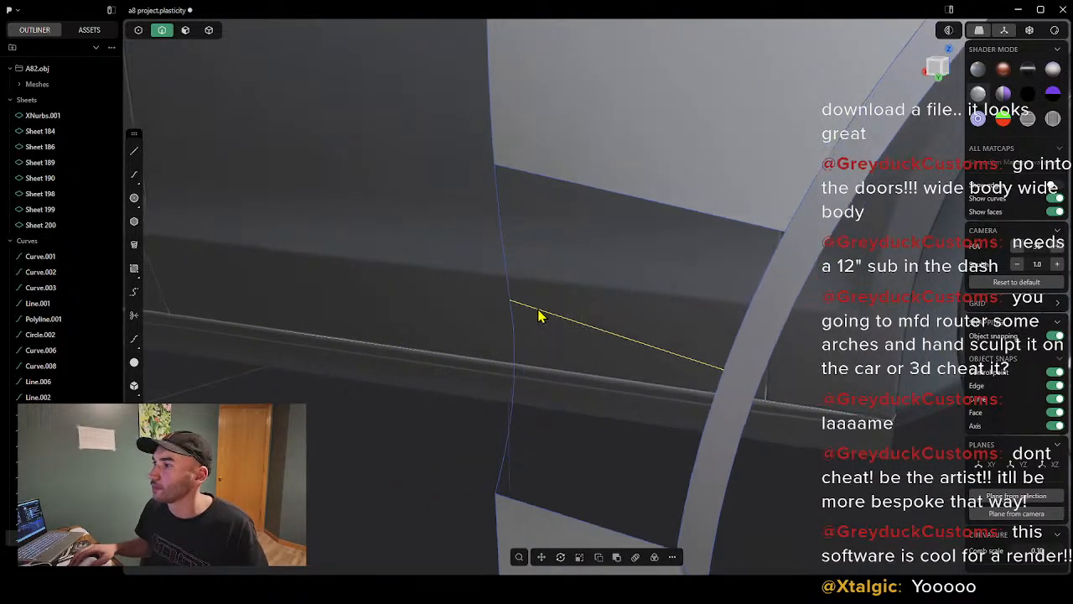
pyautogui.scroll(-3, 635, 384)
pyautogui.scroll(3, 620, 380)
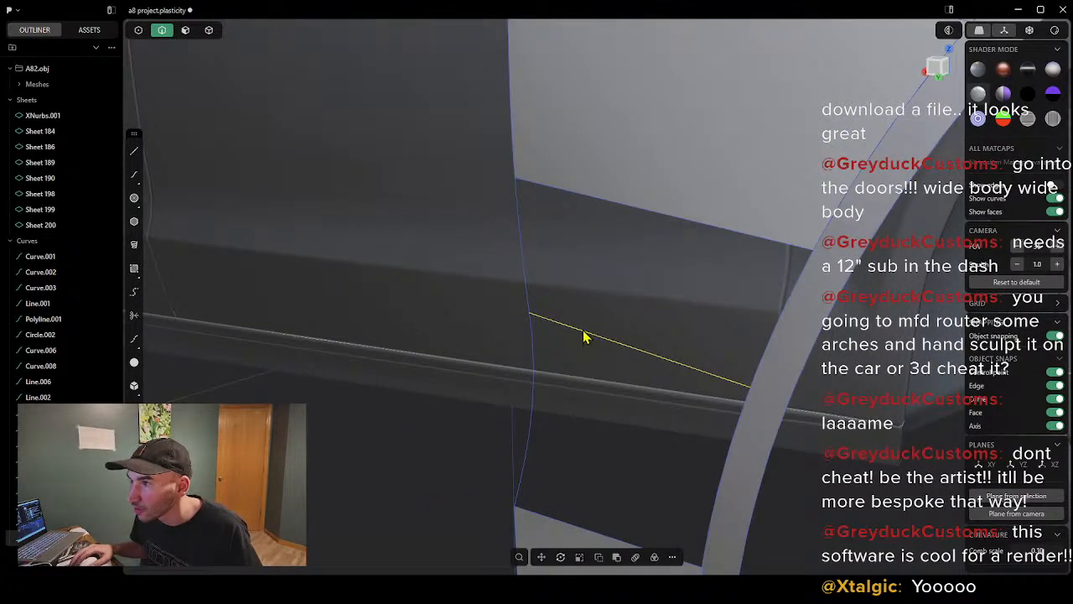
pyautogui.click(760, 247)
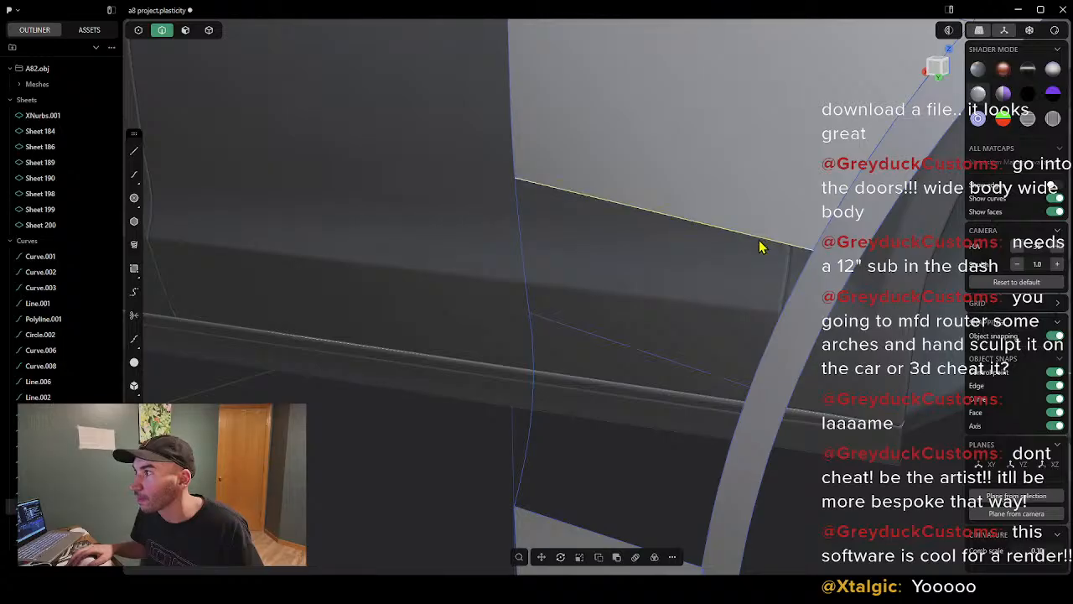
pyautogui.click(532, 359)
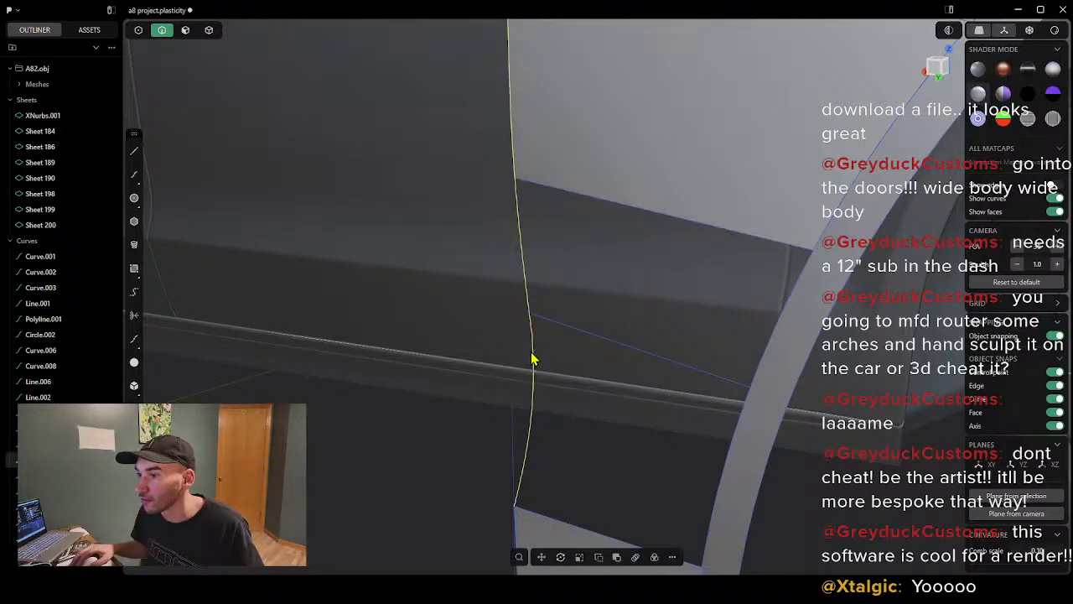
pyautogui.moveTo(498, 530); pyautogui.dragTo(538, 528, button='middle')
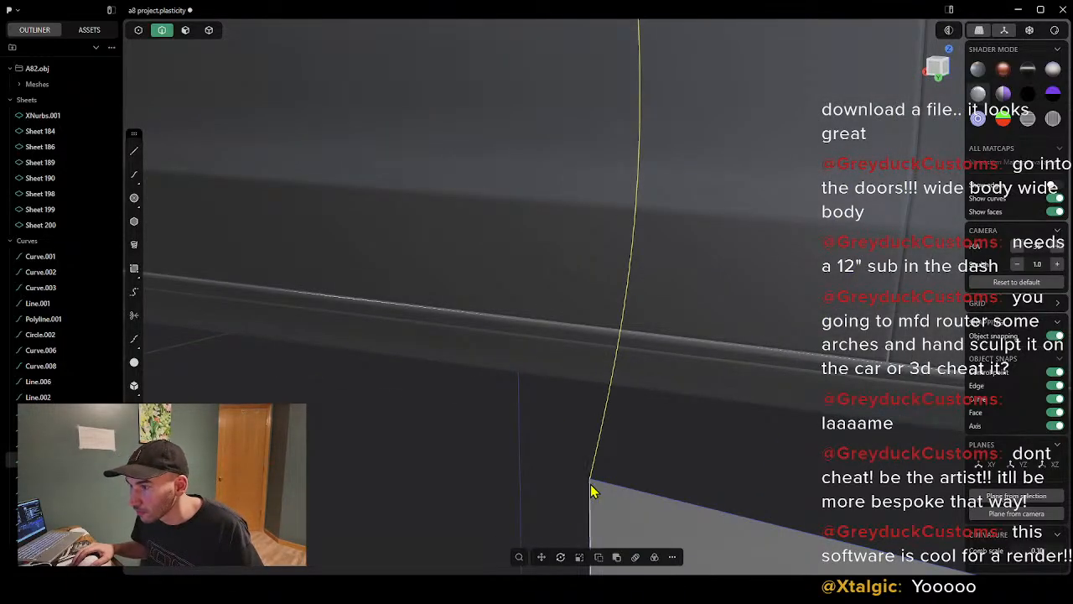
# Step: Delete the lowest connecting curve between the rear boundary curve and the wheel-arch lip
pyautogui.click(733, 396)
pyautogui.scroll(-4, 795, 365)
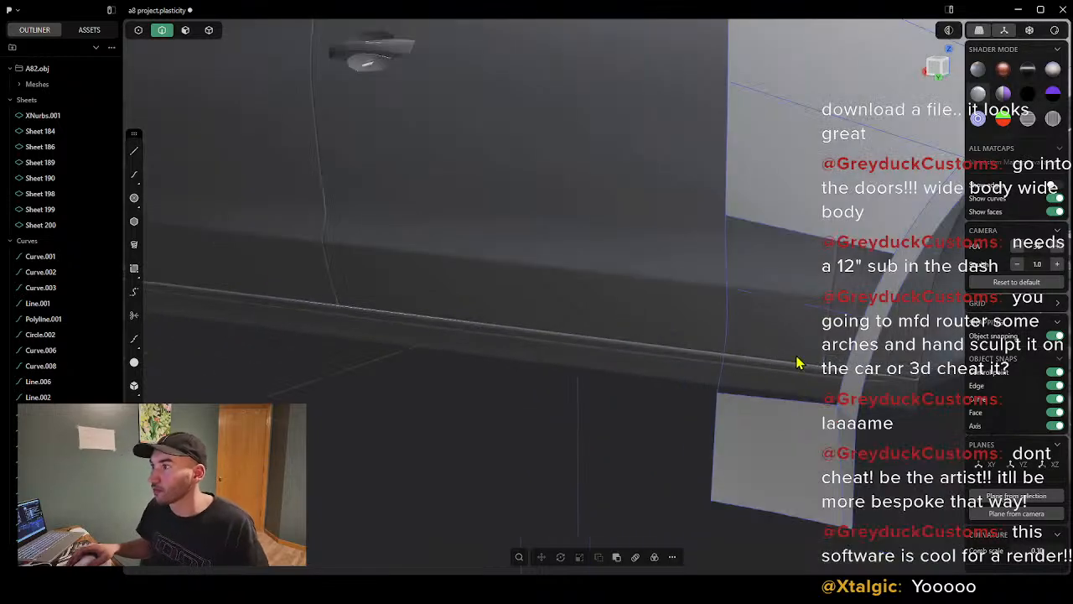
pyautogui.click(832, 318)
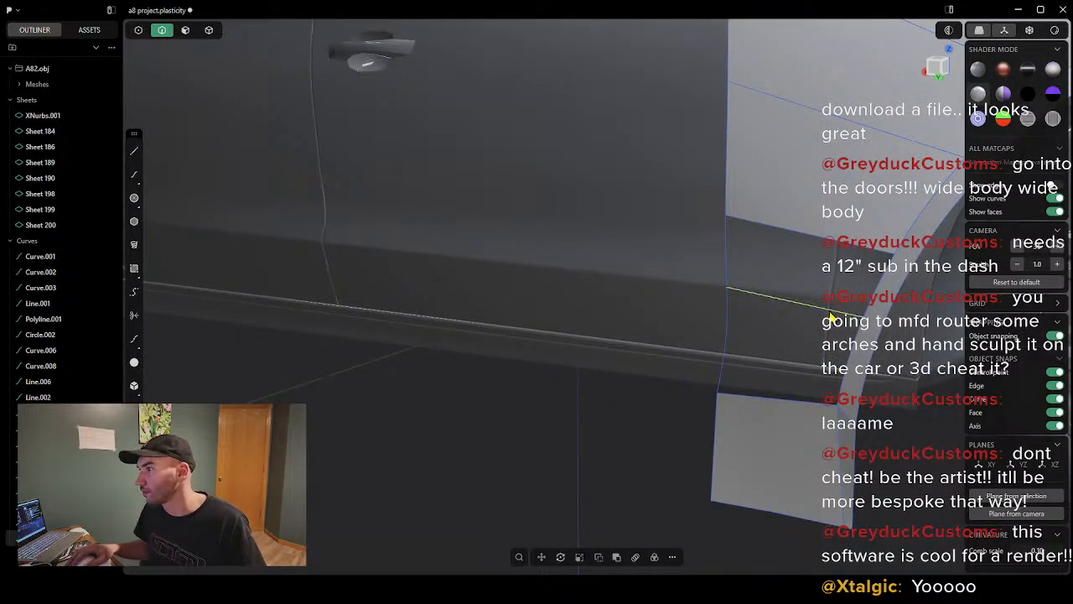
pyautogui.press('Delete')
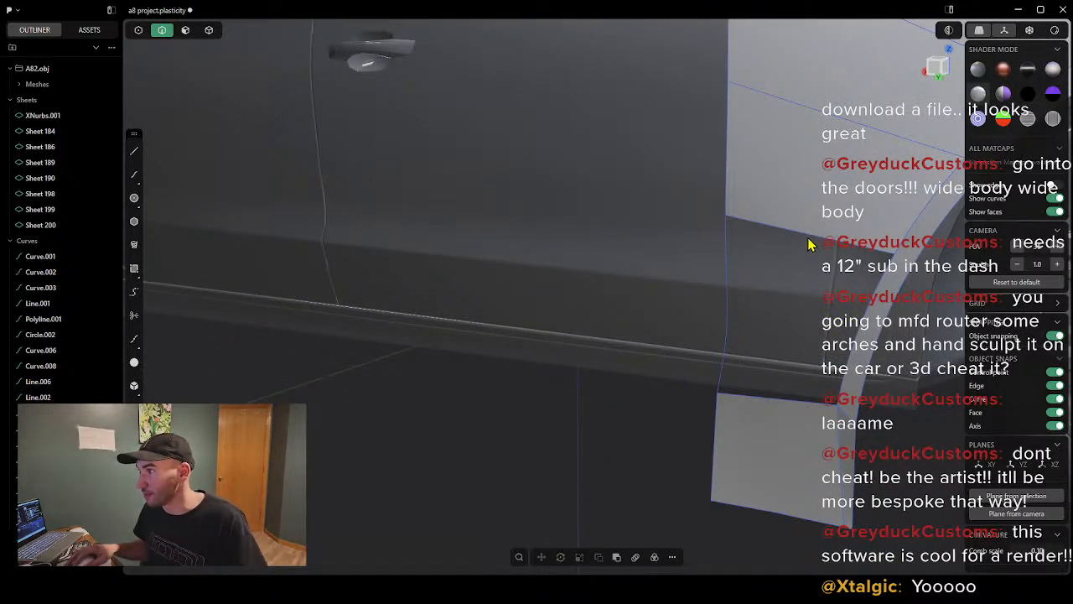
# Step: Try to surface the whole remaining opening from the third strip's lower edge, rear boundary curve, Curve.008 and lower panel's upper edge
pyautogui.click(809, 243)
pyautogui.keyDown('shift'); pyautogui.click(732, 309); pyautogui.keyUp('shift')
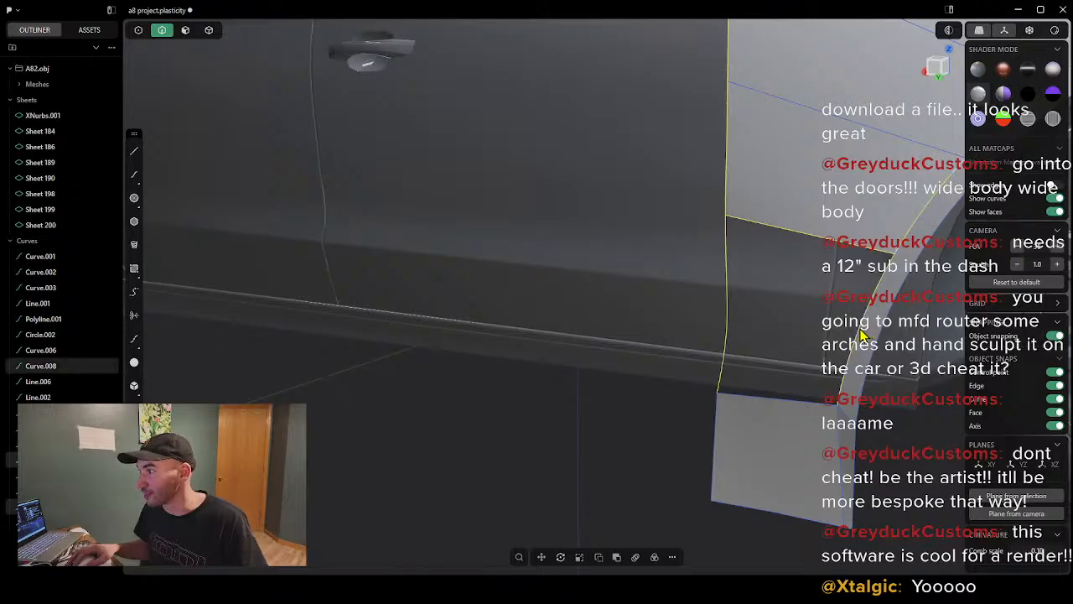
pyautogui.keyDown('shift'); pyautogui.click(787, 406); pyautogui.keyUp('shift')
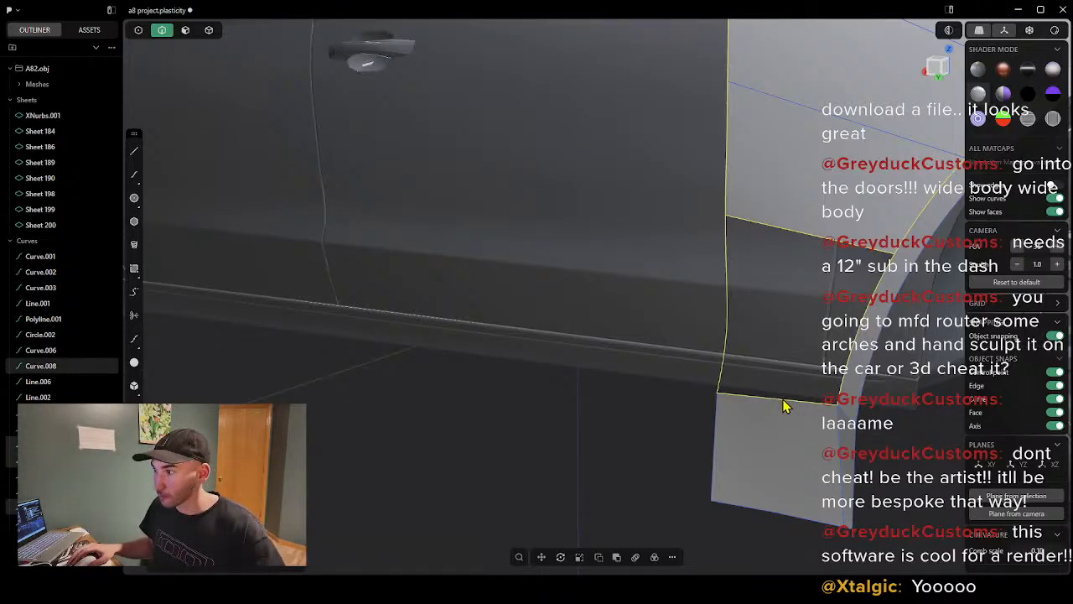
pyautogui.scroll(-3, 838, 339)
pyautogui.scroll(3, 883, 368)
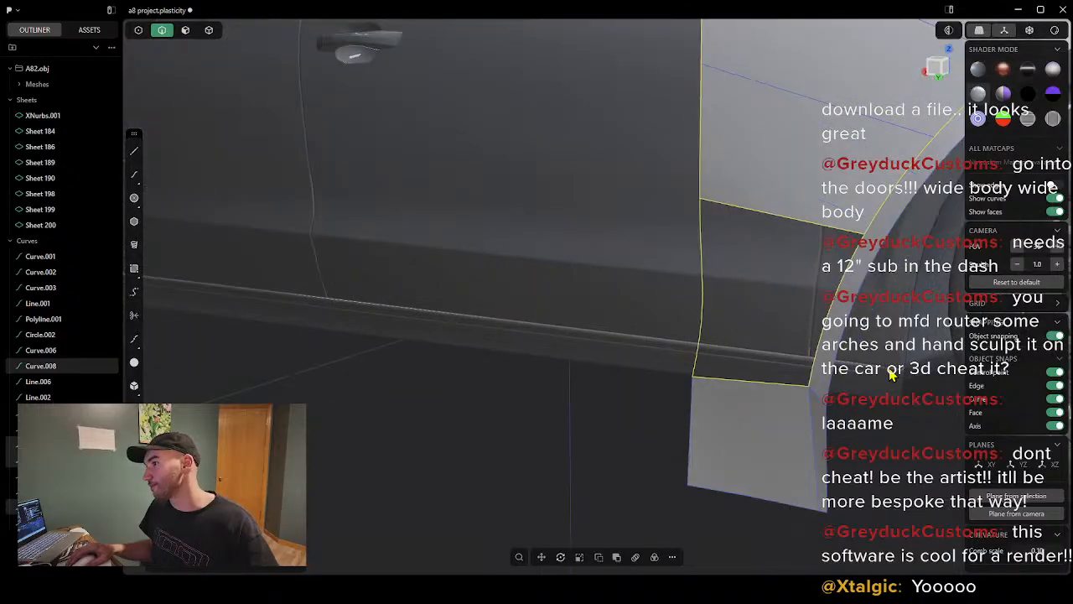
pyautogui.moveTo(894, 374); pyautogui.dragTo(770, 295, button='middle')
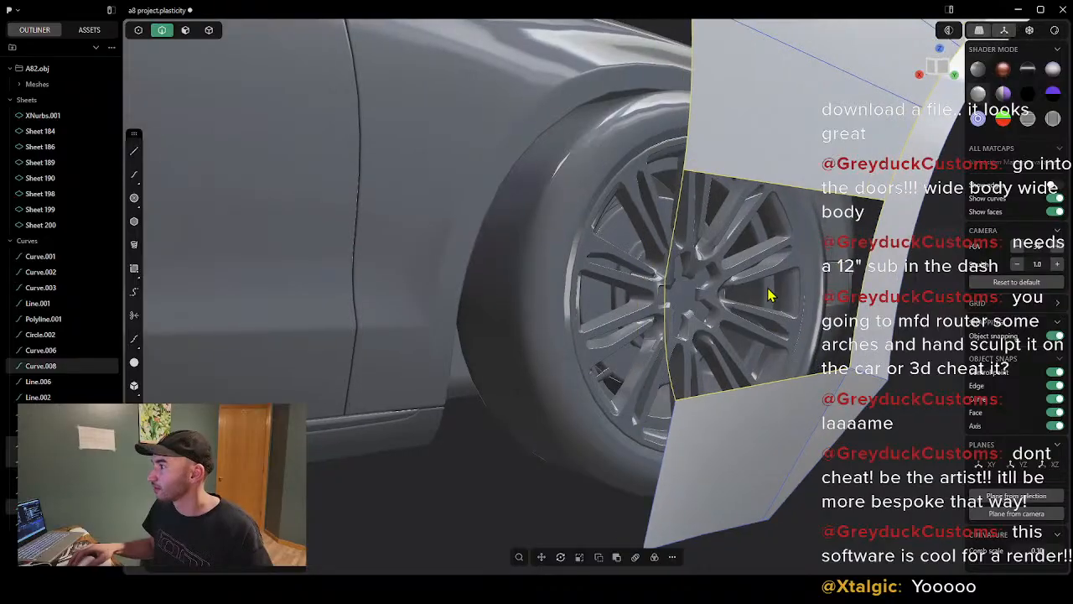
pyautogui.moveTo(943, 300); pyautogui.dragTo(939, 302, button='middle')
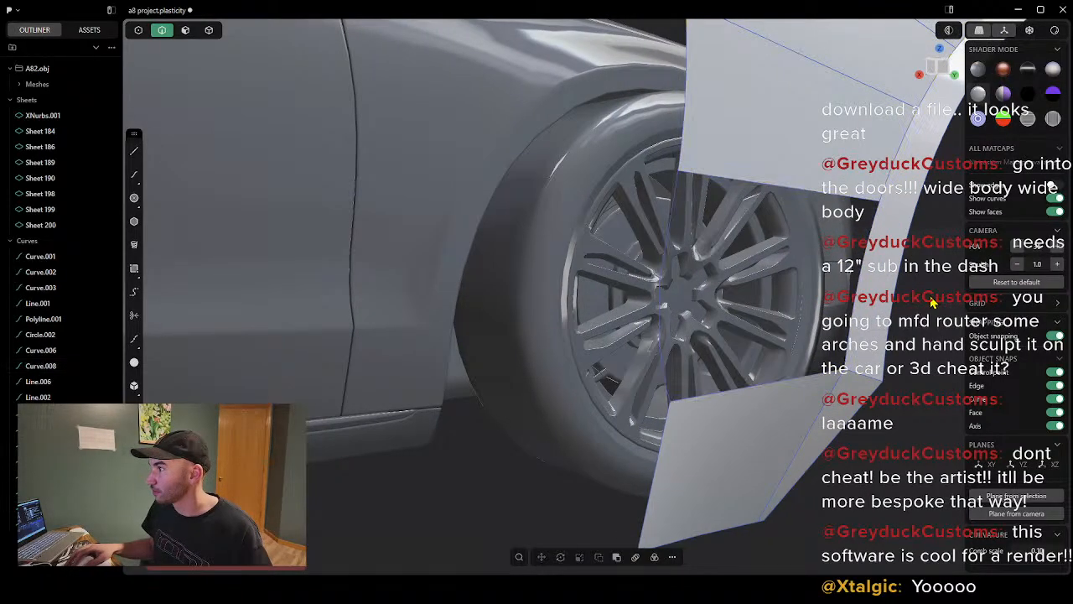
# Step: Delete the rear boundary curve running between the third strip and the lower panel
pyautogui.scroll(3, 789, 277)
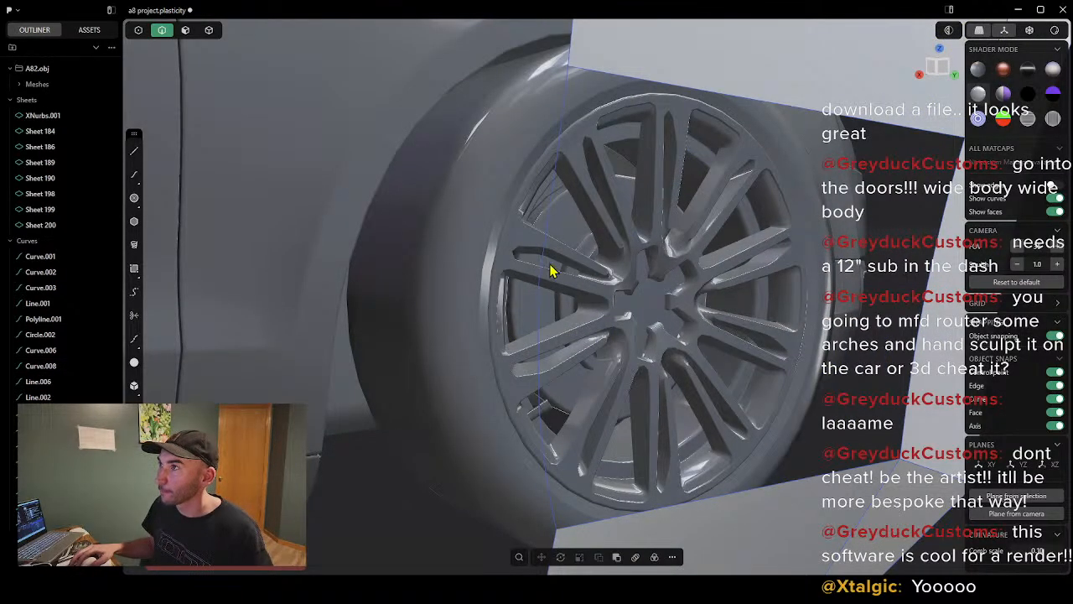
pyautogui.scroll(-3, 723, 243)
pyautogui.scroll(2, 671, 232)
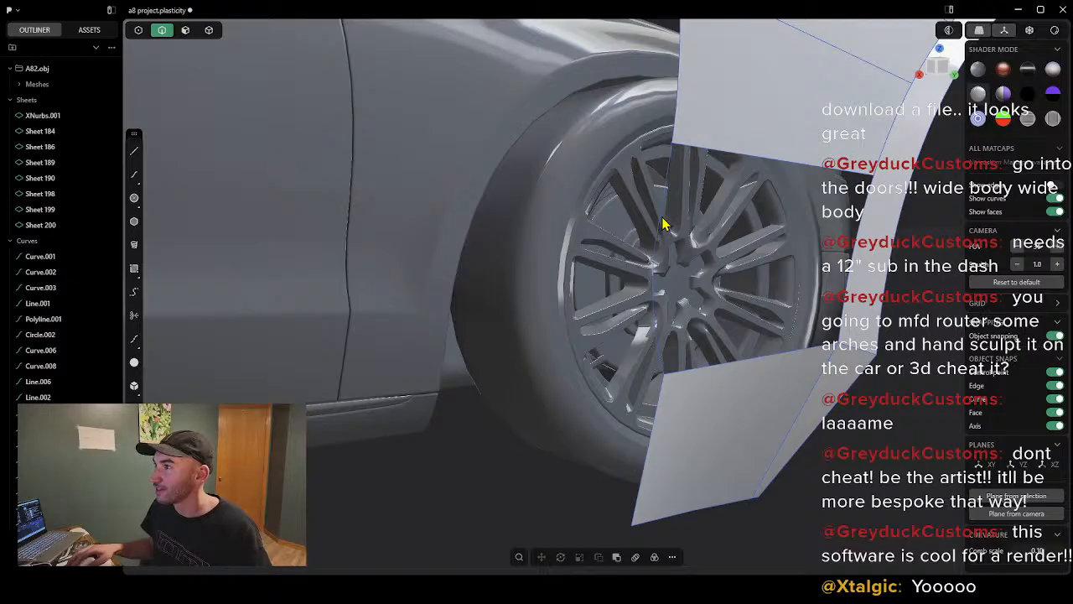
pyautogui.press('Delete')
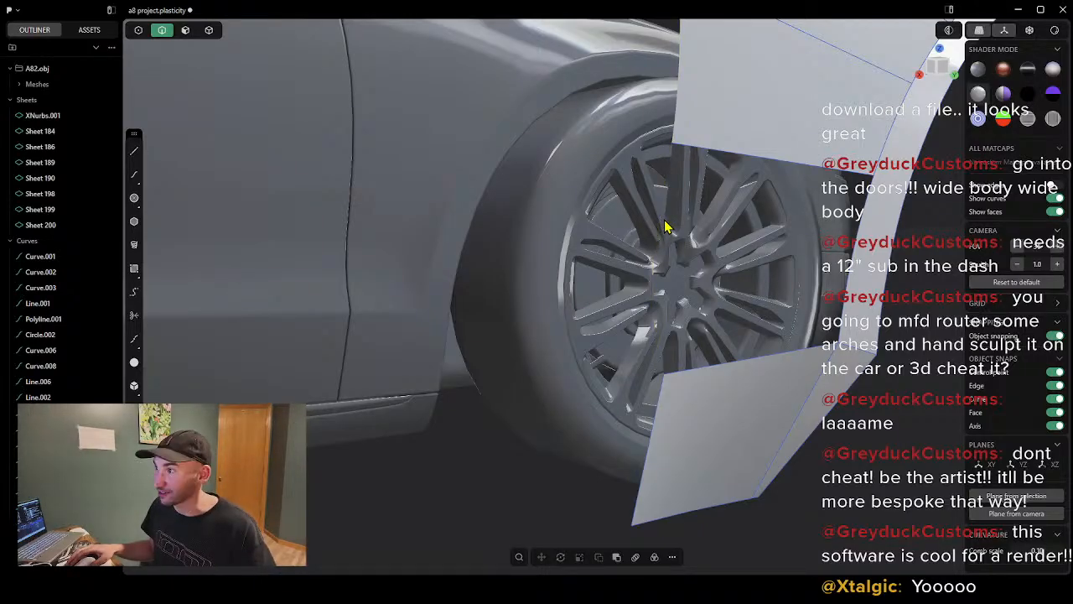
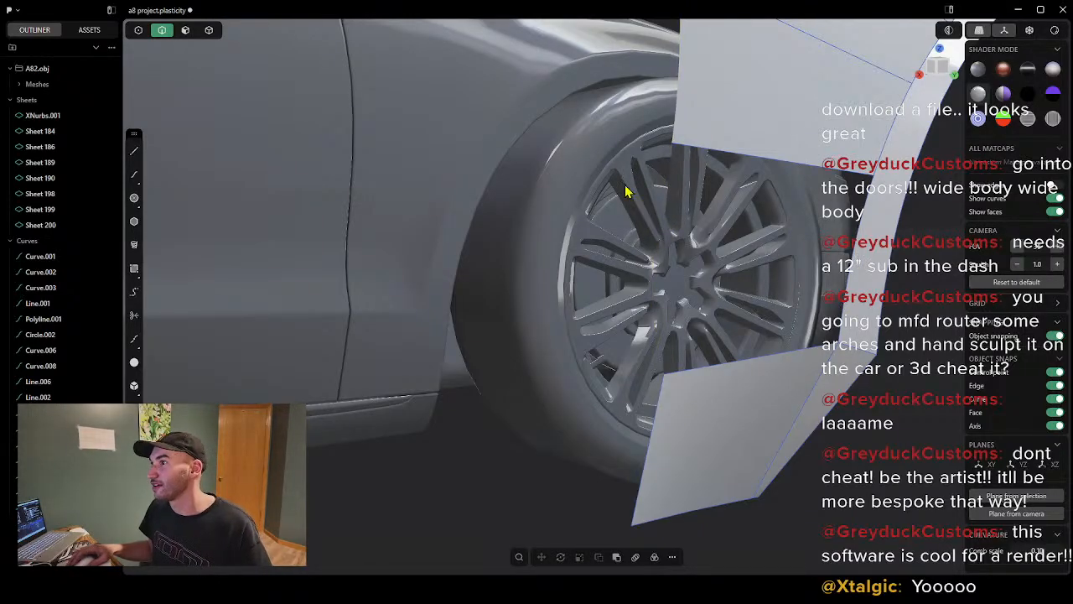
# Step: Draw a straight line from the third strip's lower rear corner to the lower panel's upper rear corner, snapping both ends
pyautogui.click(133, 152)
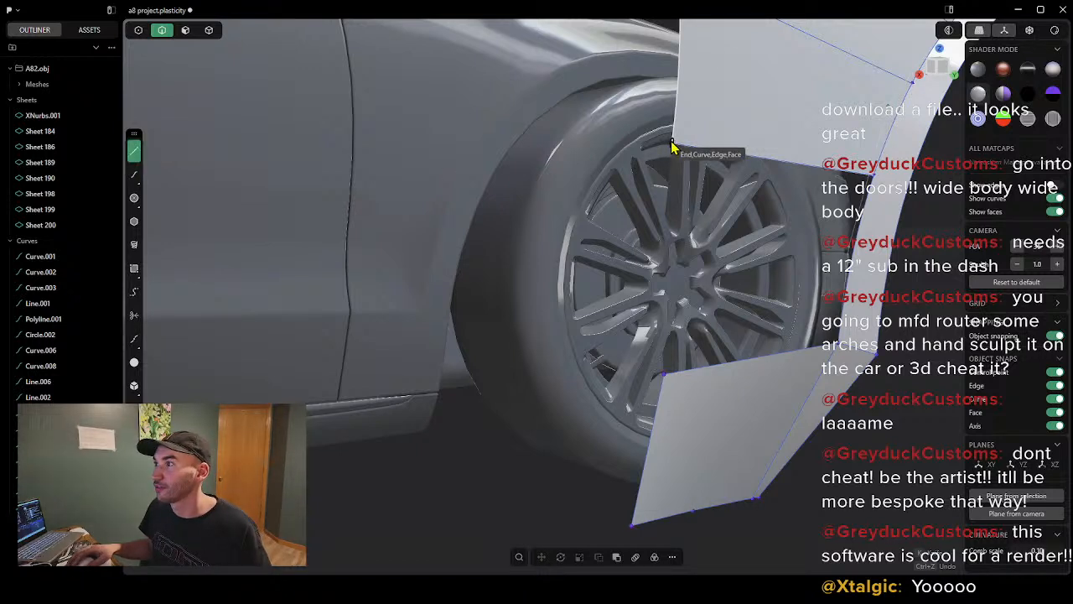
pyautogui.click(671, 145)
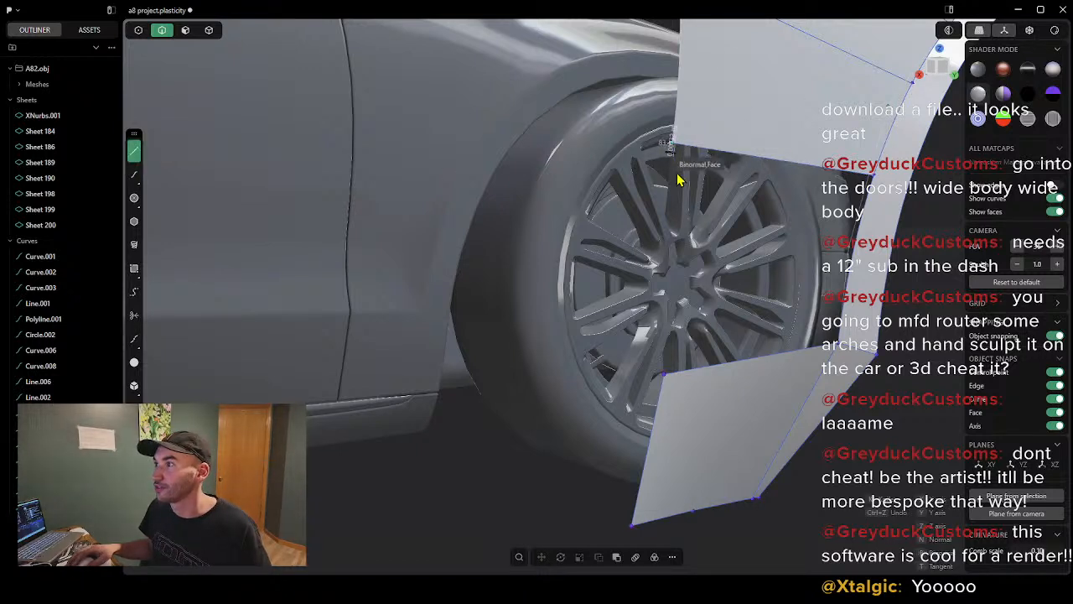
pyautogui.click(664, 378)
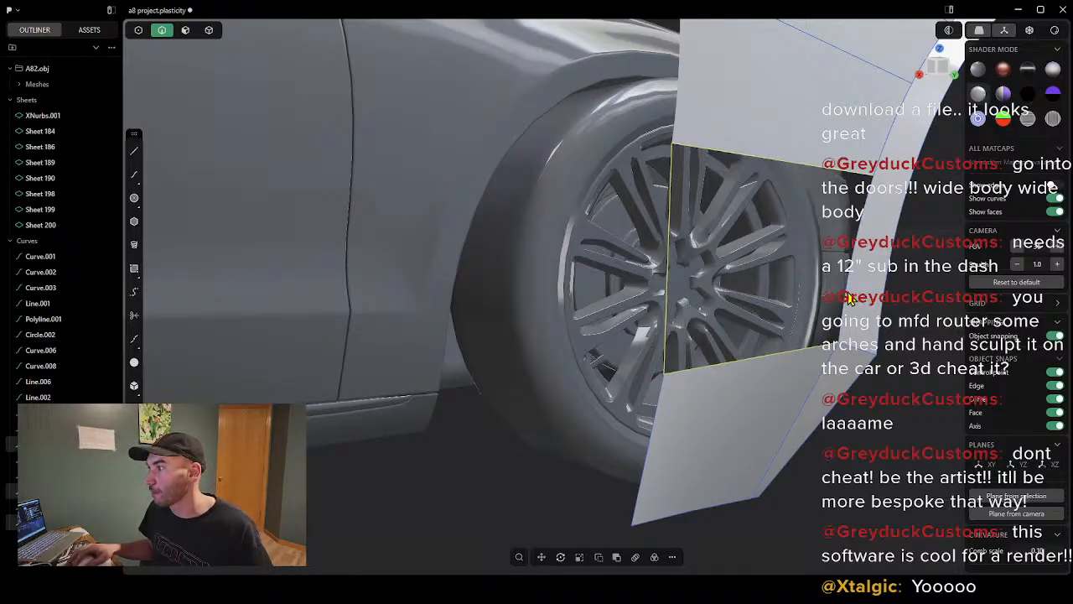
# Step: Patch the four-sided opening between the third strip and the lower panel with a surface
pyautogui.hotkey('alt', 'p')
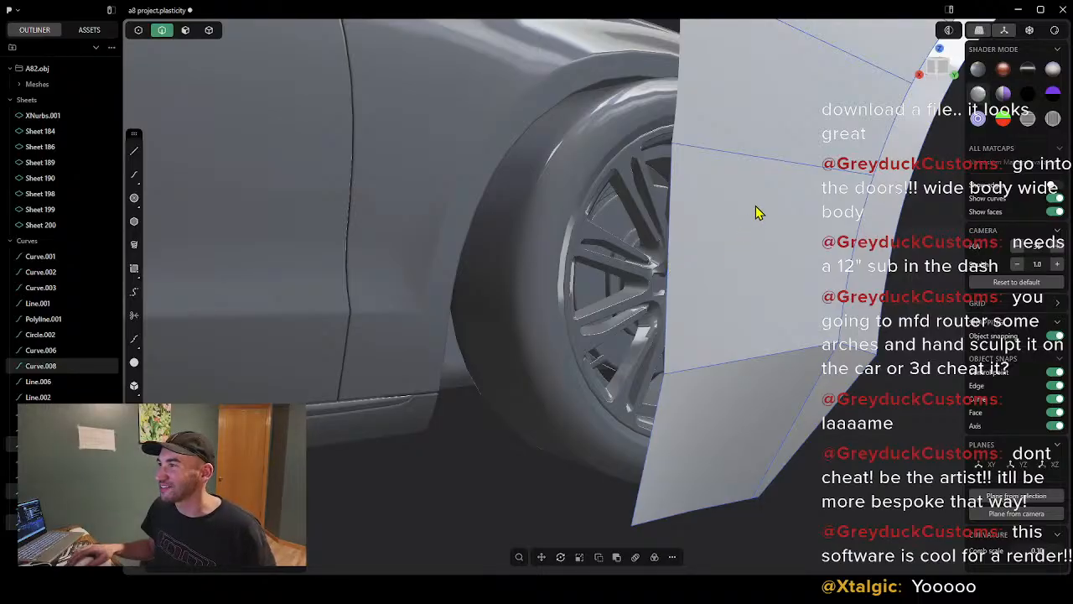
pyautogui.scroll(-4, 758, 208)
pyautogui.moveTo(894, 207); pyautogui.dragTo(670, 217, button='middle')
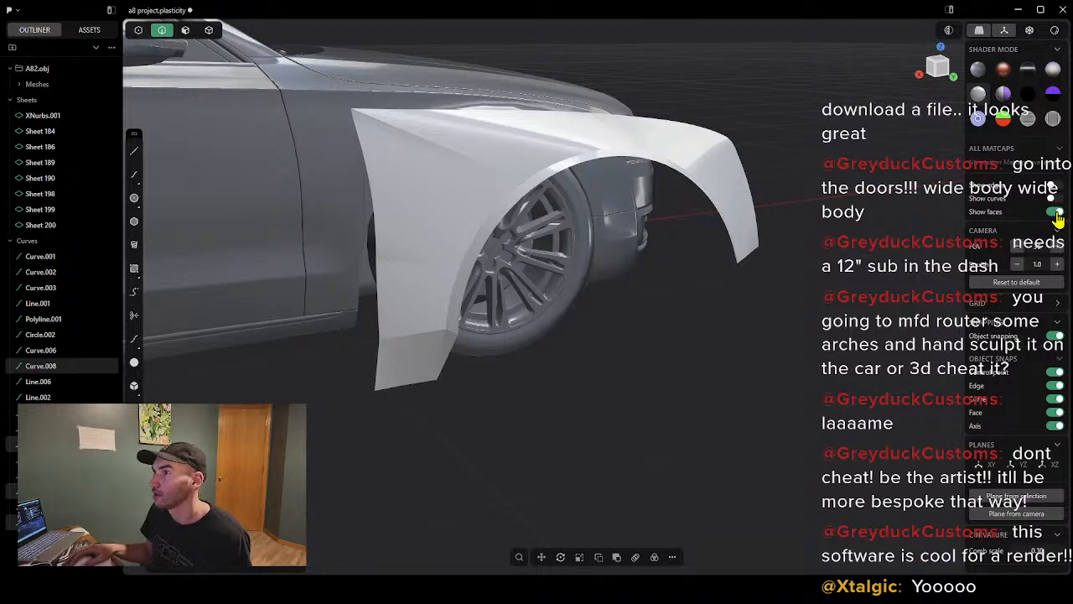
# Step: Examine the flare's surface flow with edges and curves hidden, then shown again, comparing it with the car body from several angles
pyautogui.click(1057, 211)
pyautogui.click(1056, 211)
pyautogui.moveTo(805, 234); pyautogui.dragTo(736, 201, button='middle')
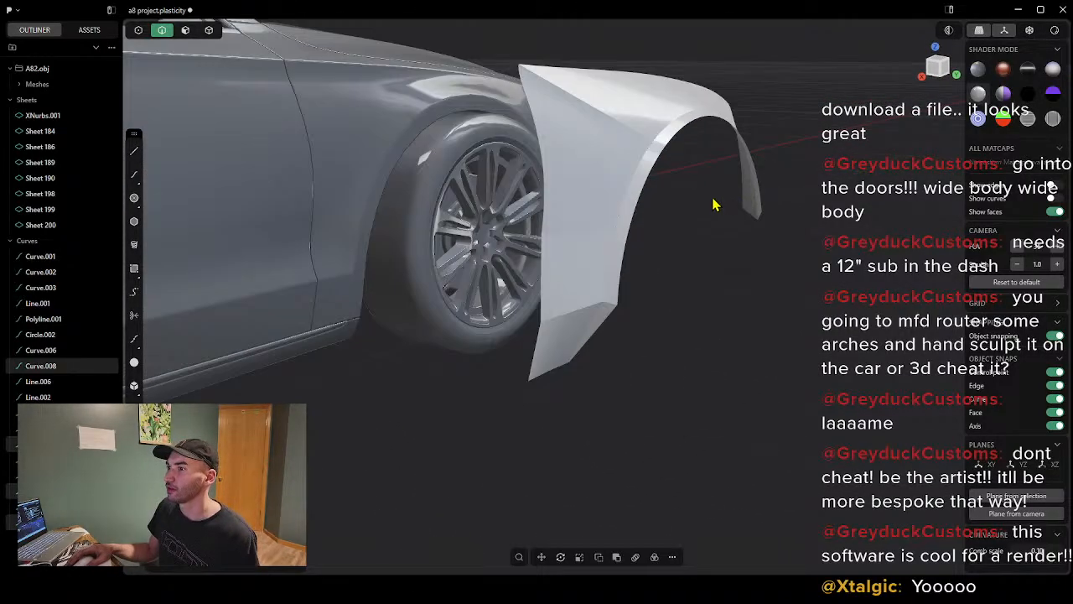
pyautogui.scroll(3, 714, 199)
pyautogui.scroll(-3, 712, 197)
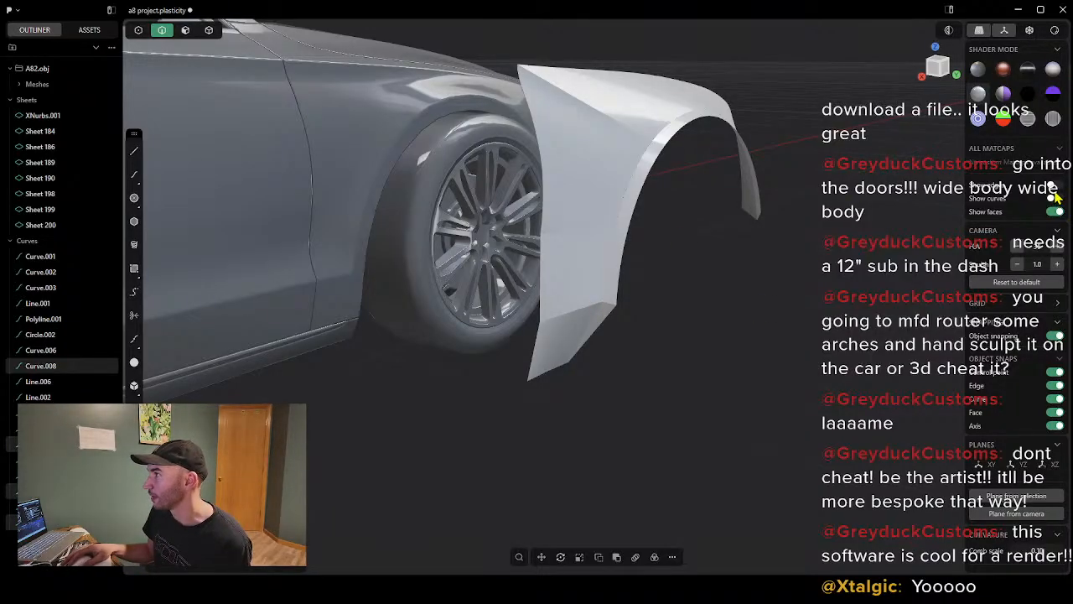
pyautogui.click(1055, 187)
pyautogui.moveTo(722, 201); pyautogui.dragTo(735, 204, button='middle')
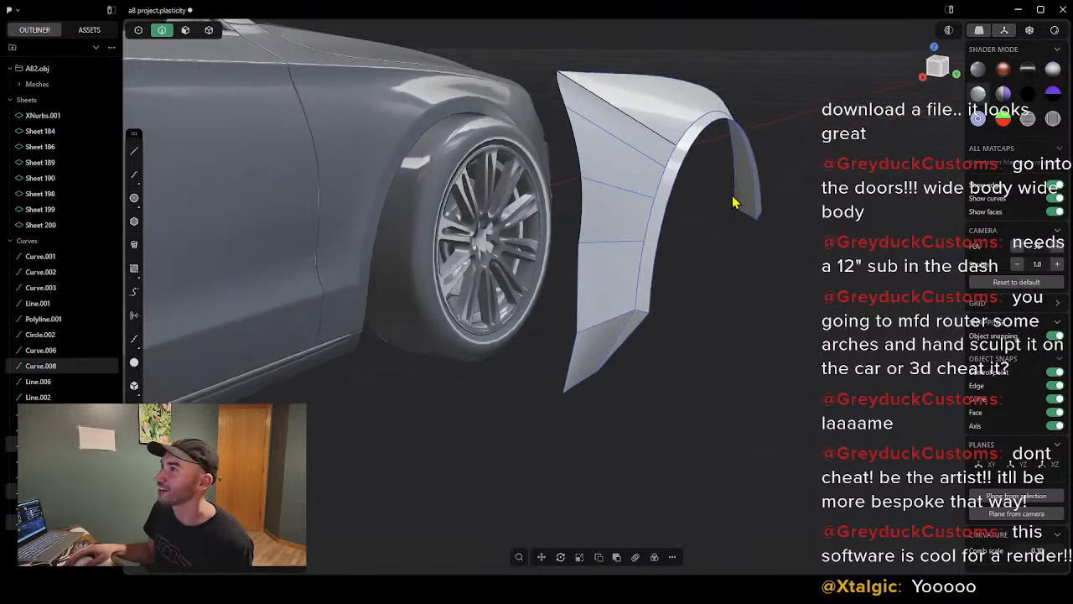
pyautogui.moveTo(709, 125); pyautogui.dragTo(732, 143, button='middle')
pyautogui.moveTo(772, 261); pyautogui.dragTo(787, 325, button='middle')
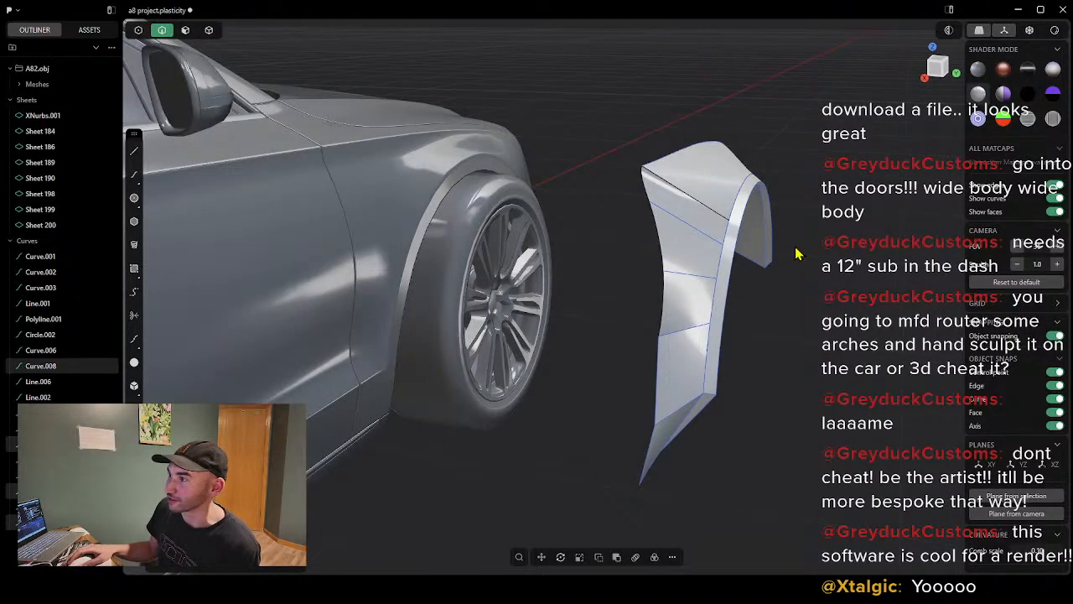
pyautogui.moveTo(796, 248); pyautogui.dragTo(785, 238, button='middle')
pyautogui.moveTo(732, 259); pyautogui.dragTo(712, 254, button='middle')
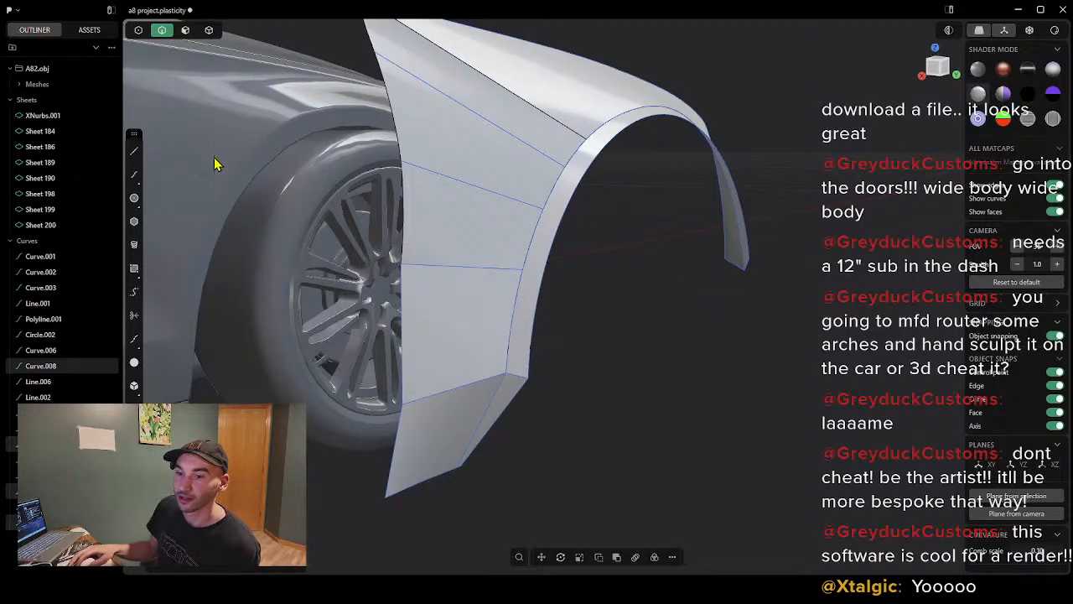
# Step: Delete the outer wheel-arch lip curve Circle.002 and the lip face along the arch
pyautogui.click(595, 163)
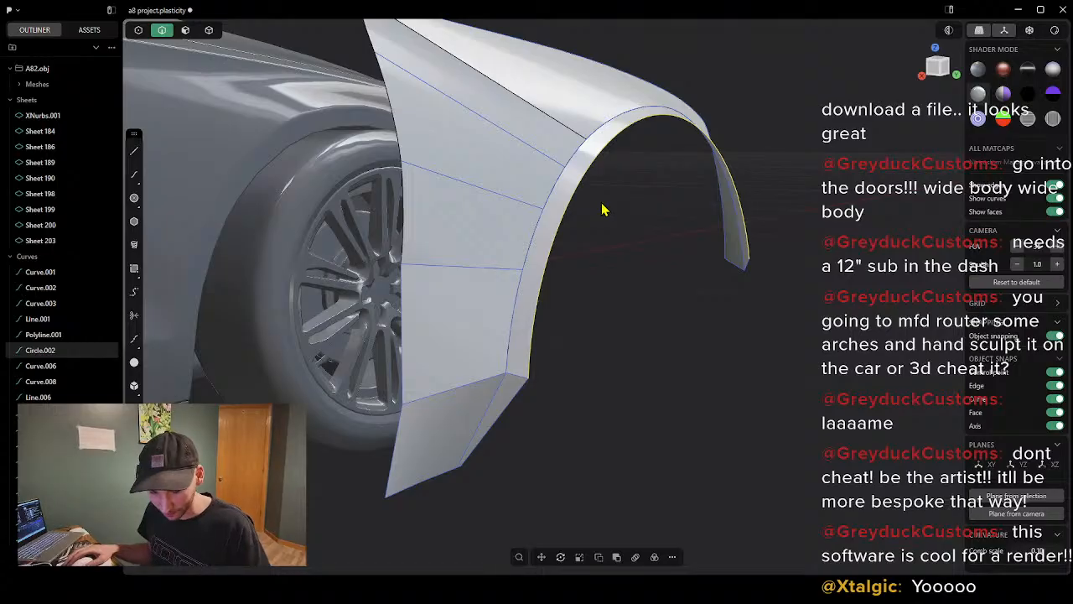
pyautogui.press('Delete')
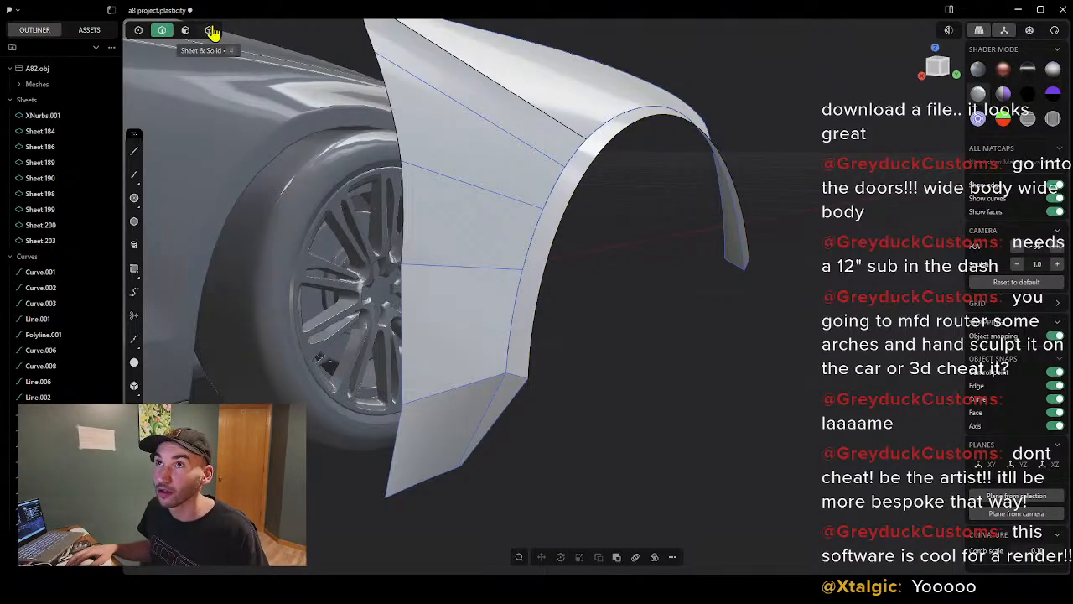
pyautogui.click(185, 31)
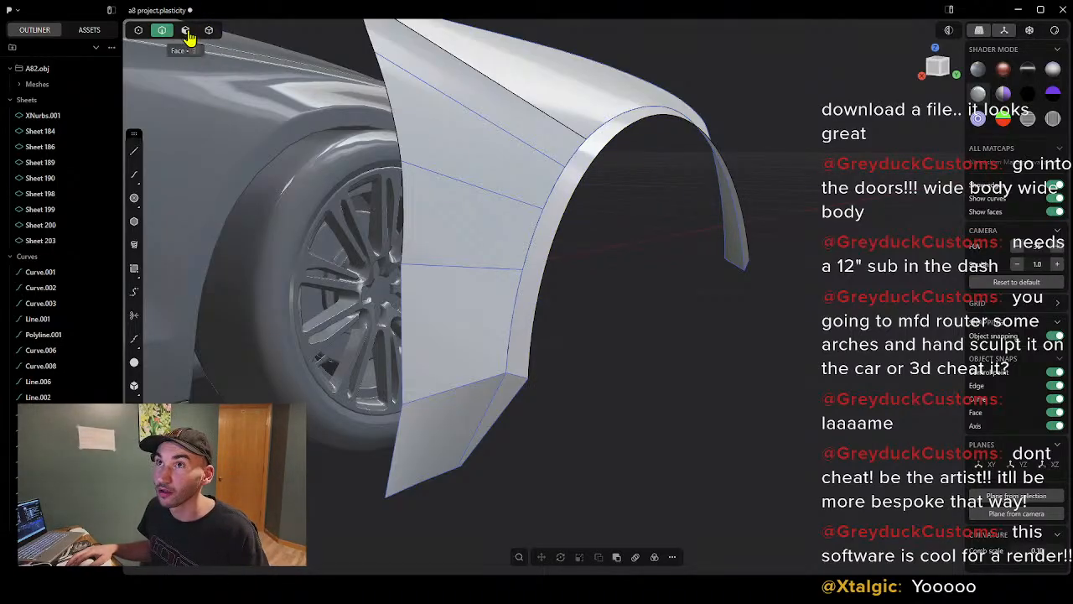
pyautogui.click(575, 180)
pyautogui.press('Delete')
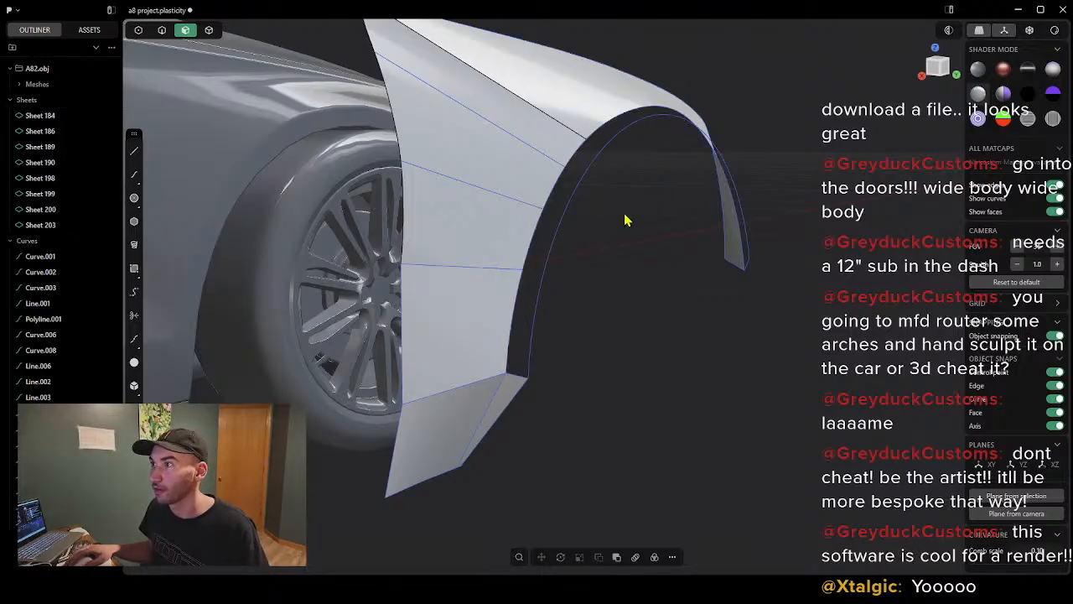
pyautogui.moveTo(625, 220); pyautogui.dragTo(593, 149, button='middle')
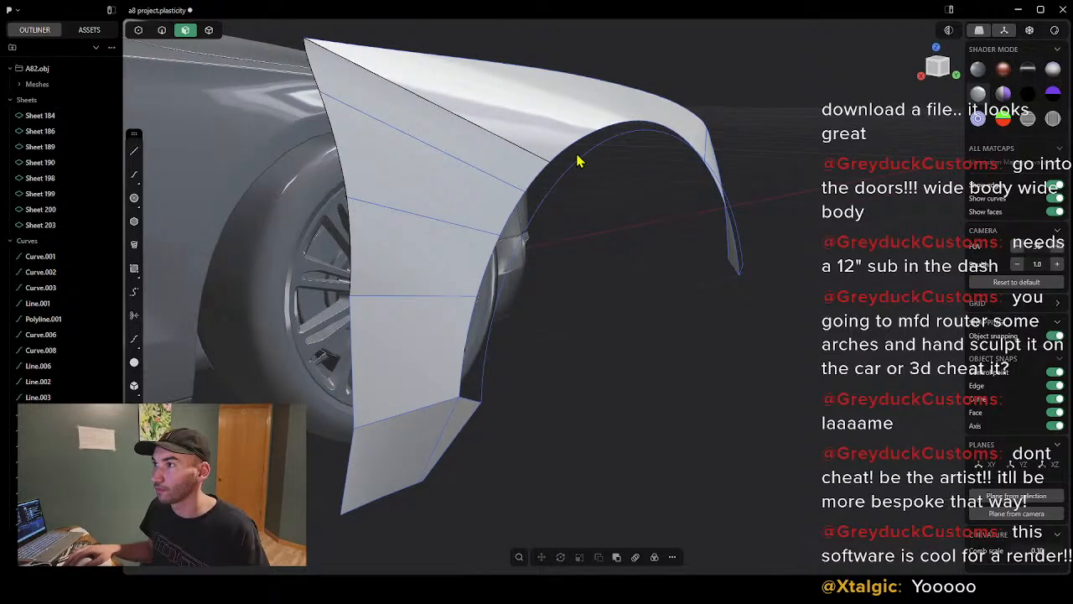
# Step: Delete the remaining wheel-arch lip boundary curves and the short lines at the lower panel's front corner
pyautogui.click(162, 30)
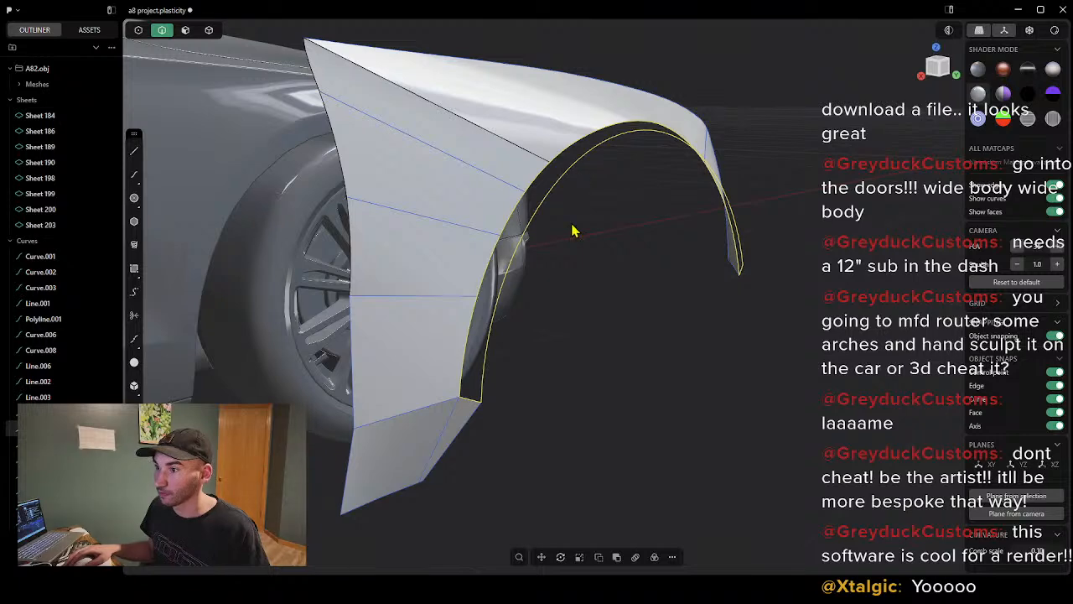
pyautogui.moveTo(625, 264)
pyautogui.mouseDown(button='middle')
pyautogui.moveTo(597, 206)
pyautogui.moveTo(643, 259)
pyautogui.mouseUp(button='middle')
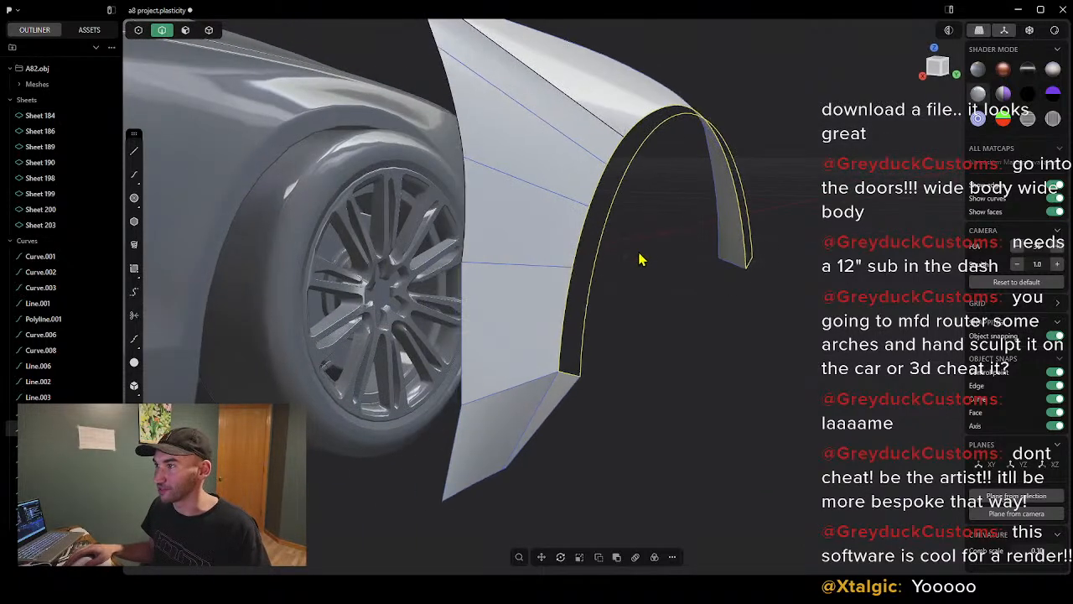
pyautogui.press('Delete')
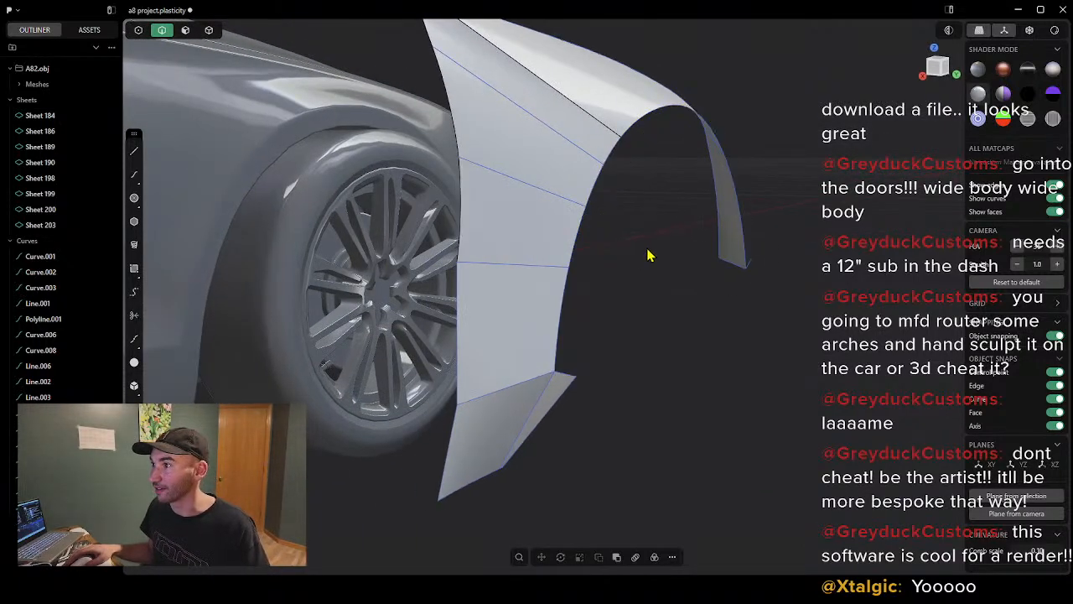
pyautogui.click(574, 376)
pyautogui.press('Delete')
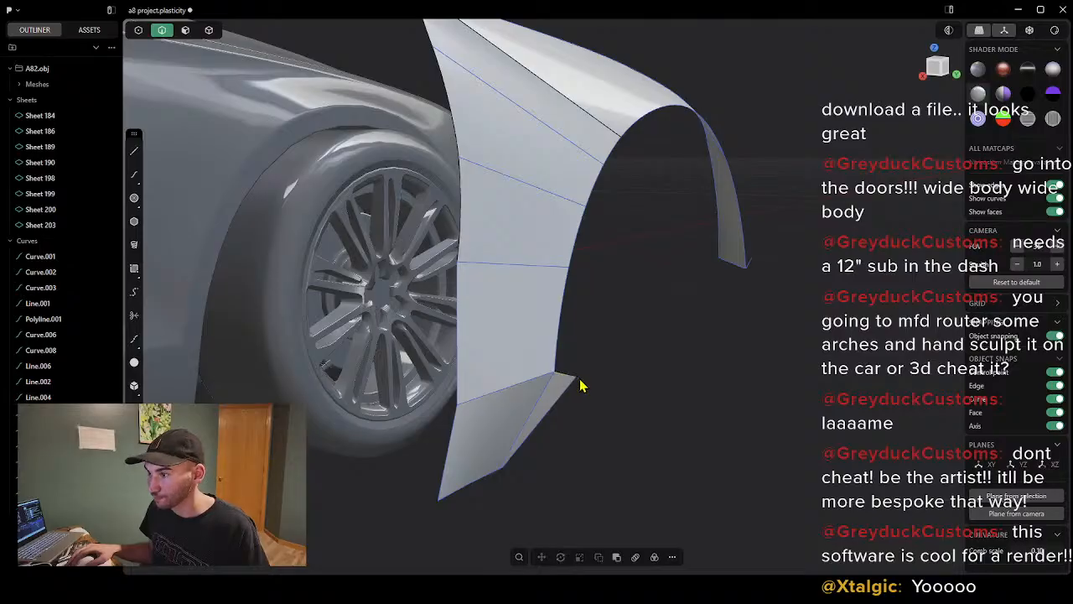
pyautogui.click(572, 393)
pyautogui.press('Delete')
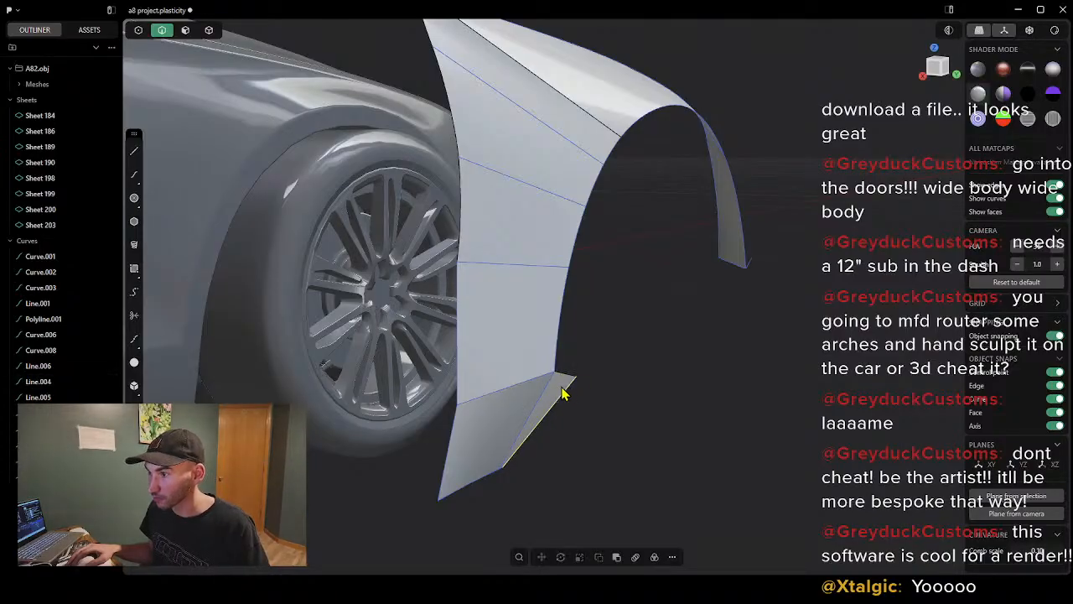
# Step: Try to extend the lower panel's front edge slightly outward
pyautogui.click(569, 391)
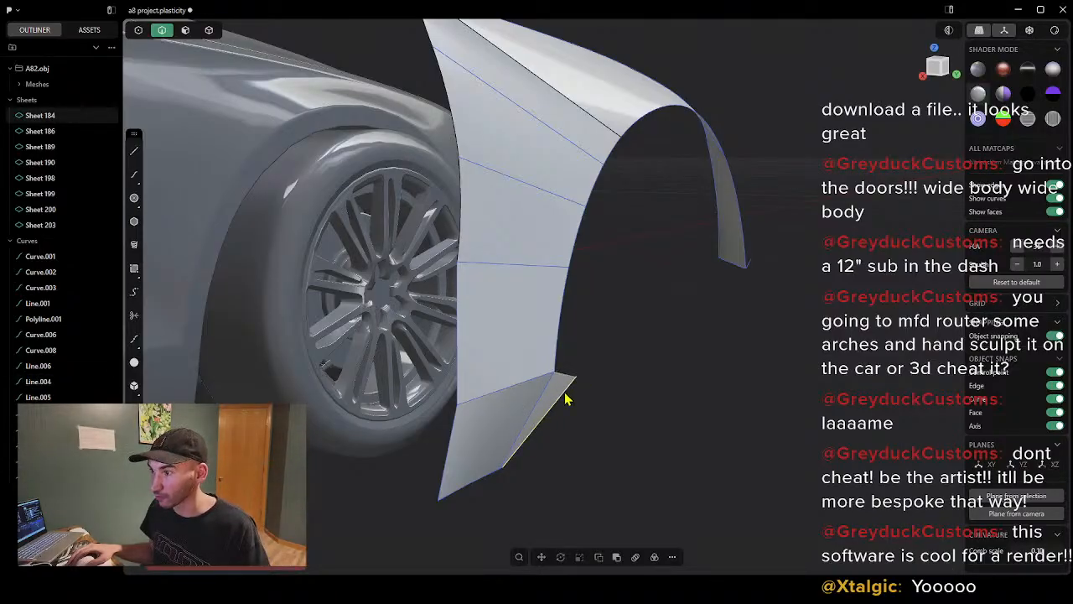
pyautogui.click(564, 394)
pyautogui.moveTo(545, 426)
pyautogui.mouseDown()
pyautogui.moveTo(532, 428)
pyautogui.moveTo(542, 424)
pyautogui.mouseUp()
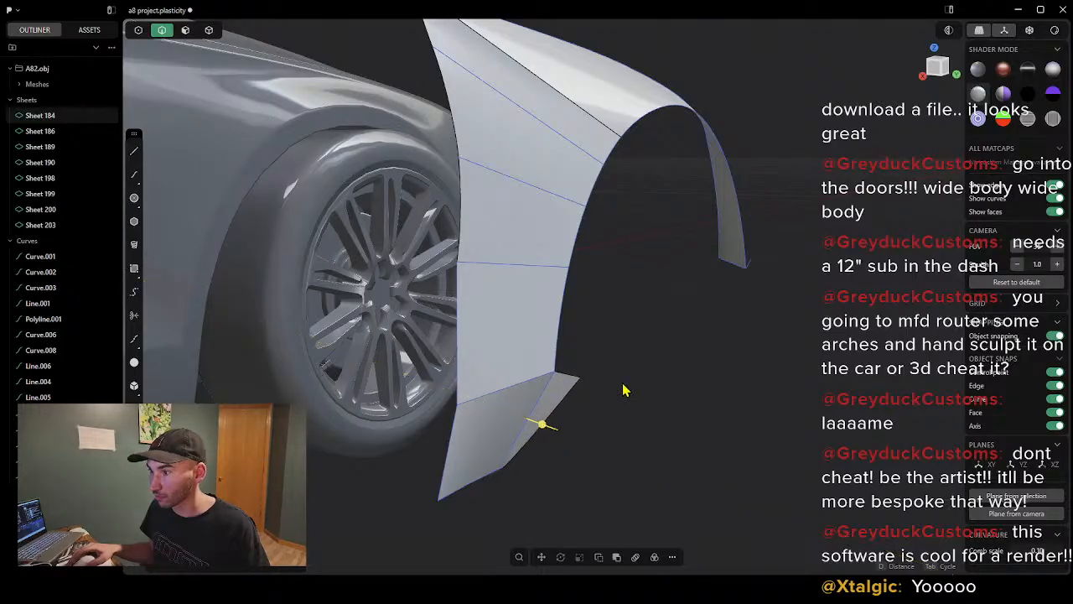
pyautogui.moveTo(623, 391)
pyautogui.mouseDown(button='middle')
pyautogui.moveTo(614, 364)
pyautogui.moveTo(506, 369)
pyautogui.moveTo(599, 365)
pyautogui.moveTo(640, 383)
pyautogui.mouseUp(button='middle')
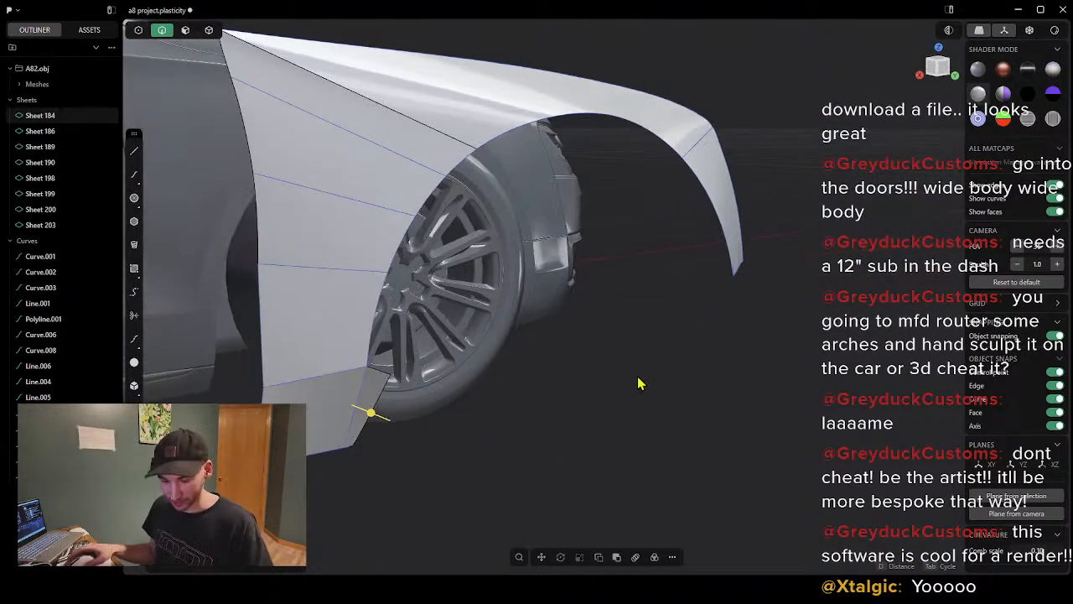
# Step: Undo the lower panel edge change and the deletions of the wheel-arch lip's lines, curves and face
pyautogui.hotkey('ctrl', 'z')
pyautogui.hotkey('ctrl', 'z')
pyautogui.hotkey('ctrl', 'z')
pyautogui.hotkey('ctrl', 'z')
pyautogui.hotkey('ctrl', 'z')
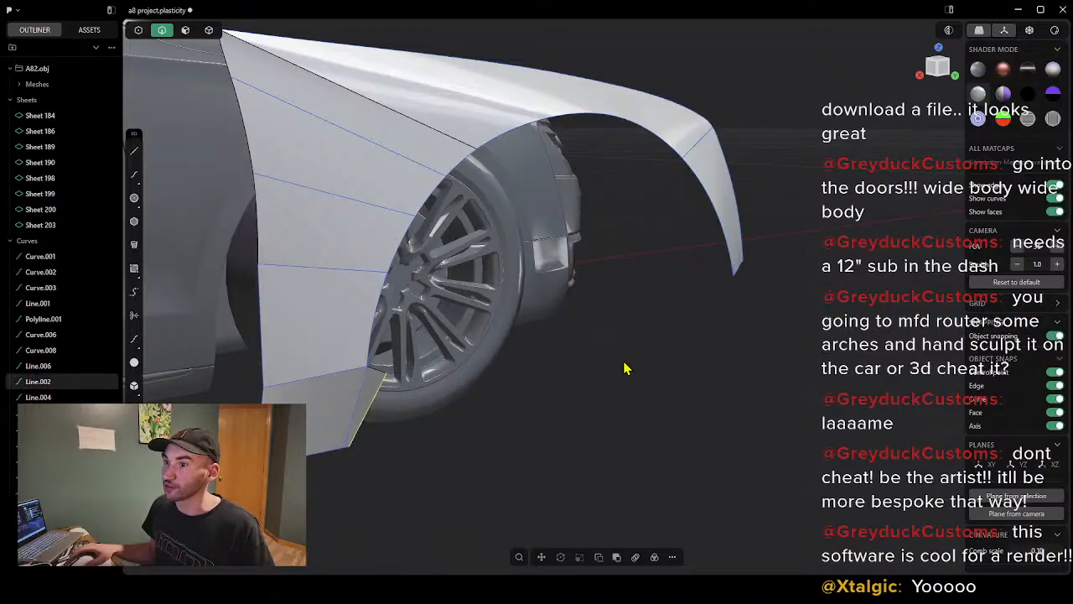
pyautogui.hotkey('ctrl', 'shift', 'z')
pyautogui.hotkey('ctrl', 'shift', 'z')
pyautogui.hotkey('ctrl', 'shift', 'z')
pyautogui.hotkey('ctrl', 'shift', 'z')
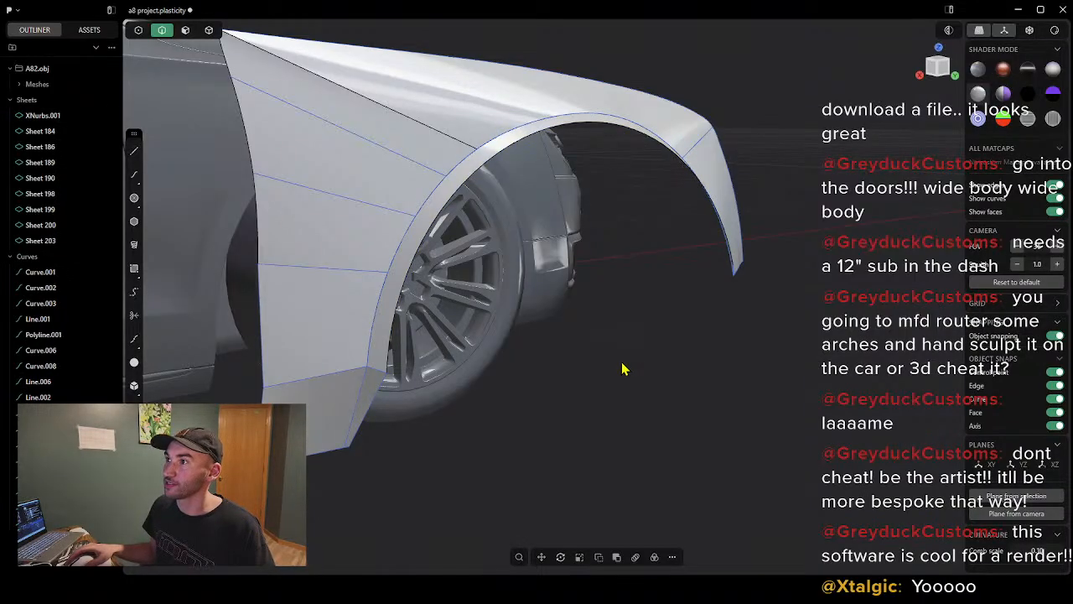
# Step: Examine the whole flare against the car from the front and side, selecting all its parts and clearing the selection
pyautogui.moveTo(650, 334); pyautogui.dragTo(493, 345, button='middle')
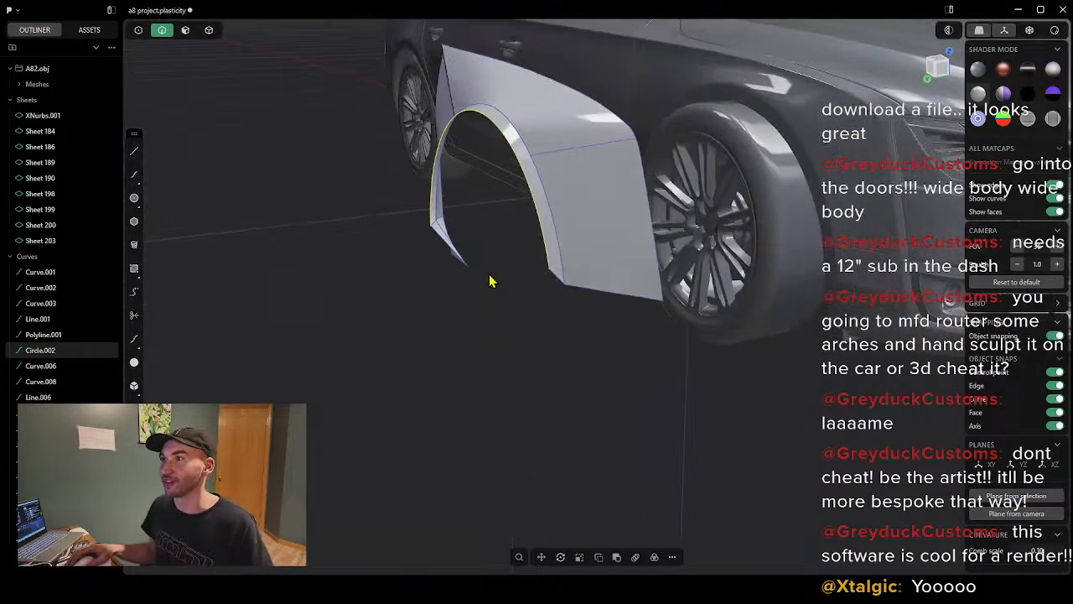
pyautogui.scroll(-3, 492, 280)
pyautogui.moveTo(495, 266); pyautogui.dragTo(795, 233, button='middle')
pyautogui.click(604, 270)
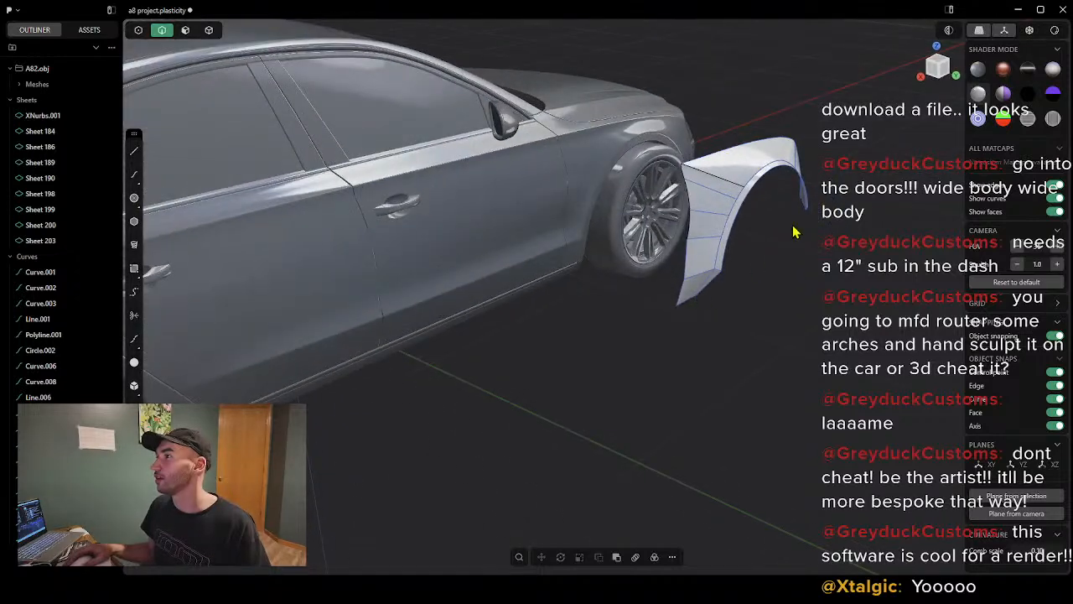
pyautogui.moveTo(880, 98); pyautogui.dragTo(657, 338)
pyautogui.moveTo(891, 219); pyautogui.dragTo(748, 254, button='middle')
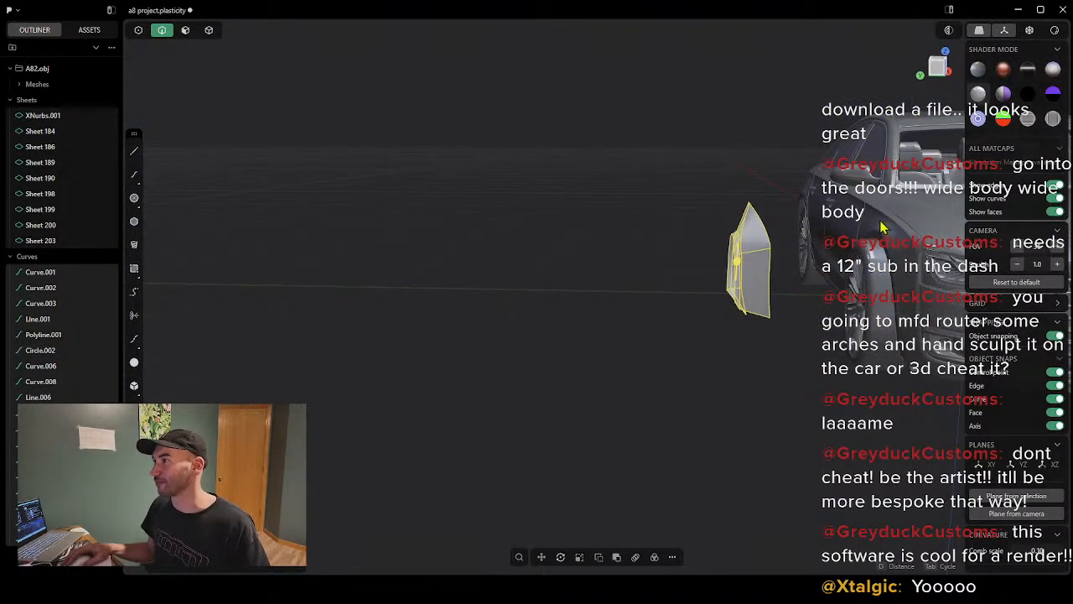
pyautogui.moveTo(689, 269); pyautogui.dragTo(656, 289, button='middle')
pyautogui.click(683, 325)
# Step: Try to extrude the outer wheel-arch lip curve Circle.002 into a new flange
pyautogui.scroll(5, 651, 286)
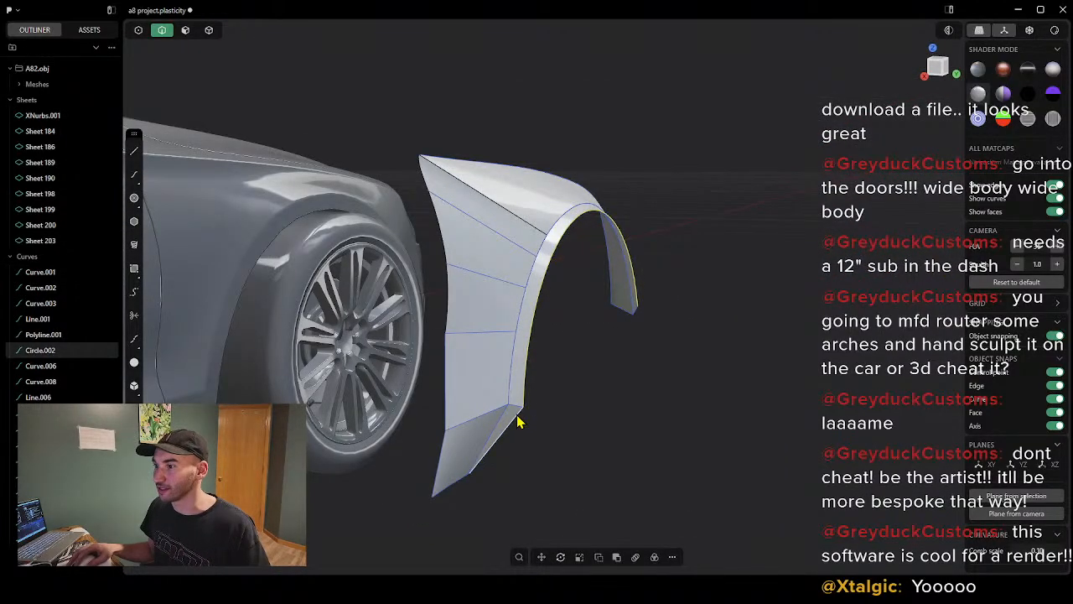
pyautogui.moveTo(592, 254); pyautogui.dragTo(514, 357, button='middle')
pyautogui.moveTo(508, 320); pyautogui.dragTo(747, 235, button='middle')
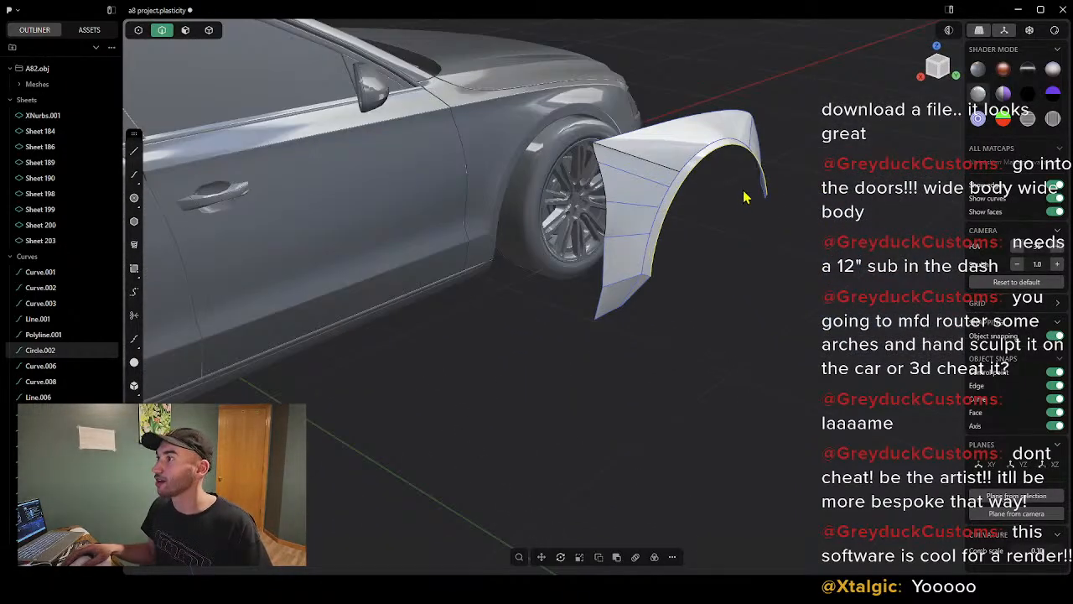
pyautogui.scroll(2, 745, 197)
pyautogui.press('x')
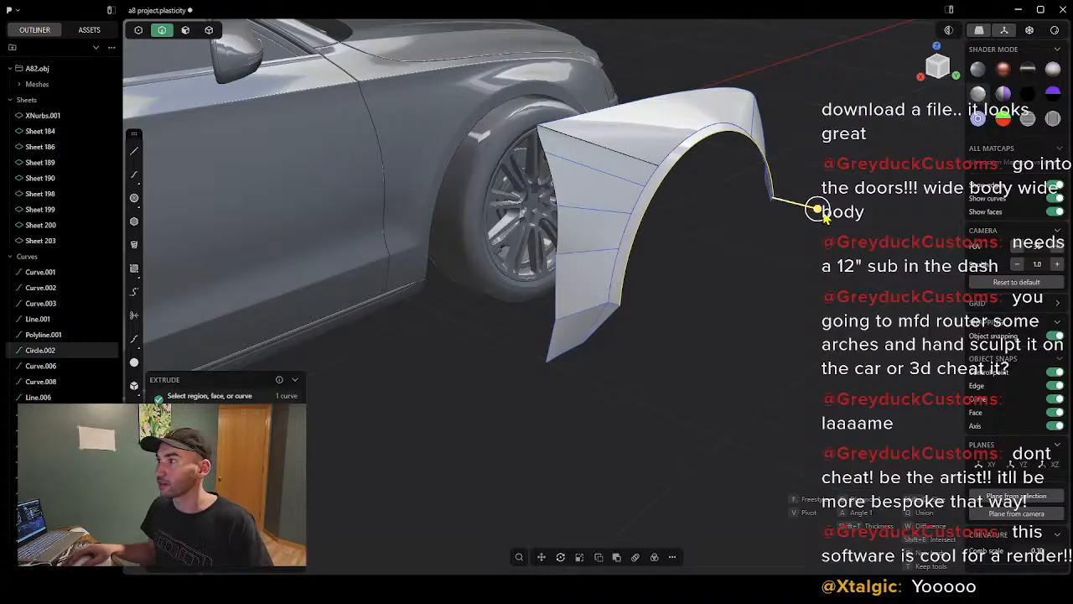
pyautogui.moveTo(824, 215); pyautogui.dragTo(810, 192)
pyautogui.moveTo(845, 198); pyautogui.dragTo(830, 209)
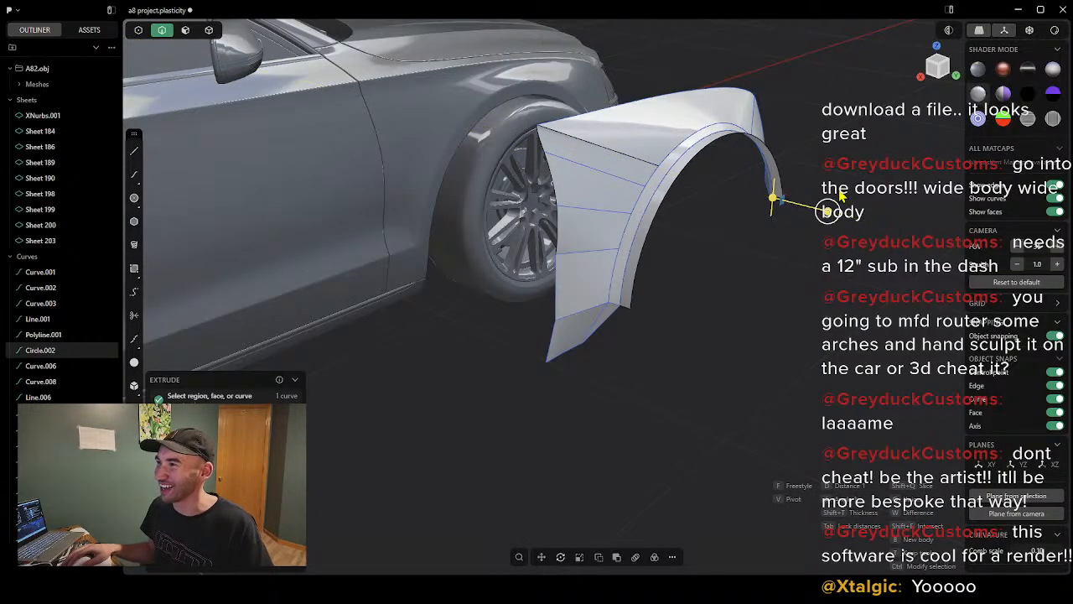
pyautogui.press('Escape')
pyautogui.press('Escape')
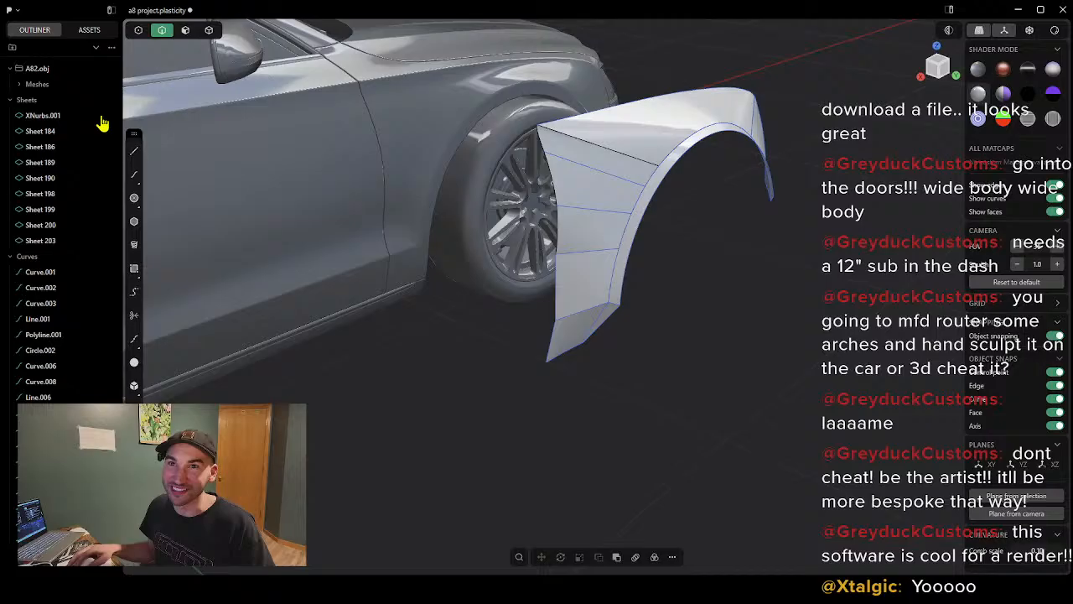
# Step: Try to extrude the wheel-arch lip surface XNurbs.001
pyautogui.click(39, 119)
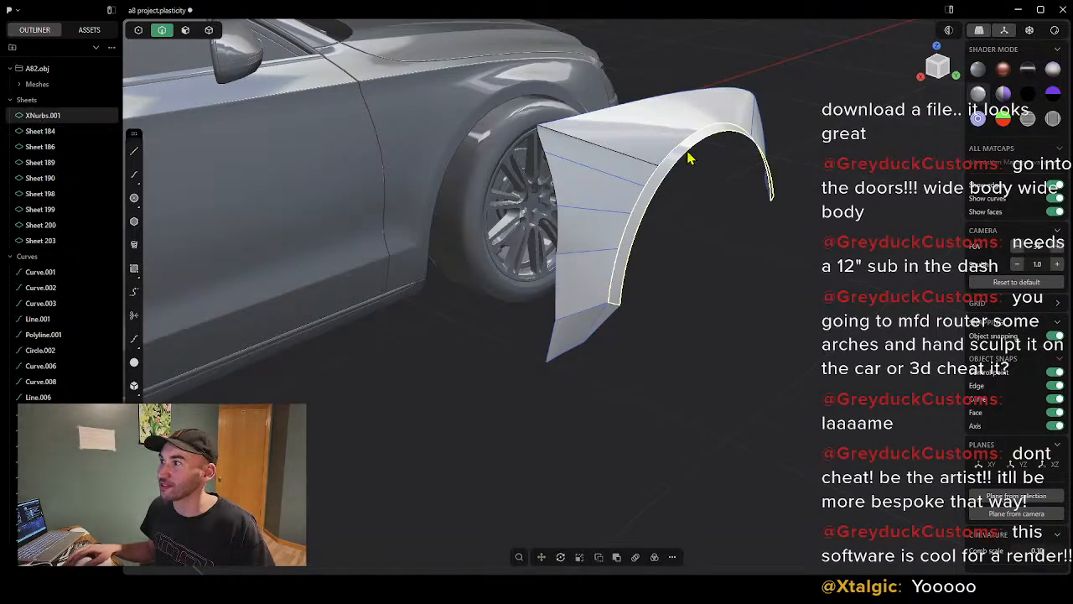
pyautogui.press('e')
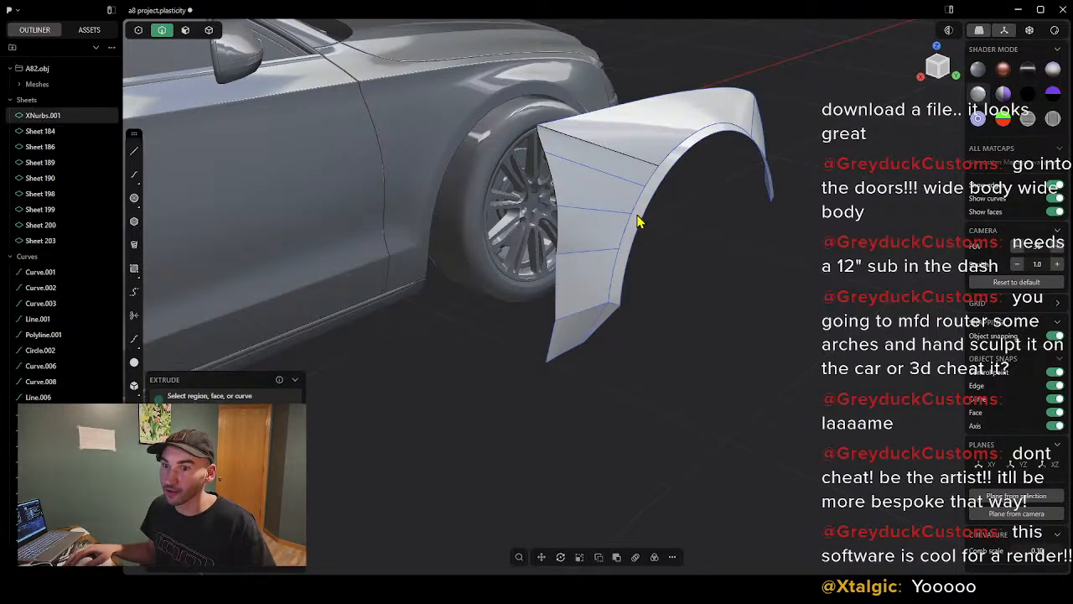
pyautogui.click(679, 169)
pyautogui.moveTo(749, 210); pyautogui.dragTo(778, 216)
pyautogui.press('Escape')
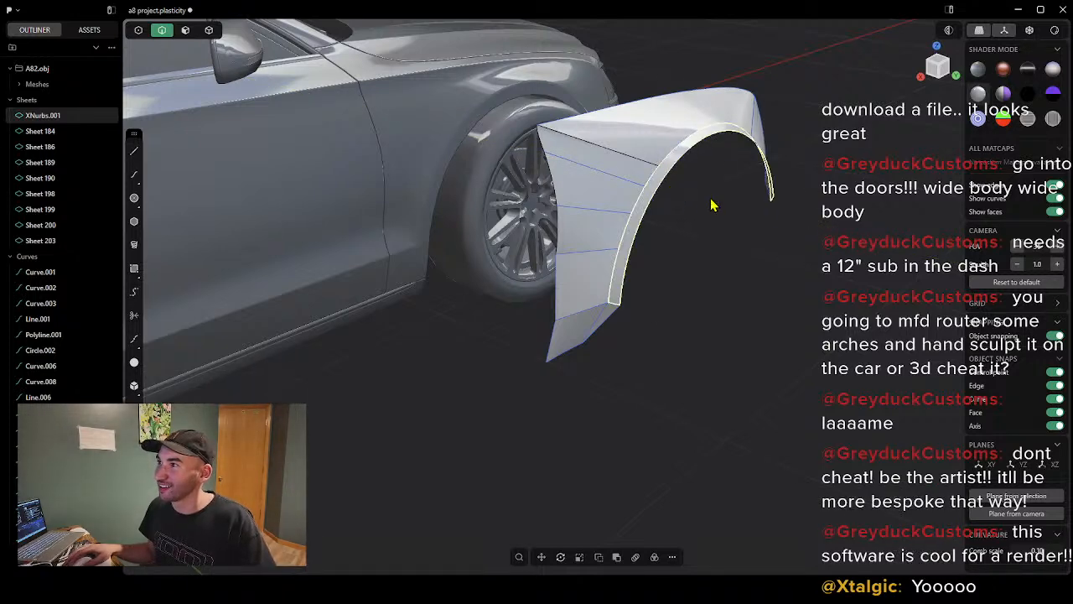
pyautogui.scroll(3, 710, 208)
pyautogui.click(585, 355)
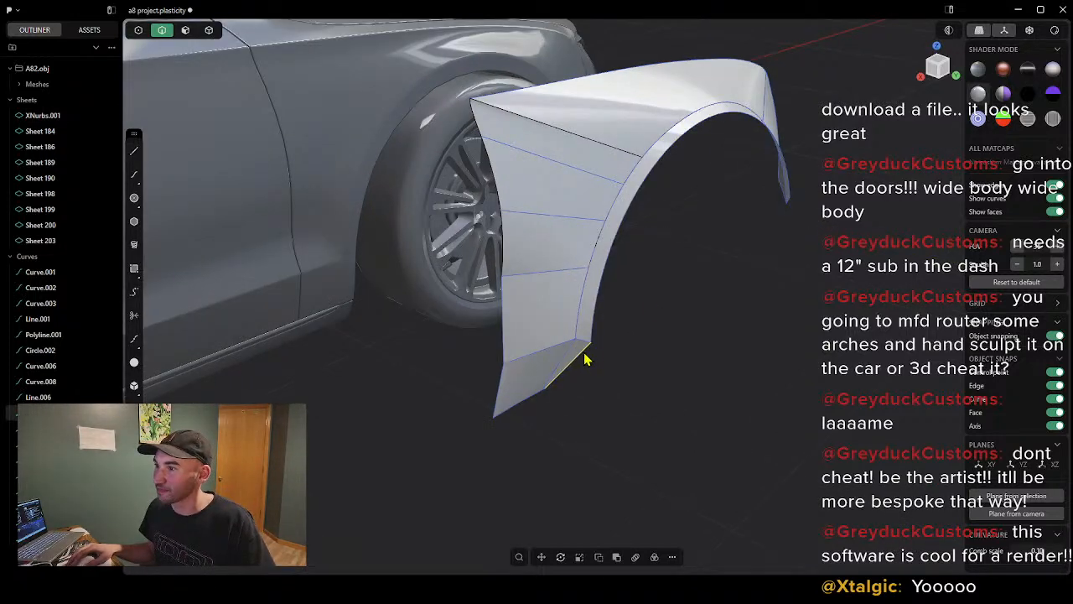
pyautogui.moveTo(665, 308); pyautogui.dragTo(714, 302, button='middle')
pyautogui.rightClick(676, 322)
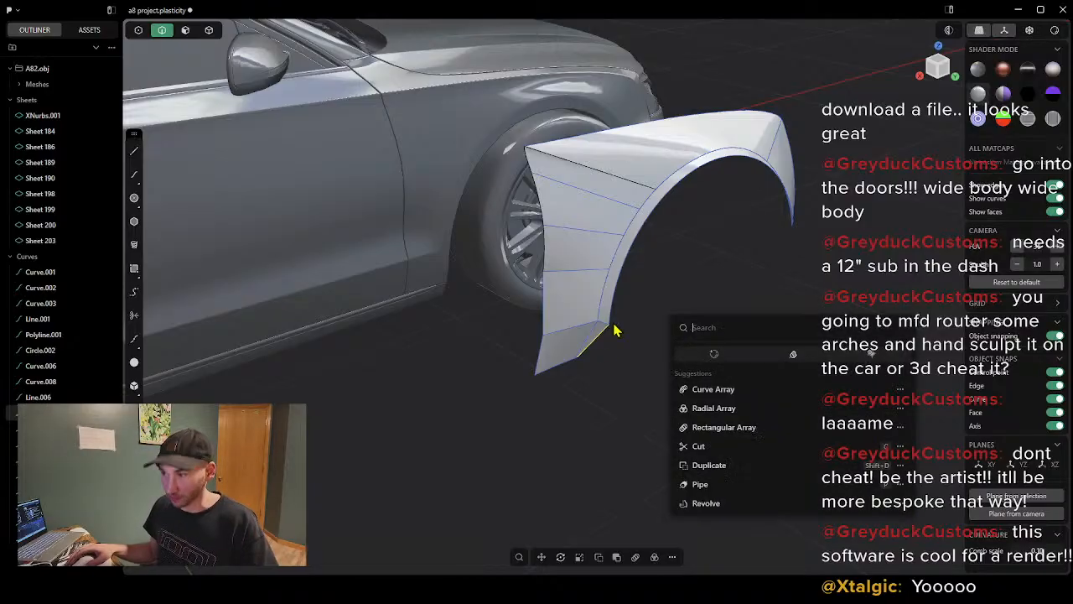
pyautogui.click(515, 407)
# Step: Move the flare's construction curves away from its surfaces, out in front of the car, and clear the selection
pyautogui.moveTo(463, 428); pyautogui.dragTo(873, 75)
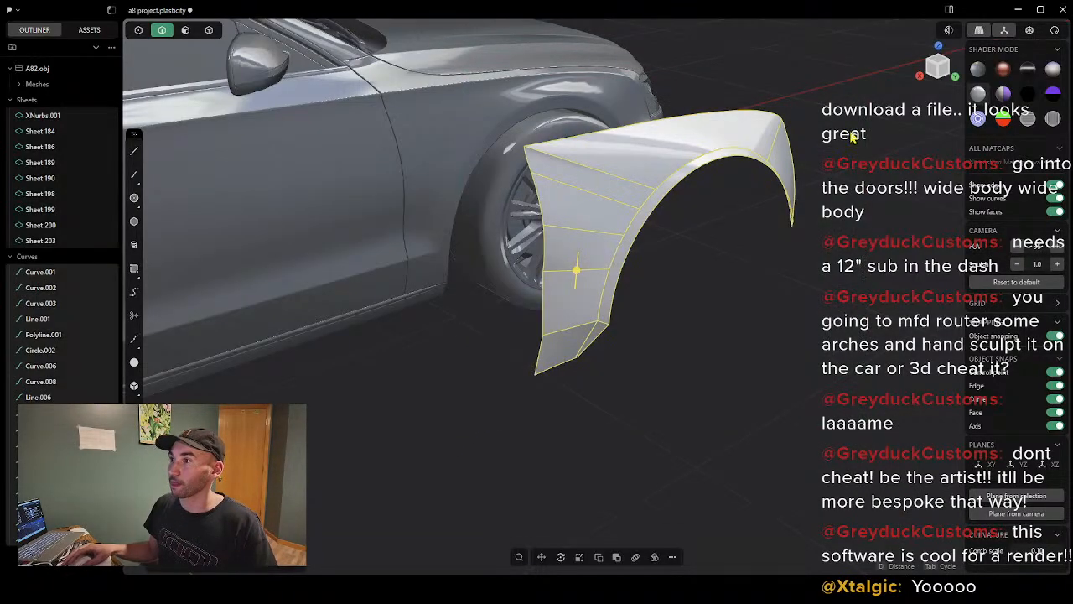
pyautogui.moveTo(846, 222); pyautogui.dragTo(519, 238, button='middle')
pyautogui.moveTo(547, 174); pyautogui.dragTo(630, 160)
pyautogui.moveTo(630, 160); pyautogui.dragTo(655, 209, button='middle')
pyautogui.moveTo(578, 150); pyautogui.dragTo(950, 330)
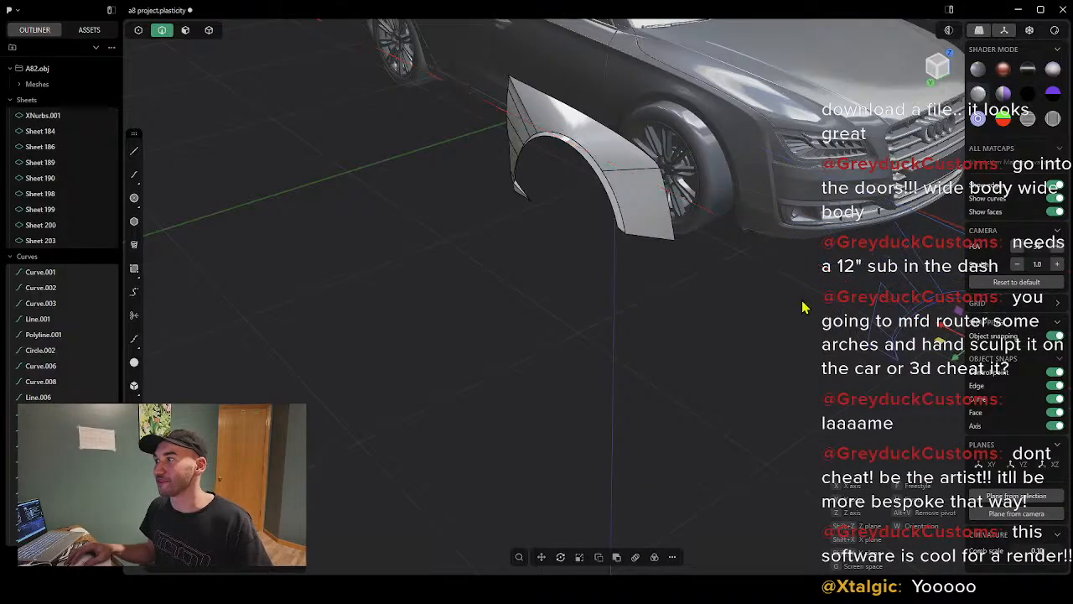
pyautogui.rightClick(417, 192)
pyautogui.click(524, 229)
# Step: Try to move the whole flare along the Y axis by its selected edges
pyautogui.moveTo(677, 270); pyautogui.dragTo(485, 62)
pyautogui.press('g')
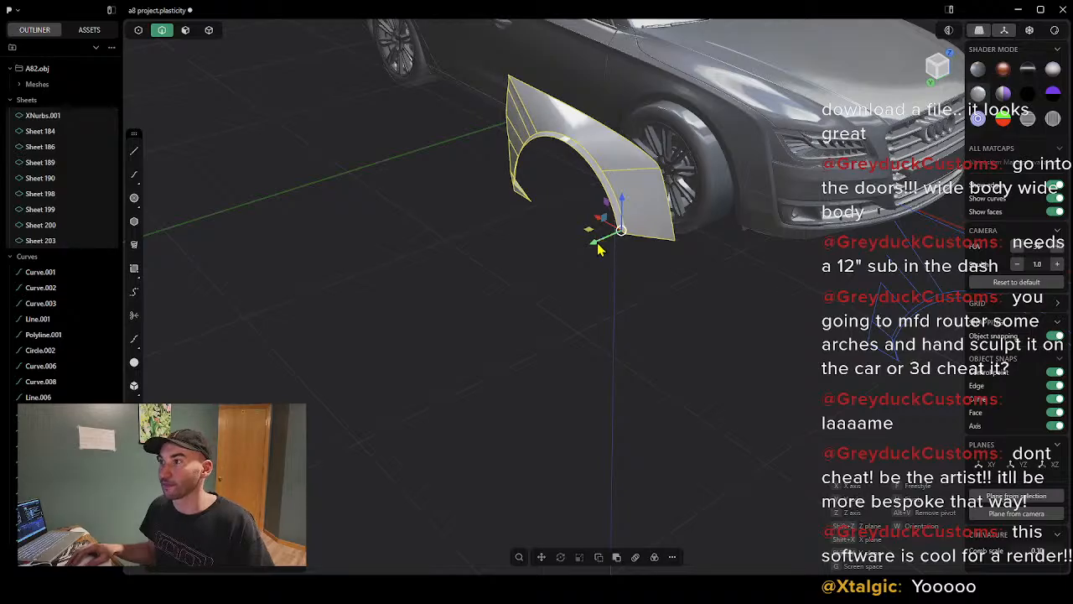
pyautogui.moveTo(597, 243); pyautogui.dragTo(545, 281)
pyautogui.click(209, 29)
pyautogui.click(185, 29)
pyautogui.rightClick(545, 311)
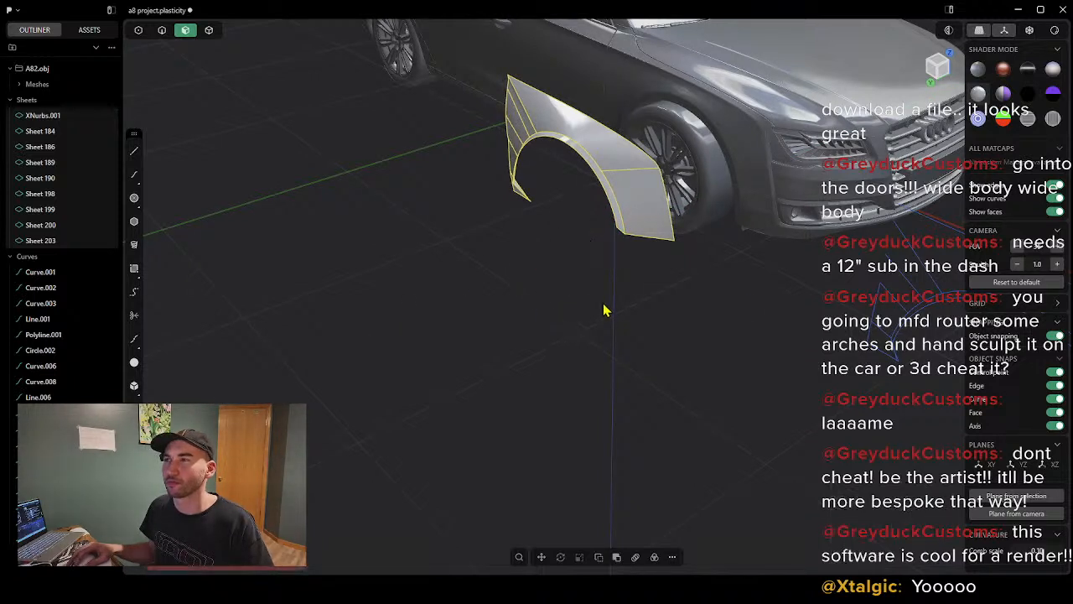
pyautogui.click(254, 151)
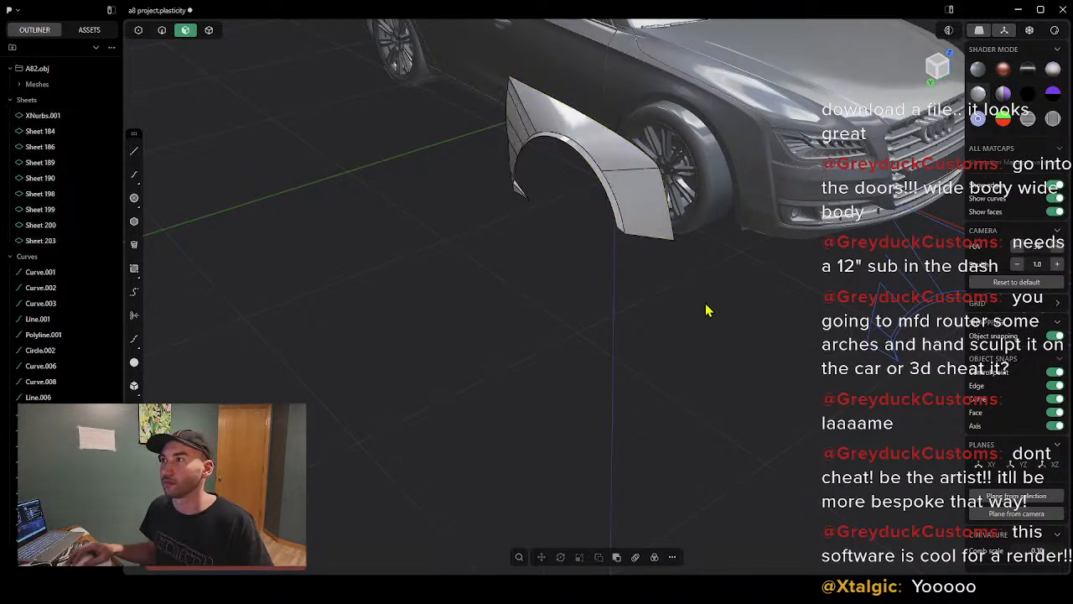
# Step: Select all the flare's faces and move them along the Y axis onto the car's front fender
pyautogui.moveTo(708, 305); pyautogui.dragTo(525, 82)
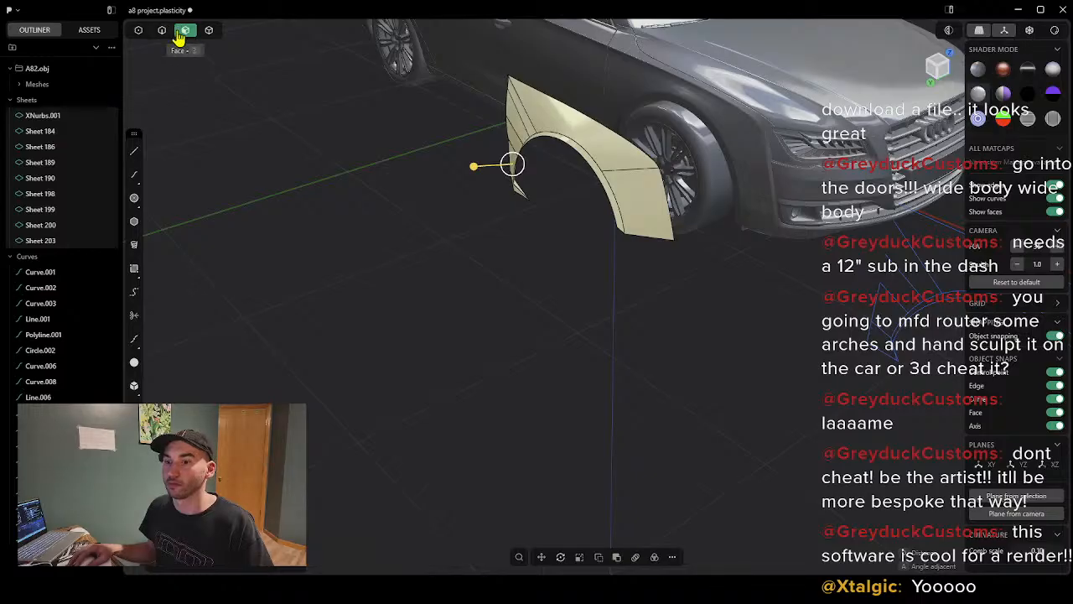
pyautogui.press('g')
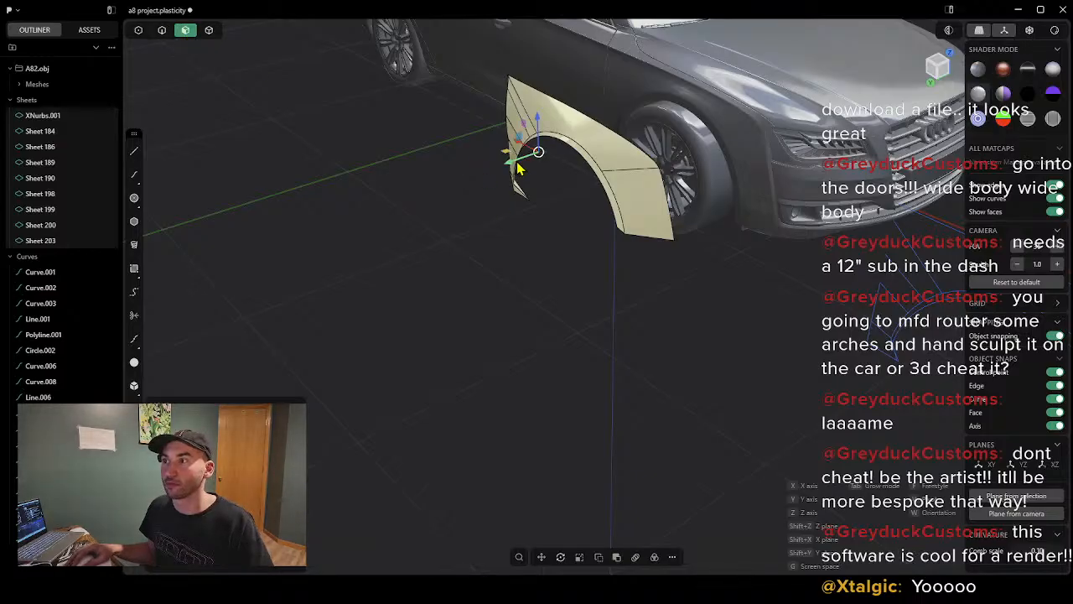
pyautogui.moveTo(514, 162); pyautogui.dragTo(613, 119)
pyautogui.moveTo(596, 181); pyautogui.dragTo(803, 152, button='middle')
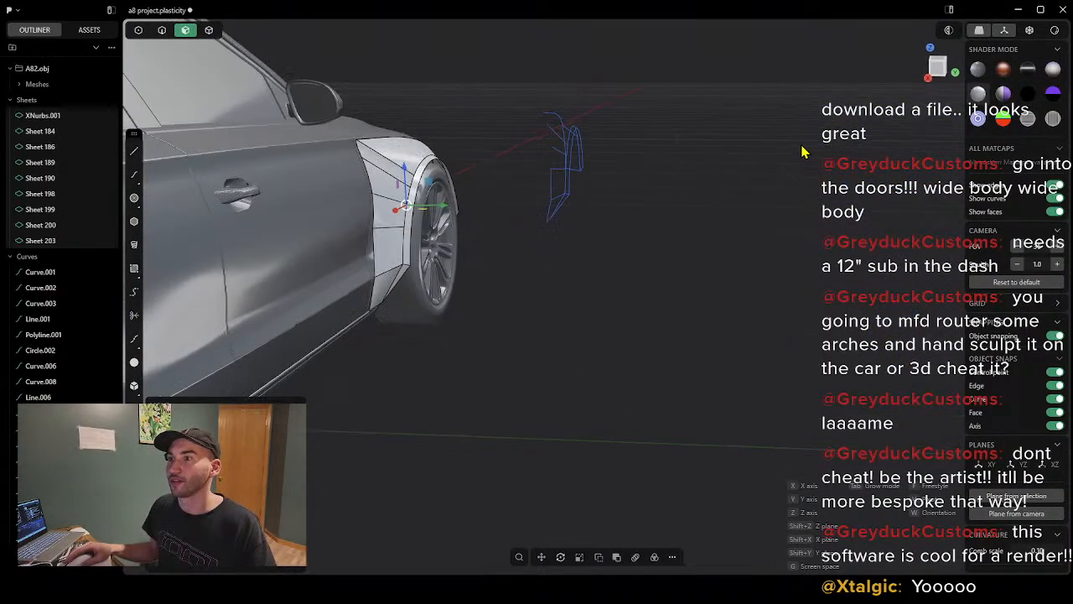
pyautogui.moveTo(411, 248)
pyautogui.mouseDown(button='middle')
pyautogui.moveTo(570, 252)
pyautogui.moveTo(474, 238)
pyautogui.moveTo(411, 248)
pyautogui.mouseUp(button='middle')
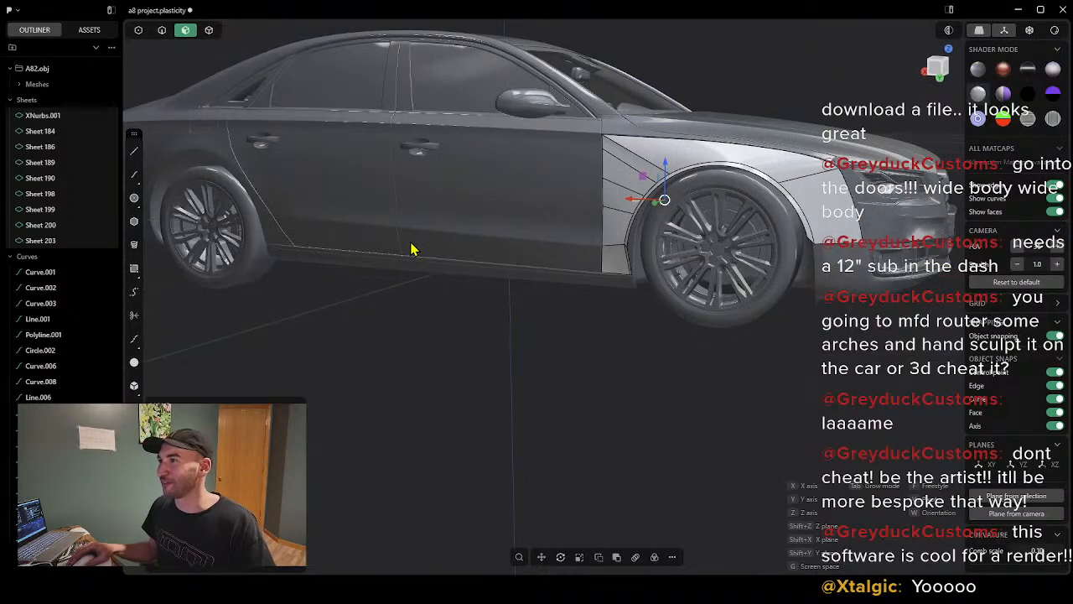
pyautogui.rightClick(622, 309)
pyautogui.click(809, 319)
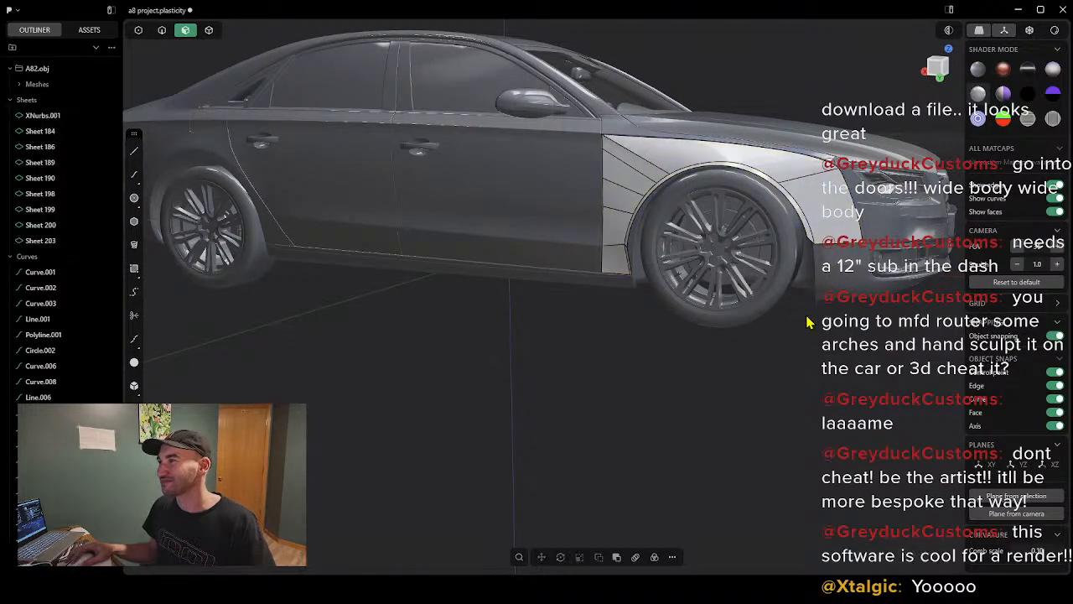
# Step: Hide the surface edges and the construction curves to present the fitted flare cleanly on the car
pyautogui.moveTo(851, 309); pyautogui.dragTo(635, 372, button='middle')
pyautogui.scroll(-1, 642, 415)
pyautogui.scroll(3, 642, 414)
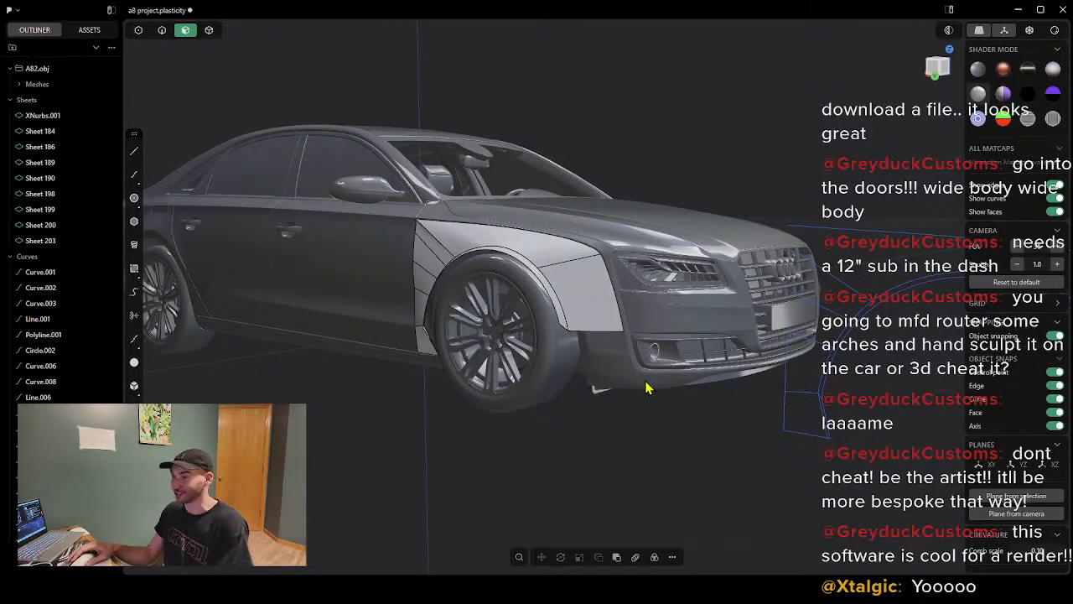
pyautogui.scroll(3, 646, 387)
pyautogui.moveTo(590, 333); pyautogui.dragTo(514, 332, button='middle')
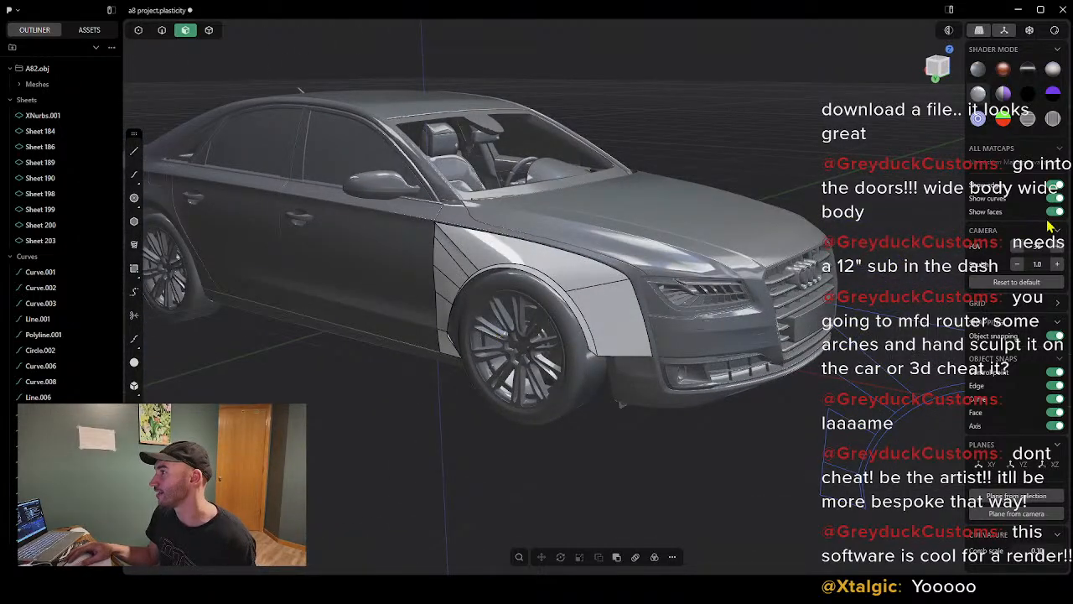
pyautogui.moveTo(519, 377); pyautogui.dragTo(584, 403, button='middle')
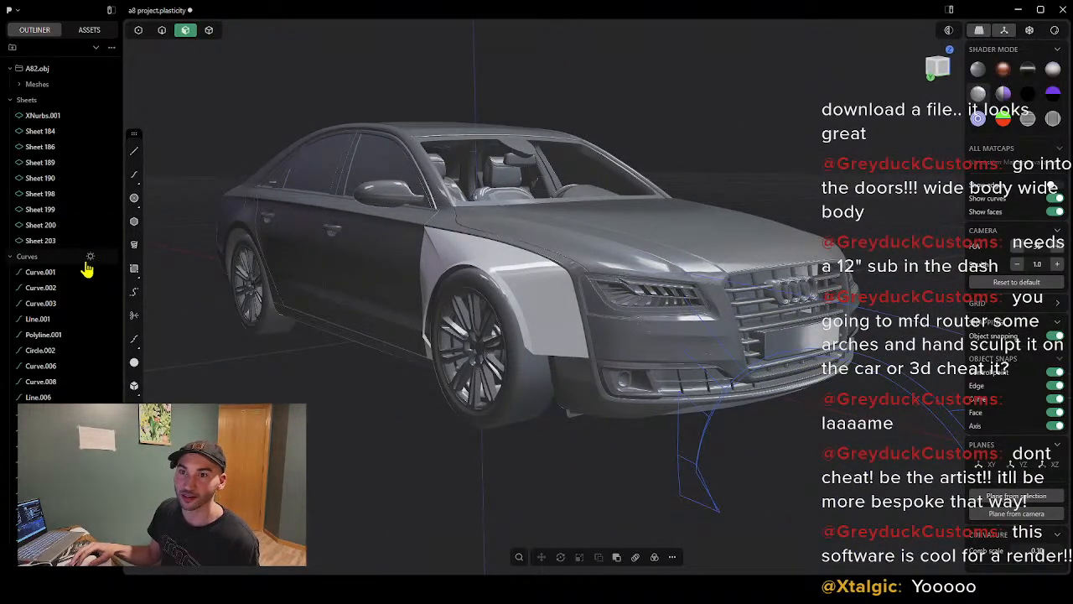
pyautogui.click(91, 256)
pyautogui.scroll(-2, 587, 408)
pyautogui.moveTo(587, 407); pyautogui.dragTo(621, 409, button='middle')
# Step: Collapse the Sheets and A82.obj groups and clear the mesh selection
pyautogui.click(12, 99)
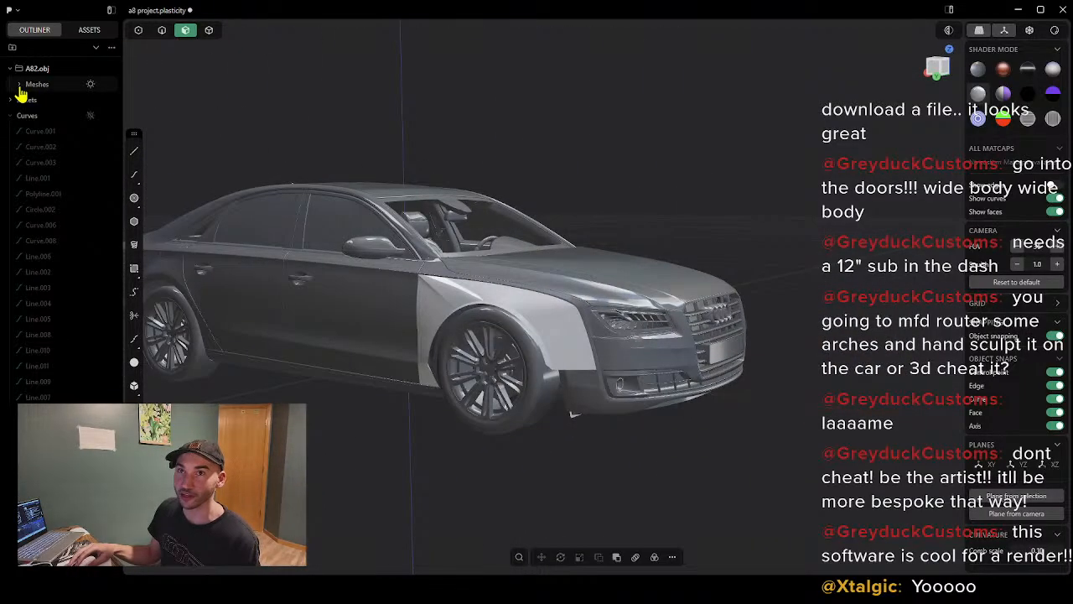
pyautogui.click(20, 87)
pyautogui.click(26, 87)
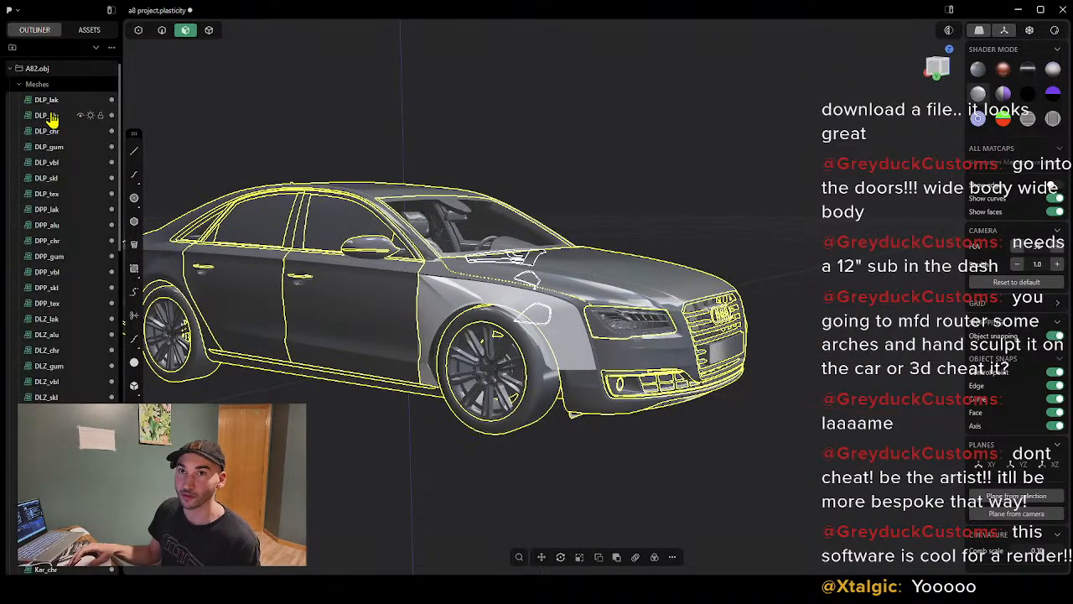
pyautogui.click(10, 70)
pyautogui.click(10, 69)
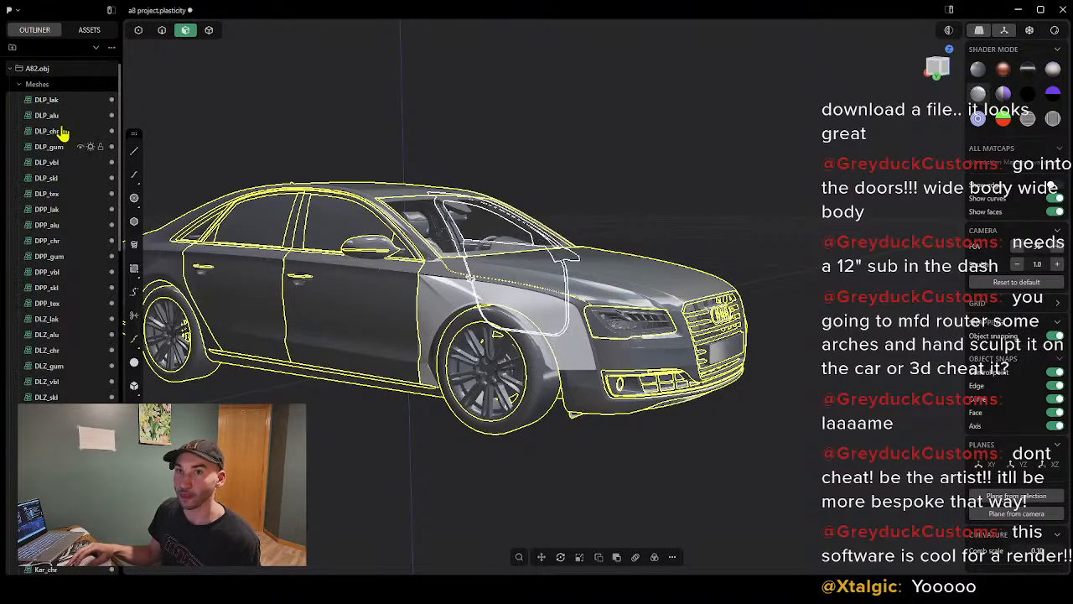
pyautogui.click(10, 71)
pyautogui.click(432, 429)
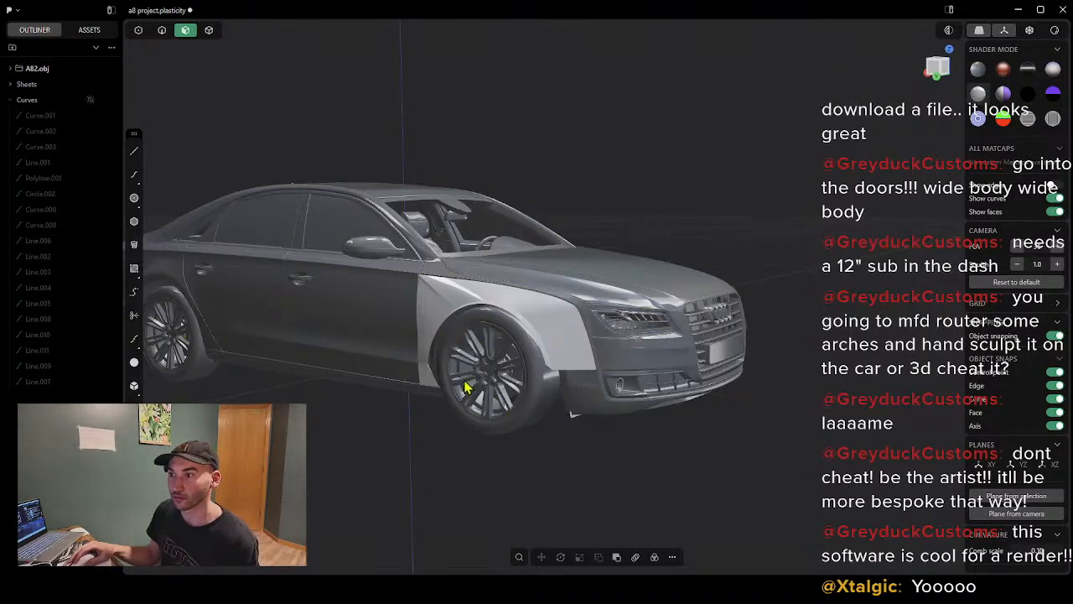
# Step: Select the front wheel's rim and tyre as whole objects and shift them to sit inside the flare's arch
pyautogui.click(208, 30)
pyautogui.click(495, 422)
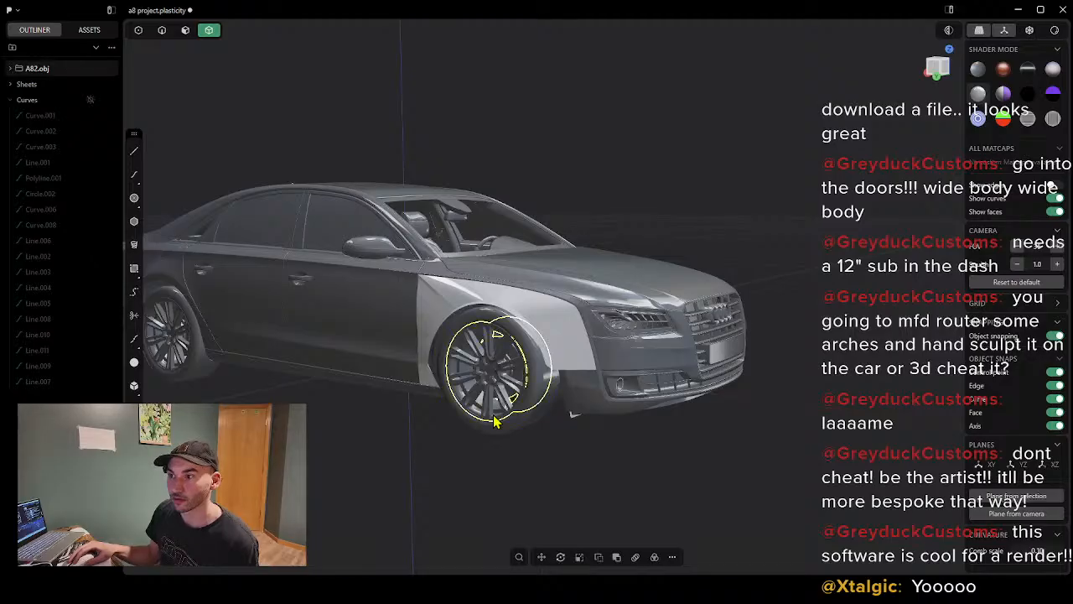
pyautogui.scroll(5, 499, 432)
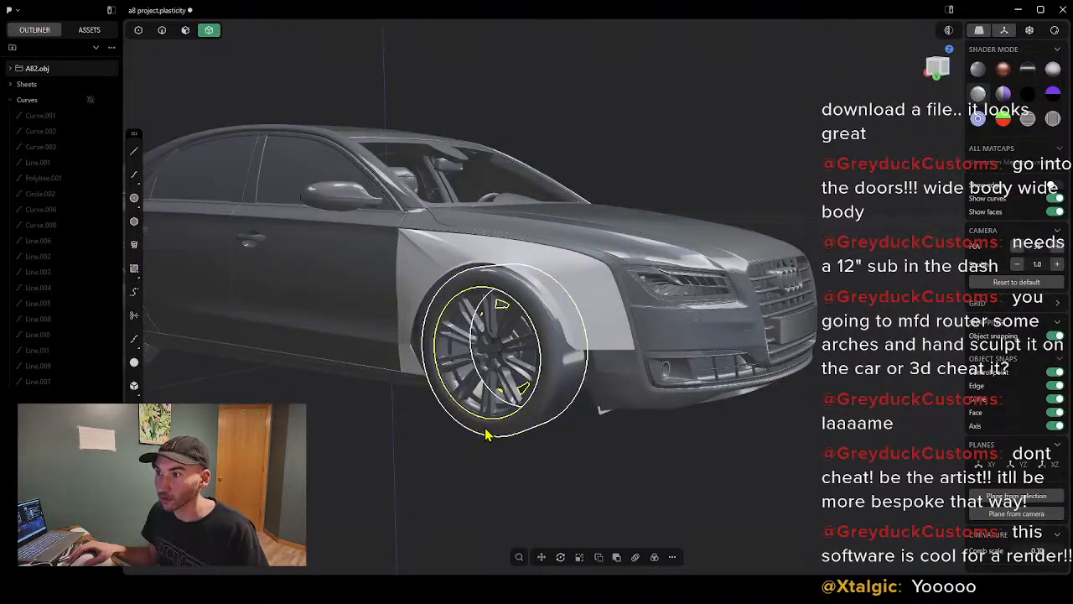
pyautogui.press('g')
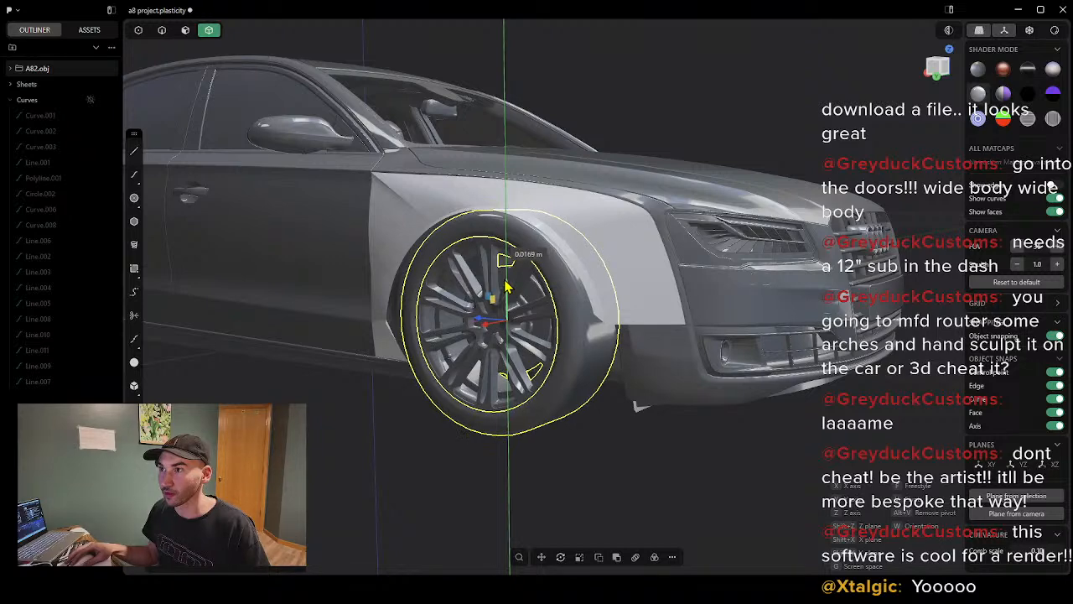
pyautogui.moveTo(529, 320); pyautogui.dragTo(490, 323, button='middle')
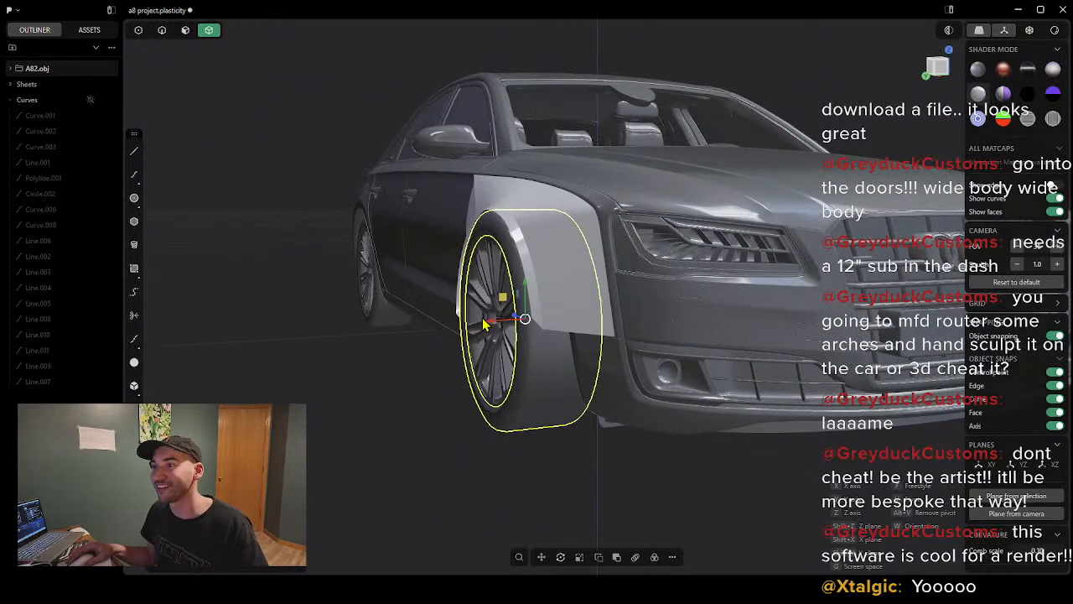
pyautogui.click(489, 325)
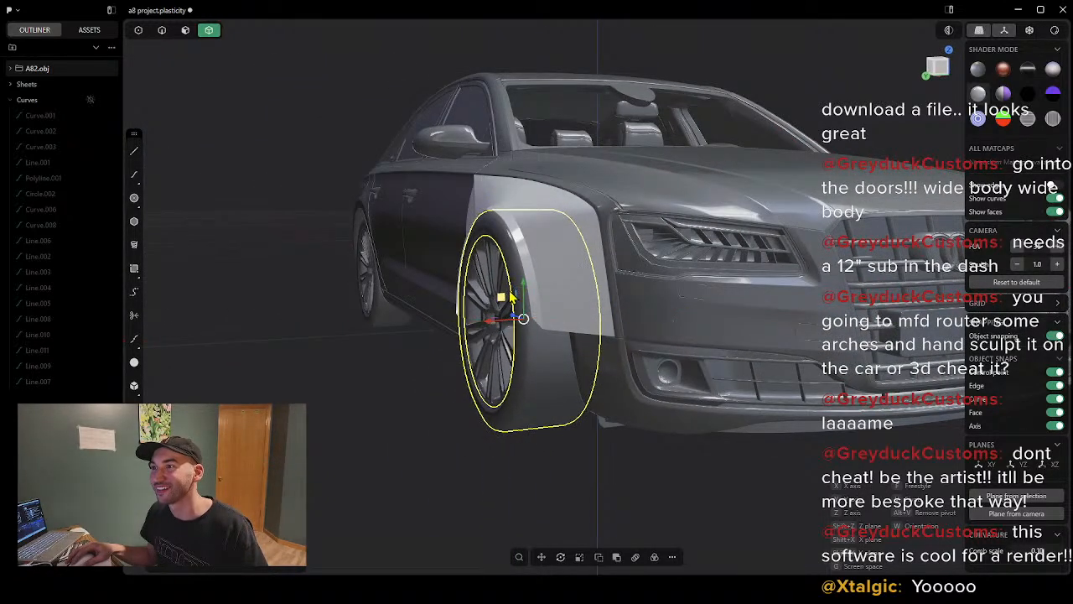
# Step: Rotate the front wheel and tyre by about -3.4 degrees to give them camber, and clear the selection
pyautogui.press('r')
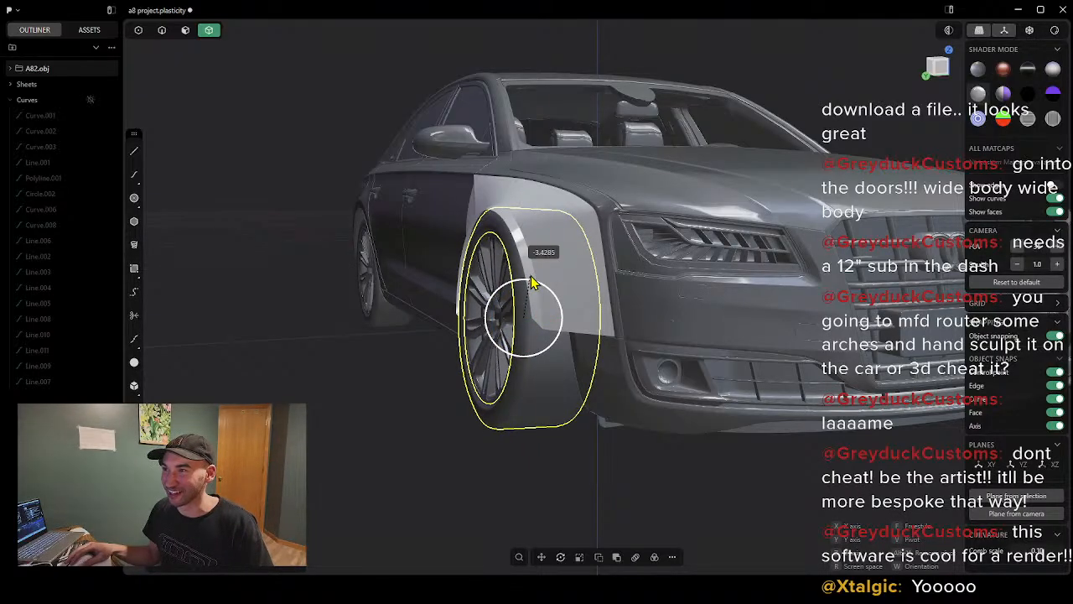
pyautogui.click(420, 400)
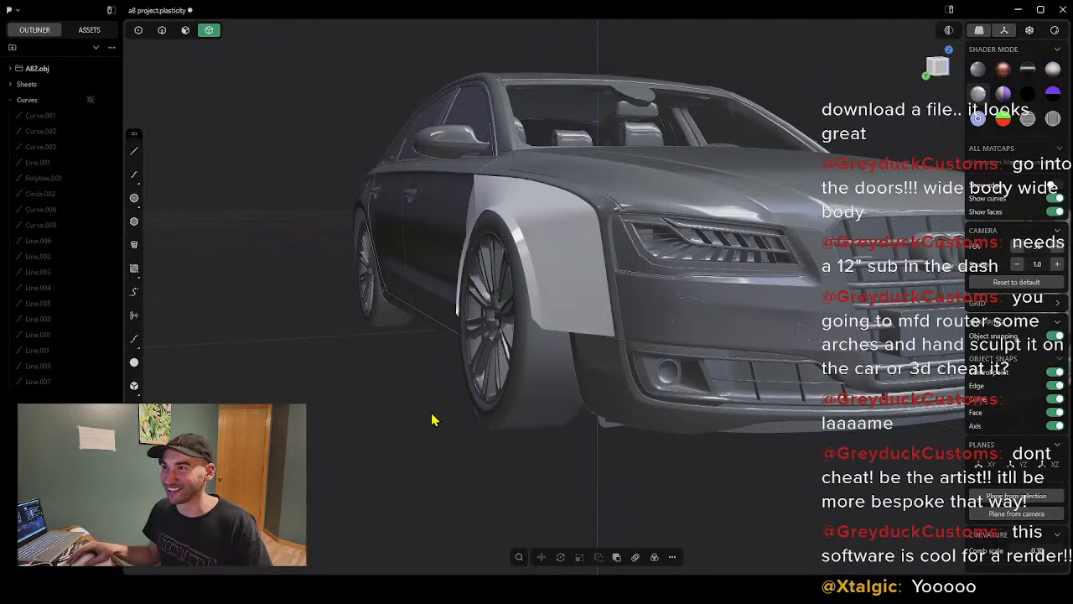
pyautogui.moveTo(433, 419); pyautogui.dragTo(367, 414, button='middle')
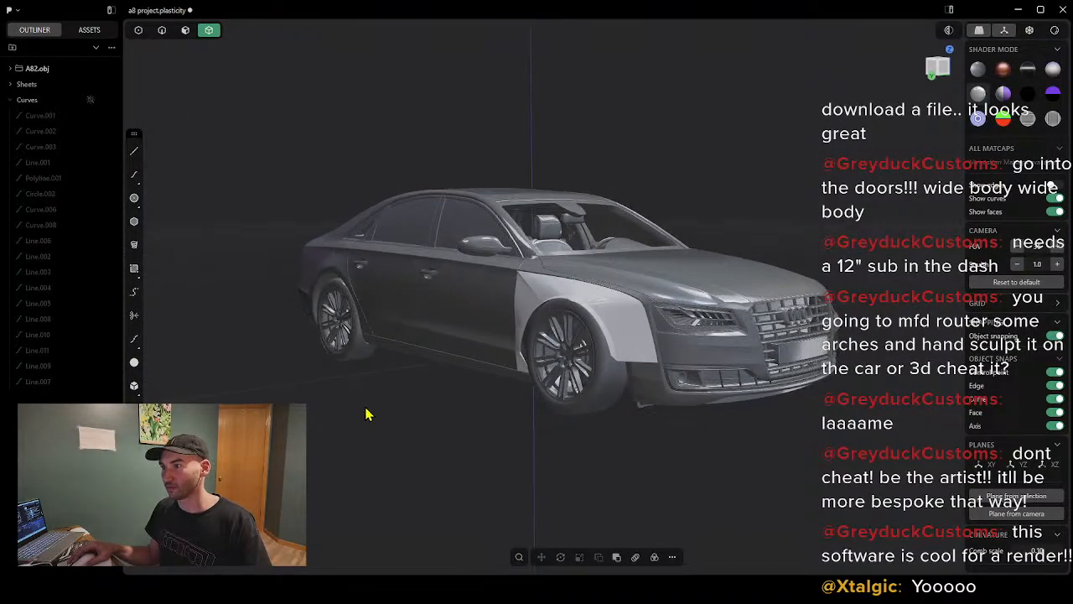
# Step: Compare the copper and matte grey matcaps on the whole car, finishing on the glossy grey one
pyautogui.click(1004, 69)
pyautogui.scroll(5, 726, 276)
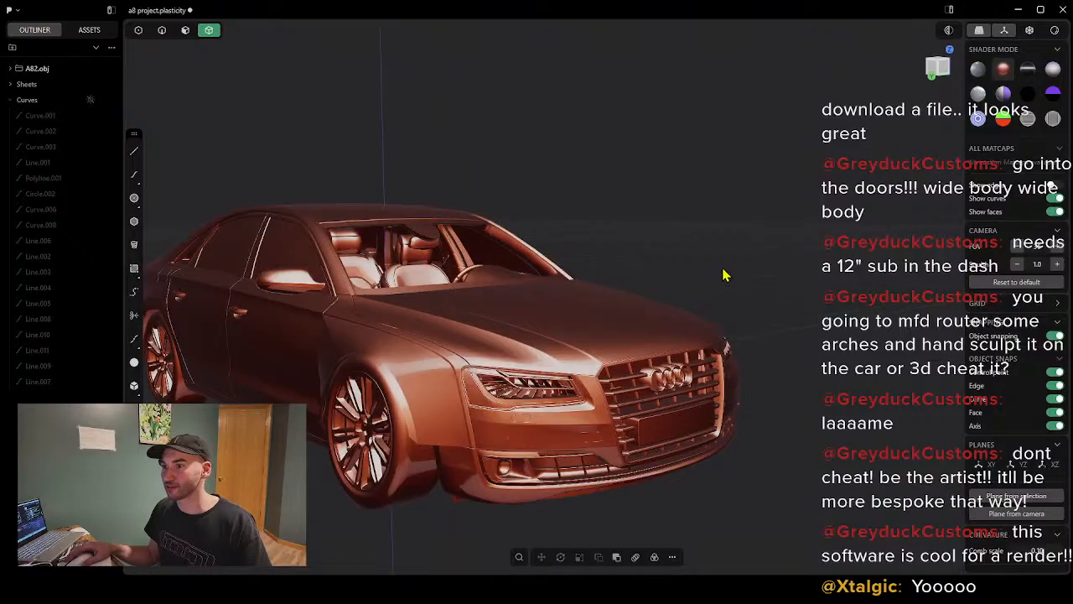
pyautogui.scroll(-4, 726, 276)
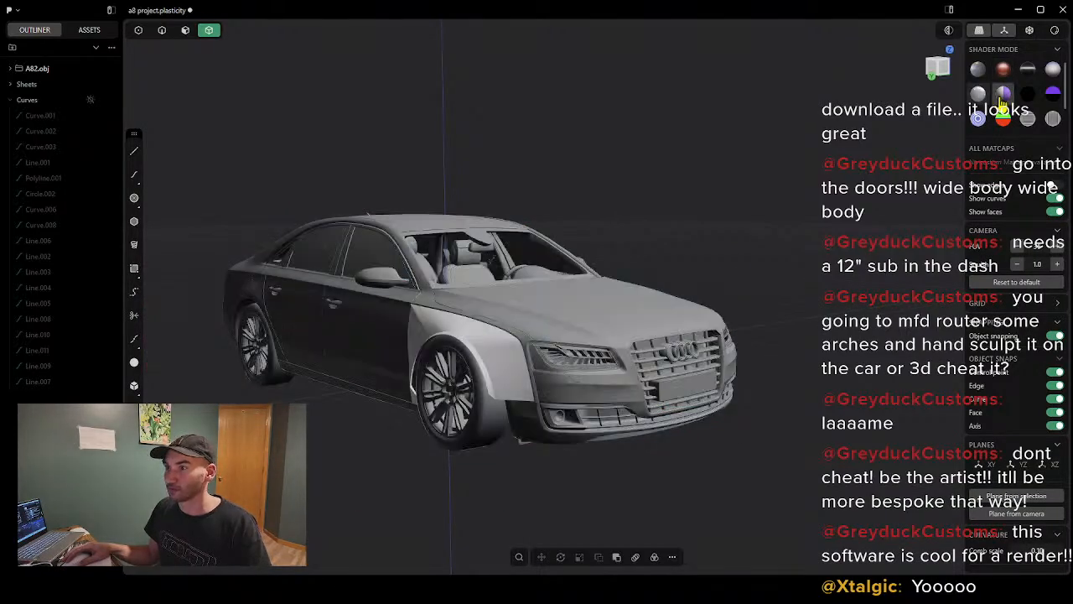
pyautogui.click(978, 99)
pyautogui.scroll(3, 802, 254)
pyautogui.scroll(-3, 790, 275)
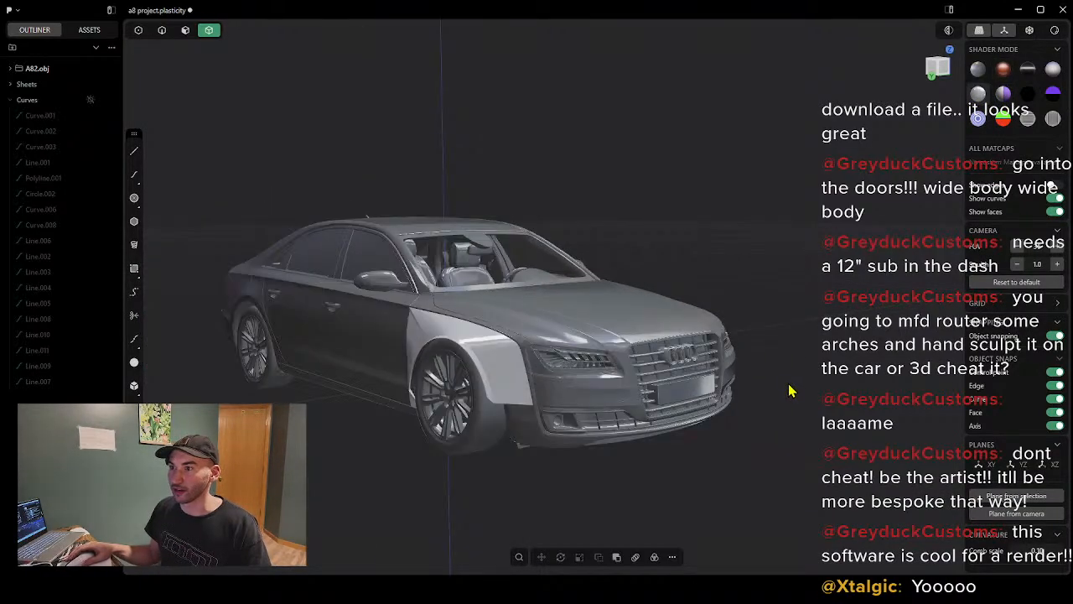
pyautogui.click(1000, 100)
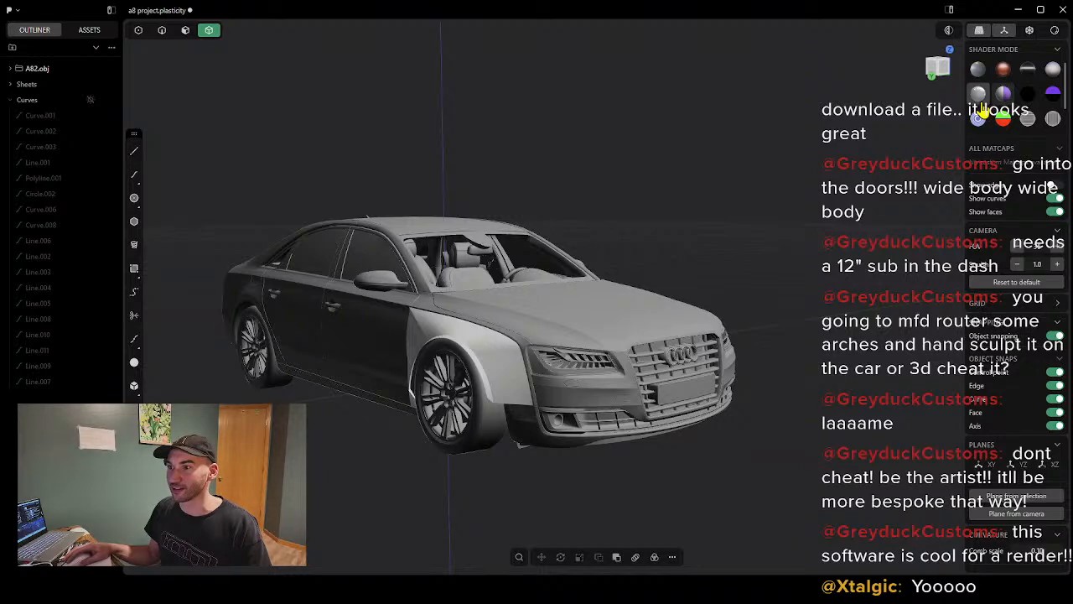
pyautogui.click(979, 101)
pyautogui.scroll(3, 752, 338)
pyautogui.scroll(-3, 753, 338)
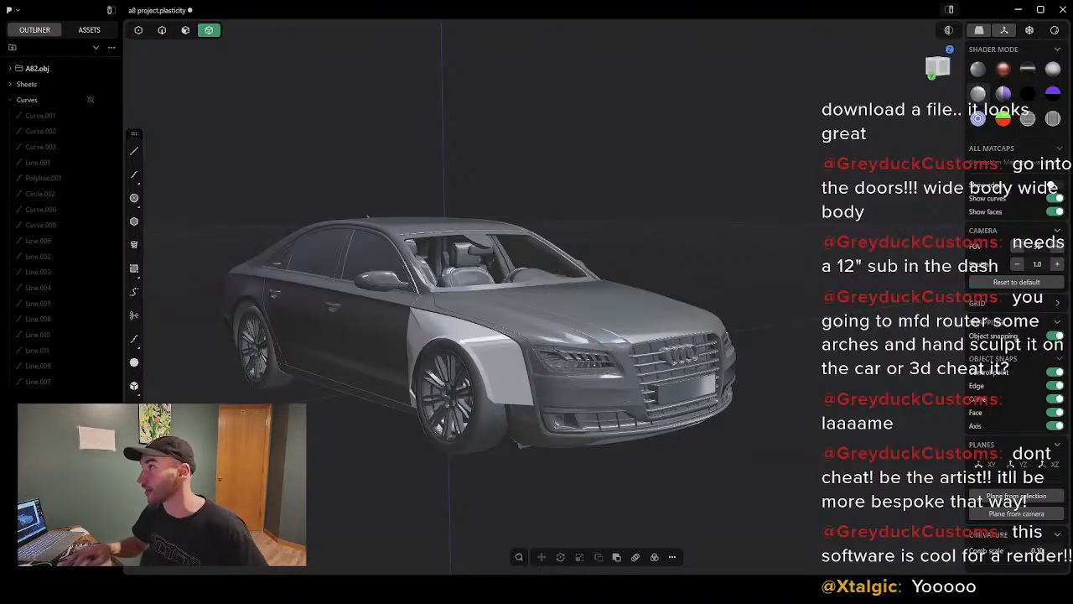
# Step: Save the a8 project file and minimise the modelling window
pyautogui.click(9, 10)
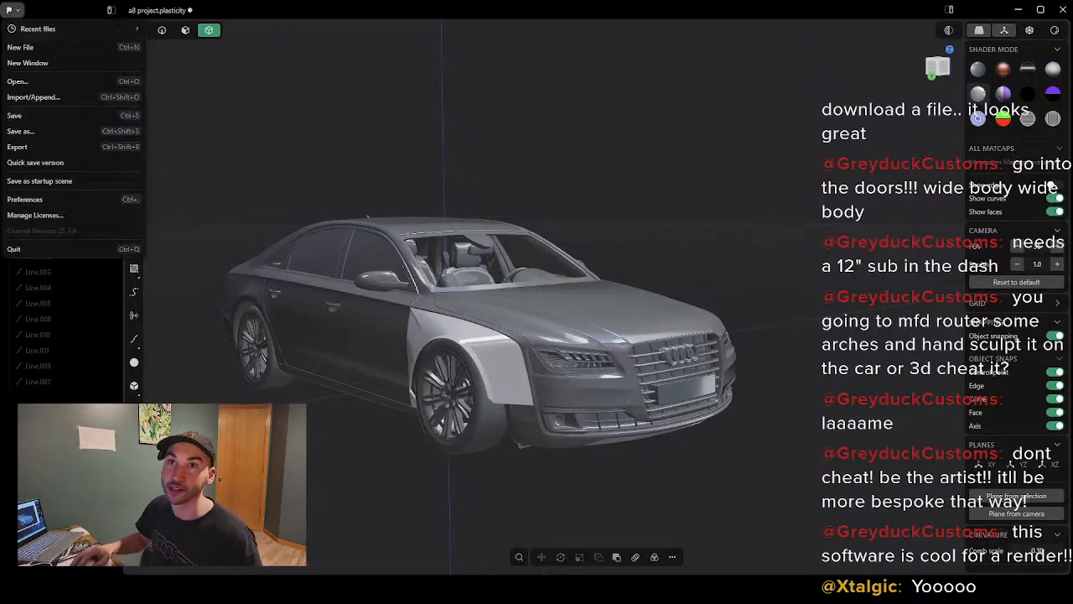
pyautogui.click(32, 115)
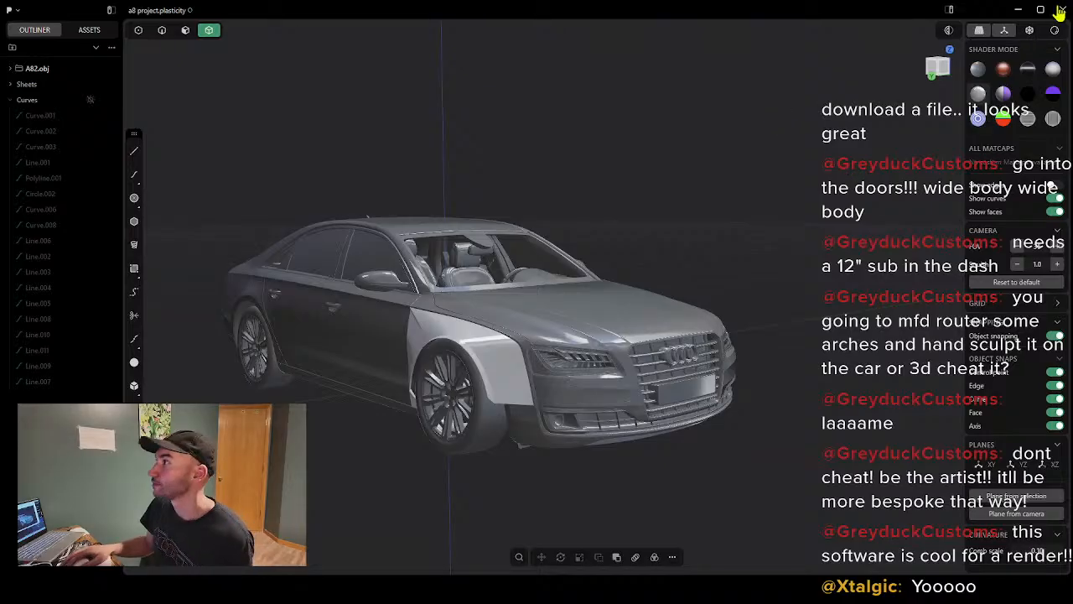
pyautogui.click(1019, 10)
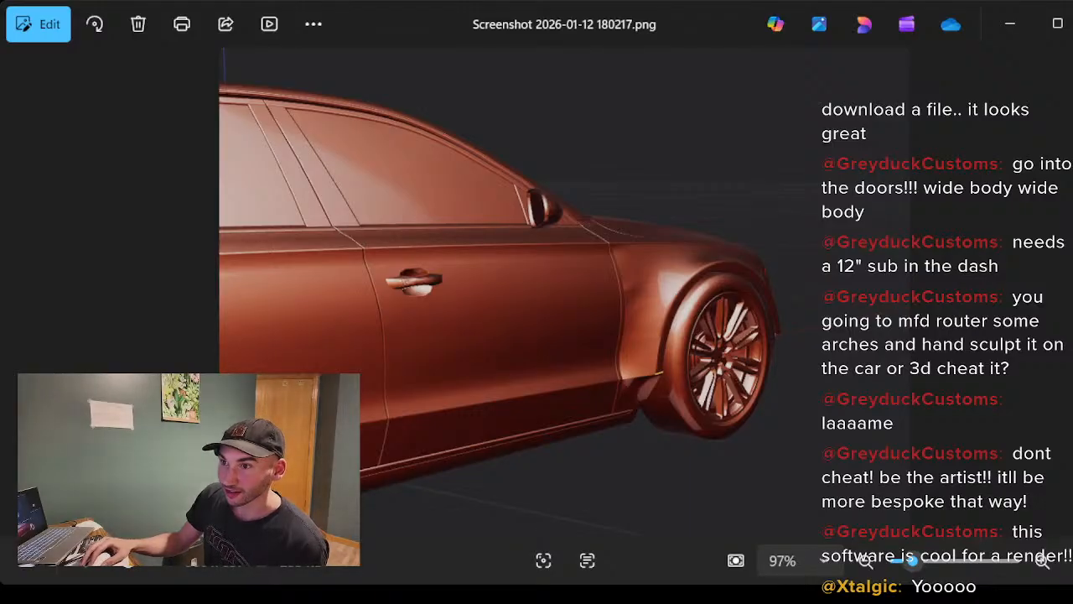
# Step: Compare the saved screenshots of the car's copper, light grey and dark grey flare versions in the photo viewer, and close the viewer
pyautogui.press('Right')
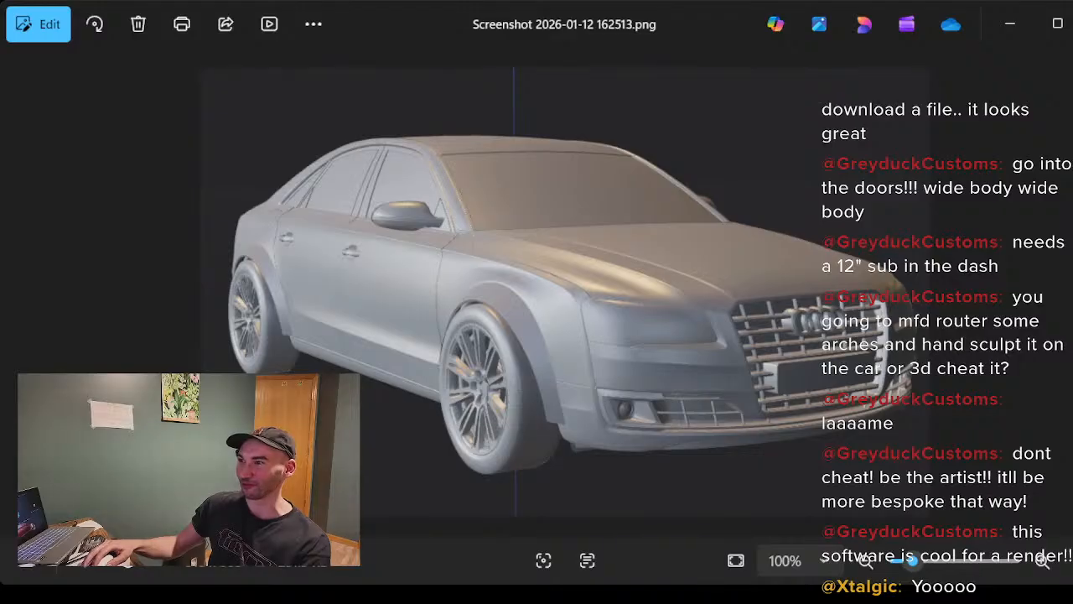
pyautogui.press('Right')
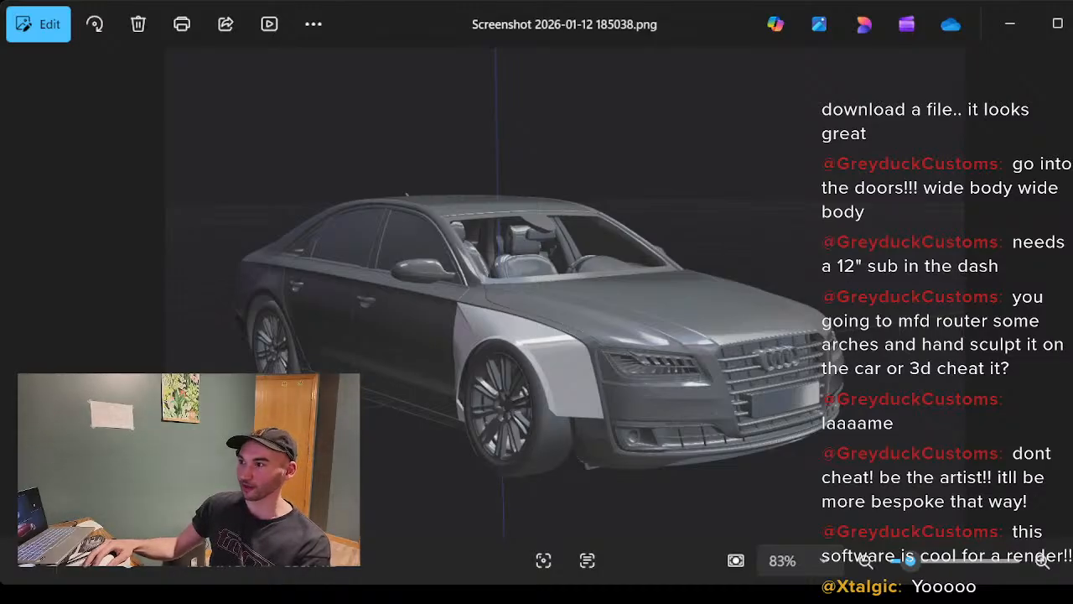
pyautogui.press('Right')
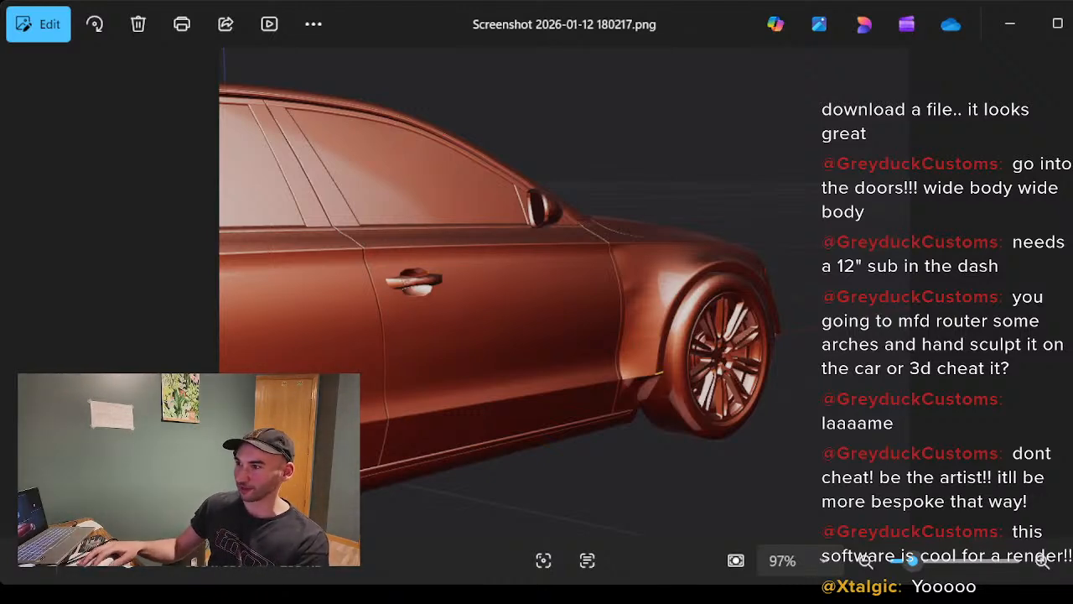
pyautogui.press('Left')
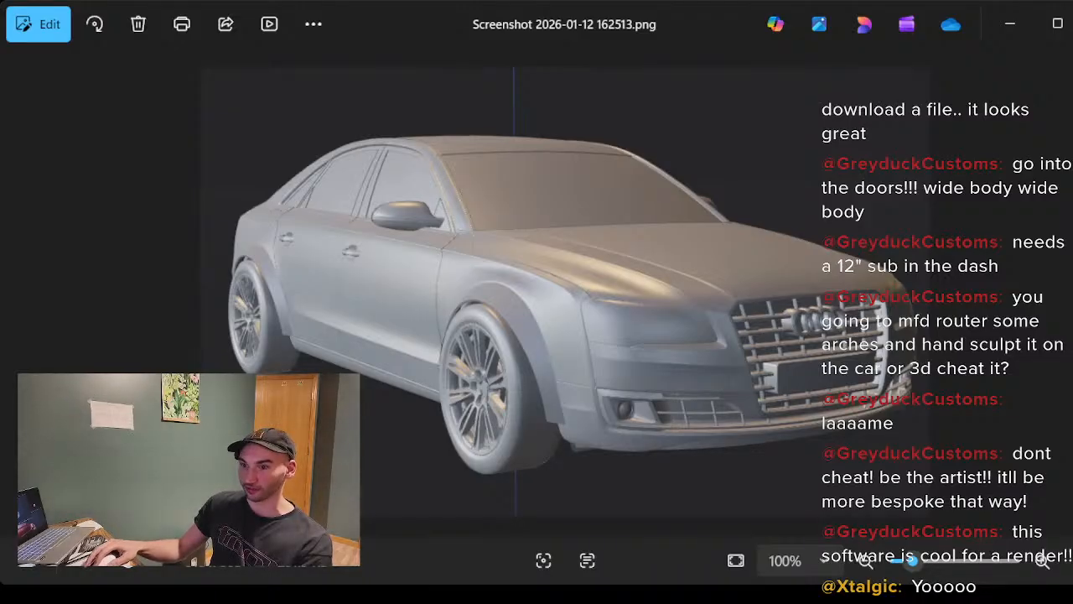
pyautogui.press('Right')
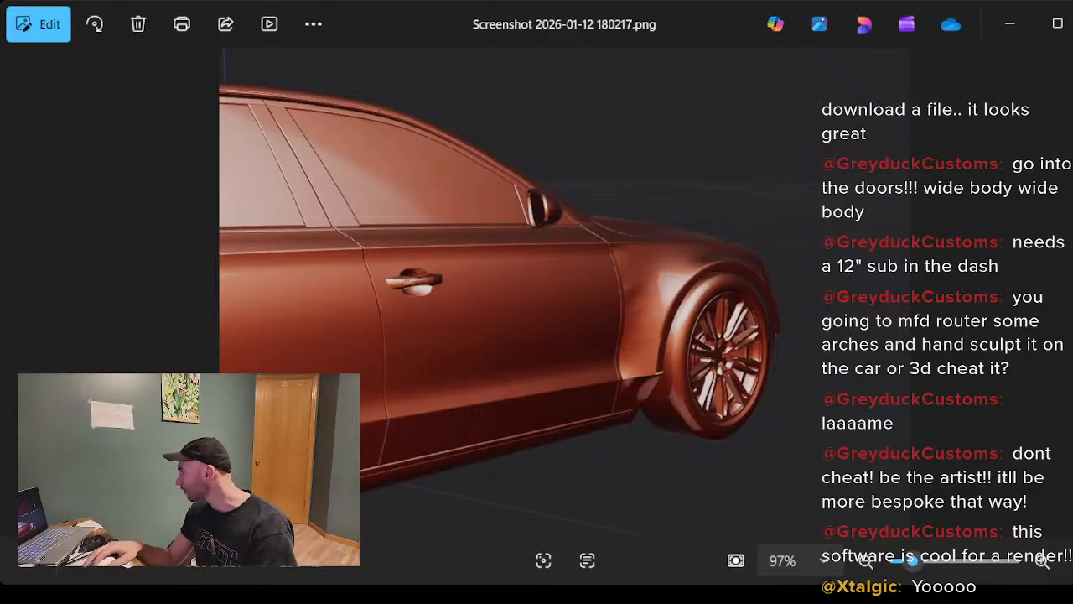
pyautogui.click(1066, 25)
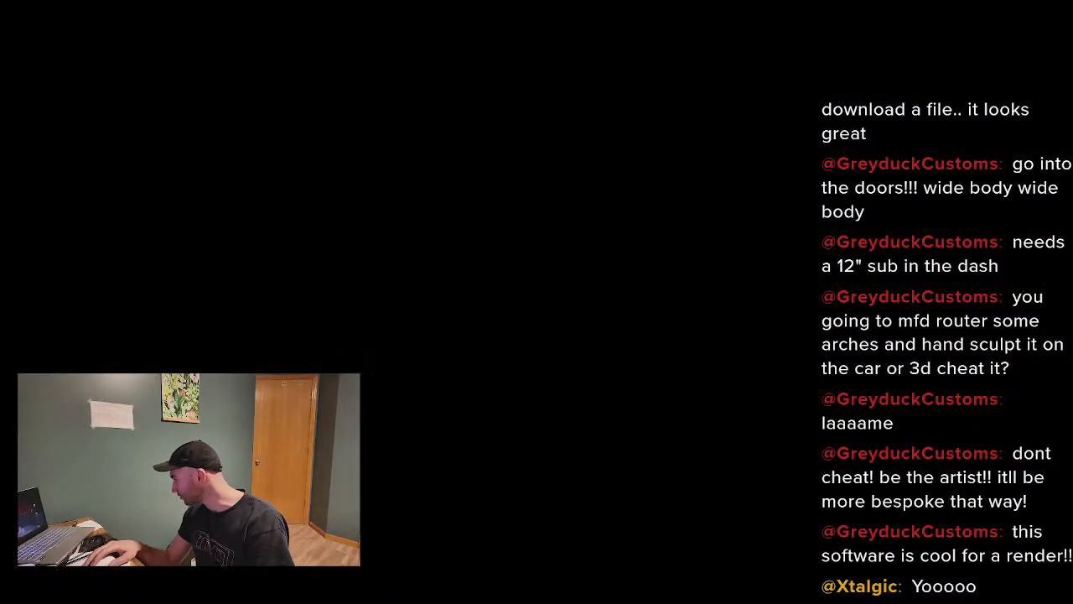